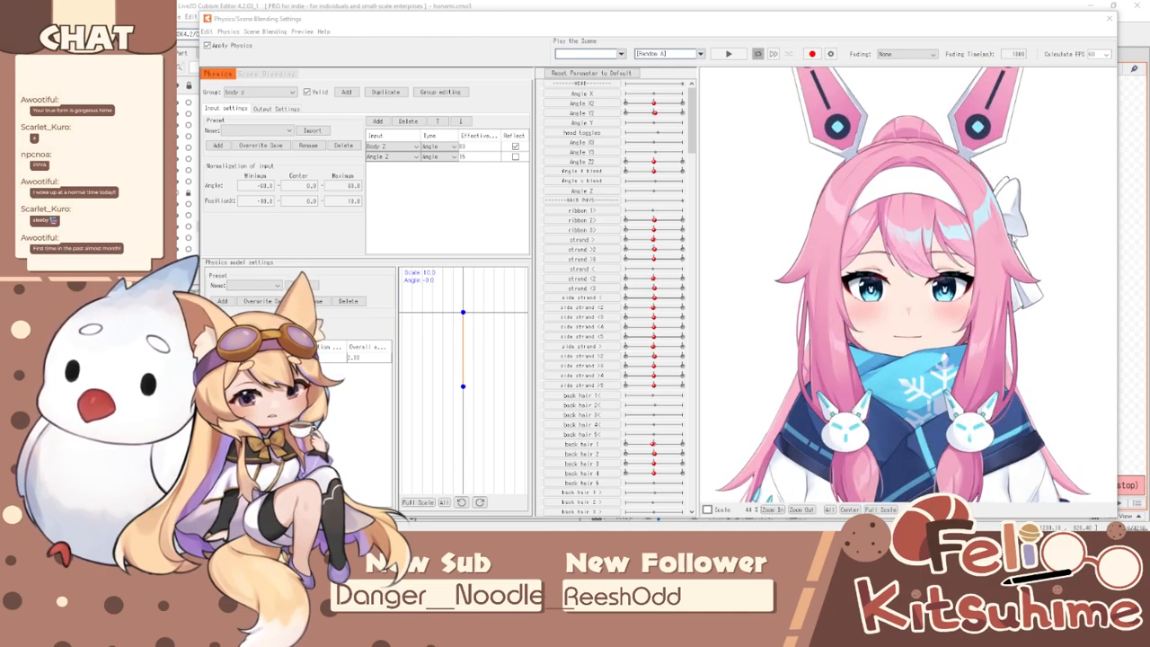
# - Preview the model in the physics settings at different zooms and close the Physics/Scene Blending Settings window
pyautogui.scroll(3, 1007, 184)
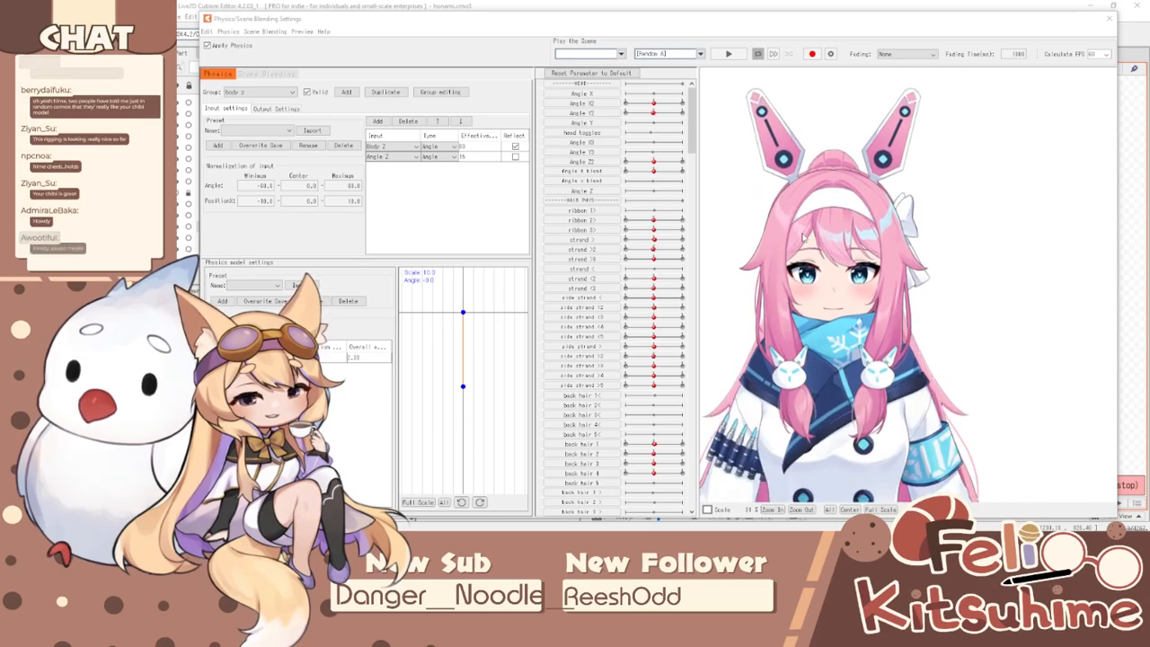
pyautogui.click(575, 280)
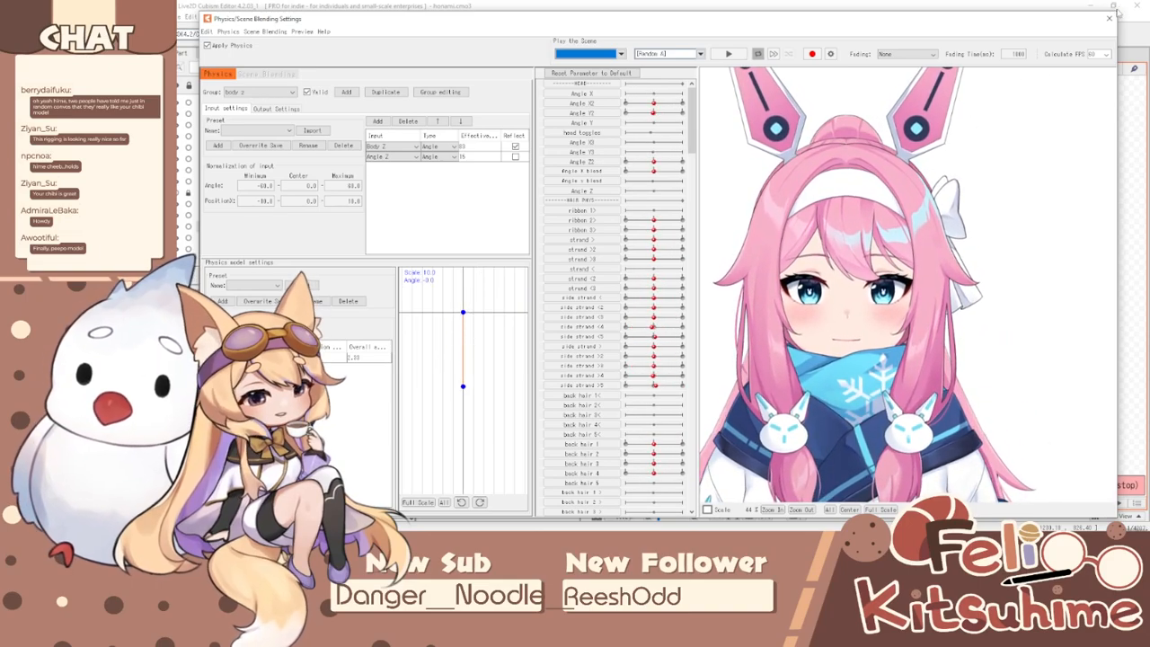
pyautogui.hotkey('alt', 'F4')
pyautogui.scroll(-5, 336, 187)
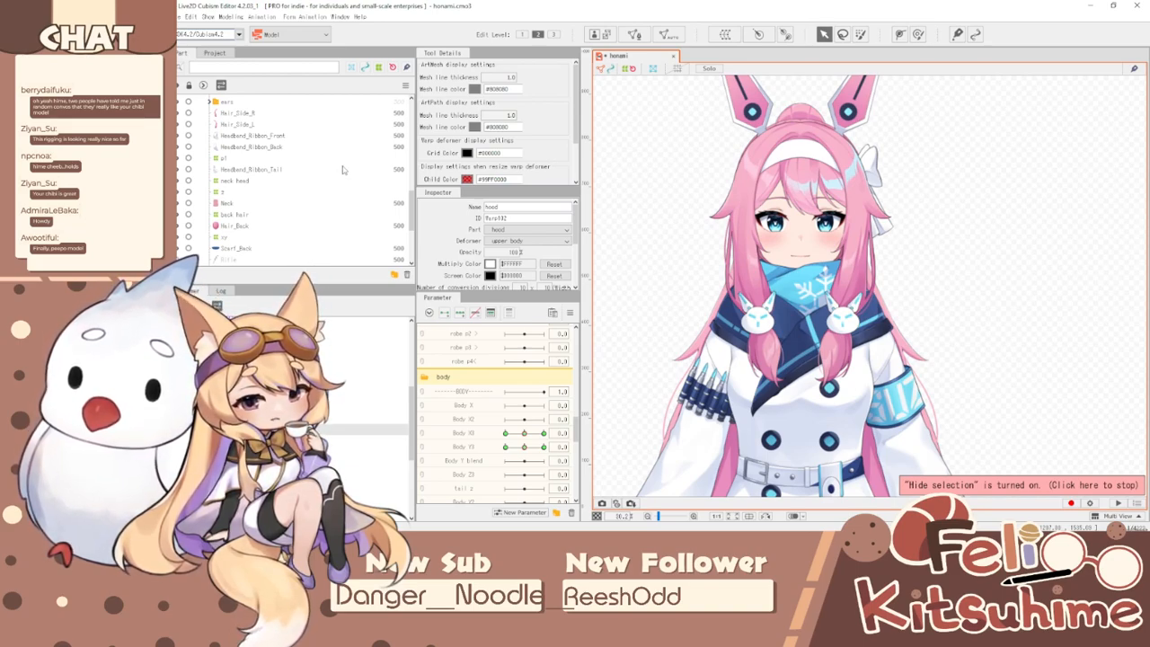
pyautogui.click(447, 11)
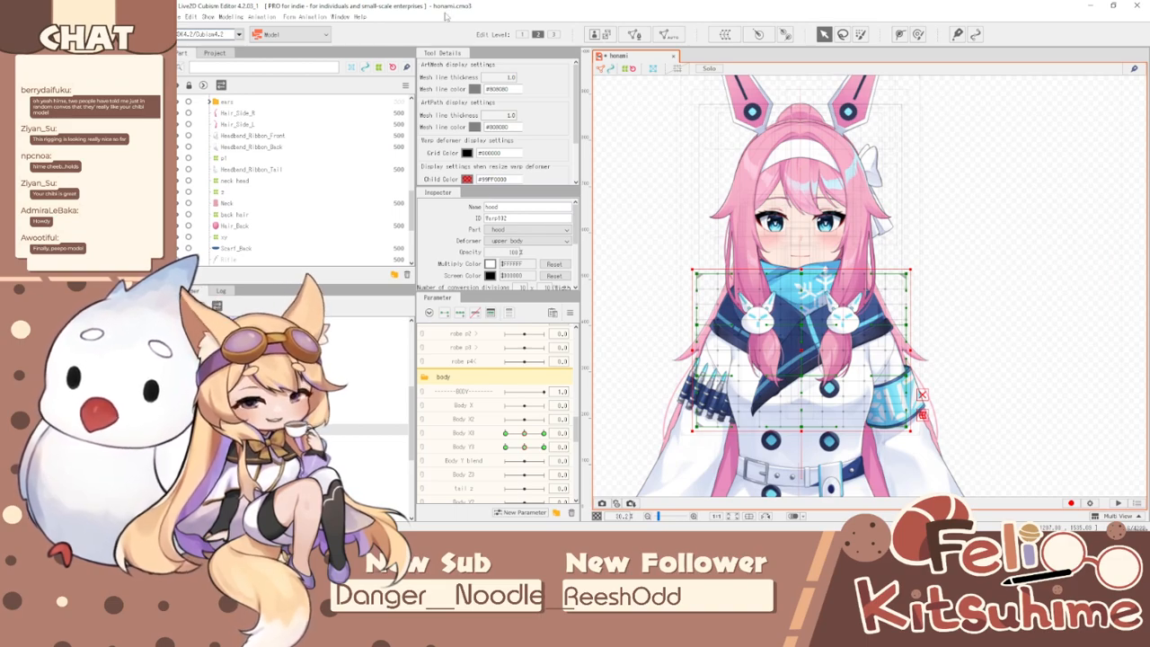
# - Examine the hood warp deformer's grid over the scarf, hair clips and jacket
pyautogui.scroll(2, 875, 241)
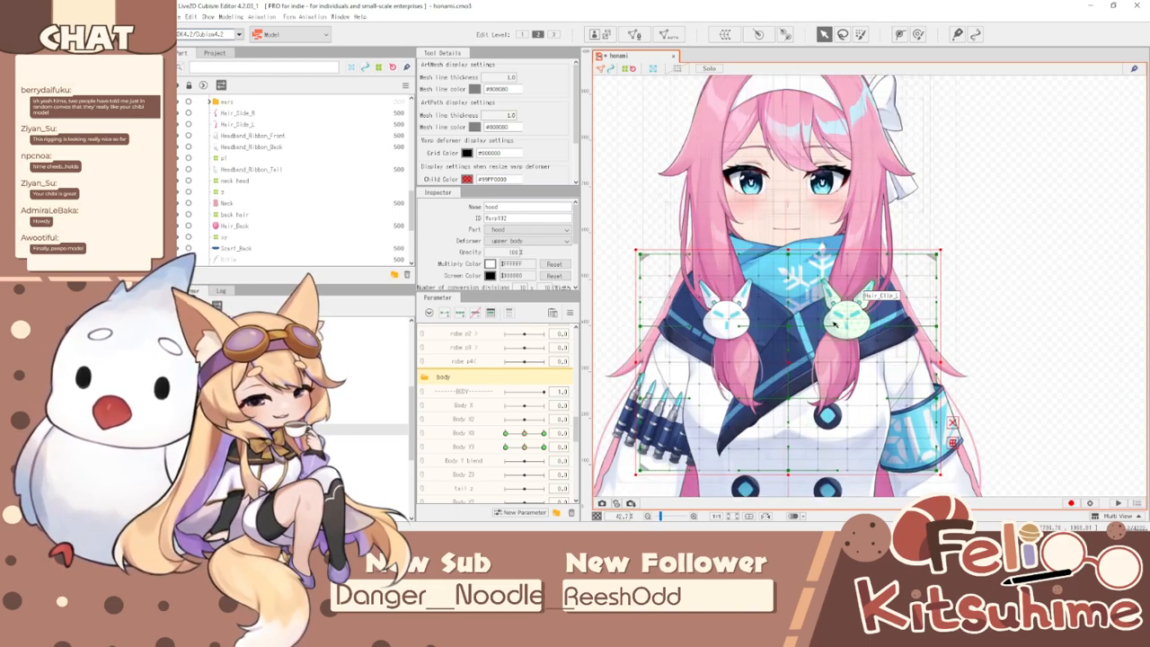
pyautogui.scroll(1, 863, 252)
pyautogui.scroll(-3, 806, 304)
pyautogui.scroll(2, 806, 304)
pyautogui.scroll(-2, 806, 303)
pyautogui.scroll(2, 898, 332)
pyautogui.scroll(-1, 903, 336)
pyautogui.scroll(-2, 854, 350)
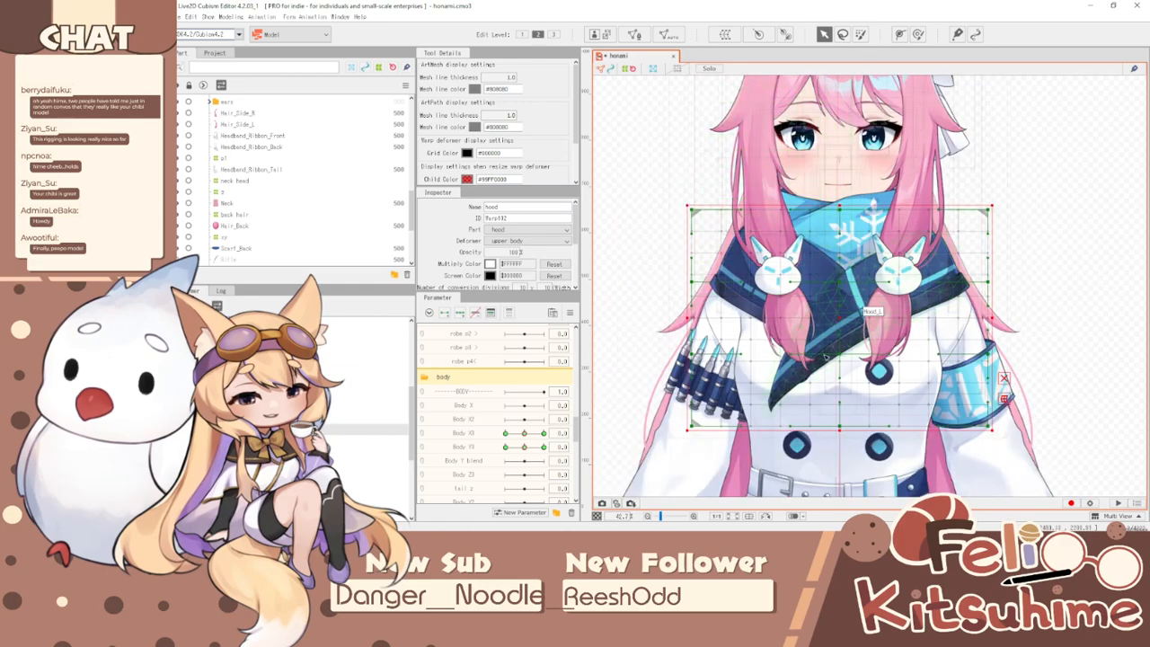
pyautogui.scroll(3, 806, 388)
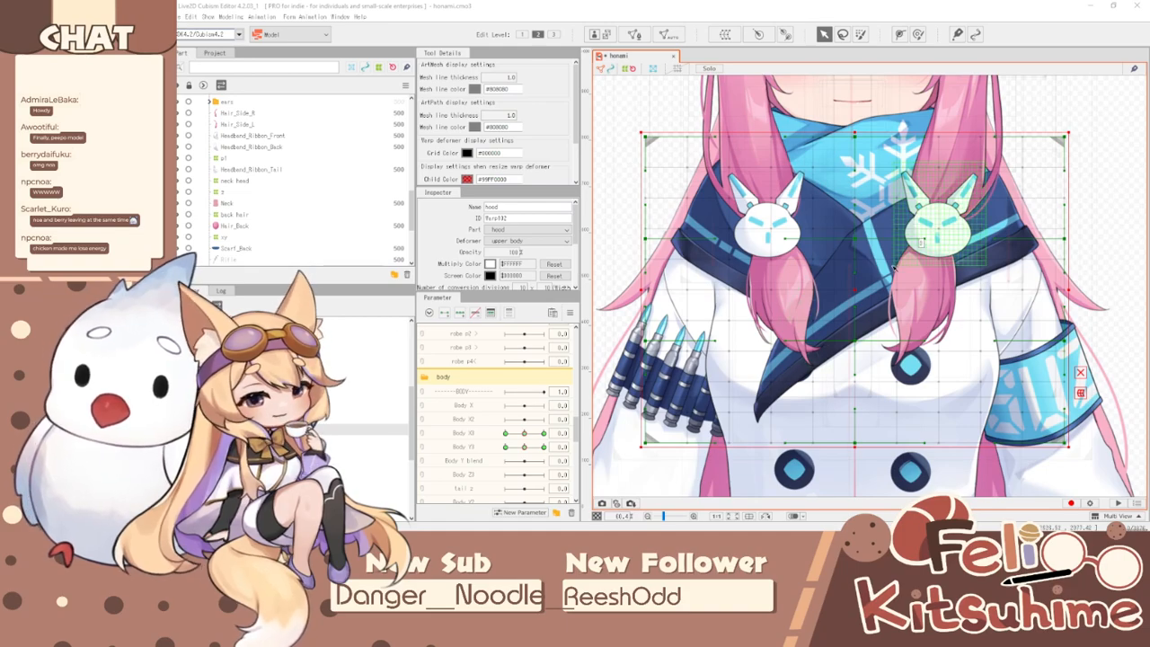
# - Set Body Y3 to -10 and adjust the hood deformer with the deform brush at a size of about 785 px
pyautogui.moveTo(524, 447); pyautogui.dragTo(437, 430)
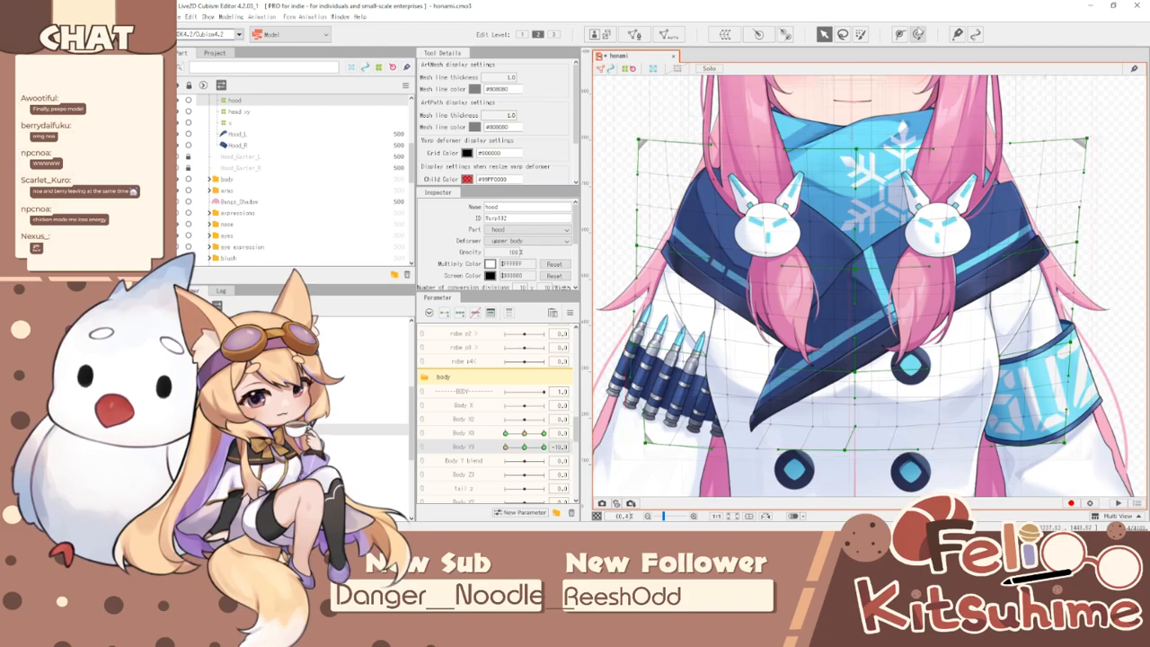
pyautogui.click(918, 34)
pyautogui.hotkey('ctrl', 't')
pyautogui.scroll(-2, 814, 305)
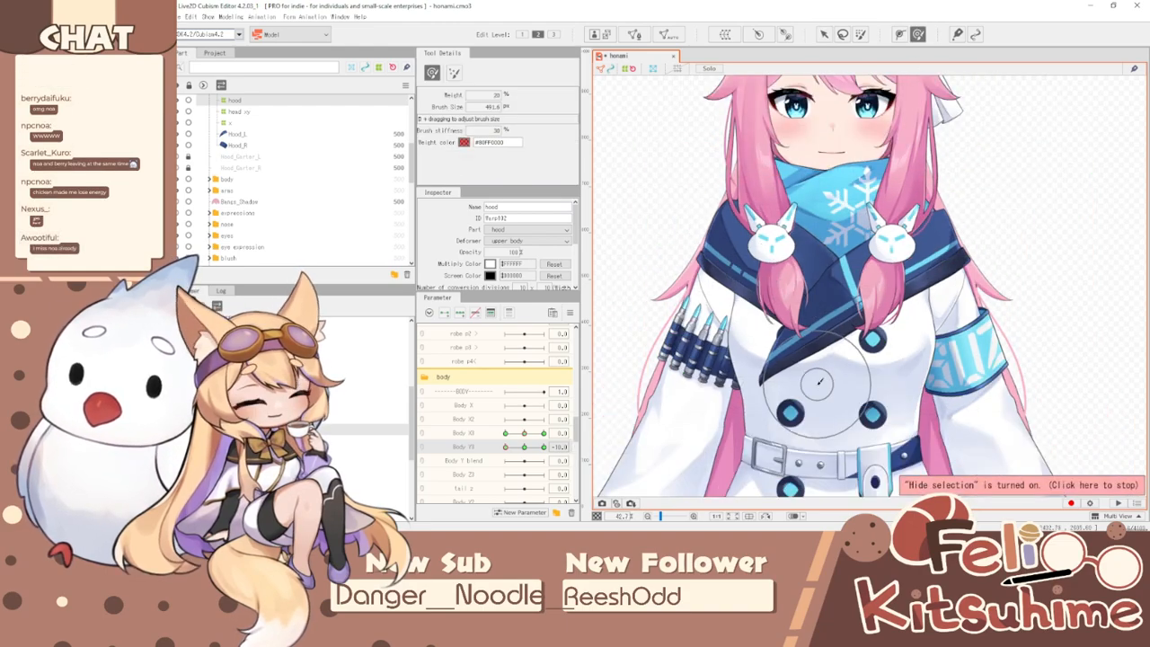
pyautogui.scroll(2, 831, 400)
pyautogui.moveTo(505, 447)
pyautogui.mouseDown()
pyautogui.moveTo(539, 447)
pyautogui.moveTo(505, 447)
pyautogui.mouseUp()
pyautogui.moveTo(704, 430)
pyautogui.mouseDown()
pyautogui.moveTo(749, 429)
pyautogui.moveTo(751, 447)
pyautogui.moveTo(775, 449)
pyautogui.mouseUp()
pyautogui.moveTo(507, 447)
pyautogui.mouseDown()
pyautogui.moveTo(472, 468)
pyautogui.moveTo(534, 448)
pyautogui.moveTo(490, 448)
pyautogui.mouseUp()
# - Synthesize the hood deformer's corner forms for Body X3 and Body Y3, link both parameters and return them to 0
pyautogui.click(570, 313)
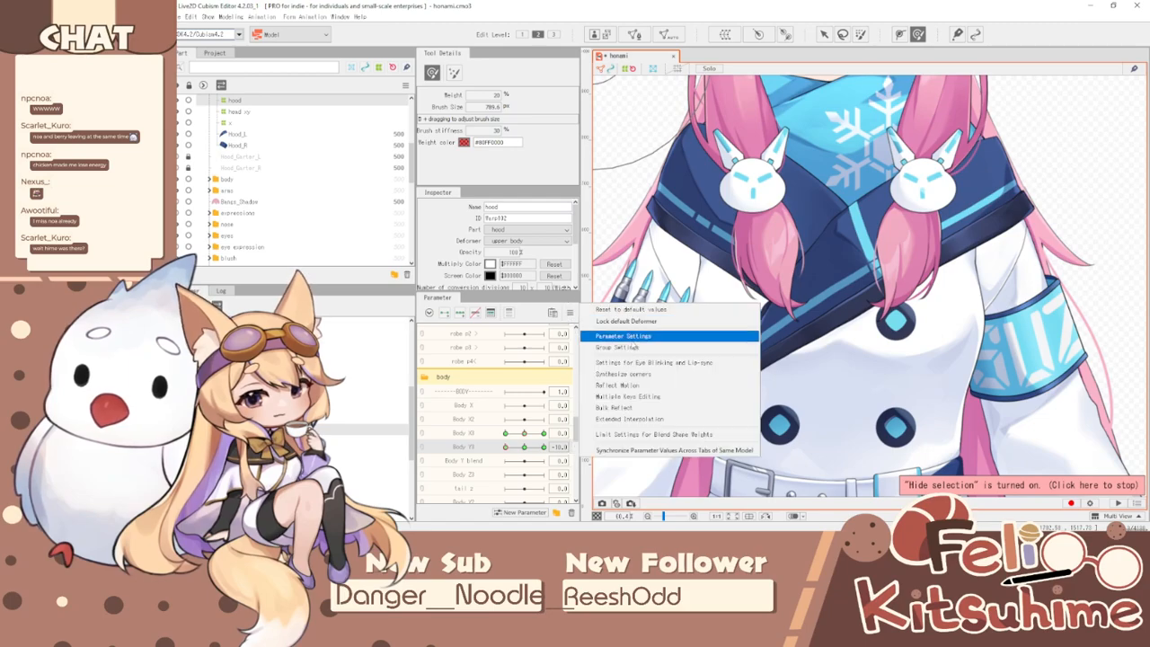
pyautogui.click(646, 374)
pyautogui.click(639, 364)
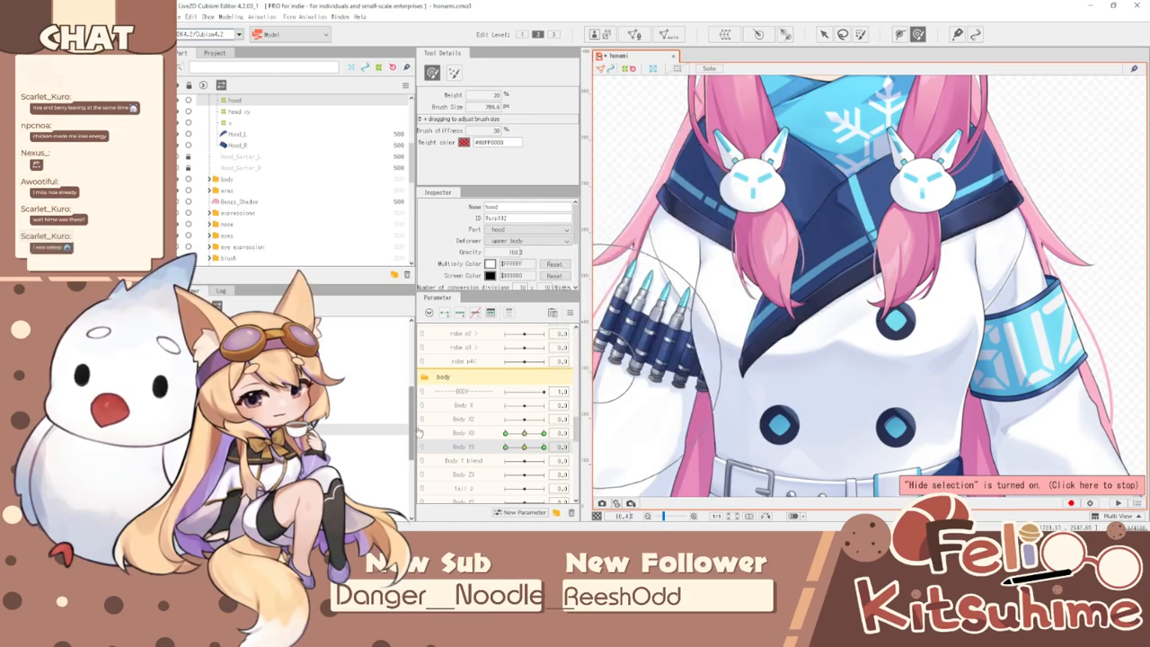
pyautogui.moveTo(538, 442)
pyautogui.mouseDown()
pyautogui.moveTo(525, 457)
pyautogui.moveTo(495, 435)
pyautogui.moveTo(524, 448)
pyautogui.mouseUp()
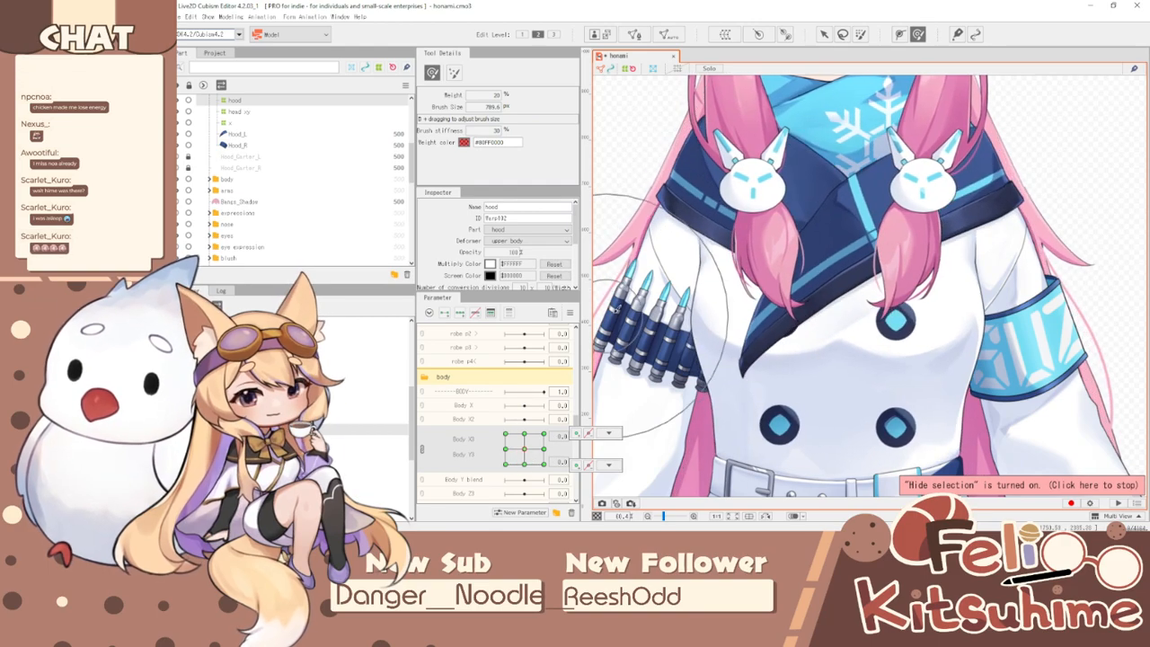
pyautogui.click(823, 34)
pyautogui.click(678, 68)
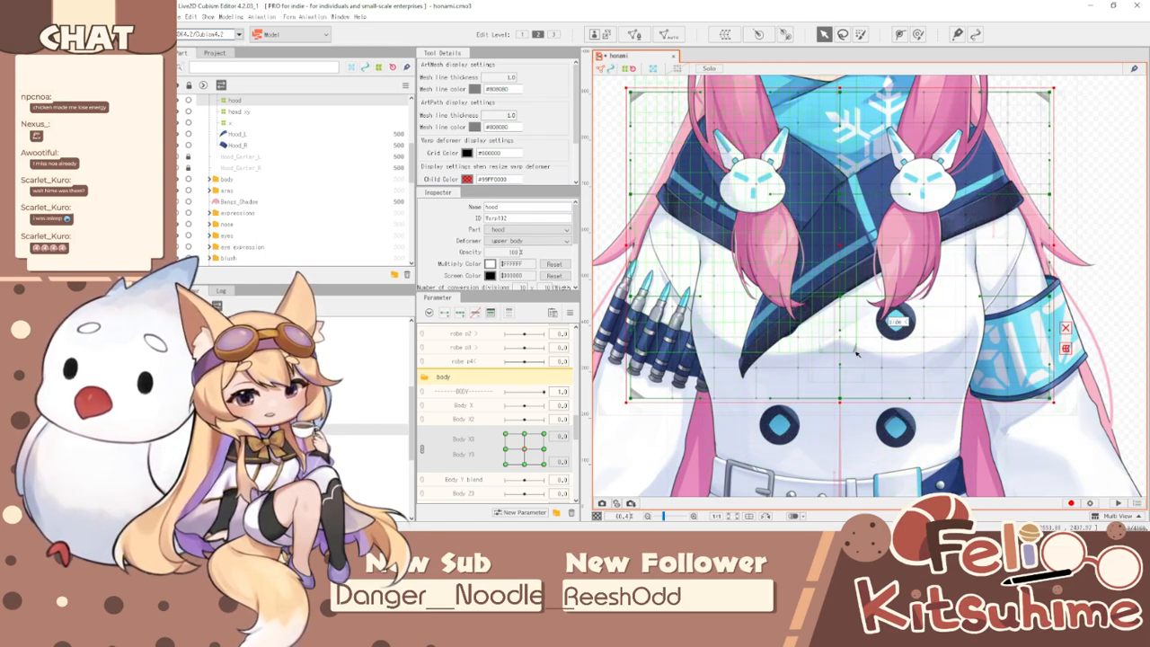
# - Find the Scarf mesh's head xy deformer and select it together with the xy deformer in the model part
pyautogui.scroll(-3, 841, 349)
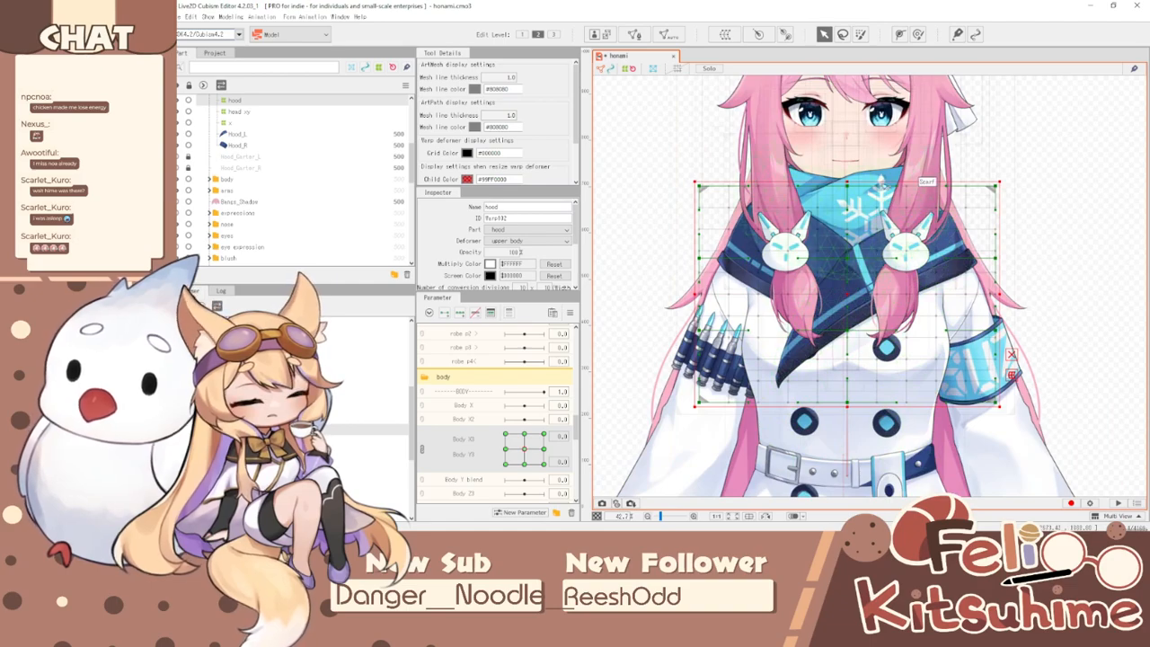
pyautogui.scroll(3, 800, 268)
pyautogui.click(800, 268)
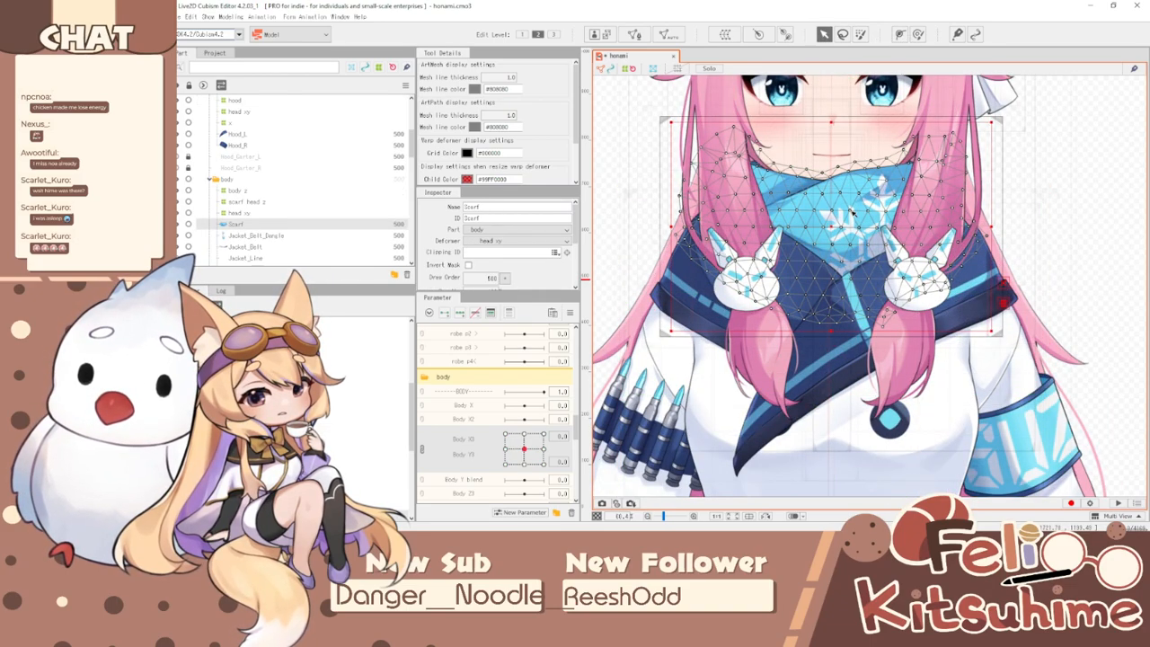
pyautogui.scroll(2, 858, 144)
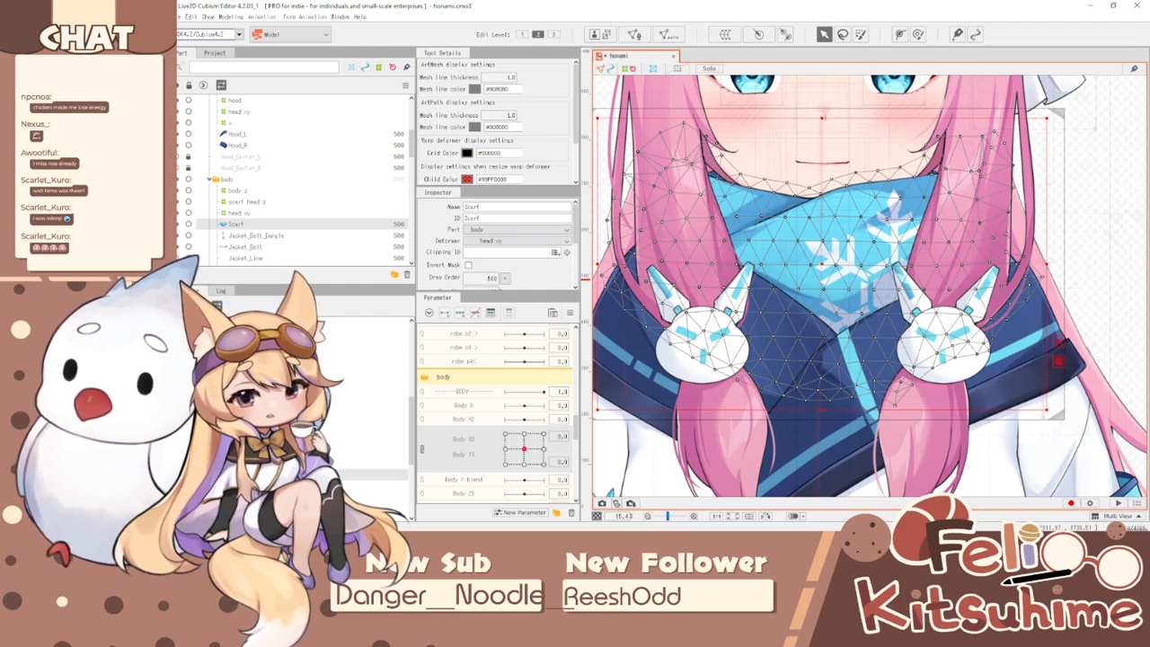
pyautogui.click(239, 213)
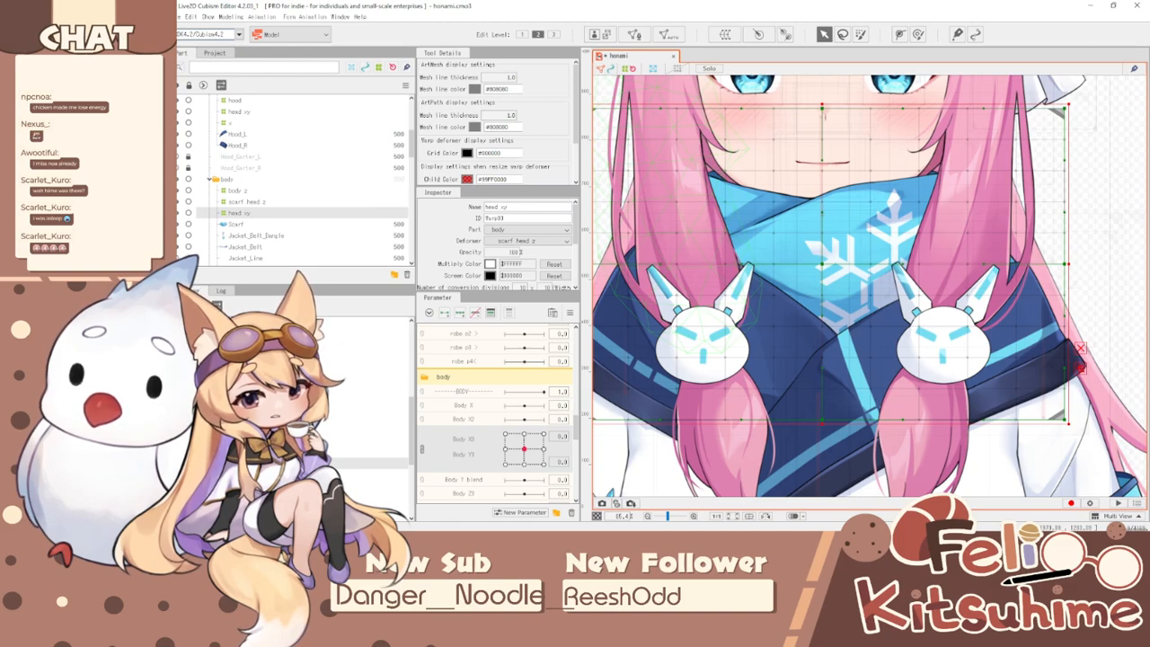
pyautogui.click(378, 475)
pyautogui.keyDown('ctrl'); pyautogui.click(378, 464); pyautogui.keyUp('ctrl')
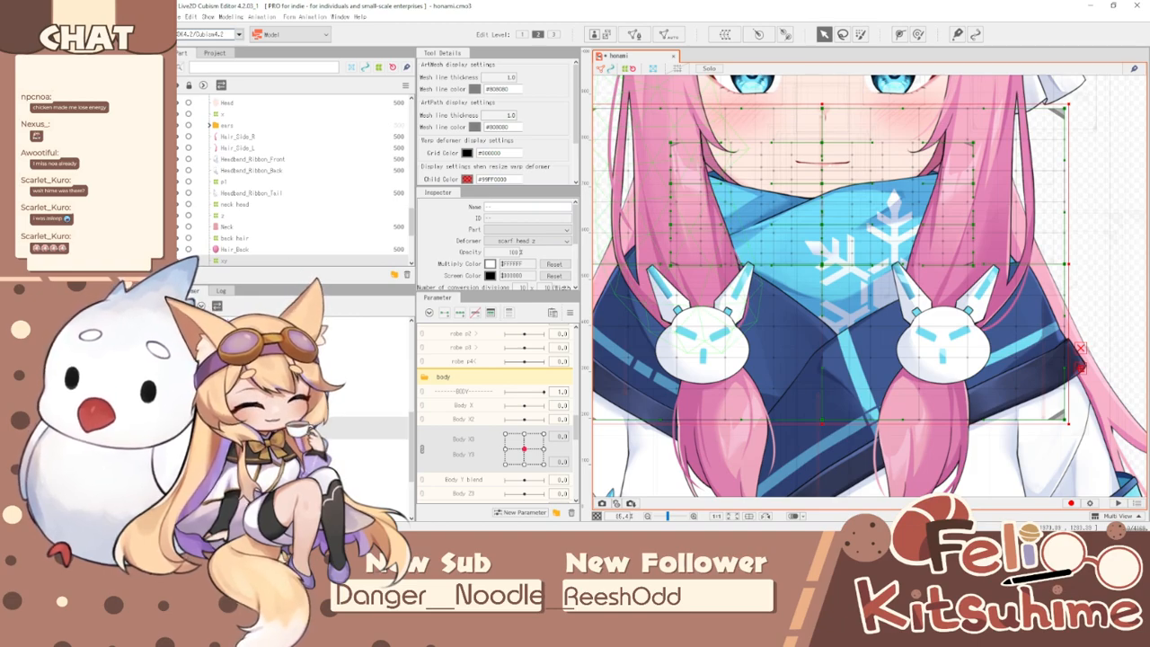
# - Examine how the selected head xy and xy deformer grids cover the lower face, neck and scarf
pyautogui.scroll(-2, 791, 180)
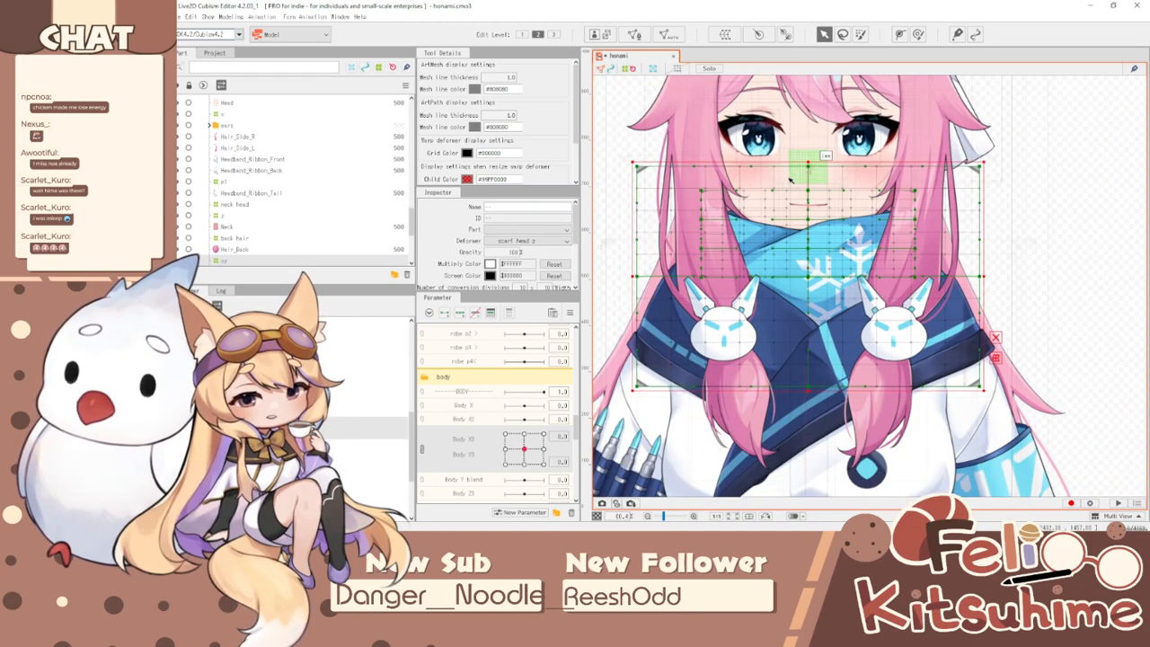
pyautogui.scroll(1, 791, 179)
pyautogui.scroll(-1, 791, 179)
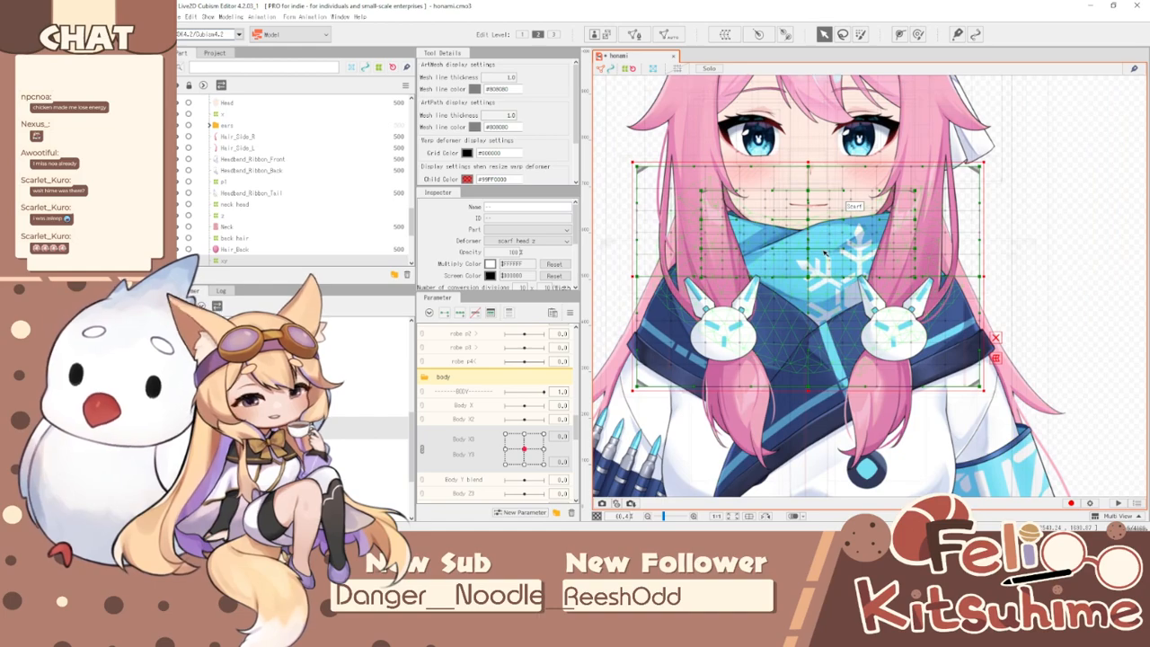
pyautogui.scroll(1, 825, 252)
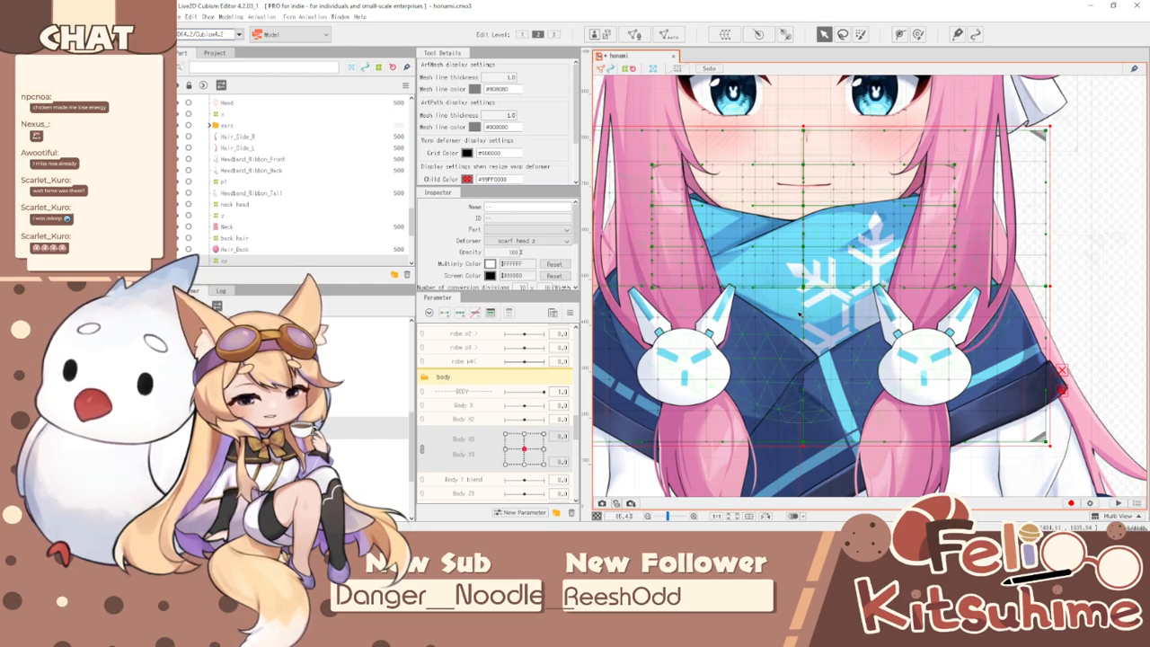
pyautogui.scroll(-2, 800, 315)
pyautogui.scroll(3, 800, 315)
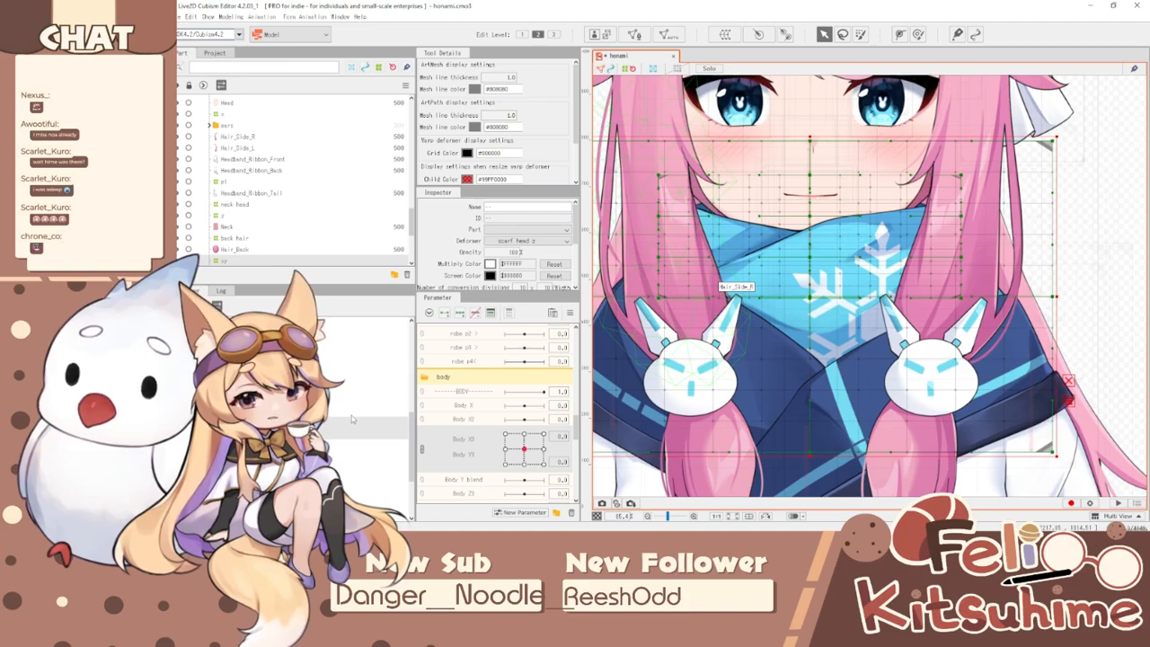
pyautogui.scroll(2, 806, 321)
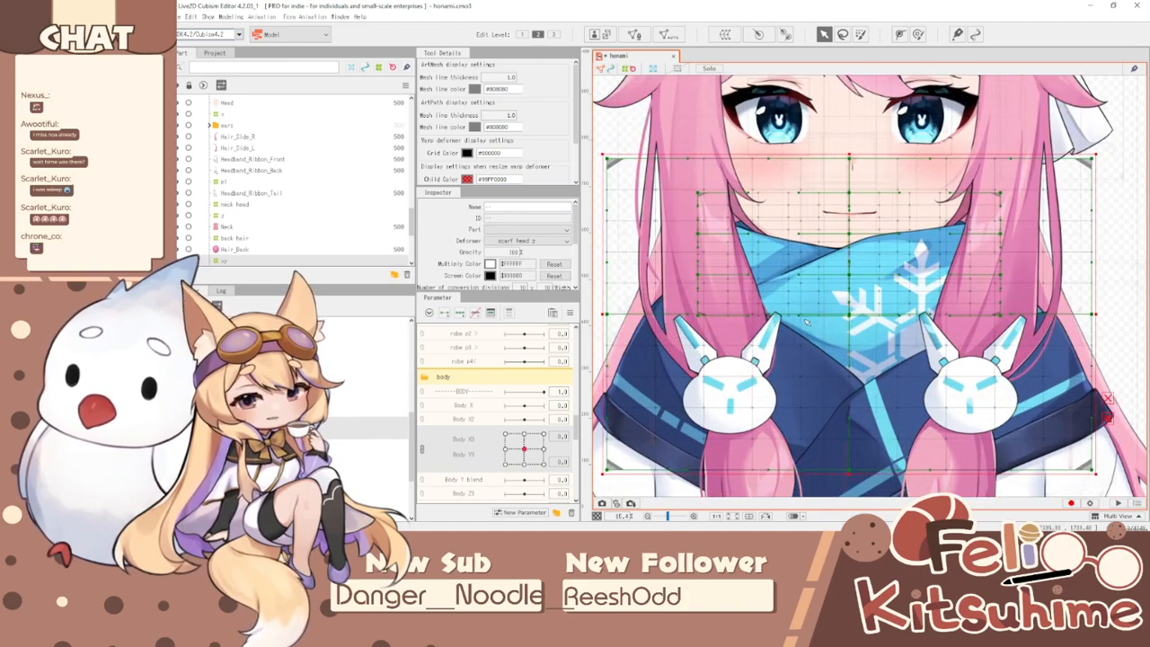
pyautogui.scroll(1, 806, 321)
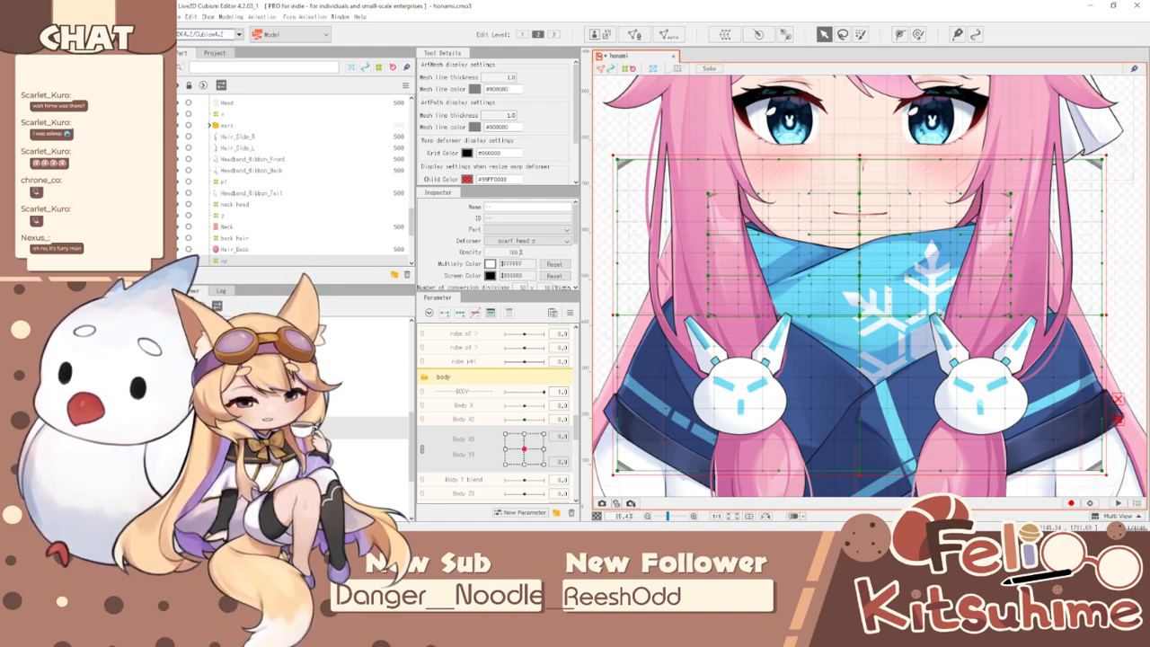
# - Inspect the head xy, xy, scarf head z and body z deformers one at a time
pyautogui.click(820, 428)
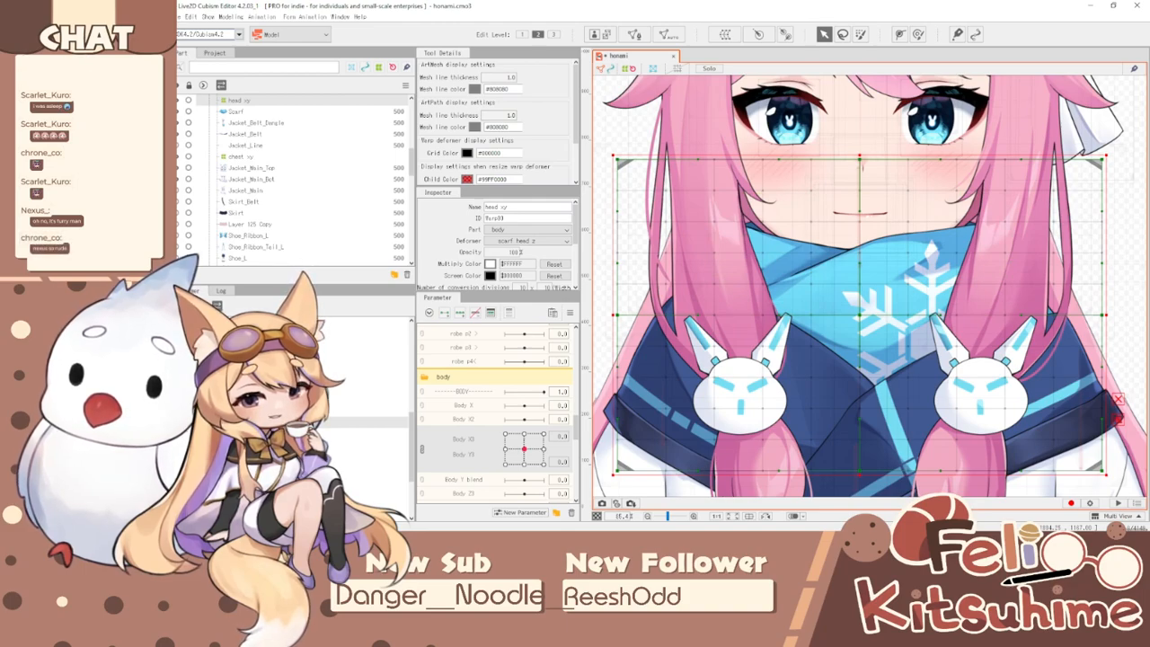
pyautogui.click(378, 433)
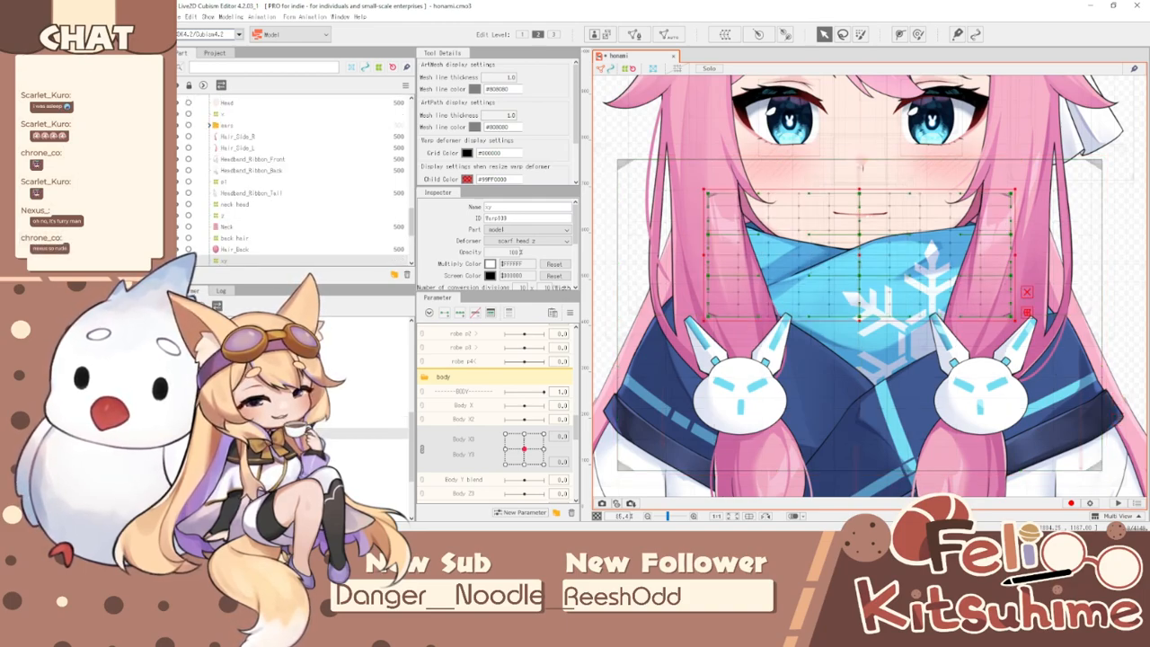
pyautogui.click(382, 420)
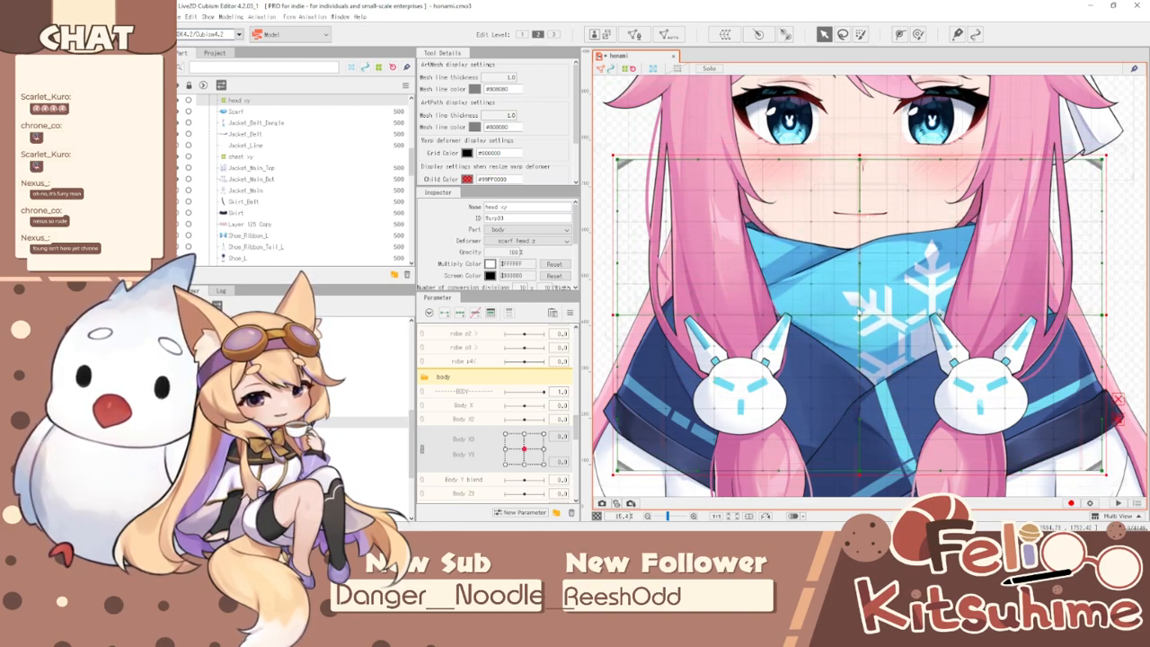
pyautogui.click(359, 411)
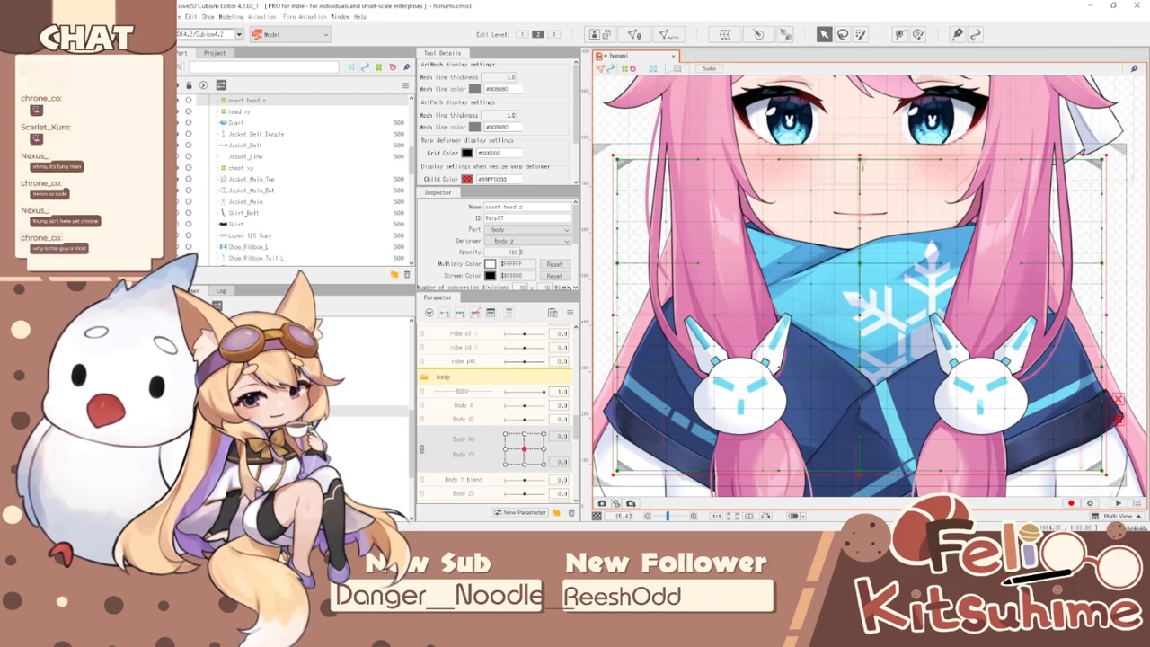
pyautogui.click(360, 399)
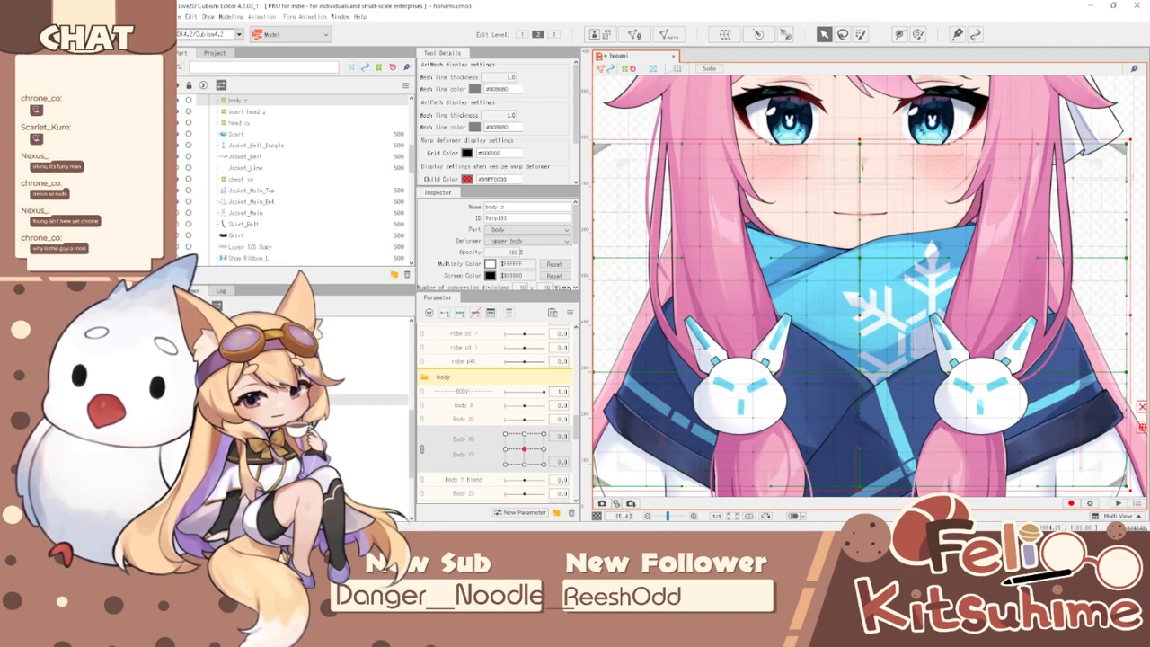
pyautogui.click(360, 411)
# - Unlink Body X3 and Body Y3 and check their keys on the scarf head z deformer
pyautogui.click(424, 454)
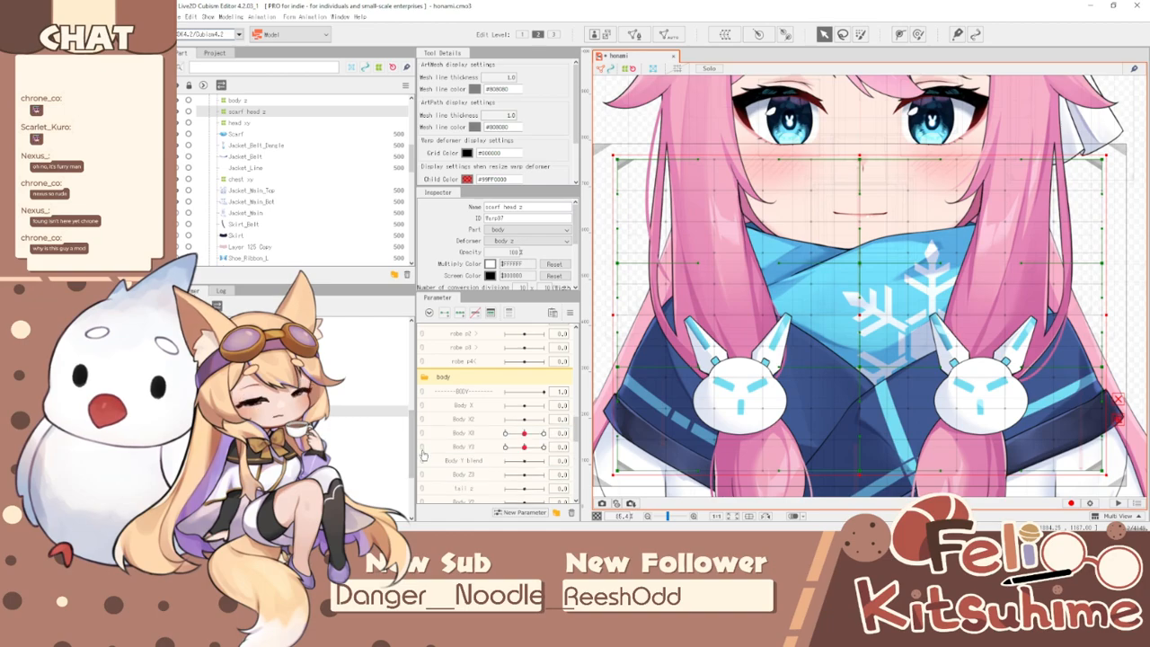
pyautogui.click(525, 433)
pyautogui.moveTo(525, 433)
pyautogui.mouseDown()
pyautogui.moveTo(514, 433)
pyautogui.moveTo(528, 440)
pyautogui.mouseUp()
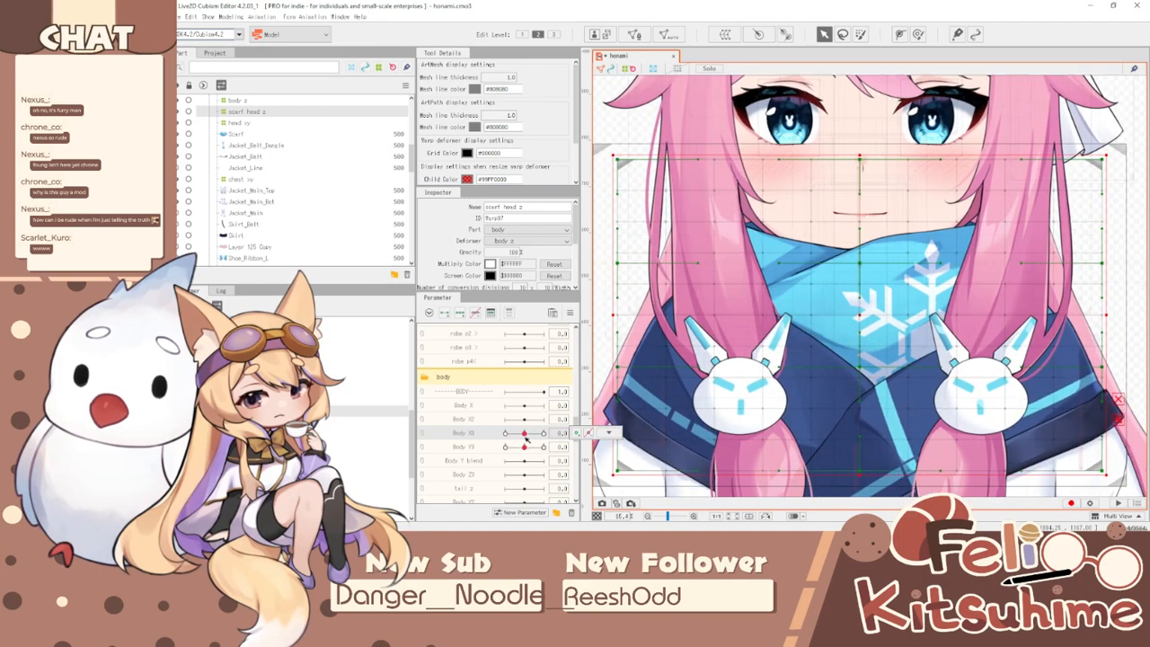
pyautogui.click(359, 423)
pyautogui.click(360, 410)
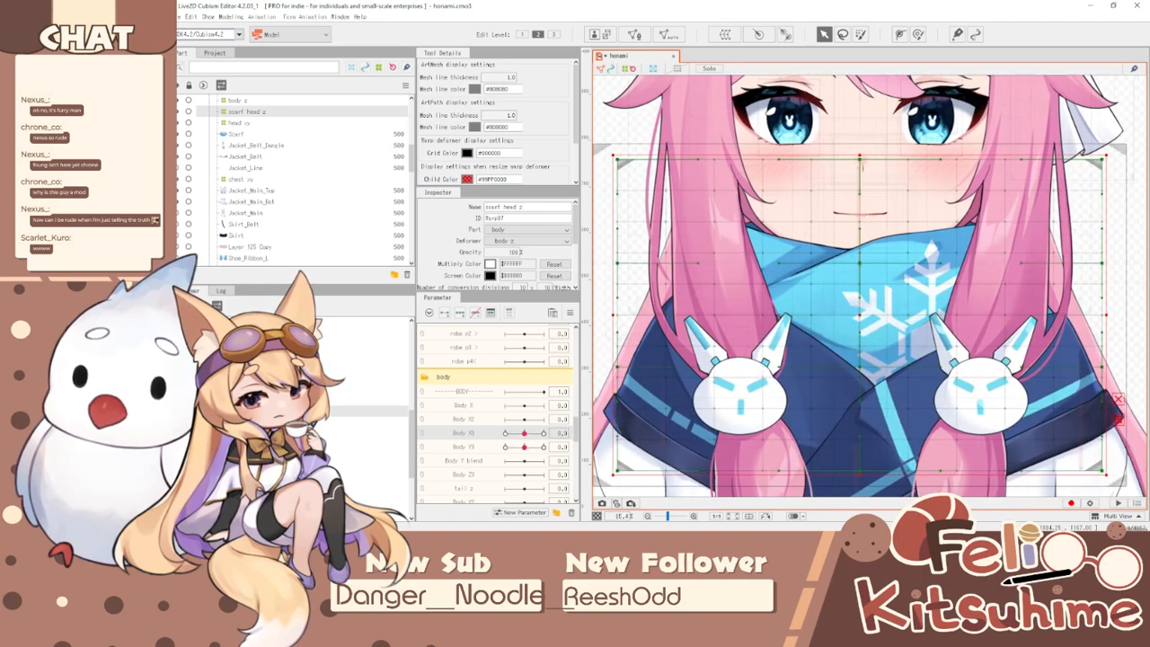
# - Rename the body z deformer above scarf head z as body xy
pyautogui.click(359, 399)
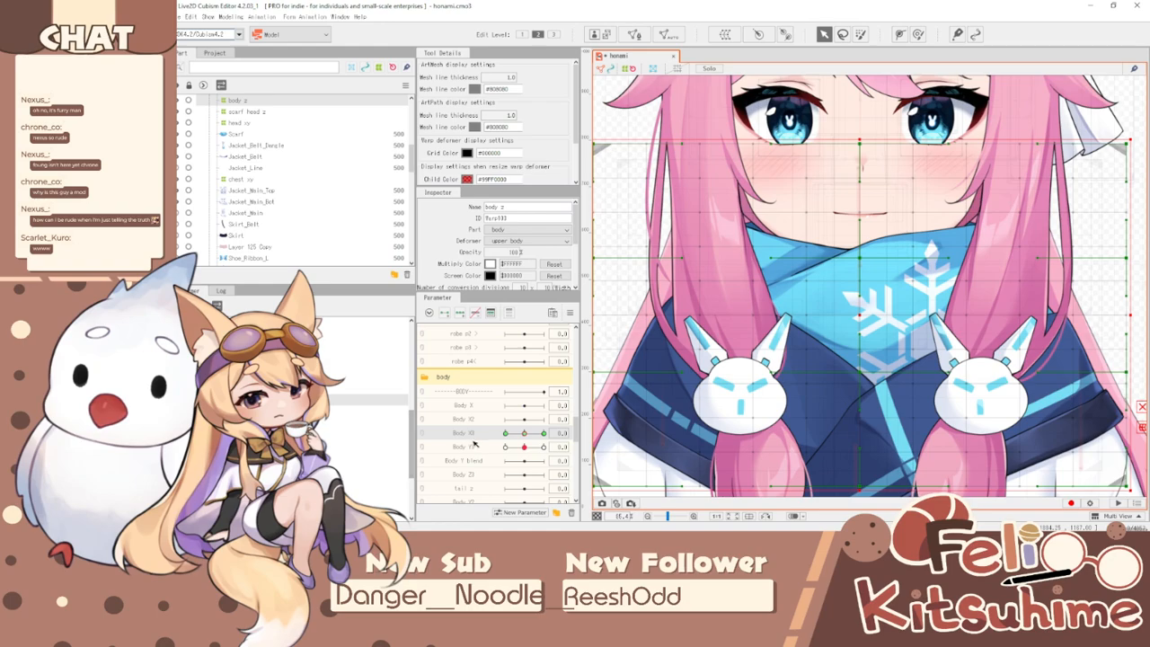
pyautogui.scroll(-3, 476, 441)
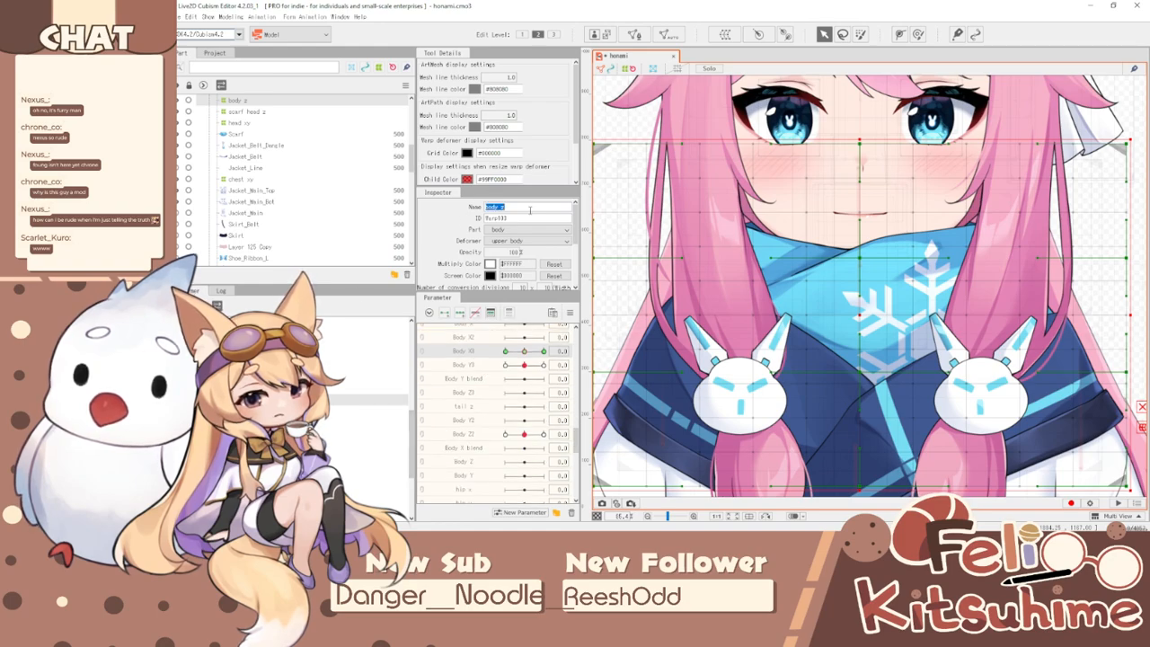
pyautogui.press('Return')
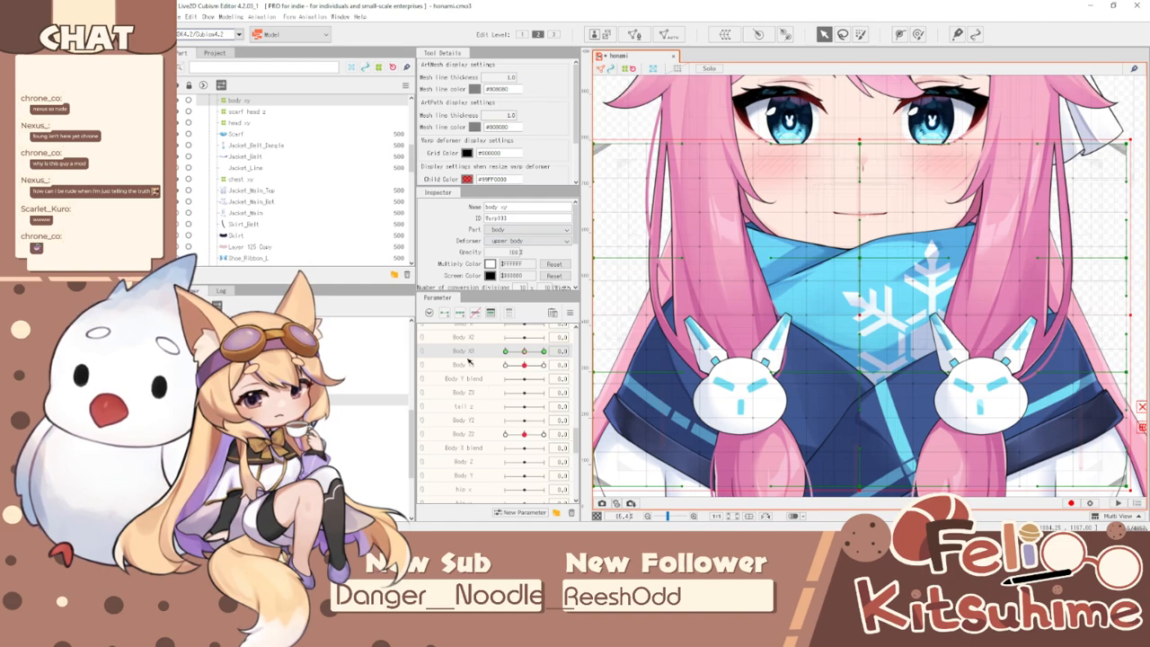
# - Add three keys on the Body Y3 parameter for the body xy deformer
pyautogui.click(468, 361)
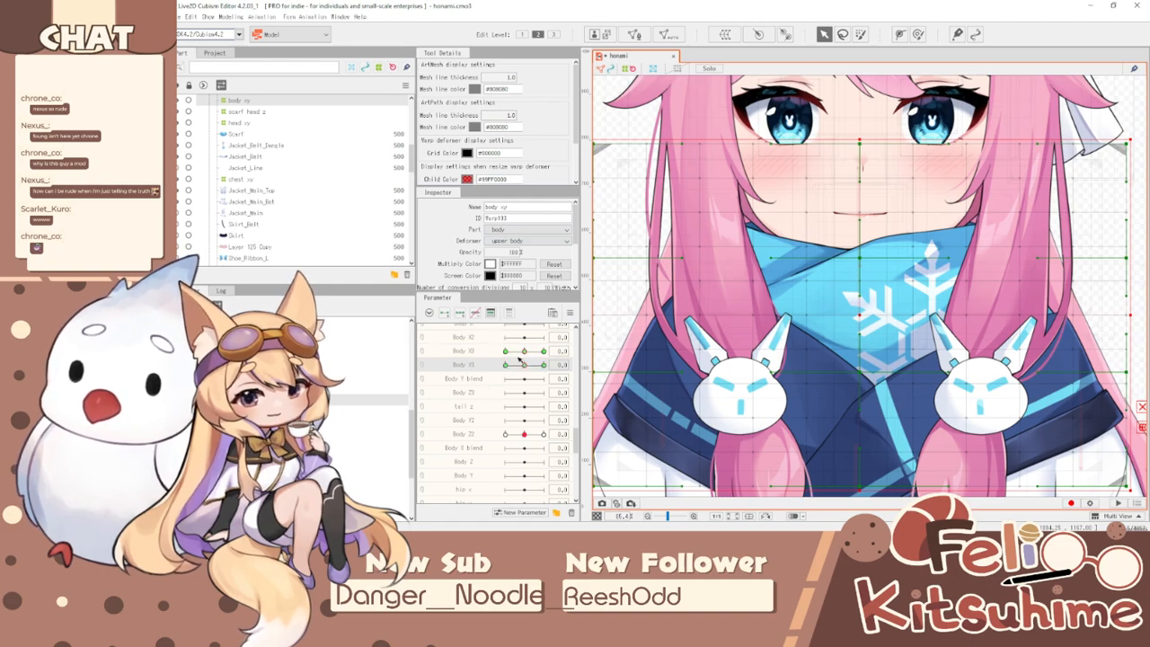
pyautogui.scroll(-1, 828, 363)
pyautogui.scroll(1, 821, 248)
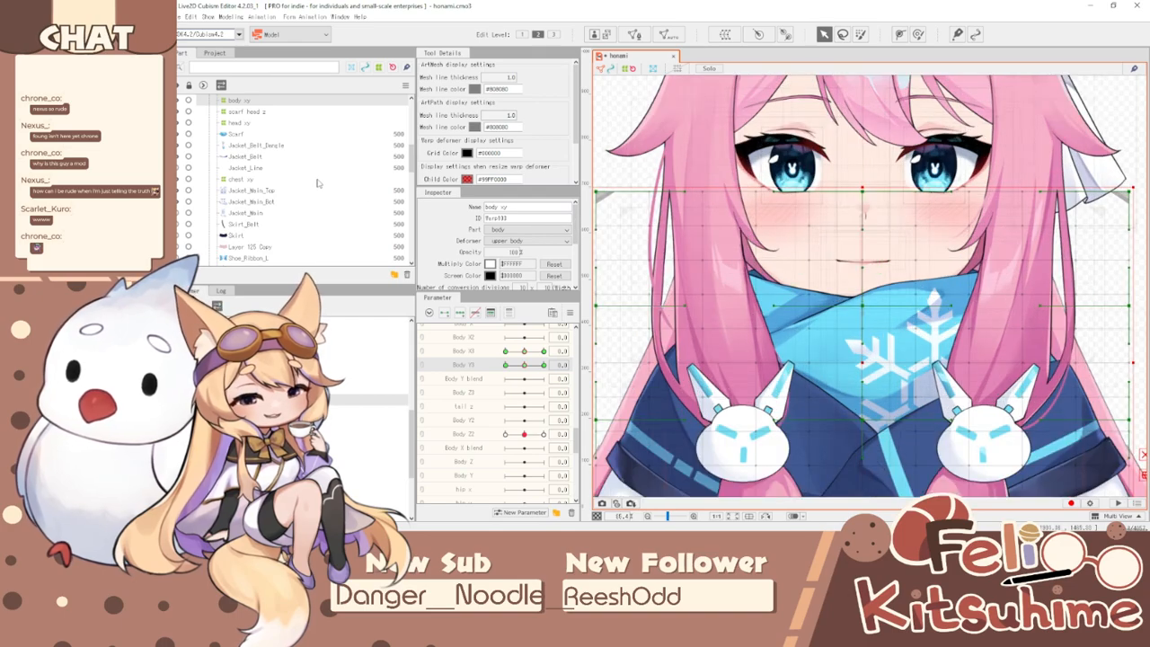
pyautogui.scroll(5, 319, 183)
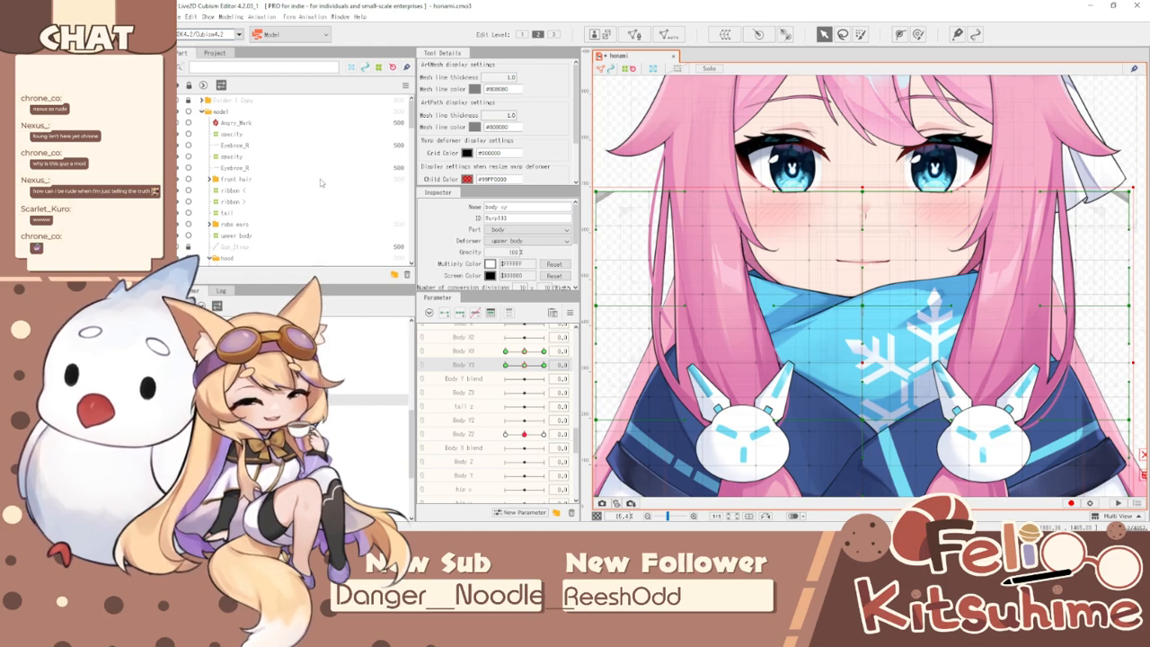
pyautogui.scroll(-2, 695, 265)
pyautogui.scroll(1, 695, 265)
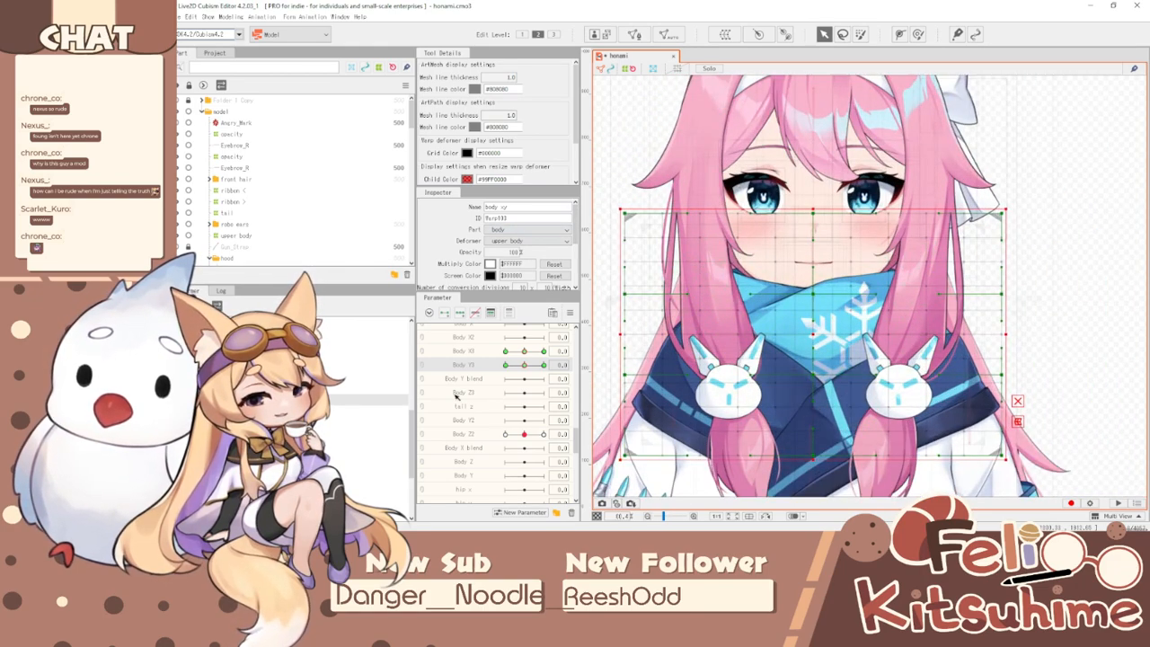
# - Set Body Y3 to 10 and change the body xy deformer's Bezier edit type to Smooth2
pyautogui.moveTo(524, 364); pyautogui.dragTo(556, 366)
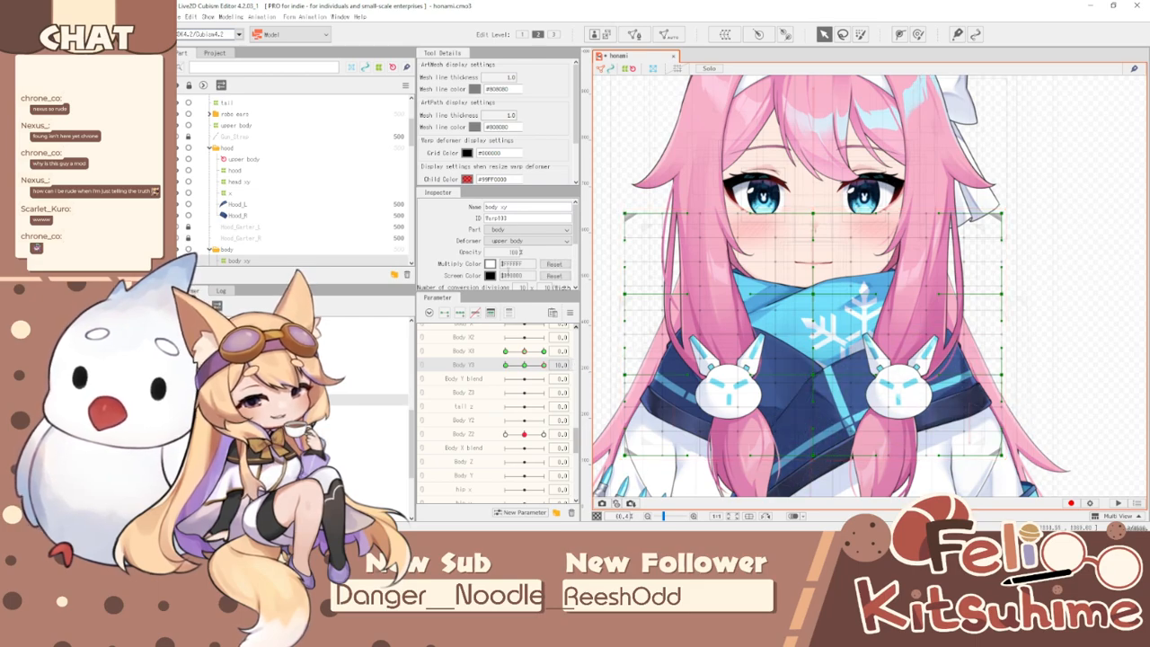
pyautogui.scroll(-3, 497, 242)
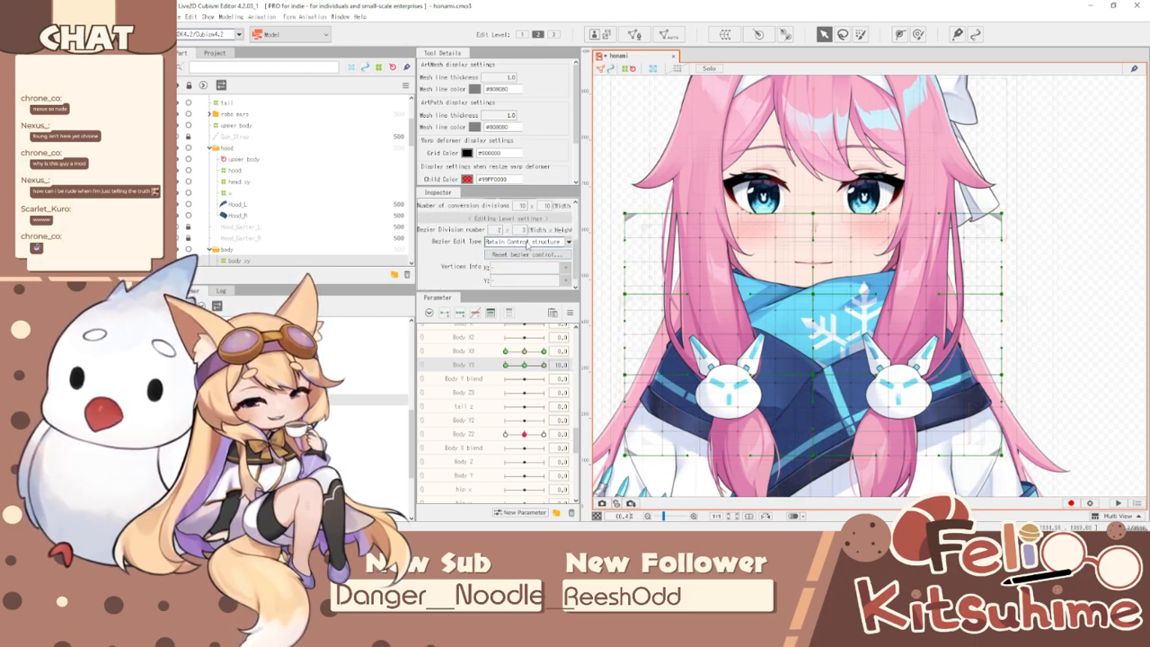
pyautogui.click(528, 243)
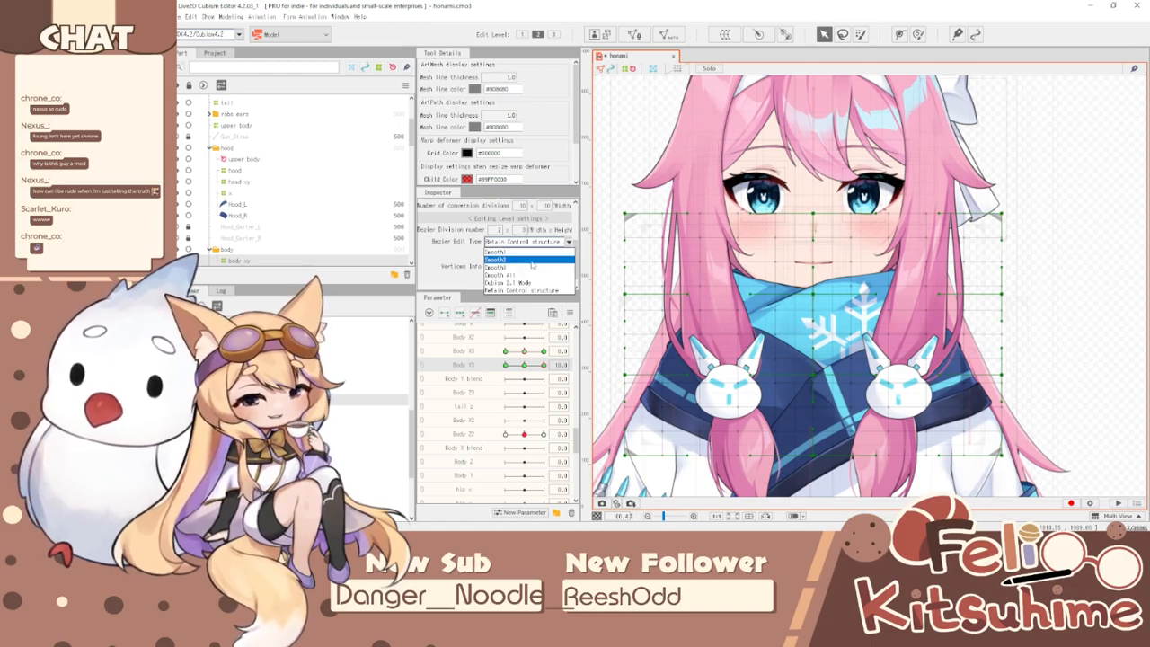
pyautogui.click(531, 261)
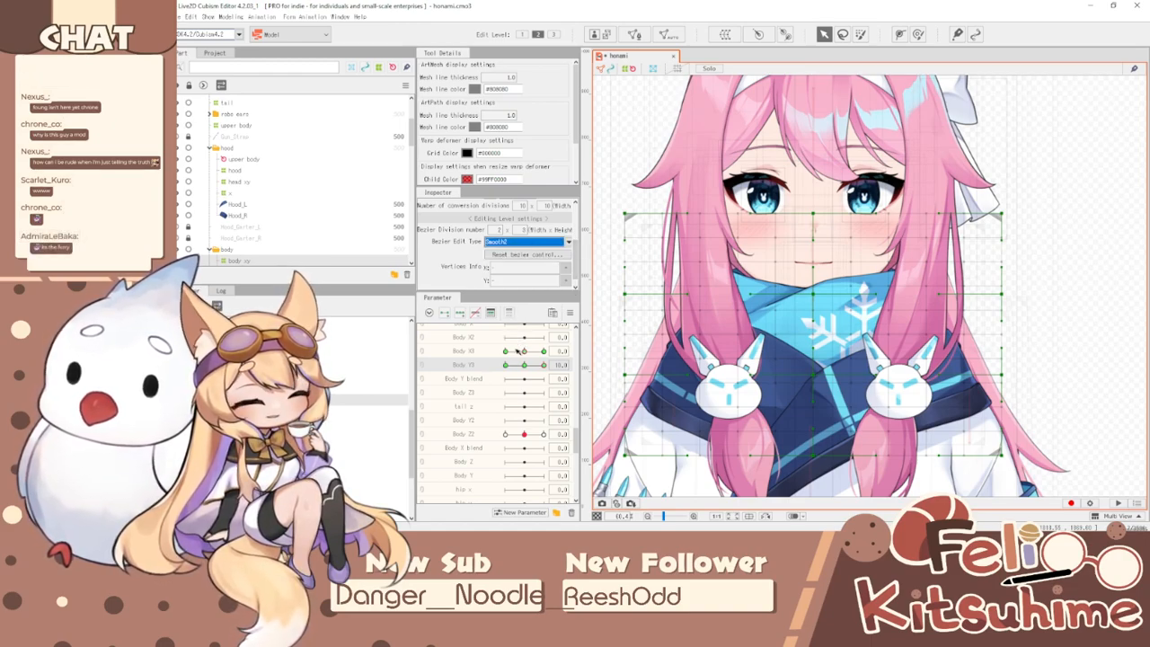
# - At Body Y3 10, bend the body xy grid upward by raising its upper and lower inner centre control points
pyautogui.moveTo(543, 365)
pyautogui.mouseDown()
pyautogui.moveTo(525, 365)
pyautogui.moveTo(548, 365)
pyautogui.mouseUp()
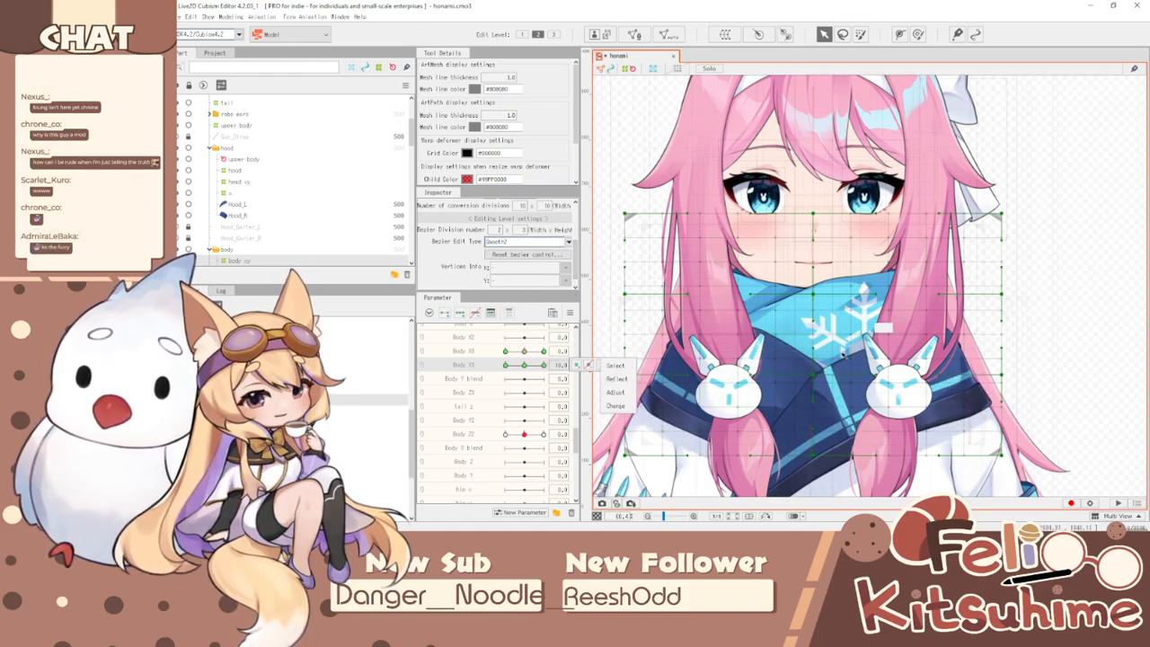
pyautogui.moveTo(818, 295); pyautogui.dragTo(820, 286)
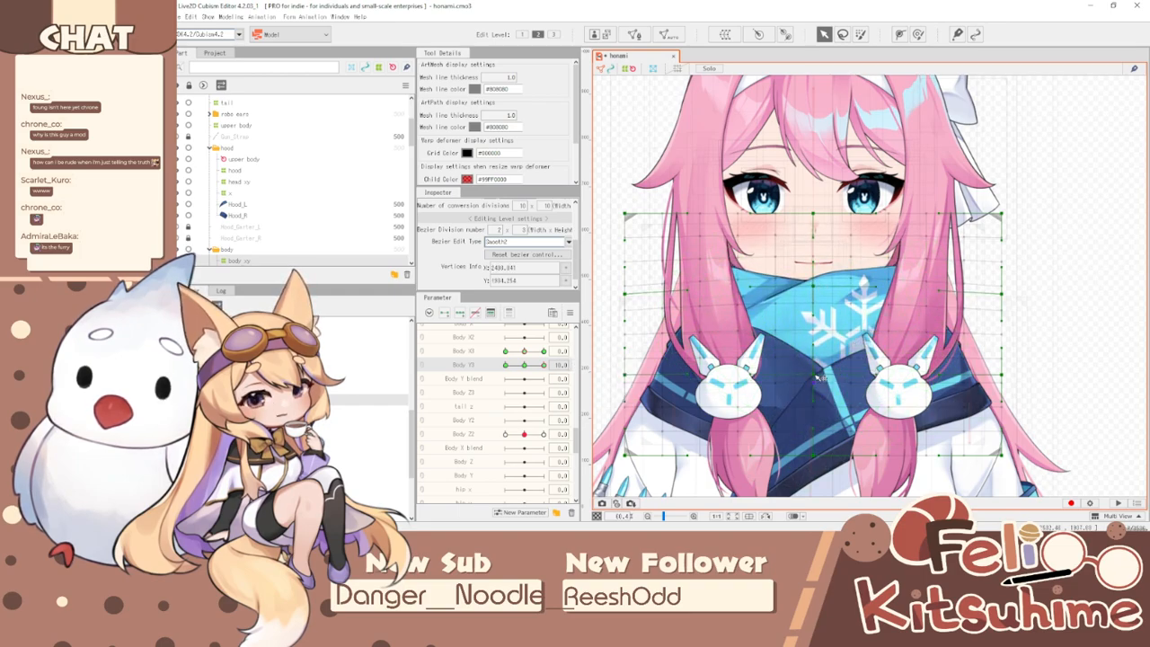
pyautogui.moveTo(816, 376); pyautogui.dragTo(816, 365)
pyautogui.moveTo(543, 366); pyautogui.dragTo(546, 367)
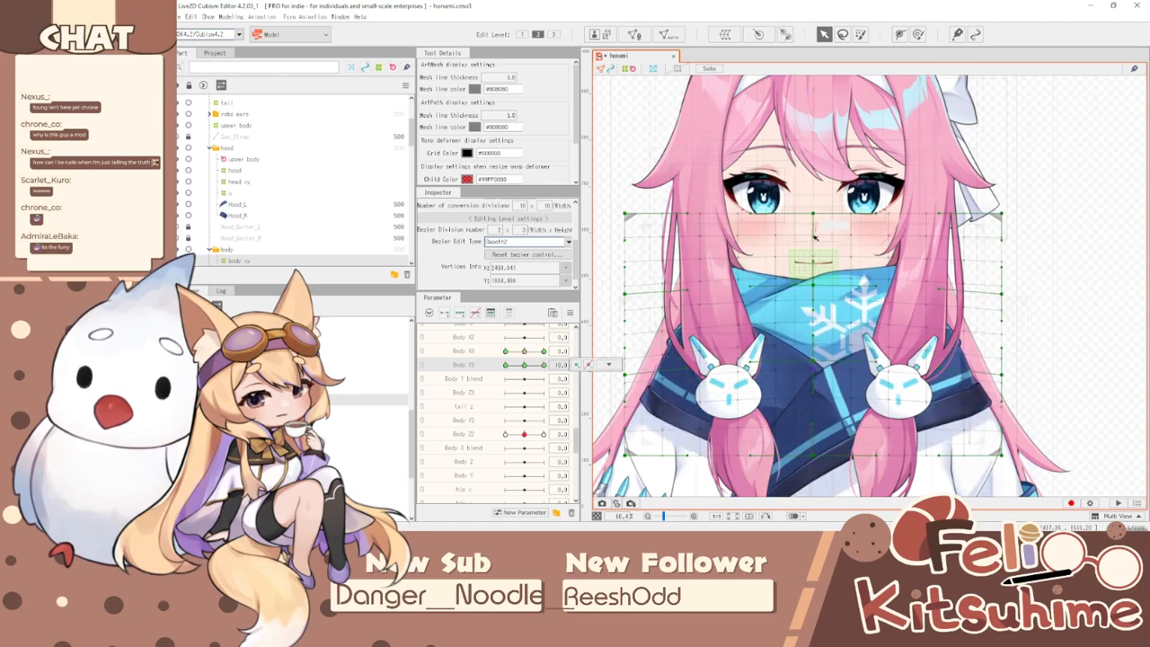
# - Lower the upper edge of the body xy deformer slightly at Body Y3 10 and check the movement
pyautogui.click(823, 196)
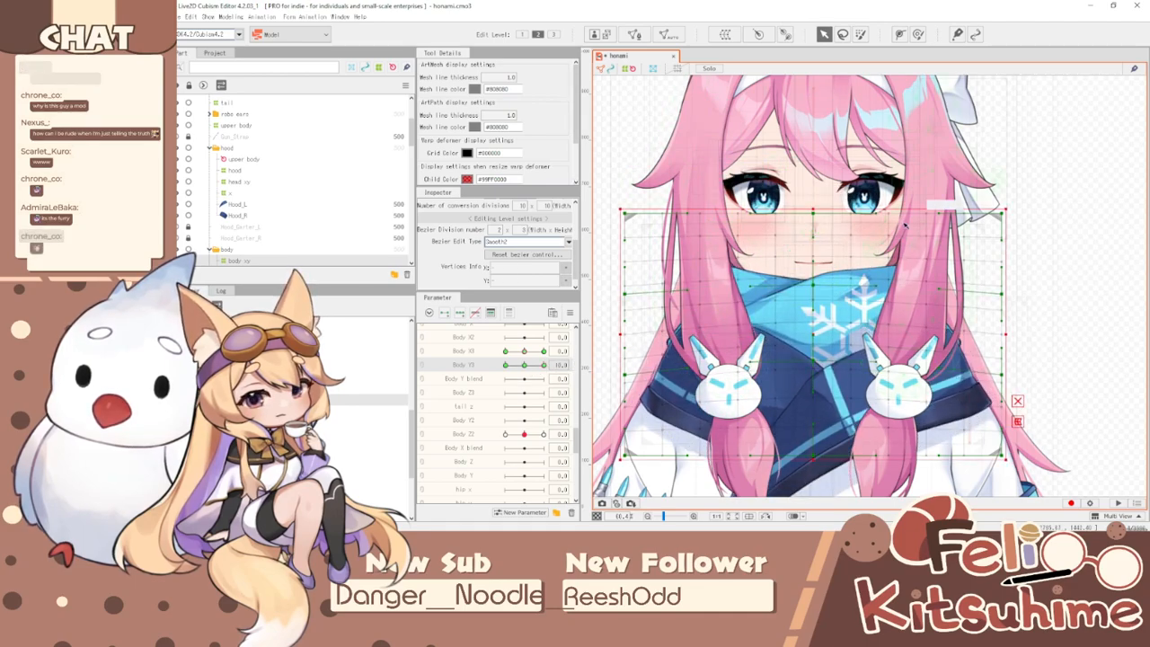
pyautogui.moveTo(813, 209); pyautogui.dragTo(813, 214)
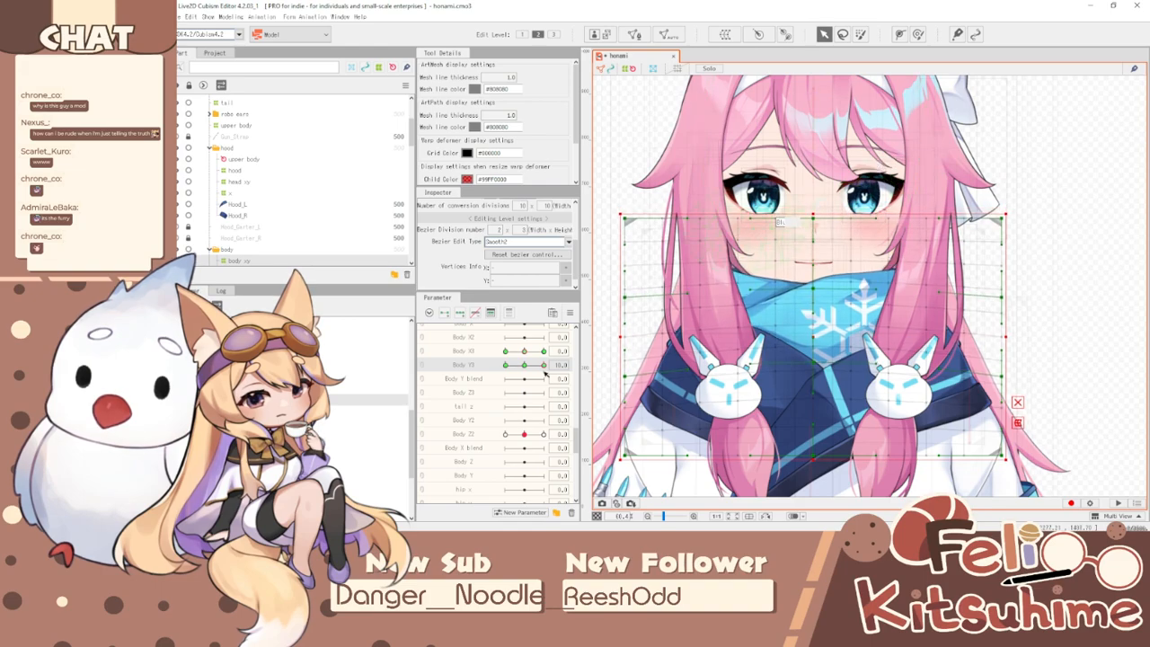
pyautogui.moveTo(545, 366)
pyautogui.mouseDown()
pyautogui.moveTo(527, 367)
pyautogui.moveTo(550, 364)
pyautogui.mouseUp()
# - Collapse the hood folder and hide the front hair folder to expose the scarf
pyautogui.click(917, 34)
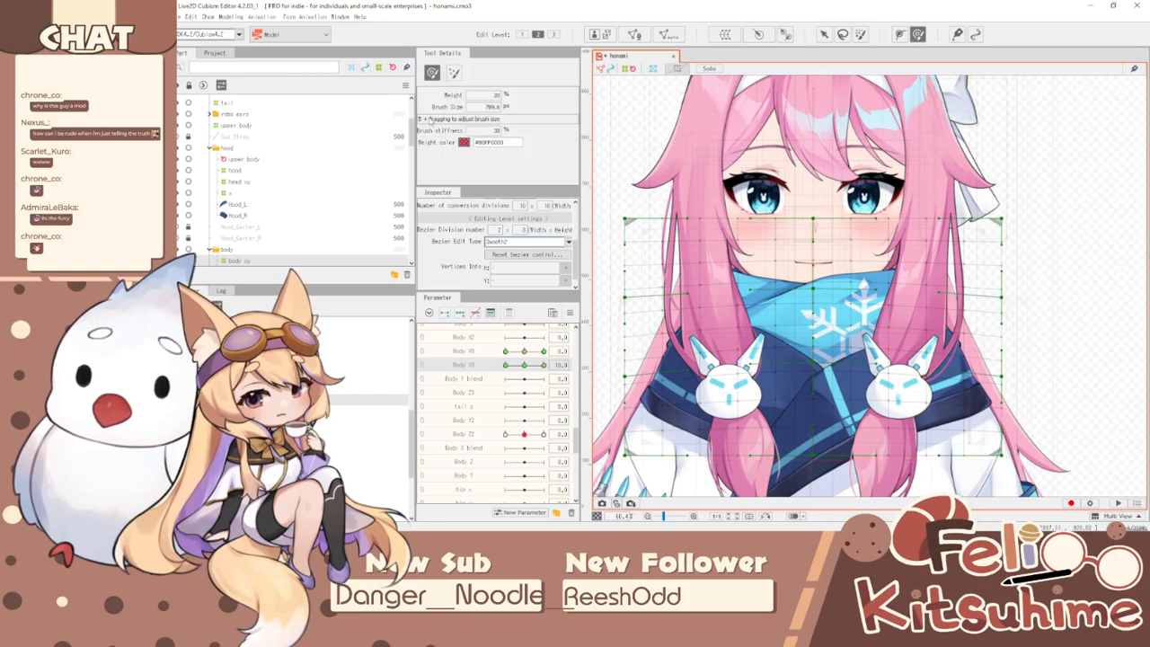
pyautogui.moveTo(416, 116); pyautogui.dragTo(420, 97)
pyautogui.scroll(-2, 239, 152)
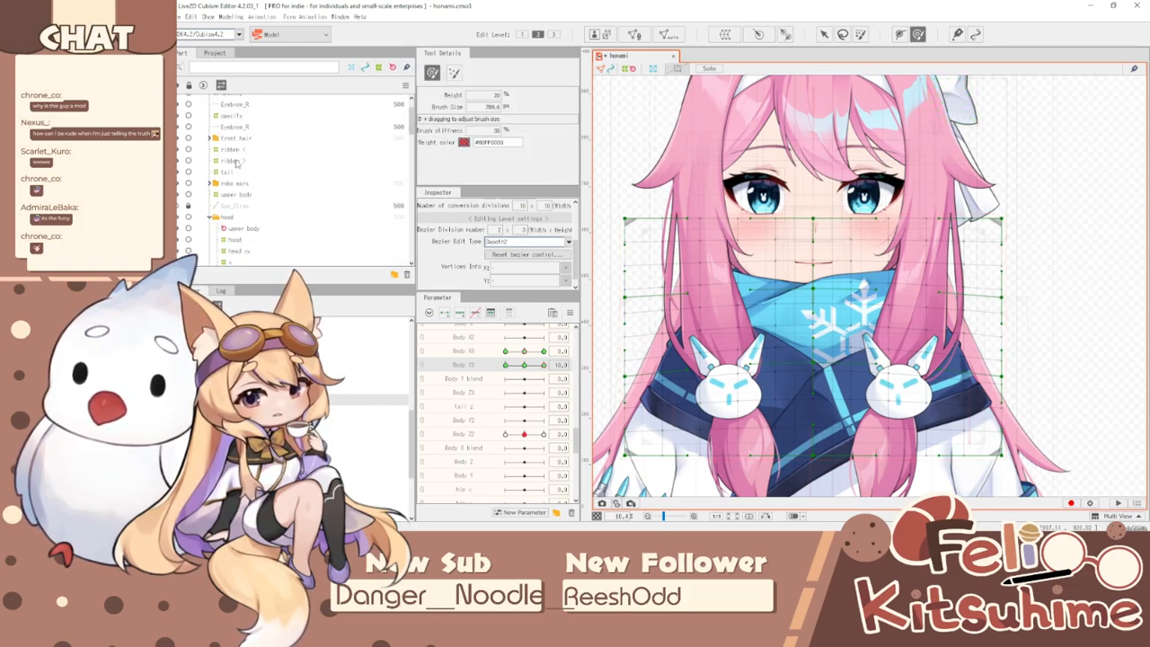
pyautogui.click(212, 179)
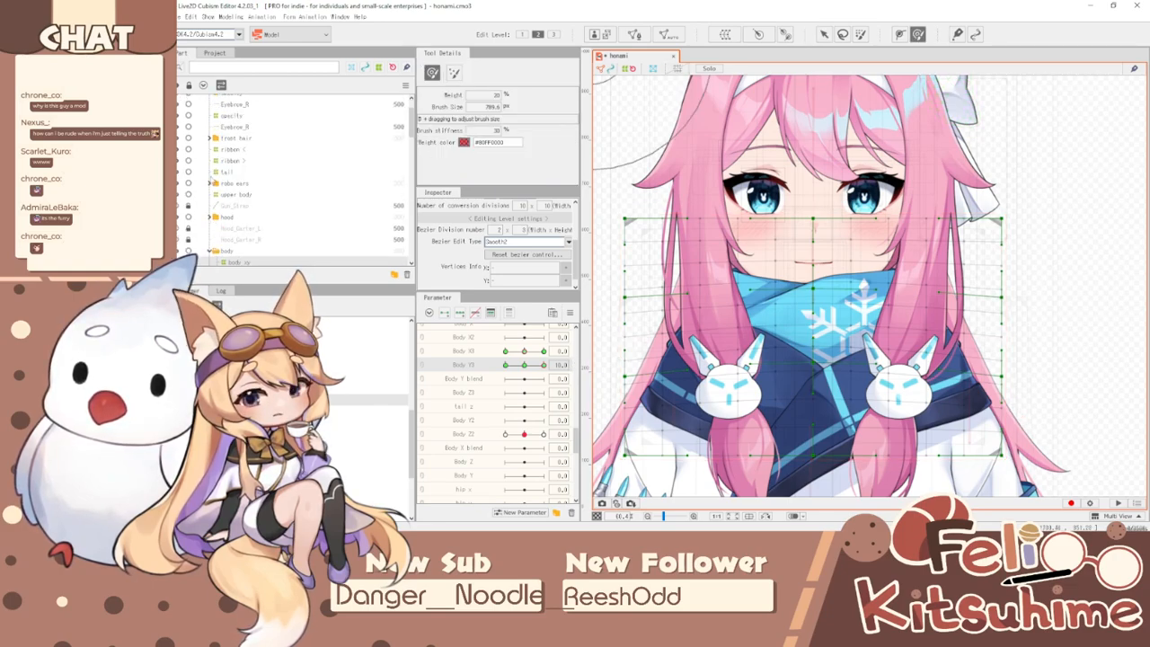
pyautogui.click(179, 137)
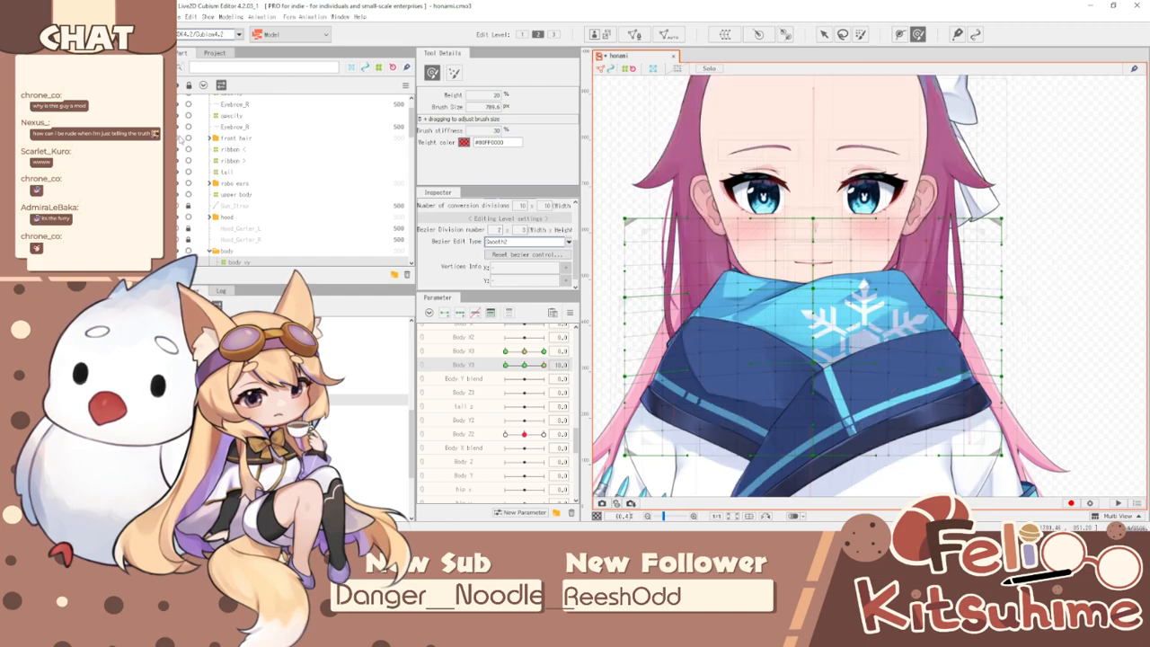
# - Move the whole body xy deformer slightly down at Body Y3 10 and check the scarf's motion
pyautogui.moveTo(545, 367)
pyautogui.mouseDown()
pyautogui.moveTo(526, 367)
pyautogui.moveTo(546, 367)
pyautogui.mouseUp()
pyautogui.click(824, 35)
pyautogui.click(609, 365)
pyautogui.click(615, 366)
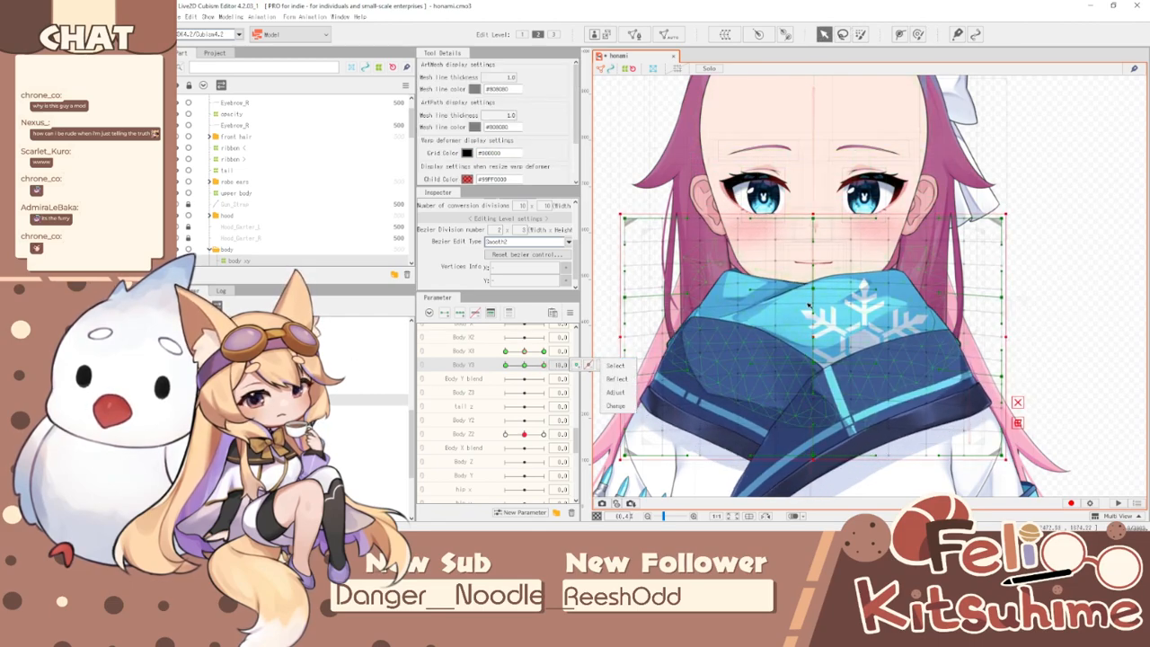
pyautogui.moveTo(816, 333); pyautogui.dragTo(816, 342)
pyautogui.moveTo(547, 367)
pyautogui.mouseDown()
pyautogui.moveTo(531, 366)
pyautogui.moveTo(549, 365)
pyautogui.mouseUp()
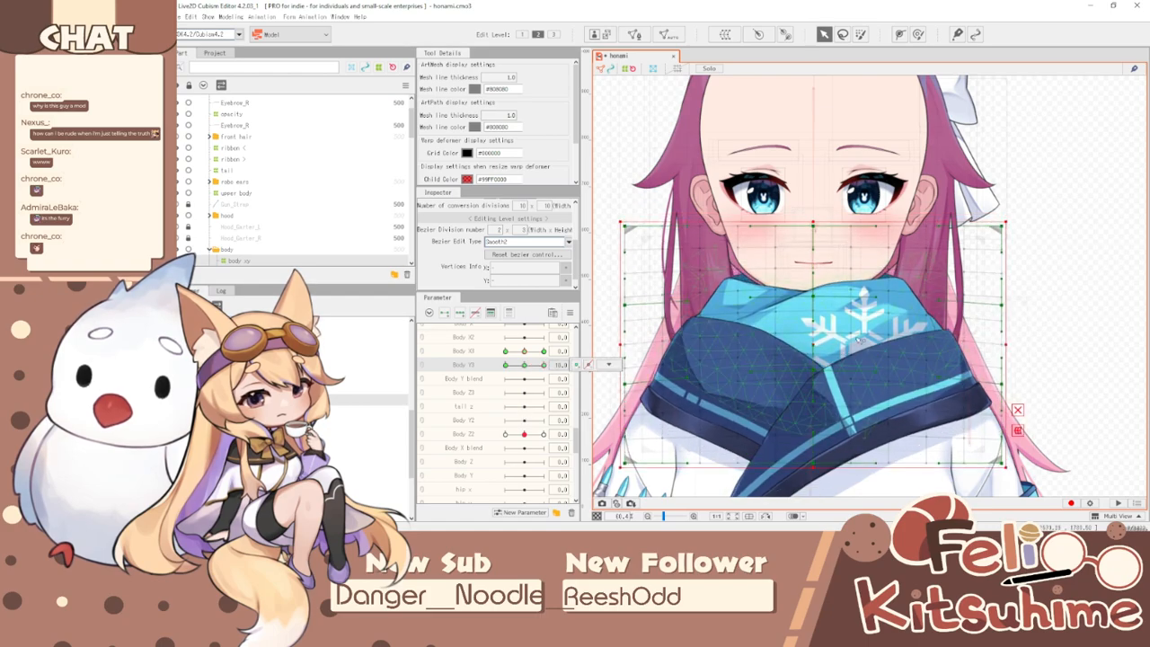
# - Hide the selection overlay and reshape the sides of the scarf at Body Y3 10 using the deform brush at size 662.1
pyautogui.click(917, 34)
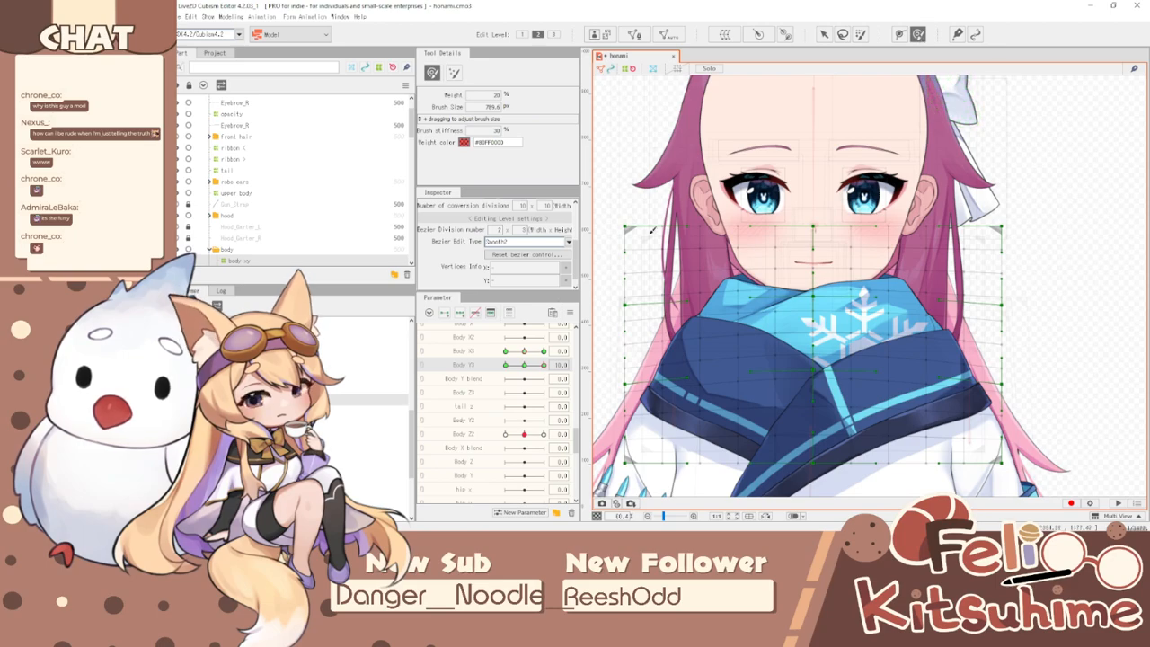
pyautogui.hotkey('ctrl', 't')
pyautogui.moveTo(545, 365)
pyautogui.mouseDown()
pyautogui.moveTo(528, 365)
pyautogui.moveTo(544, 365)
pyautogui.mouseUp()
pyautogui.press('b')
pyautogui.moveTo(819, 302)
pyautogui.mouseDown()
pyautogui.moveTo(782, 302)
pyautogui.moveTo(811, 288)
pyautogui.mouseUp()
pyautogui.press('b')
pyautogui.moveTo(694, 316); pyautogui.dragTo(712, 318)
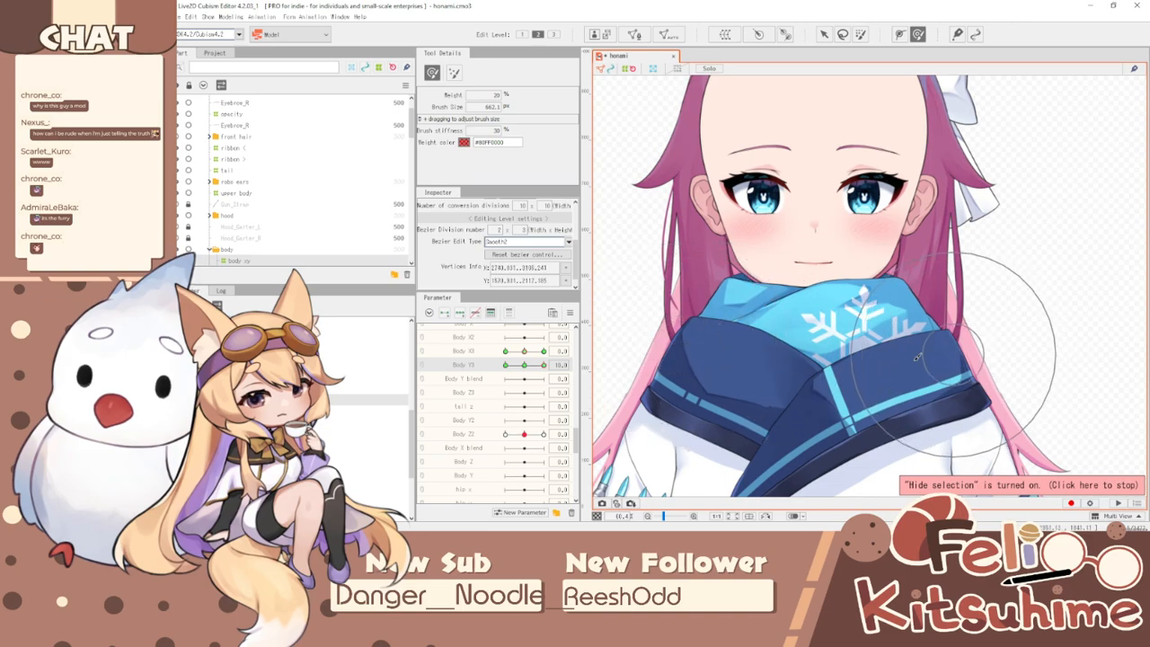
# - Reduce the deform brush size to 321.0 and refine the scarf's shape at Body Y3 10
pyautogui.moveTo(544, 365)
pyautogui.mouseDown()
pyautogui.moveTo(524, 365)
pyautogui.moveTo(548, 363)
pyautogui.mouseUp()
pyautogui.press('b')
pyautogui.moveTo(834, 272)
pyautogui.mouseDown()
pyautogui.moveTo(792, 271)
pyautogui.moveTo(778, 285)
pyautogui.mouseUp()
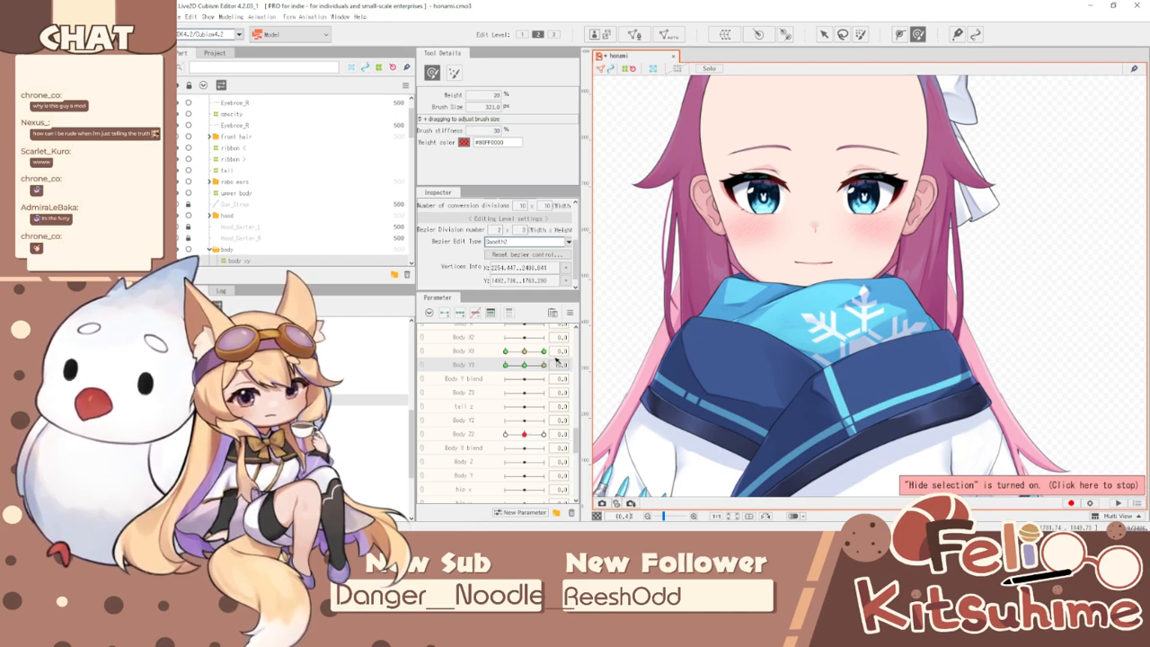
# - Show the selection again and, at Body Y3 -10, pull the body xy grid's inner centre control points down
pyautogui.moveTo(543, 365); pyautogui.dragTo(501, 428)
pyautogui.click(825, 35)
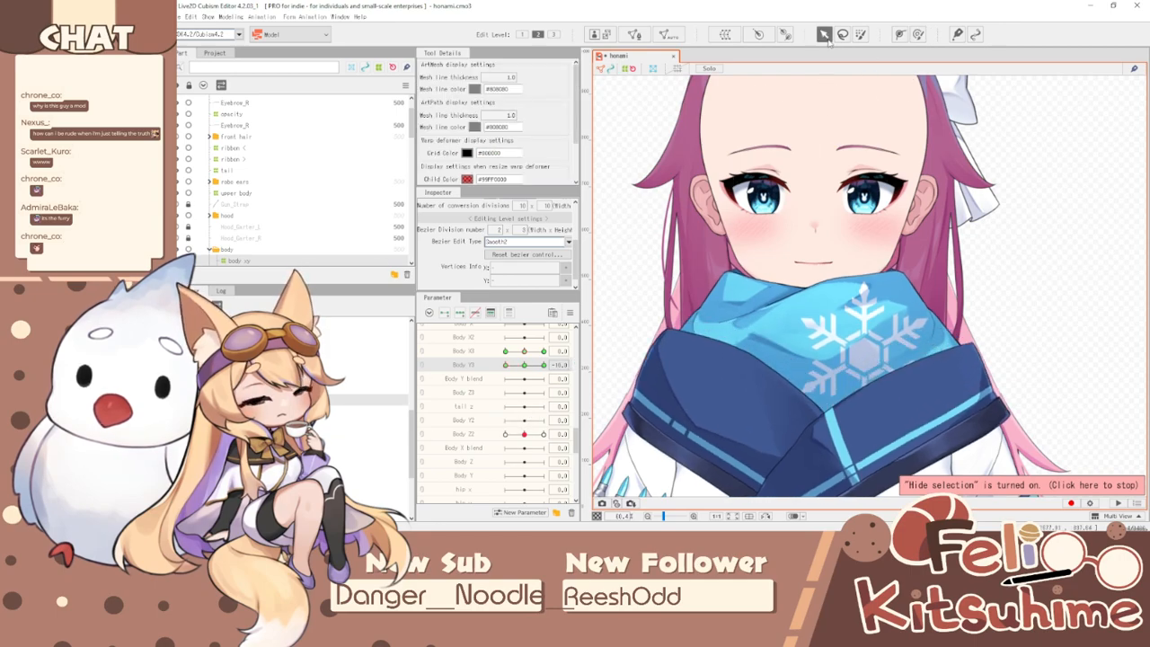
pyautogui.click(1019, 401)
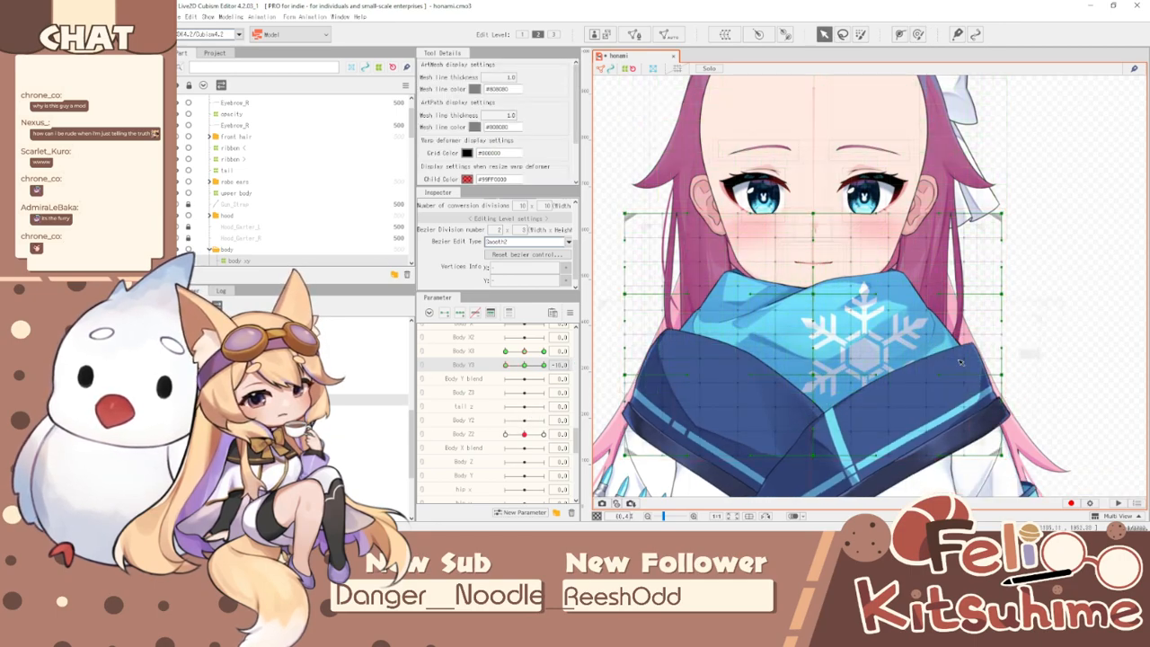
pyautogui.moveTo(814, 295); pyautogui.dragTo(814, 304)
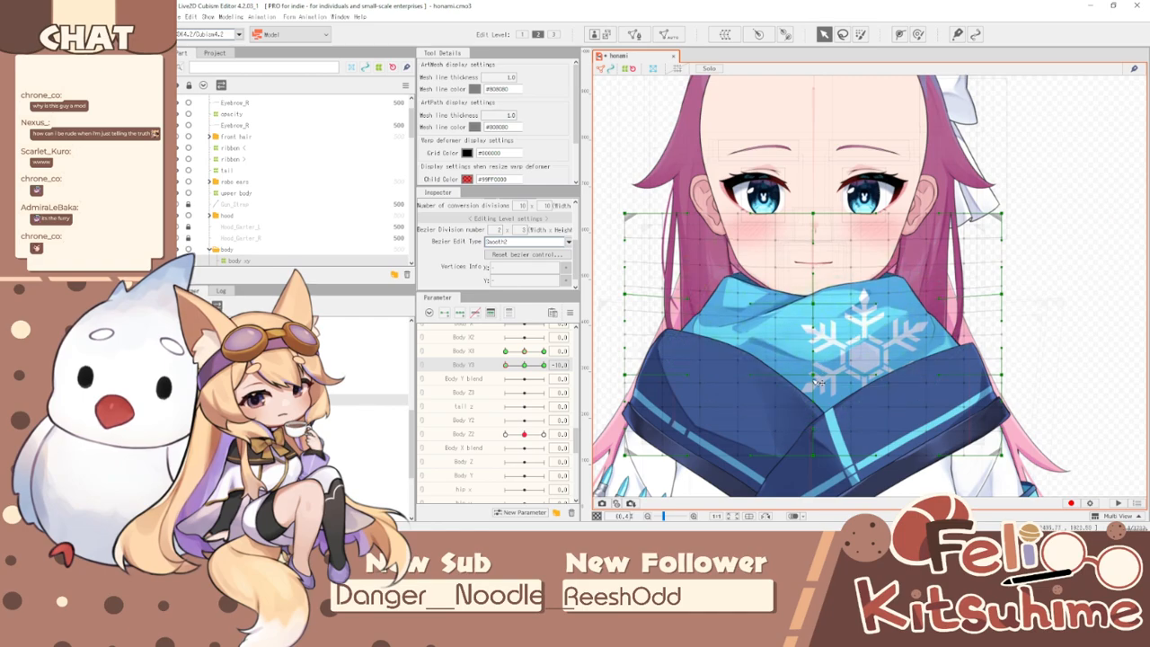
pyautogui.moveTo(816, 382); pyautogui.dragTo(820, 404)
pyautogui.moveTo(527, 365); pyautogui.dragTo(468, 396)
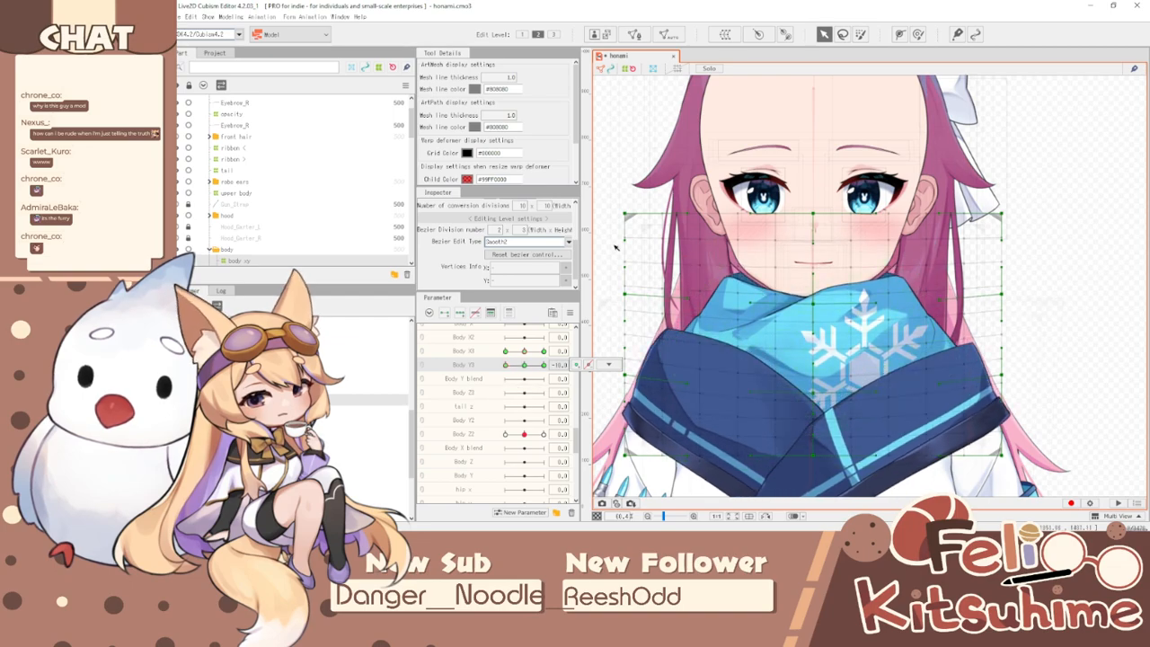
# - Widen the upper edge of the body xy deformer at Body Y3 -10 using a Perspective temporary deformation and apply it
pyautogui.hotkey('ctrl', 't')
pyautogui.click(498, 66)
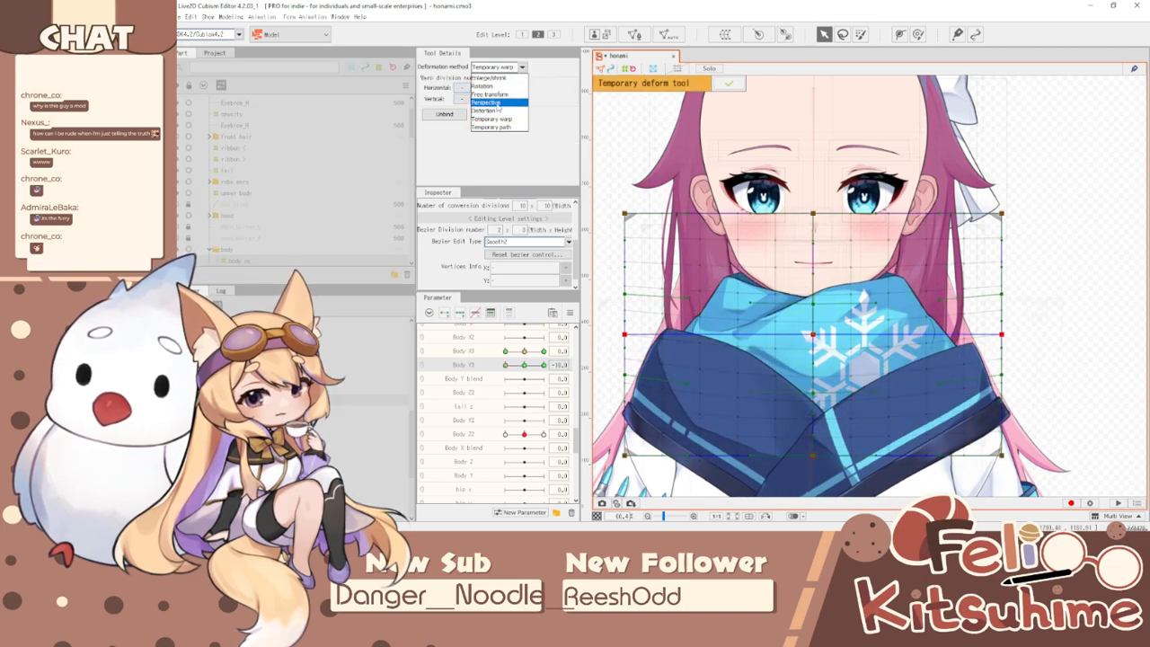
pyautogui.click(486, 103)
pyautogui.moveTo(625, 215); pyautogui.dragTo(606, 214)
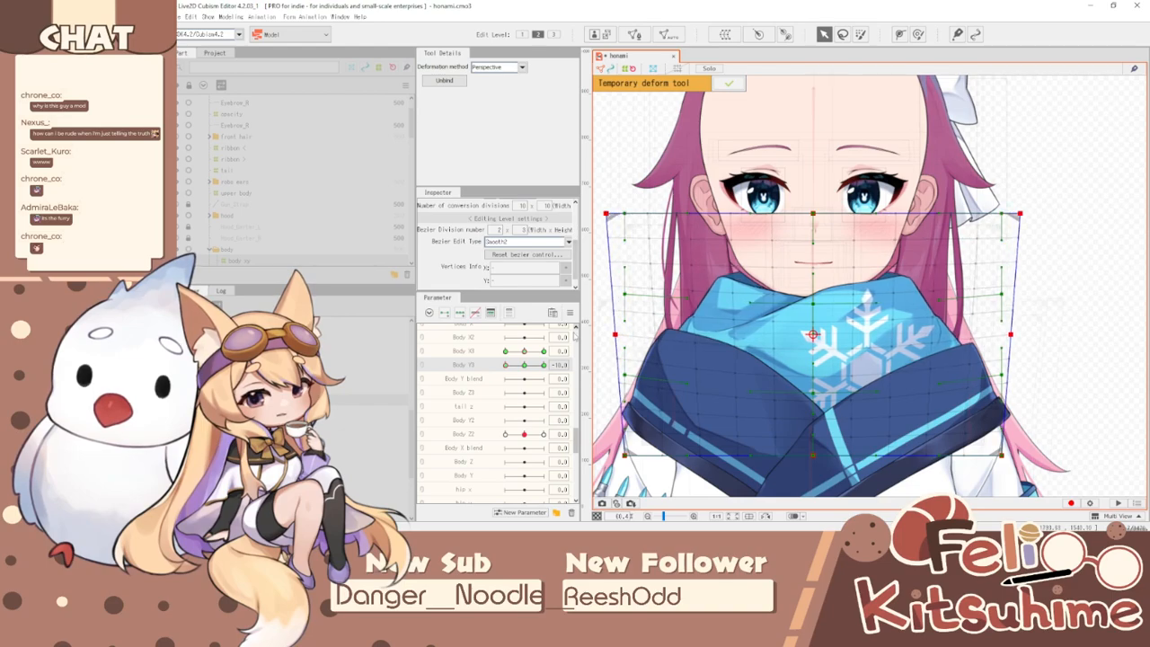
pyautogui.click(506, 365)
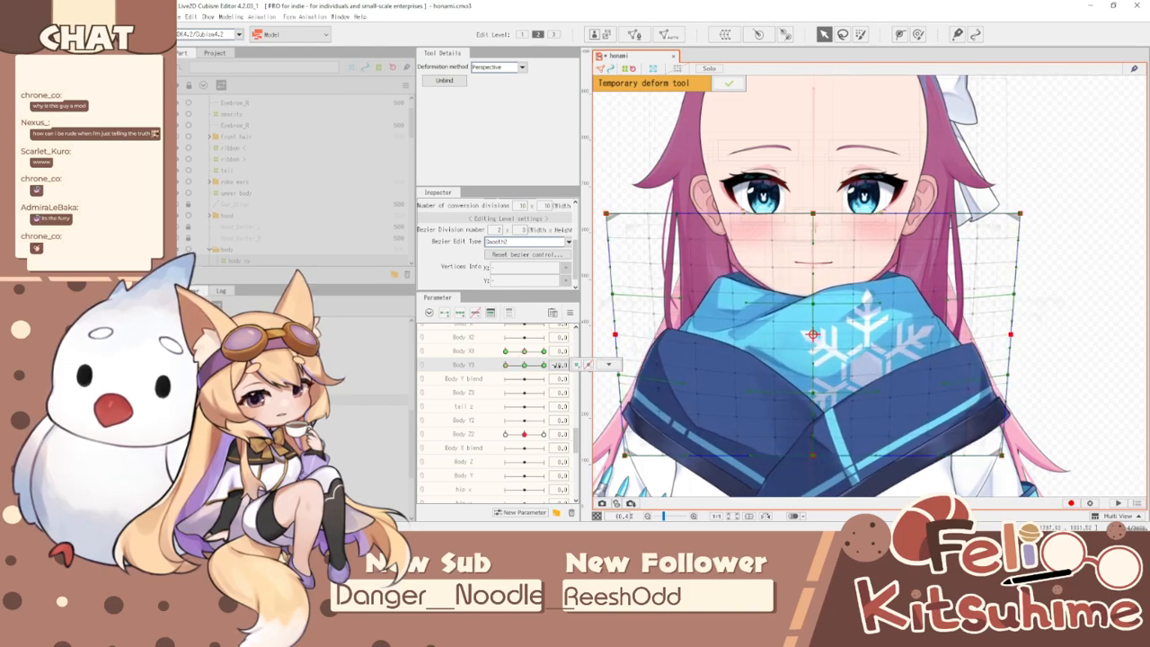
pyautogui.moveTo(506, 365); pyautogui.dragTo(550, 373)
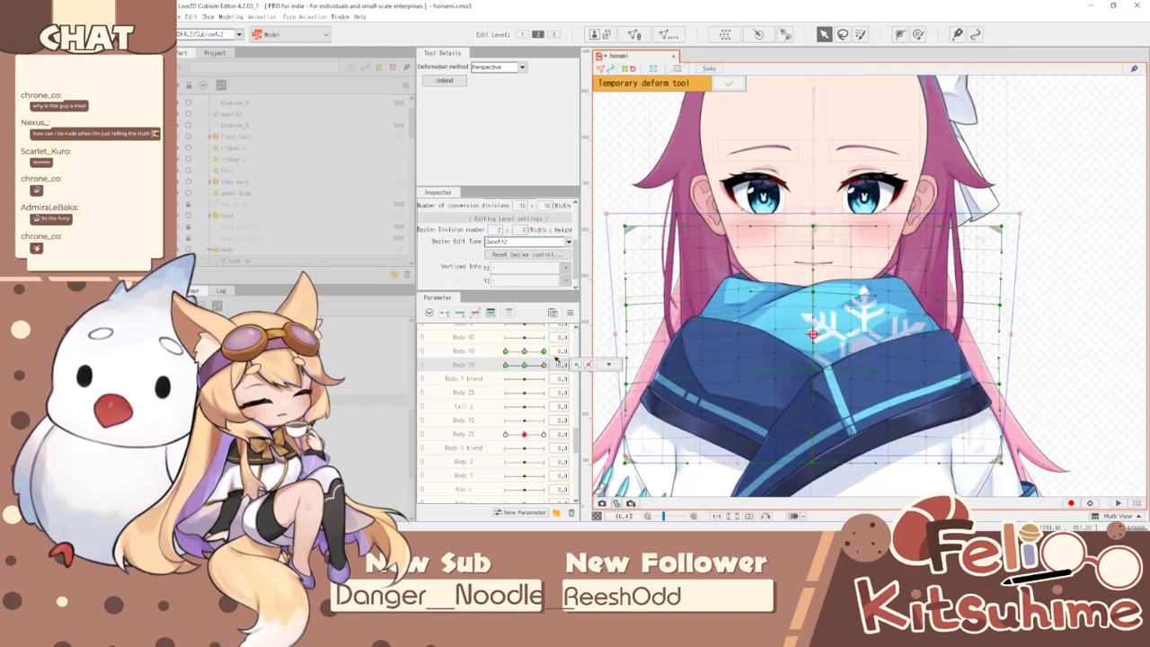
pyautogui.click(728, 82)
# - Narrow the upper edge of the body xy deformer slightly at Body Y3 10 using a Perspective temporary deformation and apply it
pyautogui.hotkey('ctrl', 't')
pyautogui.click(500, 68)
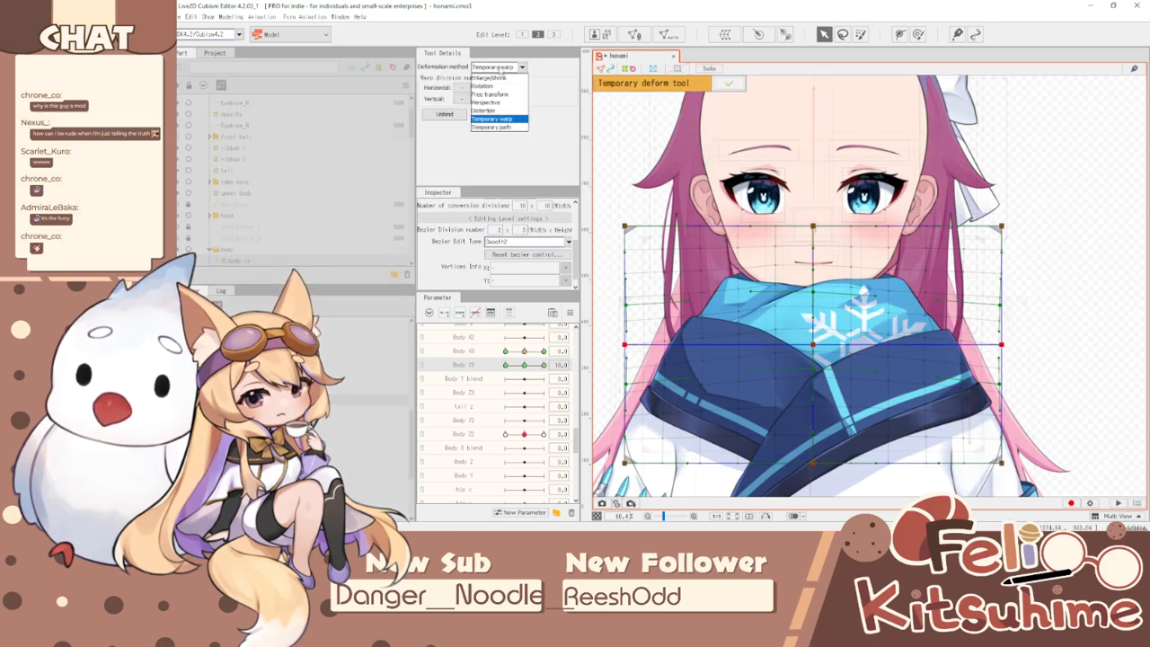
pyautogui.click(486, 102)
pyautogui.moveTo(632, 232); pyautogui.dragTo(638, 230)
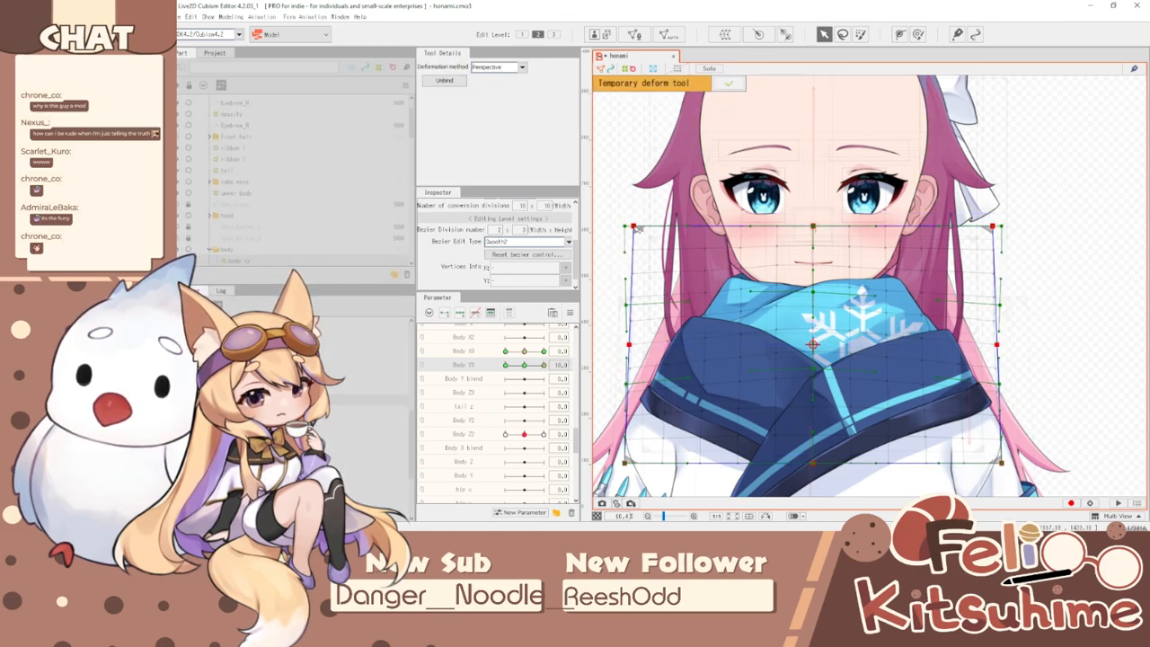
pyautogui.moveTo(539, 364); pyautogui.dragTo(499, 378)
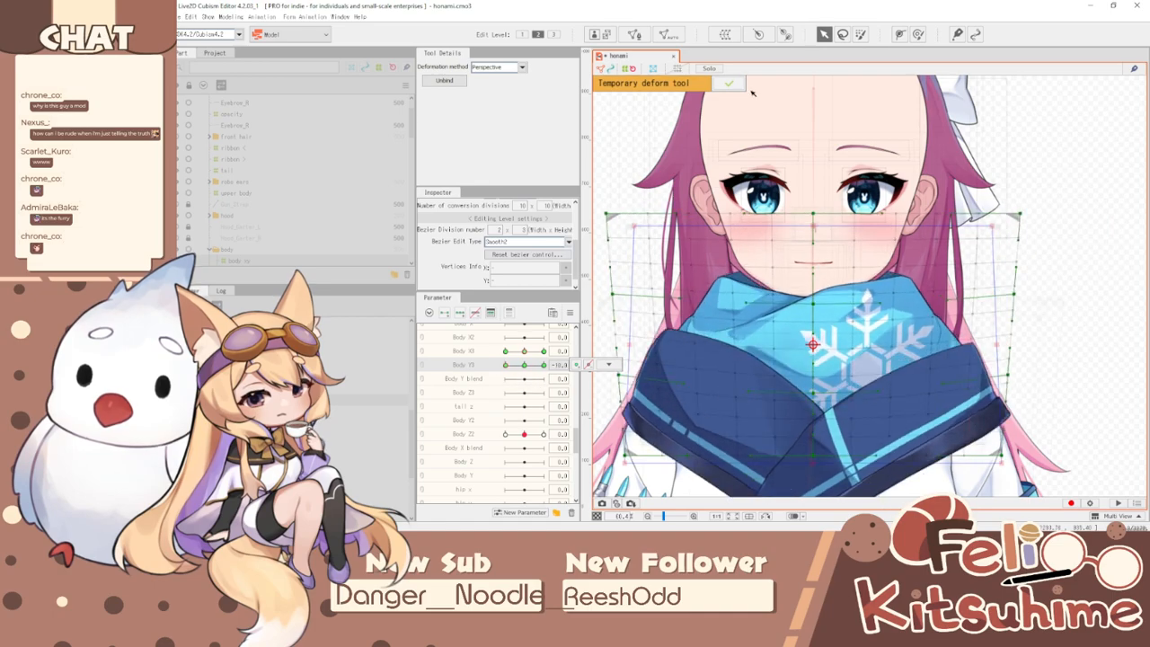
pyautogui.click(729, 84)
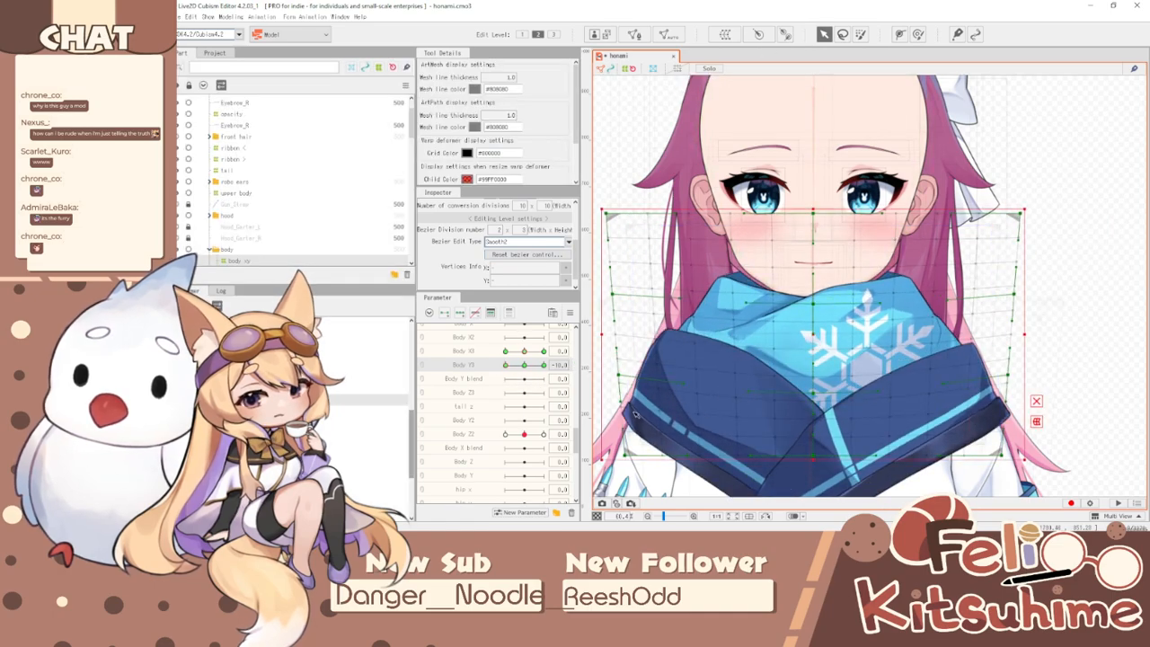
# - Move the body xy deformer slightly down at Body Y3 -10 and synthesize its corner keys for Body X3 and Body Y3
pyautogui.moveTo(809, 334); pyautogui.dragTo(809, 338)
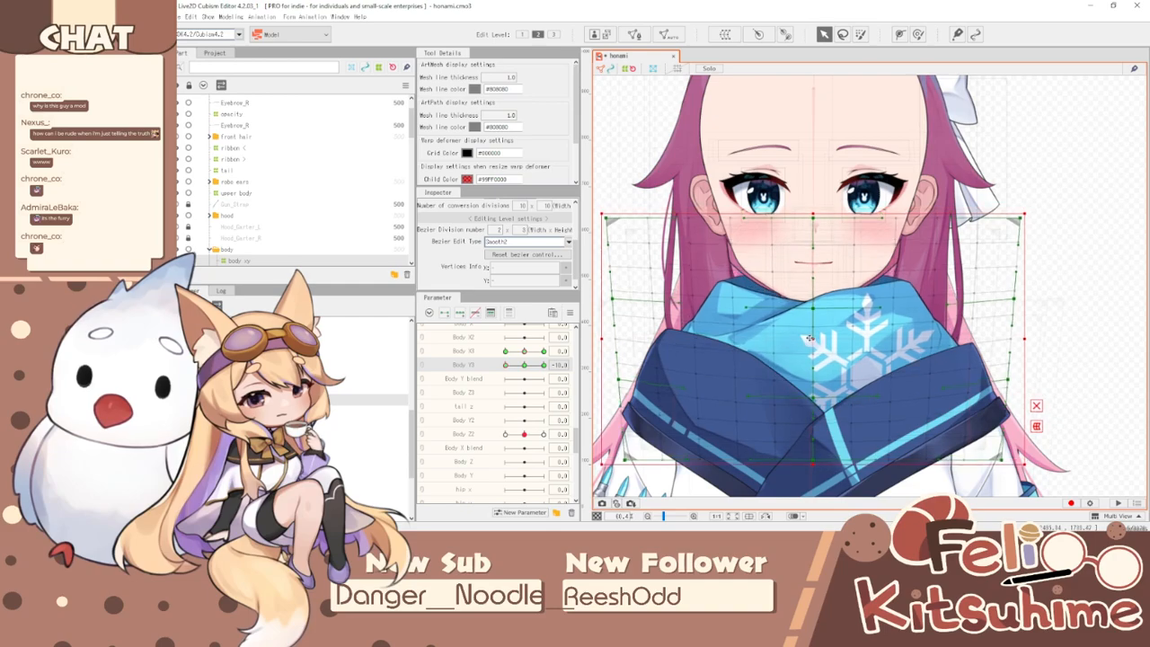
pyautogui.rightClick(468, 367)
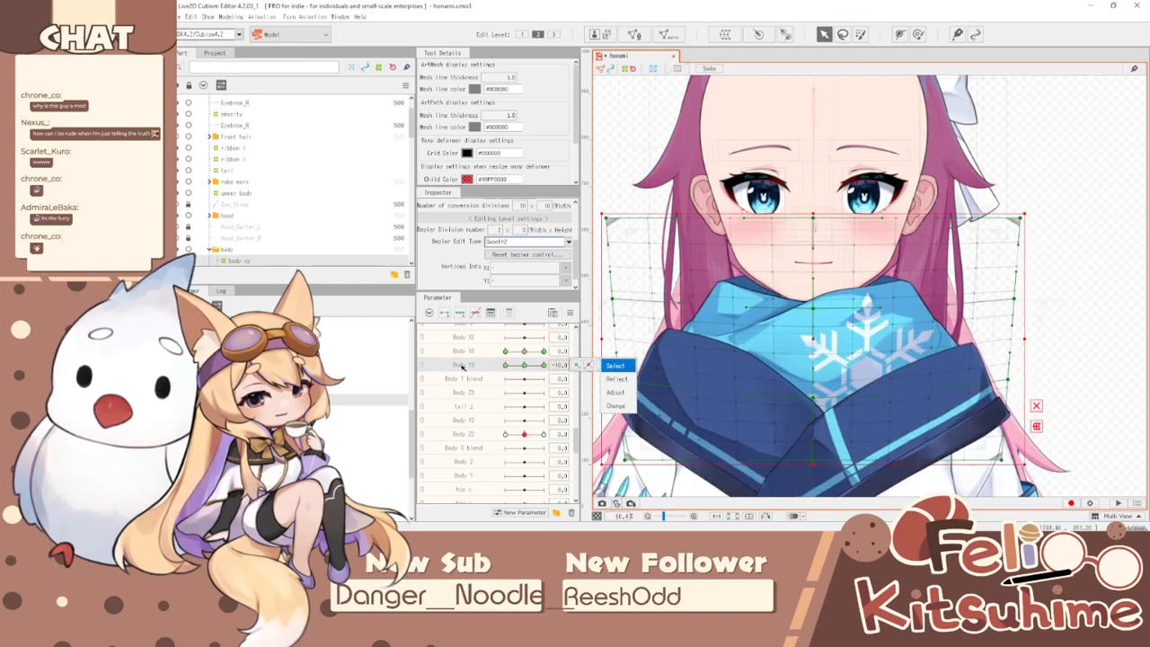
pyautogui.click(572, 314)
pyautogui.click(629, 373)
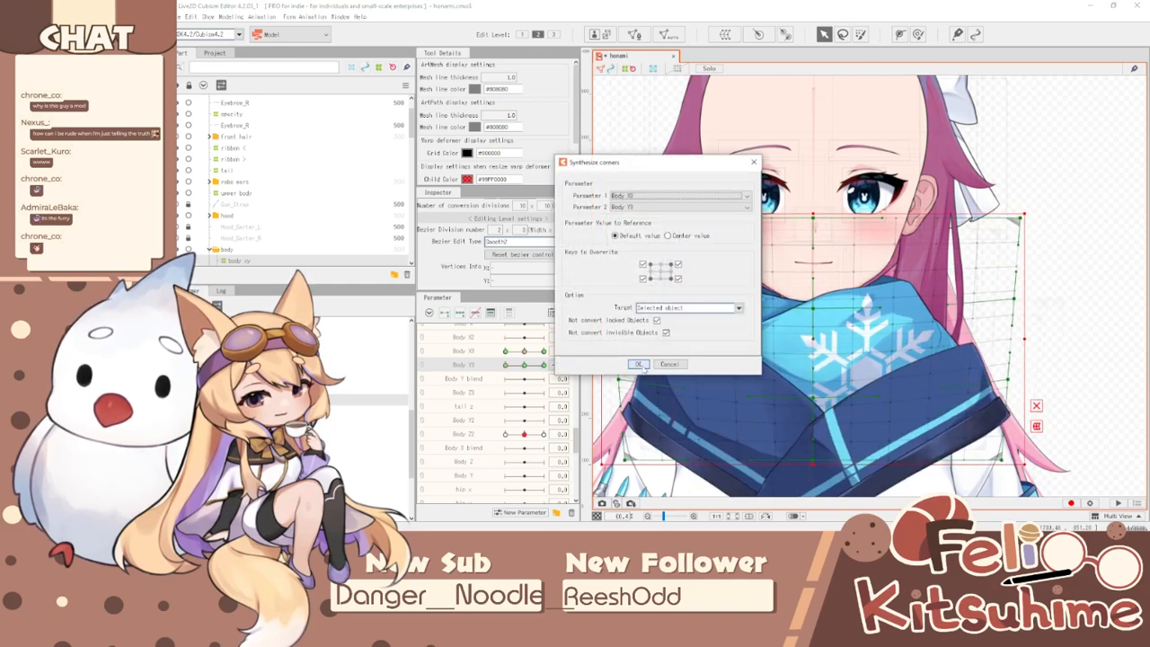
pyautogui.click(639, 363)
# - Link Body X3 with Body Y3 to preview the diagonal body movement, and reset the parameters to their default values
pyautogui.click(422, 352)
pyautogui.moveTo(524, 367); pyautogui.dragTo(488, 384)
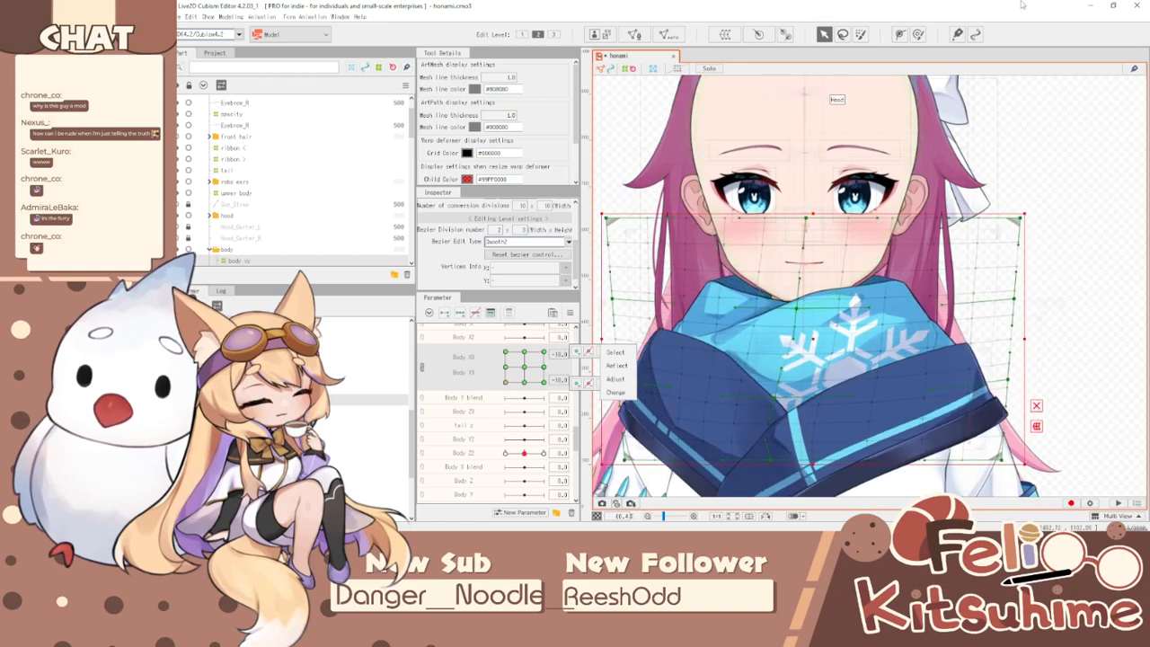
pyautogui.click(572, 312)
pyautogui.click(604, 327)
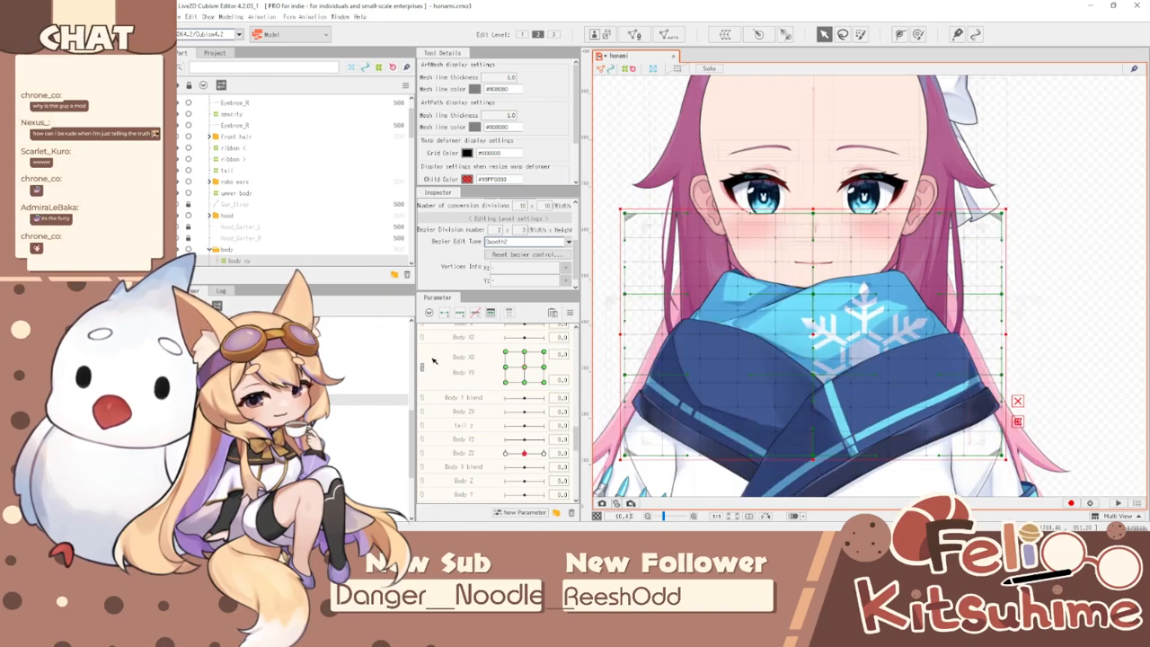
# - Unlink Body X3 and Body Y3, and compare Body Y3 at 10 and -10 with the selection hidden
pyautogui.click(422, 366)
pyautogui.moveTo(524, 364); pyautogui.dragTo(547, 365)
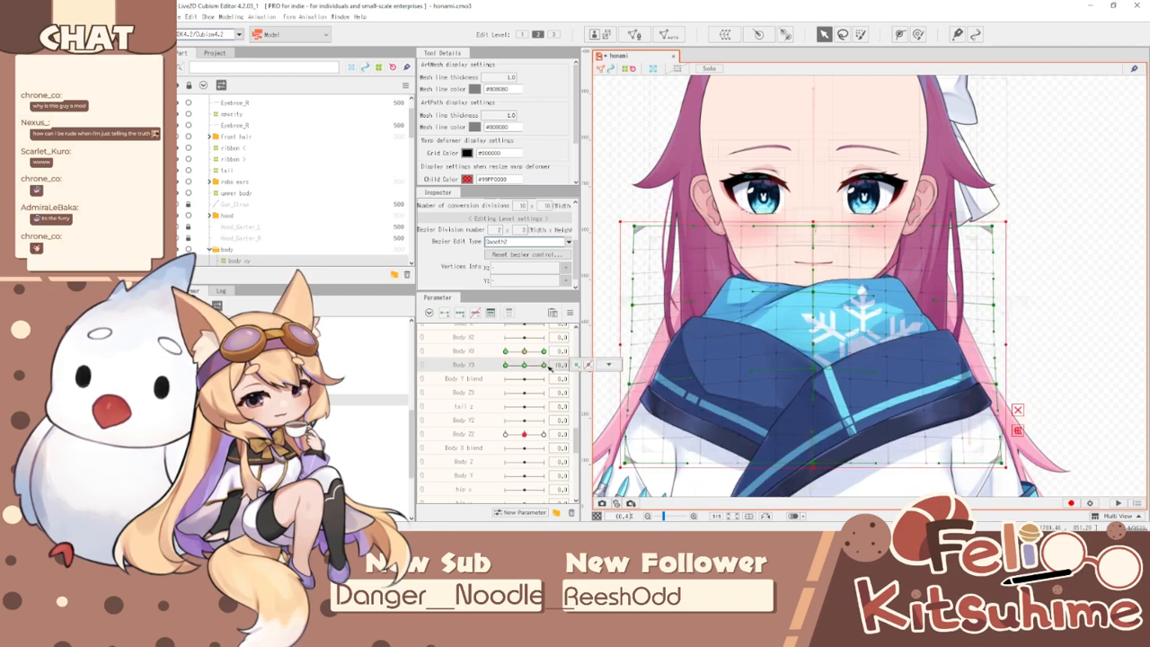
pyautogui.hotkey('ctrl', 't')
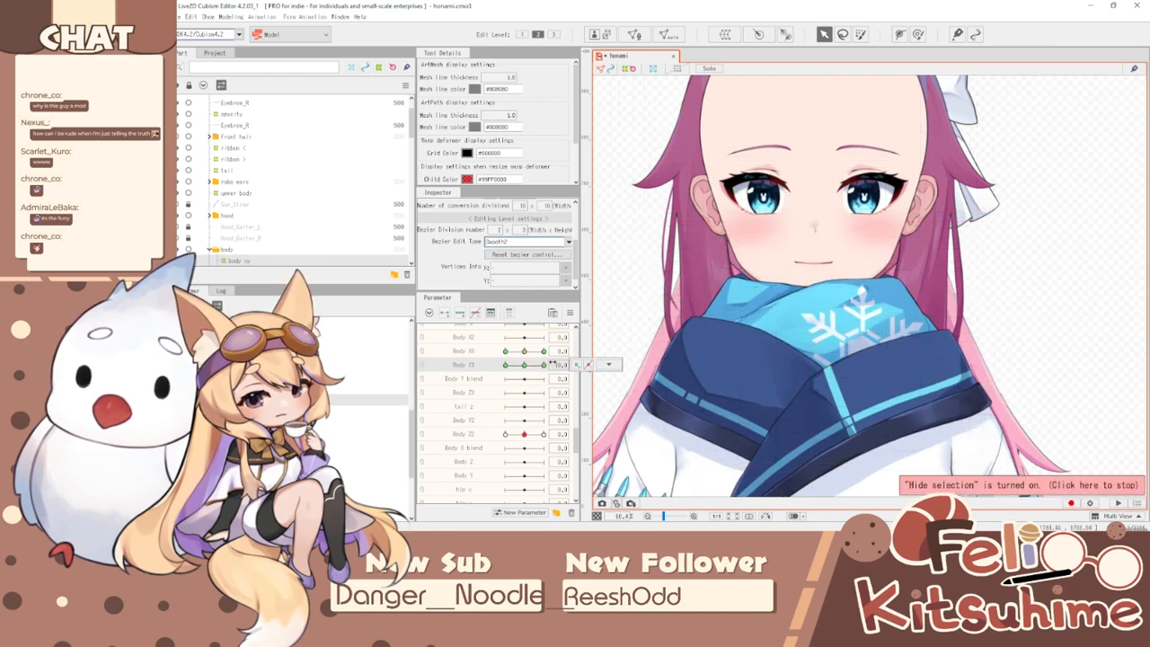
pyautogui.moveTo(544, 365); pyautogui.dragTo(505, 367)
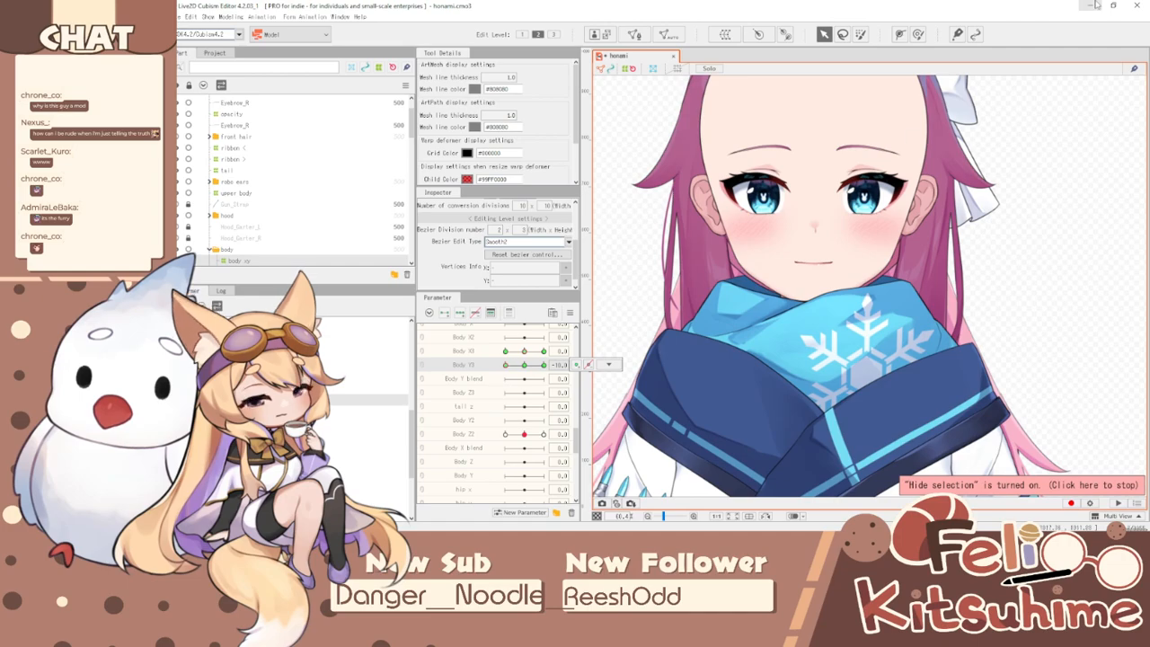
# - Widen the upper edge of the body xy deformer further at Body Y3 -10 using a Perspective temporary deformation
pyautogui.click(918, 34)
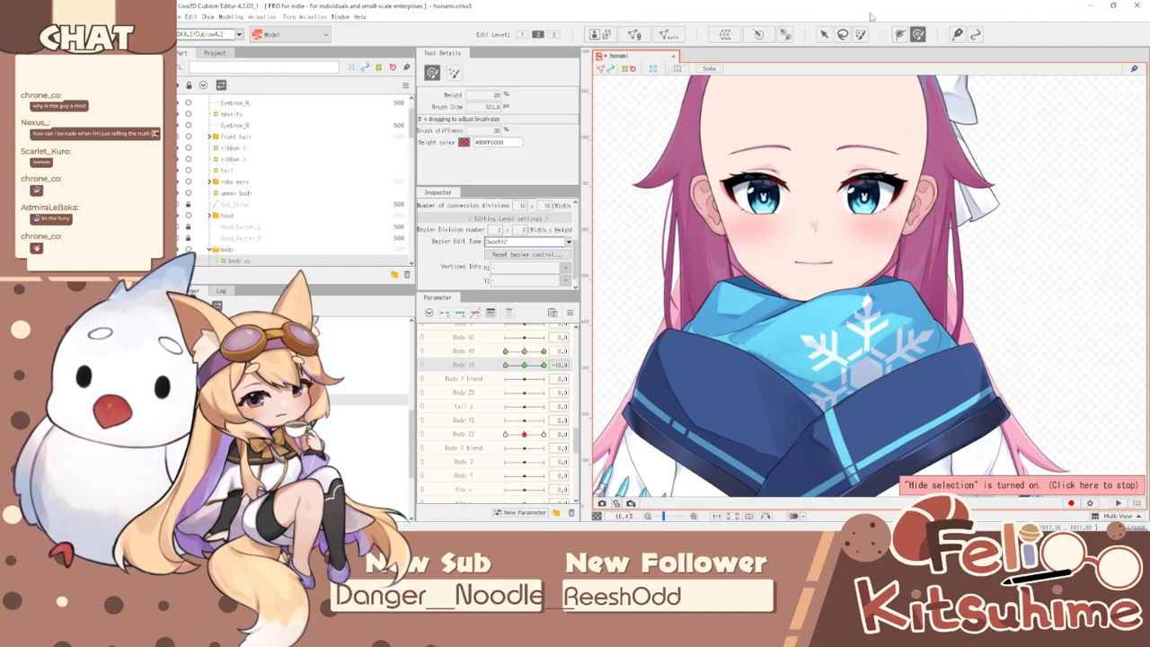
pyautogui.click(824, 34)
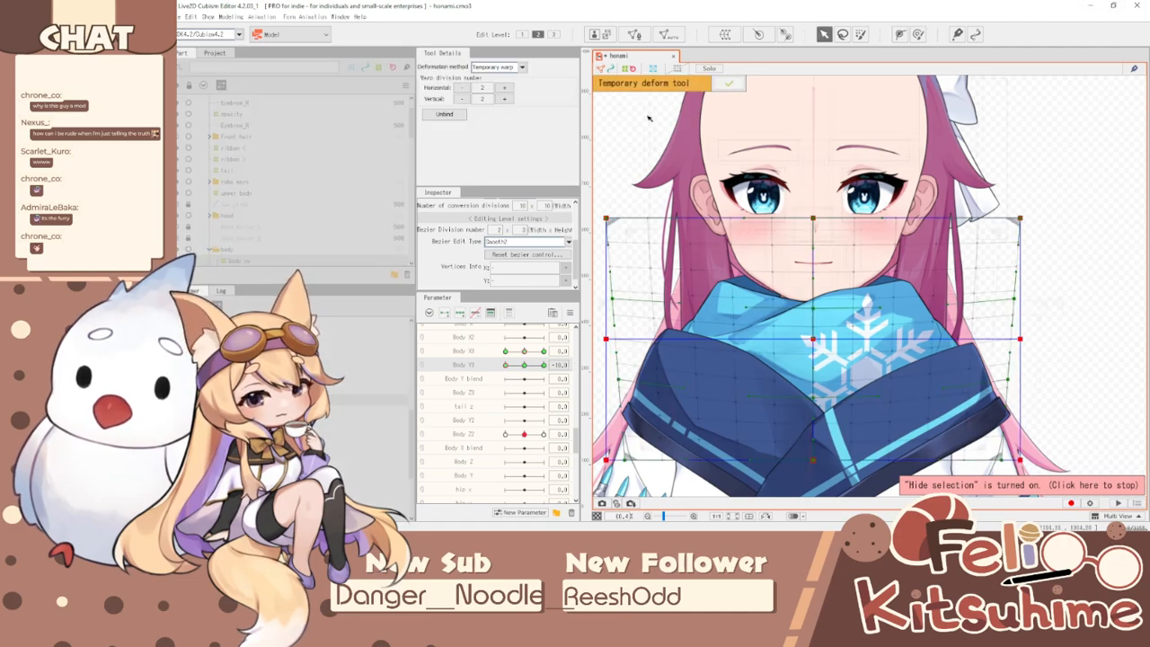
pyautogui.click(520, 67)
pyautogui.click(497, 105)
pyautogui.moveTo(607, 219); pyautogui.dragTo(593, 219)
pyautogui.moveTo(507, 367); pyautogui.dragTo(510, 368)
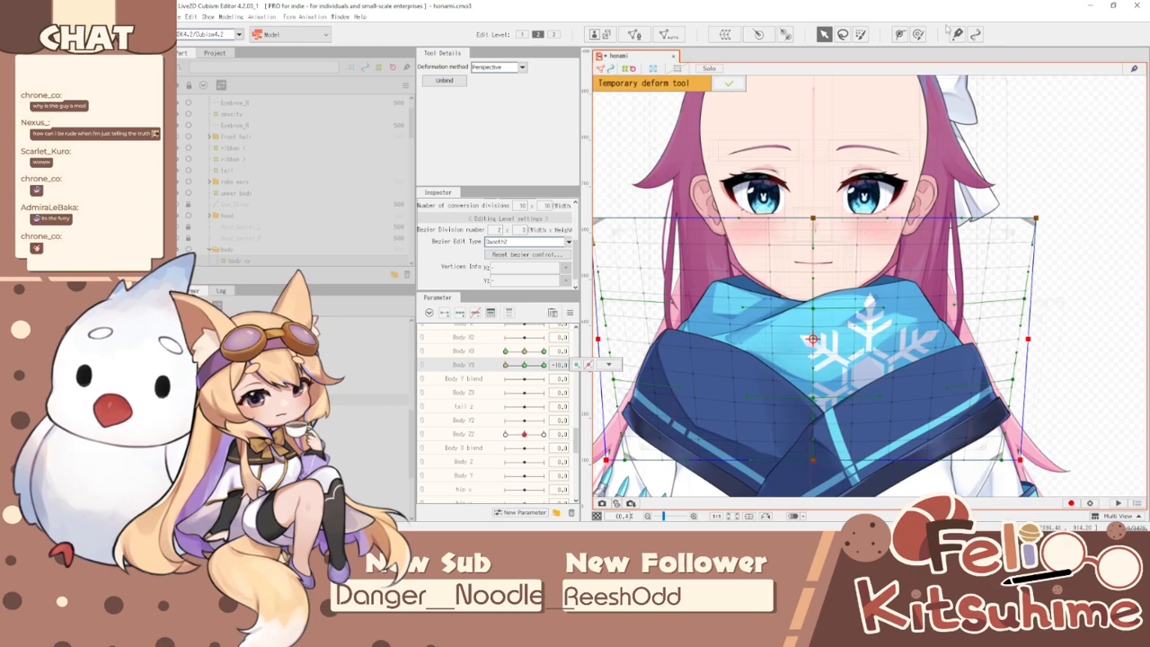
# - Hide the selection and push the sides of the scarf and hood outward at Body Y3 -10 with a 448.5 px deform brush
pyautogui.click(918, 34)
pyautogui.hotkey('ctrl', 't')
pyautogui.moveTo(671, 304); pyautogui.dragTo(661, 292)
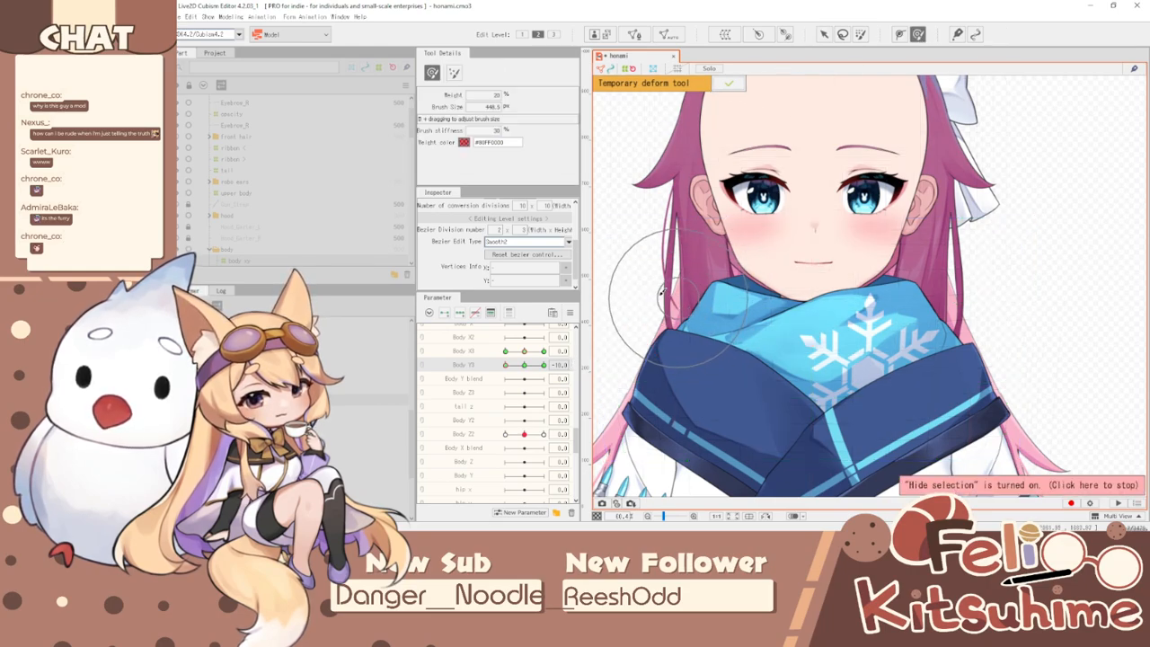
pyautogui.moveTo(710, 319)
pyautogui.mouseDown()
pyautogui.moveTo(753, 310)
pyautogui.moveTo(629, 305)
pyautogui.mouseUp()
pyautogui.moveTo(953, 270); pyautogui.dragTo(975, 292)
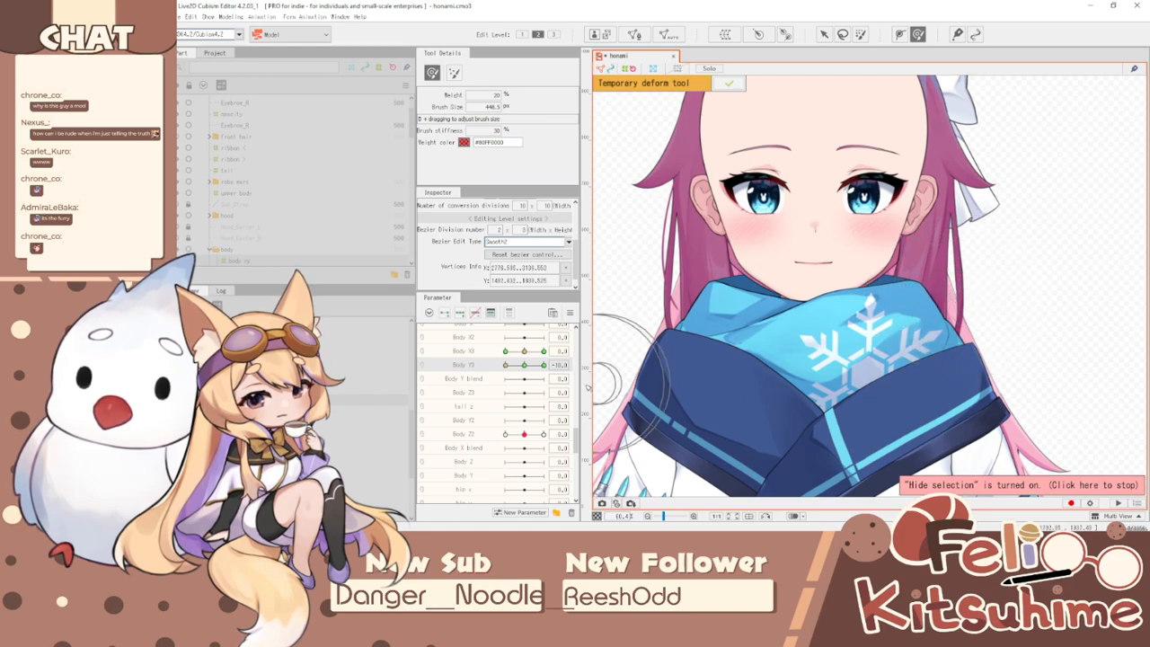
# - Check Body Y3 between -10 and 10, and resynthesize the Body X3 and Body Y3 corner keys for the selected object
pyautogui.moveTo(521, 365)
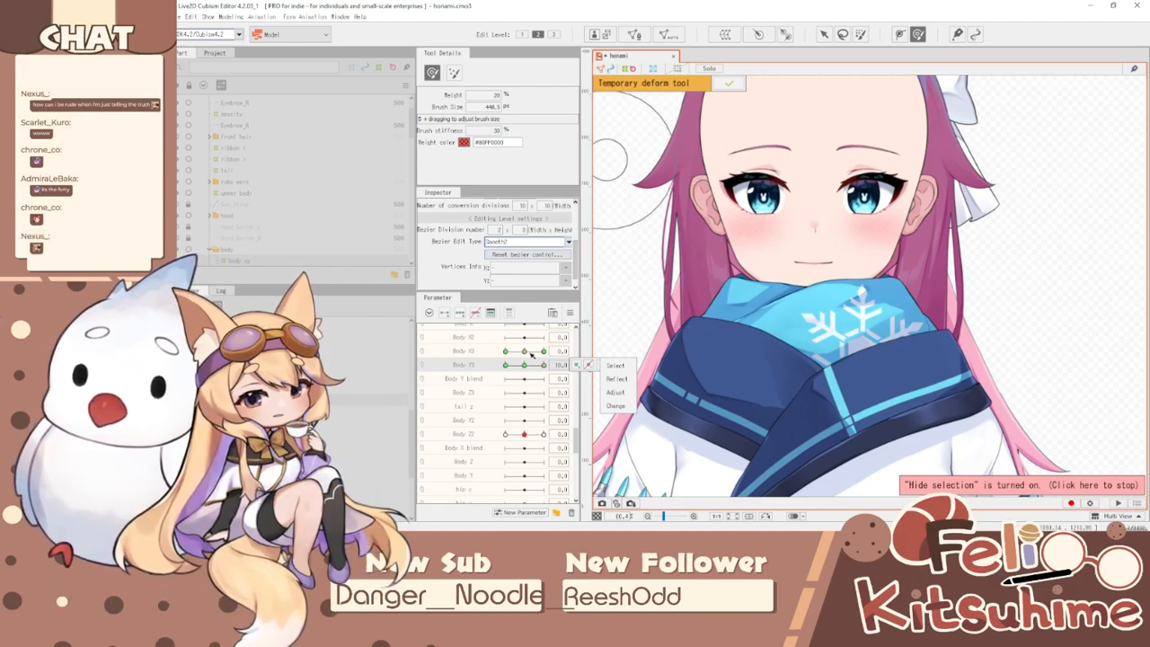
pyautogui.moveTo(542, 365)
pyautogui.mouseDown()
pyautogui.moveTo(509, 365)
pyautogui.moveTo(541, 365)
pyautogui.moveTo(512, 365)
pyautogui.moveTo(524, 365)
pyautogui.mouseUp()
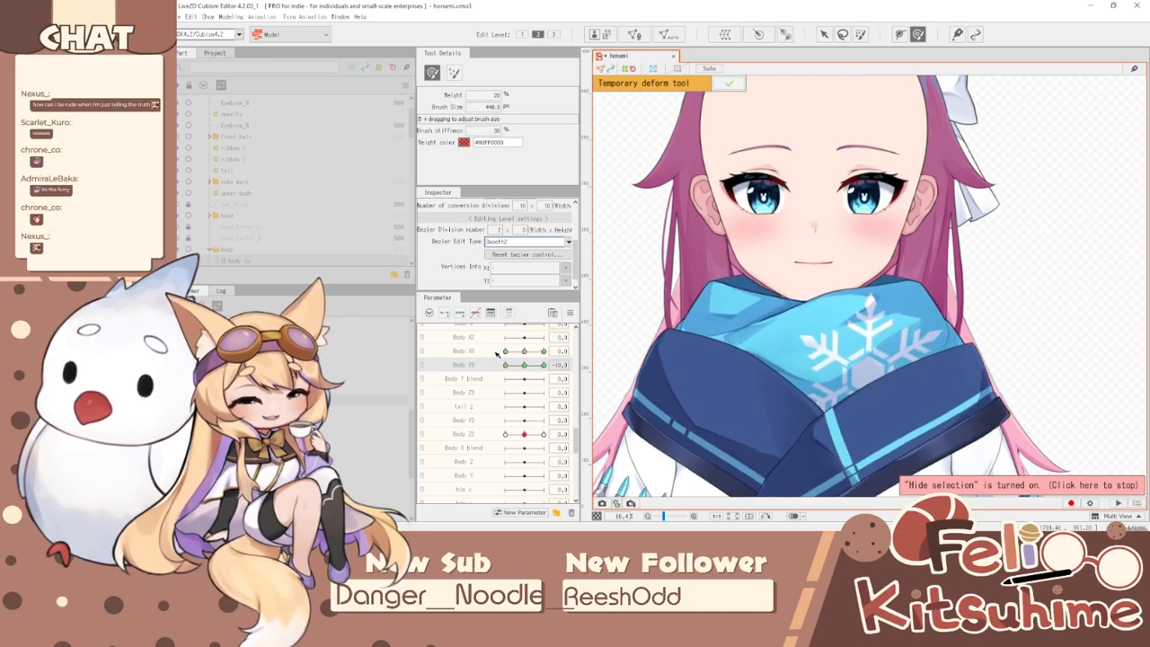
pyautogui.moveTo(507, 365); pyautogui.dragTo(582, 373)
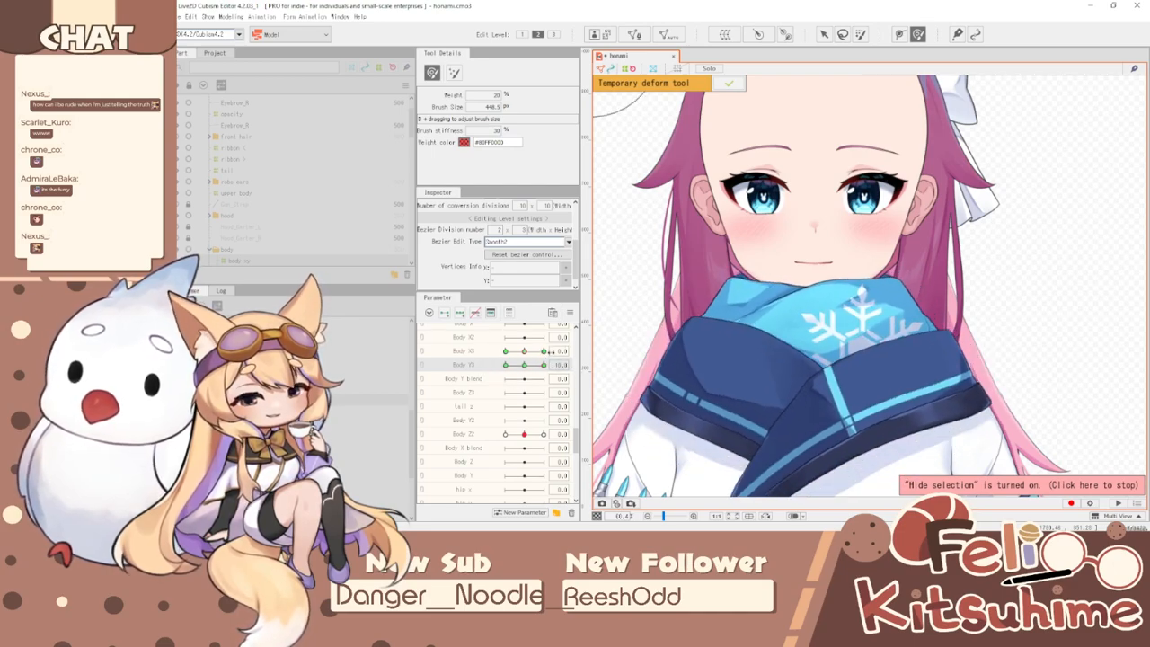
pyautogui.click(569, 312)
pyautogui.click(669, 374)
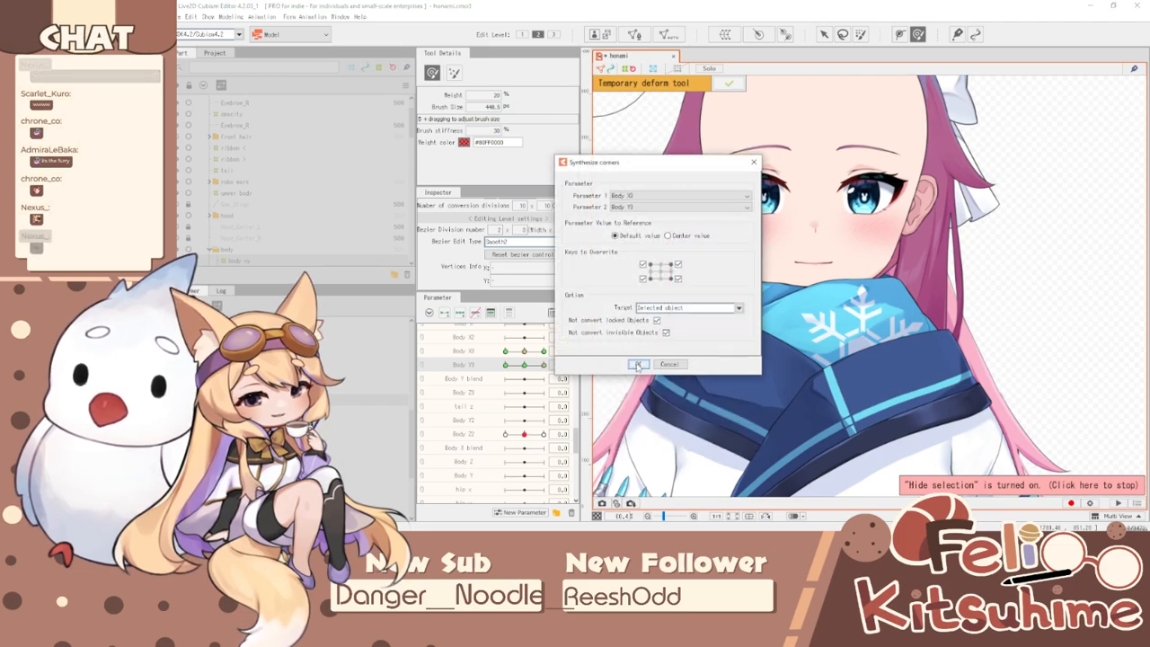
pyautogui.press('Return')
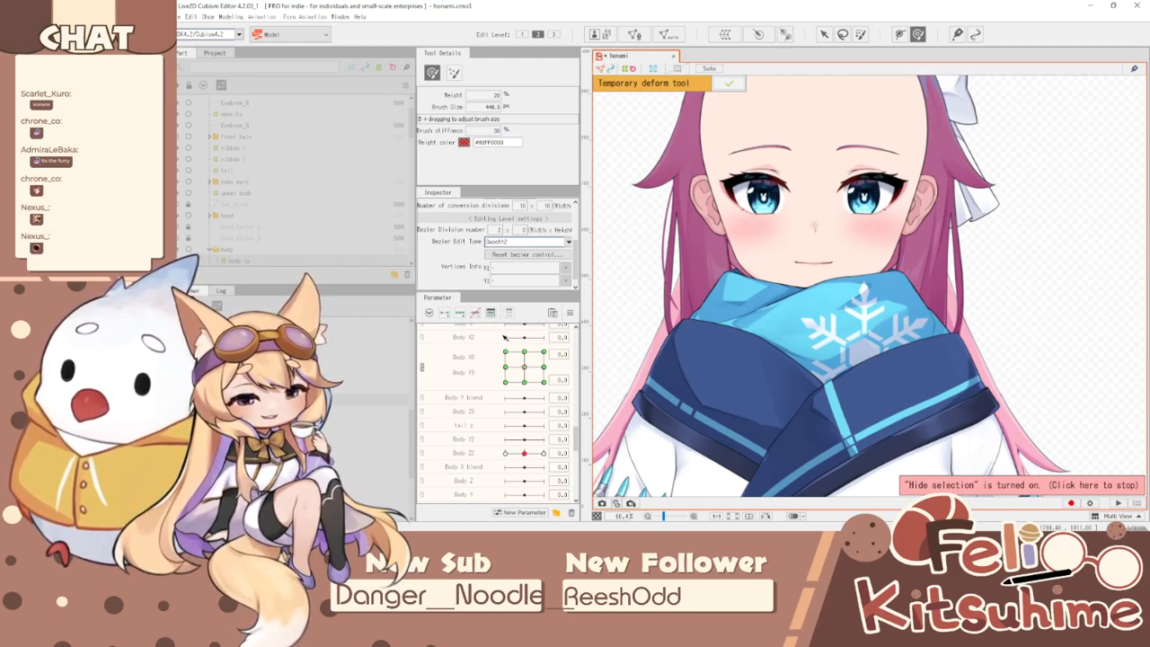
# - Preview the combined Body X3 and Body Y3 movement on the whole figure, and reset the parameters to default values
pyautogui.moveTo(524, 366)
pyautogui.mouseDown()
pyautogui.moveTo(542, 364)
pyautogui.moveTo(530, 409)
pyautogui.moveTo(525, 355)
pyautogui.moveTo(522, 388)
pyautogui.mouseUp()
pyautogui.scroll(-5, 814, 220)
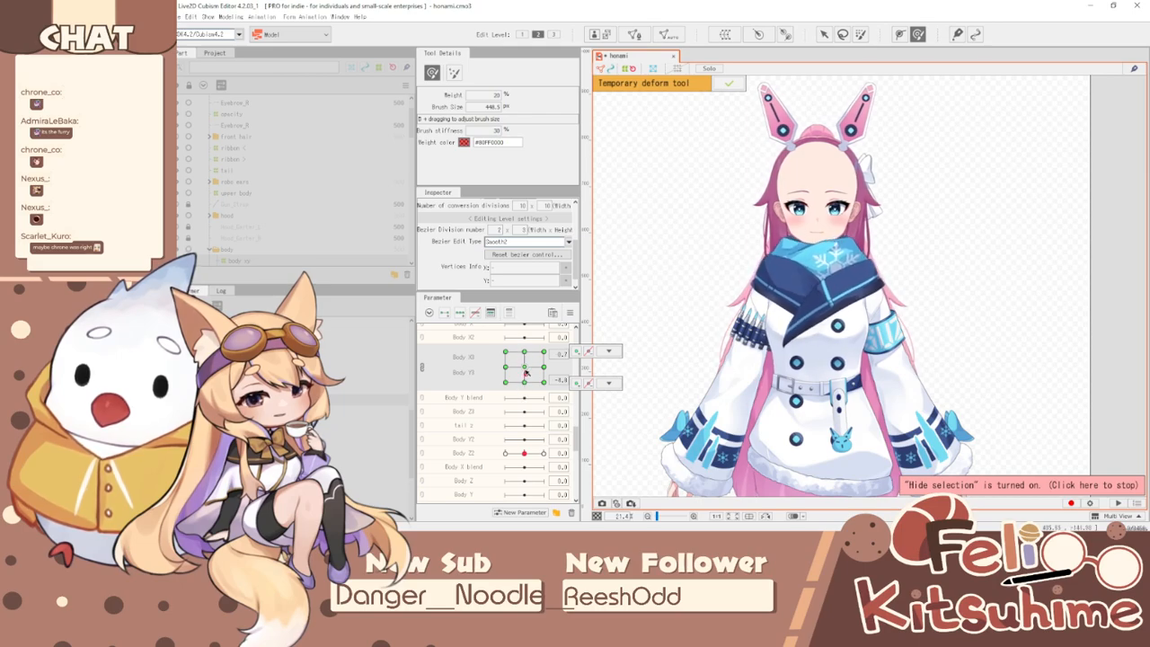
pyautogui.moveTo(521, 382)
pyautogui.mouseDown()
pyautogui.moveTo(520, 352)
pyautogui.moveTo(511, 398)
pyautogui.moveTo(510, 373)
pyautogui.mouseUp()
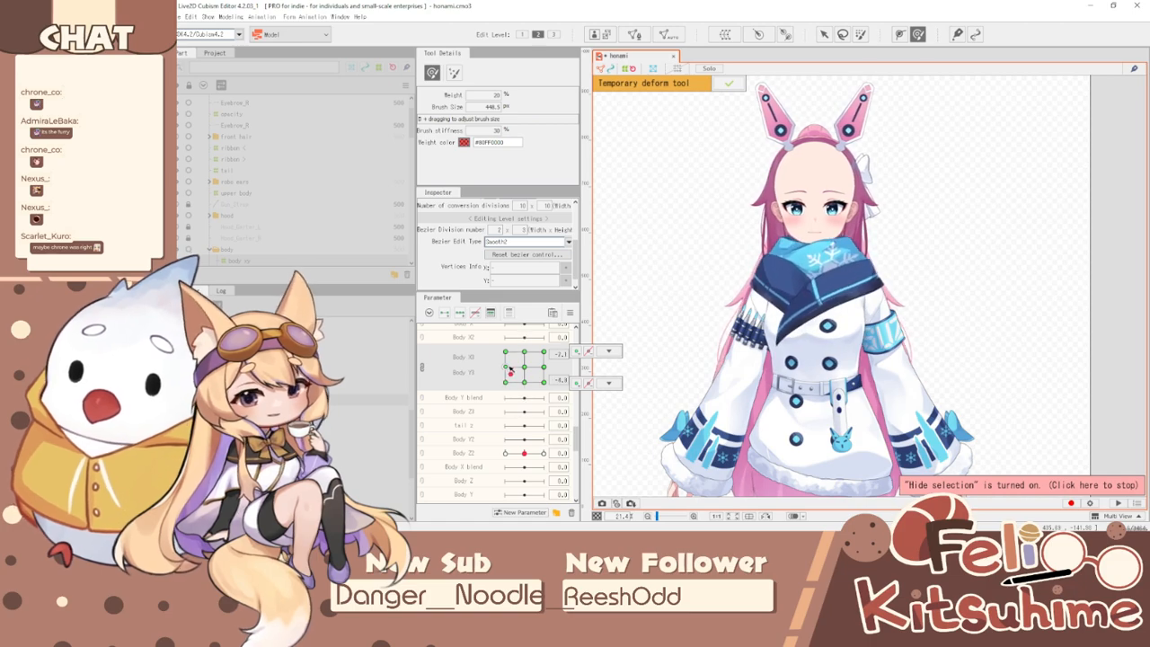
pyautogui.scroll(2, 751, 224)
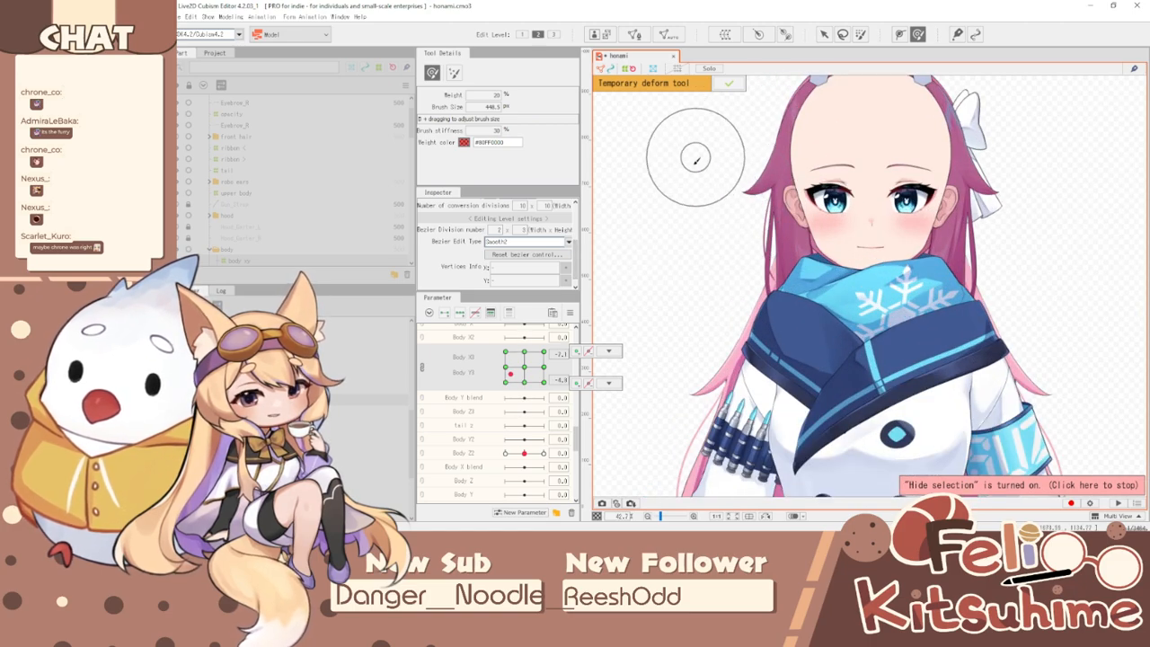
pyautogui.click(569, 314)
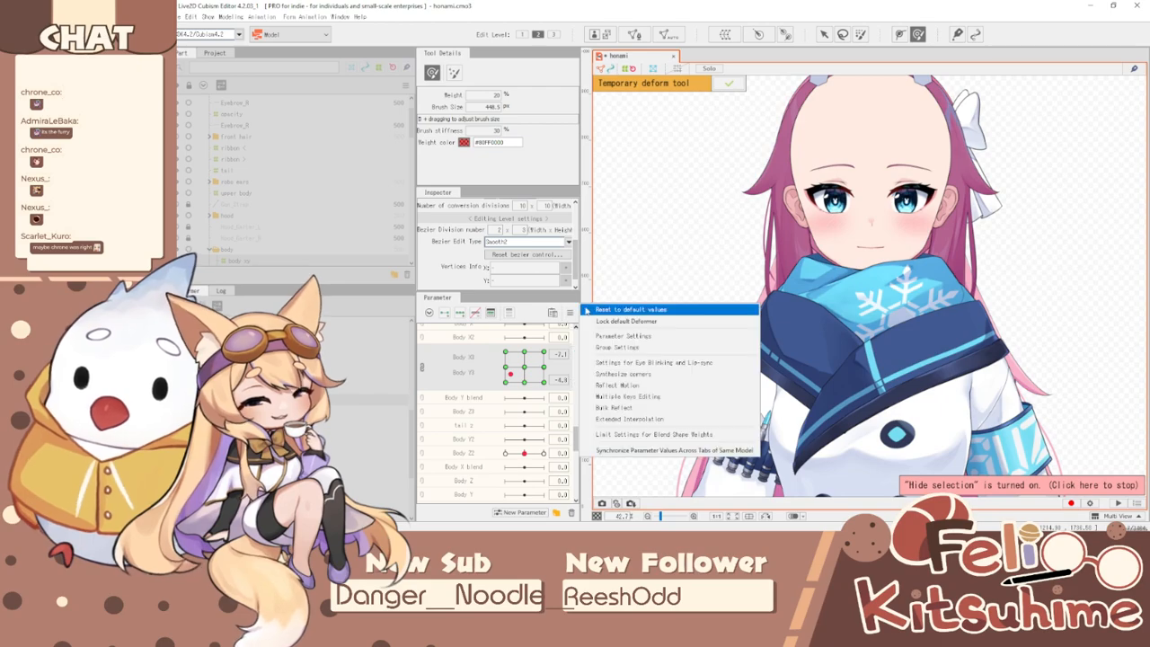
pyautogui.click(595, 309)
# - Apply the temporary deformation and select the neck head warp deformer
pyautogui.click(729, 83)
pyautogui.click(824, 34)
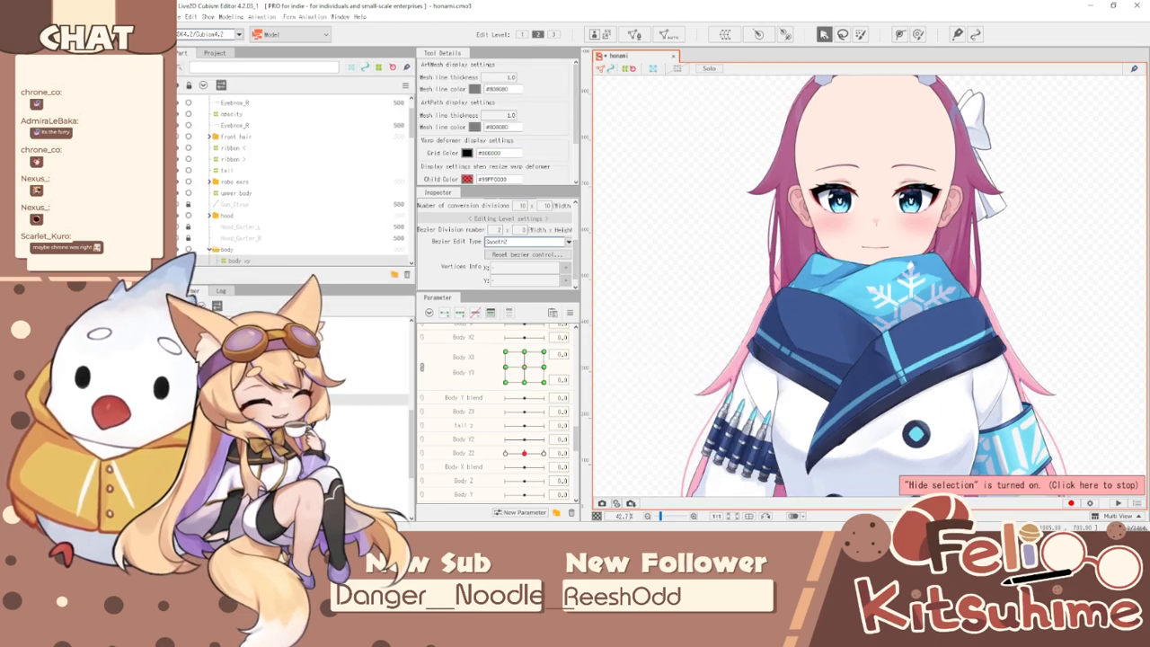
pyautogui.scroll(3, 877, 239)
pyautogui.scroll(3, 356, 134)
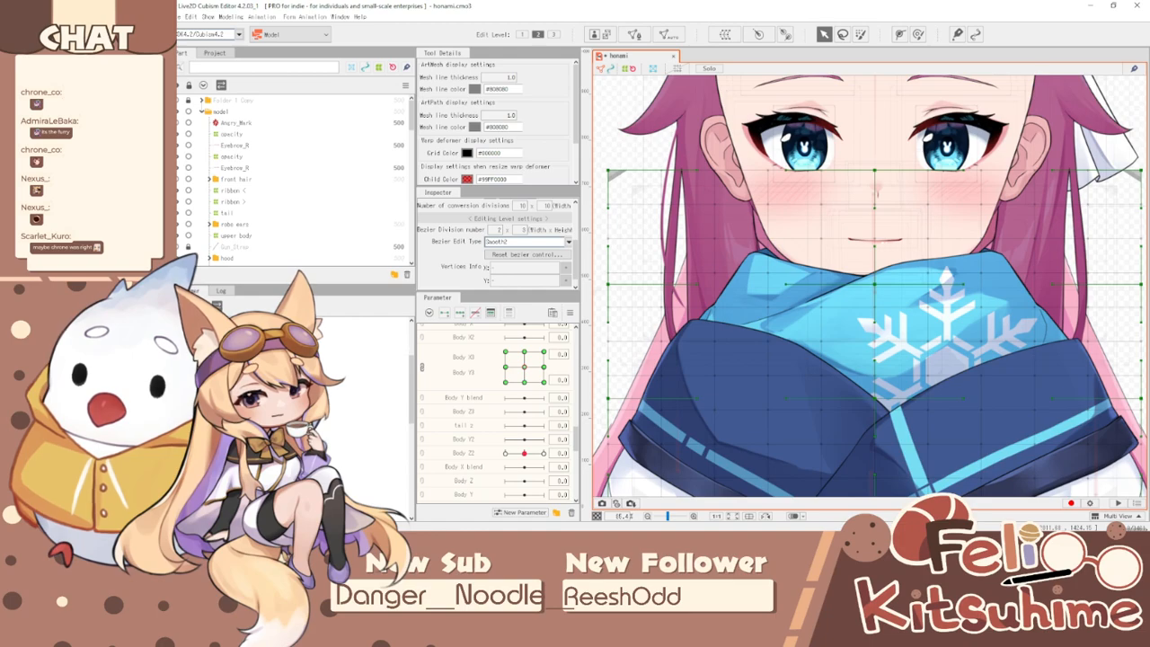
pyautogui.scroll(-5, 359, 413)
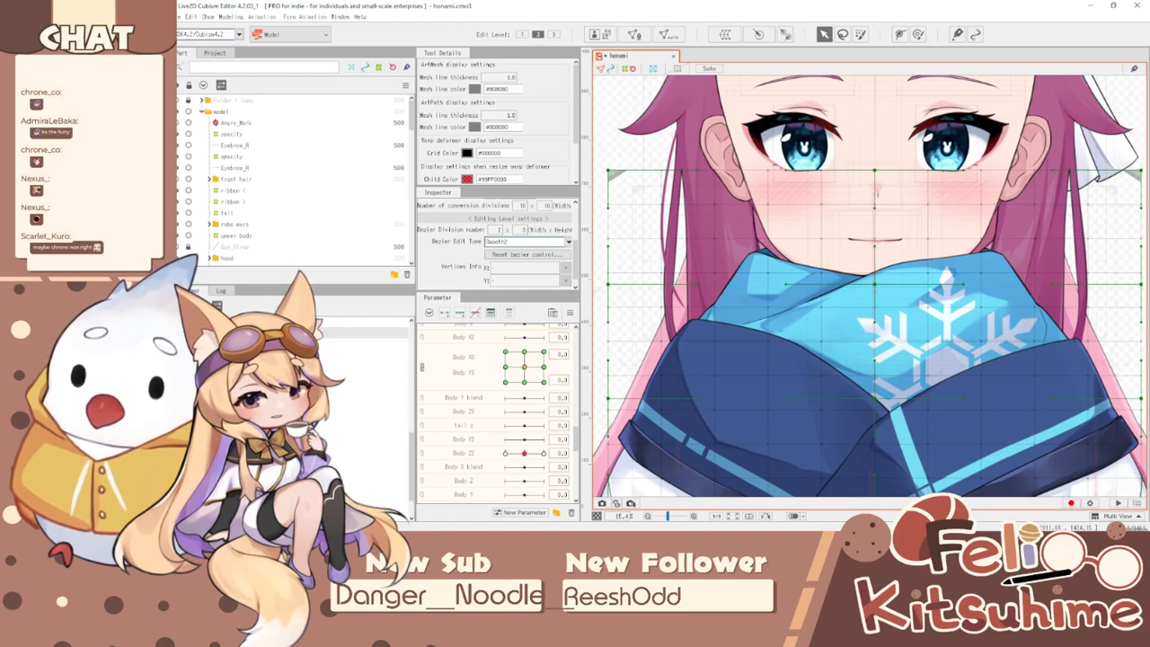
pyautogui.click(943, 277)
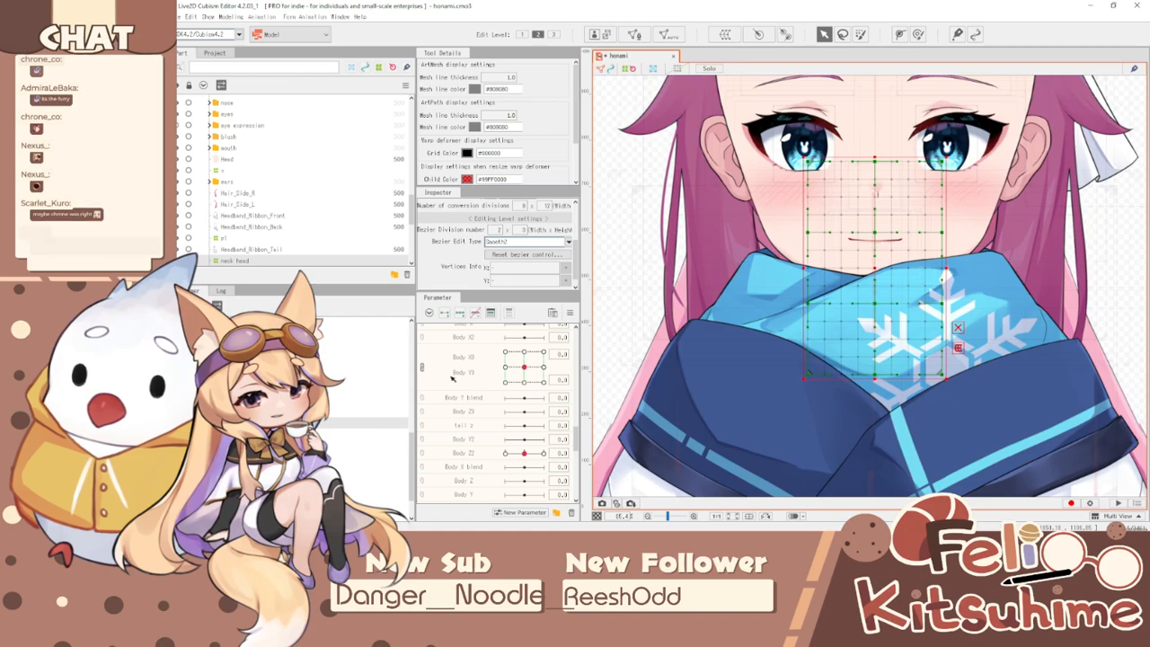
# - With Body X3 and Body Y3 unlinked, move the neck head deformer slightly up at Body Y3 10 and down at Body Y3 -10
pyautogui.click(423, 367)
pyautogui.moveTo(524, 365); pyautogui.dragTo(547, 364)
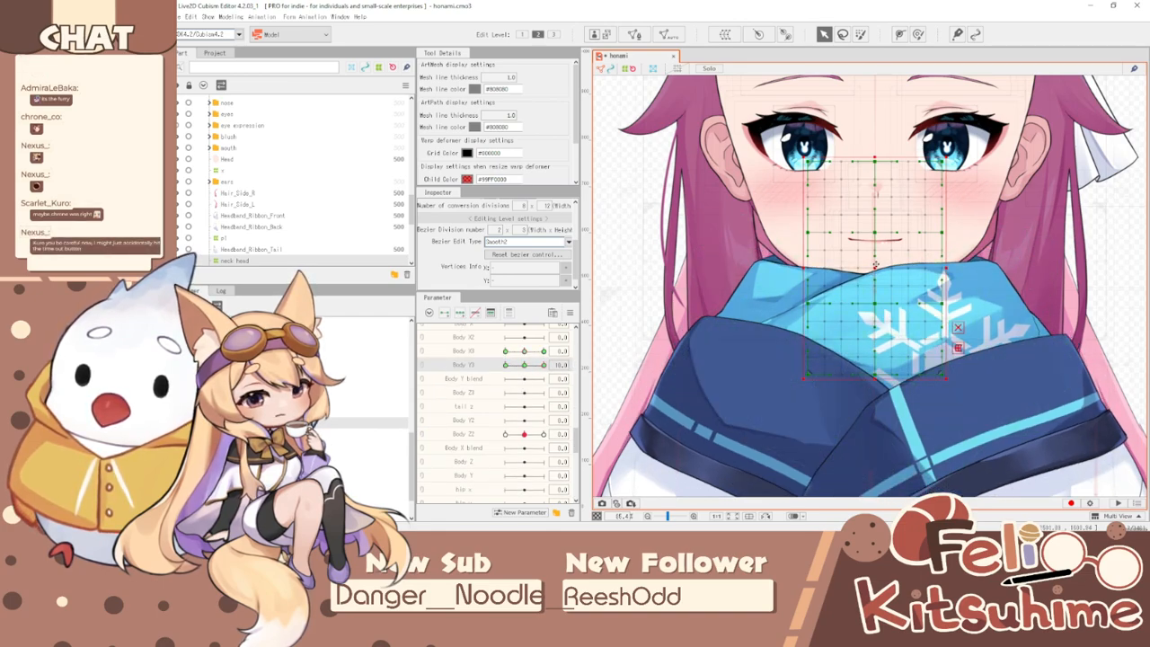
pyautogui.moveTo(876, 265); pyautogui.dragTo(875, 257)
pyautogui.moveTo(545, 364); pyautogui.dragTo(503, 365)
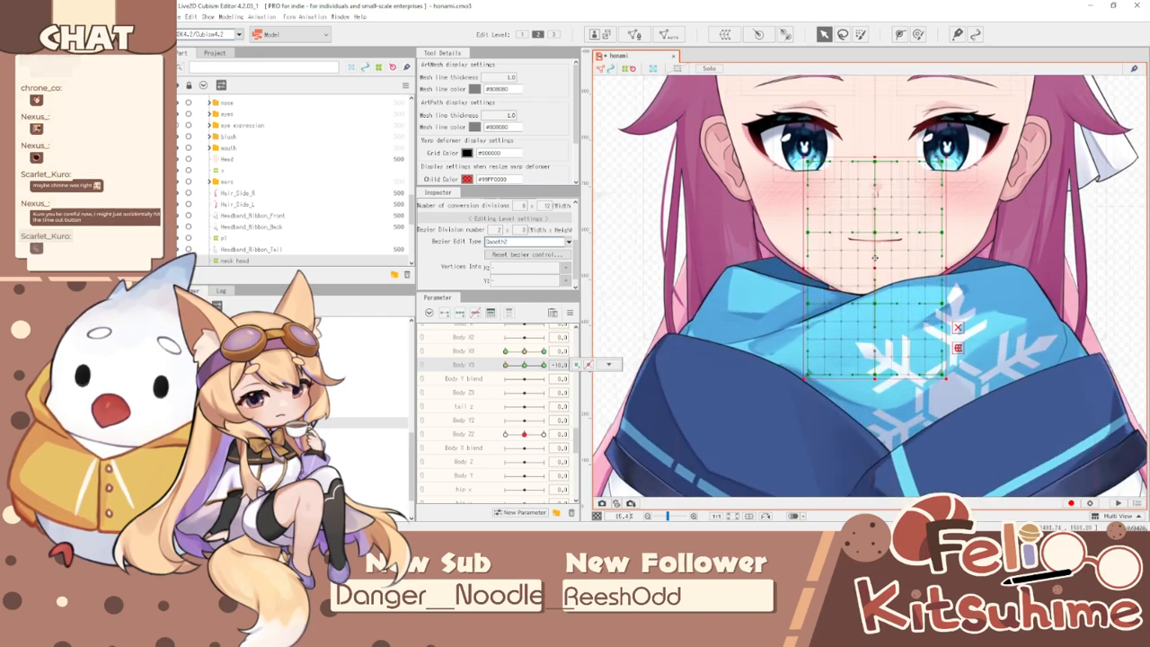
pyautogui.moveTo(872, 262); pyautogui.dragTo(875, 282)
pyautogui.scroll(-5, 686, 343)
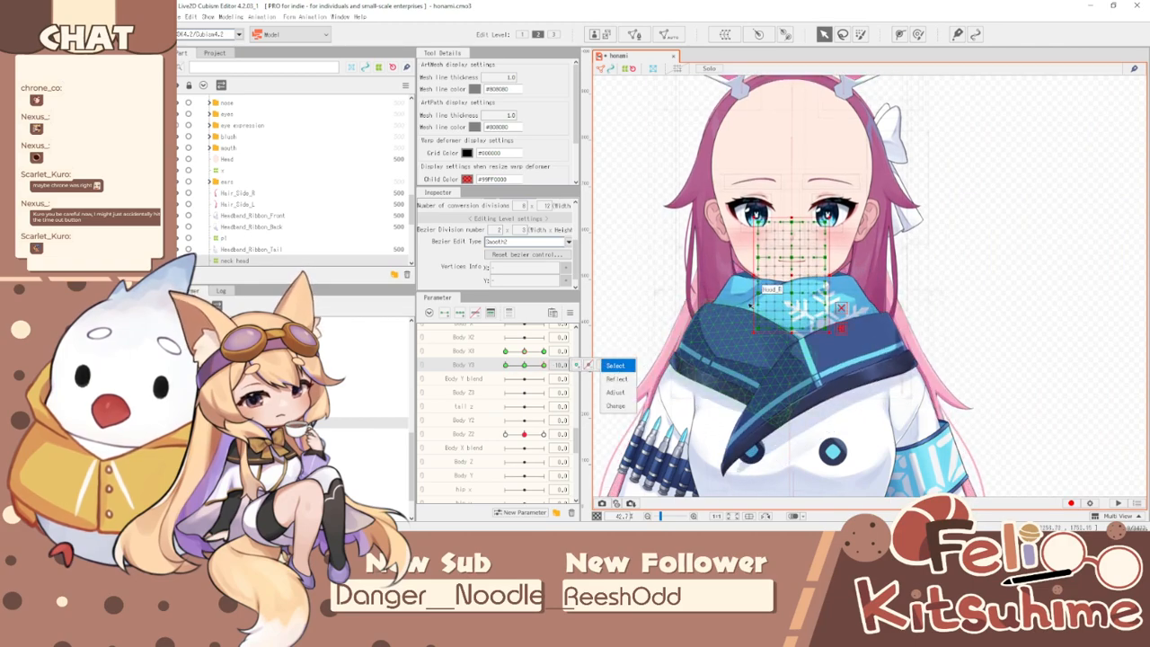
pyautogui.scroll(5, 772, 270)
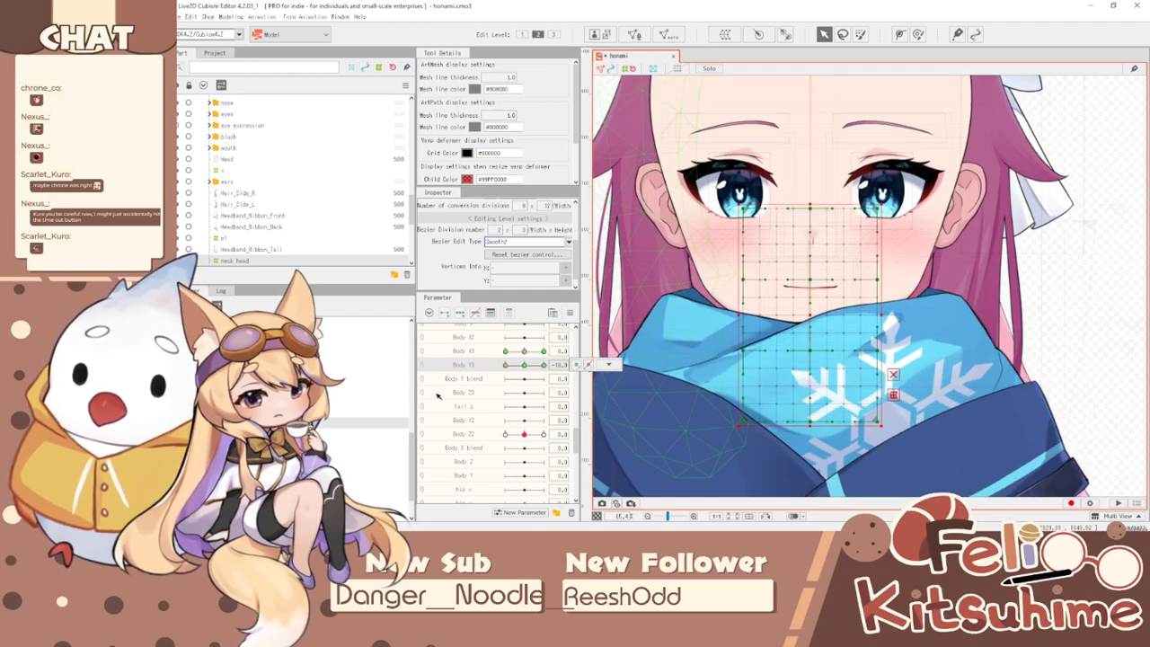
pyautogui.scroll(-5, 877, 250)
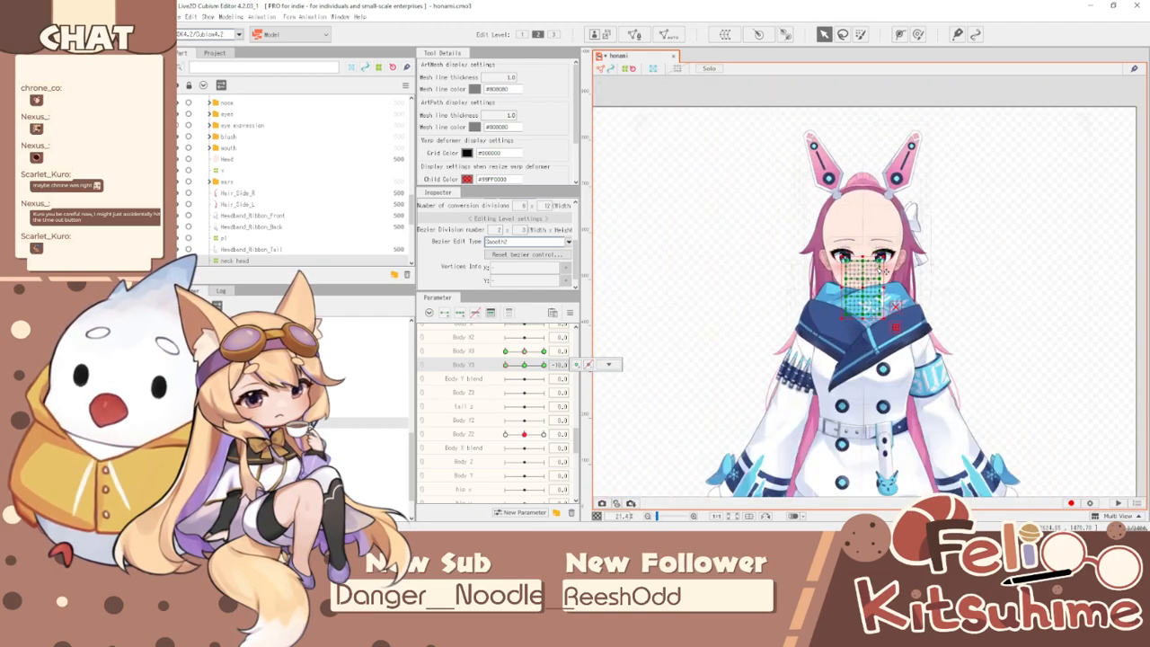
pyautogui.scroll(4, 882, 272)
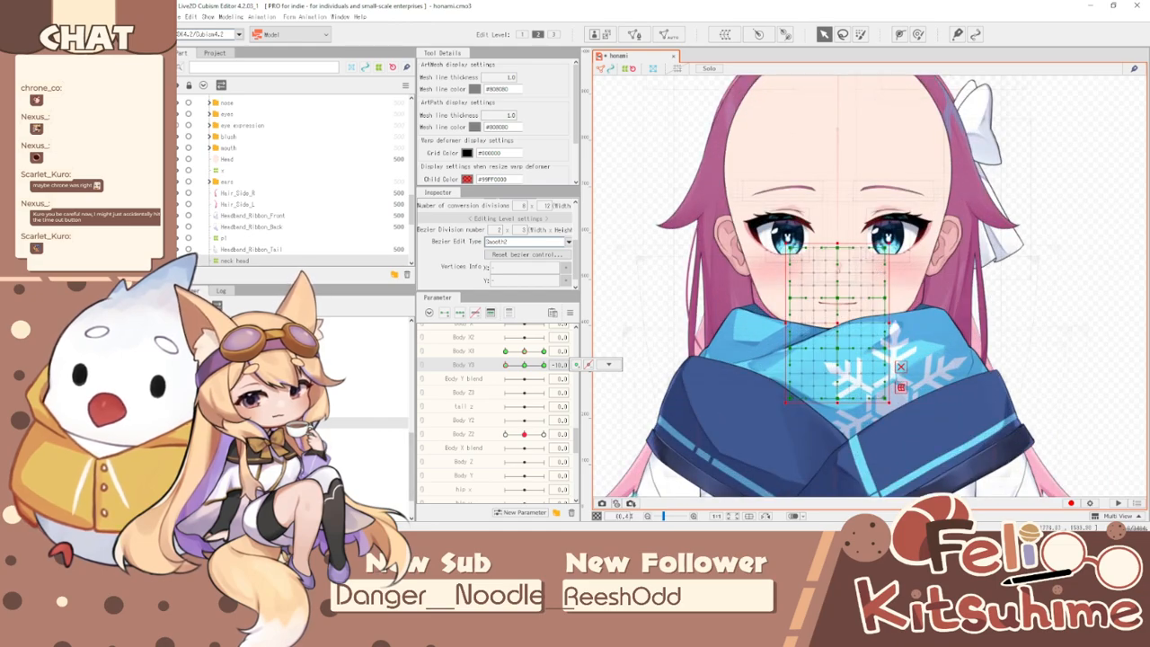
pyautogui.click(364, 434)
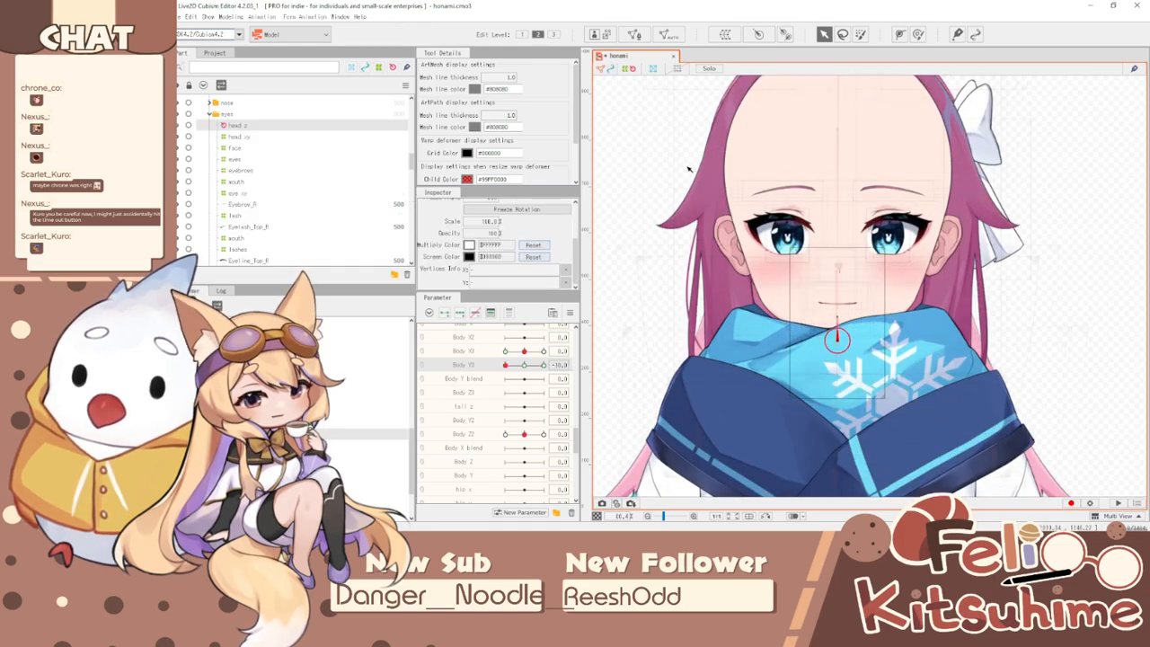
pyautogui.click(760, 35)
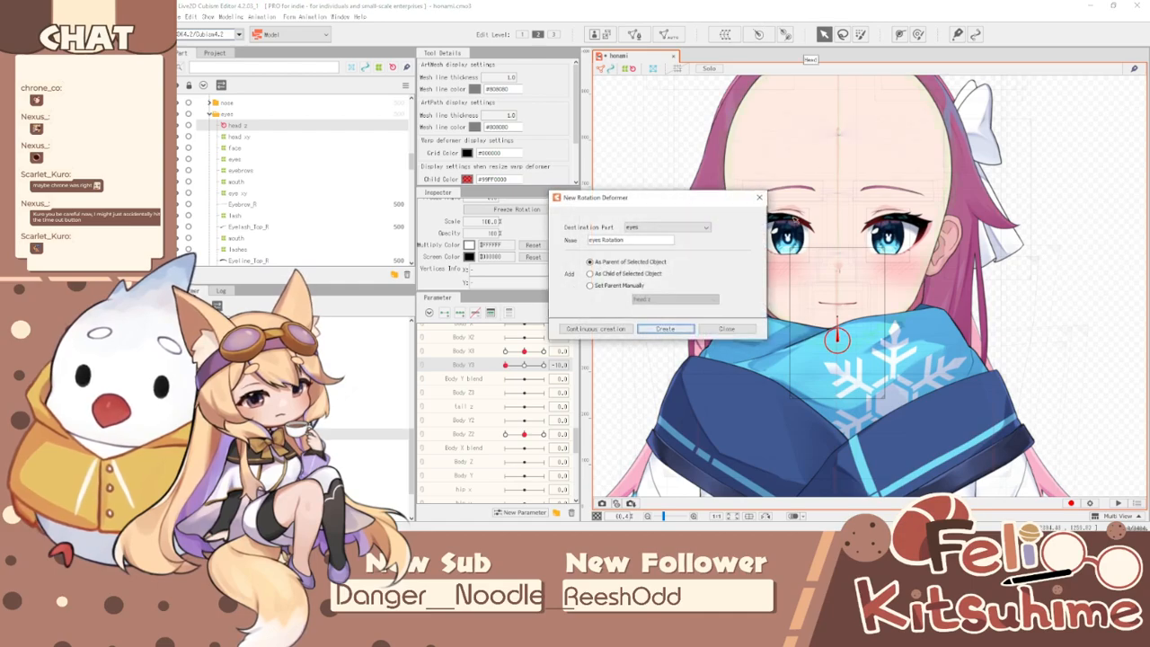
pyautogui.press('Return')
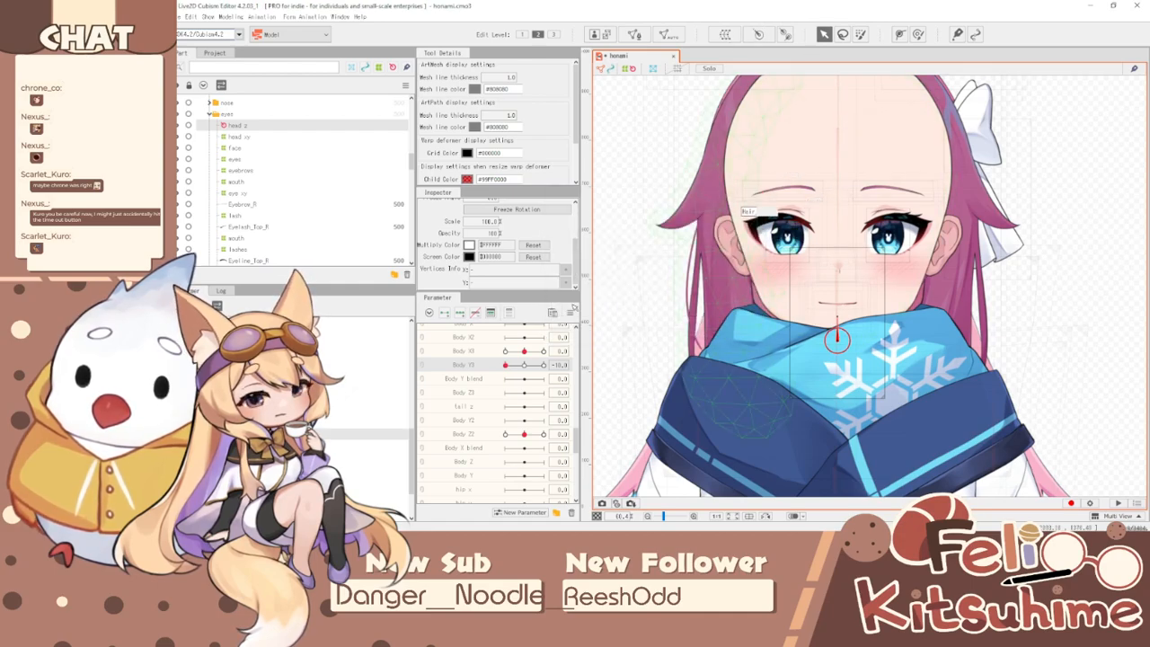
# - Try to create a rotation deformer named body y as parent of the range of head objects under head z
pyautogui.click(906, 141)
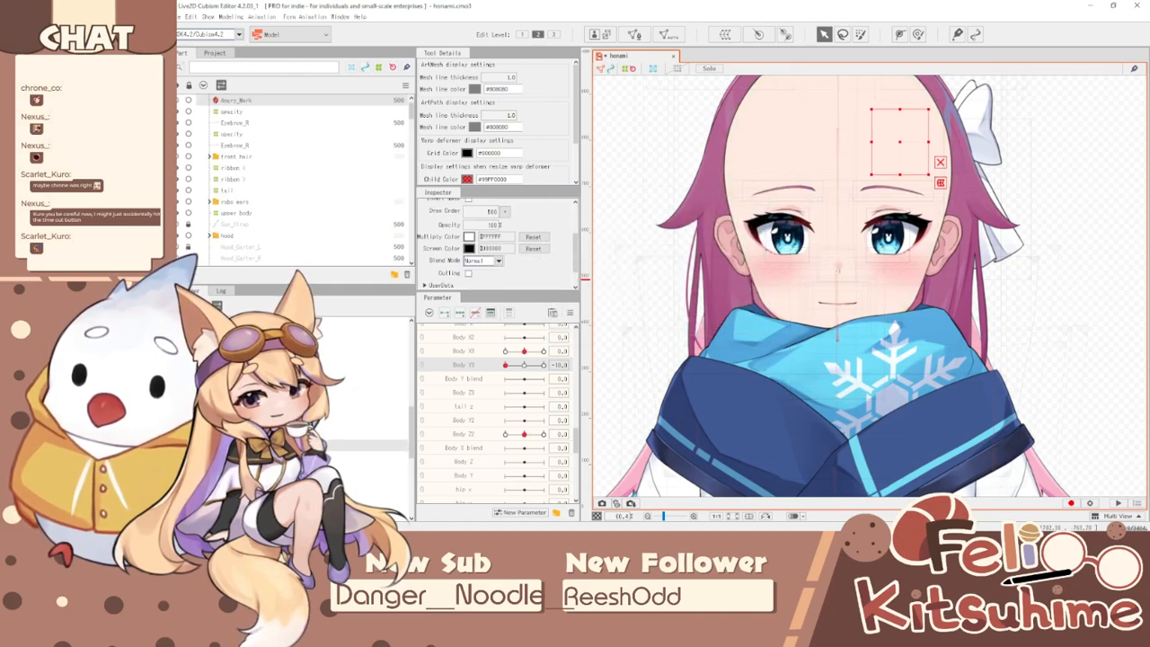
pyautogui.keyDown('shift'); pyautogui.click(392, 481); pyautogui.keyUp('shift')
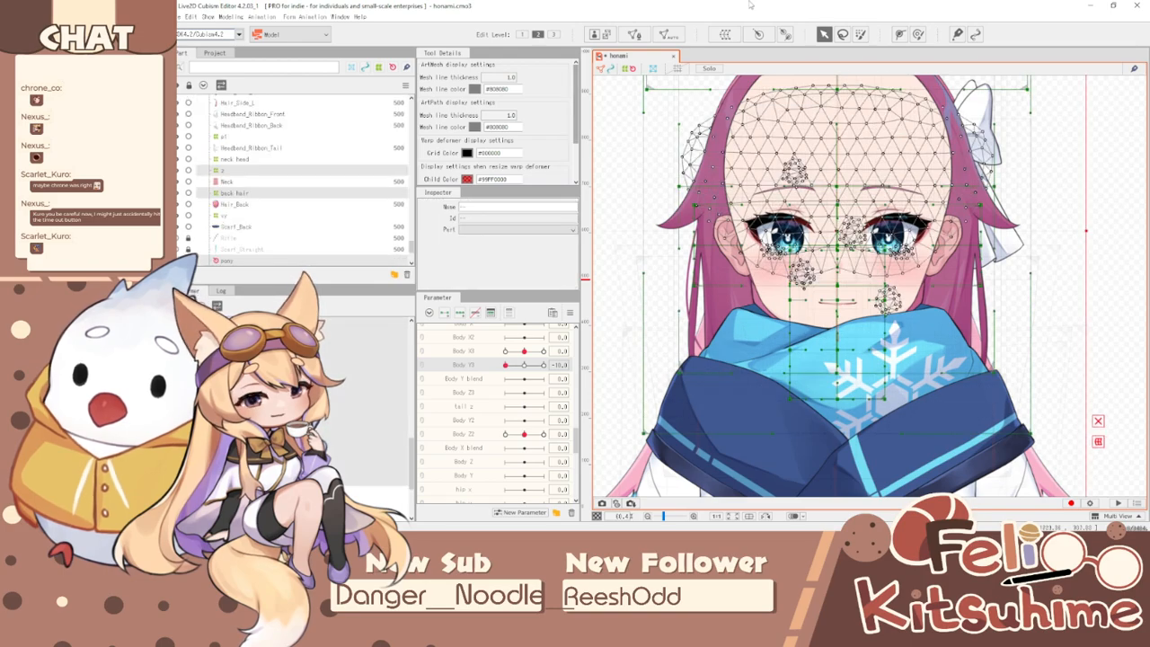
pyautogui.click(758, 34)
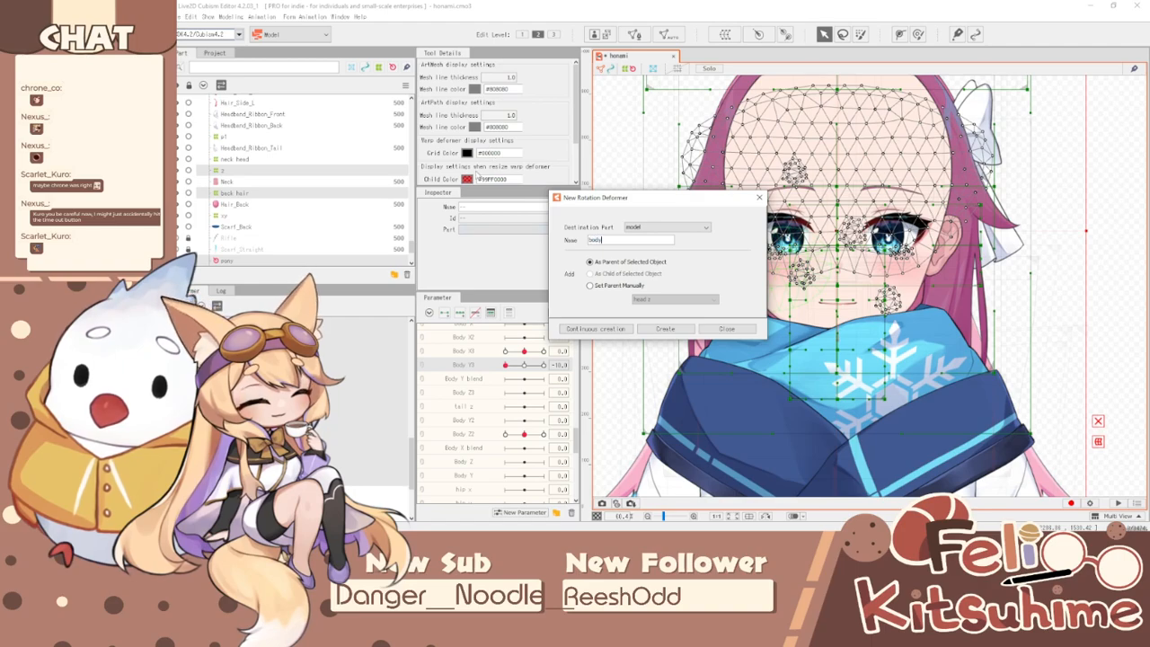
pyautogui.write('body y')
pyautogui.click(666, 329)
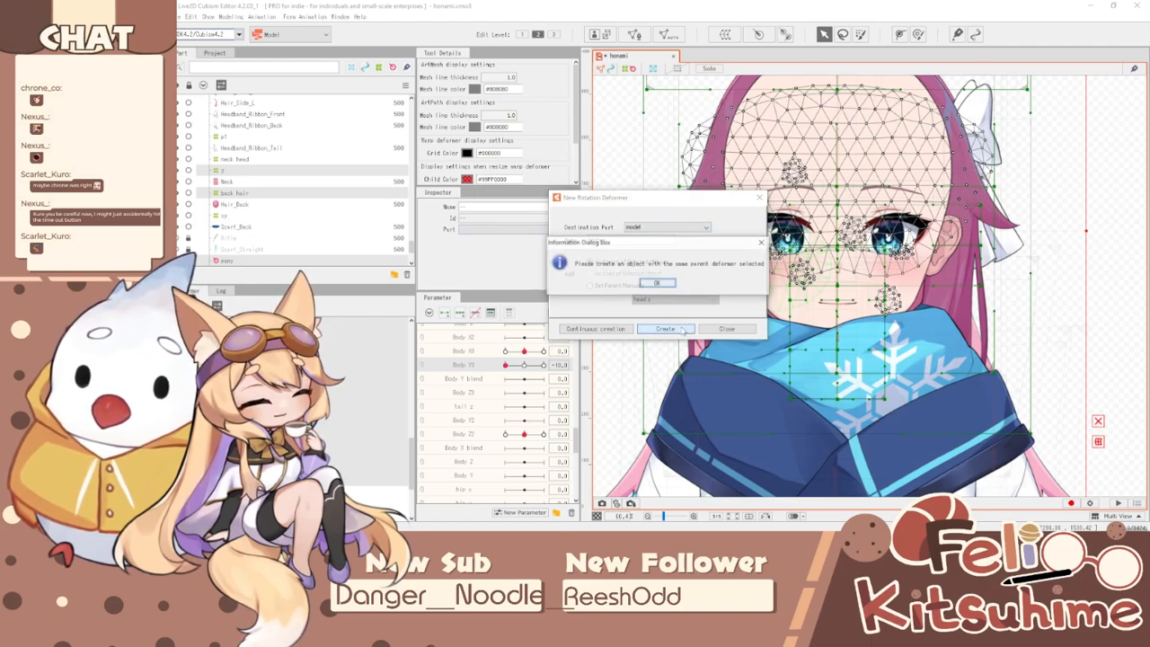
pyautogui.click(657, 283)
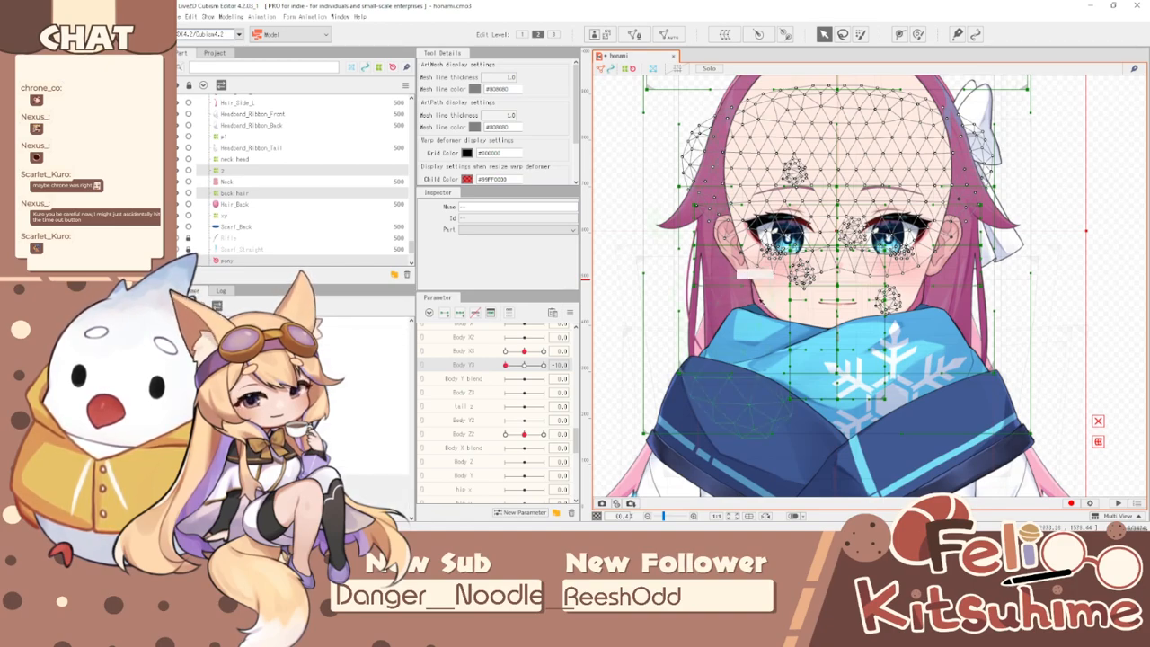
# - Select the pony deformer together with the other objects under head z and create a rotation deformer named y as their parent
pyautogui.scroll(2, 871, 321)
pyautogui.click(834, 284)
pyautogui.click(782, 301)
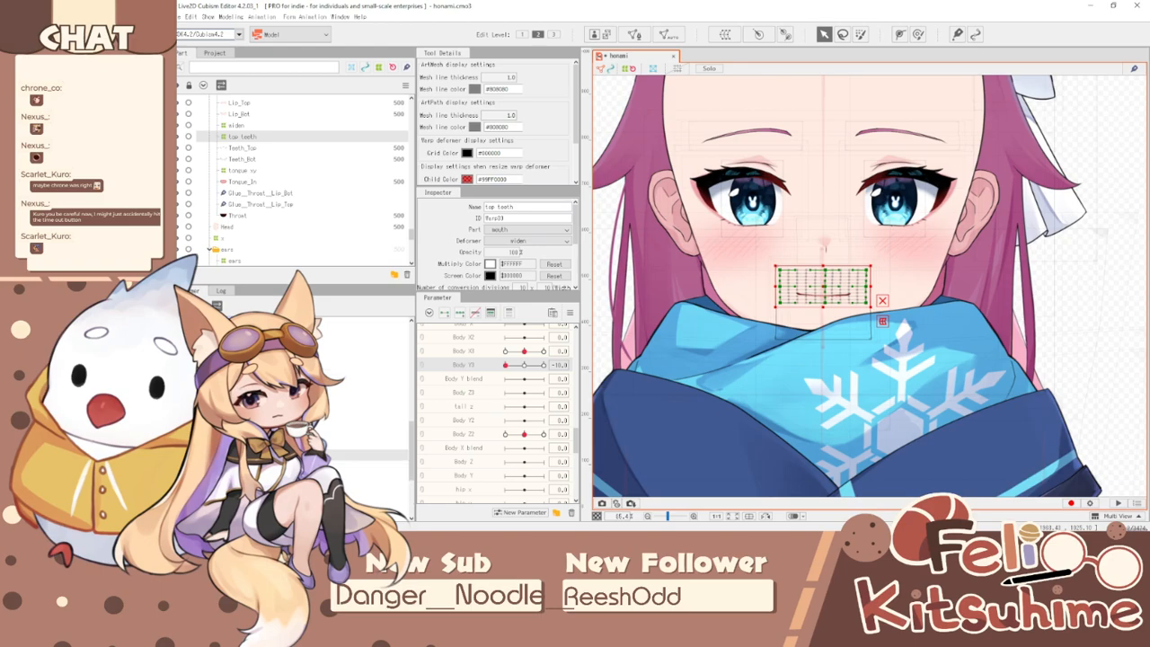
pyautogui.click(378, 489)
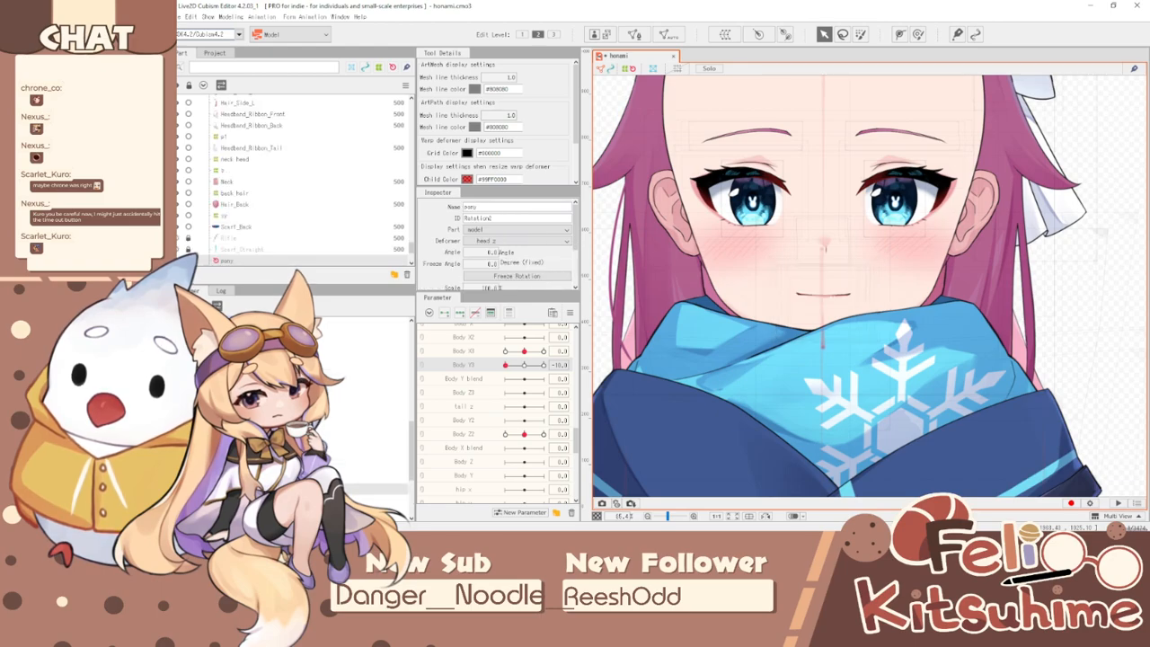
pyautogui.keyDown('shift'); pyautogui.click(378, 342); pyautogui.keyUp('shift')
pyautogui.click(759, 34)
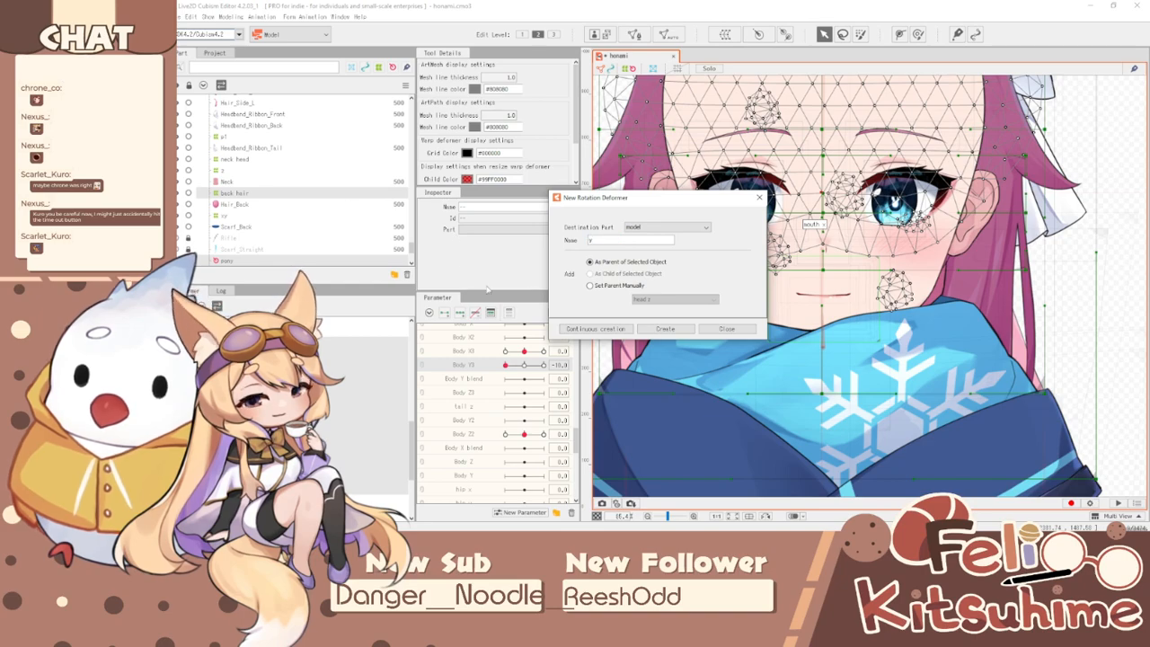
pyautogui.click(666, 329)
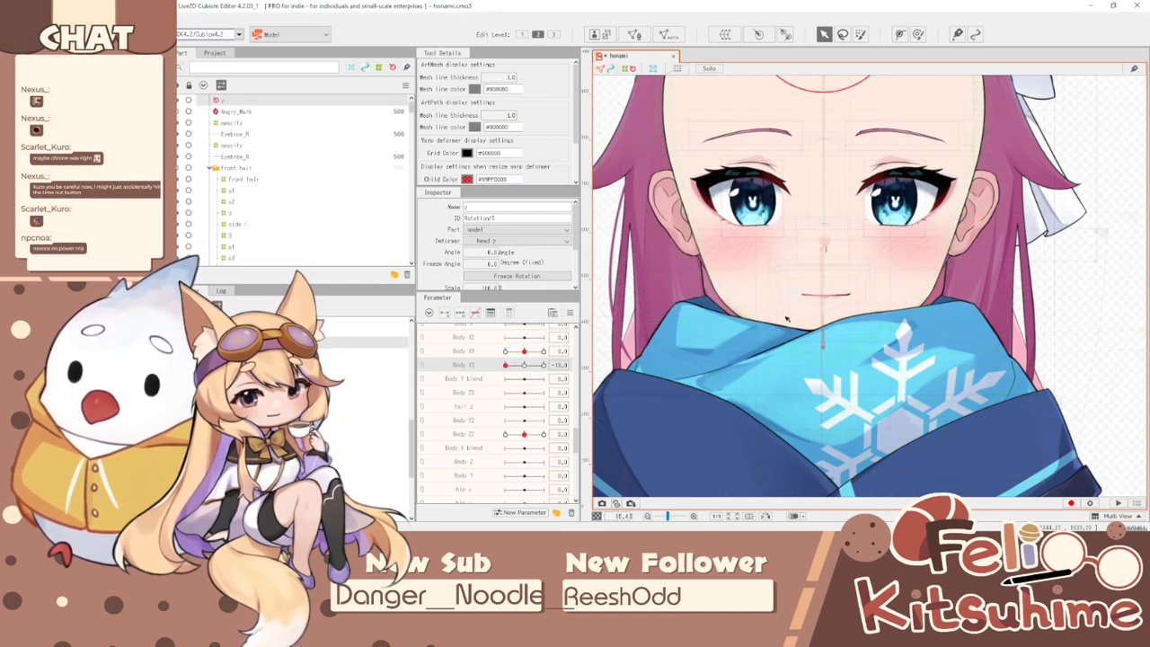
# - Move the y rotation deformer's pivot down to the base of the head, just below the chin on the centre line
pyautogui.scroll(-2, 800, 252)
pyautogui.moveTo(836, 102); pyautogui.dragTo(838, 310)
pyautogui.scroll(3, 840, 315)
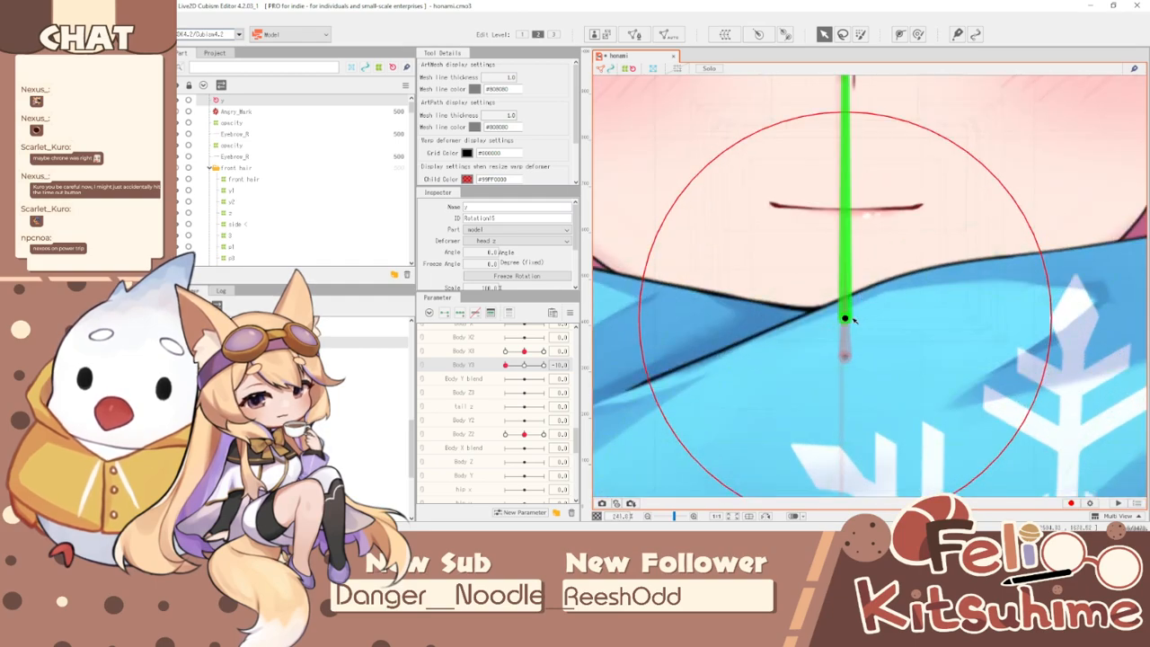
pyautogui.moveTo(850, 323); pyautogui.dragTo(851, 357)
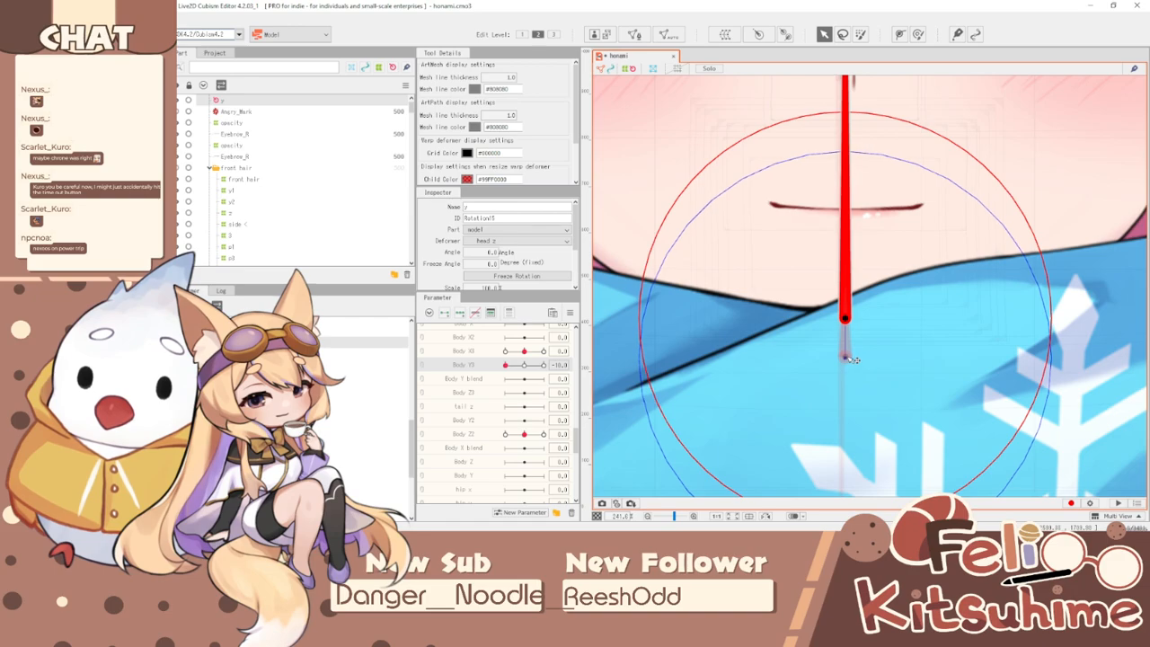
pyautogui.scroll(-3, 850, 341)
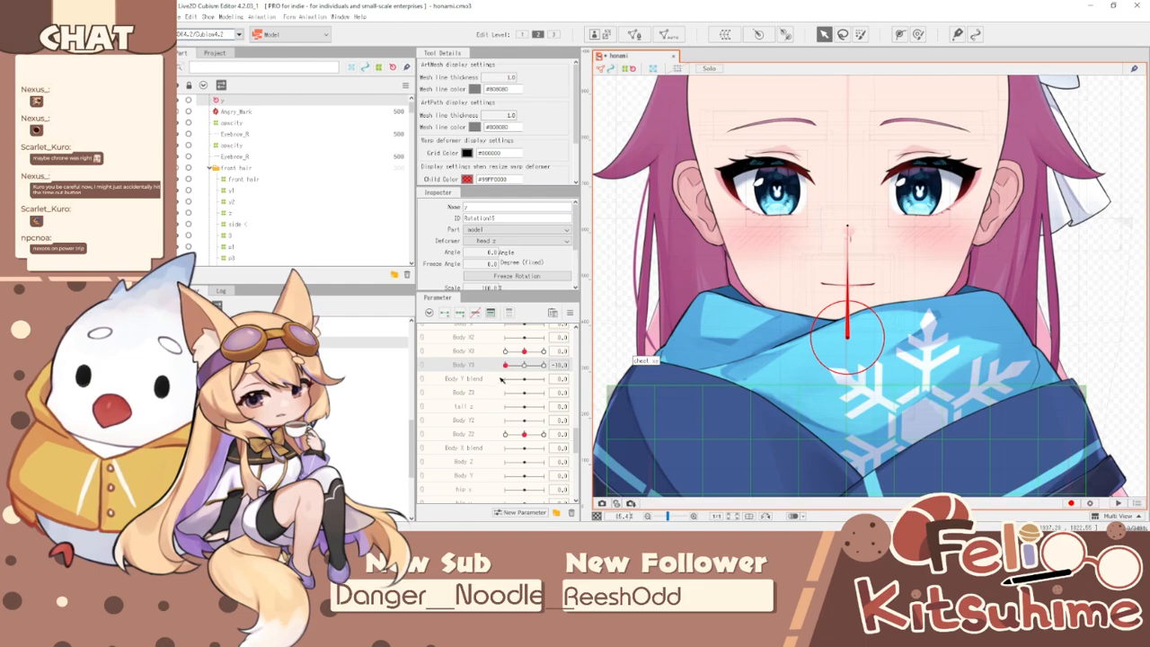
# - Key the y rotation deformer on Body Y3 and set its scale to 105% at Body Y3 -10
pyautogui.moveTo(519, 364); pyautogui.dragTo(495, 364)
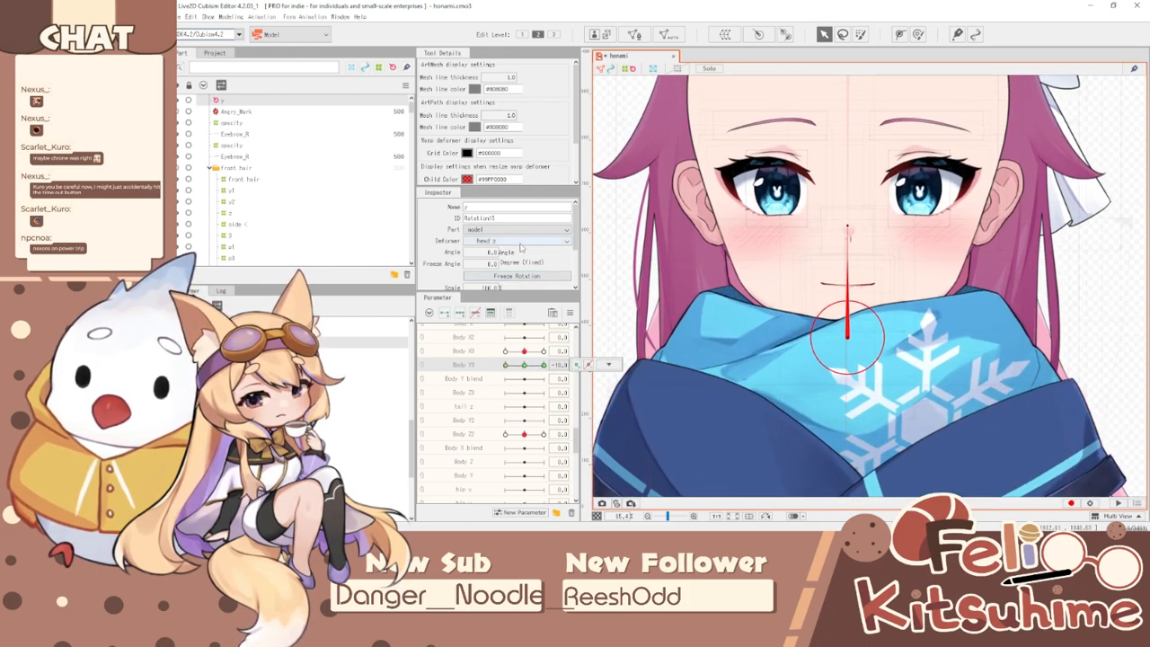
pyautogui.scroll(-3, 520, 247)
pyautogui.doubleClick(488, 220)
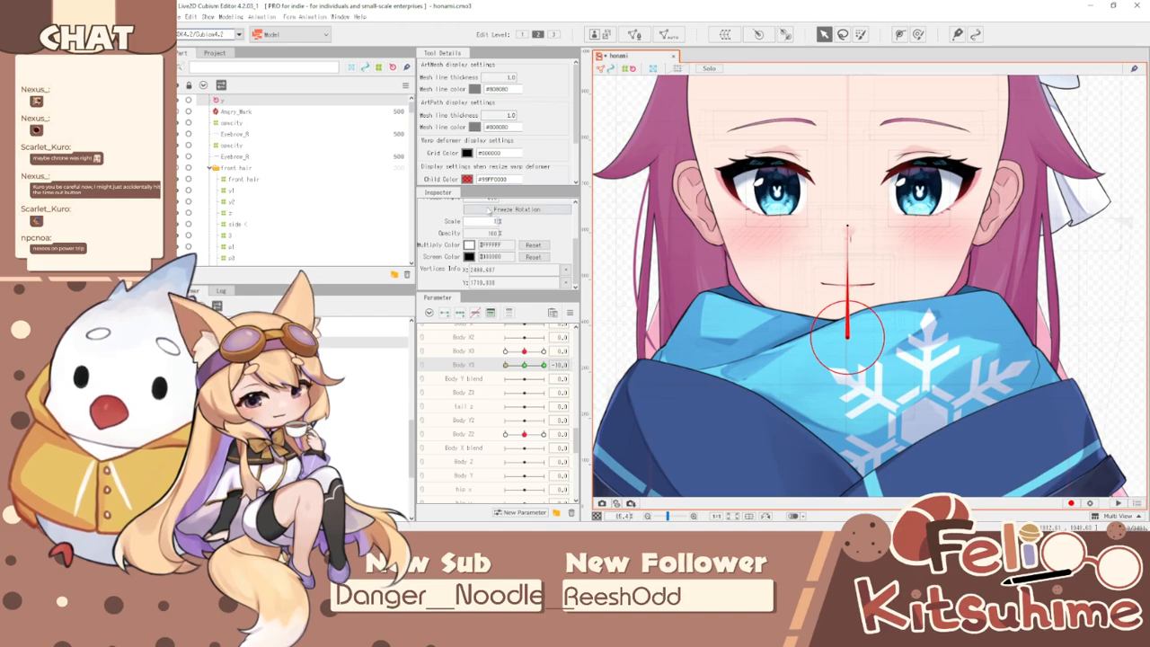
pyautogui.press('Return')
pyautogui.scroll(-3, 693, 207)
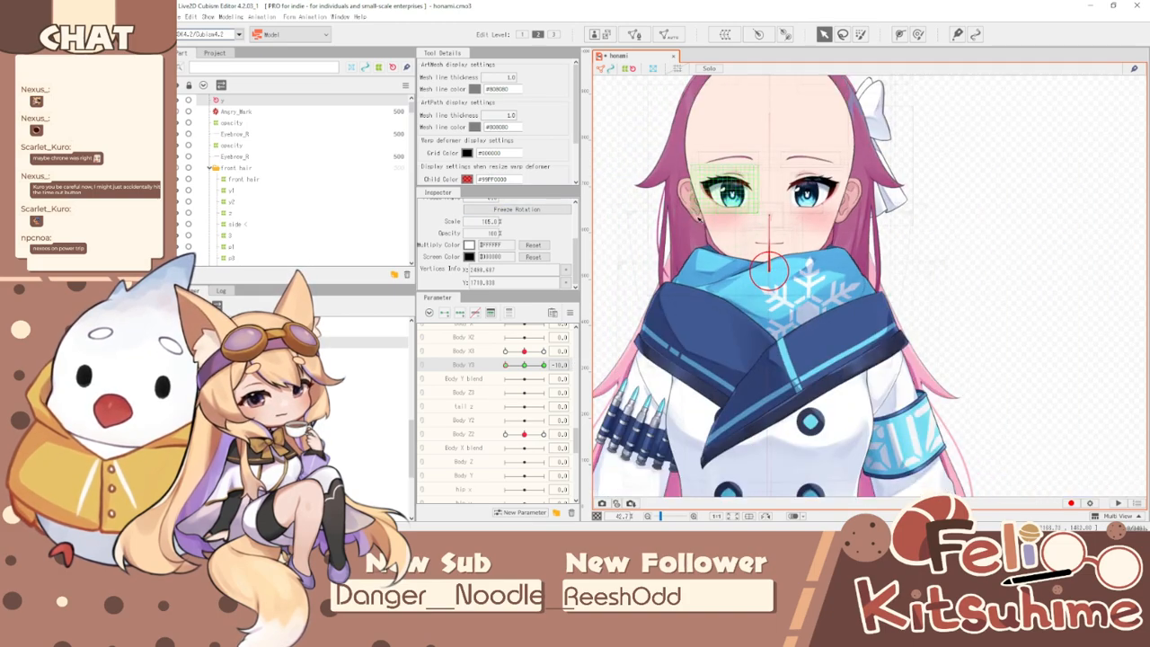
# - Change the y rotation deformer's scale at Body Y3 10, and return Body Y3 to -10 to compare
pyautogui.moveTo(510, 369); pyautogui.dragTo(544, 370)
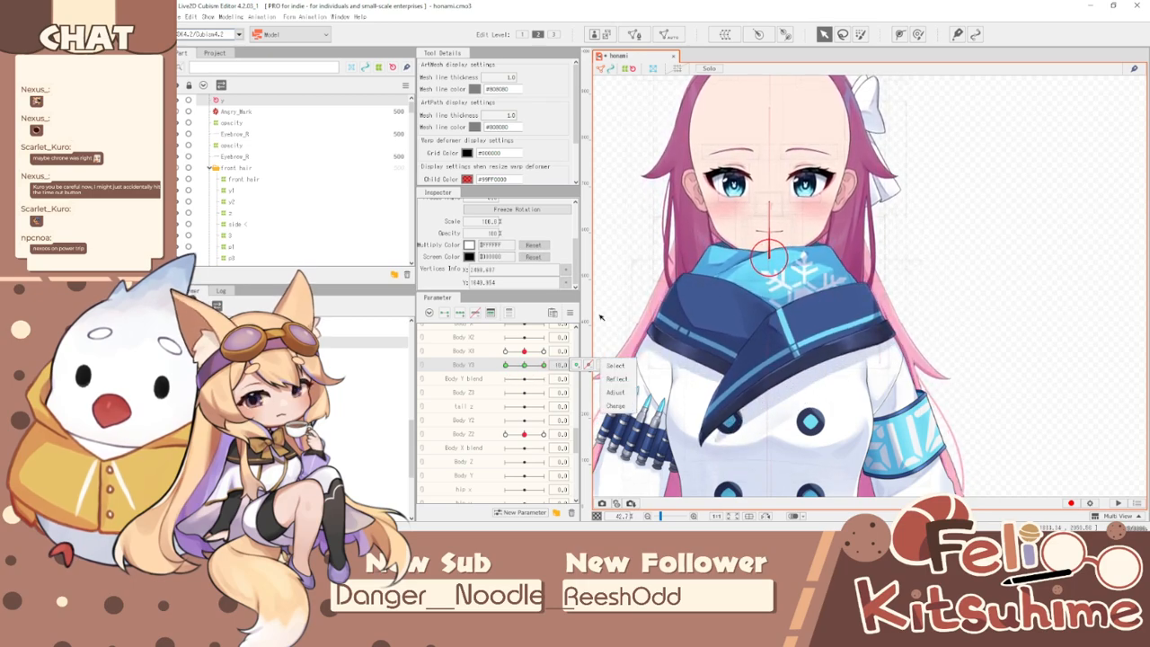
pyautogui.doubleClick(488, 220)
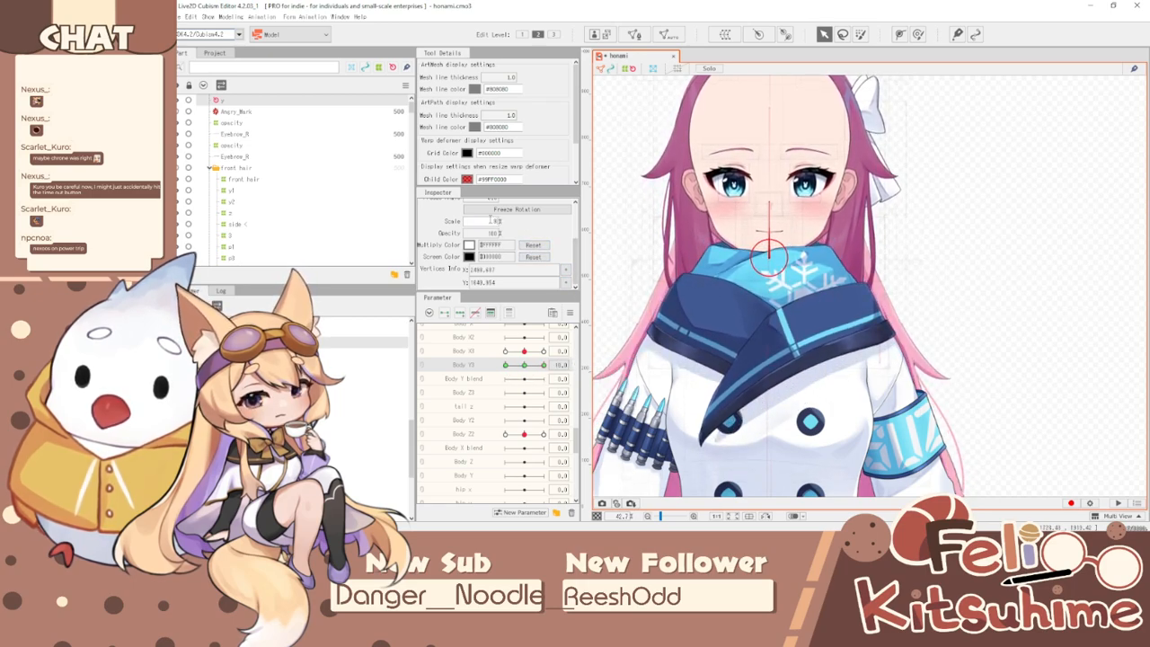
pyautogui.press('Return')
pyautogui.moveTo(543, 366); pyautogui.dragTo(425, 371)
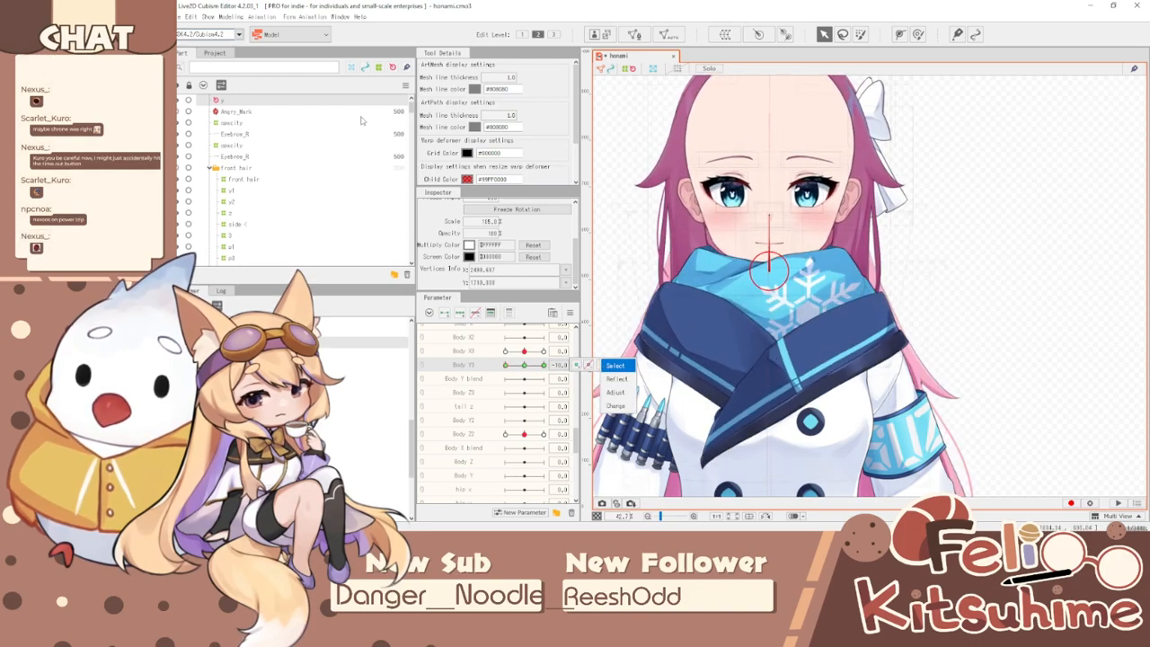
# - Show the front hair and preview the character's movement in the Physics/Scene Blending Settings
pyautogui.scroll(1, 351, 135)
pyautogui.click(187, 190)
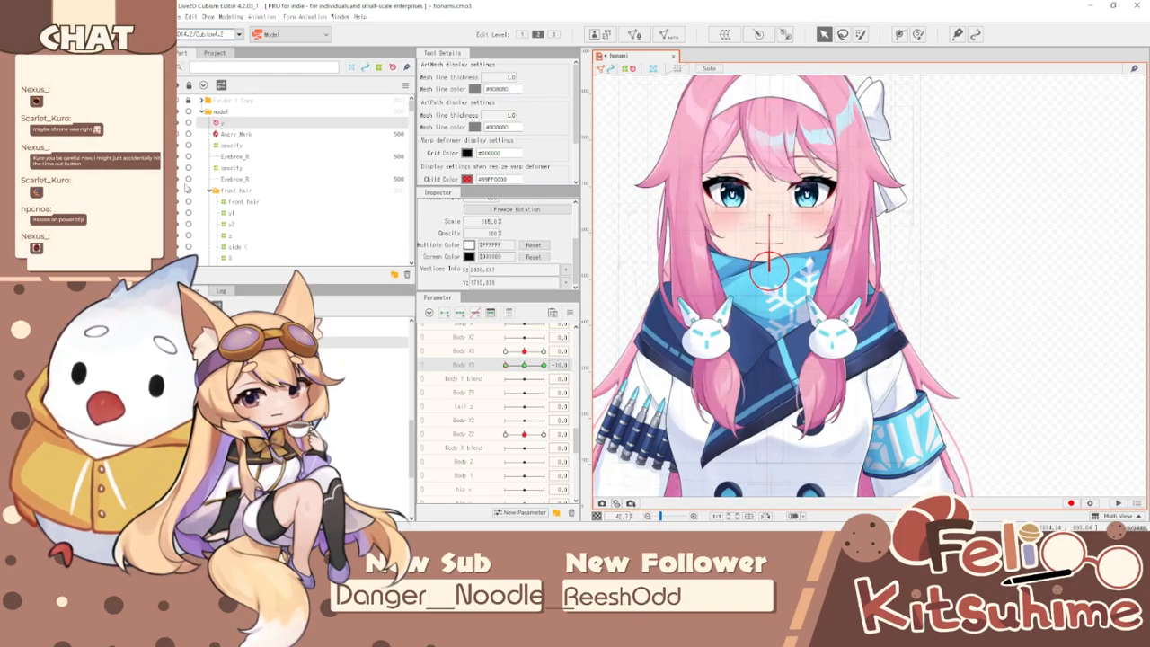
pyautogui.click(231, 16)
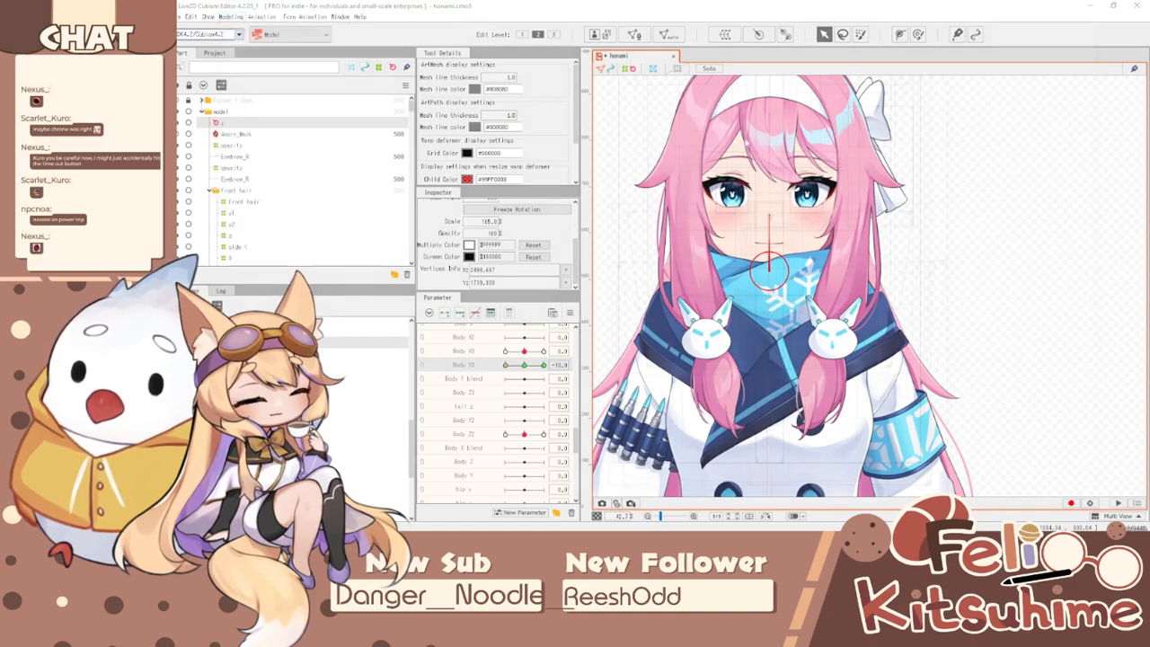
pyautogui.click(270, 223)
pyautogui.scroll(4, 1070, 358)
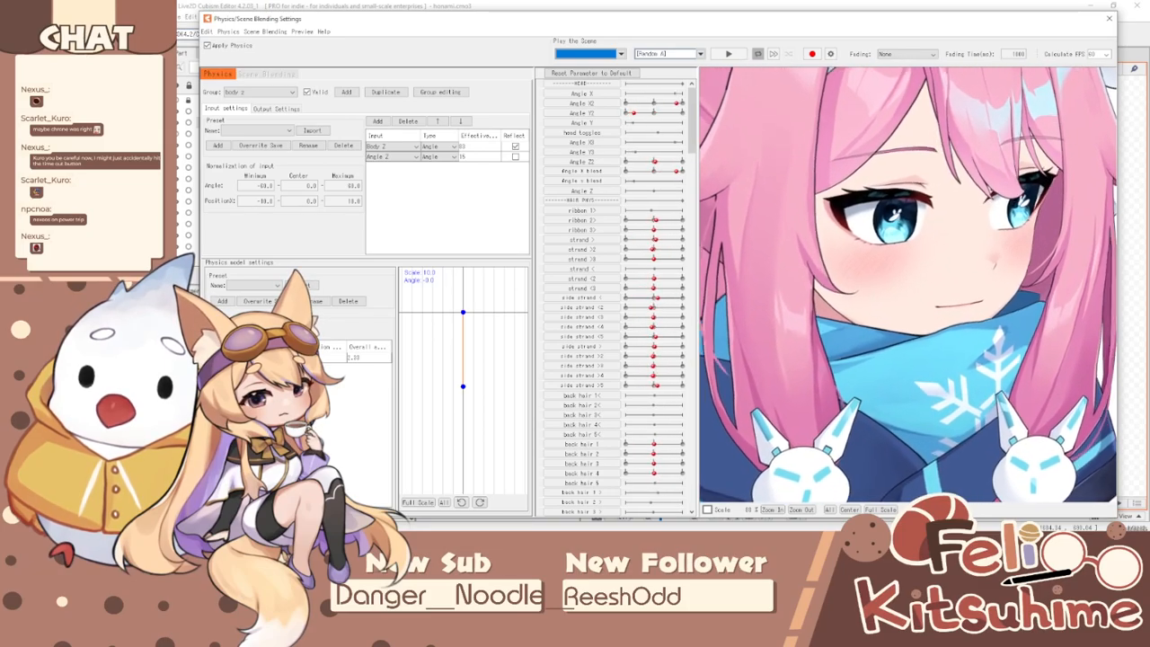
pyautogui.click(1110, 18)
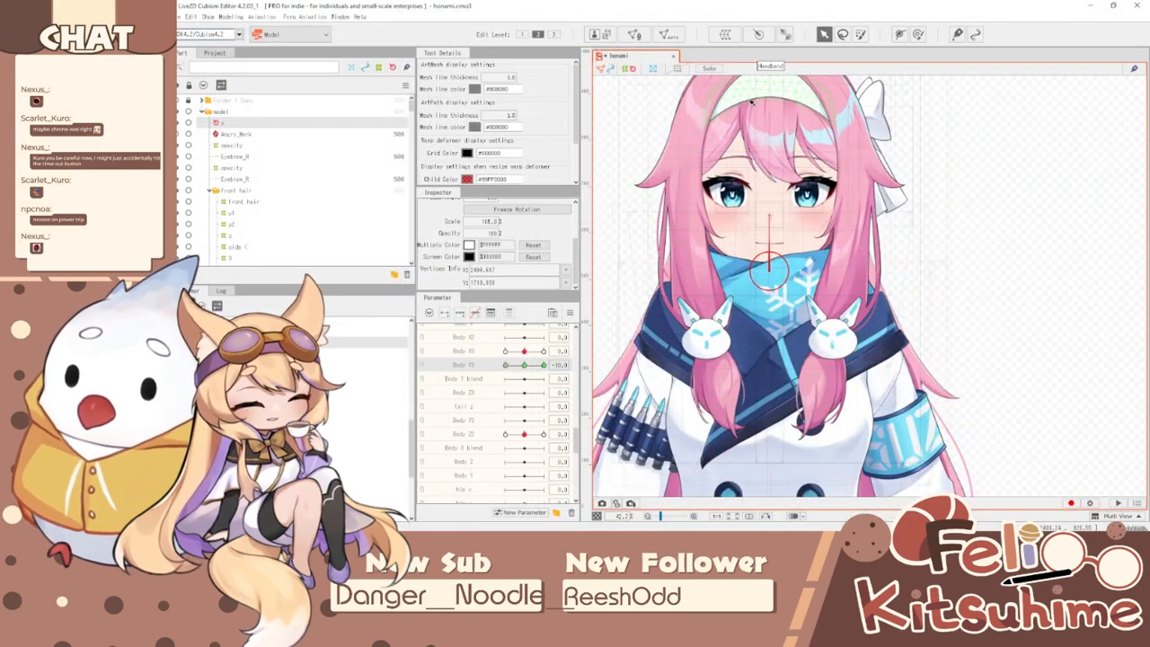
# - Check Body Y3 at -10 with the front hair shown, and hide the front hair again
pyautogui.scroll(2, 780, 285)
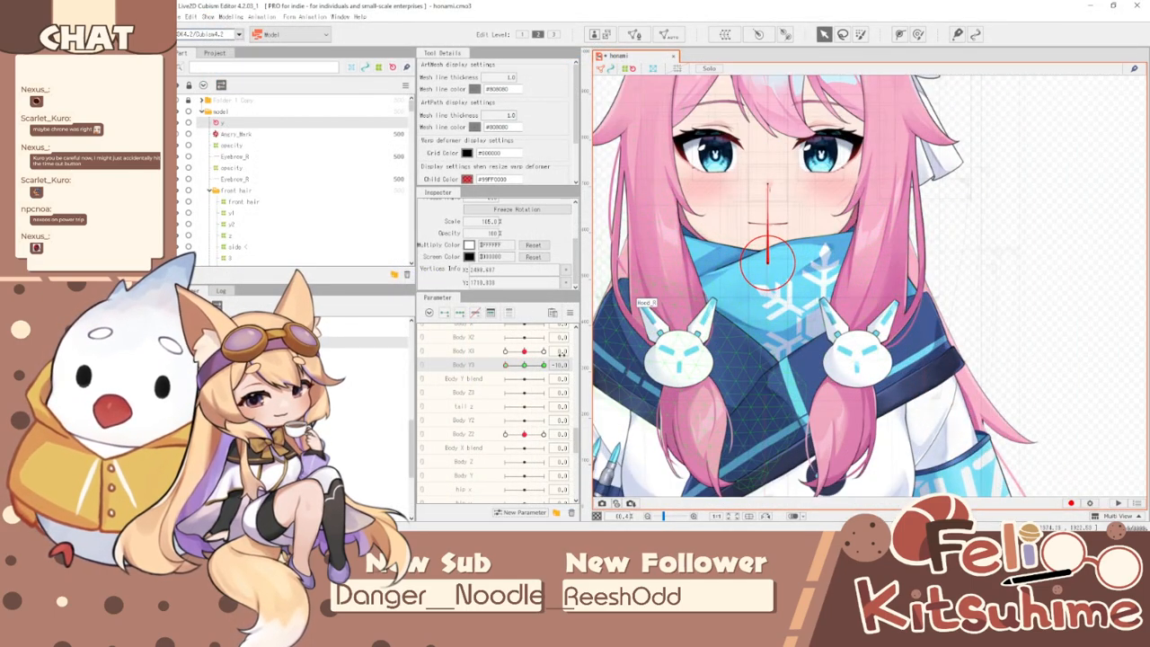
pyautogui.scroll(2, 505, 385)
pyautogui.moveTo(519, 409); pyautogui.dragTo(505, 417)
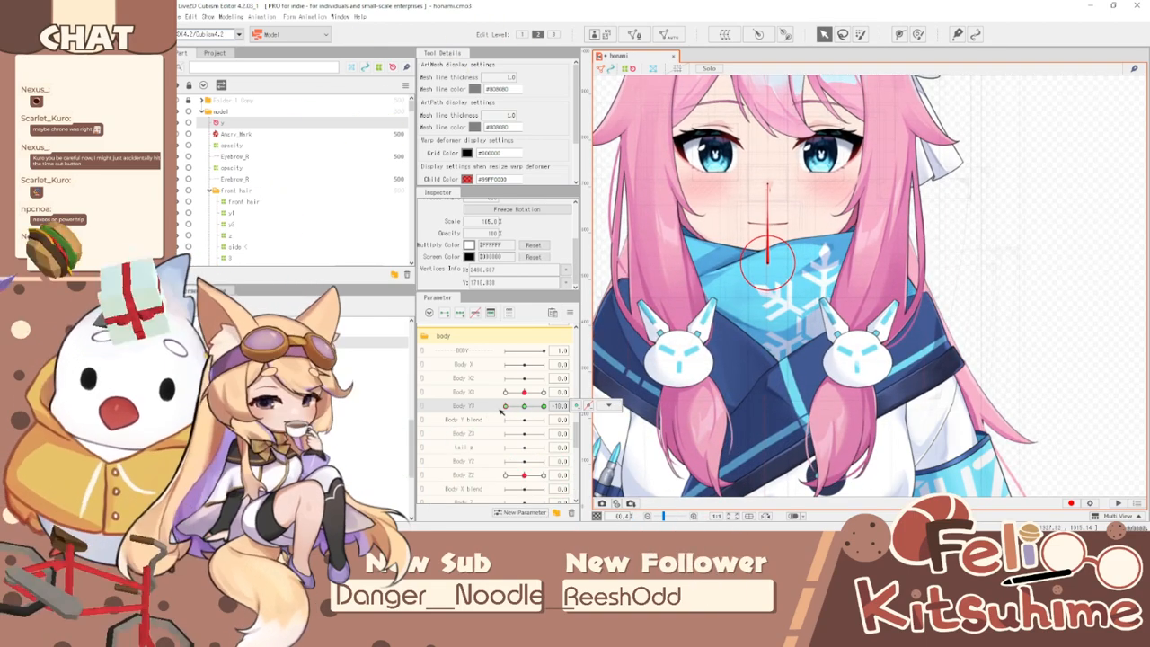
pyautogui.click(187, 191)
# - Examine the head against the scarf with Angle X2 and Angle Y2 at -30, and return Angle X2 to 0
pyautogui.scroll(-6, 433, 423)
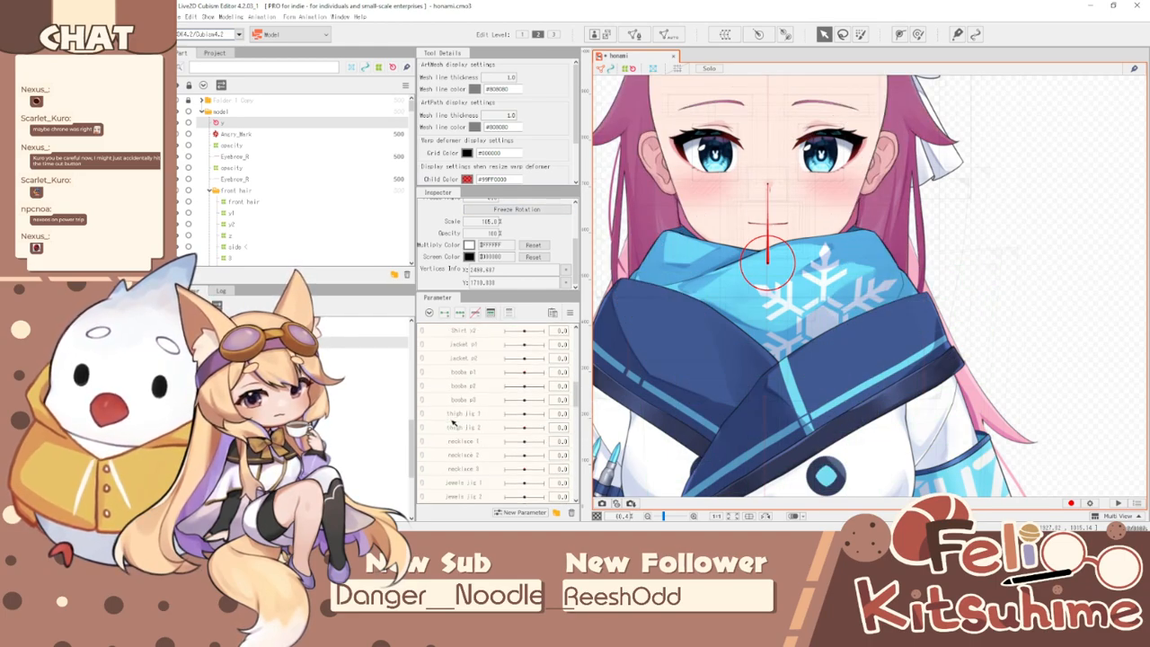
pyautogui.scroll(3, 529, 381)
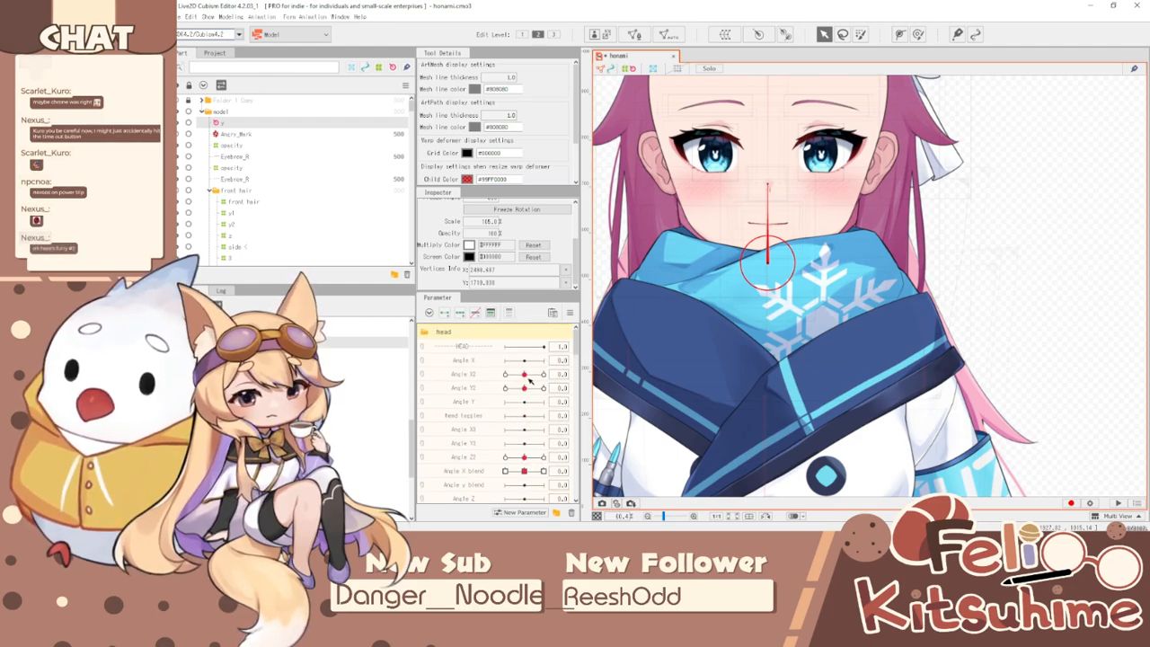
pyautogui.moveTo(525, 387)
pyautogui.mouseDown()
pyautogui.moveTo(497, 396)
pyautogui.moveTo(544, 375)
pyautogui.moveTo(506, 382)
pyautogui.mouseUp()
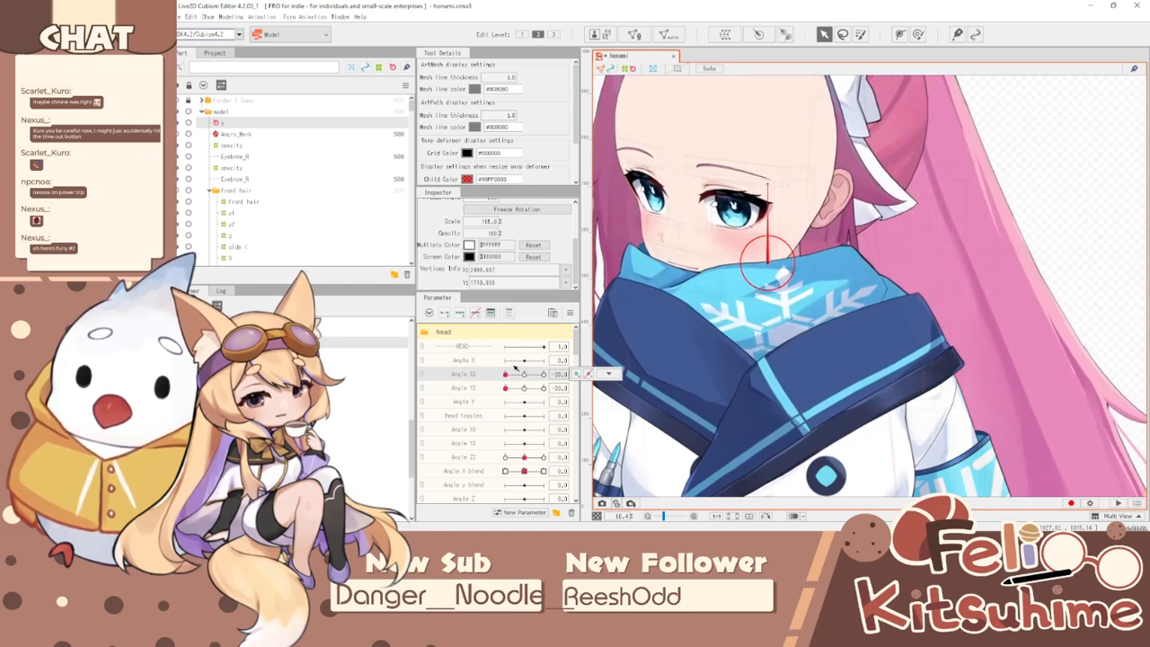
pyautogui.scroll(2, 846, 219)
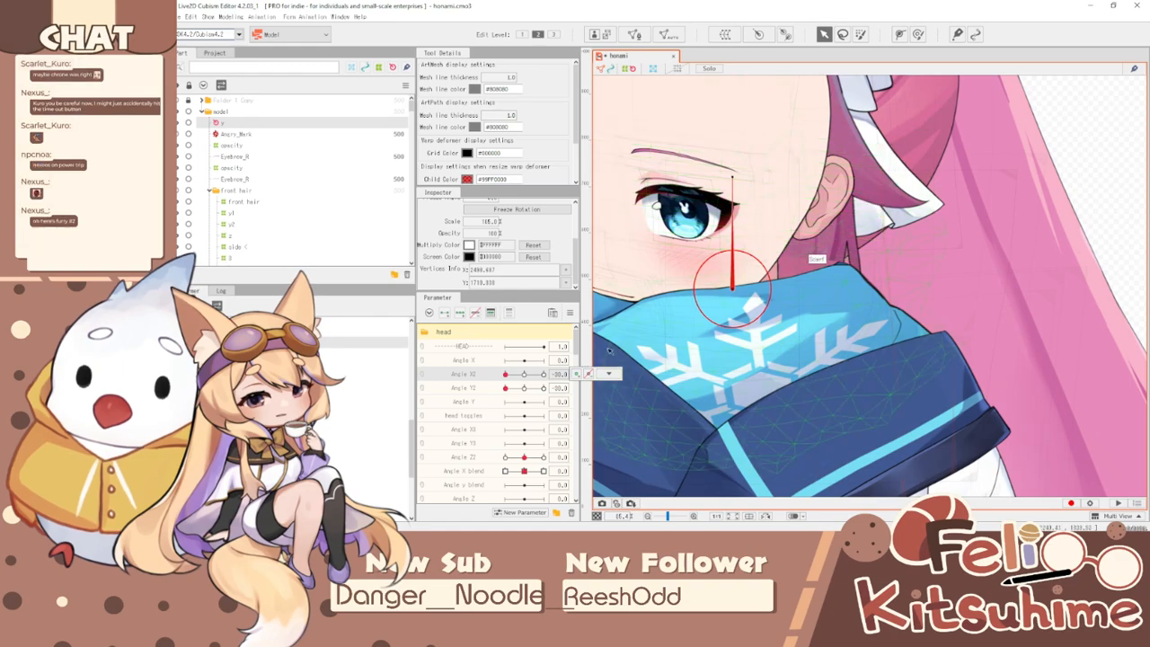
pyautogui.click(523, 378)
pyautogui.scroll(3, 846, 252)
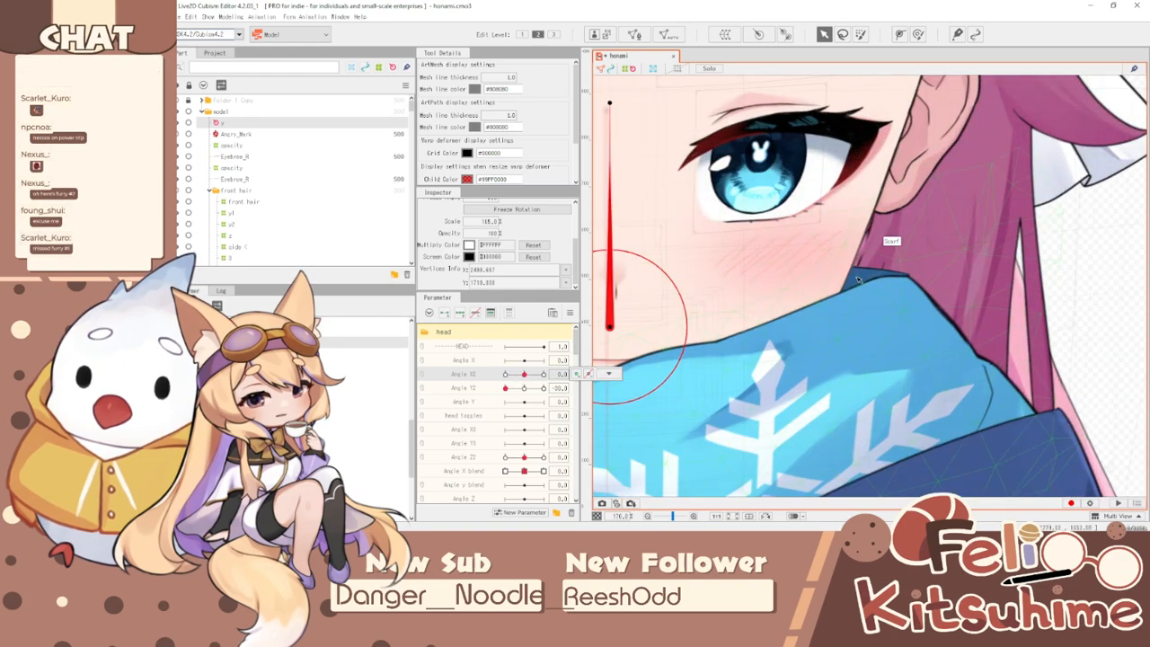
# - Select the scarf mesh and the Scarf_Back mesh to examine how they surround the lowered head
pyautogui.click(857, 277)
pyautogui.scroll(-4, 857, 277)
pyautogui.scroll(2, 738, 297)
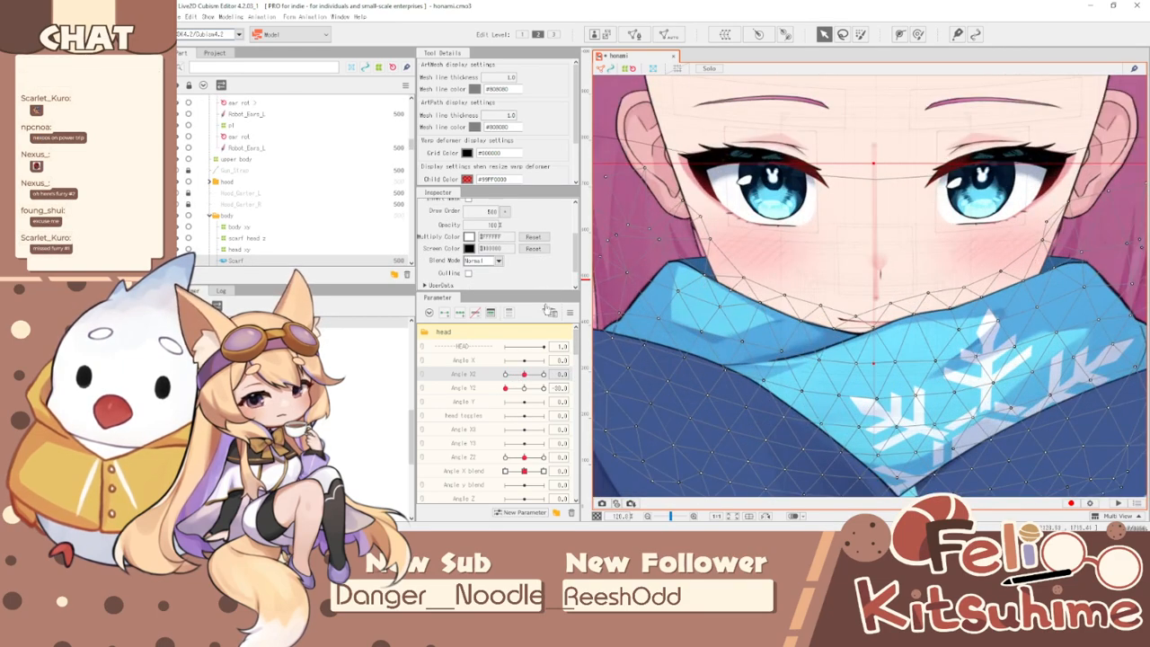
pyautogui.click(377, 375)
pyautogui.click(378, 386)
pyautogui.scroll(-4, 898, 307)
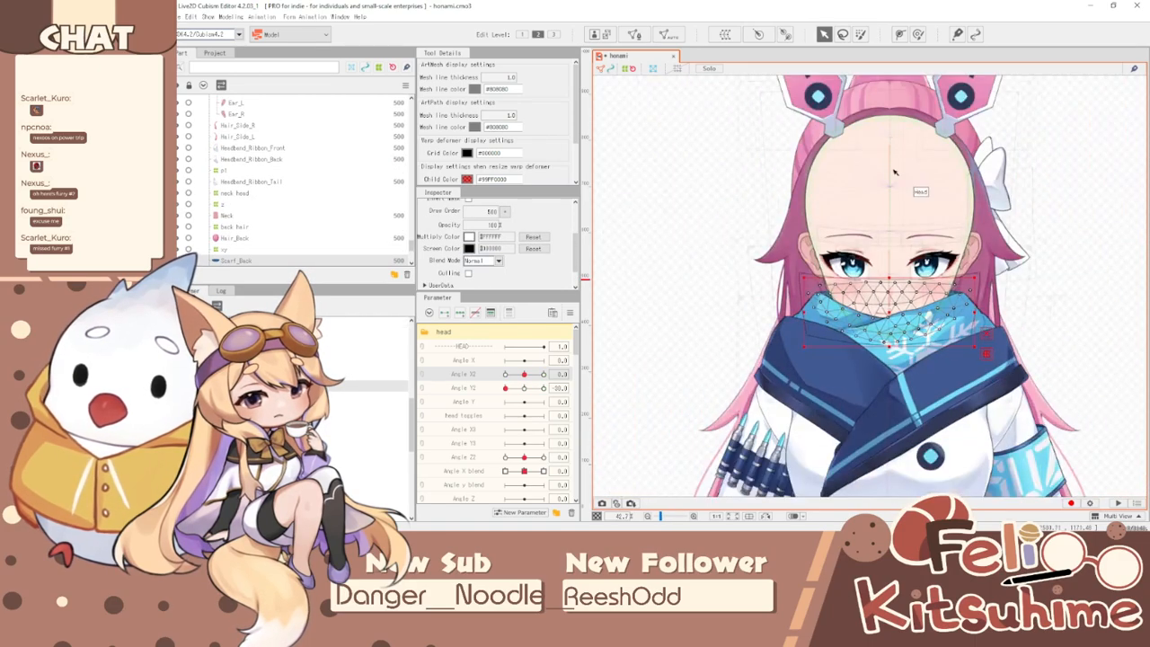
# - Select the Scarf_Back mesh behind the chin and copy its ID
pyautogui.click(905, 92)
pyautogui.scroll(1, 481, 228)
pyautogui.scroll(1, 481, 228)
pyautogui.scroll(2, 958, 184)
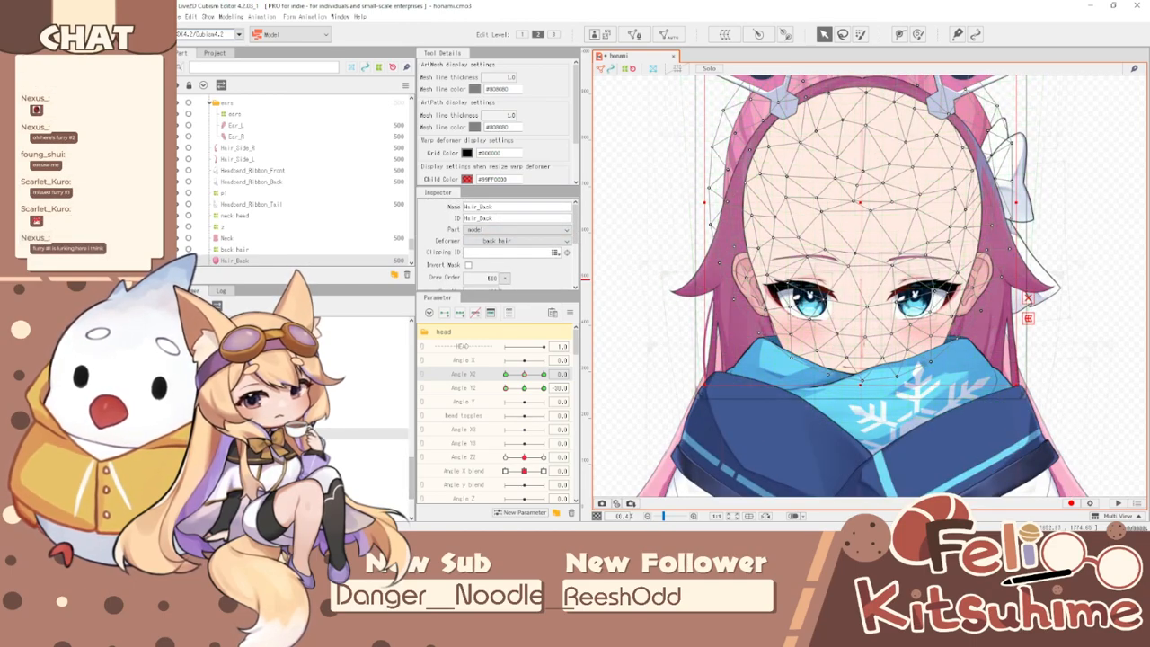
pyautogui.click(870, 370)
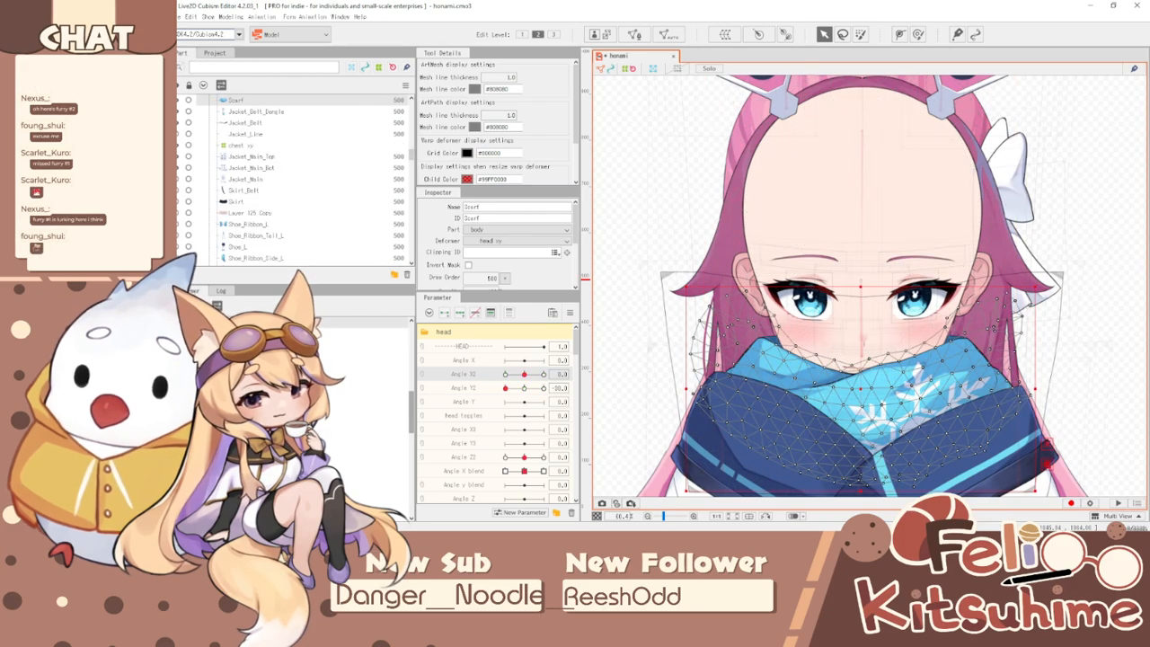
pyautogui.click(861, 365)
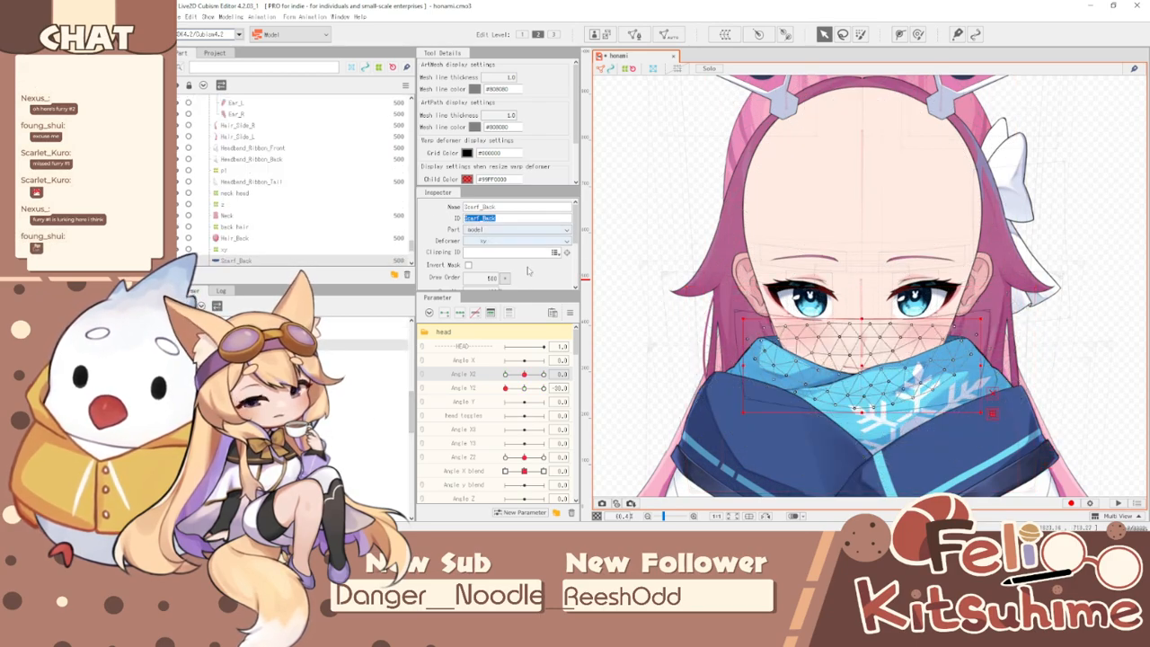
# - Set the Hair_Back mesh's clipping ID to Scarf_Back and invert the mask
pyautogui.scroll(-2, 737, 225)
pyautogui.scroll(2, 805, 141)
pyautogui.click(780, 135)
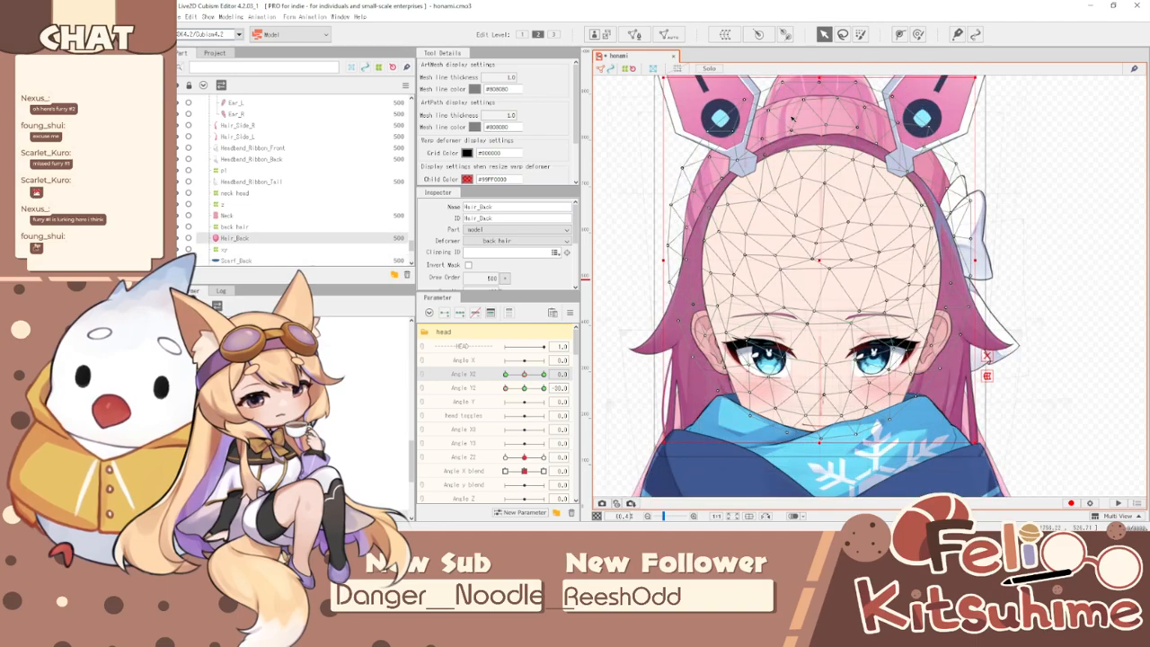
pyautogui.click(513, 254)
pyautogui.write('Scarf_Back')
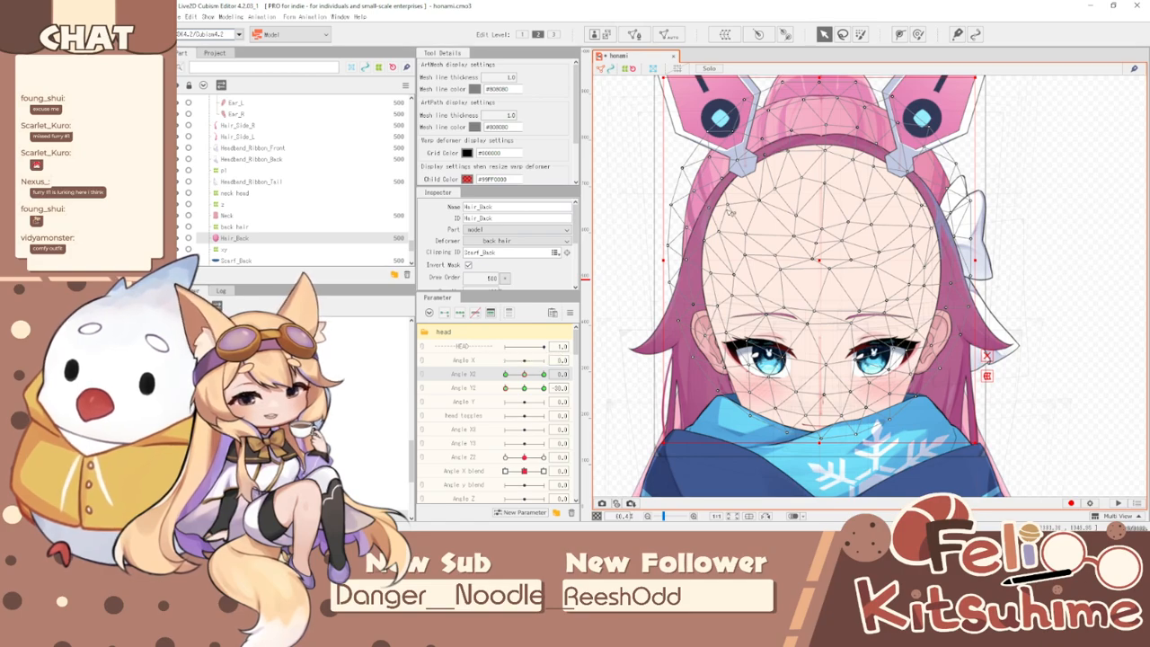
pyautogui.scroll(-2, 731, 210)
pyautogui.scroll(2, 767, 410)
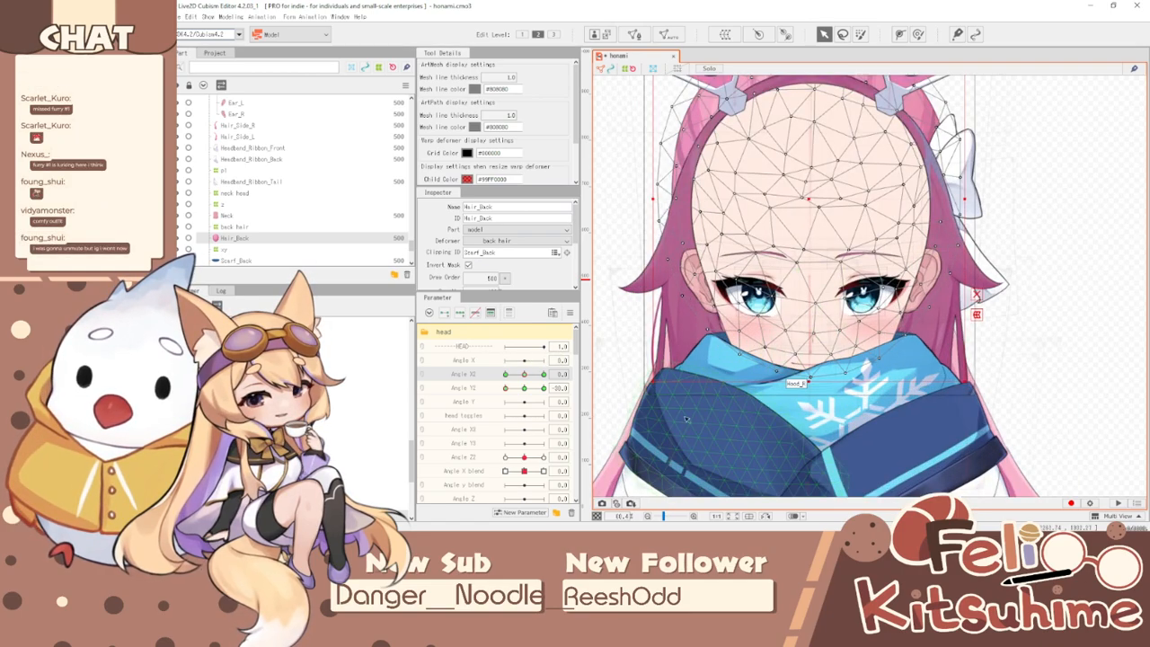
# - Hide the selection overlay and examine where the chin meets the scarf with Angle X2 at -30
pyautogui.hotkey('ctrl', 't')
pyautogui.moveTo(525, 374); pyautogui.dragTo(495, 379)
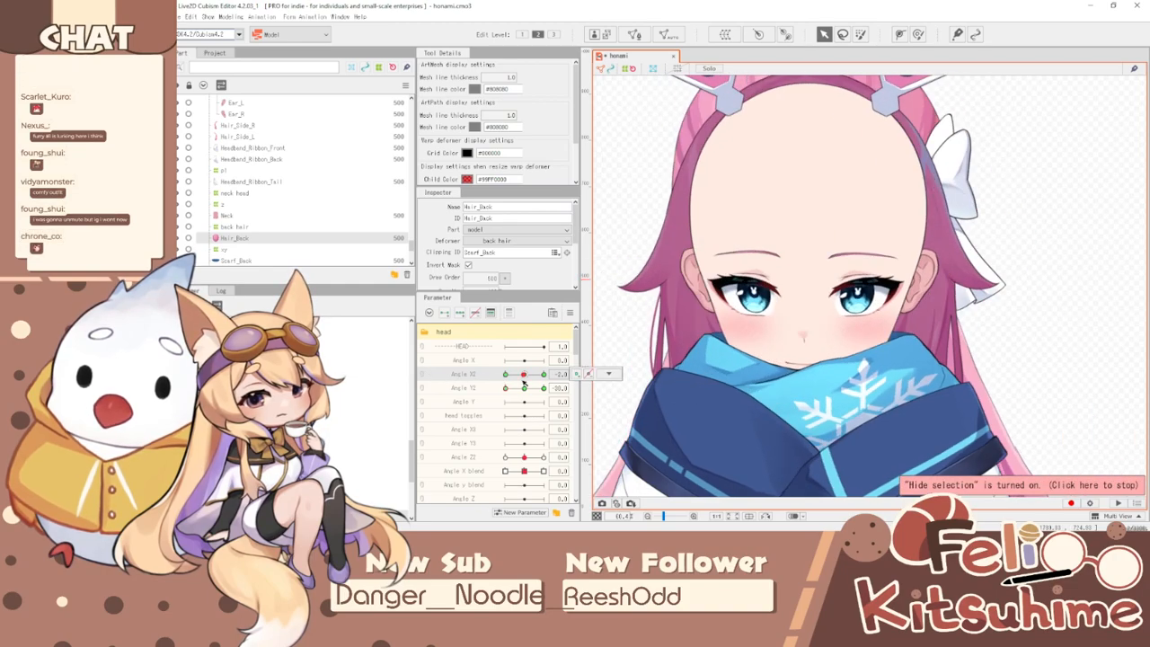
pyautogui.scroll(2, 698, 352)
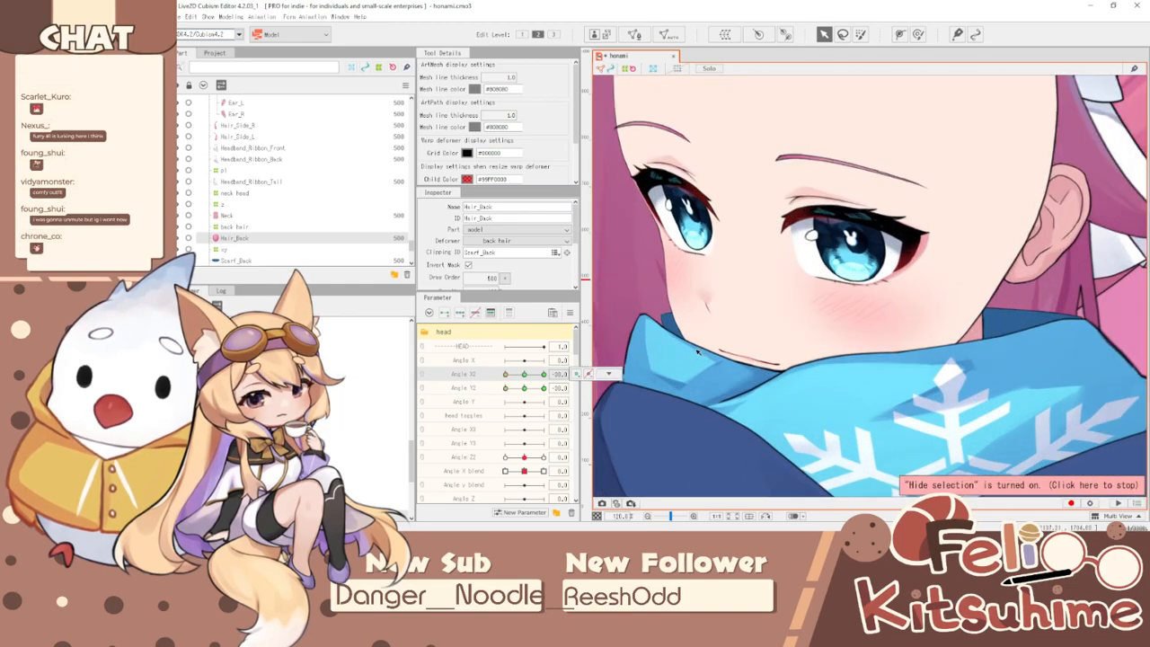
pyautogui.scroll(-2, 685, 342)
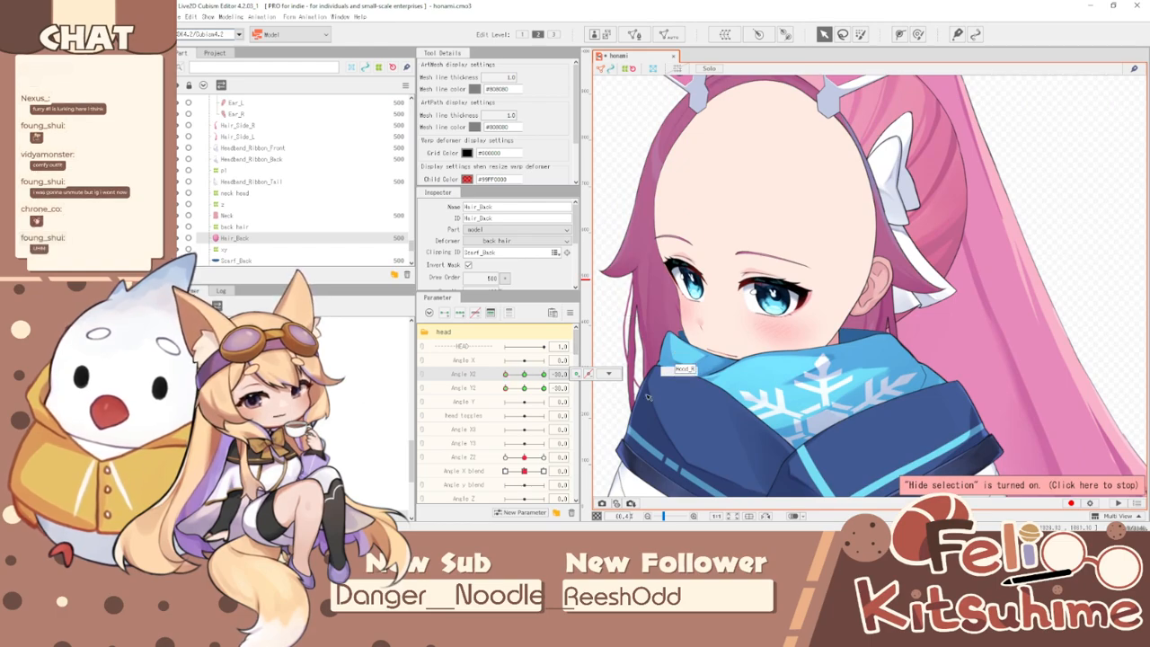
pyautogui.scroll(2, 708, 372)
# - Select the scarf's head xy warp deformer, reshape the scarf near the chin with the Deform Brush at Angle X2 -30, and check it at 30
pyautogui.click(709, 370)
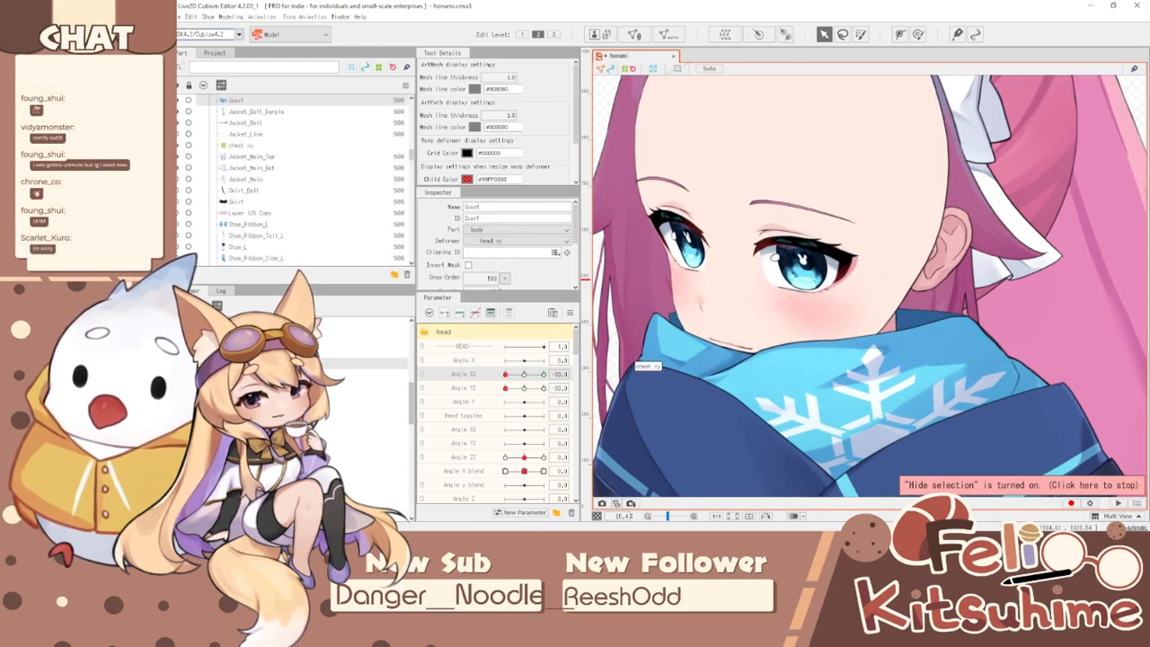
pyautogui.click(720, 121)
pyautogui.click(918, 35)
pyautogui.moveTo(521, 375)
pyautogui.mouseDown()
pyautogui.moveTo(527, 382)
pyautogui.moveTo(503, 383)
pyautogui.mouseUp()
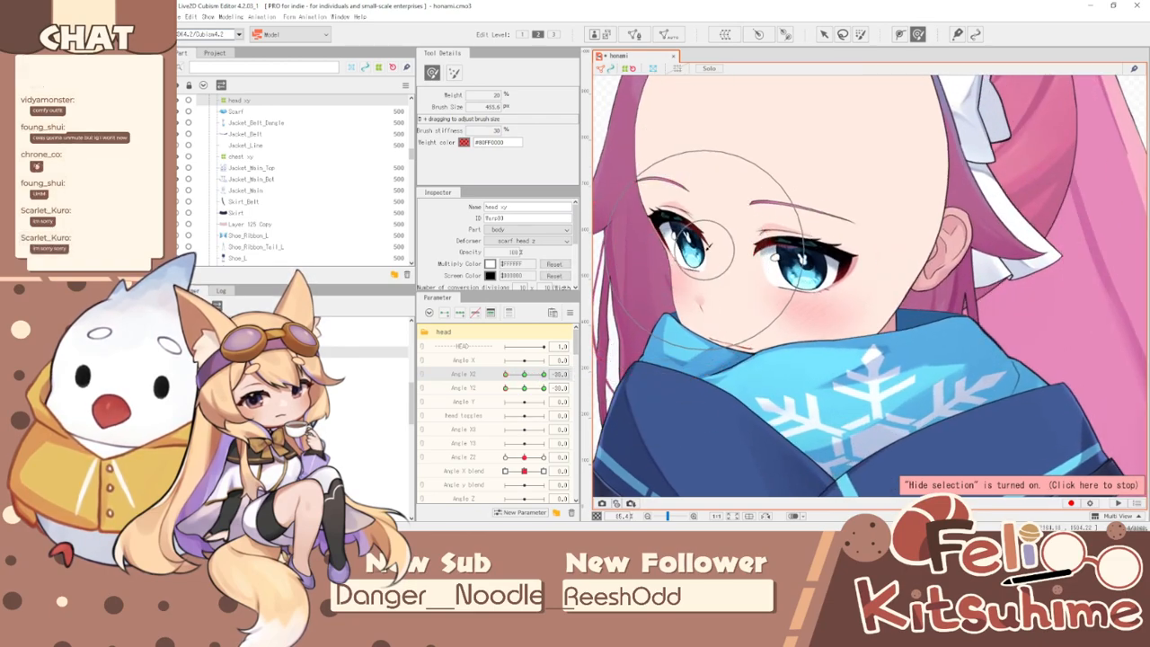
pyautogui.moveTo(506, 374); pyautogui.dragTo(543, 374)
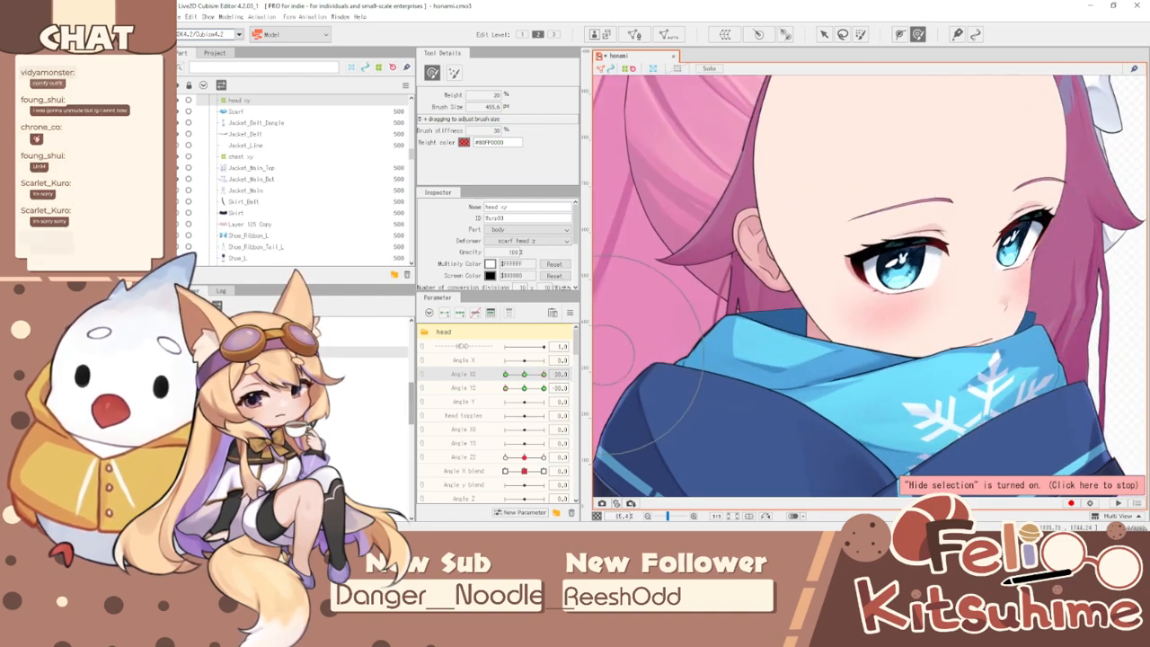
# - Select the xy warp deformer and compare the head and scarf at Angle Y2 30 with Angle X2 at 30 and -30
pyautogui.click(385, 374)
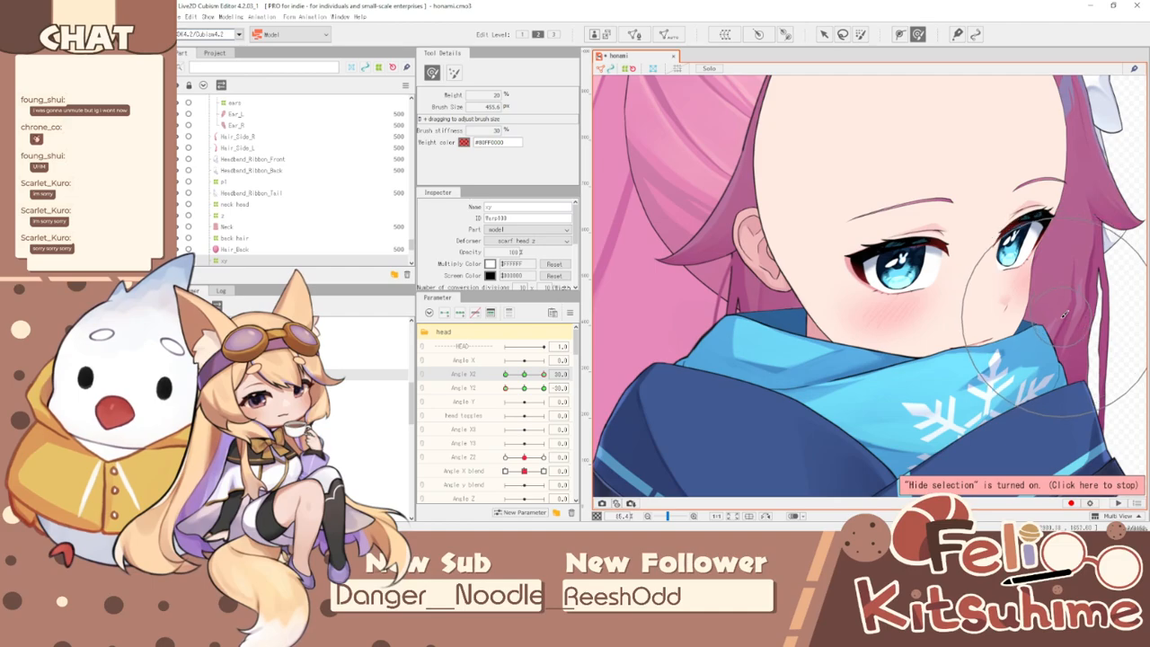
pyautogui.moveTo(543, 374)
pyautogui.mouseDown()
pyautogui.moveTo(504, 393)
pyautogui.moveTo(542, 376)
pyautogui.moveTo(514, 374)
pyautogui.moveTo(532, 389)
pyautogui.moveTo(532, 375)
pyautogui.moveTo(544, 375)
pyautogui.mouseUp()
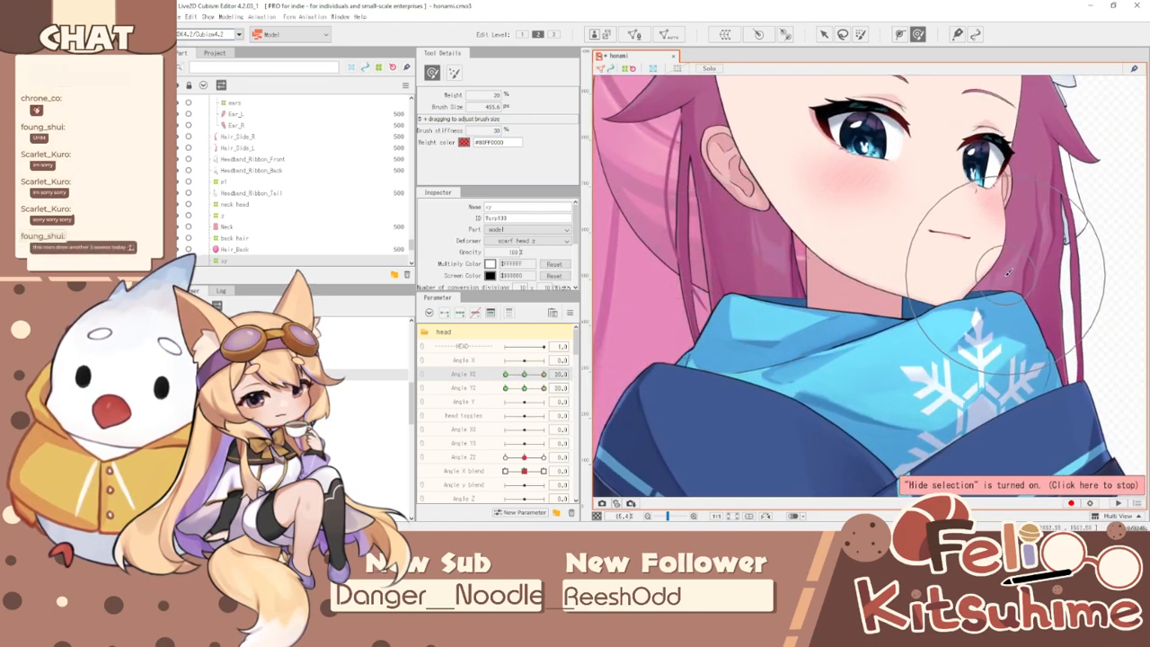
pyautogui.moveTo(543, 374); pyautogui.dragTo(447, 364)
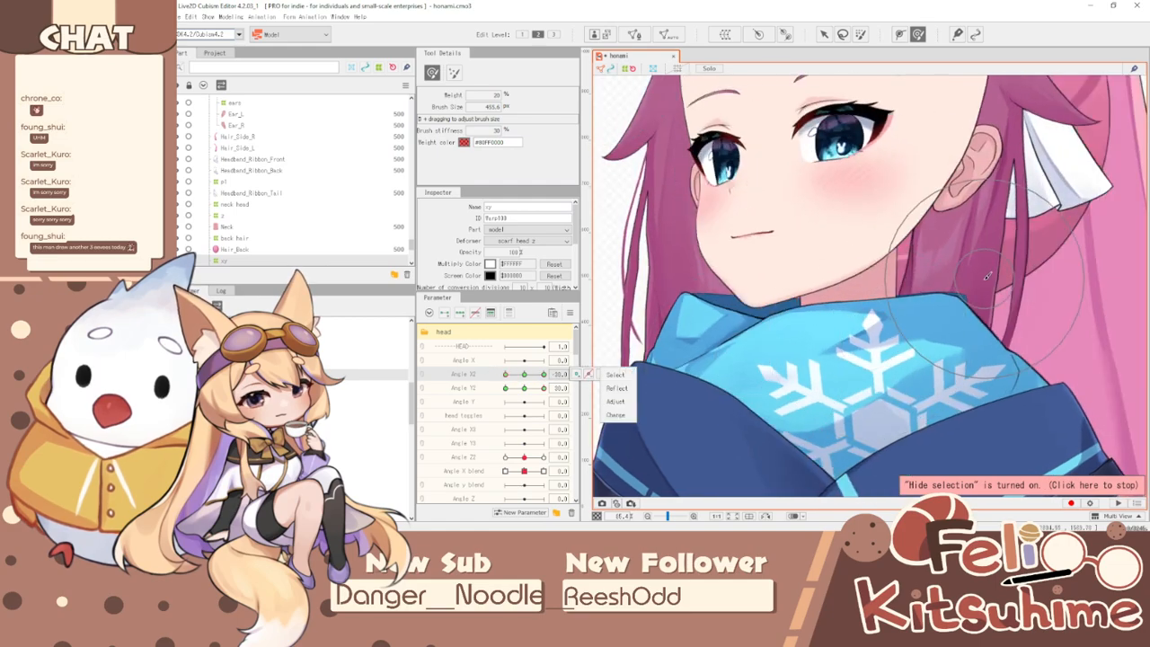
# - Return the Body Y3 parameter to 0
pyautogui.scroll(-10, 539, 380)
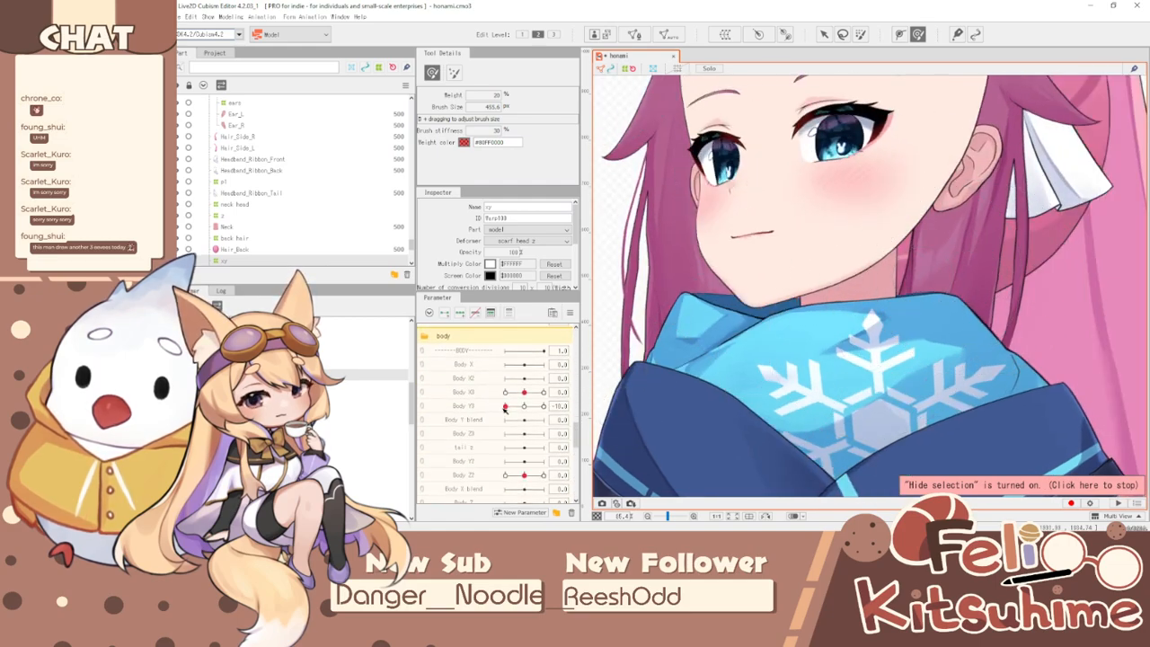
pyautogui.click(530, 367)
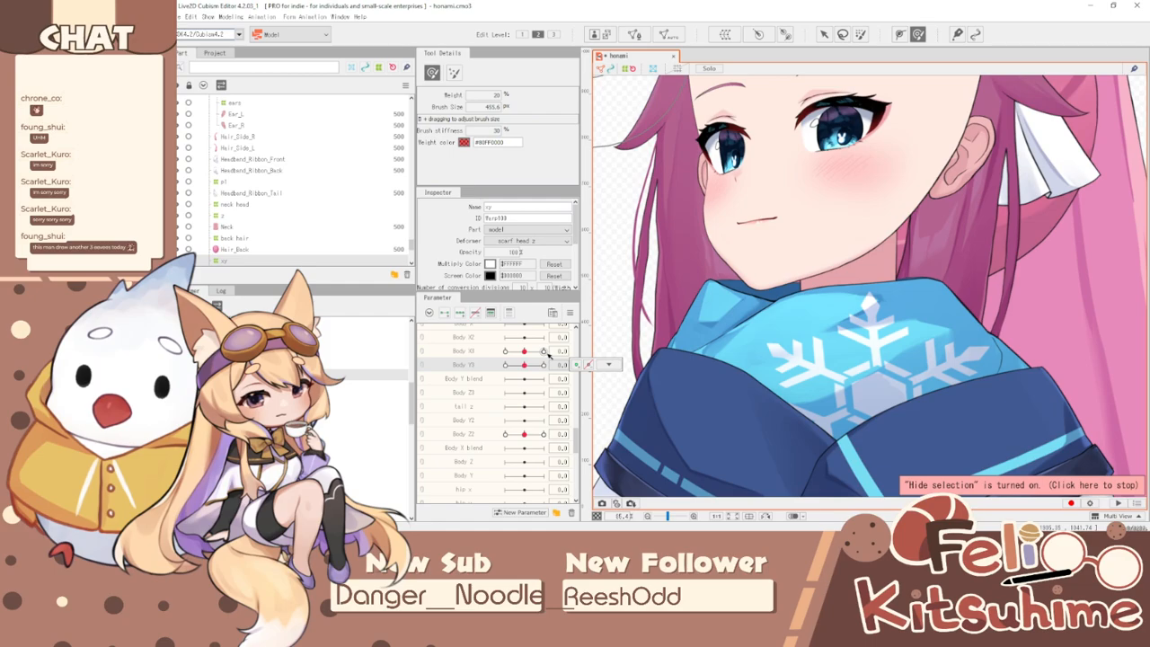
pyautogui.scroll(10, 524, 375)
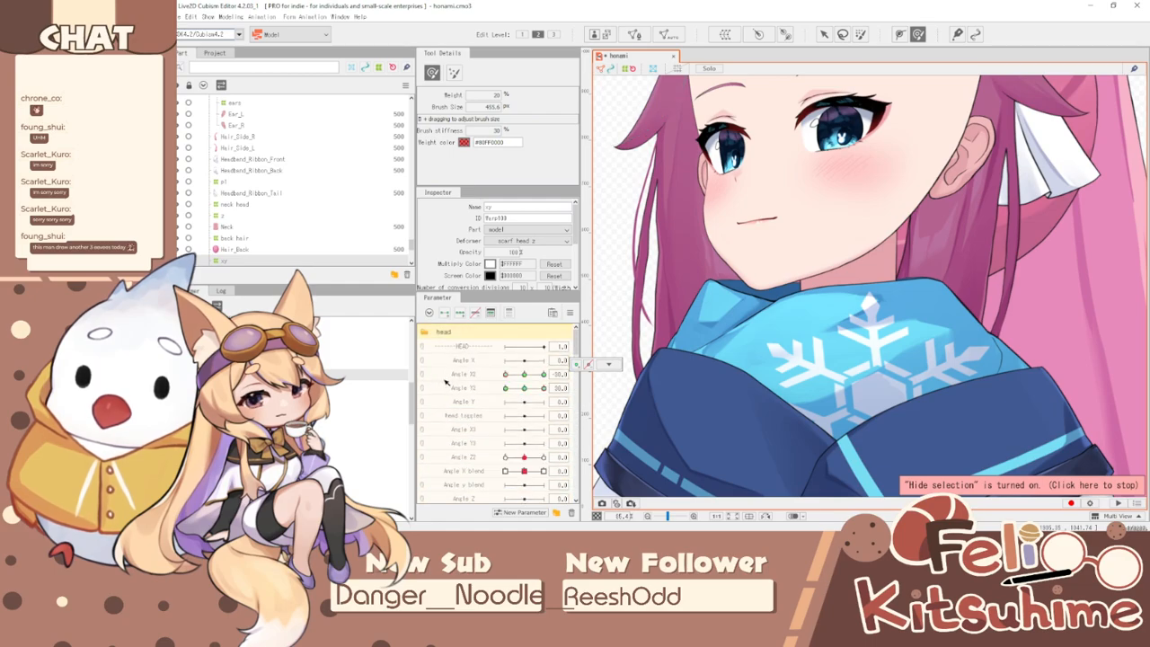
# - Link Angle X2 and Angle Y2 into a combined grid and set the pose to Angle X2 -30, Angle Y2 0
pyautogui.click(422, 377)
pyautogui.moveTo(524, 375); pyautogui.dragTo(458, 396)
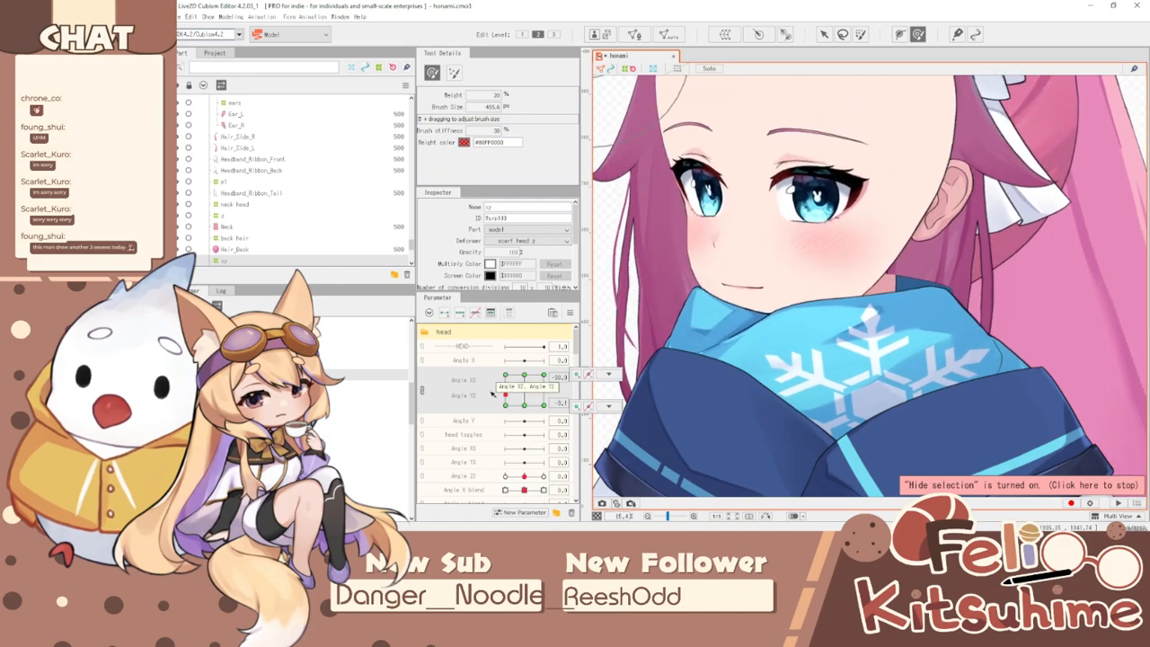
pyautogui.rightClick(507, 391)
pyautogui.click(506, 376)
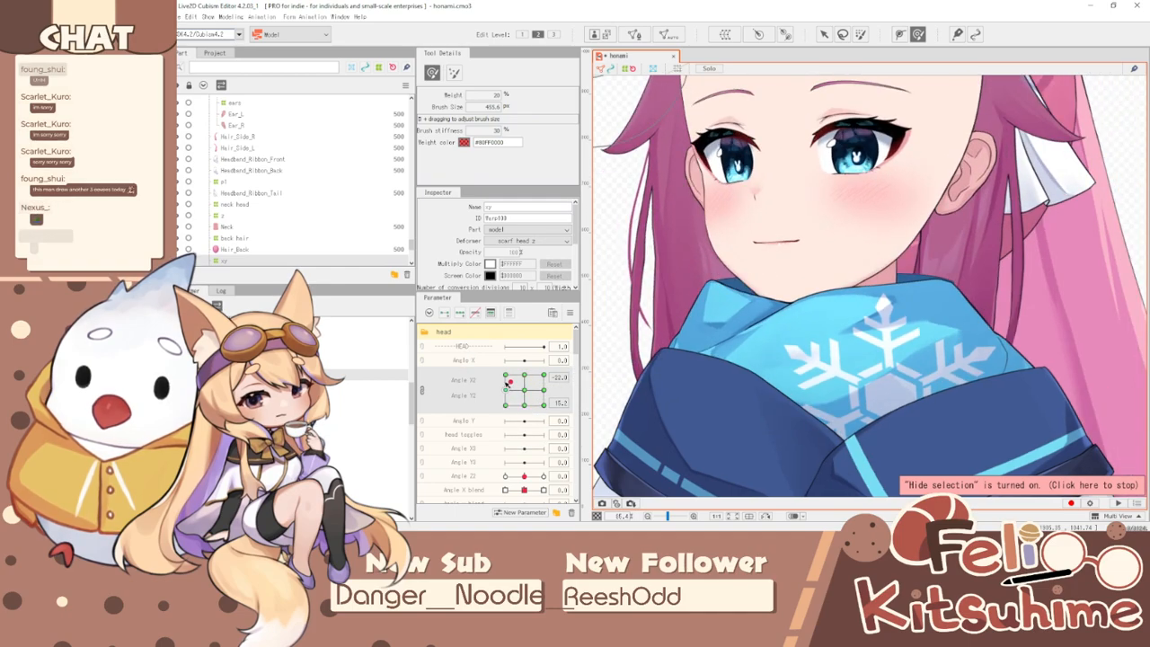
pyautogui.click(506, 390)
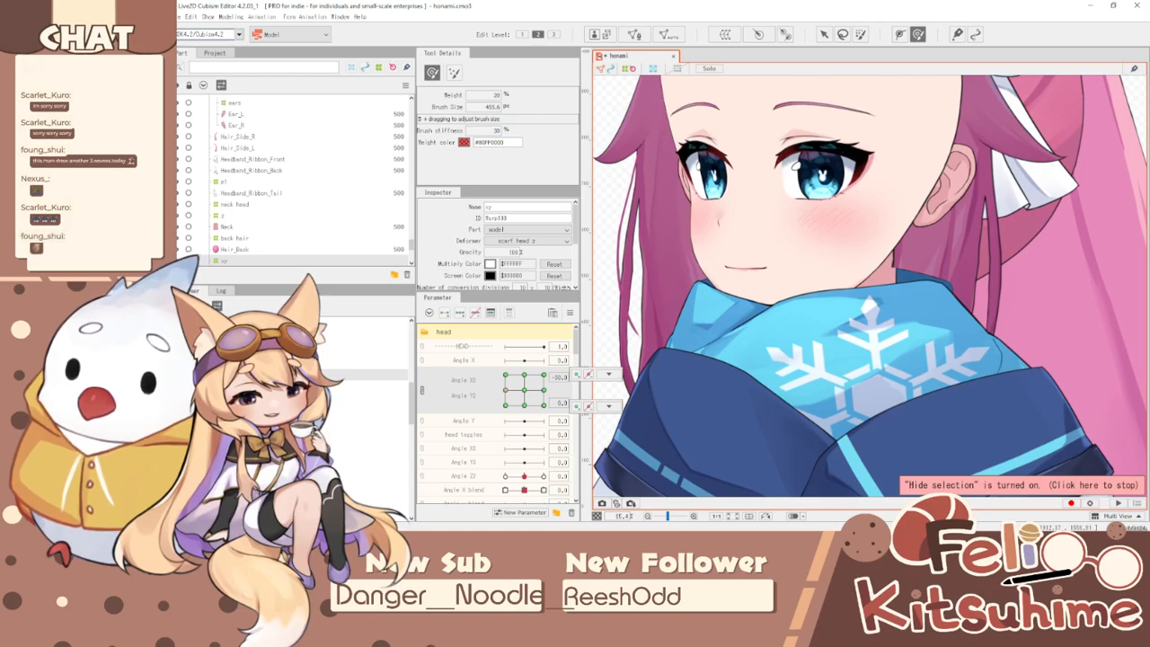
pyautogui.scroll(1, 964, 260)
pyautogui.scroll(-1, 969, 259)
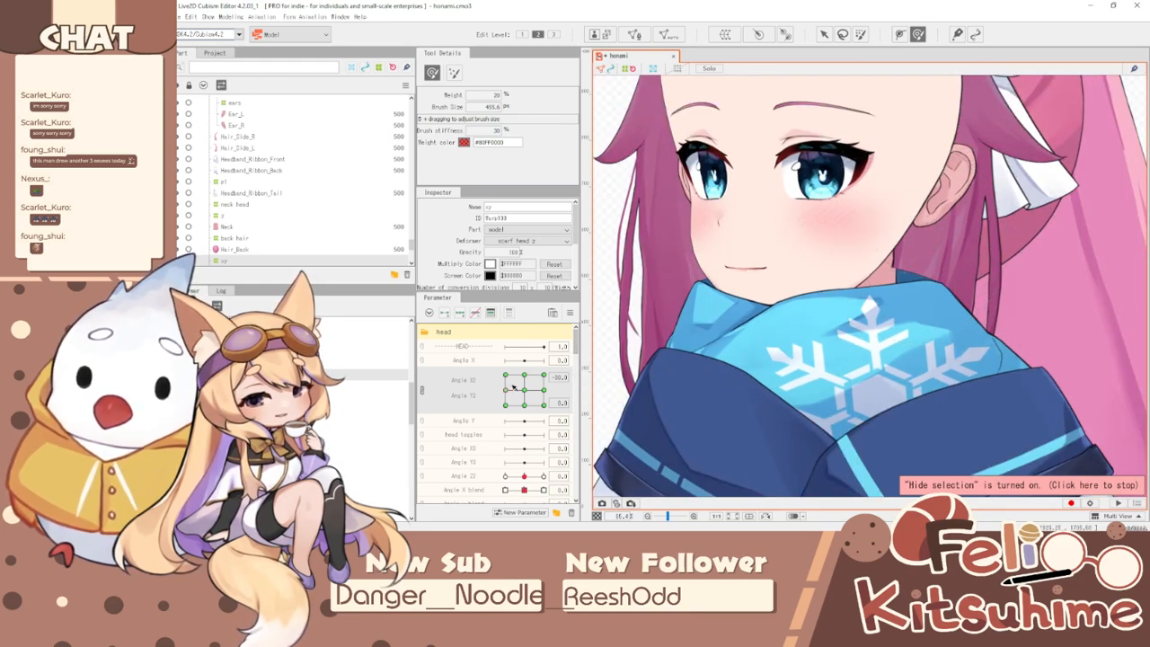
# - Compare the head and scarf across the Angle X2 and Angle Y2 extremes, ending with both at 30
pyautogui.moveTo(510, 389); pyautogui.dragTo(532, 389)
pyautogui.click(544, 388)
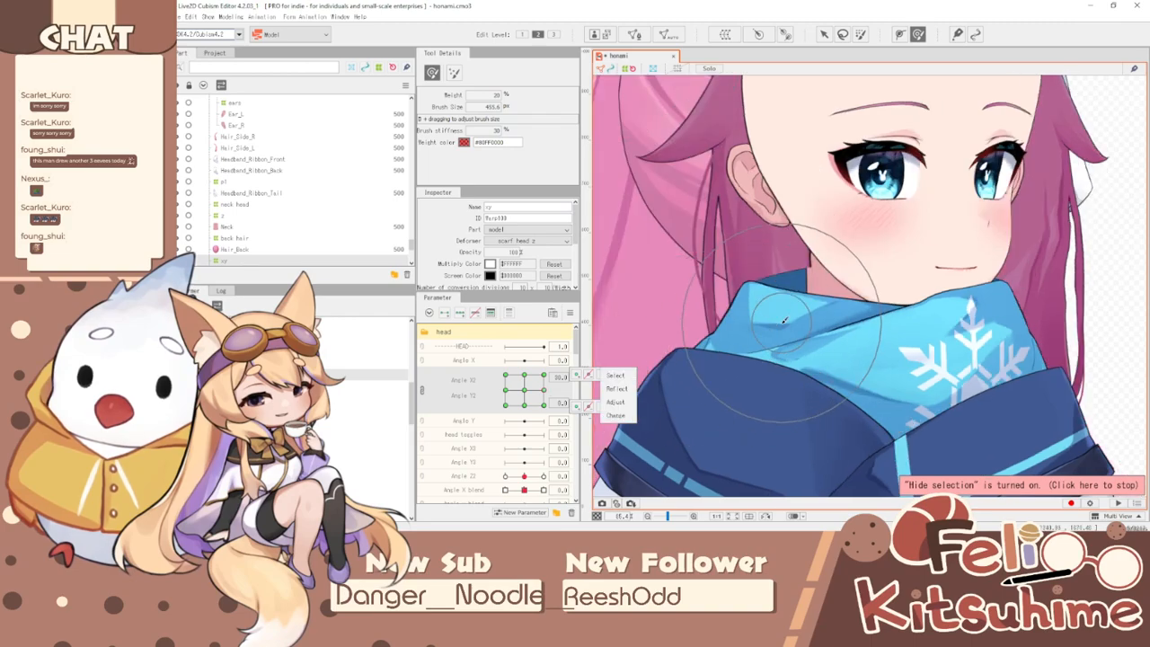
pyautogui.click(543, 409)
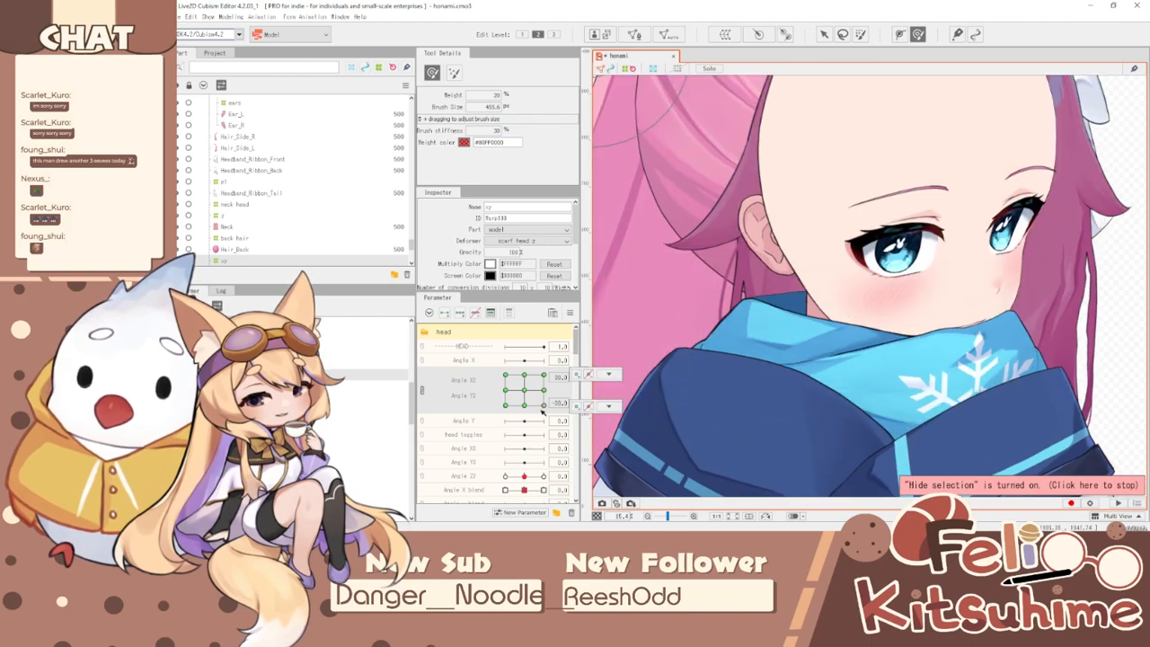
pyautogui.click(533, 406)
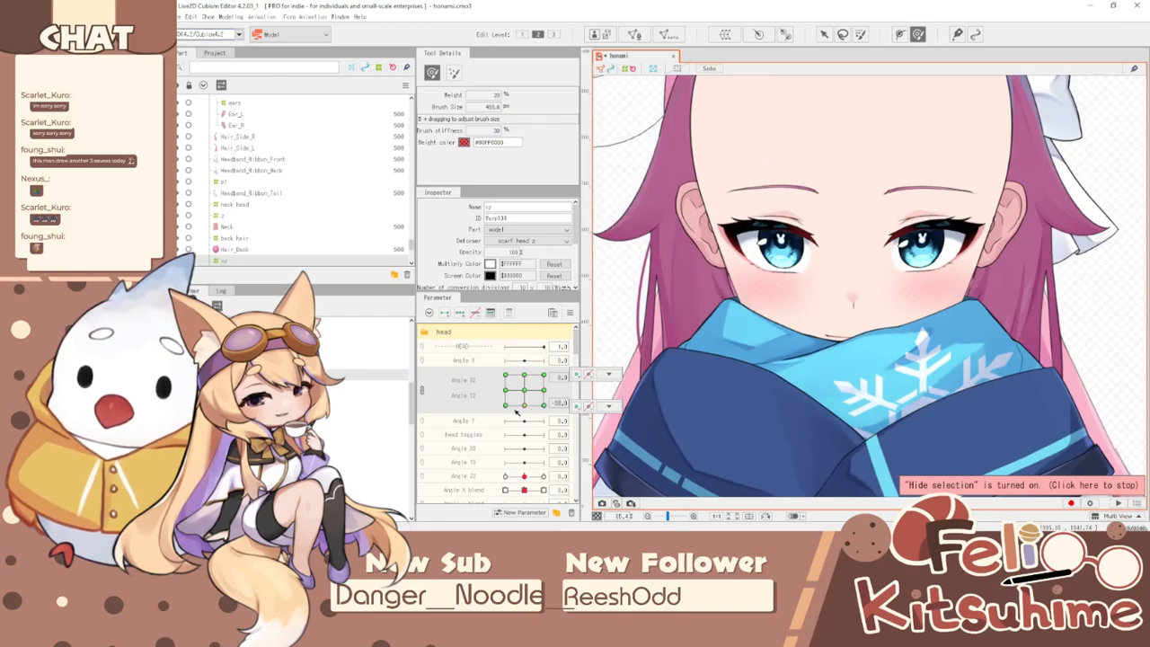
pyautogui.click(507, 407)
pyautogui.click(514, 371)
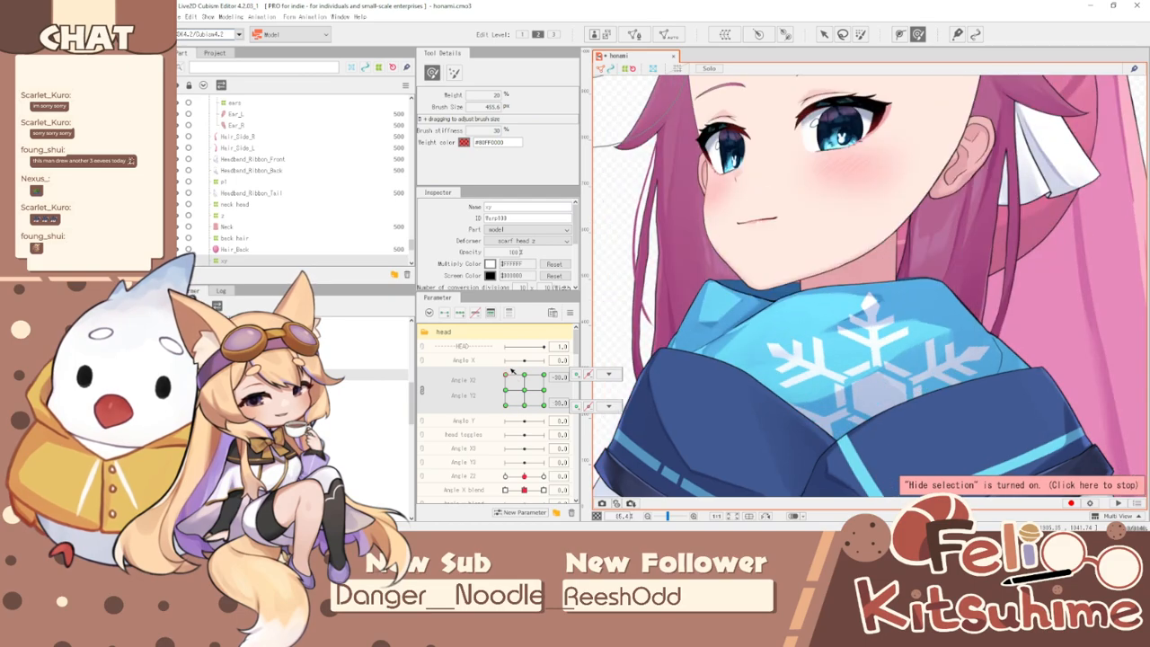
pyautogui.click(530, 373)
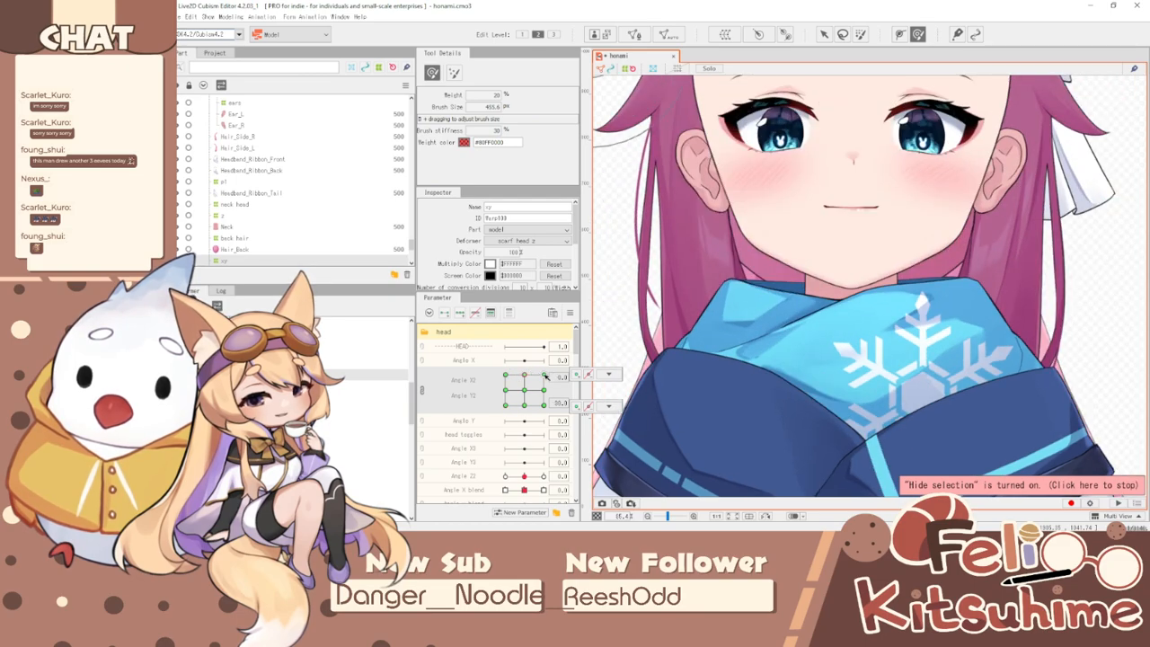
pyautogui.click(544, 375)
pyautogui.click(524, 374)
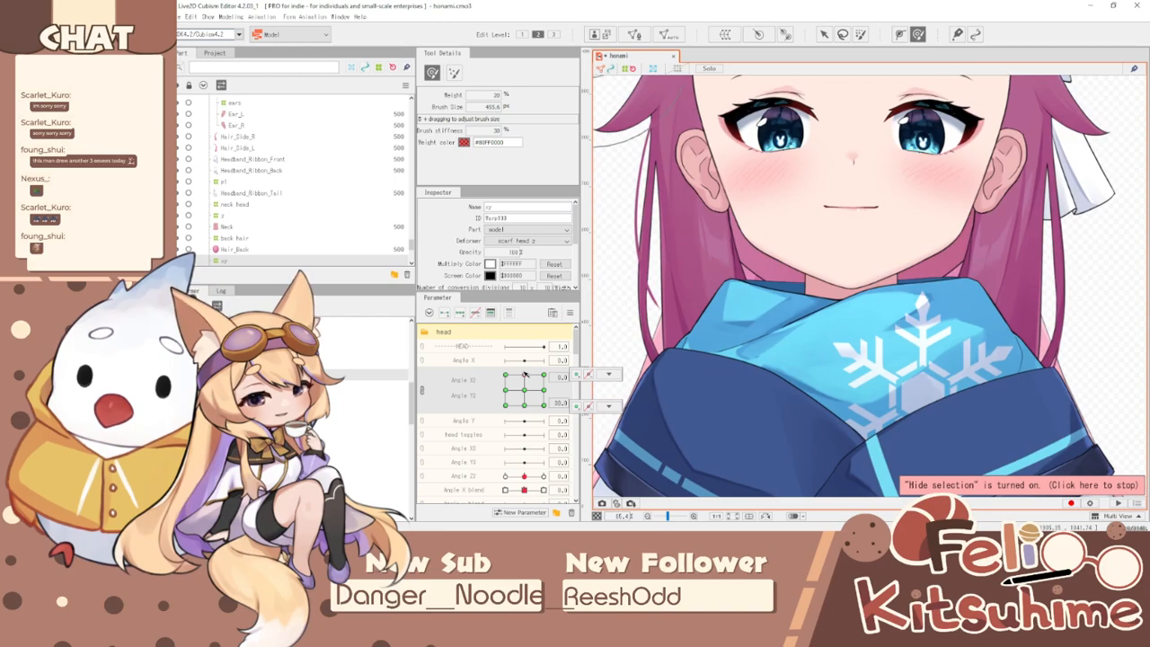
pyautogui.click(544, 375)
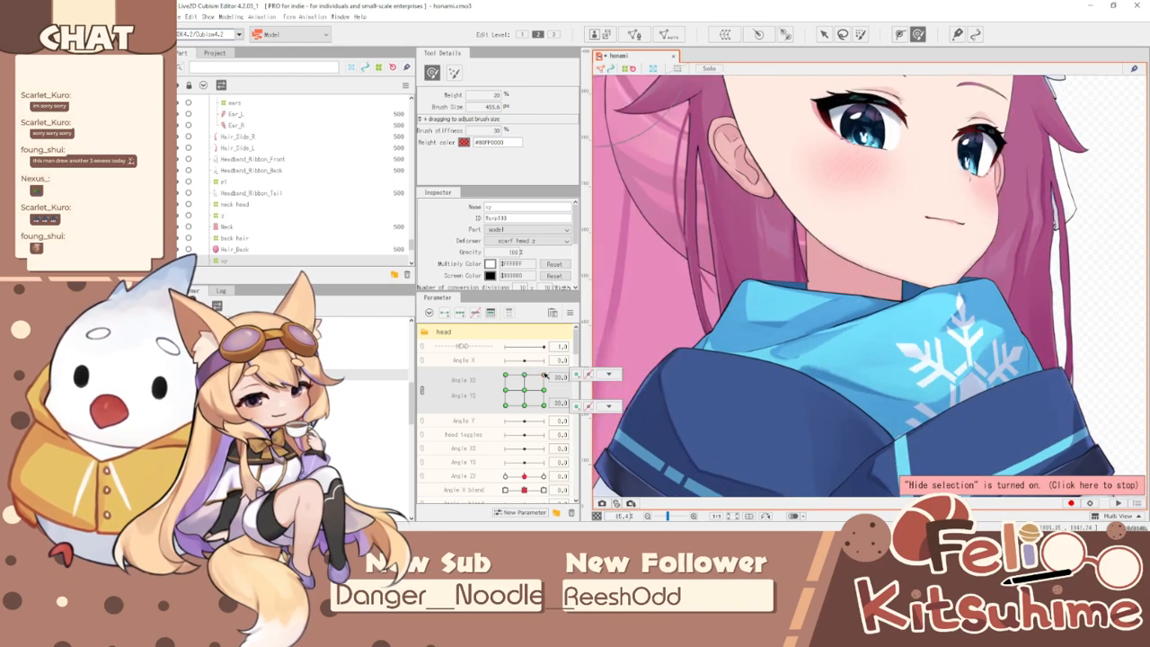
# - Shrink the deform brush to about 226 px and inspect where the scarf meets the neck and hair at Angle X2 30, Angle Y2 30
pyautogui.scroll(2, 858, 335)
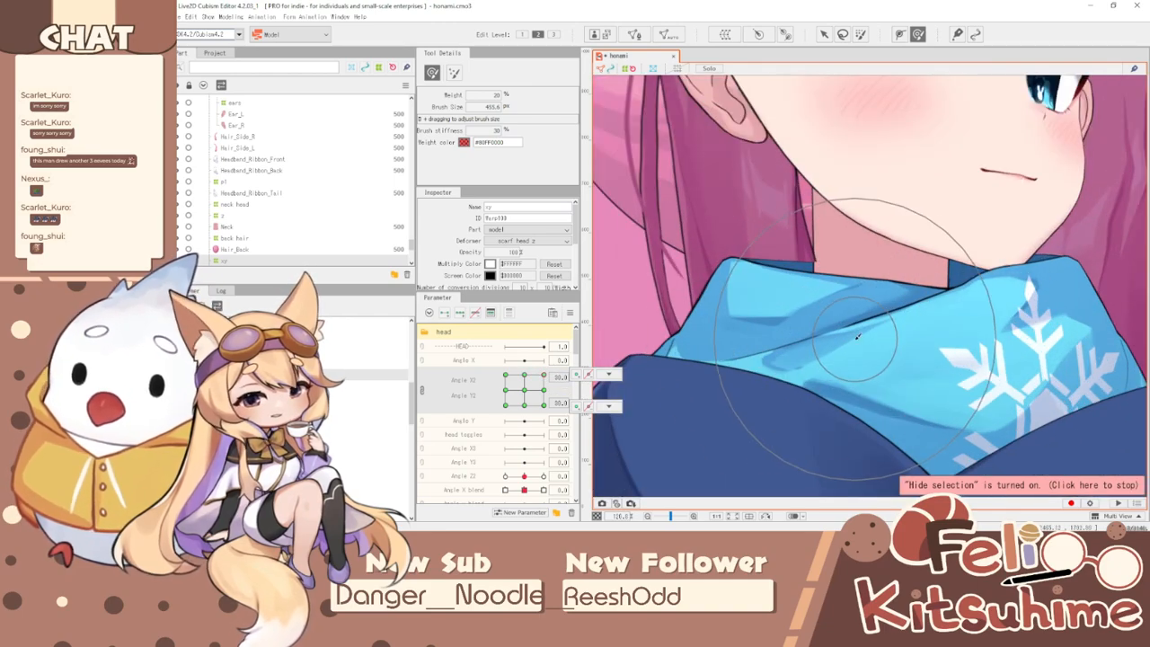
pyautogui.press('b')
pyautogui.moveTo(857, 337); pyautogui.dragTo(829, 313)
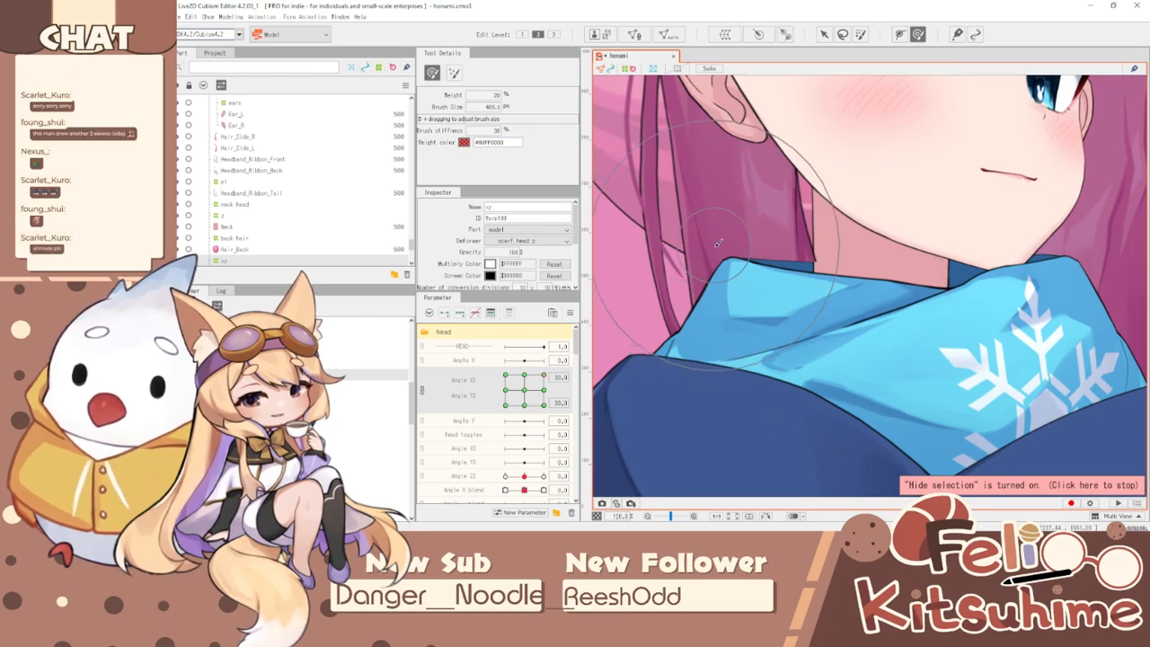
pyautogui.scroll(-1, 716, 243)
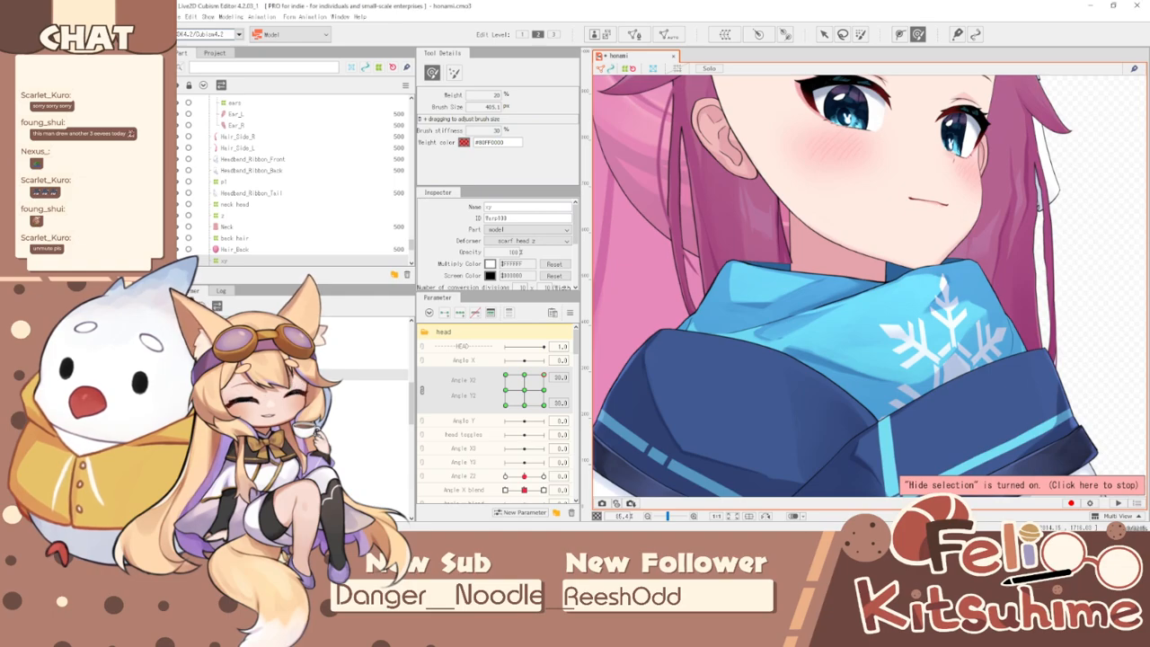
pyautogui.scroll(-4, 778, 271)
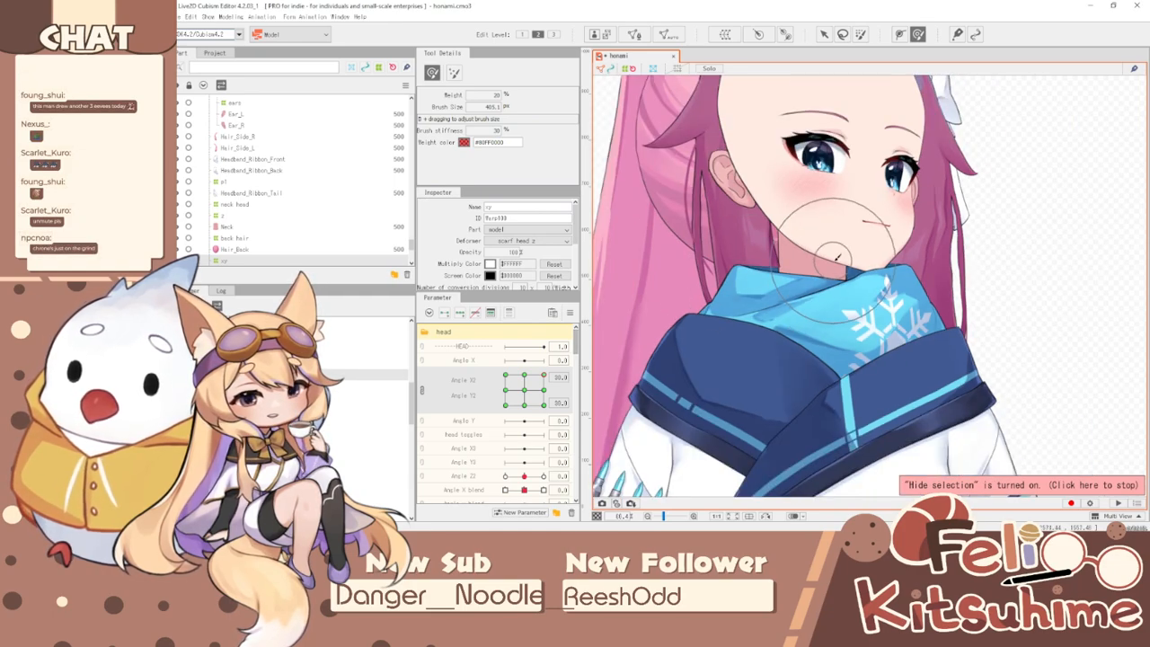
pyautogui.scroll(2, 779, 272)
pyautogui.scroll(4, 800, 266)
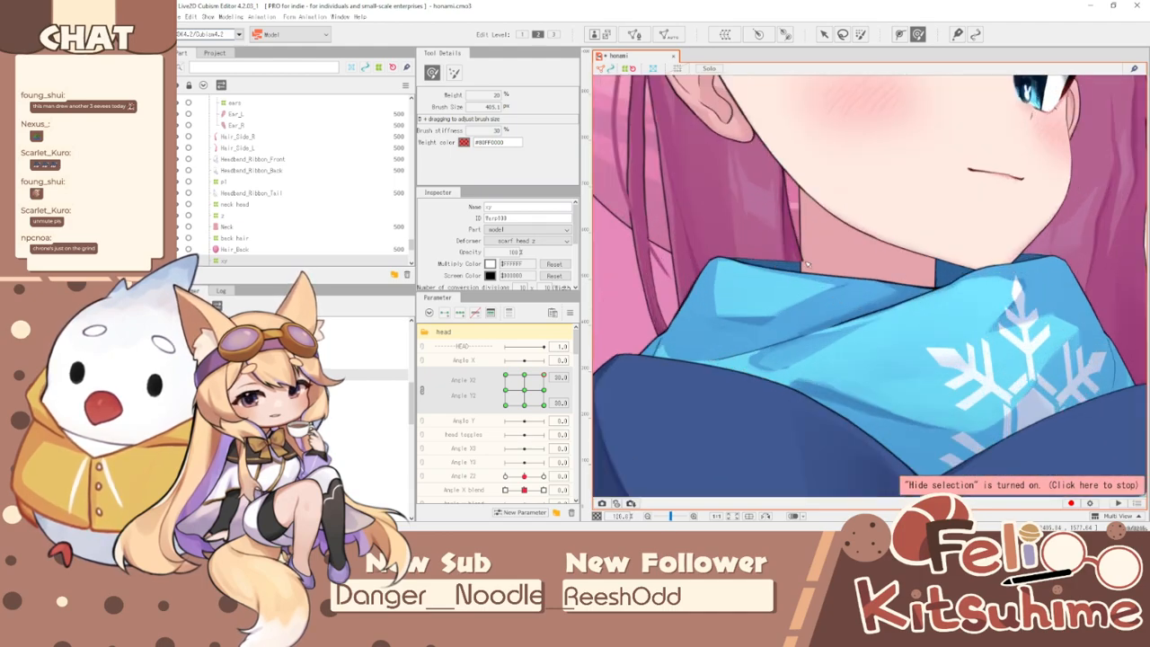
pyautogui.press('b')
pyautogui.moveTo(888, 267)
pyautogui.mouseDown()
pyautogui.moveTo(819, 270)
pyautogui.moveTo(786, 254)
pyautogui.mouseUp()
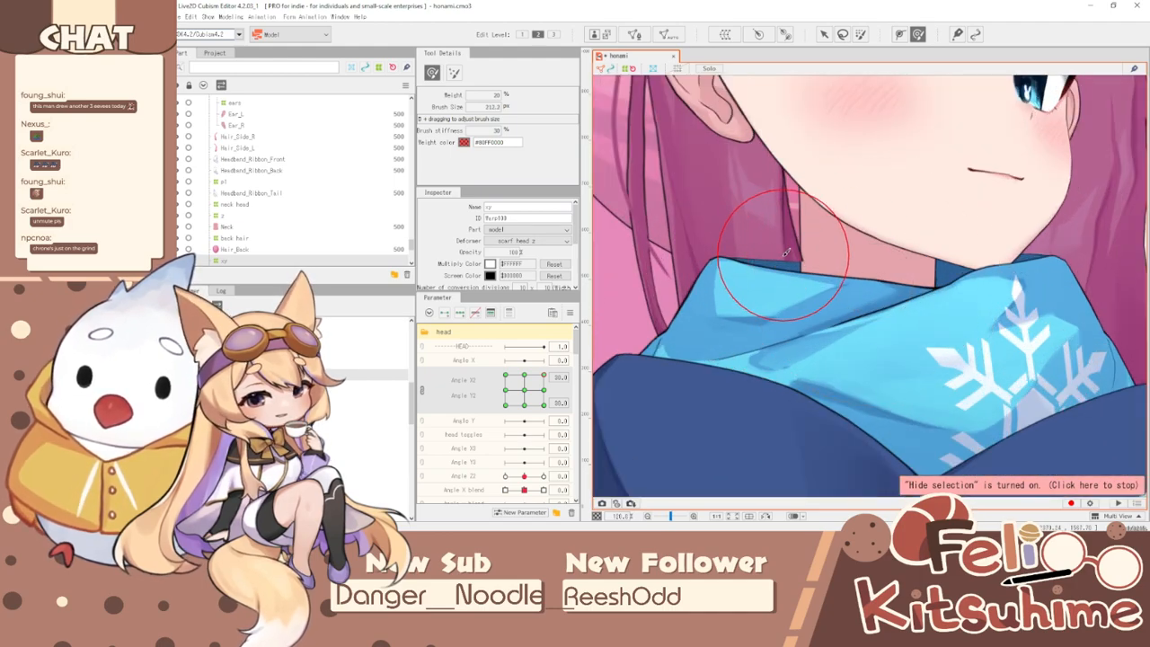
pyautogui.scroll(-3, 783, 256)
pyautogui.scroll(5, 786, 256)
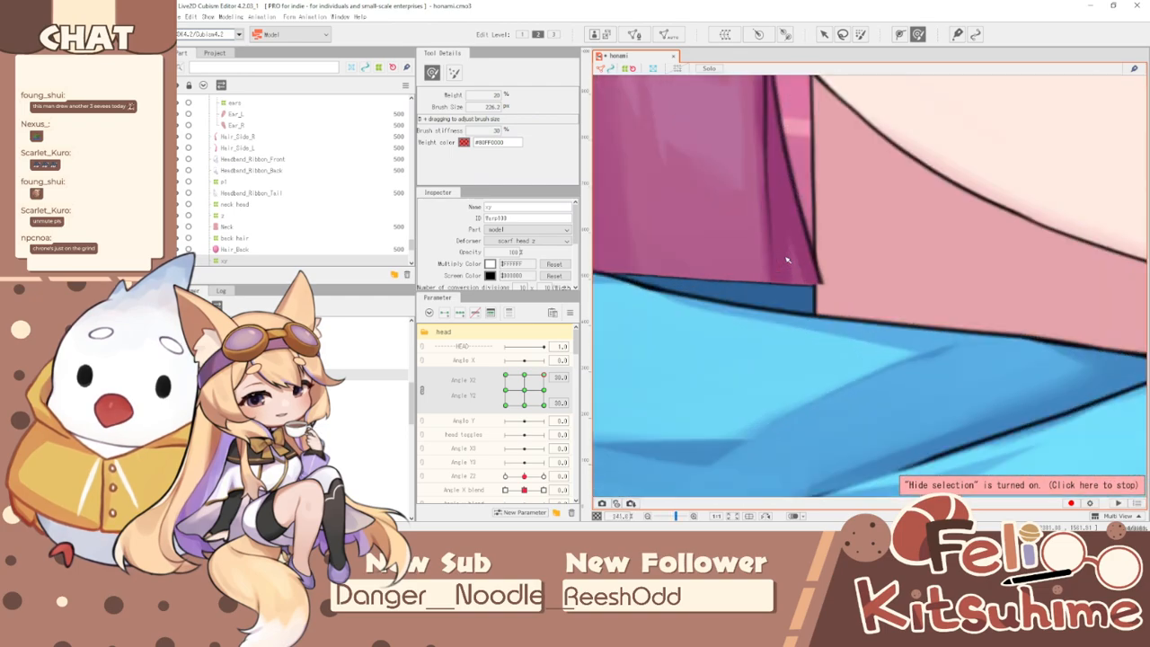
pyautogui.scroll(-4, 789, 298)
pyautogui.press('v')
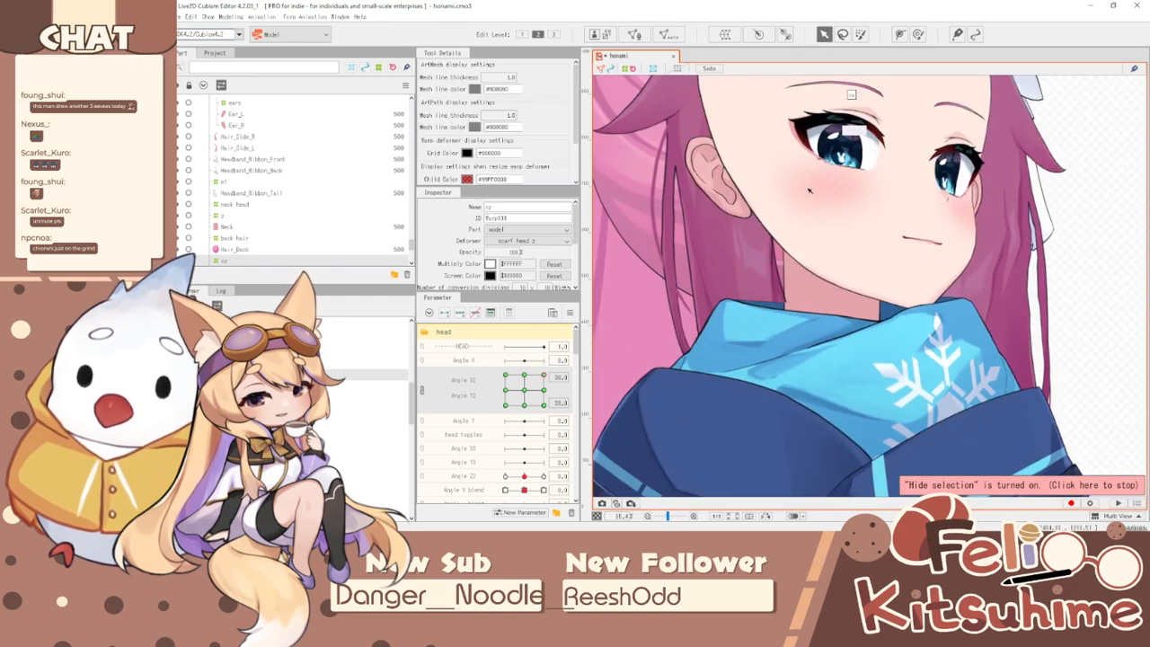
# - Set Angle X2 and Angle Y2 to -30 and select the head xy warp deformer with the deform brush active
pyautogui.scroll(-4, 806, 306)
pyautogui.scroll(4, 814, 283)
pyautogui.moveTo(549, 388); pyautogui.dragTo(537, 439)
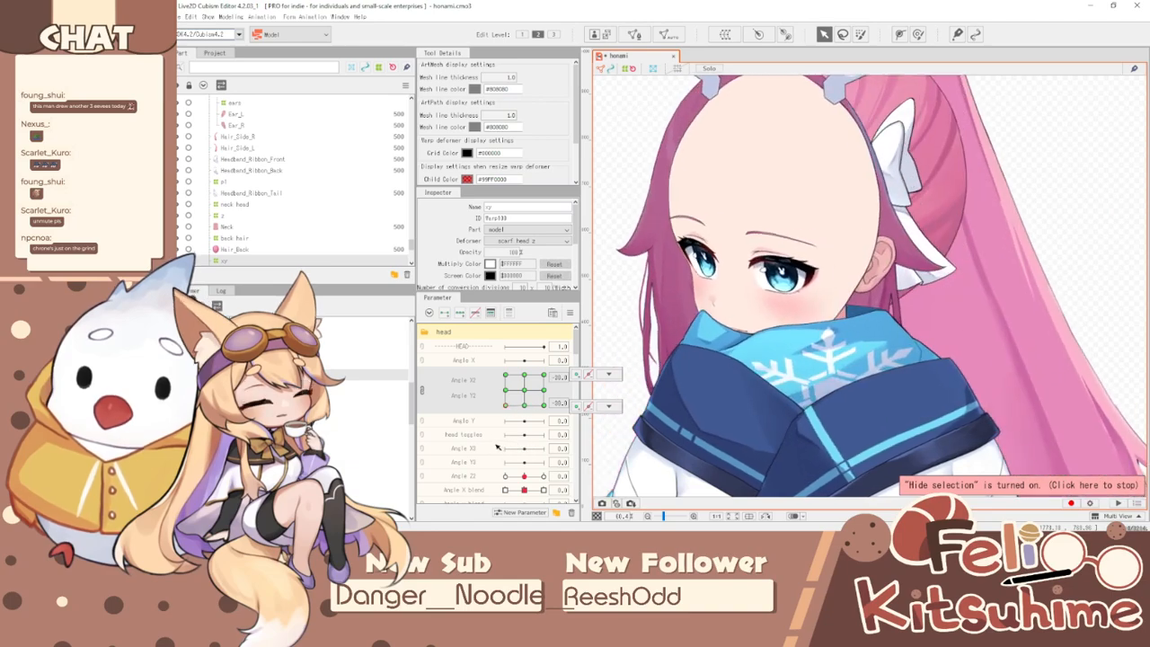
pyautogui.click(727, 306)
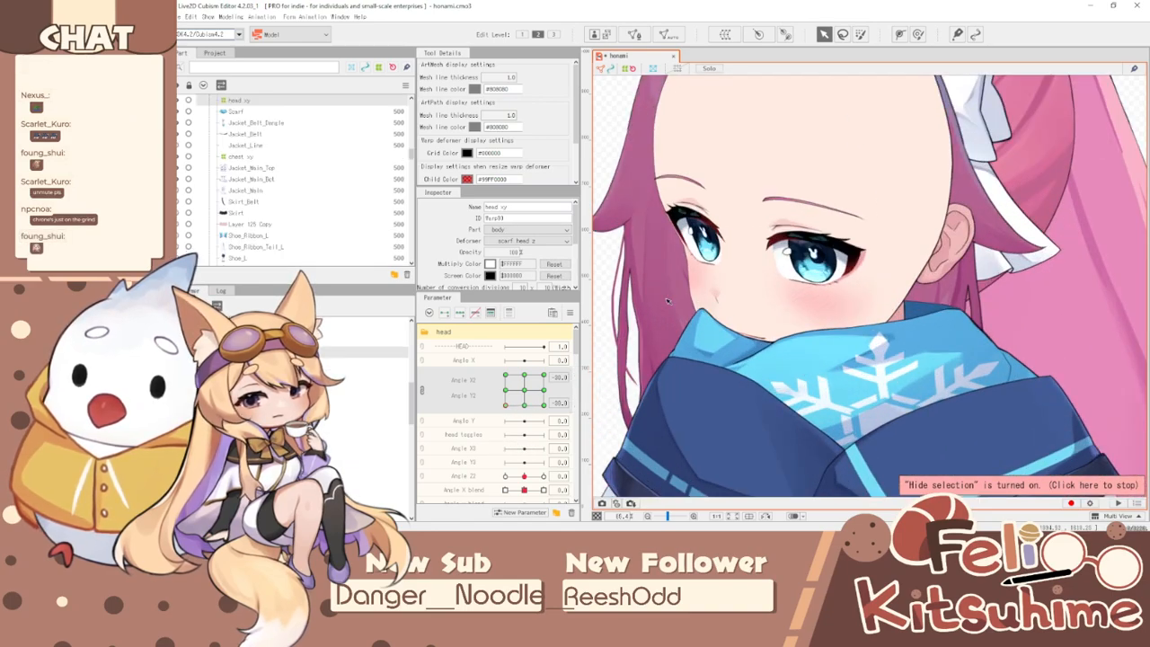
pyautogui.click(918, 35)
pyautogui.scroll(-2, 798, 274)
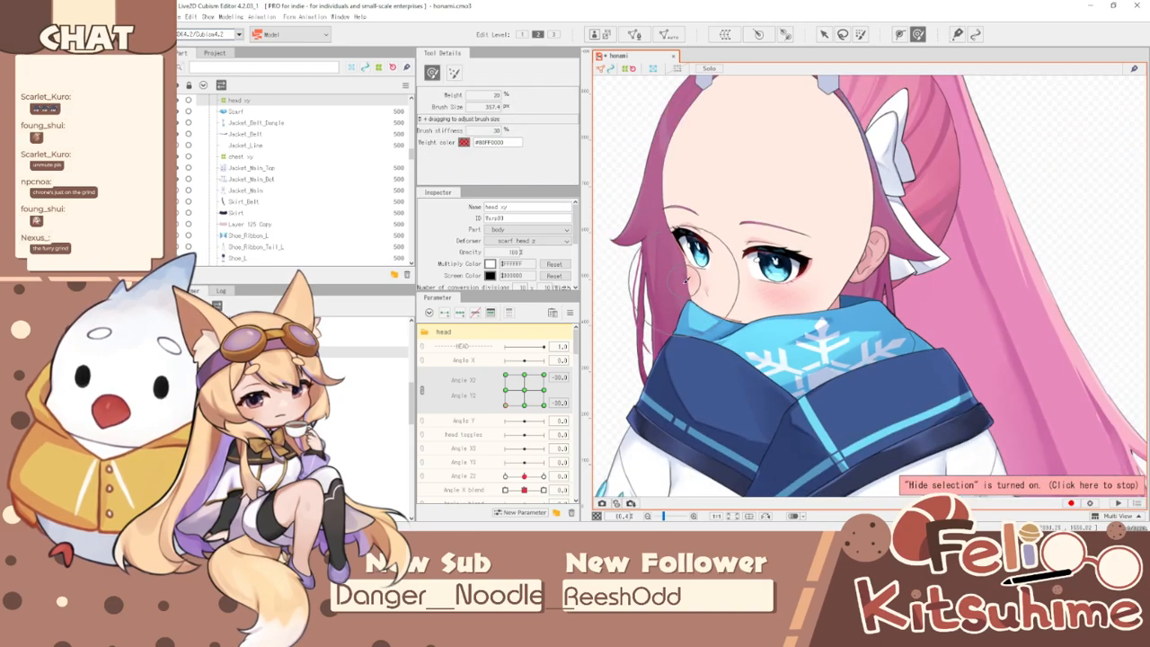
# - Select the xy warp deformer and examine where the scarf overlaps the face at Angle X2 -30, Angle Y2 -30
pyautogui.moveTo(504, 395); pyautogui.dragTo(482, 411)
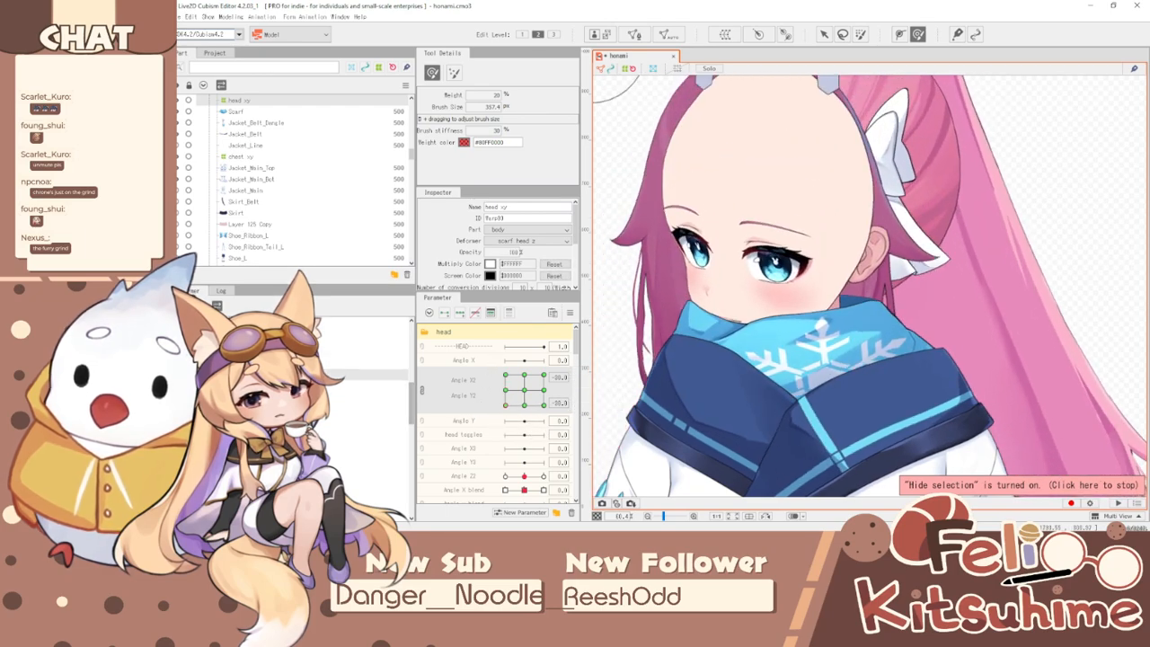
pyautogui.scroll(4, 750, 313)
pyautogui.scroll(2, 751, 313)
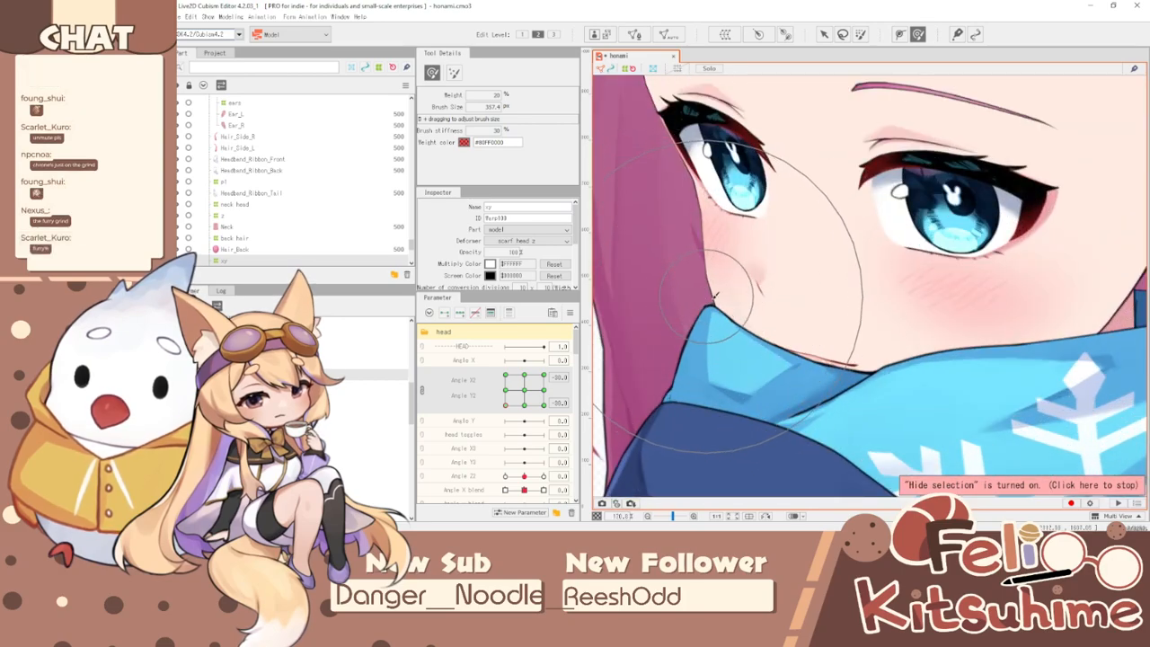
pyautogui.scroll(-3, 563, 379)
pyautogui.scroll(-6, 701, 299)
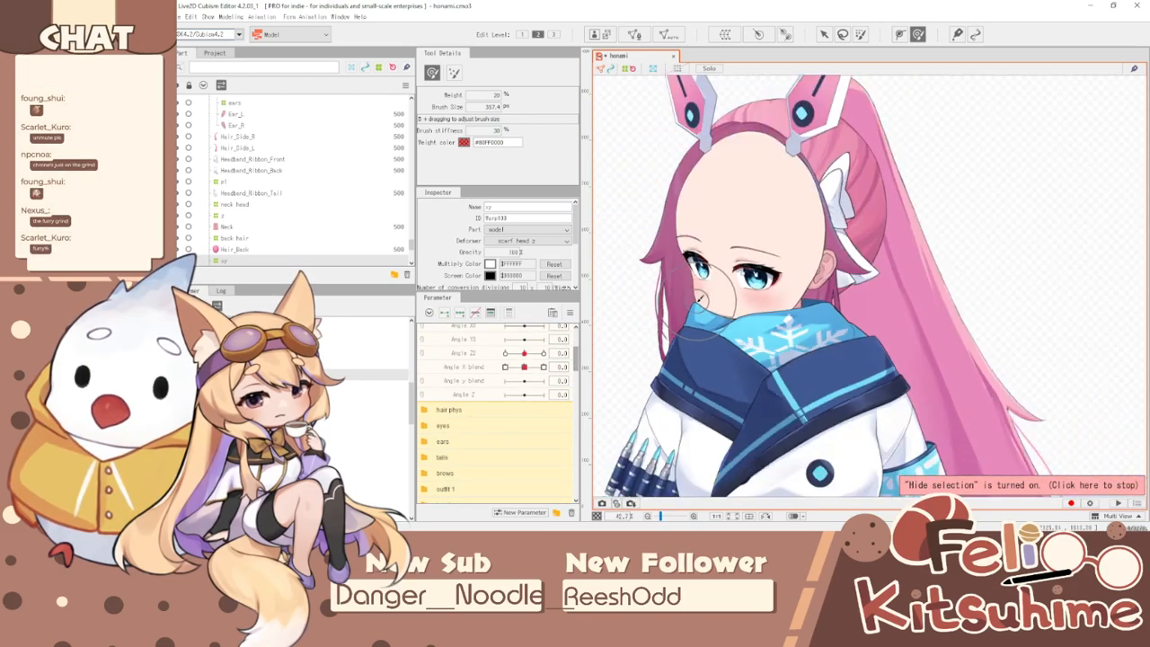
pyautogui.scroll(-8, 479, 367)
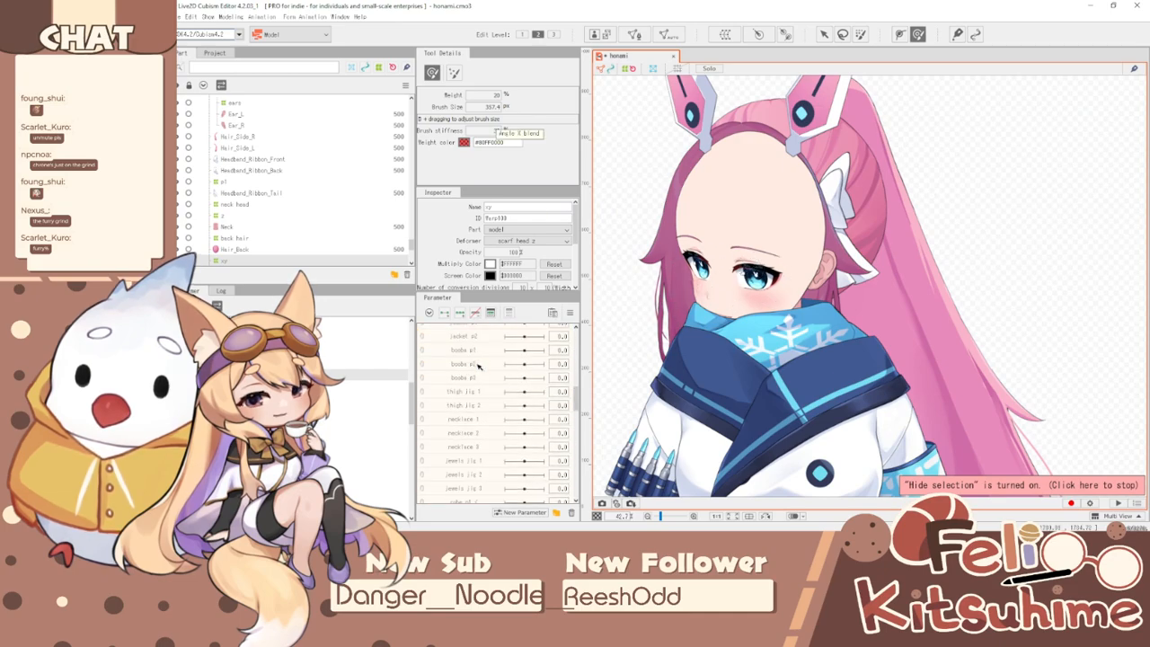
pyautogui.scroll(10, 544, 386)
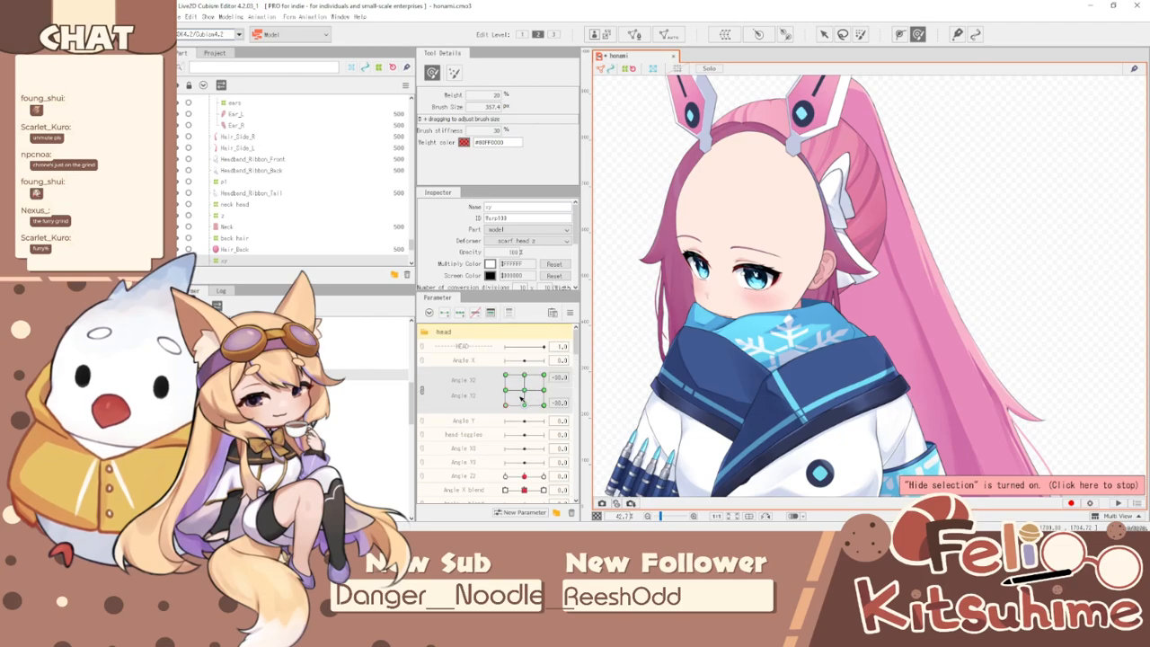
# - Return Angle X2 and Angle Y2 to 0 and collapse the clothes phys group to reach the body parameters
pyautogui.moveTo(521, 400); pyautogui.dragTo(526, 402)
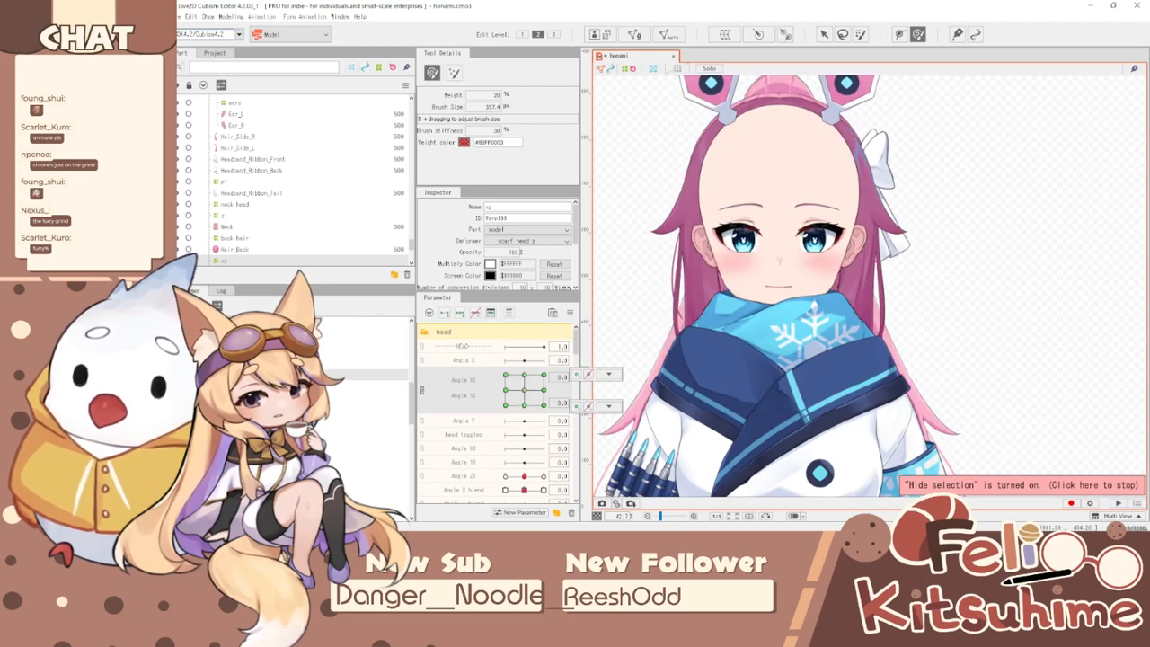
pyautogui.click(510, 398)
pyautogui.scroll(-10, 535, 429)
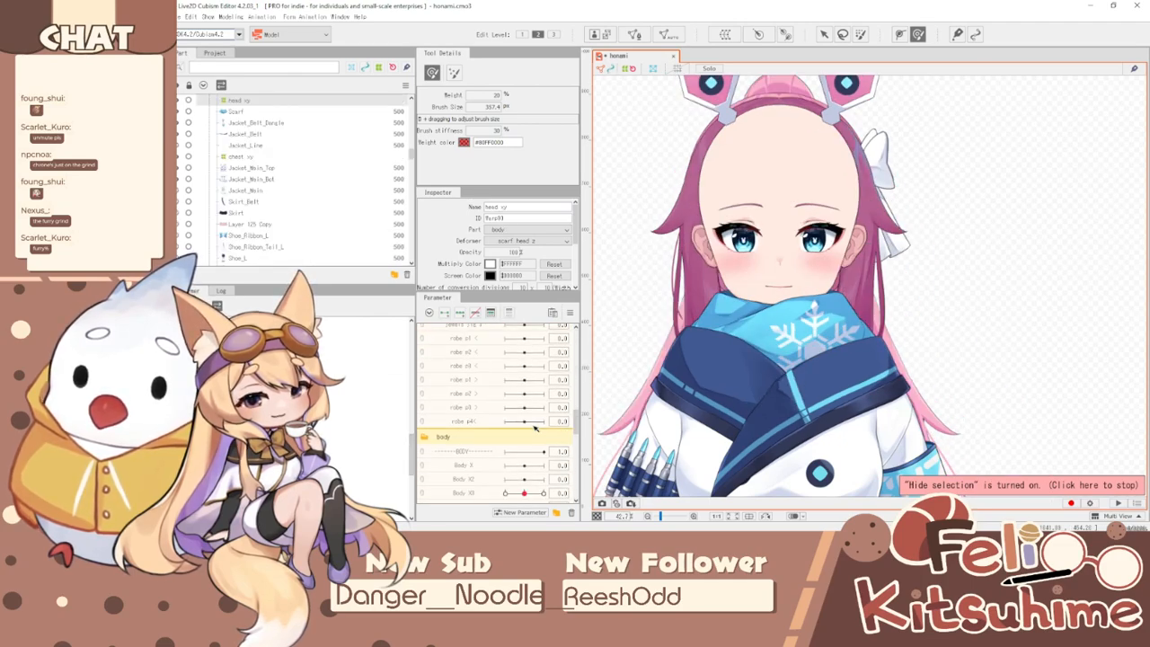
pyautogui.scroll(-8, 535, 429)
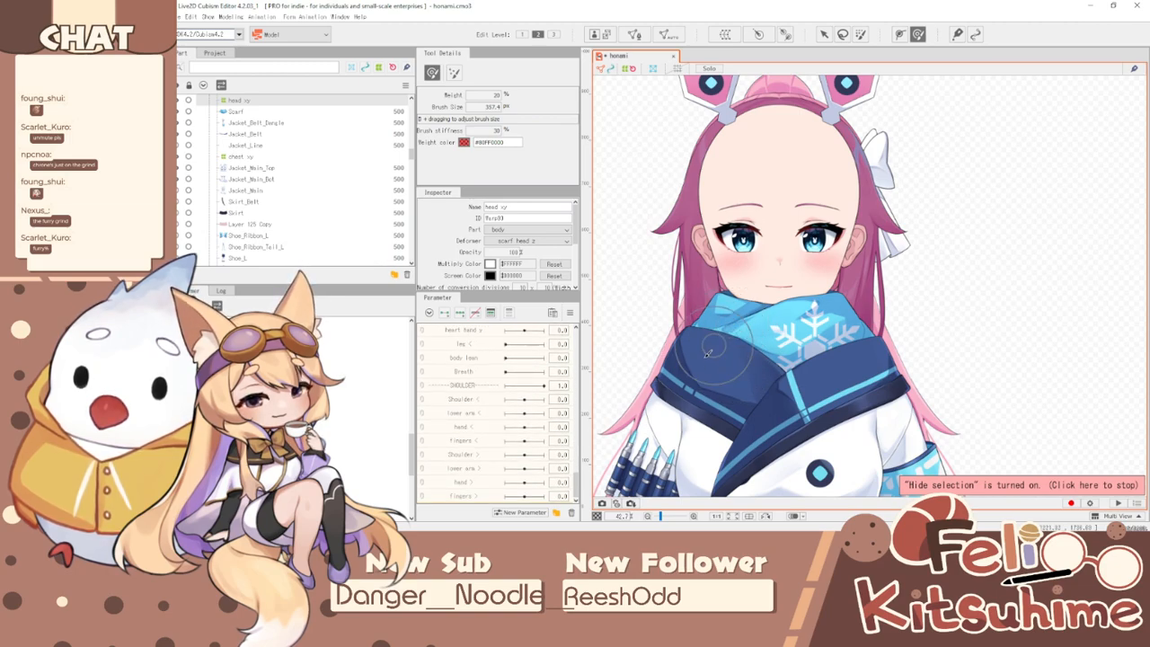
pyautogui.scroll(-10, 545, 397)
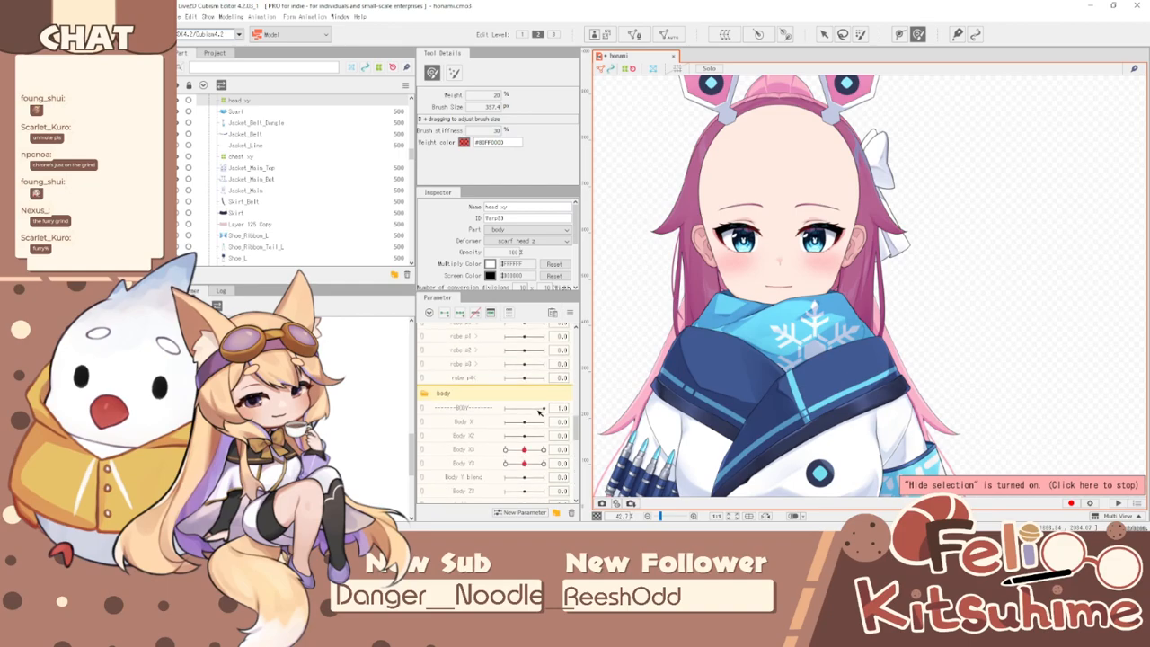
pyautogui.scroll(15, 540, 412)
pyautogui.scroll(10, 540, 413)
pyautogui.click(425, 429)
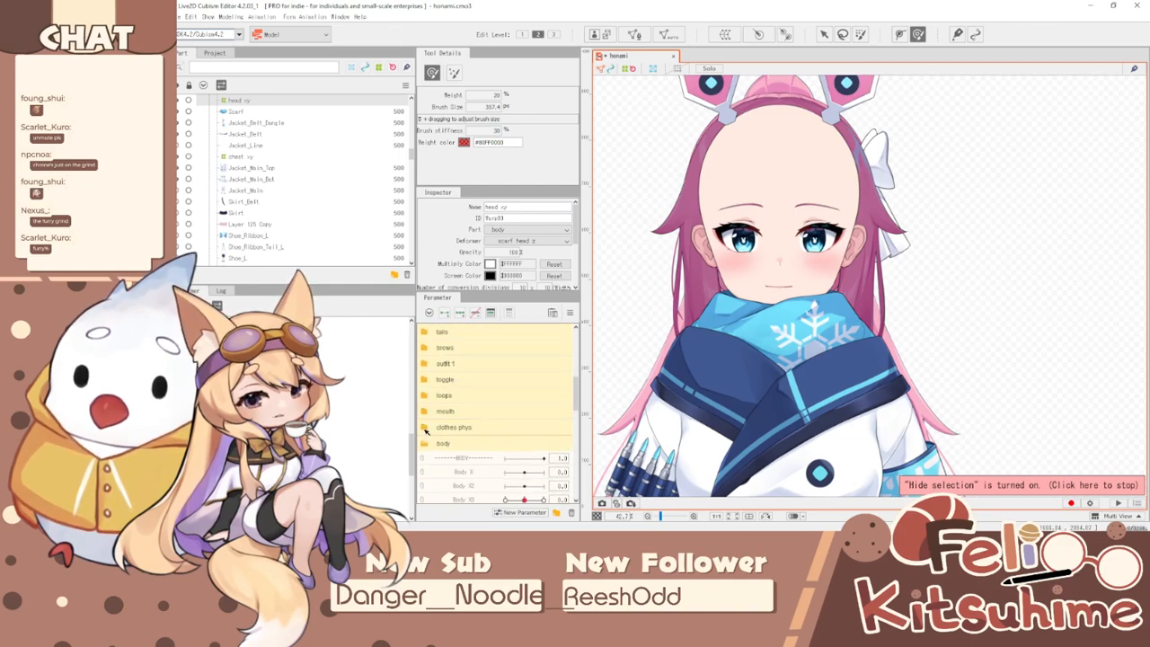
pyautogui.scroll(-3, 425, 447)
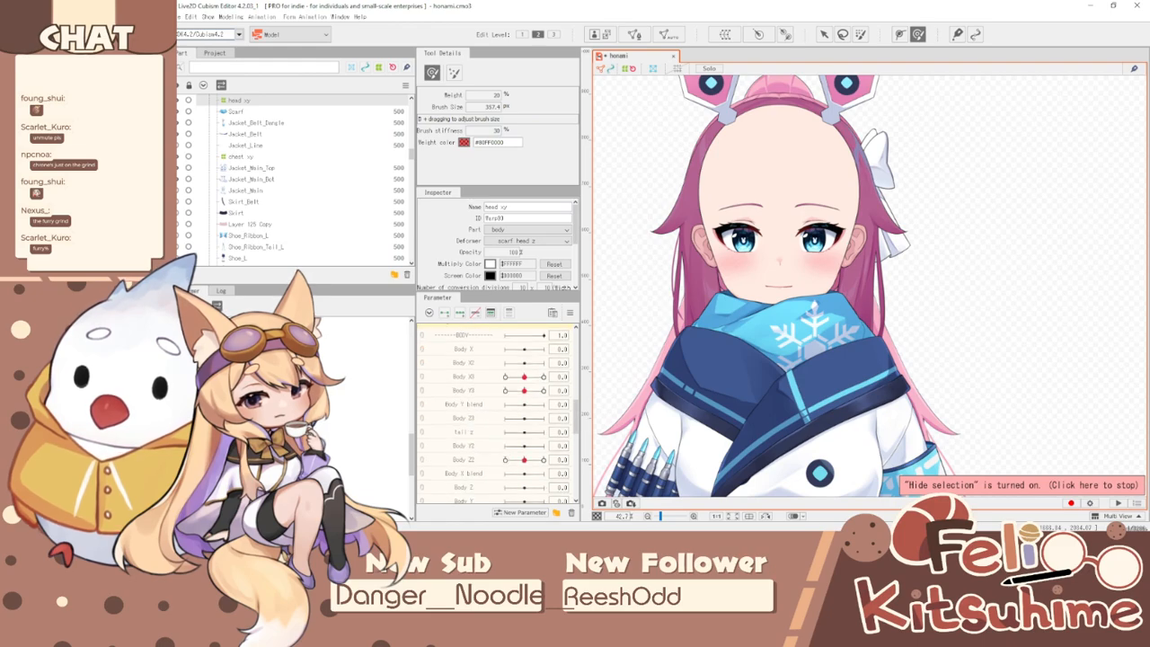
# - Select the body xy warp deformer that is the parent of the scarf head z deformer
pyautogui.click(824, 35)
pyautogui.scroll(3, 809, 349)
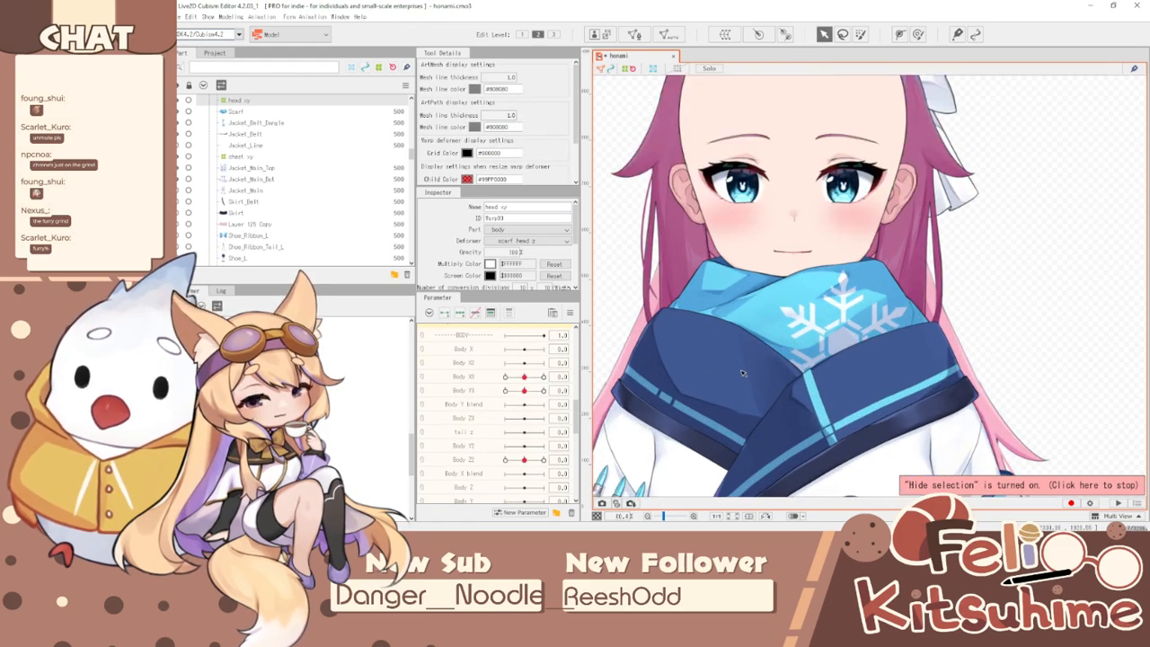
pyautogui.click(813, 331)
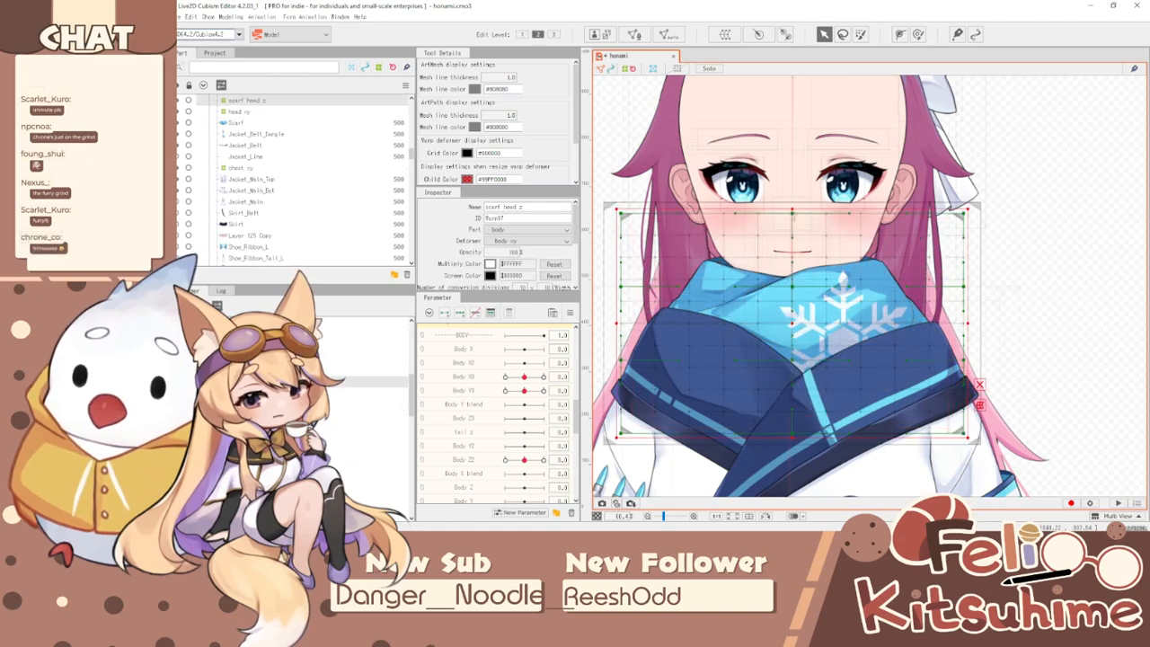
pyautogui.click(366, 369)
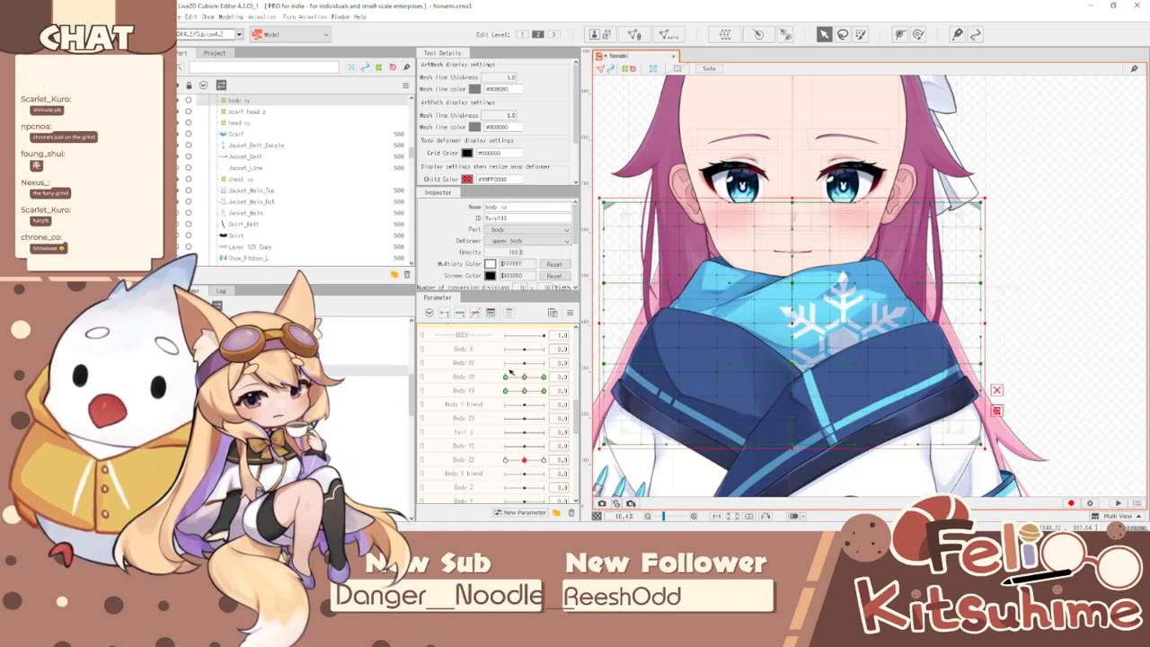
# - Compare the scarf and upper body with Body Y3 at -10 and 10
pyautogui.moveTo(529, 393); pyautogui.dragTo(491, 418)
pyautogui.scroll(-2, 804, 287)
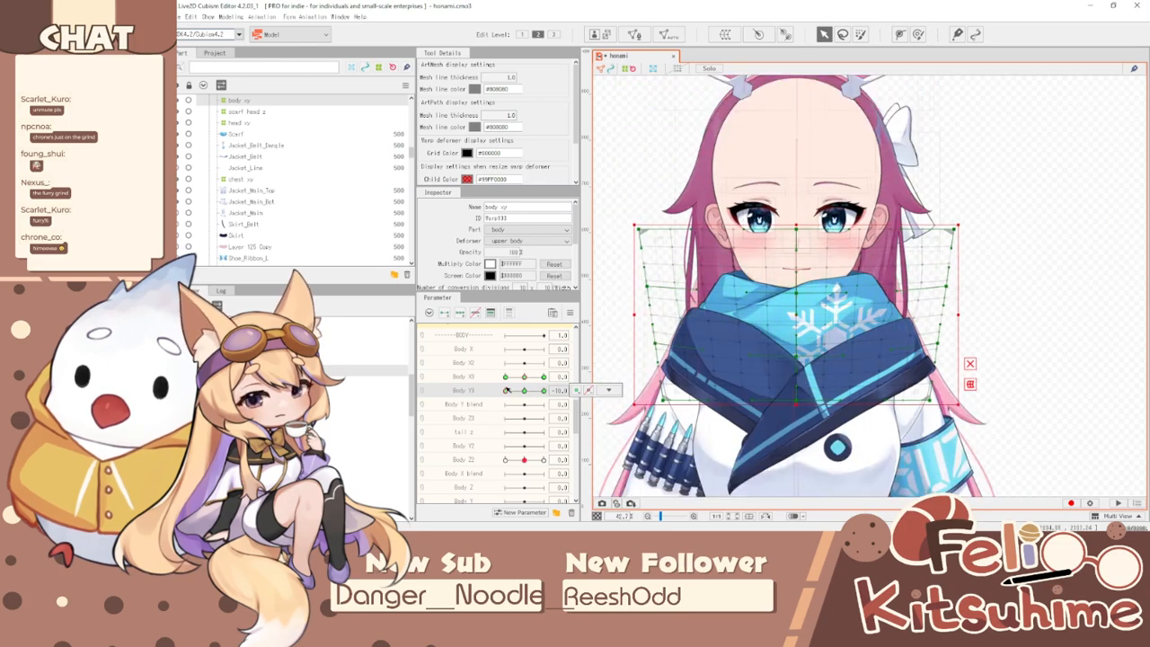
pyautogui.click(589, 390)
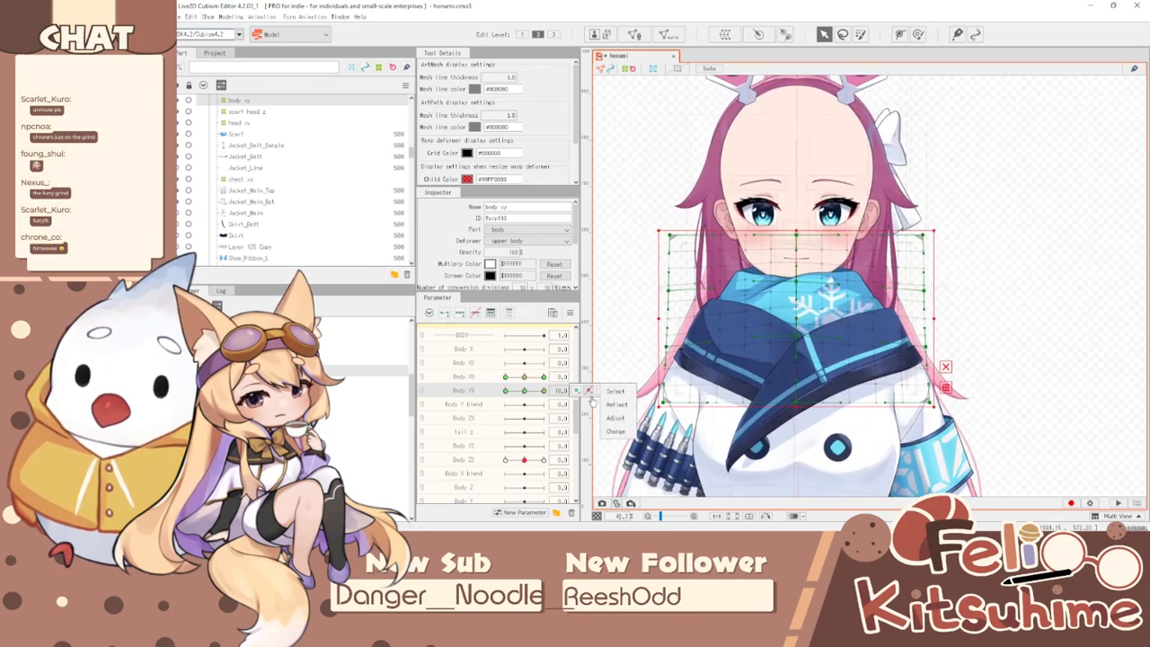
# - Preview the model's head and body movement in the Physics/Scene Blending Settings window and close it
pyautogui.click(224, 17)
pyautogui.moveTo(268, 214)
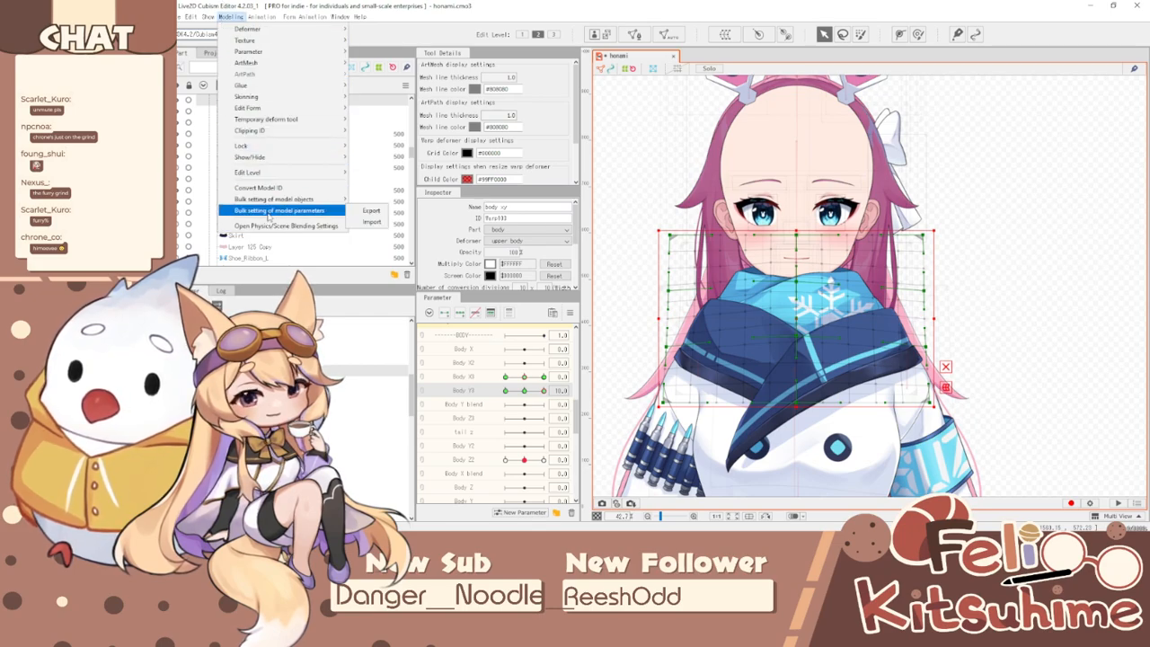
pyautogui.click(279, 226)
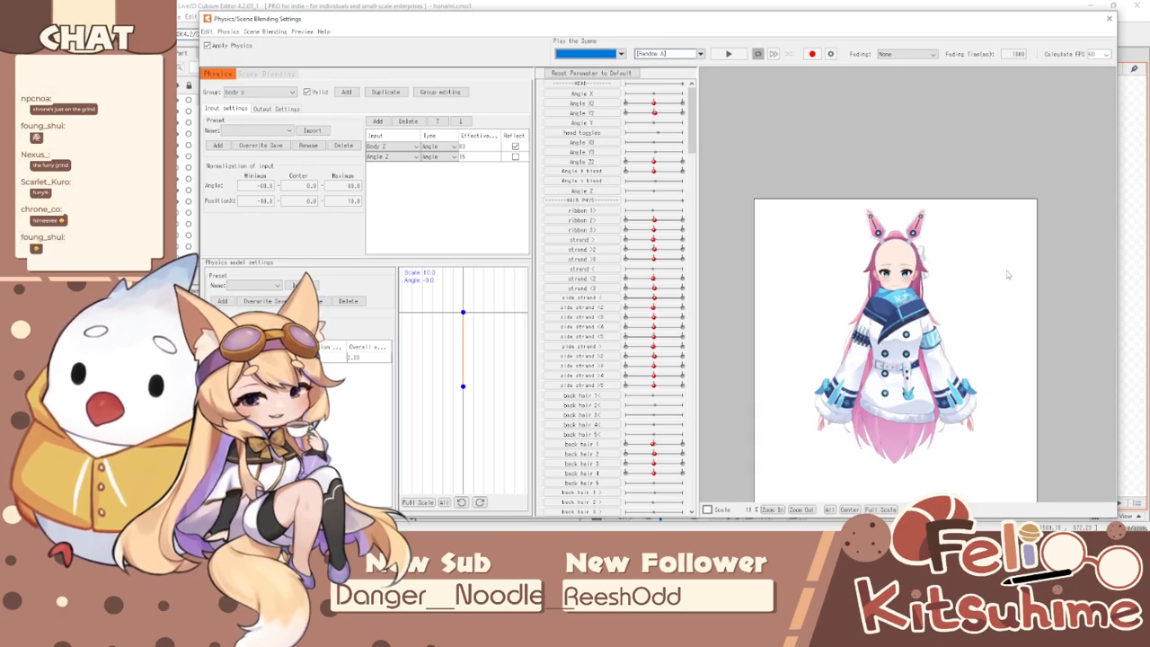
pyautogui.scroll(5, 938, 272)
pyautogui.scroll(2, 937, 272)
pyautogui.scroll(-4, 925, 278)
pyautogui.scroll(4, 912, 288)
pyautogui.scroll(-3, 899, 296)
pyautogui.moveTo(898, 297); pyautogui.dragTo(916, 449)
pyautogui.click(1110, 18)
# - At Body Y3 -10, raise the scarf toward the mouth in the body xy deformer using a deform brush of about 1387 px
pyautogui.moveTo(535, 393); pyautogui.dragTo(497, 396)
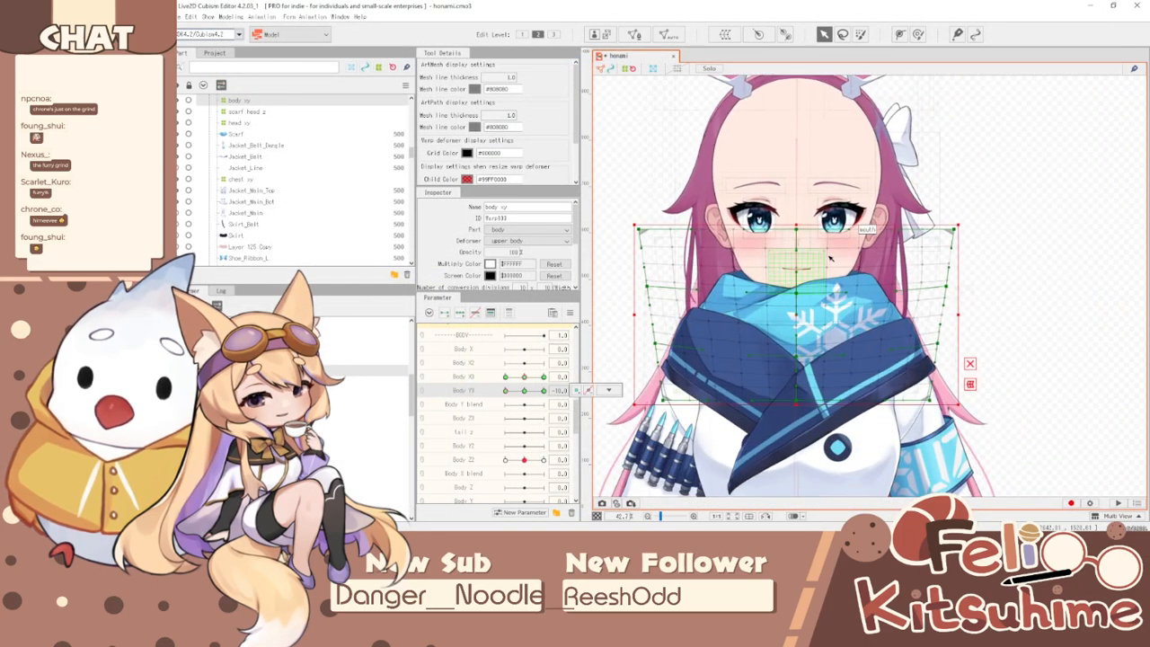
pyautogui.scroll(2, 831, 259)
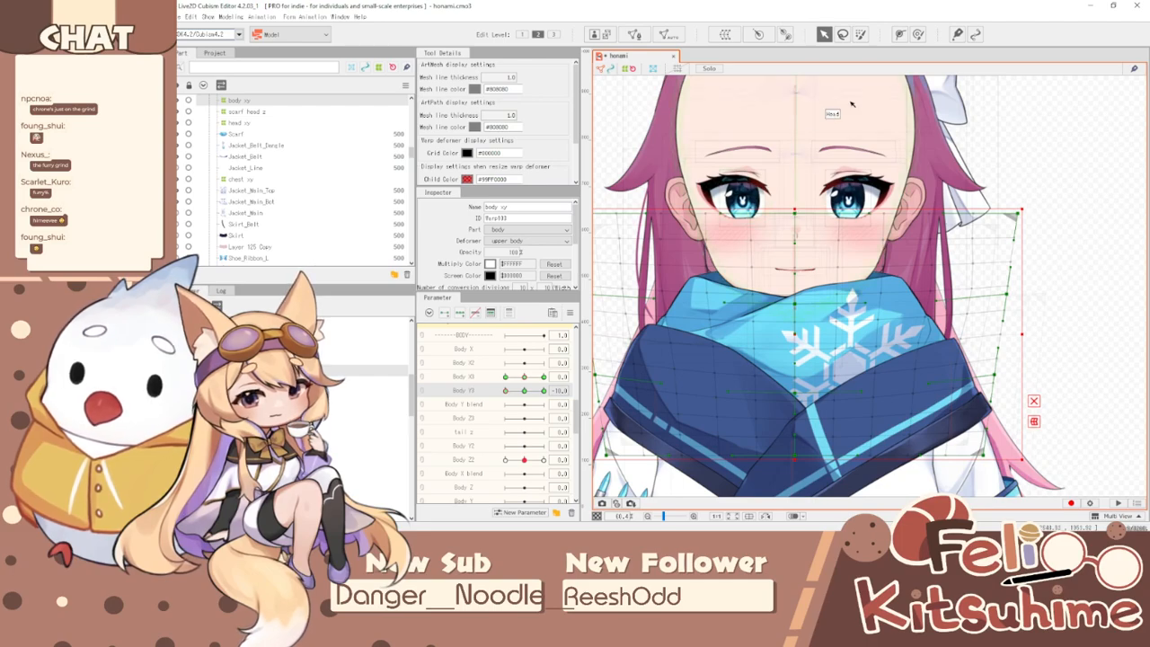
pyautogui.click(918, 35)
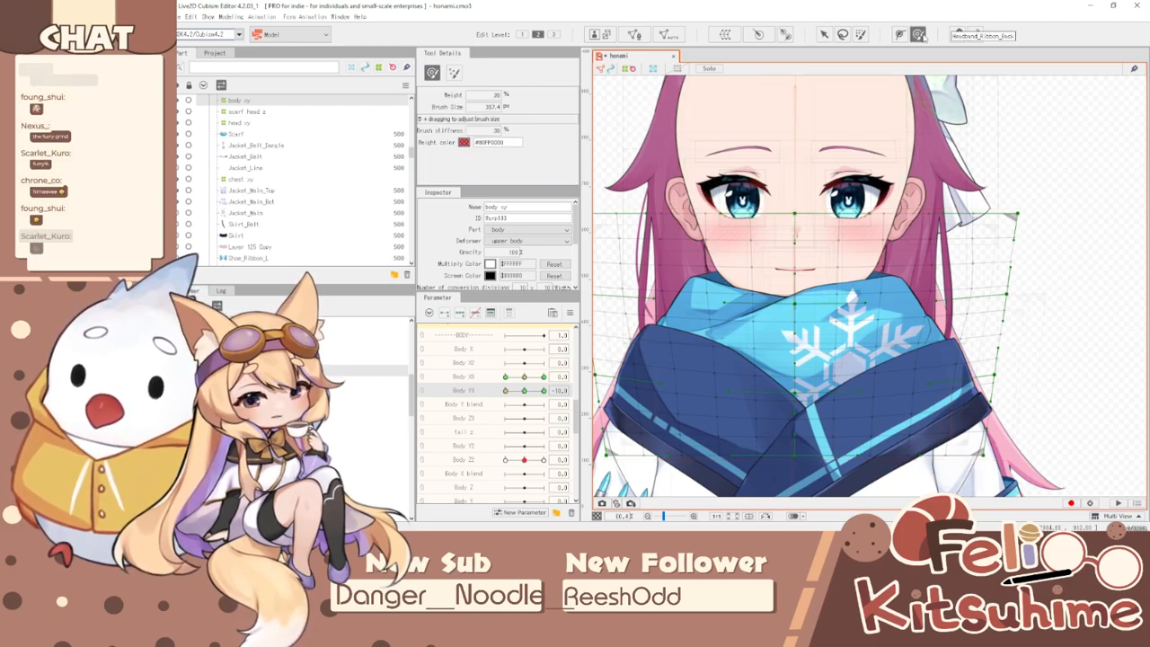
pyautogui.hotkey('ctrl', 't')
pyautogui.press('b')
pyautogui.moveTo(889, 256)
pyautogui.mouseDown()
pyautogui.moveTo(817, 295)
pyautogui.moveTo(768, 282)
pyautogui.mouseUp()
pyautogui.moveTo(524, 391); pyautogui.dragTo(483, 398)
pyautogui.press('b')
pyautogui.moveTo(827, 208)
pyautogui.mouseDown()
pyautogui.moveTo(802, 249)
pyautogui.moveTo(804, 190)
pyautogui.mouseUp()
pyautogui.moveTo(506, 390)
pyautogui.mouseDown()
pyautogui.moveTo(501, 404)
pyautogui.moveTo(548, 409)
pyautogui.moveTo(441, 404)
pyautogui.mouseUp()
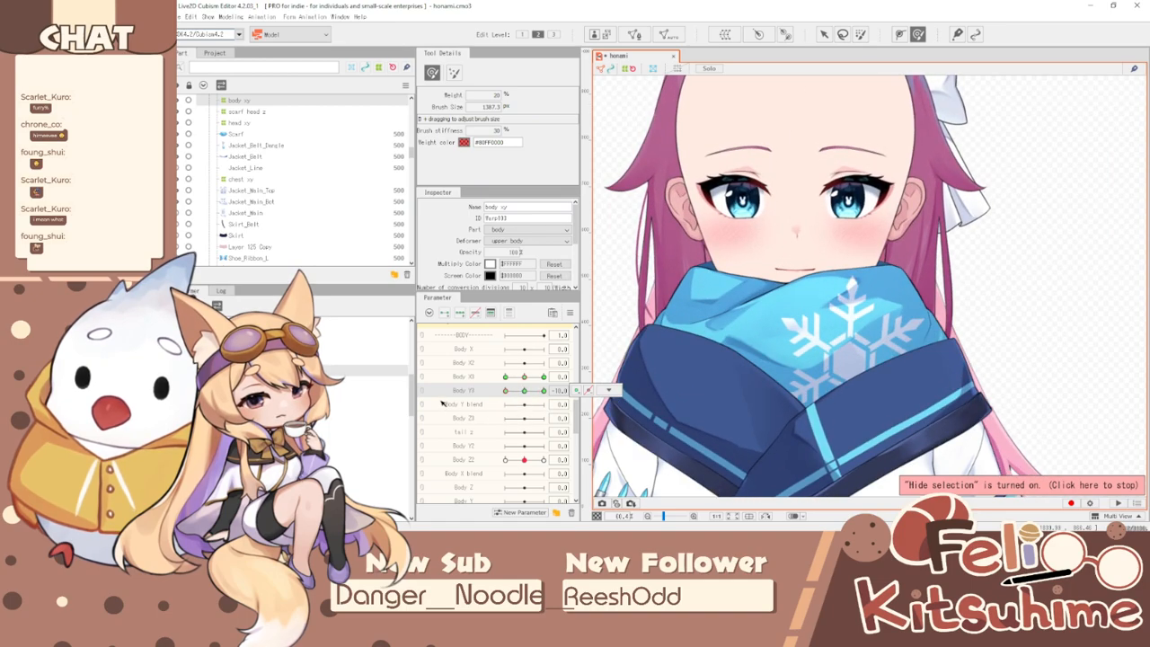
# - Synthesize the corner forms of the body xy deformer for Body X3 and Body Y3
pyautogui.click(570, 313)
pyautogui.click(657, 373)
pyautogui.press('Return')
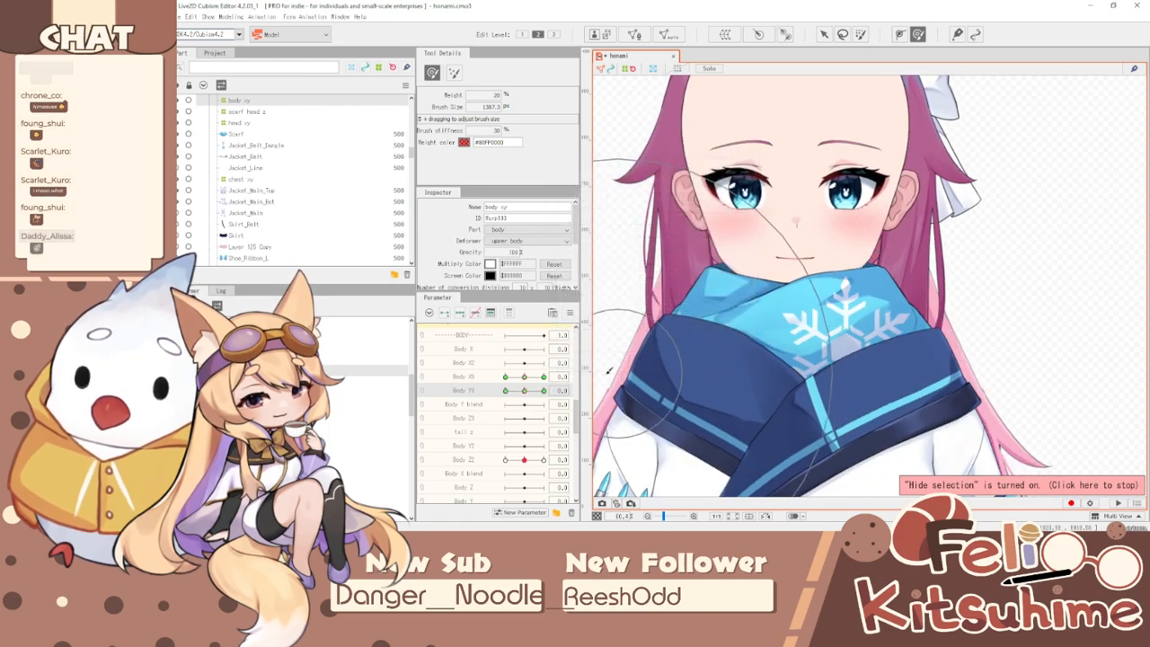
# - Check the body xy deformer across the combined Body X3 and Body Y3 range and reset the parameters to default values
pyautogui.moveTo(525, 393); pyautogui.dragTo(503, 437)
pyautogui.click(569, 312)
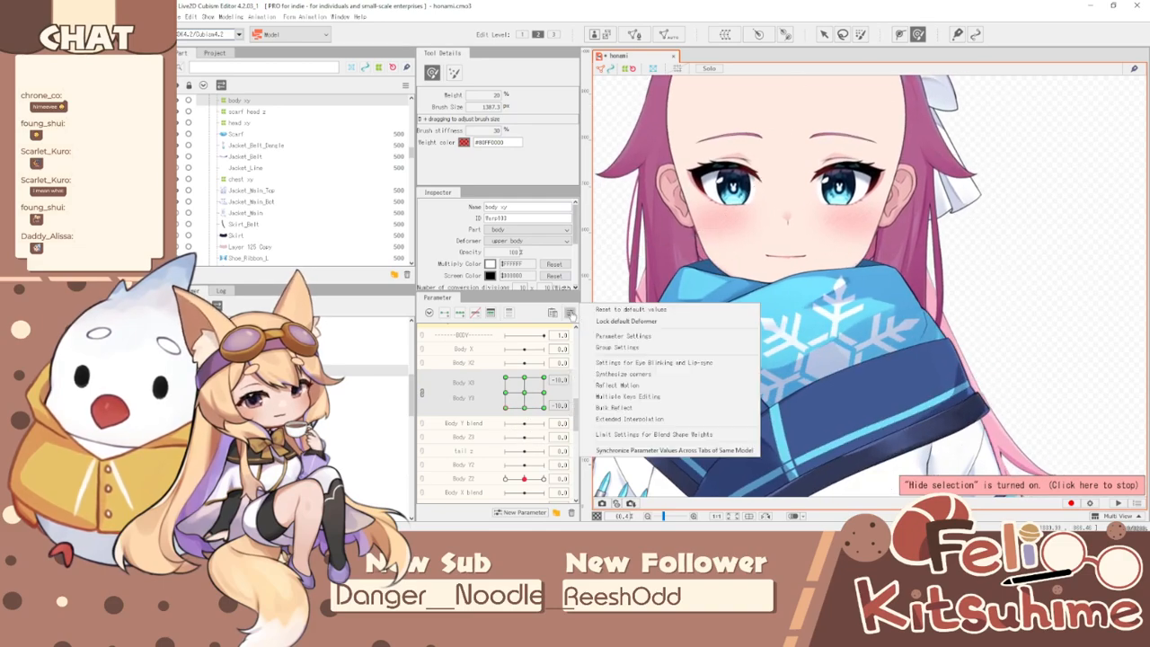
pyautogui.click(611, 310)
# - Inspect the head z and y rotation deformers near the chin across Body X3 and Body Y3, ending with default parameter values
pyautogui.click(823, 35)
pyautogui.click(720, 316)
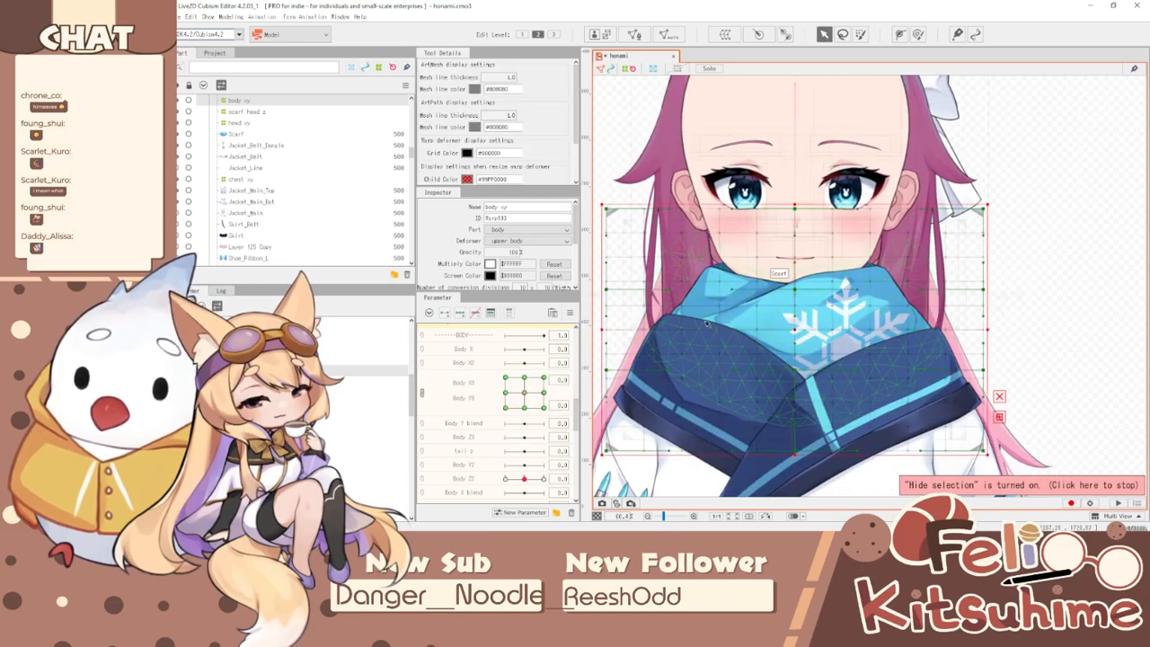
pyautogui.moveTo(531, 396)
pyautogui.mouseDown()
pyautogui.moveTo(551, 435)
pyautogui.moveTo(527, 394)
pyautogui.mouseUp()
pyautogui.scroll(3, 802, 290)
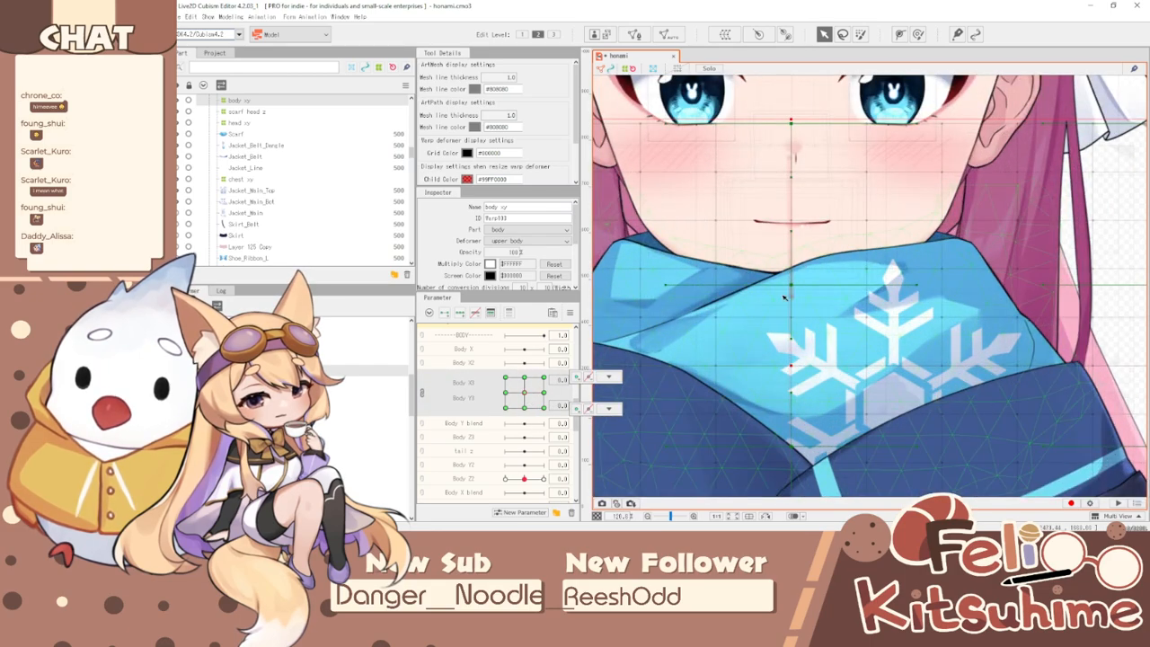
pyautogui.click(792, 297)
pyautogui.scroll(-3, 783, 304)
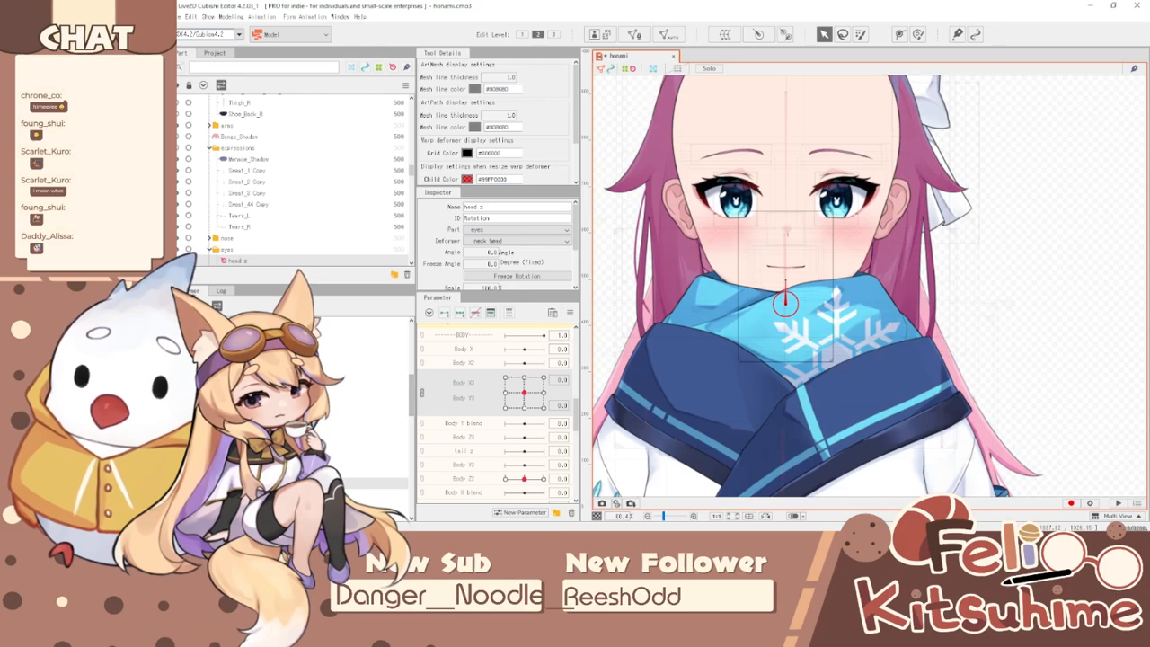
pyautogui.click(785, 303)
pyautogui.click(423, 395)
pyautogui.moveTo(524, 390); pyautogui.dragTo(543, 378)
pyautogui.click(570, 313)
pyautogui.click(617, 312)
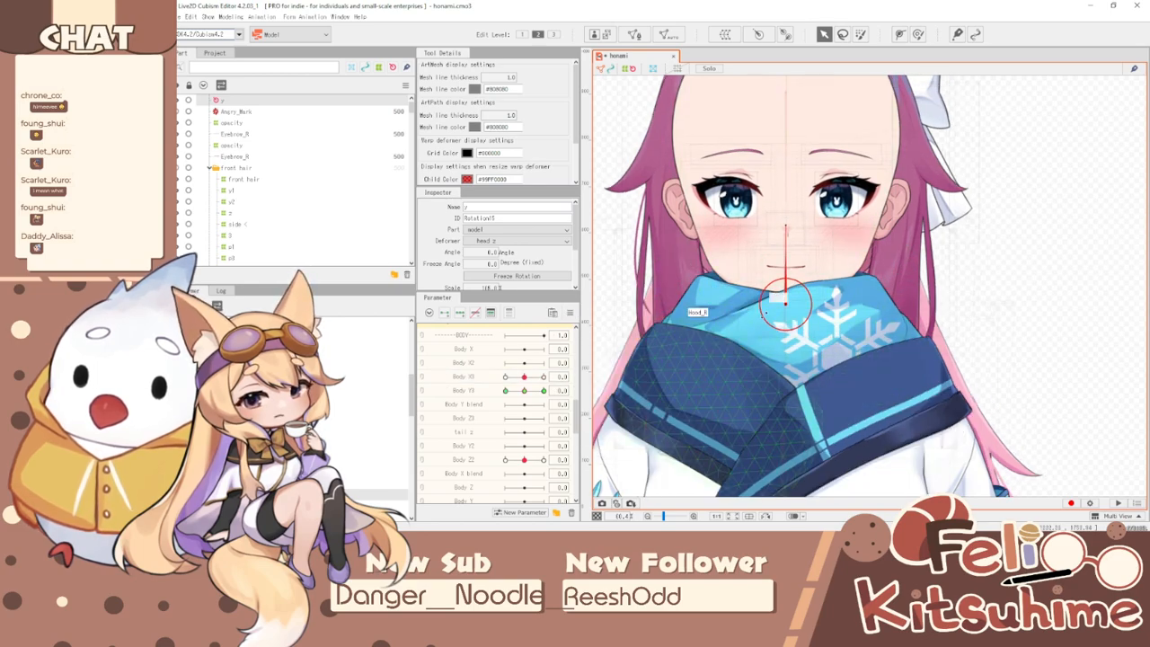
# - Synthesize the corner forms of the neck head deformer for Body X3 and Body Y3 and check the pose at -10 on both
pyautogui.scroll(2, 744, 326)
pyautogui.click(706, 320)
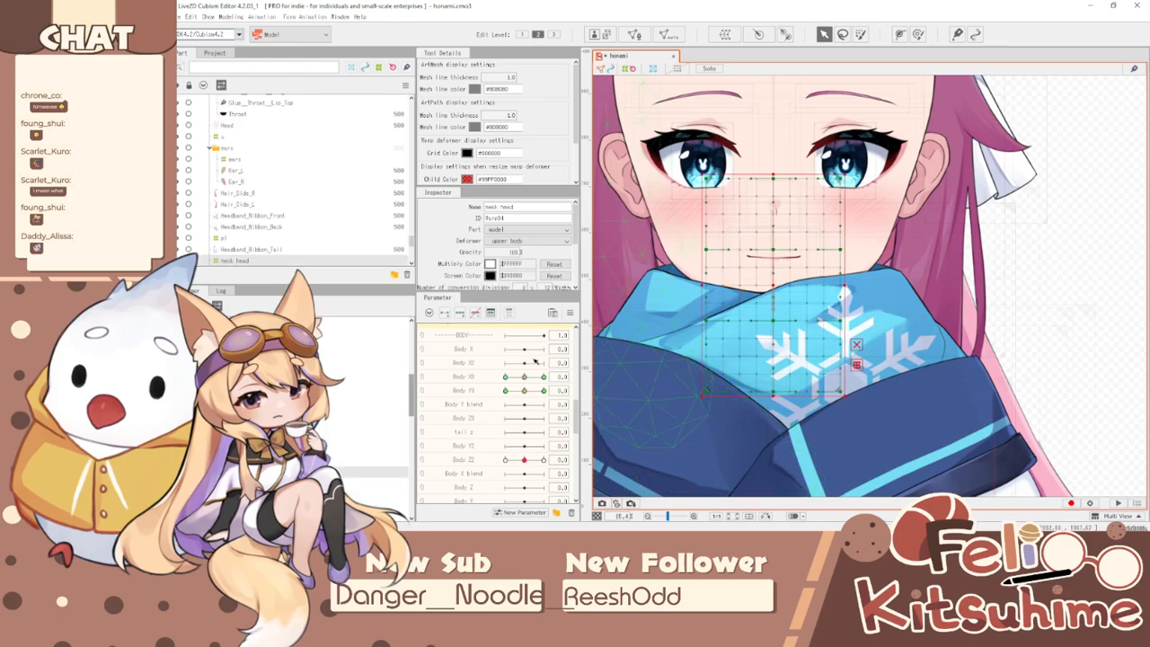
pyautogui.click(569, 314)
pyautogui.click(608, 374)
pyautogui.click(637, 363)
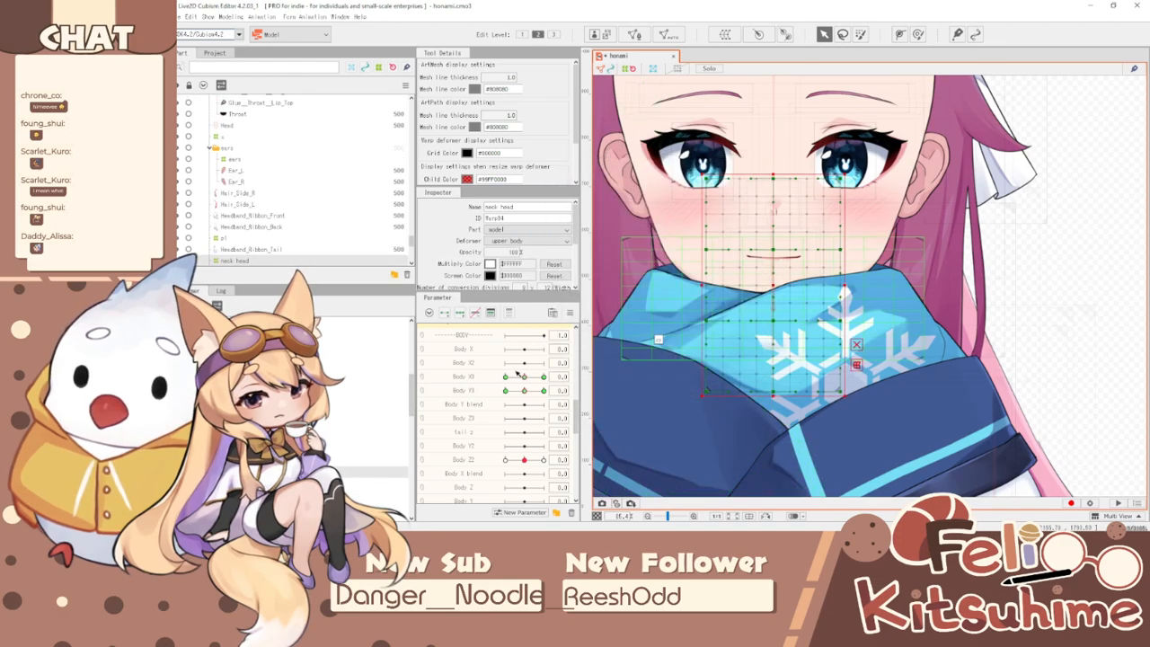
pyautogui.moveTo(526, 391); pyautogui.dragTo(445, 172)
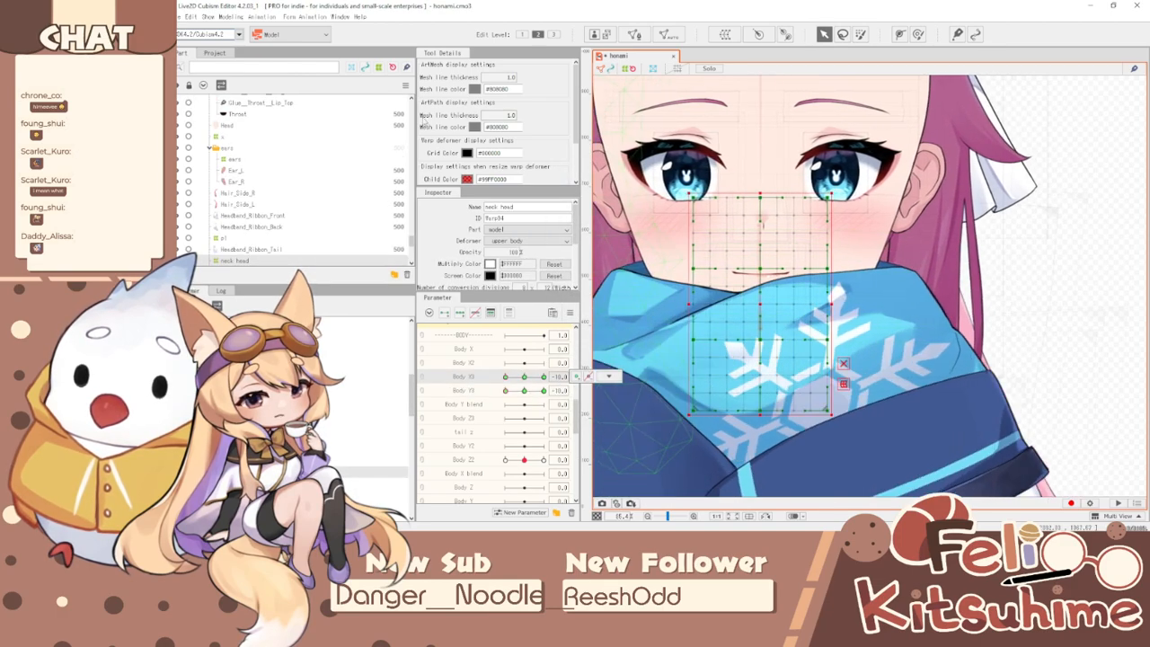
# - Preview the bald head, scarf and upper body in motion in the Physics/Scene Blending Settings window and close it
pyautogui.click(230, 18)
pyautogui.click(269, 229)
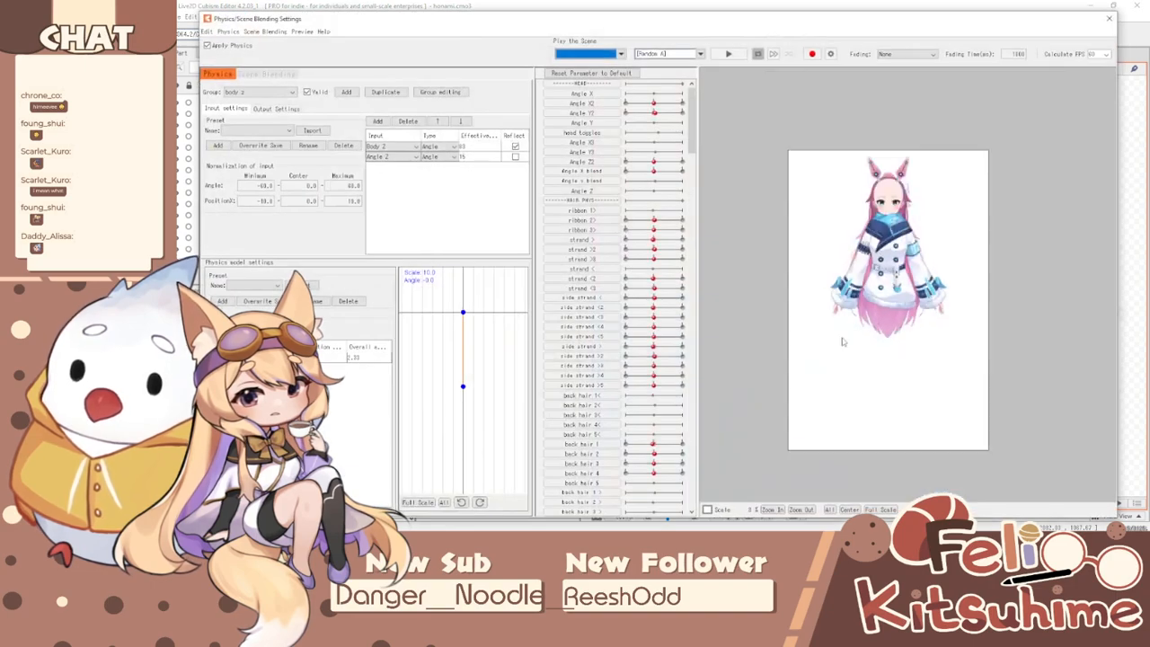
pyautogui.scroll(5, 864, 197)
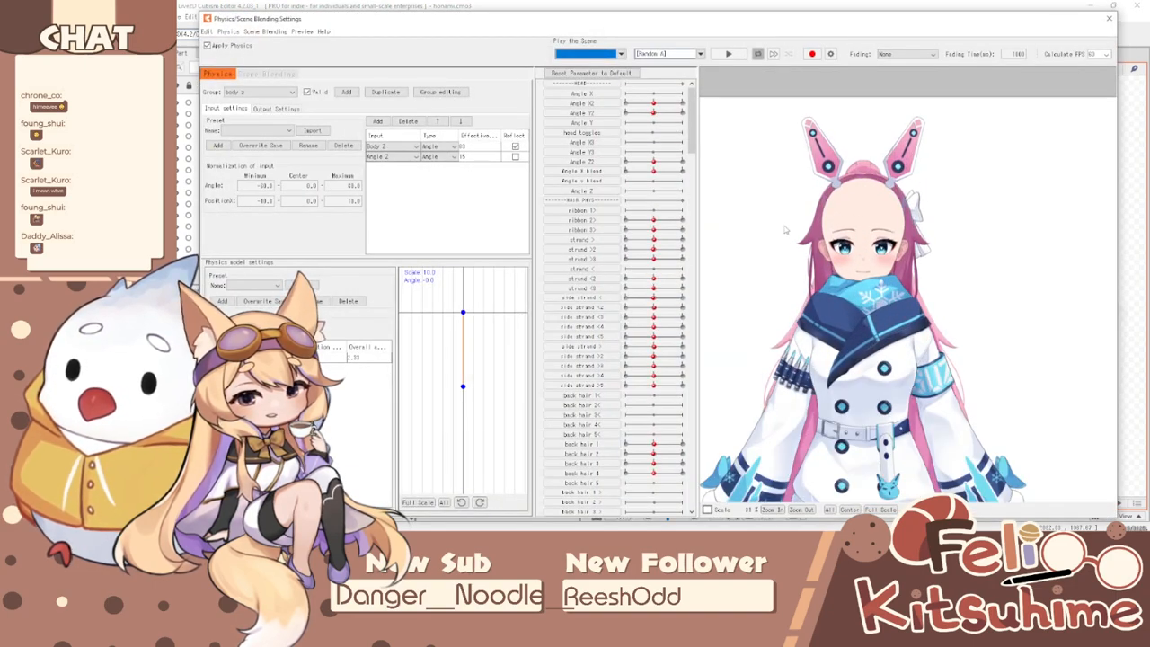
pyautogui.moveTo(872, 266); pyautogui.dragTo(570, 518)
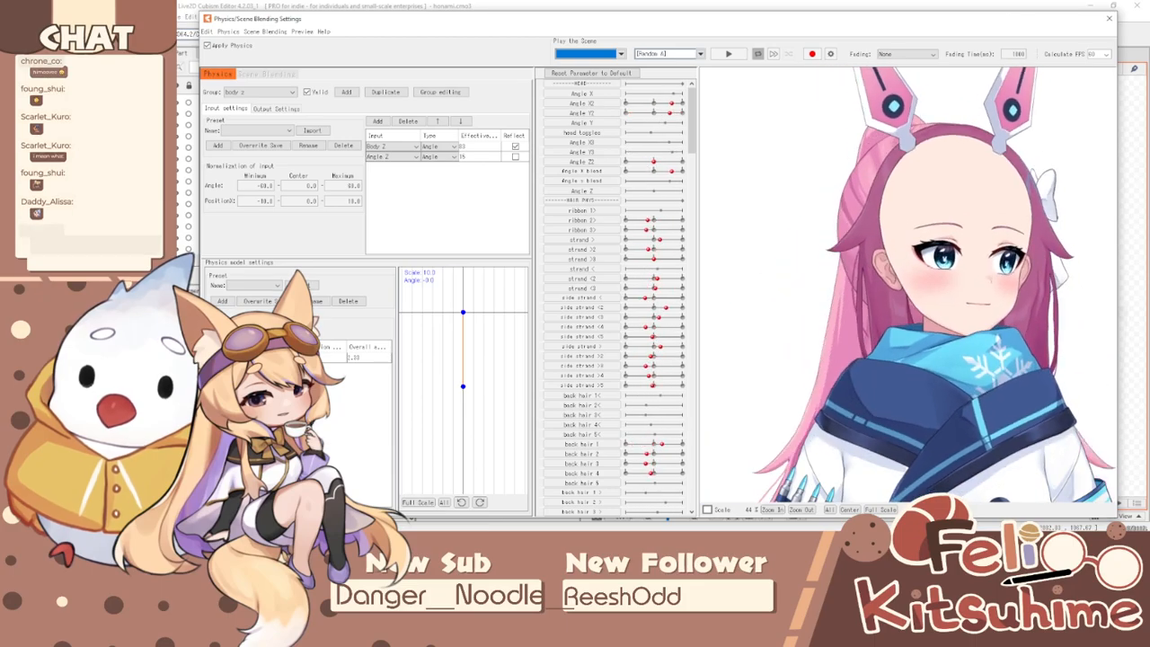
pyautogui.click(1109, 18)
pyautogui.scroll(-2, 267, 193)
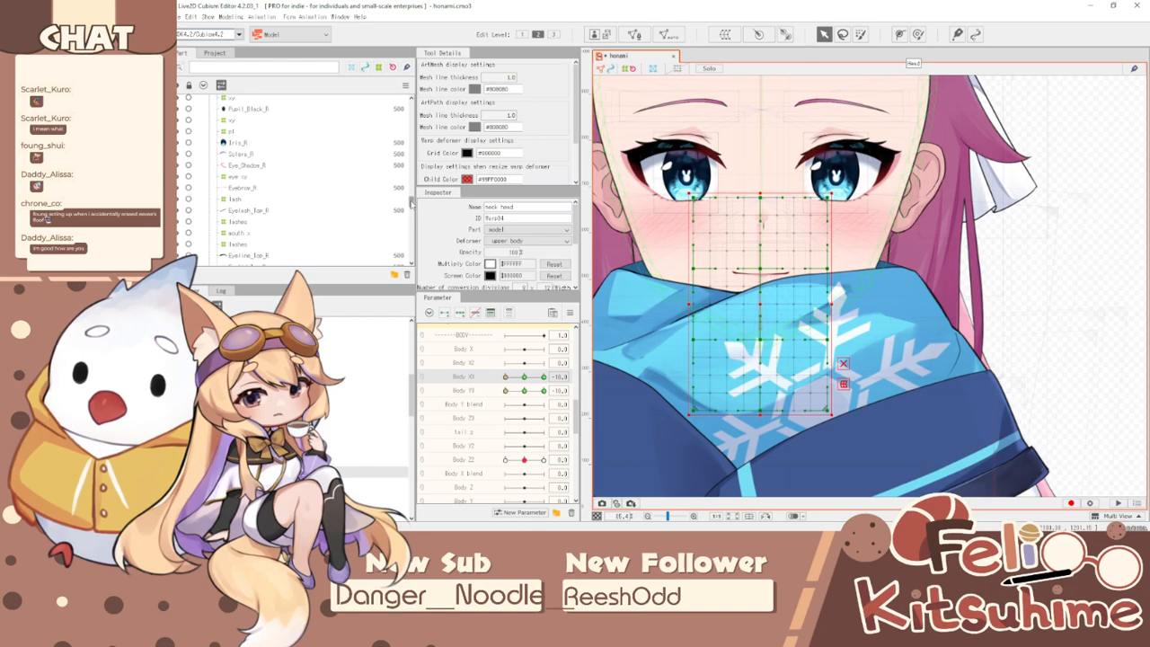
# - Make the front hair folder visible and preview the head and body movement with it in the Physics/Scene Blending Settings window
pyautogui.moveTo(412, 202); pyautogui.dragTo(395, 92)
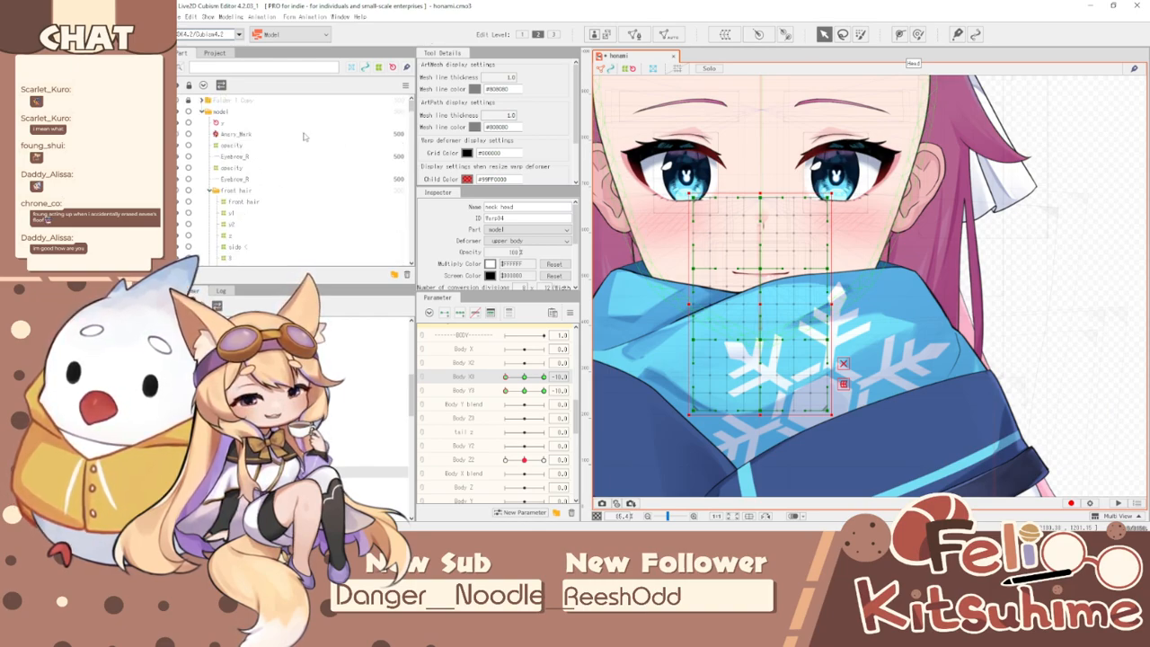
pyautogui.click(235, 191)
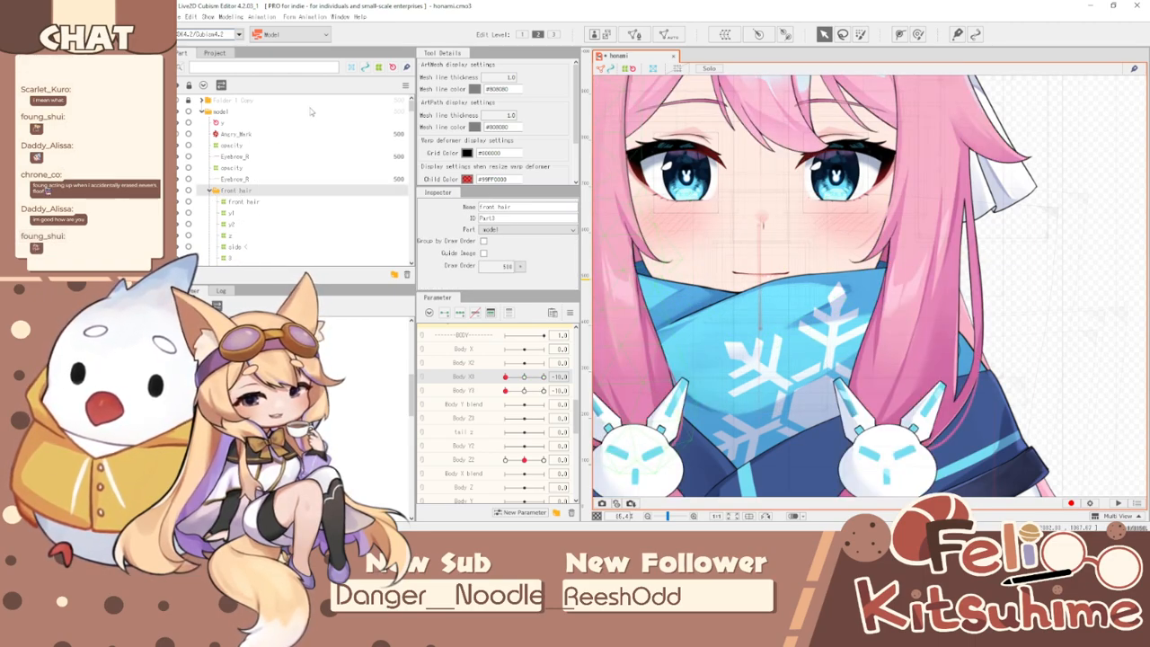
pyautogui.click(226, 16)
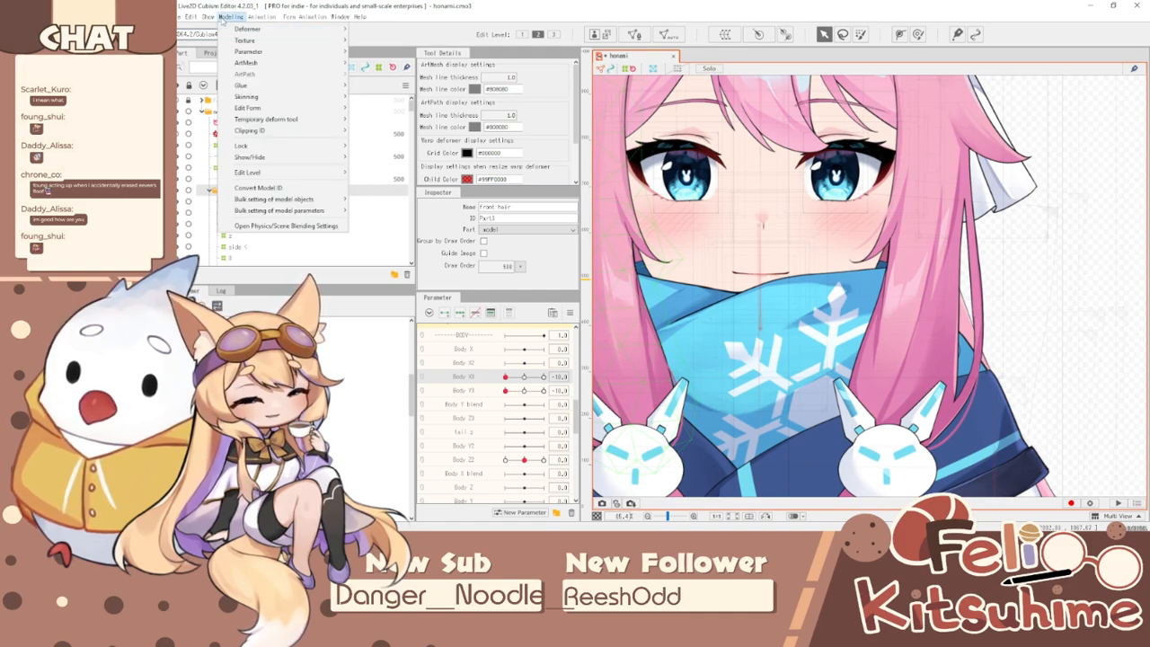
pyautogui.click(270, 225)
pyautogui.moveTo(839, 133); pyautogui.dragTo(707, 508)
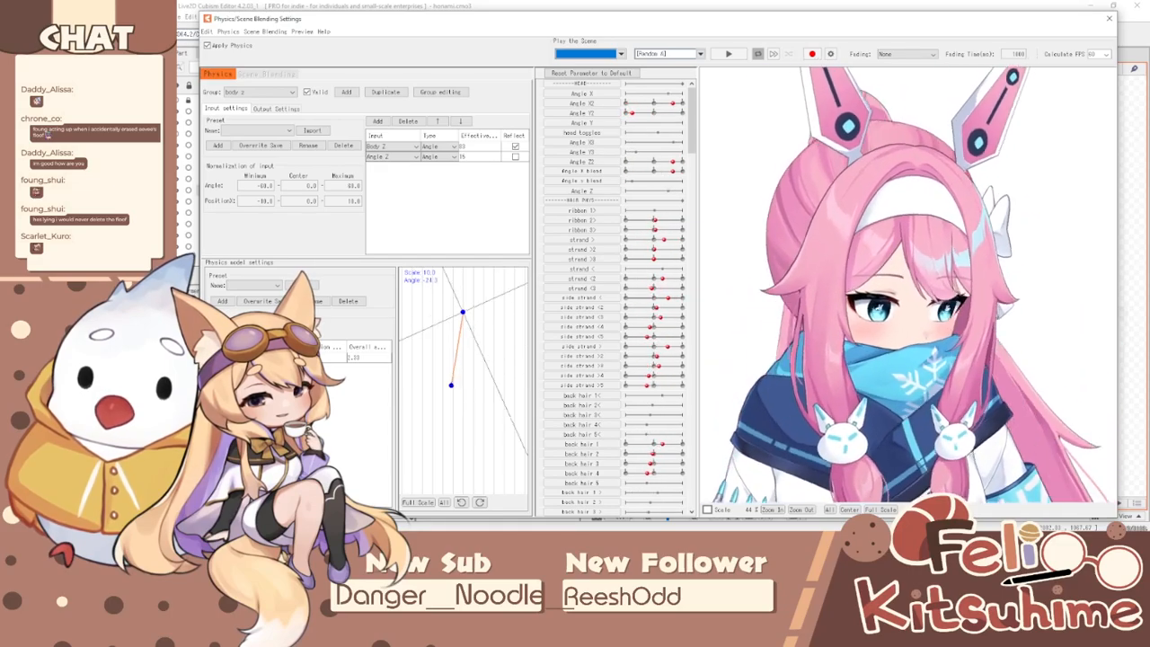
pyautogui.moveTo(1052, 449); pyautogui.dragTo(732, 459)
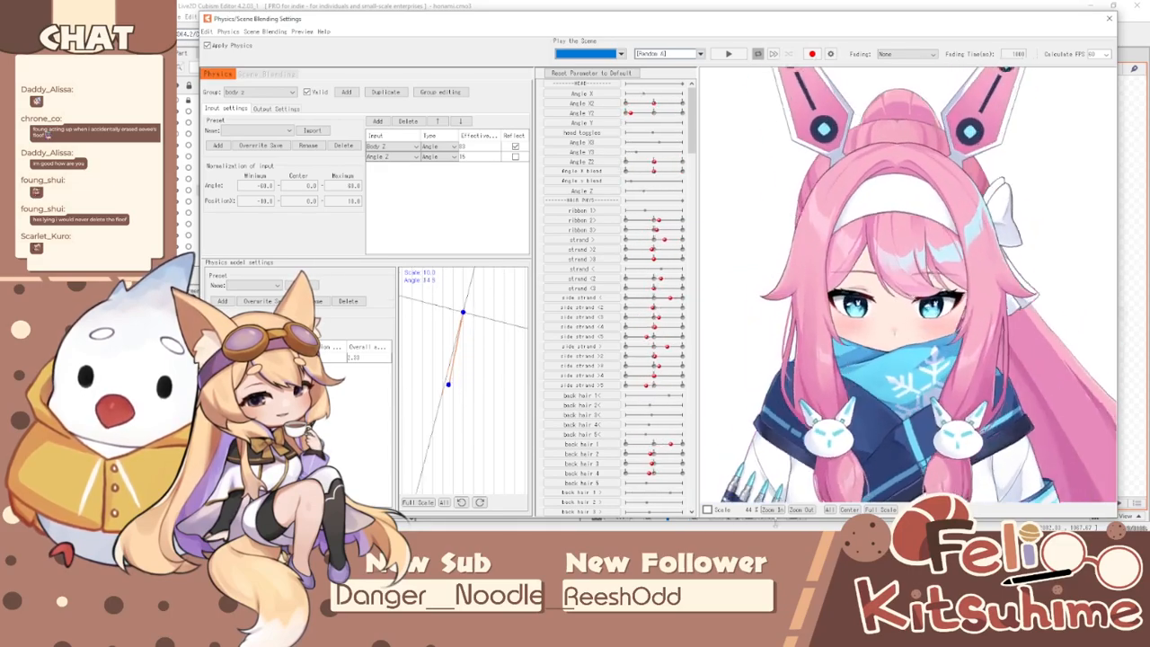
pyautogui.moveTo(1034, 458); pyautogui.dragTo(935, 432)
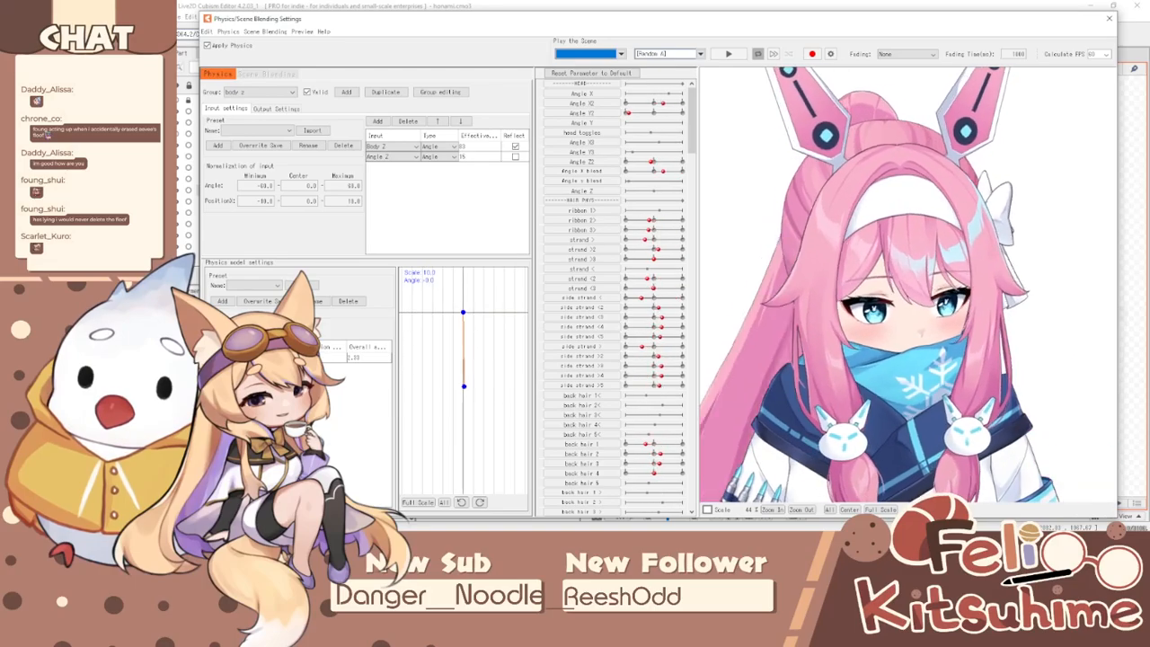
pyautogui.moveTo(1034, 459); pyautogui.dragTo(926, 377)
pyautogui.scroll(-3, 908, 285)
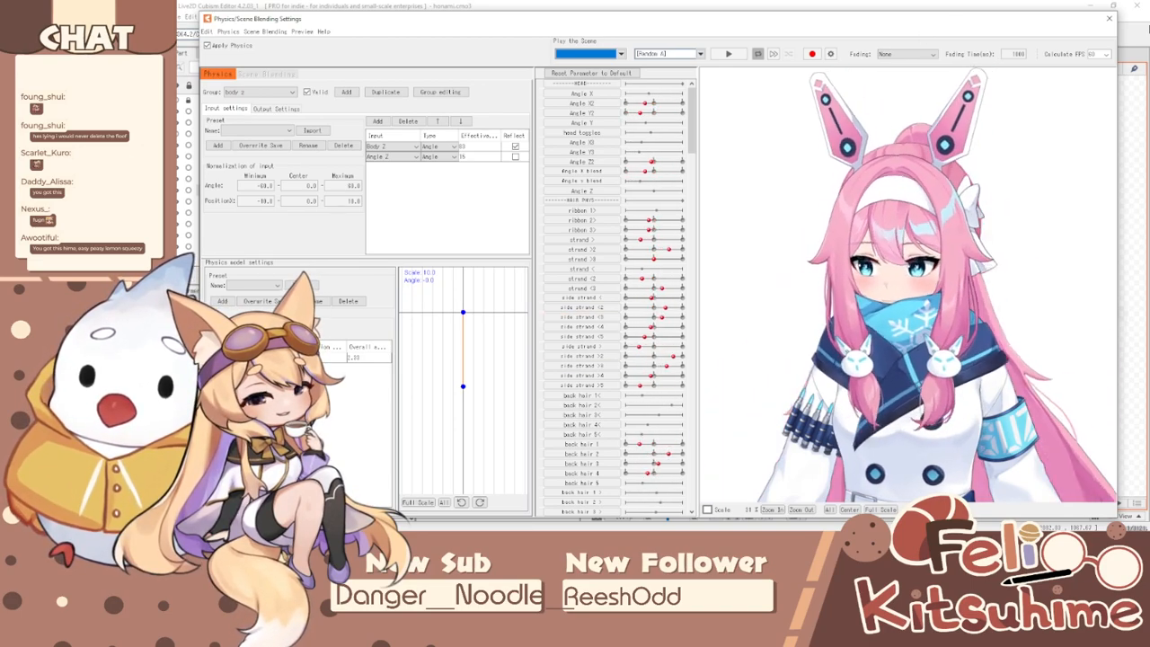
pyautogui.click(1109, 18)
# - Move the body xy deformer slightly lower at Body X3 0 and Body Y3 -10
pyautogui.scroll(-3, 865, 321)
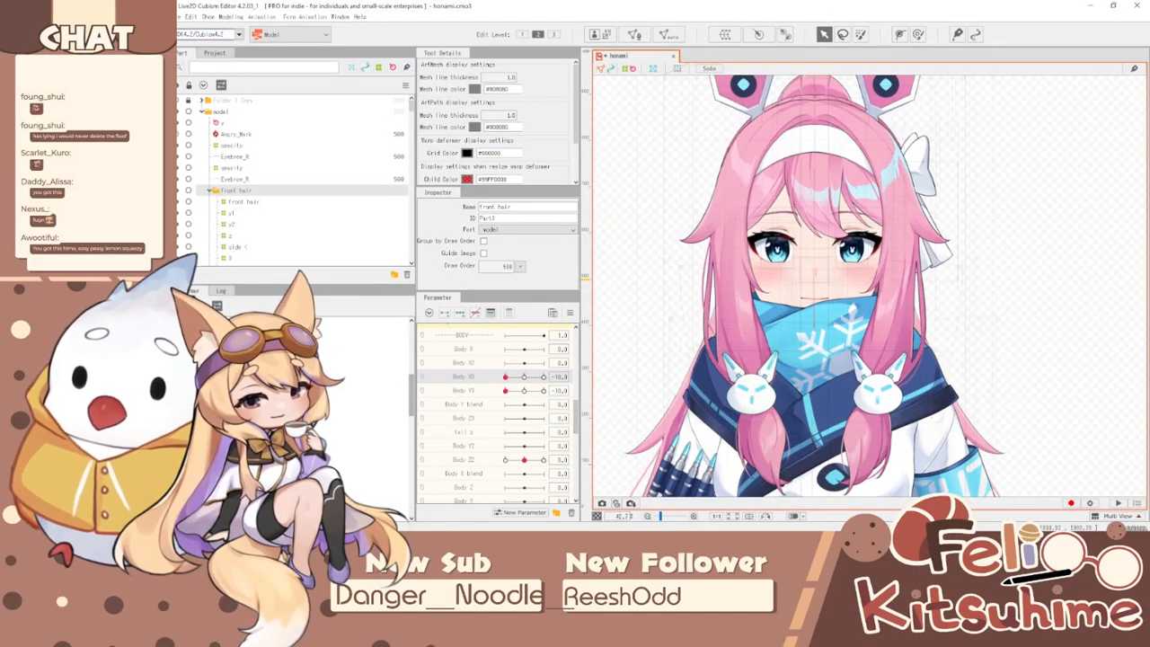
pyautogui.click(398, 370)
pyautogui.moveTo(517, 391); pyautogui.dragTo(445, 432)
pyautogui.scroll(3, 872, 354)
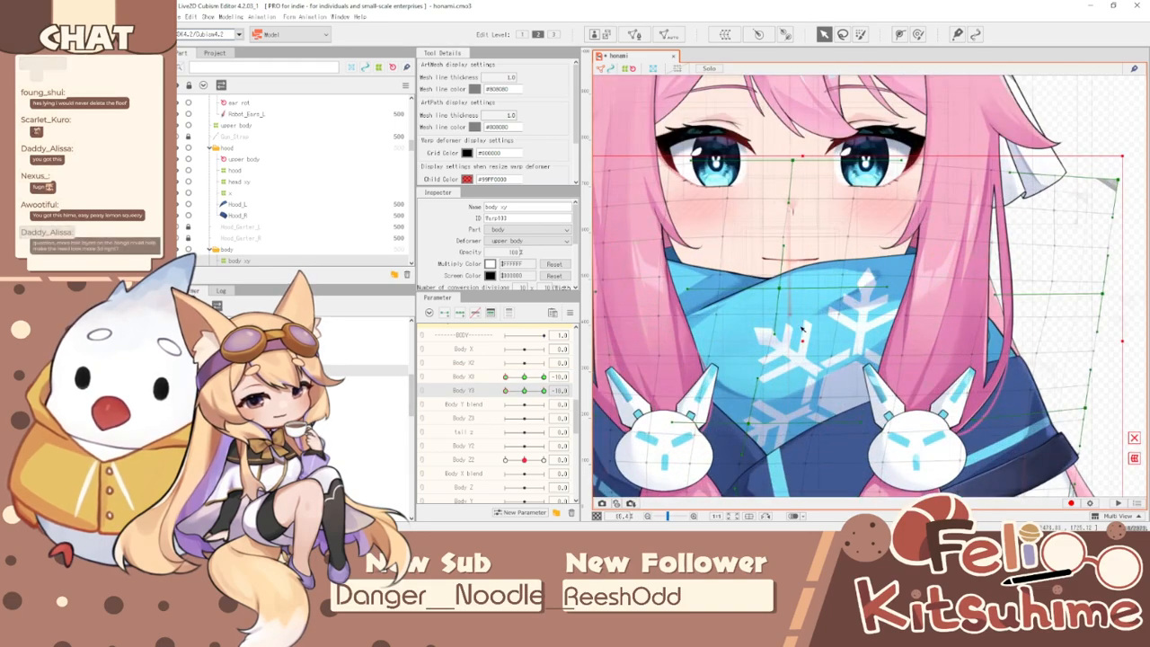
pyautogui.click(525, 377)
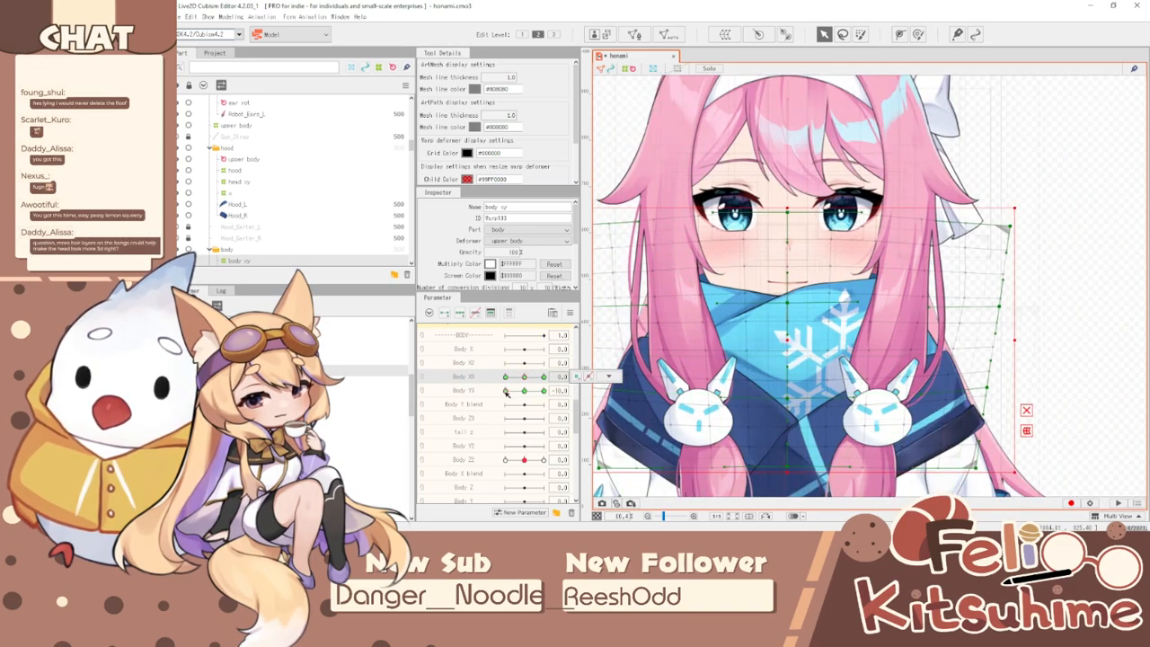
pyautogui.click(506, 391)
pyautogui.moveTo(785, 341); pyautogui.dragTo(781, 347)
# - Synthesize the body xy deformer's corners again for Body X3 and Body Y3, targeting the selected object
pyautogui.click(569, 313)
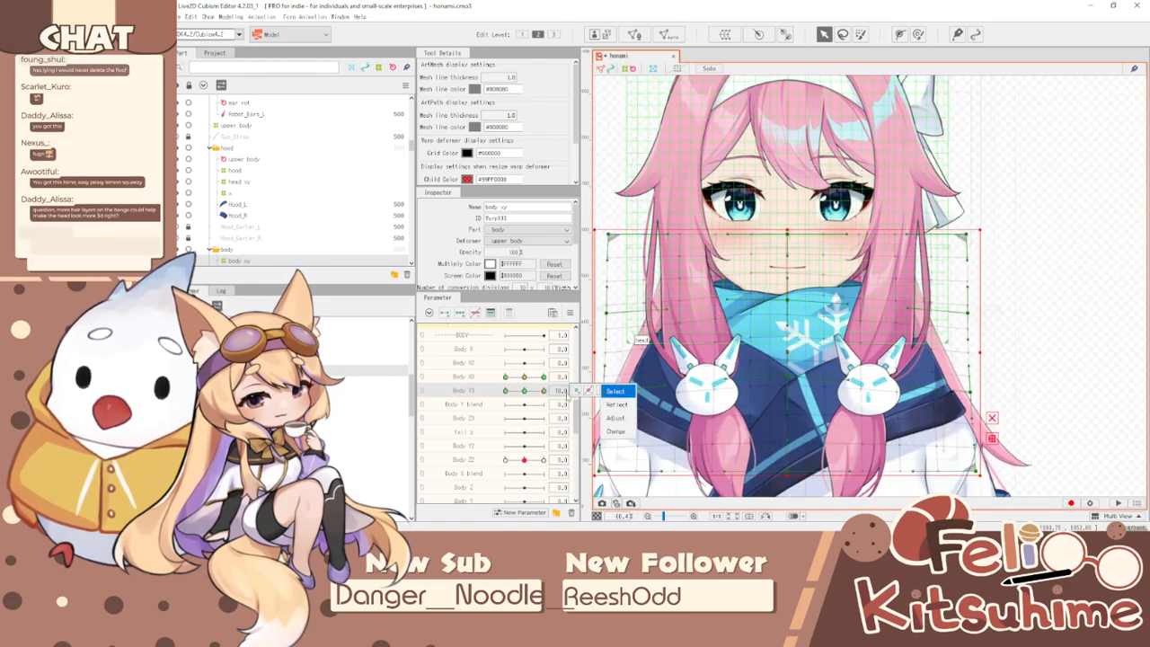
pyautogui.click(626, 373)
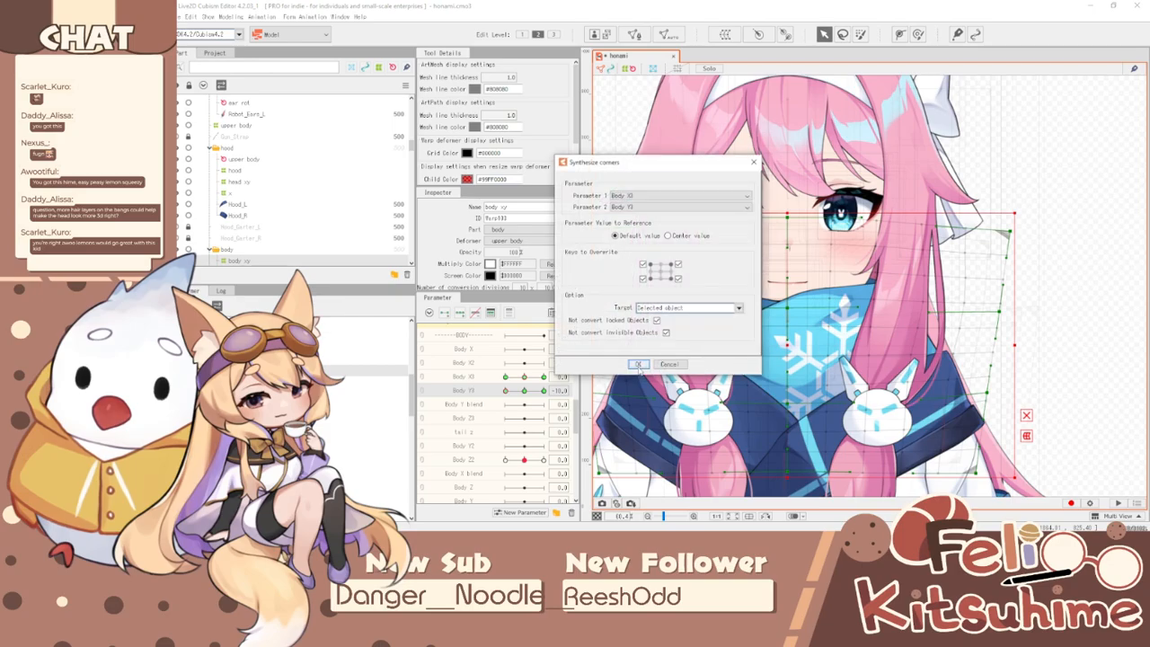
pyautogui.press('Return')
# - Preview the scarf, hair and upper body while turning the head in the Physics/Scene Blending Settings window and close it
pyautogui.click(231, 16)
pyautogui.click(279, 227)
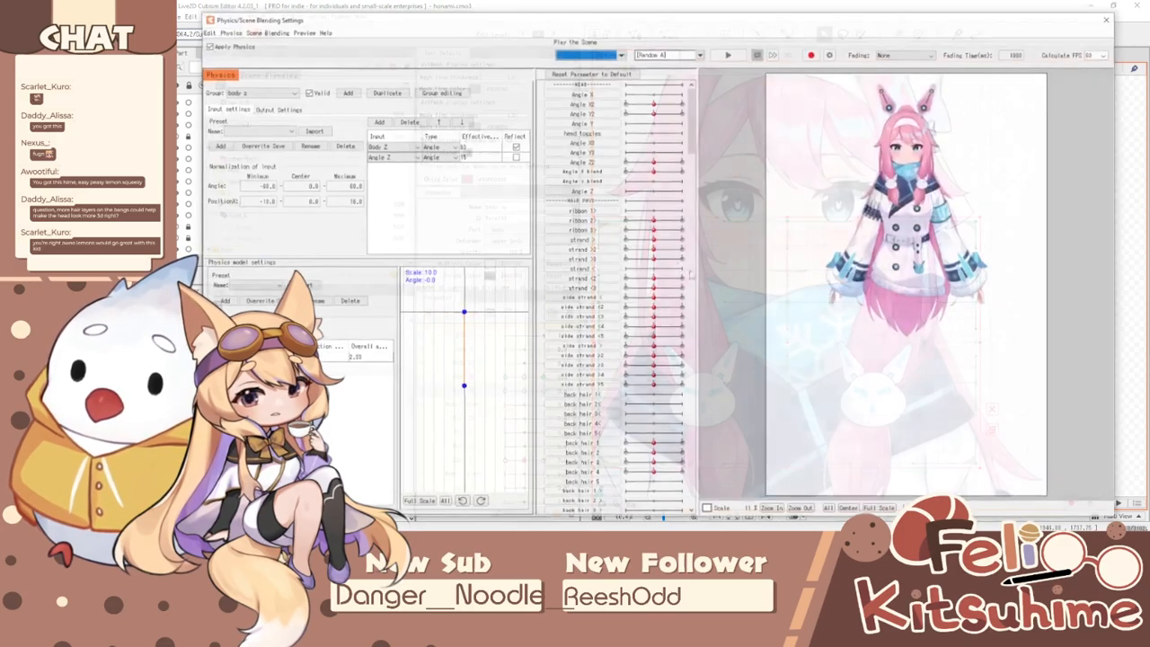
pyautogui.scroll(2, 1038, 132)
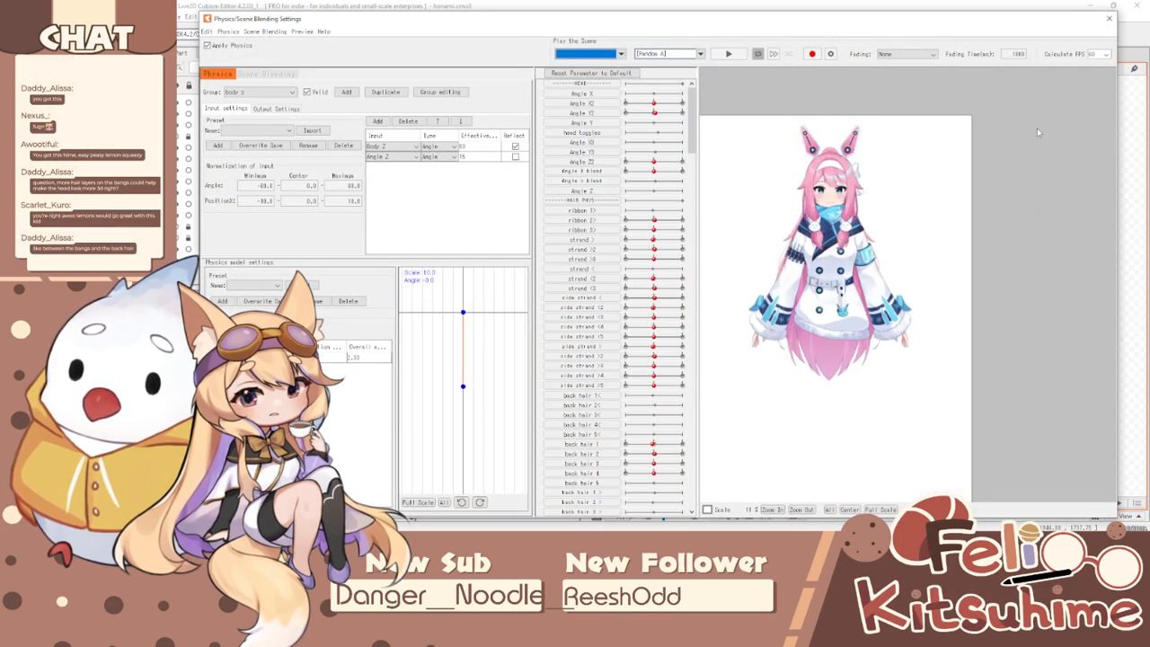
pyautogui.scroll(2, 976, 120)
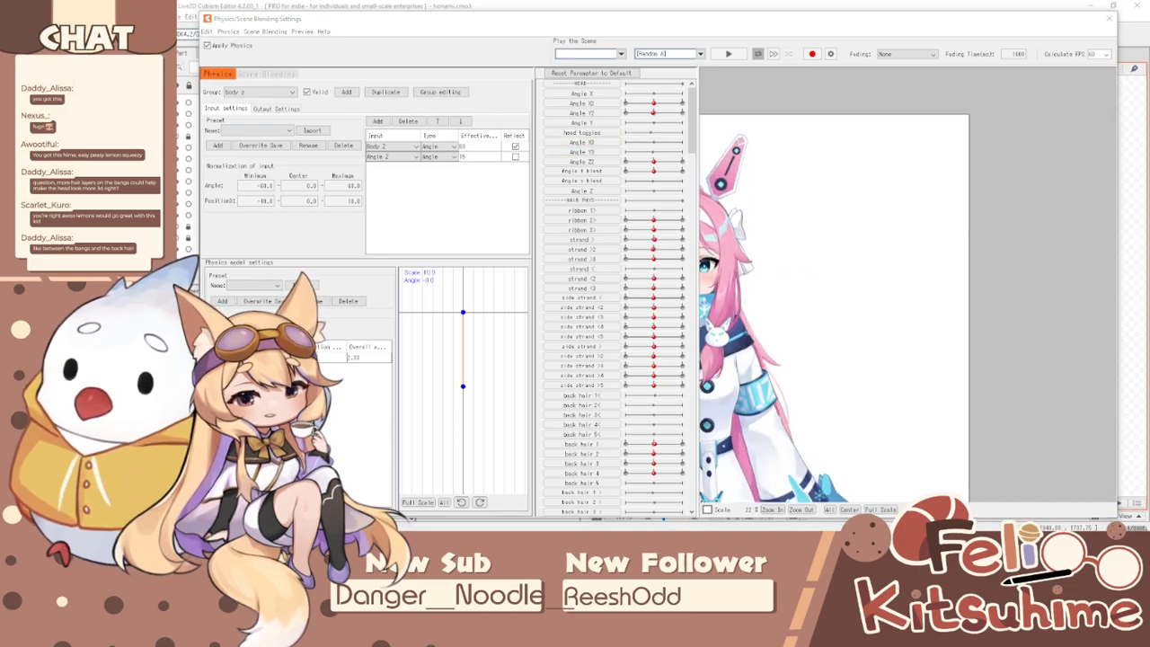
pyautogui.scroll(2, 796, 357)
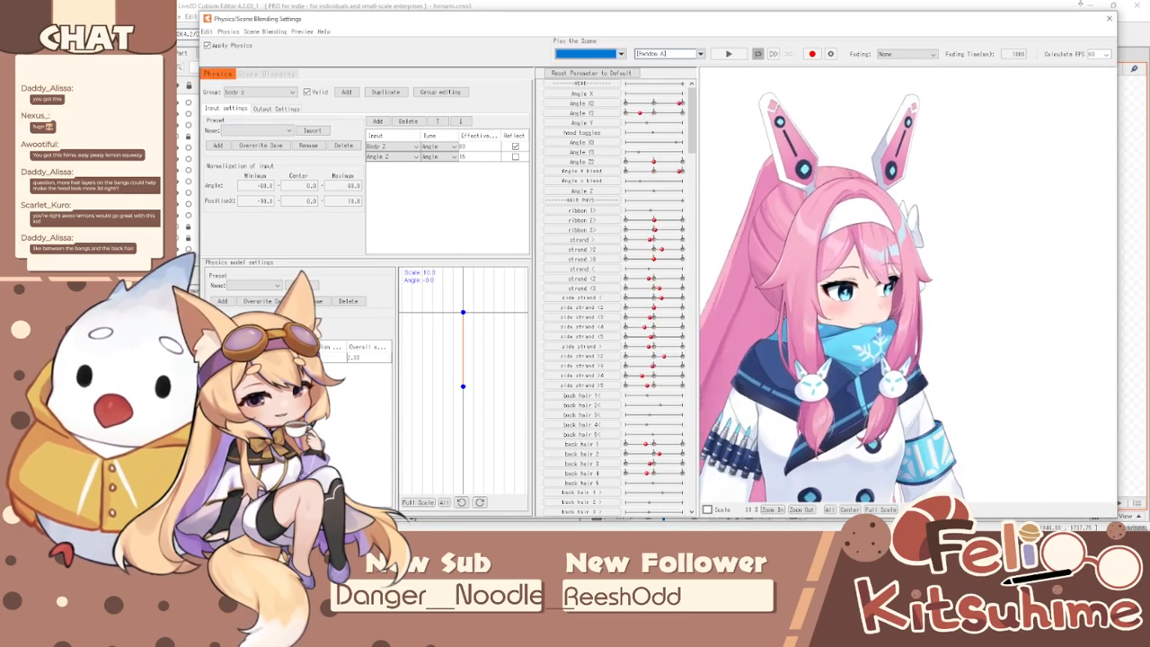
pyautogui.scroll(2, 993, 447)
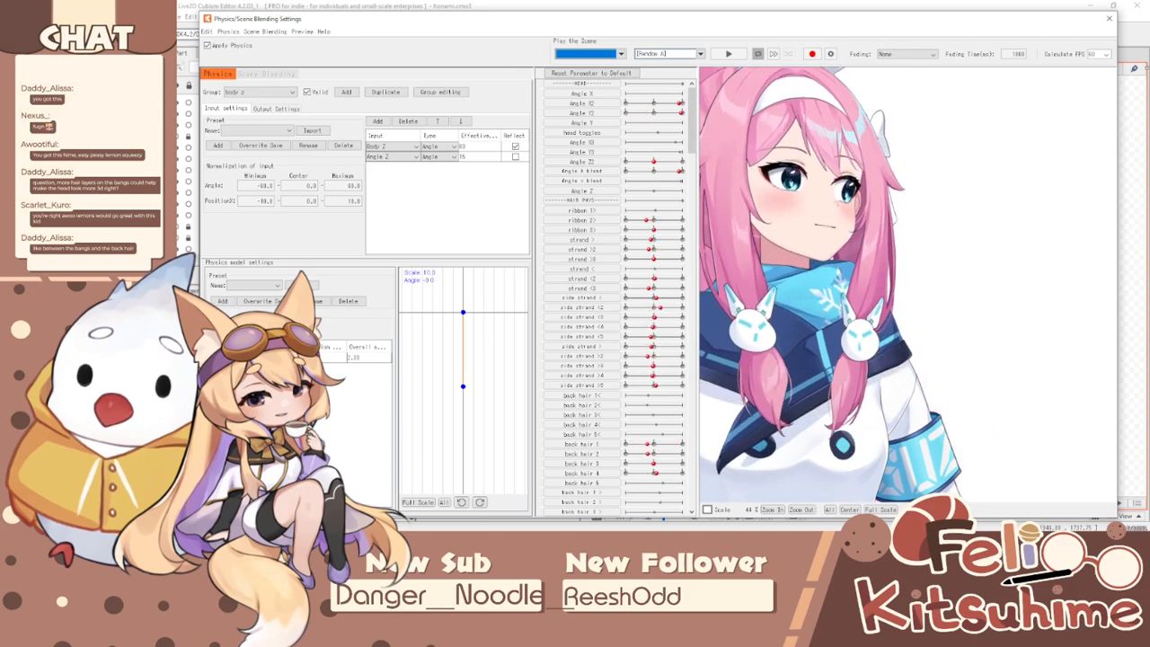
pyautogui.scroll(-2, 931, 367)
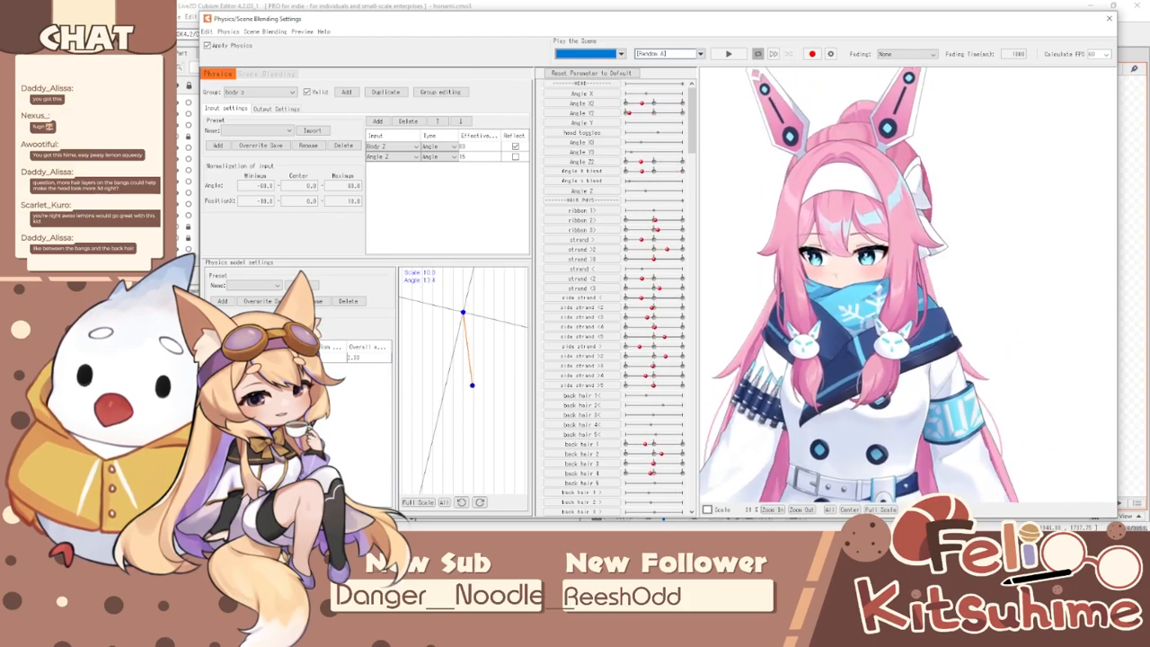
pyautogui.click(1111, 20)
# - Select the jacket's chest xy deformer and examine its Body X3 movement with the selection hidden
pyautogui.scroll(-3, 853, 369)
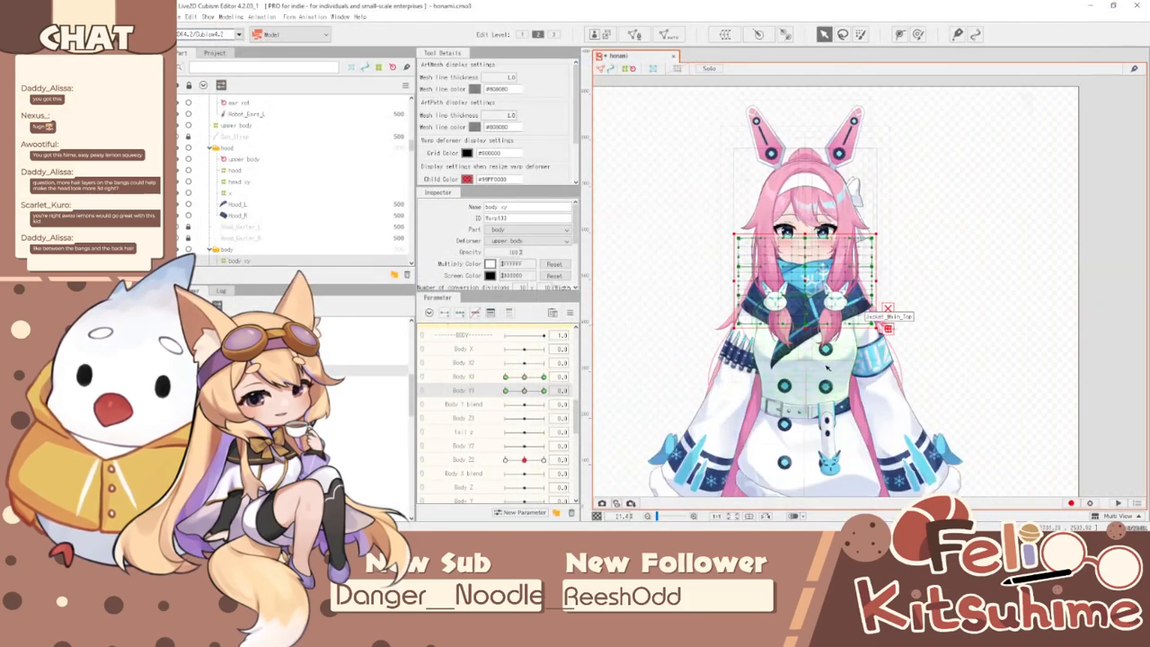
pyautogui.scroll(3, 853, 369)
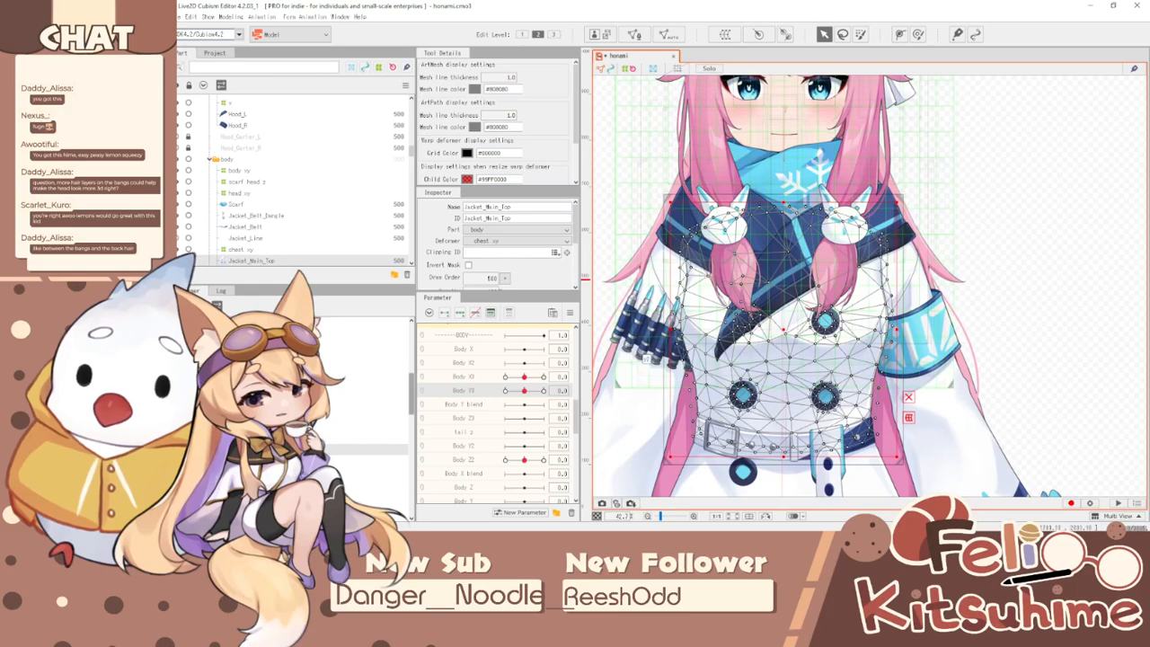
pyautogui.click(666, 315)
pyautogui.moveTo(525, 376); pyautogui.dragTo(544, 378)
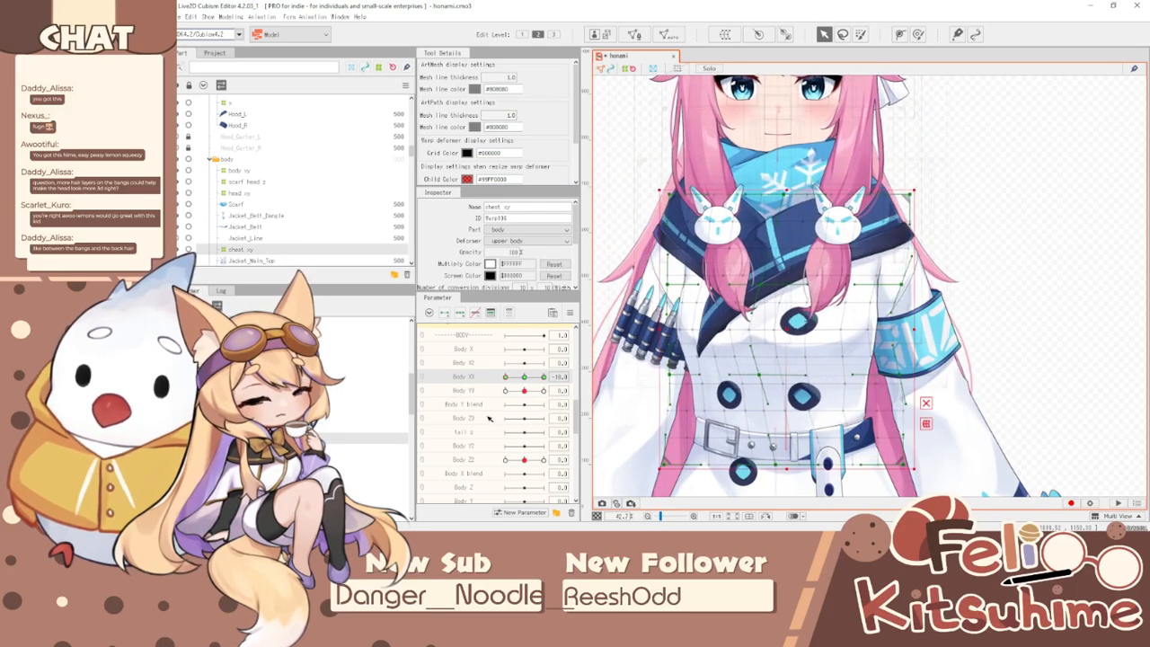
pyautogui.hotkey('ctrl', 't')
pyautogui.moveTo(489, 419); pyautogui.dragTo(535, 414)
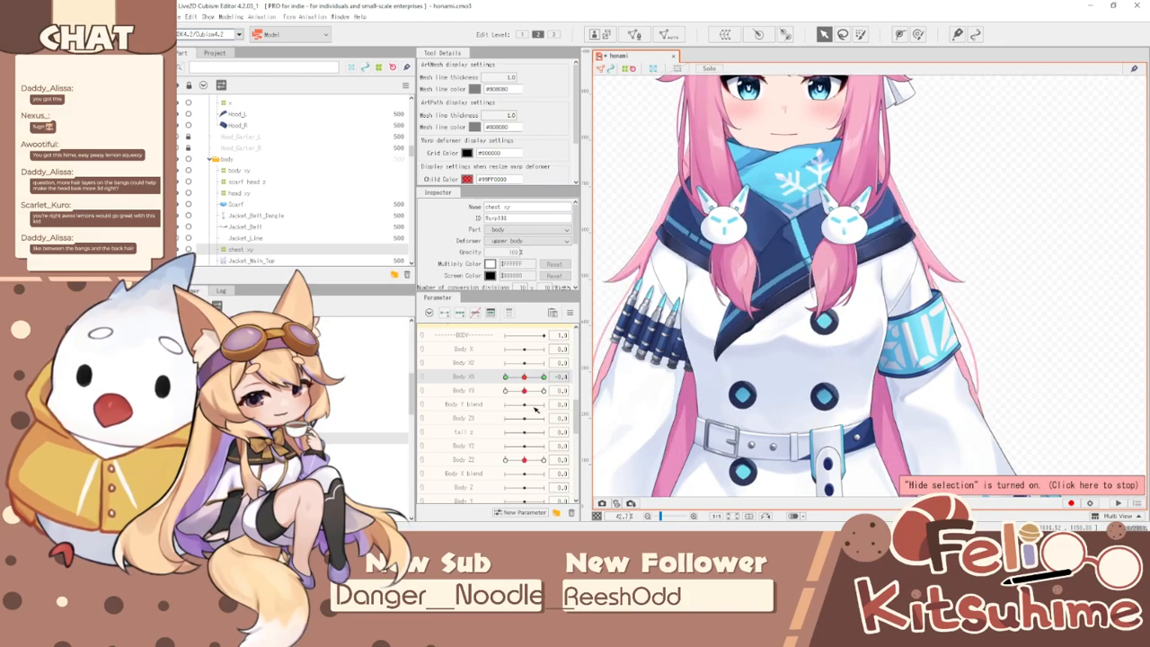
# - Add three Body Y3 keys to the chest xy deformer and raise its centre and side control points at Body Y3 10
pyautogui.click(469, 390)
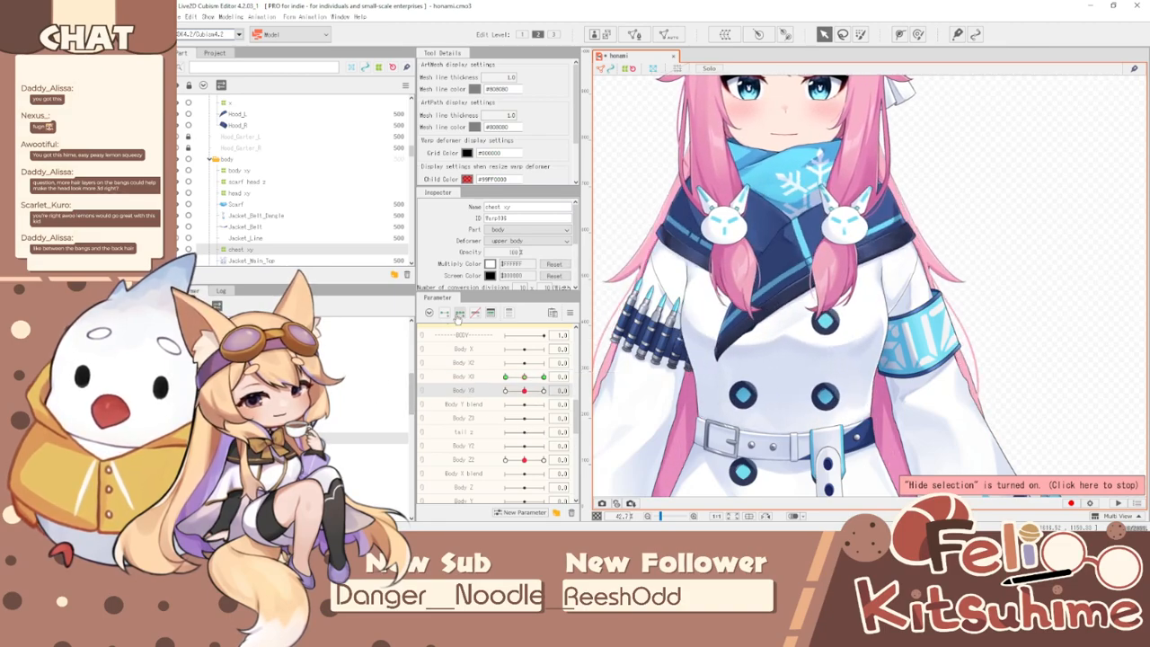
pyautogui.moveTo(526, 392); pyautogui.dragTo(725, 417)
pyautogui.moveTo(1007, 4); pyautogui.dragTo(996, 54)
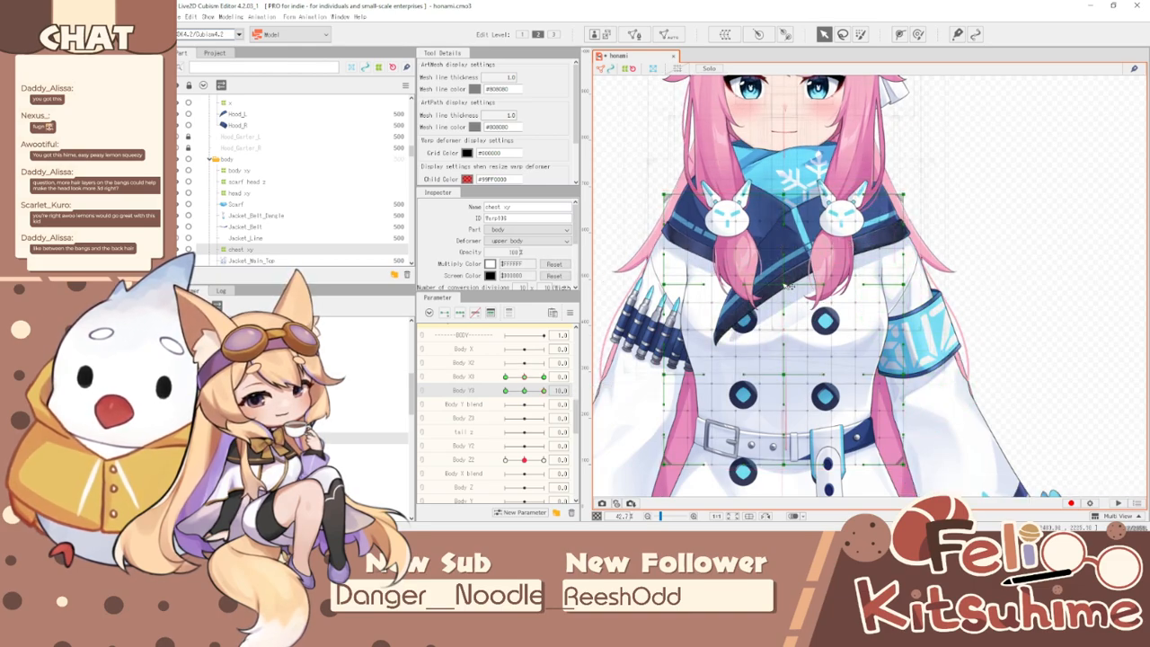
pyautogui.moveTo(784, 284); pyautogui.dragTo(785, 270)
pyautogui.moveTo(791, 374); pyautogui.dragTo(794, 356)
pyautogui.moveTo(788, 466); pyautogui.dragTo(794, 453)
pyautogui.moveTo(530, 390); pyautogui.dragTo(560, 407)
pyautogui.moveTo(667, 376); pyautogui.dragTo(668, 360)
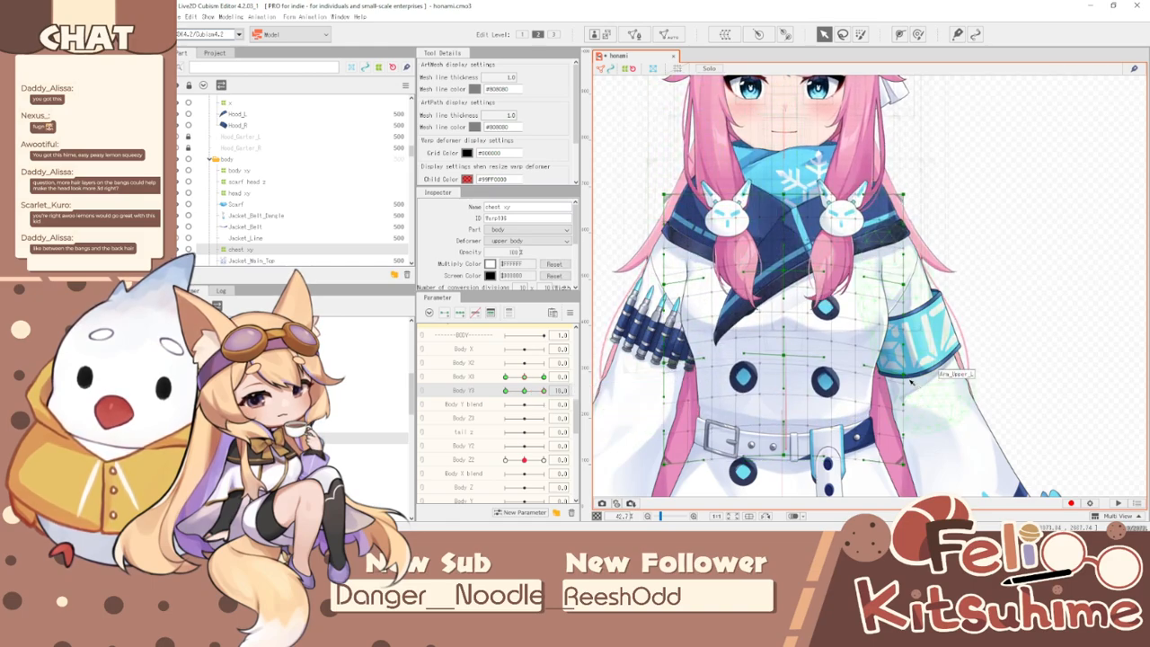
# - Reshape the coat's chest and sides at Body Y3 10 using the Deform Brush, with the selection hidden
pyautogui.click(919, 34)
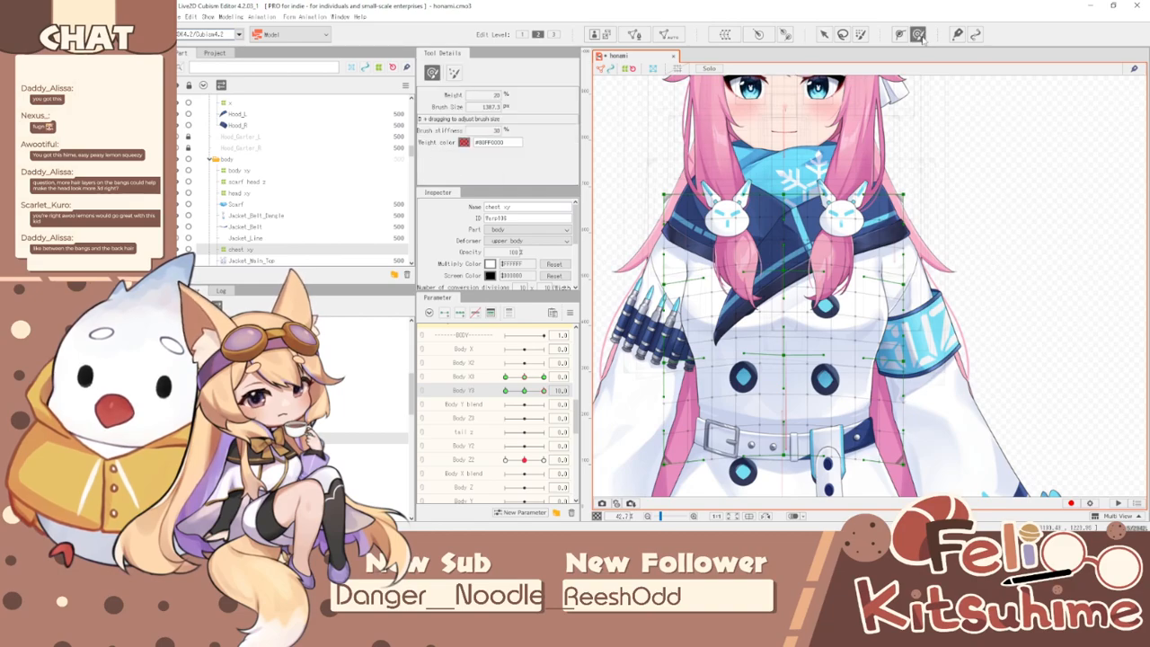
pyautogui.hotkey('ctrl', 't')
pyautogui.moveTo(545, 390)
pyautogui.mouseDown()
pyautogui.moveTo(524, 392)
pyautogui.moveTo(545, 391)
pyautogui.mouseUp()
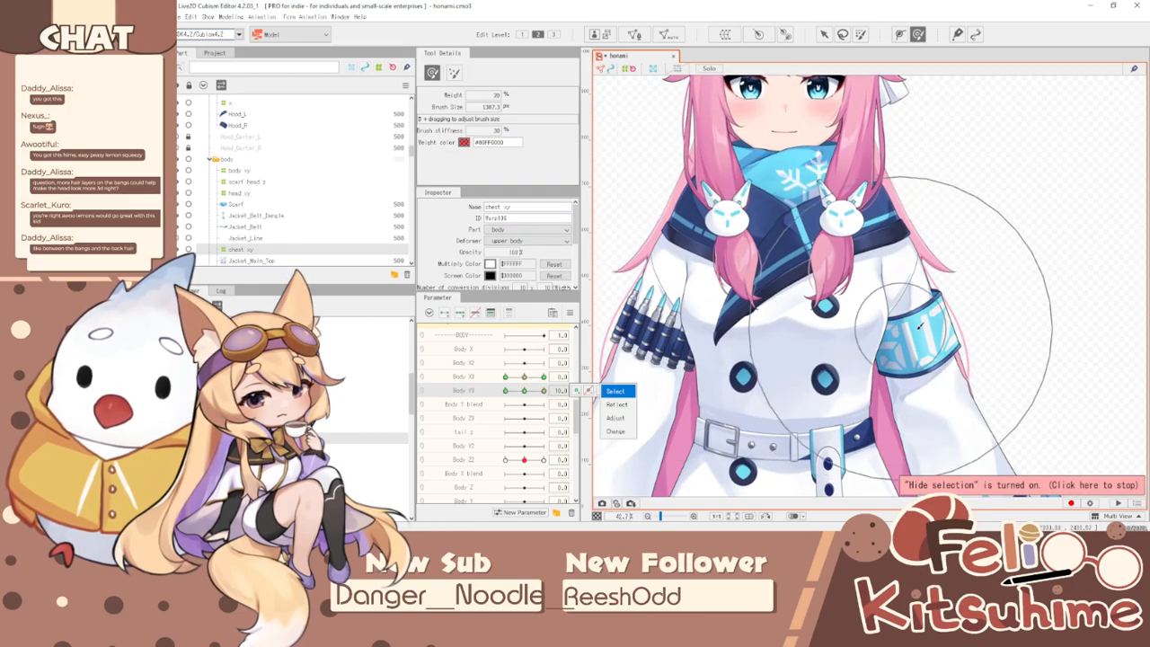
pyautogui.press('b')
pyautogui.moveTo(888, 325); pyautogui.dragTo(842, 310)
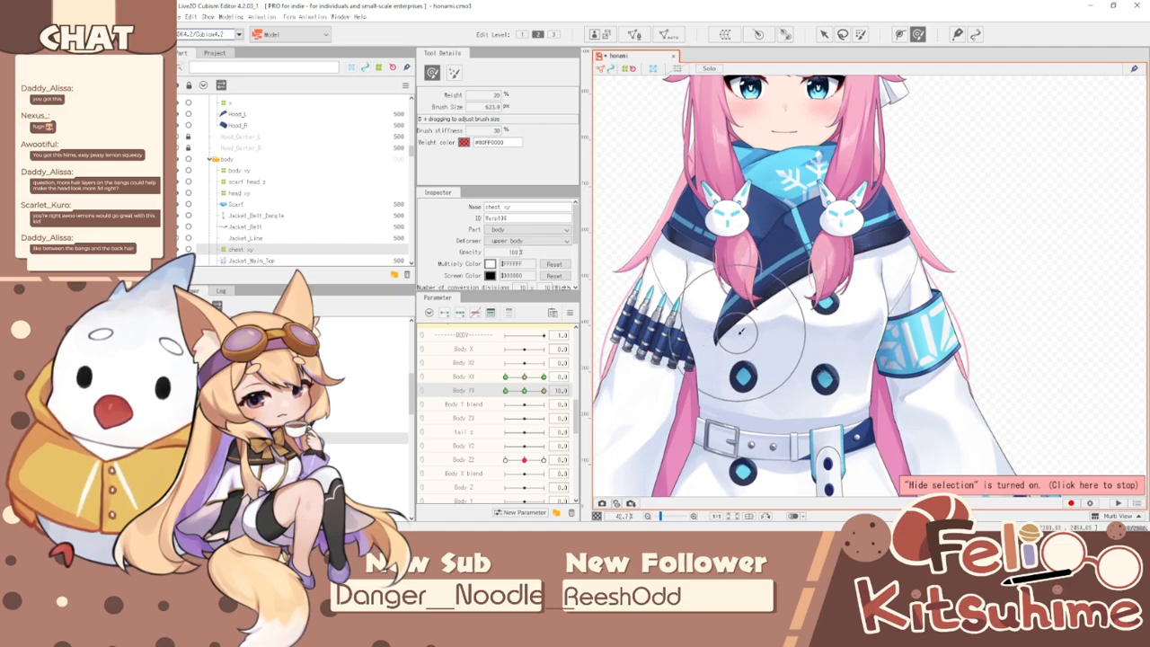
pyautogui.moveTo(544, 391)
pyautogui.mouseDown()
pyautogui.moveTo(528, 397)
pyautogui.moveTo(545, 394)
pyautogui.mouseUp()
pyautogui.press('b')
pyautogui.moveTo(690, 297); pyautogui.dragTo(686, 256)
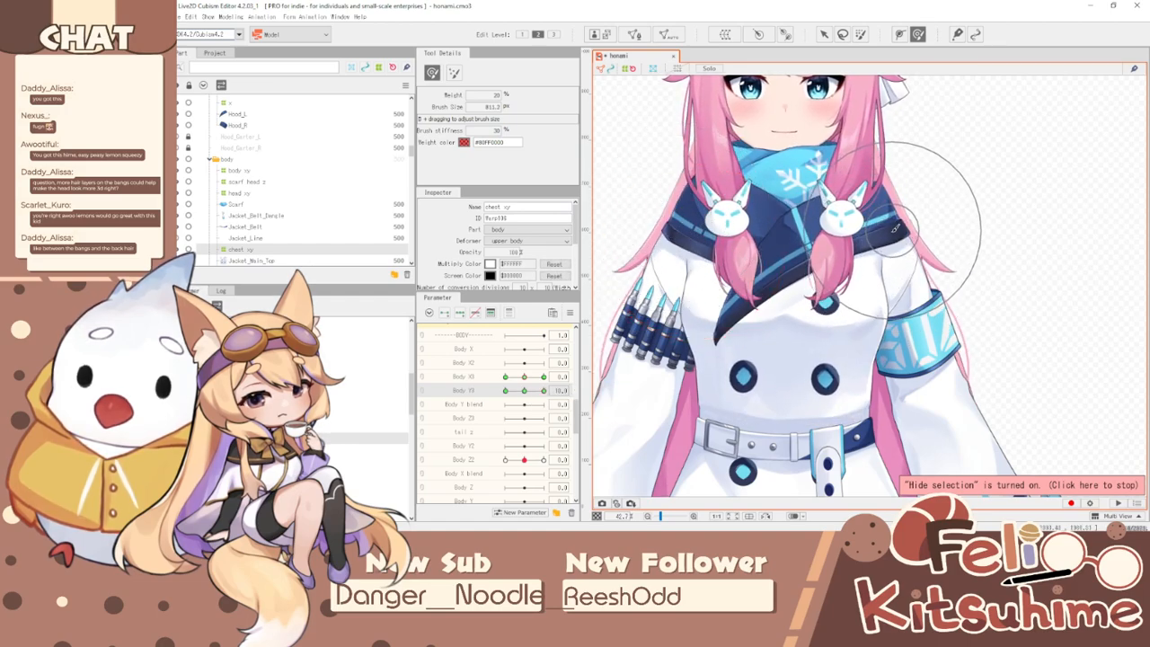
# - Lower the chest xy deformer's middle control points at Body Y3 -10 and compare against Body Y3 10
pyautogui.moveTo(543, 391); pyautogui.dragTo(484, 403)
pyautogui.click(823, 36)
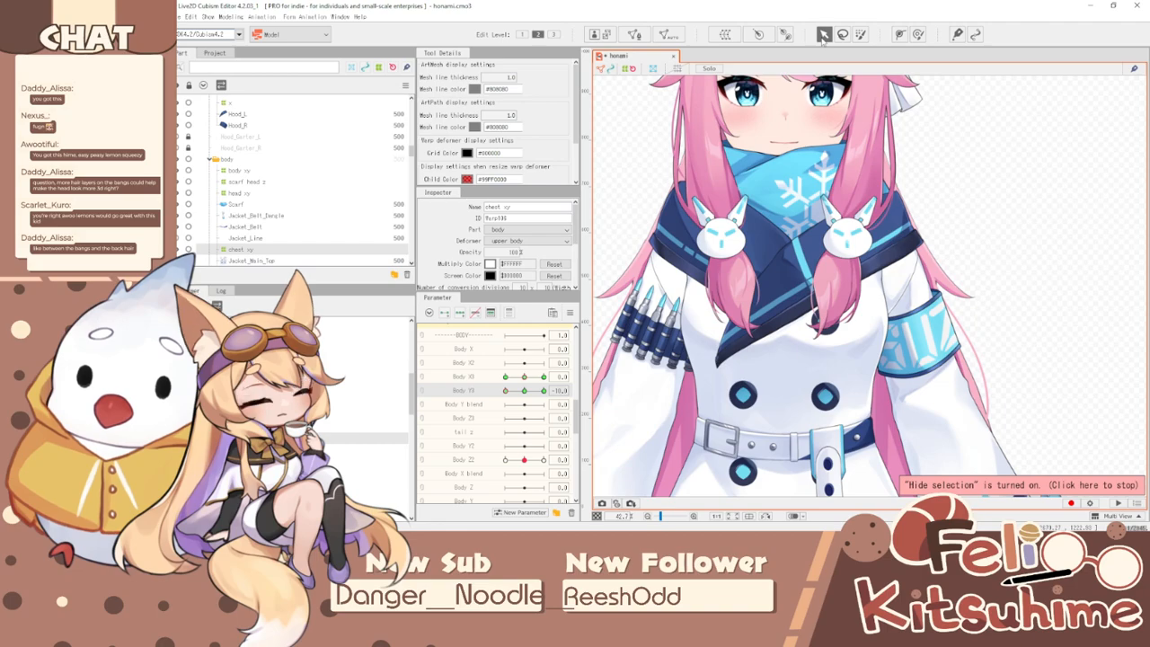
pyautogui.moveTo(518, 392); pyautogui.dragTo(545, 392)
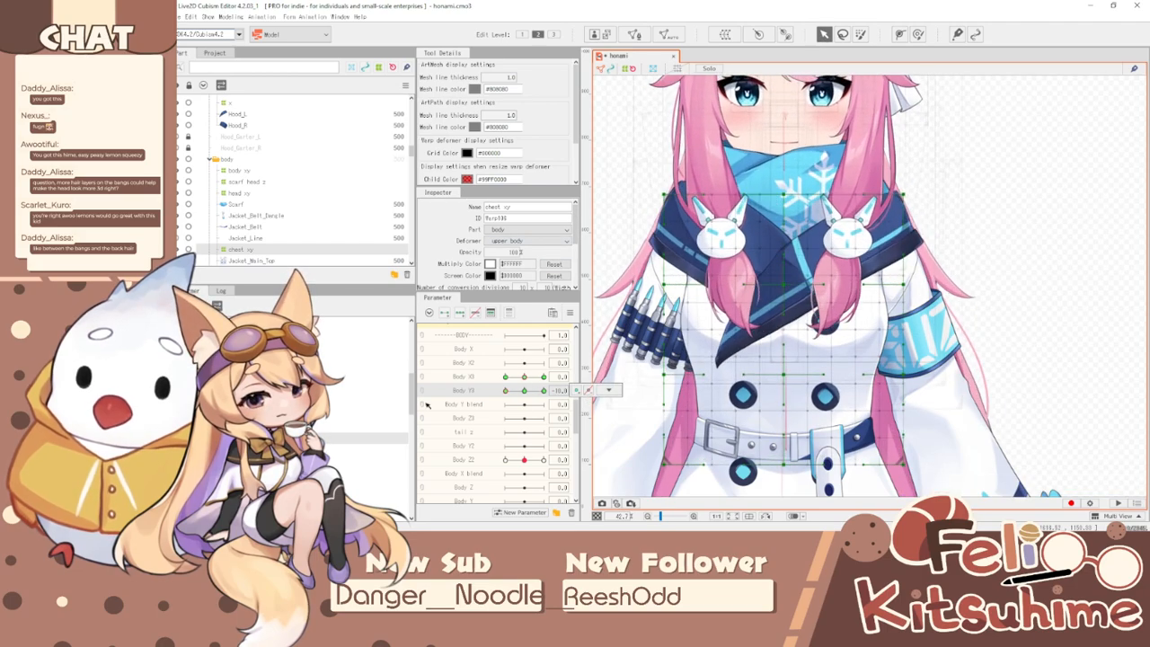
pyautogui.moveTo(786, 287); pyautogui.dragTo(786, 304)
pyautogui.moveTo(786, 376); pyautogui.dragTo(787, 394)
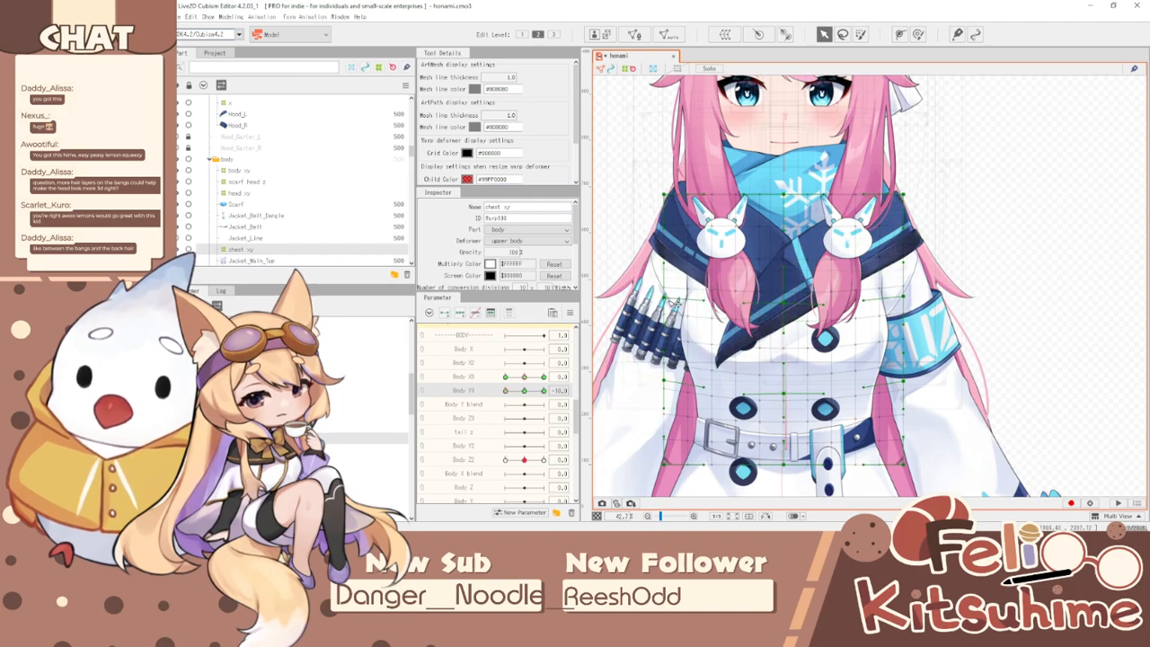
pyautogui.moveTo(506, 393); pyautogui.dragTo(586, 396)
# - Smooth the coat's chest area at Body Y3 -10 with a resized Deform Brush
pyautogui.click(918, 34)
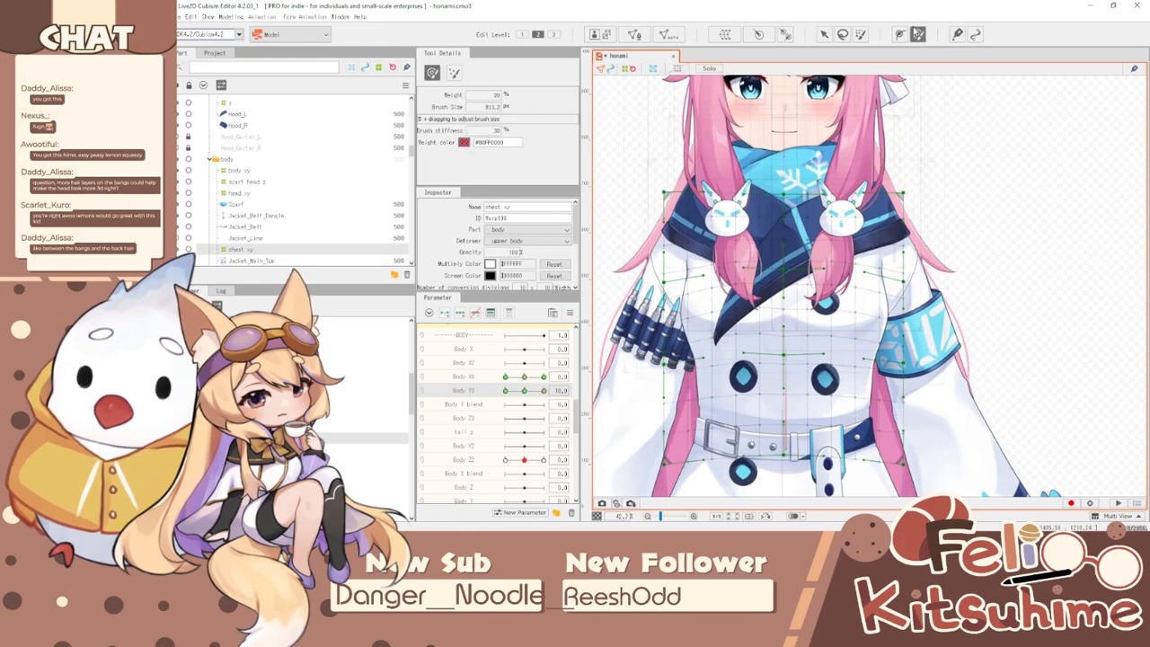
pyautogui.moveTo(544, 393); pyautogui.dragTo(469, 418)
pyautogui.press('b')
pyautogui.moveTo(734, 280); pyautogui.dragTo(727, 279)
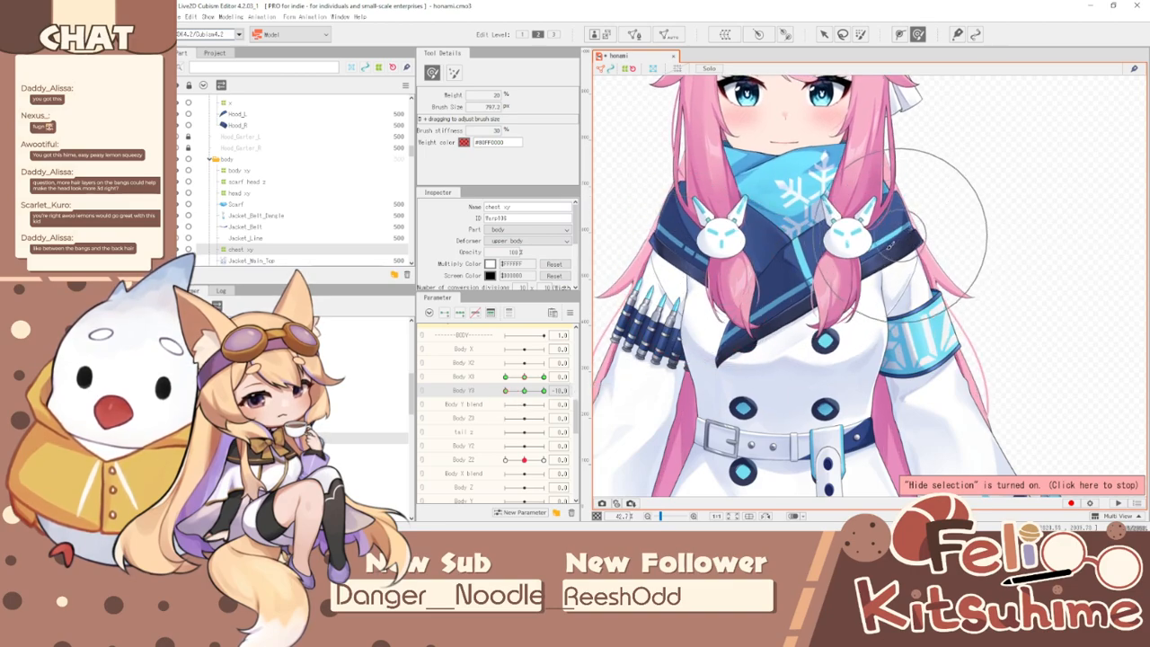
pyautogui.moveTo(508, 390); pyautogui.dragTo(663, 405)
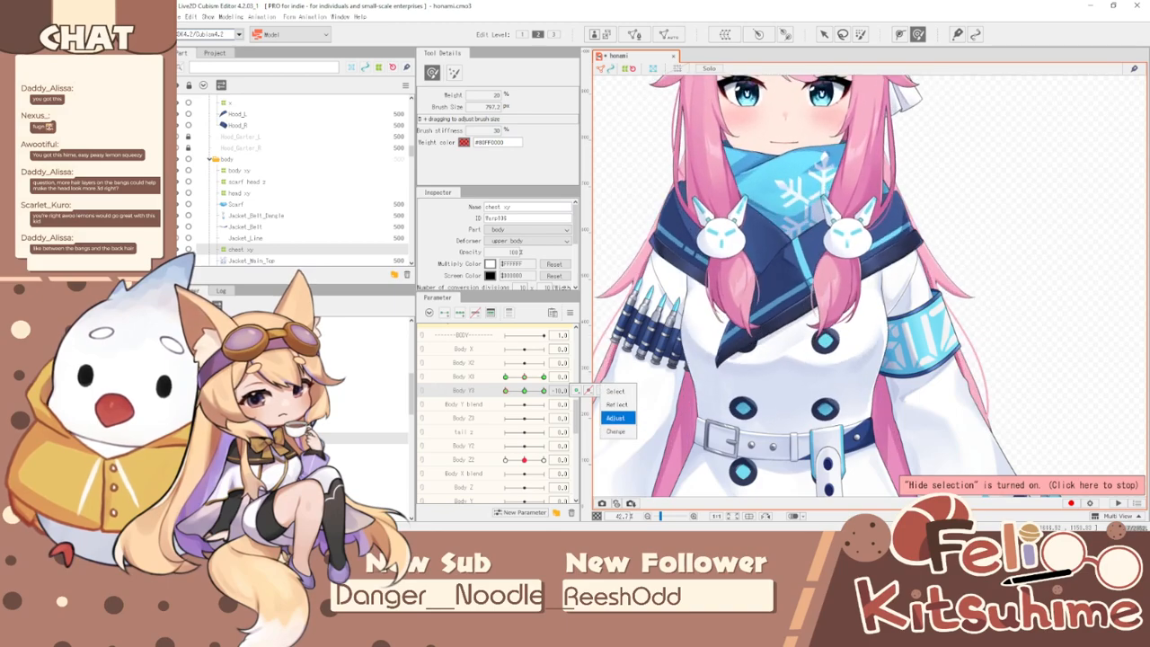
pyautogui.click(618, 431)
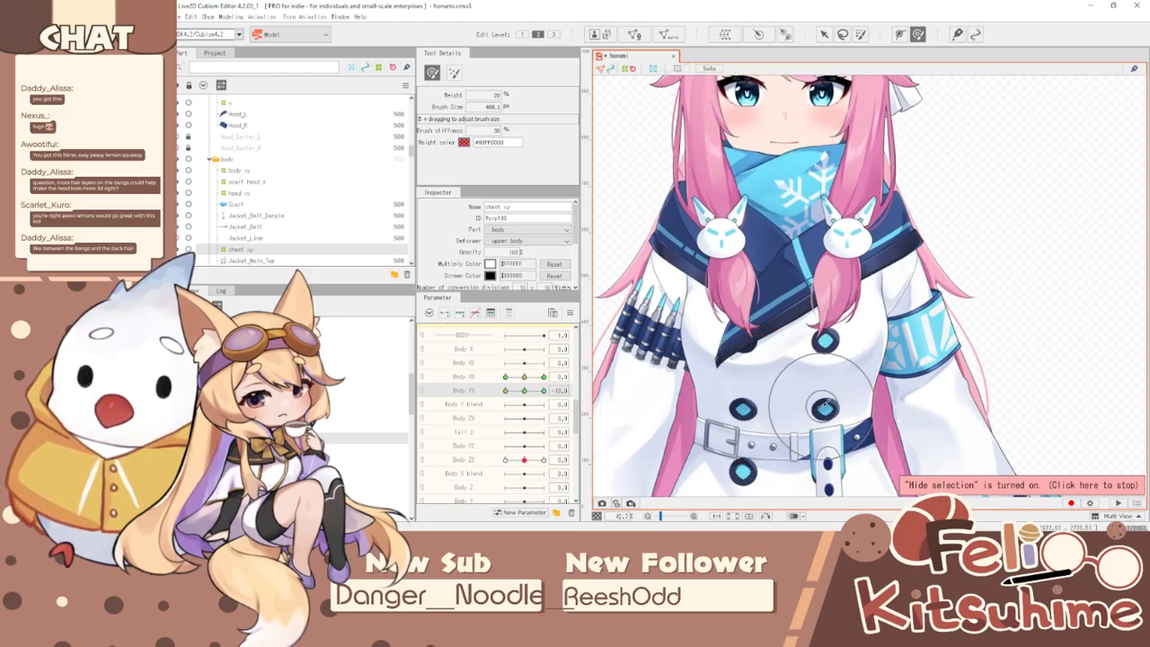
pyautogui.scroll(-1, 820, 227)
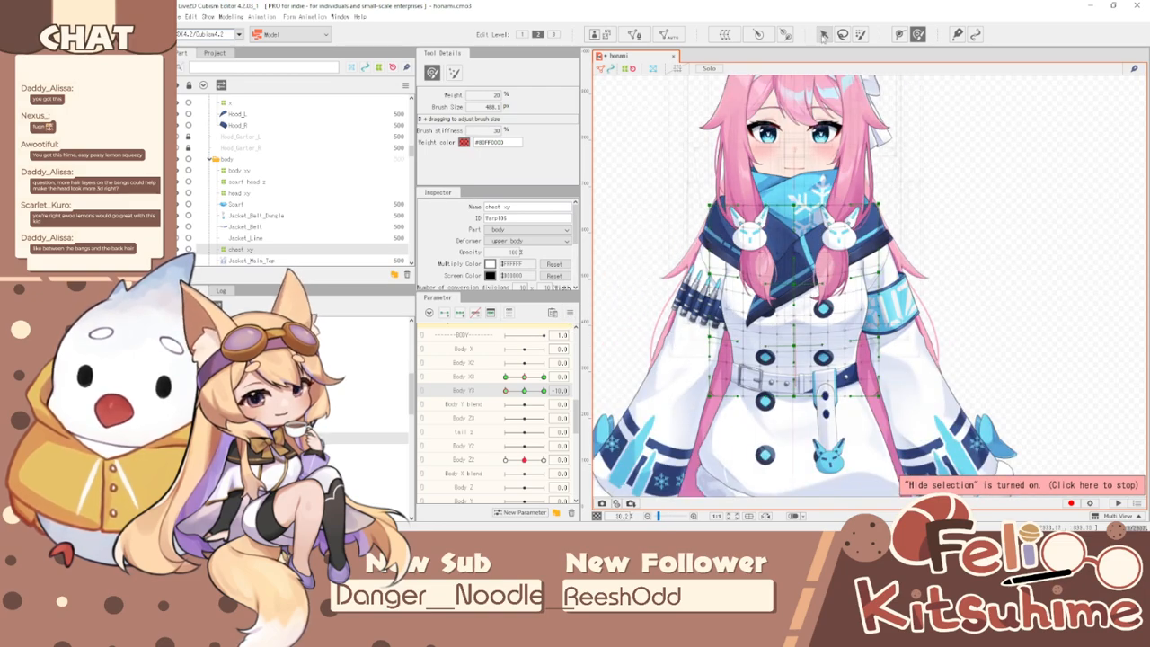
# - Widen the top of the chest xy deformer at Body Y3 -10 using the temporary deform tool's Perspective method
pyautogui.click(824, 35)
pyautogui.click(496, 67)
pyautogui.click(501, 104)
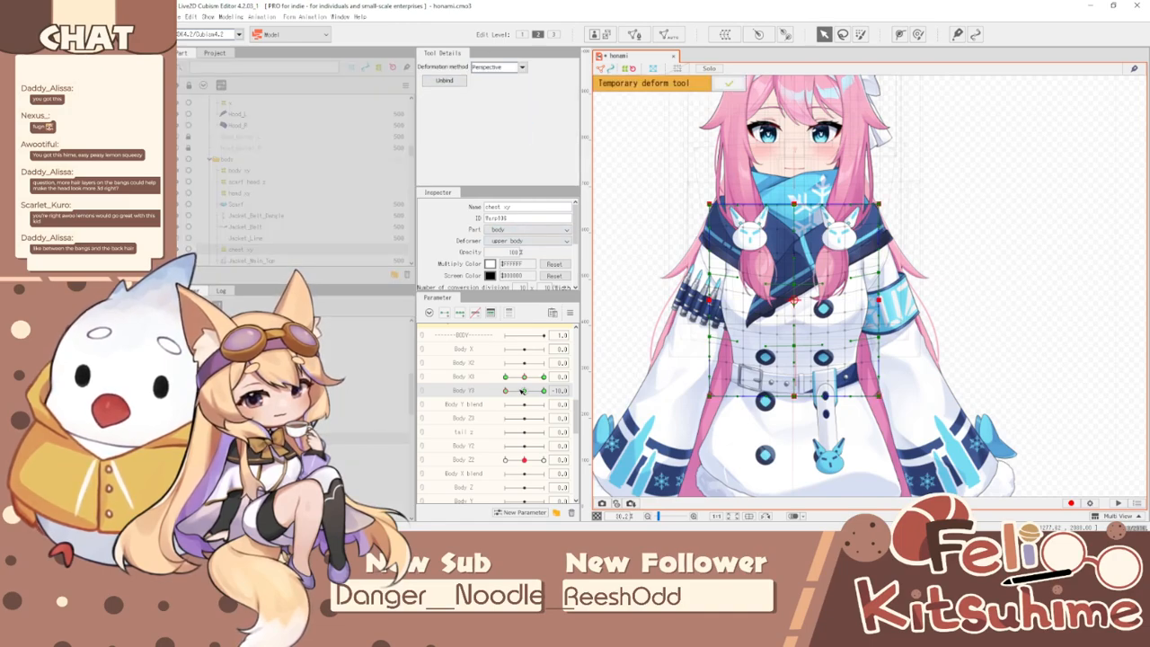
pyautogui.scroll(1, 723, 223)
pyautogui.scroll(-1, 724, 224)
pyautogui.moveTo(509, 390); pyautogui.dragTo(458, 401)
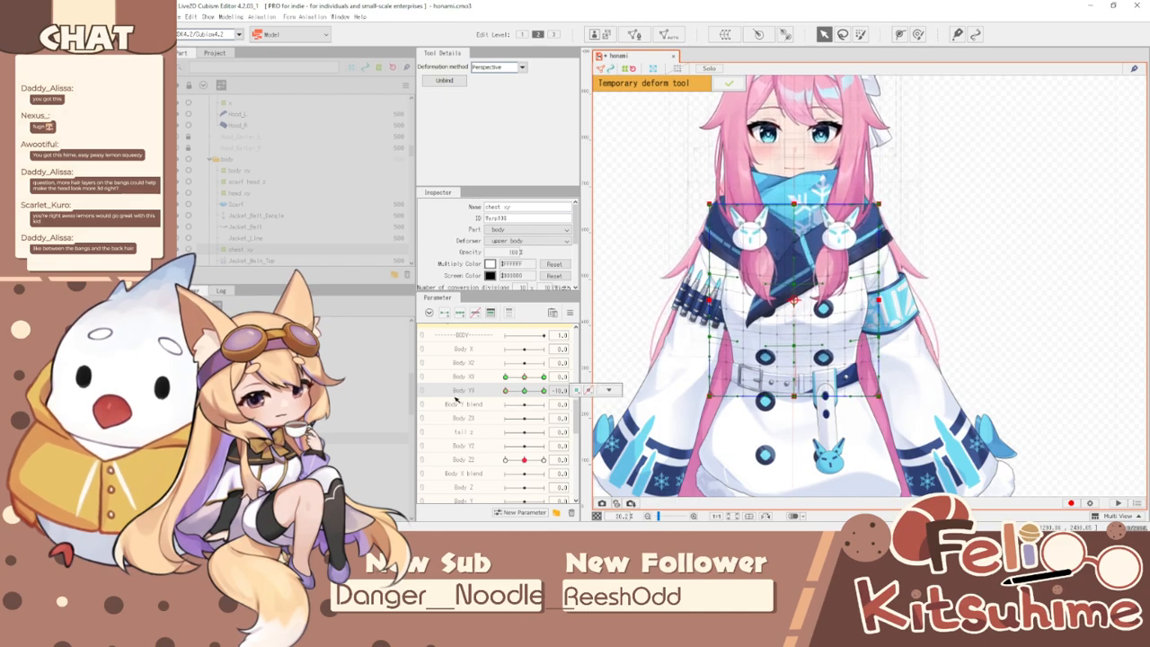
pyautogui.scroll(2, 813, 251)
pyautogui.moveTo(668, 190); pyautogui.dragTo(654, 186)
pyautogui.moveTo(507, 391)
pyautogui.mouseDown()
pyautogui.moveTo(529, 393)
pyautogui.moveTo(491, 406)
pyautogui.mouseUp()
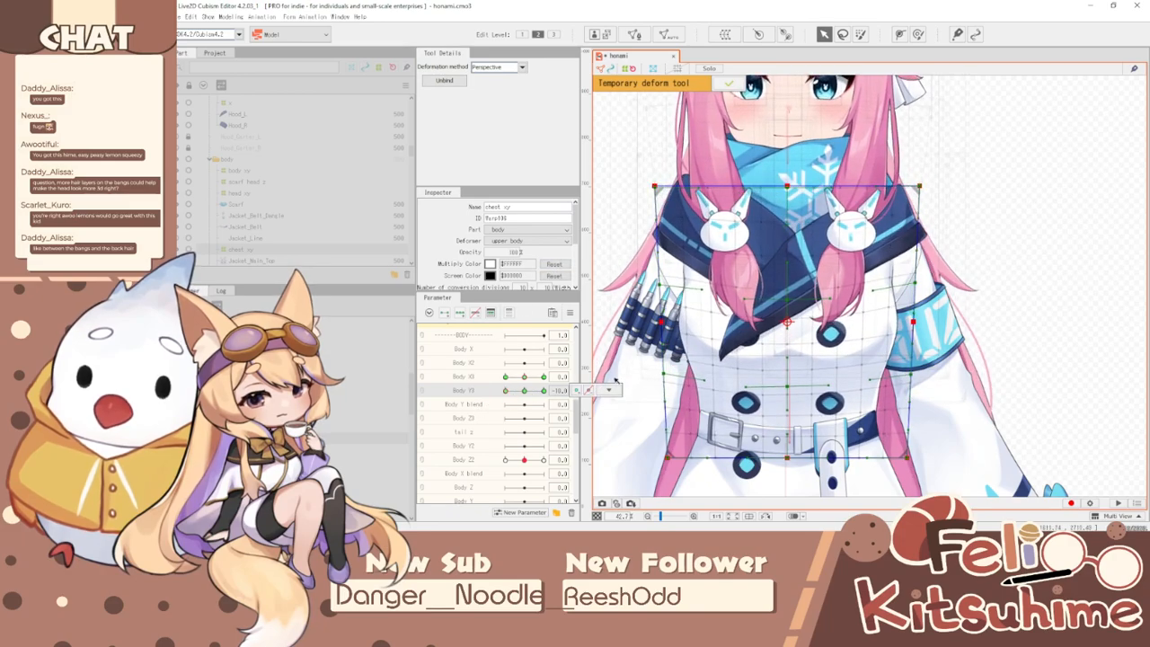
pyautogui.click(608, 390)
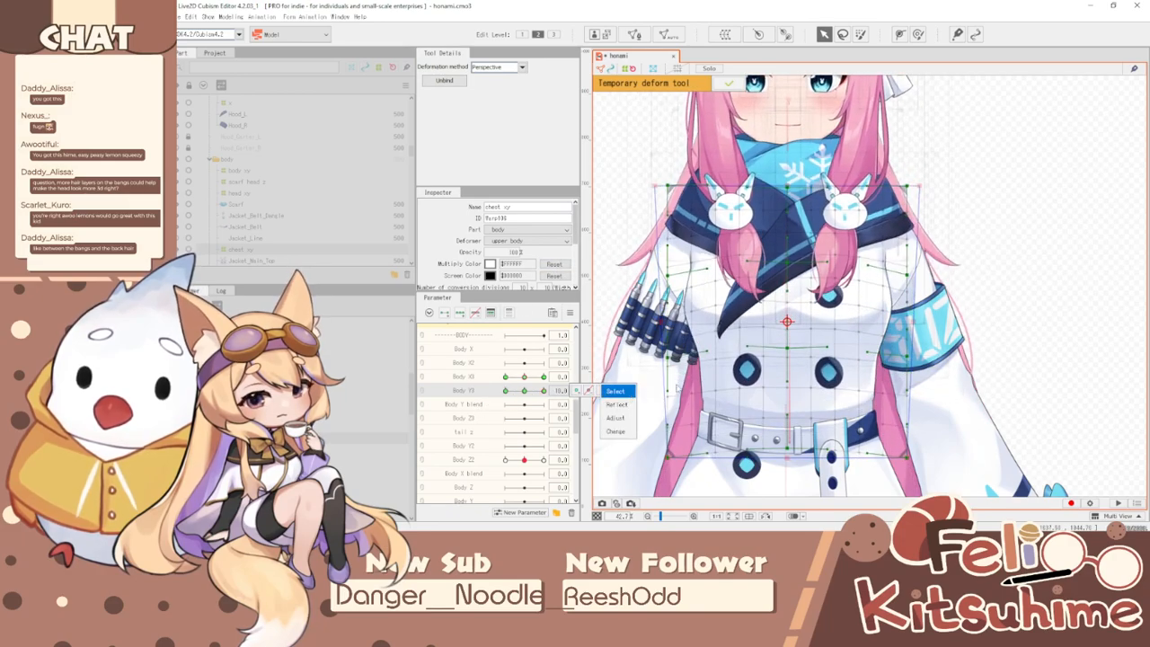
# - Narrow the top of the chest xy deformer at Body Y3 10 in Perspective and apply the temporary deformation
pyautogui.scroll(1, 501, 66)
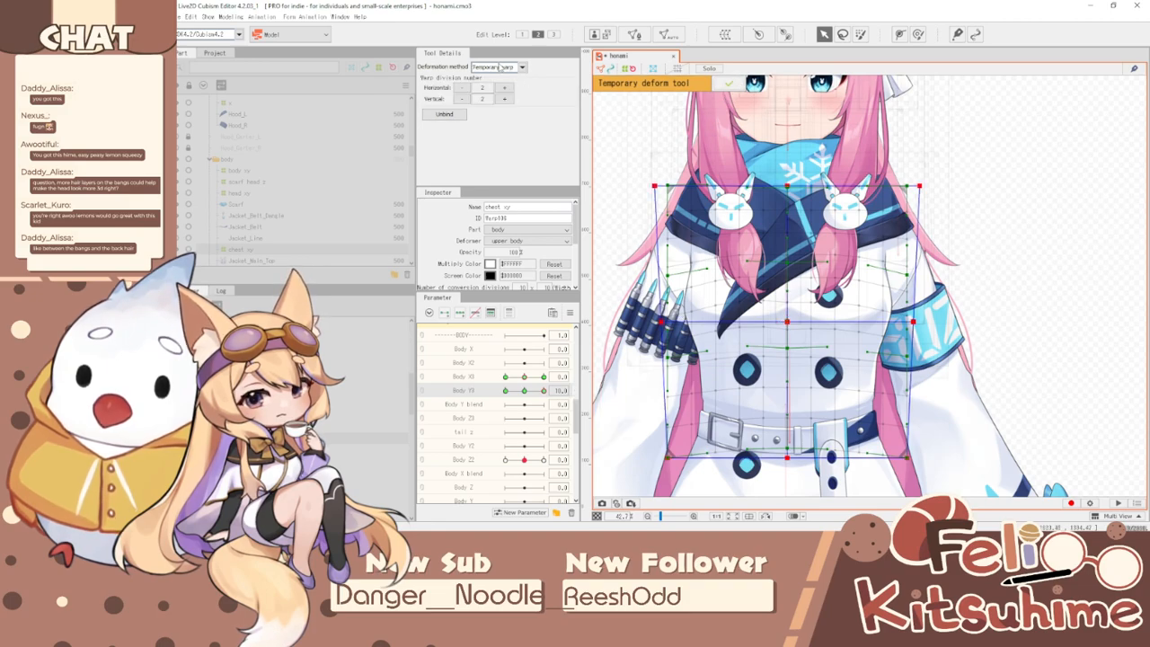
pyautogui.click(503, 68)
pyautogui.click(495, 90)
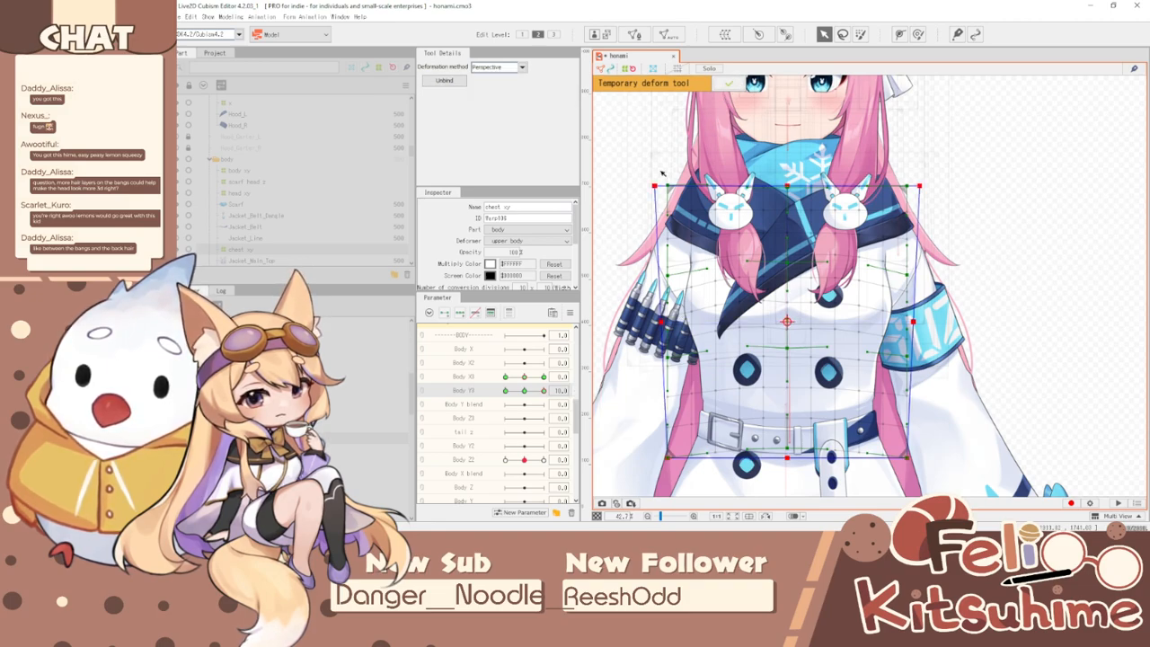
pyautogui.moveTo(653, 187); pyautogui.dragTo(668, 186)
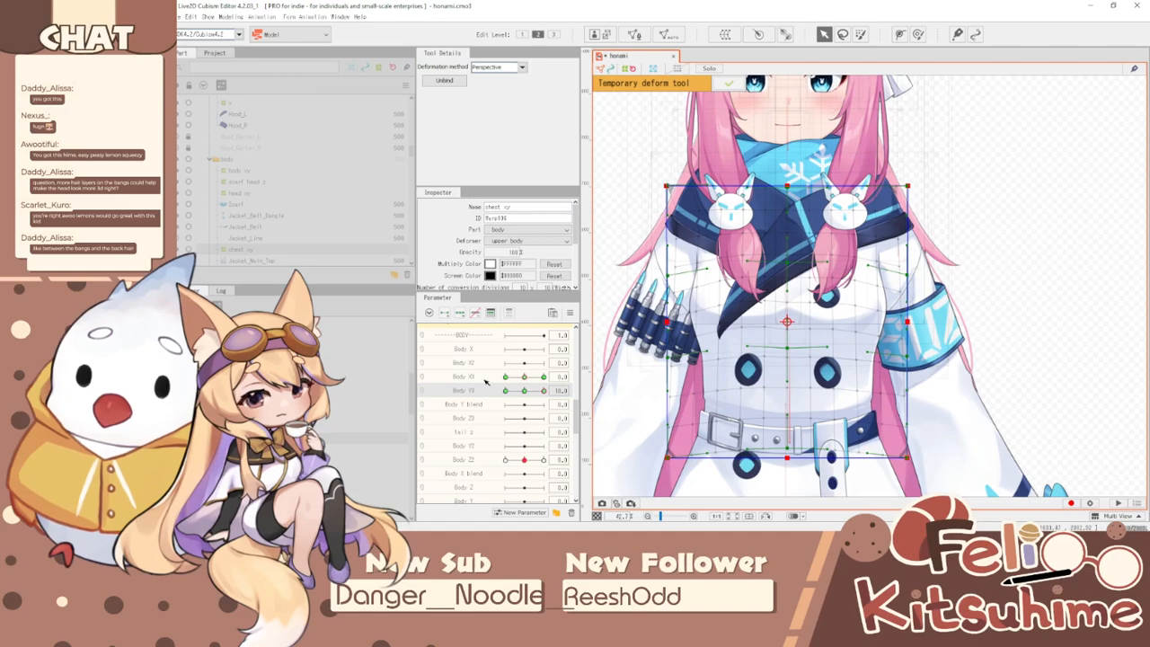
pyautogui.moveTo(542, 390); pyautogui.dragTo(461, 383)
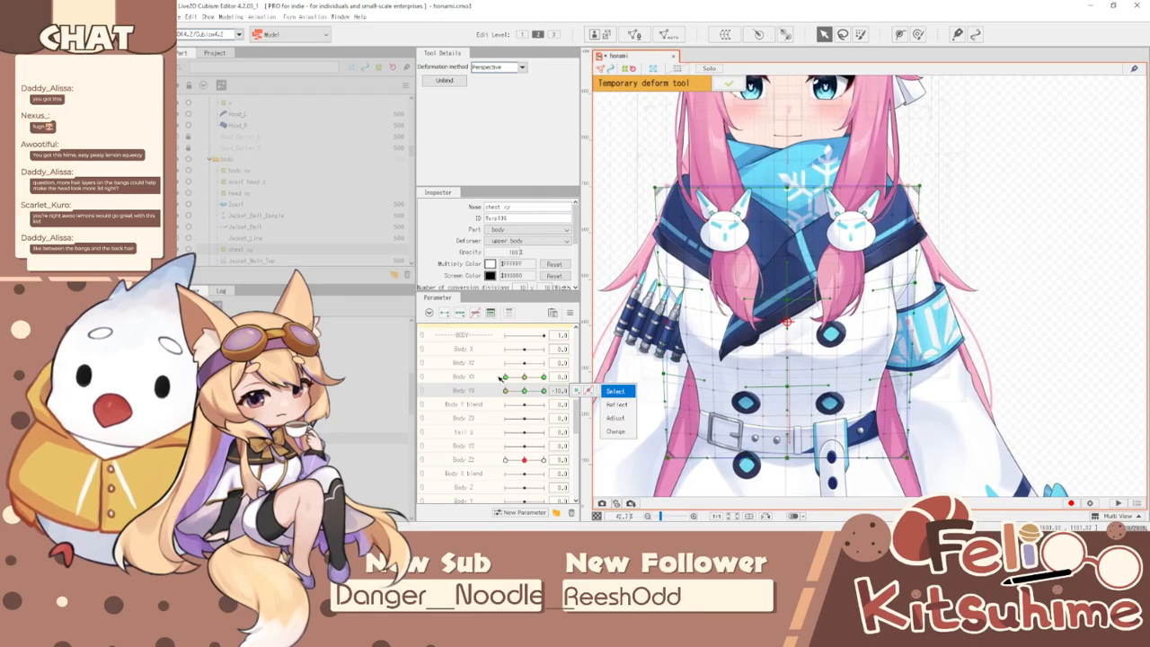
pyautogui.scroll(-3, 769, 367)
pyautogui.hotkey('ctrl', 't')
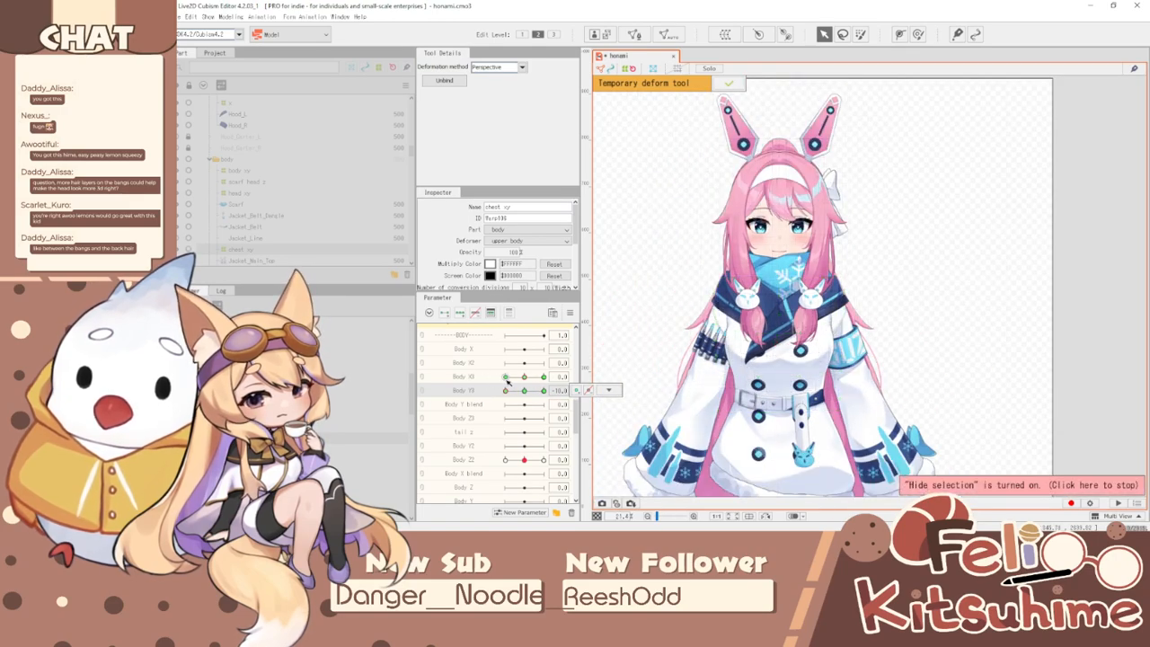
pyautogui.scroll(3, 779, 376)
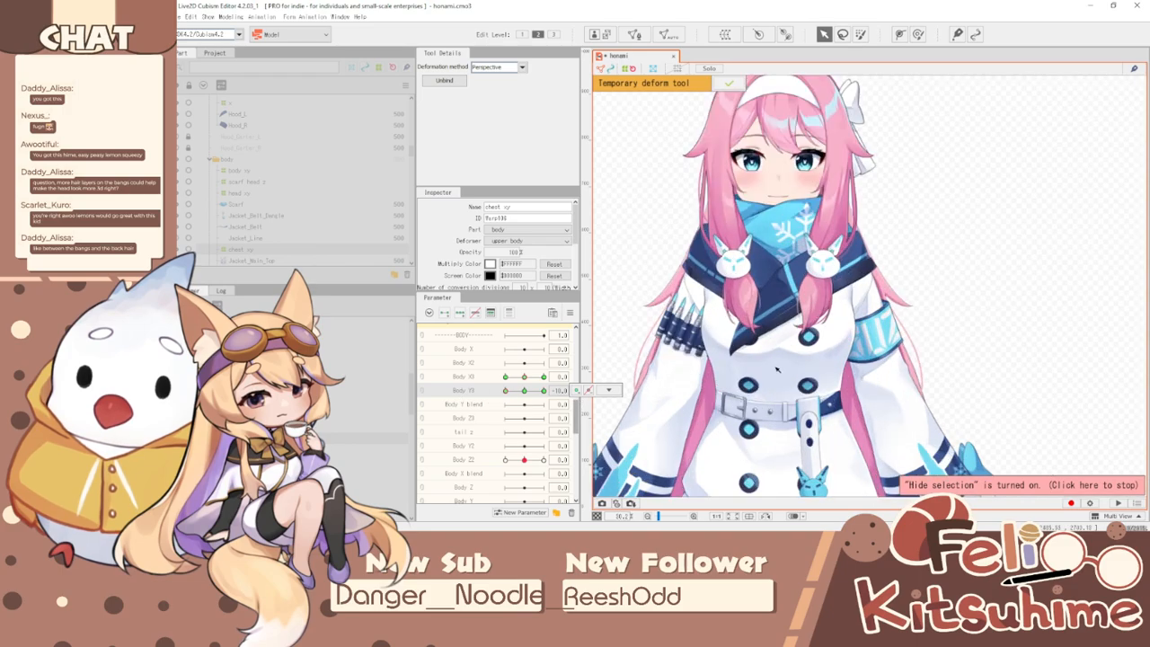
pyautogui.click(917, 34)
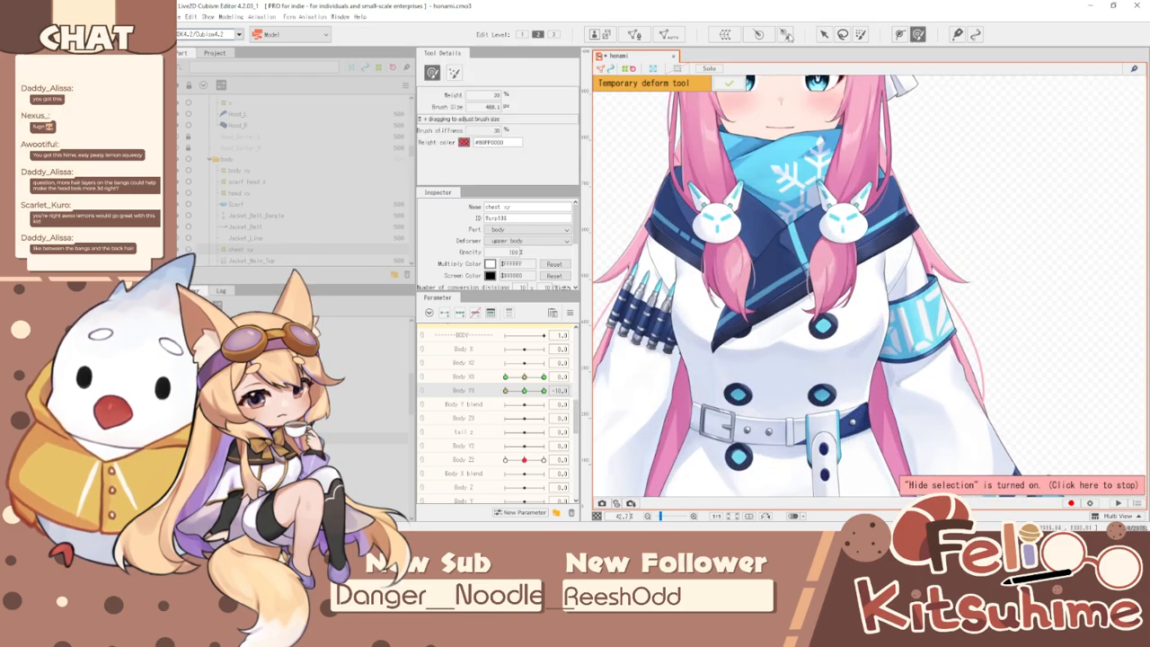
pyautogui.click(729, 85)
# - Pull both sides of the coat's waist inward at Body Y3 -10 with the Deform Brush
pyautogui.press('b')
pyautogui.moveTo(675, 387)
pyautogui.mouseDown()
pyautogui.moveTo(681, 365)
pyautogui.moveTo(698, 388)
pyautogui.mouseUp()
pyautogui.moveTo(678, 349); pyautogui.dragTo(705, 363)
pyautogui.moveTo(878, 366); pyautogui.dragTo(852, 369)
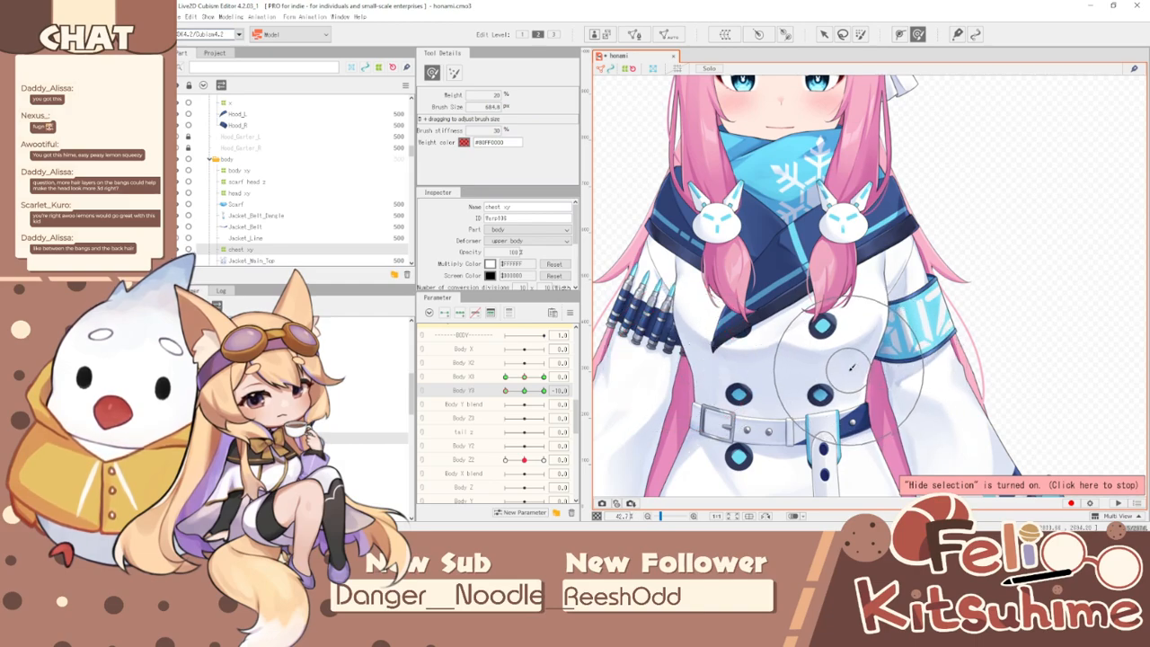
# - Push the coat front around the buttons slightly lower at Body Y3 -10 with a larger Deform Brush and check the movement
pyautogui.moveTo(513, 391); pyautogui.dragTo(505, 391)
pyautogui.press('b')
pyautogui.moveTo(740, 375)
pyautogui.mouseDown()
pyautogui.moveTo(790, 379)
pyautogui.moveTo(784, 353)
pyautogui.moveTo(781, 386)
pyautogui.mouseUp()
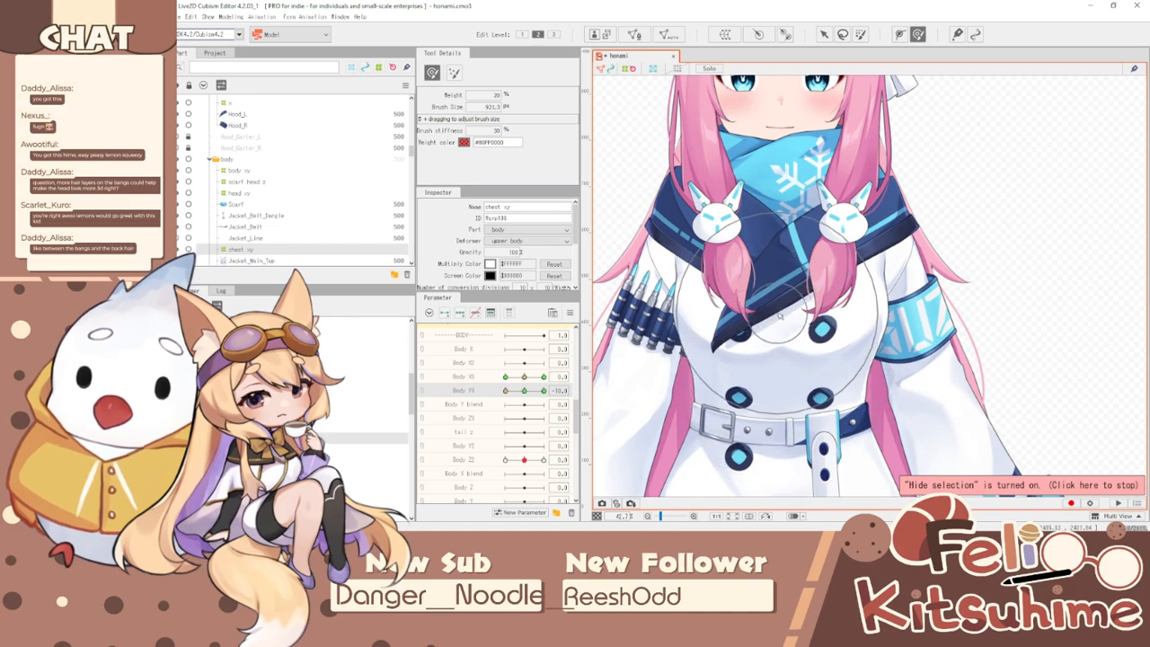
pyautogui.scroll(-3, 779, 313)
pyautogui.moveTo(519, 391)
pyautogui.mouseDown()
pyautogui.moveTo(526, 399)
pyautogui.moveTo(505, 395)
pyautogui.moveTo(570, 398)
pyautogui.moveTo(462, 403)
pyautogui.moveTo(527, 405)
pyautogui.mouseUp()
pyautogui.scroll(5, 614, 241)
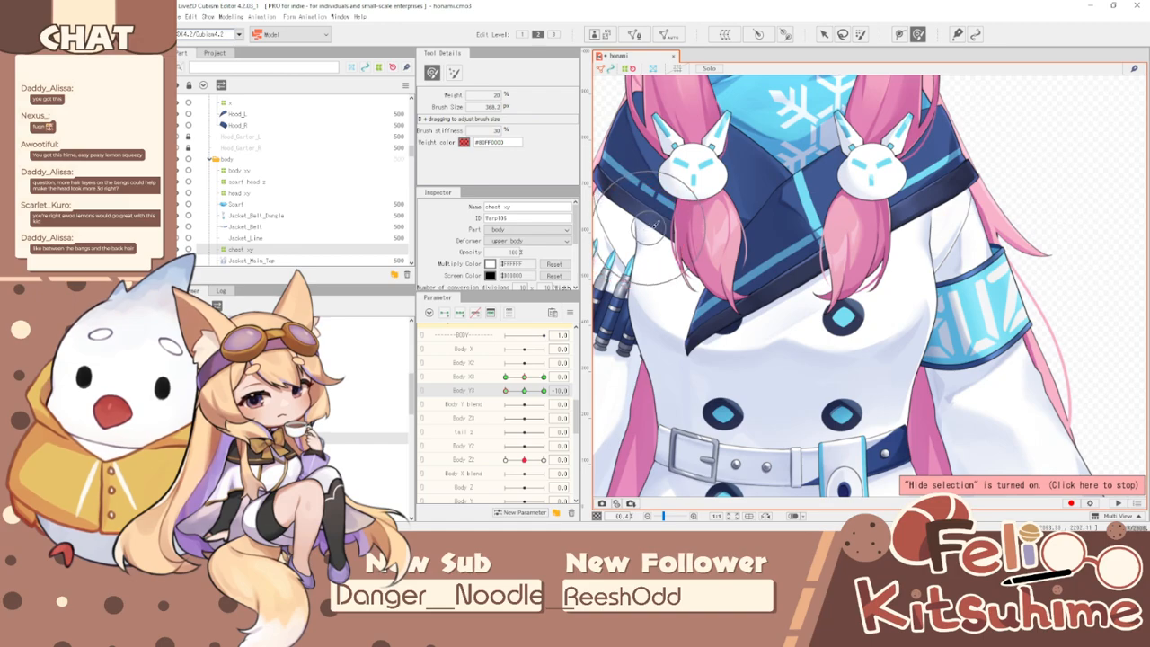
pyautogui.scroll(-6, 915, 226)
pyautogui.moveTo(612, 413); pyautogui.dragTo(505, 390)
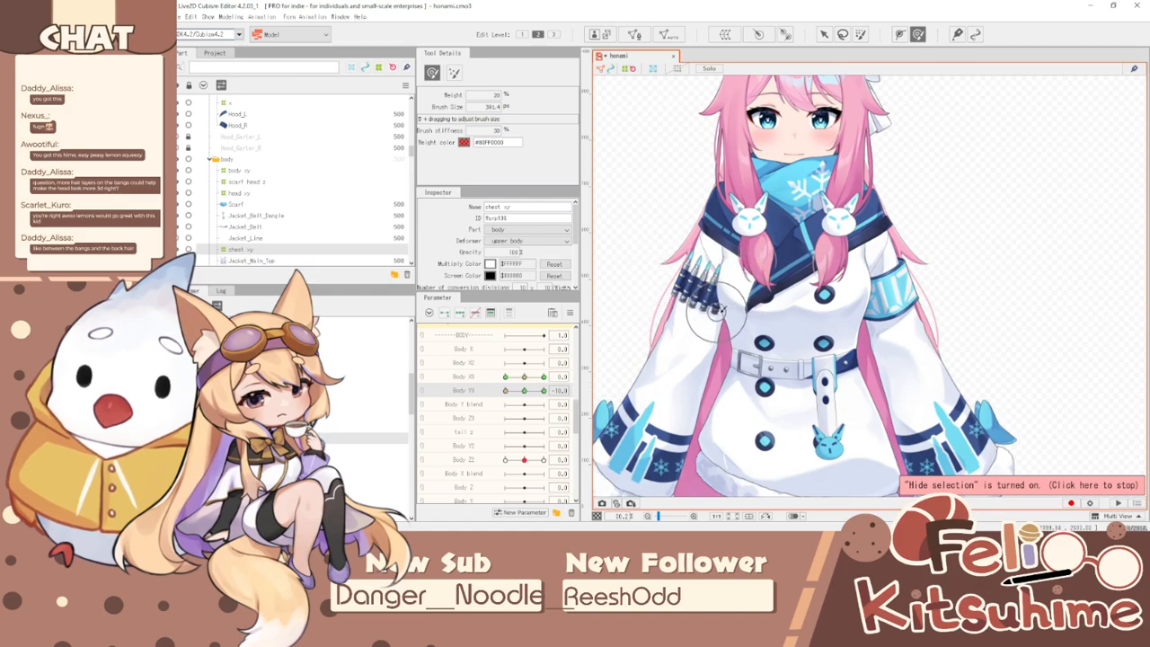
pyautogui.scroll(-2, 850, 316)
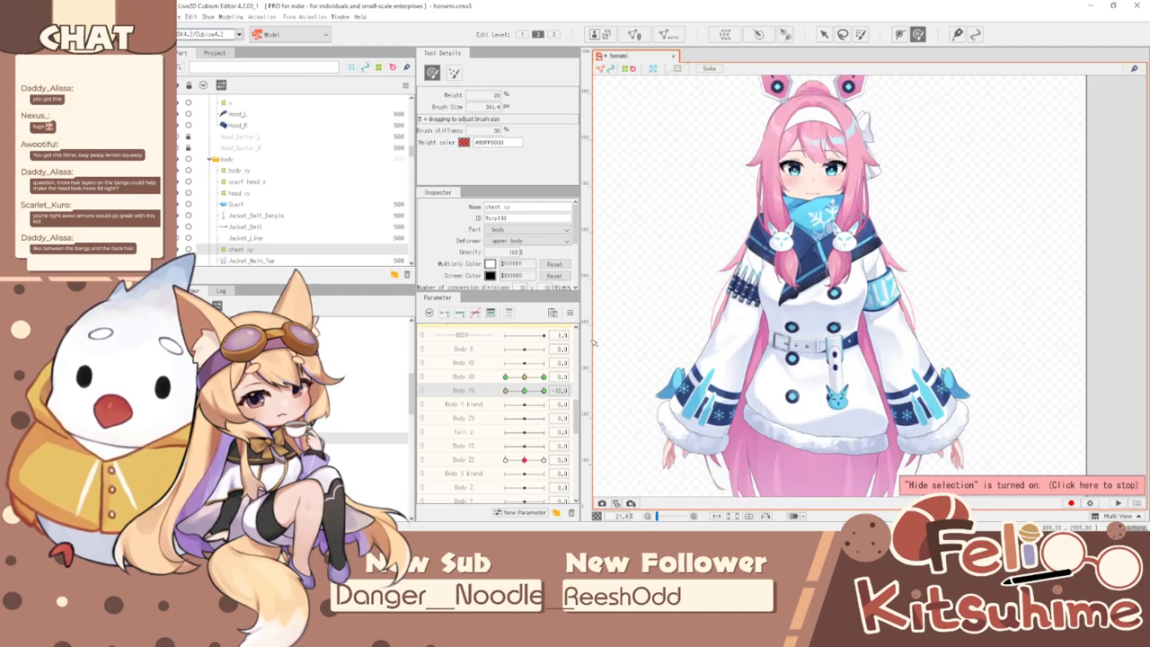
# - Synthesize the chest xy deformer's corners for Body X3 and Body Y3, and return to the arrow tool
pyautogui.click(570, 311)
pyautogui.click(635, 374)
pyautogui.click(637, 363)
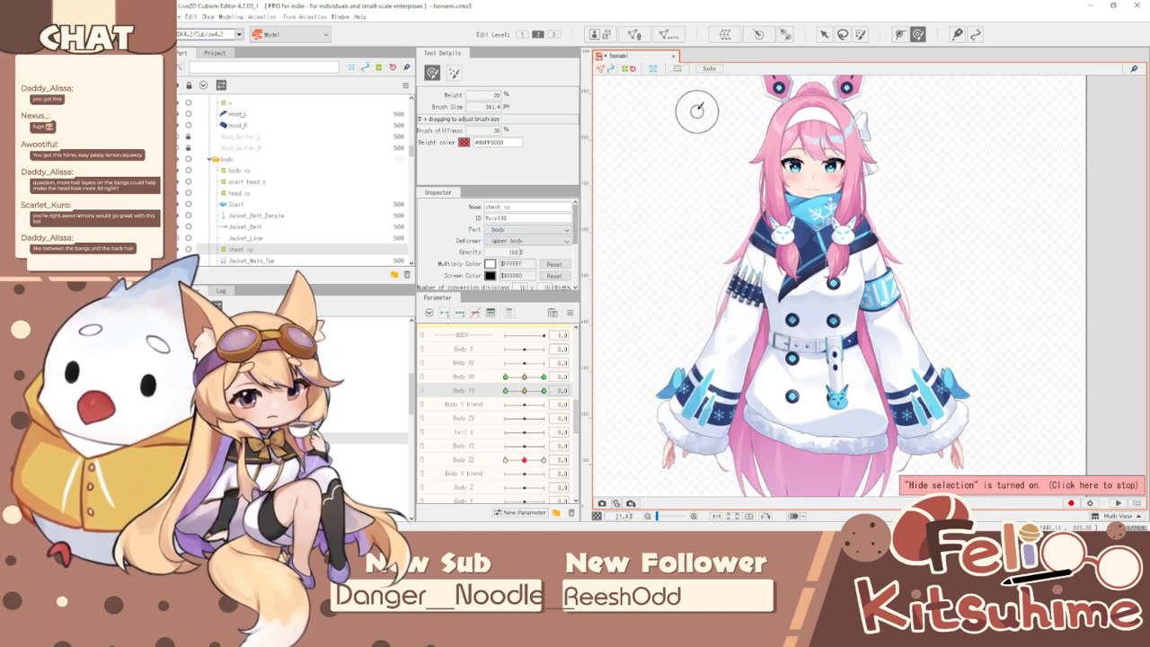
pyautogui.scroll(2, 727, 99)
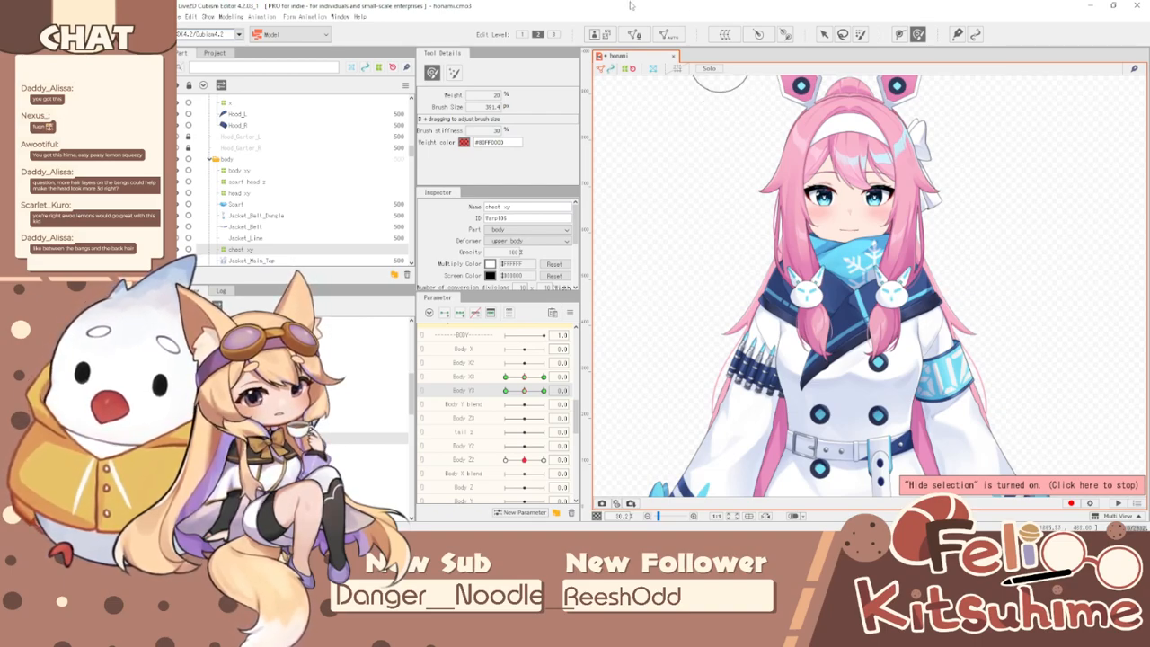
pyautogui.click(825, 35)
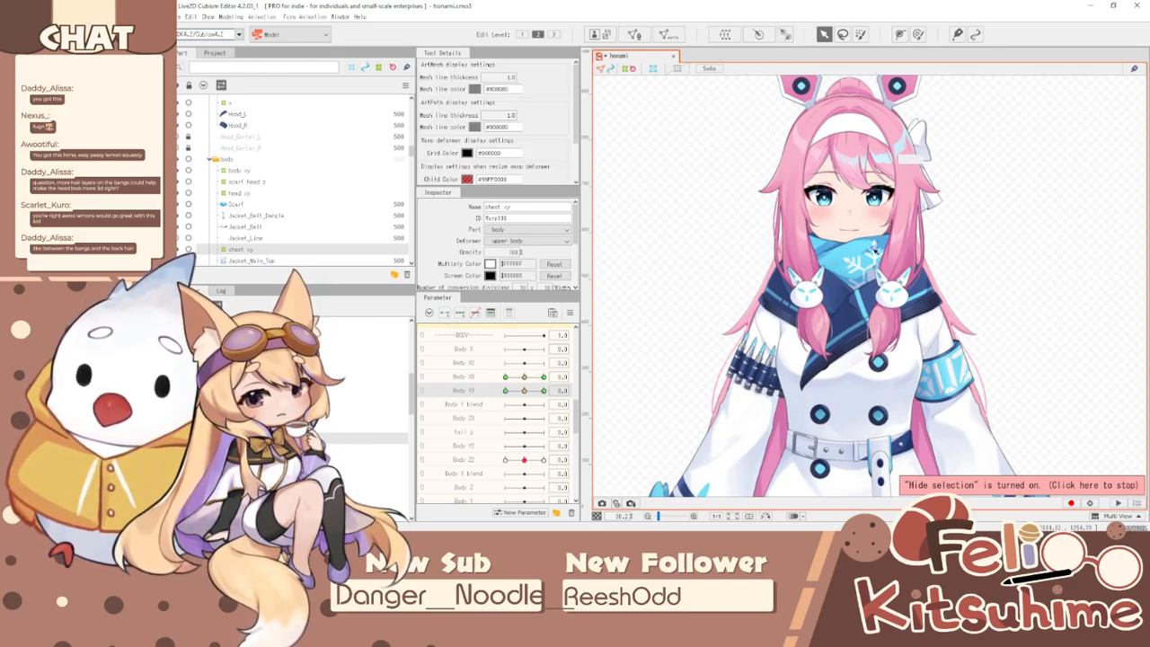
pyautogui.scroll(3, 789, 260)
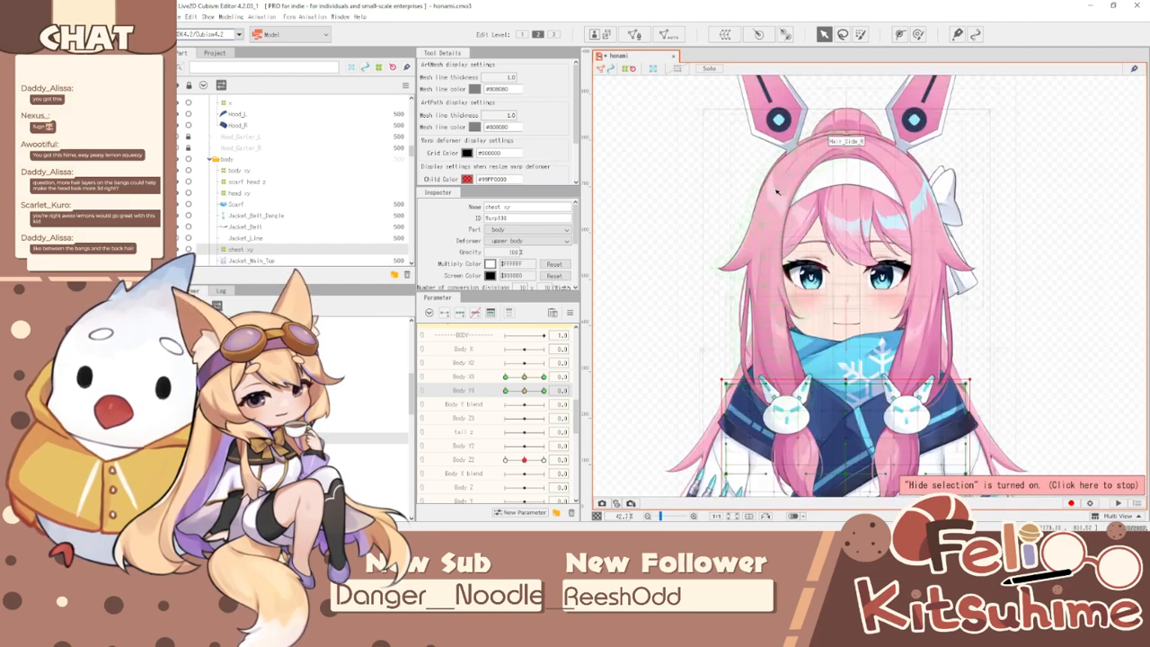
# - Select Hair_Side_R, turn the head to Angle X2 30 and view it with the selection hidden
pyautogui.click(777, 196)
pyautogui.click(776, 196)
pyautogui.scroll(5, 525, 377)
pyautogui.click(420, 390)
pyautogui.moveTo(525, 374); pyautogui.dragTo(545, 374)
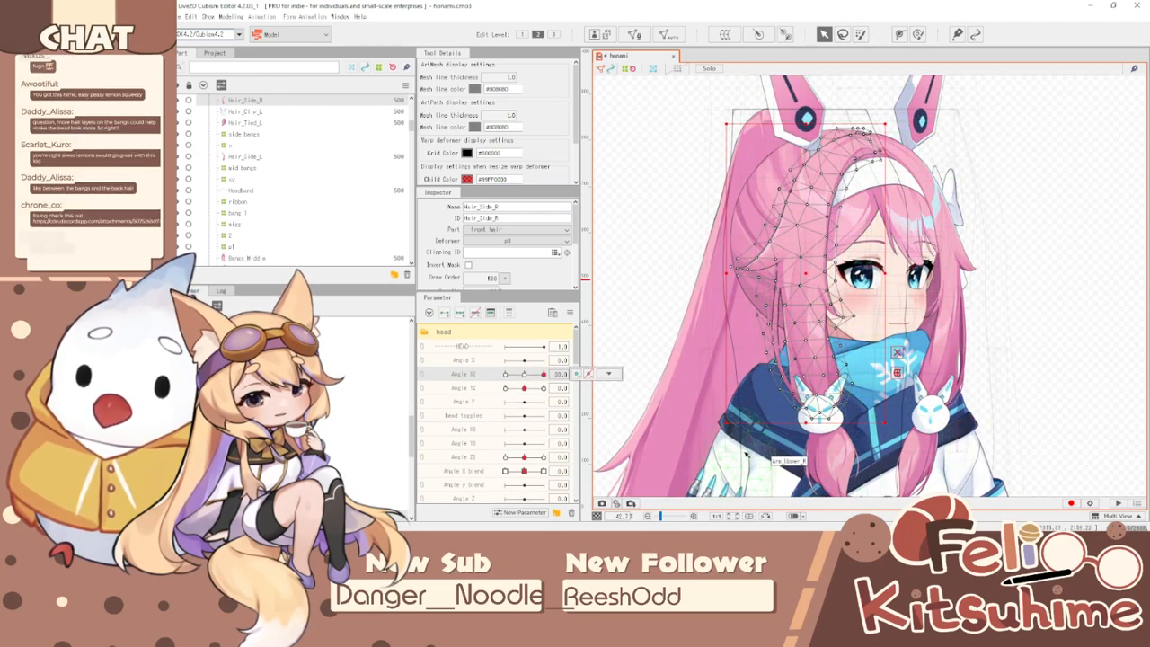
pyautogui.hotkey('ctrl', 'h')
pyautogui.scroll(5, 941, 299)
pyautogui.scroll(-3, 941, 298)
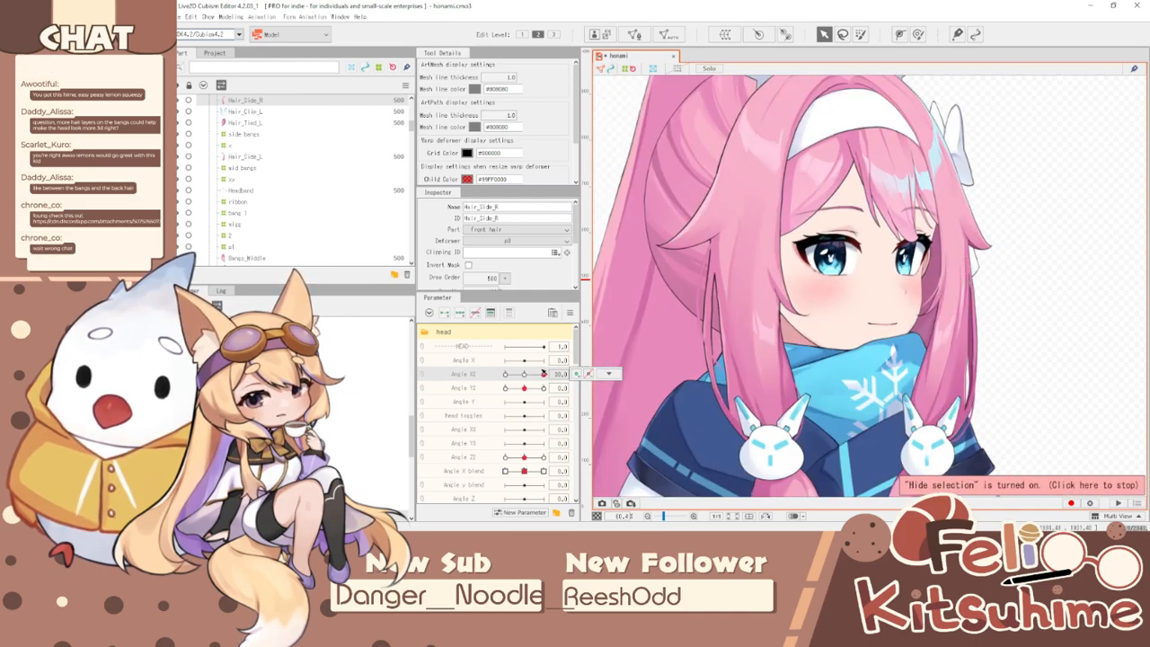
# - Sweep Angle X2 between the front pose and 30 to check how the side hair moves with the selection hidden
pyautogui.click(528, 376)
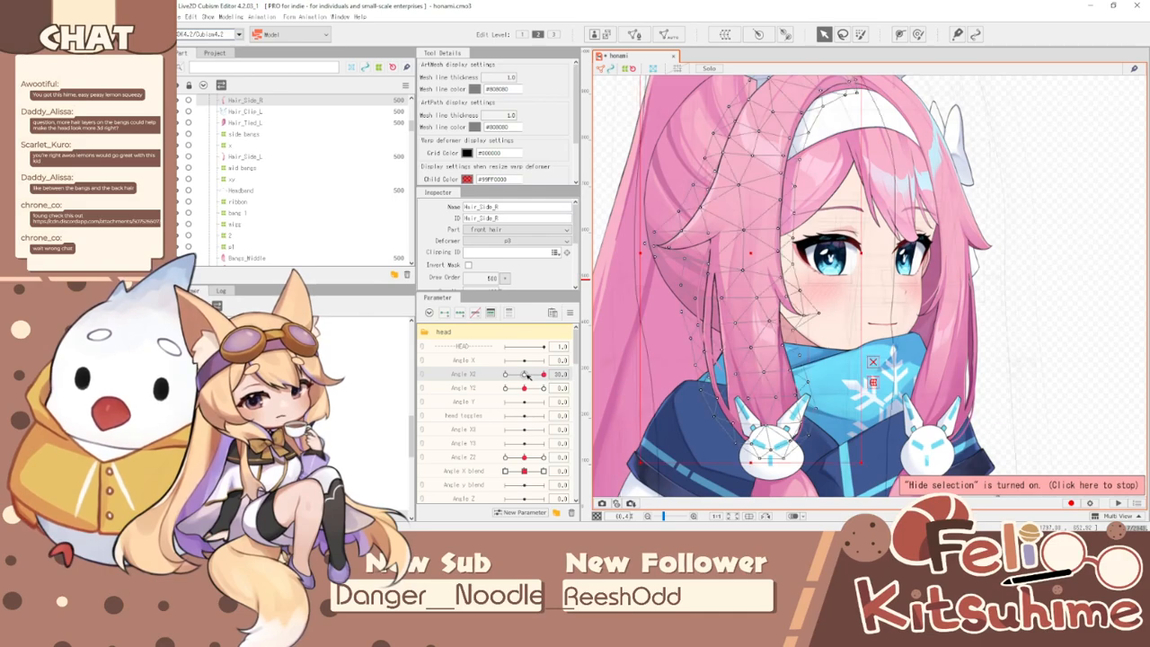
pyautogui.click(527, 376)
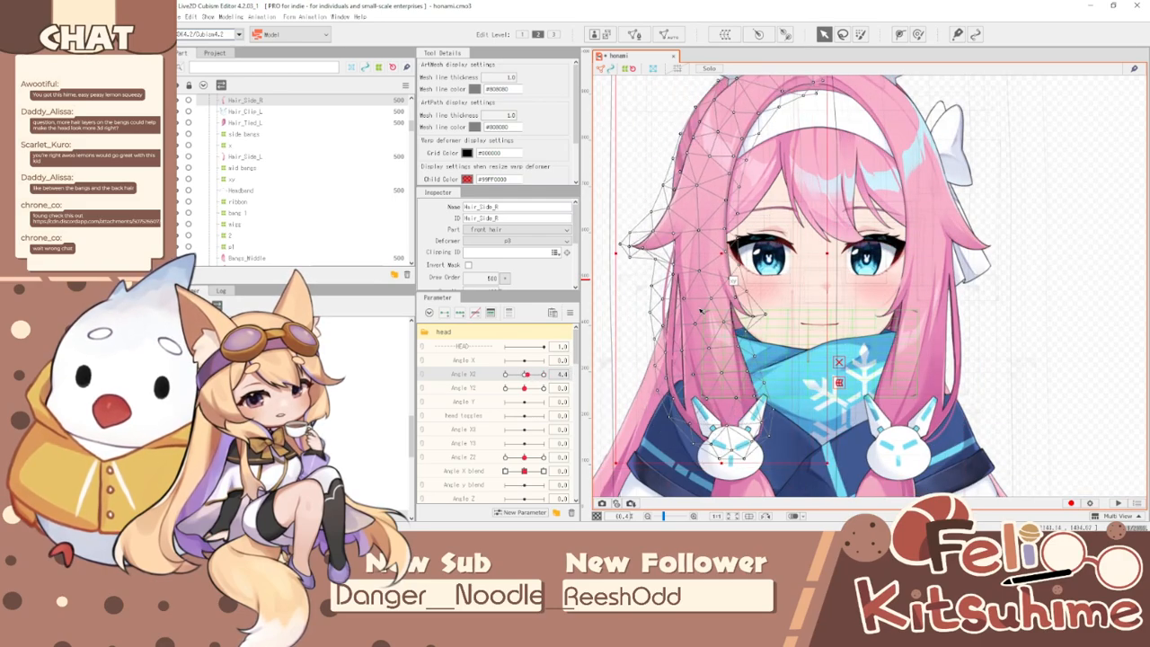
pyautogui.hotkey('ctrl', 'h')
pyautogui.moveTo(528, 374); pyautogui.dragTo(560, 401)
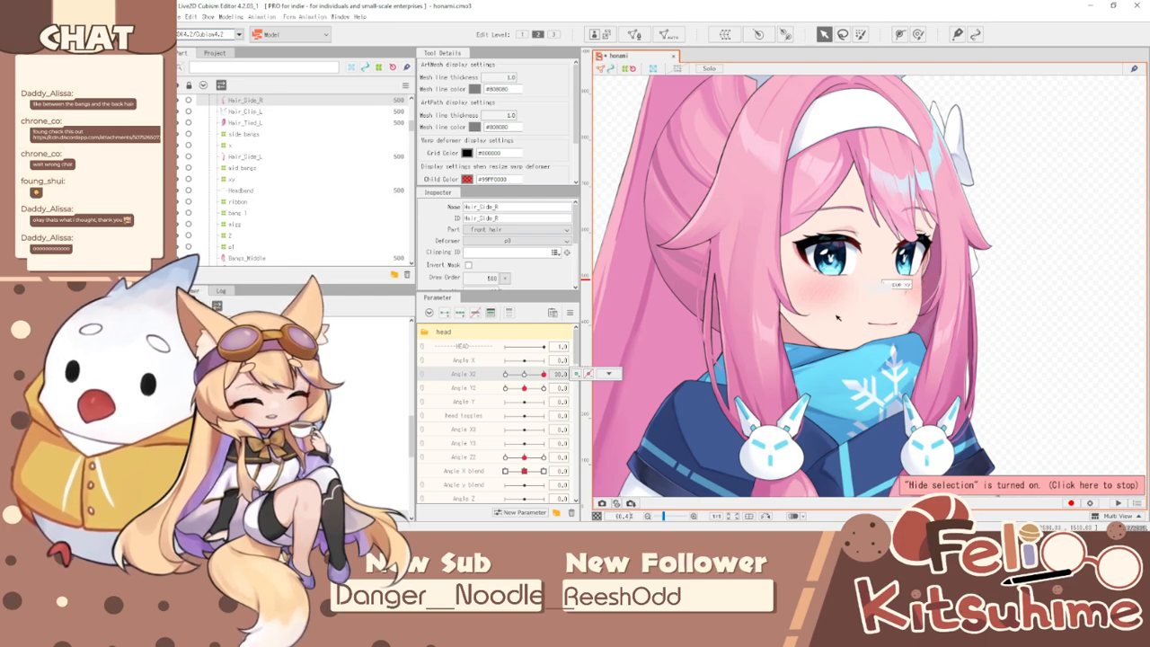
pyautogui.scroll(-2, 865, 365)
pyautogui.scroll(2, 799, 144)
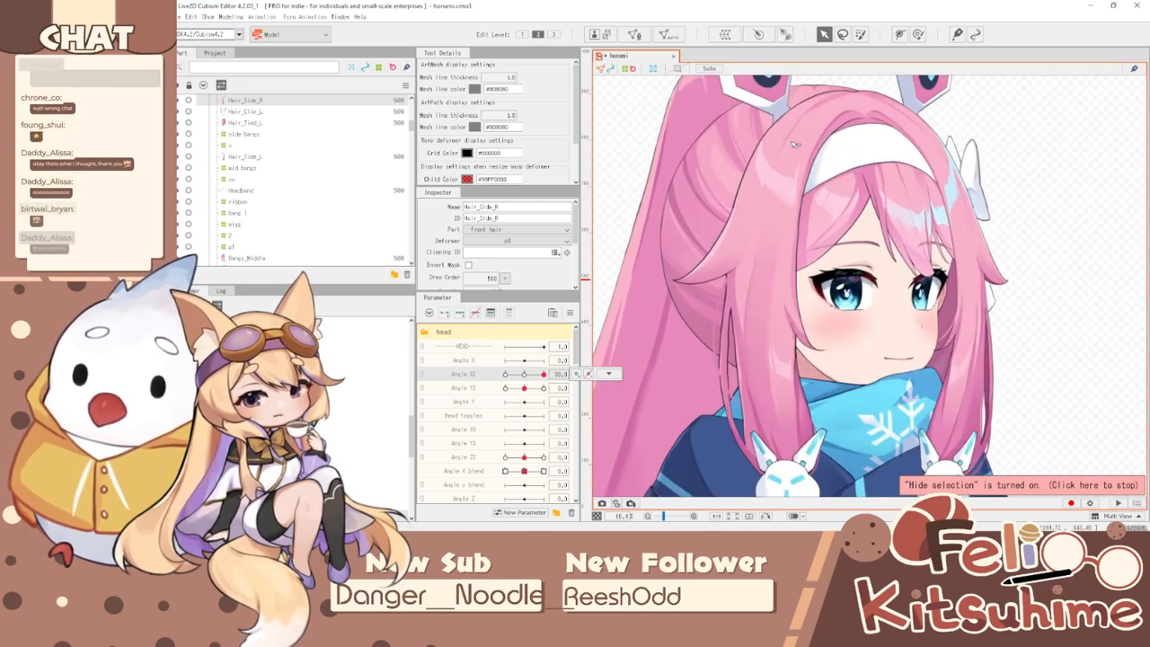
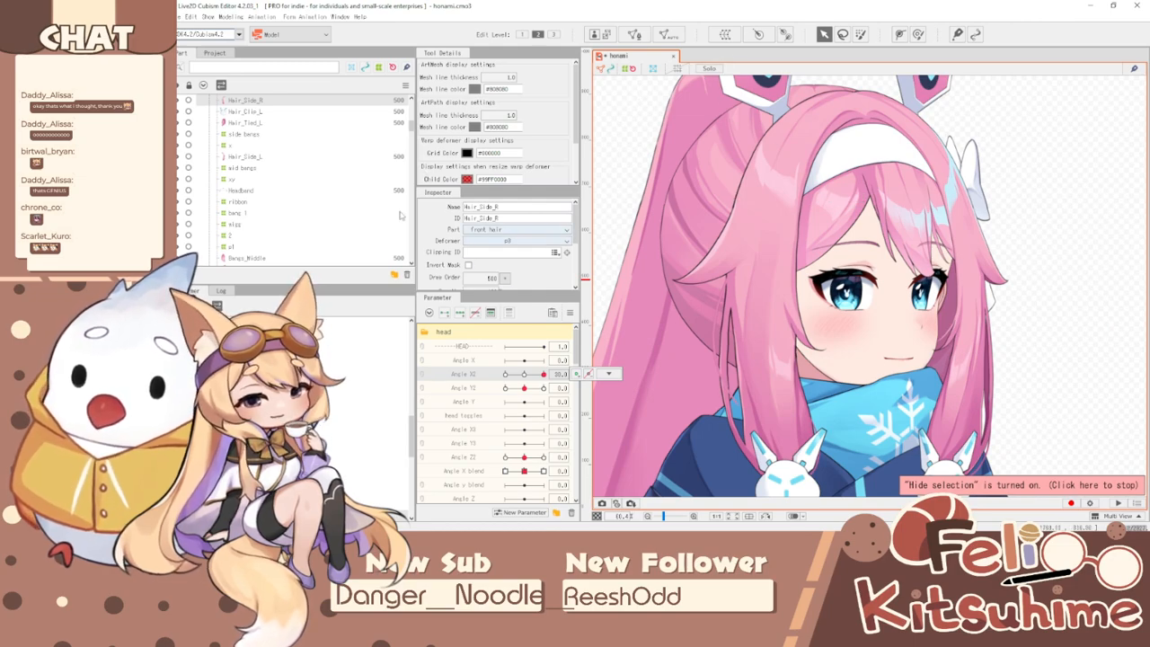
# - Reset the parameters to their defaults and examine the front-facing side hair with its mesh shown and hidden
pyautogui.click(572, 312)
pyautogui.click(647, 306)
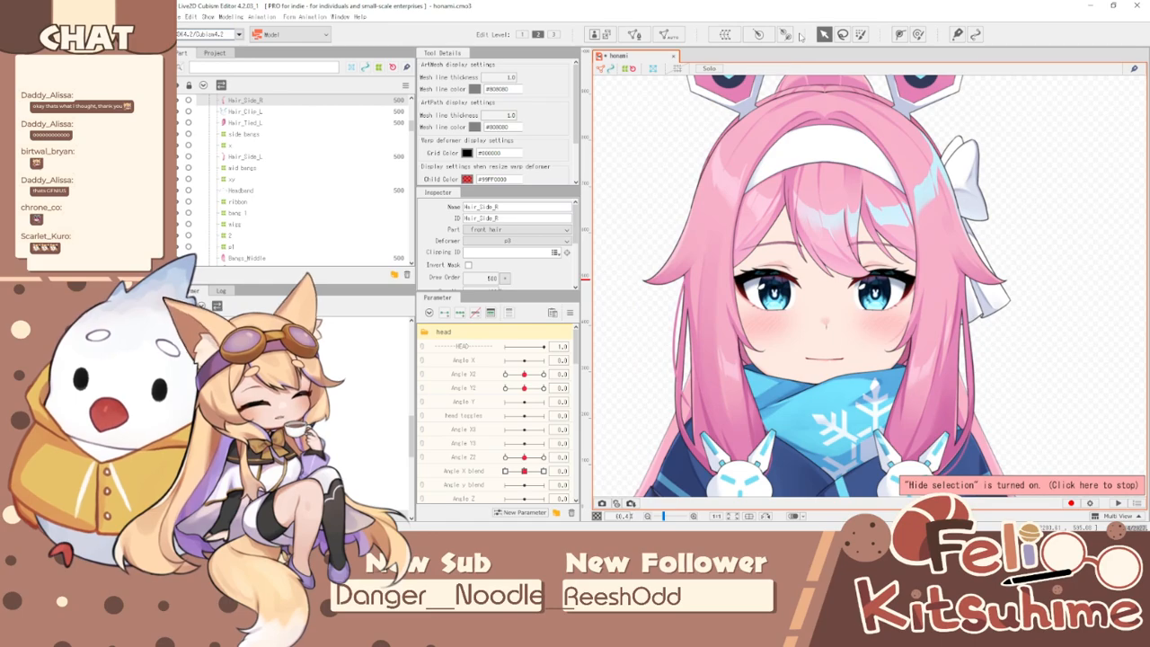
pyautogui.scroll(-4, 741, 225)
pyautogui.scroll(6, 745, 270)
pyautogui.scroll(-3, 742, 293)
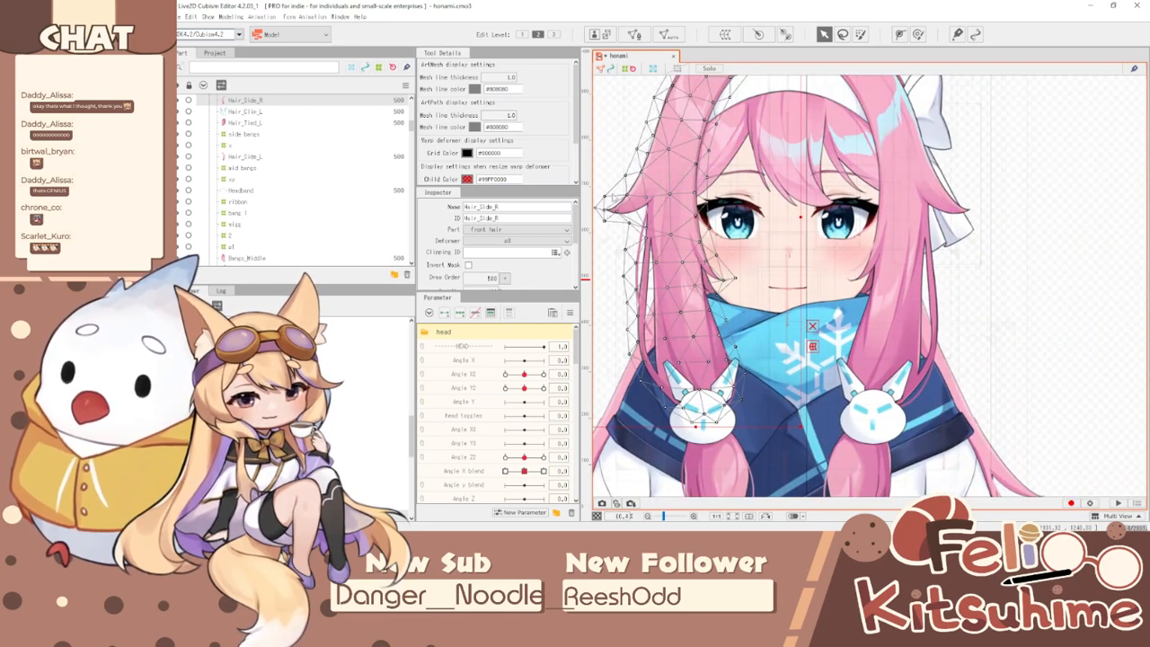
pyautogui.hotkey('ctrl', 'h')
pyautogui.hotkey('ctrl', 'h')
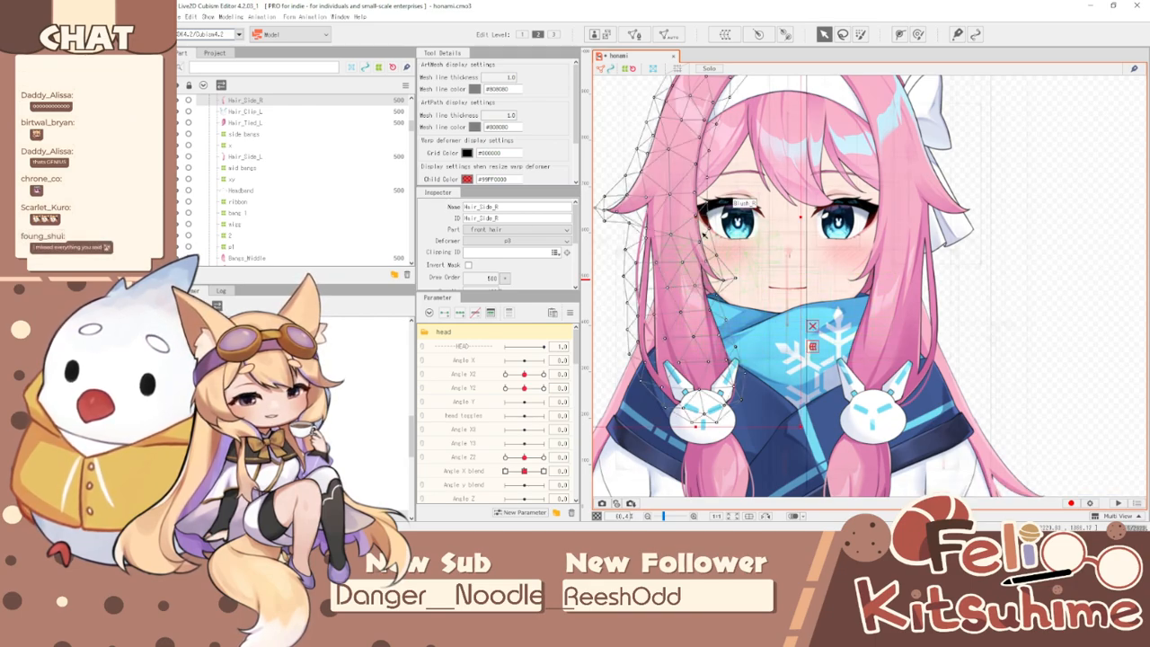
pyautogui.hotkey('ctrl', 'h')
pyautogui.hotkey('ctrl', 'h')
pyautogui.scroll(1, 706, 235)
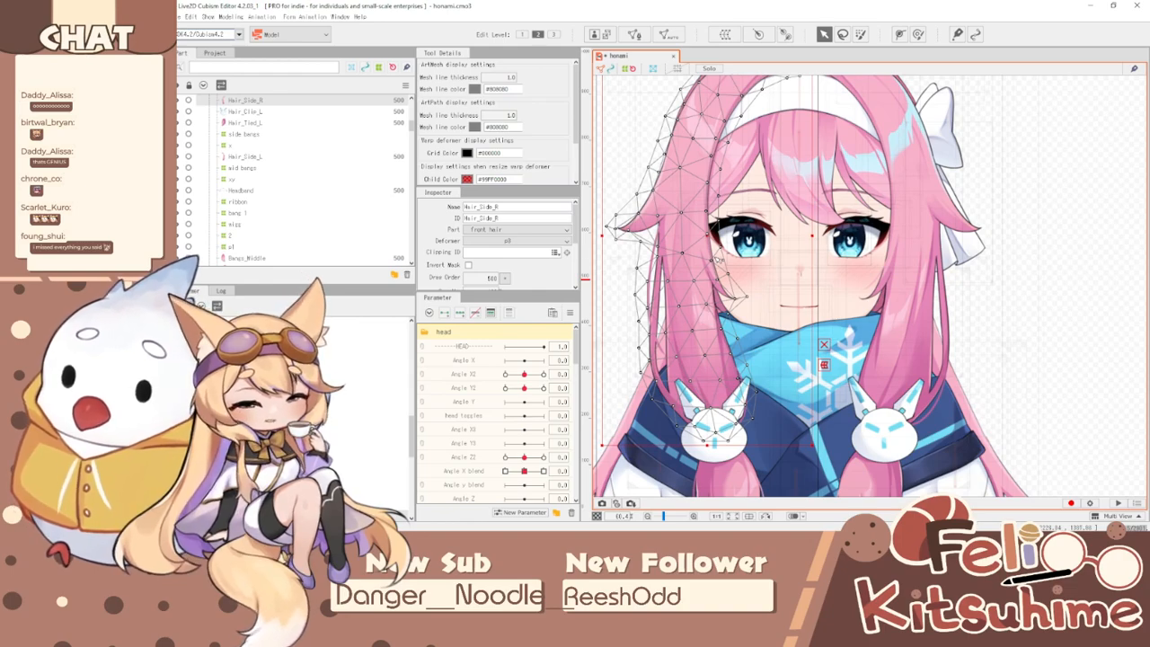
pyautogui.hotkey('ctrl', 'h')
pyautogui.hotkey('ctrl', 'h')
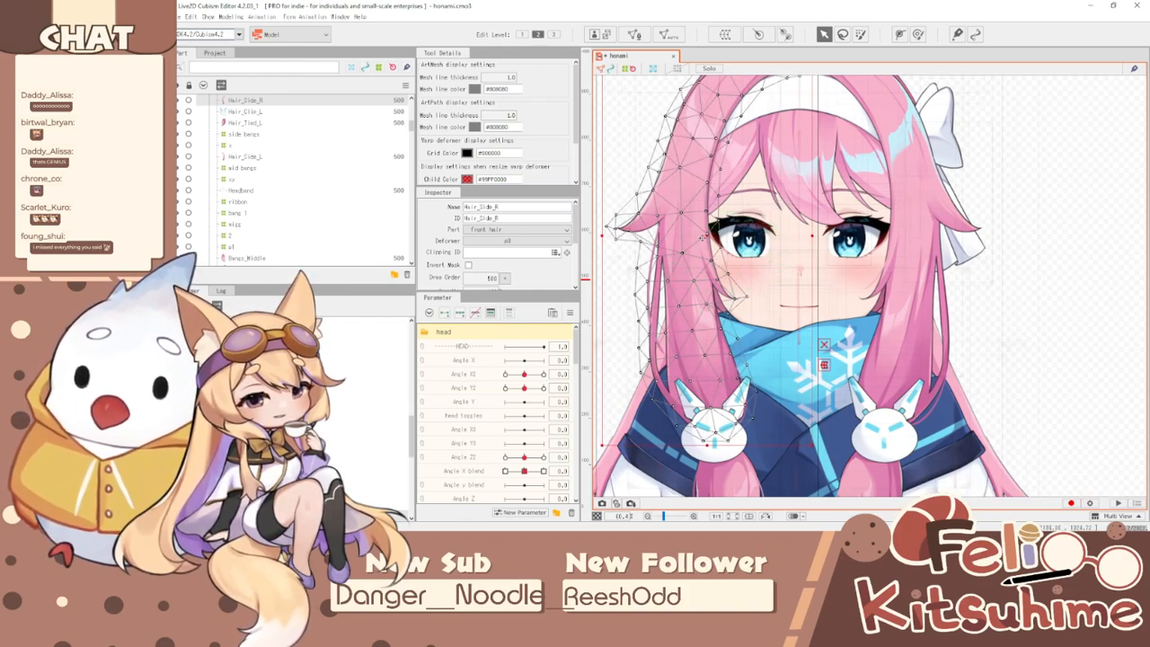
pyautogui.scroll(-2, 373, 414)
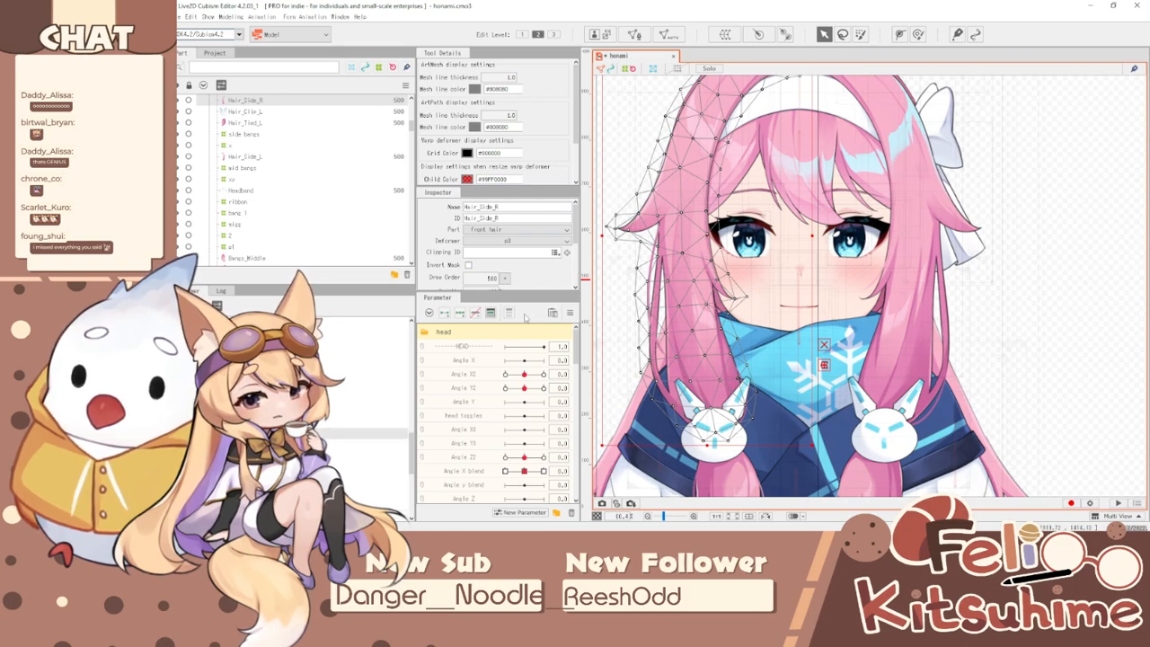
# - Set Angle X2 to -30 and select the Hair_Side_R shadow mesh clipped to Scarf_Back for inspection over the face
pyautogui.moveTo(525, 375); pyautogui.dragTo(490, 373)
pyautogui.scroll(3, 737, 274)
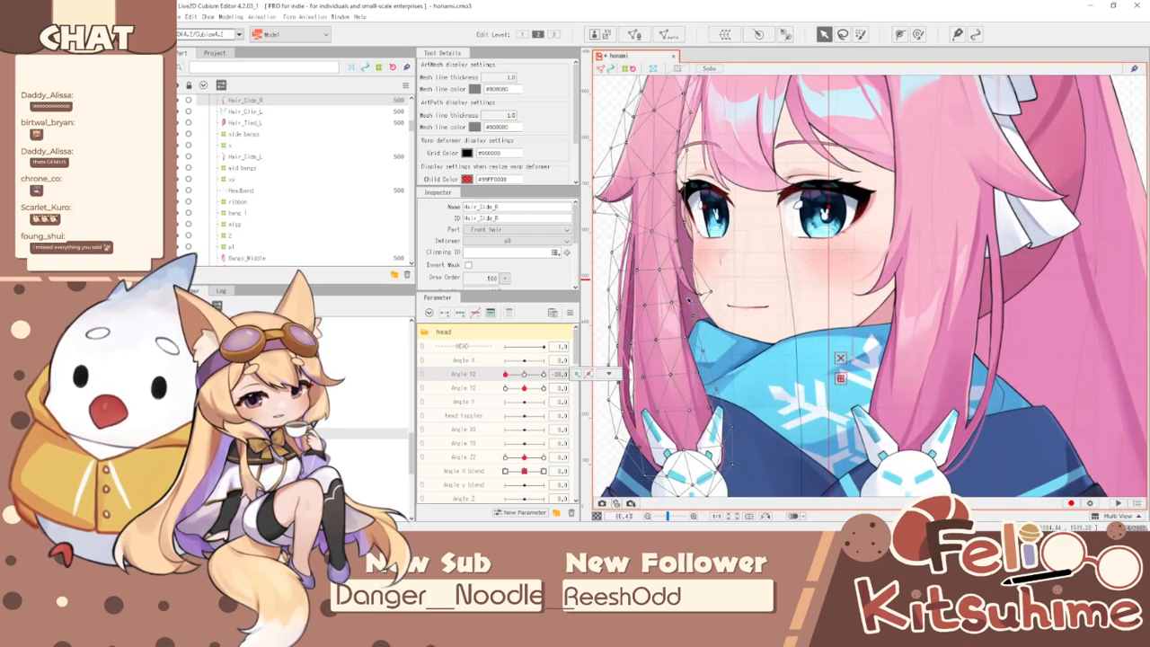
pyautogui.click(695, 317)
pyautogui.scroll(-4, 321, 205)
pyautogui.scroll(1, 305, 218)
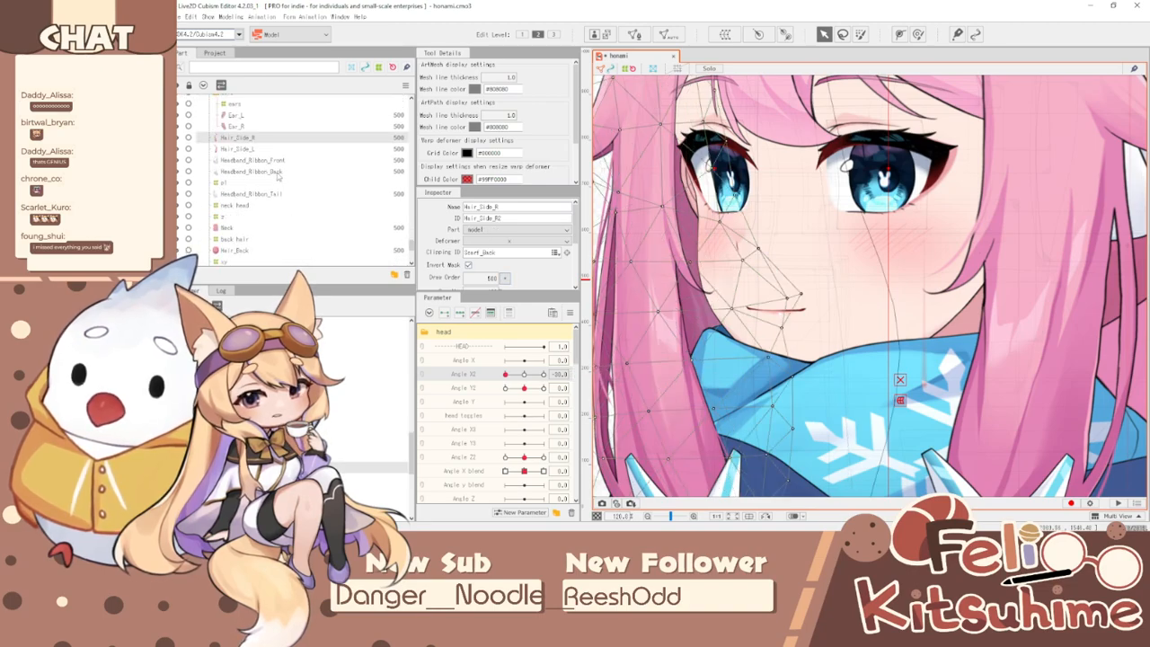
pyautogui.scroll(-3, 712, 255)
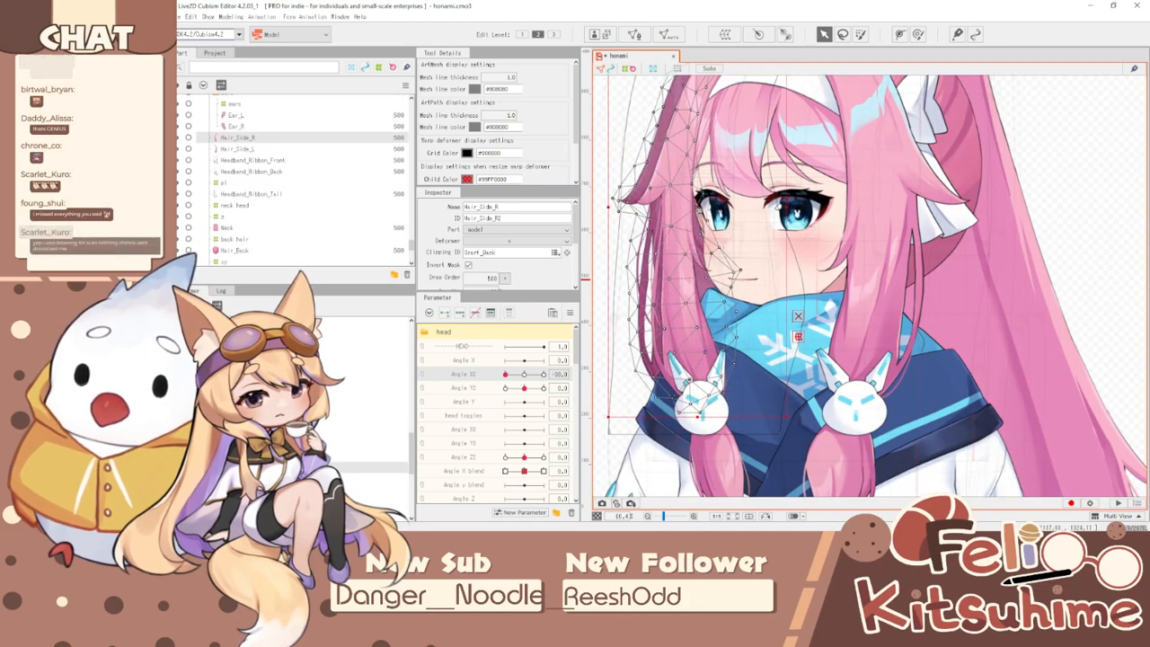
pyautogui.scroll(2, 746, 267)
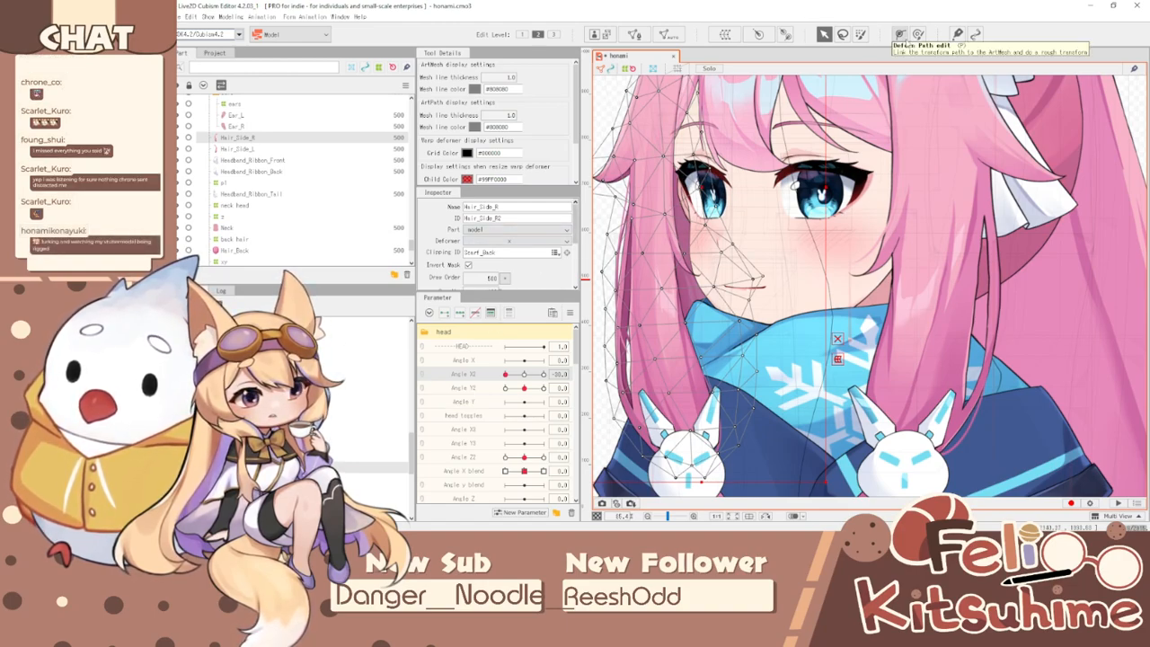
# - Enlarge the Deform Brush to about 794 px and check the side hair's shadow at Angle X2 -30 with the selection hidden
pyautogui.click(918, 34)
pyautogui.hotkey('ctrl', 't')
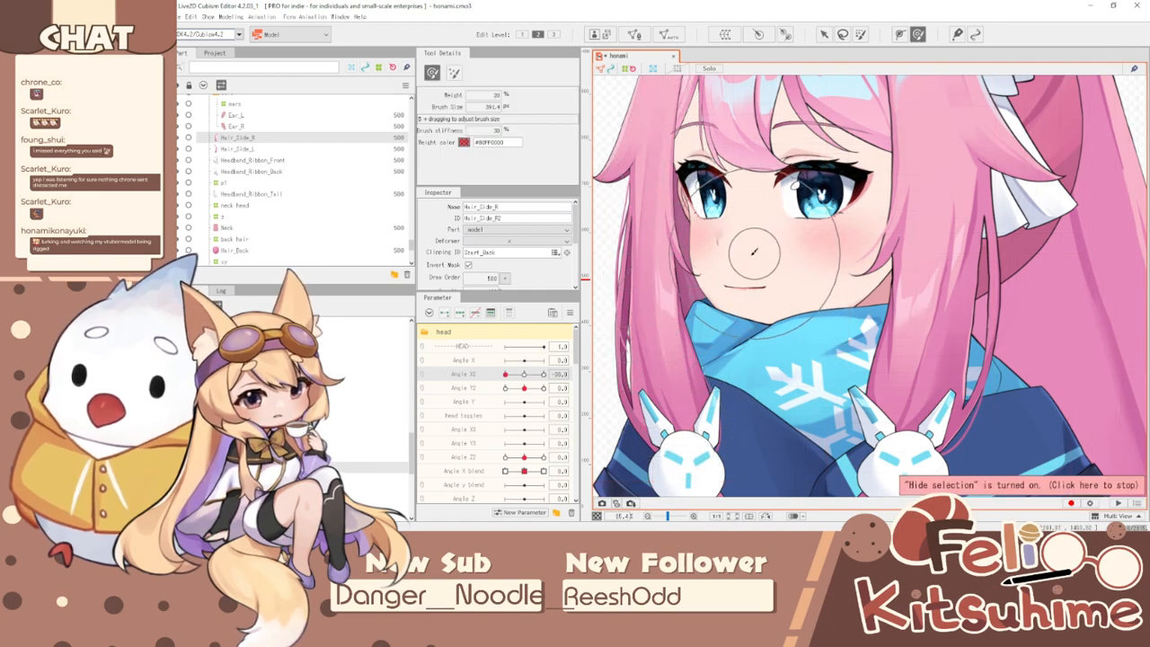
pyautogui.scroll(-2, 750, 251)
pyautogui.moveTo(525, 374); pyautogui.dragTo(470, 369)
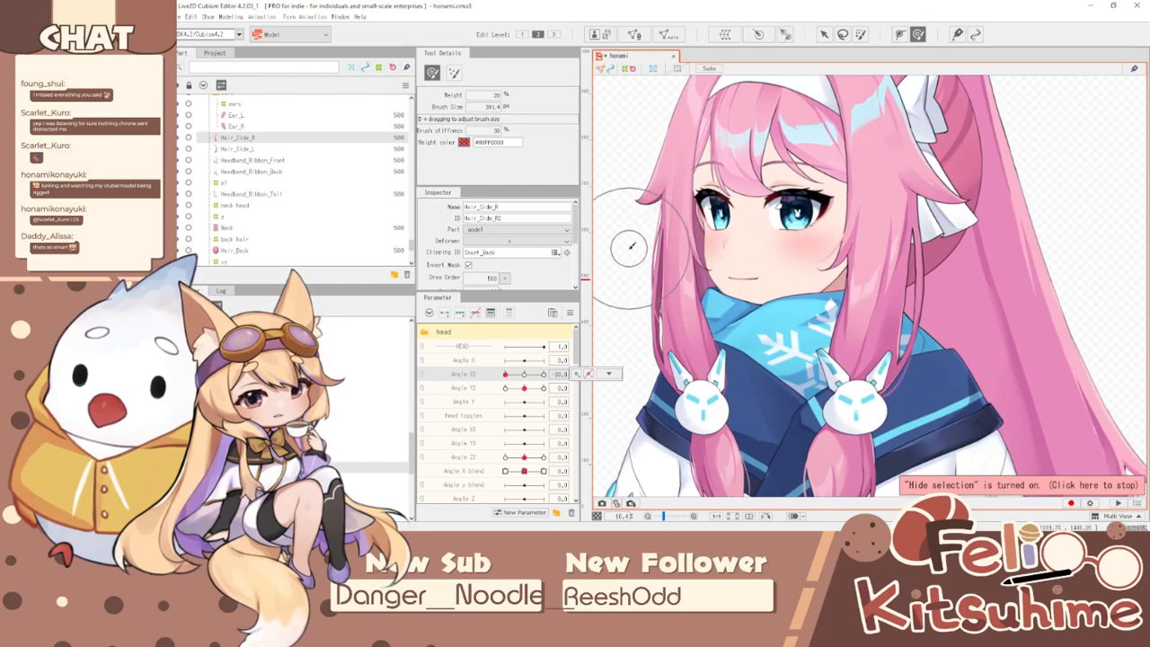
pyautogui.press('b')
pyautogui.click(917, 35)
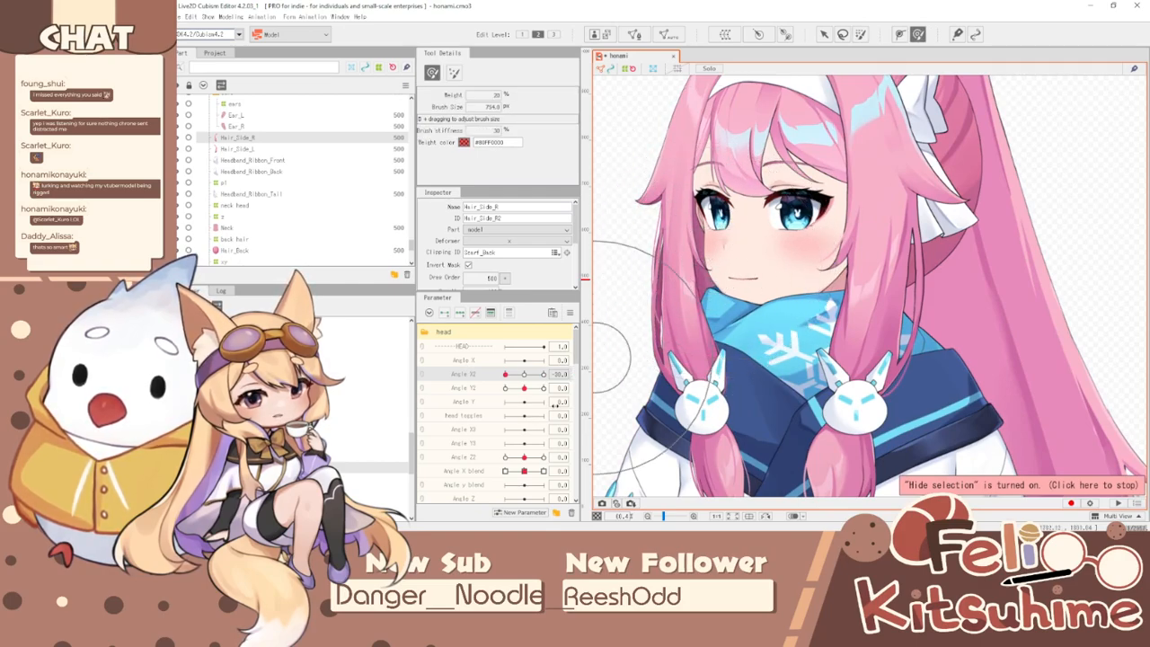
pyautogui.scroll(-1, 799, 254)
pyautogui.scroll(1, 724, 252)
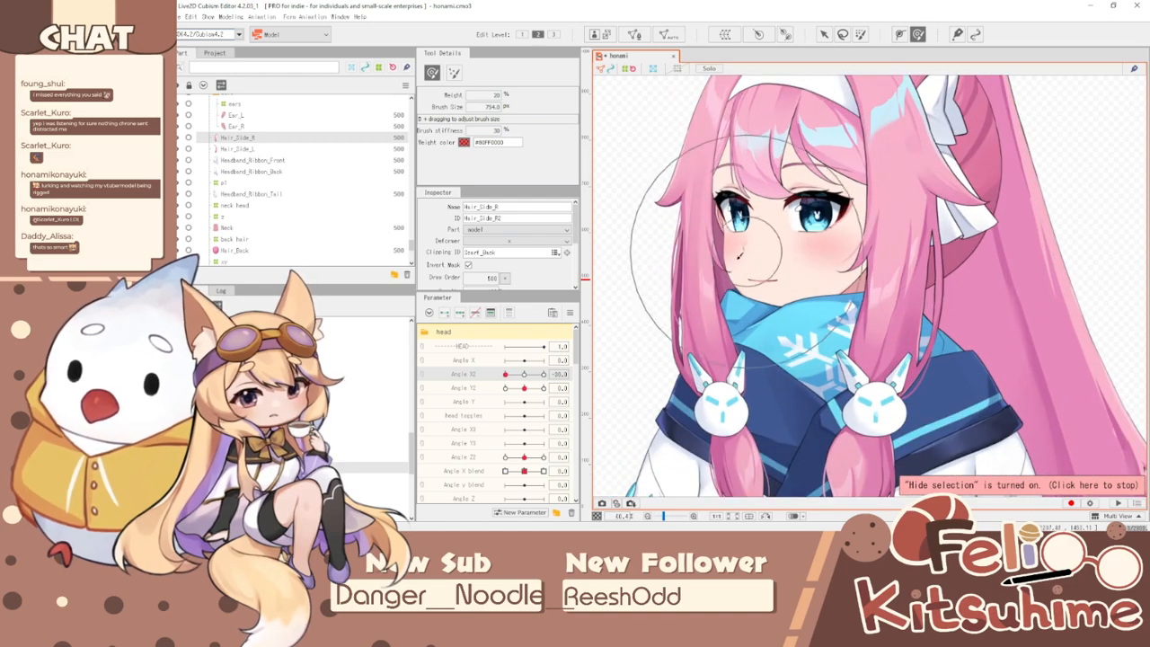
pyautogui.moveTo(505, 374)
pyautogui.mouseDown()
pyautogui.moveTo(525, 374)
pyautogui.moveTo(505, 374)
pyautogui.mouseUp()
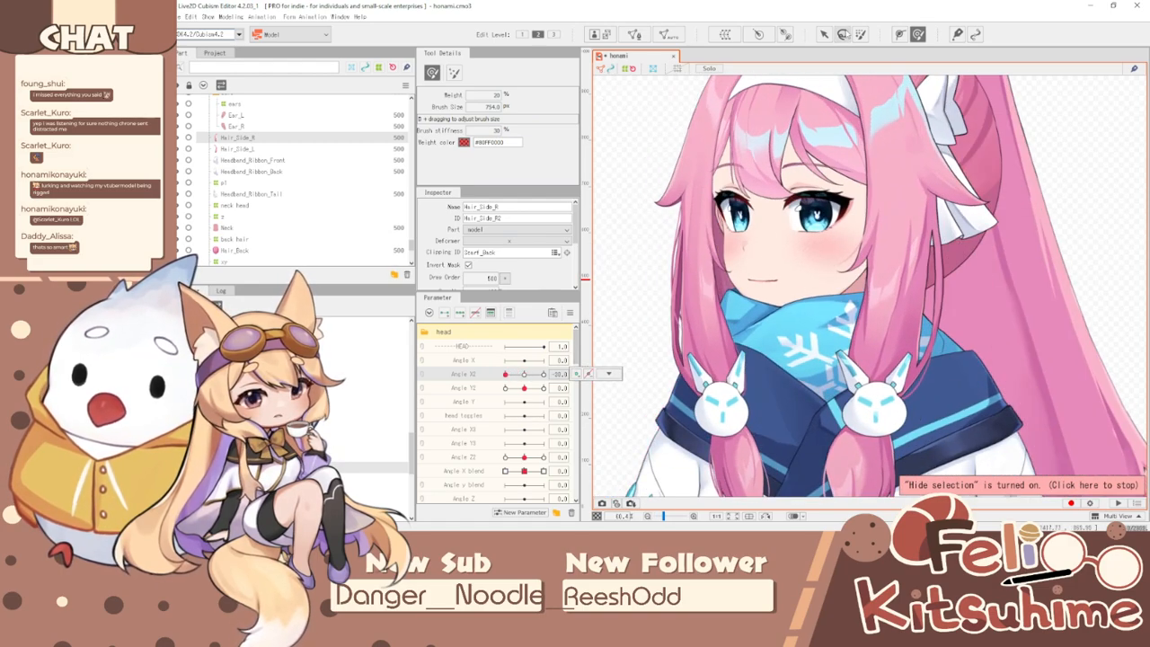
# - Try a bright pink multiply color on the Hair_Side_R shadow mesh and undo the change
pyautogui.click(824, 36)
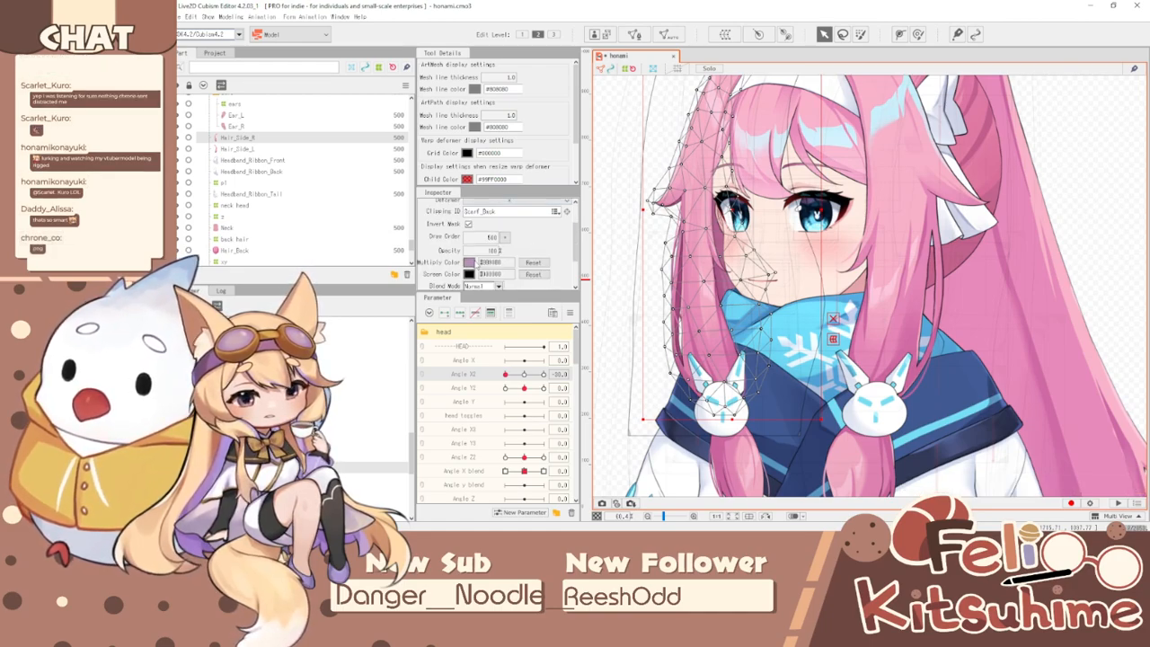
pyautogui.click(470, 261)
pyautogui.moveTo(419, 317)
pyautogui.mouseDown()
pyautogui.moveTo(422, 327)
pyautogui.moveTo(420, 302)
pyautogui.mouseUp()
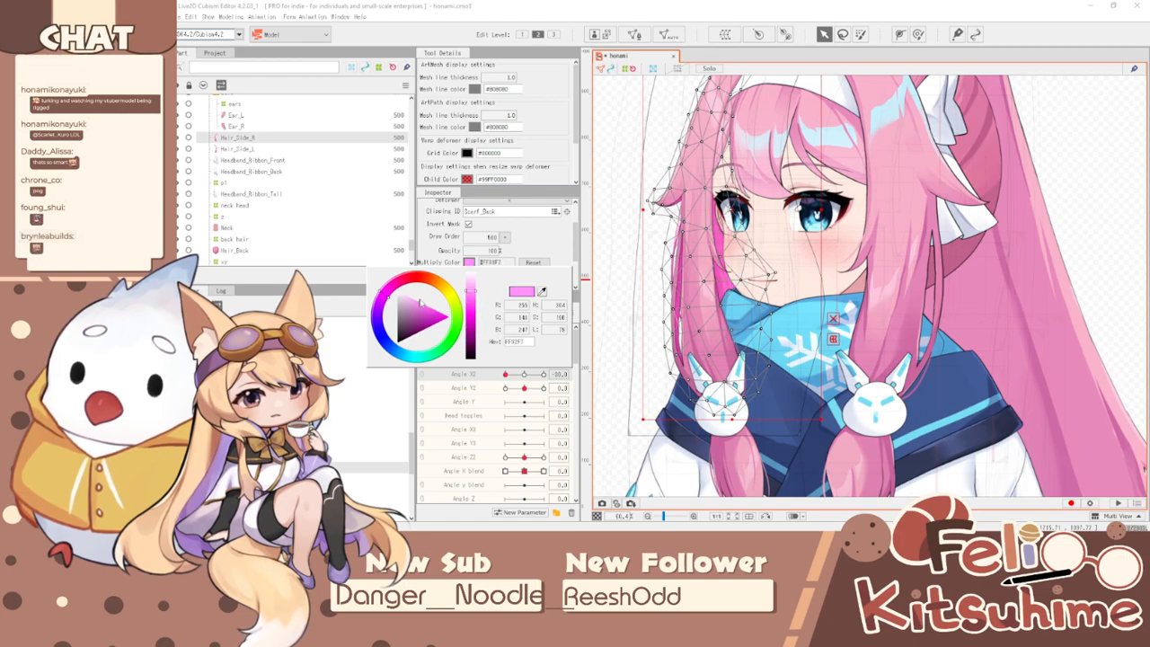
pyautogui.click(742, 25)
pyautogui.hotkey('ctrl', 'z')
pyautogui.scroll(-3, 729, 263)
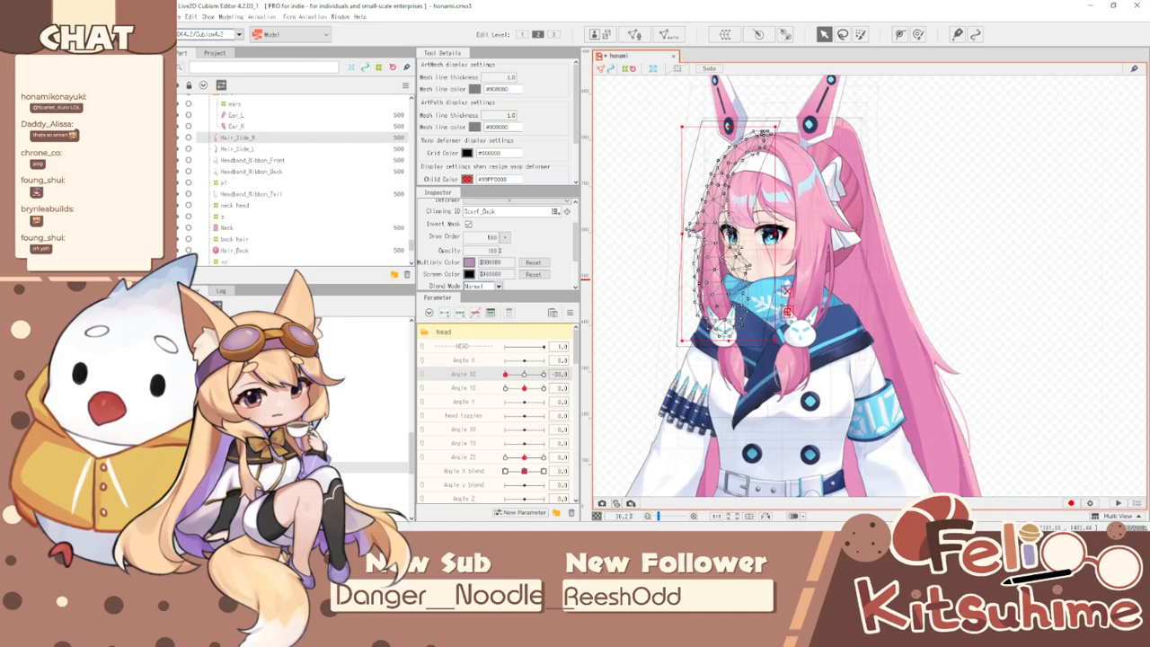
pyautogui.scroll(3, 737, 249)
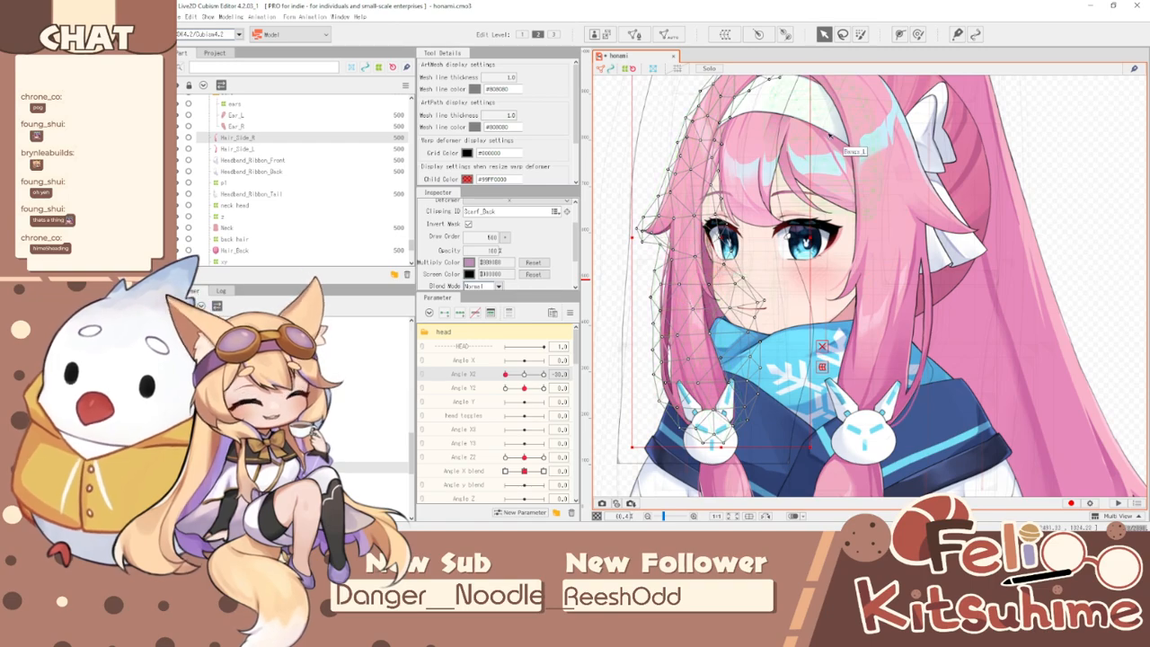
# - Swing Angle X2 from -30 to 30 to check the side hair's shadow on the face with the selection hidden
pyautogui.click(919, 34)
pyautogui.hotkey('ctrl', 't')
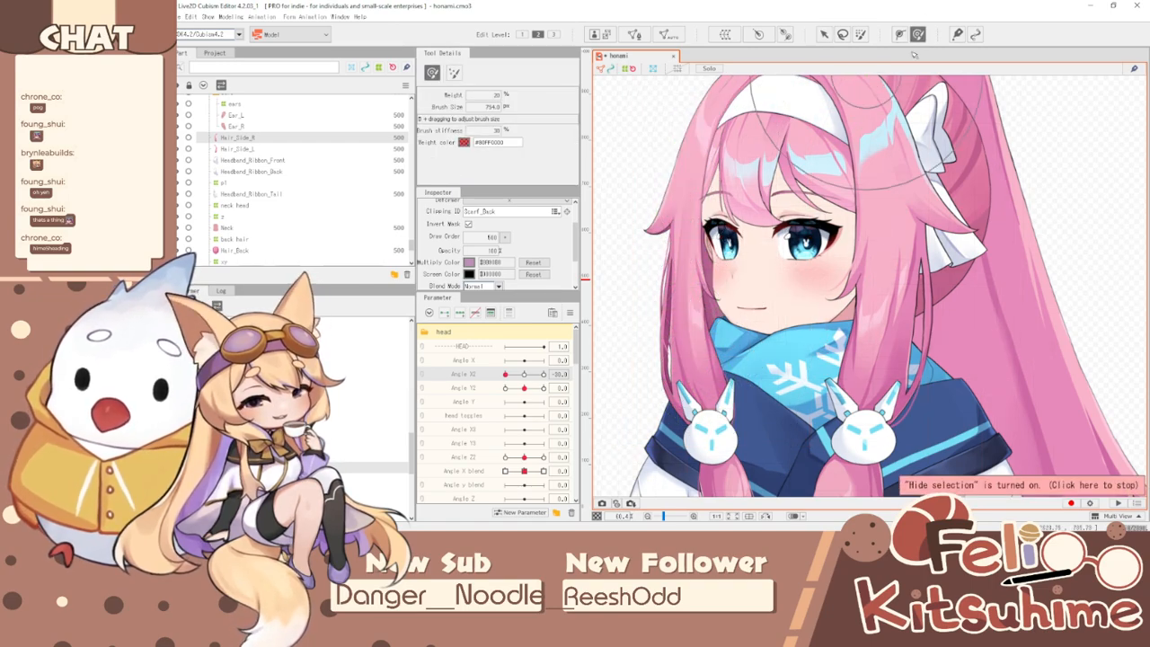
pyautogui.moveTo(511, 376); pyautogui.dragTo(554, 375)
pyautogui.scroll(-2, 854, 236)
pyautogui.scroll(-1, 854, 234)
pyautogui.scroll(3, 856, 229)
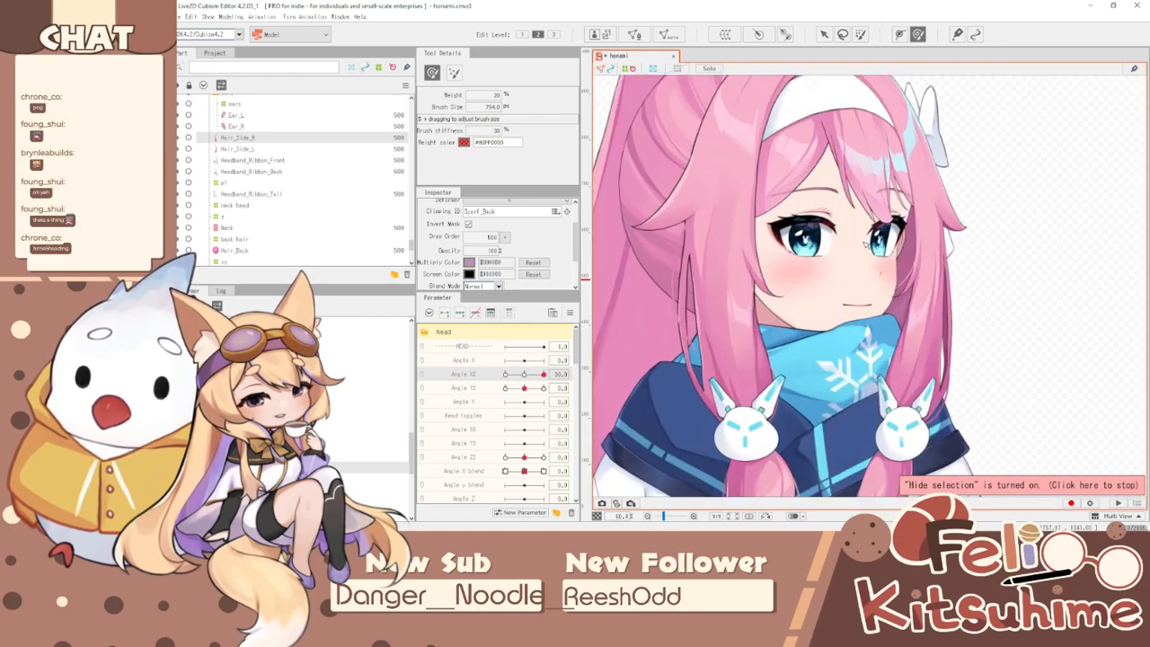
# - Return to the arrow tool and inspect the Hair_Side_L mesh at Angle X2 30 with its selection shown and hidden
pyautogui.click(824, 34)
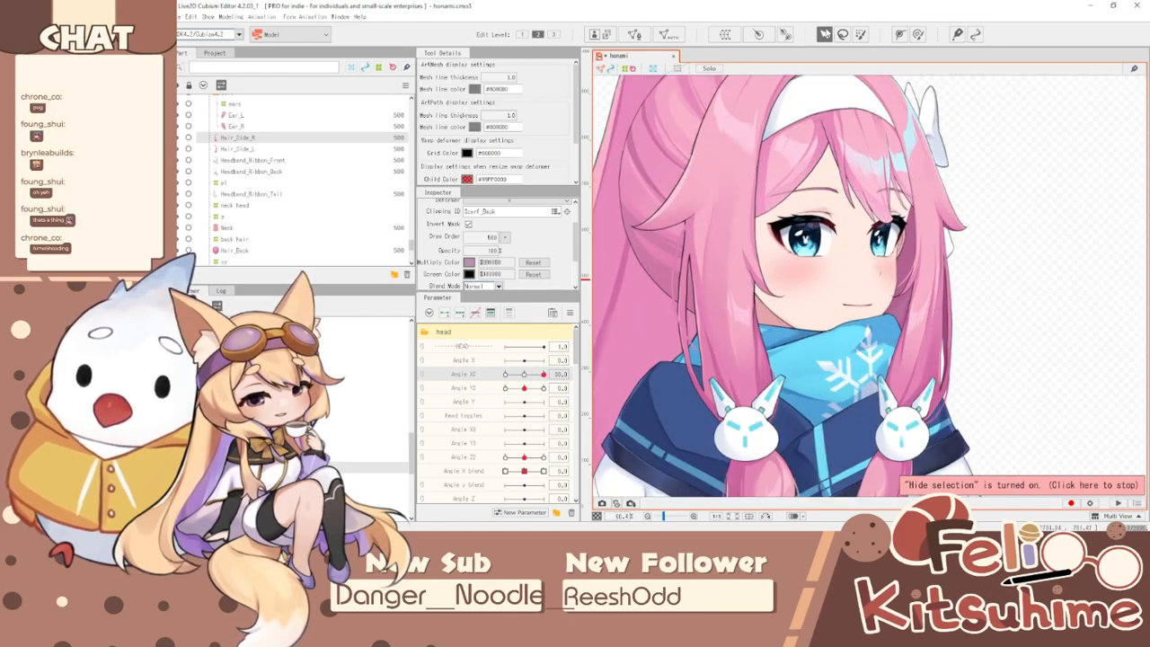
pyautogui.click(745, 214)
pyautogui.scroll(-2, 827, 216)
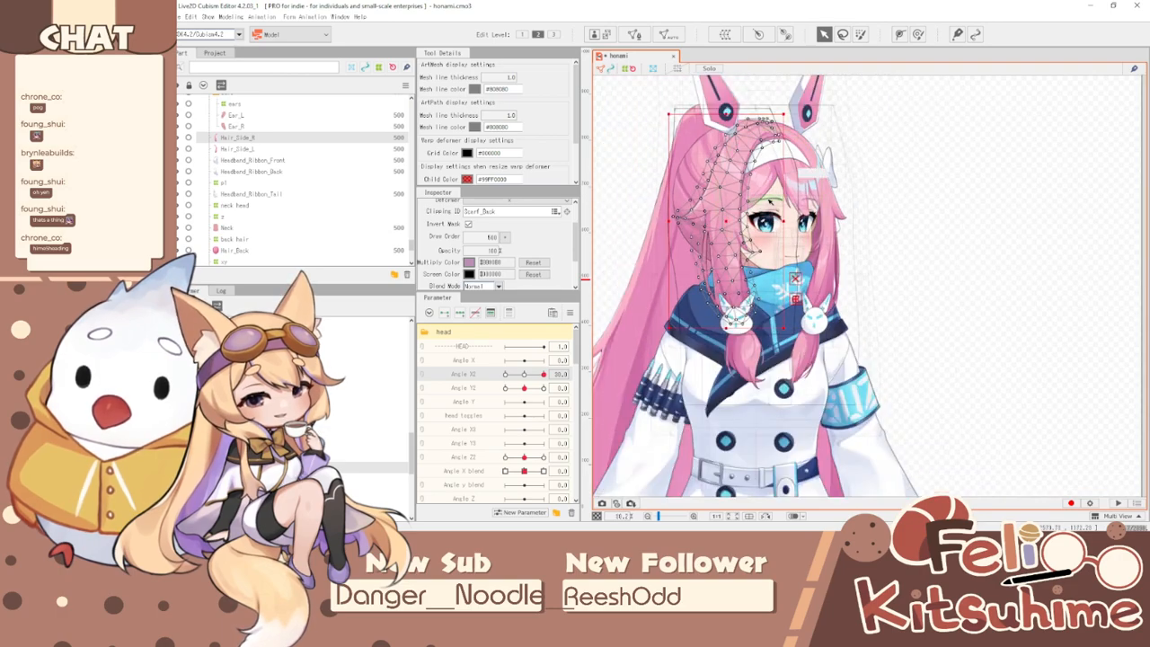
pyautogui.scroll(2, 908, 220)
pyautogui.click(900, 220)
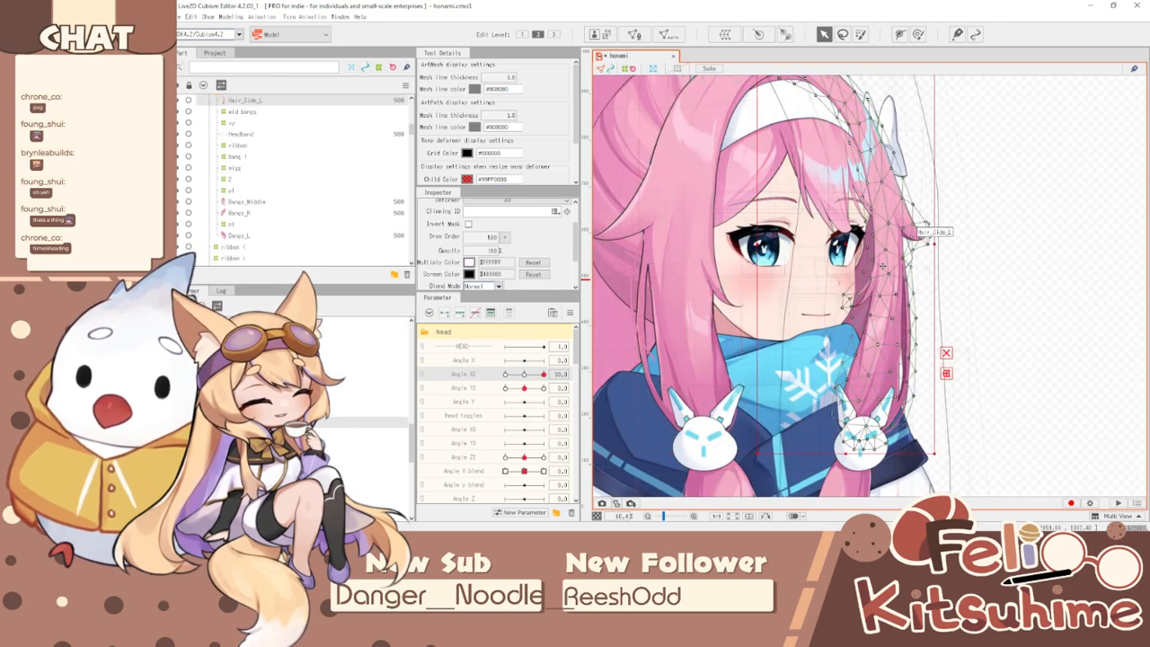
pyautogui.hotkey('ctrl', 't')
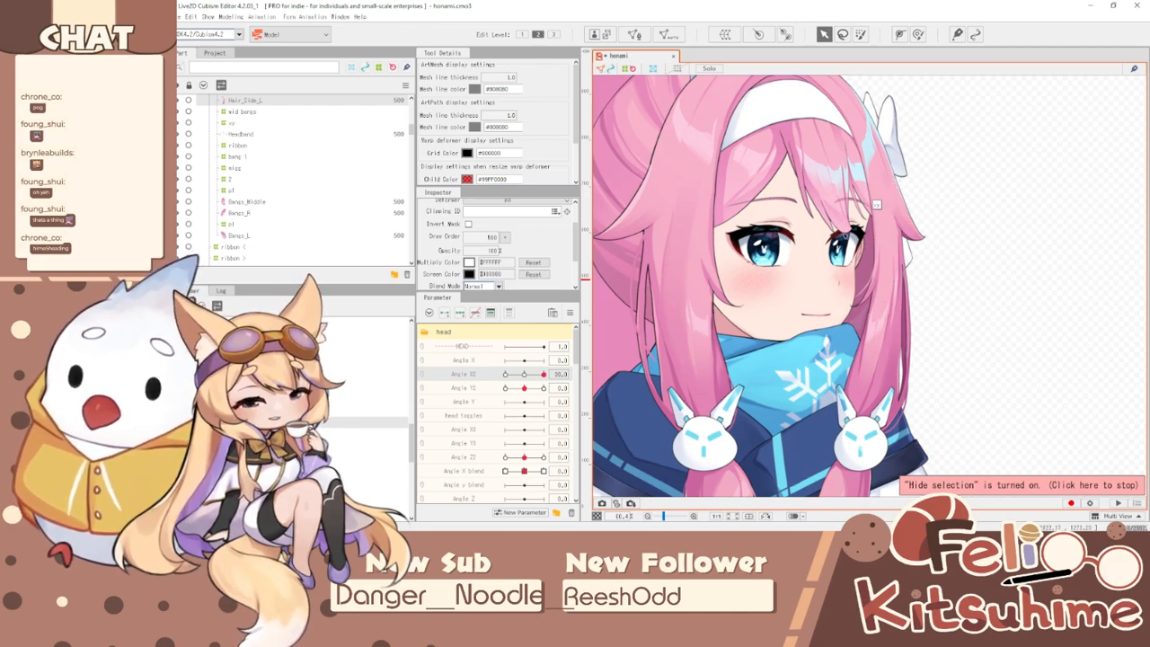
pyautogui.click(877, 324)
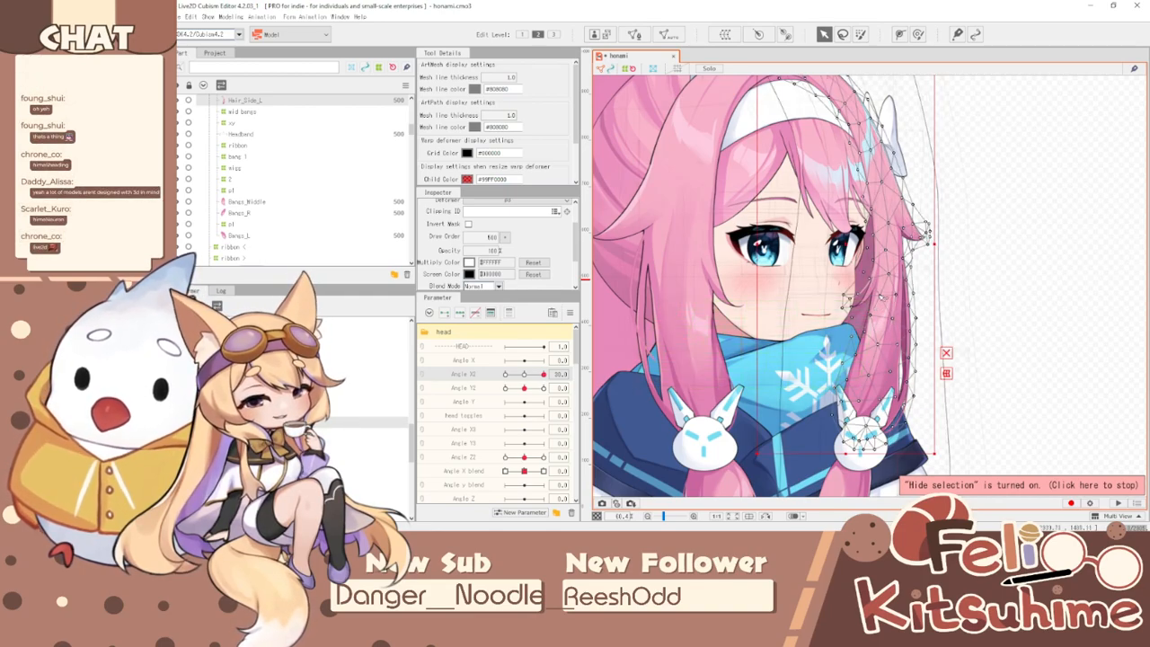
# - Select the Blush_L mesh on the far cheek and reset the parameters to their defaults
pyautogui.scroll(2, 868, 306)
pyautogui.click(858, 270)
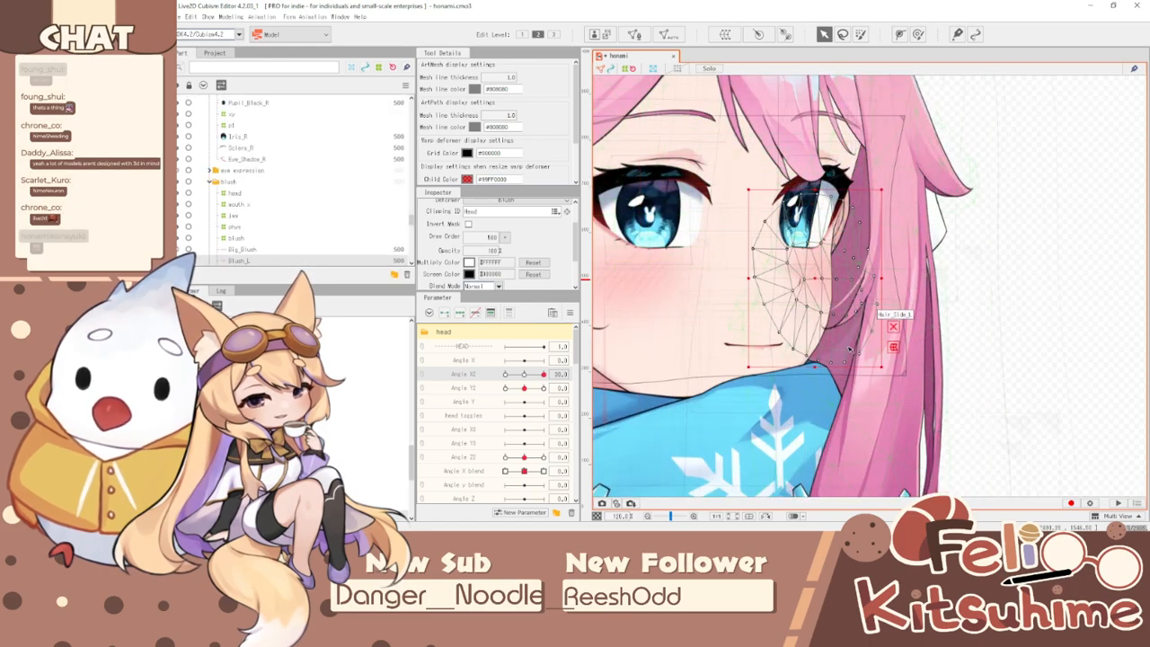
pyautogui.scroll(-3, 861, 268)
pyautogui.click(570, 313)
pyautogui.click(590, 311)
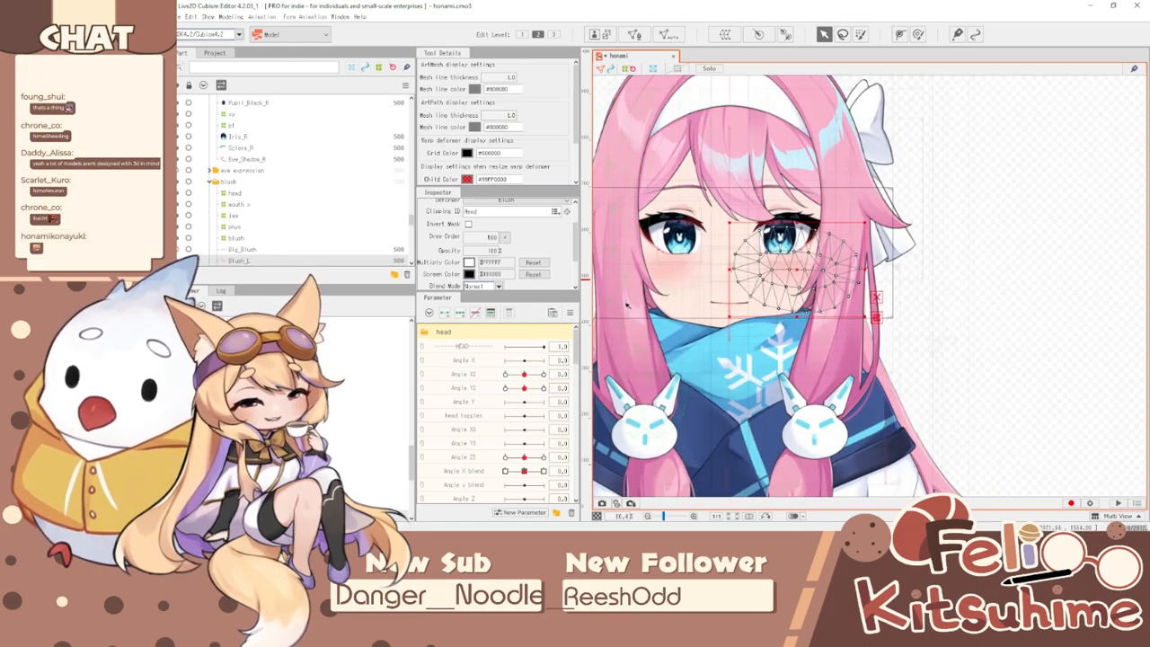
pyautogui.scroll(-2, 778, 199)
pyautogui.scroll(2, 745, 188)
pyautogui.scroll(-2, 841, 252)
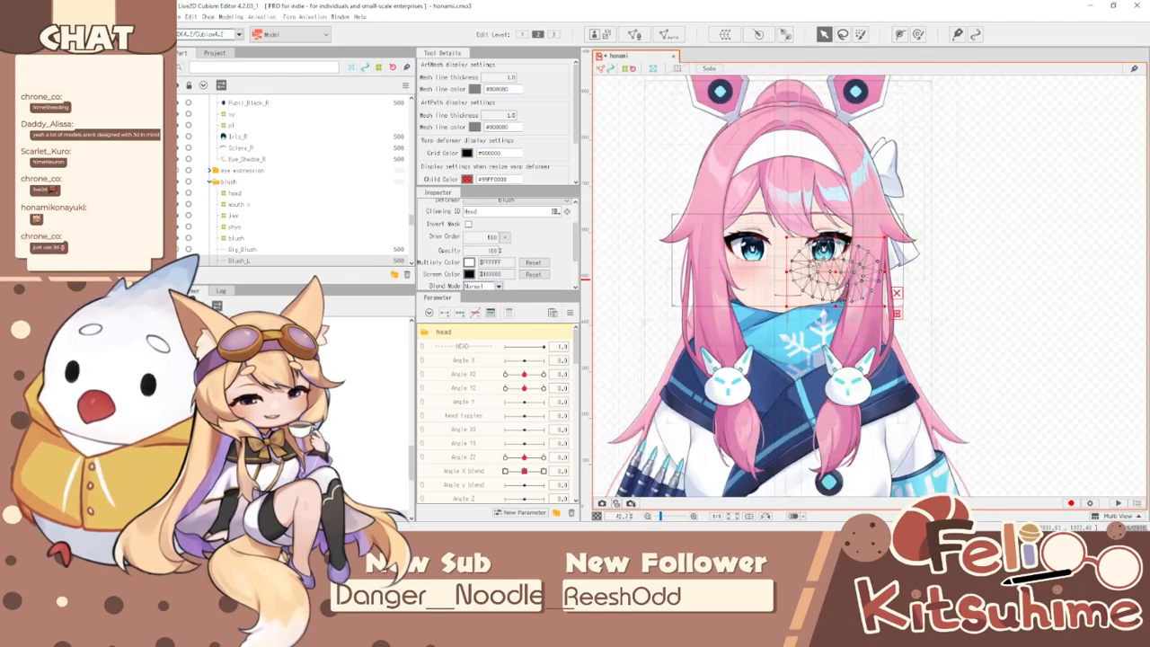
pyautogui.scroll(2, 687, 255)
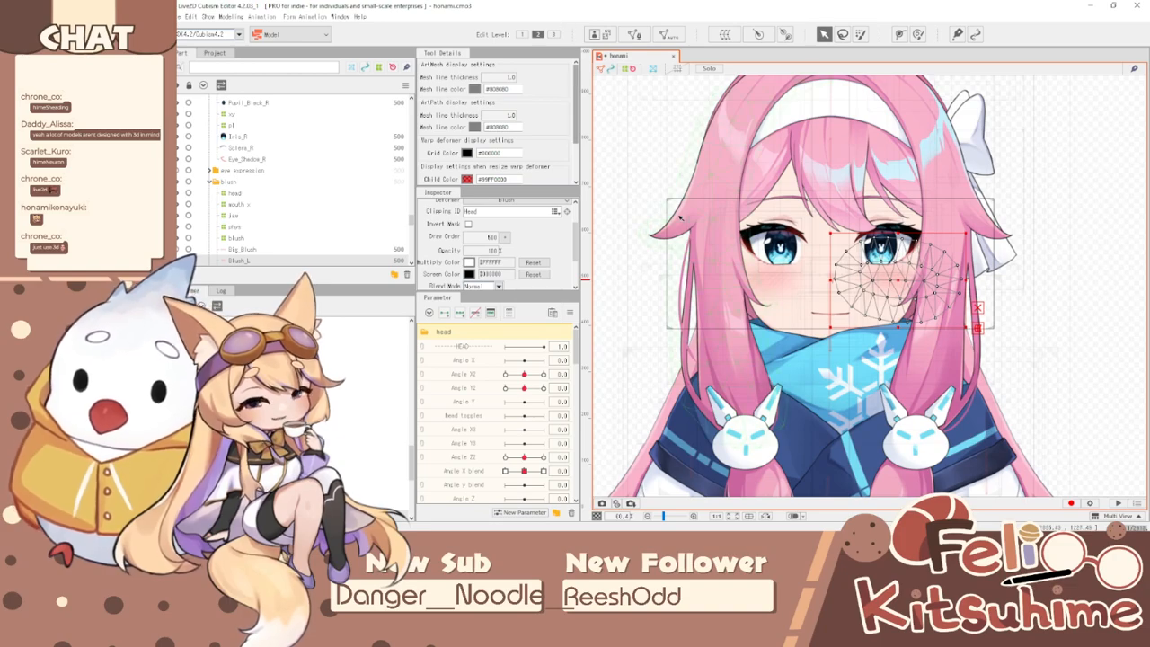
pyautogui.hotkey('ctrl', 't')
pyautogui.hotkey('ctrl', 't')
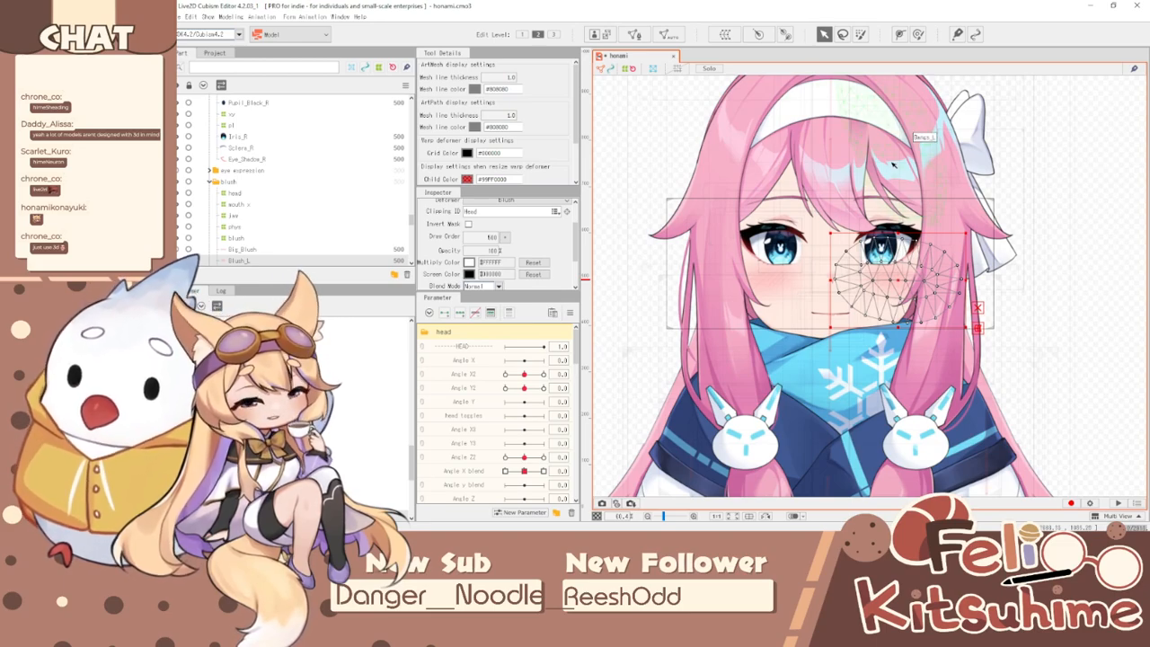
pyautogui.scroll(-3, 885, 384)
pyautogui.scroll(4, 886, 385)
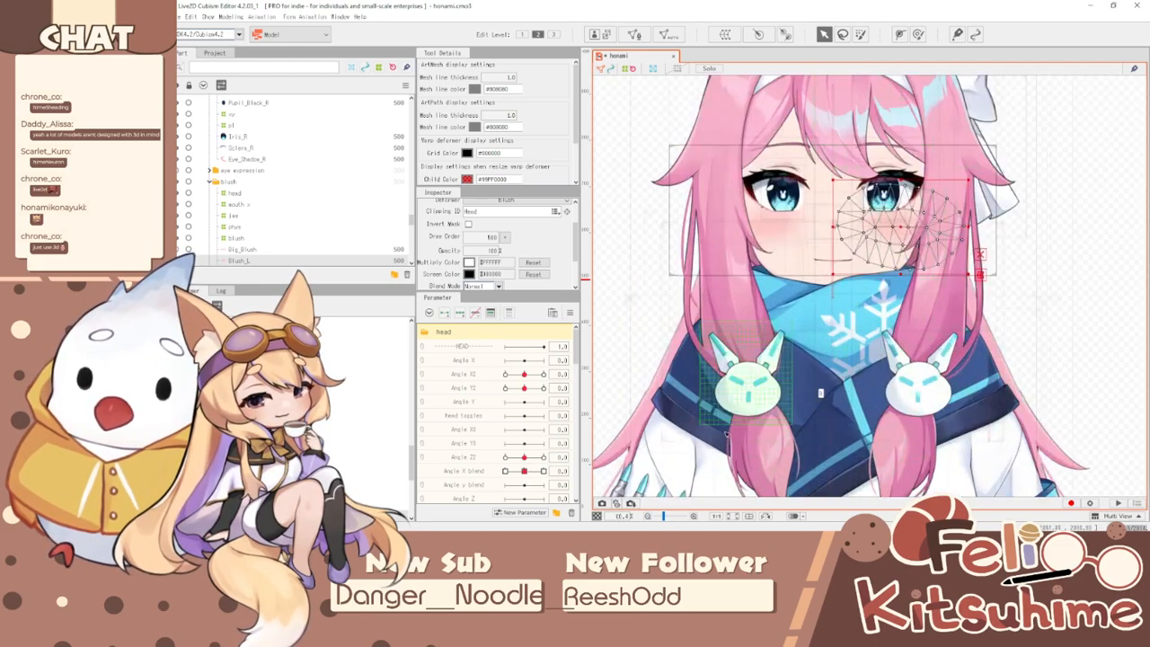
pyautogui.scroll(-4, 831, 301)
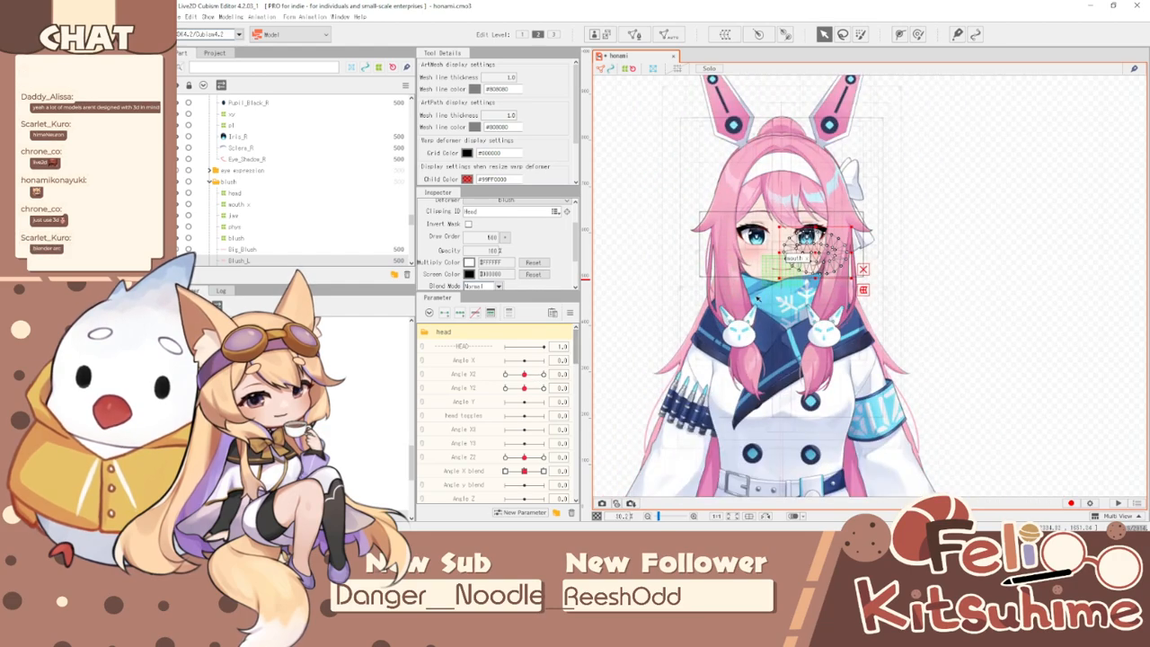
# - Link Angle X2 with Angle Y2 and swing the model in the Physics/Scene Blending Settings preview to check the head and hair motion
pyautogui.scroll(2, 854, 328)
pyautogui.click(429, 374)
pyautogui.click(225, 17)
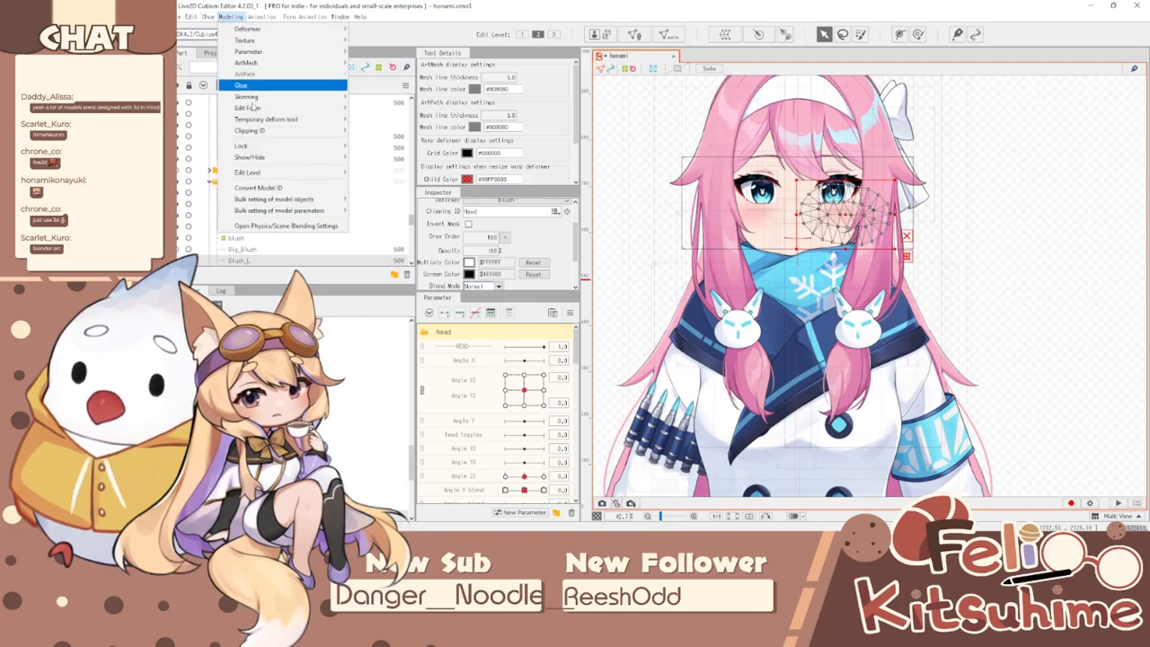
pyautogui.click(279, 226)
pyautogui.scroll(3, 959, 165)
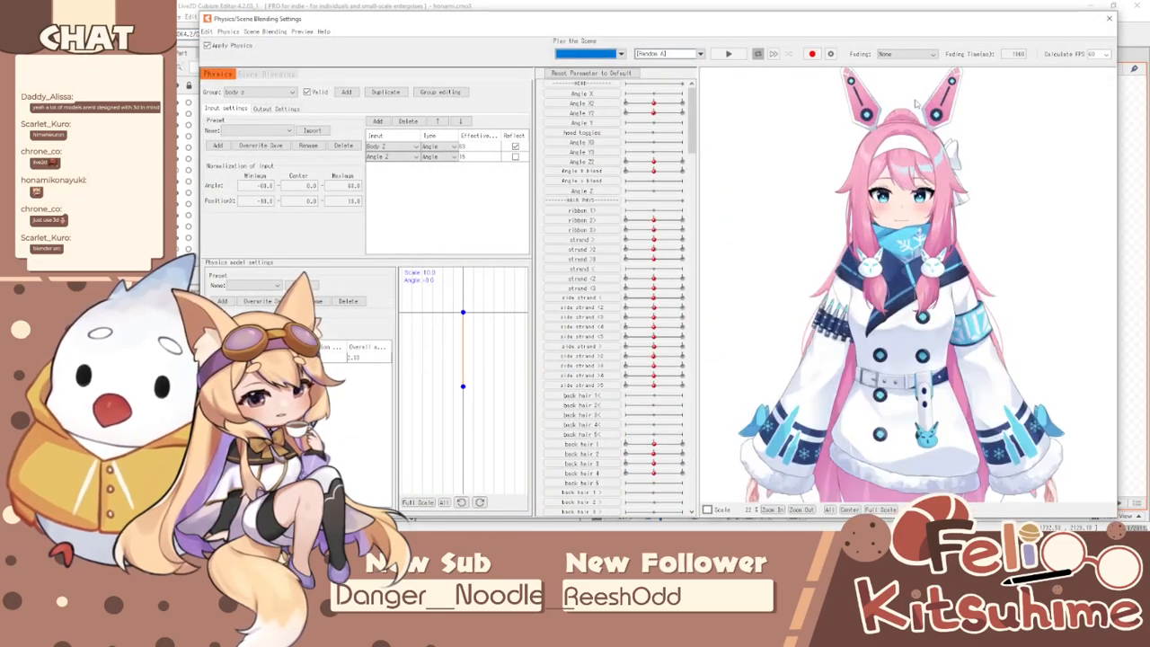
pyautogui.moveTo(749, 476); pyautogui.dragTo(1048, 388)
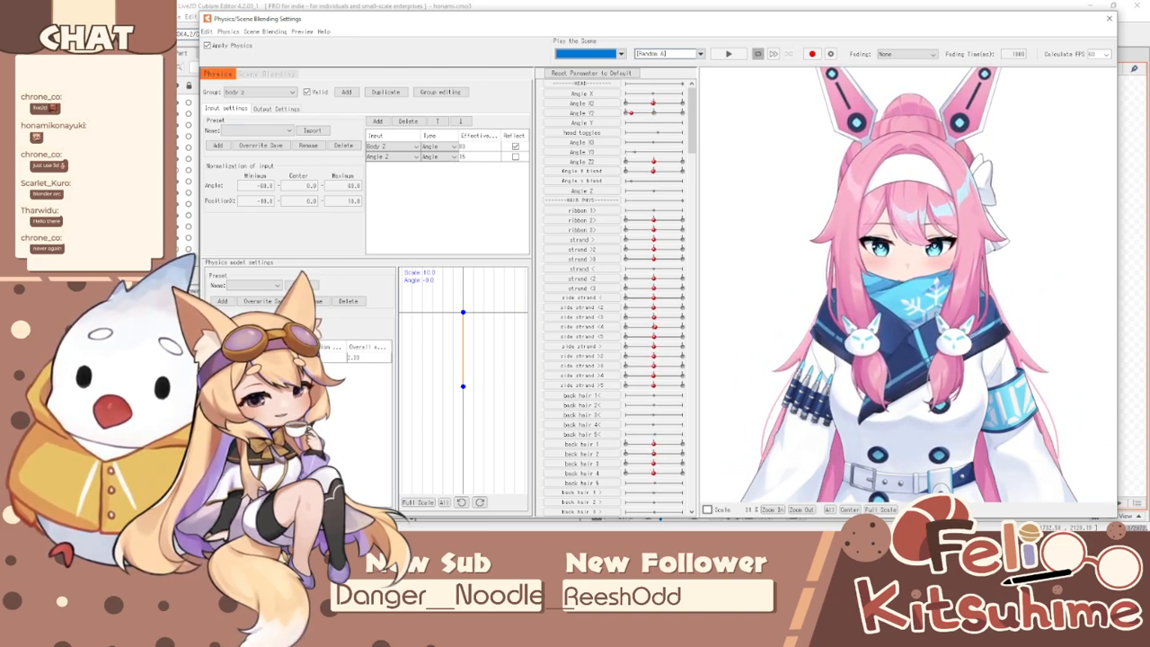
pyautogui.scroll(-3, 908, 283)
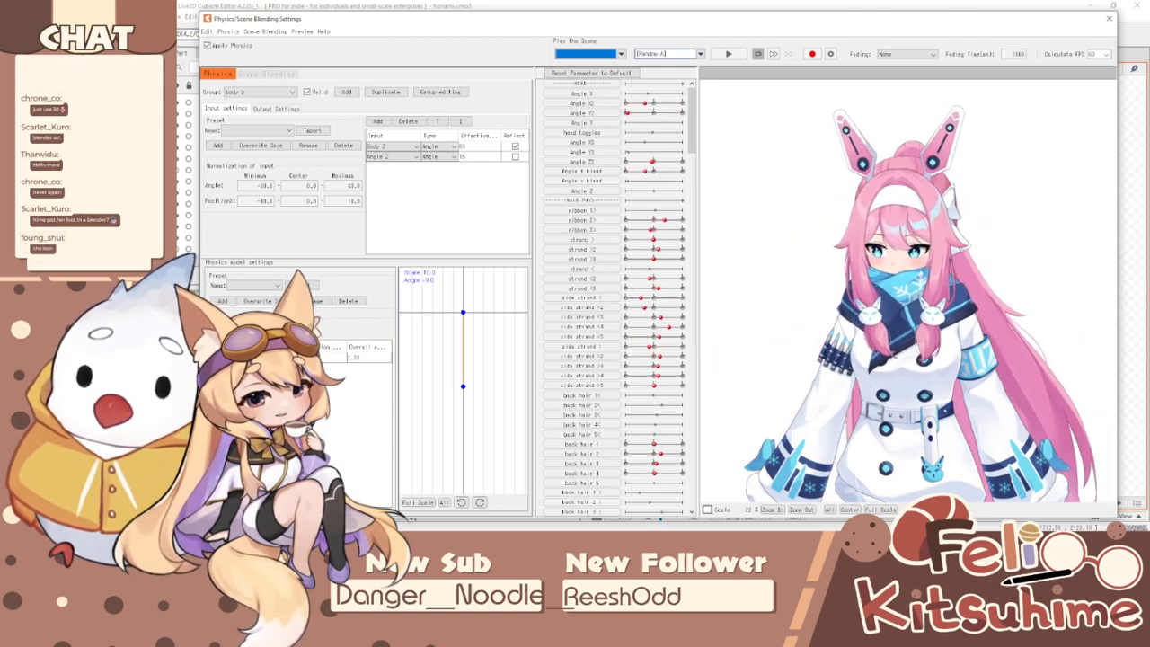
pyautogui.scroll(2, 908, 198)
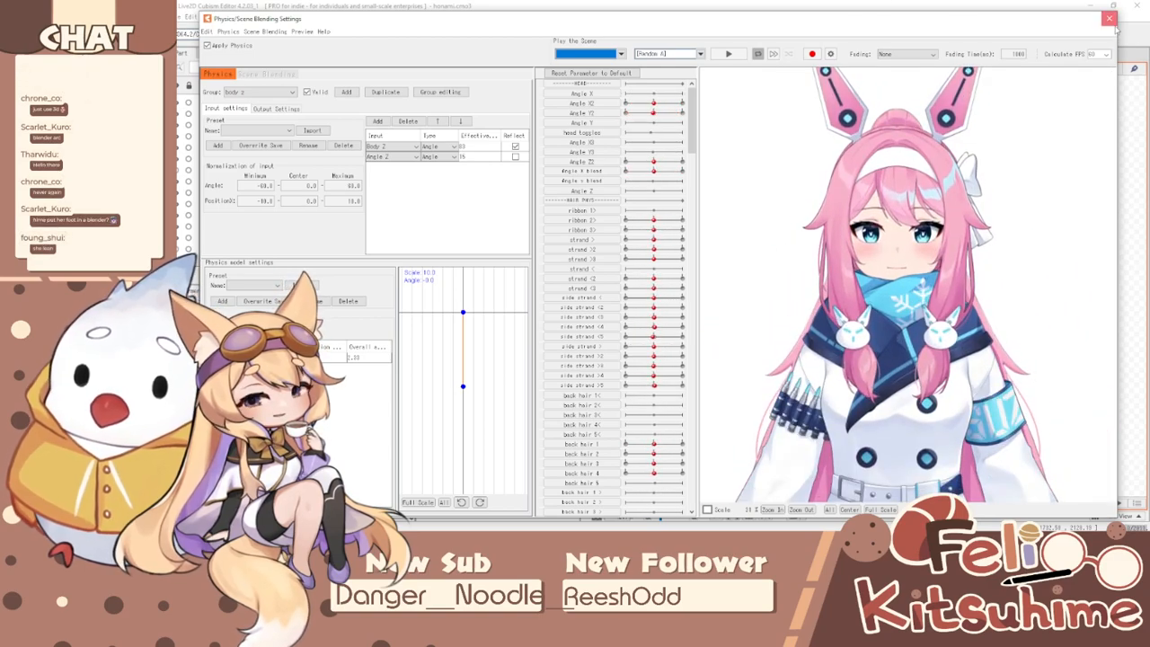
pyautogui.click(1110, 18)
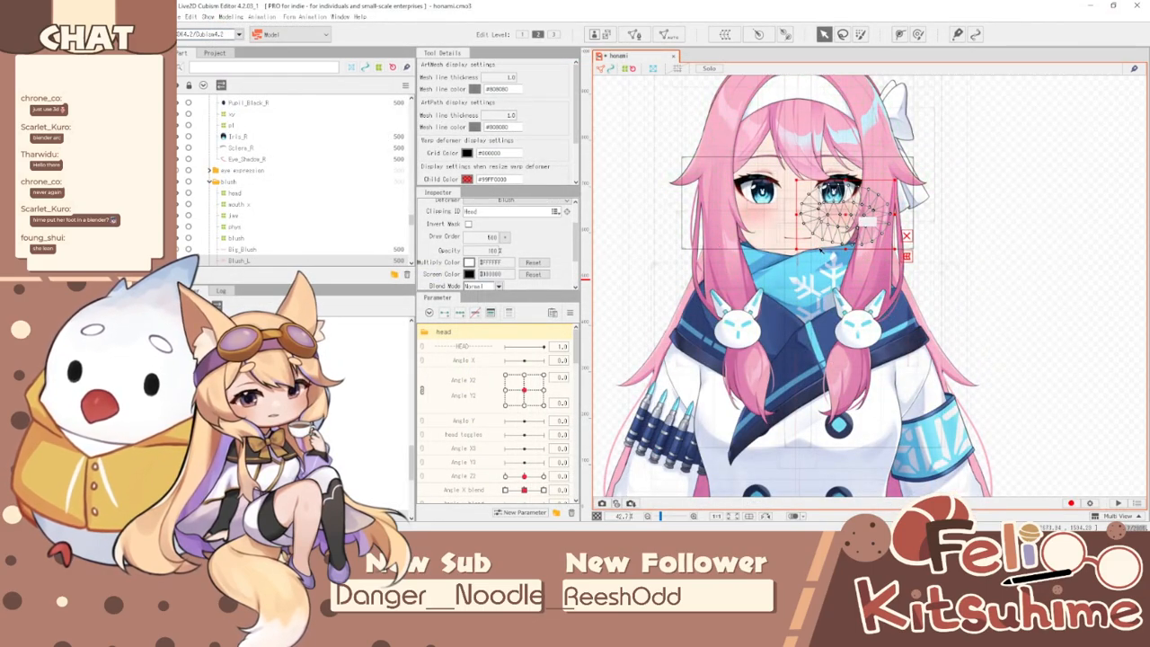
# - Reopen the Physics/Scene Blending Settings and examine the face and chest movement up close in the preview
pyautogui.scroll(-2, 826, 249)
pyautogui.click(231, 16)
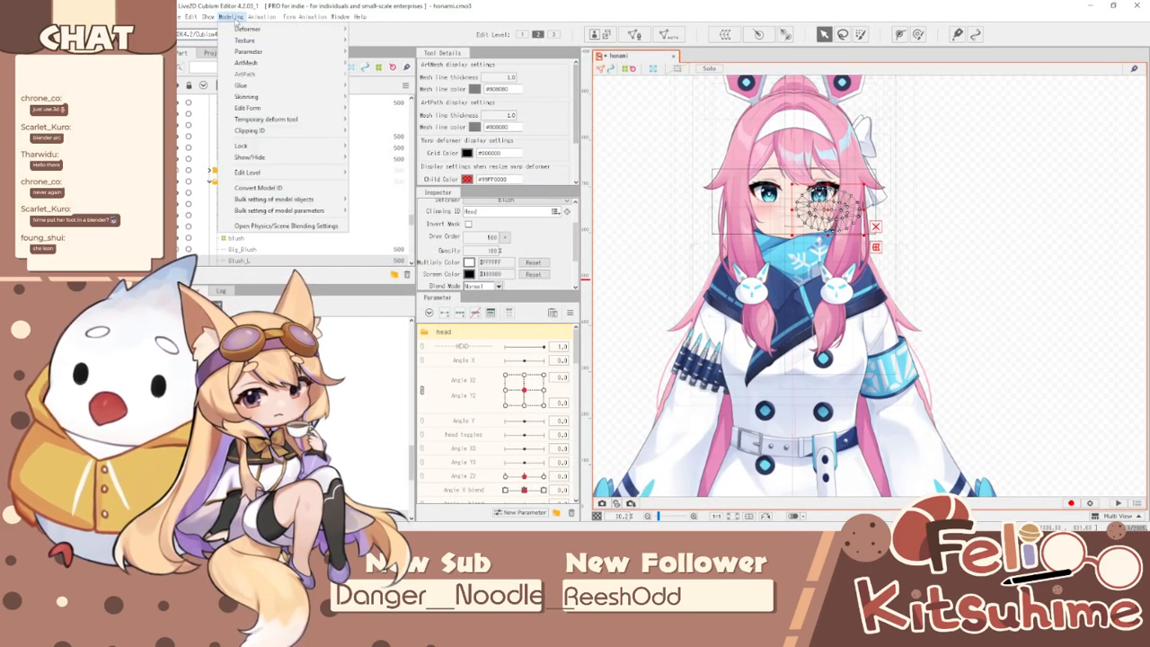
pyautogui.click(315, 227)
pyautogui.scroll(5, 899, 288)
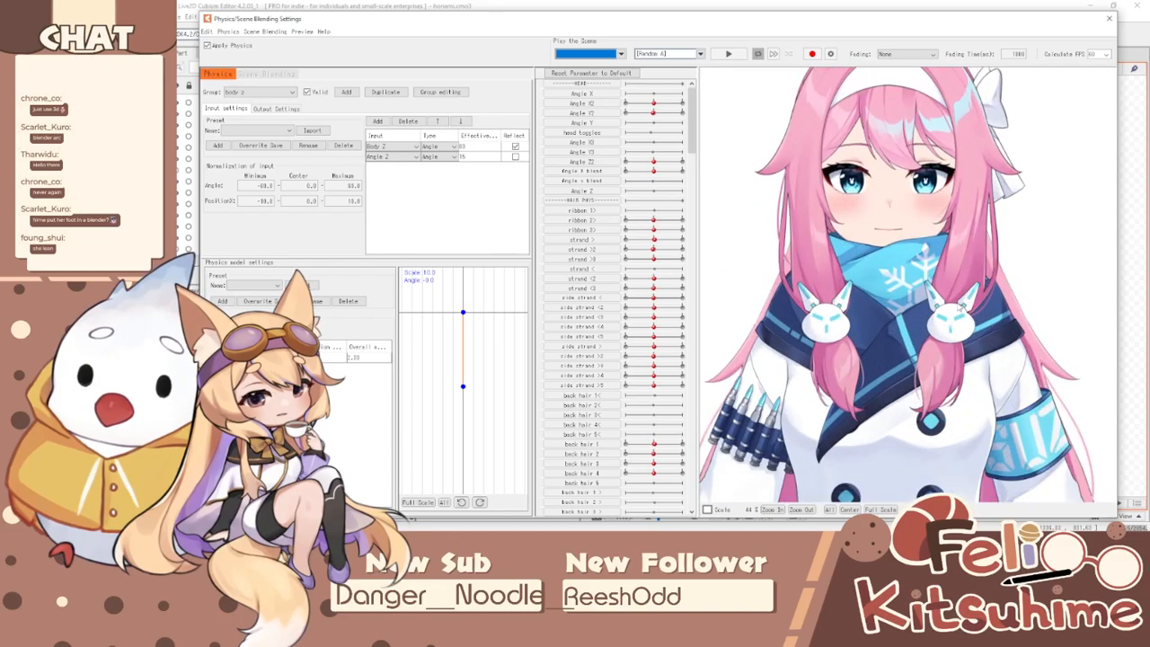
pyautogui.scroll(-3, 962, 308)
pyautogui.scroll(5, 962, 308)
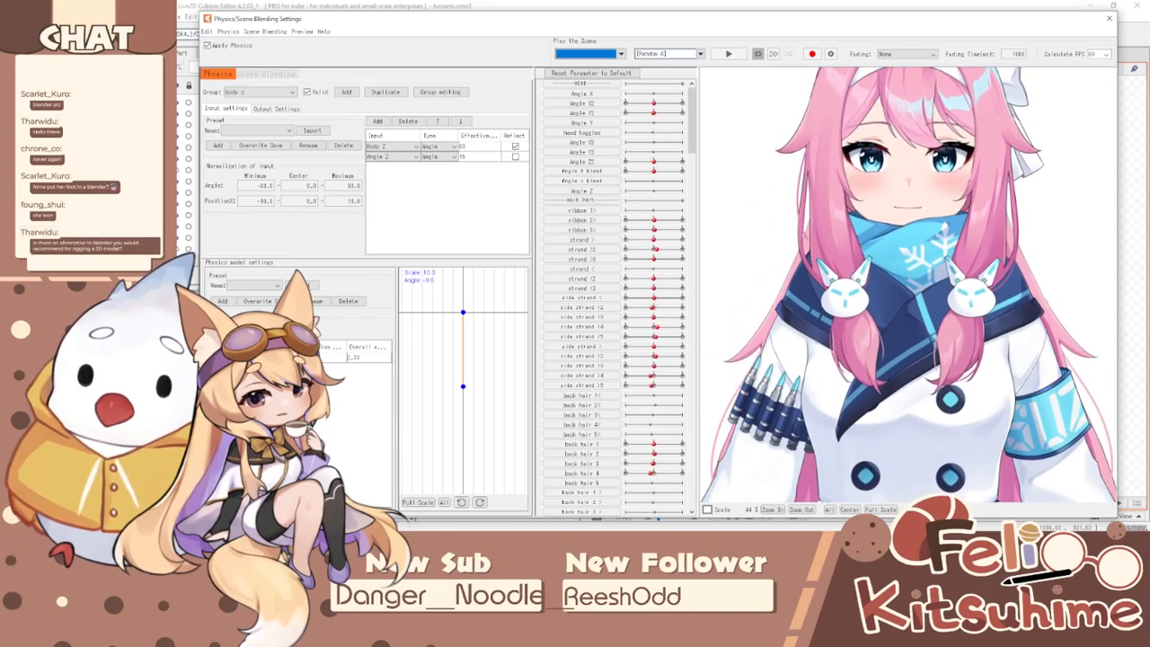
pyautogui.click(1109, 18)
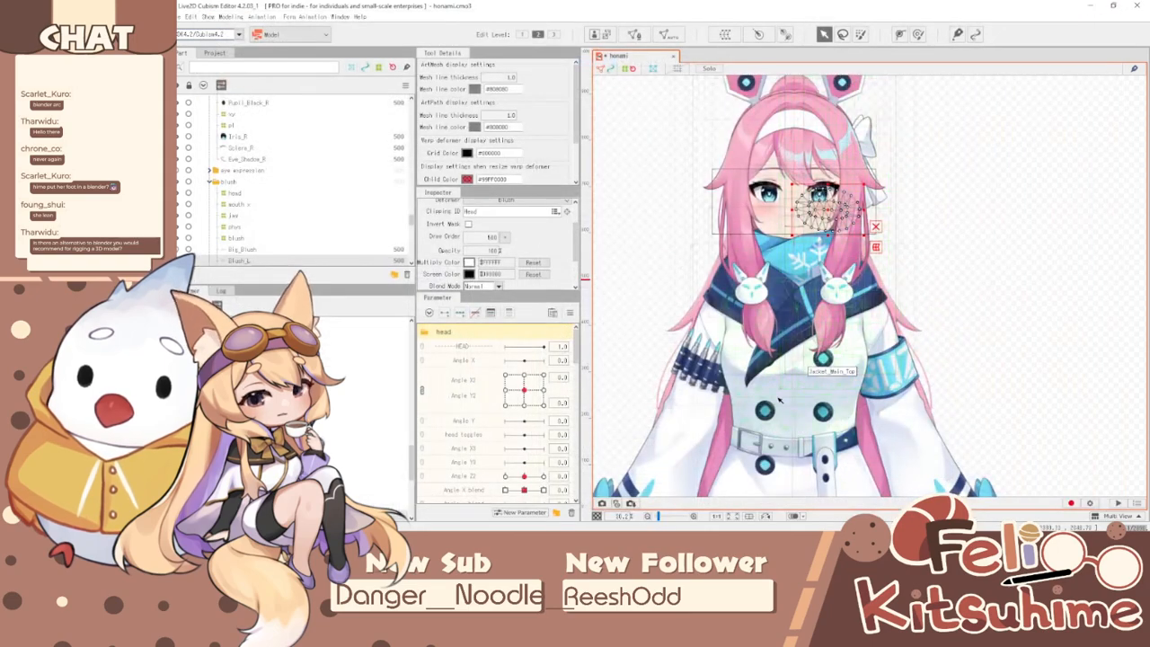
# - Select the Jacket_Main_Top mesh on the torso and unlink Angle X2 from Angle Y2
pyautogui.scroll(5, 780, 400)
pyautogui.click(719, 431)
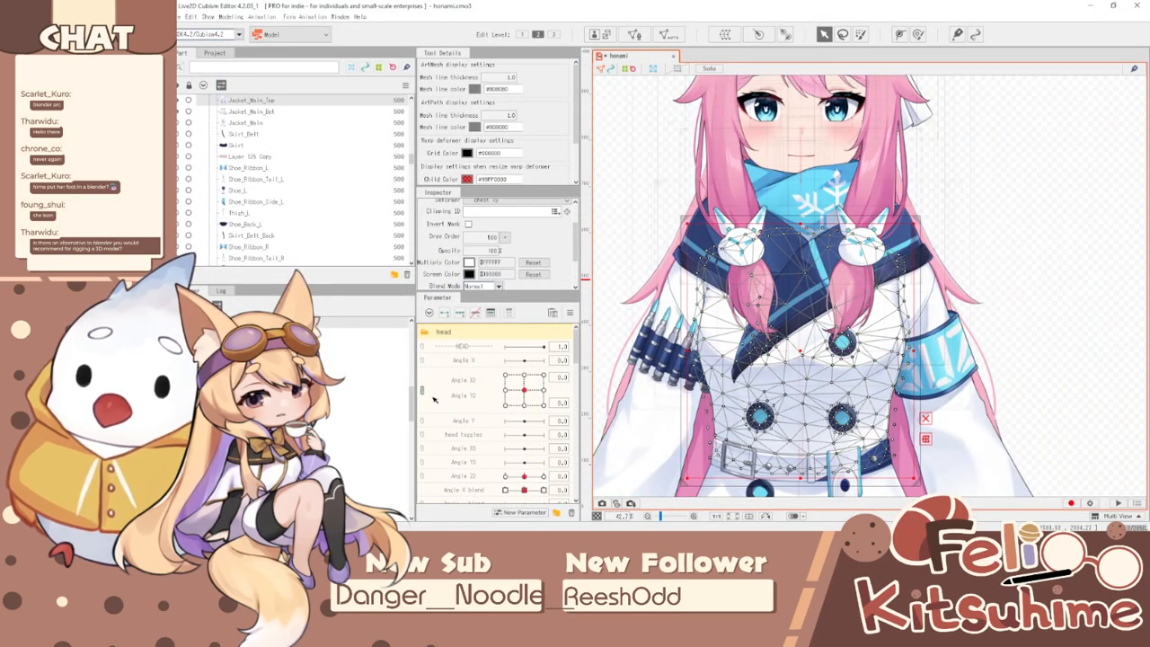
pyautogui.scroll(-6, 424, 390)
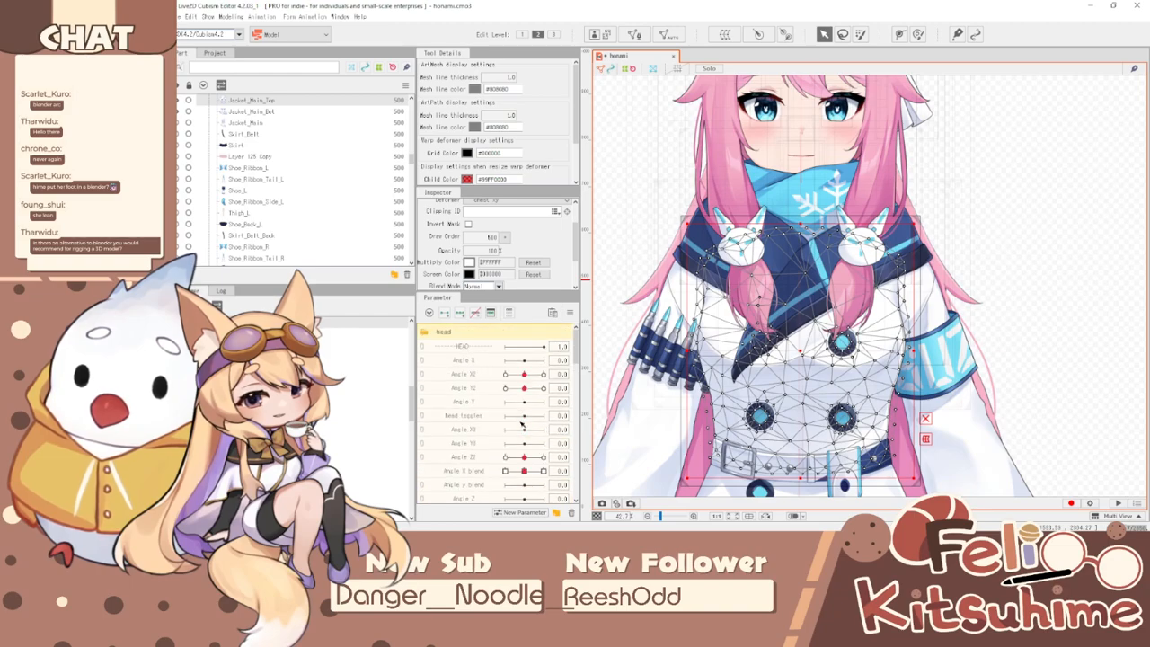
pyautogui.scroll(-2, 517, 416)
pyautogui.scroll(2, 517, 415)
pyautogui.scroll(-2, 517, 415)
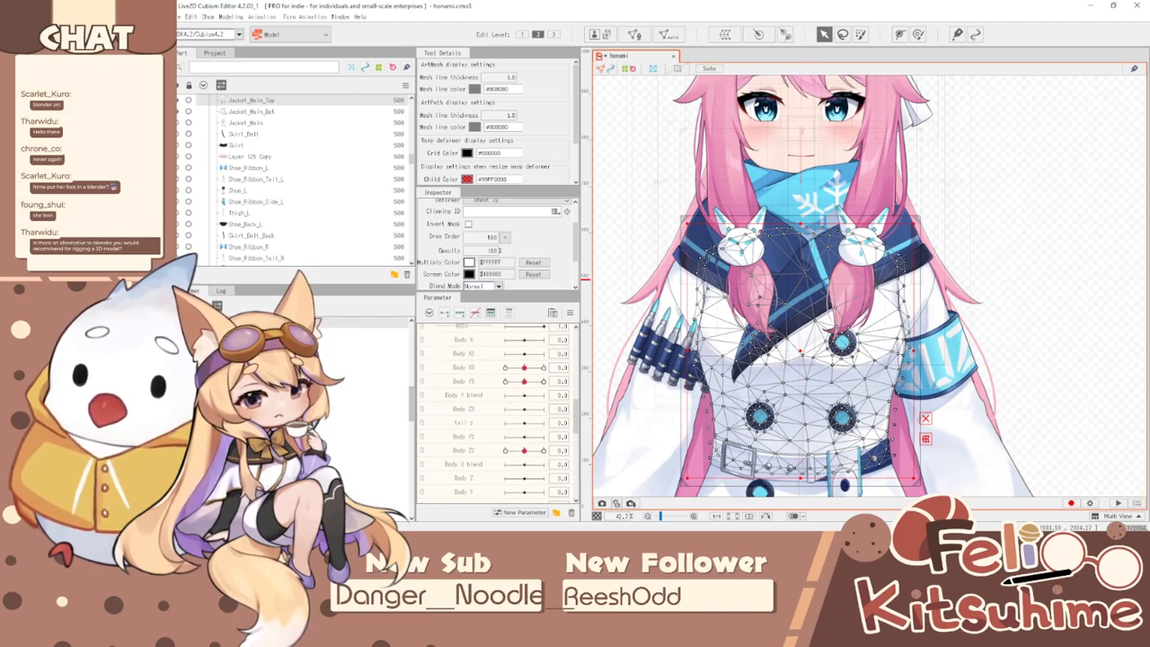
# - Select the chest xy warp deformer that holds the jacket top and set Body Y3 to -10
pyautogui.scroll(2, 805, 418)
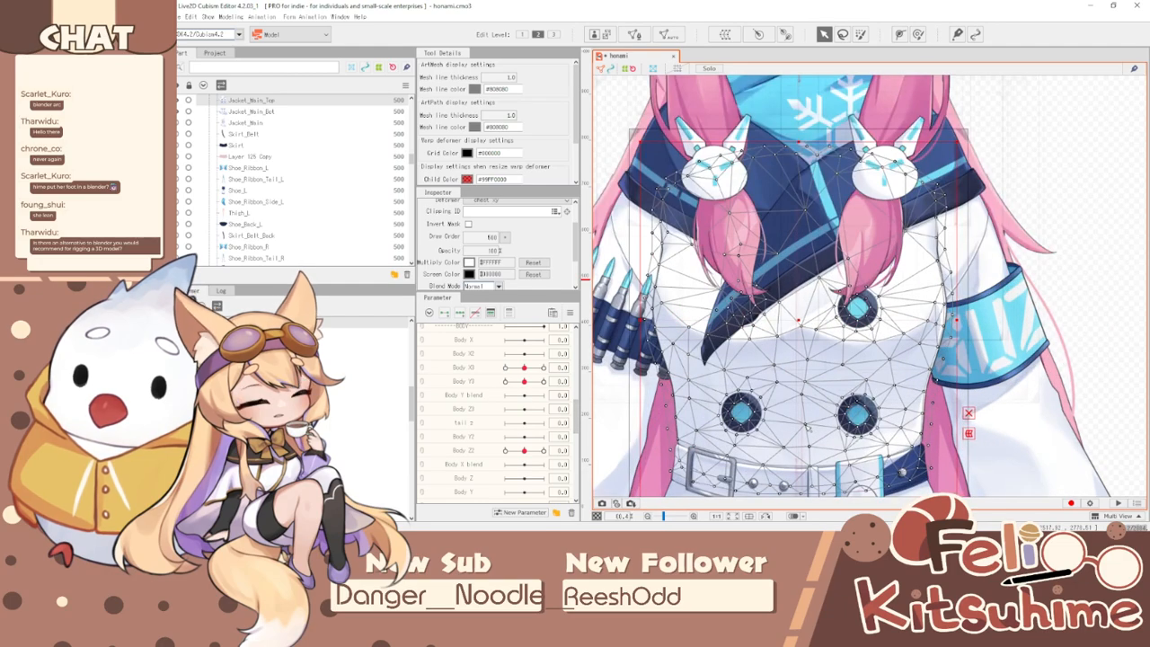
pyautogui.scroll(-3, 470, 385)
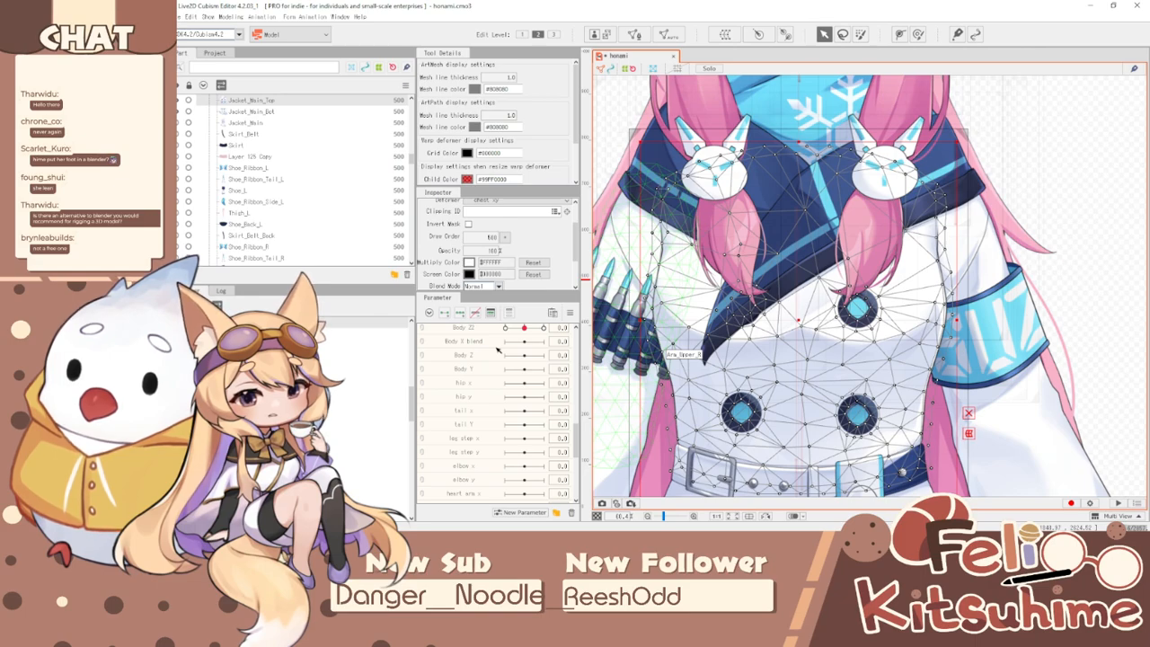
pyautogui.scroll(-2, 934, 346)
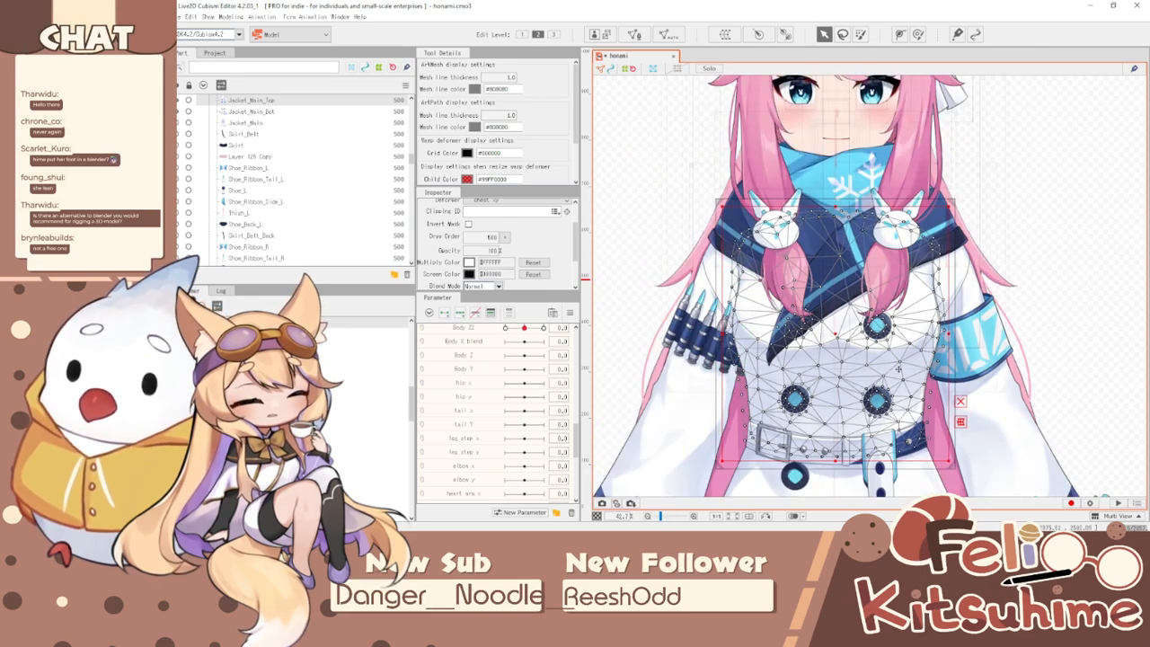
pyautogui.scroll(2, 927, 349)
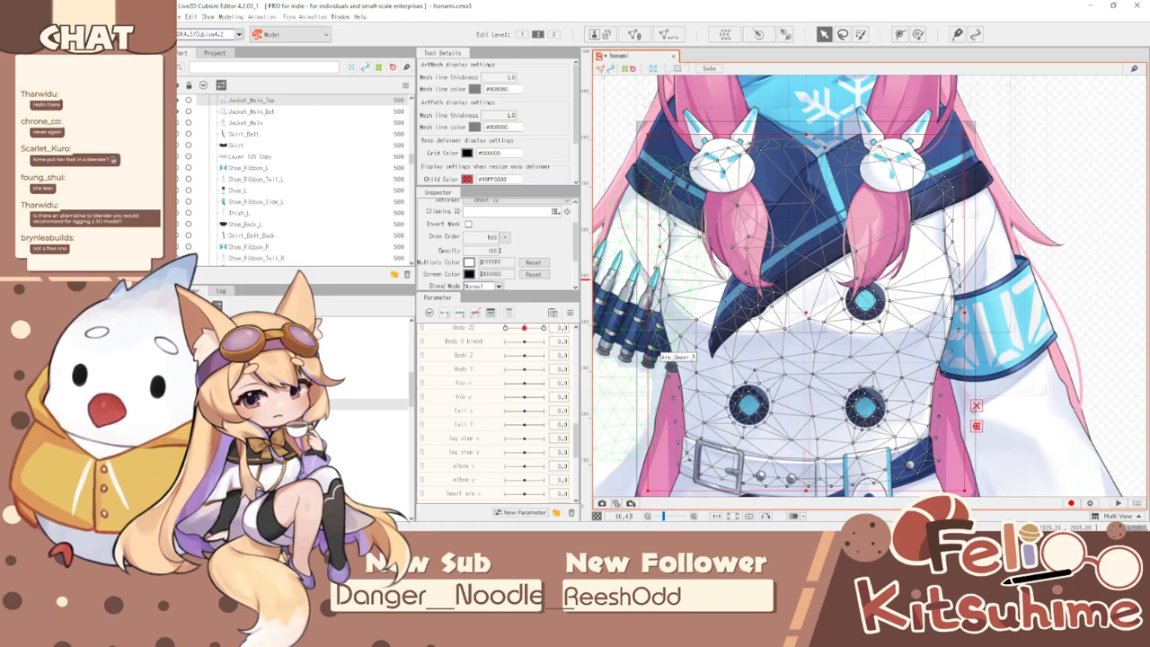
pyautogui.click(392, 366)
pyautogui.scroll(3, 488, 365)
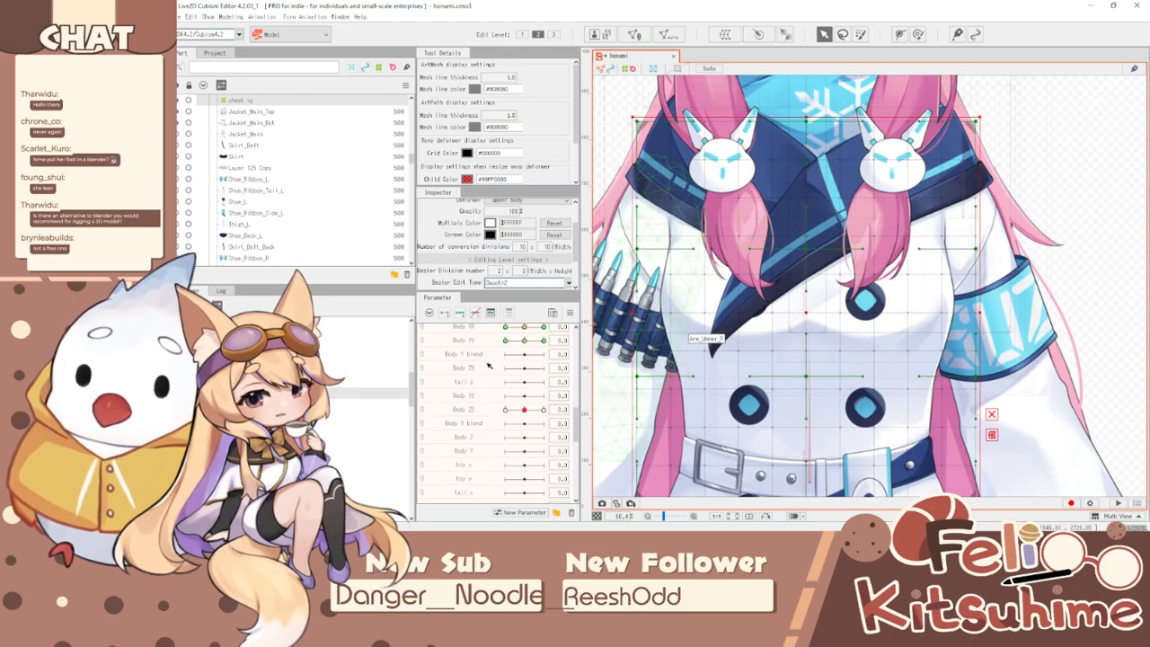
pyautogui.moveTo(525, 380); pyautogui.dragTo(479, 386)
pyautogui.scroll(1, 479, 387)
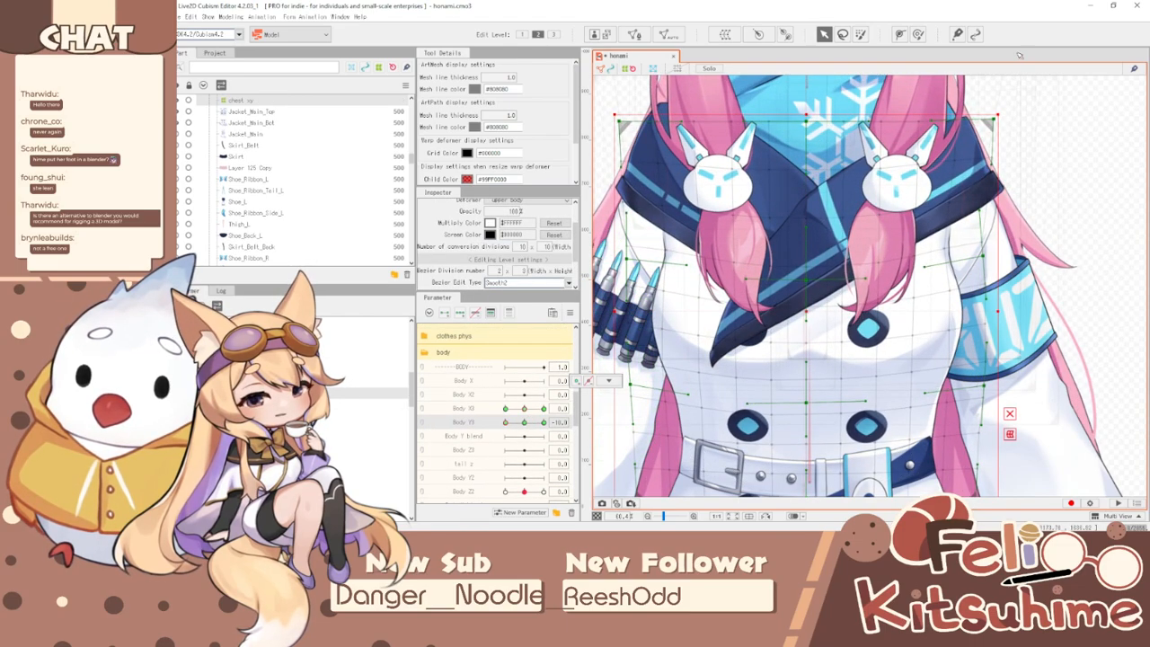
# - Reshape the chest at Body Y3 -10 with the deform brush at 20% weight, reducing the brush size to about 337 px
pyautogui.click(917, 33)
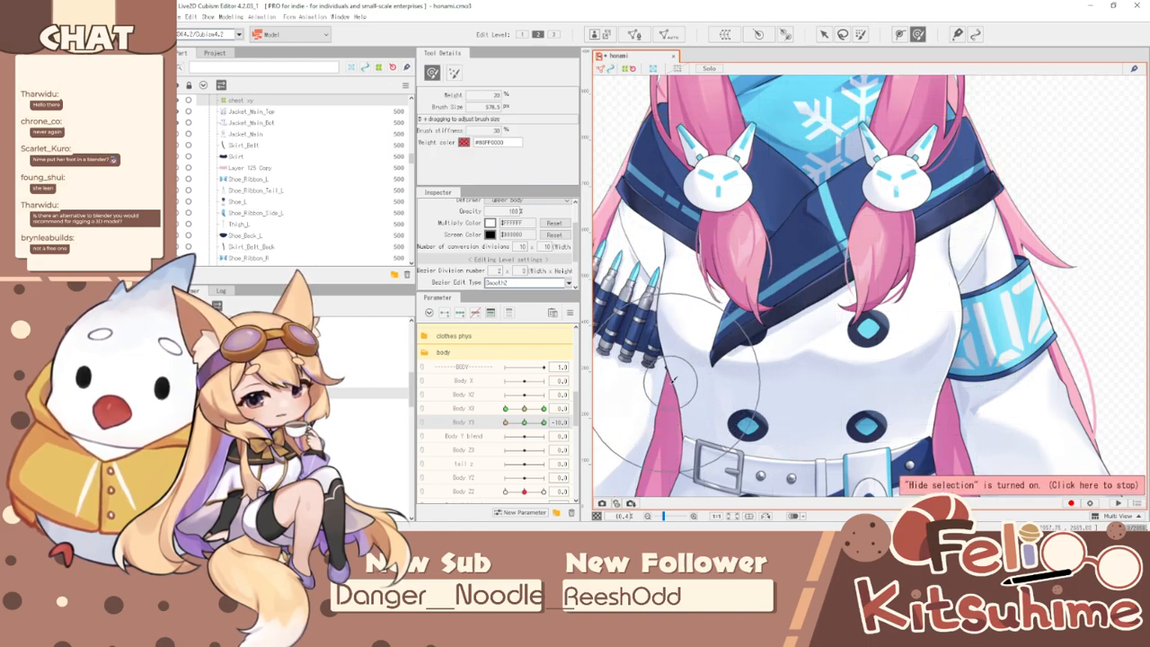
pyautogui.press('b')
pyautogui.moveTo(886, 340); pyautogui.dragTo(868, 396)
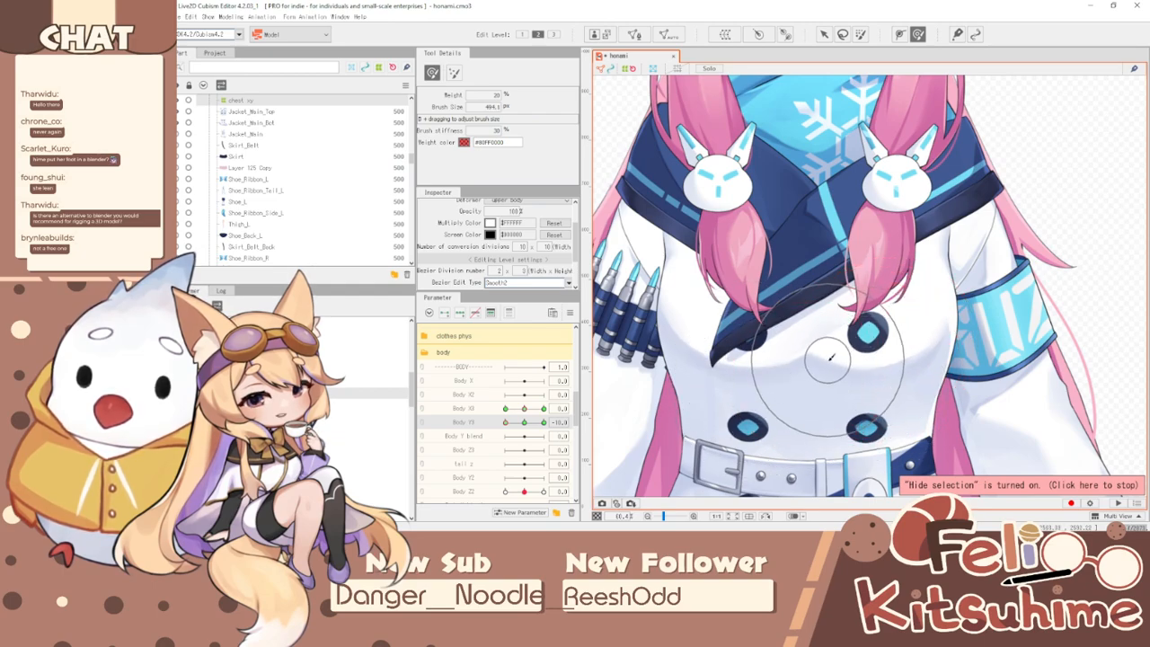
pyautogui.press('b')
pyautogui.moveTo(923, 341); pyautogui.dragTo(914, 342)
pyautogui.press('b')
pyautogui.moveTo(738, 336); pyautogui.dragTo(693, 329)
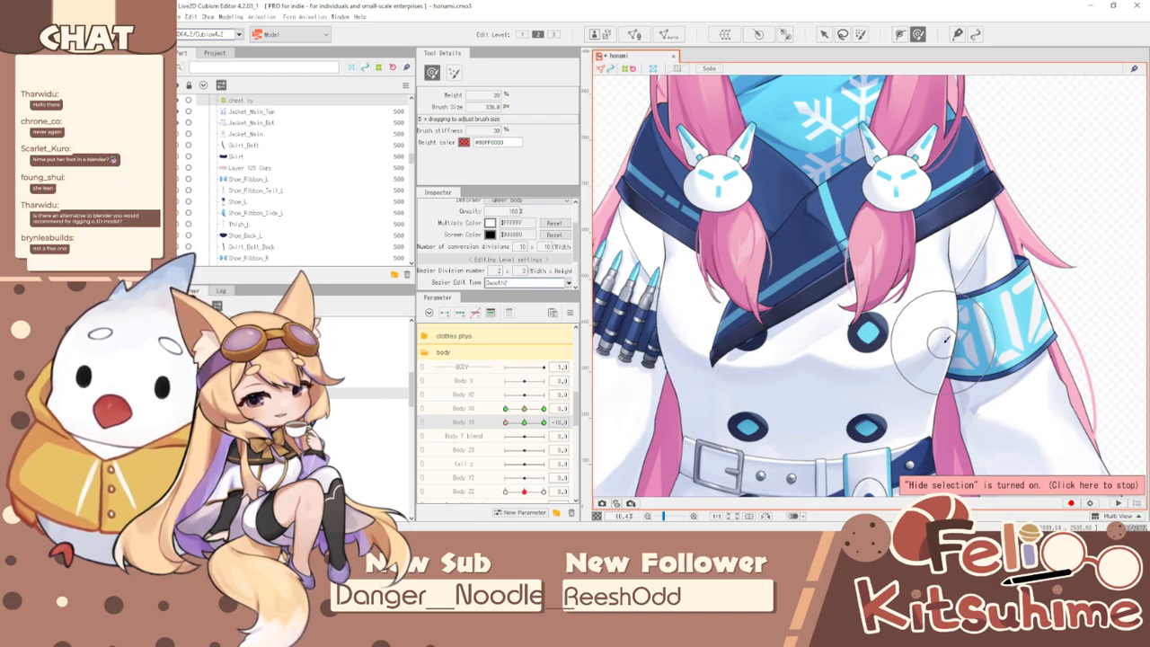
# - Swing Body Y3 between -10 and 0 to check the reshaped chest with the selection hidden
pyautogui.scroll(-5, 862, 341)
pyautogui.moveTo(543, 422); pyautogui.dragTo(383, 436)
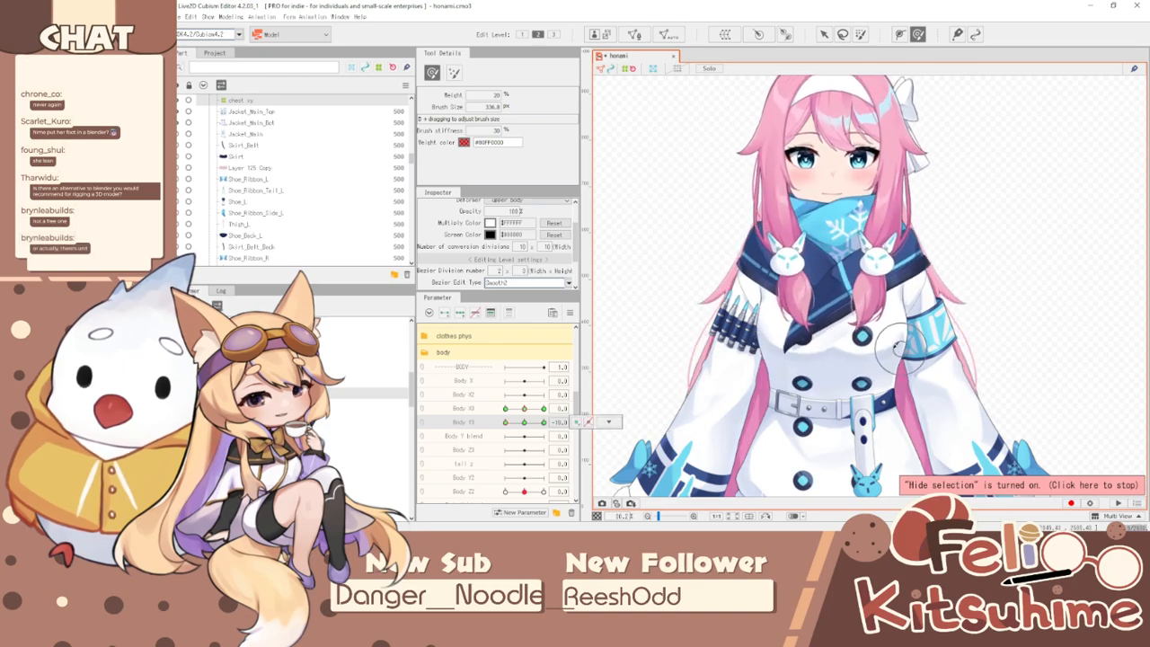
pyautogui.scroll(2, 815, 320)
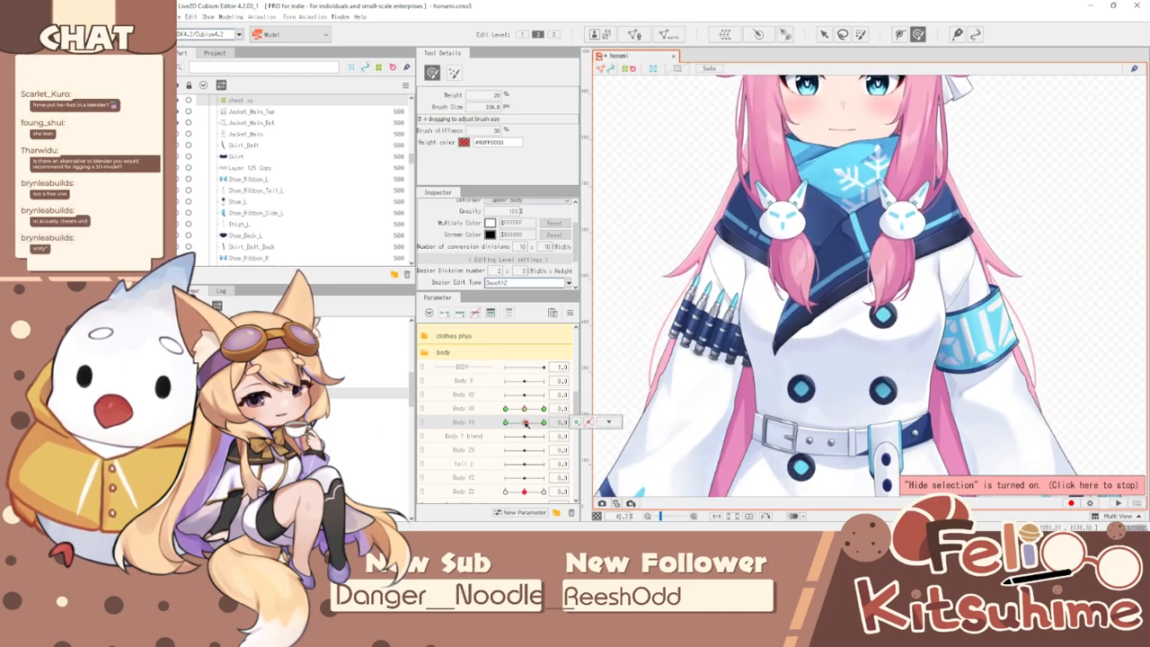
pyautogui.click(568, 311)
pyautogui.click(617, 375)
pyautogui.click(639, 362)
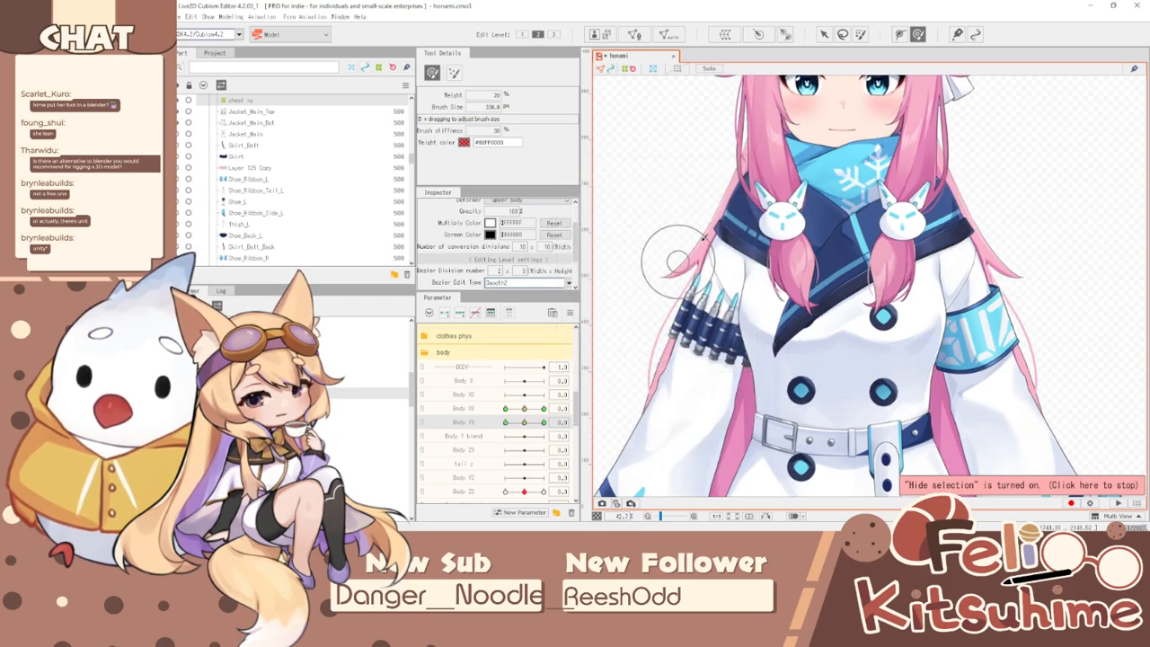
# - Select all objects keyed on Body Y3, leaving the chest xy warp deformer out of the selection
pyautogui.click(824, 34)
pyautogui.click(836, 167)
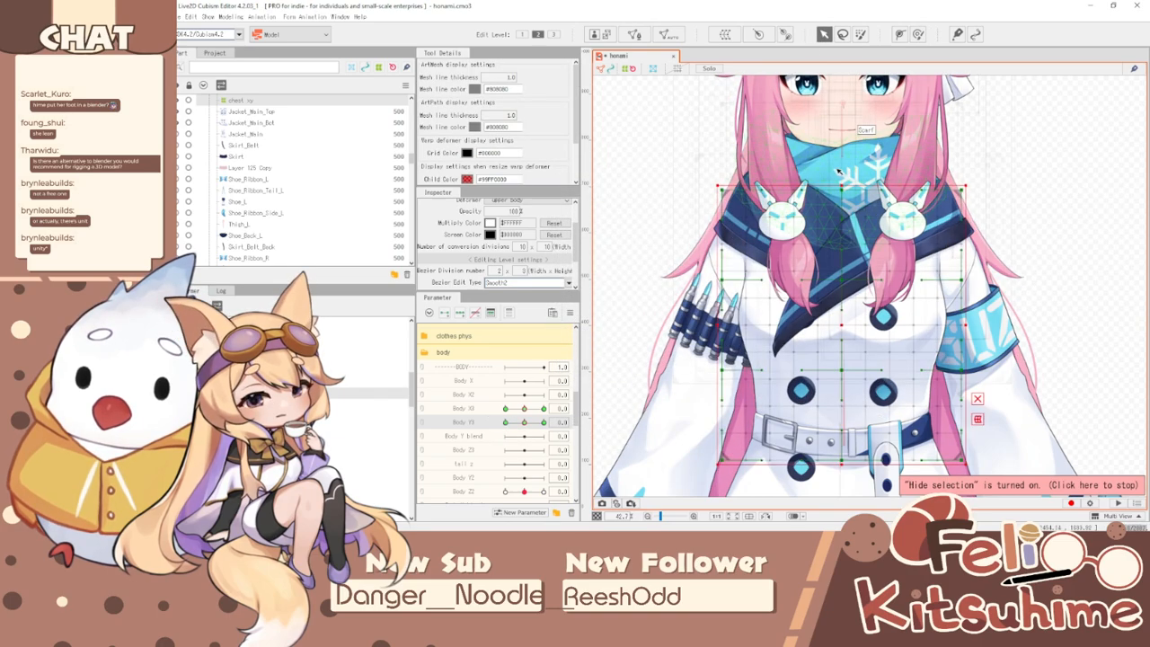
pyautogui.click(559, 422)
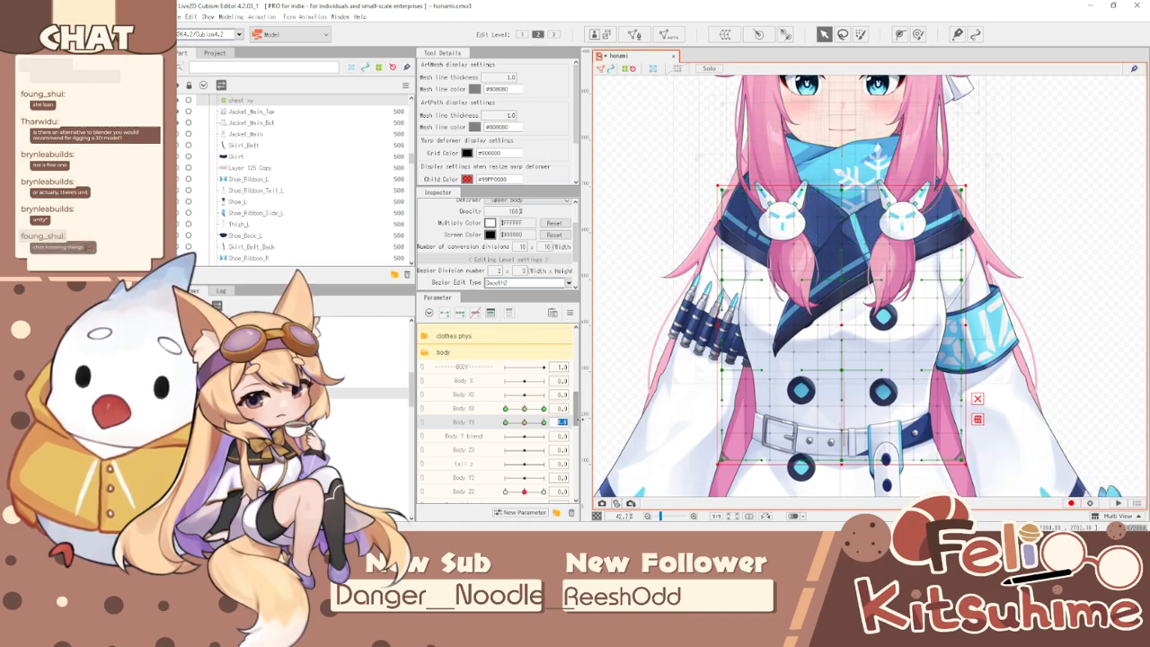
pyautogui.click(560, 409)
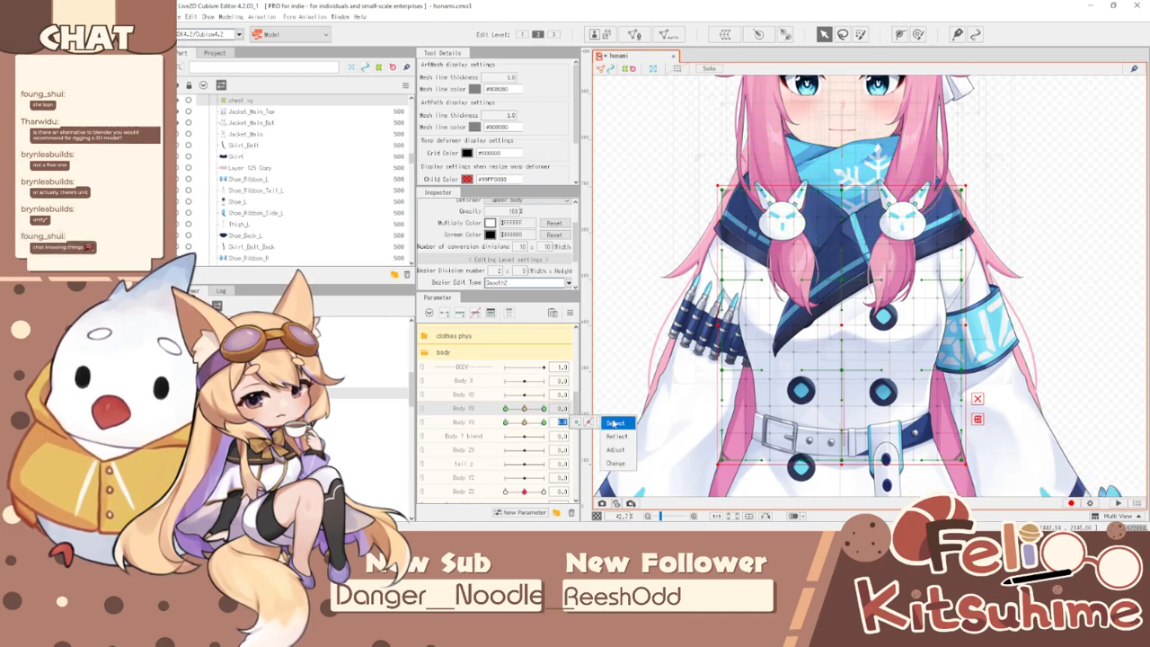
pyautogui.click(616, 423)
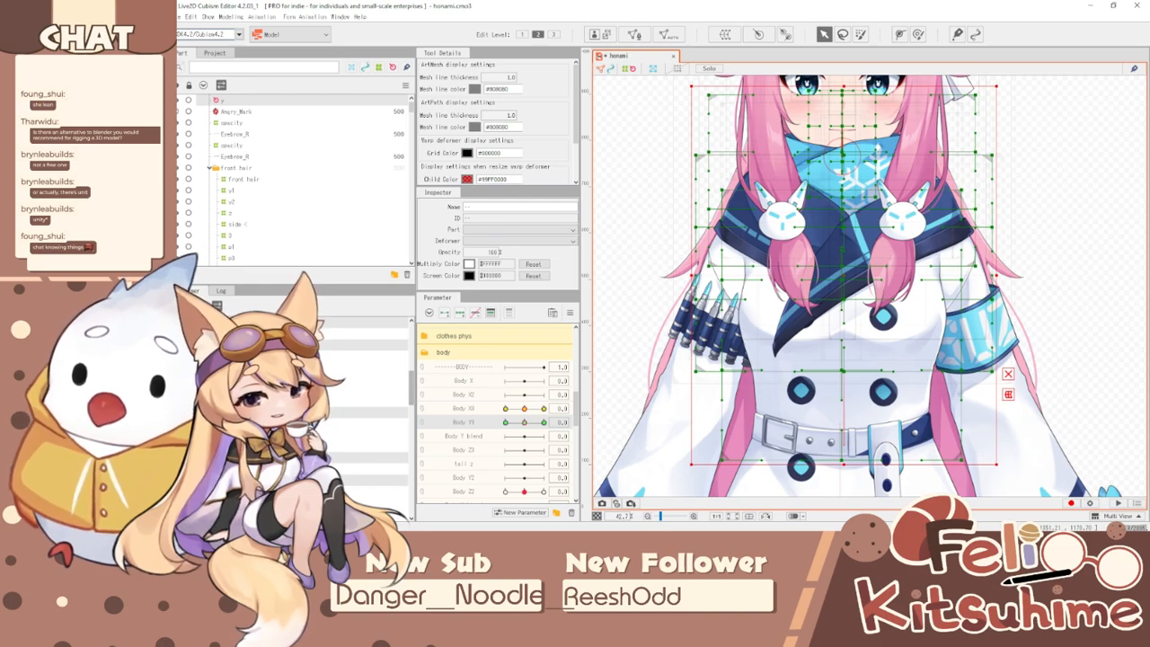
pyautogui.keyDown('ctrl'); pyautogui.click(369, 412); pyautogui.keyUp('ctrl')
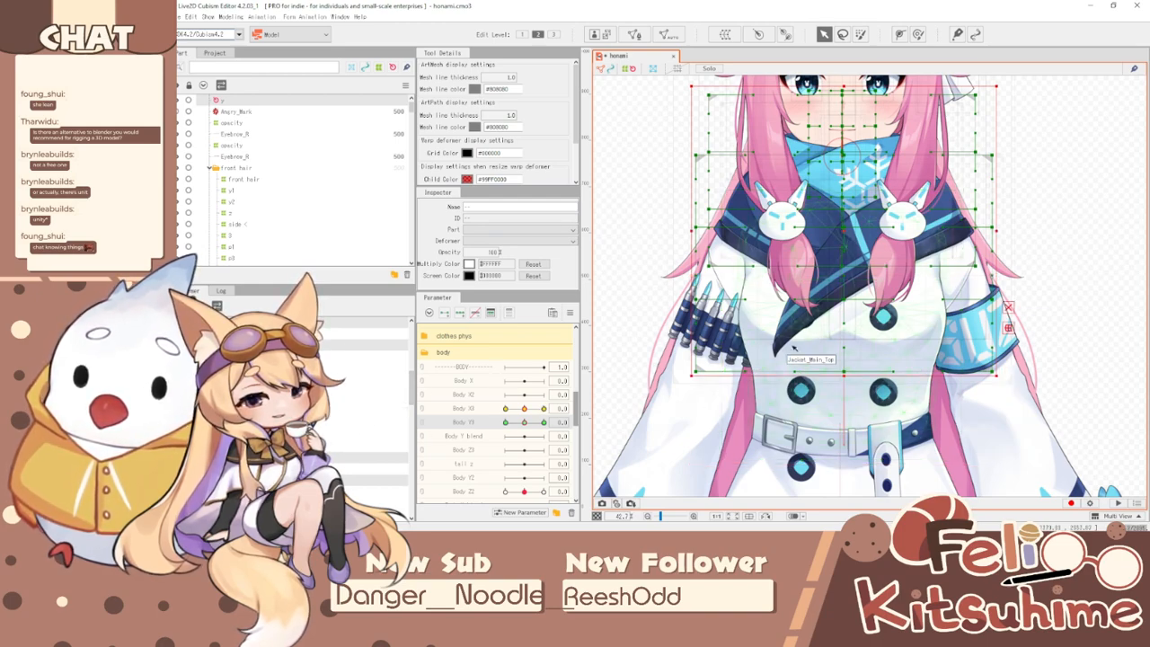
# - Shift the selected deformers slightly down at Body Y3 -10 and slightly up at Body Y3 10
pyautogui.moveTo(523, 424); pyautogui.dragTo(485, 436)
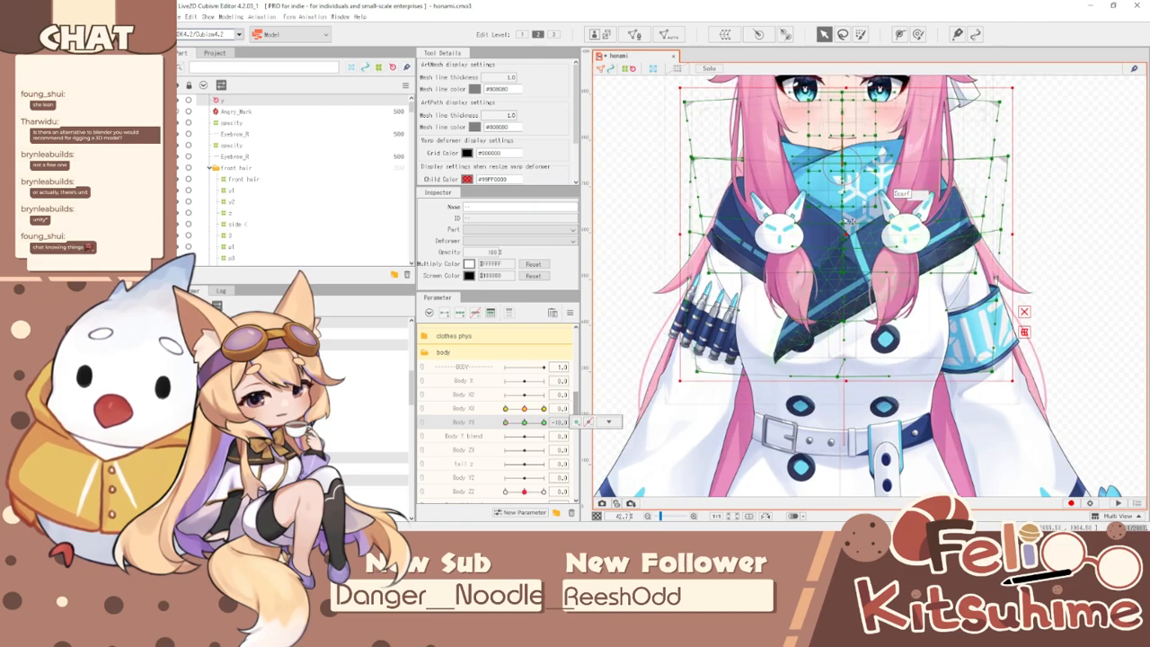
pyautogui.scroll(1, 854, 221)
pyautogui.moveTo(850, 240); pyautogui.dragTo(849, 249)
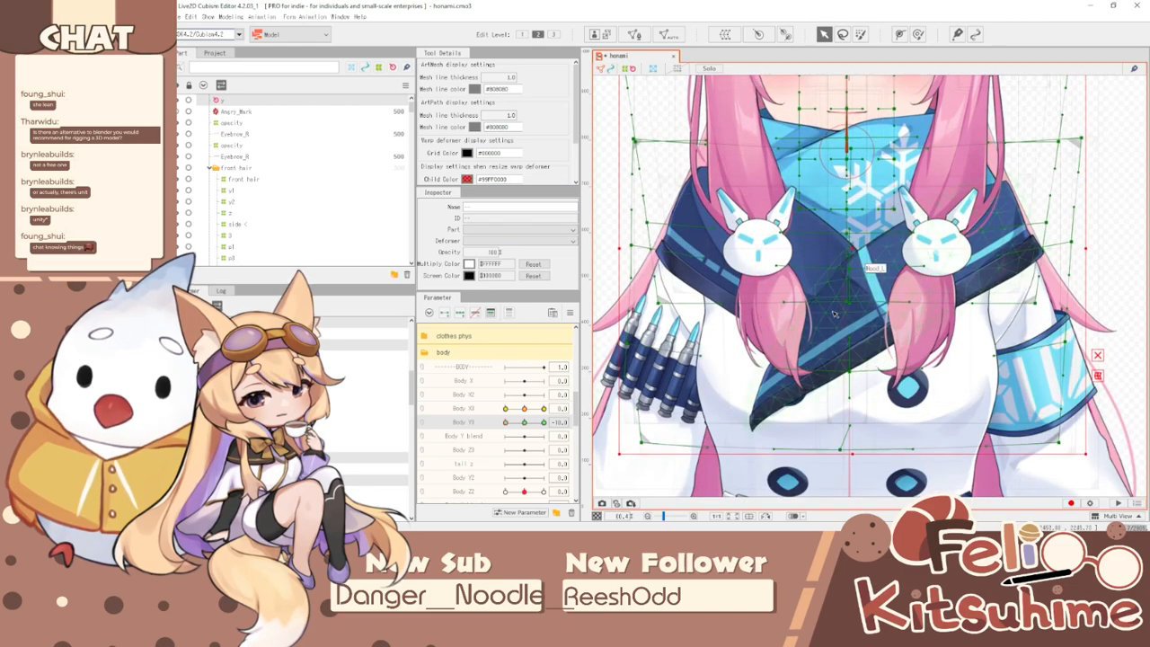
pyautogui.scroll(-2, 834, 313)
pyautogui.moveTo(506, 423); pyautogui.dragTo(555, 430)
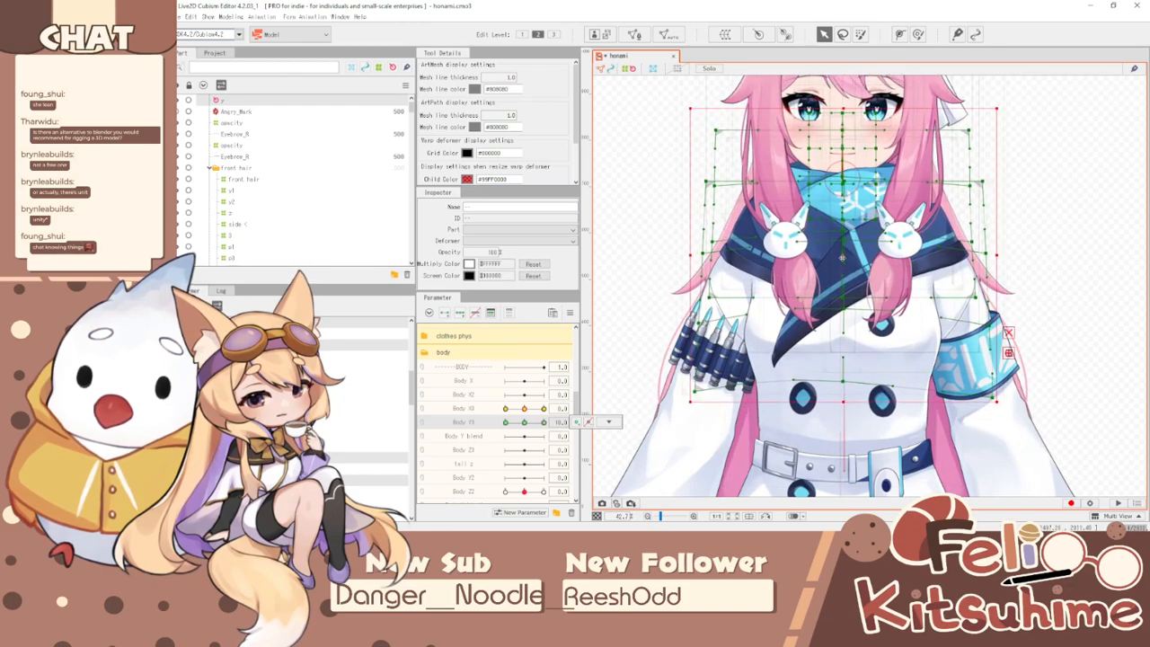
pyautogui.moveTo(842, 258); pyautogui.dragTo(843, 251)
# - Swing Body Y3 from 10 to -10 with the selection hidden to check the whole upper body
pyautogui.moveTo(550, 423); pyautogui.dragTo(474, 440)
pyautogui.hotkey('ctrl', 't')
pyautogui.scroll(-2, 804, 357)
pyautogui.scroll(-2, 804, 357)
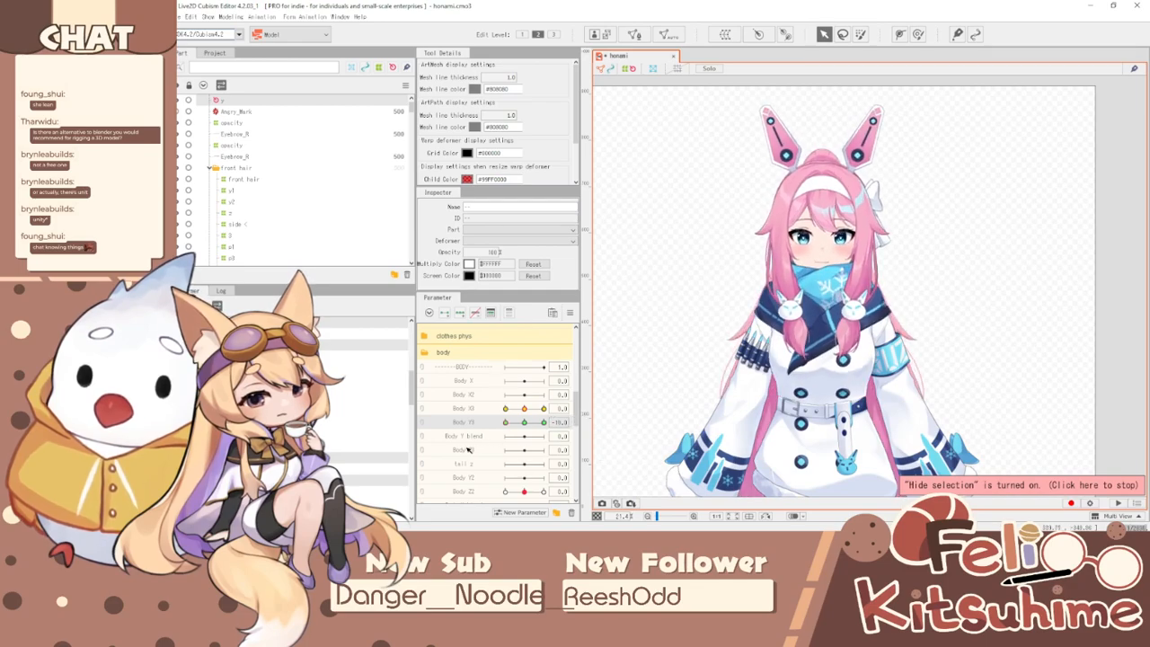
pyautogui.scroll(2, 836, 293)
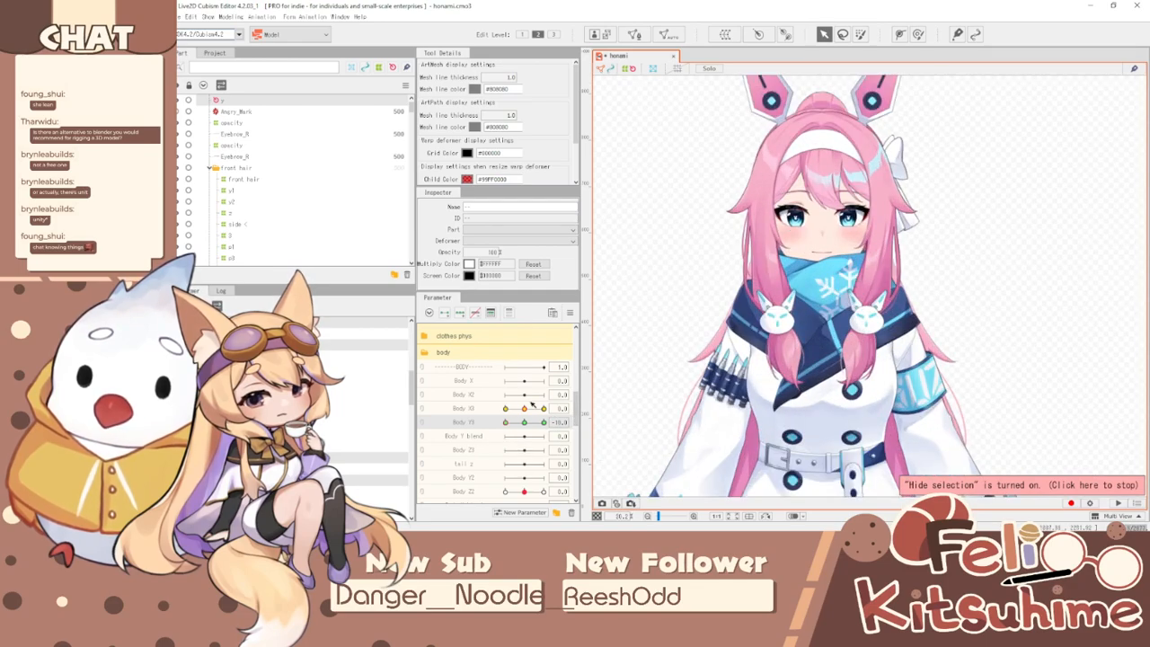
# - Synthesize the Body X3 and Body Y3 corners for the selected deformers
pyautogui.click(570, 313)
pyautogui.click(626, 374)
pyautogui.click(639, 364)
# - Preview the head and body movement in the Physics/Scene Blending Settings by swinging the model in all directions, and close the window
pyautogui.click(234, 19)
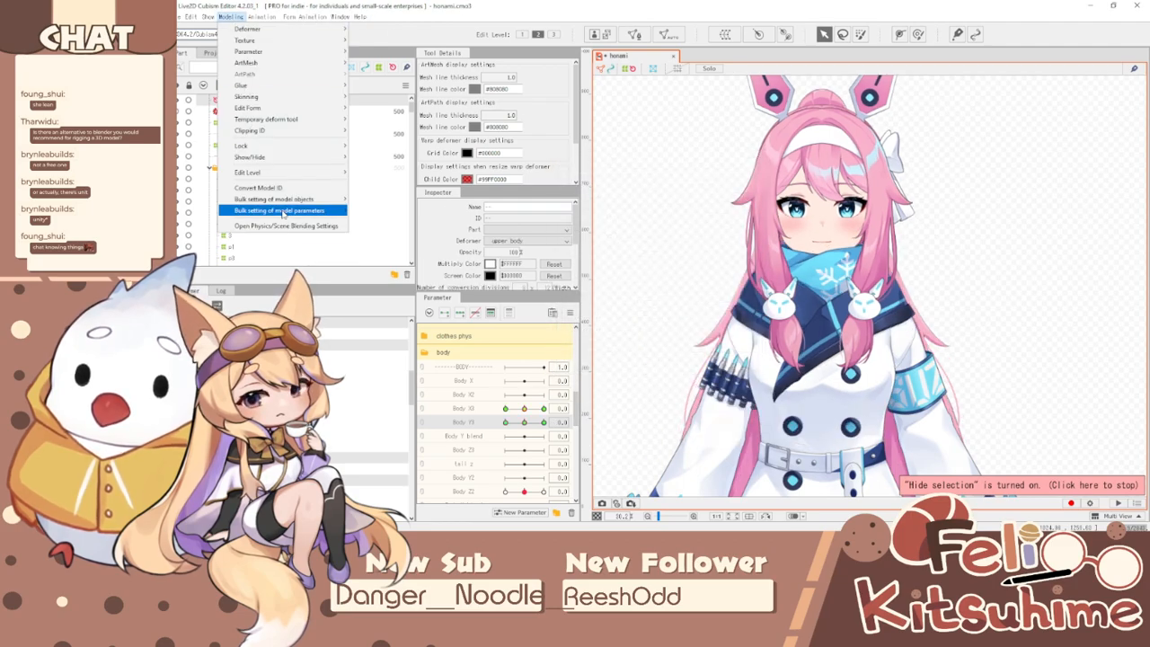
pyautogui.click(269, 210)
pyautogui.moveTo(883, 360); pyautogui.dragTo(1050, 242)
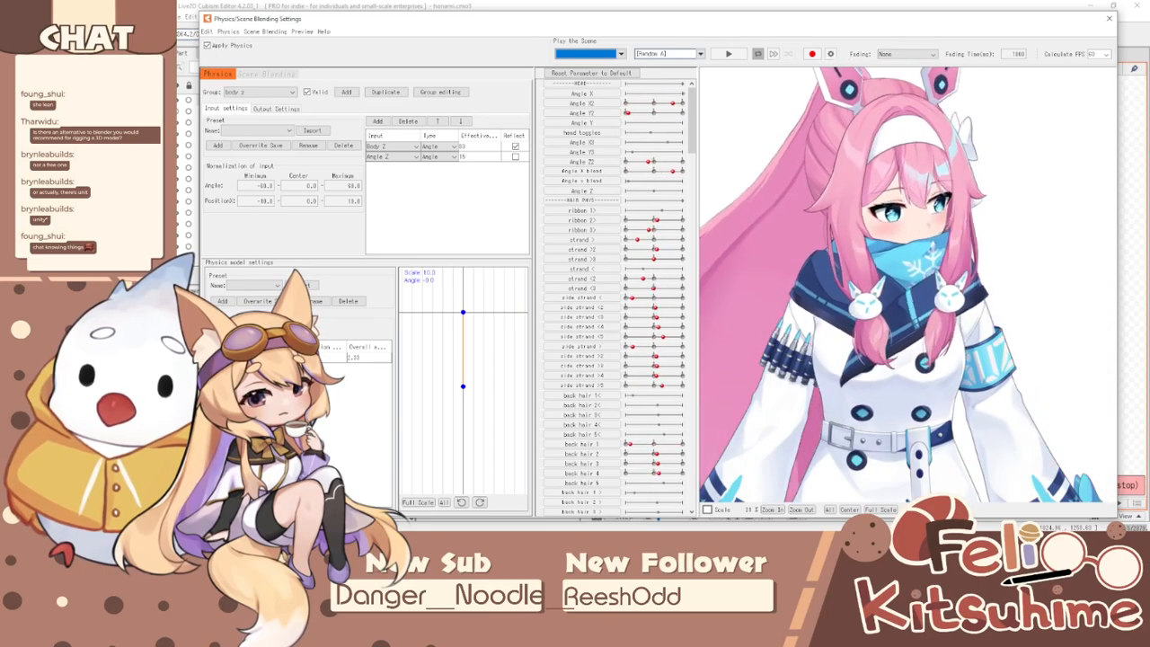
pyautogui.moveTo(695, 519); pyautogui.dragTo(1147, 302)
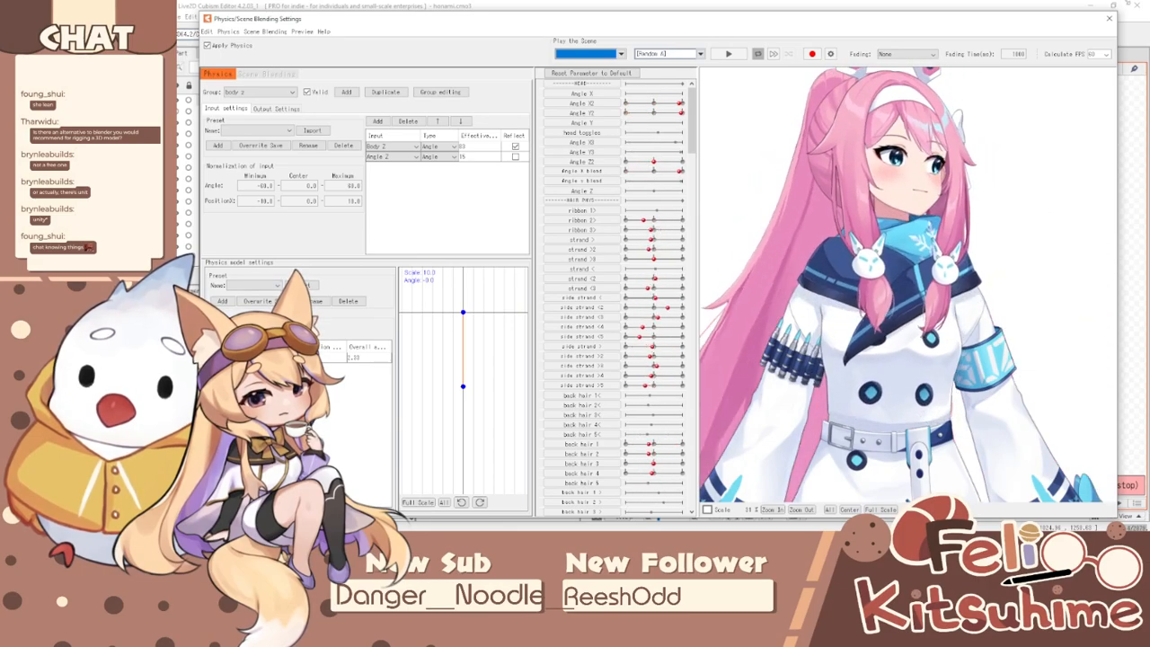
pyautogui.moveTo(532, 203); pyautogui.dragTo(823, 4)
pyautogui.moveTo(737, 179); pyautogui.dragTo(1061, 296)
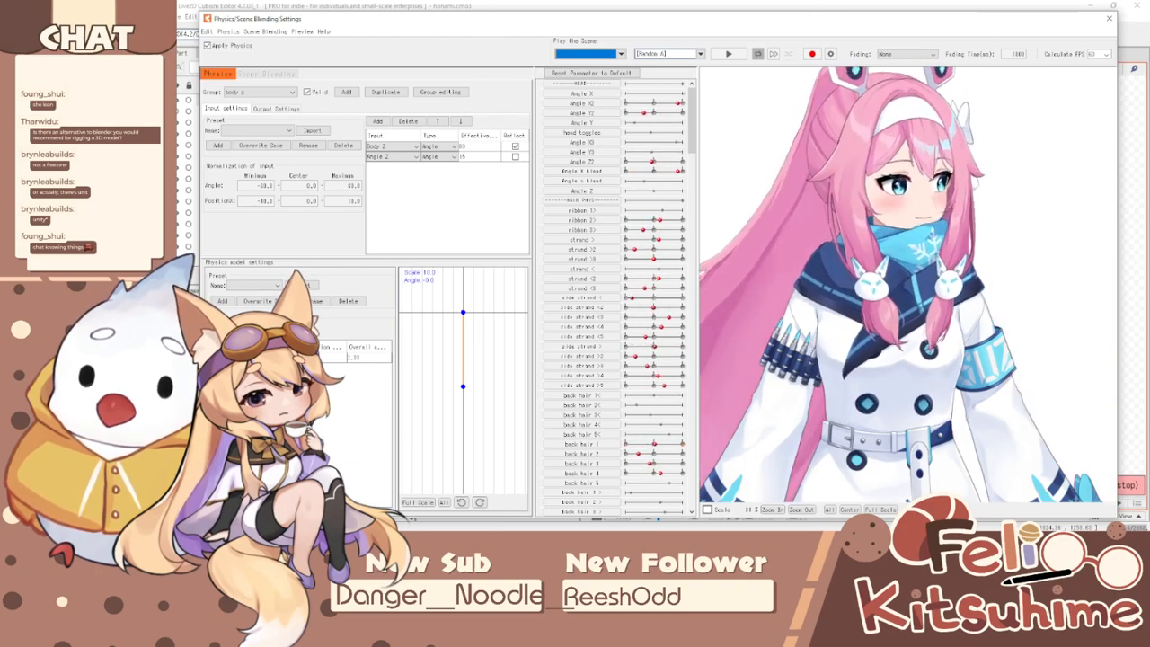
pyautogui.moveTo(934, 3); pyautogui.dragTo(722, 179)
pyautogui.moveTo(828, 149); pyautogui.dragTo(818, 289)
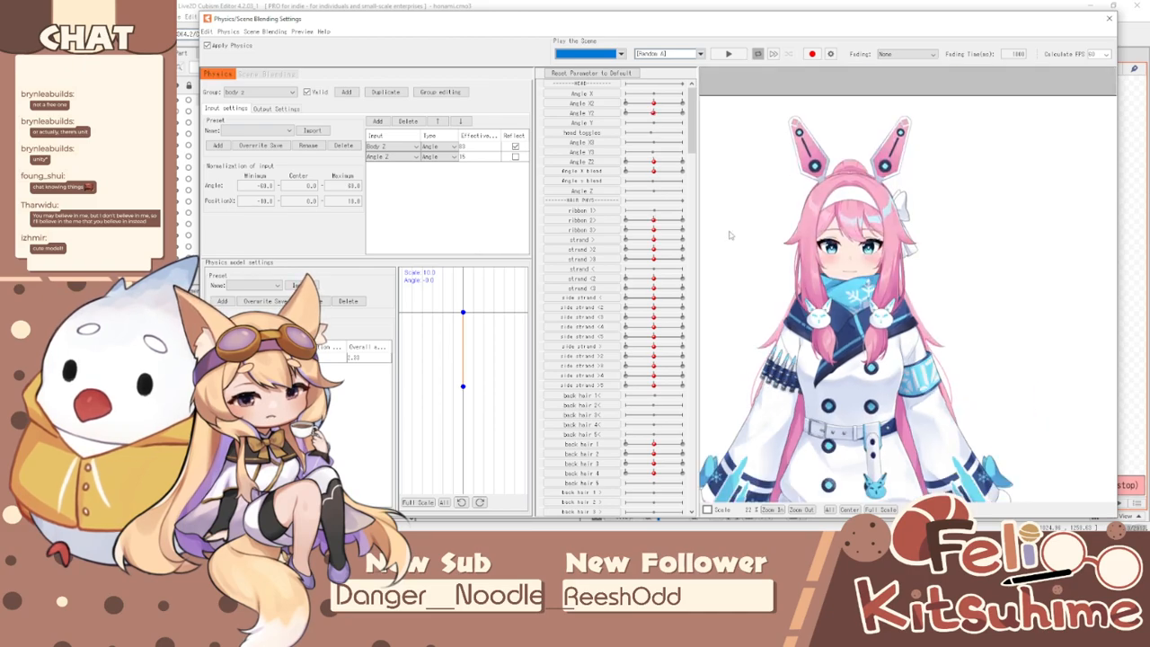
pyautogui.scroll(3, 733, 235)
pyautogui.click(1109, 18)
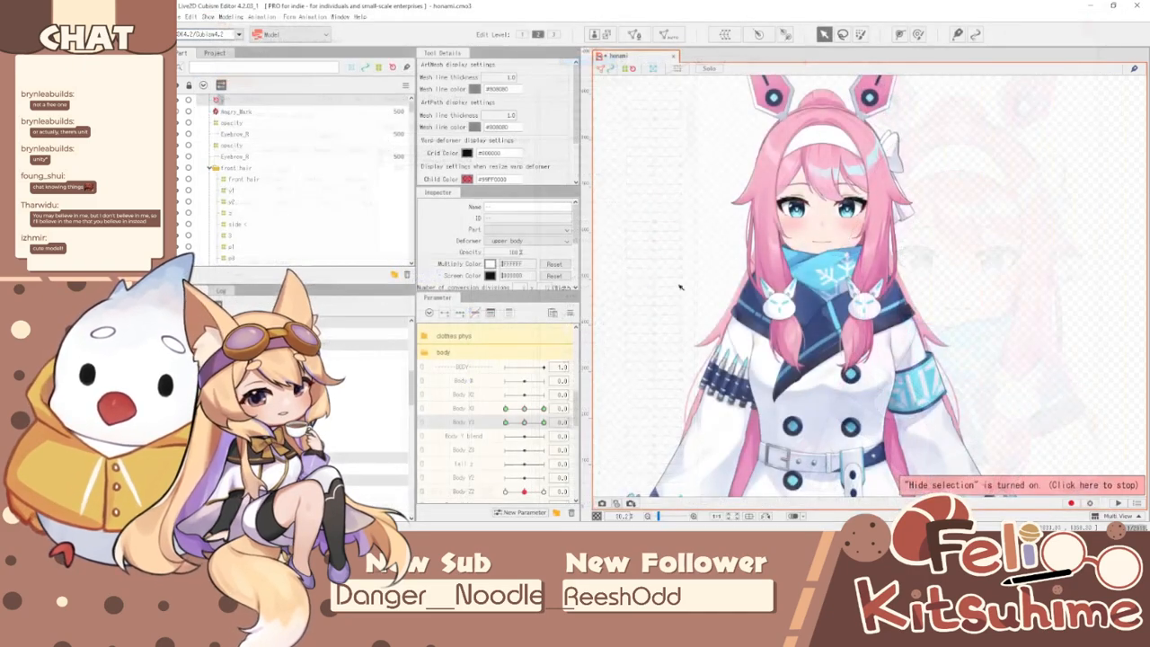
# - Reset the parameters to default, show the selection again and select the hood warp deformer that holds the collar meshes
pyautogui.click(569, 312)
pyautogui.click(604, 309)
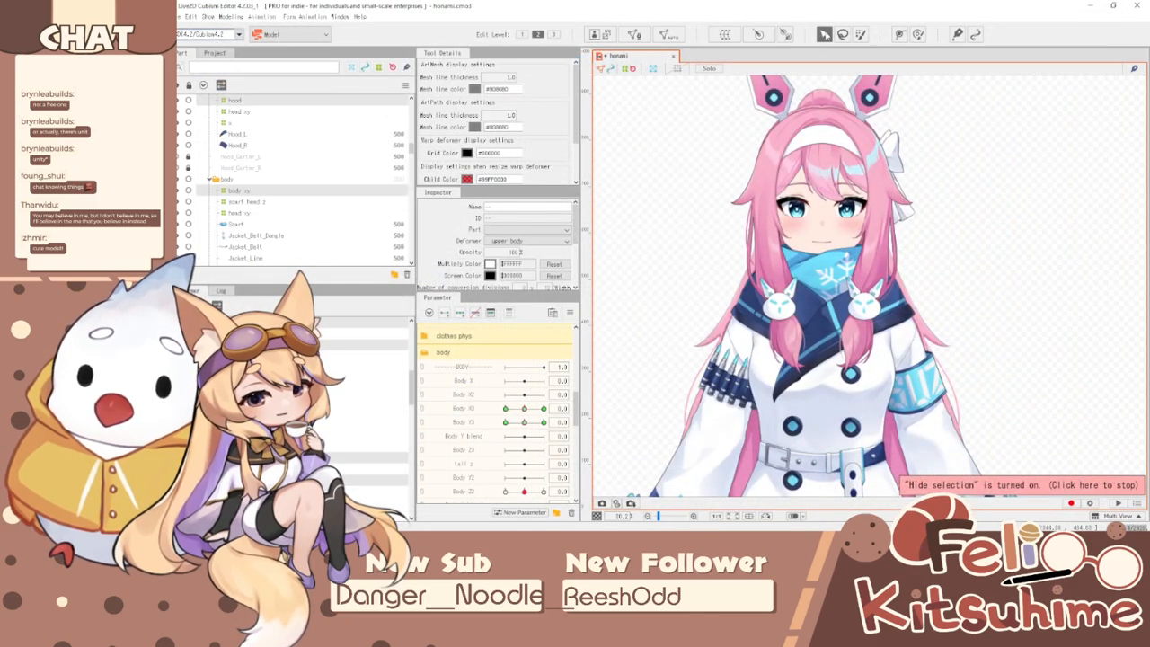
pyautogui.hotkey('ctrl', 't')
pyautogui.scroll(-5, 849, 226)
pyautogui.click(1037, 205)
pyautogui.scroll(5, 819, 215)
pyautogui.scroll(4, 841, 350)
pyautogui.scroll(-2, 840, 351)
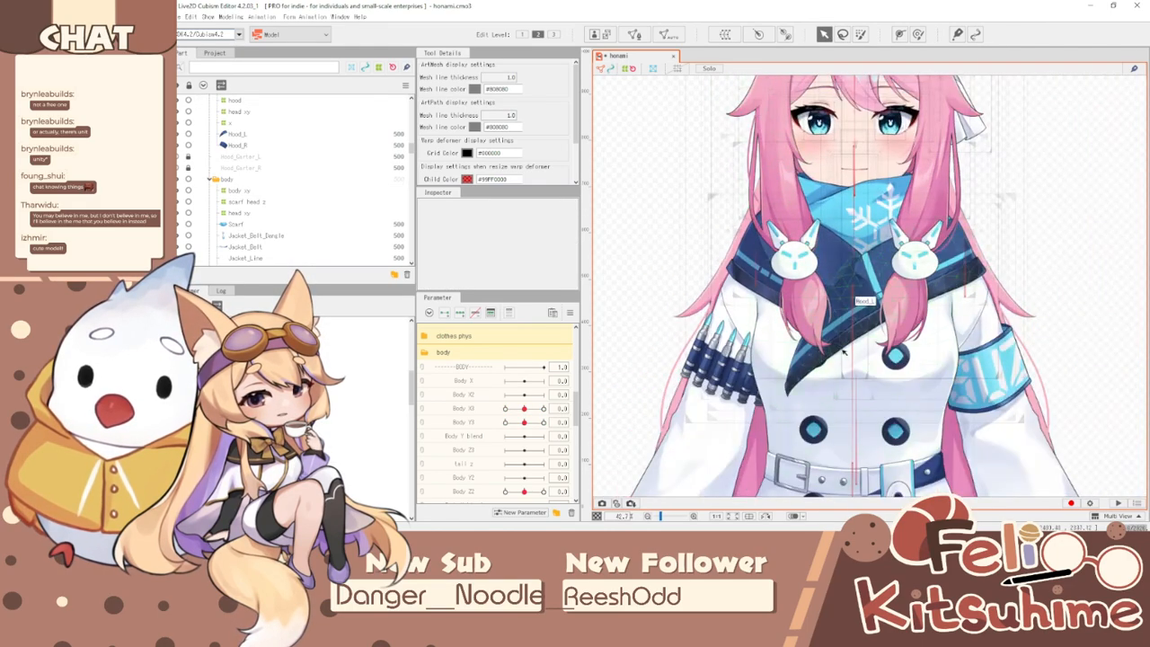
pyautogui.click(867, 327)
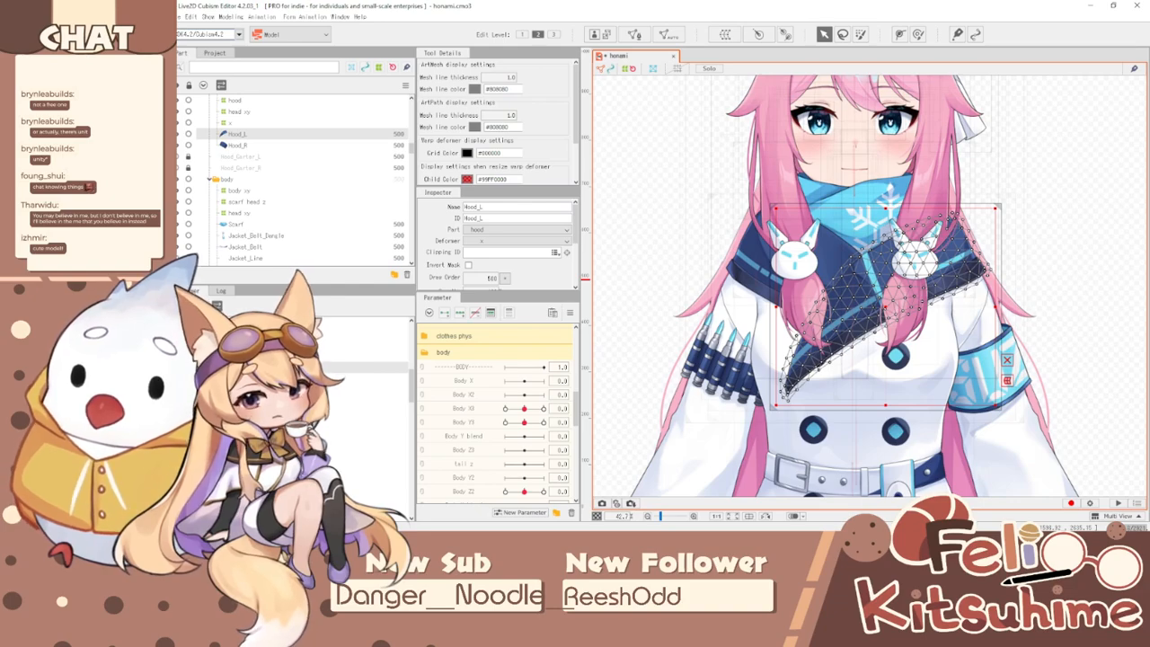
pyautogui.click(315, 334)
pyautogui.click(314, 321)
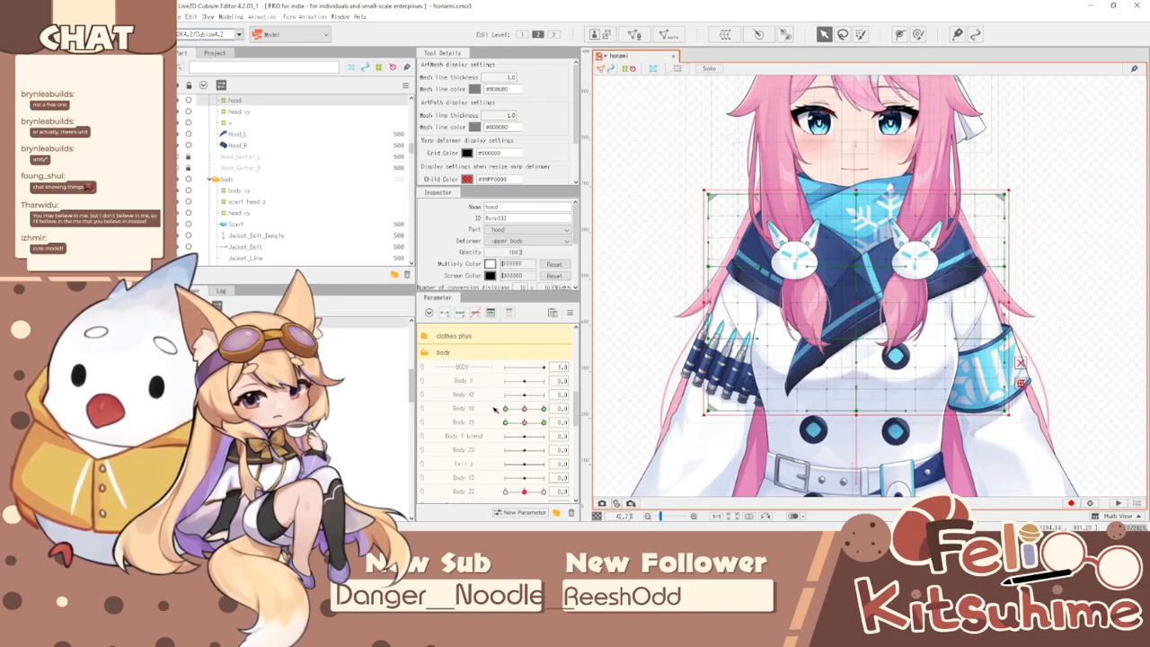
# - Reshape the hood's lower tip at Body Y3 10 with the deform brush at 20% weight, enlarging the brush to about 706 px
pyautogui.moveTo(527, 421); pyautogui.dragTo(559, 422)
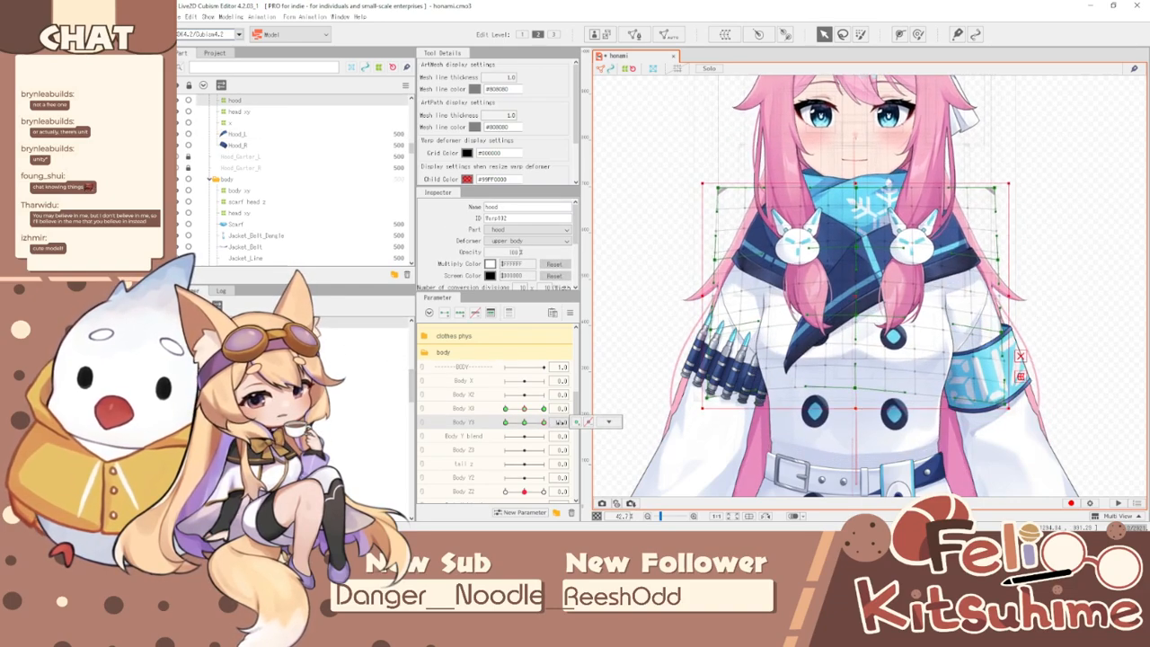
pyautogui.click(918, 35)
pyautogui.scroll(2, 845, 431)
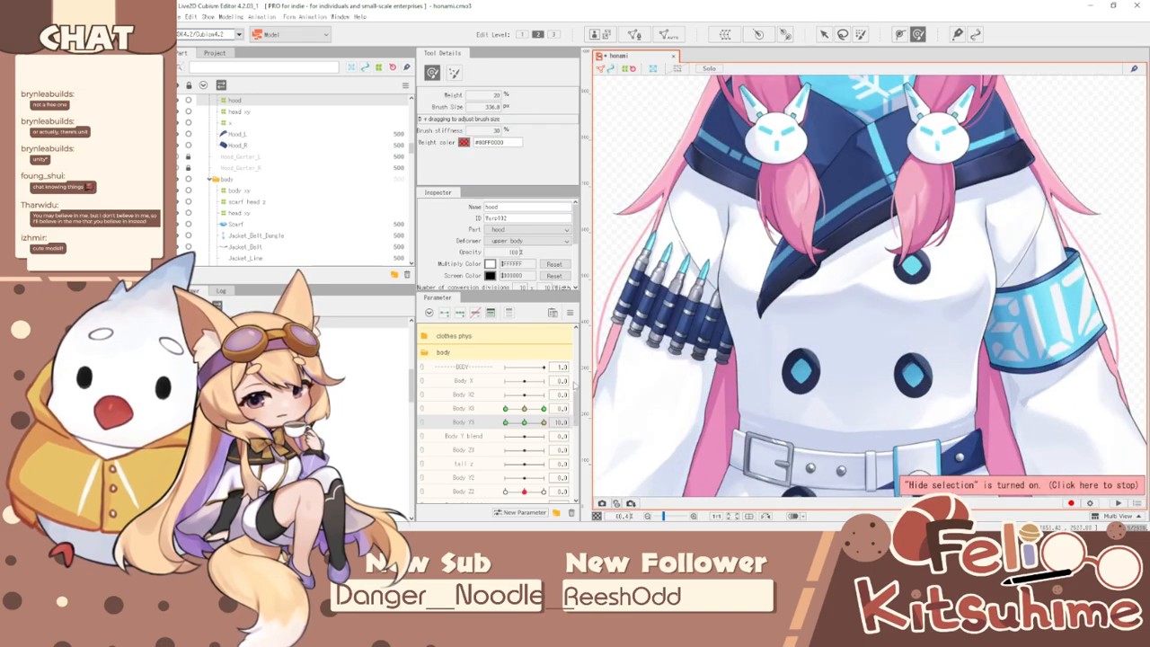
pyautogui.click(537, 435)
pyautogui.moveTo(543, 422)
pyautogui.mouseDown()
pyautogui.moveTo(508, 422)
pyautogui.moveTo(557, 422)
pyautogui.mouseUp()
pyautogui.press('b')
pyautogui.moveTo(654, 264)
pyautogui.mouseDown()
pyautogui.moveTo(753, 301)
pyautogui.moveTo(778, 346)
pyautogui.mouseUp()
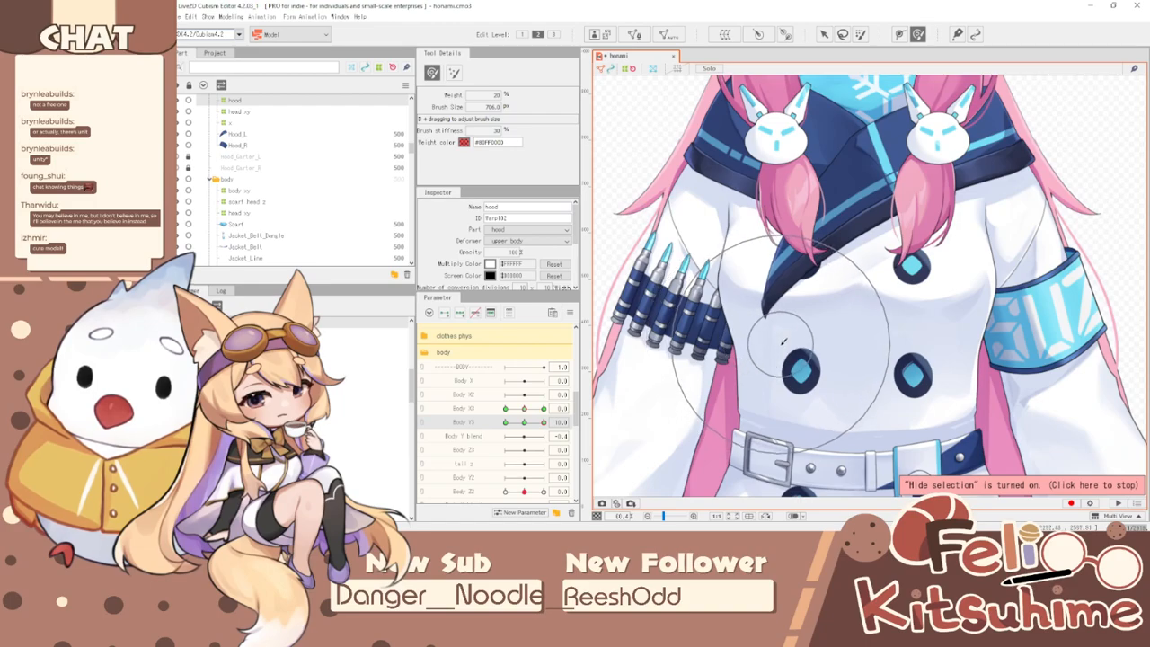
# - Refine the hood at Body Y3 -10 and again at 10, reducing the deform brush to about 678 px
pyautogui.moveTo(549, 424); pyautogui.dragTo(488, 442)
pyautogui.press('b')
pyautogui.moveTo(734, 390)
pyautogui.mouseDown()
pyautogui.moveTo(755, 391)
pyautogui.moveTo(683, 444)
pyautogui.mouseUp()
pyautogui.moveTo(507, 422); pyautogui.dragTo(548, 423)
pyautogui.press('b')
pyautogui.moveTo(766, 338); pyautogui.dragTo(748, 338)
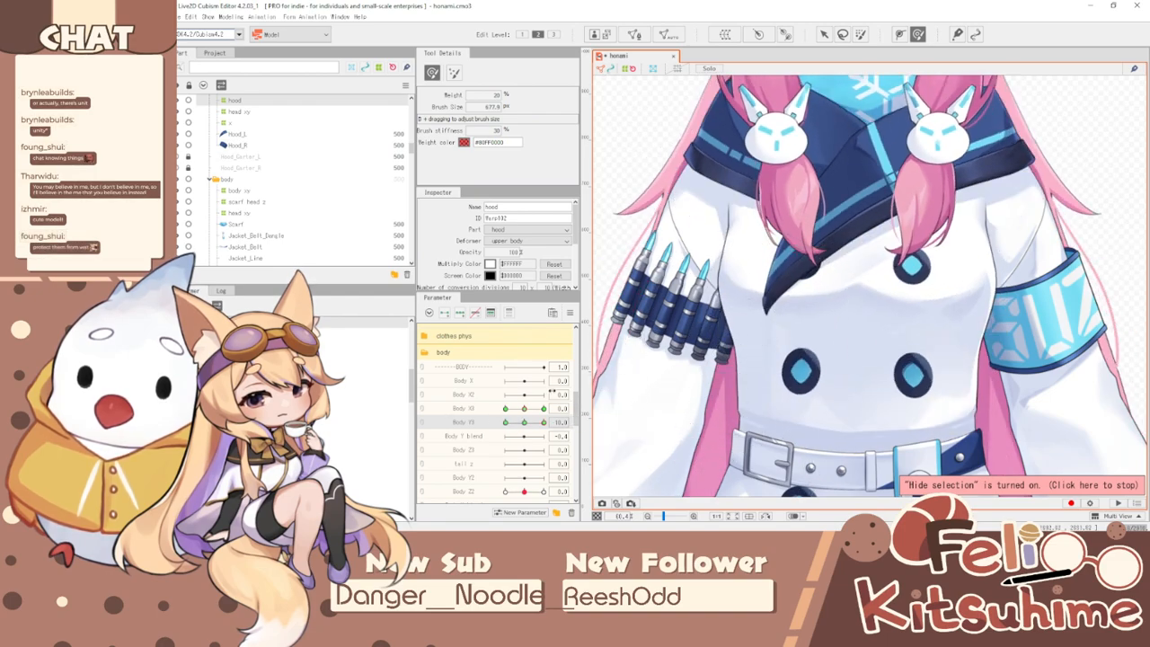
# - Compare the hood at both Body Y3 extremes and touch up its front edge at Body Y3 10
pyautogui.moveTo(545, 423); pyautogui.dragTo(505, 422)
pyautogui.moveTo(506, 423)
pyautogui.mouseDown()
pyautogui.moveTo(545, 422)
pyautogui.moveTo(505, 422)
pyautogui.mouseUp()
pyautogui.moveTo(505, 423); pyautogui.dragTo(584, 426)
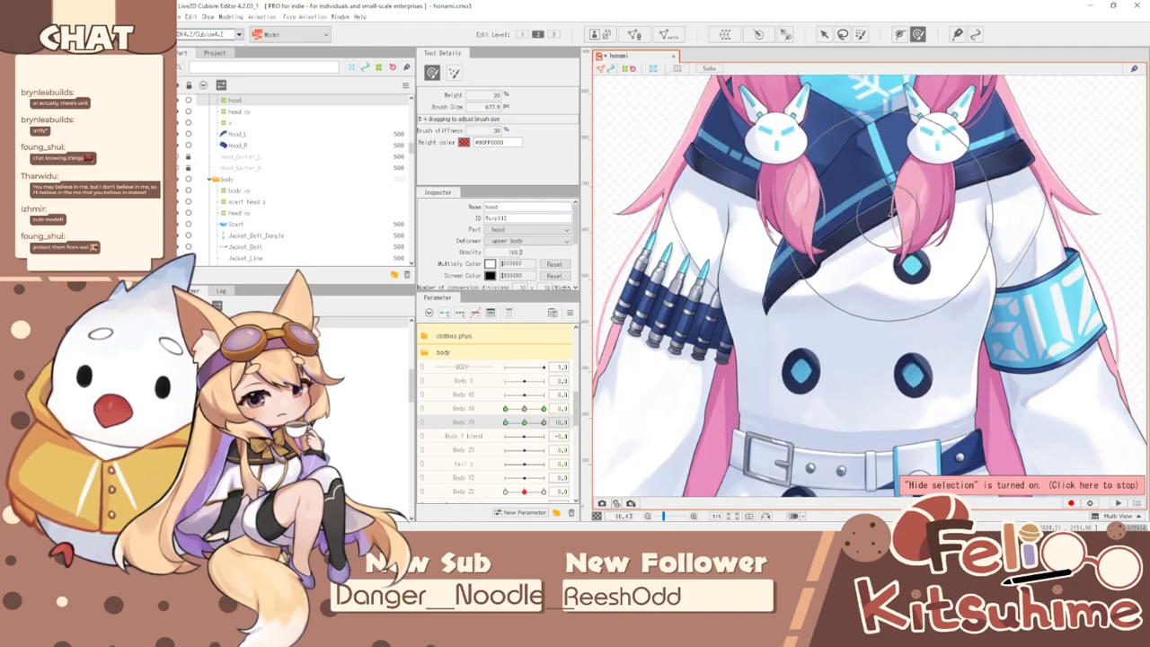
pyautogui.moveTo(901, 239)
pyautogui.mouseDown()
pyautogui.moveTo(744, 267)
pyautogui.moveTo(832, 275)
pyautogui.moveTo(917, 224)
pyautogui.moveTo(896, 236)
pyautogui.moveTo(902, 266)
pyautogui.mouseUp()
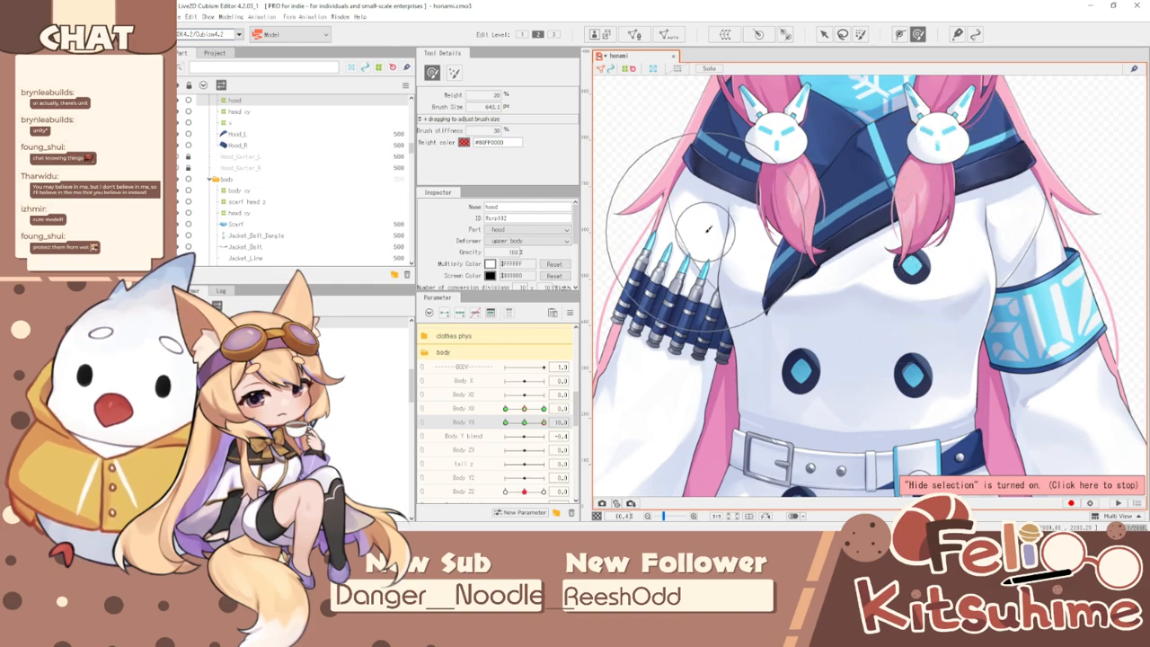
pyautogui.moveTo(544, 423)
pyautogui.mouseDown()
pyautogui.moveTo(423, 435)
pyautogui.moveTo(538, 422)
pyautogui.mouseUp()
# - Synthesize the hood deformer's corners from Body X3 and Body Y3, targeting the selected object
pyautogui.click(570, 313)
pyautogui.click(649, 373)
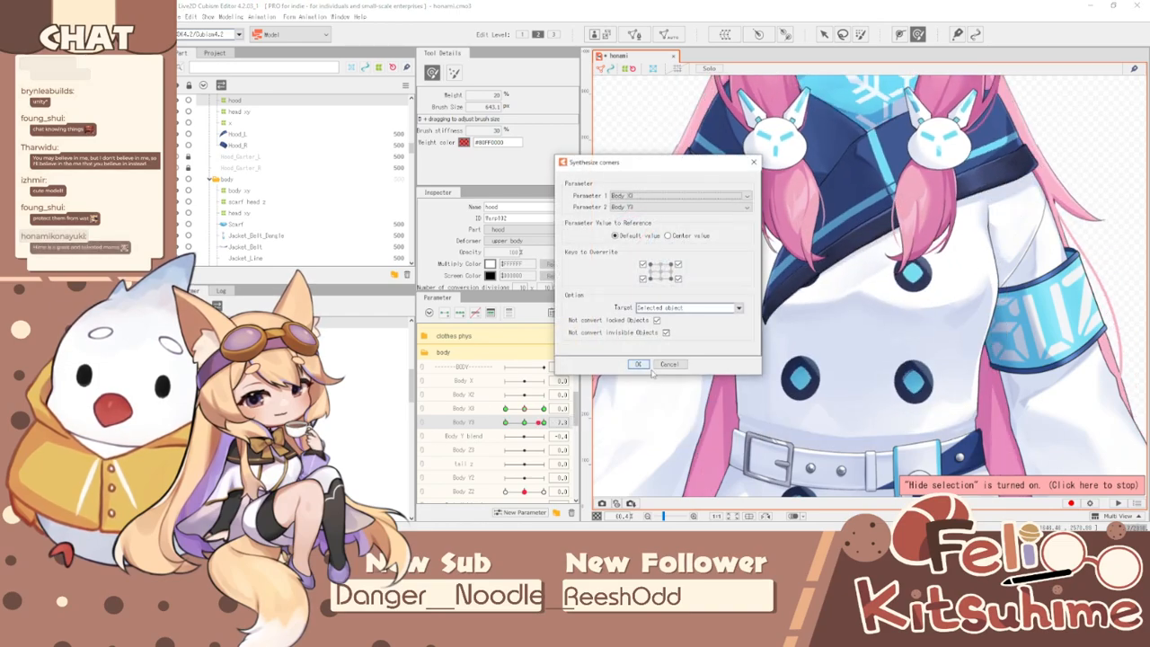
pyautogui.click(639, 364)
# - Check the hood's combined corner at Body X3 10 and Body Y3 about -10, and reset the parameters to default
pyautogui.moveTo(544, 410); pyautogui.dragTo(548, 438)
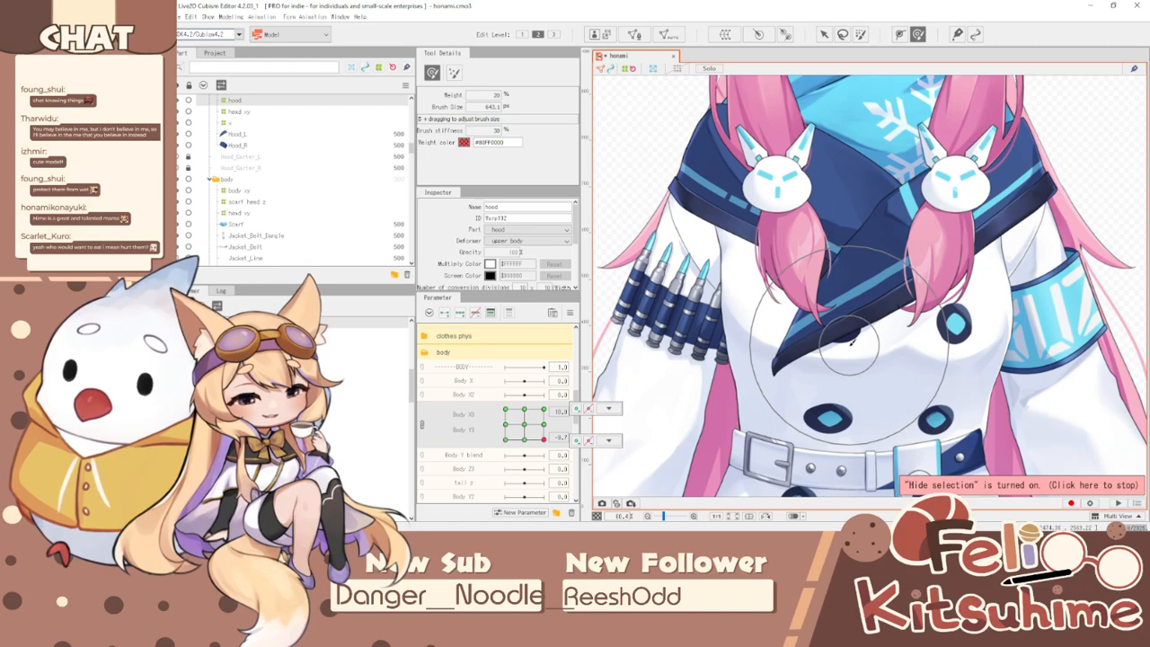
pyautogui.scroll(-3, 852, 341)
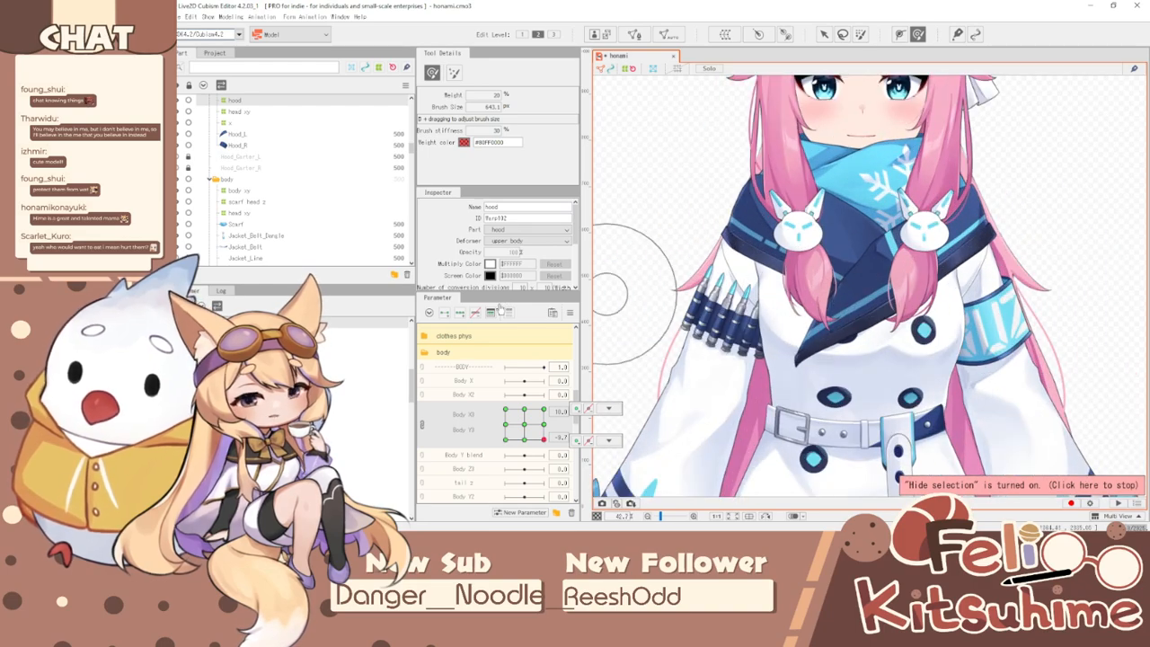
pyautogui.click(570, 313)
pyautogui.click(620, 313)
# - Examine the reworked hood in the physics preview by swinging the model sideways, up and down
pyautogui.click(824, 34)
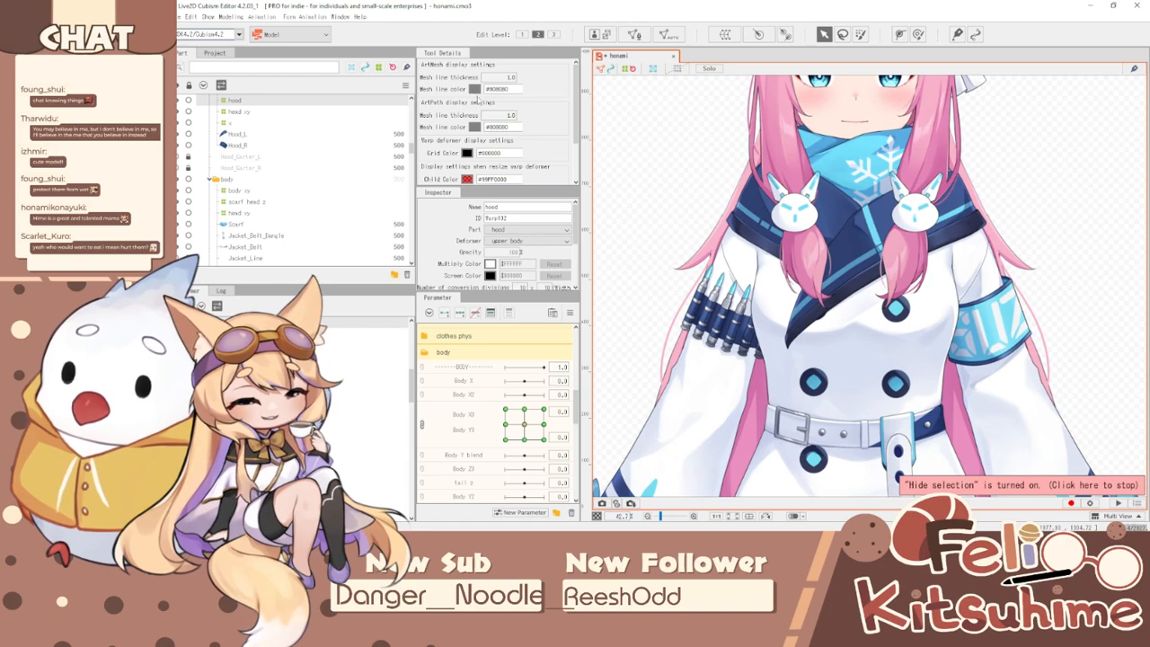
pyautogui.click(231, 17)
pyautogui.click(286, 226)
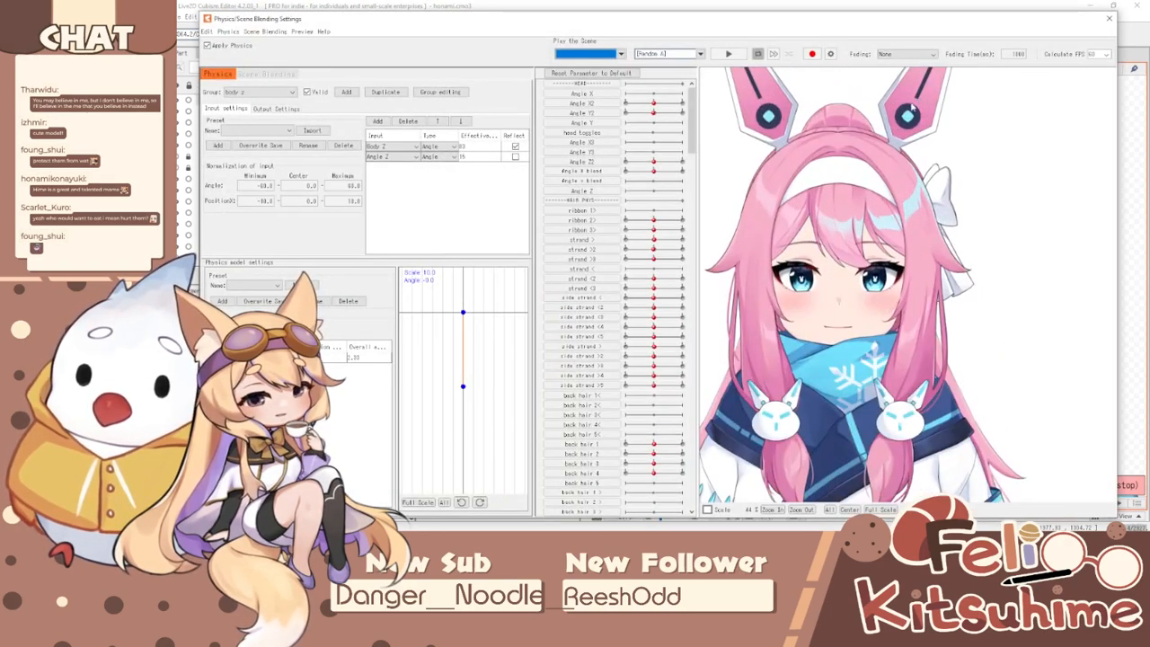
pyautogui.scroll(5, 878, 394)
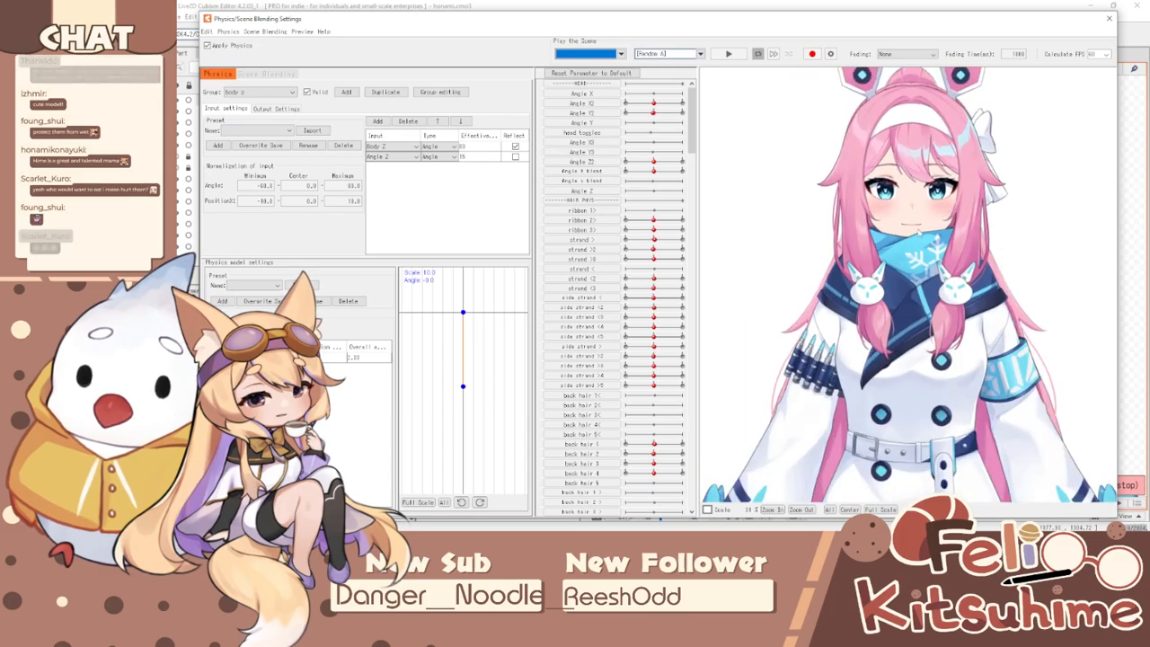
pyautogui.moveTo(878, 393); pyautogui.dragTo(688, 472)
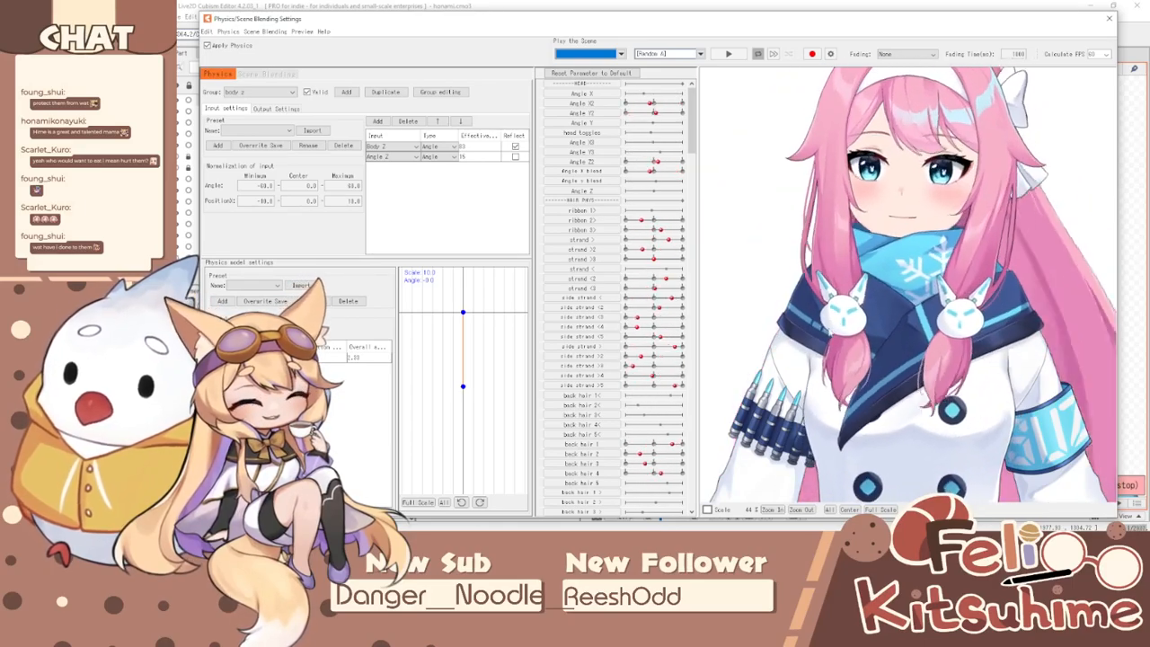
pyautogui.moveTo(952, 430); pyautogui.dragTo(793, 221)
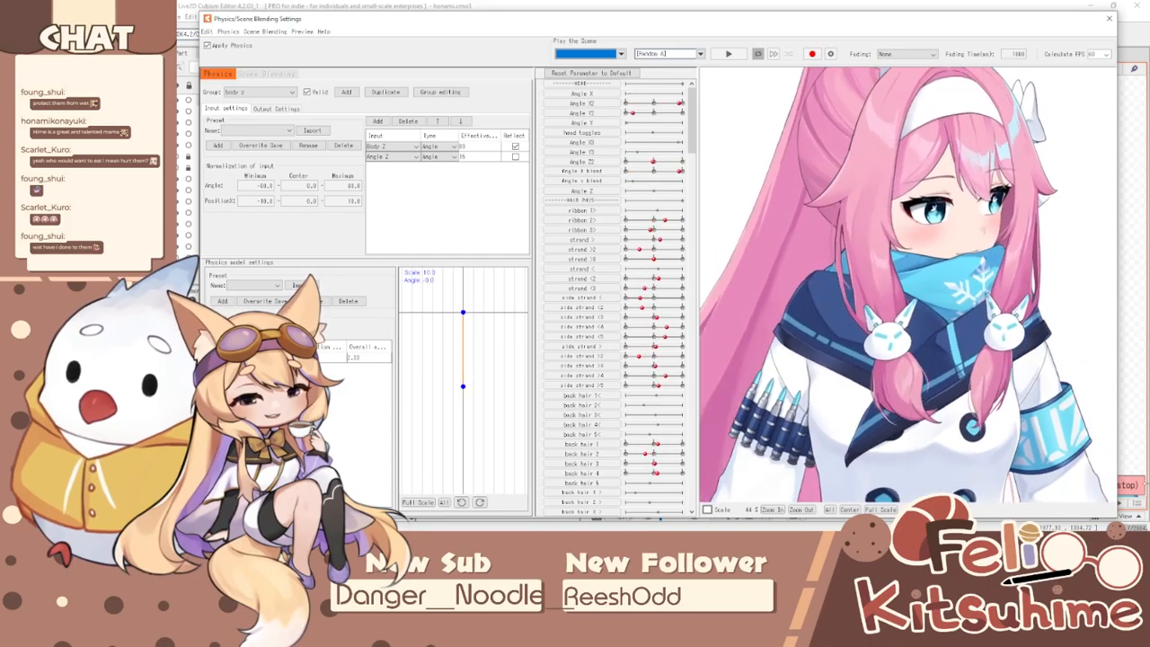
pyautogui.moveTo(759, 517); pyautogui.dragTo(681, 465)
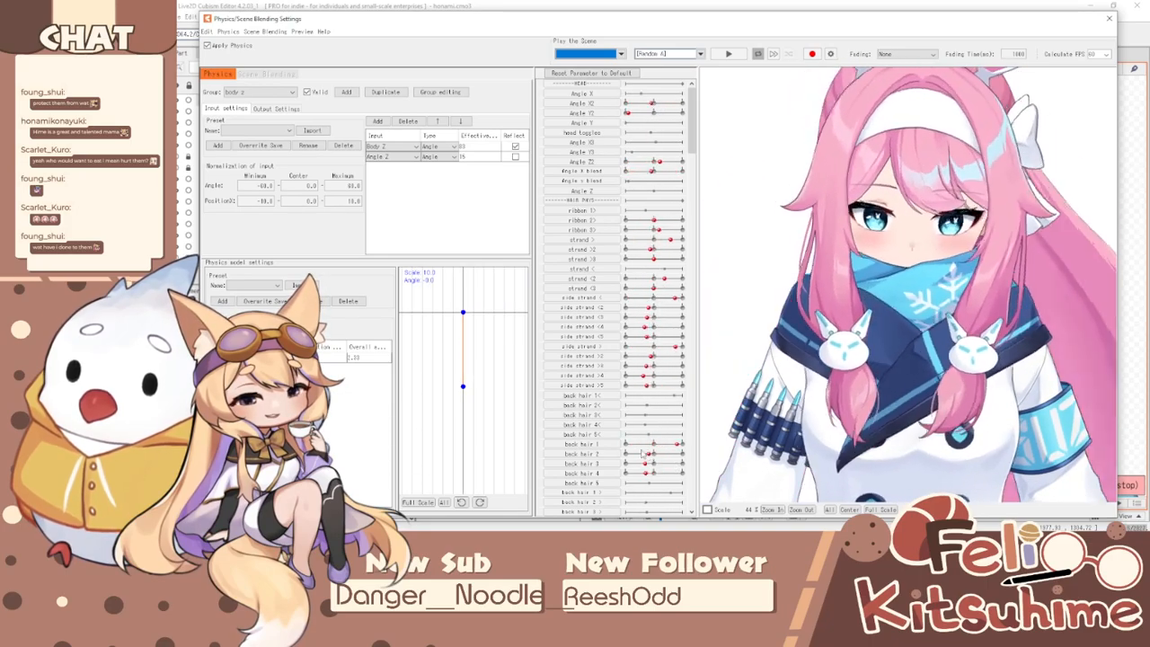
# - Check the hood and body in the physics preview by tilting the model towards diagonal and sideways extremes
pyautogui.moveTo(904, 485); pyautogui.dragTo(771, 437)
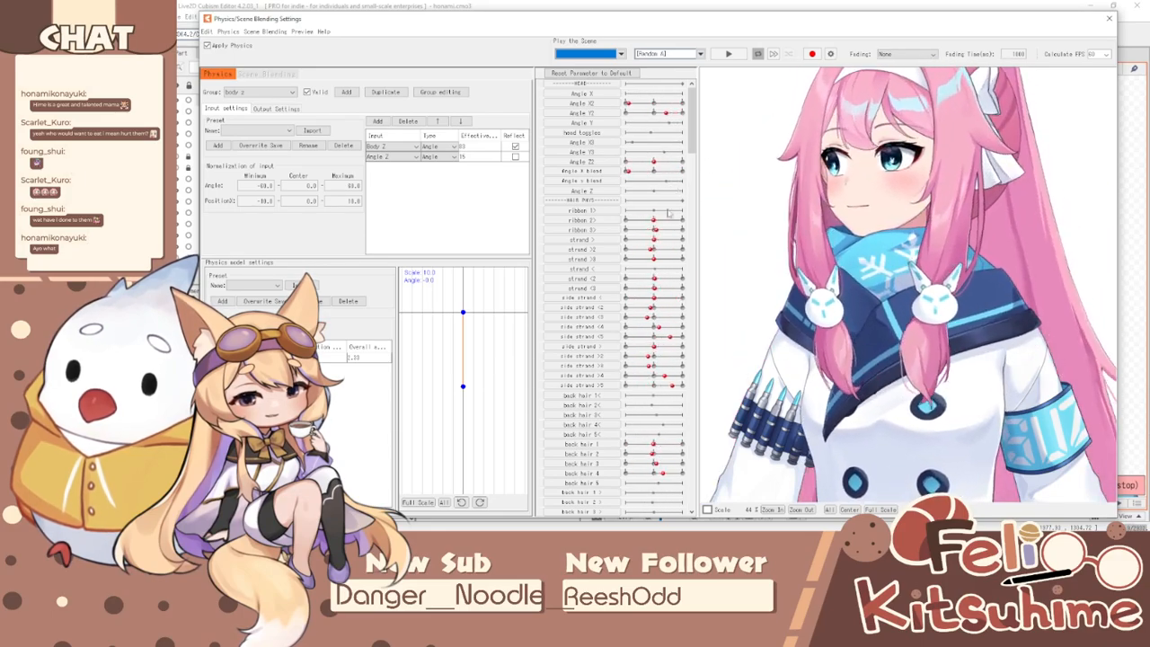
pyautogui.moveTo(735, 127); pyautogui.dragTo(724, 202)
pyautogui.moveTo(1143, 224); pyautogui.dragTo(919, 267)
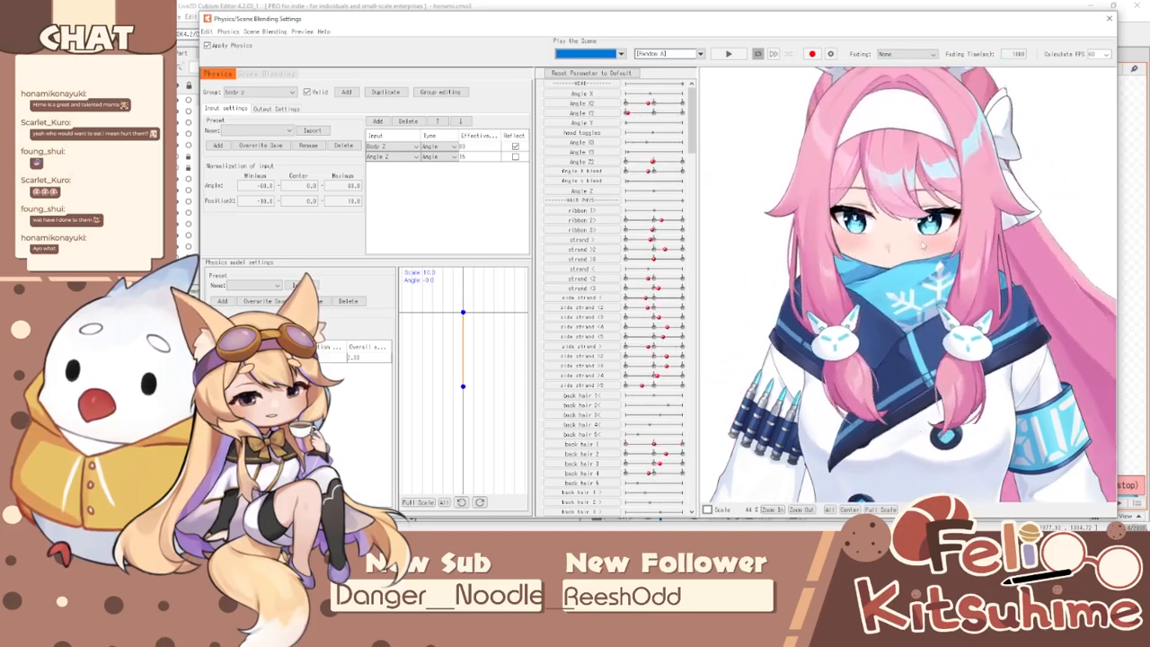
pyautogui.moveTo(1082, 185); pyautogui.dragTo(1134, 81)
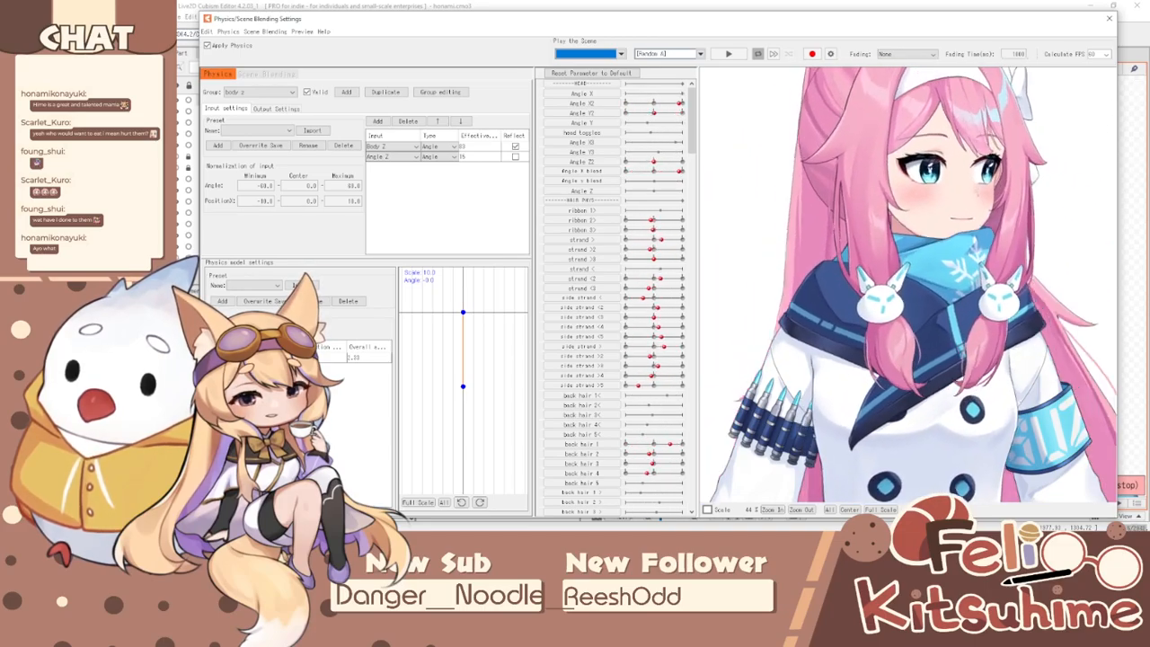
pyautogui.moveTo(1110, 270); pyautogui.dragTo(793, 151)
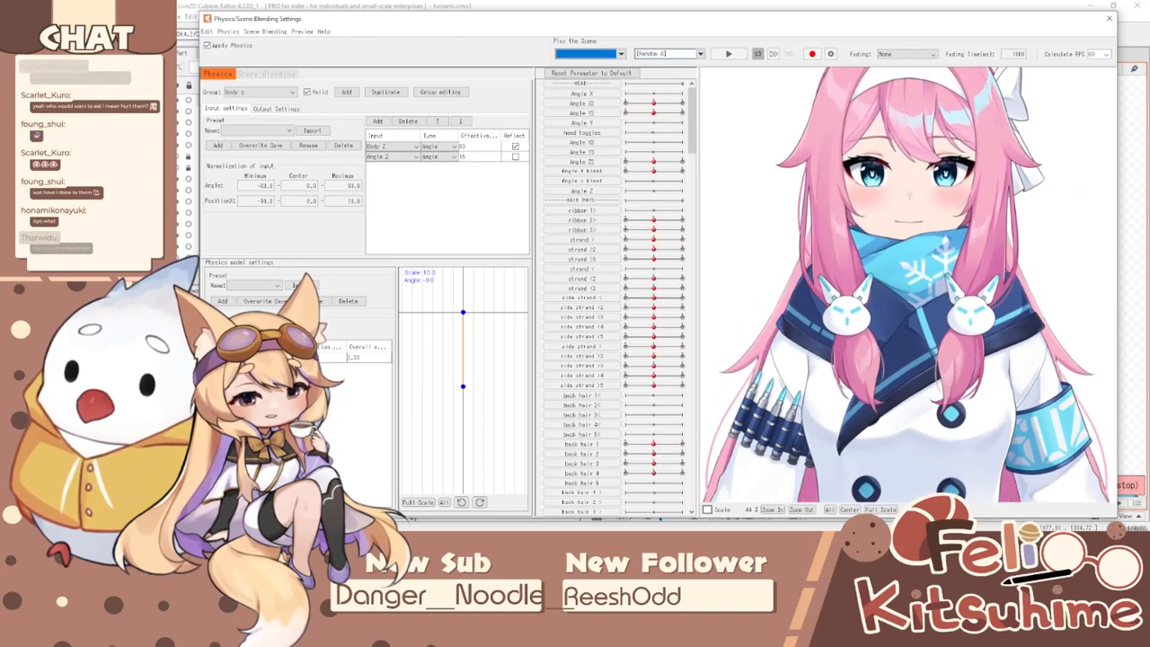
pyautogui.moveTo(915, 256); pyautogui.dragTo(605, 79)
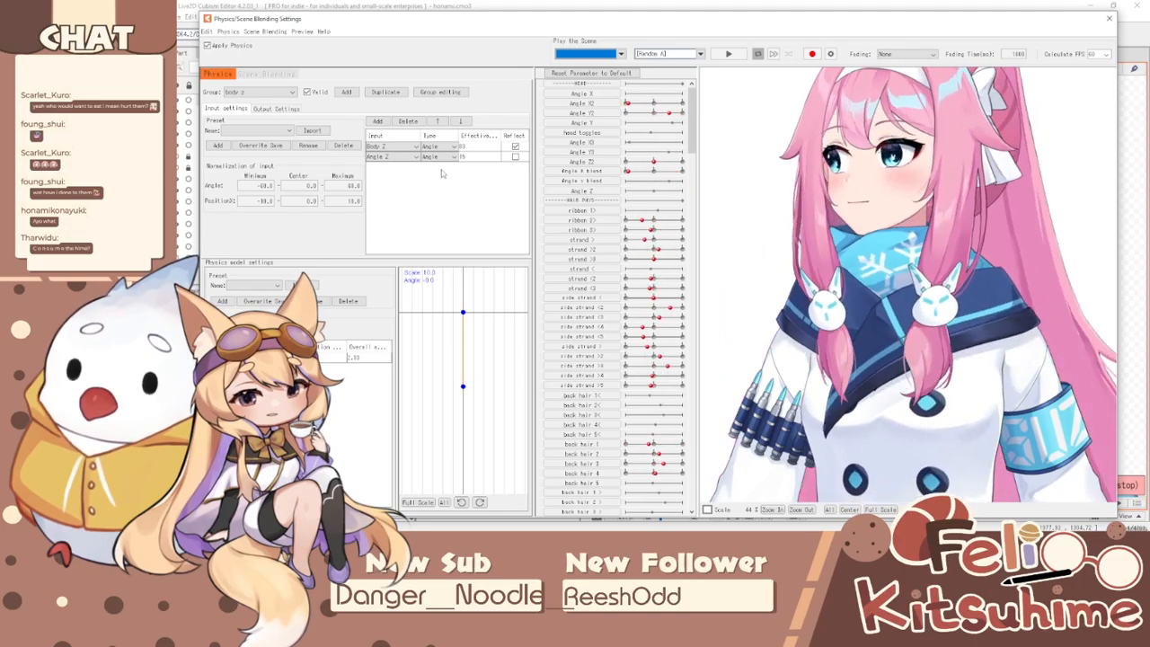
# - Close the physics settings and save the model file
pyautogui.click(1109, 18)
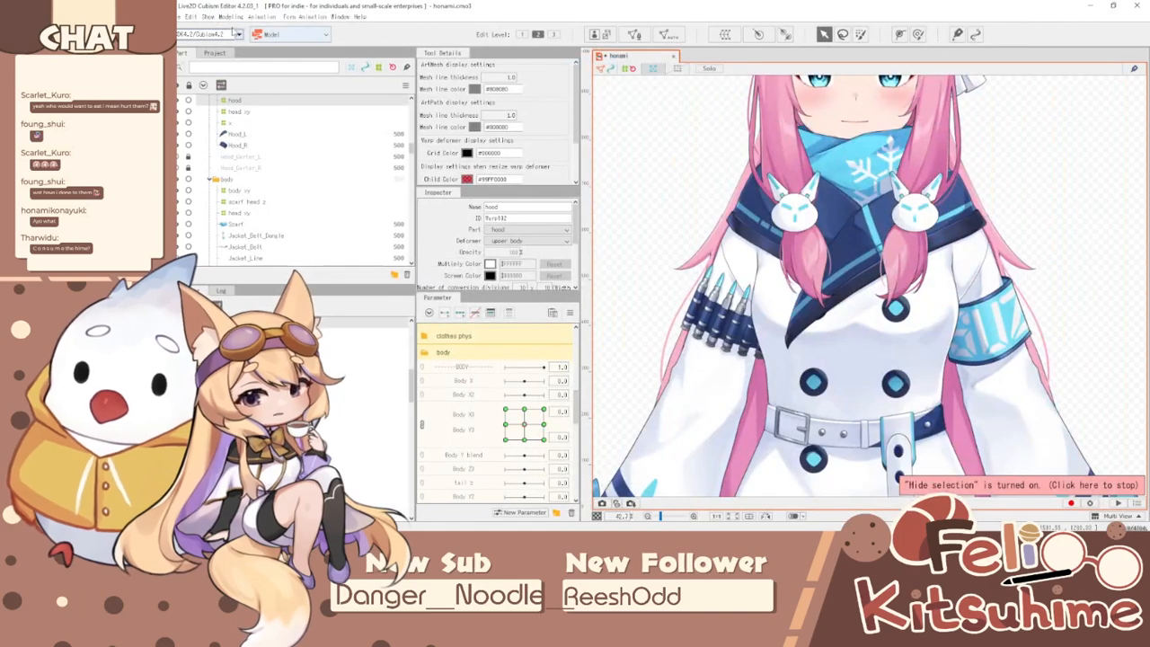
pyautogui.click(187, 16)
pyautogui.click(188, 105)
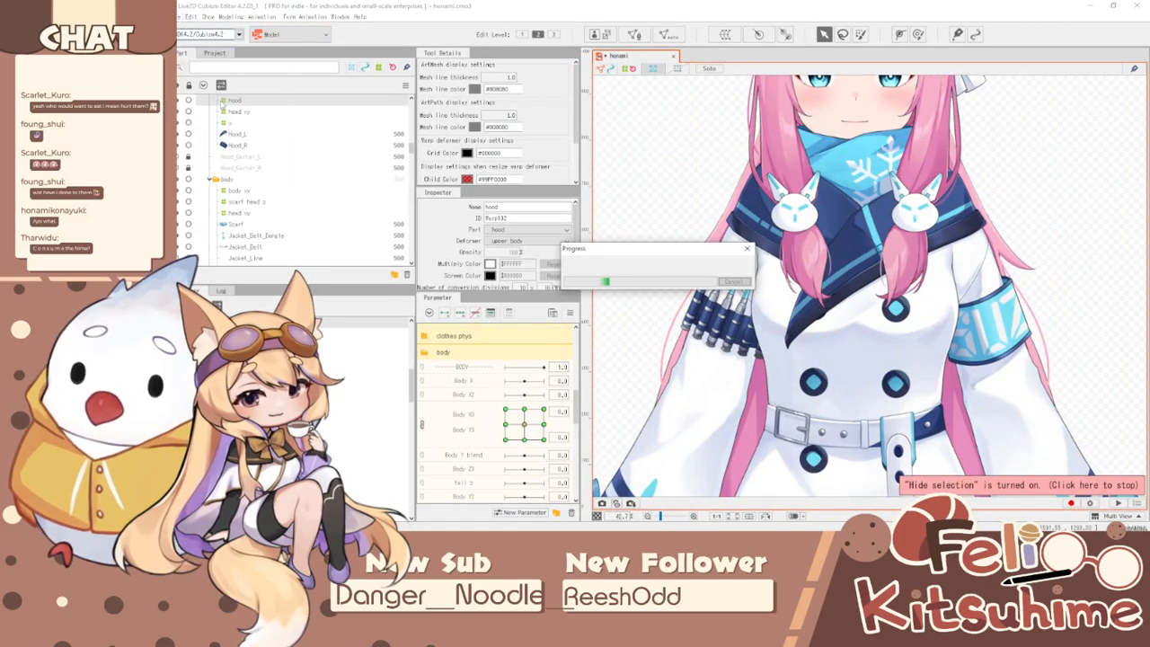
# - Select the rotation deformer of the bullet-belt arm and separate the combined Body X3 and Body Y3 parameters
pyautogui.scroll(-2, 872, 291)
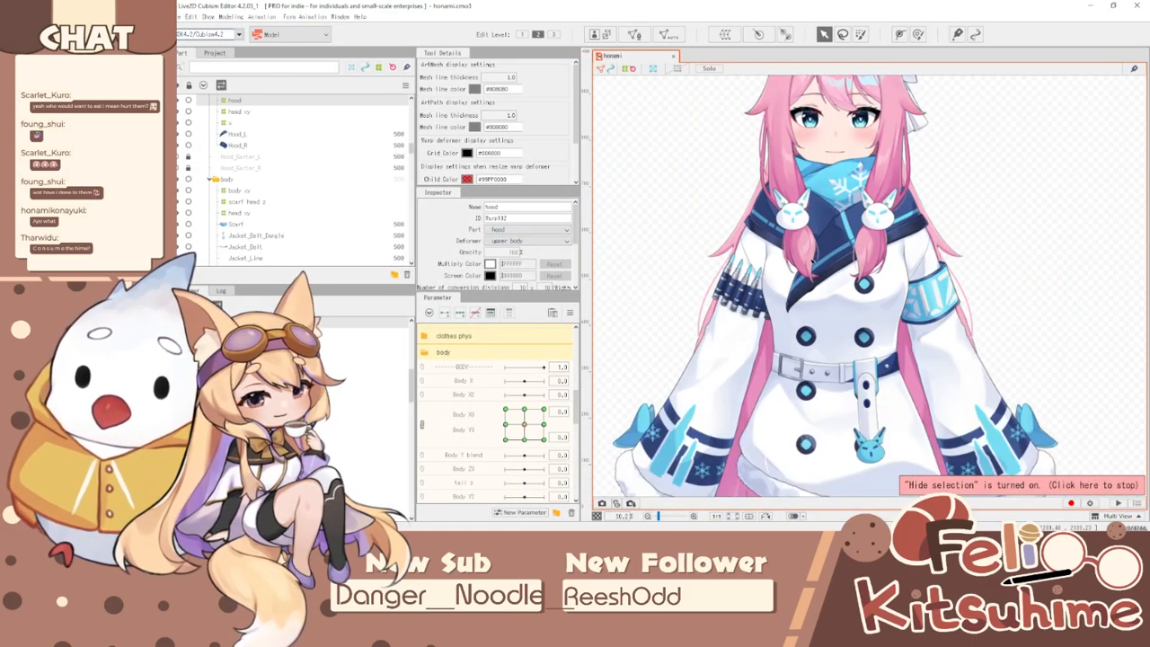
pyautogui.scroll(5, 873, 290)
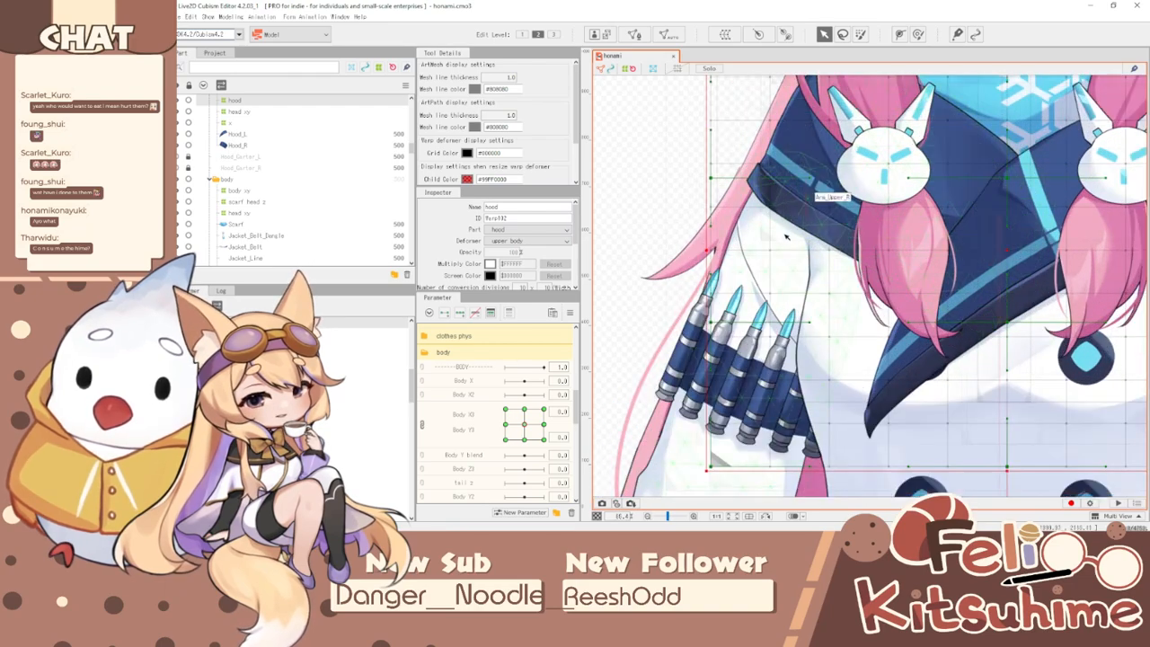
pyautogui.click(807, 212)
pyautogui.scroll(-3, 808, 212)
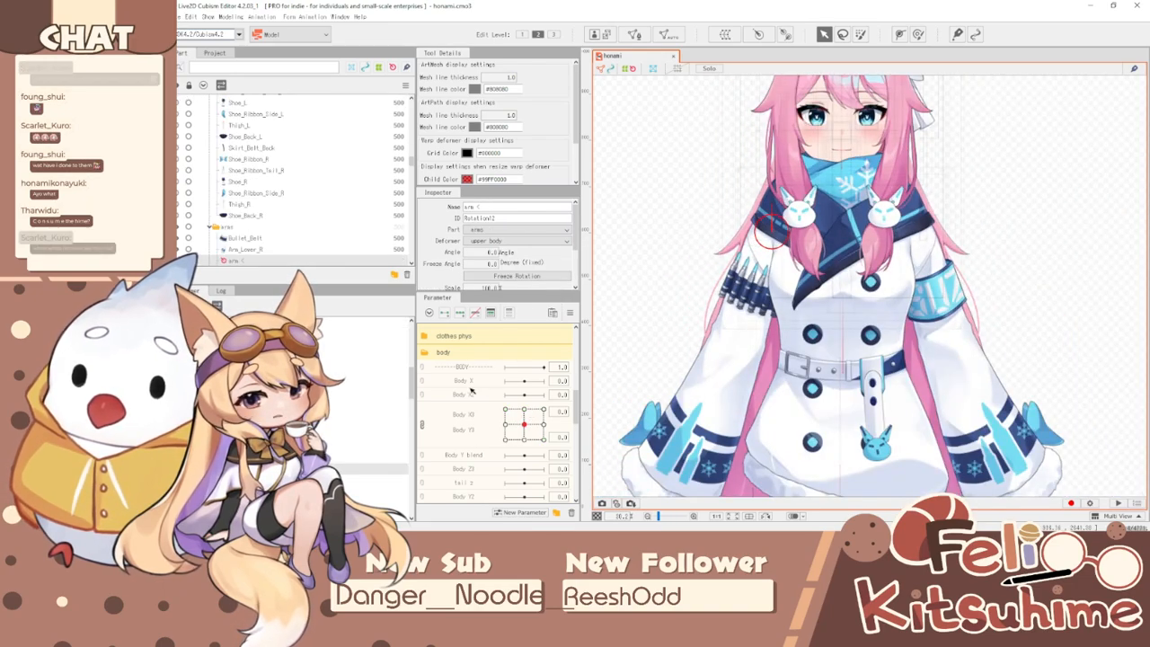
pyautogui.click(425, 419)
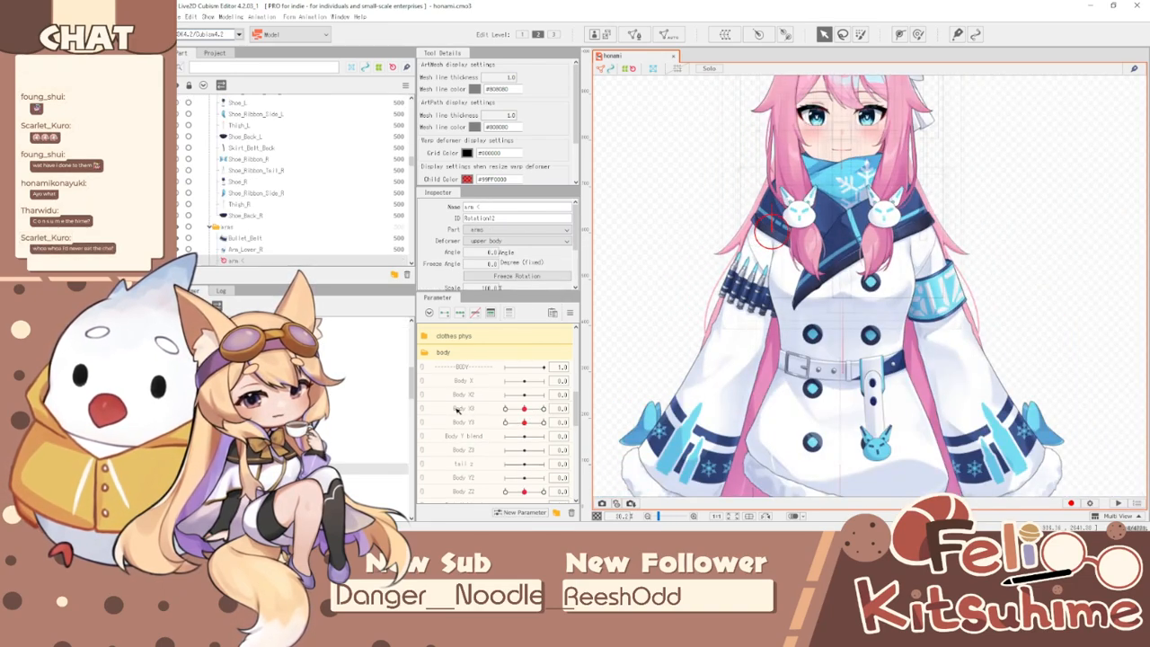
# - Nudge the arm's rotation deformer at Body X3 10 and -10, shifting it inward and tilting it slightly at -10
pyautogui.click(543, 408)
pyautogui.scroll(4, 789, 232)
pyautogui.moveTo(789, 232); pyautogui.dragTo(791, 230)
pyautogui.moveTo(532, 410); pyautogui.dragTo(504, 411)
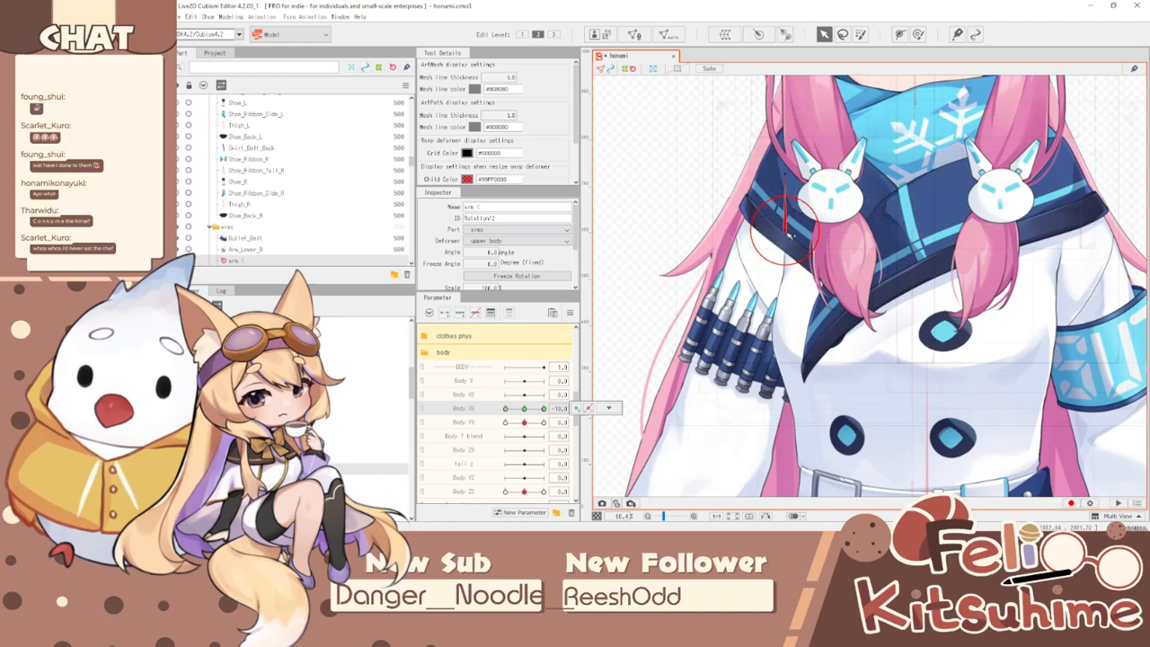
pyautogui.moveTo(789, 237); pyautogui.dragTo(796, 235)
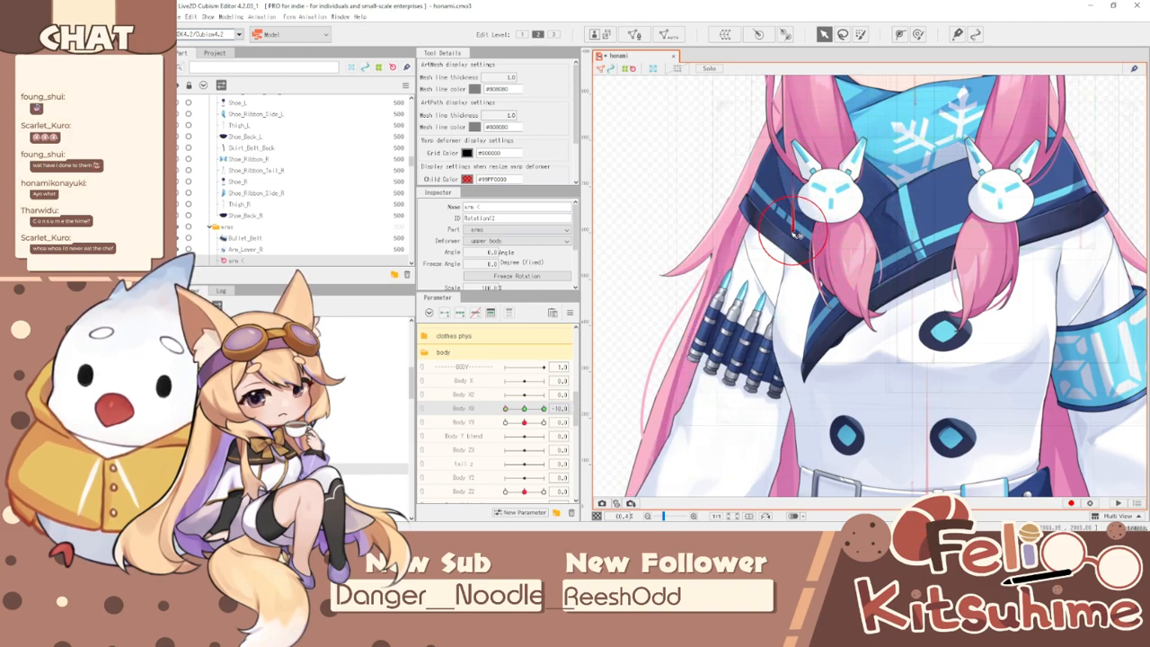
pyautogui.moveTo(792, 173); pyautogui.dragTo(790, 164)
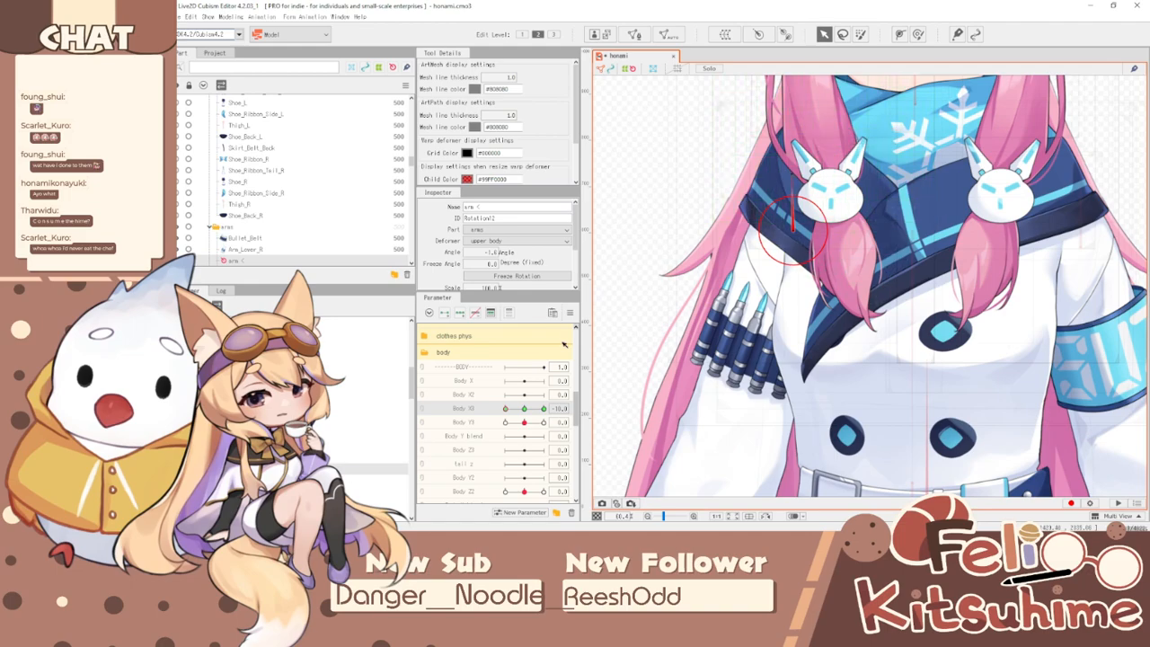
# - Rotate the arm's deformer slightly outward at Body X3 10
pyautogui.click(511, 397)
pyautogui.moveTo(506, 409); pyautogui.dragTo(543, 409)
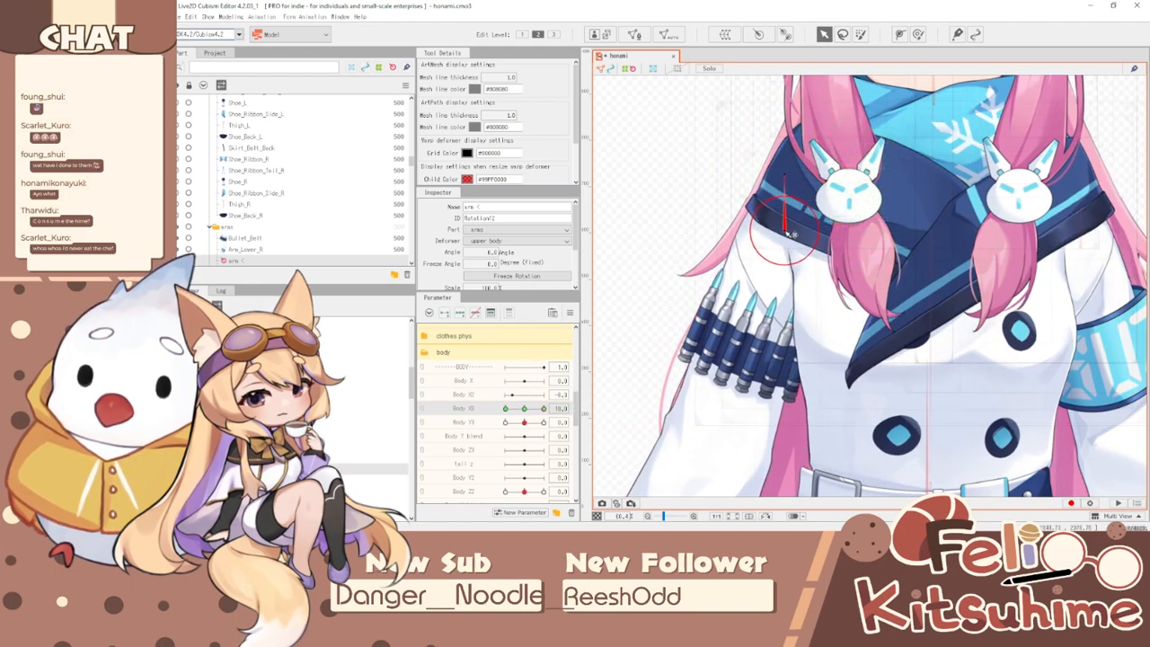
pyautogui.moveTo(785, 177); pyautogui.dragTo(784, 177)
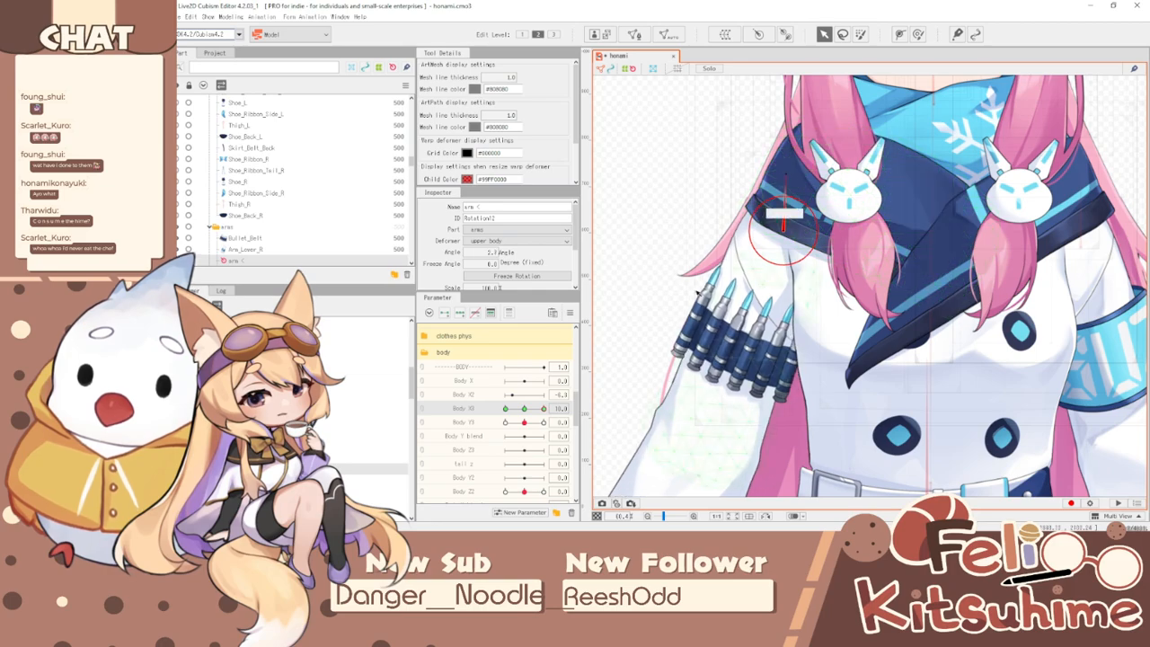
# - Compare the arm's pose across Body X3 -10, 0 and 10 on the whole figure, with Body X2 at 10
pyautogui.moveTo(543, 409); pyautogui.dragTo(390, 383)
pyautogui.scroll(-3, 761, 193)
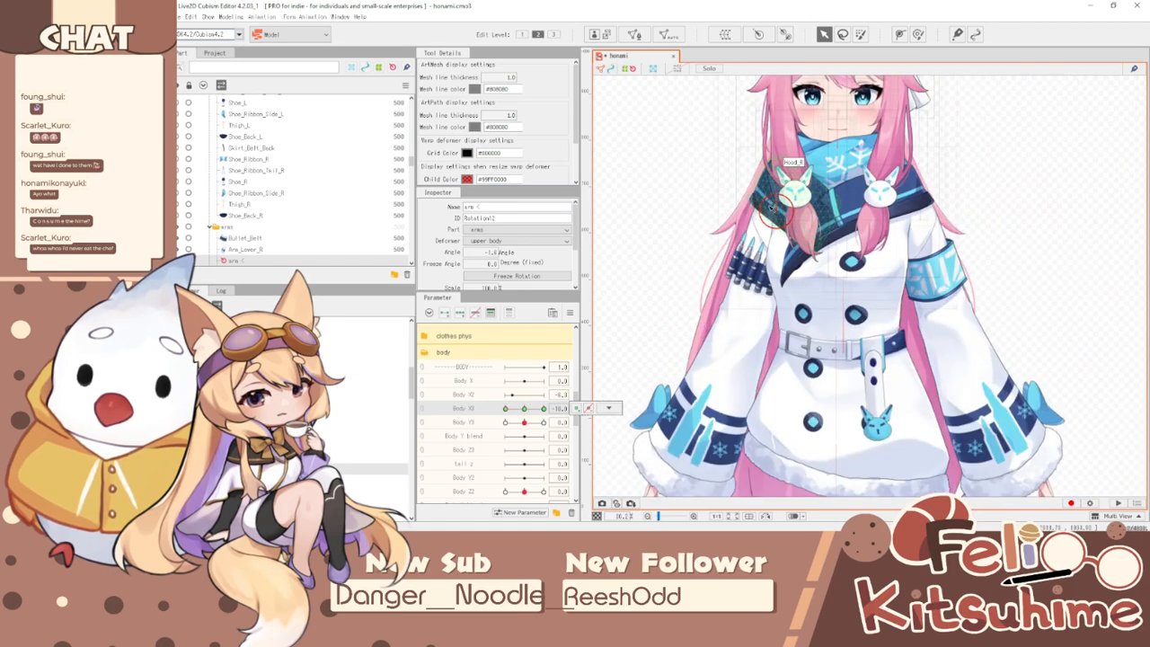
pyautogui.moveTo(513, 397); pyautogui.dragTo(507, 403)
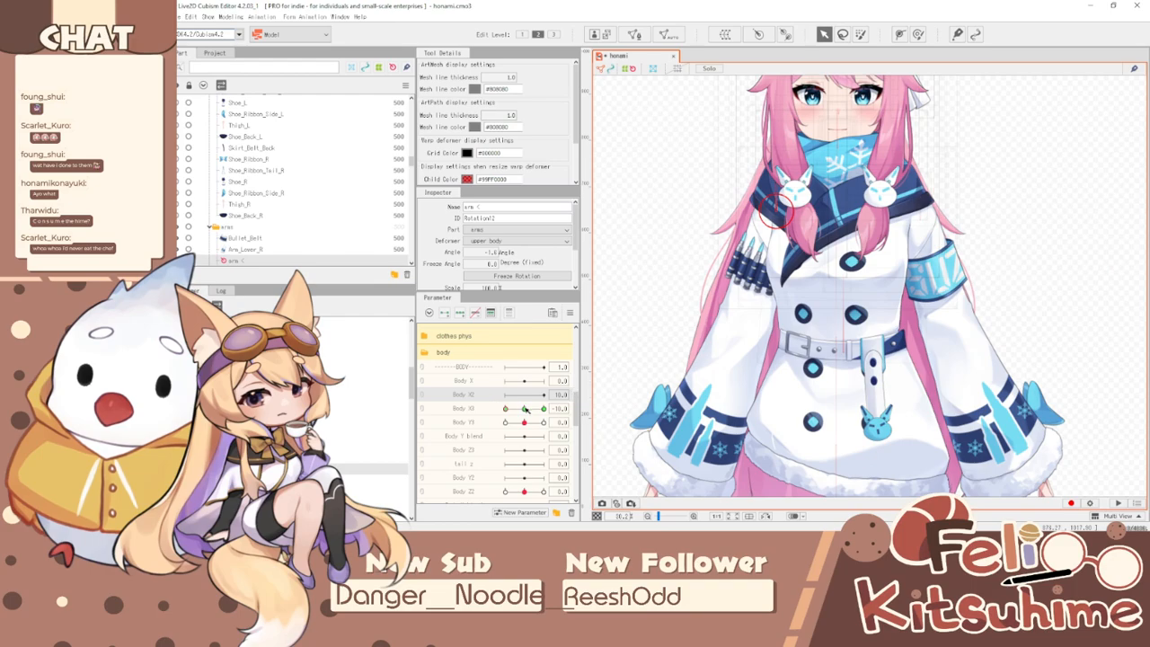
pyautogui.click(526, 409)
pyautogui.moveTo(449, 395); pyautogui.dragTo(847, 325)
pyautogui.scroll(-1, 848, 338)
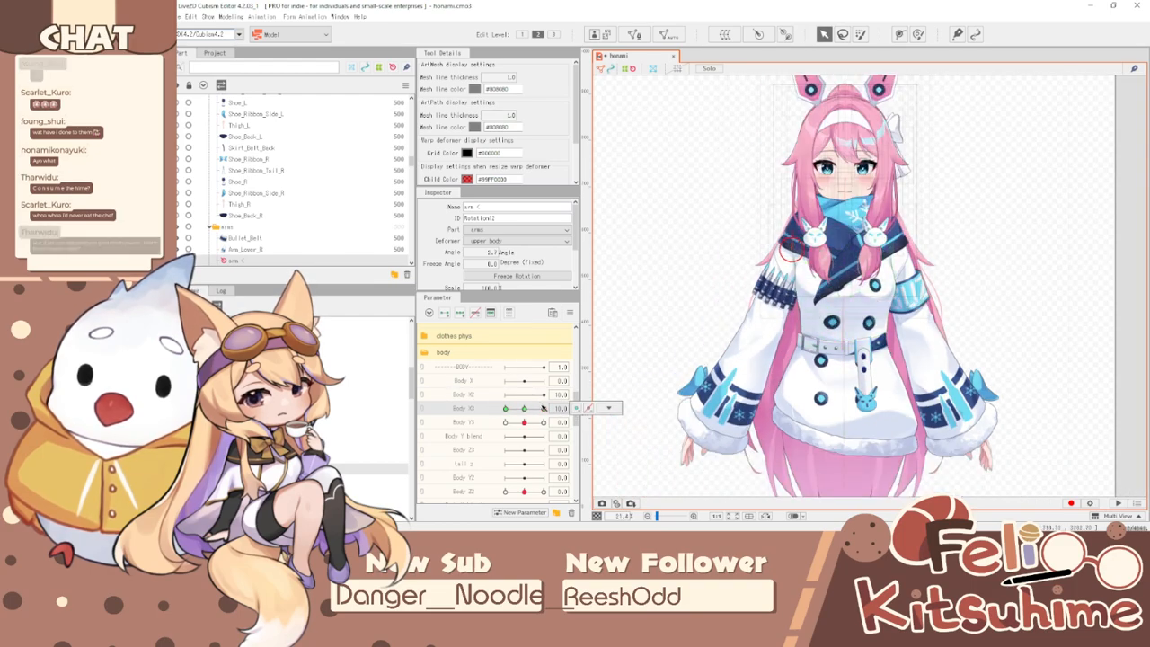
pyautogui.moveTo(544, 409); pyautogui.dragTo(478, 420)
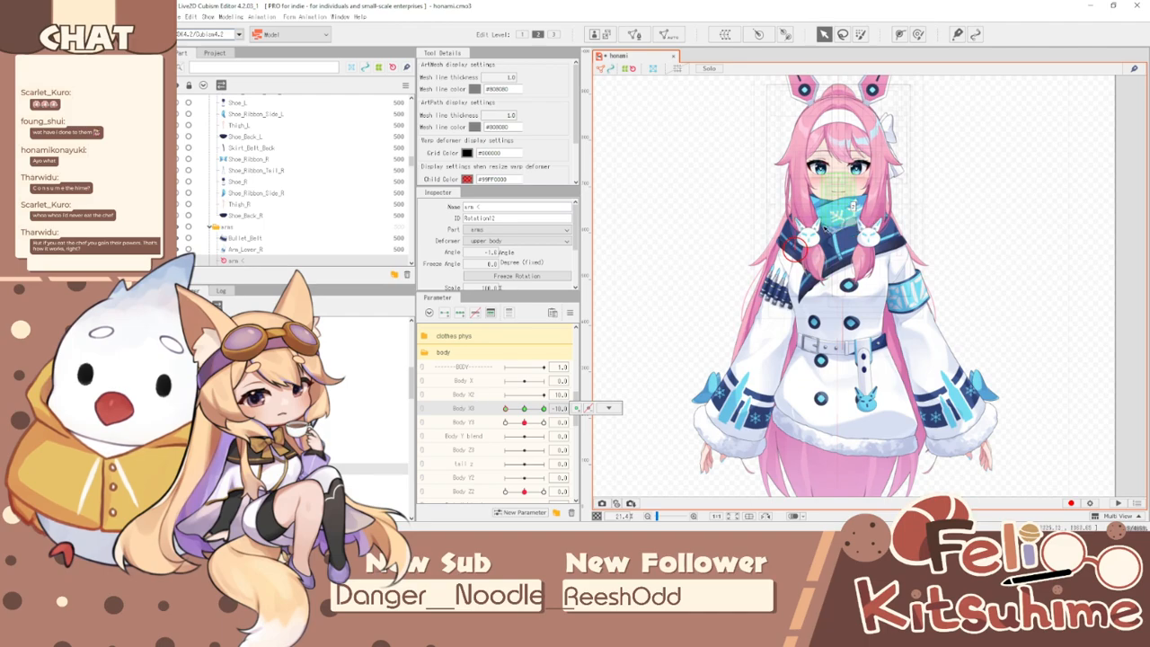
# - Reset all model parameters to their default values
pyautogui.scroll(1, 788, 210)
pyautogui.click(570, 313)
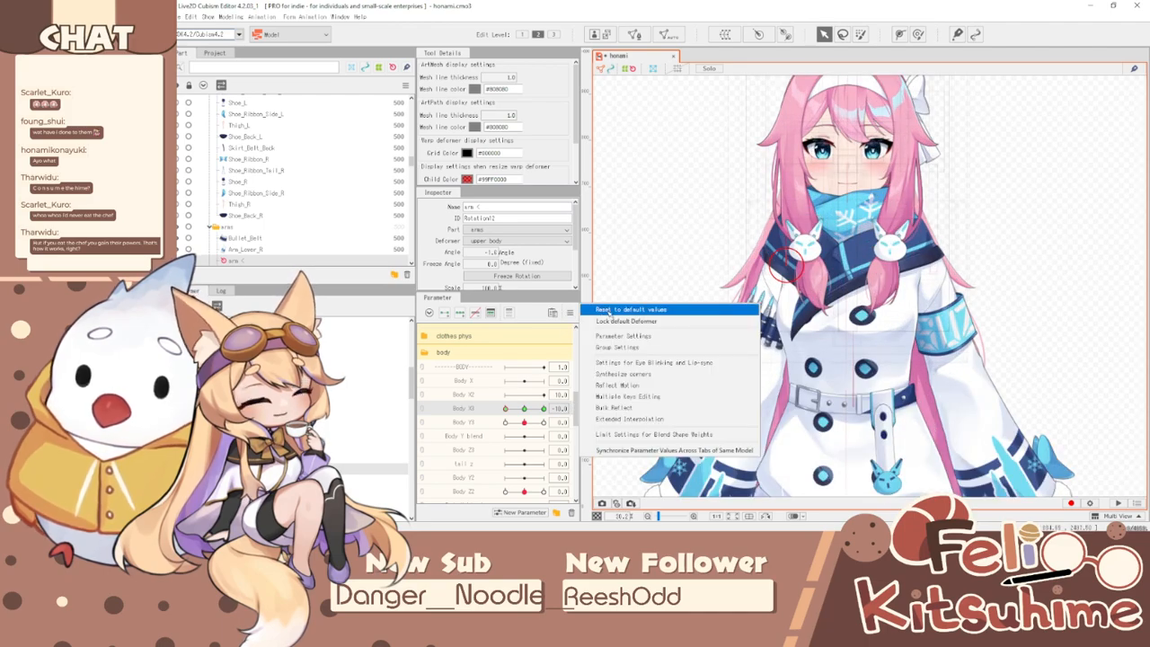
pyautogui.click(605, 312)
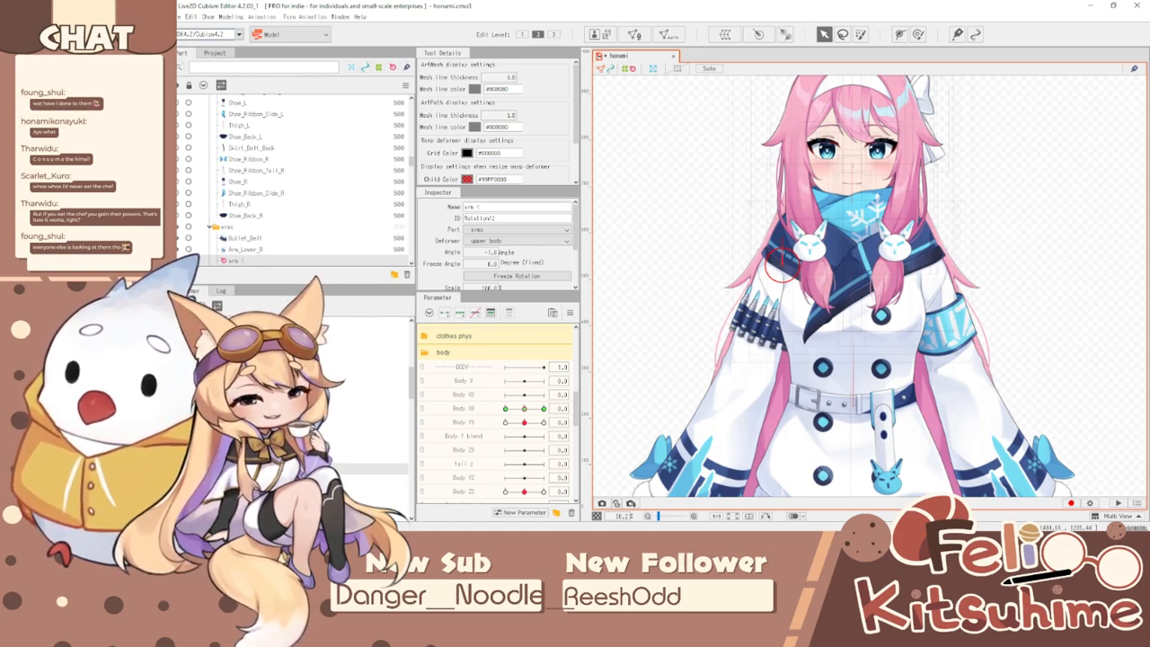
# - Add three keys to the Body Y3 parameter and, at value 10, move the bullet-belt arm's rotation deformer up at the shoulder
pyautogui.scroll(5, 797, 289)
pyautogui.click(477, 423)
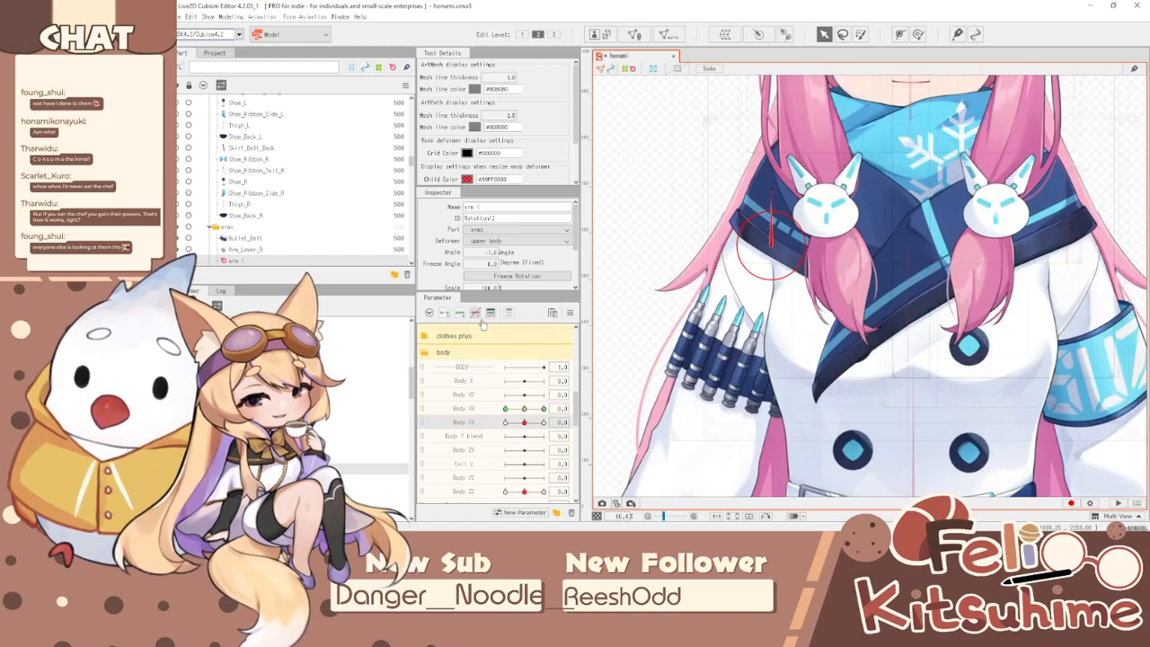
pyautogui.moveTo(524, 422); pyautogui.dragTo(545, 422)
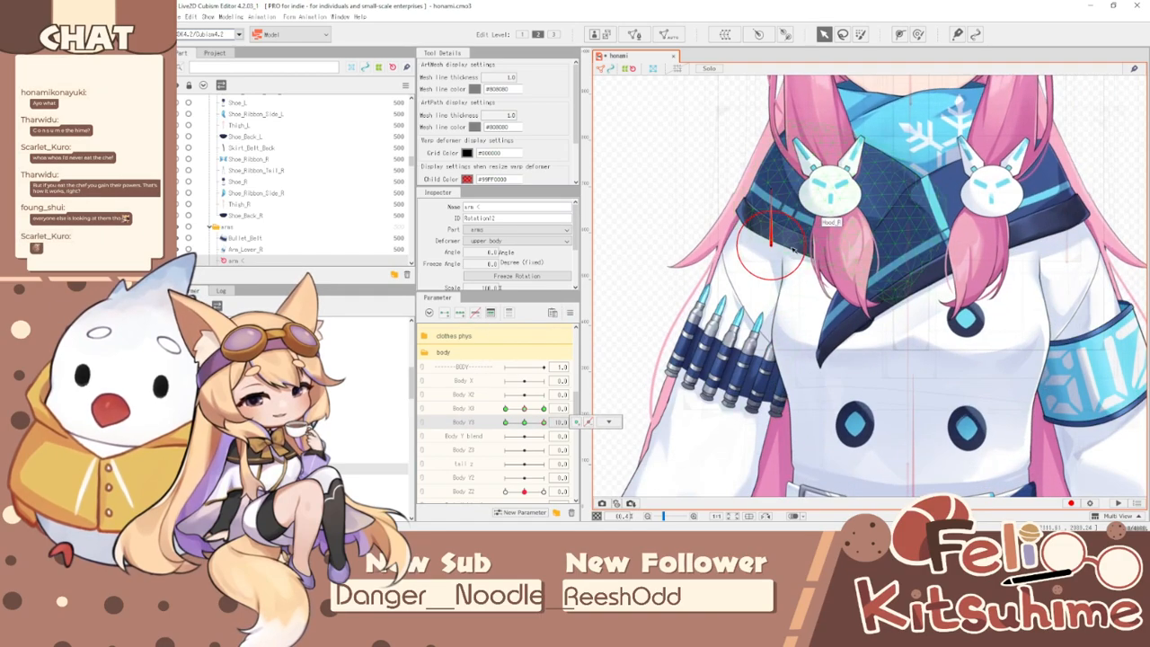
pyautogui.scroll(2, 775, 250)
pyautogui.moveTo(767, 242); pyautogui.dragTo(768, 230)
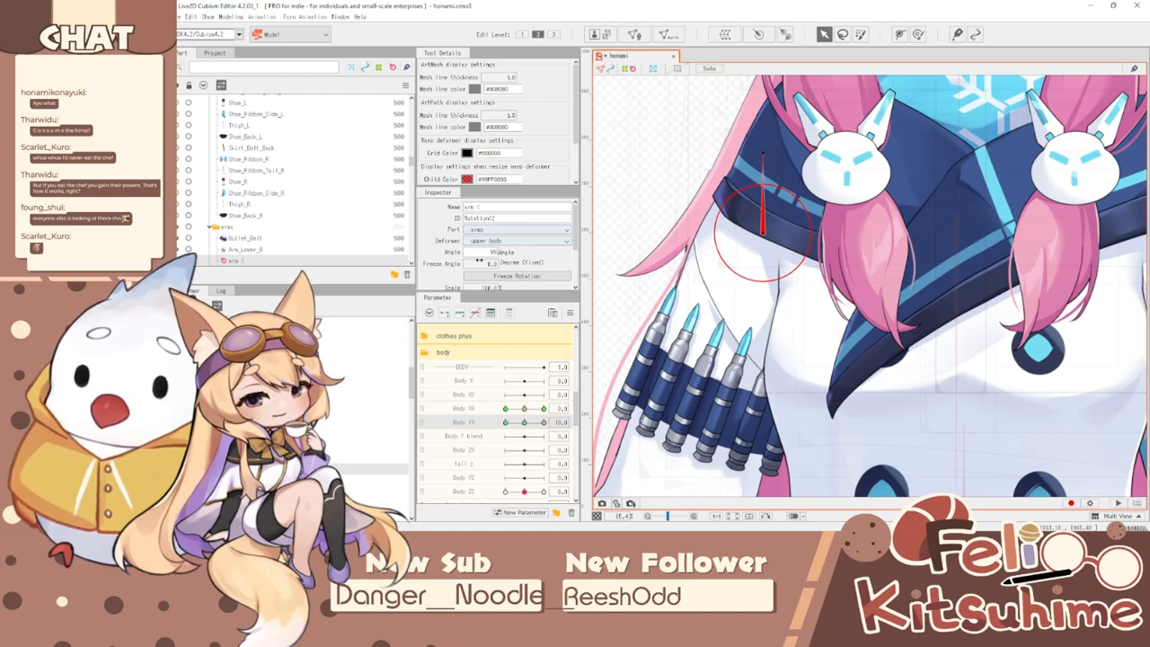
# - Set the bullet-belt arm deformer's scale to 98% at Body Y3 10
pyautogui.moveTo(479, 261); pyautogui.dragTo(613, 276)
pyautogui.hotkey('ctrl', 'z')
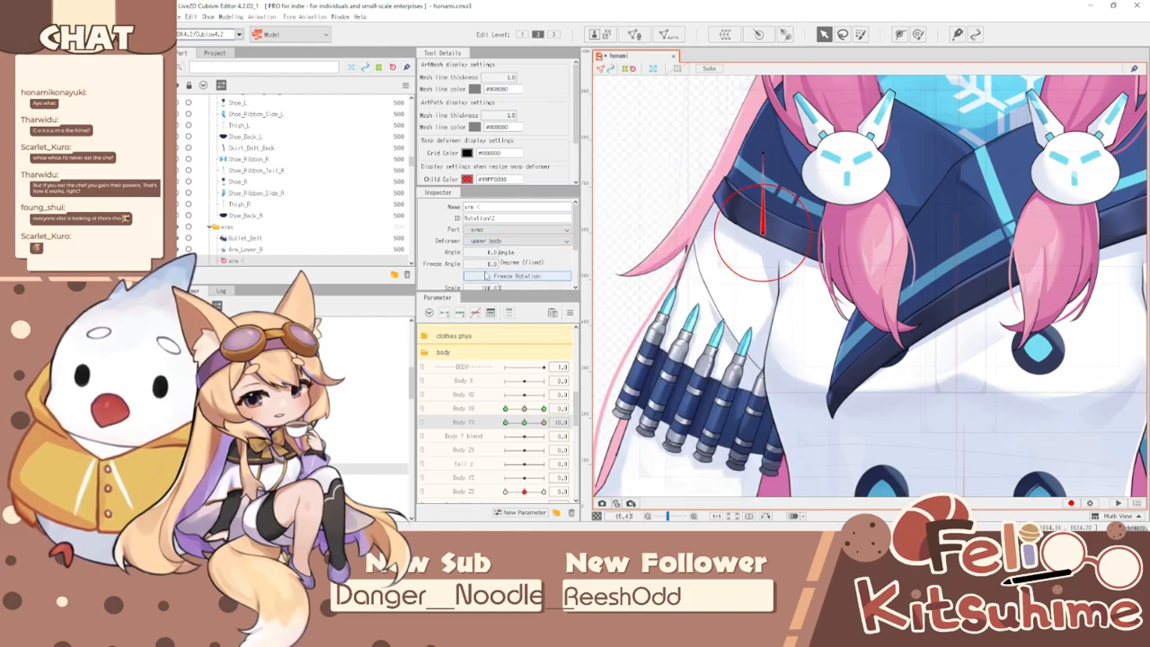
pyautogui.scroll(-1, 501, 246)
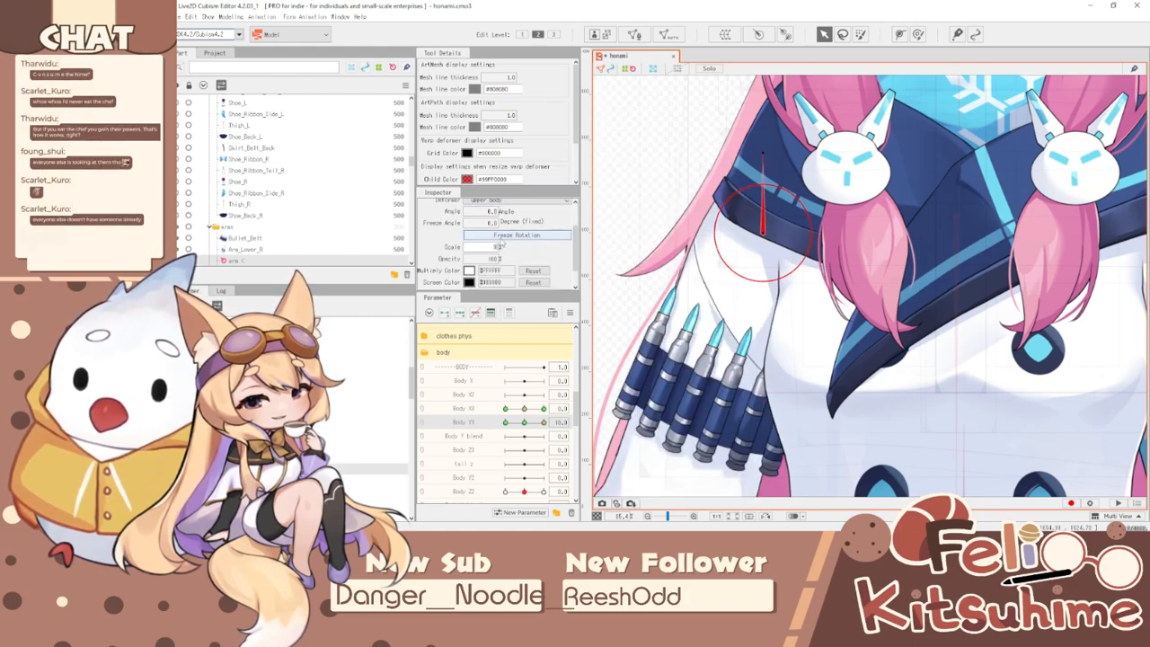
pyautogui.press('Return')
pyautogui.scroll(-2, 696, 221)
pyautogui.scroll(-1, 547, 355)
pyautogui.moveTo(547, 381)
pyautogui.mouseDown()
pyautogui.moveTo(526, 383)
pyautogui.moveTo(544, 382)
pyautogui.mouseUp()
pyautogui.scroll(-2, 718, 275)
pyautogui.scroll(-1, 685, 326)
pyautogui.scroll(2, 665, 256)
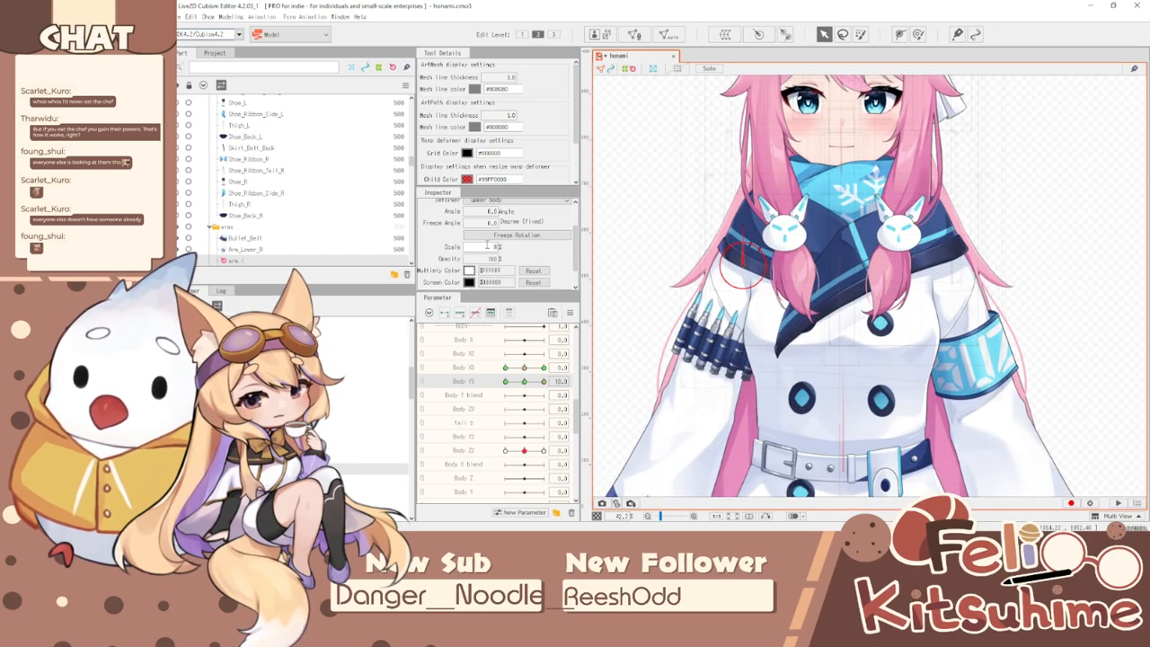
pyautogui.scroll(3, 746, 286)
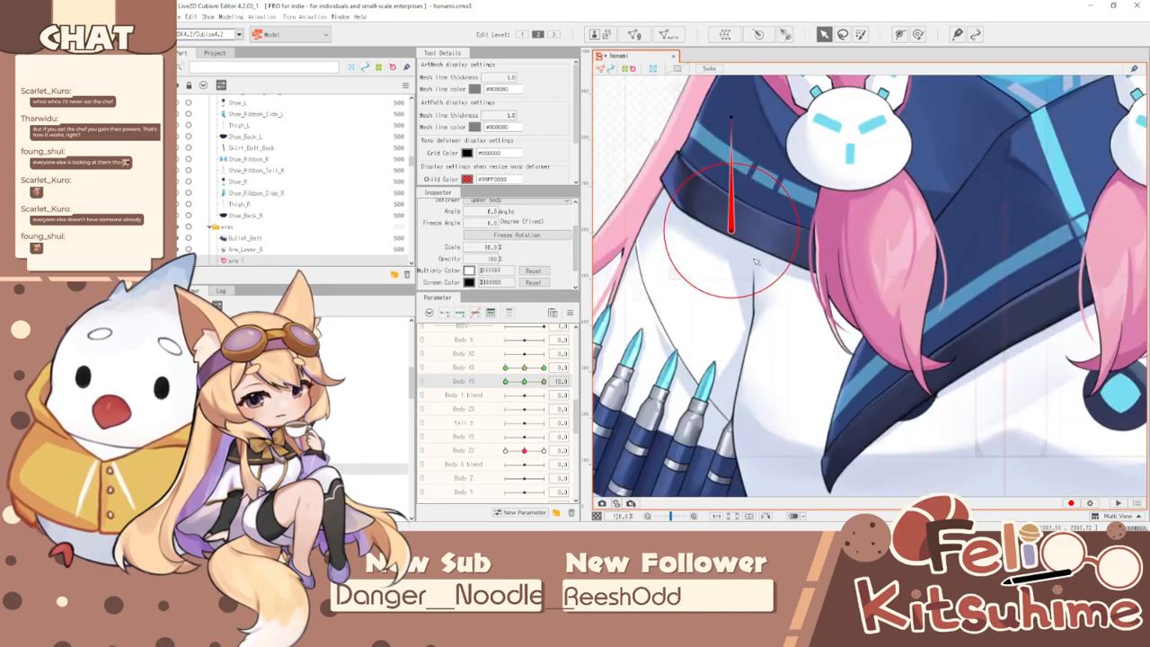
# - At Body Y3 10, nudge the bullet-belt arm's rotation deformer slightly inward and up under the shoulder cape
pyautogui.moveTo(544, 382)
pyautogui.mouseDown()
pyautogui.moveTo(529, 383)
pyautogui.moveTo(545, 381)
pyautogui.mouseUp()
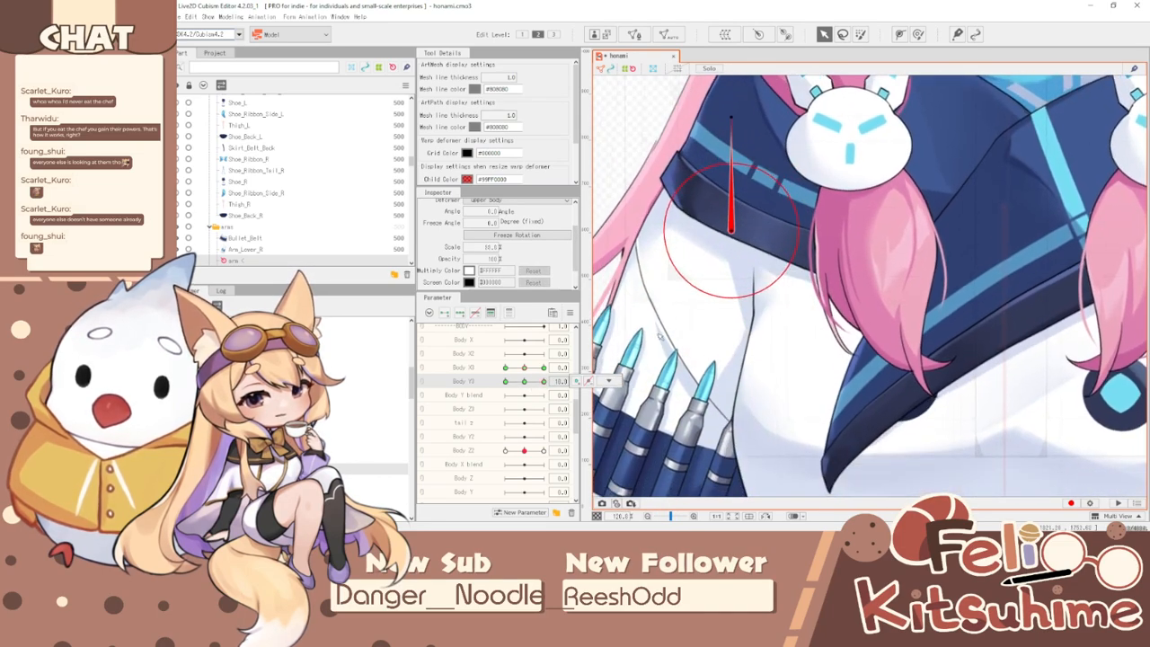
pyautogui.moveTo(726, 235); pyautogui.dragTo(734, 231)
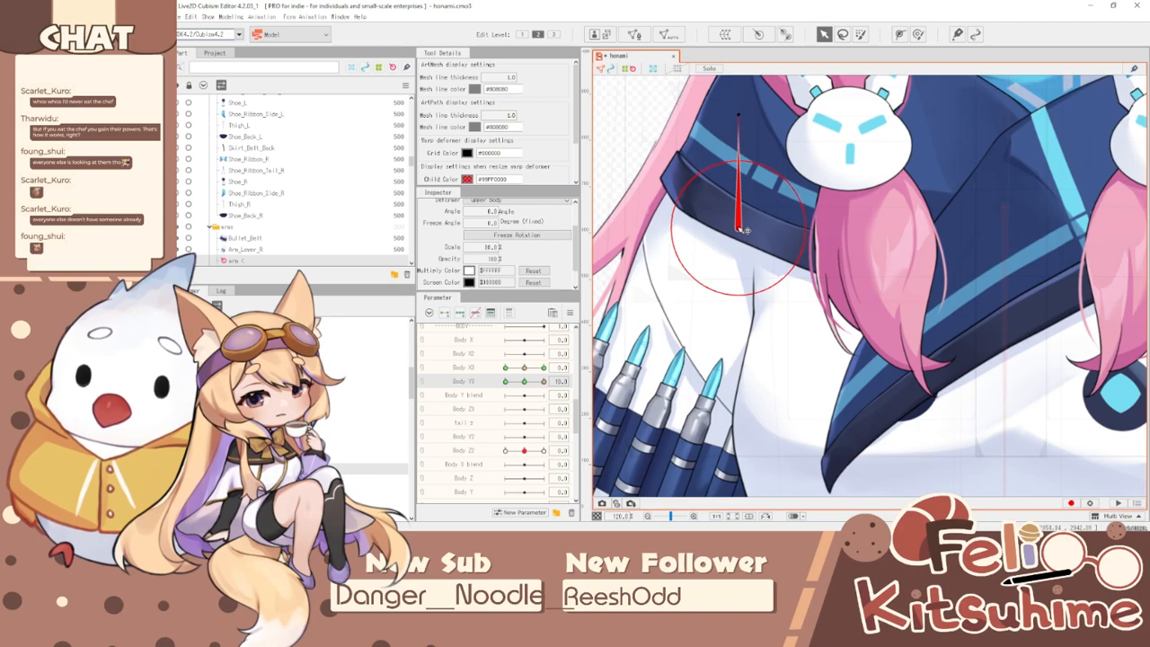
pyautogui.moveTo(545, 381); pyautogui.dragTo(585, 366)
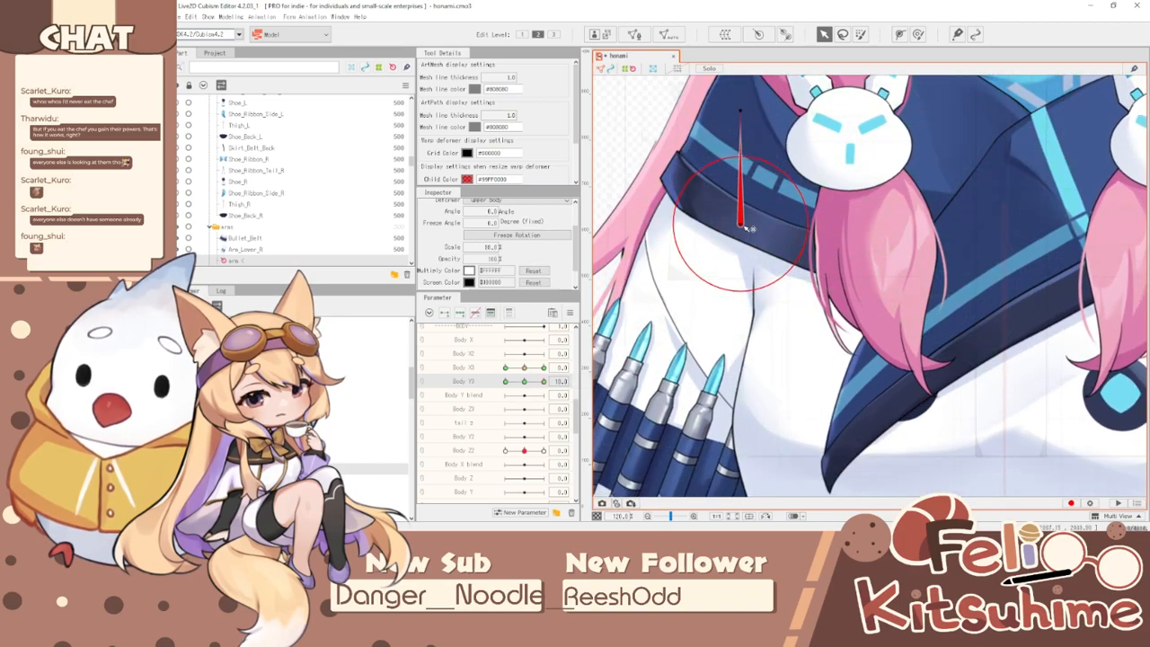
pyautogui.scroll(-5, 703, 299)
# - At Body Y3 -10, move the bullet-belt arm's rotation deformer down and slightly outward
pyautogui.moveTo(544, 381); pyautogui.dragTo(505, 381)
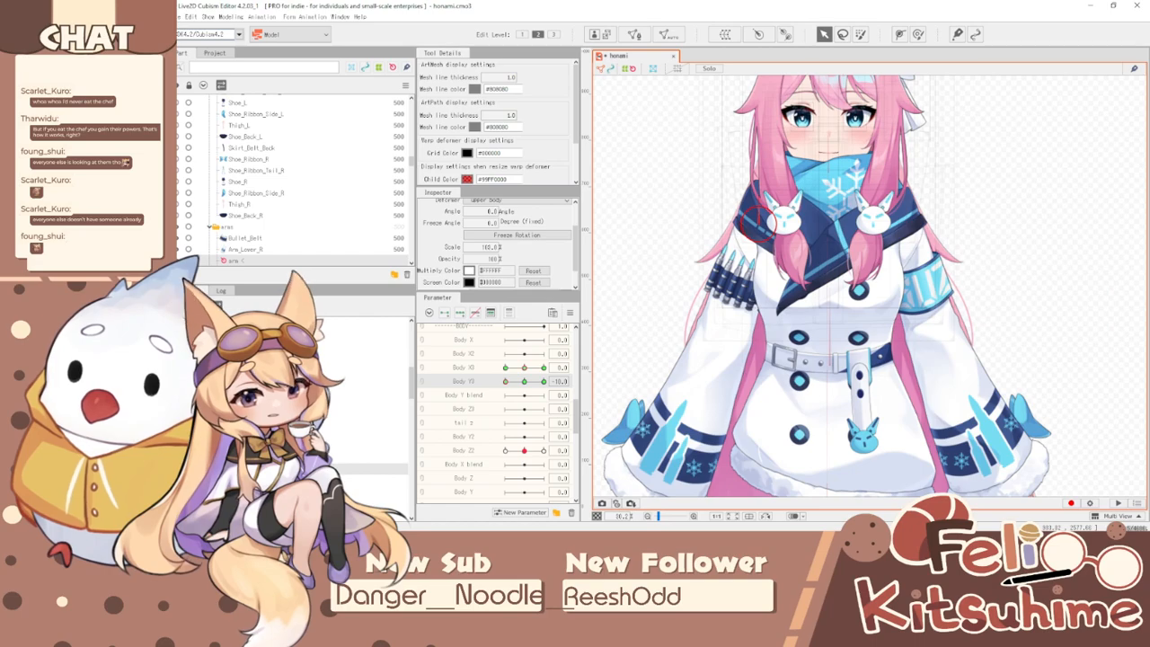
pyautogui.moveTo(505, 381); pyautogui.dragTo(490, 419)
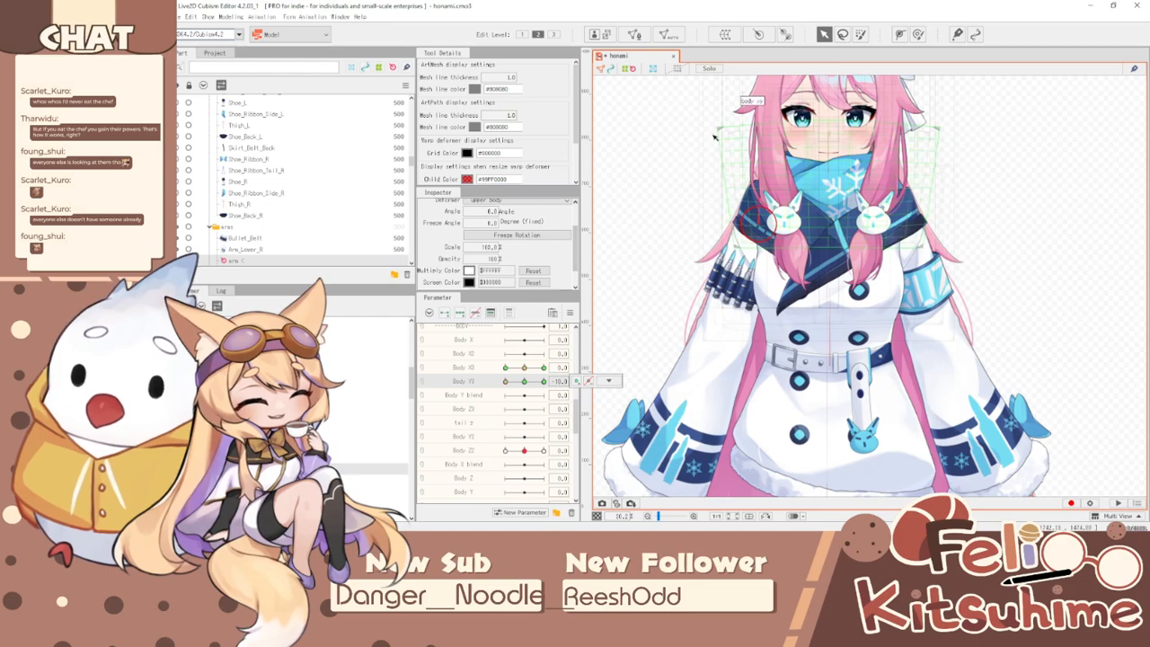
pyautogui.scroll(5, 813, 289)
pyautogui.scroll(2, 814, 289)
pyautogui.moveTo(515, 393); pyautogui.dragTo(497, 426)
pyautogui.moveTo(814, 293); pyautogui.dragTo(801, 342)
pyautogui.scroll(-5, 802, 340)
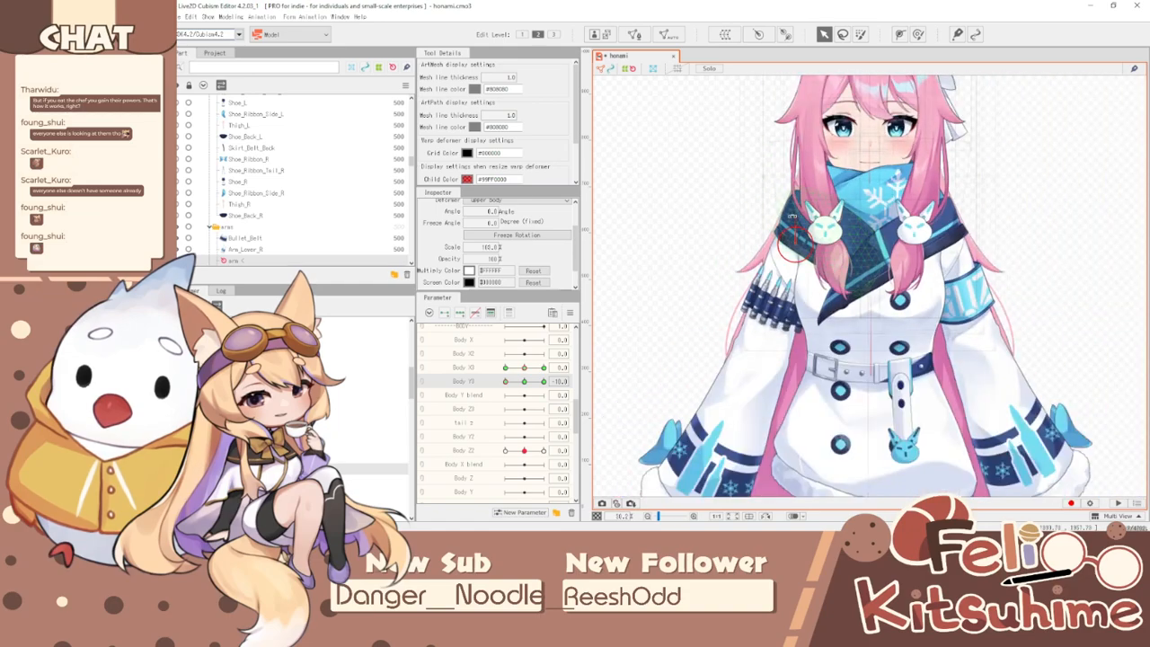
# - Set the bullet-belt arm deformer's scale to 98% at Body Y3 -10
pyautogui.moveTo(506, 382); pyautogui.dragTo(550, 396)
pyautogui.scroll(-2, 811, 271)
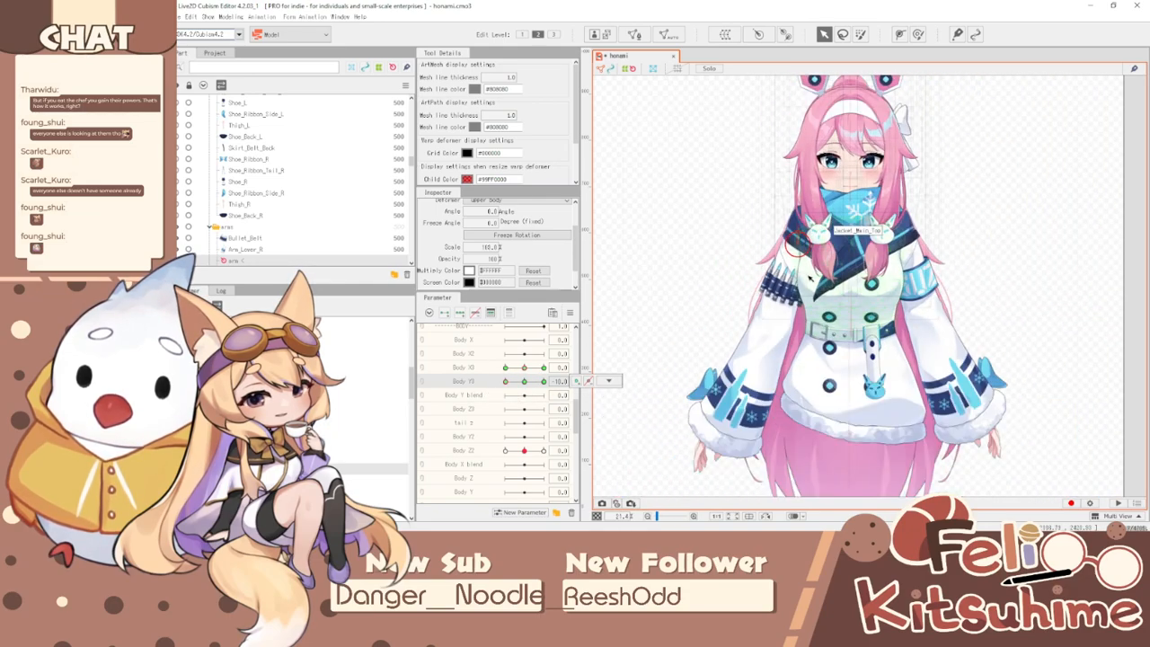
pyautogui.doubleClick(490, 246)
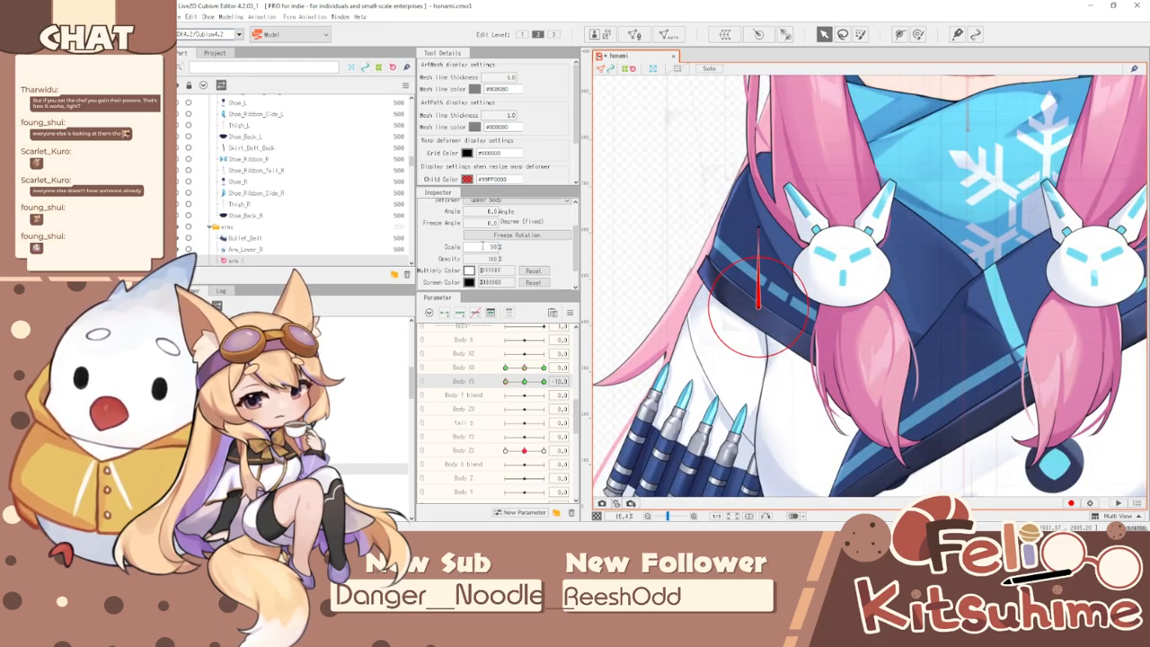
pyautogui.write('90')
pyautogui.press('Return')
# - Set the bullet-belt arm deformer's scale to 102% at Body Y3 10
pyautogui.moveTo(518, 382); pyautogui.dragTo(575, 384)
pyautogui.scroll(5, 488, 249)
pyautogui.doubleClick(488, 248)
pyautogui.write('1')
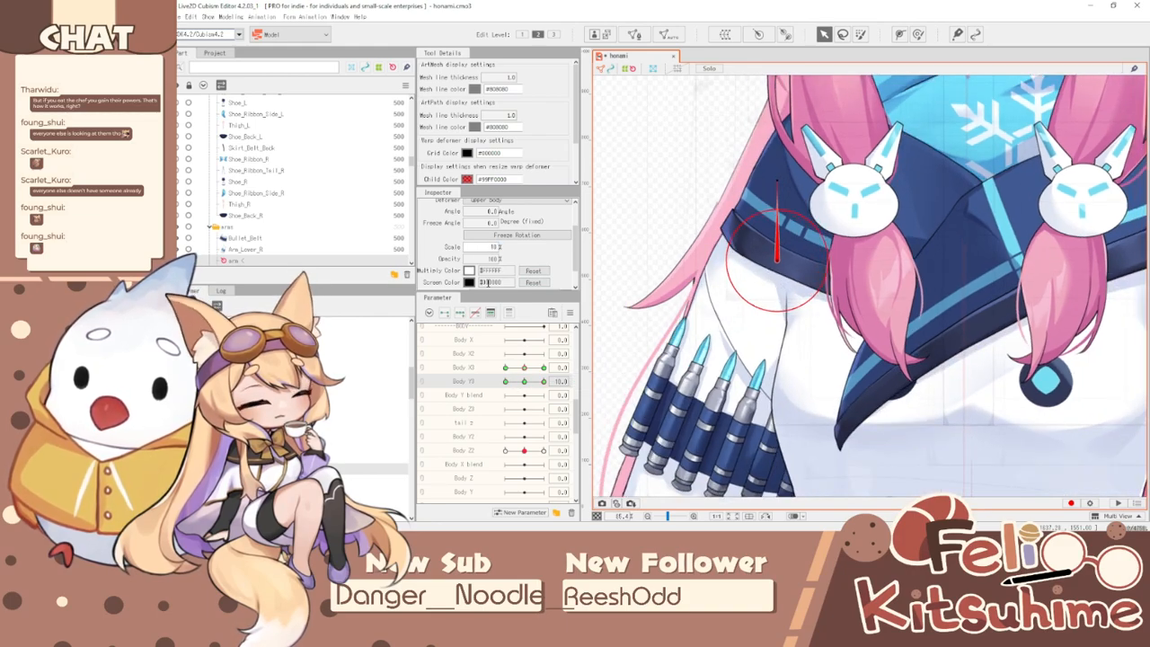
pyautogui.press('Return')
# - Compare the arm at both ends of Body Y3 and shift its rotation deformer inward at value 10
pyautogui.moveTo(546, 381); pyautogui.dragTo(462, 398)
pyautogui.scroll(-5, 796, 211)
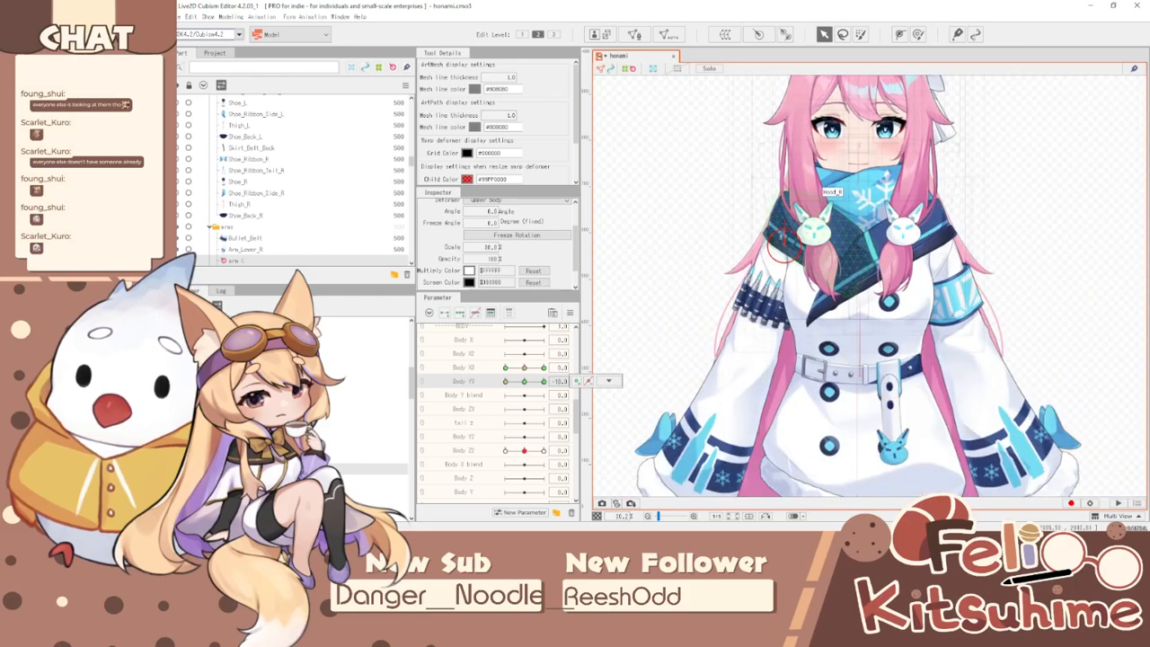
pyautogui.scroll(3, 775, 248)
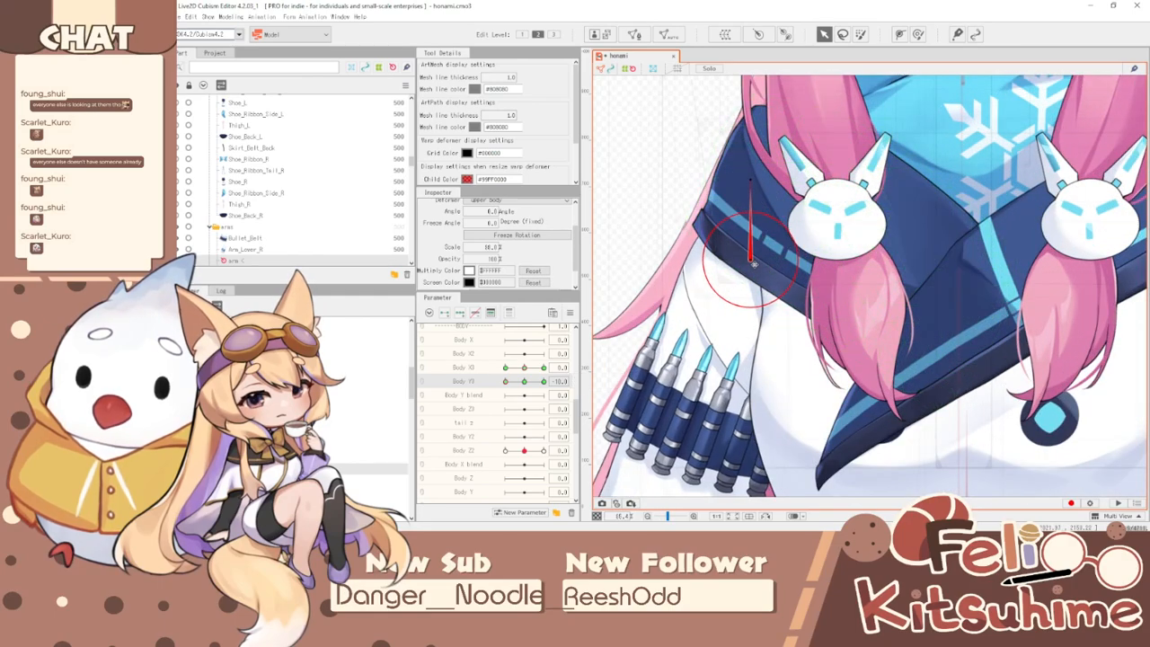
pyautogui.moveTo(510, 383); pyautogui.dragTo(544, 382)
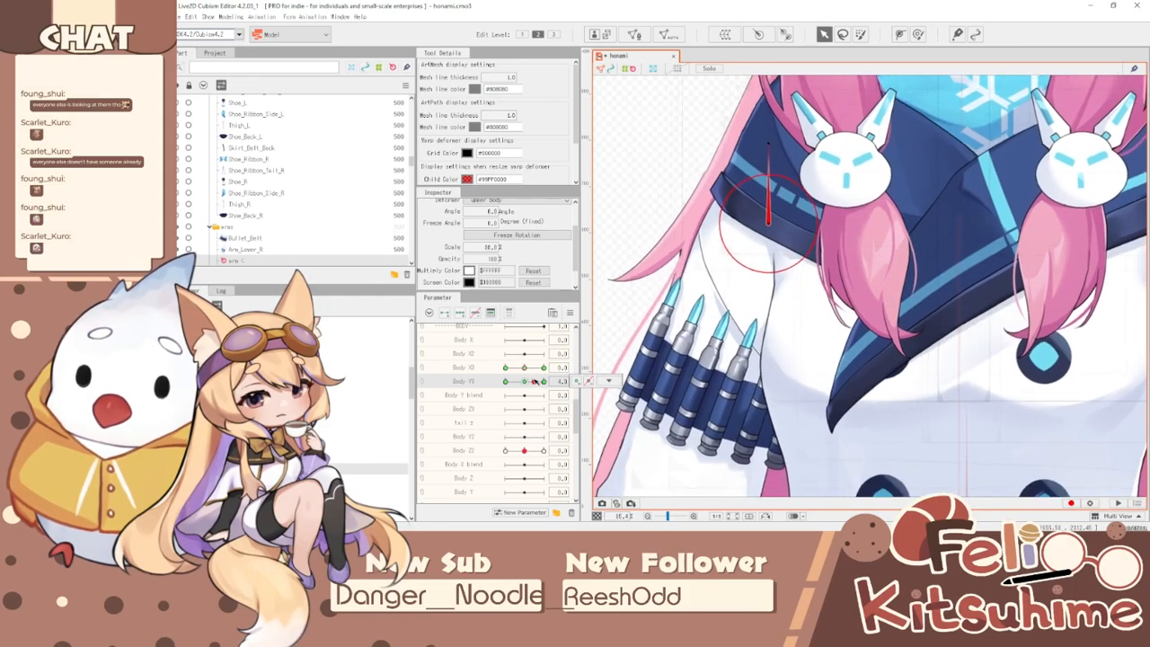
pyautogui.moveTo(771, 219); pyautogui.dragTo(785, 222)
pyautogui.scroll(-3, 785, 222)
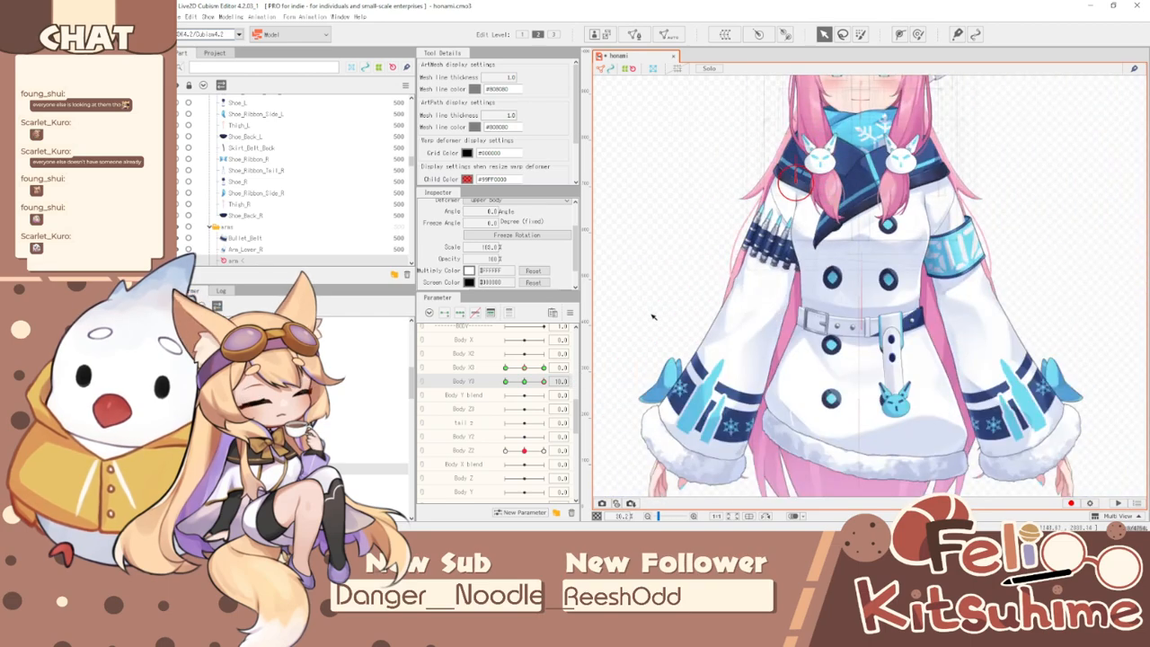
# - Hide the selection display and sweep Body Y3 between 10 and -10 to check the arm's movement on the whole figure
pyautogui.hotkey('ctrl', 't')
pyautogui.moveTo(544, 381); pyautogui.dragTo(607, 394)
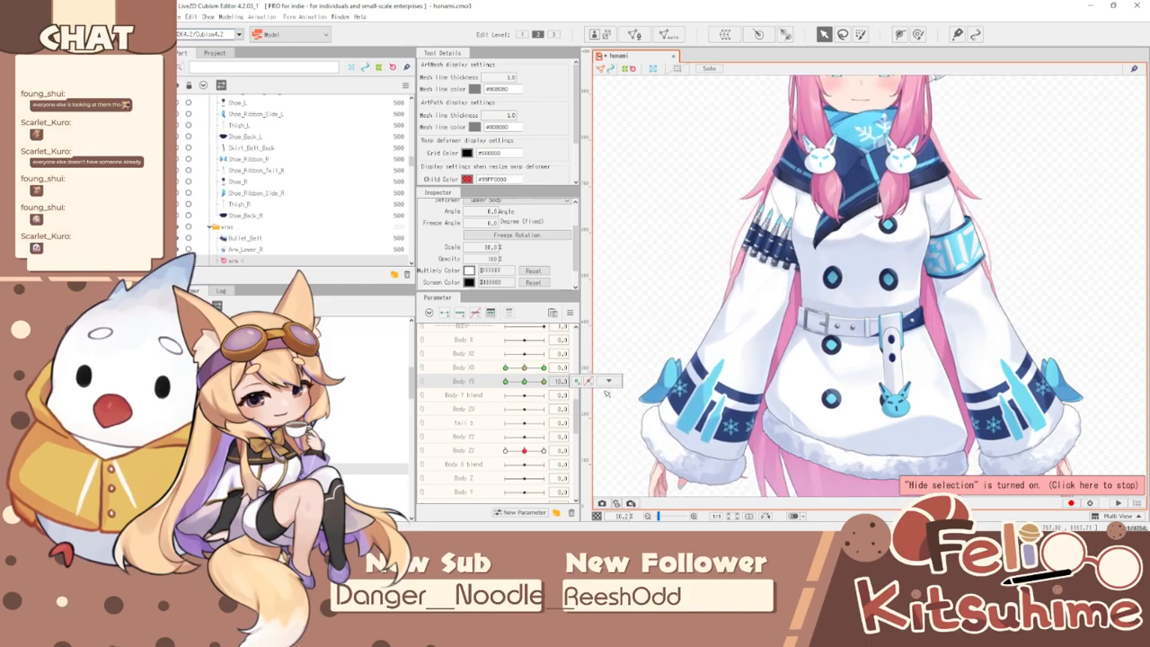
pyautogui.scroll(-4, 834, 244)
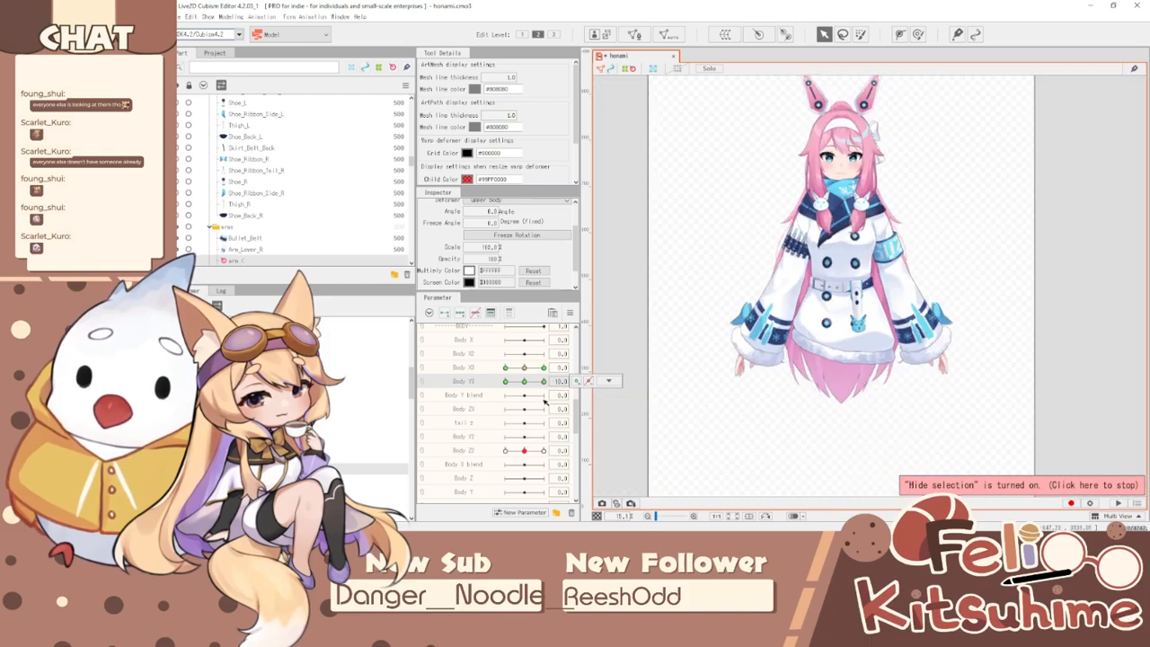
pyautogui.moveTo(547, 381); pyautogui.dragTo(592, 358)
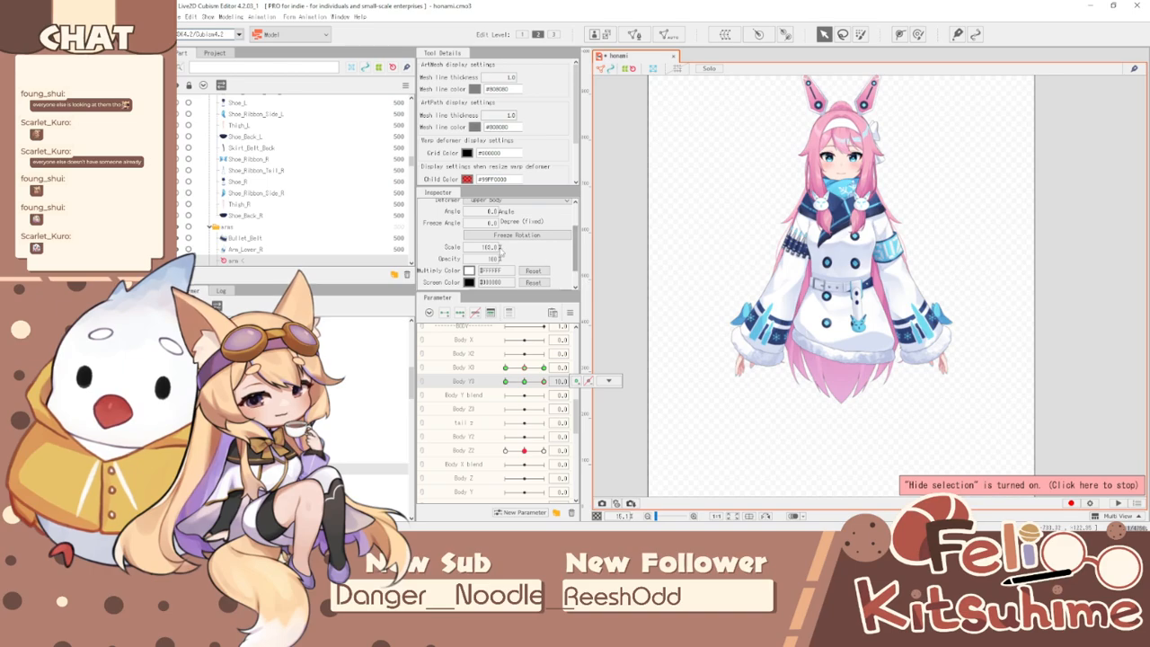
pyautogui.click(523, 383)
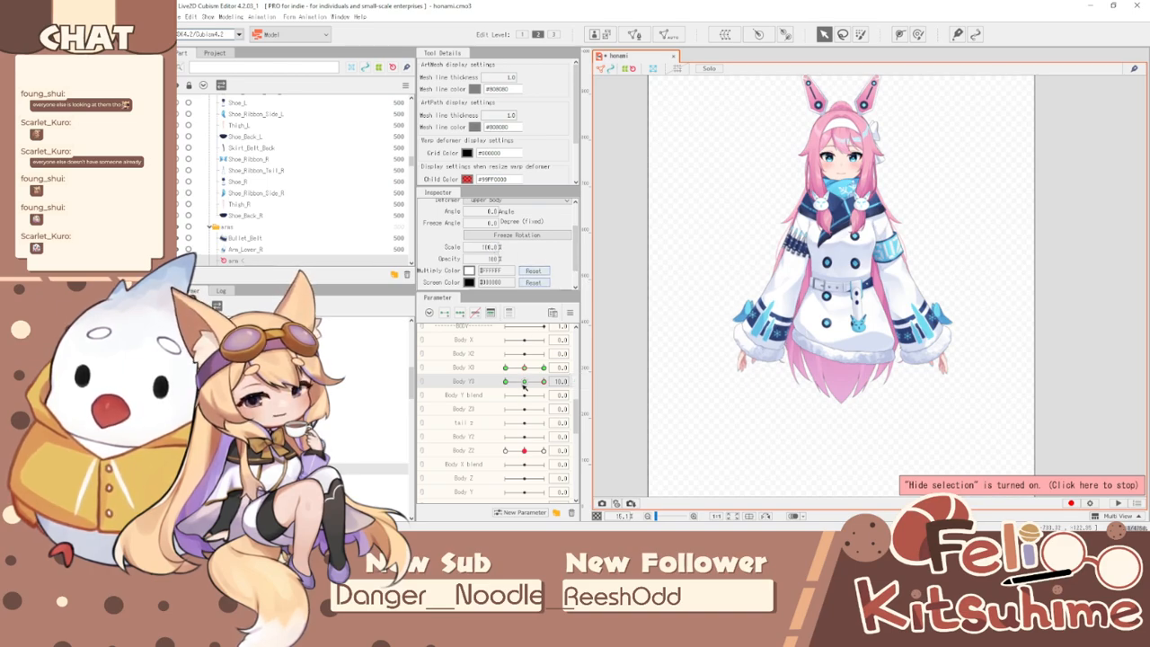
pyautogui.moveTo(545, 384); pyautogui.dragTo(474, 370)
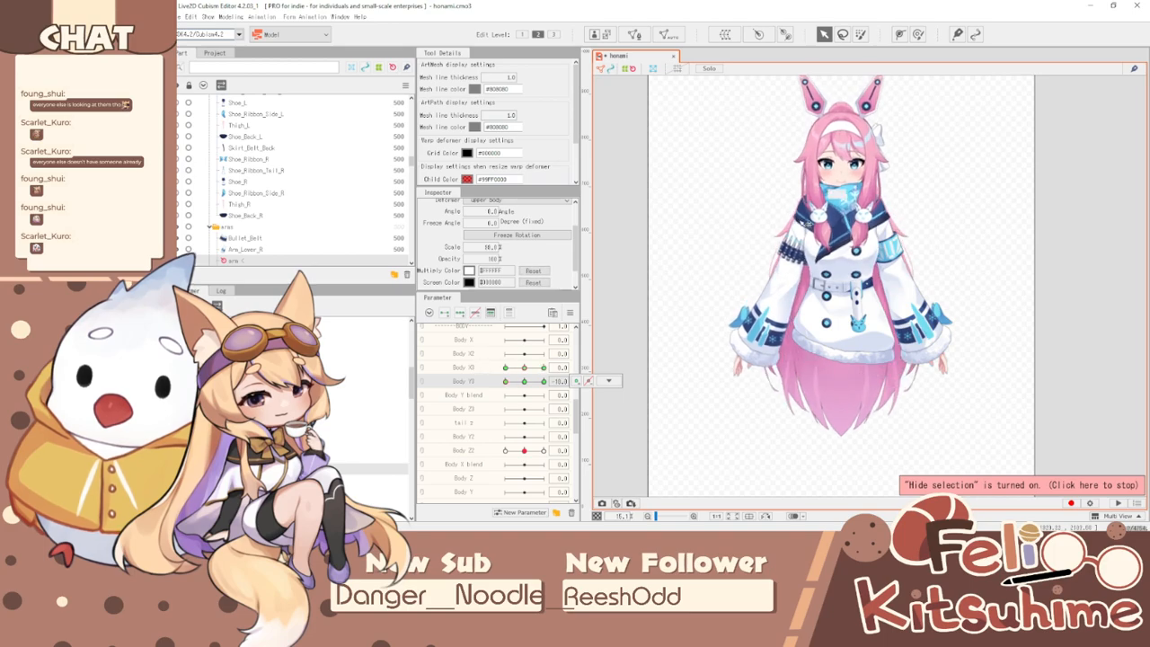
# - Try to move the bullet-belt arm's rotation deformer inward and down at Body Y3 -10
pyautogui.scroll(5, 819, 191)
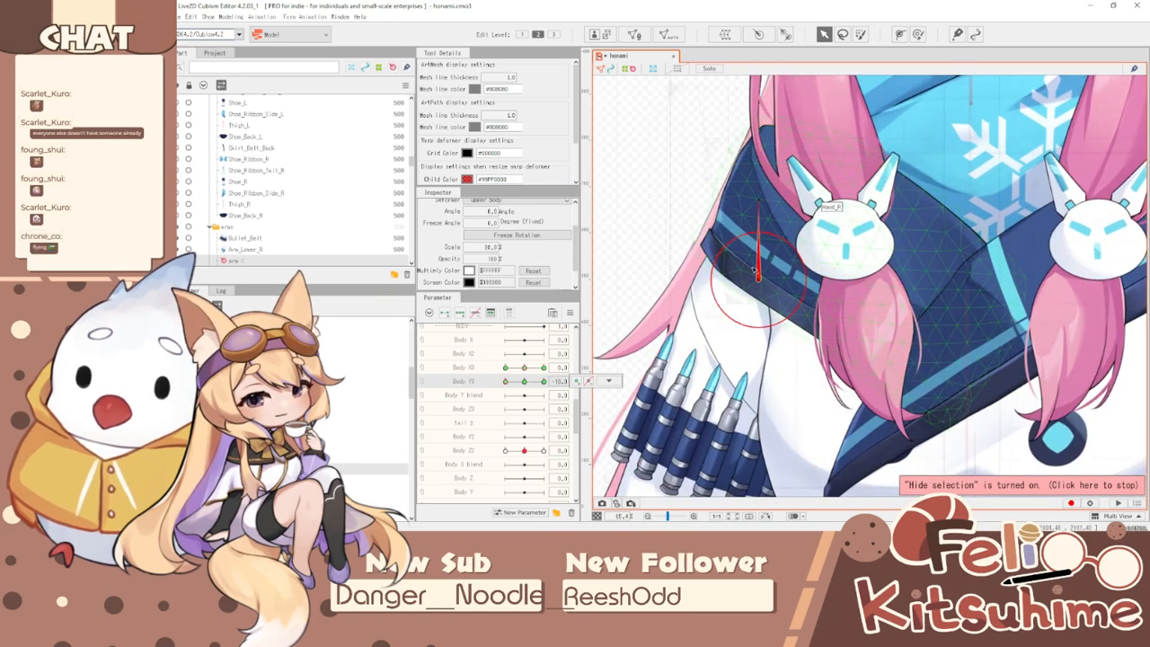
pyautogui.moveTo(757, 269); pyautogui.dragTo(776, 286)
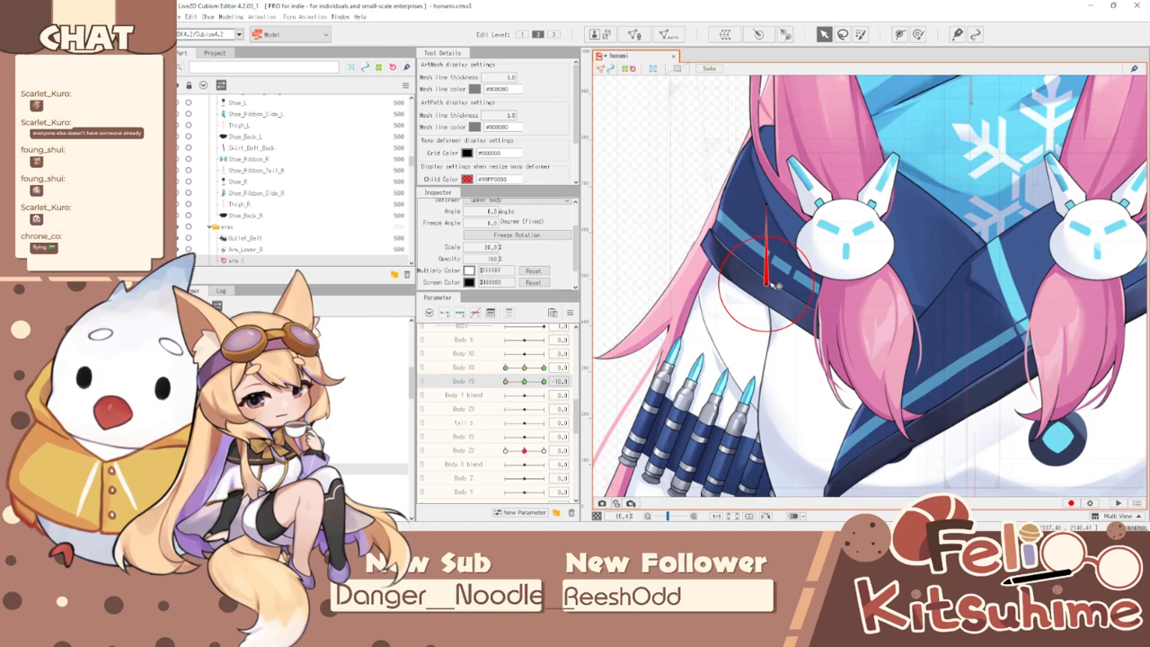
pyautogui.scroll(-6, 776, 286)
pyautogui.moveTo(488, 375); pyautogui.dragTo(589, 357)
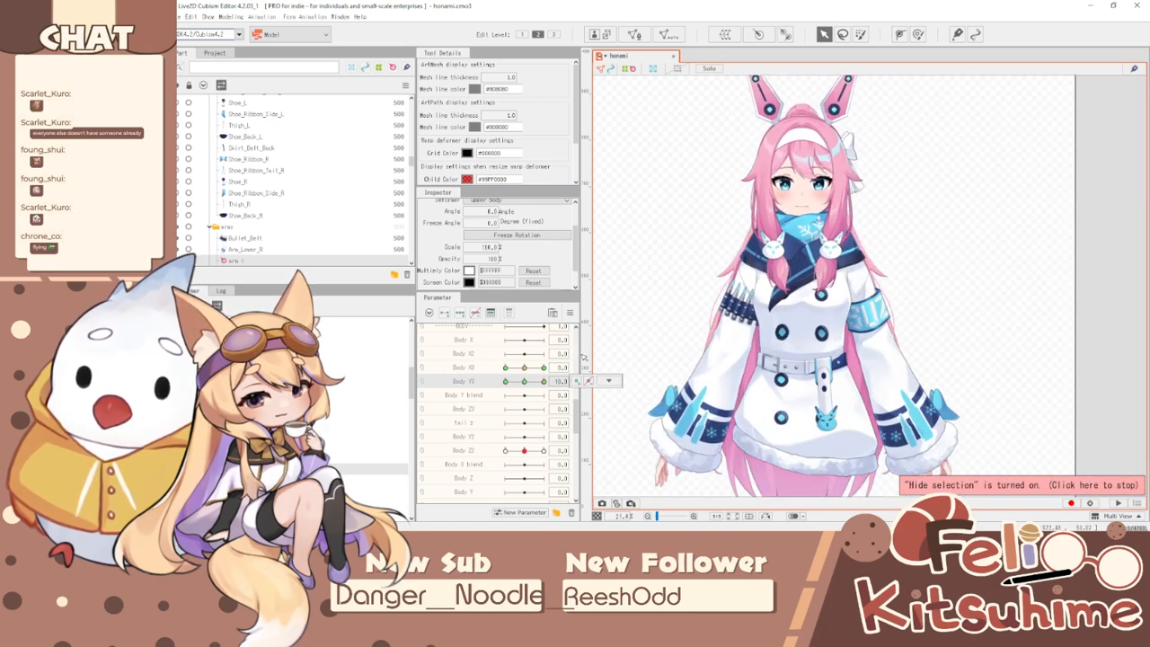
pyautogui.hotkey('ctrl', 'z')
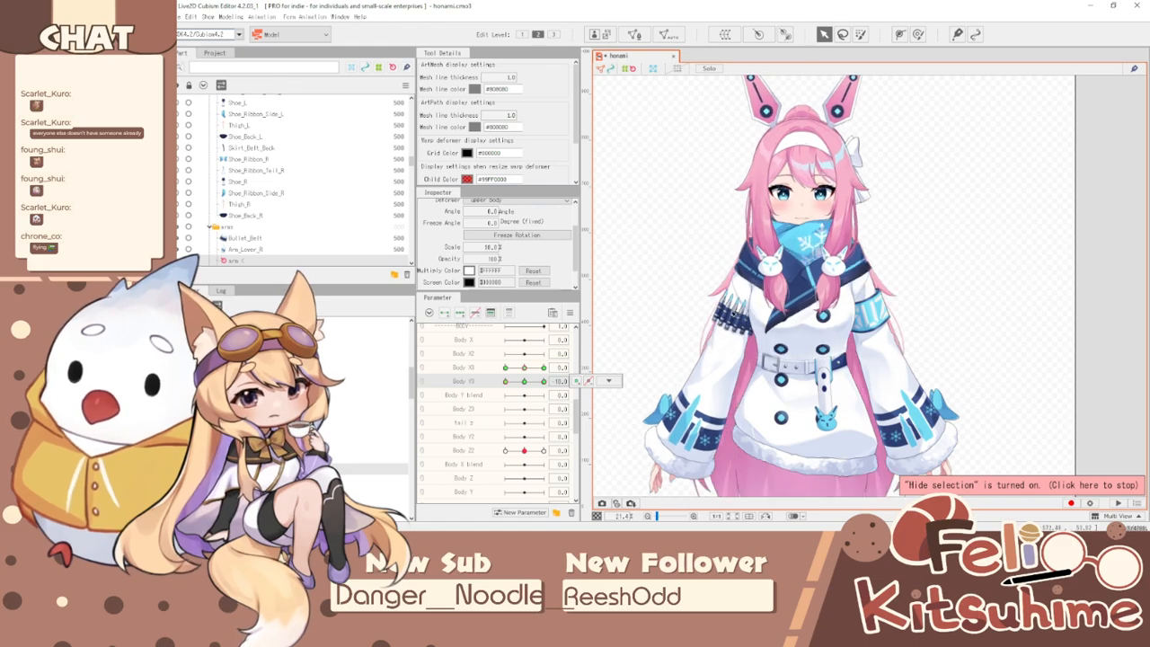
# - Reposition the bullet-belt arm's rotation deformer beneath the cape edge at Body Y3 10
pyautogui.scroll(5, 778, 281)
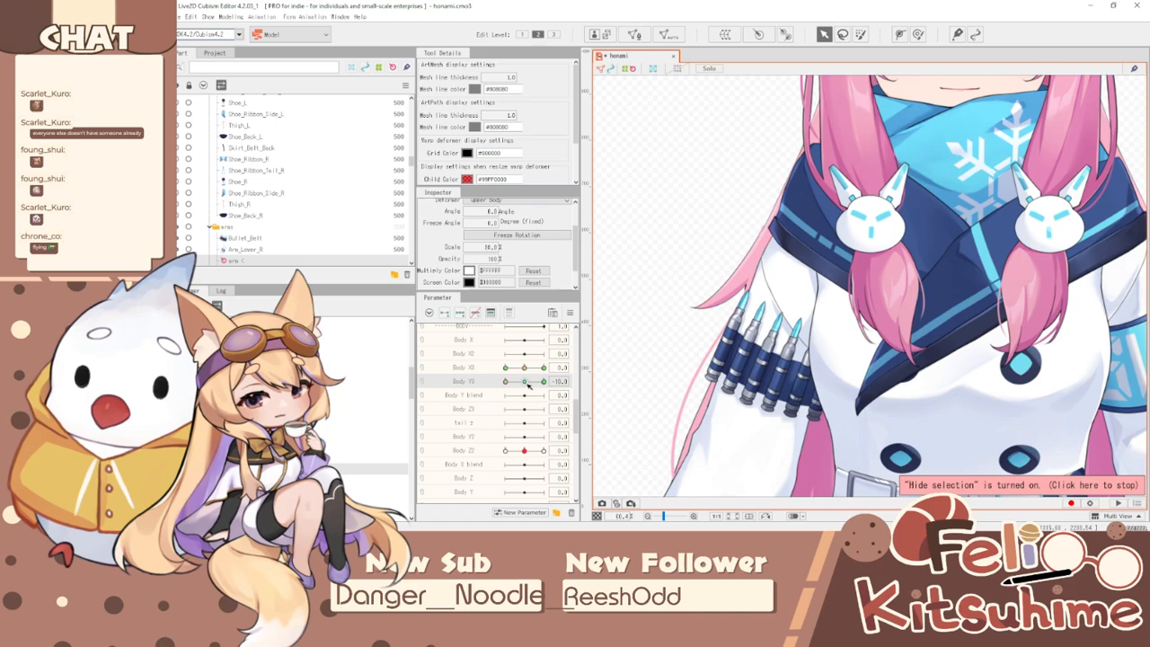
pyautogui.moveTo(526, 384); pyautogui.dragTo(638, 378)
pyautogui.scroll(4, 800, 270)
pyautogui.moveTo(799, 270); pyautogui.dragTo(846, 170)
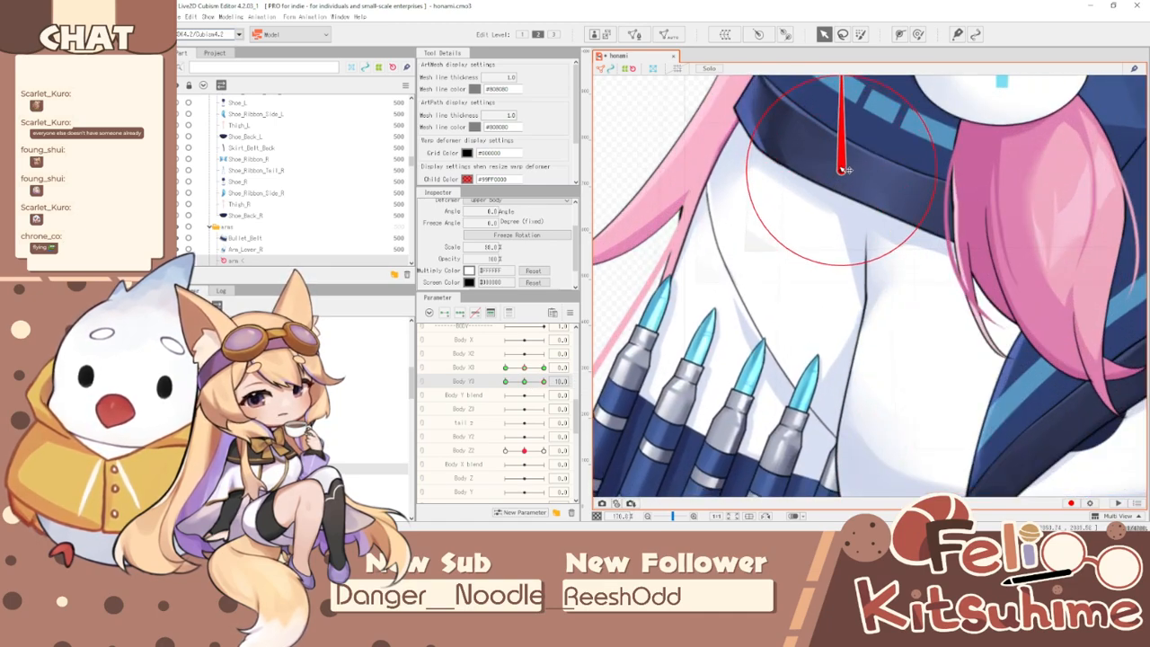
pyautogui.scroll(-6, 845, 169)
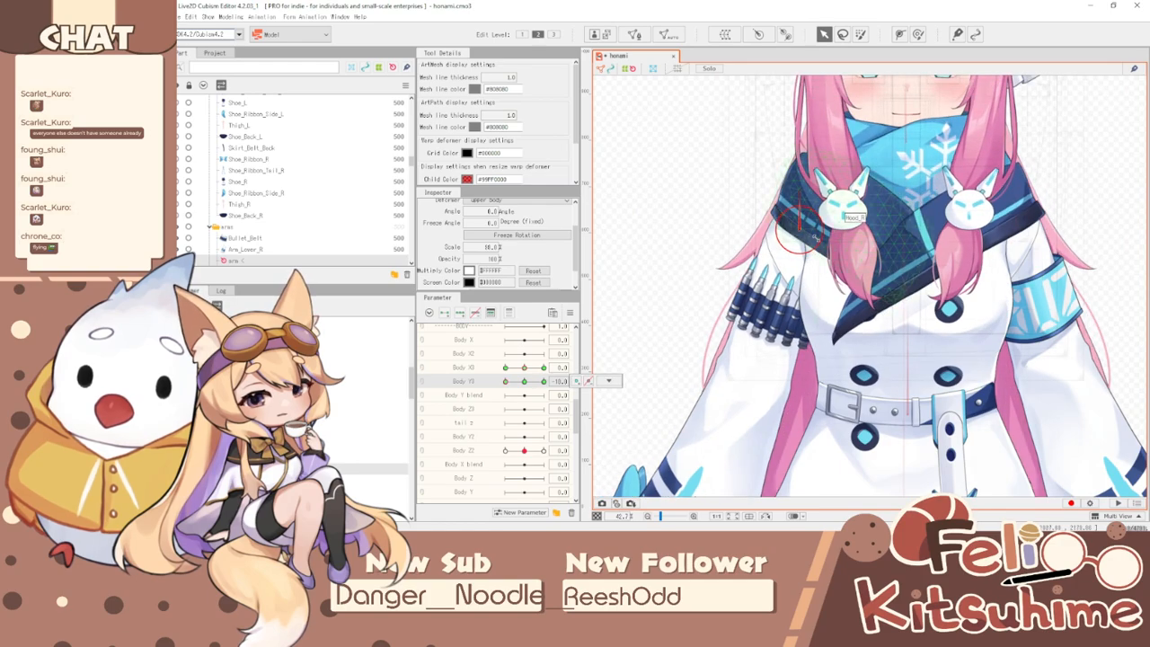
# - At Body Y3 -10, nudge the bullet-belt arm's rotation deformer slightly outward and down, and check the shoulder's motion
pyautogui.scroll(5, 811, 235)
pyautogui.moveTo(787, 219); pyautogui.dragTo(781, 226)
pyautogui.moveTo(508, 382)
pyautogui.mouseDown()
pyautogui.moveTo(542, 382)
pyautogui.moveTo(524, 381)
pyautogui.mouseUp()
pyautogui.scroll(-2, 823, 270)
pyautogui.scroll(6, 802, 217)
pyautogui.scroll(-4, 760, 301)
pyautogui.scroll(3, 759, 300)
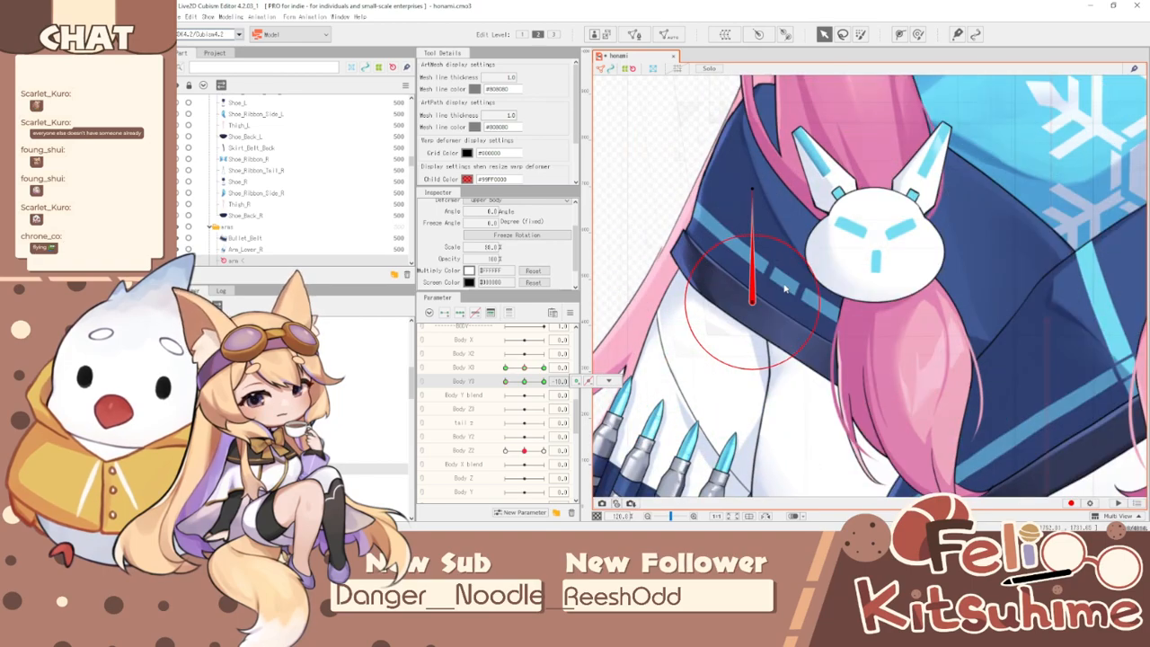
# - Move the bullet-belt arm's rotation deformer slightly inward and up at Body Y3 10
pyautogui.moveTo(543, 381); pyautogui.dragTo(522, 384)
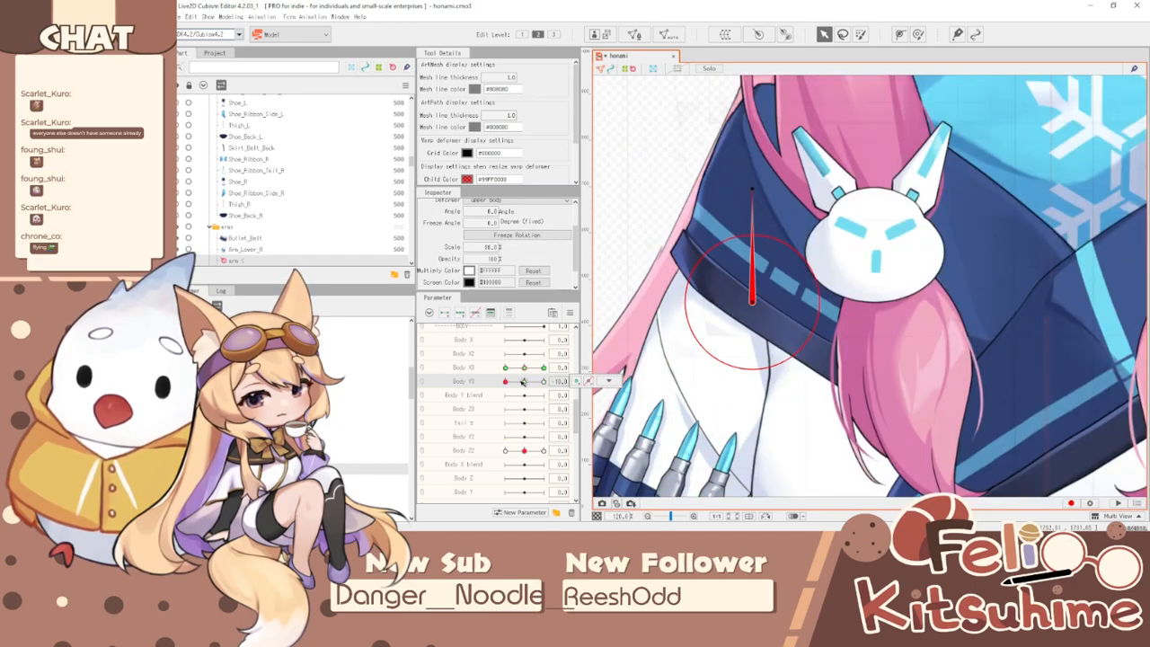
pyautogui.click(527, 381)
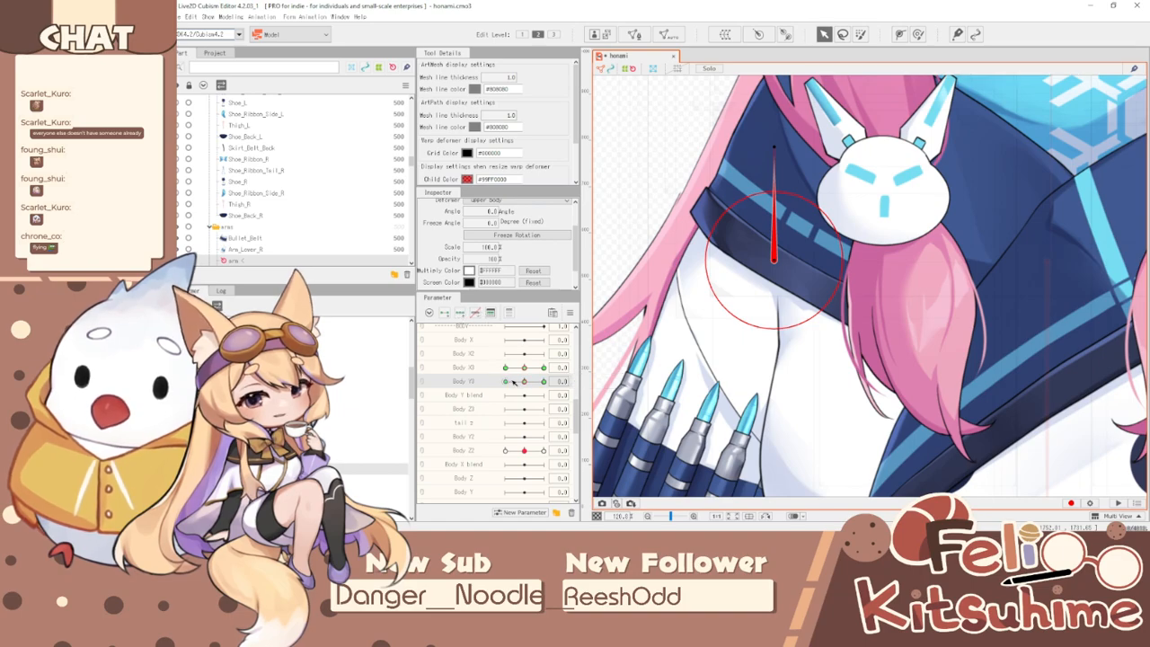
pyautogui.moveTo(521, 381); pyautogui.dragTo(545, 381)
pyautogui.moveTo(775, 261); pyautogui.dragTo(787, 241)
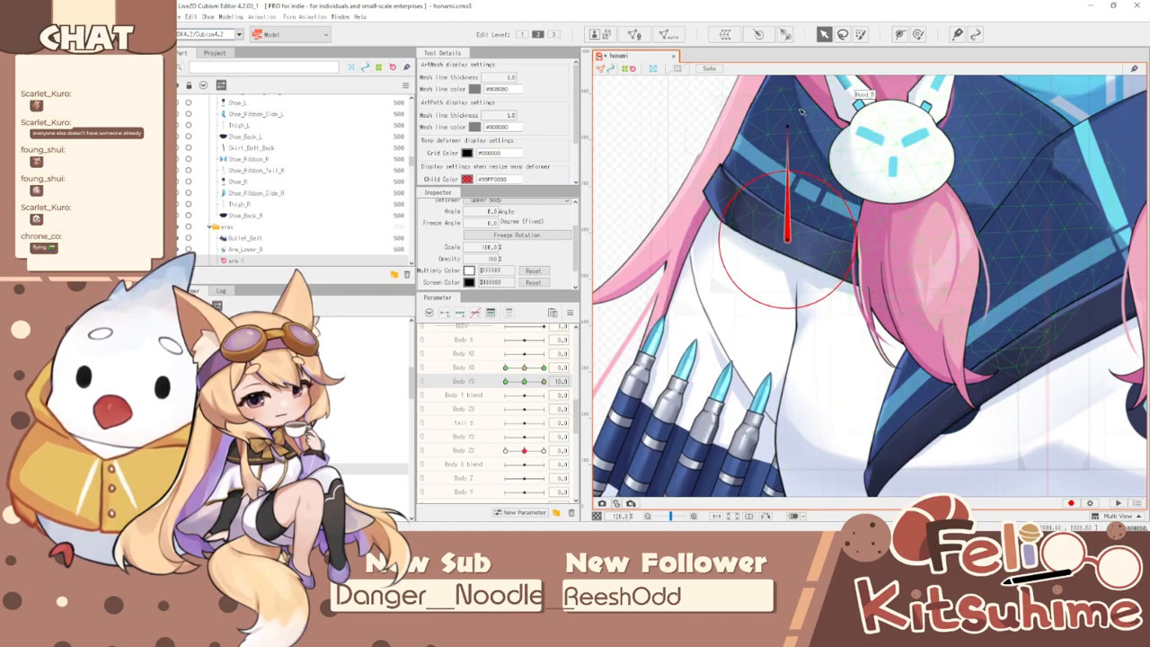
pyautogui.scroll(-5, 787, 238)
# - At Body Y3 -10, shift the bullet-belt arm's rotation deformer outward and down, tilt it slightly, and check the motion with the selection hidden
pyautogui.moveTo(551, 380); pyautogui.dragTo(505, 381)
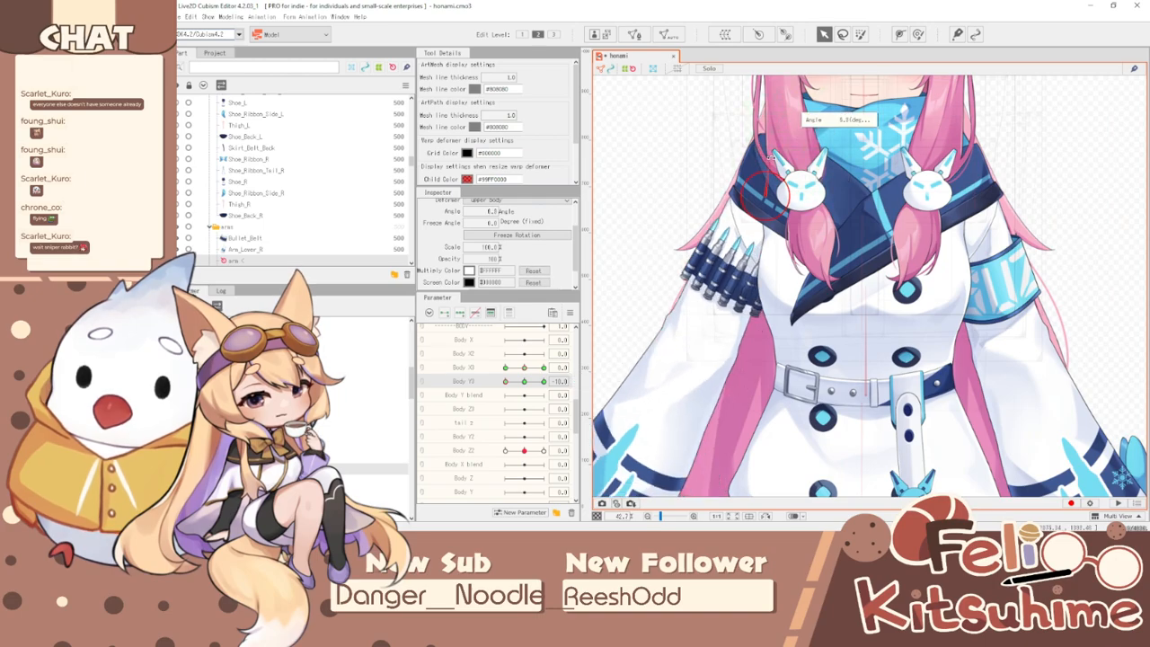
pyautogui.scroll(5, 765, 158)
pyautogui.moveTo(761, 219); pyautogui.dragTo(747, 256)
pyautogui.scroll(-8, 744, 254)
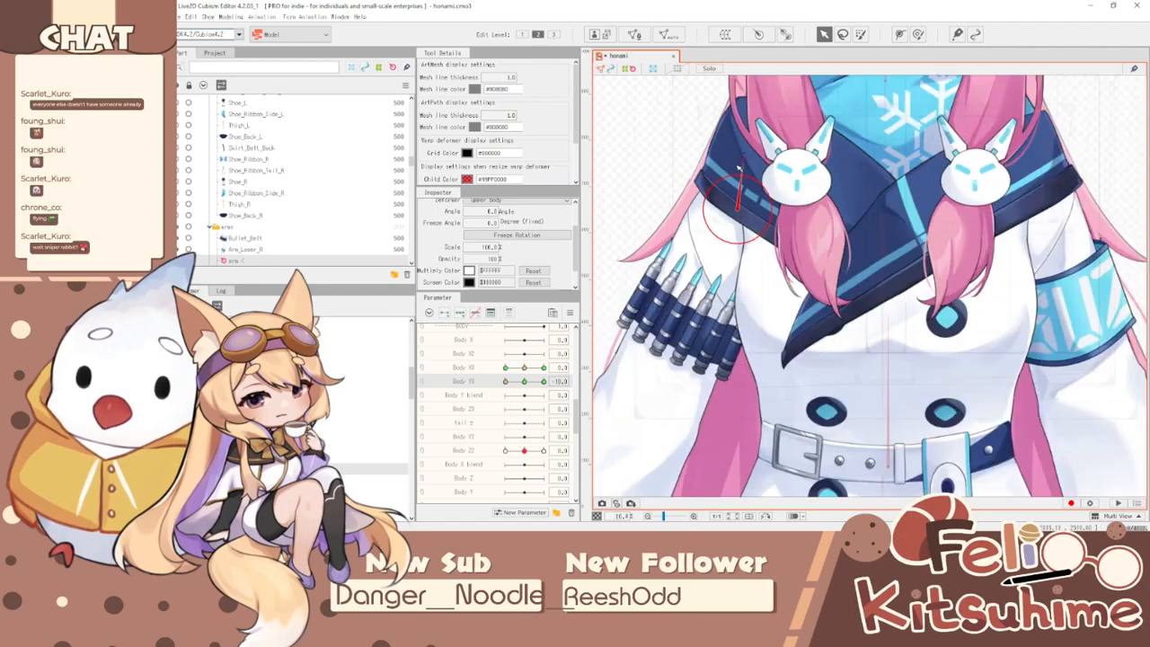
pyautogui.hotkey('ctrl', 't')
pyautogui.moveTo(506, 390); pyautogui.dragTo(464, 388)
pyautogui.scroll(8, 698, 184)
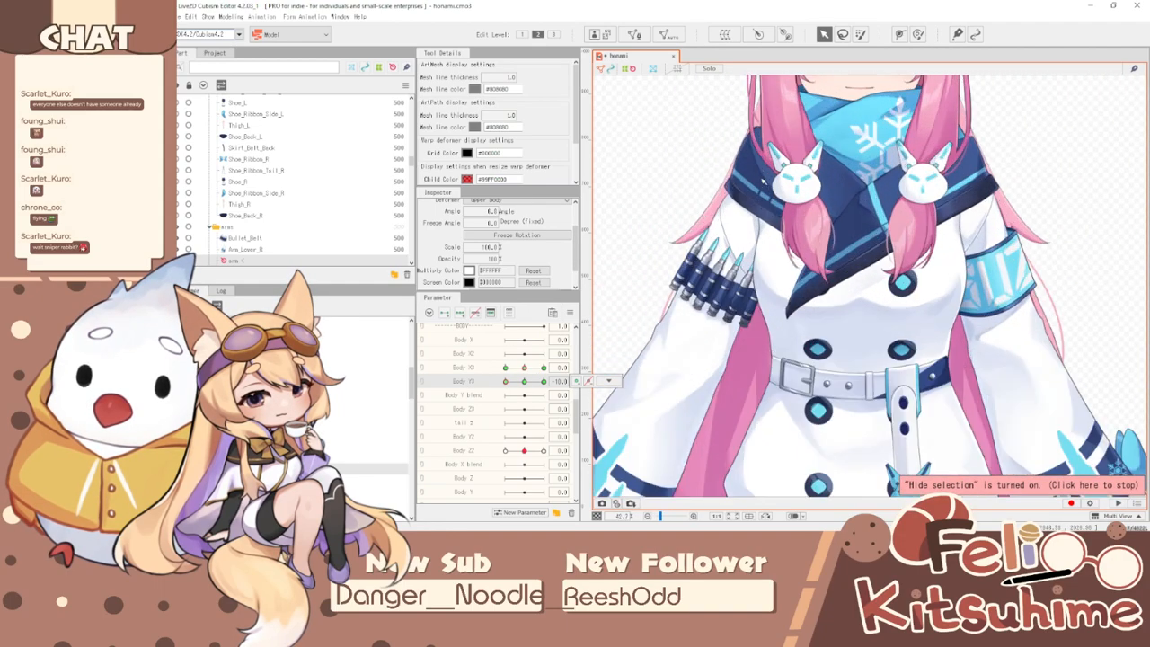
# - Fine-tune the bullet-belt arm's rotation deformer position at Body Y3 -10 and check the pose on the whole figure
pyautogui.moveTo(754, 264); pyautogui.dragTo(750, 259)
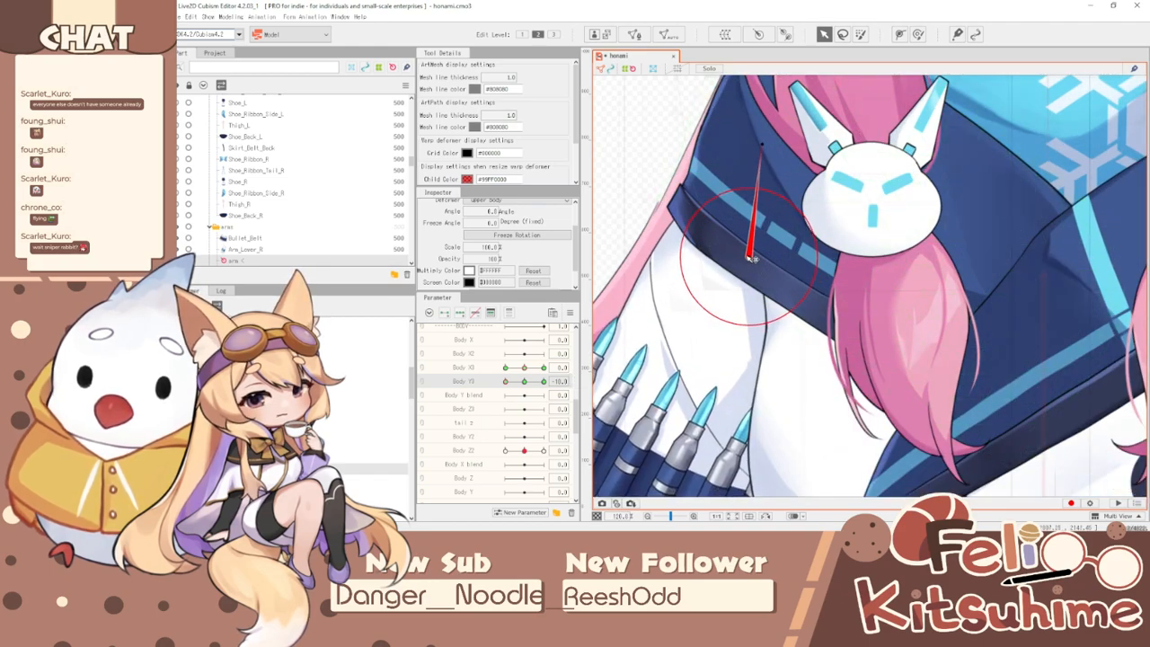
pyautogui.scroll(-5, 782, 221)
pyautogui.moveTo(508, 380)
pyautogui.mouseDown()
pyautogui.moveTo(530, 381)
pyautogui.moveTo(496, 376)
pyautogui.mouseUp()
pyautogui.scroll(-4, 781, 324)
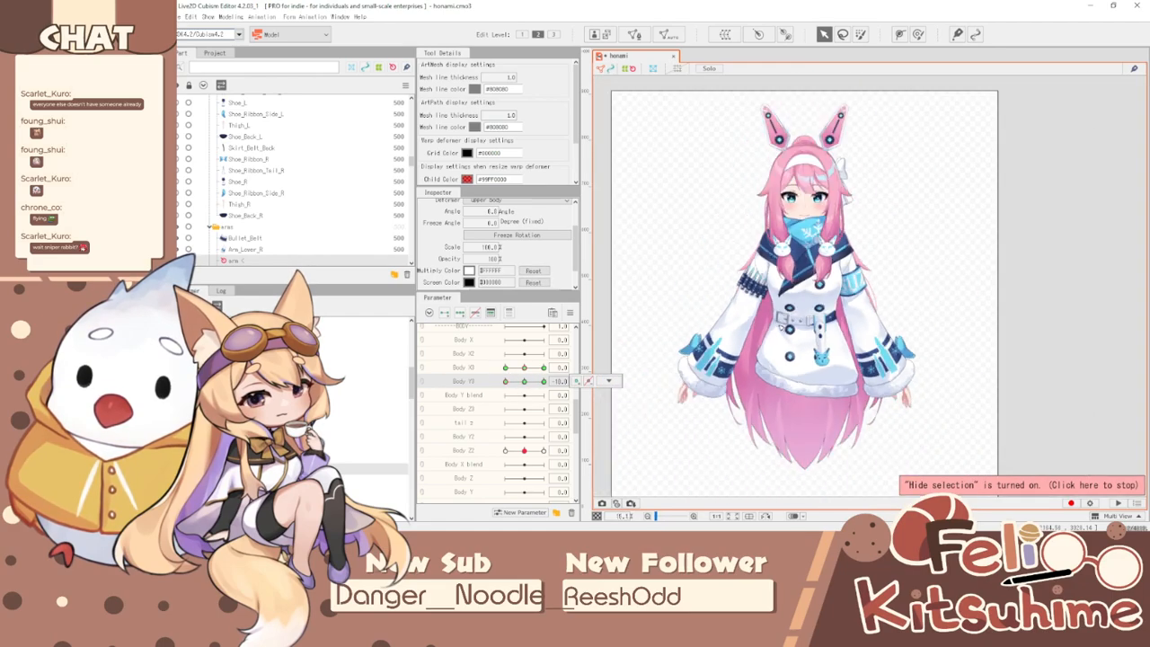
pyautogui.scroll(2, 751, 257)
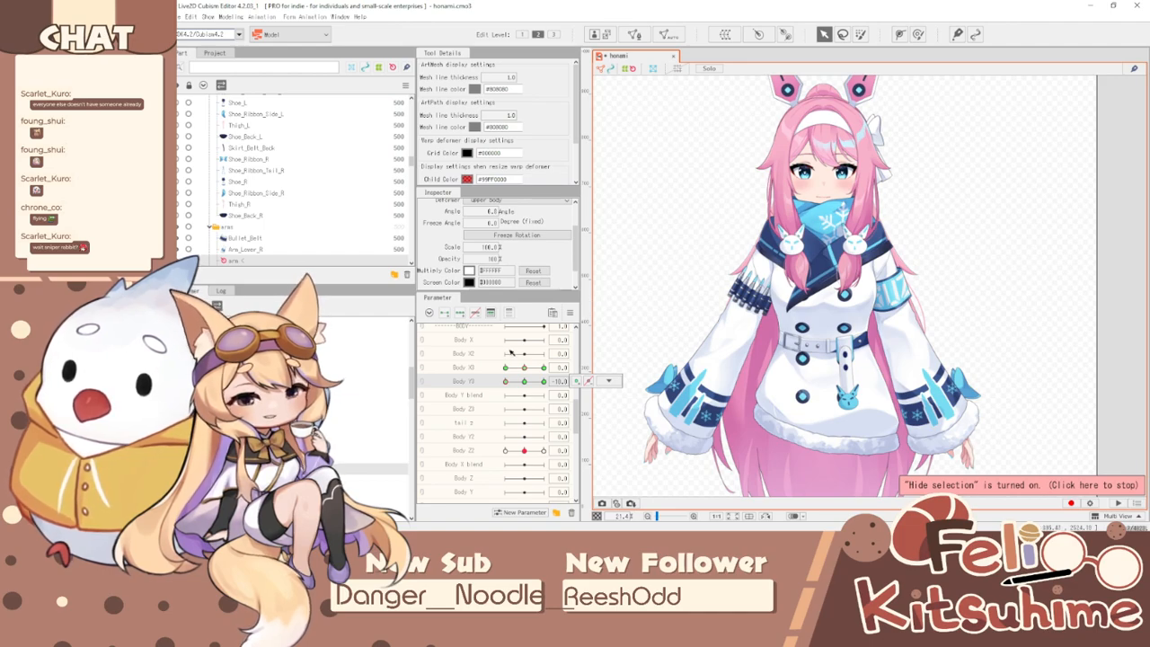
# - Synthesize the bullet-belt arm deformer's corner keys for Body X3 and Body Y3, and link the two parameters to test the combined motion
pyautogui.click(570, 311)
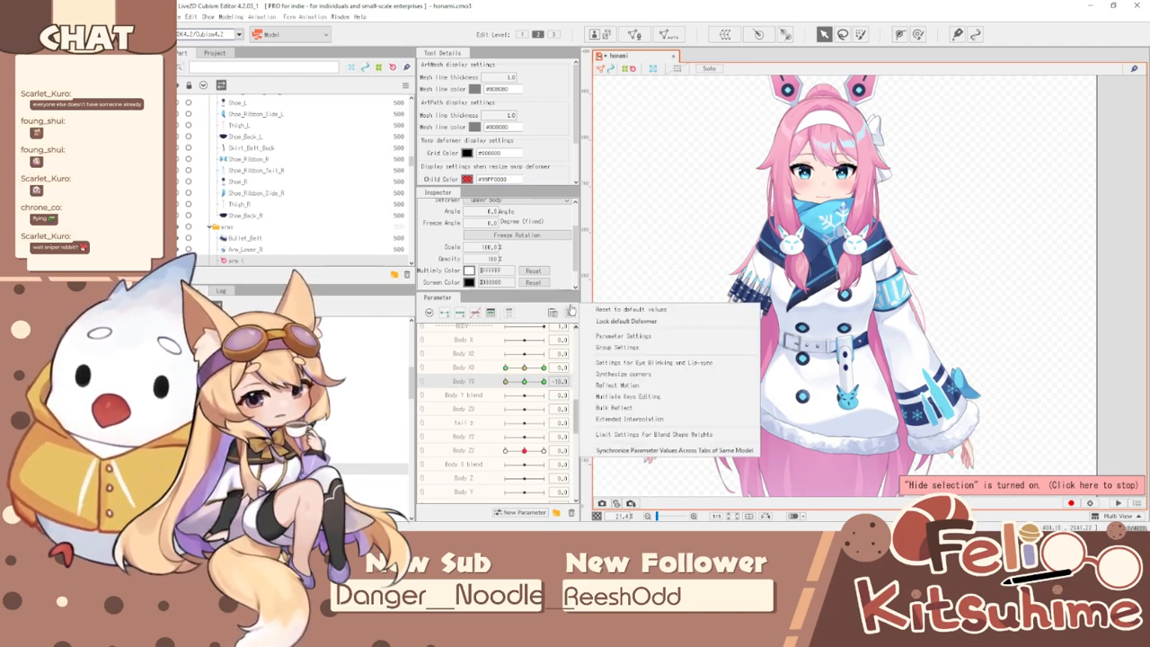
pyautogui.click(611, 373)
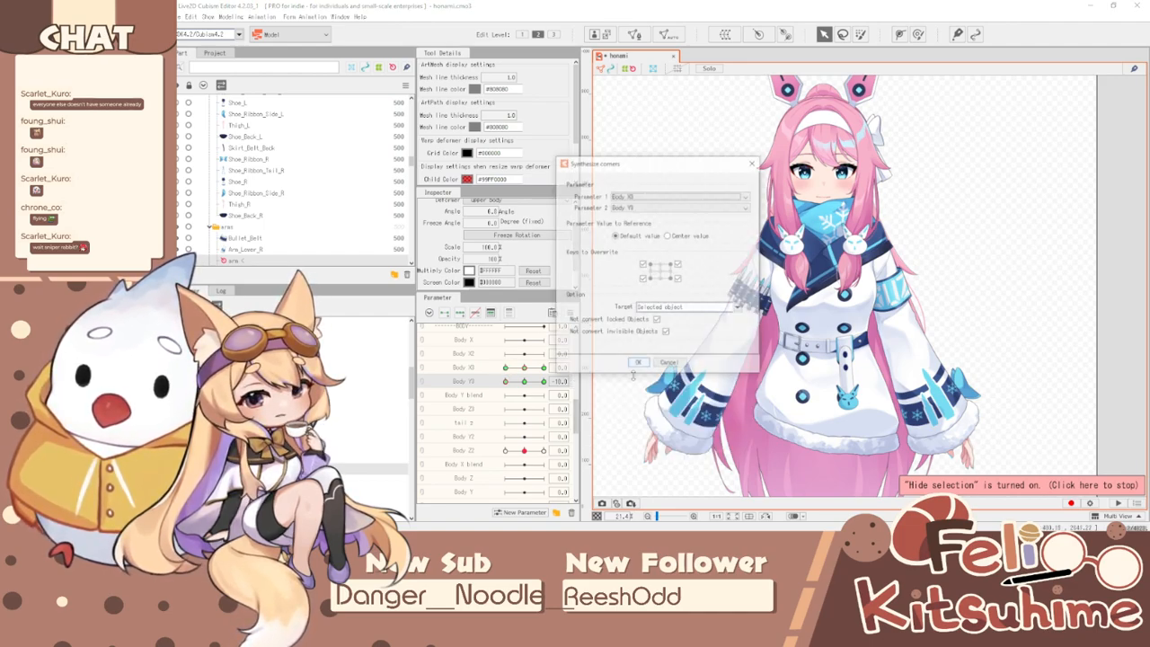
pyautogui.click(637, 364)
pyautogui.click(423, 367)
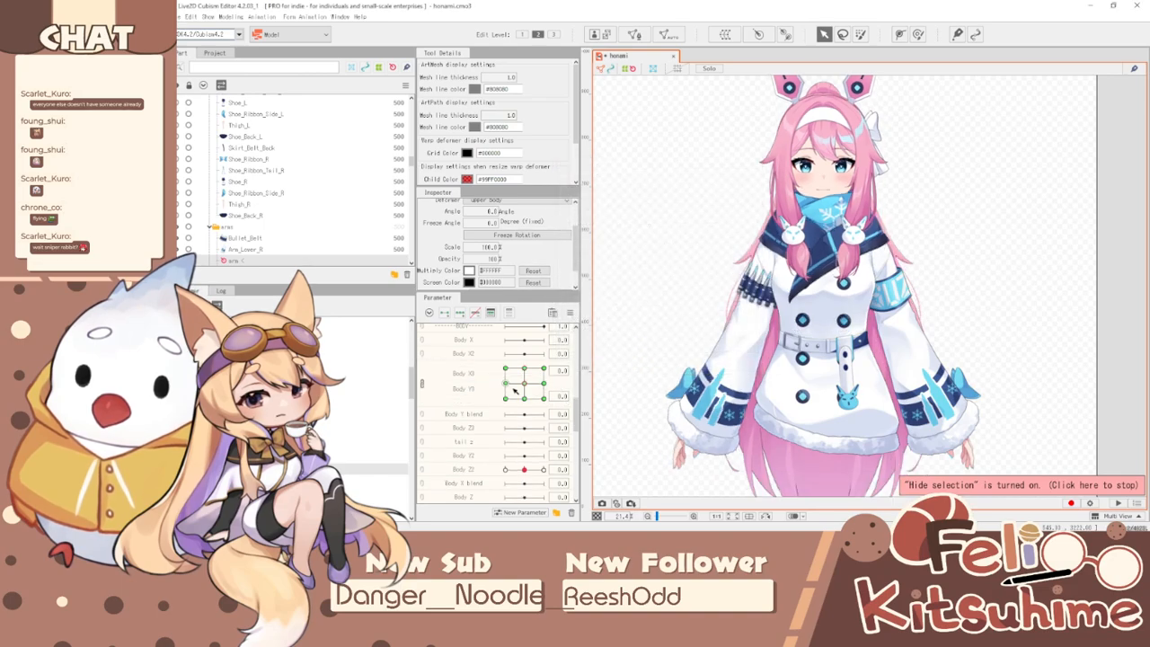
pyautogui.moveTo(525, 382); pyautogui.dragTo(568, 337)
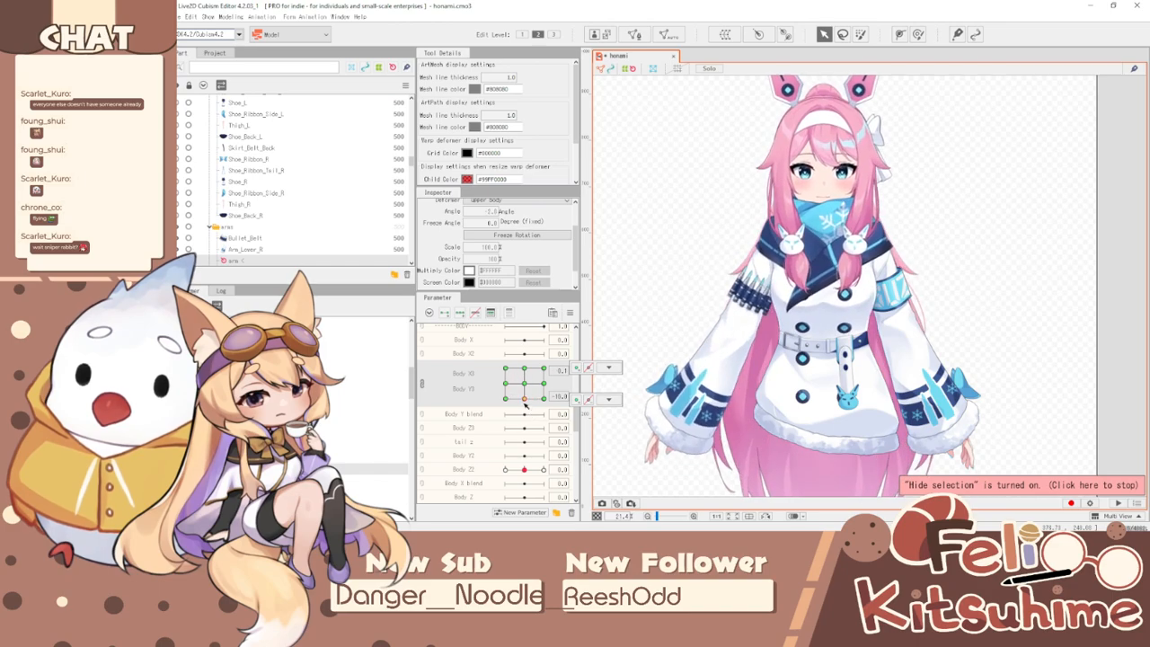
# - Preview the character's physics in the Physics/Scene Blending Settings by moving the model around, and close the preview
pyautogui.click(231, 16)
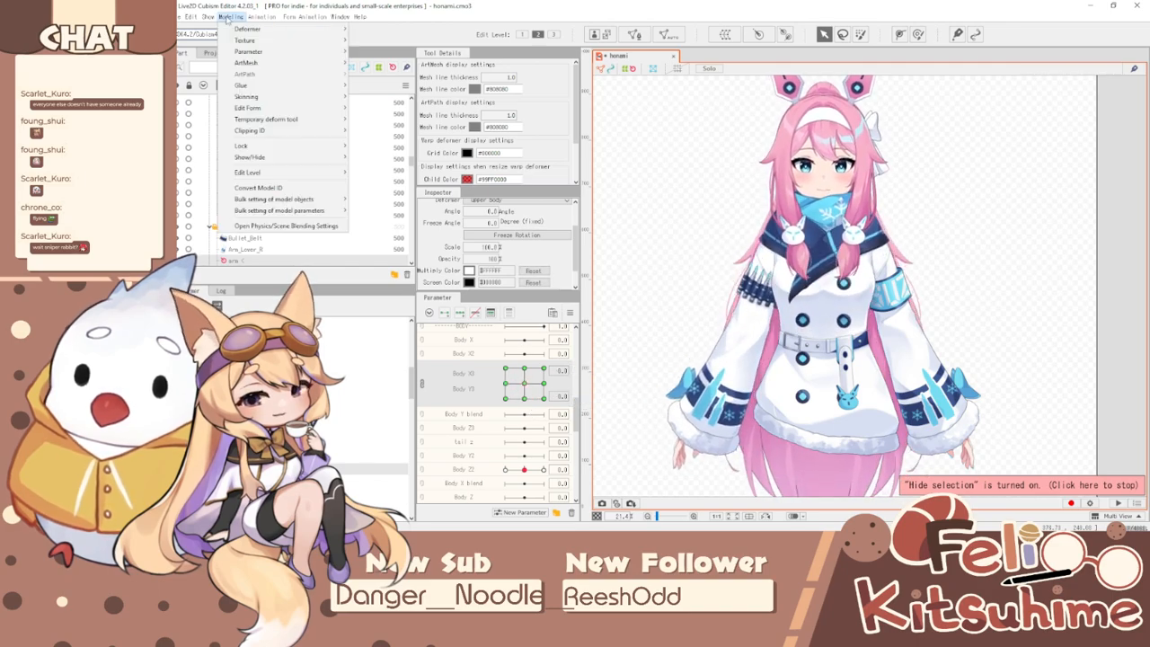
pyautogui.click(270, 225)
pyautogui.scroll(3, 1035, 181)
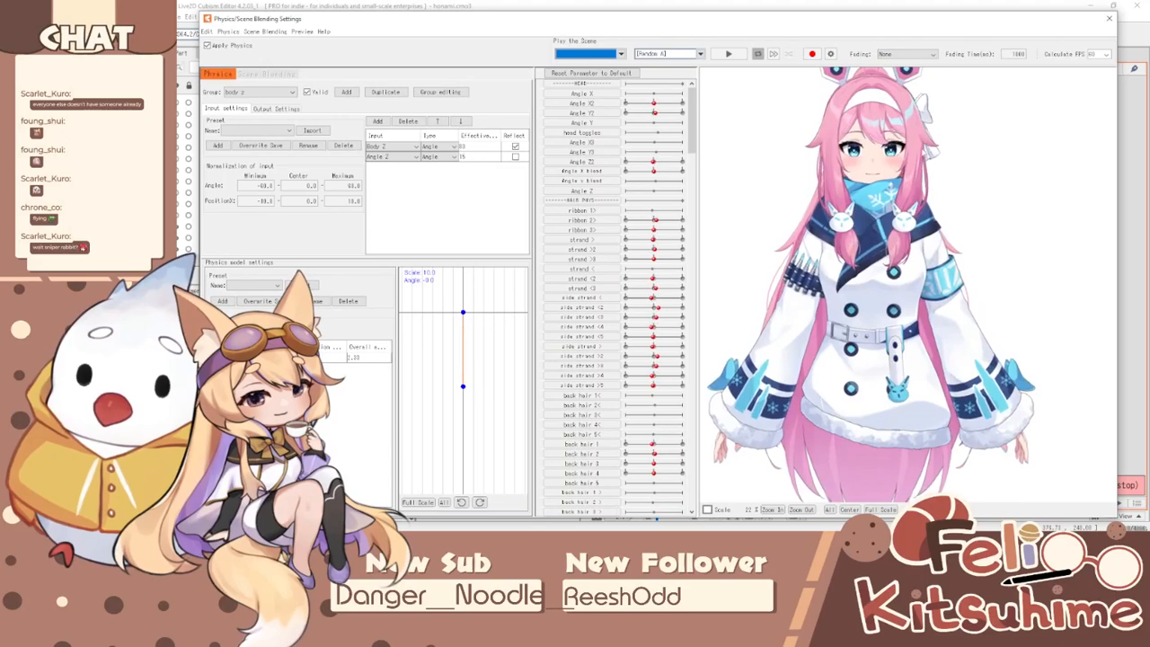
pyautogui.moveTo(852, 223); pyautogui.dragTo(836, 441)
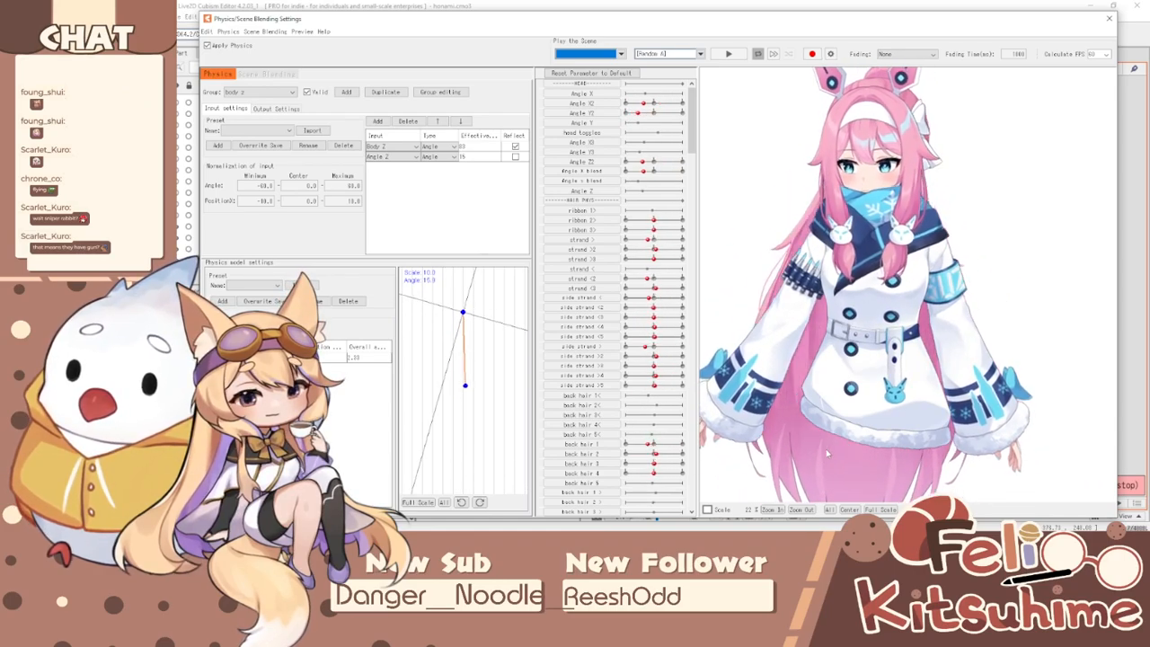
pyautogui.click(1109, 18)
# - Find the Rifle part at the end of the part list and show it behind the character
pyautogui.scroll(-8, 324, 200)
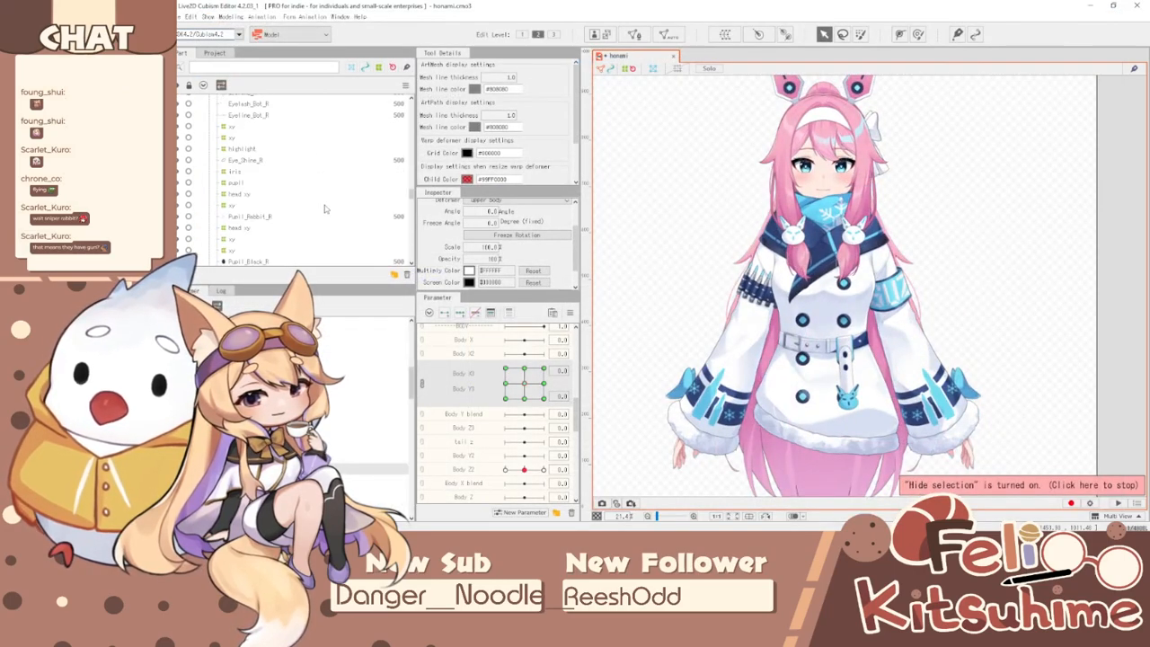
pyautogui.scroll(-5, 414, 207)
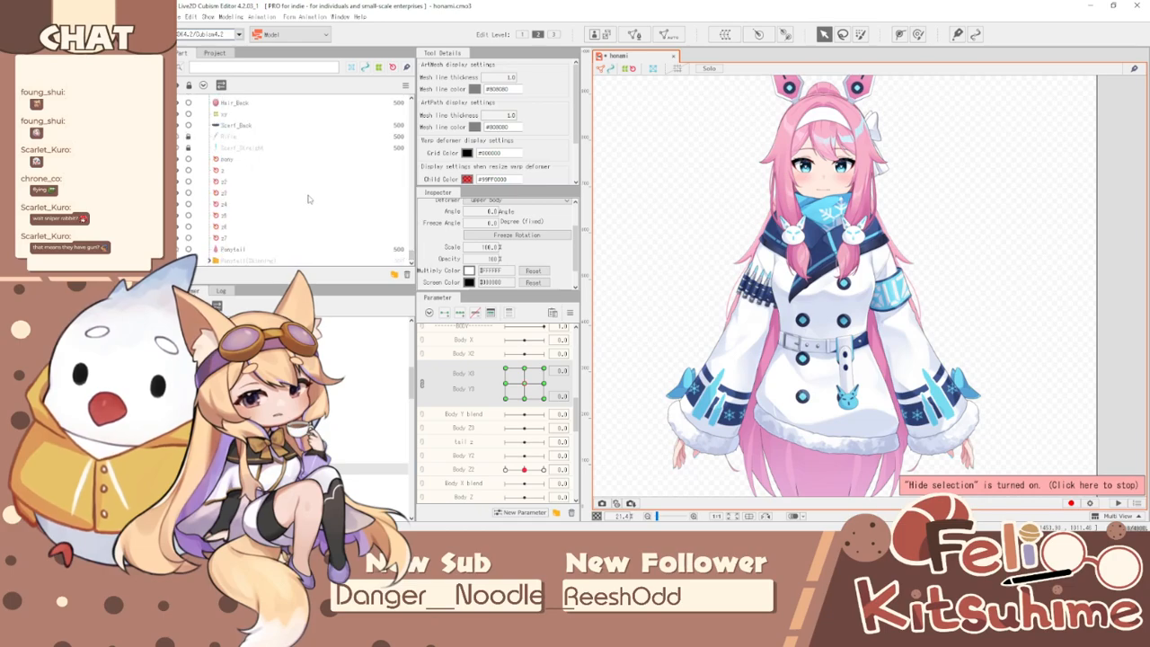
pyautogui.click(178, 138)
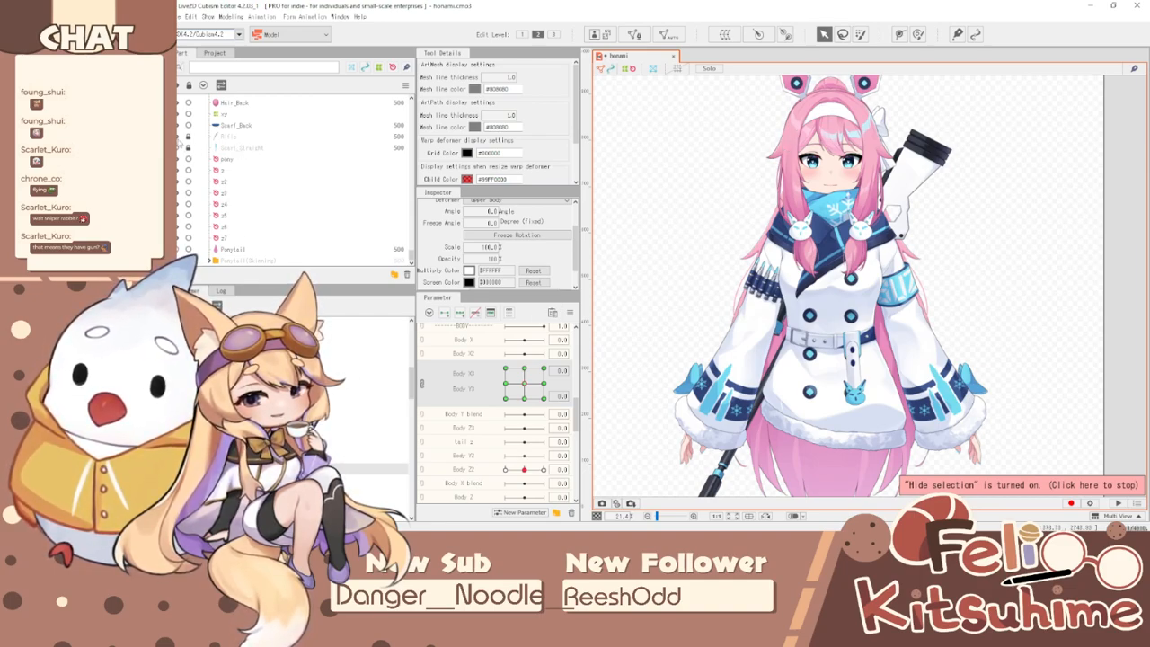
# - Unlink Body X3 from Body Y3 and add three Body X3 keys to the armband arm's rotation deformer
pyautogui.scroll(2, 908, 144)
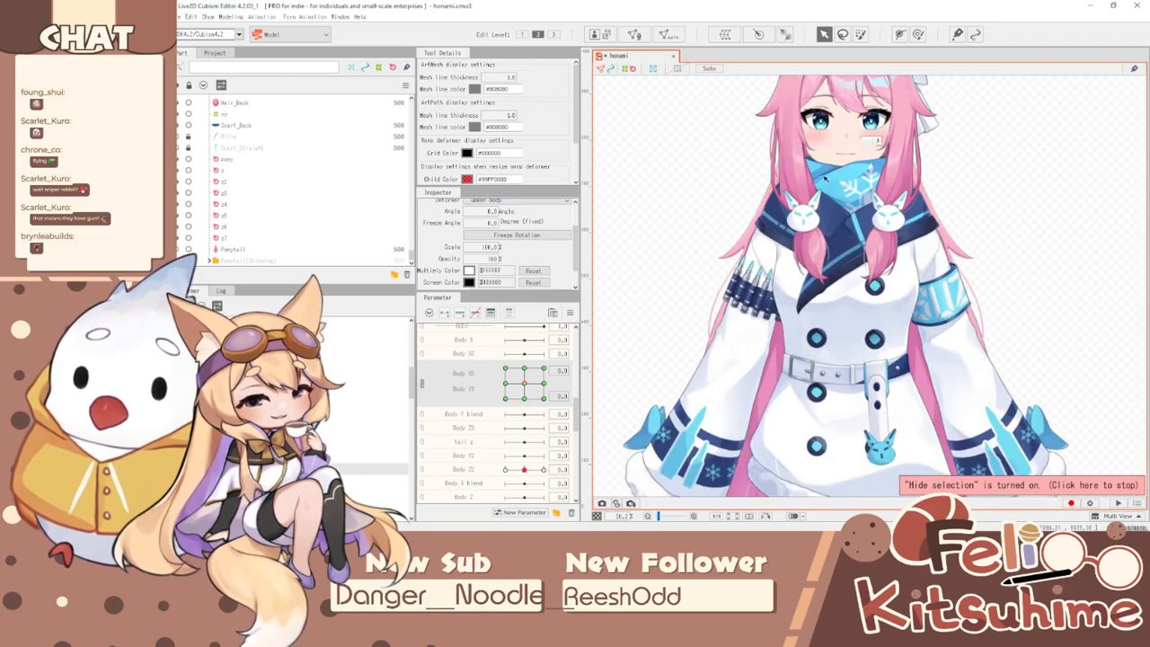
pyautogui.scroll(2, 829, 171)
pyautogui.scroll(2, 971, 265)
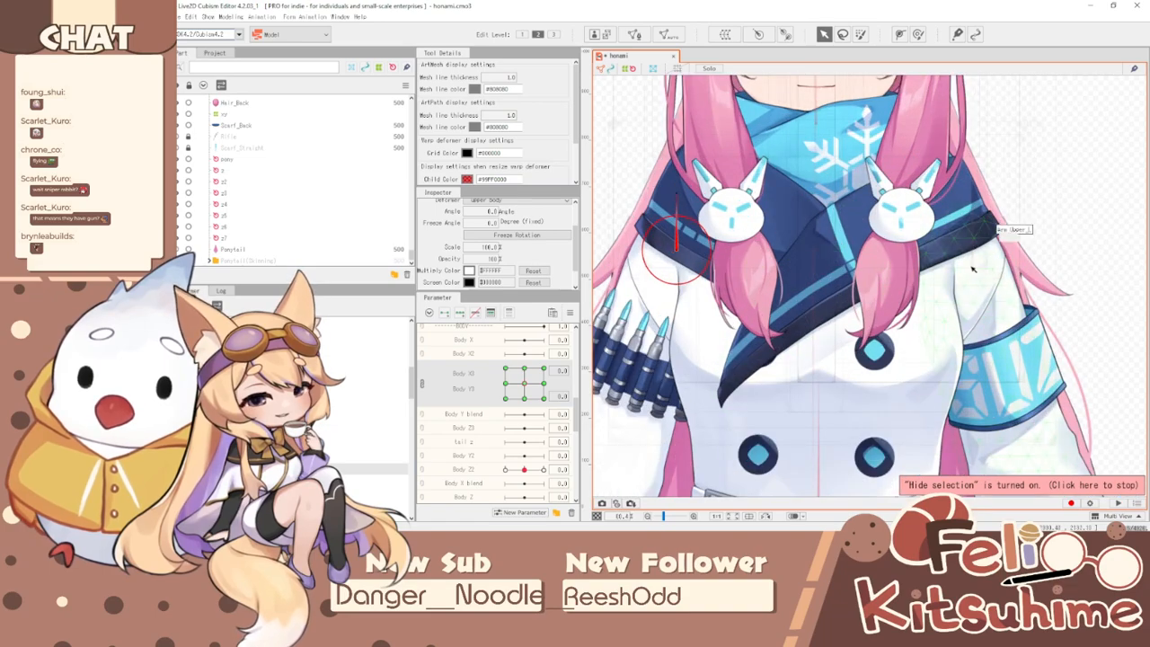
pyautogui.click(971, 264)
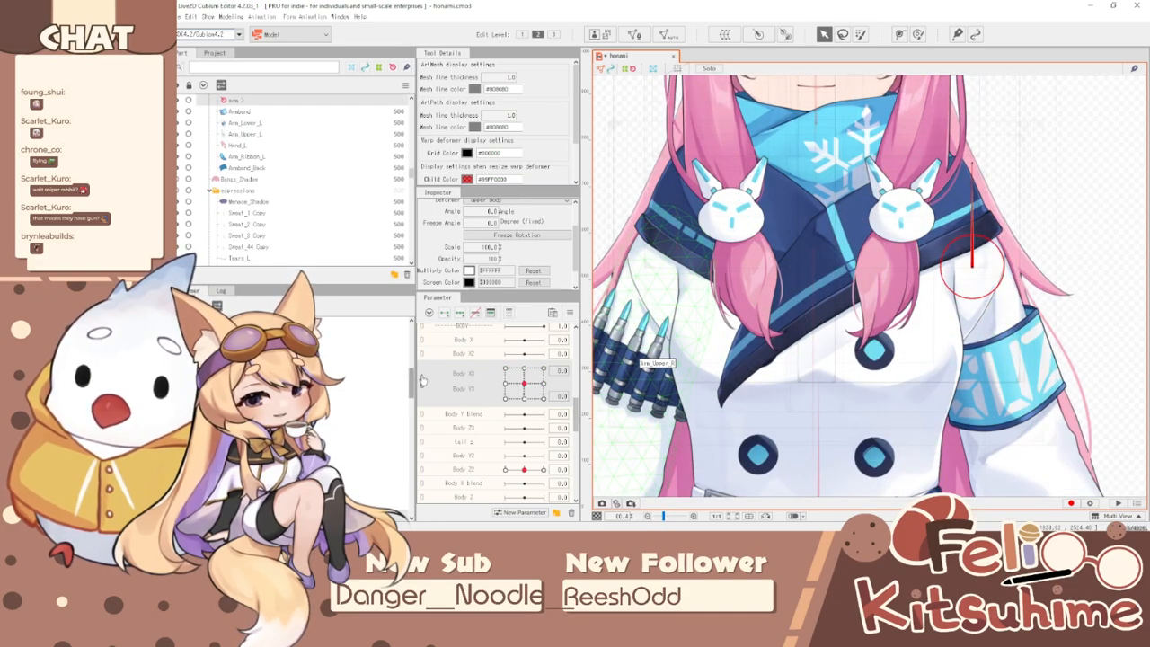
pyautogui.click(461, 314)
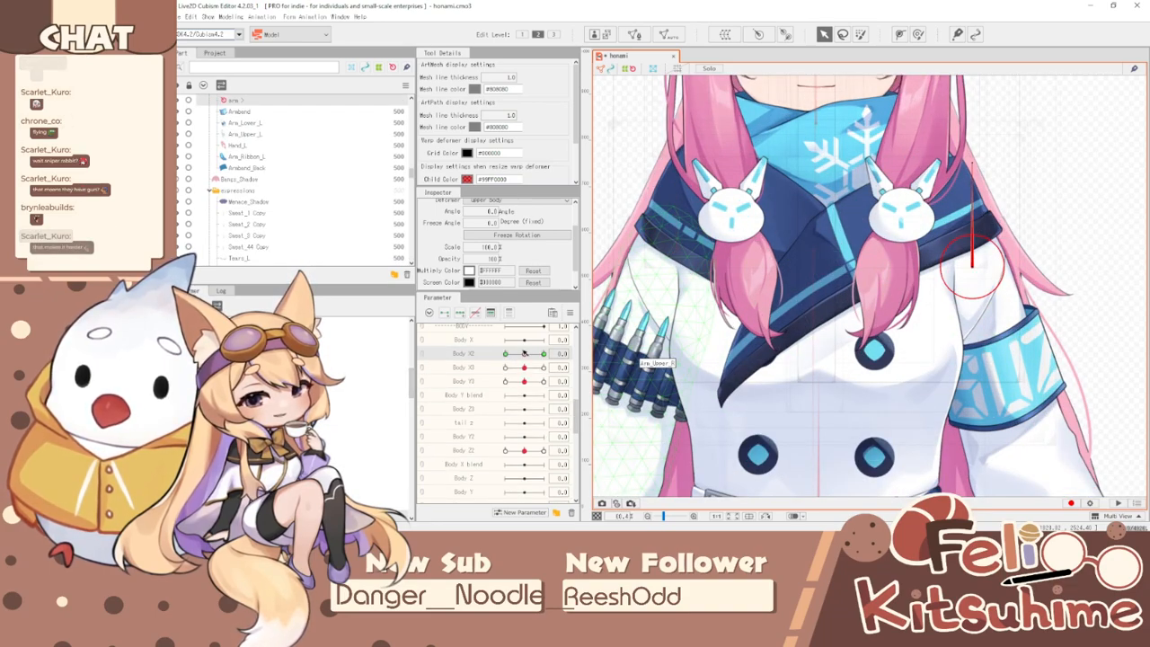
pyautogui.click(470, 368)
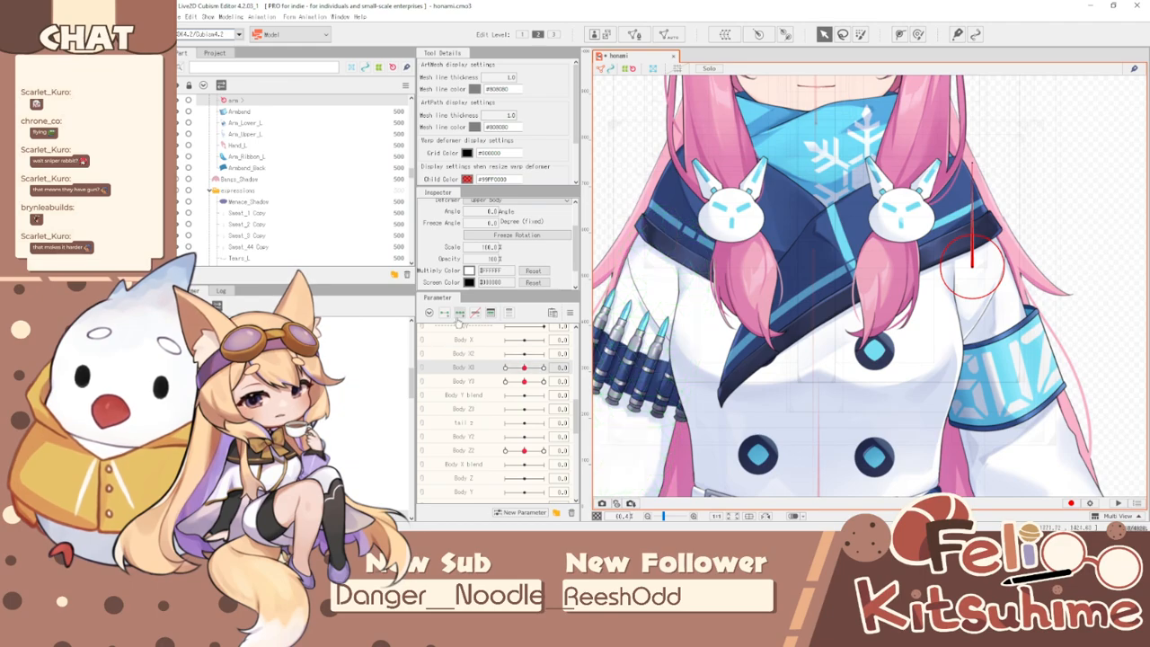
# - Move the armband arm's rotation deformer slightly inward at Body X3 10
pyautogui.moveTo(525, 369); pyautogui.dragTo(544, 370)
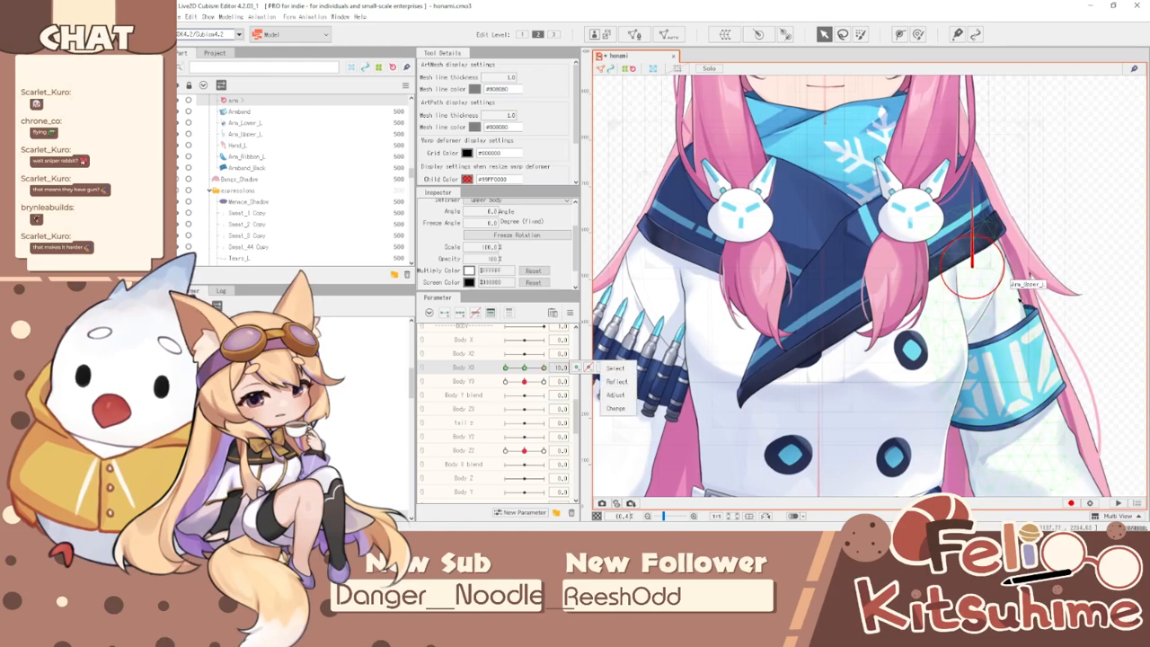
pyautogui.moveTo(979, 268); pyautogui.dragTo(973, 269)
pyautogui.moveTo(543, 368)
pyautogui.mouseDown()
pyautogui.moveTo(531, 375)
pyautogui.moveTo(544, 369)
pyautogui.mouseUp()
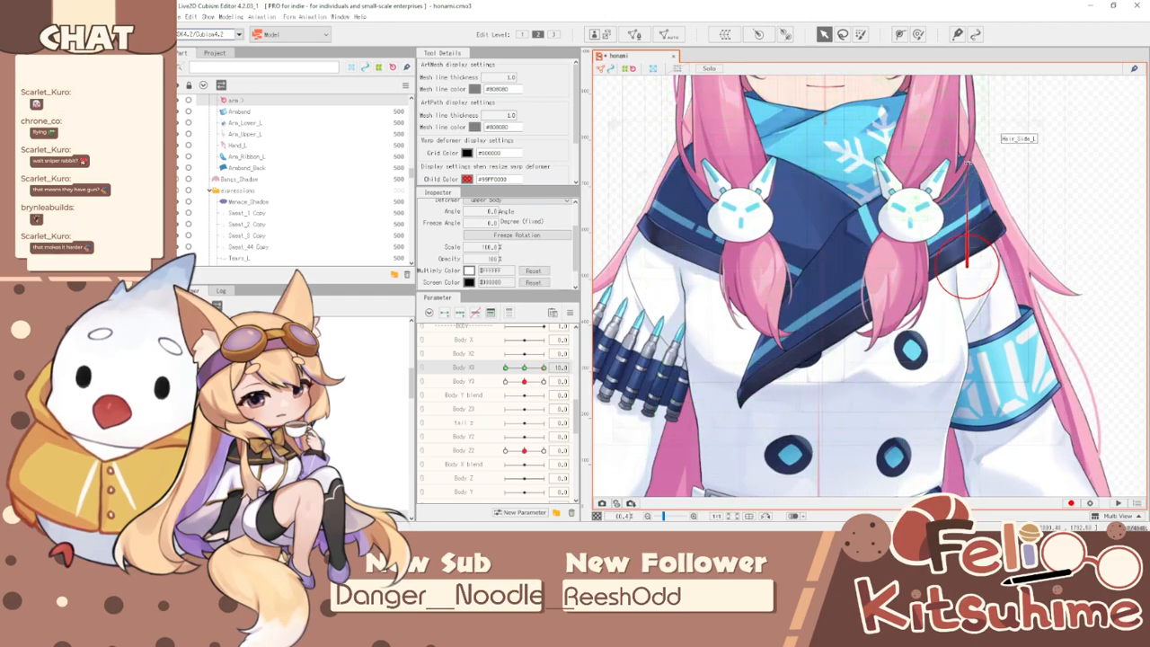
# - At Body X3 -10, move the armband arm's rotation deformer slightly outward and tilt it a little
pyautogui.moveTo(543, 368); pyautogui.dragTo(505, 369)
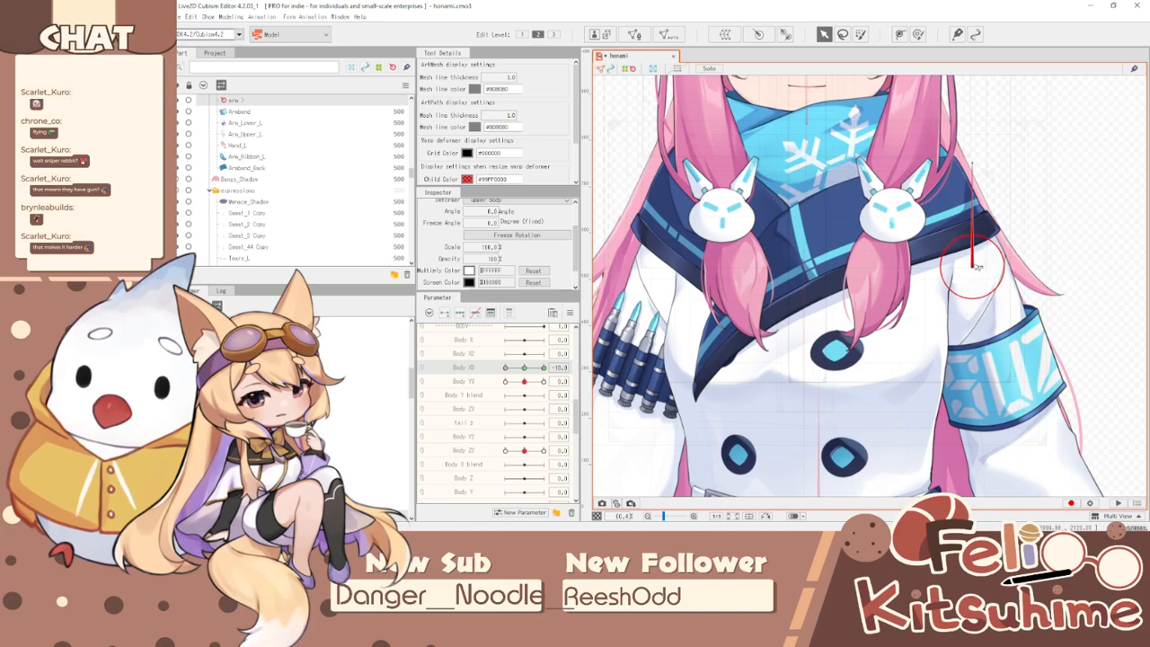
pyautogui.moveTo(975, 267); pyautogui.dragTo(986, 266)
pyautogui.moveTo(978, 165); pyautogui.dragTo(972, 164)
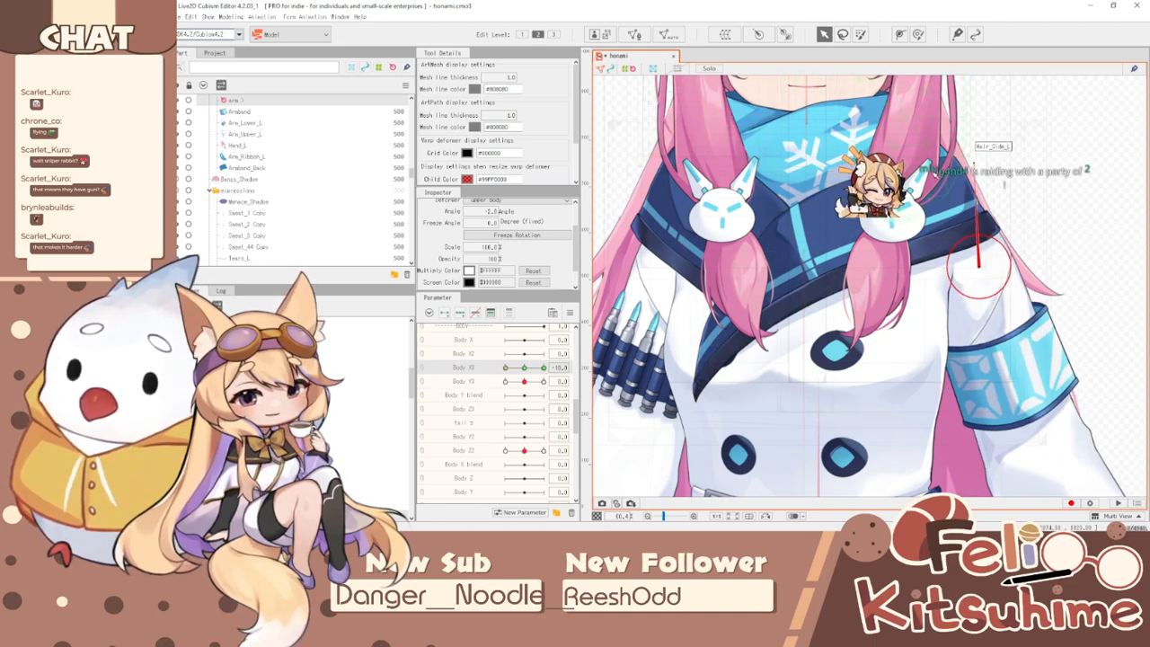
pyautogui.scroll(-2, 974, 165)
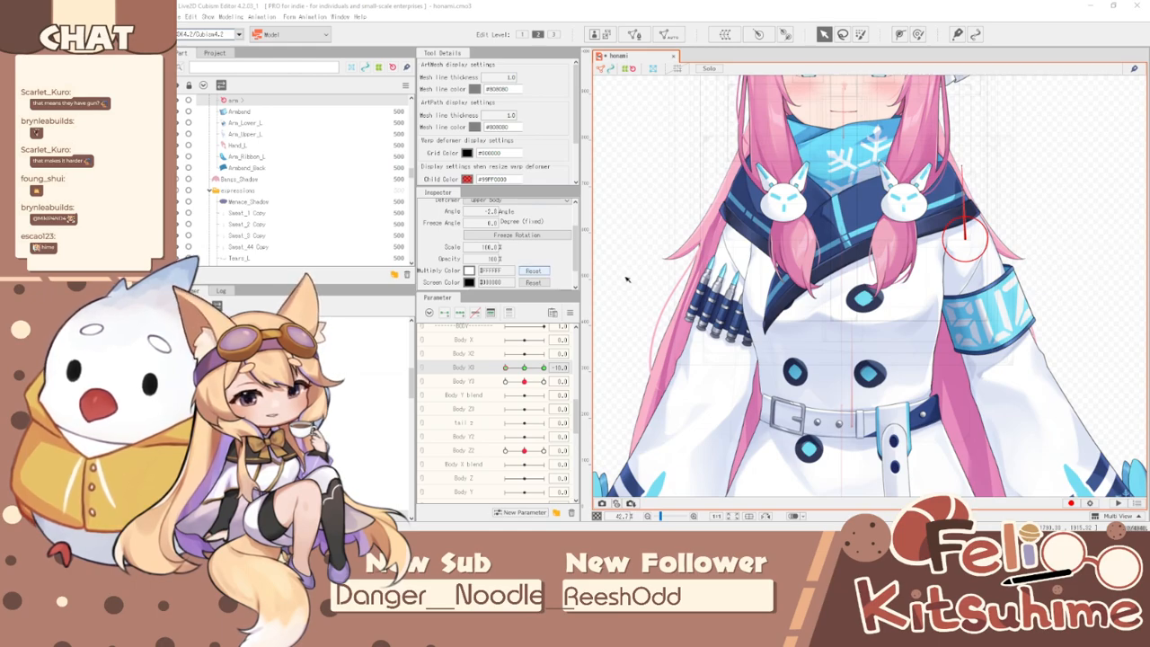
# - Add three Body Y3 keys to the armband arm's rotation deformer and tilt it to 4.4° at Body Y3 10
pyautogui.moveTo(506, 367)
pyautogui.mouseDown()
pyautogui.moveTo(549, 363)
pyautogui.moveTo(503, 365)
pyautogui.moveTo(547, 362)
pyautogui.moveTo(524, 367)
pyautogui.mouseUp()
pyautogui.scroll(-3, 863, 288)
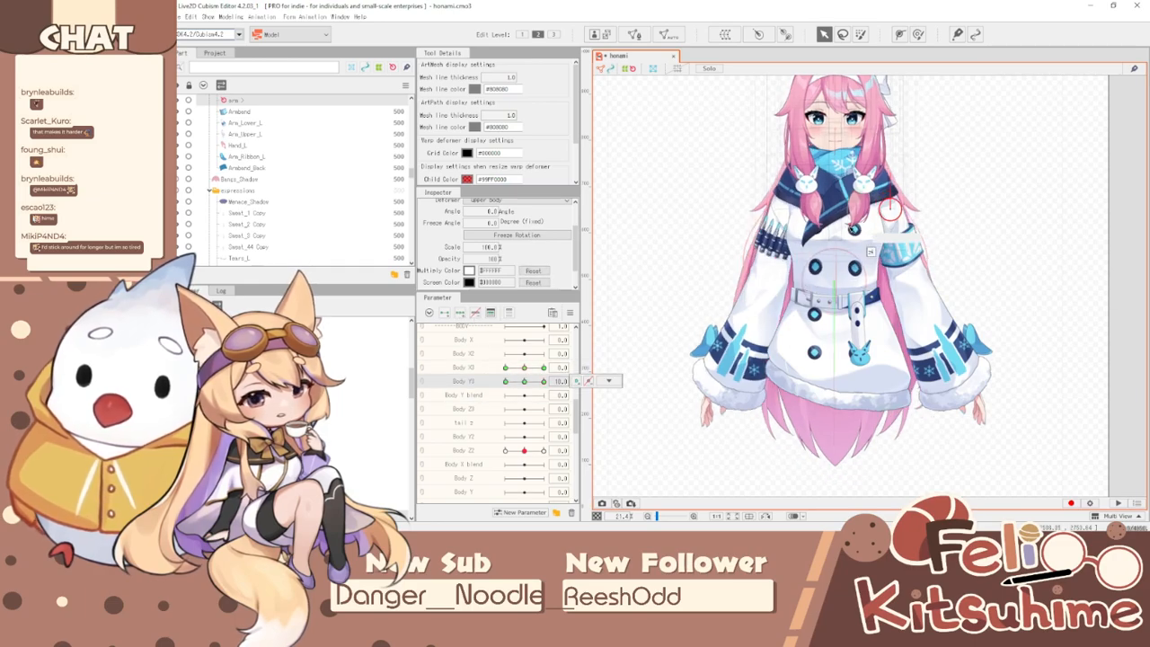
pyautogui.scroll(4, 853, 186)
pyautogui.scroll(-3, 945, 216)
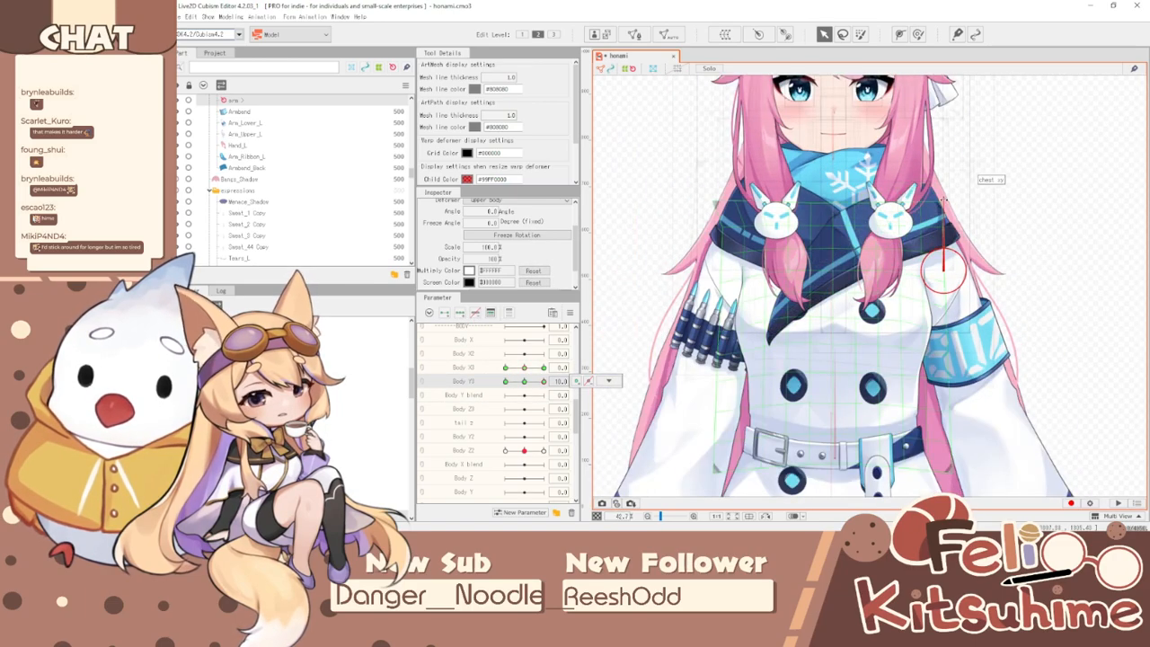
pyautogui.scroll(2, 929, 227)
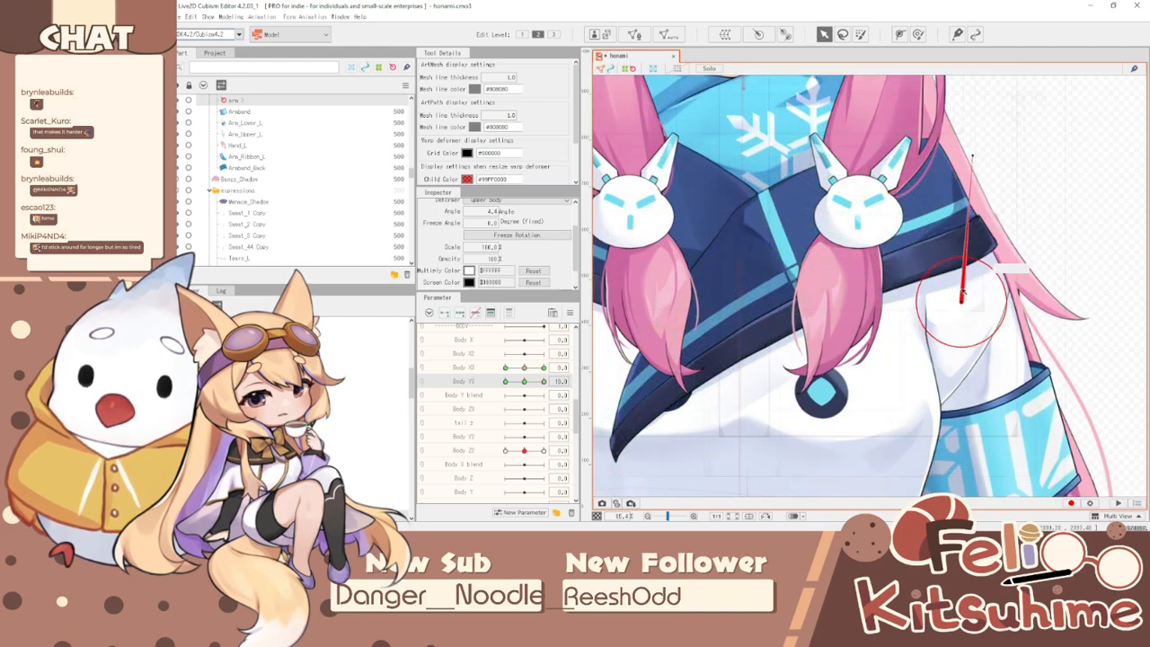
pyautogui.scroll(-2, 926, 238)
pyautogui.scroll(-2, 899, 255)
pyautogui.scroll(2, 863, 261)
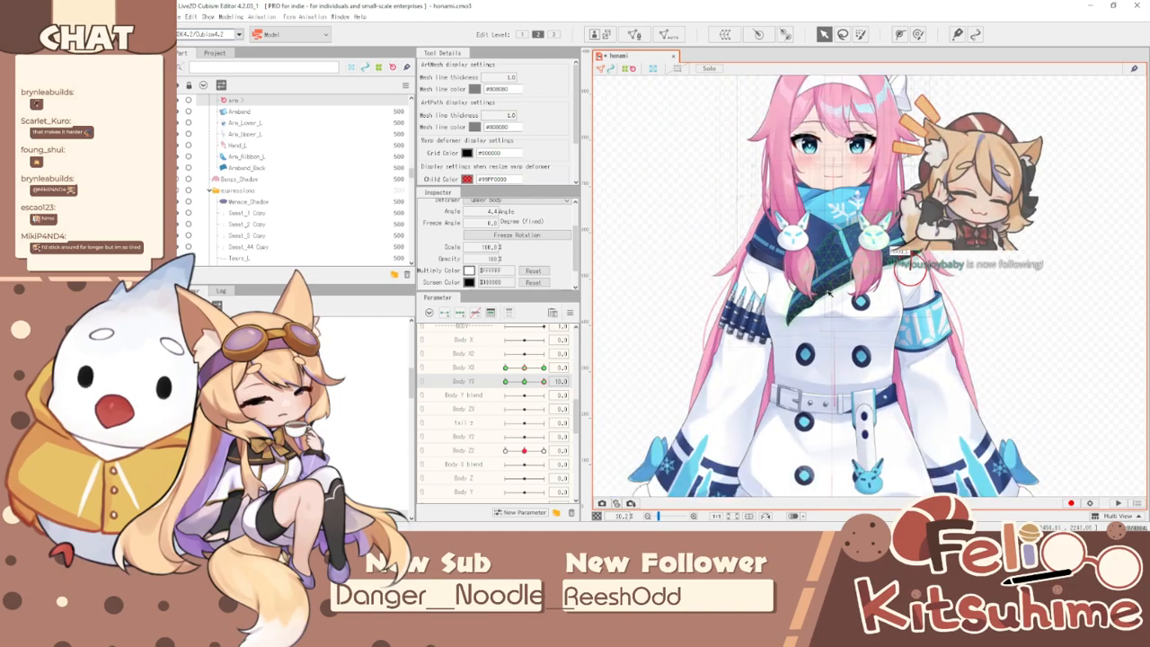
# - At Body Y3 10, nudge the armband arm's rotation deformer slightly inward at the shoulder
pyautogui.scroll(-1, 826, 272)
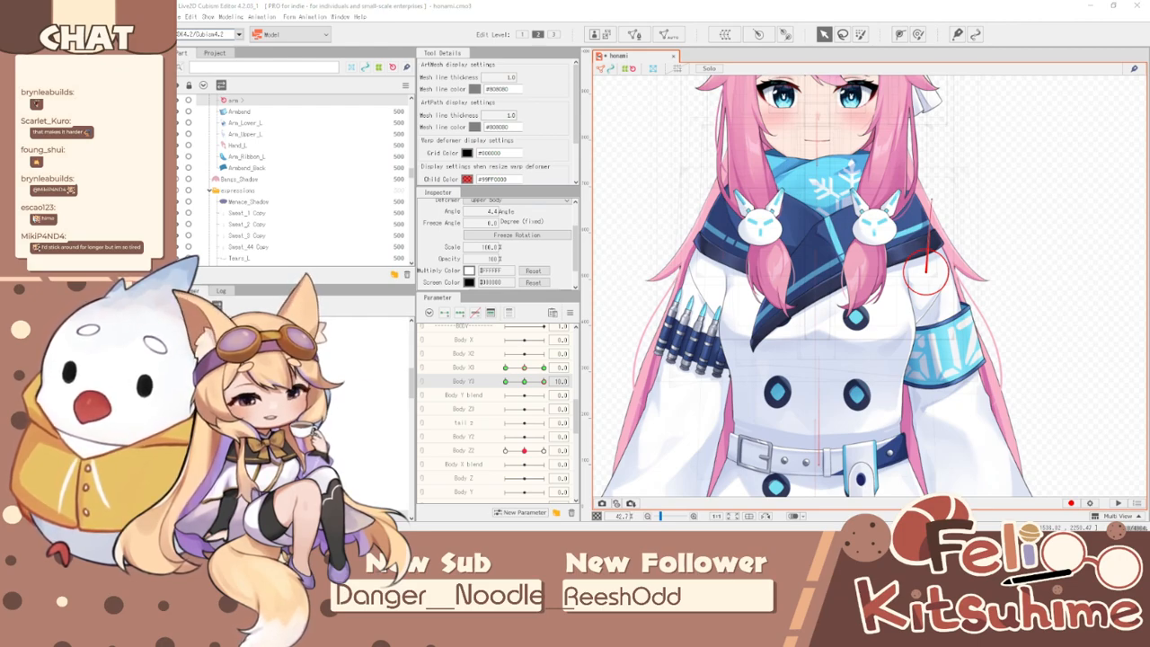
pyautogui.moveTo(543, 381); pyautogui.dragTo(550, 404)
pyautogui.scroll(5, 907, 289)
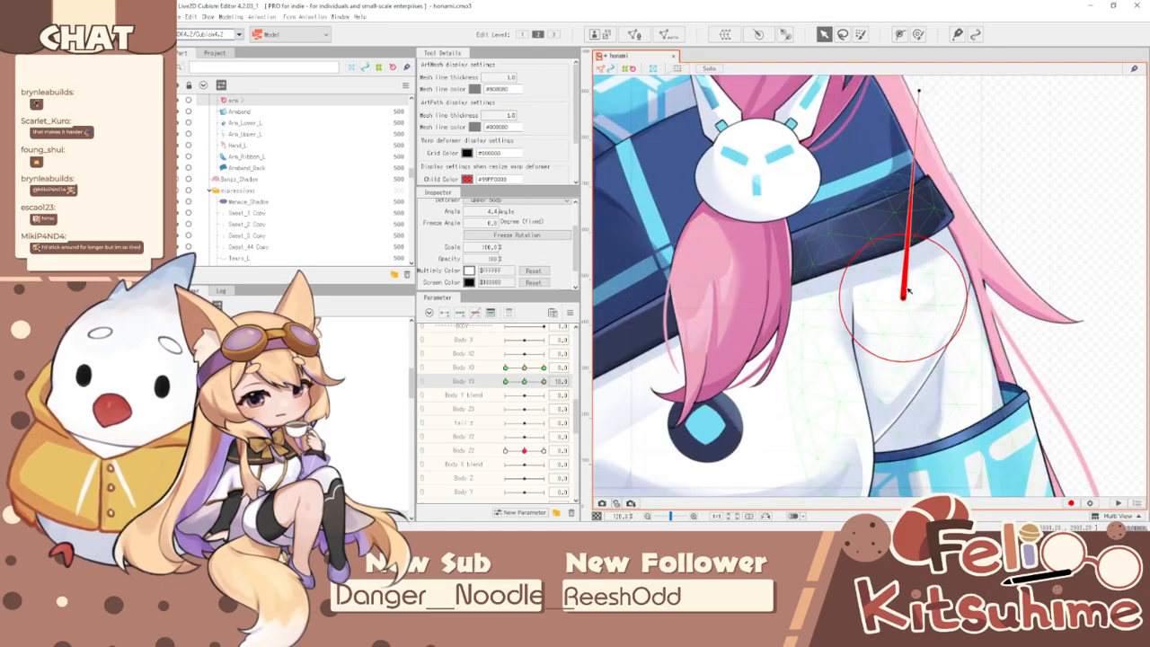
pyautogui.moveTo(907, 303); pyautogui.dragTo(901, 300)
pyautogui.scroll(-5, 901, 300)
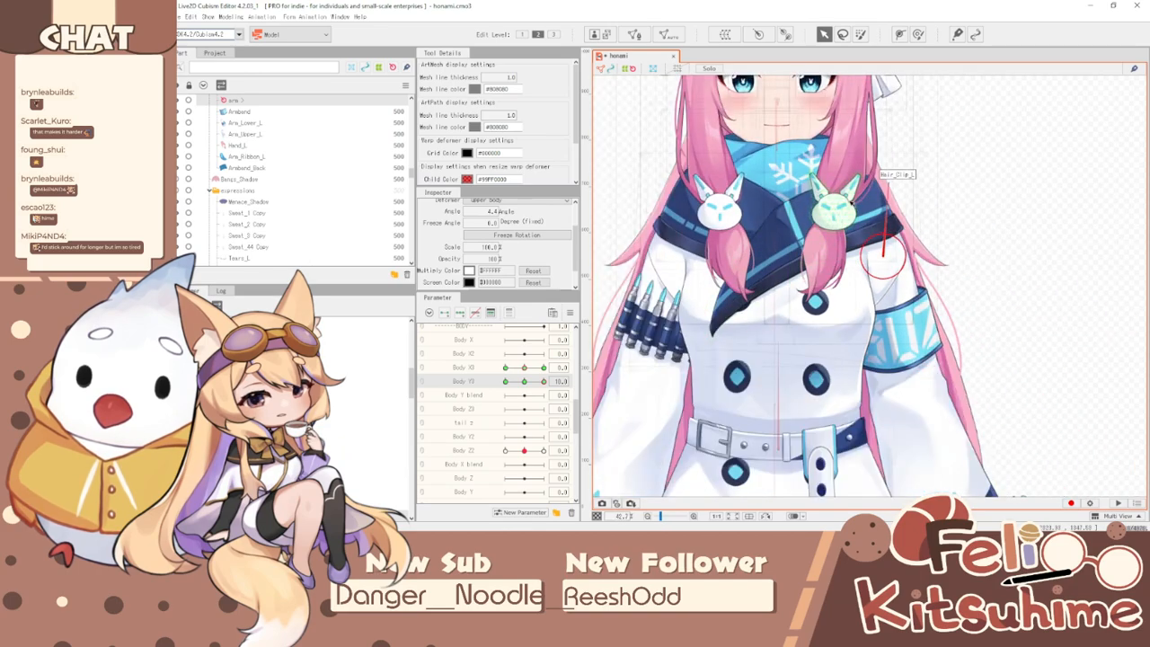
# - At Body Y3 -10, tilt the armband arm's rotation deformer slightly and reposition it at the shoulder
pyautogui.moveTo(543, 383); pyautogui.dragTo(505, 381)
pyautogui.moveTo(872, 196); pyautogui.dragTo(870, 196)
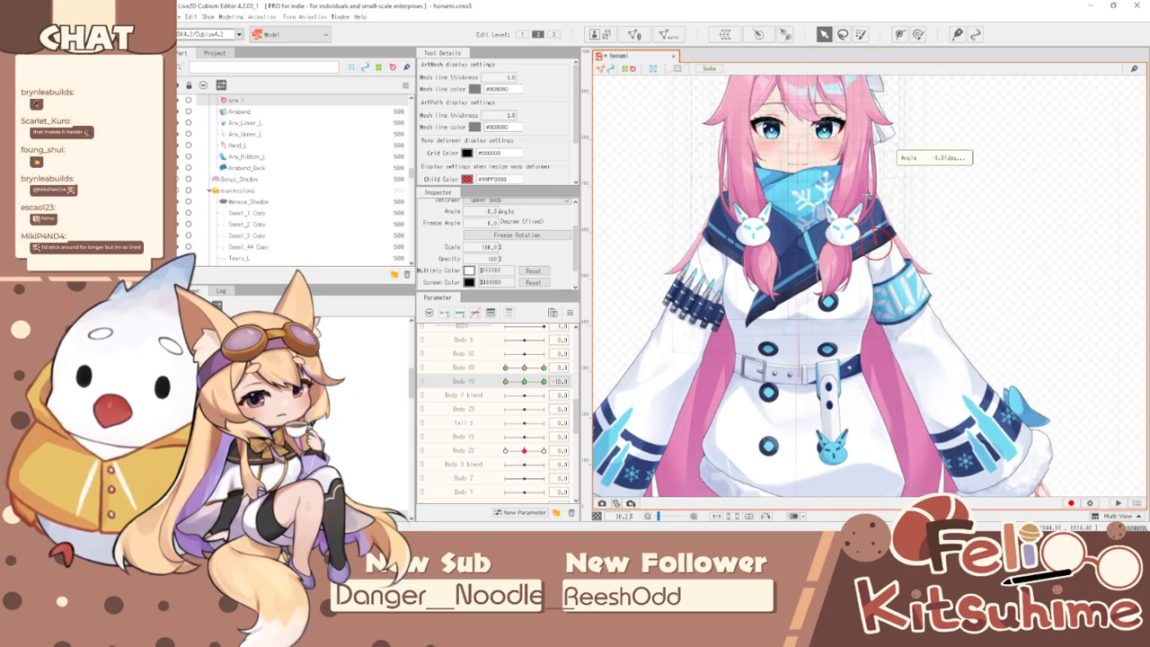
pyautogui.scroll(3, 879, 237)
pyautogui.scroll(2, 880, 249)
pyautogui.moveTo(876, 250); pyautogui.dragTo(894, 282)
pyautogui.scroll(-4, 897, 197)
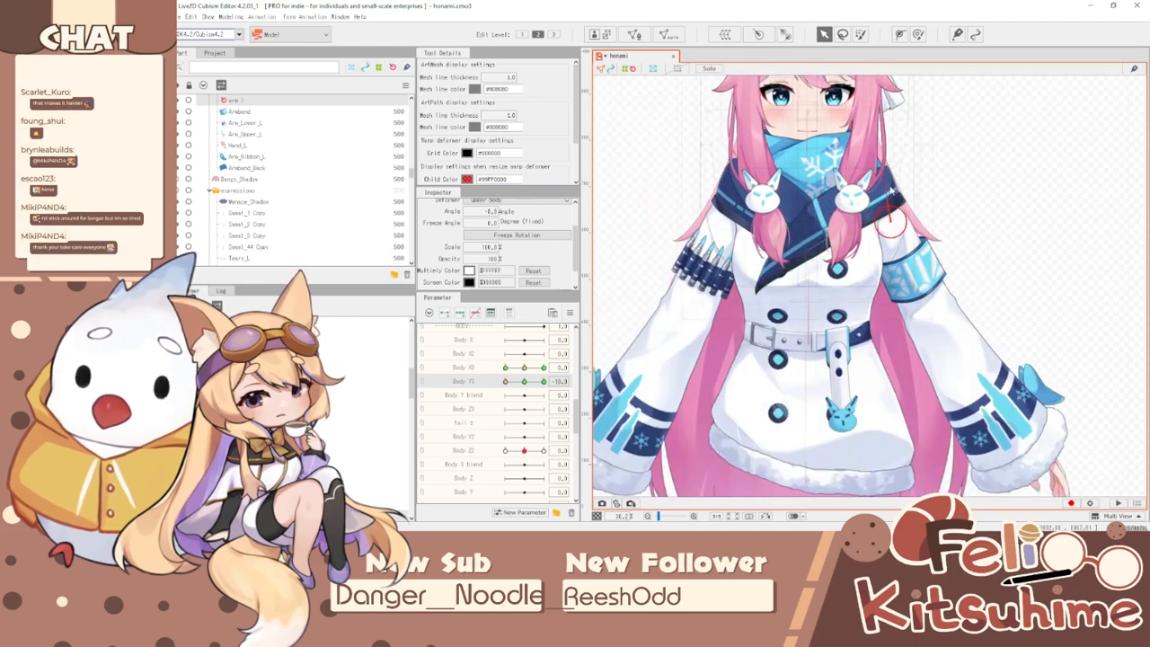
# - Hide the selection overlay and preview the arm's motion across the Body Y3 range
pyautogui.hotkey('ctrl', 't')
pyautogui.scroll(-4, 809, 251)
pyautogui.scroll(3, 800, 274)
pyautogui.scroll(-2, 757, 276)
pyautogui.scroll(2, 746, 297)
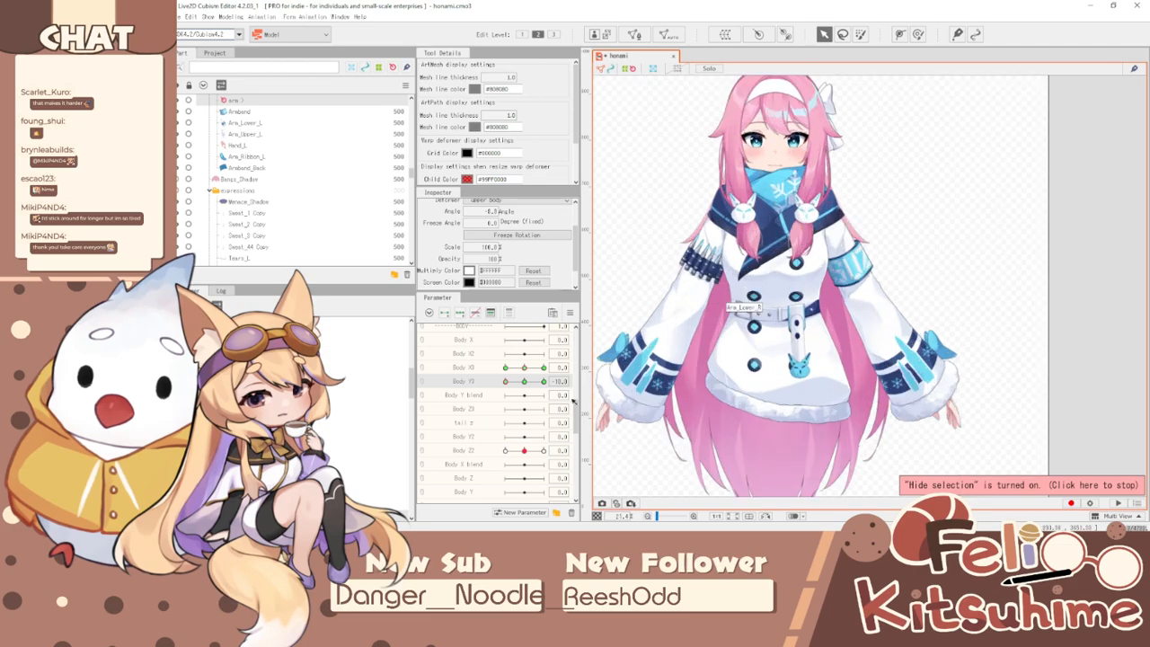
pyautogui.moveTo(516, 384); pyautogui.dragTo(457, 358)
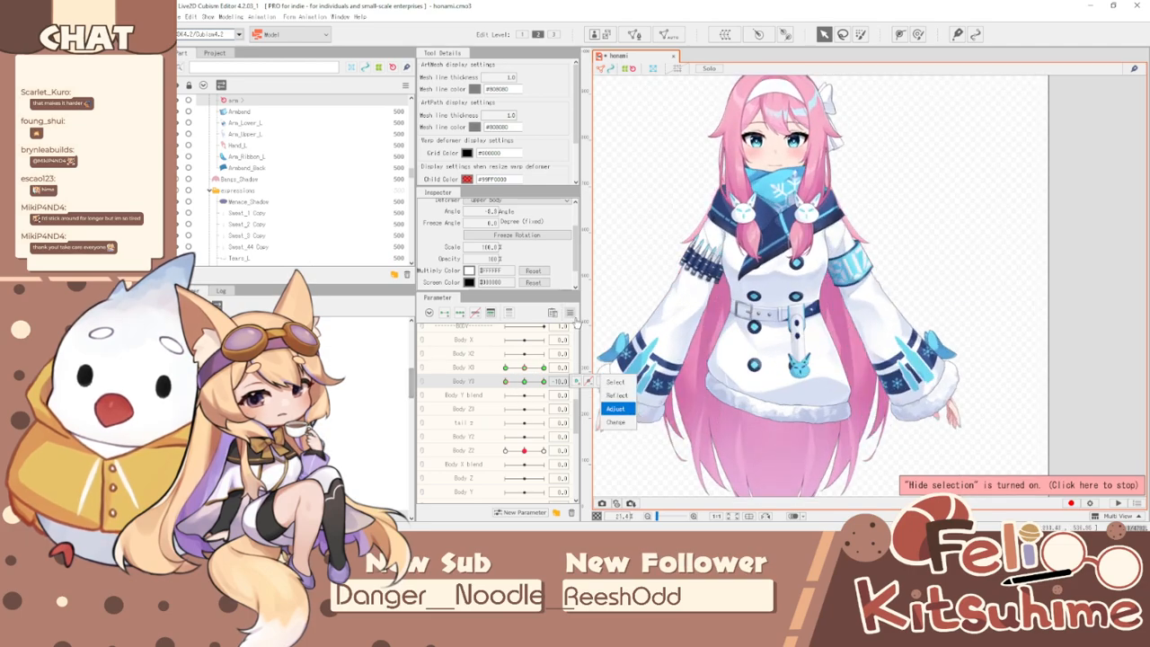
# - Synthesize the Body X3 and Body Y3 corners for the arm, link the two parameters to check the combined motion, and unlink them
pyautogui.click(570, 314)
pyautogui.click(604, 375)
pyautogui.click(604, 363)
pyautogui.click(423, 366)
pyautogui.moveTo(516, 372); pyautogui.dragTo(575, 408)
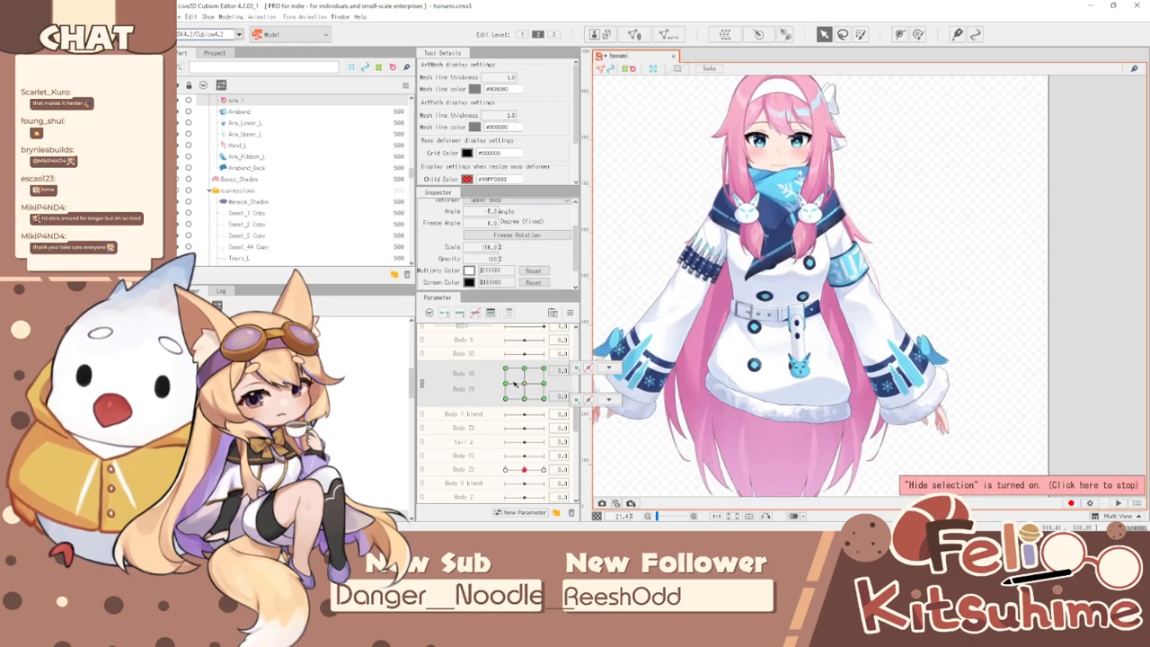
pyautogui.click(421, 383)
# - Select the hood warp deformer and reshape the collar over the shoulders with the Deform Brush at Body X3 10
pyautogui.scroll(5, 802, 225)
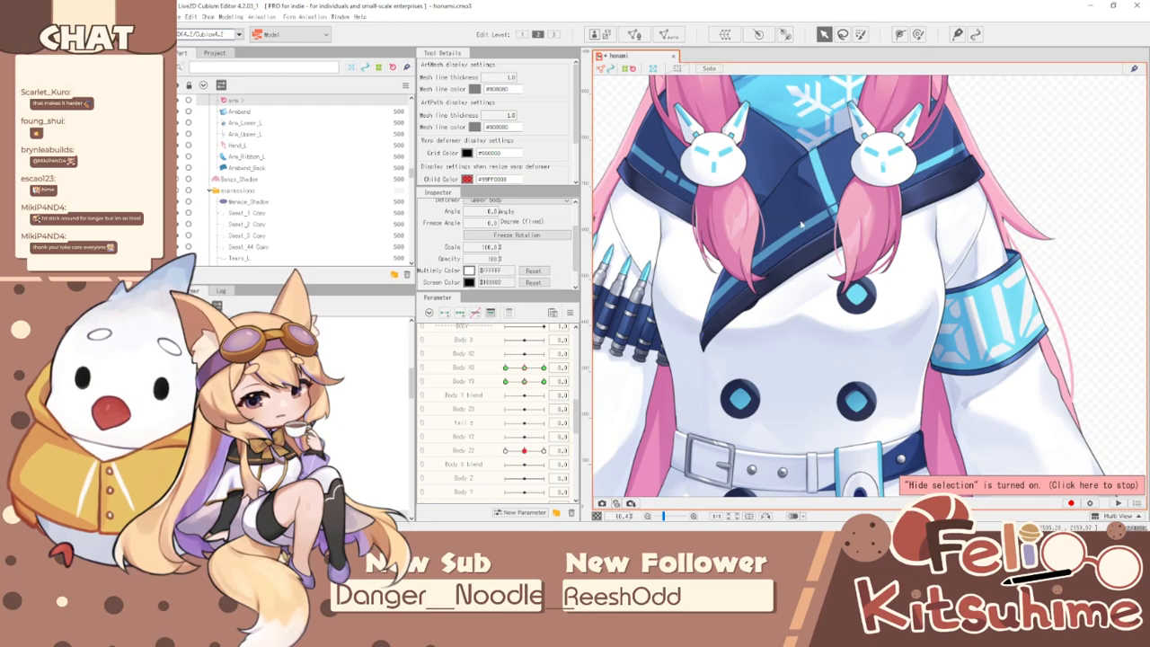
pyautogui.click(803, 225)
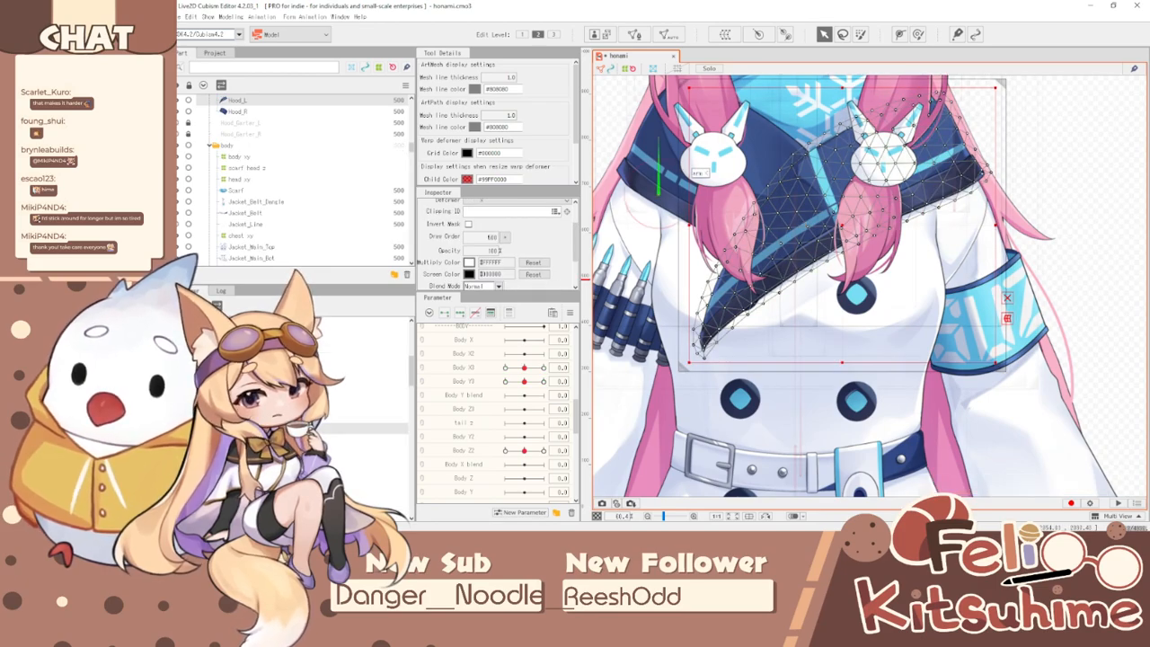
pyautogui.click(690, 167)
pyautogui.press('b')
pyautogui.press('d')
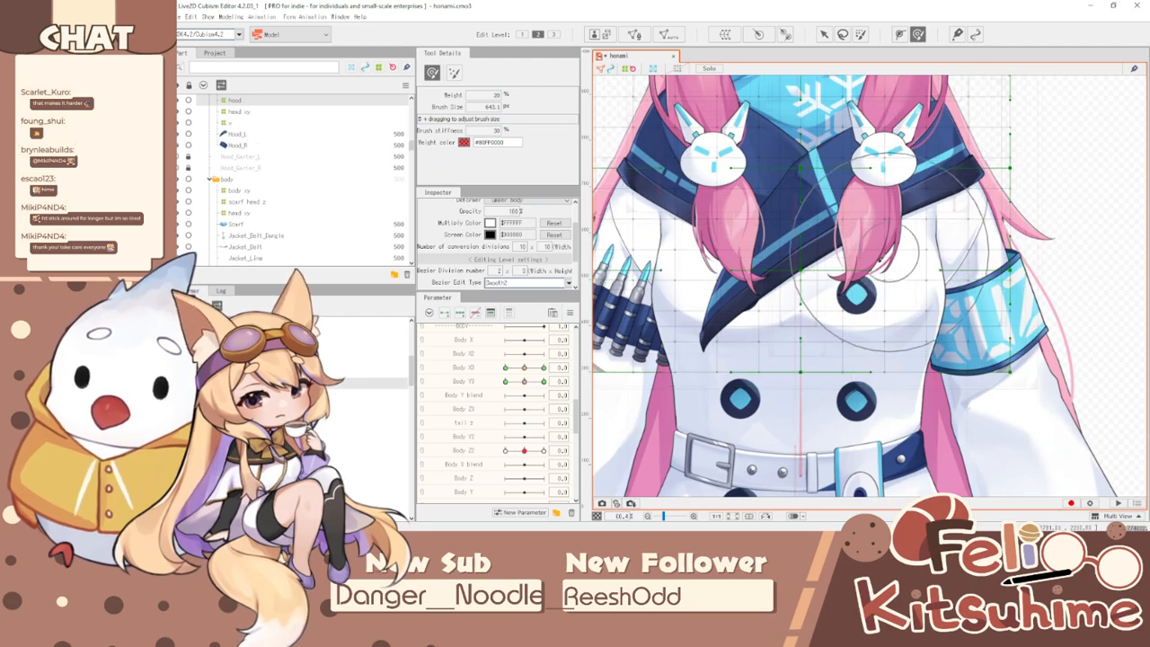
pyautogui.hotkey('ctrl', 't')
pyautogui.moveTo(525, 368); pyautogui.dragTo(544, 367)
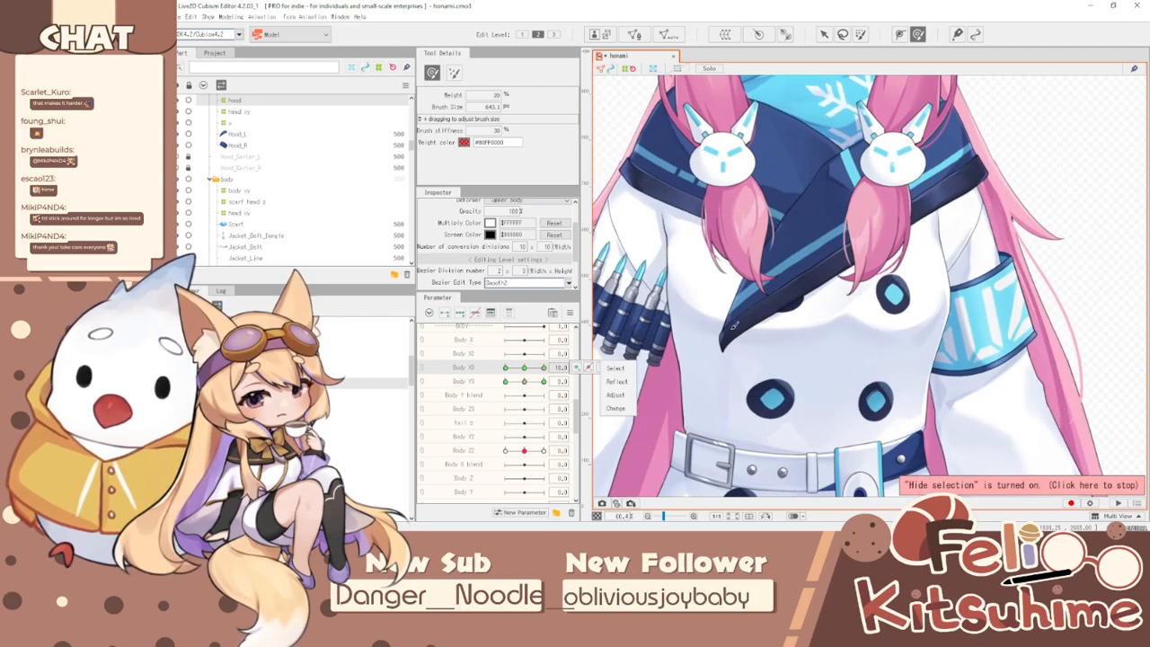
pyautogui.scroll(-2, 709, 218)
pyautogui.press('b')
pyautogui.moveTo(697, 214); pyautogui.dragTo(758, 205)
pyautogui.moveTo(669, 217); pyautogui.dragTo(660, 212)
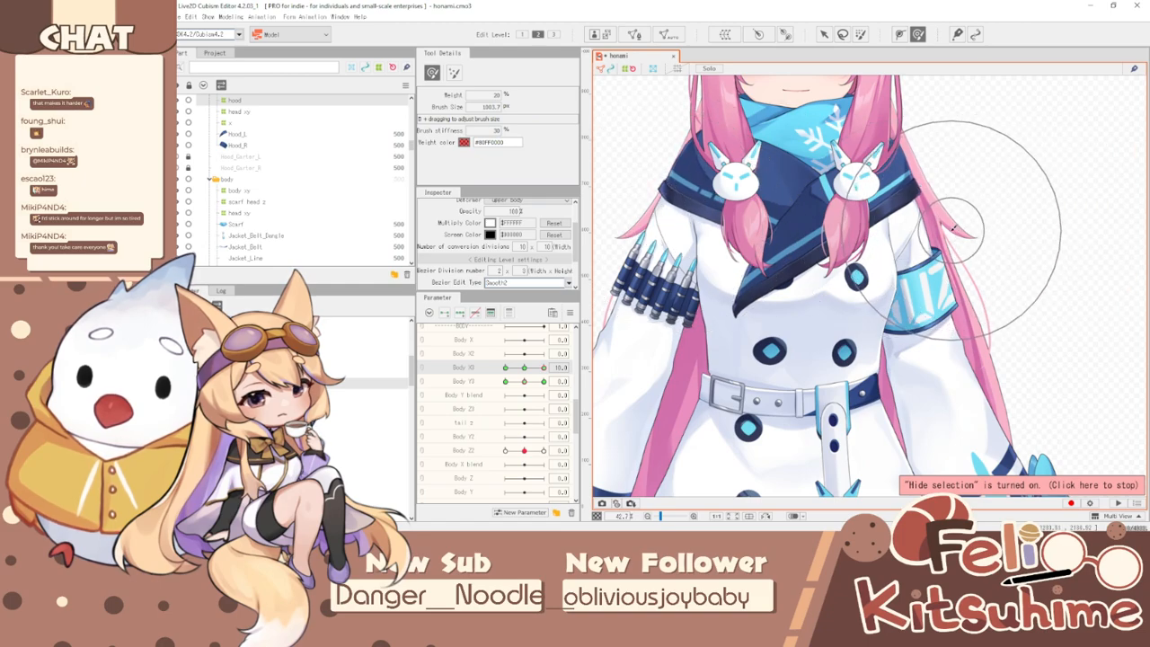
pyautogui.press('b')
pyautogui.moveTo(1016, 224)
pyautogui.mouseDown()
pyautogui.moveTo(949, 182)
pyautogui.moveTo(884, 180)
pyautogui.moveTo(898, 180)
pyautogui.mouseUp()
pyautogui.press('b')
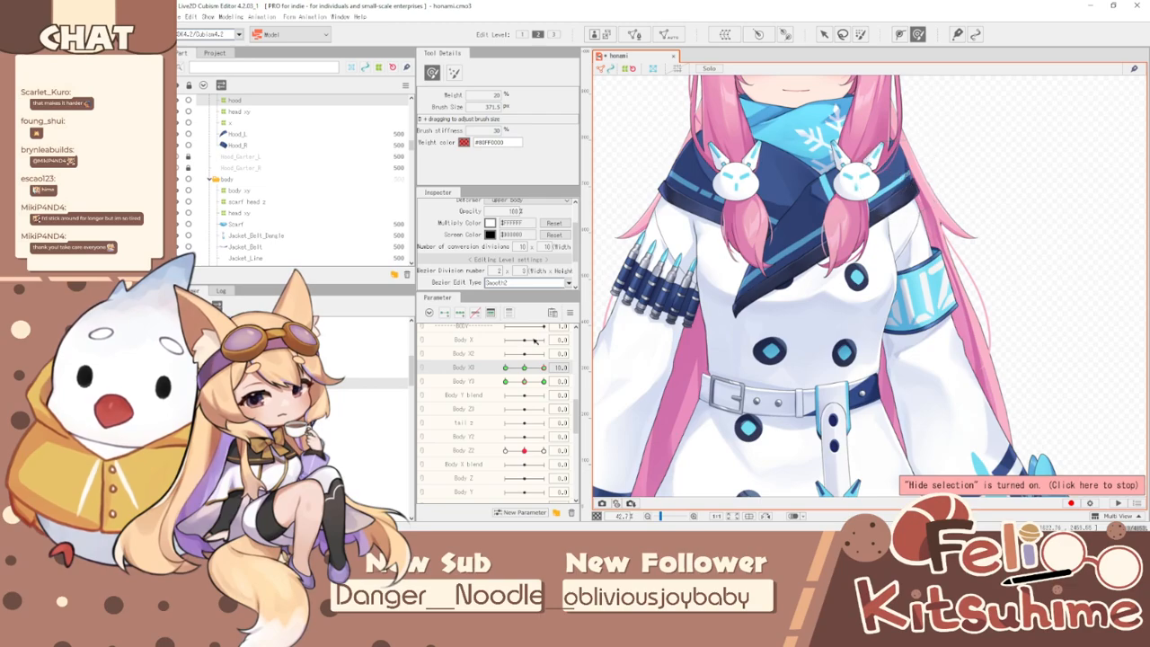
# - Reflect the hood warp deformer's Body X3 10 shape horizontally onto the opposite key
pyautogui.click(569, 313)
pyautogui.click(629, 387)
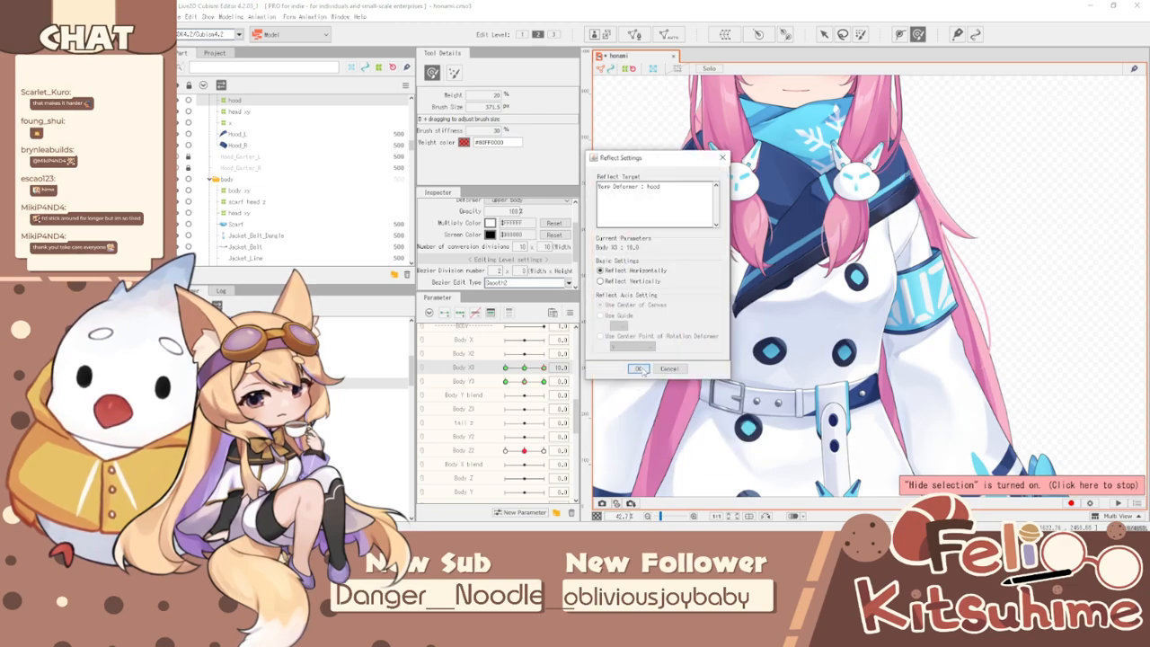
pyautogui.click(637, 369)
# - At Body X3 -10, refine both shoulder sides of the hood with the Deform Brush
pyautogui.moveTo(541, 369); pyautogui.dragTo(453, 359)
pyautogui.moveTo(653, 190); pyautogui.dragTo(642, 192)
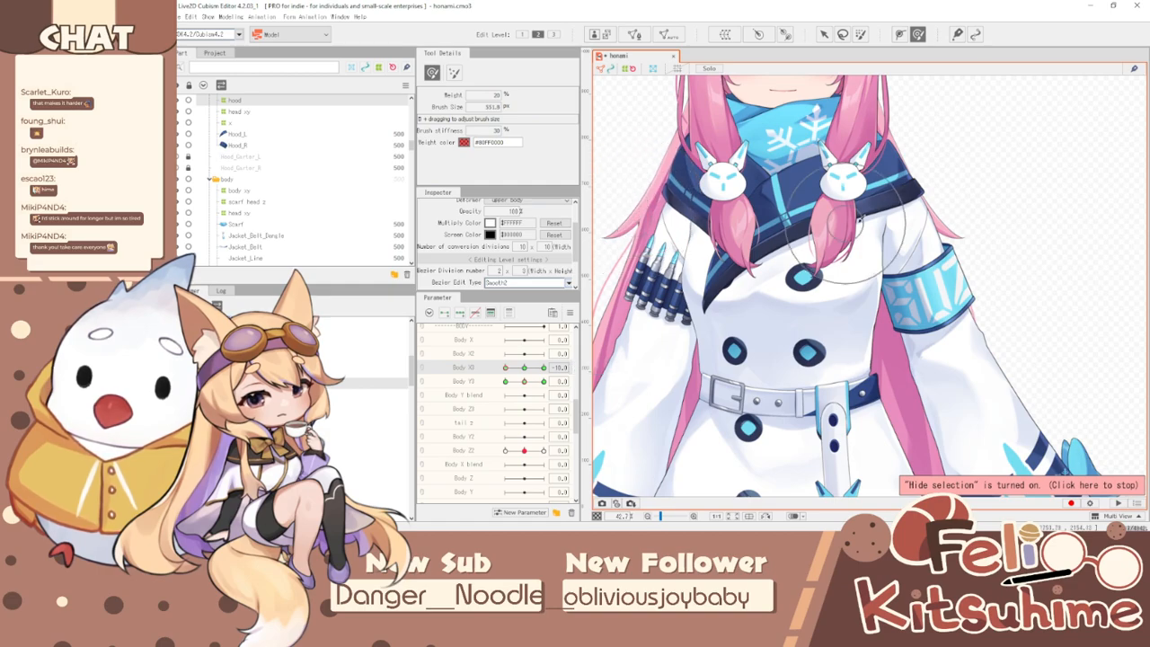
pyautogui.moveTo(932, 182); pyautogui.dragTo(922, 161)
pyautogui.moveTo(947, 207); pyautogui.dragTo(903, 168)
pyautogui.moveTo(505, 368)
pyautogui.mouseDown()
pyautogui.moveTo(664, 391)
pyautogui.moveTo(452, 351)
pyautogui.moveTo(568, 367)
pyautogui.moveTo(474, 347)
pyautogui.moveTo(548, 367)
pyautogui.moveTo(494, 364)
pyautogui.mouseUp()
pyautogui.moveTo(693, 167)
pyautogui.mouseDown()
pyautogui.moveTo(711, 184)
pyautogui.moveTo(696, 196)
pyautogui.moveTo(709, 199)
pyautogui.mouseUp()
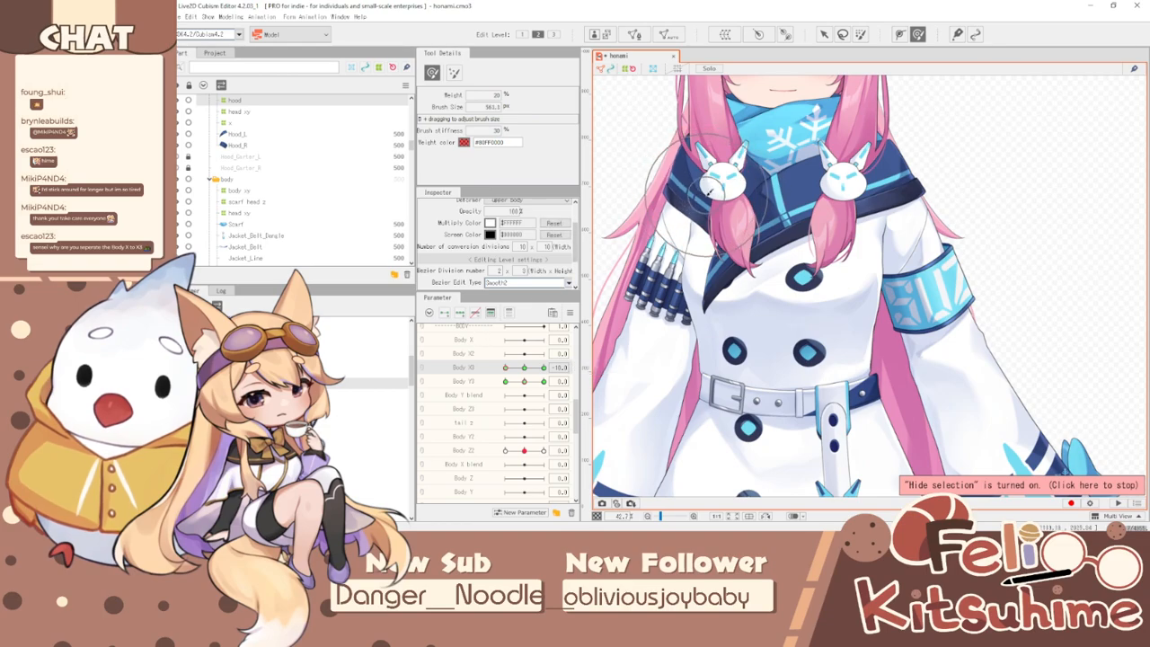
# - At Body X3 10, refine the hood near the armband shoulder with the Deform Brush
pyautogui.moveTo(506, 366); pyautogui.dragTo(554, 374)
pyautogui.moveTo(917, 209); pyautogui.dragTo(897, 218)
pyautogui.moveTo(929, 162); pyautogui.dragTo(923, 158)
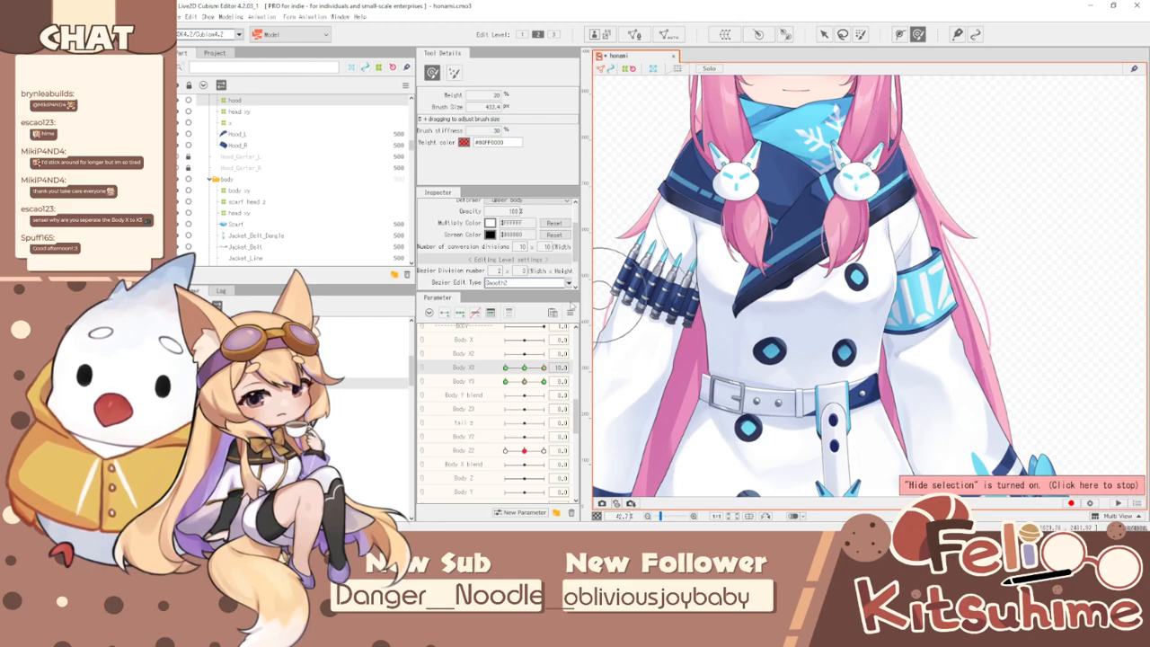
# - Synthesize the hood's Body X3 and Body Y3 corners for the selected object, and link the two parameters to check the result
pyautogui.click(569, 313)
pyautogui.click(620, 373)
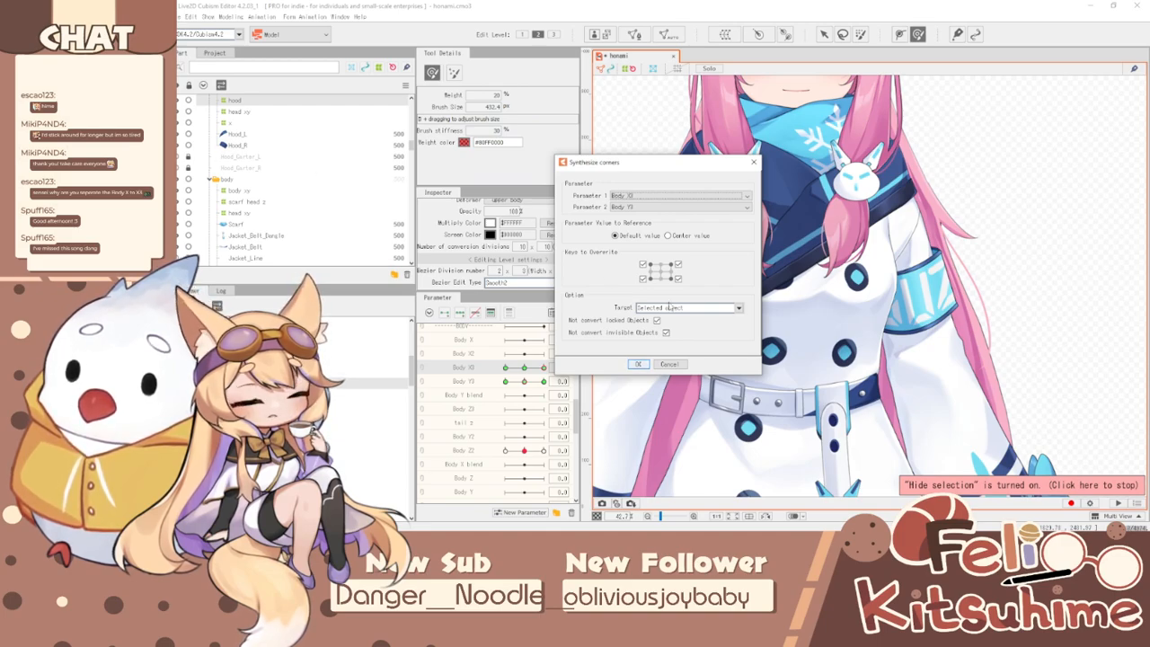
pyautogui.click(638, 364)
pyautogui.click(422, 374)
pyautogui.moveTo(524, 383); pyautogui.dragTo(440, 373)
# - Fine-tune the hood's edge at Body X3 -10 and Body Y3 -10, check the other corners, and return both parameters to 0
pyautogui.scroll(3, 617, 178)
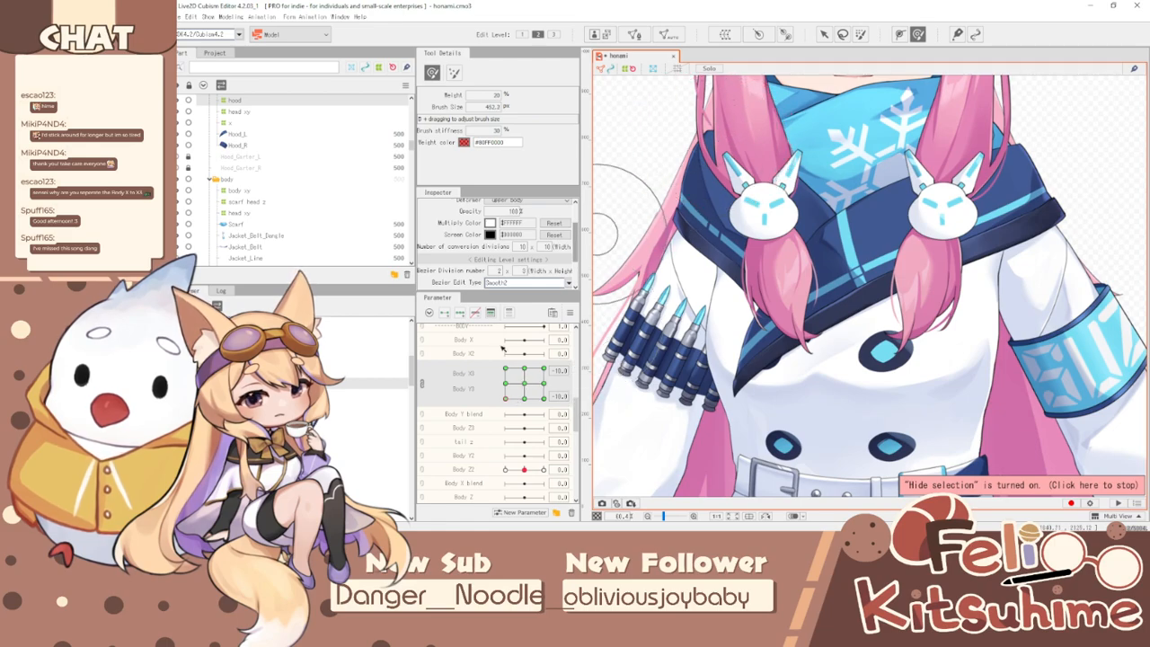
pyautogui.click(506, 383)
pyautogui.click(506, 397)
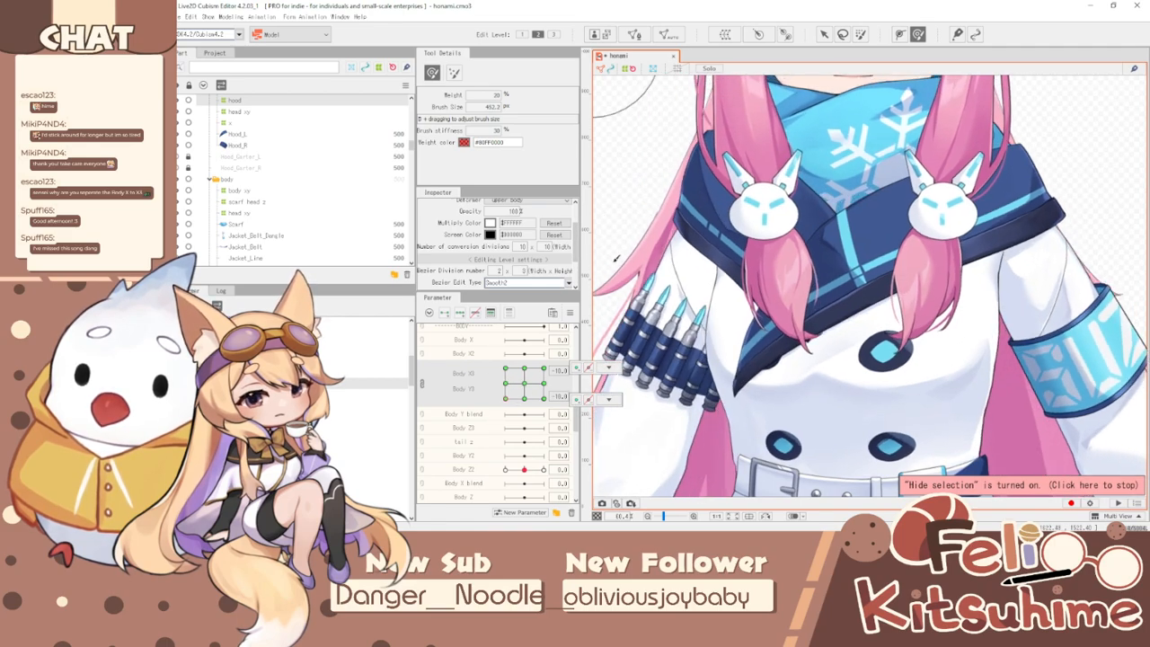
pyautogui.moveTo(709, 140); pyautogui.dragTo(714, 132)
pyautogui.scroll(-2, 622, 314)
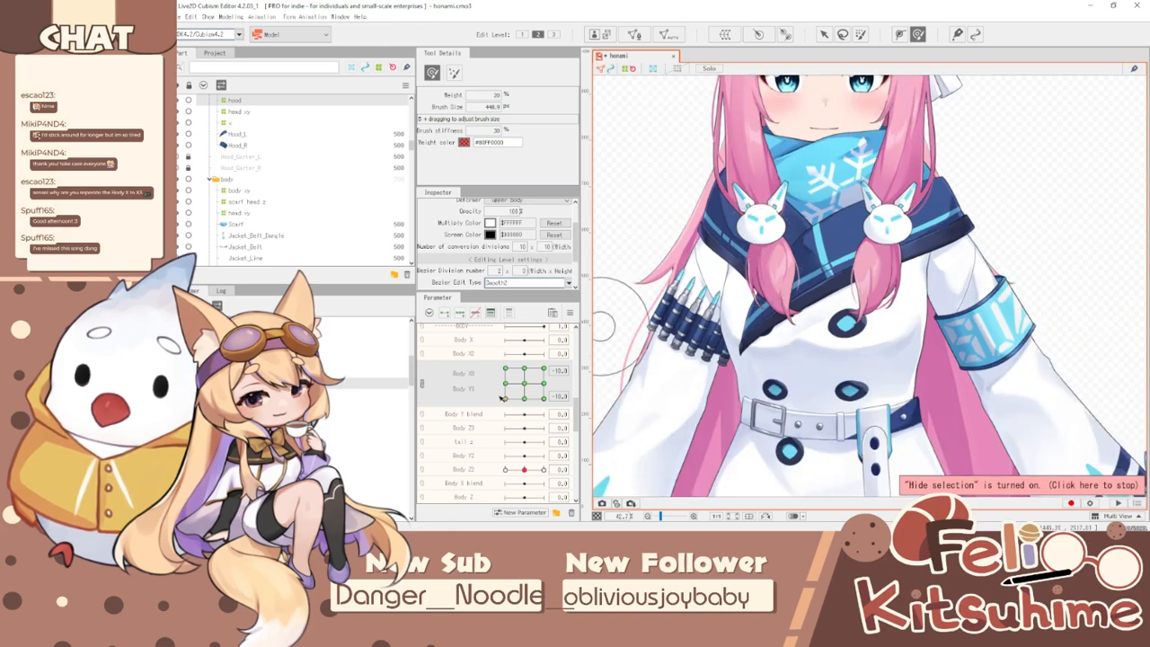
pyautogui.click(544, 398)
pyautogui.moveTo(544, 398); pyautogui.dragTo(525, 383)
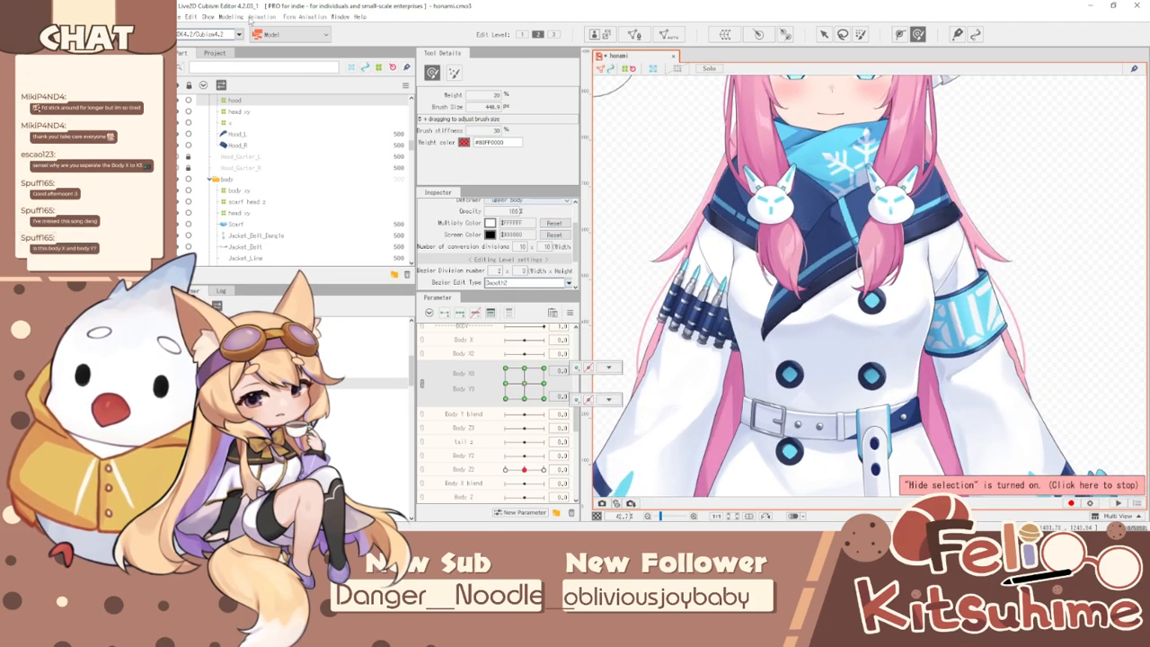
# - Open the Physics/Scene Blending settings and find the body parameters in the preview's parameter list
pyautogui.click(231, 16)
pyautogui.click(288, 225)
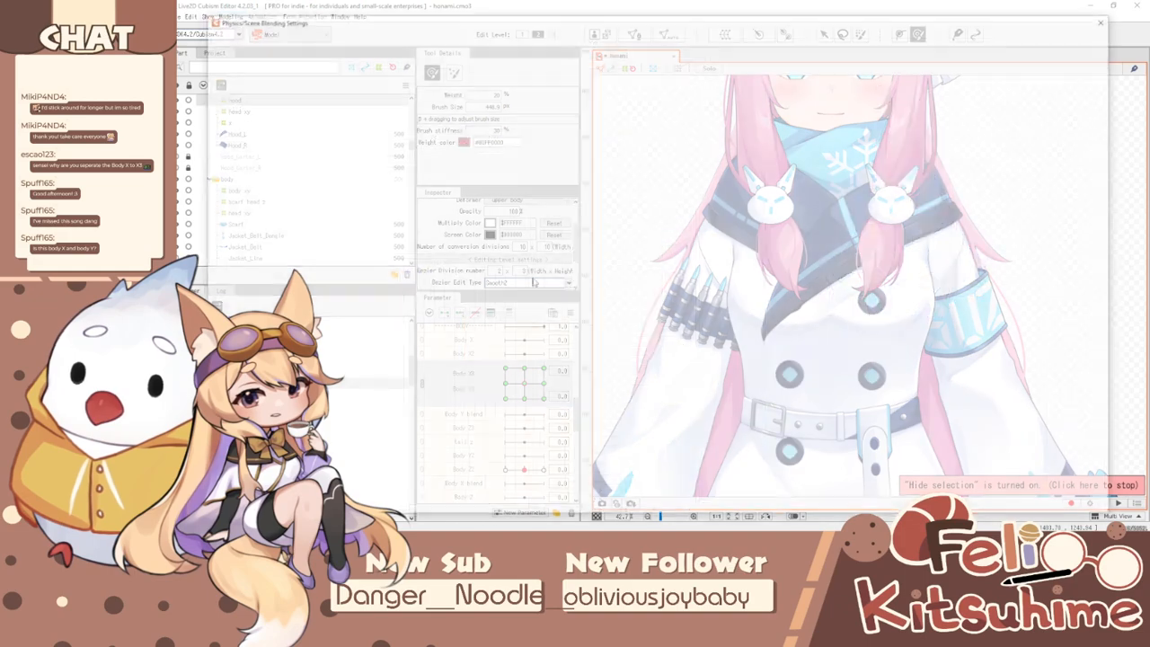
pyautogui.scroll(8, 944, 269)
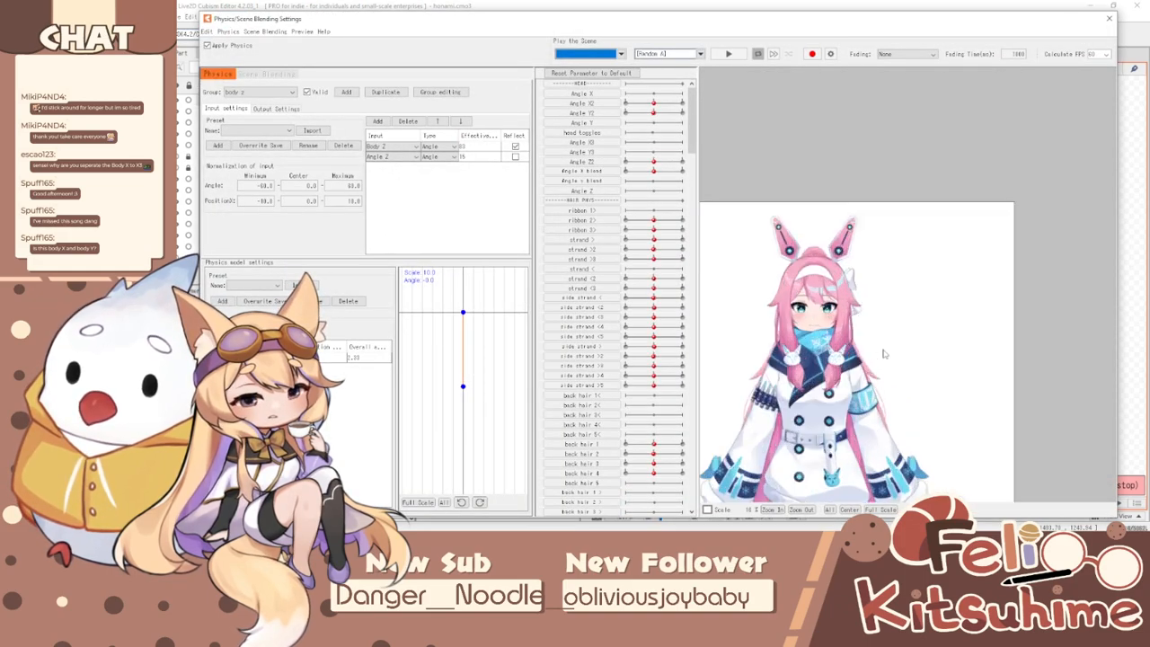
pyautogui.scroll(-3, 944, 269)
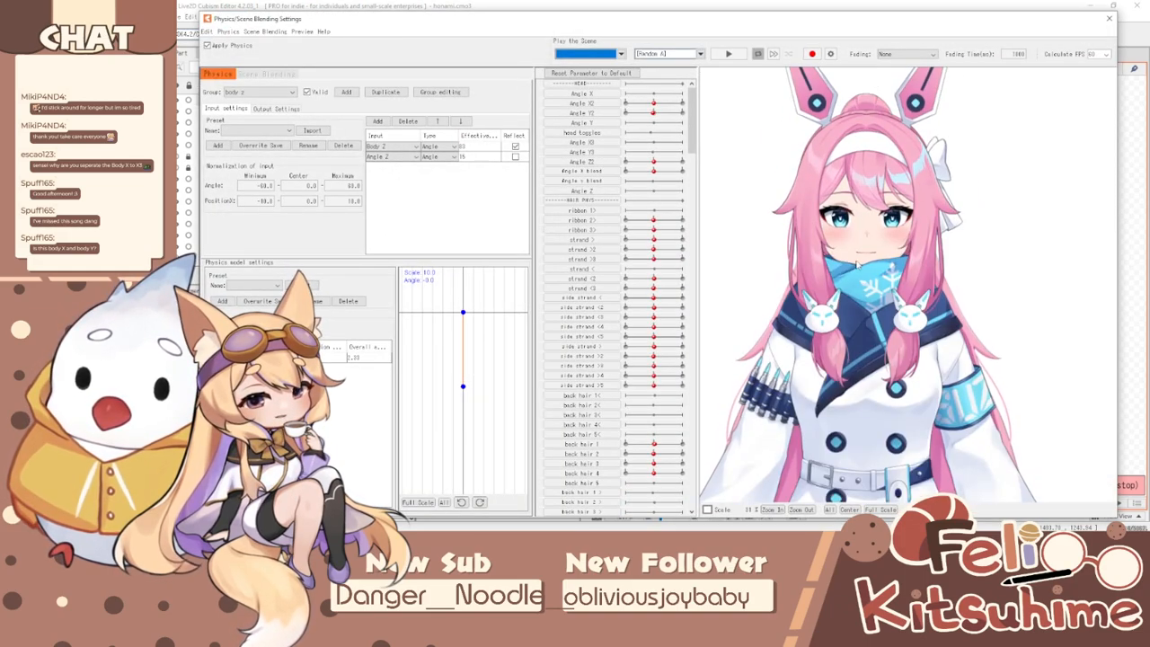
pyautogui.scroll(-10, 617, 243)
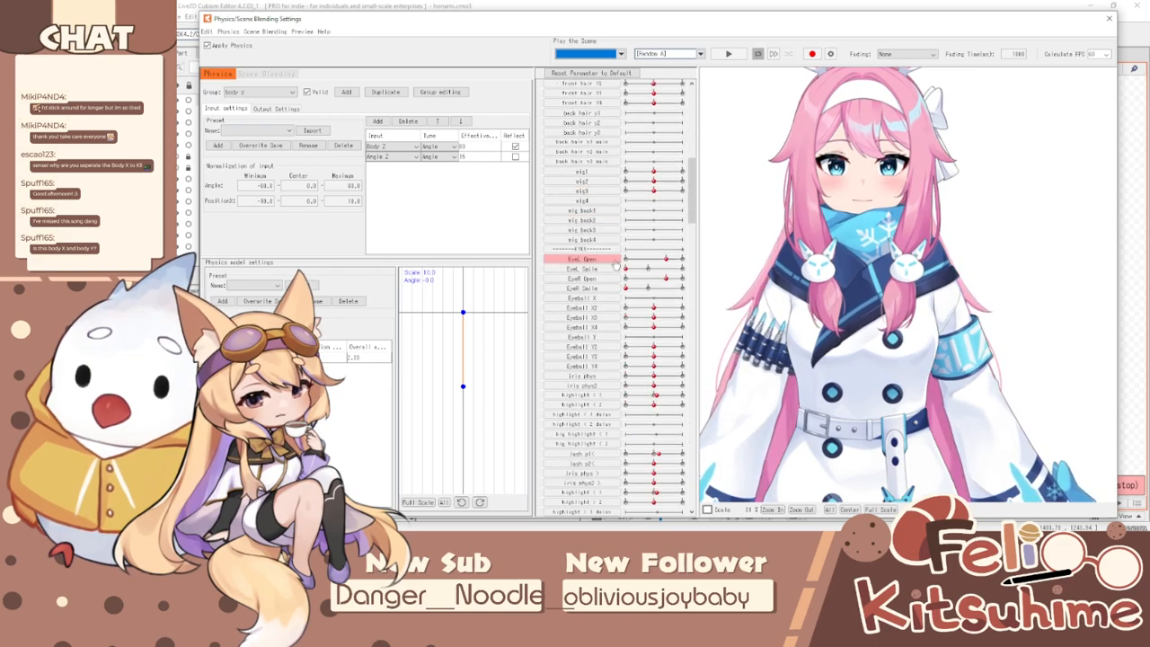
pyautogui.scroll(-8, 617, 270)
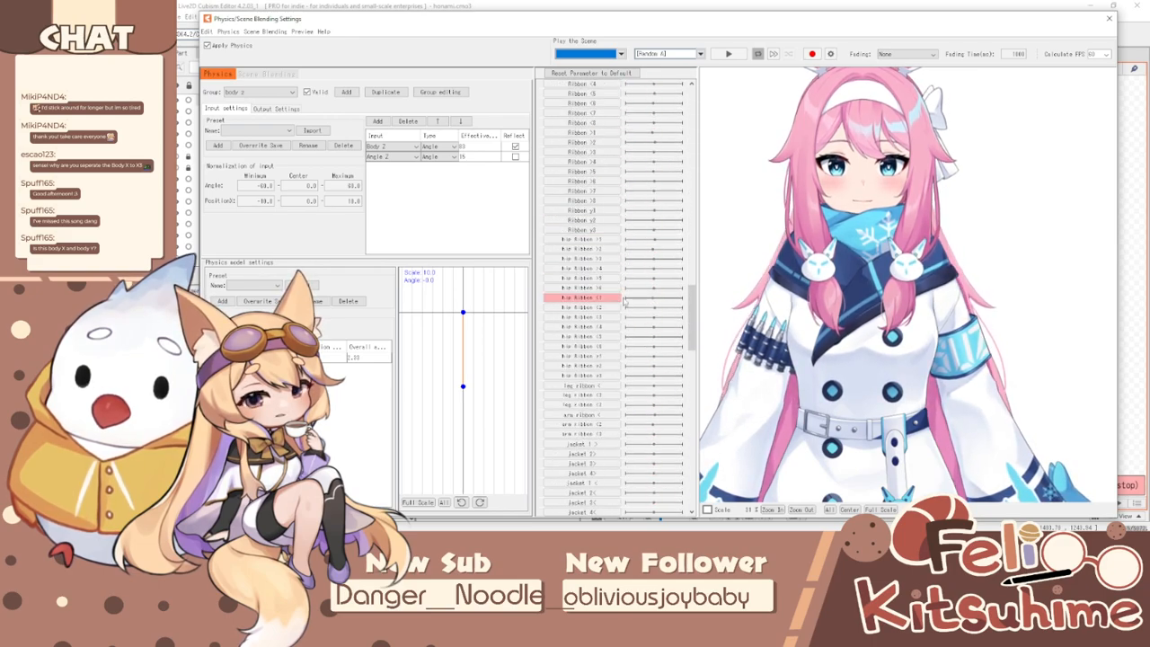
pyautogui.scroll(-10, 690, 328)
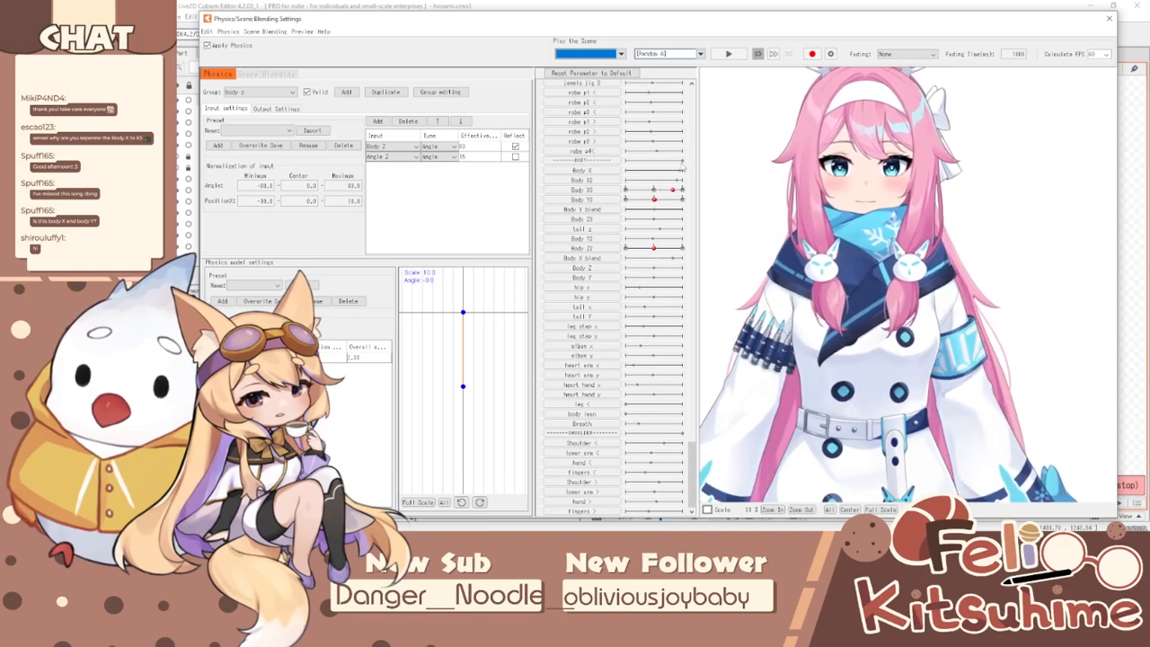
# - Examine how the body parameters, including Body X and Body X3, move the character in the physics preview
pyautogui.moveTo(668, 167); pyautogui.dragTo(680, 190)
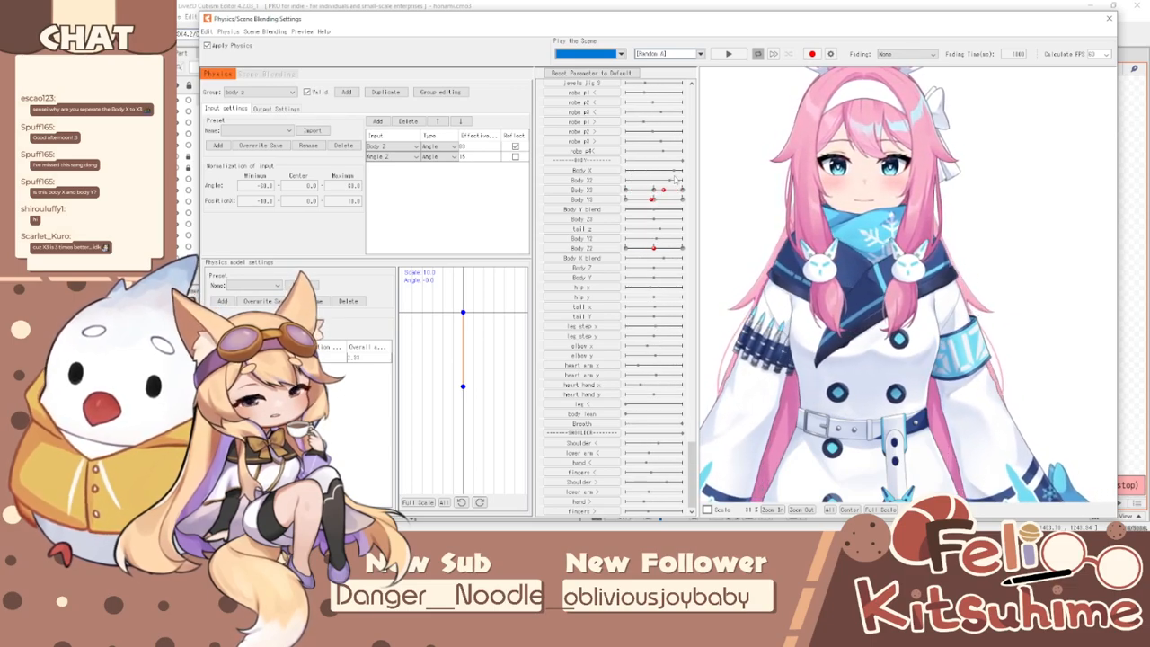
pyautogui.click(572, 171)
pyautogui.scroll(-3, 858, 319)
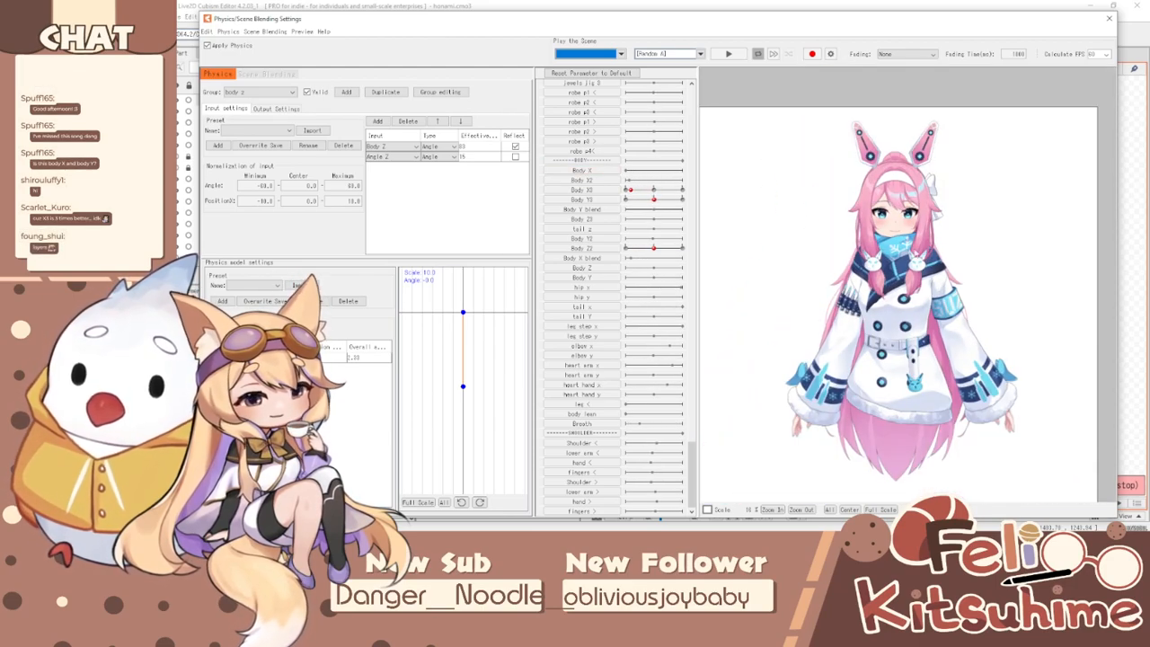
pyautogui.scroll(3, 840, 279)
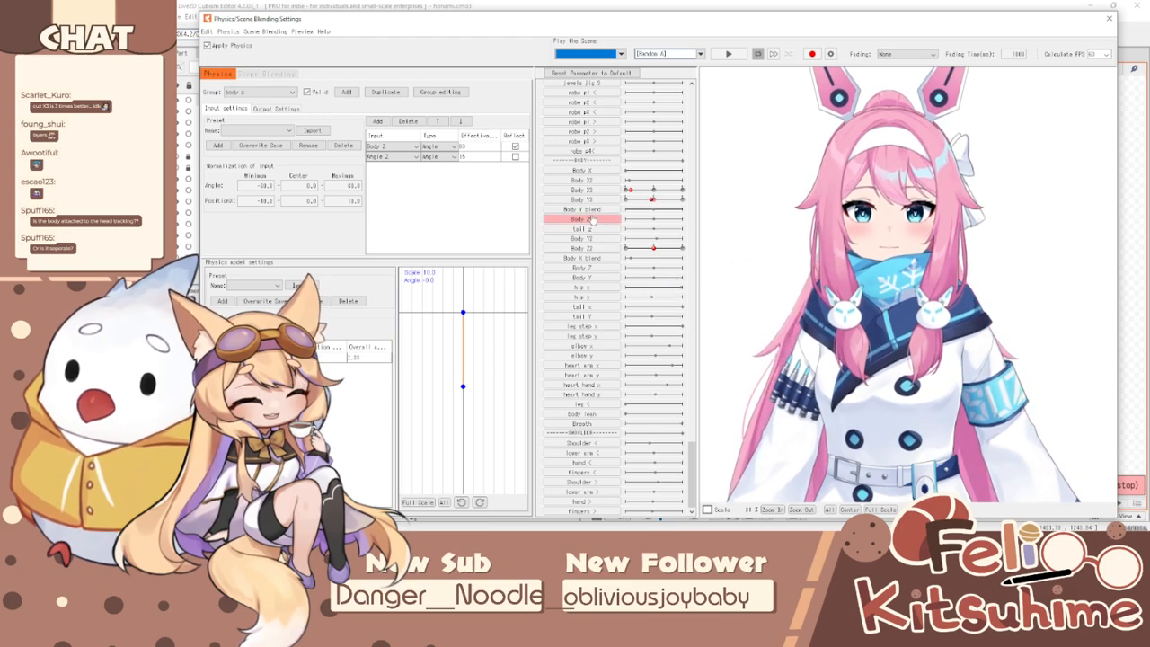
pyautogui.scroll(6, 546, 219)
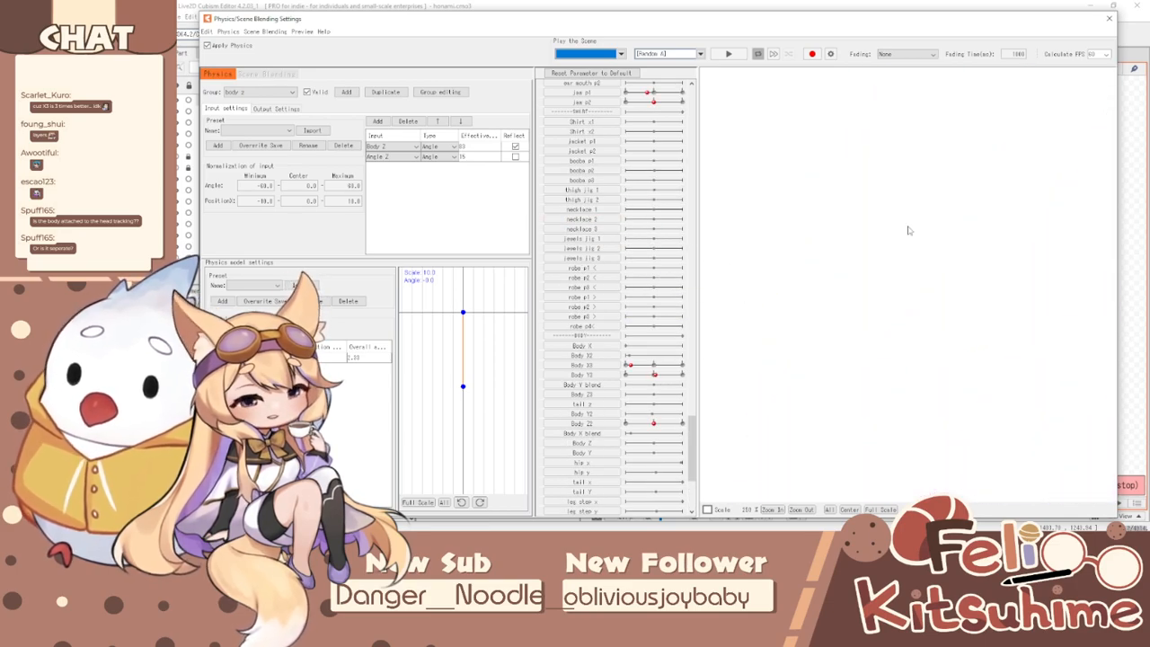
pyautogui.scroll(-8, 909, 230)
pyautogui.scroll(4, 885, 224)
pyautogui.scroll(-2, 944, 260)
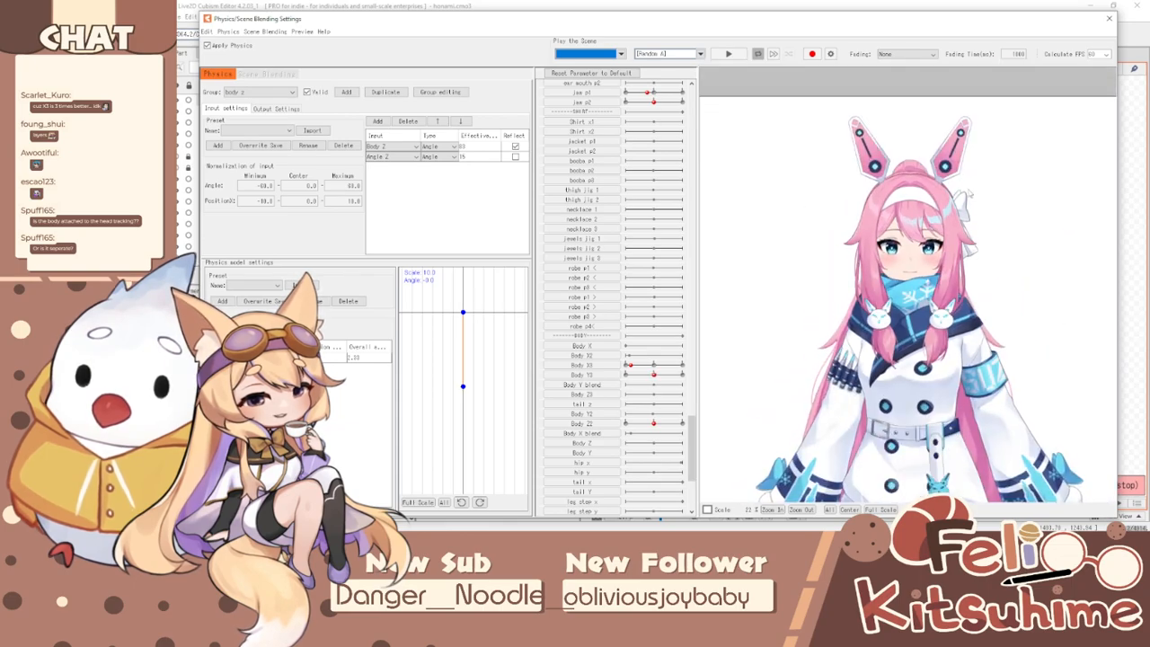
pyautogui.scroll(2, 934, 205)
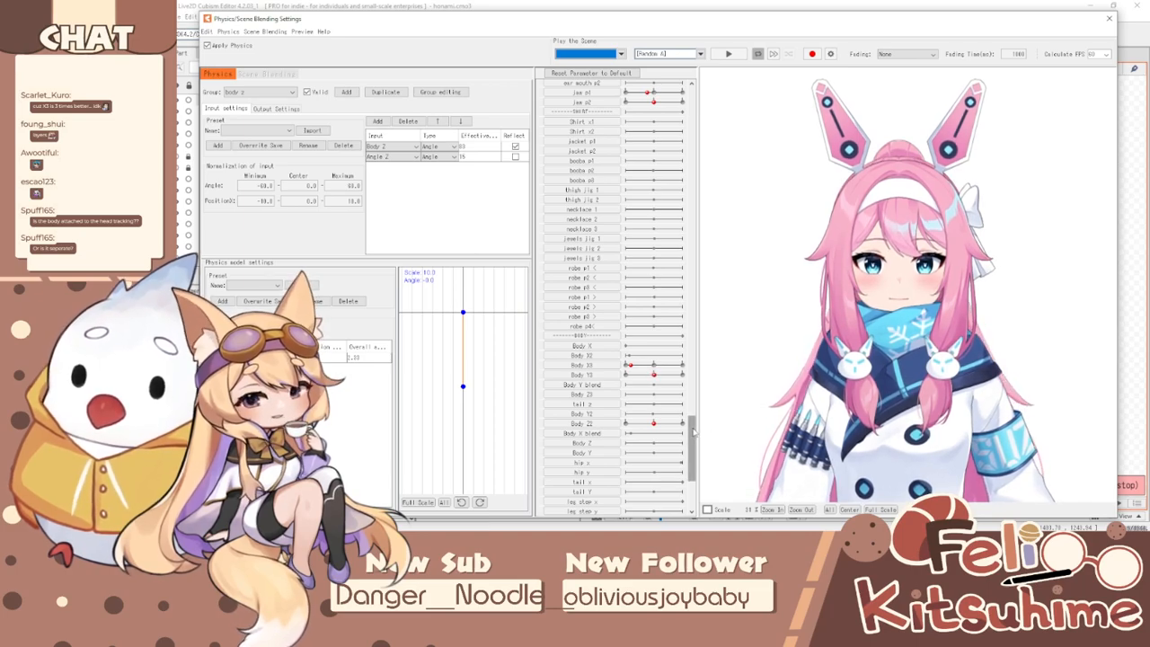
# - Close the physics settings and select the scarf on the model
pyautogui.moveTo(693, 432); pyautogui.dragTo(693, 108)
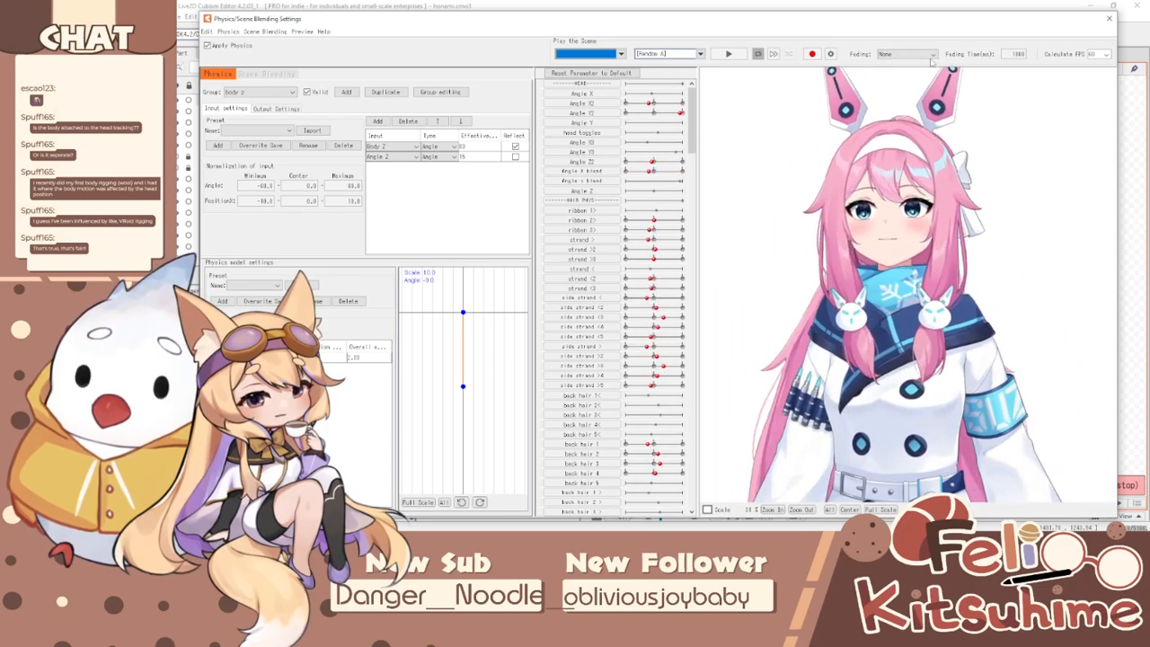
pyautogui.click(1109, 18)
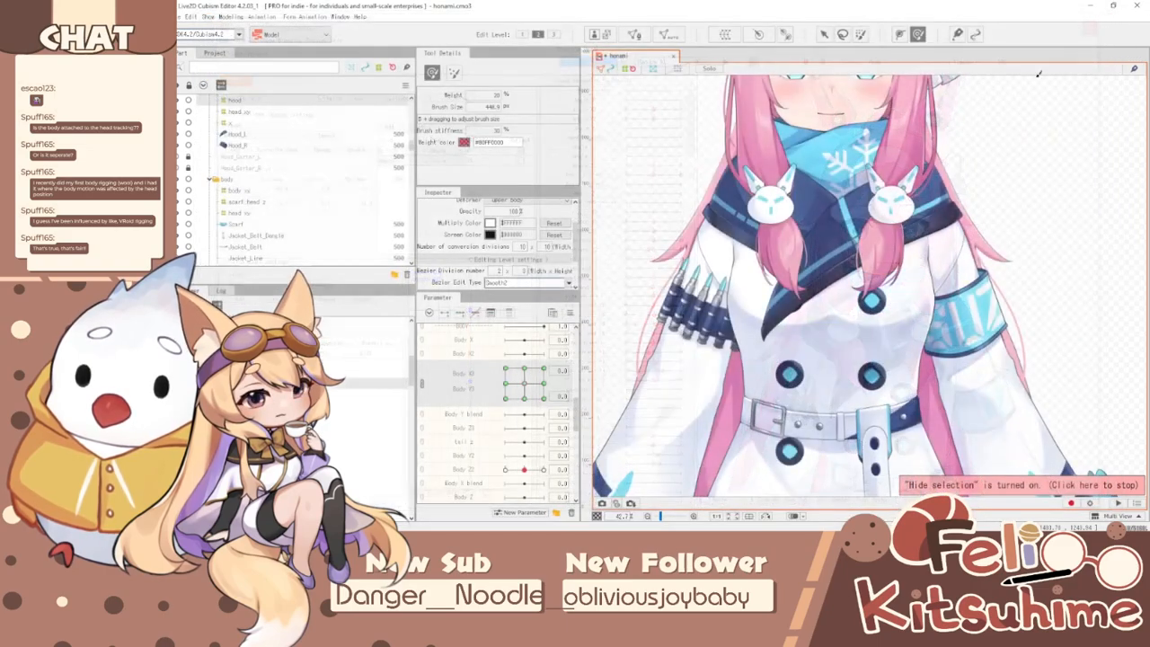
pyautogui.press('v')
pyautogui.scroll(3, 836, 99)
pyautogui.click(809, 340)
pyautogui.click(808, 338)
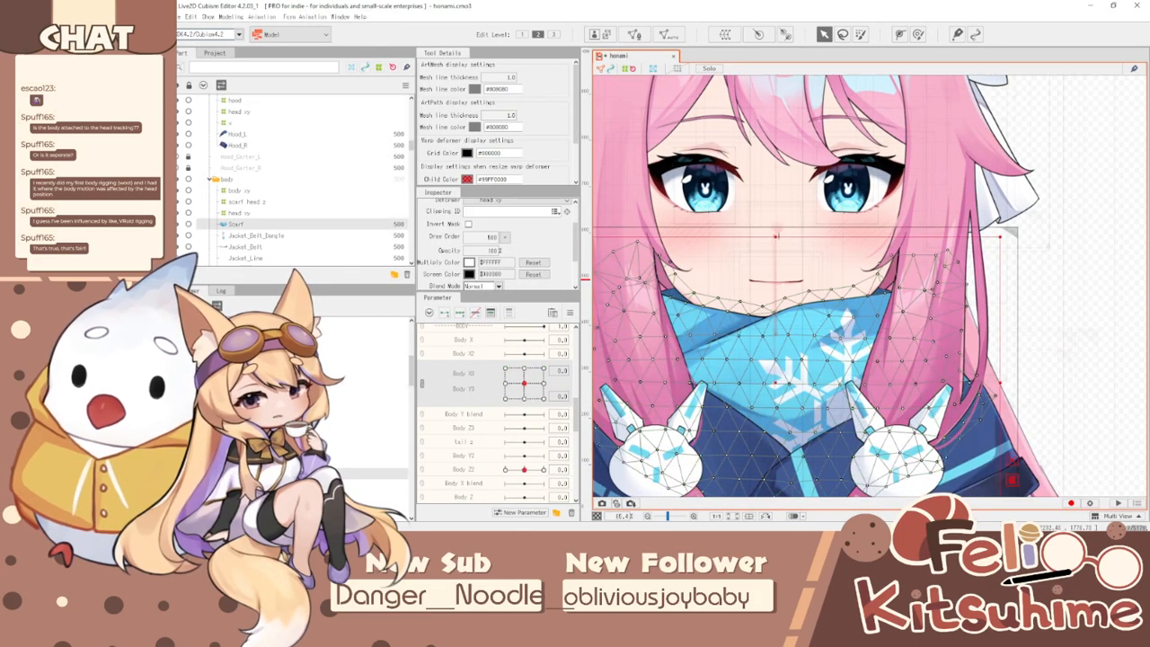
# - Select the scarf's head xy warp deformer together with the smaller warp deformer below it in the deformer hierarchy
pyautogui.click(328, 451)
pyautogui.click(328, 462)
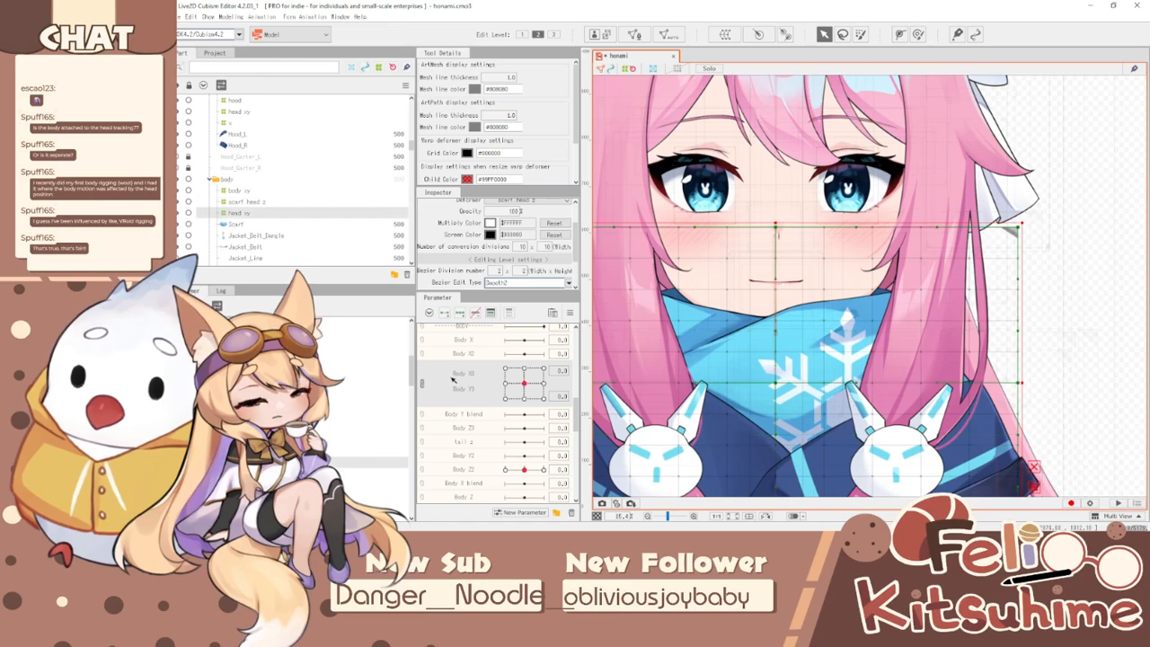
pyautogui.click(328, 451)
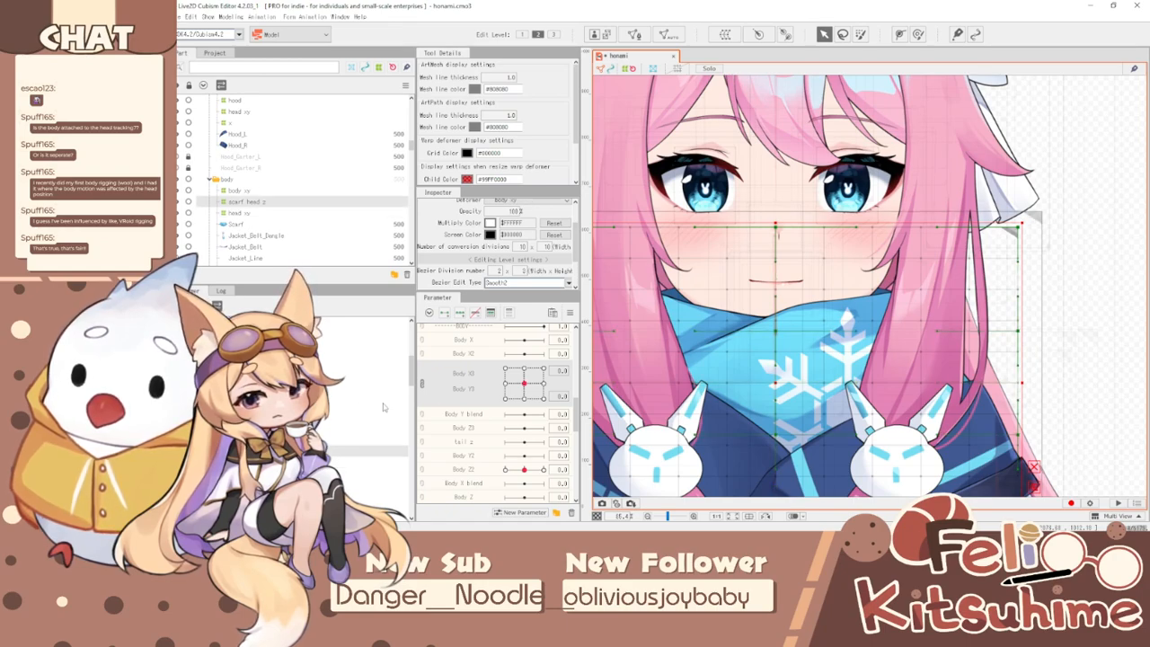
pyautogui.scroll(8, 496, 388)
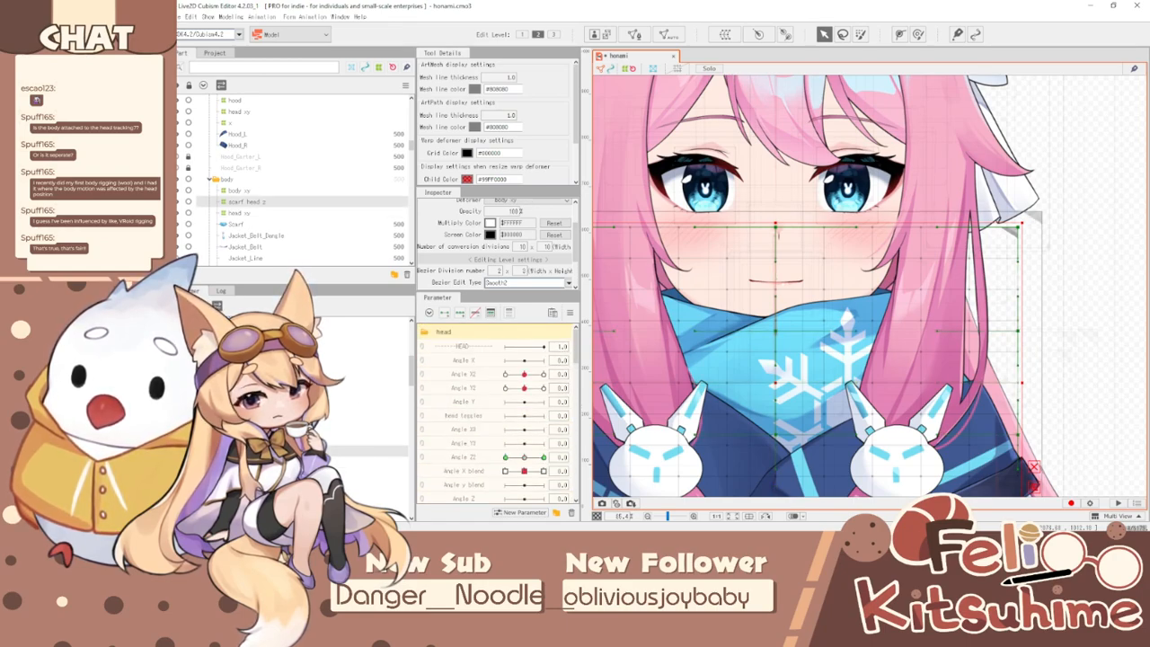
pyautogui.click(328, 462)
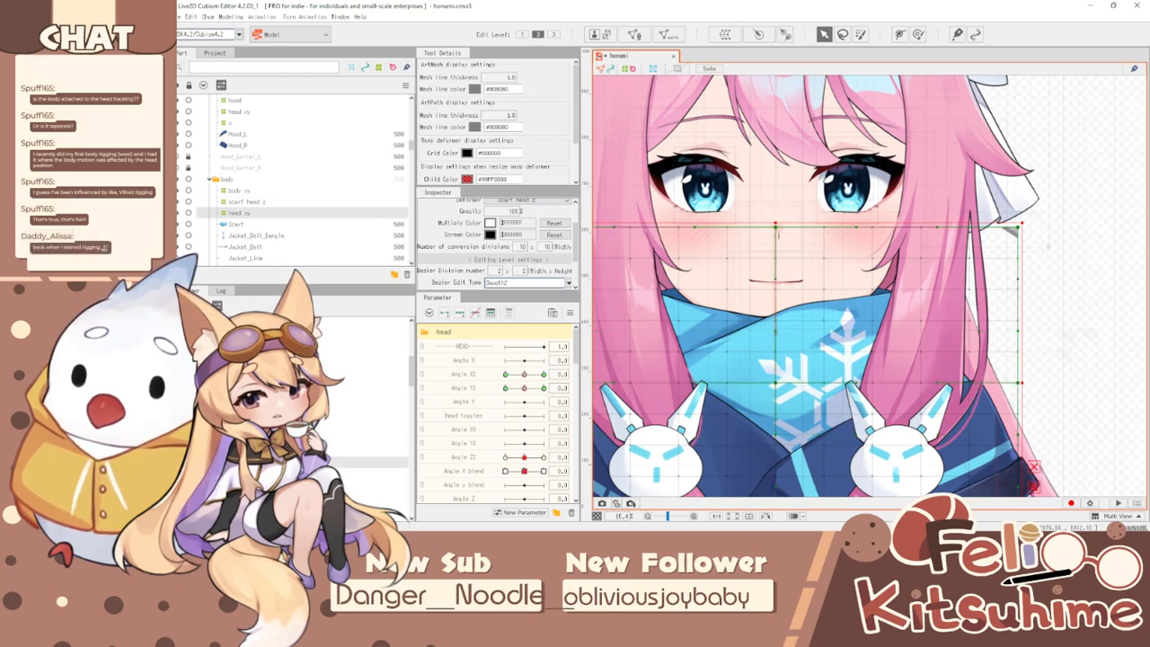
pyautogui.keyDown('ctrl'); pyautogui.click(328, 473); pyautogui.keyUp('ctrl')
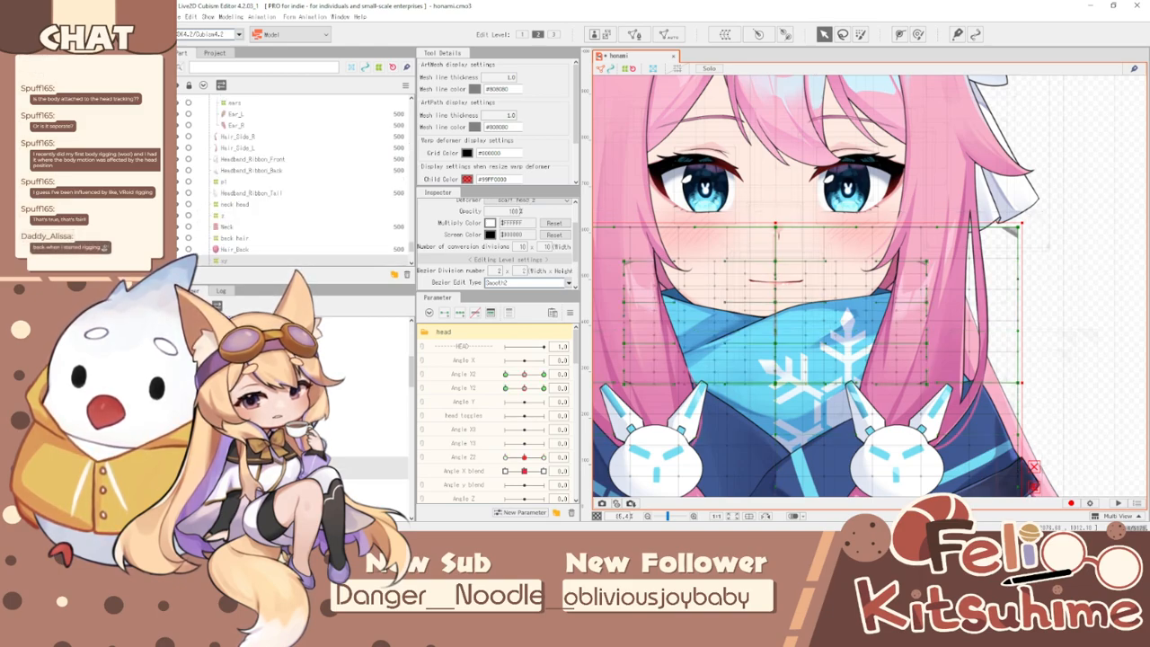
# - Link Angle X2 and Angle Y2, and reshape both warp deformers at the upper corner keyforms with the deform brush
pyautogui.click(422, 377)
pyautogui.moveTo(507, 389)
pyautogui.mouseDown()
pyautogui.moveTo(525, 364)
pyautogui.moveTo(550, 360)
pyautogui.mouseUp()
pyautogui.click(918, 33)
pyautogui.press('b')
pyautogui.moveTo(944, 196)
pyautogui.mouseDown()
pyautogui.moveTo(992, 196)
pyautogui.moveTo(835, 210)
pyautogui.mouseUp()
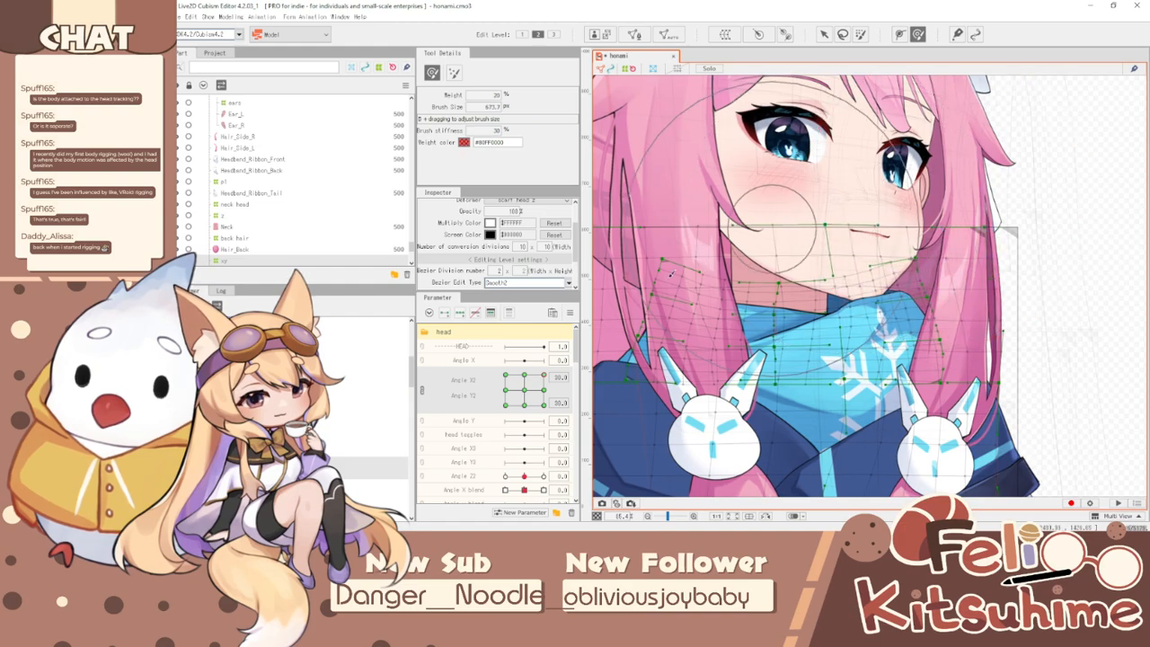
pyautogui.moveTo(544, 376); pyautogui.dragTo(463, 347)
pyautogui.moveTo(648, 228); pyautogui.dragTo(735, 208)
pyautogui.moveTo(506, 375); pyautogui.dragTo(521, 406)
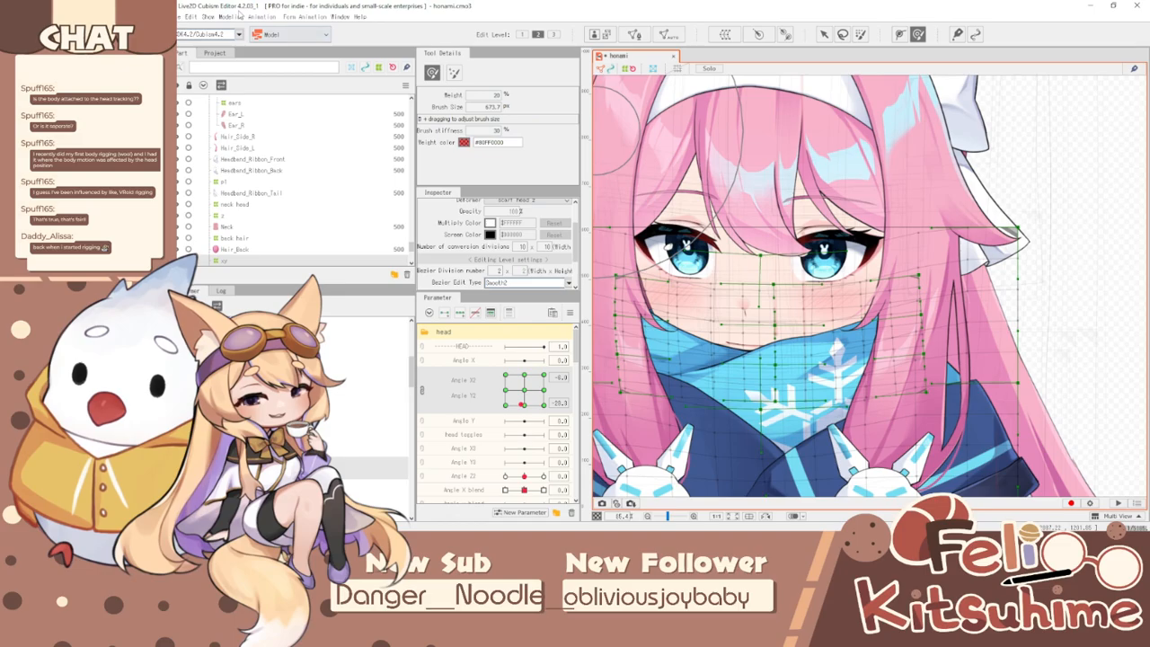
# - Open the Physics/Scene Blending settings and examine how the scarf and neck follow the head's turns in the preview
pyautogui.click(240, 16)
pyautogui.click(287, 211)
pyautogui.scroll(6, 944, 112)
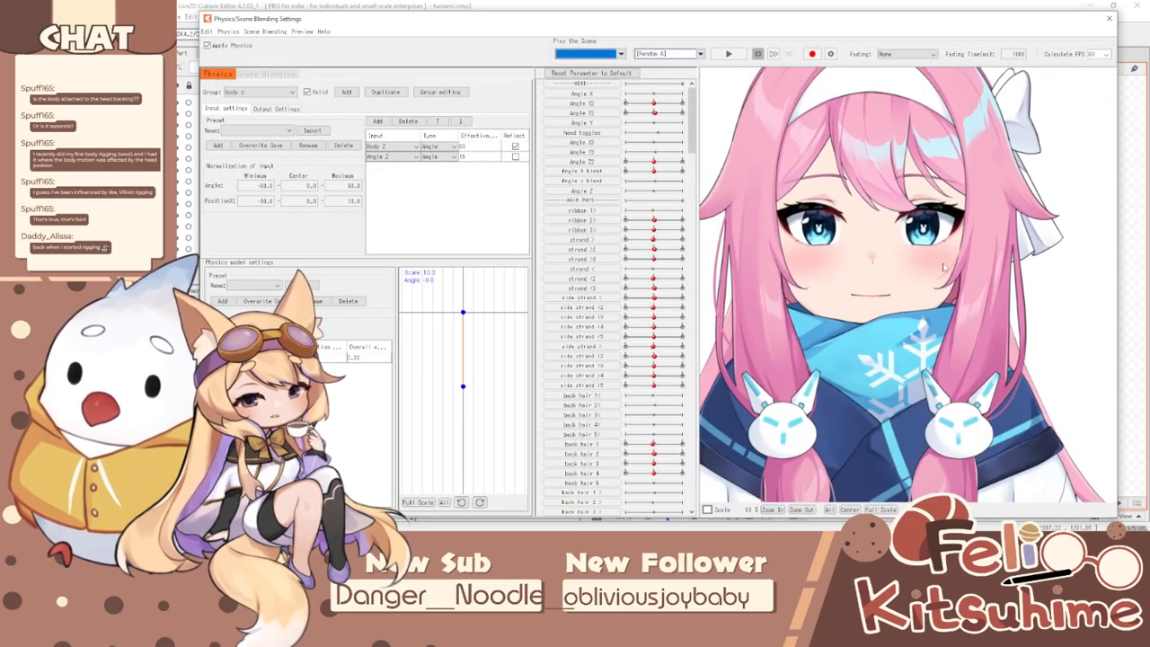
pyautogui.moveTo(946, 250); pyautogui.dragTo(1070, 485)
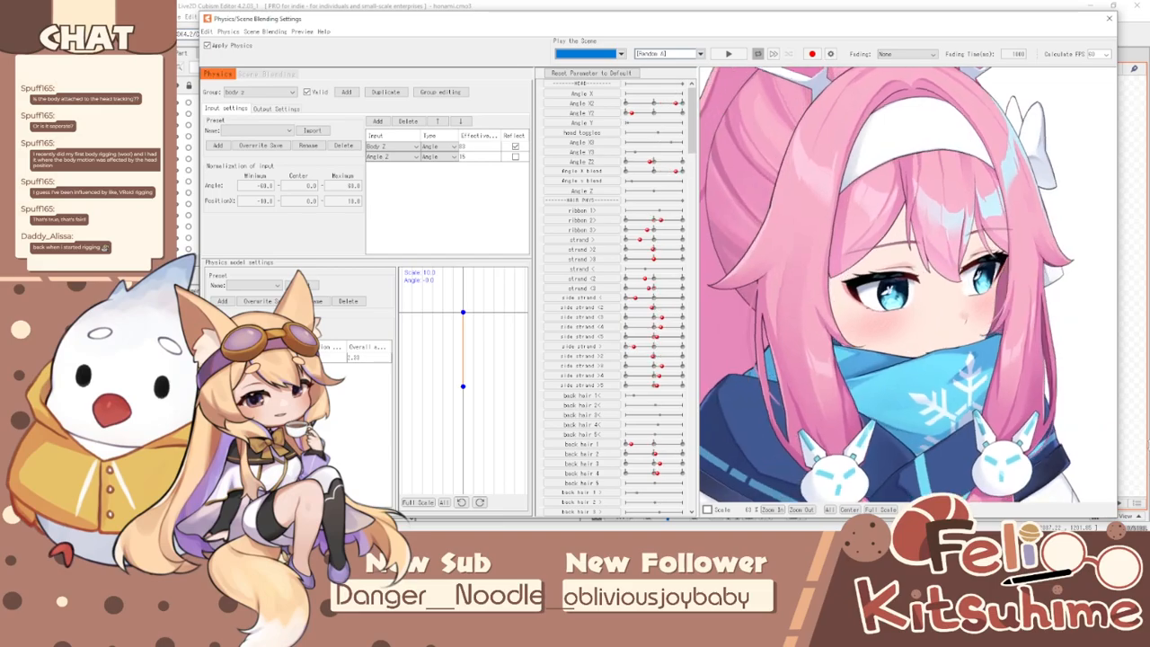
pyautogui.moveTo(1127, 20); pyautogui.dragTo(1024, 209)
pyautogui.moveTo(980, 490); pyautogui.dragTo(891, 421)
pyautogui.scroll(-7, 891, 268)
pyautogui.scroll(5, 890, 268)
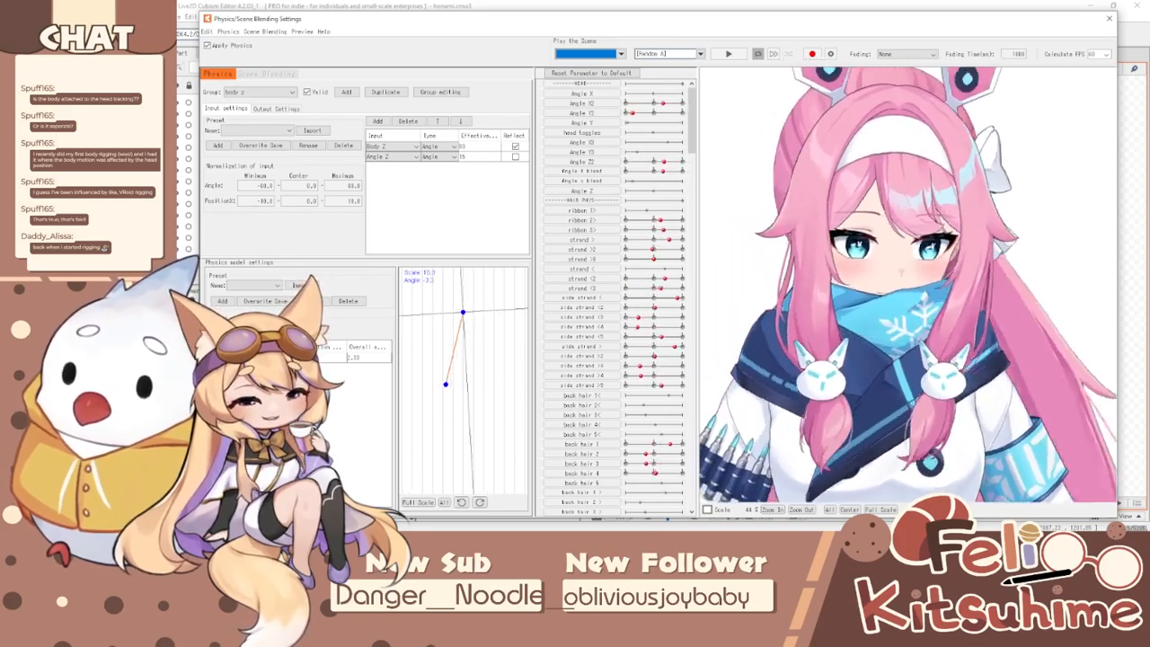
pyautogui.scroll(-2, 908, 283)
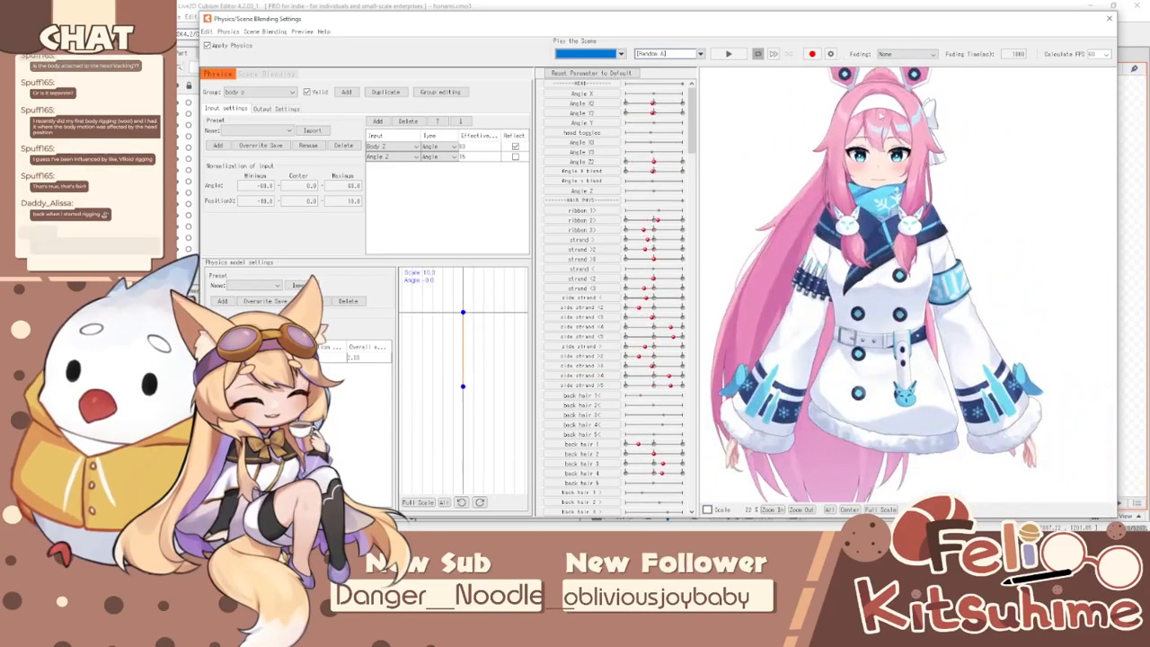
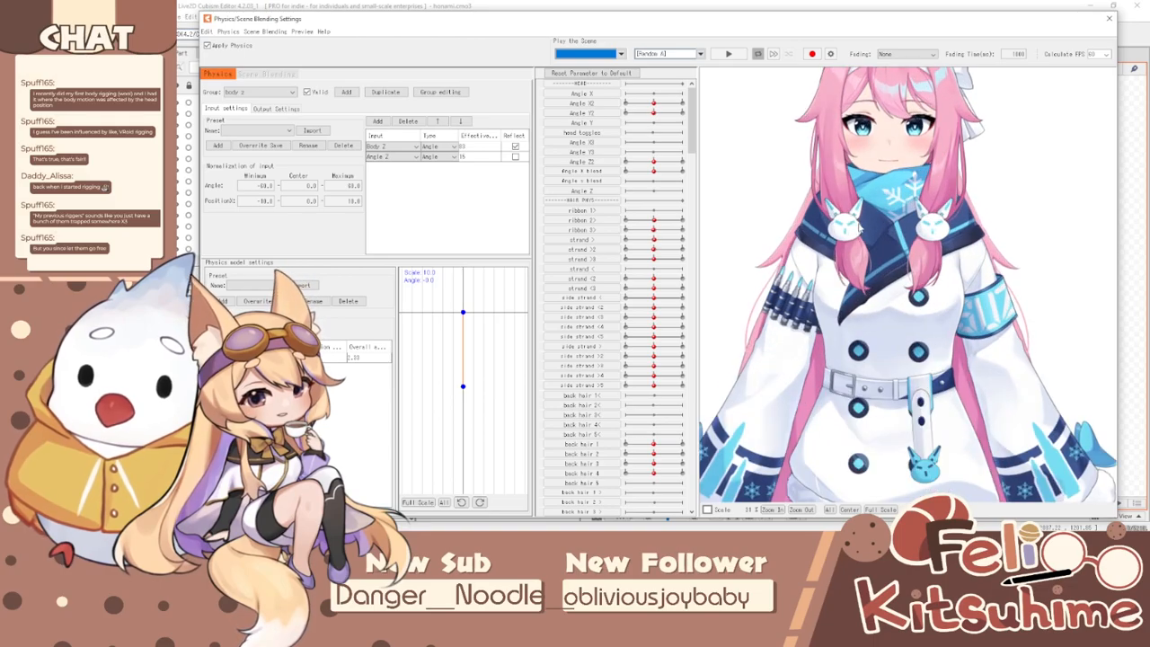
# - Inspect the scarf and upper body with the head lowered at several magnifications, and close the physics settings
pyautogui.scroll(4, 908, 284)
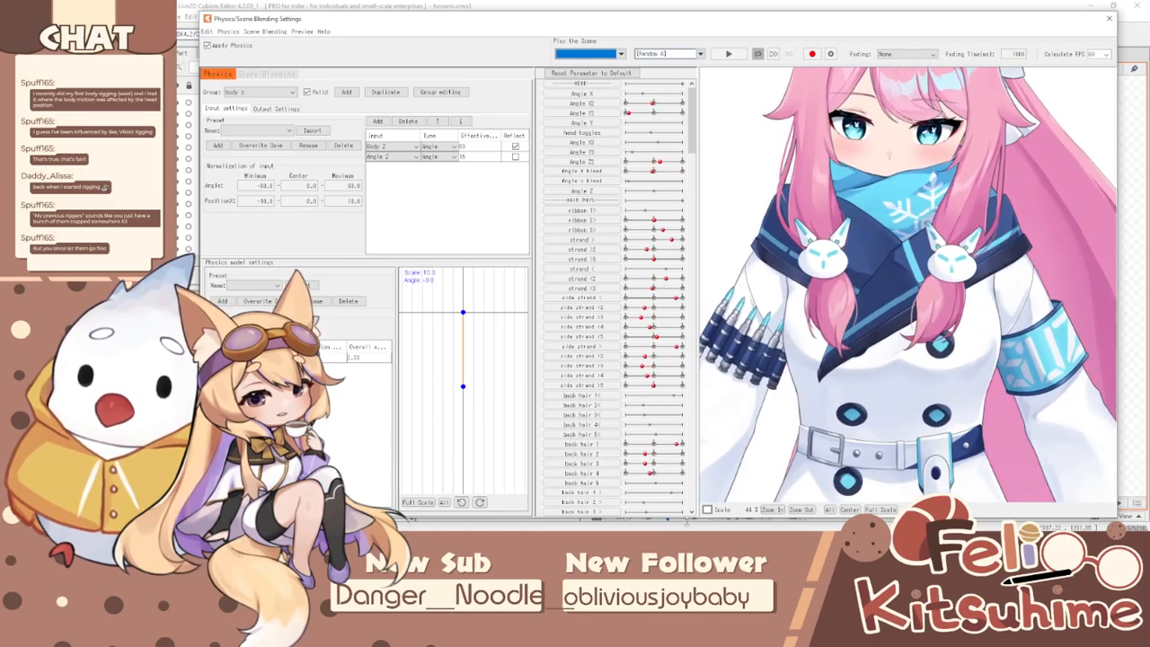
pyautogui.scroll(-4, 907, 284)
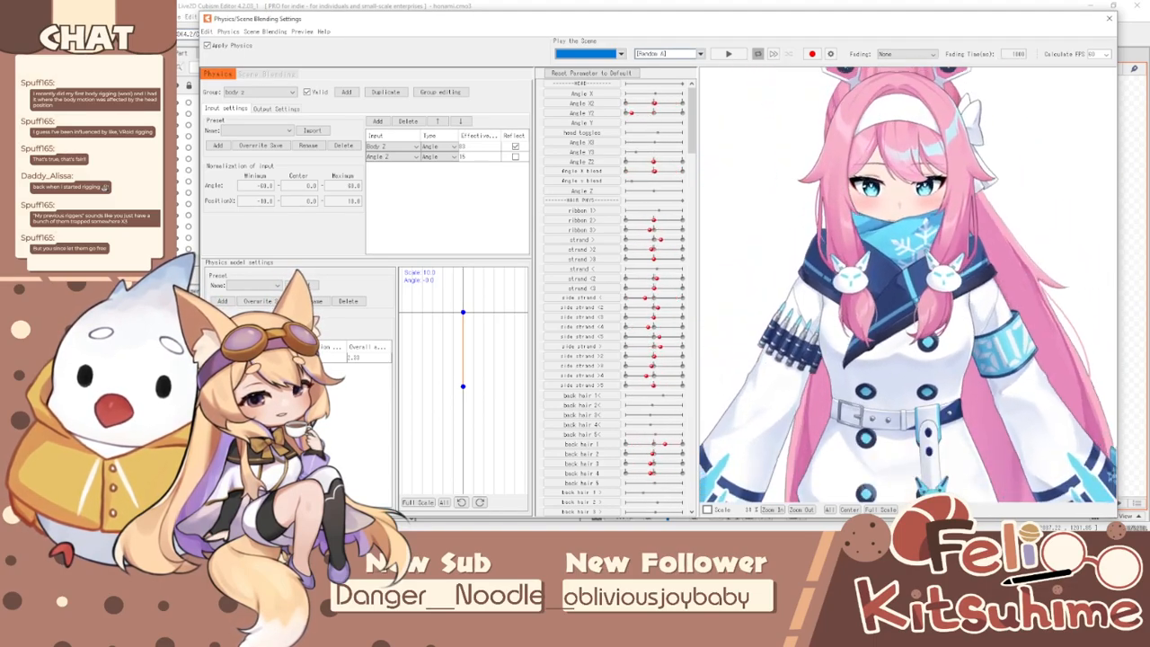
pyautogui.scroll(-3, 908, 284)
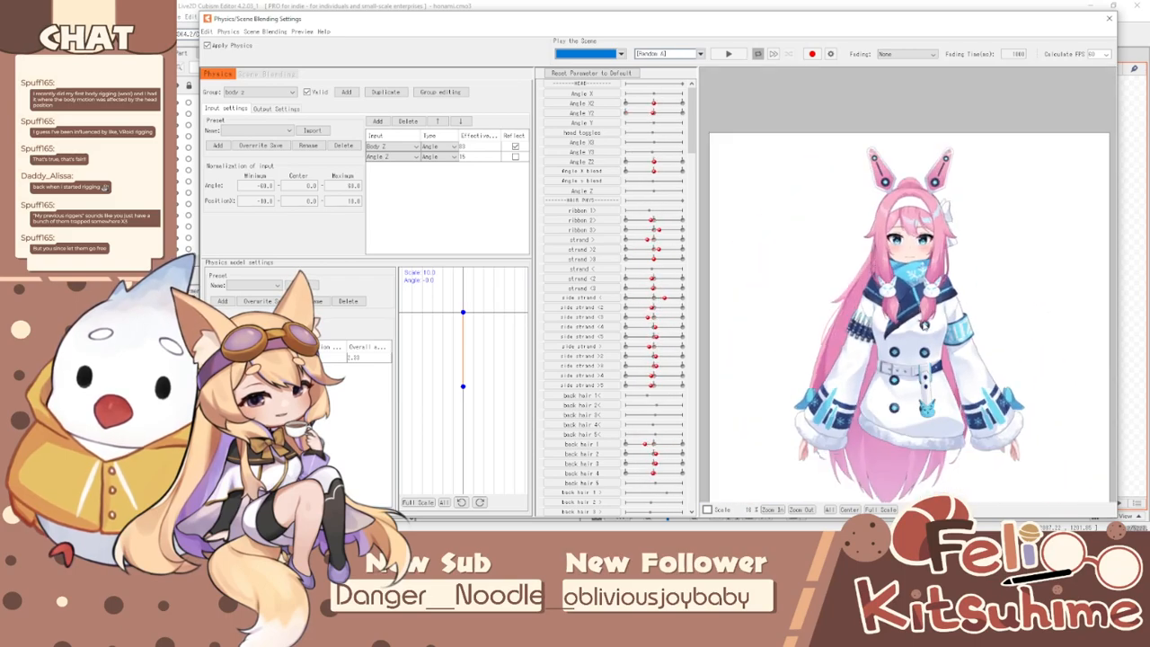
pyautogui.scroll(1, 908, 284)
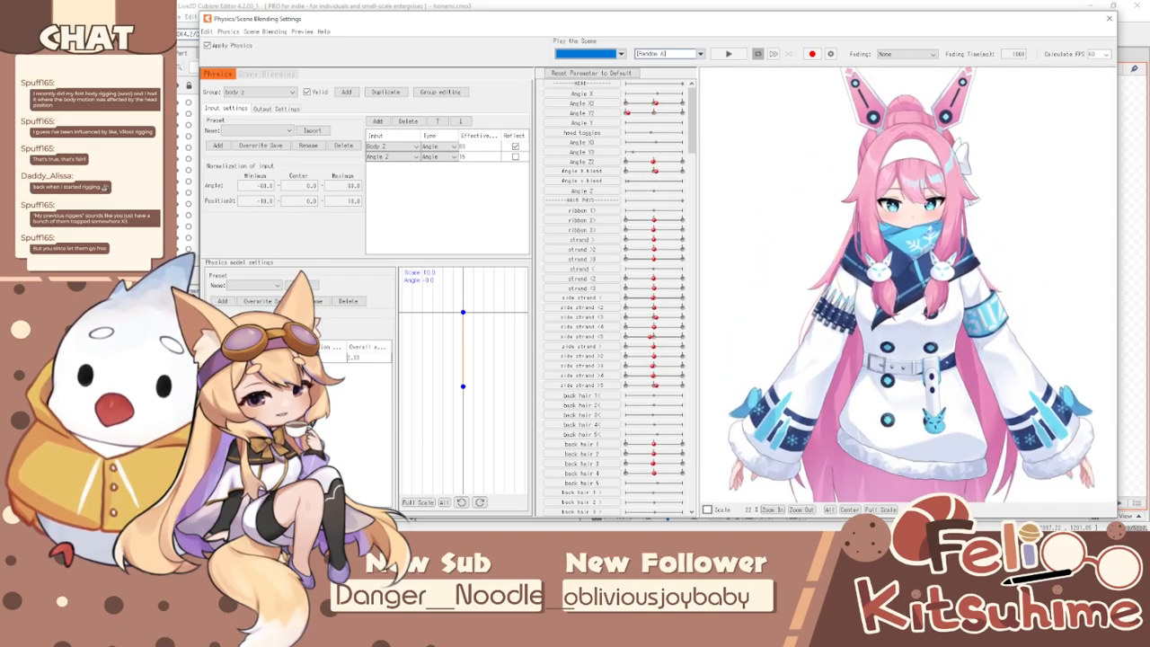
pyautogui.click(1109, 18)
# - Return Angle X2 and Angle Y2 to 0 and select the arm < rotation deformer
pyautogui.scroll(-4, 791, 154)
pyautogui.click(570, 312)
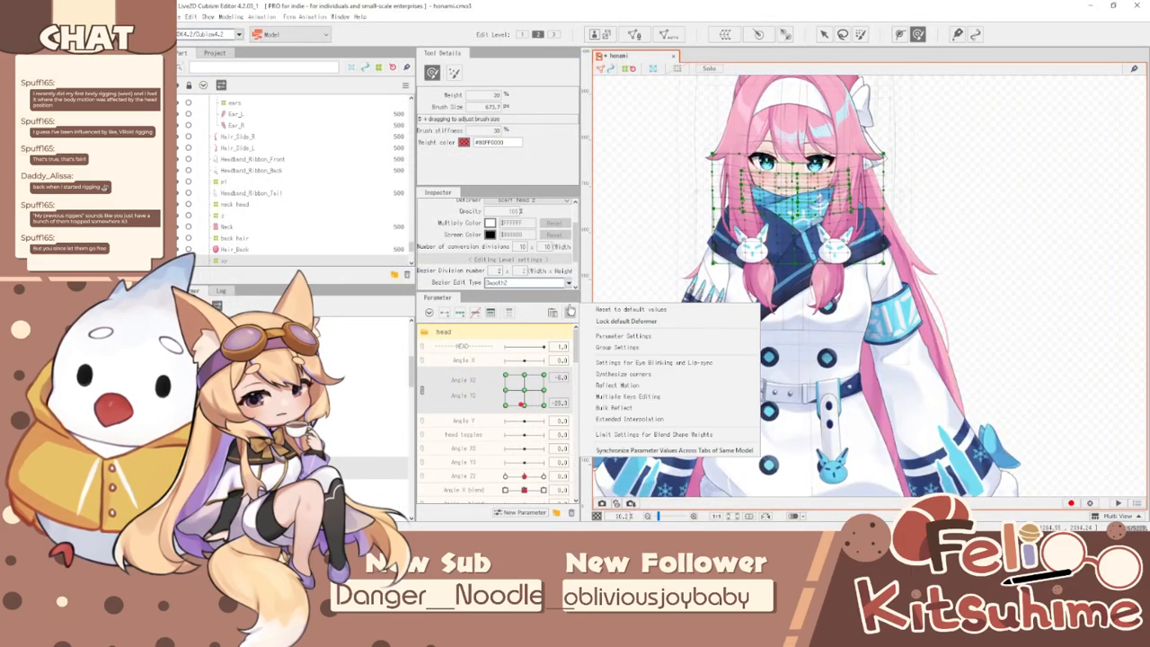
pyautogui.press('Escape')
pyautogui.scroll(4, 677, 249)
pyautogui.press('v')
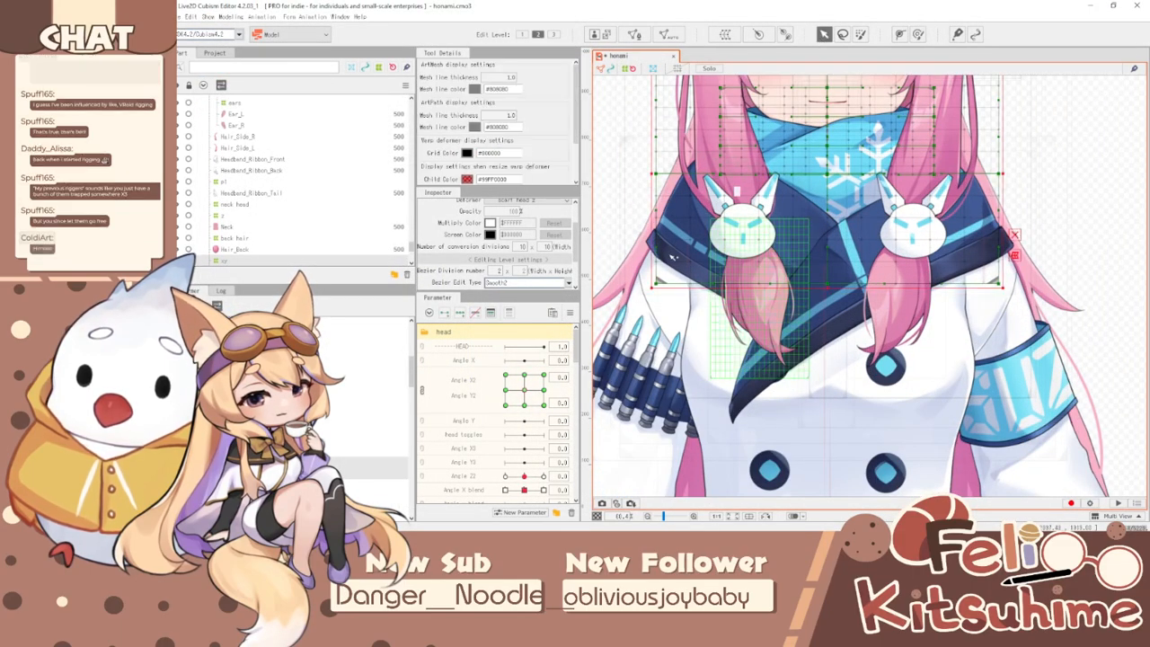
pyautogui.scroll(2, 680, 251)
pyautogui.click(695, 271)
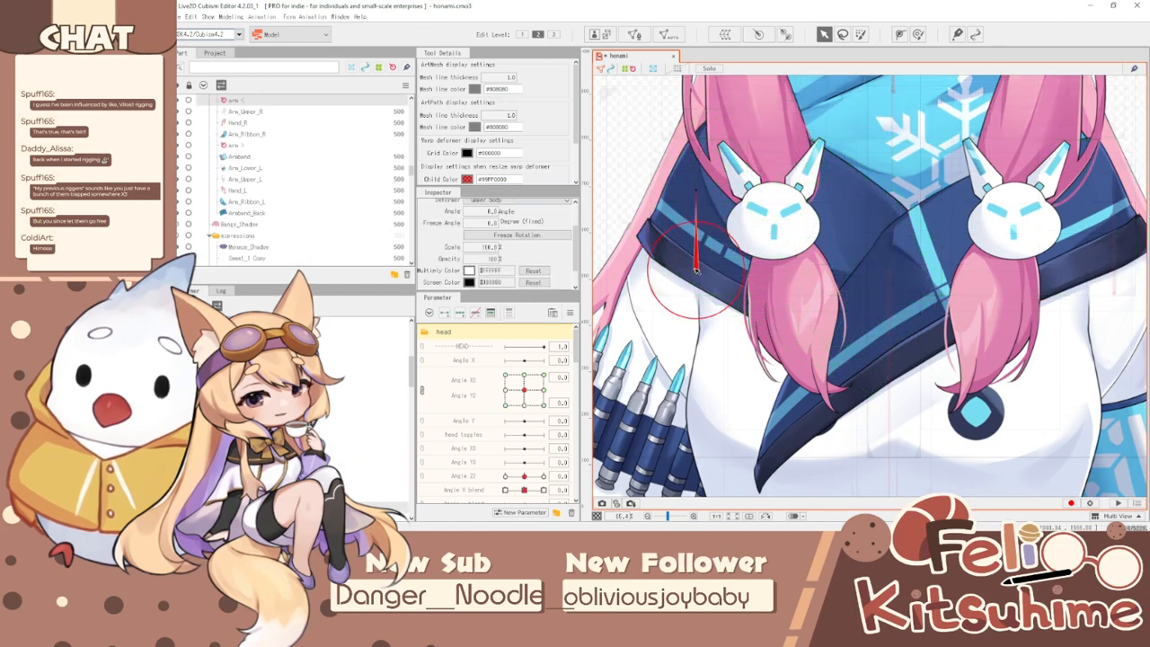
# - Unlink Body X3 and Body Y3, adjust the arm rotation deformers at Body Y3 -10, and return Body Y3 to 0
pyautogui.scroll(-2, 695, 269)
pyautogui.scroll(-5, 457, 410)
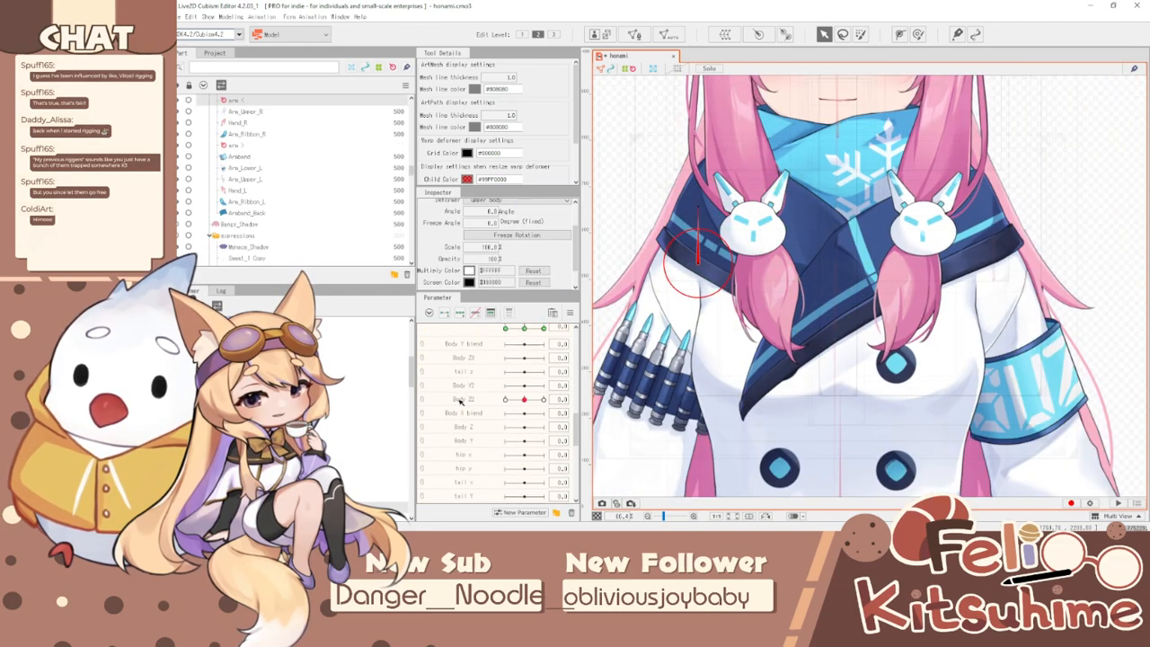
pyautogui.click(421, 354)
pyautogui.click(493, 356)
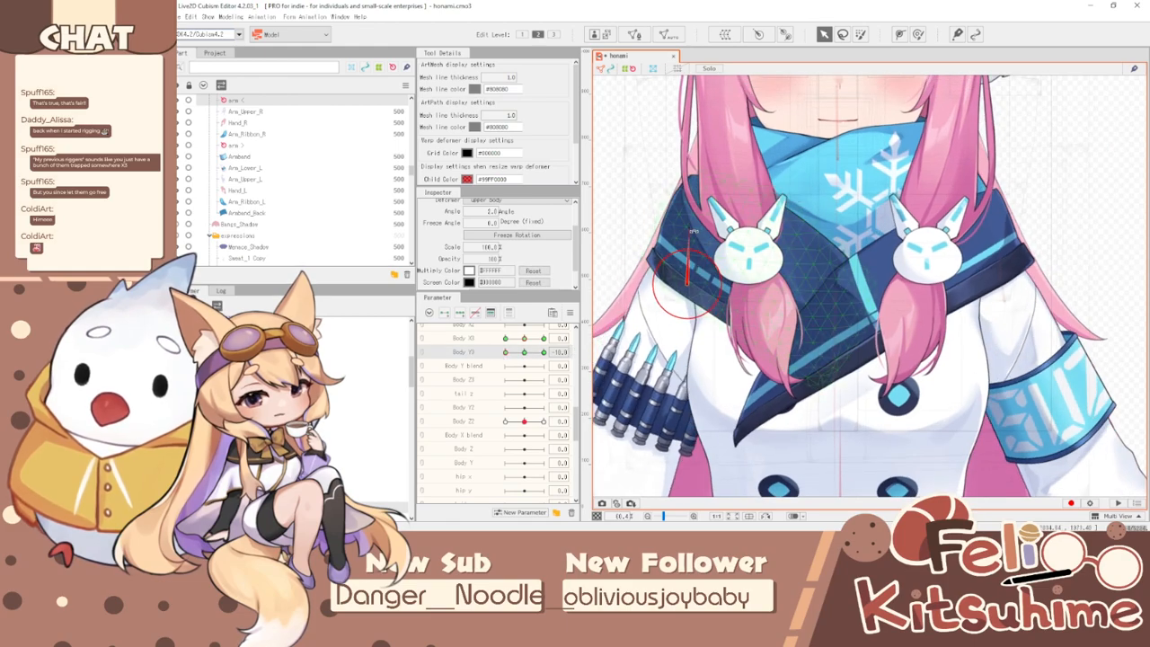
pyautogui.scroll(-2, 687, 229)
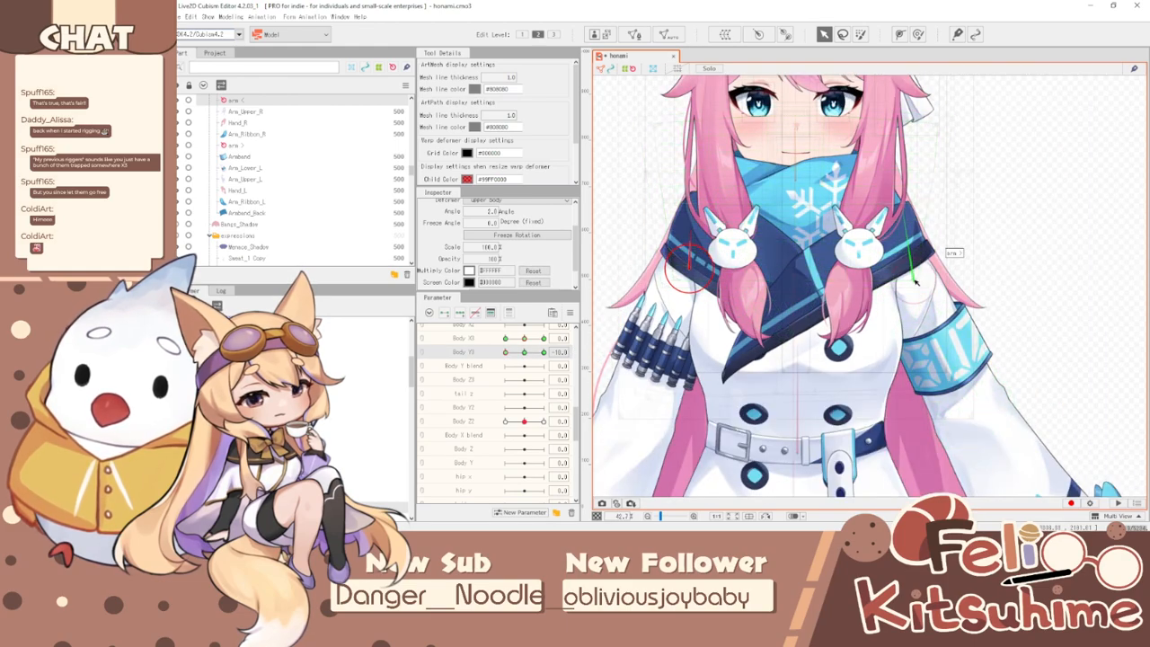
pyautogui.click(917, 282)
pyautogui.moveTo(904, 207); pyautogui.dragTo(910, 206)
pyautogui.click(587, 352)
# - Synthesize the Body X3 and Body Y3 corners for the arm > and arm < rotation deformers, and link the two parameters
pyautogui.click(570, 312)
pyautogui.click(629, 374)
pyautogui.click(666, 369)
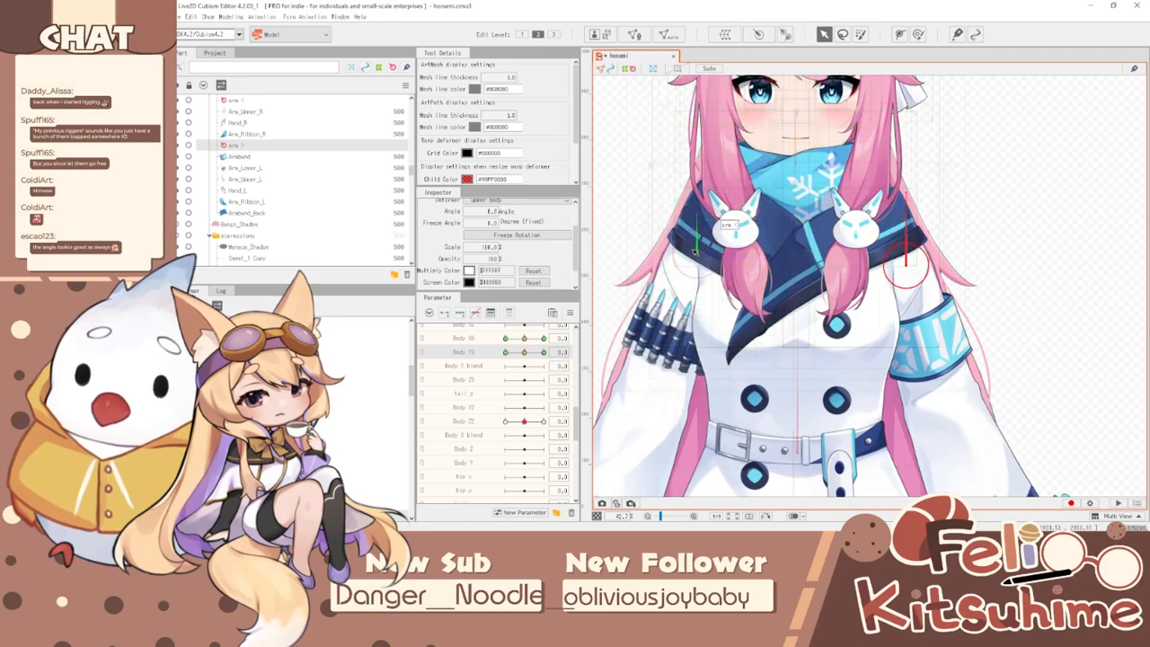
pyautogui.click(683, 258)
pyautogui.click(570, 312)
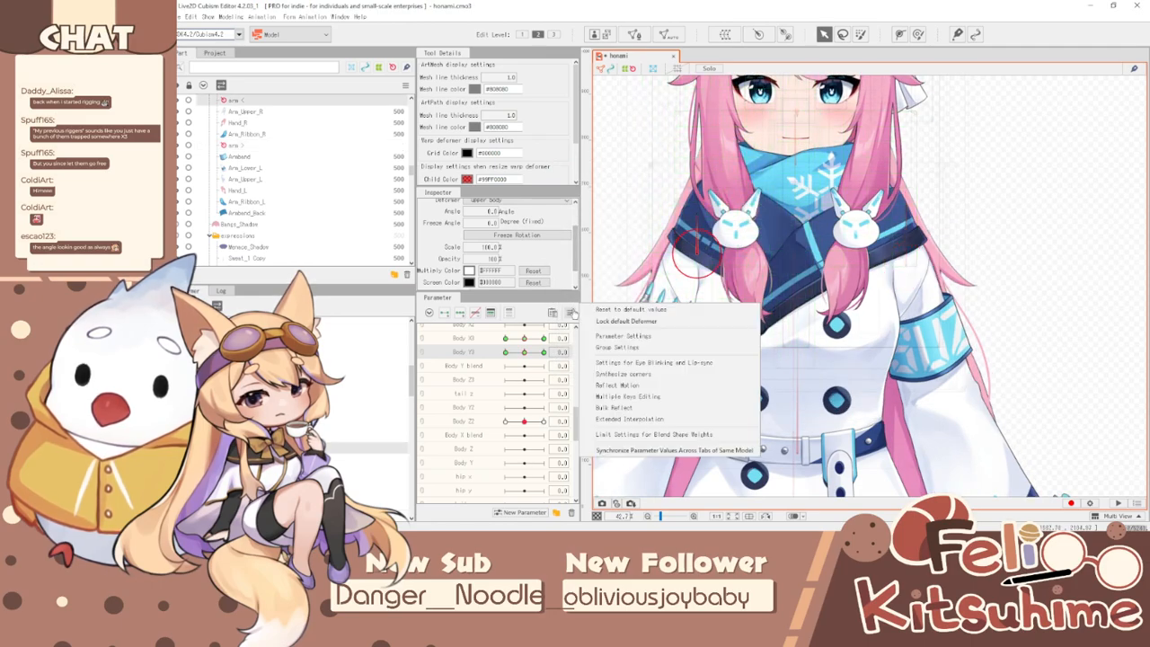
pyautogui.click(629, 370)
pyautogui.click(666, 369)
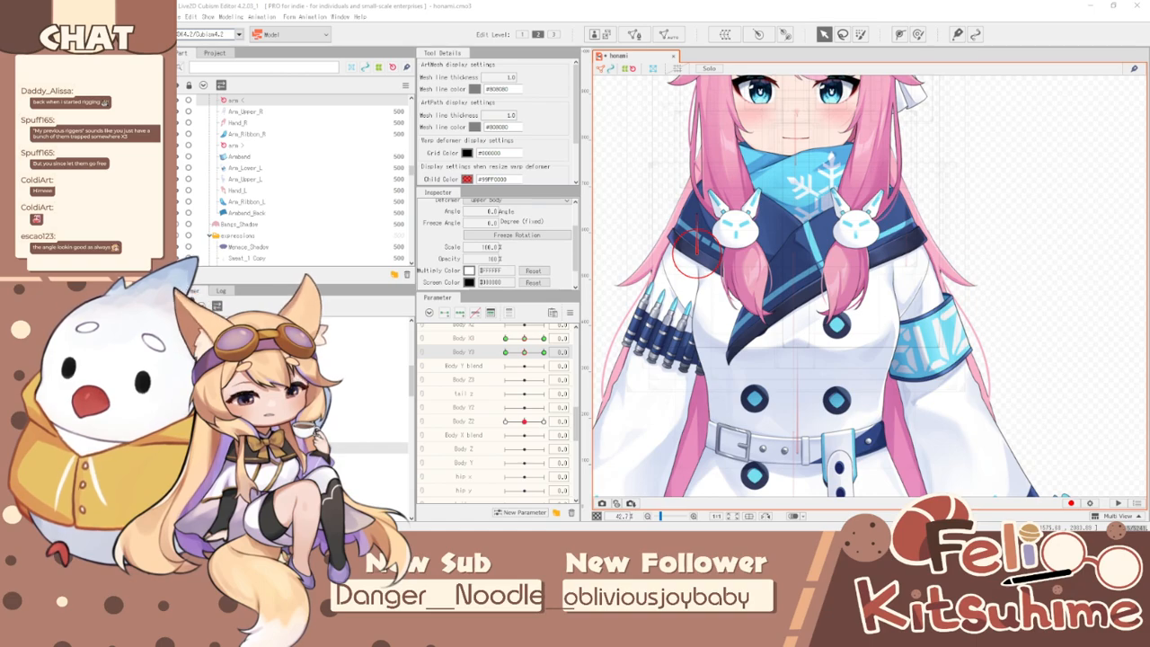
pyautogui.click(423, 338)
pyautogui.moveTo(524, 354)
pyautogui.mouseDown()
pyautogui.moveTo(496, 333)
pyautogui.moveTo(498, 436)
pyautogui.moveTo(575, 395)
pyautogui.moveTo(488, 409)
pyautogui.moveTo(516, 386)
pyautogui.moveTo(512, 373)
pyautogui.moveTo(553, 353)
pyautogui.moveTo(526, 370)
pyautogui.moveTo(532, 377)
pyautogui.moveTo(543, 358)
pyautogui.mouseUp()
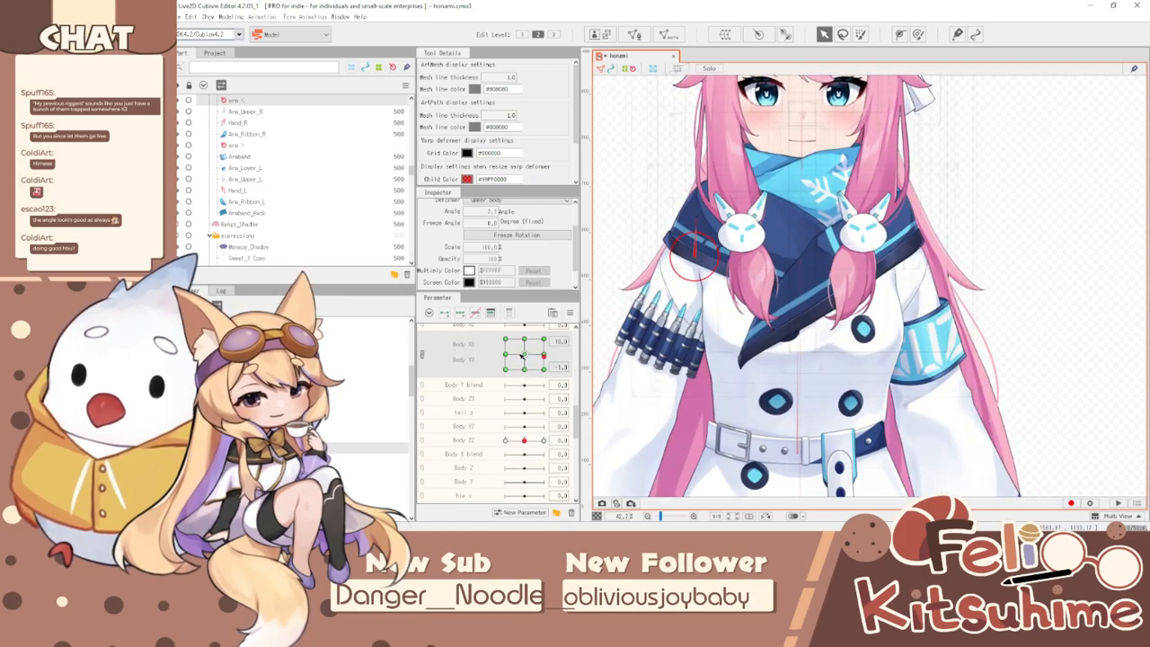
# - Open the Physics/Scene Blending settings and examine how the arms and upper body follow the head's movement in the preview
pyautogui.click(232, 14)
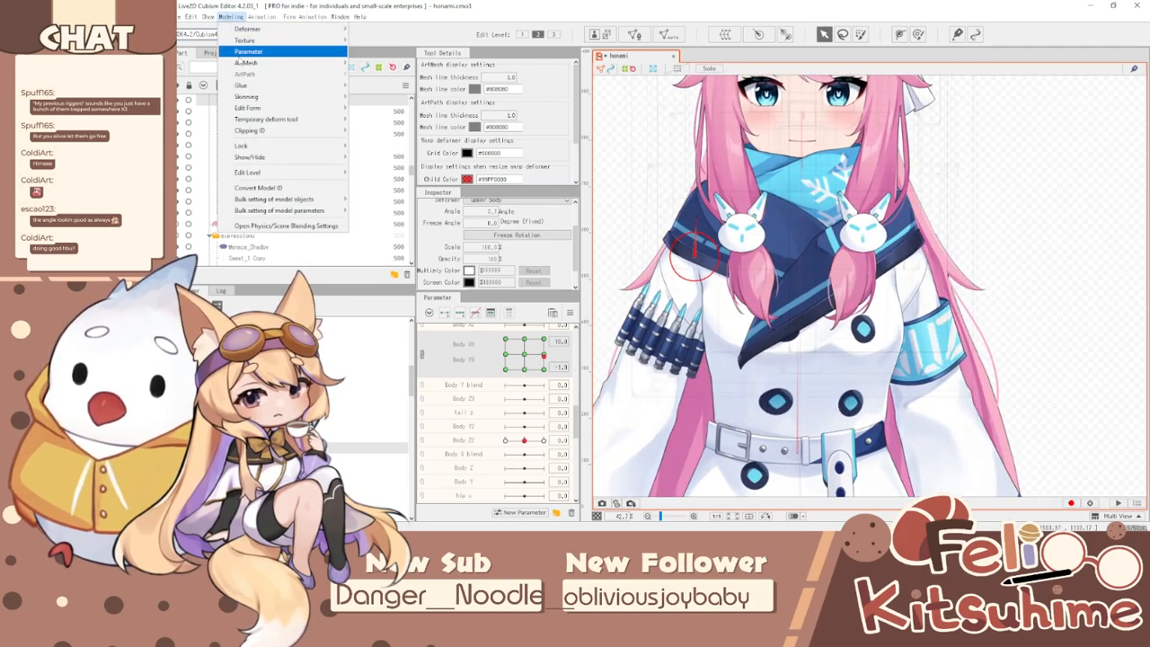
pyautogui.click(286, 225)
pyautogui.scroll(4, 906, 108)
pyautogui.scroll(-1, 906, 107)
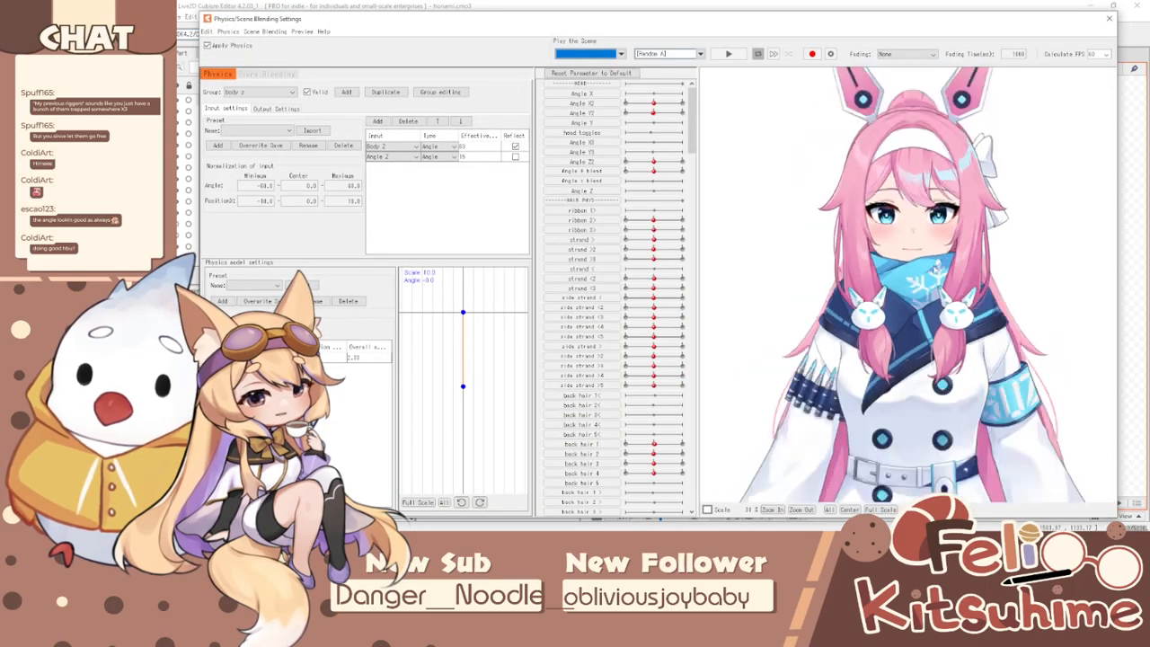
pyautogui.moveTo(906, 180); pyautogui.dragTo(988, 378)
pyautogui.moveTo(1075, 377); pyautogui.dragTo(954, 382)
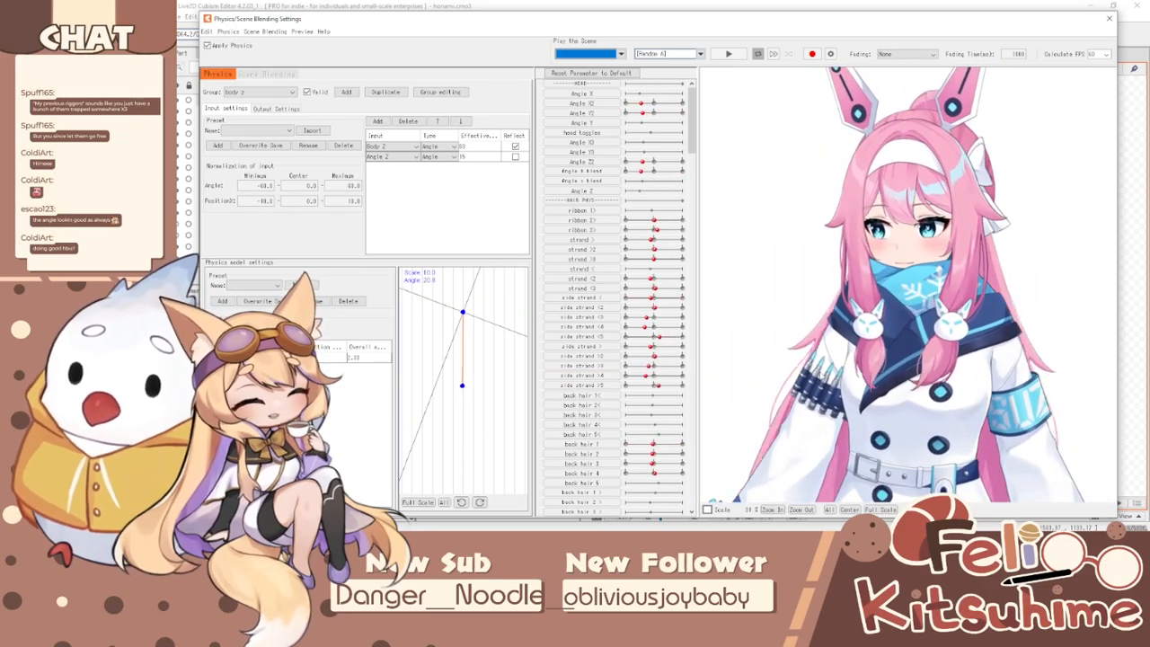
pyautogui.moveTo(836, 387); pyautogui.dragTo(1056, 507)
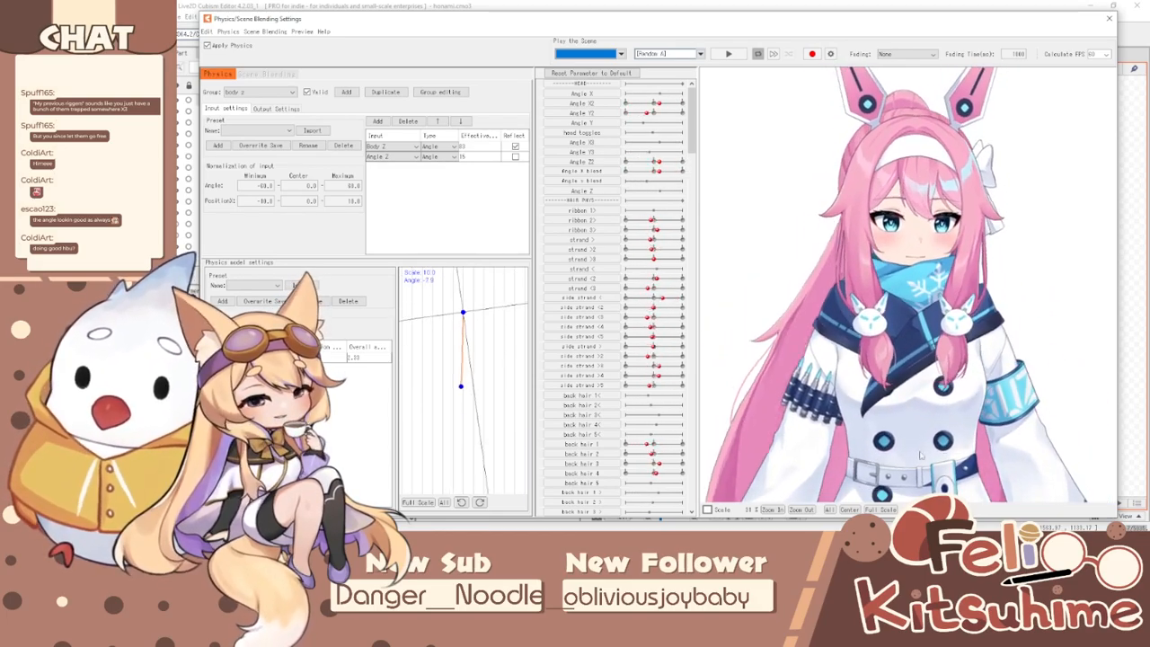
pyautogui.moveTo(874, 385); pyautogui.dragTo(1111, 162)
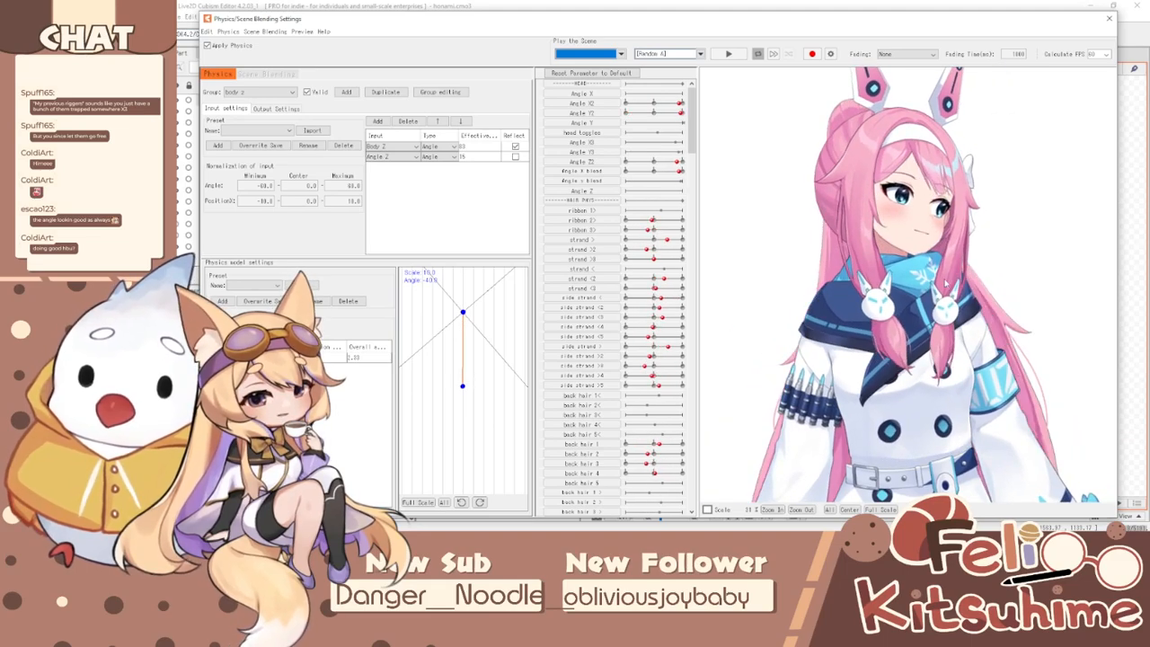
pyautogui.moveTo(943, 238); pyautogui.dragTo(680, 308)
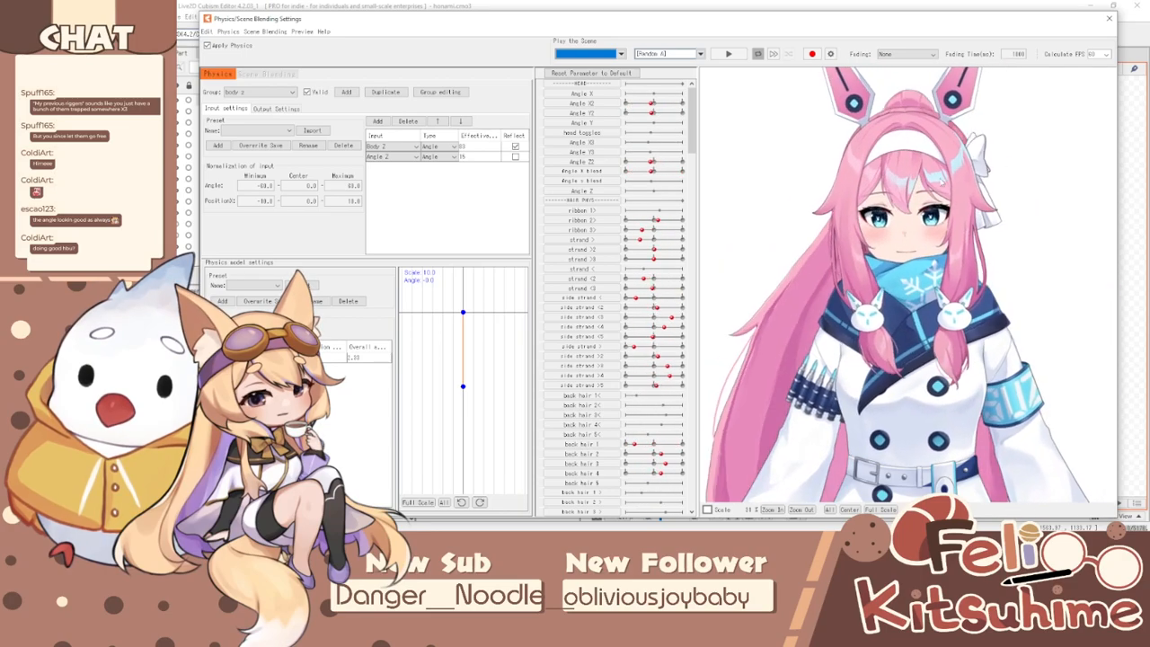
# - Look over the full figure in the physics preview, close the Physics/Scene Blending settings, and reset all parameters to their default values
pyautogui.scroll(-3, 911, 266)
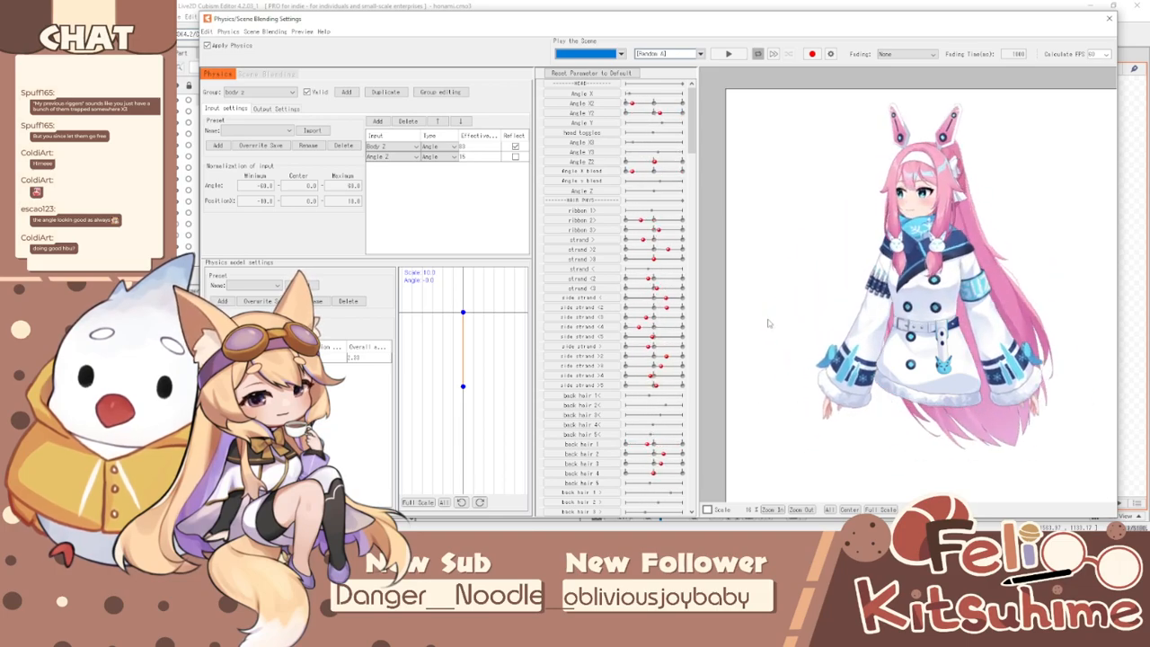
pyautogui.click(1108, 18)
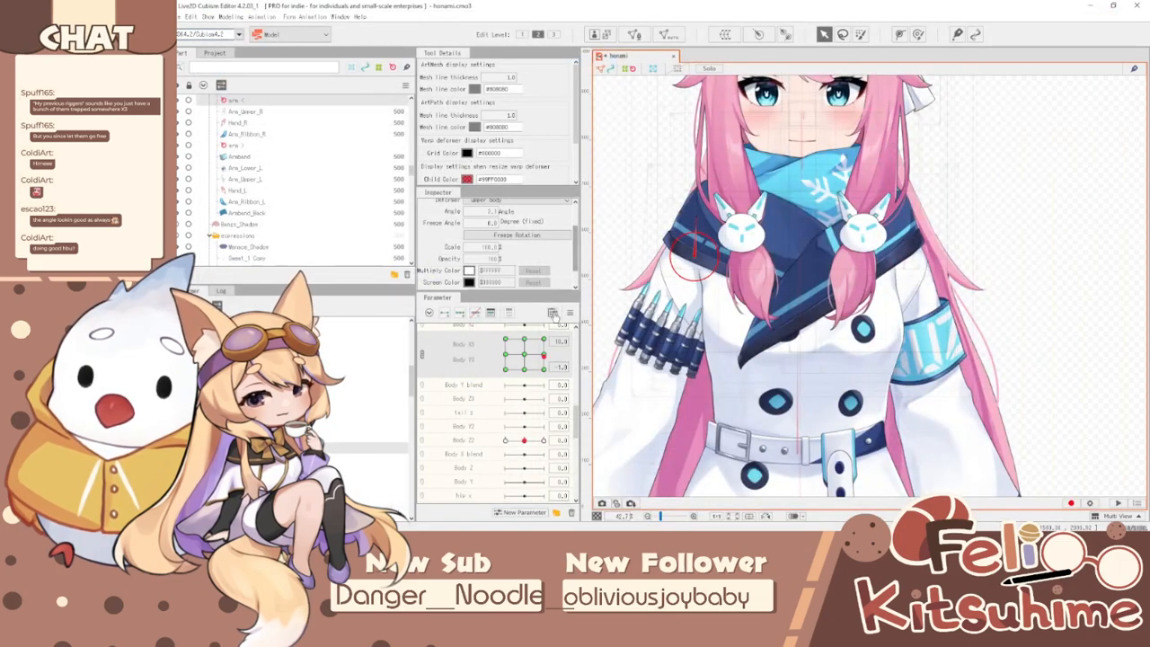
pyautogui.click(568, 312)
pyautogui.click(602, 311)
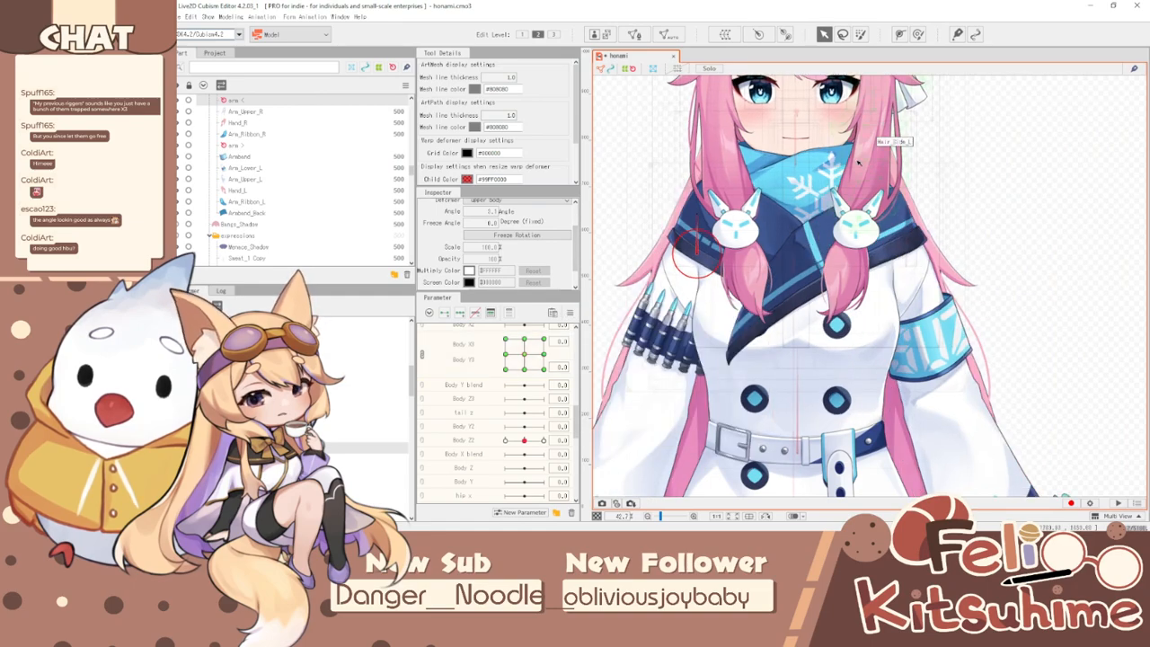
# - Unlink Body X3 and Body Y3, check the torso at Body Y3 -10, and reset all parameters to default
pyautogui.scroll(-3, 865, 150)
pyautogui.scroll(3, 842, 244)
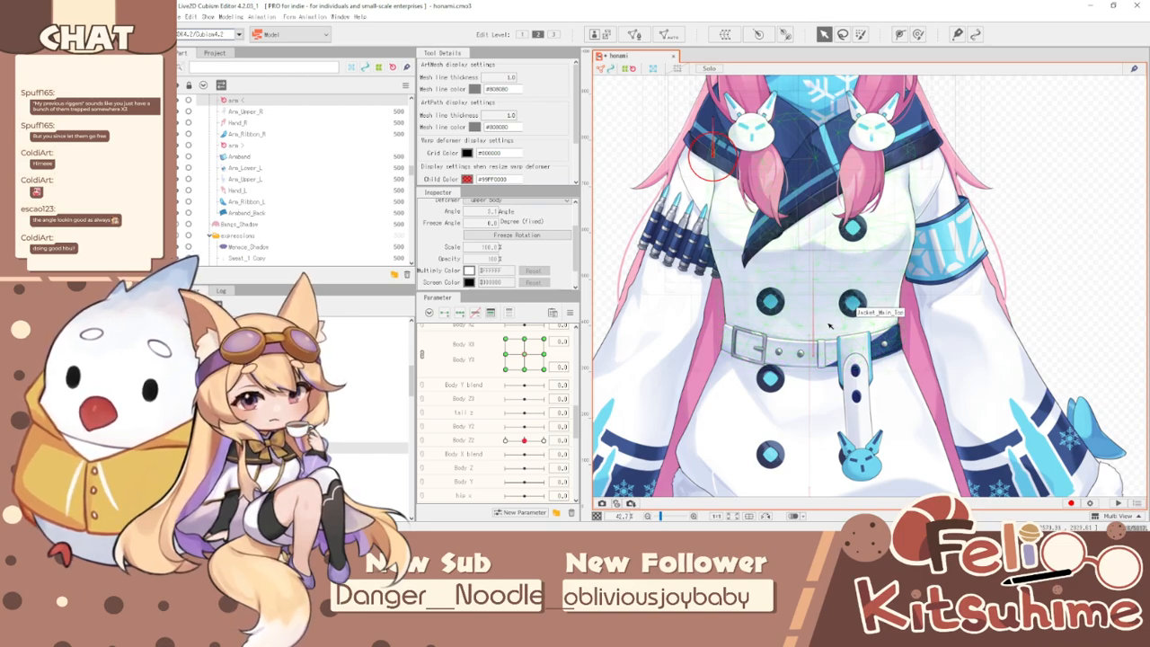
pyautogui.click(425, 354)
pyautogui.moveTo(526, 357); pyautogui.dragTo(483, 379)
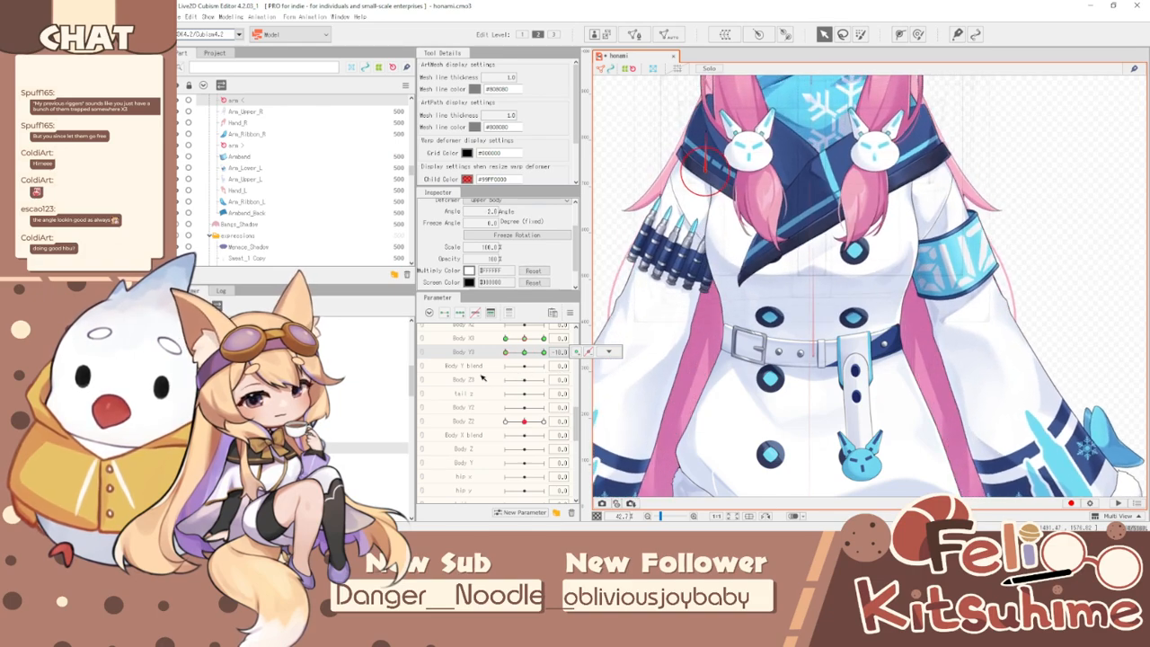
pyautogui.click(569, 312)
pyautogui.click(613, 313)
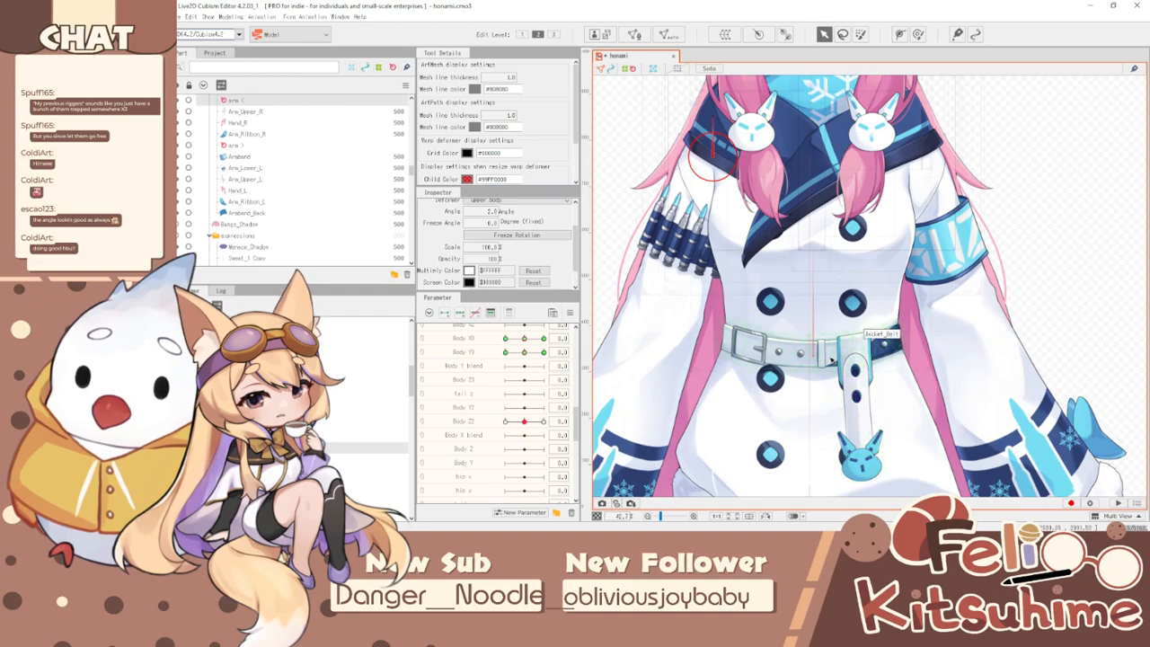
# - Create a rotation deformer named dangle as parent of Jacket_Belt_Dangle and place its pivot where the strap hangs from the belt
pyautogui.click(831, 360)
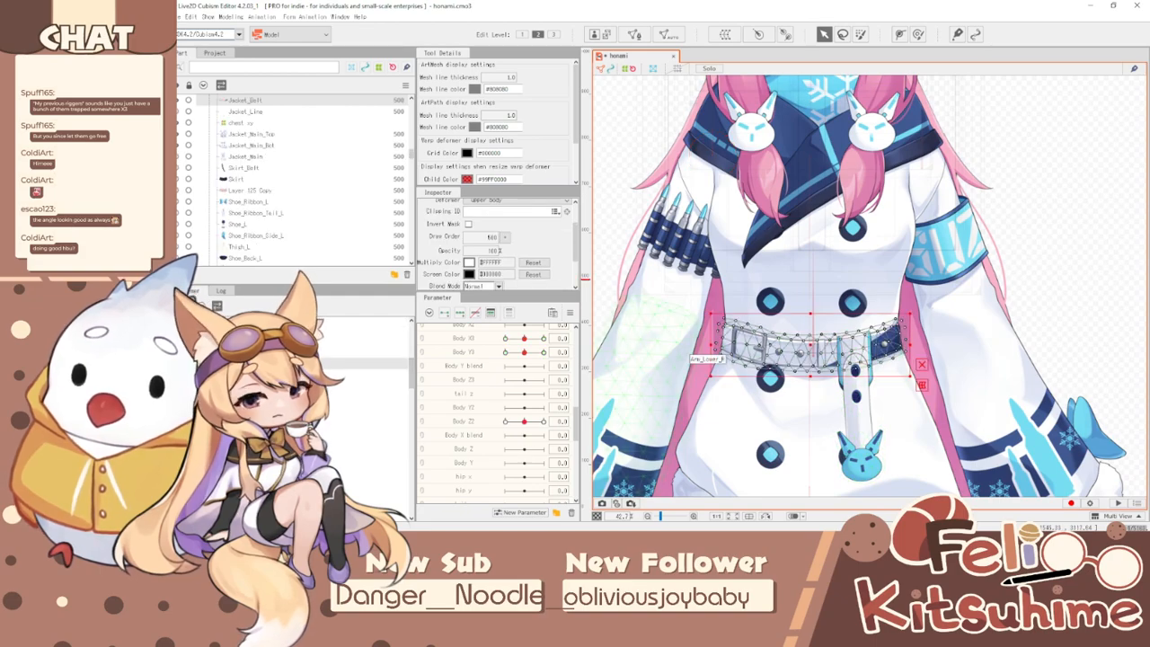
pyautogui.keyDown('shift'); pyautogui.click(863, 368); pyautogui.keyUp('shift')
pyautogui.scroll(2, 832, 364)
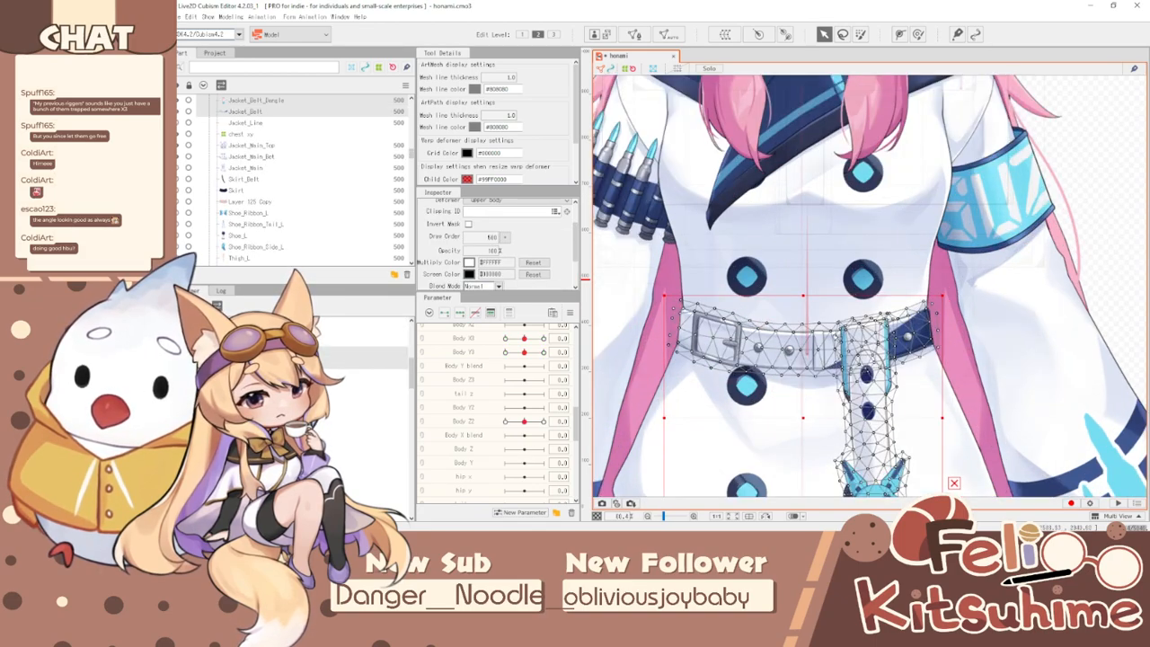
pyautogui.click(360, 363)
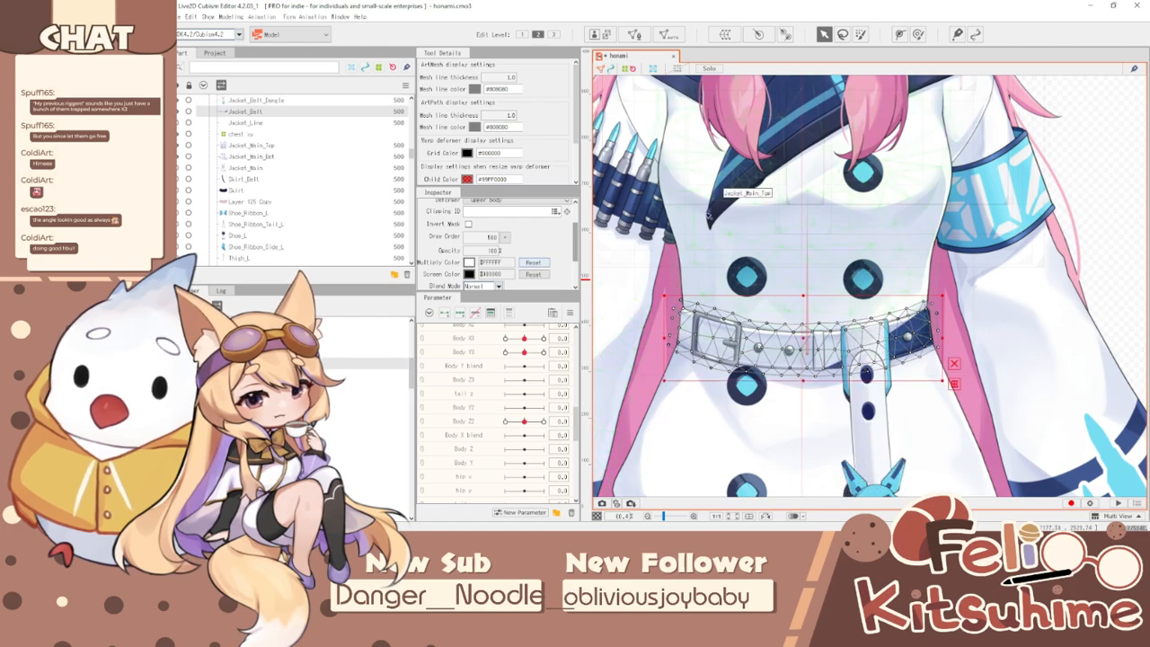
pyautogui.click(359, 352)
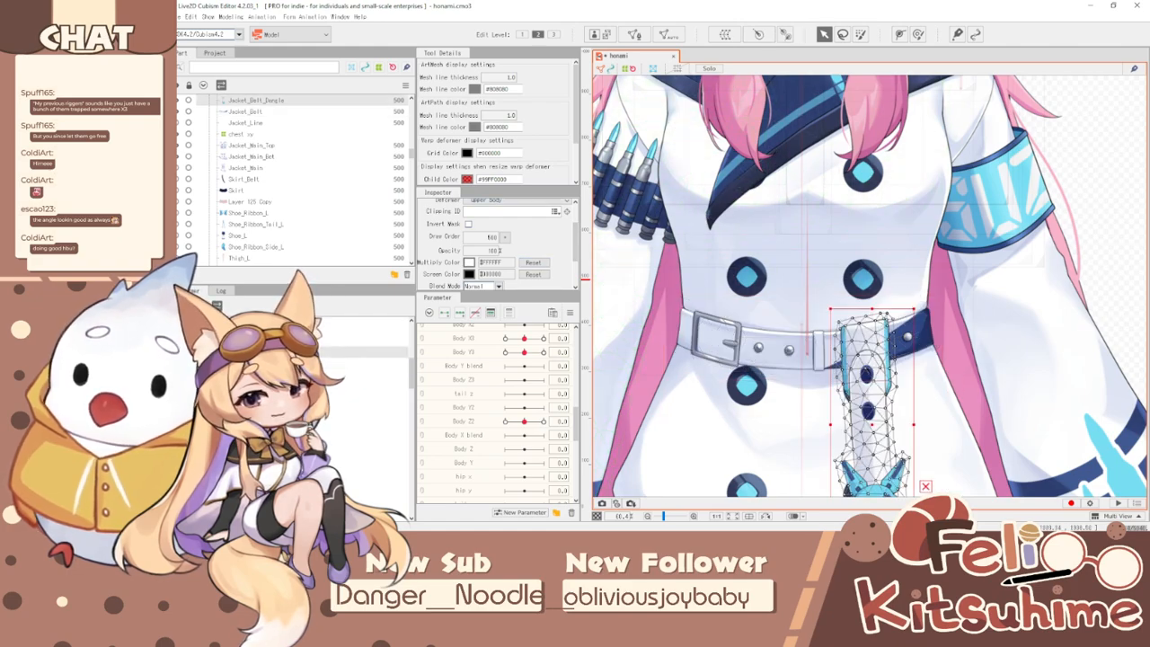
pyautogui.click(758, 34)
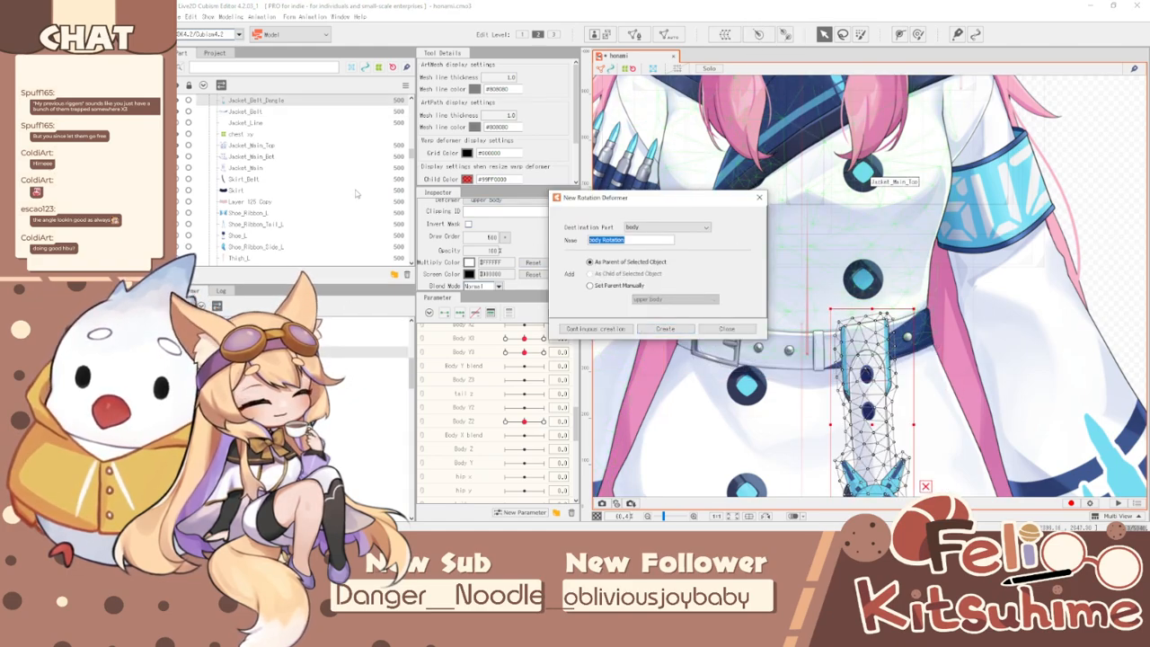
pyautogui.click(666, 329)
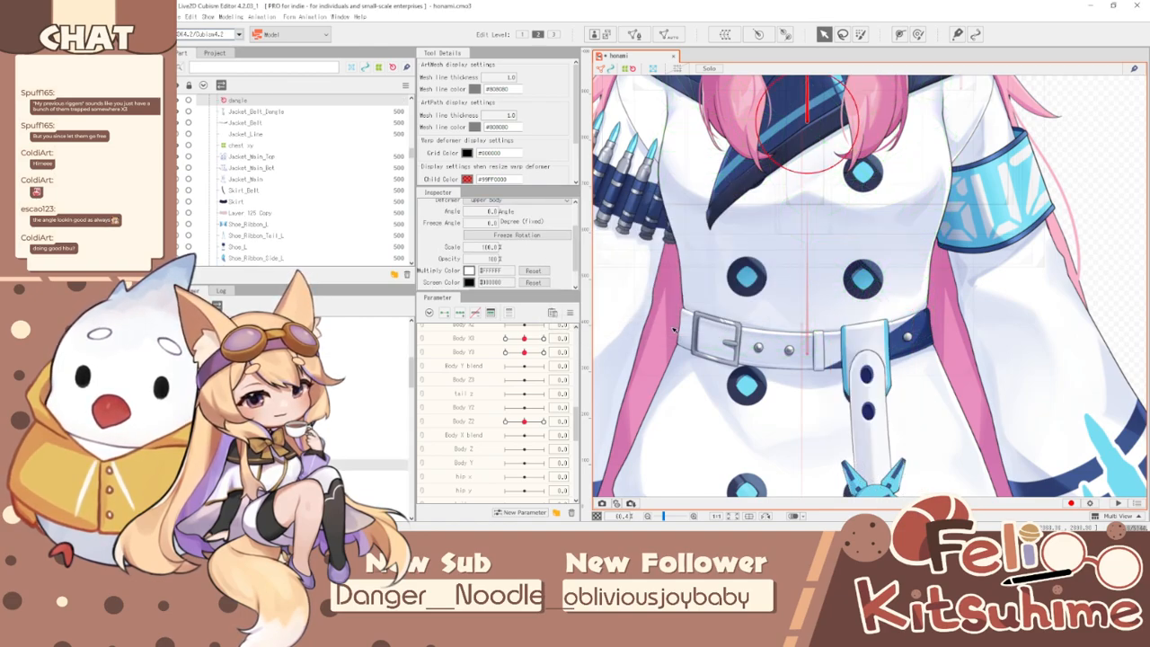
pyautogui.moveTo(826, 178); pyautogui.dragTo(891, 330)
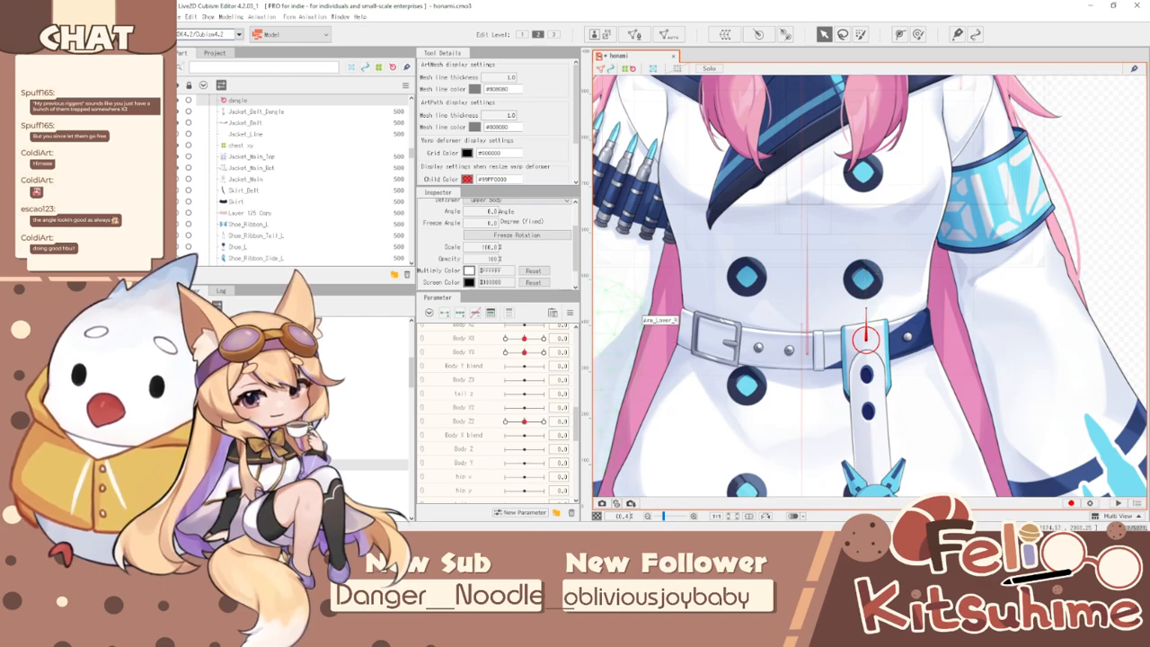
# - Create a warp deformer named belt as parent of Jacket_Belt and the dangle rotation deformer
pyautogui.click(701, 337)
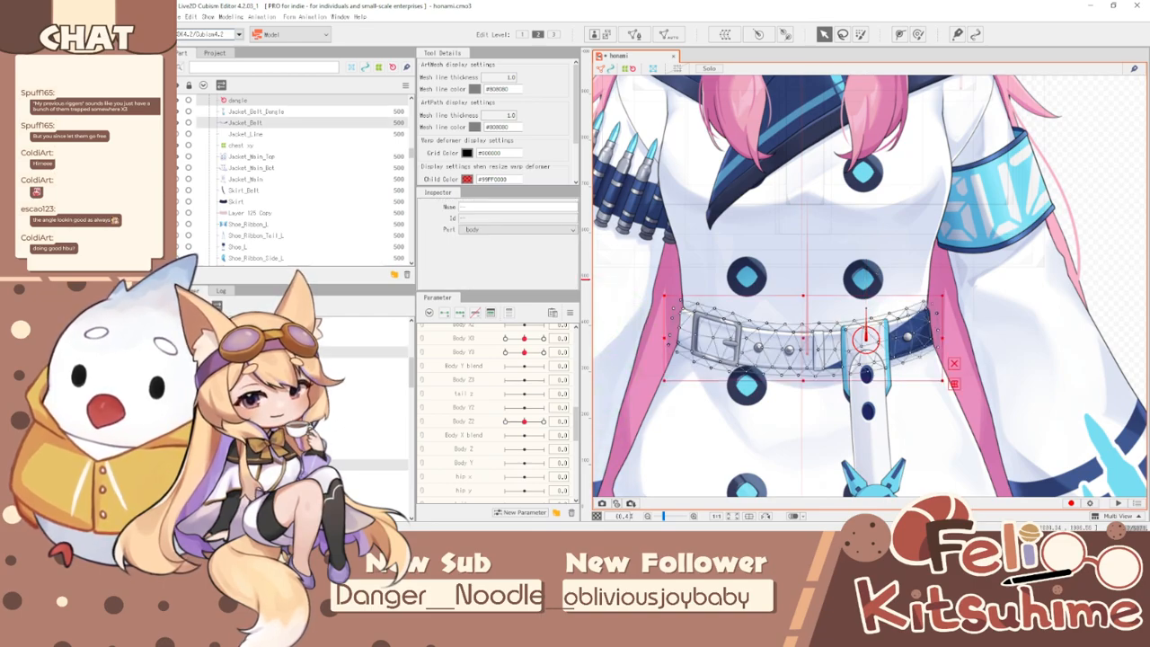
pyautogui.click(726, 34)
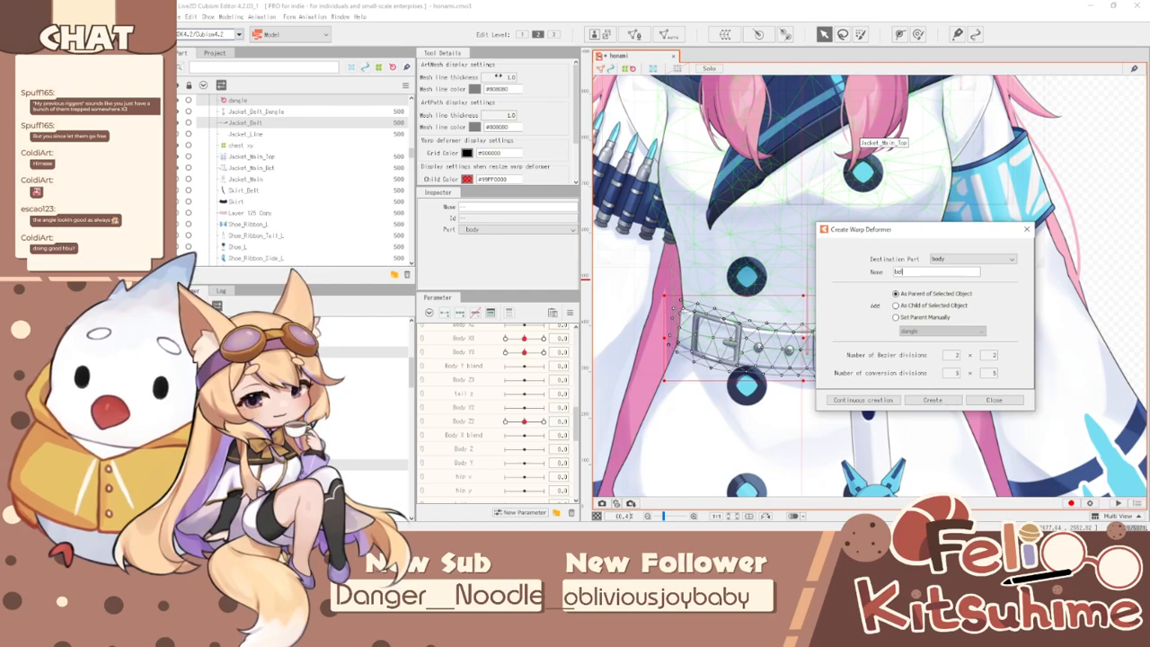
pyautogui.click(942, 401)
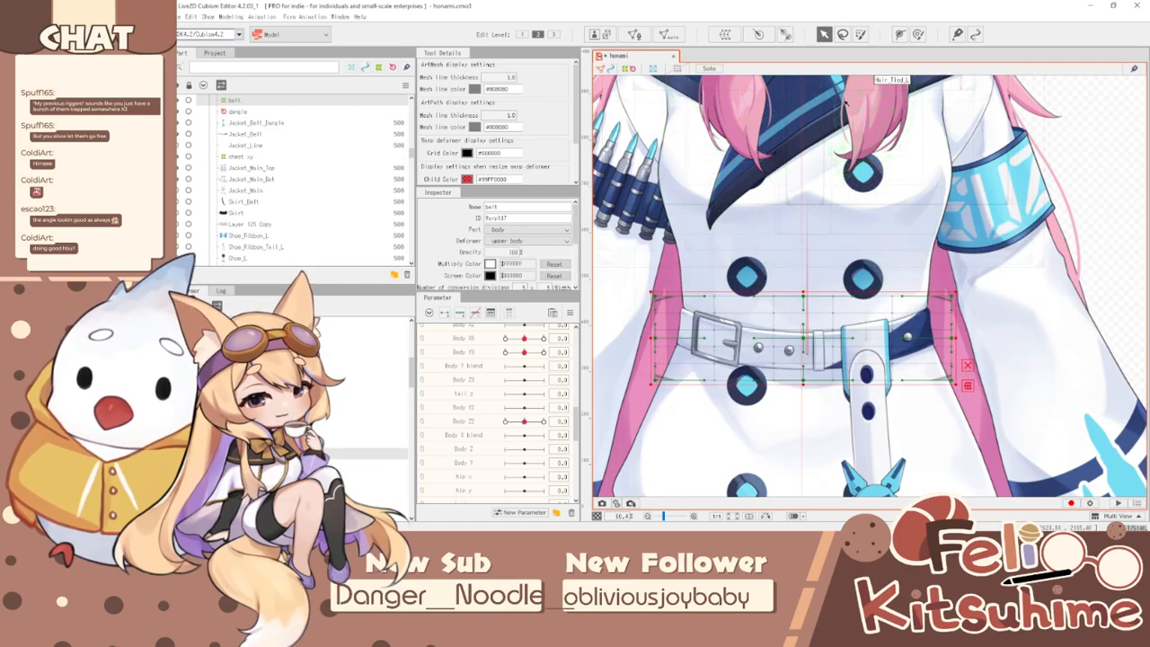
# - Increase the belt warp deformer's number of conversion divisions, accept the performance notice, and add three keys on Body X3
pyautogui.click(918, 35)
pyautogui.scroll(3, 776, 377)
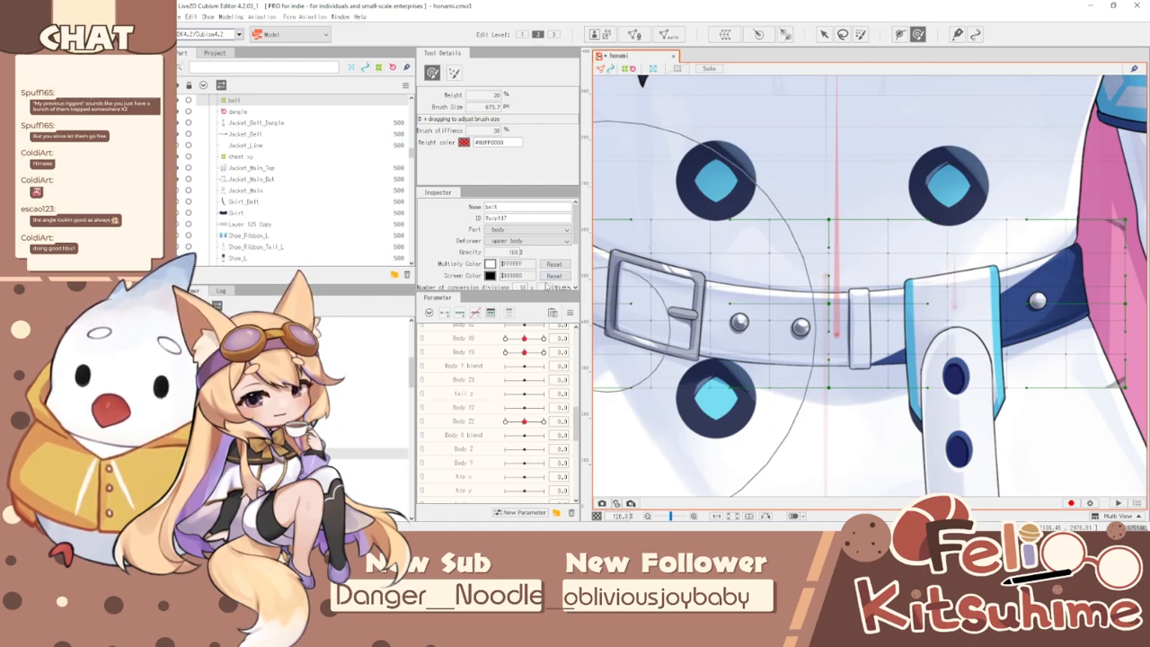
pyautogui.press('Return')
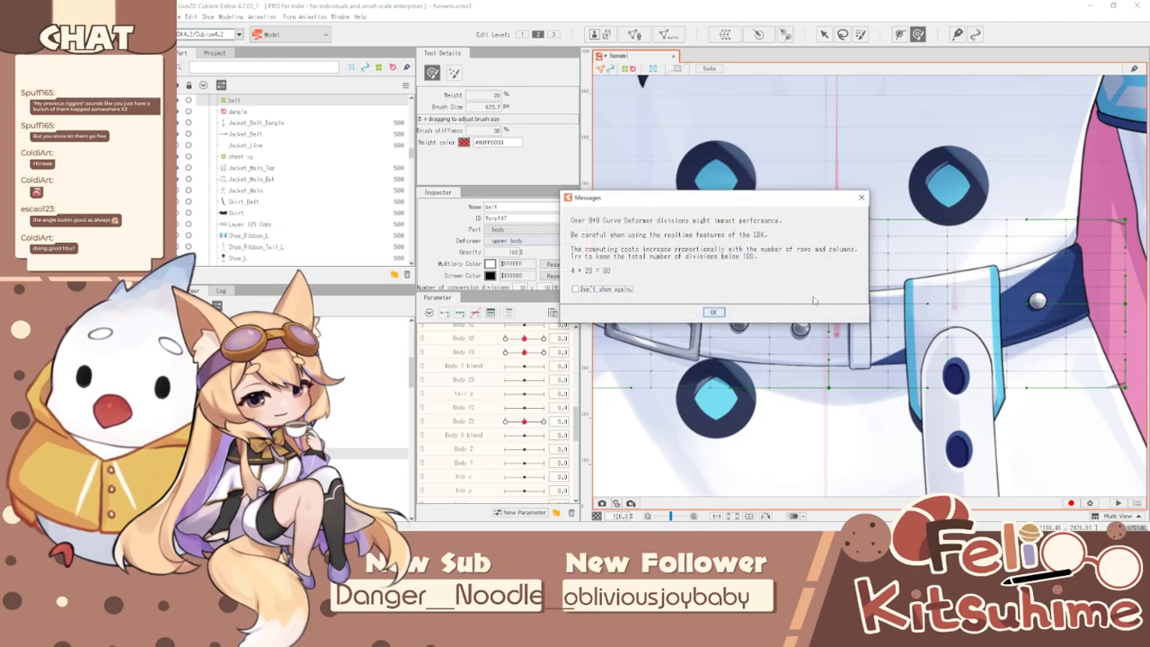
pyautogui.click(715, 314)
pyautogui.scroll(-2, 765, 337)
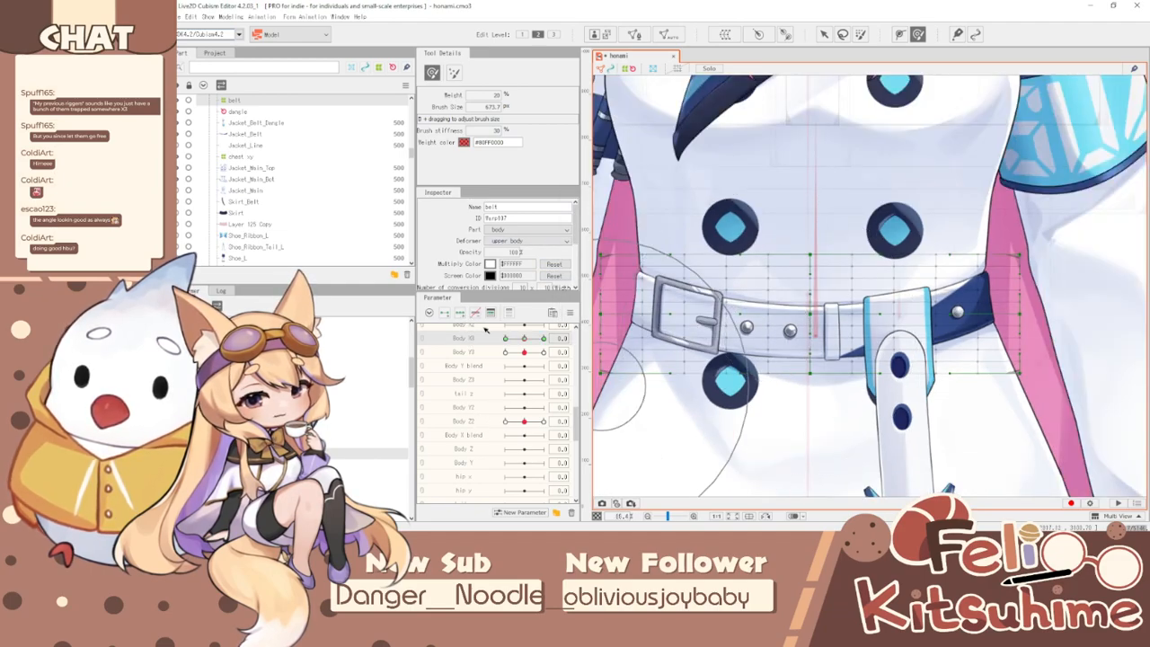
# - At Body X3 10, shift the middle of the belt toward the hanging strap's side and reshape the buckle end with the deform brush
pyautogui.click(544, 338)
pyautogui.scroll(-2, 813, 276)
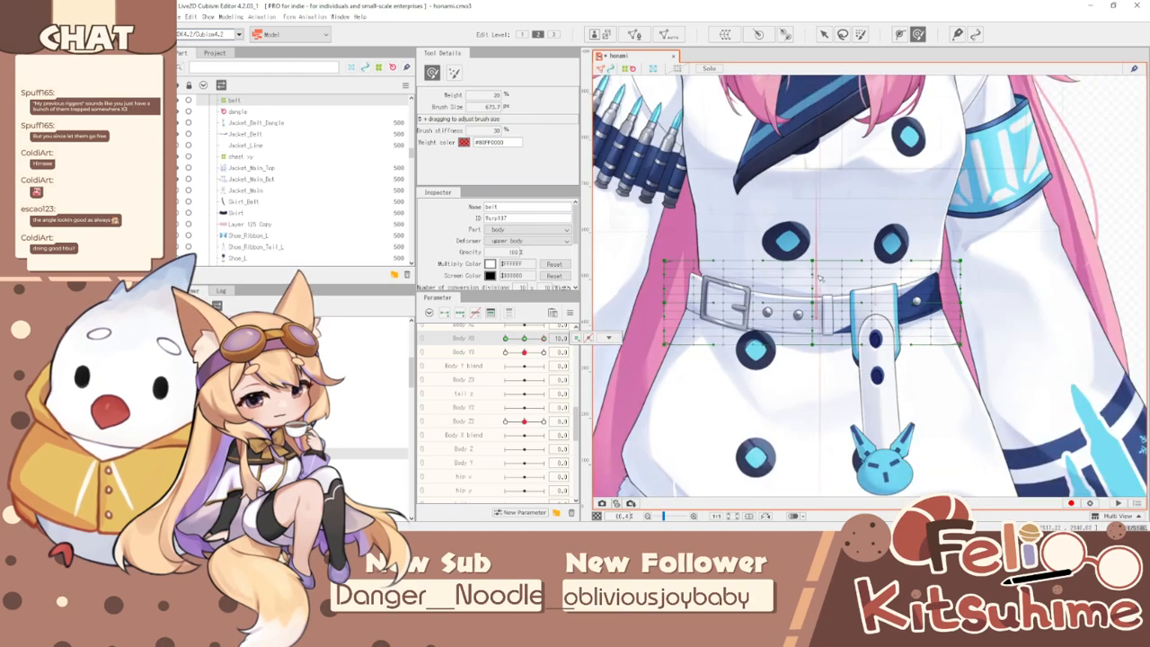
pyautogui.press('b')
pyautogui.moveTo(797, 300); pyautogui.dragTo(900, 300)
pyautogui.moveTo(543, 339)
pyautogui.mouseDown()
pyautogui.moveTo(524, 338)
pyautogui.moveTo(546, 339)
pyautogui.mouseUp()
pyautogui.press('b')
pyautogui.moveTo(719, 305)
pyautogui.mouseDown()
pyautogui.moveTo(667, 257)
pyautogui.moveTo(708, 238)
pyautogui.mouseUp()
pyautogui.hotkey('ctrl', 'z')
pyautogui.press('b')
pyautogui.moveTo(693, 338)
pyautogui.mouseDown()
pyautogui.moveTo(665, 241)
pyautogui.moveTo(733, 259)
pyautogui.moveTo(714, 231)
pyautogui.mouseUp()
# - Reshape the strap-side end of the belt with the deform brush to follow the waist at Body X3 10
pyautogui.press('b')
pyautogui.press('b')
pyautogui.moveTo(926, 265); pyautogui.dragTo(922, 260)
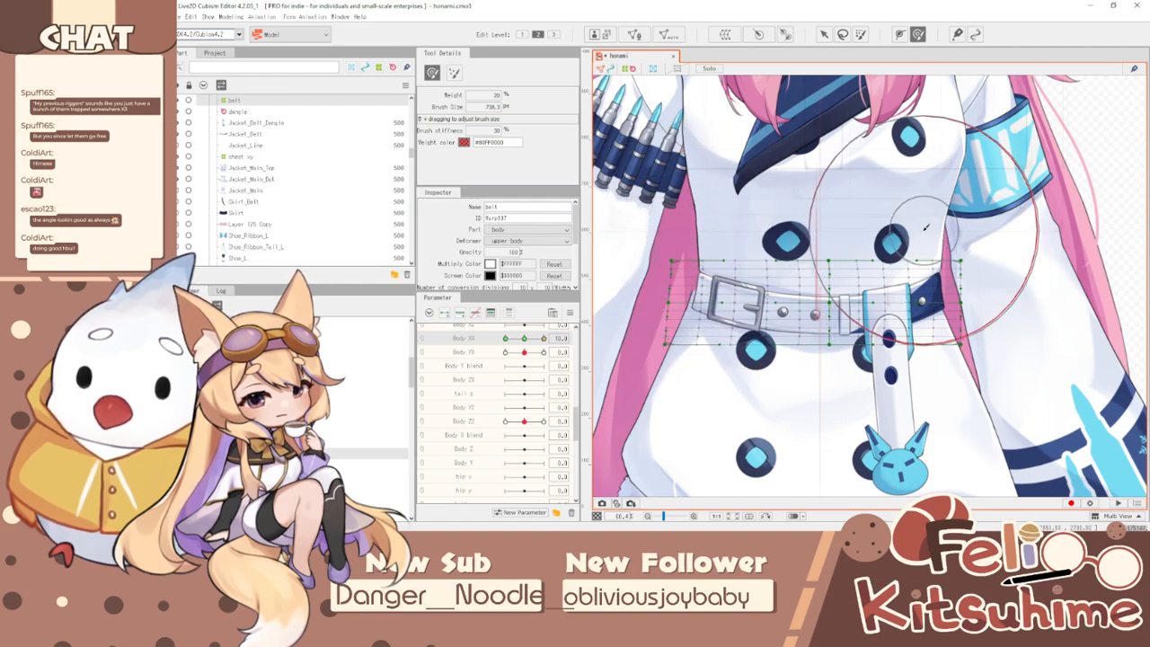
pyautogui.moveTo(929, 215)
pyautogui.mouseDown()
pyautogui.moveTo(946, 212)
pyautogui.moveTo(937, 214)
pyautogui.mouseUp()
pyautogui.moveTo(1005, 349)
pyautogui.mouseDown()
pyautogui.moveTo(976, 366)
pyautogui.moveTo(939, 361)
pyautogui.mouseUp()
pyautogui.press('b')
pyautogui.moveTo(543, 338)
pyautogui.mouseDown()
pyautogui.moveTo(528, 338)
pyautogui.moveTo(547, 330)
pyautogui.mouseUp()
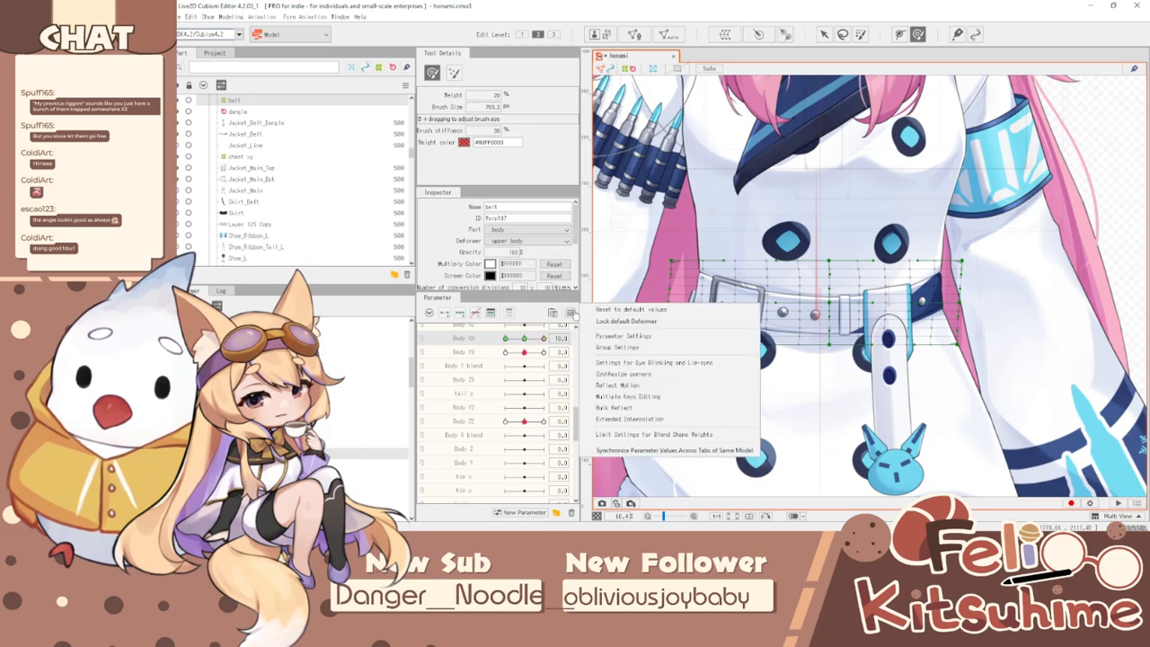
# - Reflect the belt's Body X3 motion to the opposite key and return Body X3 to 0
pyautogui.click(618, 384)
pyautogui.press('Return')
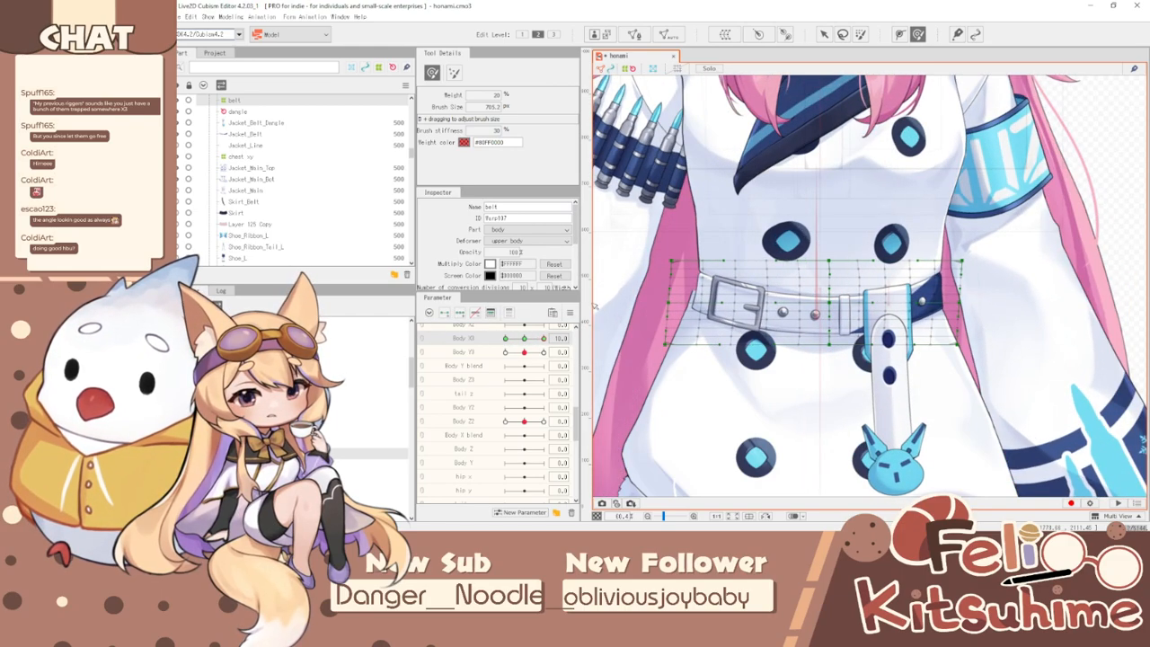
pyautogui.moveTo(543, 339)
pyautogui.mouseDown()
pyautogui.moveTo(512, 339)
pyautogui.moveTo(539, 339)
pyautogui.moveTo(509, 345)
pyautogui.moveTo(524, 349)
pyautogui.mouseUp()
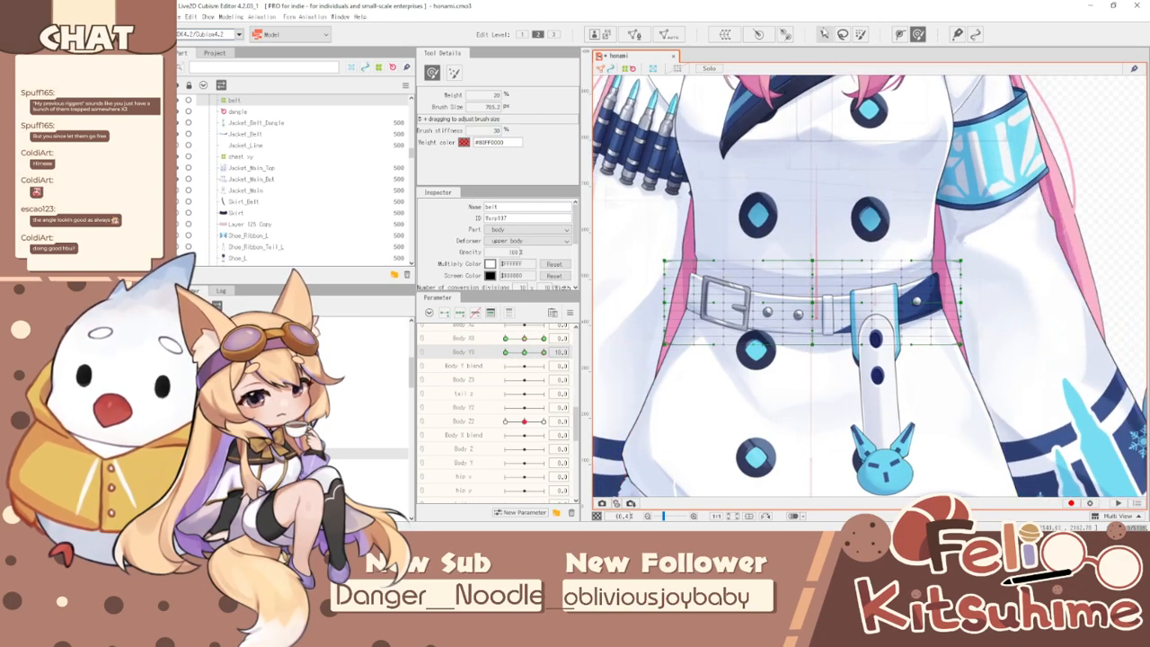
# - At Body Y3 10, move the whole belt warp deformer up the waist and hide the selection display
pyautogui.click(825, 34)
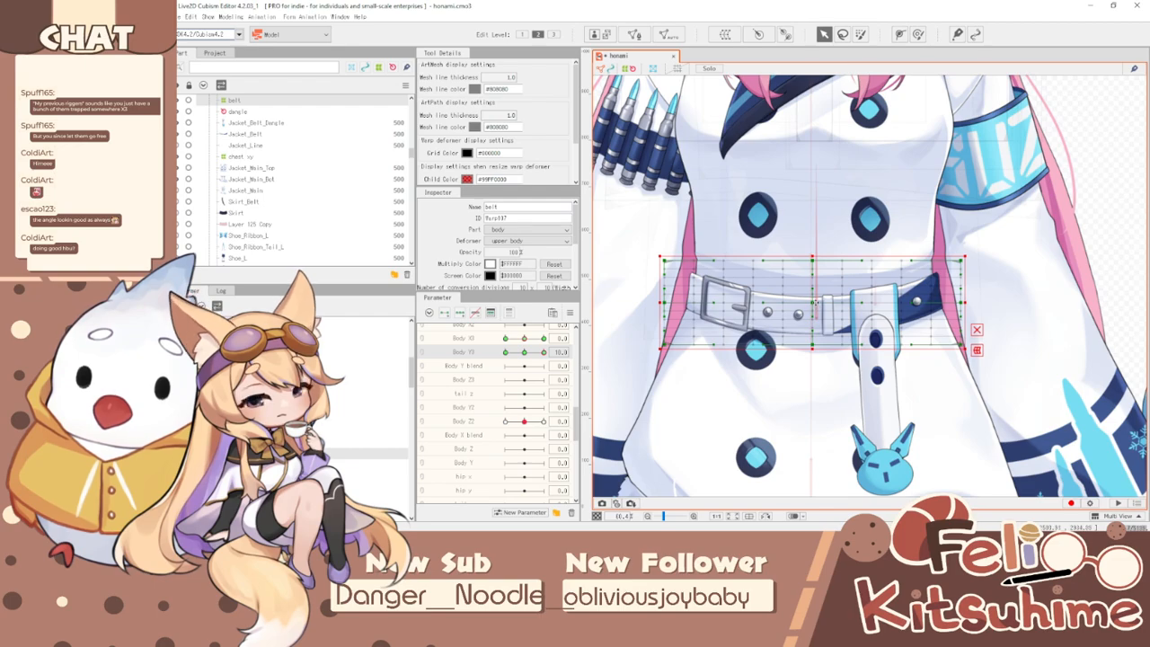
pyautogui.moveTo(814, 302); pyautogui.dragTo(819, 283)
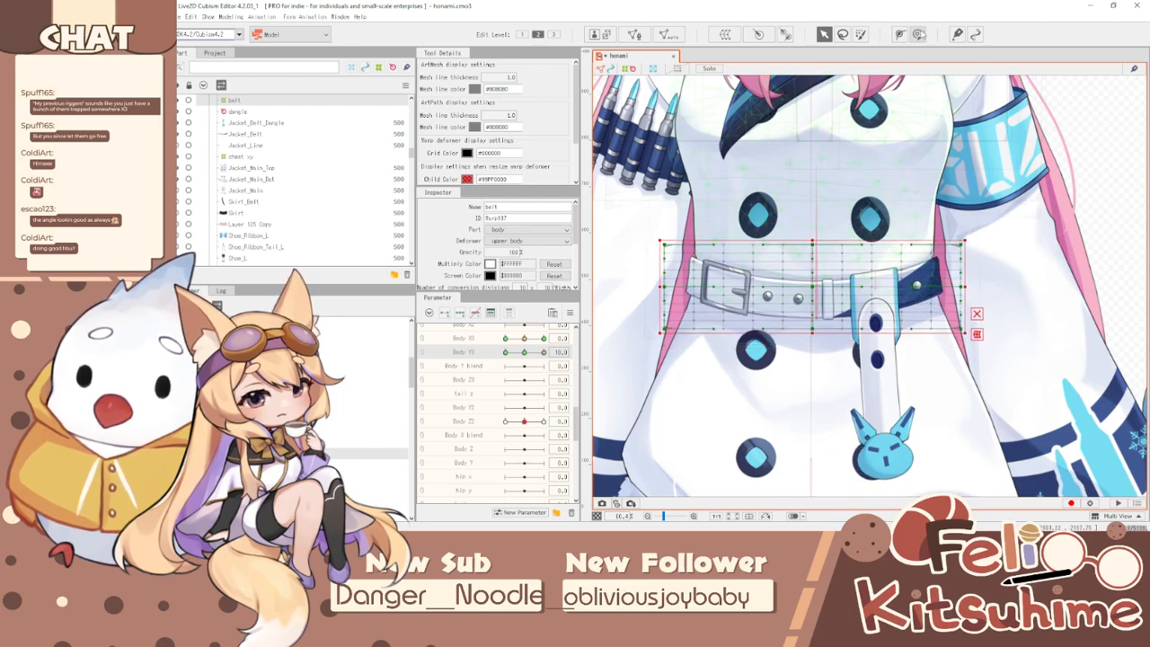
pyautogui.click(919, 34)
pyautogui.hotkey('ctrl', 't')
pyautogui.moveTo(544, 352)
pyautogui.mouseDown()
pyautogui.moveTo(529, 353)
pyautogui.moveTo(545, 353)
pyautogui.mouseUp()
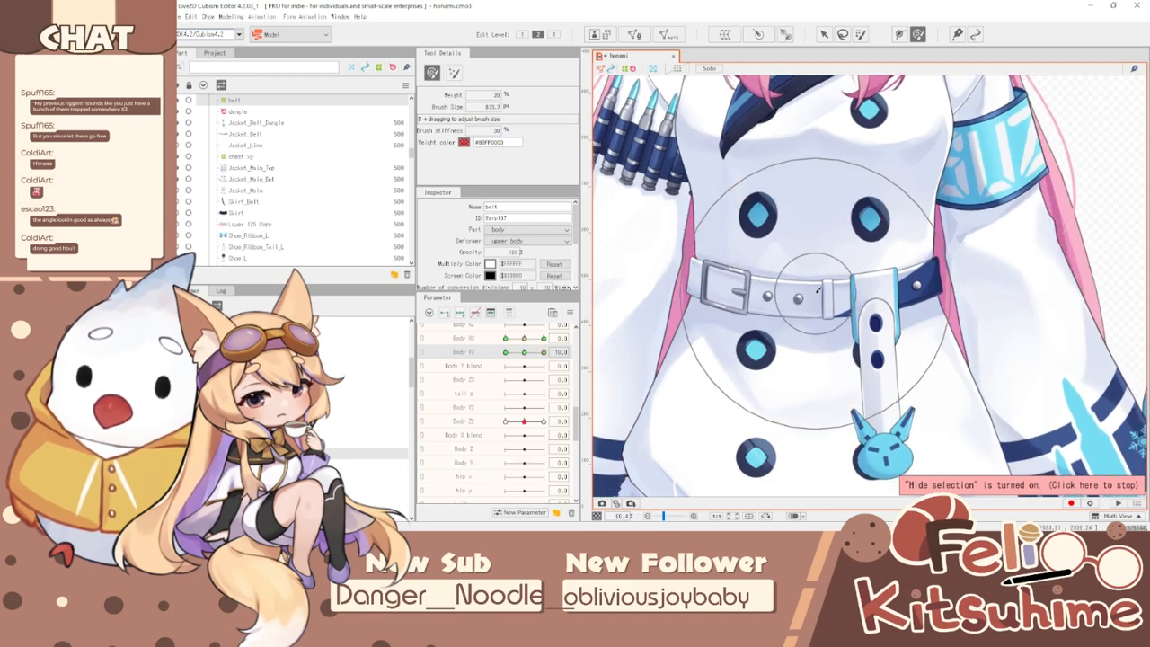
# - Curve the belt's middle and both ends with the deform brush to fit the waist at Body Y3 10
pyautogui.moveTo(816, 294); pyautogui.dragTo(819, 270)
pyautogui.press('b')
pyautogui.moveTo(747, 277)
pyautogui.mouseDown()
pyautogui.moveTo(691, 259)
pyautogui.moveTo(670, 238)
pyautogui.mouseUp()
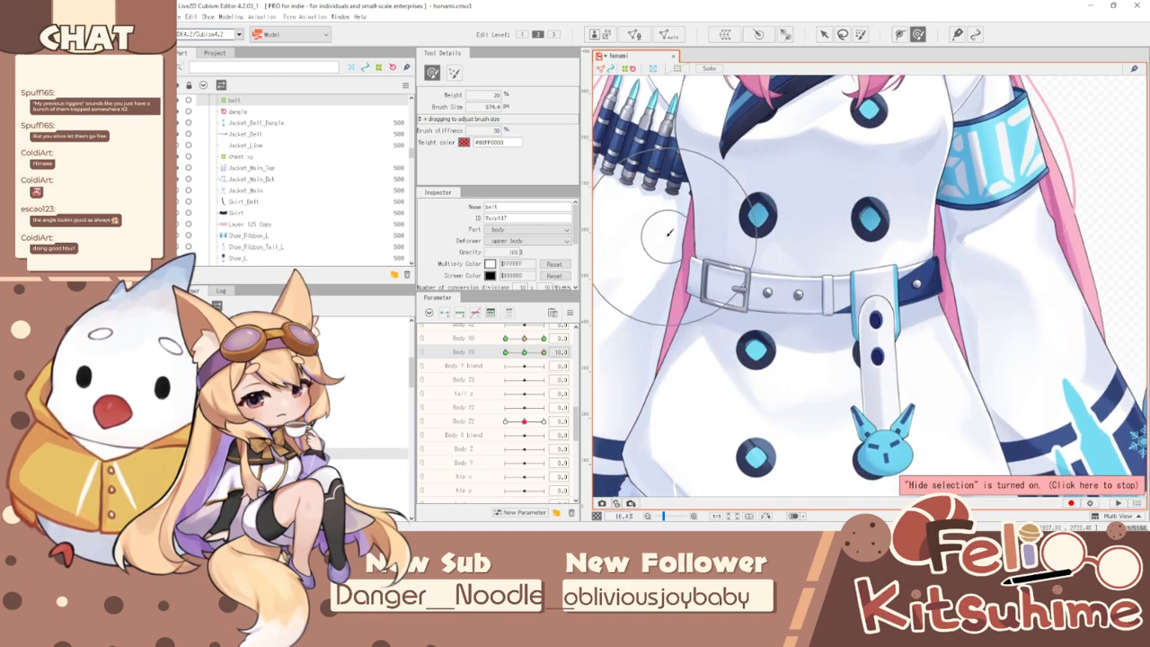
pyautogui.moveTo(544, 352)
pyautogui.mouseDown()
pyautogui.moveTo(534, 352)
pyautogui.moveTo(545, 352)
pyautogui.mouseUp()
pyautogui.press('b')
pyautogui.moveTo(724, 232); pyautogui.dragTo(691, 228)
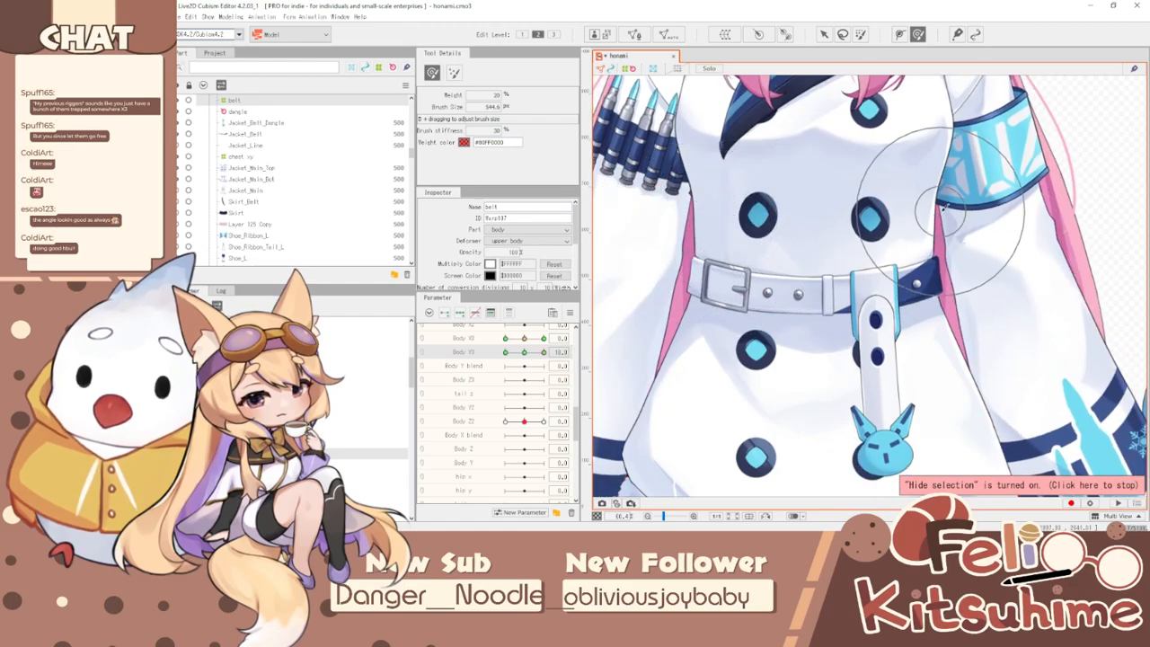
pyautogui.moveTo(543, 352); pyautogui.dragTo(544, 352)
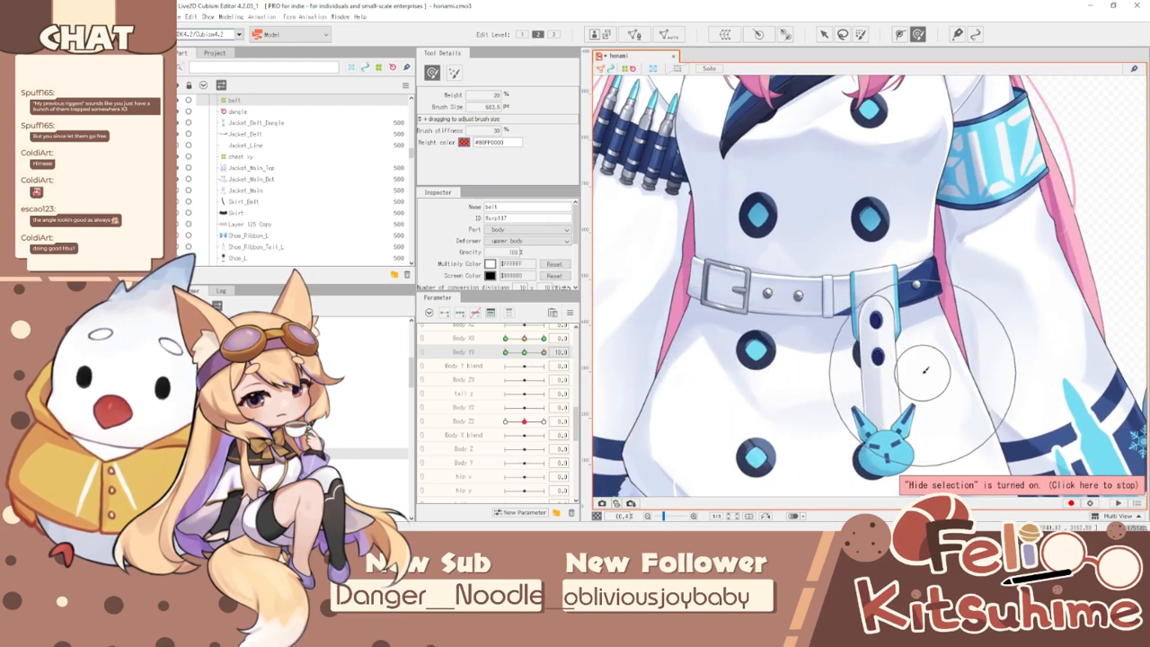
# - Set Body Y3 to -10, lower the middle of the belt, and reshape its buckle end with the deform brush
pyautogui.moveTo(543, 352); pyautogui.dragTo(505, 352)
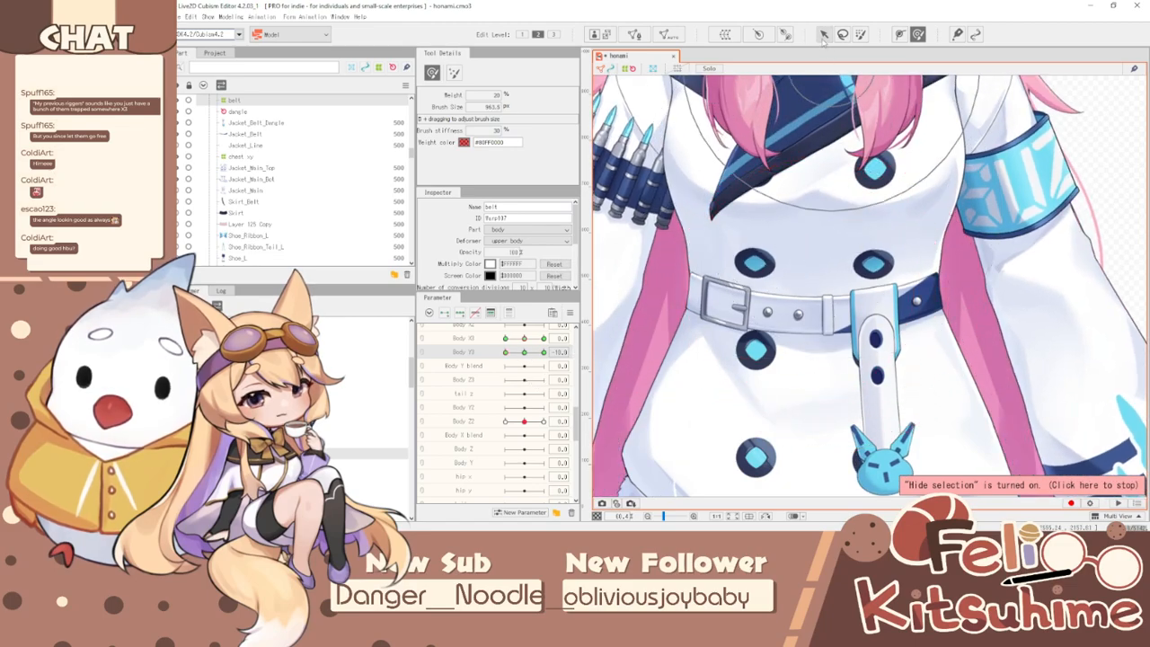
pyautogui.press('b')
pyautogui.moveTo(812, 255)
pyautogui.mouseDown()
pyautogui.moveTo(826, 269)
pyautogui.moveTo(824, 326)
pyautogui.mouseUp()
pyautogui.press('b')
pyautogui.moveTo(746, 313); pyautogui.dragTo(707, 302)
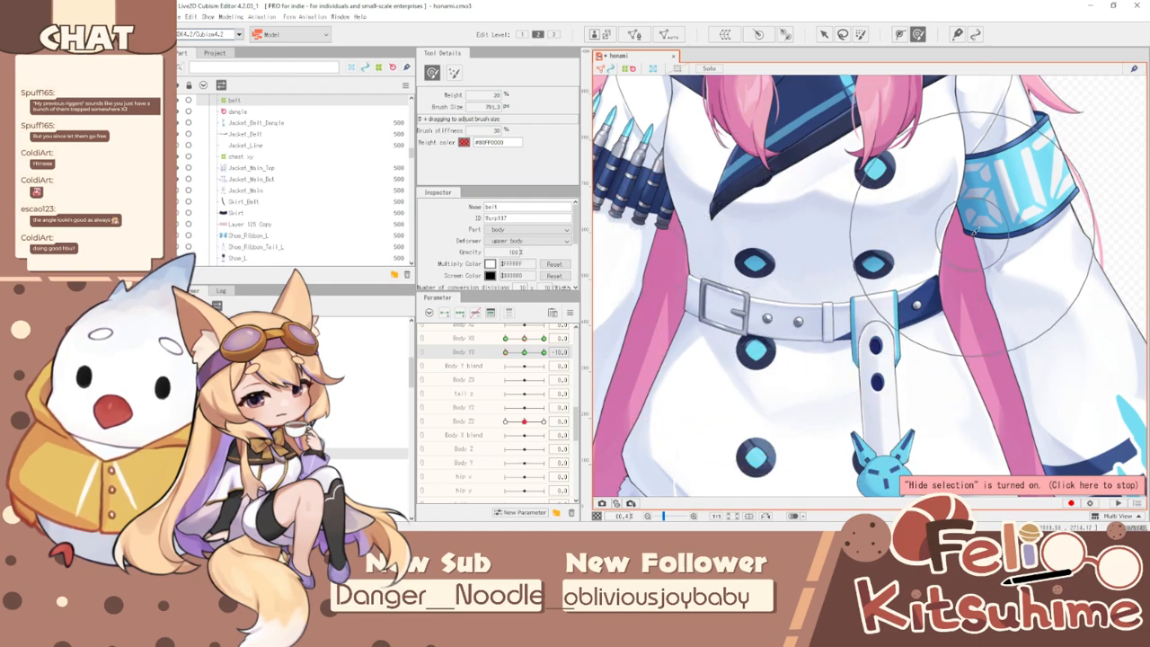
# - Refine both ends of the belt at Body Y3 -10 and check the belt's movement along the Body Y3 range
pyautogui.moveTo(953, 223); pyautogui.dragTo(967, 238)
pyautogui.press('b')
pyautogui.moveTo(642, 318); pyautogui.dragTo(644, 318)
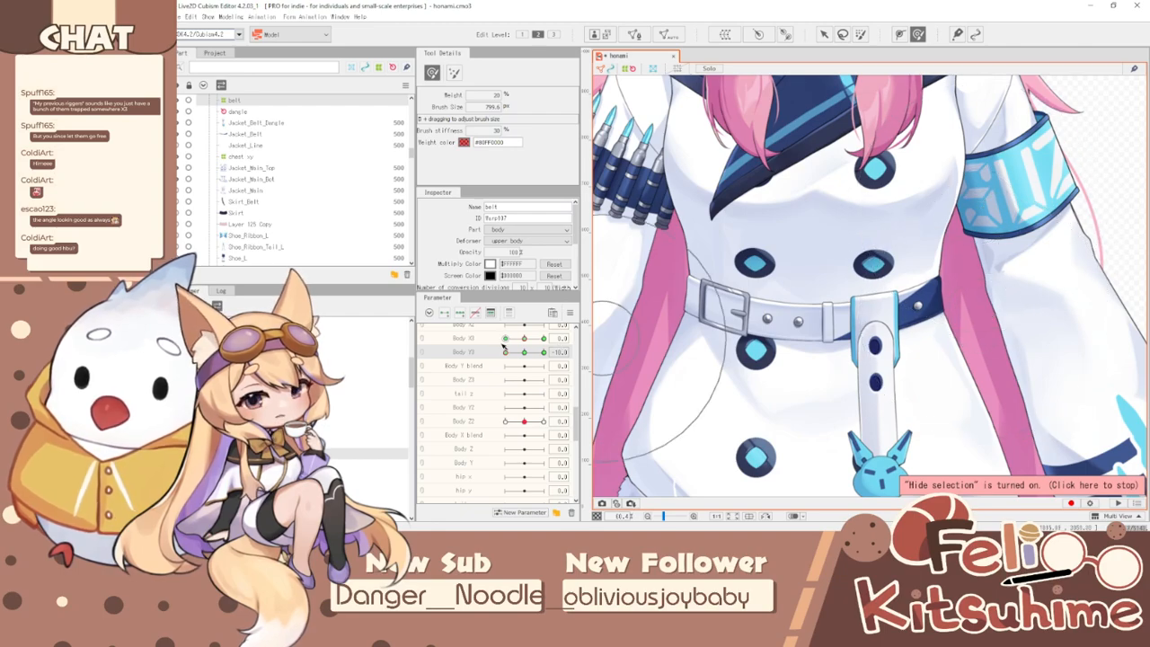
pyautogui.click(589, 352)
pyautogui.moveTo(543, 351)
pyautogui.mouseDown()
pyautogui.moveTo(521, 374)
pyautogui.moveTo(546, 364)
pyautogui.moveTo(503, 366)
pyautogui.mouseUp()
pyautogui.scroll(-5, 814, 251)
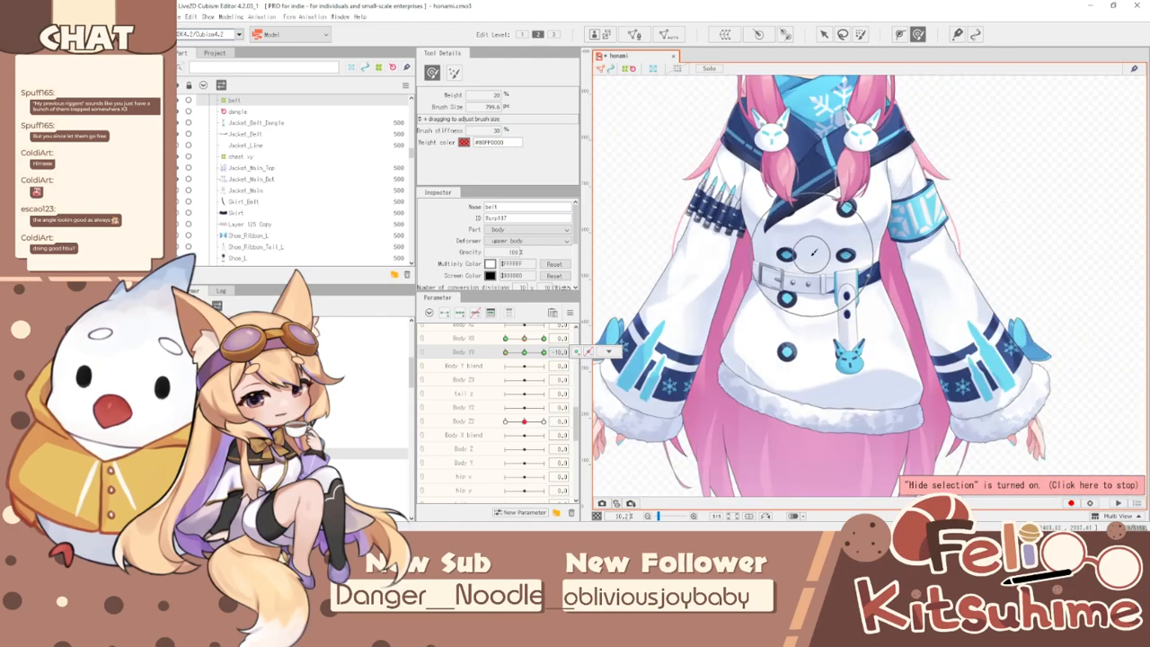
pyautogui.scroll(4, 815, 251)
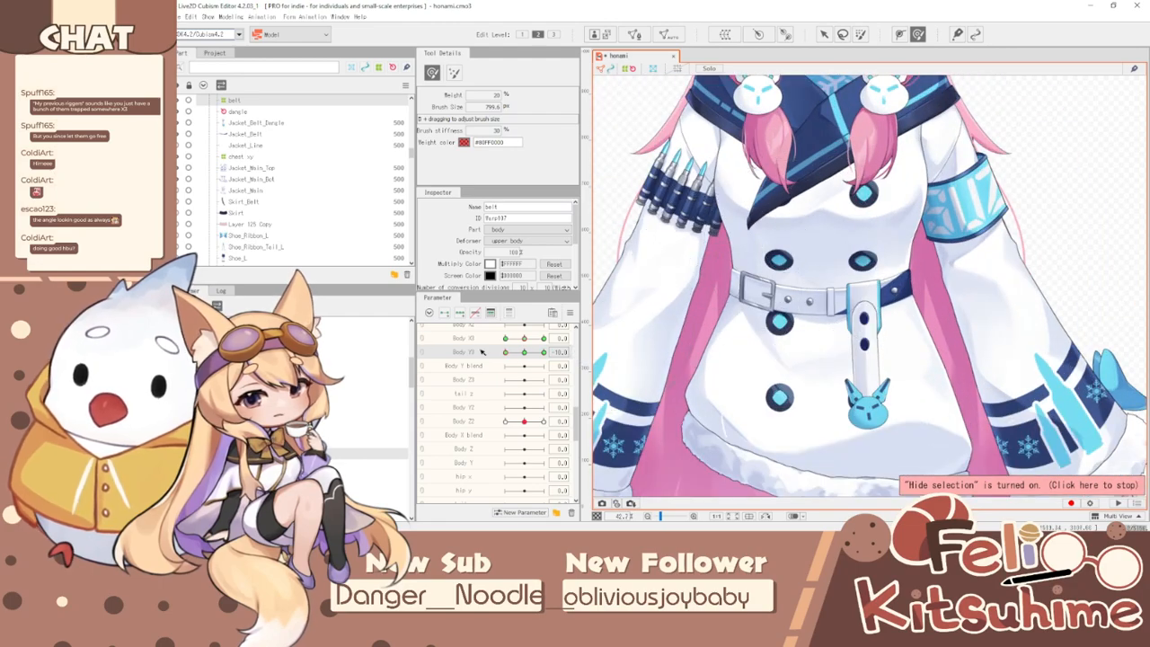
# - Link Body X3 and Body Y3, generate the belt's corner forms, and check the combined movement before resetting the parameters
pyautogui.click(421, 338)
pyautogui.moveTo(539, 351)
pyautogui.mouseDown()
pyautogui.moveTo(483, 344)
pyautogui.moveTo(529, 335)
pyautogui.moveTo(524, 354)
pyautogui.moveTo(503, 340)
pyautogui.moveTo(545, 366)
pyautogui.moveTo(489, 330)
pyautogui.moveTo(488, 349)
pyautogui.moveTo(544, 341)
pyautogui.moveTo(545, 364)
pyautogui.mouseUp()
pyautogui.click(570, 313)
pyautogui.click(624, 375)
pyautogui.click(639, 362)
pyautogui.click(609, 370)
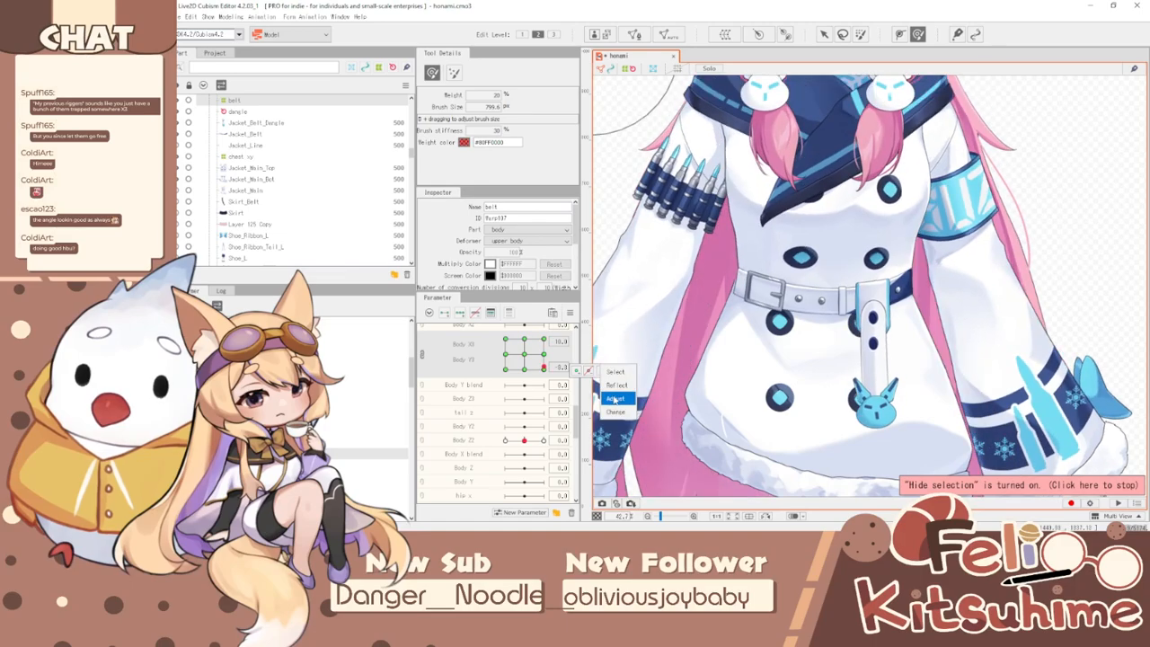
pyautogui.moveTo(614, 386); pyautogui.dragTo(526, 357)
pyautogui.click(570, 313)
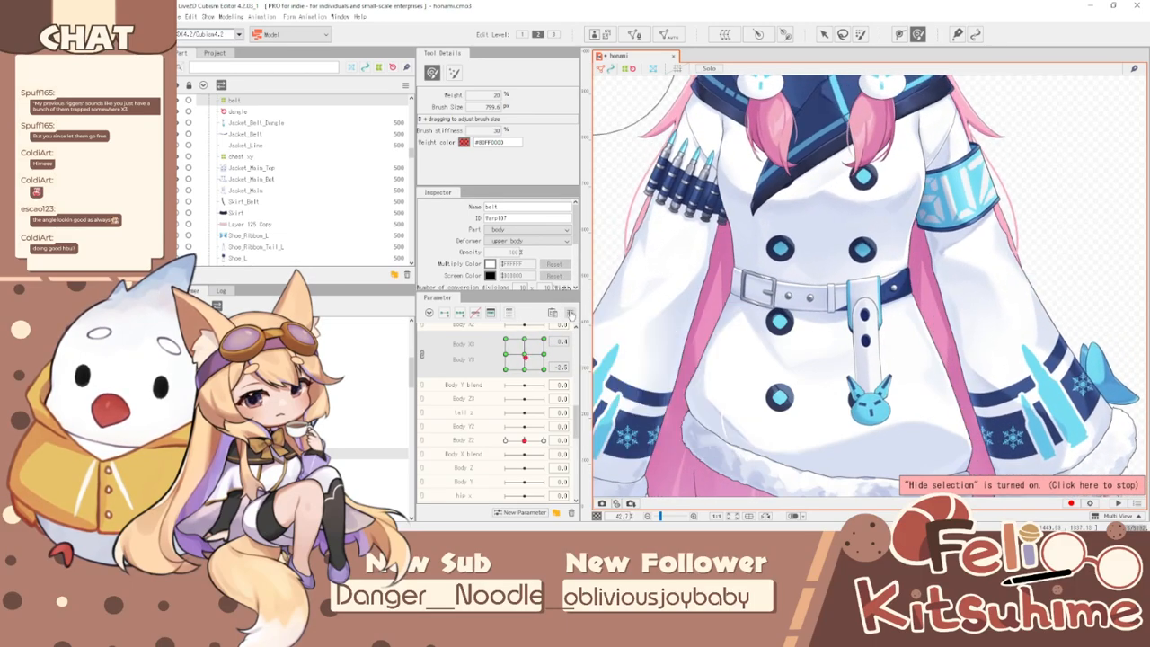
pyautogui.click(620, 325)
# - Select the Jacket_Main_Top and Jacket_Main_Bot meshes together and open them for mesh editing
pyautogui.click(824, 34)
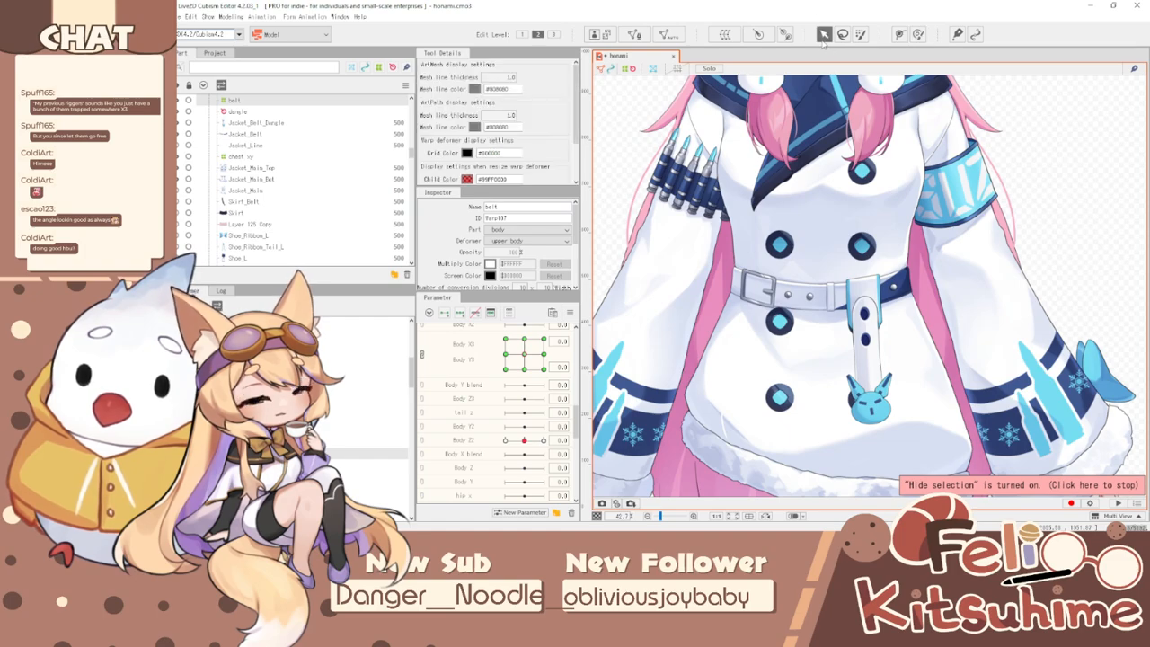
pyautogui.scroll(2, 805, 241)
pyautogui.click(809, 241)
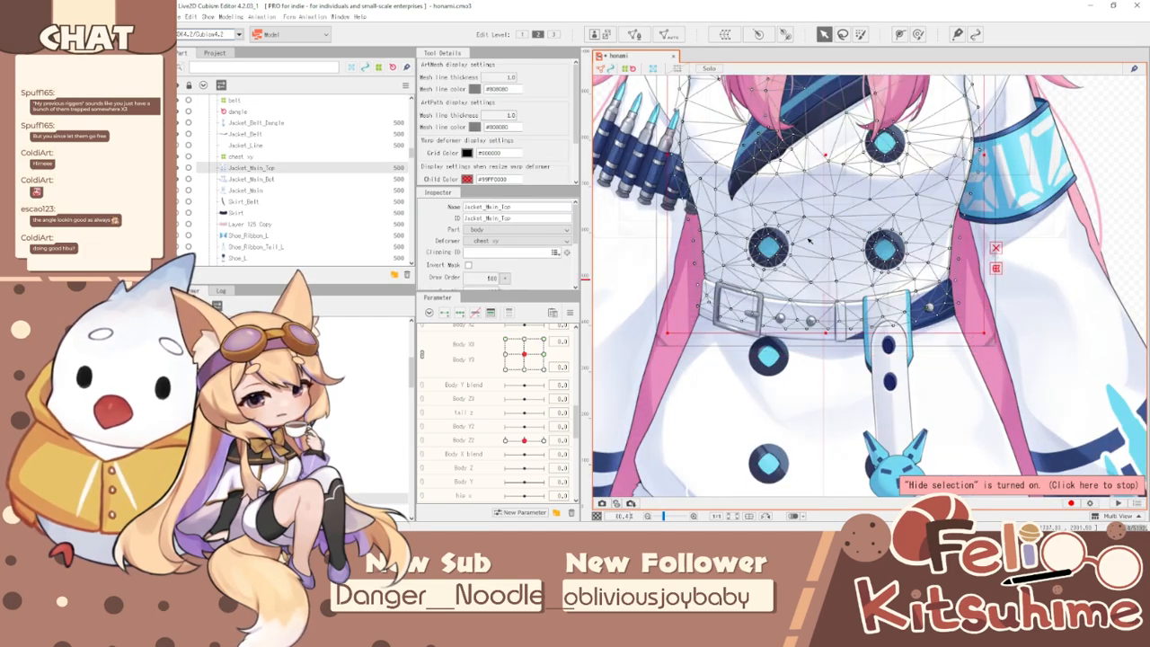
pyautogui.keyDown('shift'); pyautogui.click(830, 405); pyautogui.keyUp('shift')
pyautogui.scroll(-2, 633, 110)
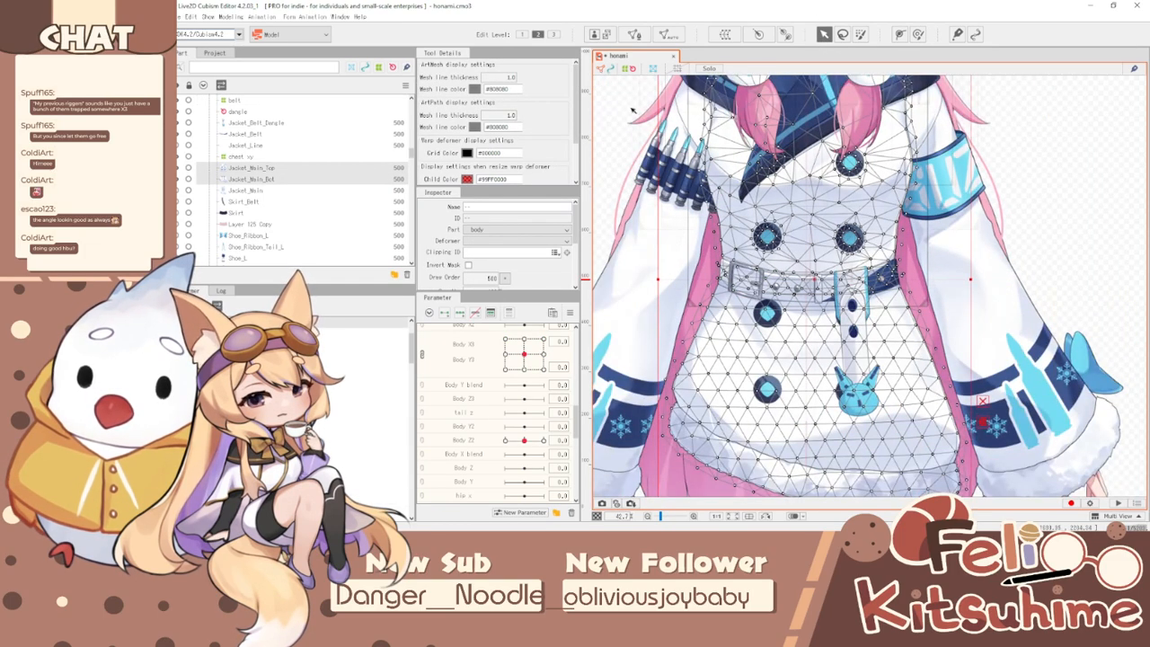
pyautogui.click(633, 34)
pyautogui.click(429, 71)
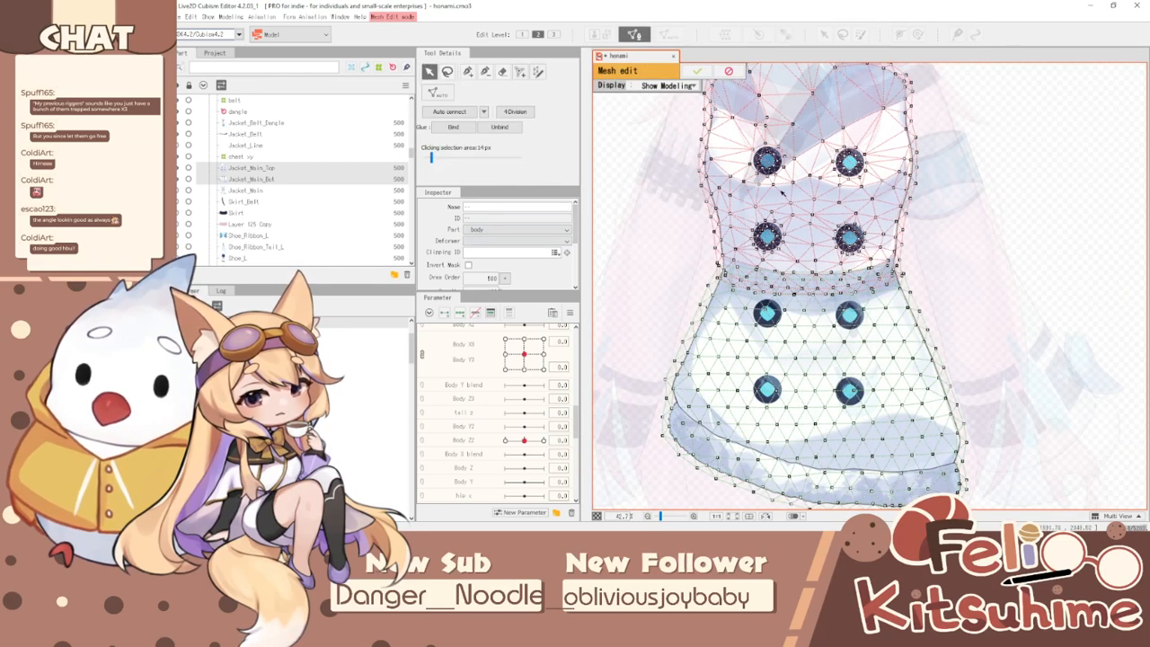
# - Regenerate the lower jacket's mesh automatically with the standard preset
pyautogui.scroll(-3, 818, 287)
pyautogui.scroll(4, 818, 342)
pyautogui.click(794, 254)
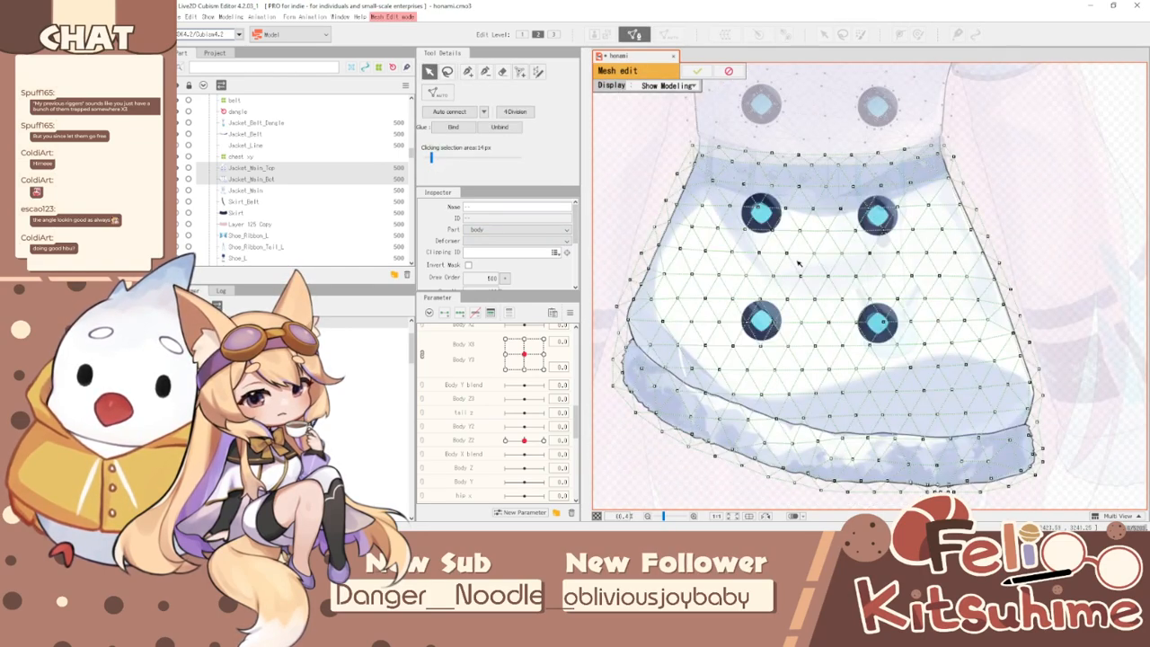
pyautogui.scroll(-2, 799, 263)
pyautogui.click(433, 93)
pyautogui.click(480, 106)
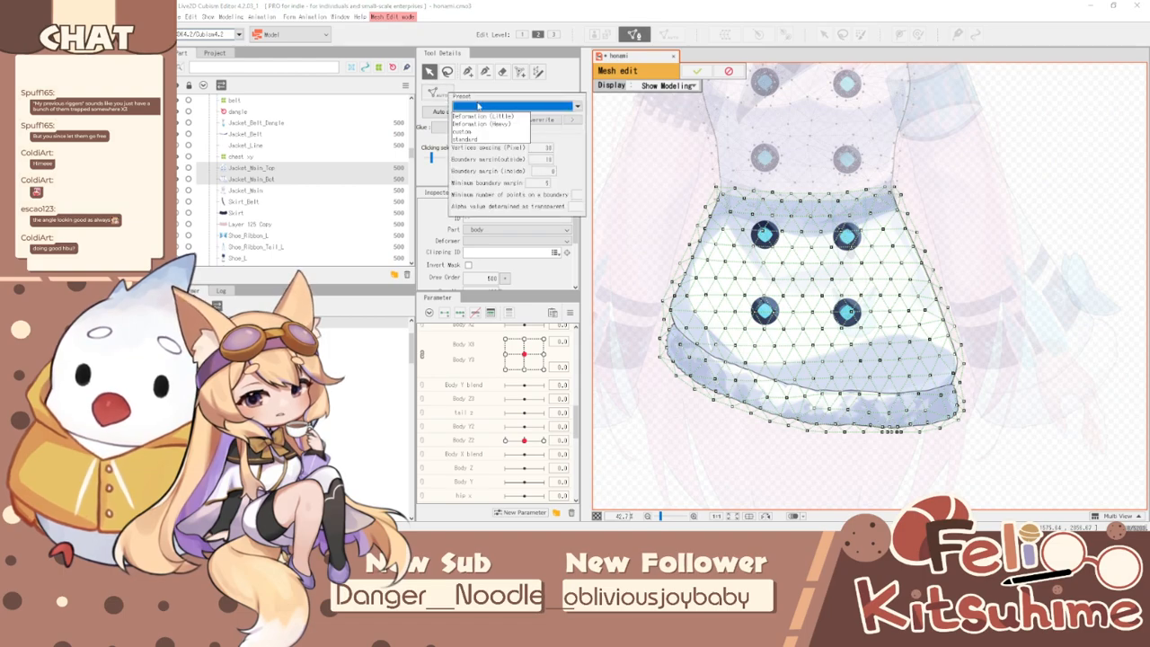
pyautogui.click(486, 135)
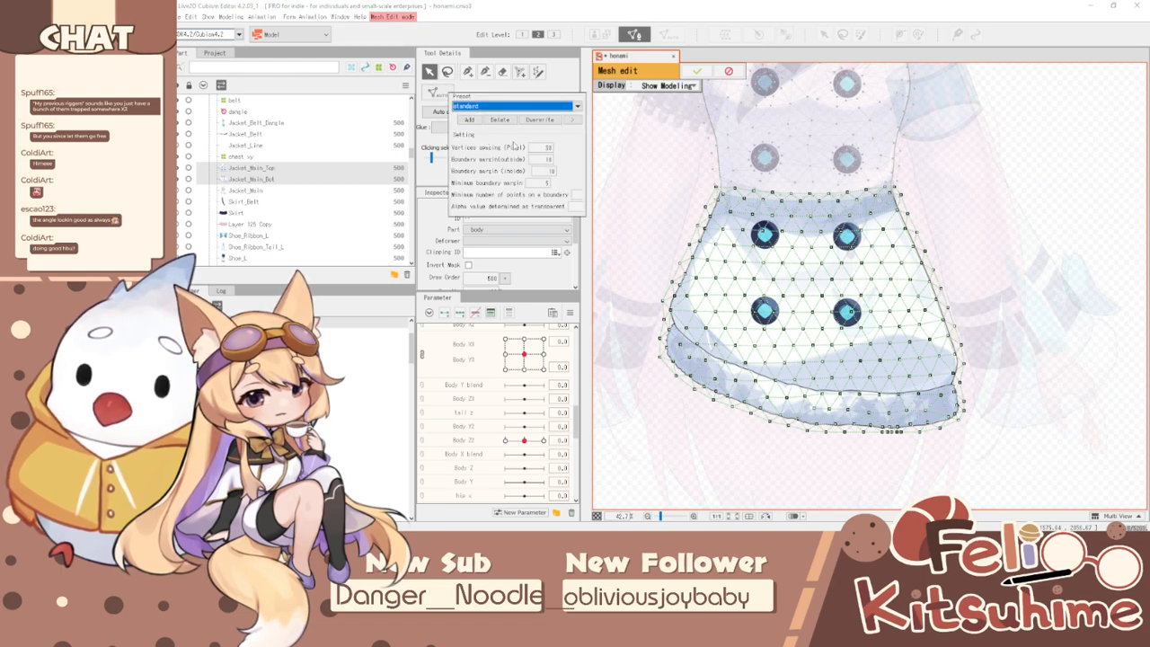
pyautogui.click(517, 108)
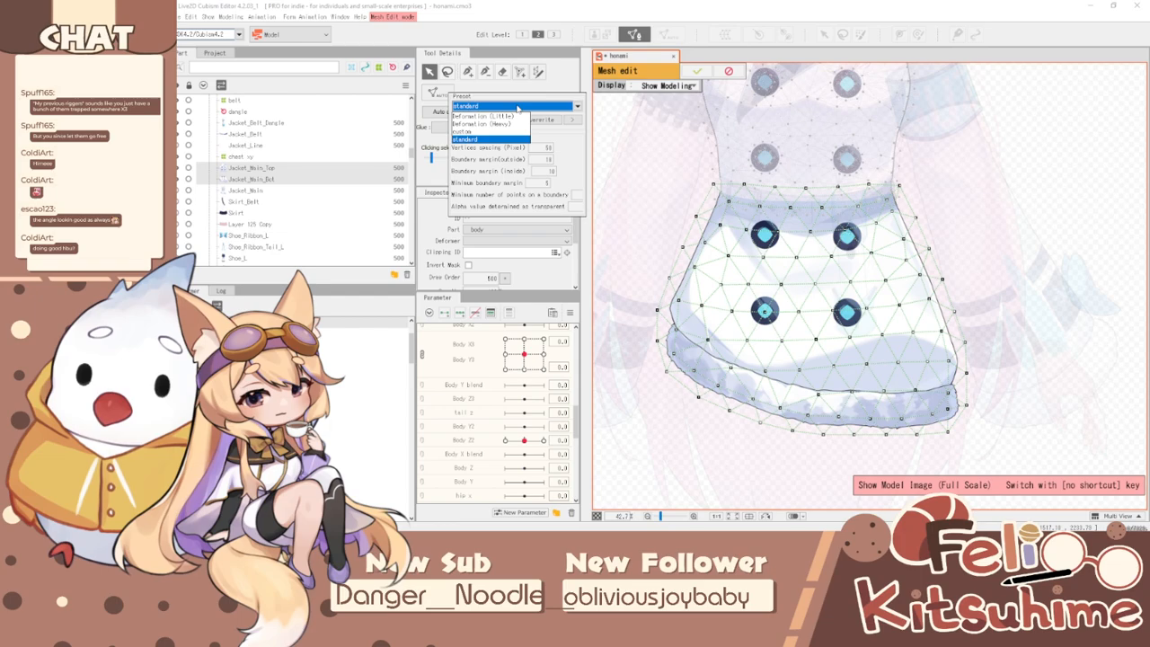
pyautogui.click(485, 140)
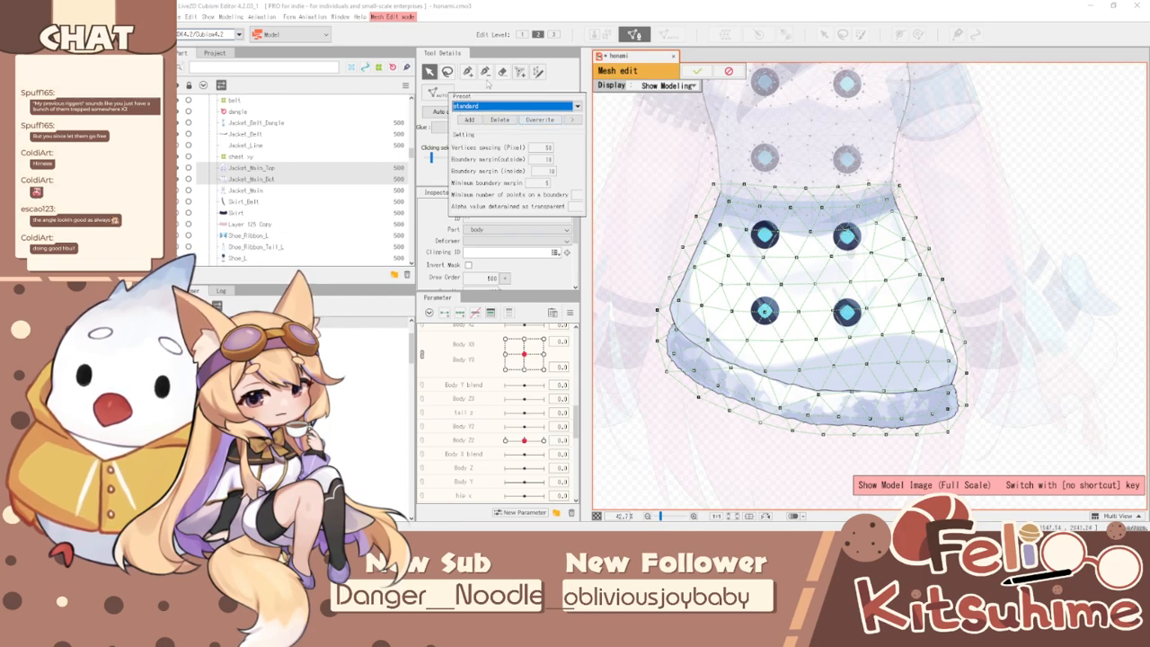
pyautogui.click(485, 72)
pyautogui.scroll(2, 796, 177)
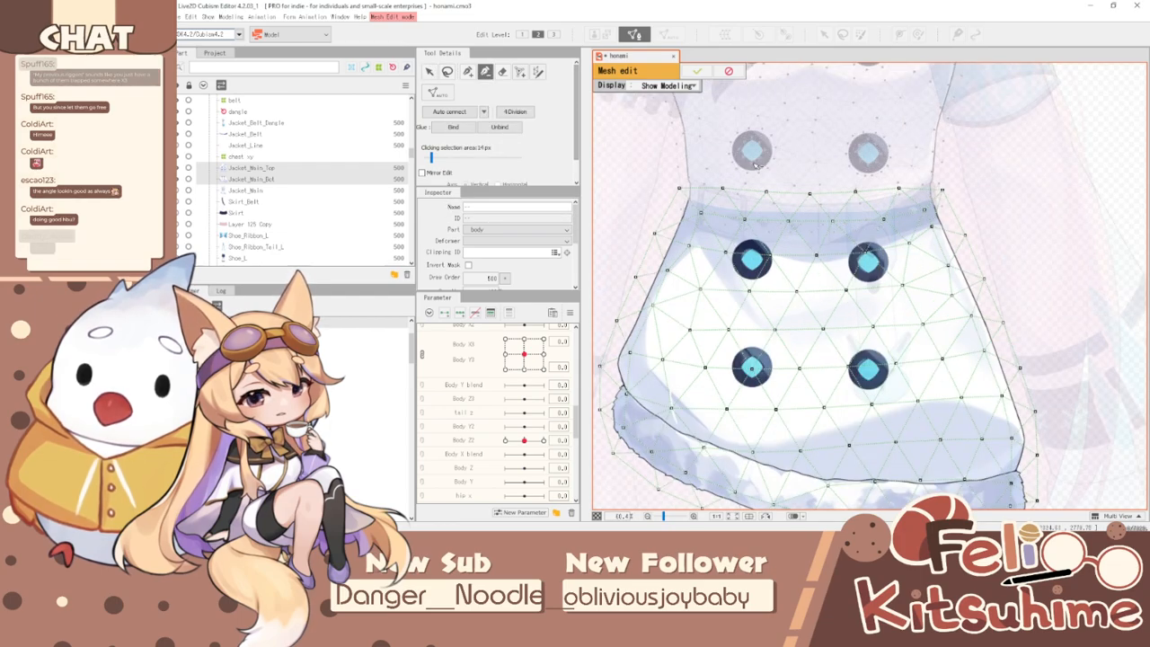
pyautogui.click(502, 71)
pyautogui.scroll(4, 743, 192)
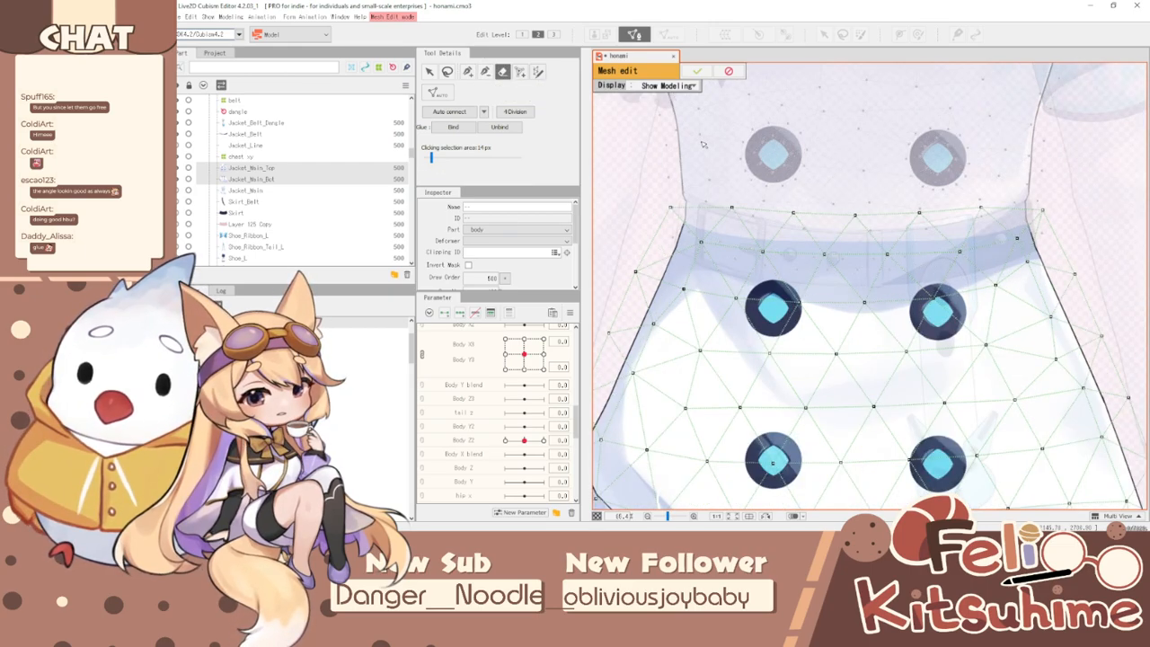
pyautogui.scroll(-2, 824, 250)
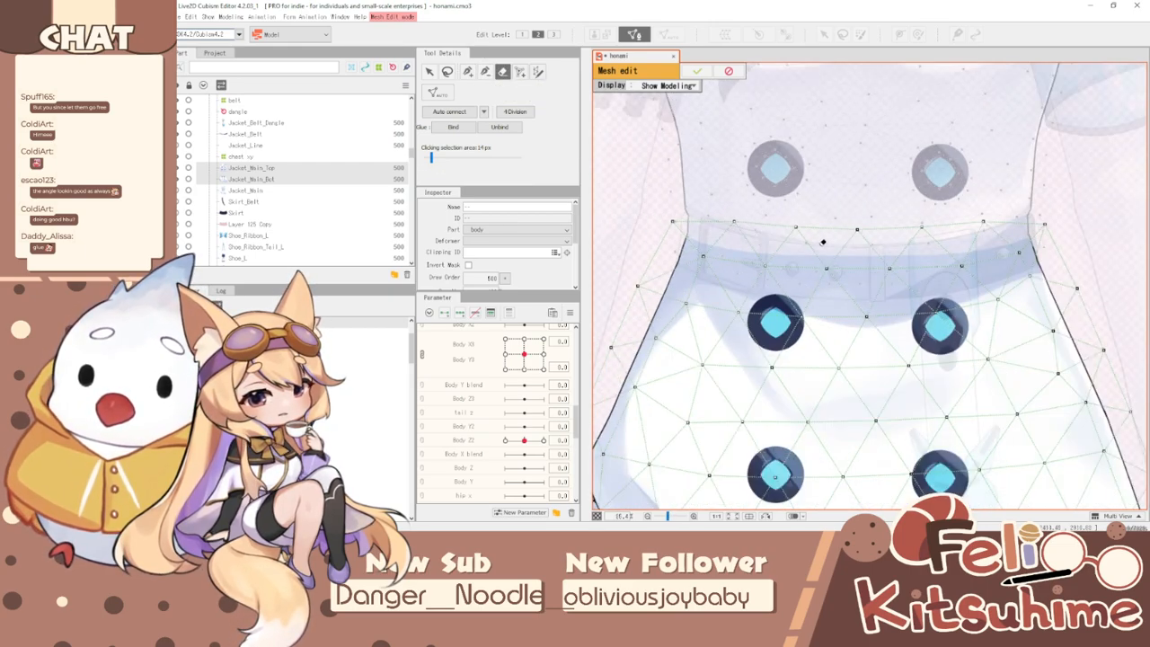
pyautogui.hotkey('ctrl', 'a')
pyautogui.press('Delete')
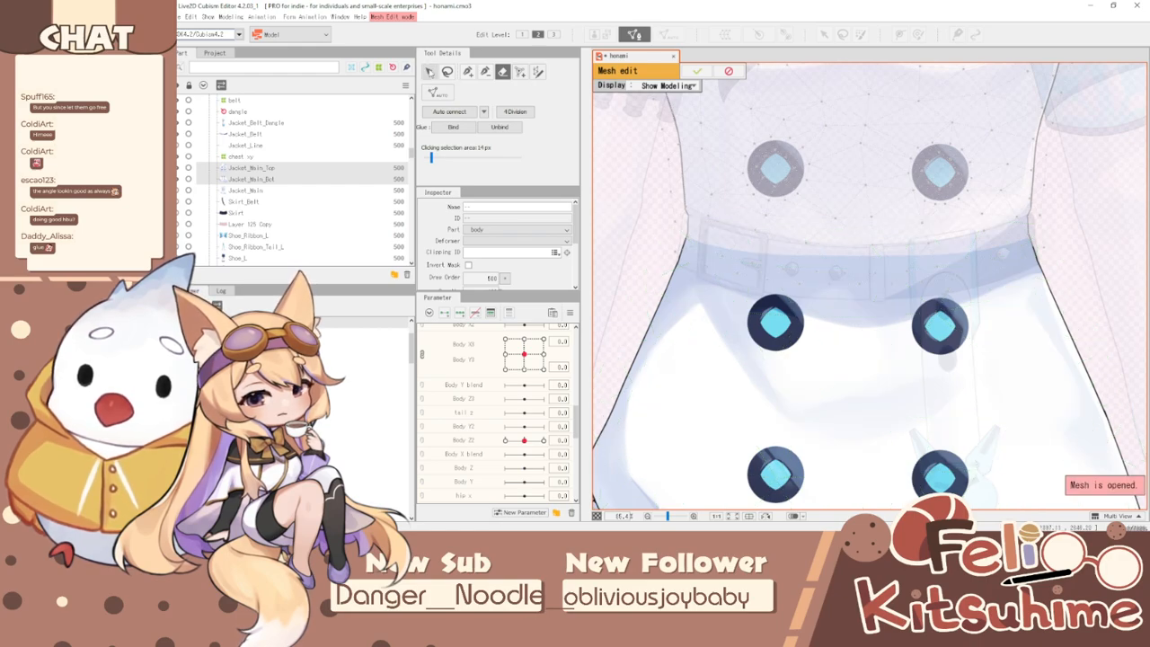
pyautogui.scroll(-3, 865, 213)
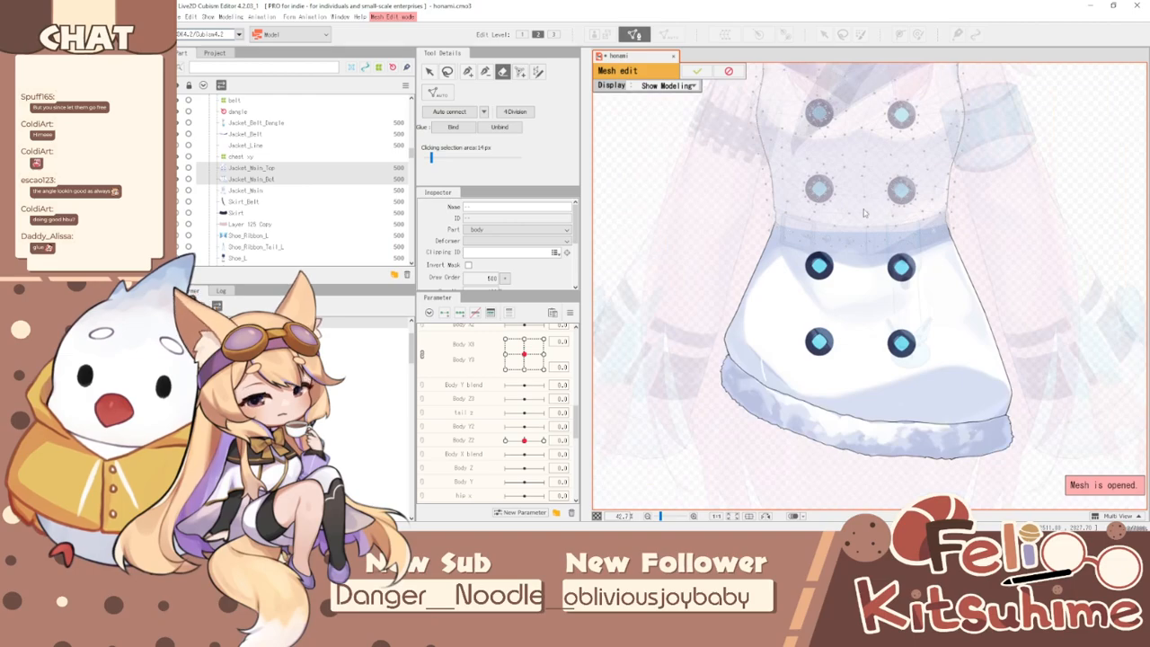
pyautogui.hotkey('ctrl', 'z')
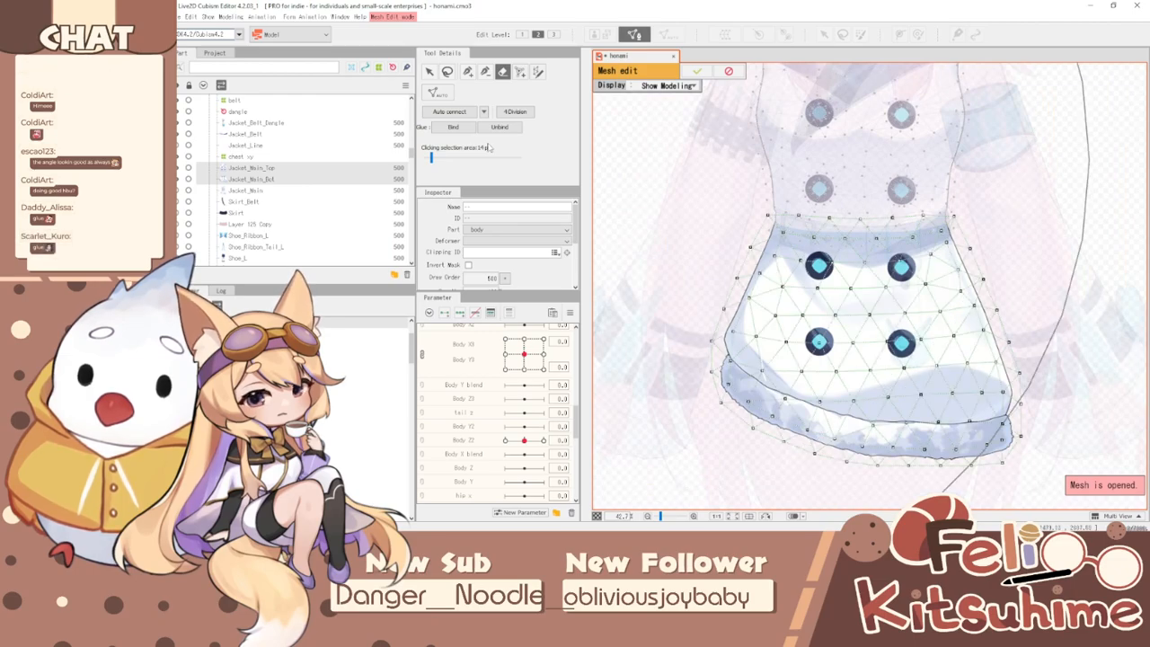
# - Compare the upper and lower jacket meshes, separately and together, where they overlap around the belt
pyautogui.click(486, 72)
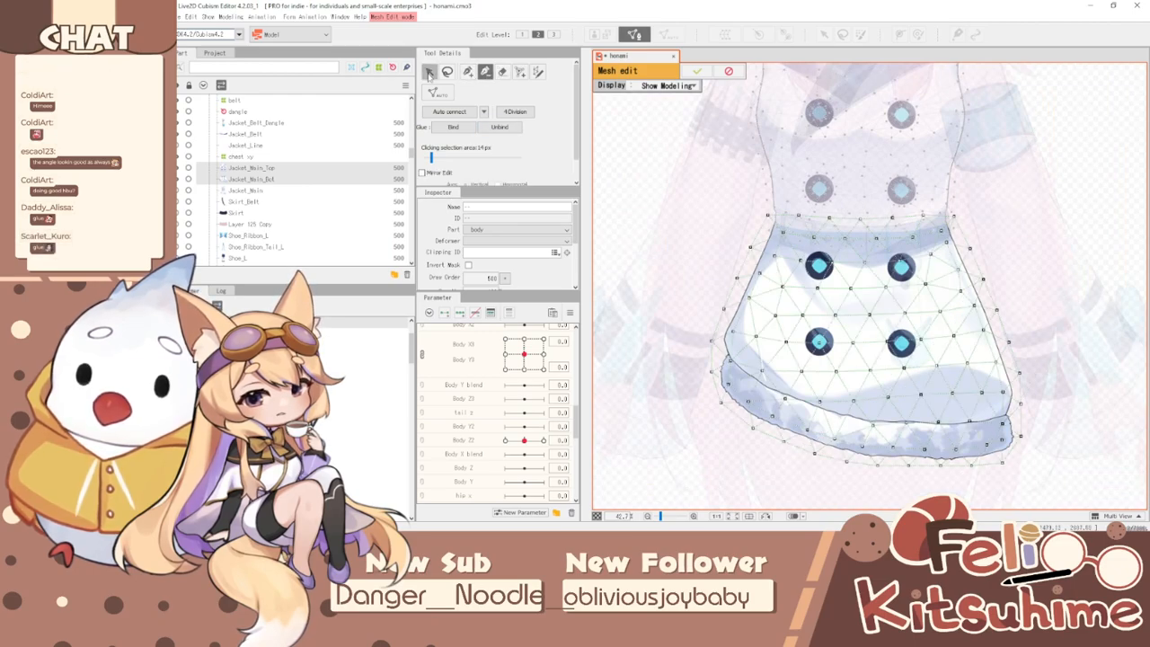
pyautogui.click(430, 72)
pyautogui.scroll(3, 831, 145)
pyautogui.click(860, 153)
pyautogui.scroll(-3, 822, 293)
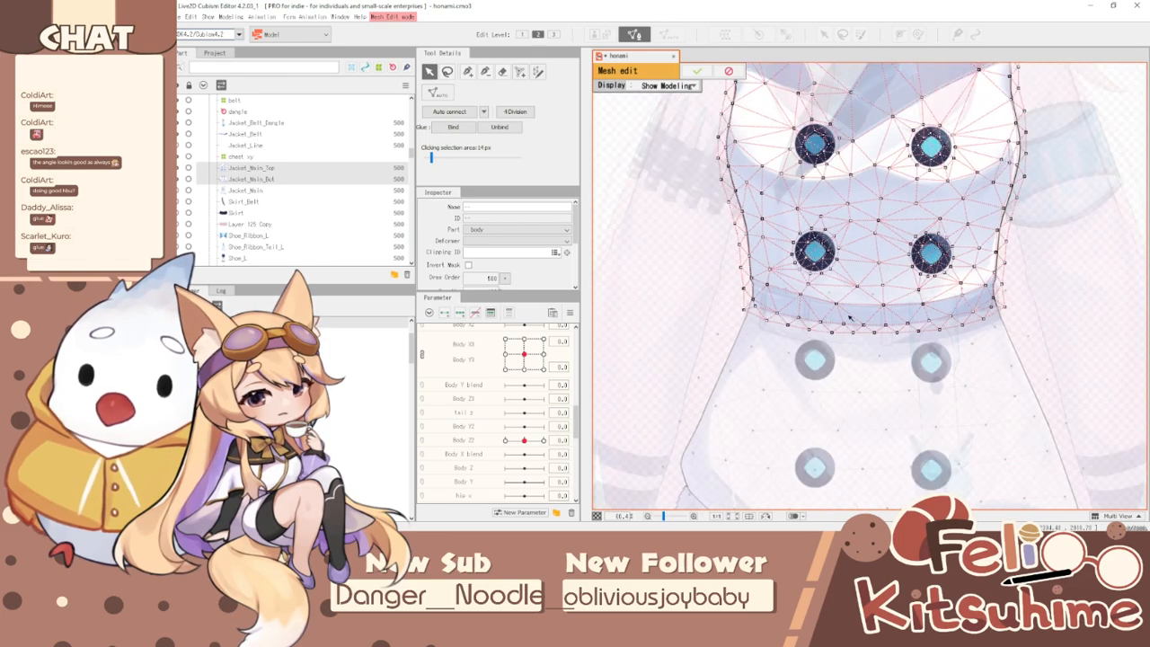
pyautogui.scroll(3, 843, 308)
pyautogui.click(882, 375)
pyautogui.click(861, 277)
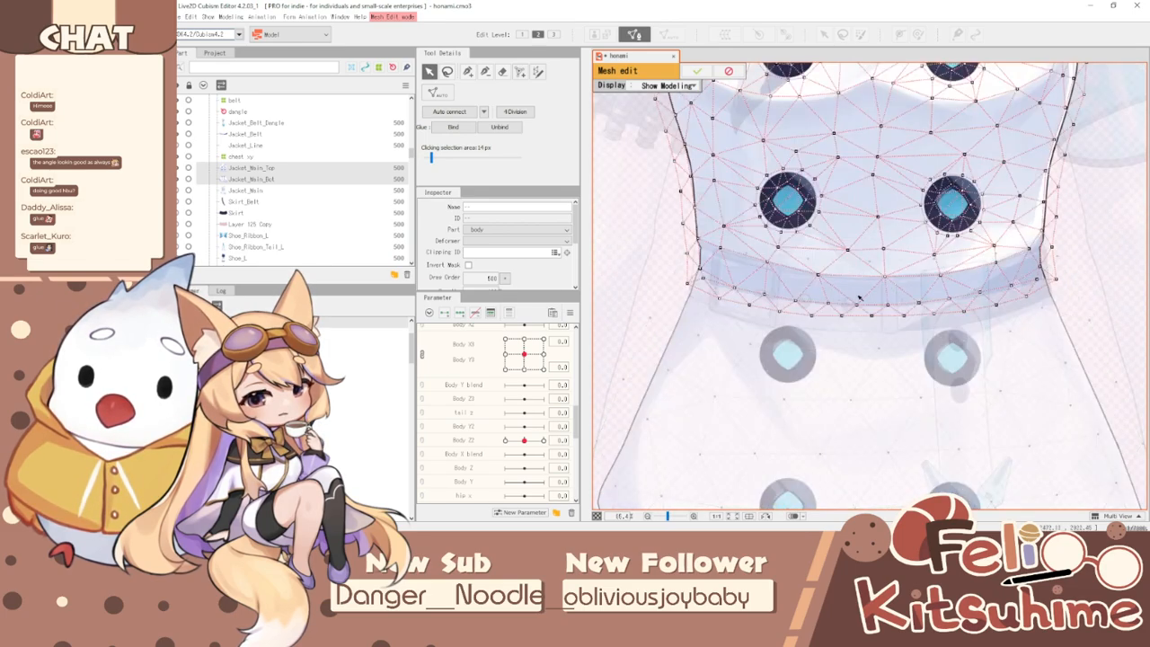
pyautogui.click(856, 389)
pyautogui.click(841, 284)
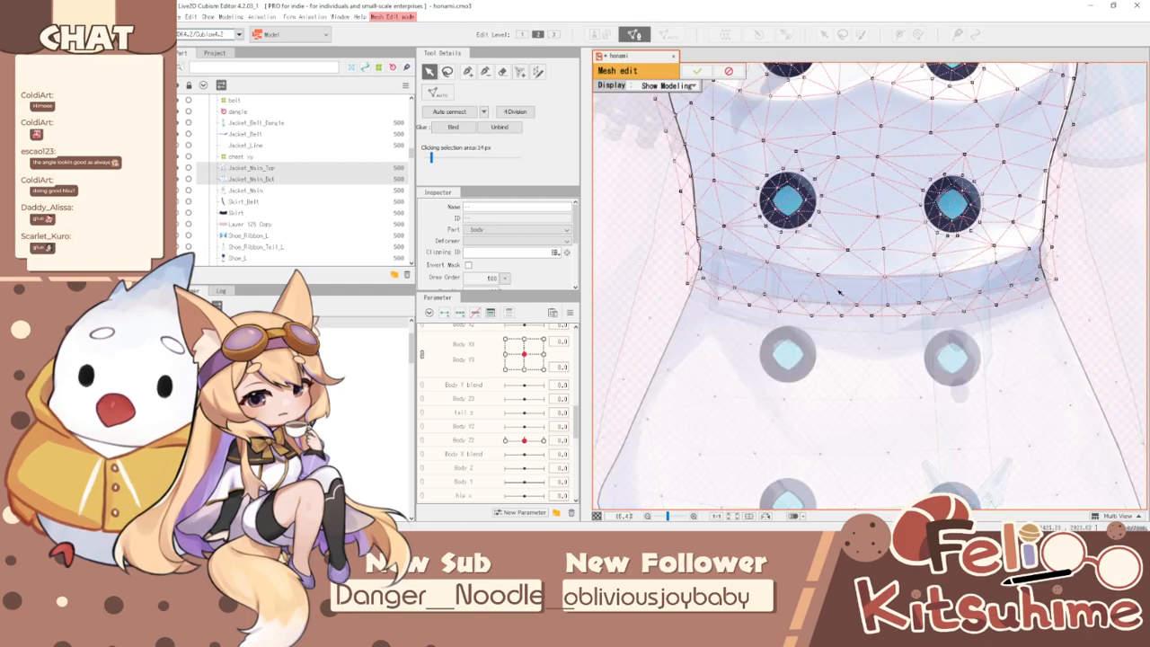
pyautogui.keyDown('shift'); pyautogui.click(837, 393); pyautogui.keyUp('shift')
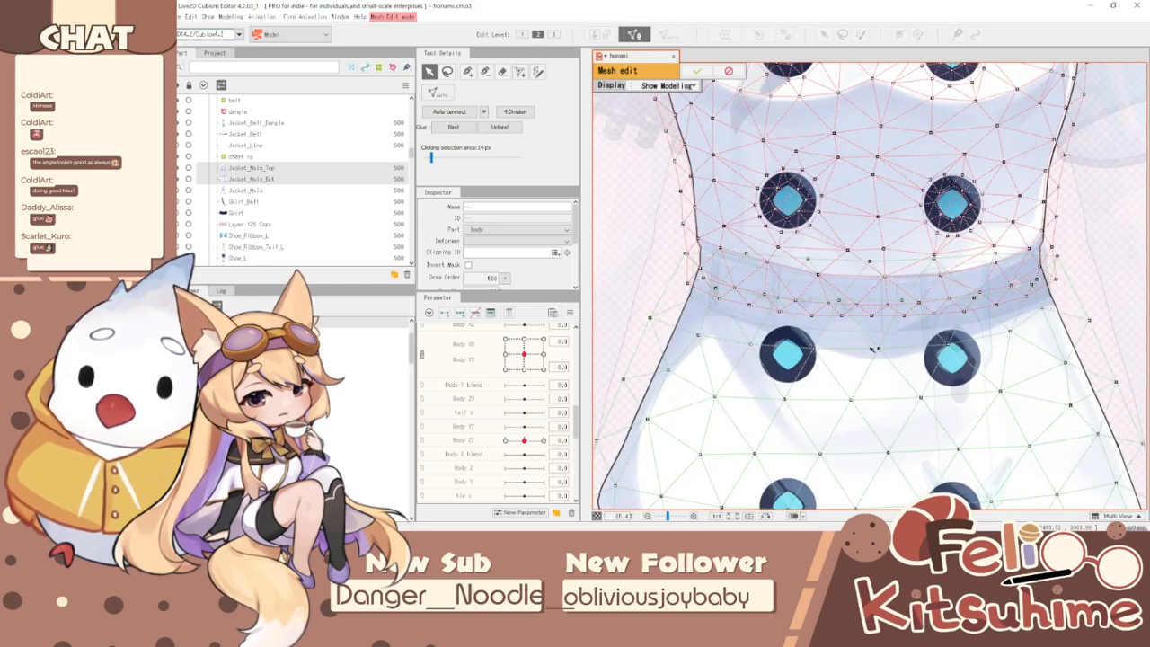
pyautogui.scroll(1, 871, 349)
pyautogui.scroll(-3, 863, 297)
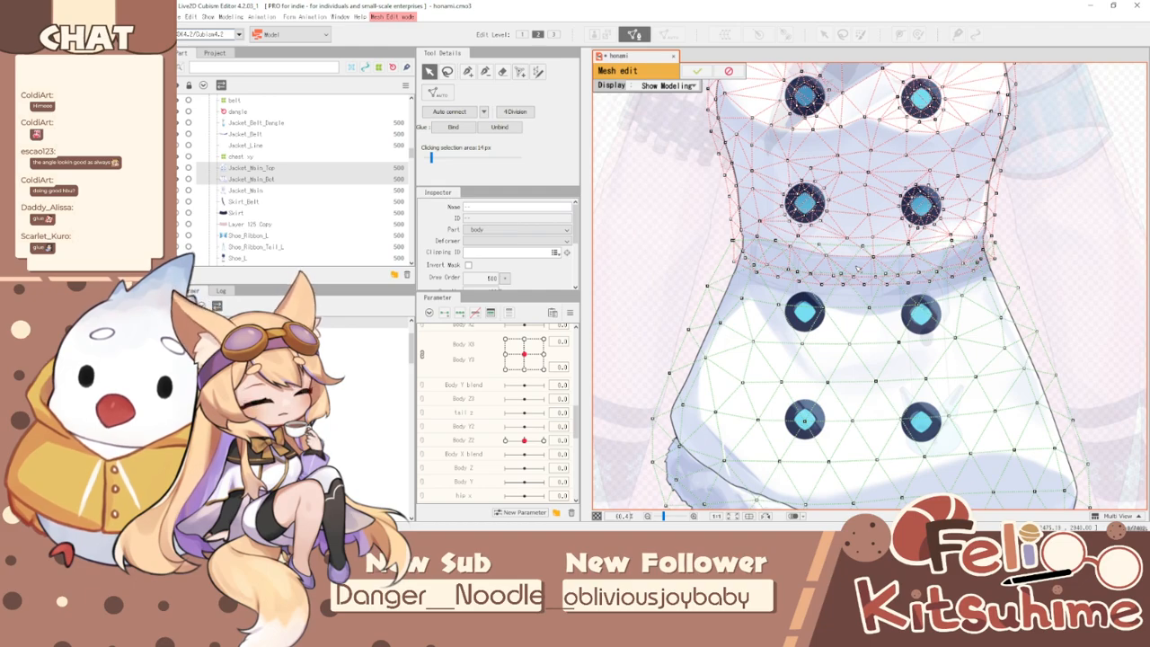
# - Select only the lower jacket mesh and erase its rows of vertices across the belt area
pyautogui.click(596, 231)
pyautogui.click(842, 326)
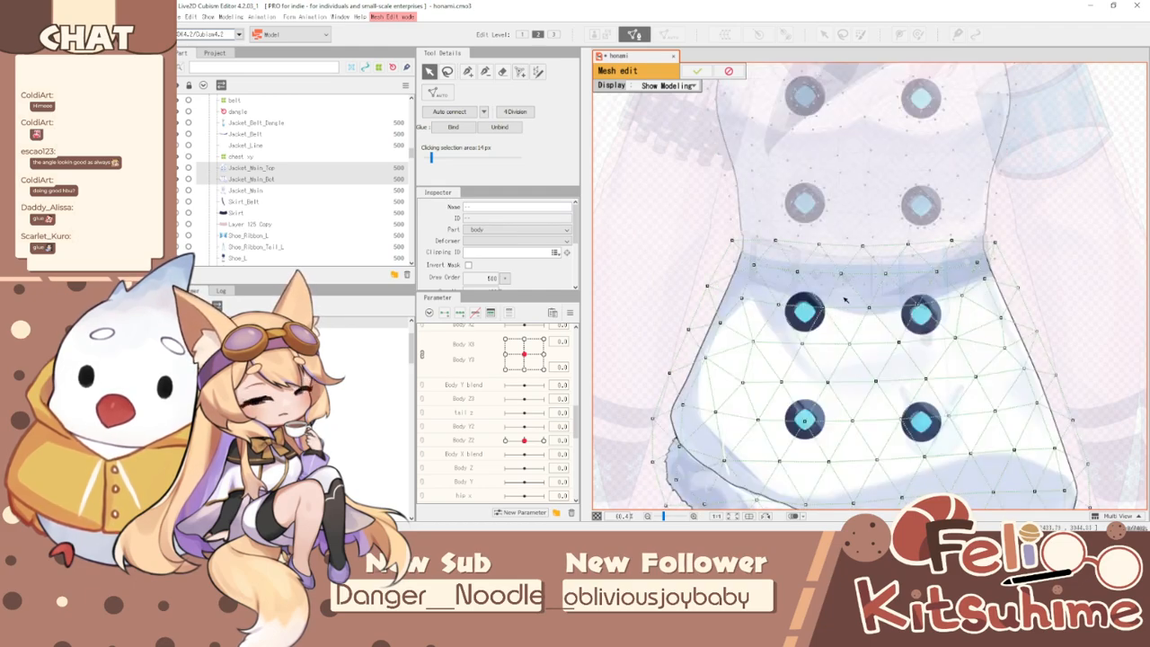
pyautogui.scroll(2, 845, 302)
pyautogui.click(504, 73)
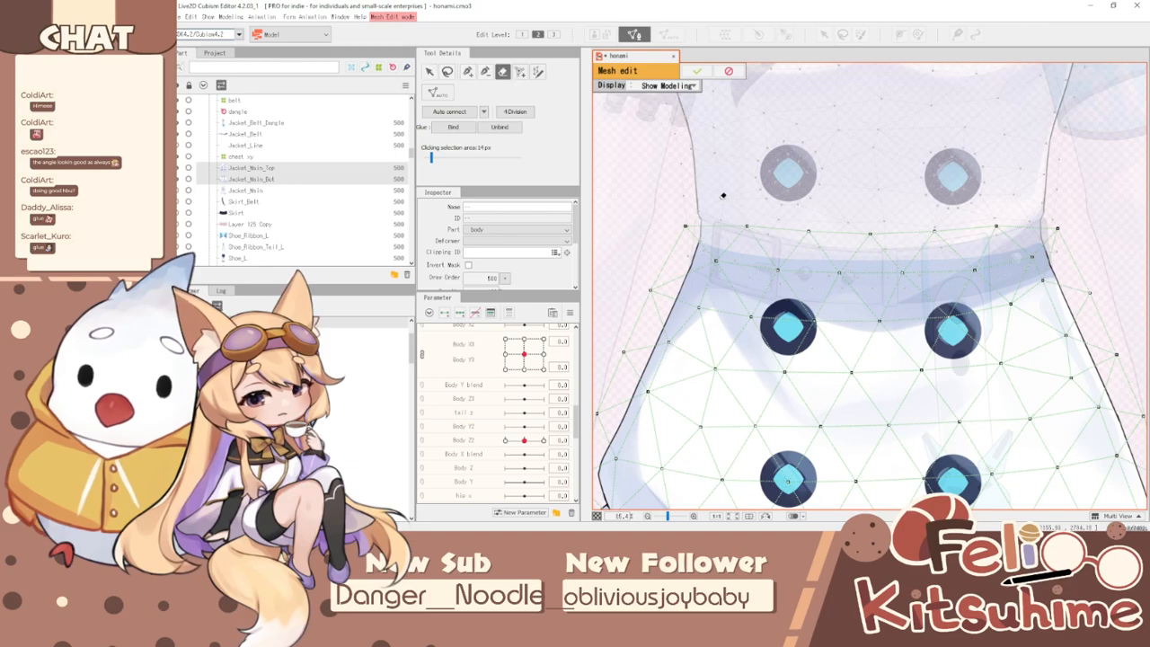
pyautogui.scroll(-2, 877, 206)
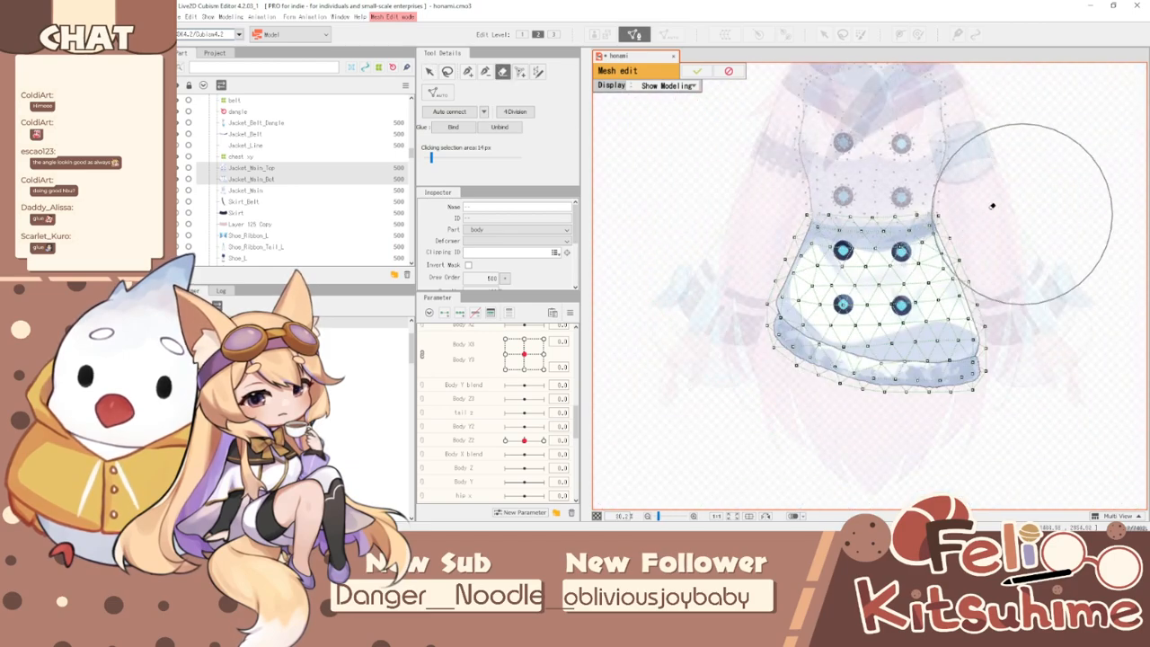
pyautogui.scroll(2, 900, 209)
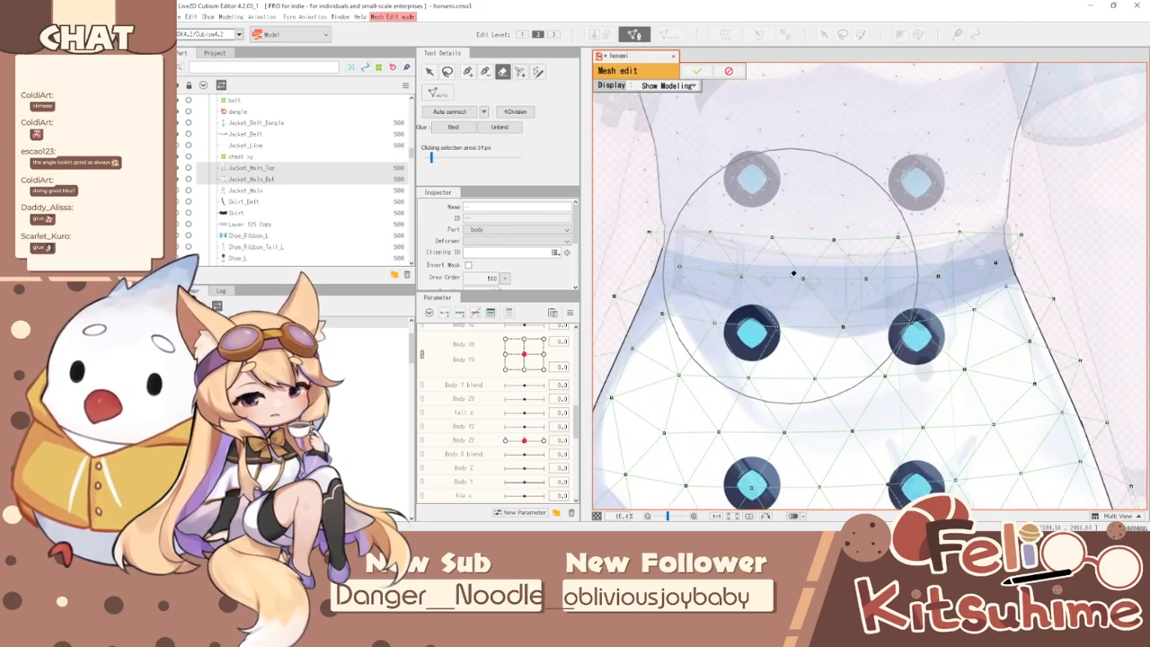
pyautogui.moveTo(677, 214)
pyautogui.mouseDown()
pyautogui.moveTo(903, 222)
pyautogui.moveTo(984, 205)
pyautogui.mouseUp()
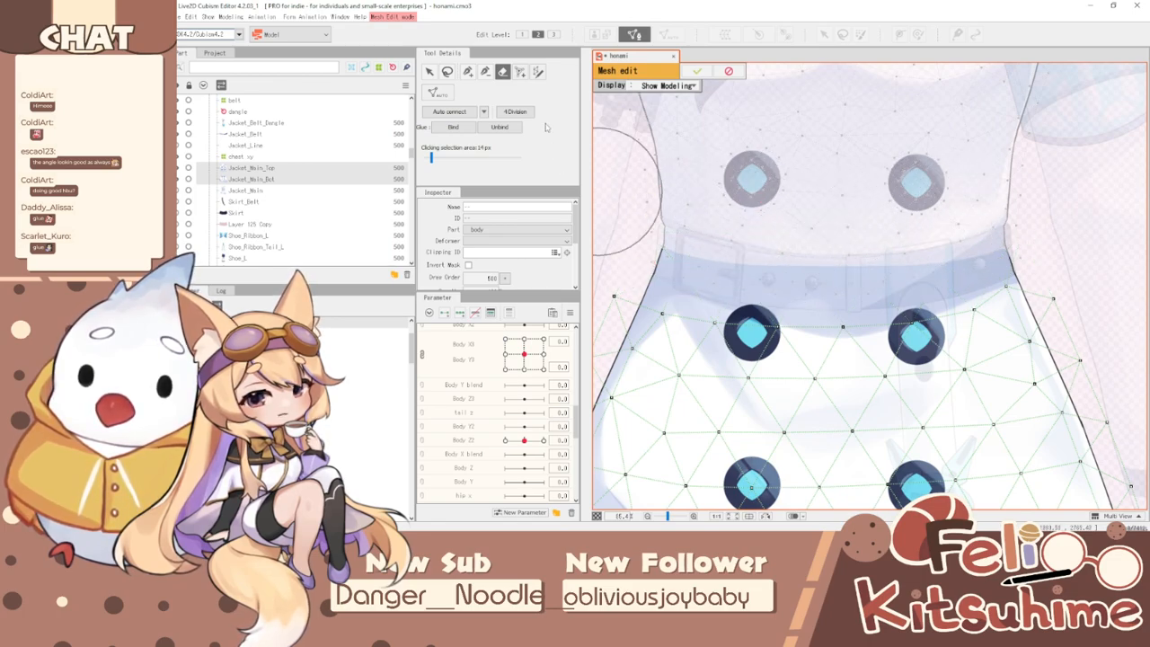
# - Place a vertex just outside the left edge of the lower jacket, below the belt
pyautogui.click(468, 72)
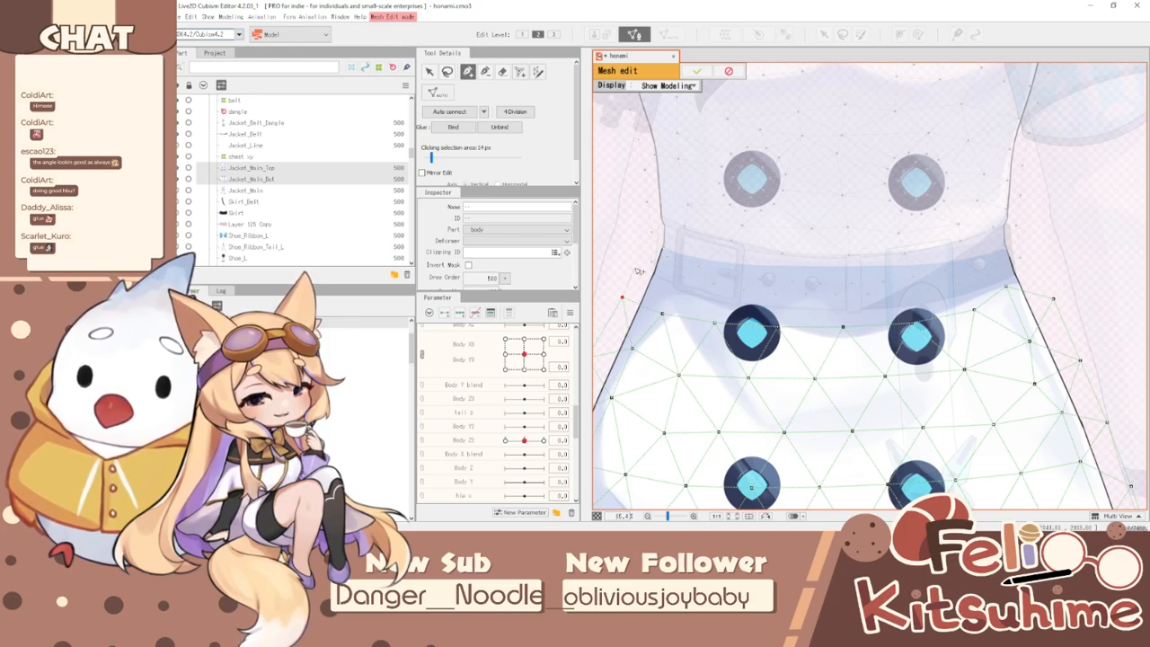
pyautogui.scroll(2, 647, 274)
pyautogui.scroll(-1, 627, 275)
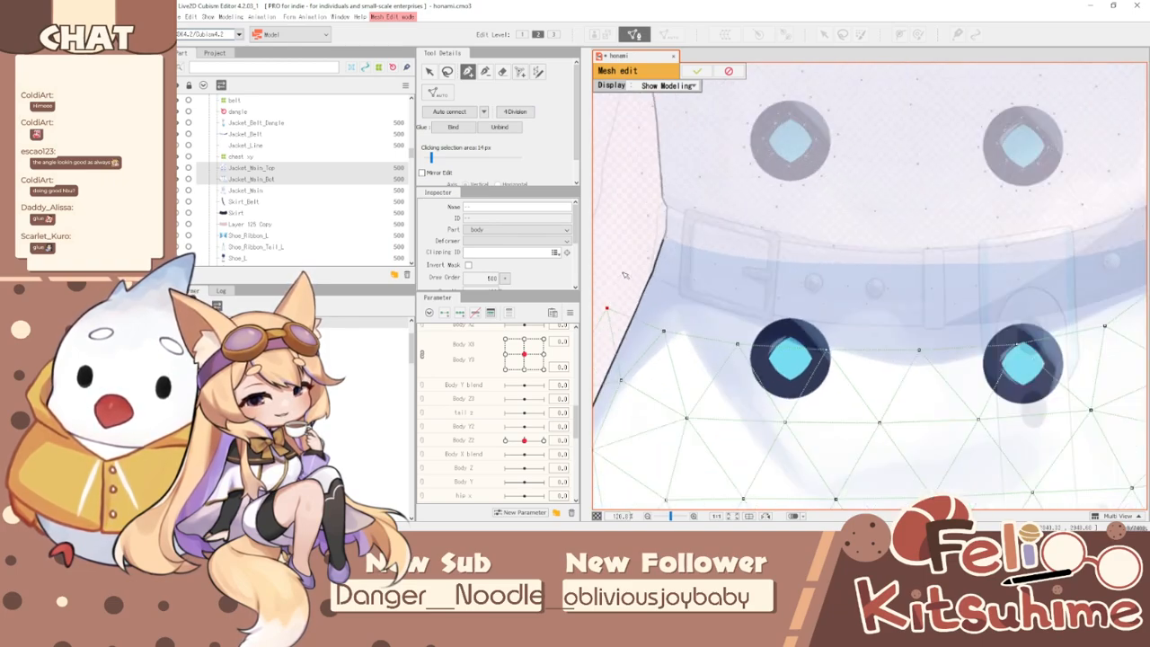
pyautogui.scroll(-1, 626, 275)
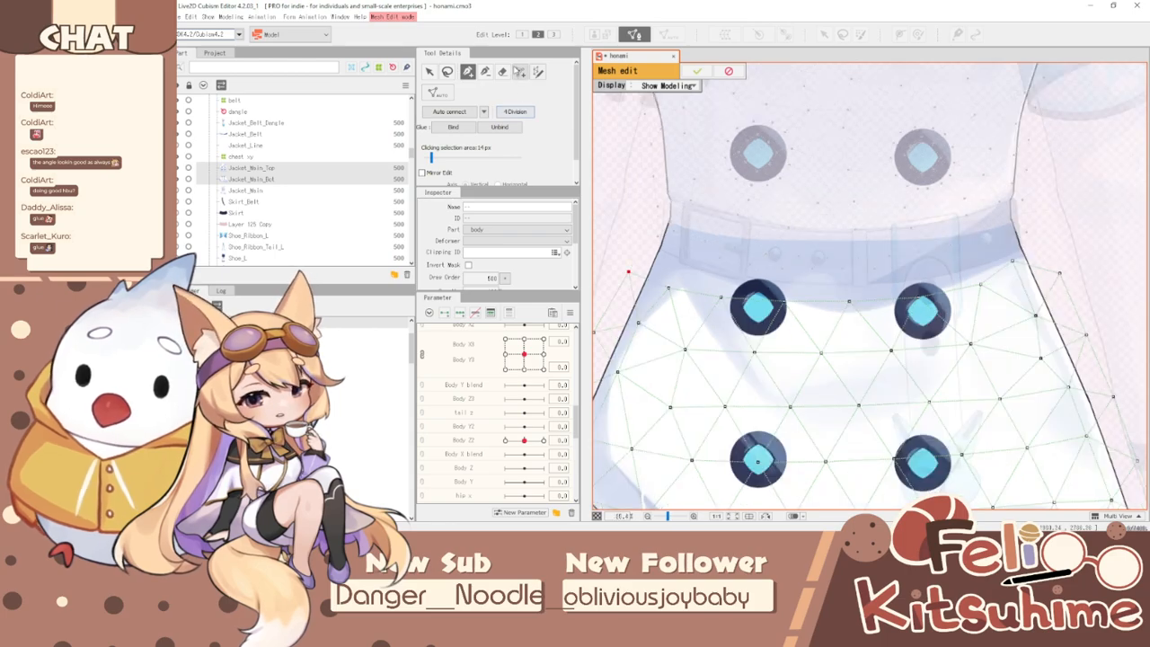
# - Erase the middle of the lower jacket mesh around the four buttons, keeping the vertices along both sides
pyautogui.press('e')
pyautogui.click(760, 285)
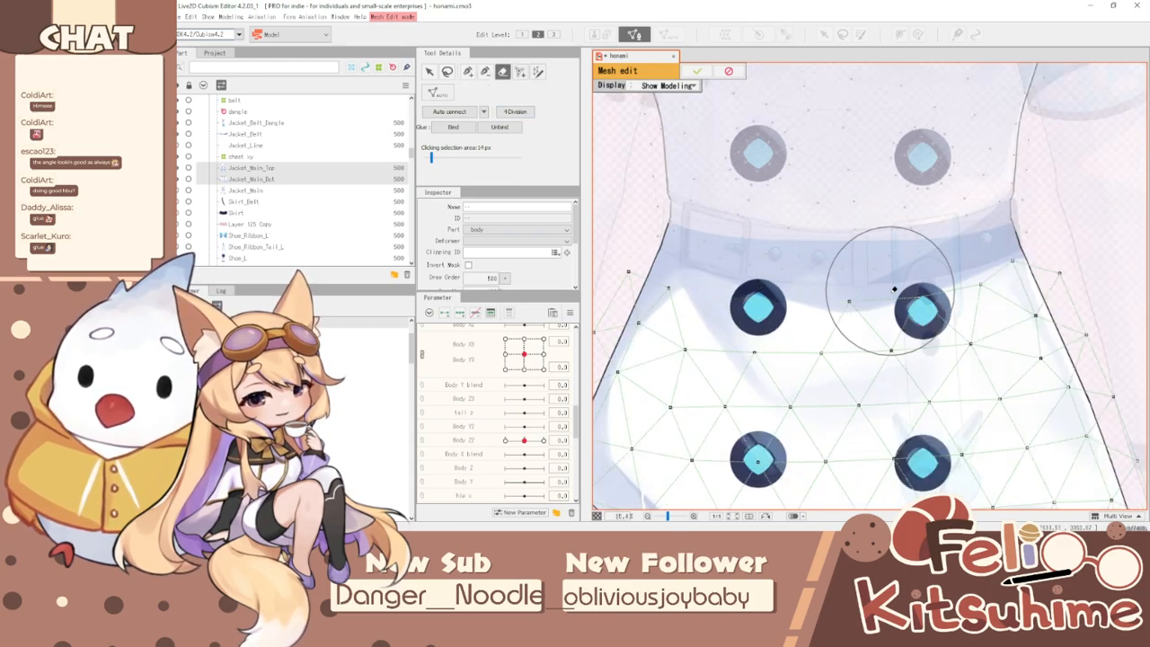
pyautogui.click(966, 283)
pyautogui.click(876, 306)
pyautogui.click(922, 431)
pyautogui.click(780, 430)
pyautogui.moveTo(849, 397); pyautogui.dragTo(763, 355)
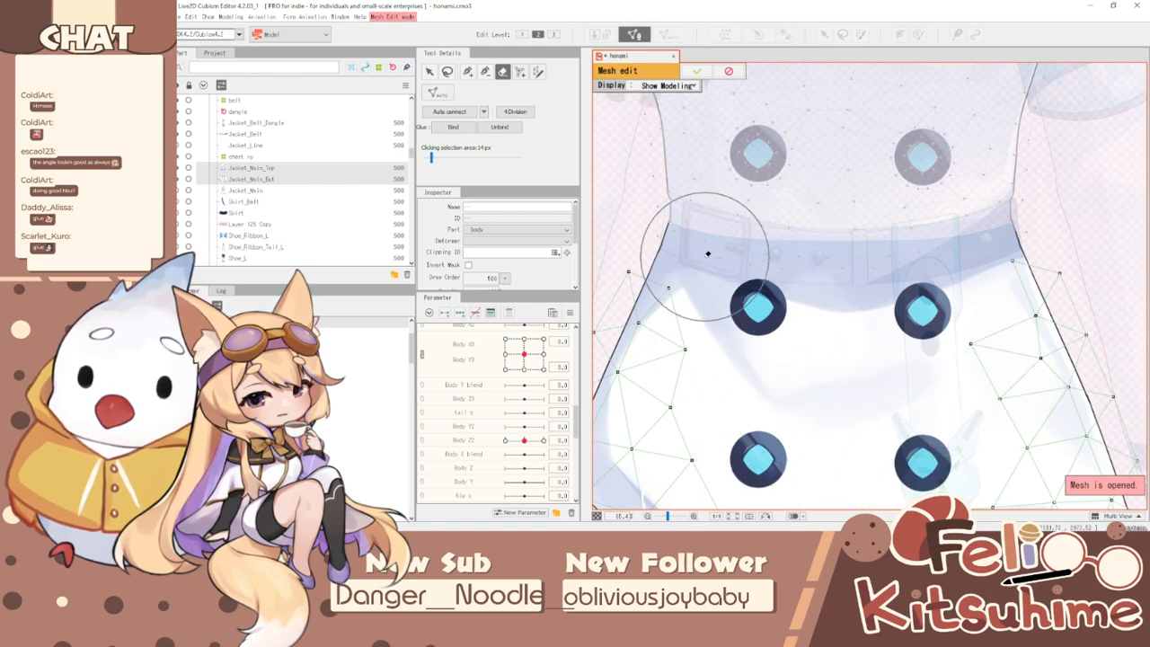
# - Add mesh vertices around the lower jacket's upper-left button: an outer ring, an inner ring around the blue gem, and a centre point
pyautogui.click(467, 71)
pyautogui.scroll(5, 782, 341)
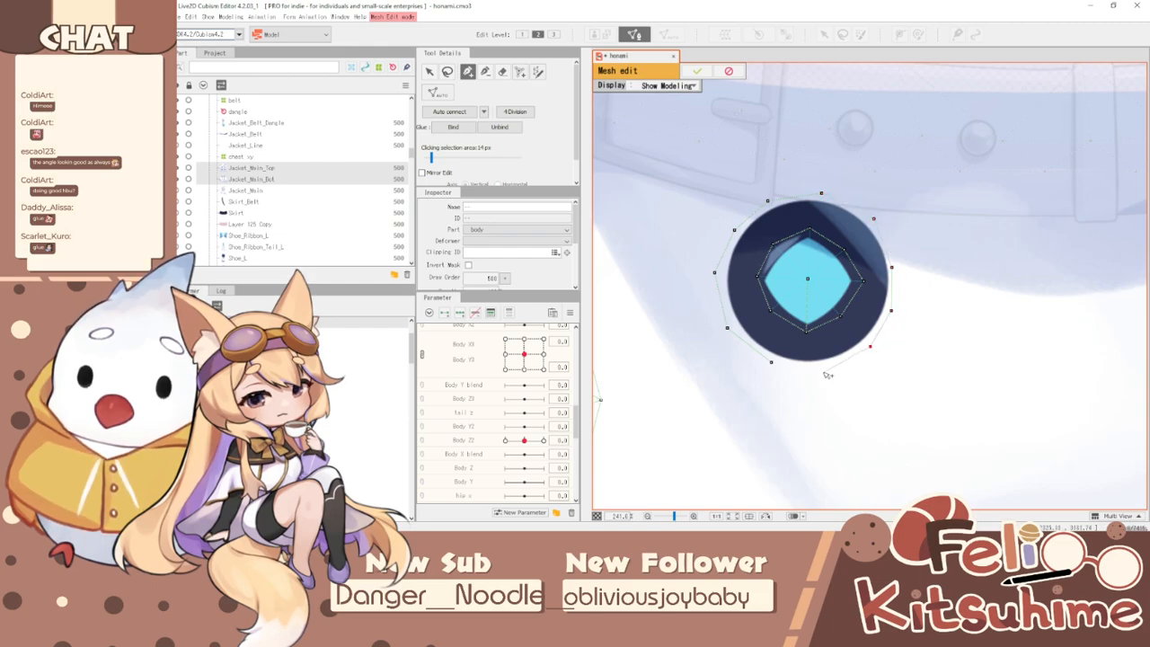
pyautogui.scroll(-5, 784, 337)
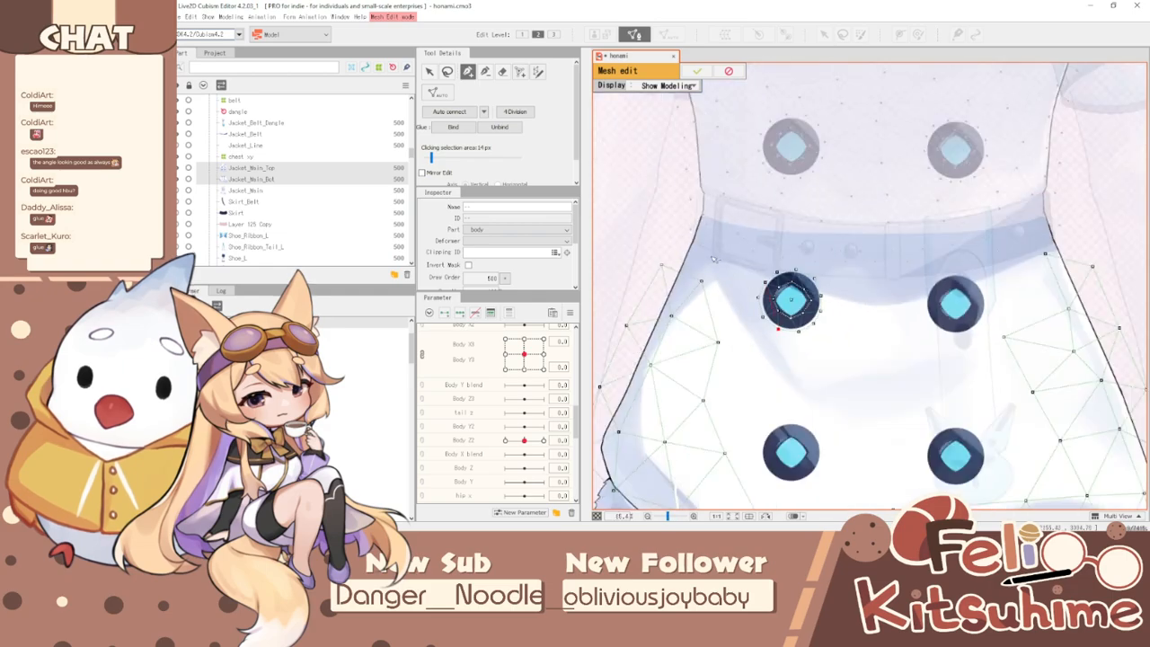
# - Add an inner vertex ring, centre point and outer ring around the lower jacket's upper-right button, and auto-connect them
pyautogui.scroll(-2, 695, 199)
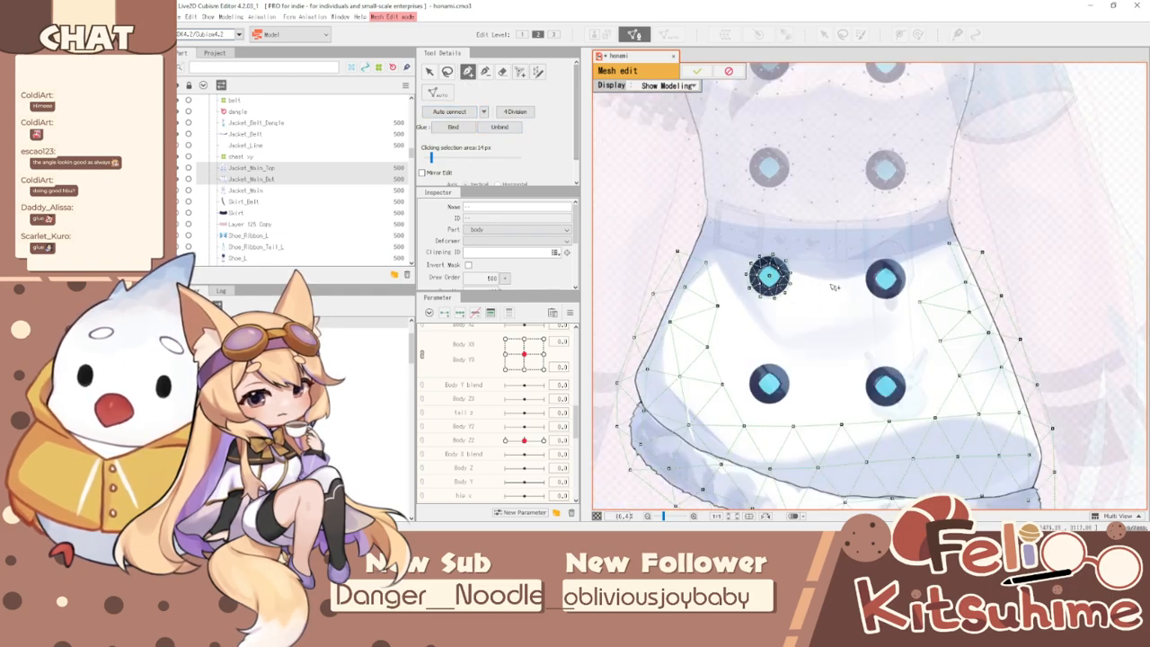
pyautogui.scroll(10, 886, 296)
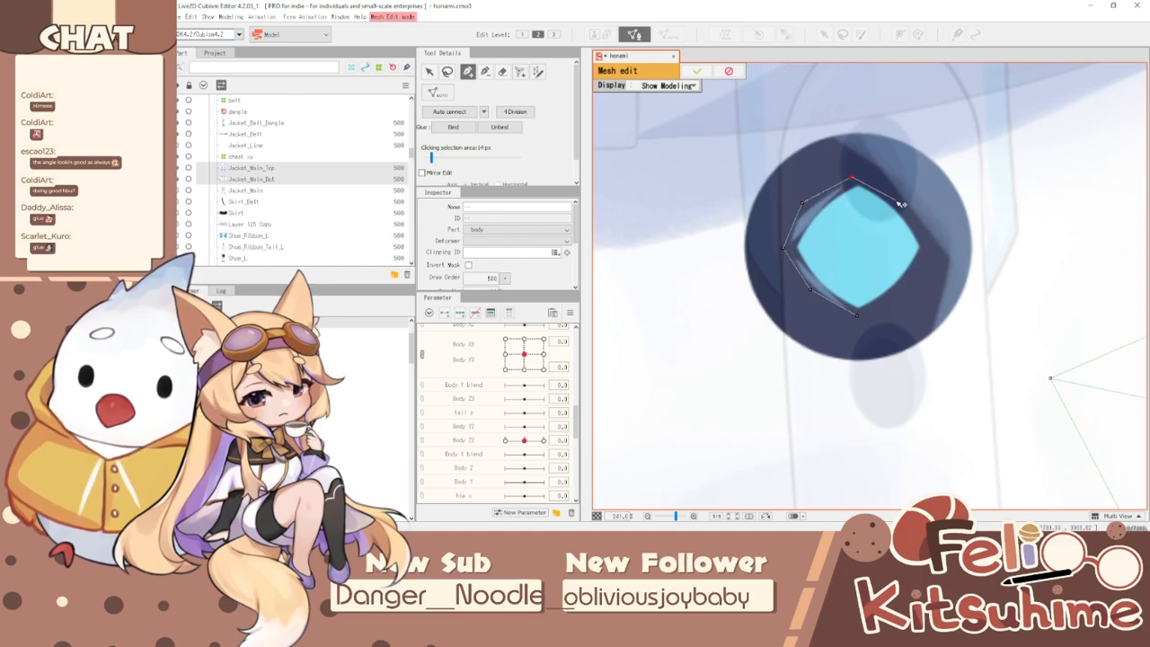
pyautogui.click(897, 291)
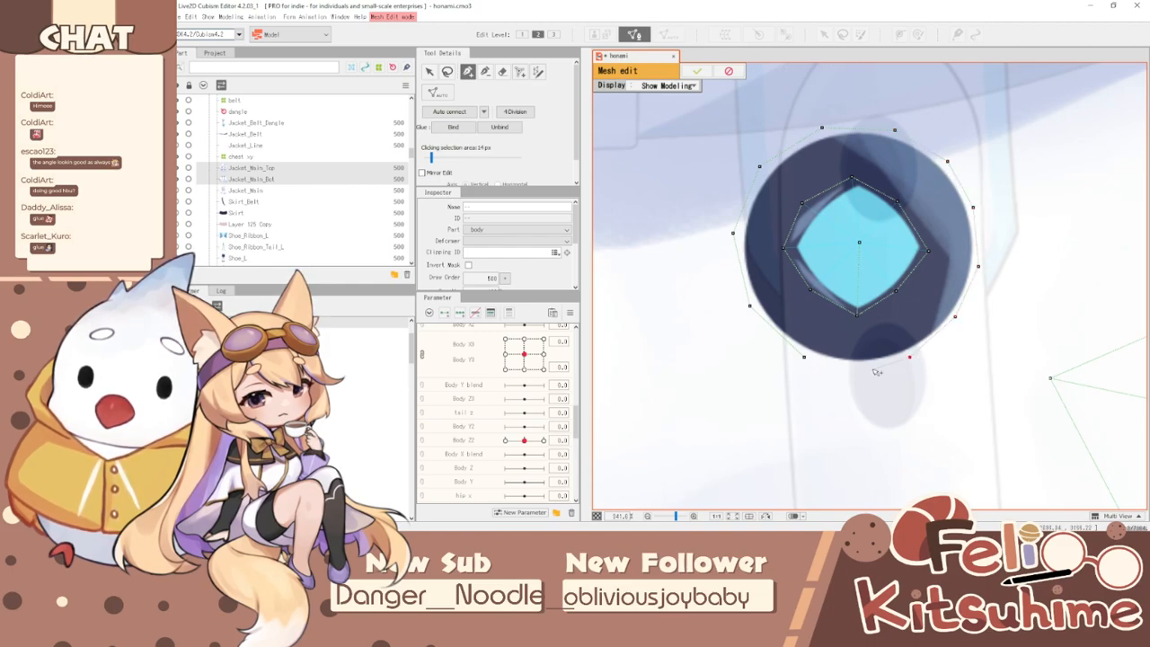
pyautogui.moveTo(807, 364); pyautogui.dragTo(789, 344)
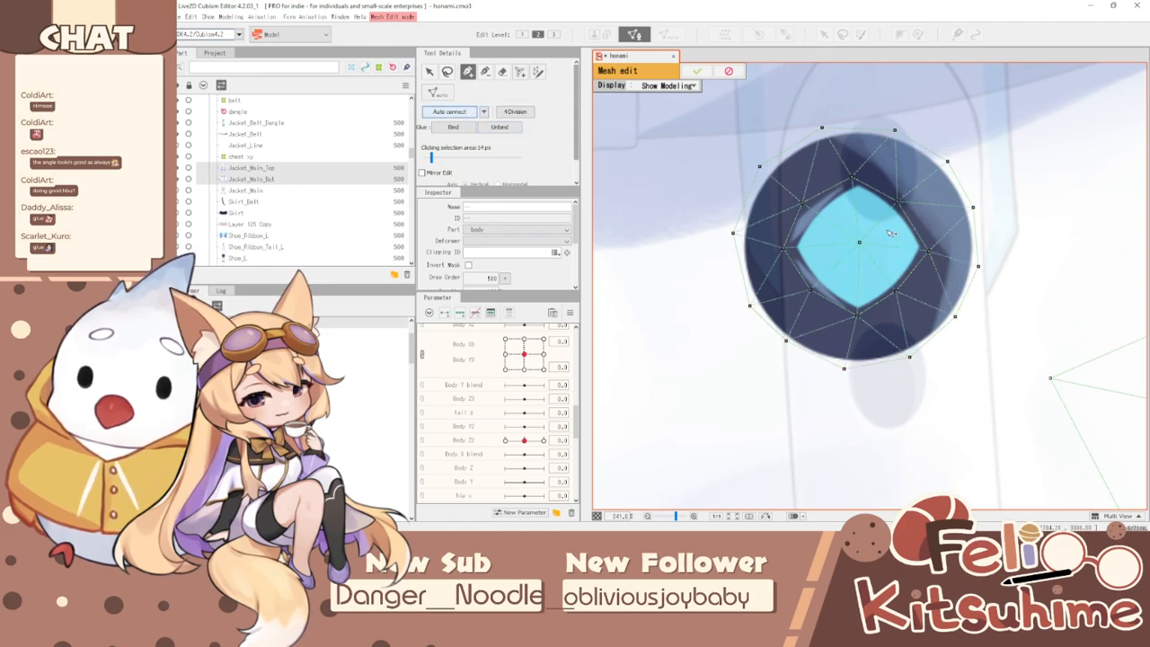
# - Draw a closed inner ring of mesh vertices around the blue gem of the lower jacket's lower-left button
pyautogui.scroll(-5, 690, 310)
pyautogui.scroll(3, 691, 310)
pyautogui.scroll(4, 789, 325)
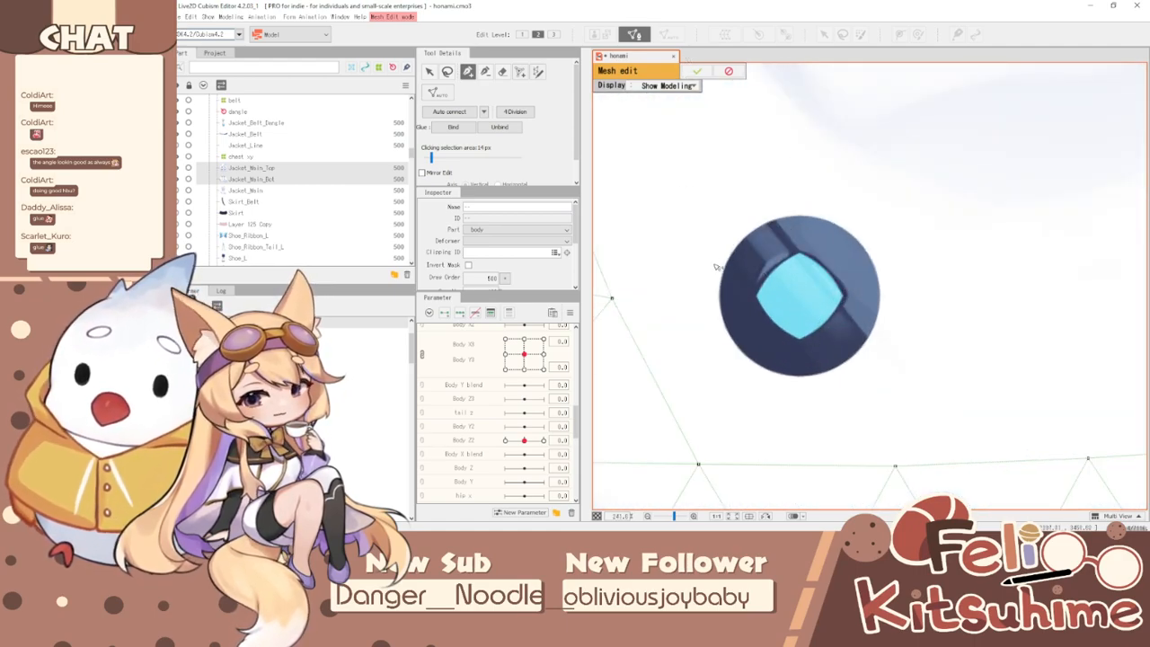
pyautogui.scroll(3, 719, 313)
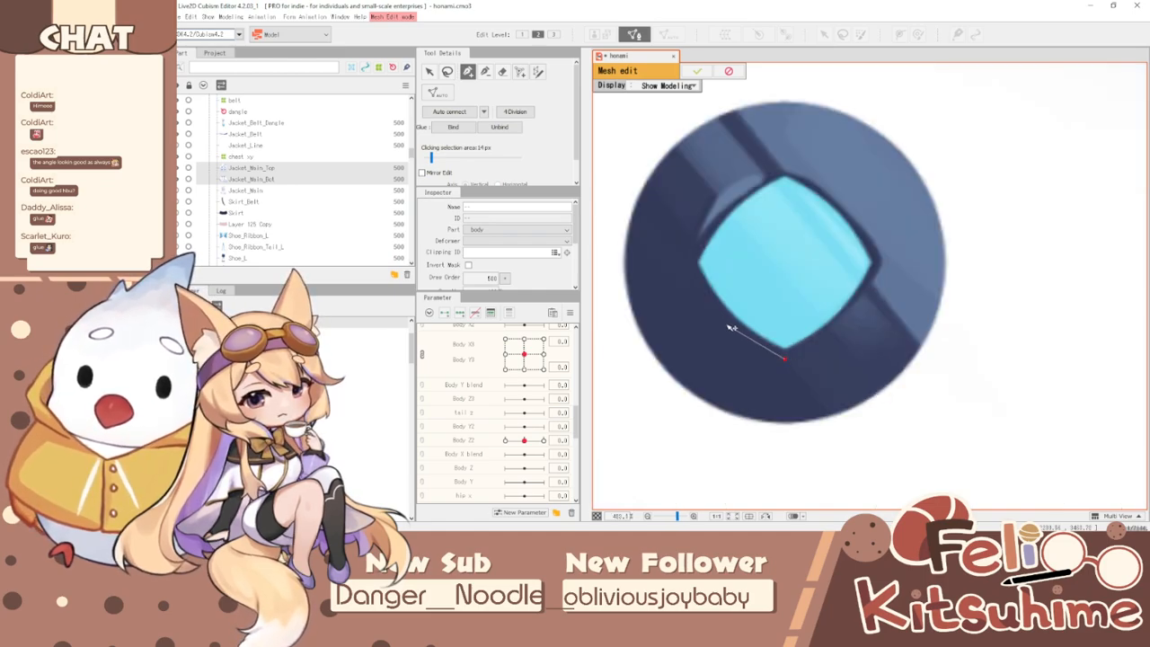
pyautogui.click(706, 191)
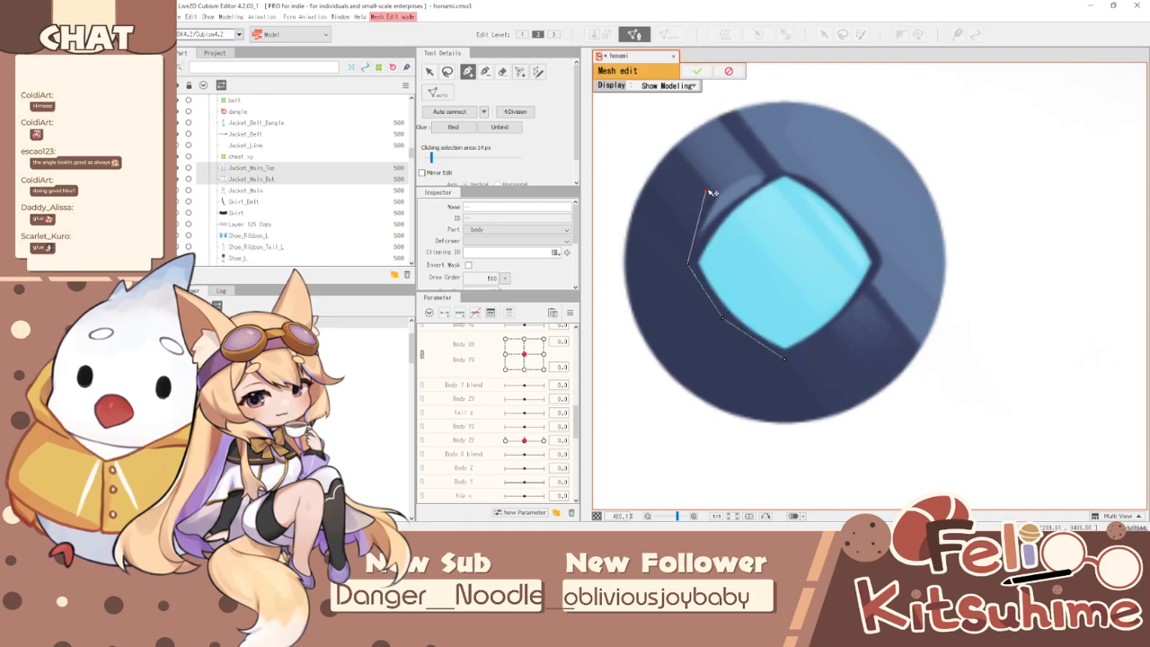
pyautogui.click(844, 196)
pyautogui.click(880, 260)
pyautogui.click(840, 326)
pyautogui.click(785, 359)
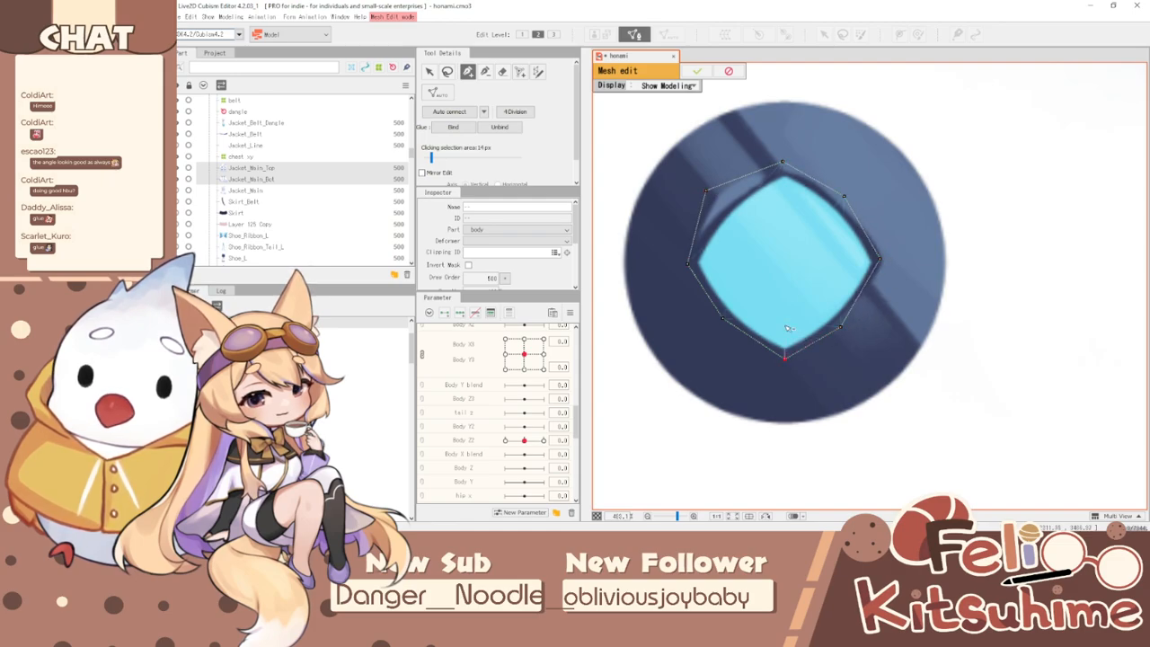
# - Add a centre point and a closed outer ring of vertices around the lower-left button
pyautogui.click(736, 429)
pyautogui.click(621, 316)
pyautogui.click(617, 214)
pyautogui.click(749, 96)
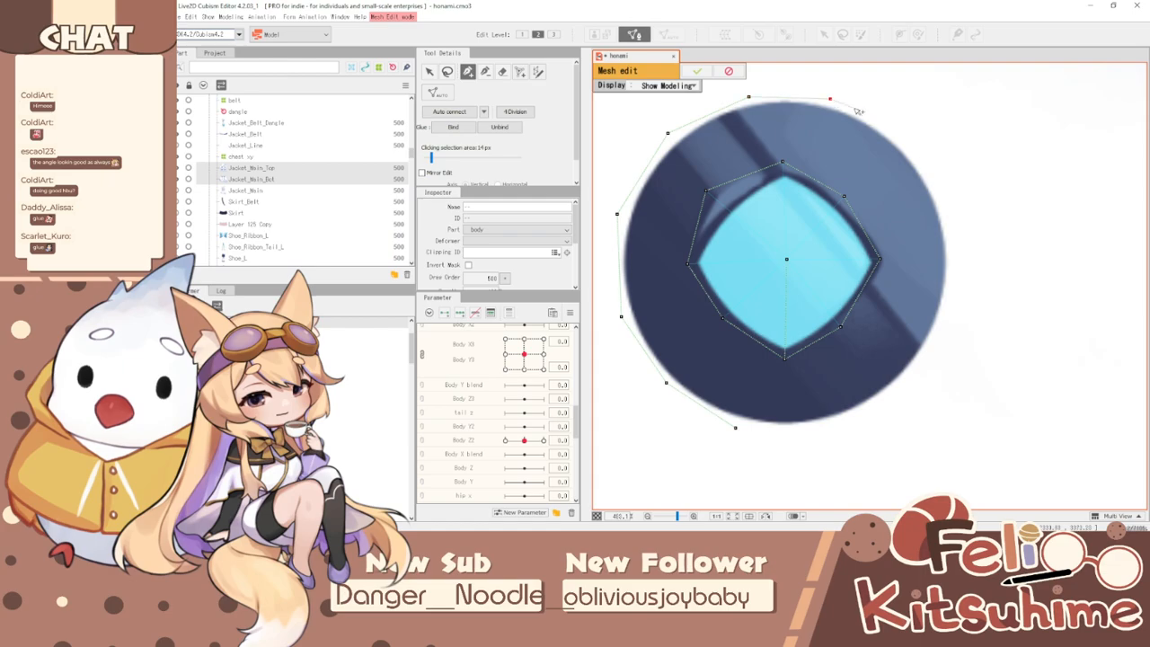
pyautogui.click(905, 138)
pyautogui.click(941, 200)
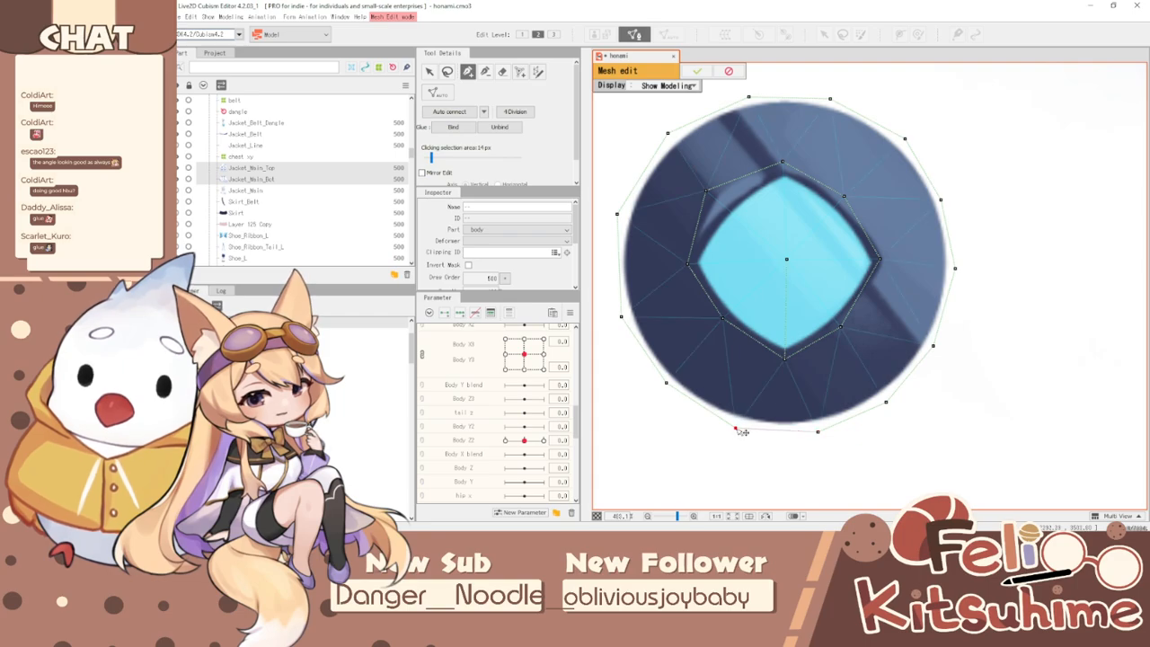
# - Draw a closed inner vertex ring around the lower-right button's blue gem and place a point at its centre
pyautogui.scroll(-5, 769, 396)
pyautogui.scroll(-2, 919, 292)
pyautogui.scroll(6, 1005, 355)
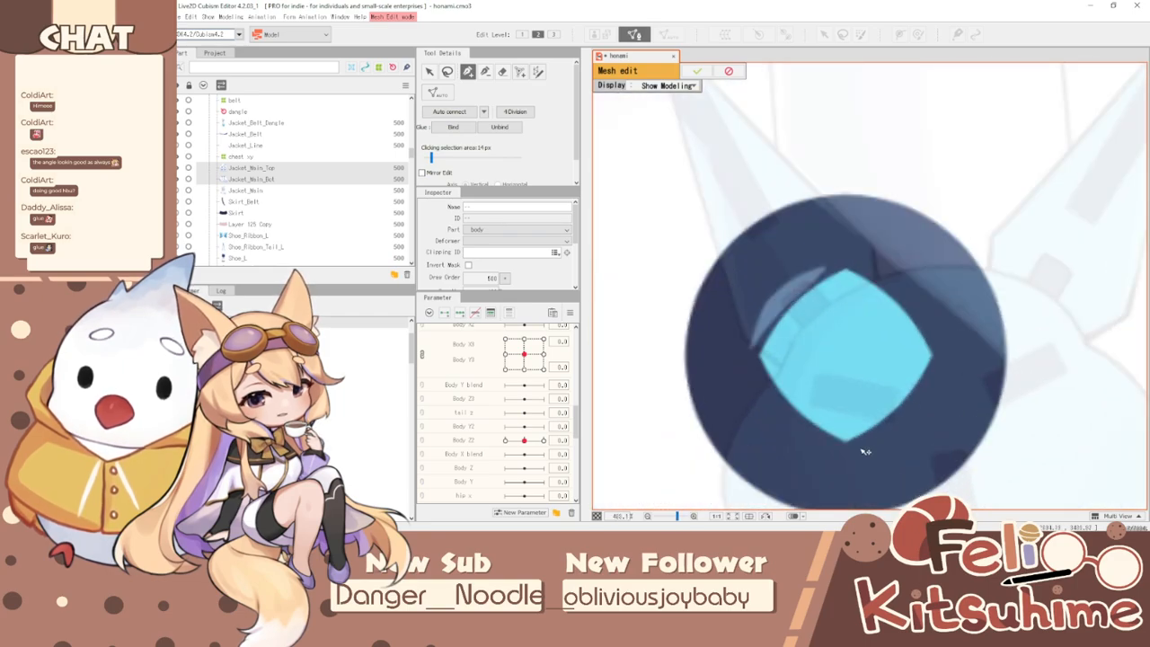
pyautogui.scroll(-5, 888, 424)
pyautogui.scroll(2, 958, 386)
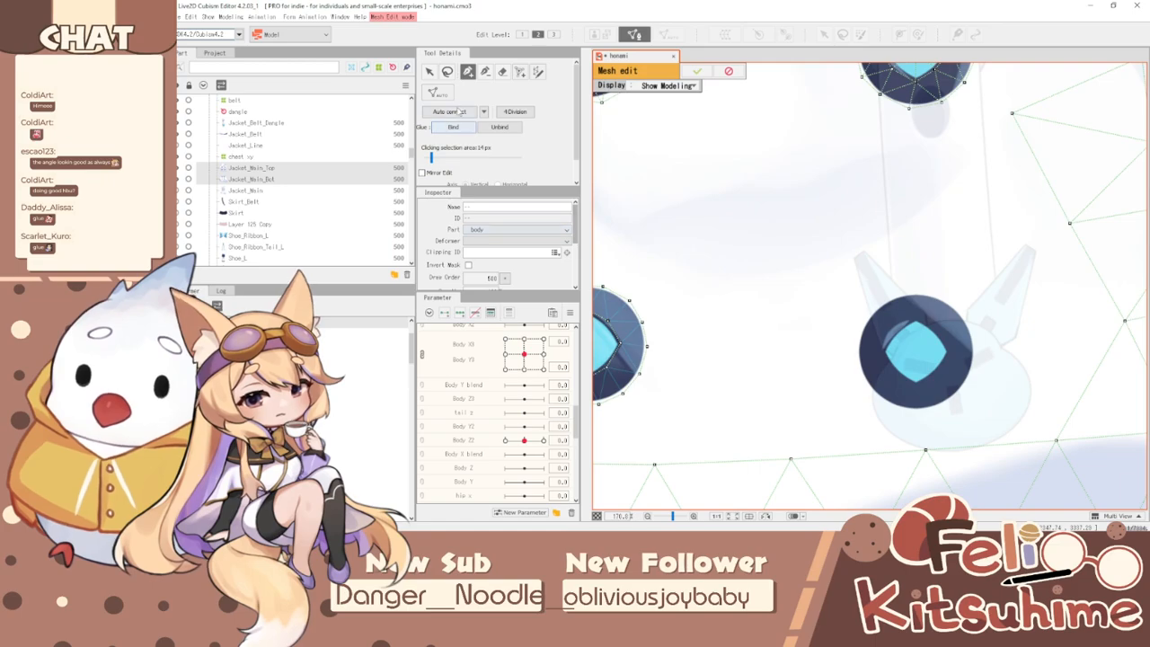
pyautogui.scroll(4, 958, 387)
pyautogui.click(905, 393)
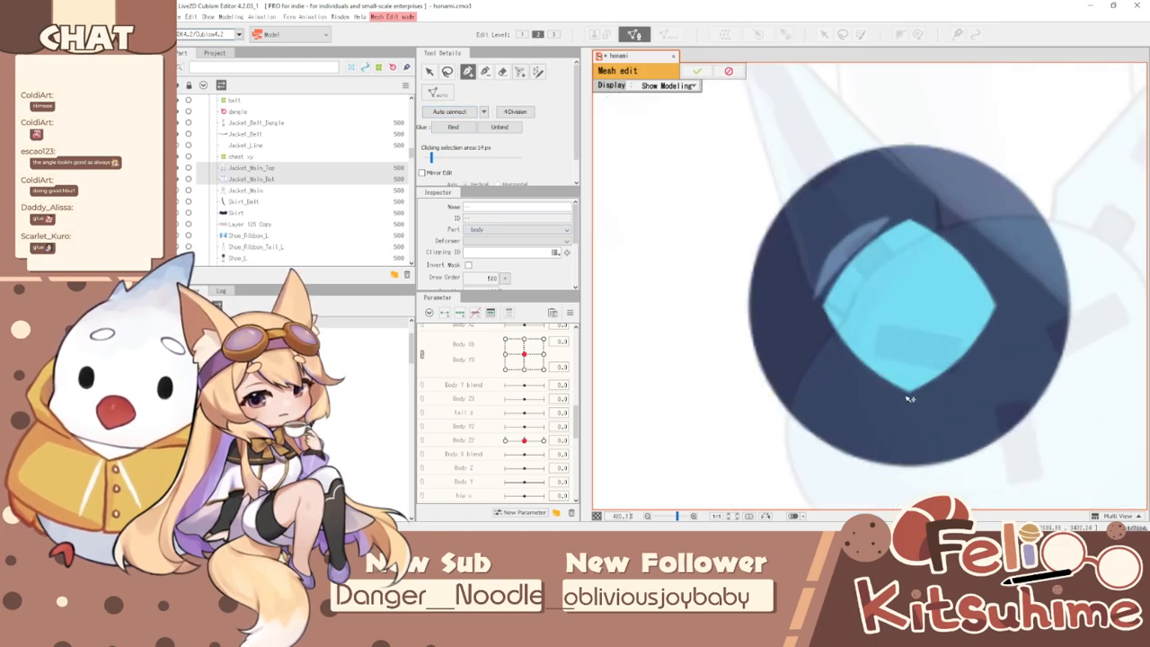
pyautogui.click(851, 366)
pyautogui.click(813, 312)
pyautogui.click(823, 242)
pyautogui.click(902, 209)
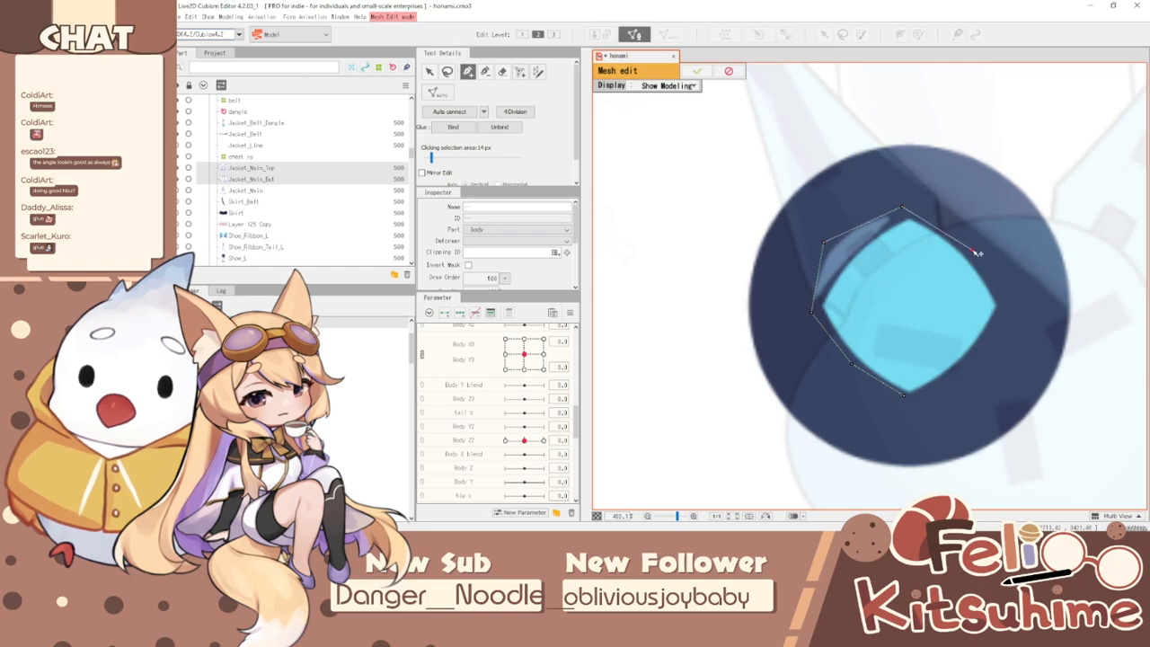
pyautogui.click(970, 363)
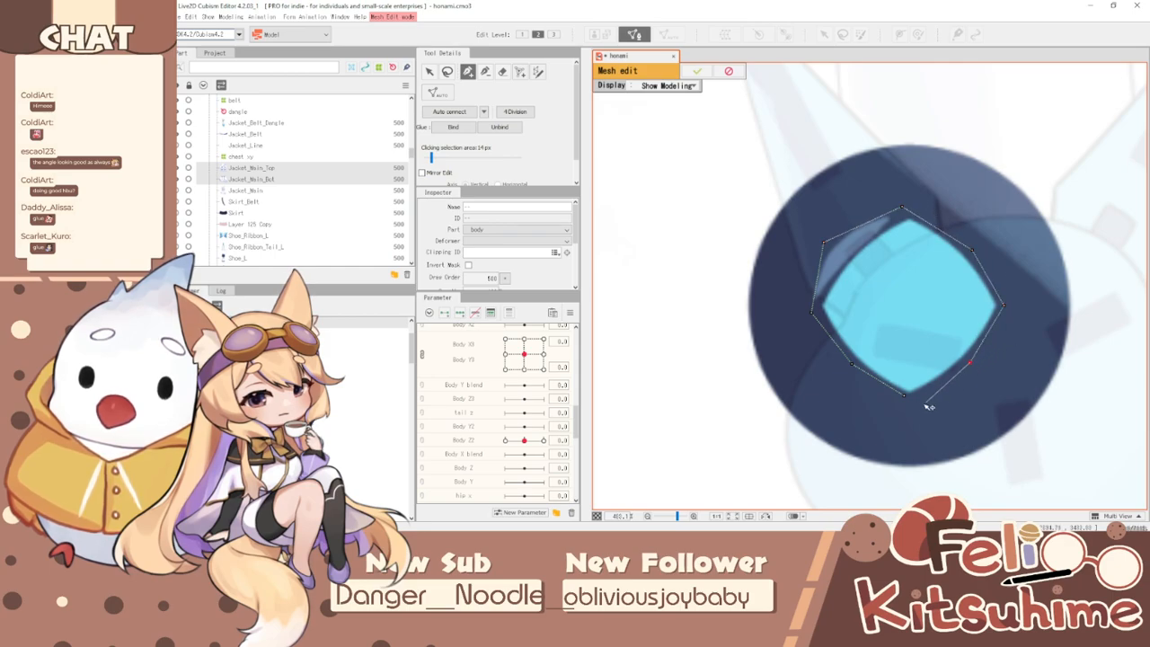
pyautogui.click(904, 396)
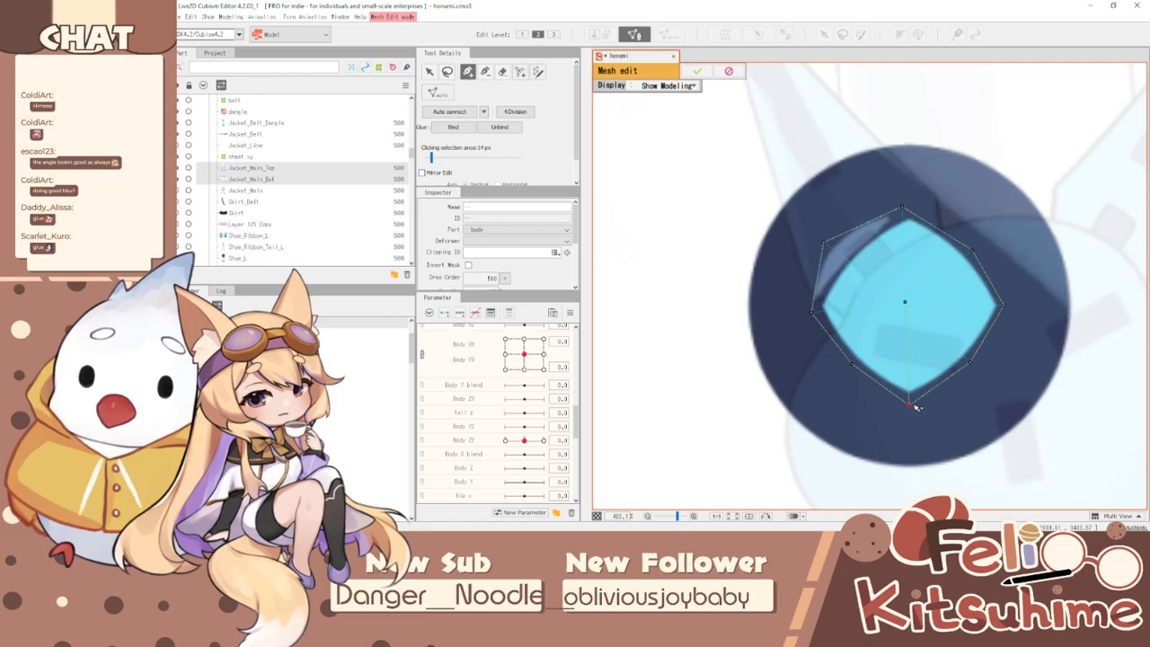
pyautogui.scroll(-3, 903, 400)
pyautogui.scroll(2, 888, 366)
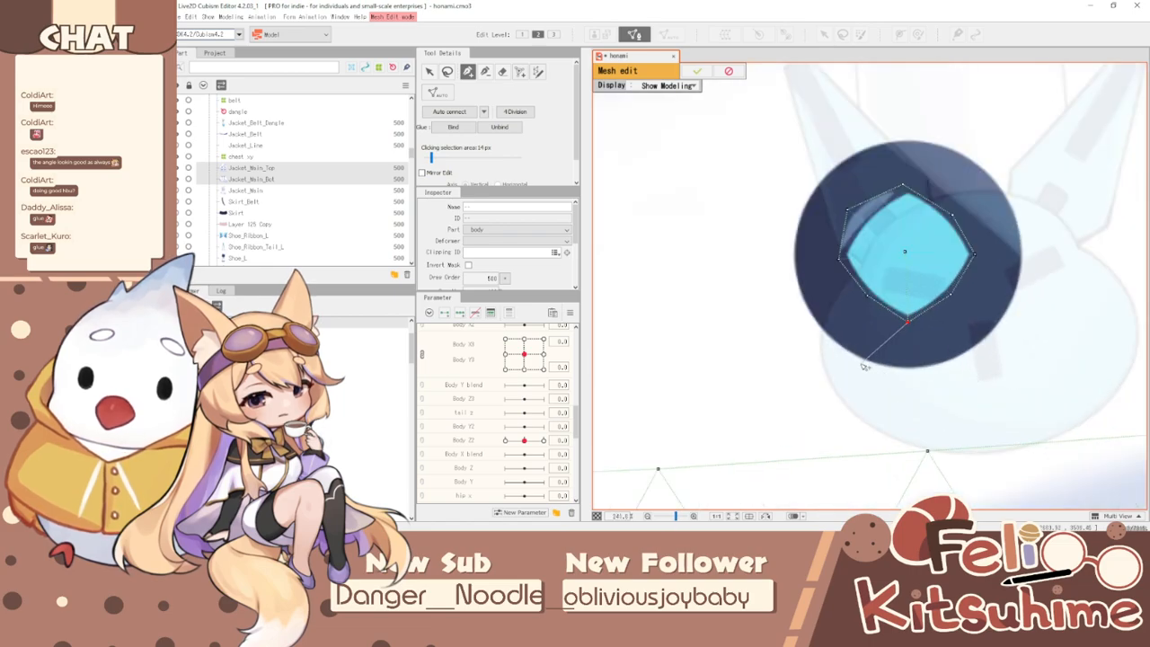
pyautogui.click(905, 252)
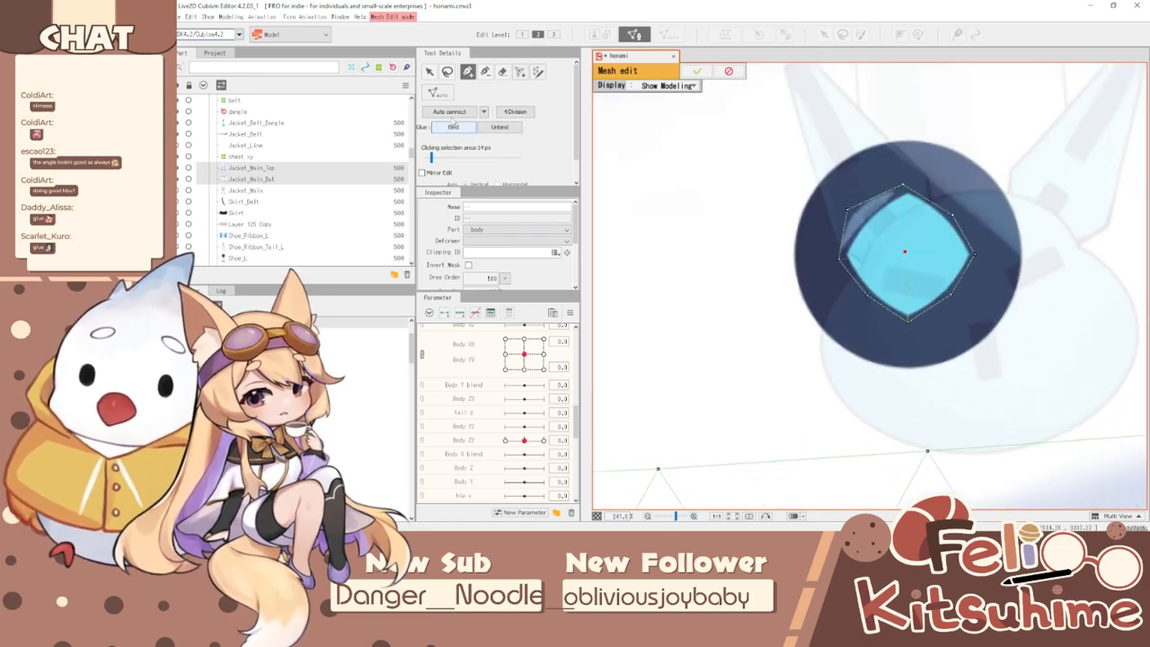
# - Enclose the lower-right button with an outer ring of vertices and auto-connect the mesh
pyautogui.click(855, 366)
pyautogui.click(784, 267)
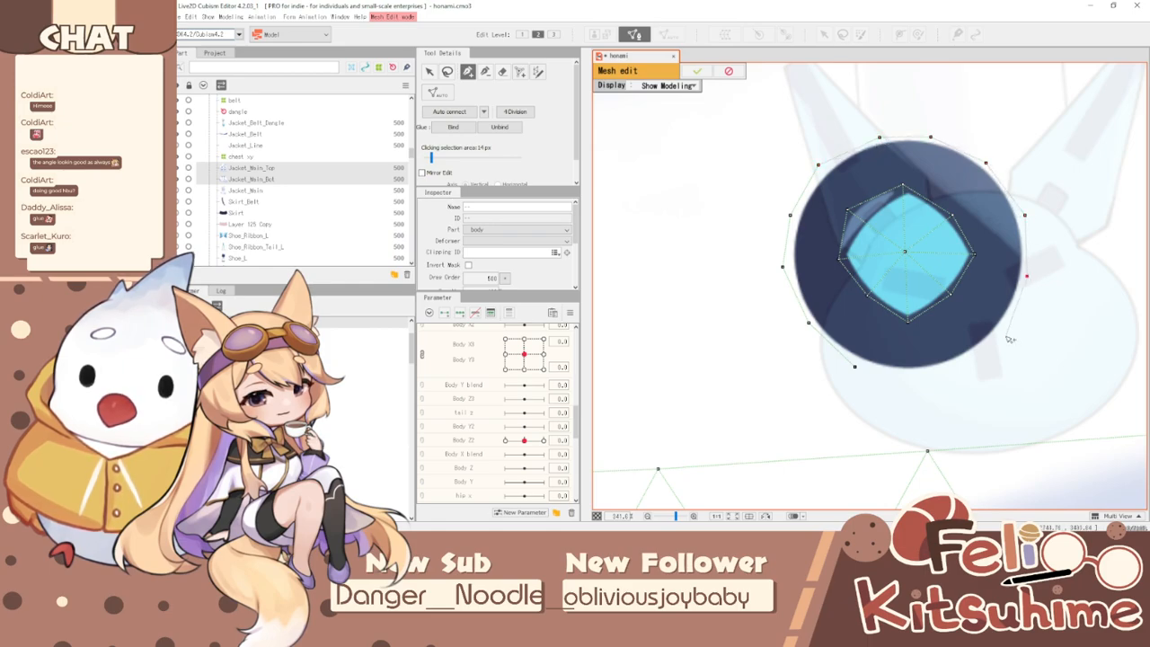
pyautogui.click(855, 366)
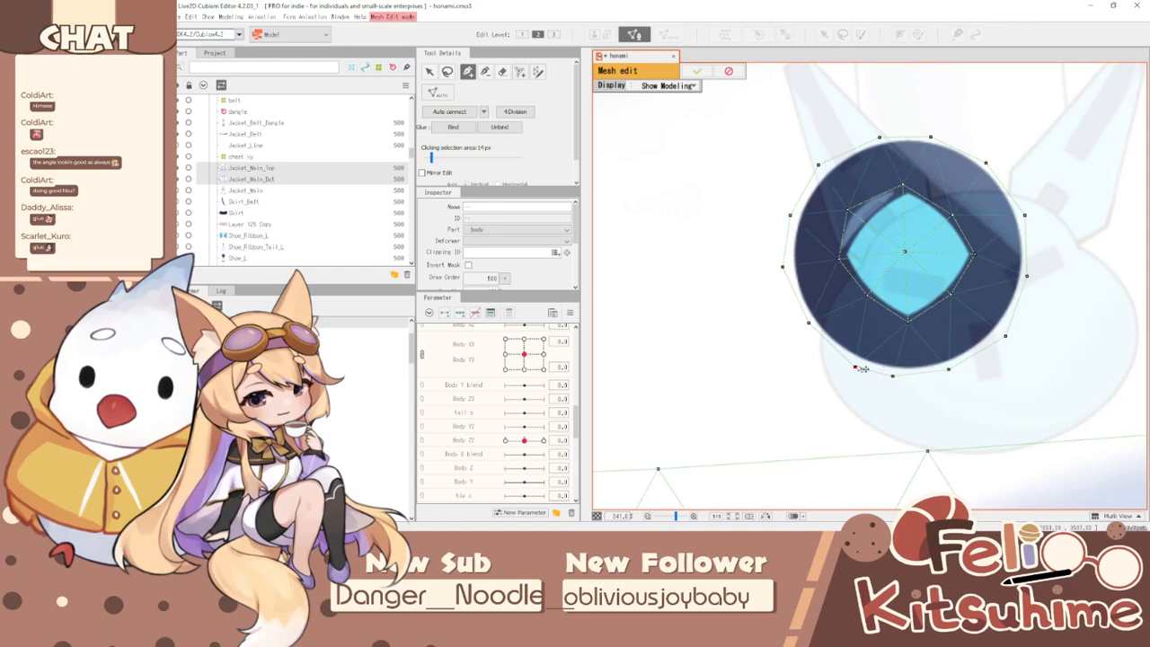
pyautogui.scroll(-3, 846, 357)
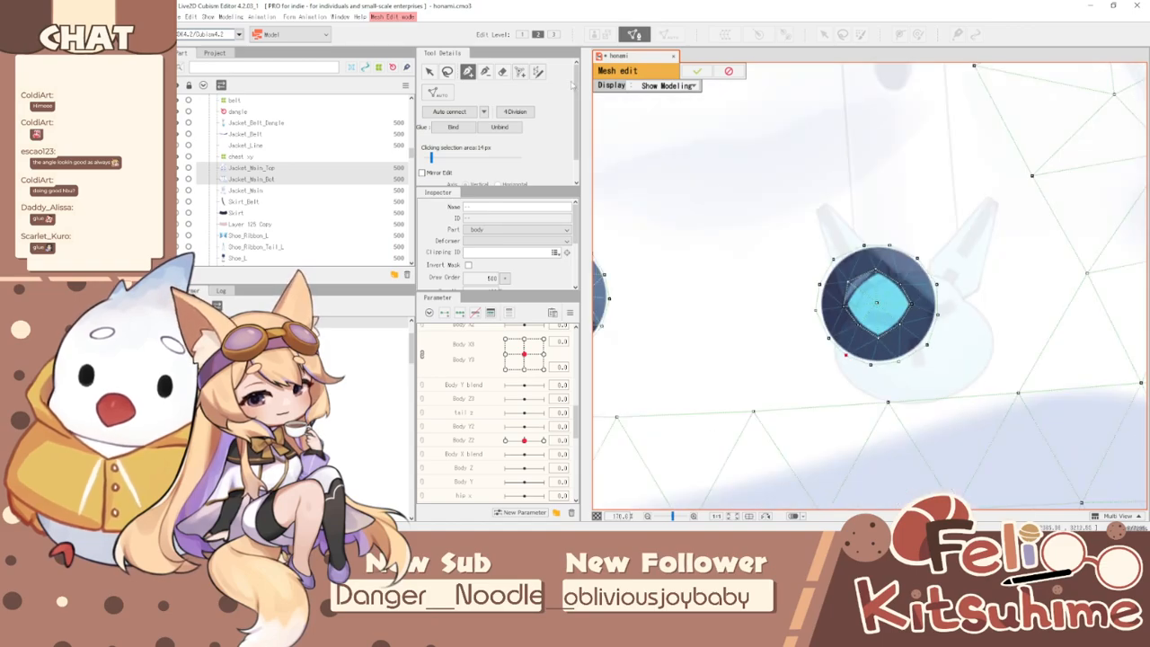
pyautogui.click(465, 114)
# - Add vertices between the two lower buttons and a row across the lower jacket between the upper and lower button pairs
pyautogui.scroll(-4, 824, 373)
pyautogui.scroll(2, 813, 334)
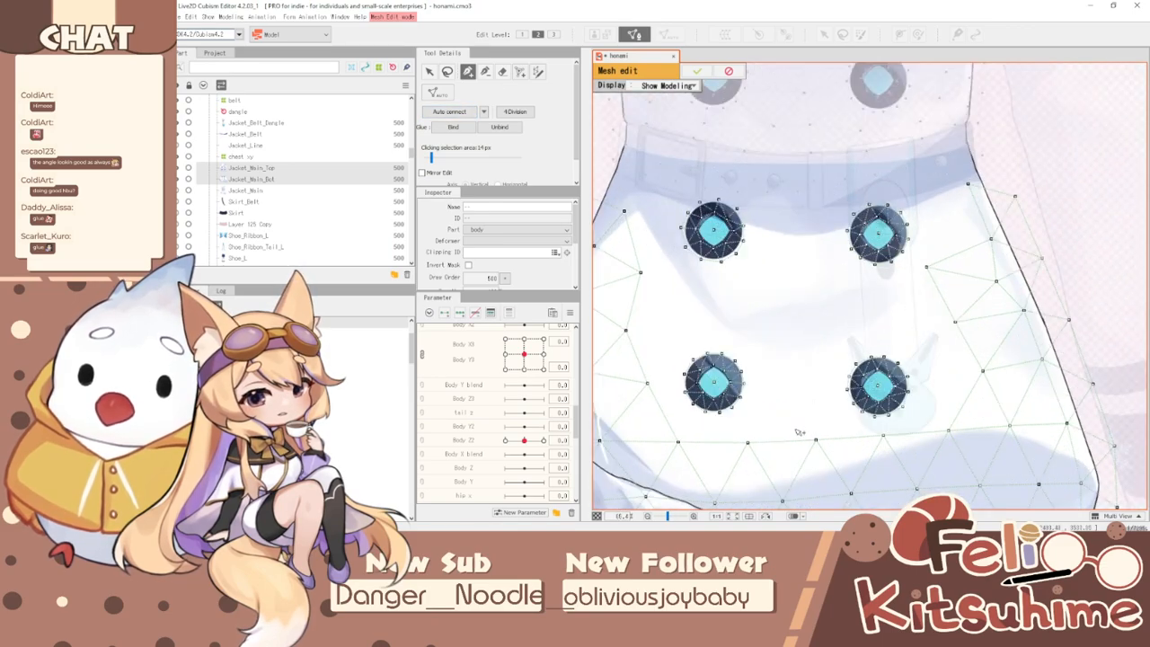
pyautogui.click(797, 383)
pyautogui.click(797, 316)
pyautogui.click(889, 305)
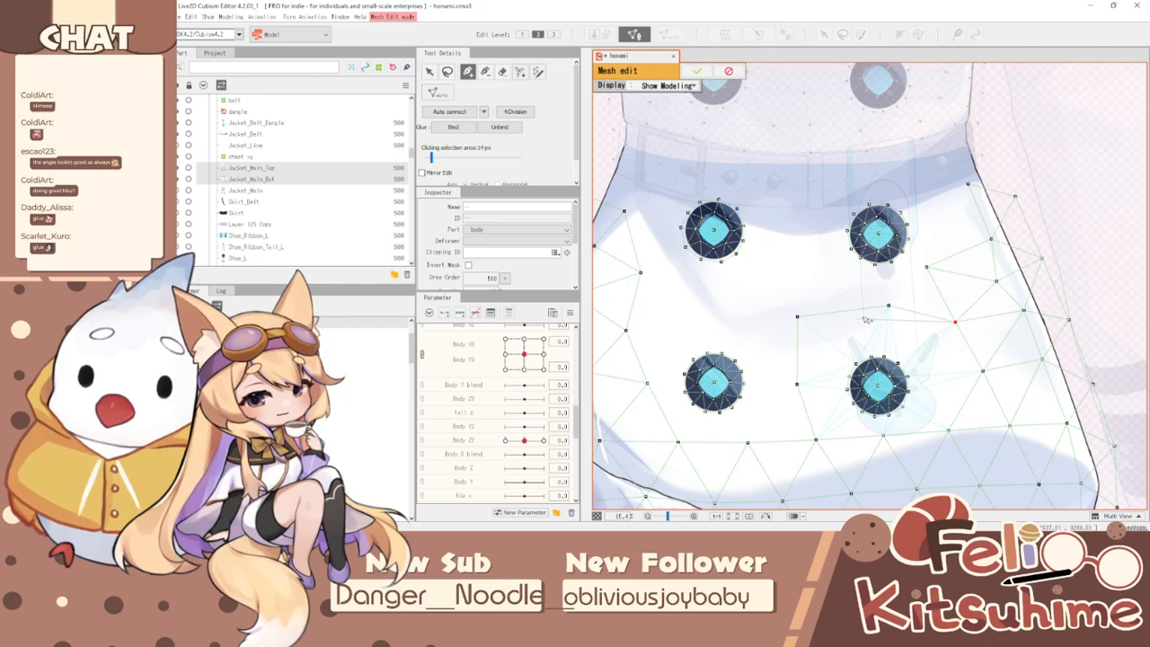
pyautogui.click(676, 303)
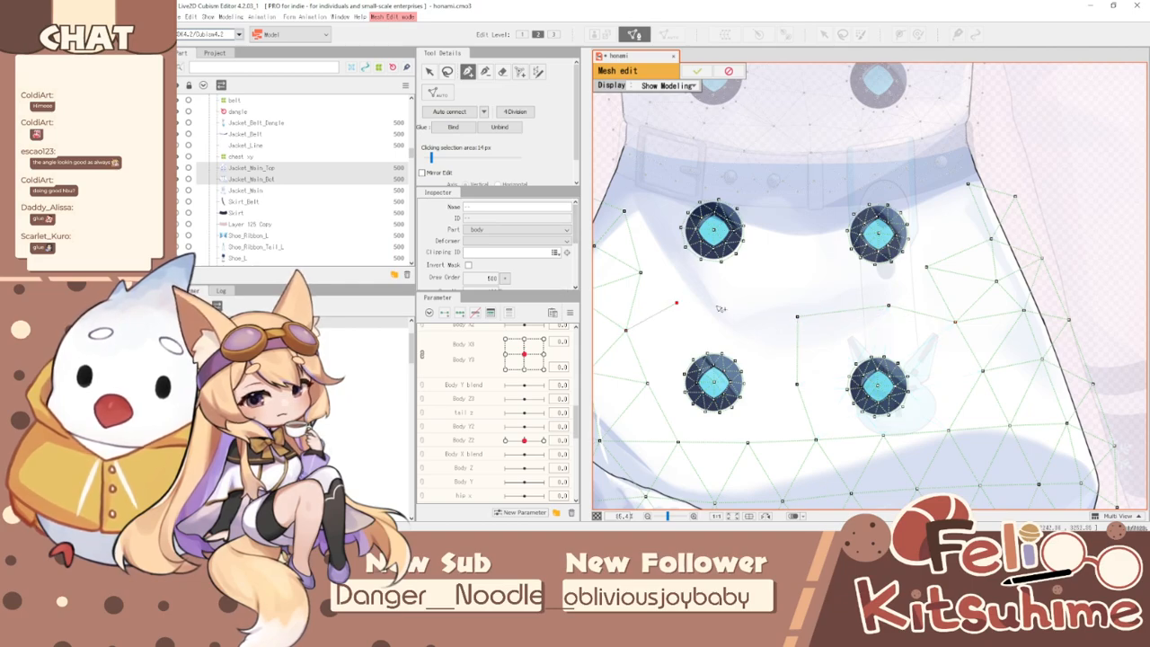
pyautogui.scroll(-2, 861, 337)
pyautogui.scroll(4, 813, 270)
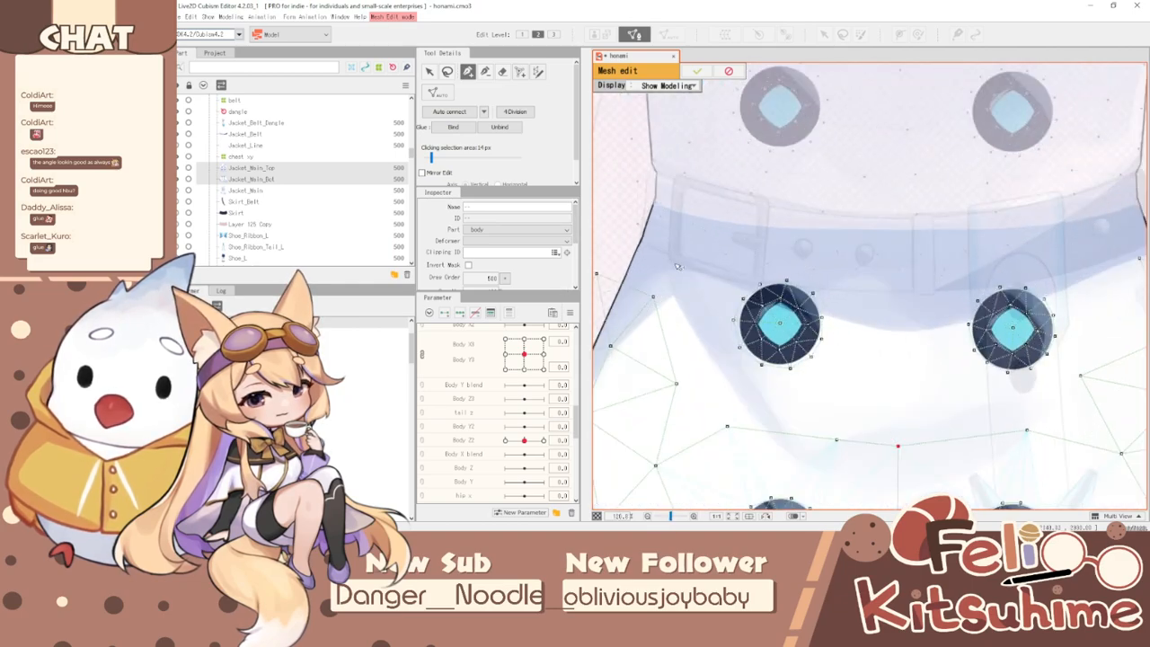
pyautogui.scroll(-2, 796, 274)
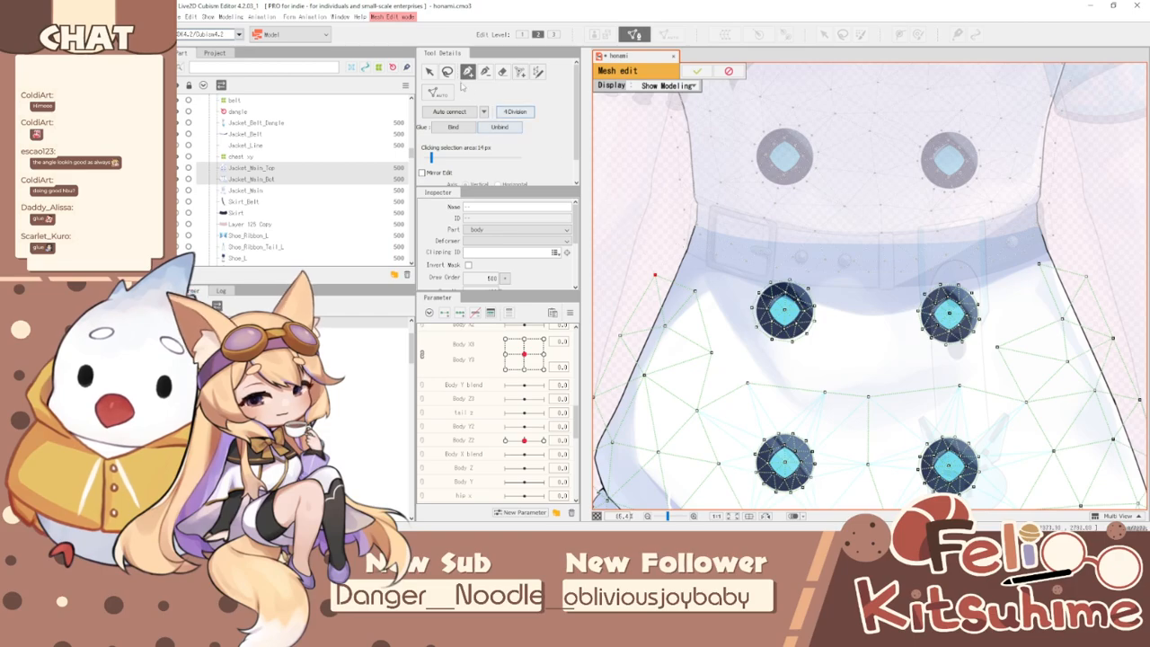
# - Switch to the upper jacket mesh and erase its vertices across the belt area
pyautogui.press('v')
pyautogui.click(880, 160)
pyautogui.click(503, 71)
pyautogui.moveTo(711, 283)
pyautogui.mouseDown()
pyautogui.moveTo(783, 310)
pyautogui.moveTo(1022, 297)
pyautogui.moveTo(1031, 286)
pyautogui.moveTo(1007, 288)
pyautogui.moveTo(1029, 272)
pyautogui.moveTo(926, 280)
pyautogui.mouseUp()
pyautogui.click(467, 71)
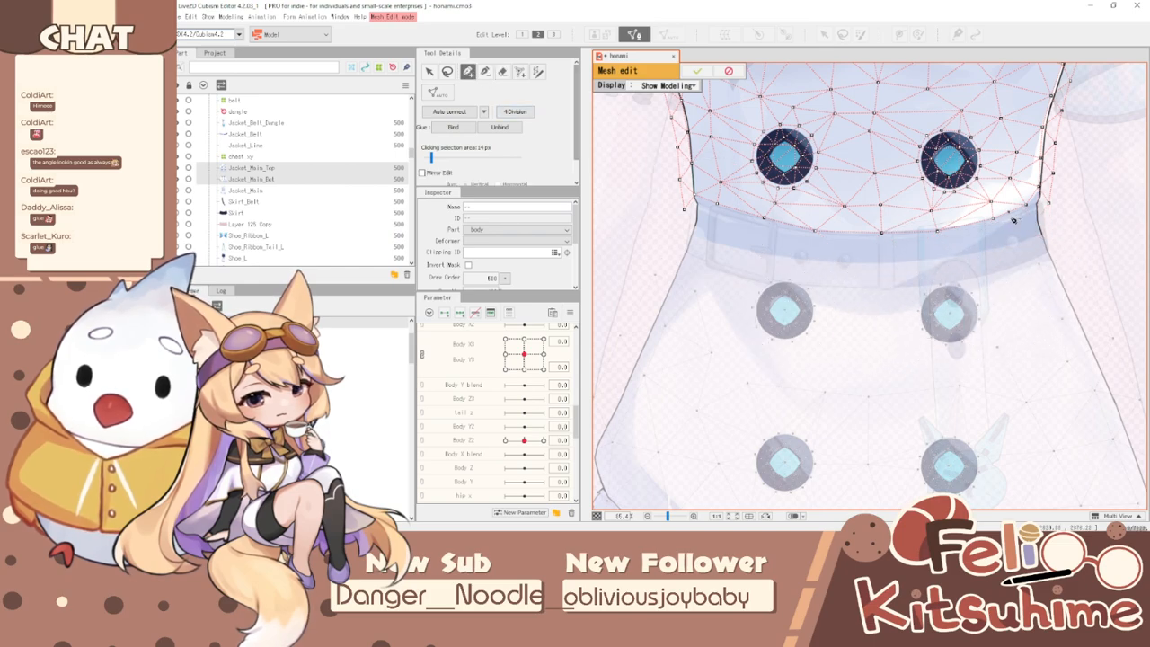
# - Add a new curved row of vertices along the belt, with points outside both waist edges, and auto-connect the upper jacket mesh
pyautogui.scroll(2, 1015, 220)
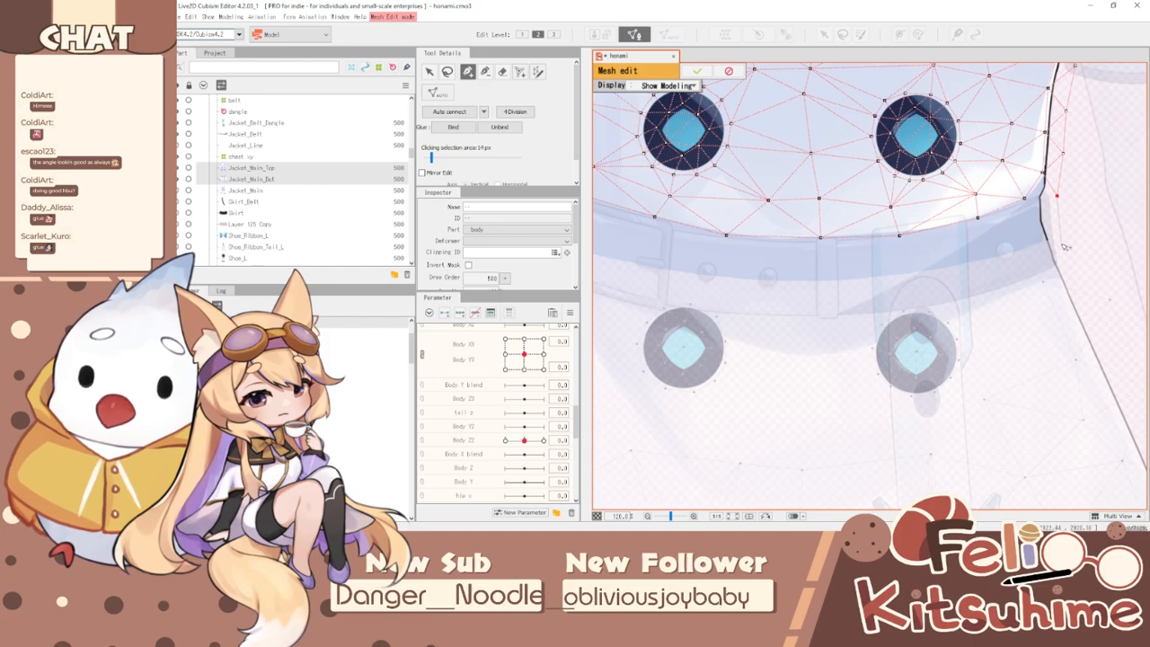
pyautogui.click(1061, 244)
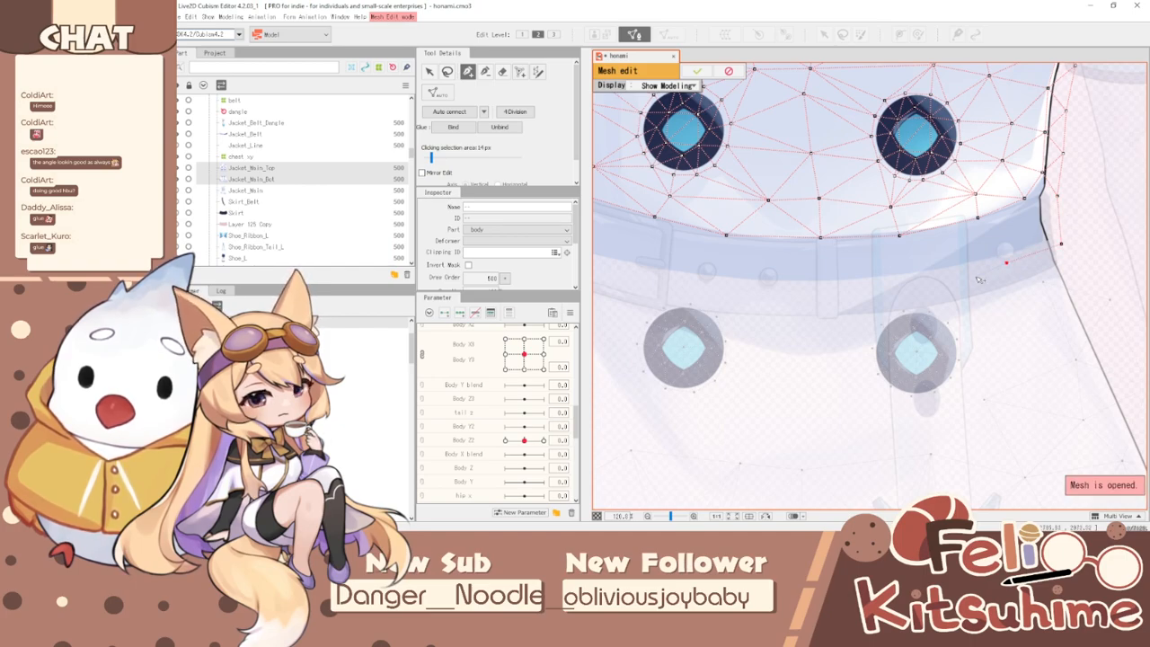
pyautogui.moveTo(899, 282); pyautogui.dragTo(992, 266)
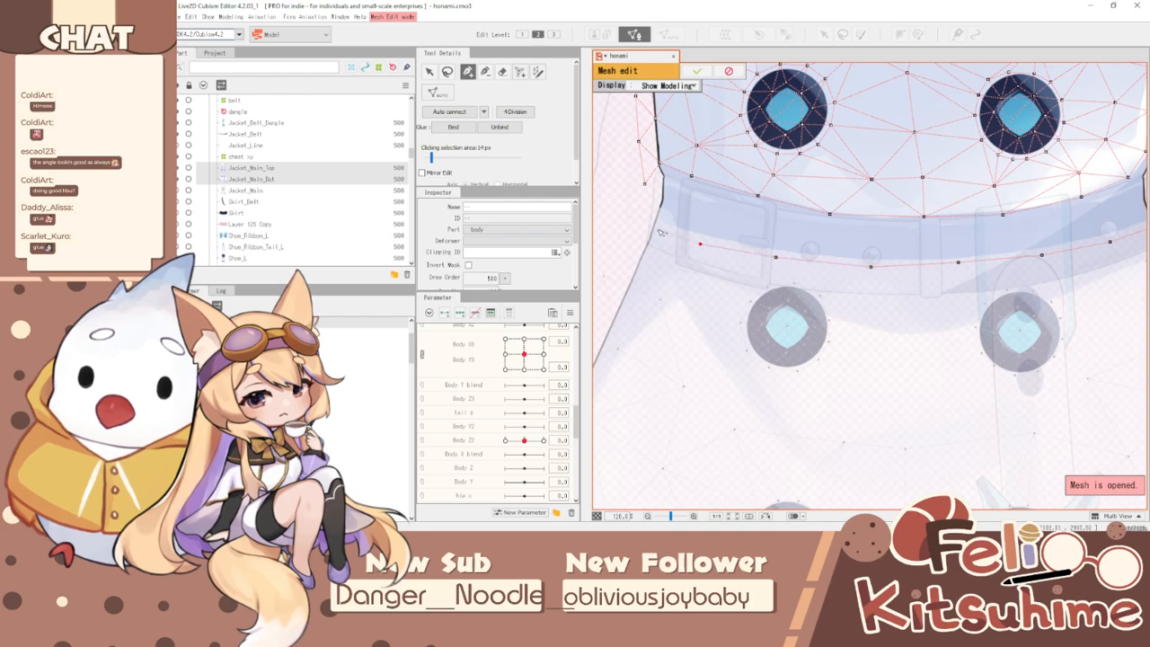
pyautogui.scroll(-3, 654, 254)
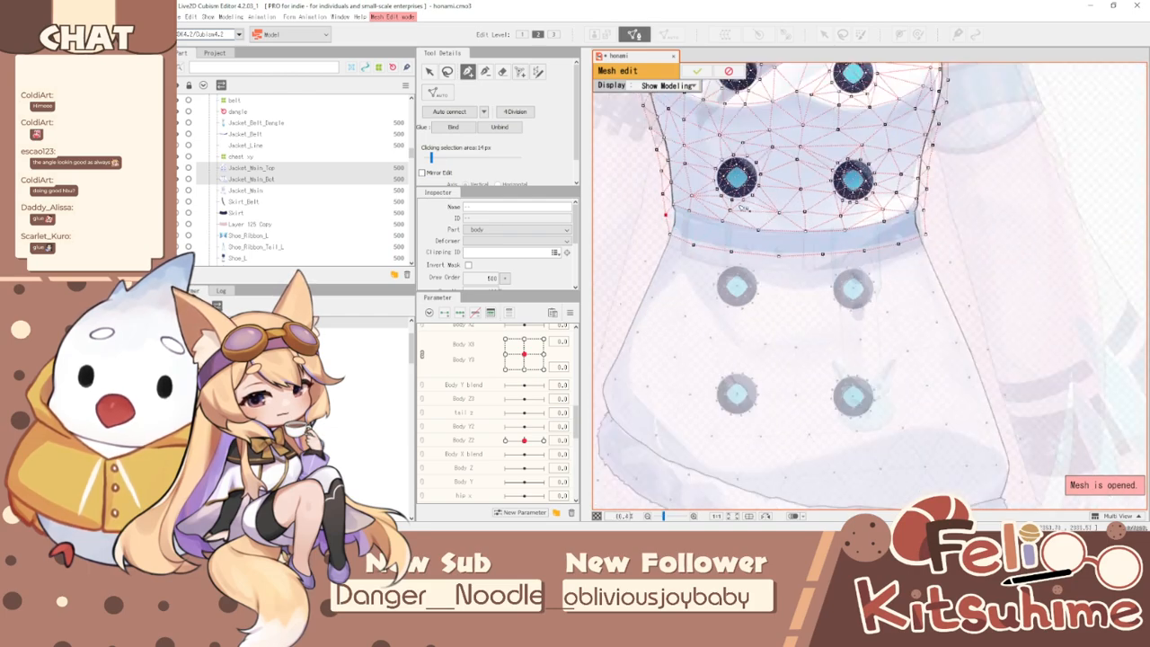
pyautogui.scroll(2, 624, 160)
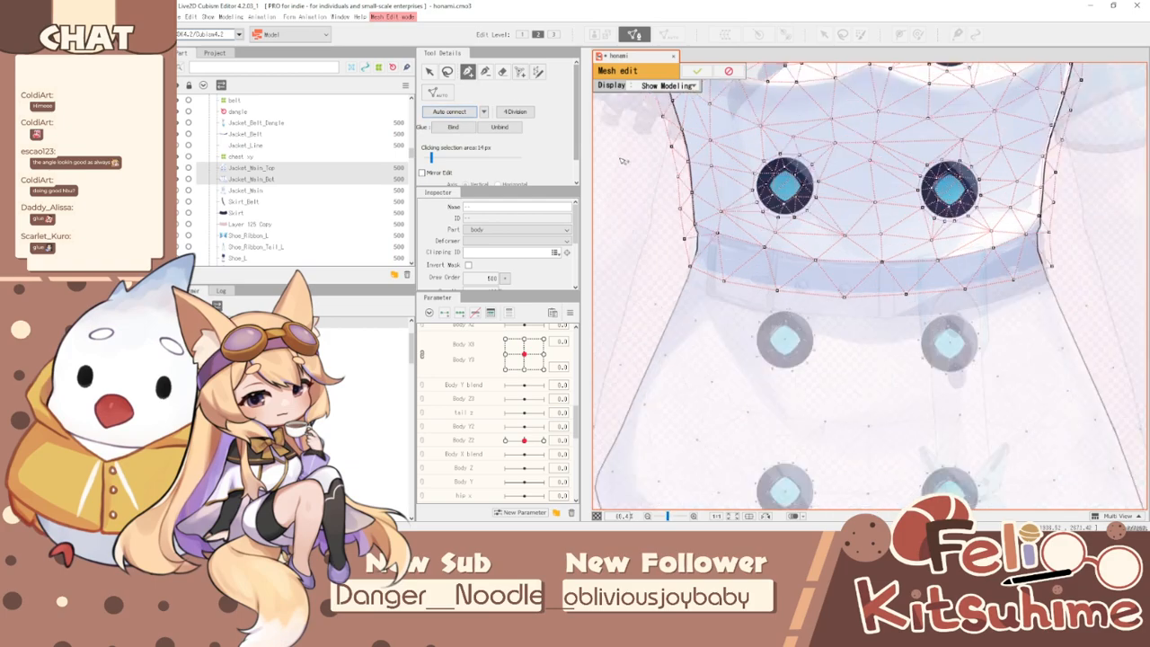
# - Copy the upper jacket mesh's two vertex rows along the belt and paste them into the lower jacket mesh
pyautogui.click(448, 72)
pyautogui.moveTo(1074, 230)
pyautogui.mouseDown()
pyautogui.moveTo(959, 253)
pyautogui.moveTo(886, 255)
pyautogui.moveTo(793, 252)
pyautogui.moveTo(696, 217)
pyautogui.moveTo(652, 255)
pyautogui.moveTo(1017, 420)
pyautogui.moveTo(1140, 268)
pyautogui.moveTo(1134, 297)
pyautogui.mouseUp()
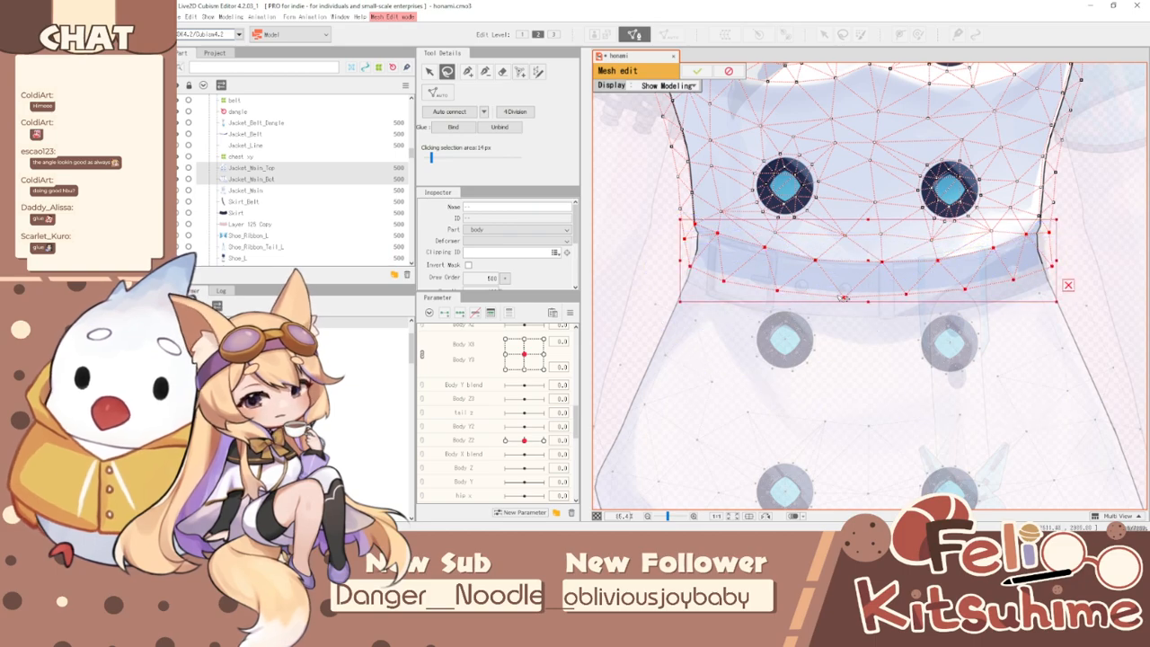
pyautogui.click(748, 357)
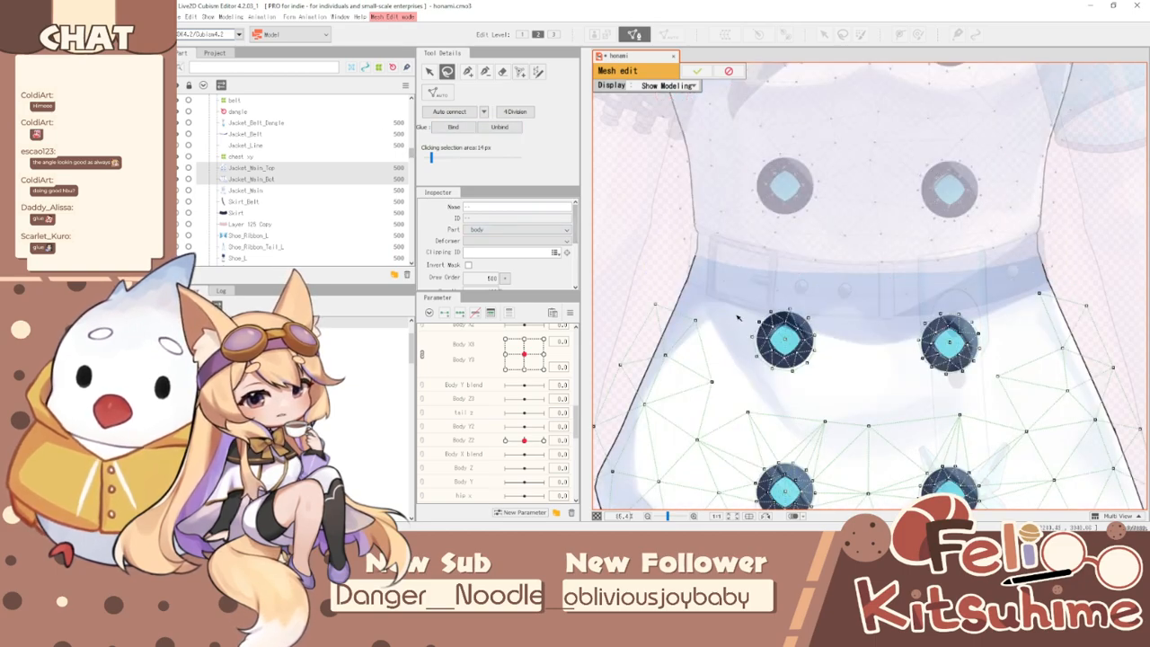
pyautogui.hotkey('ctrl', 's')
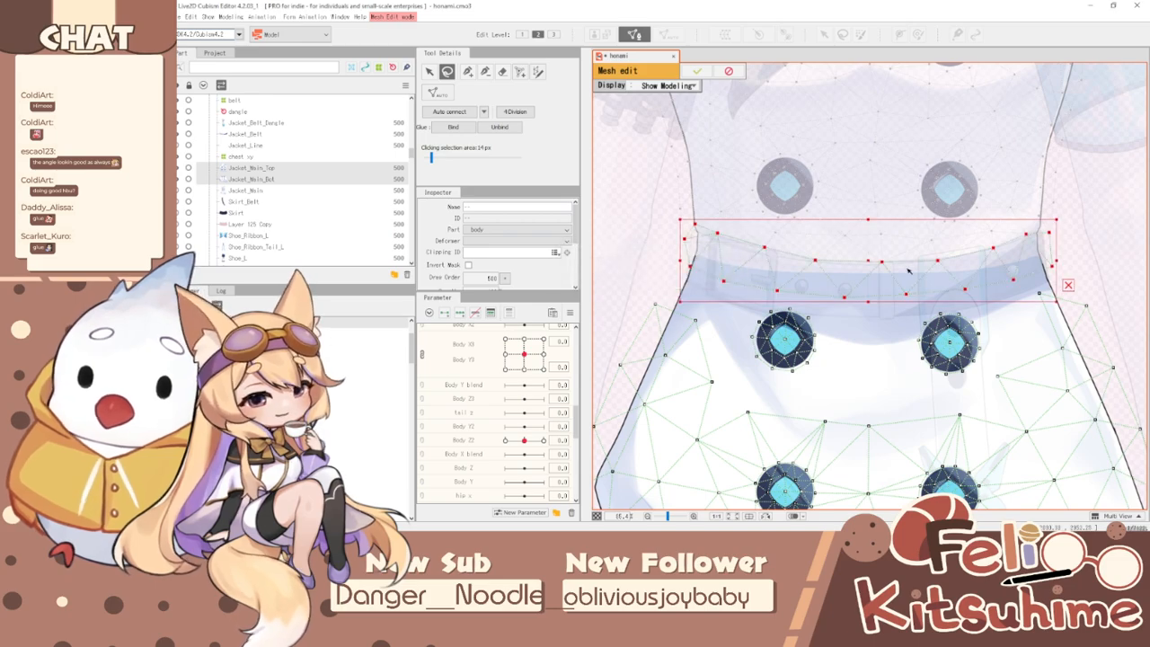
# - Add vertices outside both waist edges and between the two buttons nearest the belt on the lower jacket mesh, and auto-connect it
pyautogui.click(735, 170)
pyautogui.click(739, 345)
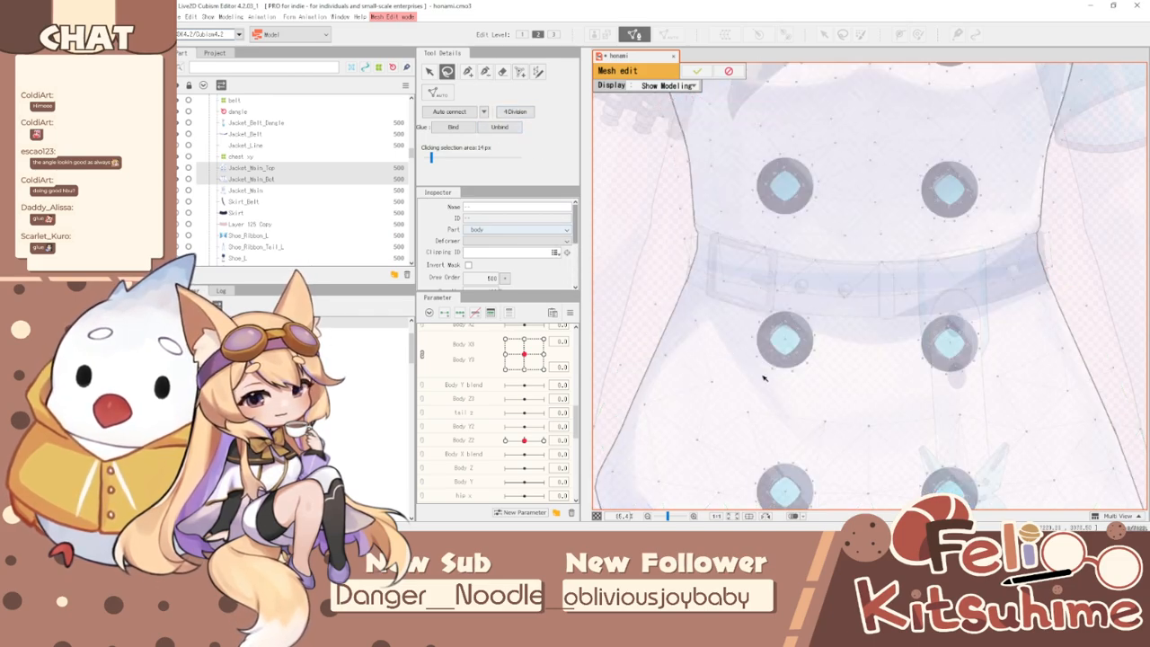
pyautogui.click(696, 432)
pyautogui.click(468, 72)
pyautogui.scroll(2, 660, 266)
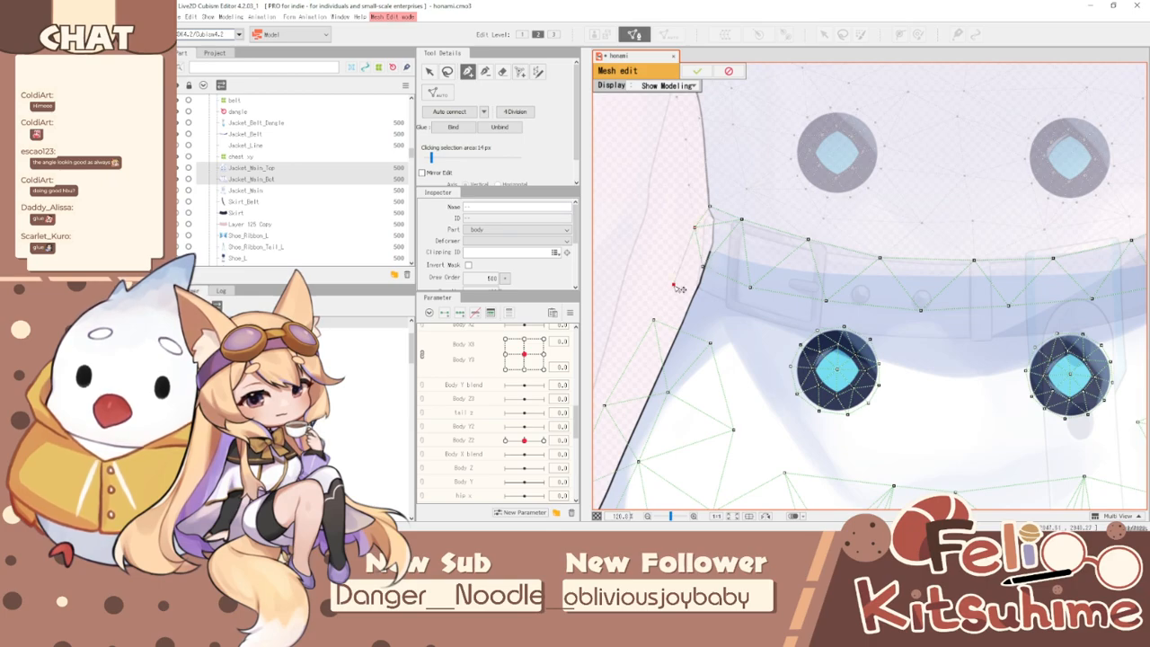
pyautogui.scroll(-2, 656, 329)
pyautogui.scroll(2, 995, 306)
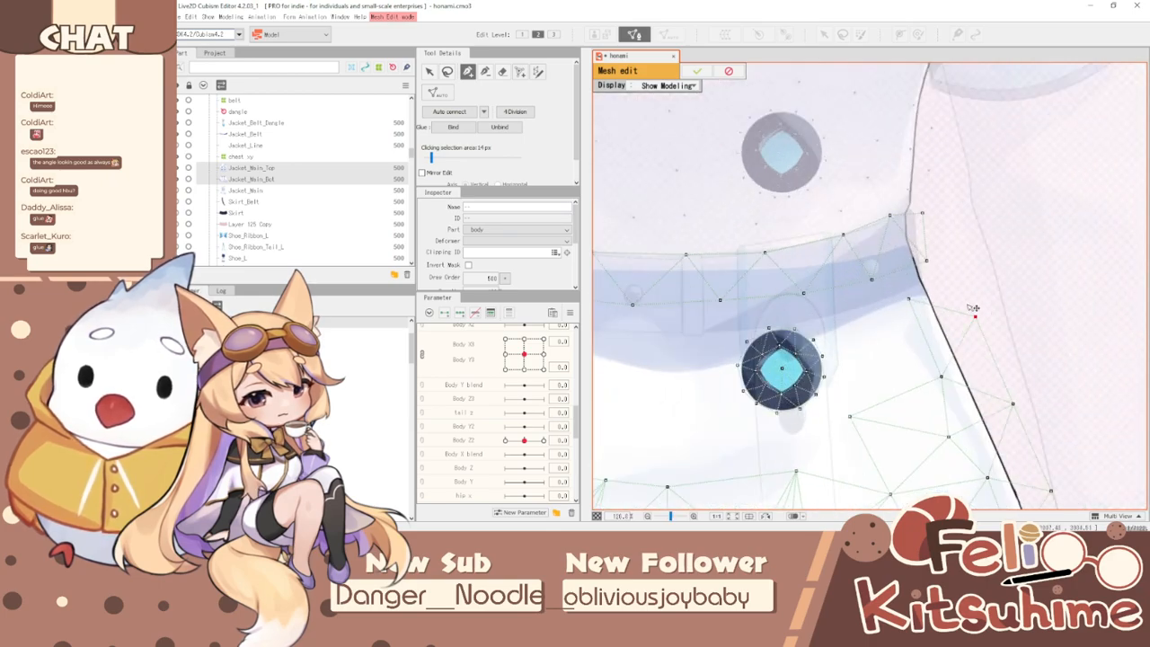
pyautogui.scroll(-2, 929, 267)
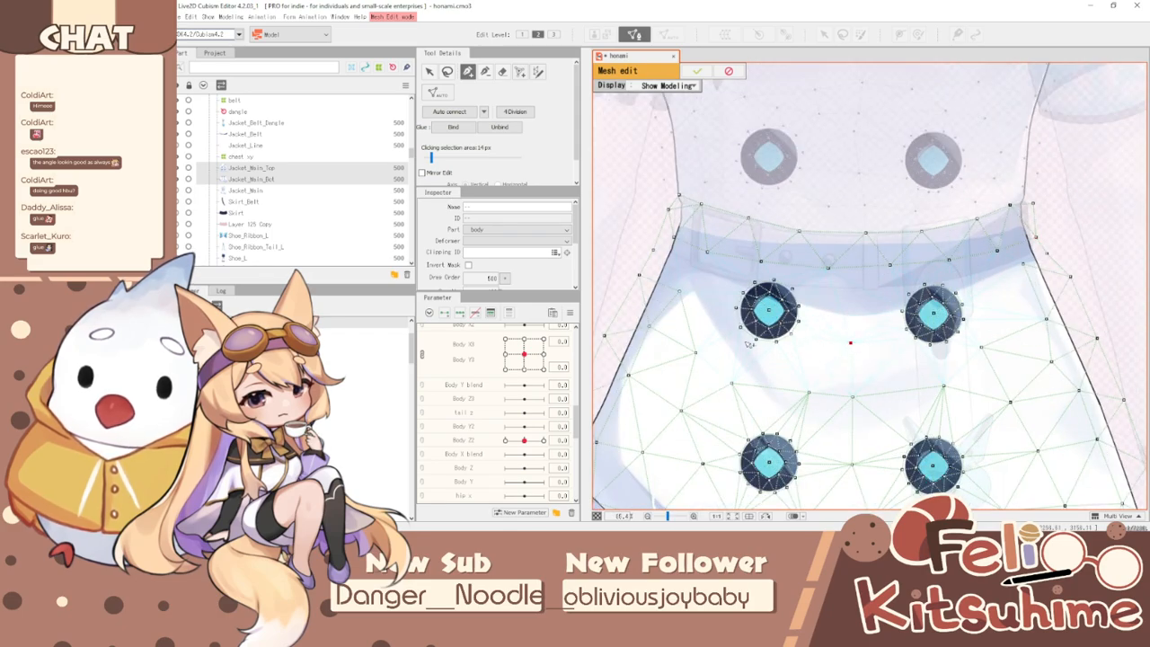
pyautogui.scroll(-2, 823, 274)
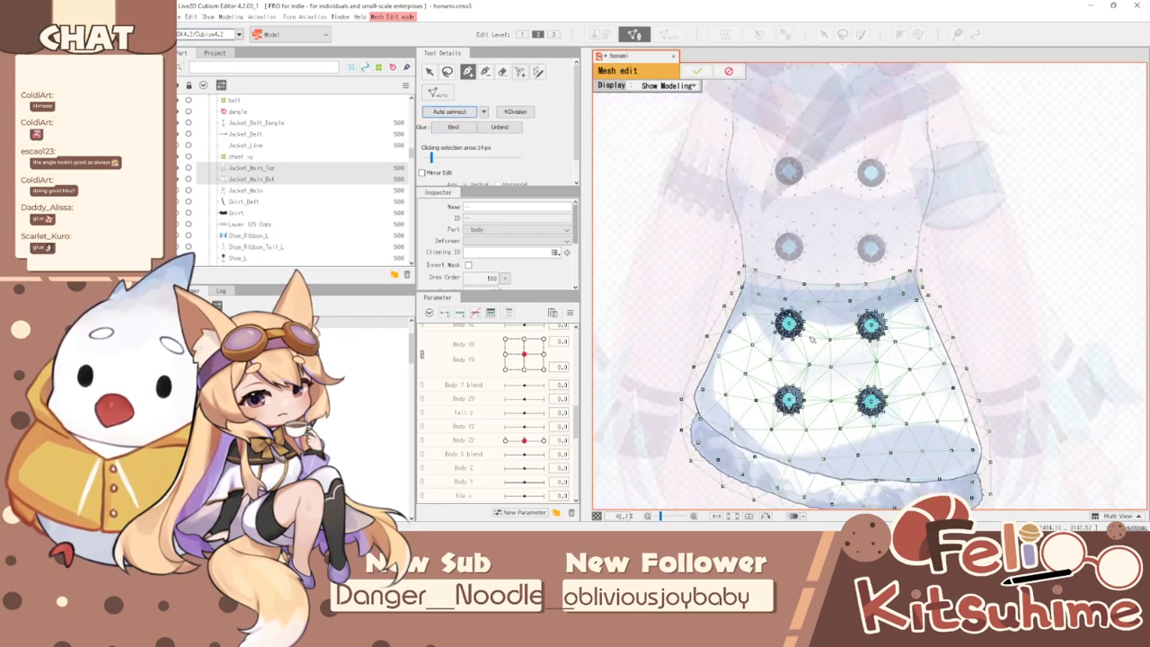
# - Bind the overlapping belt vertices of the upper and lower jacket meshes with glue and apply the mesh edit
pyautogui.scroll(2, 824, 274)
pyautogui.press('v')
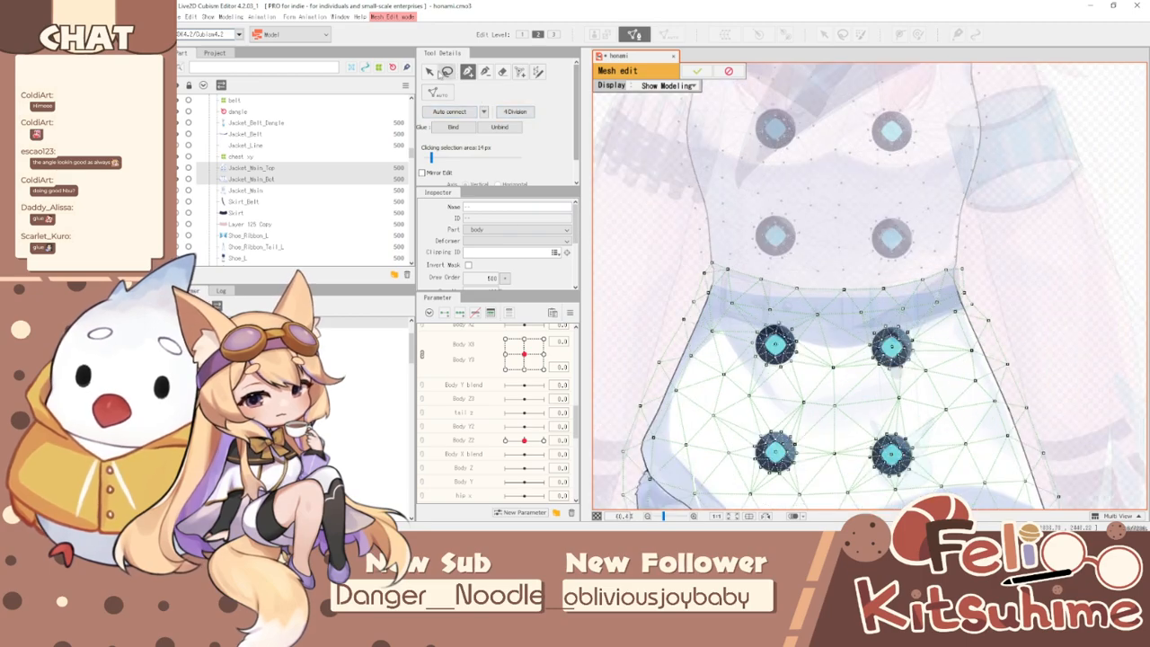
pyautogui.scroll(2, 851, 168)
pyautogui.press('l')
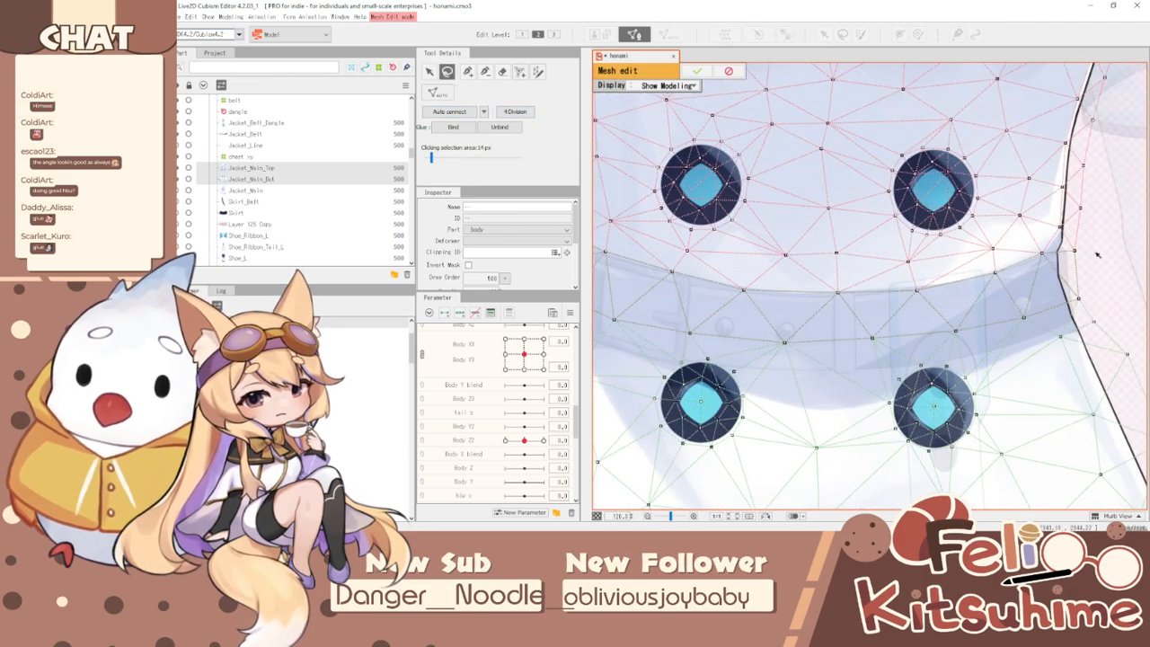
pyautogui.scroll(-1, 1101, 252)
pyautogui.moveTo(1096, 254)
pyautogui.mouseDown()
pyautogui.moveTo(715, 249)
pyautogui.moveTo(775, 345)
pyautogui.moveTo(1078, 342)
pyautogui.moveTo(1123, 286)
pyautogui.mouseUp()
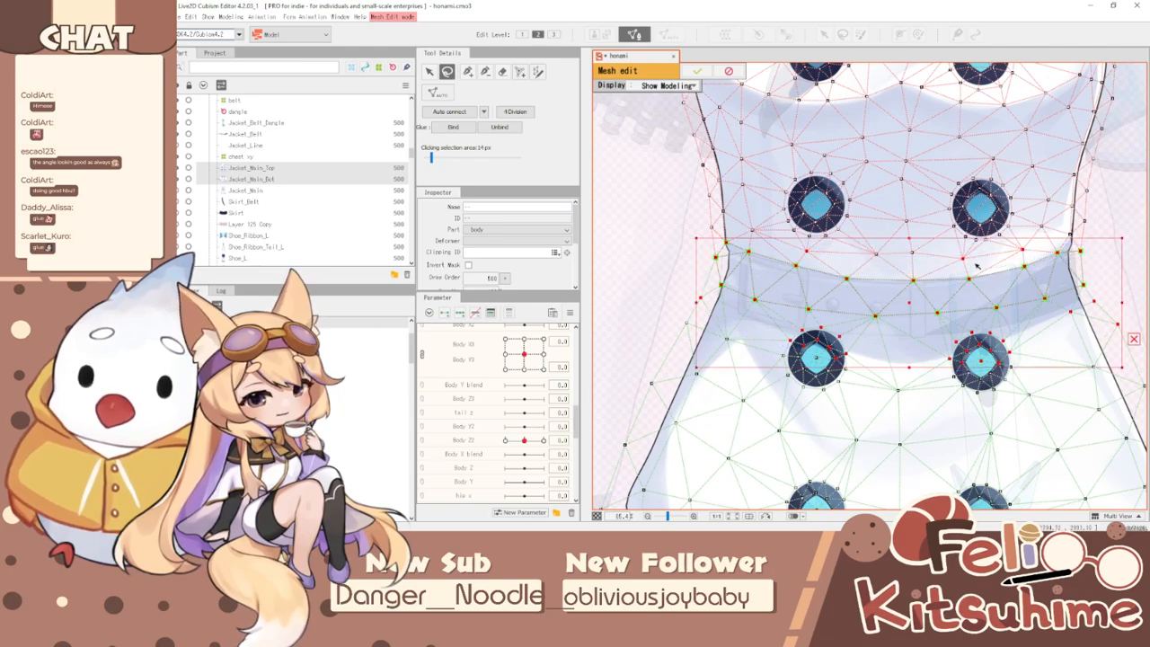
pyautogui.scroll(-2, 832, 276)
pyautogui.click(677, 232)
pyautogui.click(849, 251)
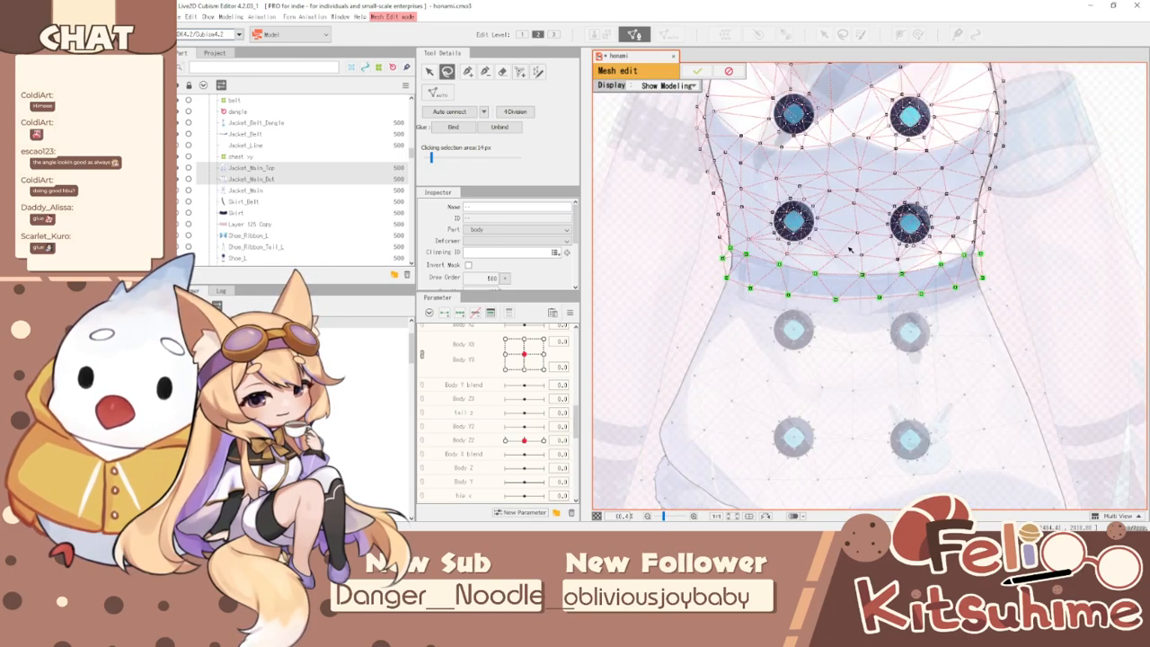
pyautogui.click(697, 71)
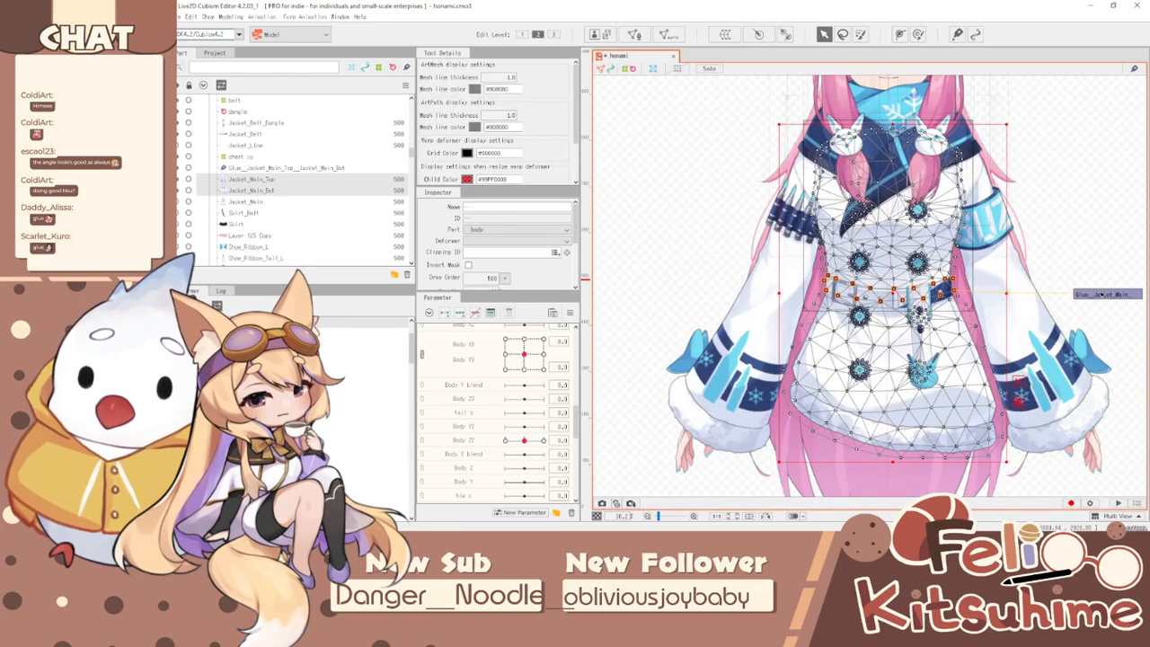
# - Examine the glued vertices along the belt, the lower jacket mesh and its parent deformer
pyautogui.scroll(3, 868, 317)
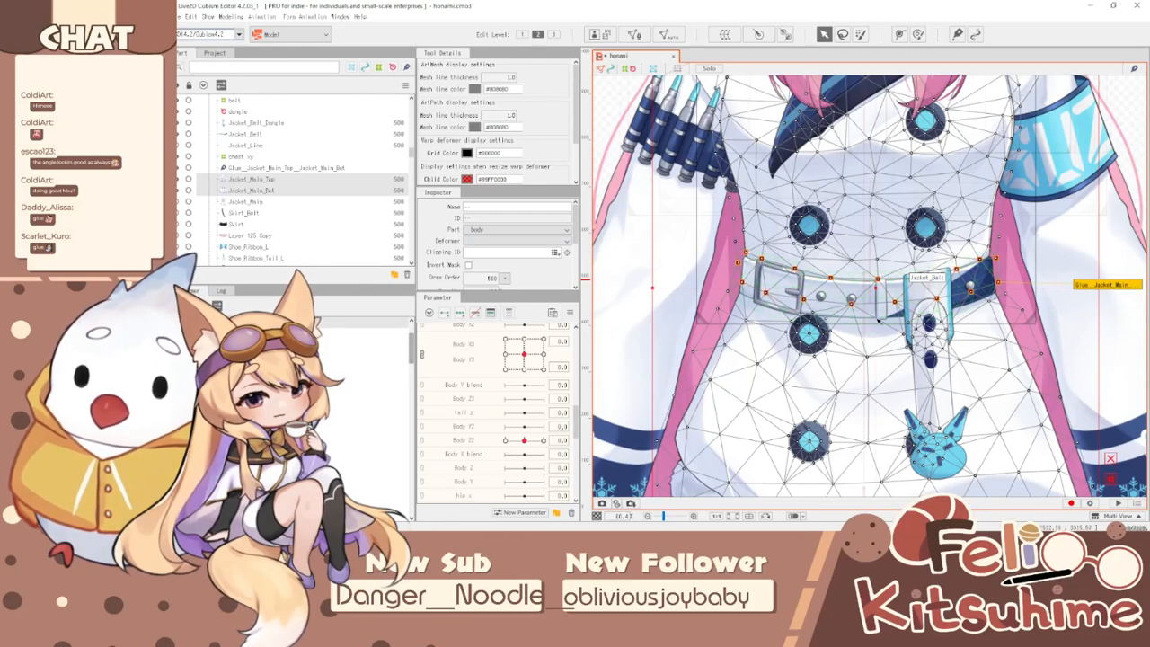
pyautogui.scroll(-3, 873, 342)
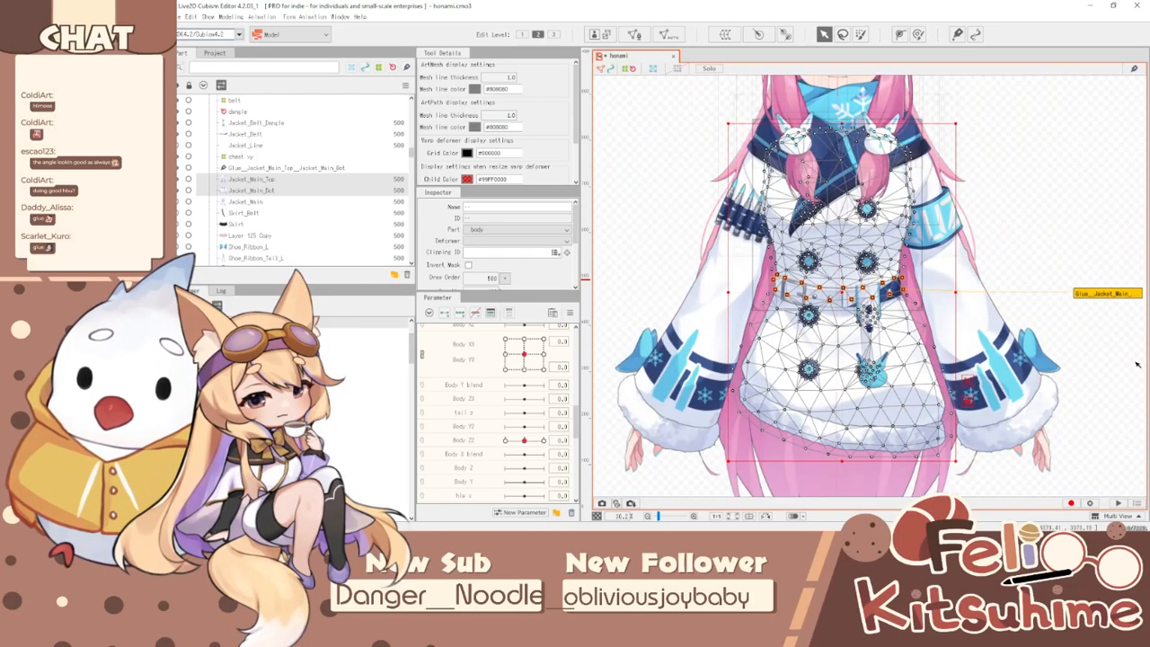
pyautogui.click(855, 360)
pyautogui.click(838, 366)
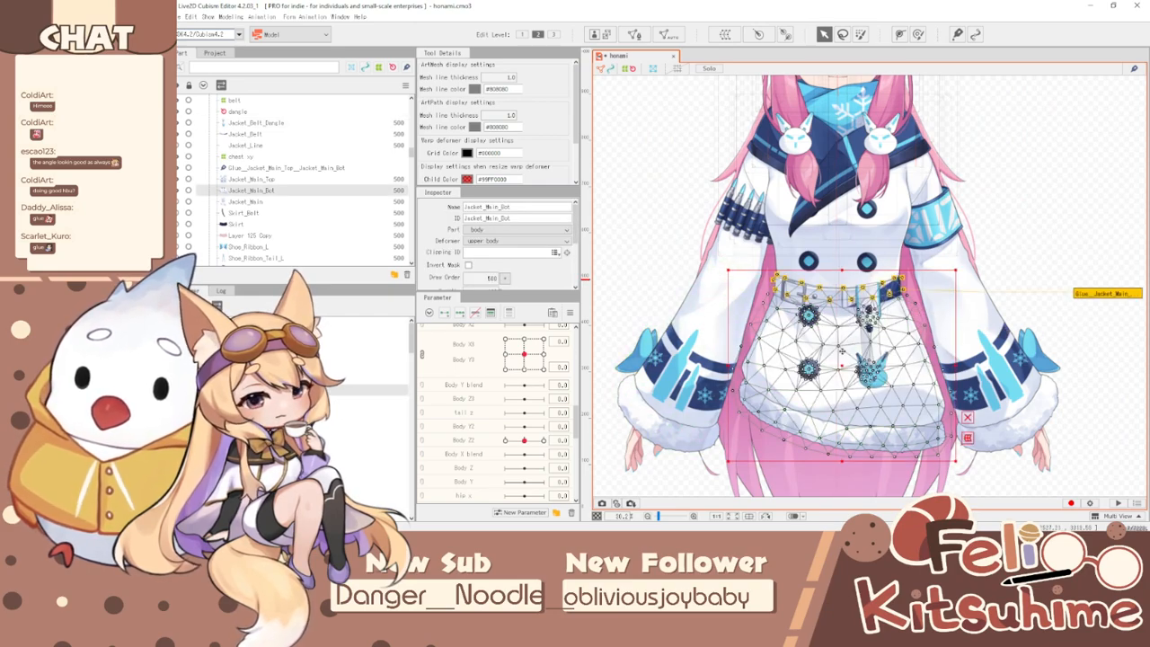
pyautogui.scroll(4, 854, 386)
pyautogui.scroll(-4, 853, 387)
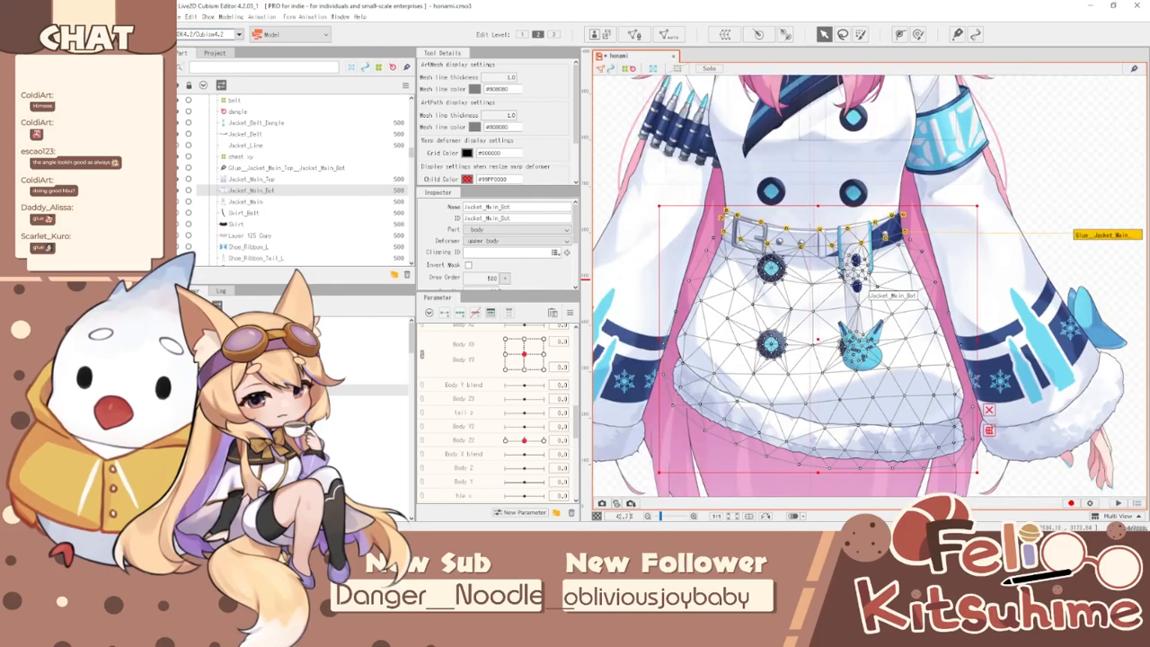
pyautogui.scroll(2, 835, 269)
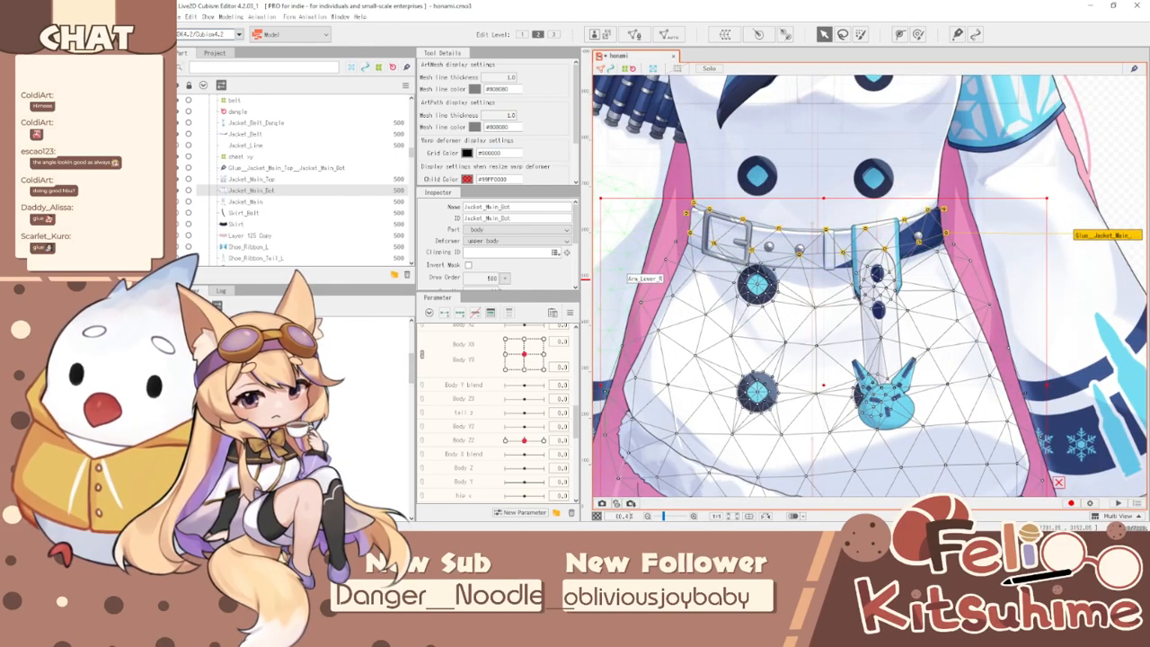
pyautogui.press('d')
pyautogui.scroll(-2, 866, 340)
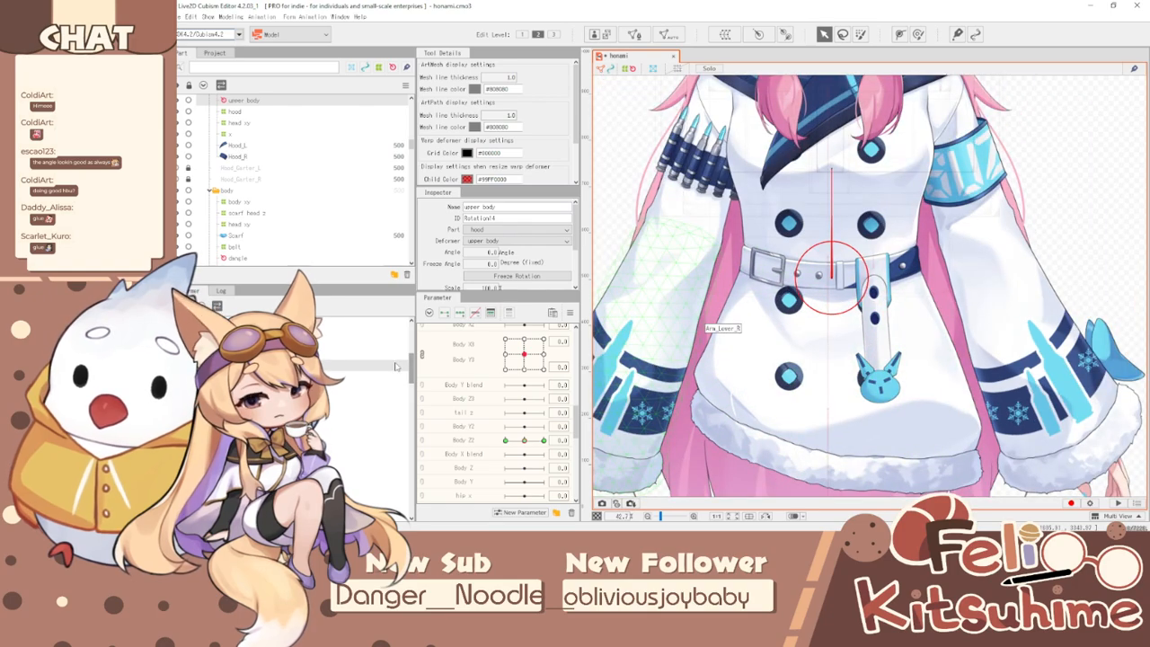
# - Create a rotation deformer named "hips" as the parent of the lower jacket, Skirt, Skirt_Belt, Layer 125 Copy and Skirt_Belt_Back
pyautogui.click(824, 342)
pyautogui.scroll(-1, 845, 315)
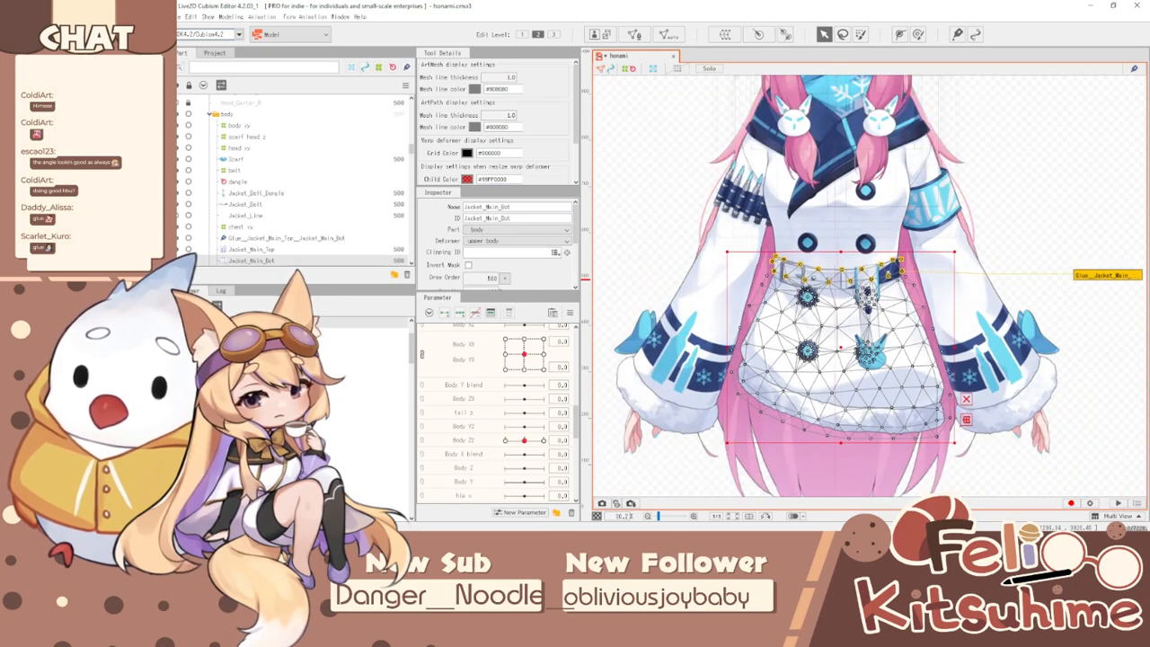
pyautogui.keyDown('ctrl'); pyautogui.click(390, 397); pyautogui.keyUp('ctrl')
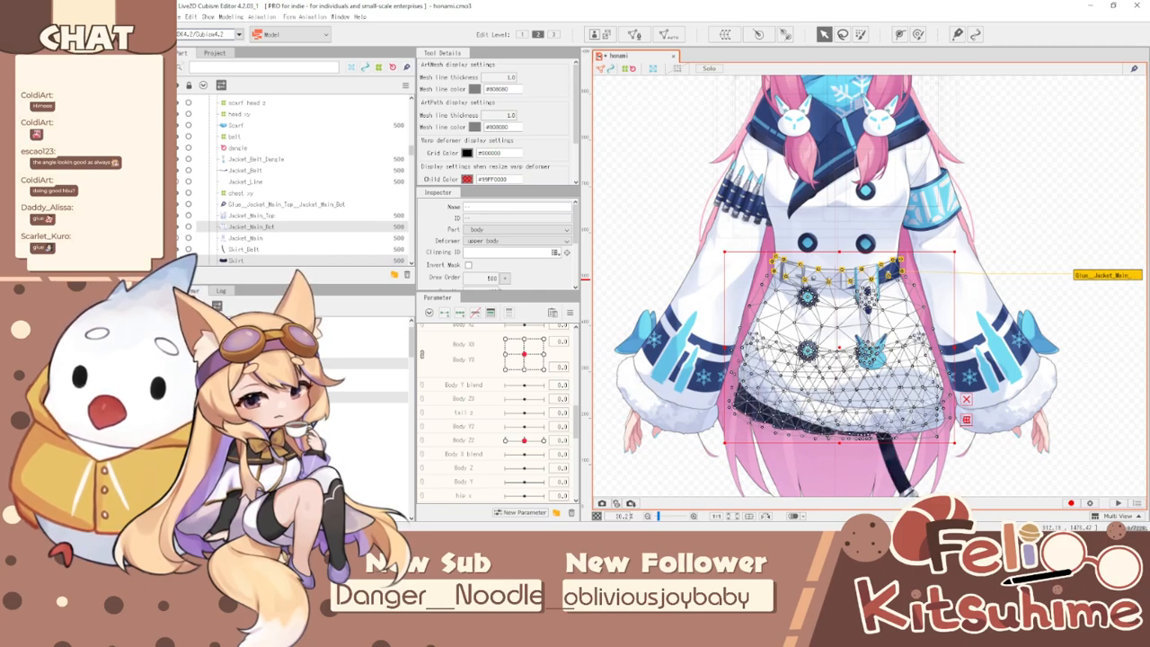
pyautogui.keyDown('ctrl'); pyautogui.click(390, 408); pyautogui.keyUp('ctrl')
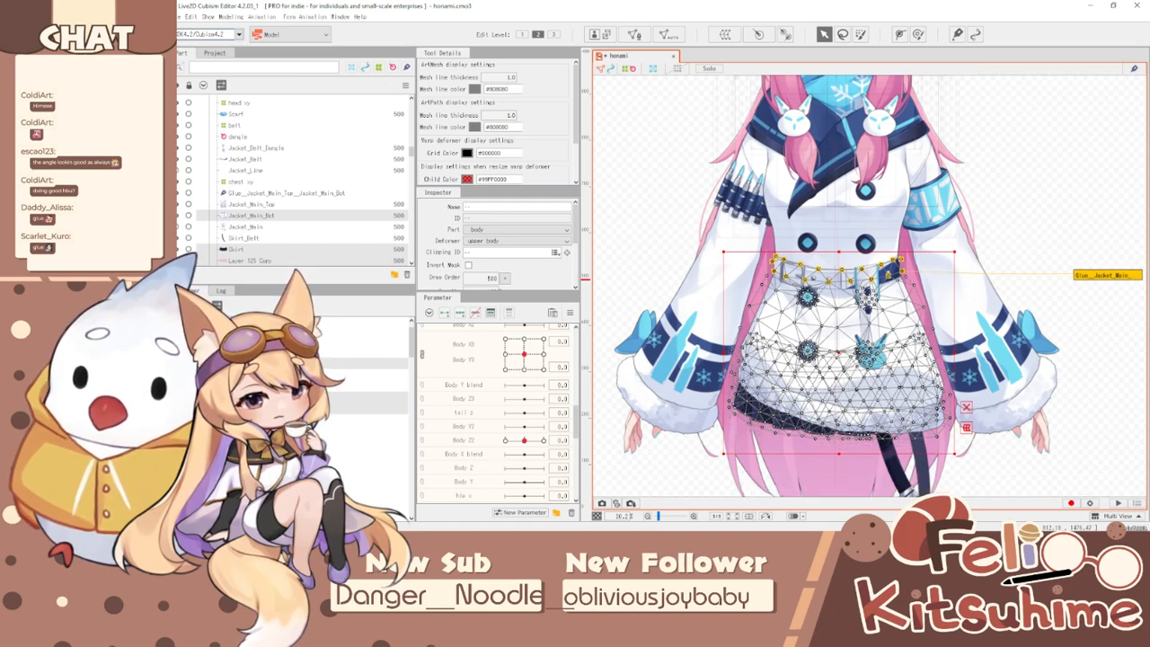
pyautogui.keyDown('ctrl'); pyautogui.click(390, 420); pyautogui.keyUp('ctrl')
pyautogui.scroll(-2, 1025, 274)
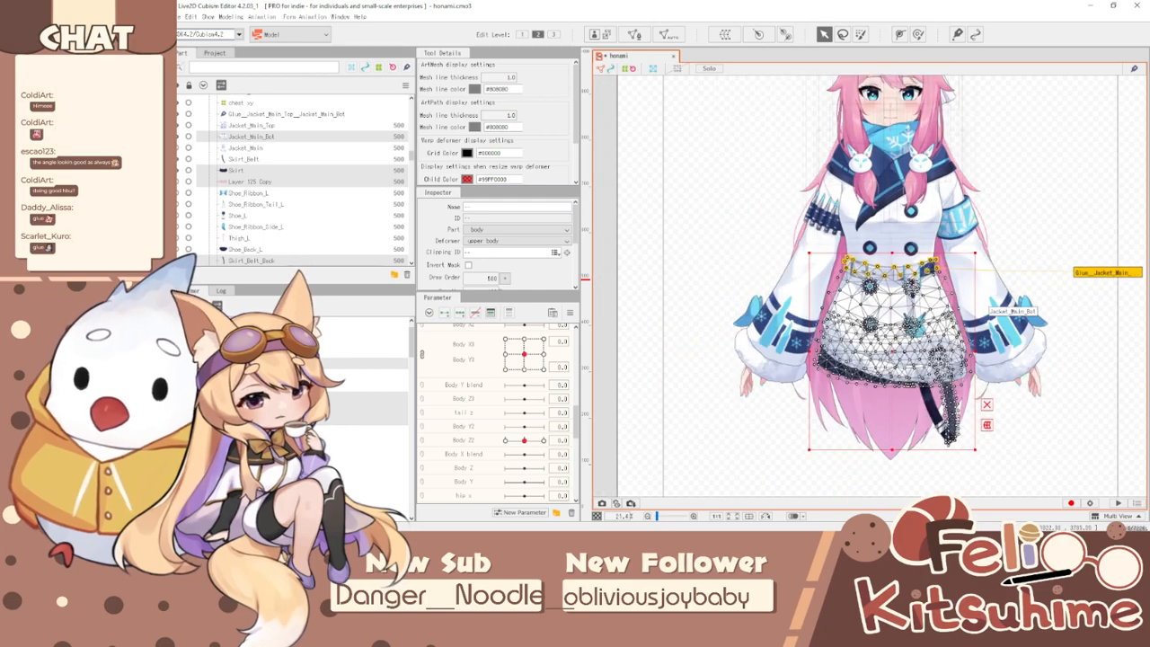
pyautogui.scroll(2, 952, 377)
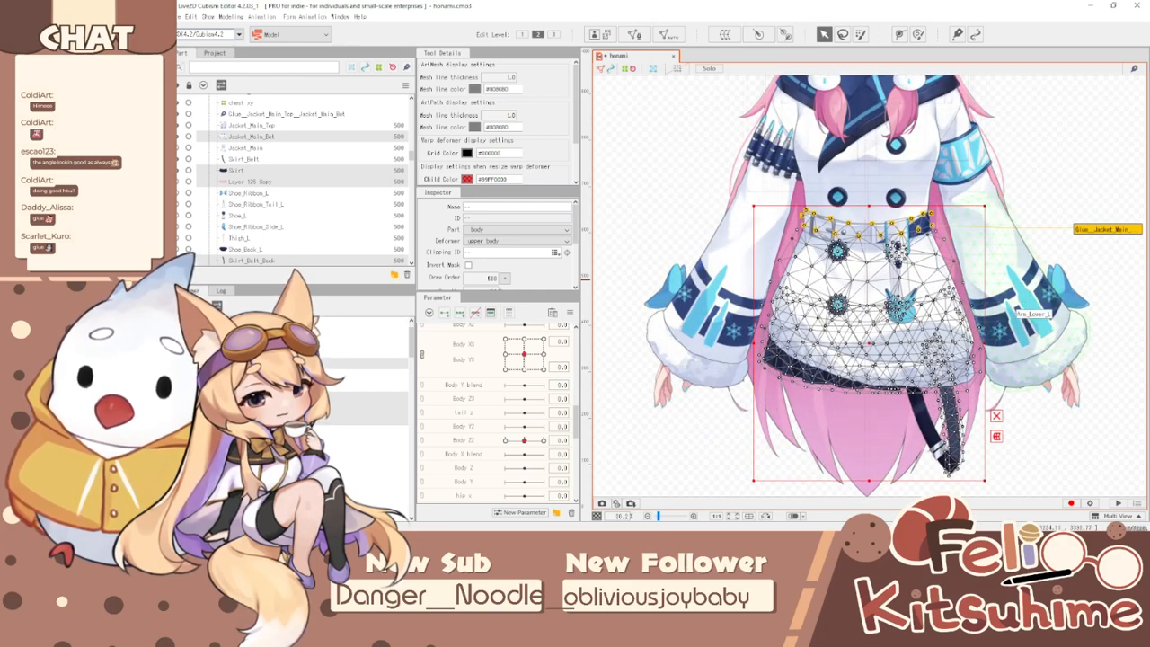
pyautogui.scroll(3, 971, 467)
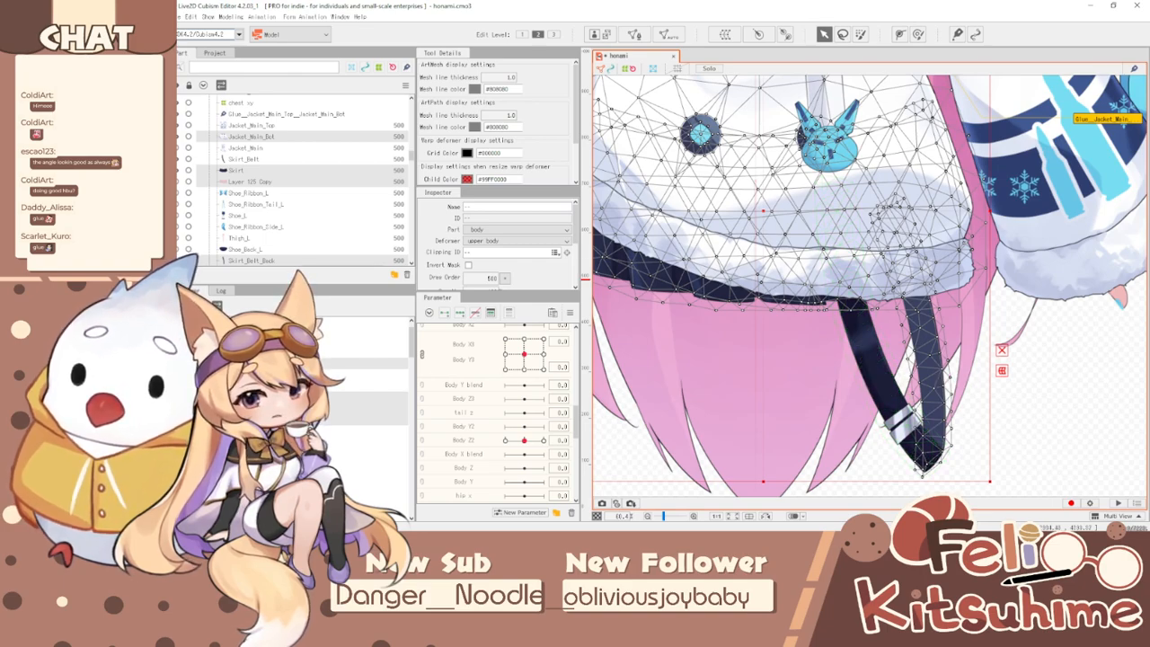
pyautogui.scroll(-3, 755, 481)
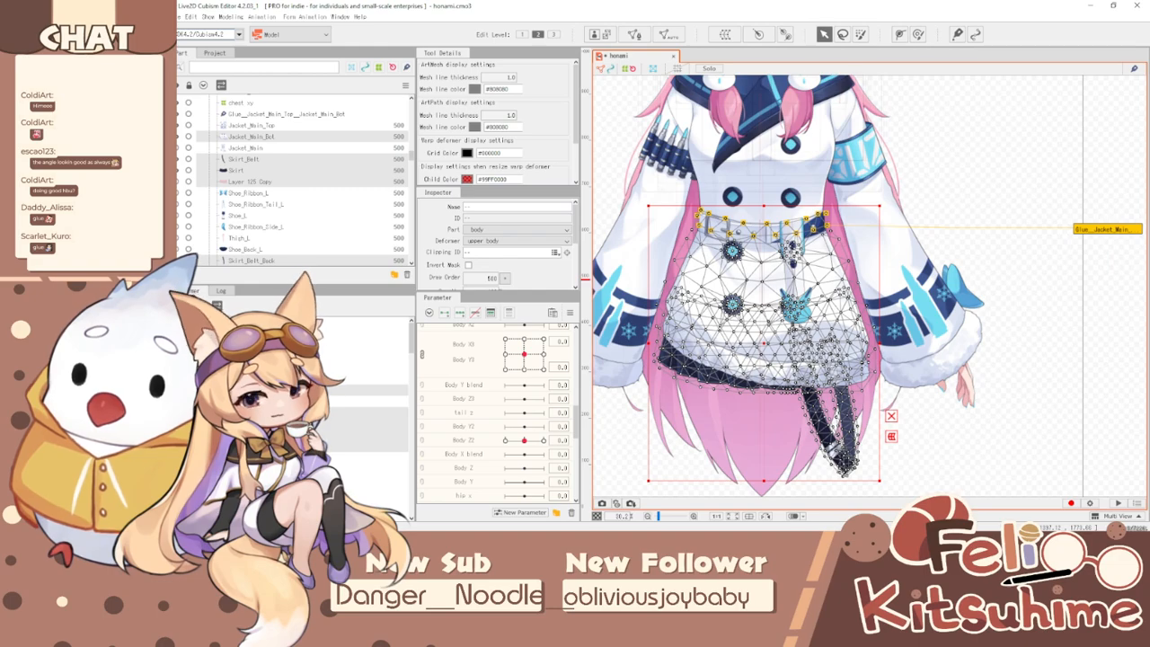
pyautogui.scroll(-1, 951, 444)
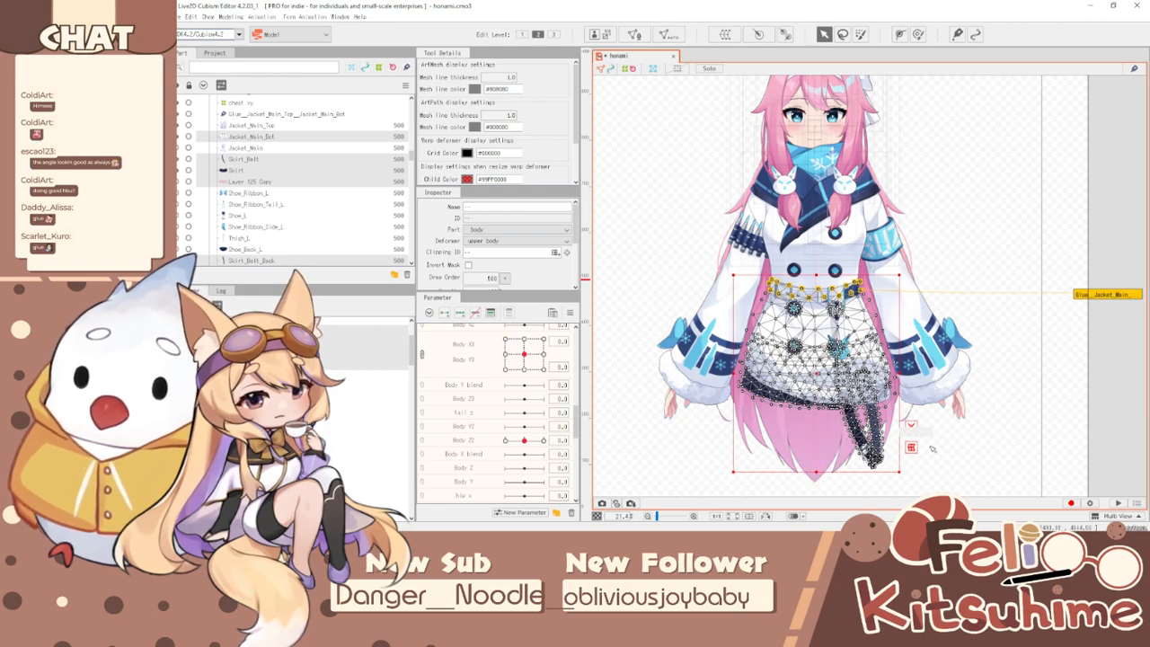
pyautogui.scroll(2, 852, 358)
pyautogui.click(758, 34)
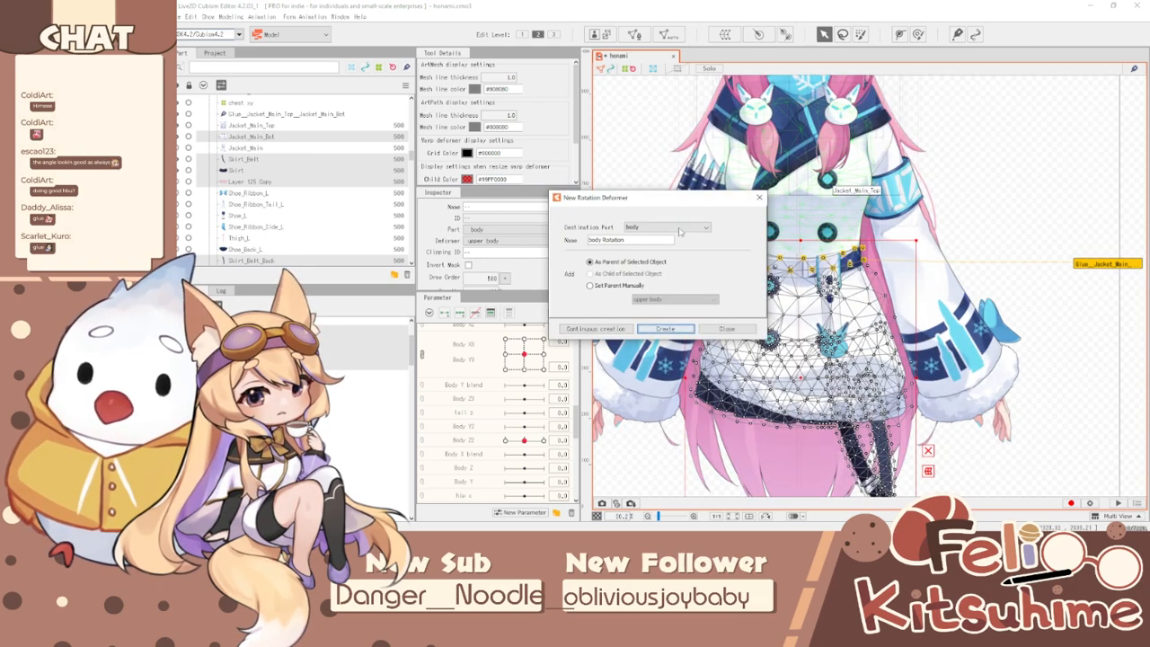
pyautogui.hotkey('ctrl', 'a')
pyautogui.write('hips')
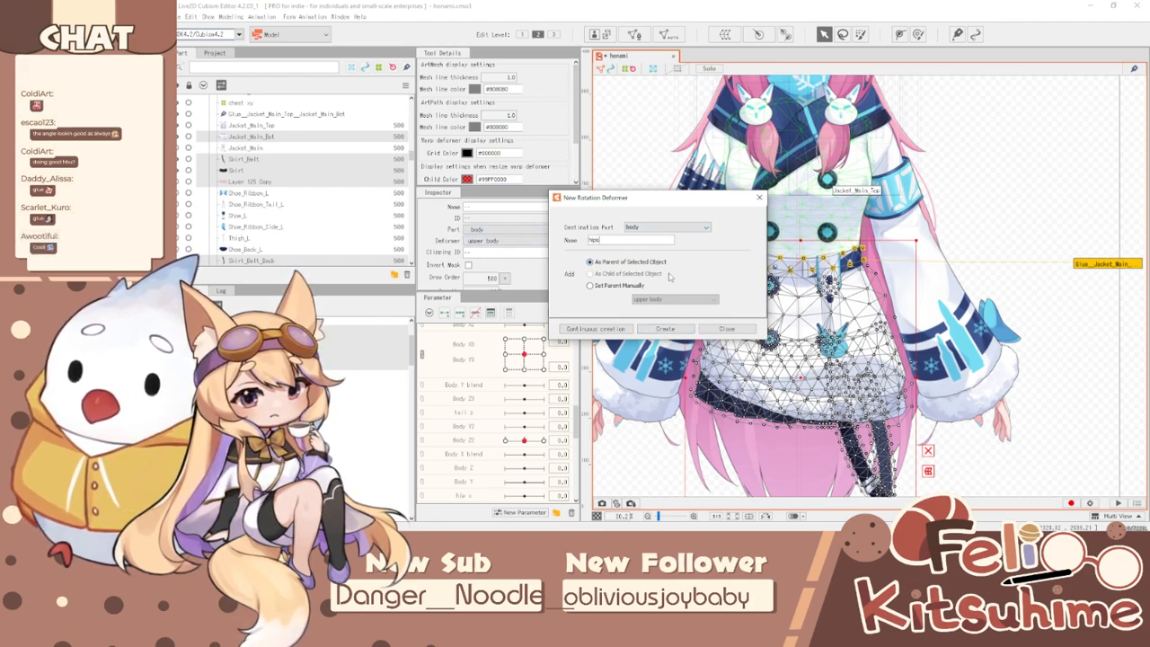
pyautogui.click(665, 328)
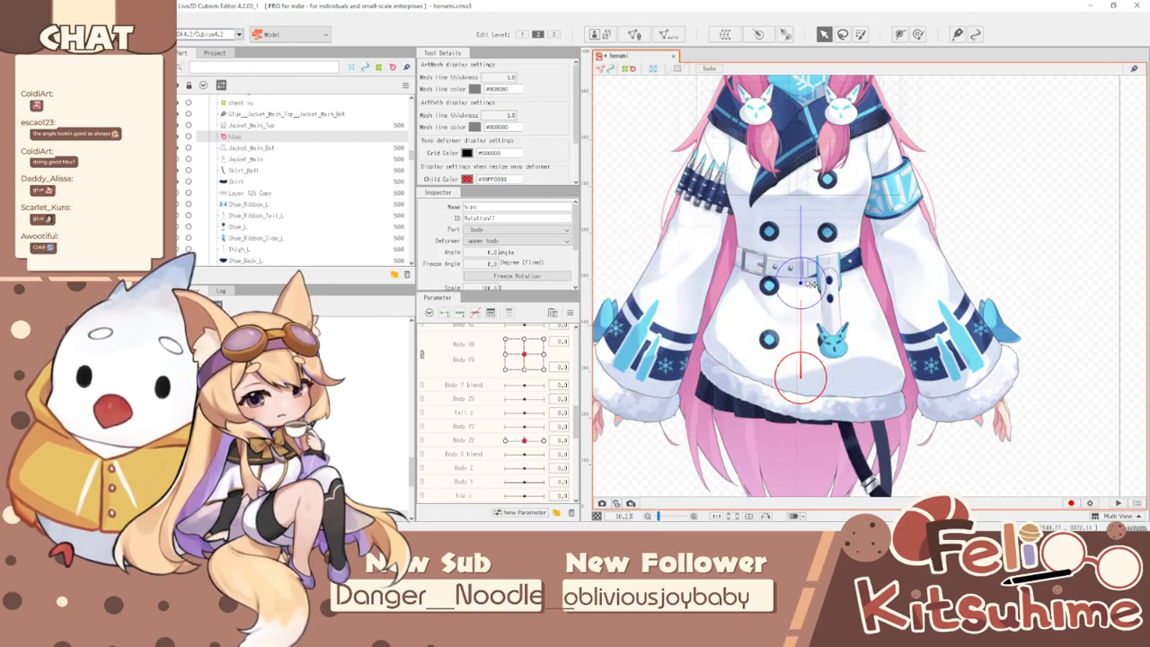
# - Move the hips rotation deformer's pivot up to the centre of the belt
pyautogui.moveTo(809, 270); pyautogui.dragTo(808, 260)
pyautogui.moveTo(801, 220)
pyautogui.mouseDown()
pyautogui.moveTo(809, 230)
pyautogui.moveTo(781, 235)
pyautogui.moveTo(801, 229)
pyautogui.mouseUp()
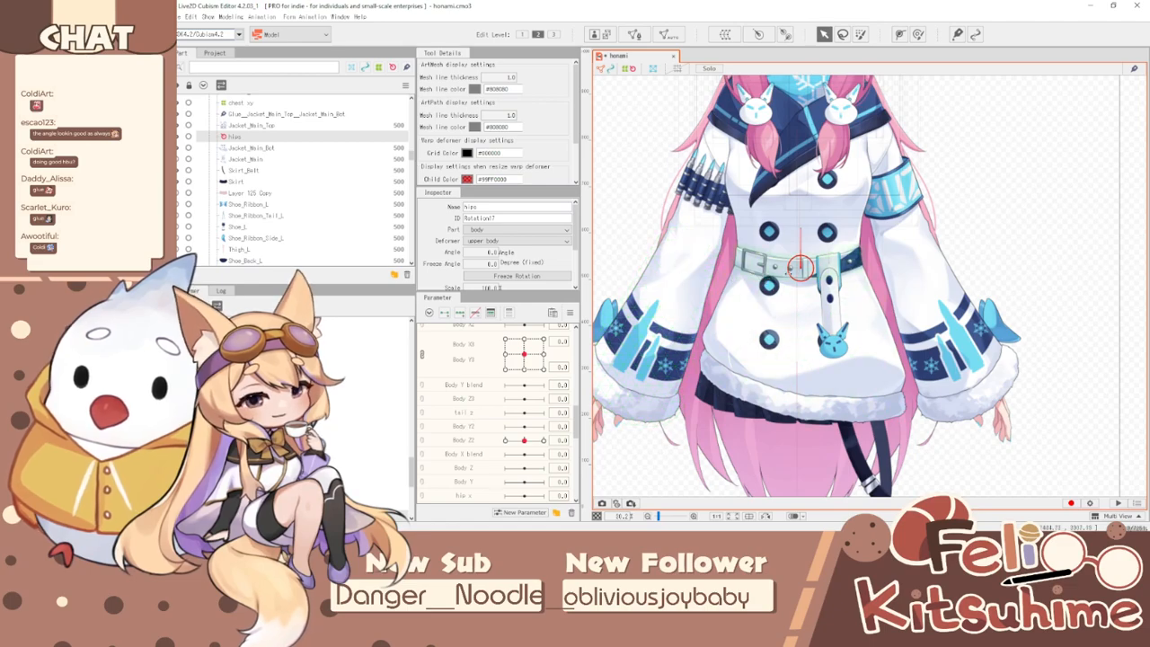
pyautogui.scroll(3, 773, 264)
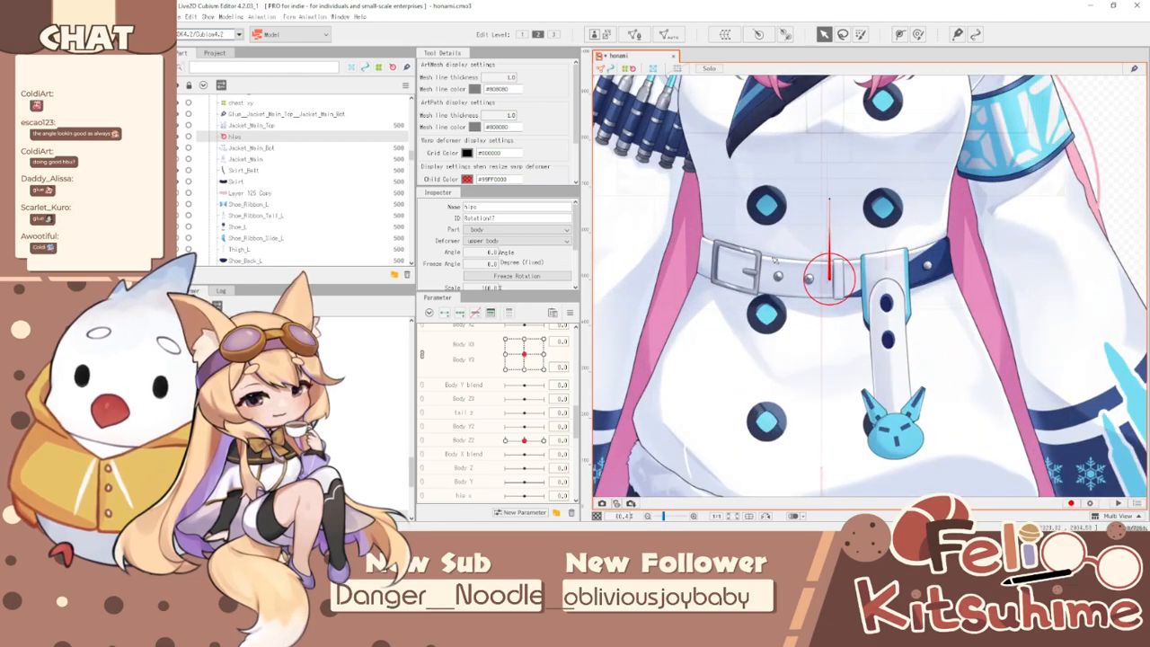
pyautogui.scroll(-2, 808, 275)
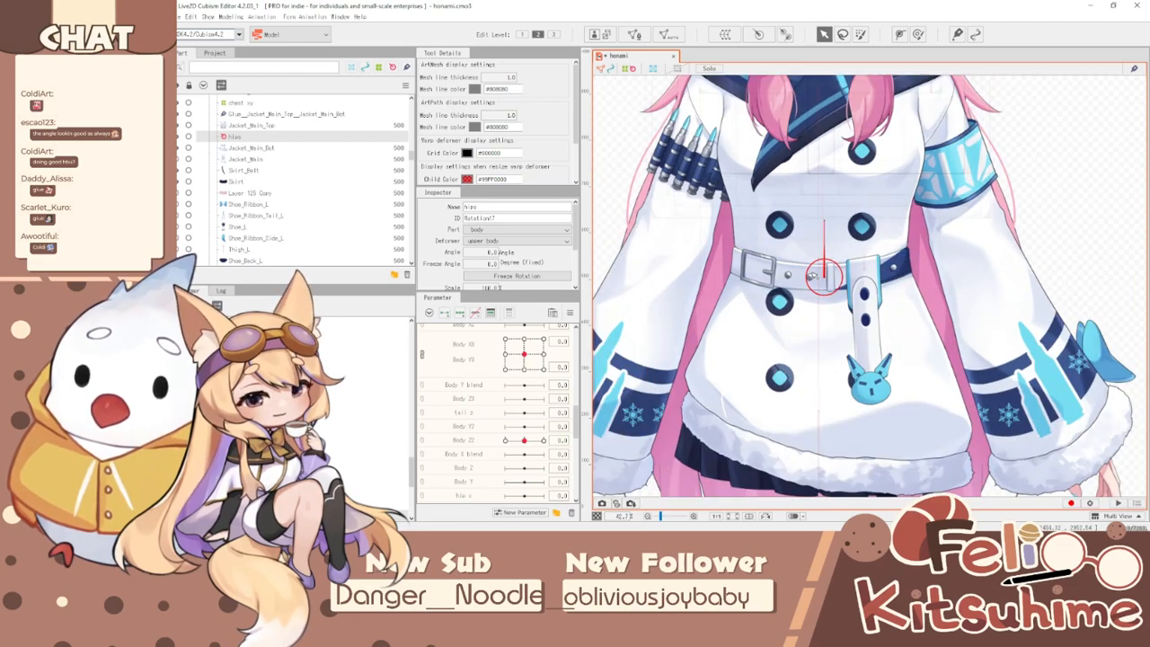
# - With Body Z2 set to 10, isolate the upper and lower jacket meshes and open their glue for editing at the waist
pyautogui.moveTo(524, 439); pyautogui.dragTo(551, 430)
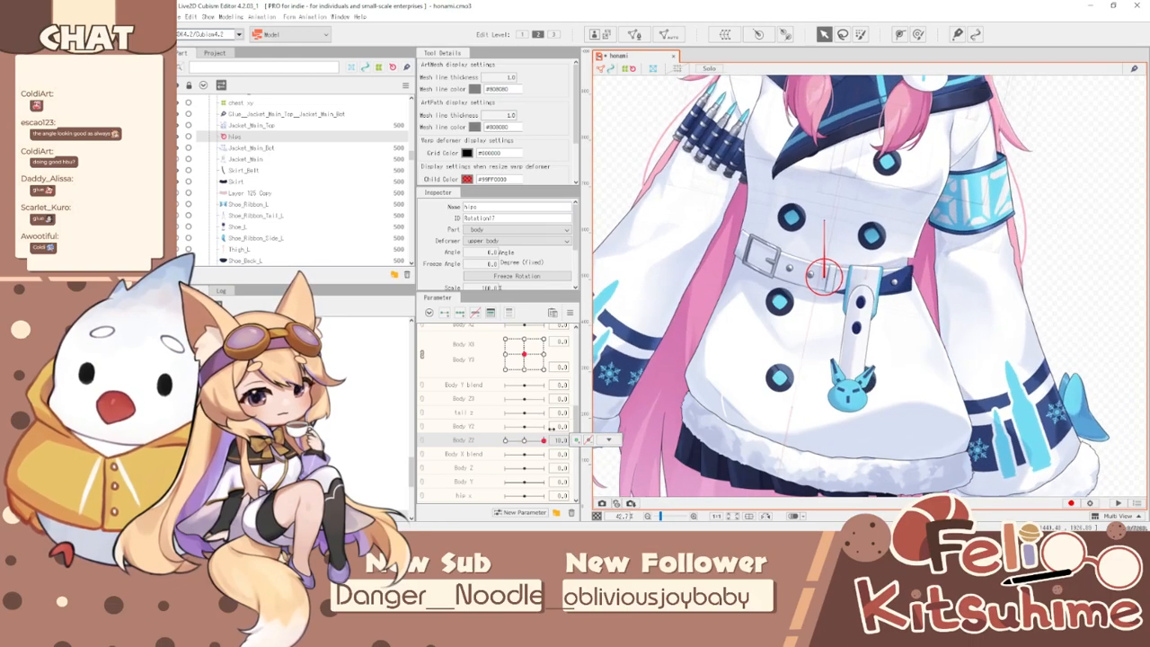
pyautogui.click(812, 314)
pyautogui.keyDown('shift'); pyautogui.click(733, 162); pyautogui.keyUp('shift')
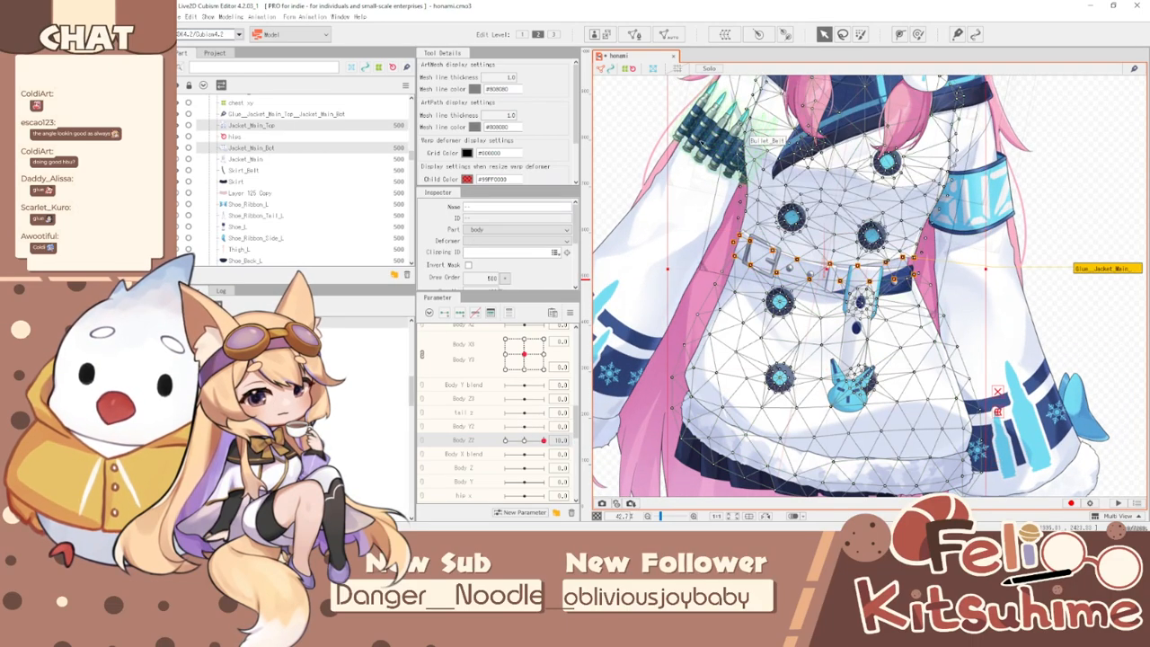
pyautogui.click(709, 69)
pyautogui.doubleClick(1106, 266)
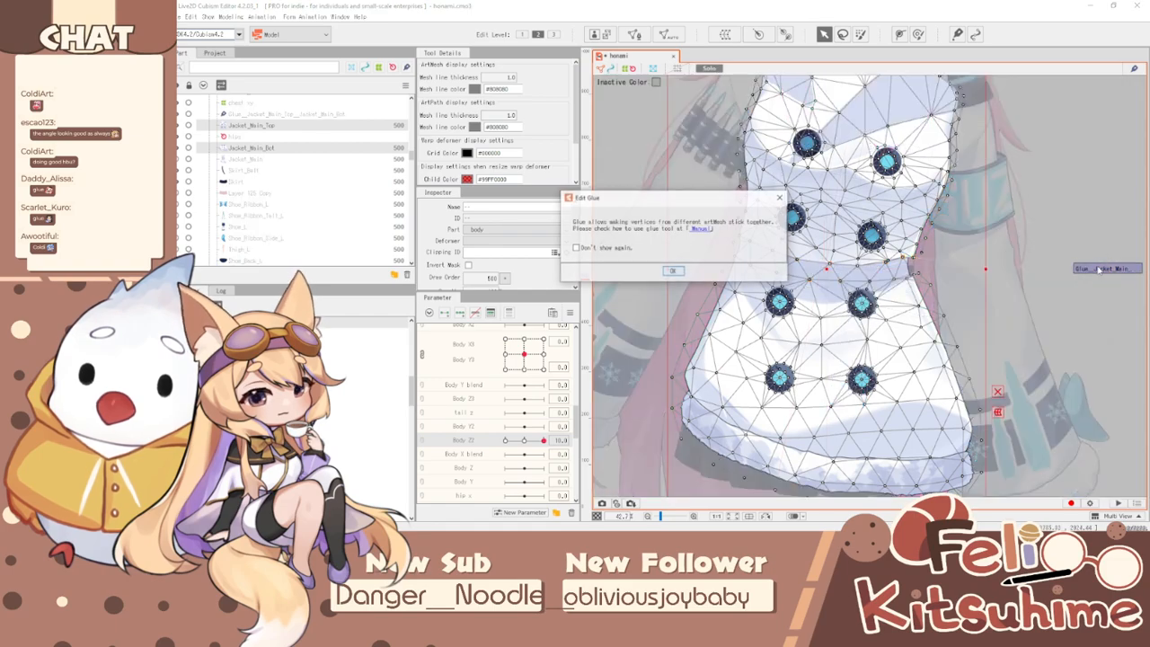
pyautogui.click(678, 273)
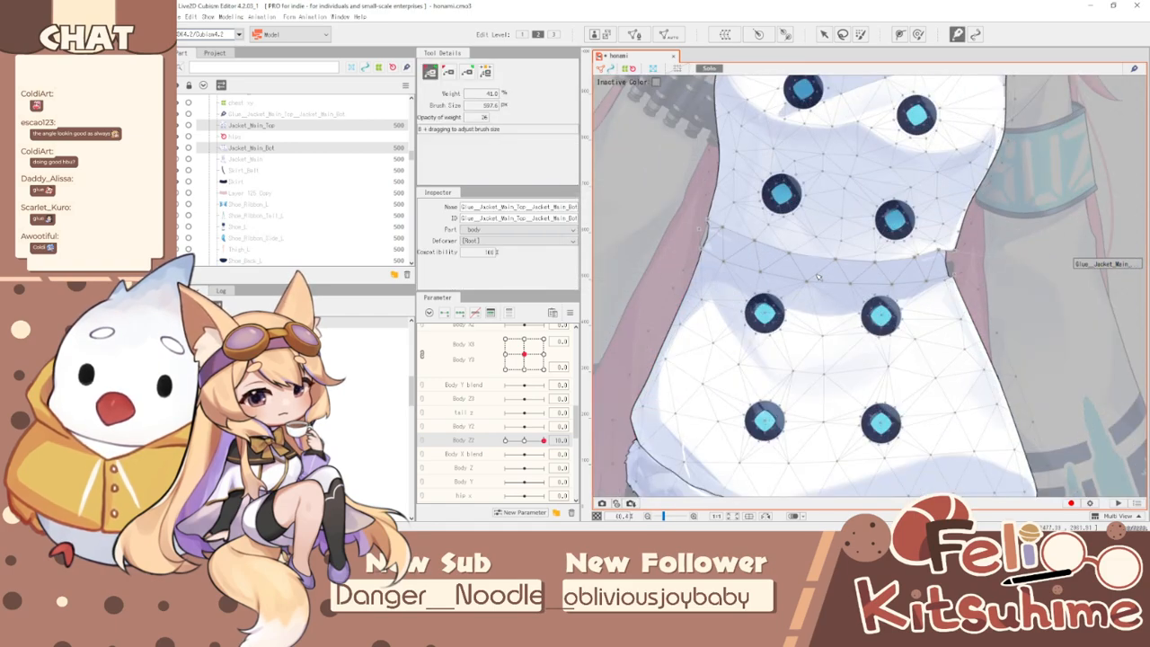
pyautogui.scroll(3, 975, 253)
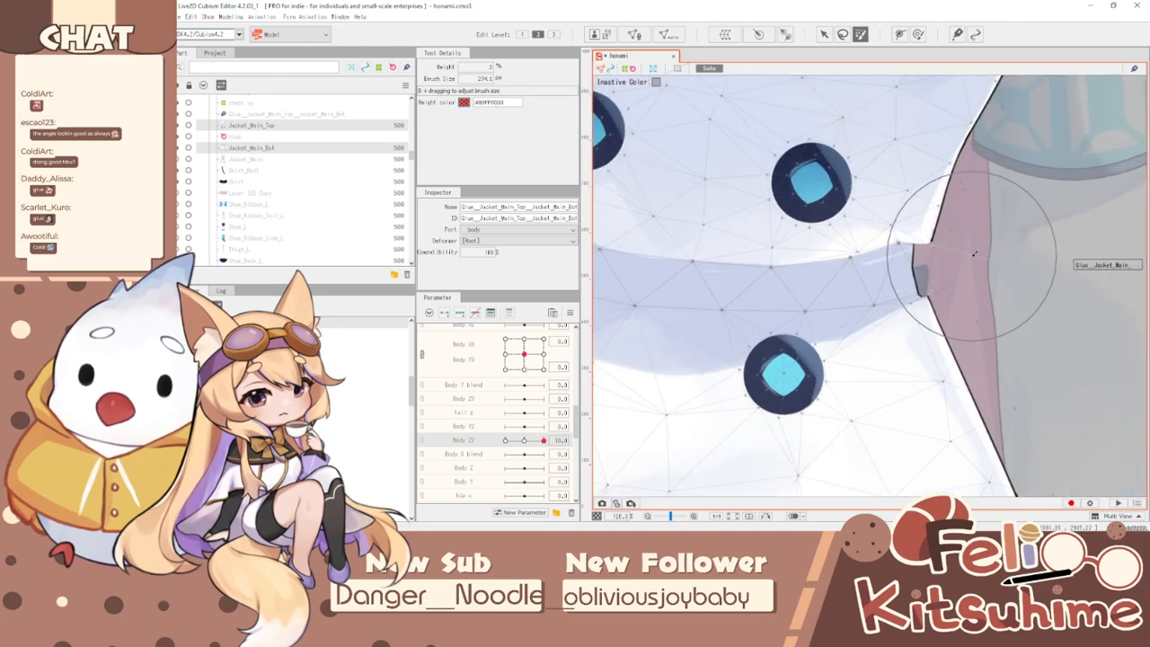
# - Activate the Glue tool on the jacket glue and leave solo display so the whole model is shown
pyautogui.click(957, 34)
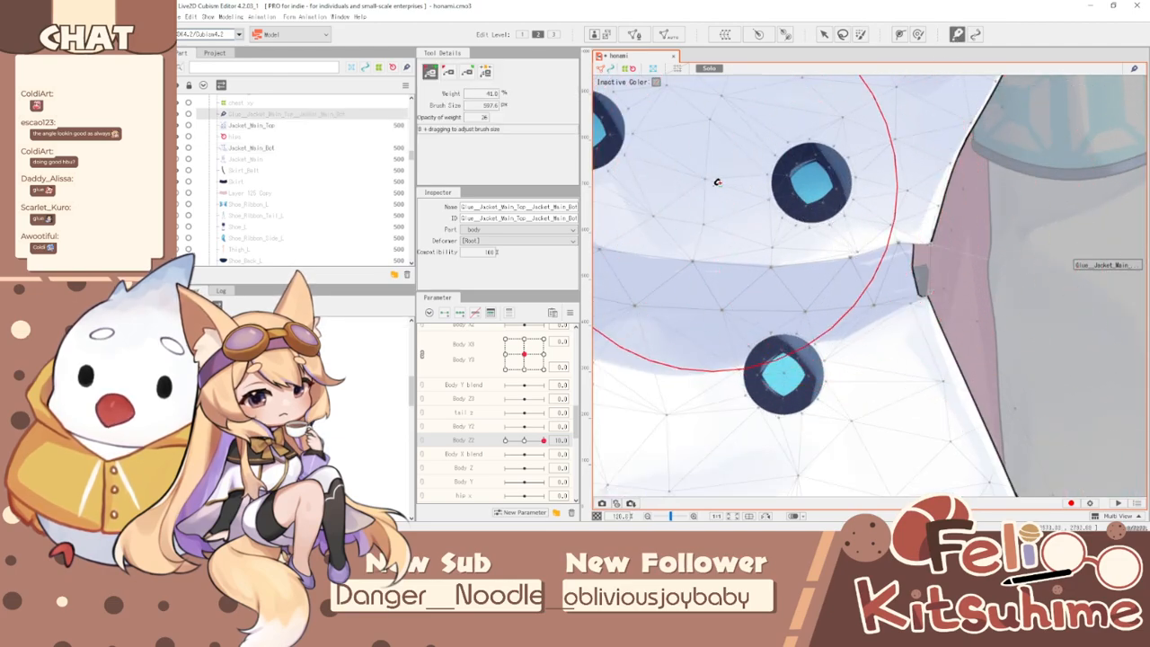
pyautogui.scroll(-3, 742, 243)
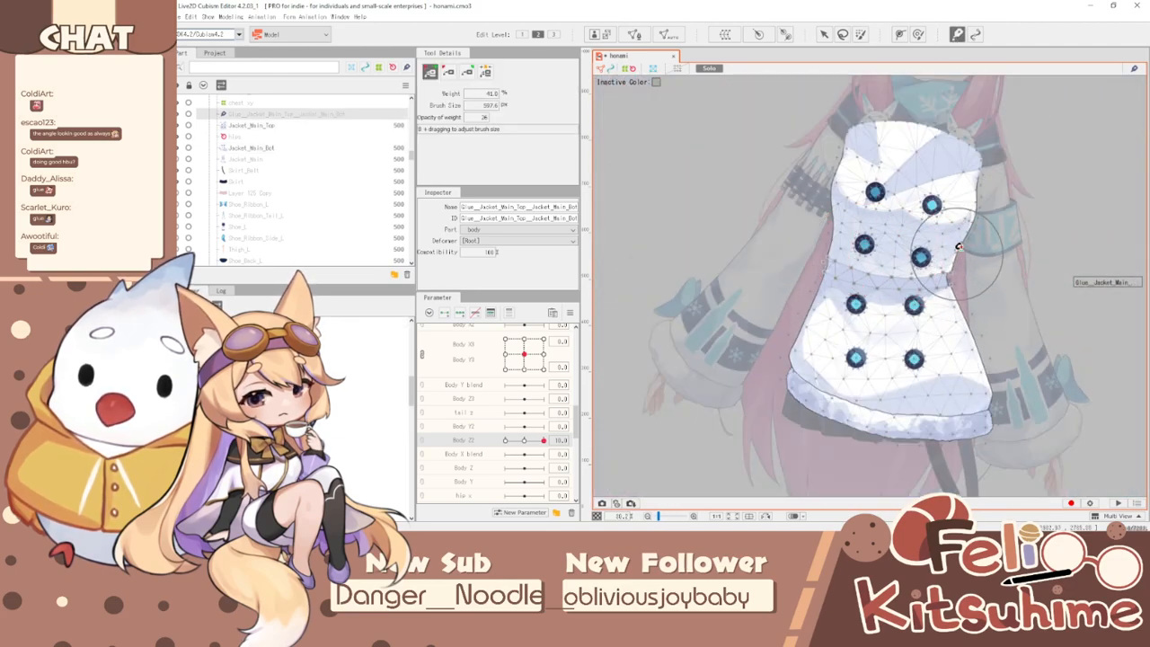
pyautogui.scroll(4, 960, 248)
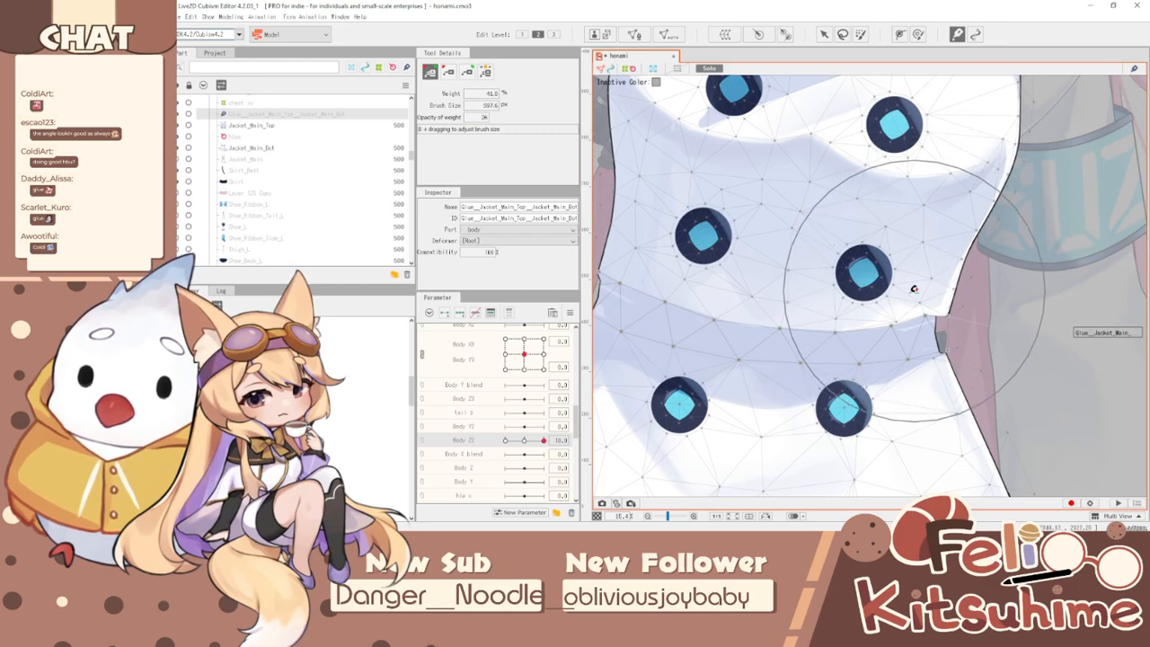
pyautogui.scroll(-2, 885, 225)
pyautogui.click(712, 68)
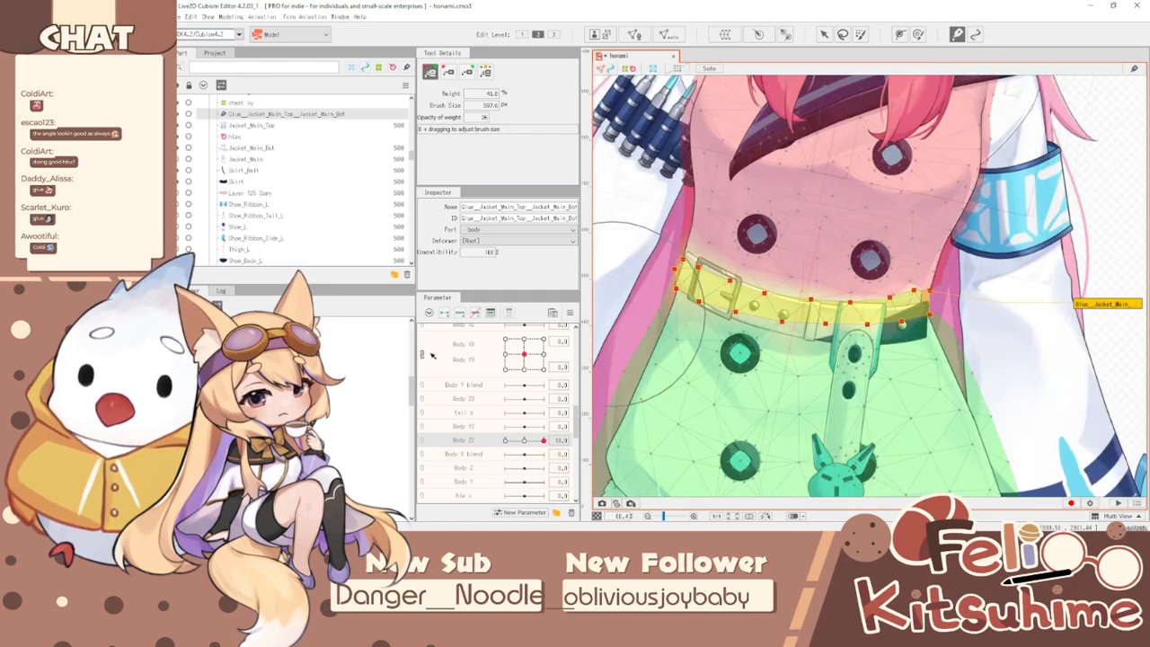
# - Undo the trial glue weight stroke and set the glue brush weight to 2%
pyautogui.scroll(5, 783, 221)
pyautogui.moveTo(785, 220)
pyautogui.mouseDown()
pyautogui.moveTo(1064, 275)
pyautogui.moveTo(776, 227)
pyautogui.moveTo(998, 284)
pyautogui.moveTo(971, 271)
pyautogui.moveTo(1052, 275)
pyautogui.mouseUp()
pyautogui.hotkey('ctrl', 'z')
pyautogui.moveTo(481, 94); pyautogui.dragTo(449, 93)
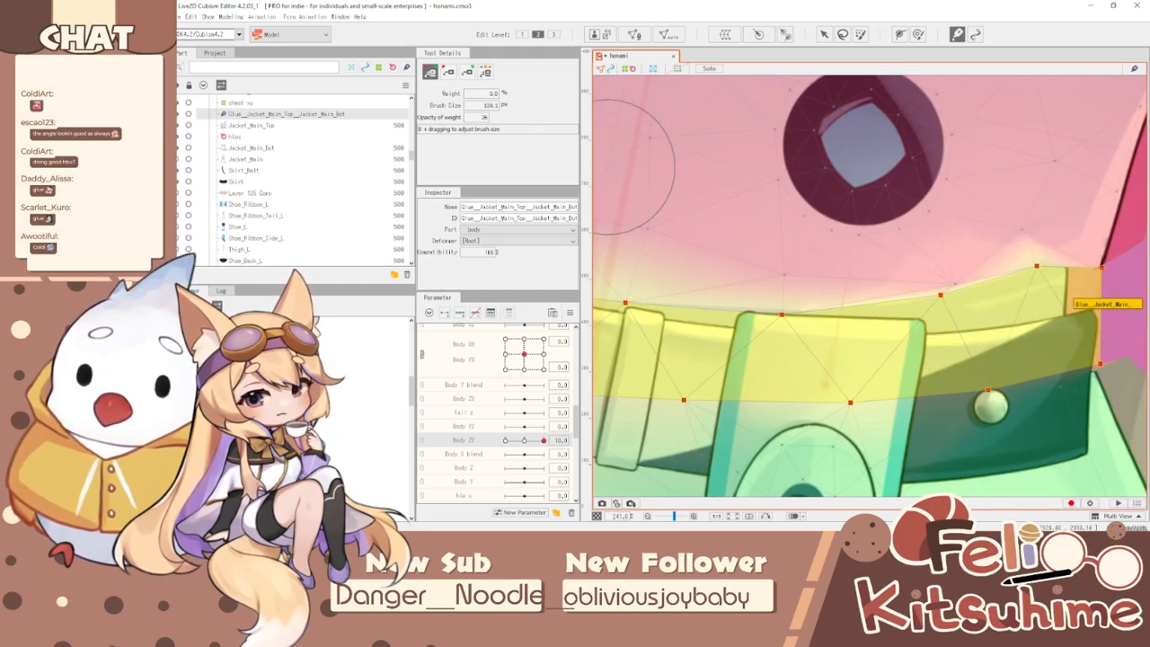
pyautogui.write('2')
pyautogui.press('Return')
# - Paint the jacket glue weights around the right end of the belt with the 2% brush
pyautogui.scroll(-2, 833, 236)
pyautogui.scroll(4, 979, 272)
pyautogui.moveTo(973, 231)
pyautogui.mouseDown()
pyautogui.moveTo(986, 256)
pyautogui.moveTo(967, 204)
pyautogui.moveTo(974, 259)
pyautogui.mouseUp()
pyautogui.hotkey('ctrl', 'z')
pyautogui.moveTo(1070, 274)
pyautogui.mouseDown()
pyautogui.moveTo(1090, 238)
pyautogui.moveTo(1096, 284)
pyautogui.moveTo(989, 251)
pyautogui.moveTo(962, 261)
pyautogui.moveTo(1000, 307)
pyautogui.moveTo(1097, 290)
pyautogui.moveTo(1083, 268)
pyautogui.moveTo(1026, 280)
pyautogui.moveTo(1039, 305)
pyautogui.mouseUp()
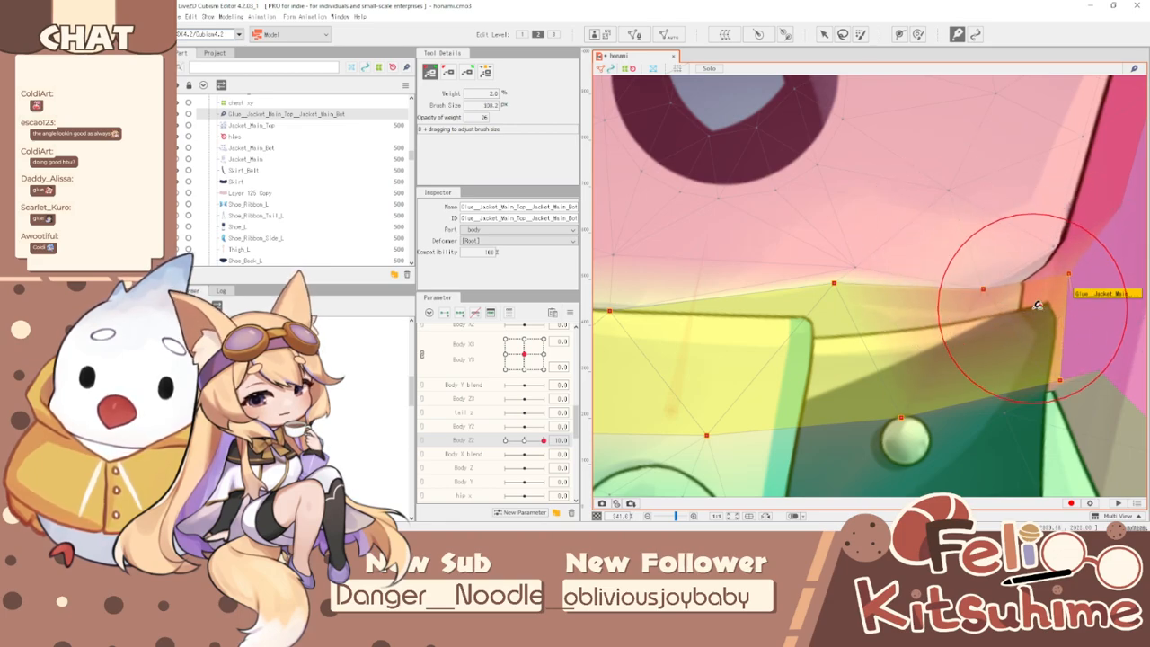
pyautogui.scroll(-5, 986, 265)
pyautogui.moveTo(951, 295); pyautogui.dragTo(1005, 329)
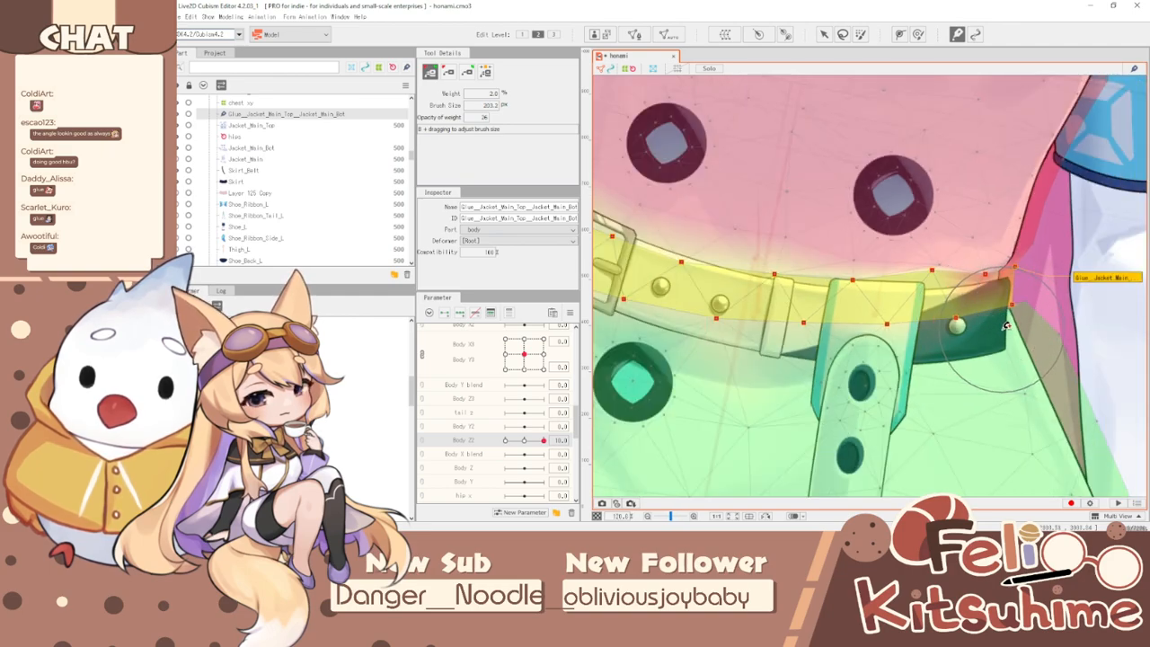
pyautogui.moveTo(1014, 328)
pyautogui.mouseDown()
pyautogui.moveTo(1027, 327)
pyautogui.moveTo(989, 319)
pyautogui.mouseUp()
# - Paint the jacket glue weights at the left end of the belt and touch up the right end
pyautogui.scroll(-4, 940, 306)
pyautogui.scroll(2, 758, 277)
pyautogui.moveTo(726, 252)
pyautogui.mouseDown()
pyautogui.moveTo(737, 247)
pyautogui.moveTo(724, 265)
pyautogui.moveTo(704, 254)
pyautogui.moveTo(694, 270)
pyautogui.moveTo(708, 223)
pyautogui.mouseUp()
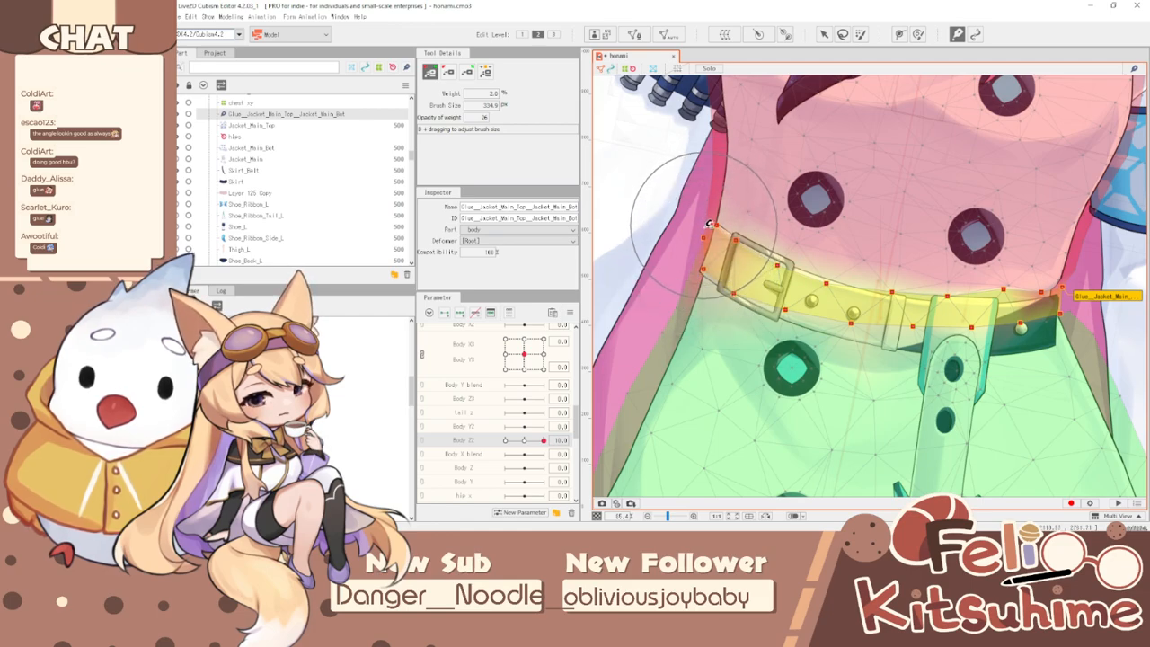
pyautogui.moveTo(1072, 306)
pyautogui.mouseDown()
pyautogui.moveTo(1065, 330)
pyautogui.moveTo(1067, 302)
pyautogui.moveTo(1064, 312)
pyautogui.mouseUp()
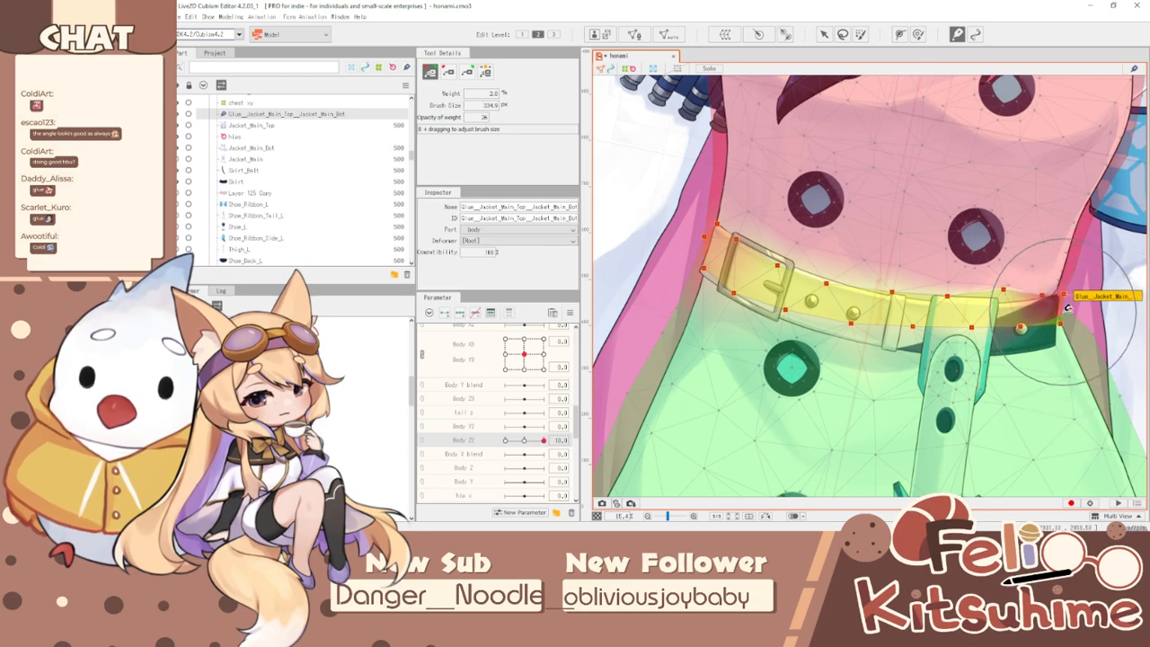
# - With Body Z2 at -10, adjust the glue weights at the left end of the belt, and return Body Z2 to 0
pyautogui.moveTo(522, 442)
pyautogui.mouseDown()
pyautogui.moveTo(546, 441)
pyautogui.moveTo(493, 443)
pyautogui.moveTo(526, 435)
pyautogui.moveTo(505, 441)
pyautogui.mouseUp()
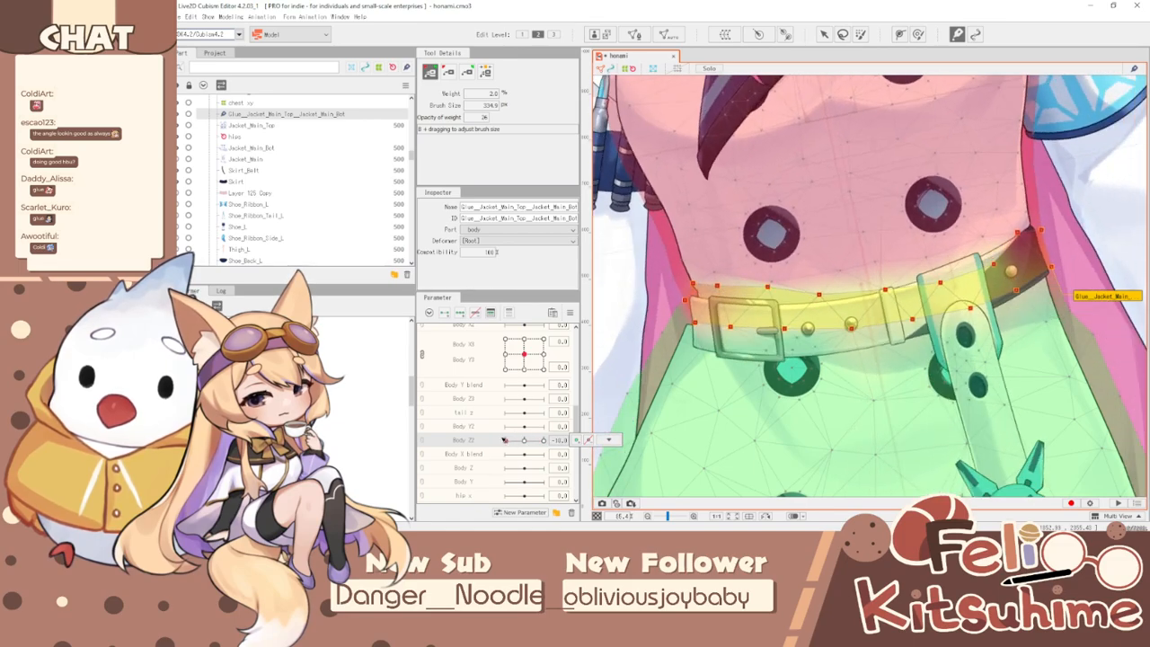
pyautogui.click(685, 305)
pyautogui.press('b')
pyautogui.moveTo(701, 306)
pyautogui.mouseDown()
pyautogui.moveTo(739, 305)
pyautogui.moveTo(672, 304)
pyautogui.moveTo(717, 331)
pyautogui.mouseUp()
pyautogui.press('b')
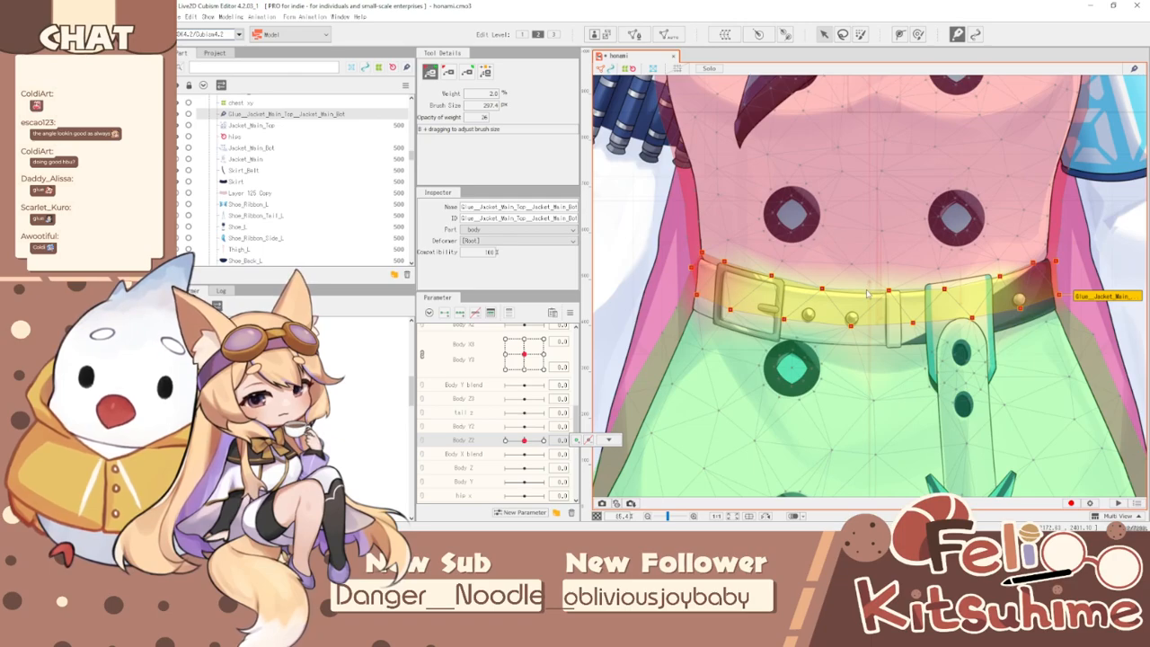
pyautogui.hotkey('ctrl', 't')
pyautogui.scroll(-2, 838, 295)
pyautogui.scroll(1, 834, 286)
pyautogui.hotkey('ctrl', 't')
pyautogui.scroll(-3, 830, 274)
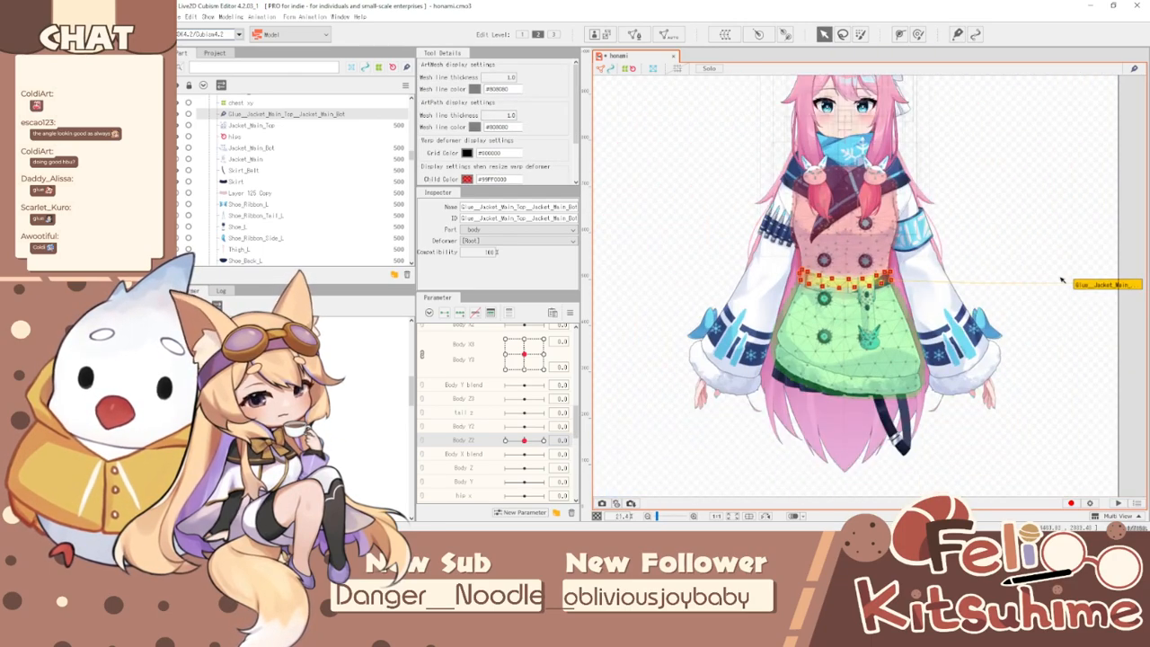
# - Select the upper and lower jacket meshes together and open them for mesh editing
pyautogui.click(1062, 277)
pyautogui.scroll(2, 864, 305)
pyautogui.click(828, 239)
pyautogui.keyDown('shift'); pyautogui.click(798, 309); pyautogui.keyUp('shift')
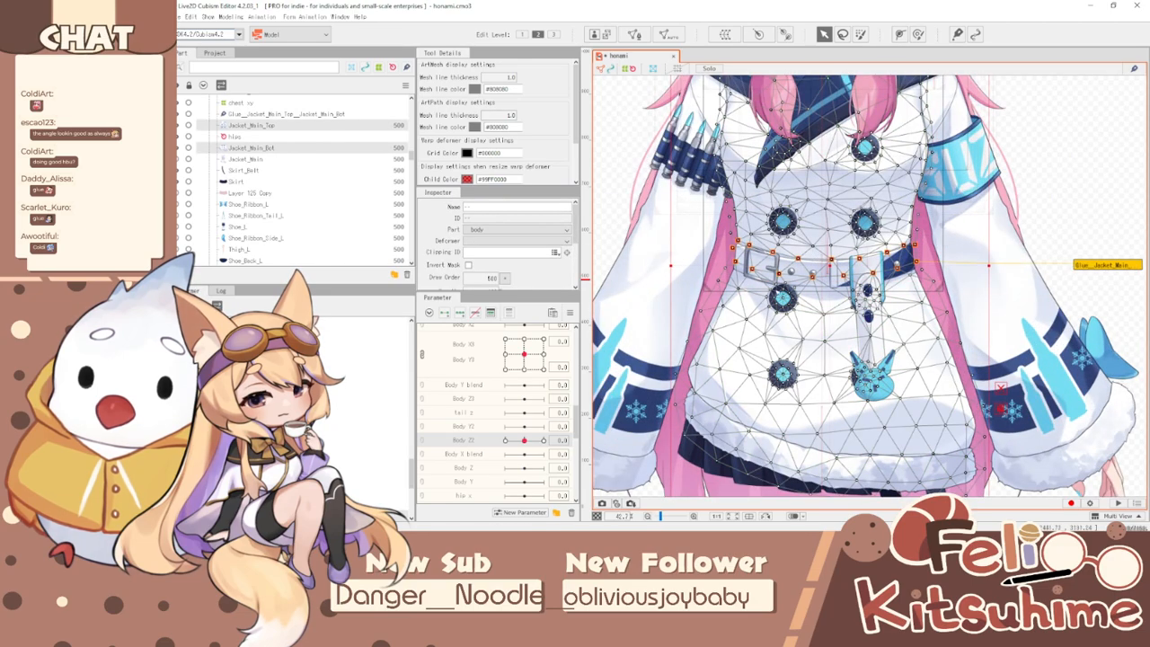
pyautogui.click(636, 36)
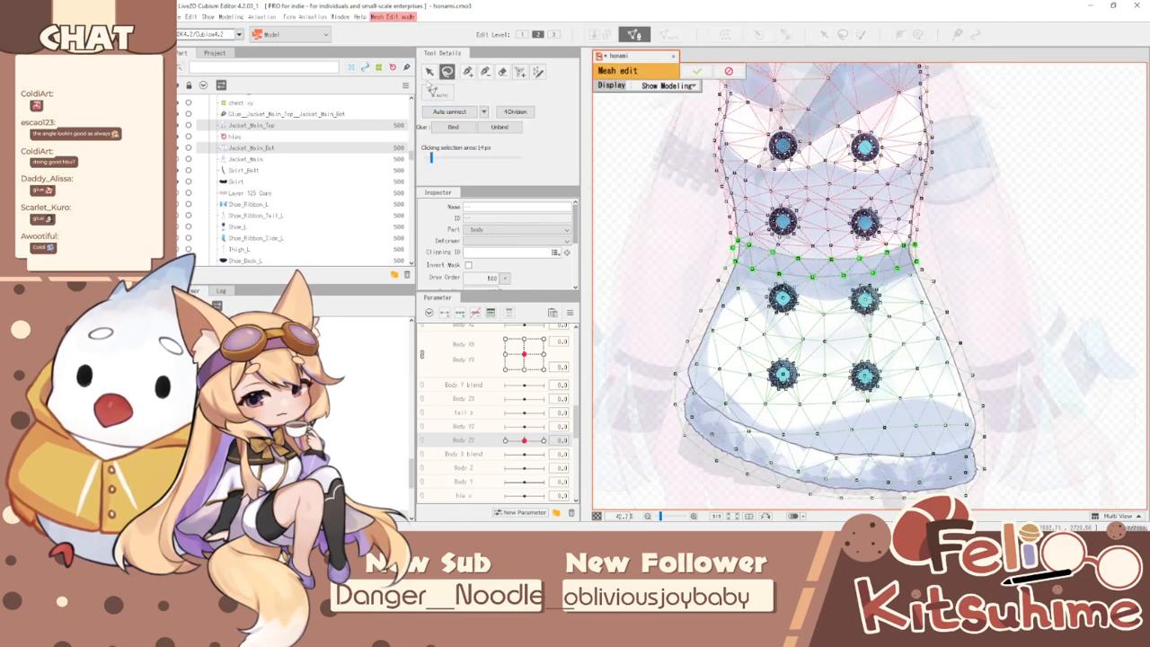
pyautogui.click(429, 72)
pyautogui.scroll(3, 757, 232)
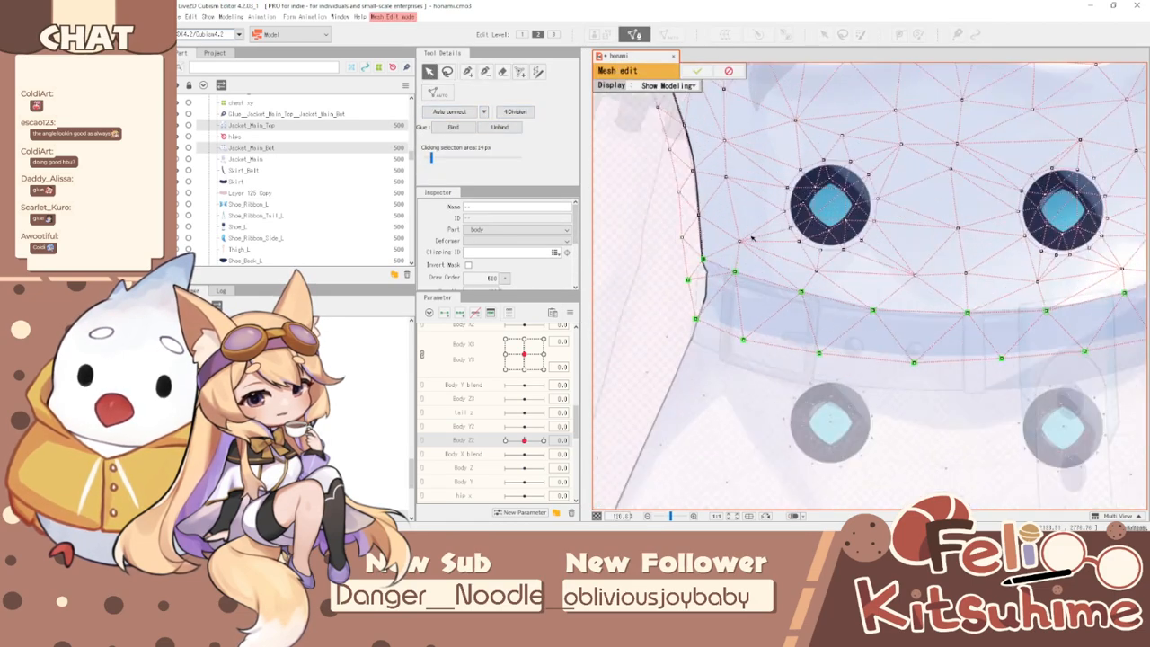
# - Add vertices to the upper jacket mesh just below the waist on both side edges and auto-connect them
pyautogui.click(467, 72)
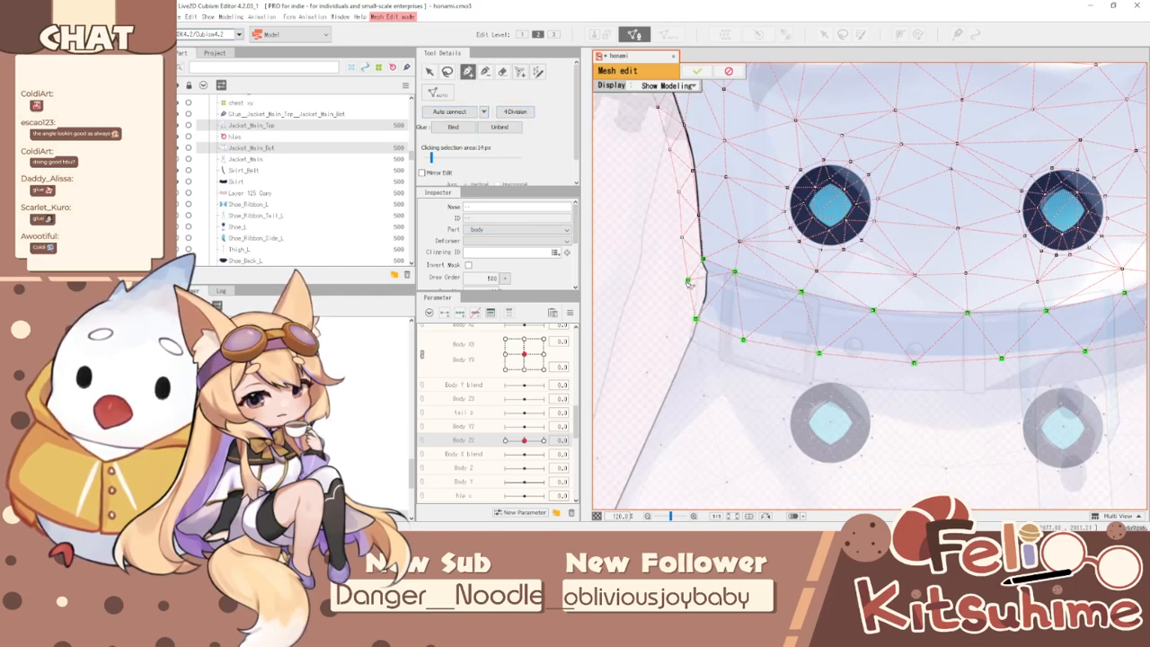
pyautogui.click(666, 337)
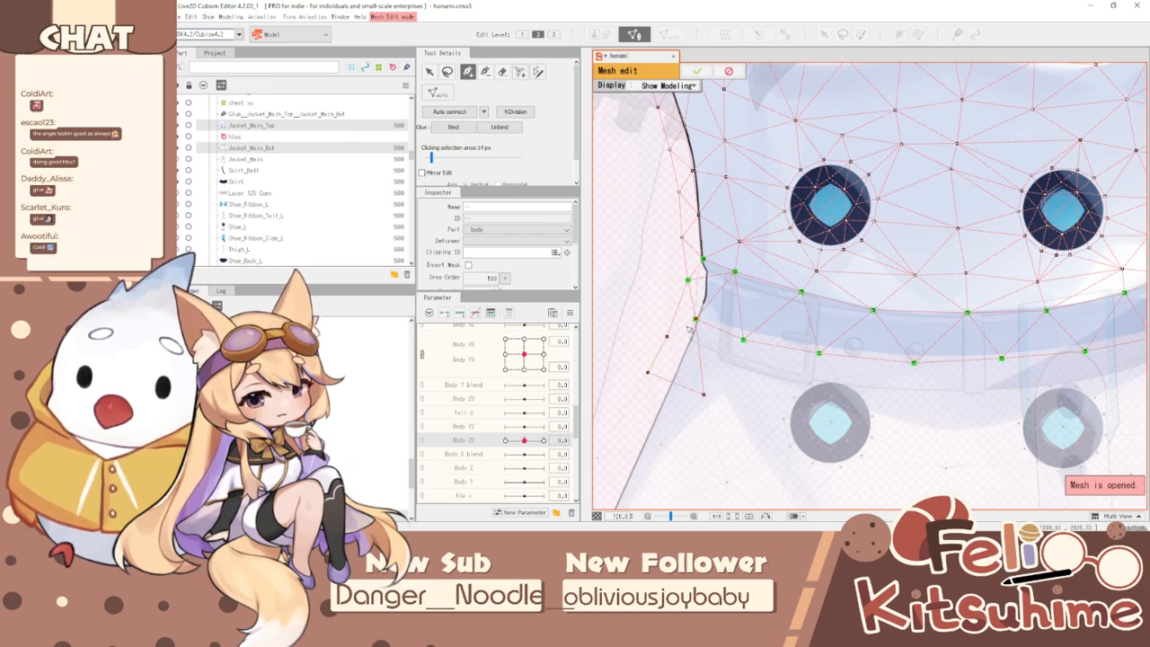
pyautogui.scroll(-4, 706, 400)
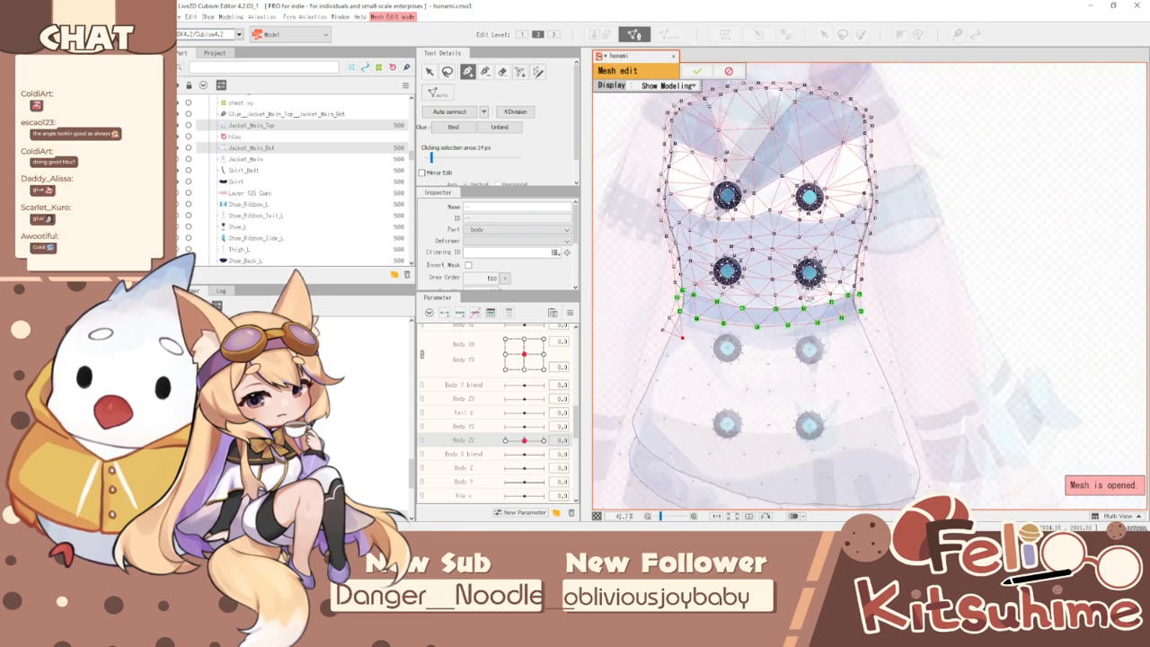
pyautogui.scroll(4, 872, 310)
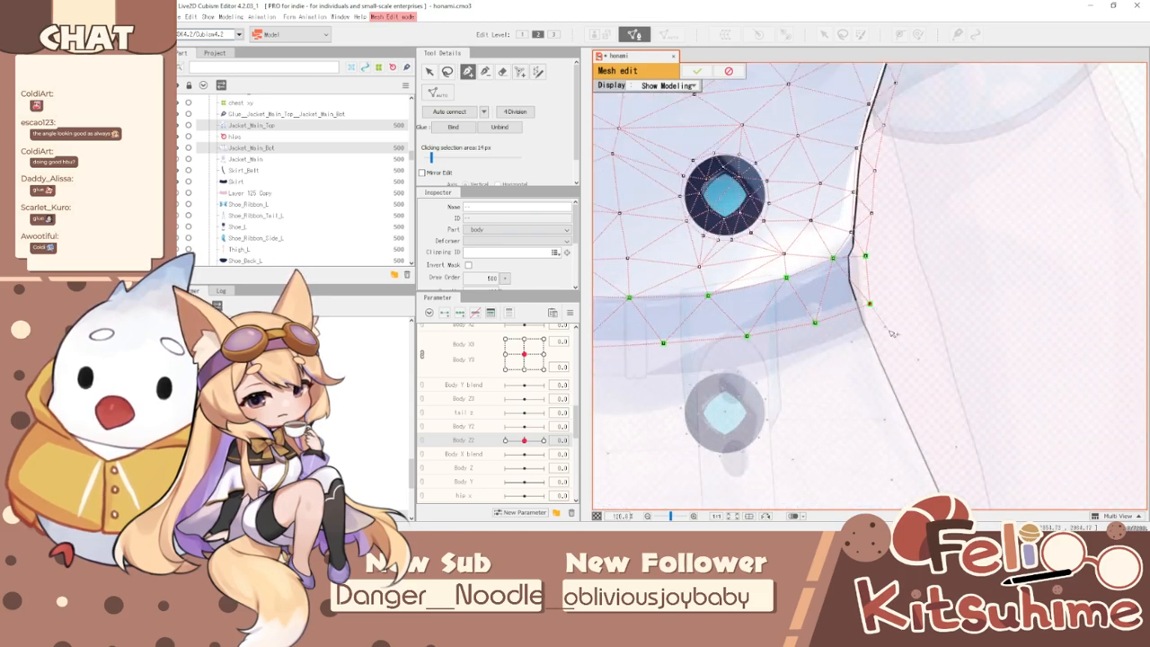
pyautogui.click(886, 328)
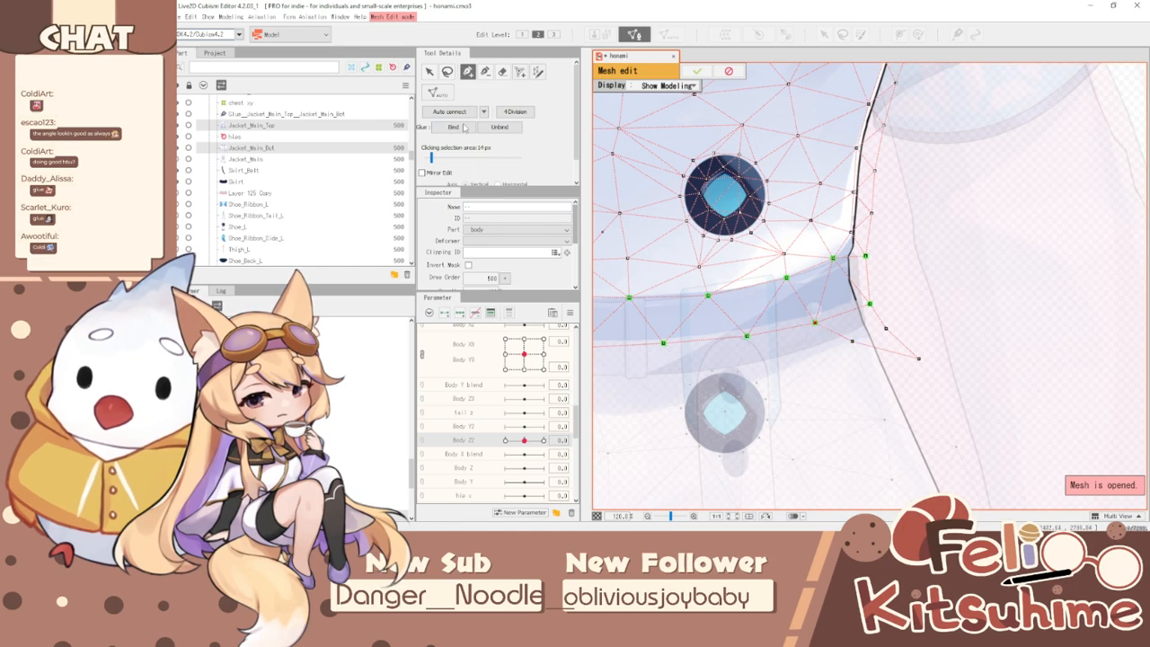
pyautogui.scroll(-5, 977, 280)
# - Switch to the lower jacket mesh and extend it above the belt's left end with new auto-connected vertices
pyautogui.click(429, 72)
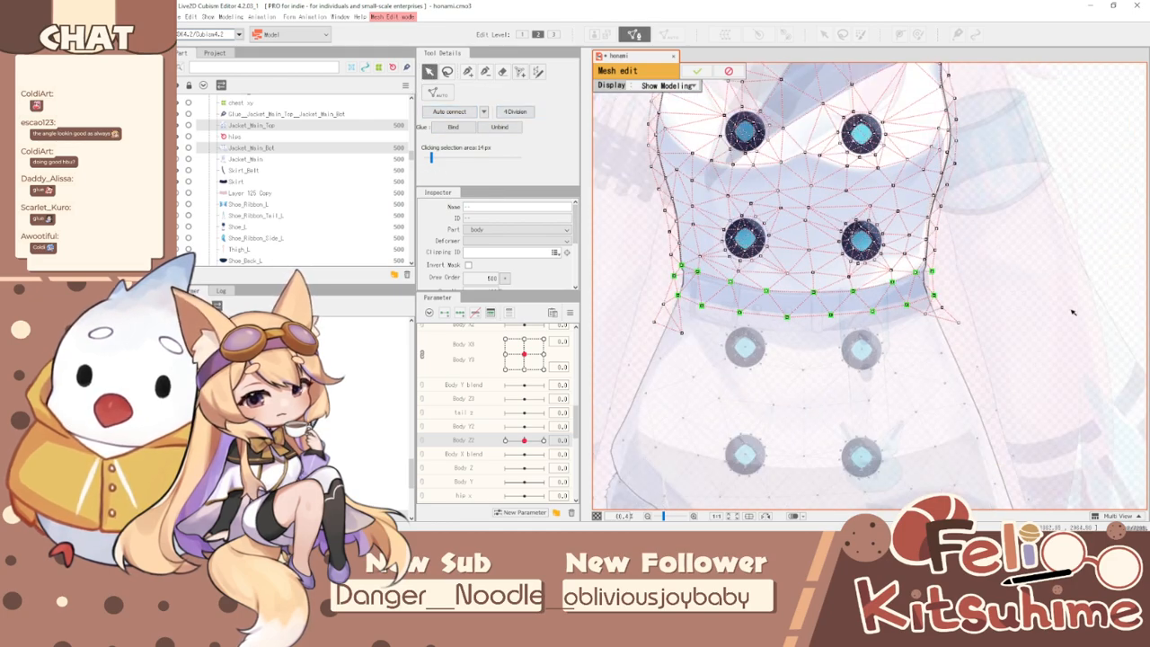
pyautogui.click(1073, 311)
pyautogui.click(912, 365)
pyautogui.scroll(2, 706, 290)
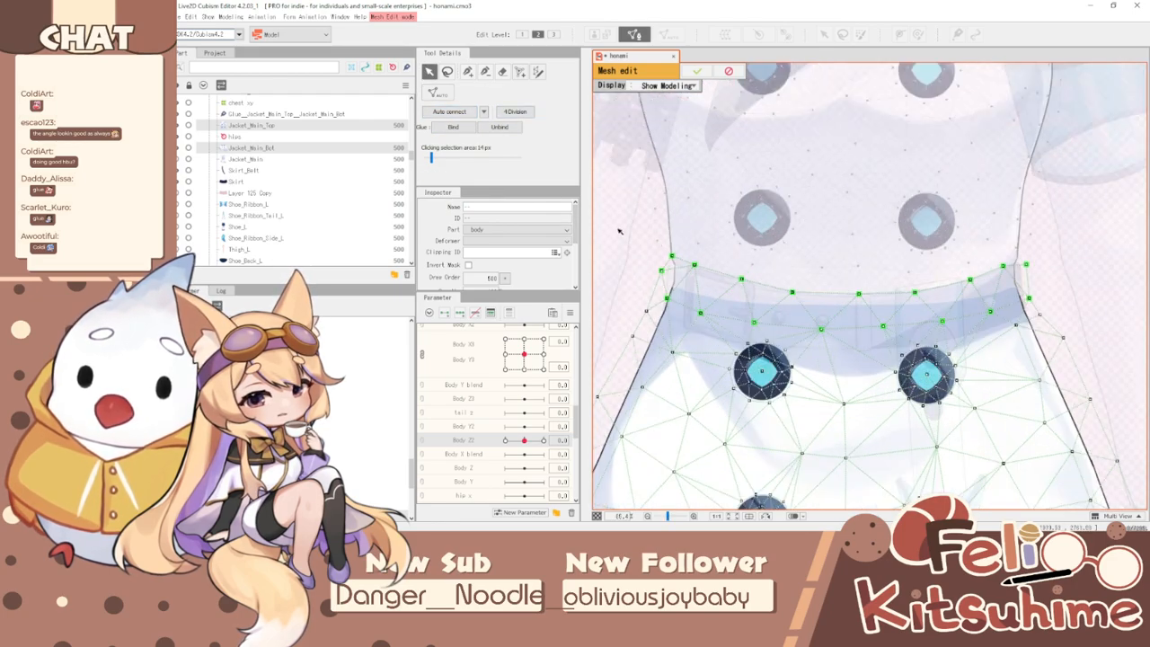
pyautogui.click(468, 72)
pyautogui.scroll(2, 669, 253)
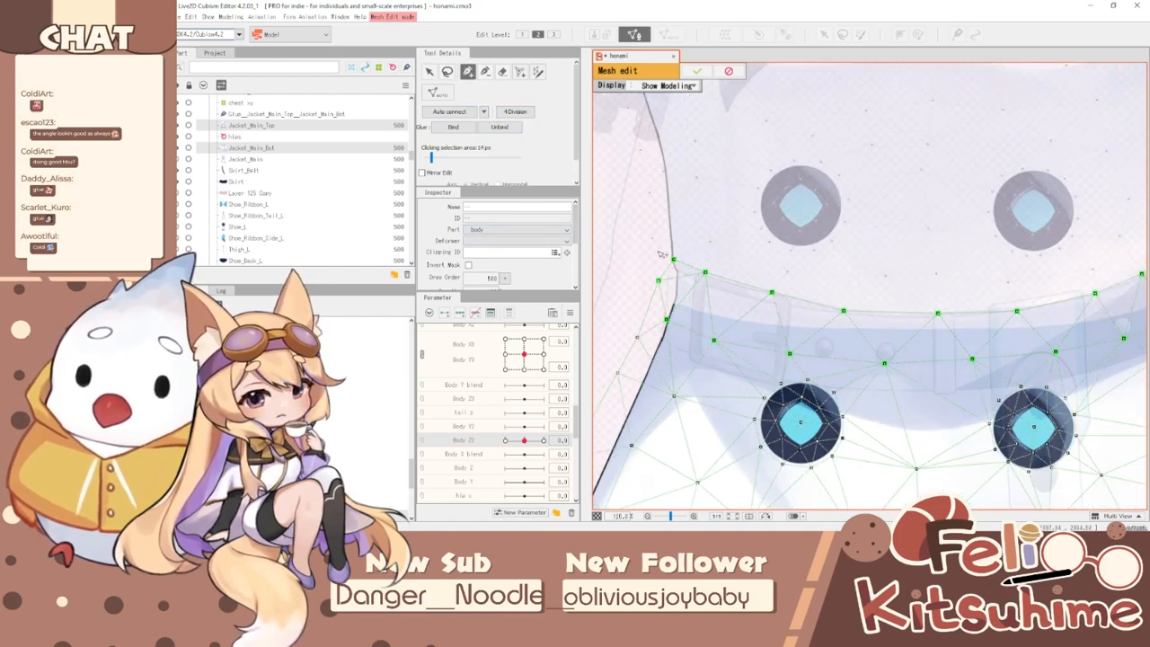
pyautogui.click(654, 237)
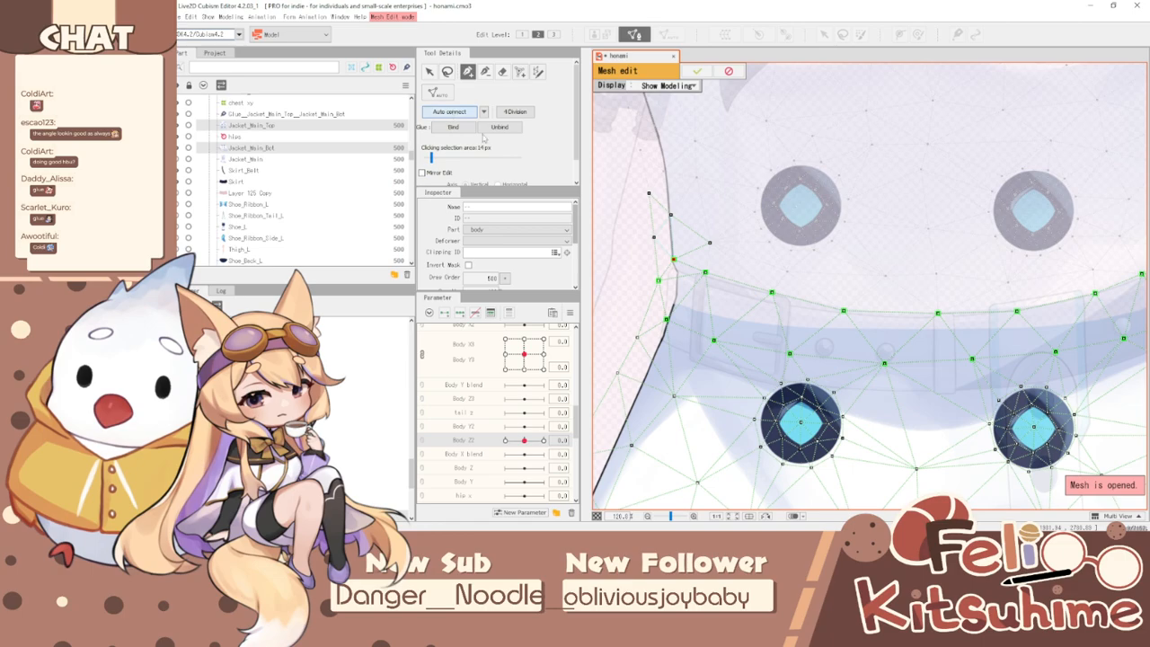
pyautogui.scroll(-3, 655, 257)
pyautogui.scroll(3, 655, 257)
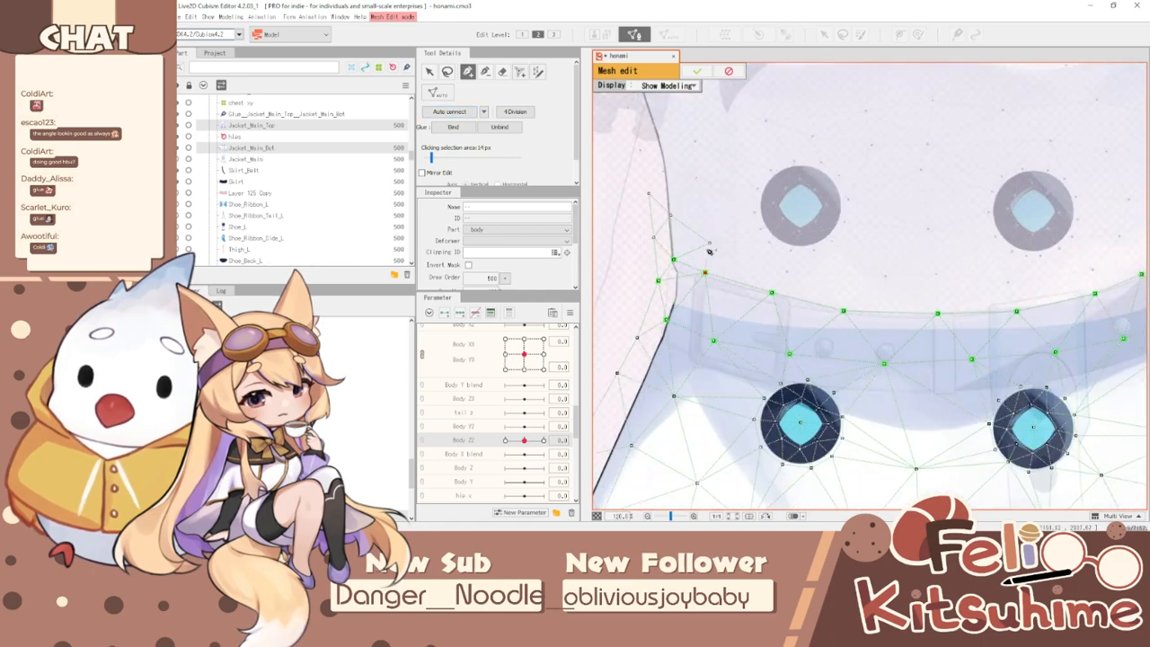
# - Extend the lower jacket mesh above the belt's right end with auto-connected vertices and apply the mesh edit
pyautogui.scroll(-3, 707, 281)
pyautogui.scroll(3, 777, 266)
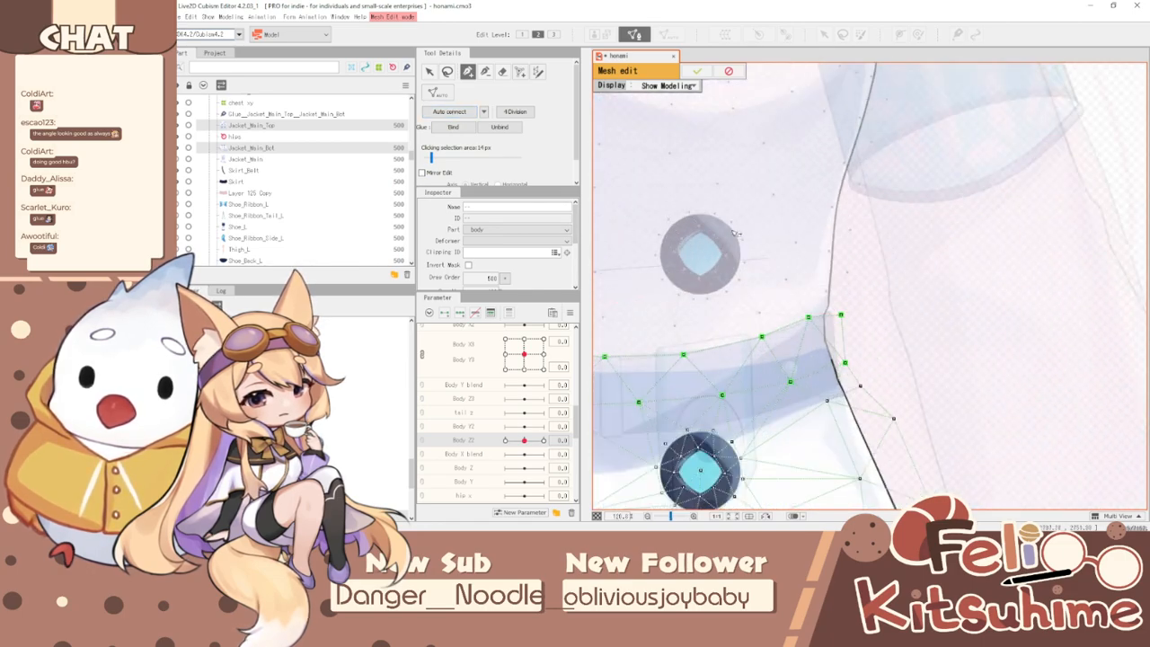
pyautogui.click(429, 72)
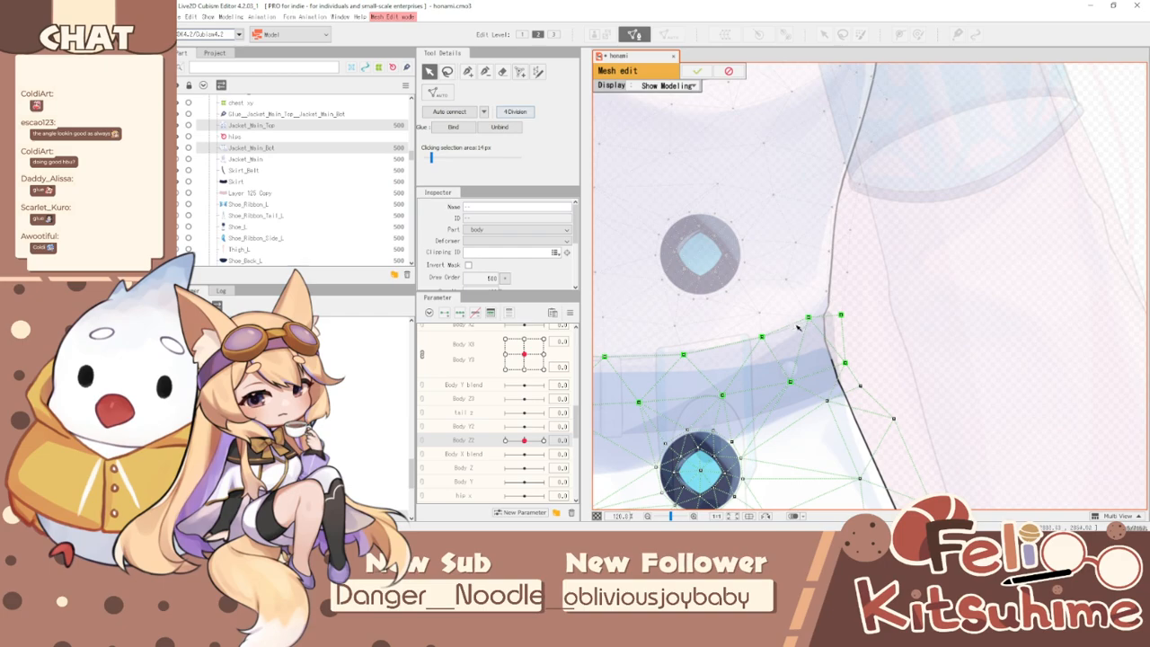
pyautogui.click(467, 71)
pyautogui.scroll(3, 843, 311)
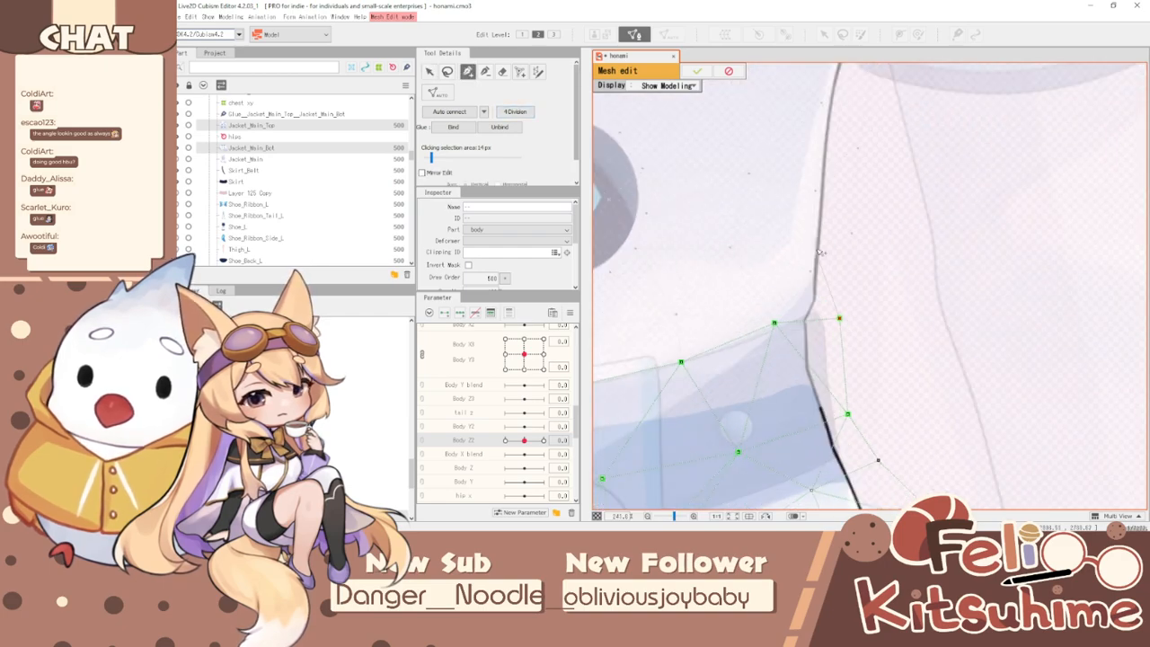
pyautogui.click(854, 233)
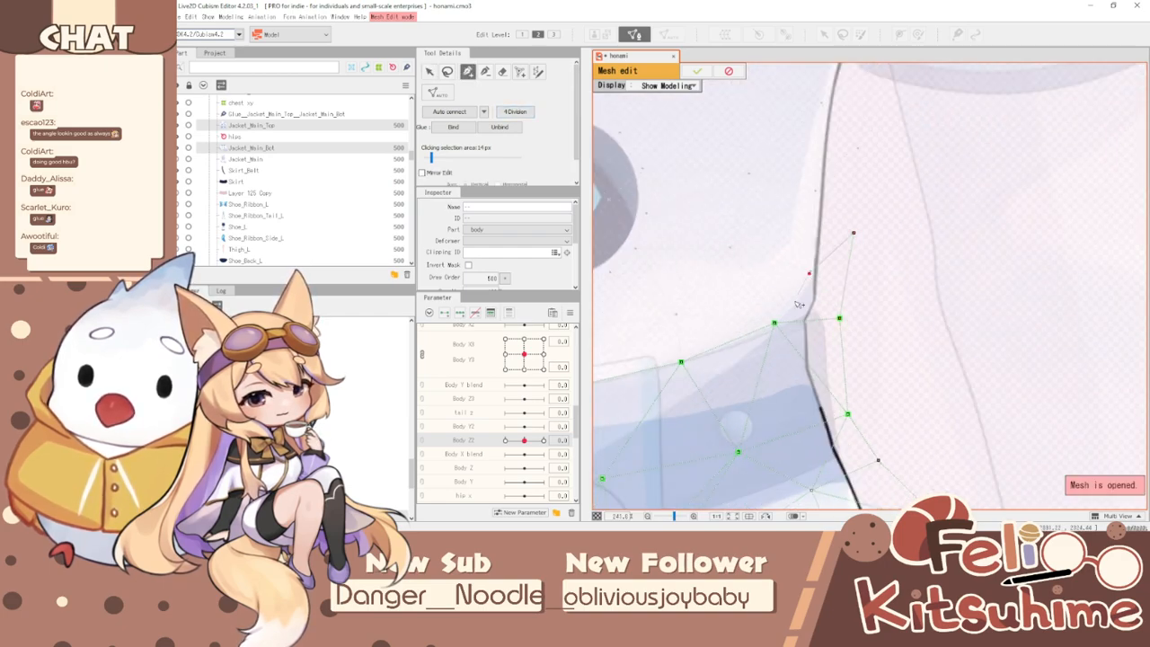
pyautogui.scroll(-3, 871, 274)
pyautogui.scroll(2, 883, 259)
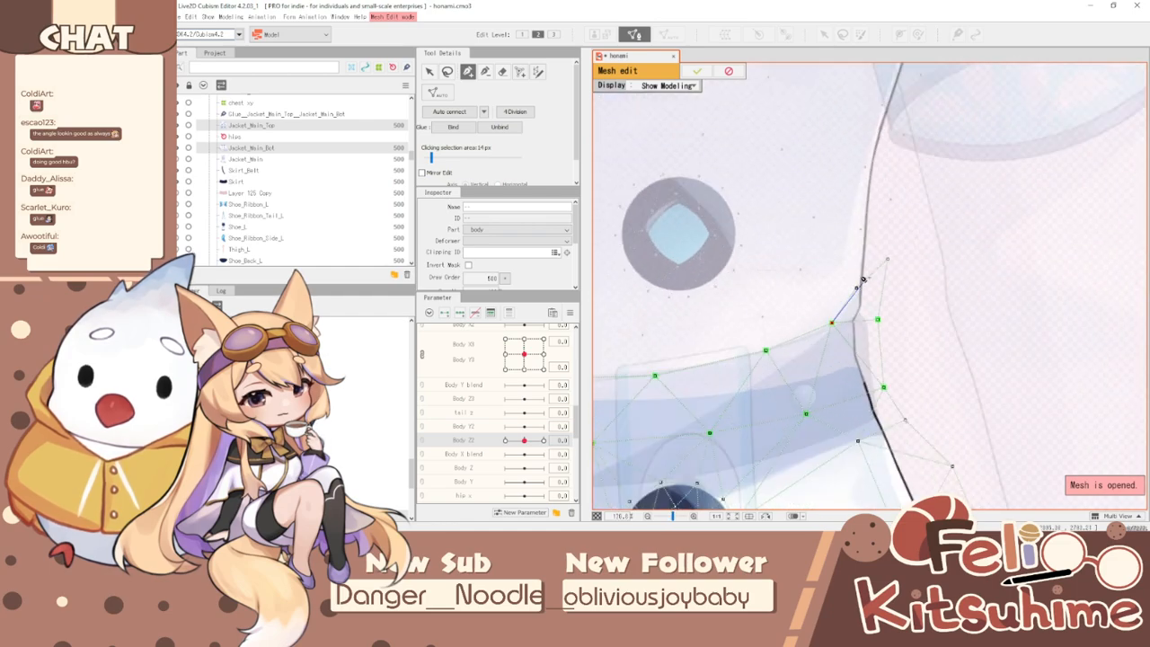
pyautogui.click(862, 229)
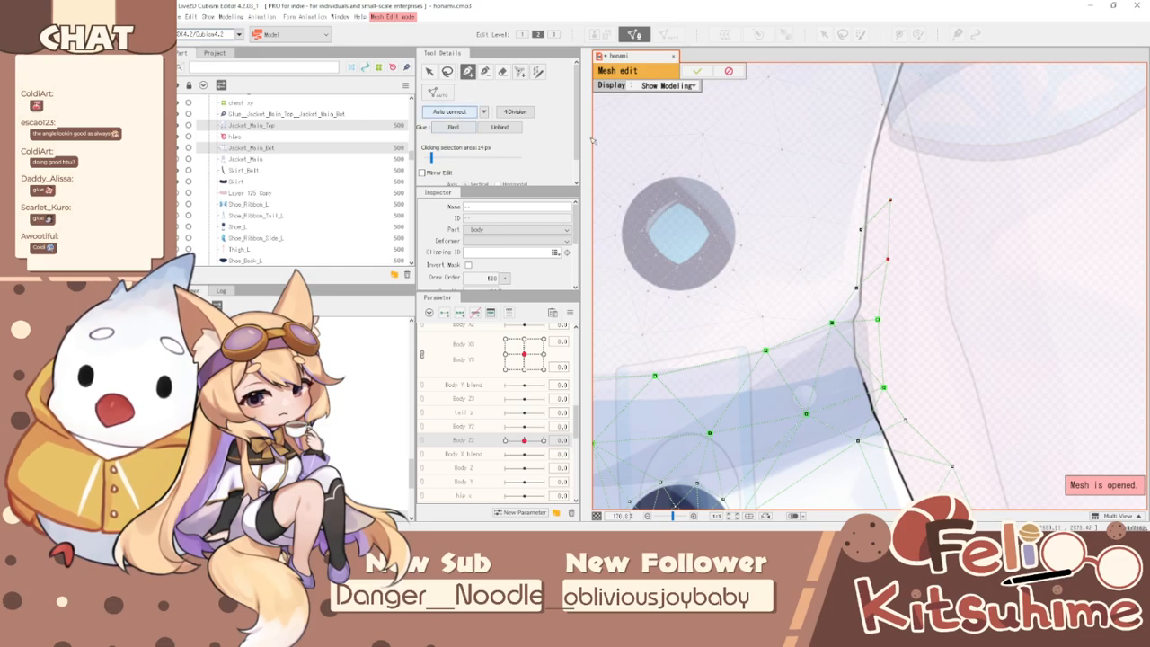
pyautogui.scroll(-4, 825, 167)
pyautogui.click(697, 71)
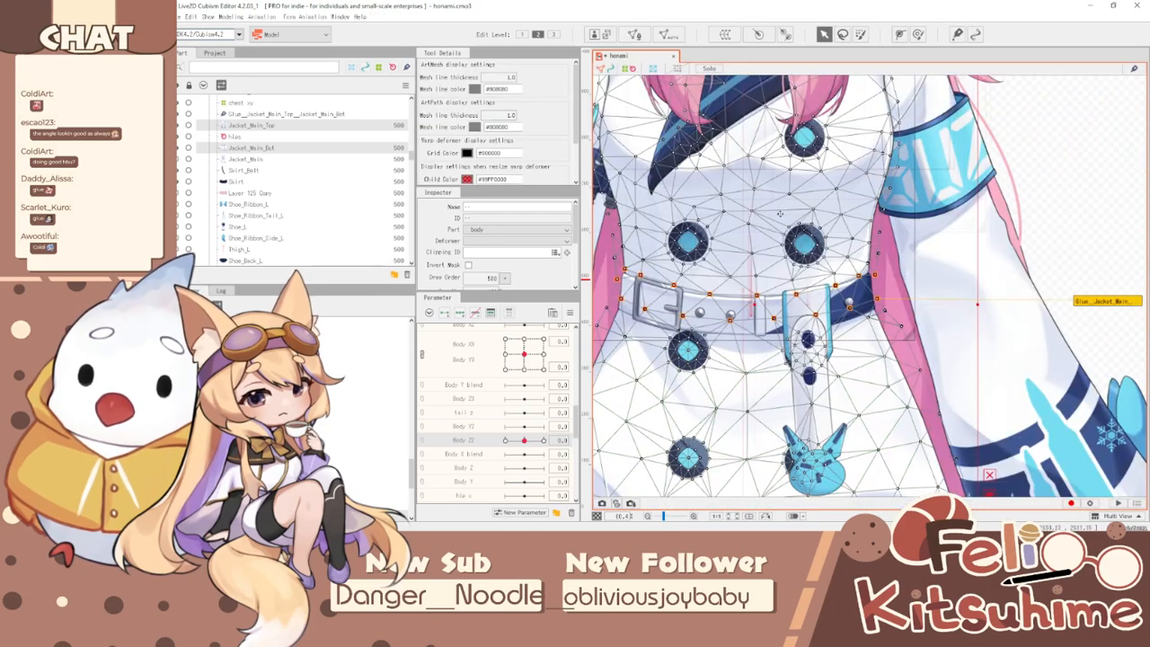
# - Reopen both jacket meshes, lasso the vertices around the waist, bind them with glue and apply the edit
pyautogui.click(634, 34)
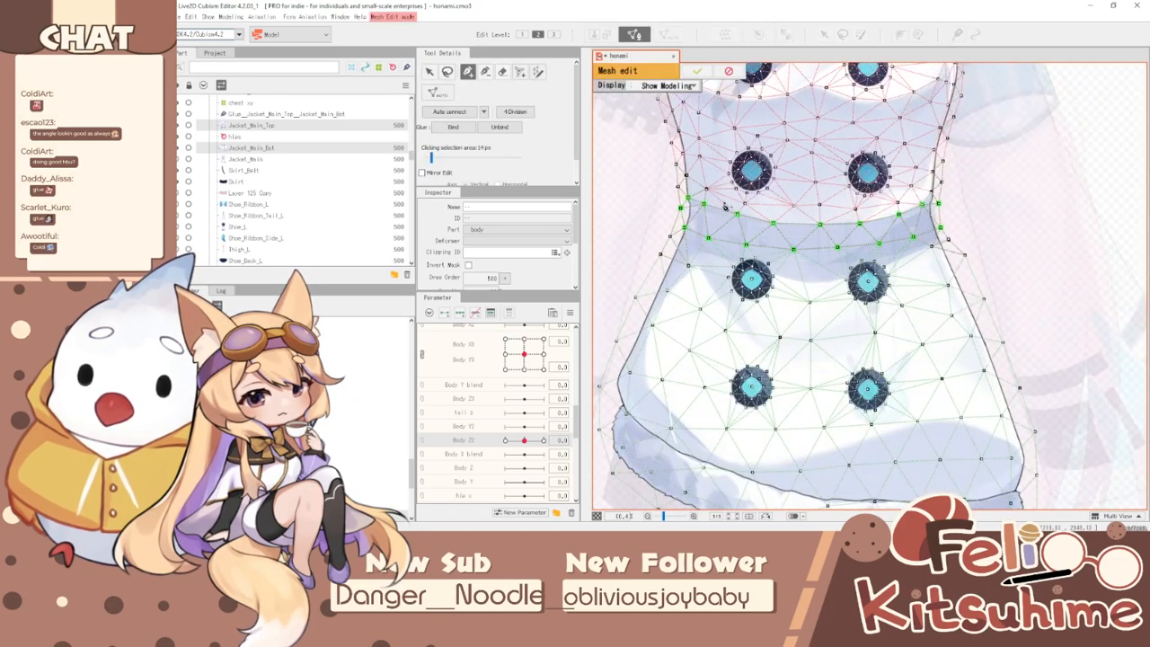
pyautogui.scroll(-2, 653, 270)
pyautogui.click(448, 71)
pyautogui.moveTo(942, 173)
pyautogui.mouseDown()
pyautogui.moveTo(668, 203)
pyautogui.moveTo(622, 273)
pyautogui.moveTo(808, 364)
pyautogui.moveTo(973, 275)
pyautogui.moveTo(968, 239)
pyautogui.mouseUp()
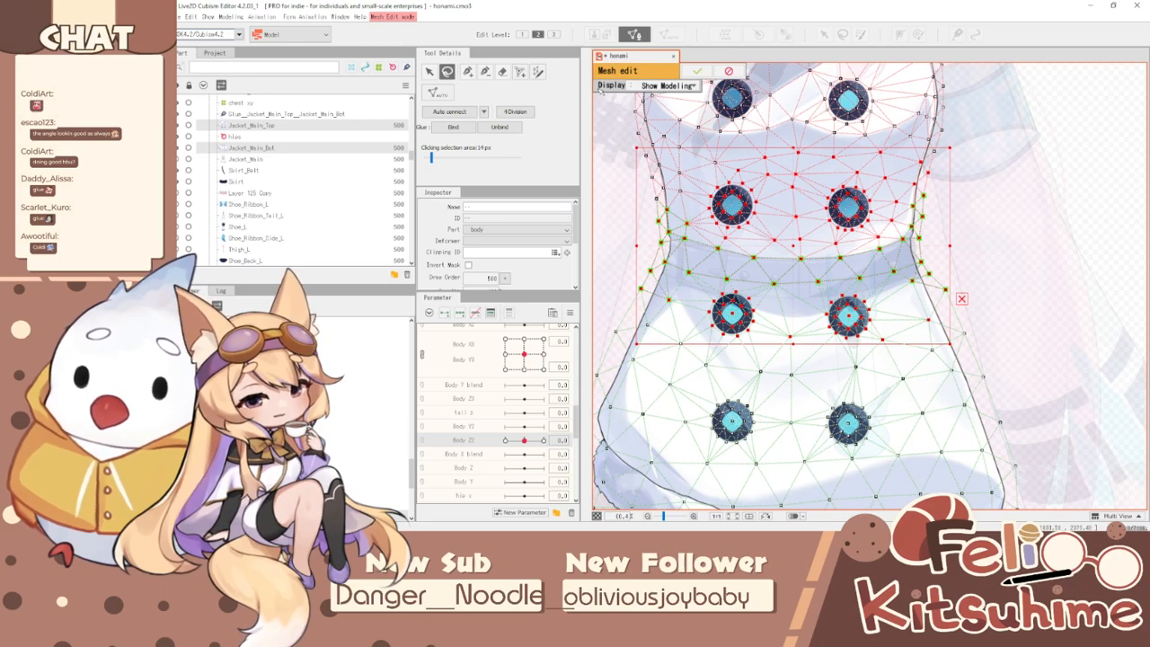
pyautogui.press('Return')
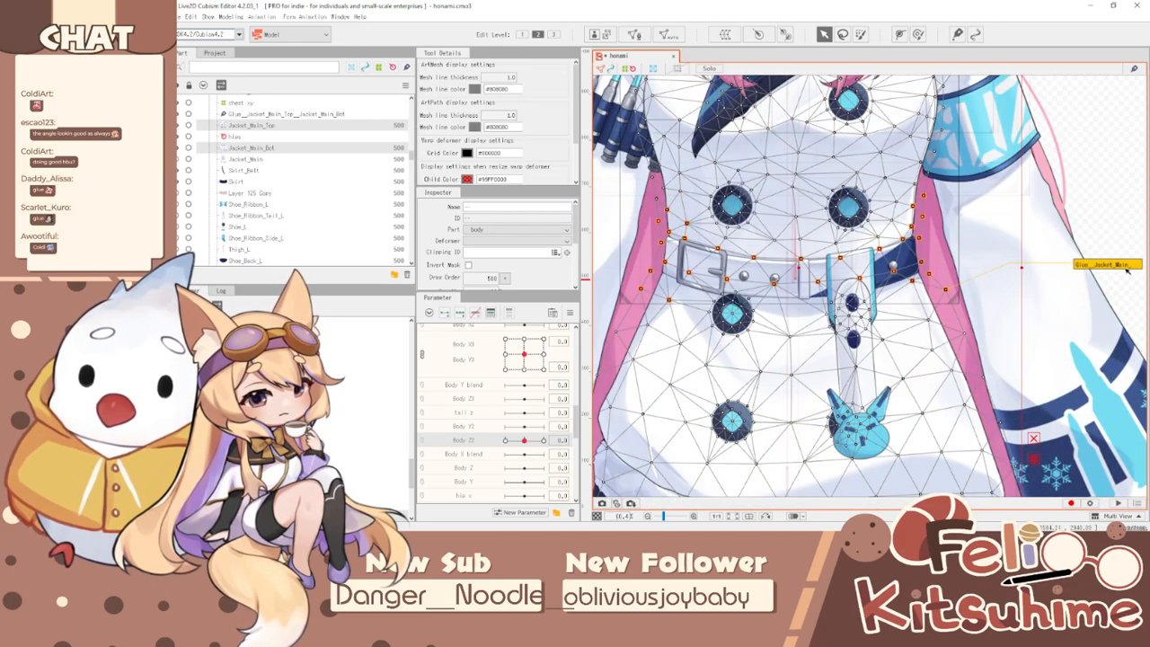
# - Select the jacket's waist glue, set Body Z2 to 10 and paint the glue weights around the belt's right end
pyautogui.doubleClick(1127, 269)
pyautogui.scroll(3, 836, 193)
pyautogui.moveTo(527, 441); pyautogui.dragTo(546, 441)
pyautogui.scroll(2, 956, 228)
pyautogui.press('b')
pyautogui.moveTo(953, 229)
pyautogui.mouseDown()
pyautogui.moveTo(953, 205)
pyautogui.moveTo(972, 249)
pyautogui.moveTo(1011, 254)
pyautogui.moveTo(978, 255)
pyautogui.mouseUp()
pyautogui.press('b')
pyautogui.moveTo(966, 221)
pyautogui.mouseDown()
pyautogui.moveTo(948, 191)
pyautogui.moveTo(972, 207)
pyautogui.moveTo(961, 180)
pyautogui.moveTo(979, 200)
pyautogui.moveTo(947, 206)
pyautogui.moveTo(978, 238)
pyautogui.moveTo(956, 223)
pyautogui.moveTo(971, 230)
pyautogui.moveTo(971, 268)
pyautogui.moveTo(922, 270)
pyautogui.moveTo(955, 300)
pyautogui.mouseUp()
pyautogui.press('b')
pyautogui.press('b')
pyautogui.moveTo(926, 404)
pyautogui.mouseDown()
pyautogui.moveTo(1028, 421)
pyautogui.moveTo(960, 419)
pyautogui.moveTo(969, 411)
pyautogui.moveTo(953, 409)
pyautogui.moveTo(983, 409)
pyautogui.moveTo(977, 422)
pyautogui.moveTo(946, 369)
pyautogui.mouseUp()
pyautogui.press('b')
pyautogui.press('b')
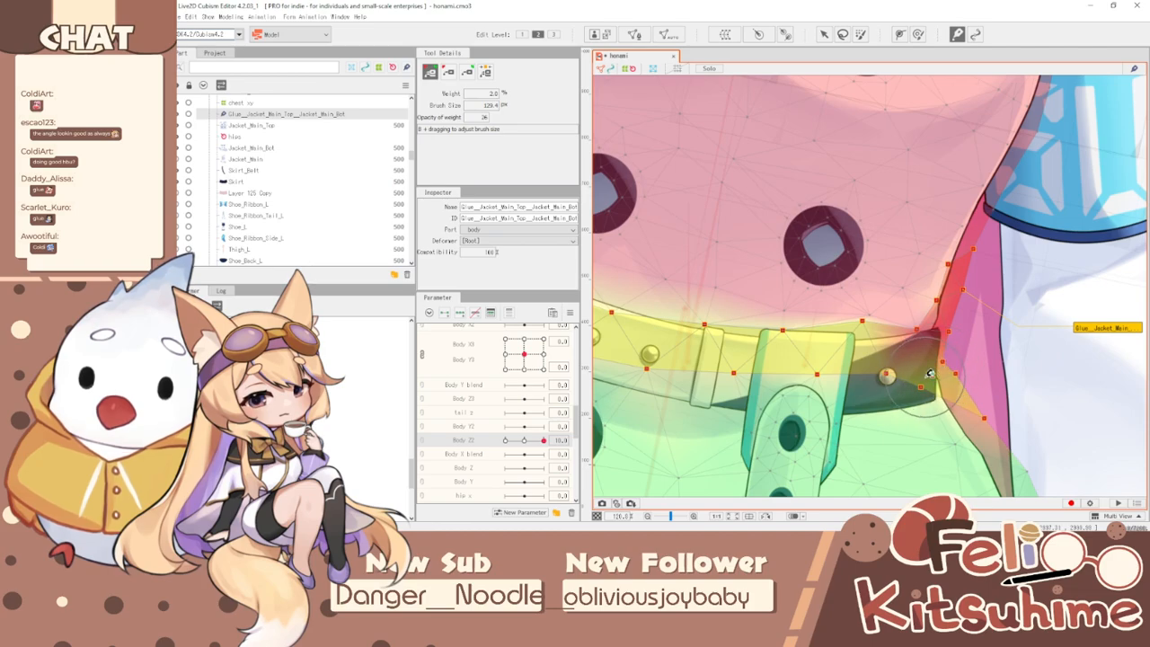
# - With Body Z2 at -10, repaint the glue weights of the vertices just below the belt's right end
pyautogui.scroll(-3, 930, 374)
pyautogui.scroll(1, 673, 268)
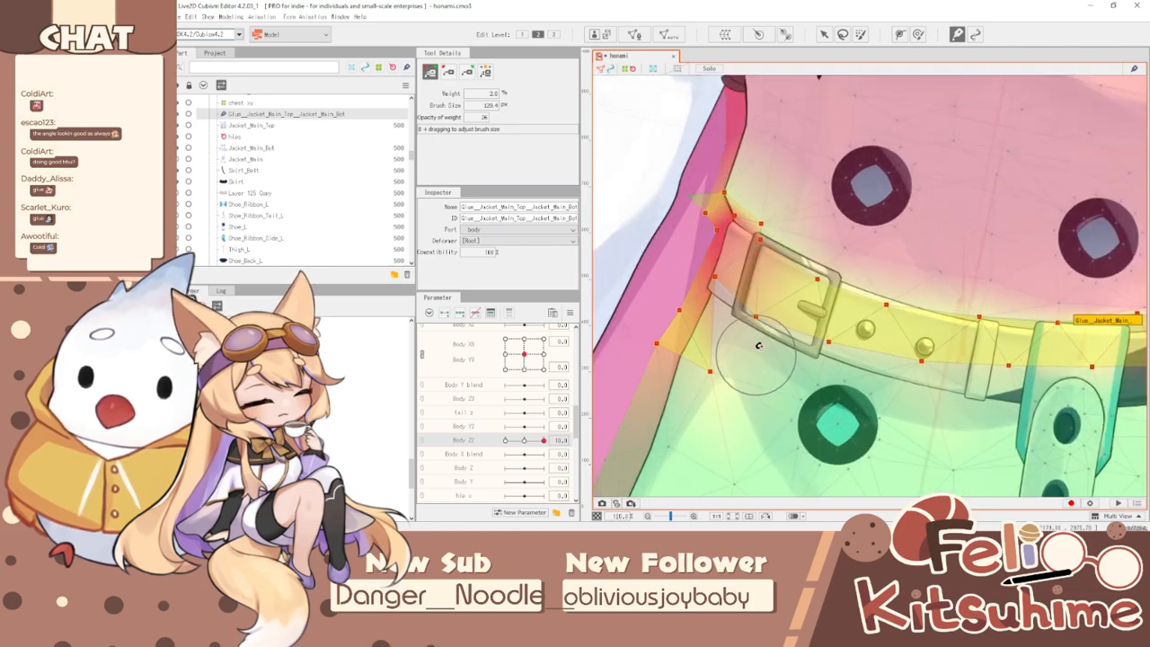
pyautogui.scroll(-3, 760, 349)
pyautogui.click(466, 441)
pyautogui.scroll(3, 989, 348)
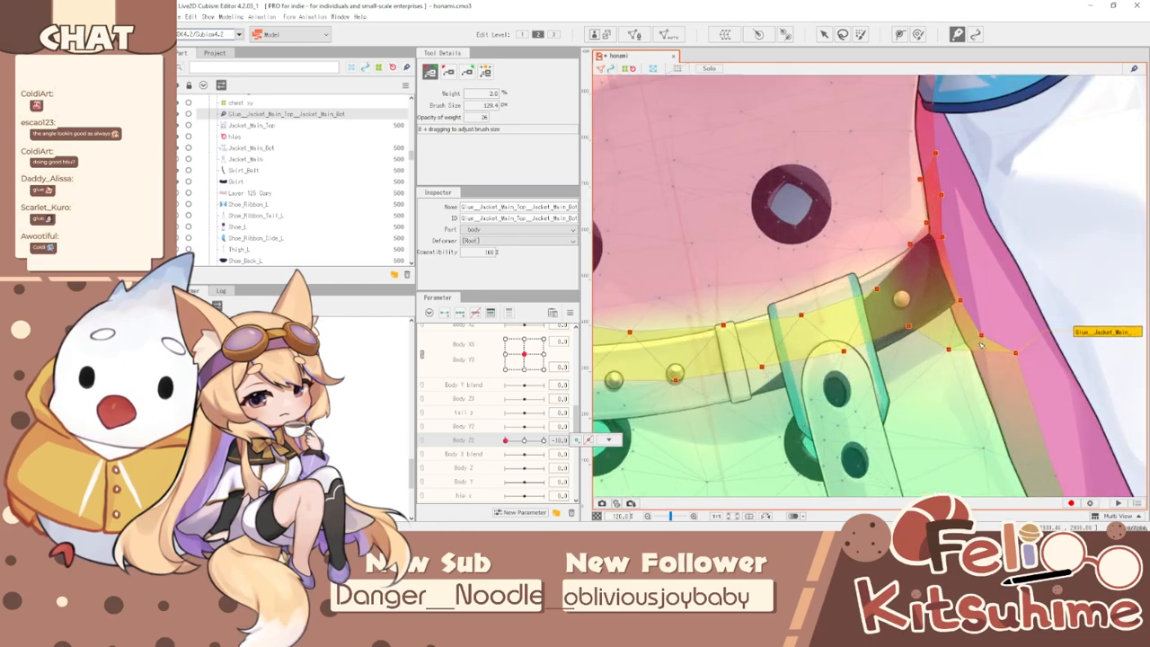
pyautogui.moveTo(989, 344); pyautogui.dragTo(1018, 416)
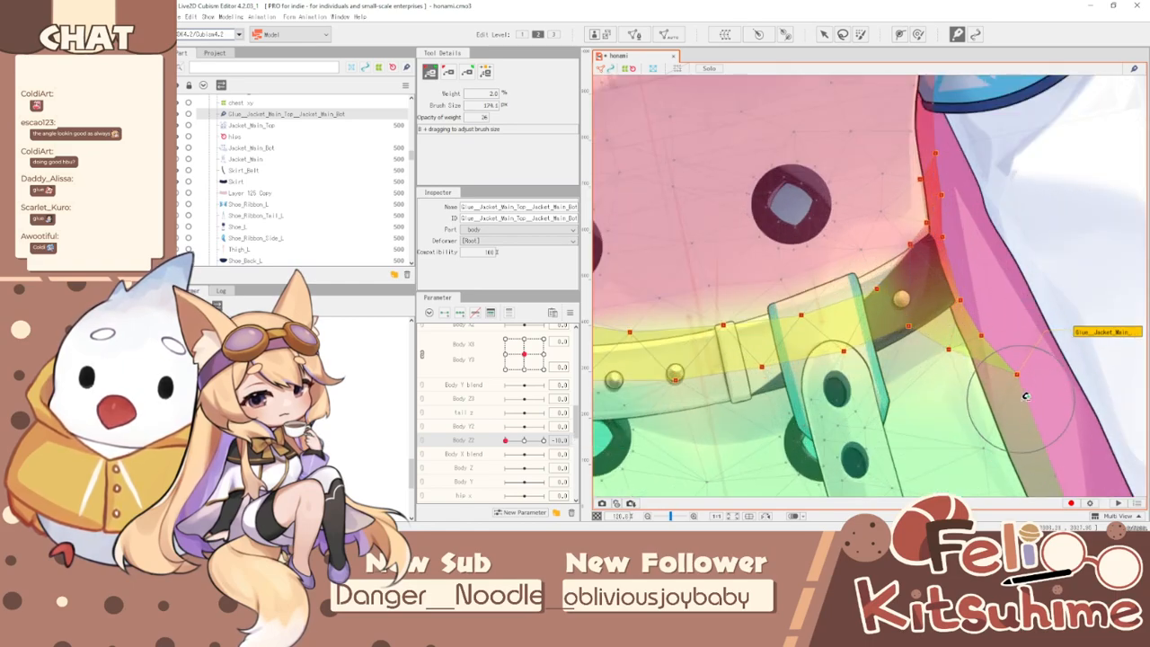
pyautogui.scroll(-3, 1018, 432)
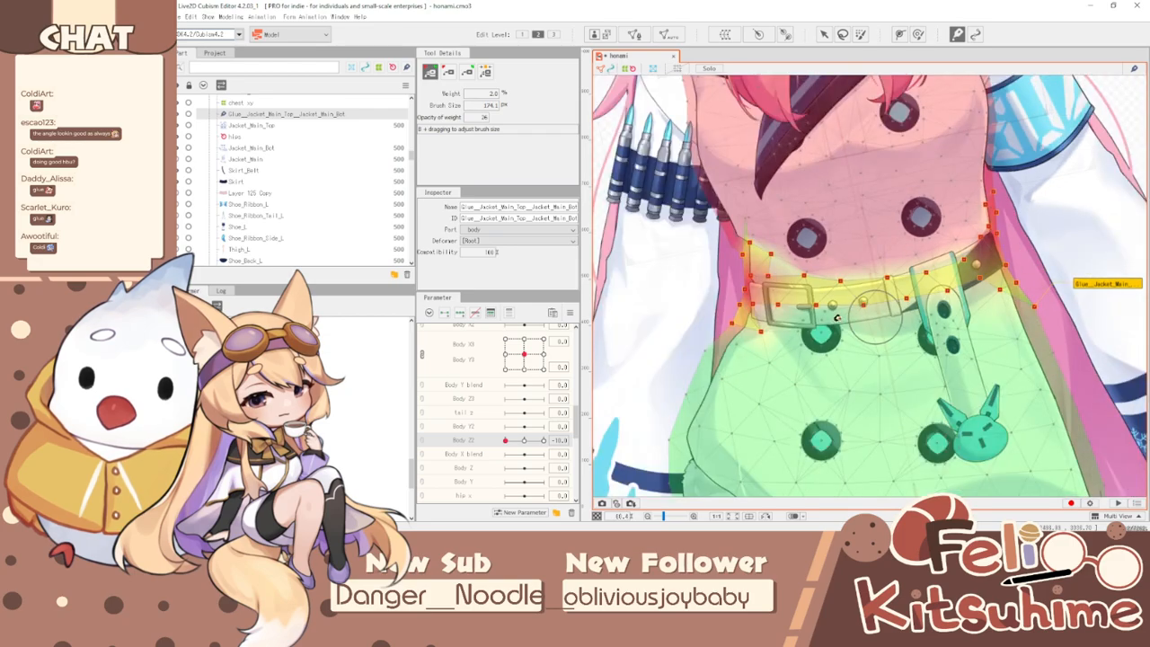
# - Adjust the glue weights around the belt's buckle end with Body Z2 at 10, then hide the selection and compare at -10
pyautogui.scroll(3, 717, 304)
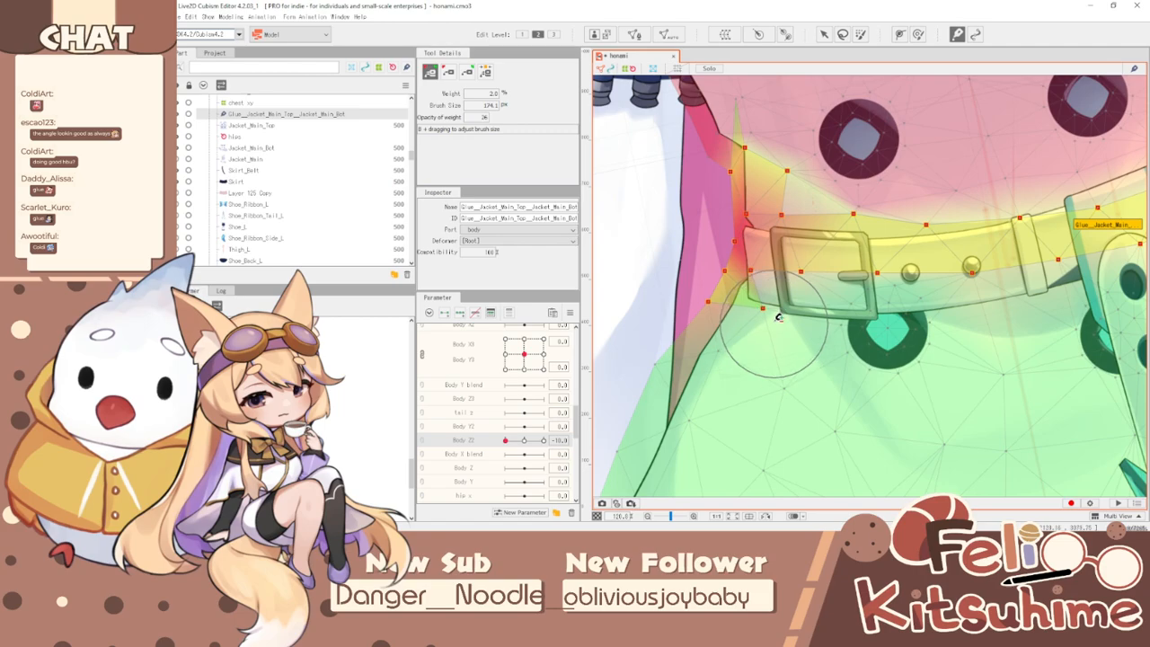
pyautogui.click(543, 439)
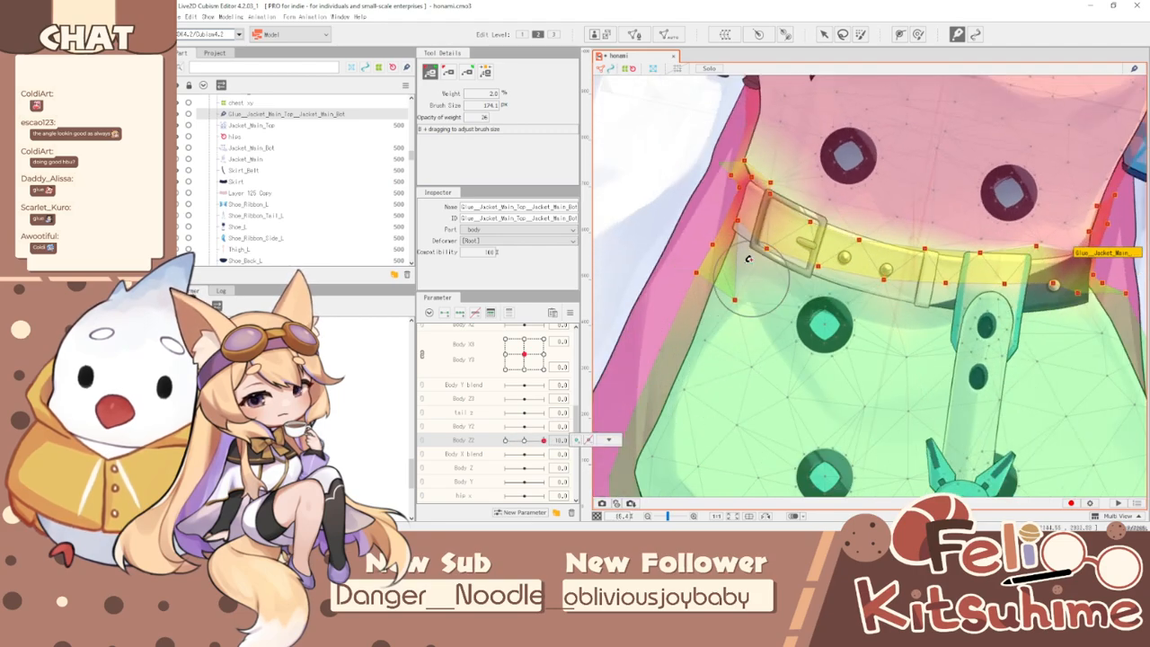
pyautogui.scroll(4, 755, 268)
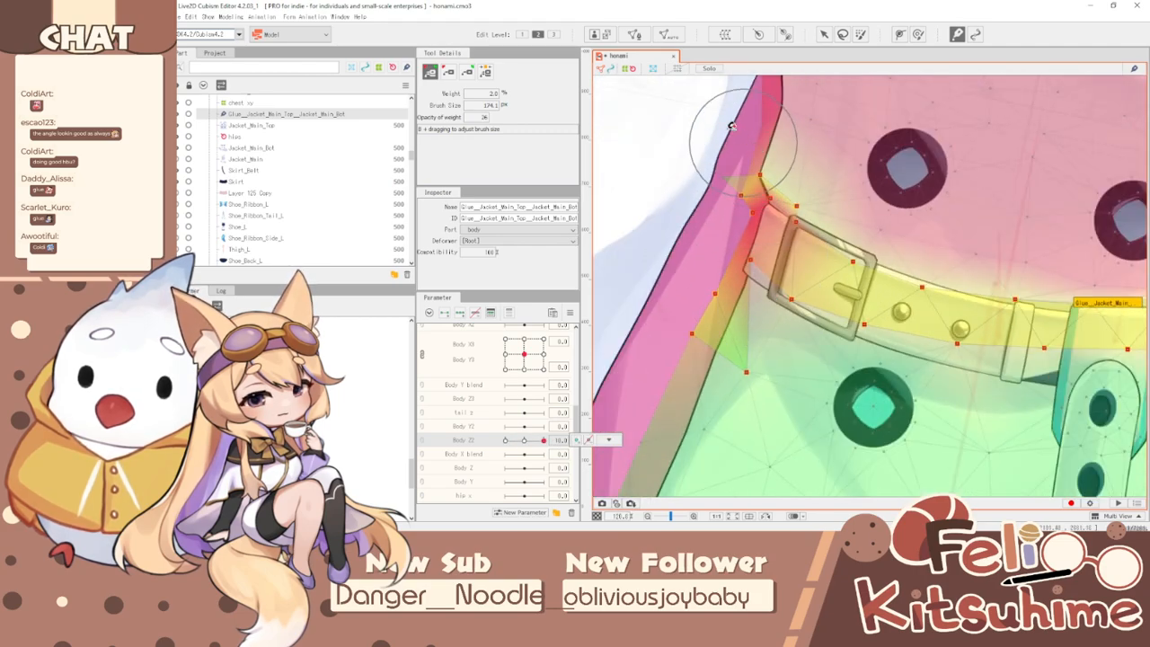
pyautogui.scroll(2, 738, 131)
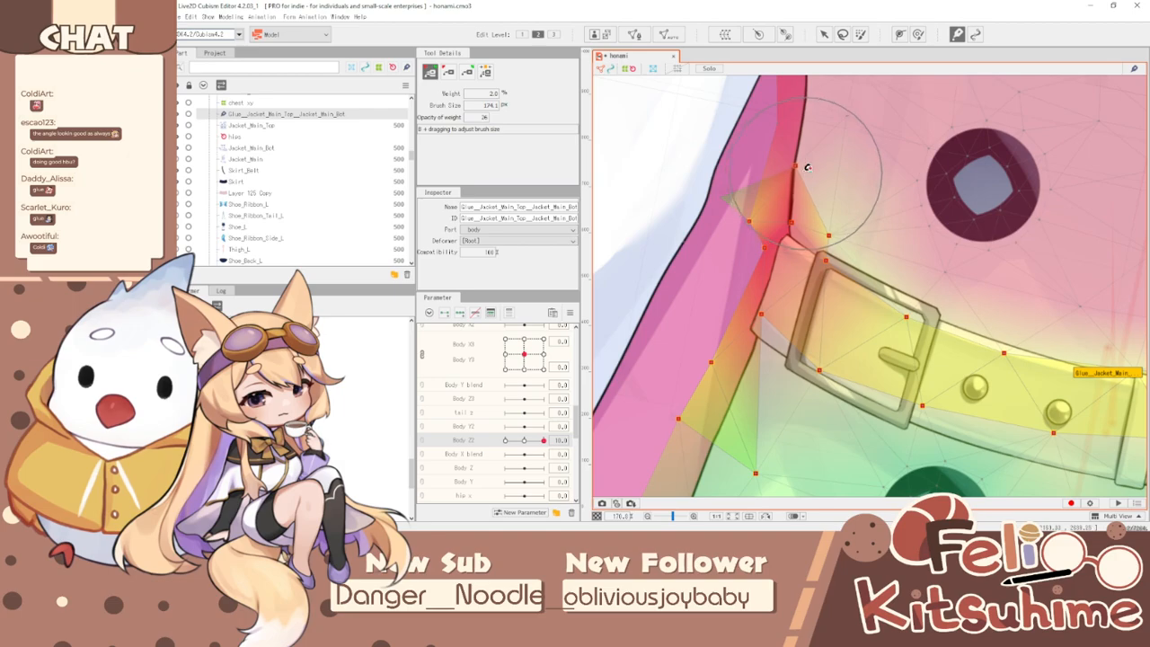
pyautogui.scroll(-5, 796, 198)
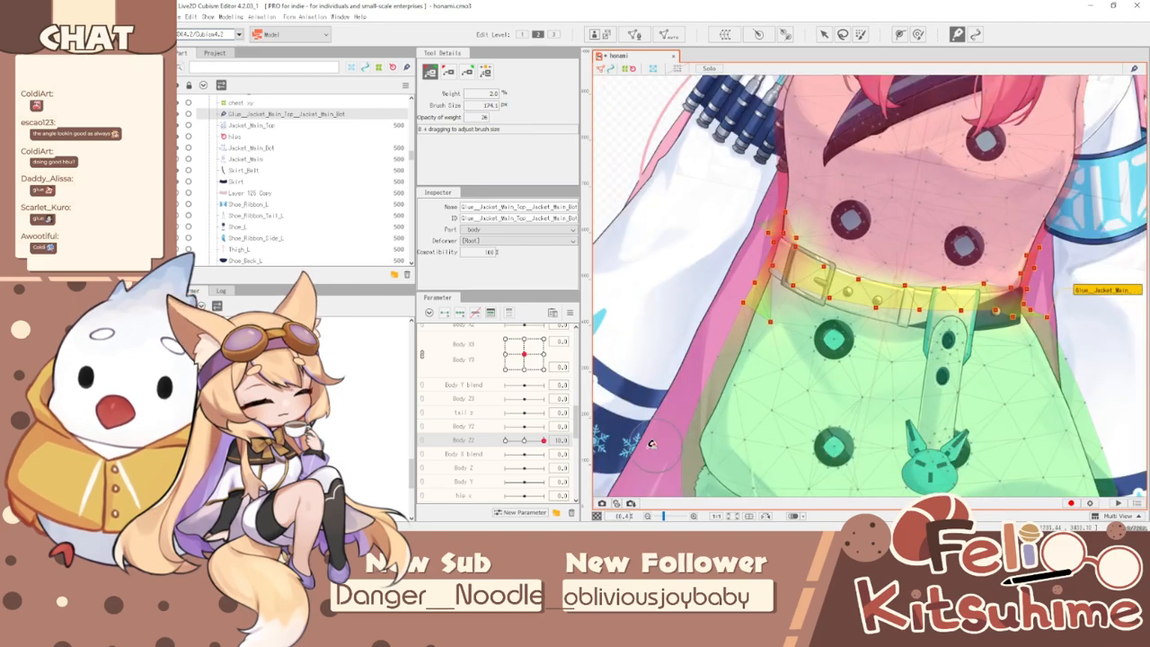
pyautogui.hotkey('ctrl', 'h')
pyautogui.moveTo(546, 439); pyautogui.dragTo(501, 426)
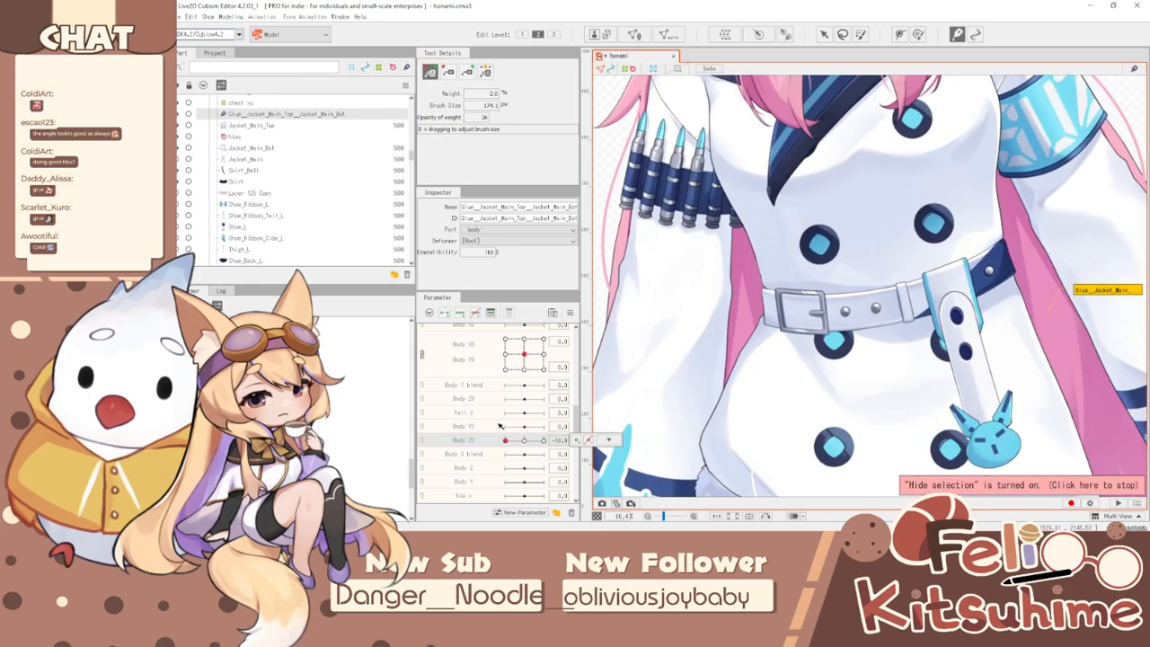
# - Brush the glued vertices along the belt's upper edge and beside the buckle with a different glue brush mode, at Body Z2 -10 and 2
pyautogui.scroll(4, 782, 333)
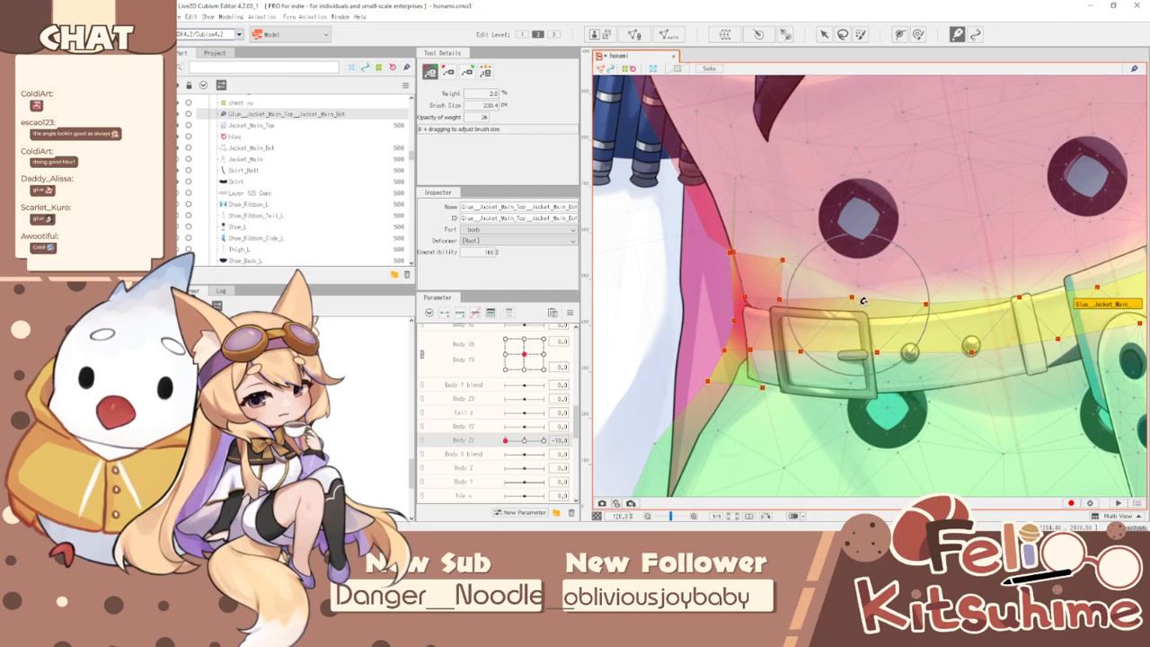
pyautogui.scroll(-3, 873, 274)
pyautogui.scroll(2, 946, 260)
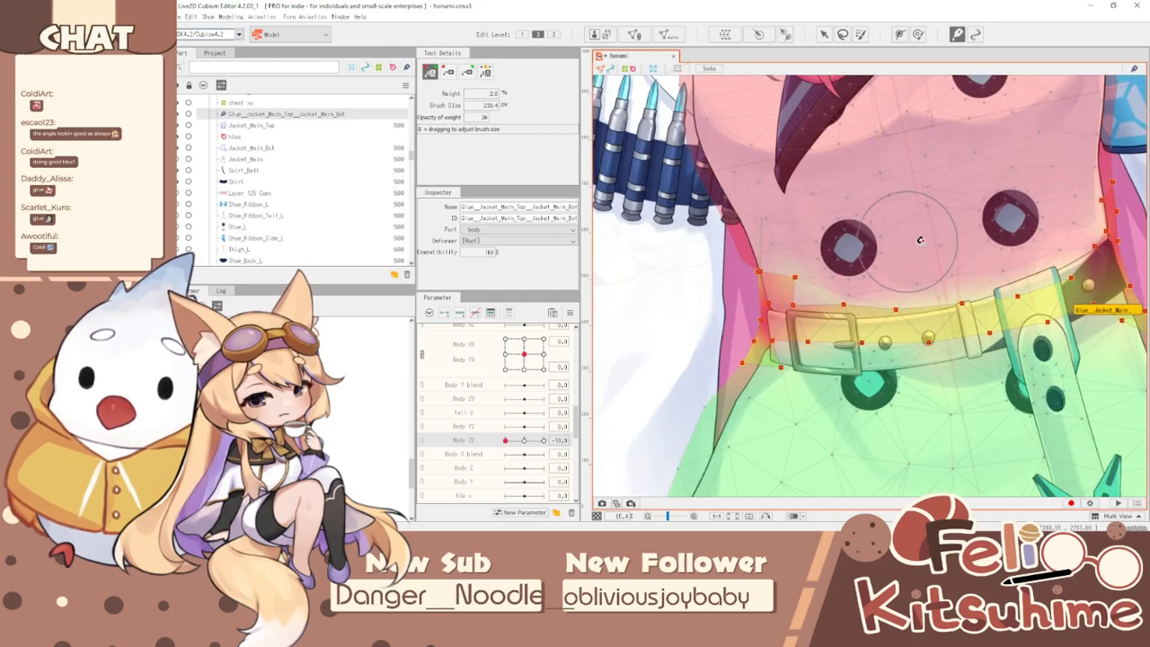
pyautogui.scroll(2, 861, 274)
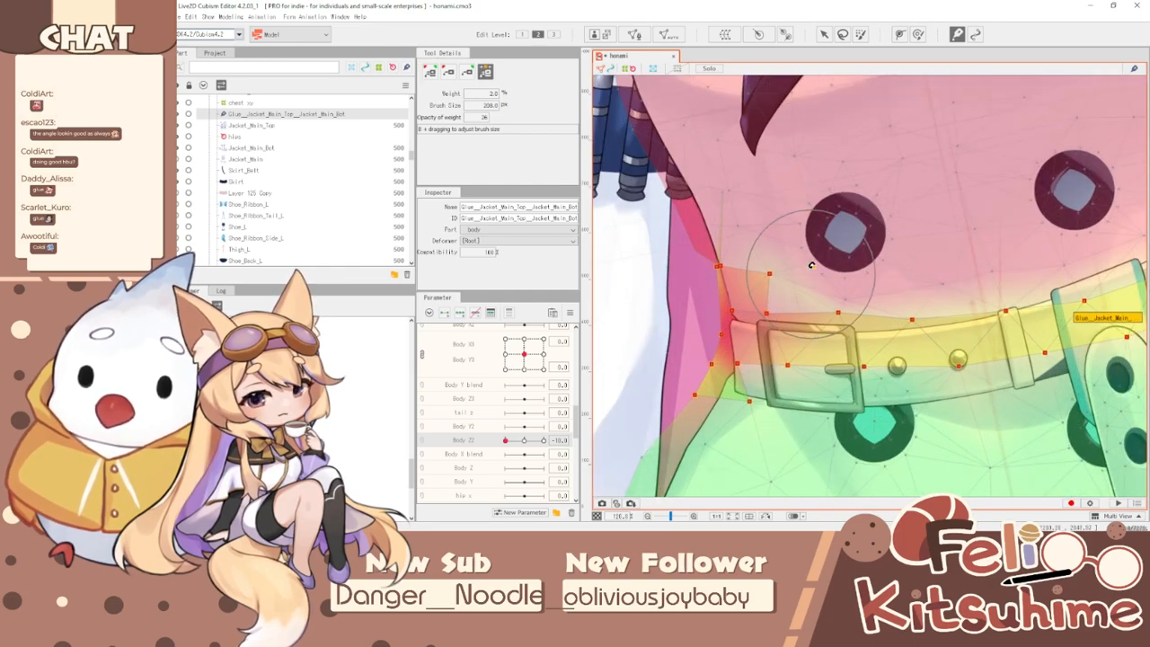
pyautogui.scroll(-1, 836, 305)
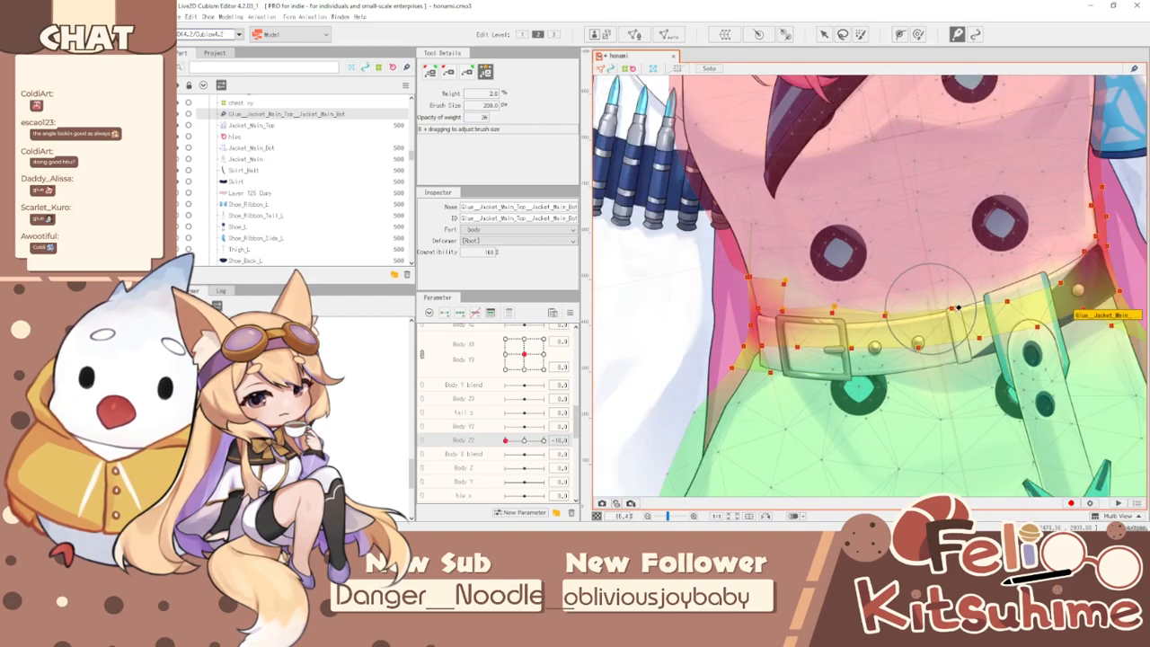
pyautogui.click(1059, 257)
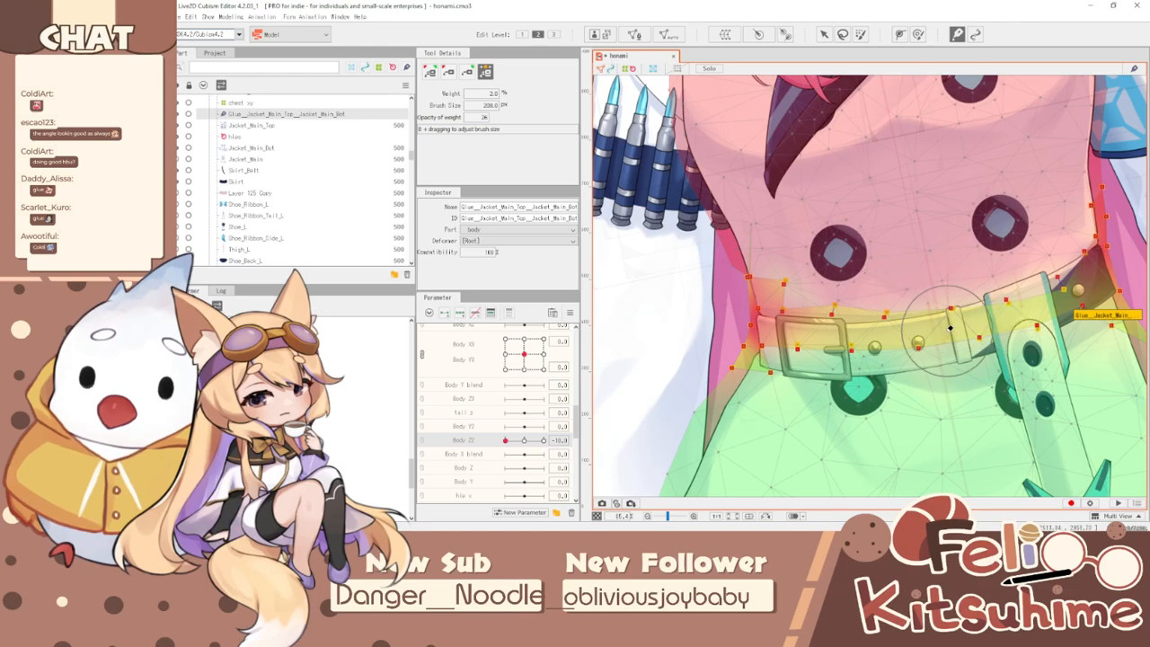
pyautogui.scroll(2, 739, 324)
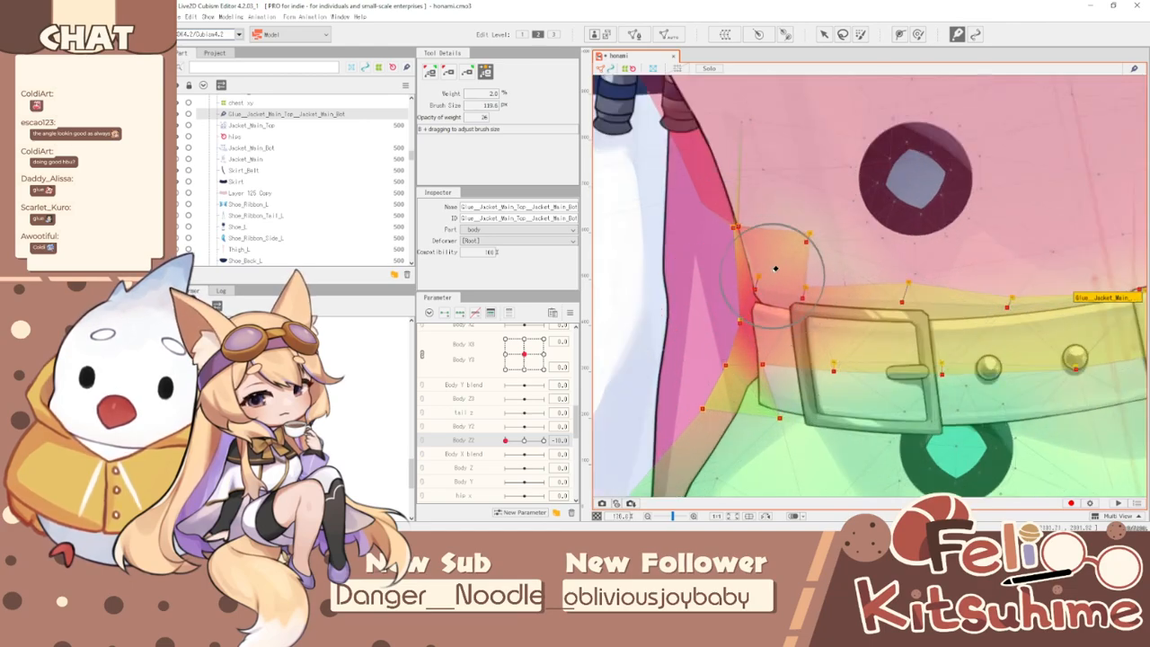
pyautogui.moveTo(765, 292); pyautogui.dragTo(742, 260)
pyautogui.moveTo(512, 441)
pyautogui.mouseDown()
pyautogui.moveTo(573, 441)
pyautogui.moveTo(501, 443)
pyautogui.moveTo(531, 441)
pyautogui.mouseUp()
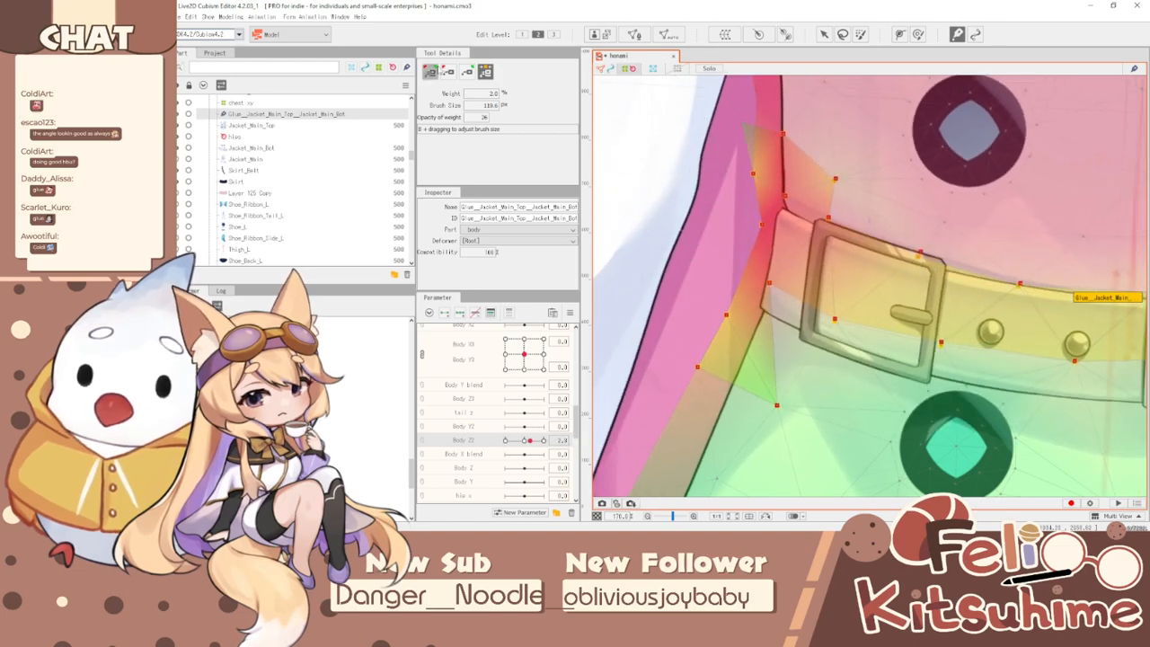
pyautogui.scroll(2, 764, 151)
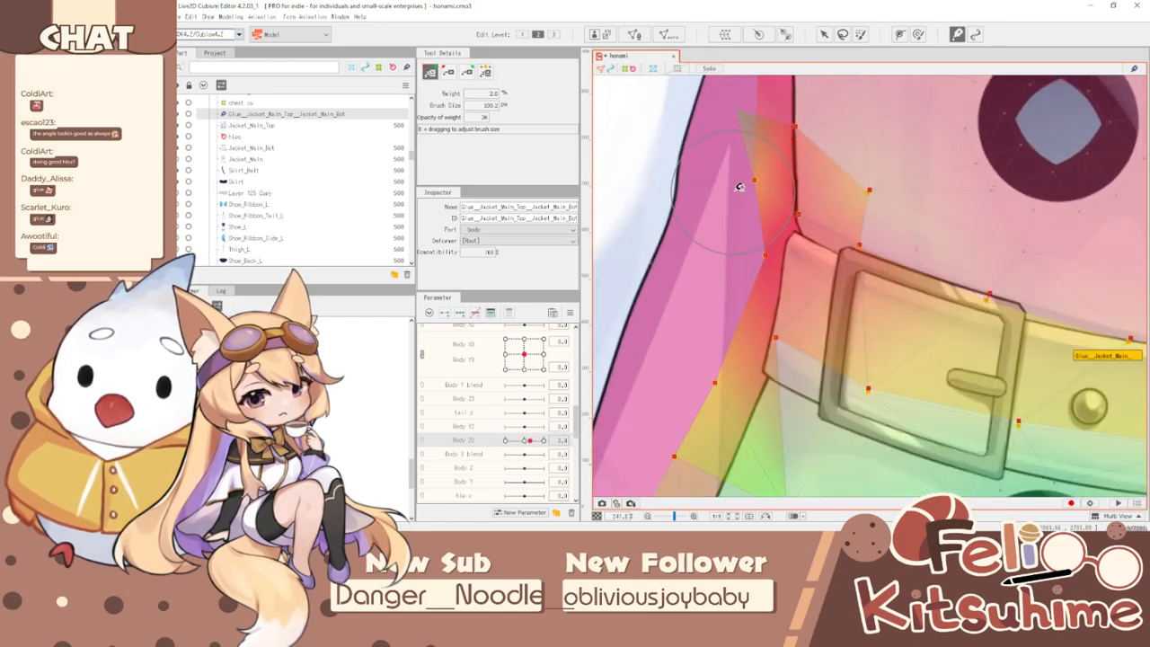
# - Hide the selection and sweep Body Z2 between -10 and 10 to examine the waist seam and jacket outline
pyautogui.scroll(-3, 629, 342)
pyautogui.moveTo(527, 439); pyautogui.dragTo(385, 442)
pyautogui.hotkey('ctrl', 't')
pyautogui.scroll(-6, 762, 315)
pyautogui.scroll(3, 846, 333)
pyautogui.moveTo(505, 440); pyautogui.dragTo(689, 437)
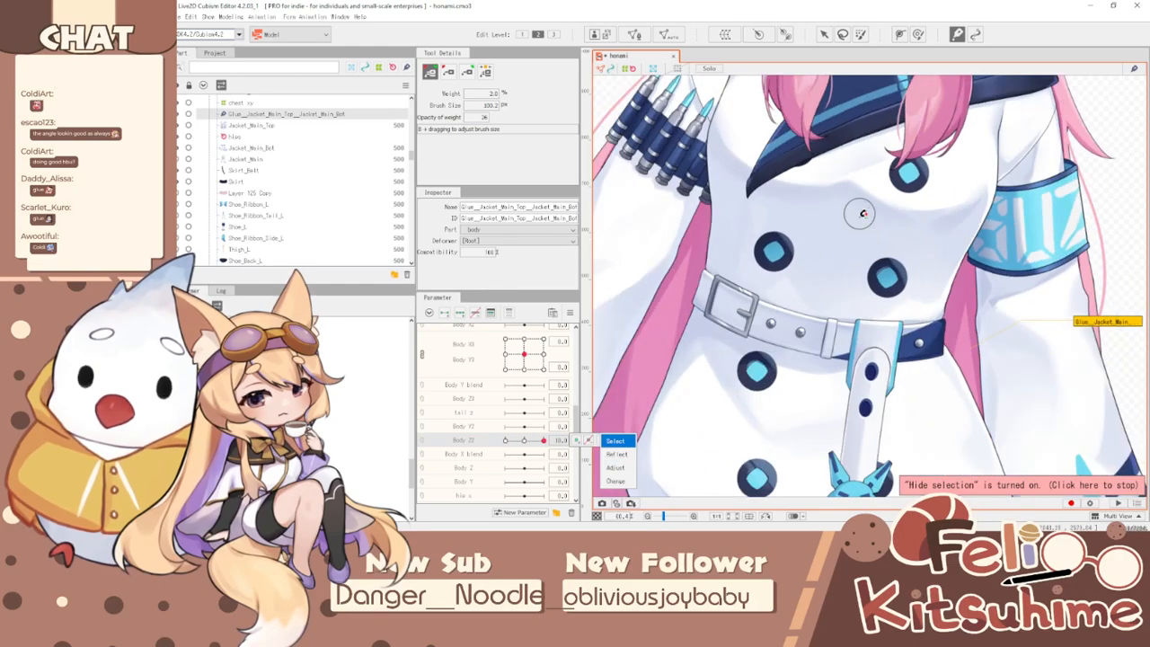
pyautogui.scroll(-4, 863, 209)
pyautogui.scroll(3, 897, 284)
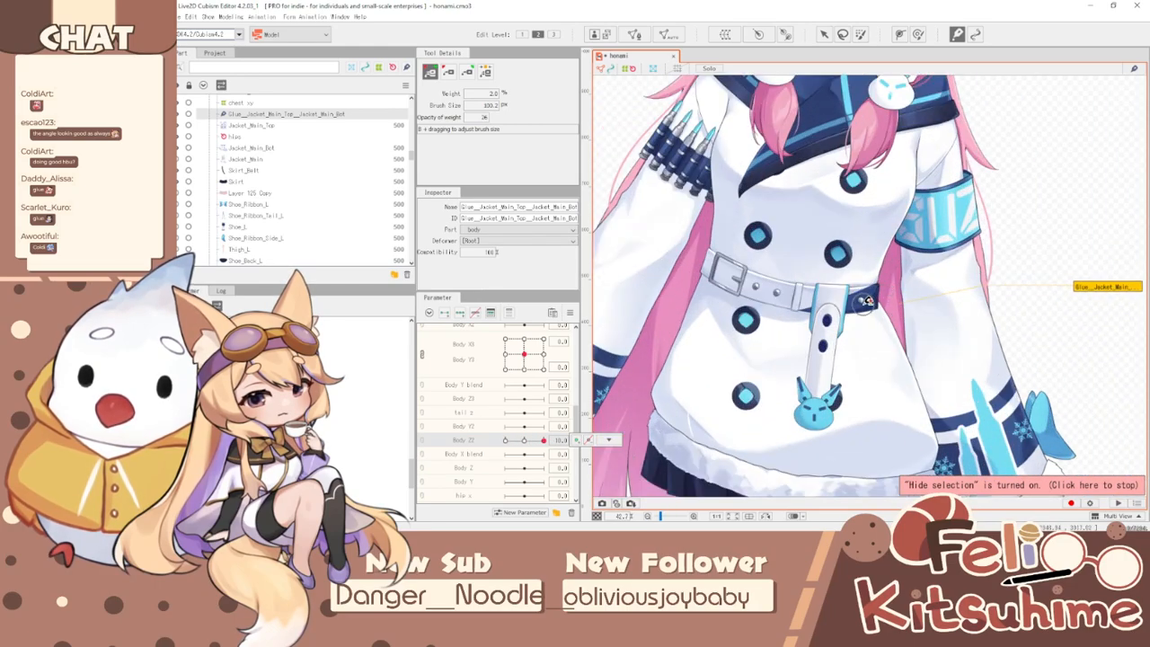
# - Reset all parameters to default and create a warp deformer named z as parent of the Jacket_Main_Bot mesh
pyautogui.click(569, 313)
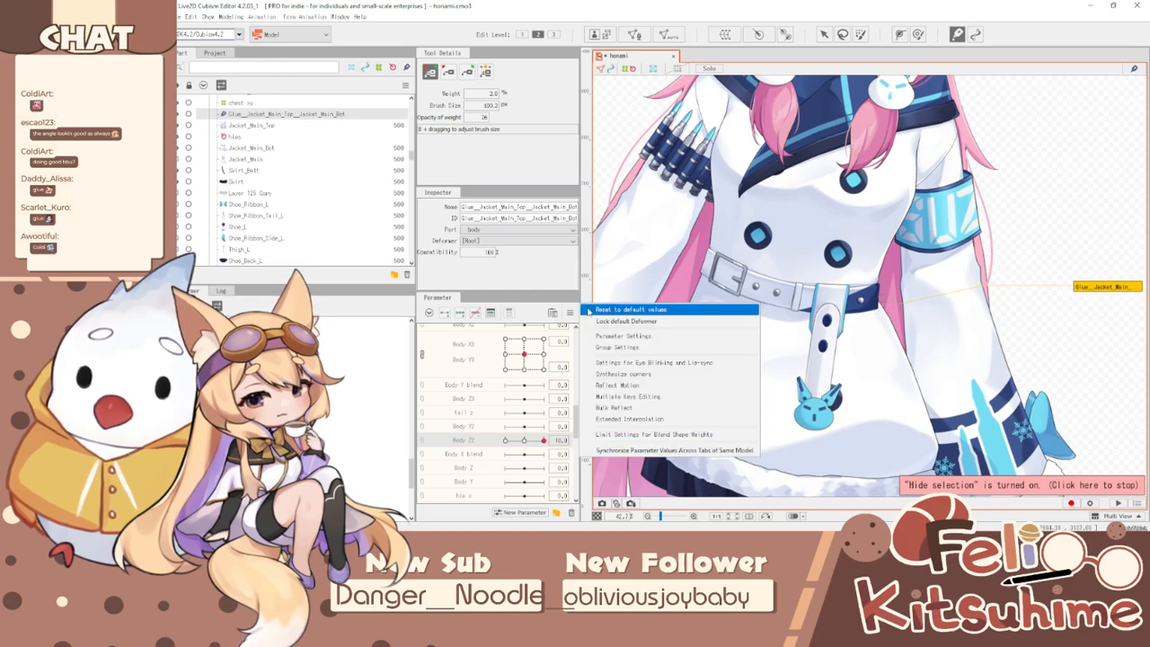
pyautogui.click(593, 311)
pyautogui.click(823, 35)
pyautogui.click(859, 344)
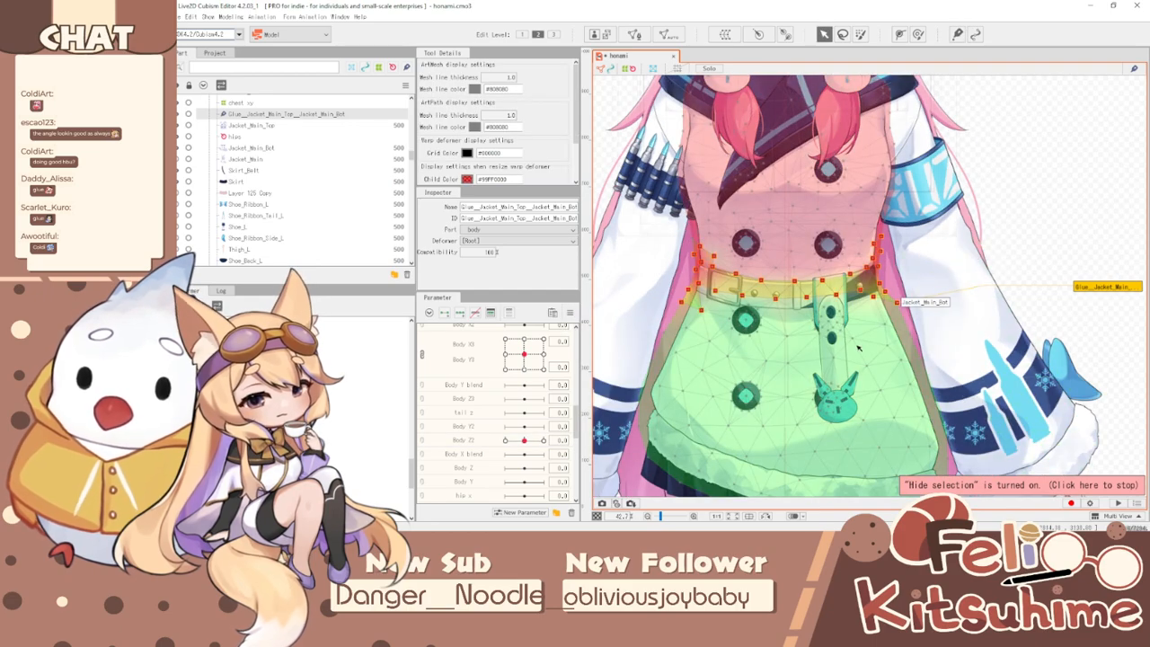
pyautogui.scroll(2, 877, 347)
pyautogui.click(869, 322)
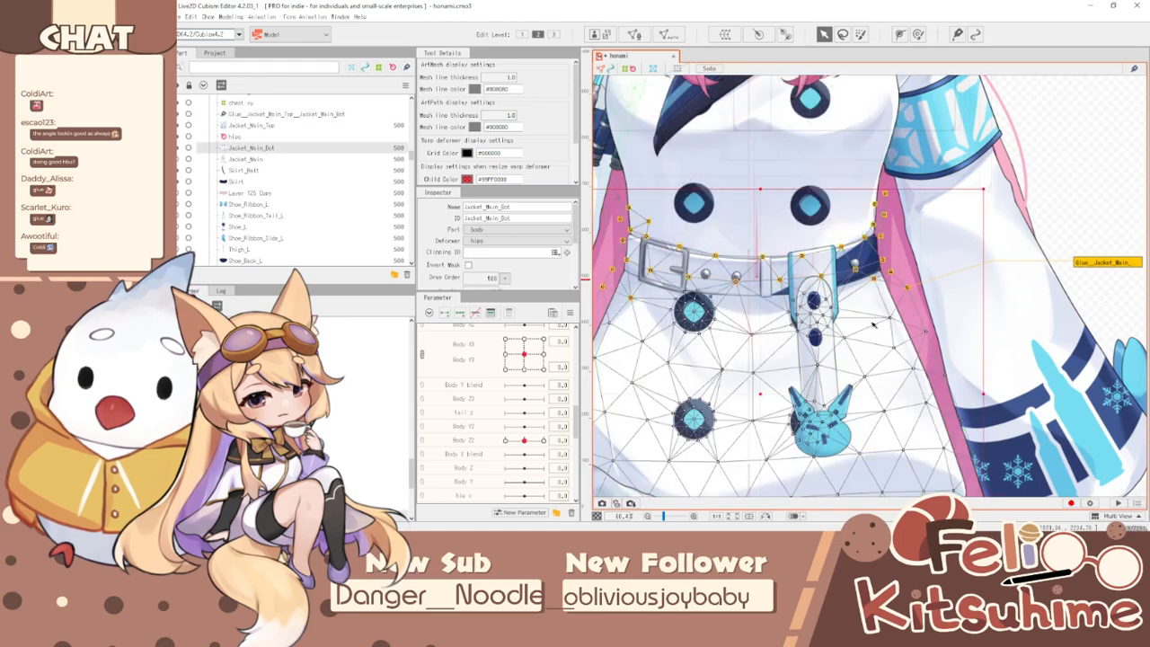
pyautogui.scroll(-2, 856, 340)
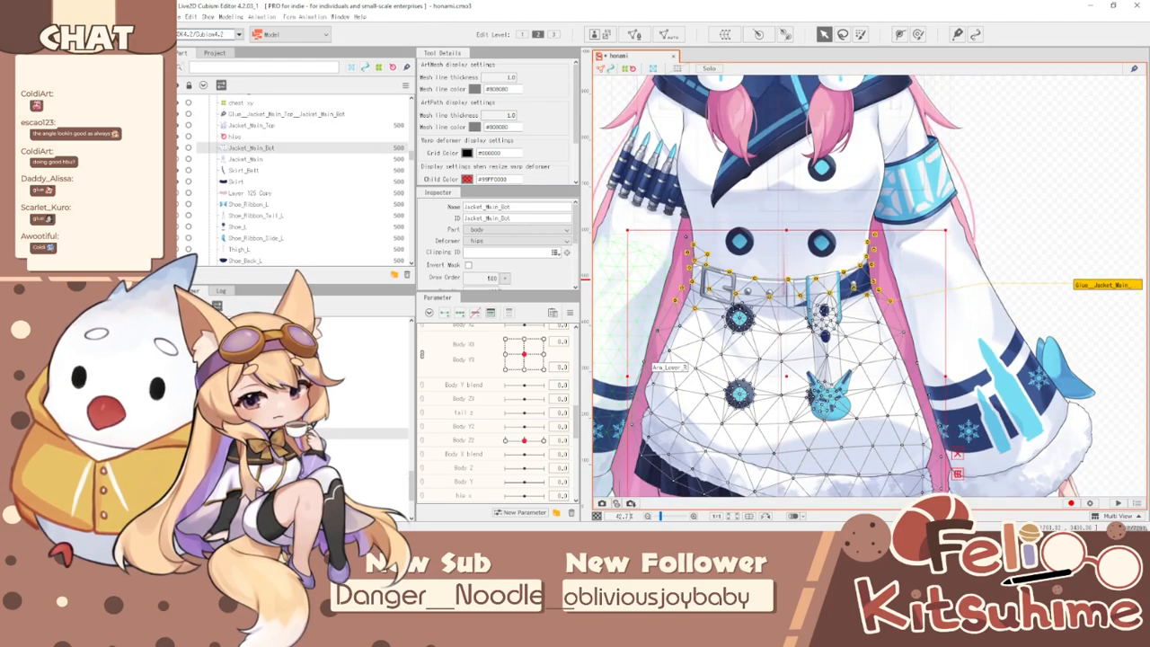
pyautogui.scroll(2, 796, 372)
pyautogui.click(757, 34)
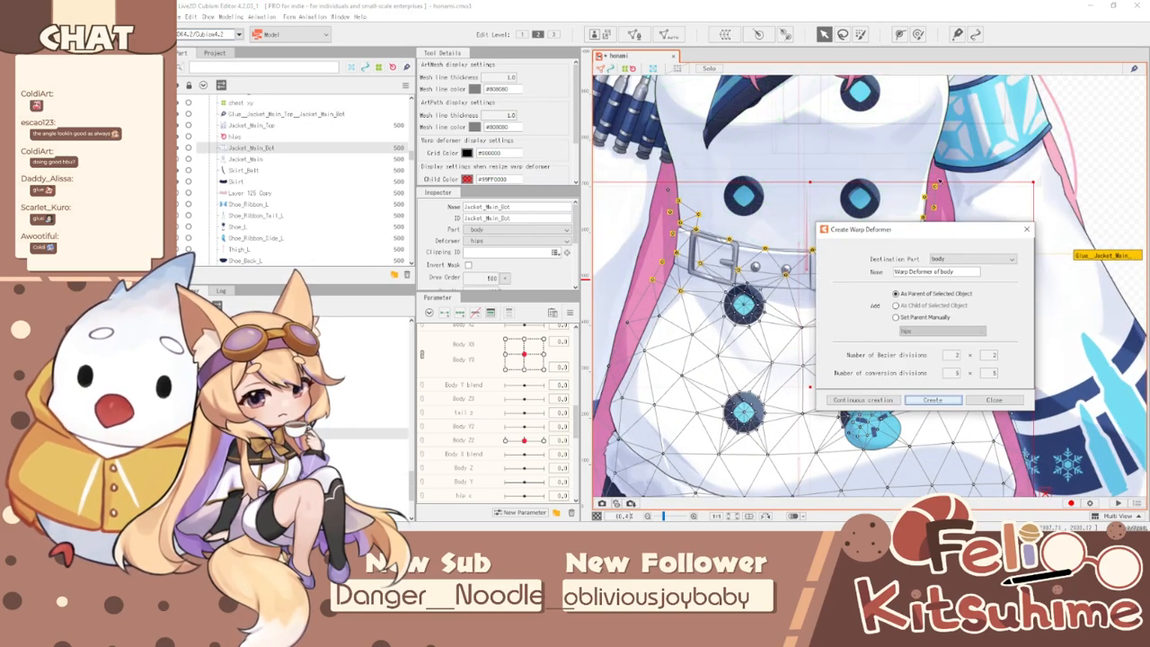
pyautogui.write('J')
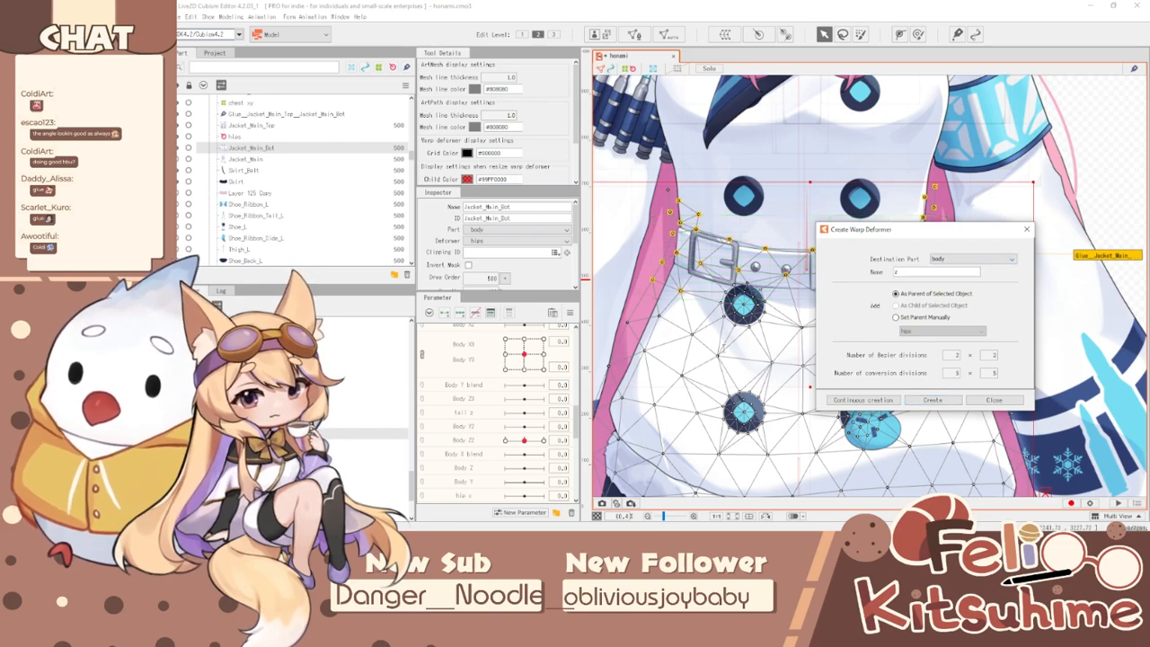
pyautogui.click(933, 400)
# - Add three Body Z2 keys to the z deformer, hide the selection and set Body Z2 to 10 for brush deformation
pyautogui.click(918, 34)
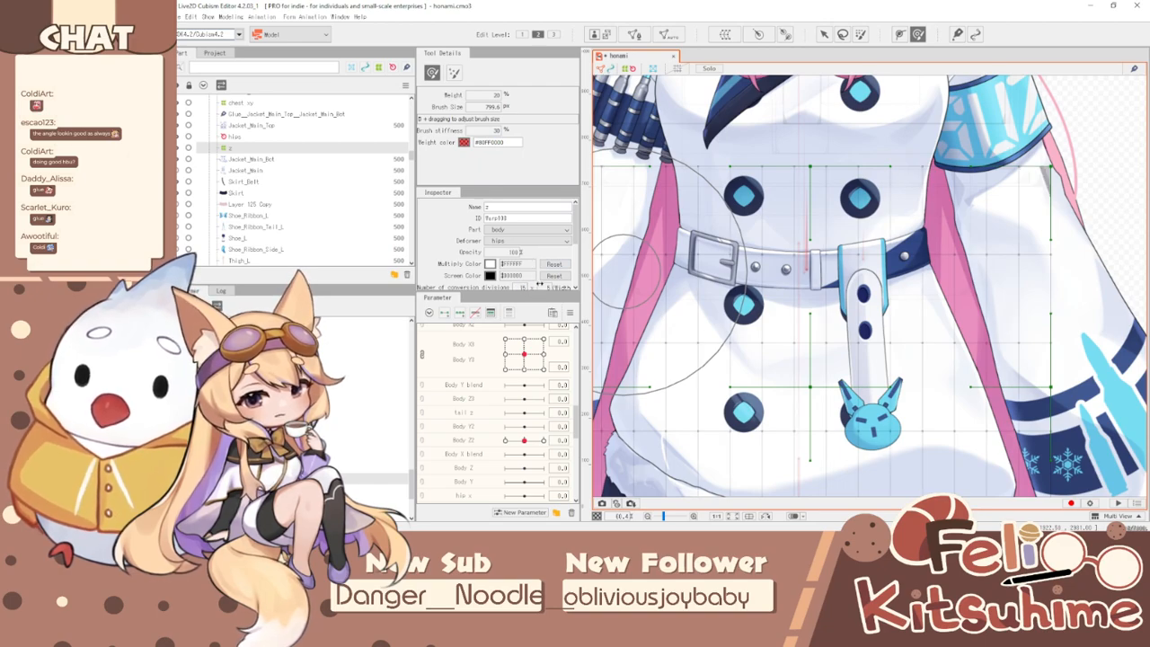
pyautogui.press('1')
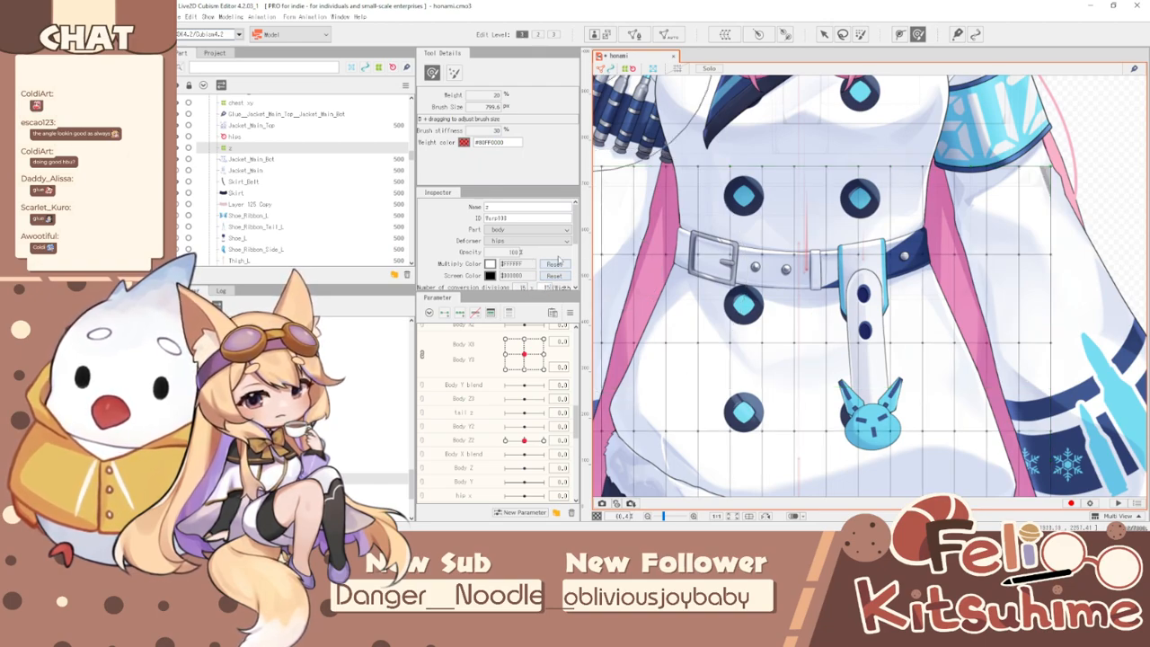
pyautogui.hotkey('ctrl', 't')
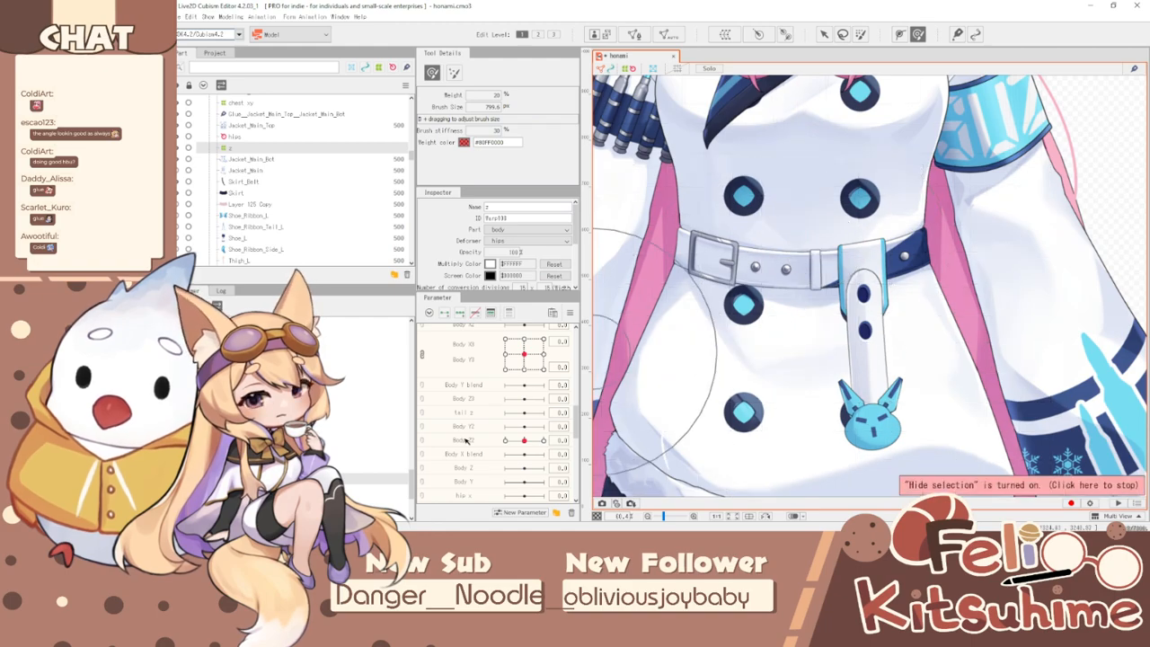
pyautogui.click(466, 440)
pyautogui.click(543, 441)
# - Reshape the lower jacket's waist and hip contours on both sides with the deform brush at Body Z2 10
pyautogui.press('b')
pyautogui.moveTo(941, 283)
pyautogui.mouseDown()
pyautogui.moveTo(932, 275)
pyautogui.moveTo(962, 281)
pyautogui.moveTo(956, 303)
pyautogui.mouseUp()
pyautogui.press('b')
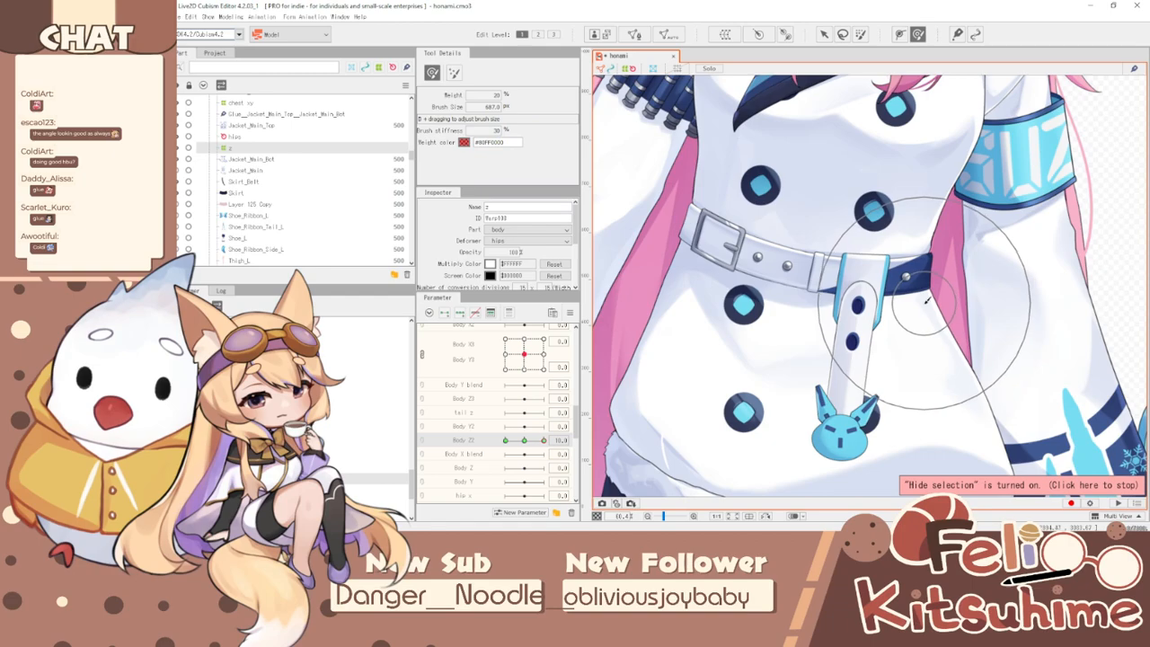
pyautogui.press('b')
pyautogui.moveTo(969, 367); pyautogui.dragTo(997, 366)
pyautogui.press('b')
pyautogui.moveTo(734, 288)
pyautogui.mouseDown()
pyautogui.moveTo(691, 314)
pyautogui.moveTo(697, 328)
pyautogui.mouseUp()
pyautogui.scroll(-3, 743, 260)
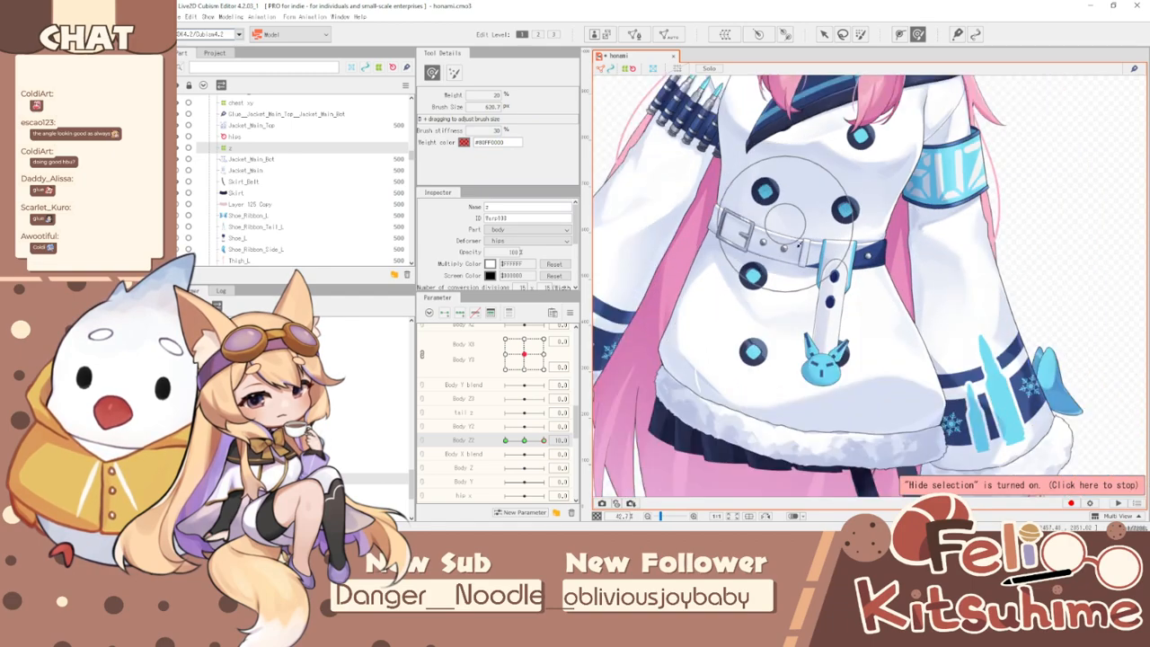
# - Reflect the z deformer's Body Z2 motion horizontally and inspect the waist at Body Z2 -10
pyautogui.click(569, 313)
pyautogui.click(636, 386)
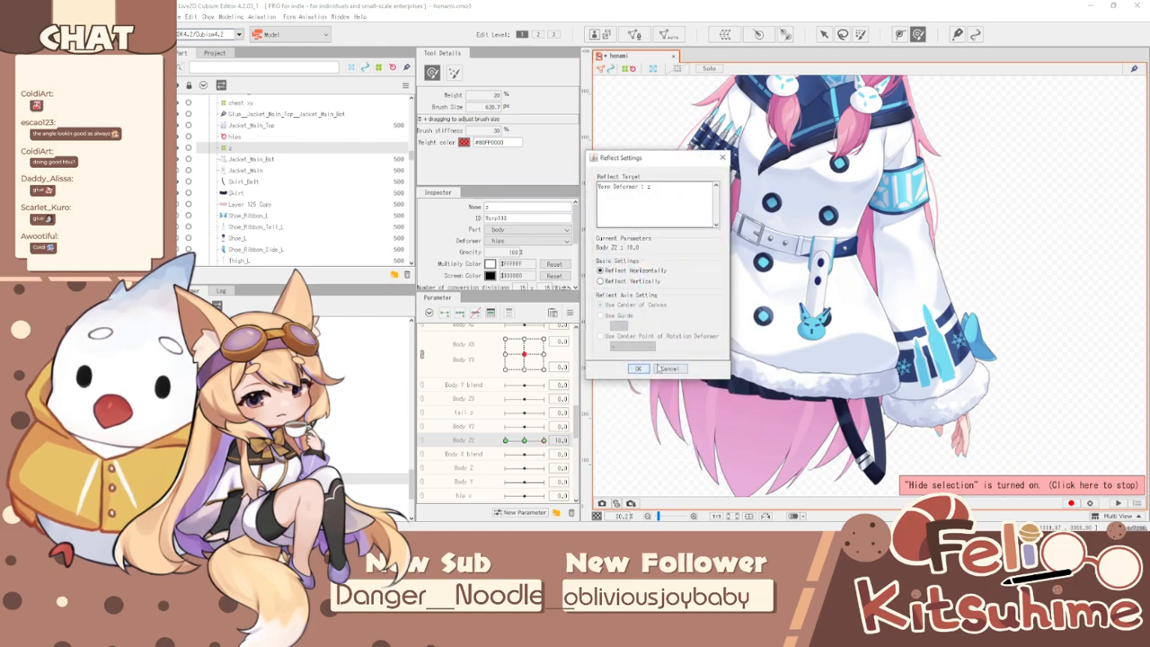
pyautogui.click(642, 369)
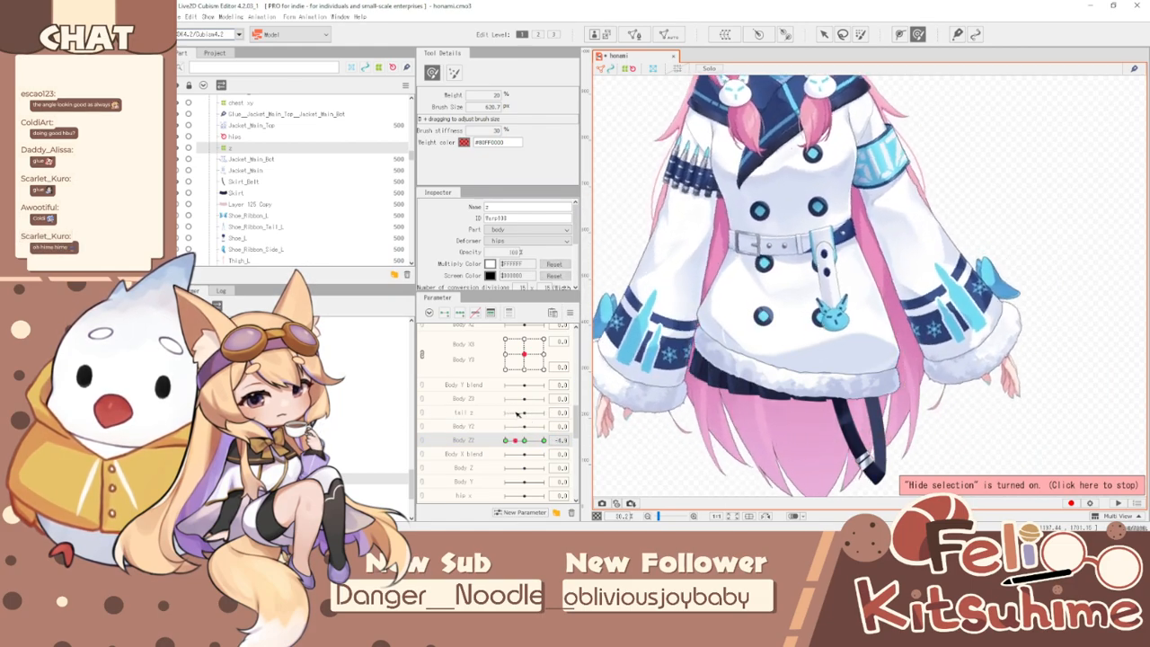
pyautogui.scroll(3, 759, 255)
pyautogui.scroll(2, 759, 253)
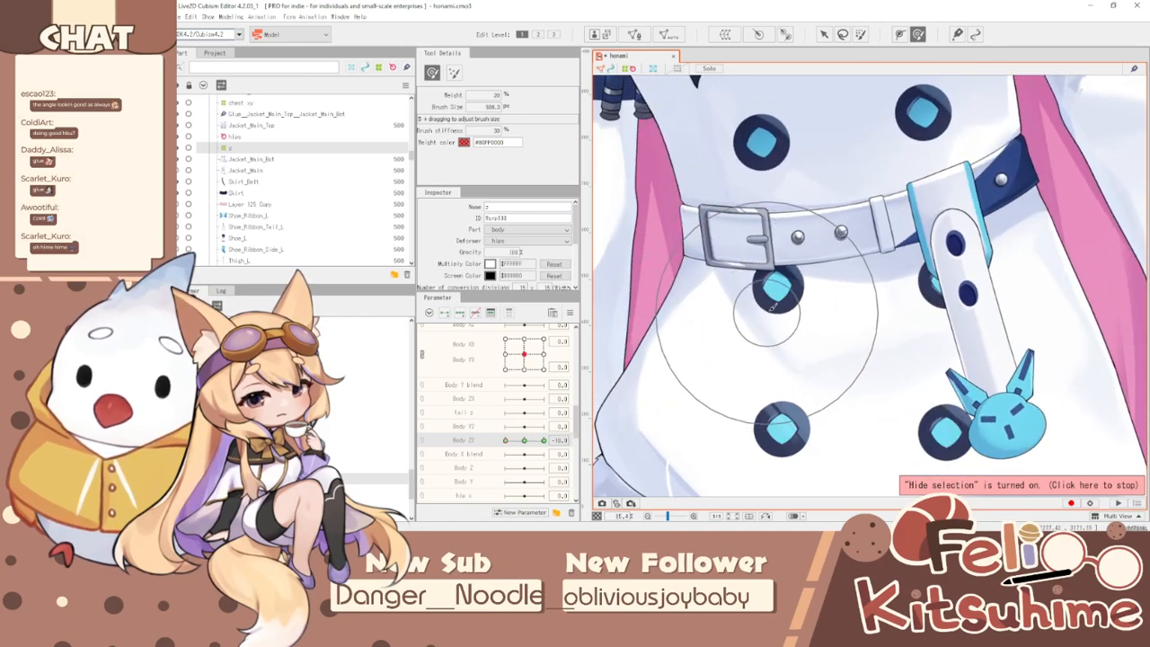
# - Reflect the z deformer's motion horizontally from Body Z2 -10 and sweep the parameter to compare both extremes
pyautogui.scroll(-1, 760, 333)
pyautogui.scroll(-1, 784, 277)
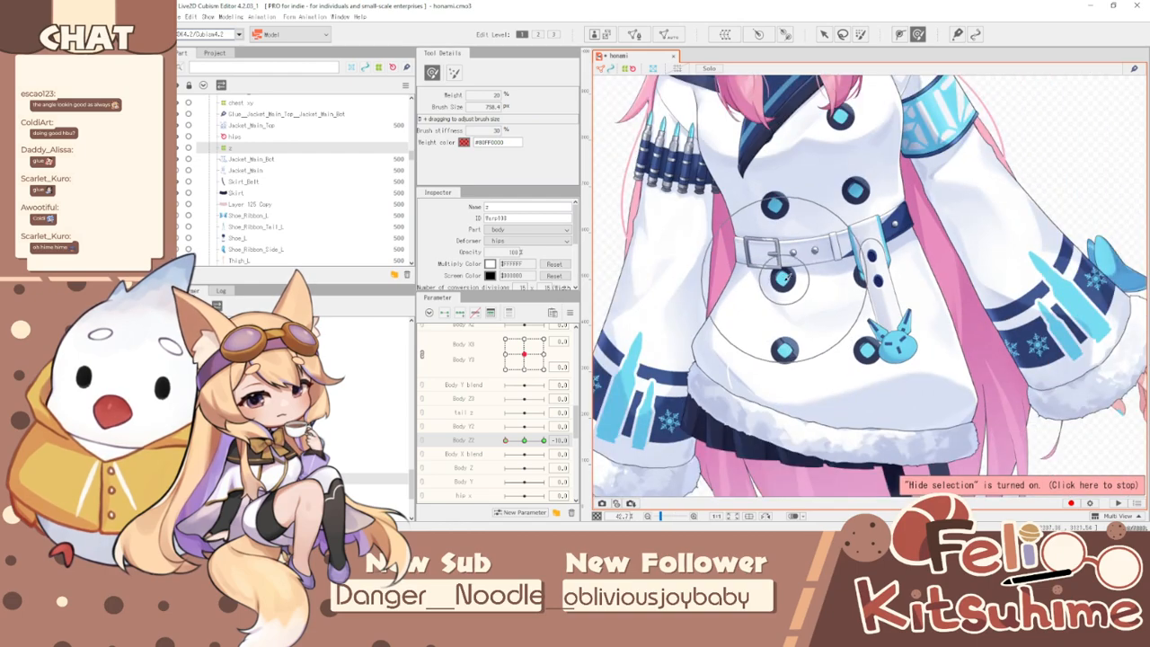
pyautogui.click(568, 312)
pyautogui.click(635, 379)
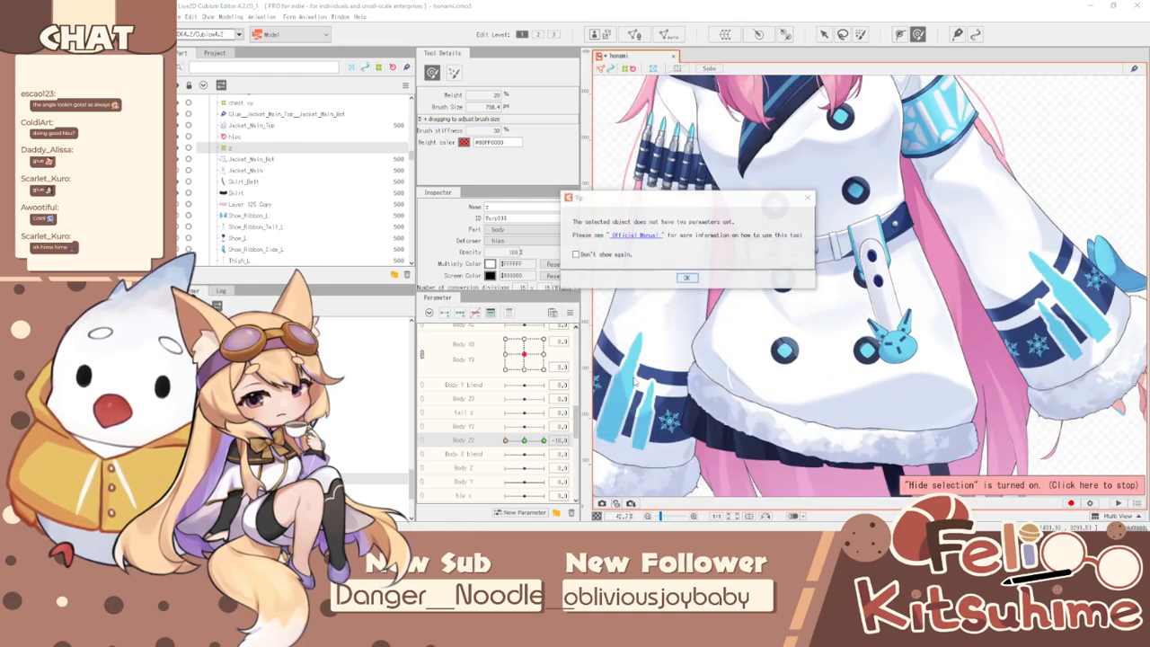
pyautogui.click(686, 278)
pyautogui.click(570, 313)
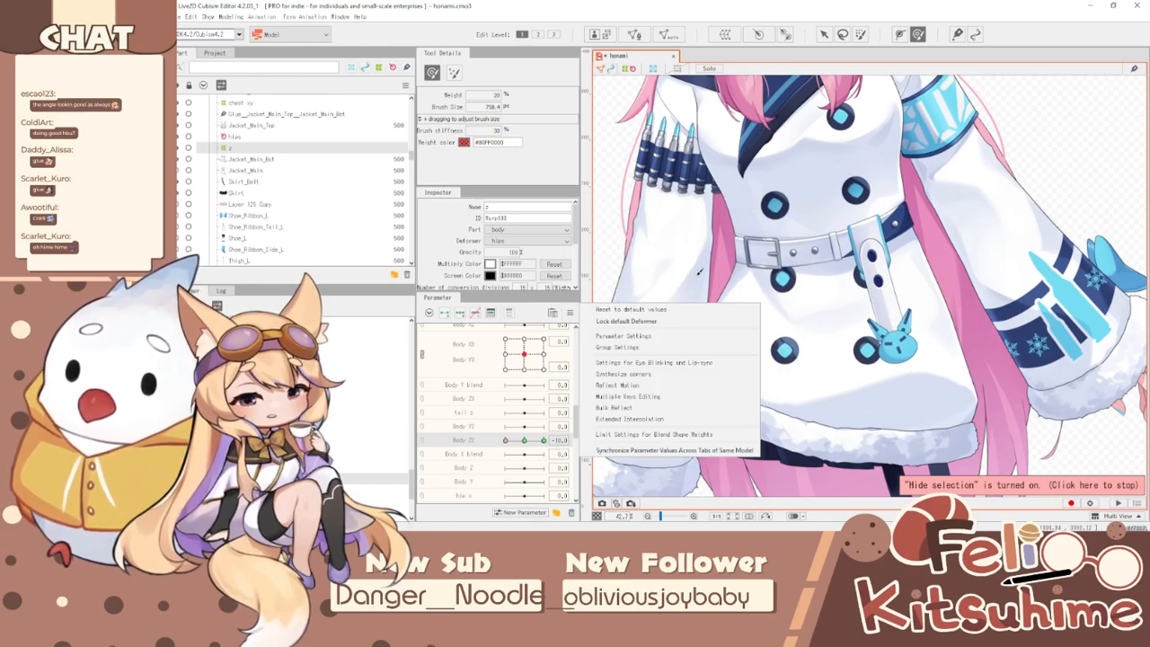
pyautogui.click(637, 386)
pyautogui.click(646, 367)
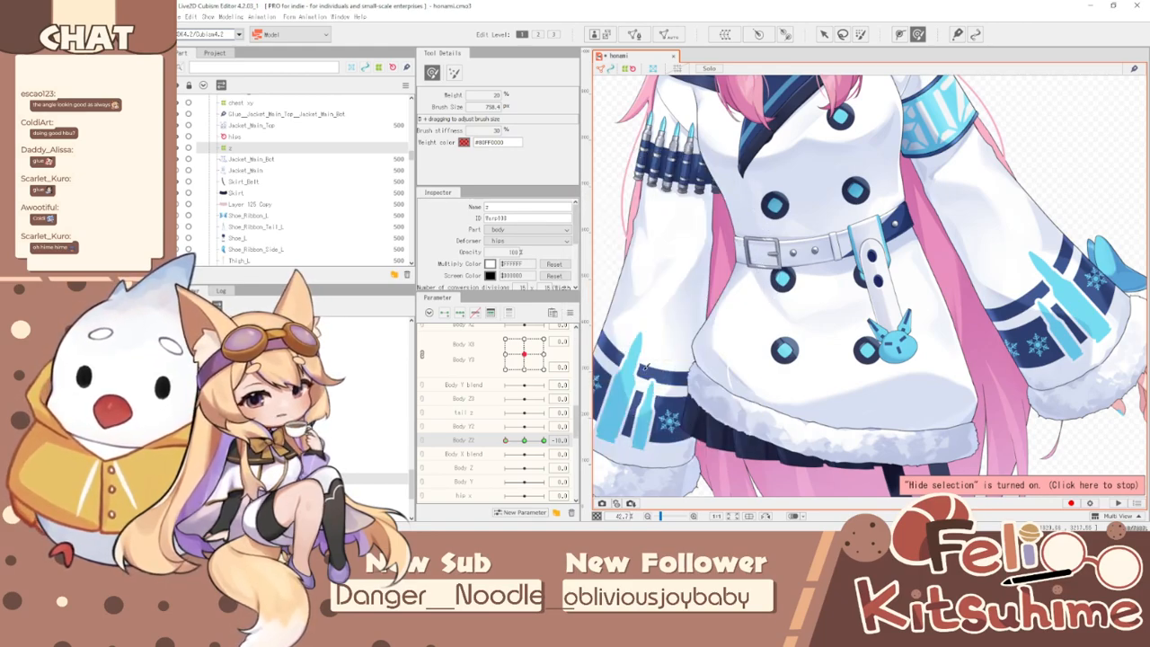
pyautogui.moveTo(493, 435); pyautogui.dragTo(558, 436)
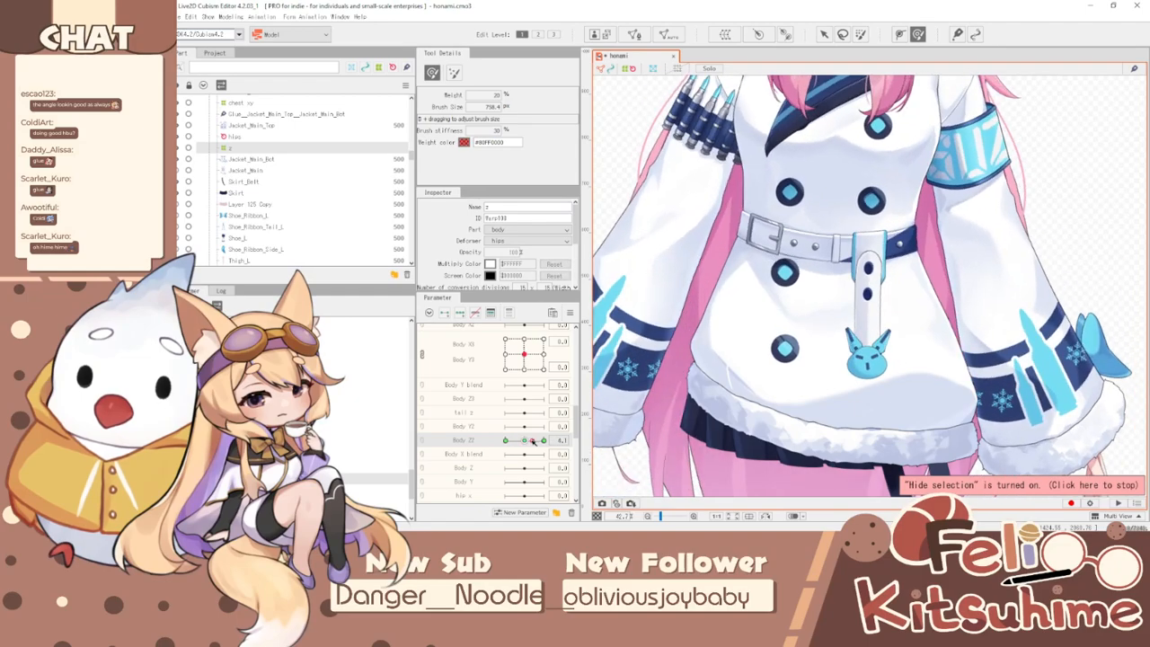
# - Hide the Jacket_Belt_Dangle mesh and adjust the lower jacket around the waist with the deform brush at Body Z2 10
pyautogui.scroll(3, 261, 150)
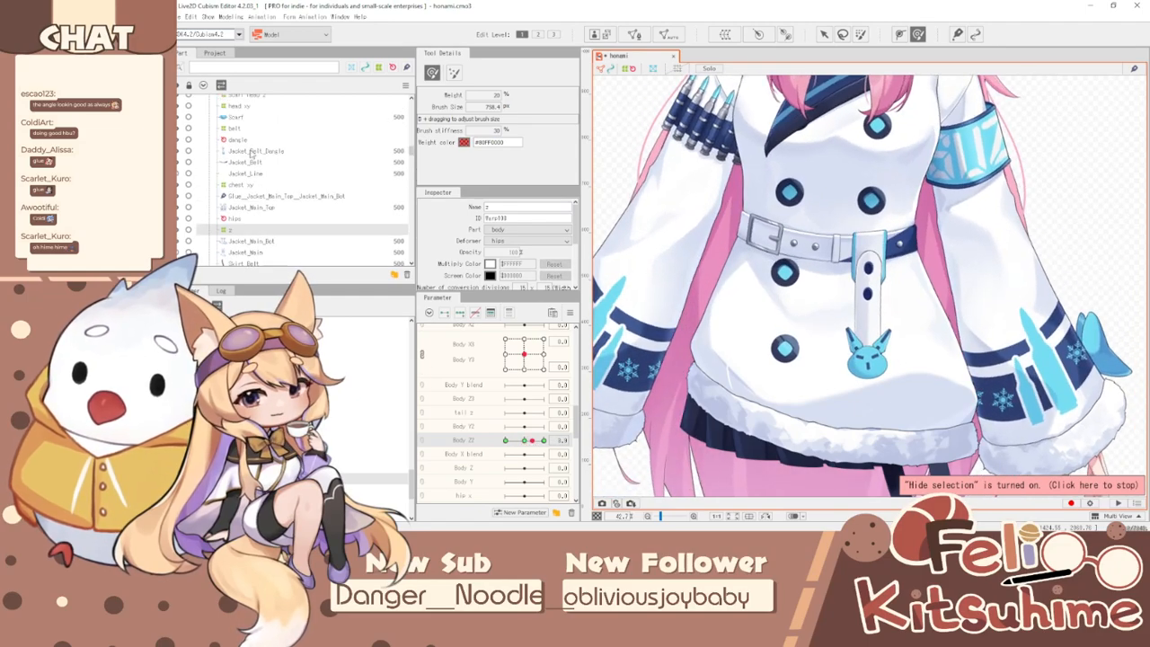
pyautogui.click(179, 152)
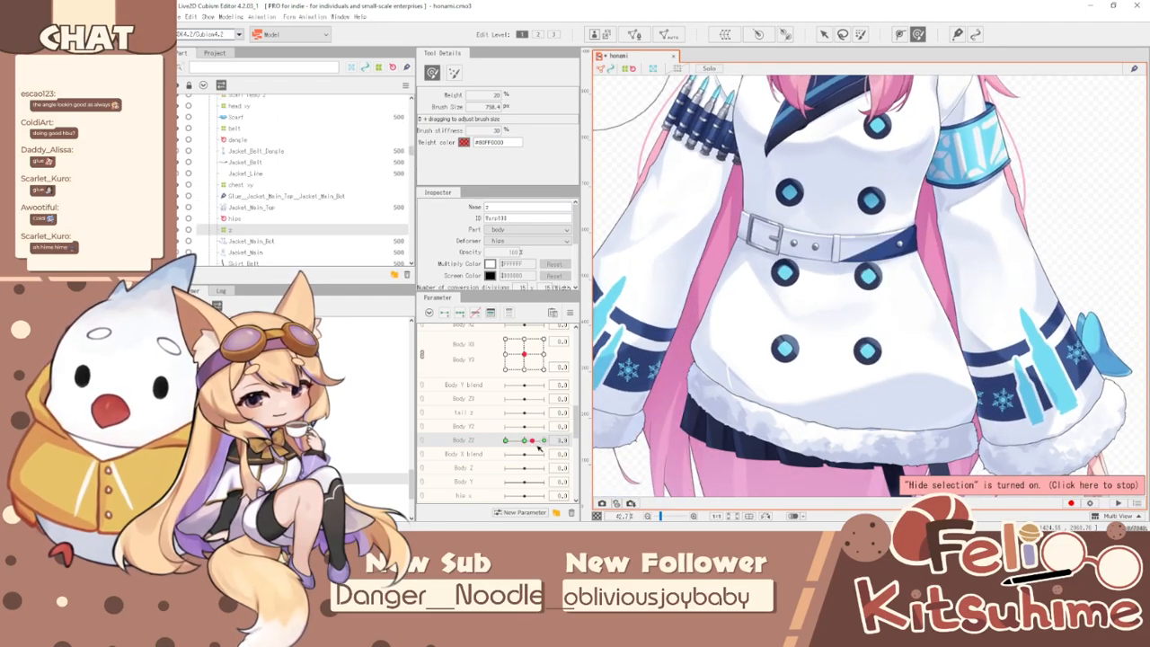
pyautogui.moveTo(539, 446); pyautogui.dragTo(569, 441)
pyautogui.press(']')
pyautogui.moveTo(791, 277)
pyautogui.mouseDown()
pyautogui.moveTo(785, 262)
pyautogui.moveTo(726, 260)
pyautogui.mouseUp()
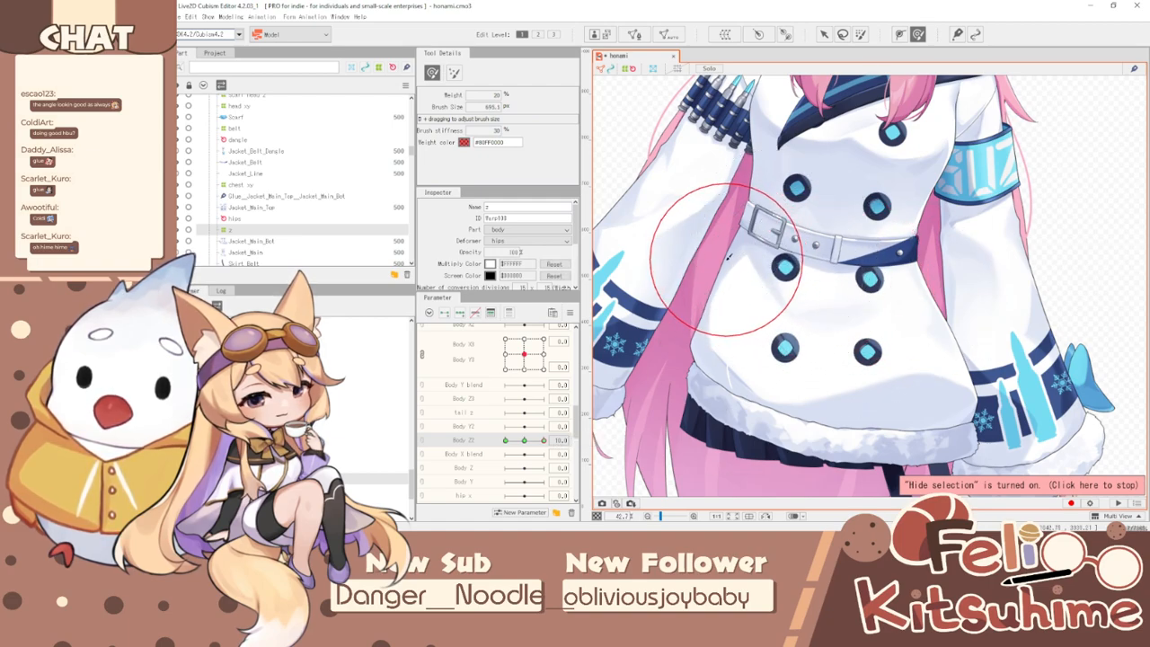
# - Reflect the z deformer's Body Z2 10 shape horizontally onto the opposite key and check the sway
pyautogui.click(569, 312)
pyautogui.click(629, 393)
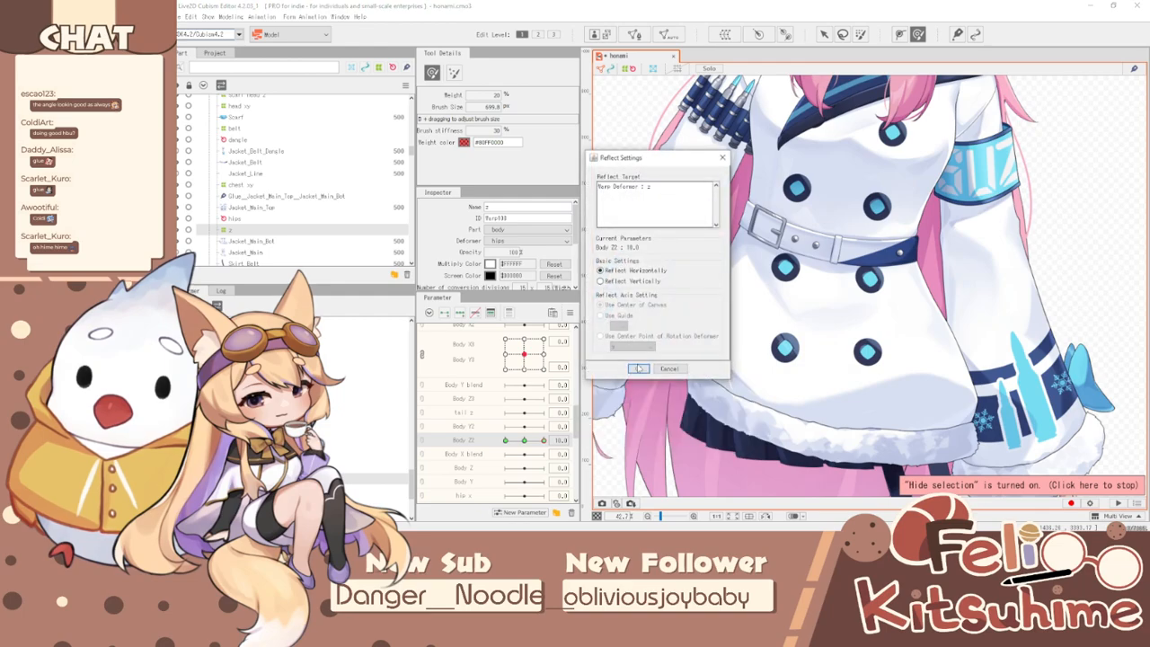
pyautogui.click(639, 369)
pyautogui.moveTo(543, 441); pyautogui.dragTo(576, 439)
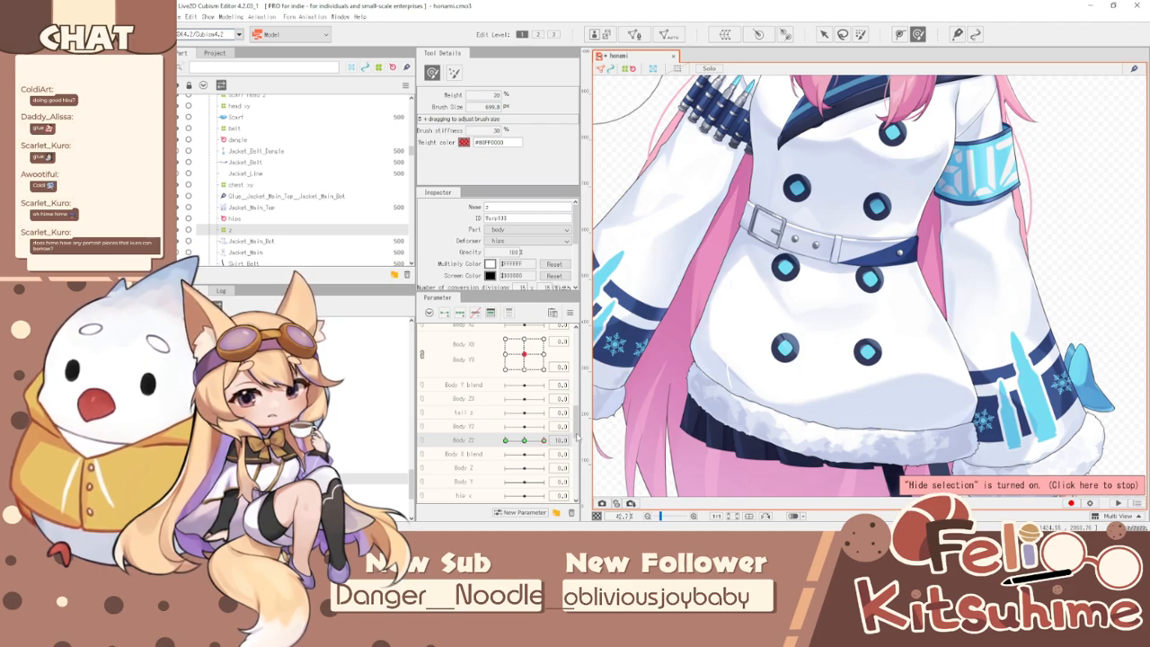
# - Nudge the jacket button beneath the belt's blue end at Body Z2 10 with a smaller deform brush, and reflect the motion horizontally
pyautogui.moveTo(544, 441)
pyautogui.mouseDown()
pyautogui.moveTo(531, 440)
pyautogui.moveTo(558, 440)
pyautogui.moveTo(508, 440)
pyautogui.moveTo(553, 440)
pyautogui.mouseUp()
pyautogui.press('b')
pyautogui.moveTo(896, 316); pyautogui.dragTo(877, 300)
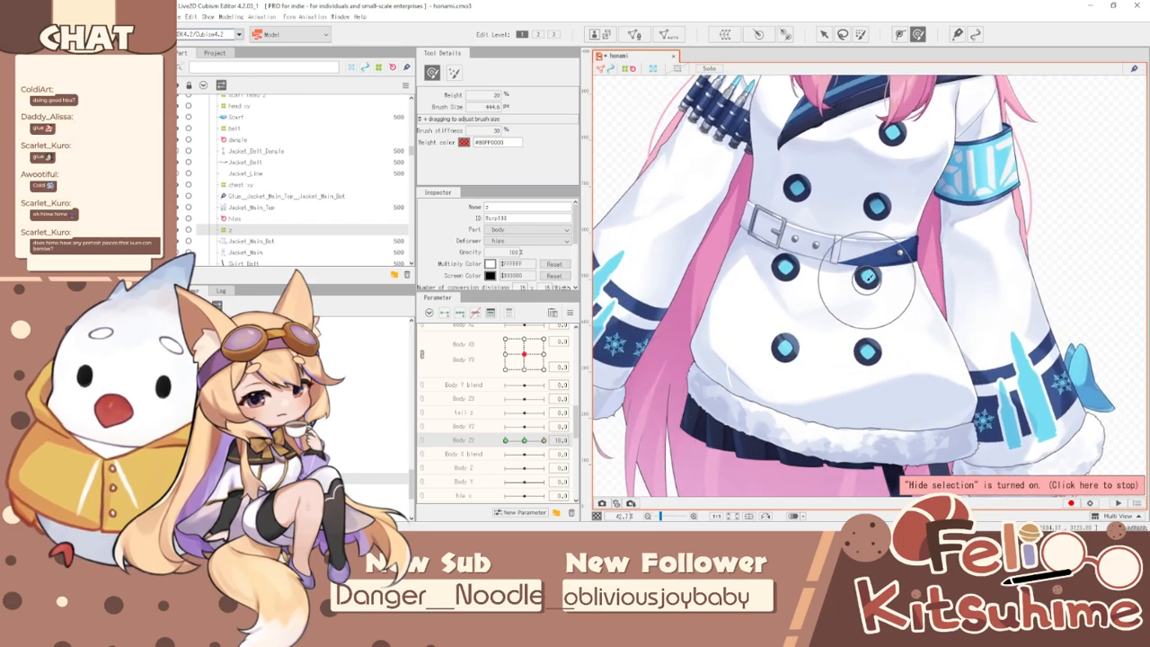
pyautogui.moveTo(545, 441)
pyautogui.mouseDown()
pyautogui.moveTo(534, 440)
pyautogui.moveTo(564, 441)
pyautogui.mouseUp()
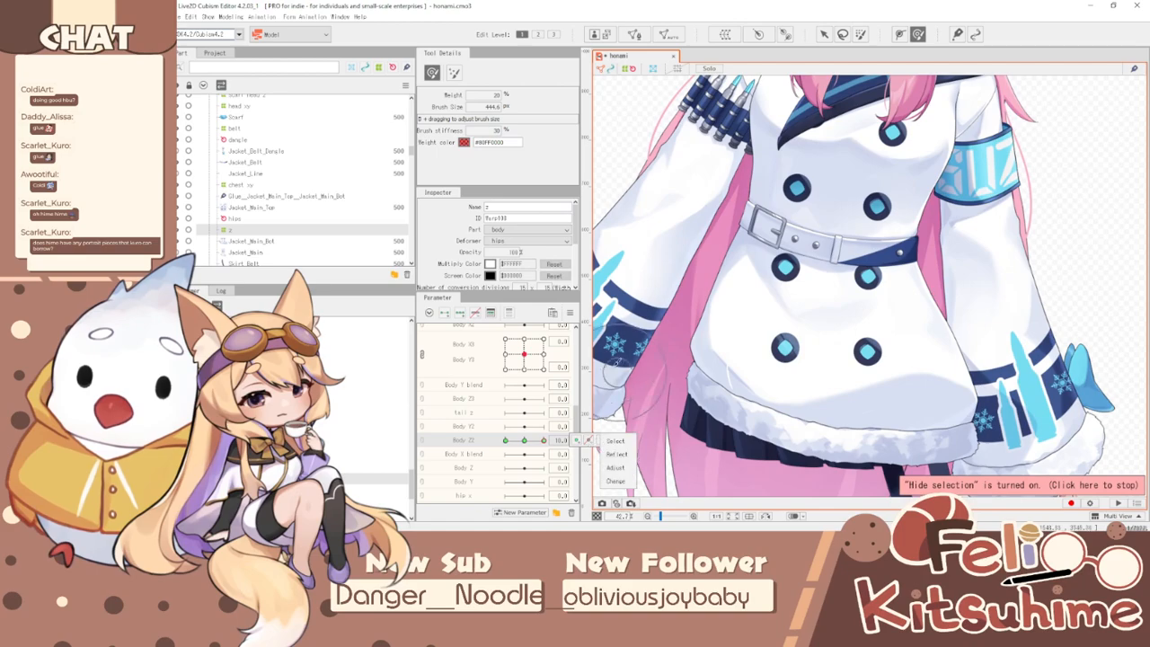
pyautogui.click(570, 313)
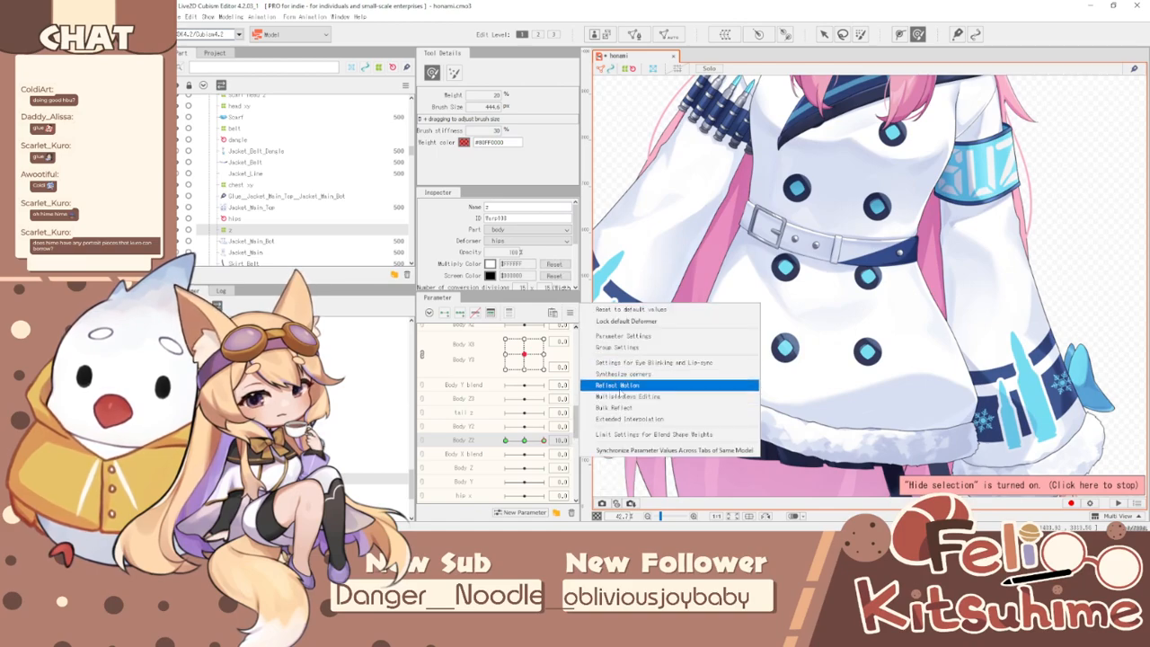
pyautogui.click(644, 386)
pyautogui.click(639, 369)
pyautogui.moveTo(545, 441)
pyautogui.mouseDown()
pyautogui.moveTo(441, 433)
pyautogui.moveTo(549, 424)
pyautogui.moveTo(508, 419)
pyautogui.moveTo(550, 414)
pyautogui.mouseUp()
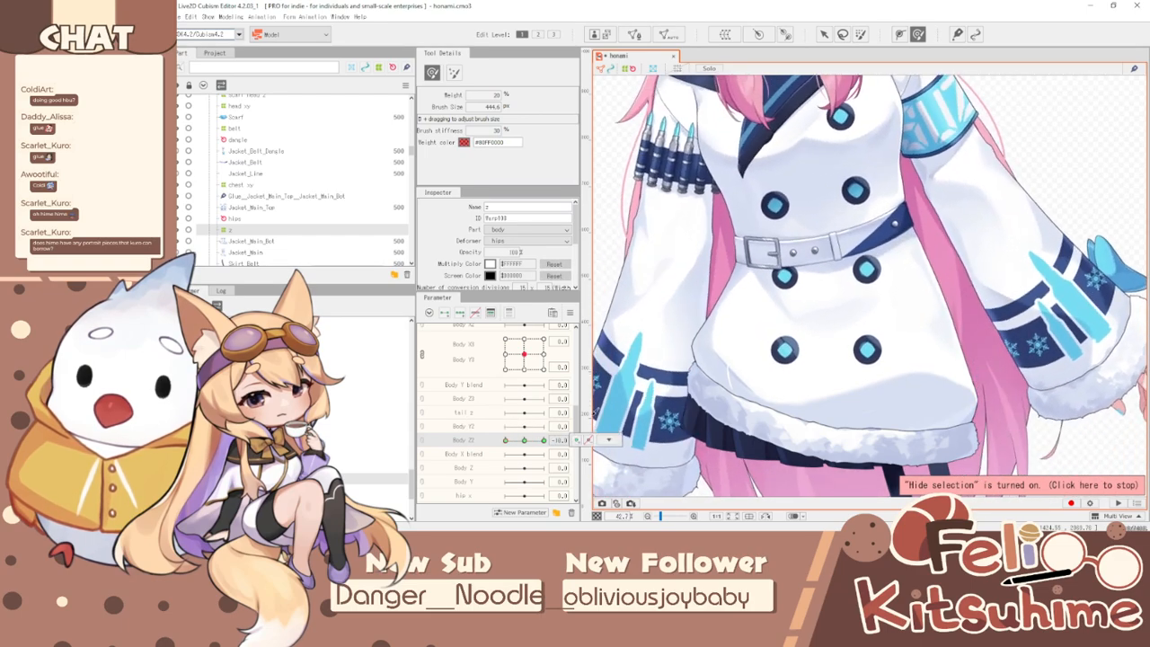
# - Fine-tune the jacket around its lower buttons with the deform brush, alternating between Body Z2 -10 and 10
pyautogui.press('b')
pyautogui.moveTo(767, 367); pyautogui.dragTo(785, 365)
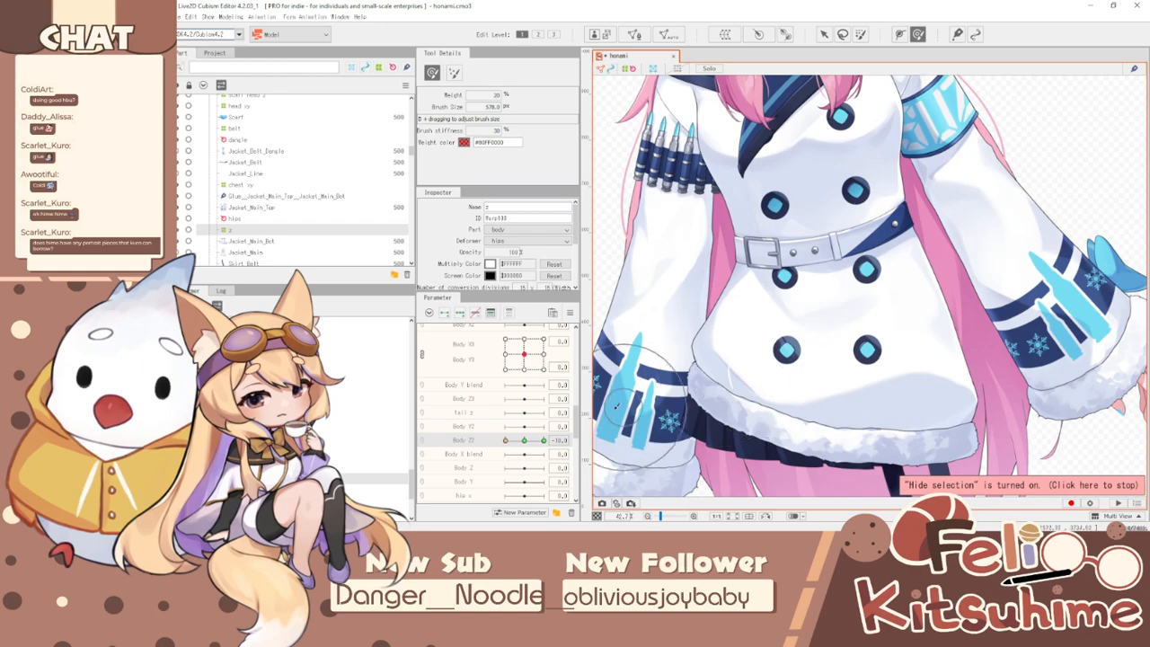
pyautogui.moveTo(508, 441); pyautogui.dragTo(543, 438)
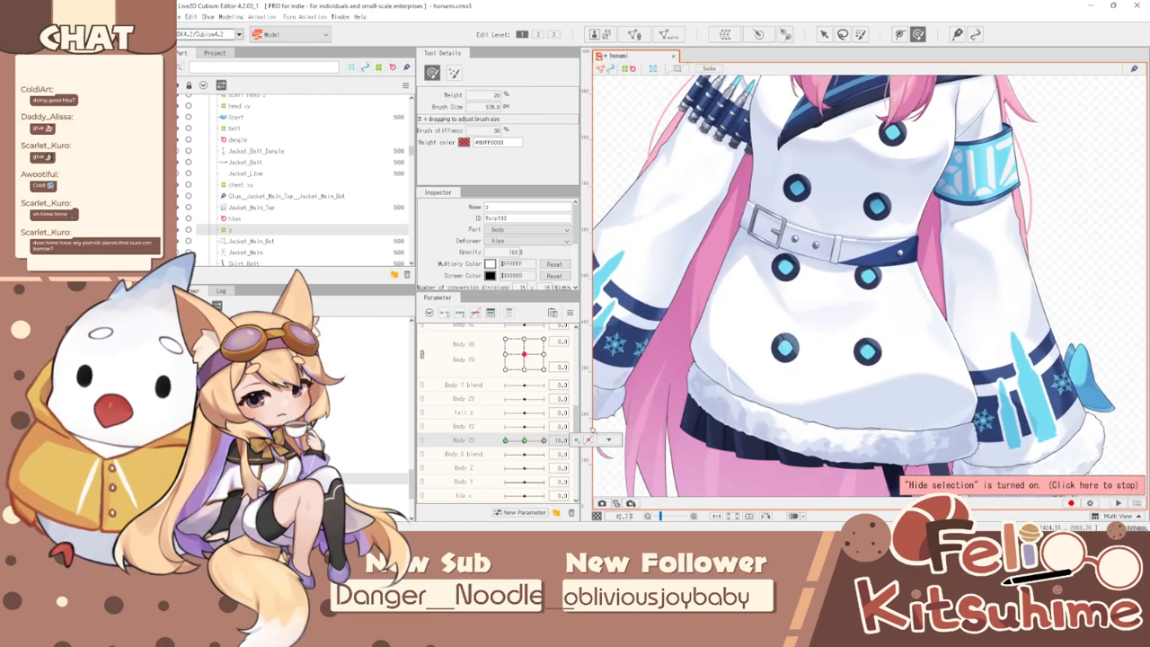
pyautogui.moveTo(778, 352); pyautogui.dragTo(772, 342)
pyautogui.moveTo(543, 440)
pyautogui.mouseDown()
pyautogui.moveTo(445, 432)
pyautogui.moveTo(552, 437)
pyautogui.moveTo(496, 440)
pyautogui.mouseUp()
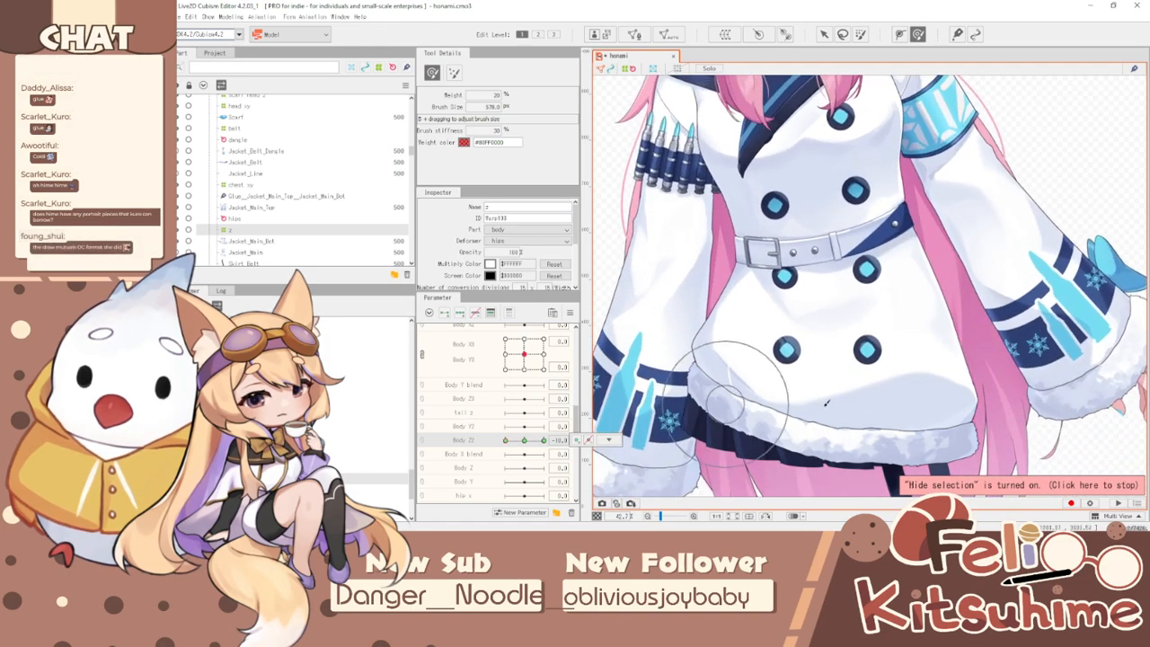
pyautogui.moveTo(882, 366); pyautogui.dragTo(881, 350)
pyautogui.moveTo(506, 440)
pyautogui.mouseDown()
pyautogui.moveTo(411, 408)
pyautogui.moveTo(573, 424)
pyautogui.moveTo(499, 436)
pyautogui.mouseUp()
# - Return Body Z2 to 0 and preview the whole body's movement in the physics settings
pyautogui.scroll(-5, 855, 406)
pyautogui.scroll(3, 848, 301)
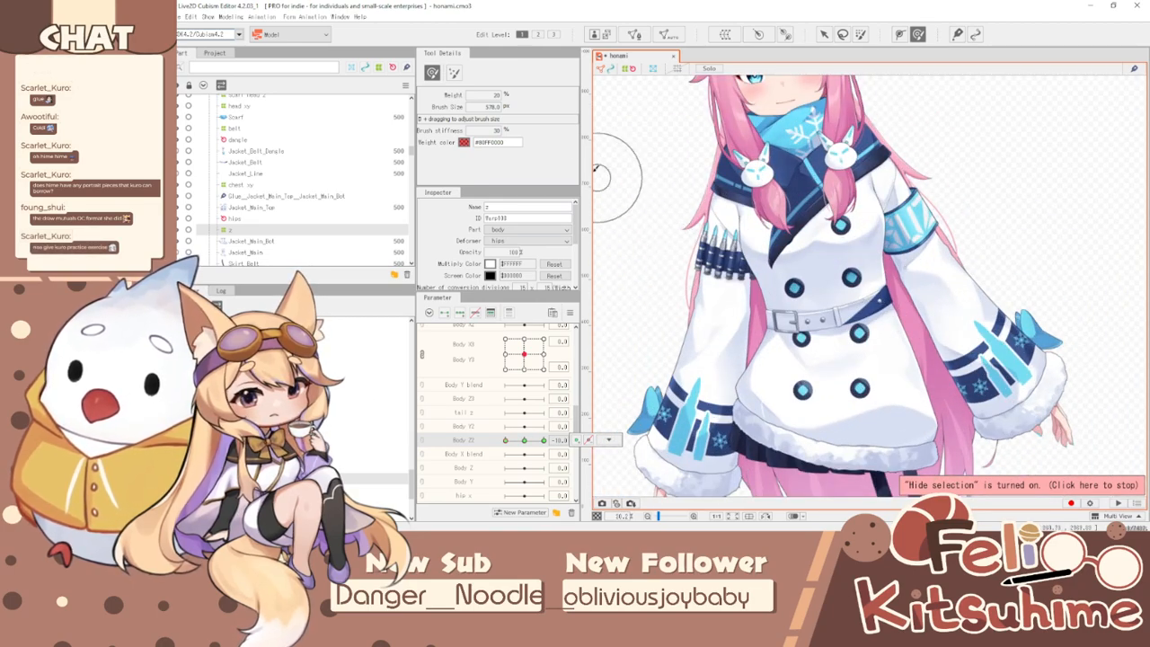
pyautogui.click(608, 439)
pyautogui.click(611, 314)
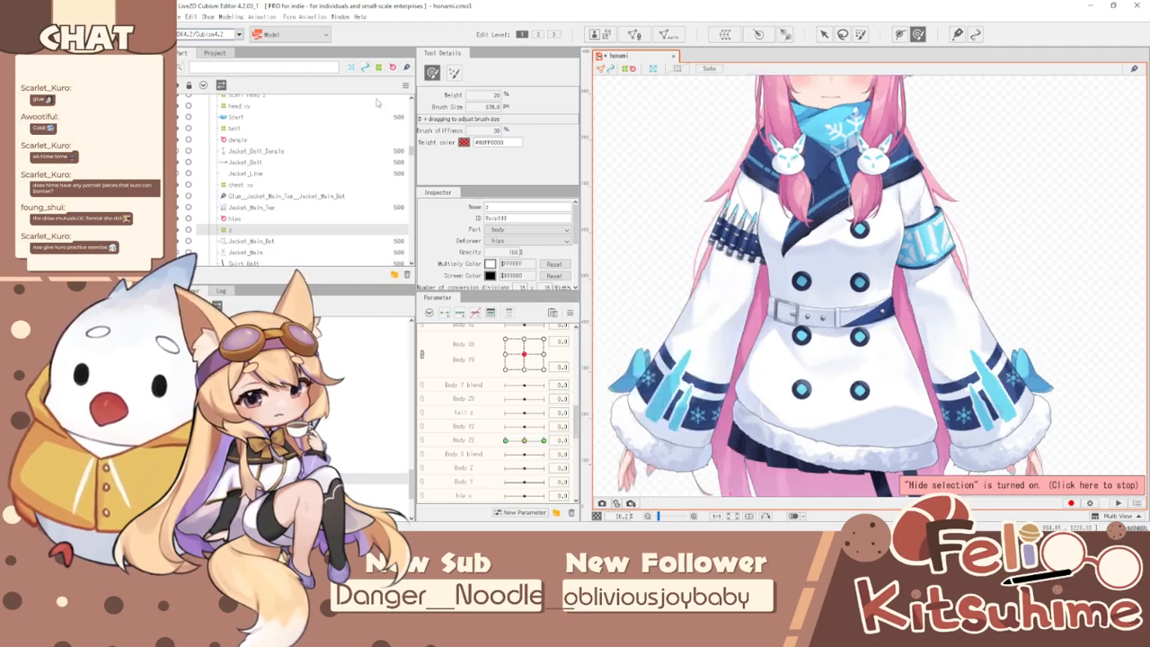
pyautogui.click(229, 17)
pyautogui.click(270, 226)
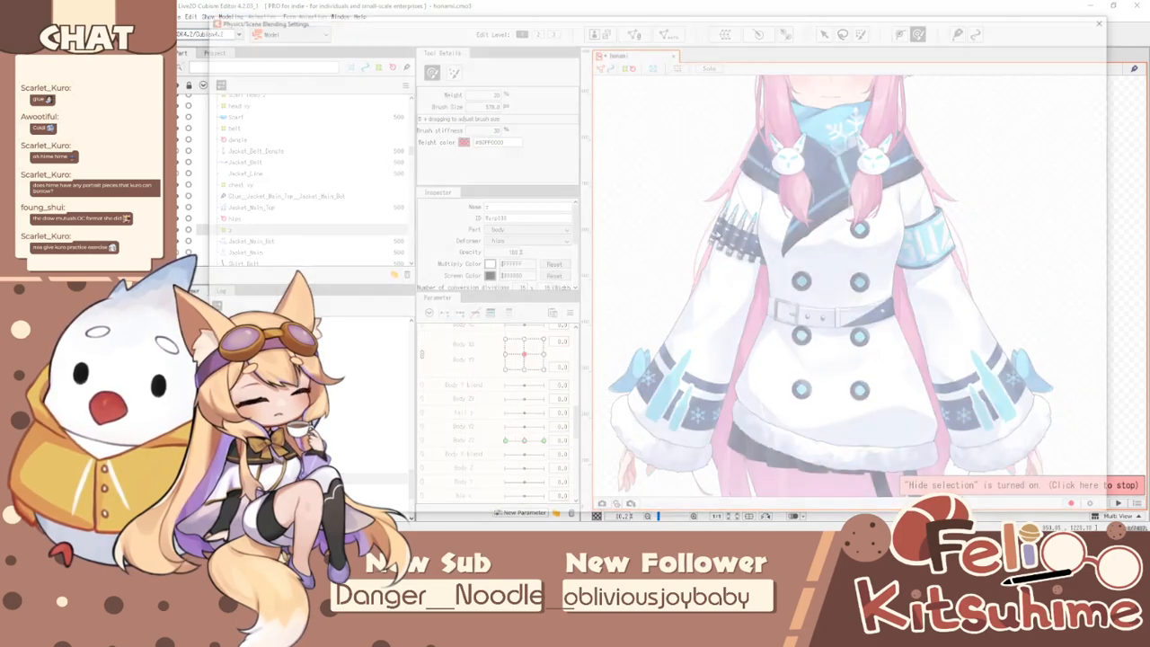
pyautogui.moveTo(718, 298); pyautogui.dragTo(772, 313)
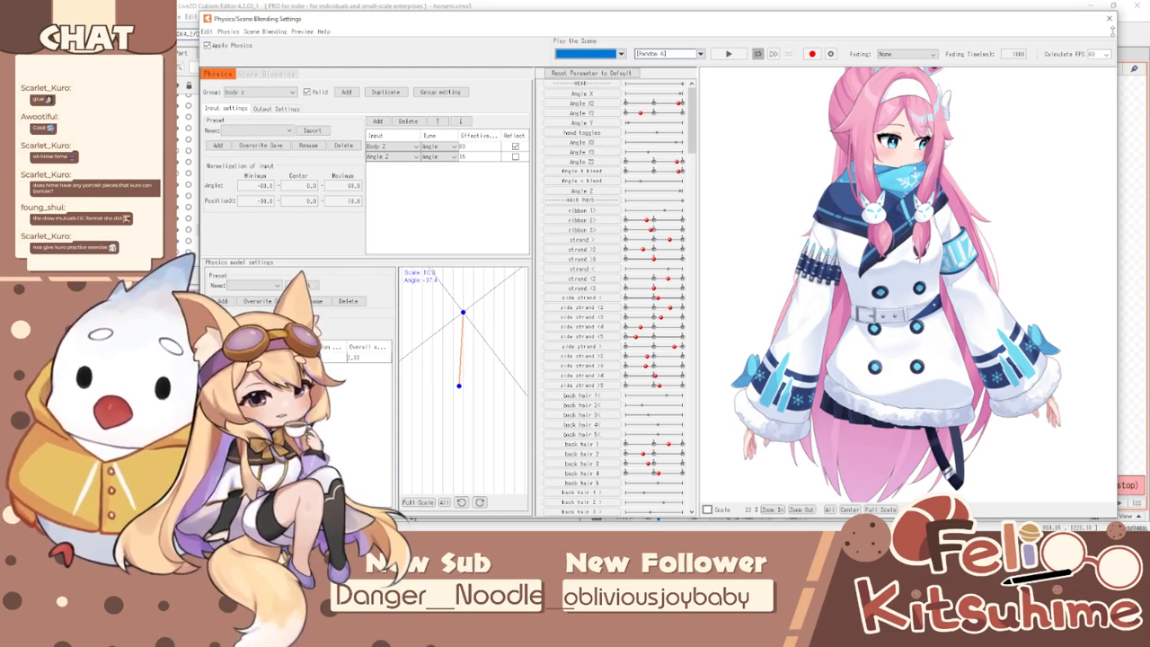
pyautogui.click(1112, 17)
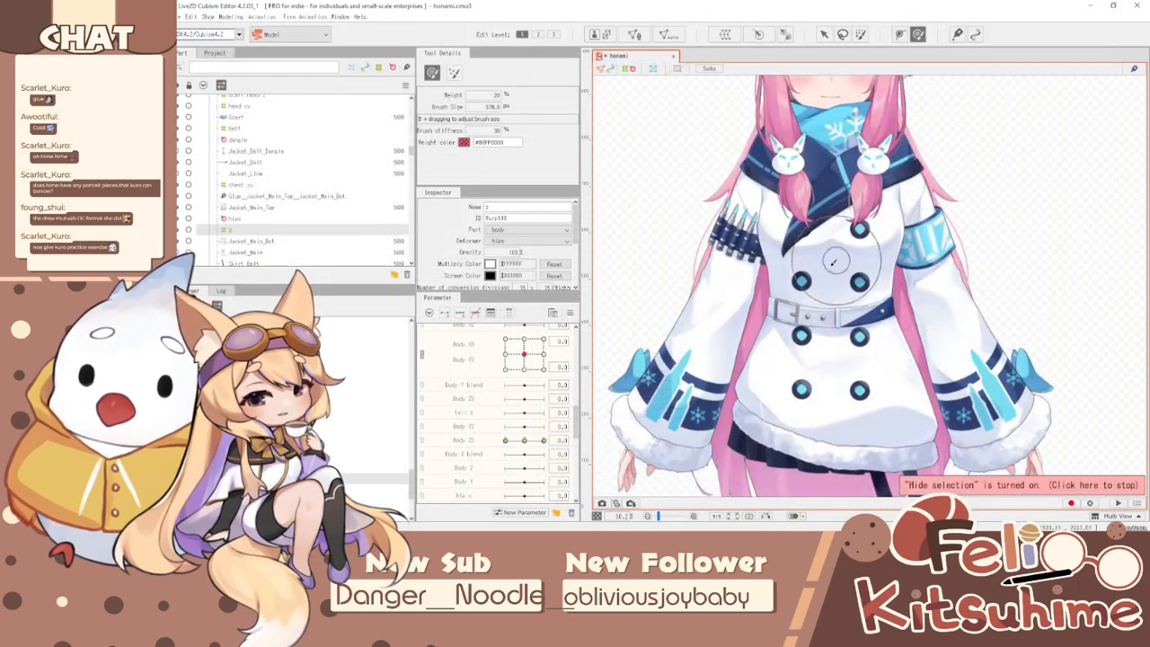
# - Create a warp deformer named body xy as parent of Jacket_Main_Bot, unlink Body X3 from Body Y3 and add three keys to each
pyautogui.moveTo(524, 440)
pyautogui.mouseDown()
pyautogui.moveTo(555, 443)
pyautogui.moveTo(520, 447)
pyautogui.mouseUp()
pyautogui.click(890, 241)
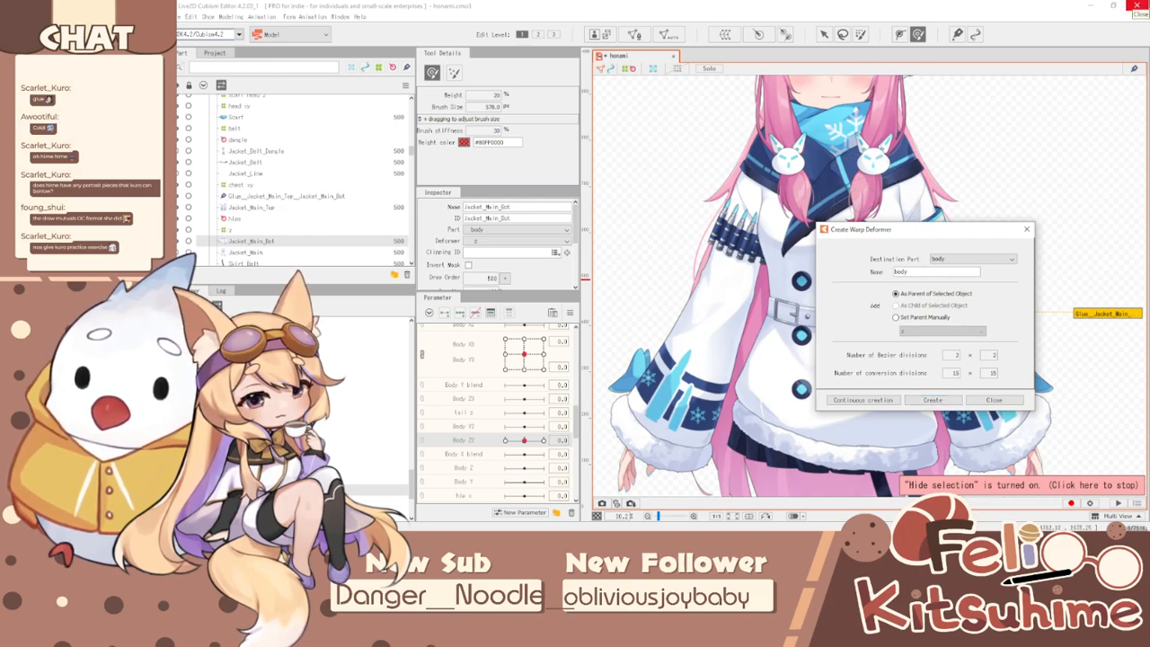
pyautogui.click(934, 401)
pyautogui.scroll(-2, 710, 287)
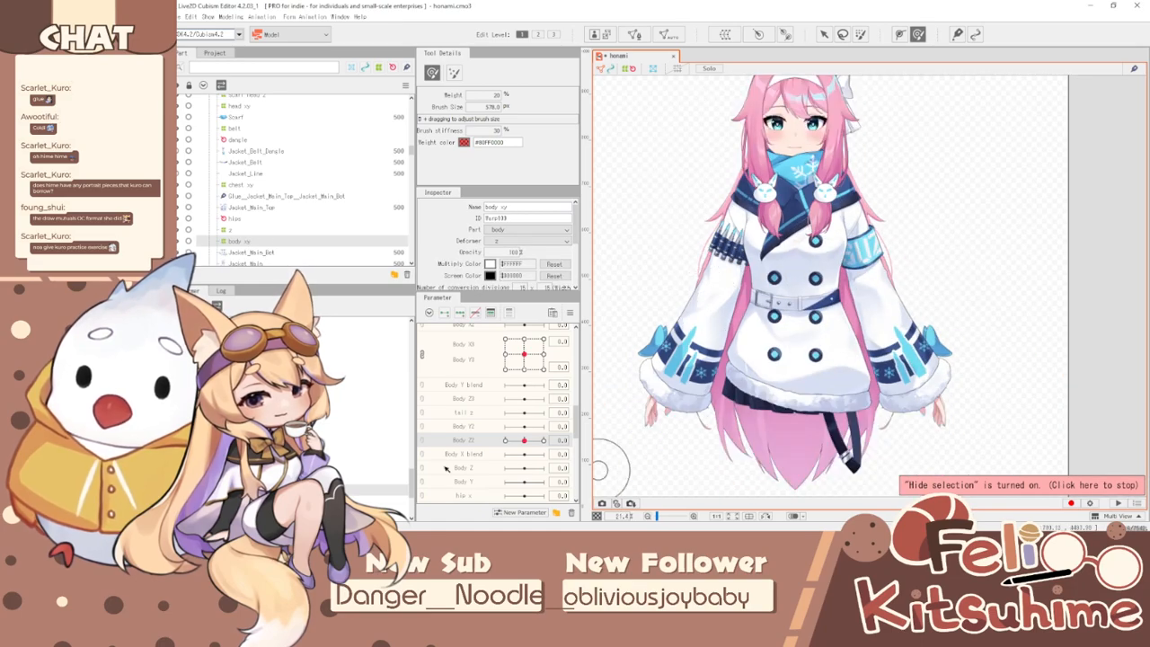
pyautogui.click(420, 358)
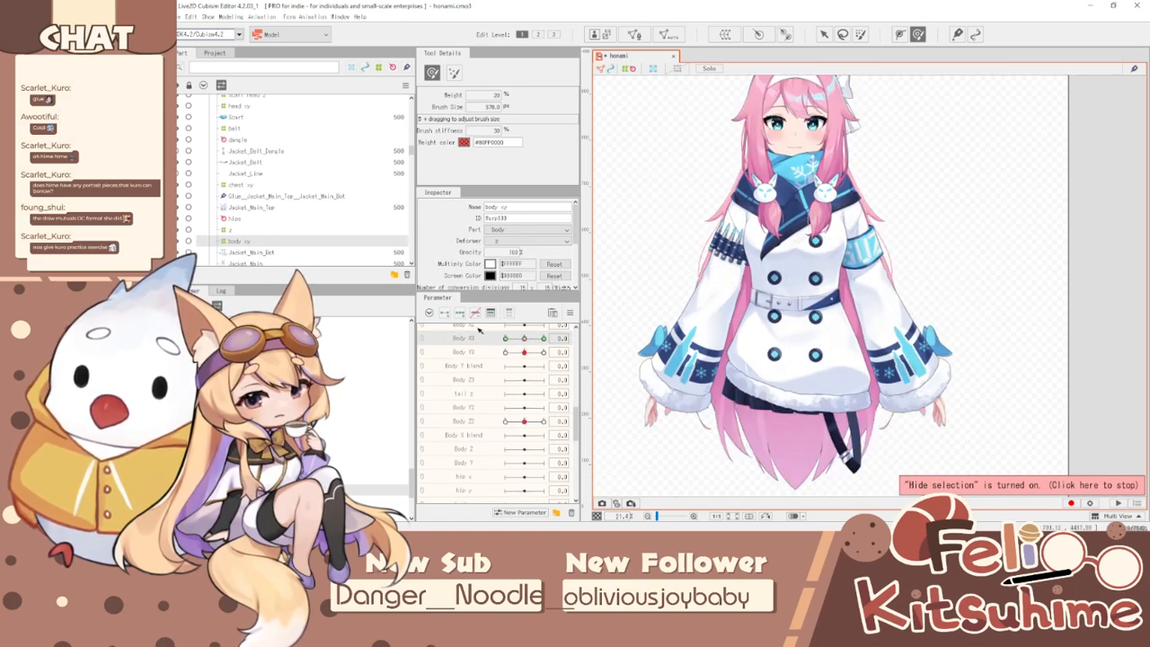
# - Shape the lower jacket's turn with the deform brush at Body X3 10, shifting the buttons and rounding the waist and hips
pyautogui.scroll(2, 764, 317)
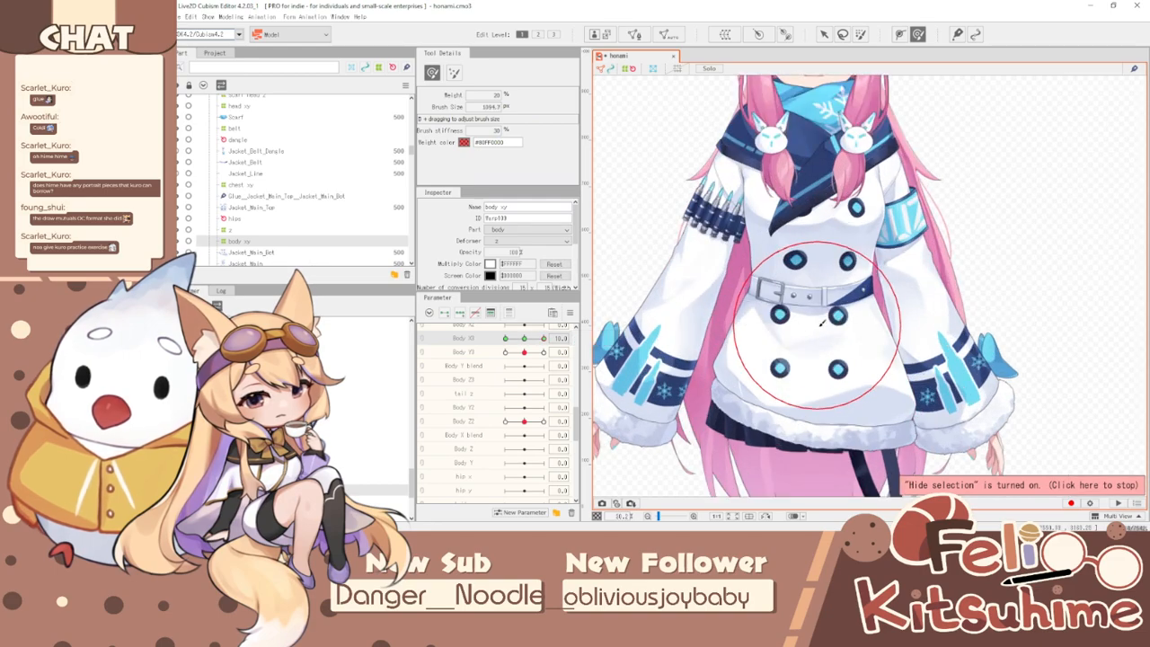
pyautogui.moveTo(807, 317)
pyautogui.mouseDown()
pyautogui.moveTo(839, 298)
pyautogui.moveTo(849, 333)
pyautogui.moveTo(799, 359)
pyautogui.moveTo(809, 361)
pyautogui.moveTo(793, 340)
pyautogui.moveTo(781, 385)
pyautogui.moveTo(799, 382)
pyautogui.moveTo(771, 414)
pyautogui.moveTo(862, 443)
pyautogui.moveTo(811, 448)
pyautogui.moveTo(838, 440)
pyautogui.moveTo(786, 427)
pyautogui.mouseUp()
pyautogui.moveTo(543, 338)
pyautogui.mouseDown()
pyautogui.moveTo(527, 339)
pyautogui.moveTo(544, 339)
pyautogui.mouseUp()
pyautogui.moveTo(969, 307)
pyautogui.mouseDown()
pyautogui.moveTo(867, 305)
pyautogui.moveTo(906, 305)
pyautogui.moveTo(880, 311)
pyautogui.mouseUp()
pyautogui.moveTo(958, 418); pyautogui.dragTo(948, 417)
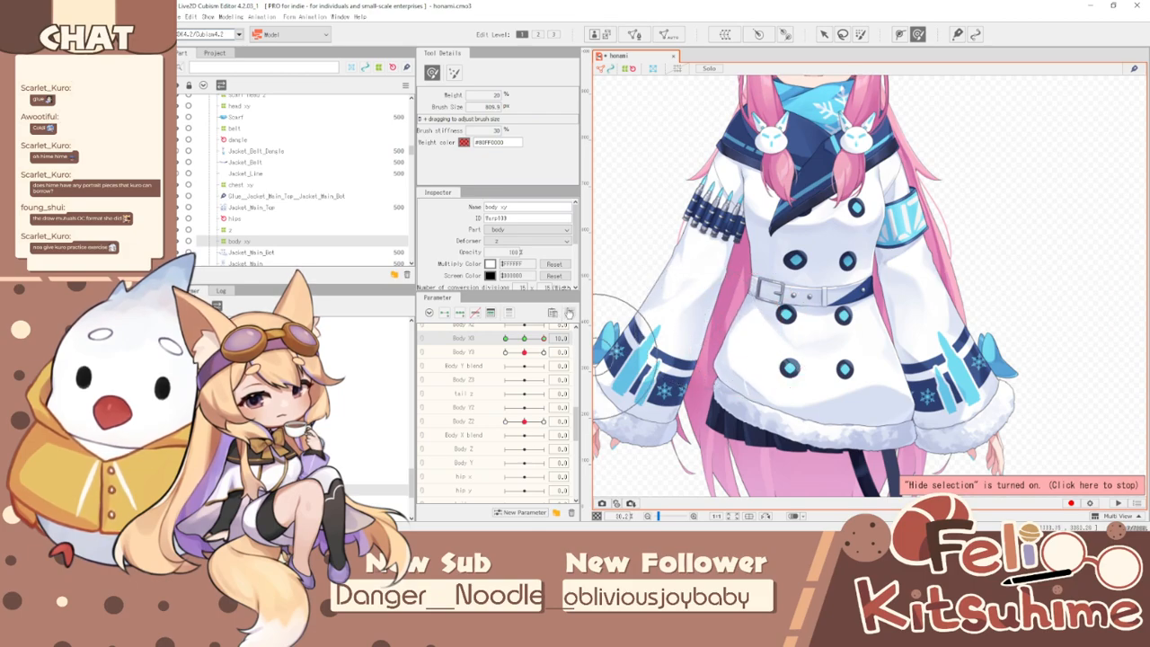
pyautogui.moveTo(541, 338)
pyautogui.mouseDown()
pyautogui.moveTo(526, 340)
pyautogui.moveTo(548, 348)
pyautogui.mouseUp()
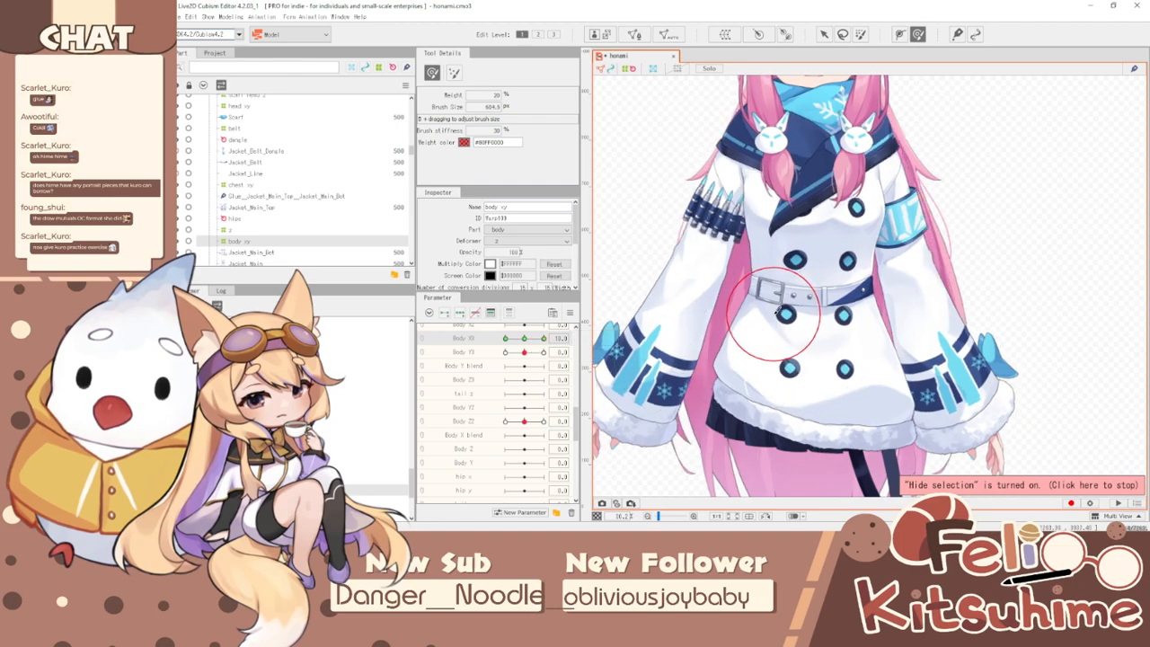
pyautogui.moveTo(537, 340)
pyautogui.mouseDown()
pyautogui.moveTo(524, 343)
pyautogui.moveTo(567, 347)
pyautogui.moveTo(530, 345)
pyautogui.moveTo(555, 347)
pyautogui.mouseUp()
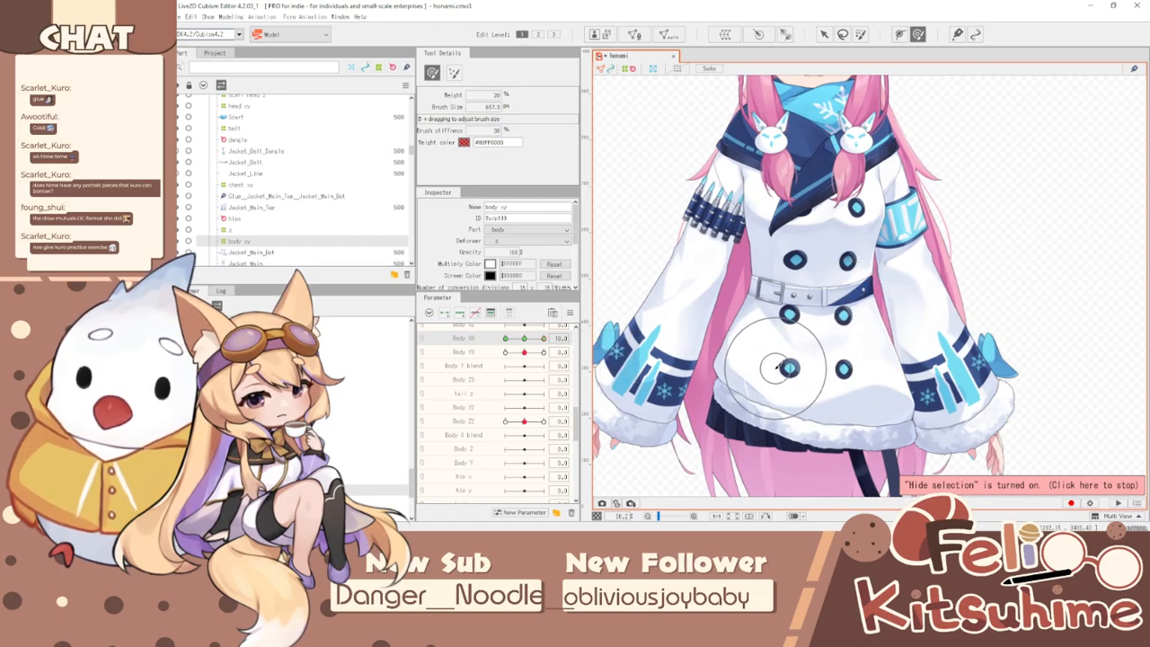
pyautogui.scroll(-2, 850, 292)
pyautogui.scroll(3, 850, 292)
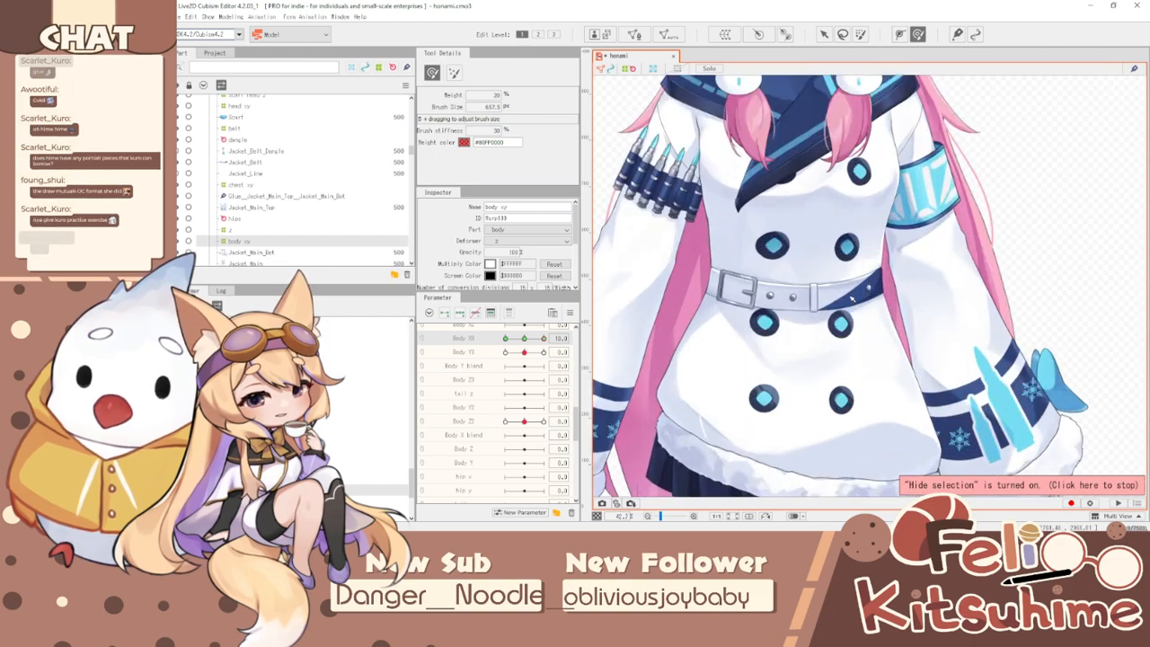
# - Reflect the body xy deformer's Body X3 motion horizontally and view the jacket at Body X3 -10
pyautogui.click(569, 312)
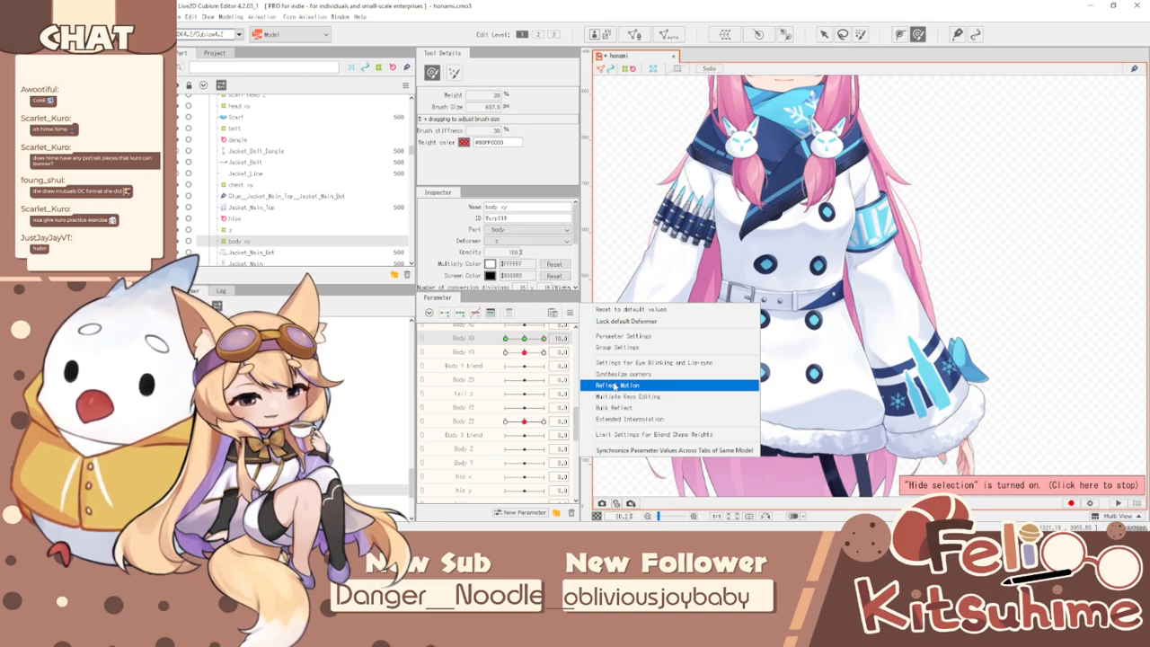
pyautogui.click(616, 387)
pyautogui.press('Return')
pyautogui.moveTo(541, 338); pyautogui.dragTo(505, 339)
pyautogui.scroll(-3, 806, 296)
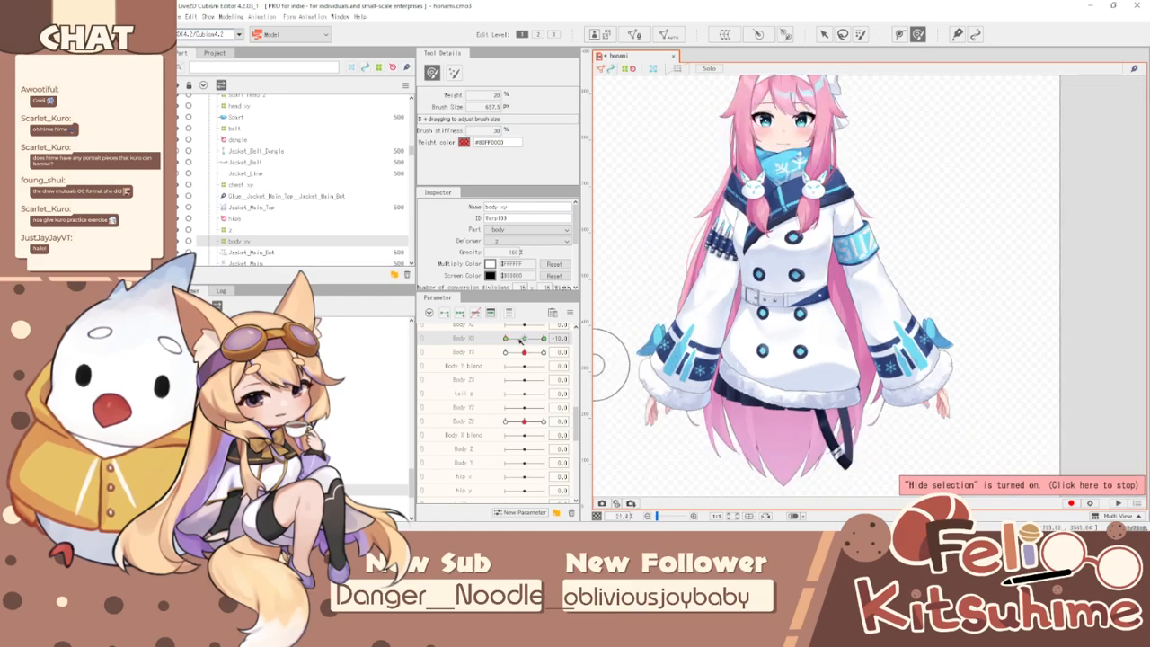
# - Enlarge the deform brush and sweep Body X3 between -10 and 10 to check the lower jacket's turn
pyautogui.click(589, 339)
pyautogui.moveTo(398, 306)
pyautogui.mouseDown()
pyautogui.moveTo(545, 316)
pyautogui.moveTo(486, 311)
pyautogui.moveTo(527, 323)
pyautogui.moveTo(505, 328)
pyautogui.mouseUp()
pyautogui.press('b')
pyautogui.moveTo(846, 386); pyautogui.dragTo(917, 401)
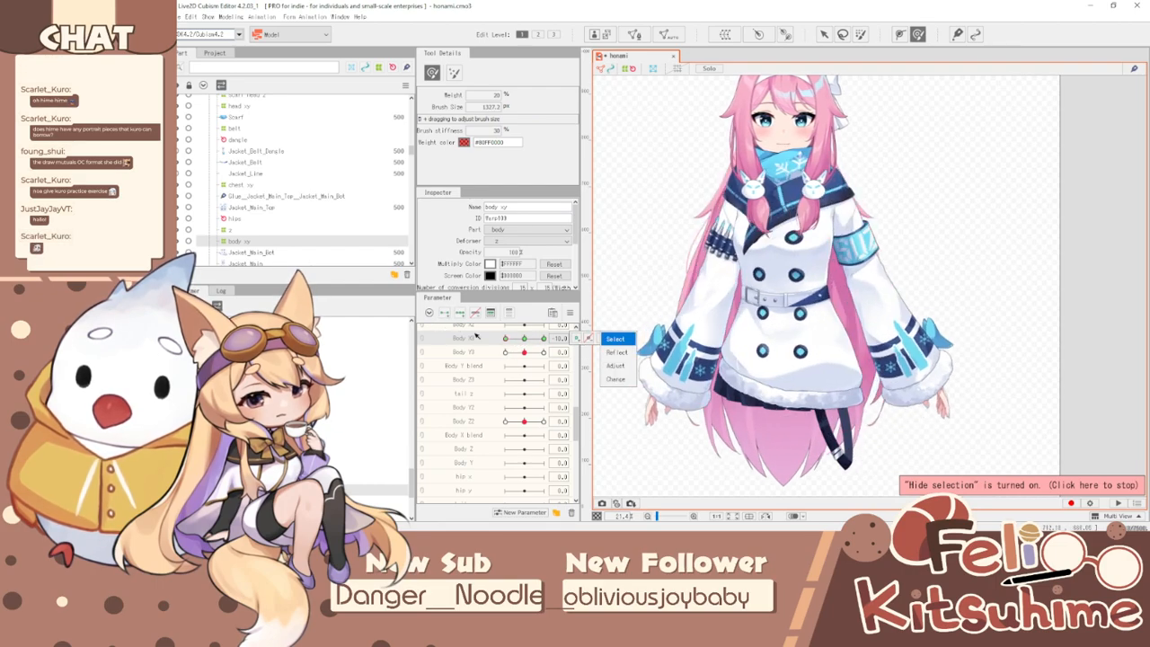
pyautogui.click(588, 338)
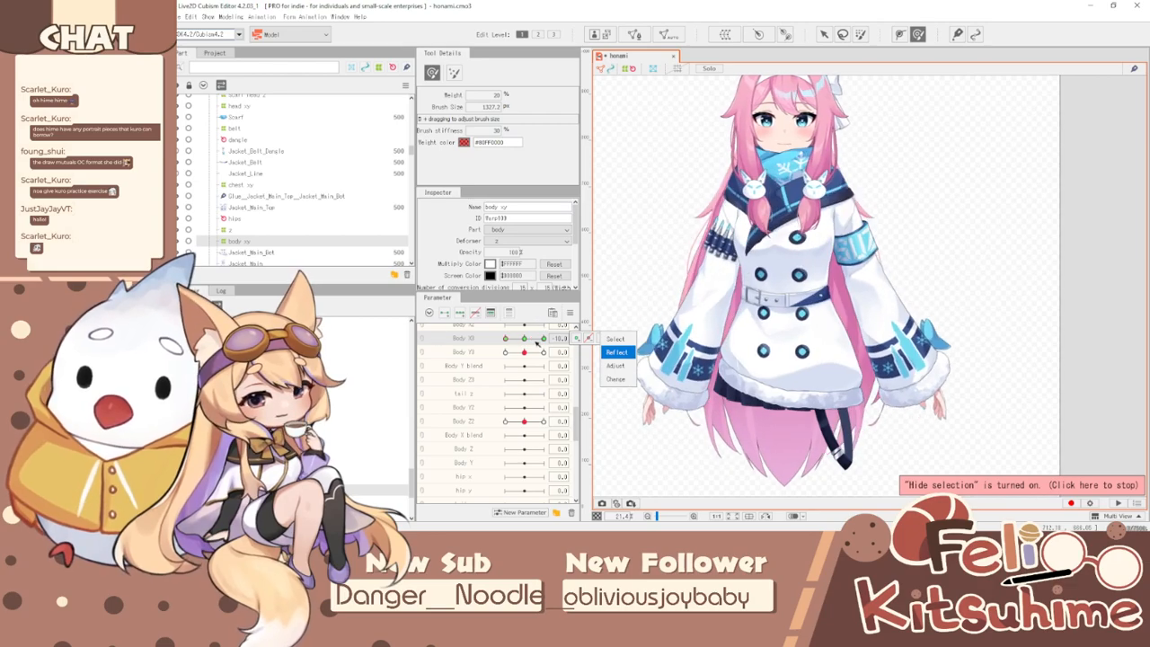
pyautogui.press('Down')
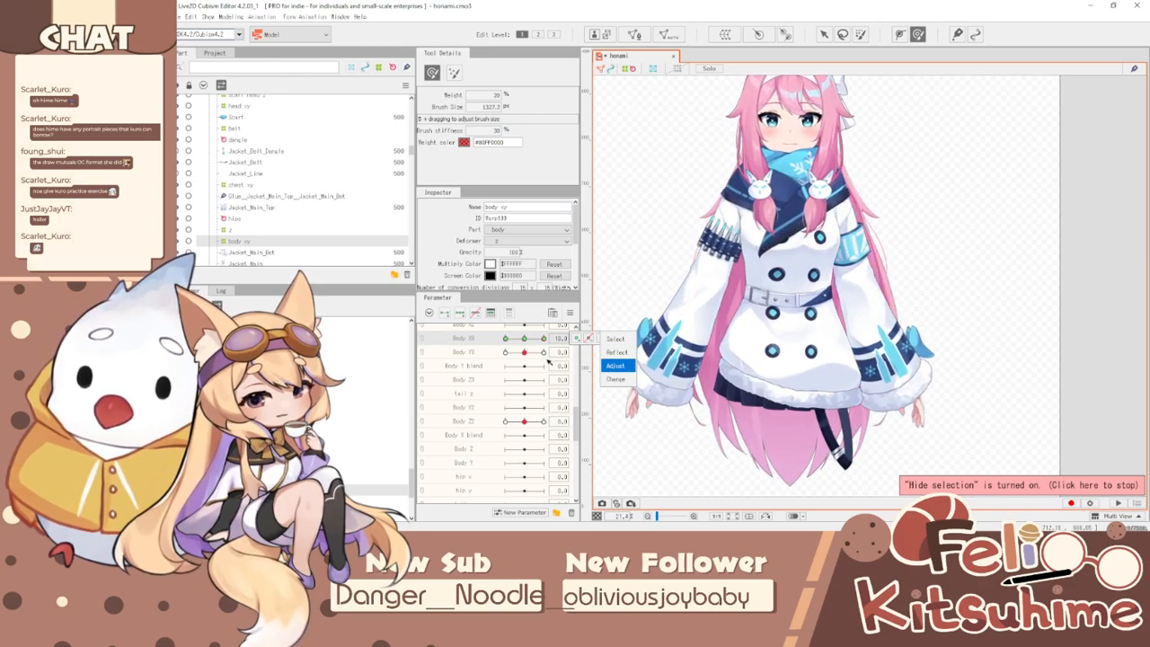
# - Refine the lower jacket's waist and hip contours with a smaller deform brush, comparing Body X3 at -10 and 10
pyautogui.scroll(5, 764, 337)
pyautogui.press('b')
pyautogui.moveTo(766, 337)
pyautogui.mouseDown()
pyautogui.moveTo(704, 324)
pyautogui.moveTo(718, 318)
pyautogui.moveTo(751, 326)
pyautogui.moveTo(703, 325)
pyautogui.mouseUp()
pyautogui.scroll(-2, 697, 327)
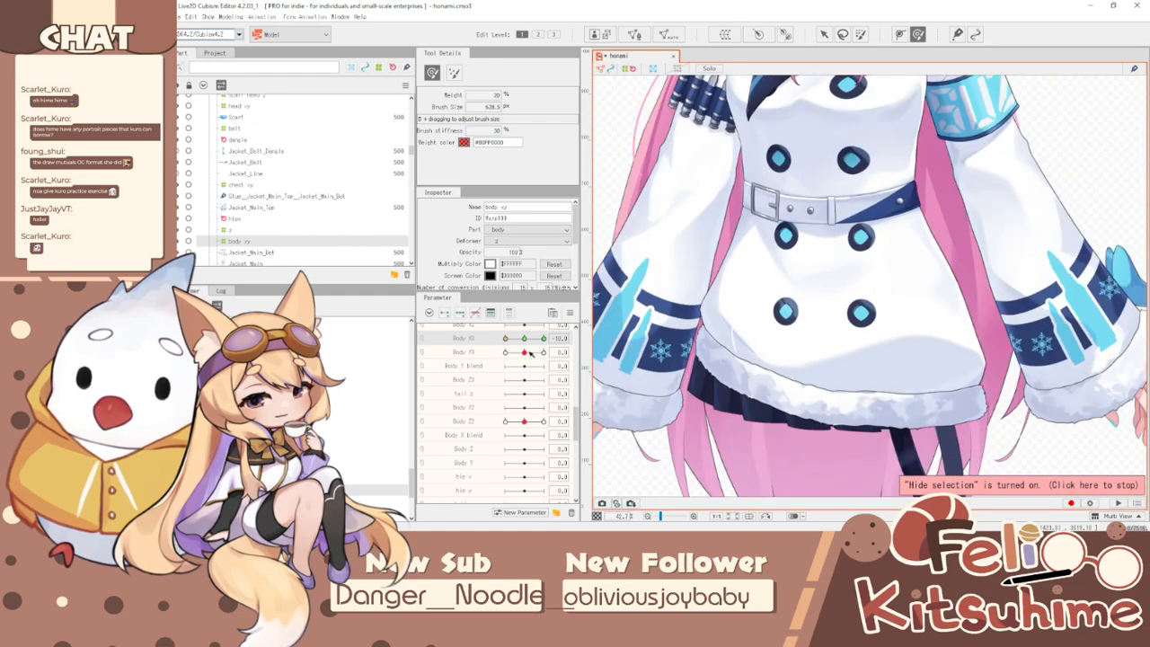
pyautogui.moveTo(510, 338); pyautogui.dragTo(584, 338)
pyautogui.moveTo(726, 339)
pyautogui.mouseDown()
pyautogui.moveTo(685, 351)
pyautogui.moveTo(688, 365)
pyautogui.moveTo(662, 363)
pyautogui.mouseUp()
pyautogui.moveTo(544, 339); pyautogui.dragTo(491, 327)
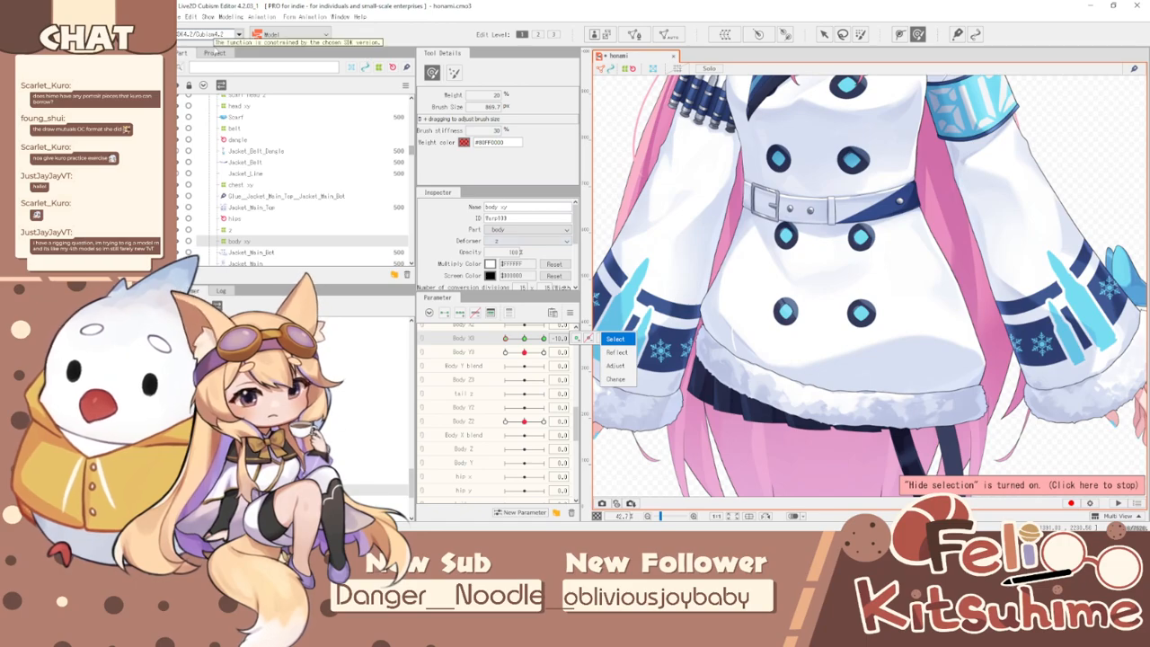
pyautogui.moveTo(506, 339); pyautogui.dragTo(557, 300)
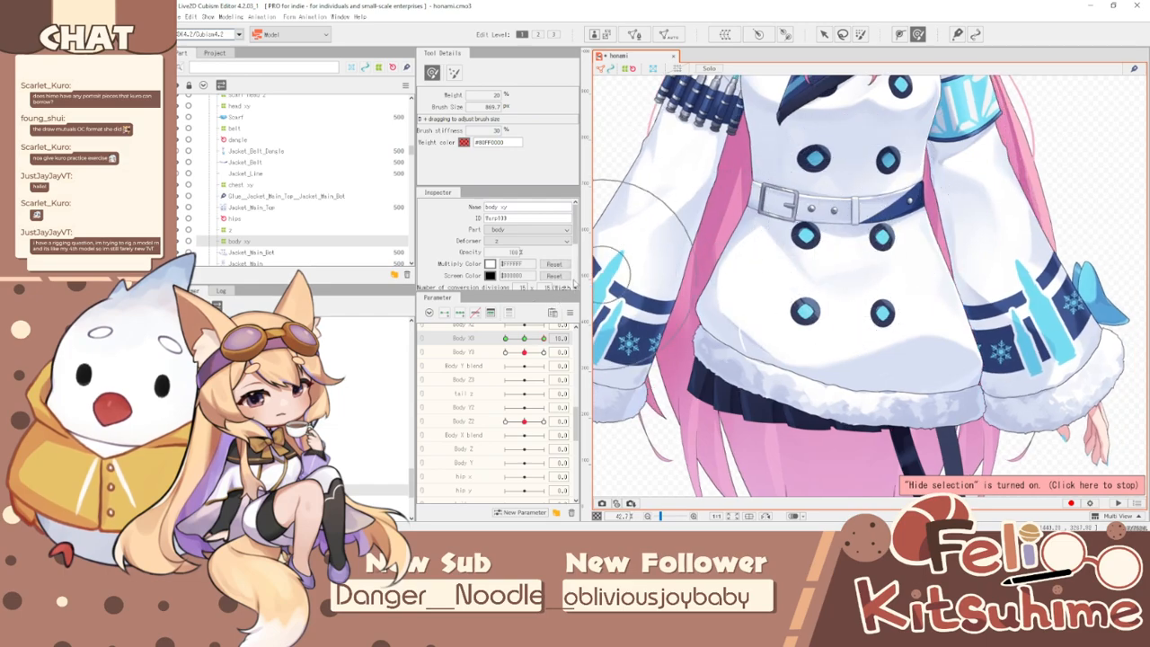
pyautogui.moveTo(894, 273)
pyautogui.mouseDown()
pyautogui.moveTo(831, 227)
pyautogui.moveTo(873, 231)
pyautogui.moveTo(854, 230)
pyautogui.mouseUp()
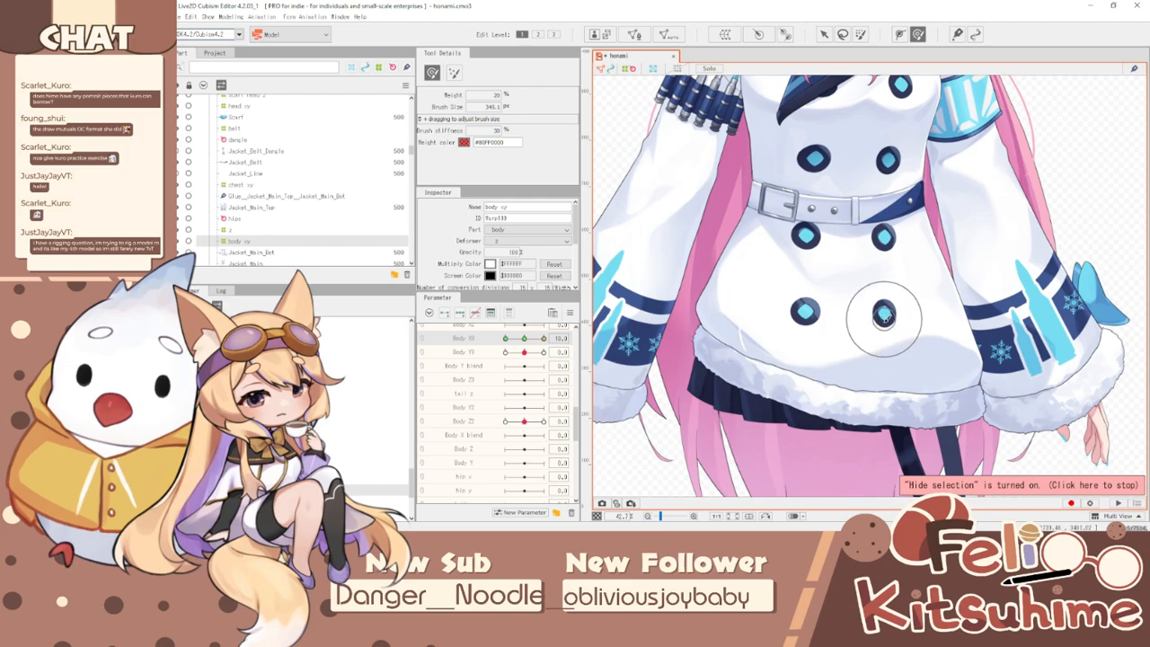
# - Set the Body X3 parameter to -10 and examine the jacket's deformation on the whole figure
pyautogui.moveTo(534, 340); pyautogui.dragTo(505, 338)
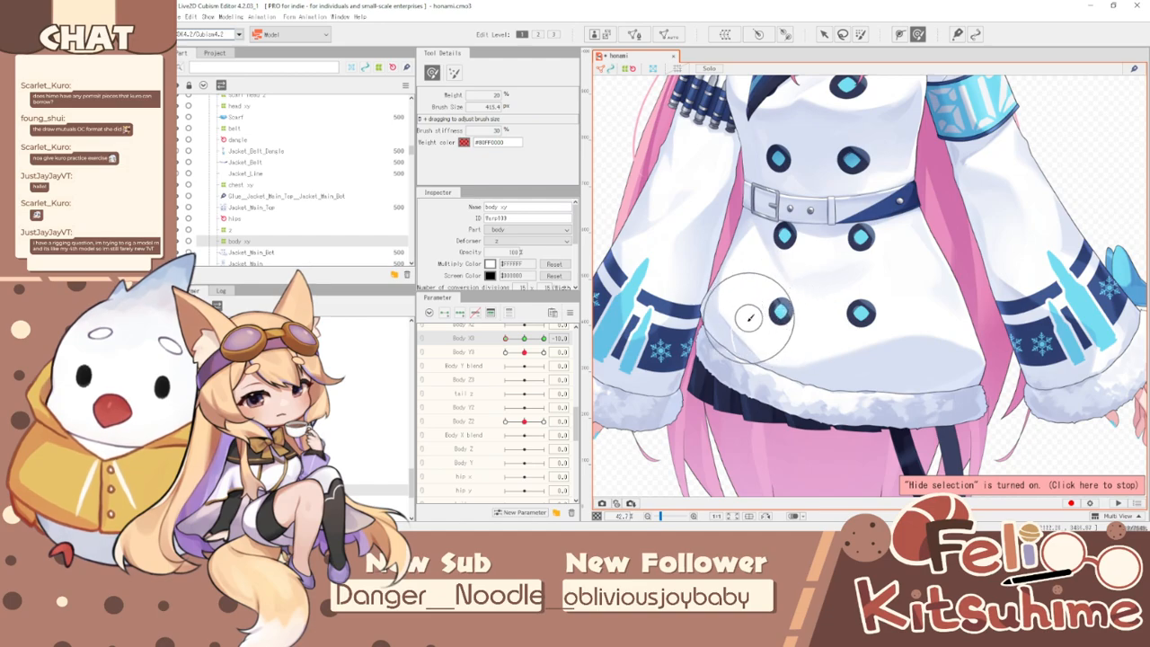
pyautogui.scroll(-3, 753, 311)
pyautogui.click(463, 338)
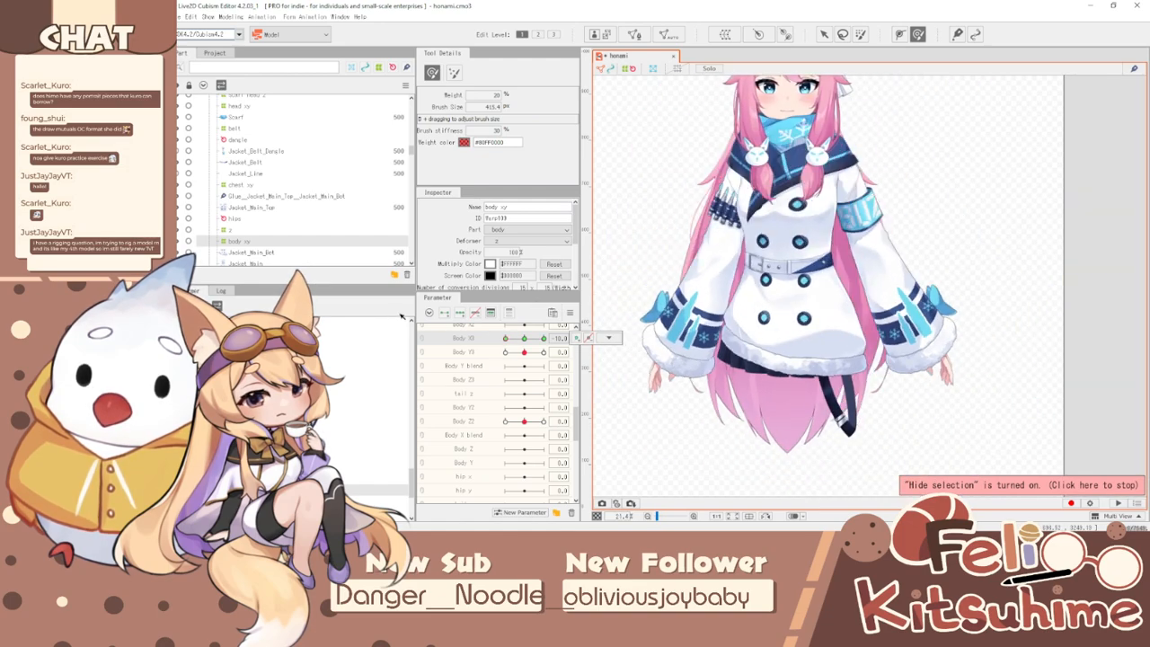
pyautogui.click(606, 338)
# - Open the Physics/Scene Blending Settings and swing the model around in the preview to examine its head, body and hair movement
pyautogui.click(239, 17)
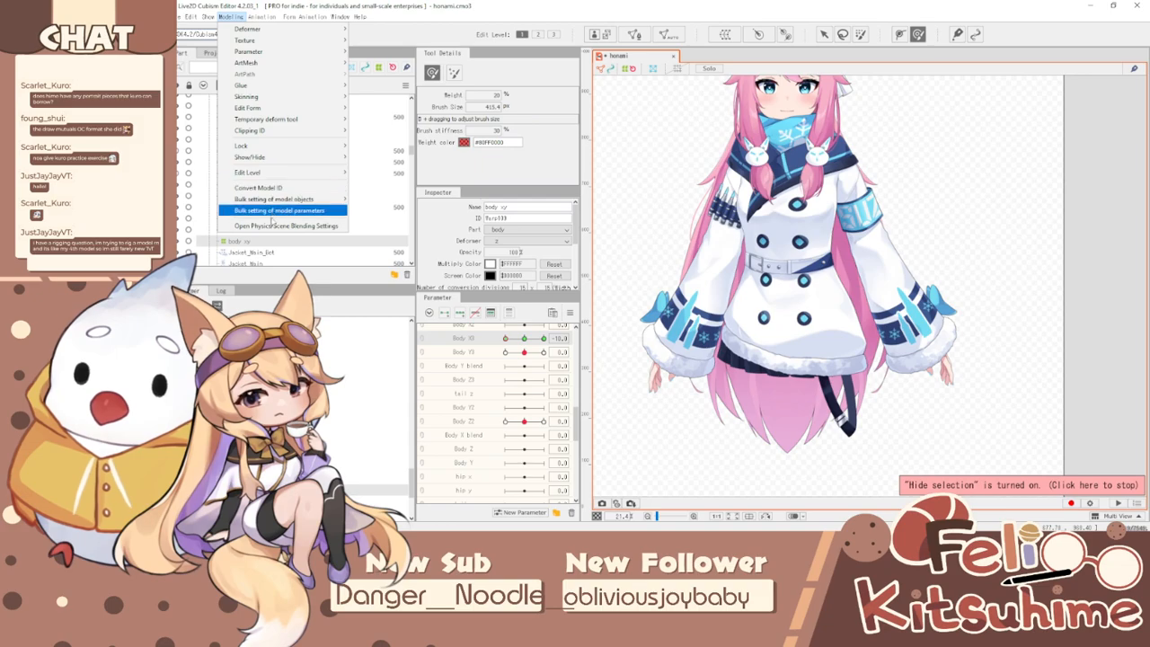
pyautogui.click(275, 225)
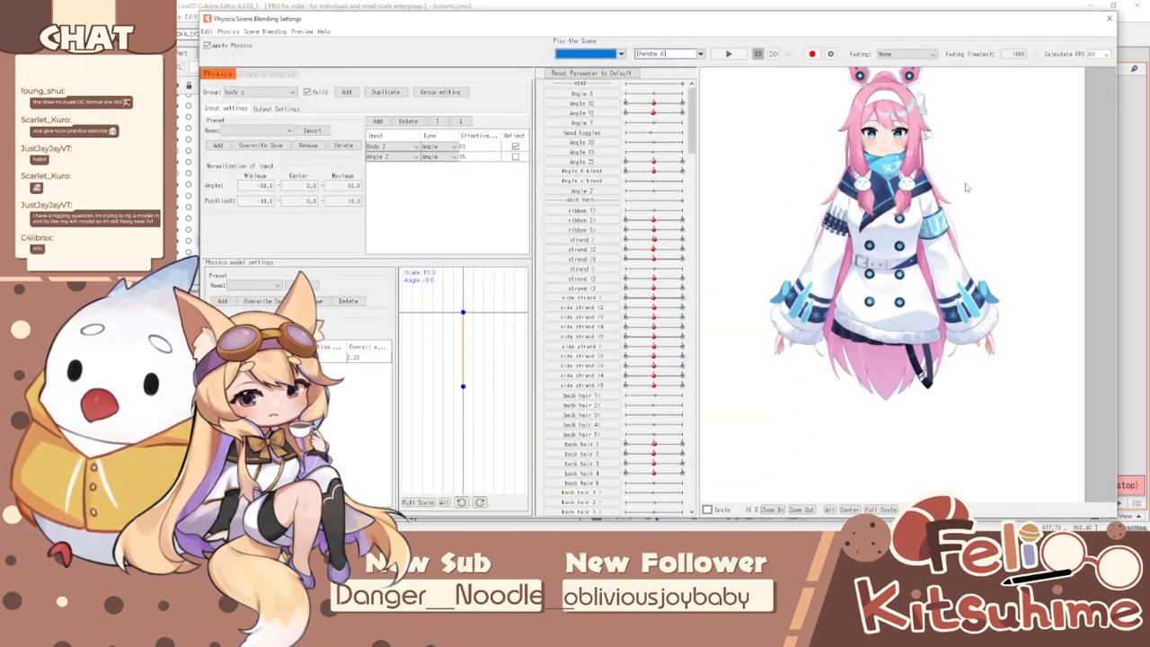
pyautogui.scroll(2, 966, 187)
pyautogui.moveTo(993, 357); pyautogui.dragTo(1076, 317)
pyautogui.moveTo(347, 344); pyautogui.dragTo(1034, 467)
pyautogui.moveTo(904, 22); pyautogui.dragTo(1061, 297)
pyautogui.moveTo(604, 412); pyautogui.dragTo(876, 468)
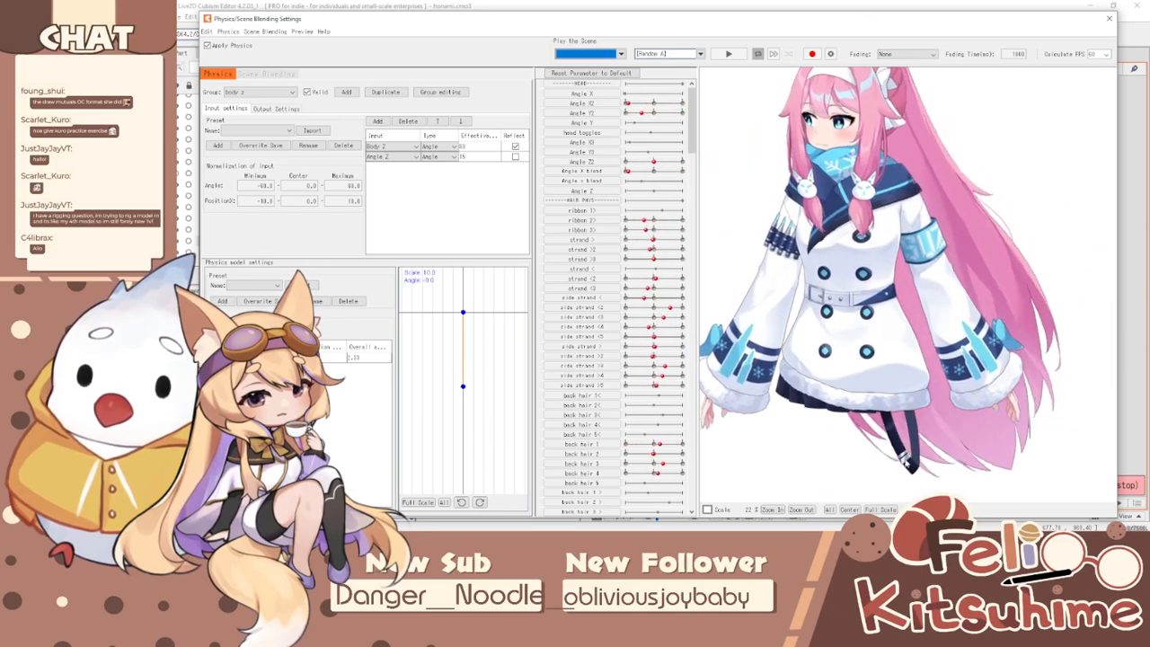
pyautogui.moveTo(1147, 214); pyautogui.dragTo(576, 467)
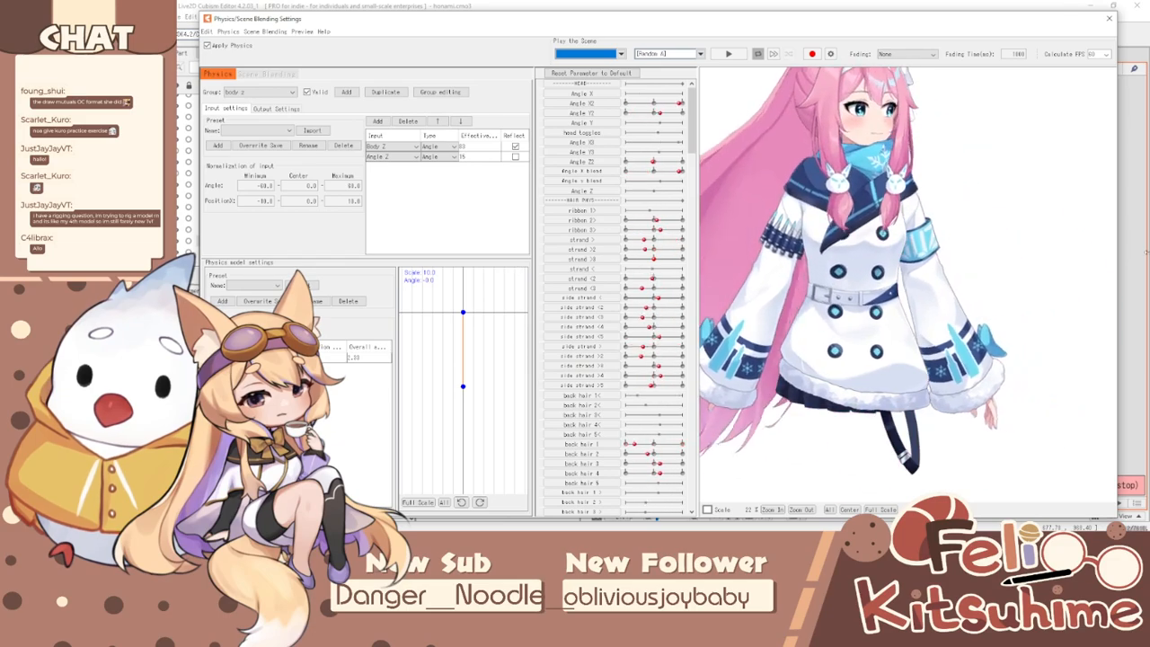
pyautogui.moveTo(1146, 254); pyautogui.dragTo(972, 424)
pyautogui.moveTo(1022, 232); pyautogui.dragTo(1148, 308)
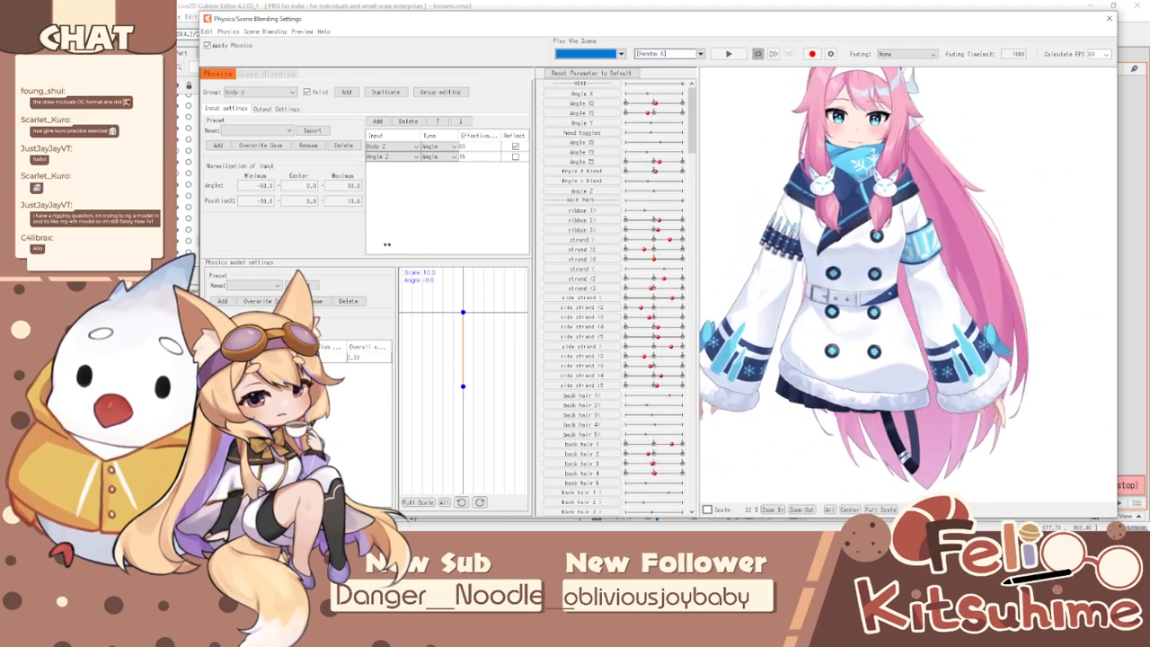
# - Examine the model's sideways body tilt and head turns in the physics preview, and close the settings window
pyautogui.scroll(-3, 843, 311)
pyautogui.scroll(3, 843, 312)
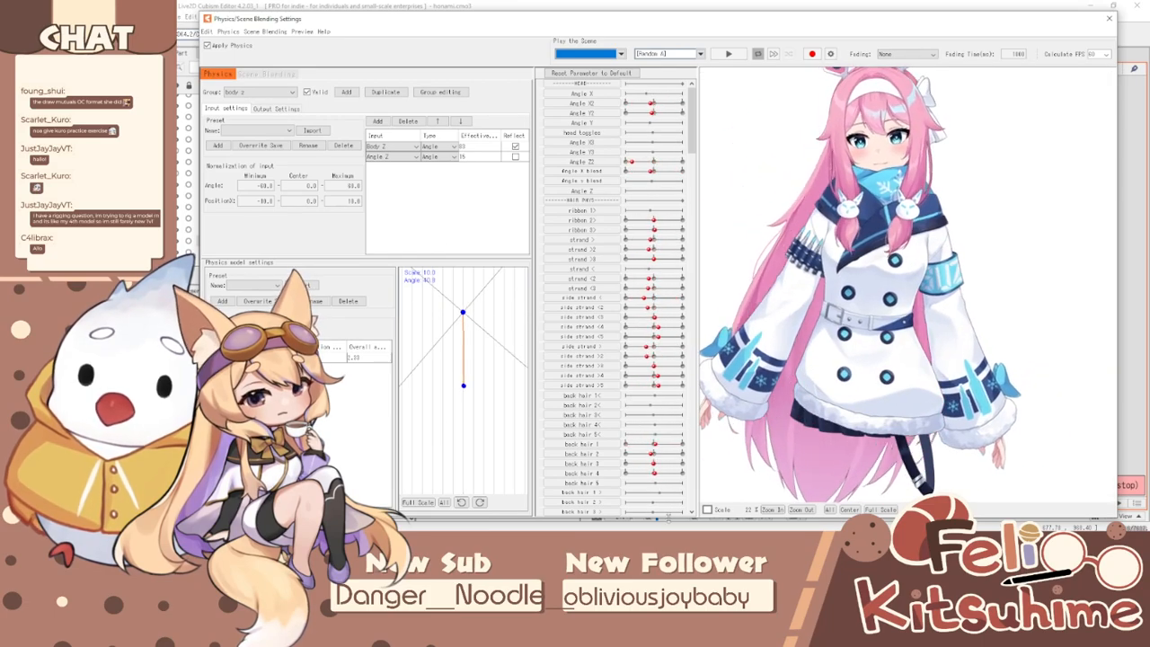
pyautogui.moveTo(1148, 290); pyautogui.dragTo(1146, 257)
pyautogui.moveTo(953, 439); pyautogui.dragTo(261, 285)
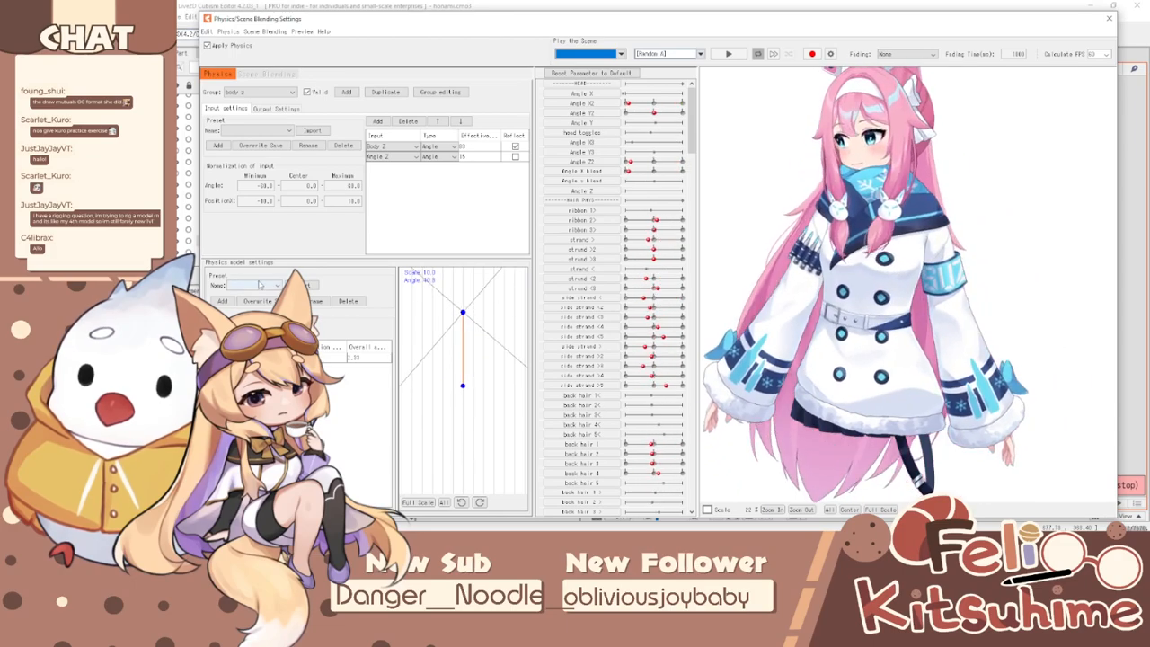
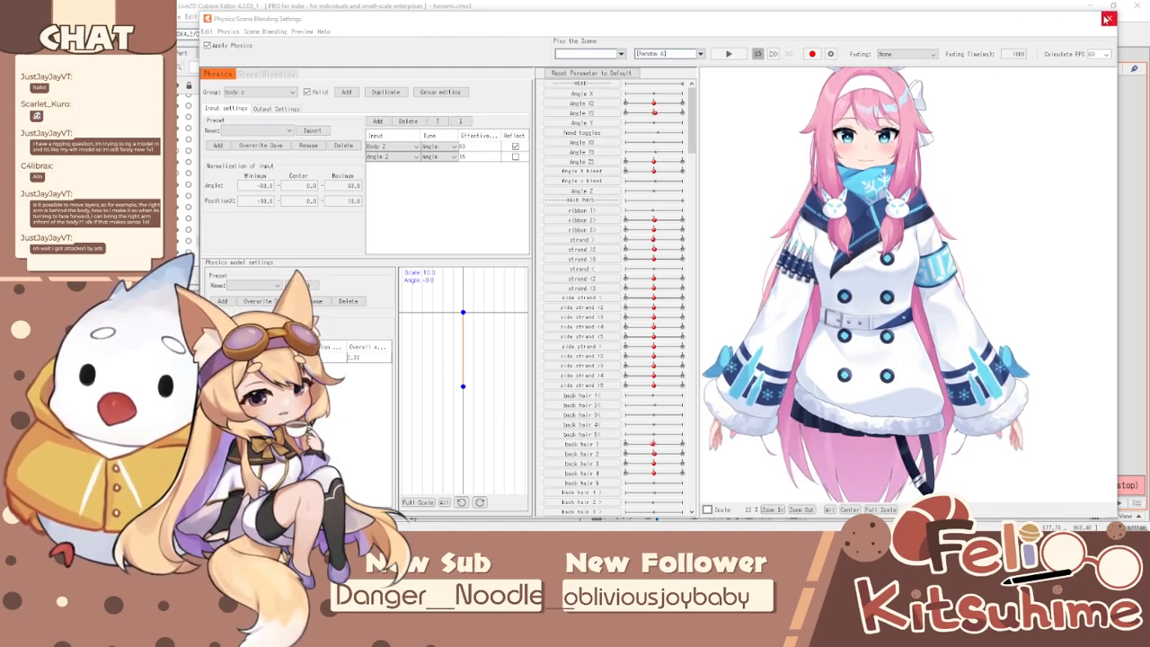
pyautogui.click(1108, 18)
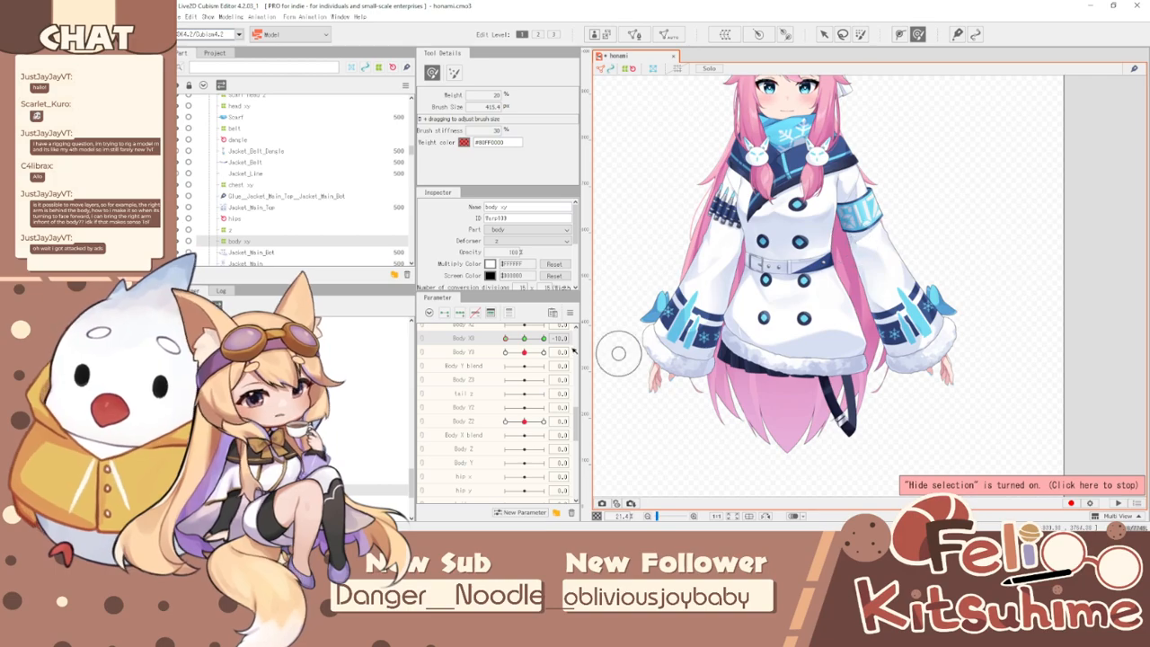
# - Switch to the Arrow tool and reset all model parameters to their default values
pyautogui.moveTo(506, 338)
pyautogui.mouseDown()
pyautogui.moveTo(624, 341)
pyautogui.moveTo(505, 338)
pyautogui.mouseUp()
pyautogui.scroll(-3, 790, 289)
pyautogui.scroll(3, 790, 288)
pyautogui.scroll(-2, 790, 289)
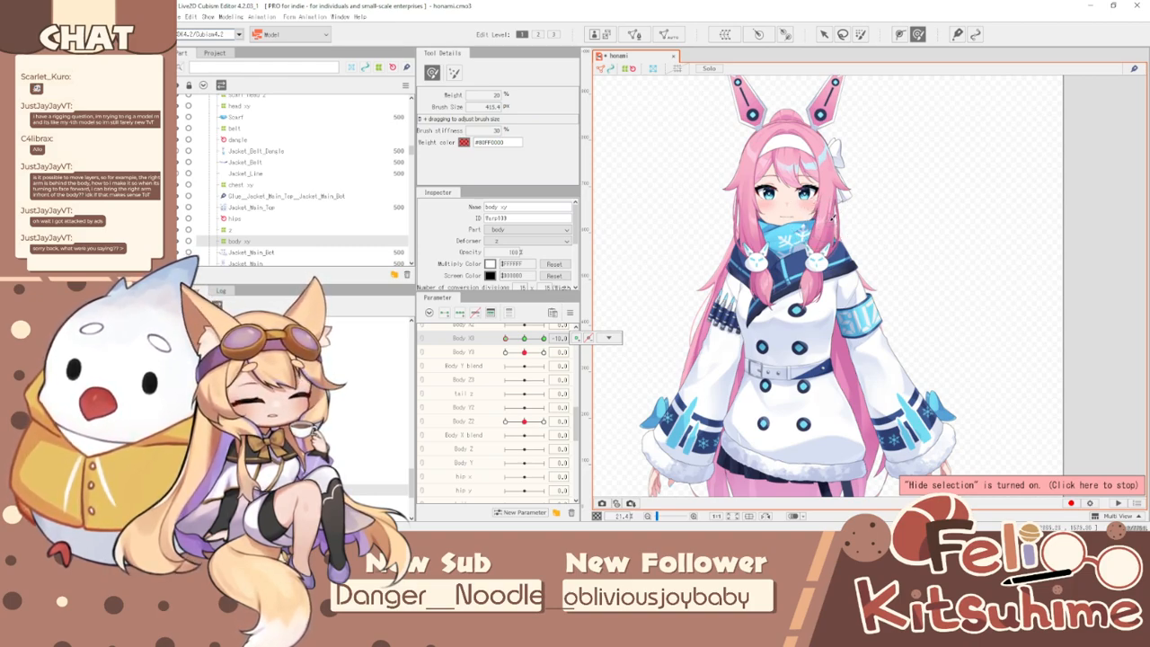
pyautogui.click(824, 34)
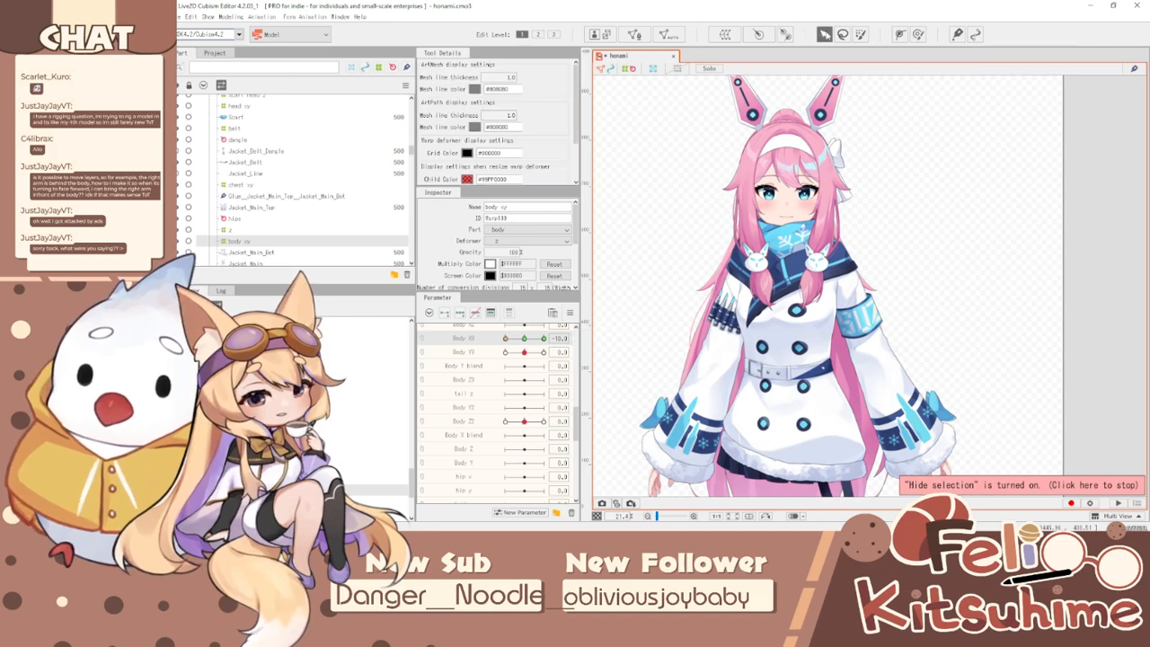
pyautogui.click(570, 312)
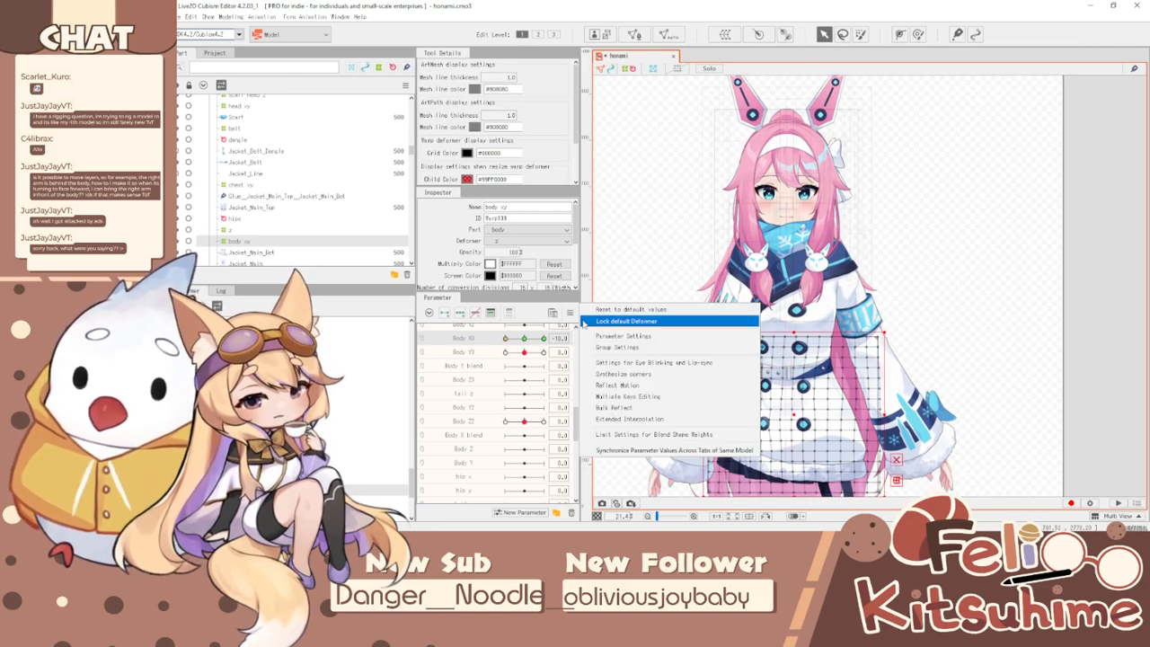
pyautogui.click(613, 310)
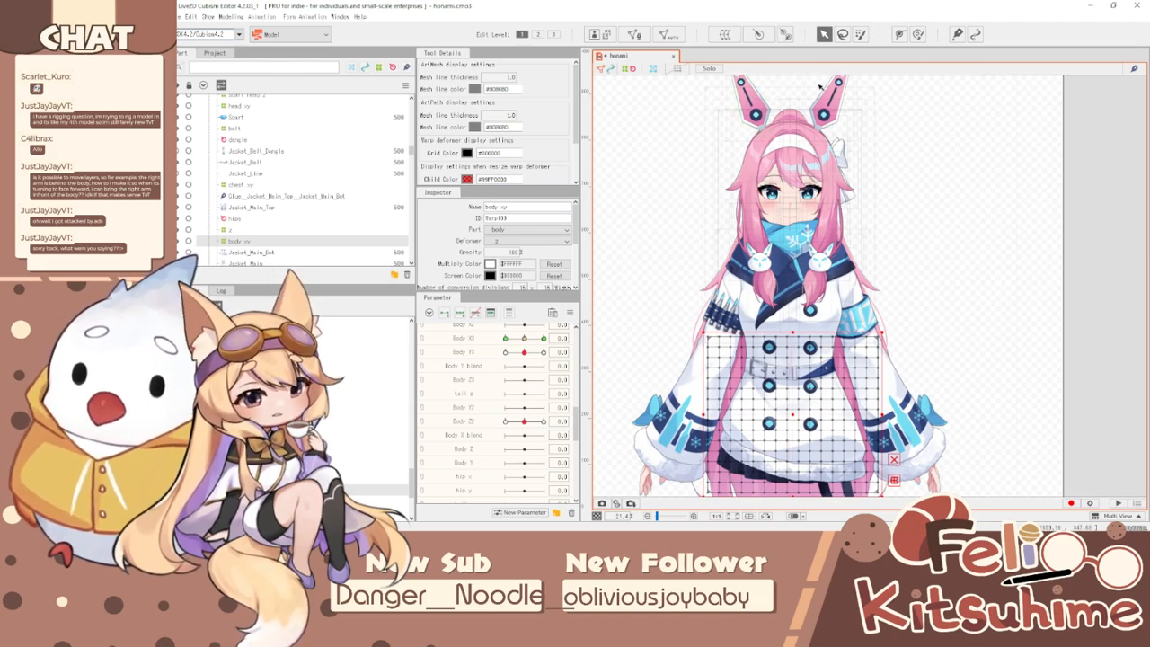
# - Select the Robot_Ears_L ArtMesh and examine its draw order and other inspector properties
pyautogui.scroll(3, 791, 79)
pyautogui.click(850, 126)
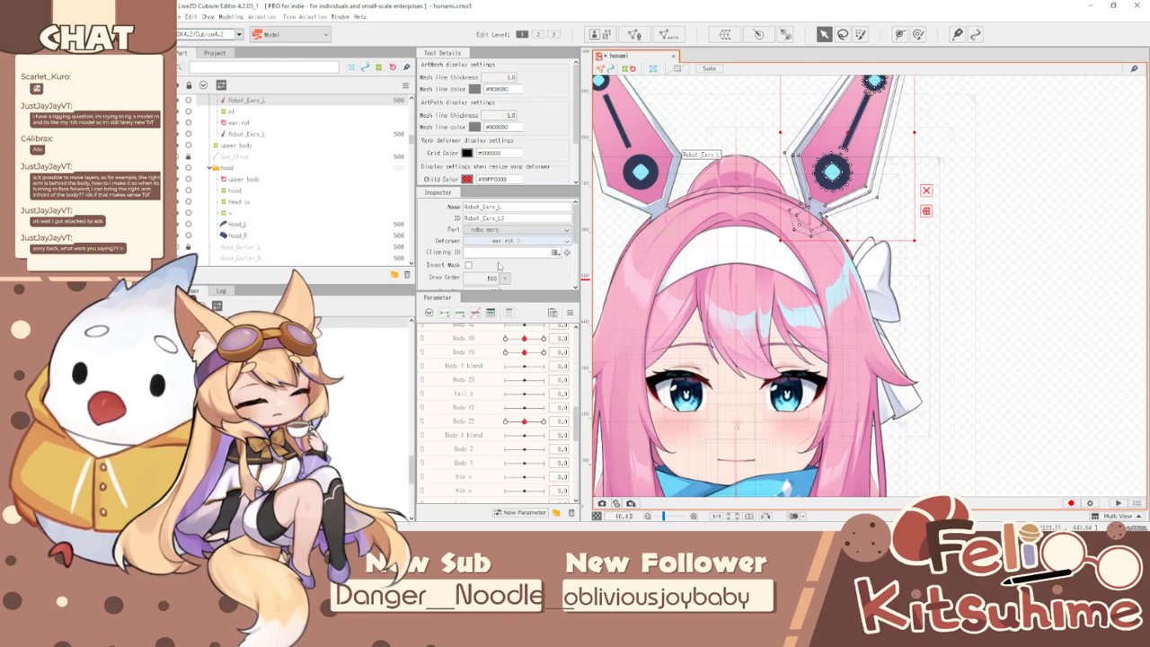
pyautogui.scroll(-2, 496, 261)
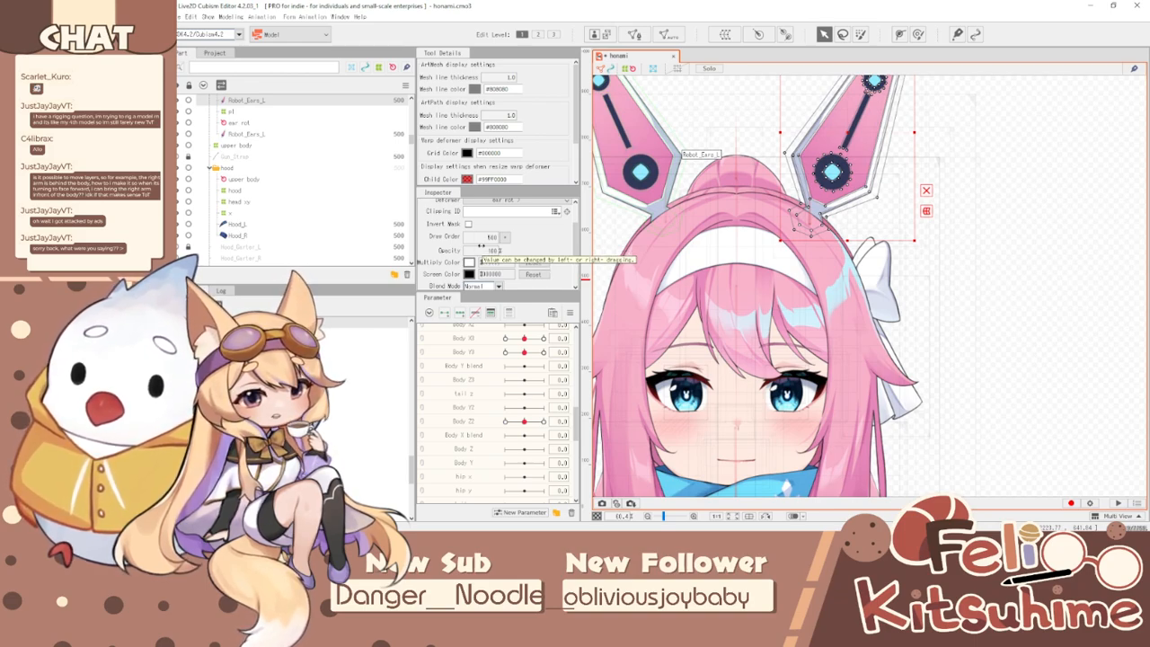
pyautogui.click(484, 249)
pyautogui.click(560, 243)
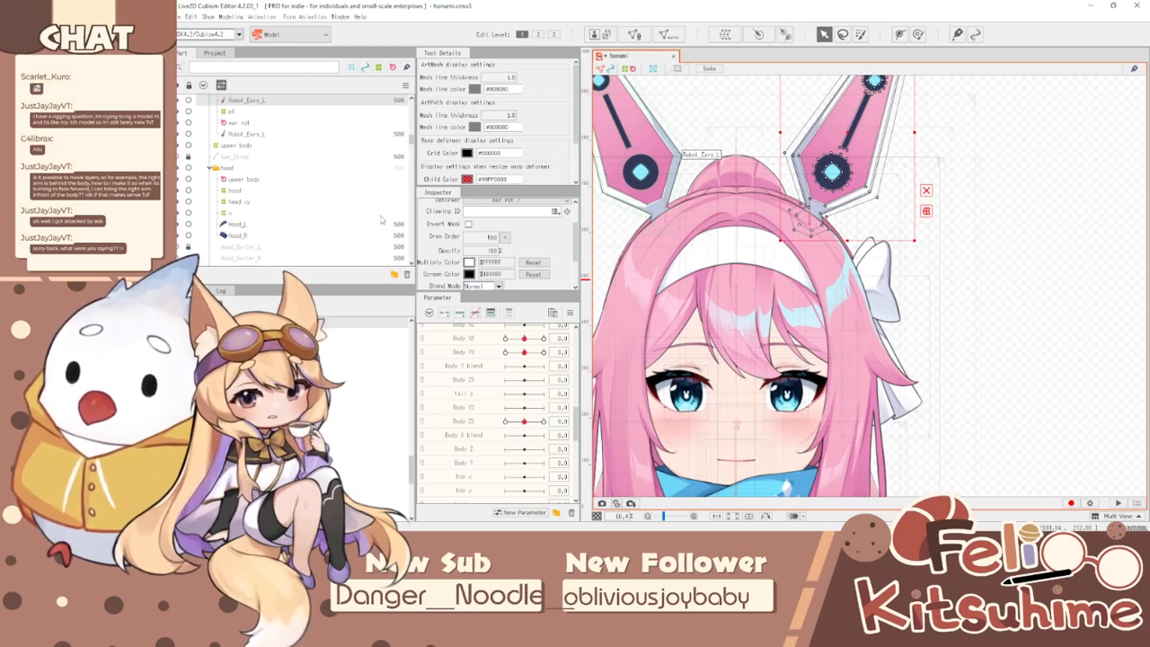
pyautogui.scroll(-2, 494, 242)
pyautogui.scroll(-2, 812, 260)
pyautogui.scroll(-2, 811, 260)
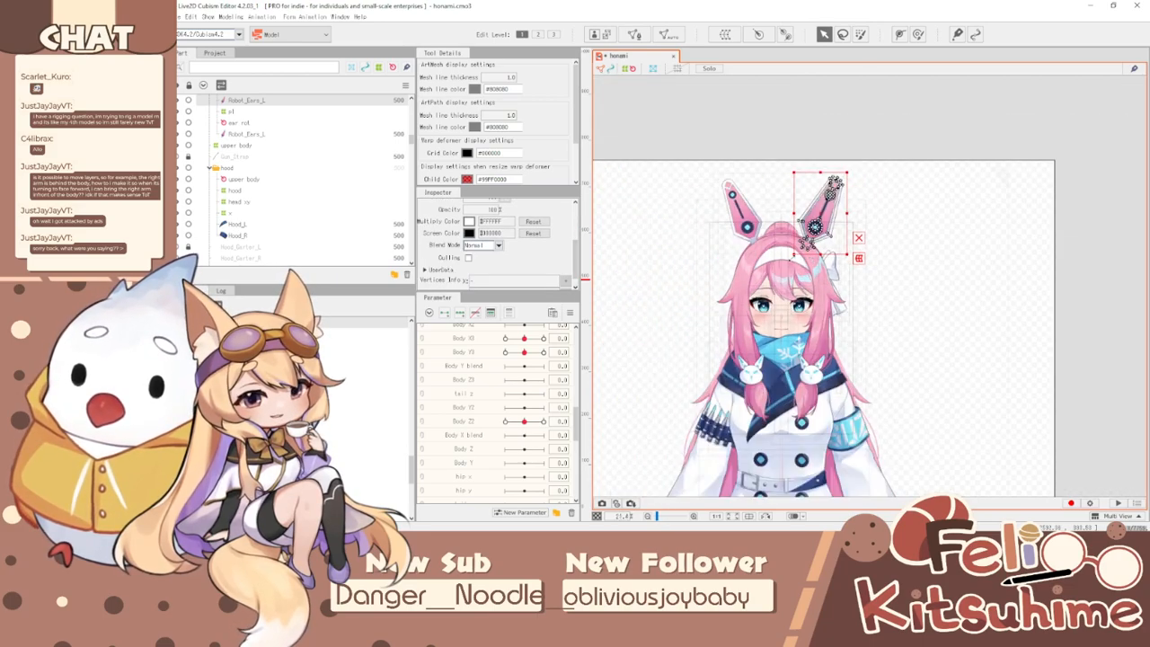
pyautogui.scroll(3, 804, 259)
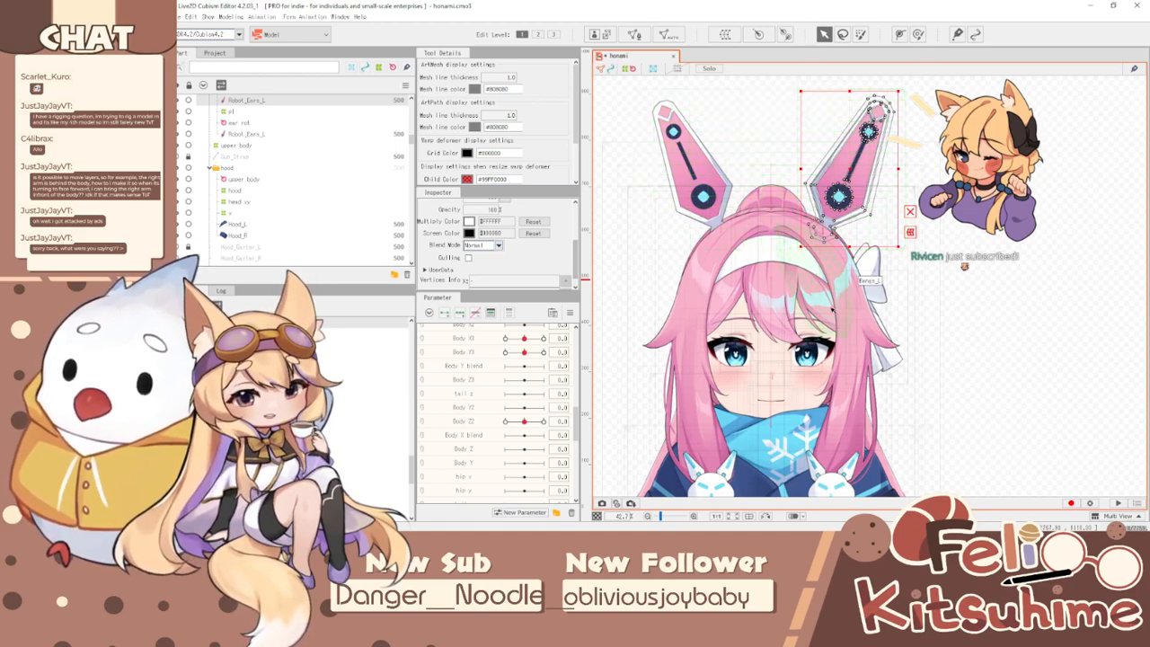
pyautogui.scroll(4, 301, 193)
pyautogui.scroll(-4, 315, 180)
pyautogui.scroll(-3, 328, 168)
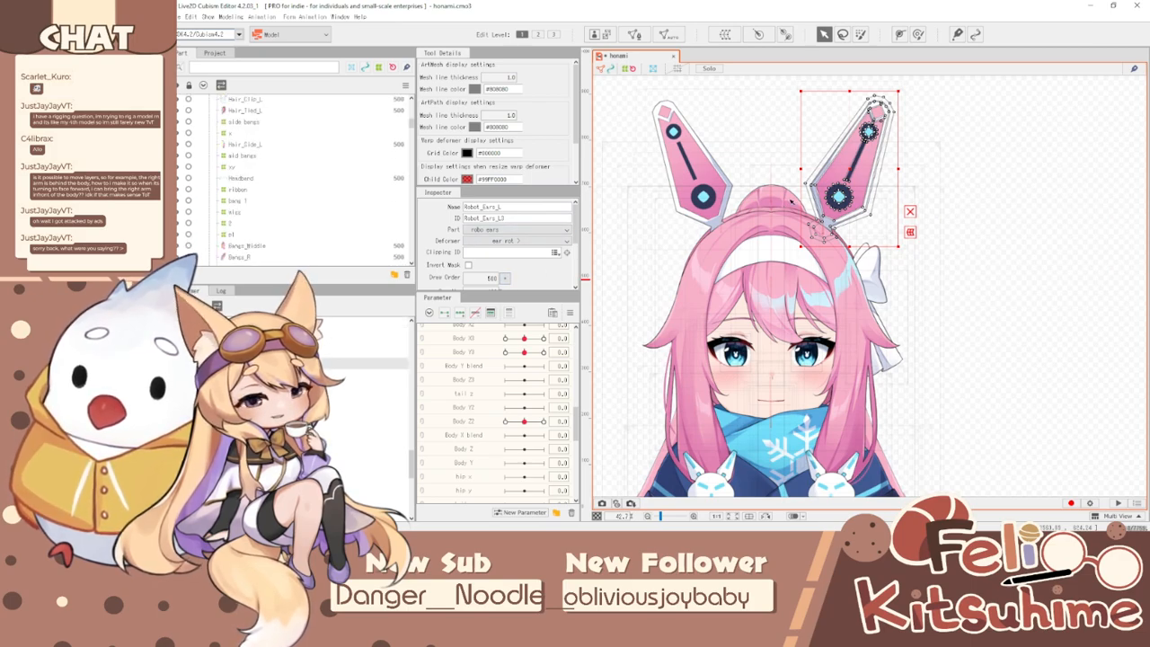
# - Select the warp deformer around the robot ear and look through its inspector settings for a draw order
pyautogui.scroll(2, 849, 123)
pyautogui.click(375, 341)
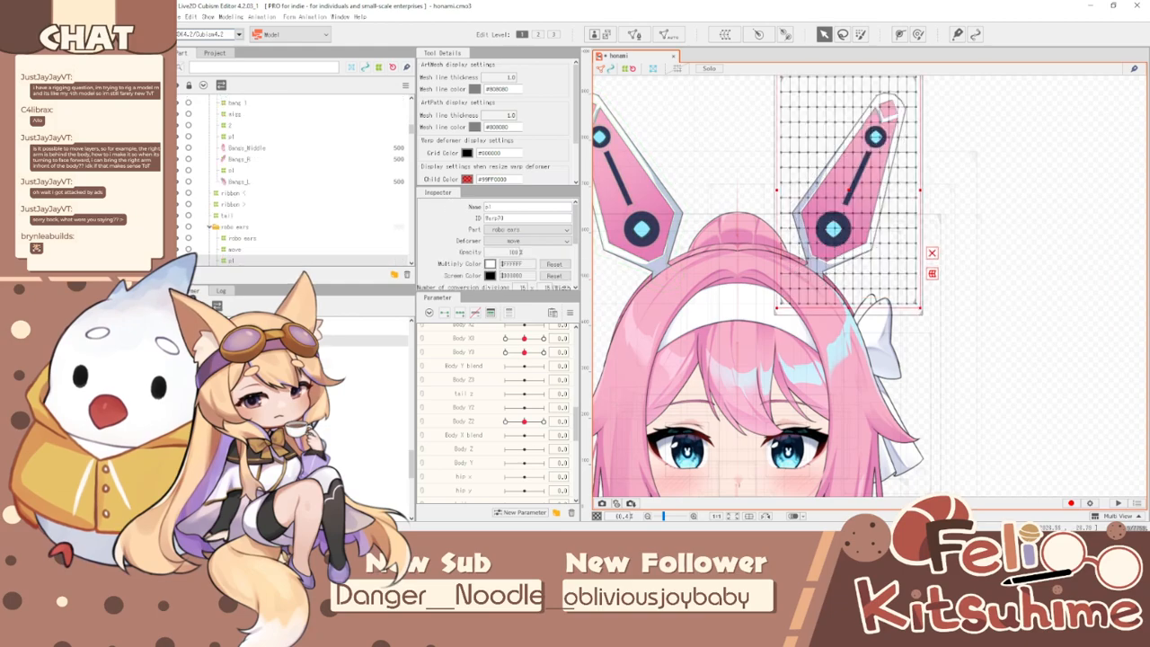
pyautogui.scroll(-2, 511, 285)
pyautogui.scroll(-2, 497, 262)
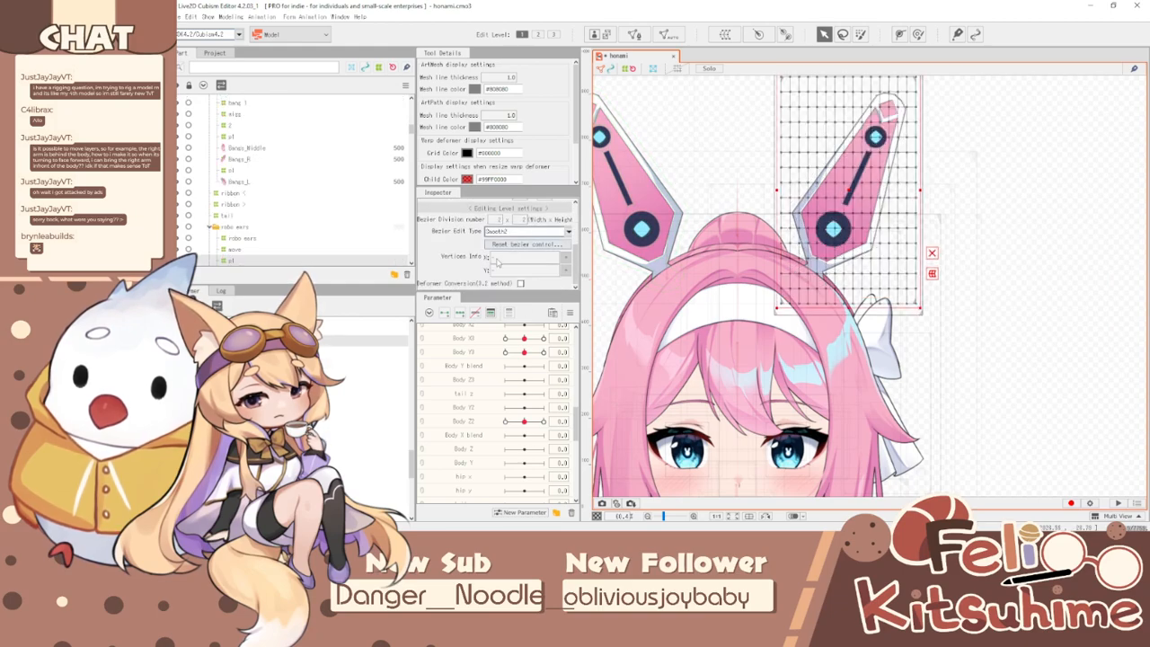
pyautogui.scroll(4, 497, 263)
# - Reselect the Robot_Ears_L ArtMesh, hide the selection display and try raising its draw order to 517
pyautogui.click(375, 363)
pyautogui.scroll(-2, 988, 235)
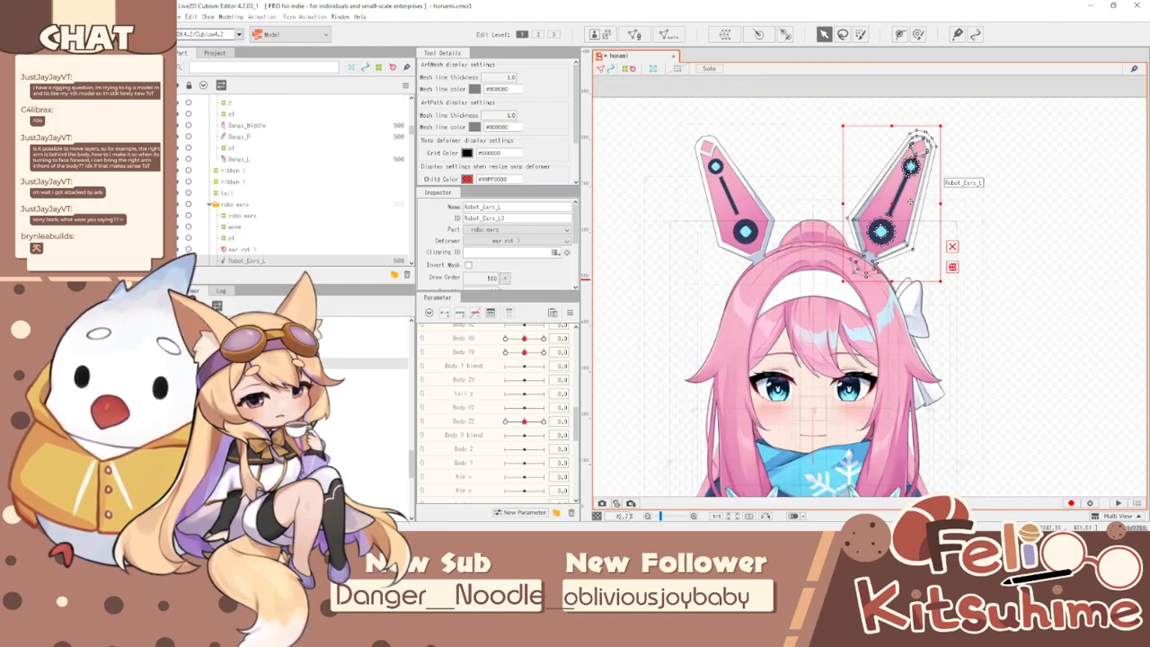
pyautogui.scroll(4, 893, 187)
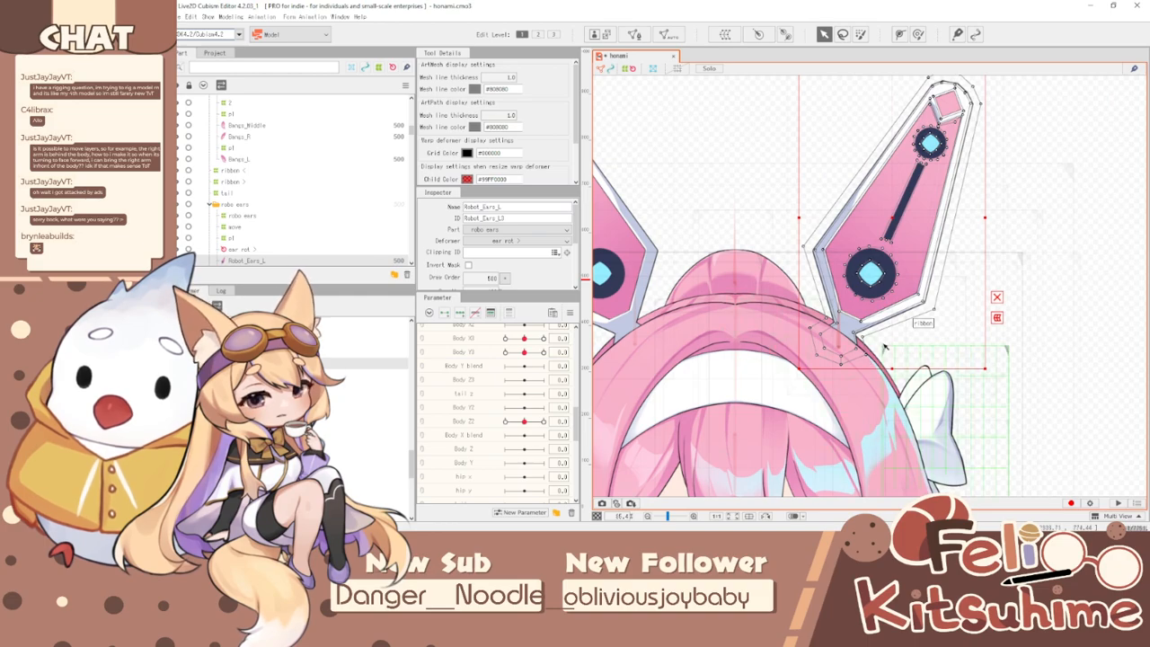
pyautogui.hotkey('ctrl', 'h')
pyautogui.scroll(17, 491, 277)
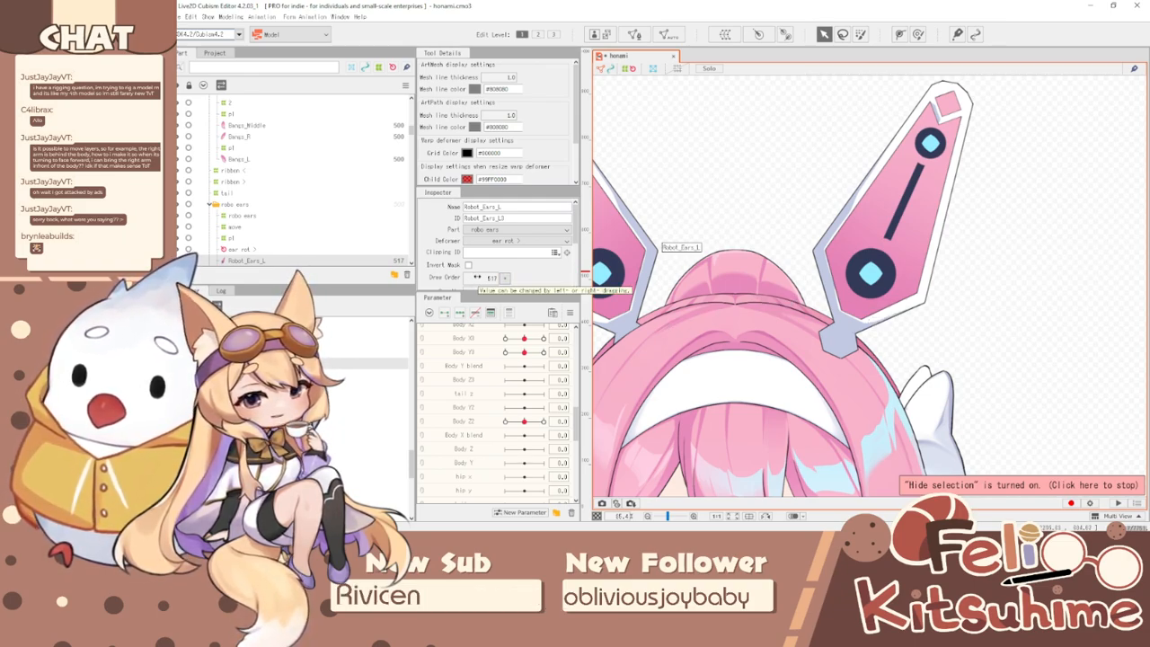
# - Separate the combined Angle X2 and Angle Y2 parameters in the head group and keep Angle X2 at 0
pyautogui.click(475, 312)
pyautogui.scroll(3, 540, 366)
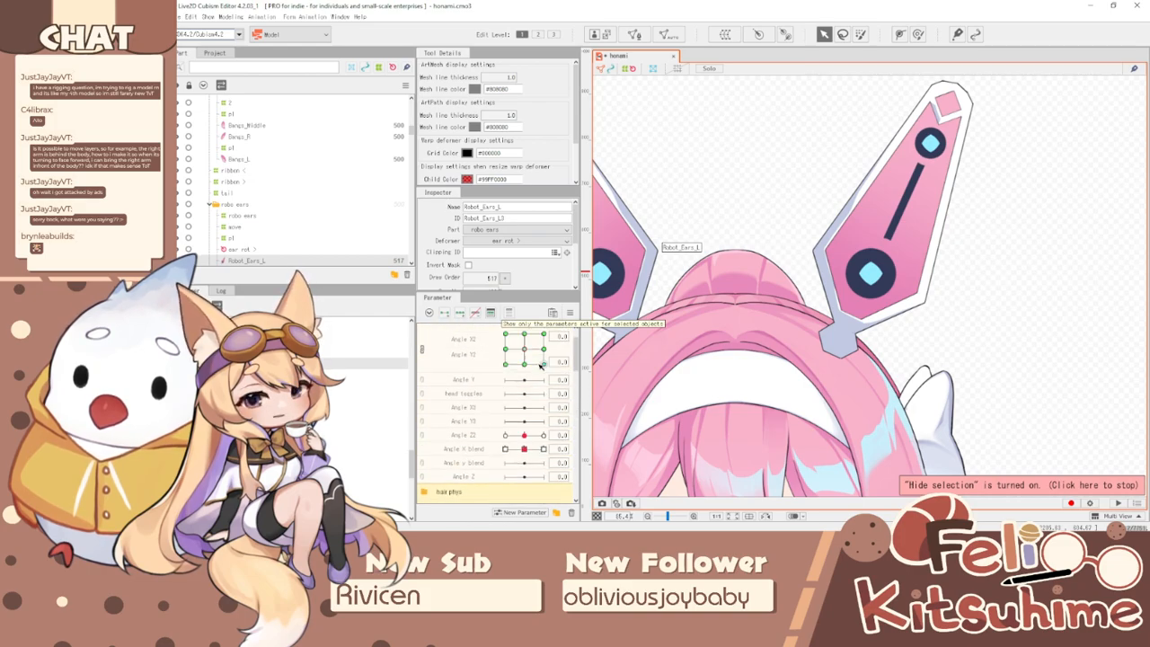
pyautogui.moveTo(525, 375)
pyautogui.mouseDown()
pyautogui.moveTo(549, 376)
pyautogui.moveTo(524, 376)
pyautogui.moveTo(545, 377)
pyautogui.moveTo(531, 385)
pyautogui.moveTo(545, 382)
pyautogui.moveTo(525, 375)
pyautogui.mouseUp()
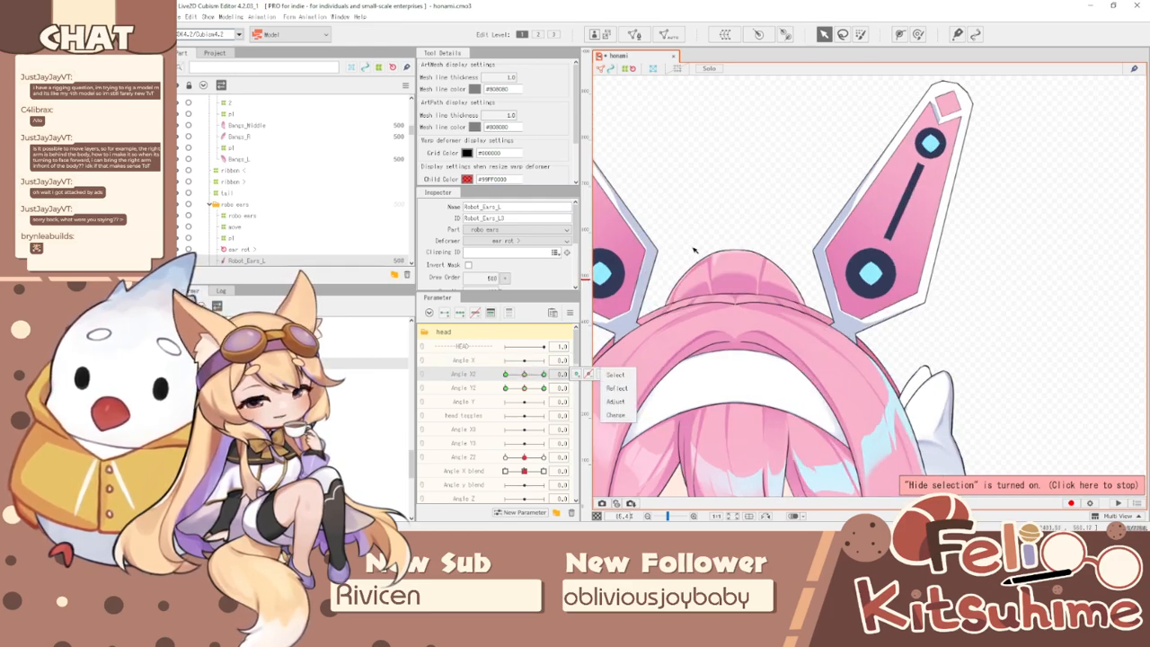
# - Show the selection display of Robot_Ears_L again and examine how the ear sits against the head
pyautogui.scroll(-2, 922, 121)
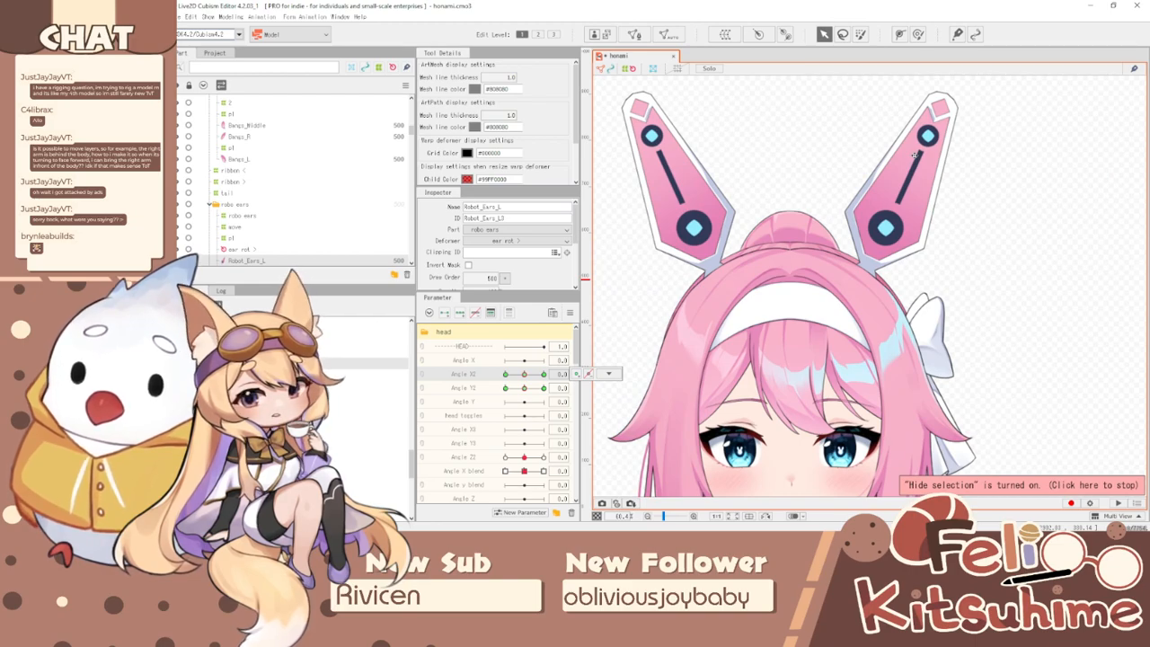
pyautogui.scroll(-1, 915, 155)
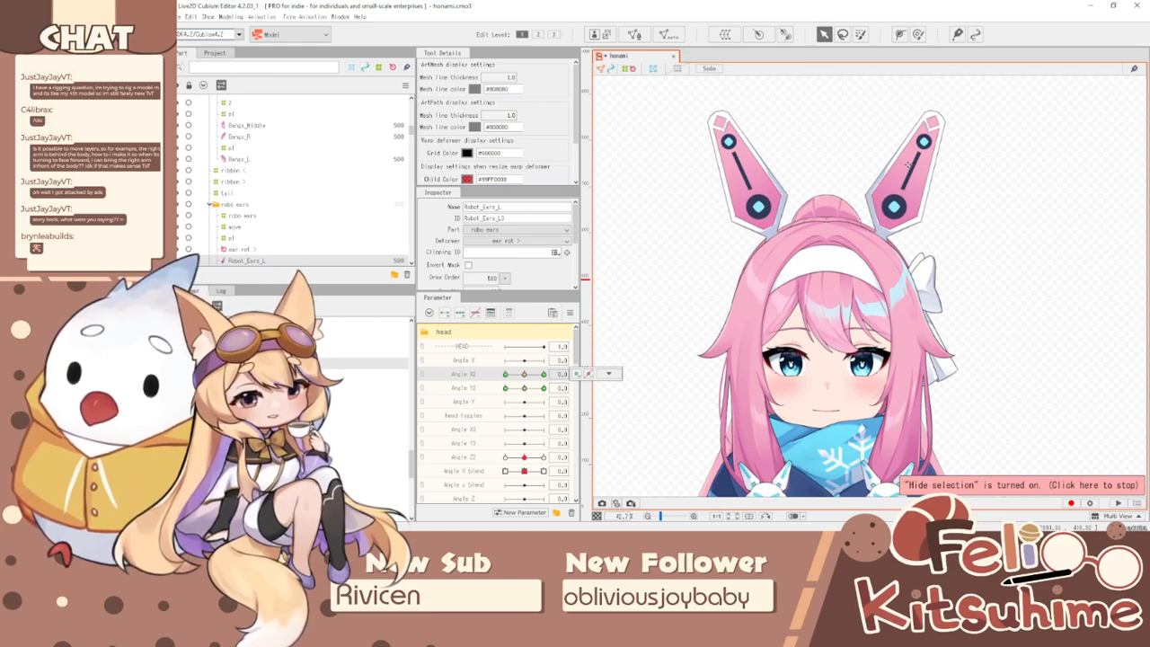
pyautogui.click(895, 163)
pyautogui.scroll(-1, 899, 203)
pyautogui.scroll(2, 899, 203)
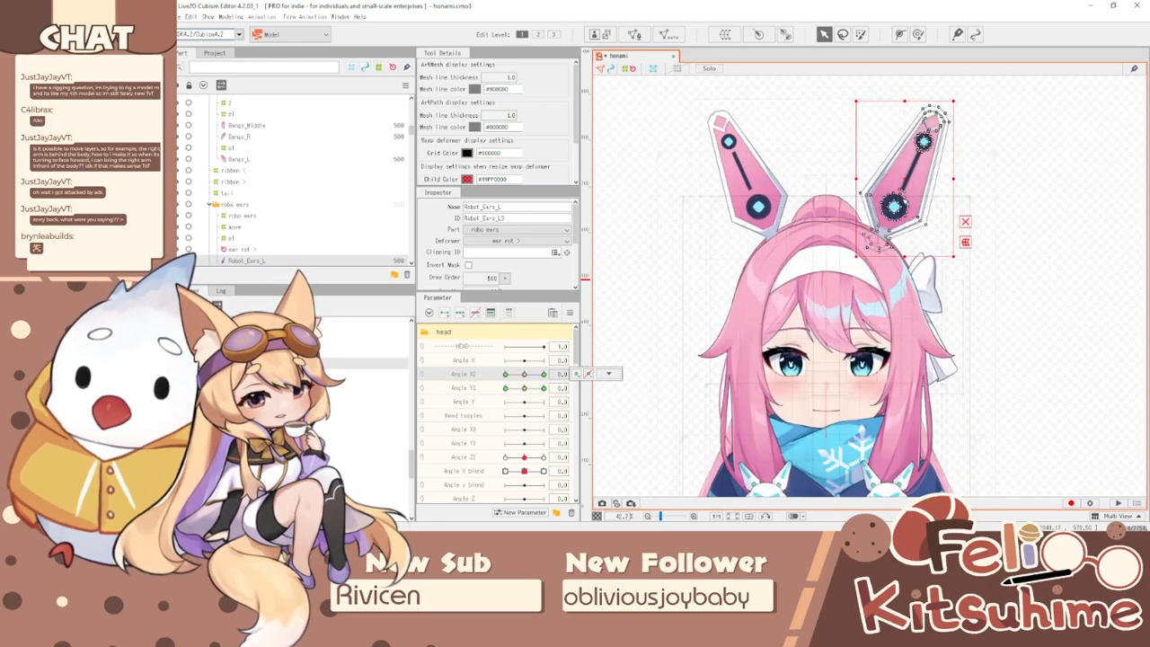
pyautogui.scroll(-1, 875, 292)
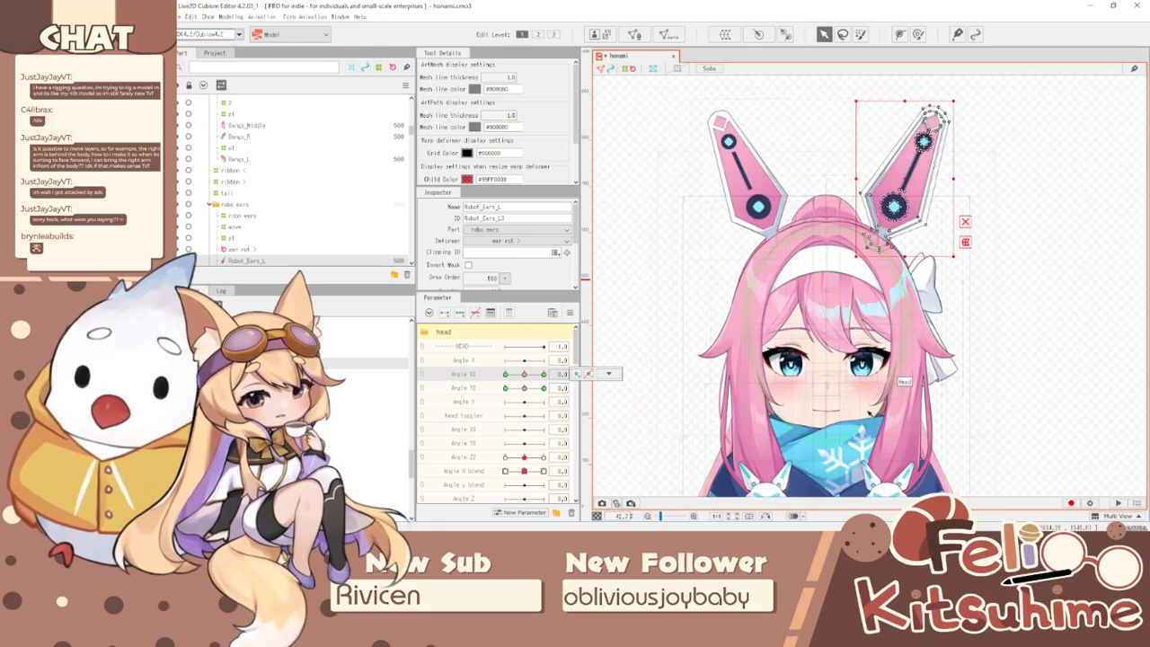
pyautogui.scroll(1, 875, 292)
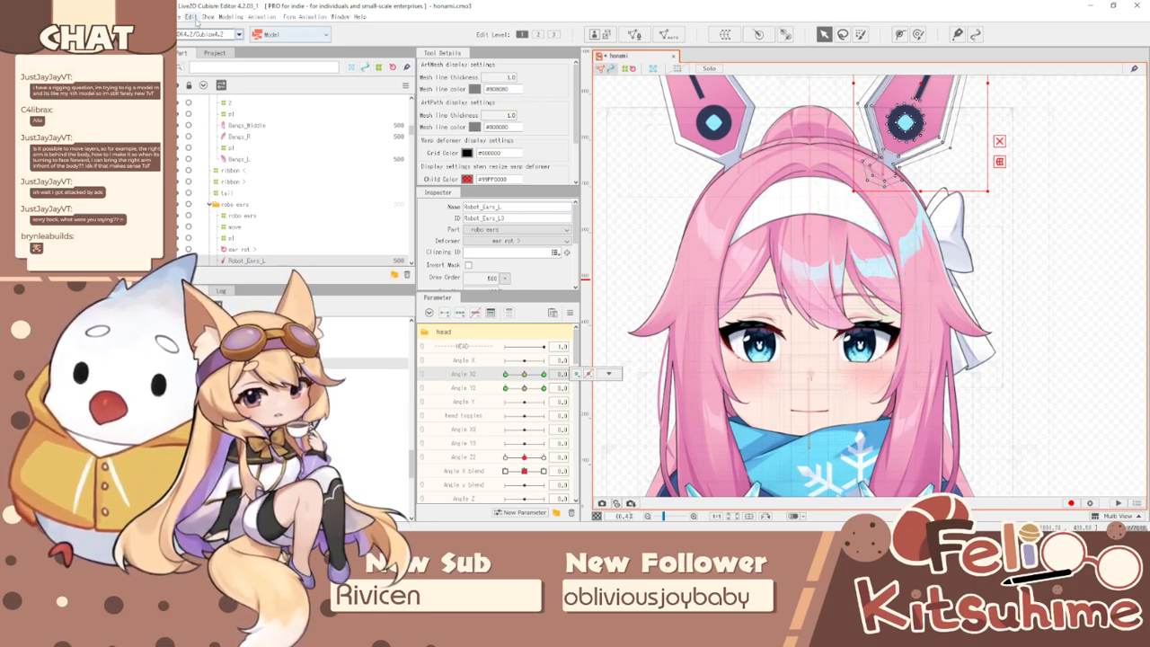
# - Deselect the robot ear and select the Head ArtMesh on the face
pyautogui.click(190, 17)
pyautogui.click(865, 375)
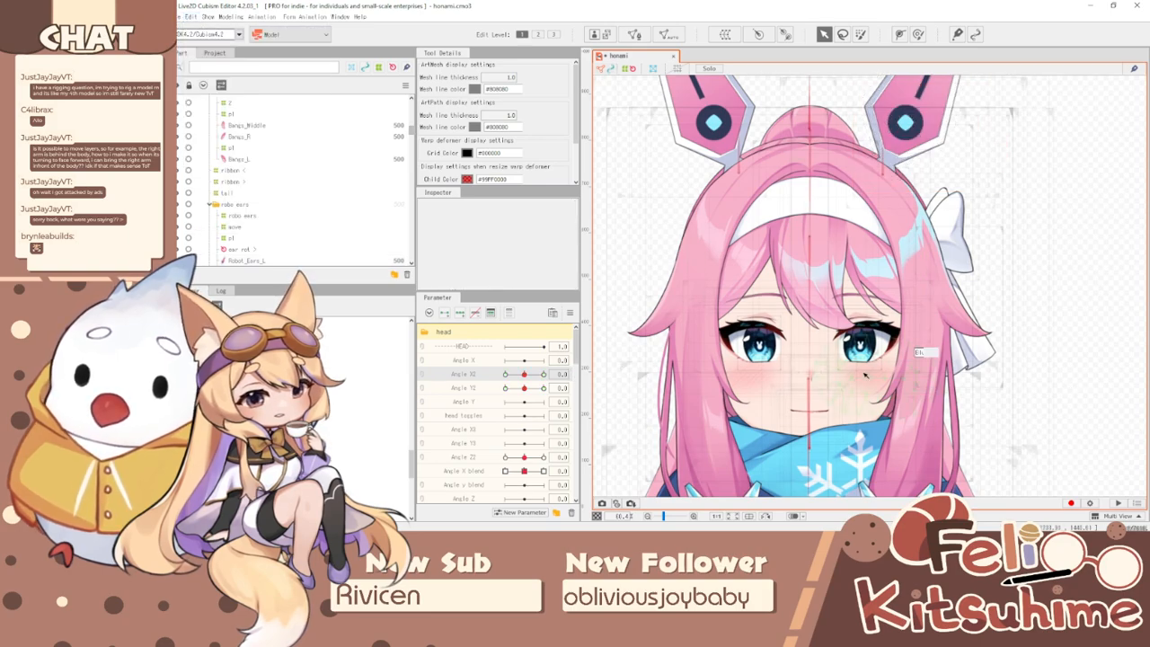
pyautogui.click(816, 348)
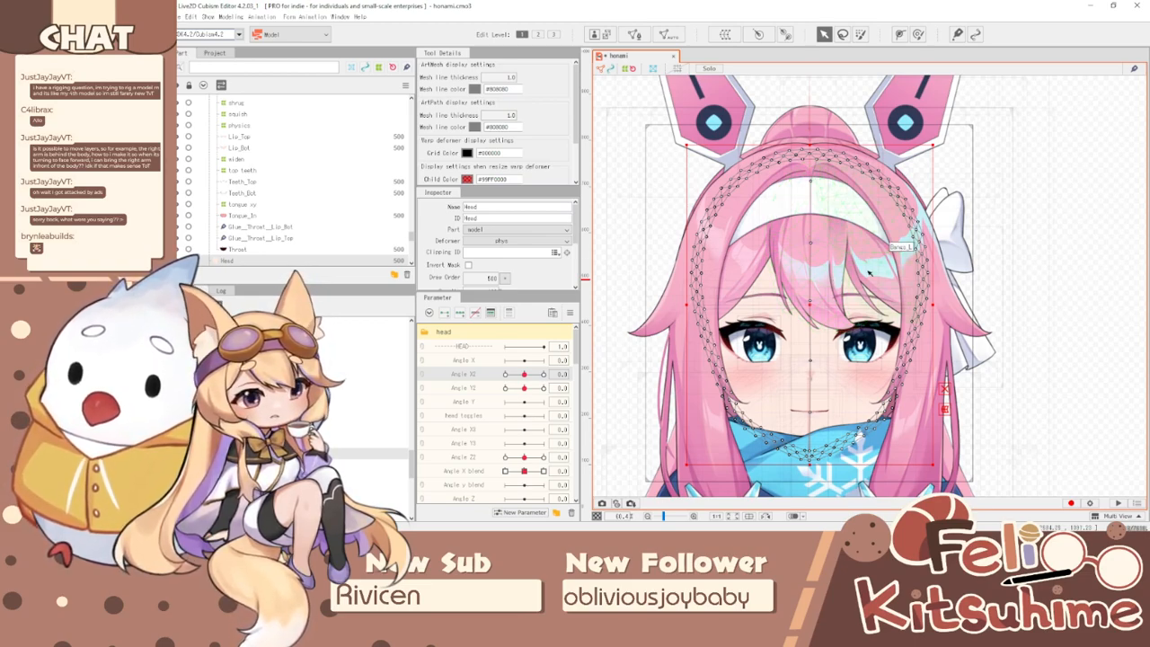
# - Select the Hair_Side_L and Robot_Ears_L ArtMeshes in turn to examine how the robot ear meets the side hair
pyautogui.scroll(2, 861, 192)
pyautogui.click(889, 198)
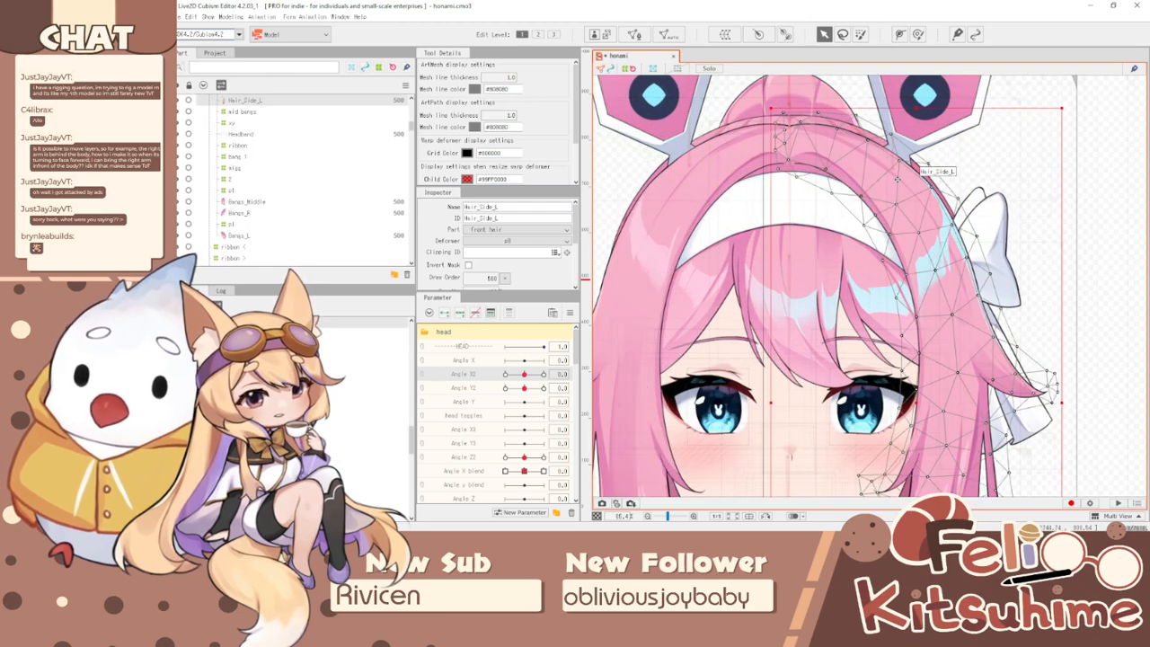
pyautogui.scroll(-2, 900, 173)
pyautogui.scroll(3, 908, 176)
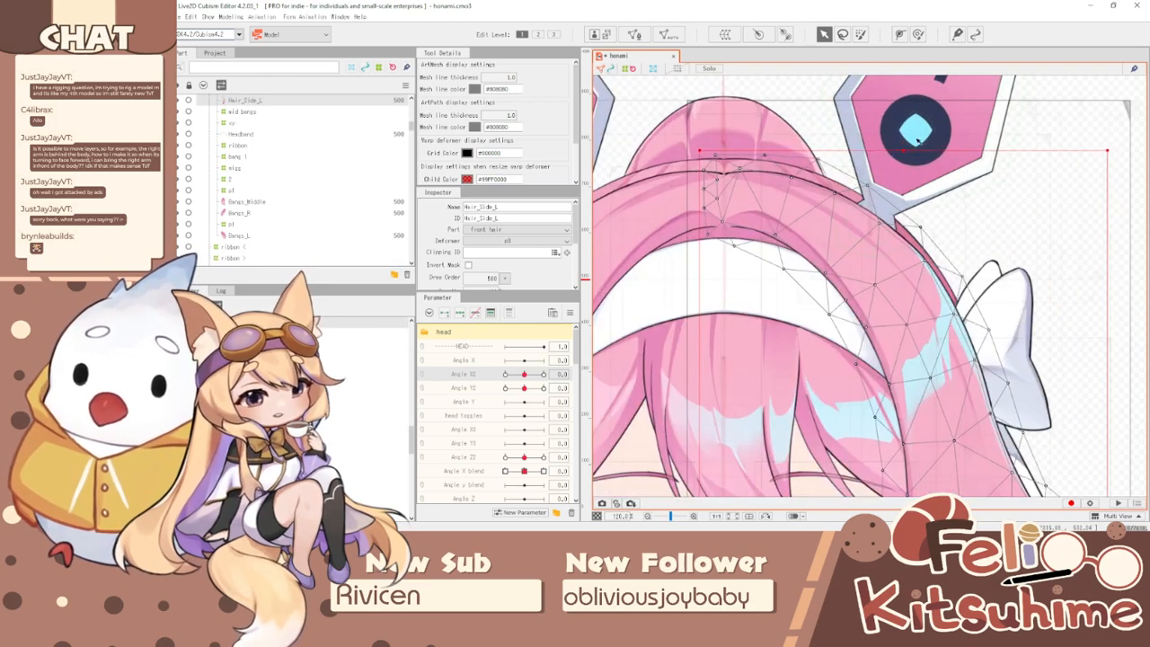
pyautogui.click(914, 179)
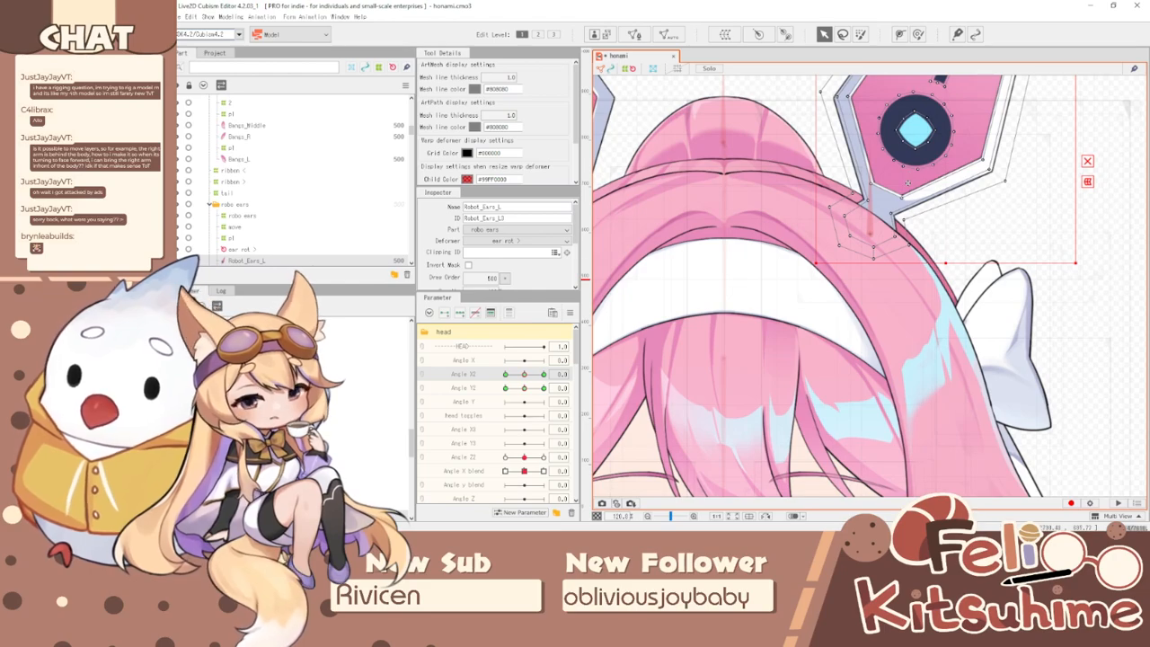
pyautogui.click(902, 284)
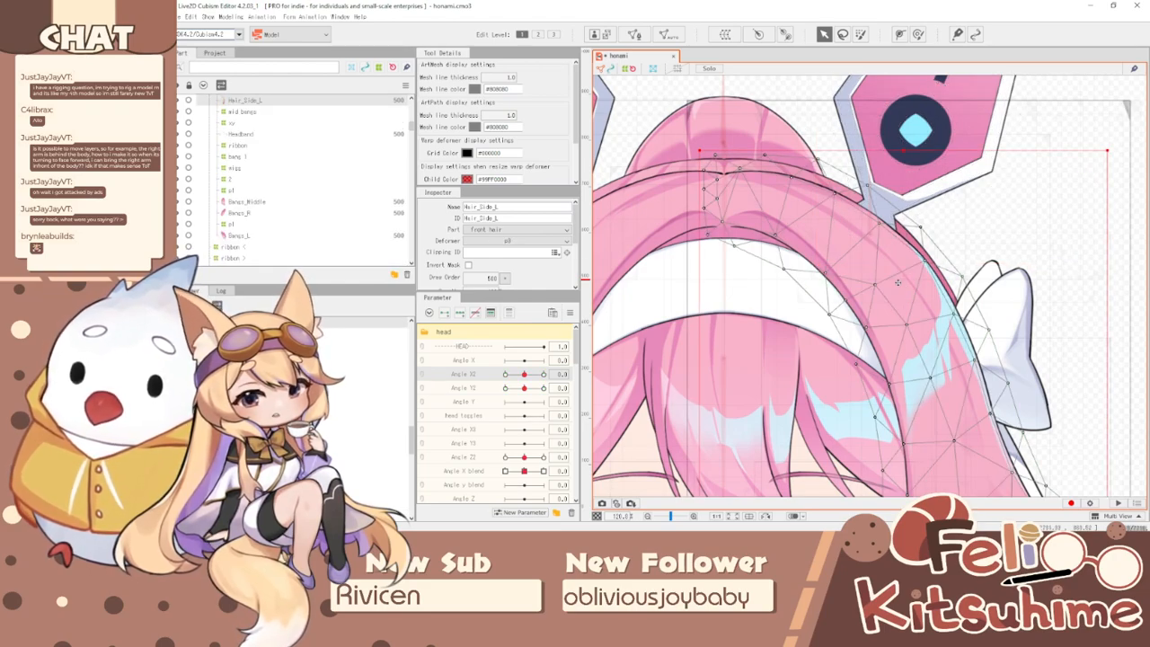
pyautogui.scroll(-3, 898, 283)
pyautogui.scroll(3, 899, 198)
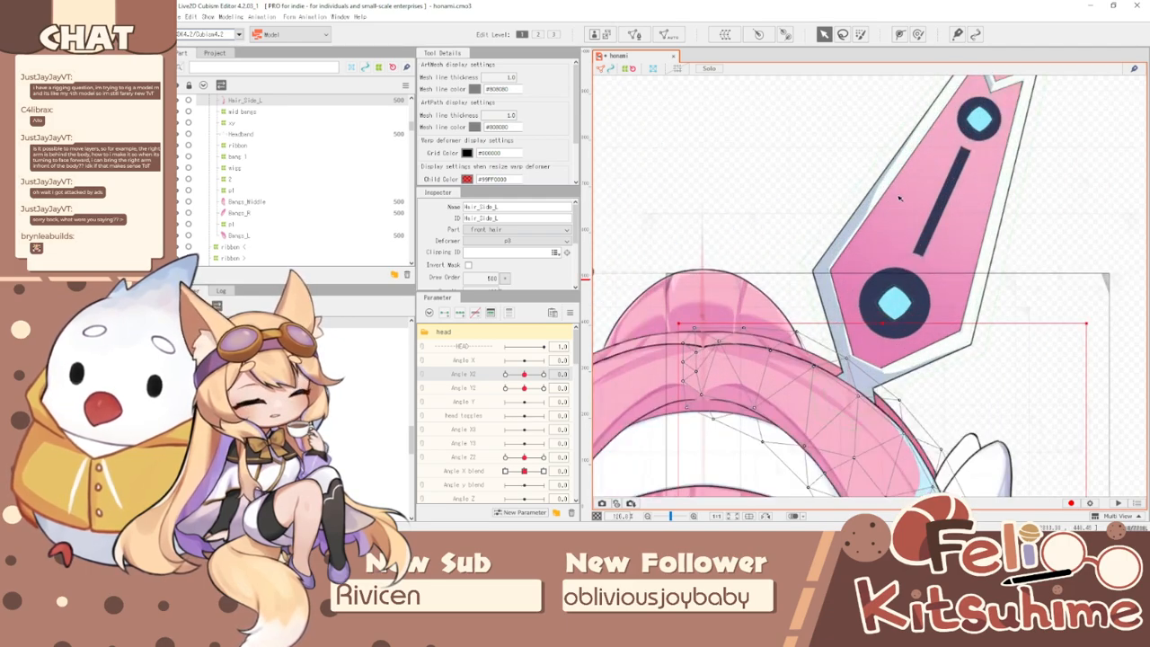
pyautogui.click(828, 250)
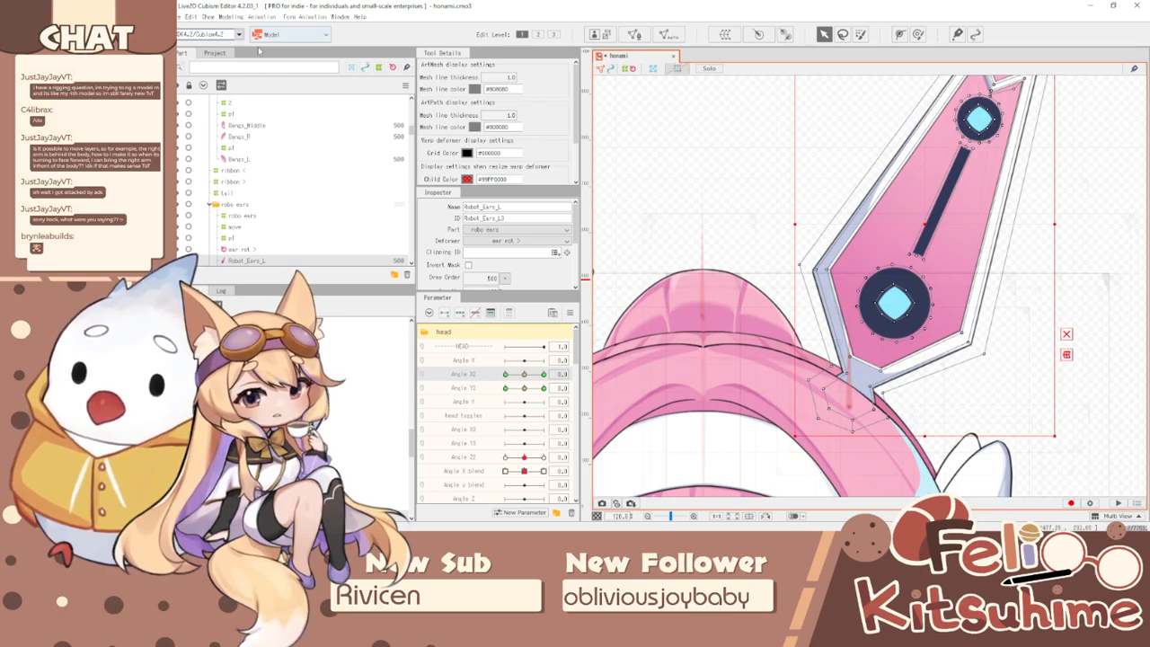
pyautogui.click(190, 16)
pyautogui.click(216, 45)
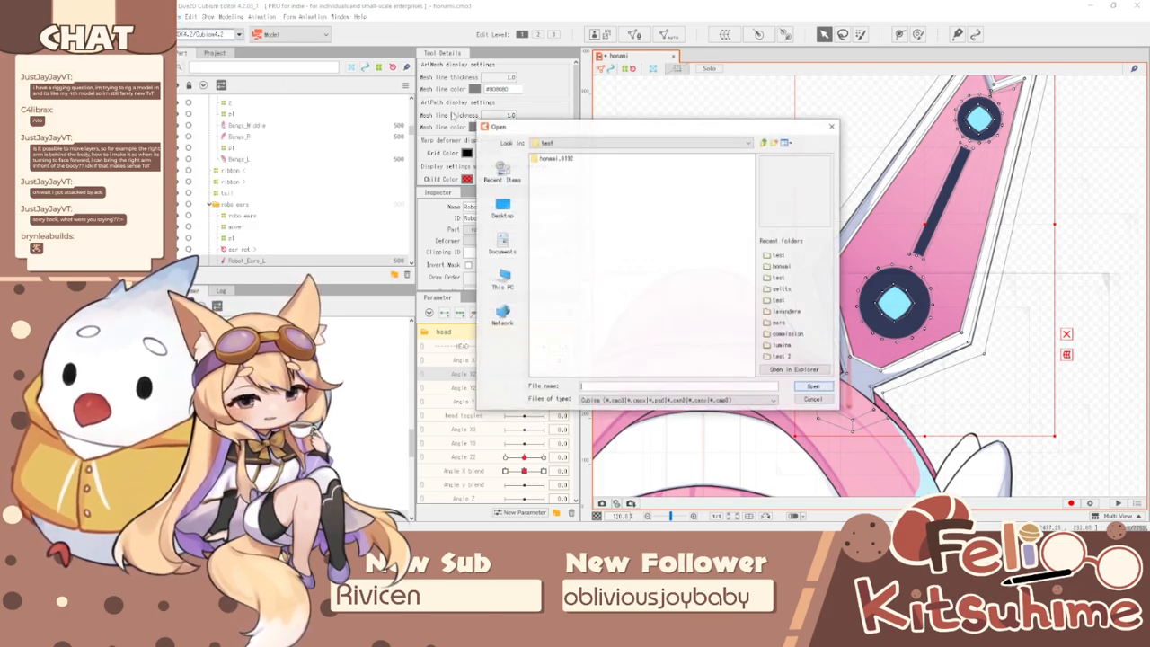
pyautogui.moveTo(609, 125); pyautogui.dragTo(177, 216)
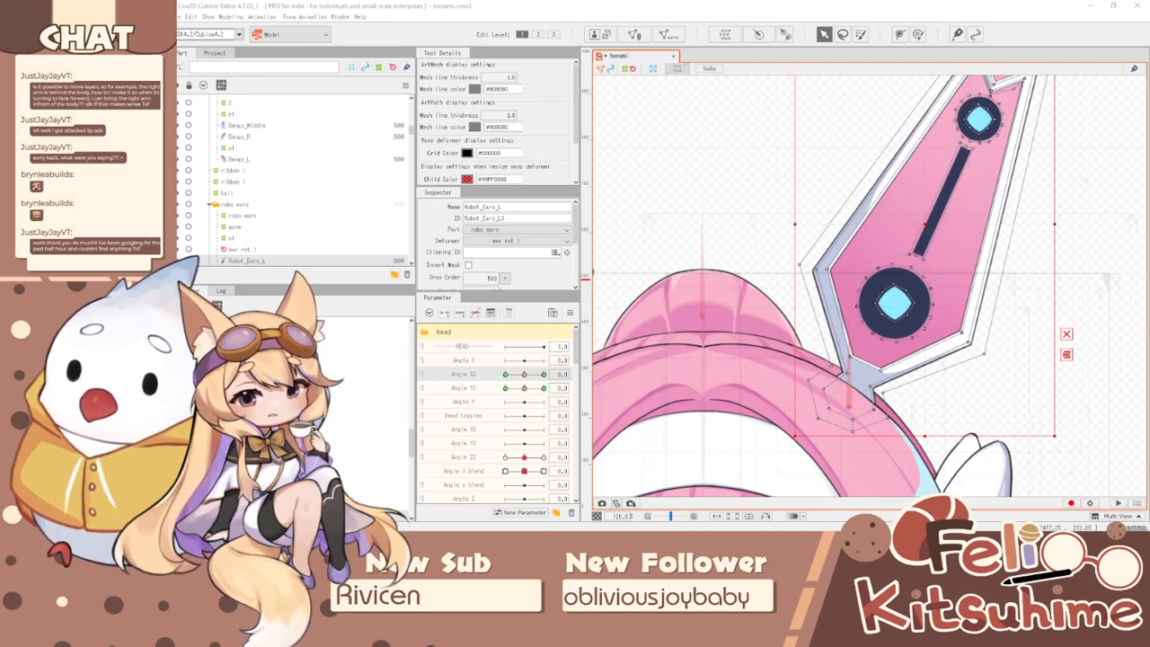
# - Save the honami model and open the Ash model file
pyautogui.click(189, 16)
pyautogui.click(204, 110)
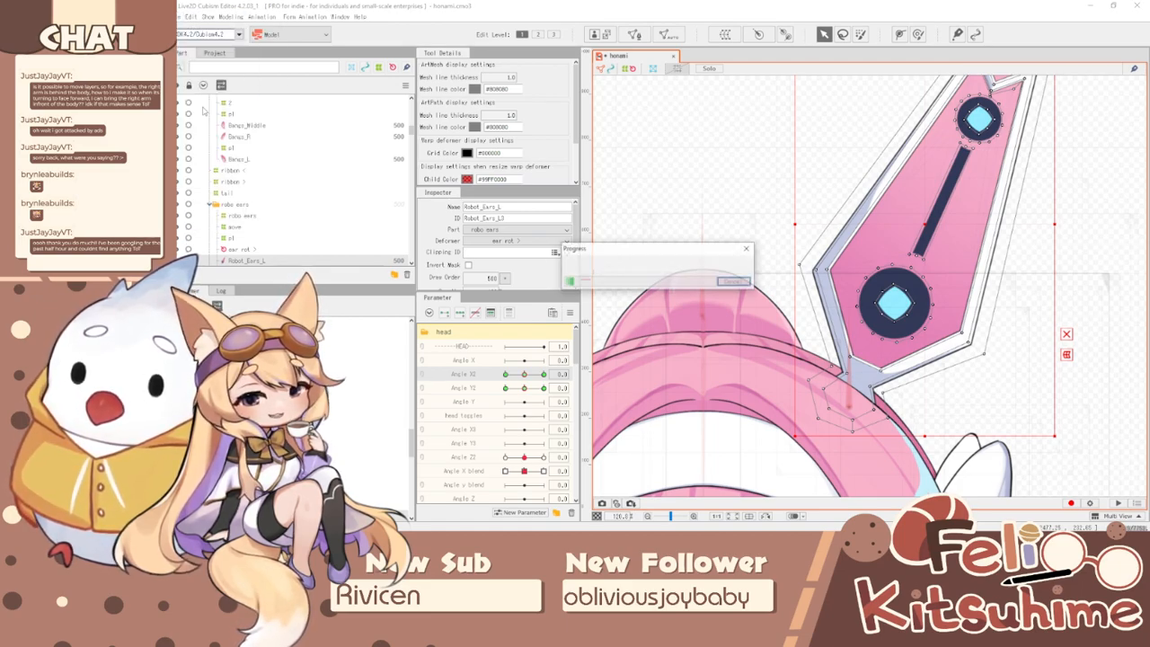
pyautogui.click(187, 17)
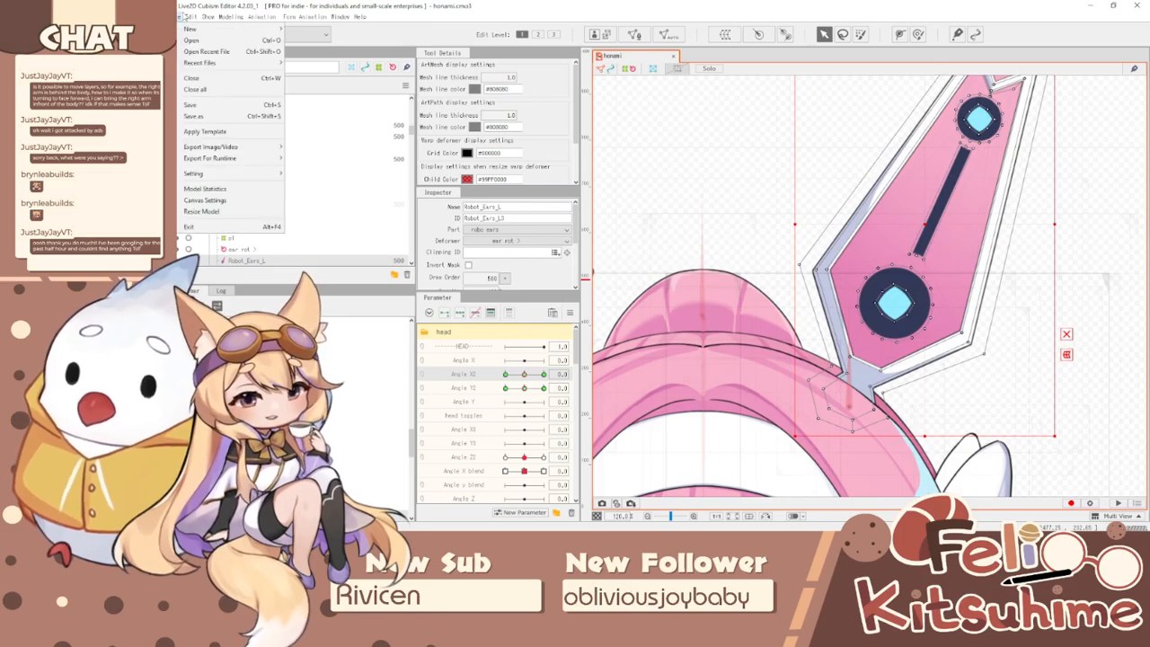
pyautogui.click(191, 41)
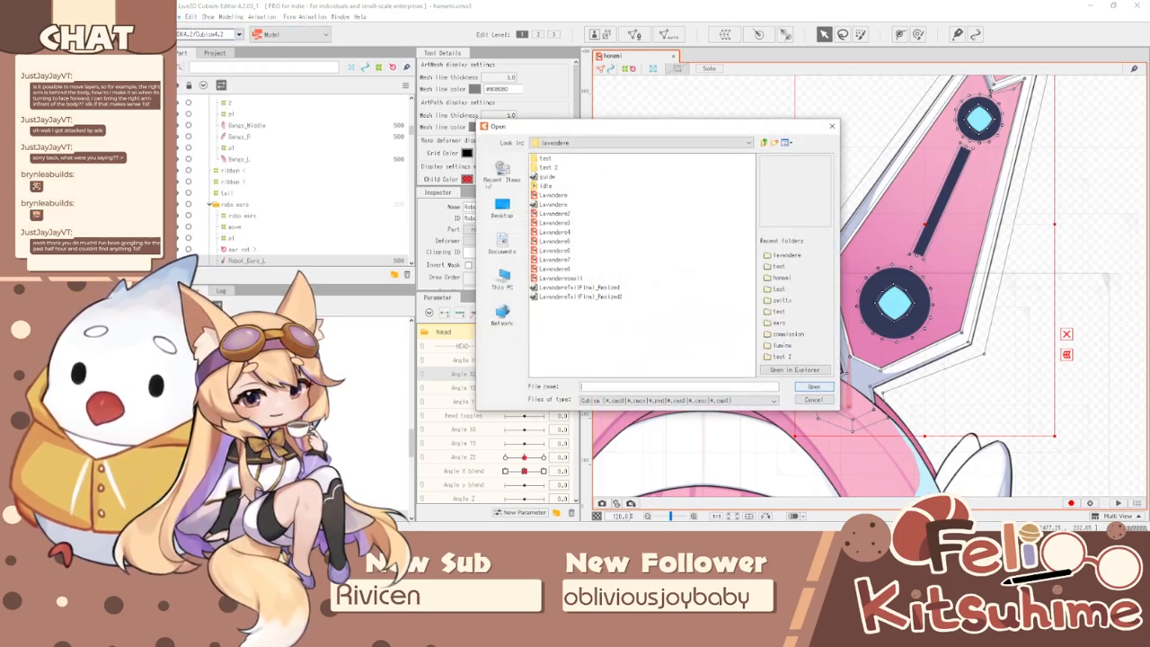
pyautogui.press('Escape')
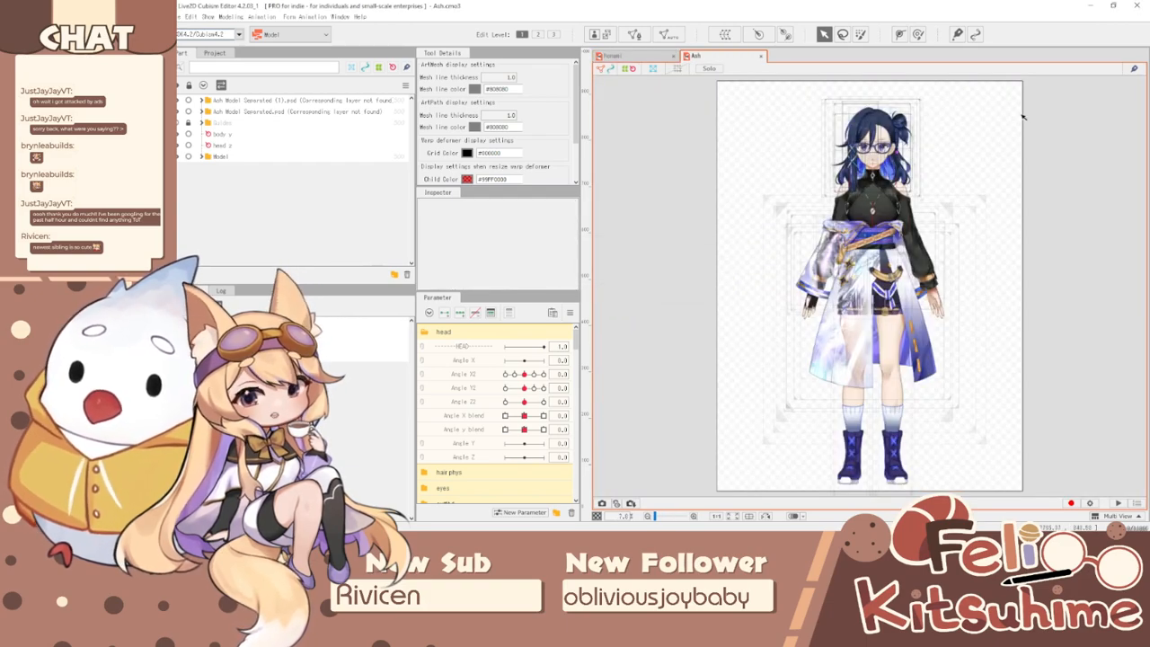
# - Set Angle X2 to -30 in the Ash model's head group and view the turned head with the selection display hidden
pyautogui.scroll(5, 854, 289)
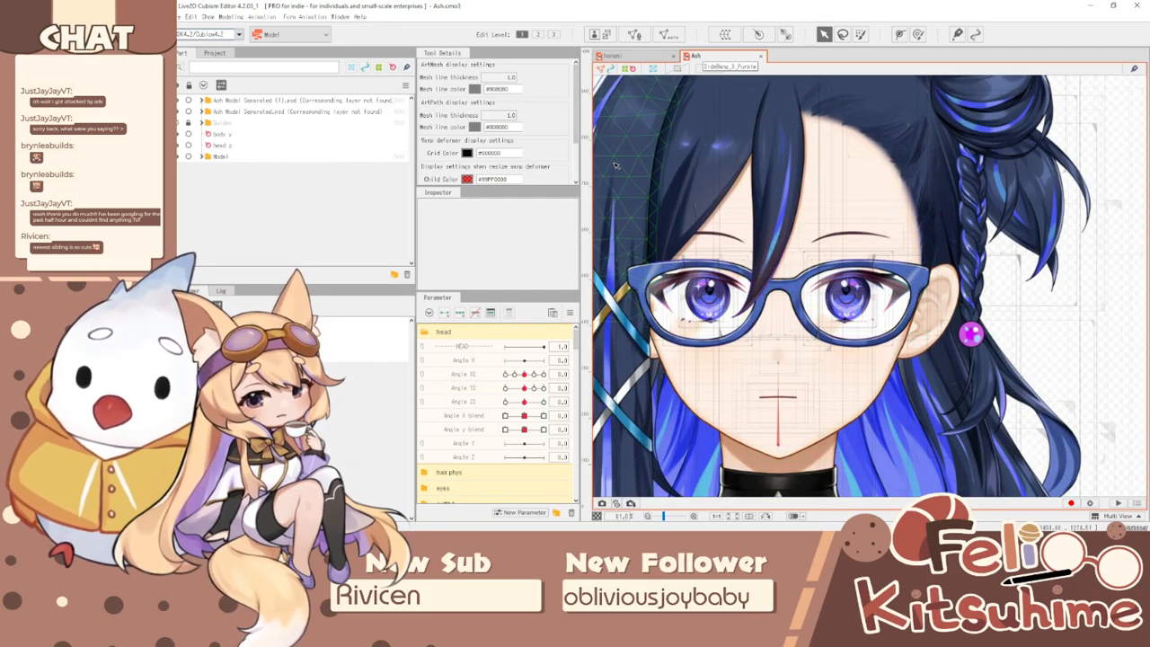
pyautogui.hotkey('ctrl', 't')
pyautogui.moveTo(524, 376); pyautogui.dragTo(505, 360)
pyautogui.hotkey('ctrl', 't')
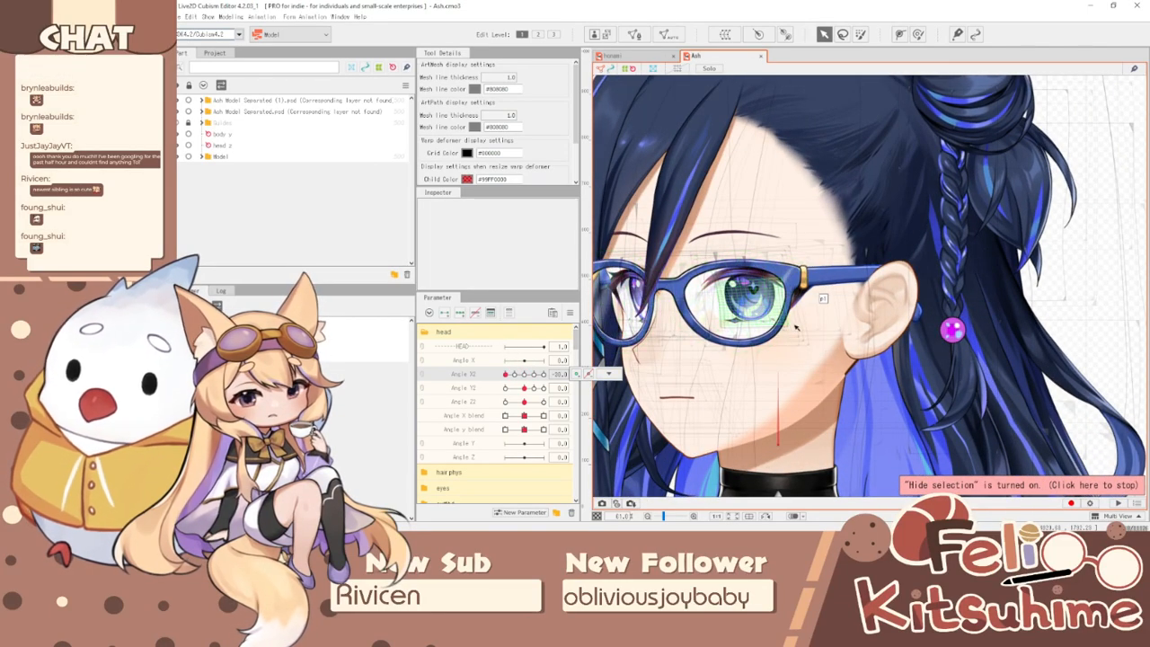
# - Select the Face_Base ArtMesh and examine how the face, glasses and ear overlap in the turned head
pyautogui.click(885, 272)
pyautogui.scroll(-4, 886, 273)
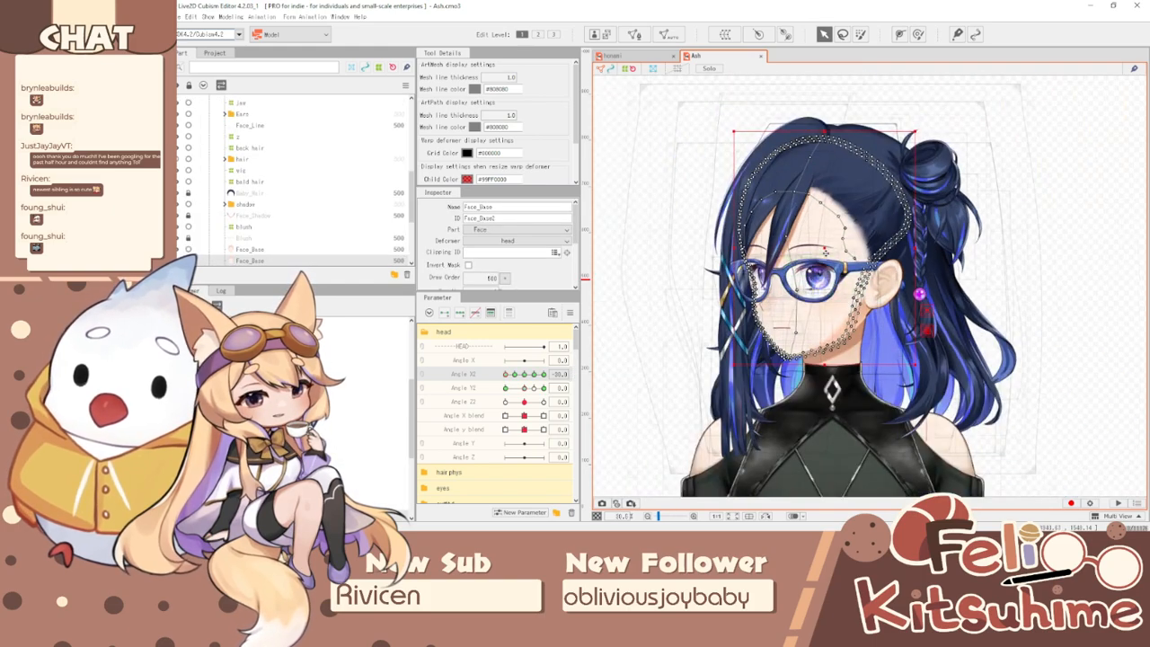
pyautogui.scroll(3, 861, 268)
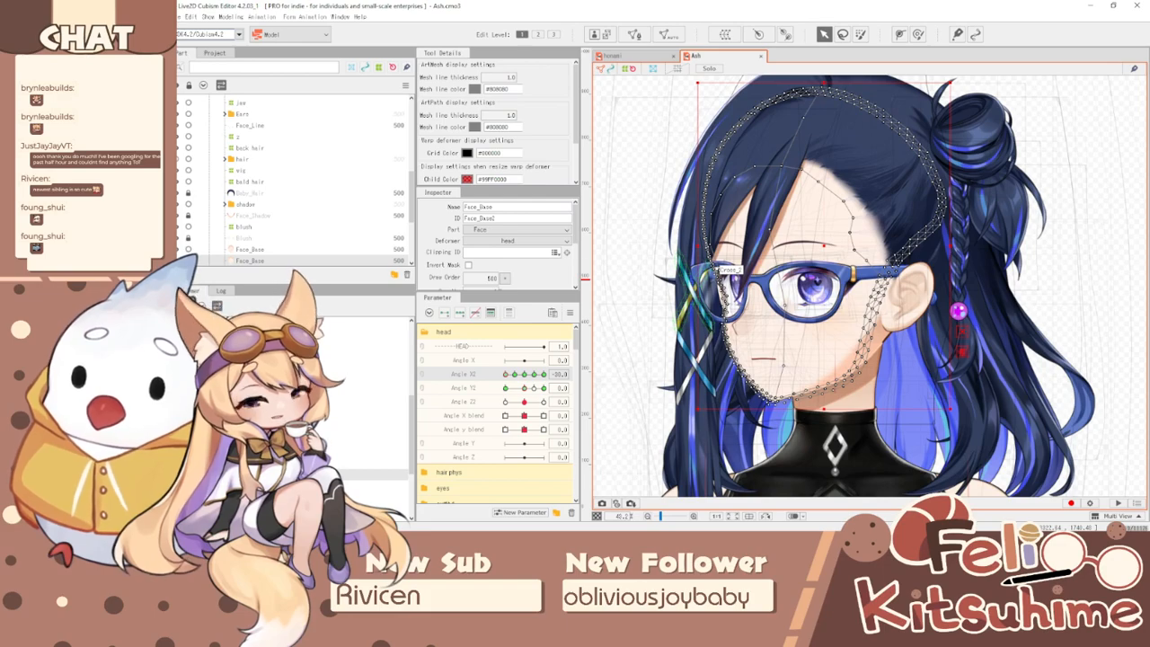
pyautogui.scroll(3, 903, 272)
pyautogui.scroll(2, 904, 272)
pyautogui.scroll(-1, 701, 382)
pyautogui.scroll(1, 675, 344)
pyautogui.moveTo(505, 378)
pyautogui.mouseDown()
pyautogui.moveTo(522, 377)
pyautogui.moveTo(505, 375)
pyautogui.mouseUp()
# - Inspect the clipping ID Face_Base2 of the Ear_L ArtMesh and select the ArtMesh it is clipped by
pyautogui.click(874, 284)
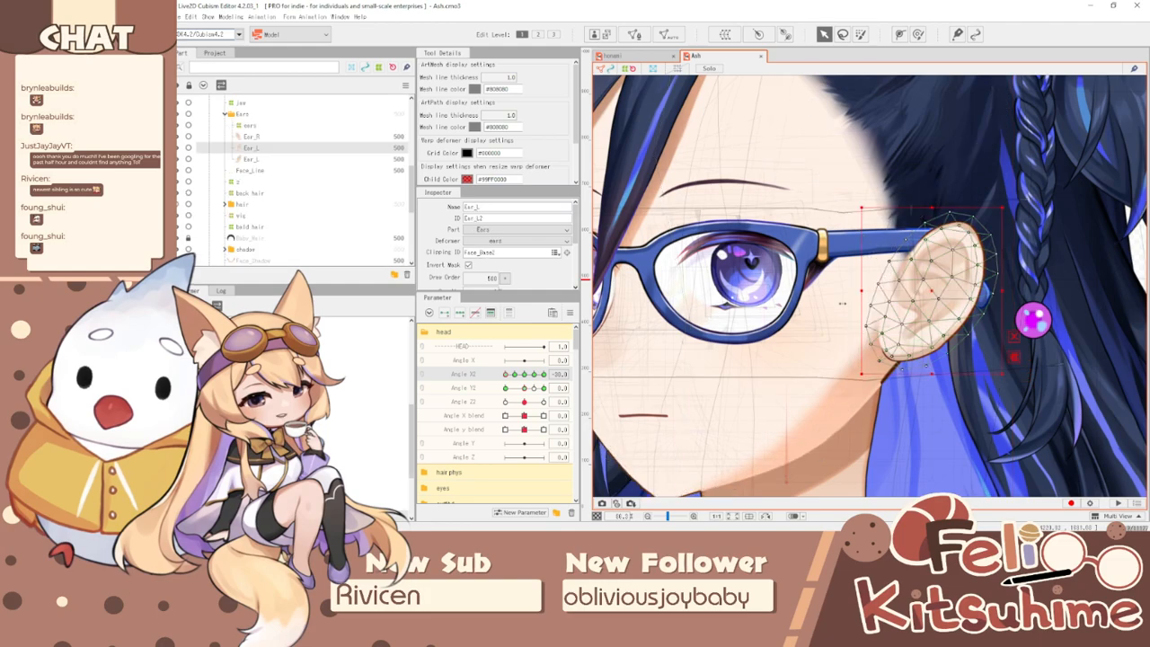
pyautogui.doubleClick(492, 252)
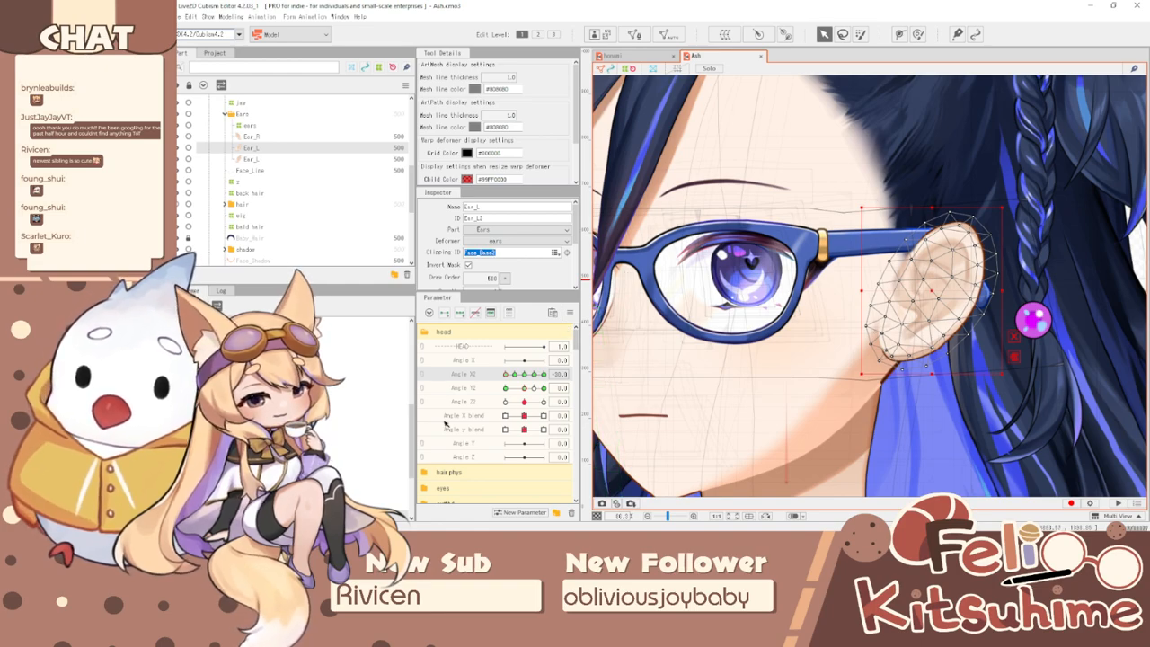
pyautogui.click(567, 252)
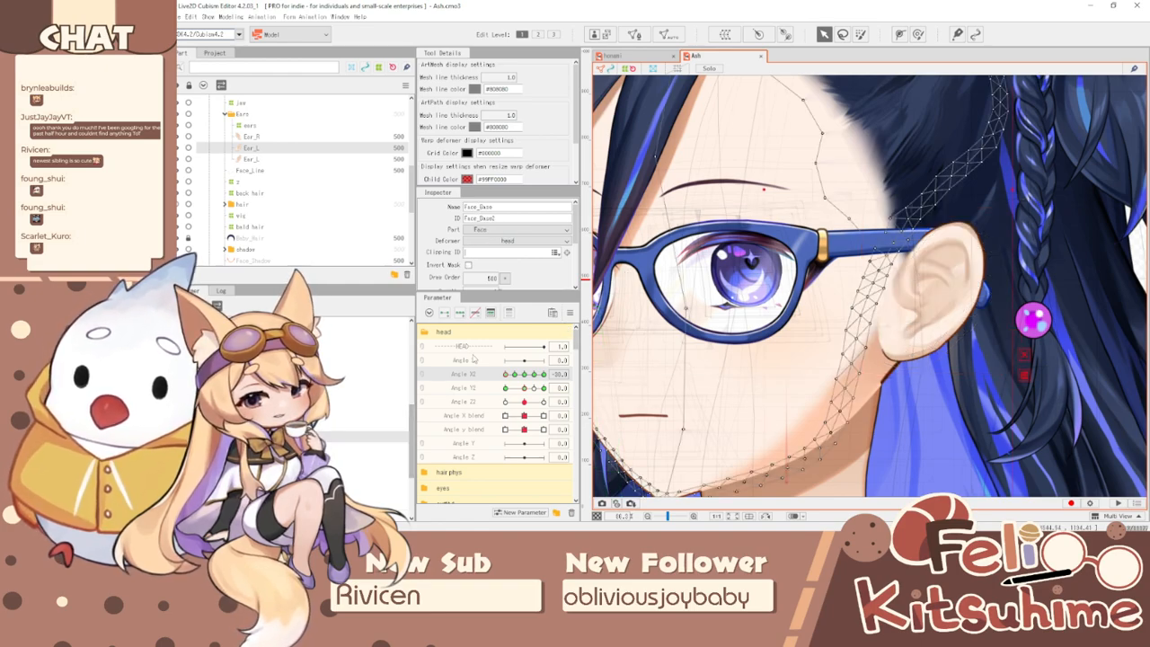
# - Try pushing the edge of Face_Base across the ear with the Deform Brush to see how the inverted mask hides it
pyautogui.click(918, 35)
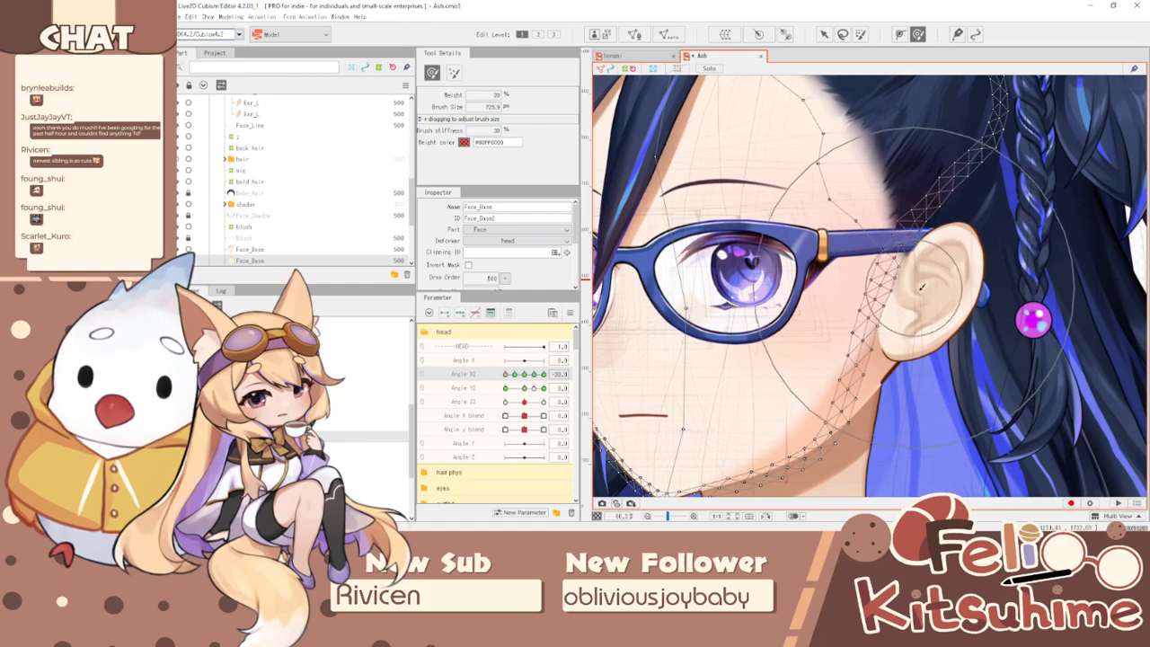
pyautogui.moveTo(960, 311)
pyautogui.mouseDown()
pyautogui.moveTo(1147, 298)
pyautogui.moveTo(755, 292)
pyautogui.moveTo(1147, 420)
pyautogui.mouseUp()
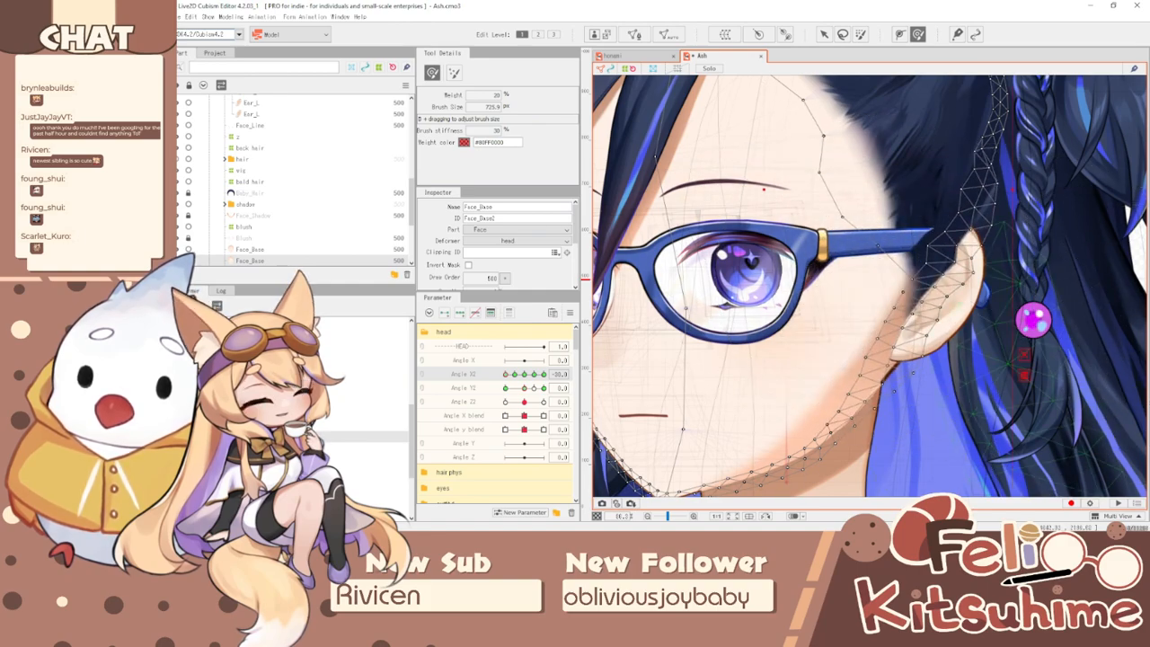
pyautogui.scroll(-3, 835, 370)
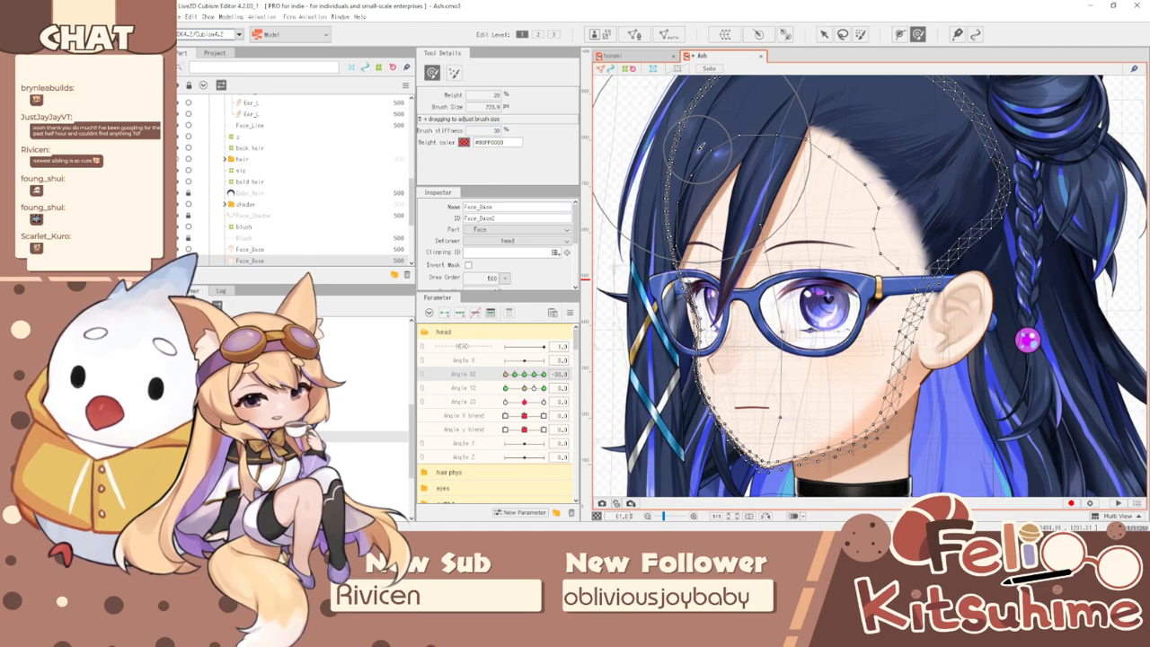
pyautogui.scroll(-2, 810, 167)
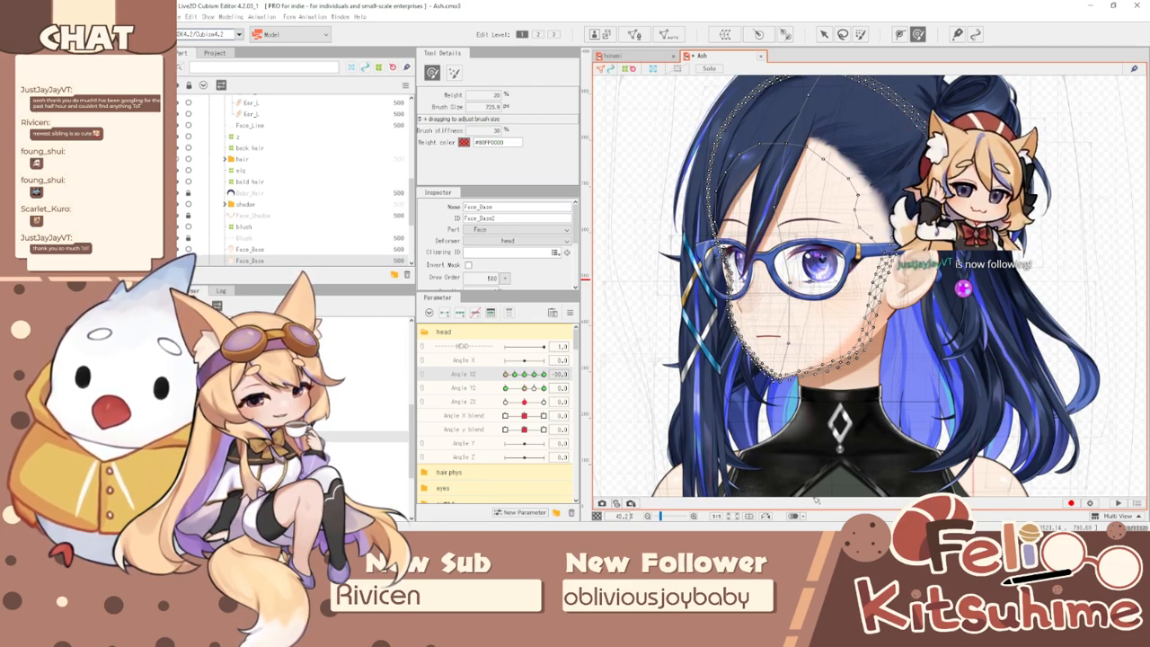
# - Close the Ash model, return to the honami model and switch back to the Arrow tool
pyautogui.hotkey('ctrl', 'w')
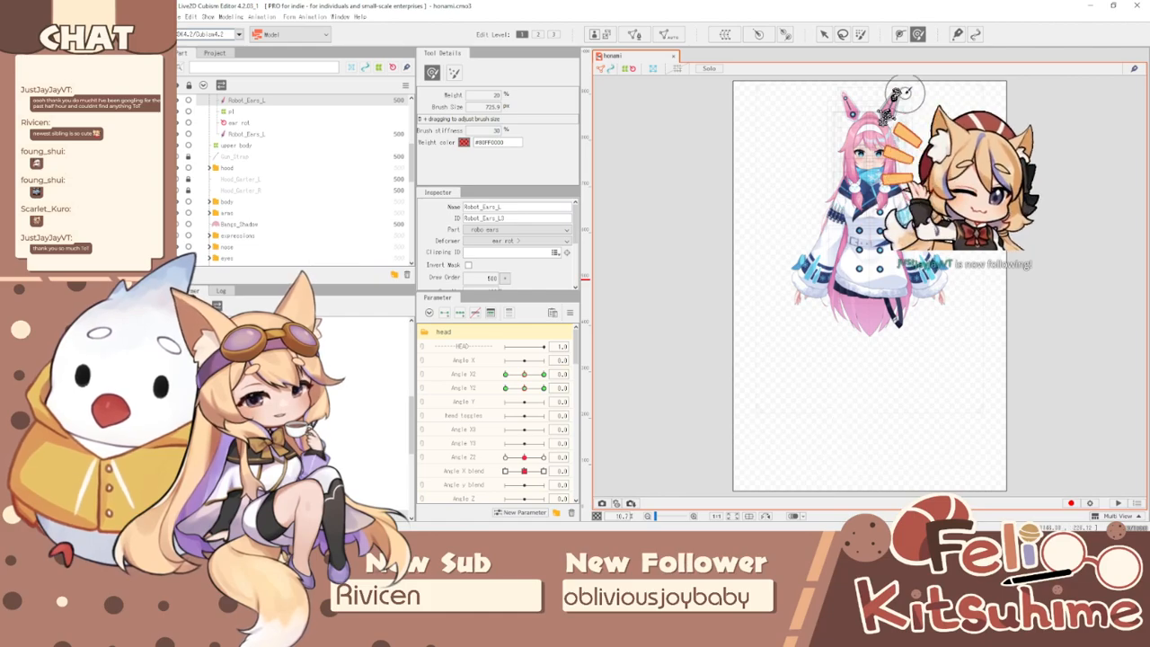
pyautogui.scroll(3, 894, 99)
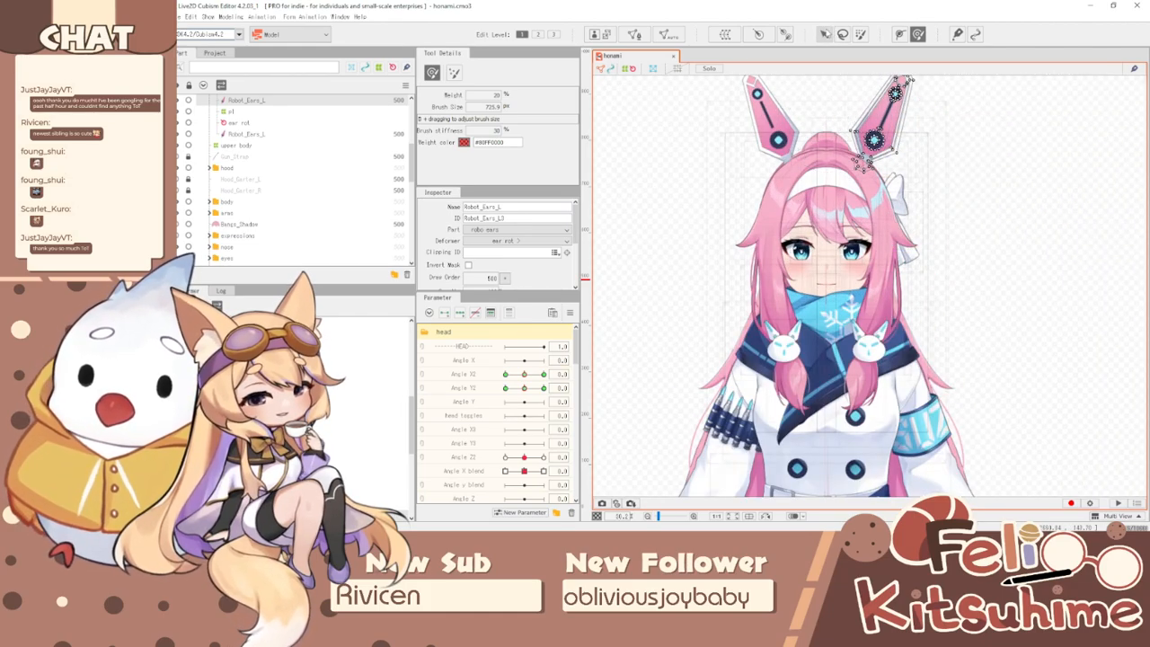
pyautogui.click(824, 34)
pyautogui.scroll(3, 827, 297)
pyautogui.scroll(-1, 827, 296)
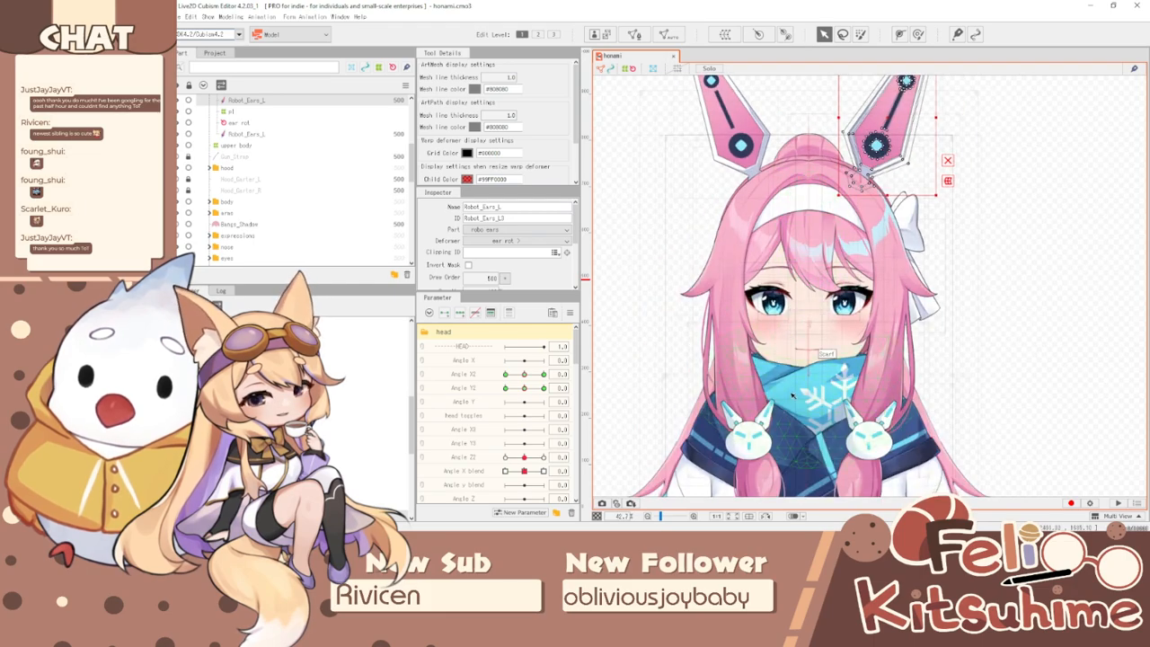
pyautogui.scroll(3, 827, 296)
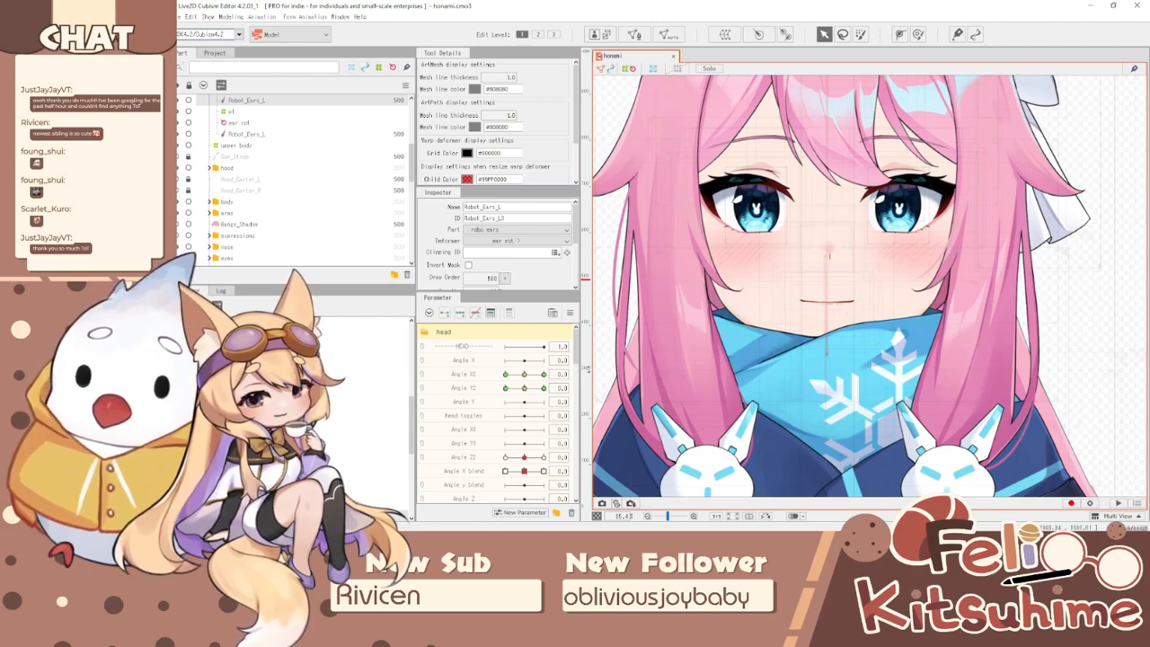
# - Combine Angle X2 and Angle Y2, preview a turned head pose, and reset the parameters to their default values
pyautogui.click(423, 378)
pyautogui.moveTo(527, 389); pyautogui.dragTo(516, 402)
pyautogui.scroll(-3, 818, 272)
pyautogui.click(570, 313)
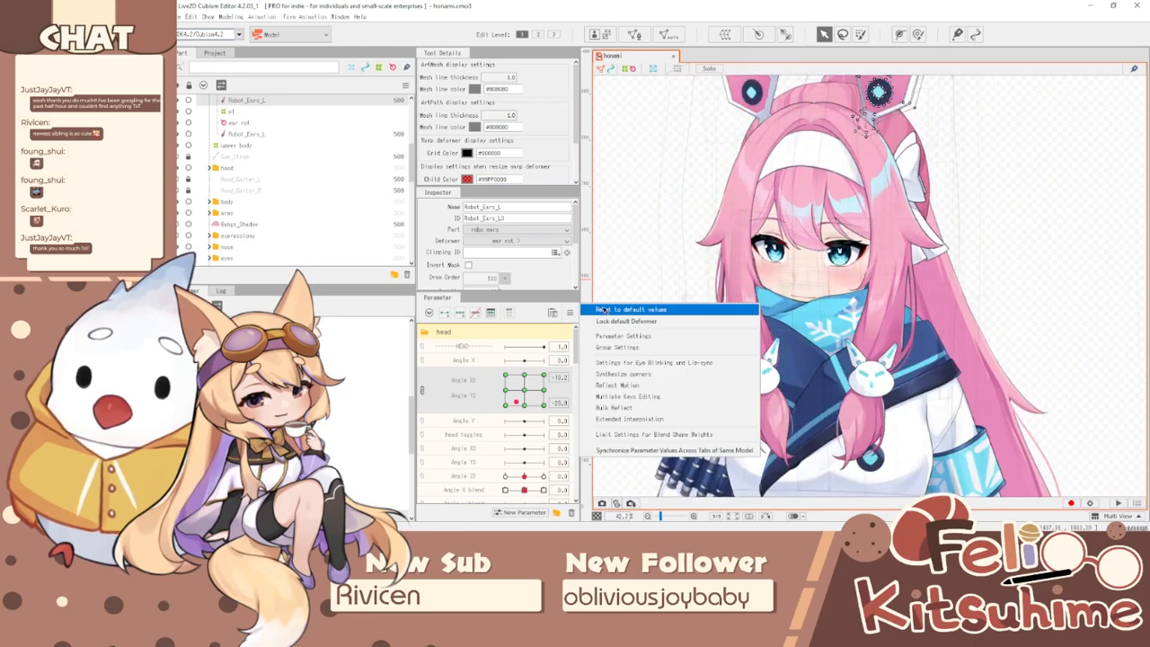
pyautogui.click(599, 310)
# - Select the body xy warp deformer of the lower jacket and separate the combined Angle X2 and Angle Y2 parameters
pyautogui.scroll(-3, 818, 230)
pyautogui.scroll(3, 822, 414)
pyautogui.click(724, 388)
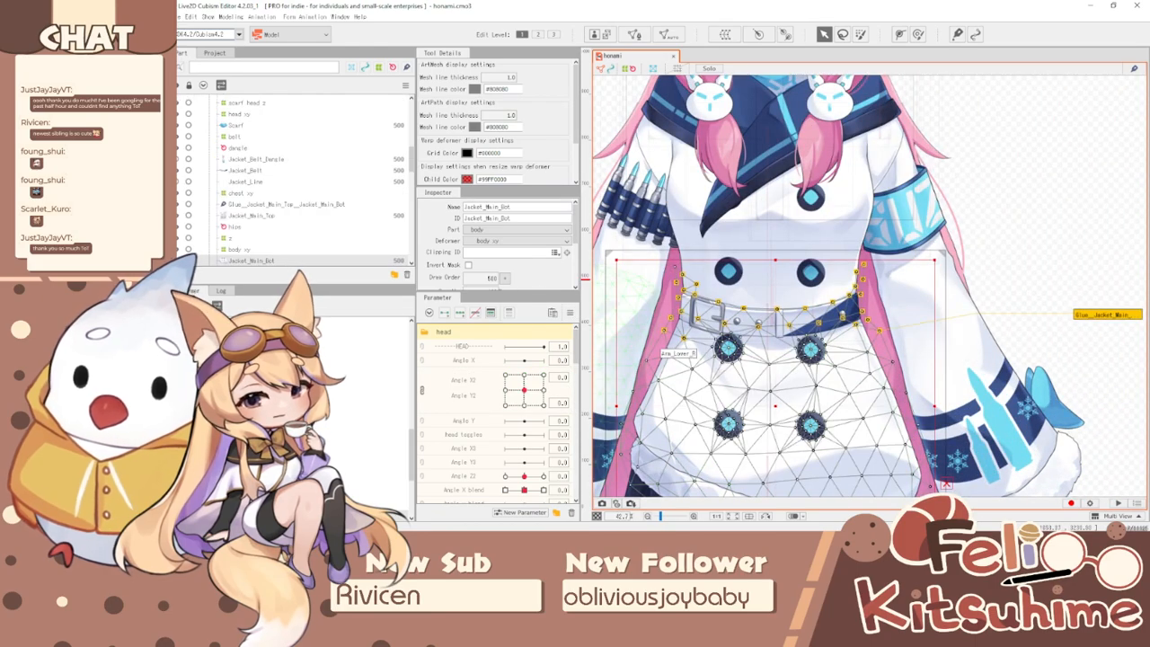
pyautogui.click(270, 249)
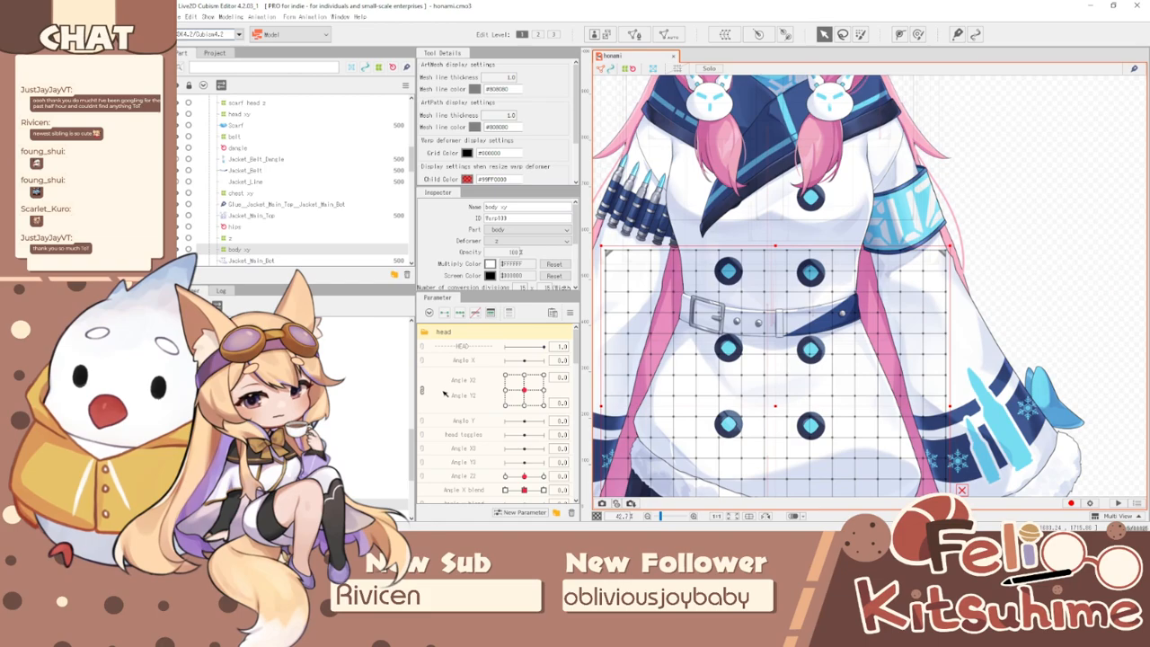
pyautogui.click(421, 391)
pyautogui.scroll(-5, 452, 407)
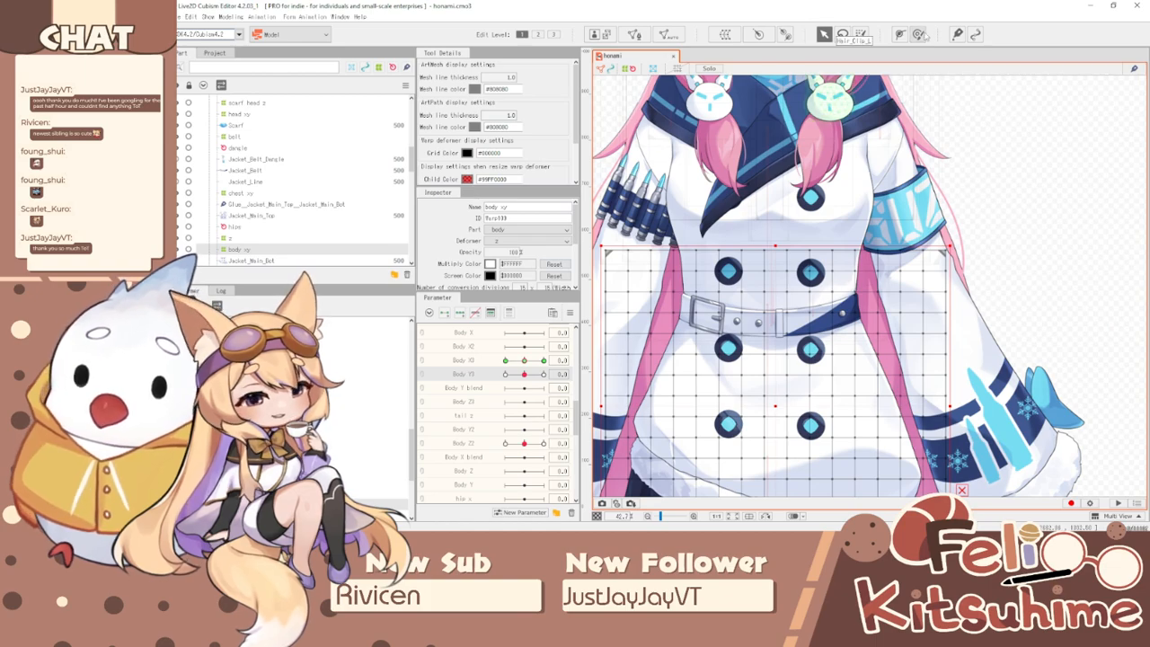
# - Add three keys on Body Y3 to the body xy deformer, set Body Y3 to 10 and raise the waist with an enlarged Deform Brush
pyautogui.press('b')
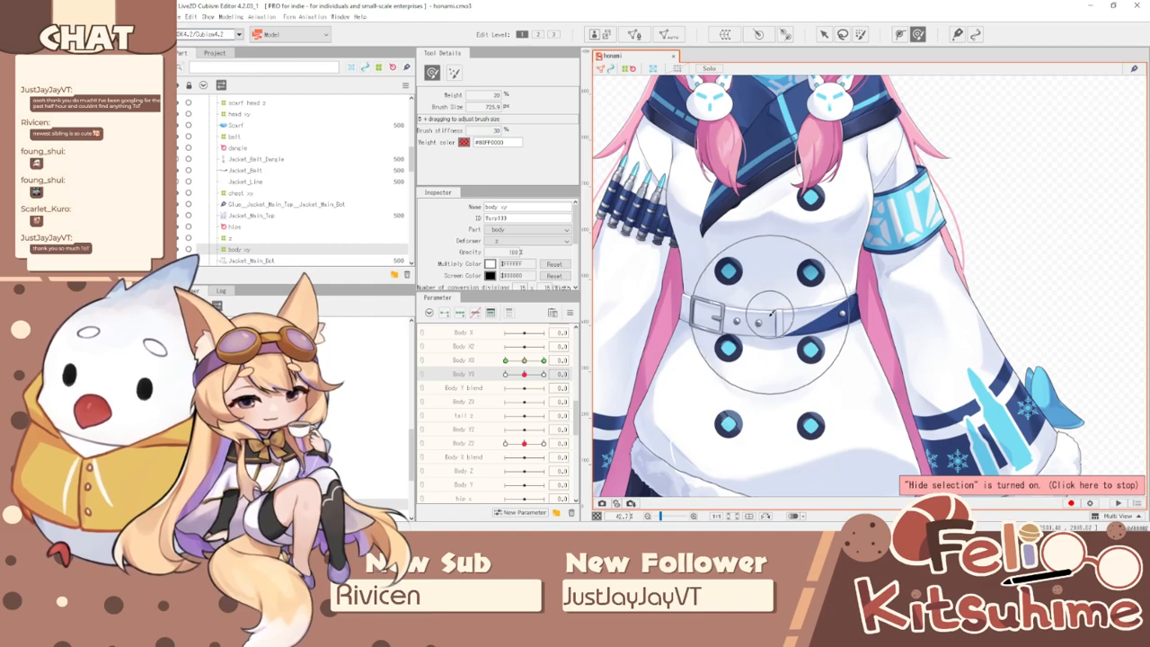
pyautogui.scroll(2, 764, 396)
pyautogui.scroll(-2, 797, 389)
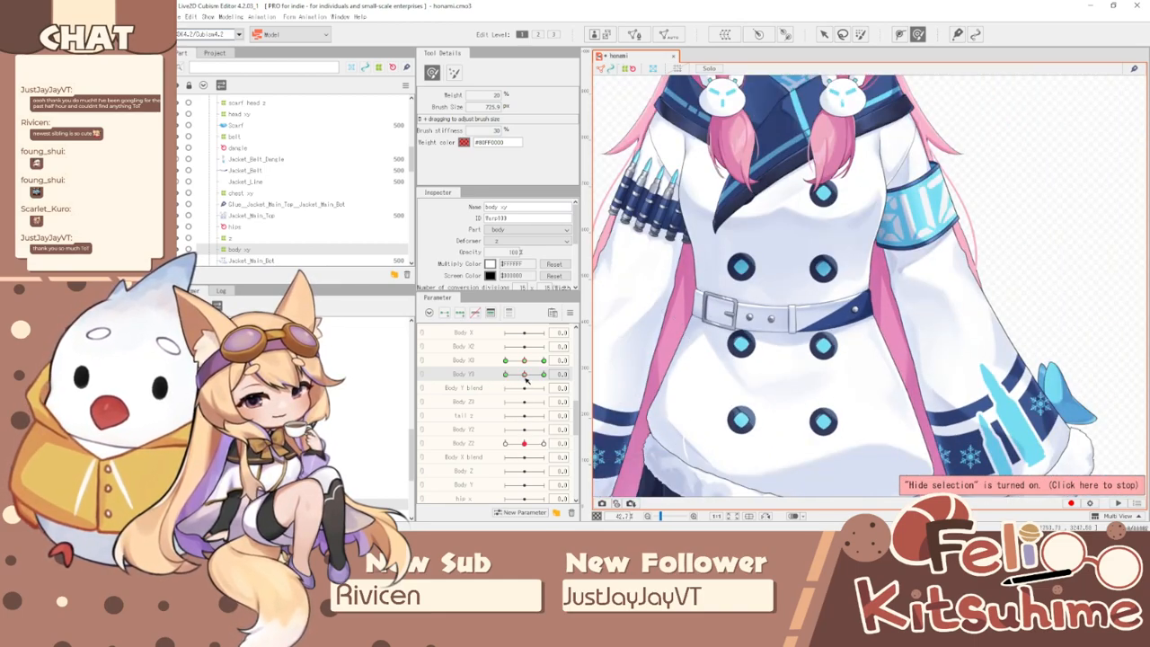
pyautogui.click(543, 374)
pyautogui.press('b')
pyautogui.moveTo(765, 340)
pyautogui.mouseDown()
pyautogui.moveTo(786, 345)
pyautogui.moveTo(791, 286)
pyautogui.mouseUp()
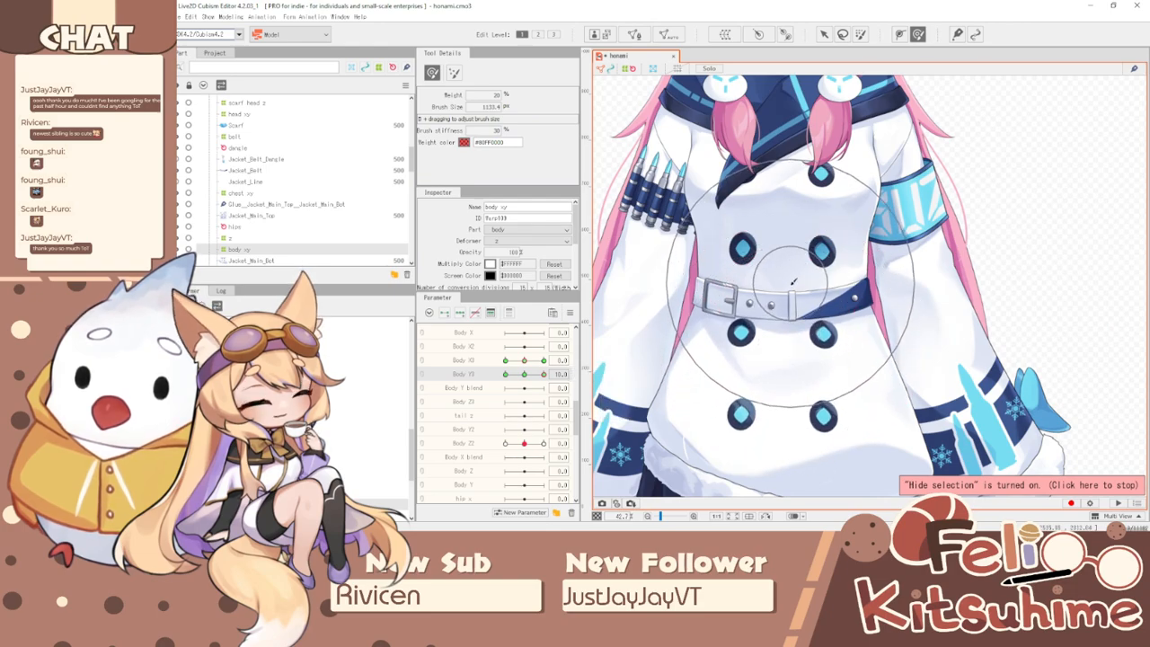
# - Check the Body Y3 motion near 10 and refine the jacket's waist there with a smaller Deform Brush
pyautogui.click(540, 374)
pyautogui.moveTo(539, 377)
pyautogui.mouseDown()
pyautogui.moveTo(522, 378)
pyautogui.moveTo(546, 375)
pyautogui.mouseUp()
pyautogui.press('b')
pyautogui.moveTo(885, 299); pyautogui.dragTo(868, 297)
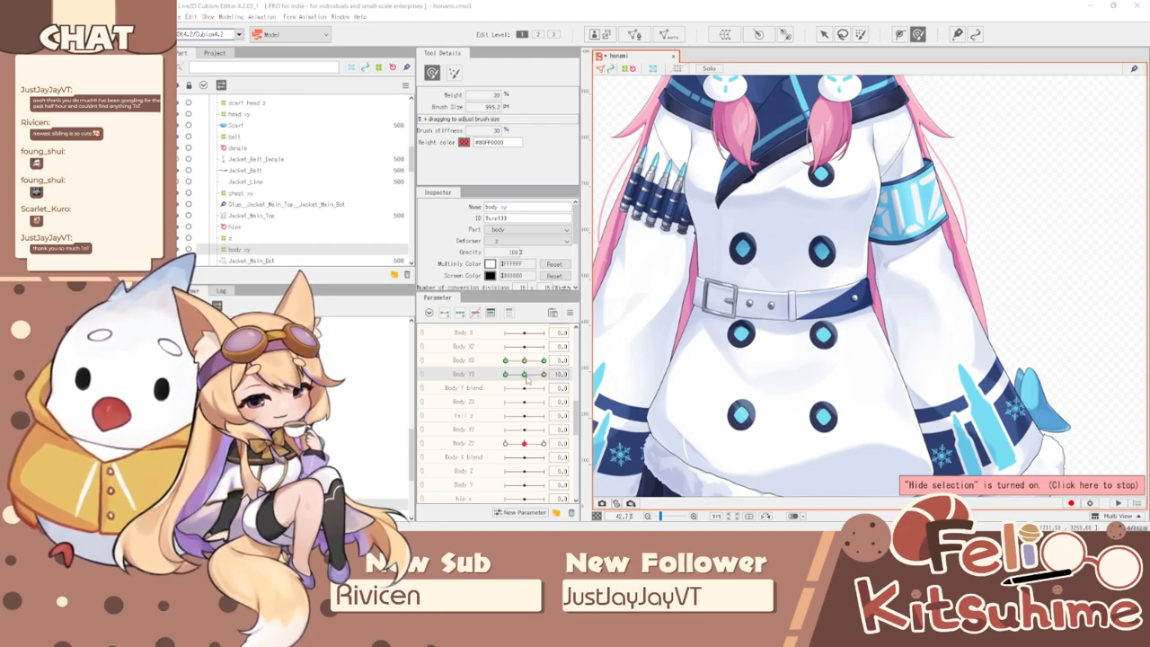
# - Set Body Y3 to -10 and reshape the jacket's waist downward with an enlarged Deform Brush
pyautogui.moveTo(542, 373)
pyautogui.mouseDown()
pyautogui.moveTo(541, 361)
pyautogui.moveTo(505, 374)
pyautogui.mouseUp()
pyautogui.moveTo(748, 278)
pyautogui.mouseDown()
pyautogui.moveTo(784, 339)
pyautogui.moveTo(499, 353)
pyautogui.moveTo(511, 378)
pyautogui.moveTo(477, 386)
pyautogui.moveTo(509, 386)
pyautogui.moveTo(476, 386)
pyautogui.mouseUp()
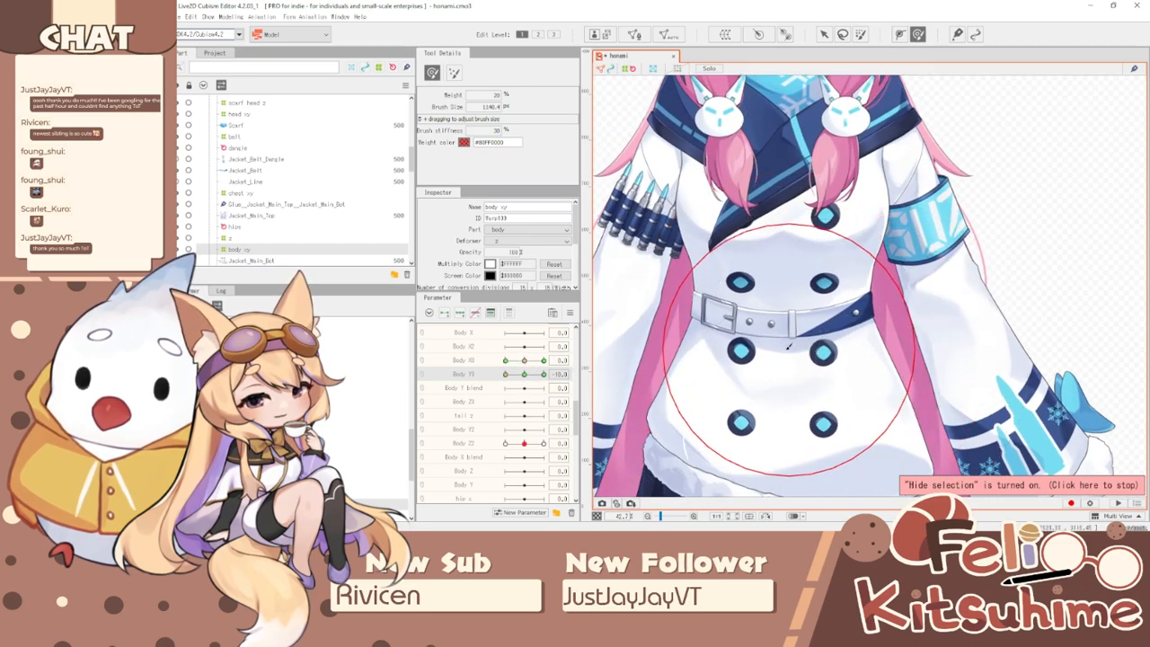
pyautogui.moveTo(783, 329); pyautogui.dragTo(493, 372)
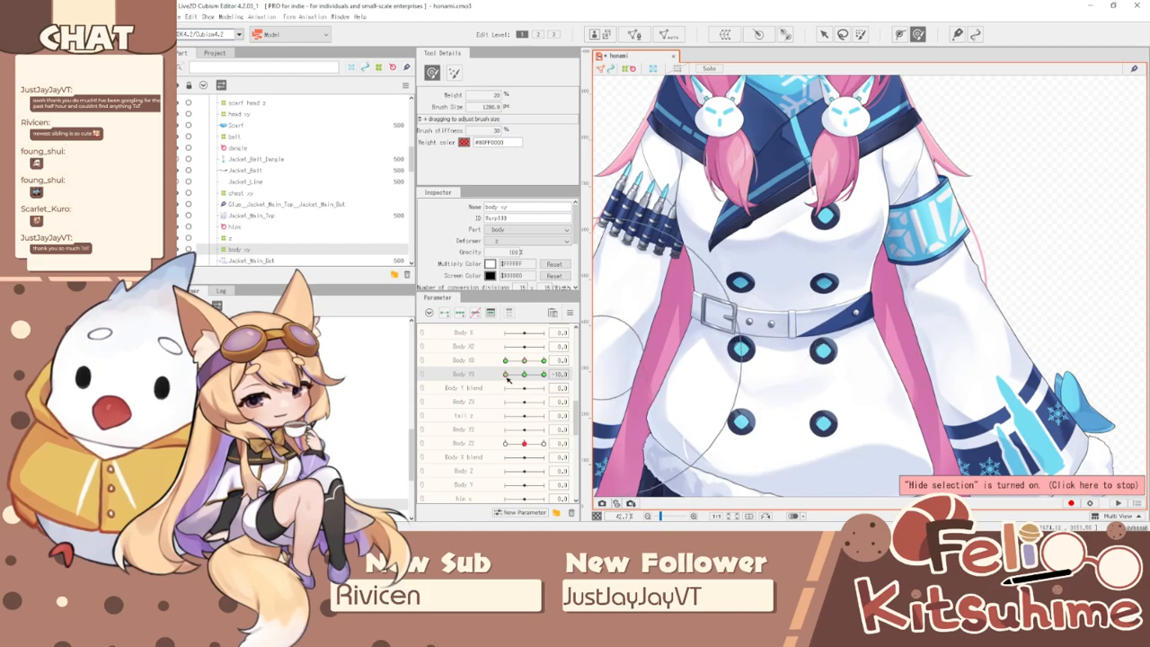
pyautogui.click(587, 374)
pyautogui.scroll(-2, 809, 221)
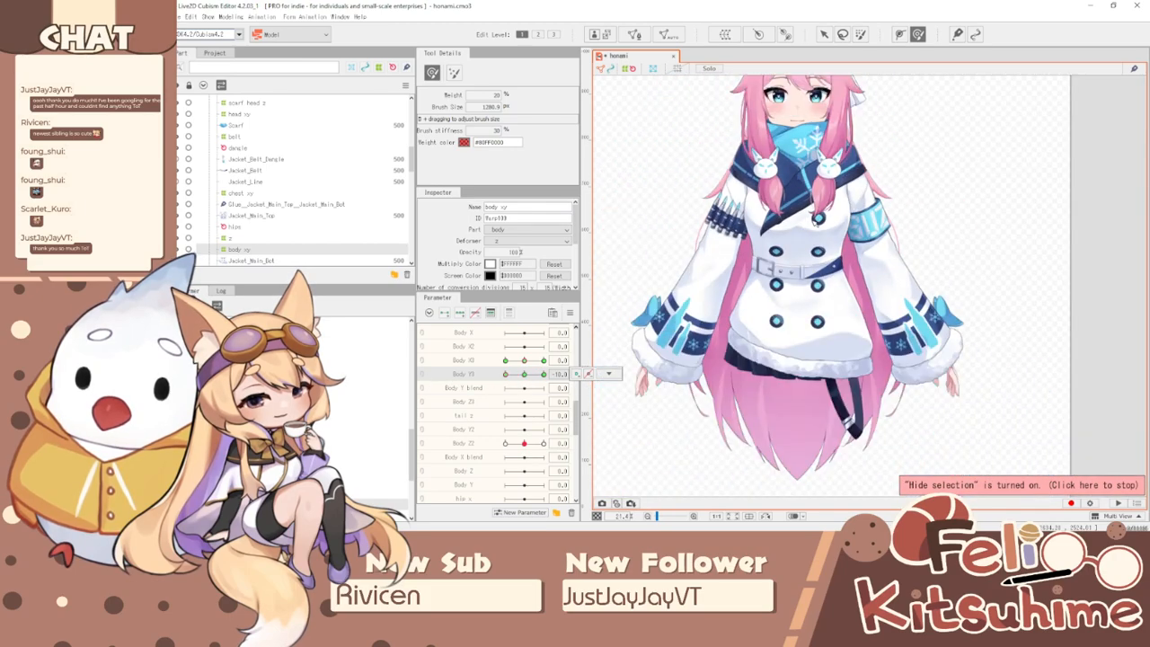
# - Synthesize the corner shapes of the body xy deformer for Body X3 and Body Y3
pyautogui.click(569, 312)
pyautogui.click(601, 378)
pyautogui.click(640, 363)
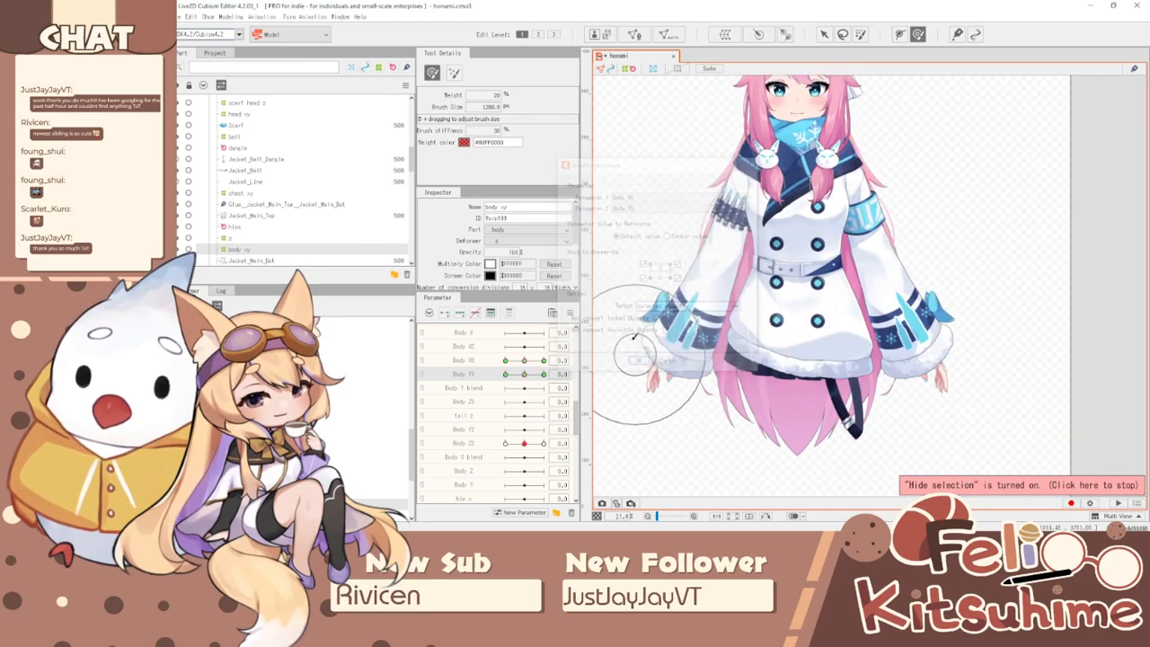
# - Preview the model's random movement in the physics settings and save the honami model
pyautogui.click(231, 16)
pyautogui.click(269, 191)
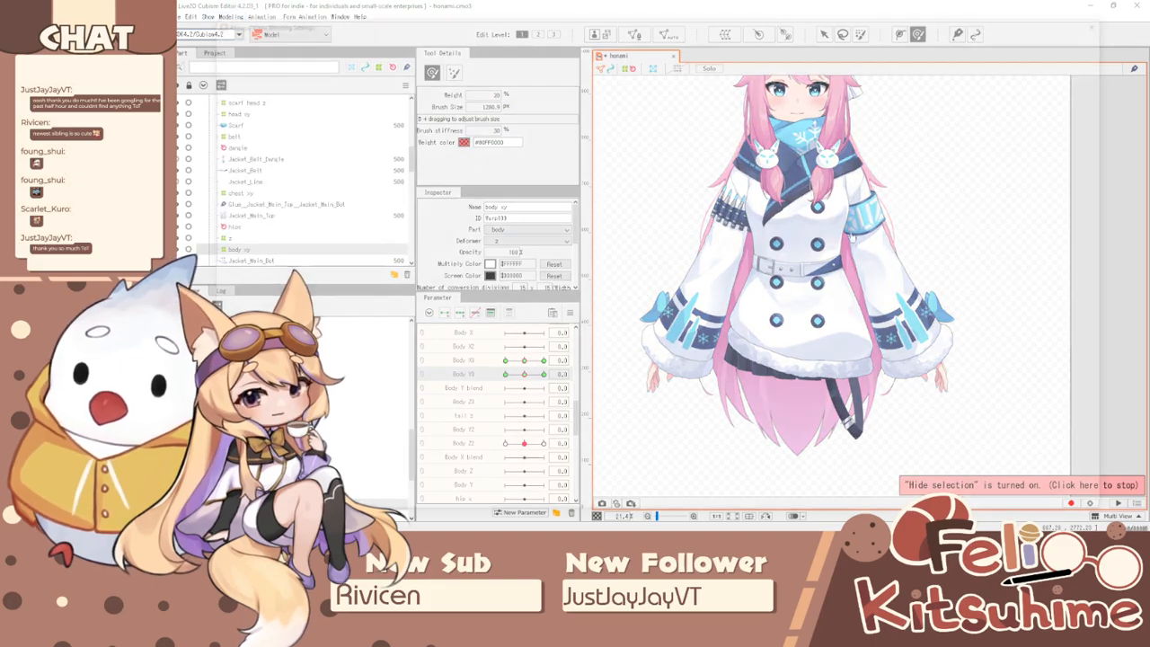
pyautogui.scroll(1, 902, 205)
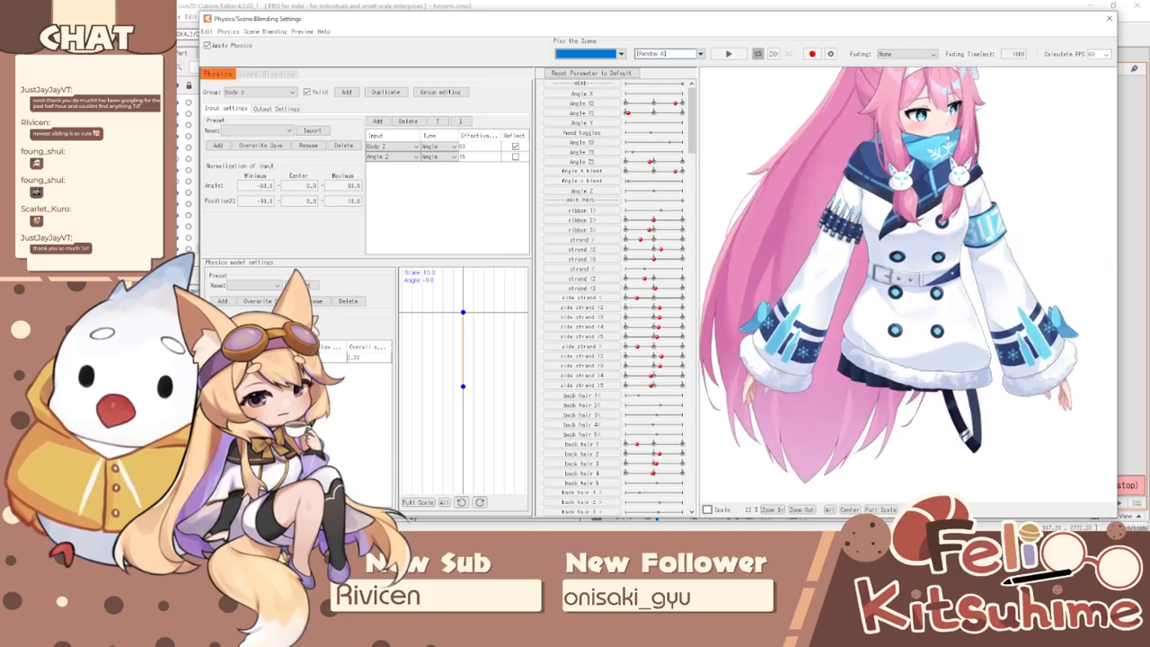
pyautogui.scroll(-2, 940, 420)
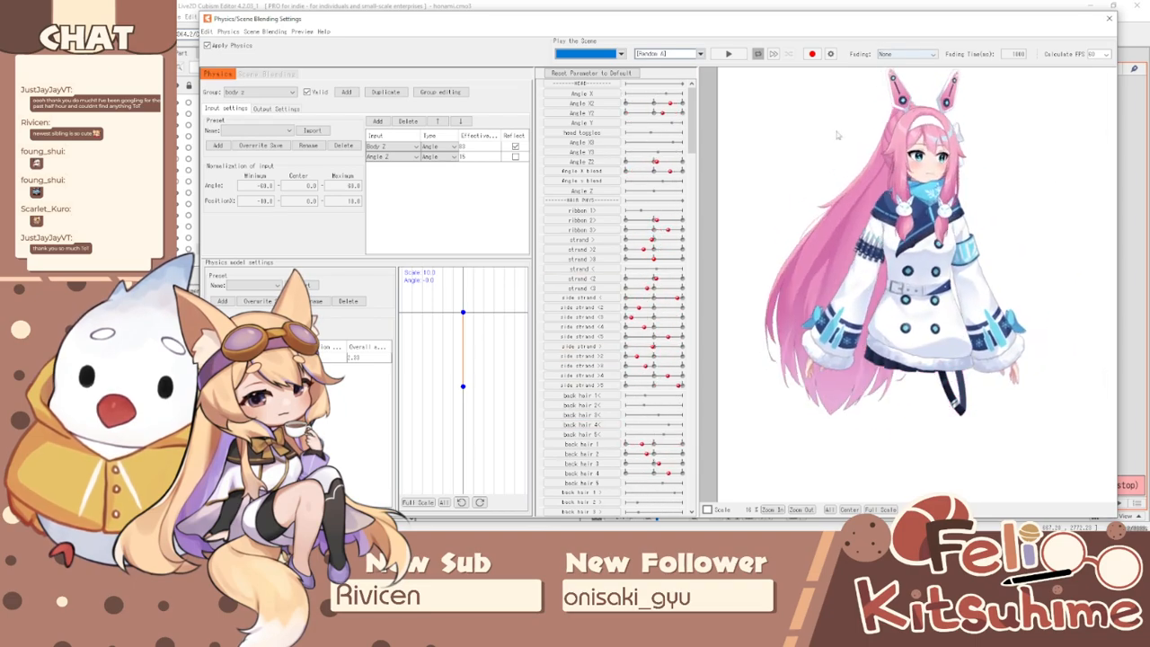
pyautogui.click(1108, 17)
pyautogui.click(185, 16)
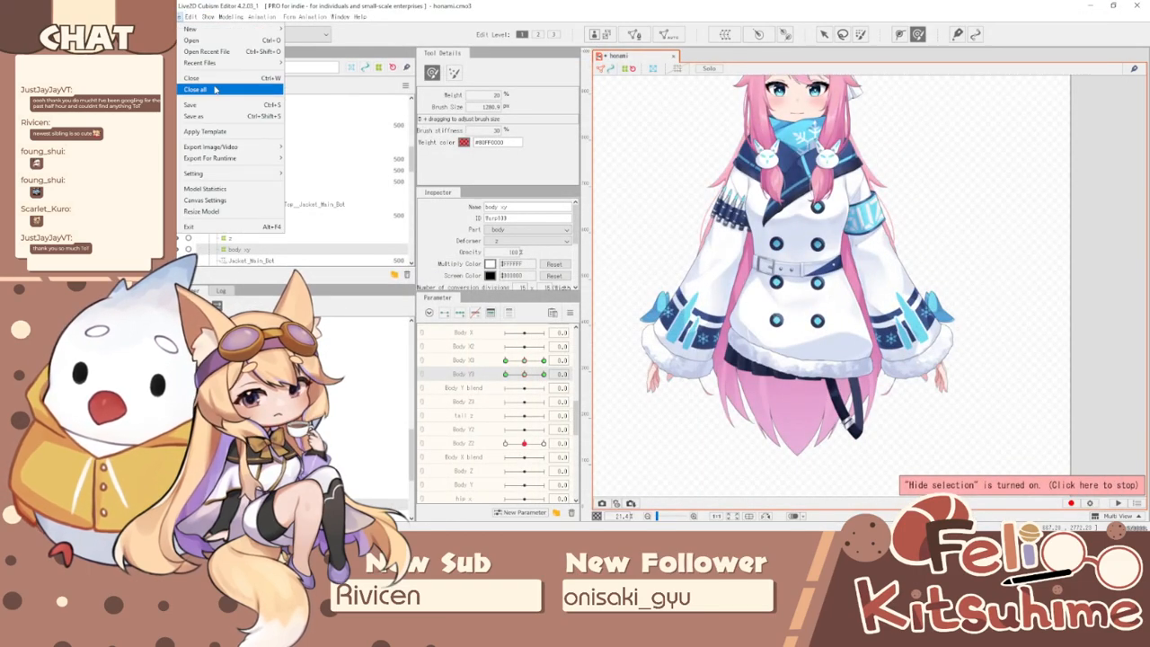
pyautogui.click(216, 111)
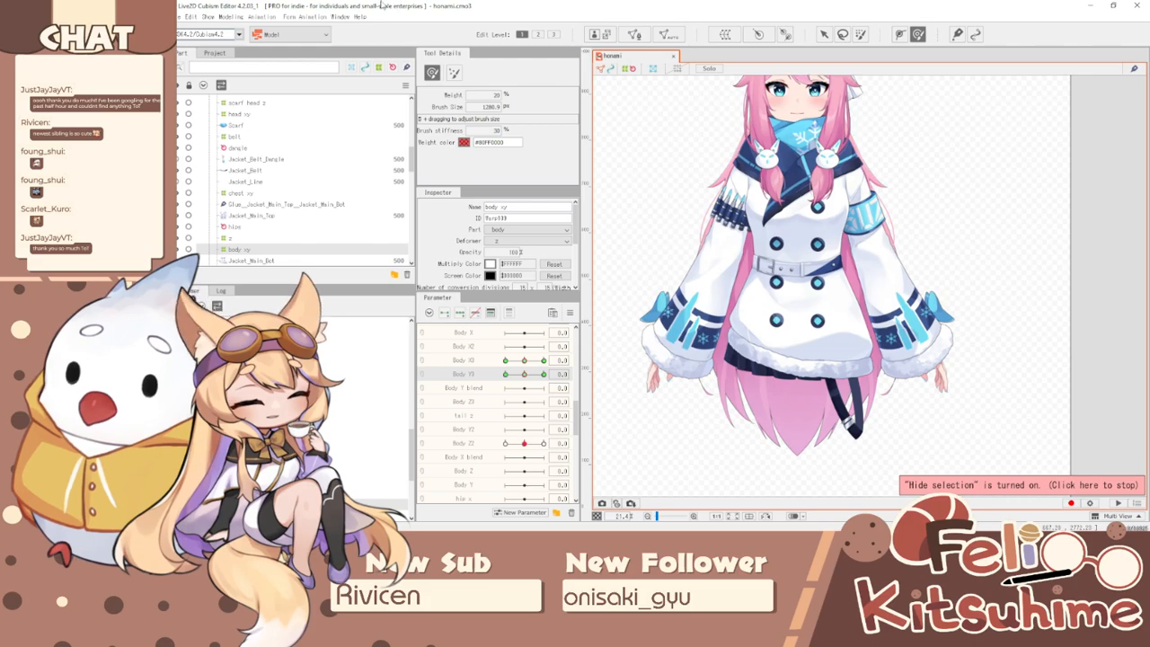
# - Create a rotation deformer named shoulder as parent of the bullet belt, upper and lower arm, hand and ribbon of the right arm
pyautogui.click(824, 34)
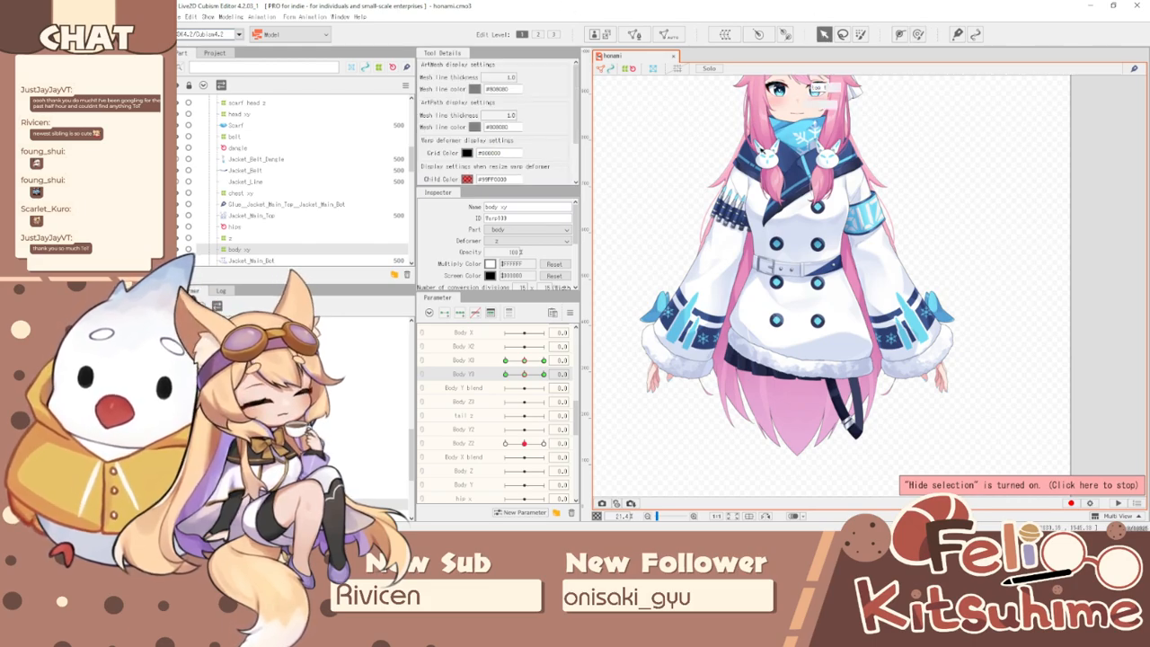
pyautogui.scroll(2, 749, 162)
pyautogui.click(749, 178)
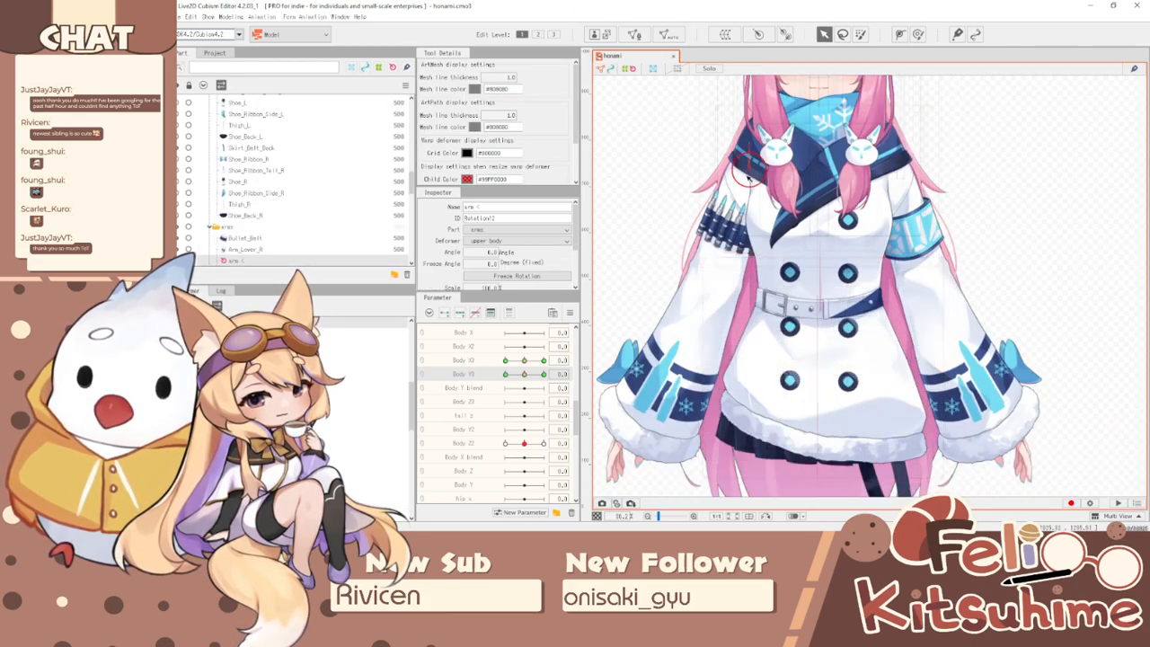
pyautogui.click(733, 220)
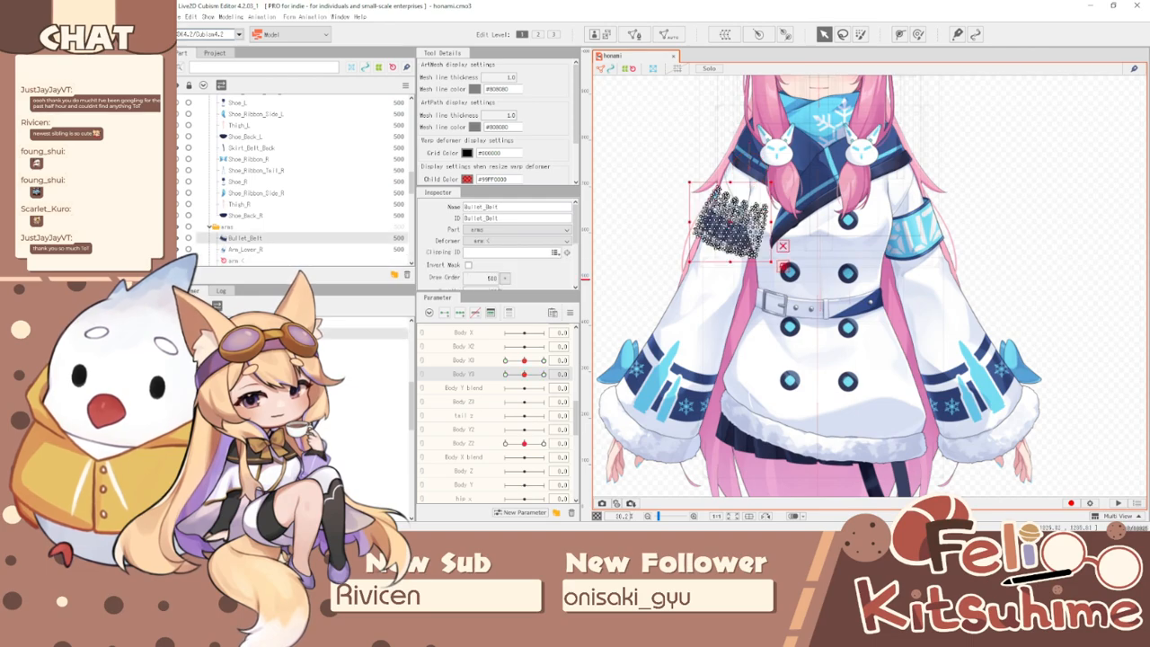
pyautogui.keyDown('shift'); pyautogui.click(368, 378); pyautogui.keyUp('shift')
pyautogui.scroll(2, 704, 164)
pyautogui.click(760, 34)
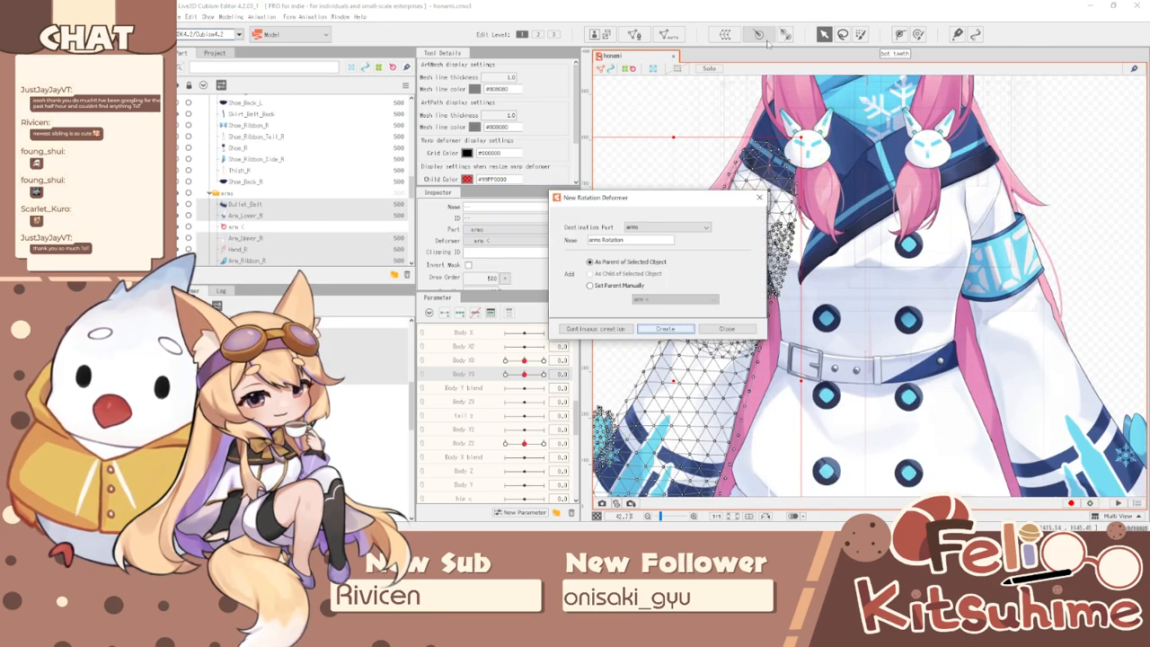
pyautogui.tripleClick(661, 241)
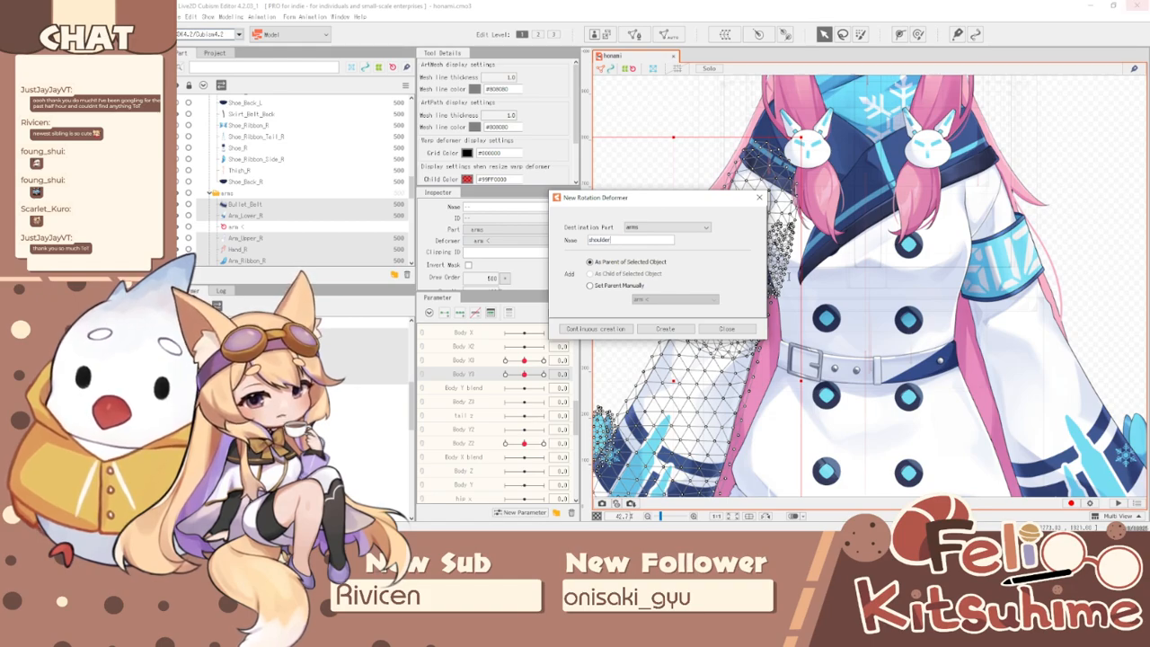
pyautogui.click(665, 329)
# - Move the shoulder rotation deformer's pivot to the shoulder joint under the collar and shrink its handle
pyautogui.scroll(-4, 775, 364)
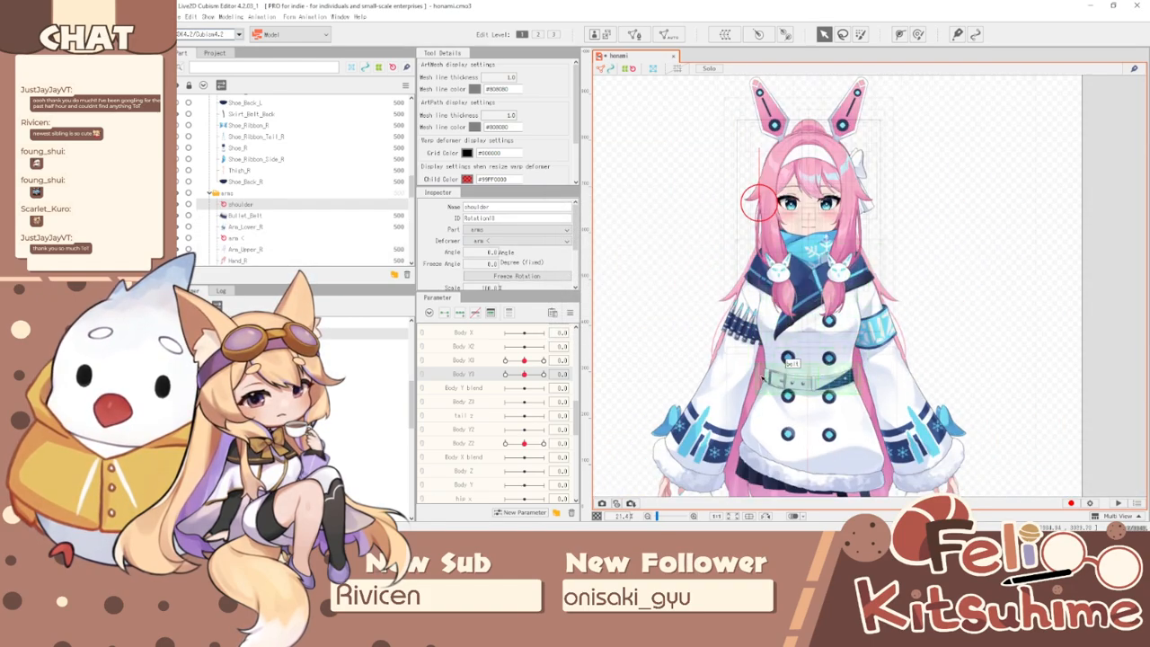
pyautogui.scroll(4, 792, 235)
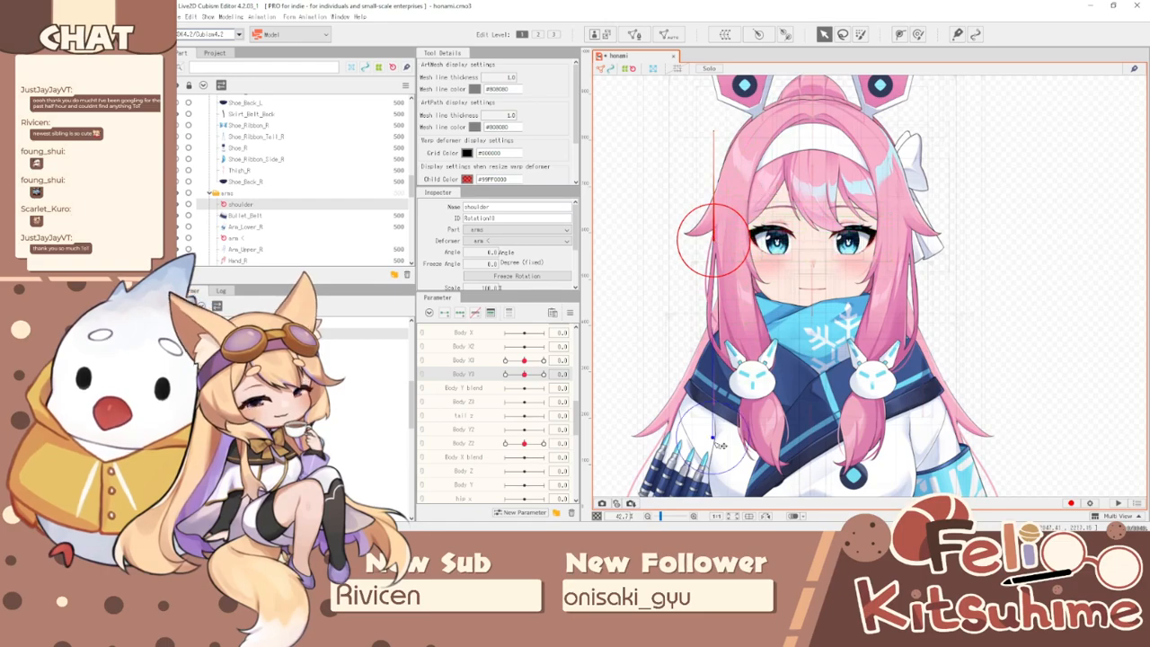
pyautogui.scroll(5, 717, 426)
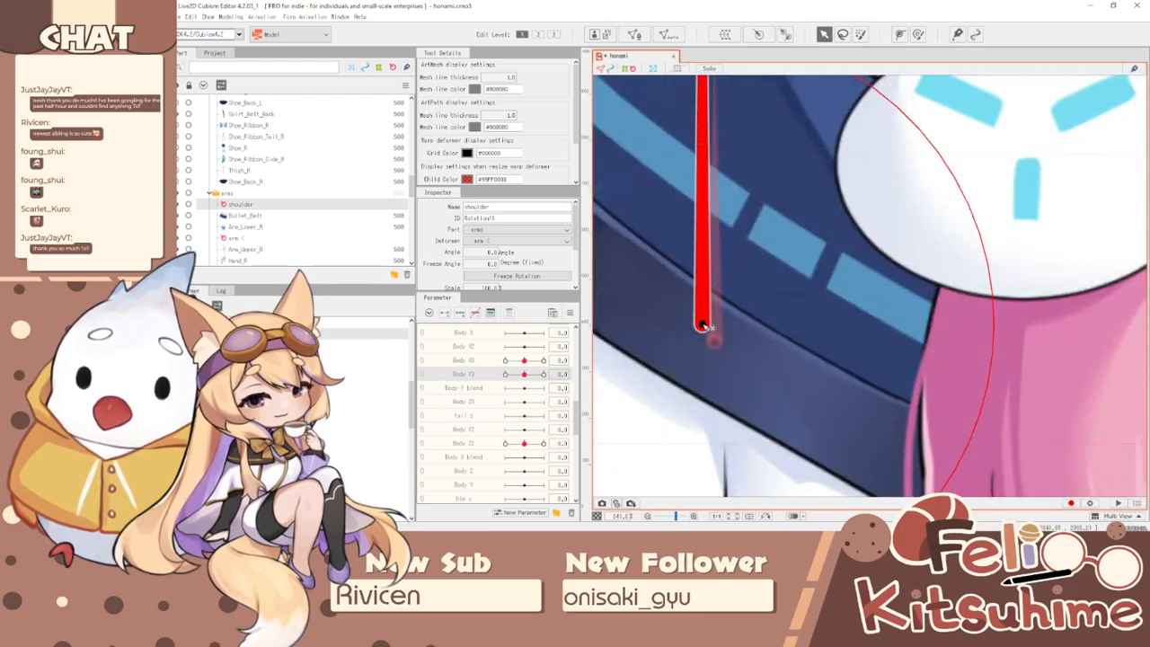
pyautogui.scroll(-5, 758, 329)
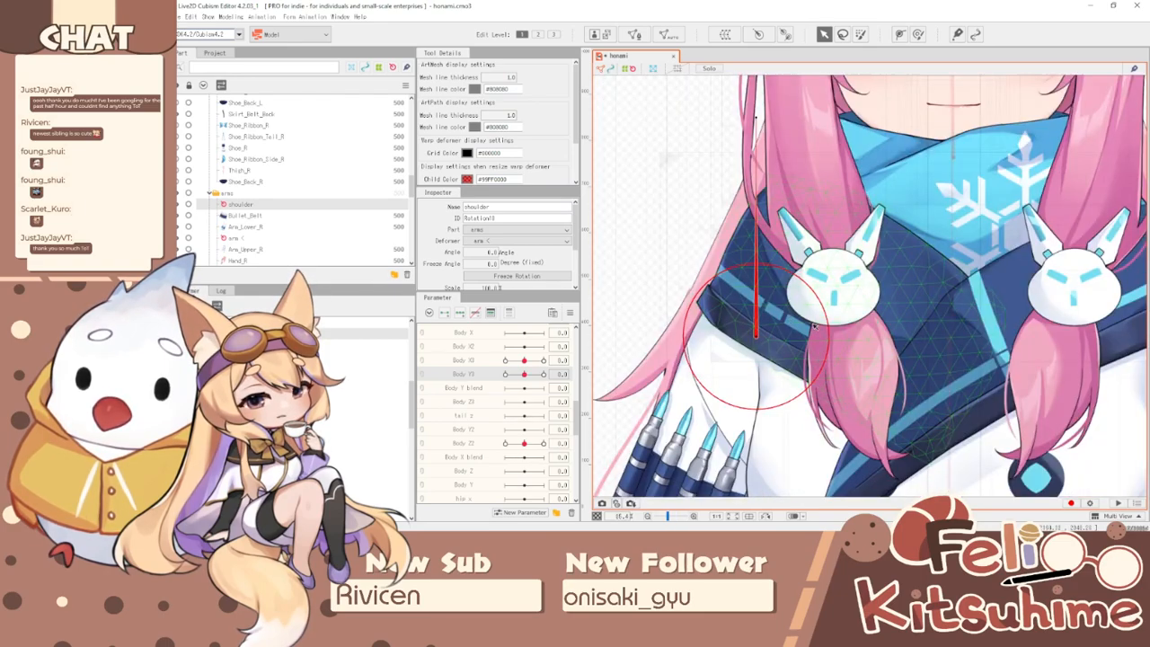
pyautogui.moveTo(826, 322); pyautogui.dragTo(767, 323)
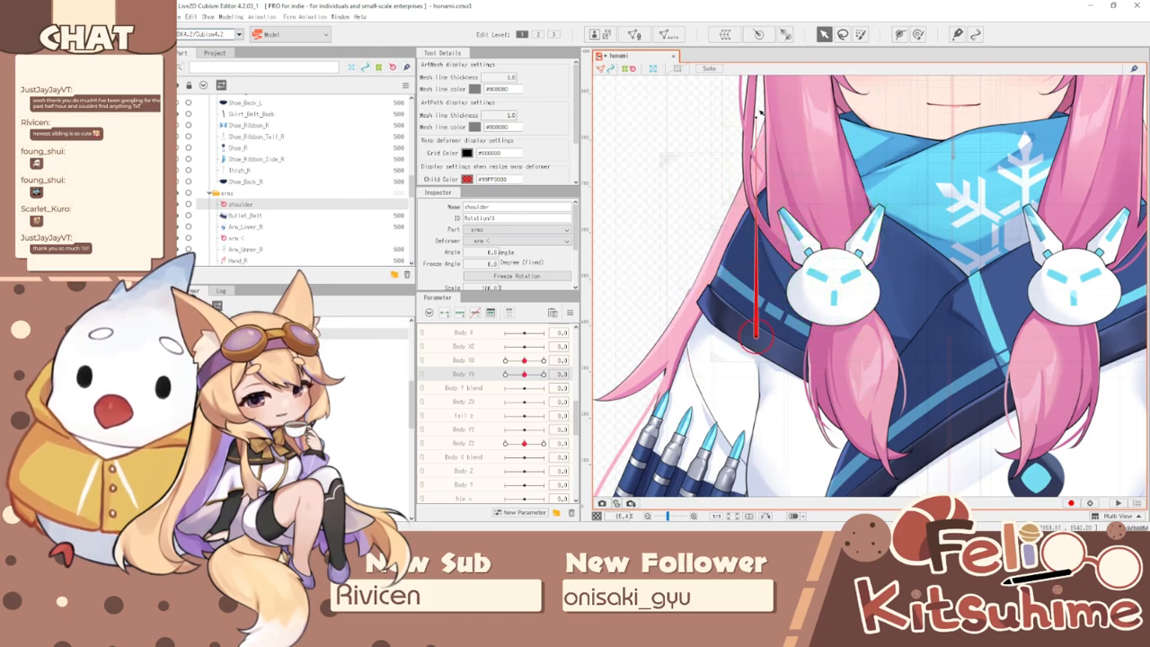
pyautogui.scroll(-3, 765, 264)
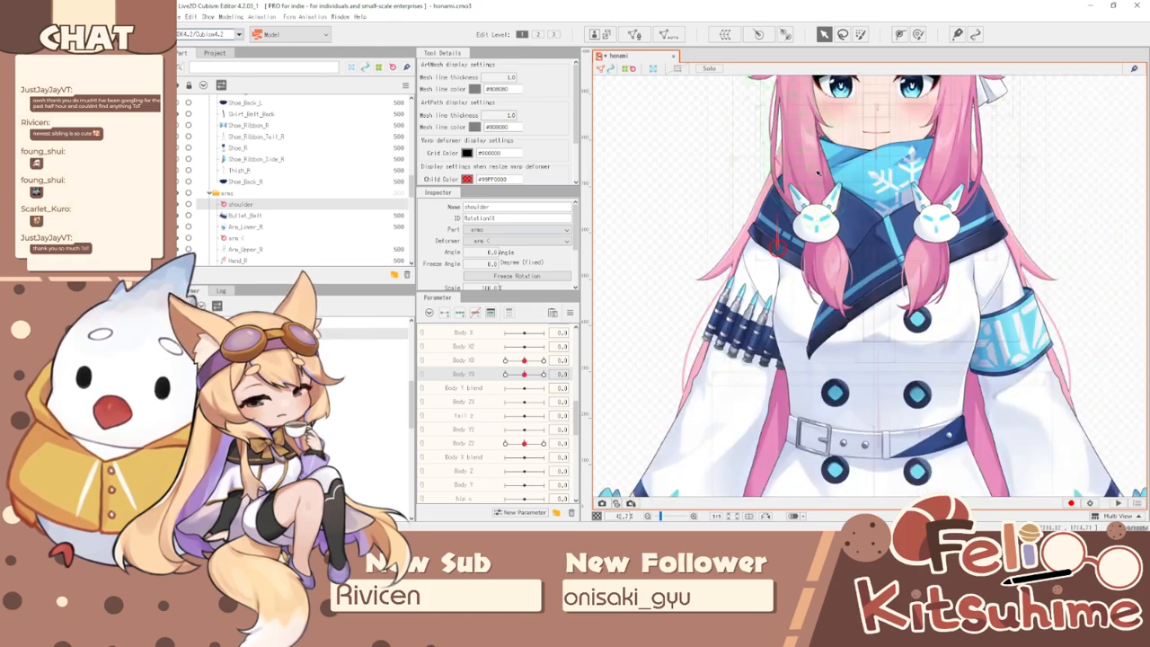
pyautogui.scroll(3, 764, 269)
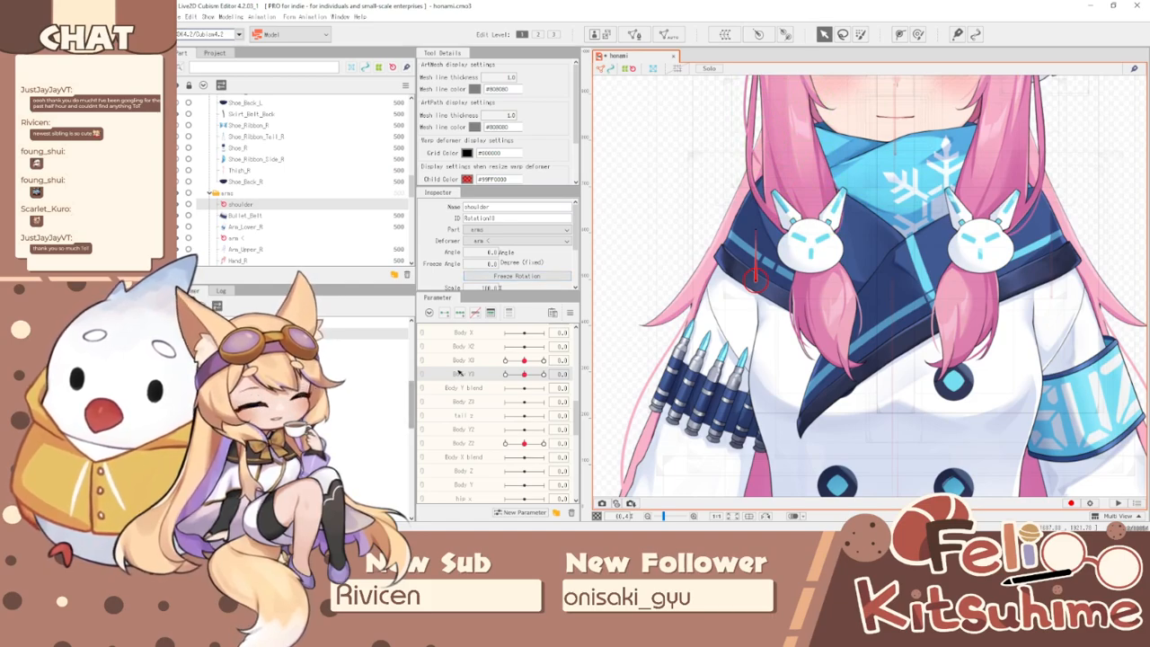
# - Add three keys on Shoulder < to the shoulder deformer and rotate the arm in opposite directions at 1 and -1
pyautogui.scroll(-5, 454, 421)
pyautogui.scroll(-3, 457, 426)
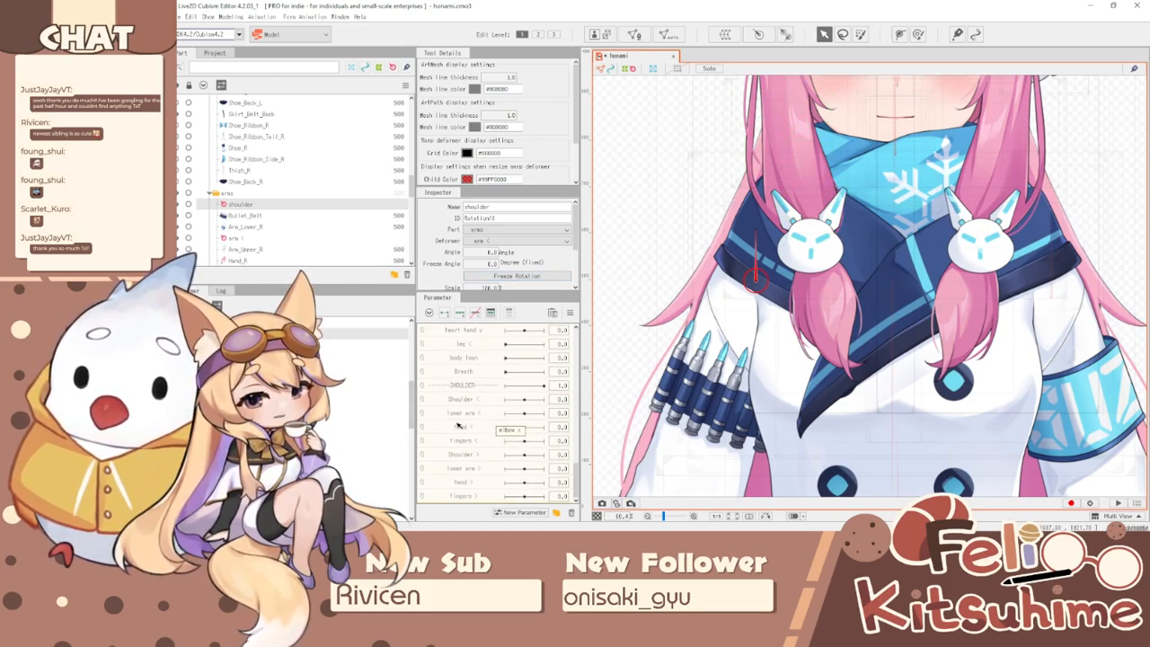
pyautogui.click(480, 399)
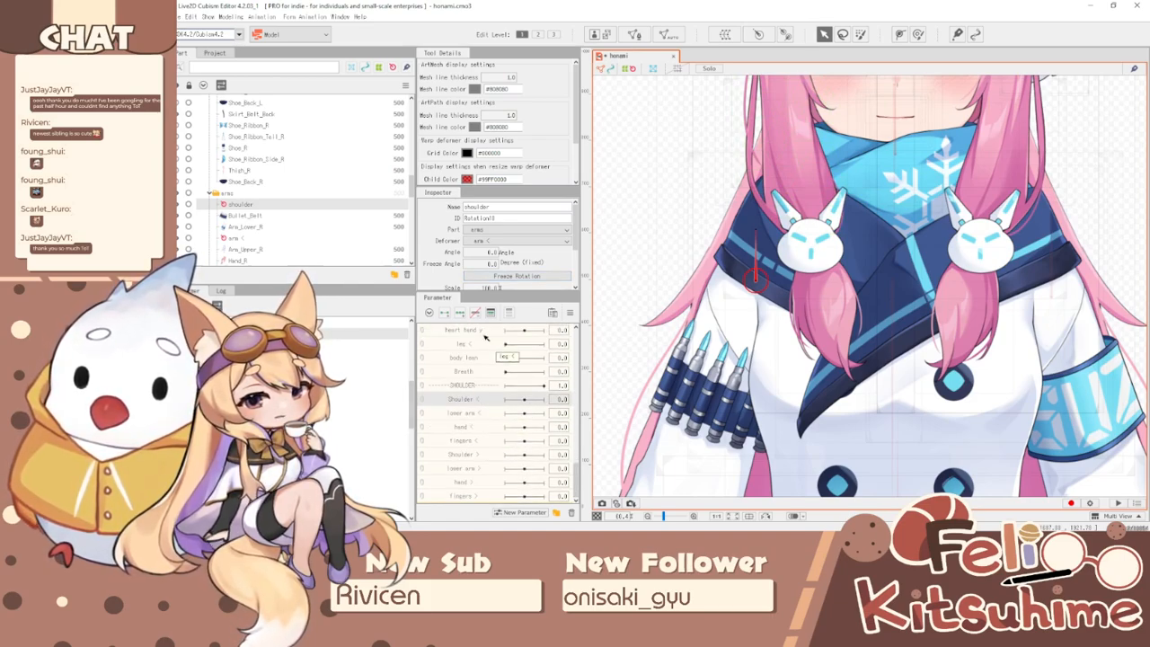
pyautogui.click(525, 400)
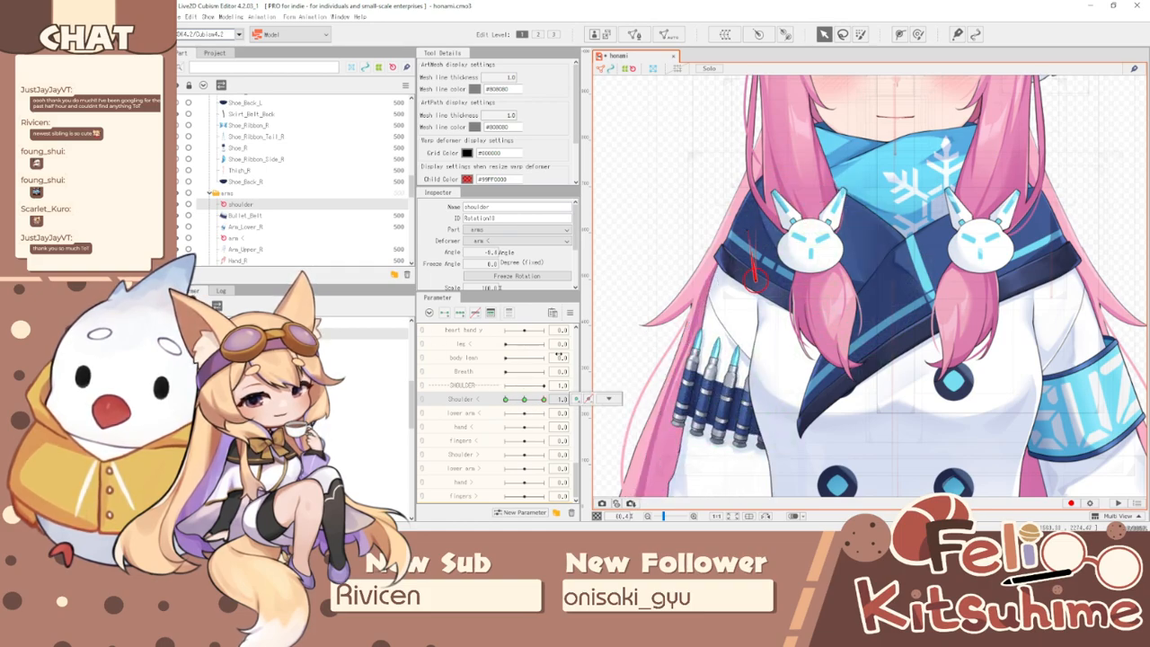
pyautogui.moveTo(543, 401); pyautogui.dragTo(382, 279)
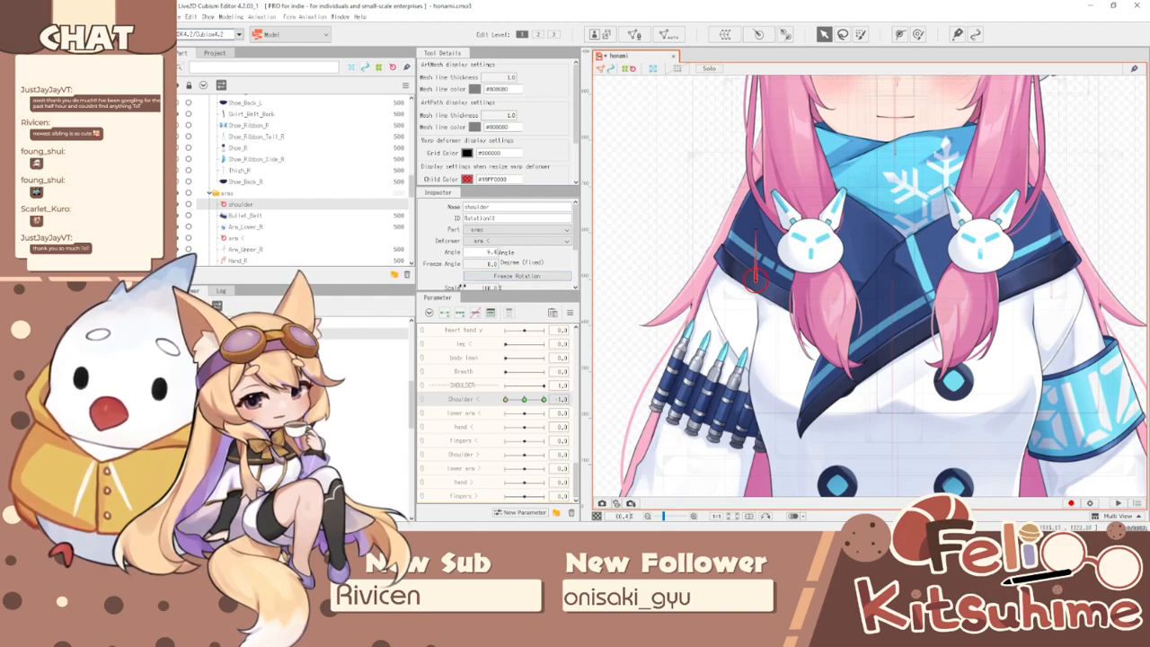
# - Check the Shoulder < motion on the whole figure and reset the parameters to their default values
pyautogui.scroll(-5, 755, 278)
pyautogui.click(608, 399)
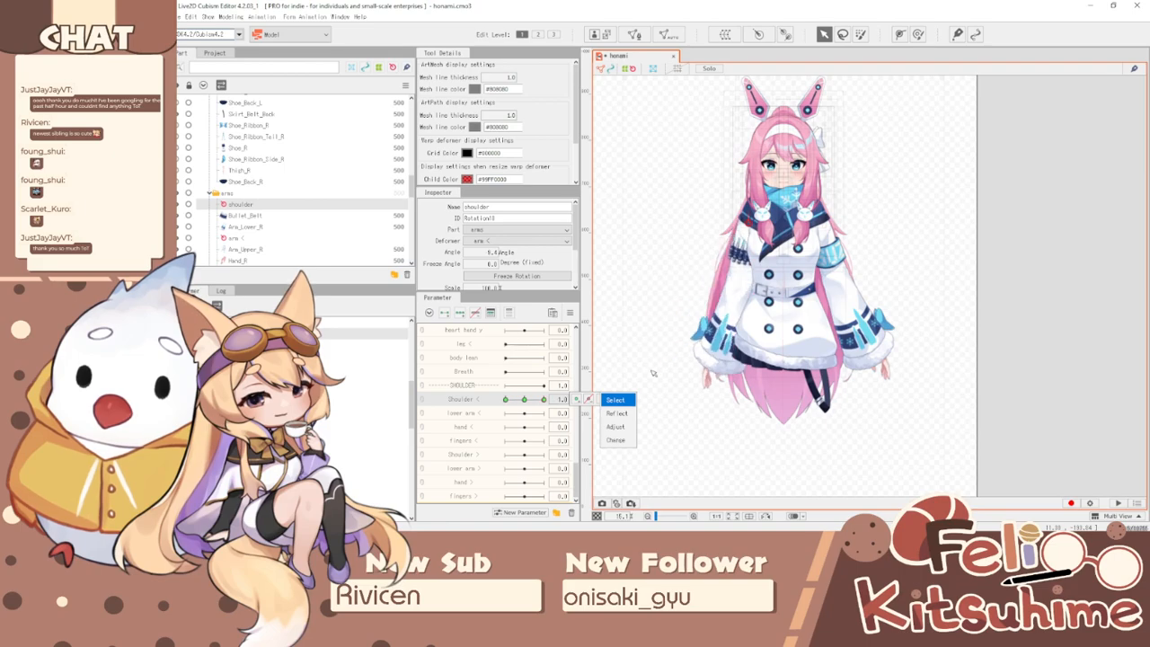
pyautogui.scroll(5, 698, 255)
pyautogui.click(570, 312)
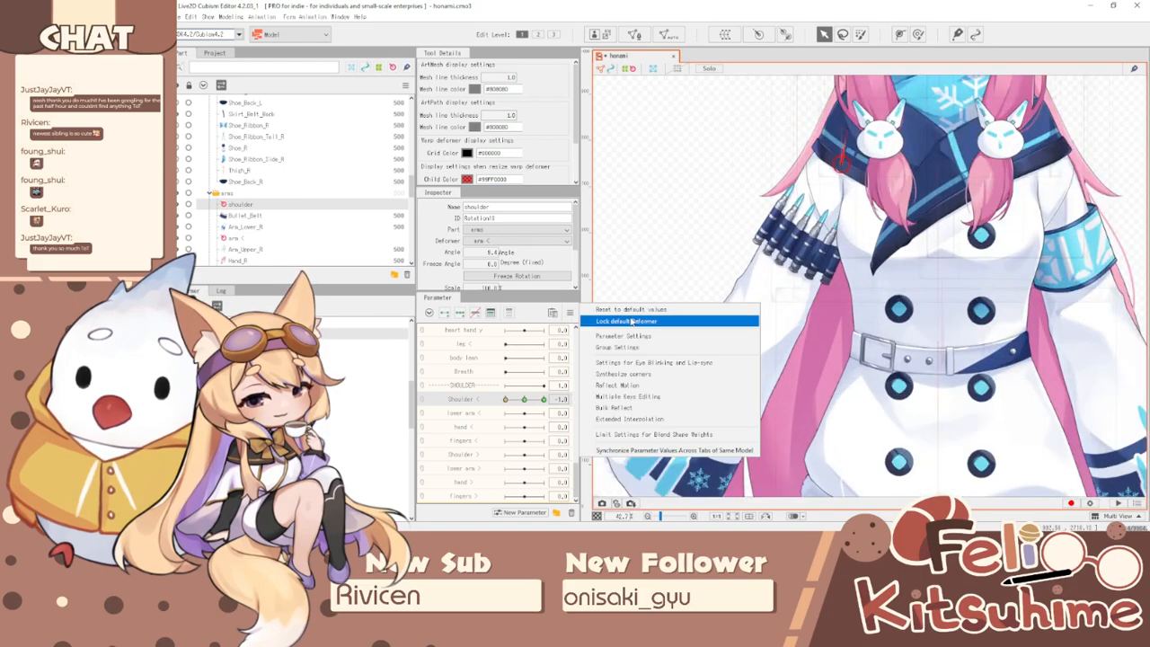
pyautogui.click(628, 309)
# - Create a rotation deformer named lower arm as parent of Arm_Lower_R, Hand_R and the arm ribbon, leaving out the upper arm and bullet belt
pyautogui.click(793, 333)
pyautogui.scroll(-3, 800, 320)
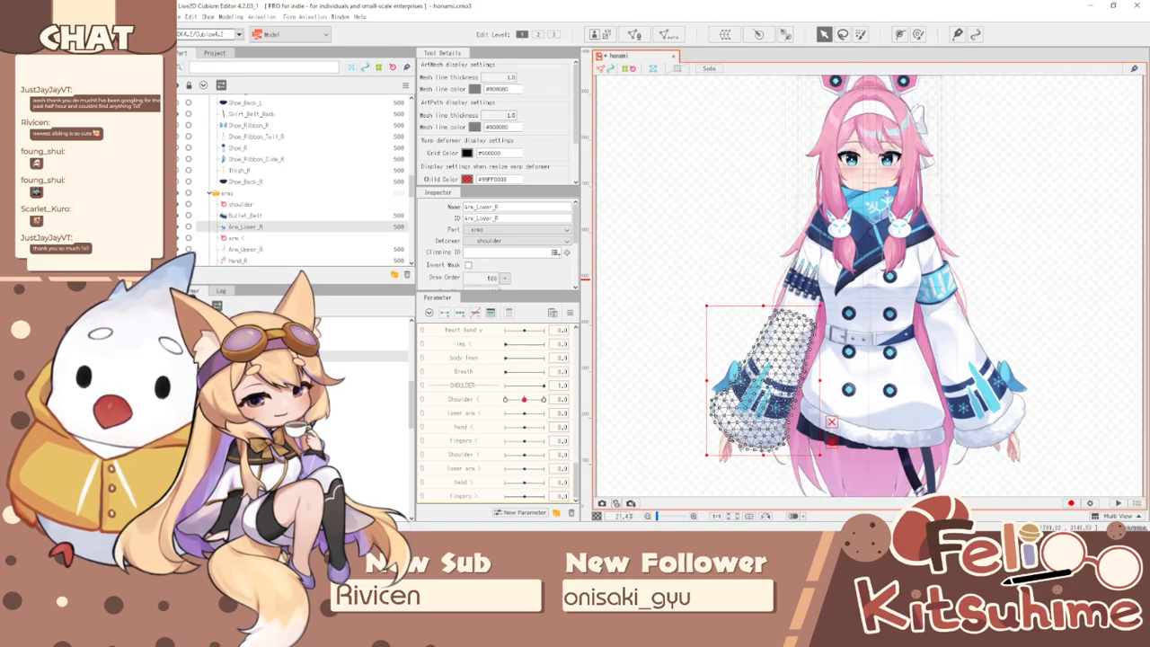
pyautogui.scroll(2, 792, 357)
pyautogui.keyDown('shift'); pyautogui.click(378, 389); pyautogui.keyUp('shift')
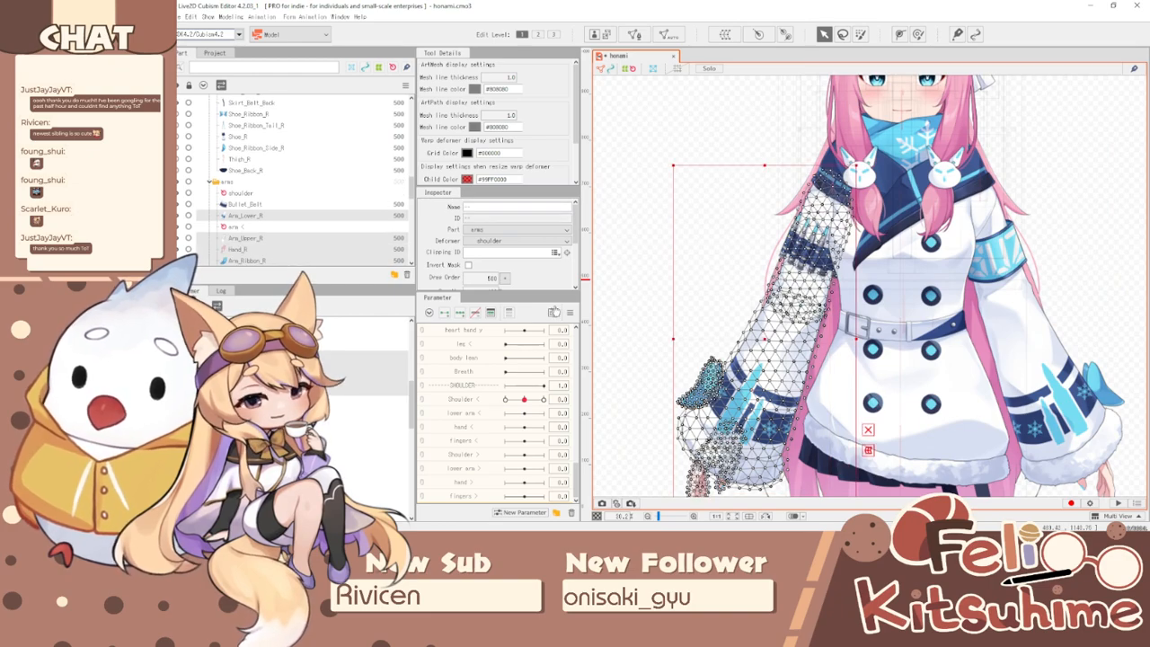
pyautogui.keyDown('ctrl'); pyautogui.click(378, 238); pyautogui.keyUp('ctrl')
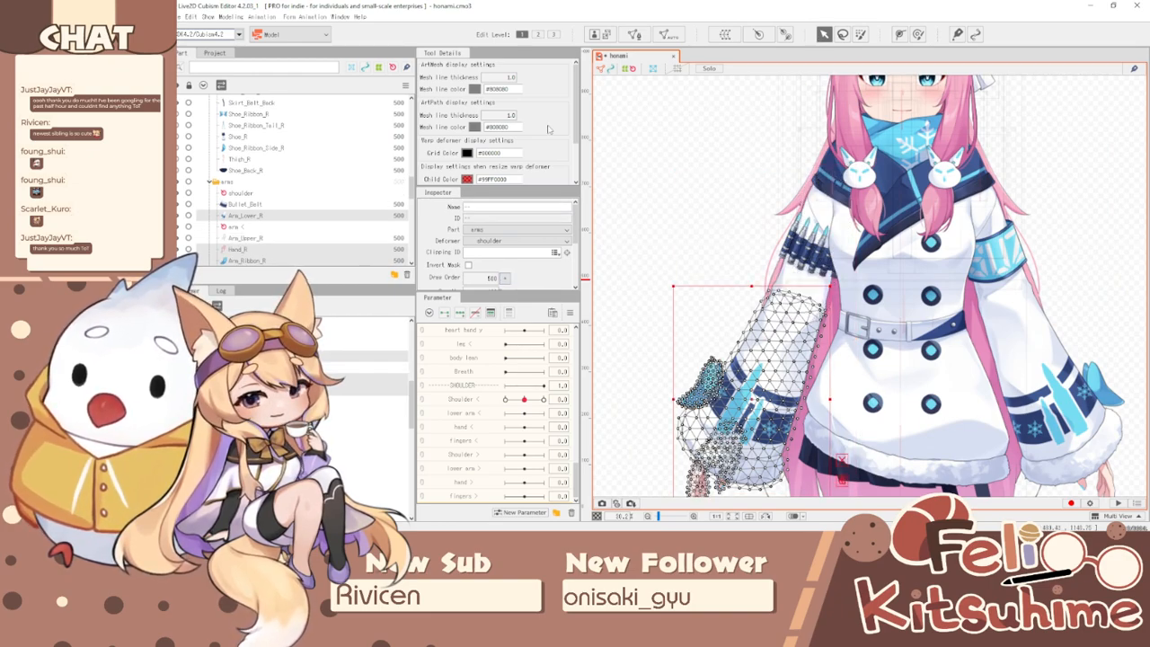
pyautogui.click(757, 35)
pyautogui.tripleClick(633, 241)
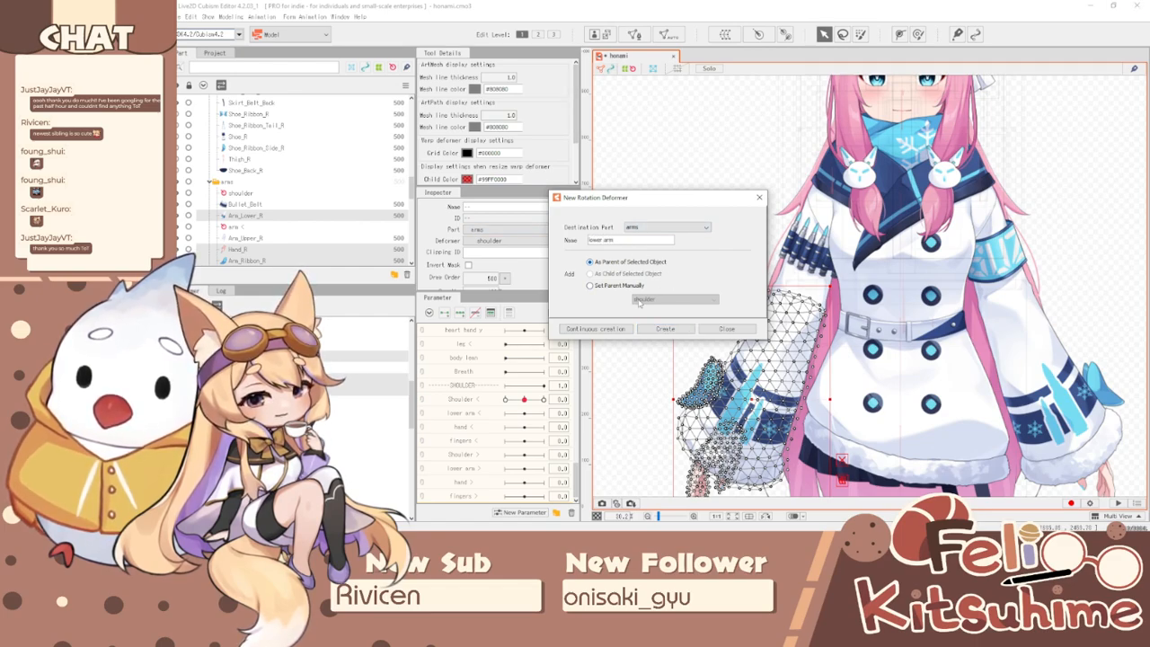
pyautogui.click(665, 329)
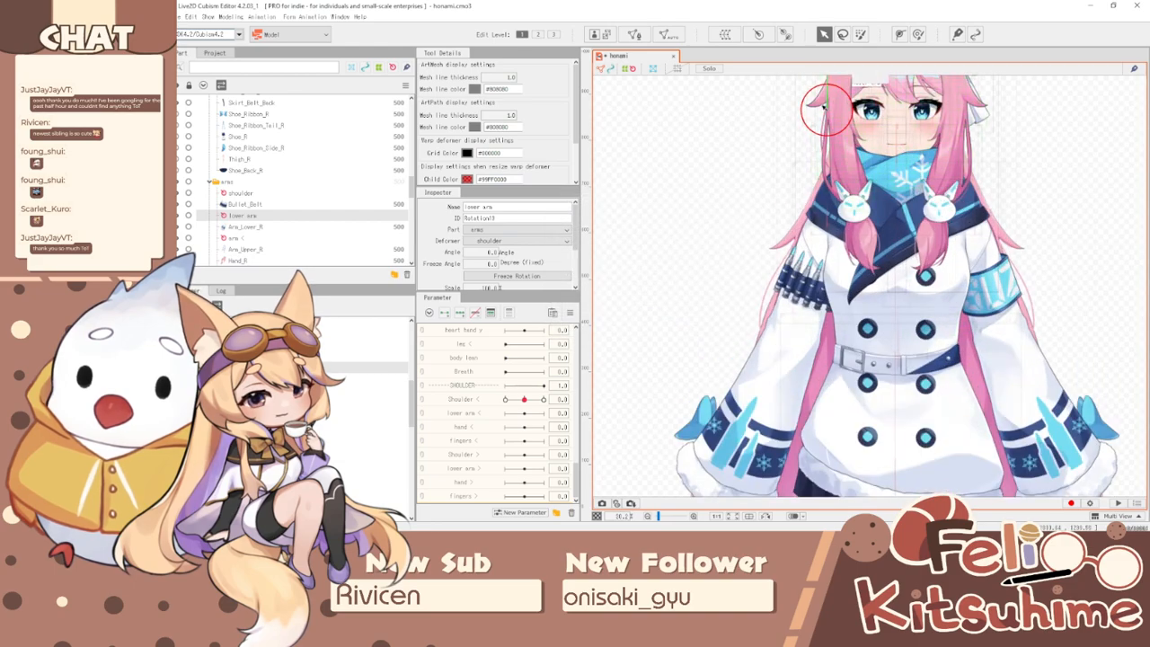
# - Move the lower arm deformer's pivot to the elbow with a smaller handle and undo its trial rotation
pyautogui.moveTo(806, 196); pyautogui.dragTo(792, 306)
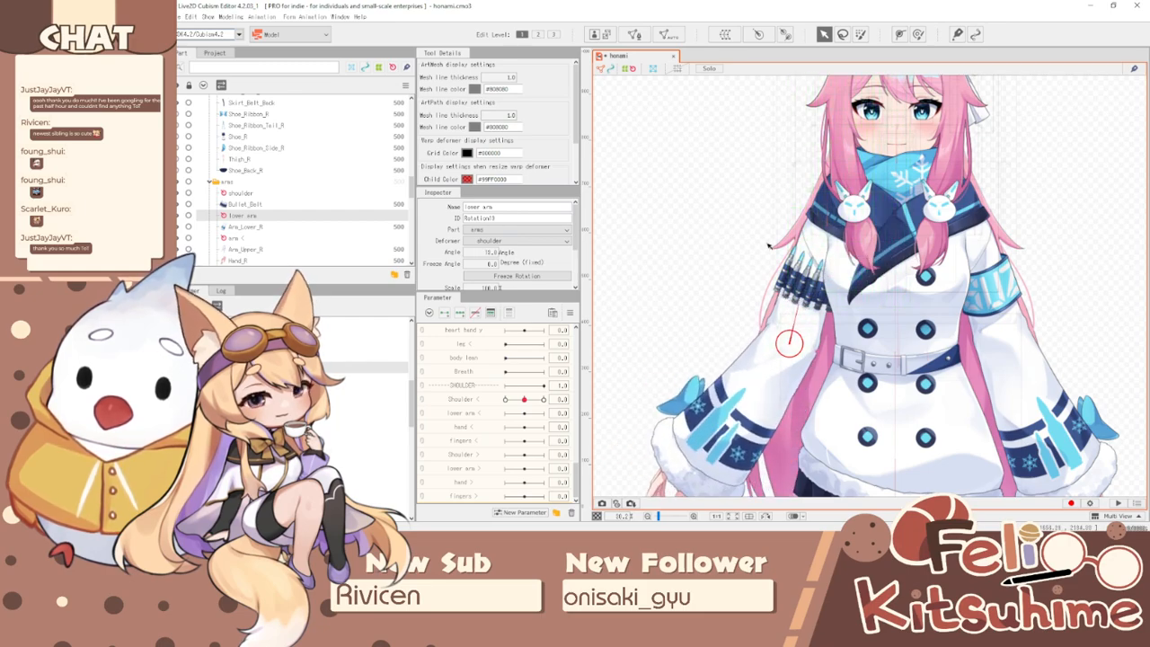
pyautogui.hotkey('ctrl', 'z')
pyautogui.scroll(3, 795, 314)
# - Add three keys each on lower arm < and Shoulder < to the lower arm deformer and rotate it inward at Shoulder < 1
pyautogui.click(476, 412)
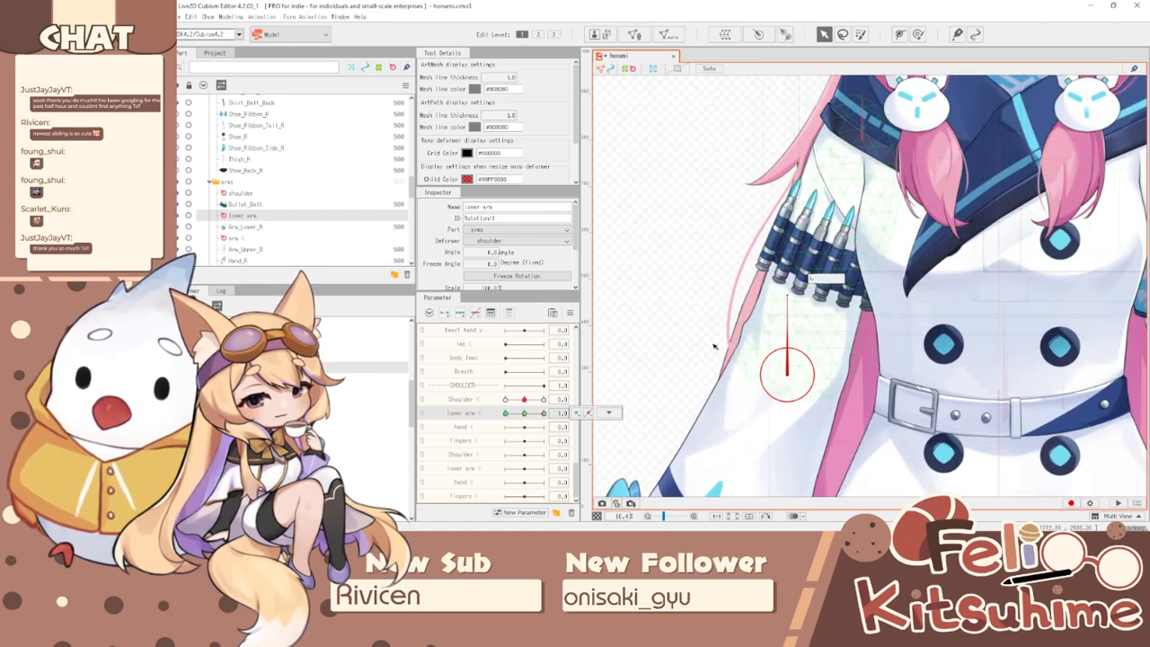
pyautogui.click(480, 400)
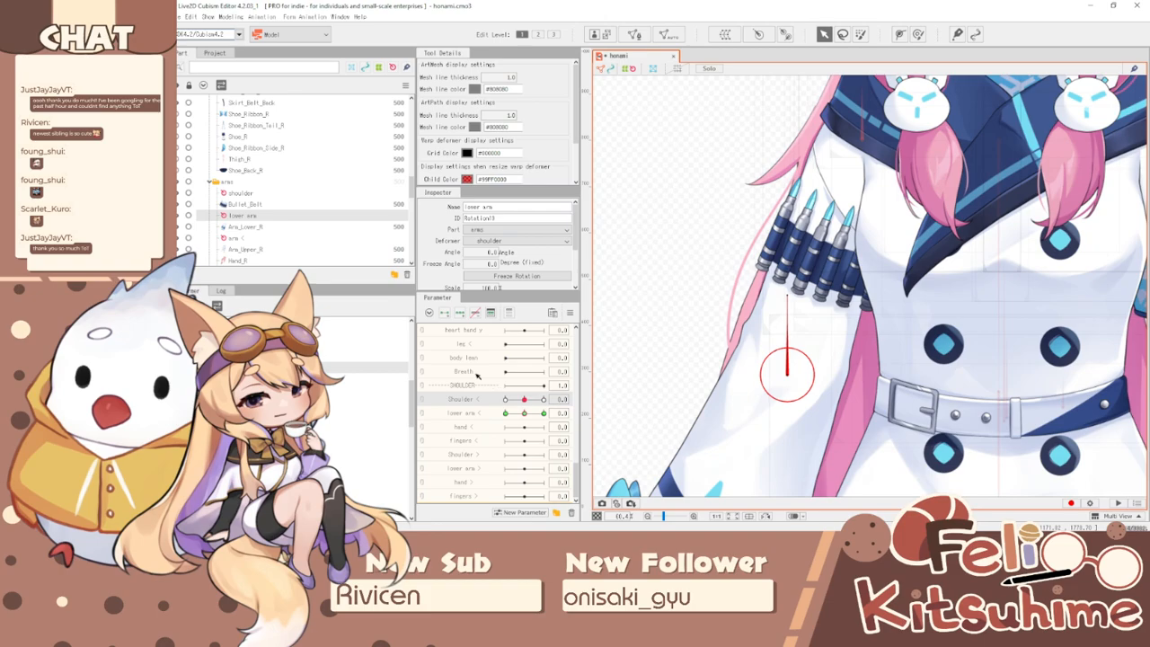
pyautogui.moveTo(527, 399); pyautogui.dragTo(546, 400)
pyautogui.scroll(-3, 795, 287)
pyautogui.moveTo(807, 296); pyautogui.dragTo(799, 303)
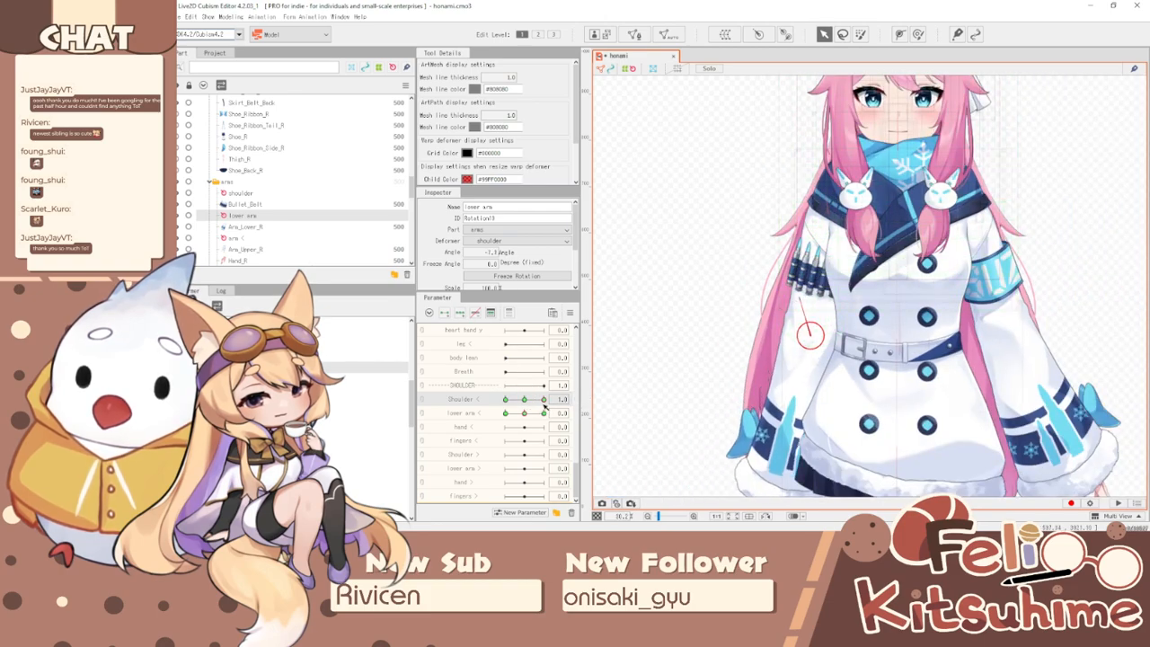
# - Set the lower arm deformer's angle at Shoulder < -1 to the same amount as at 1 but with a positive sign
pyautogui.moveTo(544, 400); pyautogui.dragTo(505, 400)
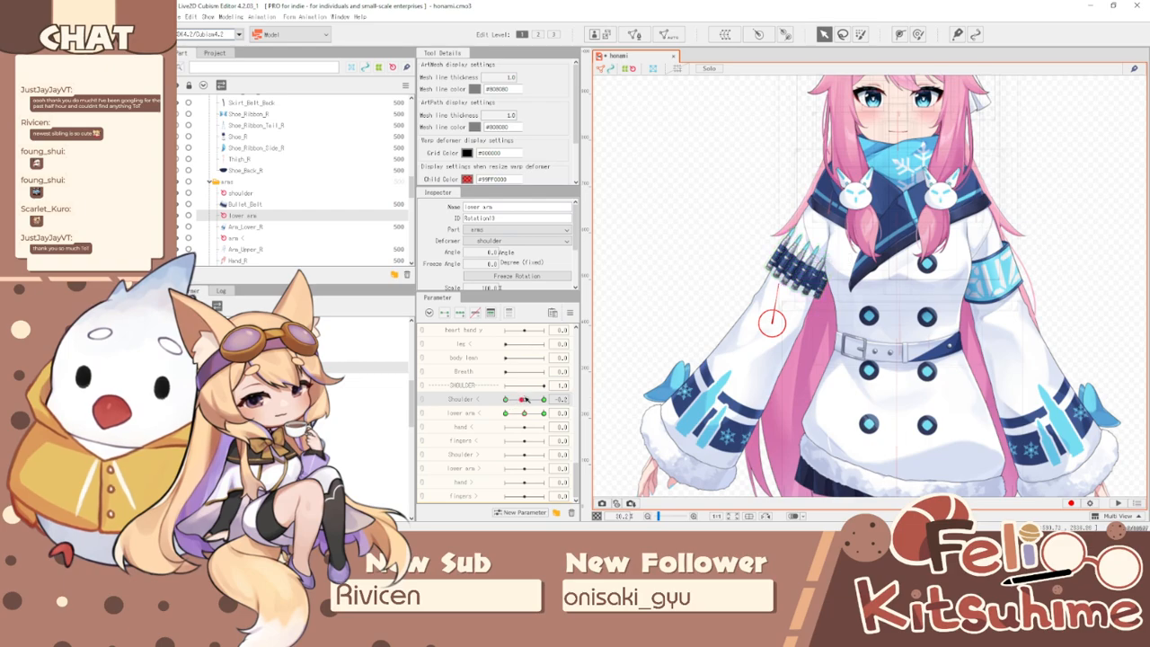
pyautogui.click(492, 253)
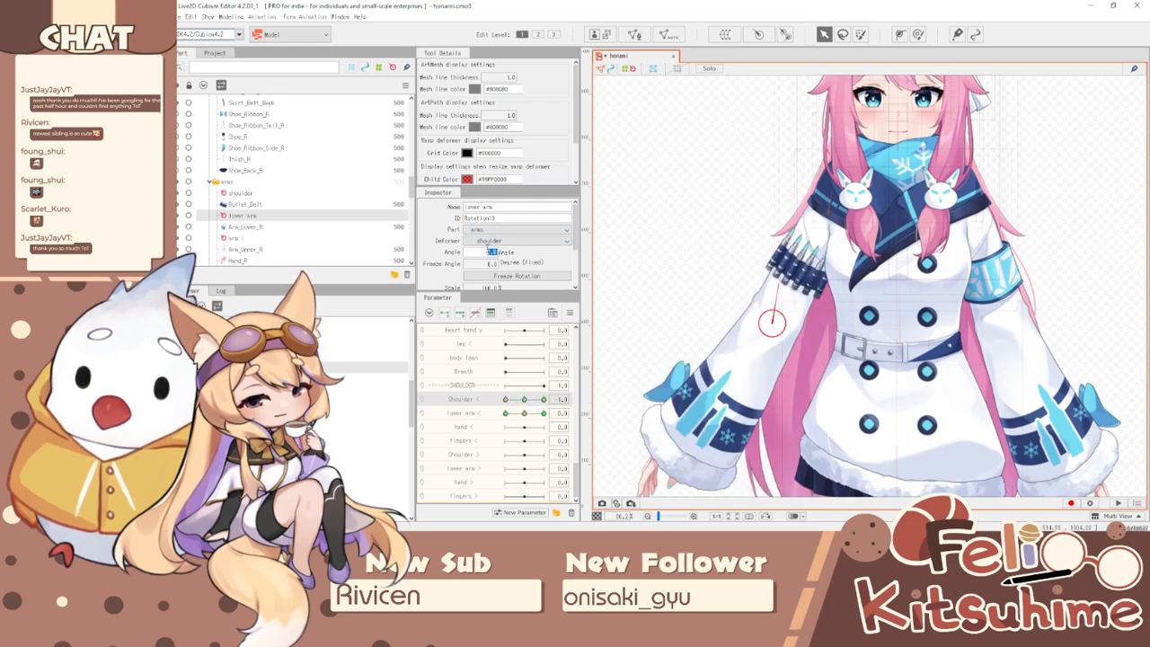
pyautogui.press('BackSpace')
pyautogui.press('Return')
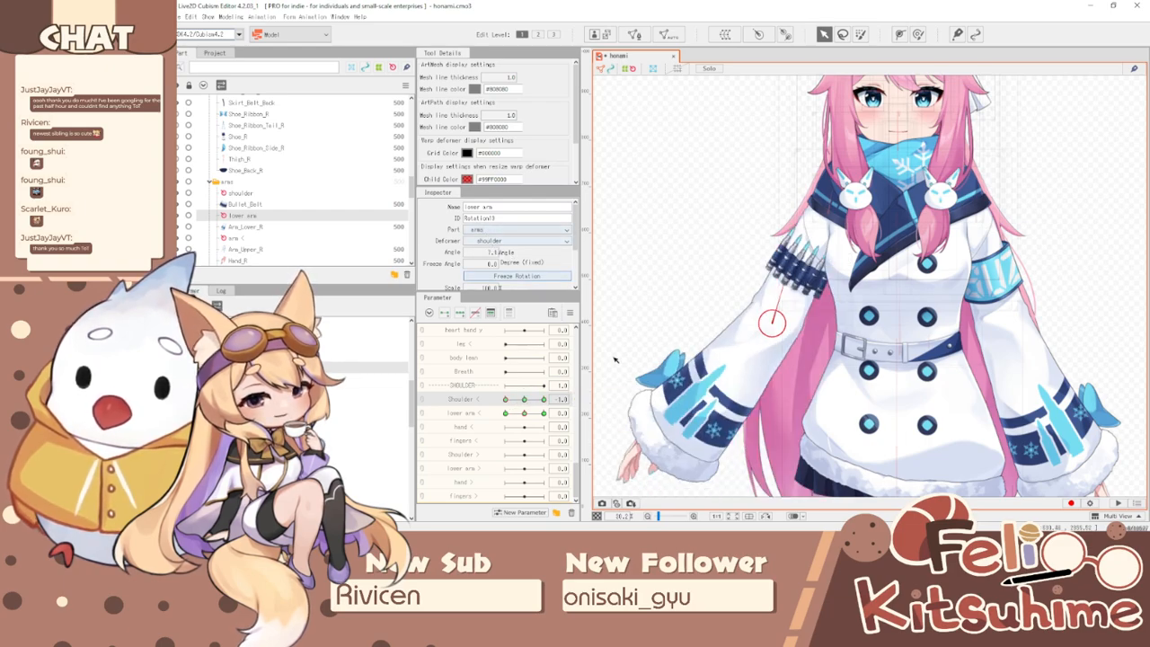
# - Return Shoulder < to 0 and rotate the lower arm deformer in opposite directions at lower arm < 1 and -1
pyautogui.moveTo(507, 400); pyautogui.dragTo(539, 420)
pyautogui.click(524, 399)
pyautogui.moveTo(791, 292); pyautogui.dragTo(781, 293)
pyautogui.moveTo(543, 413); pyautogui.dragTo(427, 357)
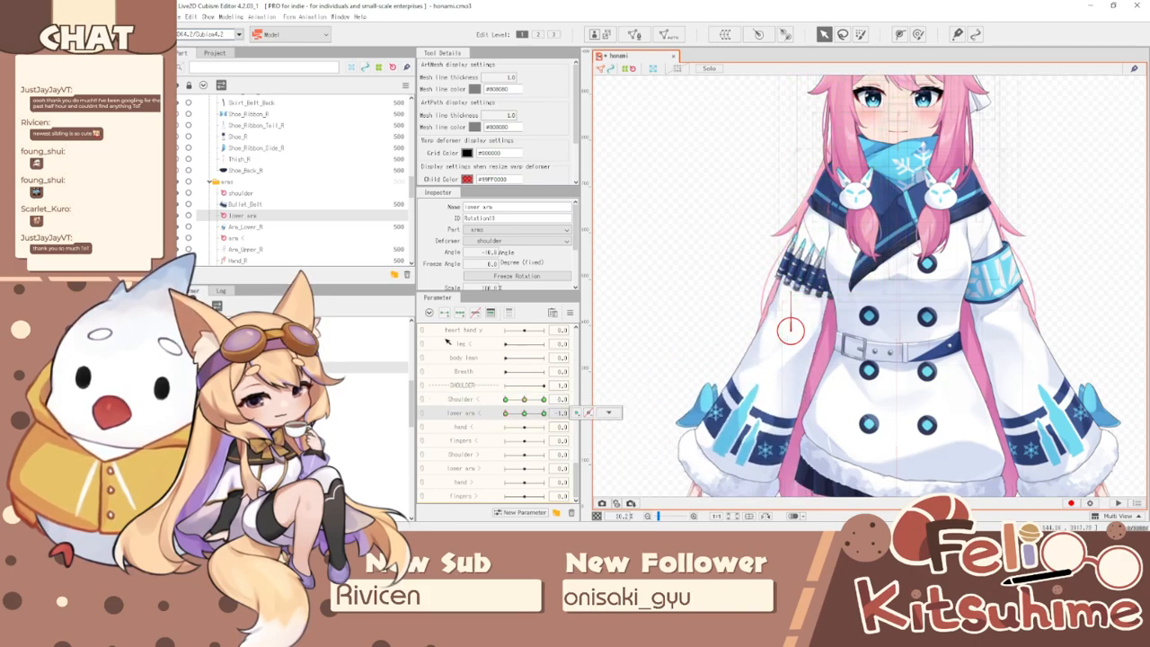
pyautogui.moveTo(791, 293); pyautogui.dragTo(800, 293)
# - Preview Shoulder < and lower arm < at 1, and synthesize the corners of the two parameters for the lower arm deformer
pyautogui.moveTo(518, 409); pyautogui.dragTo(614, 415)
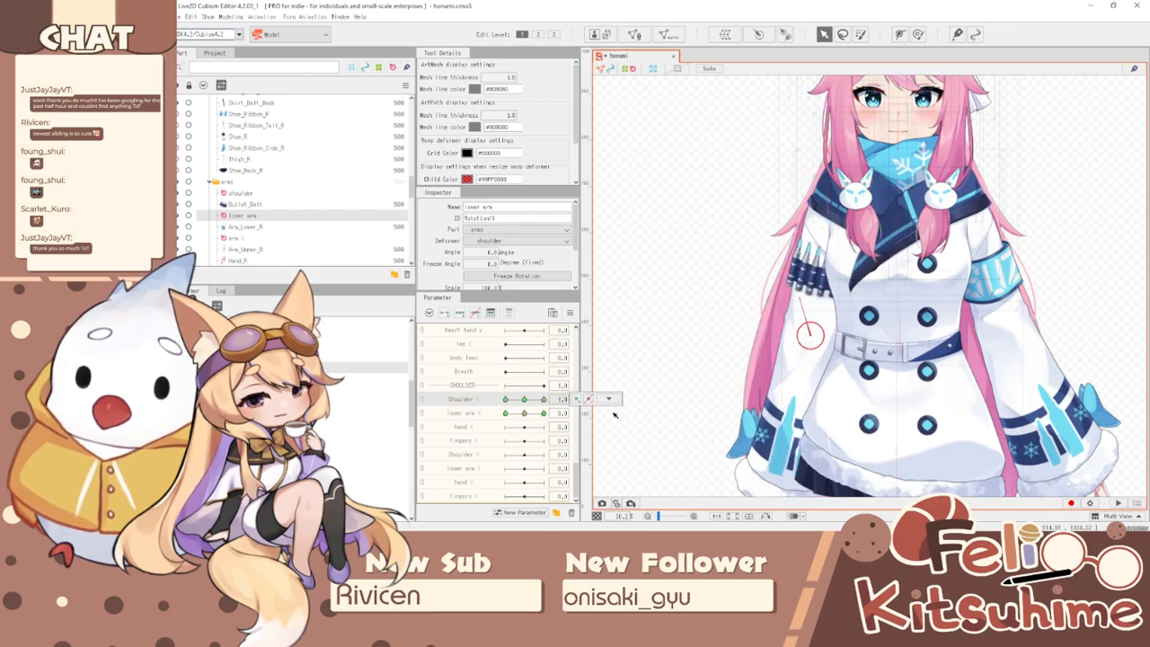
pyautogui.click(524, 399)
pyautogui.moveTo(524, 414); pyautogui.dragTo(579, 424)
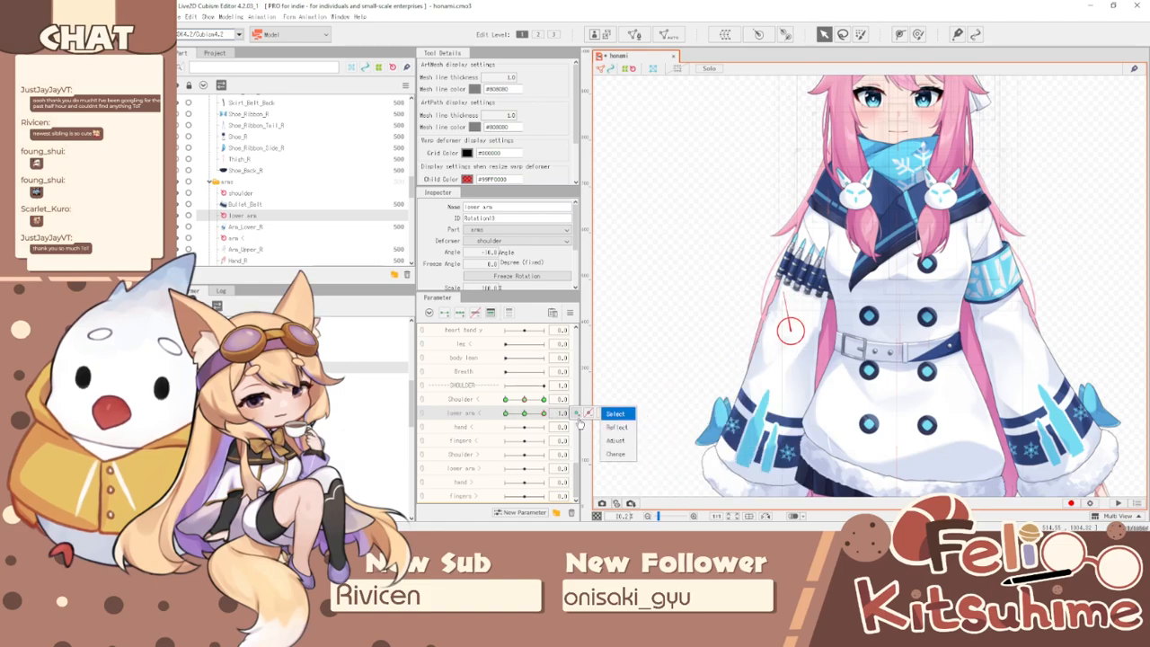
pyautogui.click(569, 315)
pyautogui.click(636, 363)
pyautogui.click(638, 364)
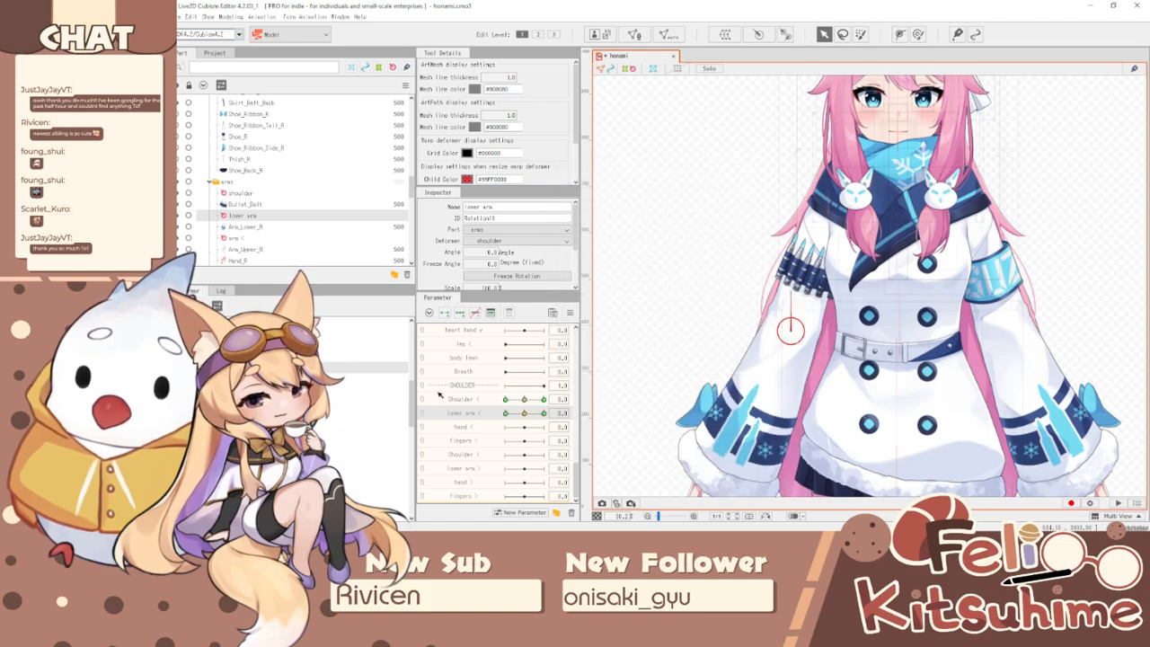
pyautogui.moveTo(542, 415)
pyautogui.mouseDown()
pyautogui.moveTo(498, 433)
pyautogui.moveTo(509, 369)
pyautogui.moveTo(555, 413)
pyautogui.moveTo(528, 400)
pyautogui.moveTo(504, 420)
pyautogui.moveTo(525, 415)
pyautogui.mouseUp()
# - Create a warp deformer named shoulder in the arms part as parent of Arm_Upper_R
pyautogui.scroll(5, 787, 347)
pyautogui.click(814, 310)
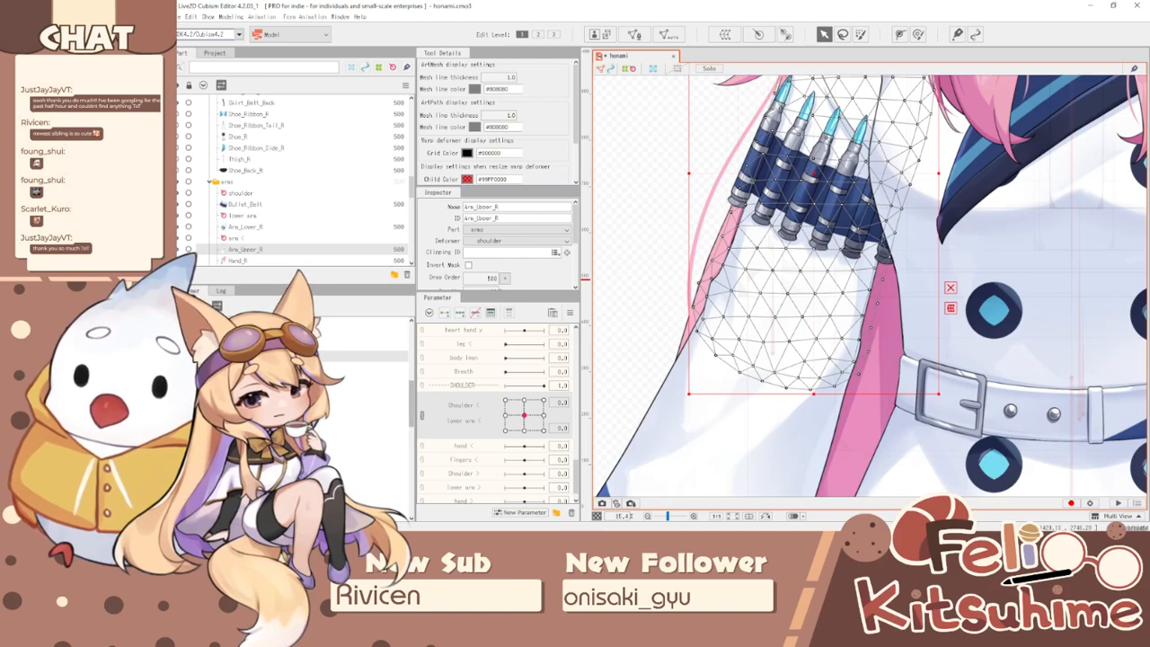
pyautogui.click(727, 34)
pyautogui.moveTo(966, 272); pyautogui.dragTo(557, 203)
pyautogui.write('ulder')
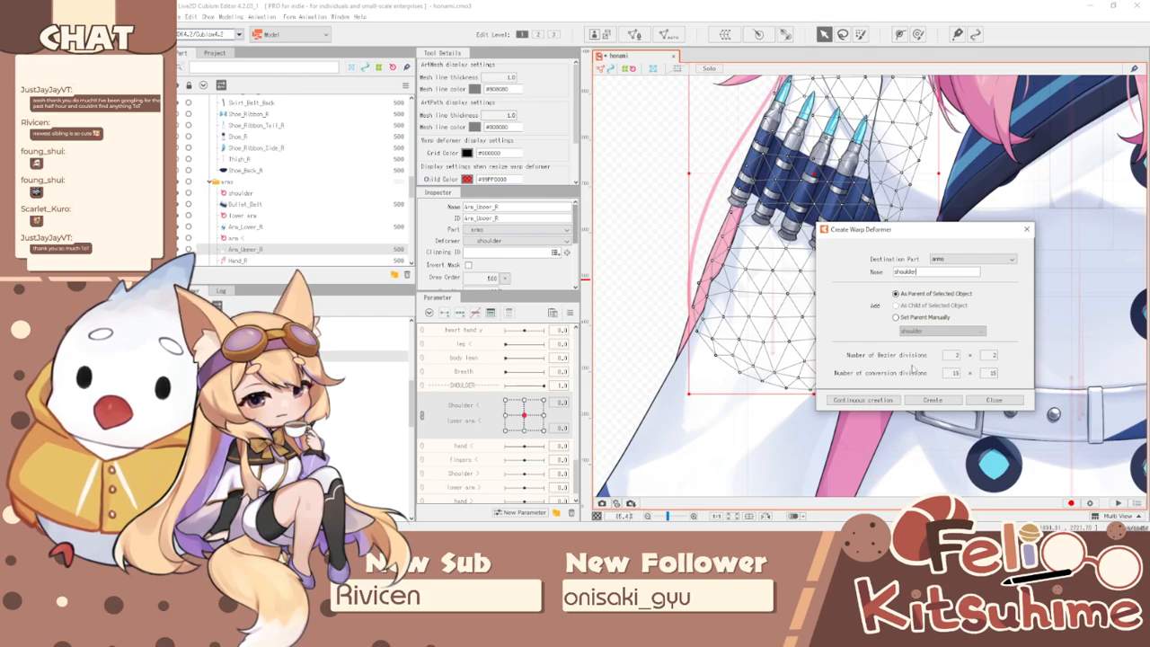
pyautogui.click(933, 399)
# - Unlink Shoulder < and lower arm <, and add three Shoulder < keys to the shoulder warp deformer
pyautogui.click(918, 34)
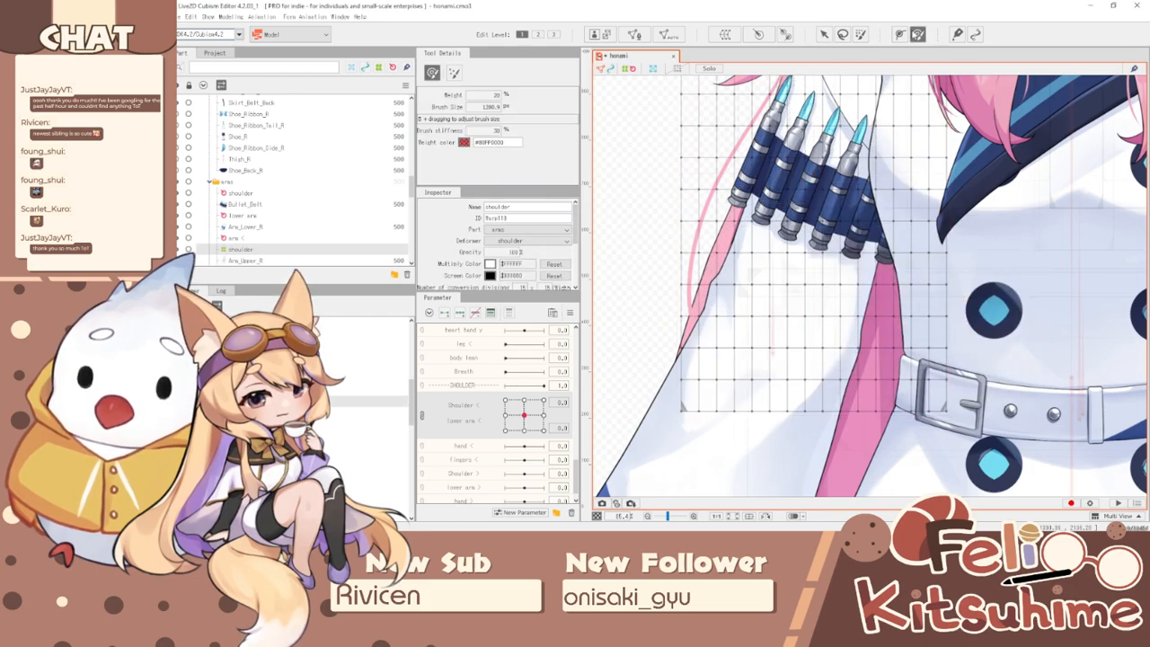
pyautogui.click(423, 416)
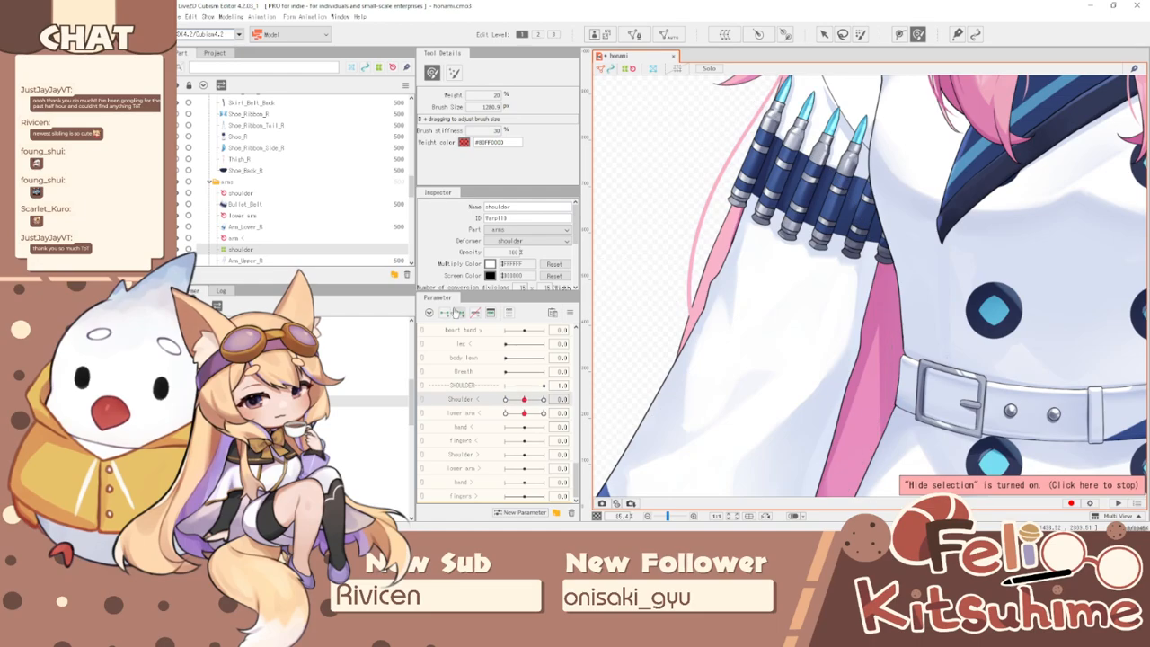
pyautogui.moveTo(526, 399); pyautogui.dragTo(575, 399)
# - Reshape the outer elbow edge of the upper arm with the deform brush at Shoulder < 1 to meet the lower arm
pyautogui.scroll(-2, 736, 325)
pyautogui.scroll(2, 809, 350)
pyautogui.press('b')
pyautogui.moveTo(790, 268)
pyautogui.mouseDown()
pyautogui.moveTo(689, 265)
pyautogui.moveTo(706, 260)
pyautogui.moveTo(740, 291)
pyautogui.mouseUp()
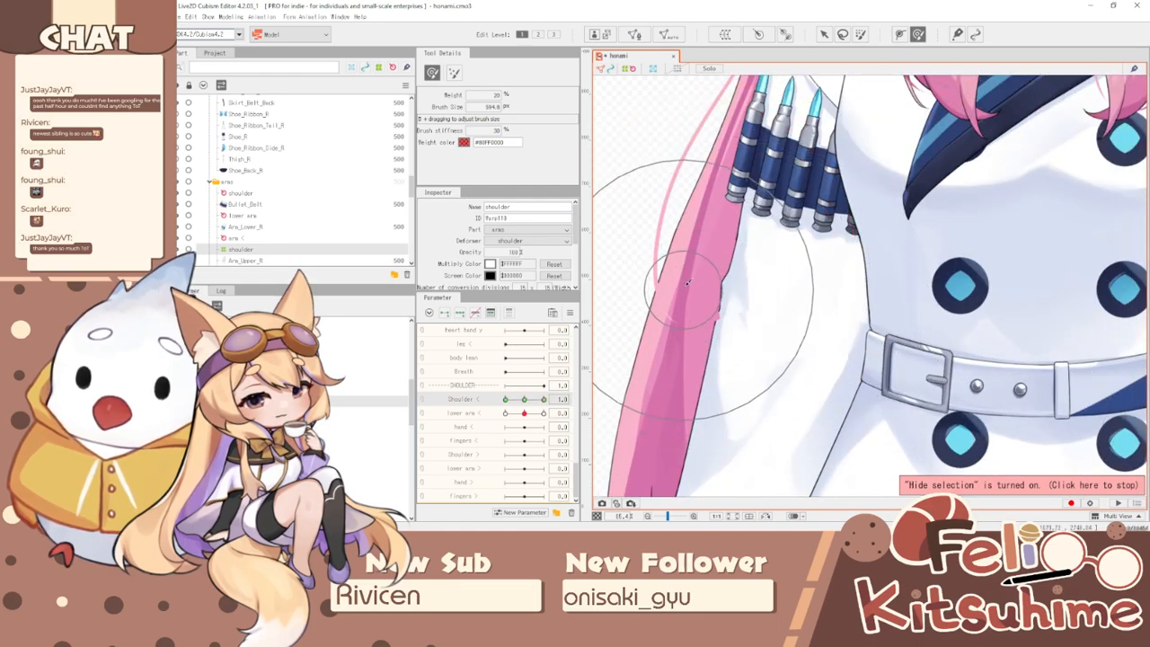
pyautogui.moveTo(703, 236); pyautogui.dragTo(715, 313)
pyautogui.press('b')
pyautogui.moveTo(716, 313); pyautogui.dragTo(650, 302)
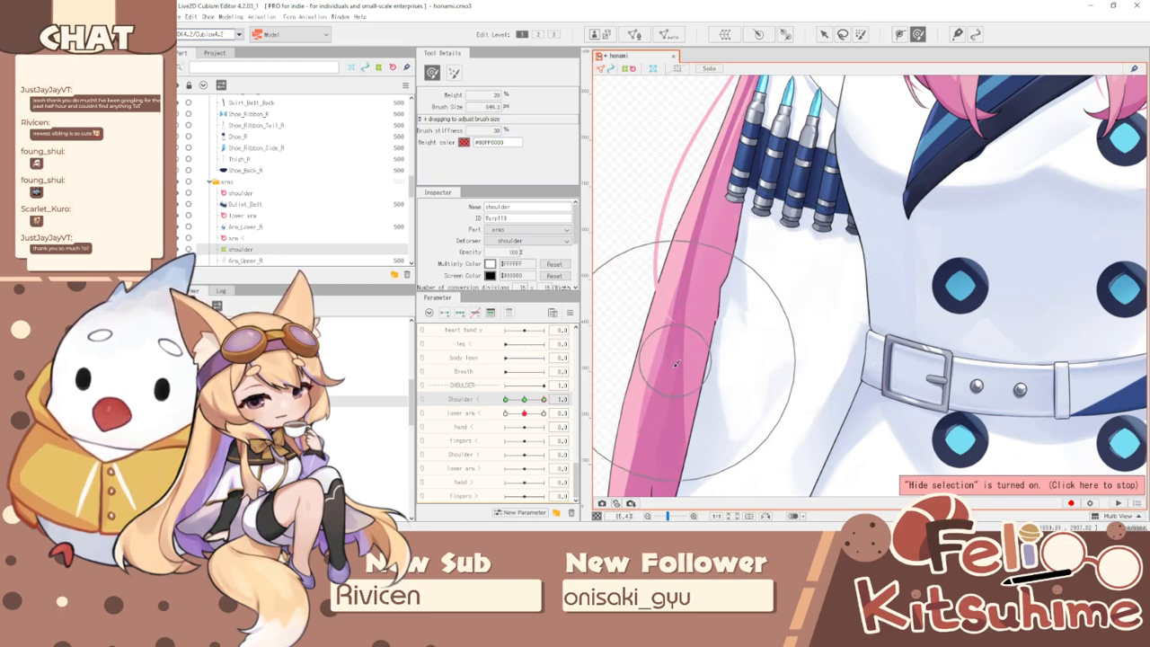
pyautogui.press('b')
pyautogui.moveTo(732, 352); pyautogui.dragTo(773, 310)
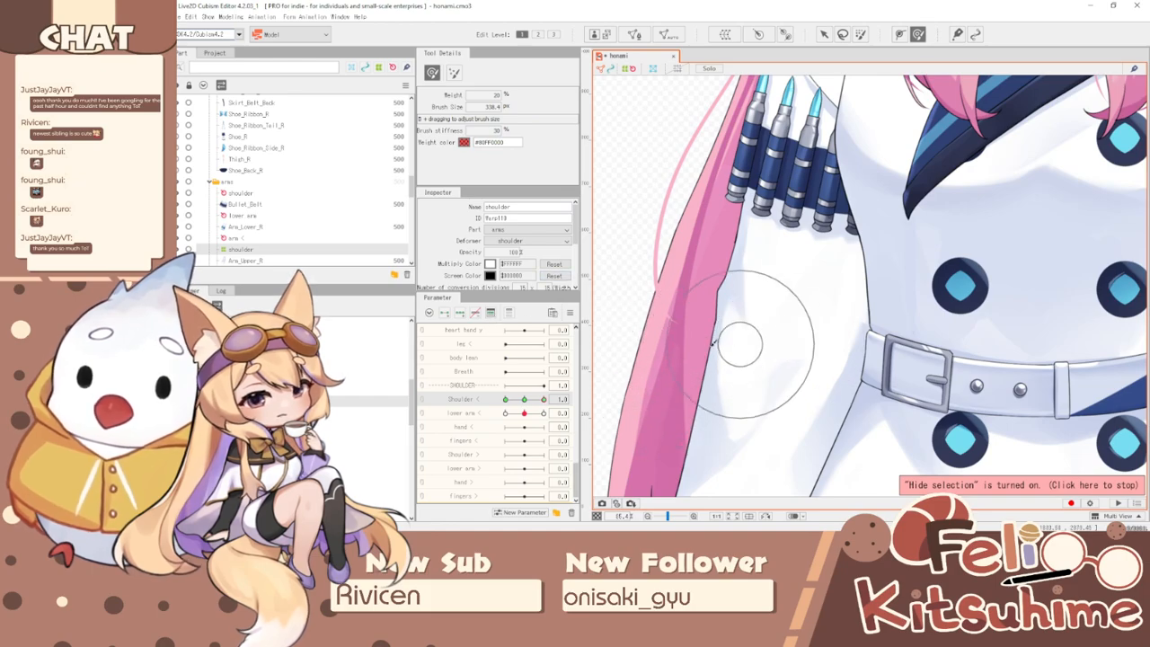
# - Isolate Arm_Upper_R and Arm_Lower_R with the shoulder warp deformer in Solo view and keep only the warp deformer selected
pyautogui.keyDown('ctrl'); pyautogui.click(360, 261); pyautogui.keyUp('ctrl')
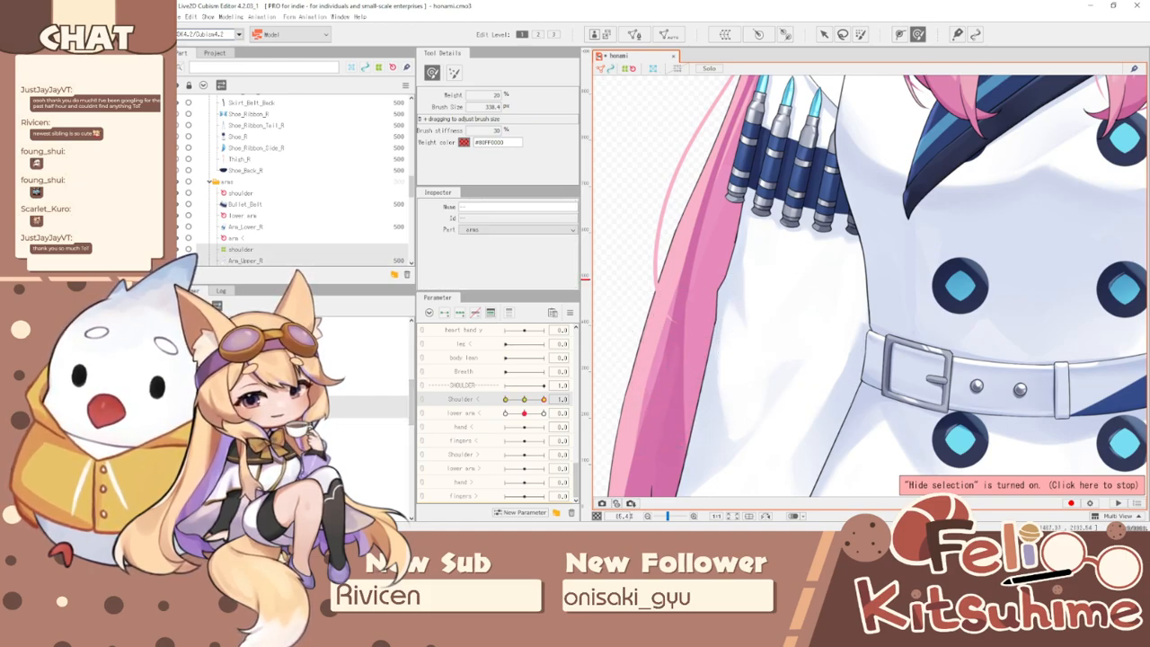
pyautogui.keyDown('ctrl'); pyautogui.click(359, 227); pyautogui.keyUp('ctrl')
pyautogui.click(709, 68)
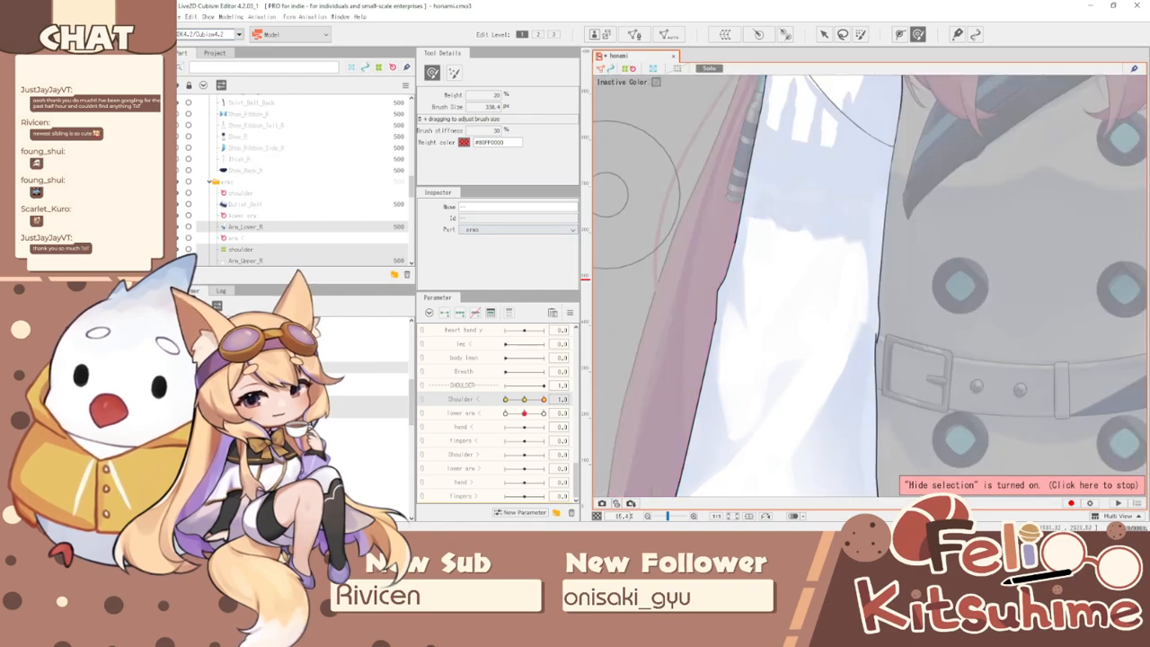
pyautogui.click(241, 248)
# - Brush the inner elbow edge of the upper arm into line with the lower arm at Shoulder < 1
pyautogui.scroll(2, 870, 337)
pyautogui.press('b')
pyautogui.moveTo(857, 302); pyautogui.dragTo(903, 295)
pyautogui.moveTo(917, 335); pyautogui.dragTo(875, 327)
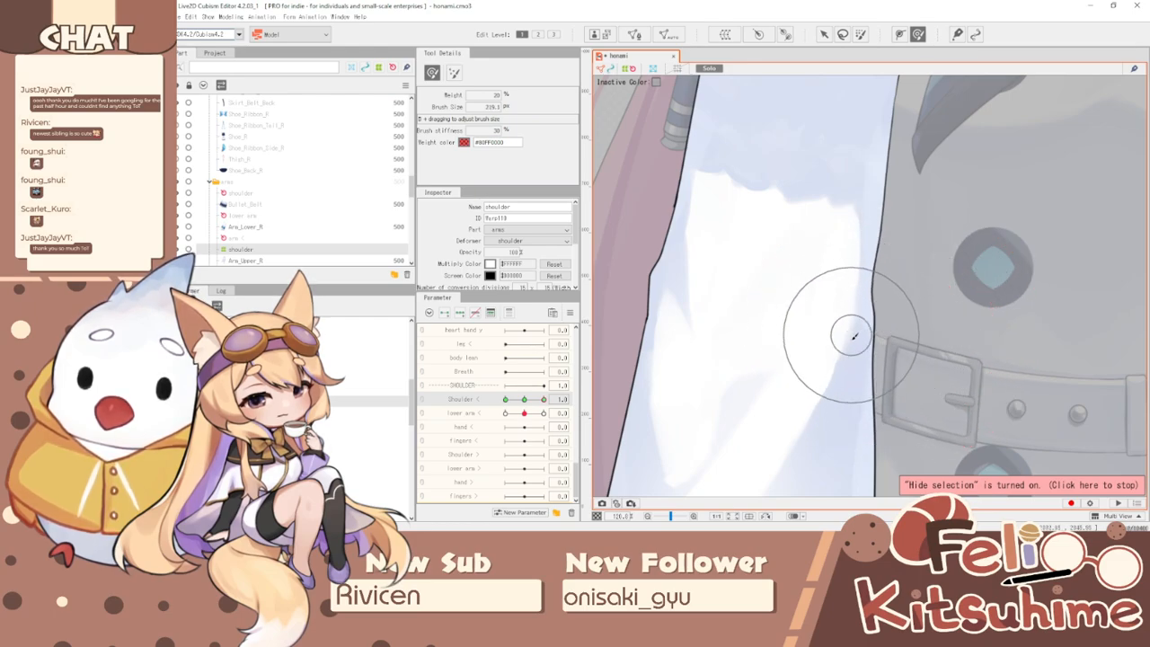
pyautogui.scroll(-2, 813, 294)
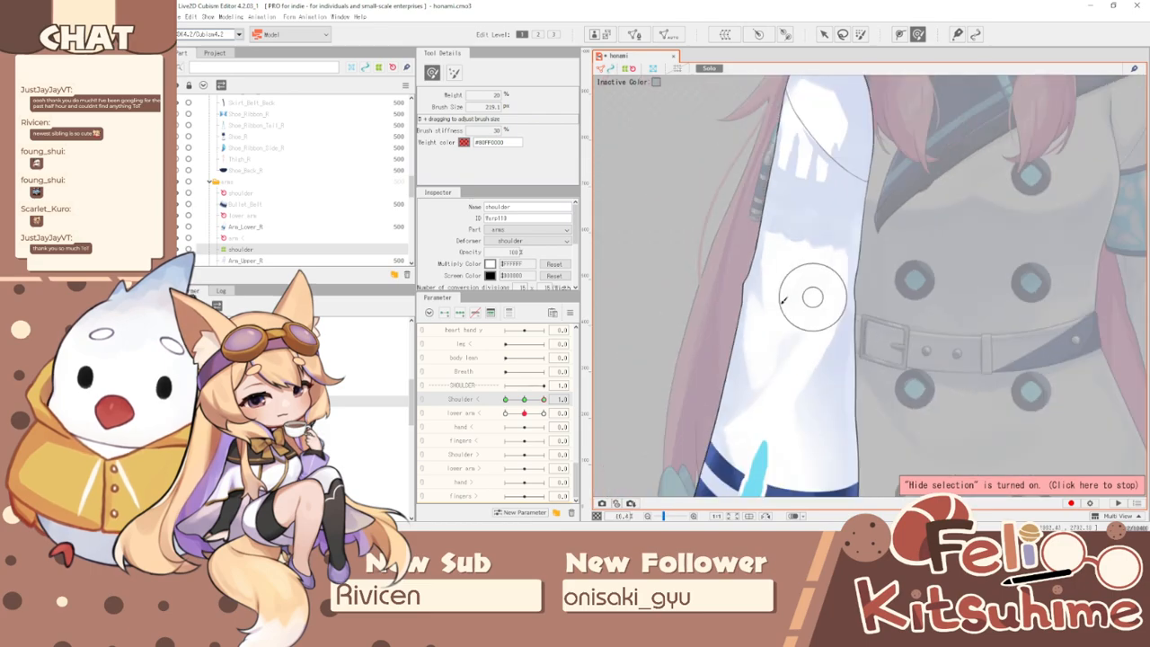
# - Brush both elbow edges of the upper arm into line with the lower arm at Shoulder < -1
pyautogui.moveTo(525, 400); pyautogui.dragTo(543, 401)
pyautogui.scroll(2, 662, 226)
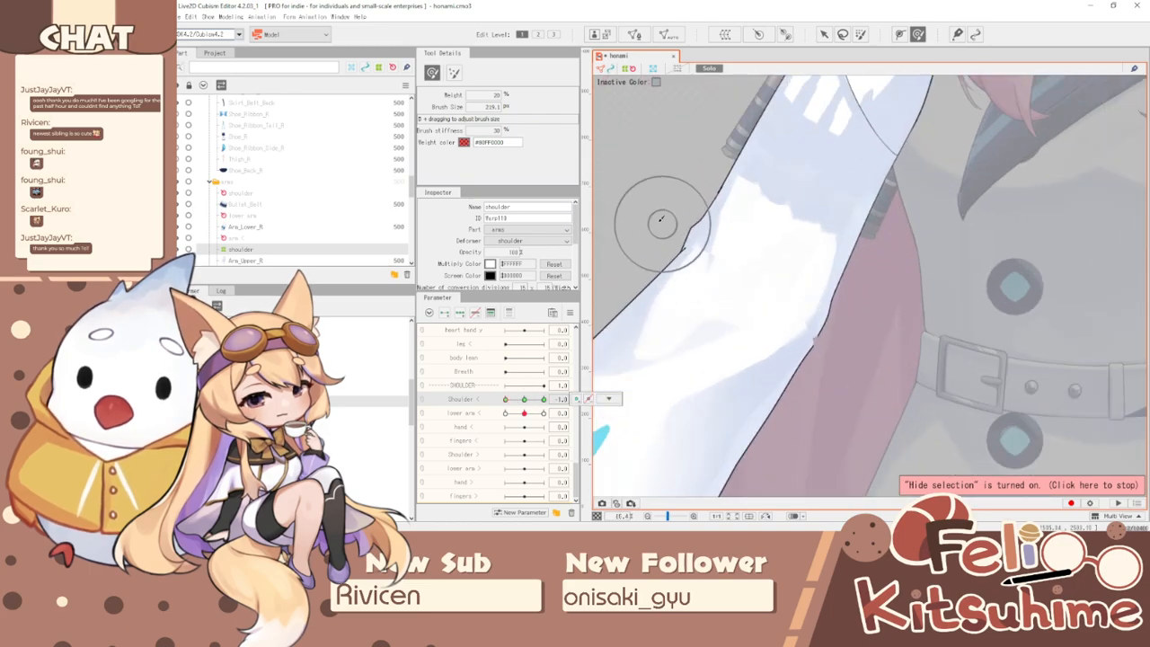
pyautogui.scroll(2, 690, 232)
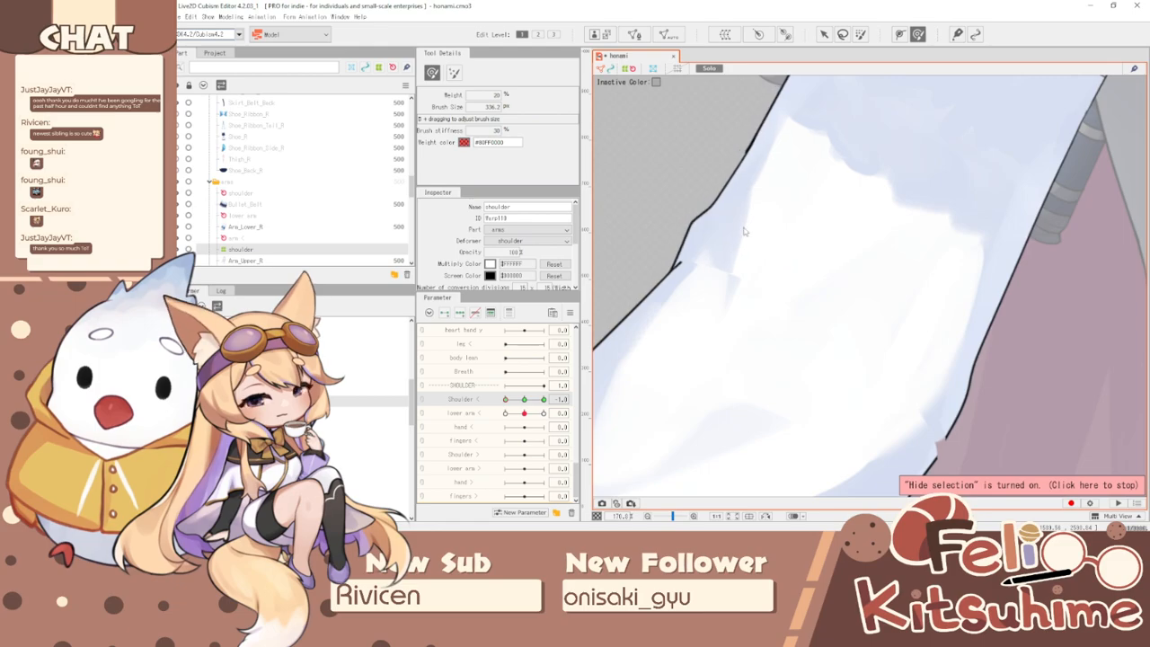
pyautogui.moveTo(678, 190)
pyautogui.mouseDown()
pyautogui.moveTo(736, 212)
pyautogui.moveTo(698, 211)
pyautogui.moveTo(727, 215)
pyautogui.moveTo(767, 270)
pyautogui.moveTo(732, 268)
pyautogui.moveTo(791, 287)
pyautogui.moveTo(757, 318)
pyautogui.mouseUp()
pyautogui.scroll(-2, 840, 279)
pyautogui.scroll(2, 915, 388)
pyautogui.moveTo(956, 393)
pyautogui.mouseDown()
pyautogui.moveTo(901, 427)
pyautogui.moveTo(872, 414)
pyautogui.moveTo(887, 422)
pyautogui.moveTo(876, 446)
pyautogui.moveTo(891, 434)
pyautogui.moveTo(878, 454)
pyautogui.moveTo(910, 444)
pyautogui.moveTo(869, 428)
pyautogui.moveTo(870, 387)
pyautogui.moveTo(858, 404)
pyautogui.moveTo(871, 410)
pyautogui.moveTo(881, 352)
pyautogui.mouseUp()
pyautogui.scroll(-5, 877, 350)
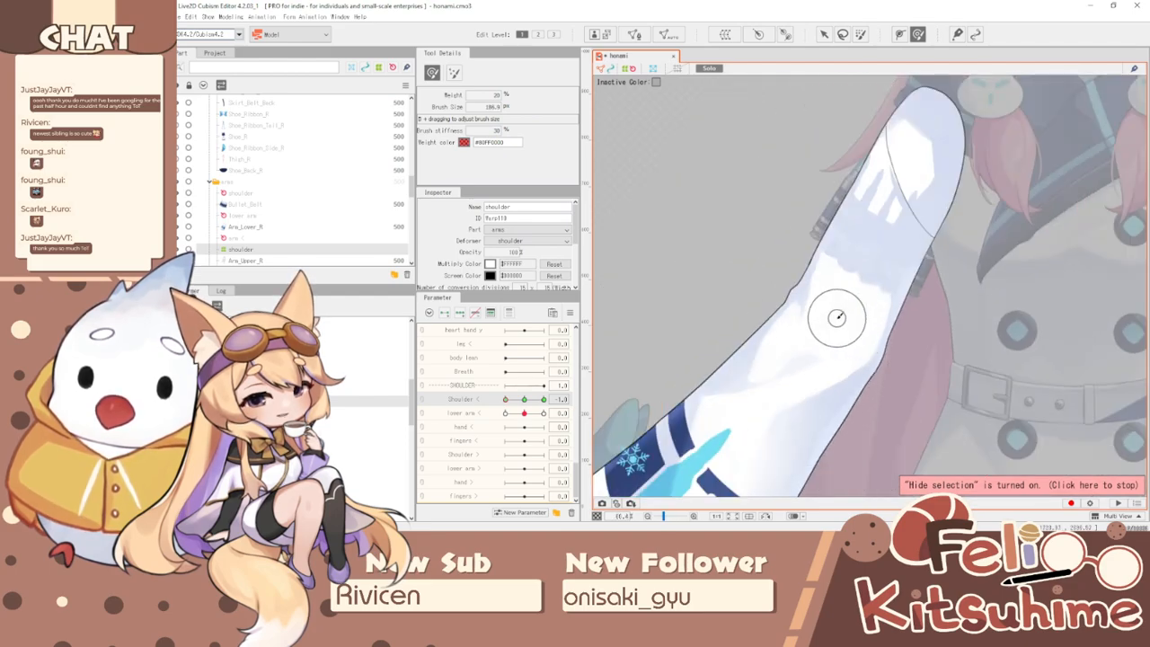
# - Return Shoulder < to 0, add three lower arm < keys to the shoulder warp deformer, and set lower arm < to 1
pyautogui.moveTo(514, 399); pyautogui.dragTo(527, 400)
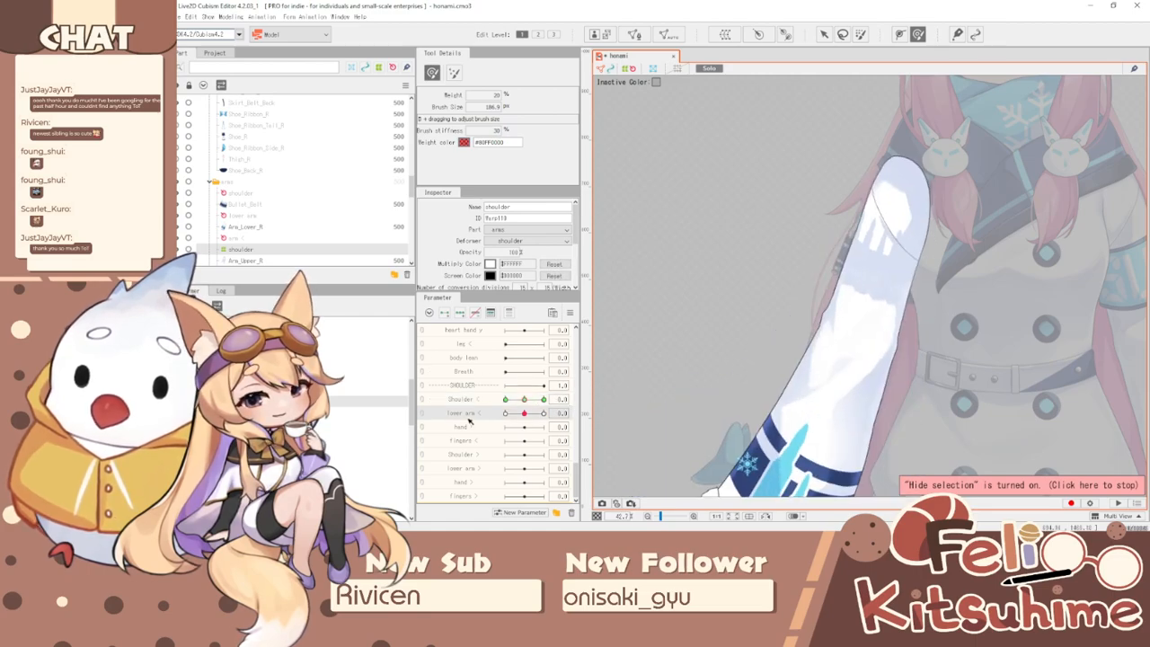
pyautogui.rightClick(580, 305)
pyautogui.click(495, 420)
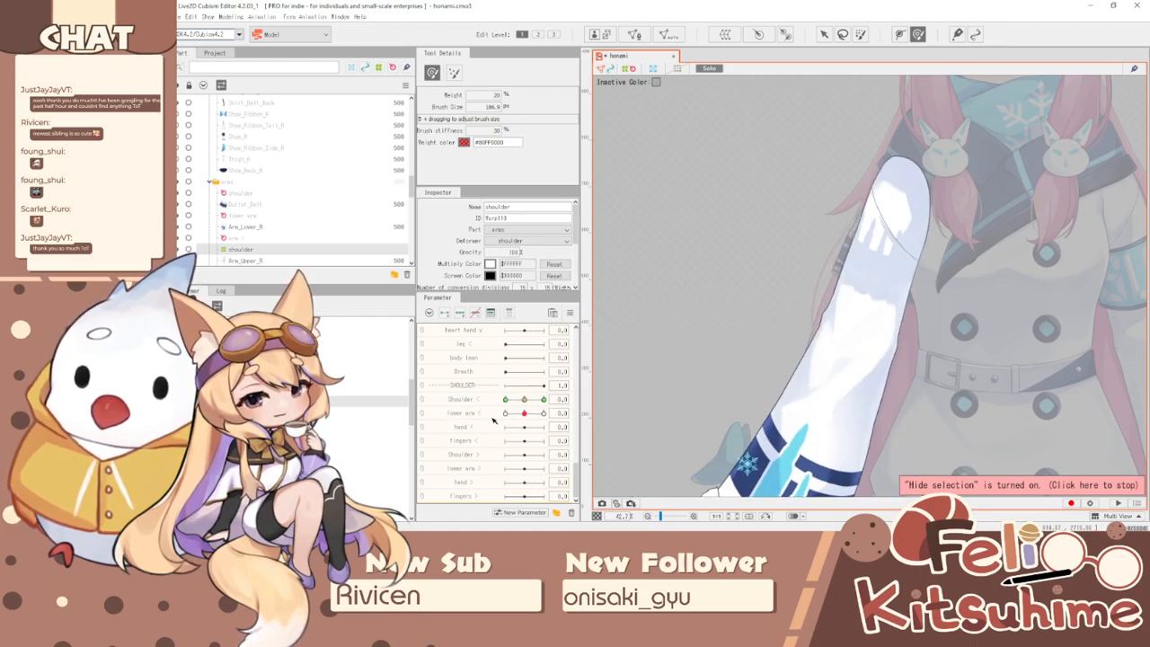
pyautogui.moveTo(528, 413); pyautogui.dragTo(543, 413)
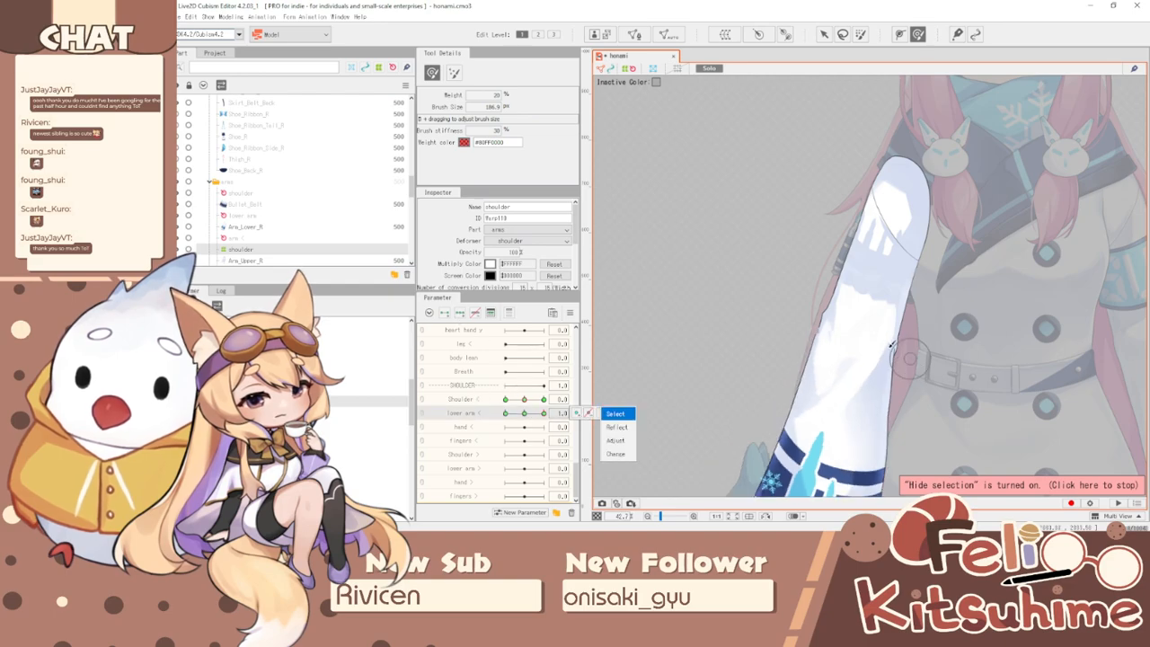
# - Smooth the upper arm's inner and outer elbow edges into the lower arm with the deform brush at lower arm < 1
pyautogui.scroll(5, 771, 314)
pyautogui.moveTo(771, 313)
pyautogui.mouseDown()
pyautogui.moveTo(834, 327)
pyautogui.moveTo(751, 309)
pyautogui.mouseUp()
pyautogui.moveTo(989, 352)
pyautogui.mouseDown()
pyautogui.moveTo(969, 355)
pyautogui.moveTo(999, 380)
pyautogui.moveTo(951, 439)
pyautogui.mouseUp()
pyautogui.press('b')
pyautogui.moveTo(986, 364); pyautogui.dragTo(974, 369)
pyautogui.press('b')
pyautogui.moveTo(725, 345); pyautogui.dragTo(732, 323)
pyautogui.moveTo(783, 269); pyautogui.dragTo(752, 277)
pyautogui.press('b')
pyautogui.moveTo(734, 369); pyautogui.dragTo(732, 374)
pyautogui.scroll(-3, 809, 225)
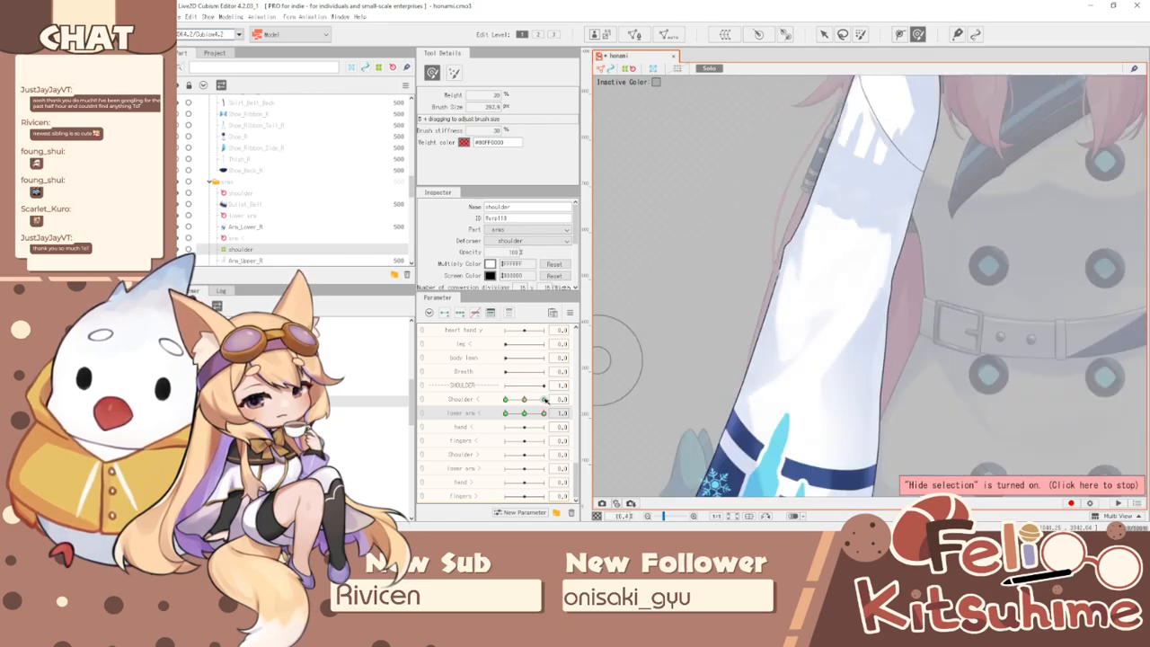
# - Set lower arm < to -1 and brush the upper arm's elbow edges to follow the bent lower arm
pyautogui.moveTo(544, 414); pyautogui.dragTo(505, 414)
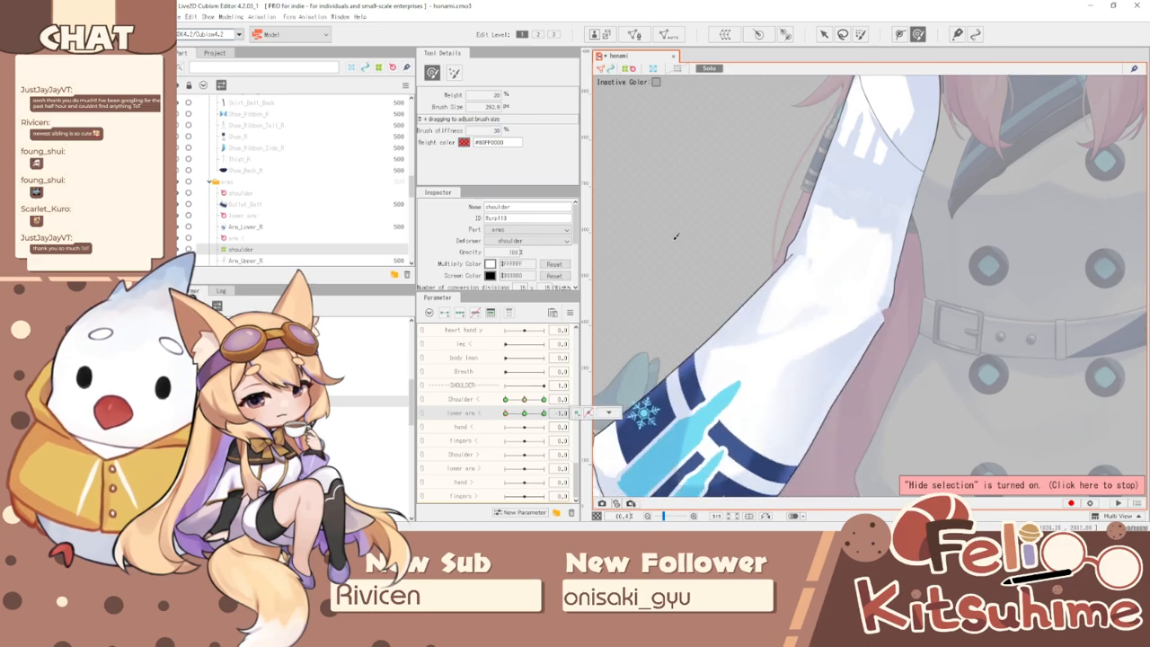
pyautogui.scroll(3, 822, 235)
pyautogui.press('b')
pyautogui.moveTo(741, 248)
pyautogui.mouseDown()
pyautogui.moveTo(780, 258)
pyautogui.moveTo(756, 279)
pyautogui.moveTo(759, 262)
pyautogui.moveTo(782, 256)
pyautogui.moveTo(771, 231)
pyautogui.moveTo(823, 229)
pyautogui.moveTo(793, 212)
pyautogui.mouseUp()
pyautogui.moveTo(887, 241)
pyautogui.mouseDown()
pyautogui.moveTo(948, 290)
pyautogui.moveTo(914, 395)
pyautogui.moveTo(920, 347)
pyautogui.moveTo(908, 372)
pyautogui.mouseUp()
pyautogui.press('b')
pyautogui.moveTo(938, 296); pyautogui.dragTo(924, 301)
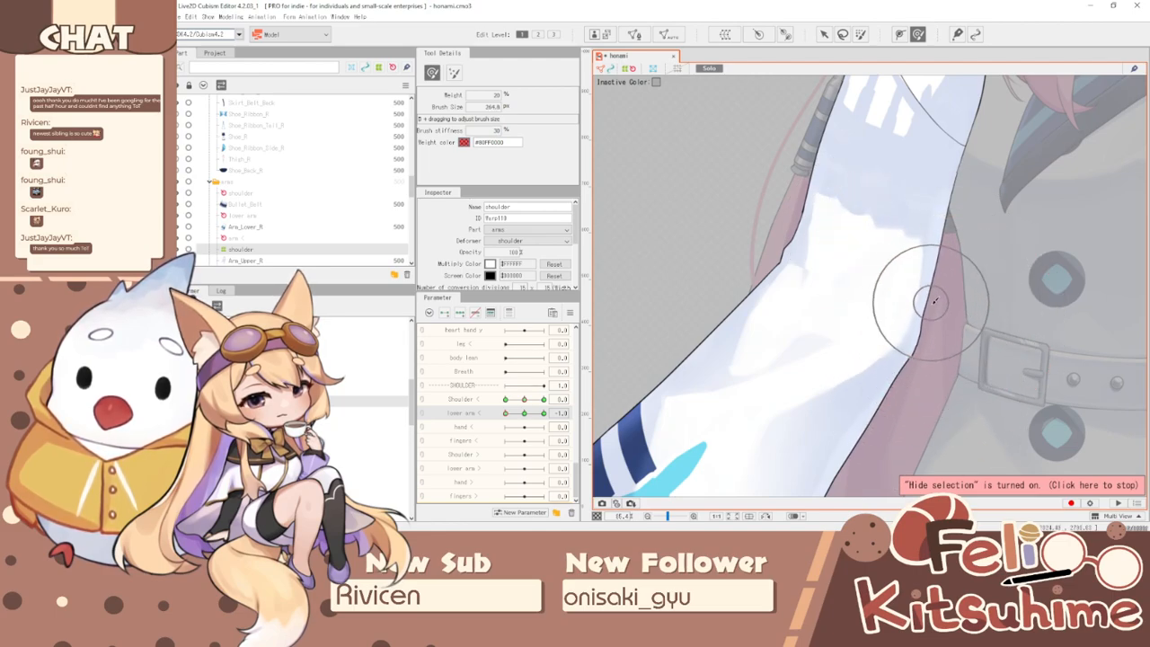
# - Return lower arm < to 0 and synthesize the Shoulder < and lower arm < corners for the shoulder warp deformer
pyautogui.scroll(-3, 824, 309)
pyautogui.moveTo(506, 414); pyautogui.dragTo(652, 437)
pyautogui.click(570, 314)
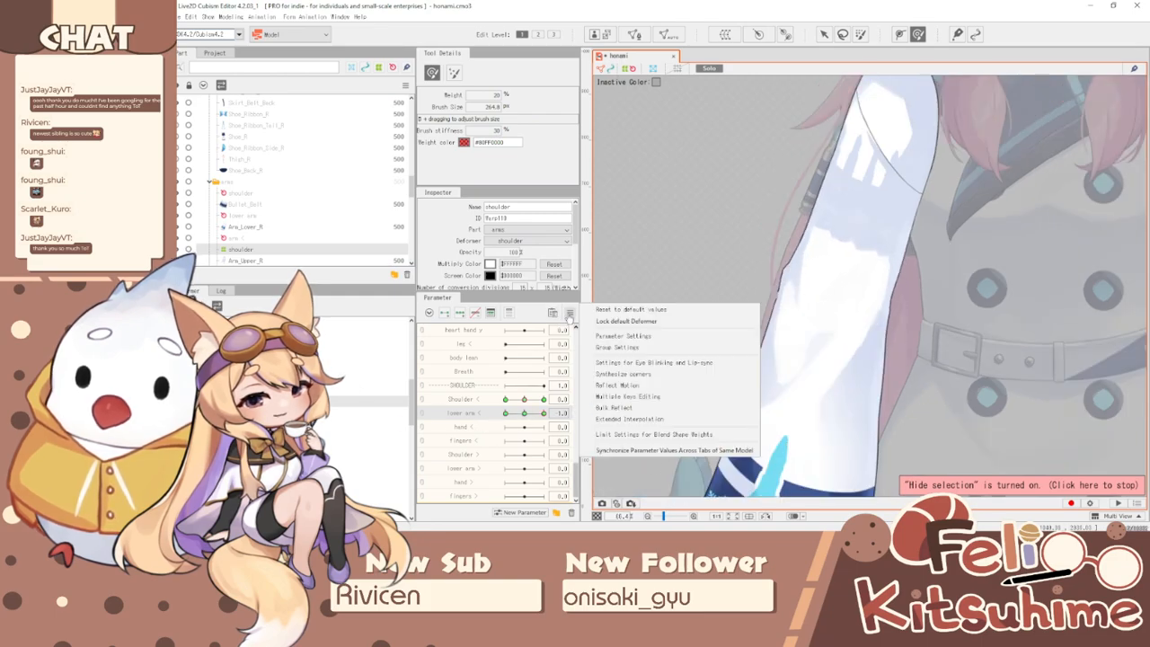
pyautogui.click(640, 371)
pyautogui.click(638, 363)
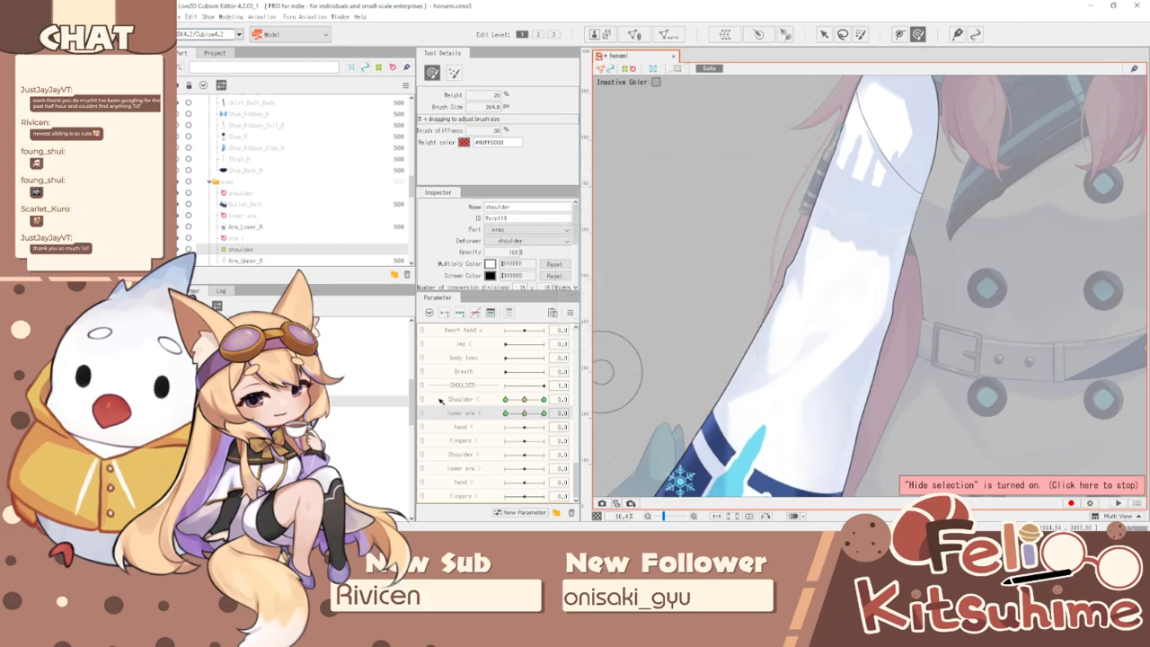
# - Link Shoulder < and lower arm < again, and leave Solo view with Arm_Lower_R selected
pyautogui.click(423, 400)
pyautogui.moveTo(524, 415)
pyautogui.mouseDown()
pyautogui.moveTo(506, 400)
pyautogui.moveTo(525, 430)
pyautogui.moveTo(506, 415)
pyautogui.moveTo(508, 392)
pyautogui.moveTo(524, 415)
pyautogui.mouseUp()
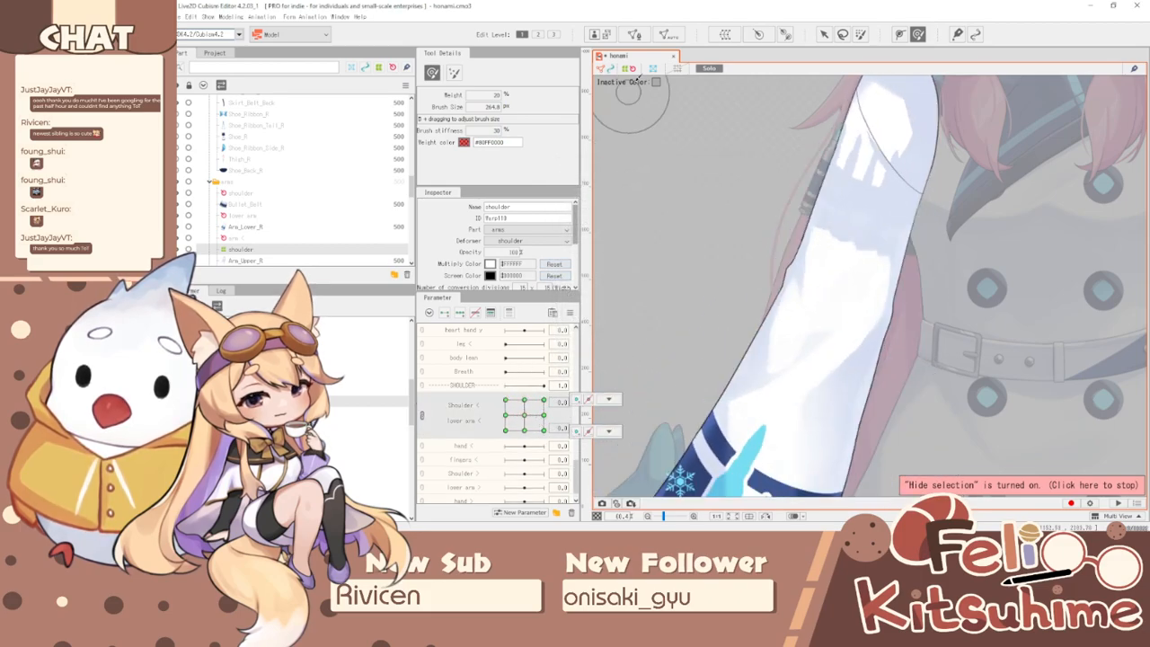
pyautogui.click(709, 69)
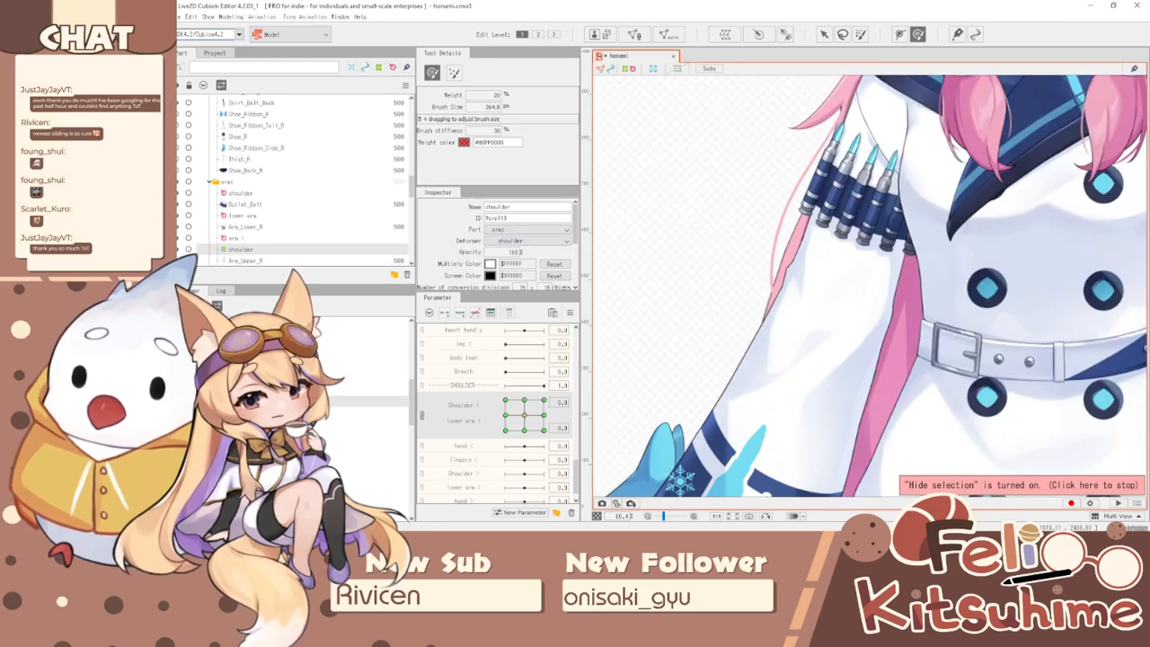
pyautogui.click(605, 195)
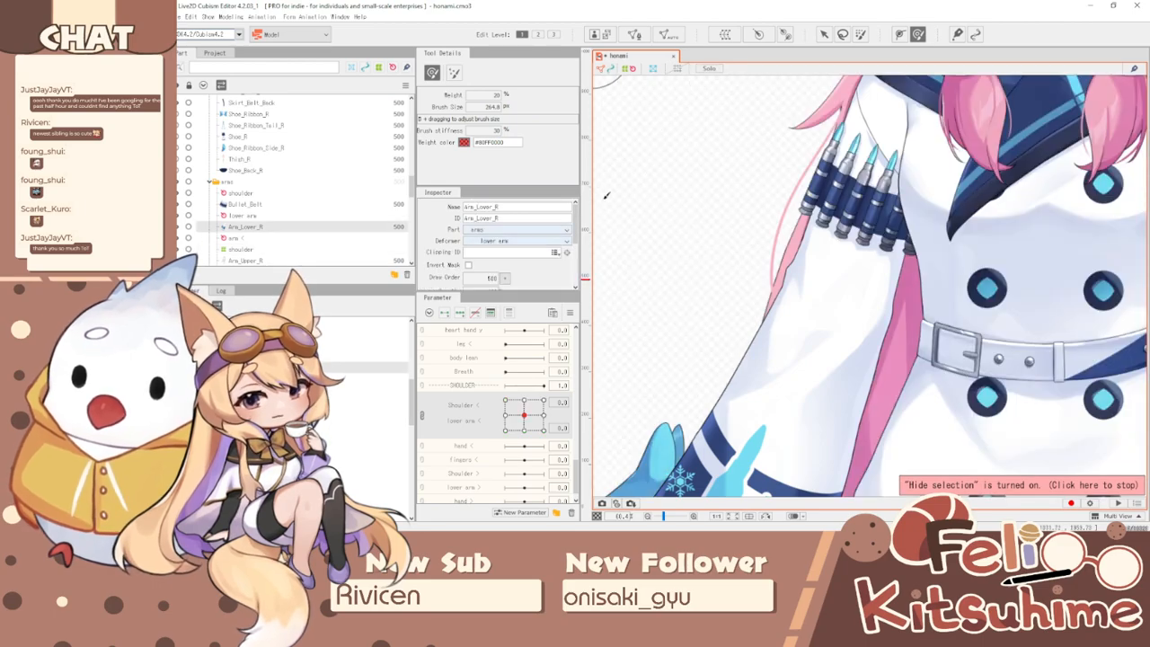
# - Create a warp deformer named "lower sleeve" as parent of Arm_Lower_R and unlink Shoulder < from lower arm <
pyautogui.click(726, 34)
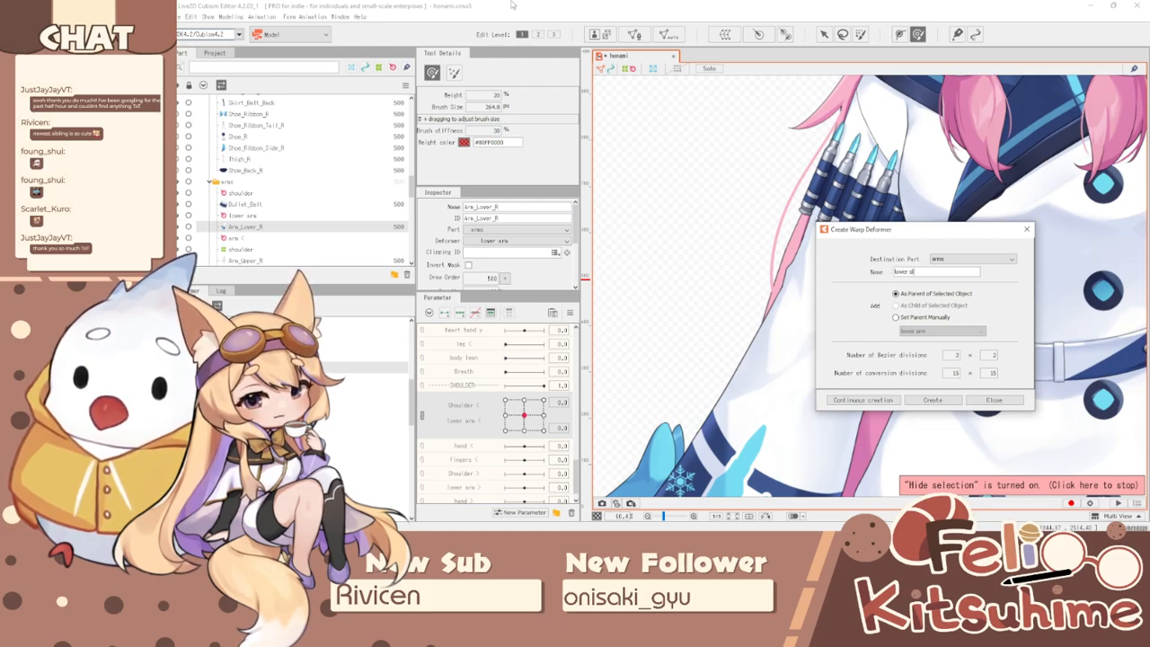
pyautogui.click(932, 400)
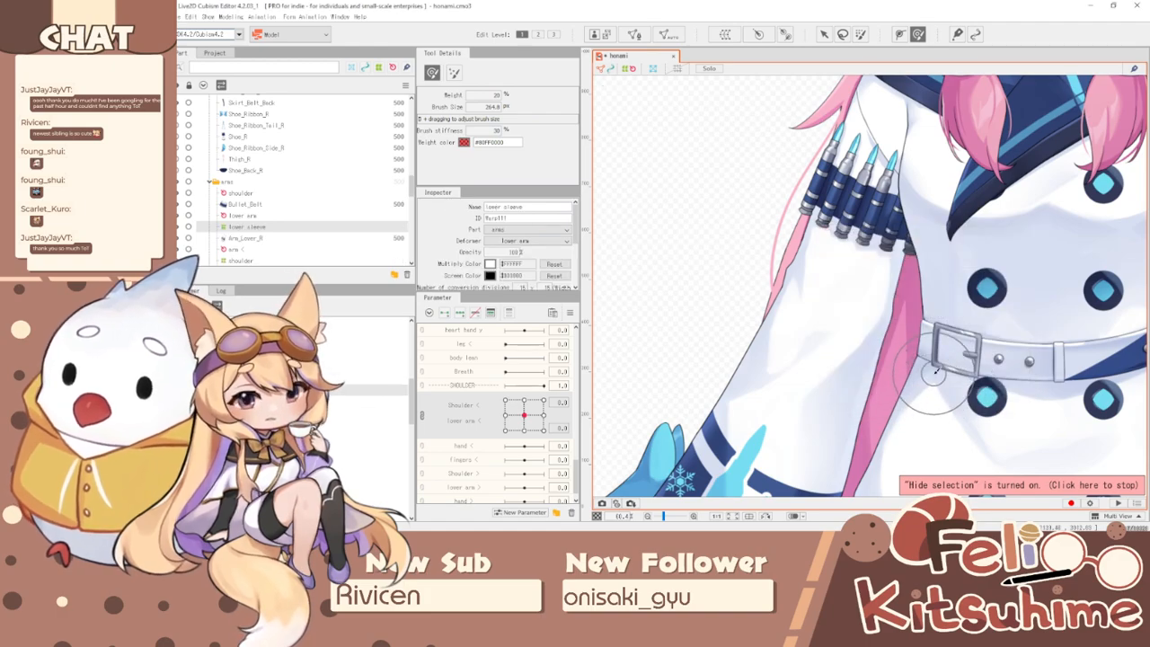
pyautogui.scroll(2, 828, 297)
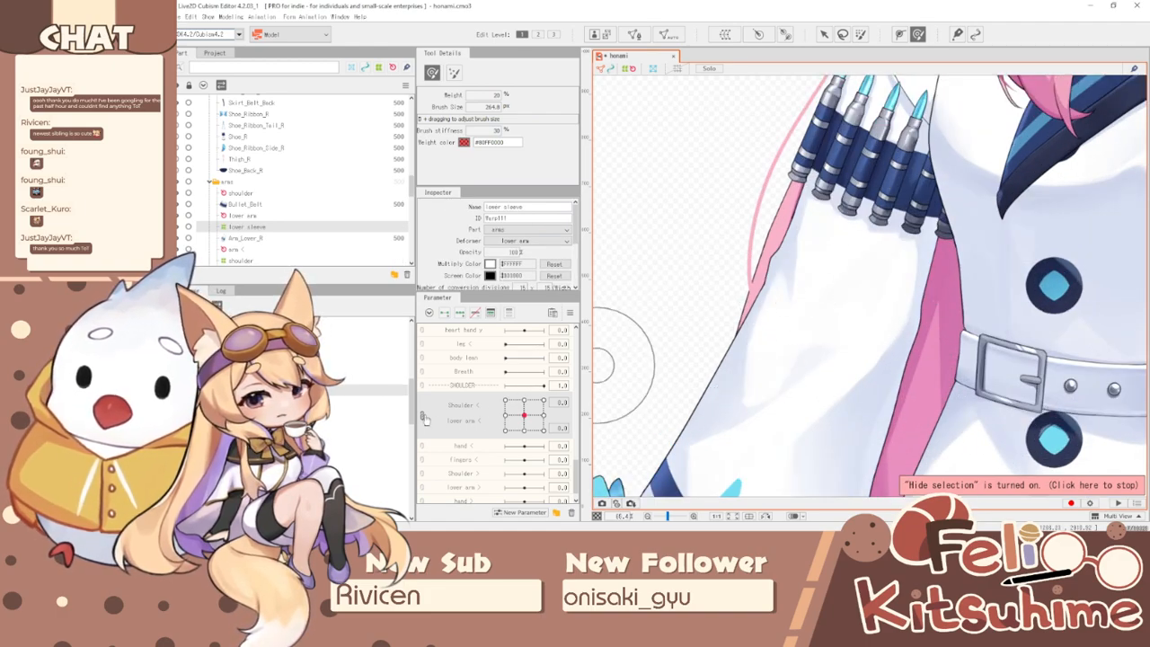
pyautogui.click(424, 418)
# - Set lower arm < to 1 and brush the lower sleeve's outer and inner elbow edges into line with the upper arm
pyautogui.moveTo(523, 413); pyautogui.dragTo(584, 413)
pyautogui.scroll(2, 773, 294)
pyautogui.press('b')
pyautogui.moveTo(748, 297)
pyautogui.mouseDown()
pyautogui.moveTo(737, 293)
pyautogui.moveTo(755, 317)
pyautogui.moveTo(742, 249)
pyautogui.moveTo(730, 285)
pyautogui.mouseUp()
pyautogui.press('b')
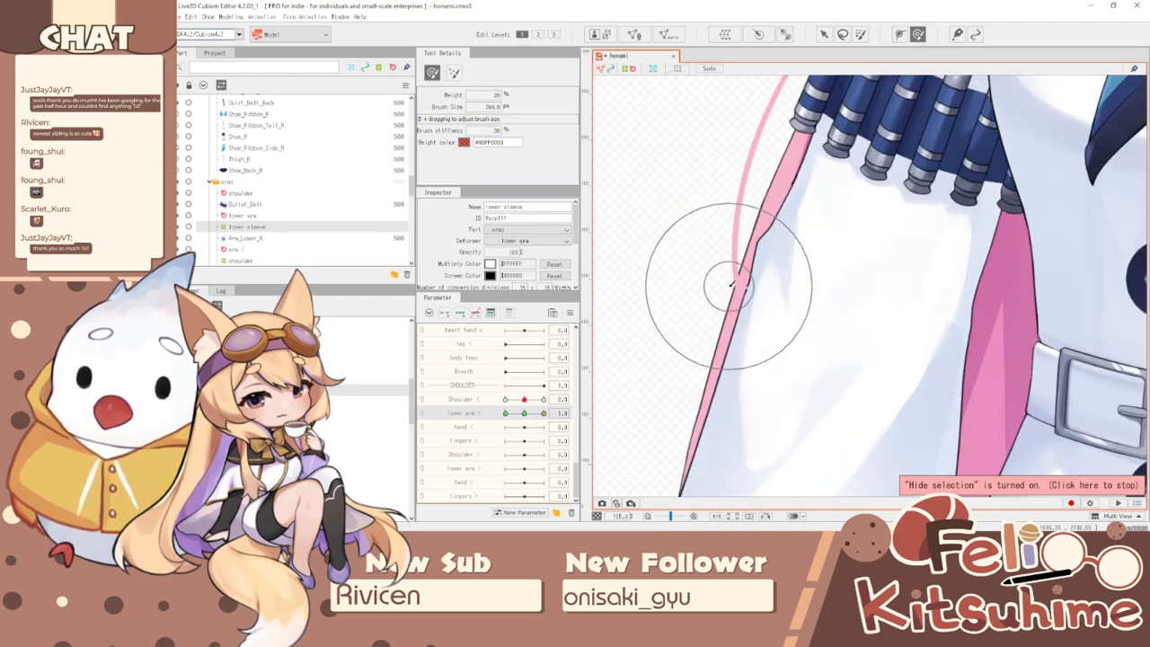
pyautogui.moveTo(1024, 347)
pyautogui.mouseDown()
pyautogui.moveTo(998, 338)
pyautogui.moveTo(1018, 330)
pyautogui.moveTo(944, 318)
pyautogui.mouseUp()
pyautogui.press('b')
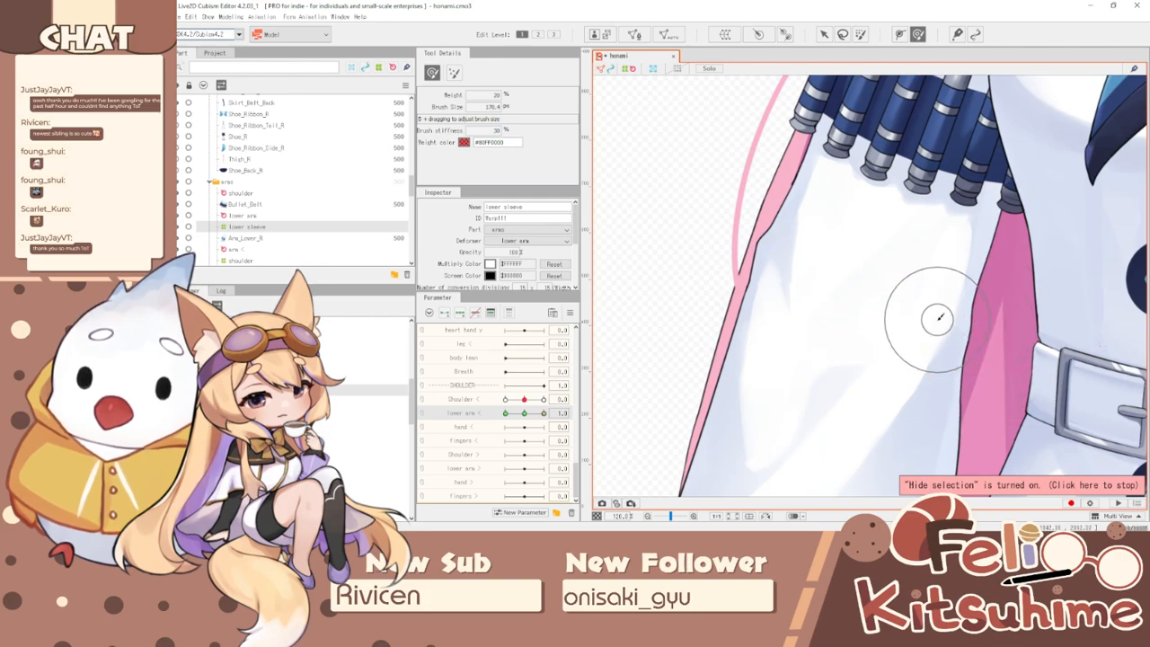
# - Set lower arm < to -1 and brush the lower sleeve's elbow edges so they flow smoothly into the upper arm
pyautogui.scroll(-3, 795, 268)
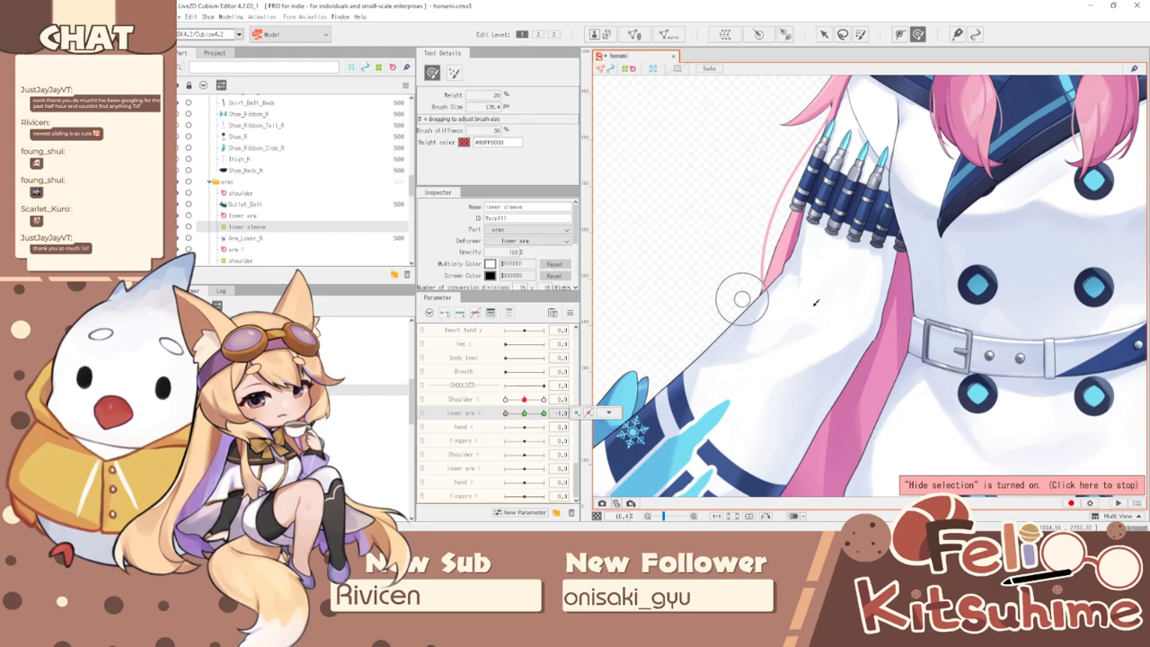
pyautogui.scroll(4, 854, 378)
pyautogui.moveTo(829, 379)
pyautogui.mouseDown()
pyautogui.moveTo(855, 336)
pyautogui.moveTo(883, 333)
pyautogui.mouseUp()
pyautogui.scroll(-4, 903, 335)
pyautogui.scroll(4, 704, 218)
pyautogui.moveTo(868, 257); pyautogui.dragTo(882, 281)
pyautogui.moveTo(790, 298)
pyautogui.mouseDown()
pyautogui.moveTo(763, 296)
pyautogui.moveTo(756, 349)
pyautogui.mouseUp()
pyautogui.moveTo(831, 302)
pyautogui.mouseDown()
pyautogui.moveTo(899, 291)
pyautogui.moveTo(847, 279)
pyautogui.mouseUp()
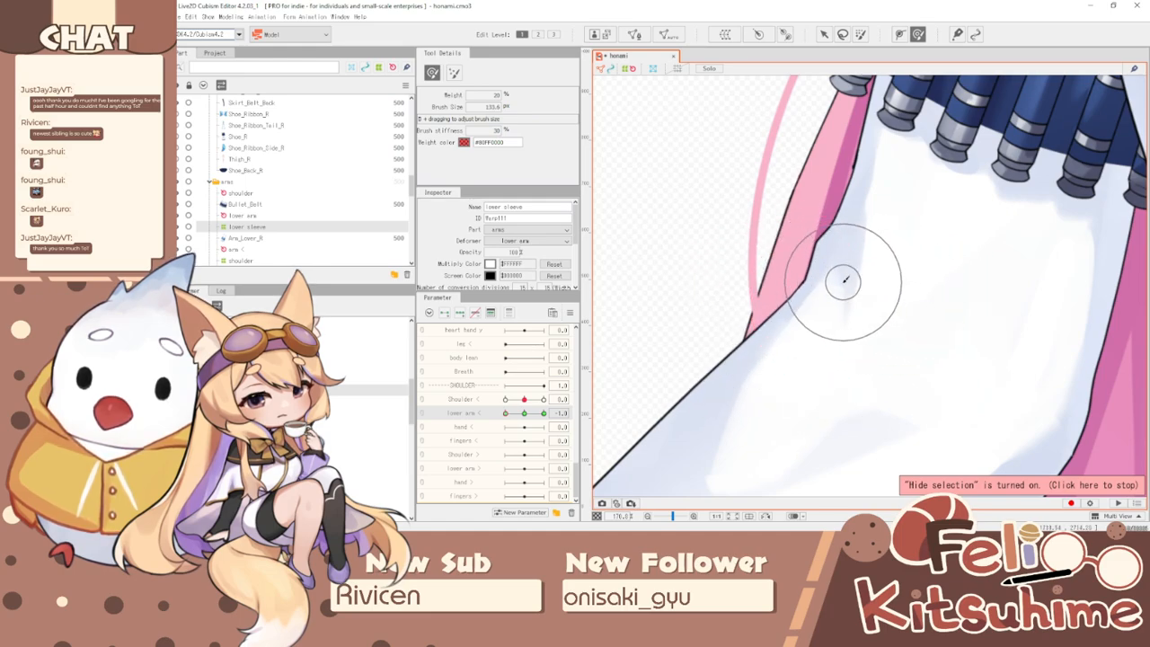
pyautogui.moveTo(778, 288); pyautogui.dragTo(805, 290)
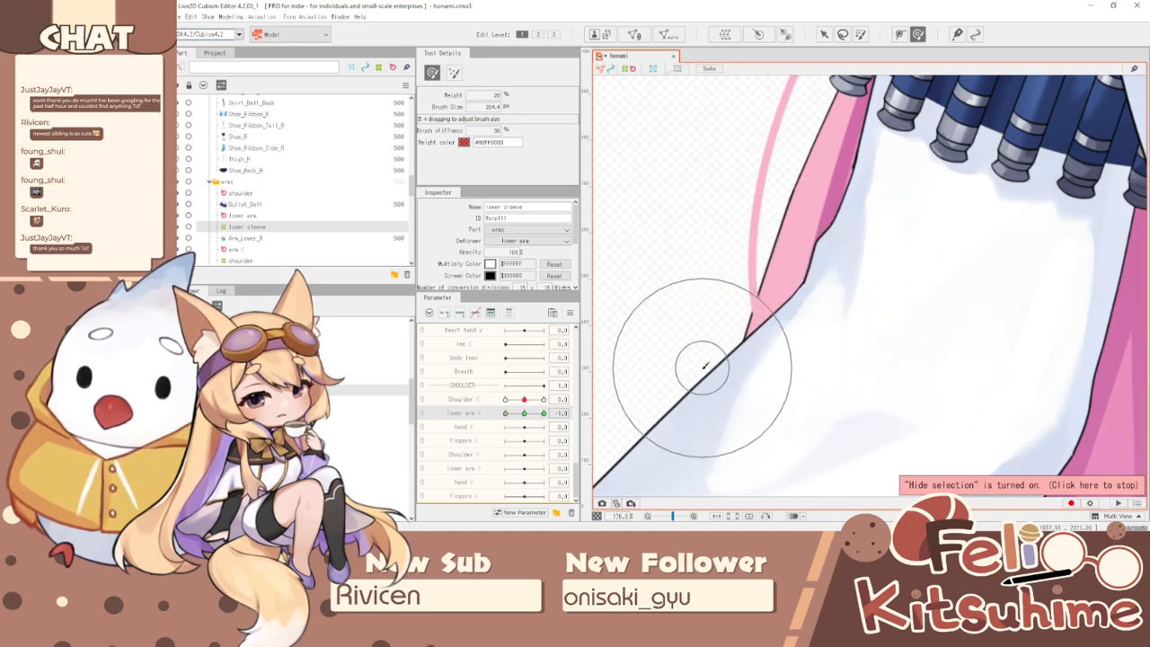
# - Sweep lower arm < to check the sleeve, link it with Shoulder < again, and test the combined arm poses
pyautogui.scroll(-3, 785, 272)
pyautogui.scroll(-2, 765, 316)
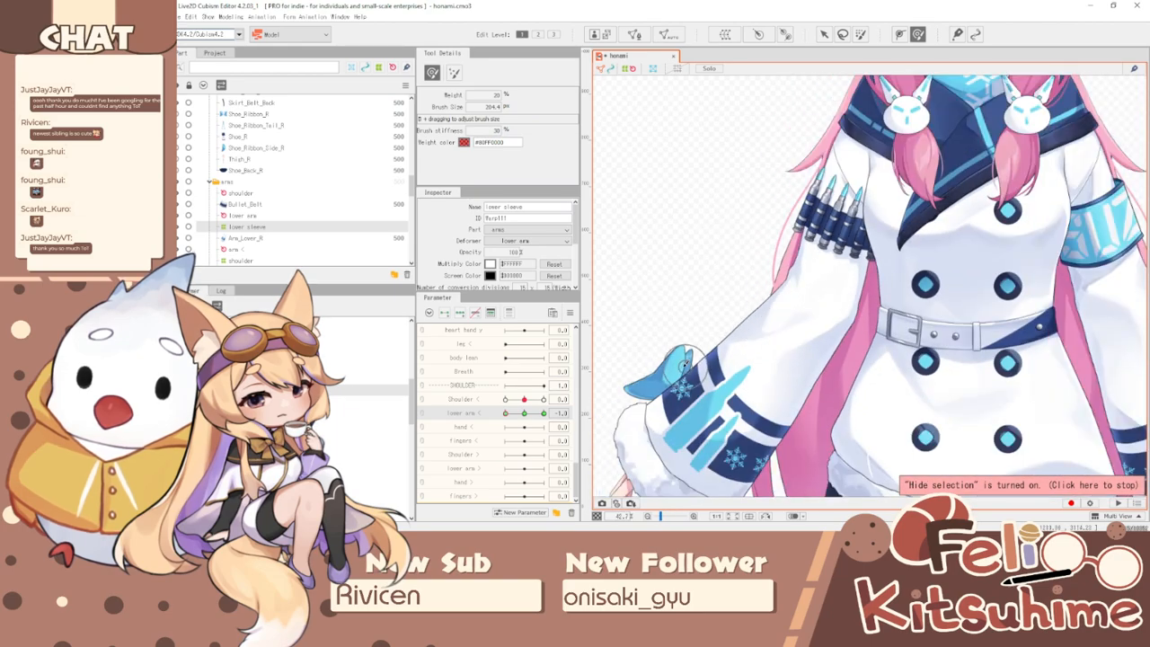
pyautogui.moveTo(524, 411)
pyautogui.mouseDown()
pyautogui.moveTo(575, 413)
pyautogui.moveTo(462, 413)
pyautogui.moveTo(566, 412)
pyautogui.moveTo(527, 411)
pyautogui.mouseUp()
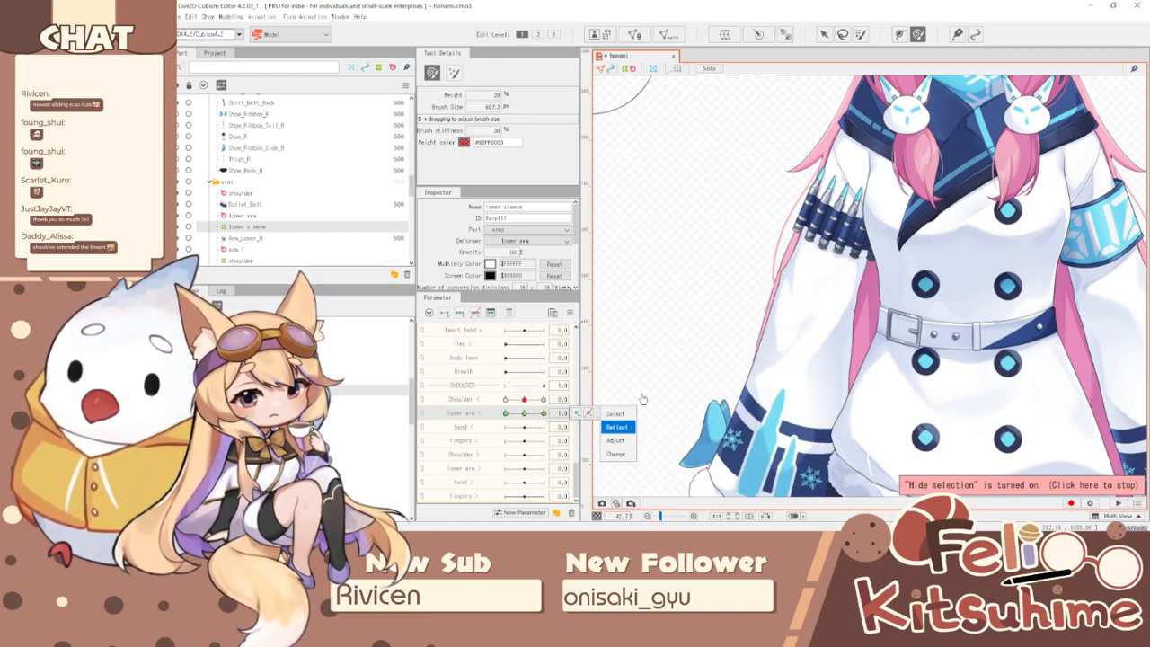
pyautogui.moveTo(544, 413)
pyautogui.mouseDown()
pyautogui.moveTo(527, 420)
pyautogui.moveTo(511, 409)
pyautogui.moveTo(544, 413)
pyautogui.mouseUp()
pyautogui.scroll(-6, 845, 305)
pyautogui.scroll(6, 876, 296)
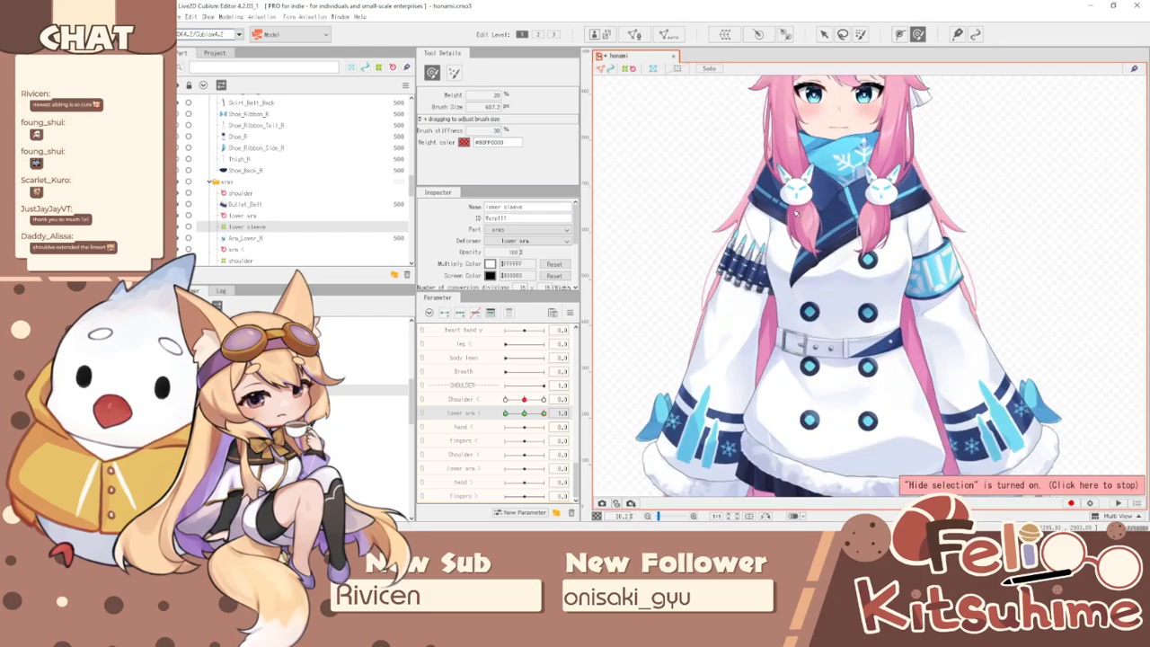
pyautogui.click(421, 402)
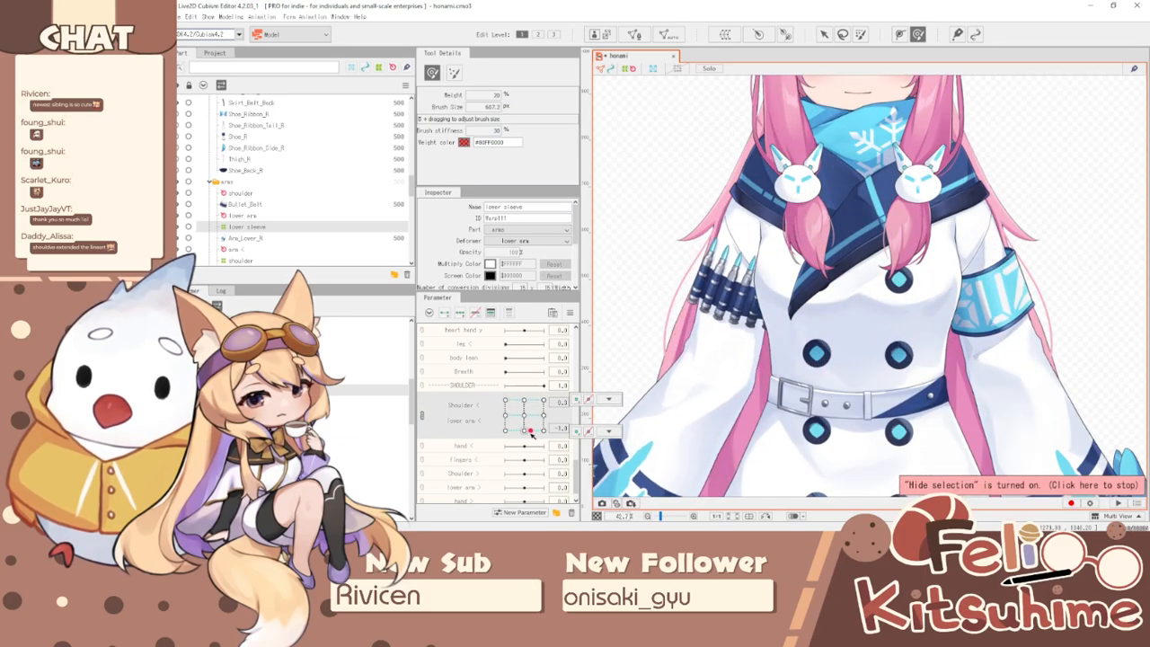
pyautogui.moveTo(514, 398); pyautogui.dragTo(540, 426)
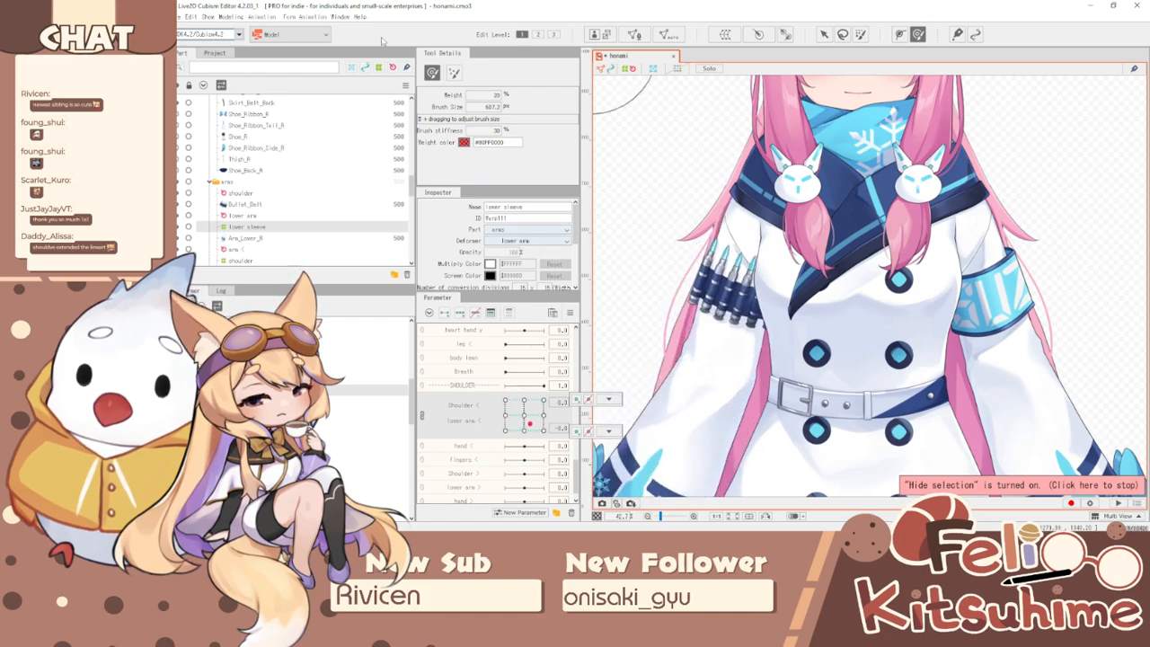
# - Preview the arm motion in the Physics/Scene Blending Settings, close them, and reset the parameters to default
pyautogui.click(232, 16)
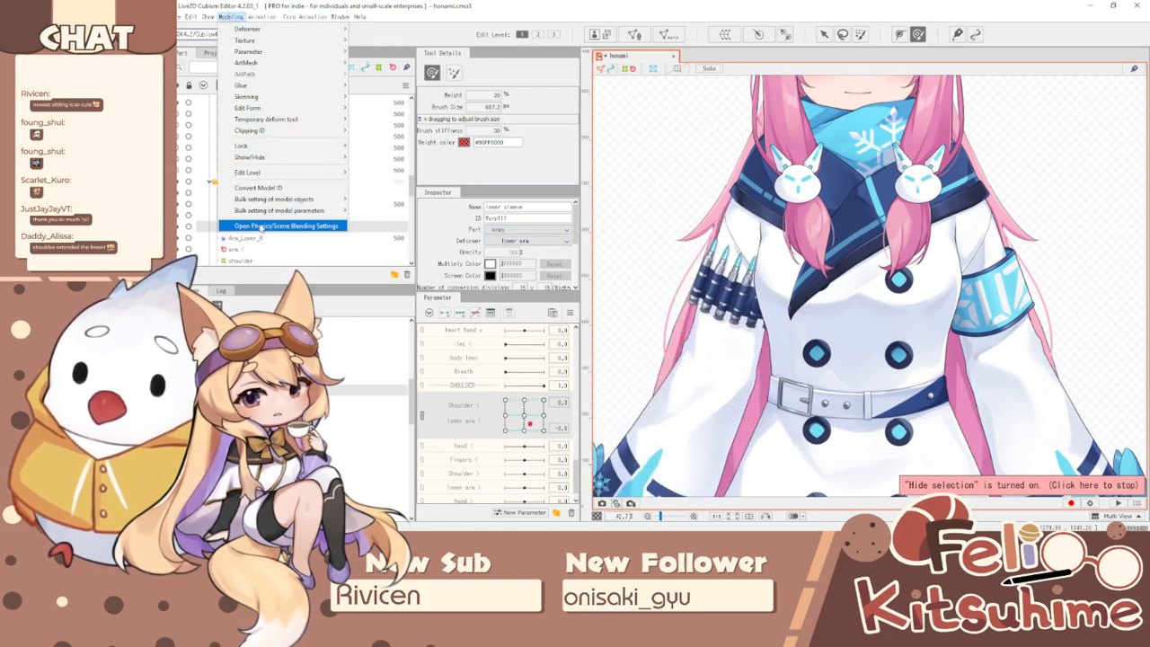
pyautogui.click(257, 225)
pyautogui.scroll(6, 1009, 244)
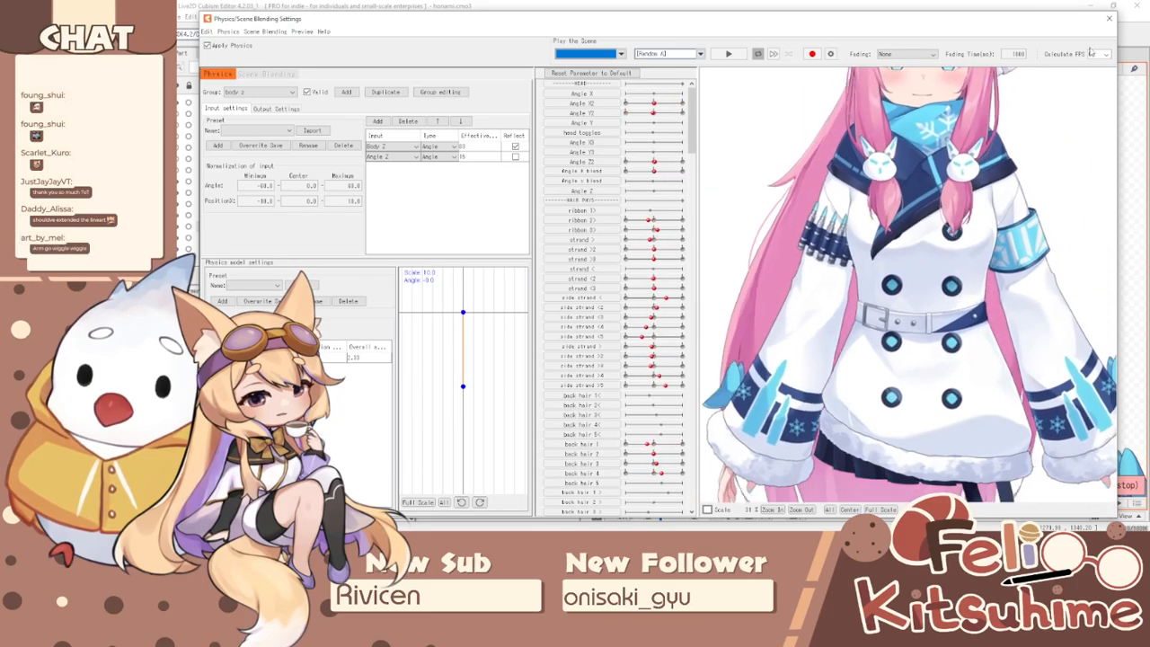
pyautogui.click(1107, 19)
pyautogui.click(569, 312)
pyautogui.click(599, 307)
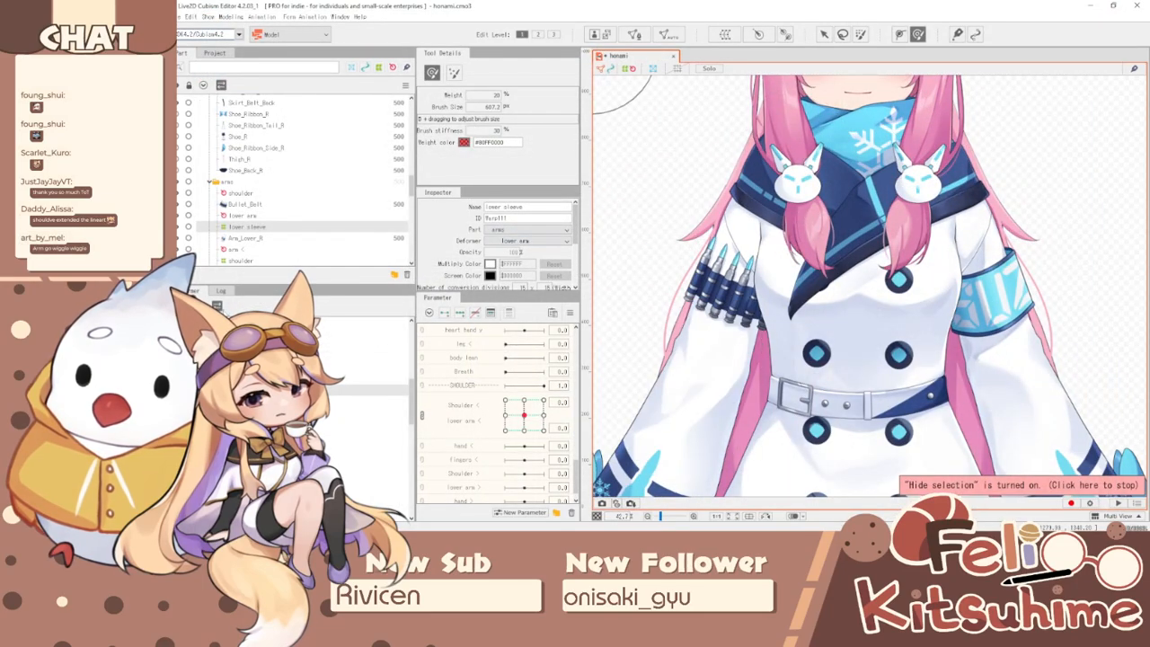
# - Select the shoulder rotation deformer, unlink Shoulder < from lower arm <, and set Shoulder < to 1
pyautogui.click(719, 279)
pyautogui.click(241, 192)
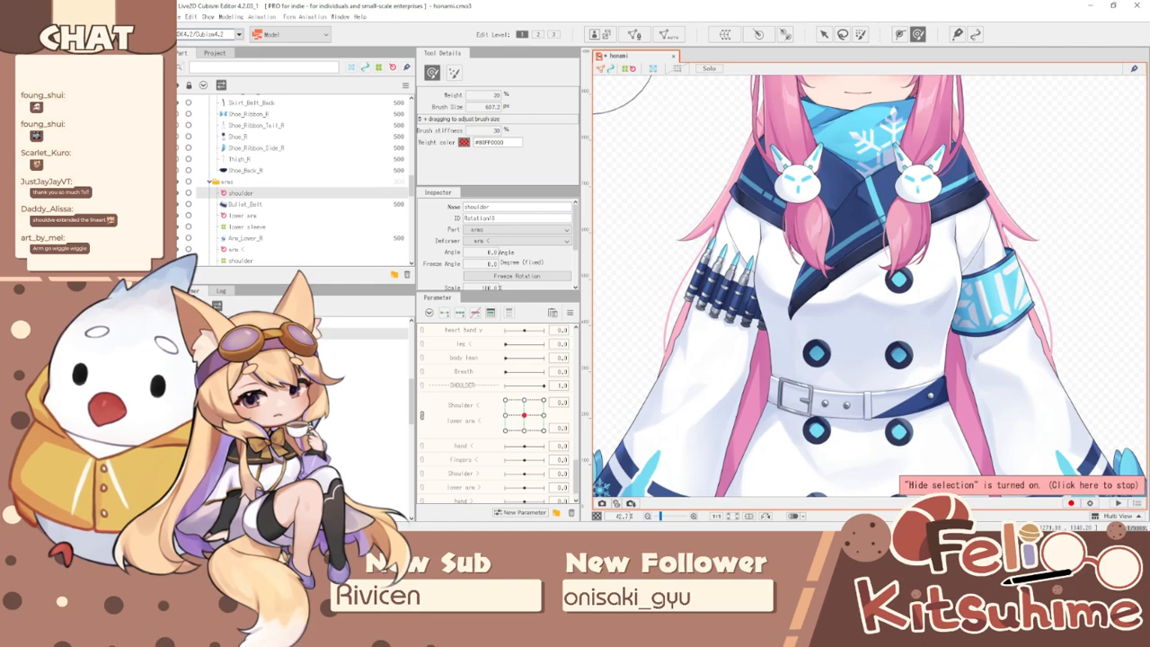
pyautogui.click(360, 435)
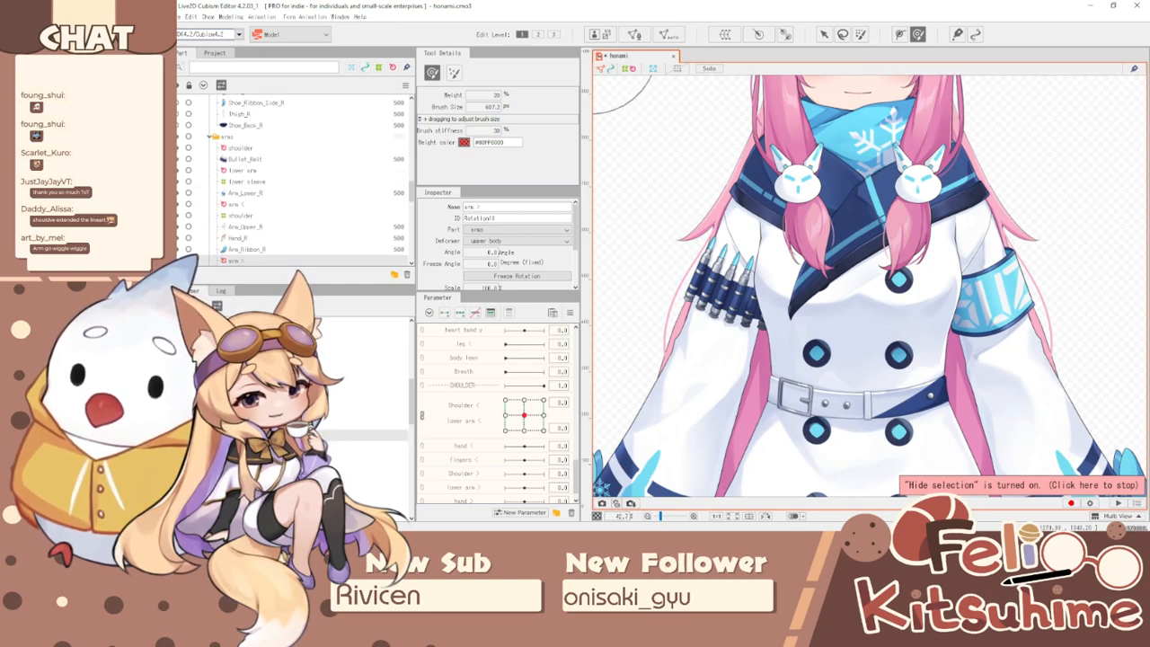
pyautogui.click(359, 333)
pyautogui.press('v')
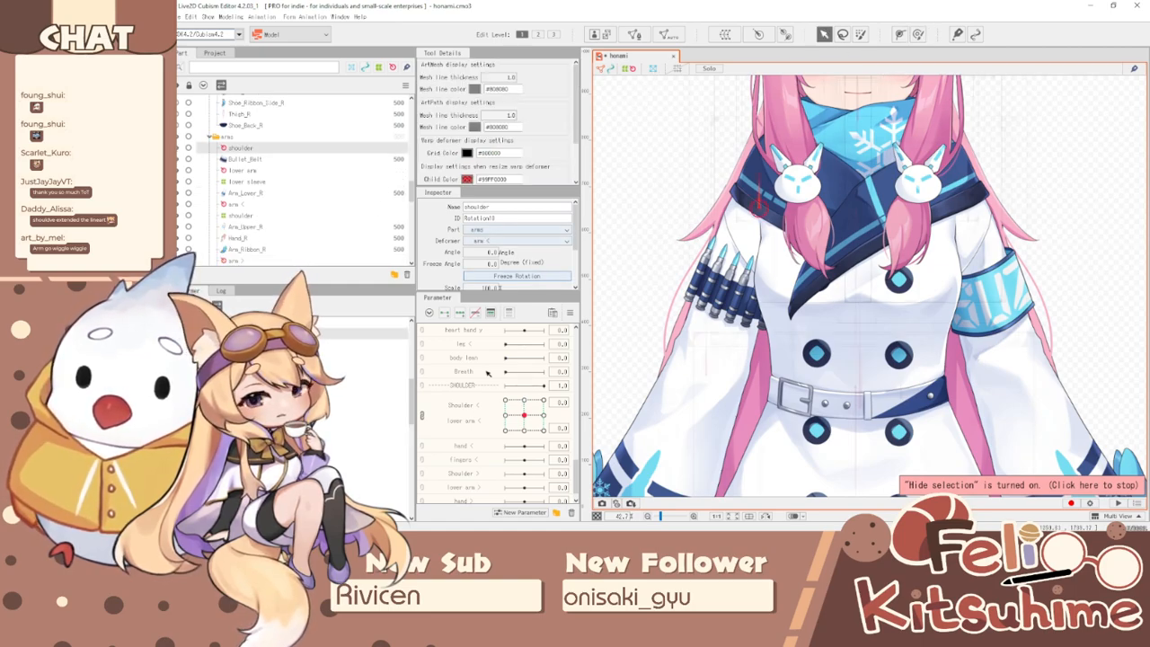
pyautogui.click(423, 417)
pyautogui.moveTo(520, 401); pyautogui.dragTo(561, 400)
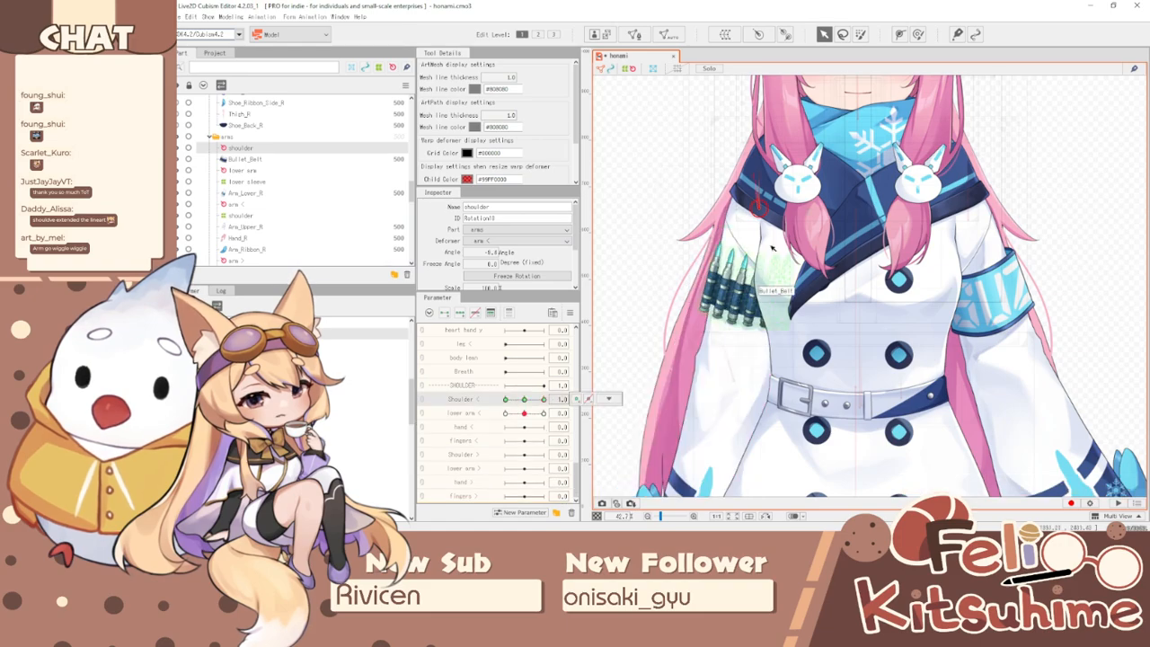
# - Check the whole model's arm movement with the current shoulder rotation in the Physics/Scene Blending Settings
pyautogui.scroll(-3, 762, 216)
pyautogui.click(231, 17)
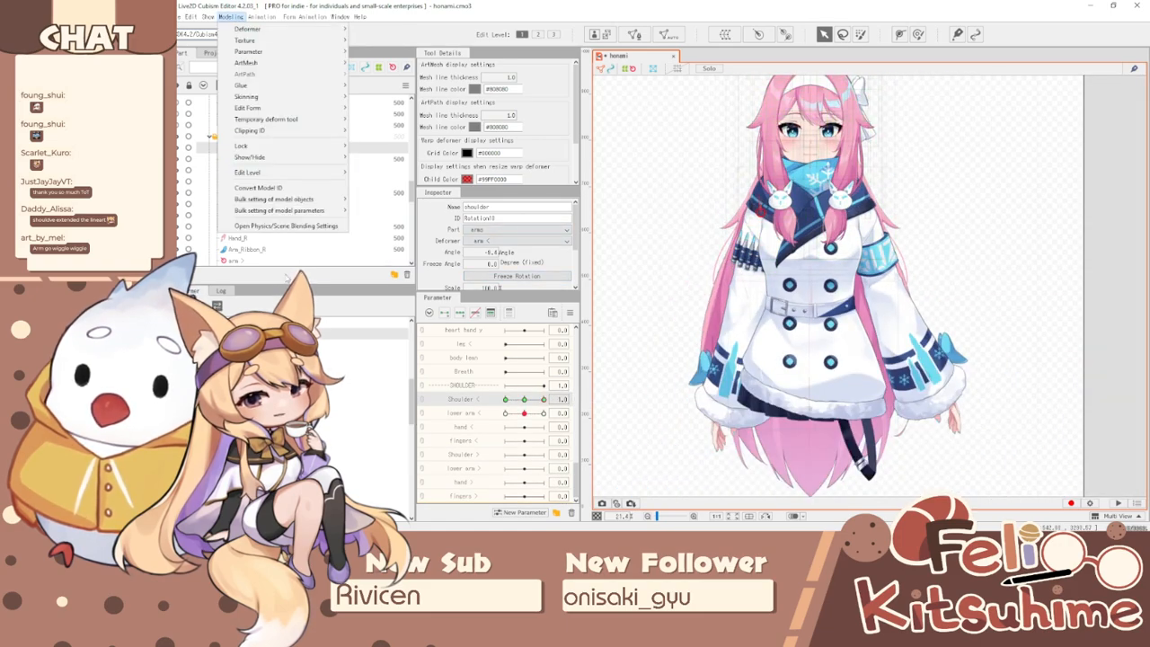
pyautogui.click(286, 226)
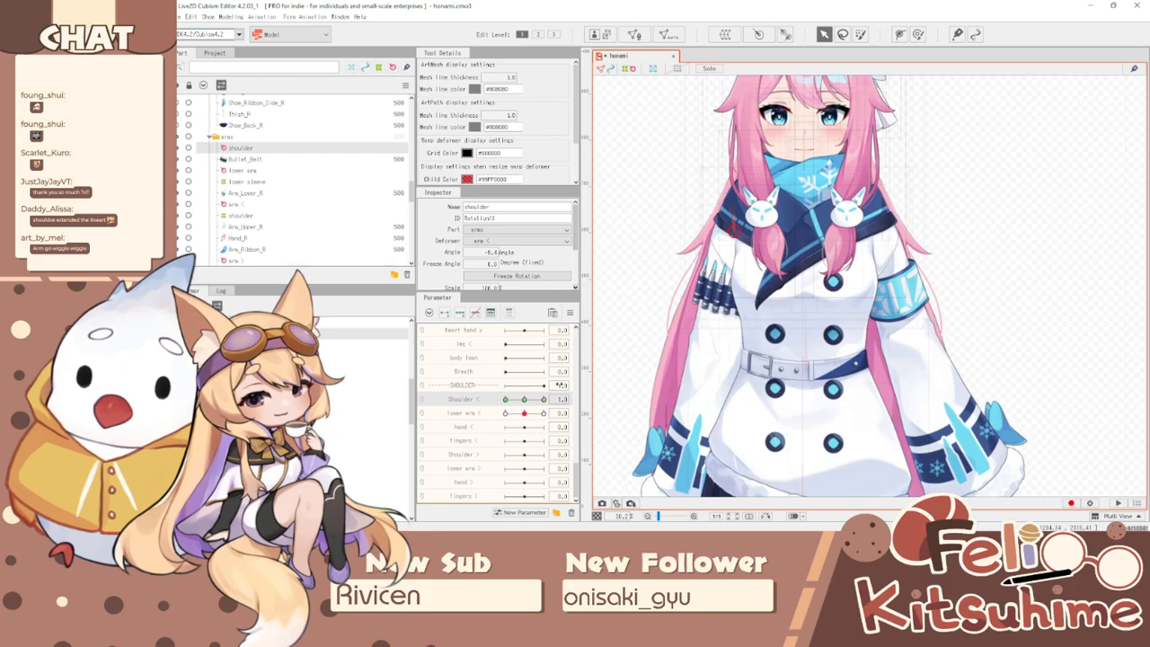
# - Increase the shoulder deformer's rotation at Shoulder < 1, and set its angle to about 13 degrees at Shoulder < -1
pyautogui.scroll(4, 723, 227)
pyautogui.moveTo(740, 187); pyautogui.dragTo(735, 187)
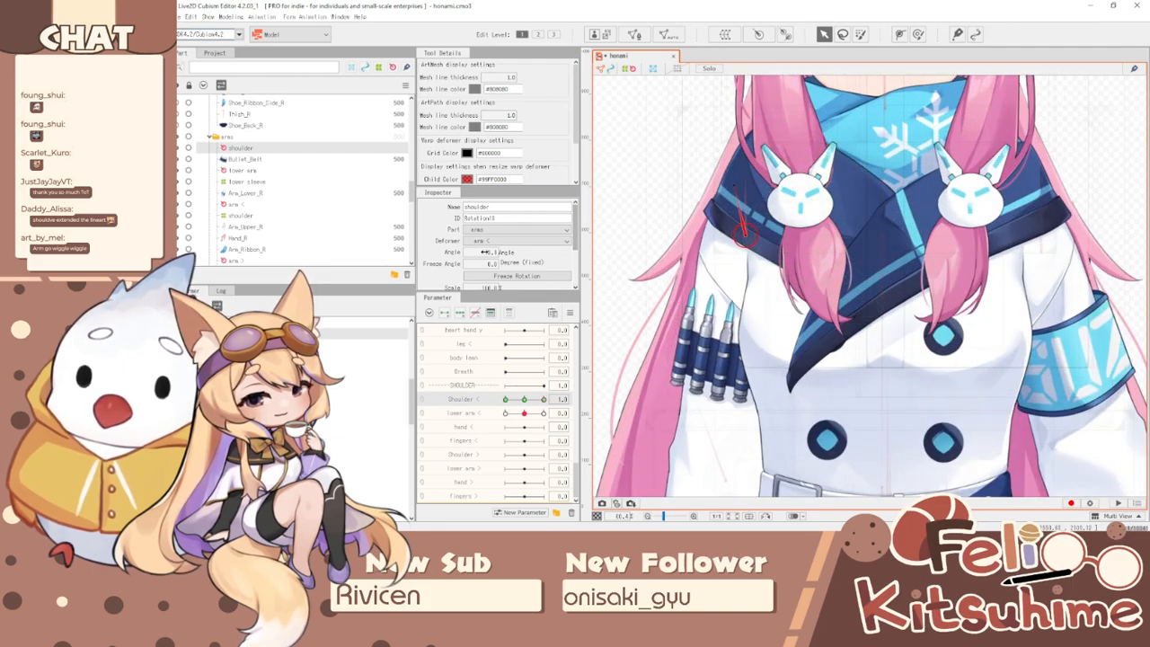
pyautogui.moveTo(543, 400); pyautogui.dragTo(505, 400)
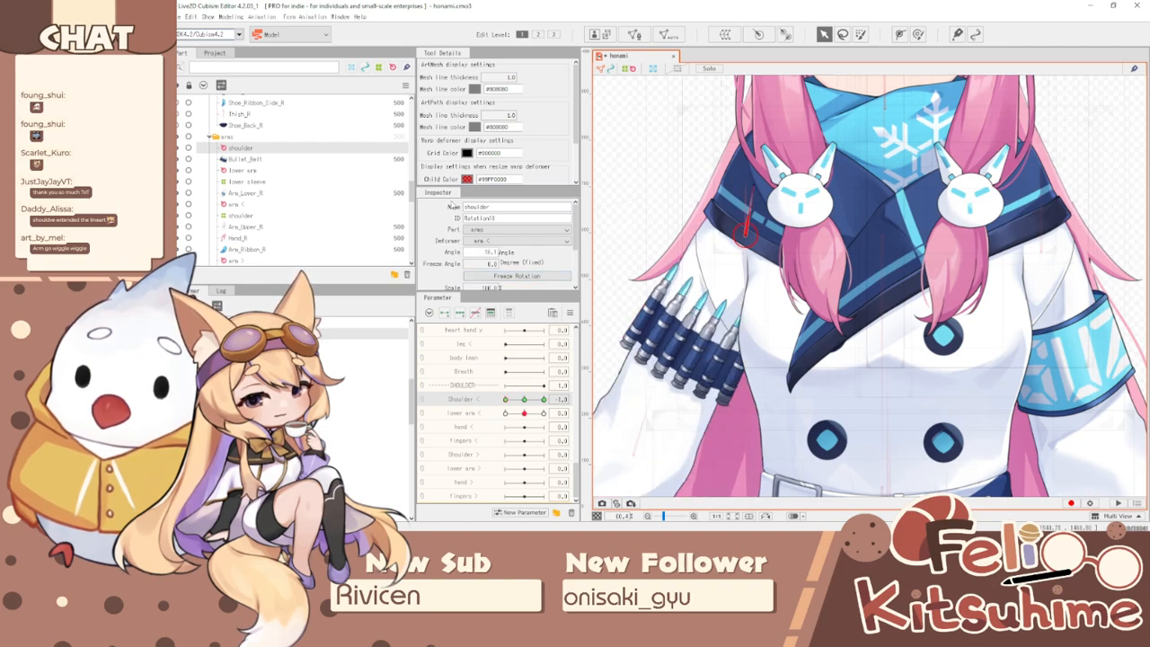
pyautogui.moveTo(452, 205); pyautogui.dragTo(465, 127)
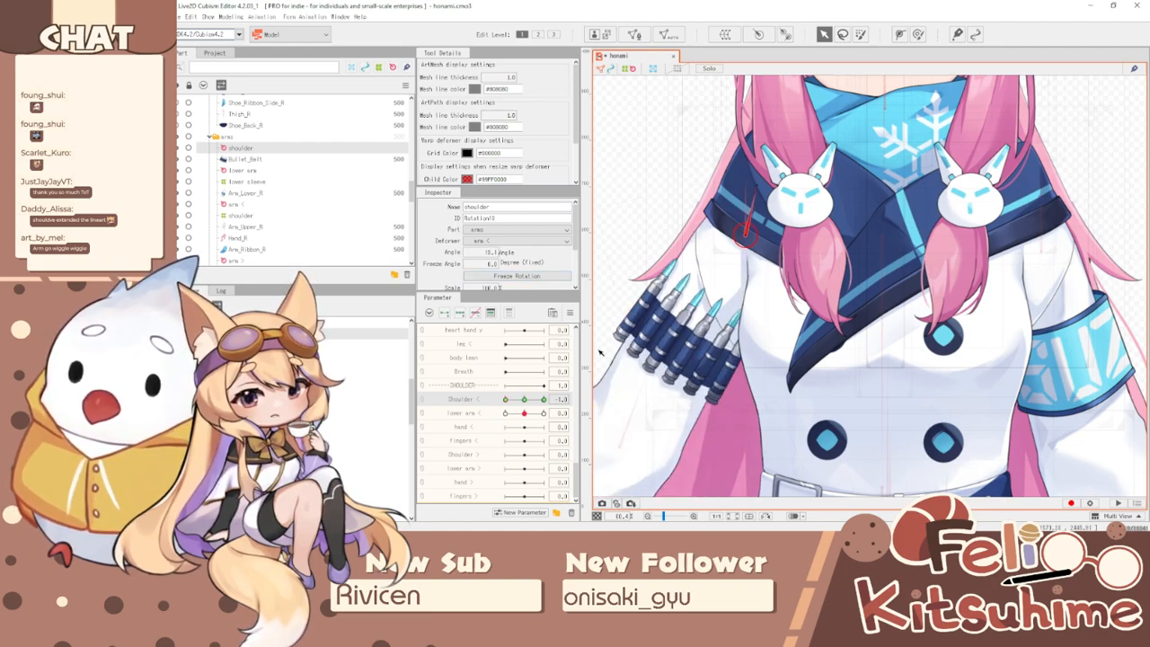
pyautogui.moveTo(506, 399)
pyautogui.mouseDown()
pyautogui.moveTo(588, 399)
pyautogui.moveTo(614, 416)
pyautogui.moveTo(504, 399)
pyautogui.mouseUp()
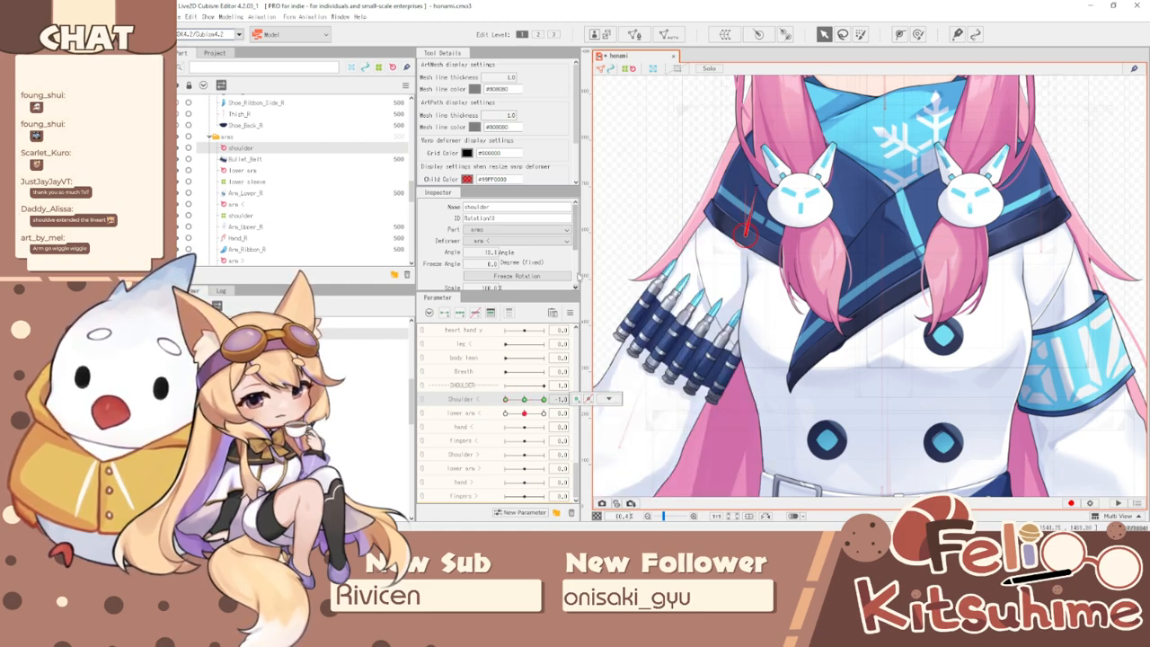
# - Preview the model with the increased shoulder rotation in the Physics/Scene Blending Settings, then close them
pyautogui.click(232, 18)
pyautogui.click(270, 225)
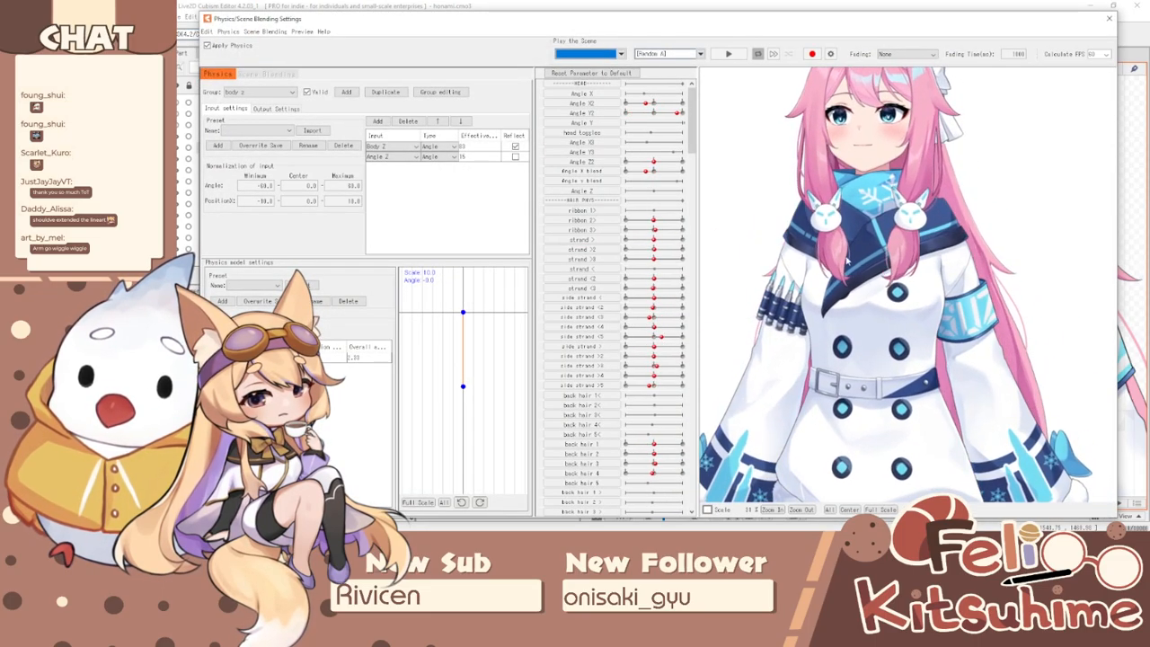
pyautogui.scroll(-3, 892, 344)
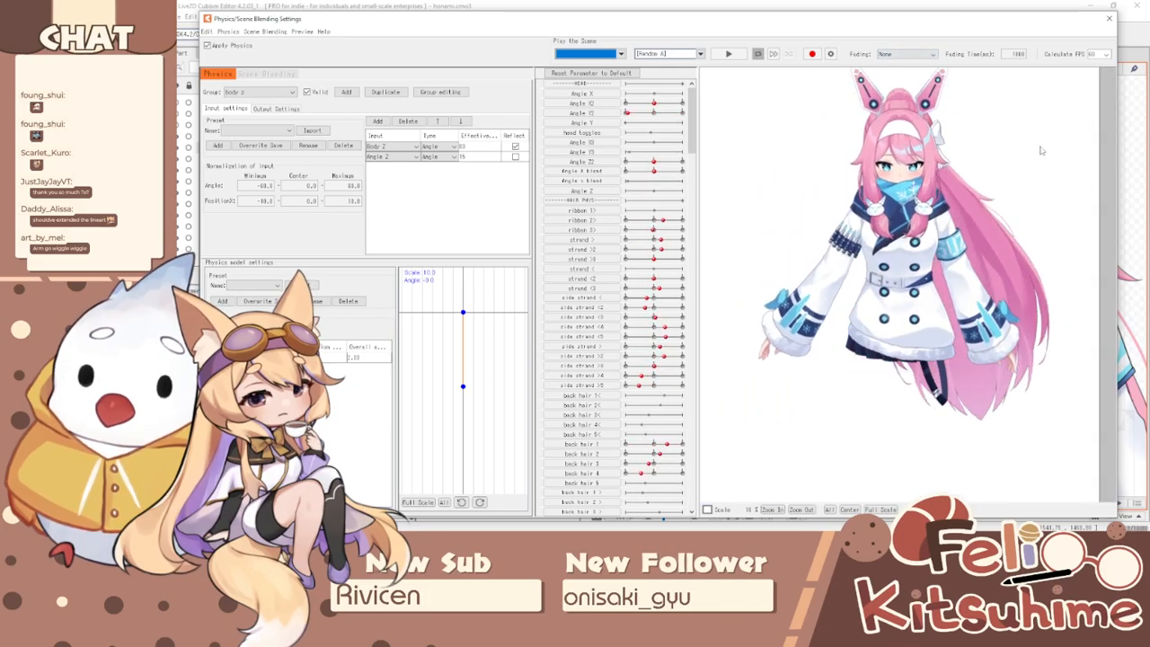
pyautogui.click(1109, 18)
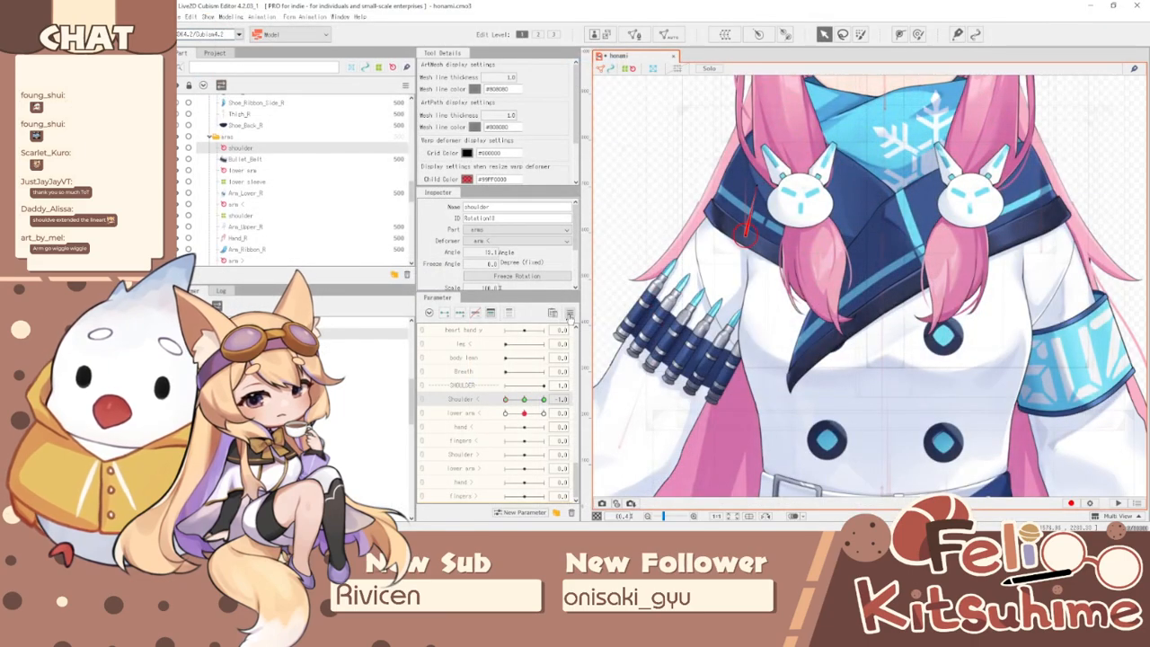
# - Rotate the shoulder deformer slightly inward at lower arm < 1 and slightly outward at lower arm < -1
pyautogui.click(542, 413)
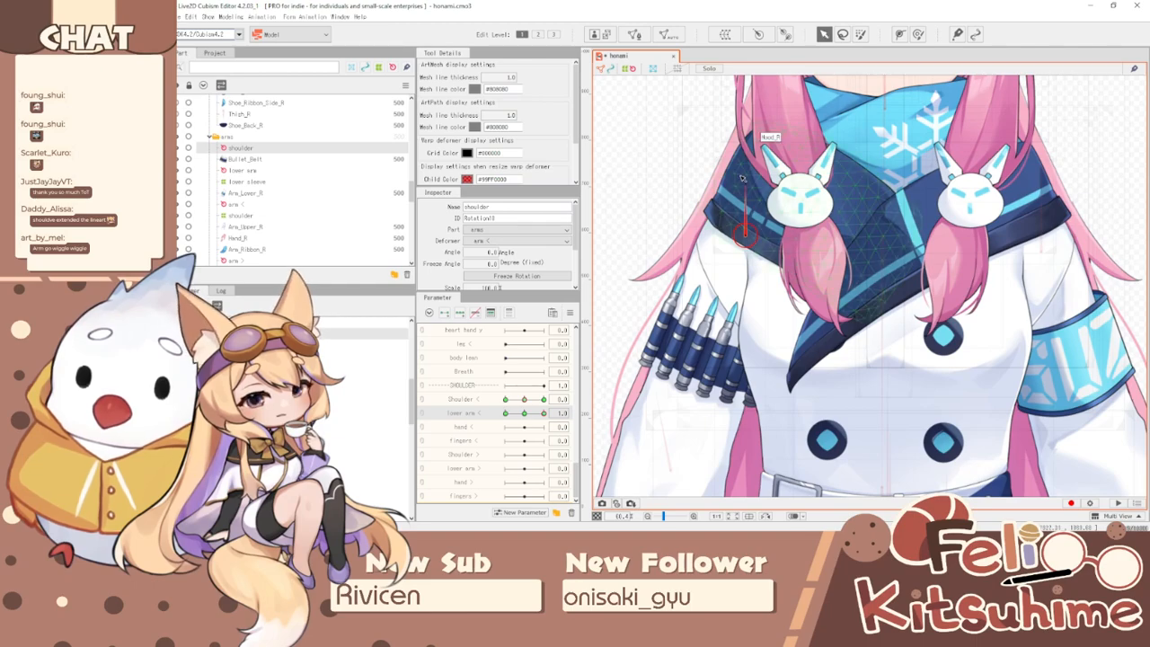
pyautogui.moveTo(747, 189); pyautogui.dragTo(742, 188)
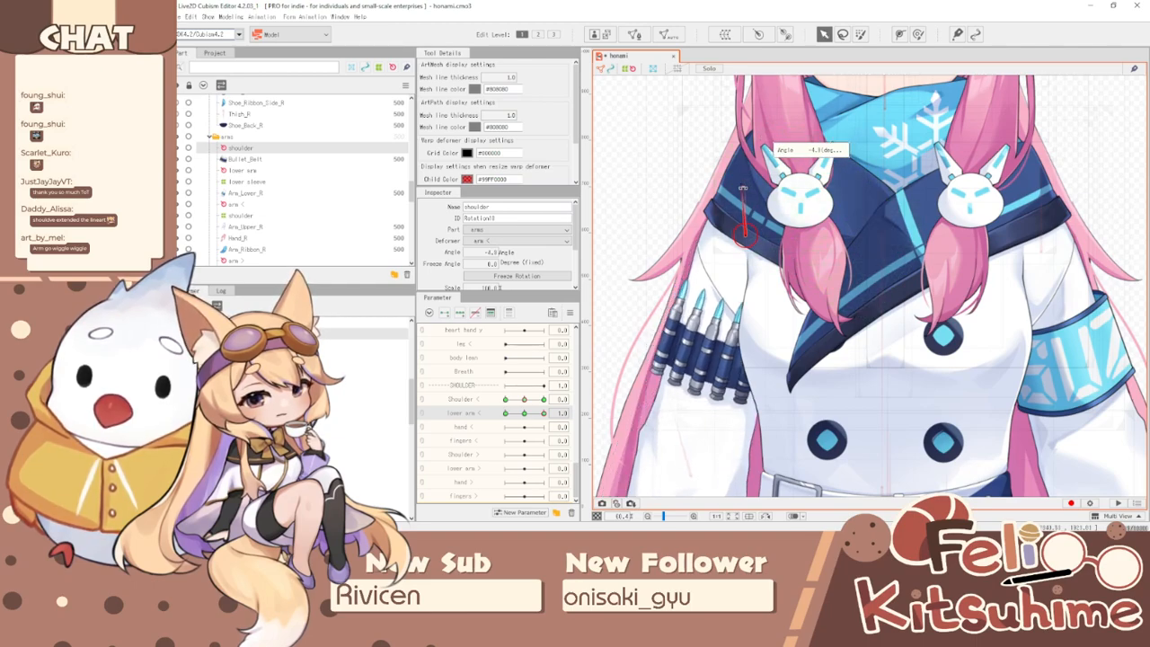
pyautogui.moveTo(542, 412); pyautogui.dragTo(504, 413)
pyautogui.moveTo(748, 189); pyautogui.dragTo(746, 191)
pyautogui.moveTo(507, 413)
pyautogui.mouseDown()
pyautogui.moveTo(543, 413)
pyautogui.moveTo(505, 413)
pyautogui.mouseUp()
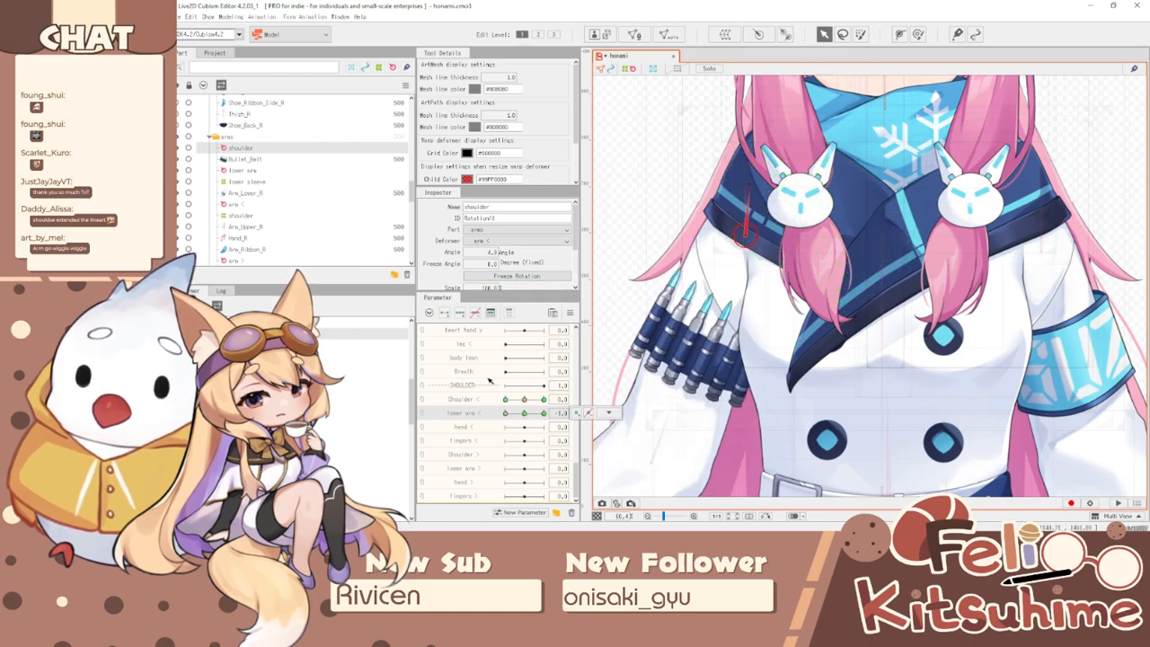
# - Synthesize the Shoulder < and lower arm < corners for the shoulder rotation deformer and test the linked parameters together
pyautogui.click(570, 313)
pyautogui.click(640, 373)
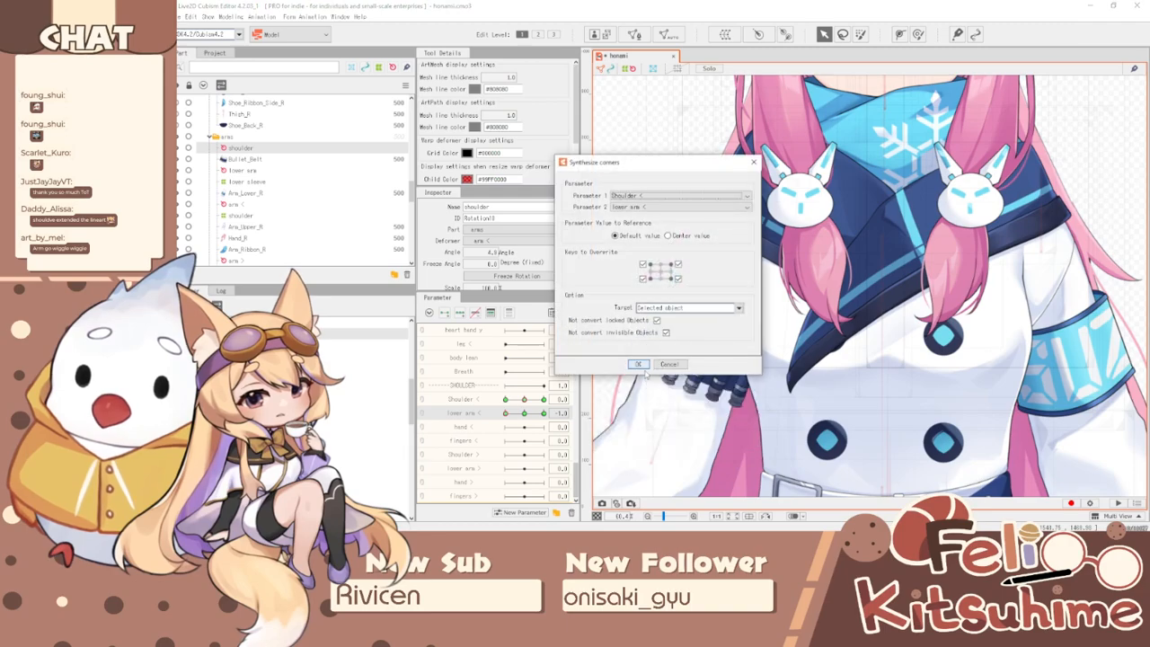
pyautogui.click(640, 367)
pyautogui.moveTo(518, 419); pyautogui.dragTo(544, 401)
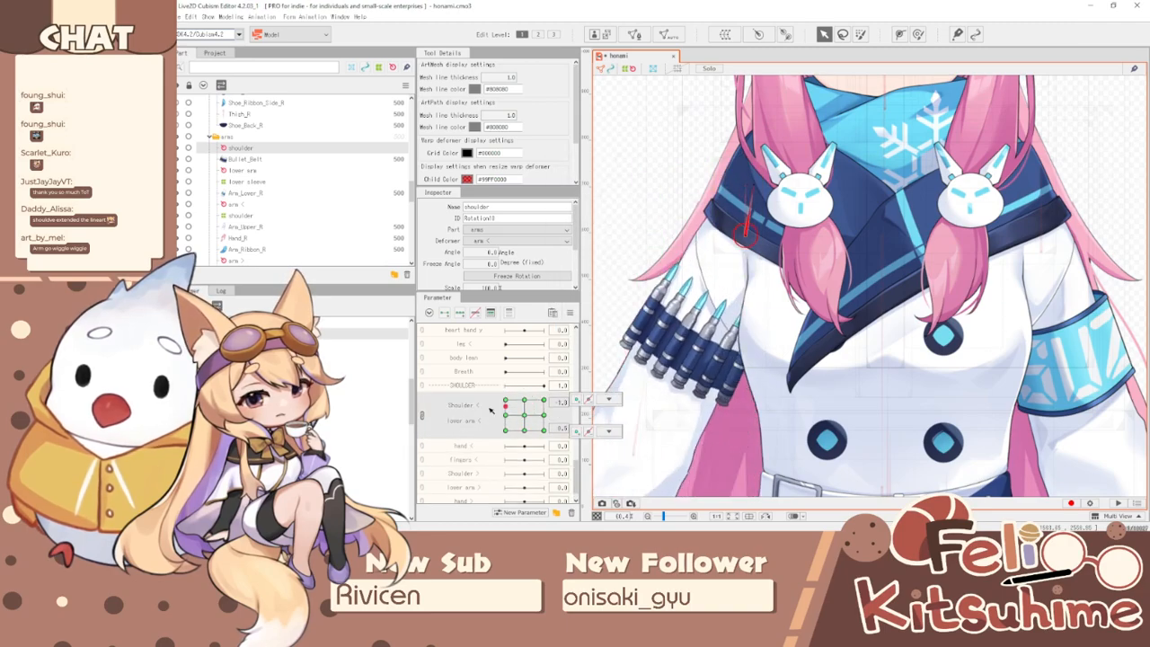
# - Preview the arm movement in the Physics/Scene Blending Settings, then close them and reset the parameters to default
pyautogui.click(231, 16)
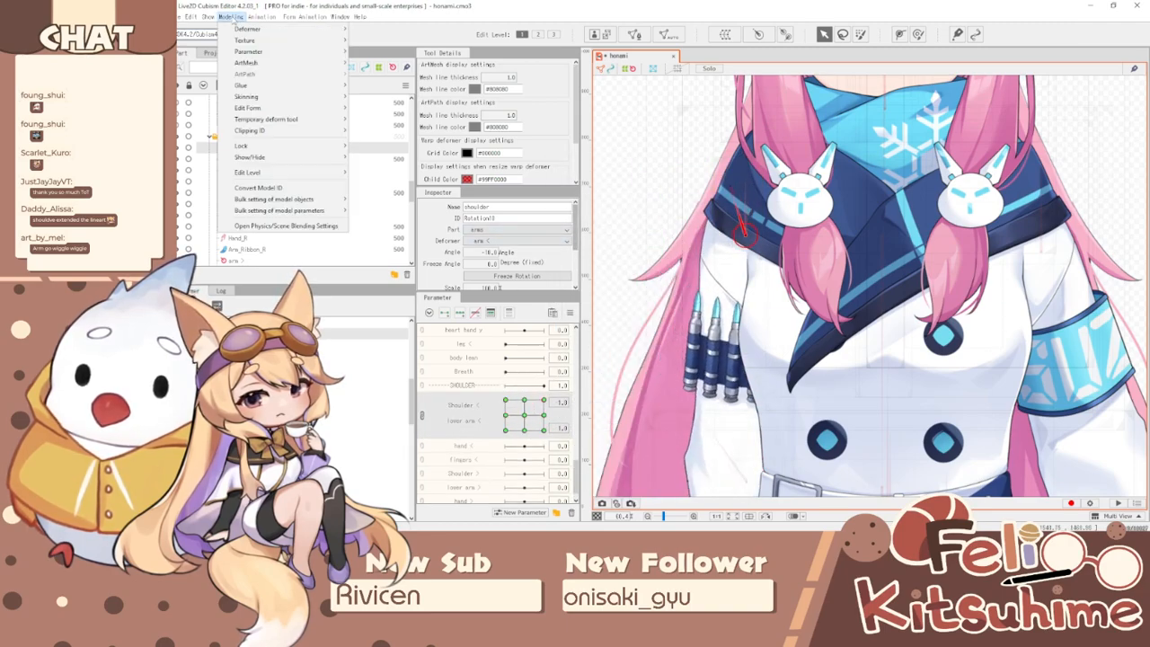
pyautogui.click(275, 226)
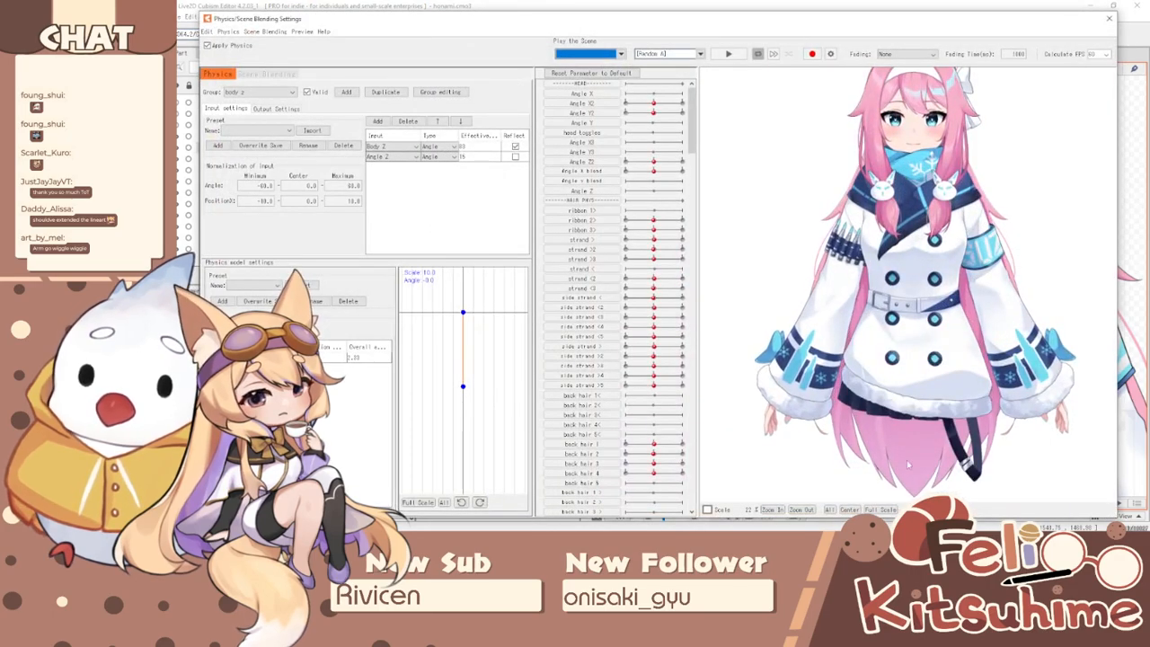
pyautogui.moveTo(899, 184); pyautogui.dragTo(929, 3)
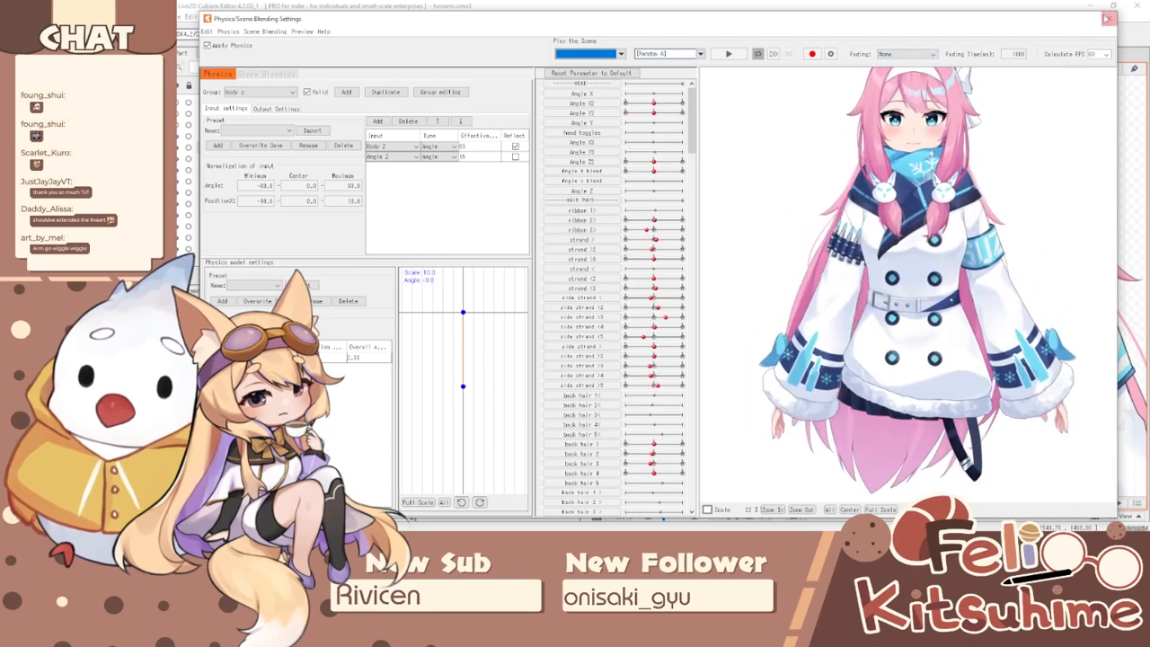
pyautogui.click(1109, 19)
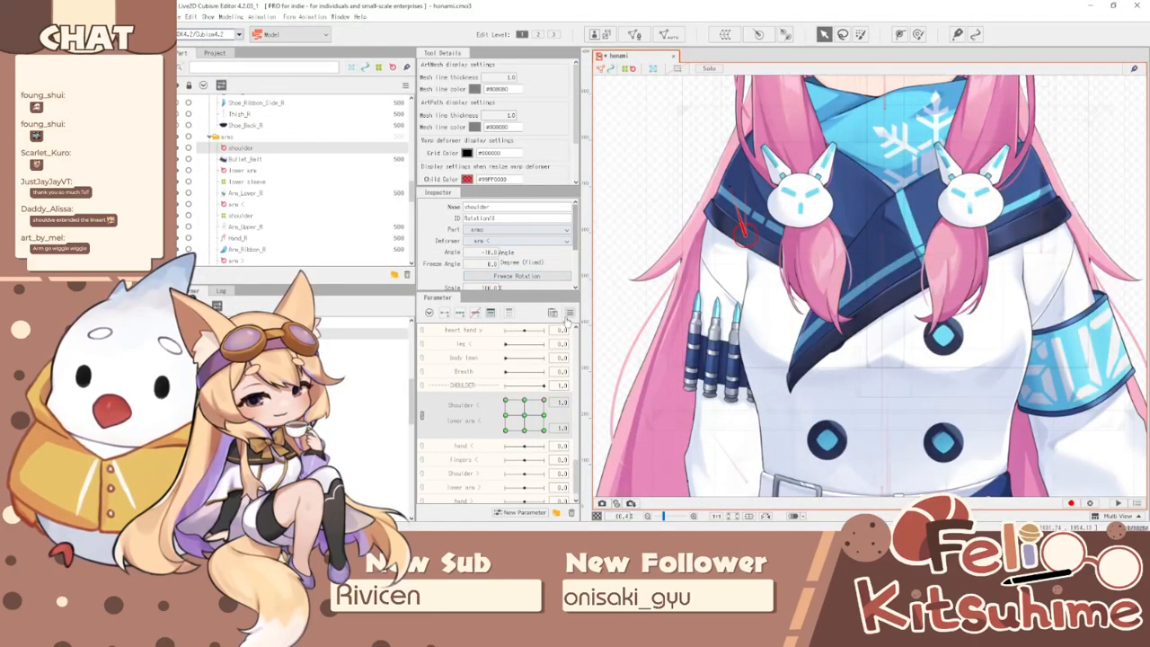
pyautogui.click(570, 312)
pyautogui.click(616, 309)
# - Adjust the lower arm rotation deformer's angle and pivot at lower arm < 1, and set its angle to about 24 degrees at lower arm < -1
pyautogui.scroll(-3, 753, 281)
pyautogui.scroll(3, 753, 281)
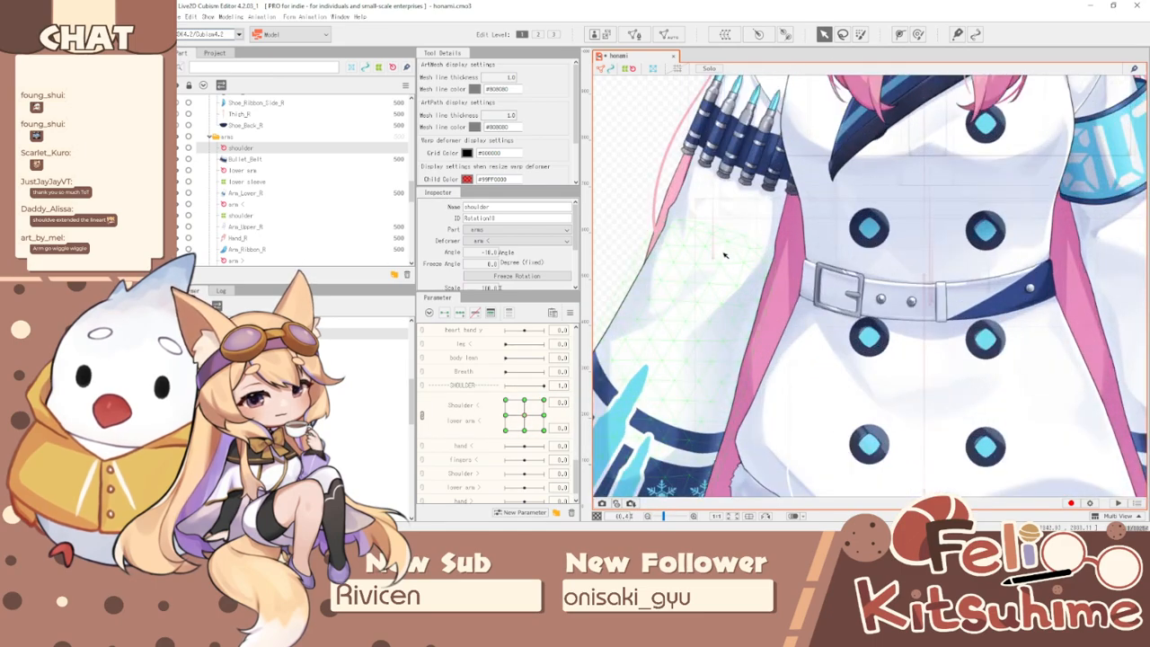
pyautogui.click(645, 337)
pyautogui.click(424, 415)
pyautogui.click(543, 412)
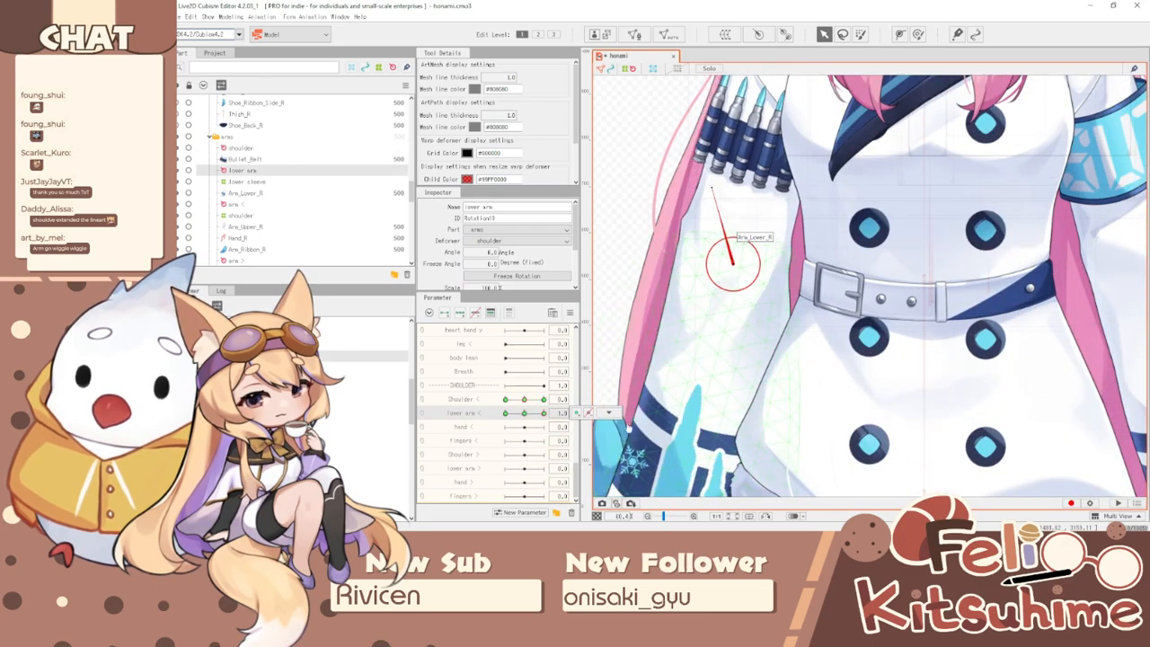
pyautogui.moveTo(730, 184); pyautogui.dragTo(701, 188)
pyautogui.moveTo(735, 264); pyautogui.dragTo(743, 264)
pyautogui.moveTo(544, 414); pyautogui.dragTo(505, 414)
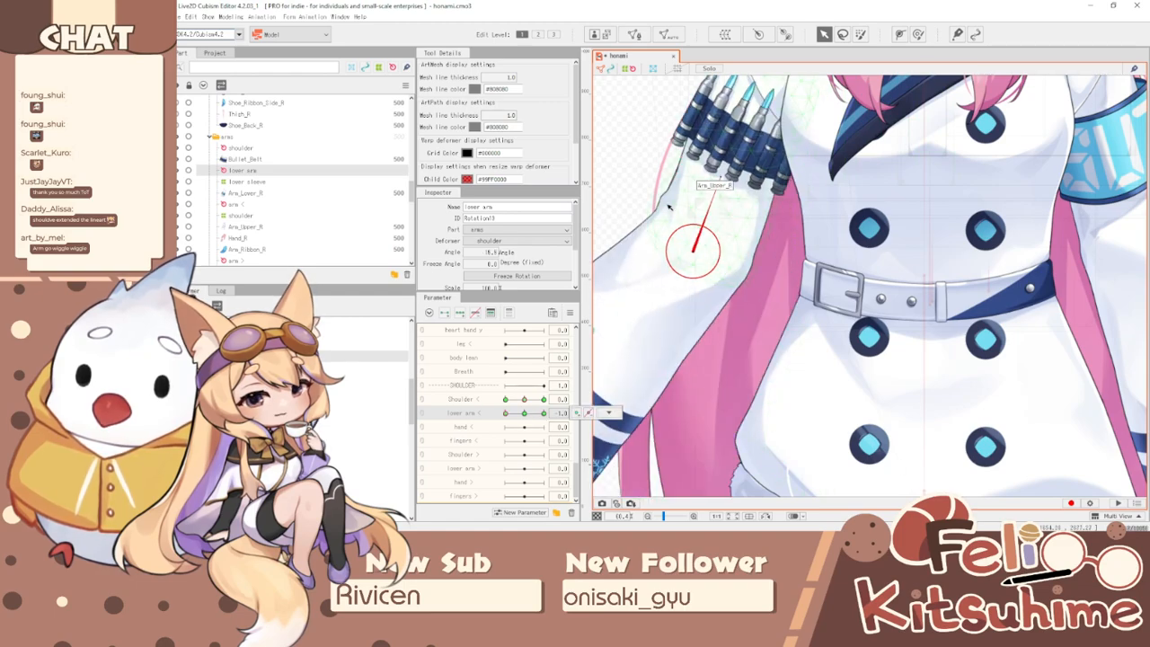
pyautogui.moveTo(720, 177); pyautogui.dragTo(728, 185)
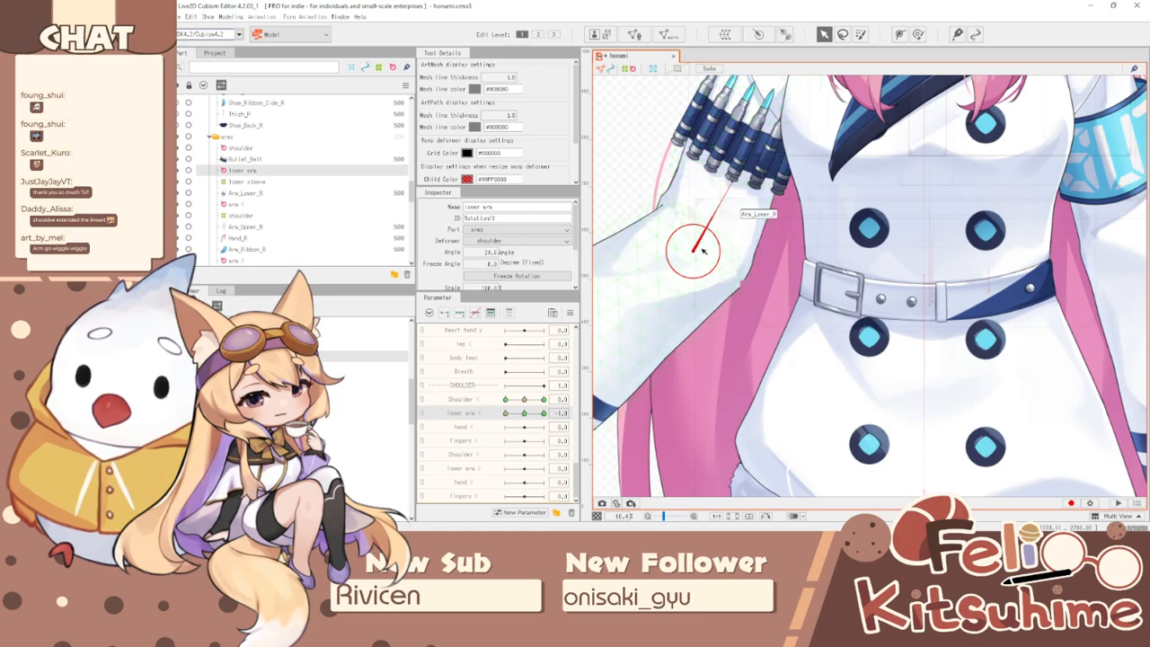
pyautogui.moveTo(699, 255); pyautogui.dragTo(700, 255)
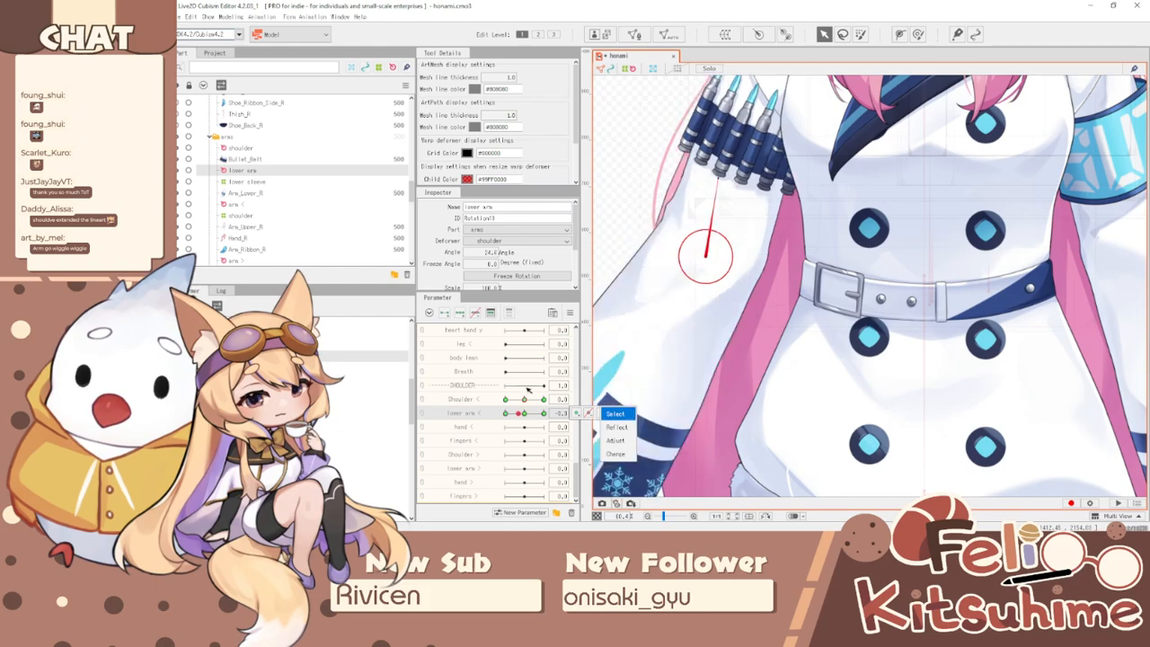
# - Synthesize the Shoulder < and lower arm < corners for the lower arm rotation deformer and test the linked parameters together
pyautogui.scroll(-3, 793, 340)
pyautogui.click(569, 312)
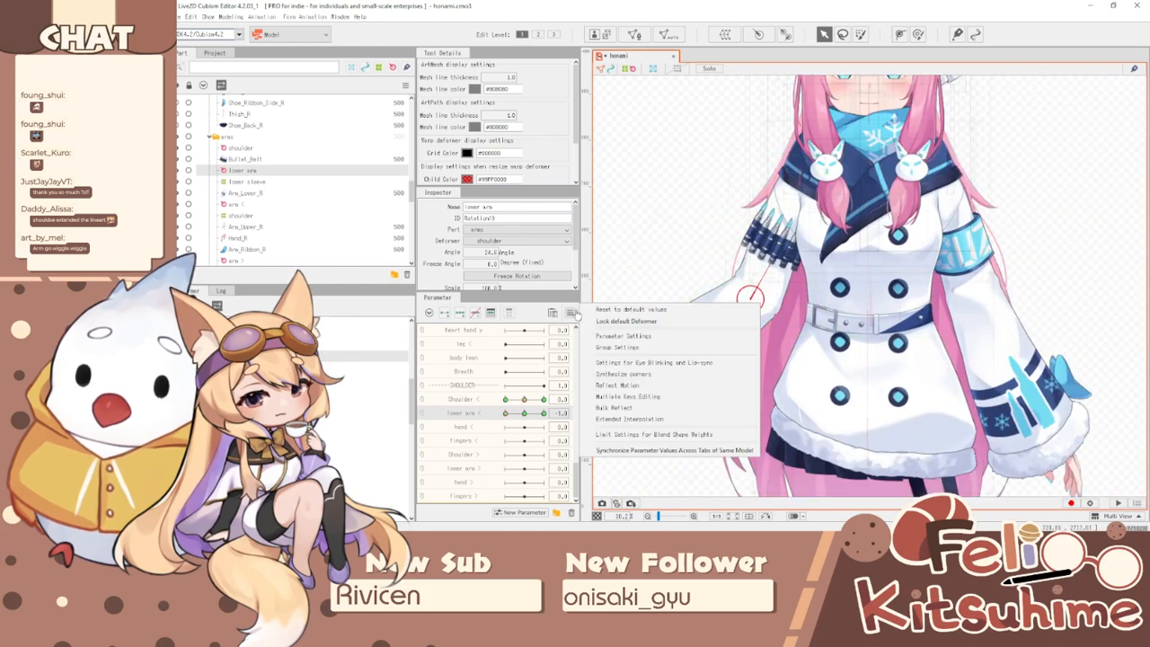
pyautogui.click(635, 366)
pyautogui.click(638, 365)
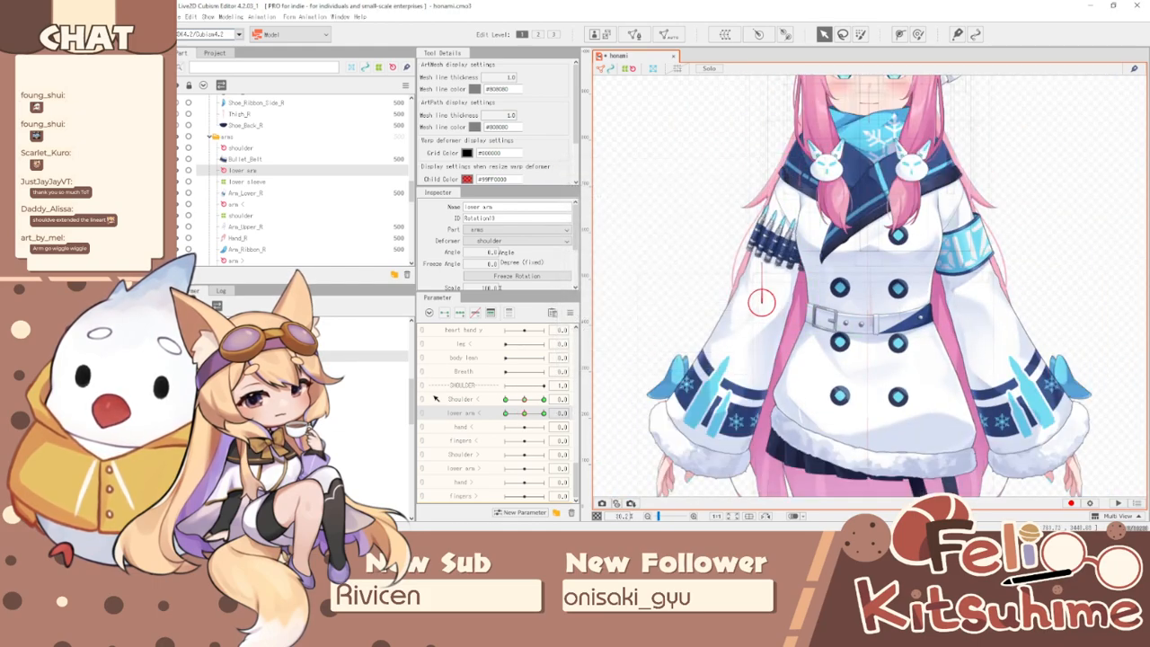
pyautogui.click(524, 431)
pyautogui.moveTo(520, 456); pyautogui.dragTo(452, 444)
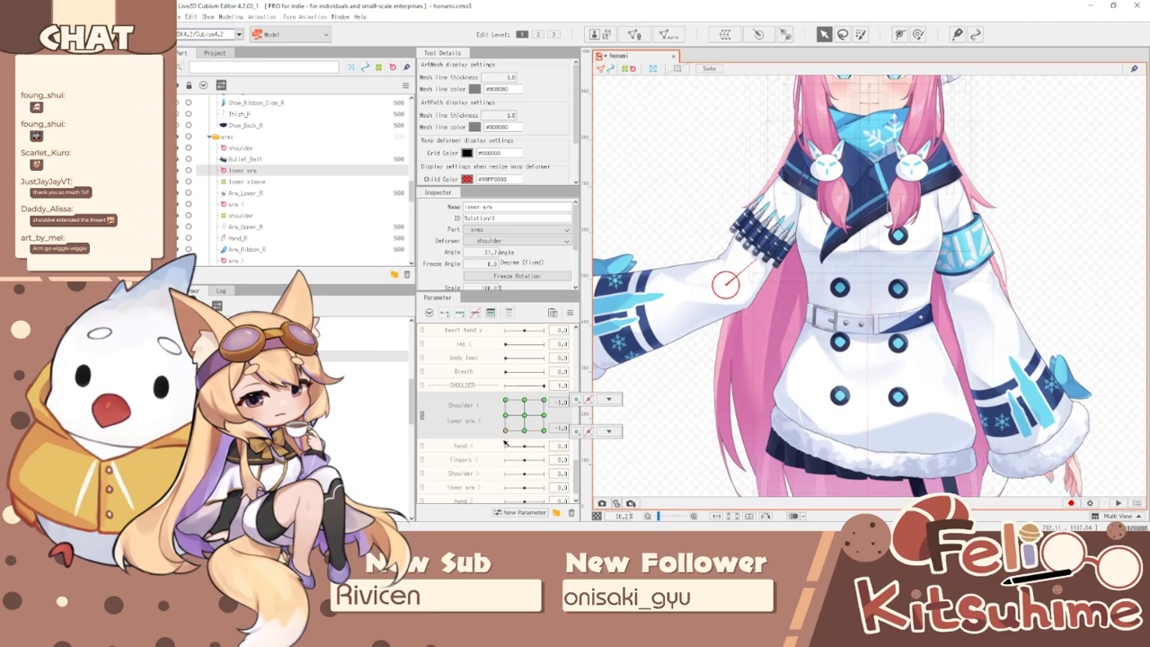
pyautogui.click(524, 417)
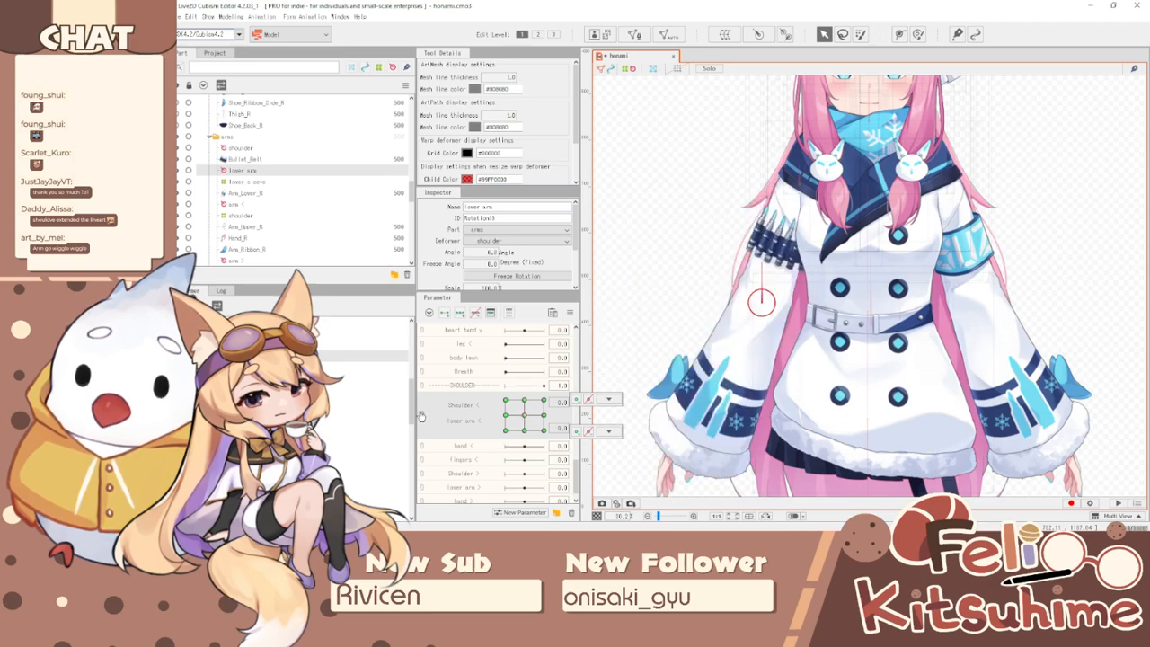
# - Smooth the outer elbow of the lower sleeve warp deformer at lower arm < -1 with the Deform Brush, hiding the selection
pyautogui.click(422, 415)
pyautogui.moveTo(524, 405); pyautogui.dragTo(501, 415)
pyautogui.scroll(3, 715, 282)
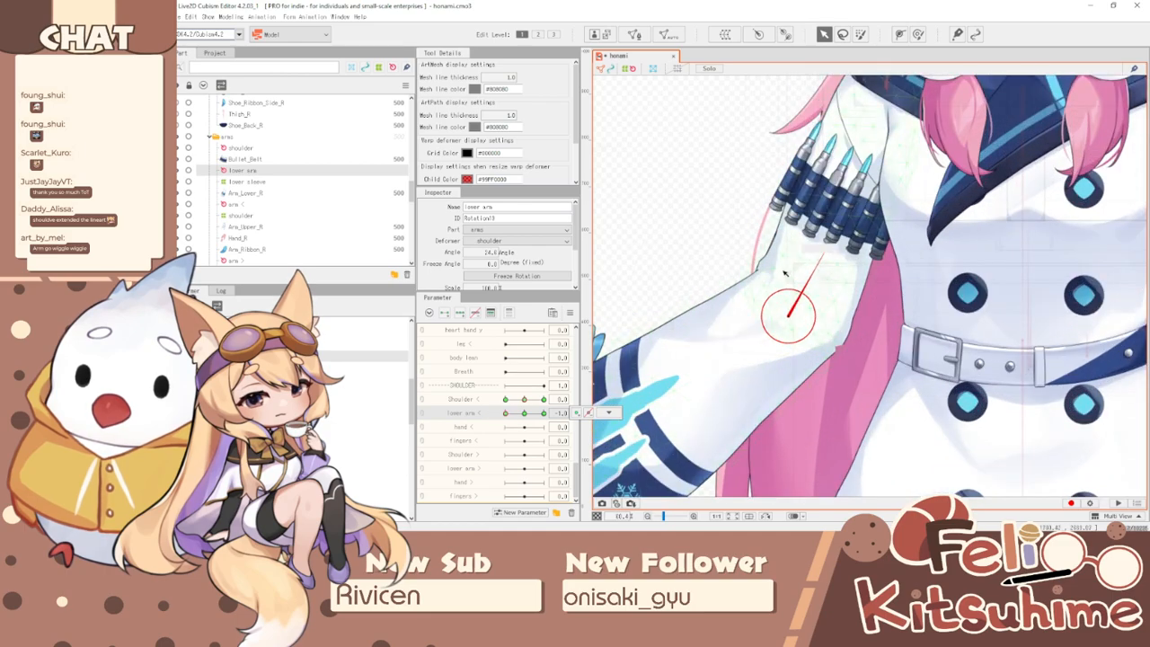
pyautogui.scroll(3, 778, 275)
pyautogui.click(750, 270)
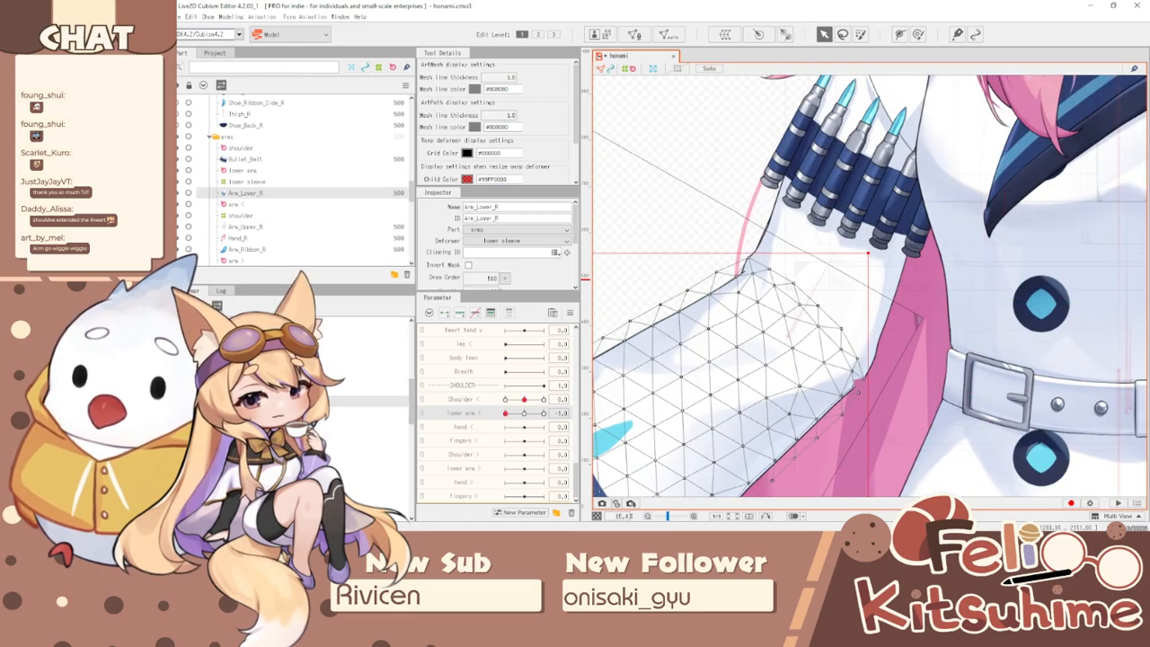
pyautogui.click(825, 140)
pyautogui.click(247, 181)
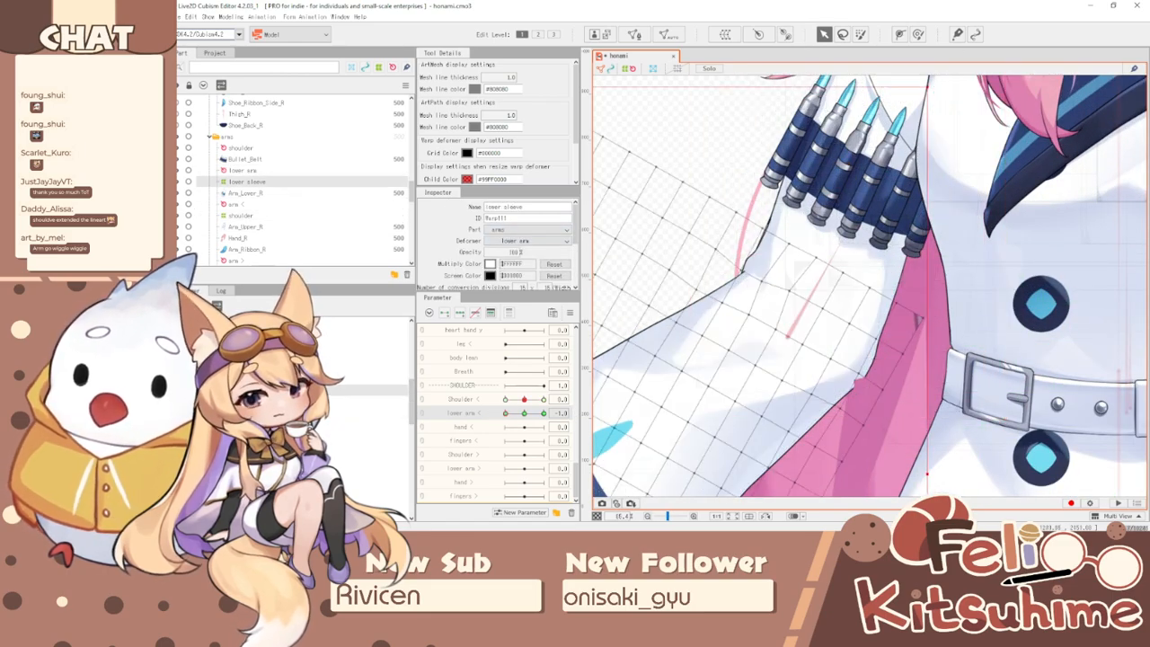
pyautogui.click(917, 34)
pyautogui.hotkey('ctrl', 't')
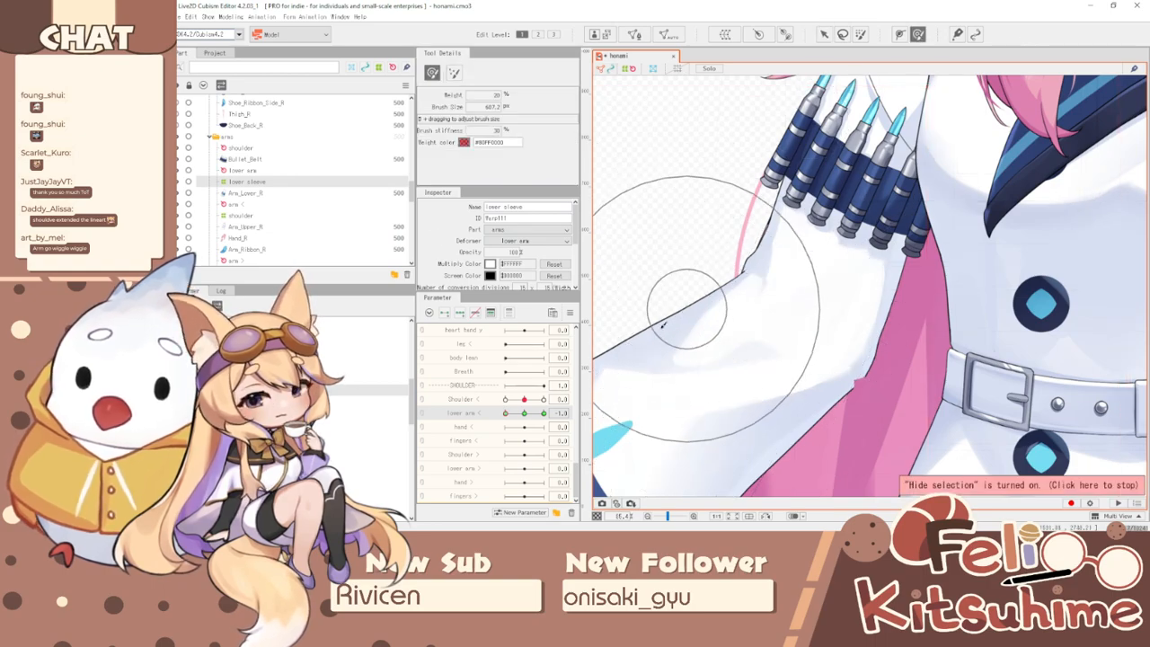
pyautogui.moveTo(506, 413)
pyautogui.mouseDown()
pyautogui.moveTo(526, 413)
pyautogui.moveTo(505, 413)
pyautogui.mouseUp()
pyautogui.press('b')
pyautogui.moveTo(718, 301)
pyautogui.mouseDown()
pyautogui.moveTo(800, 257)
pyautogui.moveTo(825, 262)
pyautogui.moveTo(753, 234)
pyautogui.moveTo(716, 253)
pyautogui.moveTo(763, 265)
pyautogui.moveTo(699, 260)
pyautogui.moveTo(709, 286)
pyautogui.mouseUp()
pyautogui.press('b')
pyautogui.moveTo(778, 278); pyautogui.dragTo(736, 268)
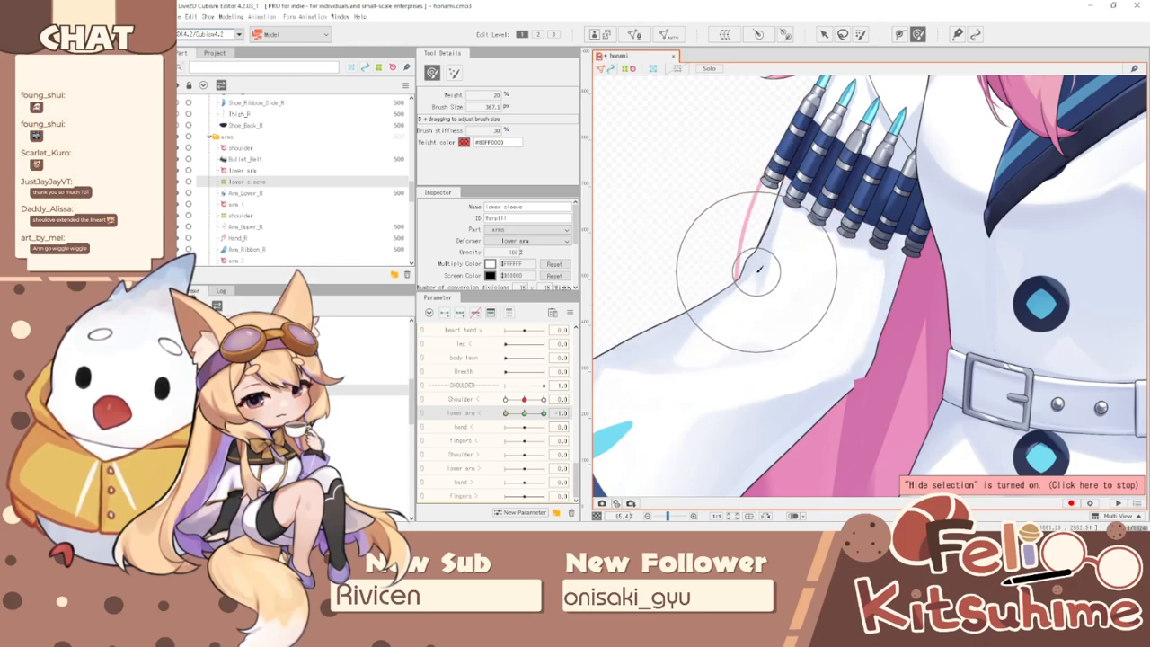
# - Round off the inner elbow of the lower sleeve at lower arm < -1 using a smaller deform brush
pyautogui.moveTo(858, 360); pyautogui.dragTo(915, 392)
pyautogui.moveTo(839, 397); pyautogui.dragTo(914, 404)
pyautogui.press('b')
pyautogui.moveTo(886, 364)
pyautogui.mouseDown()
pyautogui.moveTo(866, 396)
pyautogui.moveTo(917, 374)
pyautogui.moveTo(868, 341)
pyautogui.mouseUp()
pyautogui.press('b')
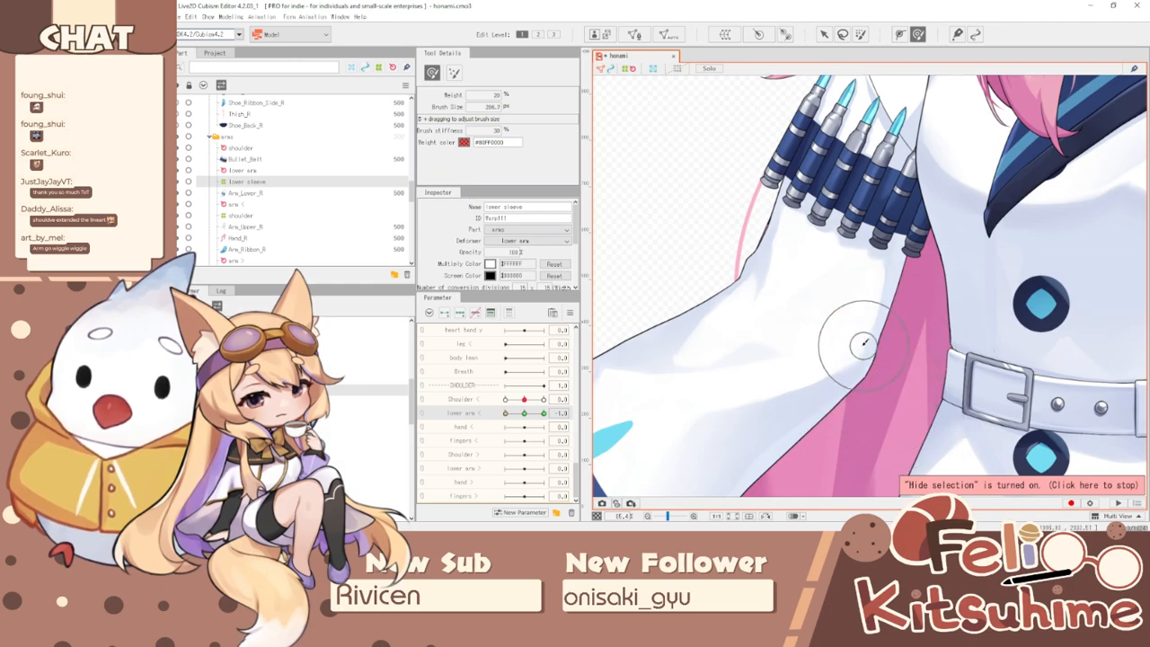
# - Reshape both sides of the lower sleeve's elbow with the Deform Brush at lower arm < 1
pyautogui.scroll(-5, 757, 299)
pyautogui.moveTo(520, 412); pyautogui.dragTo(545, 421)
pyautogui.scroll(5, 823, 315)
pyautogui.press('b')
pyautogui.moveTo(757, 284)
pyautogui.mouseDown()
pyautogui.moveTo(827, 320)
pyautogui.moveTo(819, 340)
pyautogui.mouseUp()
pyautogui.press('b')
pyautogui.moveTo(791, 282)
pyautogui.mouseDown()
pyautogui.moveTo(770, 294)
pyautogui.moveTo(791, 262)
pyautogui.mouseUp()
pyautogui.press('b')
pyautogui.moveTo(926, 278); pyautogui.dragTo(889, 267)
pyautogui.press('b')
pyautogui.moveTo(796, 280); pyautogui.dragTo(780, 281)
pyautogui.scroll(-2, 828, 284)
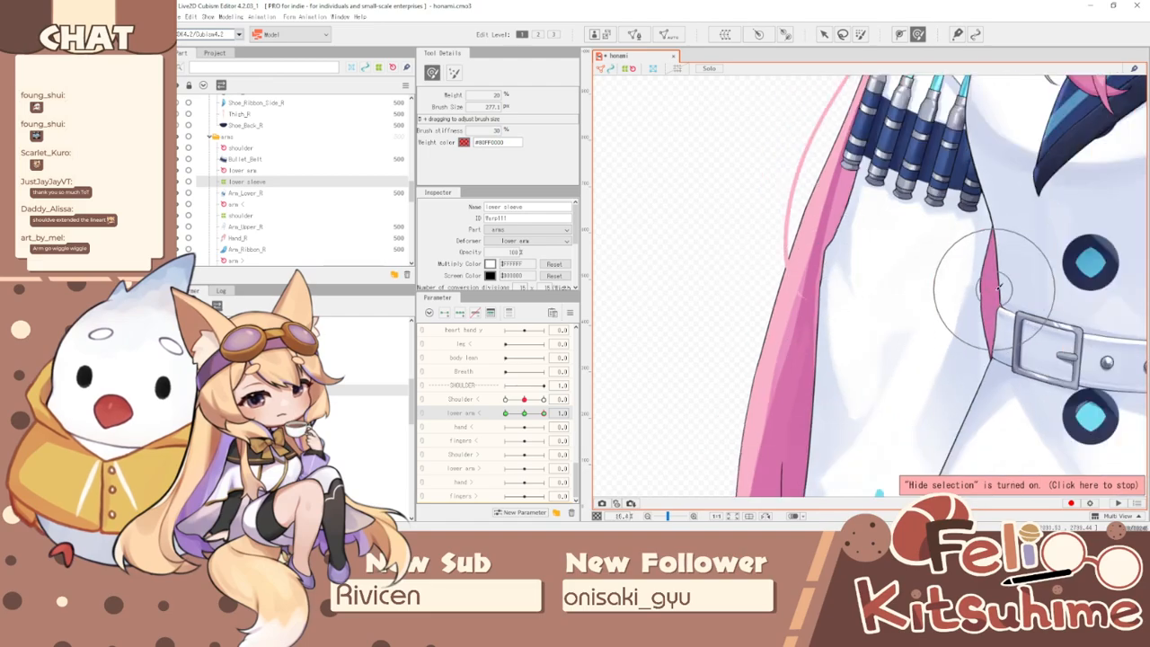
# - Refine the lower sleeve's inner edge beside the belt at lower arm < 1 with a smaller deform brush
pyautogui.scroll(4, 1000, 289)
pyautogui.press('b')
pyautogui.moveTo(985, 284)
pyautogui.mouseDown()
pyautogui.moveTo(917, 266)
pyautogui.moveTo(992, 301)
pyautogui.moveTo(981, 296)
pyautogui.moveTo(1008, 291)
pyautogui.moveTo(969, 284)
pyautogui.mouseUp()
pyautogui.press('b')
pyautogui.press('b')
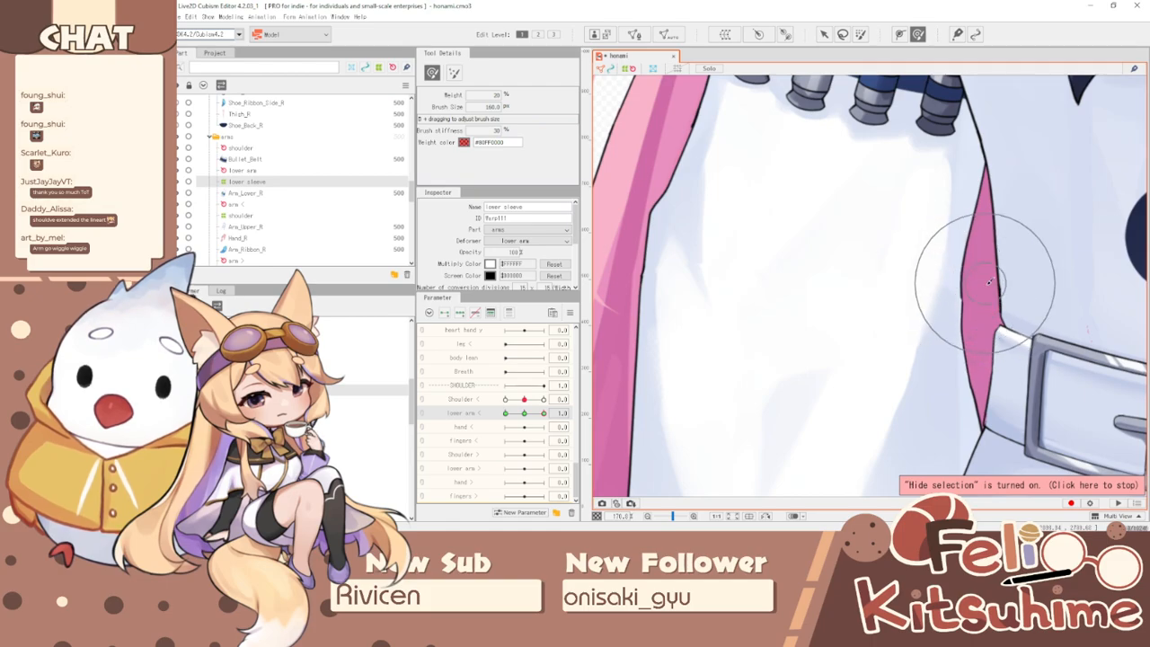
# - Reset the parameters to default and synthesize the corners for the lower arm rotation deformer again
pyautogui.scroll(-3, 760, 229)
pyautogui.moveTo(544, 412); pyautogui.dragTo(505, 413)
pyautogui.scroll(-5, 815, 289)
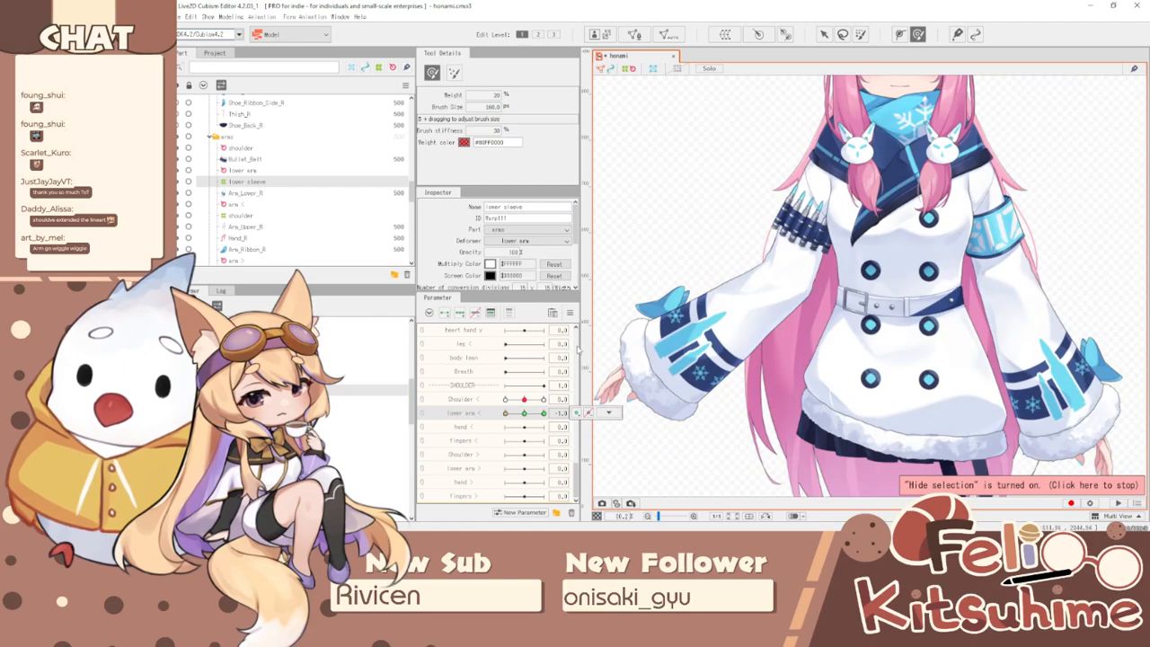
pyautogui.click(570, 312)
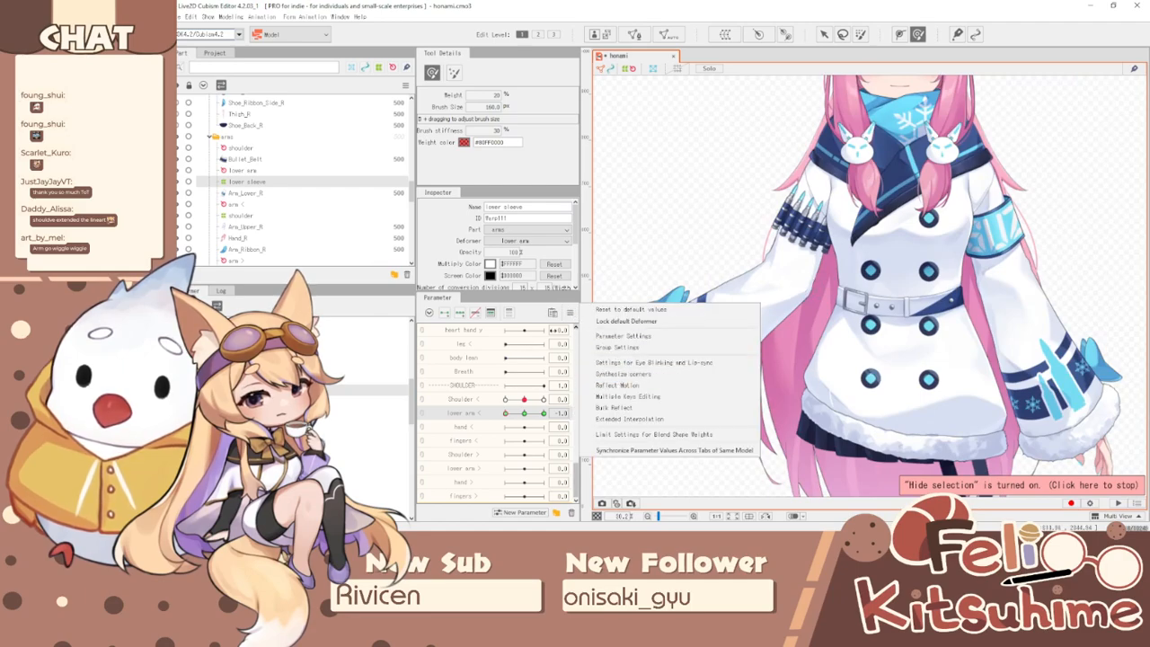
pyautogui.click(600, 309)
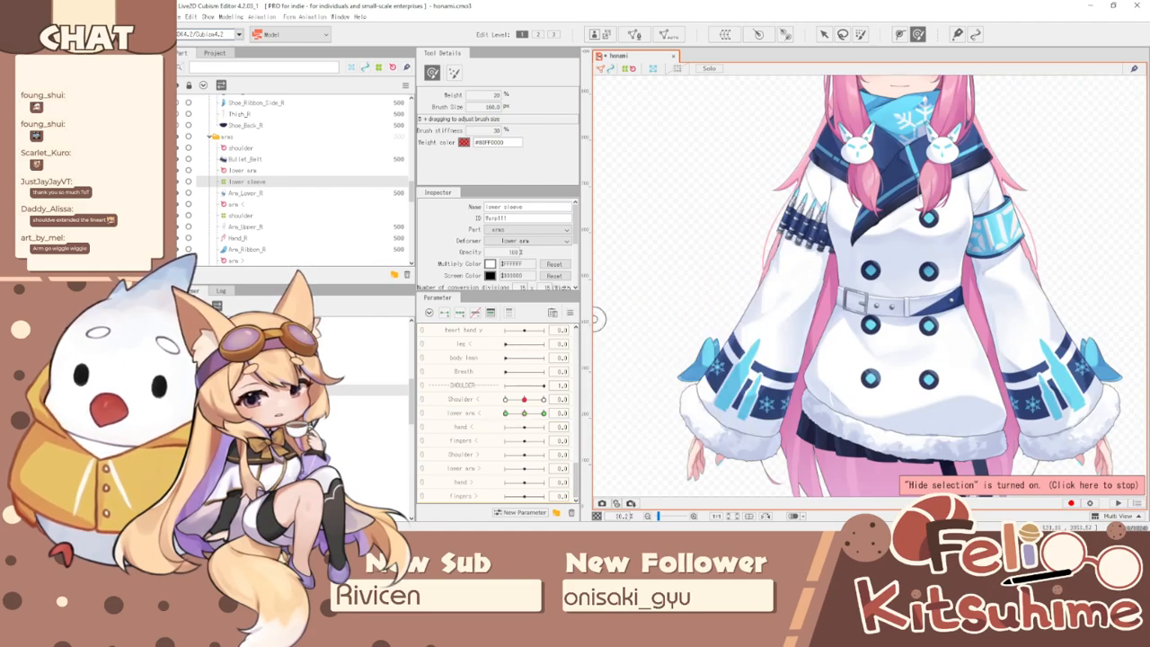
pyautogui.click(571, 313)
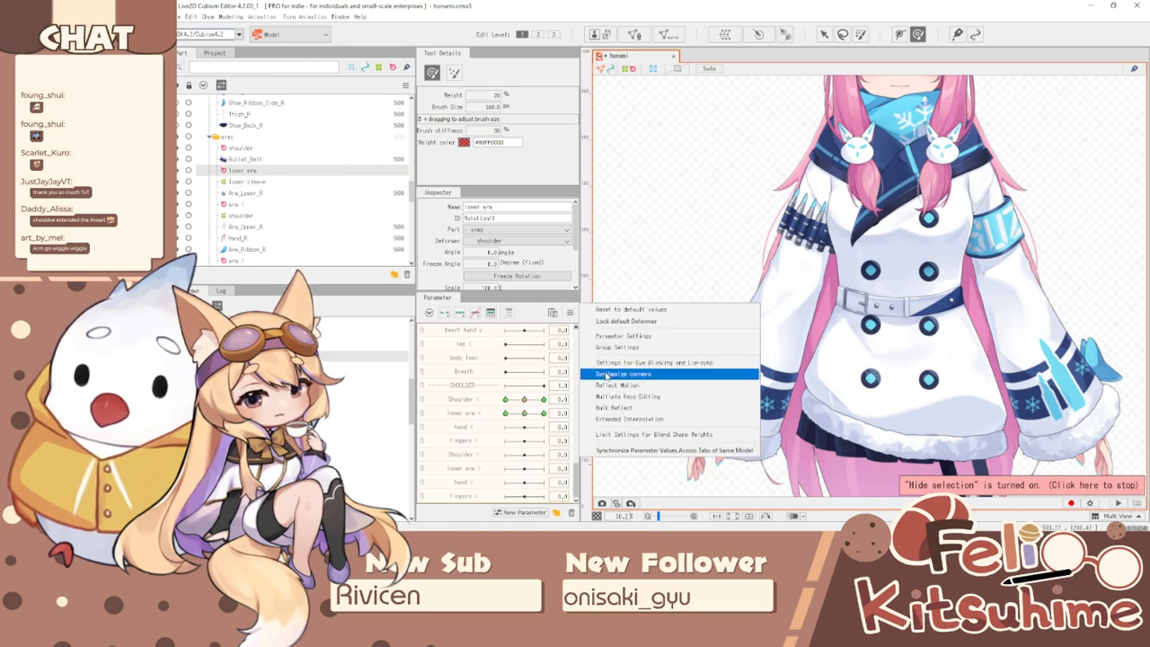
pyautogui.click(649, 374)
pyautogui.click(639, 364)
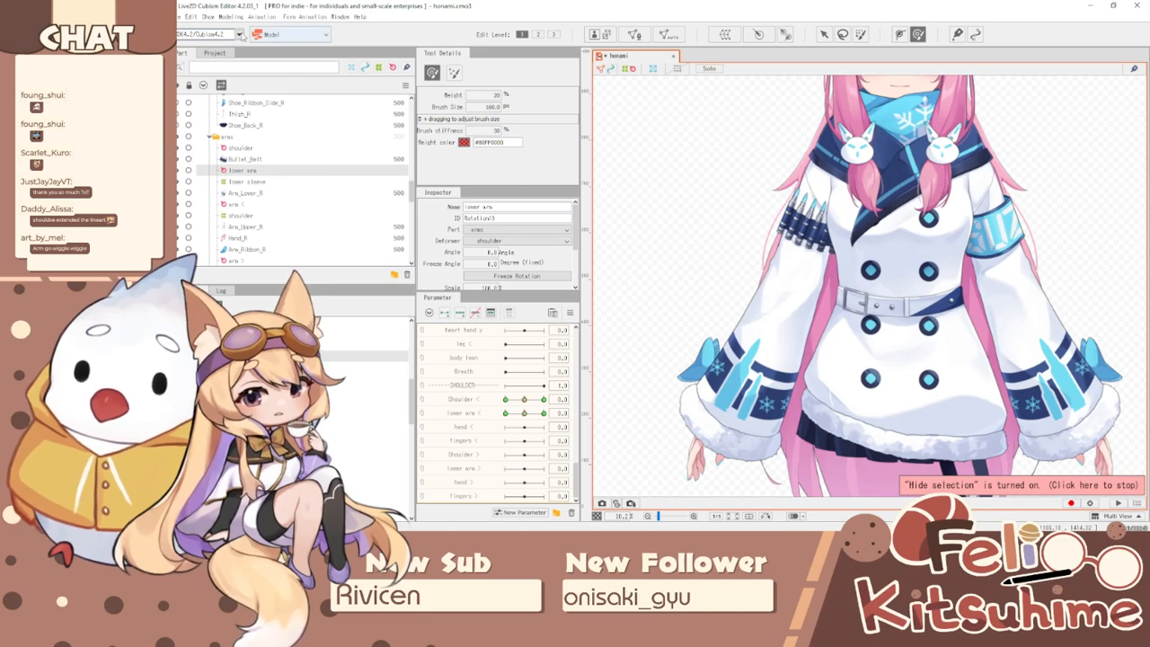
# - Watch the reworked elbow in the Physics/Scene Blending Settings at closer zoom, then close the preview and restore default parameters
pyautogui.click(231, 17)
pyautogui.moveTo(288, 222)
pyautogui.click(364, 212)
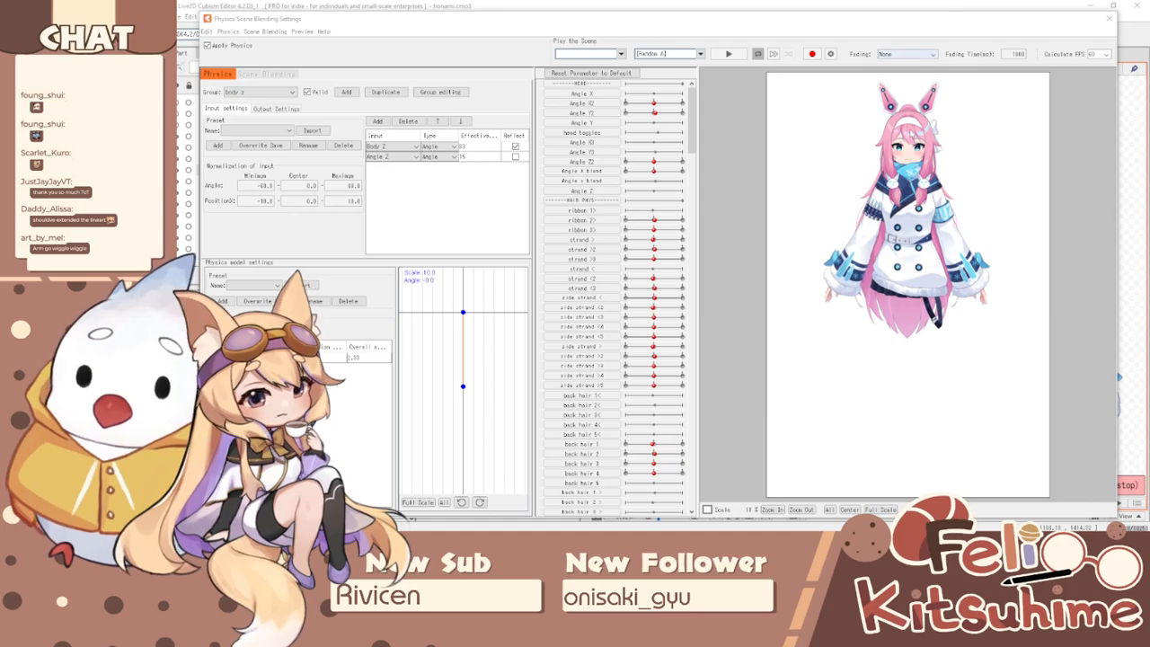
pyautogui.scroll(3, 910, 472)
pyautogui.scroll(-3, 910, 472)
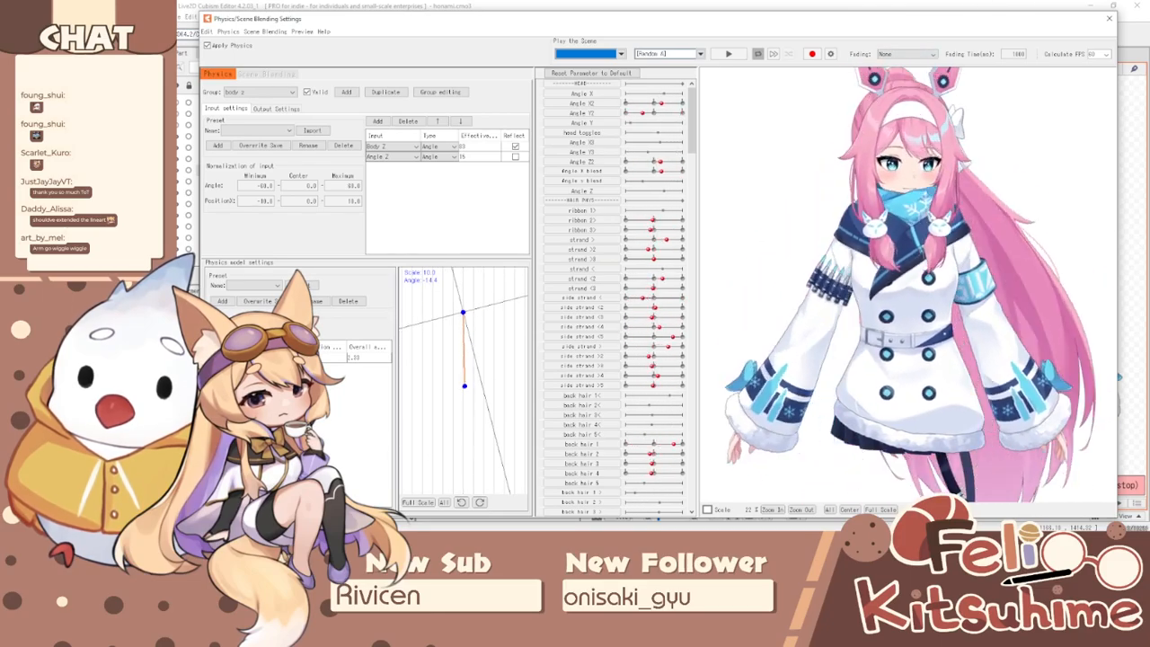
pyautogui.click(1109, 19)
pyautogui.click(570, 312)
pyautogui.click(607, 308)
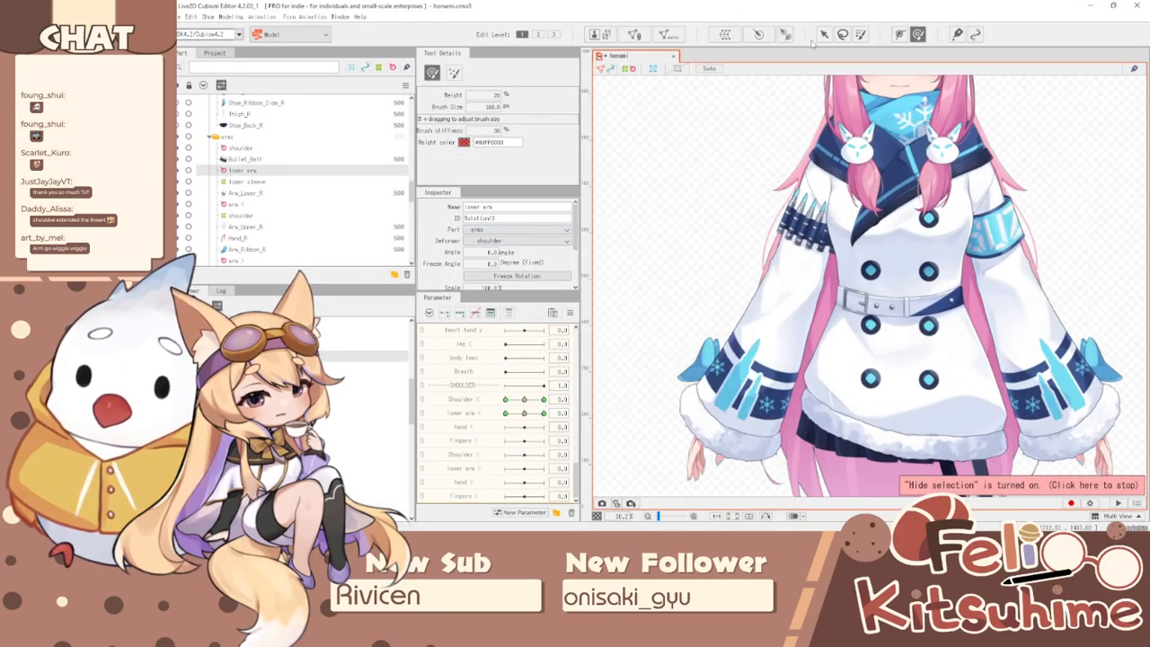
# - Examine the lower sleeve mesh and the hand beneath its cuff at closer zoom
pyautogui.click(824, 34)
pyautogui.hotkey('ctrl', 't')
pyautogui.scroll(5, 762, 346)
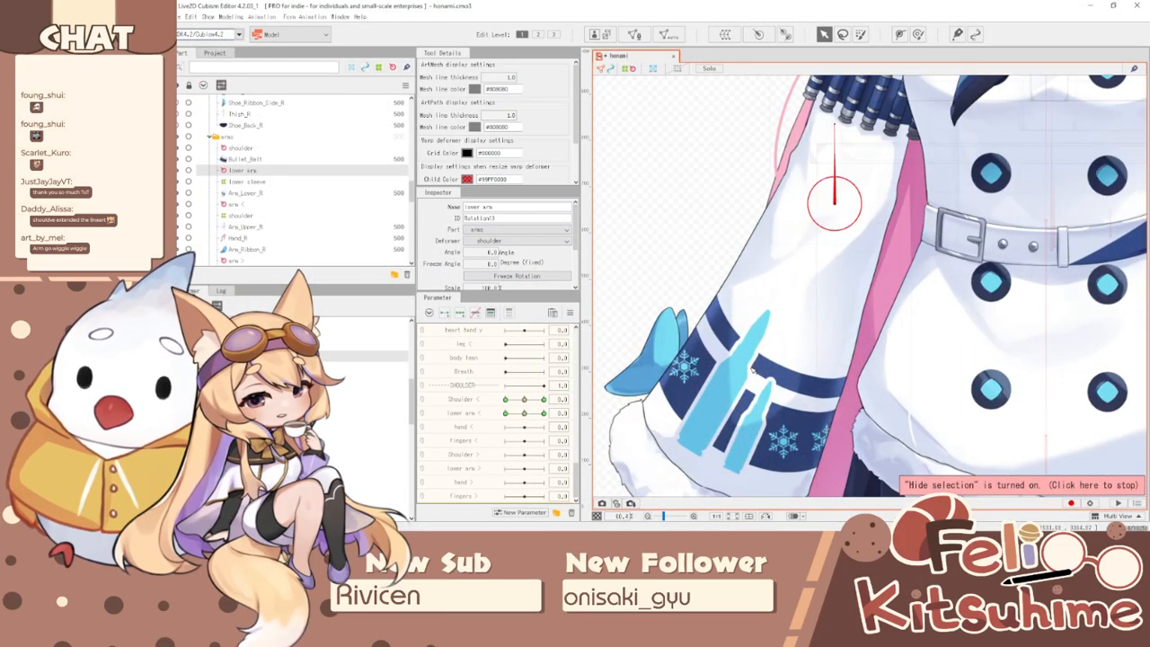
pyautogui.scroll(-4, 769, 223)
pyautogui.scroll(3, 726, 404)
pyautogui.click(708, 387)
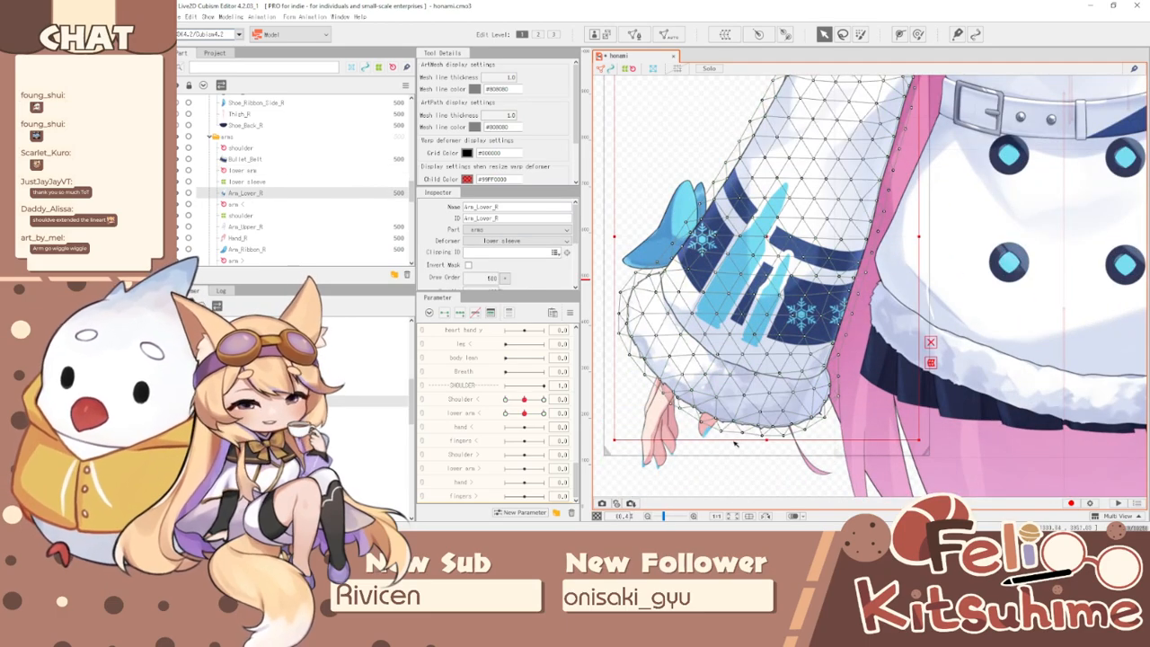
pyautogui.scroll(-1, 708, 387)
pyautogui.scroll(-4, 737, 342)
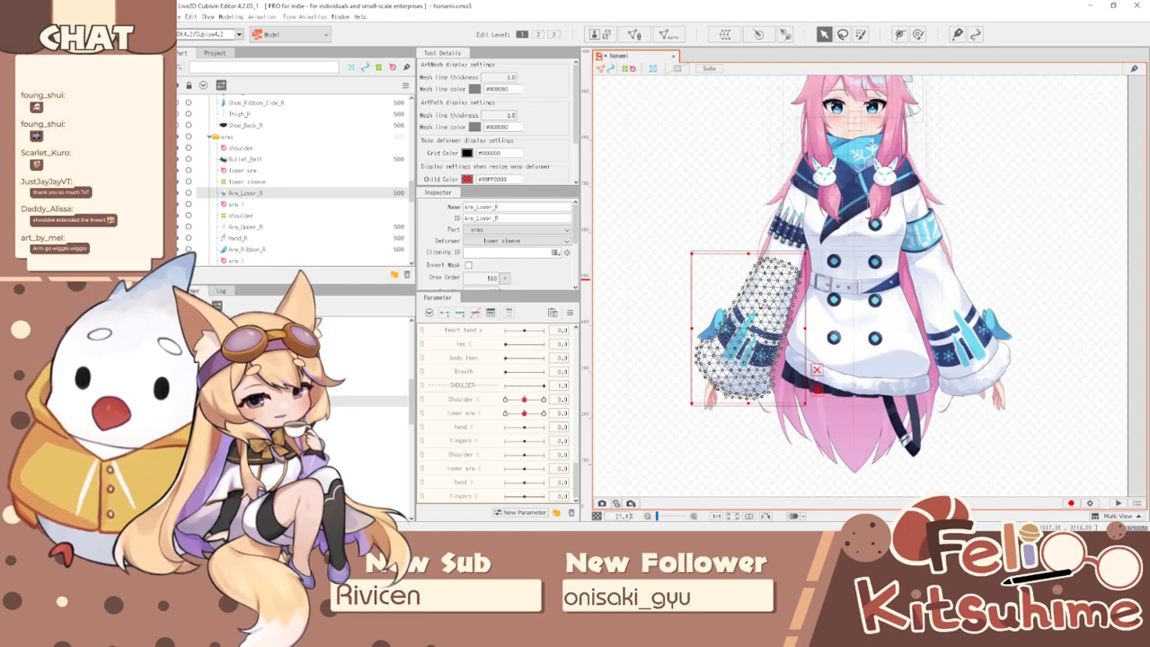
pyautogui.scroll(3, 748, 300)
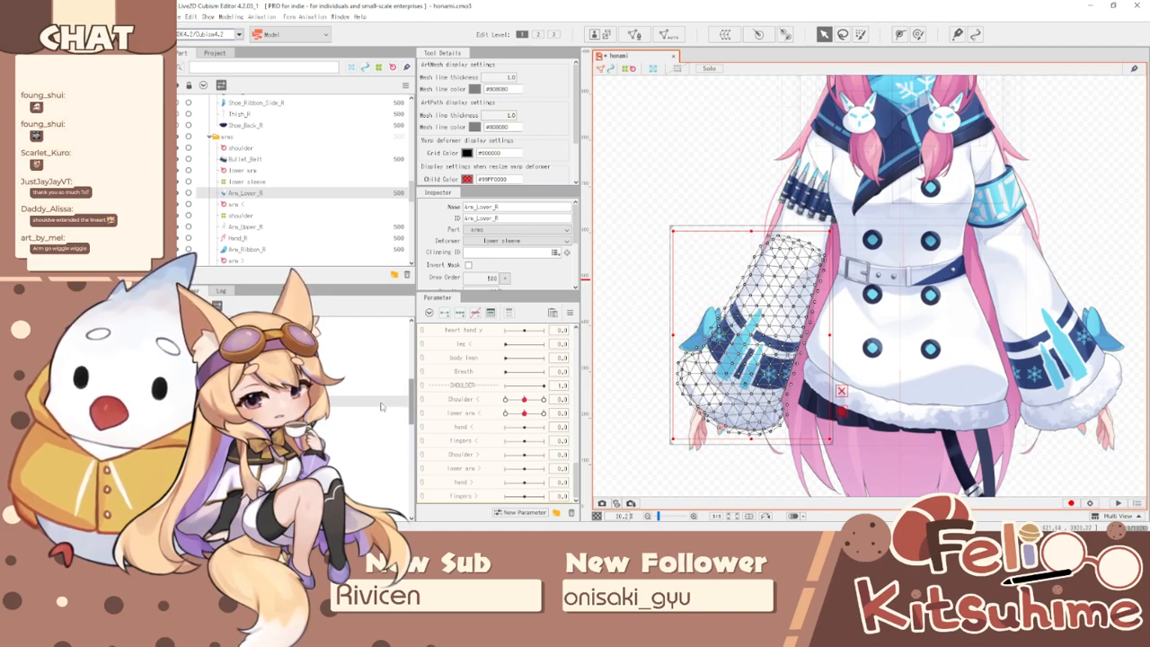
# - Reshape the cuff of the lower sleeve warp deformer at lower arm < 1 with an enlarged Deform Brush, showing the sleeve in Solo view
pyautogui.click(833, 297)
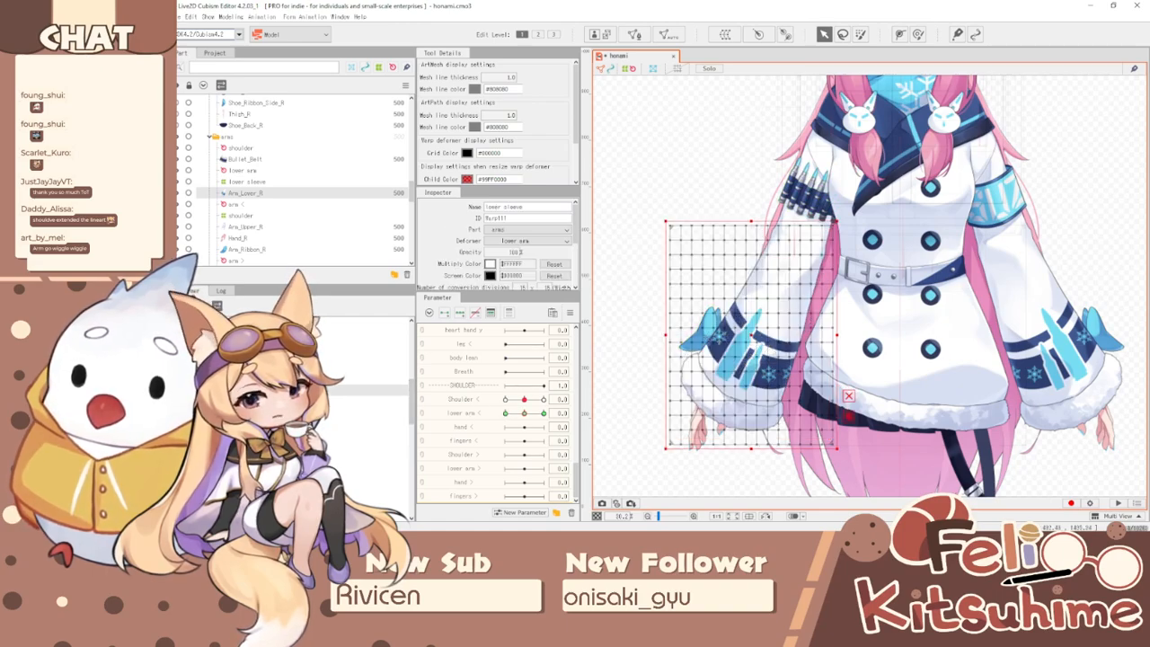
pyautogui.click(918, 34)
pyautogui.hotkey('ctrl', 't')
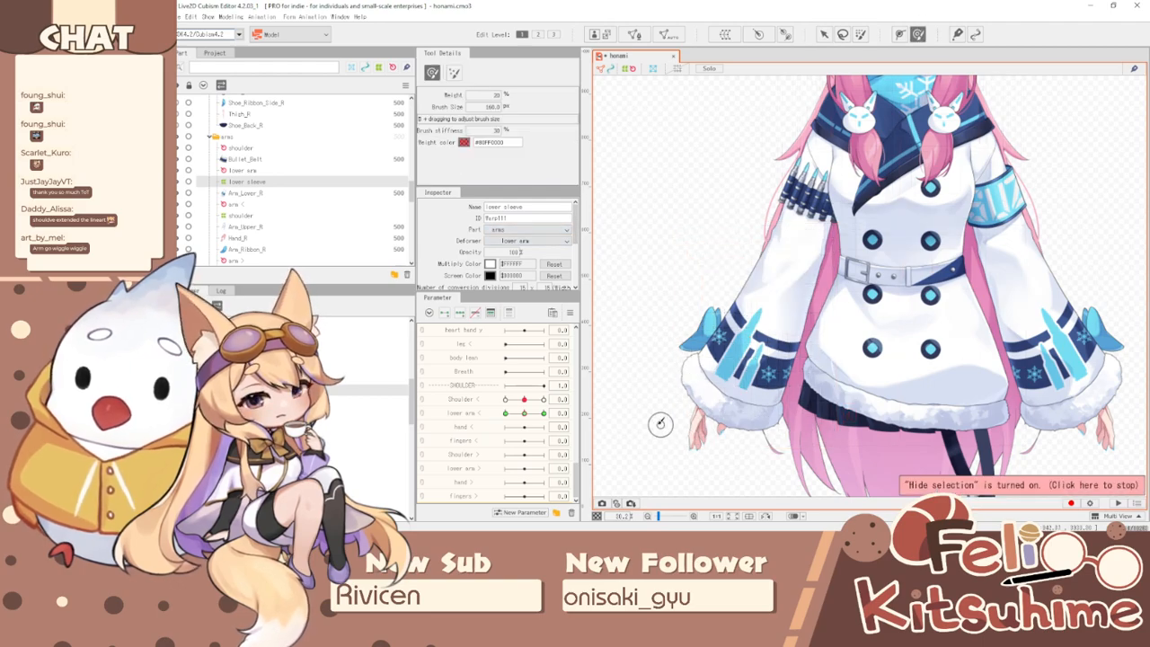
pyautogui.moveTo(524, 414); pyautogui.dragTo(544, 414)
pyautogui.press('b')
pyautogui.moveTo(735, 377); pyautogui.dragTo(858, 423)
pyautogui.hotkey('ctrl', 'z')
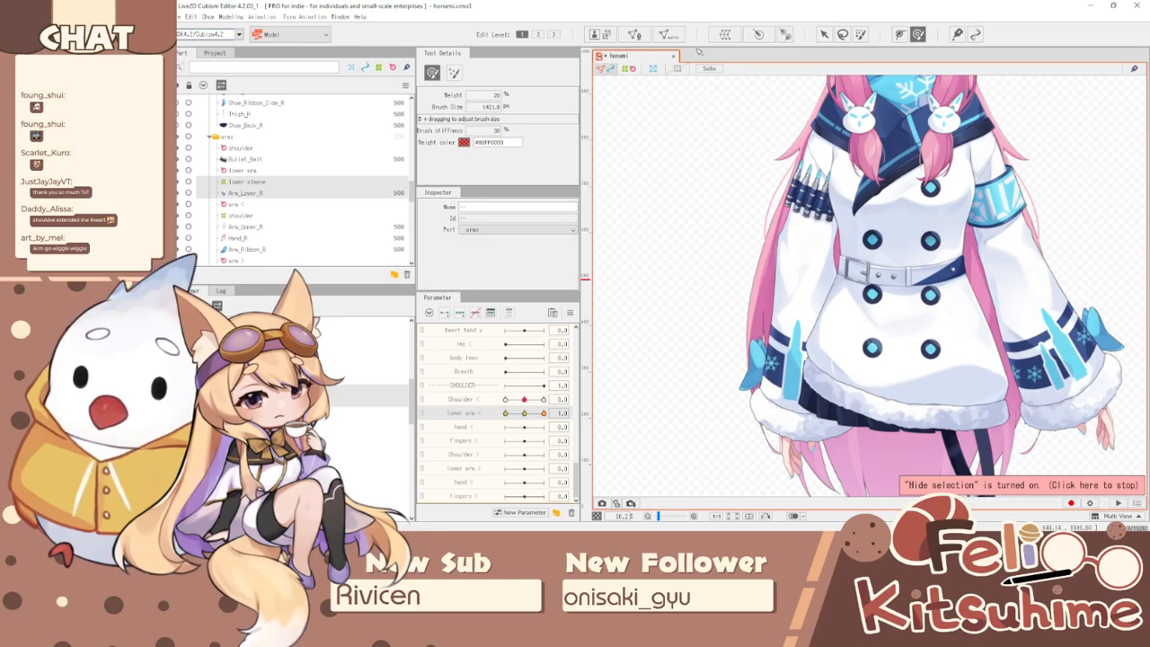
pyautogui.click(717, 69)
pyautogui.click(247, 181)
pyautogui.moveTo(544, 413)
pyautogui.mouseDown()
pyautogui.moveTo(532, 413)
pyautogui.moveTo(544, 412)
pyautogui.mouseUp()
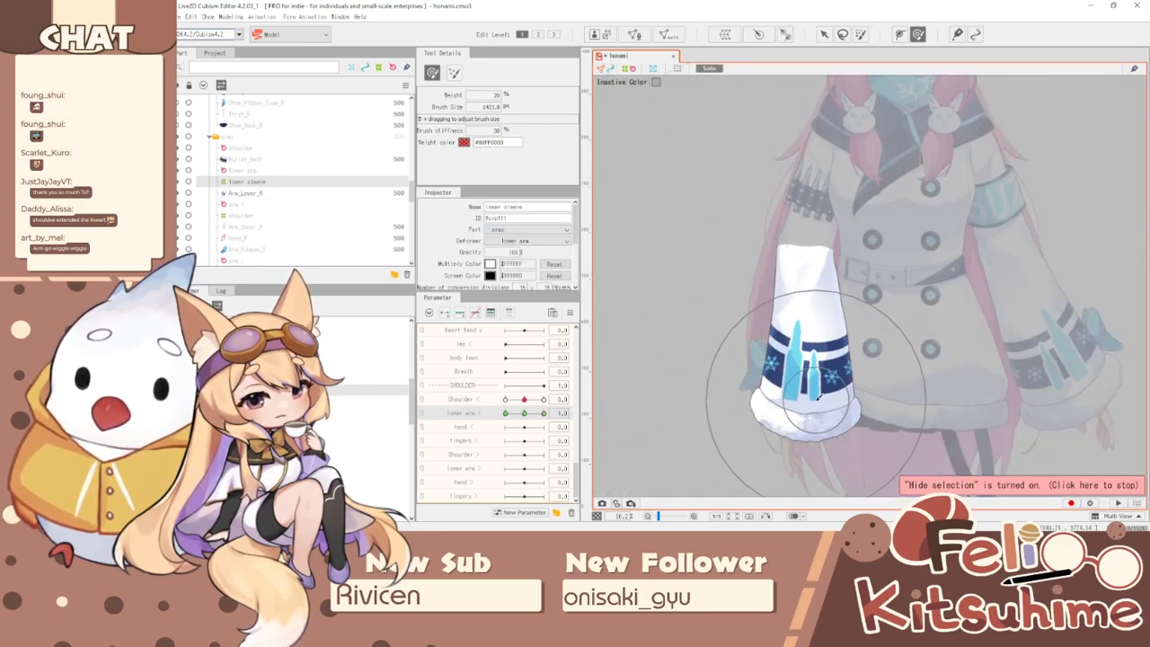
pyautogui.moveTo(817, 396)
pyautogui.mouseDown()
pyautogui.moveTo(789, 392)
pyautogui.moveTo(787, 423)
pyautogui.moveTo(834, 441)
pyautogui.mouseUp()
# - Reshape the cuff's outer end at lower arm < -1 with a smaller brush, restore the default parameters and leave Solo view
pyautogui.moveTo(544, 413); pyautogui.dragTo(505, 413)
pyautogui.moveTo(672, 369)
pyautogui.mouseDown()
pyautogui.moveTo(655, 368)
pyautogui.moveTo(652, 314)
pyautogui.moveTo(637, 334)
pyautogui.moveTo(622, 327)
pyautogui.mouseUp()
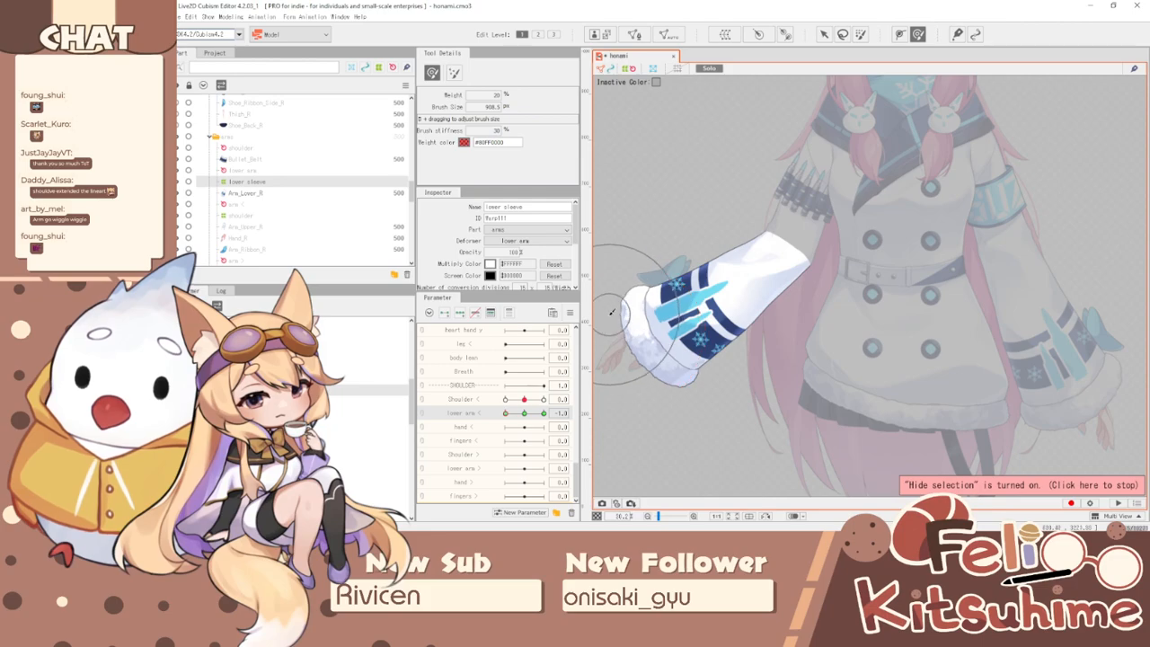
pyautogui.click(544, 413)
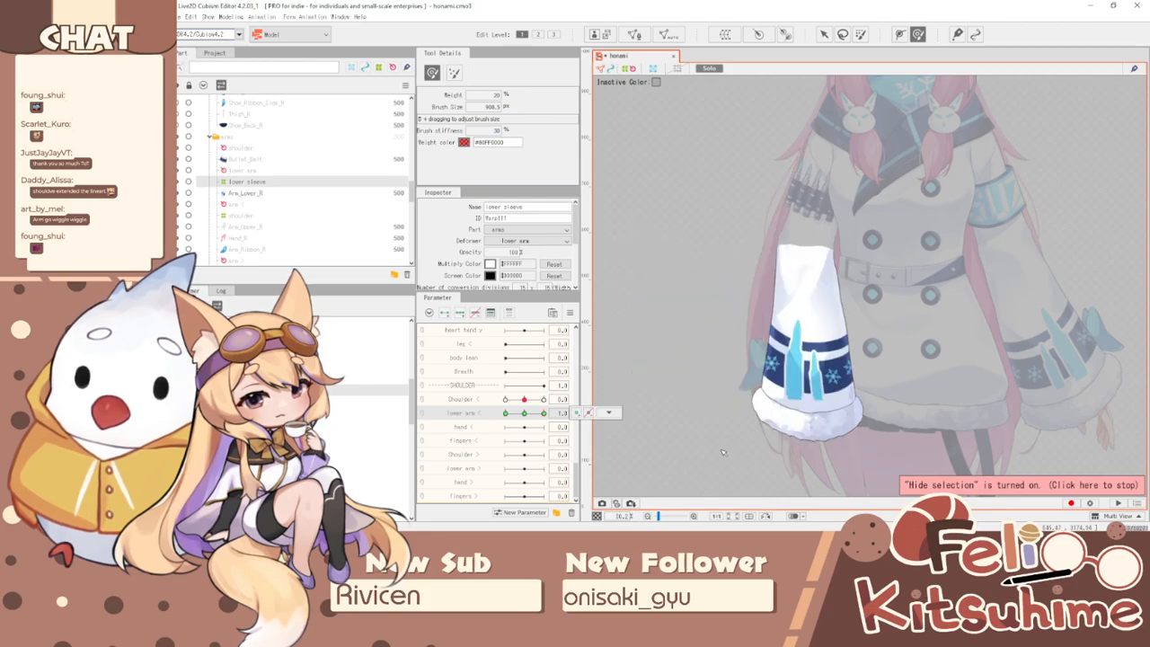
pyautogui.moveTo(638, 439); pyautogui.dragTo(584, 422)
pyautogui.click(570, 313)
pyautogui.click(595, 310)
pyautogui.click(709, 70)
pyautogui.scroll(3, 719, 126)
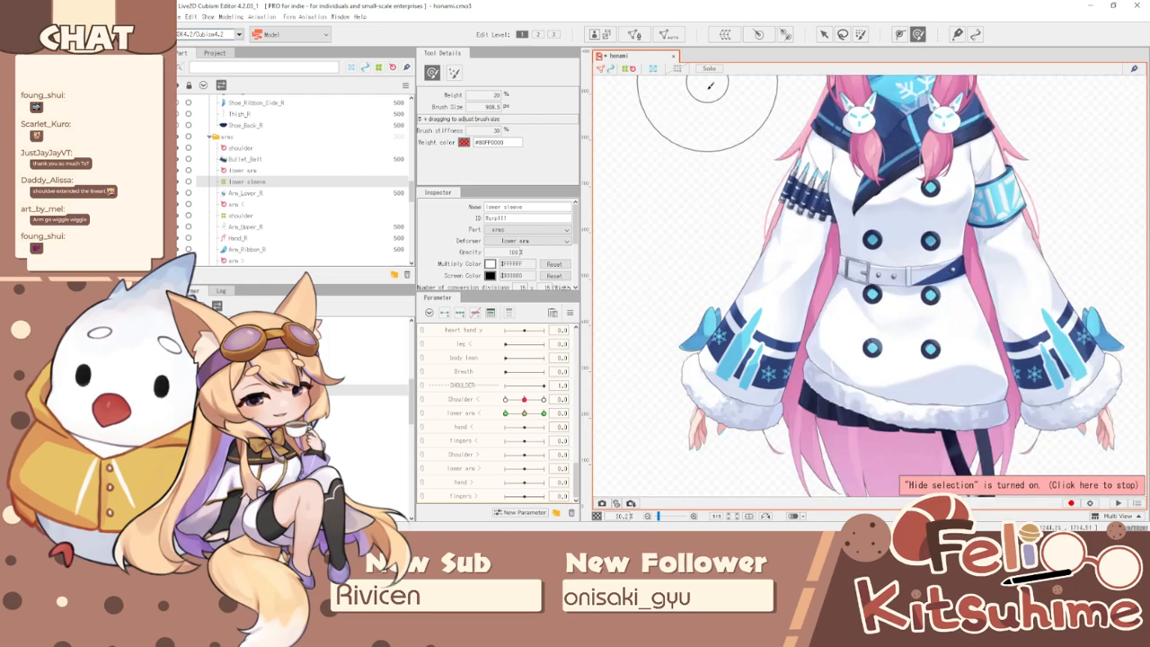
# - Create a rotation deformer named hand in the arms part as parent of Hand_R
pyautogui.click(824, 34)
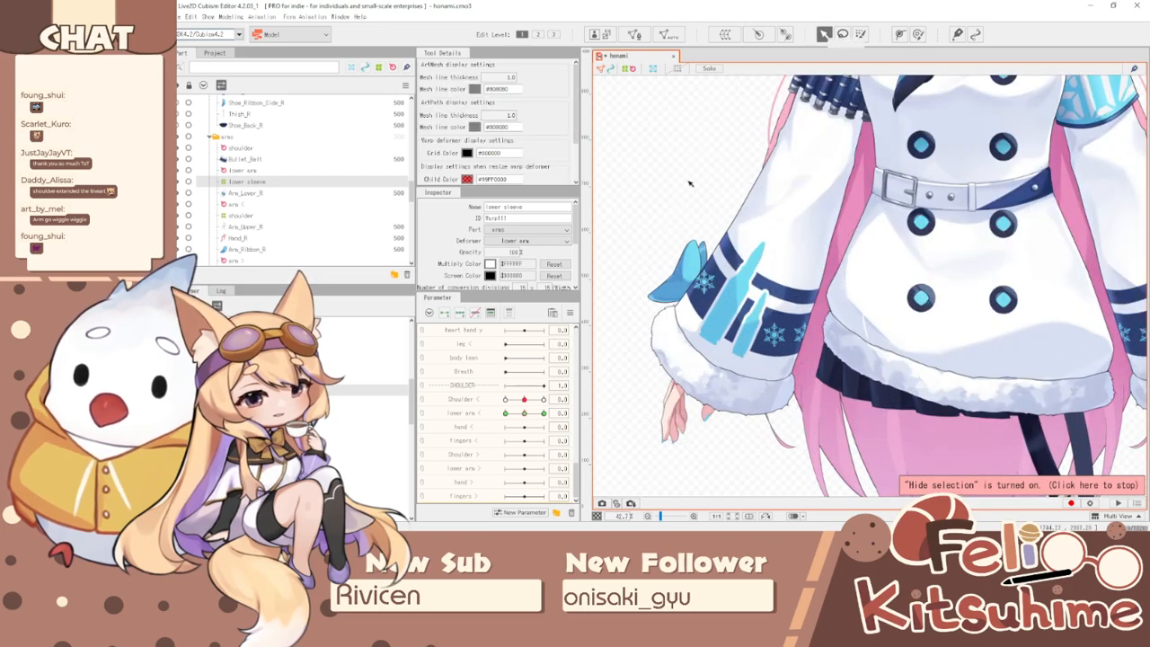
pyautogui.click(238, 238)
pyautogui.scroll(2, 602, 407)
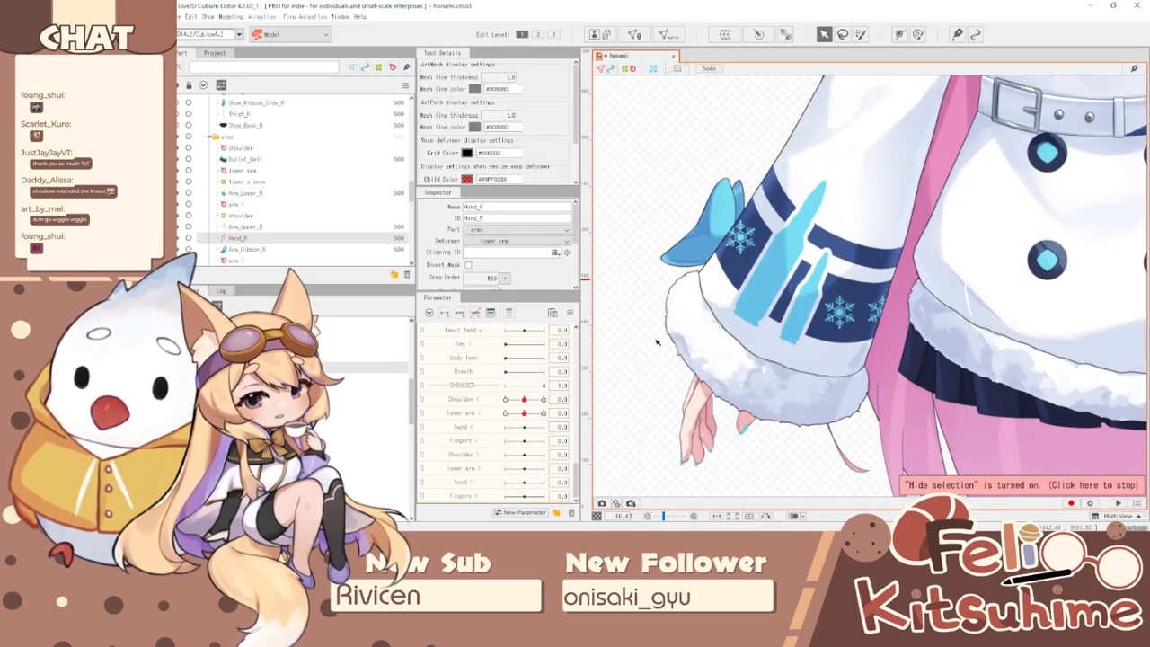
pyautogui.click(759, 34)
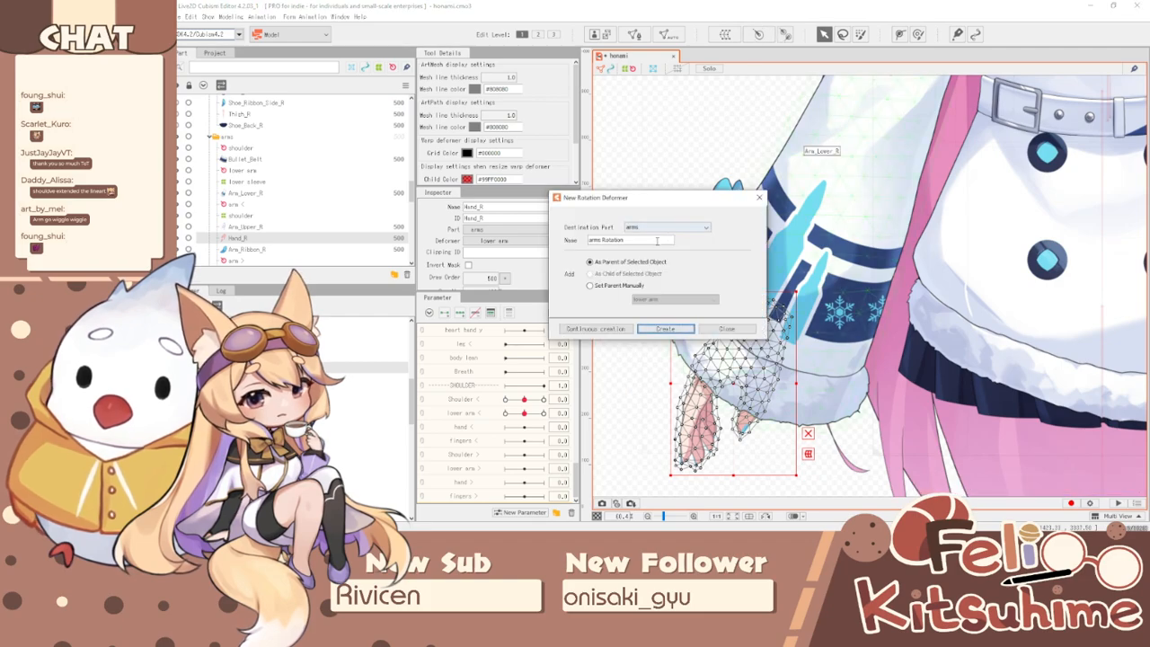
pyautogui.click(689, 330)
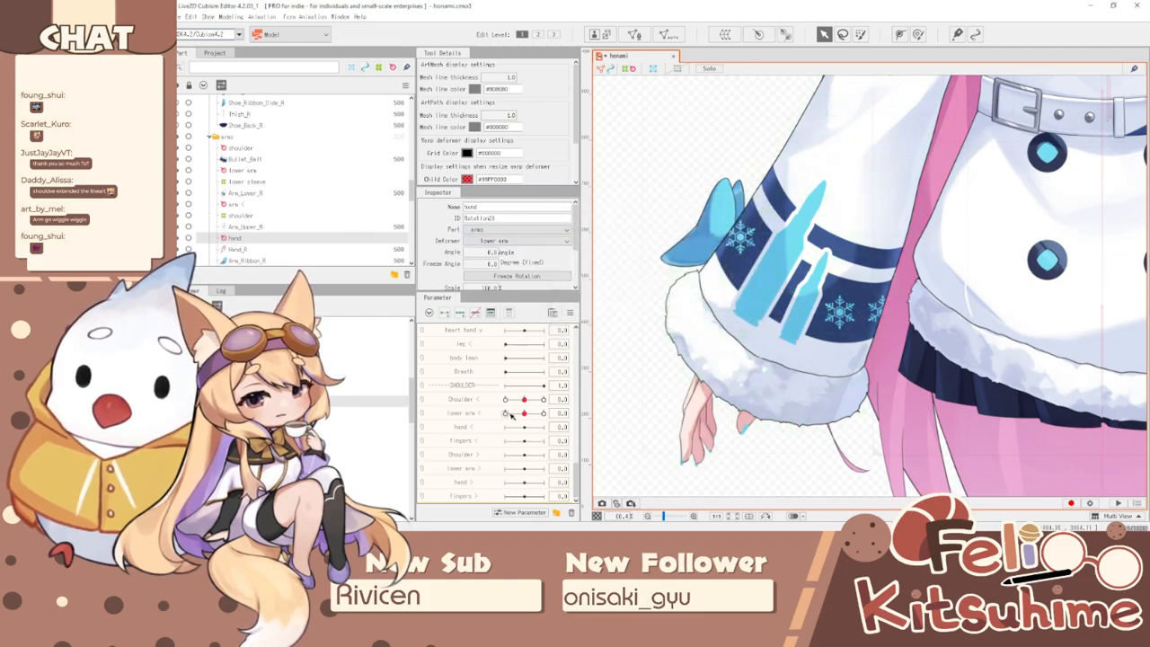
# - Move the hand rotation deformer's pivot down to the wrist inside the lower sleeve's cuff
pyautogui.click(686, 414)
pyautogui.scroll(-5, 802, 313)
pyautogui.click(236, 238)
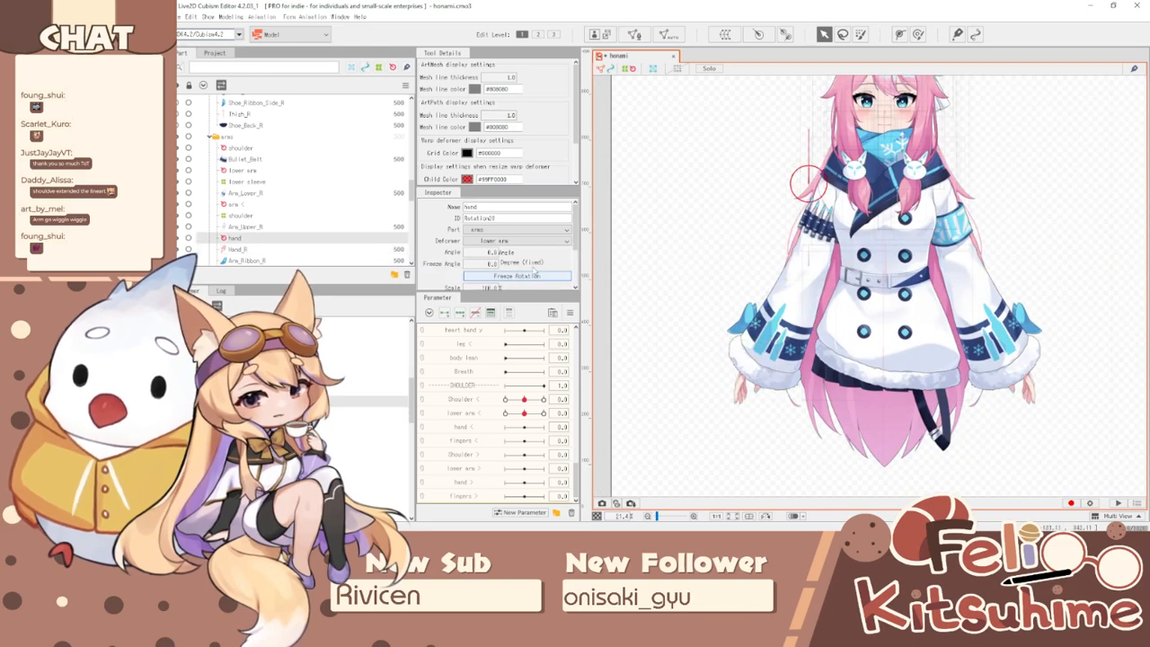
pyautogui.moveTo(816, 185); pyautogui.dragTo(774, 343)
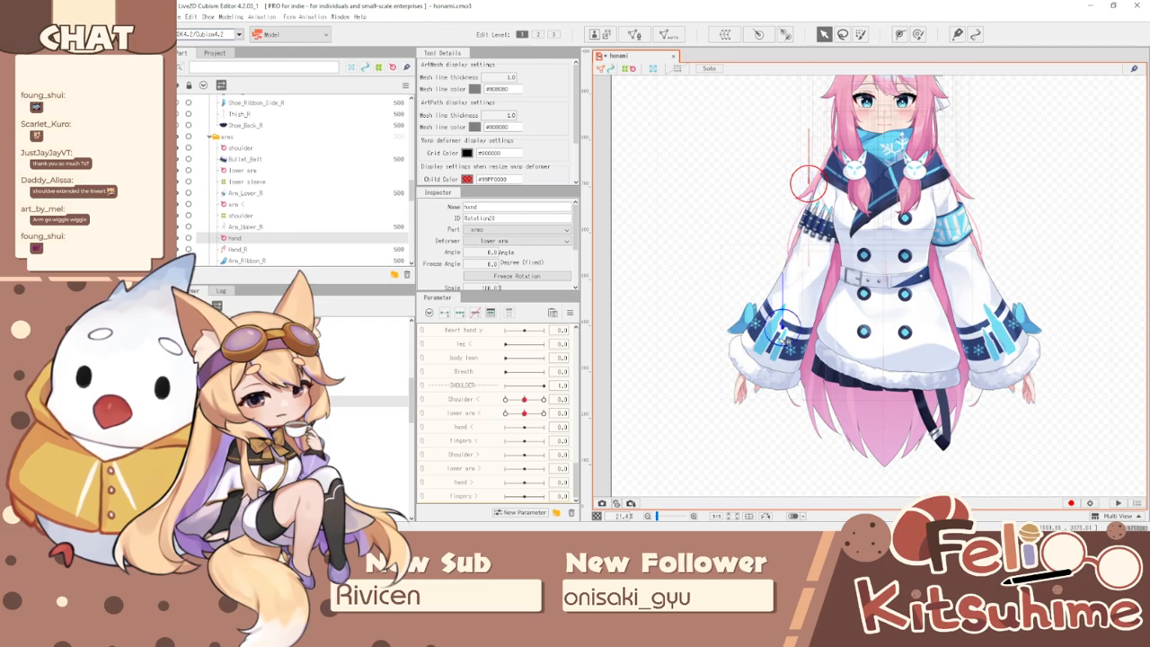
pyautogui.scroll(4, 770, 355)
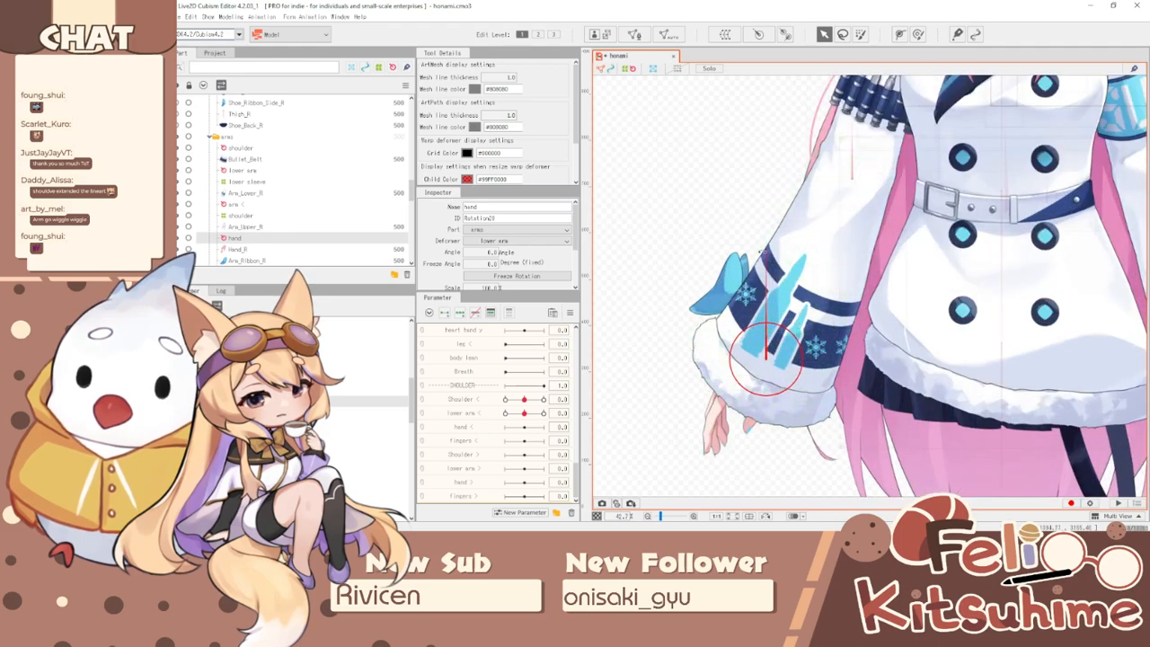
# - Add three keys on hand < to the hand deformer, rotating the hand toward the body at 1 and outward at -1
pyautogui.click(459, 427)
pyautogui.click(580, 427)
pyautogui.click(775, 247)
pyautogui.moveTo(775, 247); pyautogui.dragTo(751, 223)
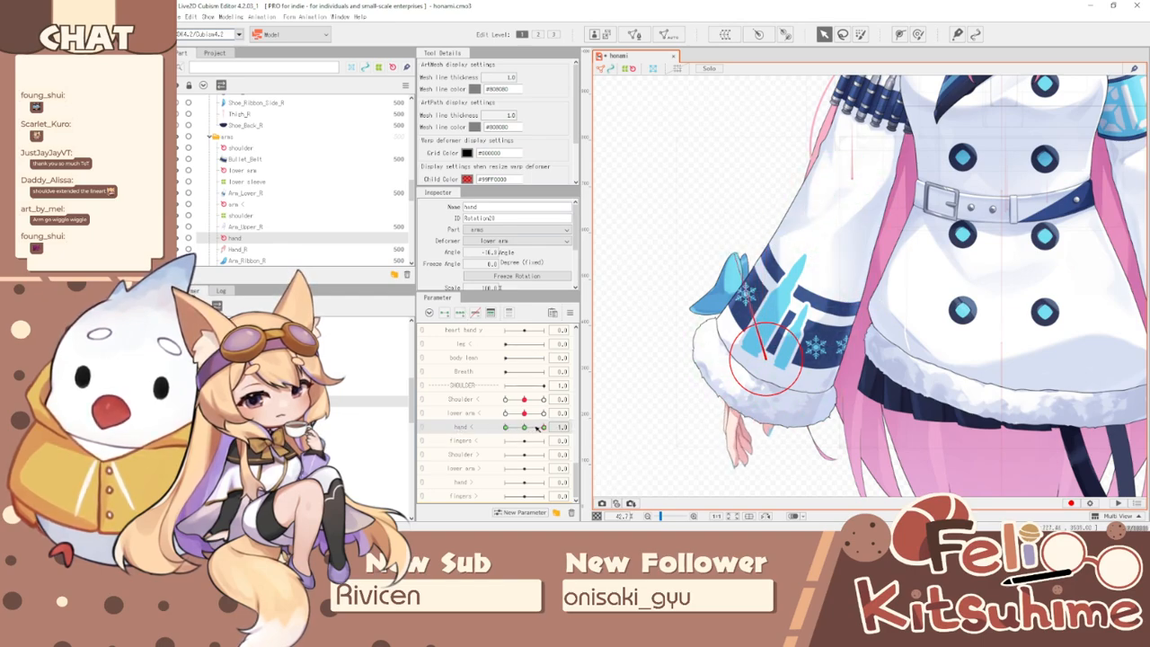
pyautogui.moveTo(536, 429); pyautogui.dragTo(505, 426)
pyautogui.moveTo(770, 248); pyautogui.dragTo(770, 395)
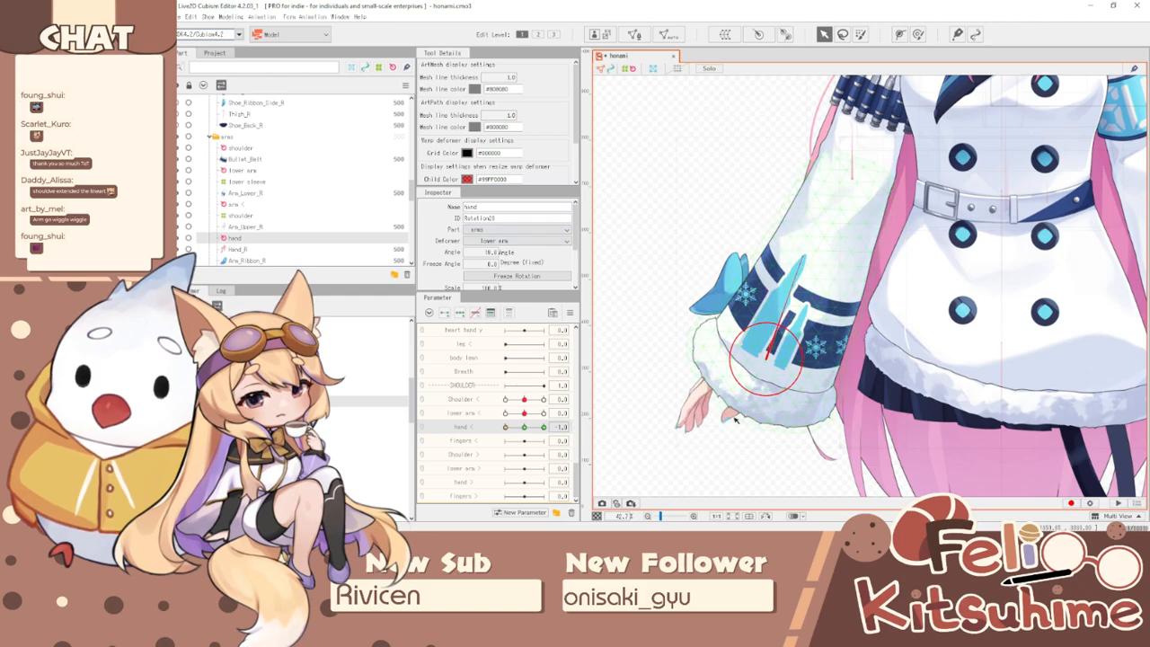
# - Combine the lower arm < and hand < parameters to test the joint motion, and restore the default values
pyautogui.moveTo(521, 426); pyautogui.dragTo(430, 421)
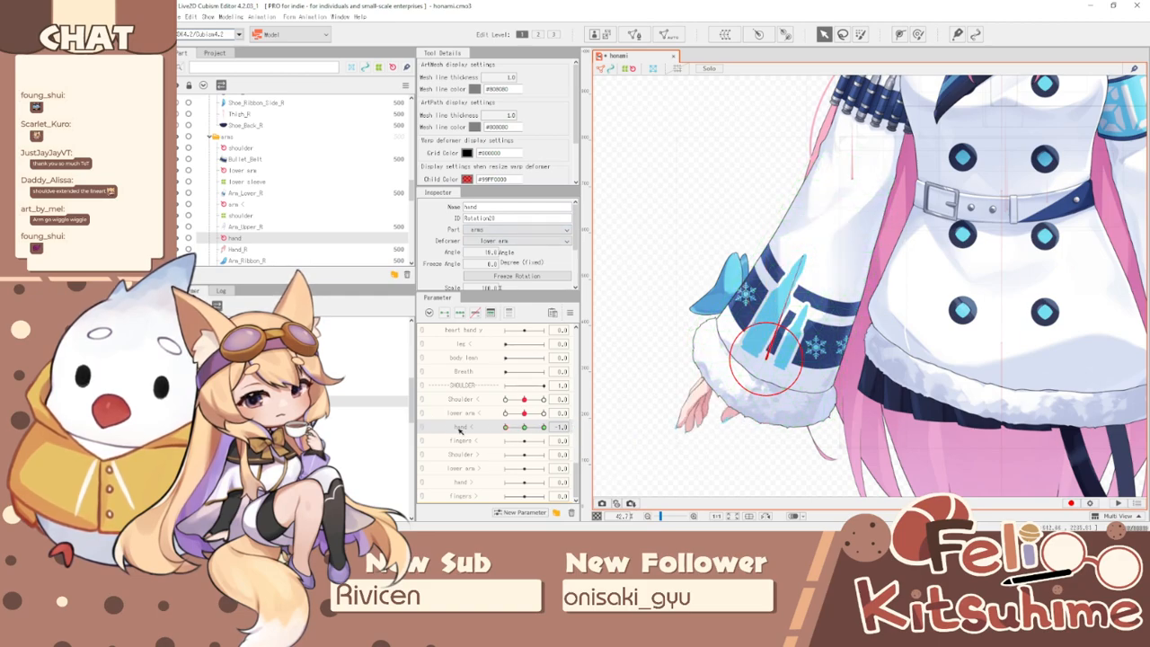
pyautogui.click(422, 415)
pyautogui.moveTo(505, 432)
pyautogui.mouseDown()
pyautogui.moveTo(563, 435)
pyautogui.moveTo(545, 410)
pyautogui.moveTo(542, 425)
pyautogui.moveTo(509, 428)
pyautogui.mouseUp()
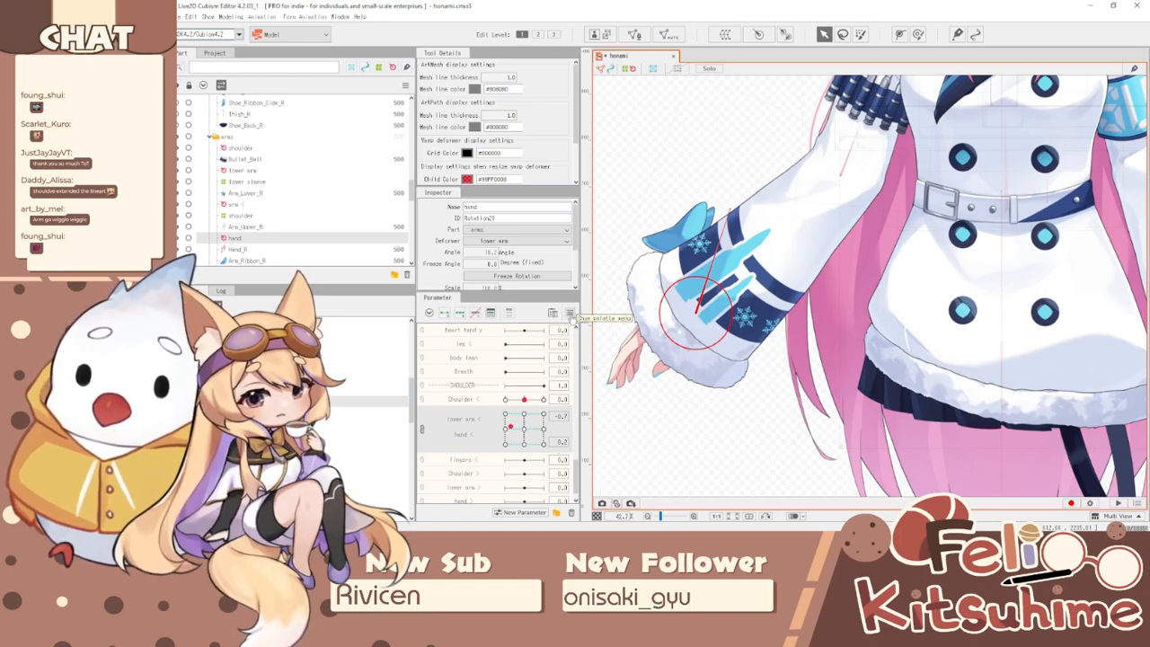
pyautogui.rightClick(590, 305)
pyautogui.click(629, 310)
# - Add three keys on hand < to the lower sleeve warp deformer and hide the selection overlay
pyautogui.click(795, 261)
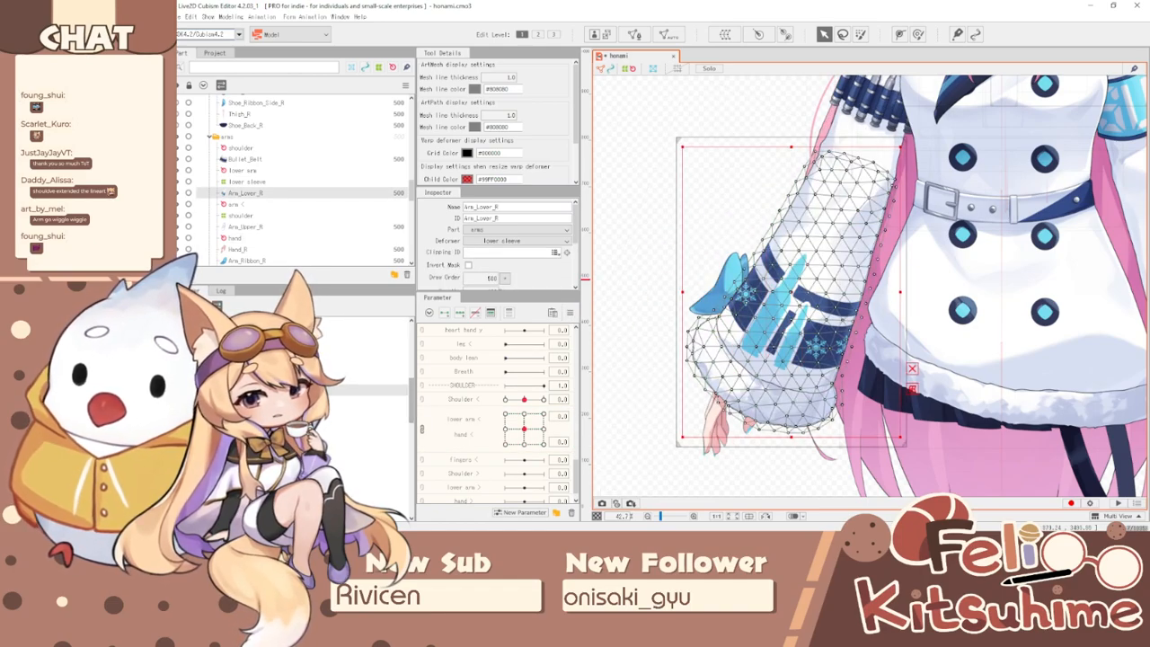
pyautogui.click(247, 181)
pyautogui.click(460, 311)
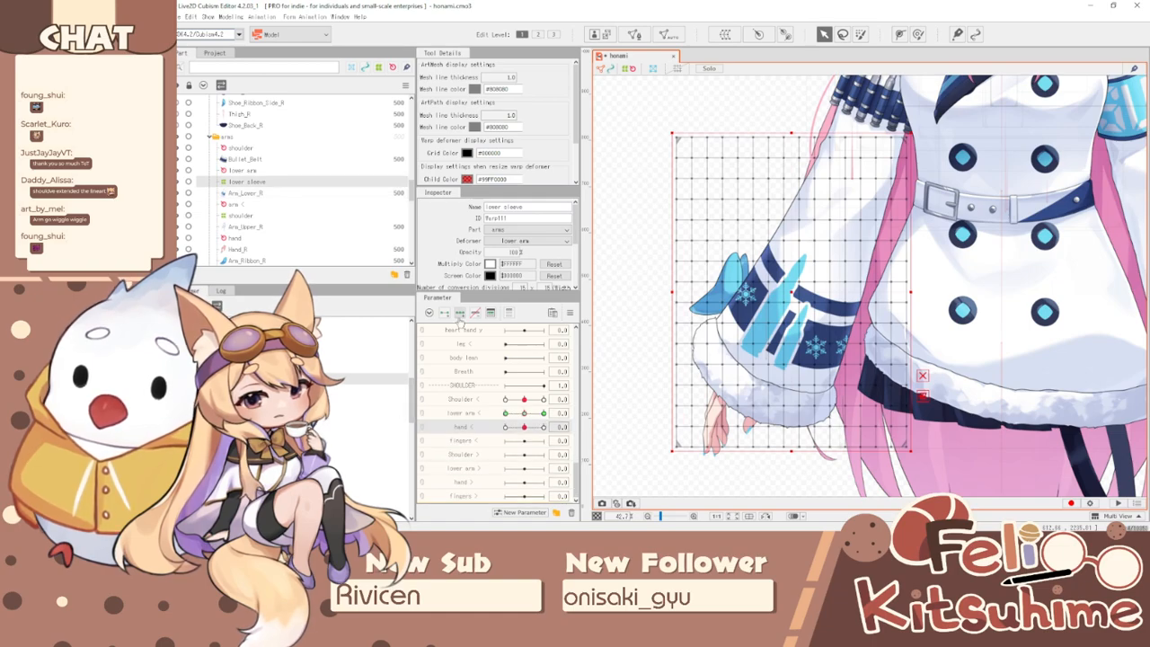
pyautogui.hotkey('ctrl', 'h')
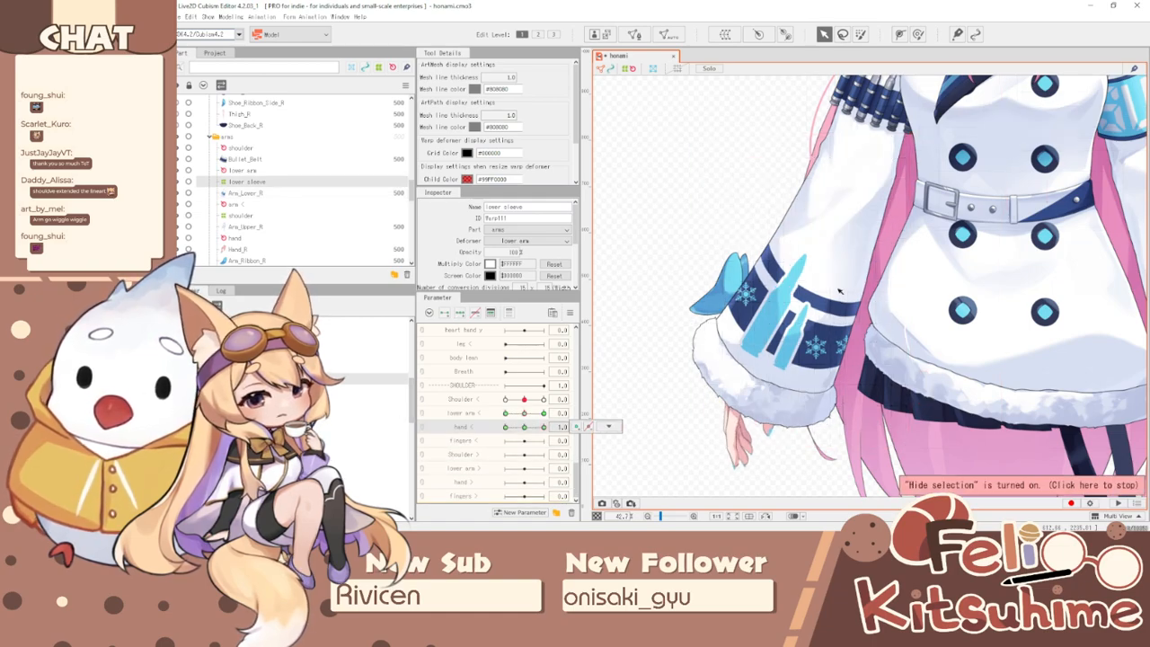
# - Brush-select the lower rows of the lower sleeve warp deformer and shift and tilt the cuff at hand < 1 to follow the hand
pyautogui.press('b')
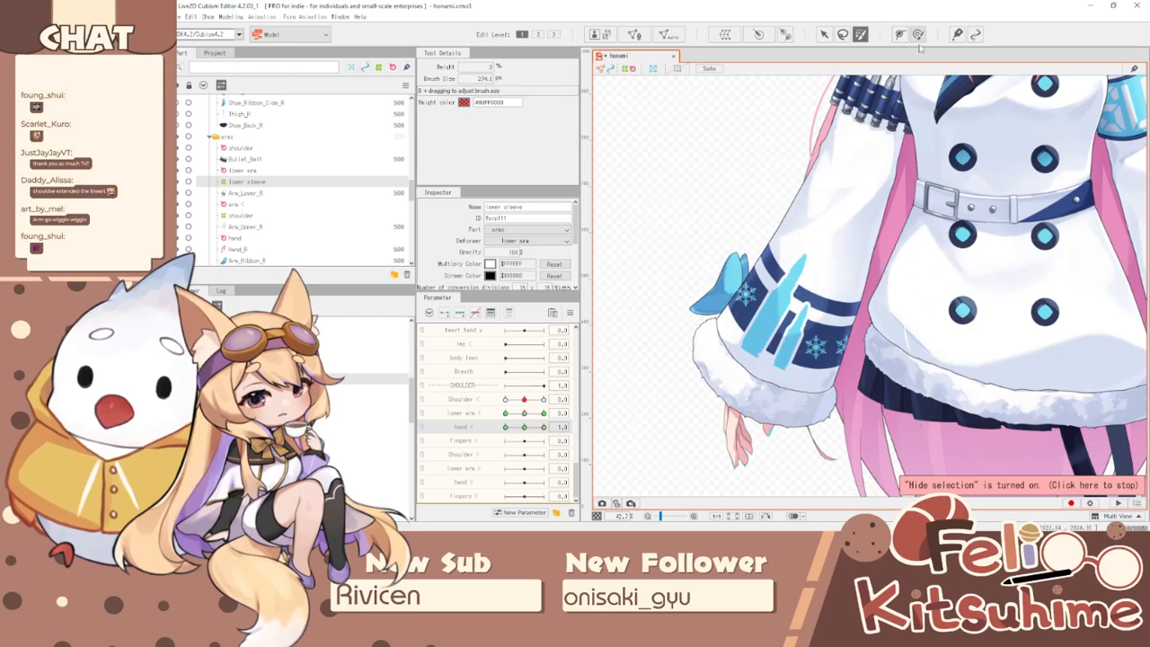
pyautogui.hotkey('ctrl', 't')
pyautogui.scroll(-2, 813, 189)
pyautogui.scroll(2, 773, 349)
pyautogui.press('b')
pyautogui.moveTo(627, 334)
pyautogui.mouseDown()
pyautogui.moveTo(739, 358)
pyautogui.moveTo(690, 312)
pyautogui.moveTo(706, 395)
pyautogui.moveTo(791, 409)
pyautogui.mouseUp()
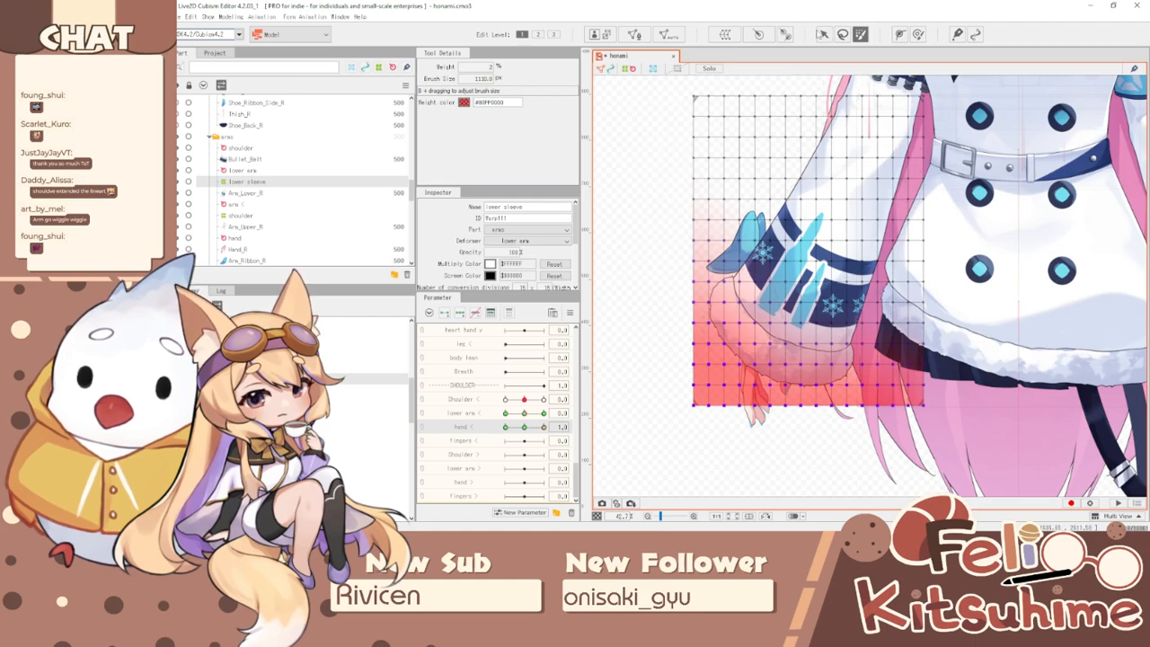
pyautogui.click(824, 34)
pyautogui.moveTo(814, 279); pyautogui.dragTo(791, 311)
pyautogui.click(917, 311)
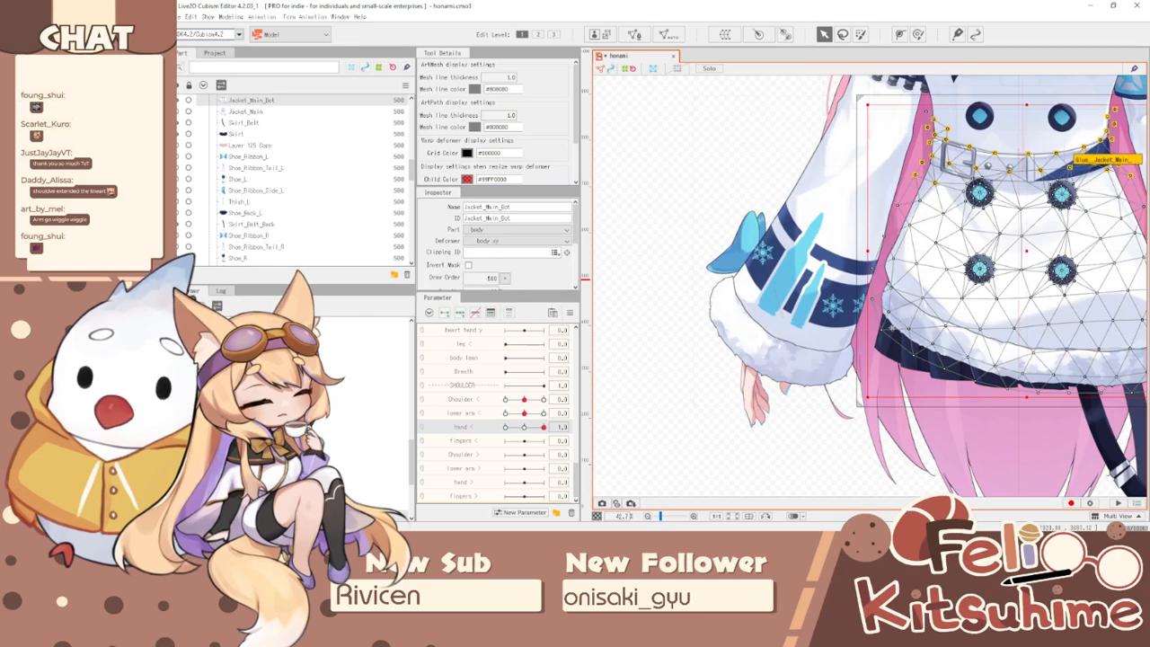
pyautogui.click(903, 307)
pyautogui.moveTo(821, 282); pyautogui.dragTo(800, 317)
pyautogui.moveTo(913, 315); pyautogui.dragTo(917, 277)
# - Tilt the lower sleeve's cuff the opposite way at hand < -1 to follow the outward-turned hand
pyautogui.moveTo(530, 428)
pyautogui.mouseDown()
pyautogui.moveTo(544, 426)
pyautogui.moveTo(508, 427)
pyautogui.moveTo(524, 427)
pyautogui.mouseUp()
pyautogui.click(812, 276)
pyautogui.moveTo(912, 313); pyautogui.dragTo(905, 346)
pyautogui.hotkey('ctrl', 't')
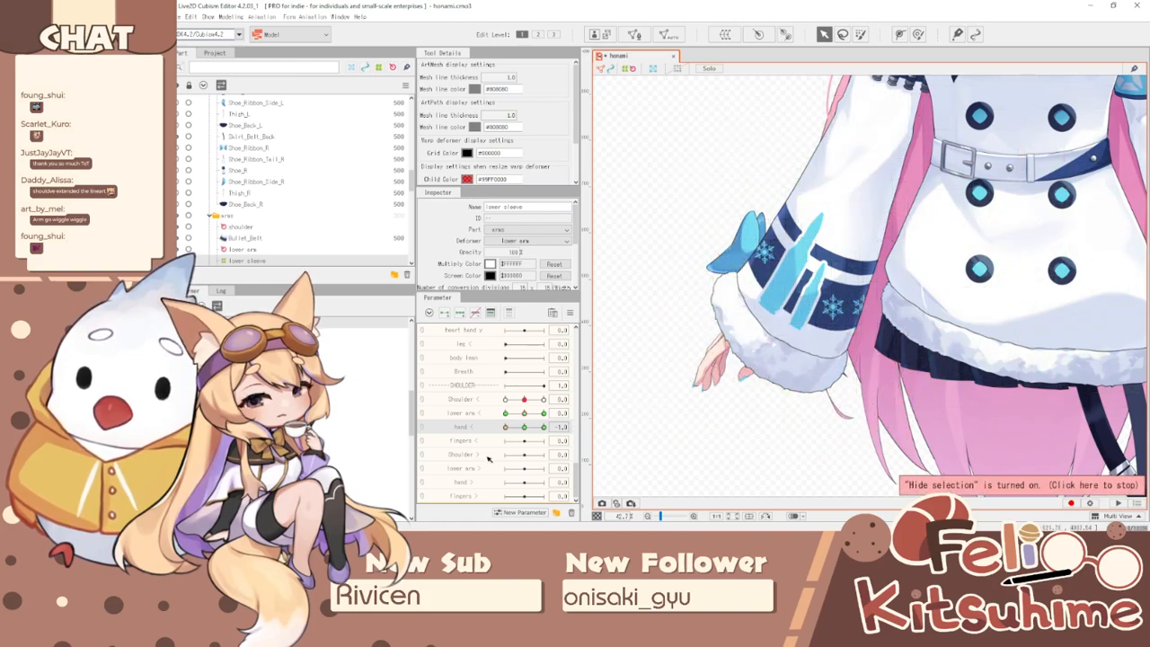
# - Synthesize the lower sleeve's corners for lower arm < and hand <, and test the two parameters combined
pyautogui.click(571, 314)
pyautogui.click(616, 386)
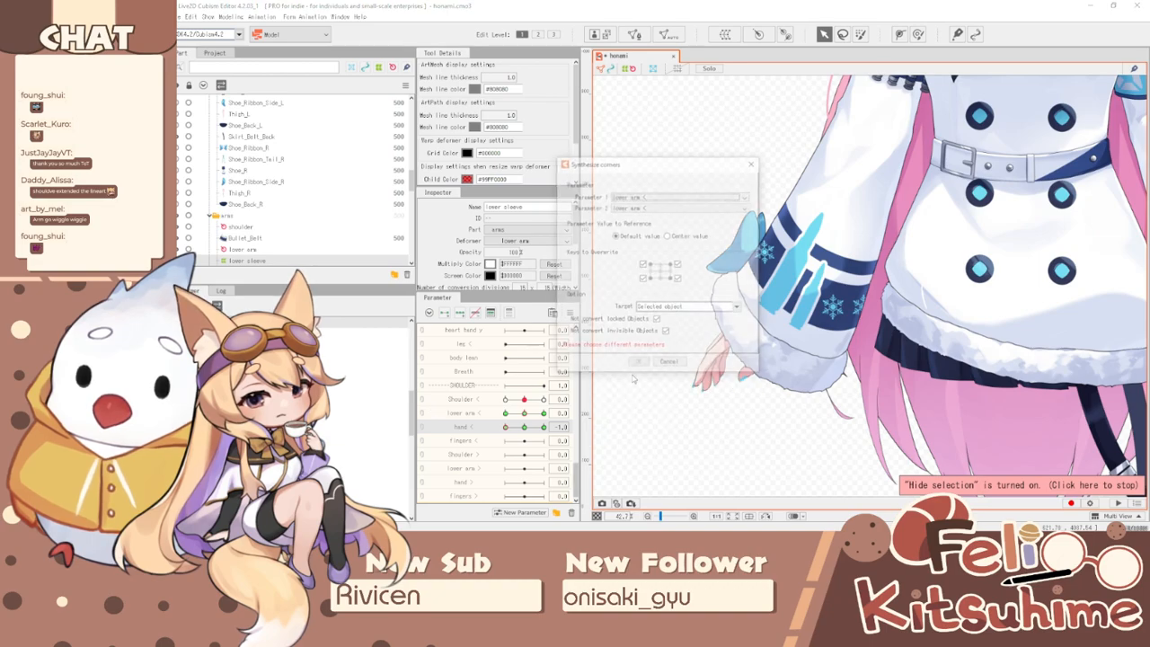
pyautogui.click(665, 207)
pyautogui.click(660, 224)
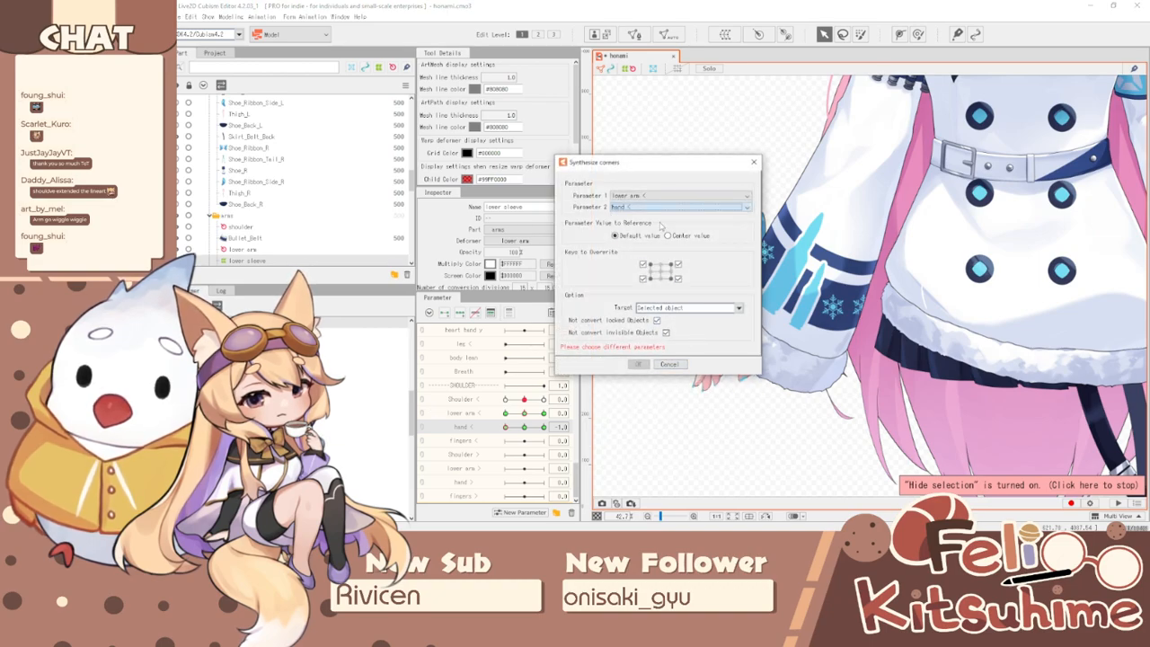
pyautogui.click(637, 363)
pyautogui.click(422, 420)
pyautogui.moveTo(524, 429)
pyautogui.mouseDown()
pyautogui.moveTo(537, 417)
pyautogui.moveTo(504, 419)
pyautogui.moveTo(542, 419)
pyautogui.moveTo(518, 443)
pyautogui.moveTo(508, 418)
pyautogui.mouseUp()
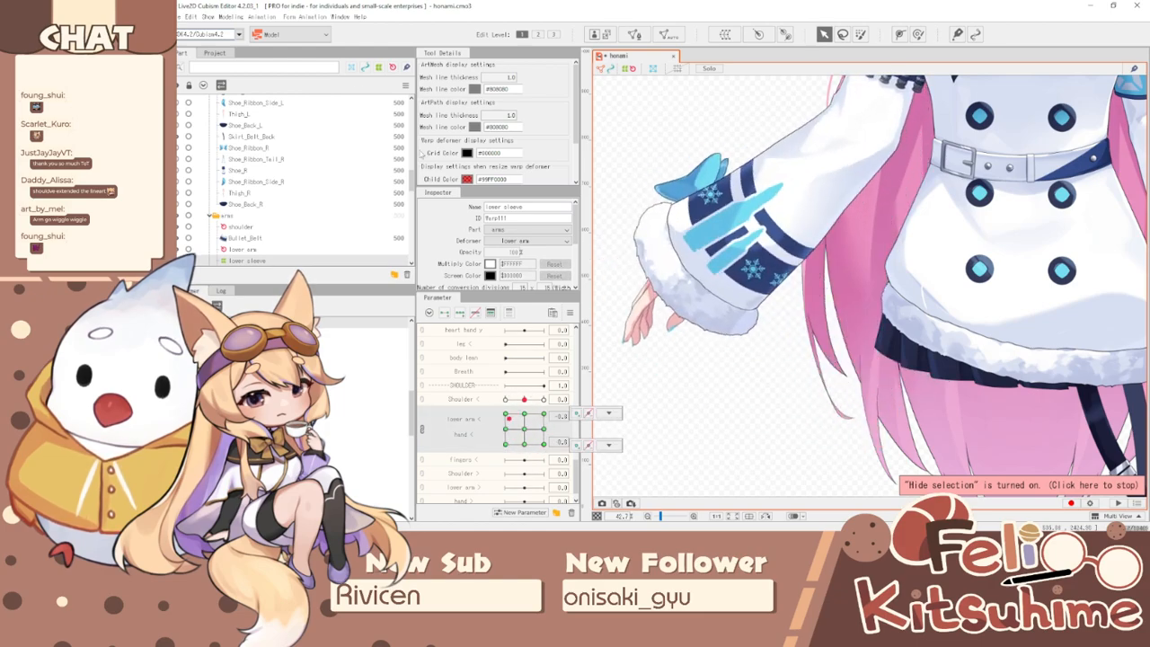
# - Open the Physics/Scene Blending Settings and watch the hand and cuff motion at closer zoom
pyautogui.click(224, 17)
pyautogui.click(257, 226)
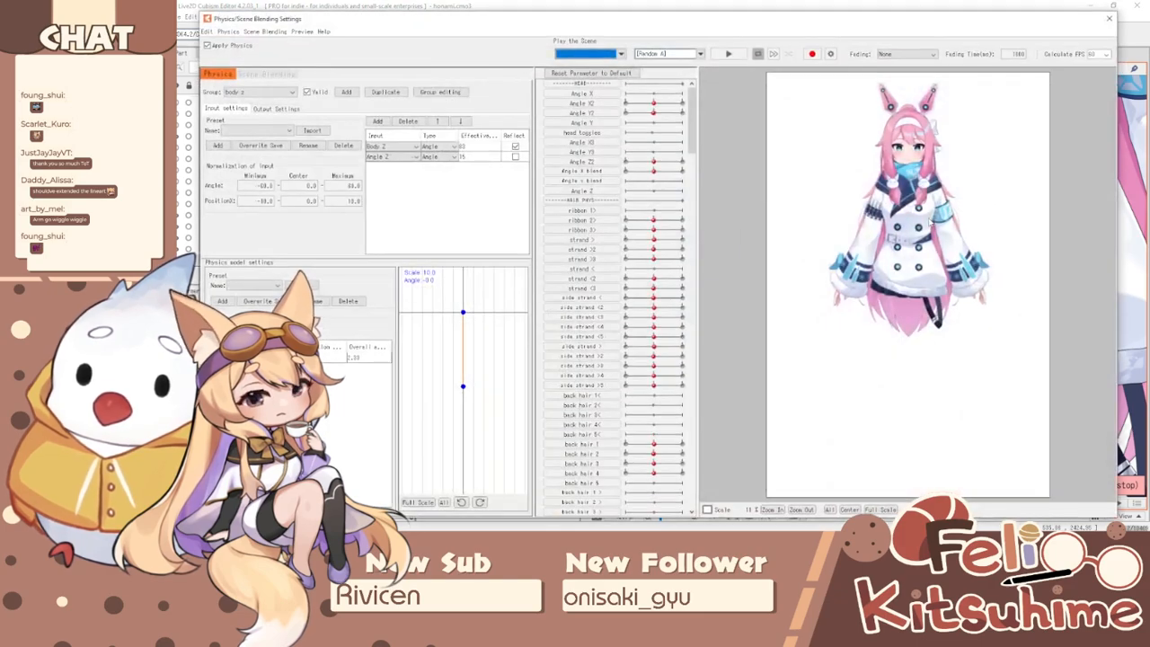
pyautogui.moveTo(918, 320); pyautogui.dragTo(858, 236)
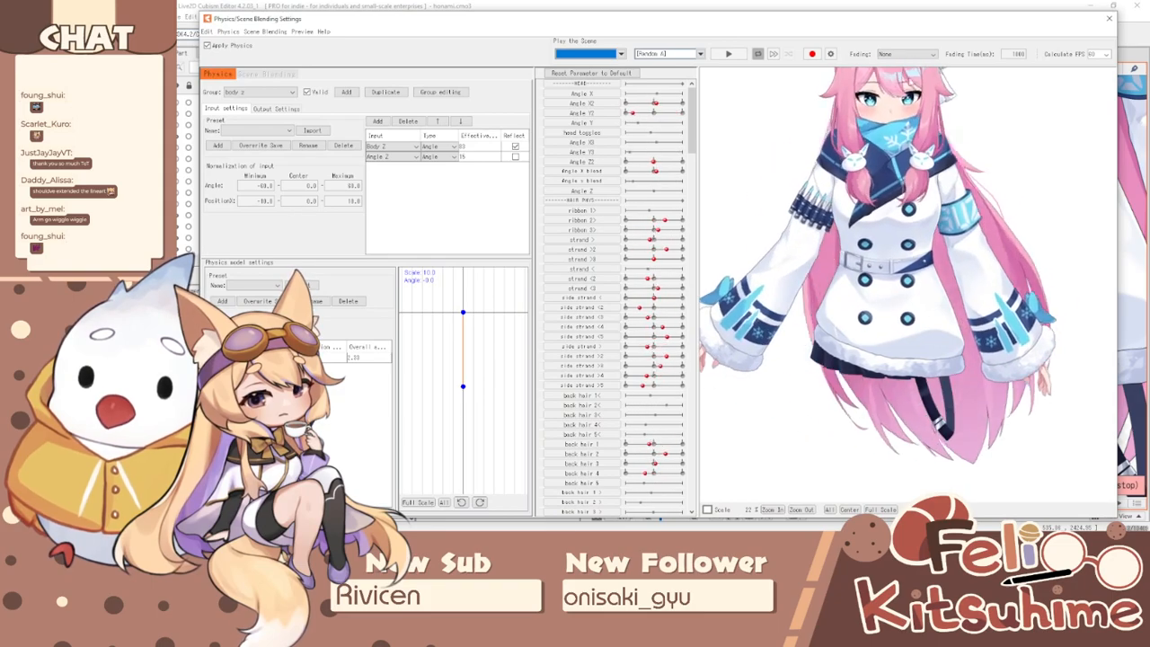
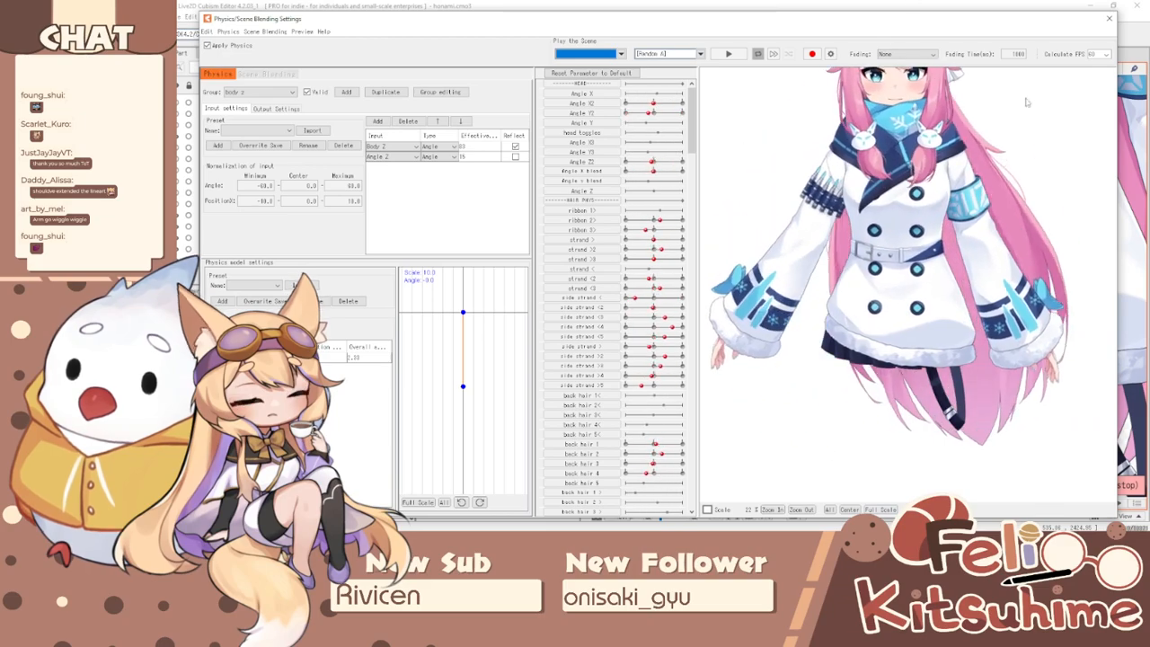
# - Close the physics preview, reset all parameters, and create a warp deformer named y as parent of the lower sleeve
pyautogui.click(1109, 18)
pyautogui.click(570, 312)
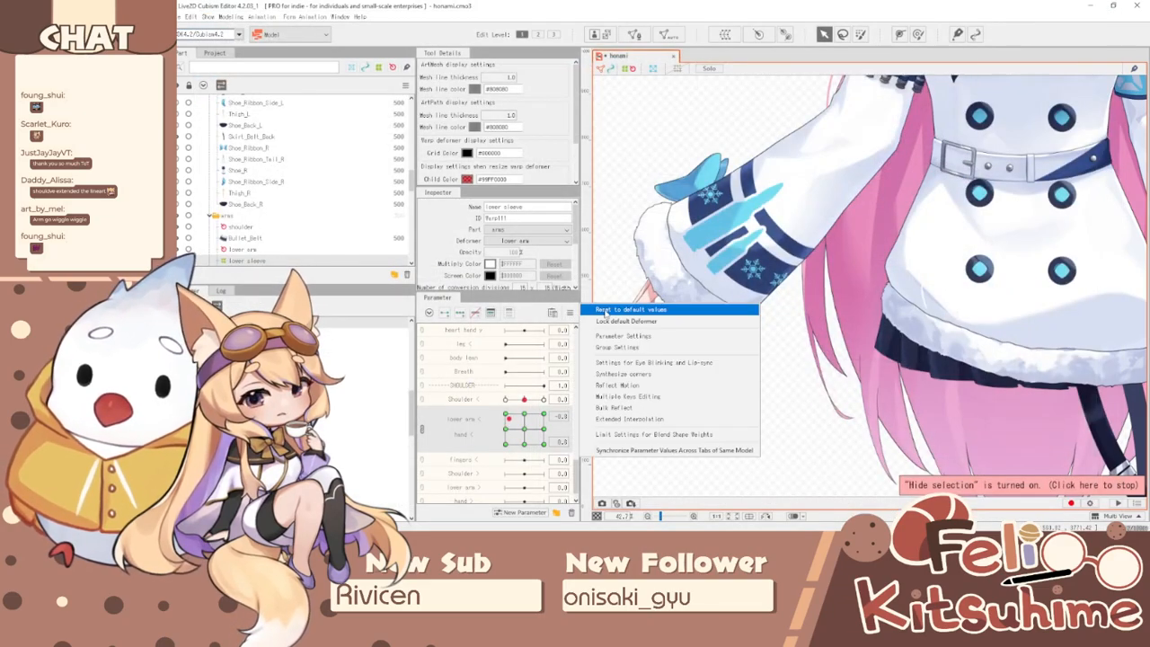
pyautogui.click(607, 311)
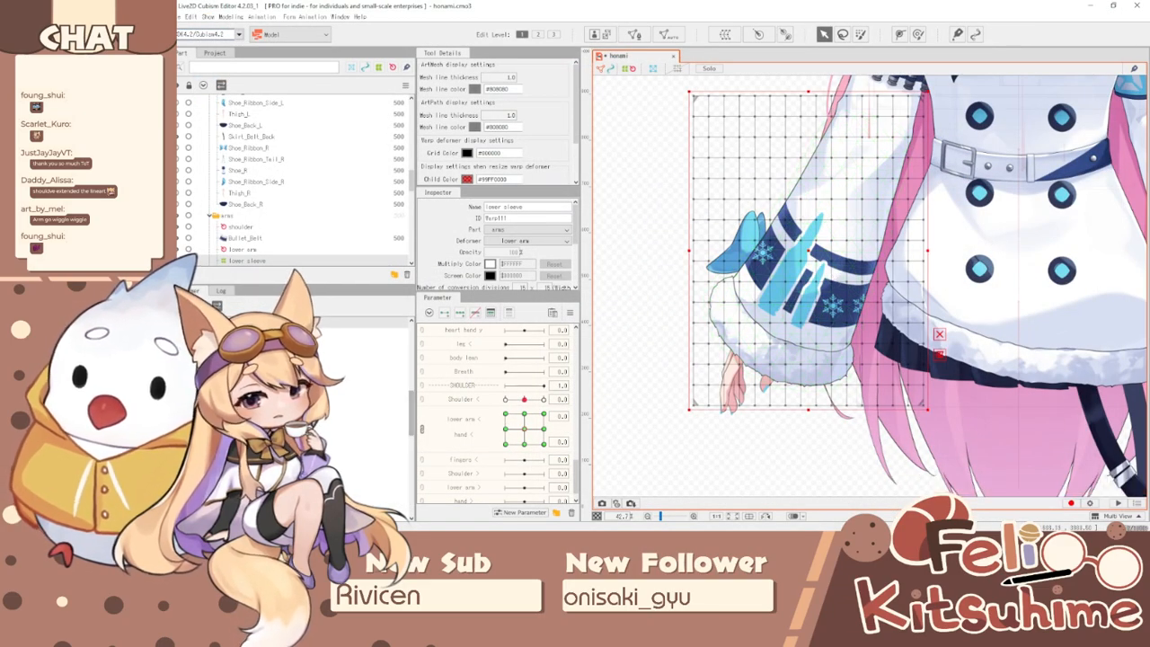
pyautogui.click(721, 34)
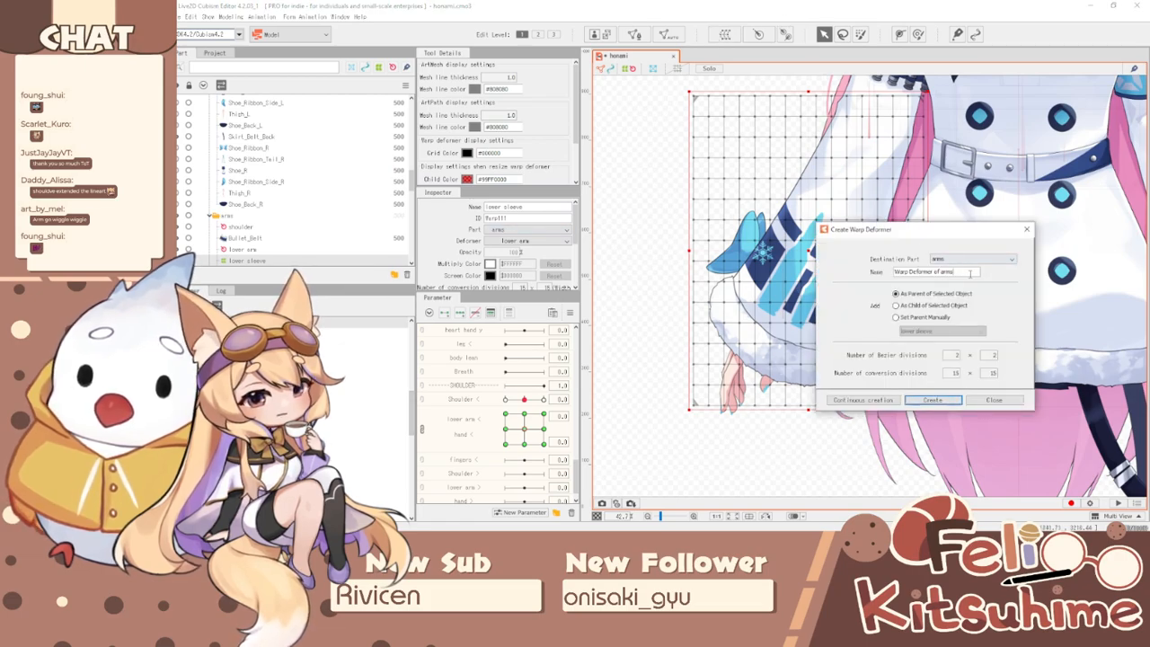
pyautogui.write('l')
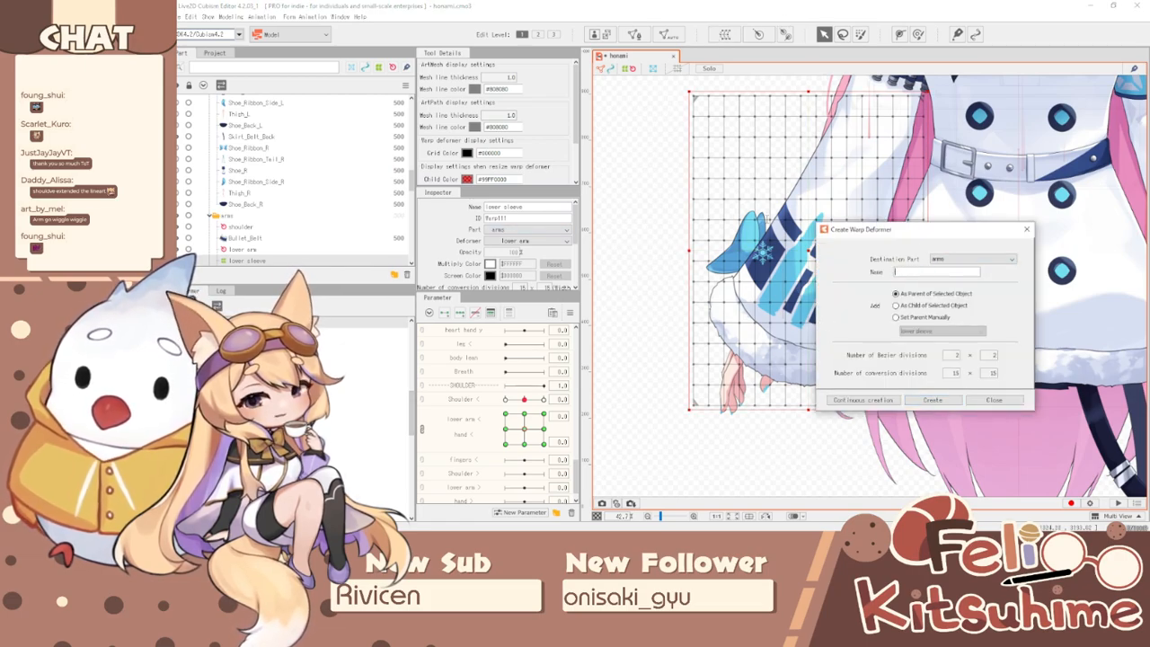
pyautogui.click(939, 400)
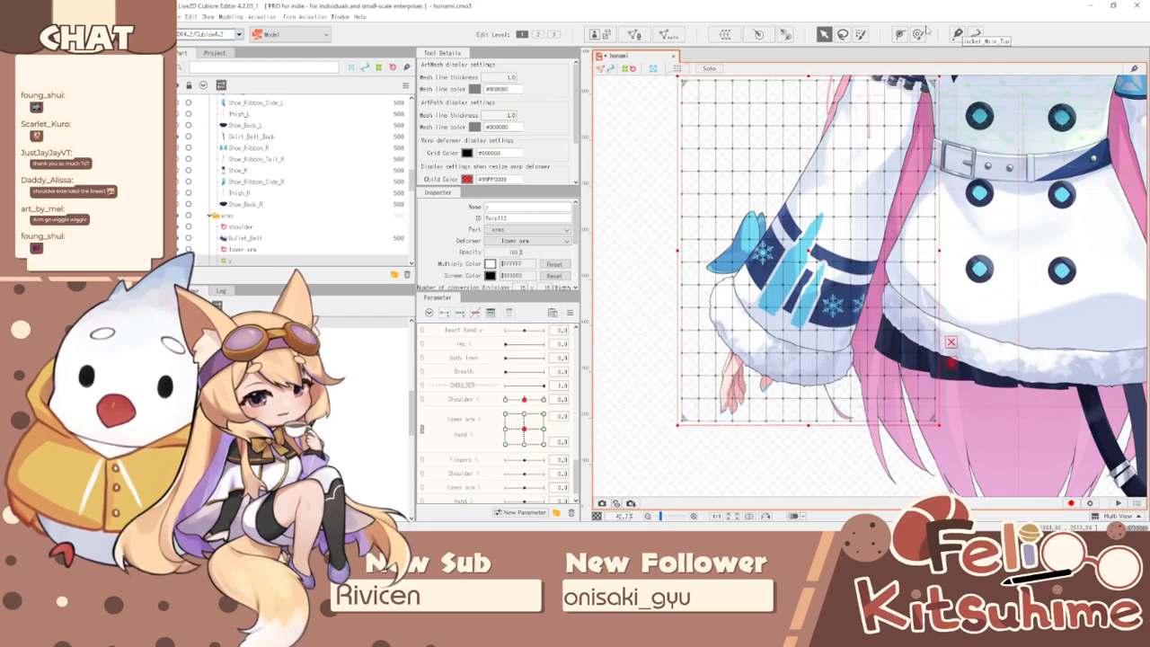
# - Add three keys on Body Y3 to the y warp deformer and shift the sleeve with the deform brush at Body Y3 10
pyautogui.click(919, 34)
pyautogui.scroll(10, 483, 411)
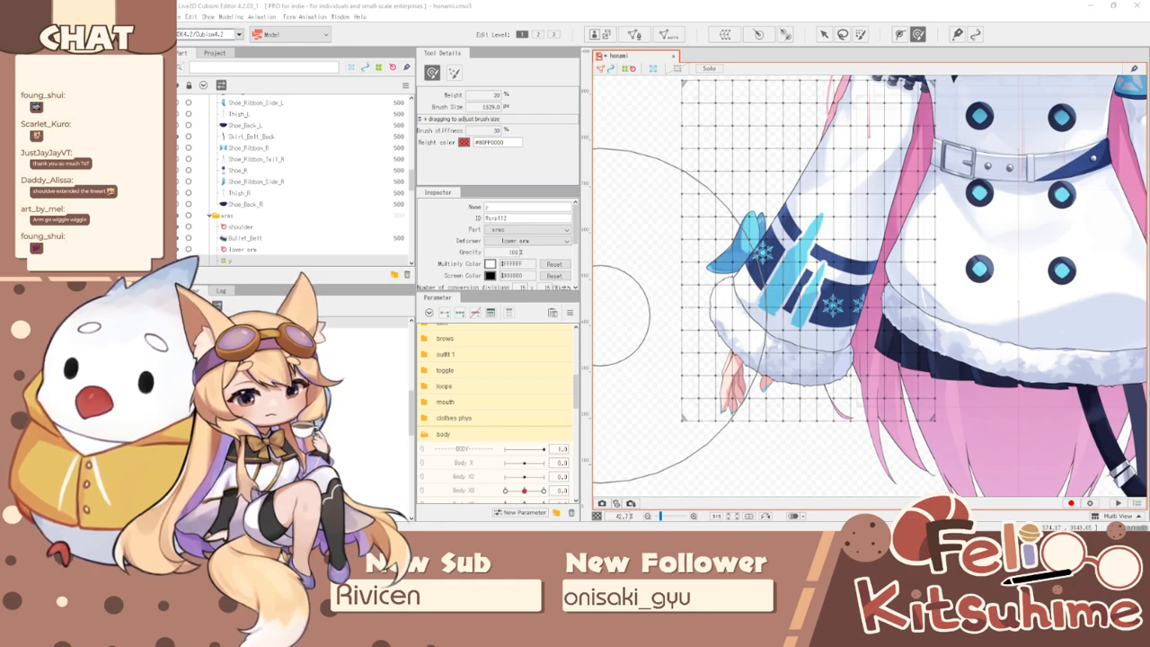
pyautogui.scroll(-3, 479, 423)
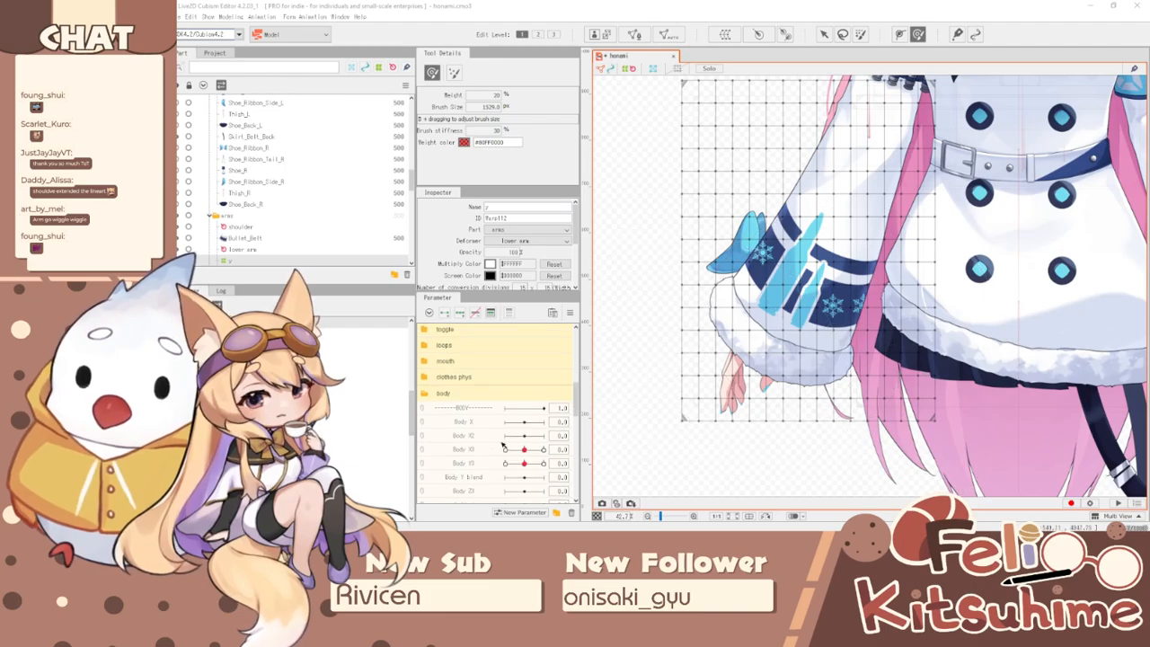
pyautogui.click(478, 422)
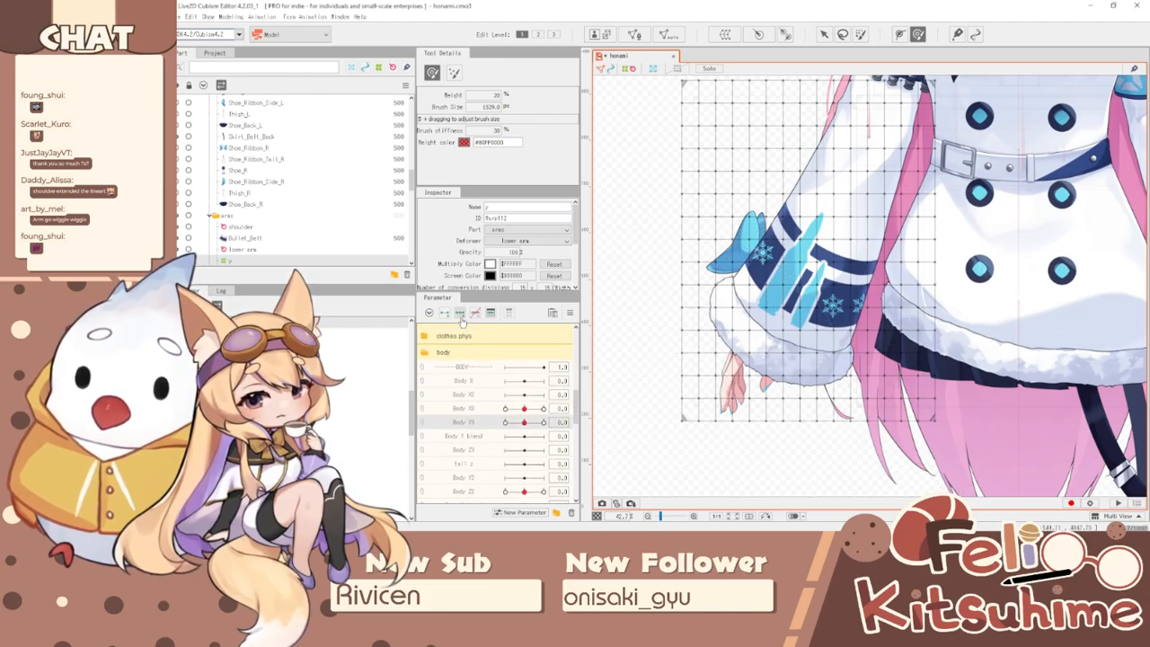
pyautogui.moveTo(524, 423); pyautogui.dragTo(584, 423)
pyautogui.moveTo(642, 397)
pyautogui.mouseDown()
pyautogui.moveTo(769, 383)
pyautogui.moveTo(790, 394)
pyautogui.moveTo(813, 333)
pyautogui.mouseUp()
# - Brush the sleeve down and outward at Body Y3 -10, comparing the shape at both ends of the parameter
pyautogui.moveTo(538, 422); pyautogui.dragTo(506, 423)
pyautogui.moveTo(732, 378); pyautogui.dragTo(700, 433)
pyautogui.moveTo(507, 422)
pyautogui.mouseDown()
pyautogui.moveTo(616, 421)
pyautogui.moveTo(494, 431)
pyautogui.moveTo(576, 423)
pyautogui.moveTo(531, 419)
pyautogui.moveTo(544, 422)
pyautogui.mouseUp()
pyautogui.hotkey('ctrl', 't')
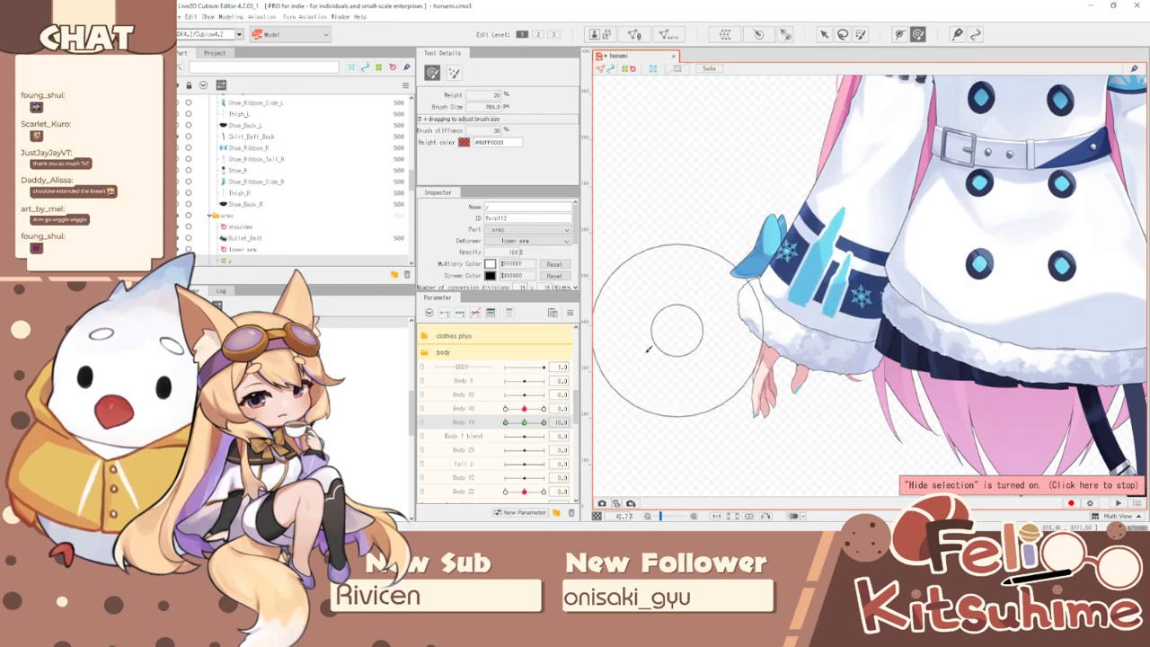
pyautogui.moveTo(541, 423); pyautogui.dragTo(505, 422)
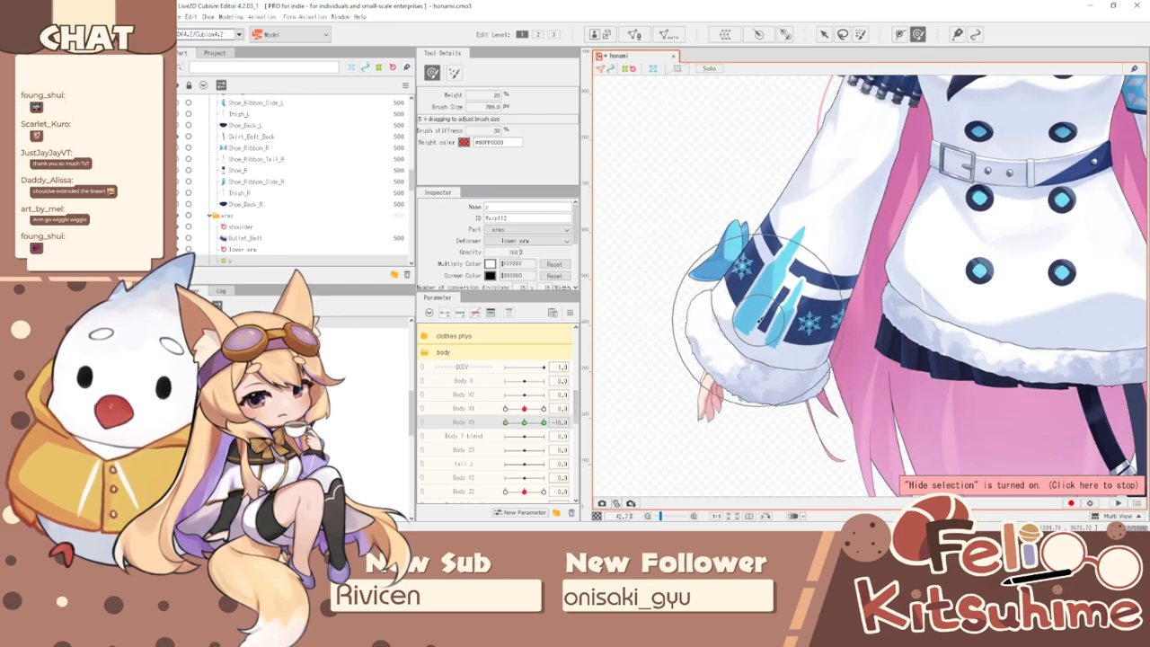
# - Open the Physics/Scene Blending Settings and watch how the sleeve moves with the body
pyautogui.scroll(-3, 746, 333)
pyautogui.click(464, 422)
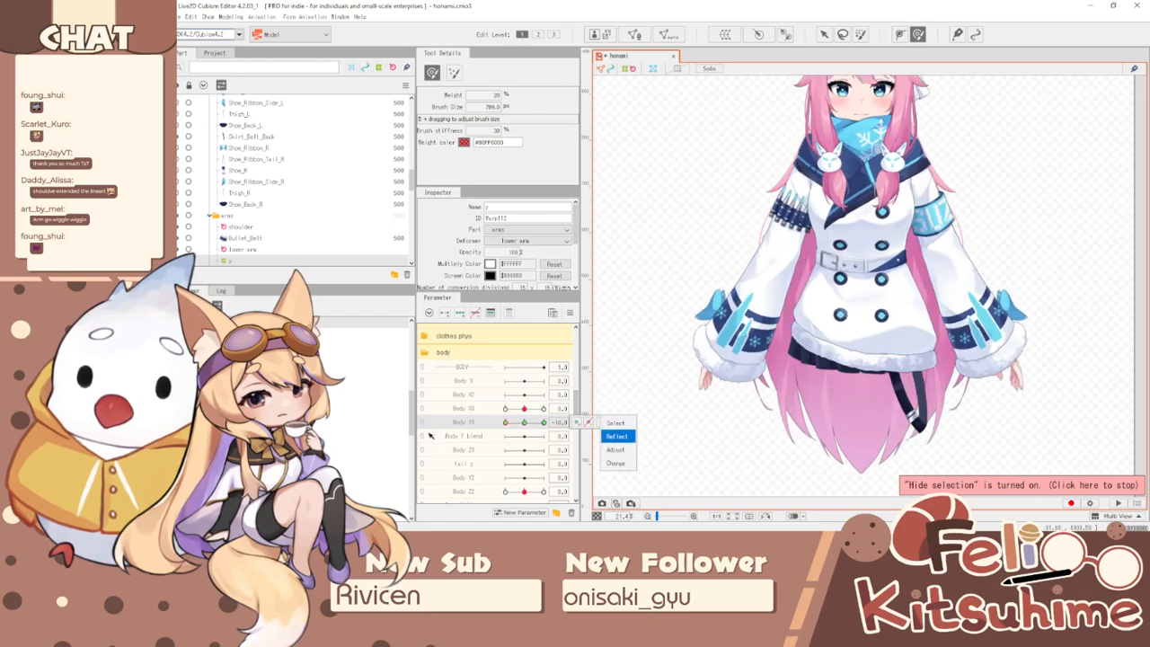
pyautogui.click(230, 16)
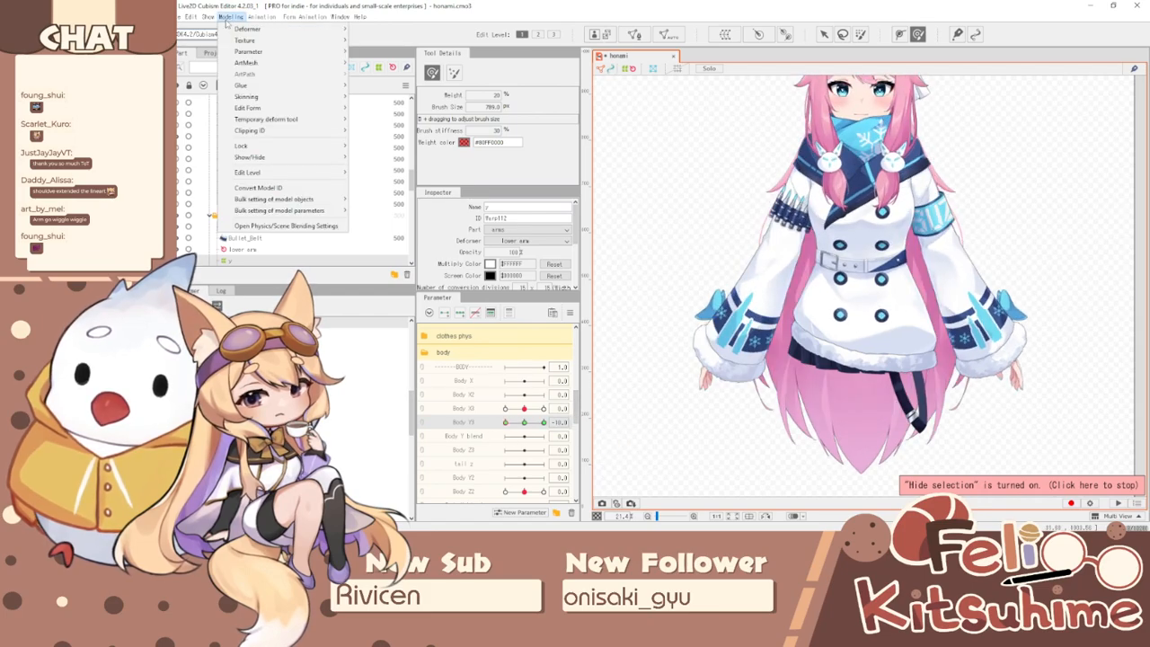
pyautogui.click(292, 225)
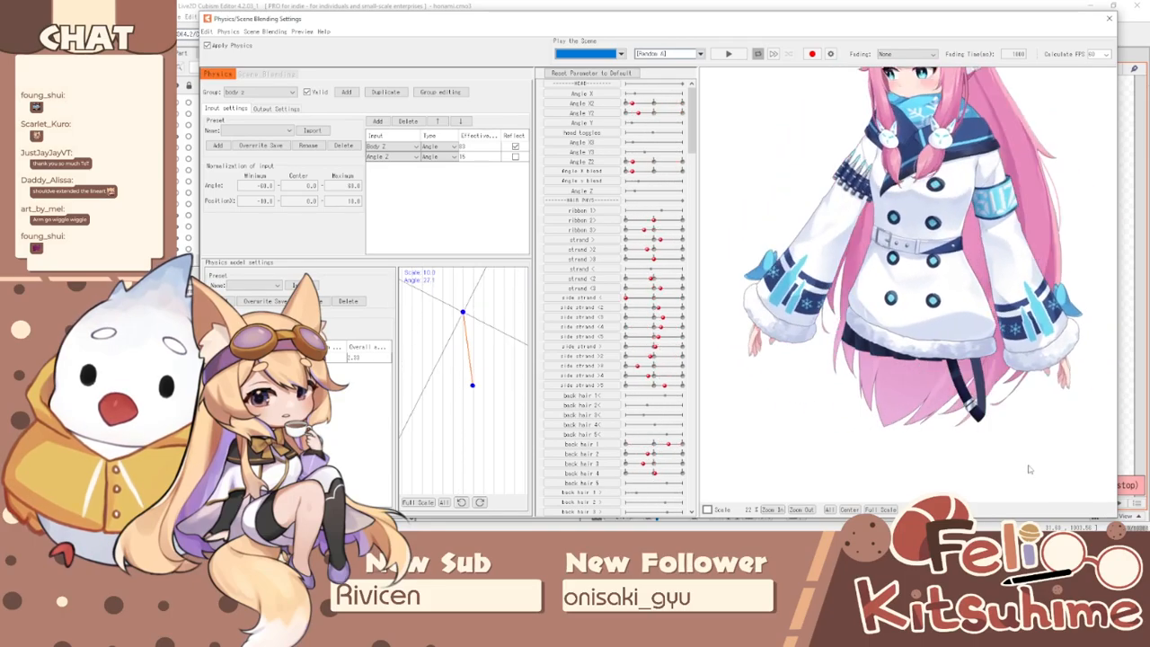
pyautogui.click(1109, 18)
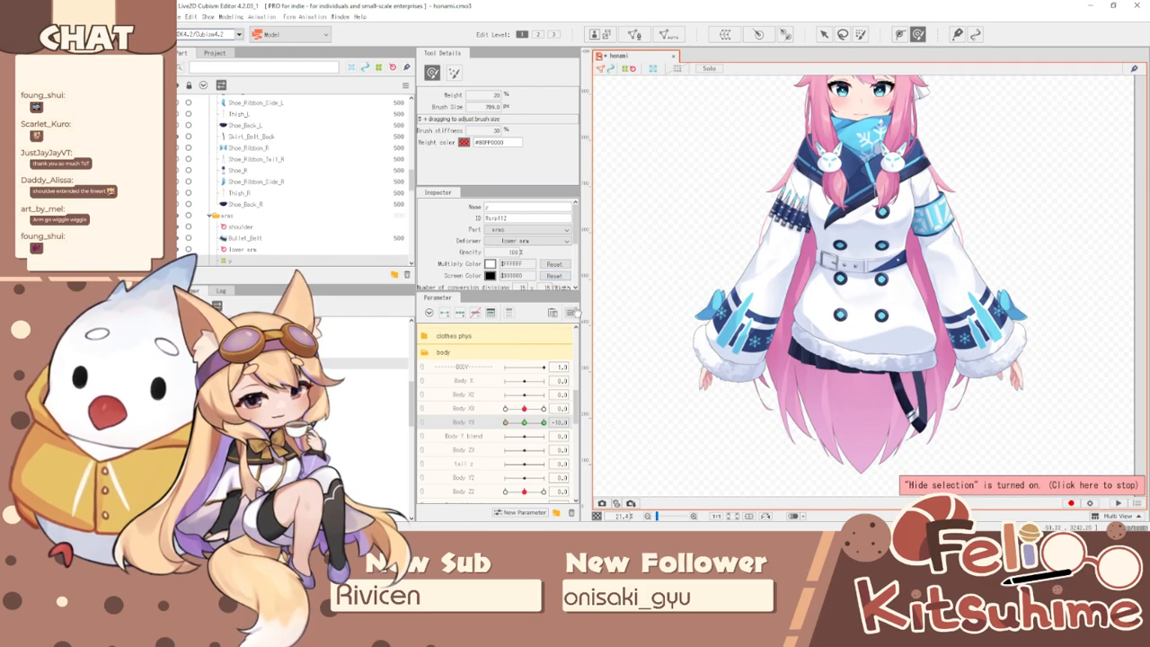
# - Reset all parameters, select the arm's sleeve warp deformers together, and unlink lower arm < from hand <
pyautogui.click(572, 312)
pyautogui.click(630, 309)
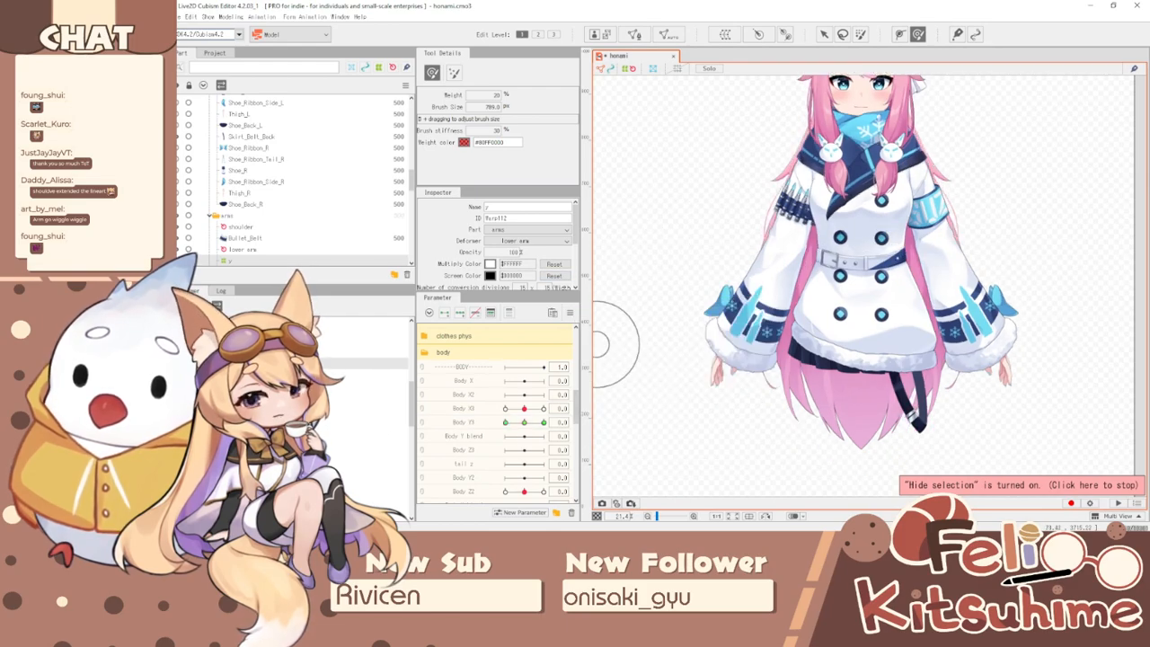
pyautogui.keyDown('ctrl'); pyautogui.click(340, 374); pyautogui.keyUp('ctrl')
pyautogui.keyDown('ctrl'); pyautogui.click(340, 409); pyautogui.keyUp('ctrl')
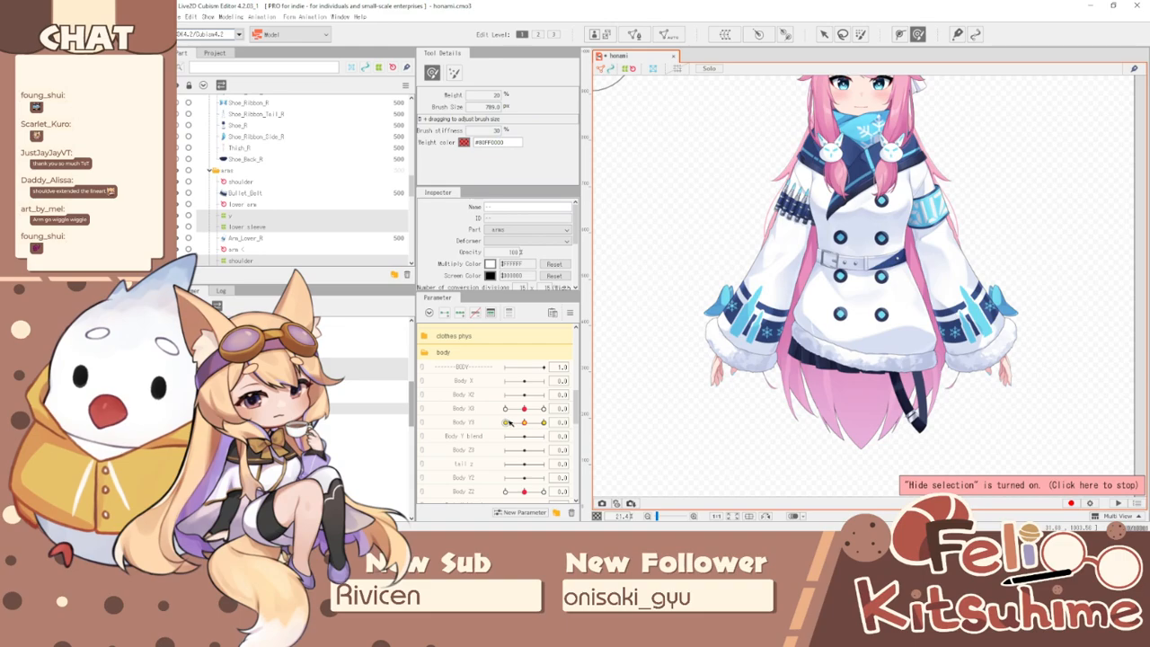
pyautogui.click(470, 420)
pyautogui.scroll(-5, 519, 384)
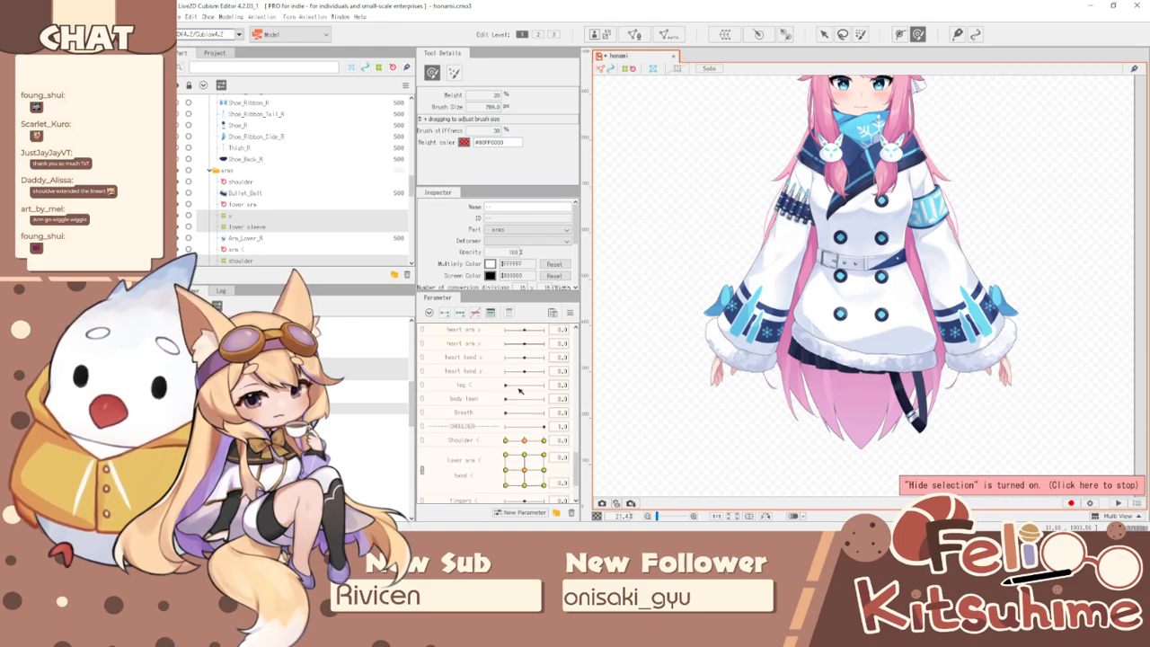
pyautogui.click(419, 432)
# - Apply Ellipse Interpolation to Shoulder <, lower arm < and hand < for the selected warp deformers
pyautogui.click(457, 400)
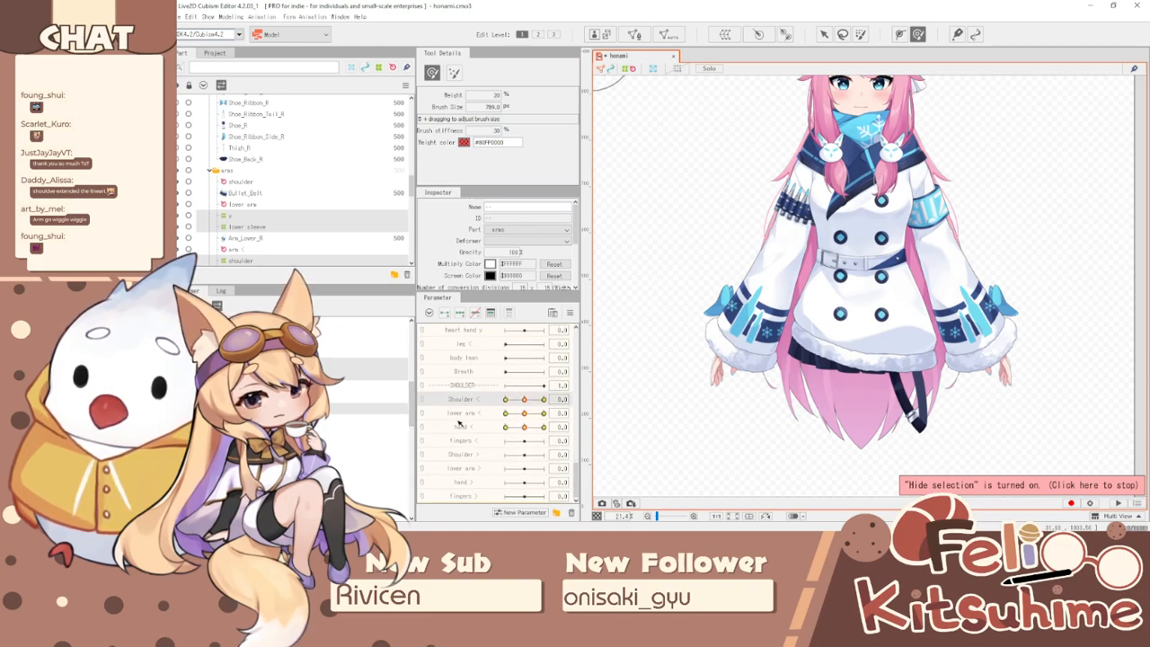
pyautogui.keyDown('shift'); pyautogui.click(460, 427); pyautogui.keyUp('shift')
pyautogui.click(569, 313)
pyautogui.click(608, 420)
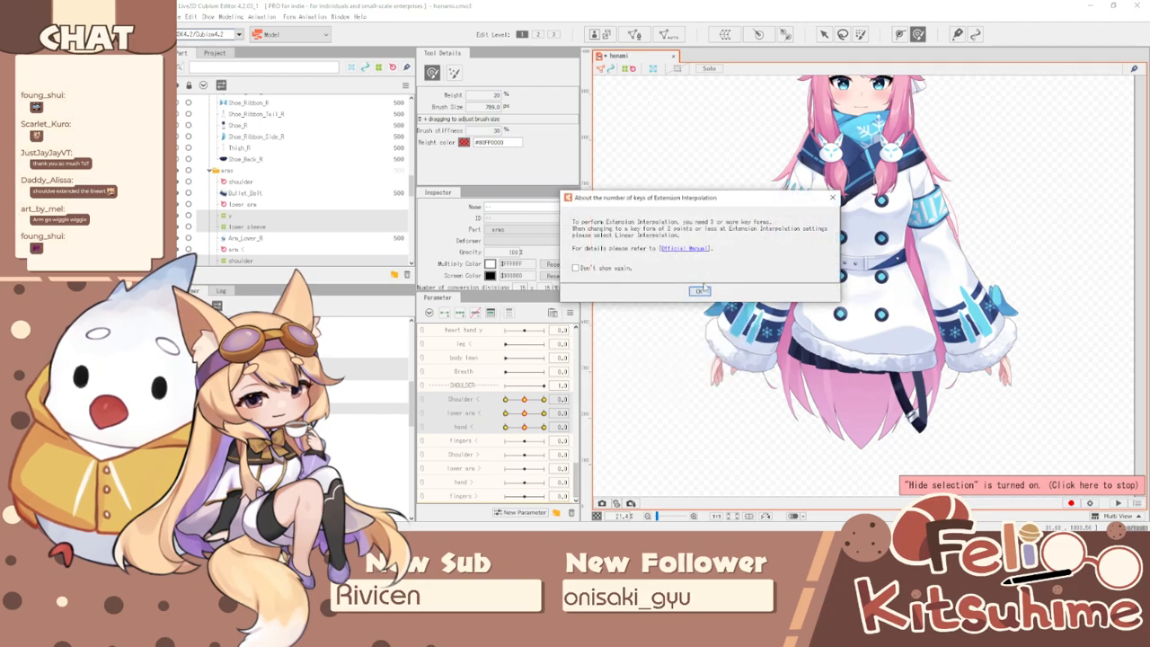
pyautogui.click(705, 290)
pyautogui.click(657, 243)
pyautogui.click(665, 261)
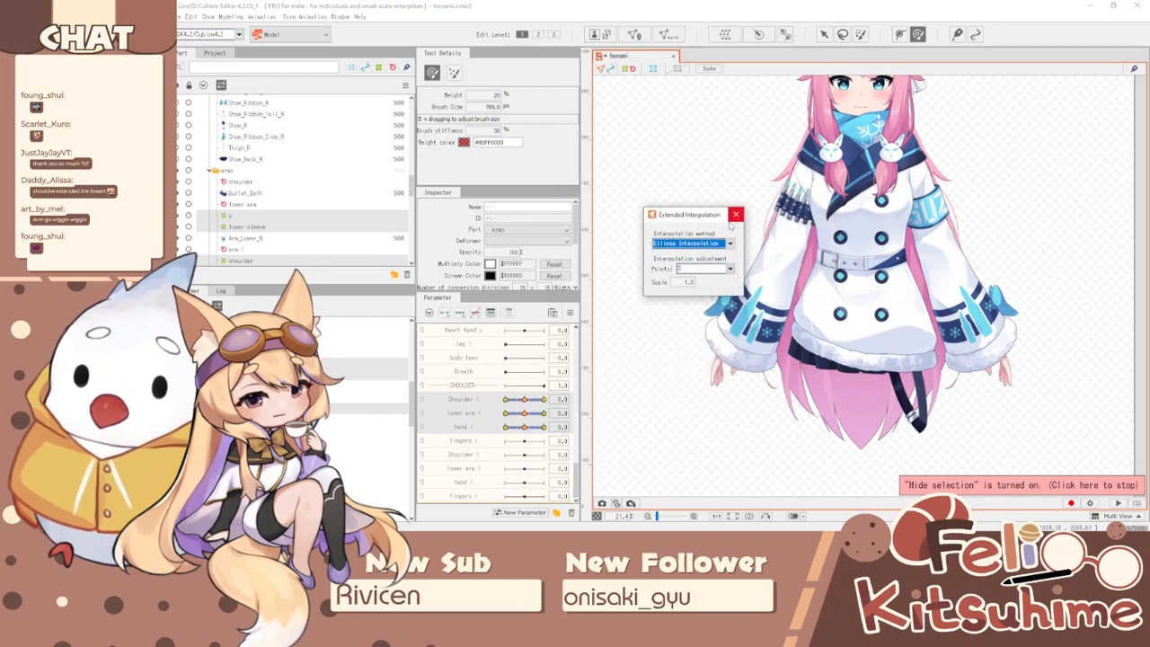
pyautogui.click(735, 215)
# - Preview the interpolated arm and sleeve motion in the Physics/Scene Blending Settings
pyautogui.click(230, 16)
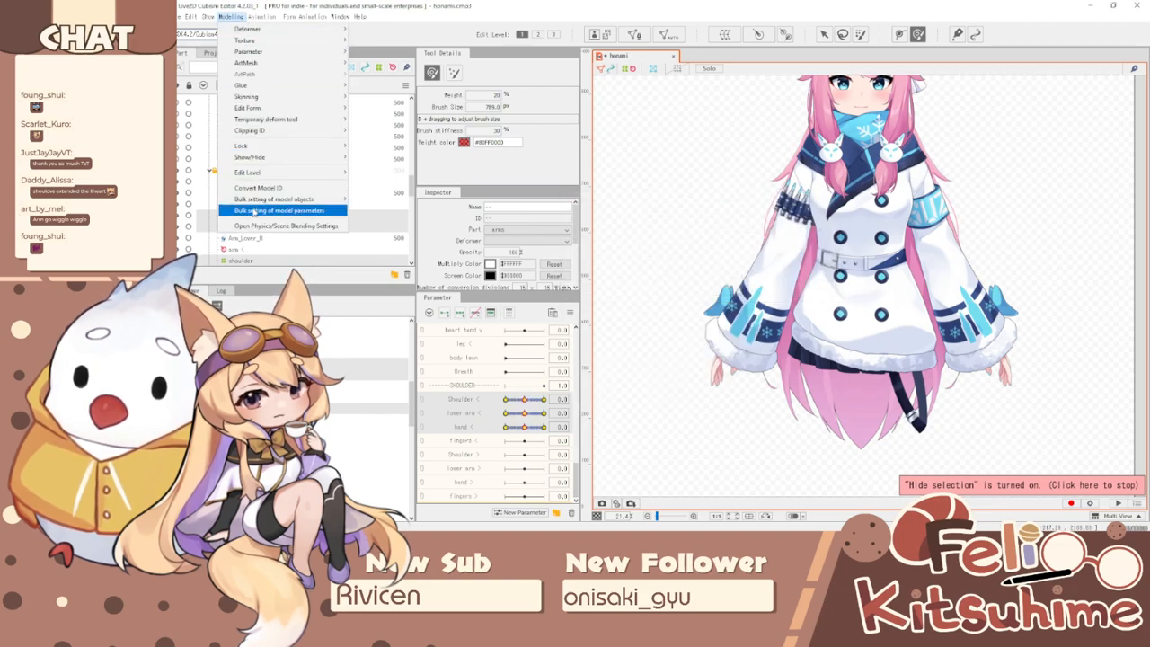
pyautogui.click(261, 225)
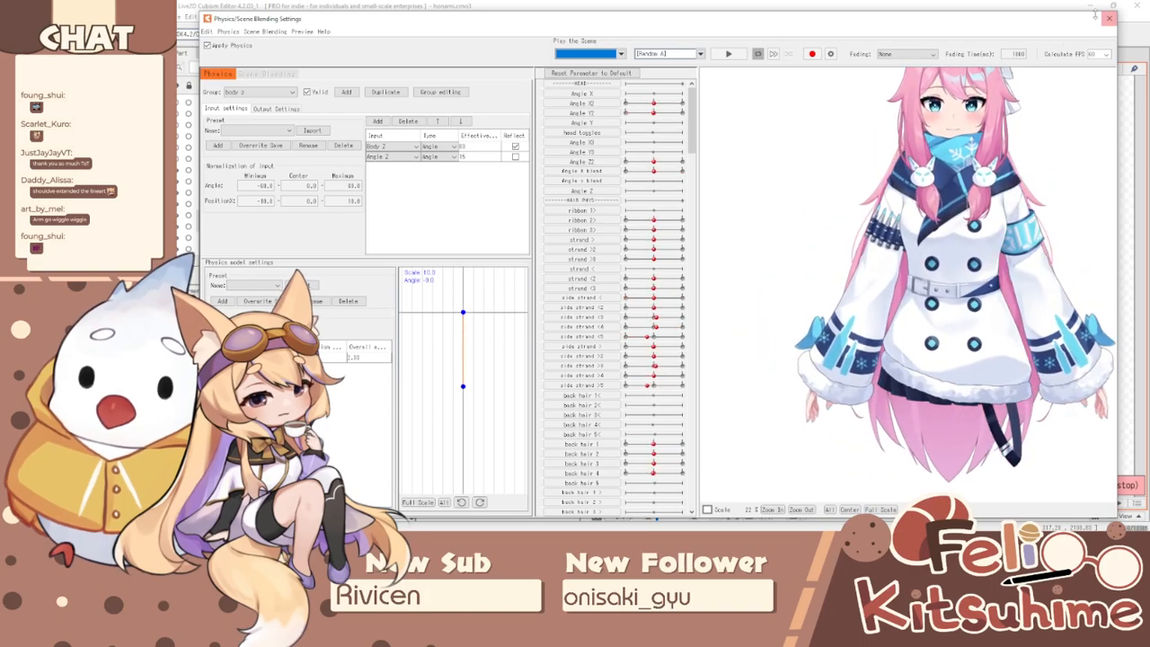
pyautogui.click(1109, 18)
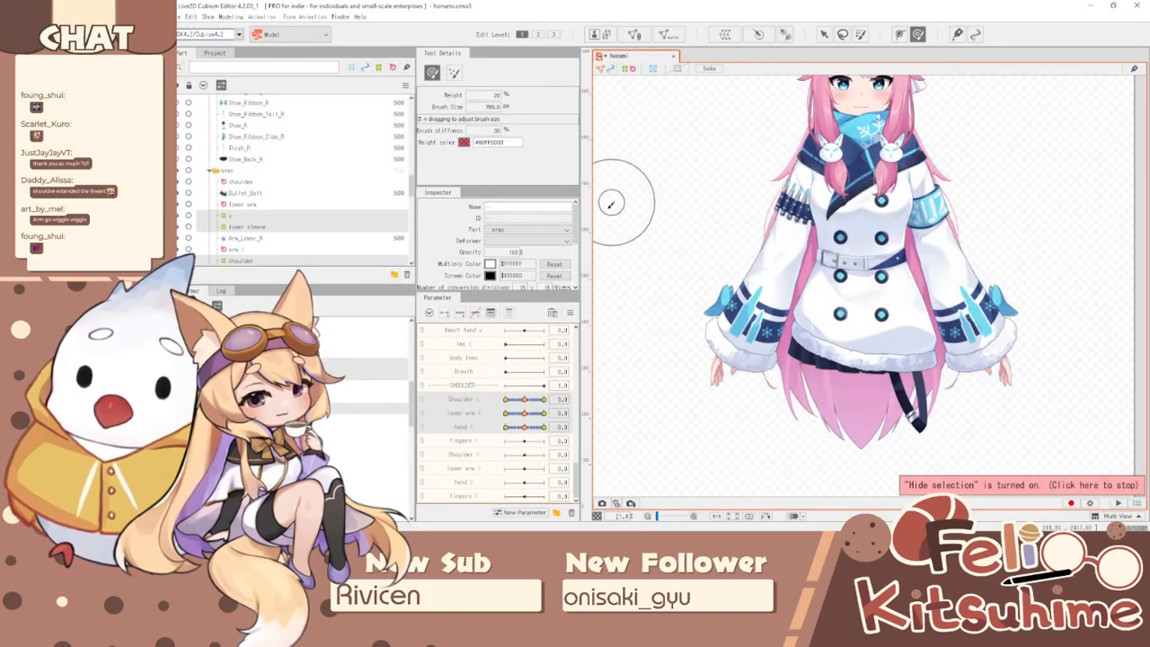
# - Reset all parameters and select the Arm_Ribbon_R mesh on the lower sleeve, framing it up close
pyautogui.click(570, 312)
pyautogui.click(620, 310)
pyautogui.click(825, 34)
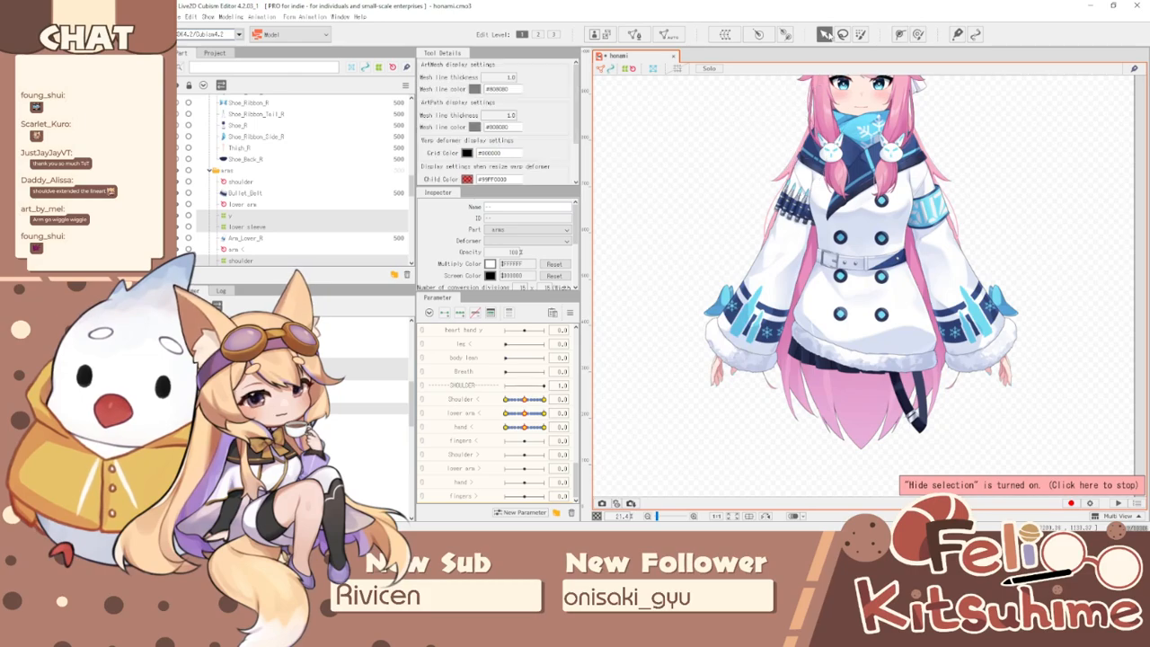
pyautogui.hotkey('ctrl', 't')
pyautogui.scroll(1, 777, 220)
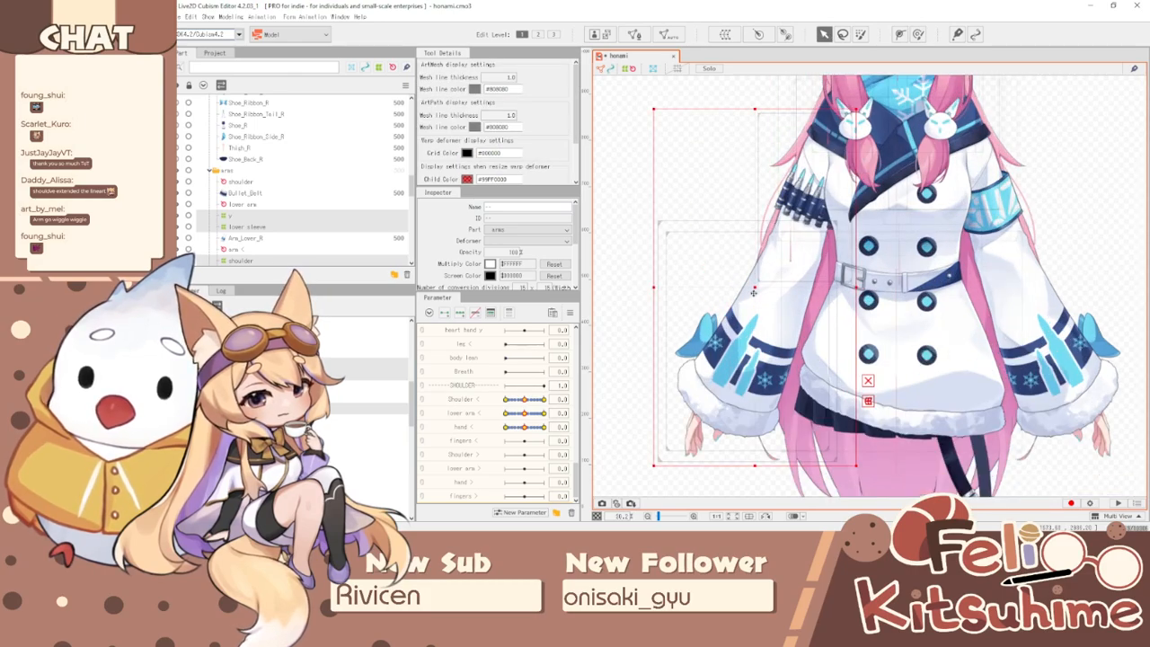
pyautogui.scroll(-2, 757, 320)
pyautogui.scroll(2, 757, 321)
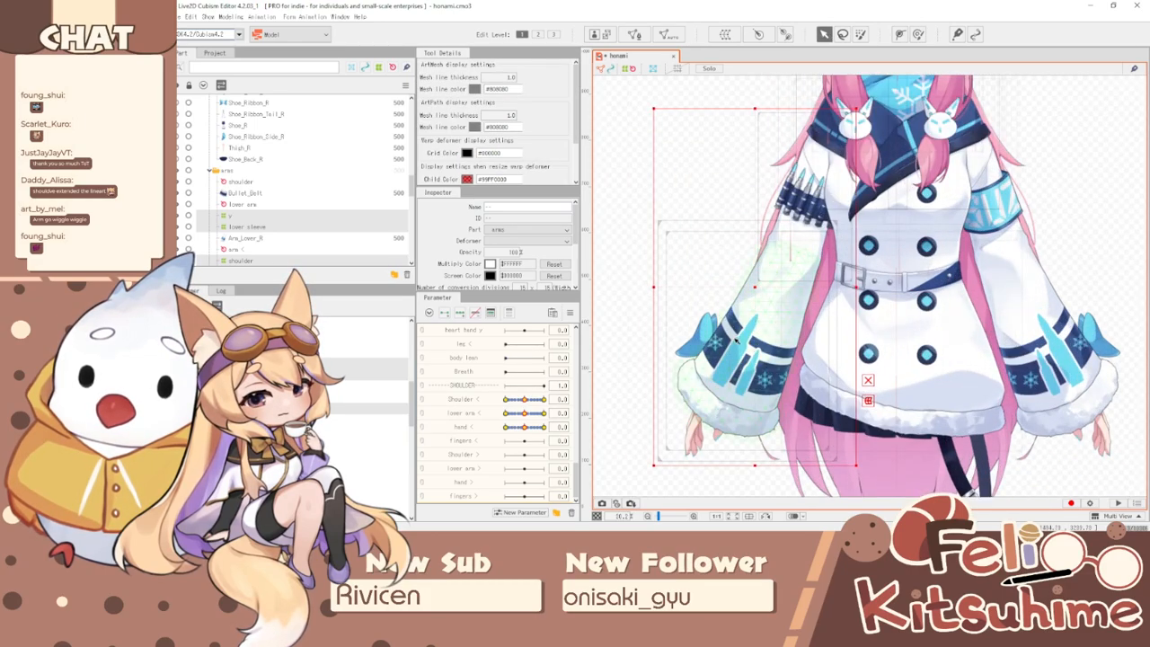
pyautogui.click(691, 345)
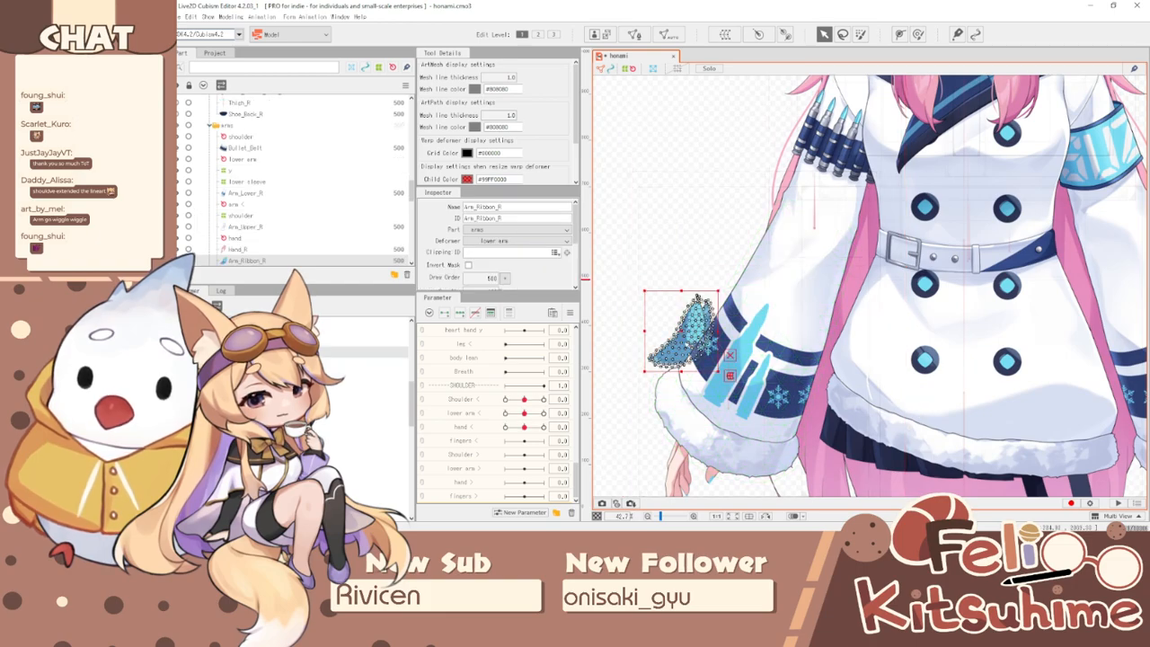
pyautogui.scroll(4, 690, 345)
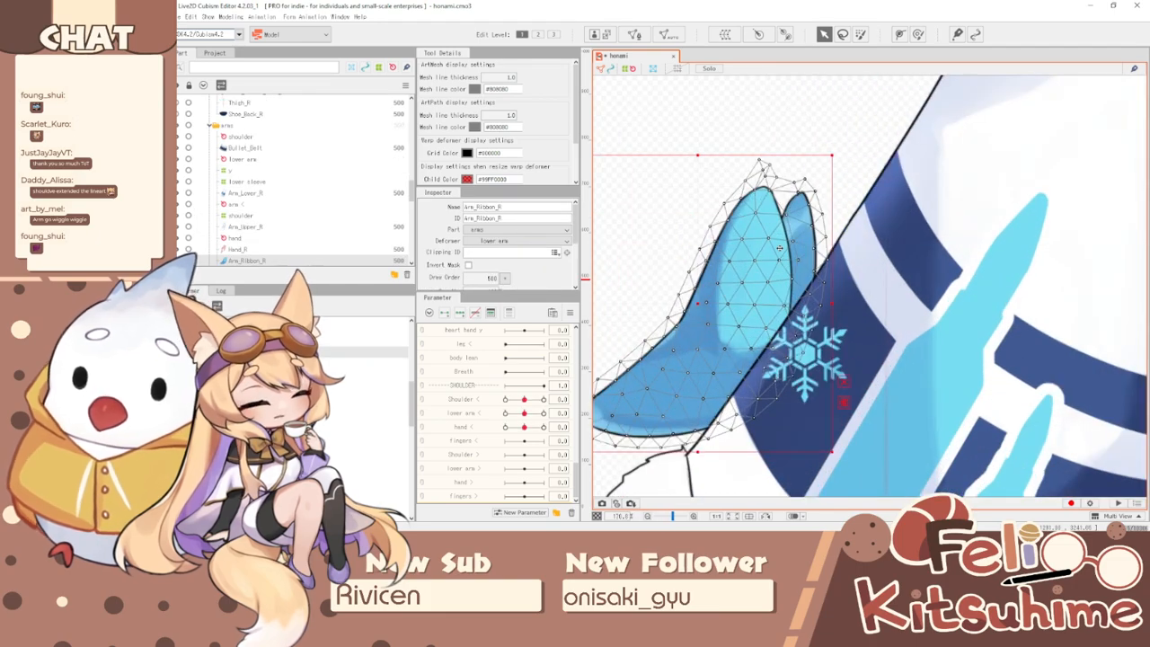
pyautogui.scroll(-1, 788, 219)
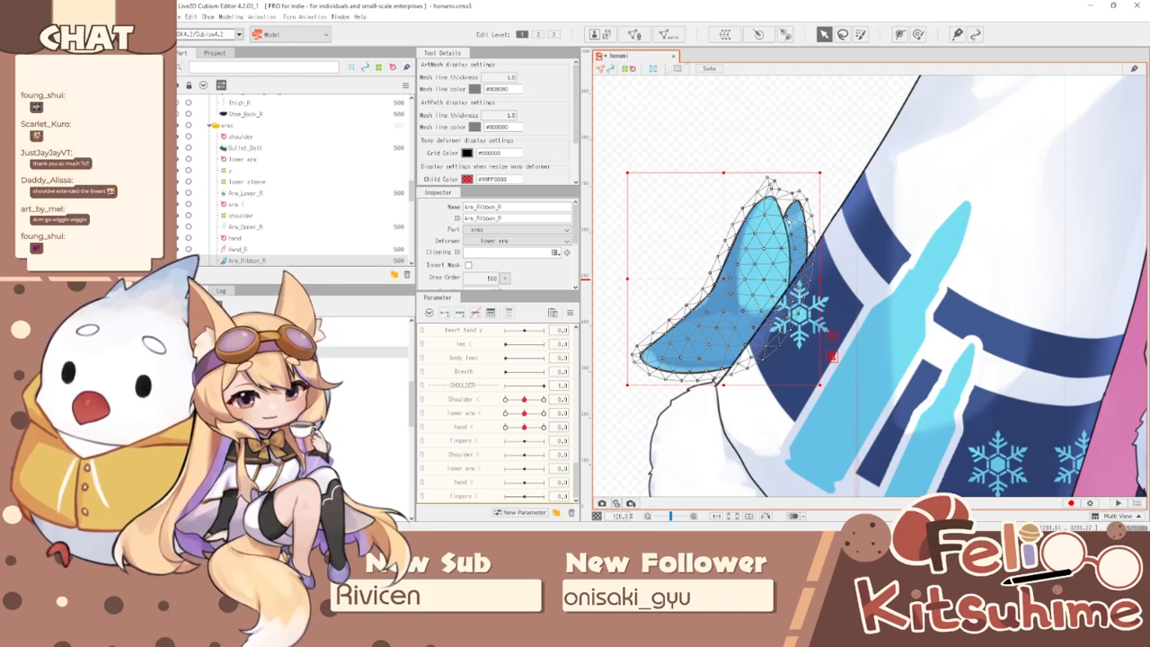
pyautogui.scroll(-1, 724, 262)
# - Add three keys on lower arm < to Arm_Ribbon_R and bend the ribbon with the deform brush at lower arm < 1
pyautogui.click(918, 34)
pyautogui.click(474, 415)
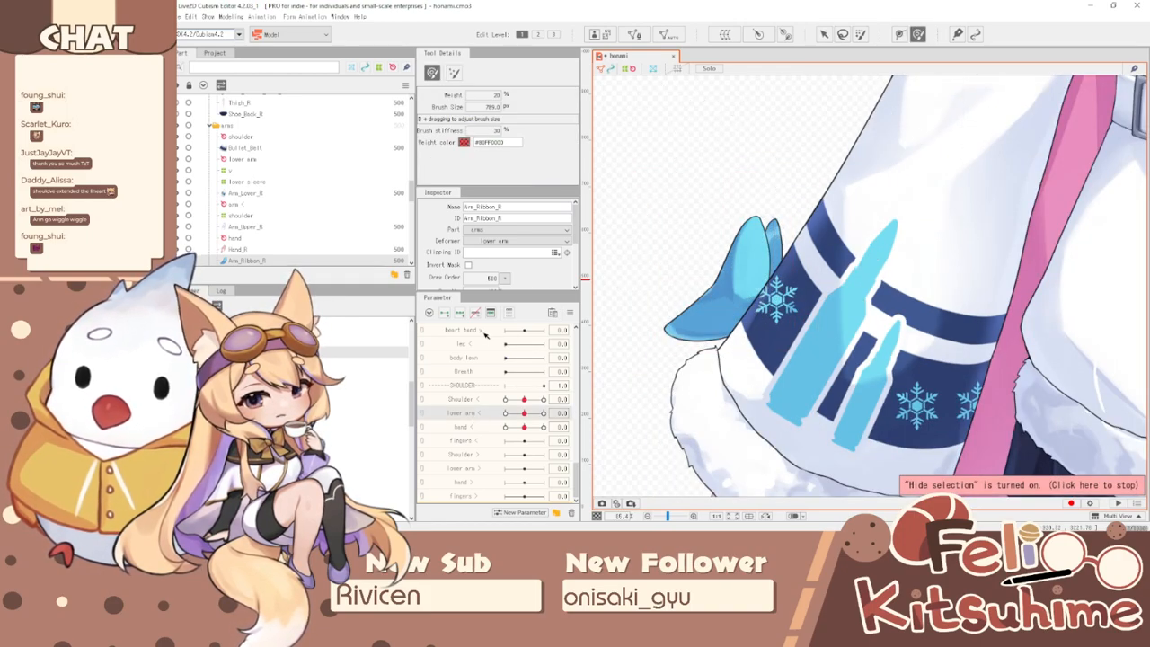
pyautogui.moveTo(524, 413); pyautogui.dragTo(570, 412)
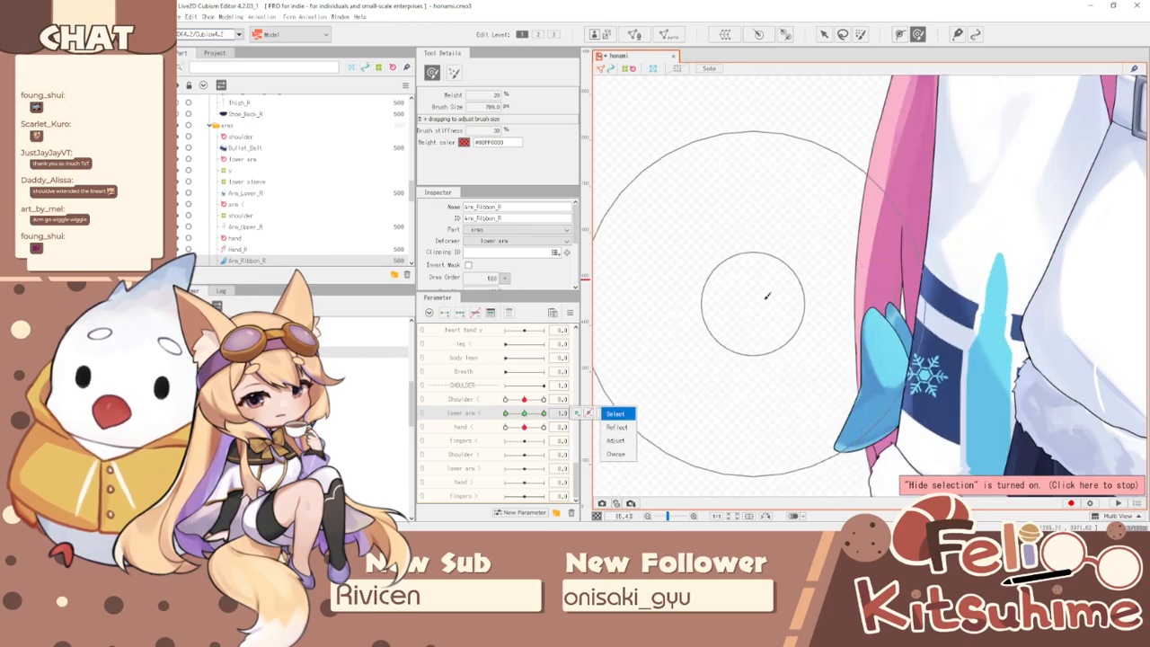
pyautogui.press('b')
pyautogui.moveTo(867, 293); pyautogui.dragTo(808, 276)
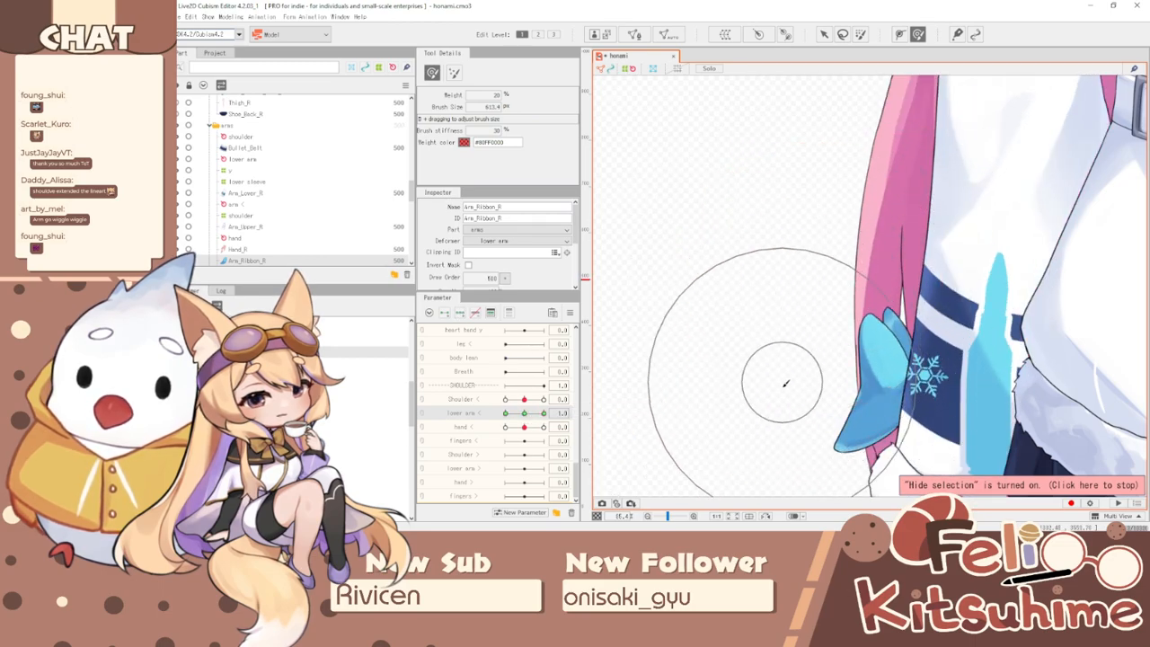
pyautogui.scroll(-2, 737, 219)
pyautogui.moveTo(756, 400)
pyautogui.mouseDown()
pyautogui.moveTo(729, 330)
pyautogui.moveTo(755, 347)
pyautogui.mouseUp()
pyautogui.press('b')
pyautogui.press('b')
pyautogui.moveTo(865, 200); pyautogui.dragTo(844, 200)
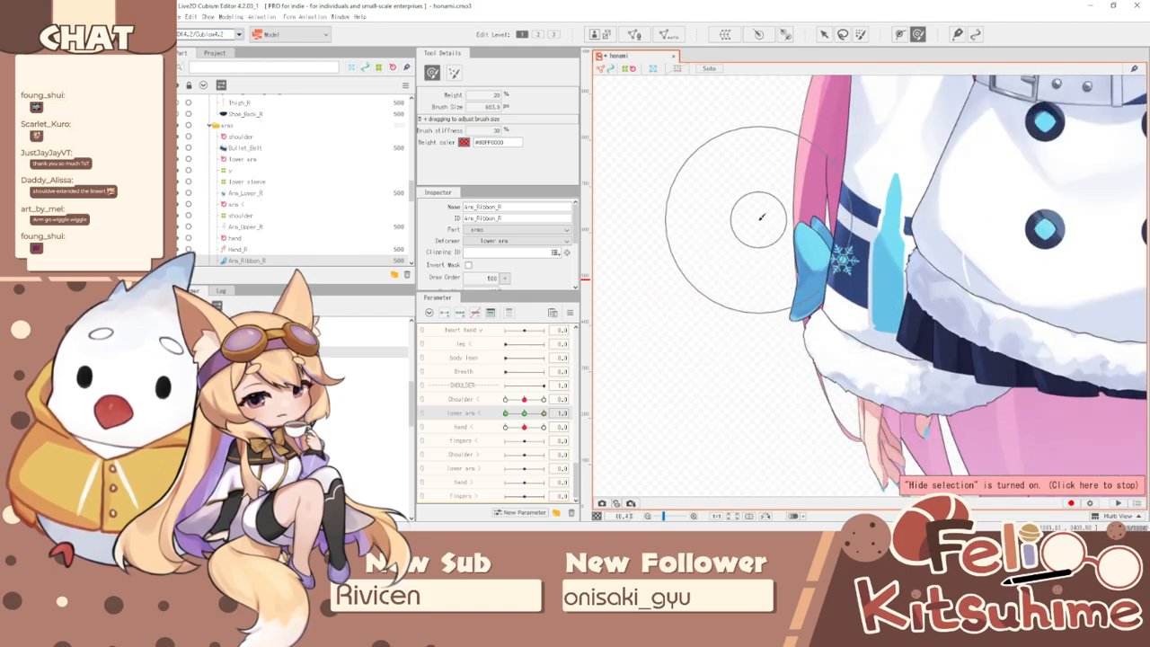
# - Bend the Arm_Ribbon_R ribbon with the deform brush at lower arm < -1
pyautogui.moveTo(544, 413); pyautogui.dragTo(505, 413)
pyautogui.moveTo(620, 90); pyautogui.dragTo(750, 154)
pyautogui.scroll(2, 737, 167)
pyautogui.press('b')
pyautogui.moveTo(668, 218)
pyautogui.mouseDown()
pyautogui.moveTo(657, 218)
pyautogui.moveTo(668, 235)
pyautogui.mouseUp()
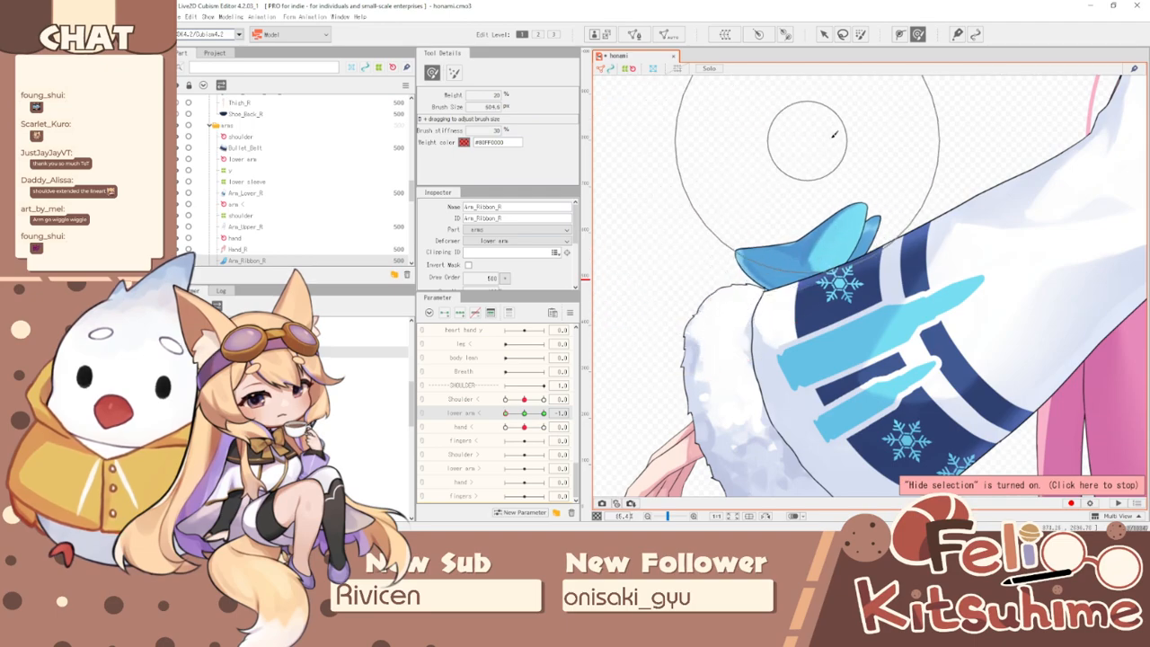
pyautogui.moveTo(848, 153)
pyautogui.mouseDown()
pyautogui.moveTo(810, 206)
pyautogui.moveTo(742, 211)
pyautogui.mouseUp()
pyautogui.press('b')
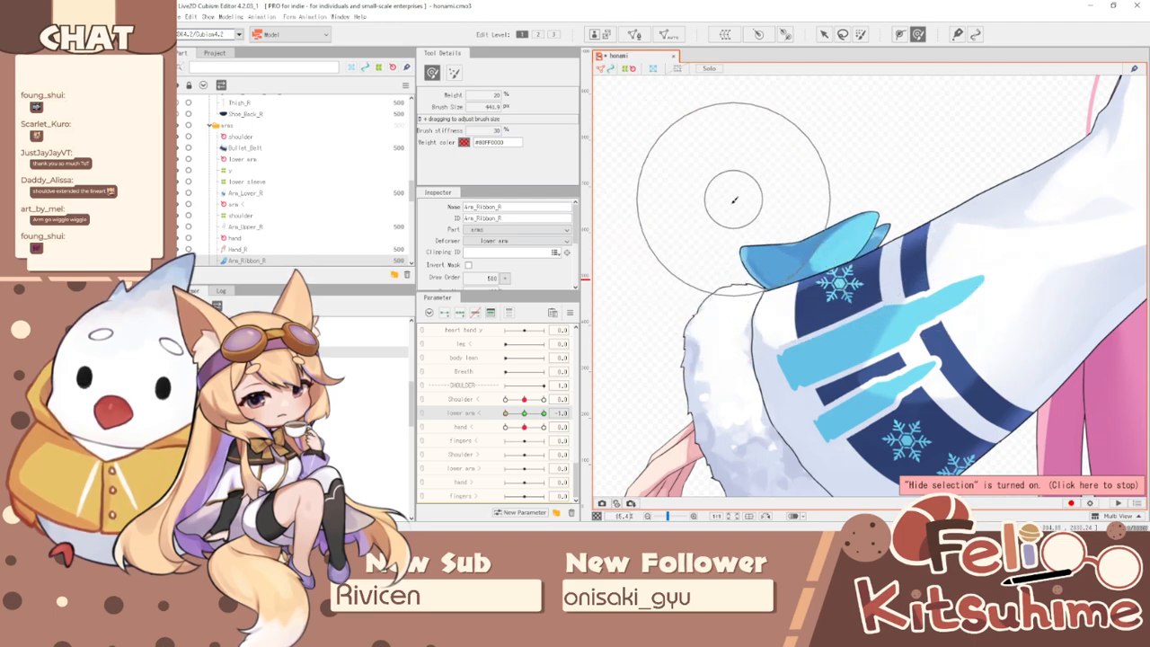
pyautogui.moveTo(507, 413)
pyautogui.mouseDown()
pyautogui.moveTo(493, 419)
pyautogui.moveTo(545, 416)
pyautogui.moveTo(503, 414)
pyautogui.mouseUp()
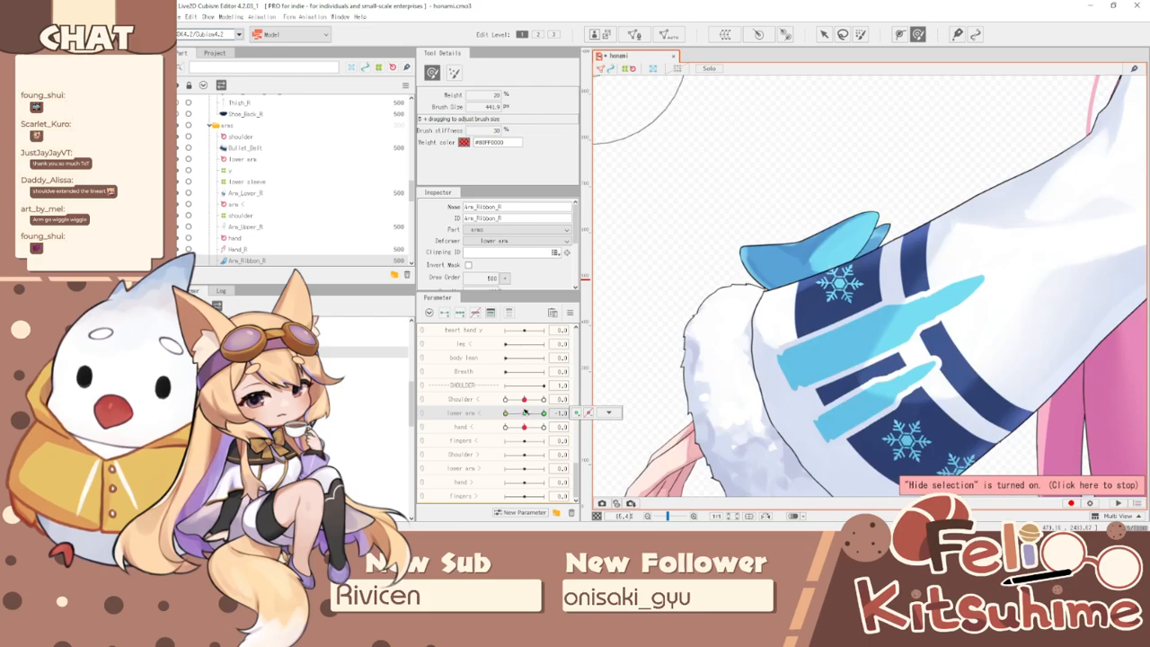
# - Add three keys on hand < to Arm_Ribbon_R and bend the ribbon with the deform brush at hand < 1 and -1
pyautogui.click(524, 414)
pyautogui.click(461, 313)
pyautogui.scroll(-3, 834, 260)
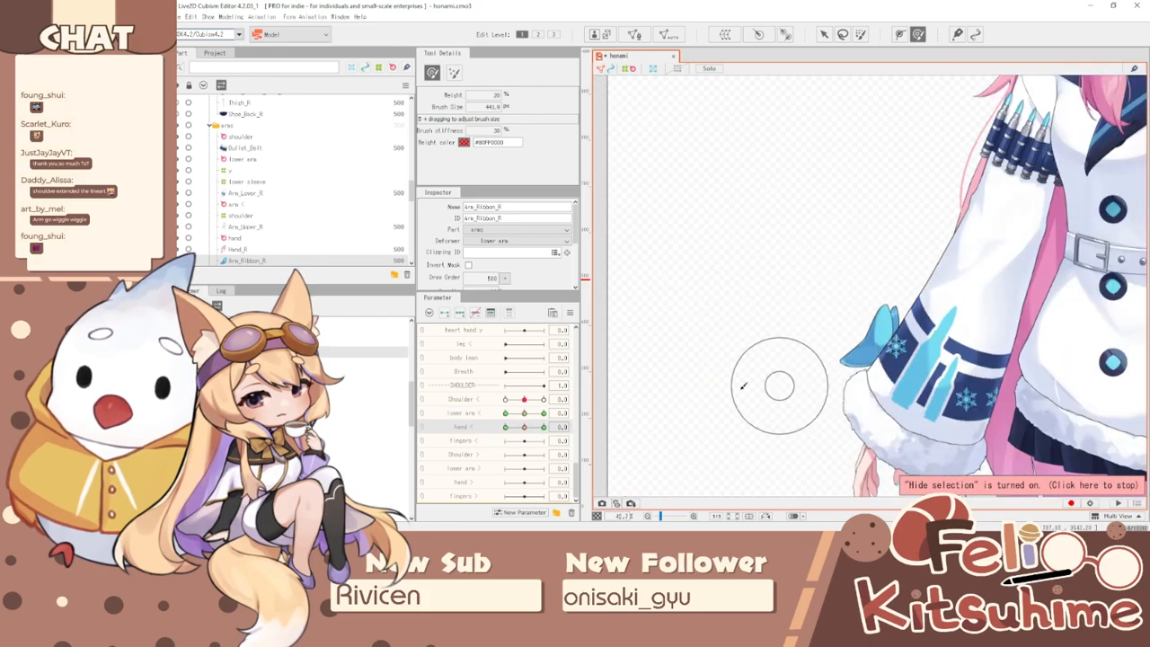
pyautogui.scroll(2, 637, 422)
pyautogui.click(544, 427)
pyautogui.moveTo(935, 277); pyautogui.dragTo(925, 339)
pyautogui.moveTo(911, 193)
pyautogui.mouseDown()
pyautogui.moveTo(919, 216)
pyautogui.moveTo(906, 244)
pyautogui.mouseUp()
pyautogui.moveTo(966, 325)
pyautogui.mouseDown()
pyautogui.moveTo(954, 284)
pyautogui.moveTo(909, 380)
pyautogui.mouseUp()
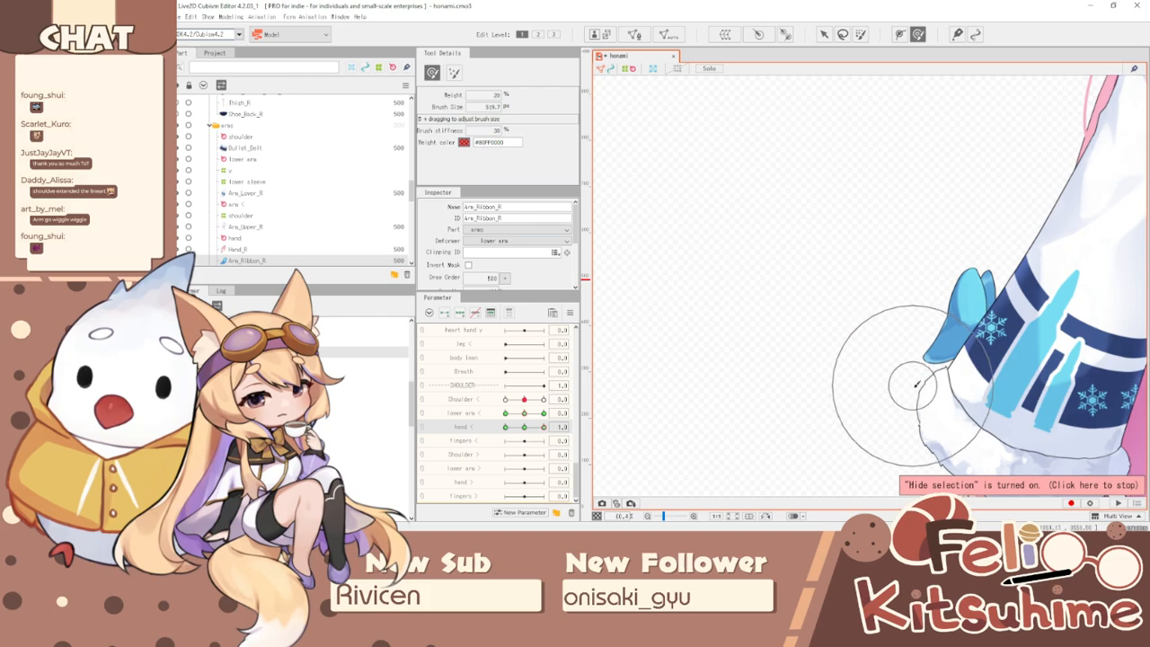
pyautogui.moveTo(681, 316); pyautogui.dragTo(656, 362)
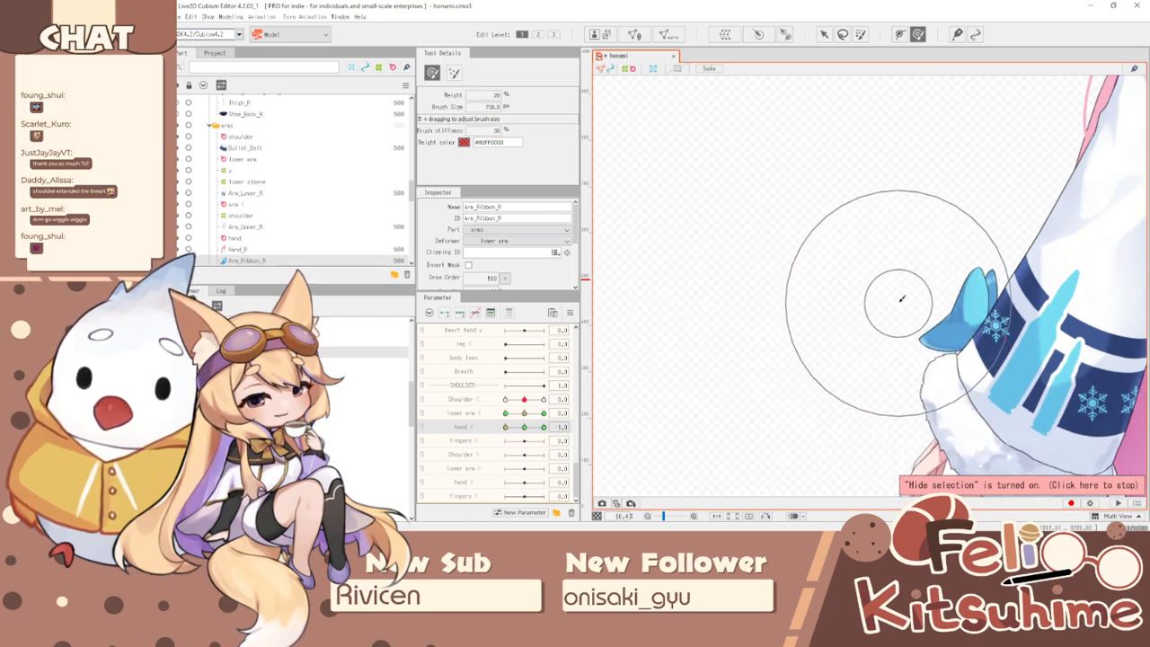
pyautogui.moveTo(1038, 263); pyautogui.dragTo(984, 269)
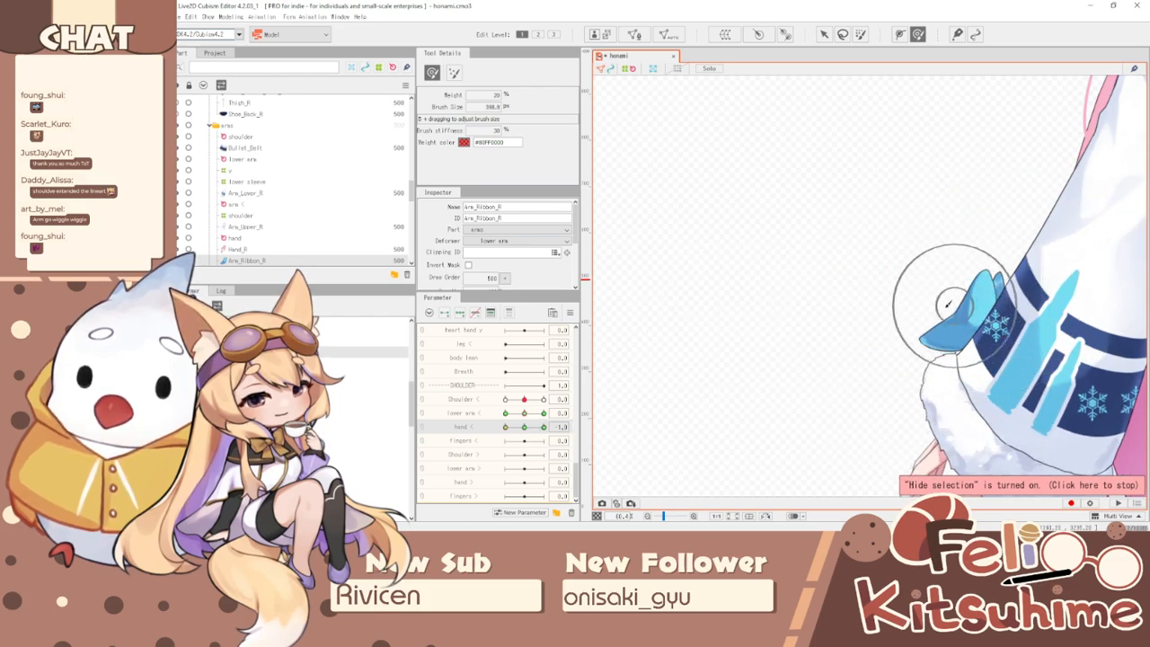
pyautogui.click(544, 427)
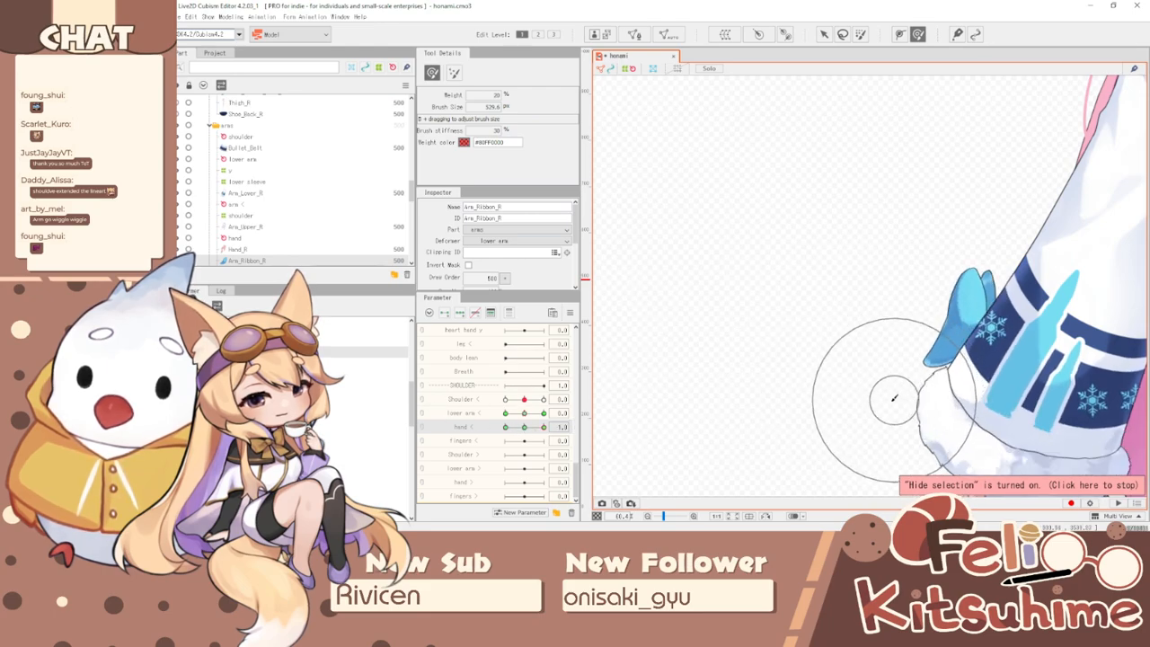
# - Combine the lower arm < and hand < parameters into one grid and try an in-between ribbon pose
pyautogui.click(570, 311)
pyautogui.click(641, 363)
pyautogui.press('Escape')
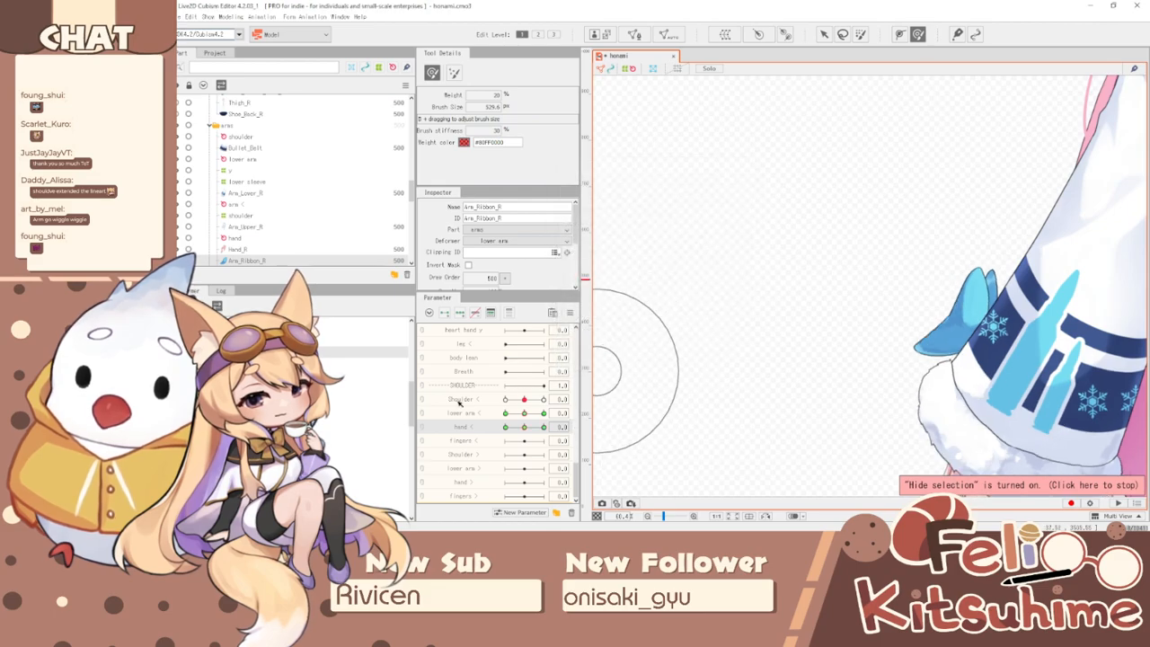
pyautogui.click(424, 414)
pyautogui.moveTo(524, 428)
pyautogui.mouseDown()
pyautogui.moveTo(525, 439)
pyautogui.moveTo(534, 423)
pyautogui.moveTo(494, 439)
pyautogui.moveTo(528, 436)
pyautogui.mouseUp()
# - Preview the sleeve ribbon's motion up close in the Physics/Scene Blending Settings
pyautogui.click(231, 17)
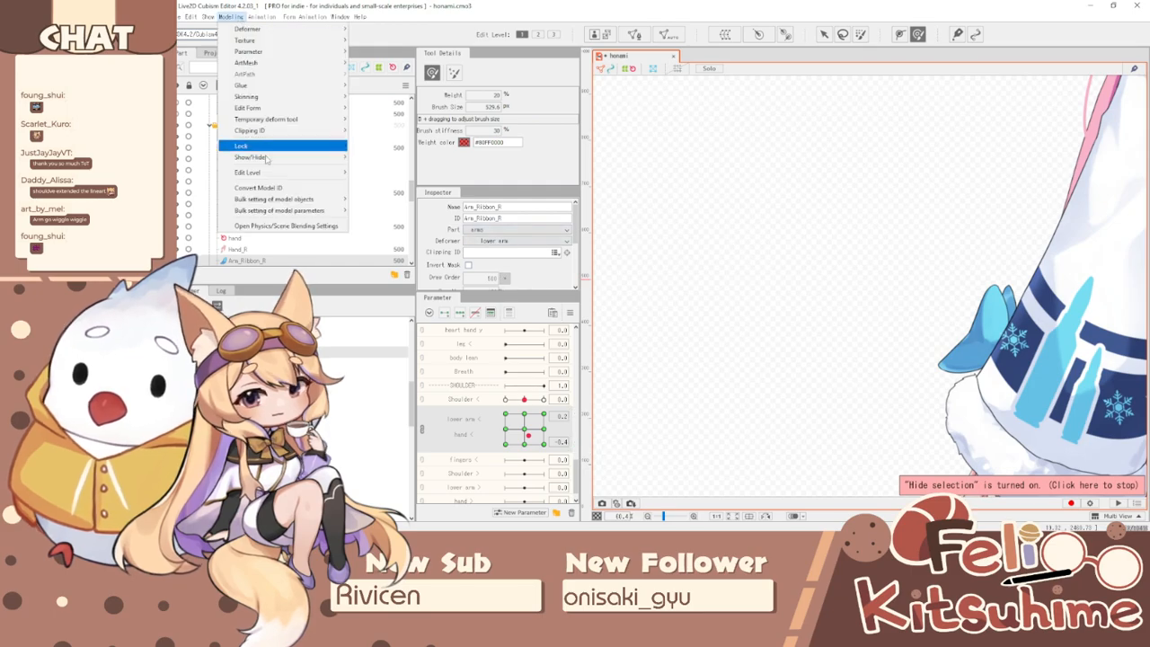
pyautogui.click(274, 226)
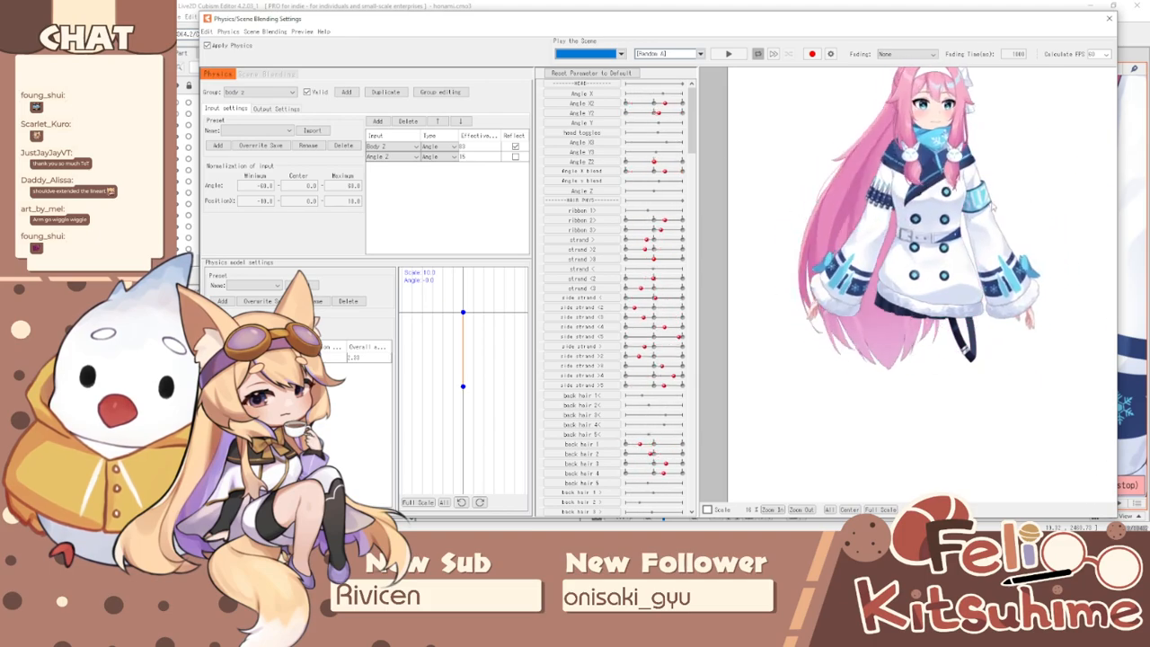
pyautogui.scroll(5, 1013, 207)
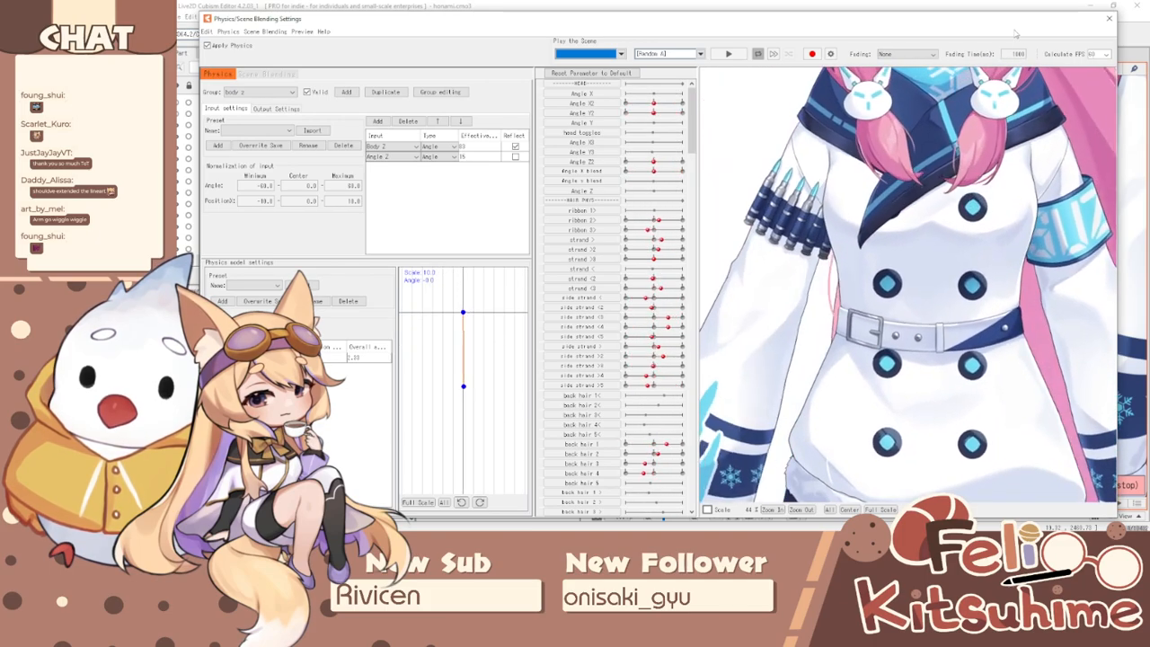
pyautogui.click(1109, 18)
pyautogui.scroll(-3, 919, 333)
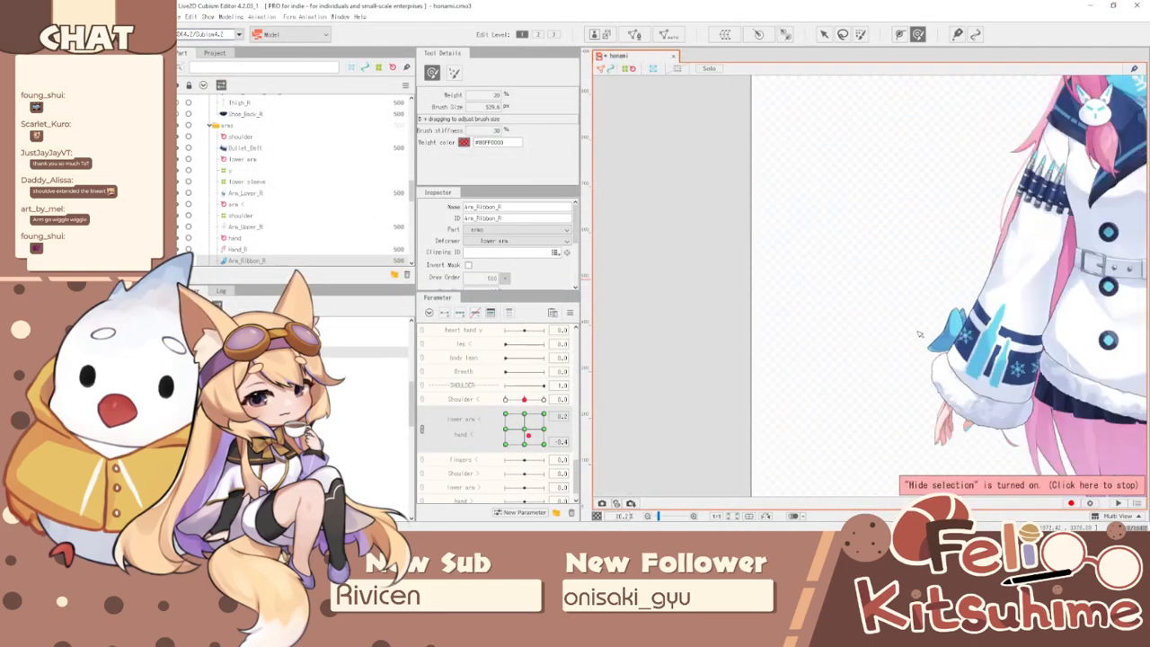
# - Reset all parameters and create a warp deformer named bullets in the arms part as parent of the Bullet_Belt mesh
pyautogui.click(825, 35)
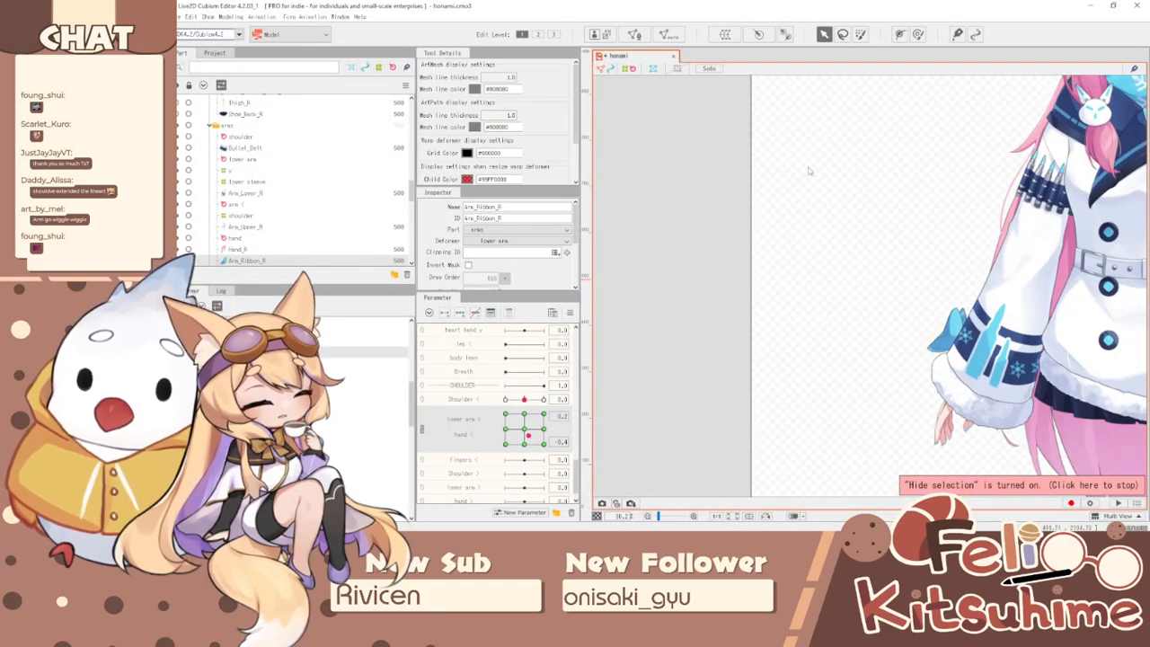
pyautogui.scroll(-2, 696, 242)
pyautogui.click(570, 312)
pyautogui.click(611, 308)
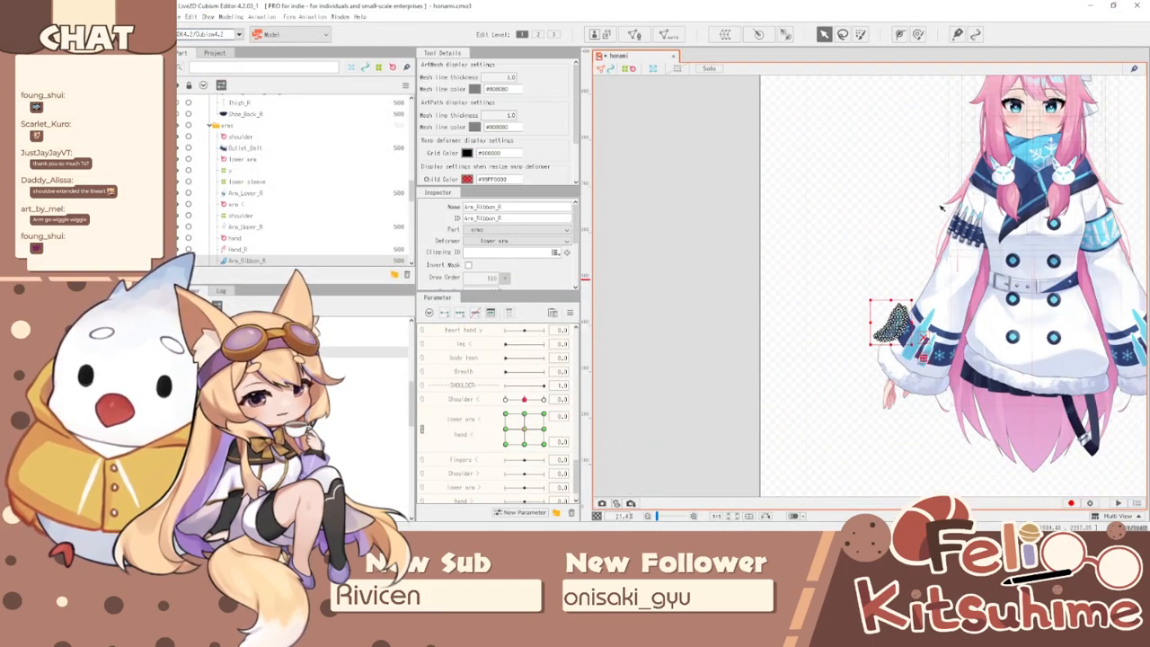
pyautogui.scroll(4, 967, 205)
pyautogui.click(1001, 231)
pyautogui.click(737, 34)
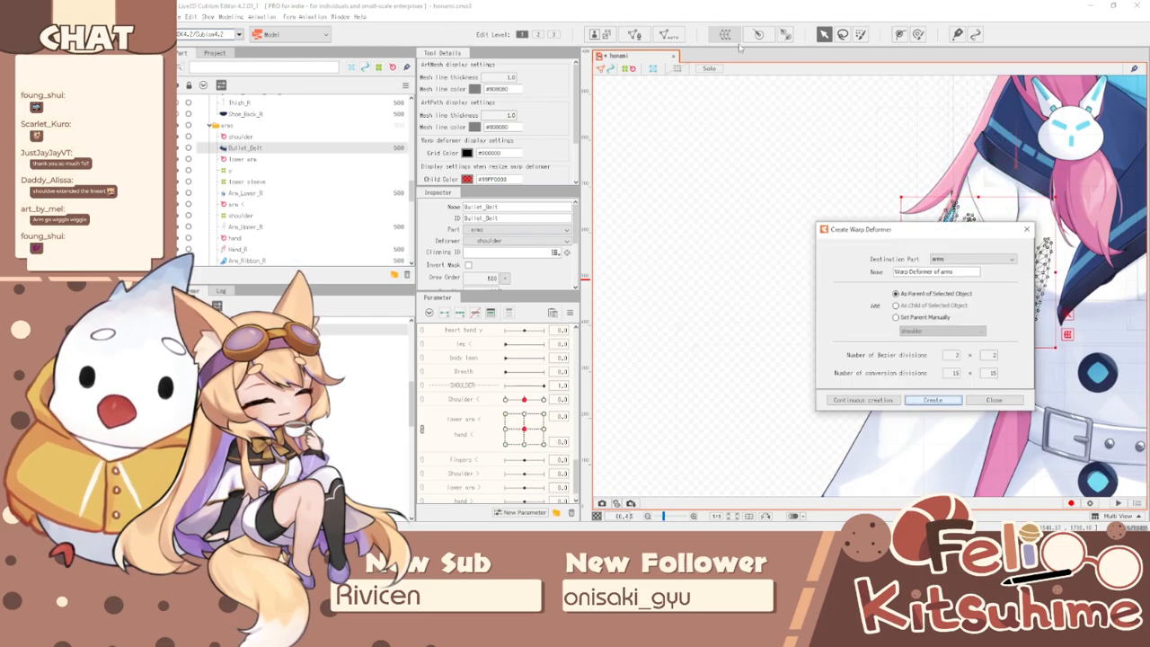
pyautogui.tripleClick(964, 271)
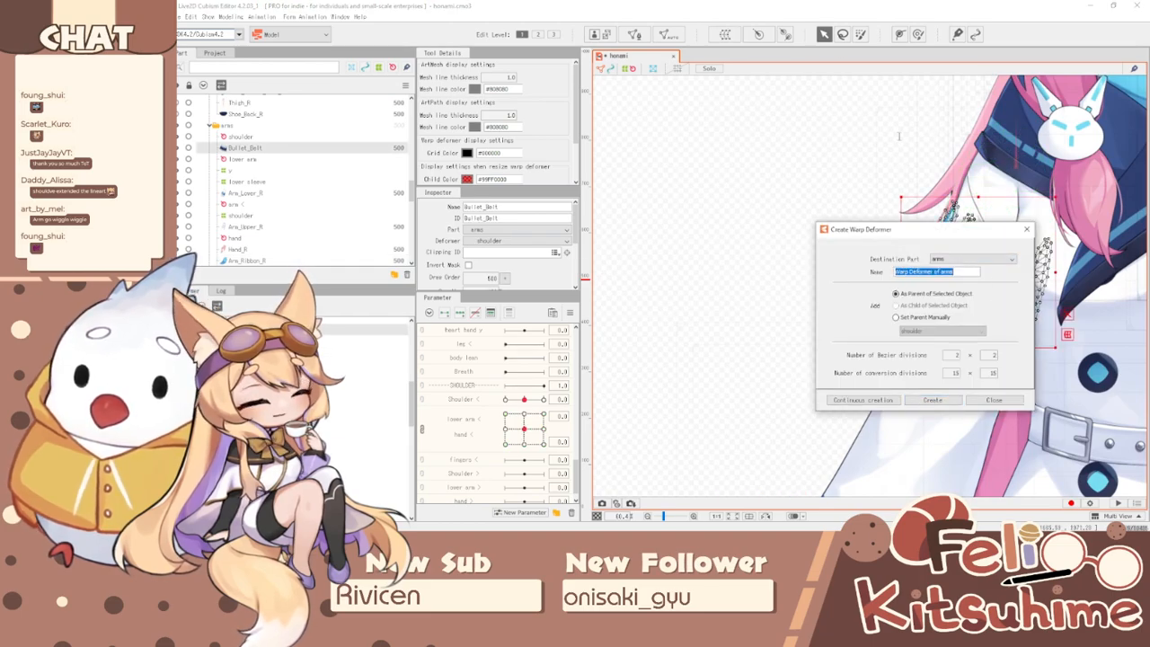
pyautogui.write('bullets')
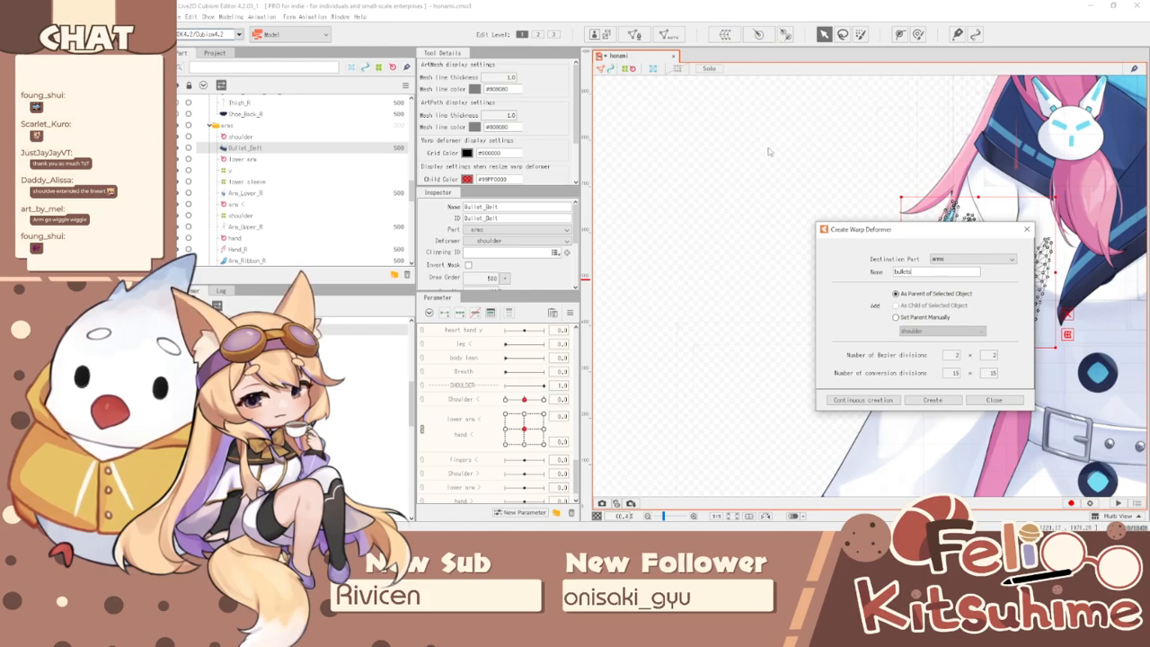
pyautogui.click(951, 406)
# - Add three keys on Body X3 to the bullets deformer and reshape the bullet belt with the deform brush at Body X3 10
pyautogui.scroll(-2, 647, 179)
pyautogui.scroll(2, 908, 197)
pyautogui.click(919, 35)
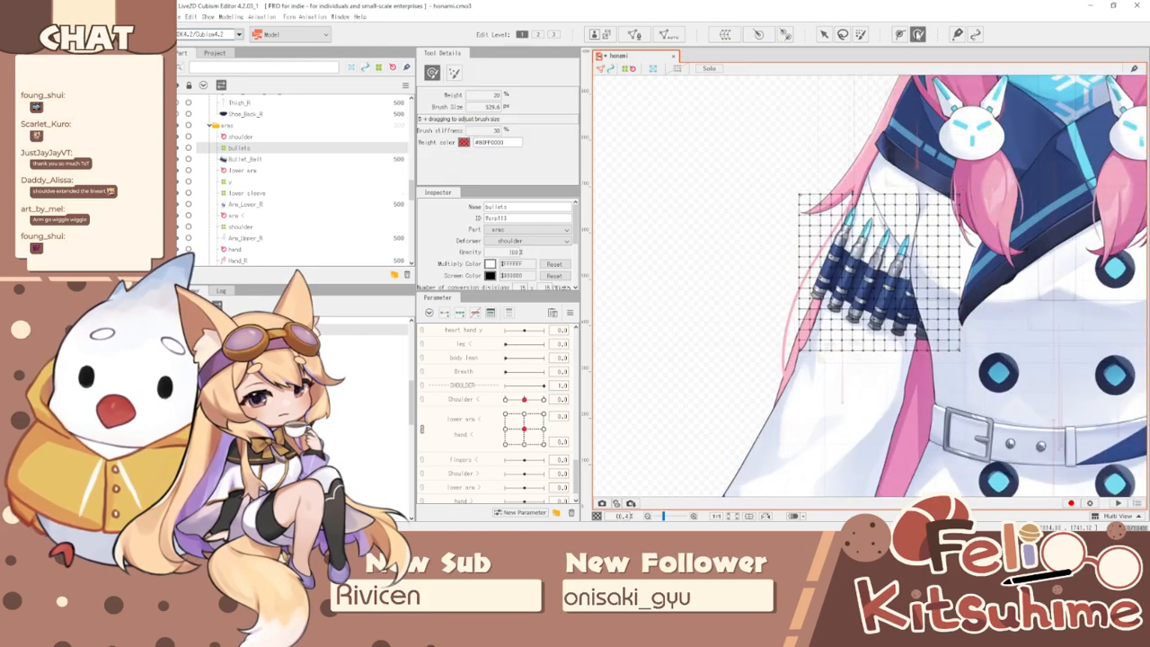
pyautogui.scroll(10, 467, 400)
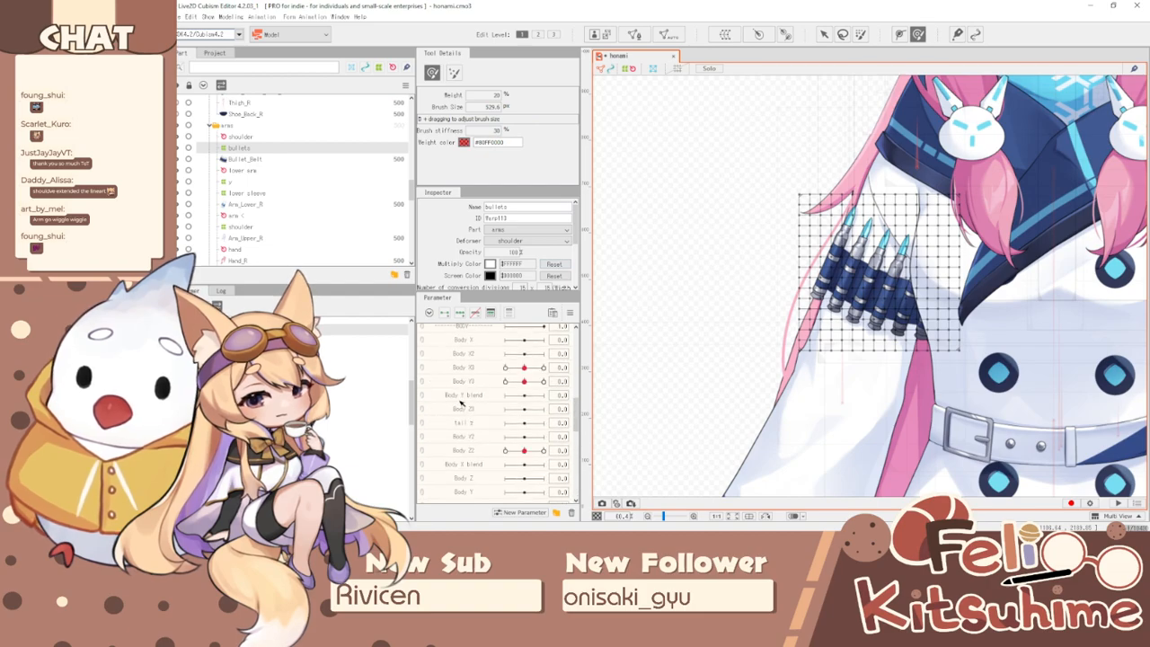
pyautogui.click(476, 408)
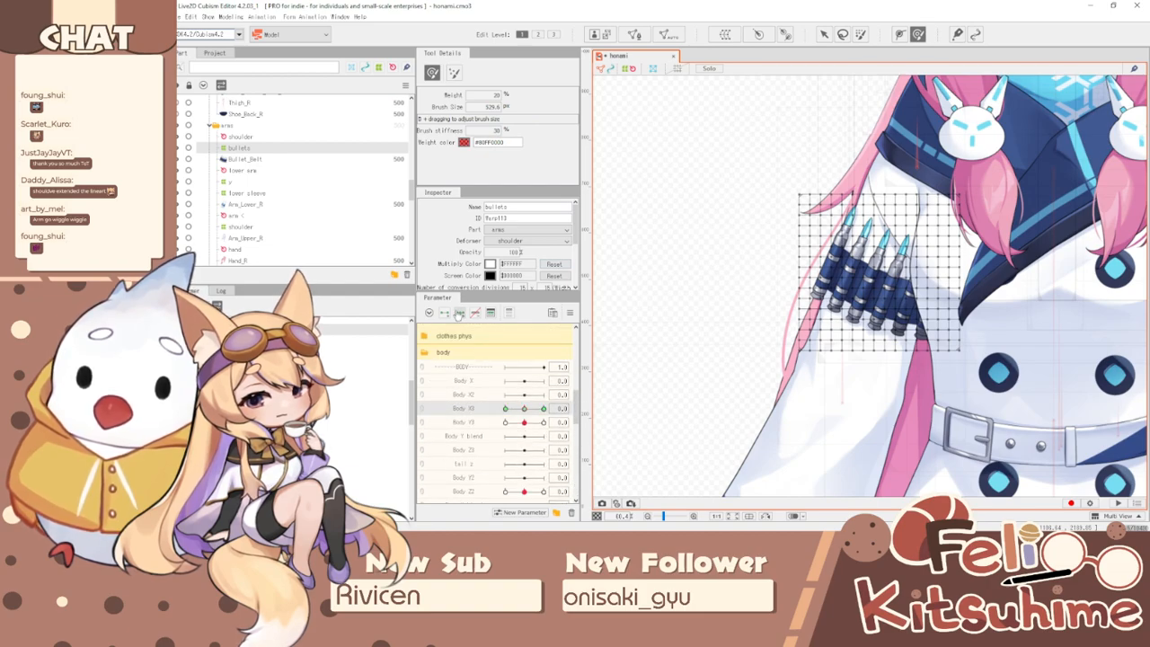
pyautogui.hotkey('ctrl', 't')
pyautogui.moveTo(530, 408); pyautogui.dragTo(543, 408)
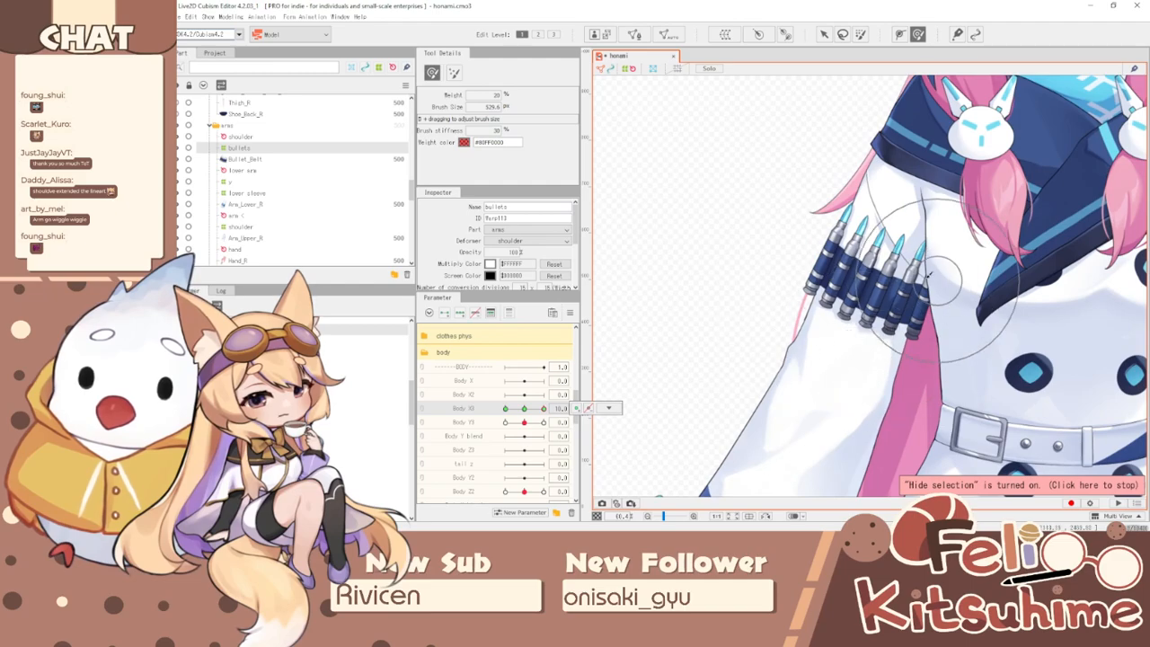
pyautogui.moveTo(876, 276)
pyautogui.mouseDown()
pyautogui.moveTo(900, 291)
pyautogui.moveTo(876, 294)
pyautogui.mouseUp()
pyautogui.moveTo(859, 342); pyautogui.dragTo(883, 354)
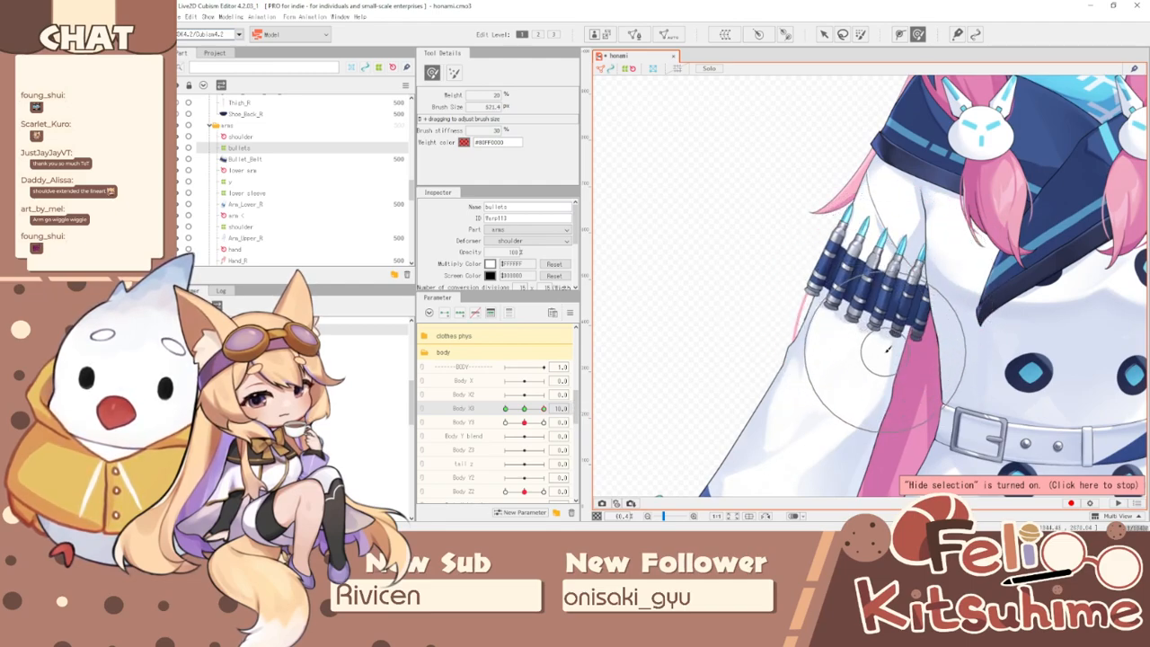
pyautogui.moveTo(919, 232); pyautogui.dragTo(899, 230)
# - Reshape the bullet belt with the deform brush at Body X3 -10
pyautogui.moveTo(543, 408); pyautogui.dragTo(505, 408)
pyautogui.moveTo(919, 279); pyautogui.dragTo(937, 268)
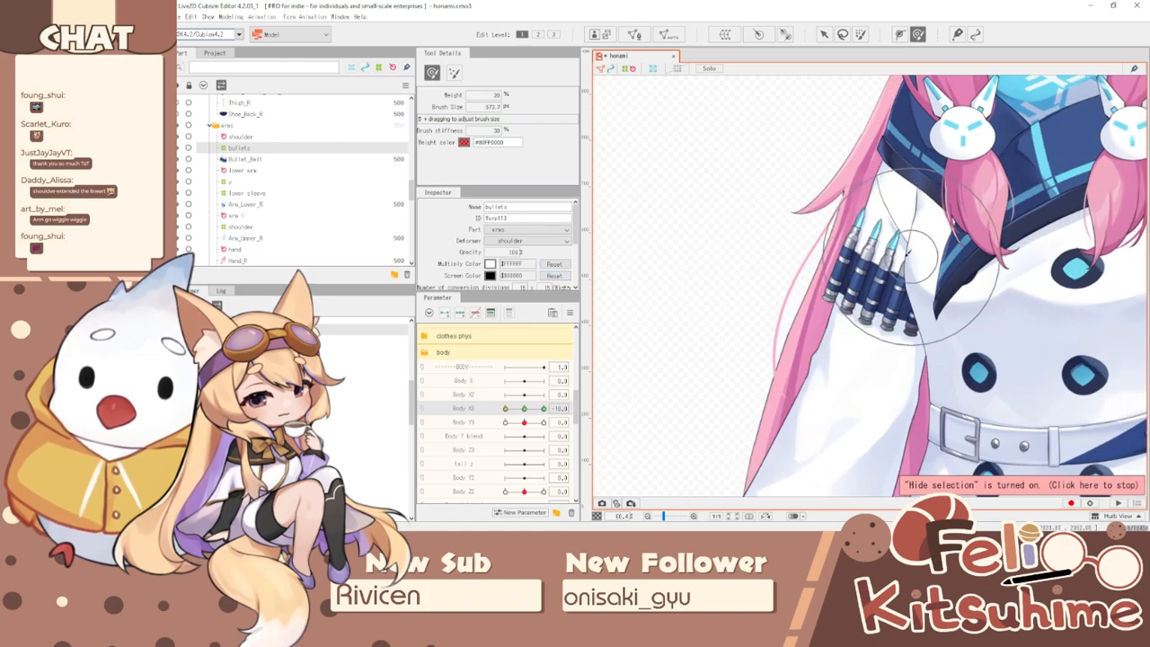
pyautogui.moveTo(899, 312); pyautogui.dragTo(879, 330)
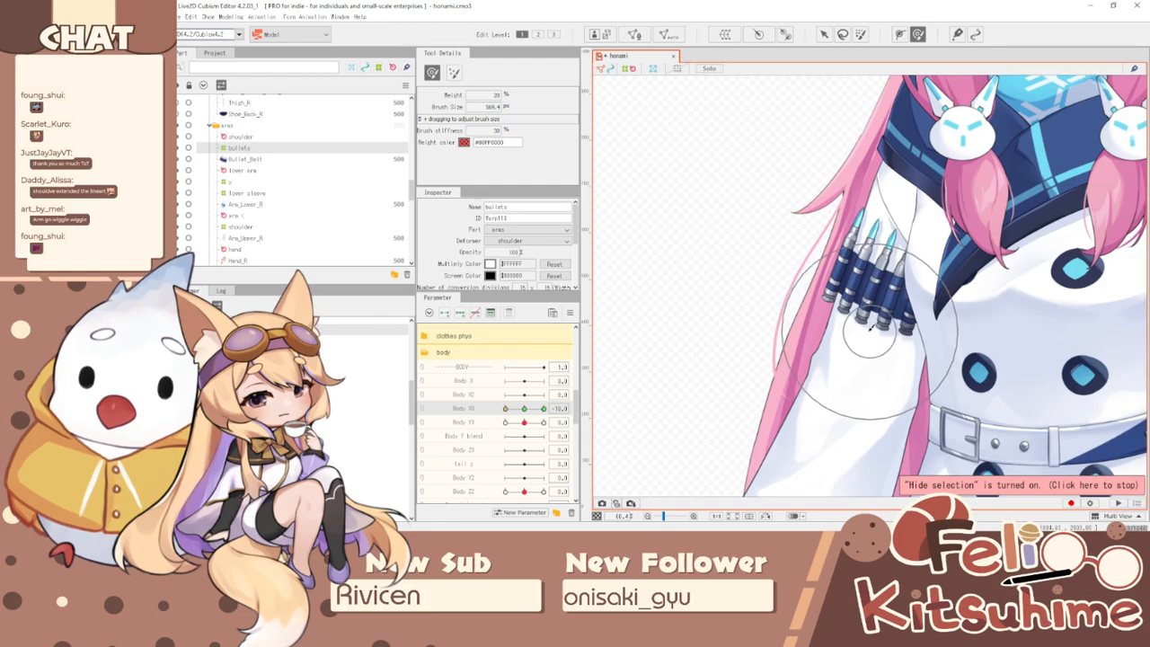
pyautogui.scroll(-5, 842, 280)
# - Compare the bullet belt at both Body X3 extremes and refine its shape at -10 with a larger deform brush
pyautogui.moveTo(506, 408); pyautogui.dragTo(546, 408)
pyautogui.scroll(5, 788, 217)
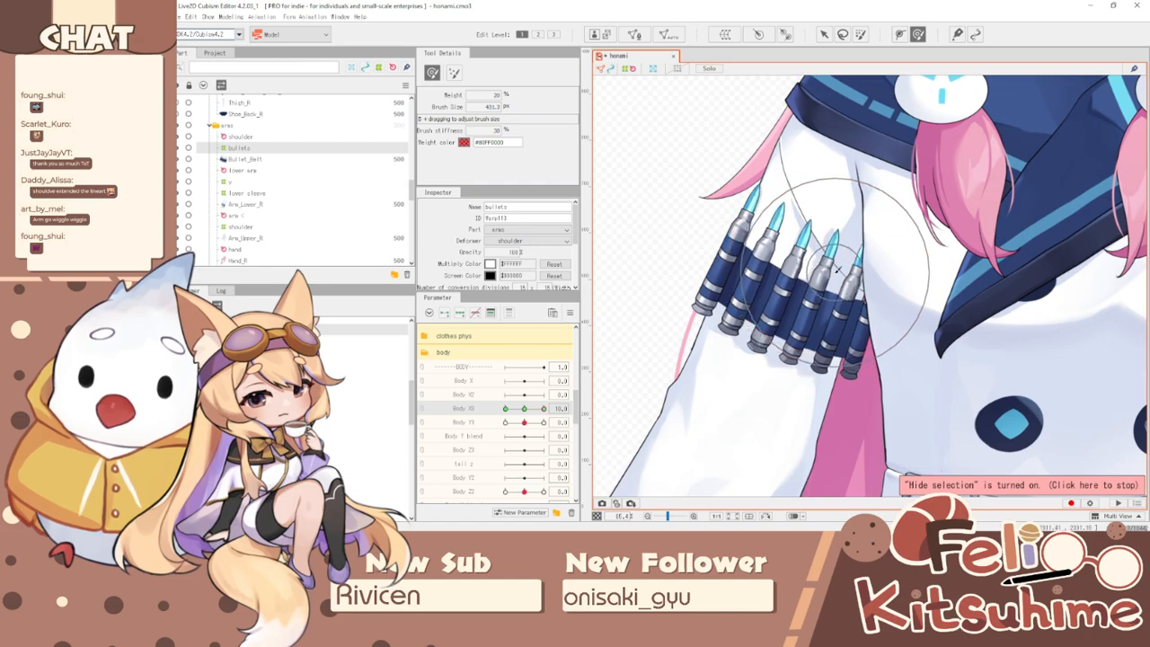
pyautogui.moveTo(544, 408)
pyautogui.mouseDown()
pyautogui.moveTo(514, 410)
pyautogui.moveTo(560, 433)
pyautogui.moveTo(484, 404)
pyautogui.mouseUp()
pyautogui.press('b')
pyautogui.moveTo(765, 280); pyautogui.dragTo(816, 295)
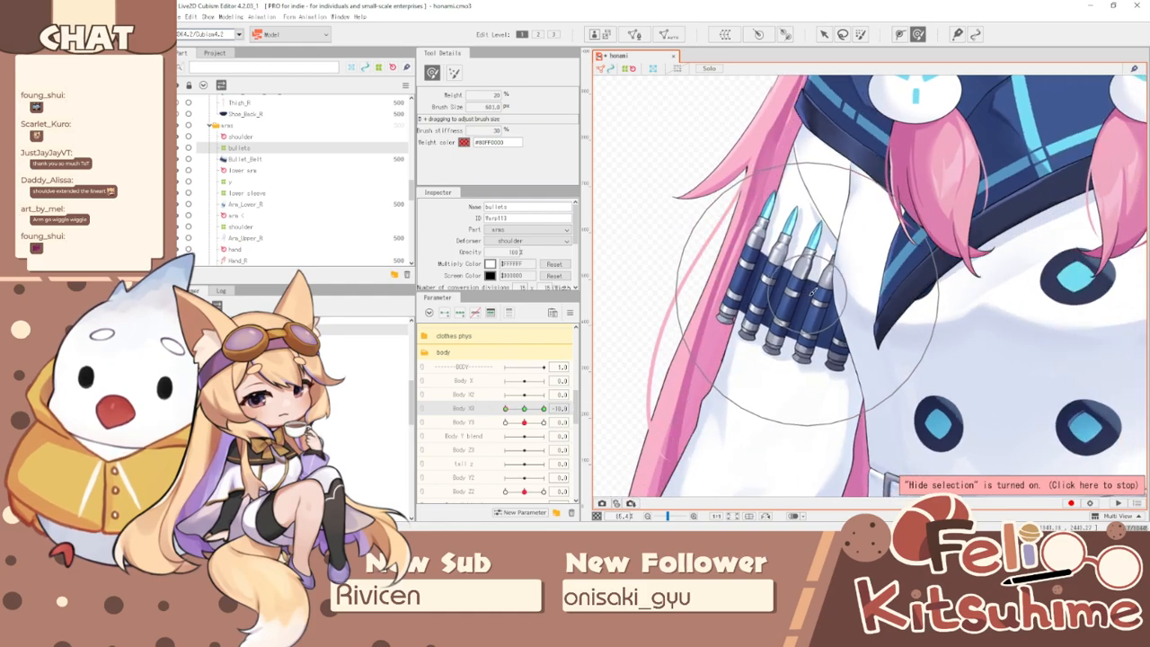
pyautogui.scroll(-3, 620, 305)
pyautogui.moveTo(506, 409); pyautogui.dragTo(477, 411)
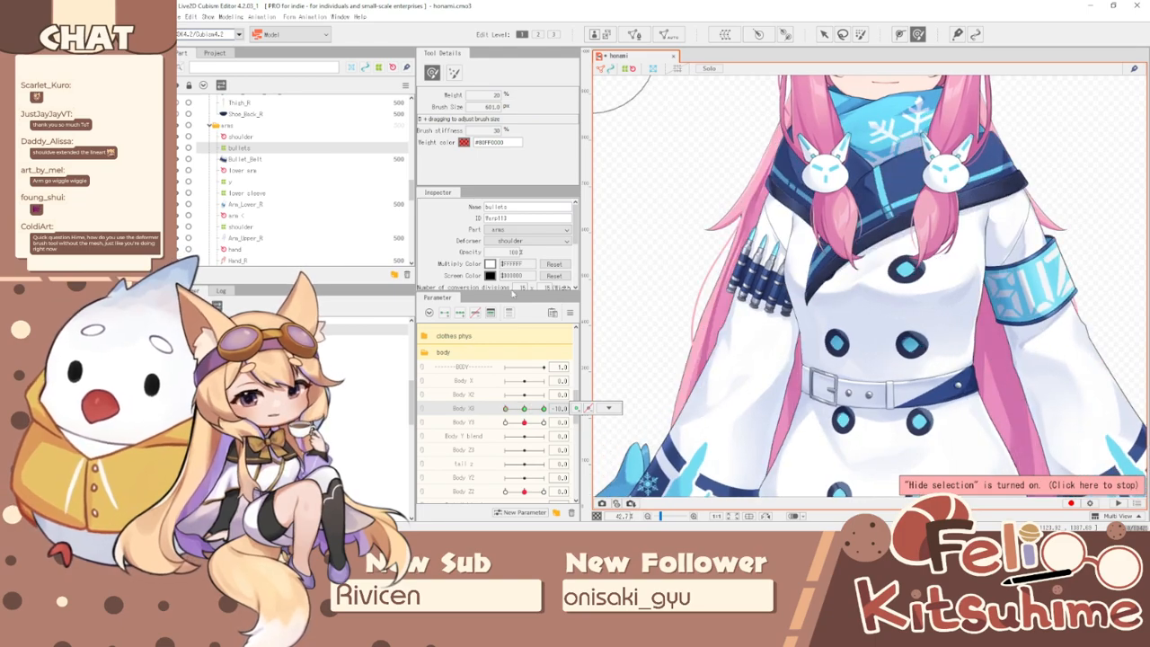
# - Locate the Hide selected state option and toggle it to compare the deform brush with and without the bullets deformer's mesh
pyautogui.scroll(2, 797, 137)
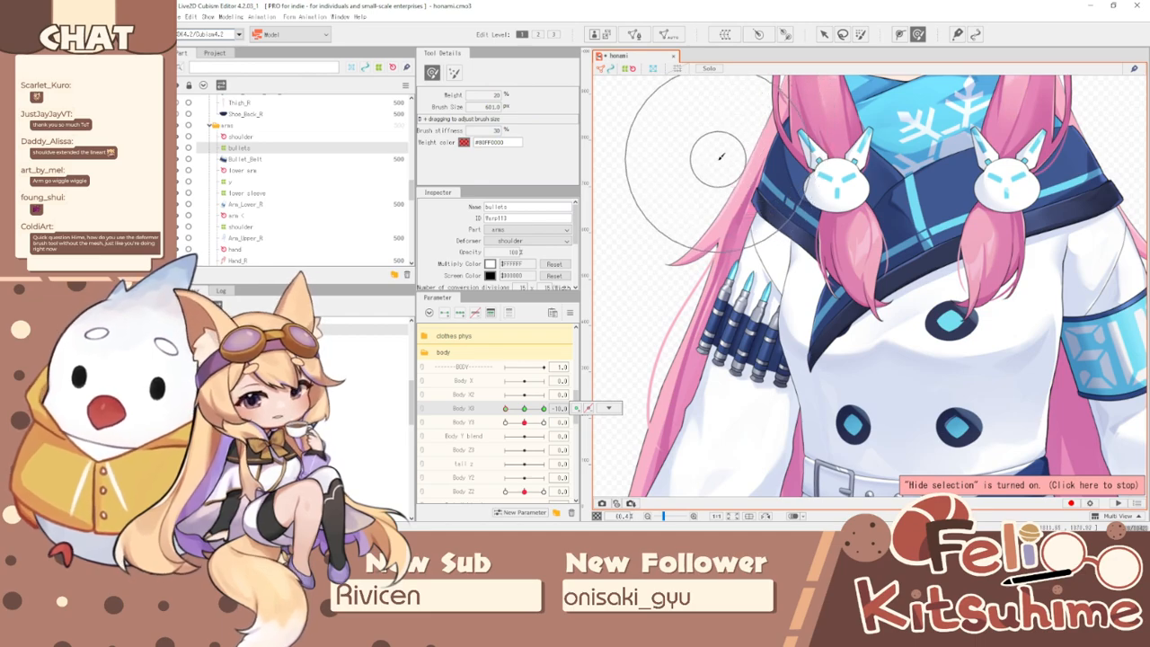
pyautogui.hotkey('ctrl', 'z')
pyautogui.hotkey('ctrl', 'z')
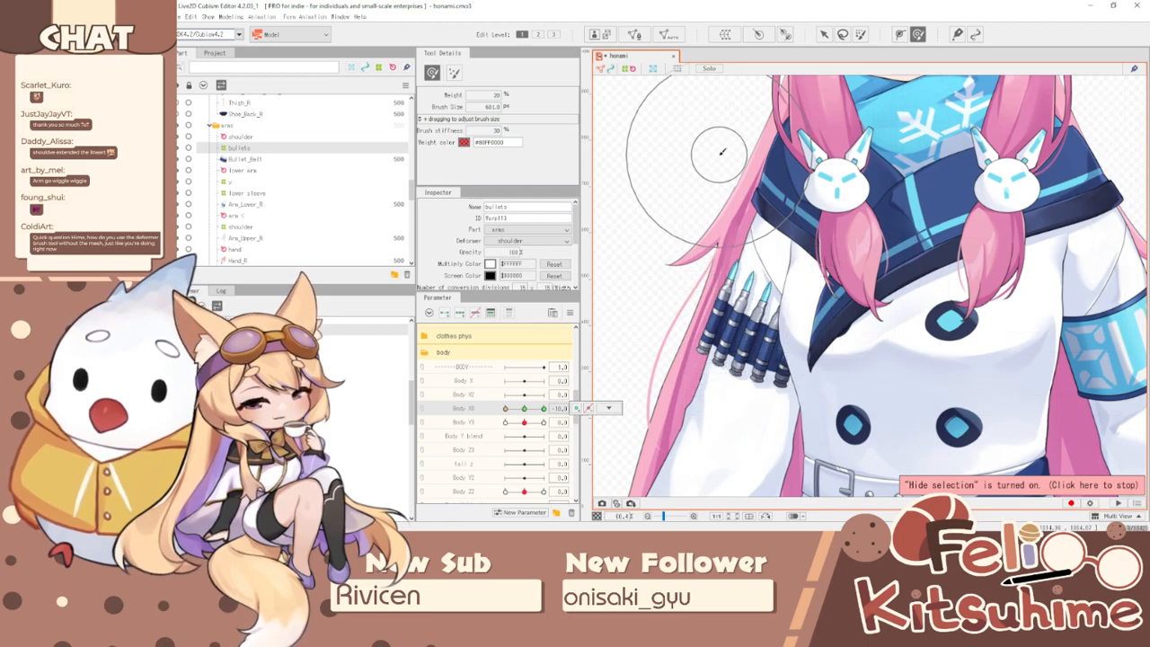
pyautogui.click(231, 18)
pyautogui.moveTo(205, 18)
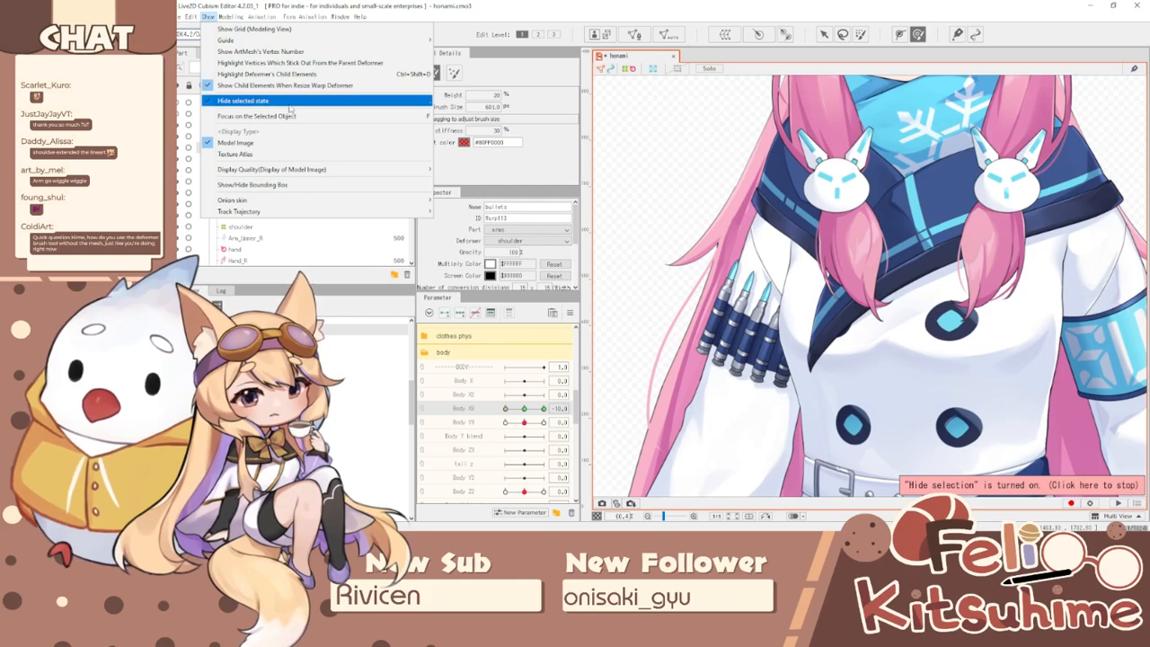
pyautogui.click(555, 9)
pyautogui.scroll(-2, 759, 348)
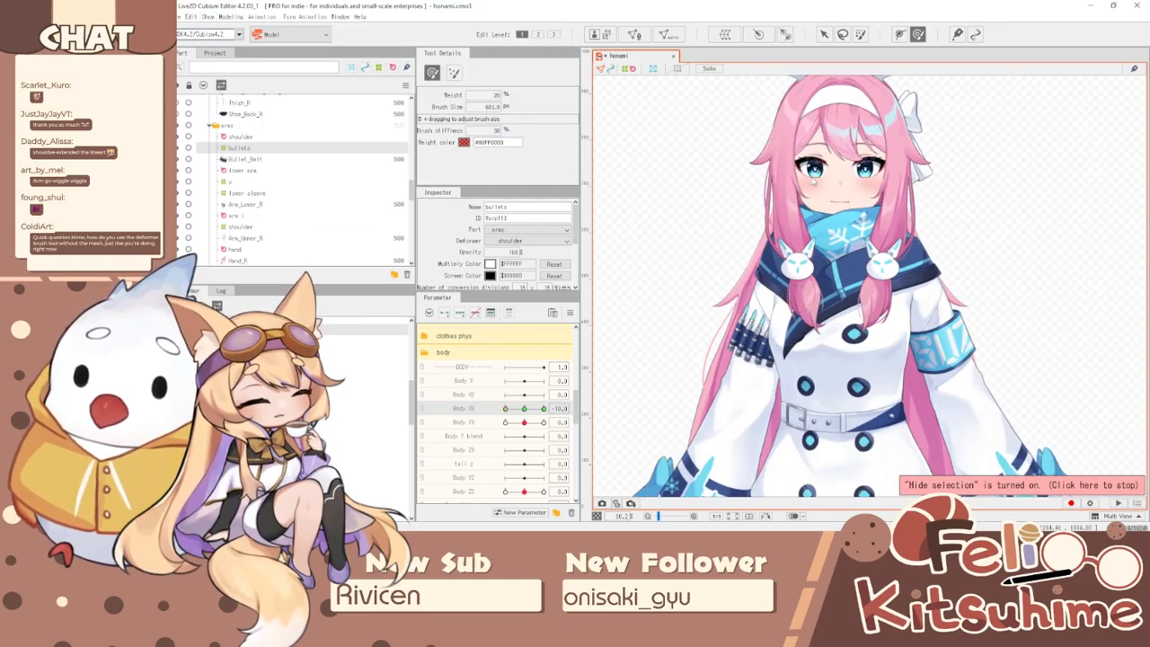
pyautogui.scroll(3, 809, 175)
pyautogui.scroll(-3, 817, 206)
pyautogui.scroll(2, 840, 255)
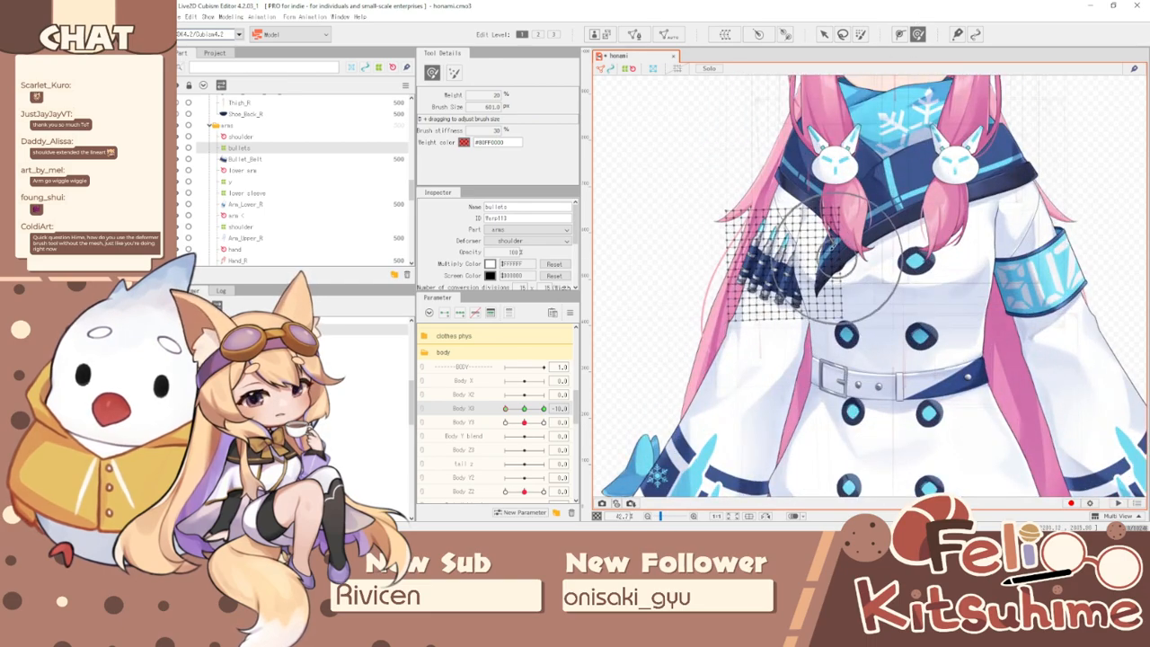
pyautogui.hotkey('ctrl', 't')
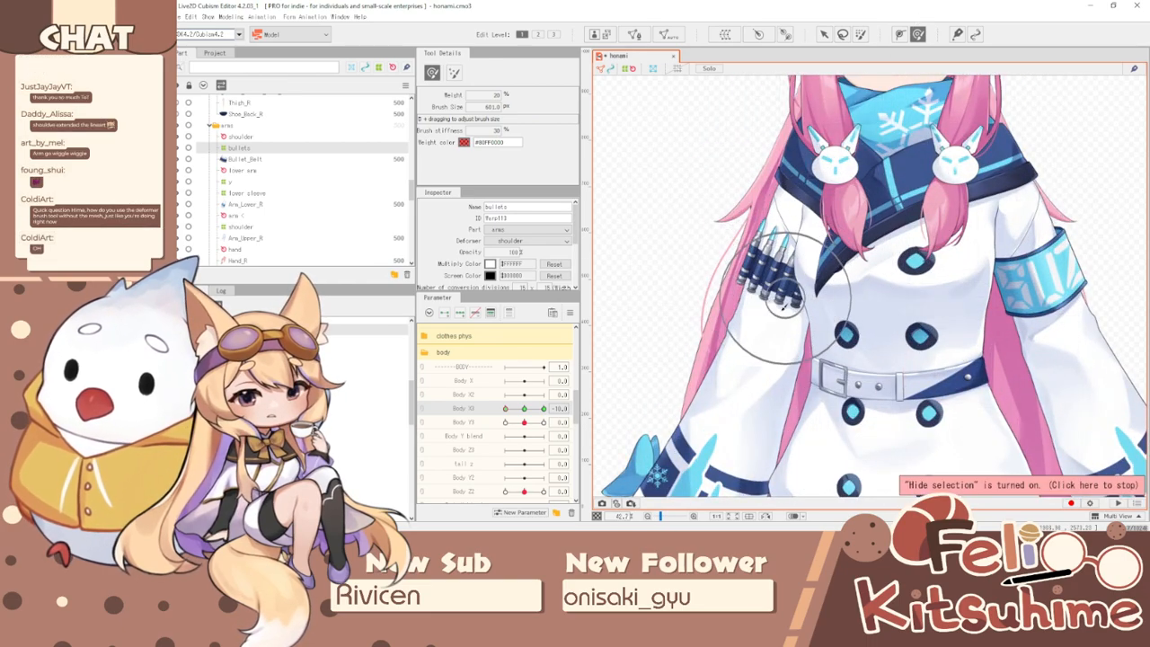
pyautogui.scroll(-2, 787, 288)
pyautogui.scroll(2, 831, 220)
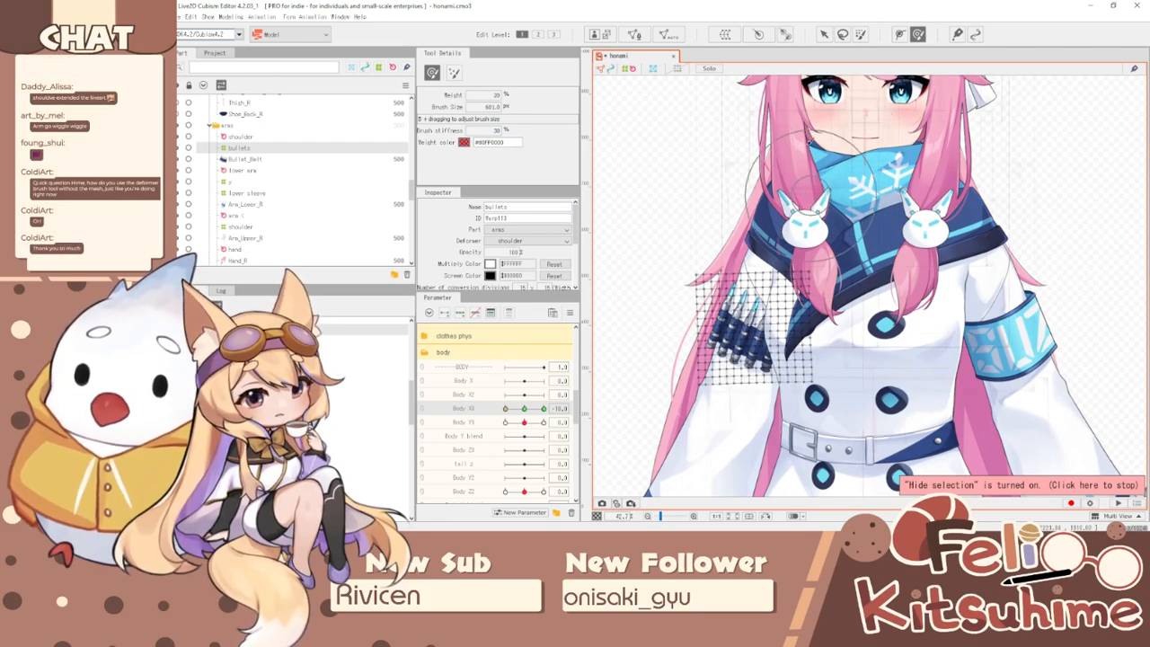
# - Hide the selected-state display of the Arm_Lower_R mesh and enlarge the deform brush to 1406.5 px over the lower sleeve
pyautogui.click(824, 34)
pyautogui.scroll(-3, 814, 162)
pyautogui.scroll(2, 791, 288)
pyautogui.click(788, 192)
pyautogui.scroll(3, 787, 191)
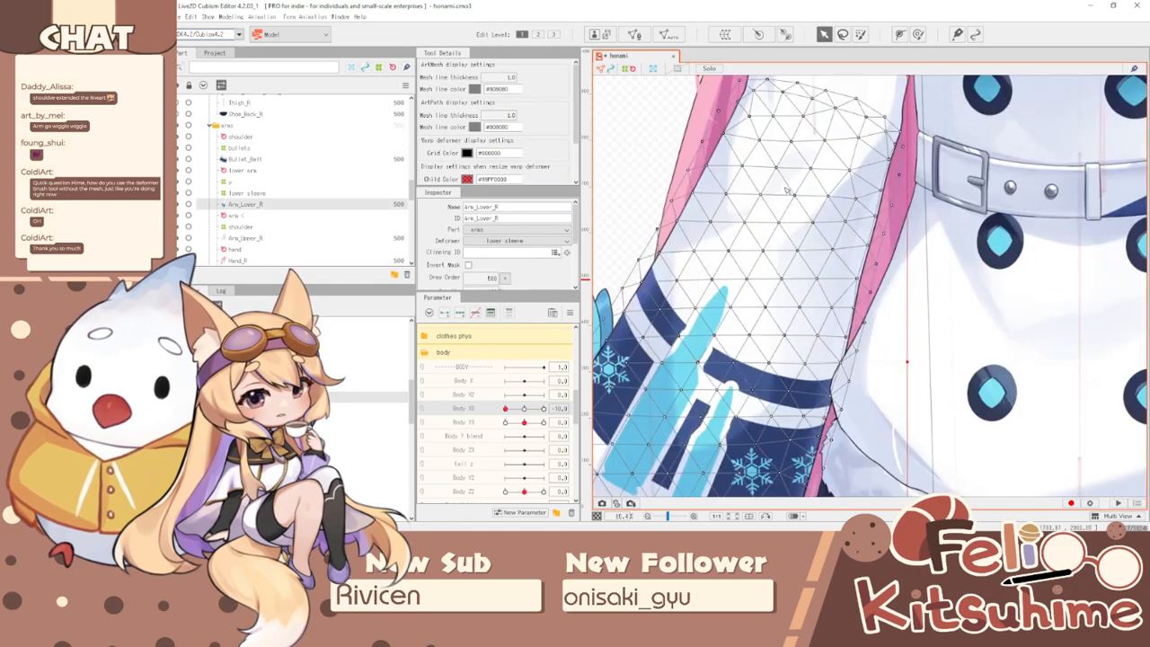
pyautogui.scroll(-3, 787, 190)
pyautogui.hotkey('ctrl', 'h')
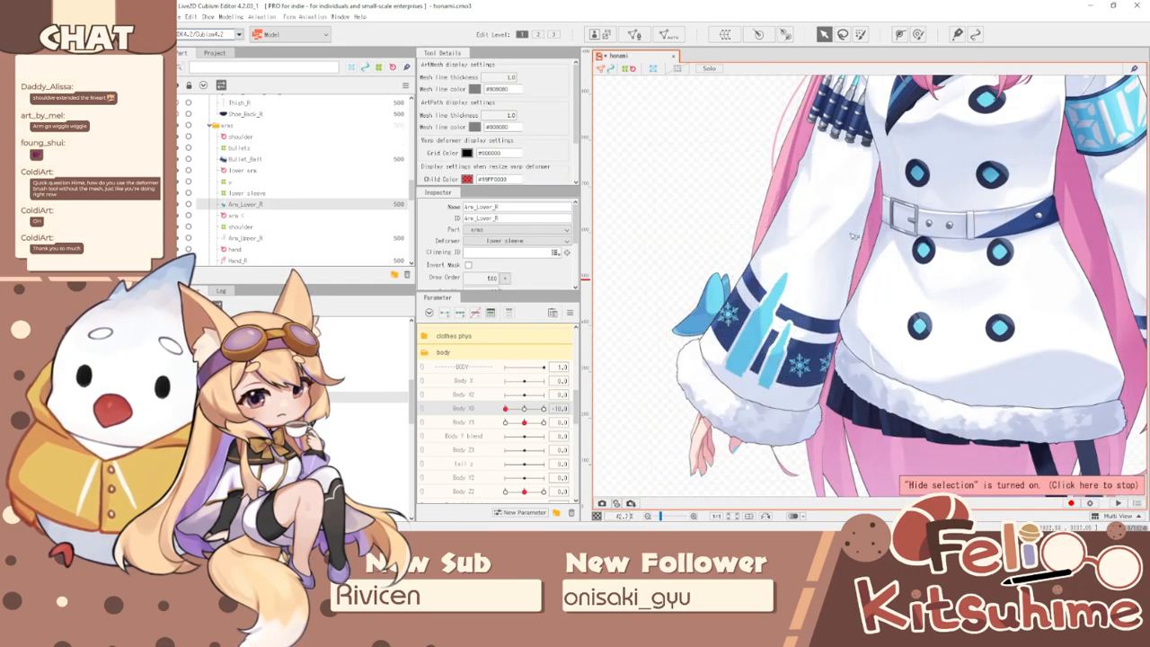
pyautogui.click(919, 34)
pyautogui.moveTo(910, 306); pyautogui.dragTo(791, 281)
pyautogui.scroll(-5, 791, 281)
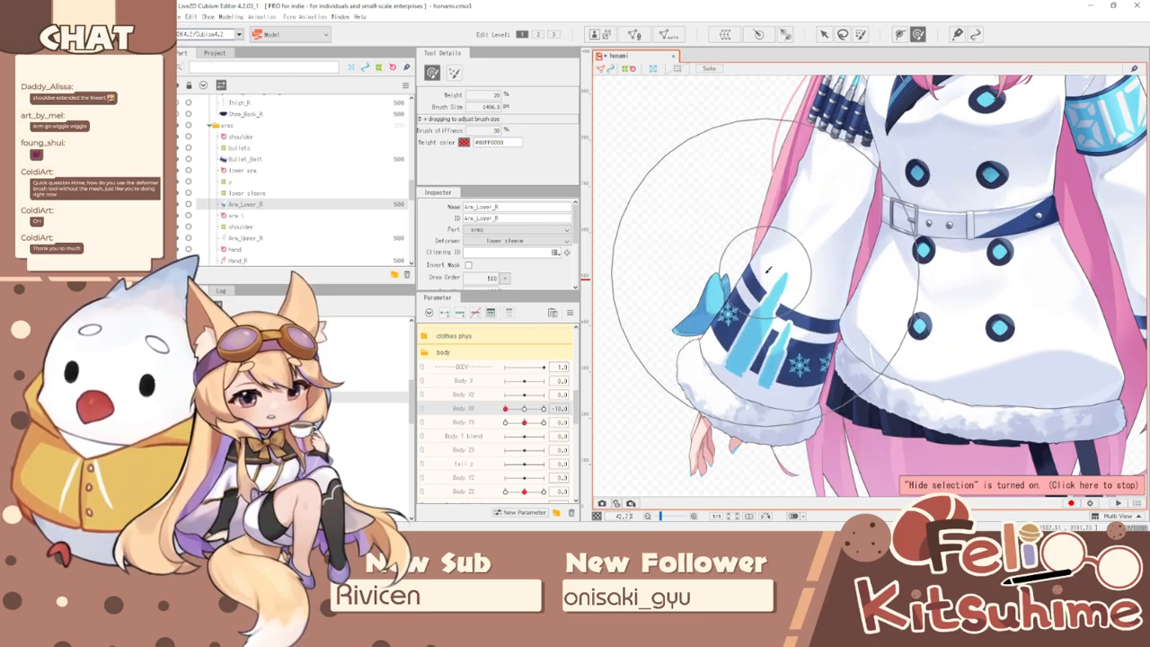
pyautogui.click(824, 36)
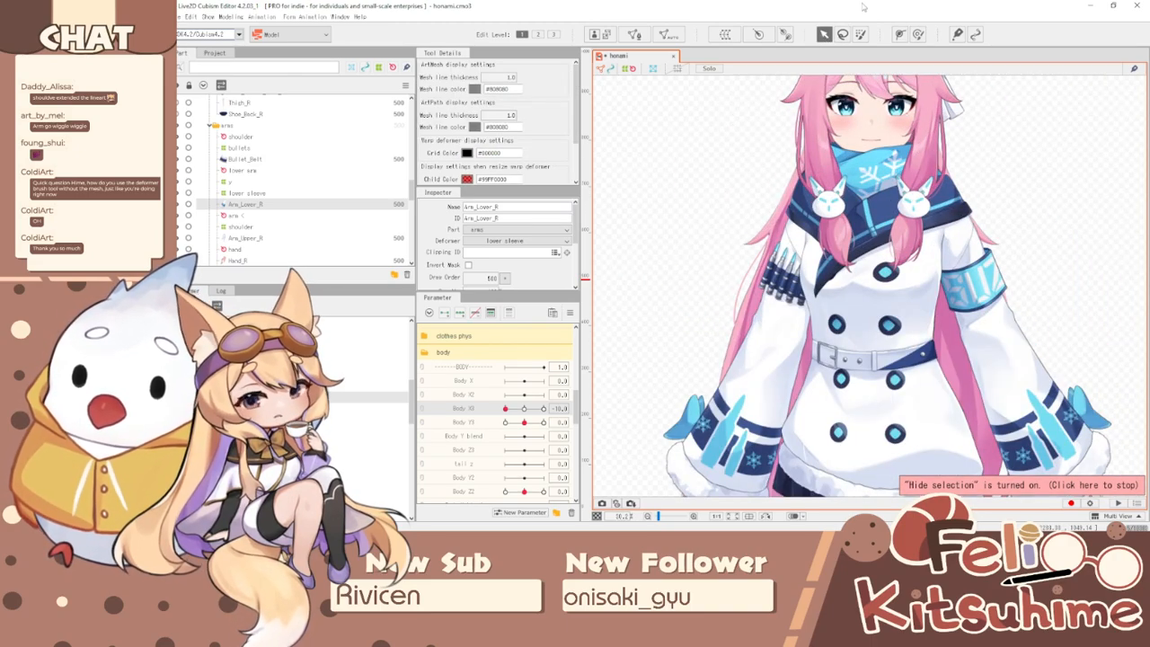
pyautogui.scroll(-3, 816, 184)
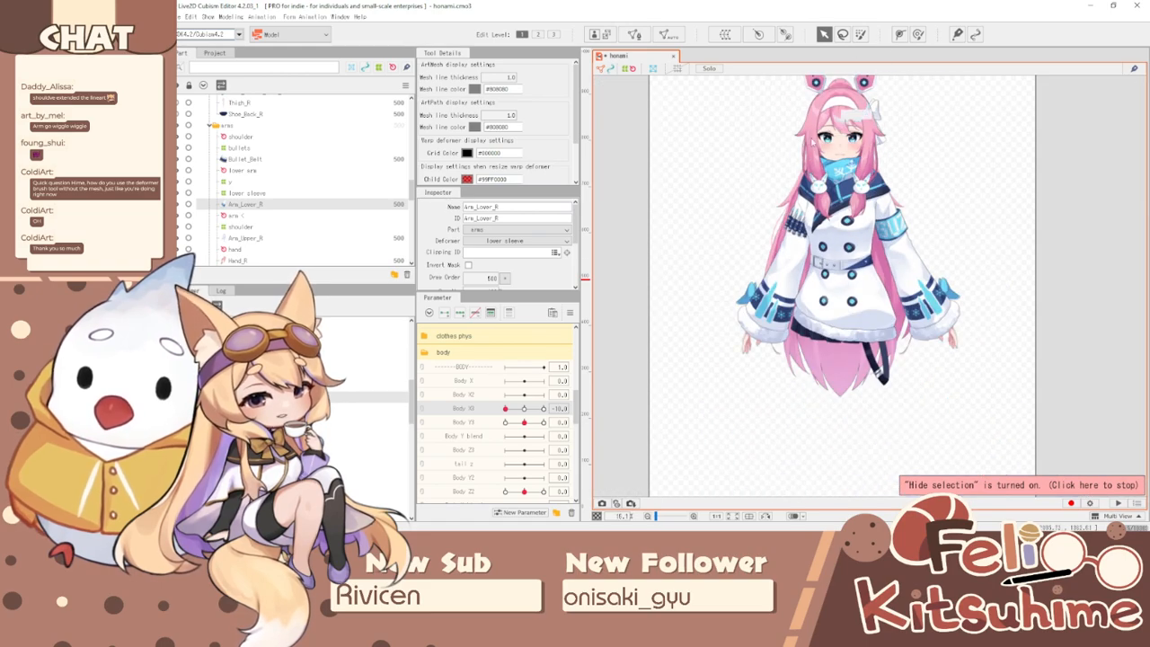
pyautogui.scroll(4, 814, 168)
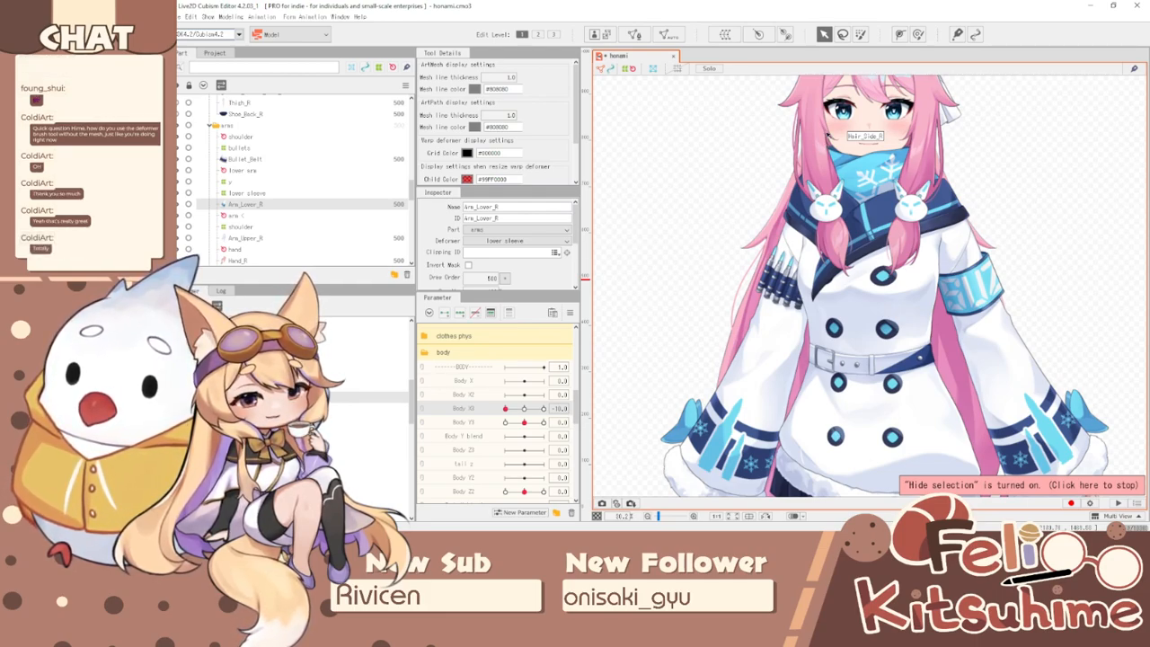
pyautogui.scroll(5, 847, 198)
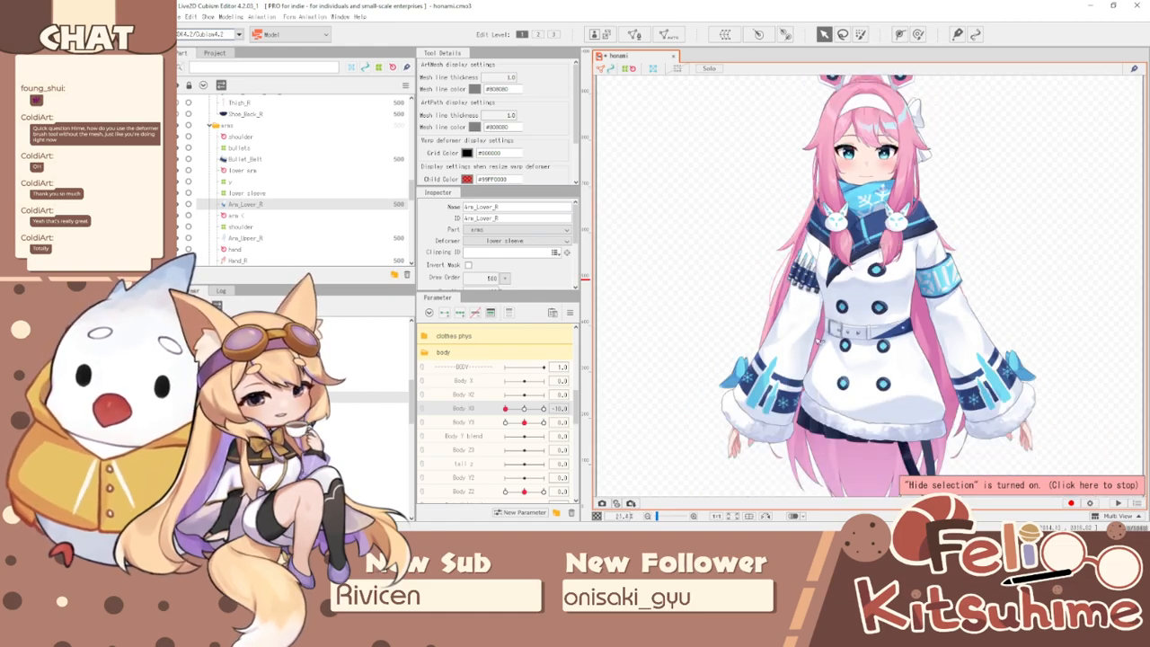
pyautogui.scroll(-3, 847, 198)
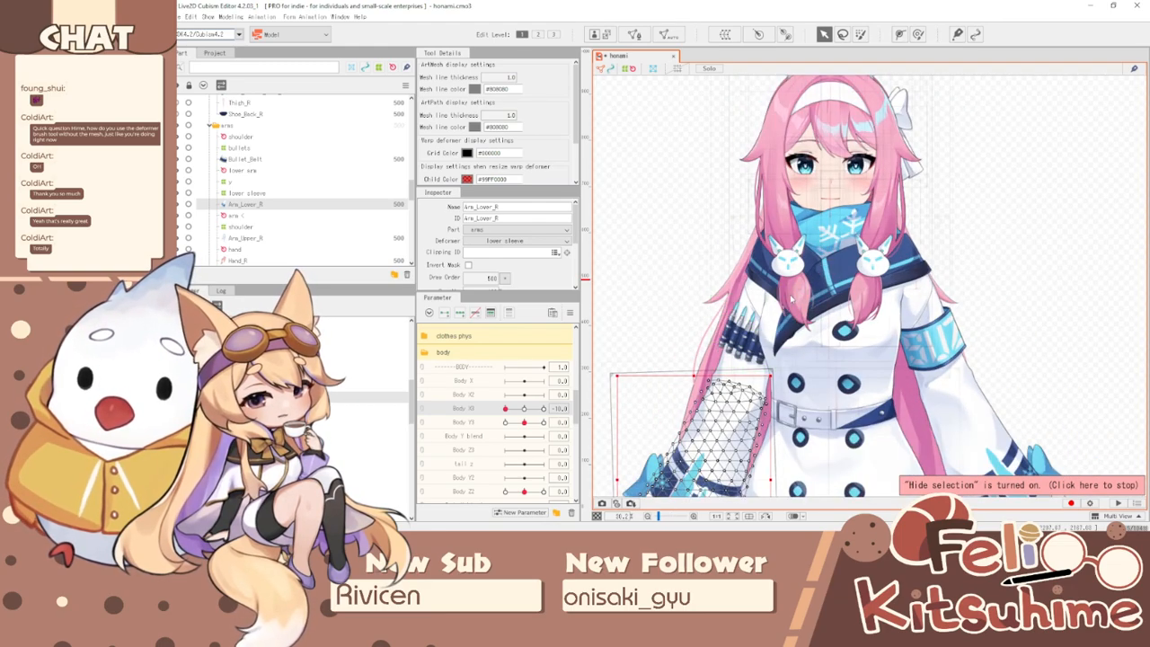
pyautogui.scroll(-3, 809, 269)
pyautogui.scroll(5, 803, 337)
pyautogui.scroll(2, 803, 337)
pyautogui.scroll(-4, 809, 315)
pyautogui.scroll(4, 840, 214)
# - Reset Body X3 to its default value of 0 and save the honami model
pyautogui.click(568, 311)
pyautogui.click(593, 313)
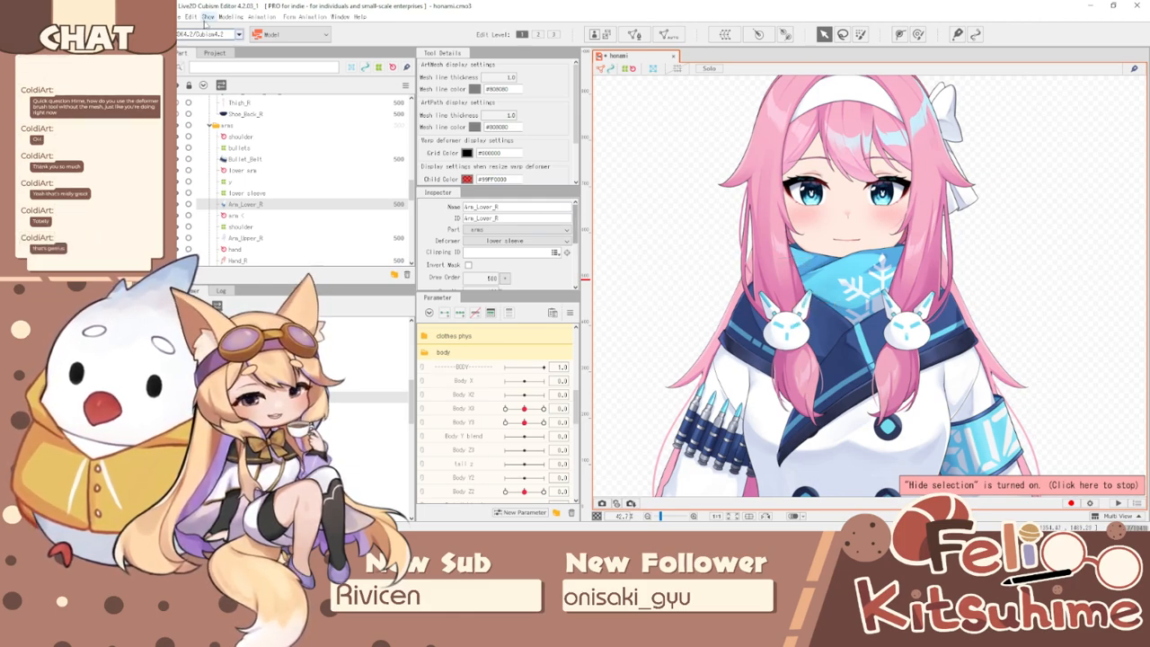
pyautogui.click(206, 17)
pyautogui.moveTo(359, 17)
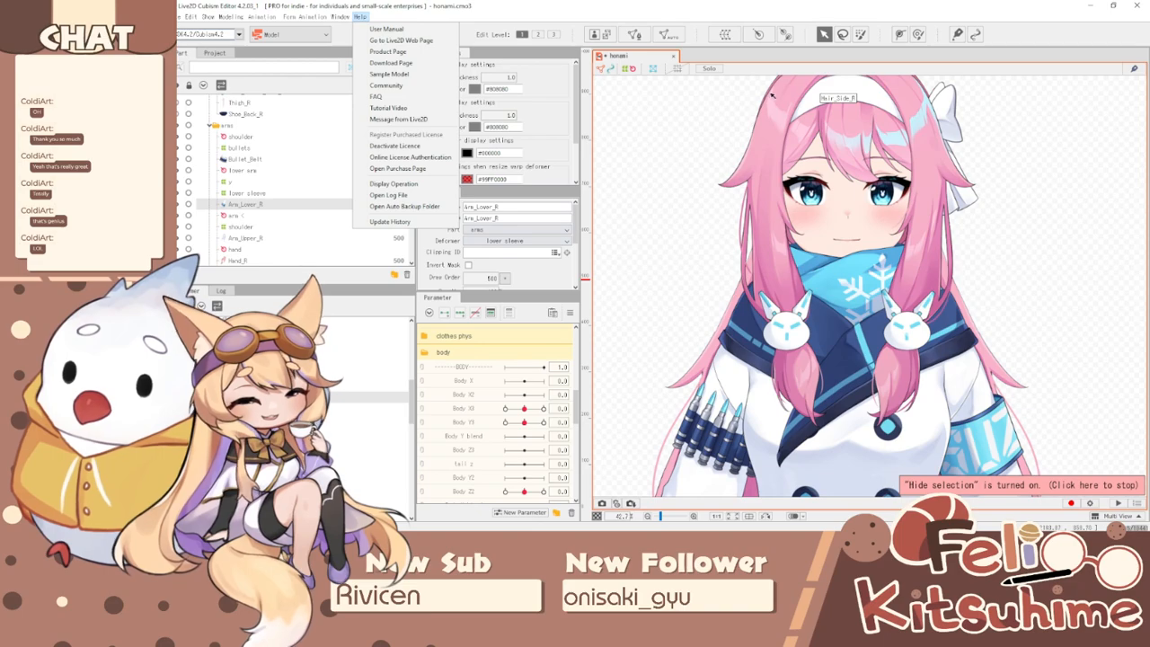
pyautogui.click(668, 25)
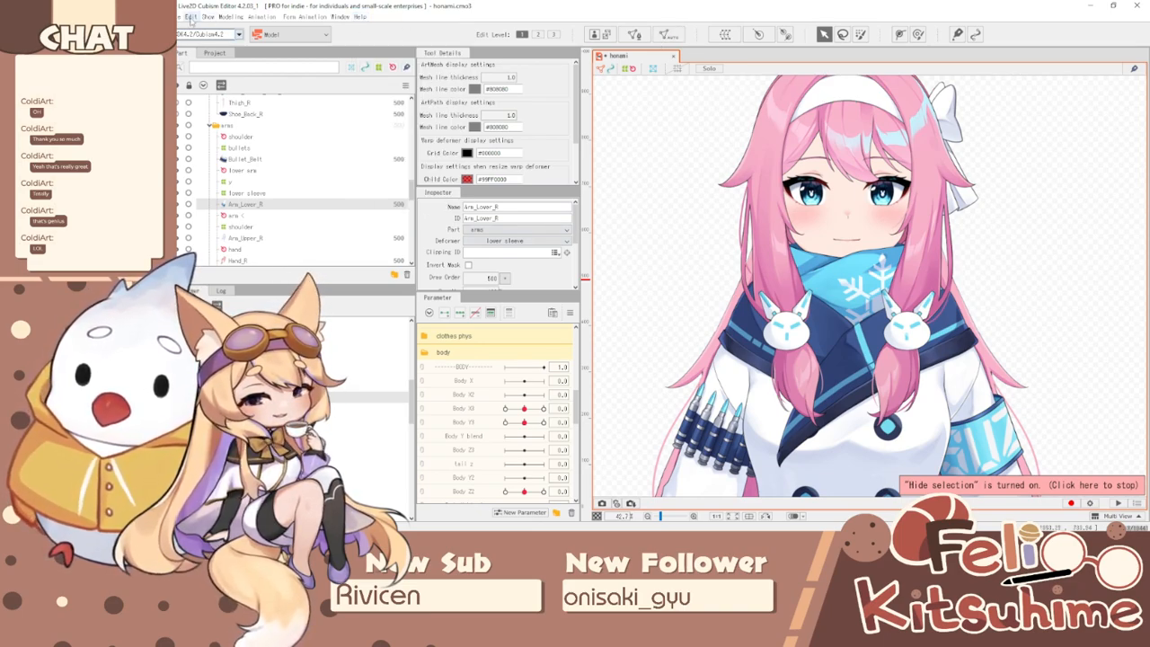
pyautogui.click(185, 17)
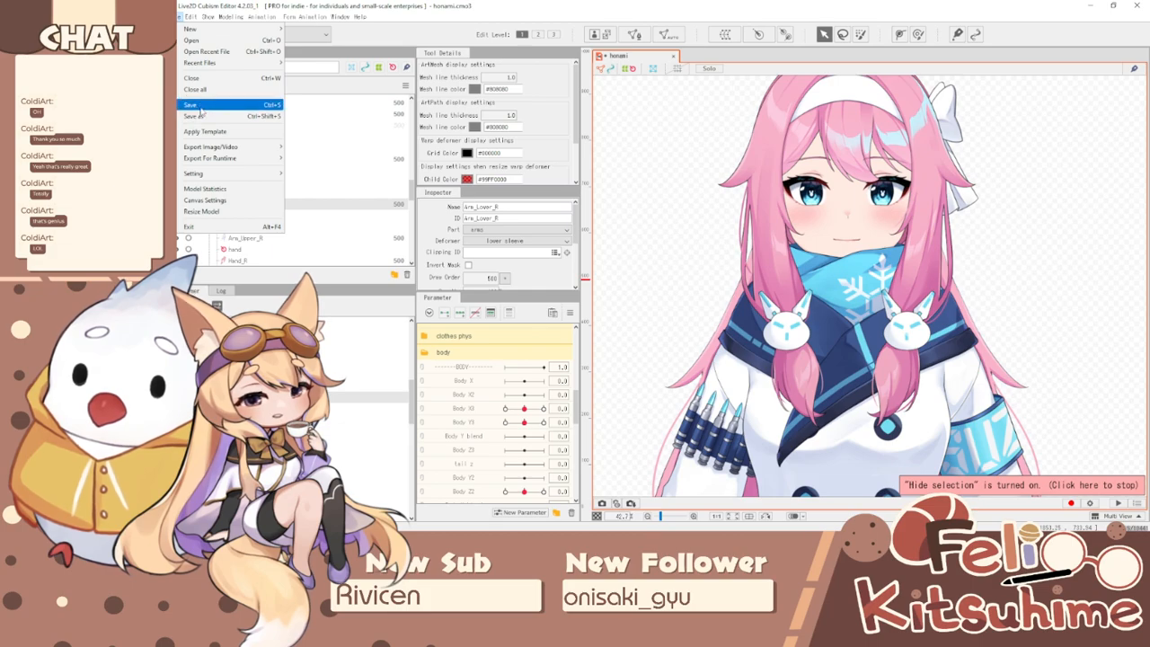
pyautogui.click(202, 106)
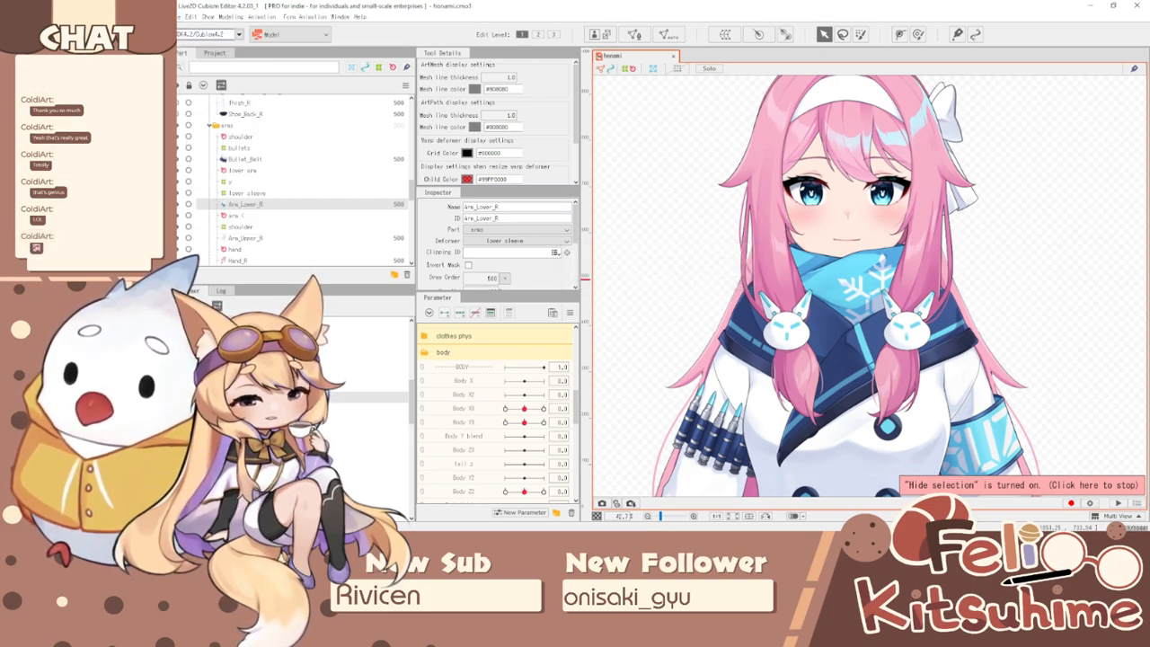
# - Turn off hiding of the selected state so the Arm_Lower_R mesh is displayed again
pyautogui.scroll(2, 800, 171)
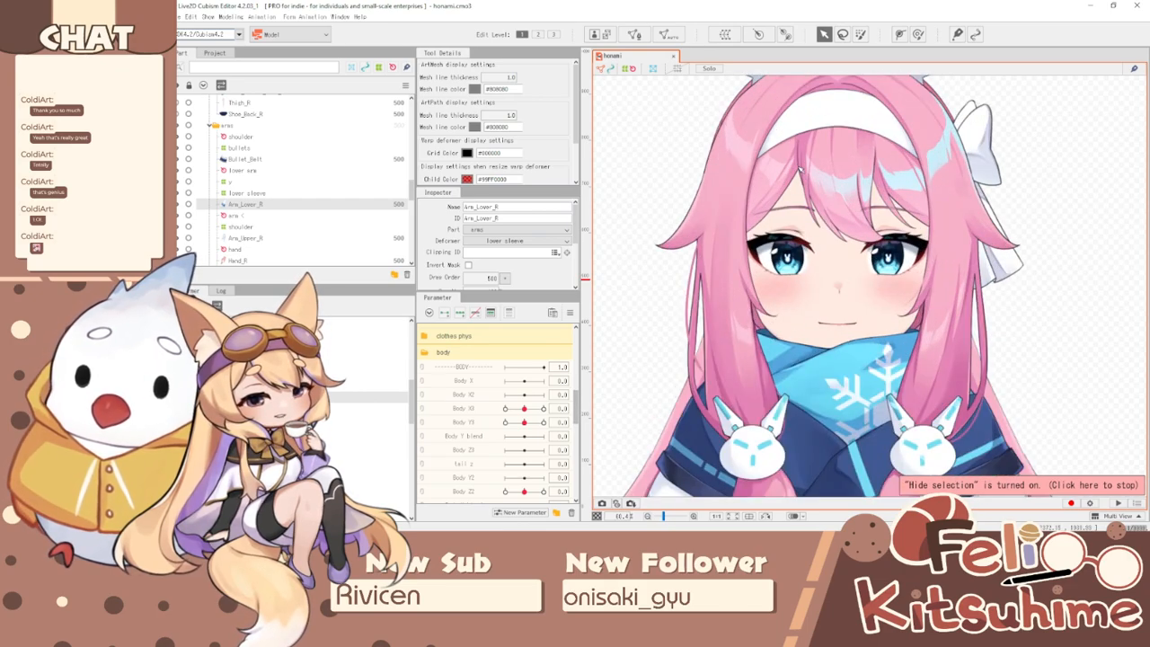
pyautogui.scroll(-2, 801, 170)
pyautogui.scroll(2, 827, 162)
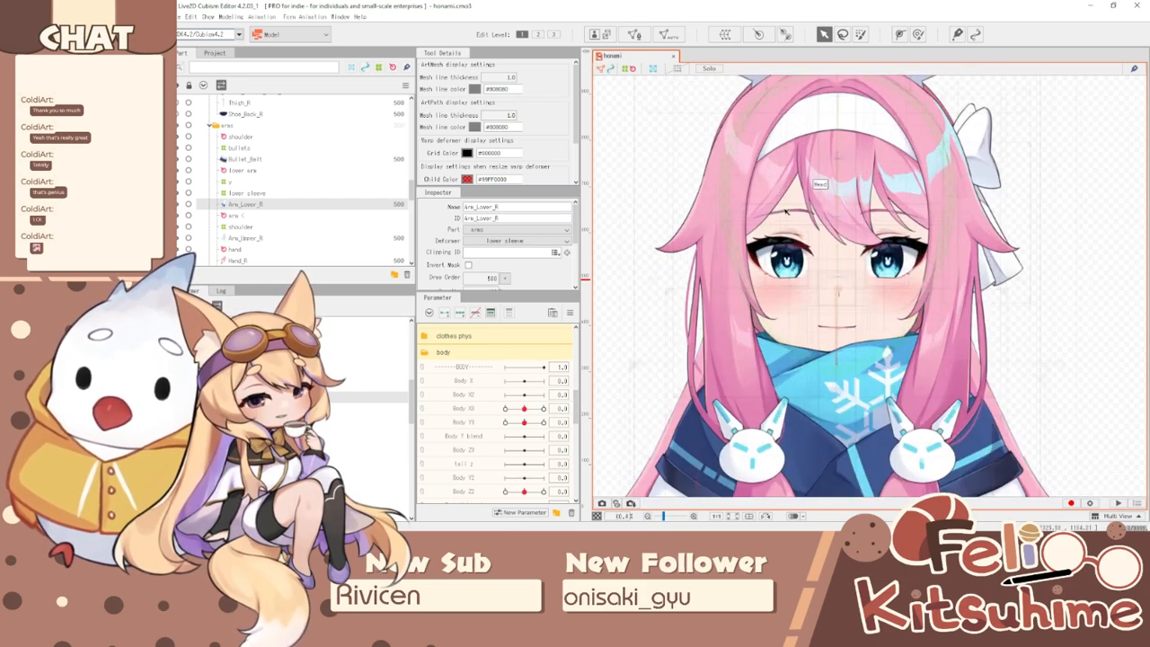
pyautogui.scroll(-2, 849, 149)
pyautogui.scroll(1, 801, 288)
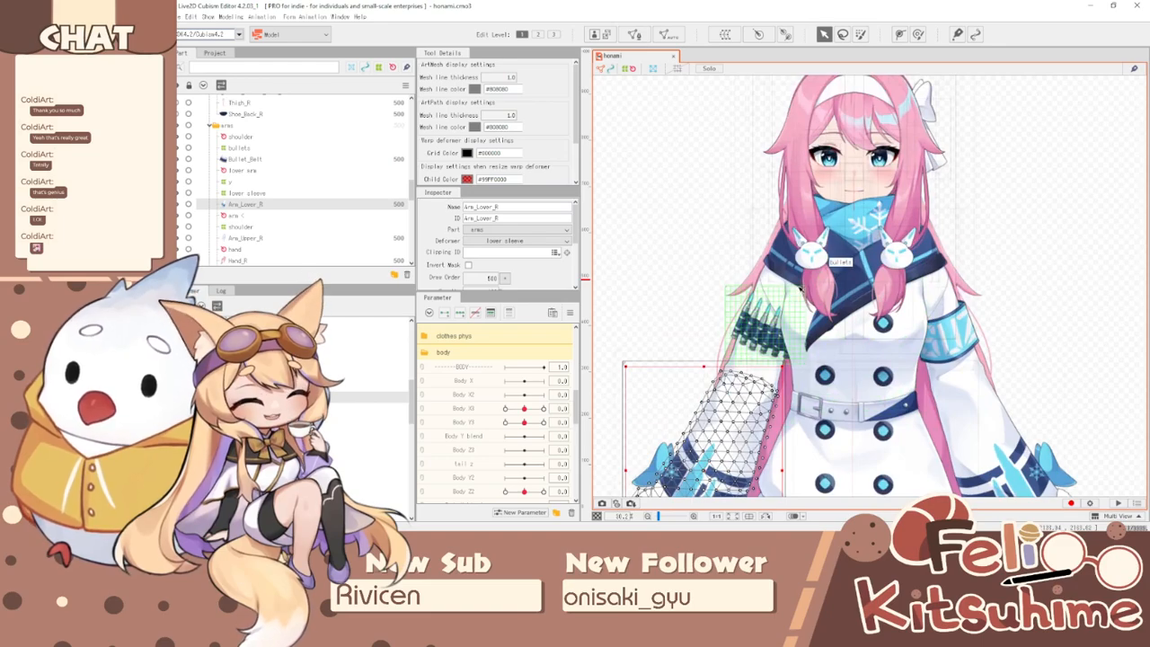
pyautogui.scroll(2, 801, 288)
pyautogui.scroll(-2, 804, 310)
pyautogui.scroll(2, 807, 332)
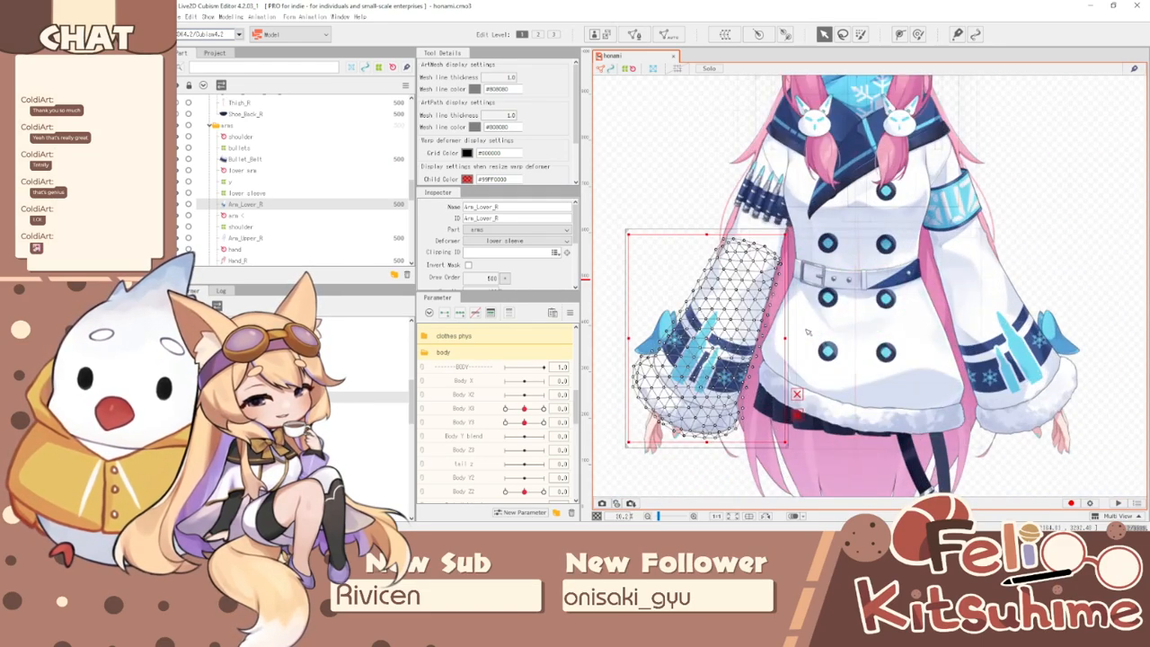
pyautogui.click(821, 333)
pyautogui.scroll(-2, 827, 319)
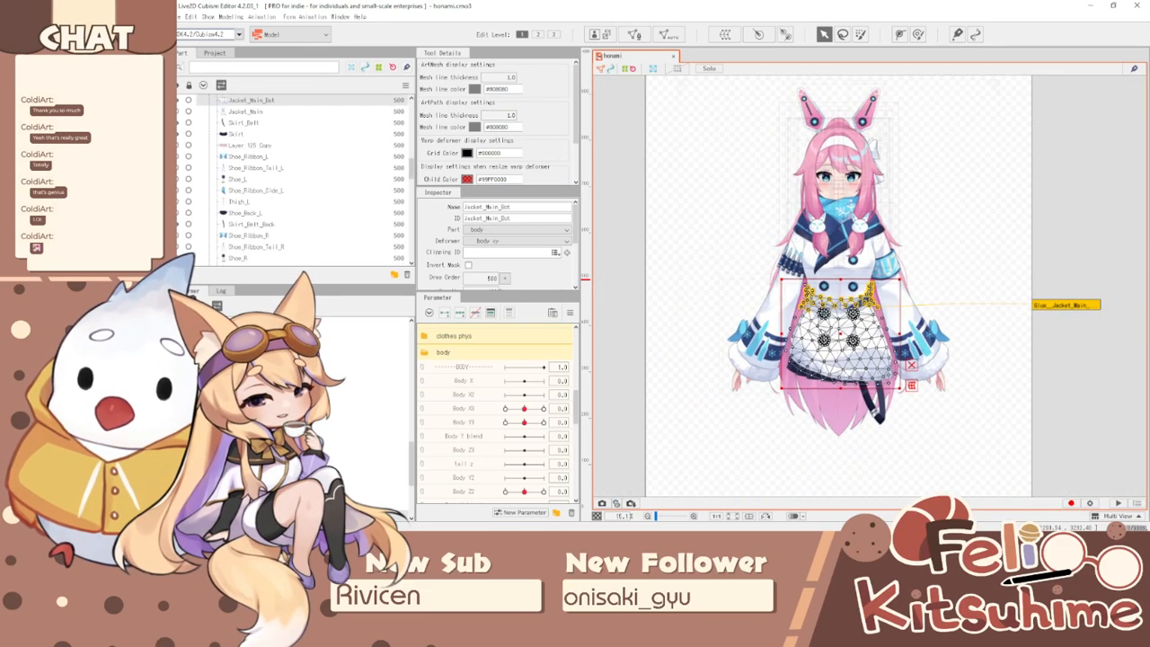
pyautogui.scroll(3, 836, 308)
pyautogui.scroll(-1, 772, 340)
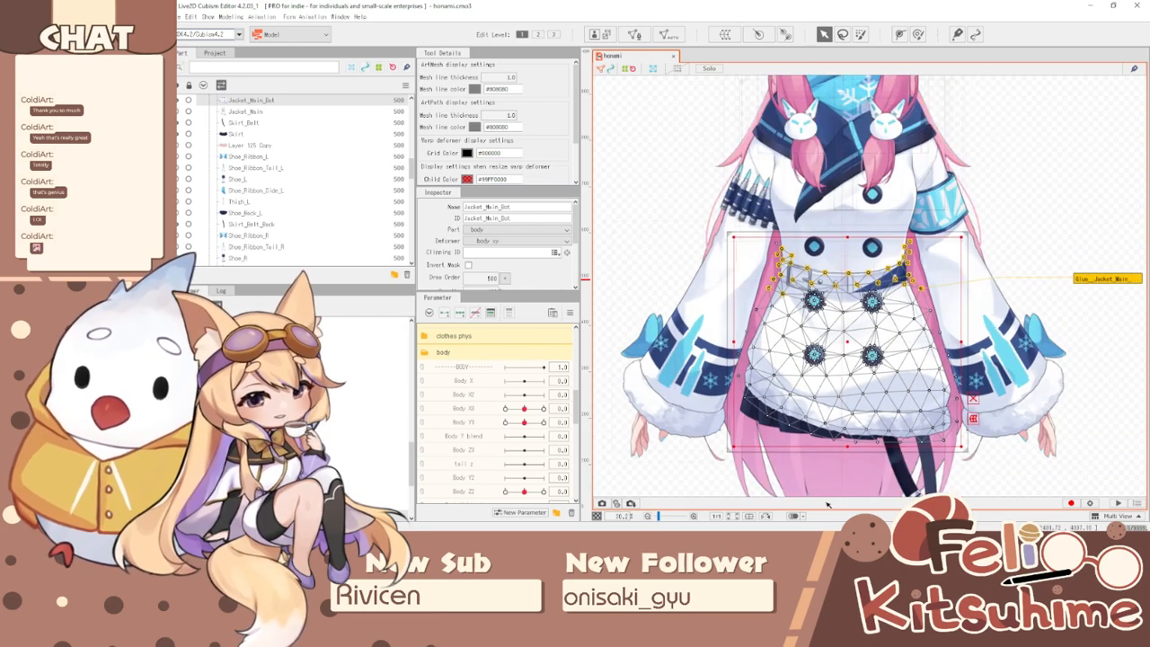
pyautogui.scroll(-2, 854, 286)
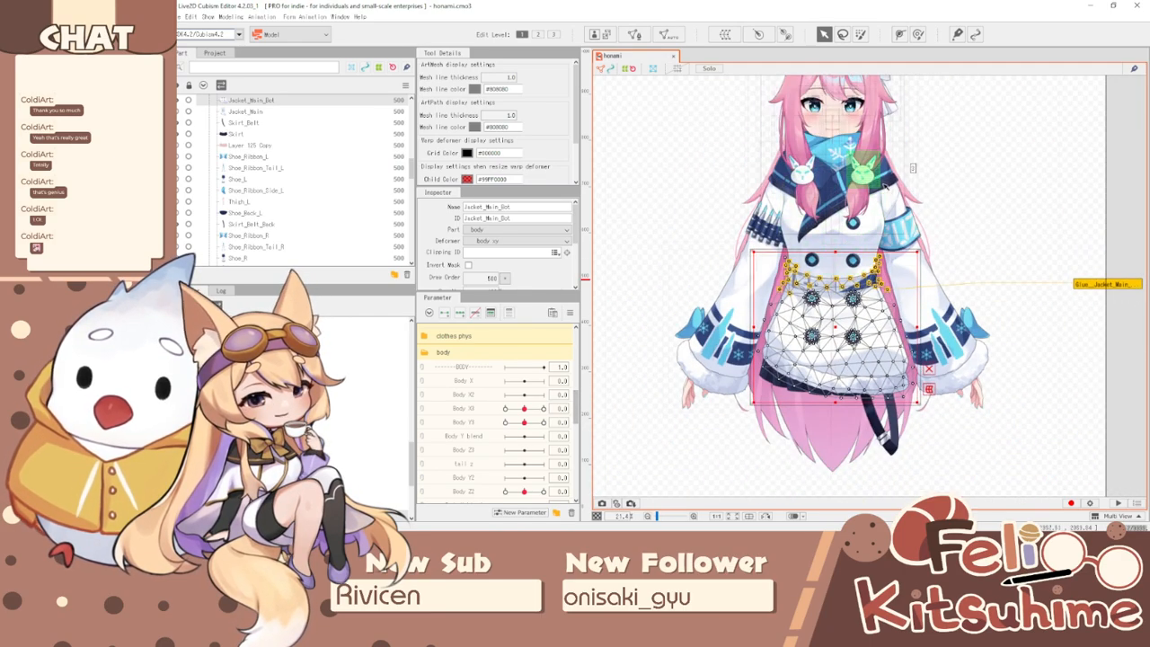
pyautogui.scroll(3, 895, 184)
# - Create a rotation deformer named shoulder in the arms part as parent of all left arm meshes under the arm > deformer
pyautogui.click(893, 194)
pyautogui.scroll(-2, 899, 197)
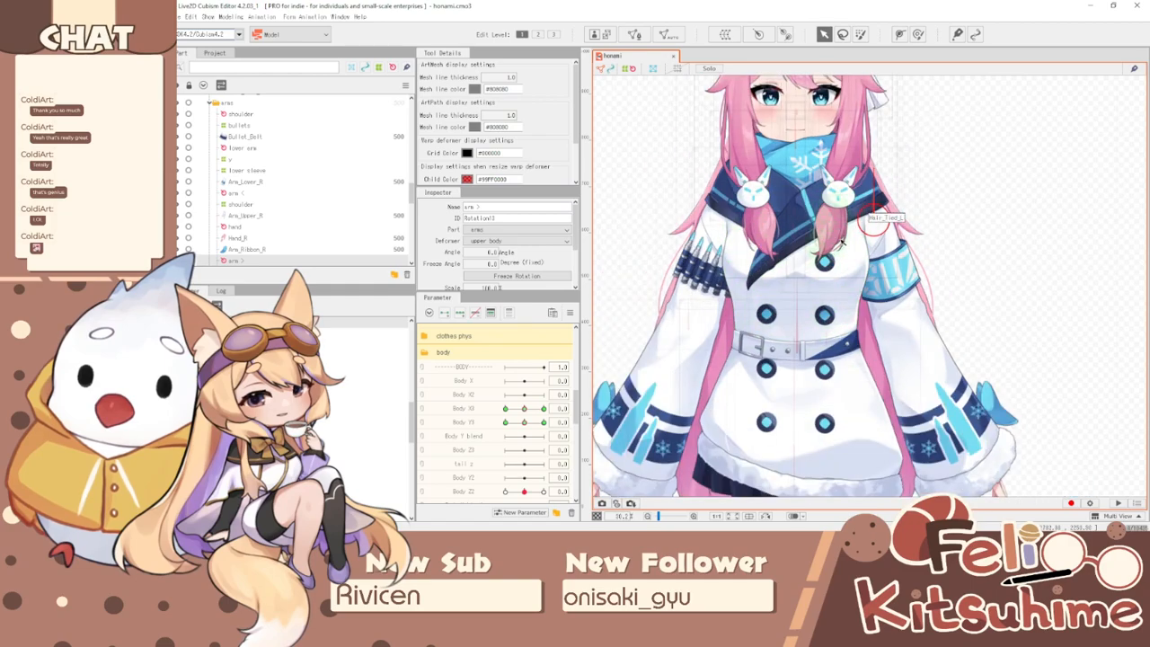
pyautogui.scroll(2, 885, 212)
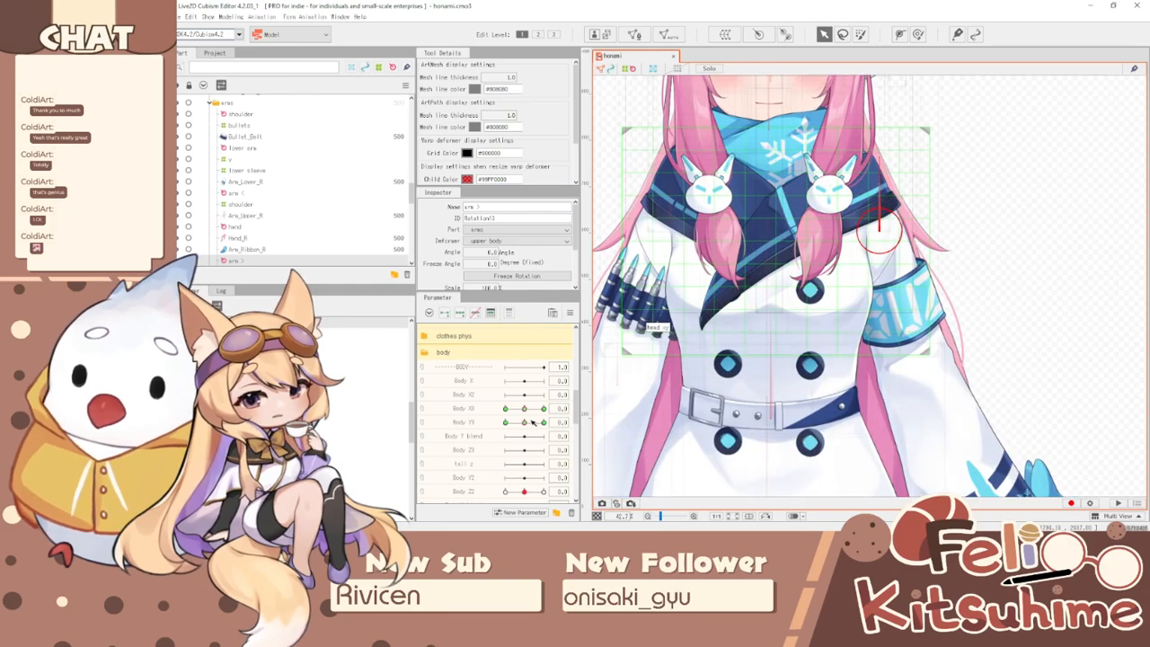
pyautogui.click(895, 280)
pyautogui.click(523, 242)
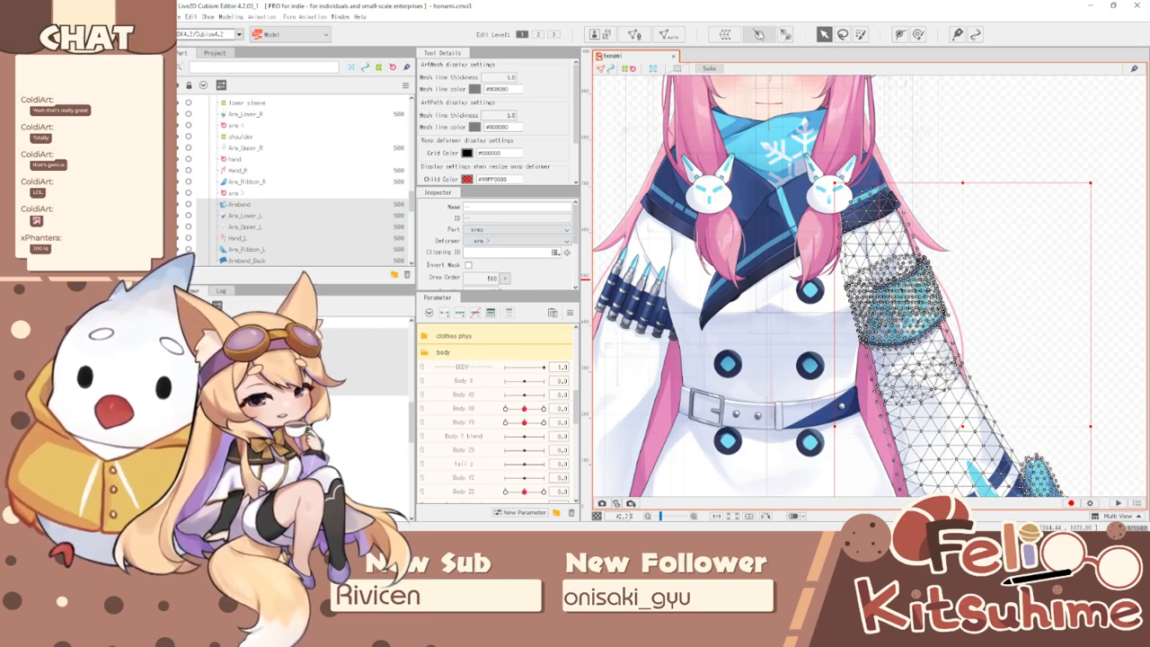
pyautogui.click(758, 34)
pyautogui.scroll(2, 827, 125)
pyautogui.moveTo(635, 241); pyautogui.dragTo(589, 241)
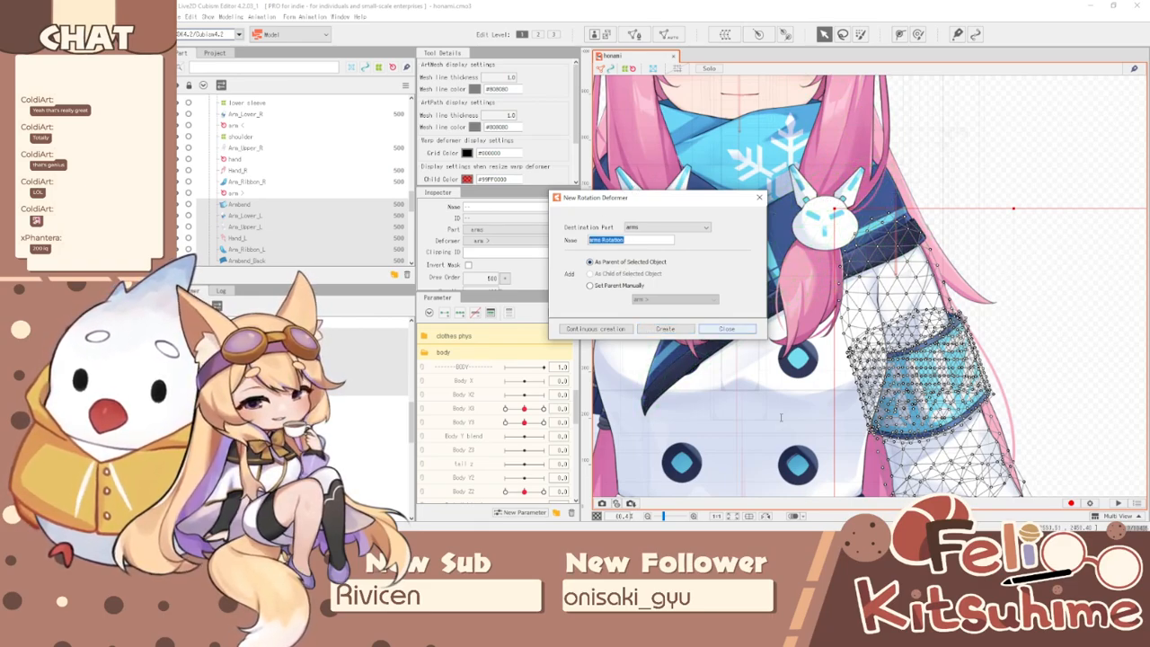
pyautogui.write('a')
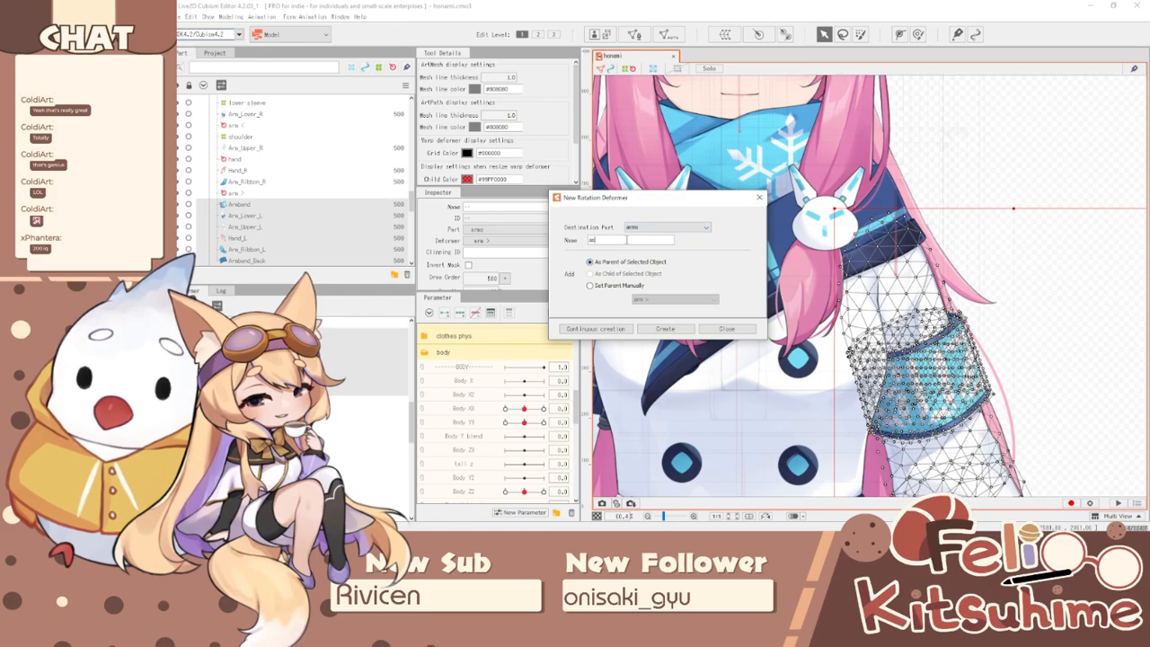
pyautogui.press('BackSpace')
pyautogui.press('BackSpace')
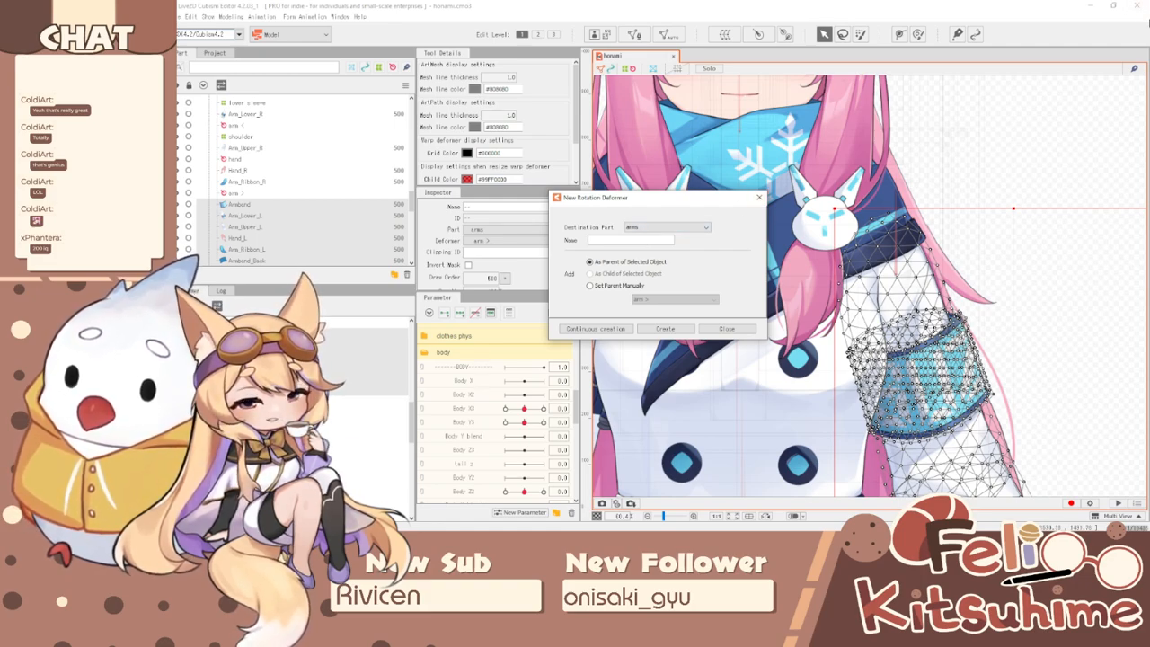
pyautogui.write('ashoul')
pyautogui.press('BackSpace')
pyautogui.press('BackSpace')
pyautogui.press('BackSpace')
pyautogui.write('shoulder')
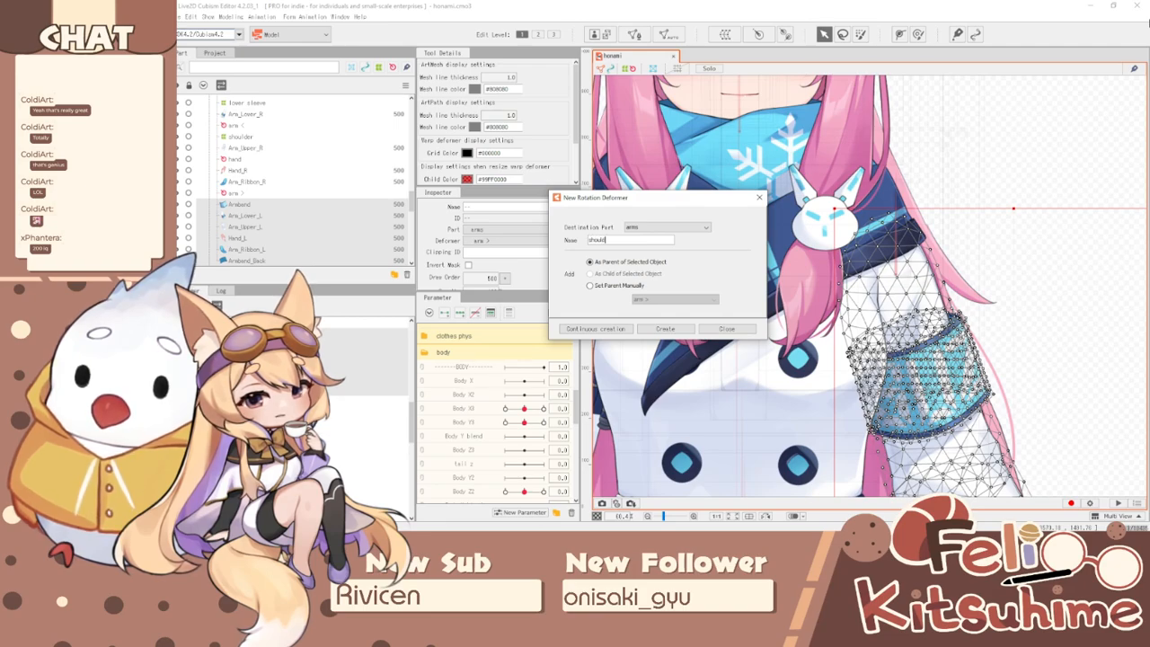
pyautogui.click(666, 329)
# - Move the new shoulder rotation deformer onto the left shoulder joint beneath the collar and shrink its handle circle
pyautogui.scroll(-5, 873, 141)
pyautogui.scroll(5, 873, 121)
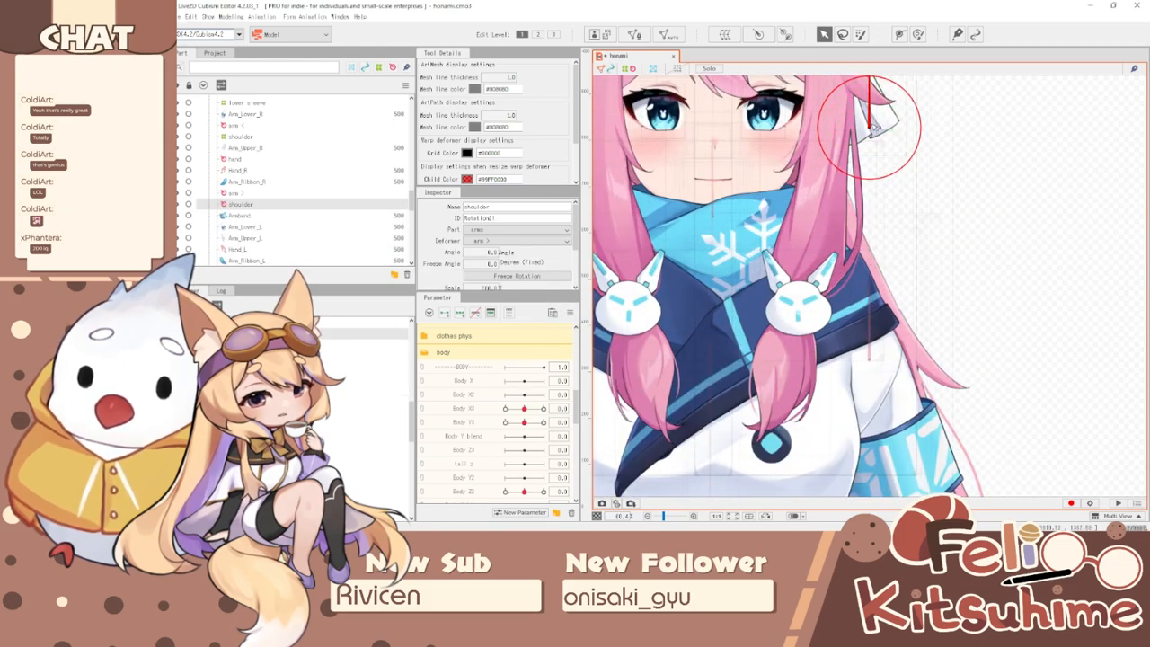
pyautogui.moveTo(875, 132); pyautogui.dragTo(878, 363)
pyautogui.scroll(3, 878, 364)
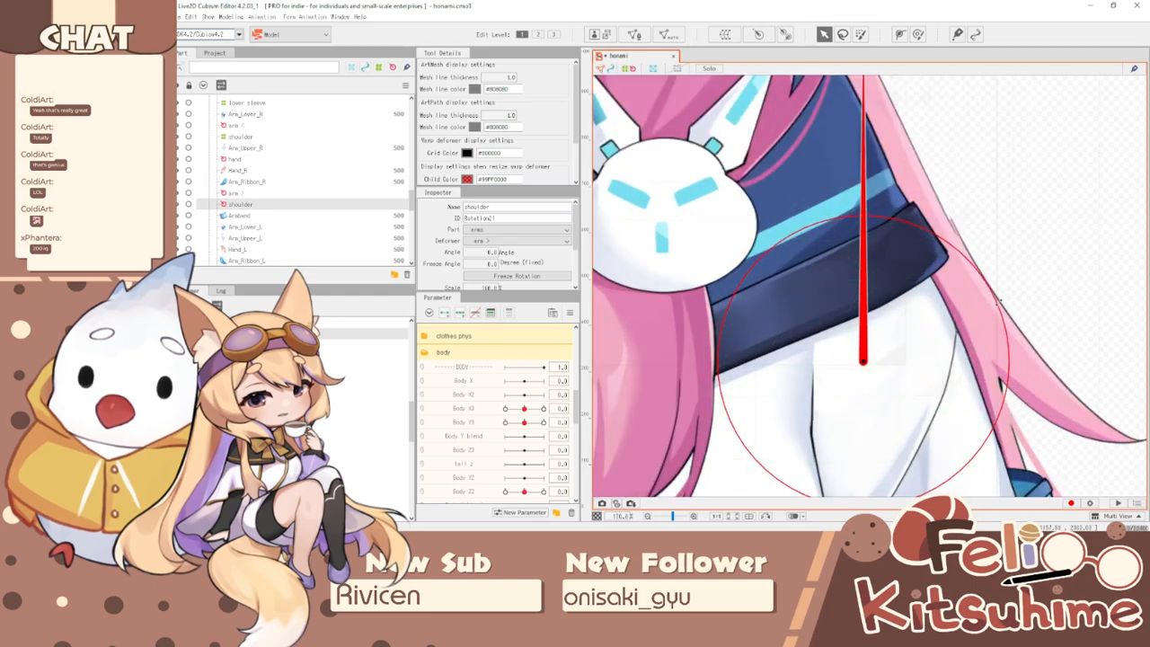
pyautogui.scroll(-1, 857, 394)
pyautogui.scroll(-2, 857, 393)
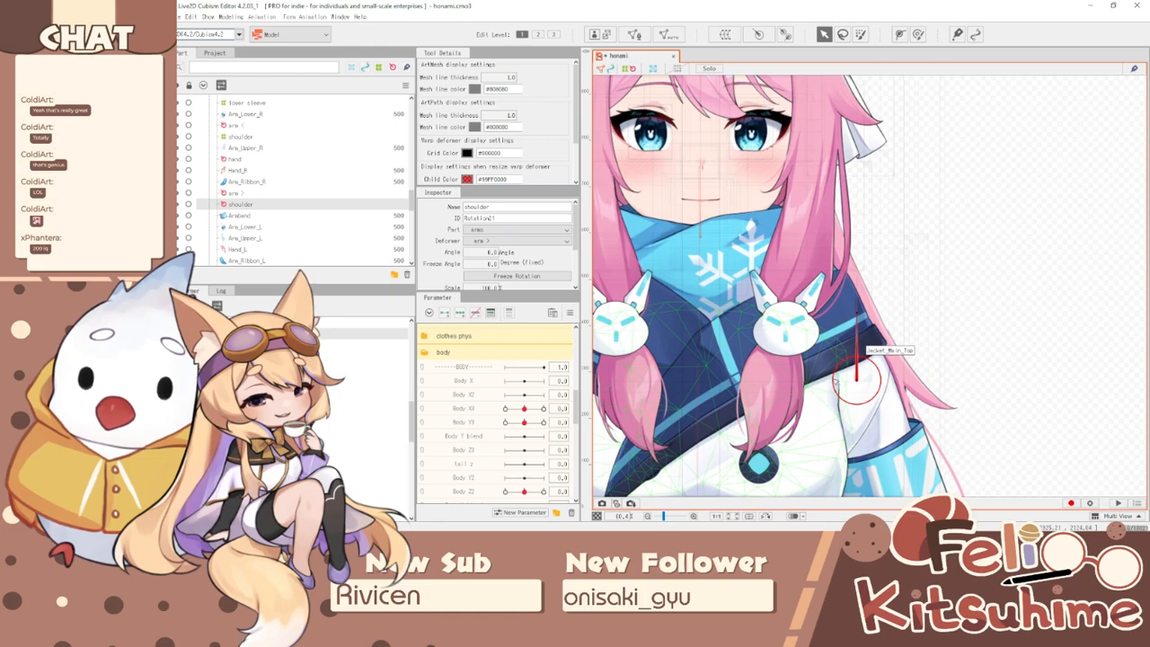
pyautogui.scroll(3, 933, 368)
pyautogui.scroll(-3, 942, 324)
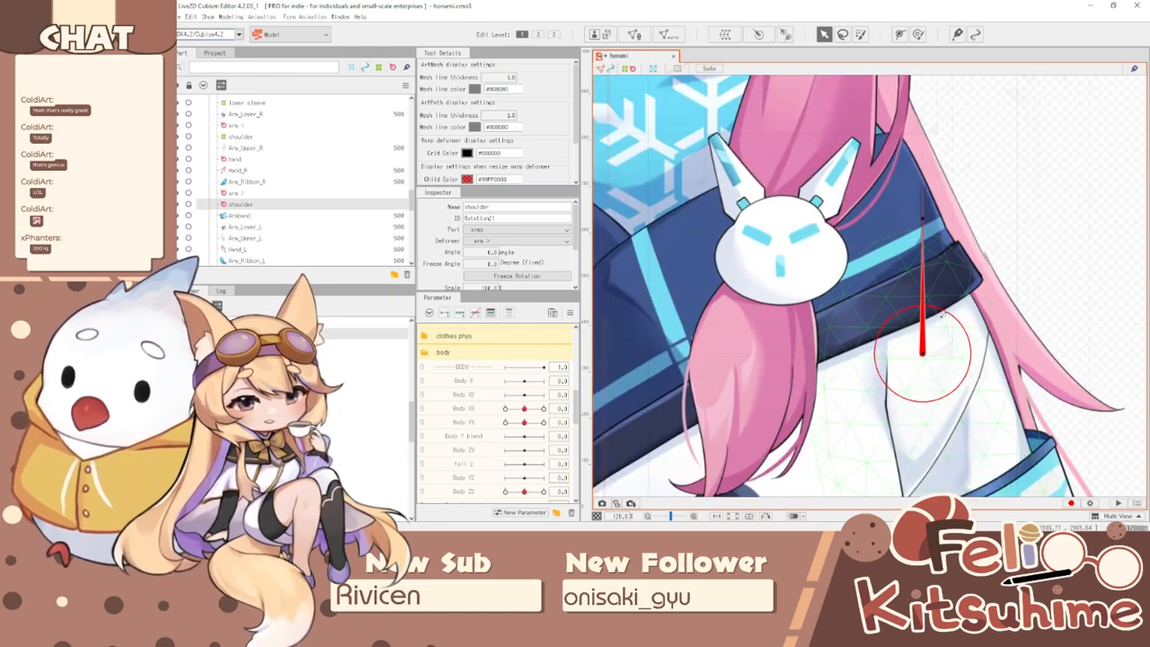
# - Add three keys on the Shoulder > parameter to the left shoulder rotation deformer and set the parameter to 1.0
pyautogui.click(461, 412)
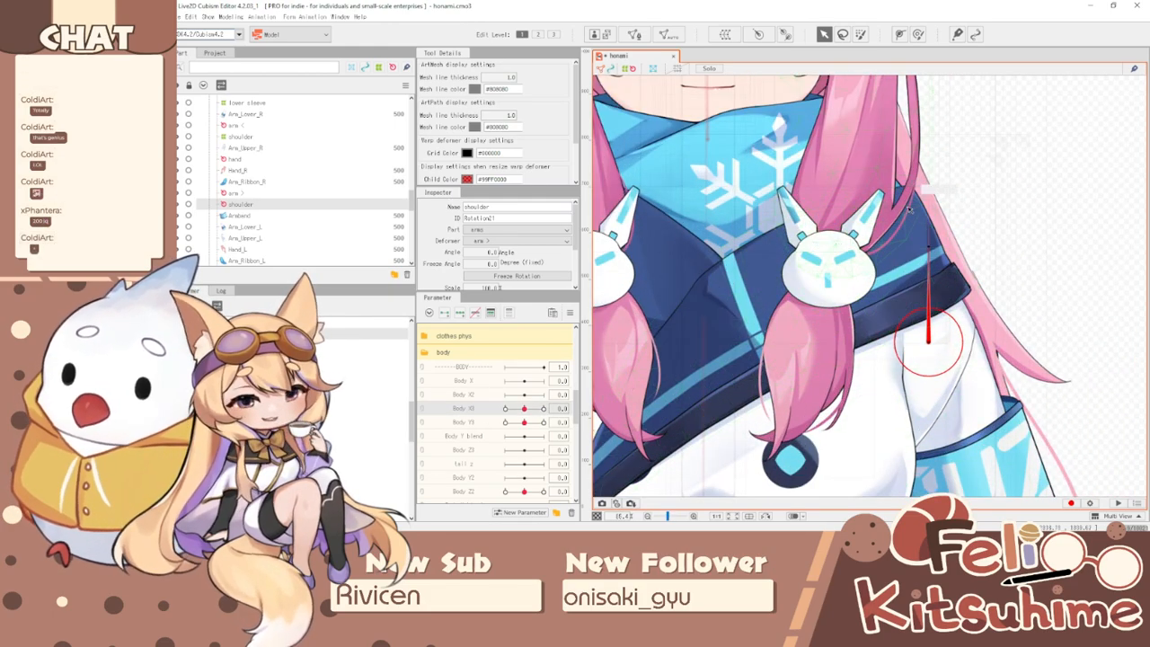
pyautogui.scroll(-3, 854, 241)
pyautogui.scroll(3, 942, 206)
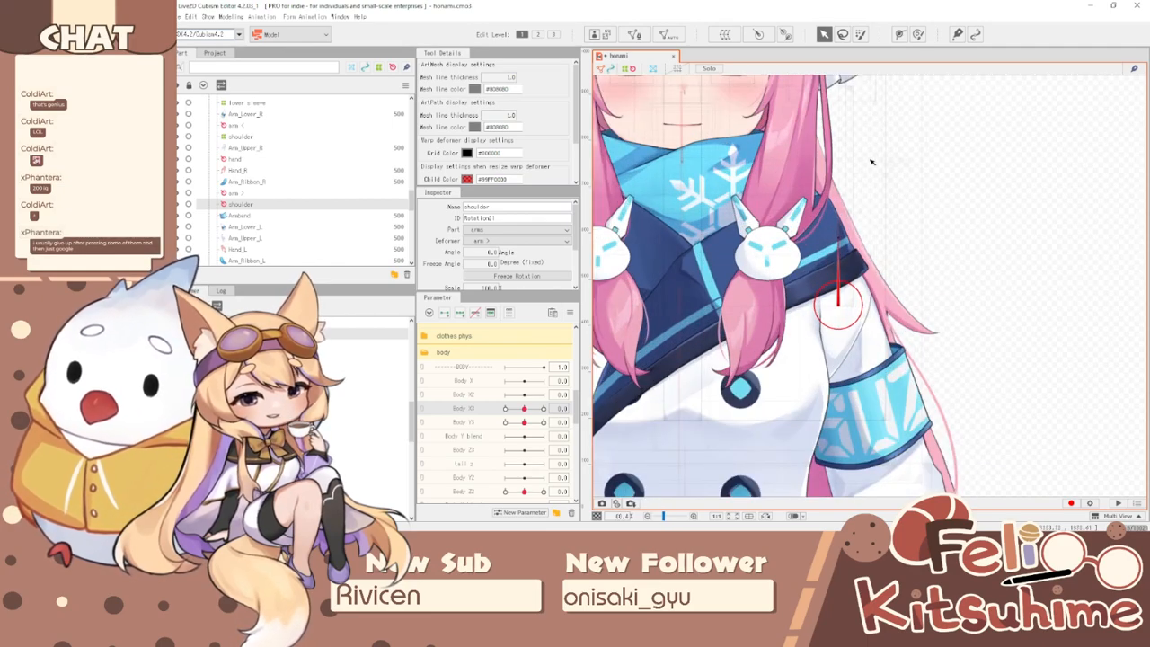
pyautogui.scroll(1, 893, 274)
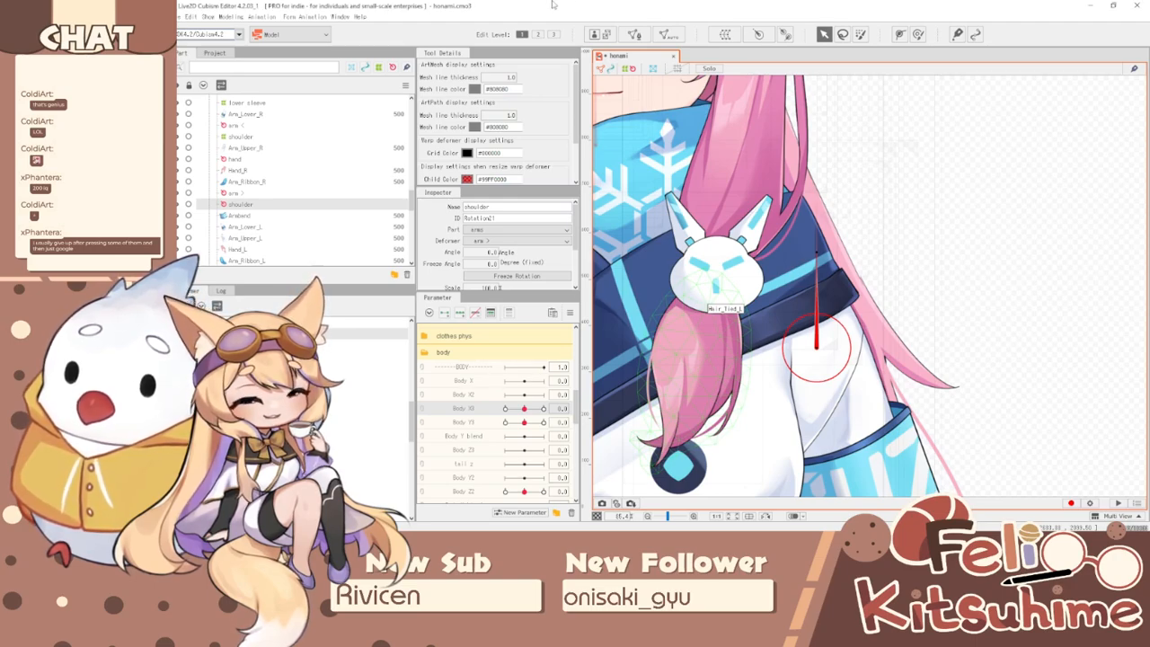
pyautogui.scroll(-3, 818, 252)
pyautogui.scroll(-2, 848, 227)
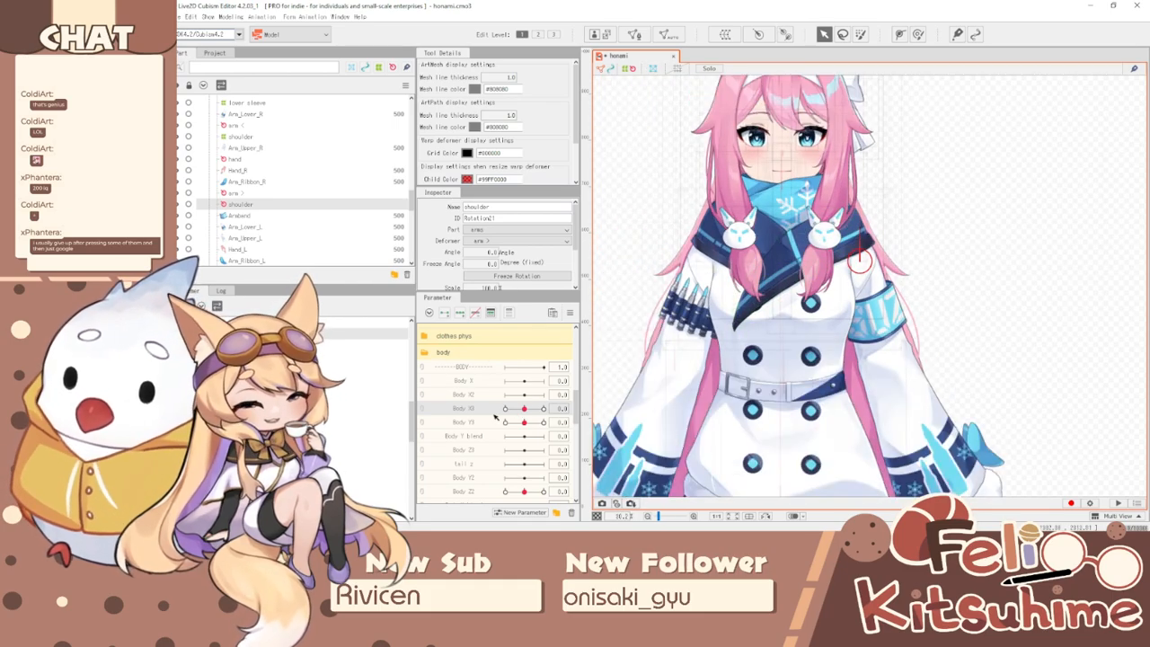
pyautogui.scroll(-5, 501, 418)
pyautogui.scroll(-3, 501, 423)
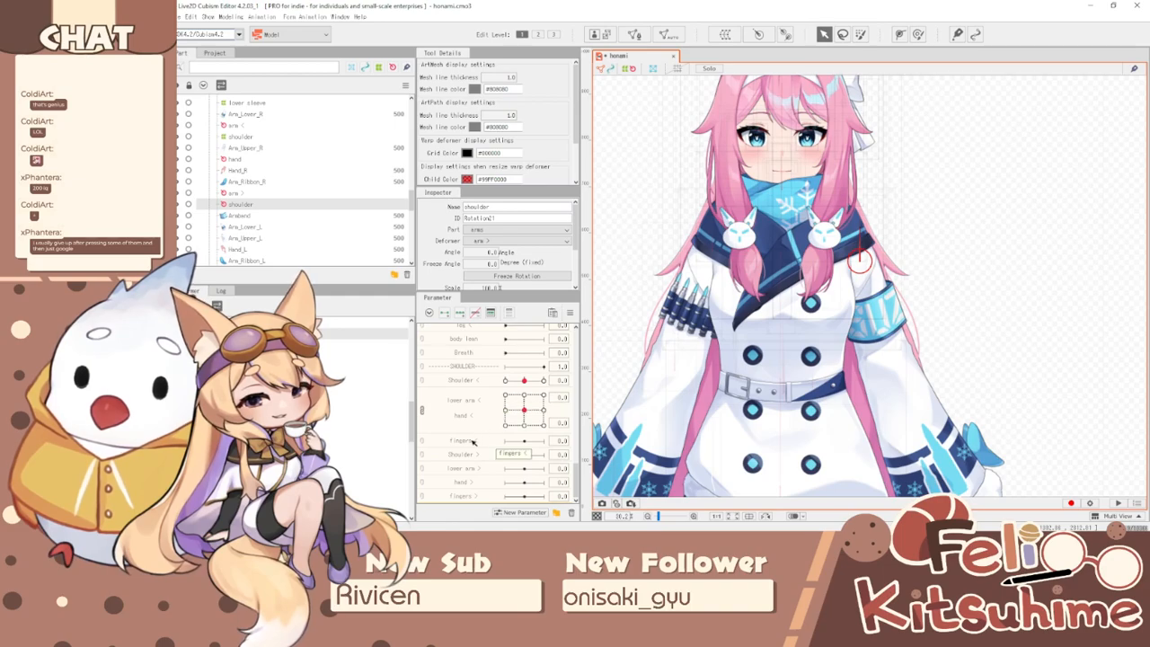
pyautogui.click(468, 454)
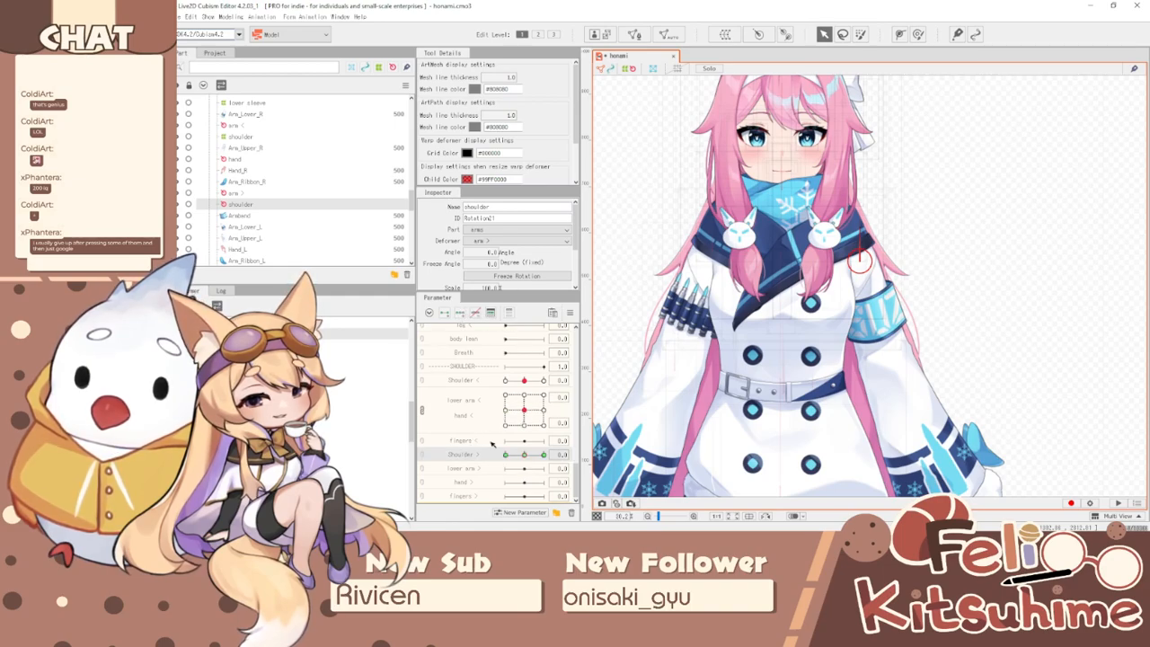
pyautogui.moveTo(529, 457); pyautogui.dragTo(751, 457)
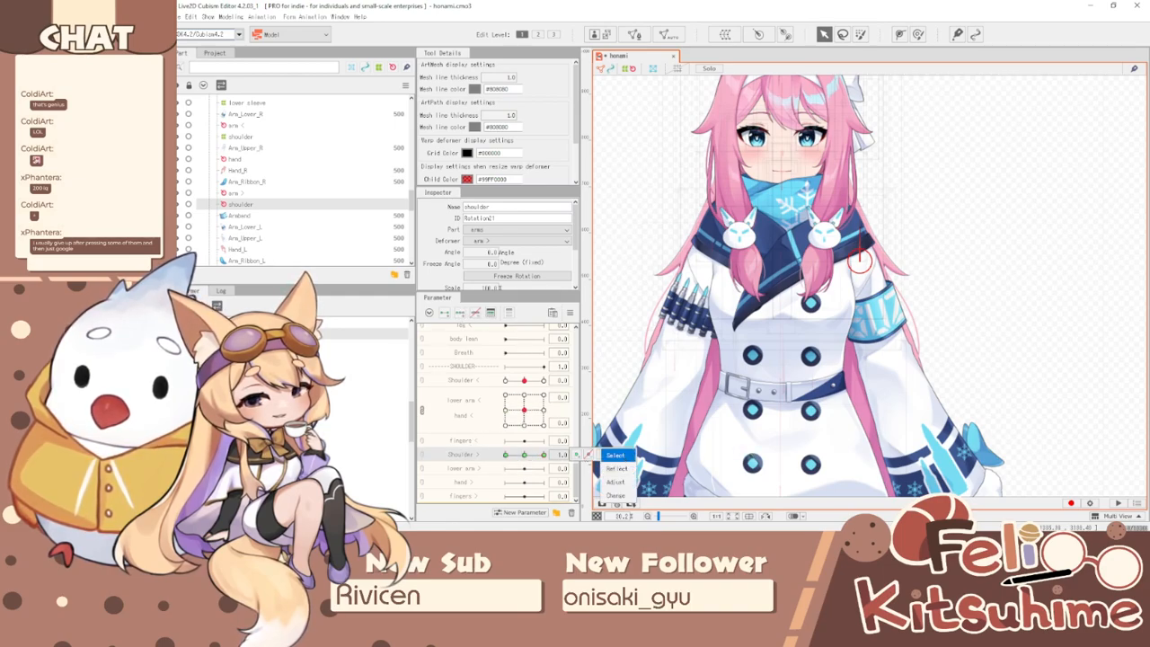
# - Check the right shoulder deformer's angle with Shoulder < at -1.0 and return the parameter to 0
pyautogui.click(615, 455)
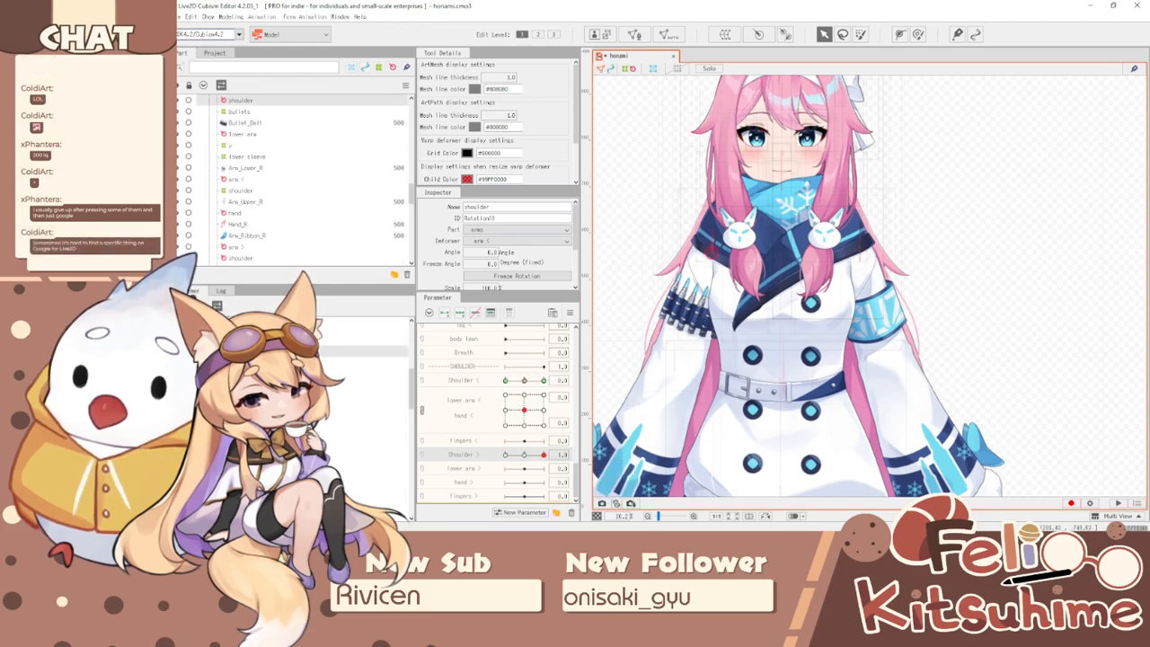
pyautogui.moveTo(525, 383); pyautogui.dragTo(500, 387)
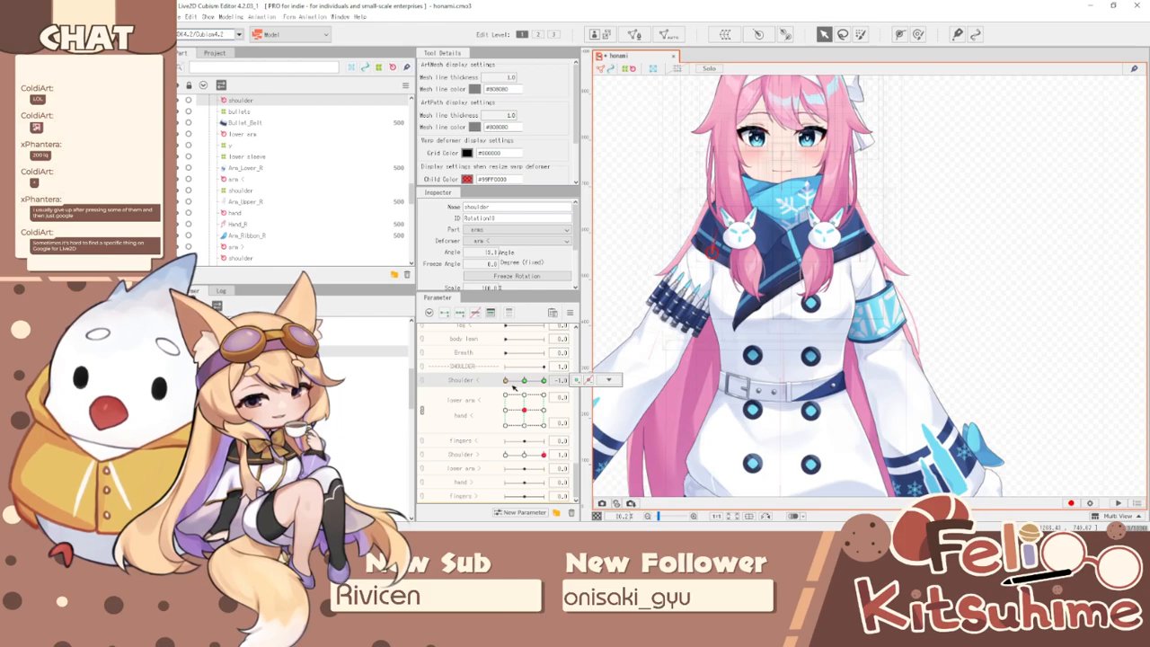
pyautogui.click(524, 380)
# - Set the left shoulder deformer's angle to -13.1 for the Shoulder > key at 1.0
pyautogui.click(360, 486)
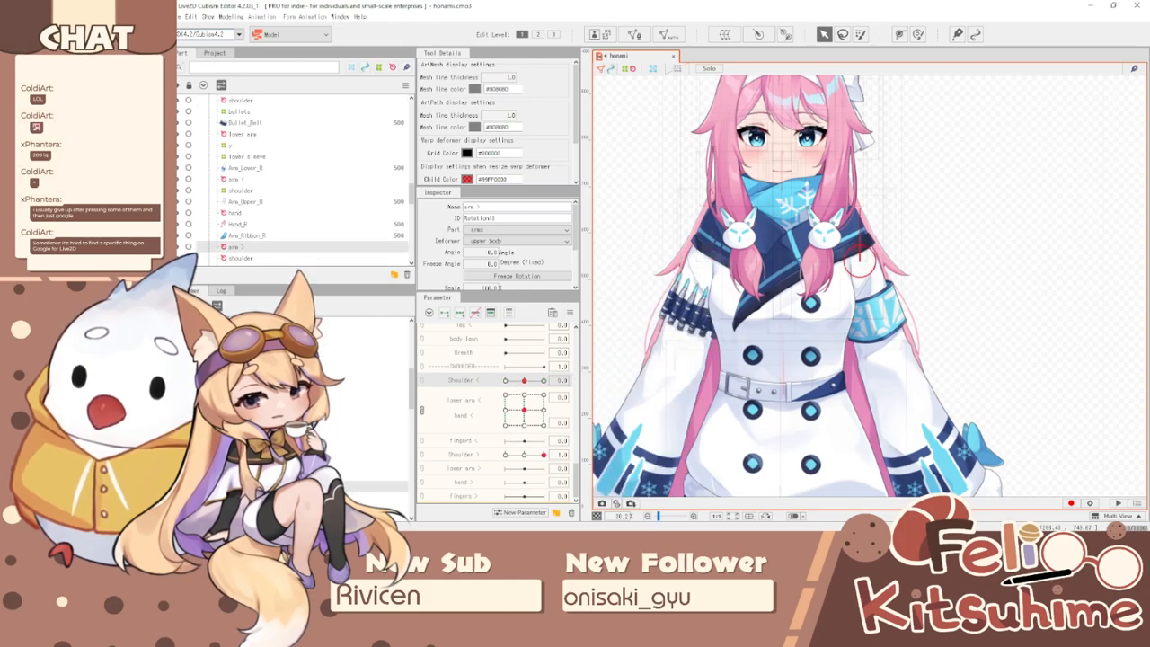
pyautogui.click(359, 498)
pyautogui.click(493, 253)
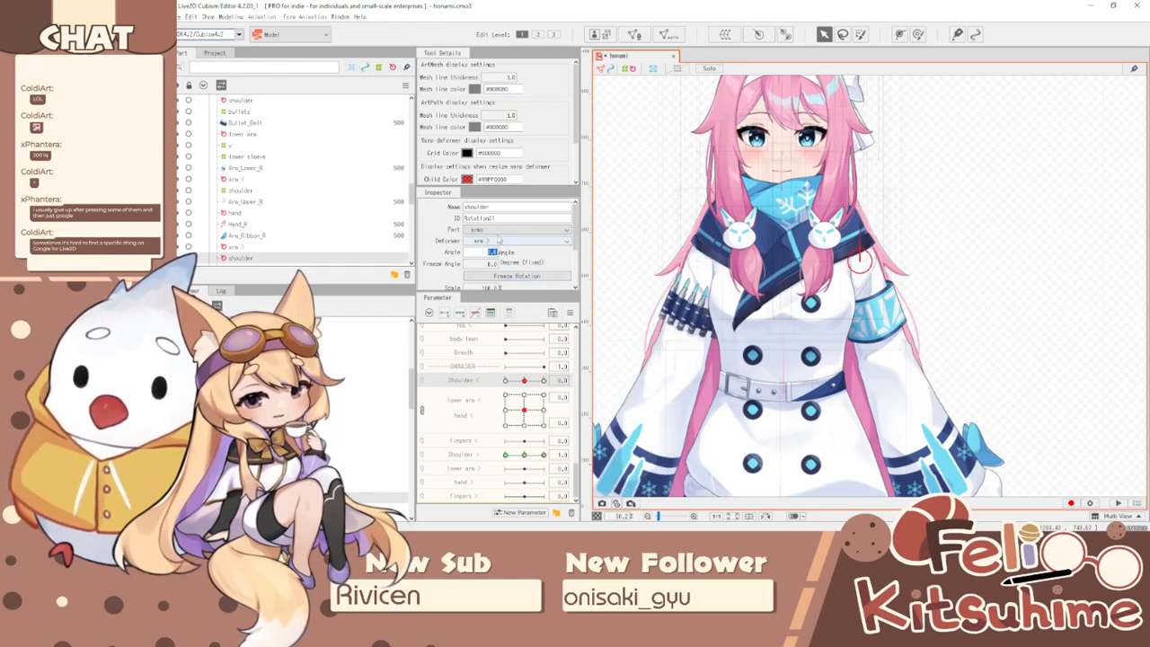
pyautogui.write('-15')
pyautogui.press('Return')
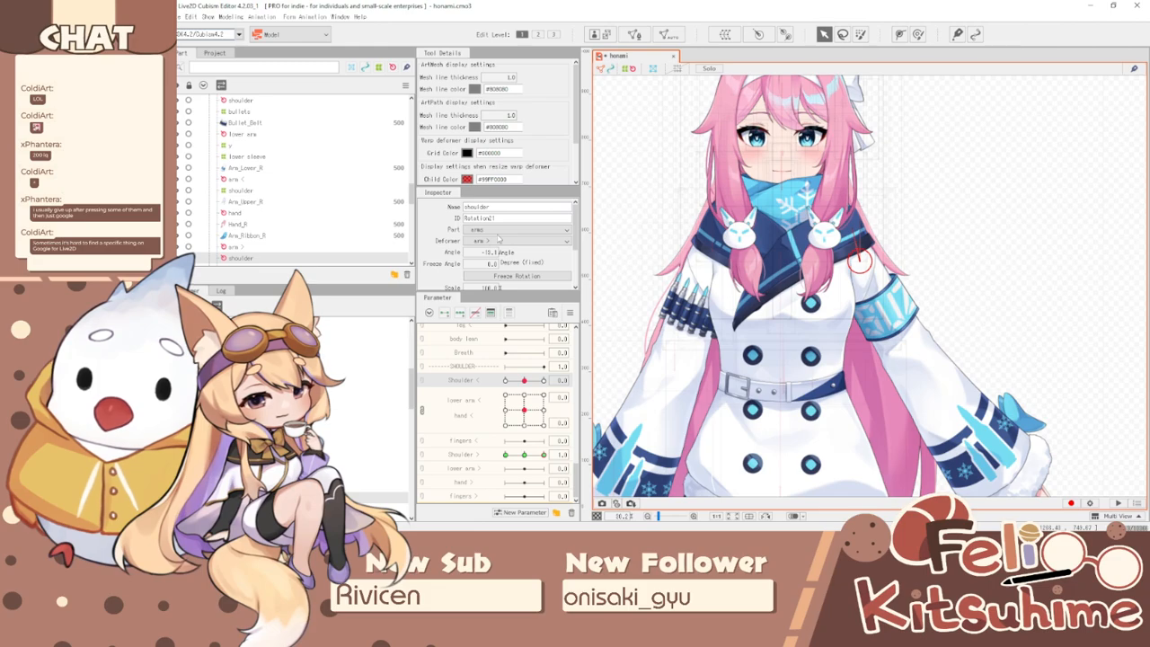
pyautogui.doubleClick(490, 253)
pyautogui.moveTo(488, 253); pyautogui.dragTo(510, 254)
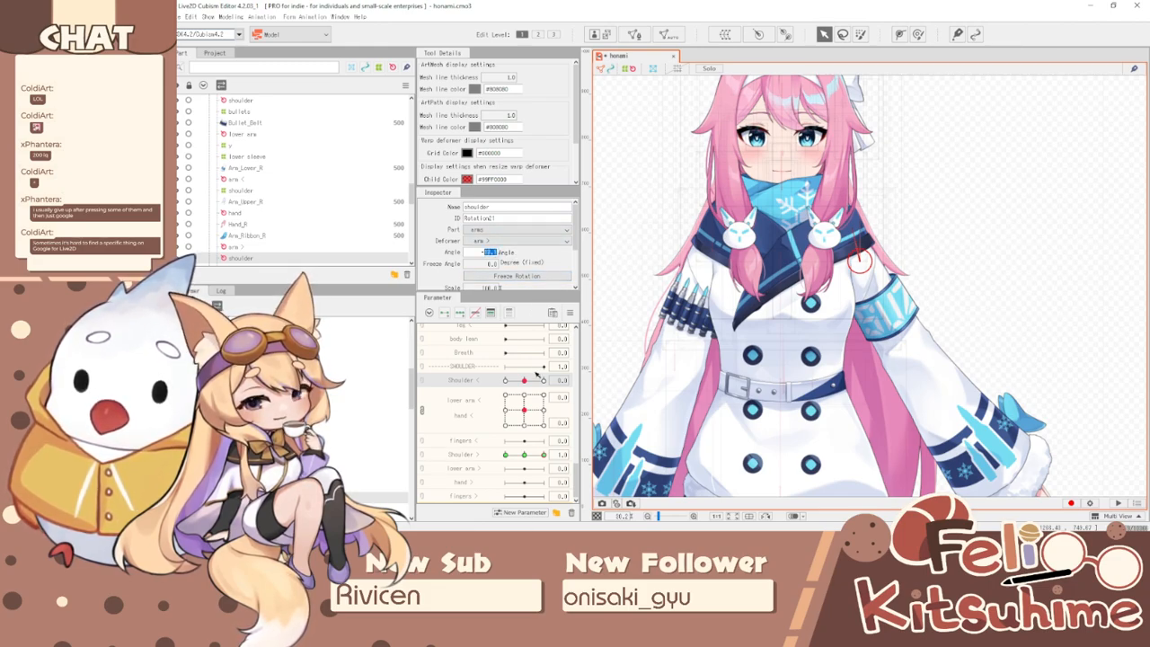
# - Set the left shoulder deformer's angle to 13.1 at Shoulder > -1.0 and preview the arm swinging back to 1.0
pyautogui.moveTo(543, 454); pyautogui.dragTo(467, 363)
pyautogui.click(492, 253)
pyautogui.write('13.1')
pyautogui.press('Return')
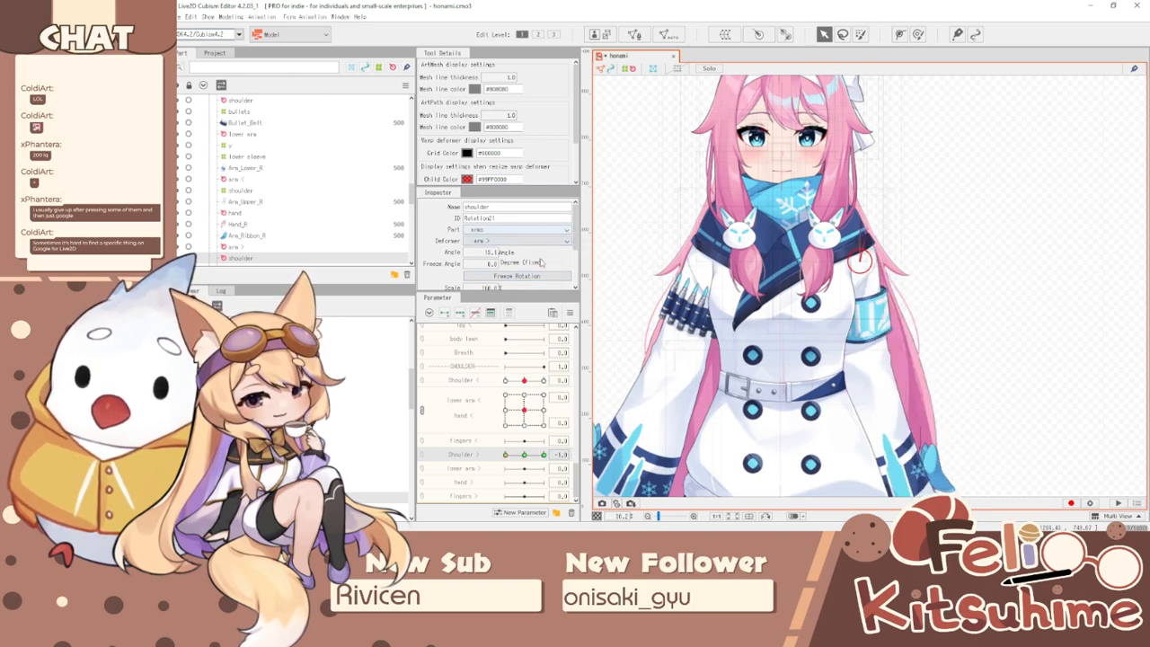
pyautogui.moveTo(506, 455); pyautogui.dragTo(544, 454)
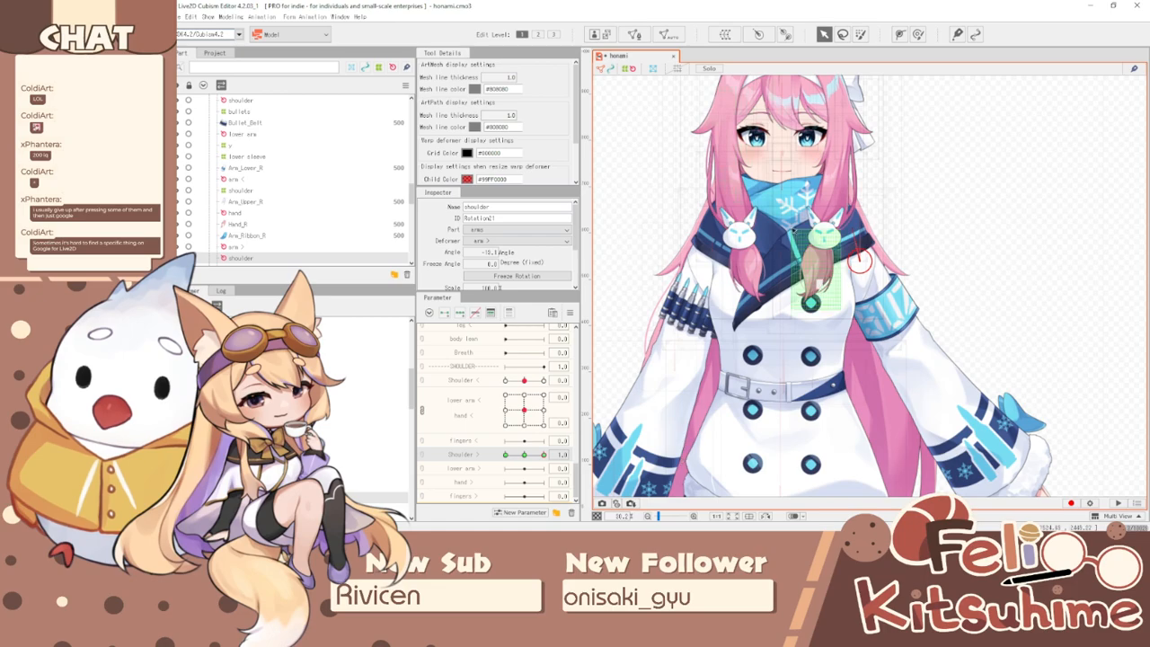
pyautogui.scroll(-2, 798, 153)
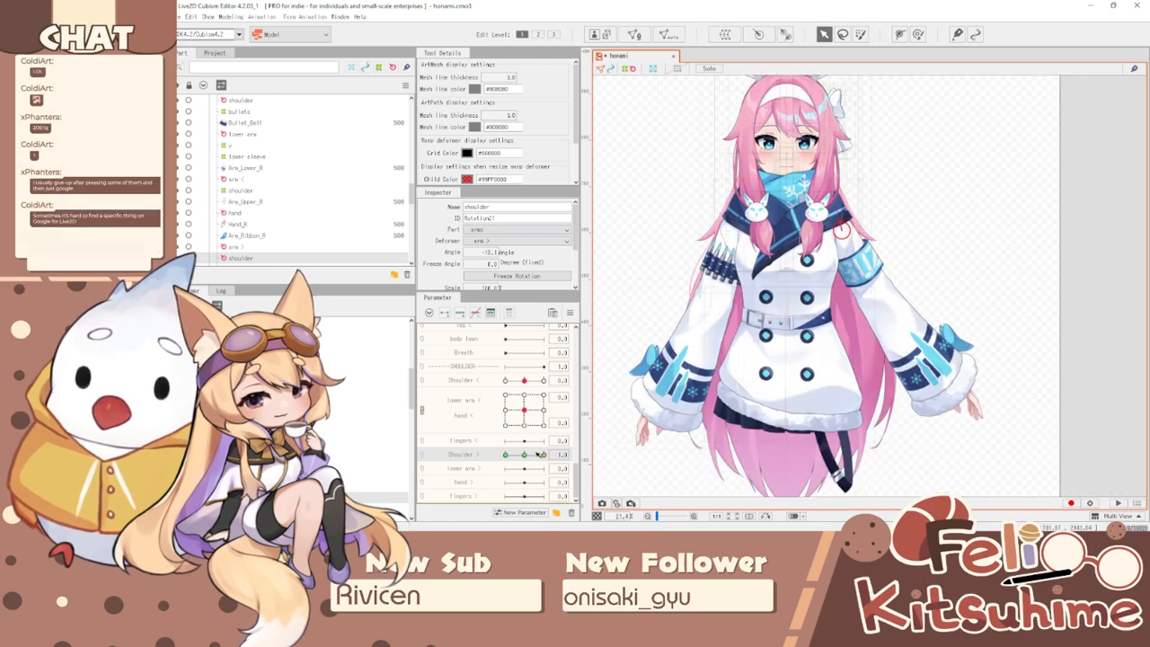
pyautogui.scroll(2, 799, 268)
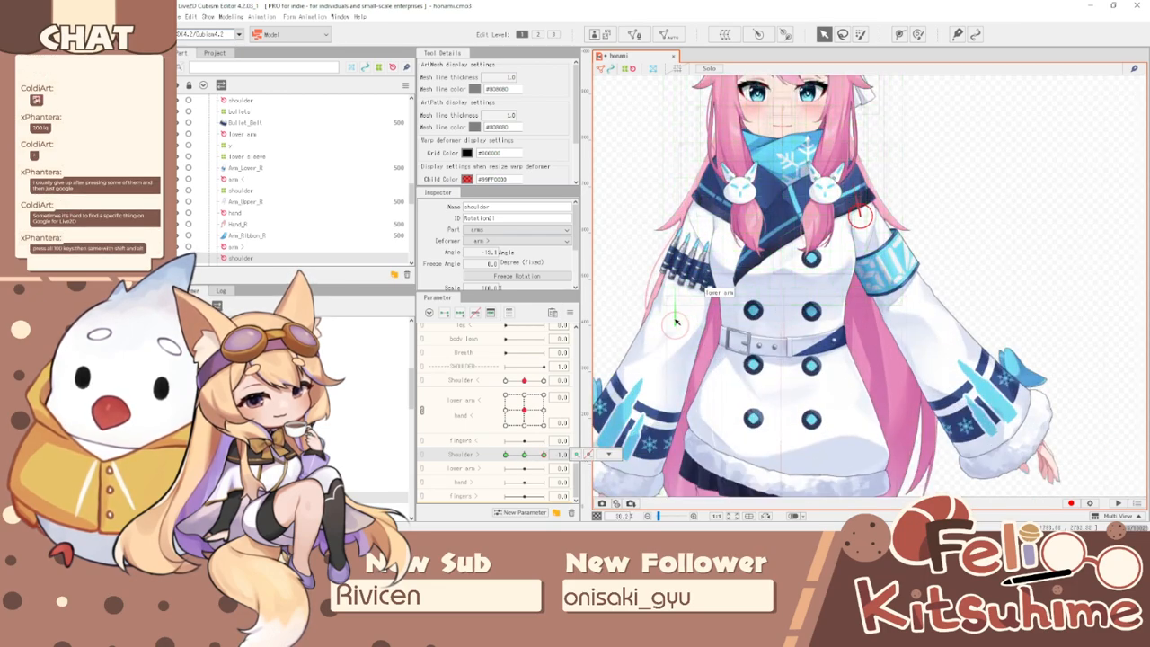
# - Unlink the combined lower arm < and hand < parameters and reset Shoulder > to 0
pyautogui.click(676, 321)
pyautogui.click(423, 410)
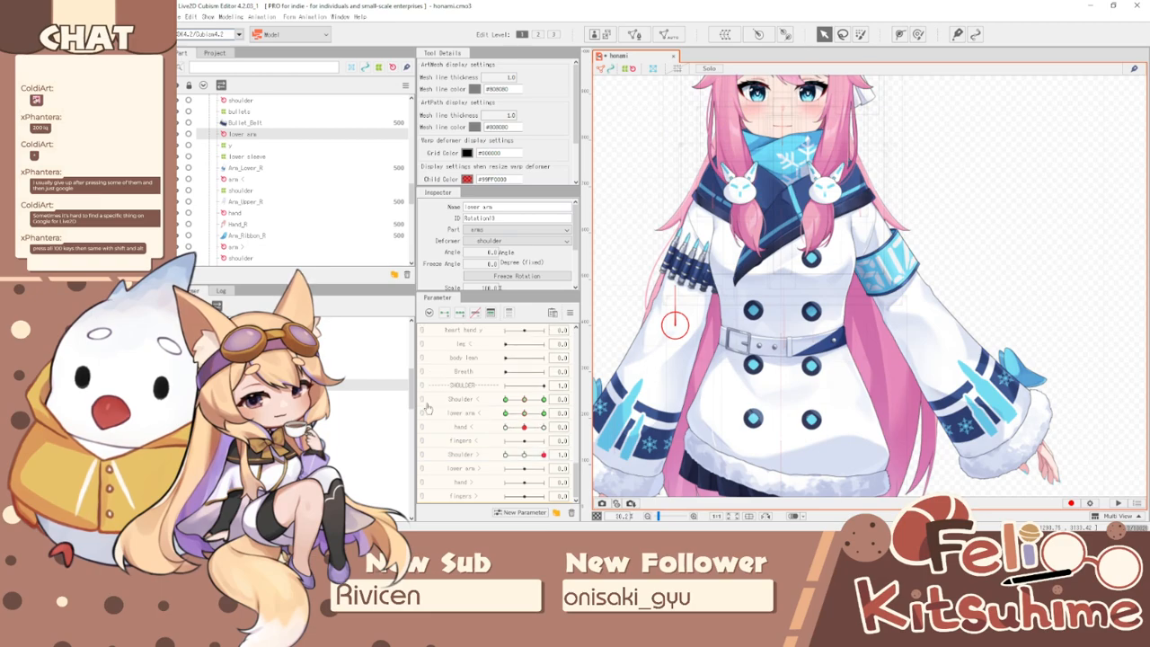
pyautogui.moveTo(524, 414); pyautogui.dragTo(547, 400)
pyautogui.click(526, 413)
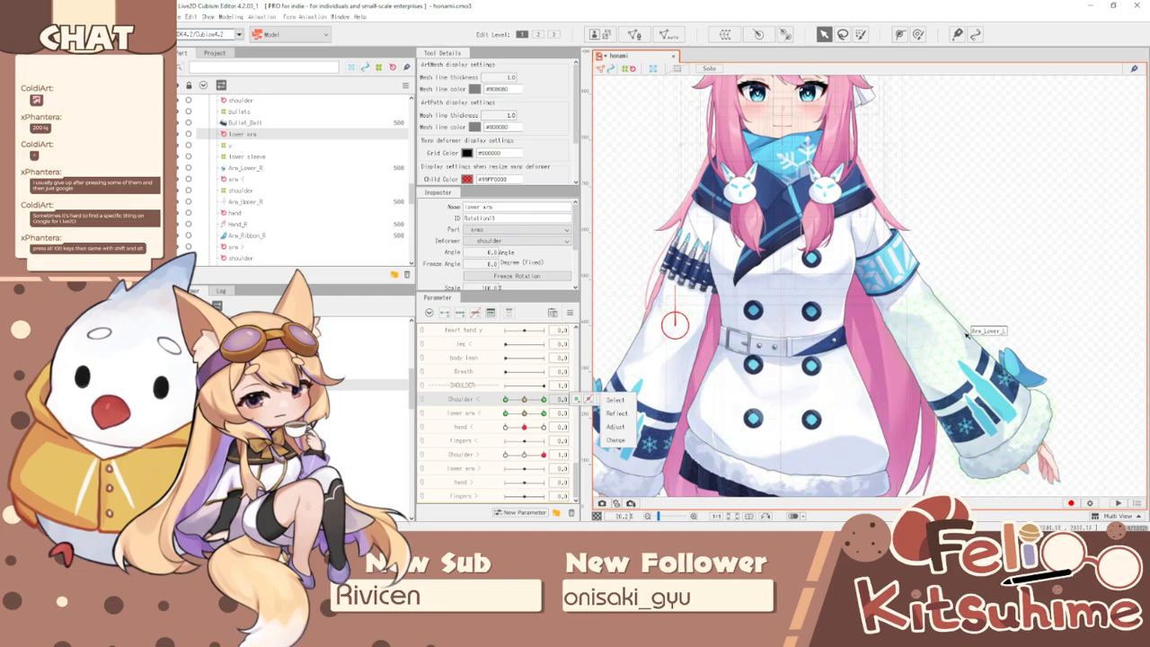
pyautogui.scroll(3, 755, 269)
pyautogui.click(570, 312)
pyautogui.click(611, 309)
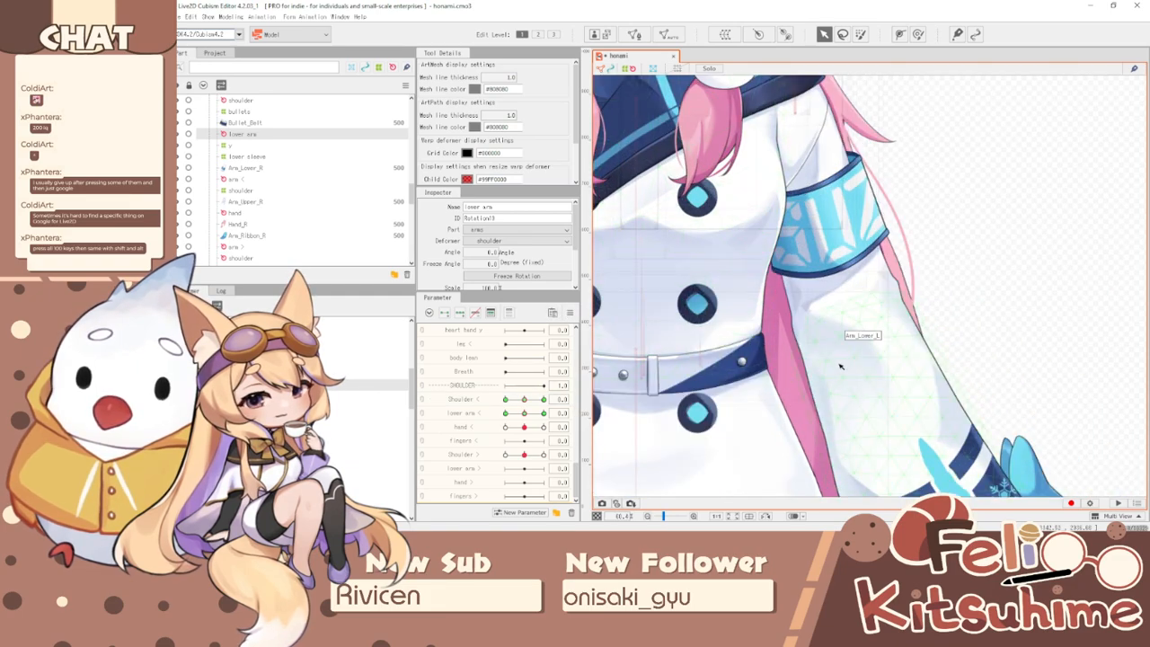
# - Create a rotation deformer named lower arm > in the arms part as parent of the left lower sleeve, ribbon and hand meshes
pyautogui.click(842, 366)
pyautogui.scroll(-4, 818, 301)
pyautogui.scroll(-2, 386, 418)
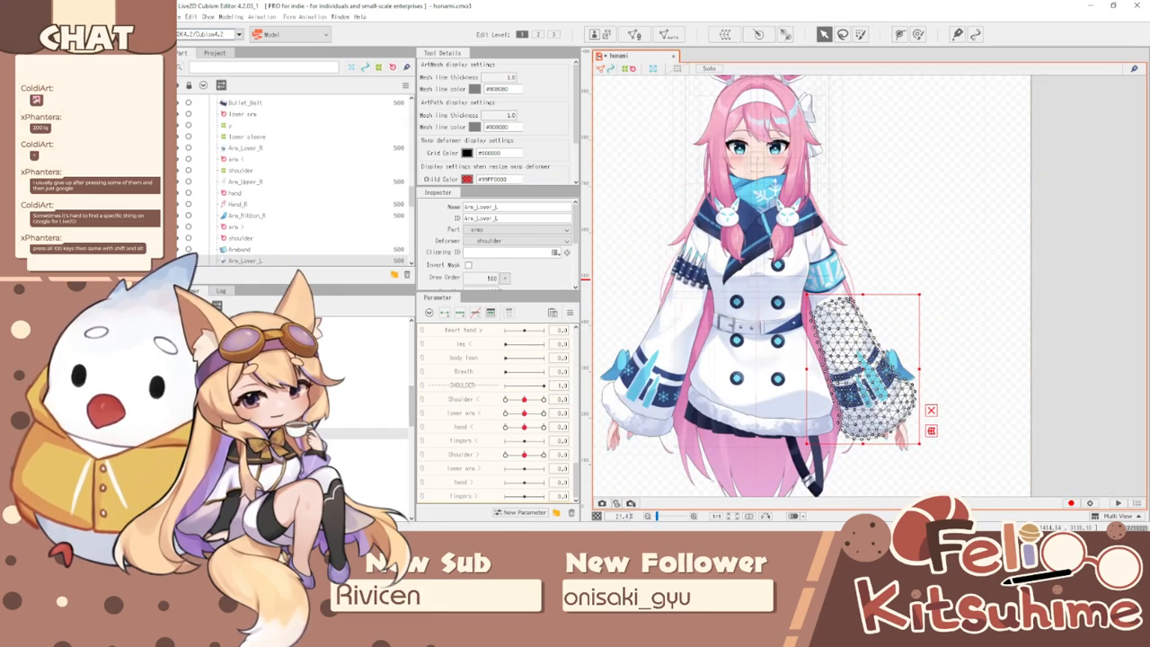
pyautogui.keyDown('shift'); pyautogui.click(377, 479); pyautogui.keyUp('shift')
pyautogui.scroll(3, 811, 333)
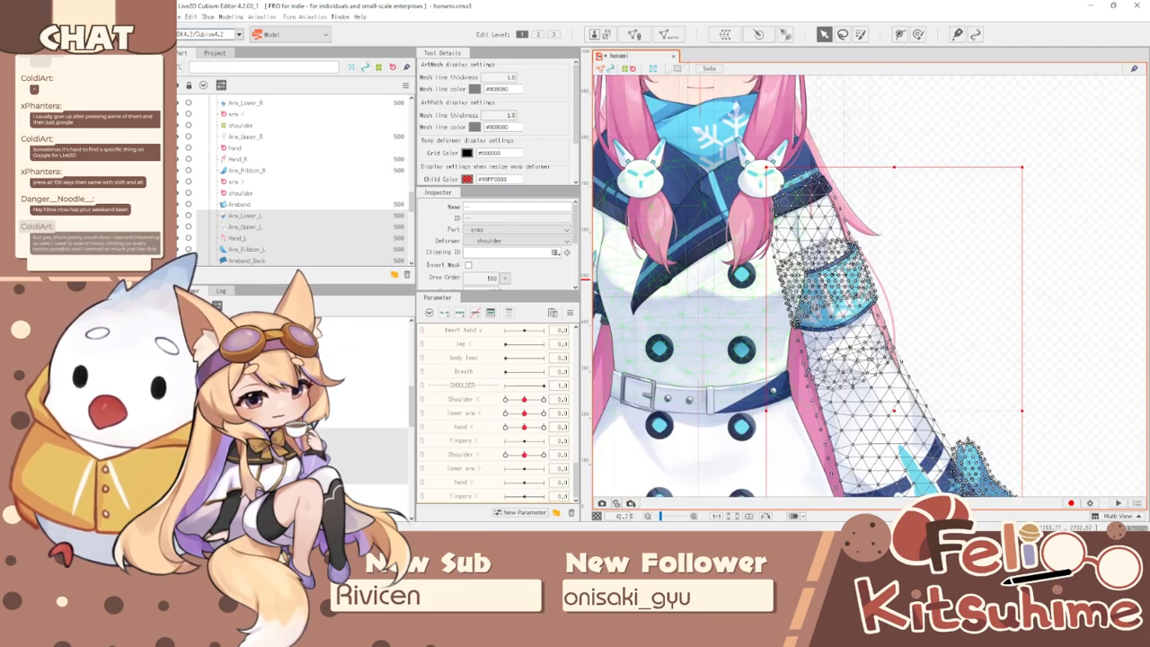
pyautogui.keyDown('ctrl'); pyautogui.click(809, 215); pyautogui.keyUp('ctrl')
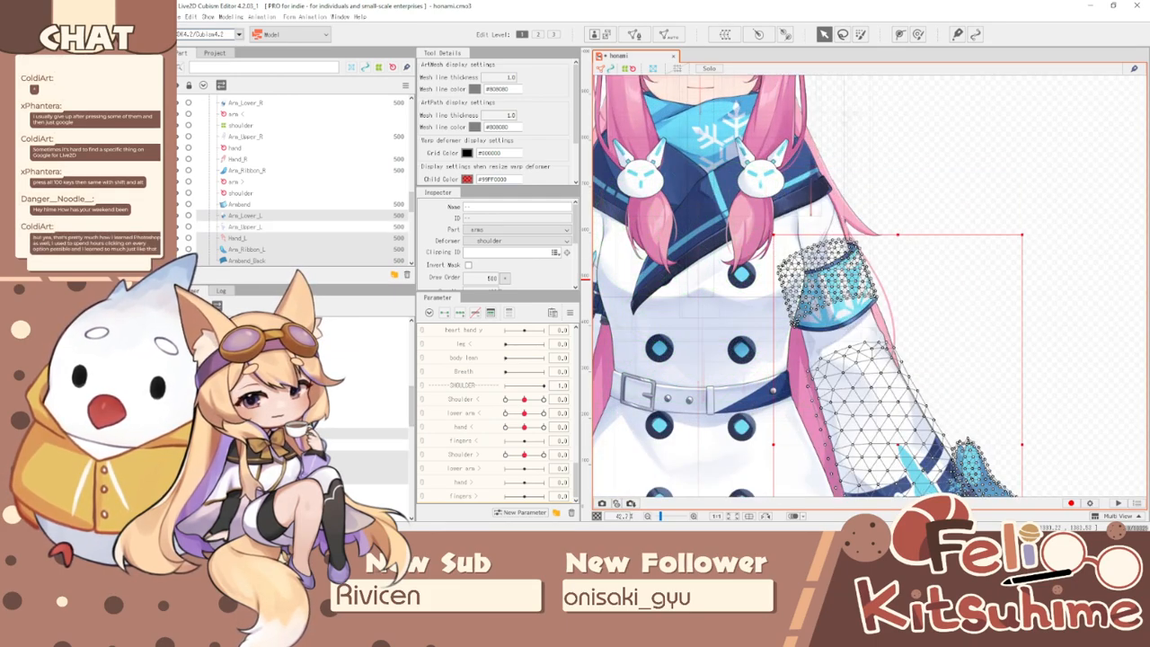
pyautogui.keyDown('ctrl'); pyautogui.click(802, 266); pyautogui.keyUp('ctrl')
pyautogui.scroll(-2, 818, 221)
pyautogui.scroll(1, 818, 283)
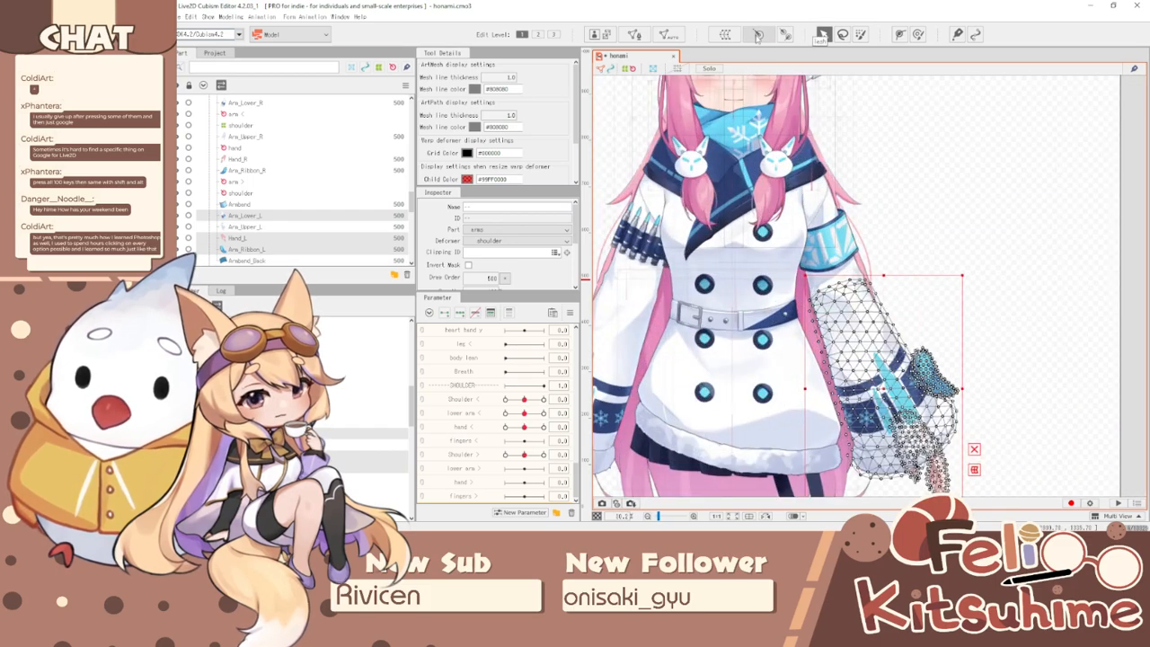
pyautogui.click(759, 35)
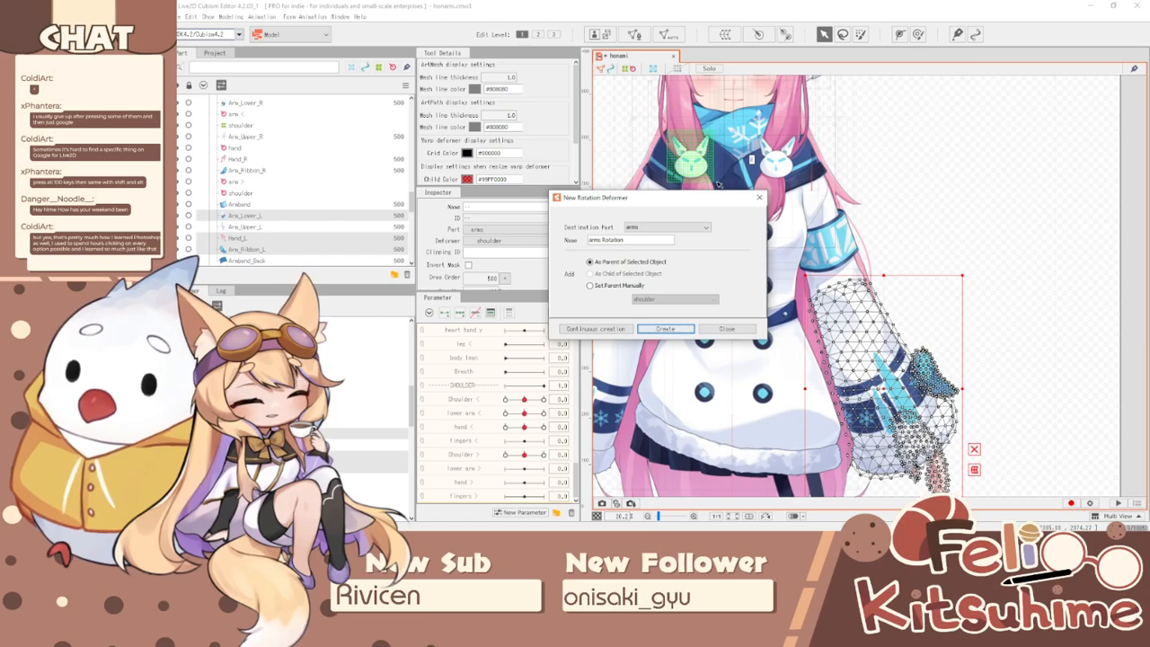
pyautogui.tripleClick(631, 240)
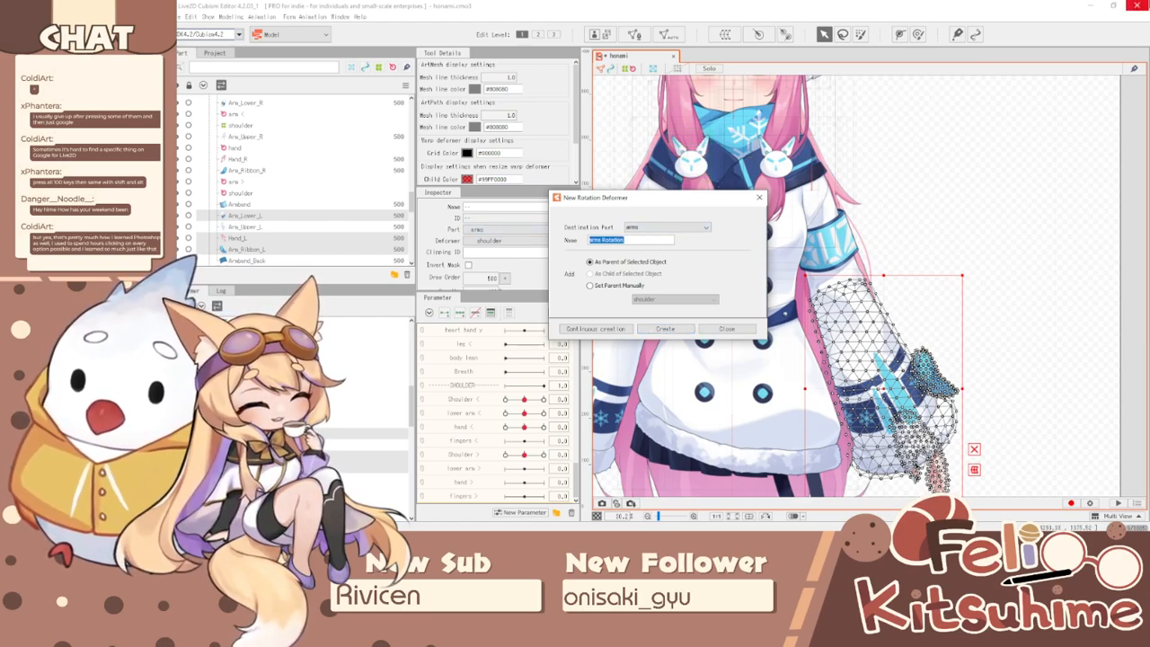
pyautogui.write('a')
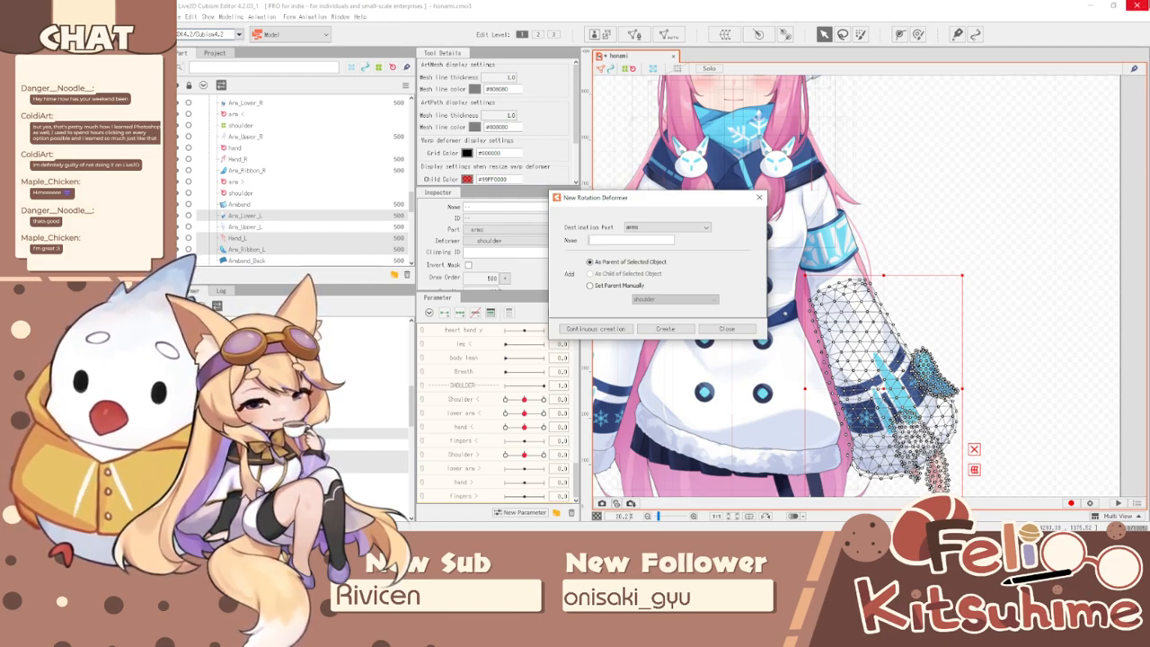
pyautogui.write('lower arm >')
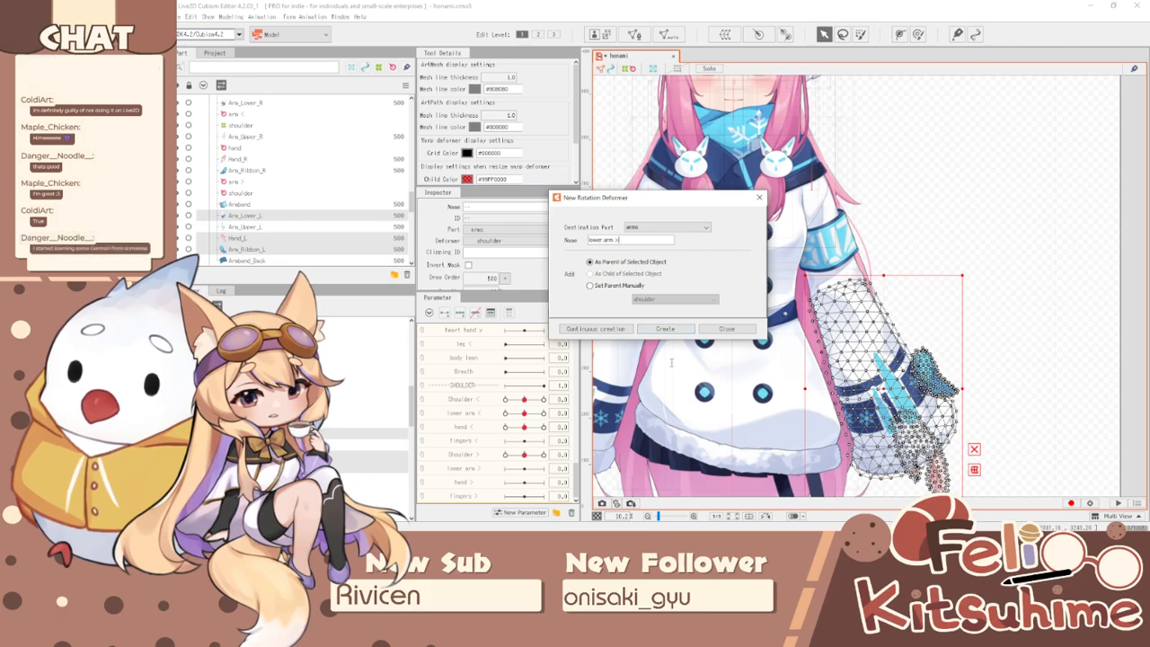
pyautogui.click(665, 329)
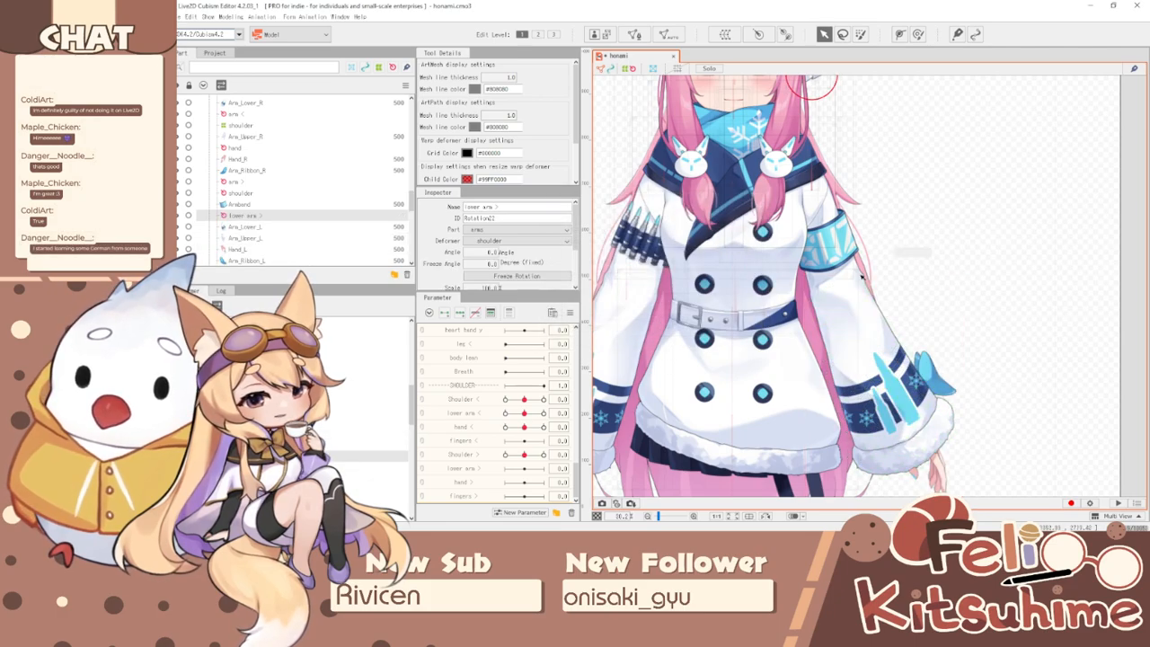
# - Move the lower arm > rotation deformer onto the left elbow just below the armband and shrink its handle circle
pyautogui.scroll(-2, 820, 90)
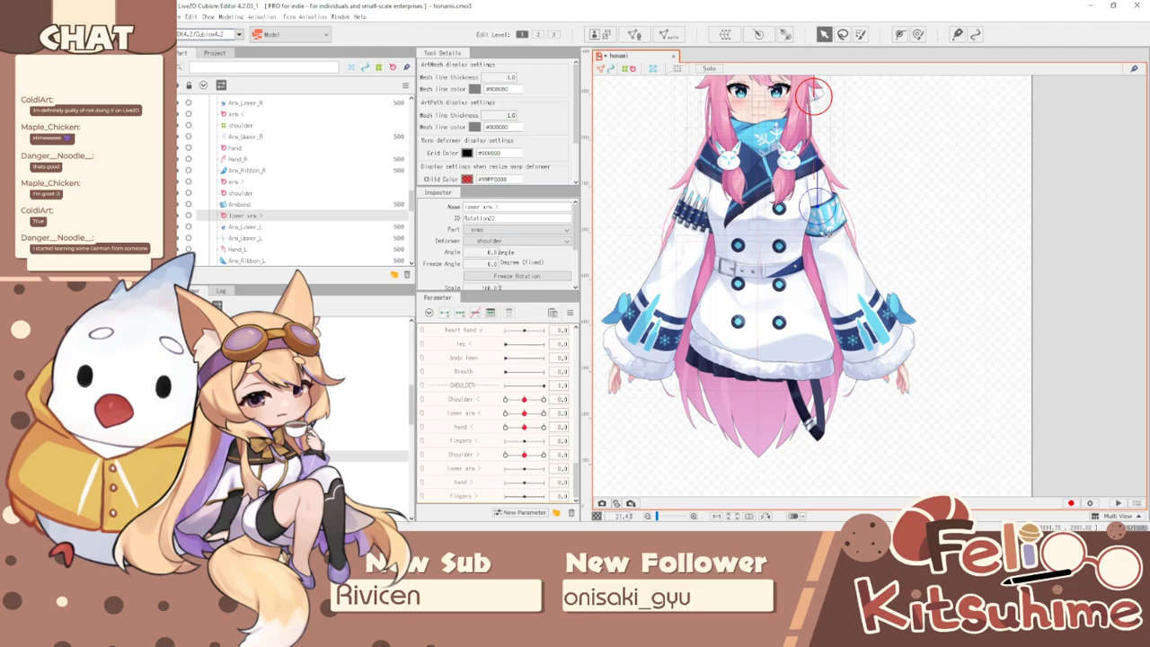
pyautogui.scroll(3, 836, 262)
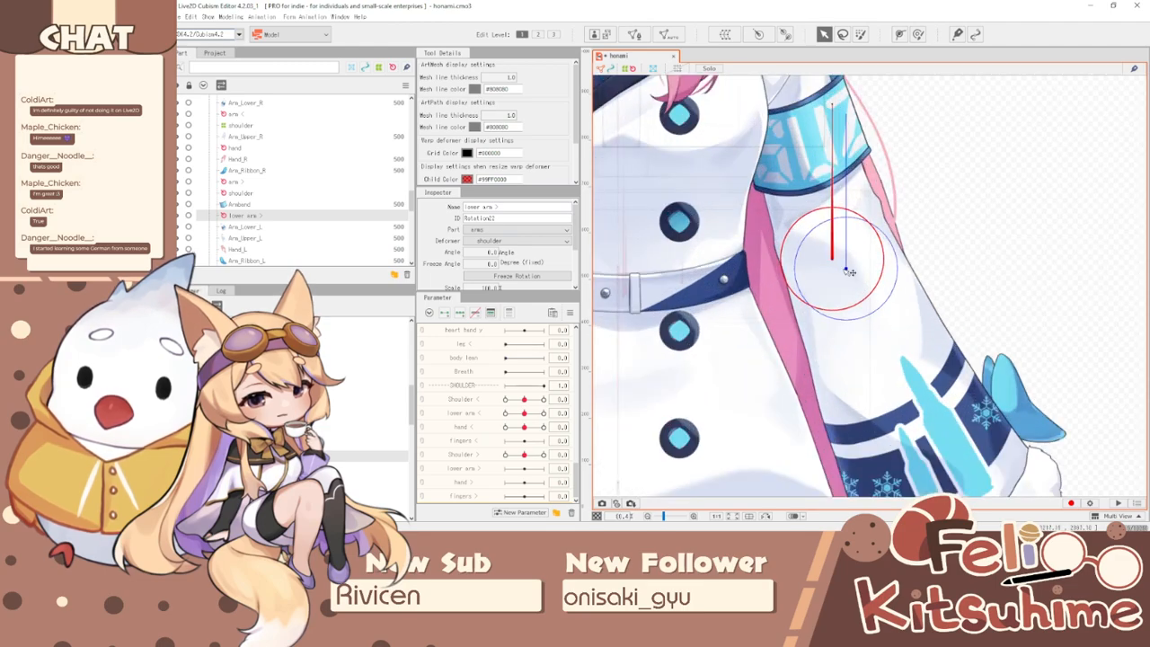
pyautogui.scroll(-5, 836, 262)
pyautogui.scroll(4, 898, 270)
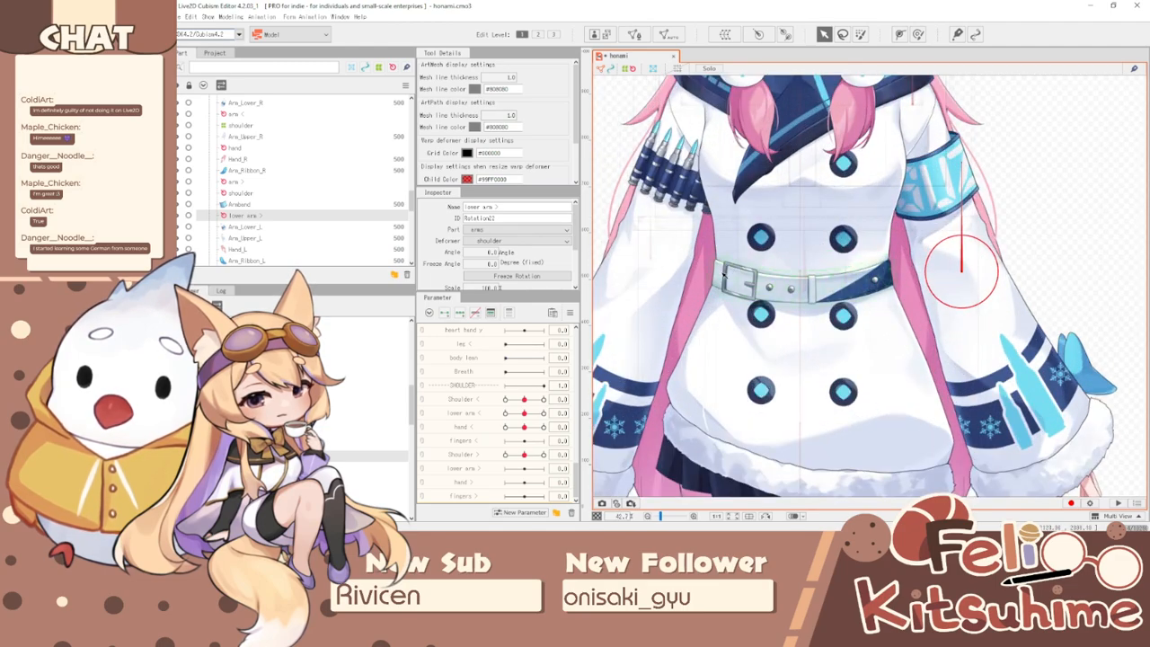
pyautogui.click(678, 69)
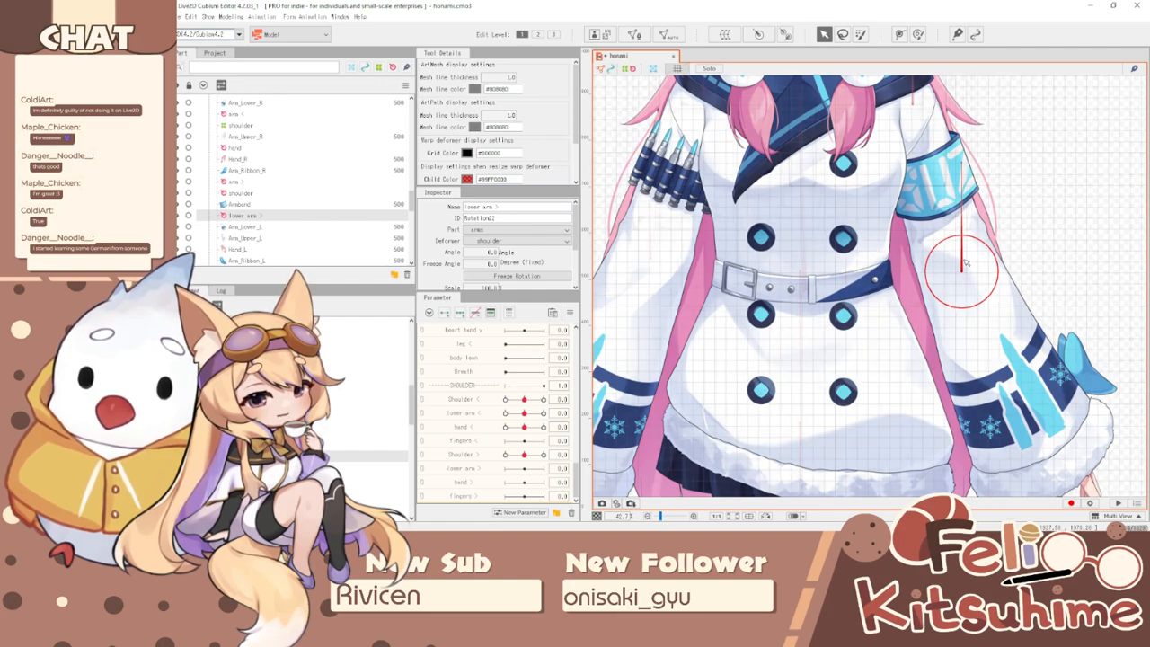
pyautogui.moveTo(965, 274); pyautogui.dragTo(970, 255)
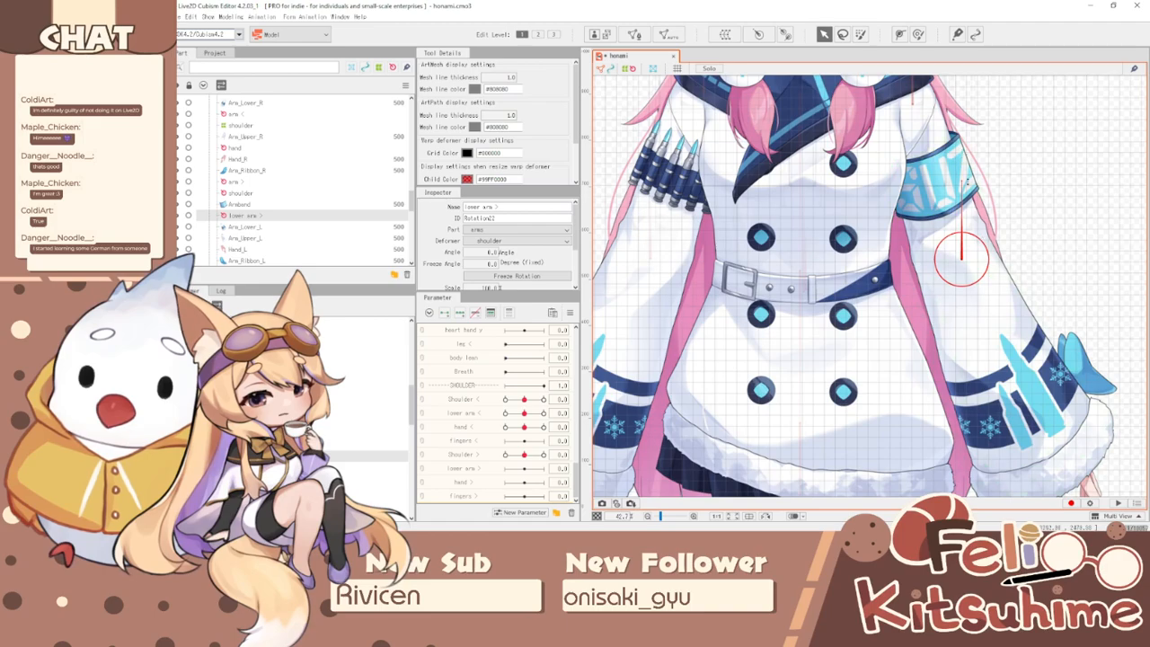
pyautogui.click(709, 68)
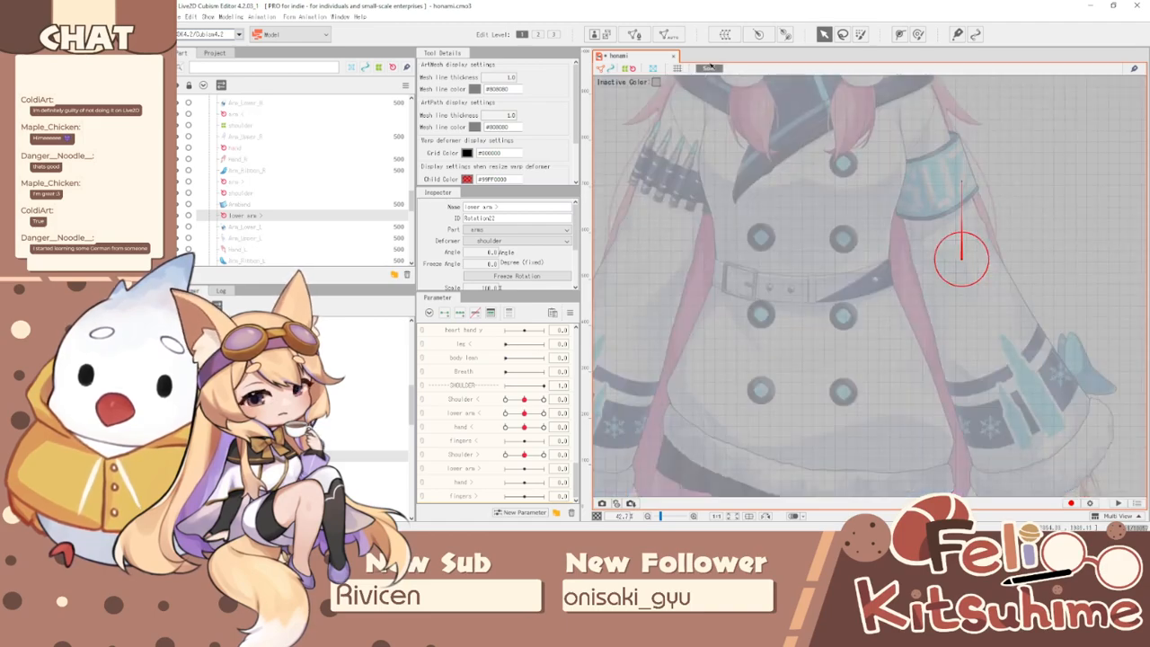
# - Turn off solo display and add three keys on the Shoulder > parameter for the lower arm > rotation deformer
pyautogui.click(709, 68)
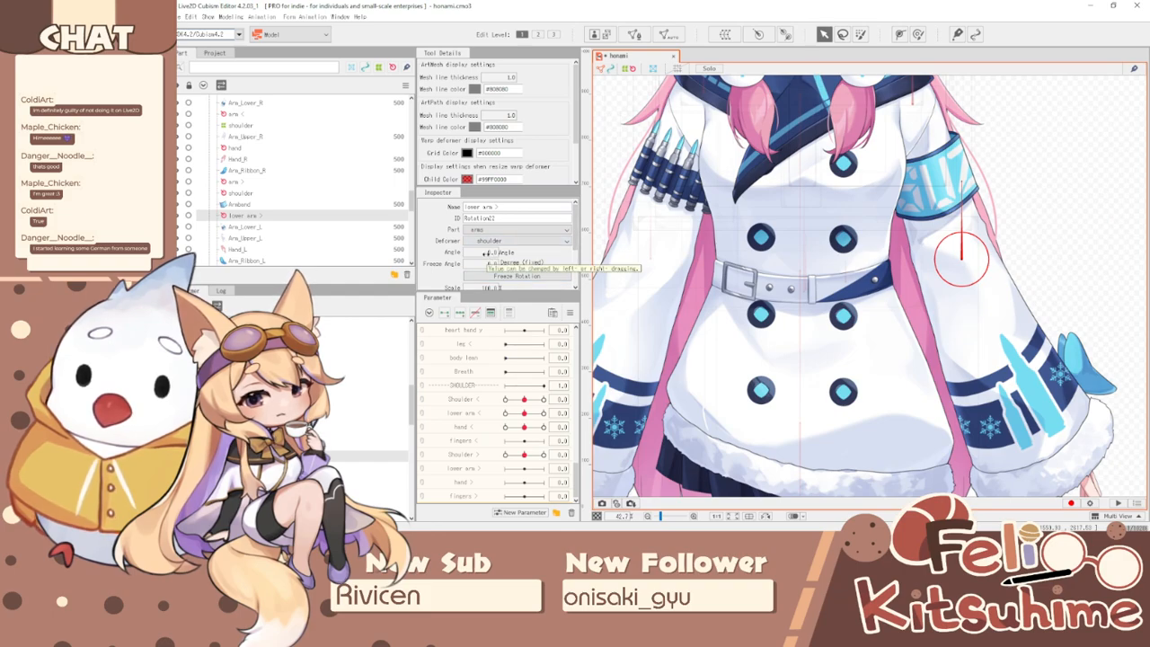
pyautogui.click(482, 455)
pyautogui.click(460, 313)
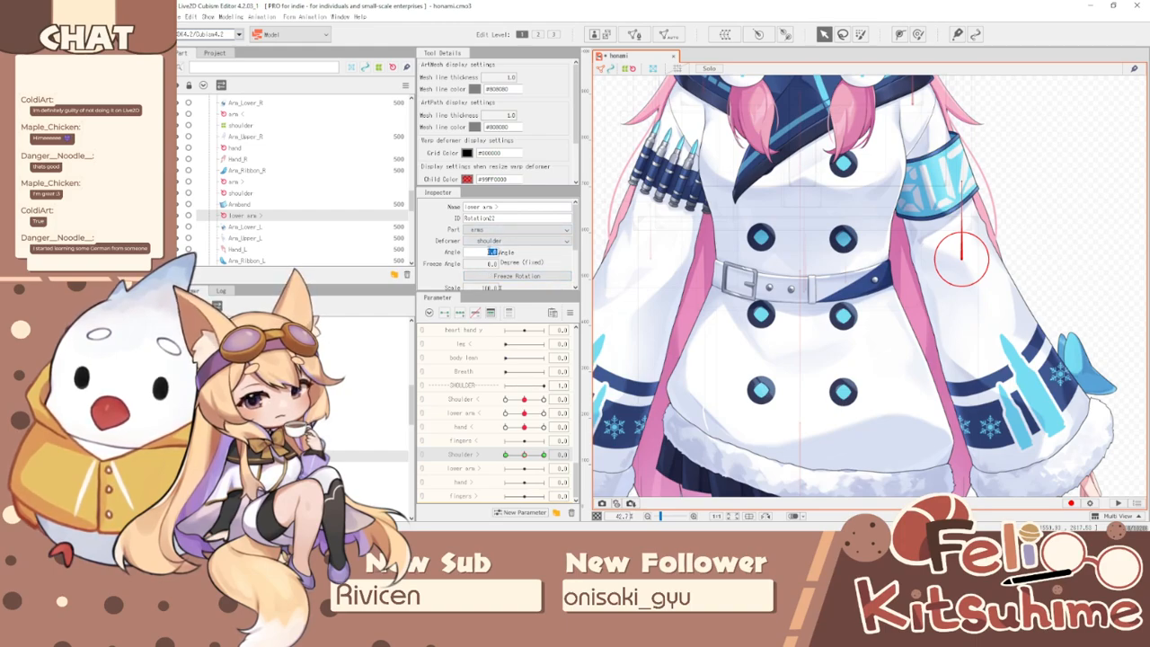
# - Try angles of 7.1 and -7.1 on the lower arm > deformer at the neutral Shoulder > key
pyautogui.press('Return')
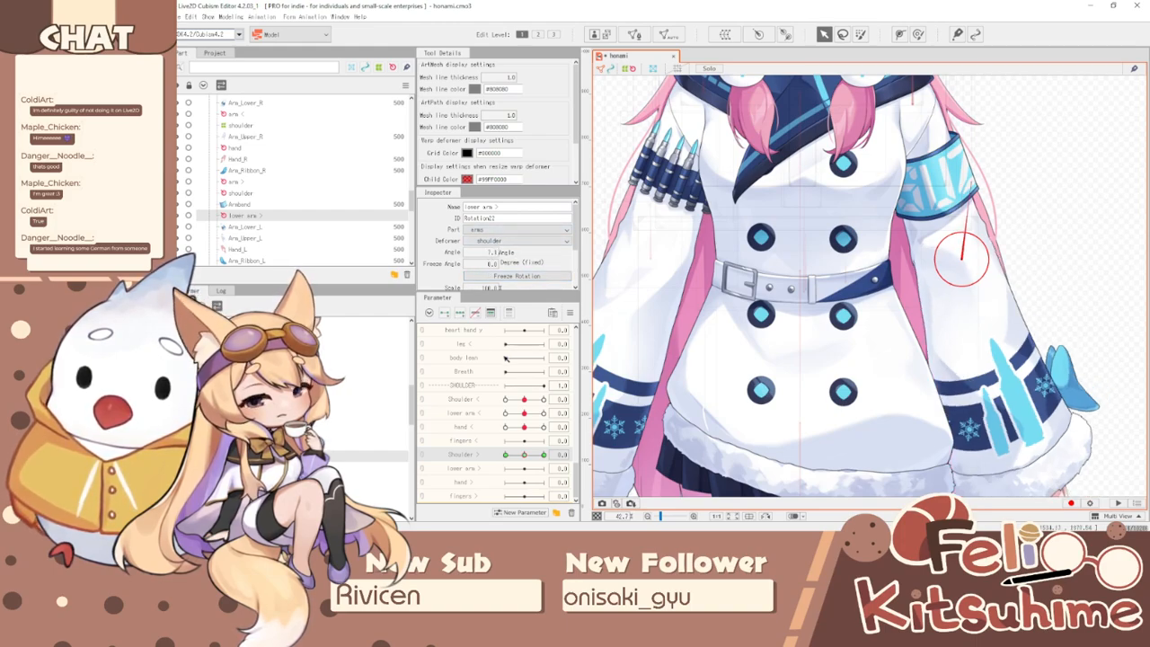
pyautogui.moveTo(498, 252); pyautogui.dragTo(485, 249)
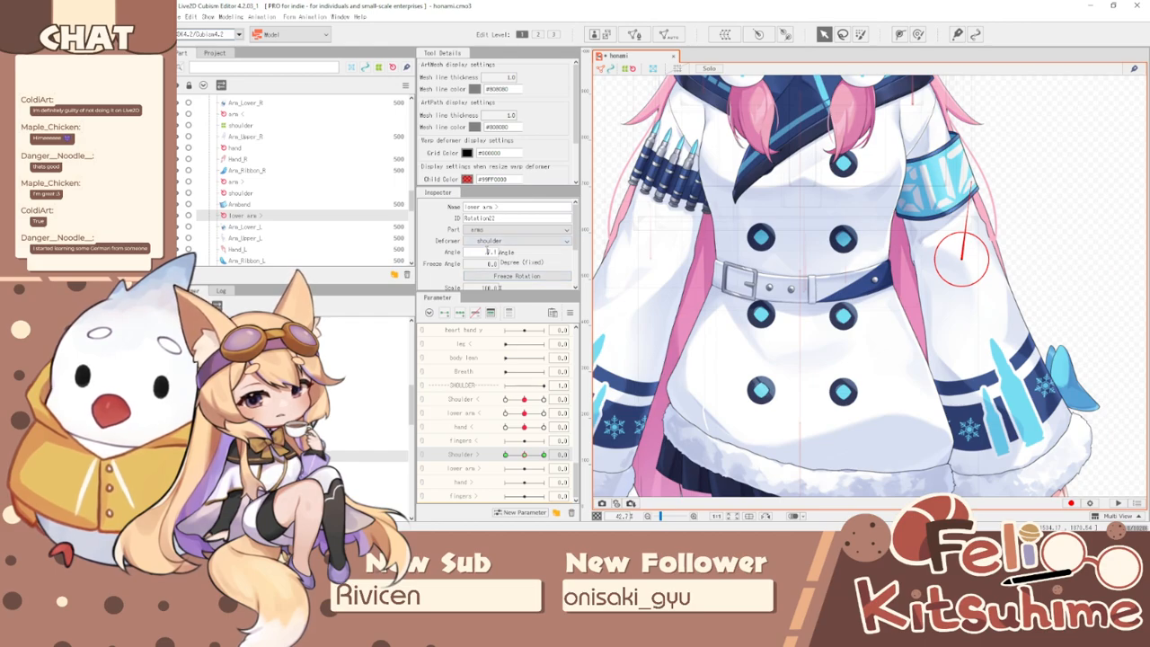
pyautogui.write('15')
pyautogui.press('Return')
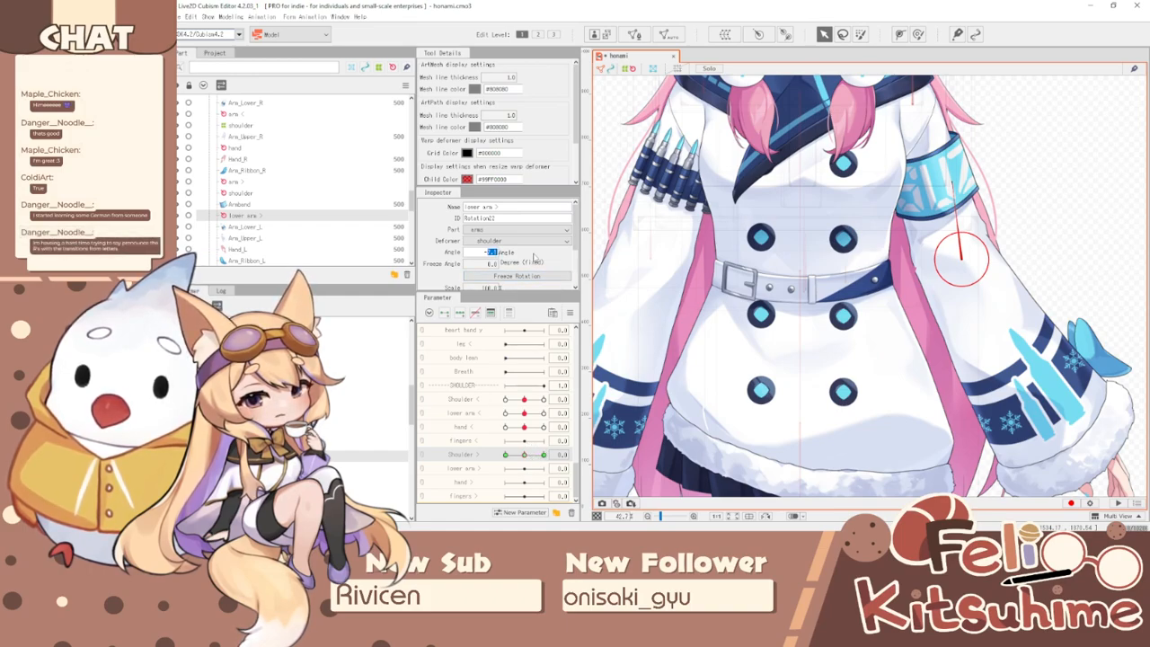
pyautogui.press('Return')
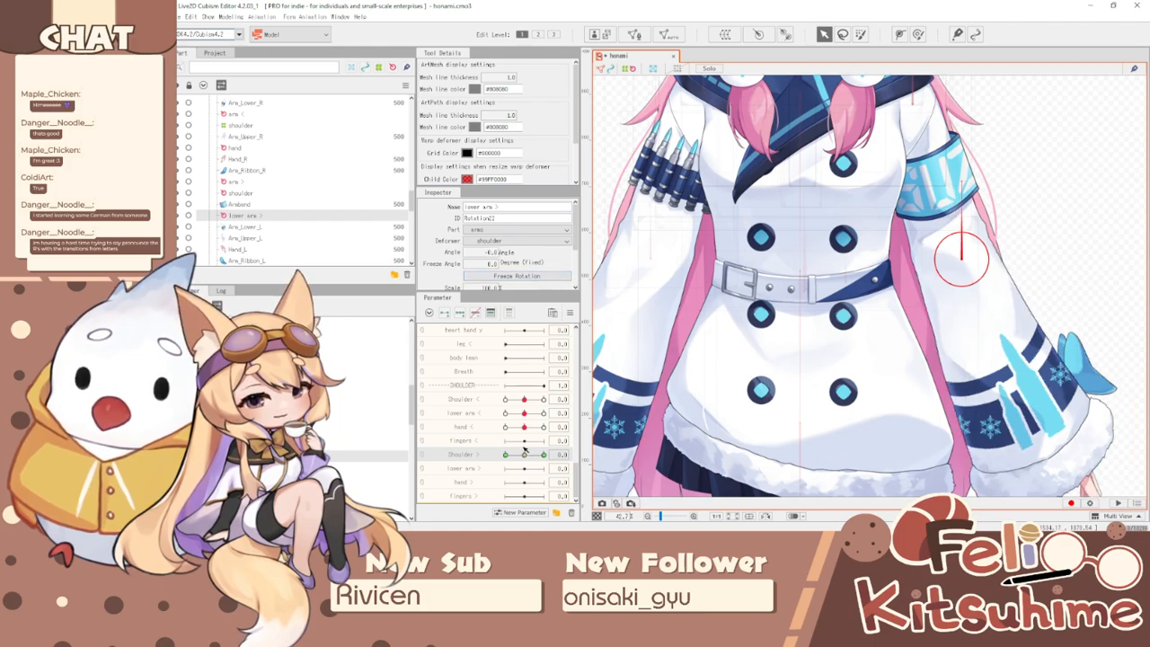
pyautogui.moveTo(525, 441); pyautogui.dragTo(748, 399)
pyautogui.click(491, 252)
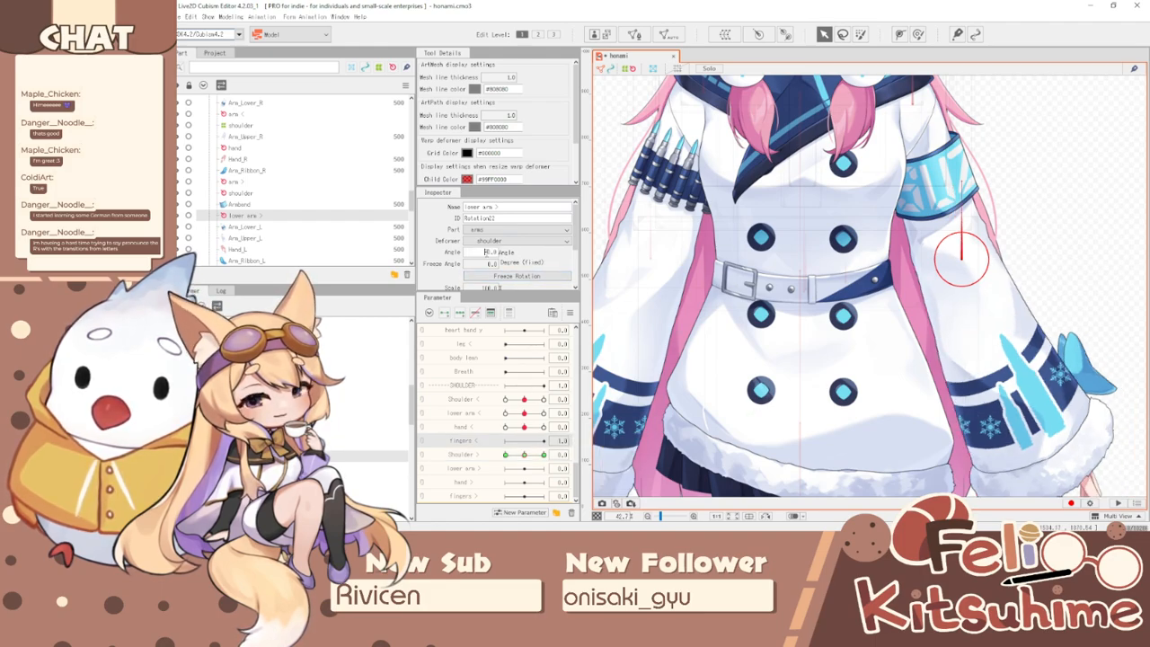
pyautogui.write('-7.1')
pyautogui.press('Return')
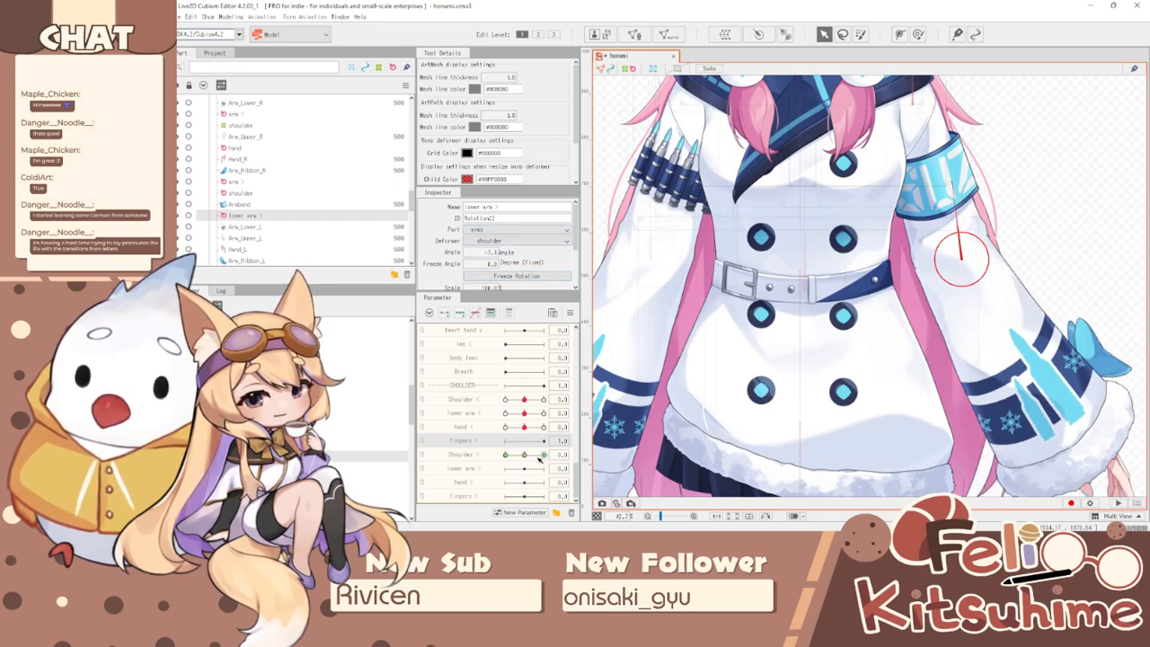
# - Set the lower arm > deformer's angle to -7.1 at Shoulder > 1.0
pyautogui.moveTo(536, 459); pyautogui.dragTo(677, 449)
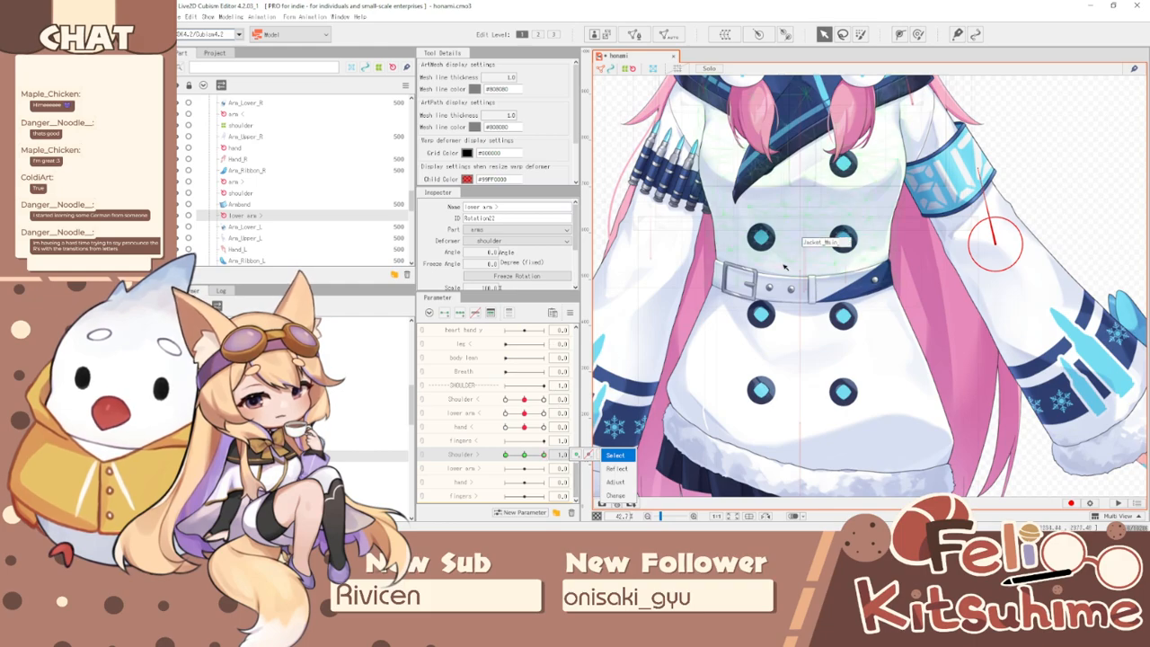
pyautogui.scroll(-2, 782, 262)
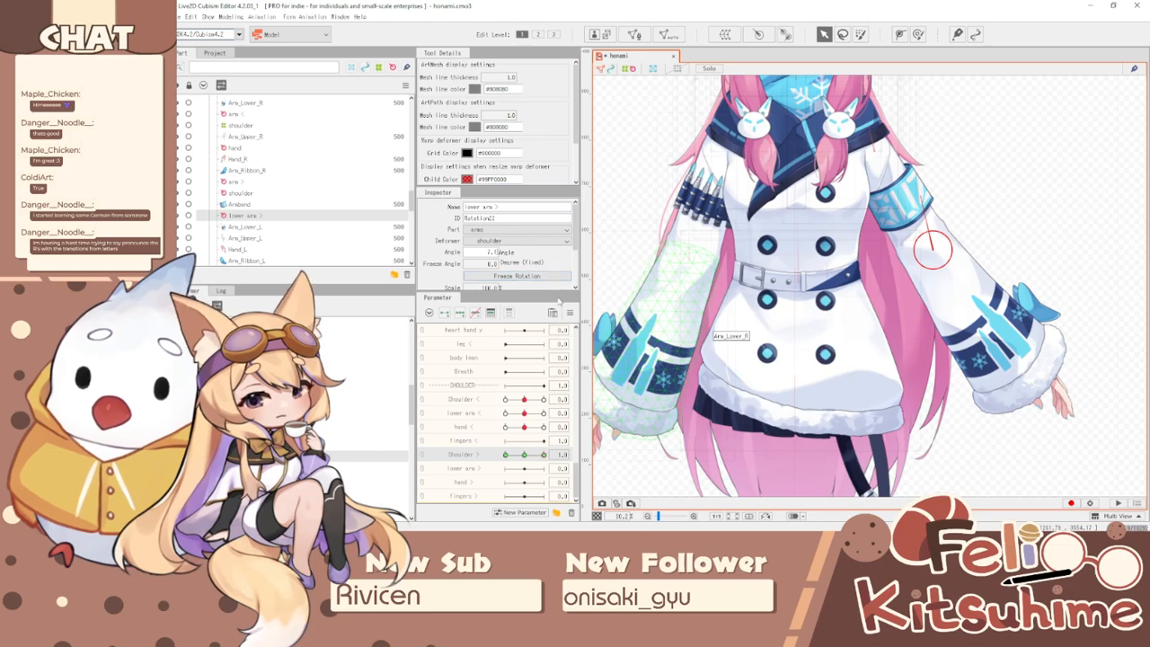
pyautogui.hotkey('ctrl', 'z')
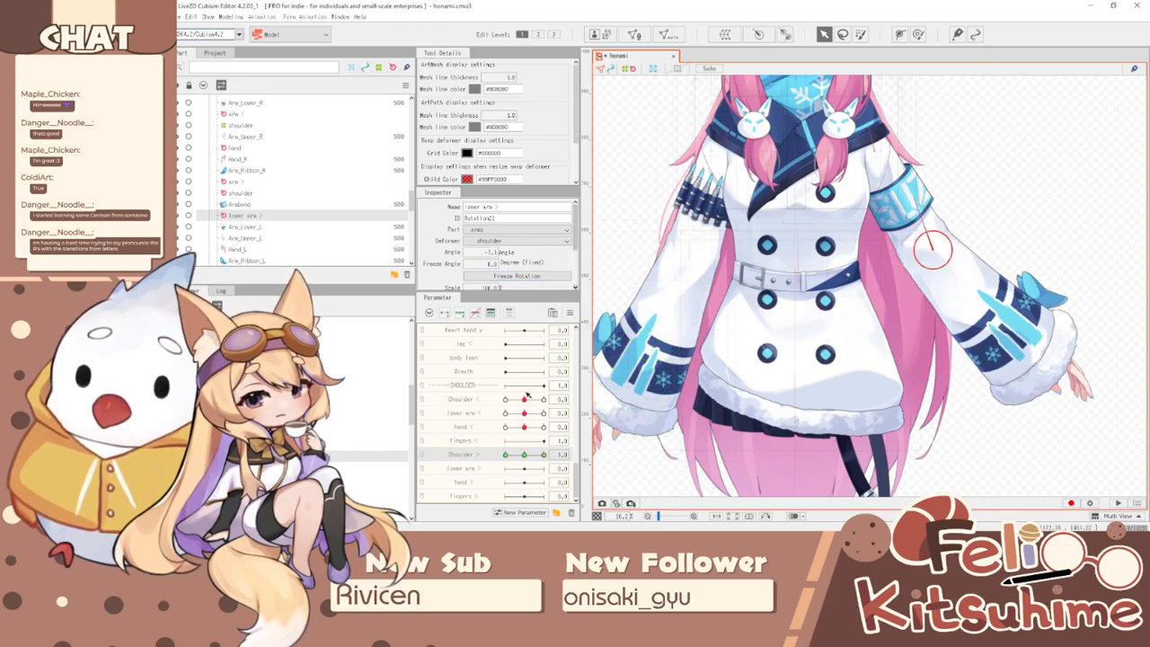
# - Set the lower arm > deformer's angle to 7.1 at Shoulder > -1.0
pyautogui.moveTo(545, 460); pyautogui.dragTo(404, 407)
pyautogui.click(470, 255)
pyautogui.write('7.1')
pyautogui.press('Return')
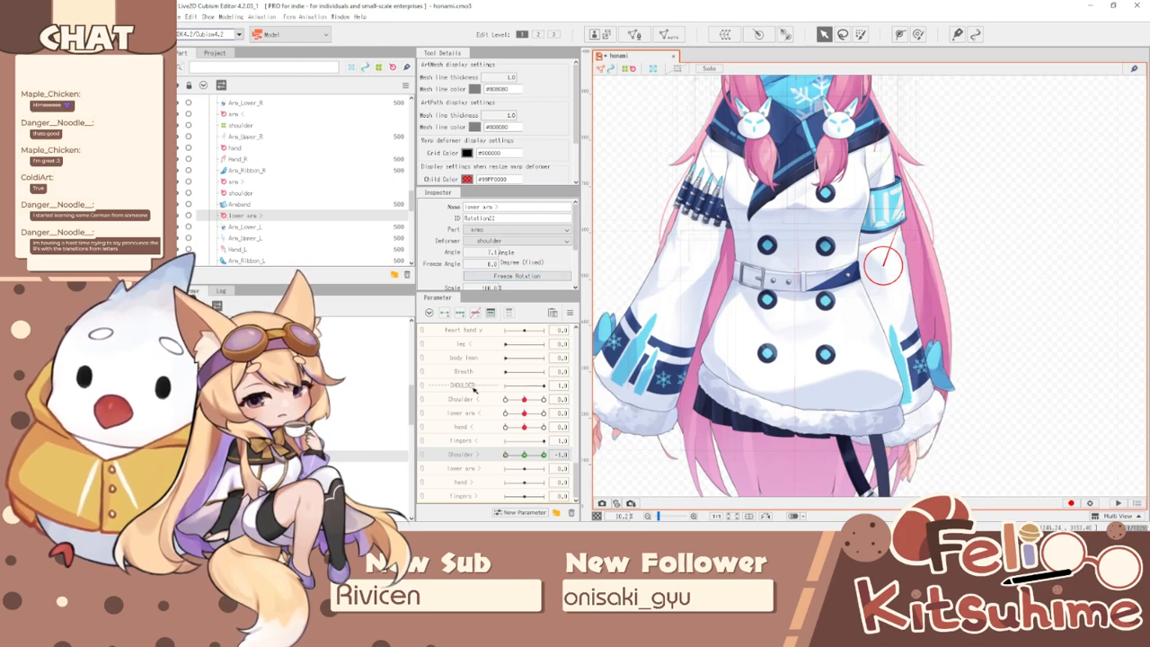
# - Check the left arm's swing along Shoulder > and reset the parameters, including Fingers <, to 0
pyautogui.moveTo(544, 457); pyautogui.dragTo(441, 435)
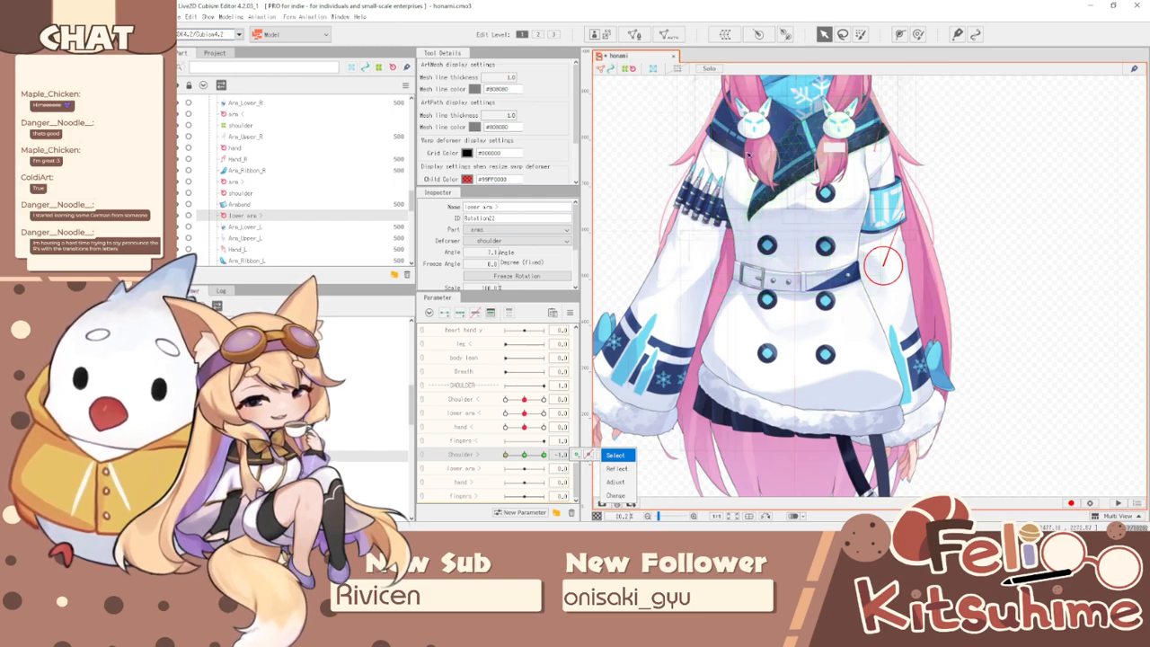
pyautogui.click(570, 312)
pyautogui.click(594, 312)
pyautogui.scroll(2, 841, 266)
pyautogui.scroll(-2, 842, 266)
pyautogui.scroll(3, 841, 266)
pyautogui.scroll(-3, 842, 266)
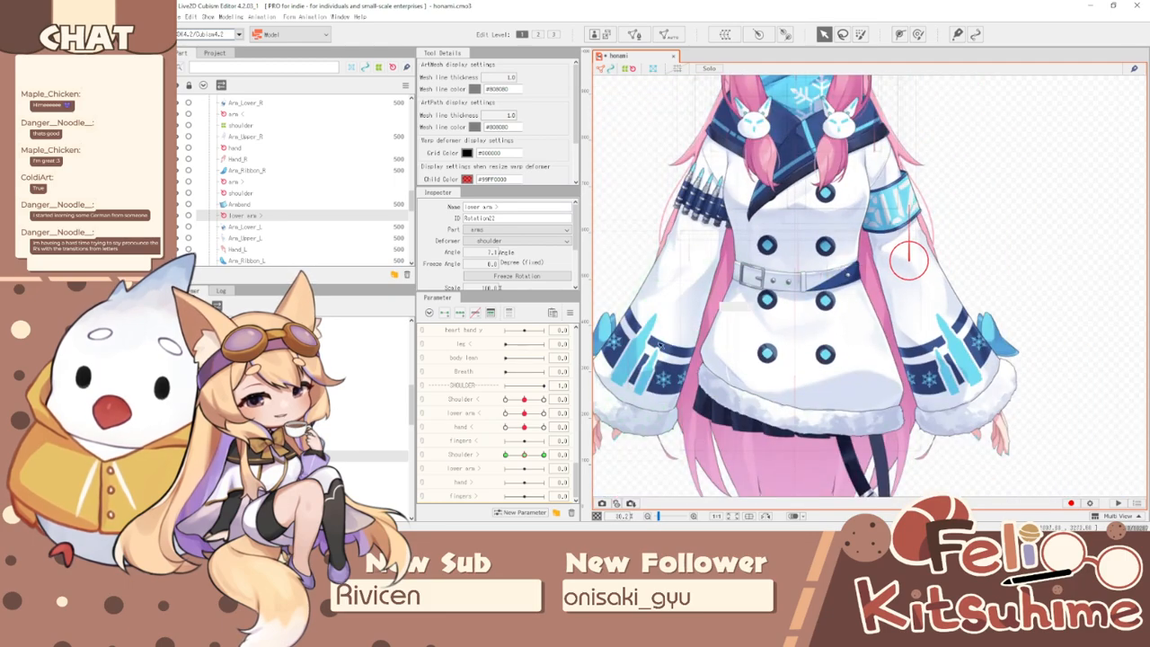
# - Preview the left elbow bend at Shoulder > -1.0 and 1.0, and return Shoulder > to 0
pyautogui.moveTo(524, 455); pyautogui.dragTo(543, 455)
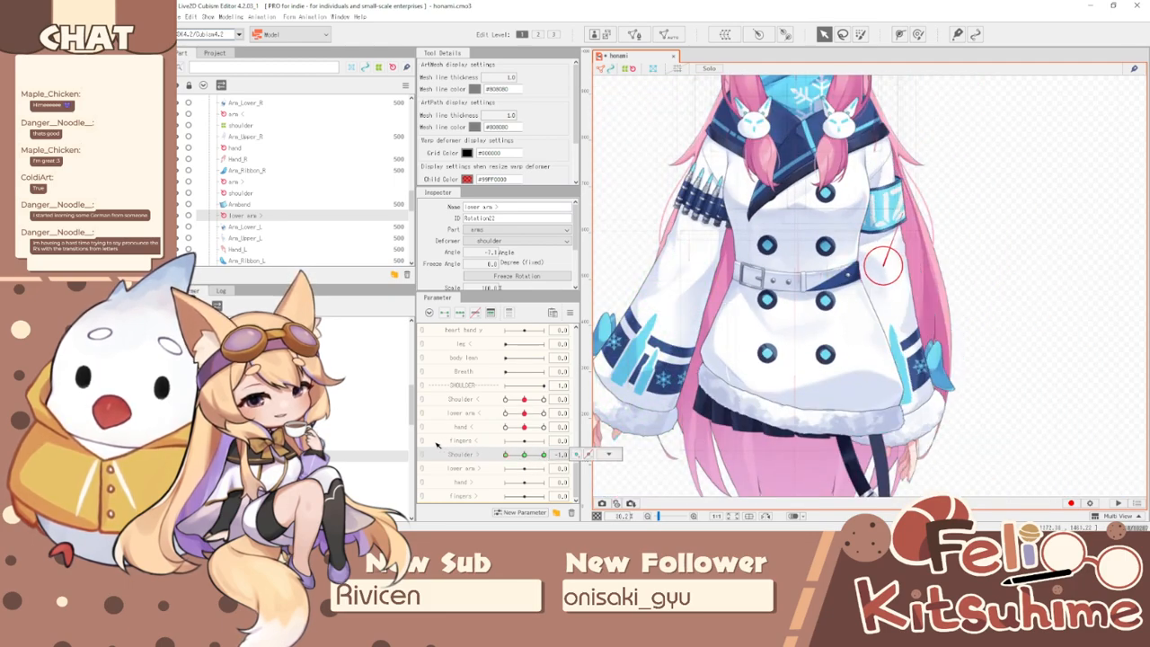
pyautogui.scroll(3, 961, 224)
pyautogui.scroll(-3, 962, 225)
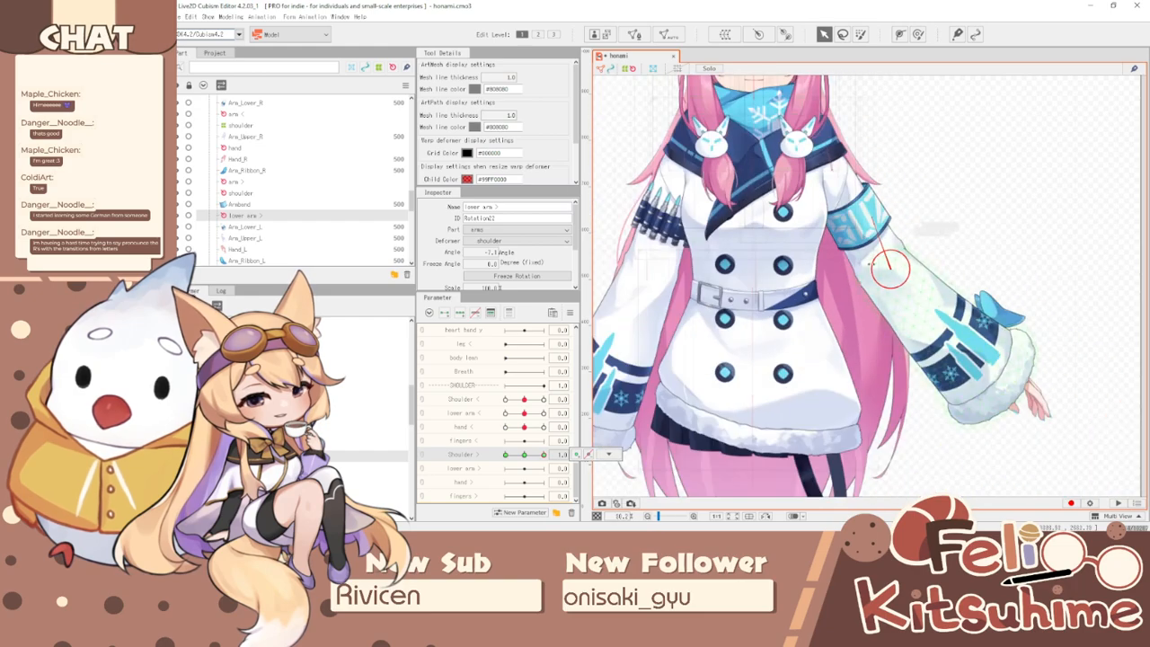
pyautogui.scroll(2, 962, 224)
pyautogui.click(528, 455)
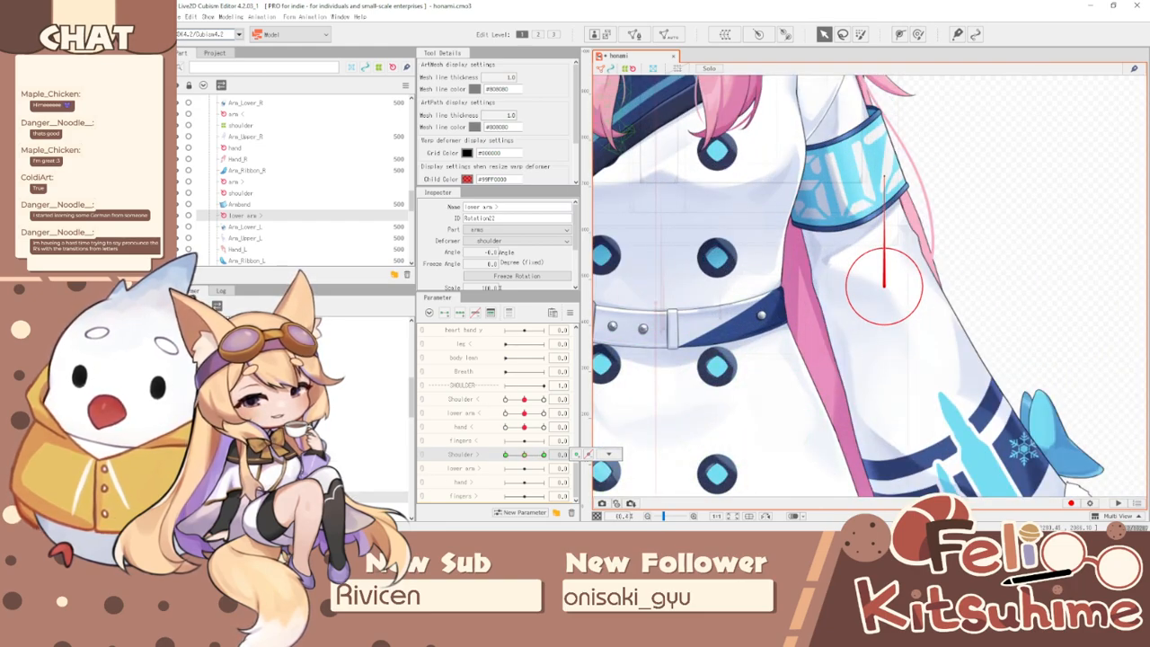
# - Check the lower arm rotation deformer's angle at lower arm < value -1, and reset the parameters to default
pyautogui.click(514, 454)
pyautogui.scroll(-3, 814, 306)
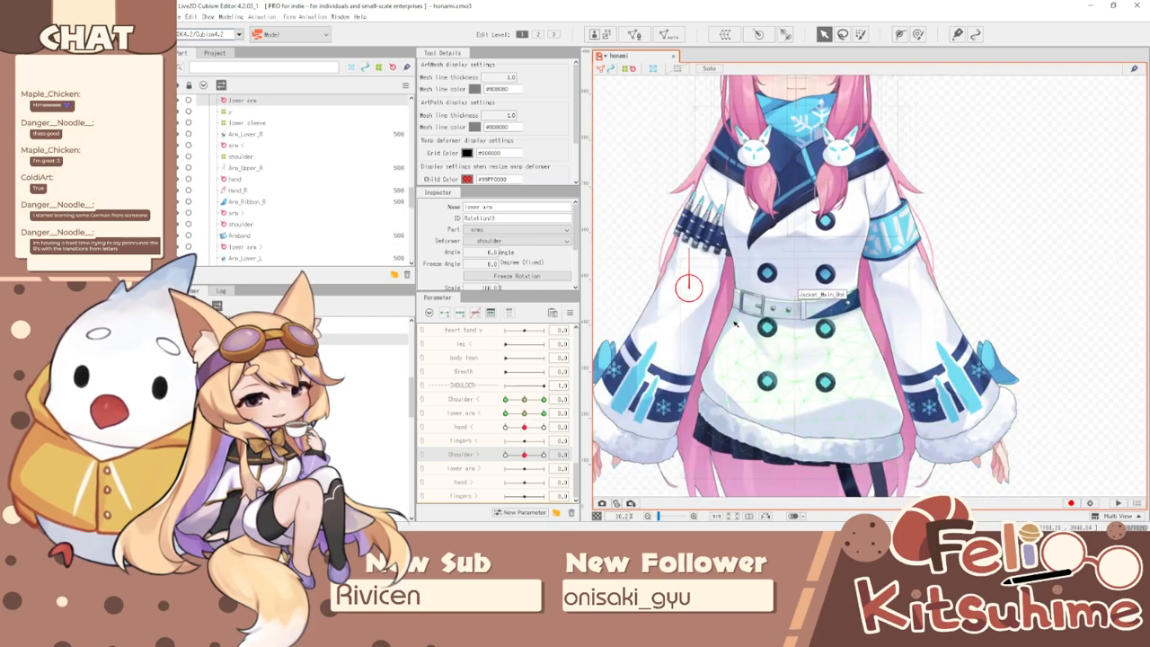
pyautogui.scroll(2, 818, 306)
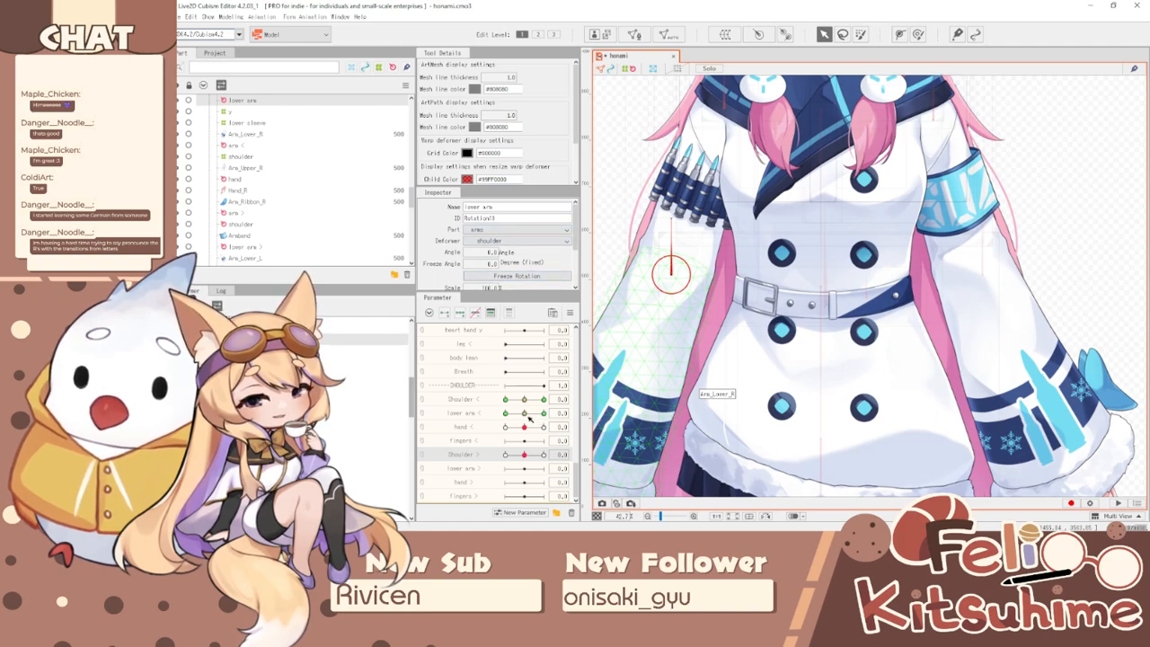
pyautogui.moveTo(529, 418); pyautogui.dragTo(505, 413)
pyautogui.moveTo(496, 251); pyautogui.dragTo(488, 253)
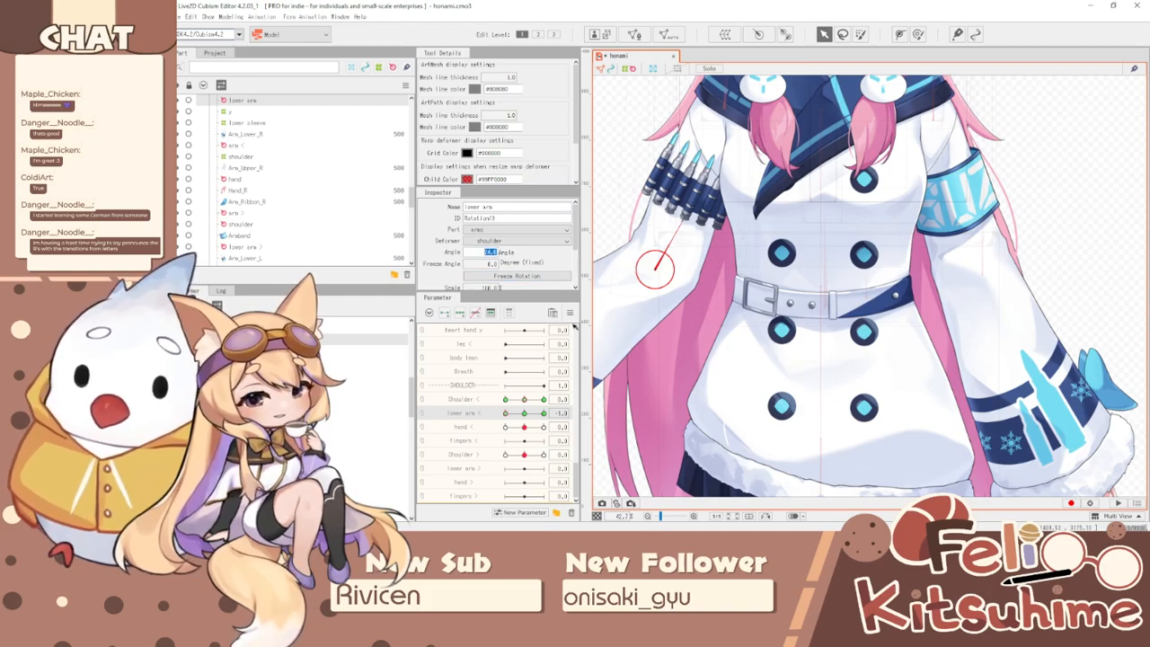
pyautogui.click(570, 312)
pyautogui.click(613, 311)
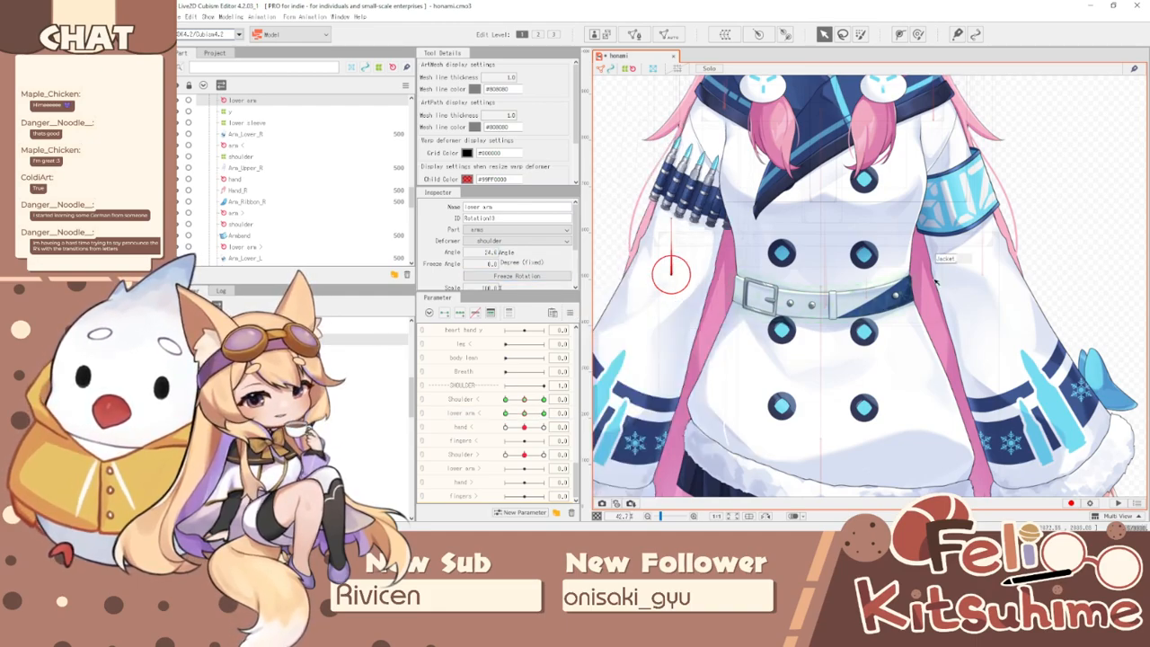
# - Add three keys on the lower arm > parameter for the lower arm > rotation deformer and set its angle to -24 at value 1
pyautogui.click(986, 261)
pyautogui.click(464, 468)
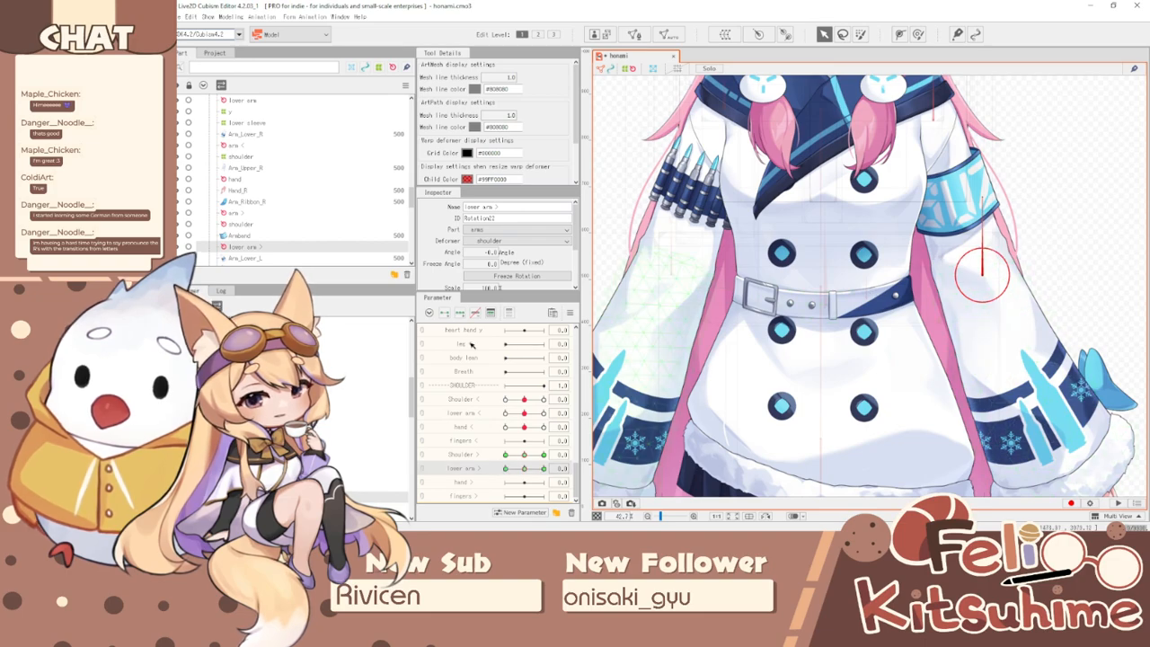
pyautogui.moveTo(525, 468); pyautogui.dragTo(610, 449)
pyautogui.click(495, 254)
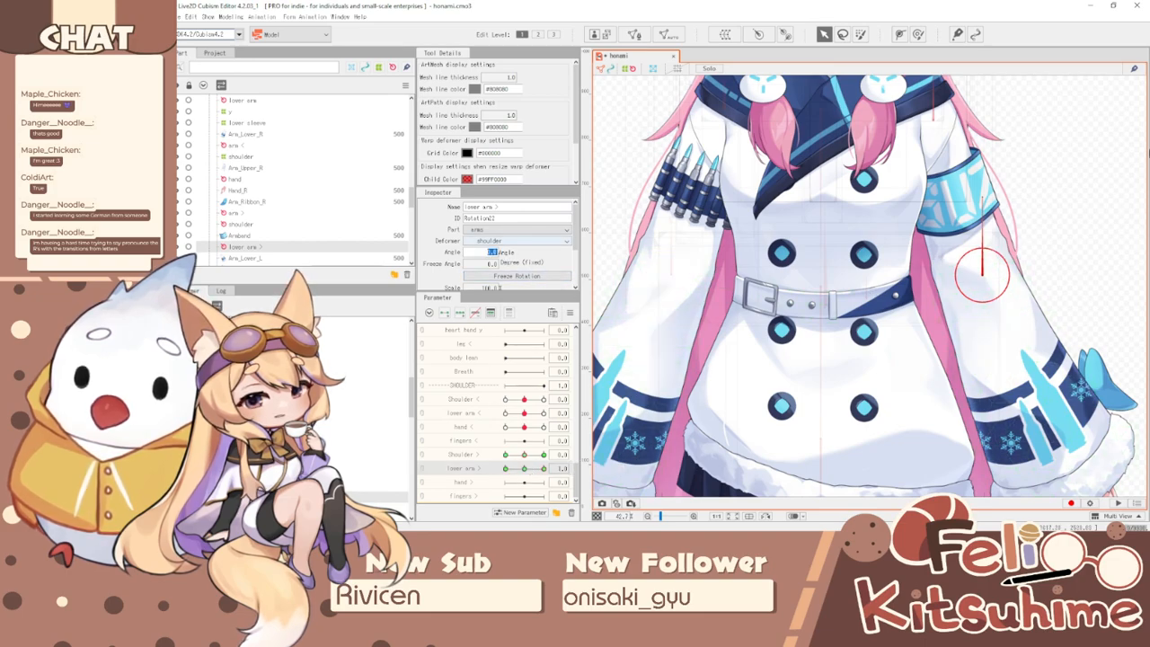
pyautogui.write('-24')
pyautogui.press('Return')
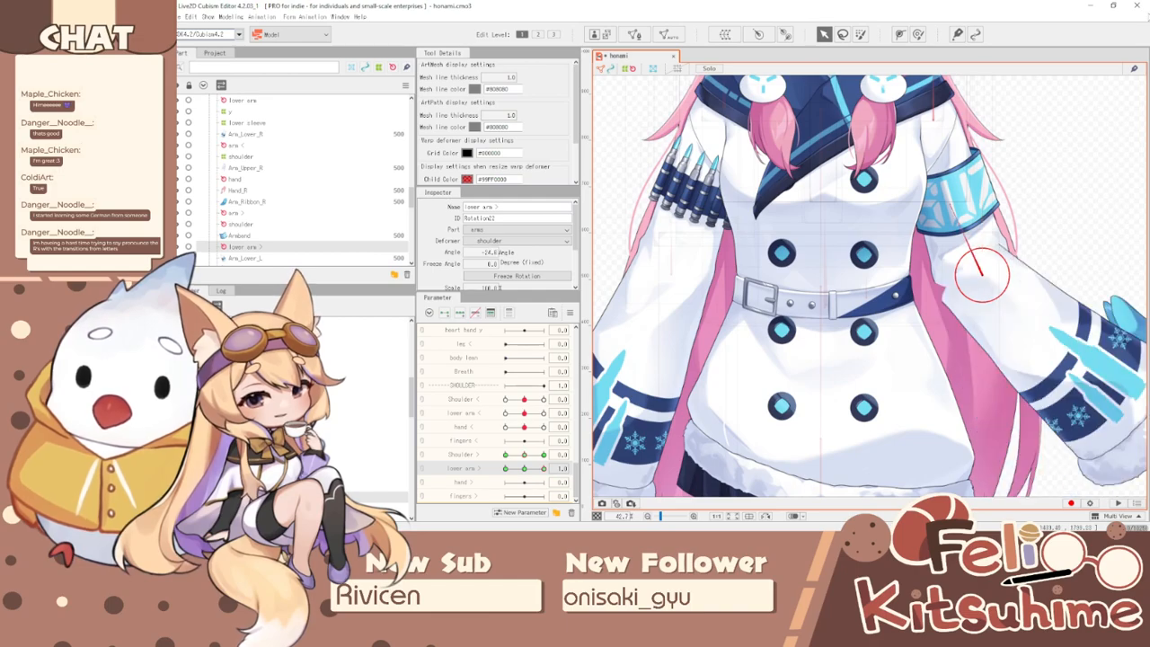
# - Set the lower arm > rotation deformer's angle to 24 at lower arm > value -1
pyautogui.moveTo(532, 469); pyautogui.dragTo(505, 468)
pyautogui.click(489, 253)
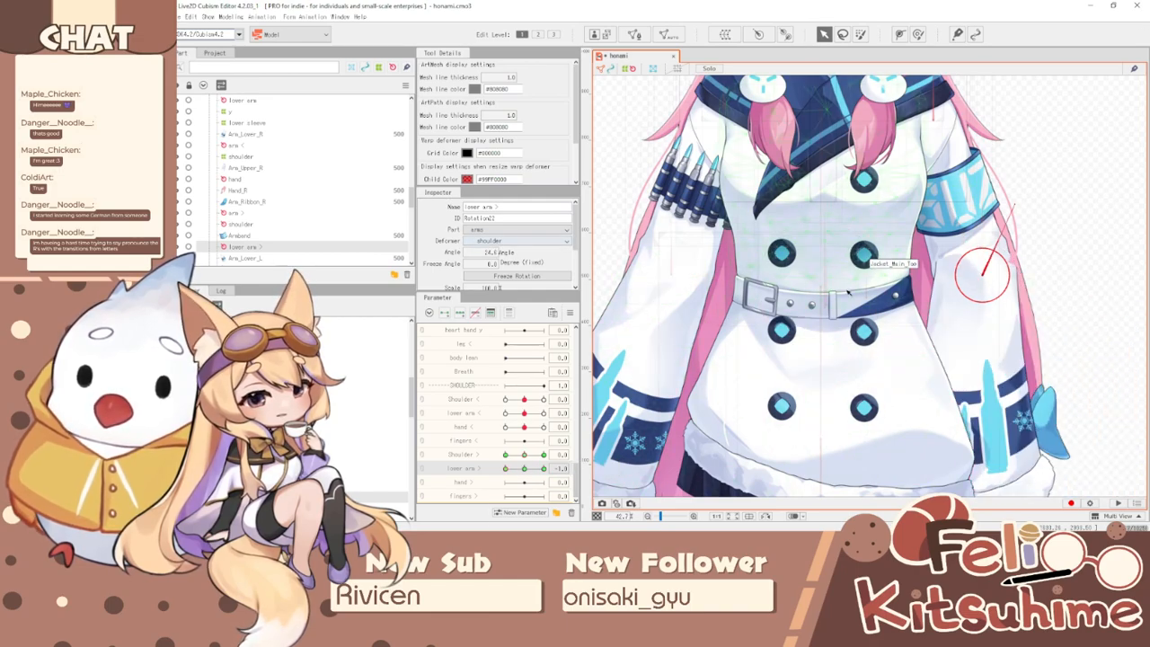
pyautogui.scroll(-2, 950, 286)
pyautogui.scroll(2, 950, 285)
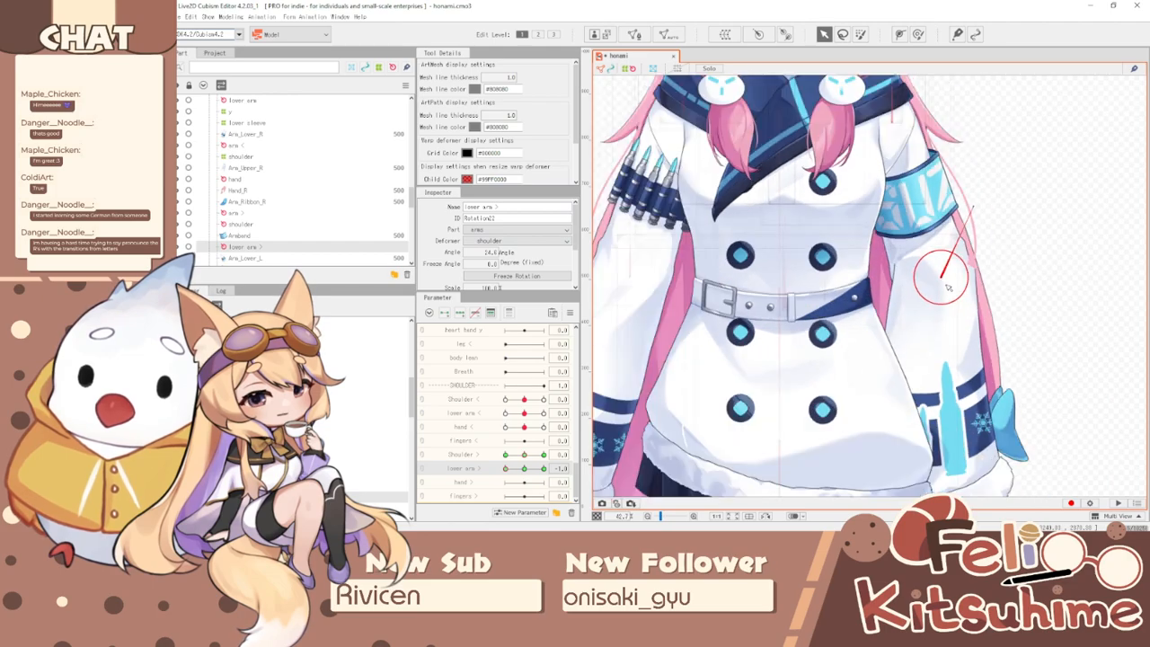
# - Nudge the lower arm > rotation deformer slightly outward at lower arm > value 1, and reset the parameters to default
pyautogui.moveTo(530, 414)
pyautogui.mouseDown()
pyautogui.moveTo(544, 414)
pyautogui.moveTo(493, 388)
pyautogui.moveTo(567, 393)
pyautogui.moveTo(508, 387)
pyautogui.moveTo(536, 414)
pyautogui.mouseUp()
pyautogui.click(524, 412)
pyautogui.moveTo(525, 468); pyautogui.dragTo(474, 460)
pyautogui.scroll(2, 974, 259)
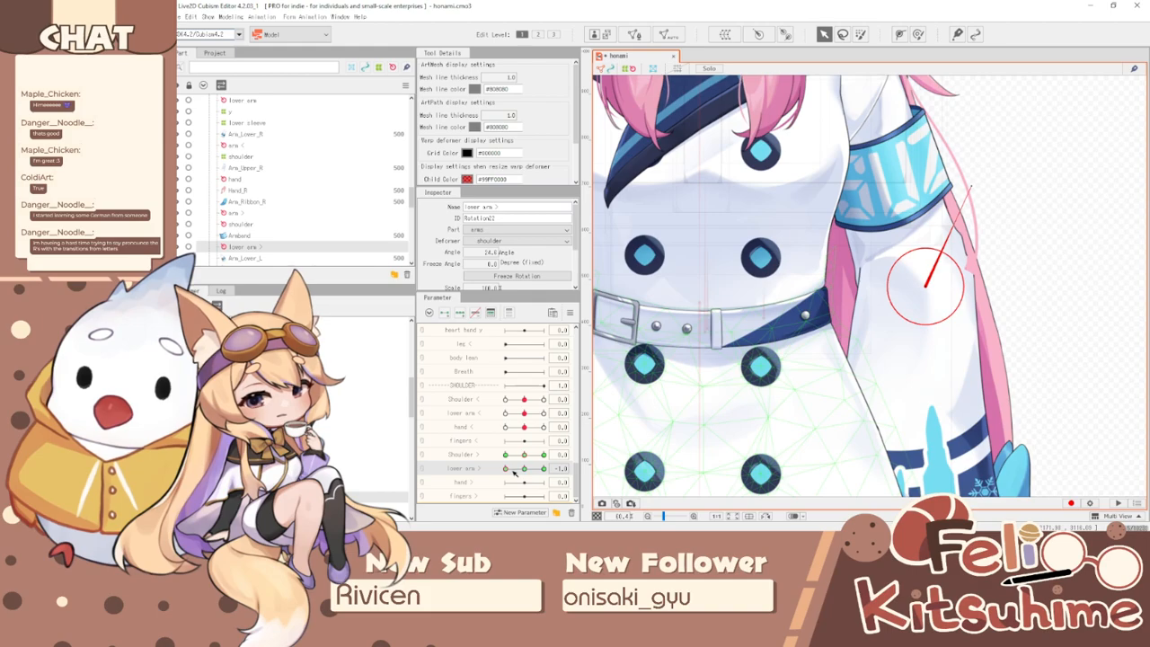
pyautogui.moveTo(509, 469); pyautogui.dragTo(562, 466)
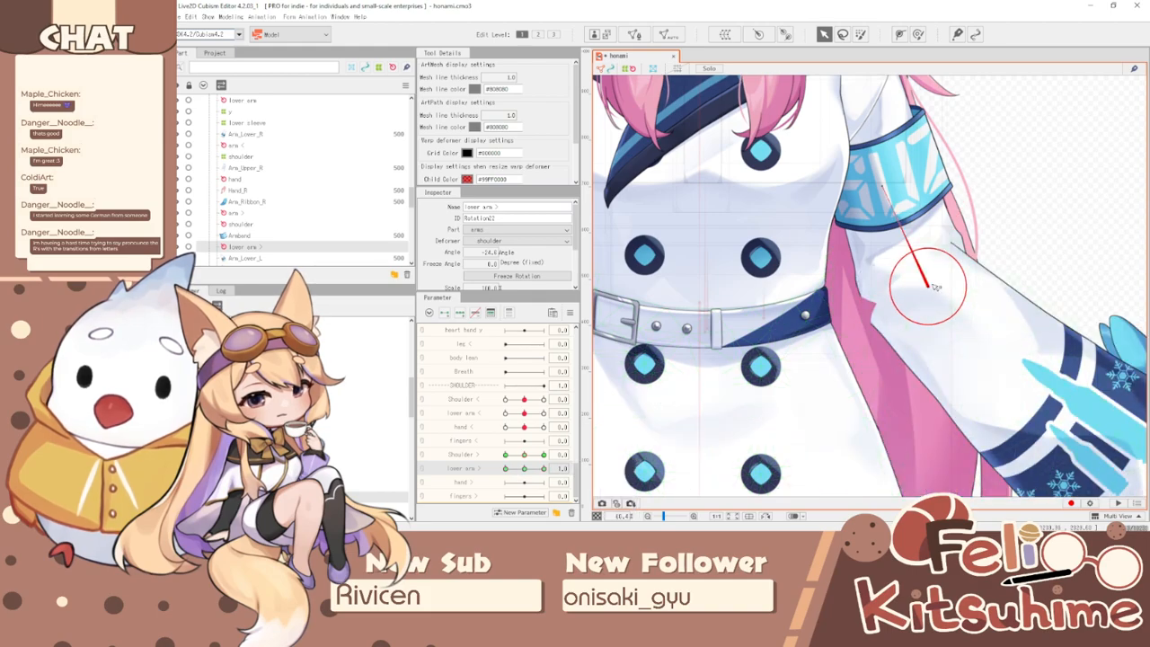
pyautogui.moveTo(932, 287)
pyautogui.mouseDown()
pyautogui.moveTo(932, 276)
pyautogui.moveTo(938, 288)
pyautogui.mouseUp()
pyautogui.scroll(-3, 918, 284)
pyautogui.moveTo(542, 466); pyautogui.dragTo(479, 427)
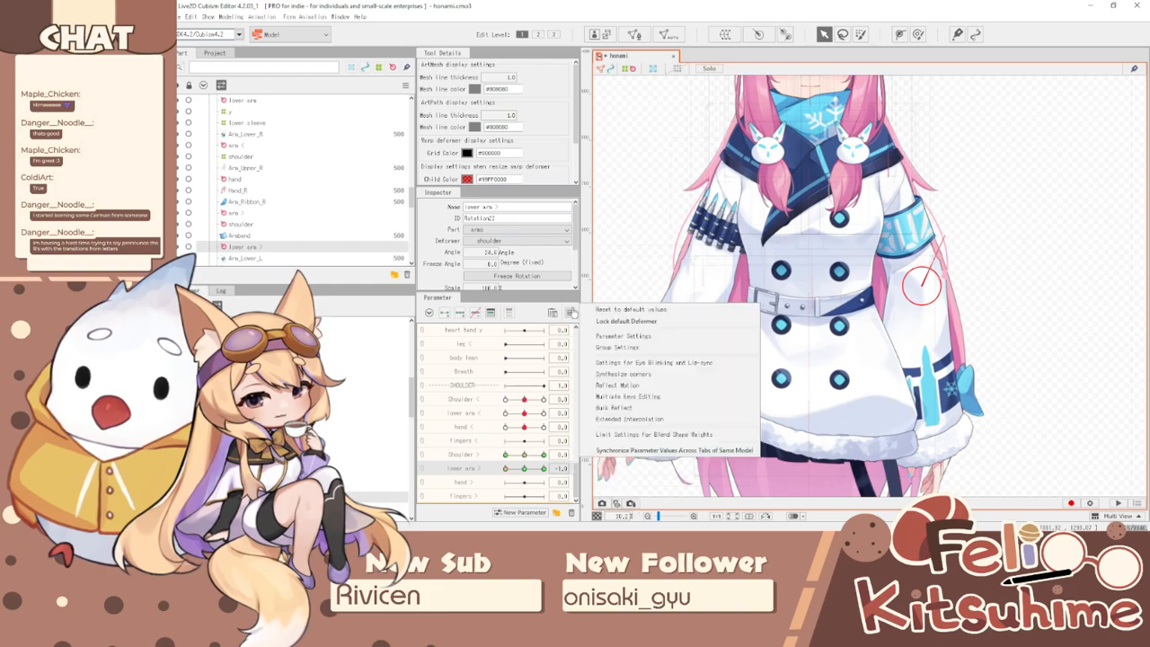
pyautogui.click(572, 312)
pyautogui.scroll(2, 955, 274)
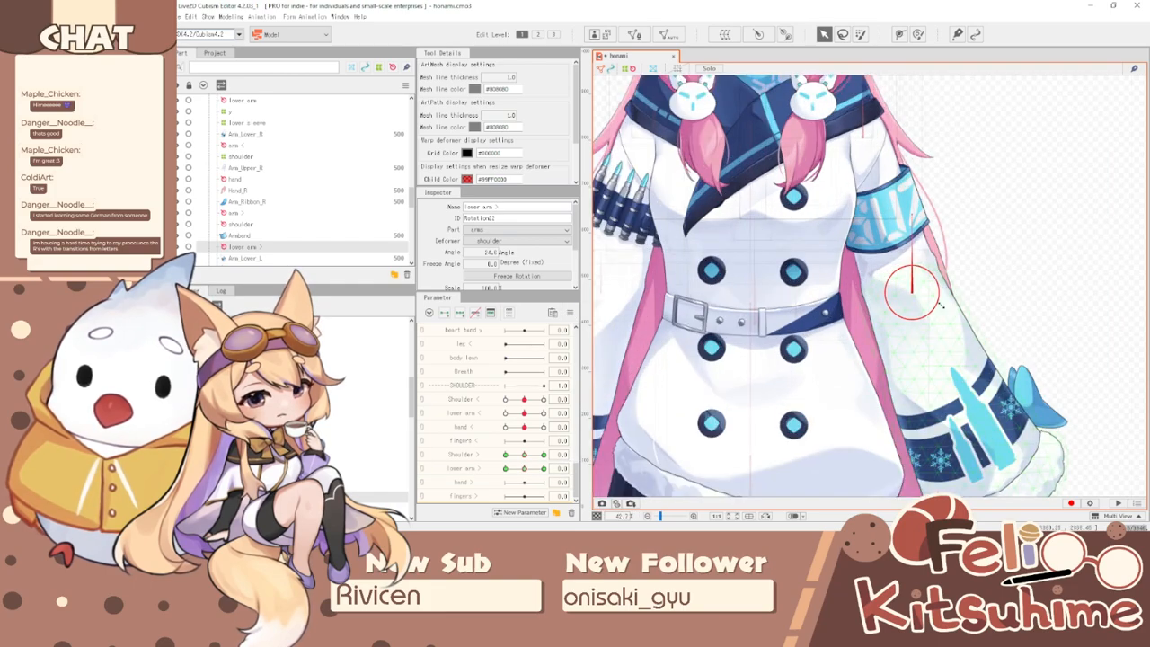
# - Check the opposite arm's shoulder rotation deformer angle at lower arm < value 1, and reset the parameters to default
pyautogui.scroll(-2, 804, 364)
pyautogui.scroll(-2, 803, 381)
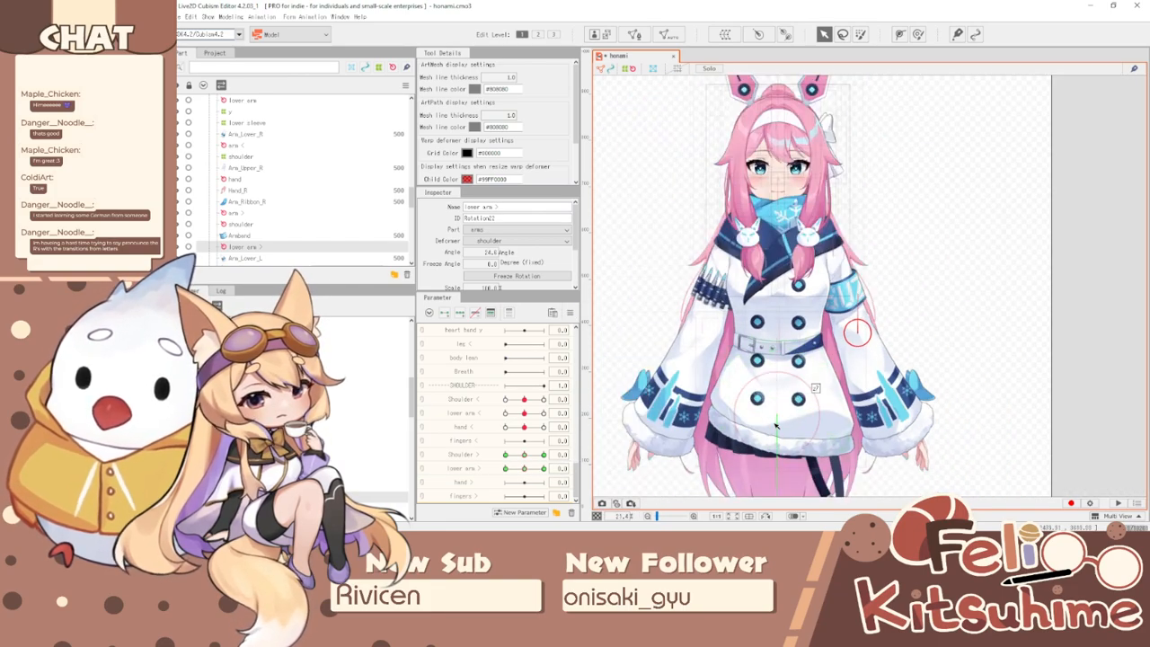
pyautogui.scroll(2, 838, 199)
pyautogui.click(835, 199)
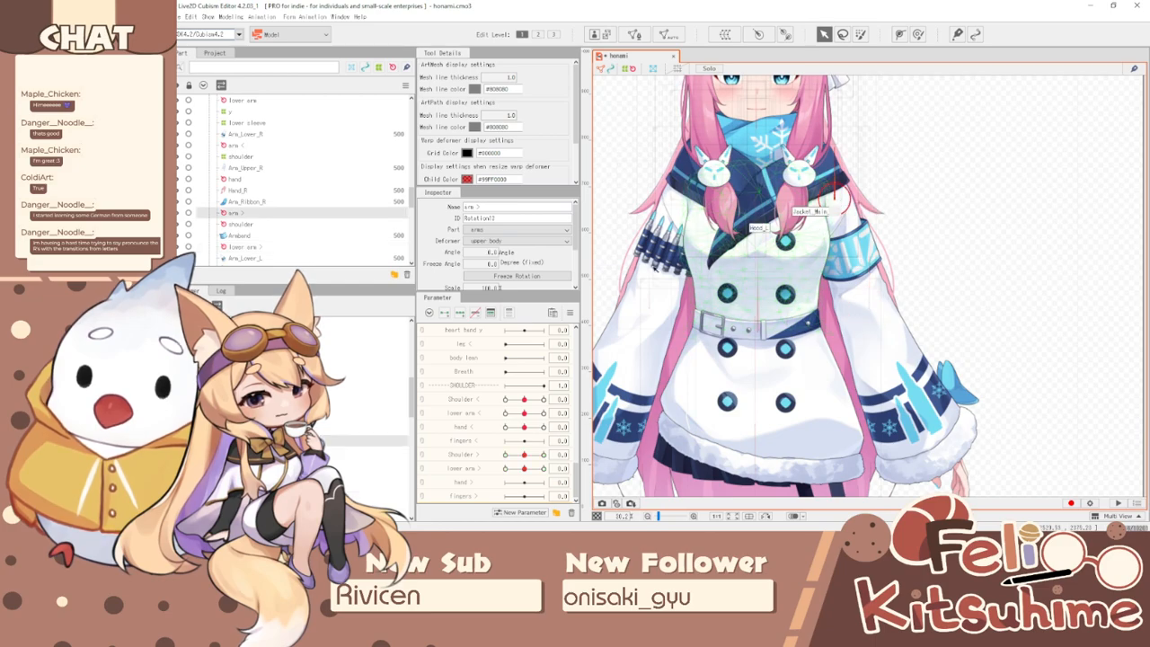
pyautogui.click(687, 187)
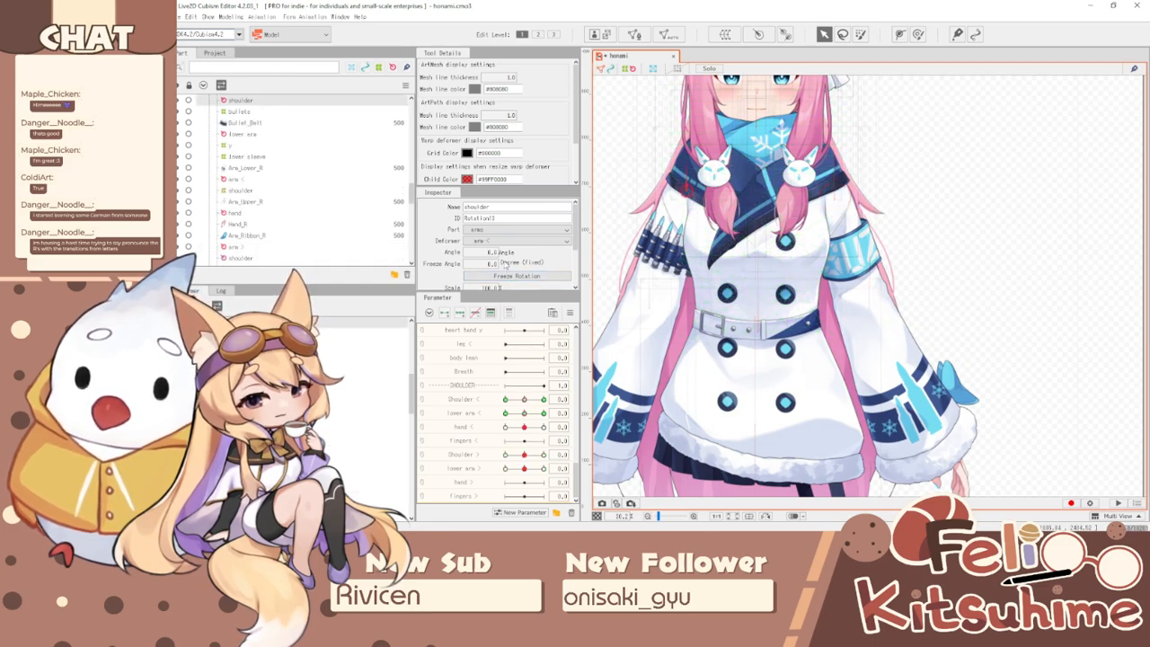
pyautogui.click(543, 413)
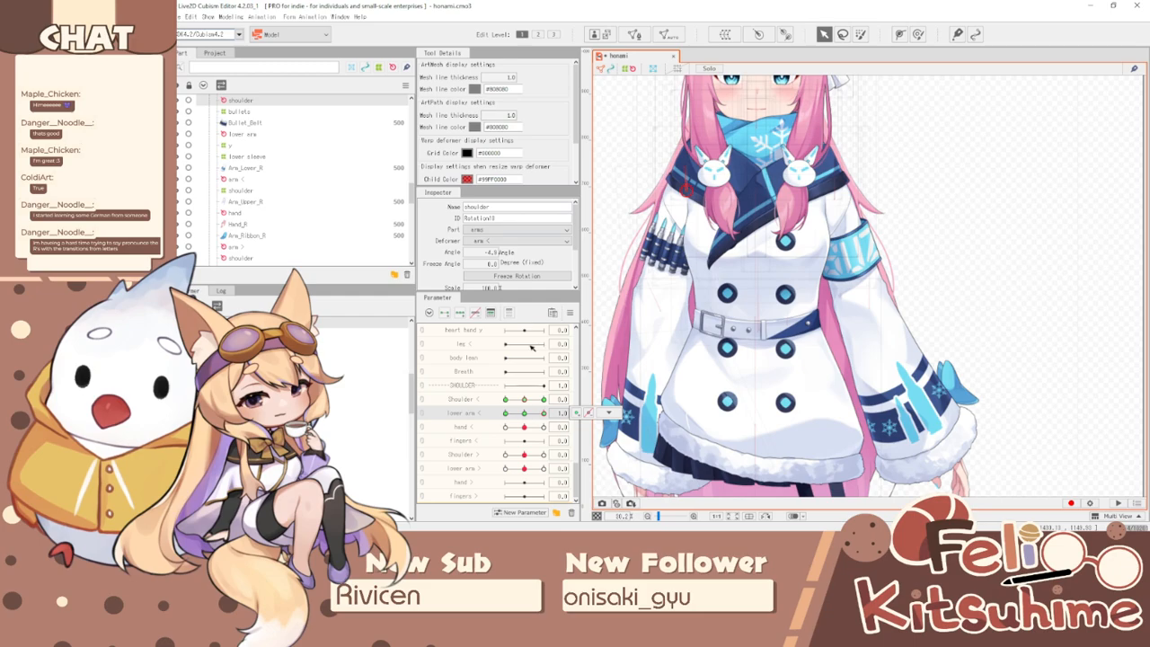
pyautogui.click(570, 314)
pyautogui.click(605, 304)
pyautogui.click(599, 305)
pyautogui.click(571, 312)
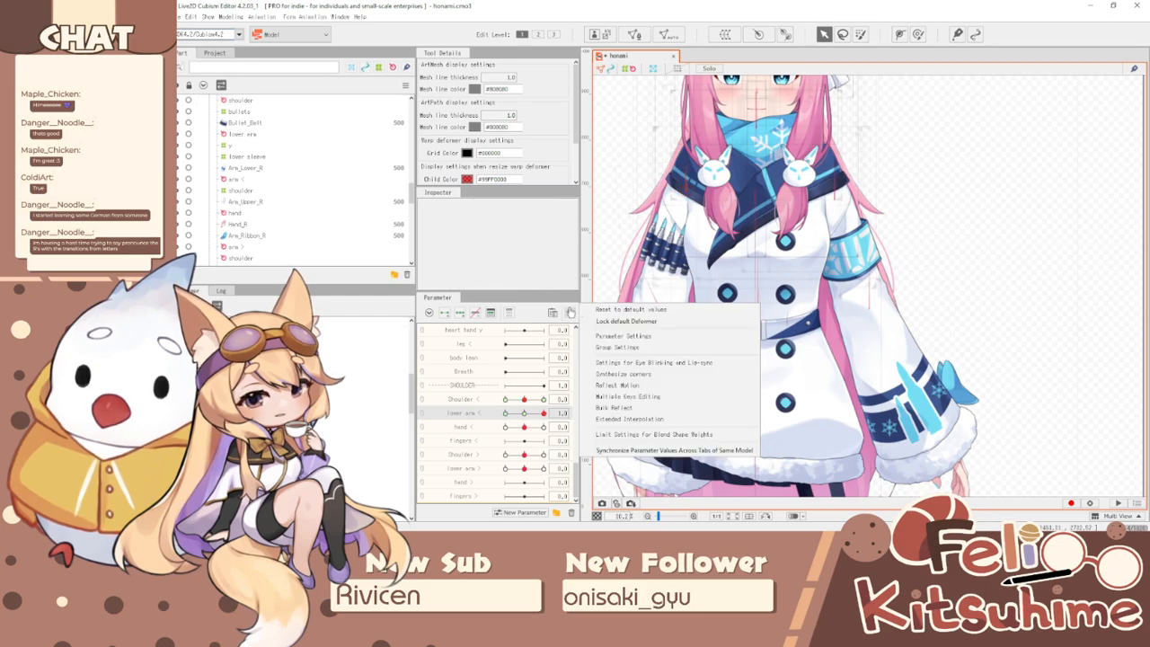
pyautogui.click(604, 309)
# - Key the arm > rotation deformer on the lower arm > parameter and set its angle to -4 at value 1
pyautogui.scroll(4, 839, 195)
pyautogui.click(837, 200)
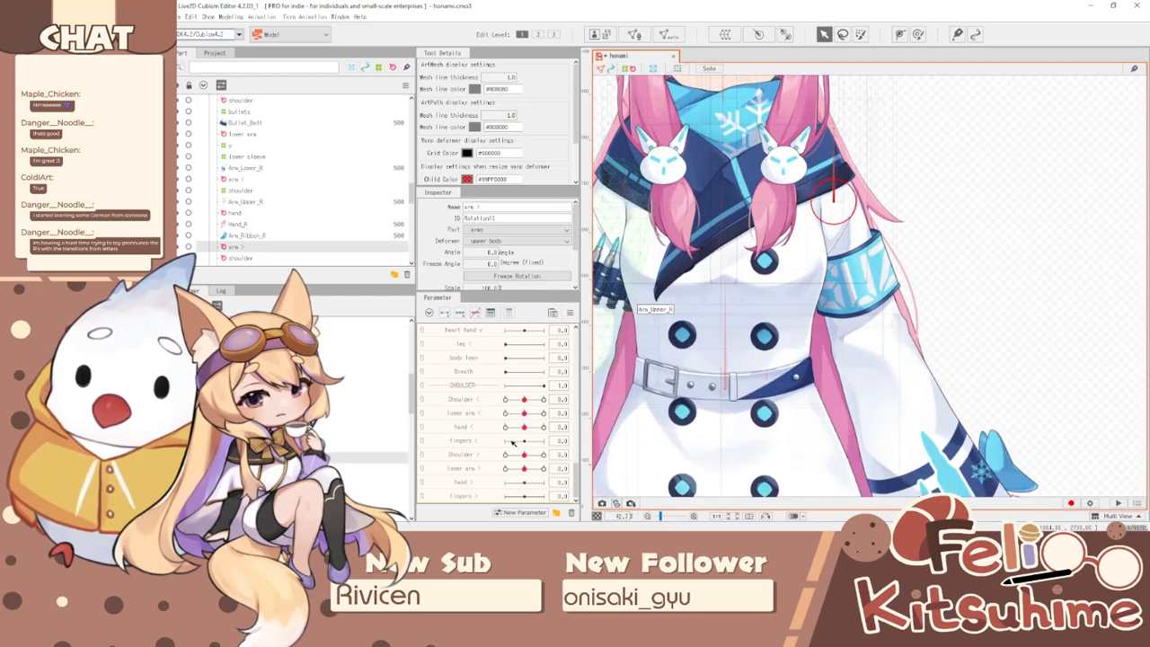
pyautogui.click(476, 468)
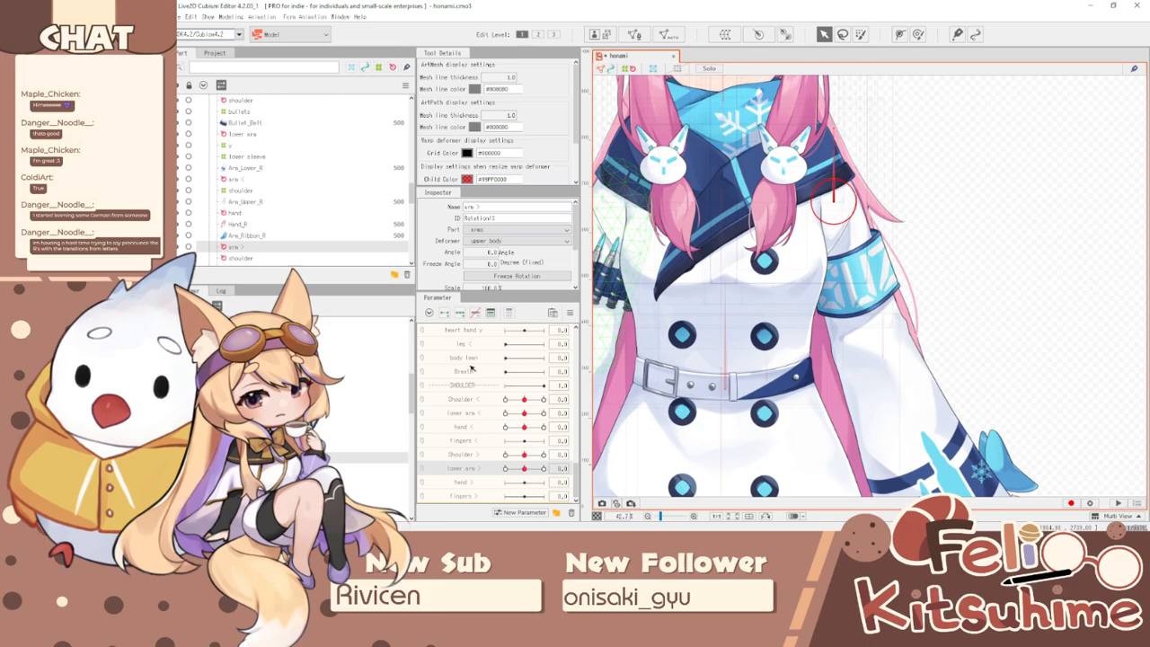
pyautogui.click(543, 468)
pyautogui.click(491, 252)
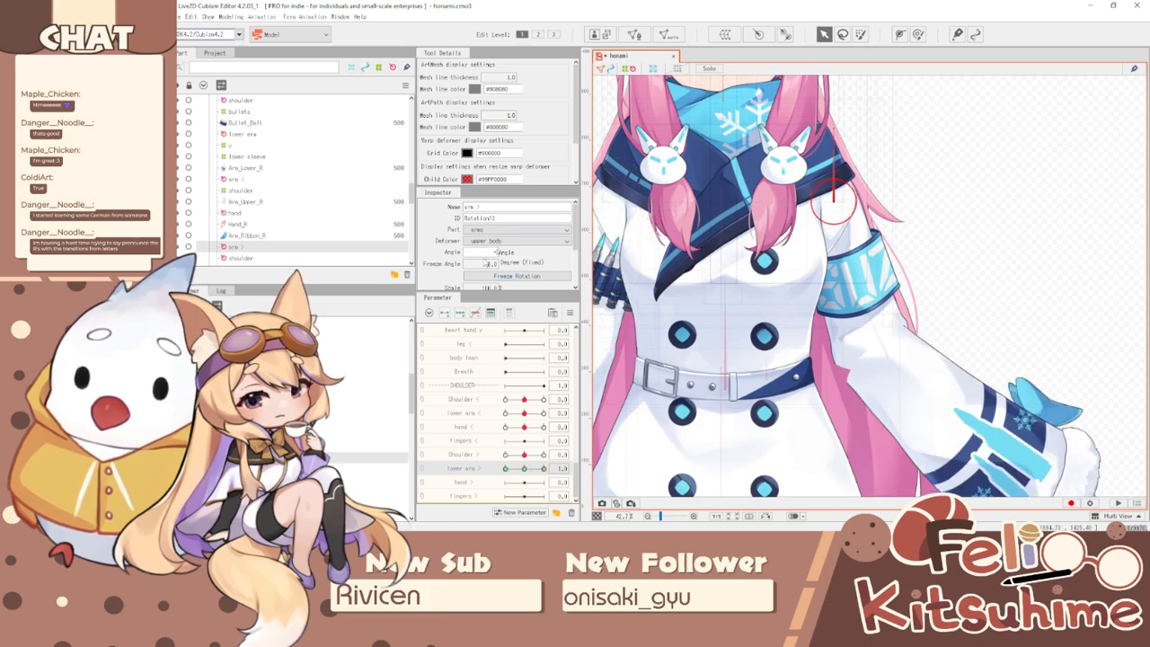
pyautogui.press('Return')
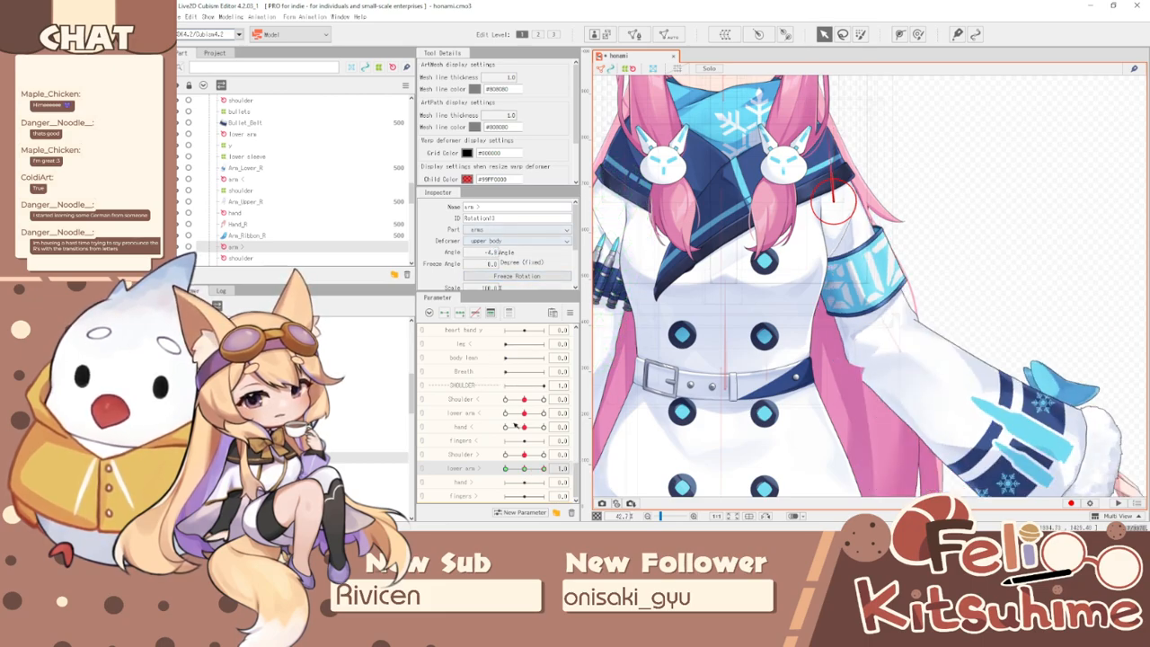
# - Set the arm > rotation deformer's angle to 4 at lower arm > value -1 and preview the arm swing to value 1
pyautogui.moveTo(542, 469); pyautogui.dragTo(505, 468)
pyautogui.click(492, 253)
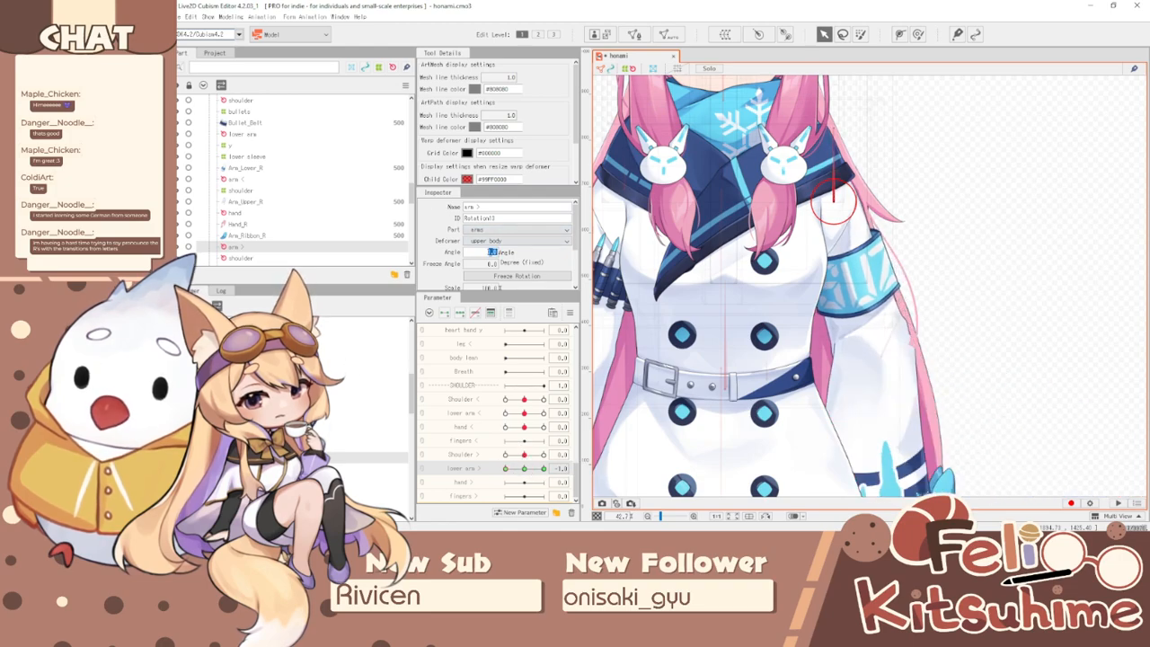
pyautogui.write('4')
pyautogui.press('Return')
pyautogui.scroll(-3, 823, 215)
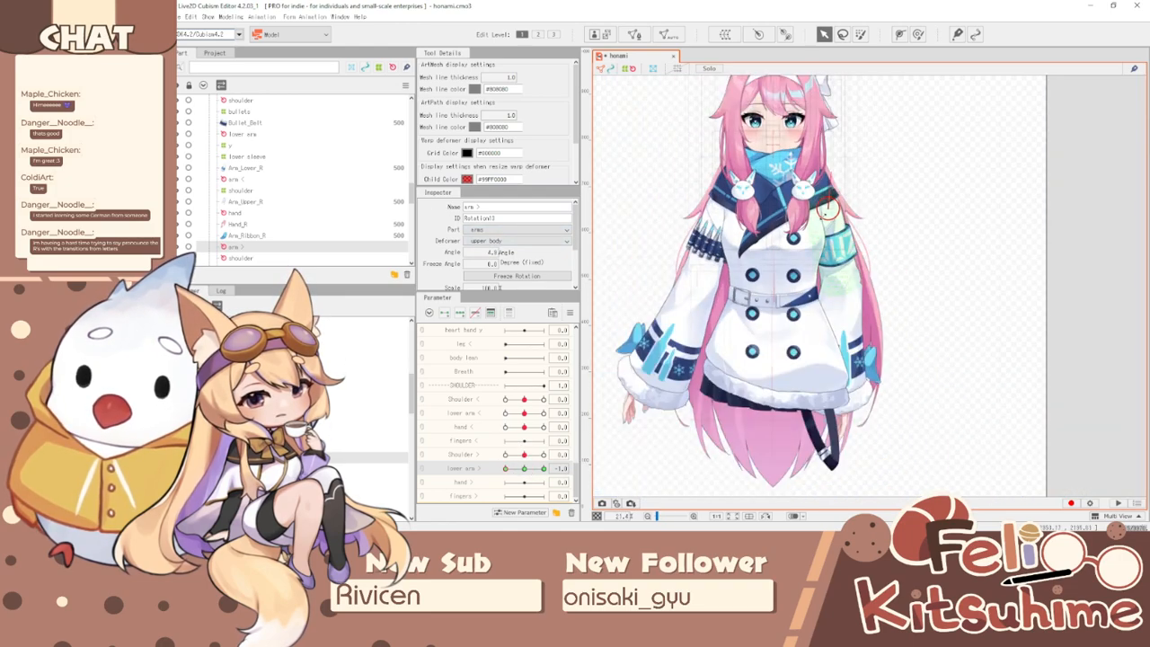
pyautogui.moveTo(509, 470); pyautogui.dragTo(581, 446)
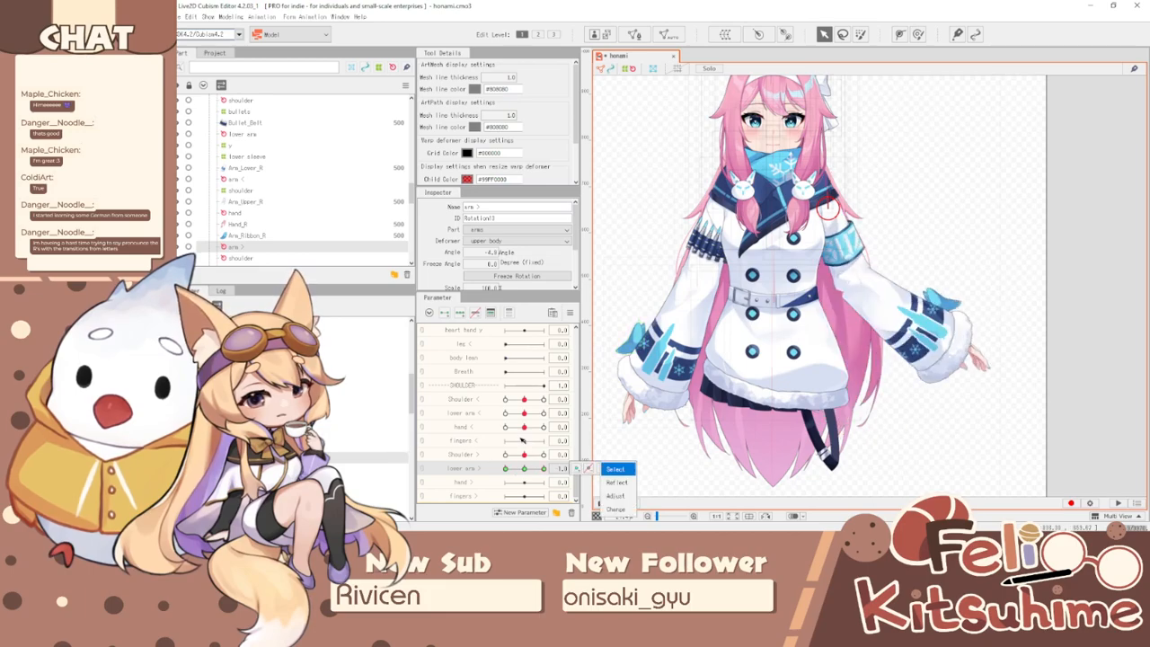
# - Create a warp deformer named shoulder as the parent of the Arm_Upper_L mesh
pyautogui.scroll(4, 860, 268)
pyautogui.click(840, 272)
pyautogui.click(826, 260)
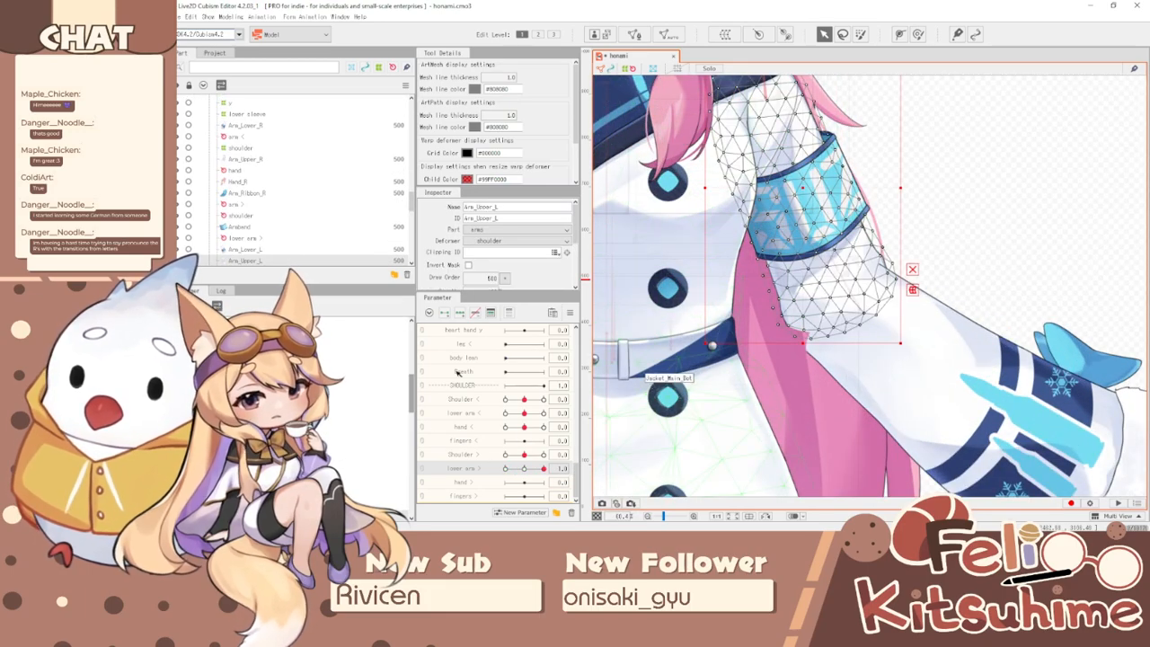
pyautogui.click(725, 34)
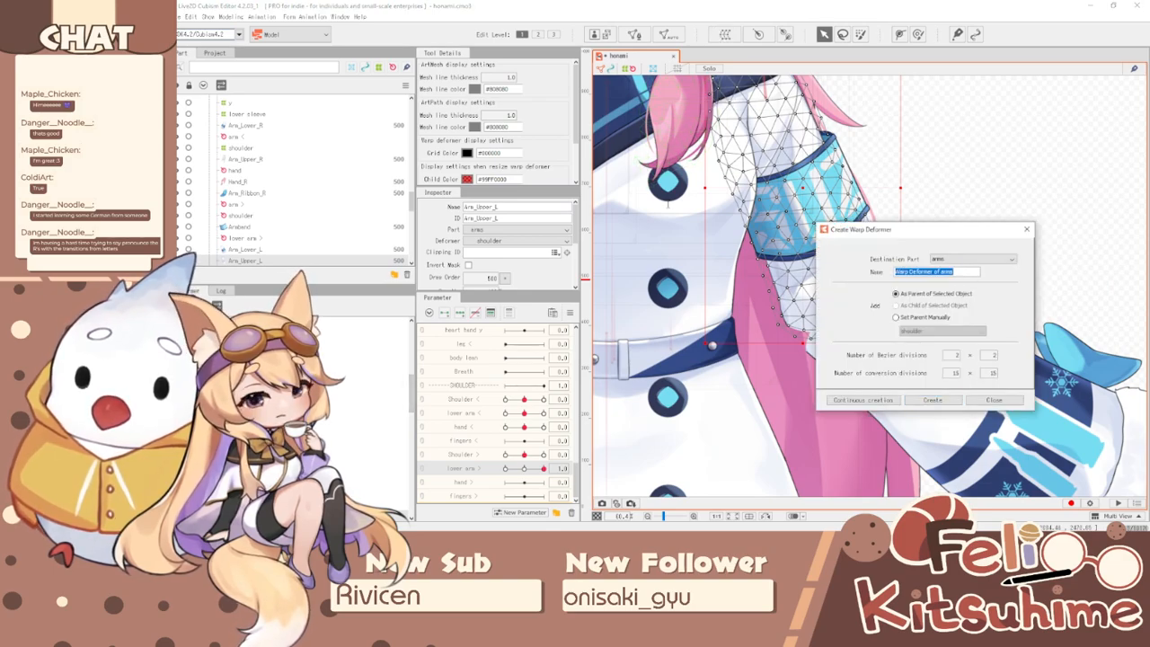
pyautogui.write('shoulder')
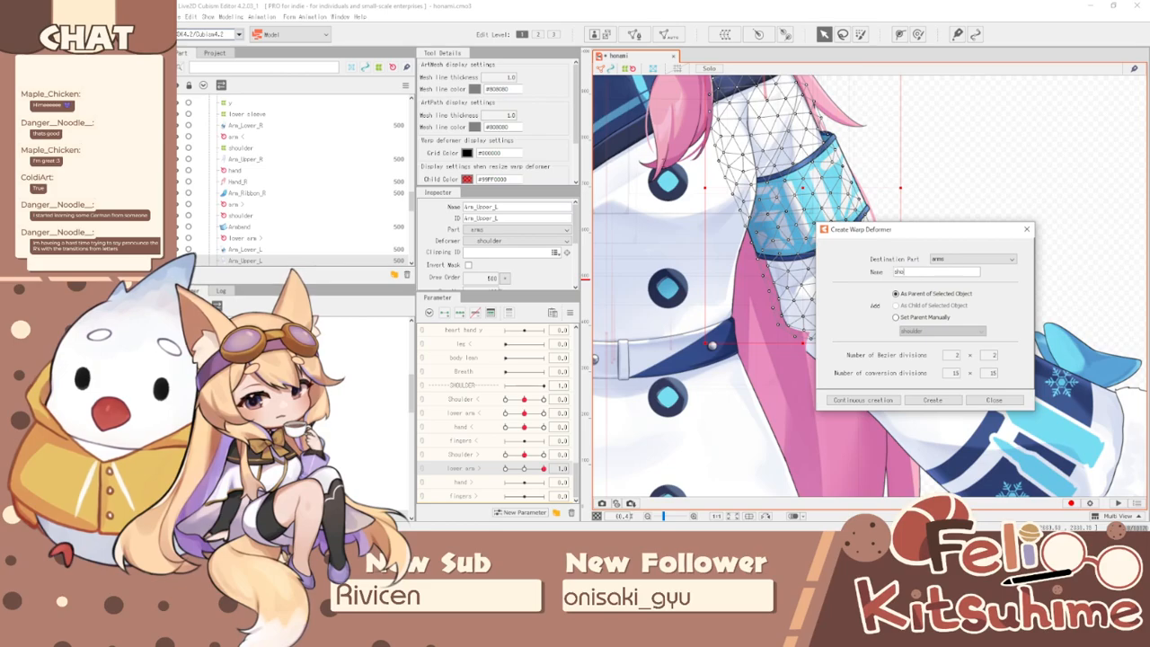
pyautogui.click(933, 400)
# - Switch to the deform brush with the selection hidden and add three Shoulder > keys to the new shoulder warp deformer
pyautogui.click(918, 34)
pyautogui.scroll(3, 925, 286)
pyautogui.hotkey('ctrl', 't')
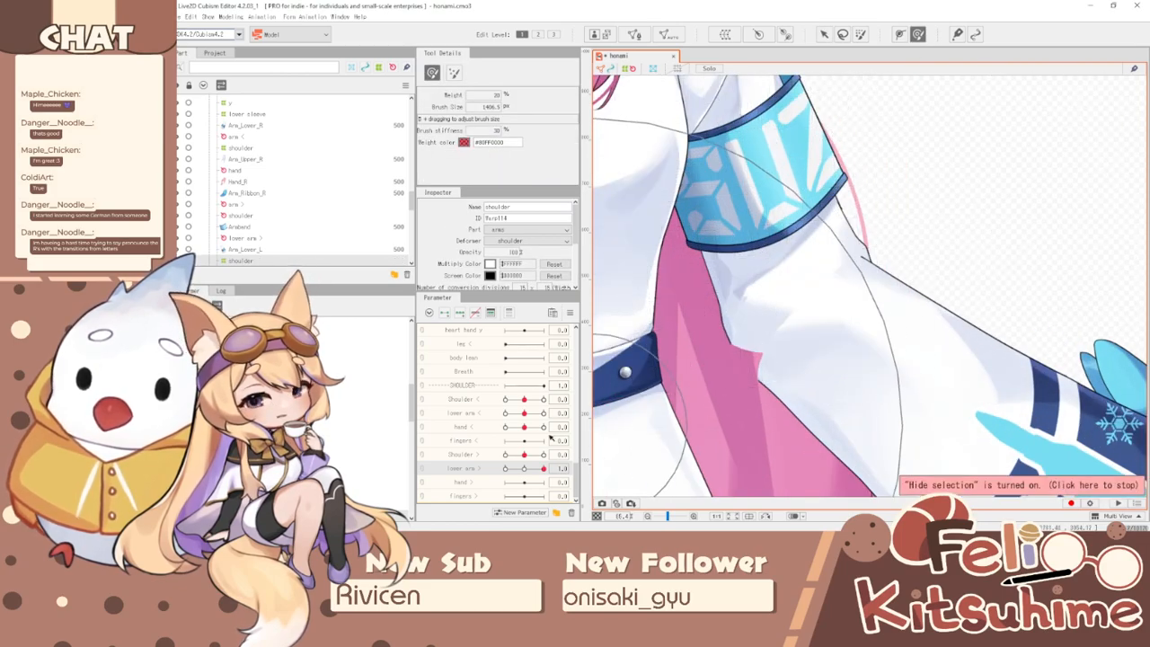
pyautogui.click(525, 468)
pyautogui.click(481, 455)
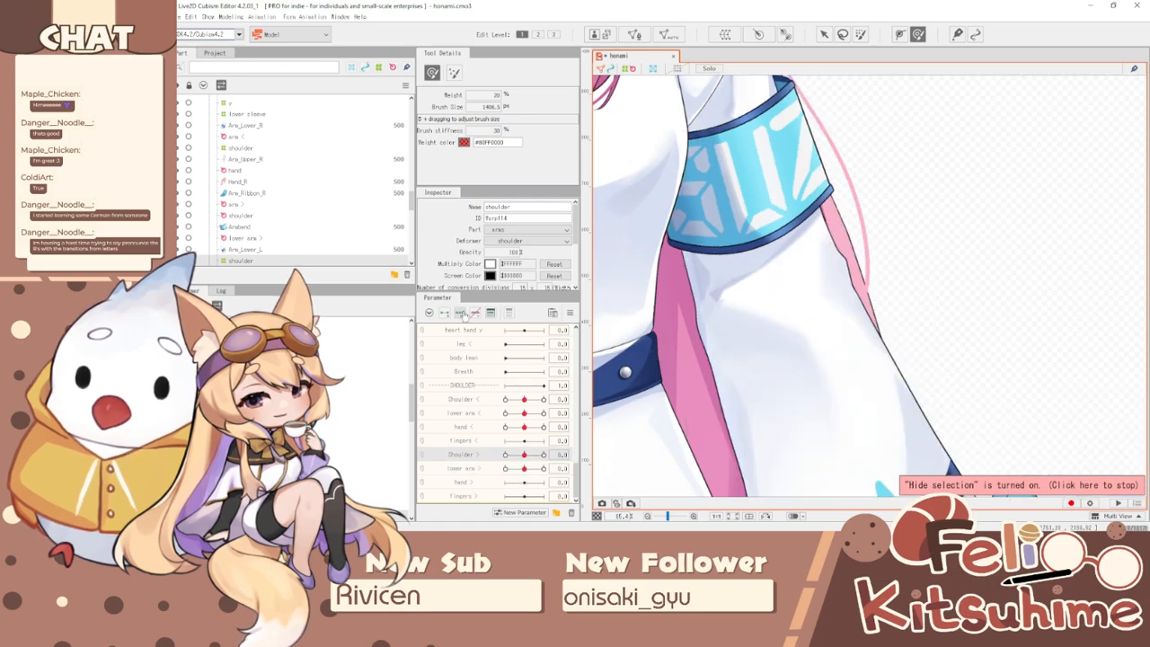
# - At Shoulder > value 1, reshape the Arm_Upper_L elbow outline with a smaller deform brush to meet the lower sleeve
pyautogui.click(543, 455)
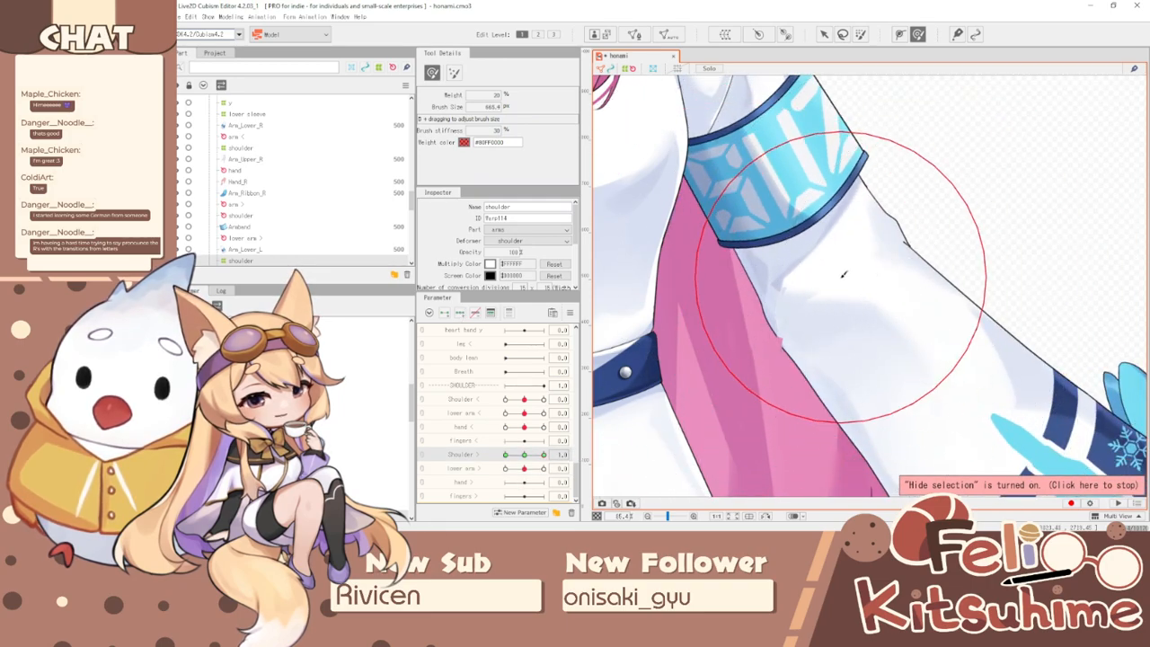
pyautogui.press('b')
pyautogui.moveTo(919, 251); pyautogui.dragTo(918, 253)
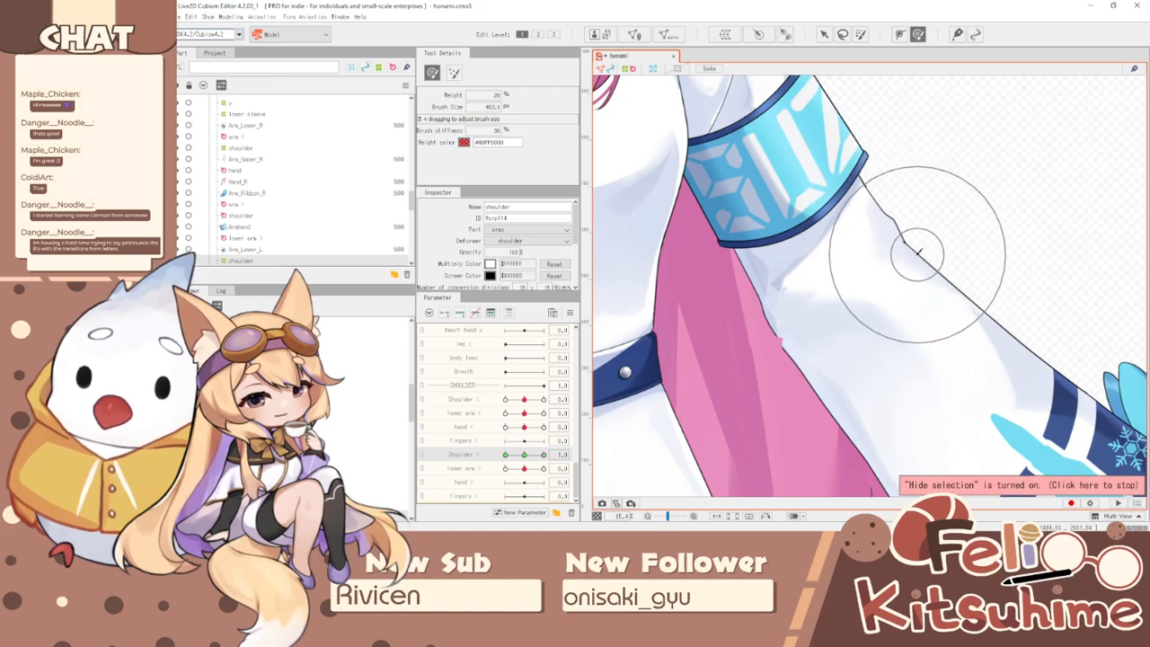
pyautogui.moveTo(773, 332)
pyautogui.mouseDown()
pyautogui.moveTo(766, 390)
pyautogui.moveTo(796, 426)
pyautogui.moveTo(772, 405)
pyautogui.mouseUp()
# - At Shoulder > value -1, push the Arm_Upper_L elbow outline into line with the lower sleeve using the deform brush
pyautogui.press('b')
pyautogui.scroll(-2, 789, 410)
pyautogui.moveTo(544, 455); pyautogui.dragTo(528, 455)
pyautogui.scroll(3, 764, 324)
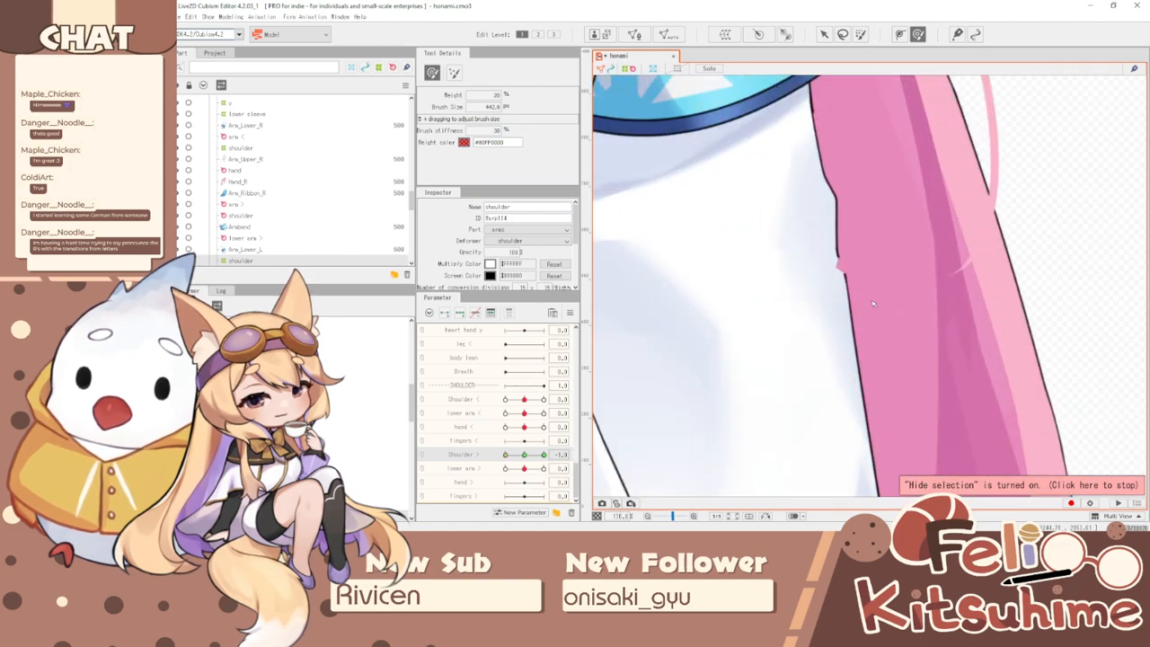
pyautogui.moveTo(801, 265); pyautogui.dragTo(816, 274)
pyautogui.moveTo(816, 274)
pyautogui.mouseDown()
pyautogui.moveTo(873, 302)
pyautogui.moveTo(823, 274)
pyautogui.moveTo(848, 277)
pyautogui.mouseUp()
pyautogui.scroll(-3, 872, 342)
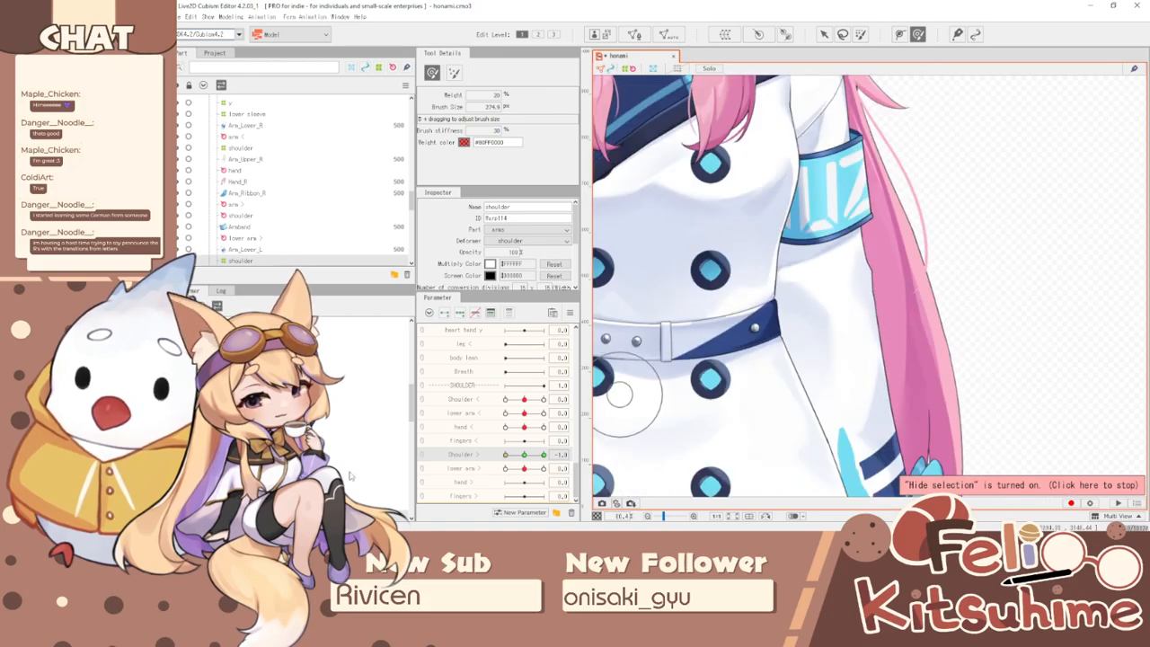
# - Isolate the left upper and lower arm meshes in Solo view and select the shoulder warp deformer
pyautogui.keyDown('ctrl'); pyautogui.click(359, 485); pyautogui.keyUp('ctrl')
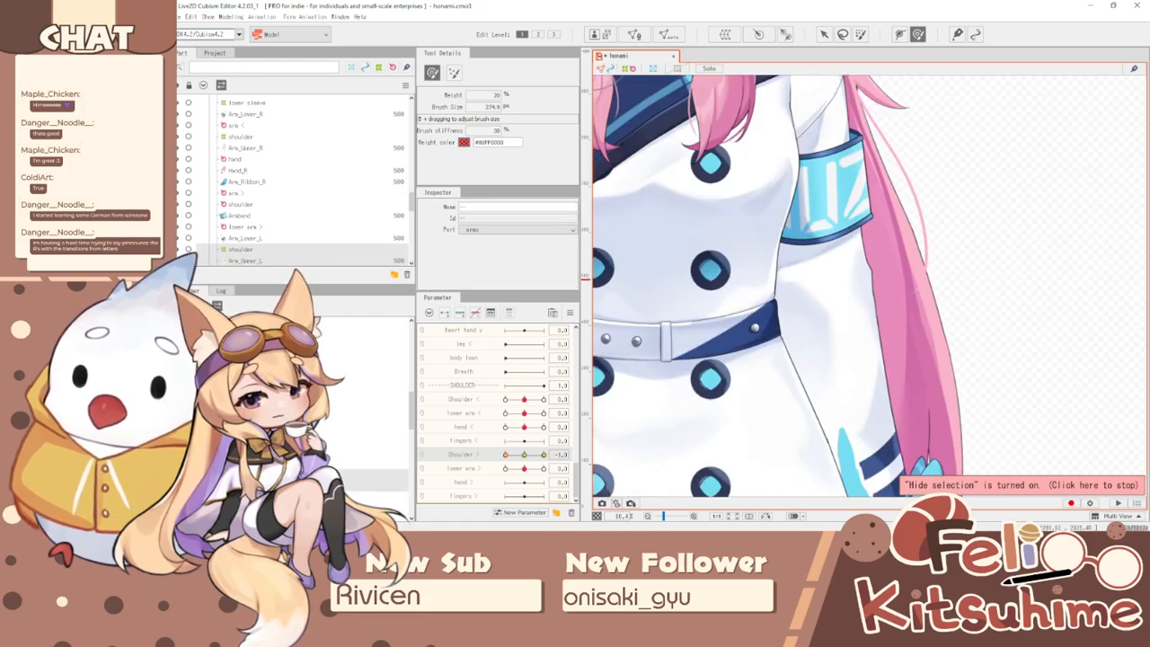
pyautogui.keyDown('ctrl'); pyautogui.click(245, 238); pyautogui.keyUp('ctrl')
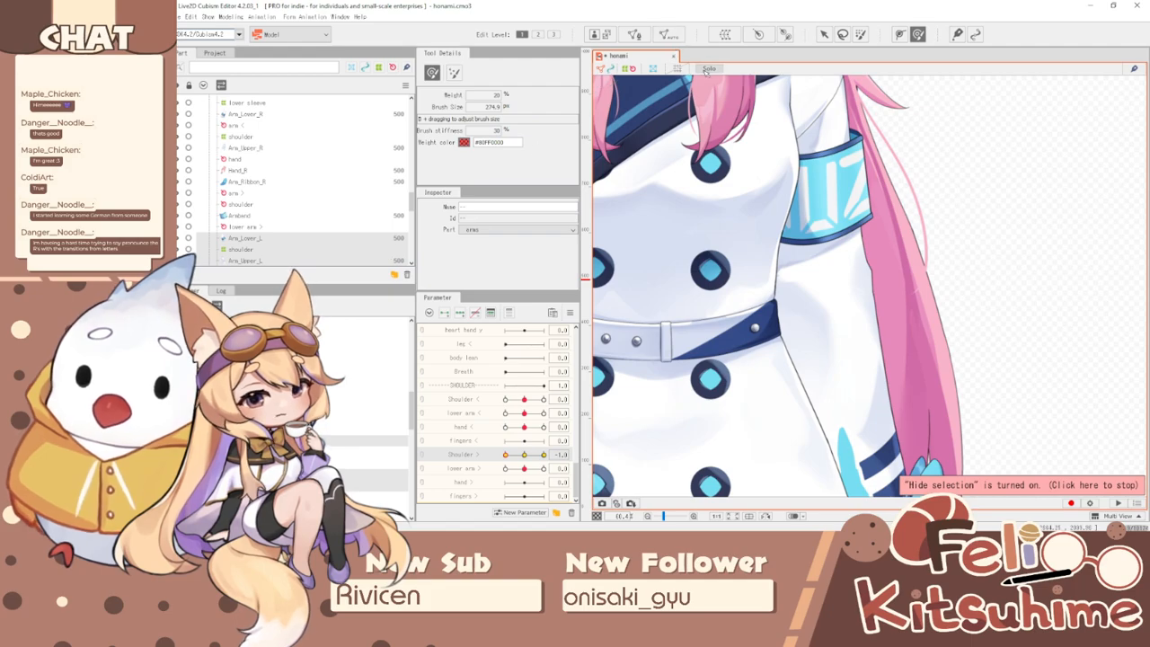
pyautogui.click(709, 69)
pyautogui.click(241, 249)
pyautogui.scroll(2, 772, 198)
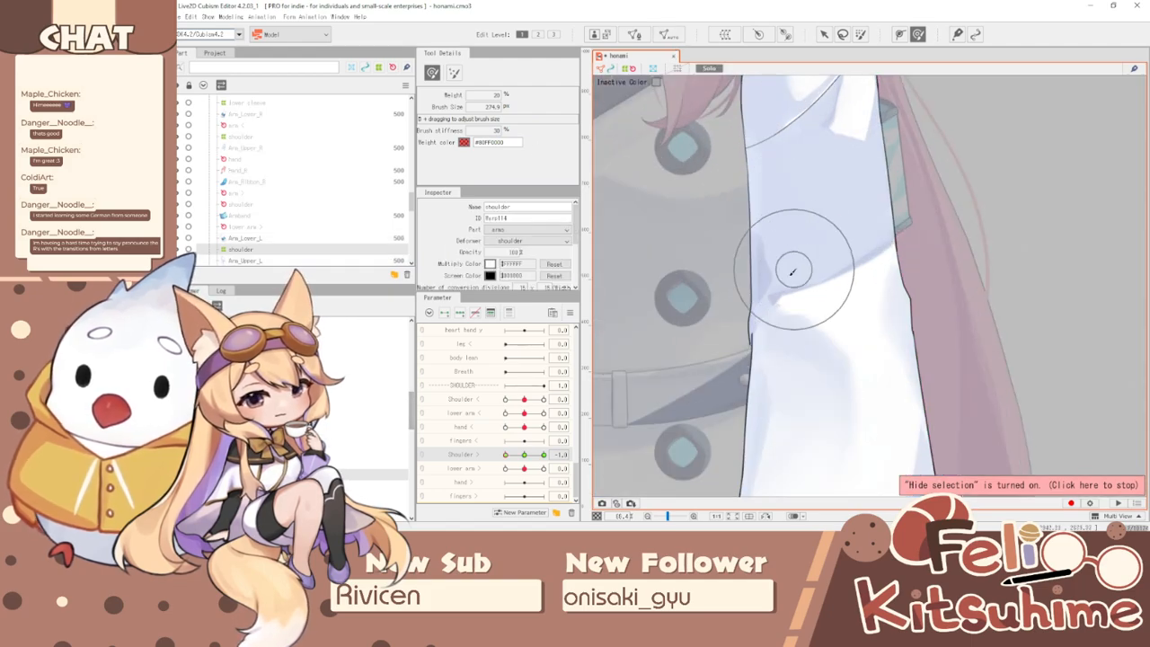
# - At Shoulder > value -1, refine the upper arm's elbow outline with the deform brush, and check the bend up to value 1
pyautogui.moveTo(505, 455)
pyautogui.mouseDown()
pyautogui.moveTo(543, 455)
pyautogui.moveTo(505, 455)
pyautogui.mouseUp()
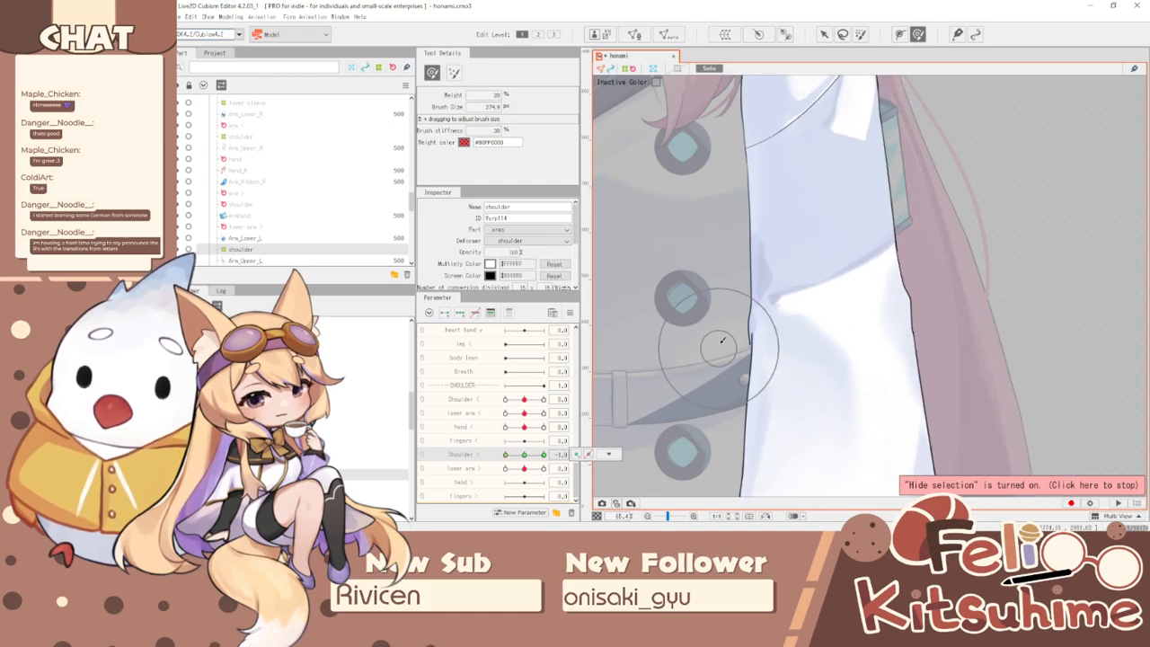
pyautogui.scroll(3, 771, 333)
pyautogui.moveTo(772, 316); pyautogui.dragTo(767, 301)
pyautogui.scroll(-3, 768, 301)
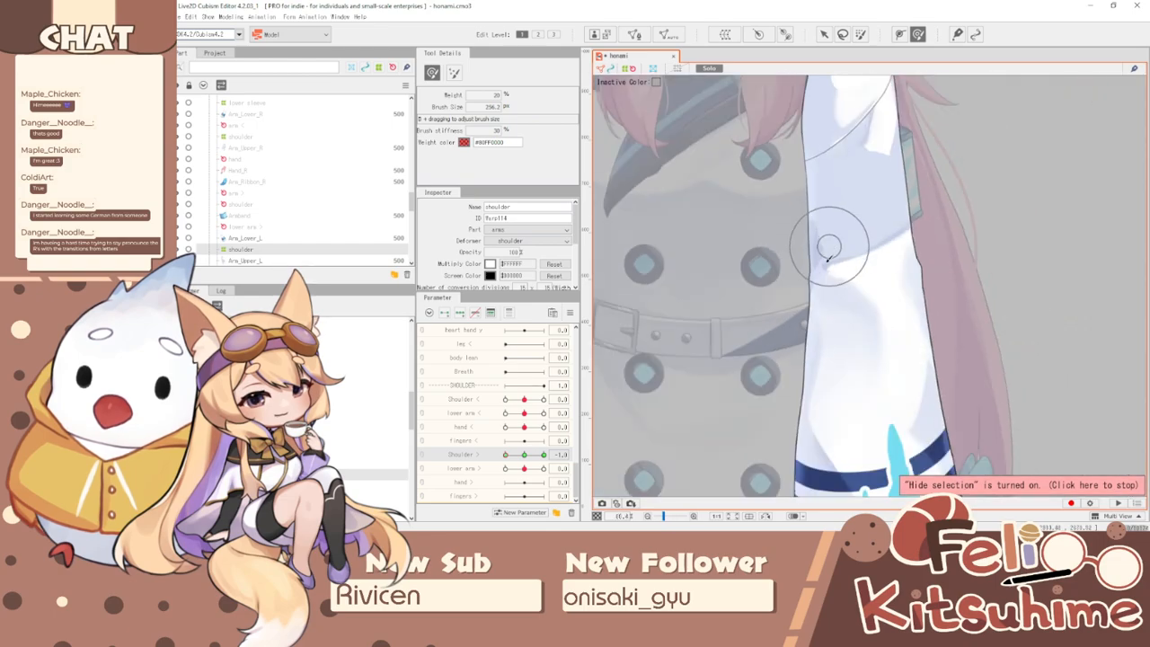
pyautogui.moveTo(506, 455); pyautogui.dragTo(544, 455)
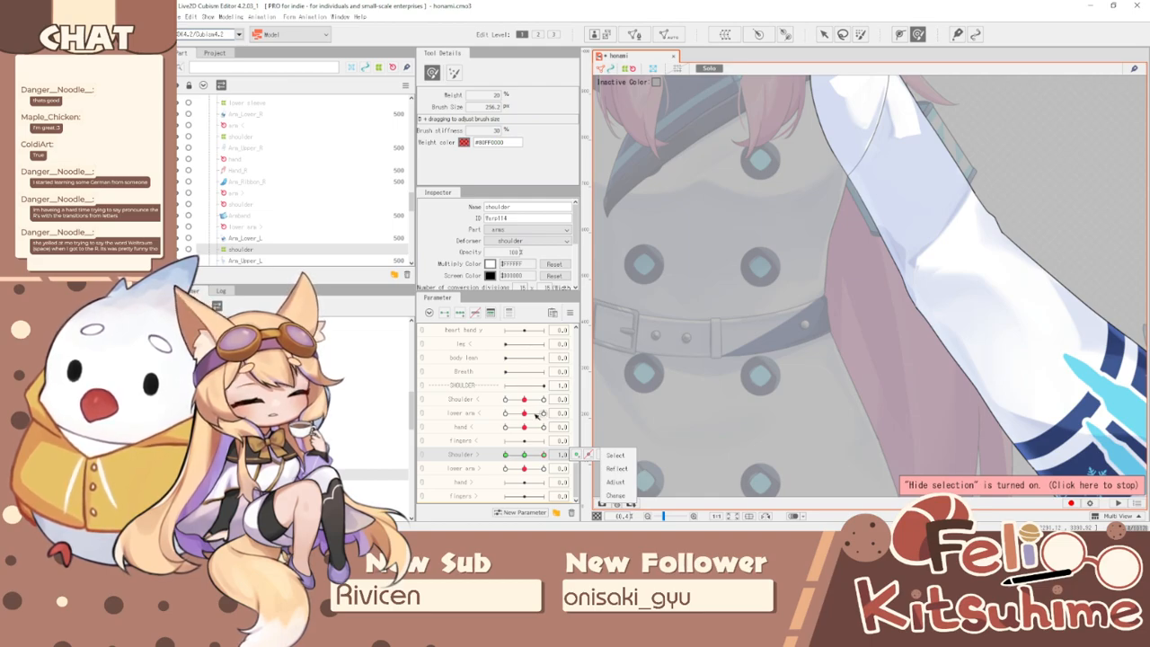
# - Leave Solo view and create a warp deformer named lower arm as the parent of the Arm_Lower_L mesh
pyautogui.click(709, 67)
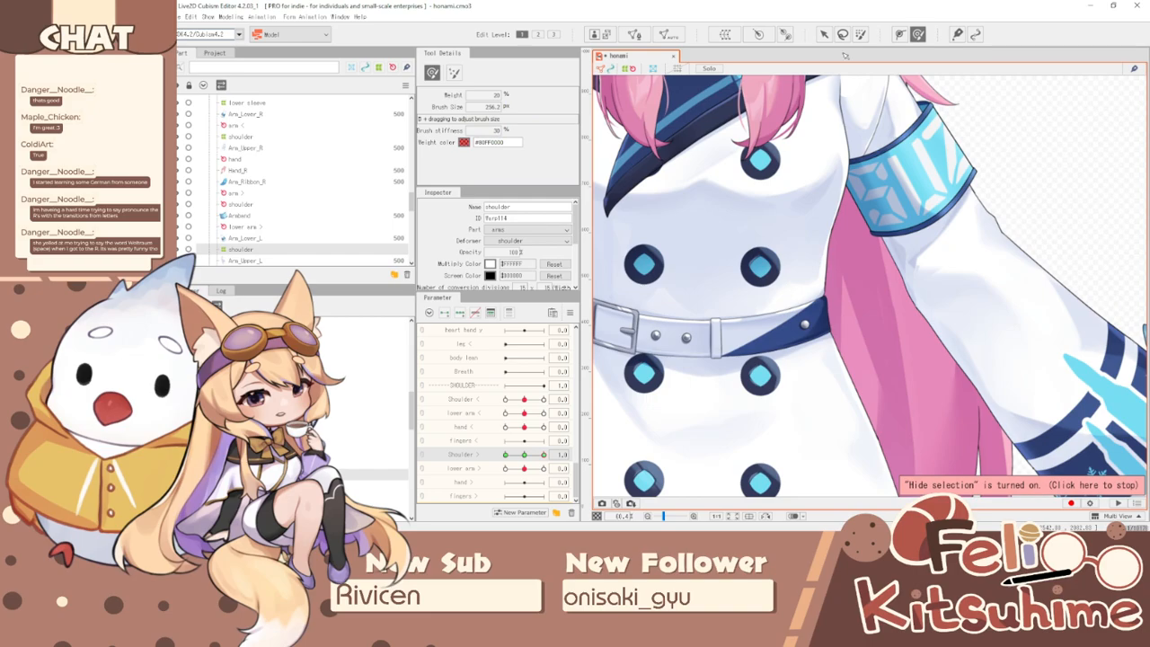
pyautogui.click(823, 34)
pyautogui.scroll(-3, 857, 321)
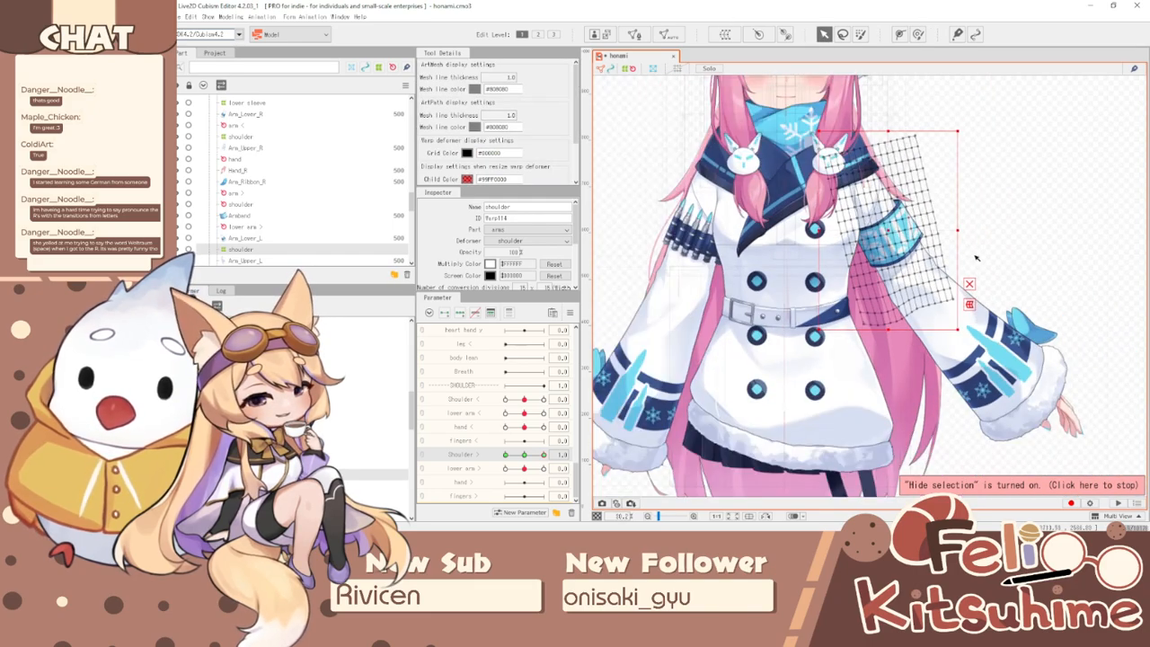
pyautogui.scroll(3, 976, 258)
pyautogui.click(890, 365)
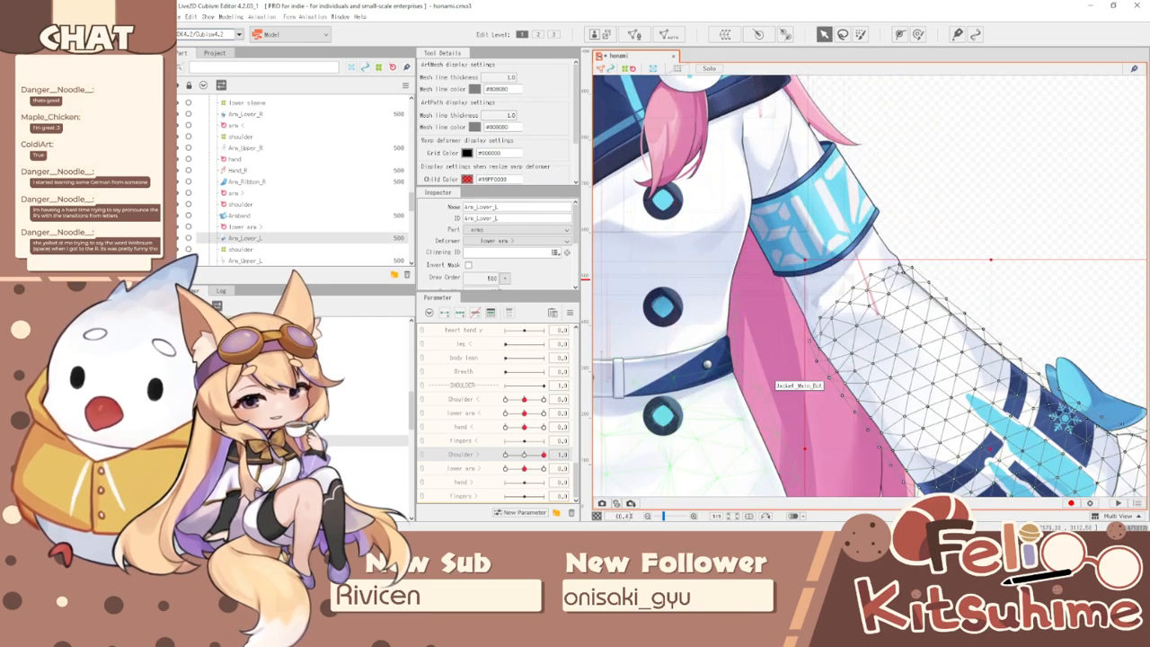
pyautogui.click(724, 34)
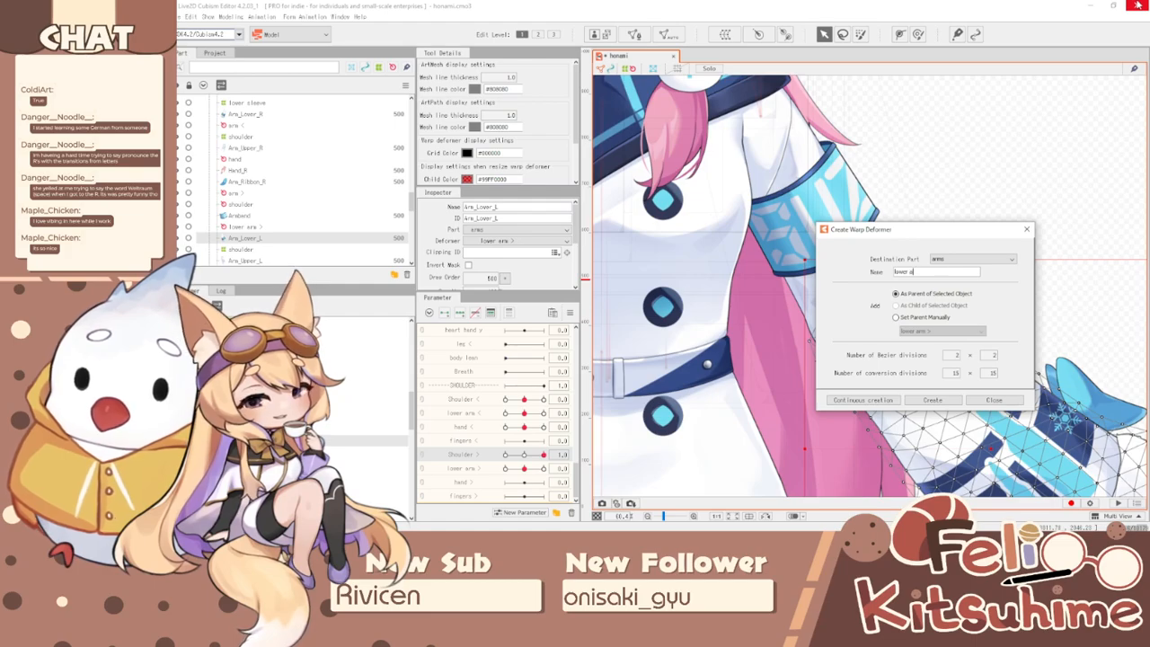
pyautogui.click(933, 400)
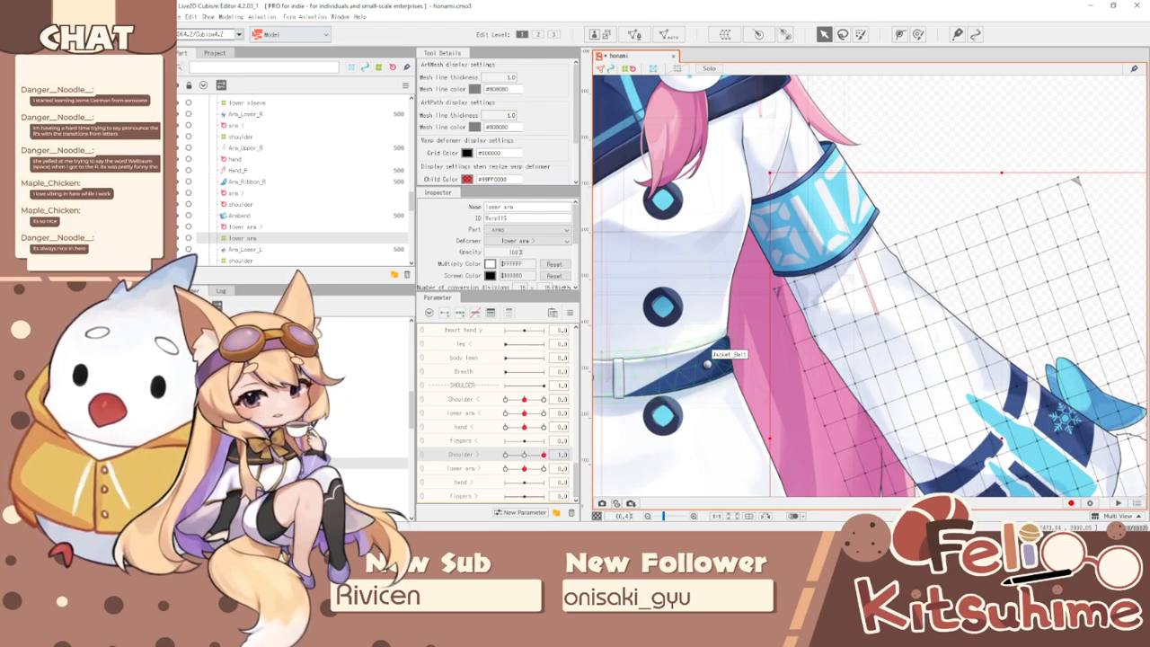
# - Isolate the left arm in Solo view and, with Shoulder > at 0, add three lower arm > keys to the lower arm warp deformer
pyautogui.keyDown('shift'); pyautogui.click(898, 274); pyautogui.keyUp('shift')
pyautogui.keyDown('shift'); pyautogui.click(776, 290); pyautogui.keyUp('shift')
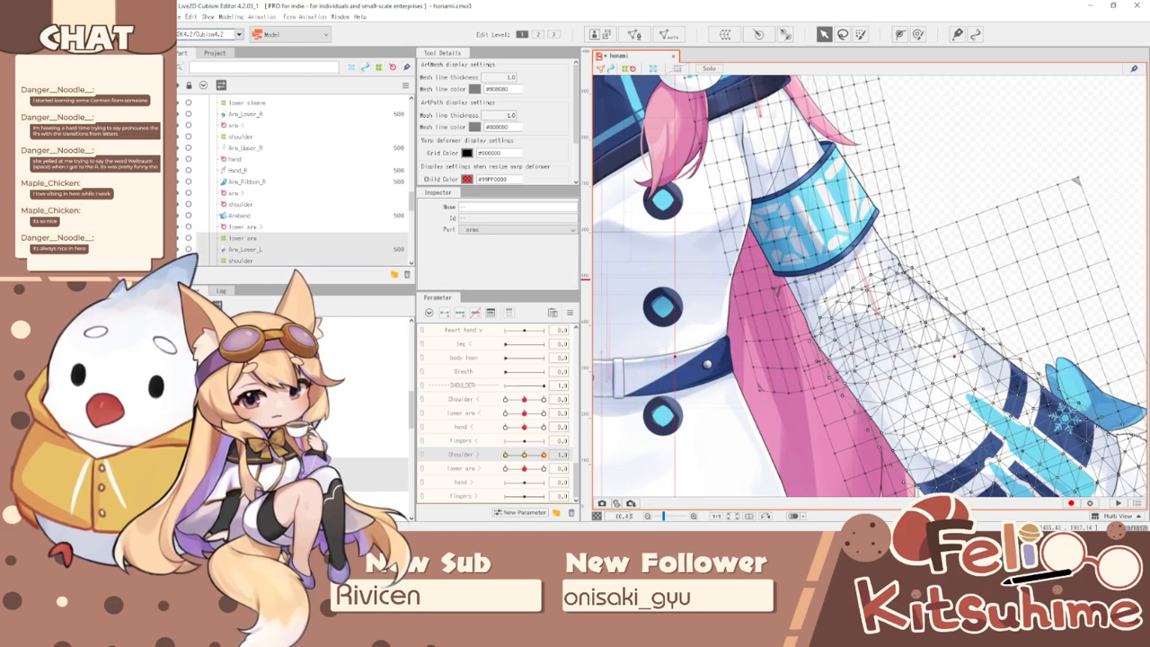
pyautogui.click(720, 69)
pyautogui.click(897, 279)
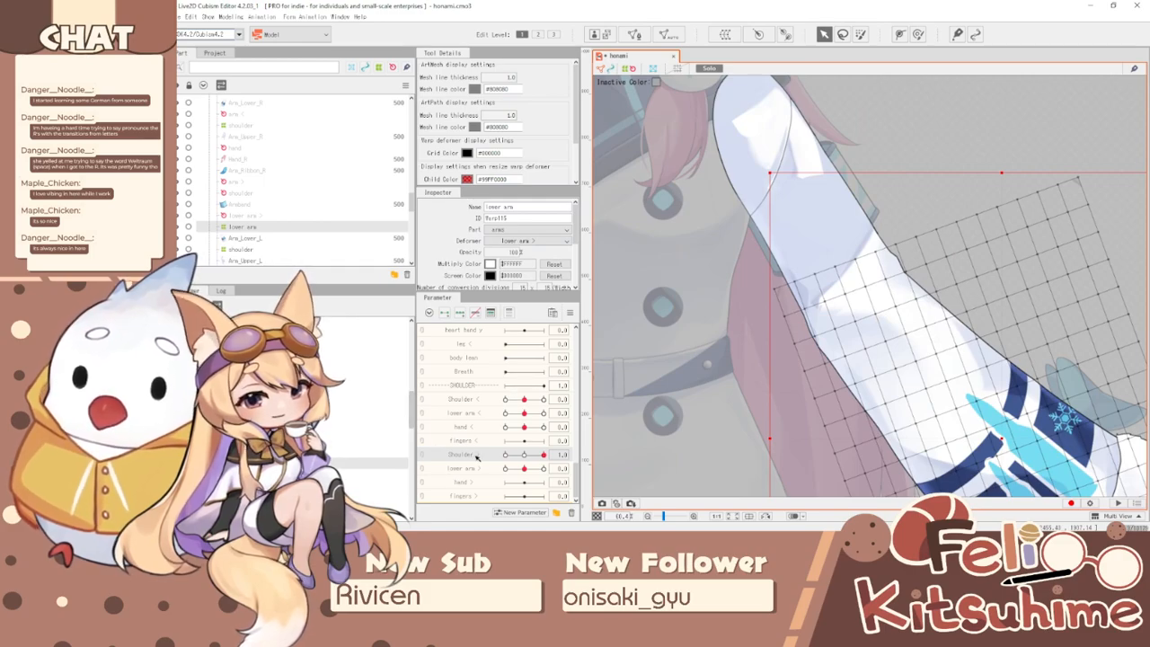
pyautogui.click(525, 454)
# - At lower arm > value 1, reshape both sides of the lower sleeve's elbow with the deform brush to meet the upper arm
pyautogui.moveTo(525, 468); pyautogui.dragTo(543, 468)
pyautogui.scroll(2, 811, 317)
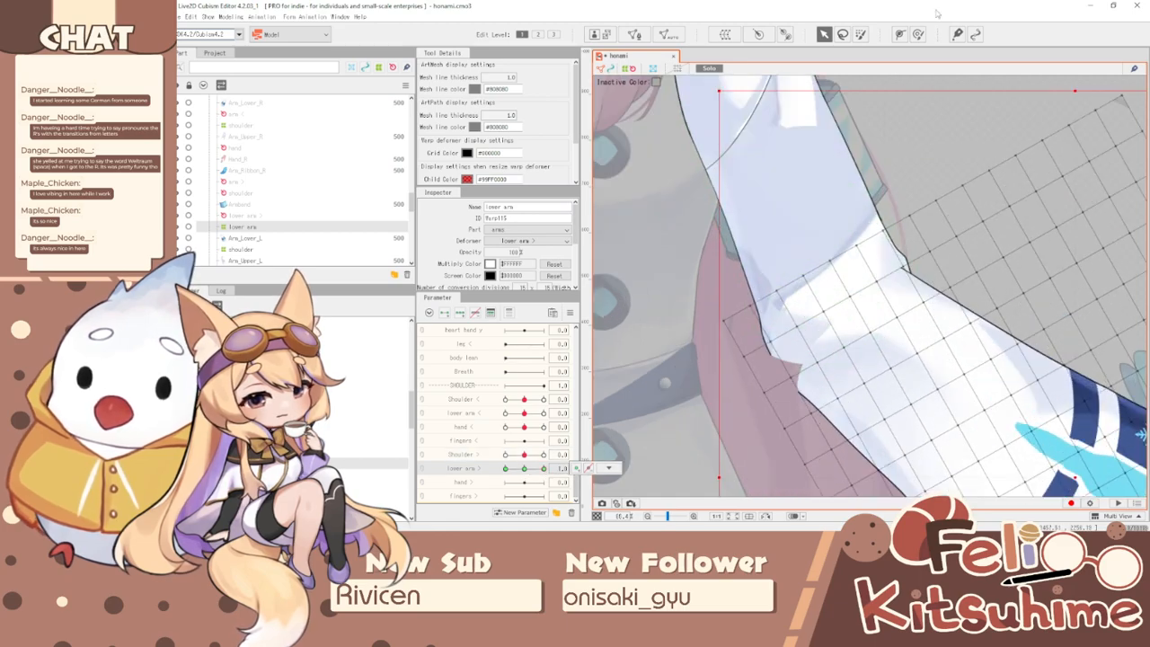
pyautogui.click(919, 34)
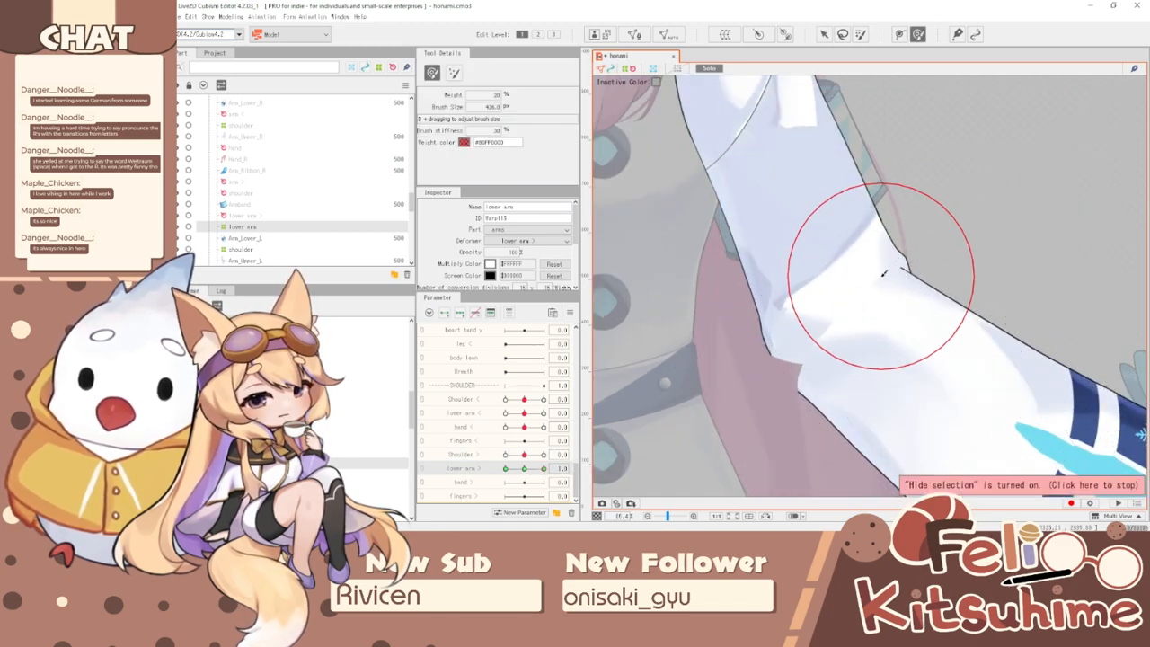
pyautogui.moveTo(869, 254); pyautogui.dragTo(900, 234)
pyautogui.press('b')
pyautogui.moveTo(862, 326); pyautogui.dragTo(790, 436)
pyautogui.press('b')
pyautogui.moveTo(726, 342); pyautogui.dragTo(834, 400)
pyautogui.moveTo(544, 468)
pyautogui.mouseDown()
pyautogui.moveTo(529, 470)
pyautogui.moveTo(543, 468)
pyautogui.mouseUp()
pyautogui.press('b')
pyautogui.moveTo(758, 382)
pyautogui.mouseDown()
pyautogui.moveTo(785, 401)
pyautogui.moveTo(722, 357)
pyautogui.mouseUp()
pyautogui.press('b')
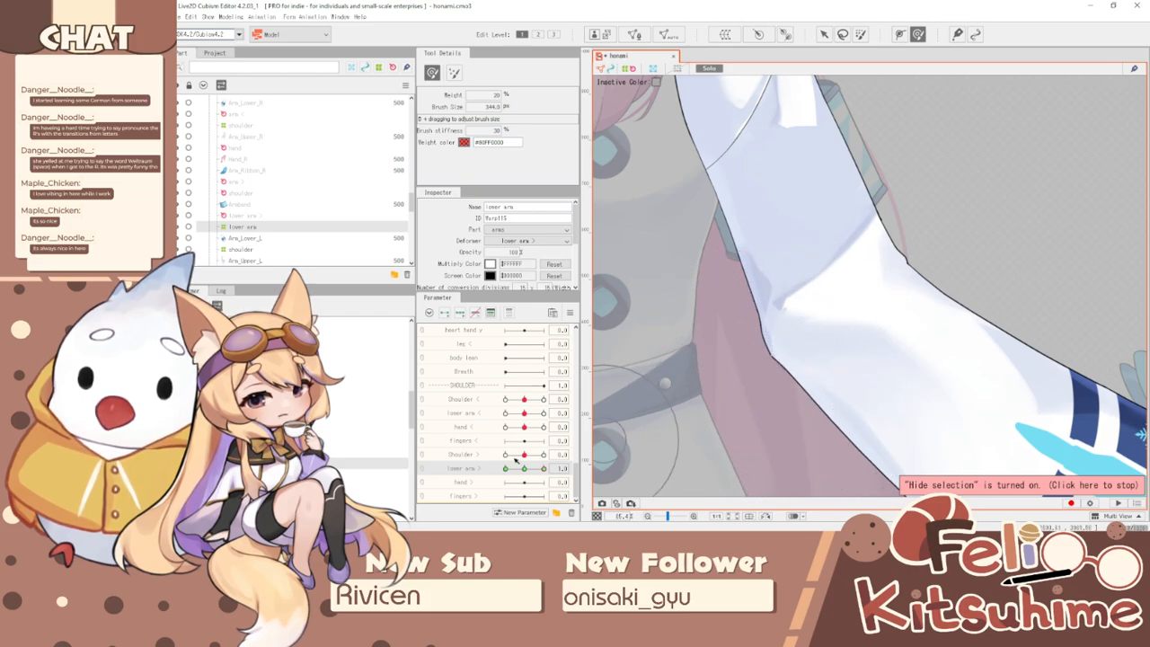
# - At lower arm > value -1, reshape the lower sleeve's elbow edges with the deform brush so the outline flows from the upper arm
pyautogui.moveTo(541, 470); pyautogui.dragTo(505, 468)
pyautogui.moveTo(782, 325); pyautogui.dragTo(775, 322)
pyautogui.moveTo(708, 293)
pyautogui.mouseDown()
pyautogui.moveTo(738, 310)
pyautogui.moveTo(717, 313)
pyautogui.moveTo(724, 387)
pyautogui.mouseUp()
pyautogui.moveTo(845, 343); pyautogui.dragTo(850, 343)
pyautogui.moveTo(896, 303); pyautogui.dragTo(883, 201)
pyautogui.moveTo(896, 304); pyautogui.dragTo(884, 265)
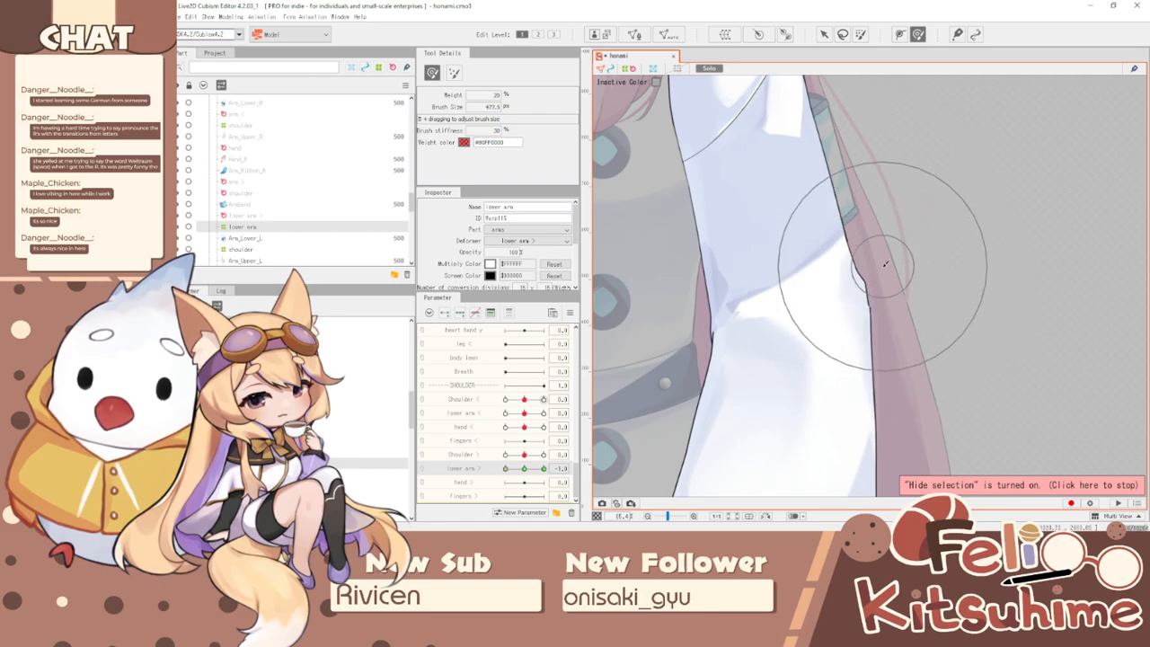
pyautogui.moveTo(892, 377)
pyautogui.mouseDown()
pyautogui.moveTo(907, 319)
pyautogui.moveTo(854, 275)
pyautogui.mouseUp()
pyautogui.moveTo(722, 327)
pyautogui.mouseDown()
pyautogui.moveTo(729, 375)
pyautogui.moveTo(753, 325)
pyautogui.mouseUp()
pyautogui.scroll(-3, 753, 221)
pyautogui.moveTo(703, 358)
pyautogui.mouseDown()
pyautogui.moveTo(720, 366)
pyautogui.moveTo(716, 411)
pyautogui.moveTo(746, 444)
pyautogui.mouseUp()
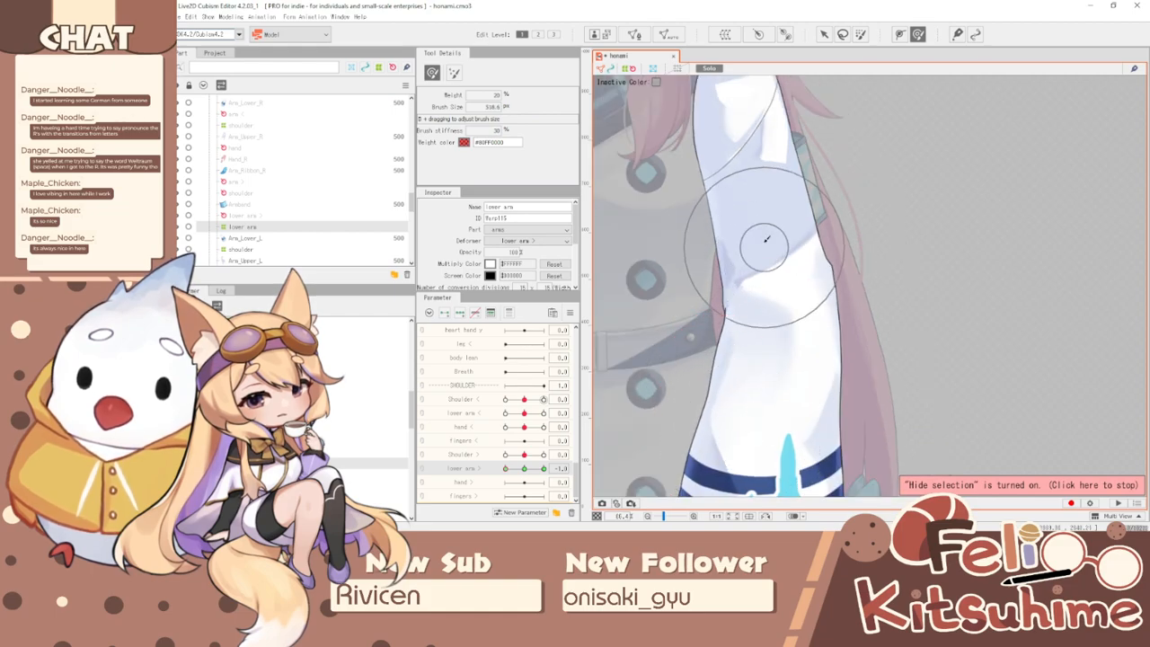
pyautogui.scroll(-3, 767, 240)
# - Set lower arm > to 1 and add three lower arm > keys to the shoulder warp deformer
pyautogui.moveTo(506, 470); pyautogui.dragTo(543, 469)
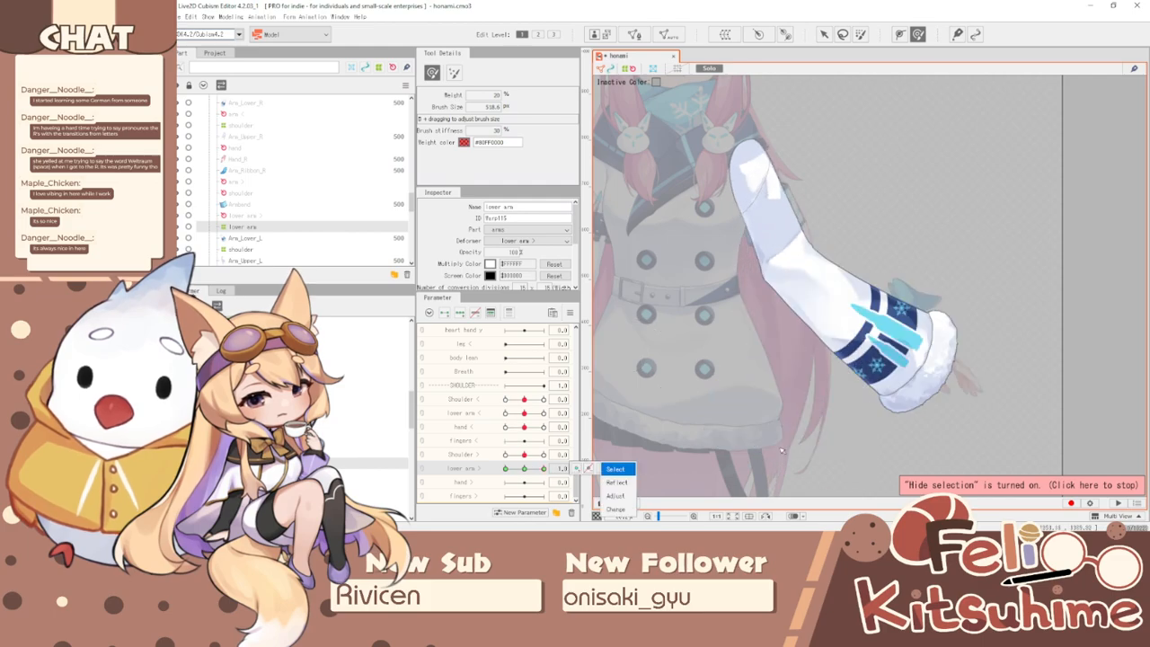
pyautogui.scroll(3, 806, 324)
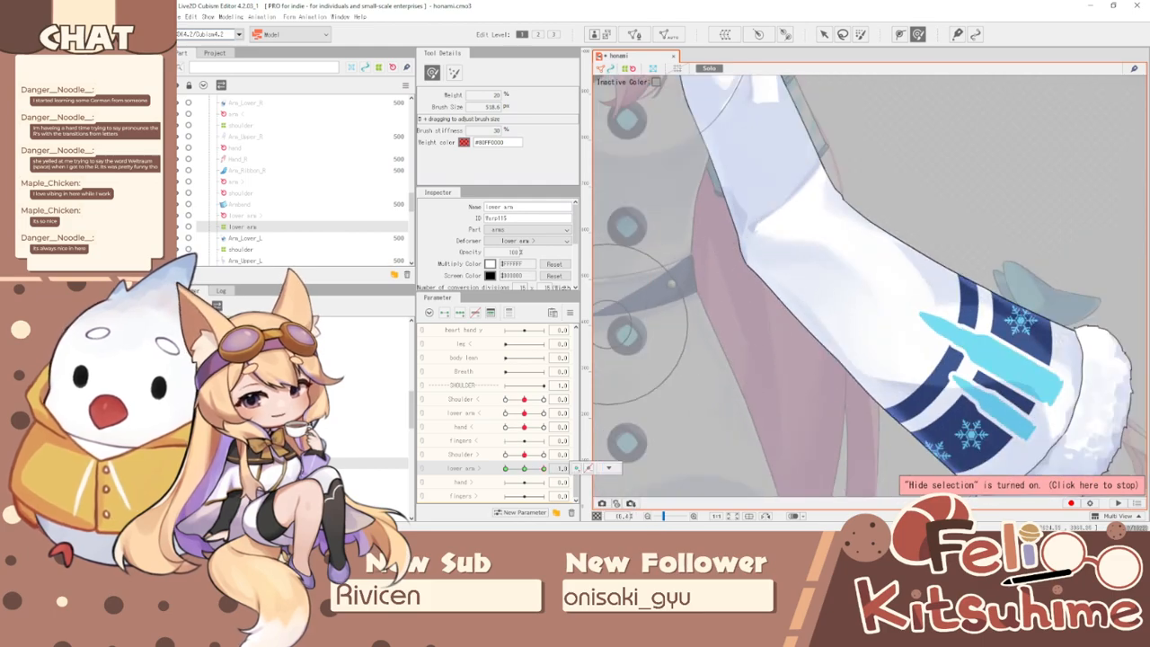
pyautogui.click(241, 249)
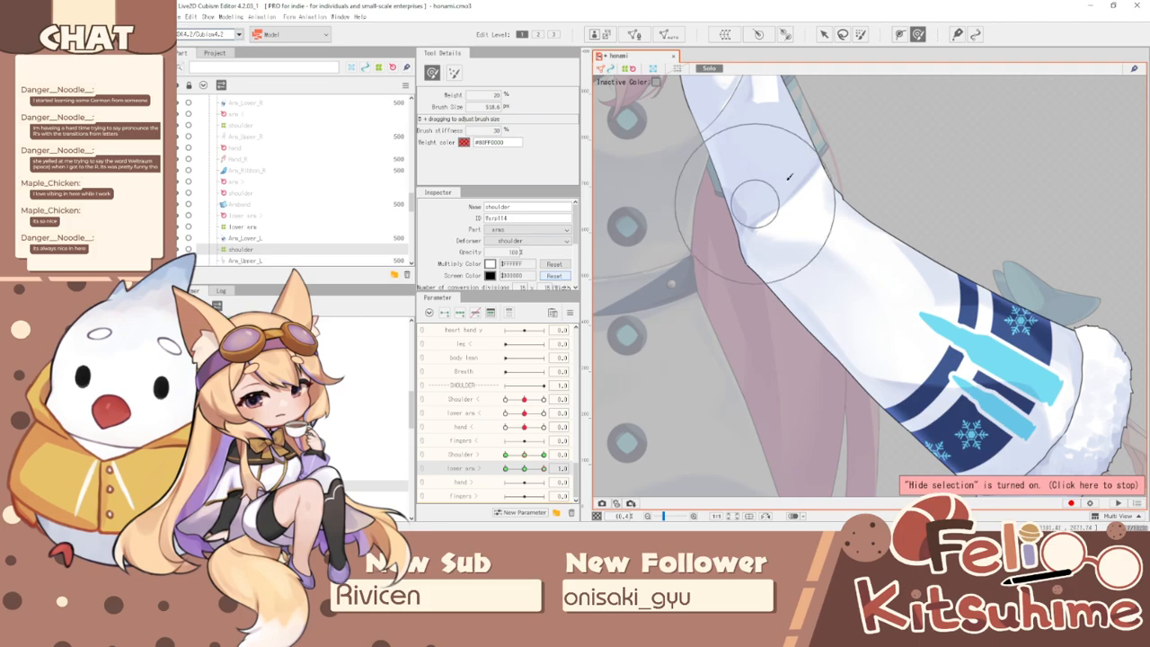
pyautogui.scroll(5, 683, 216)
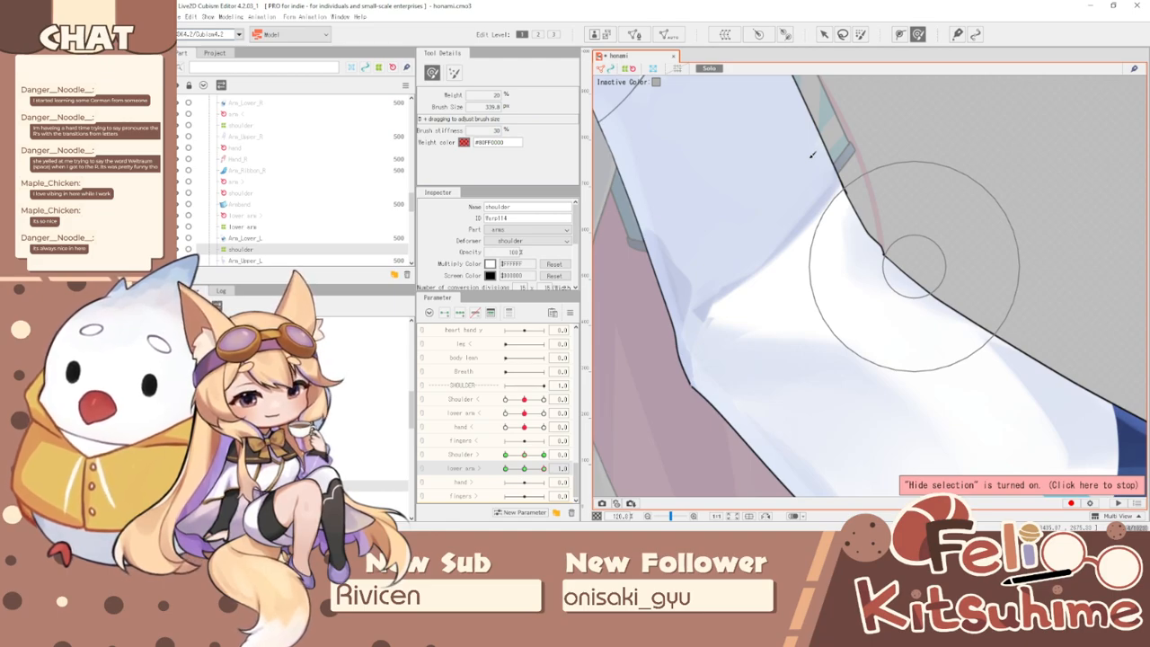
# - At lower arm > value 1, smooth the upper arm's elbow corner into the lower sleeve with a smaller deform brush
pyautogui.press('b')
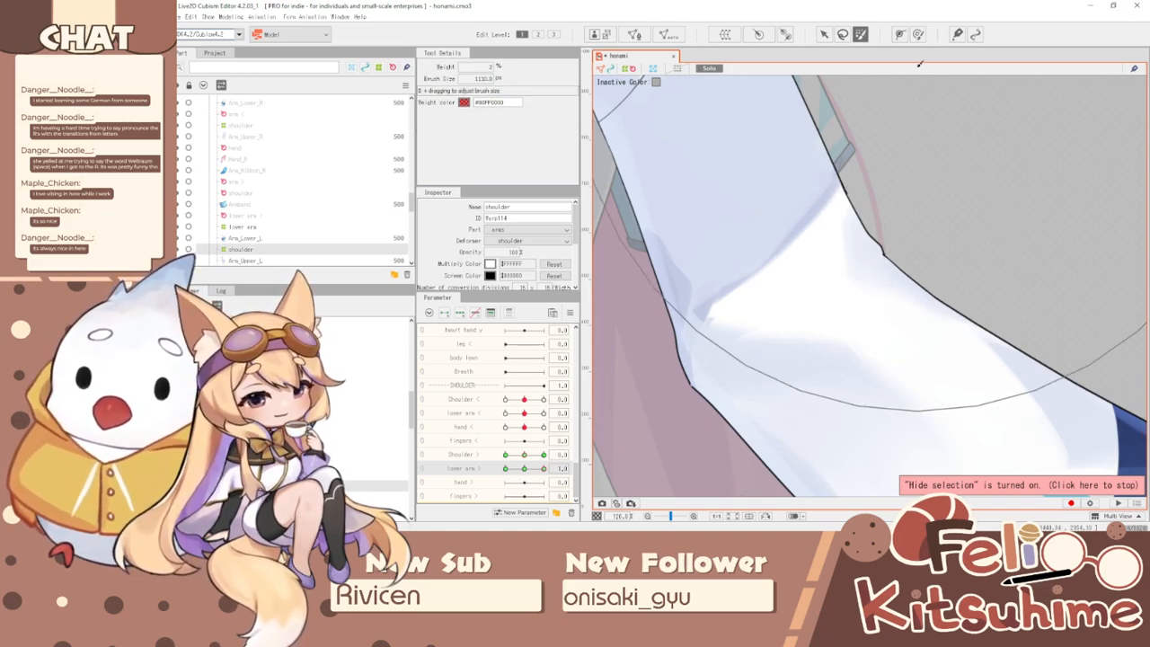
pyautogui.click(918, 34)
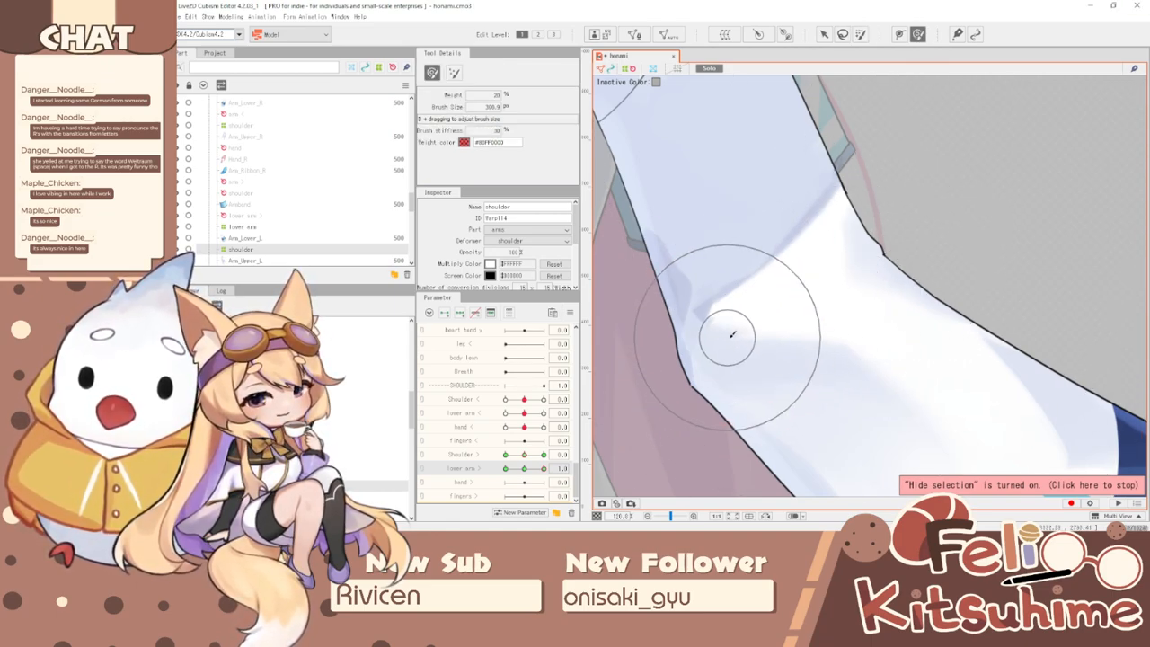
pyautogui.press('b')
pyautogui.moveTo(779, 365)
pyautogui.mouseDown()
pyautogui.moveTo(753, 328)
pyautogui.moveTo(780, 342)
pyautogui.moveTo(732, 378)
pyautogui.moveTo(690, 390)
pyautogui.mouseUp()
pyautogui.press('b')
pyautogui.press('b')
pyautogui.press('b')
pyautogui.press('b')
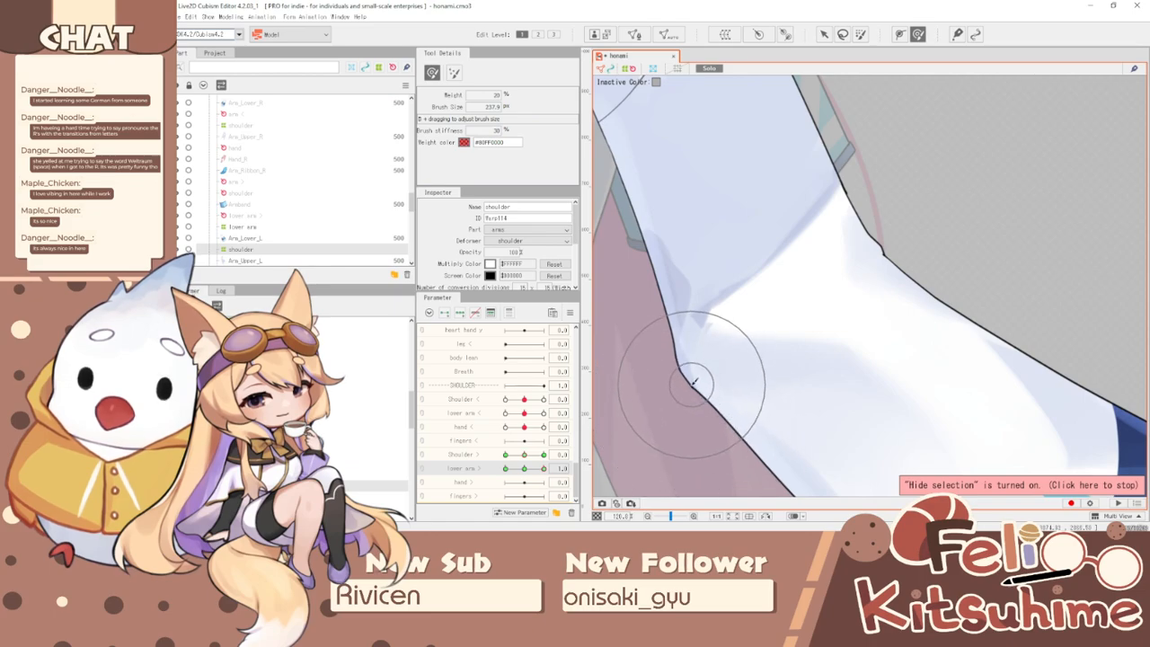
pyautogui.scroll(-2, 724, 329)
pyautogui.moveTo(544, 470)
pyautogui.mouseDown()
pyautogui.moveTo(524, 475)
pyautogui.moveTo(550, 473)
pyautogui.mouseUp()
pyautogui.click(524, 470)
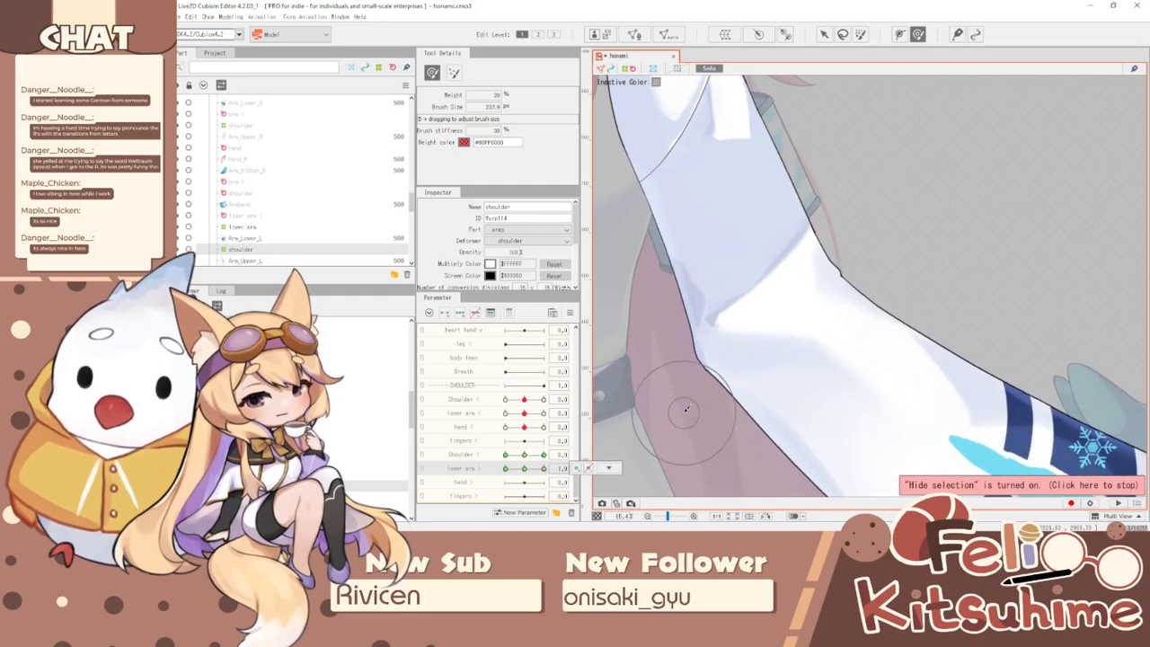
pyautogui.scroll(2, 686, 410)
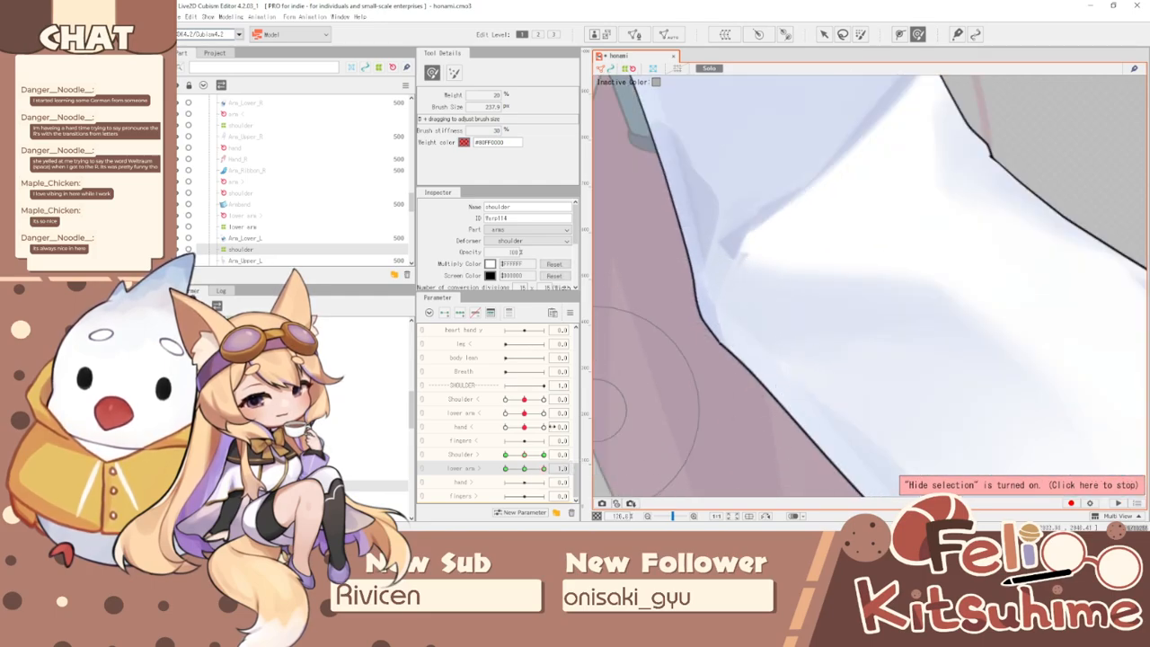
pyautogui.moveTo(541, 470)
pyautogui.mouseDown()
pyautogui.moveTo(527, 471)
pyautogui.moveTo(544, 468)
pyautogui.mouseUp()
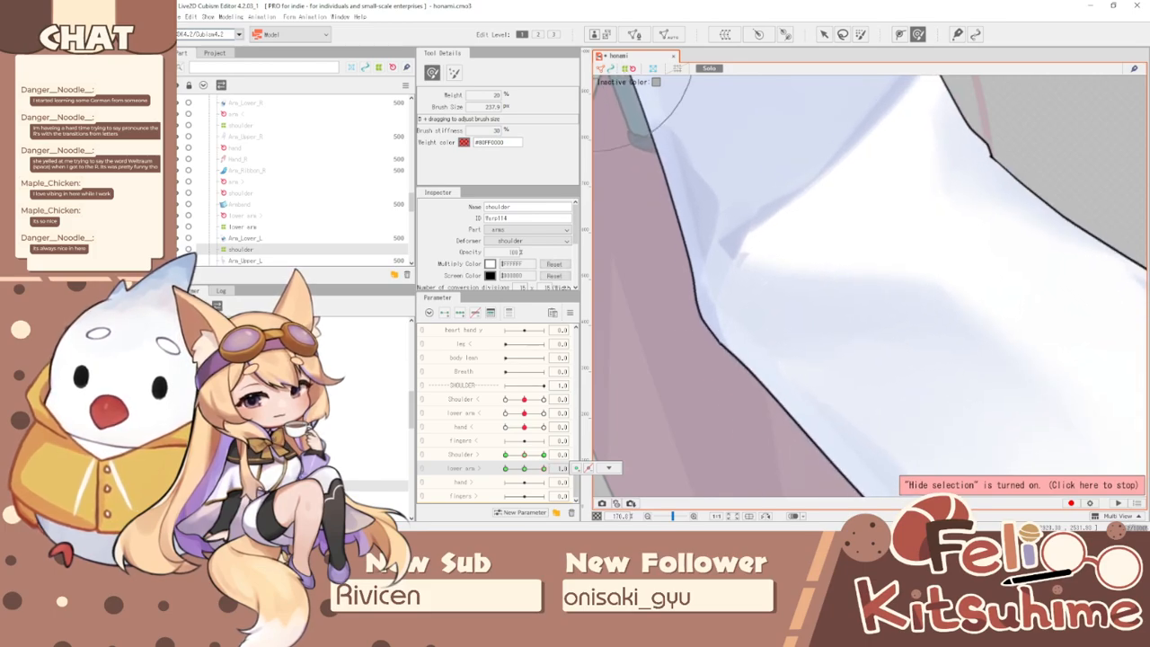
# - Apply Ellipse Interpolation to the Shoulder > and lower arm > parameters for the shoulder and lower arm warp deformers
pyautogui.click(342, 462)
pyautogui.click(469, 453)
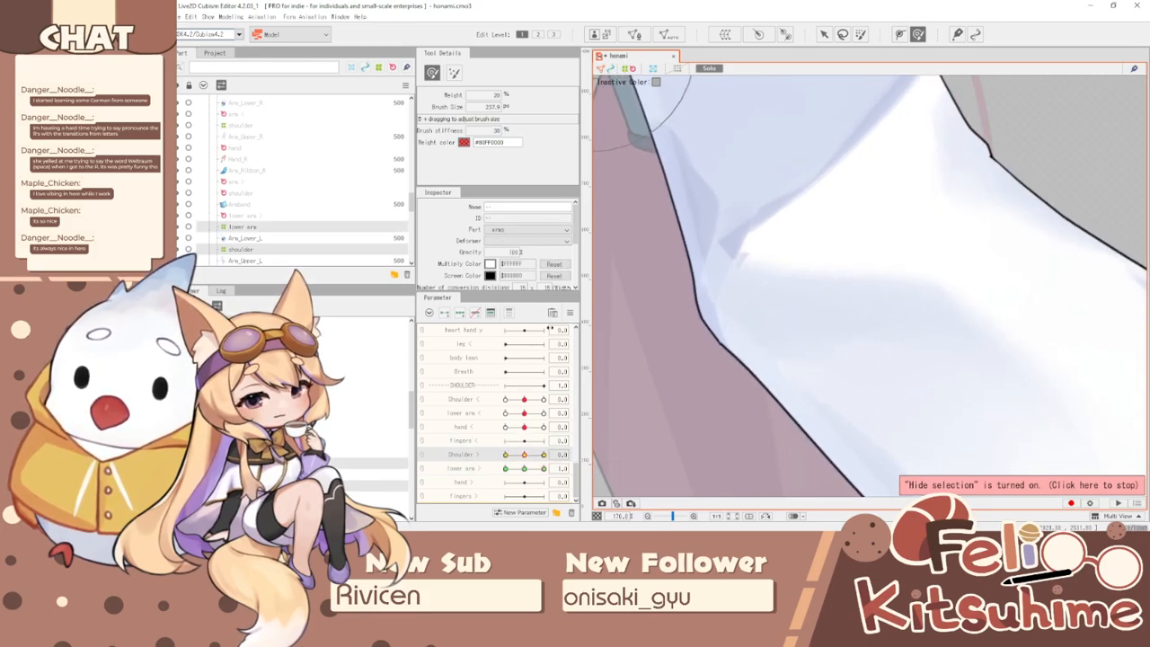
pyautogui.keyDown('ctrl'); pyautogui.click(481, 472); pyautogui.keyUp('ctrl')
pyautogui.click(569, 312)
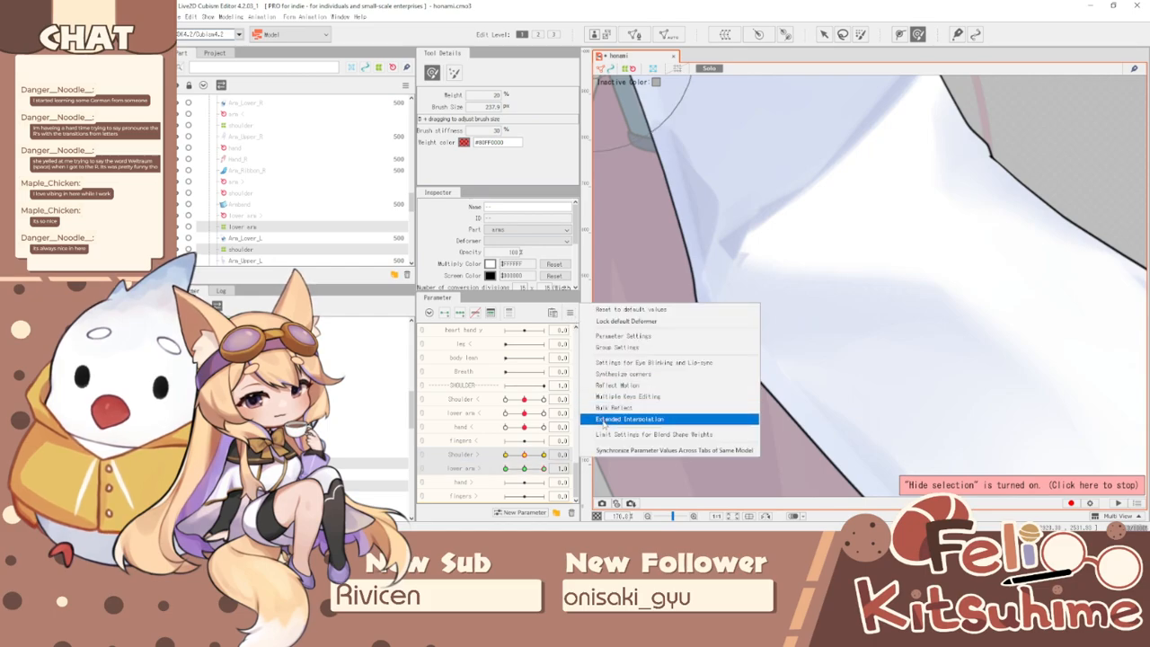
pyautogui.click(688, 416)
pyautogui.click(682, 260)
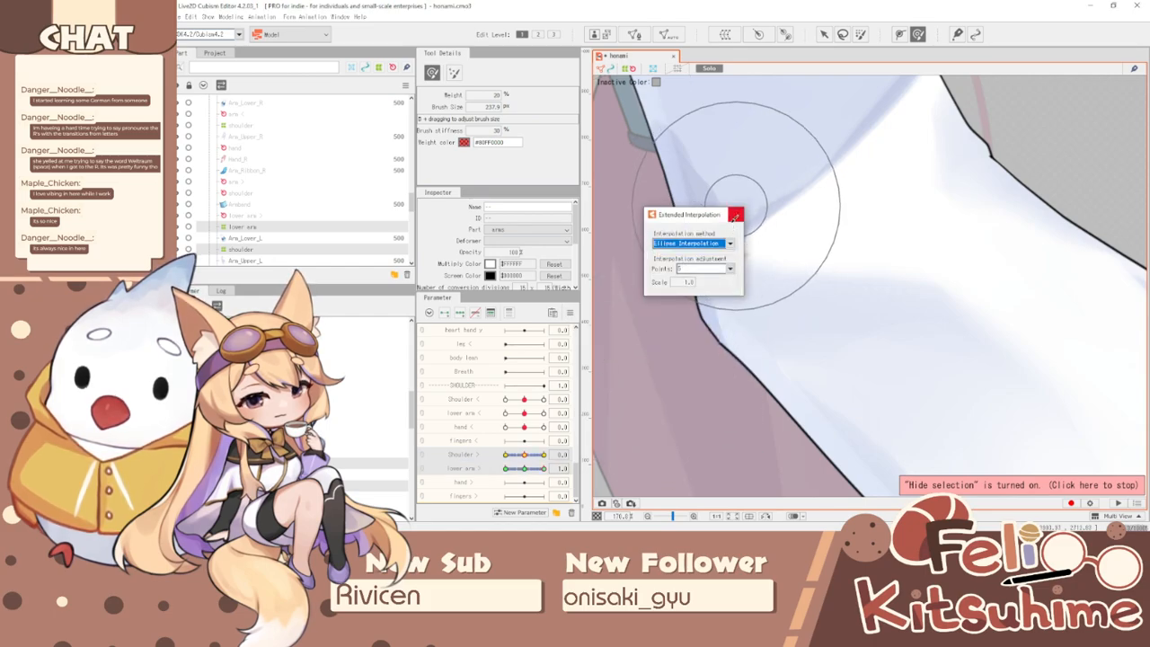
pyautogui.moveTo(546, 470)
pyautogui.mouseDown()
pyautogui.moveTo(506, 468)
pyautogui.moveTo(549, 473)
pyautogui.mouseUp()
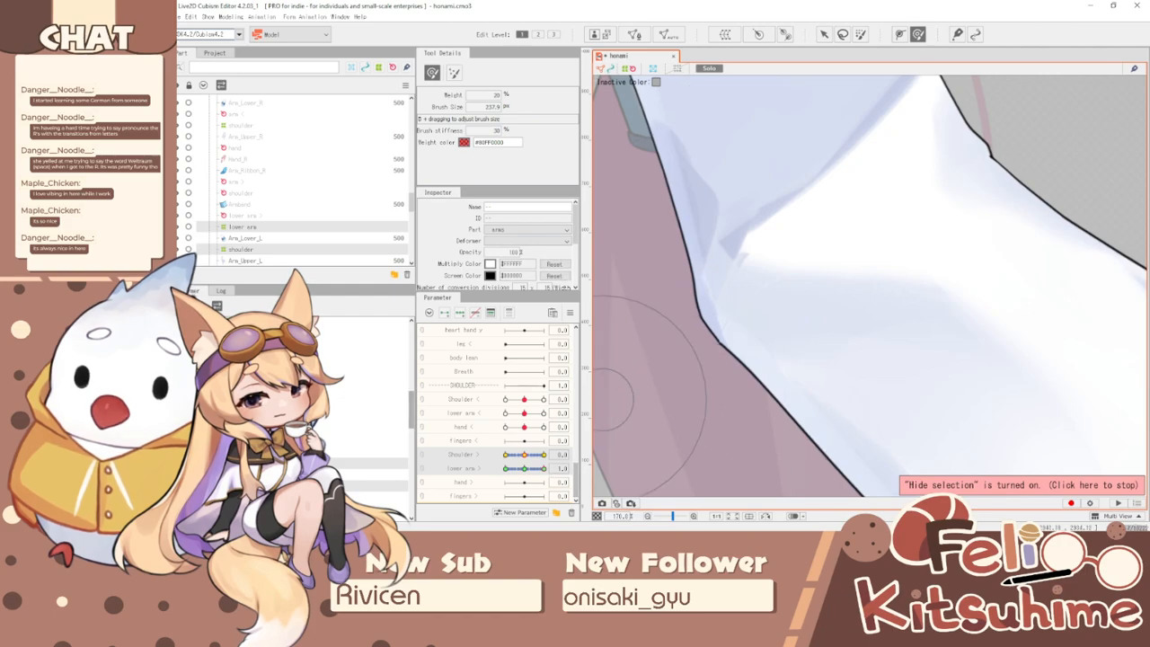
# - Undo the last change and refine the lower arm warp's elbow corner at lower arm > value 1 with a smaller deform brush
pyautogui.hotkey('ctrl', 'z')
pyautogui.press('b')
pyautogui.moveTo(678, 369); pyautogui.dragTo(640, 355)
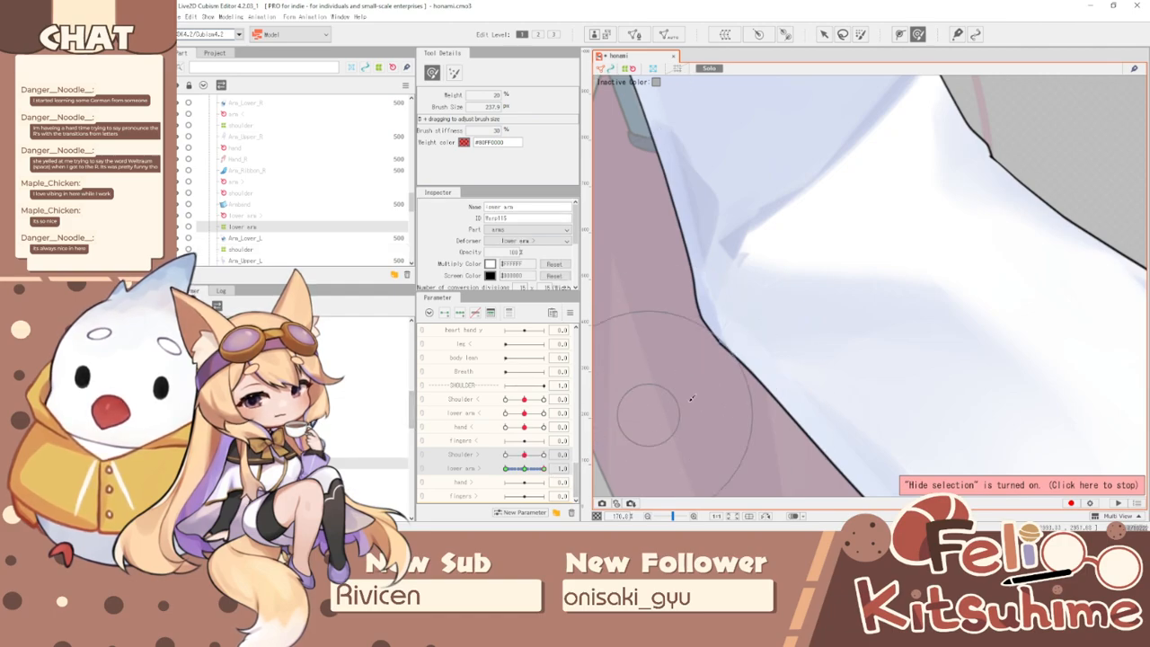
pyautogui.press('b')
pyautogui.moveTo(754, 367); pyautogui.dragTo(702, 392)
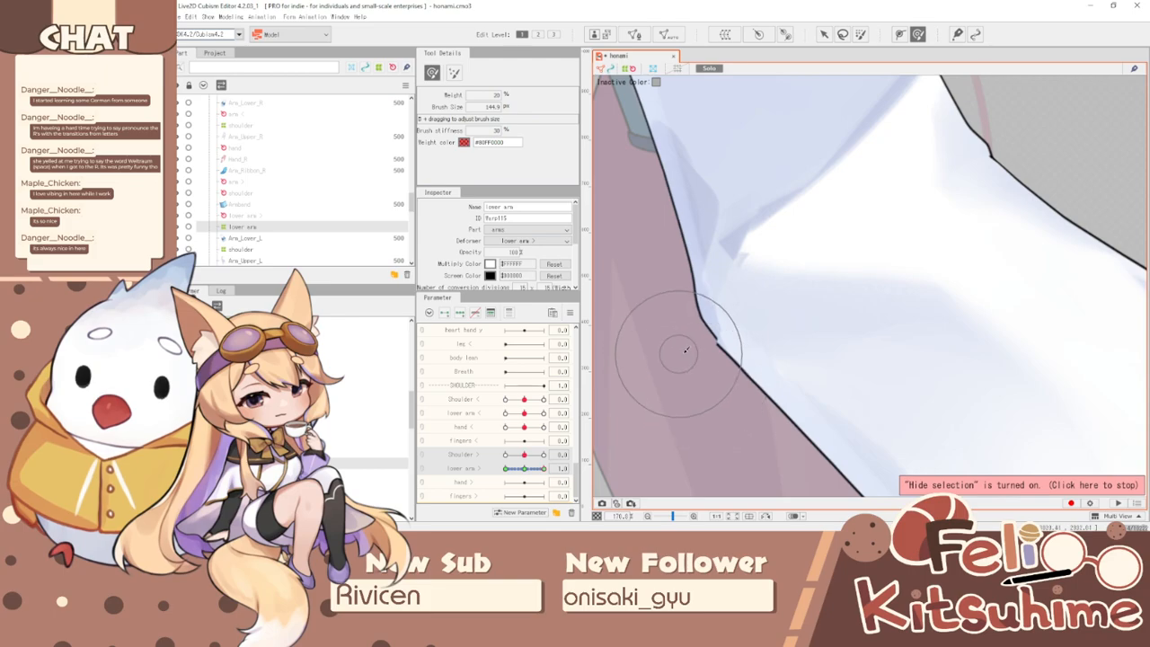
pyautogui.scroll(-3, 695, 354)
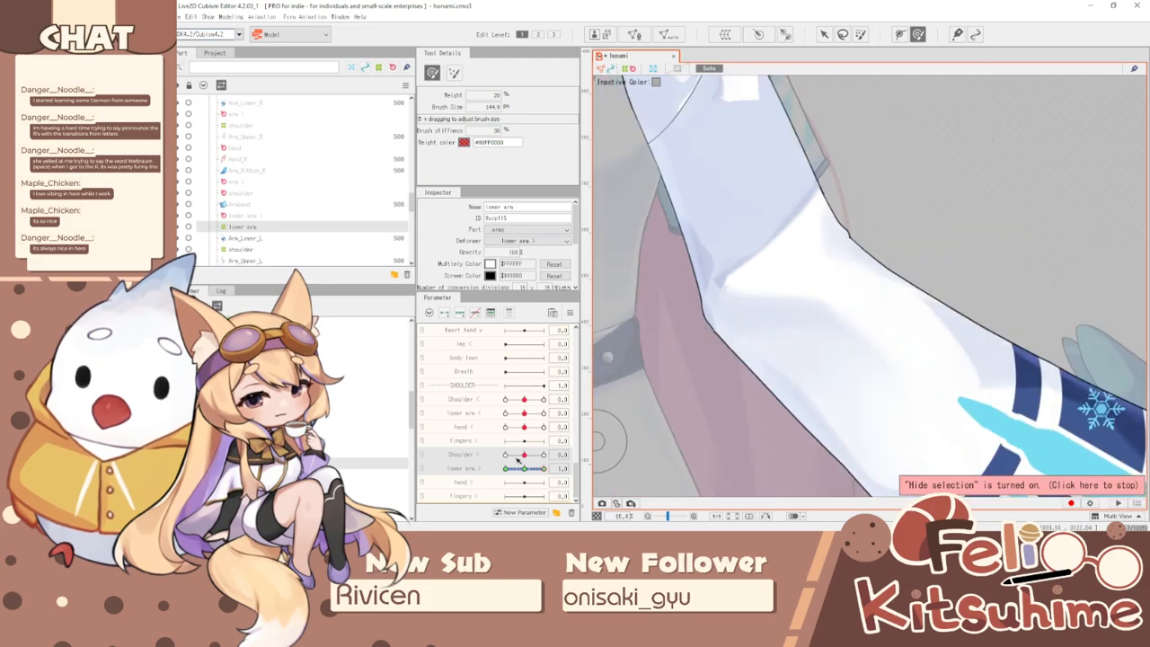
# - Set lower arm > to -1 and smooth the lower arm warp's inner elbow edge with a larger deform brush
pyautogui.moveTo(543, 468); pyautogui.dragTo(483, 465)
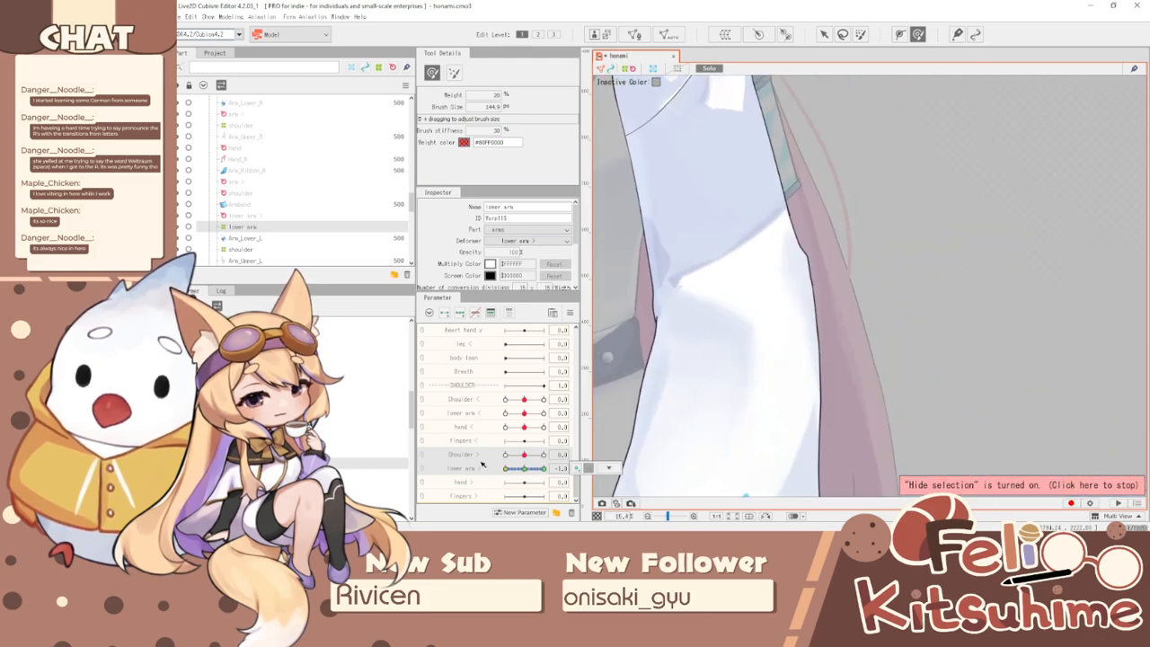
pyautogui.scroll(3, 656, 311)
pyautogui.press('b')
pyautogui.moveTo(657, 309)
pyautogui.mouseDown()
pyautogui.moveTo(708, 306)
pyautogui.moveTo(636, 308)
pyautogui.mouseUp()
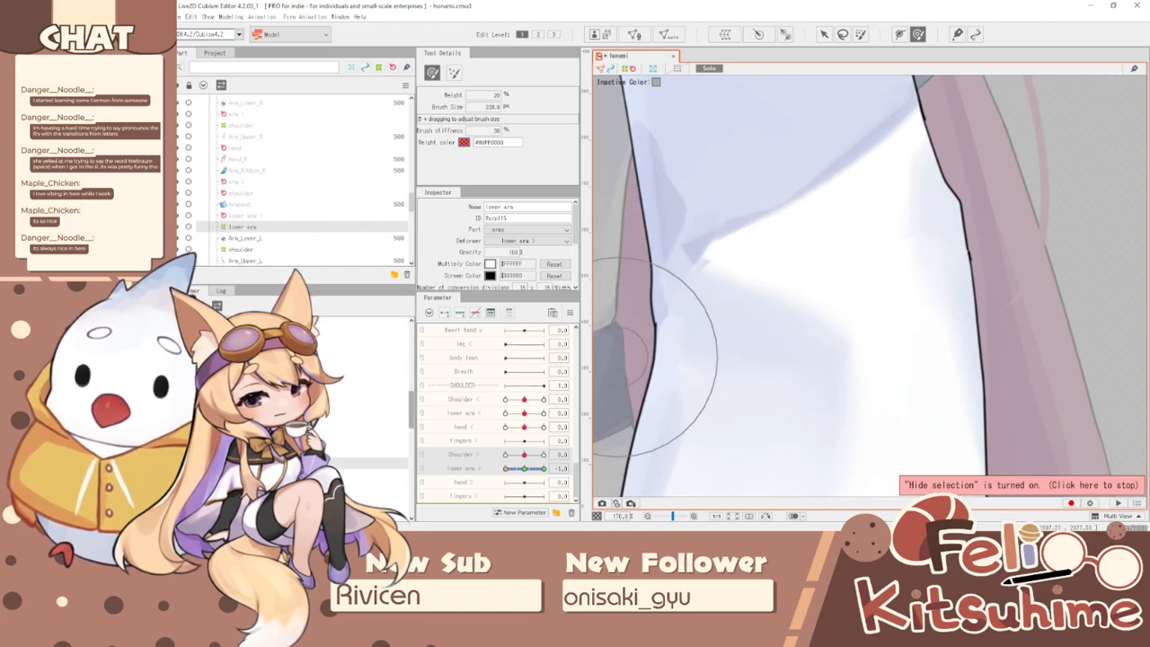
# - Select the shoulder warp deformer and smooth the outer elbow edge at lower arm > value -1 with the deform brush
pyautogui.click(244, 238)
pyautogui.click(360, 486)
pyautogui.moveTo(512, 466)
pyautogui.mouseDown()
pyautogui.moveTo(544, 468)
pyautogui.moveTo(525, 481)
pyautogui.moveTo(506, 464)
pyautogui.mouseUp()
pyautogui.scroll(-3, 843, 329)
pyautogui.press('b')
pyautogui.moveTo(933, 287)
pyautogui.mouseDown()
pyautogui.moveTo(968, 286)
pyautogui.moveTo(905, 270)
pyautogui.moveTo(968, 276)
pyautogui.moveTo(926, 268)
pyautogui.mouseUp()
pyautogui.press('b')
pyautogui.scroll(3, 924, 270)
pyautogui.press('b')
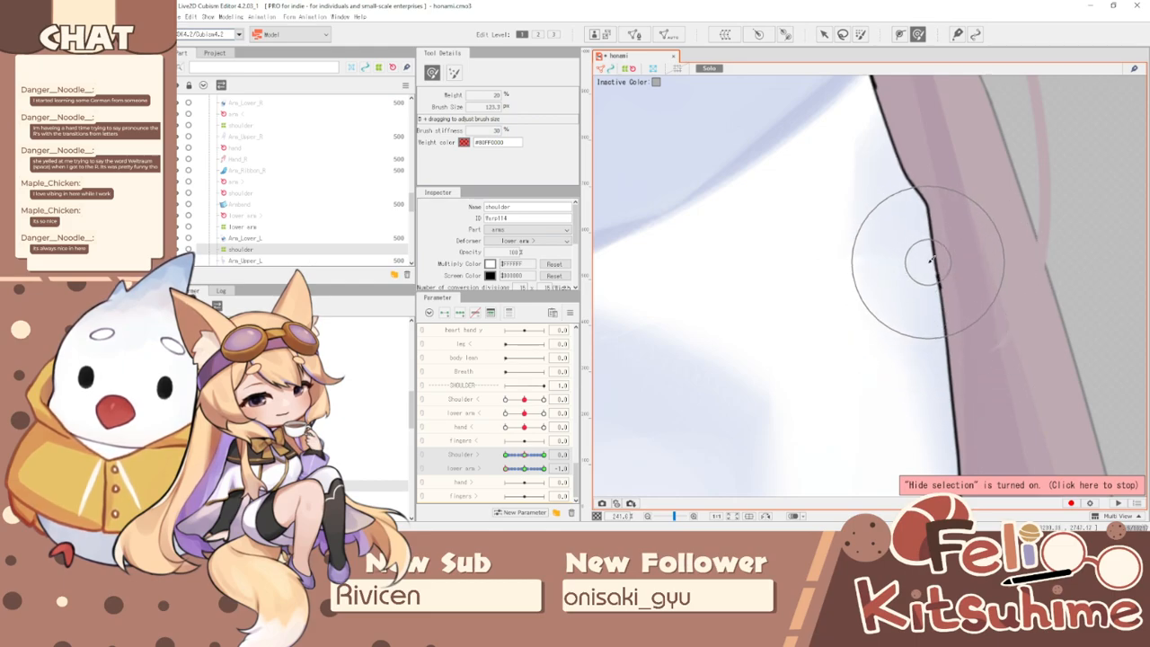
# - Refine the shoulder warp around the inner elbow crease at lower arm > value -1 with a larger deform brush
pyautogui.scroll(-3, 855, 235)
pyautogui.press('b')
pyautogui.moveTo(691, 273); pyautogui.dragTo(703, 277)
pyautogui.moveTo(703, 277)
pyautogui.mouseDown()
pyautogui.moveTo(680, 282)
pyautogui.moveTo(696, 284)
pyautogui.mouseUp()
pyautogui.scroll(-1, 712, 290)
# - Link the Shoulder > and lower arm > parameters and preview the arm in combined poses, returning all parameters to default values
pyautogui.click(569, 313)
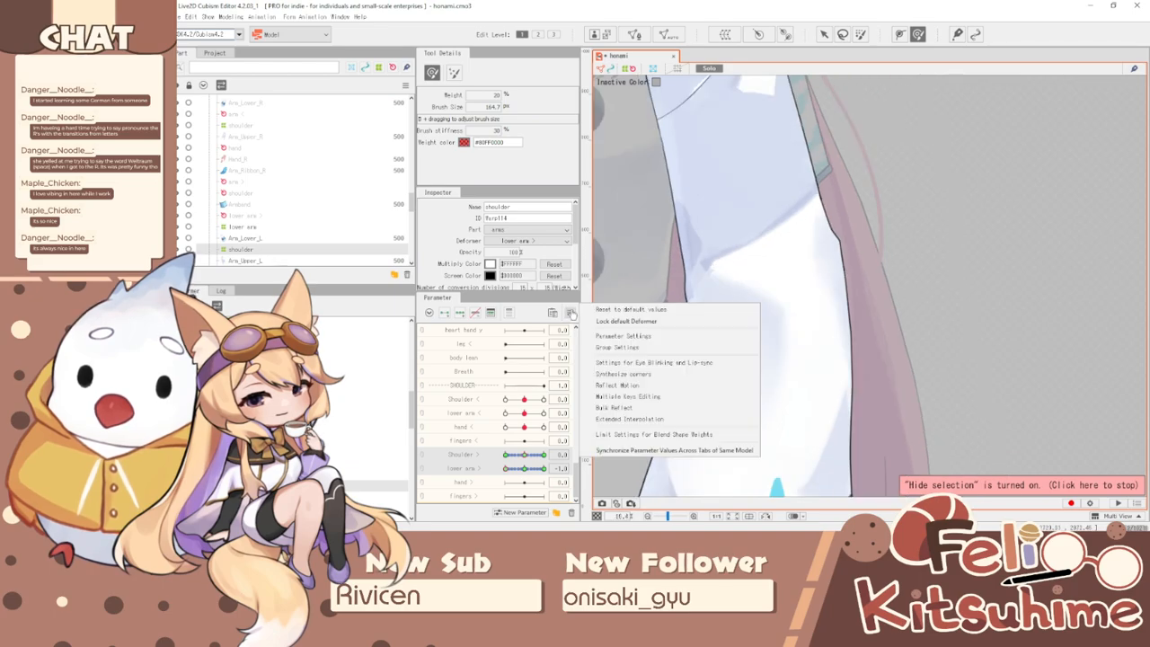
pyautogui.click(654, 372)
pyautogui.click(638, 363)
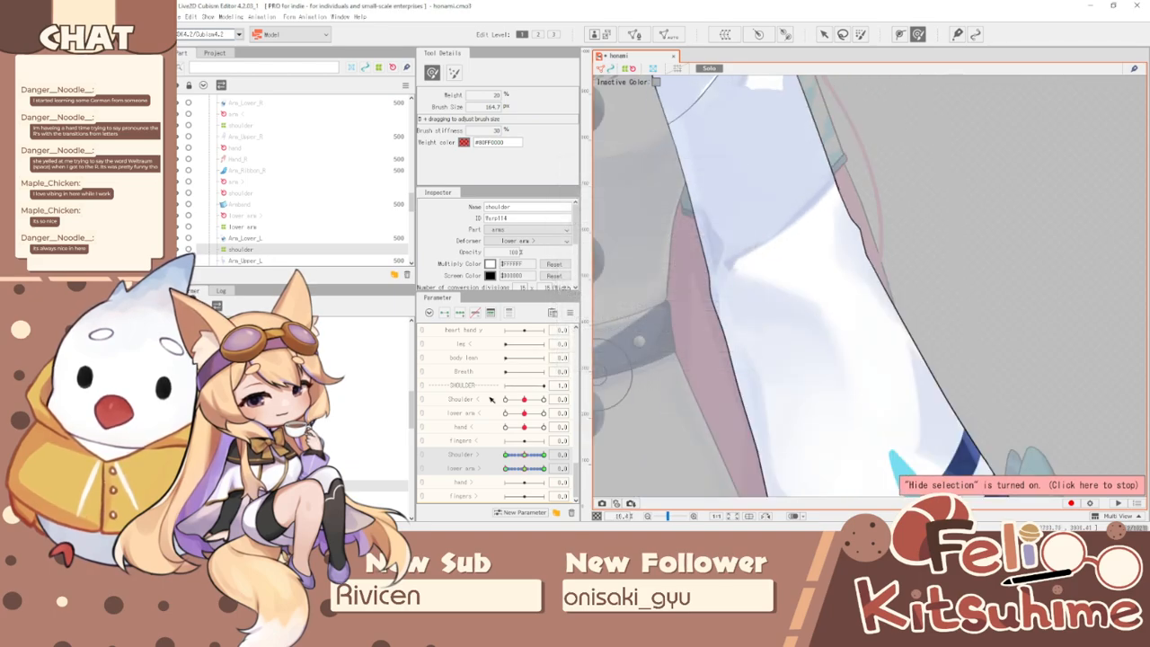
pyautogui.click(420, 454)
pyautogui.moveTo(524, 470); pyautogui.dragTo(500, 440)
pyautogui.scroll(-4, 756, 462)
pyautogui.scroll(1, 671, 431)
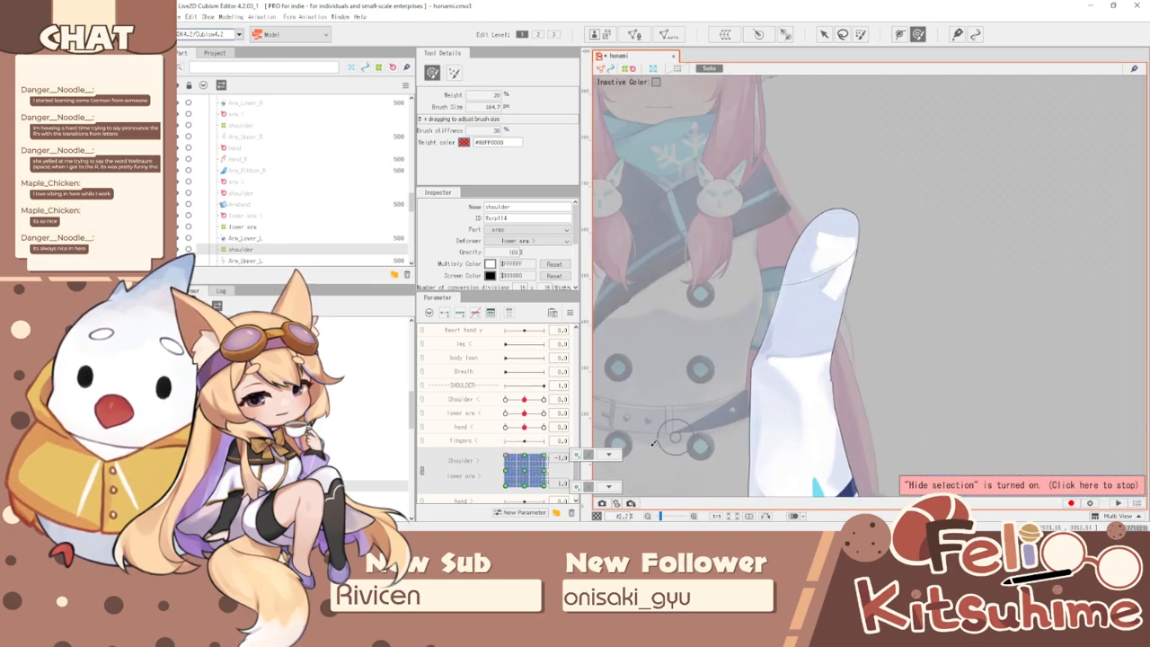
pyautogui.click(571, 312)
pyautogui.click(608, 311)
pyautogui.moveTo(524, 470)
pyautogui.mouseDown()
pyautogui.moveTo(516, 481)
pyautogui.moveTo(522, 470)
pyautogui.moveTo(505, 472)
pyautogui.mouseUp()
pyautogui.click(570, 313)
pyautogui.click(620, 309)
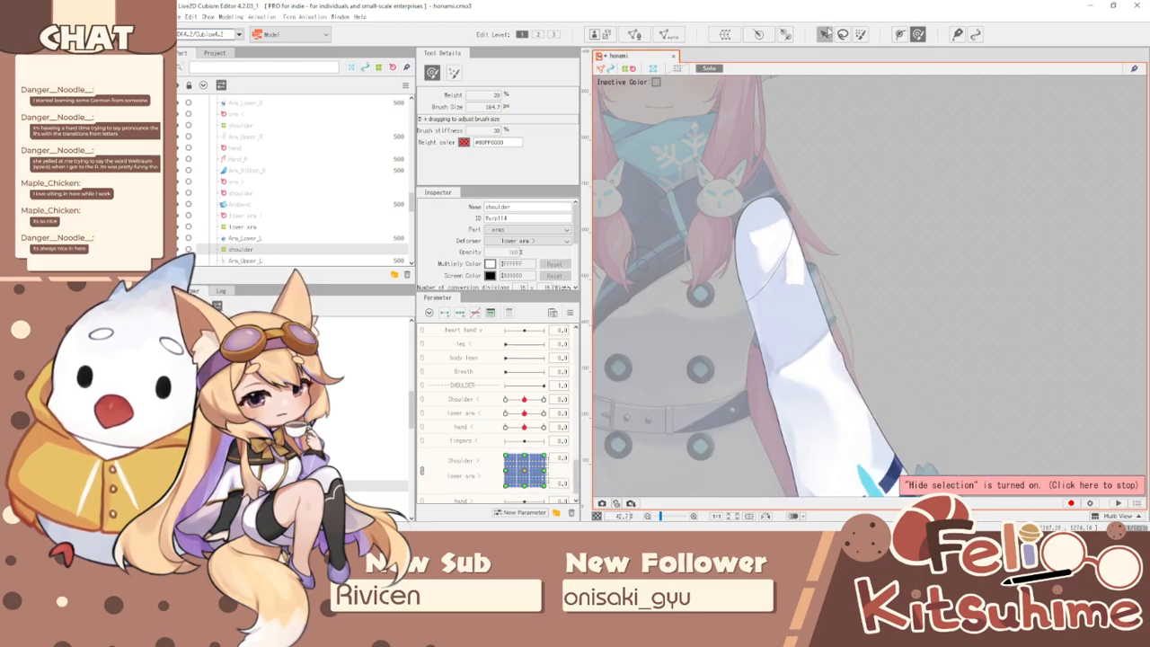
# - Turn off Hide Selection and unlink Shoulder > from lower arm > with the shoulder rotation deformer selected
pyautogui.click(826, 34)
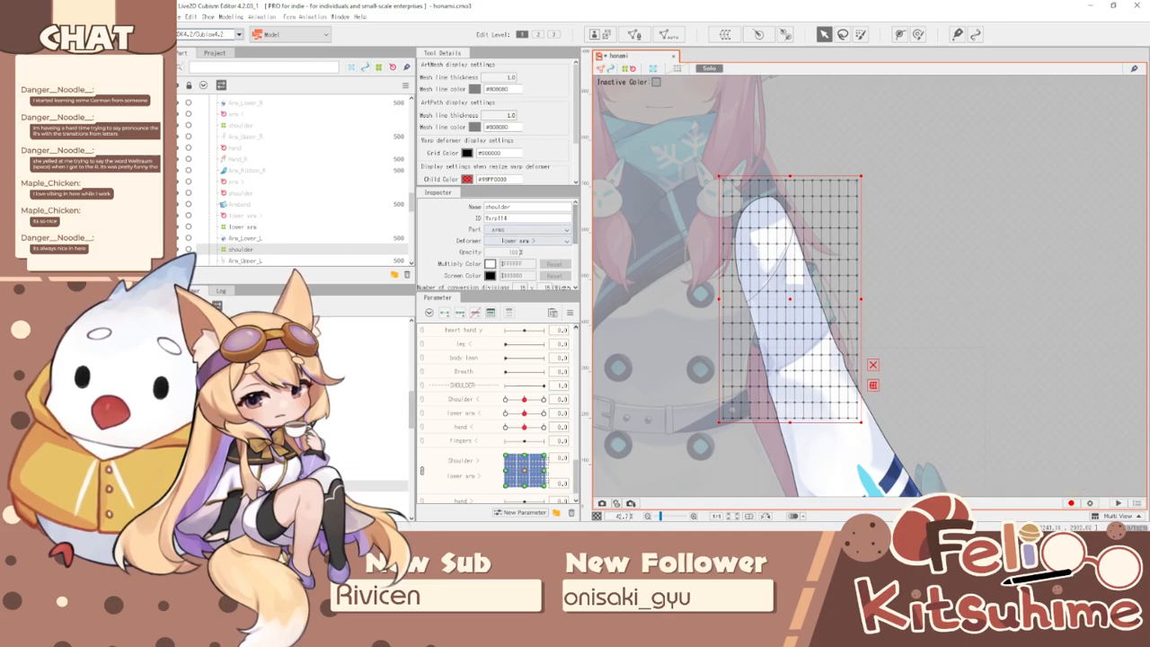
pyautogui.click(368, 395)
pyautogui.click(424, 470)
pyautogui.moveTo(524, 457)
pyautogui.mouseDown()
pyautogui.moveTo(548, 457)
pyautogui.moveTo(487, 461)
pyautogui.moveTo(514, 471)
pyautogui.mouseUp()
pyautogui.moveTo(514, 471); pyautogui.dragTo(520, 471)
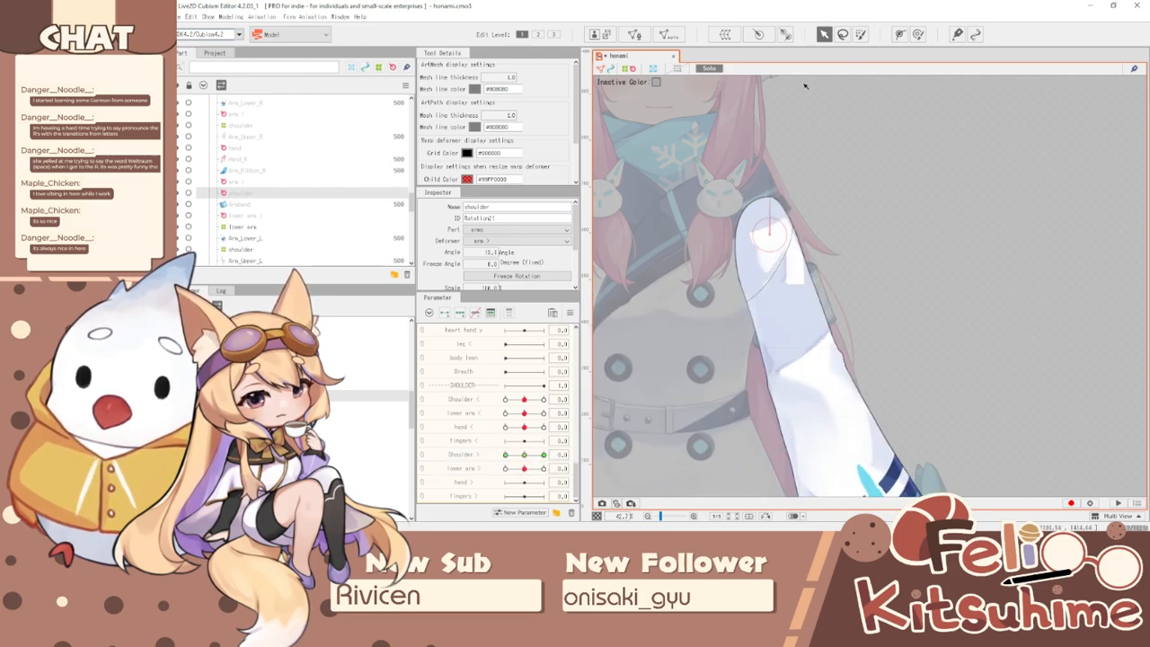
pyautogui.hotkey('ctrl', 'h')
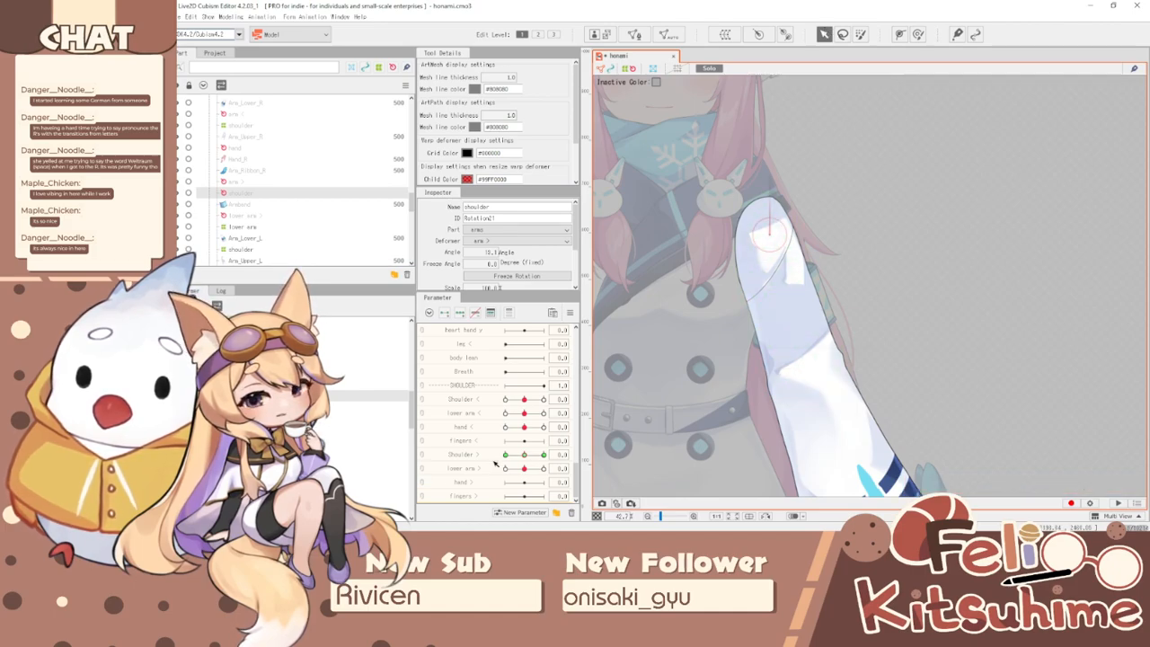
# - Select the lower arm > rotation deformer and turn off Solo to view the full character
pyautogui.click(369, 418)
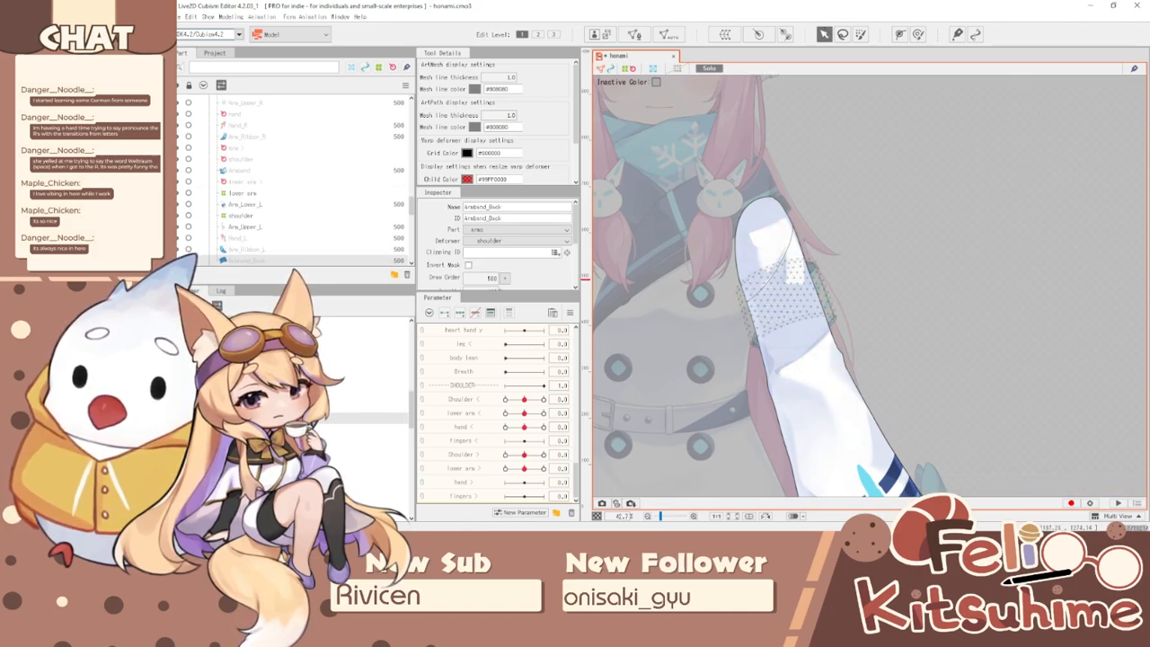
pyautogui.moveTo(519, 456)
pyautogui.mouseDown()
pyautogui.moveTo(543, 457)
pyautogui.moveTo(505, 454)
pyautogui.moveTo(530, 471)
pyautogui.moveTo(472, 486)
pyautogui.moveTo(527, 468)
pyautogui.mouseUp()
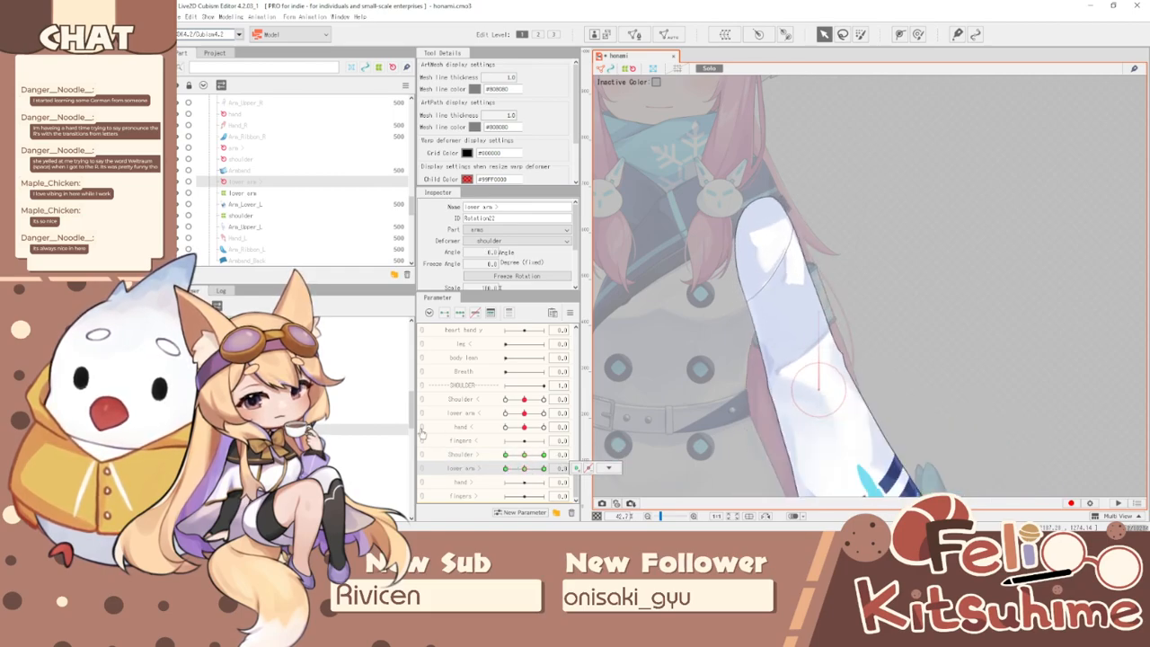
pyautogui.click(718, 69)
pyautogui.scroll(2, 809, 269)
pyautogui.scroll(-2, 809, 270)
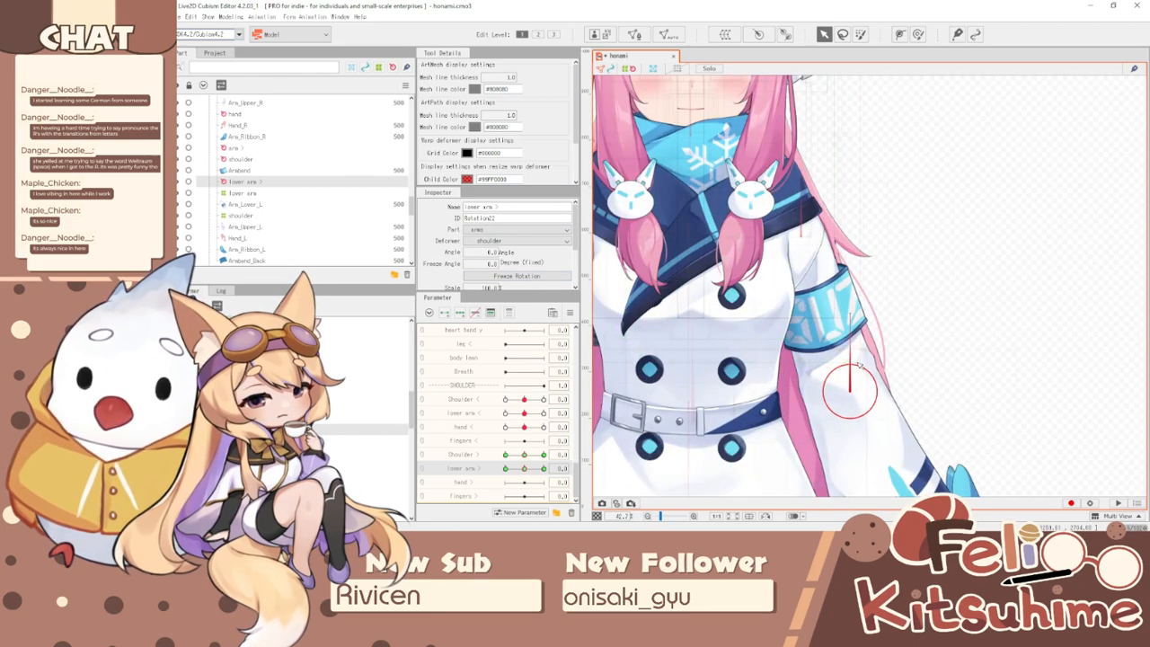
# - Preview the lower arm > rotation deformer at lower arm > -1 and 0 while moving Shoulder > between -1 and 1
pyautogui.moveTo(519, 474); pyautogui.dragTo(451, 443)
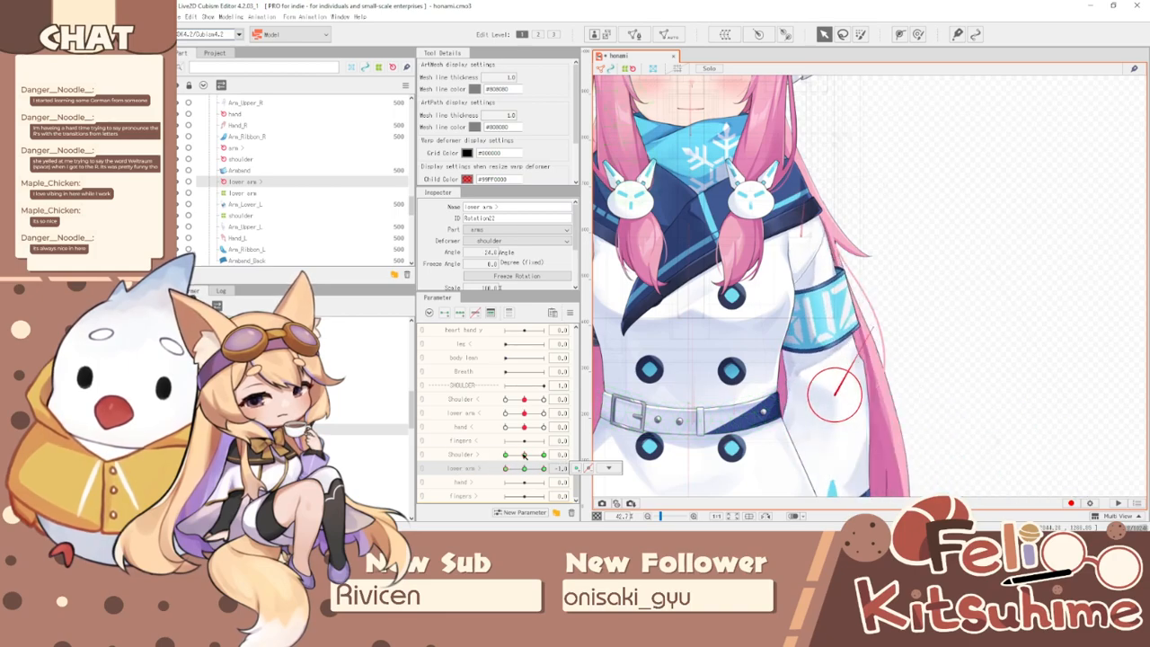
pyautogui.moveTo(524, 454); pyautogui.dragTo(499, 464)
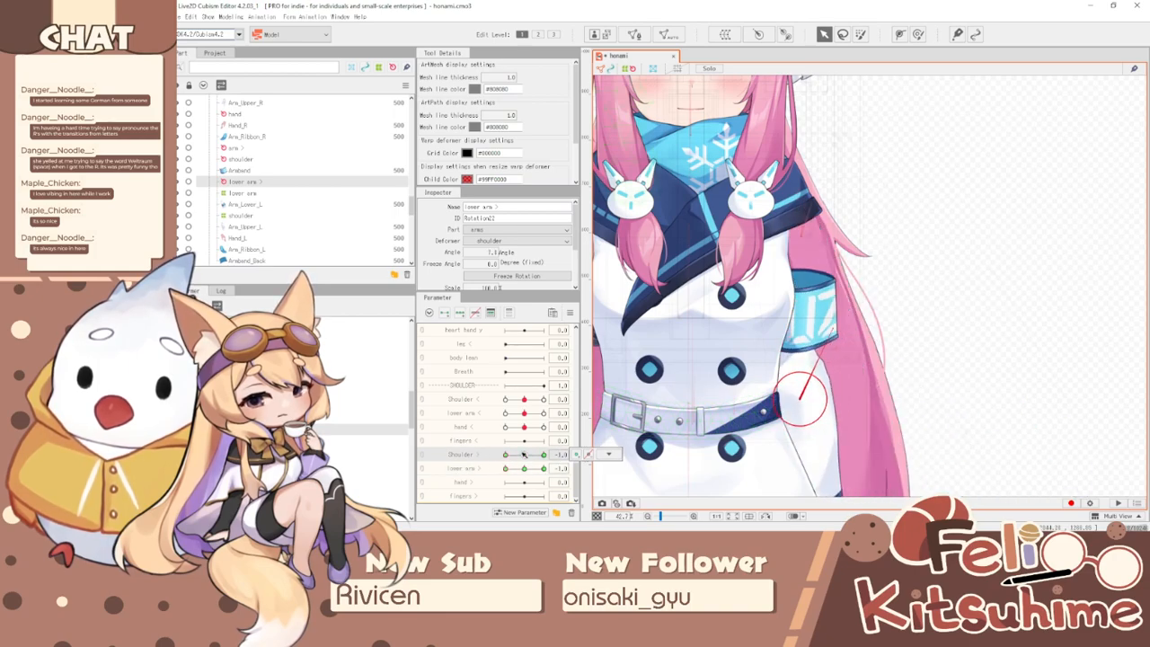
pyautogui.click(524, 455)
pyautogui.moveTo(517, 455)
pyautogui.mouseDown()
pyautogui.moveTo(549, 466)
pyautogui.moveTo(527, 458)
pyautogui.mouseUp()
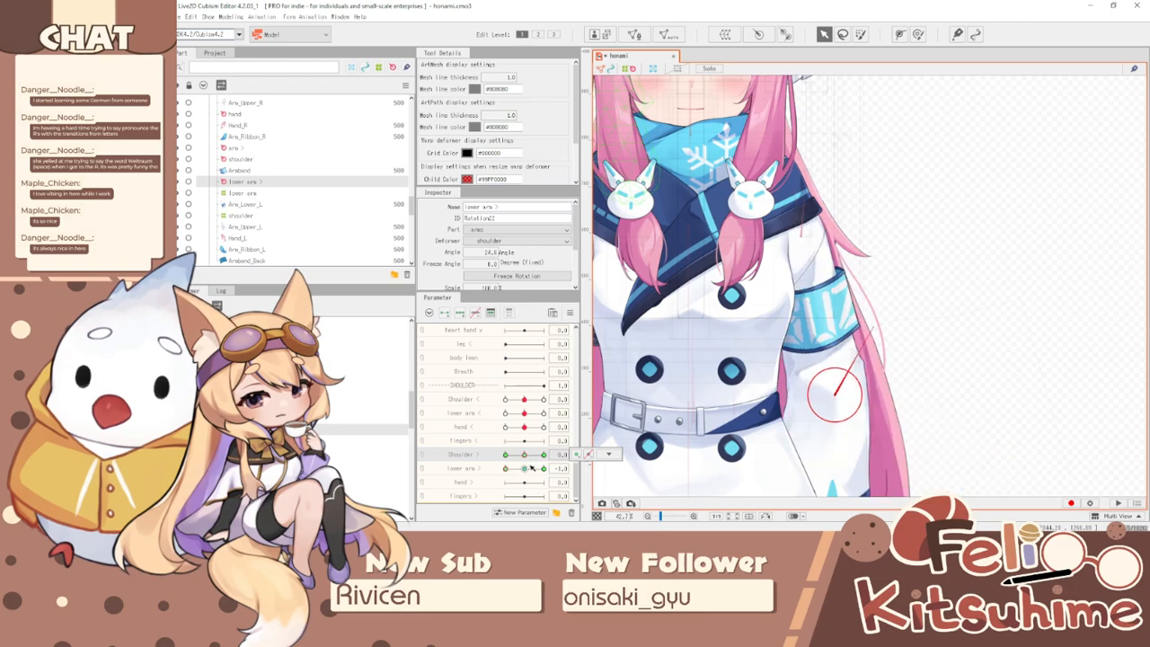
pyautogui.click(530, 468)
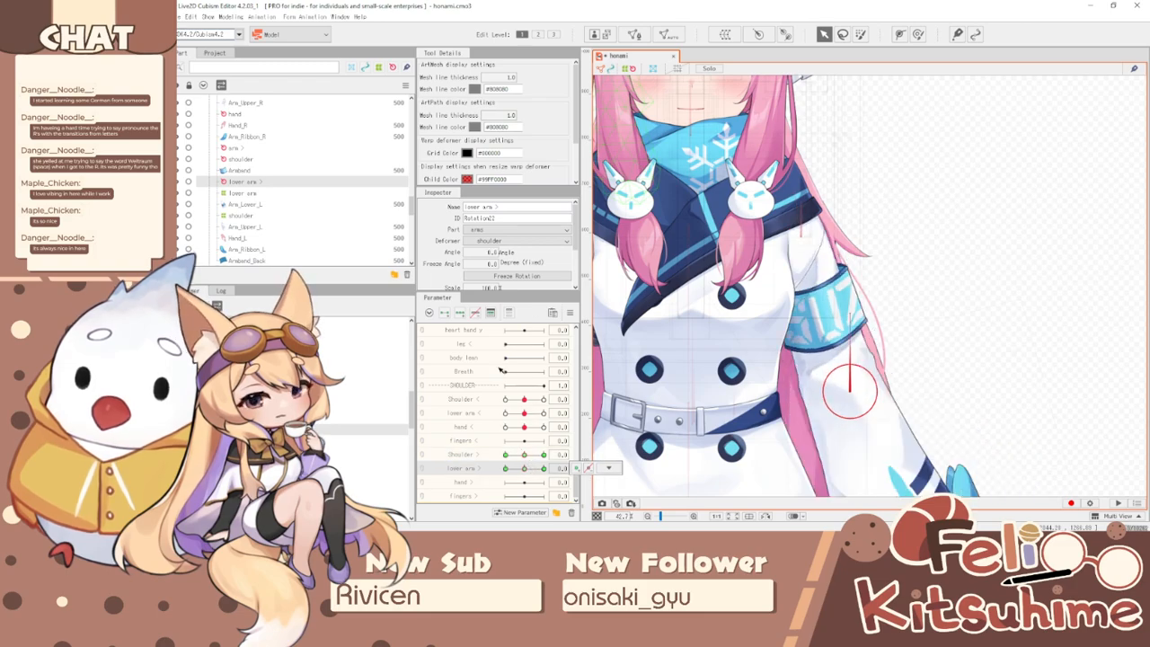
pyautogui.moveTo(533, 461); pyautogui.dragTo(549, 466)
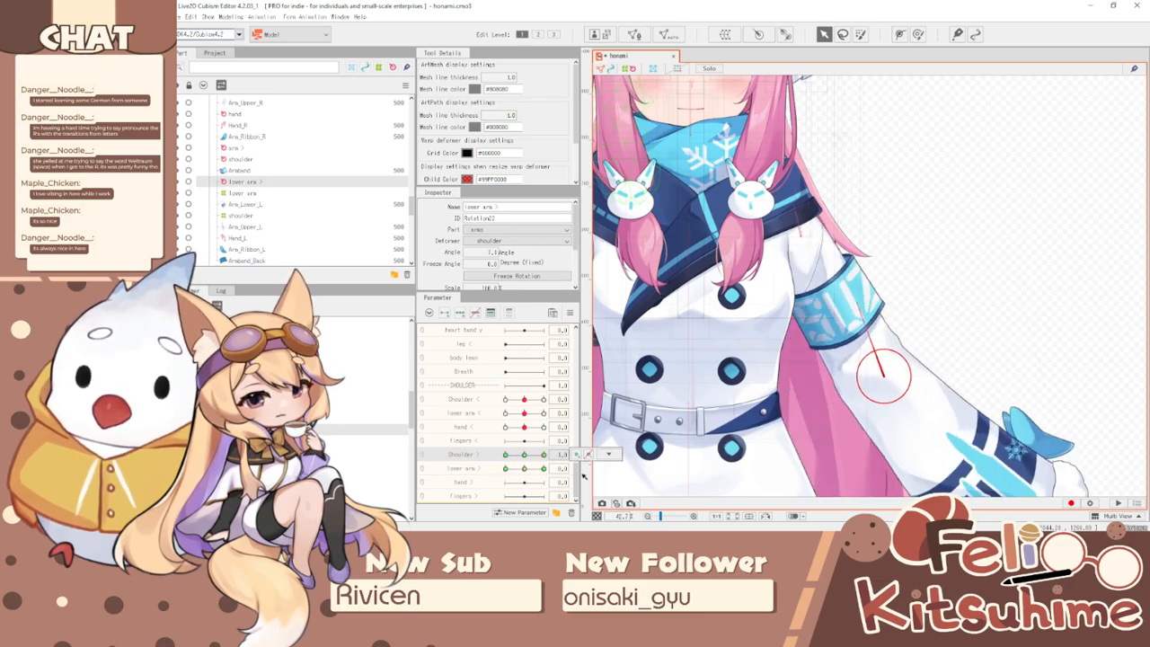
# - Link the Shoulder > and lower arm > parameters and test the lower arm > rotation deformer in a combined pose
pyautogui.click(608, 454)
pyautogui.click(636, 367)
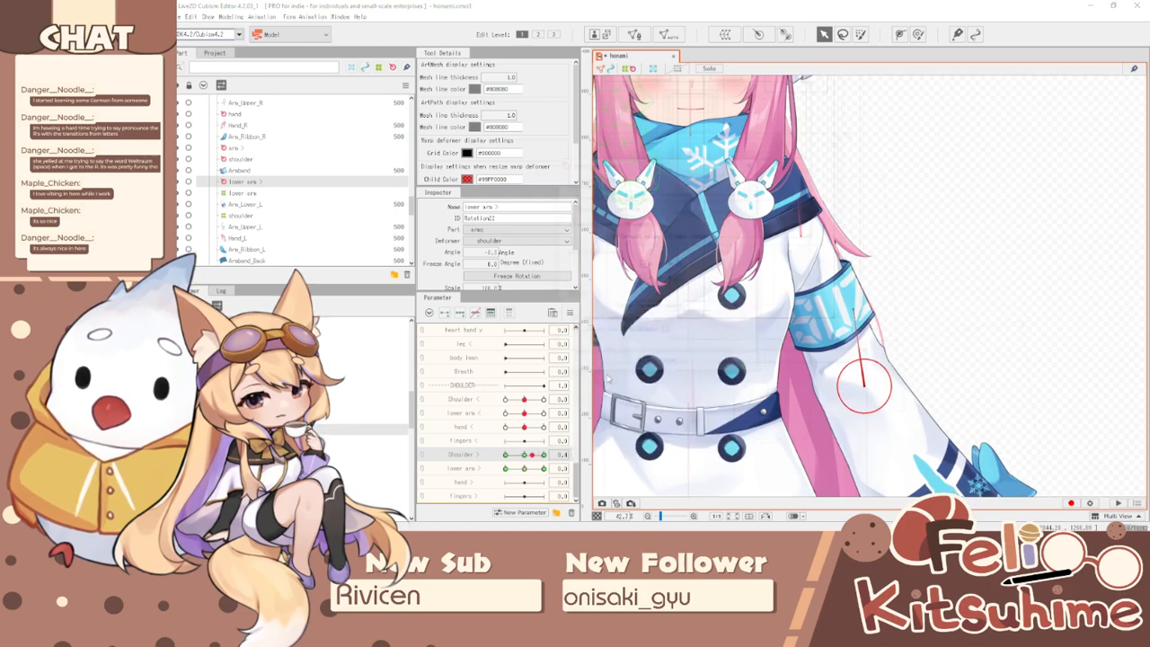
pyautogui.click(636, 364)
pyautogui.moveTo(539, 467); pyautogui.dragTo(456, 442)
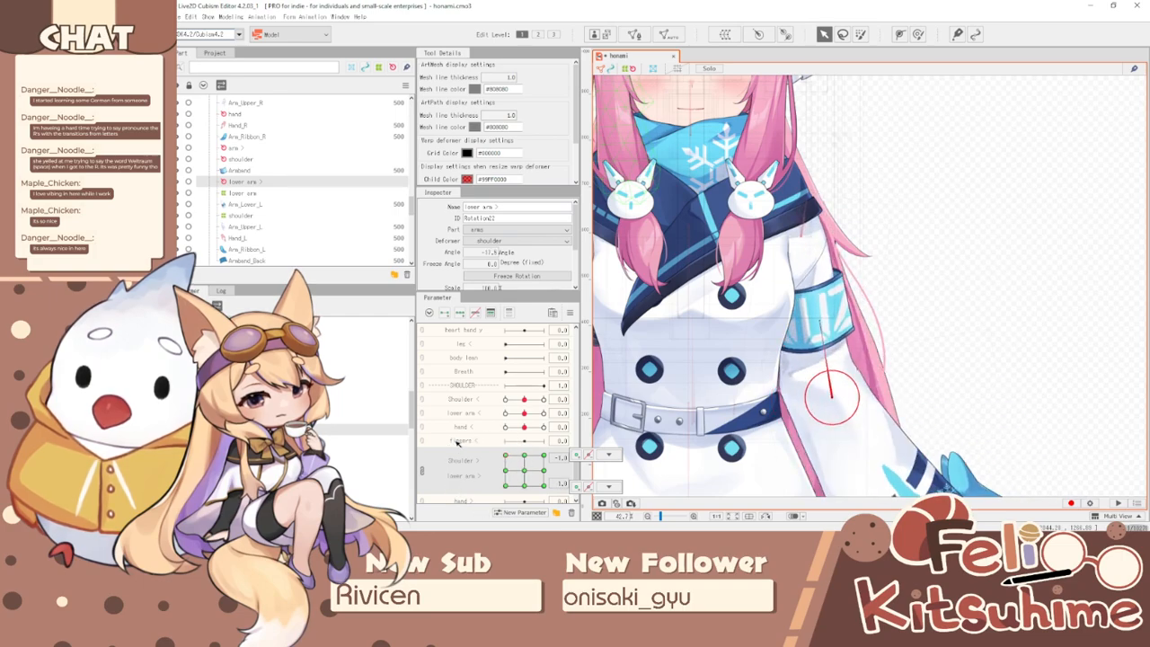
pyautogui.moveTo(527, 469); pyautogui.dragTo(524, 474)
# - Clear the arm > rotation deformer's lower arm > keys and link Shoulder > with lower arm > again
pyautogui.click(377, 384)
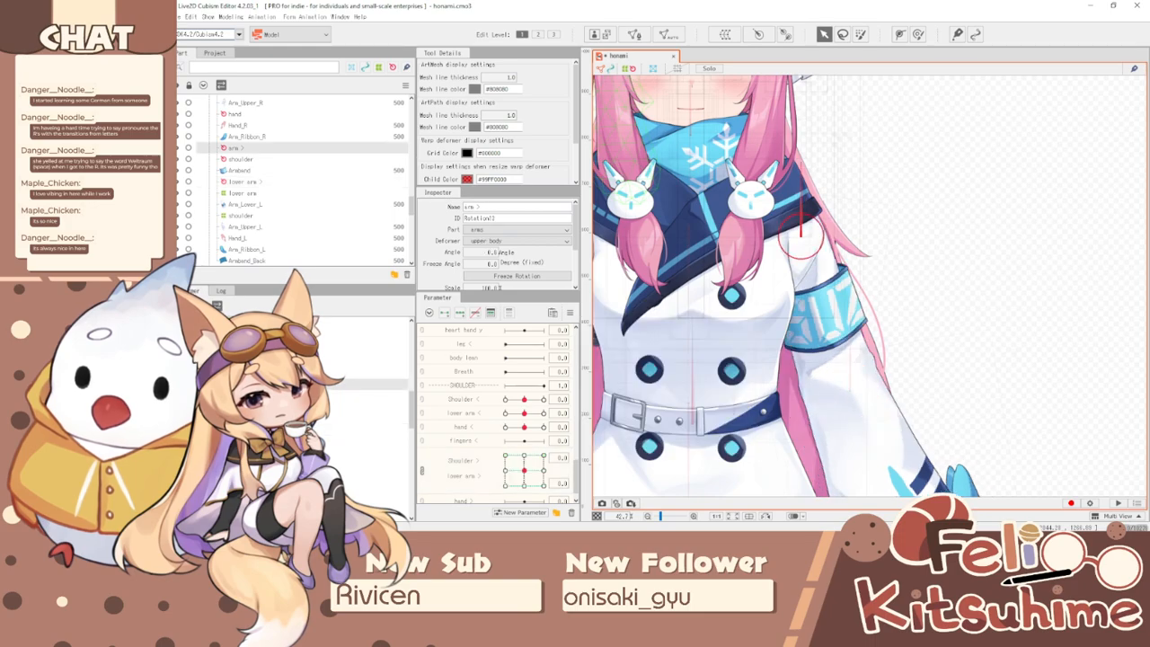
pyautogui.click(422, 473)
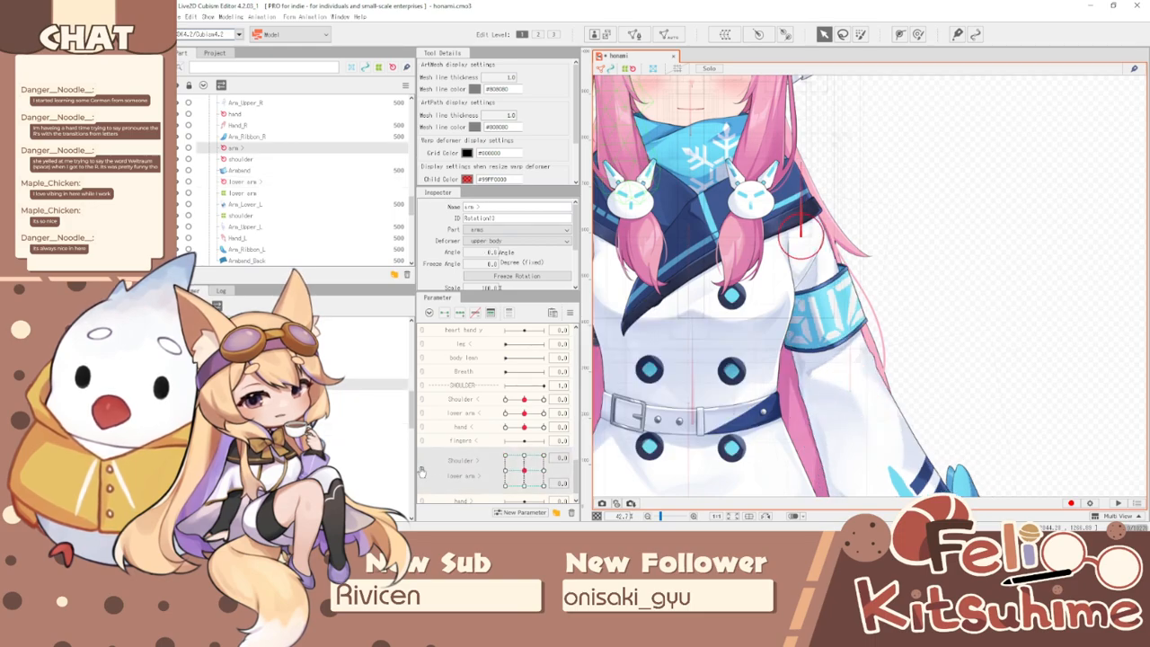
pyautogui.click(476, 312)
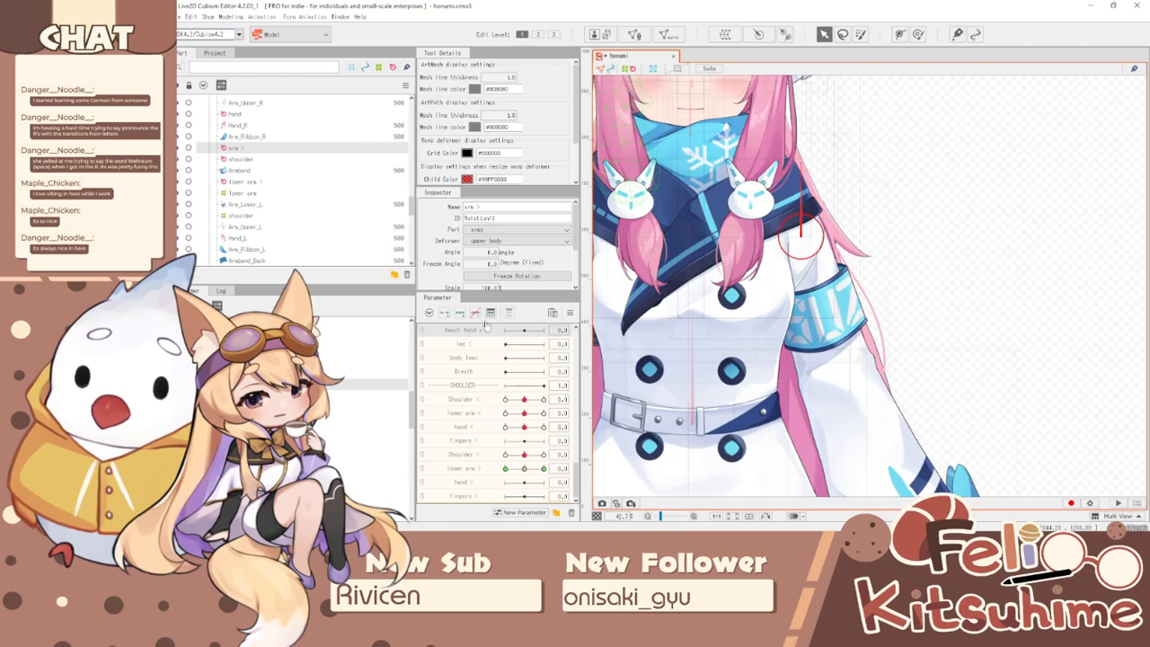
pyautogui.click(484, 471)
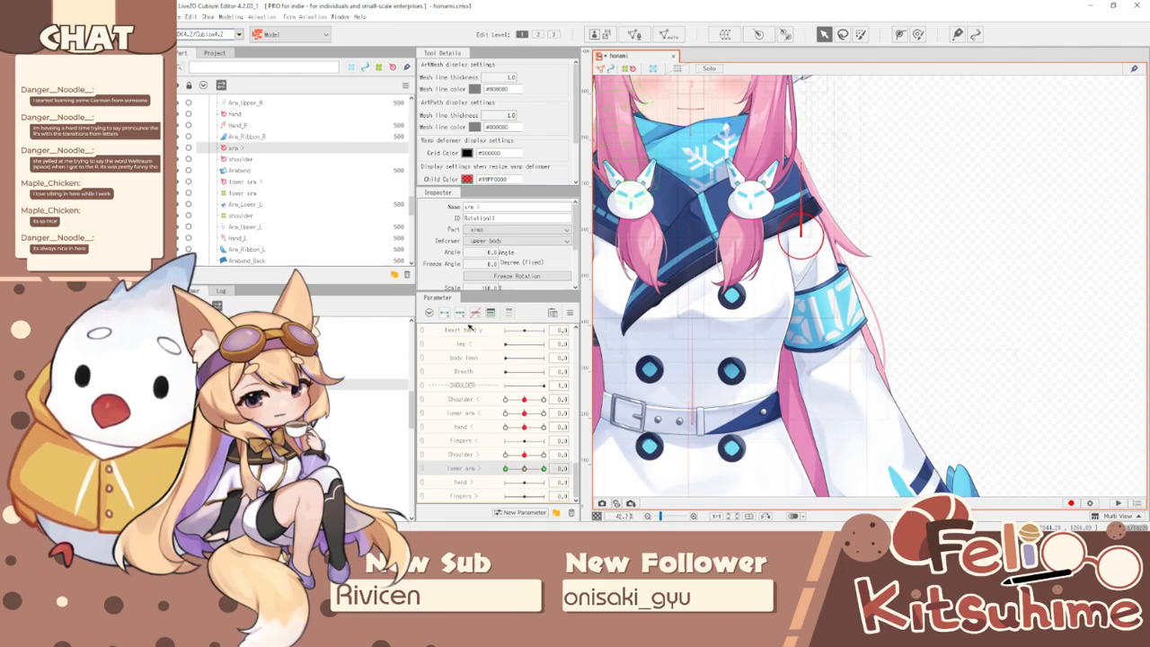
pyautogui.click(422, 458)
pyautogui.moveTo(526, 468)
pyautogui.mouseDown()
pyautogui.moveTo(504, 445)
pyautogui.moveTo(538, 466)
pyautogui.moveTo(486, 484)
pyautogui.moveTo(517, 457)
pyautogui.moveTo(537, 461)
pyautogui.moveTo(527, 470)
pyautogui.mouseUp()
pyautogui.scroll(2, 821, 277)
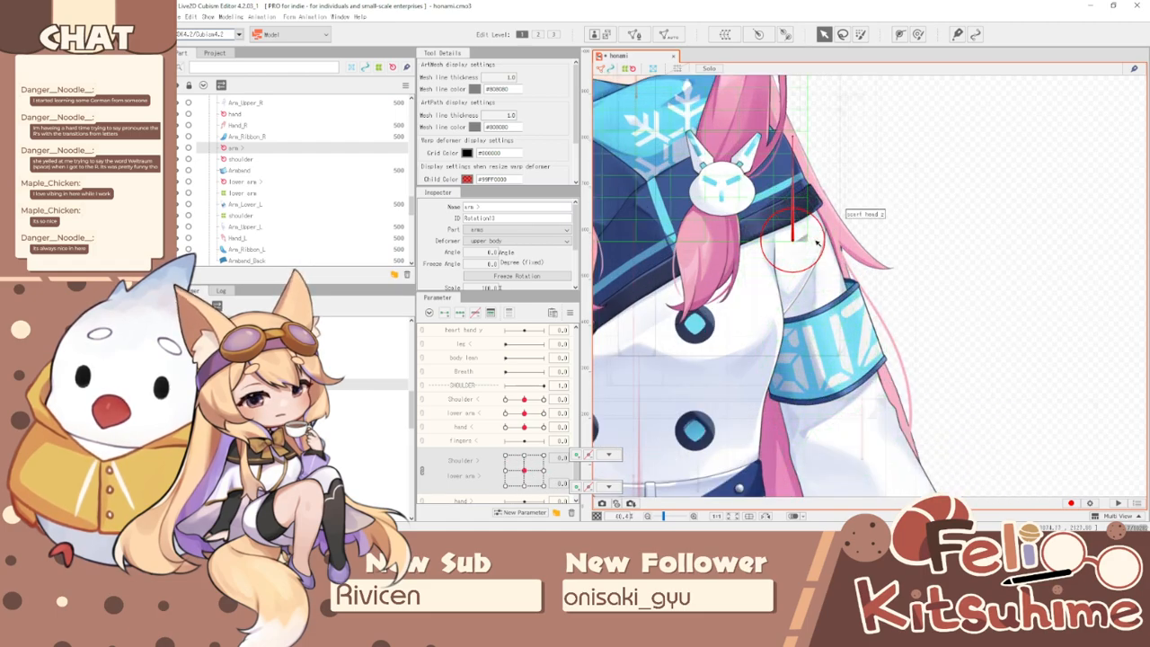
# - Select the shoulder rotation deformer, unlink Shoulder > from lower arm >, and set Shoulder > to -1
pyautogui.click(821, 277)
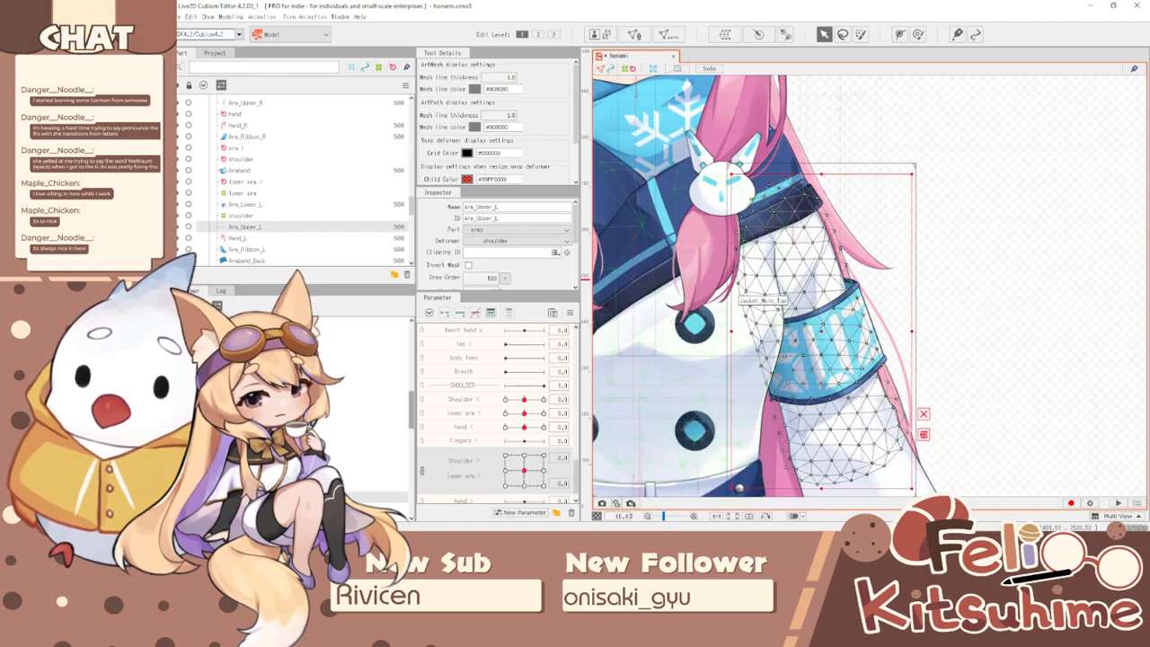
pyautogui.click(793, 240)
pyautogui.click(425, 469)
pyautogui.moveTo(524, 454); pyautogui.dragTo(445, 461)
pyautogui.scroll(-4, 786, 245)
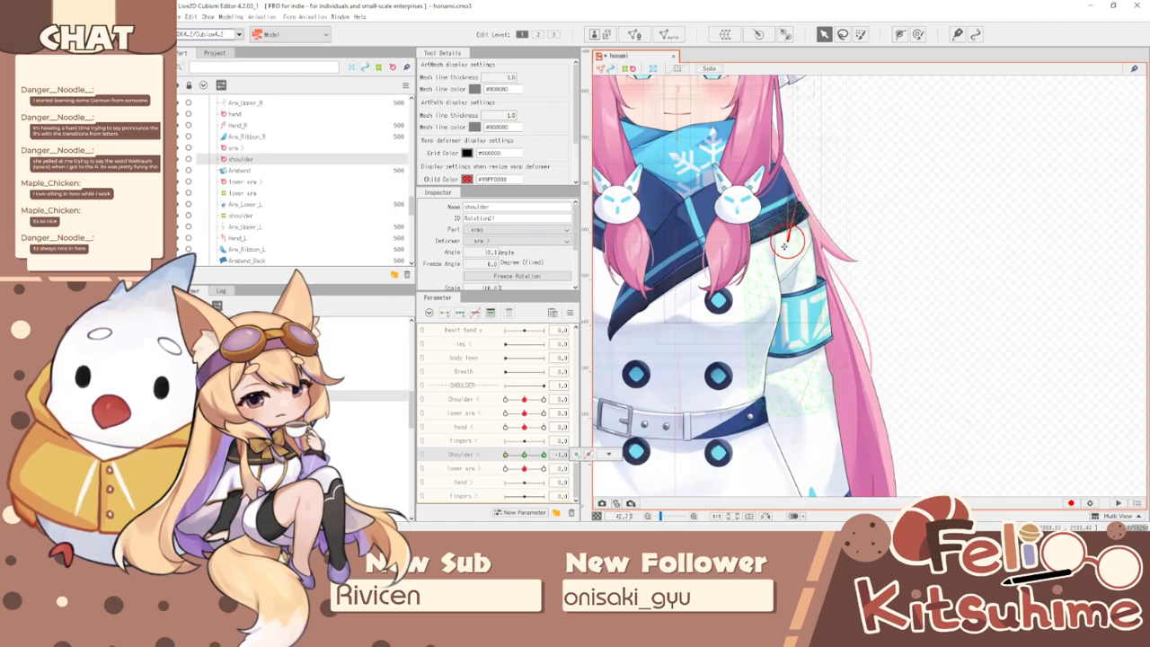
# - Examine the shoulder joint while moving Shoulder > back to -1, and reset all parameters to default values
pyautogui.moveTo(519, 453)
pyautogui.mouseDown()
pyautogui.moveTo(543, 454)
pyautogui.moveTo(509, 453)
pyautogui.moveTo(539, 453)
pyautogui.moveTo(513, 454)
pyautogui.moveTo(512, 431)
pyautogui.moveTo(494, 432)
pyautogui.moveTo(545, 432)
pyautogui.moveTo(530, 433)
pyautogui.mouseUp()
pyautogui.scroll(3, 638, 205)
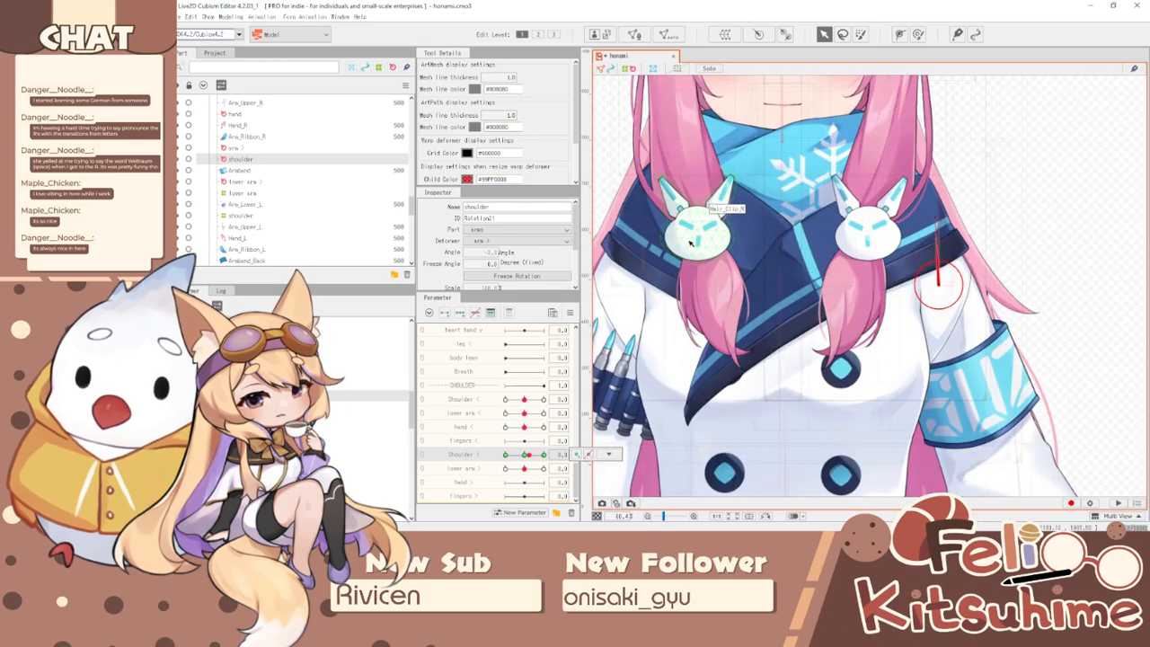
pyautogui.moveTo(536, 399)
pyautogui.mouseDown()
pyautogui.moveTo(549, 401)
pyautogui.moveTo(503, 401)
pyautogui.moveTo(544, 399)
pyautogui.moveTo(524, 401)
pyautogui.mouseUp()
pyautogui.moveTo(527, 456); pyautogui.dragTo(464, 442)
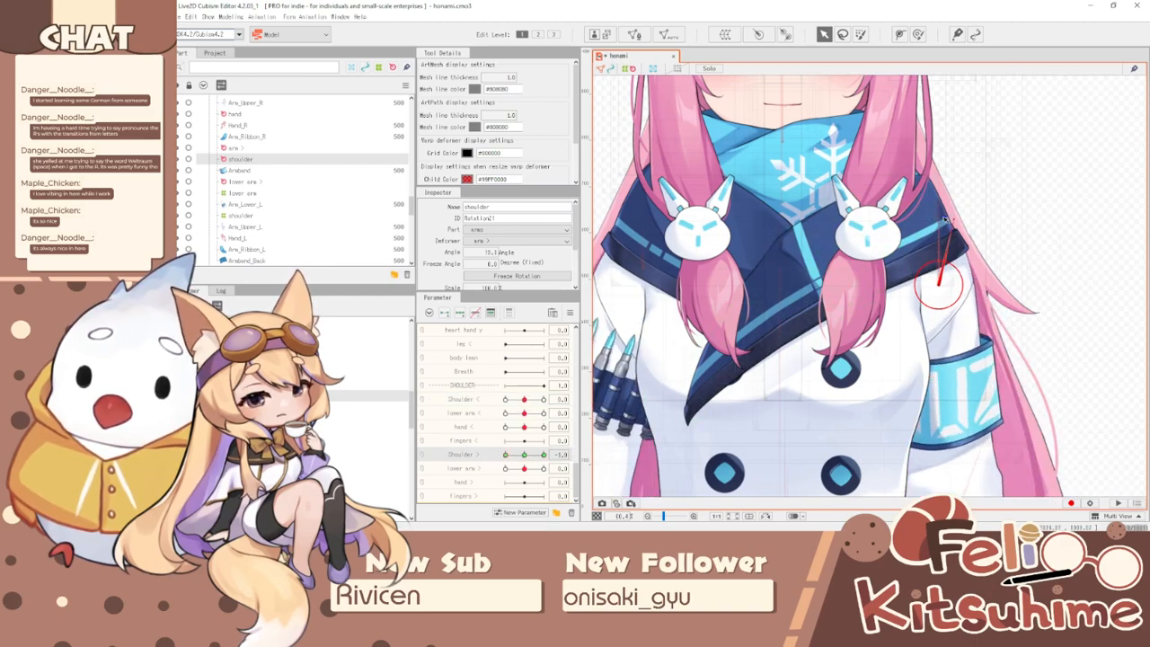
pyautogui.scroll(-3, 945, 217)
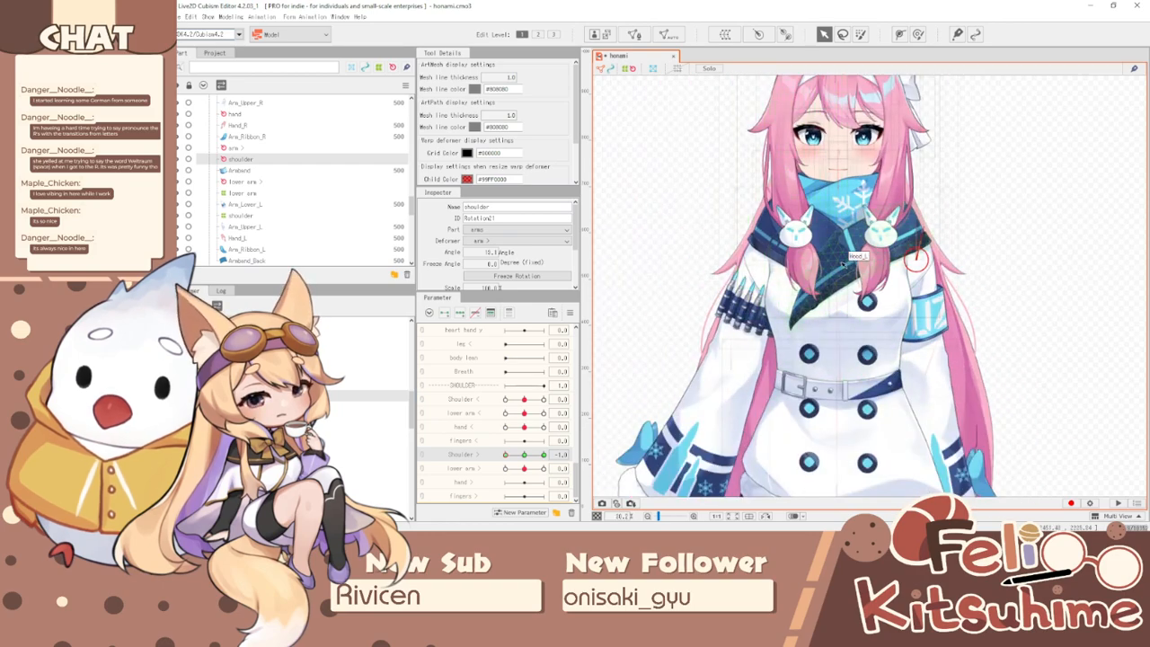
pyautogui.scroll(3, 817, 210)
pyautogui.click(570, 313)
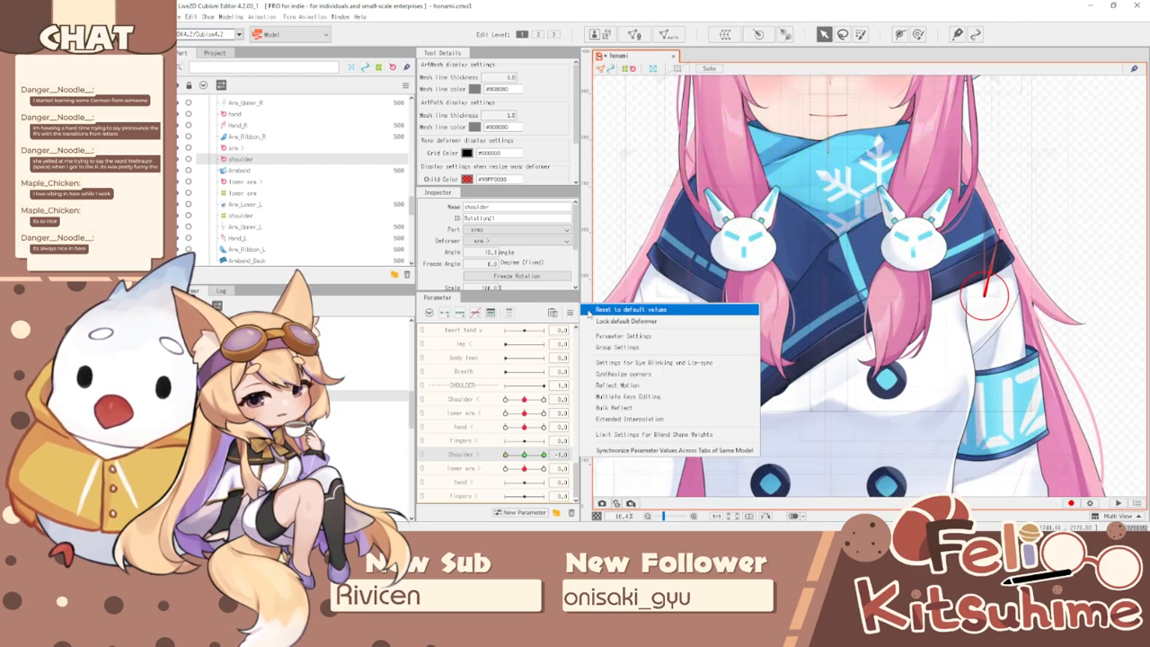
pyautogui.click(647, 306)
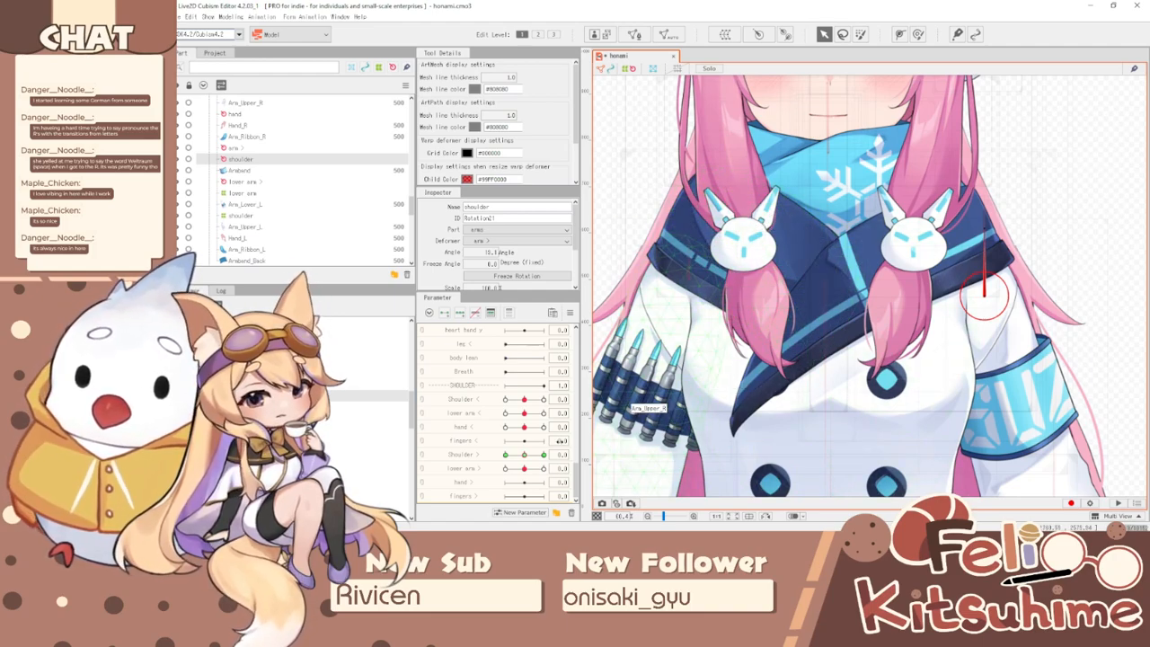
# - Compare both arms with Shoulder > at -1 and Shoulder < at 1, and reset the parameters to default values
pyautogui.moveTo(525, 455); pyautogui.dragTo(500, 463)
pyautogui.moveTo(519, 416); pyautogui.dragTo(586, 402)
pyautogui.click(609, 413)
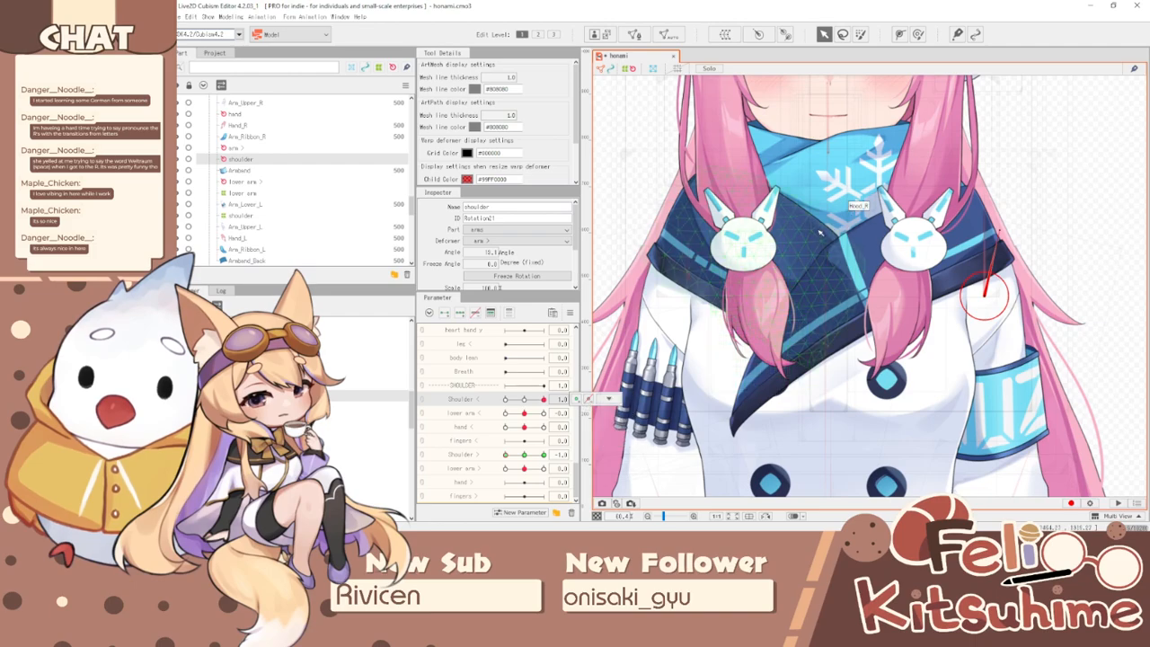
pyautogui.scroll(-2, 817, 229)
pyautogui.click(569, 312)
pyautogui.click(598, 309)
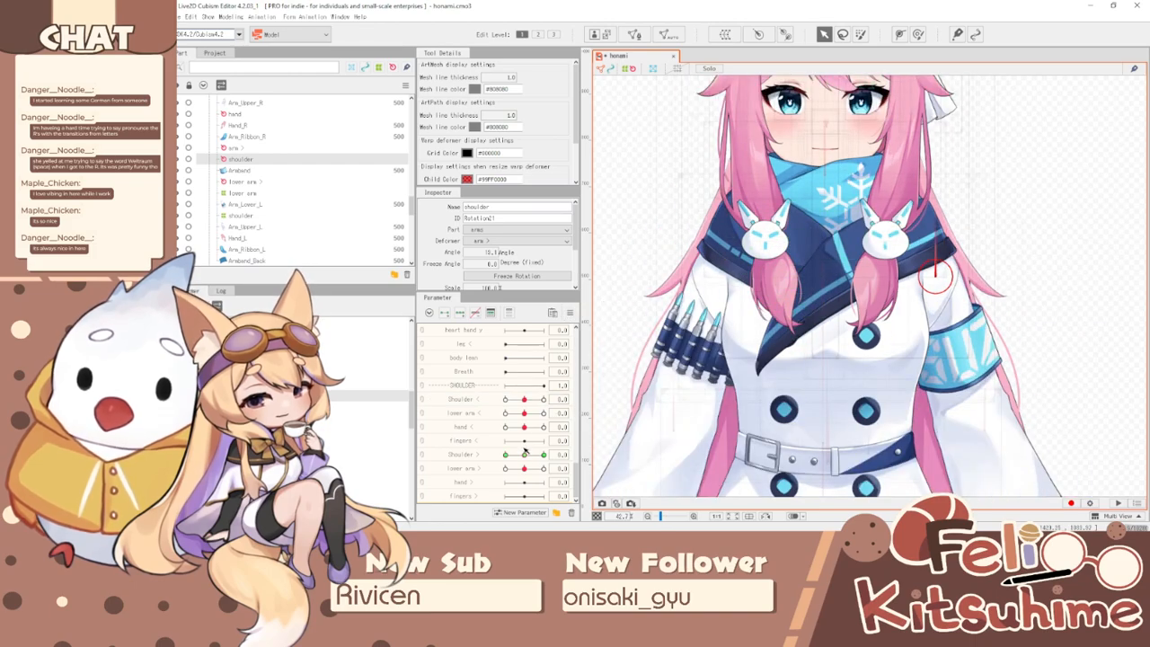
# - Test the lower arm > parameter's bend and restore the default parameter values
pyautogui.moveTo(524, 468); pyautogui.dragTo(474, 440)
pyautogui.click(570, 313)
pyautogui.click(600, 310)
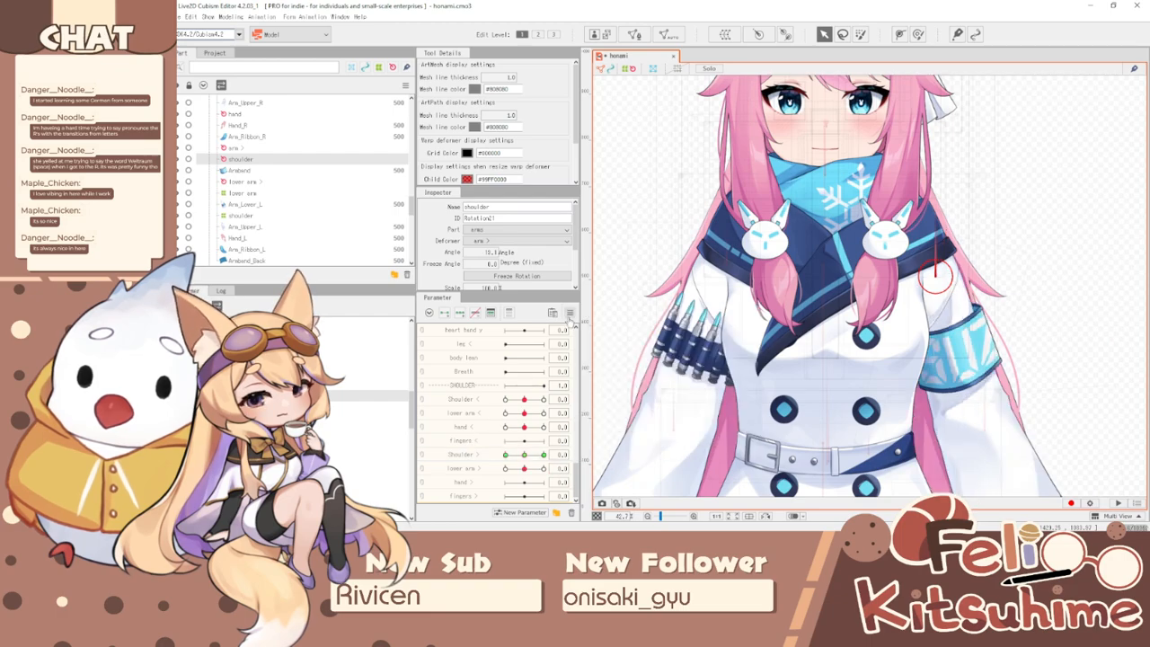
# - Test the lower arm > rotation deformer with Shoulder > at 1 and lower arm > at -1, and return both parameters to 0
pyautogui.click(245, 182)
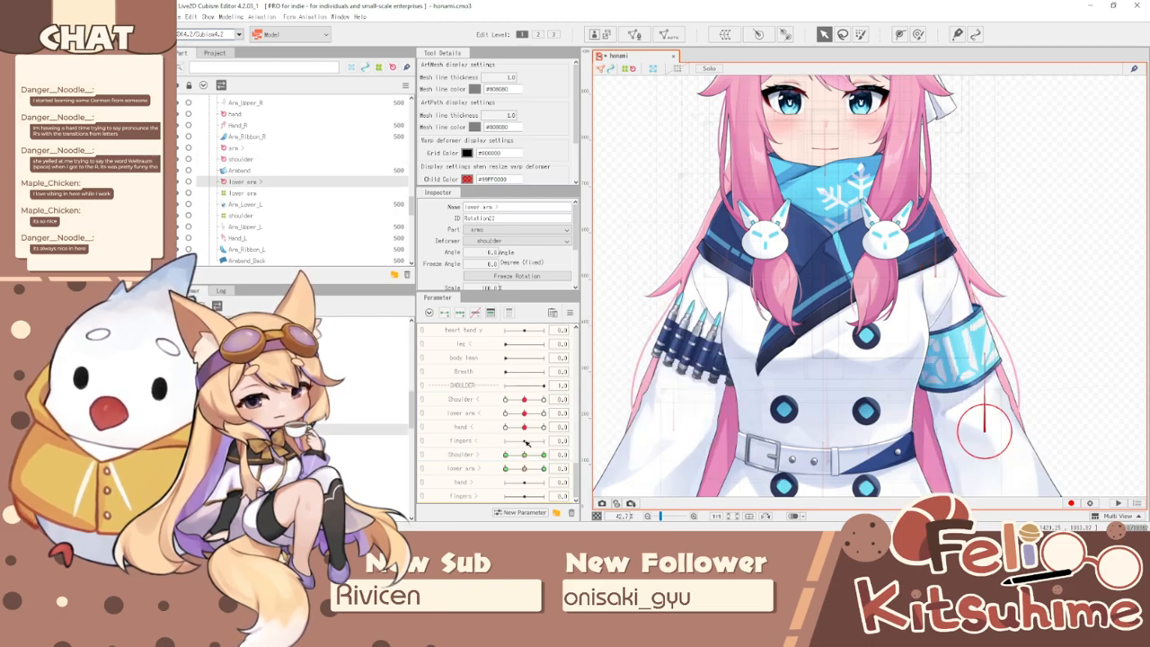
pyautogui.click(486, 468)
pyautogui.moveTo(524, 468); pyautogui.dragTo(494, 469)
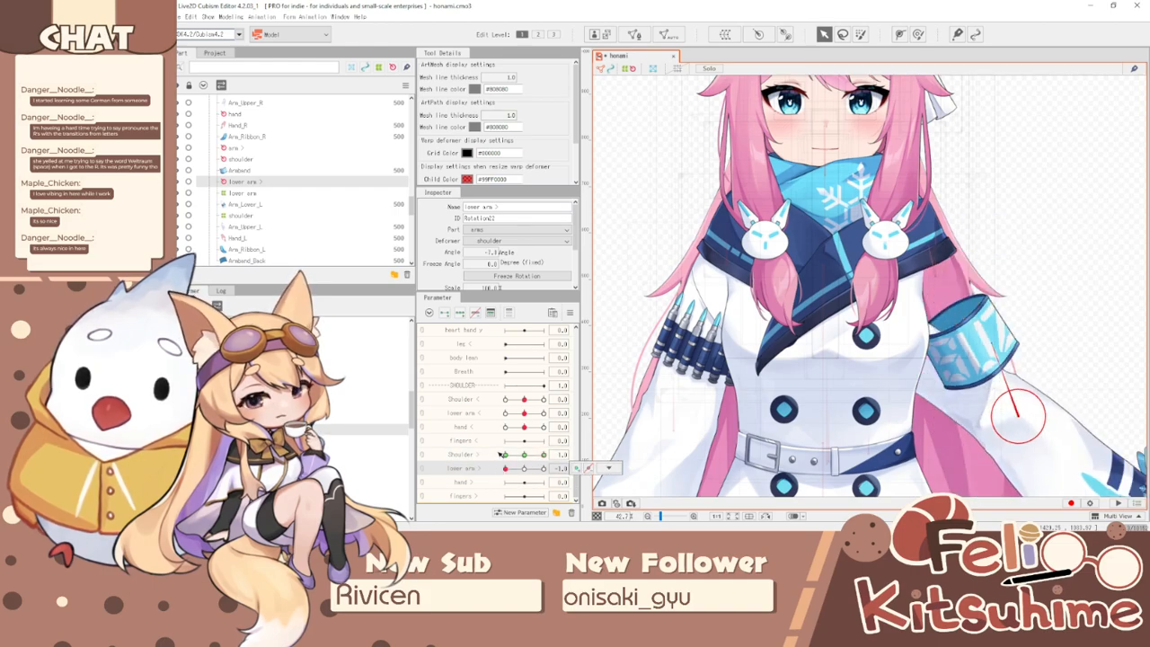
pyautogui.click(524, 455)
pyautogui.click(524, 469)
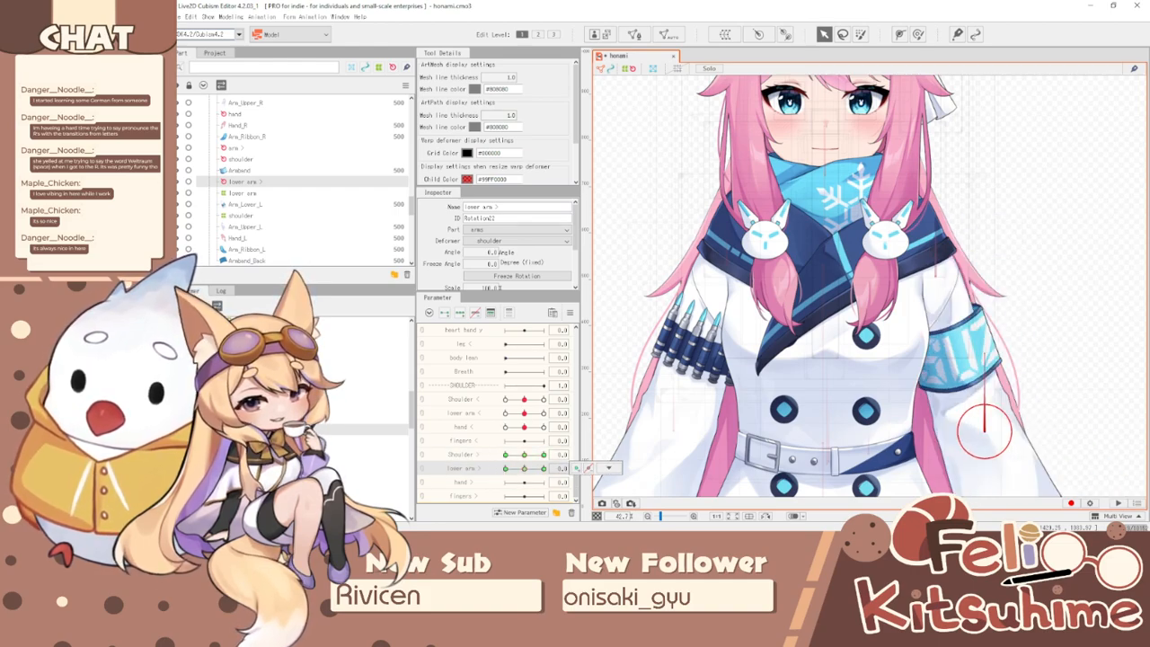
# - Select the arm > rotation deformer and examine which parameters drive it
pyautogui.click(314, 395)
pyautogui.click(315, 385)
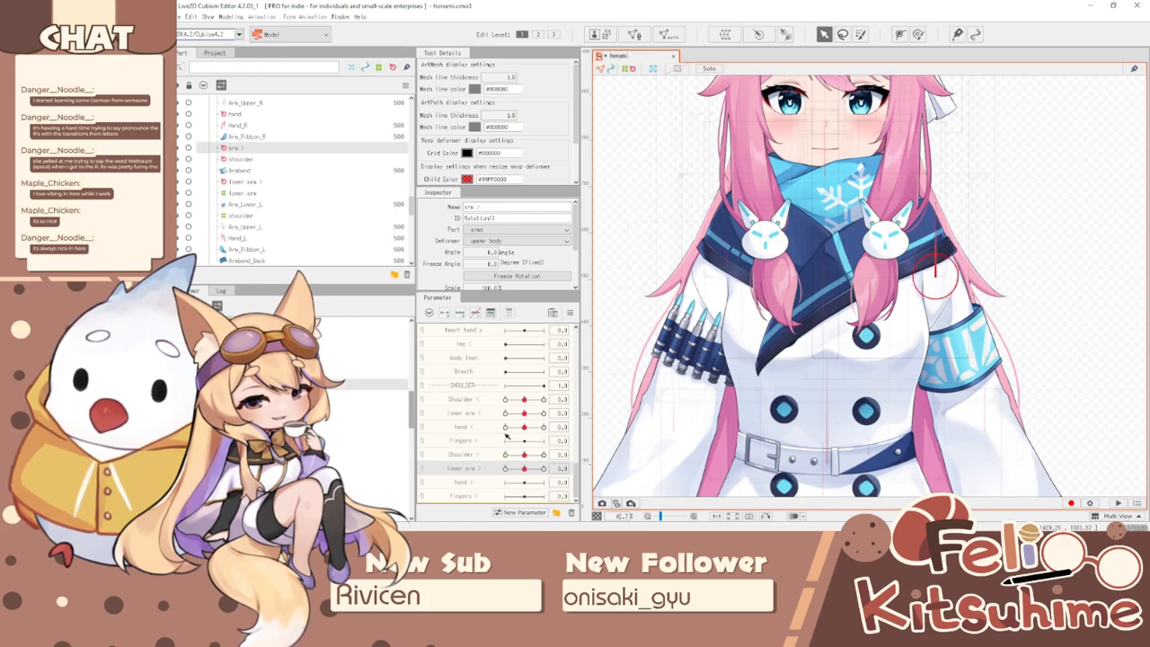
pyautogui.scroll(10, 506, 436)
pyautogui.scroll(-10, 512, 430)
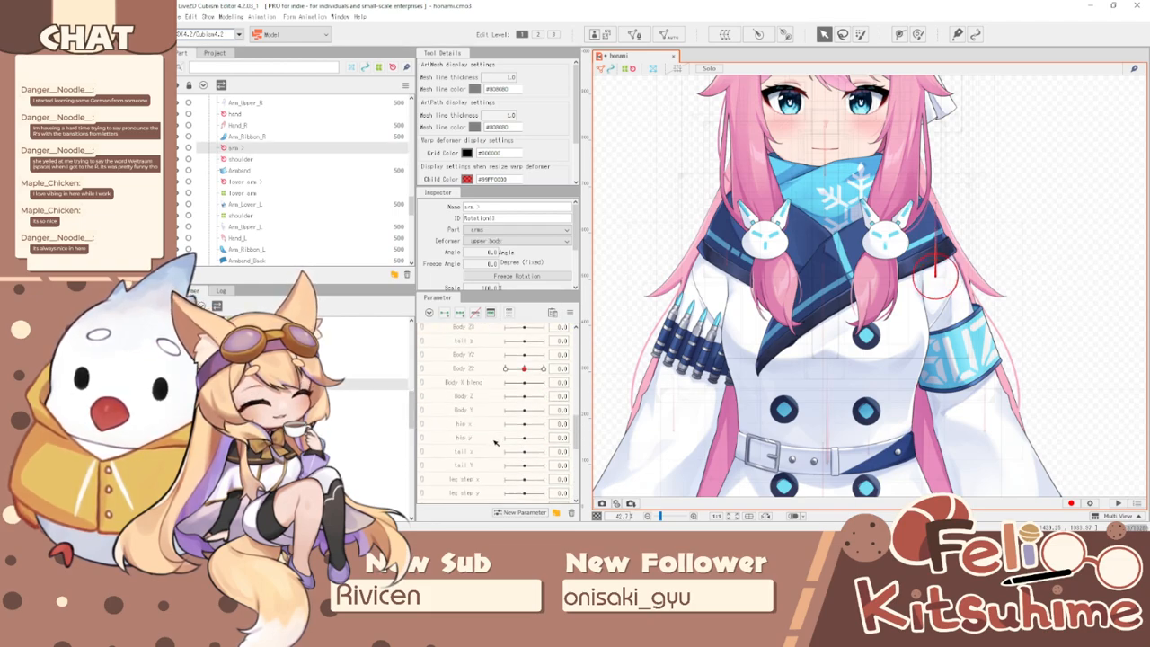
# - Check the shoulder rotation deformer's angle with Shoulder > at 1, and return Shoulder > to 0
pyautogui.click(315, 395)
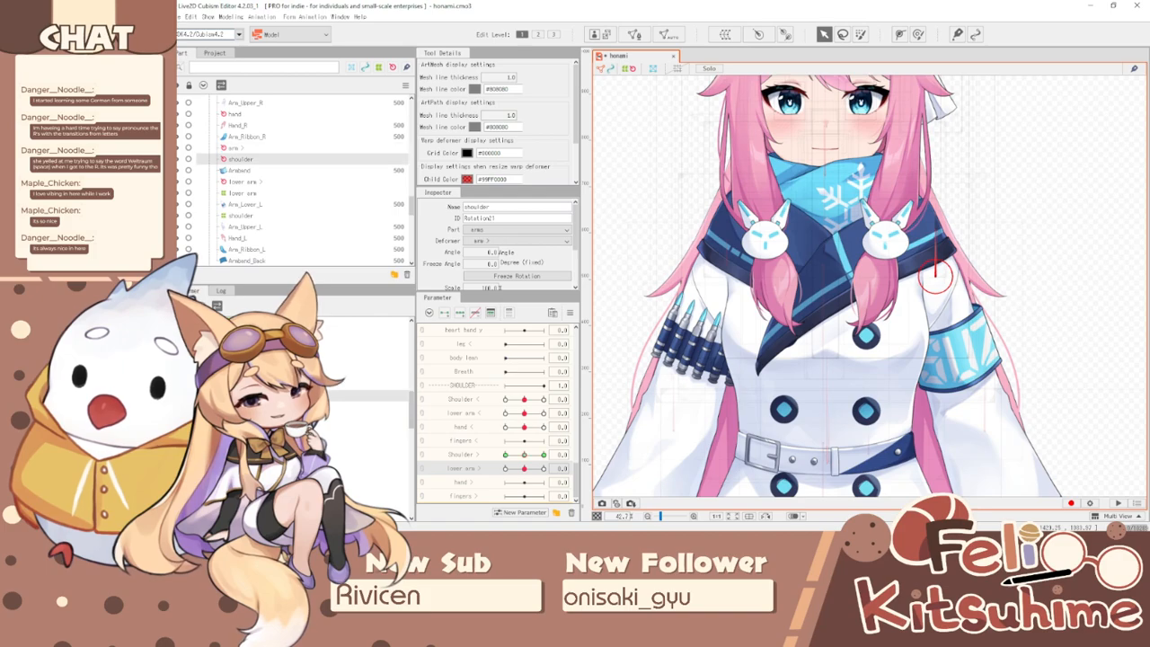
pyautogui.click(482, 453)
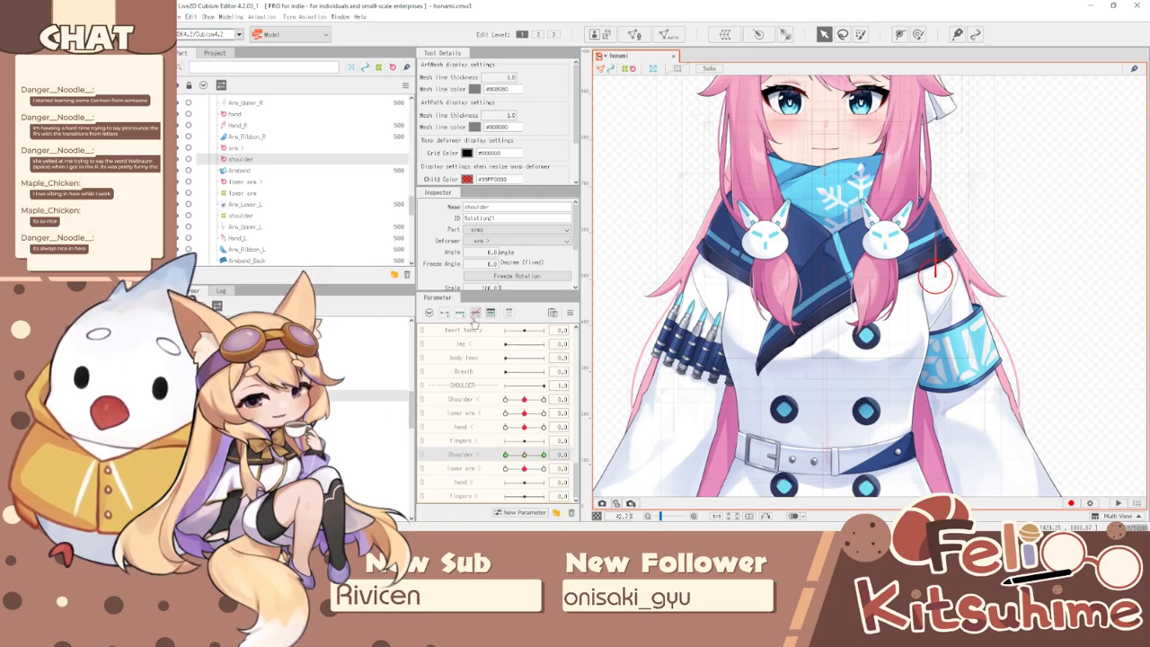
pyautogui.scroll(-2, 531, 243)
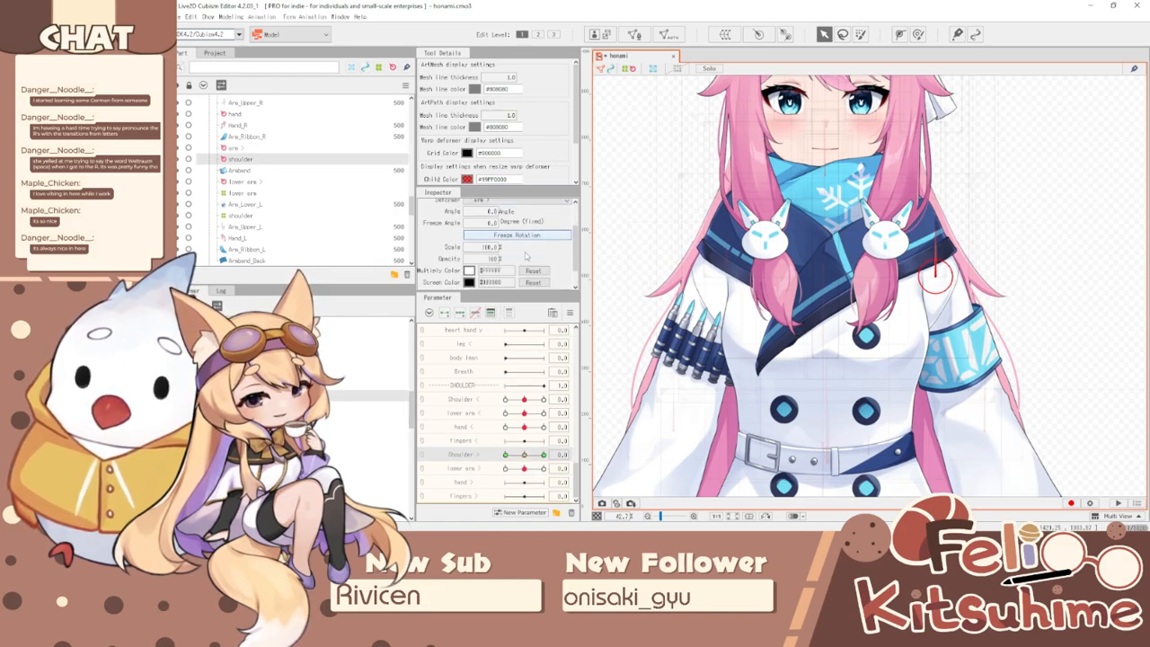
pyautogui.click(544, 454)
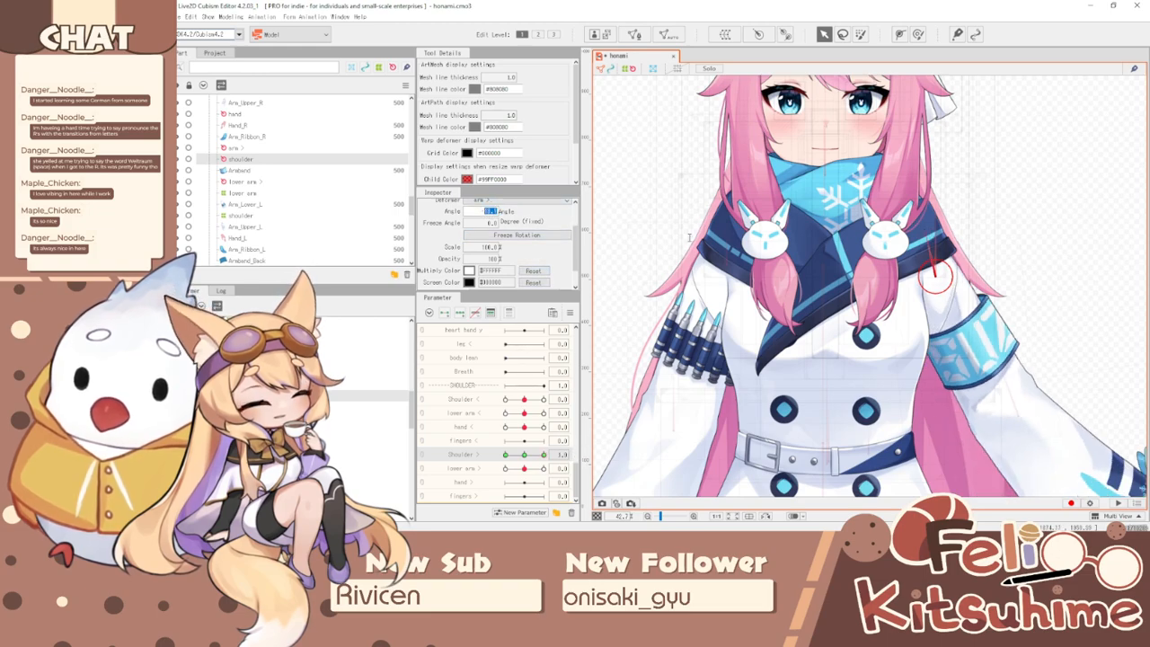
pyautogui.click(525, 455)
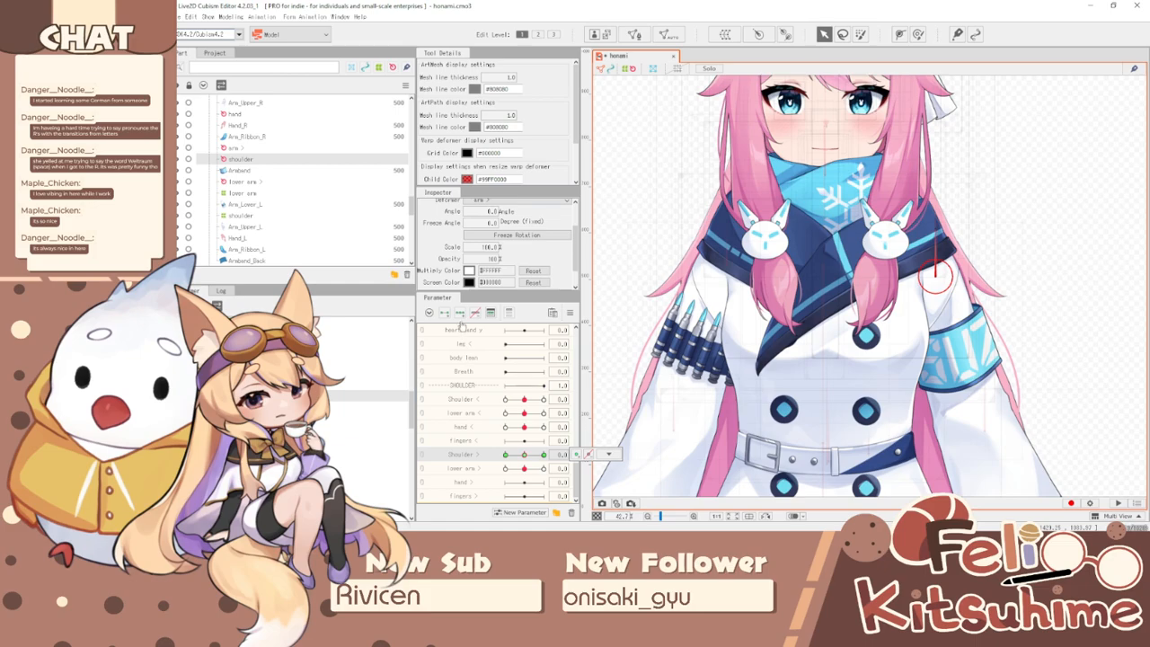
# - Set lower arm > to -1 and try to clear the Shoulder > keys from the deformers linked to that parameter
pyautogui.click(505, 469)
pyautogui.click(544, 455)
pyautogui.click(609, 455)
pyautogui.moveTo(544, 455)
pyautogui.mouseDown()
pyautogui.moveTo(565, 453)
pyautogui.moveTo(459, 441)
pyautogui.moveTo(542, 463)
pyautogui.moveTo(525, 455)
pyautogui.mouseUp()
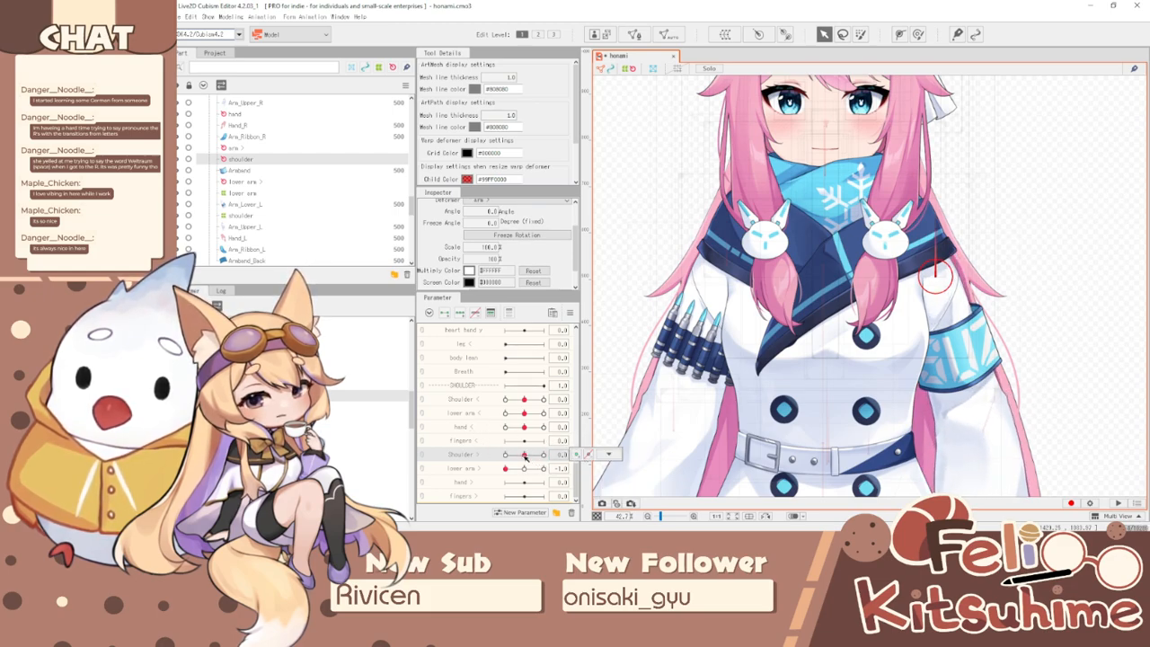
pyautogui.click(609, 454)
pyautogui.click(595, 467)
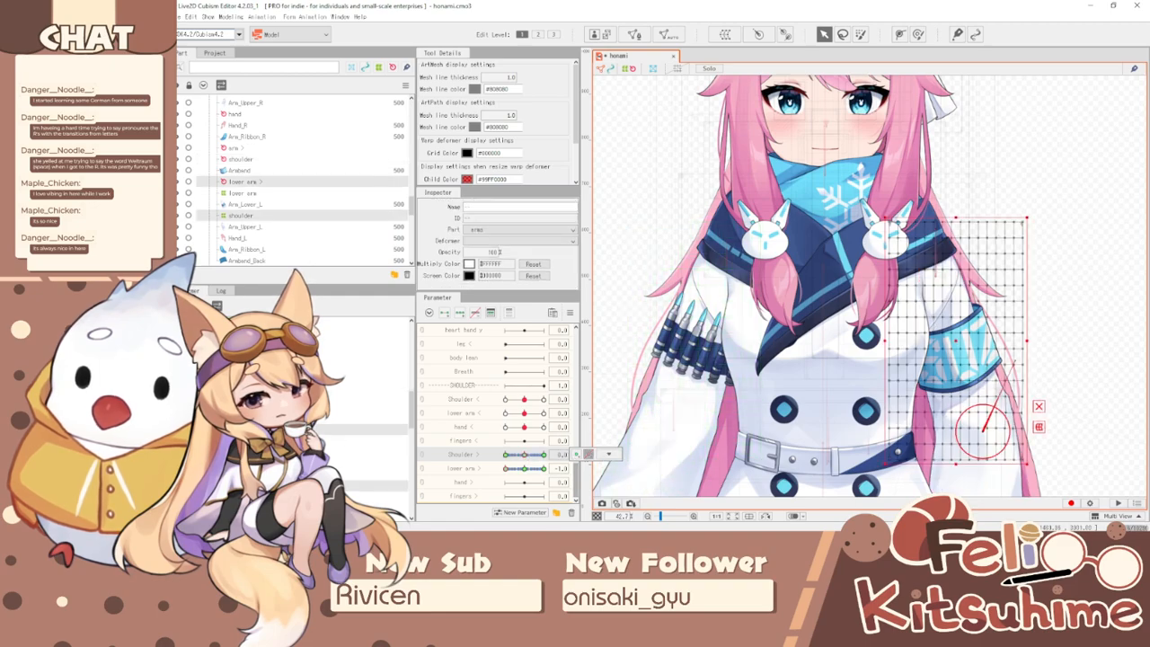
pyautogui.click(588, 454)
pyautogui.keyDown('ctrl'); pyautogui.click(481, 466); pyautogui.keyUp('ctrl')
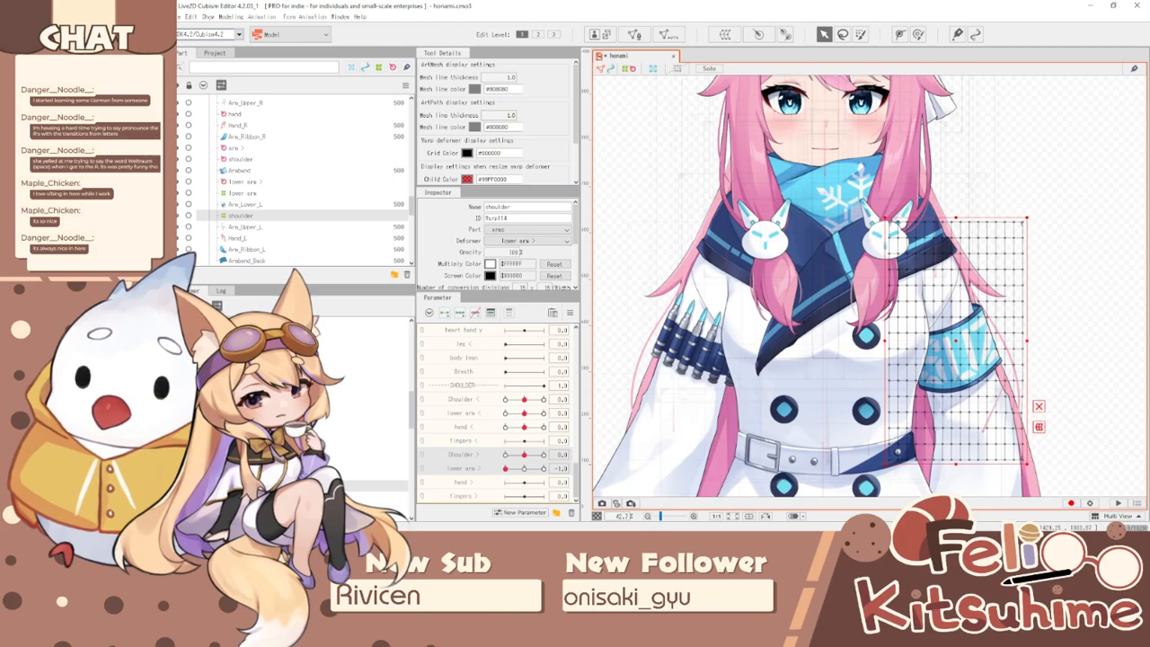
# - Examine the lower arm warp deformer and the arm > and shoulder rotation deformers around the shoulder joint
pyautogui.click(243, 192)
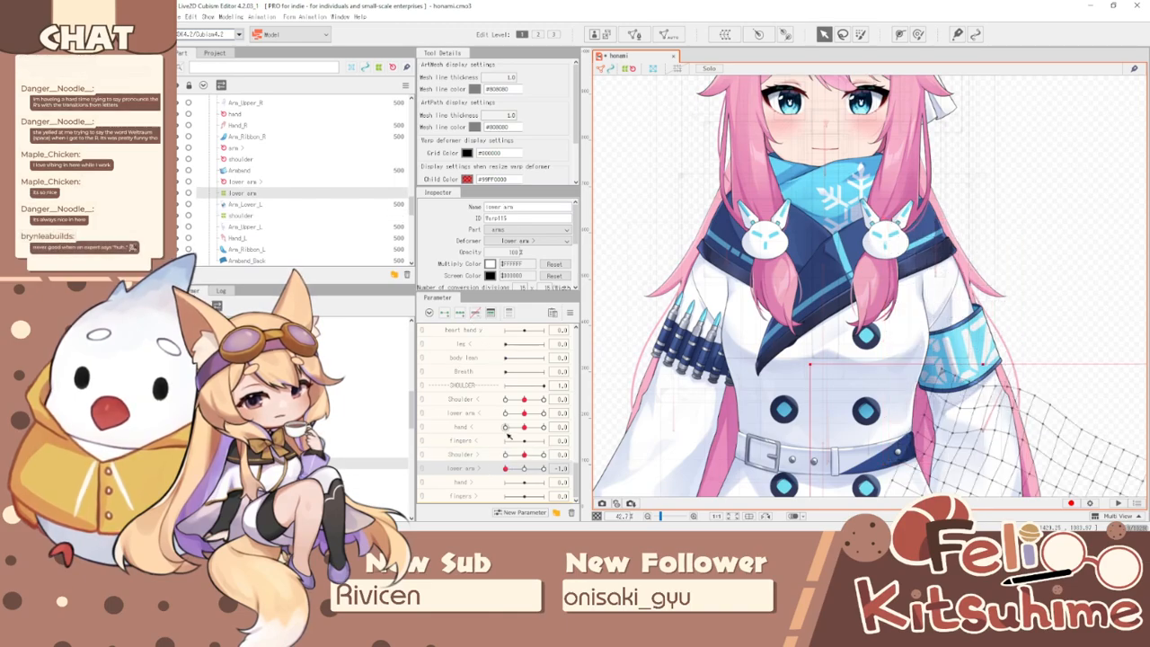
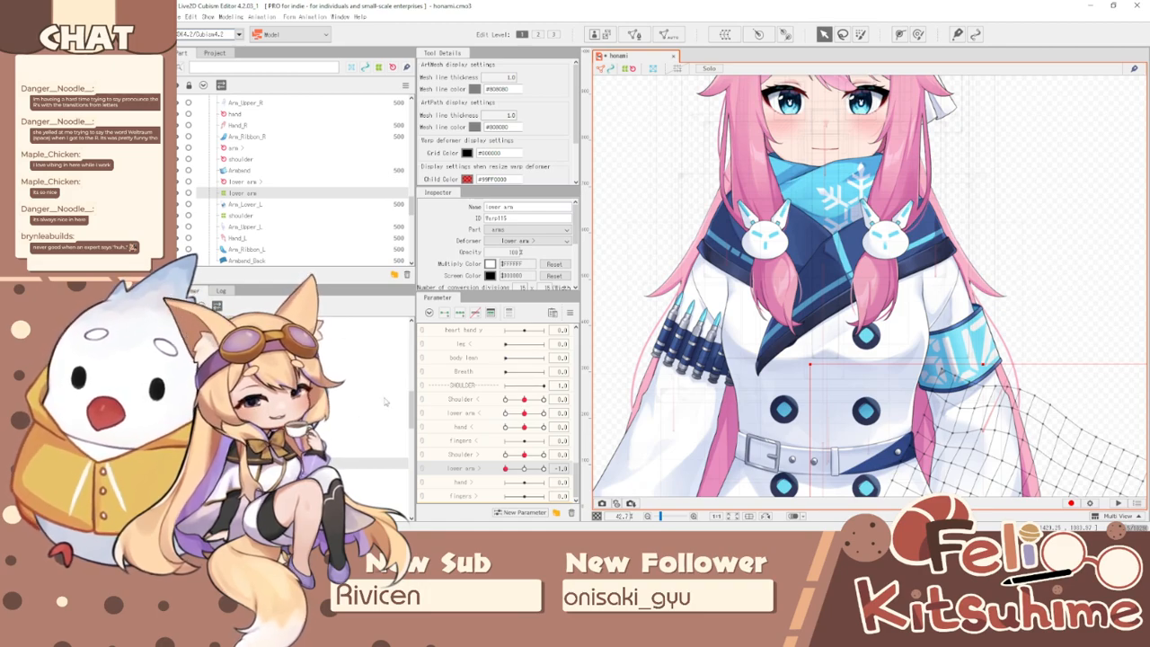
pyautogui.scroll(-5, 935, 219)
pyautogui.scroll(6, 945, 258)
pyautogui.scroll(-3, 838, 377)
pyautogui.scroll(4, 885, 256)
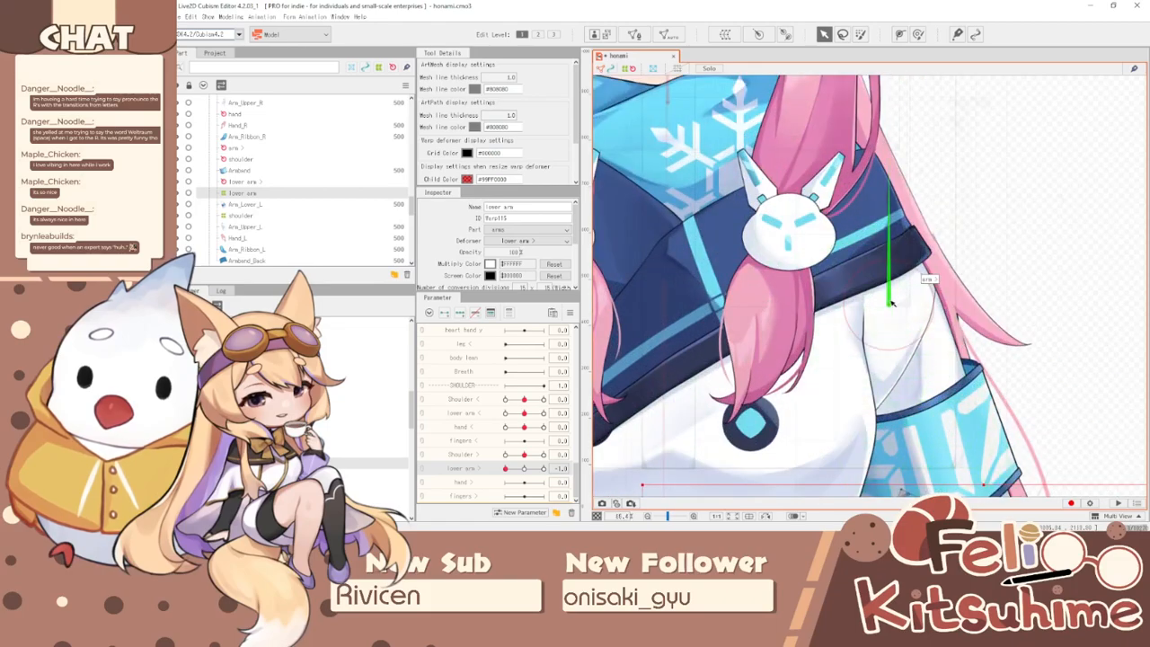
pyautogui.click(890, 303)
pyautogui.scroll(-5, 889, 304)
pyautogui.scroll(5, 890, 304)
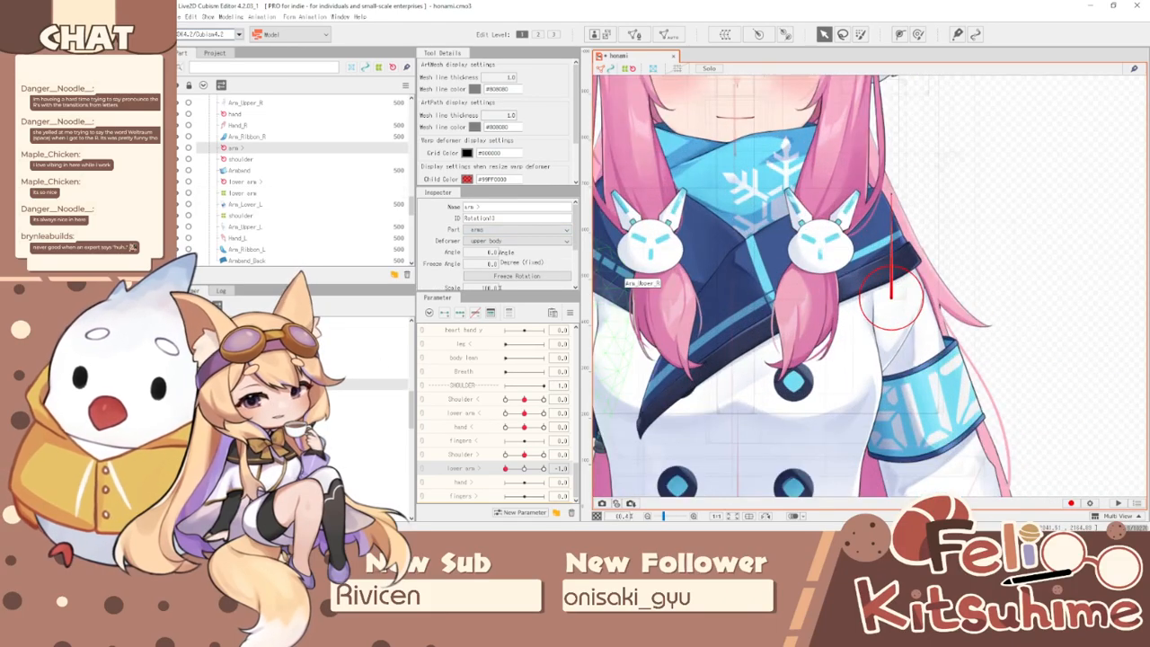
pyautogui.click(892, 297)
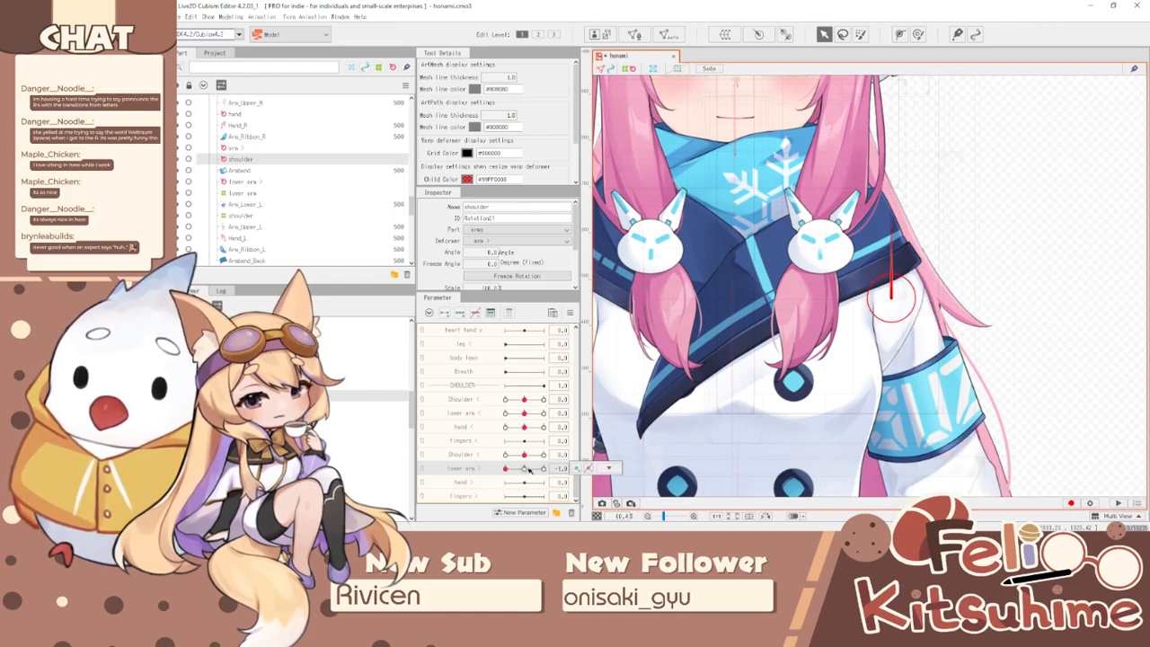
# - Set lower arm > to 0 and select the lower arm > rotation deformer from the objects keyed to that parameter
pyautogui.moveTo(528, 471); pyautogui.dragTo(524, 469)
pyautogui.click(369, 463)
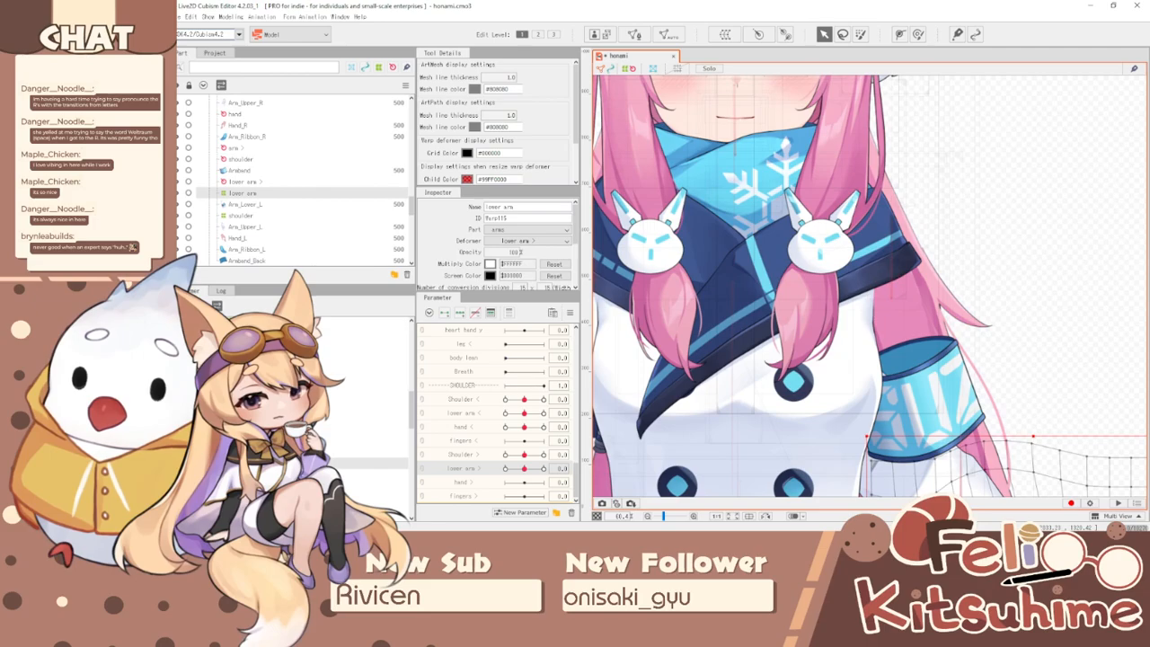
pyautogui.moveTo(564, 467)
pyautogui.click(608, 467)
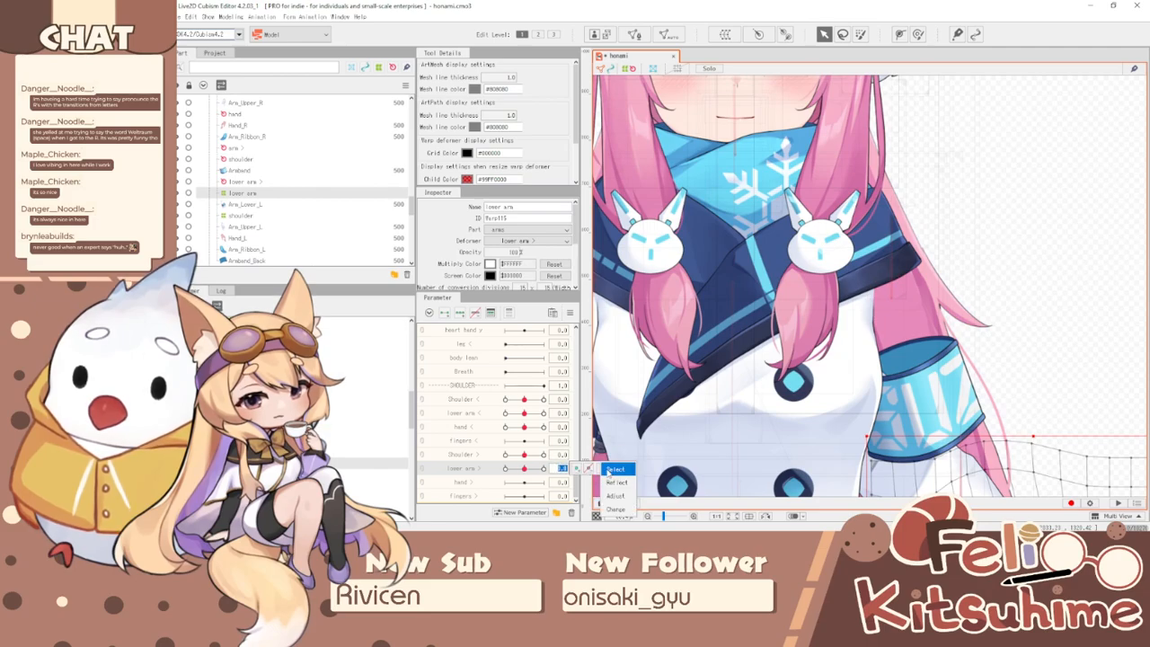
pyautogui.click(617, 471)
pyautogui.scroll(-3, 911, 203)
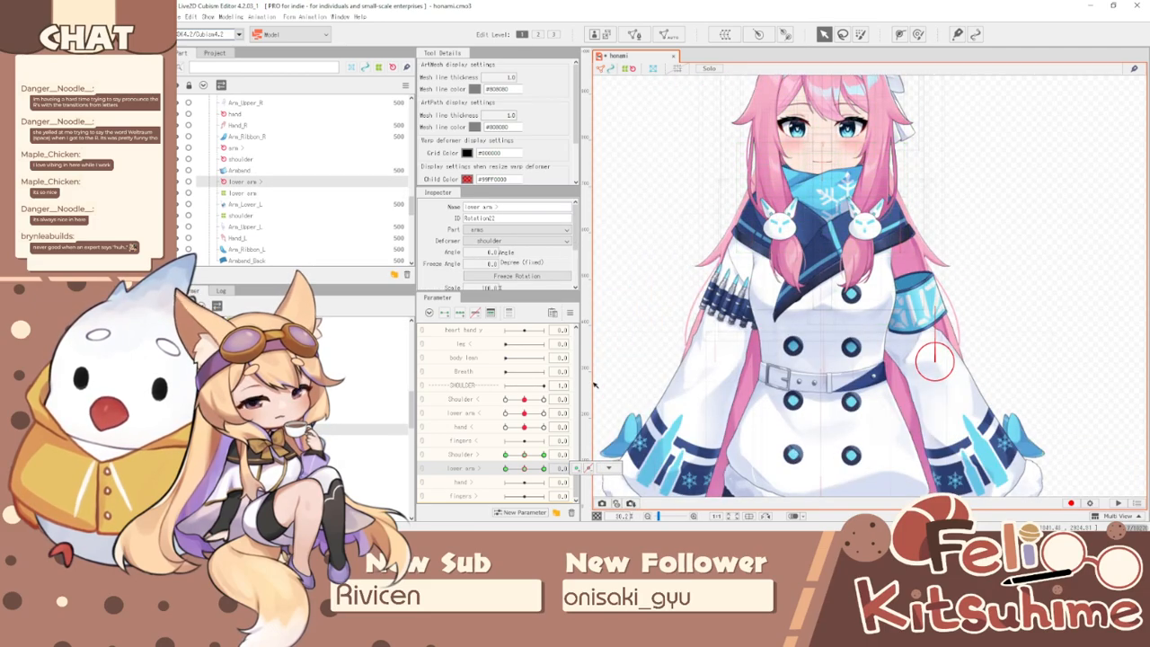
# - Compare the lower arm > rotation deformer with the lower arm > parameter at -1 and at 0
pyautogui.moveTo(526, 457); pyautogui.dragTo(486, 473)
pyautogui.hotkey('ctrl', 'z')
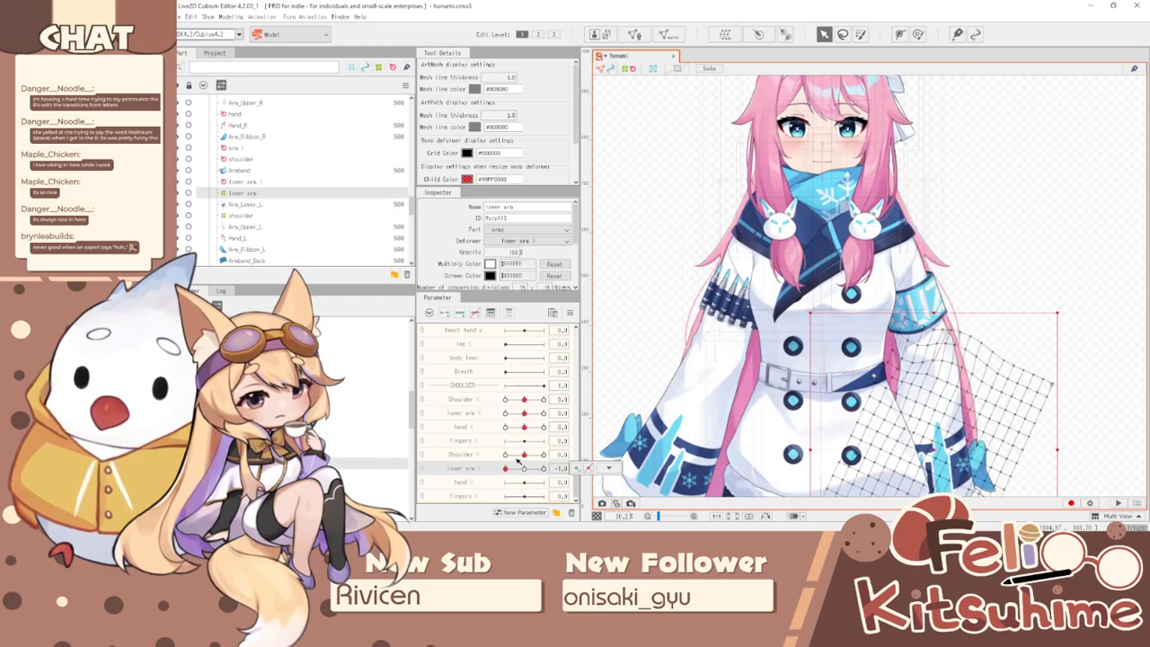
pyautogui.click(608, 468)
pyautogui.click(615, 470)
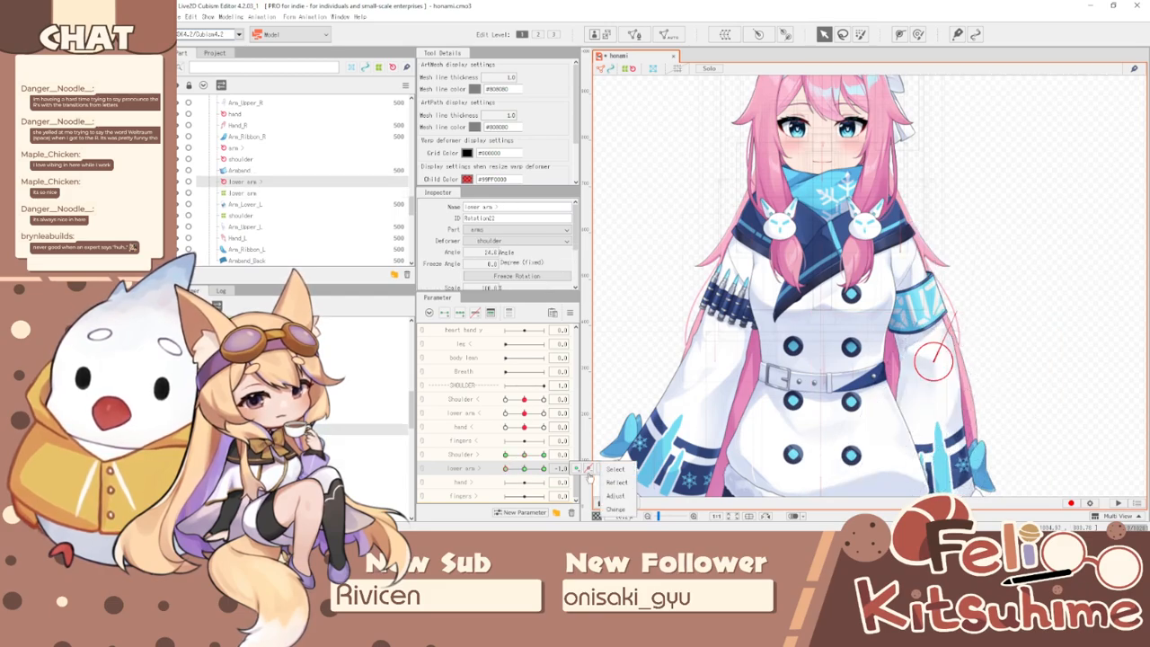
pyautogui.click(525, 469)
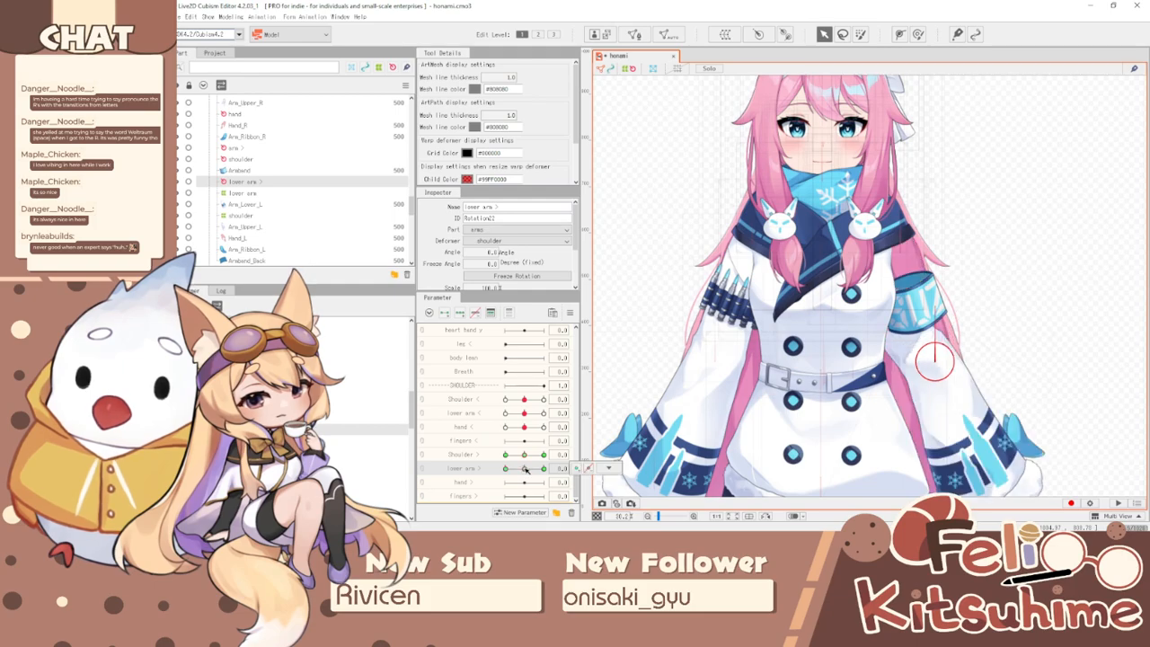
# - Undo the recent arm changes and delete all Shoulder > and lower arm > keys from the left arm's deformers
pyautogui.hotkey('ctrl', 'z')
pyautogui.hotkey('ctrl', 'z')
pyautogui.hotkey('ctrl', 'z')
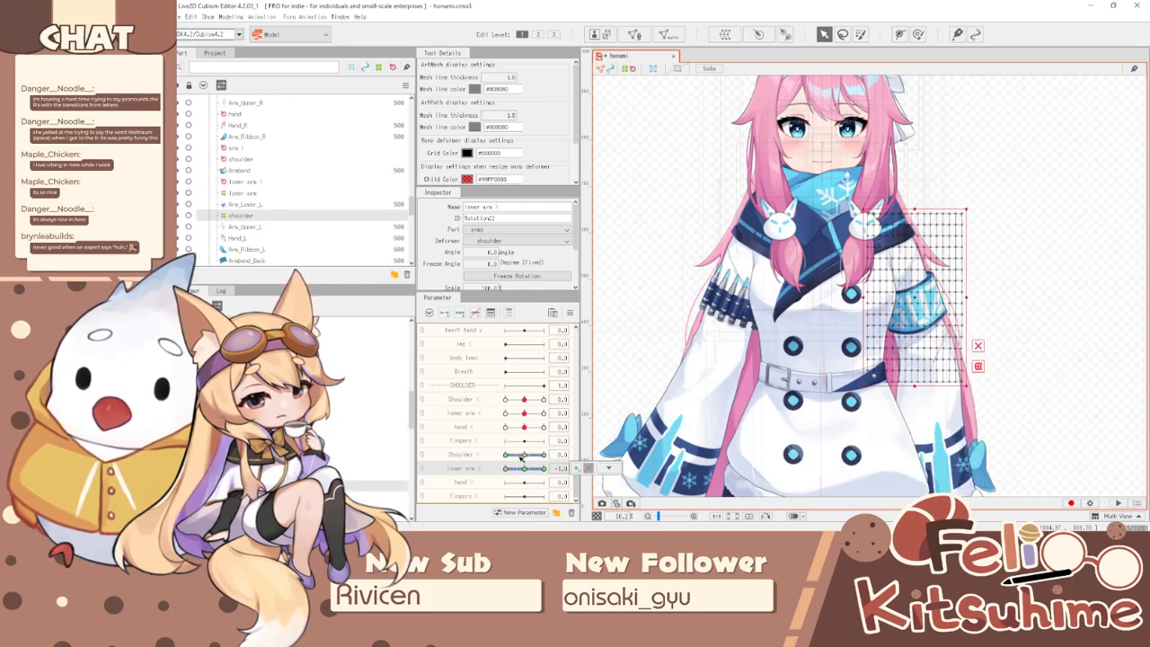
pyautogui.hotkey('ctrl', 'z')
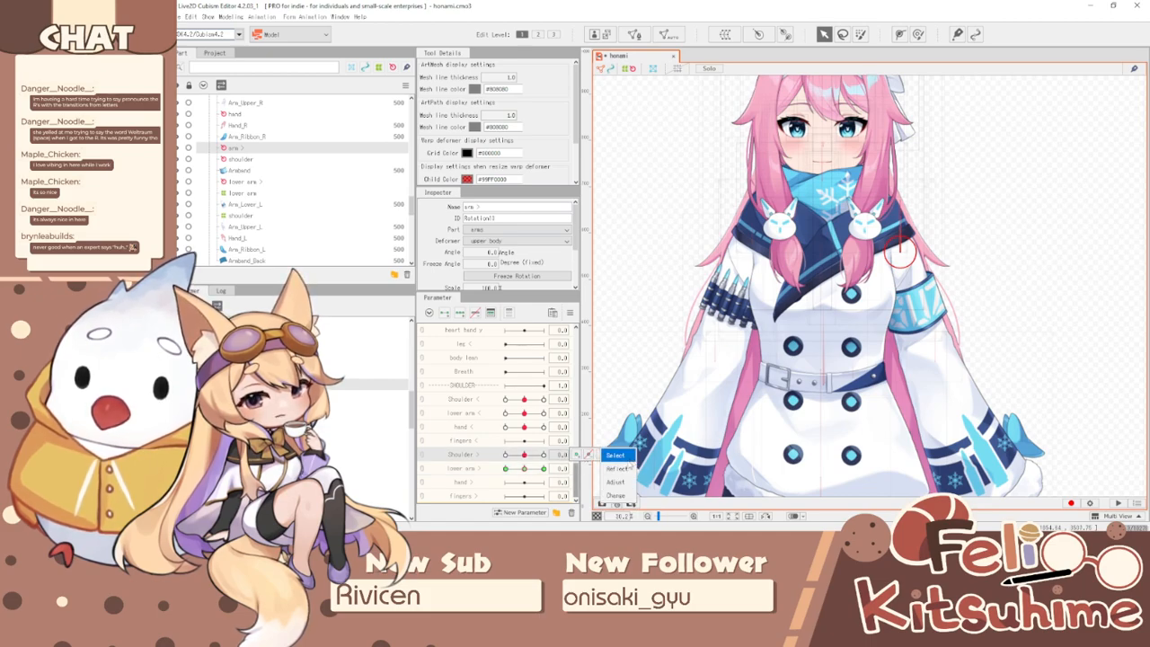
pyautogui.click(616, 456)
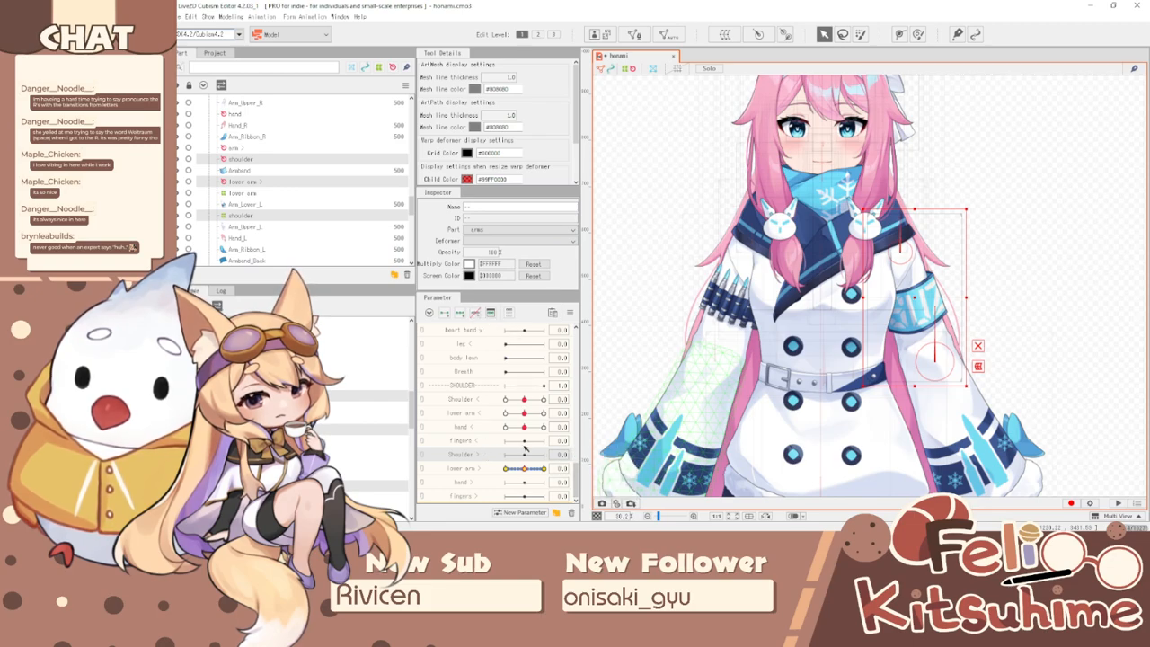
pyautogui.click(616, 469)
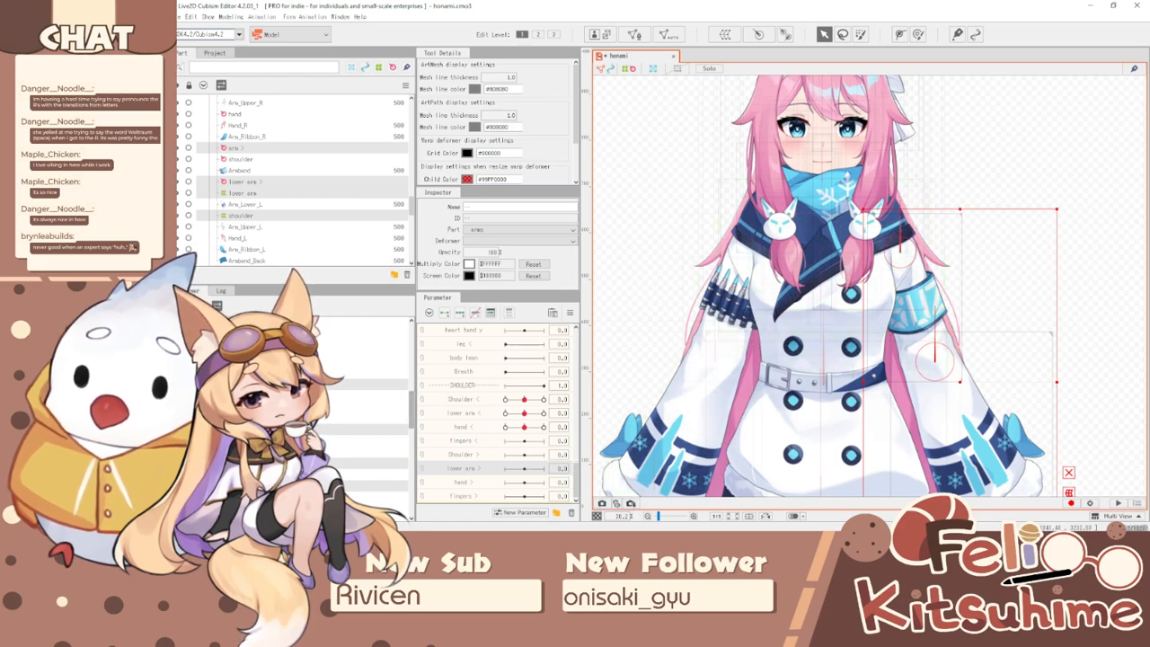
# - Inspect the body parameters for keys on the shoulder and arm > rotation deformers
pyautogui.click(396, 395)
pyautogui.scroll(3, 1047, 243)
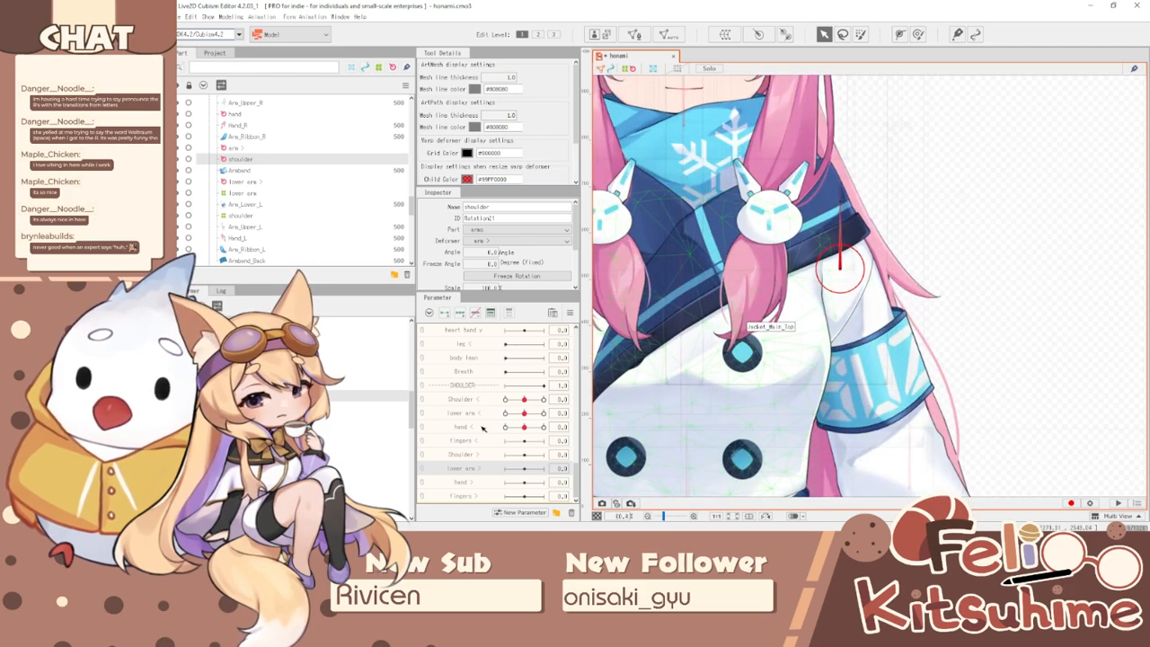
pyautogui.scroll(5, 485, 432)
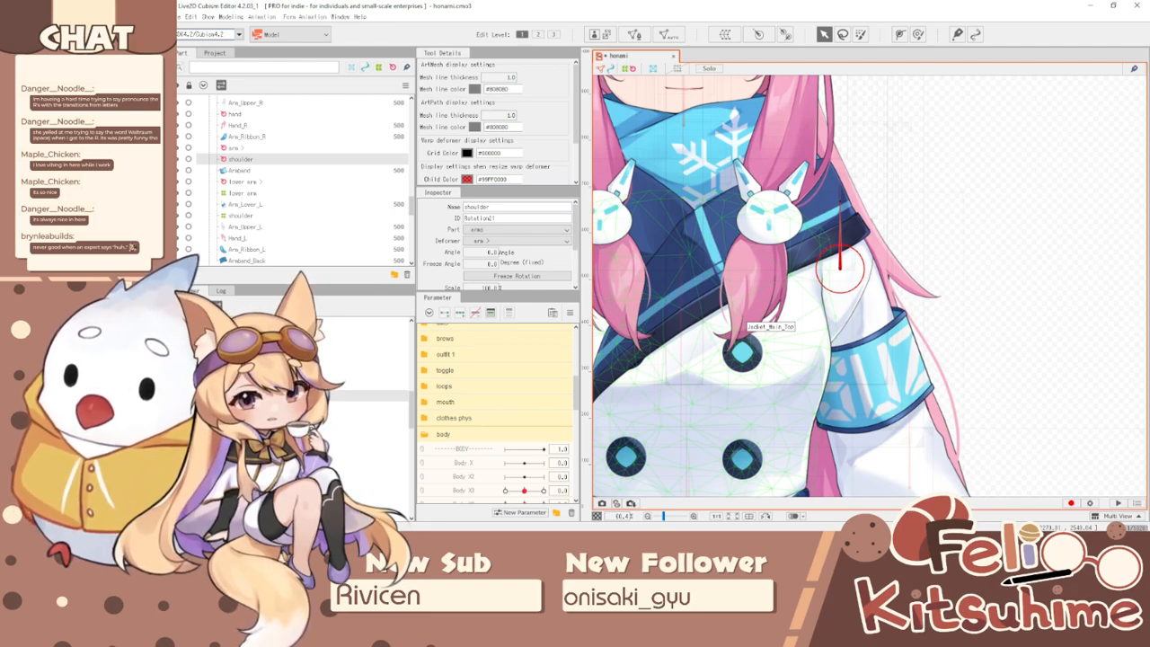
pyautogui.scroll(2, 485, 432)
pyautogui.click(396, 383)
pyautogui.scroll(-3, 542, 409)
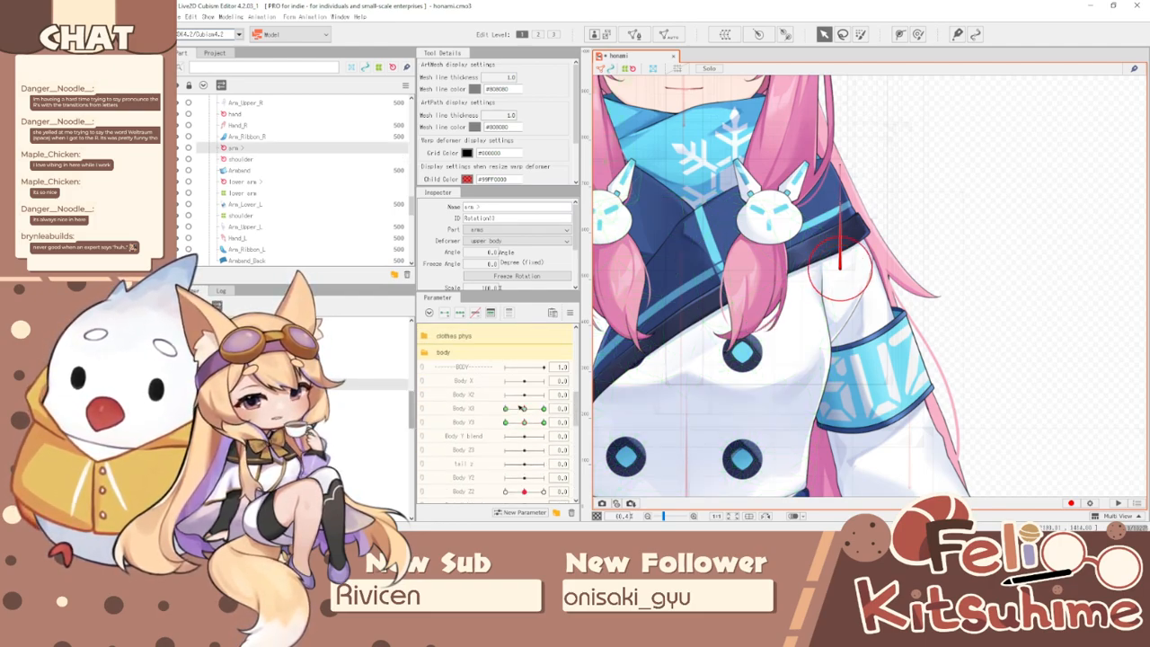
# - Add three Shoulder > keys to the left arm's shoulder rotation deformer and set its angle to -13.1 at Shoulder > 1
pyautogui.click(396, 396)
pyautogui.scroll(-1, 508, 432)
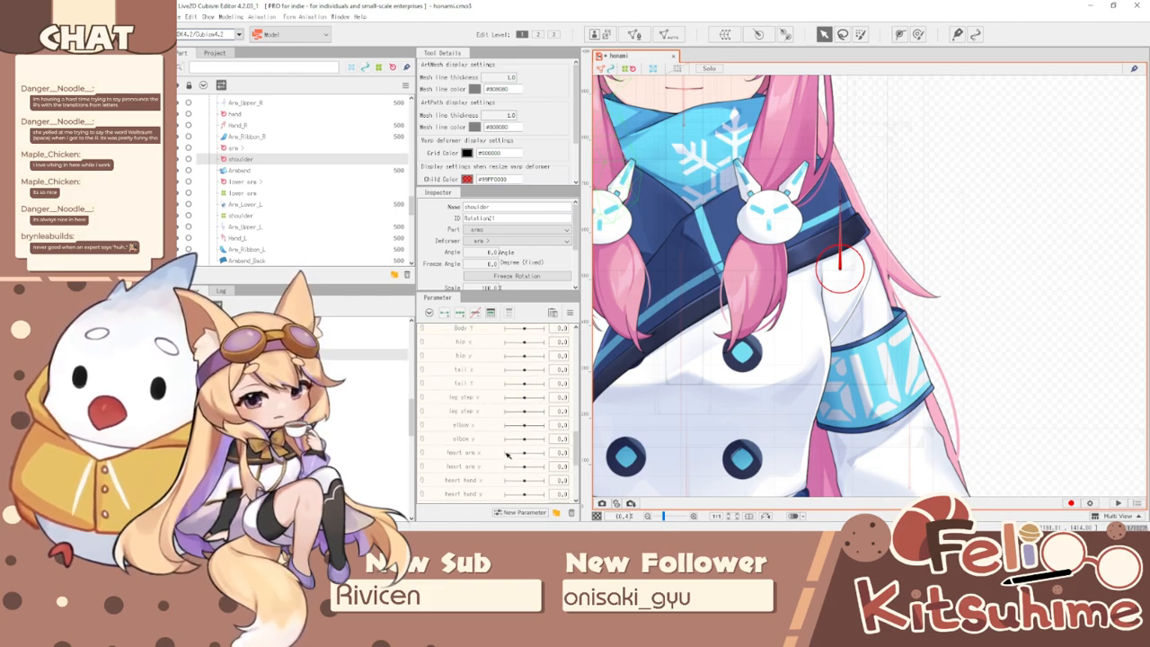
pyautogui.scroll(-4, 503, 445)
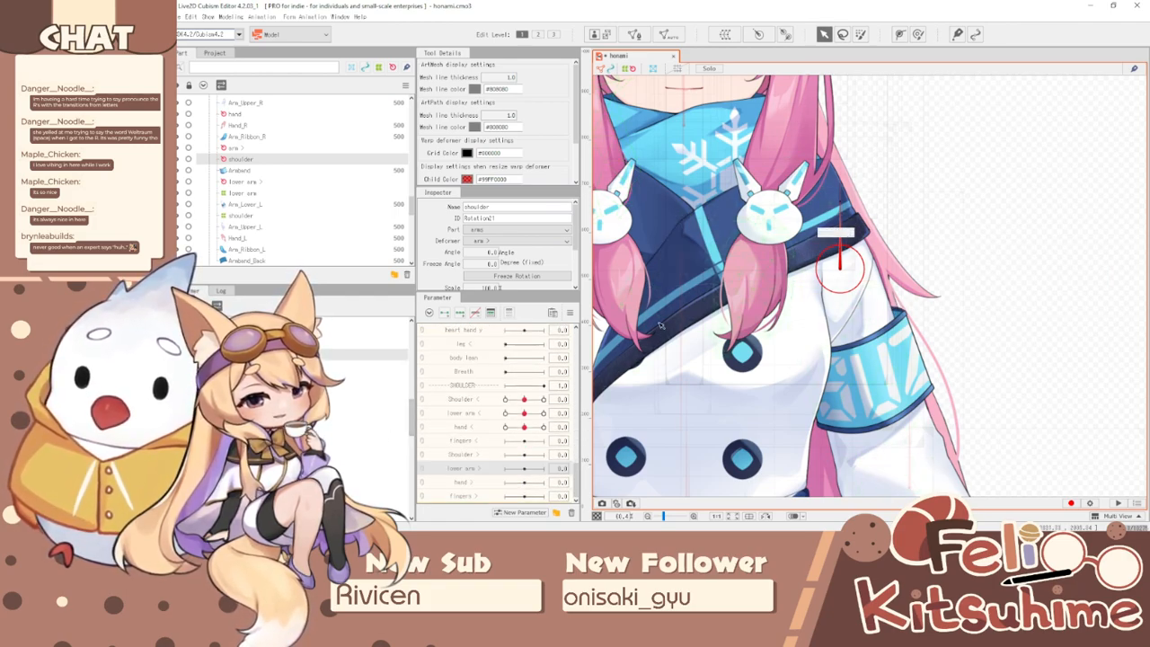
pyautogui.click(459, 455)
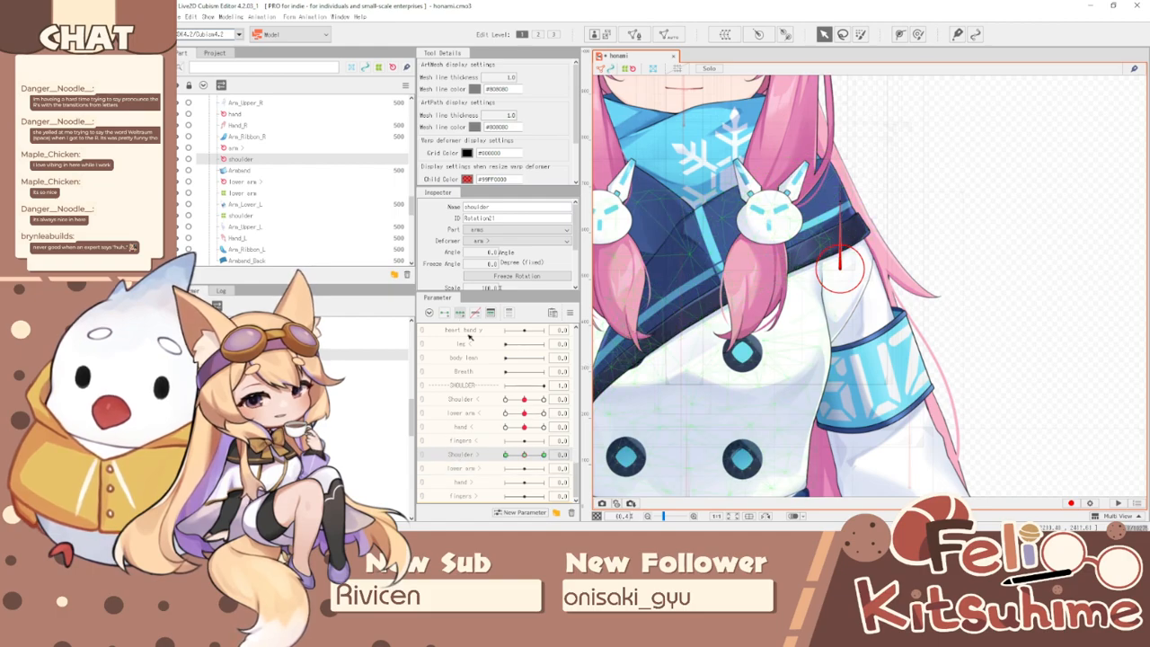
pyautogui.moveTo(522, 455); pyautogui.dragTo(543, 455)
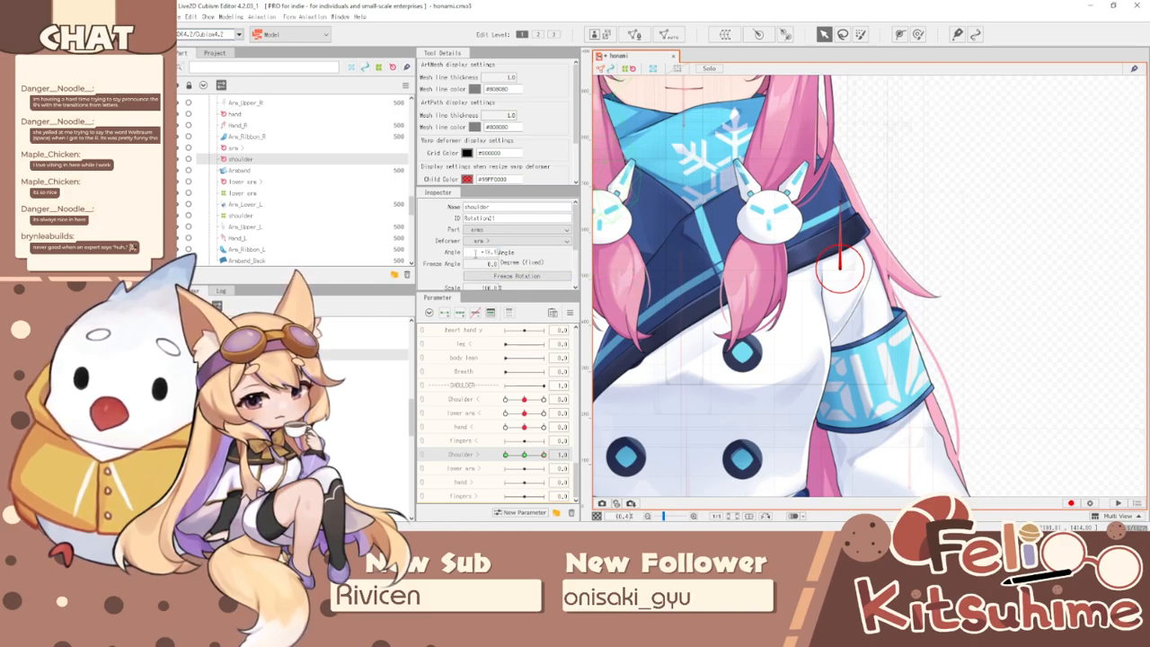
pyautogui.moveTo(475, 262); pyautogui.dragTo(478, 262)
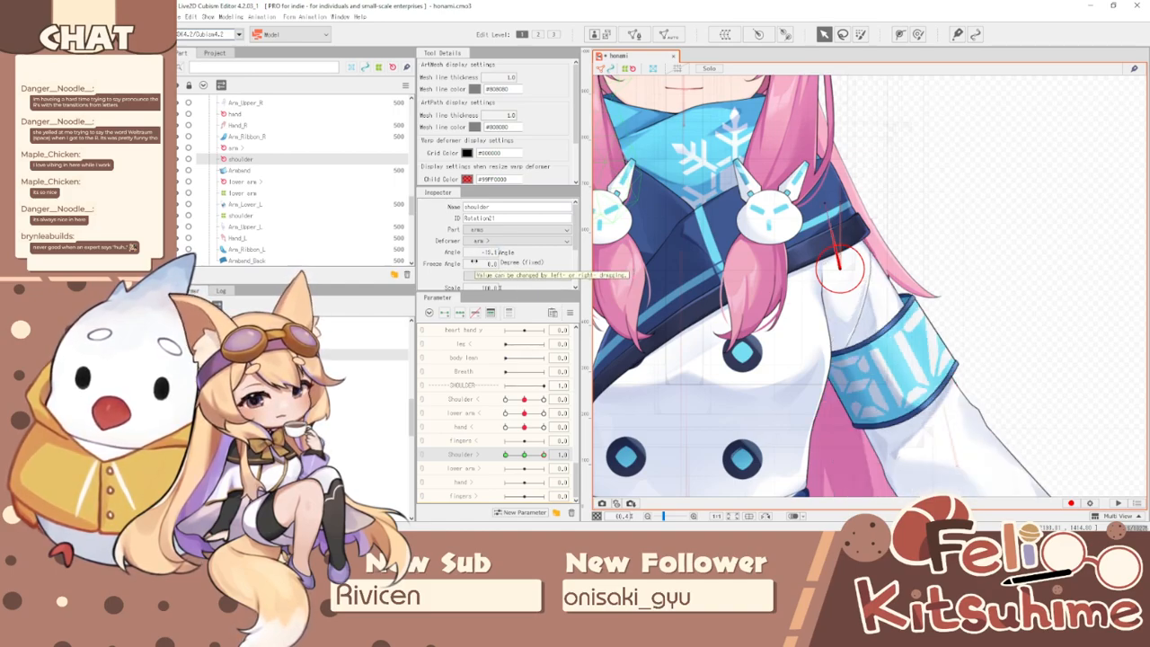
# - Set the left shoulder rotation deformer's angle to 13.1 at Shoulder > -1
pyautogui.moveTo(543, 467); pyautogui.dragTo(505, 455)
pyautogui.click(545, 456)
pyautogui.click(491, 252)
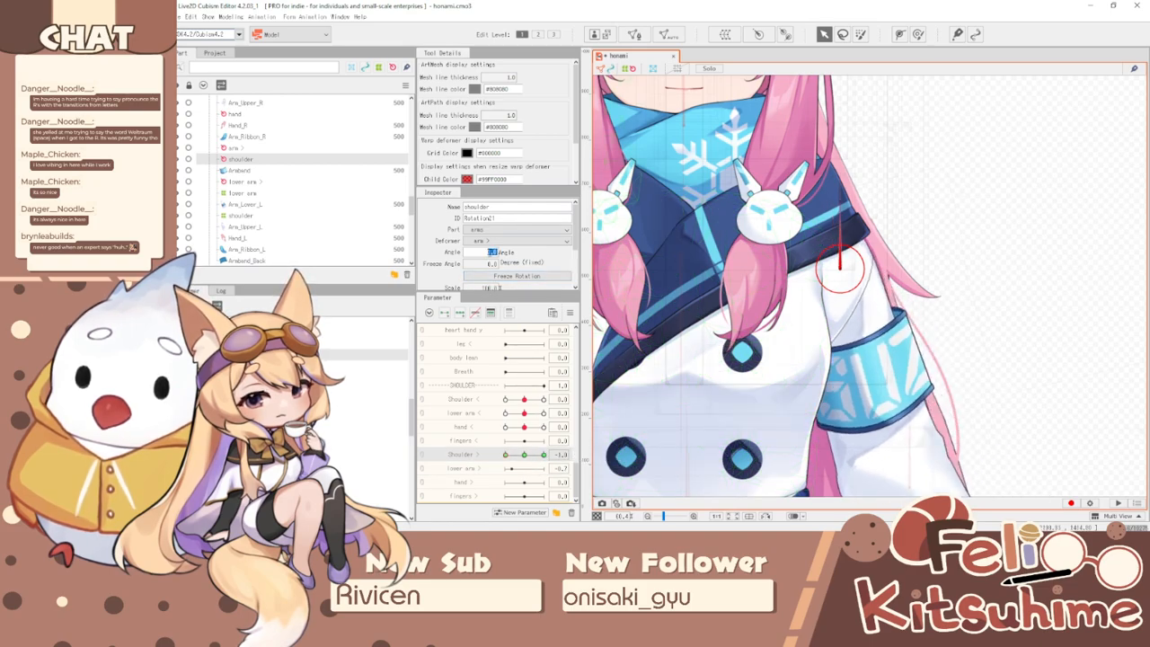
pyautogui.write('13.1')
pyautogui.press('Return')
# - Check the arm swing at Shoulder > 1, and add three Shoulder > keys to the lower arm > rotation deformer
pyautogui.scroll(-3, 769, 362)
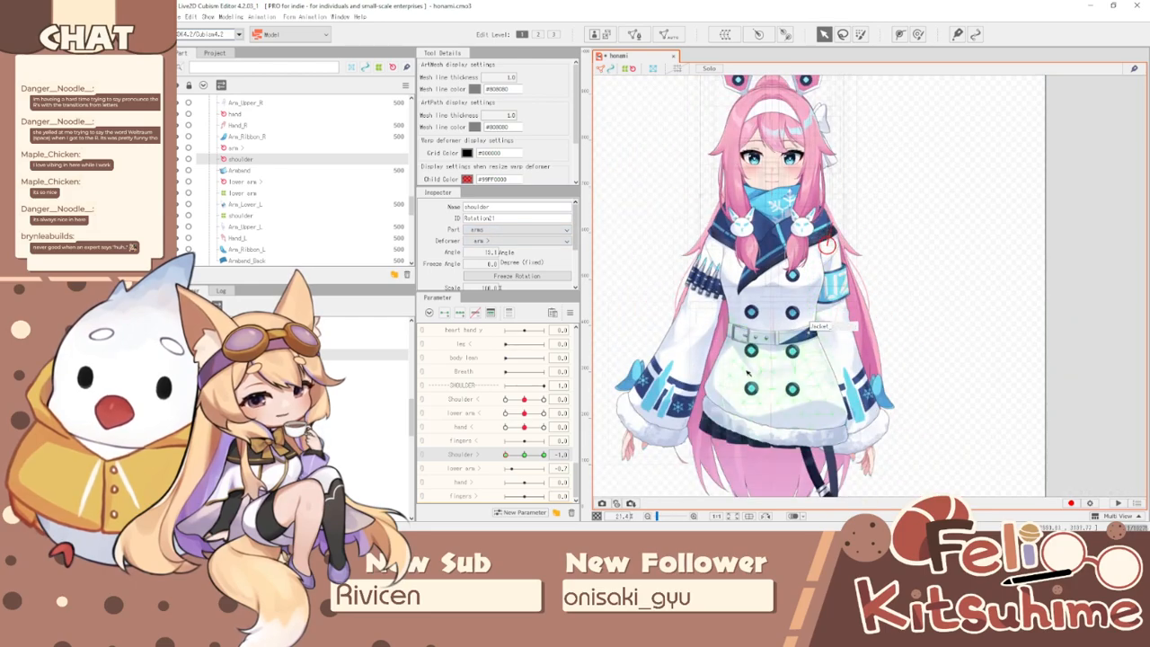
pyautogui.moveTo(506, 456); pyautogui.dragTo(543, 454)
pyautogui.scroll(5, 844, 337)
pyautogui.click(848, 336)
pyautogui.click(609, 454)
pyautogui.click(629, 309)
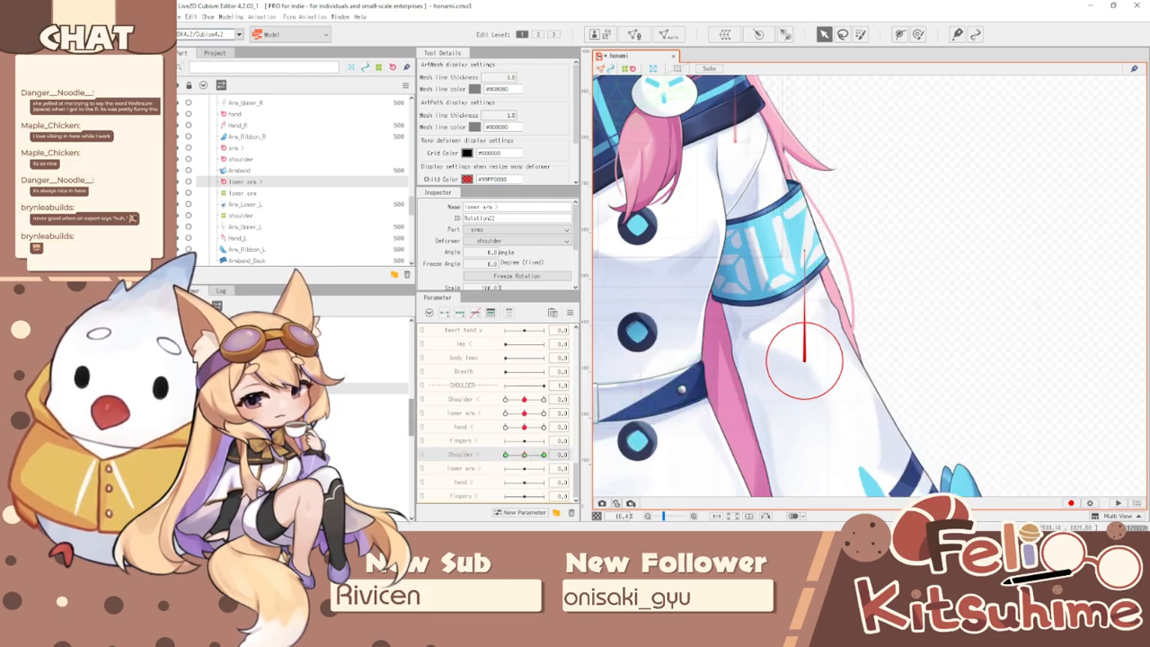
# - Check the opposite arm's lower arm rotation angle with Shoulder < at 1, and return the parameter to 0
pyautogui.scroll(-5, 611, 408)
pyautogui.scroll(3, 634, 355)
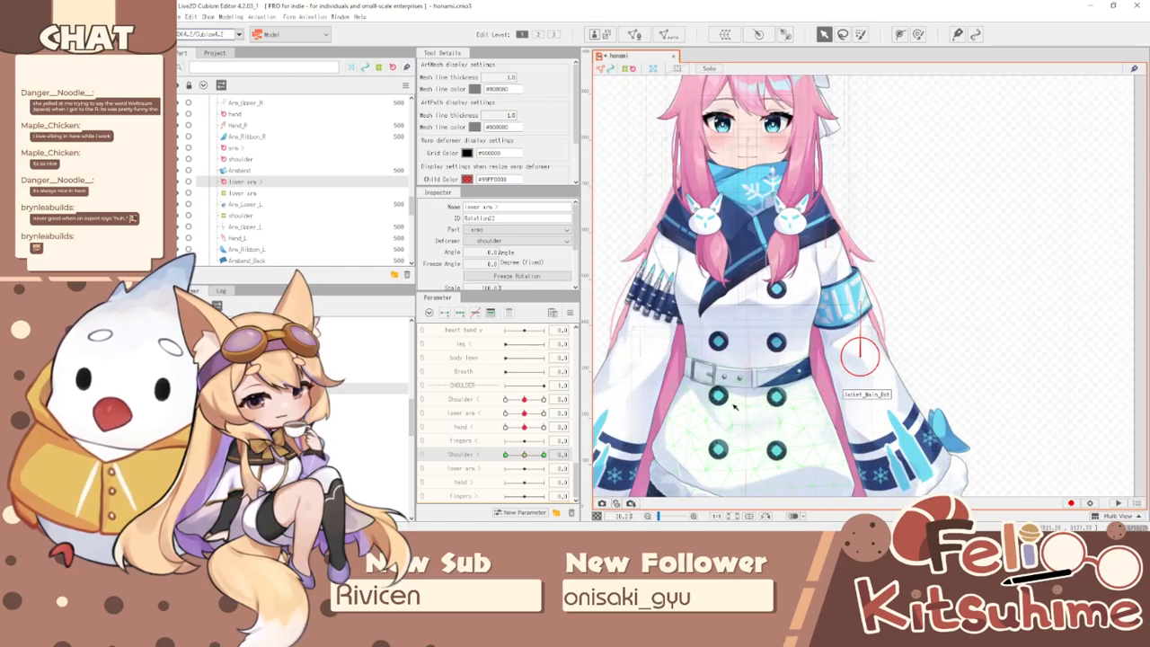
pyautogui.click(639, 362)
pyautogui.moveTo(524, 413); pyautogui.dragTo(610, 400)
pyautogui.click(525, 414)
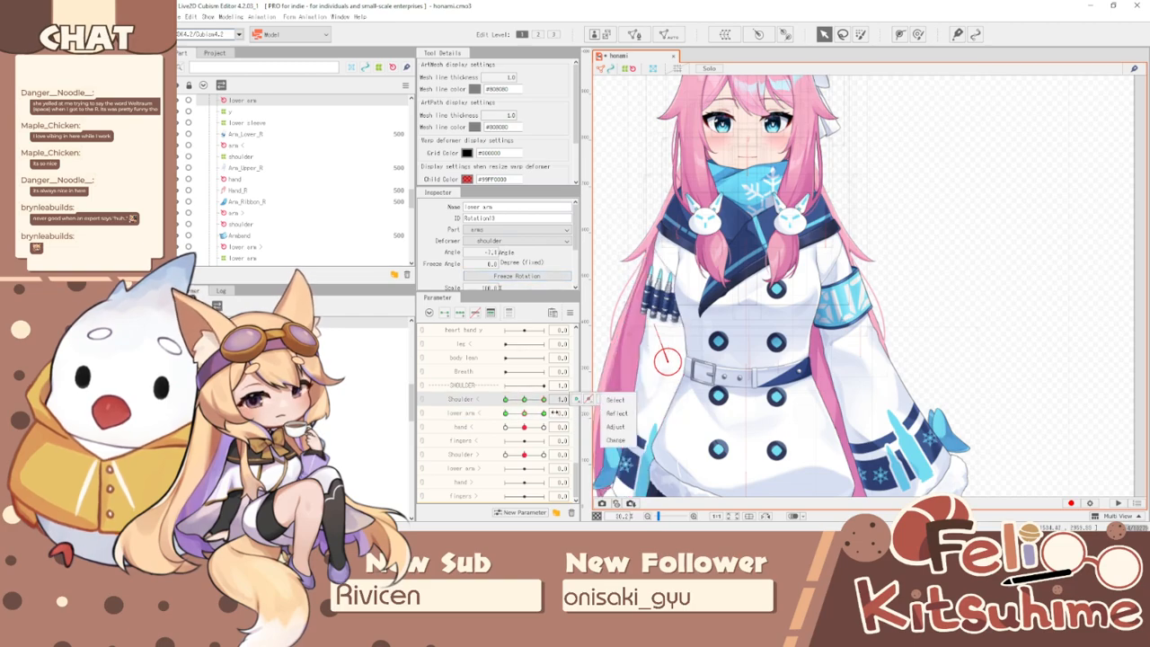
pyautogui.click(525, 399)
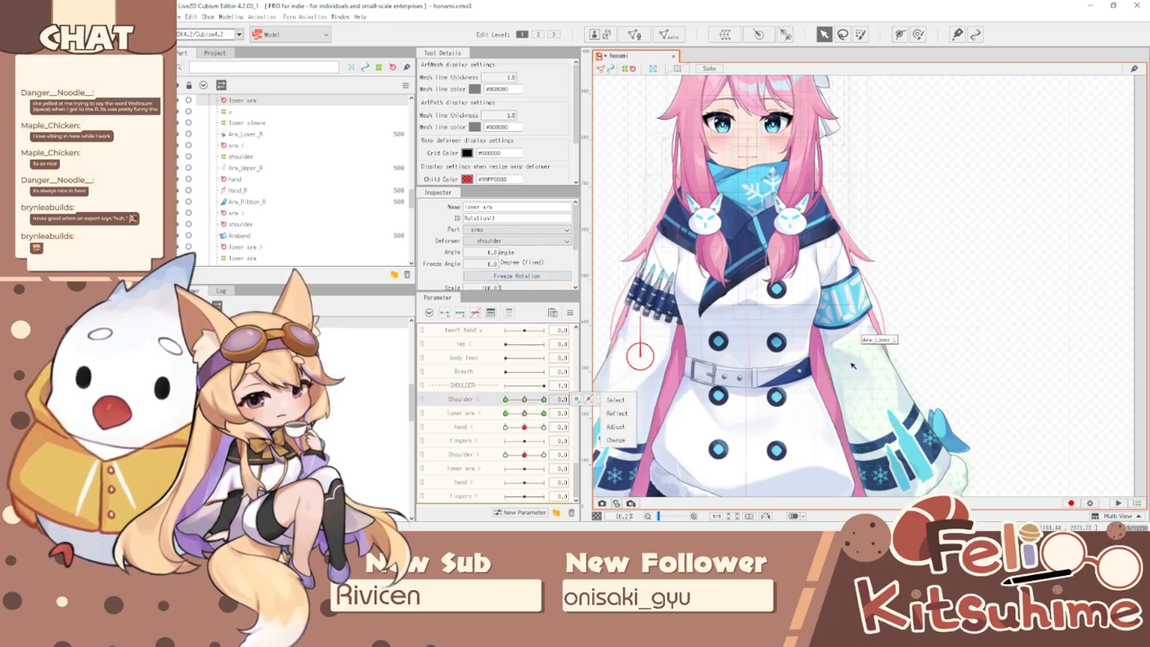
# - Set the lower arm > rotation deformer's angle to -7.1 at Shoulder > 1
pyautogui.click(861, 357)
pyautogui.moveTo(519, 454); pyautogui.dragTo(589, 455)
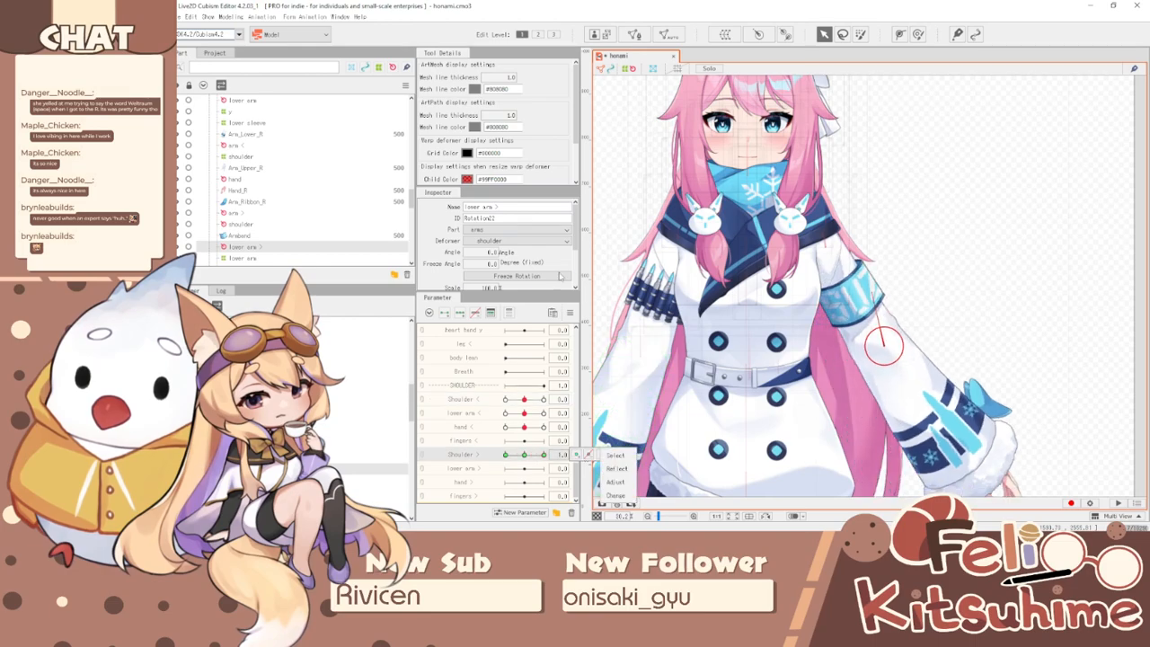
pyautogui.doubleClick(493, 252)
pyautogui.write('-')
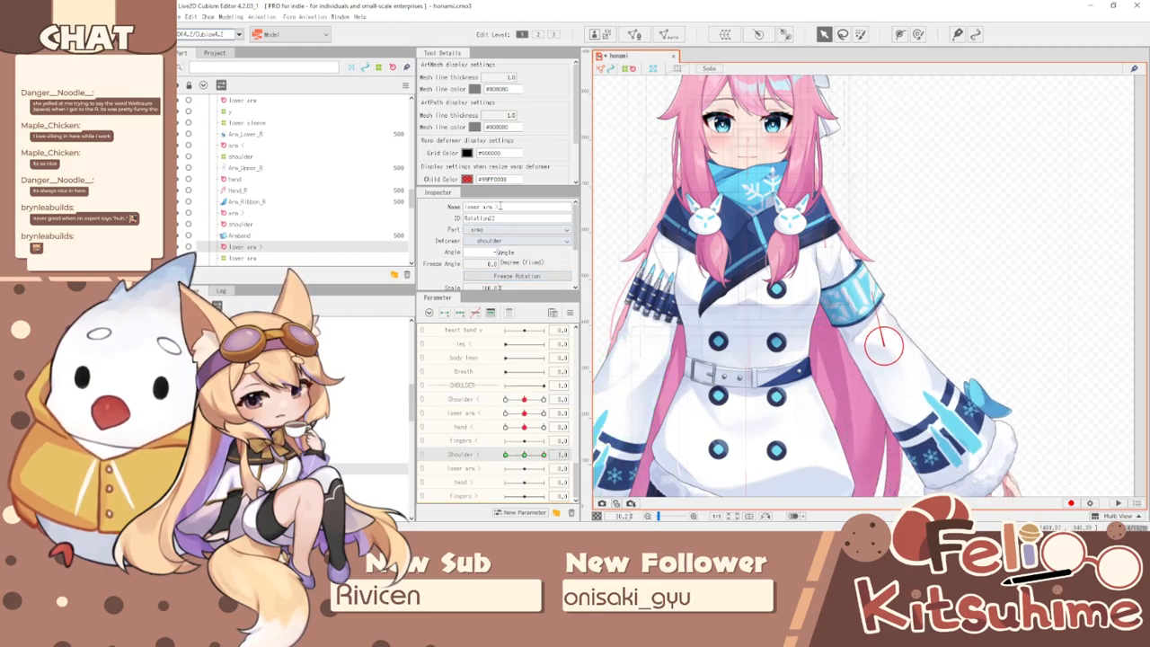
pyautogui.press('Return')
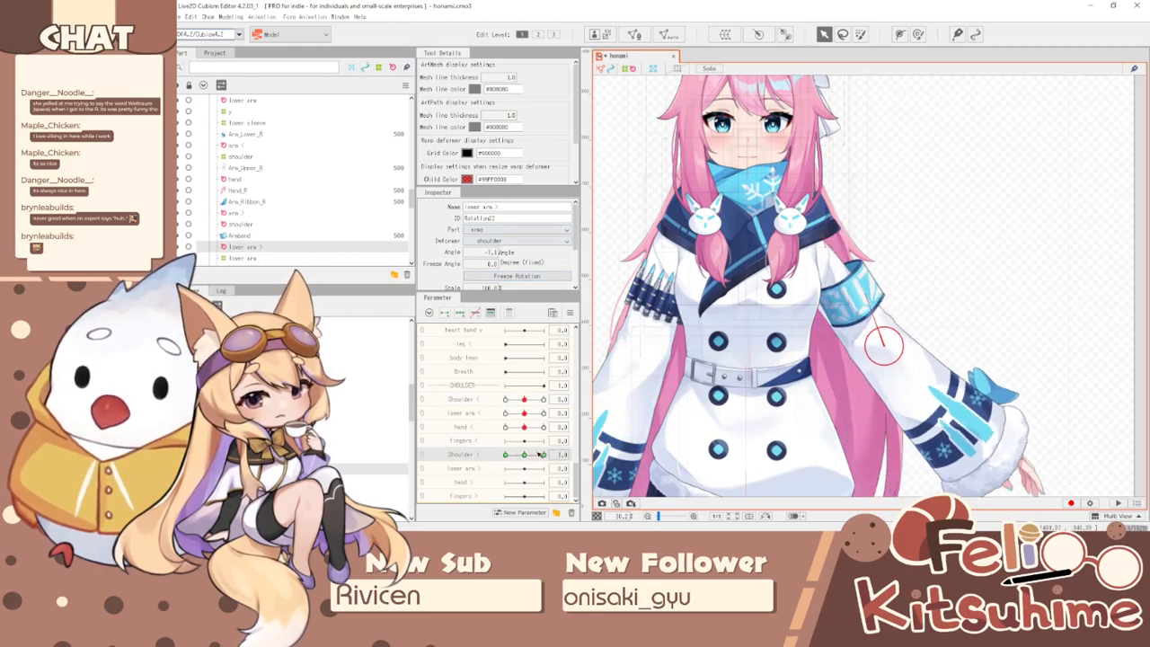
# - Set the lower arm > rotation deformer's angle to 7.1 at Shoulder > -1
pyautogui.moveTo(541, 455); pyautogui.dragTo(506, 455)
pyautogui.doubleClick(486, 254)
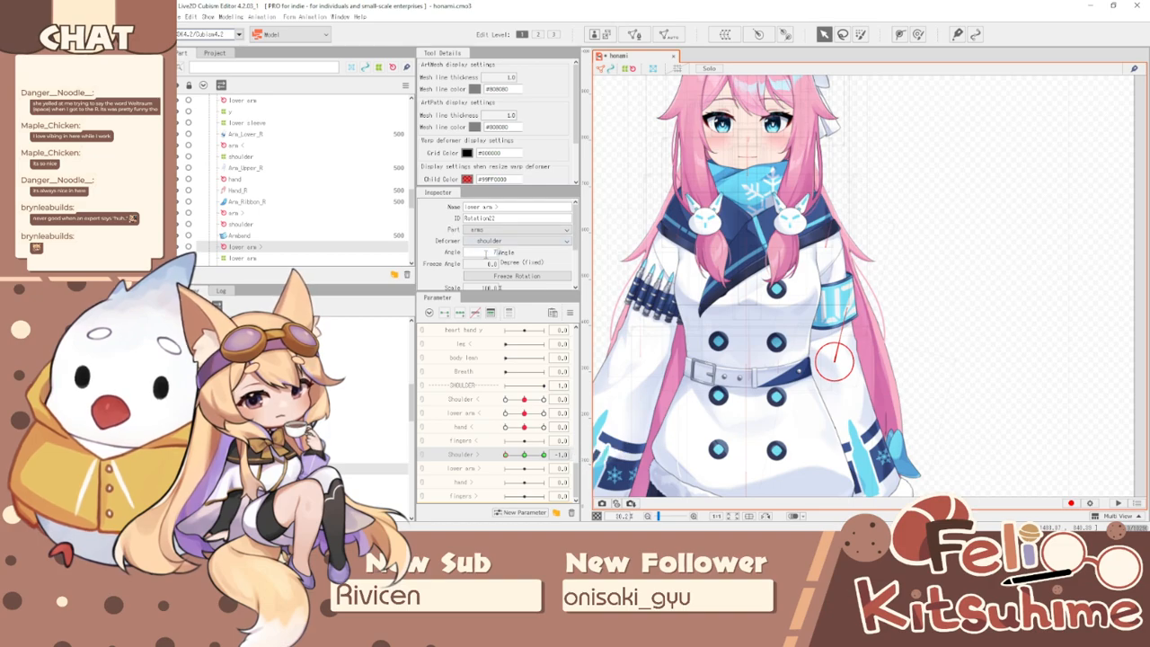
pyautogui.press('Return')
# - Check the left arm's bend as Shoulder > moves toward 1, and reset the parameters to their default values
pyautogui.scroll(-2, 843, 230)
pyautogui.moveTo(524, 455); pyautogui.dragTo(552, 439)
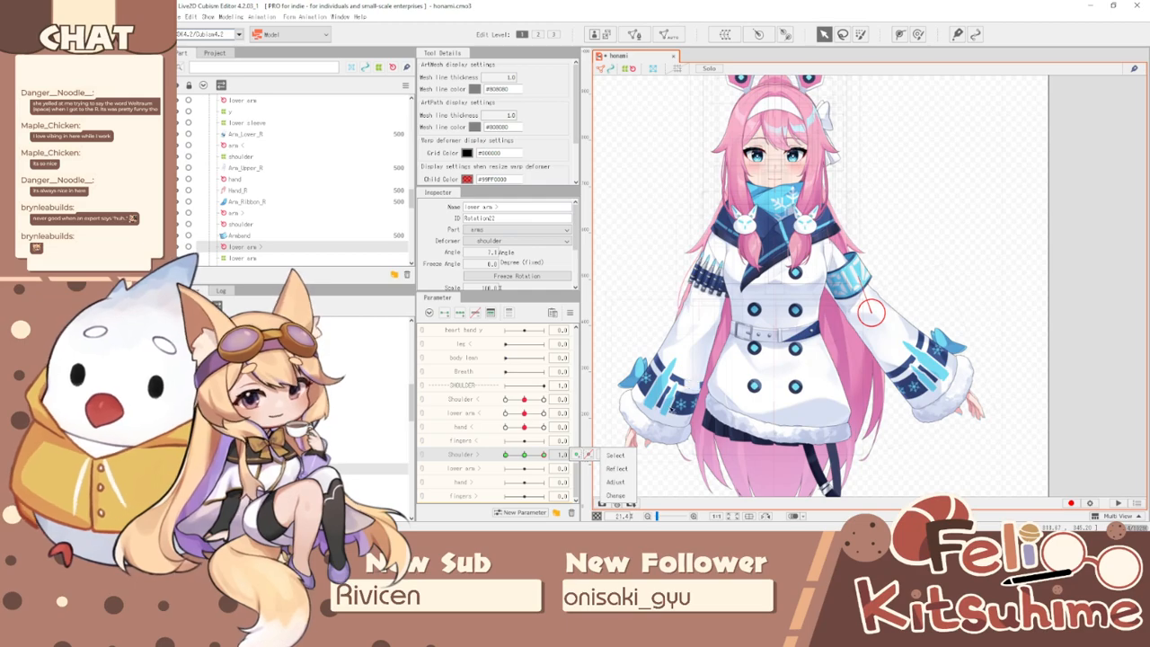
pyautogui.scroll(4, 841, 262)
pyautogui.moveTo(541, 456)
pyautogui.mouseDown()
pyautogui.moveTo(523, 455)
pyautogui.moveTo(540, 455)
pyautogui.mouseUp()
pyautogui.click(570, 313)
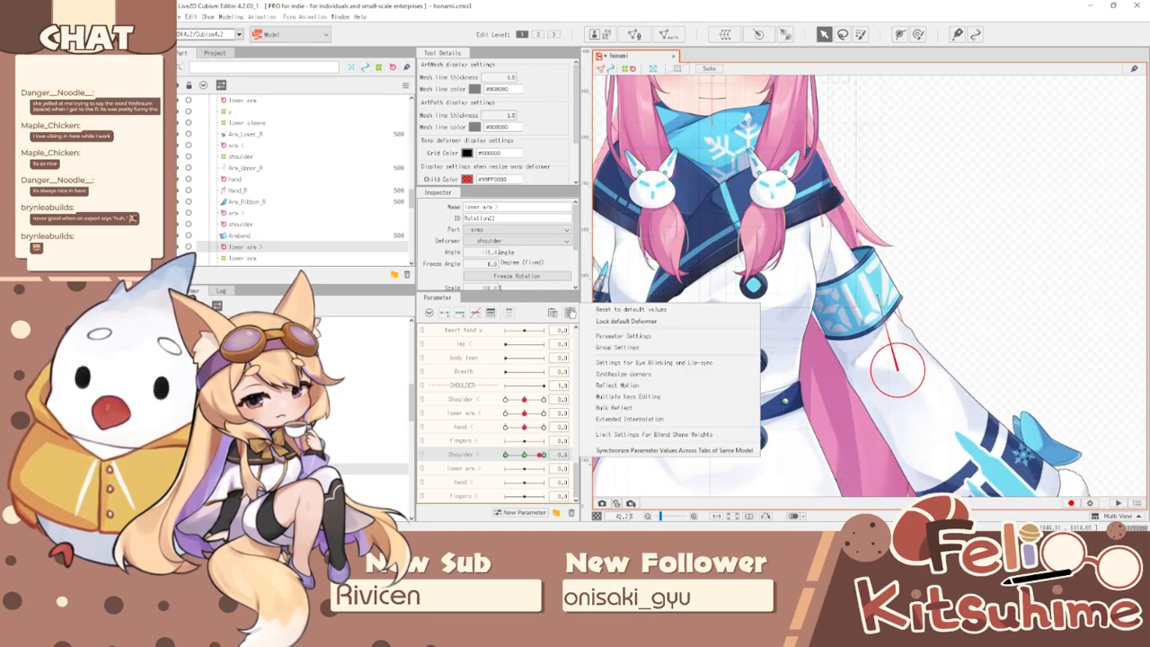
pyautogui.click(621, 309)
# - Inspect the left shoulder warp and the lower arm > rotation deformer with Shoulder > at -1, and reset the parameters to default
pyautogui.scroll(-1, 382, 423)
pyautogui.moveTo(382, 483); pyautogui.dragTo(382, 422)
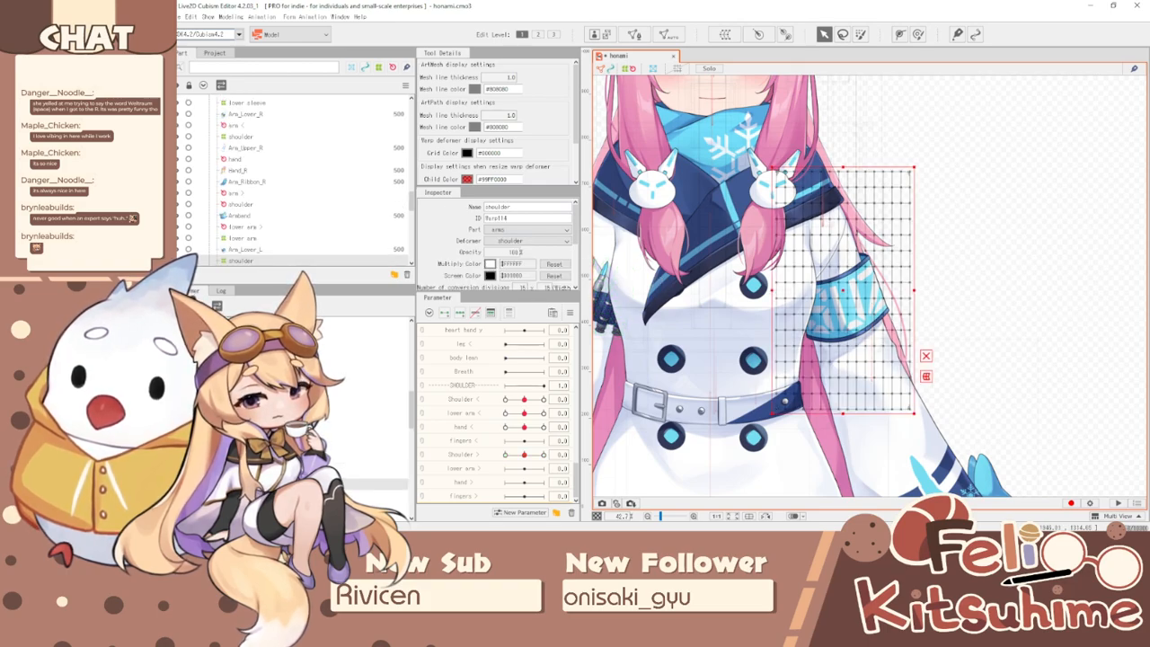
pyautogui.click(382, 428)
pyautogui.moveTo(524, 455); pyautogui.dragTo(498, 454)
pyautogui.scroll(-2, 864, 306)
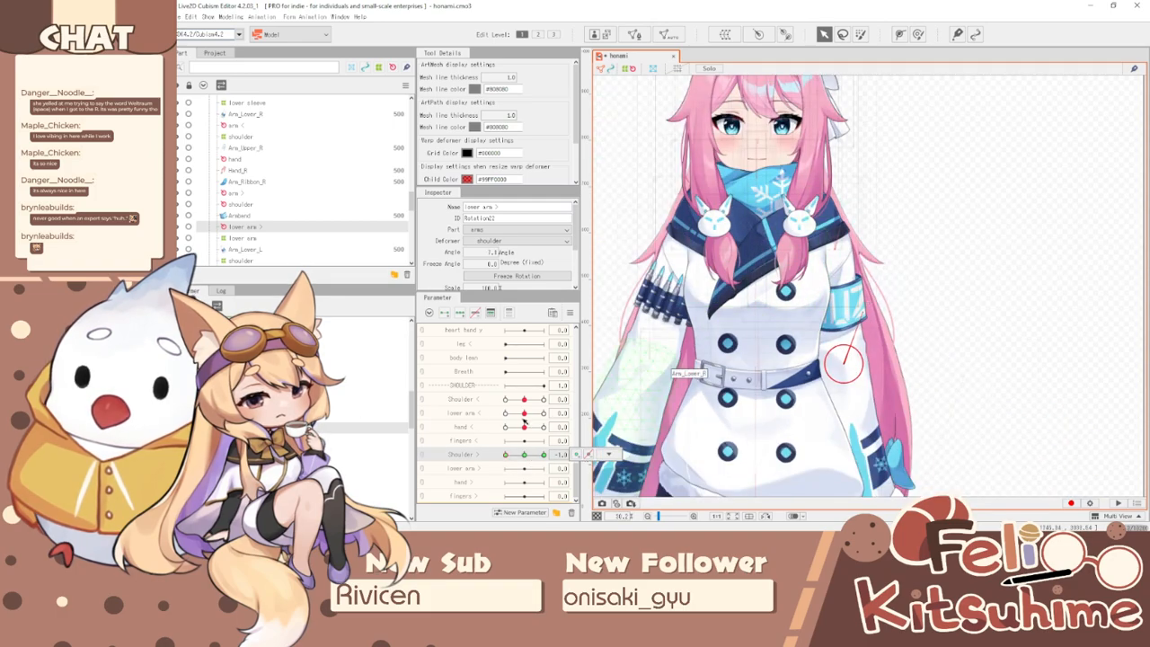
pyautogui.click(589, 455)
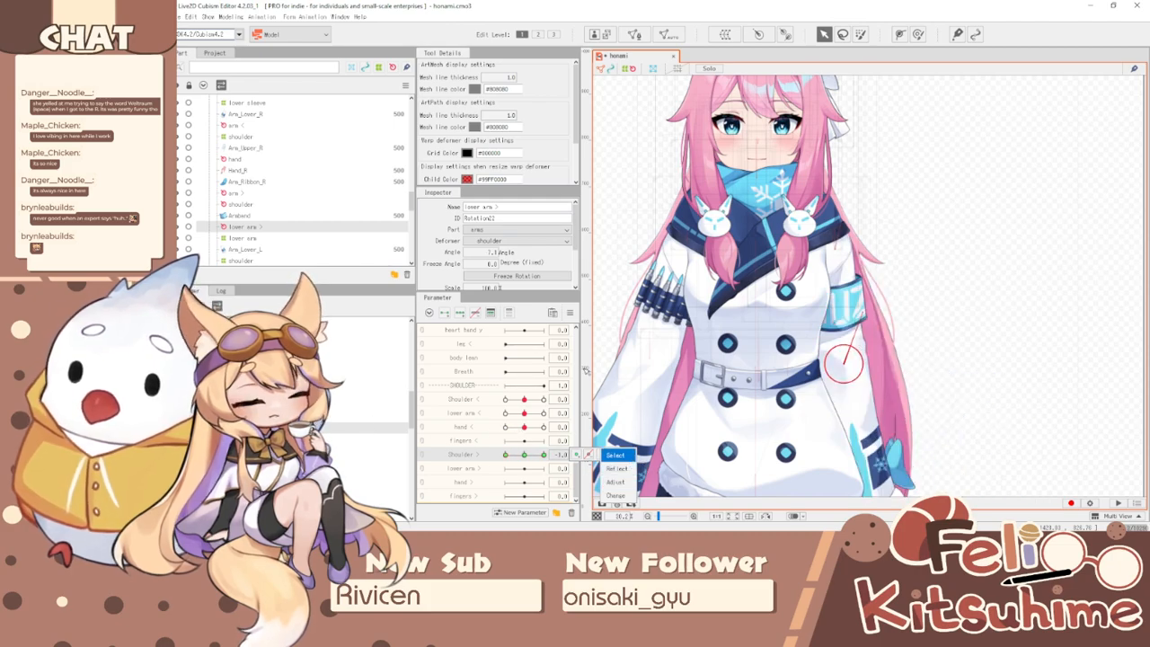
pyautogui.click(570, 313)
pyautogui.click(607, 313)
pyautogui.scroll(2, 814, 346)
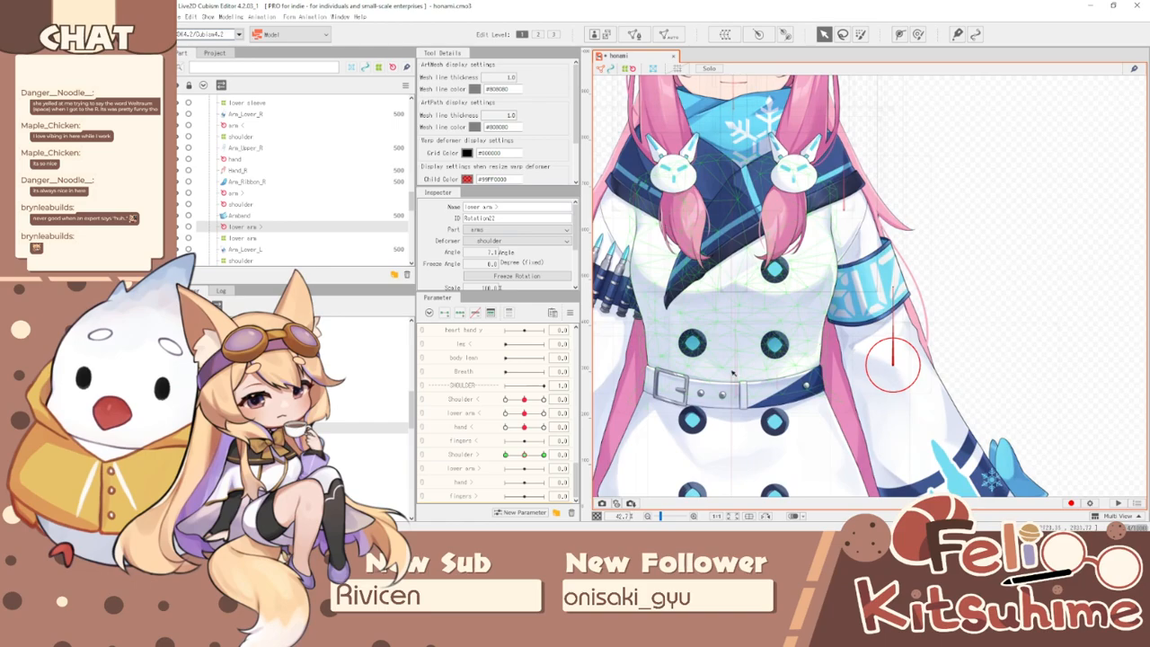
# - Add three lower arm > keys to the left arm's rotation deformers and set the shoulder's angle to -4.0 at lower arm > 1
pyautogui.click(472, 469)
pyautogui.click(543, 468)
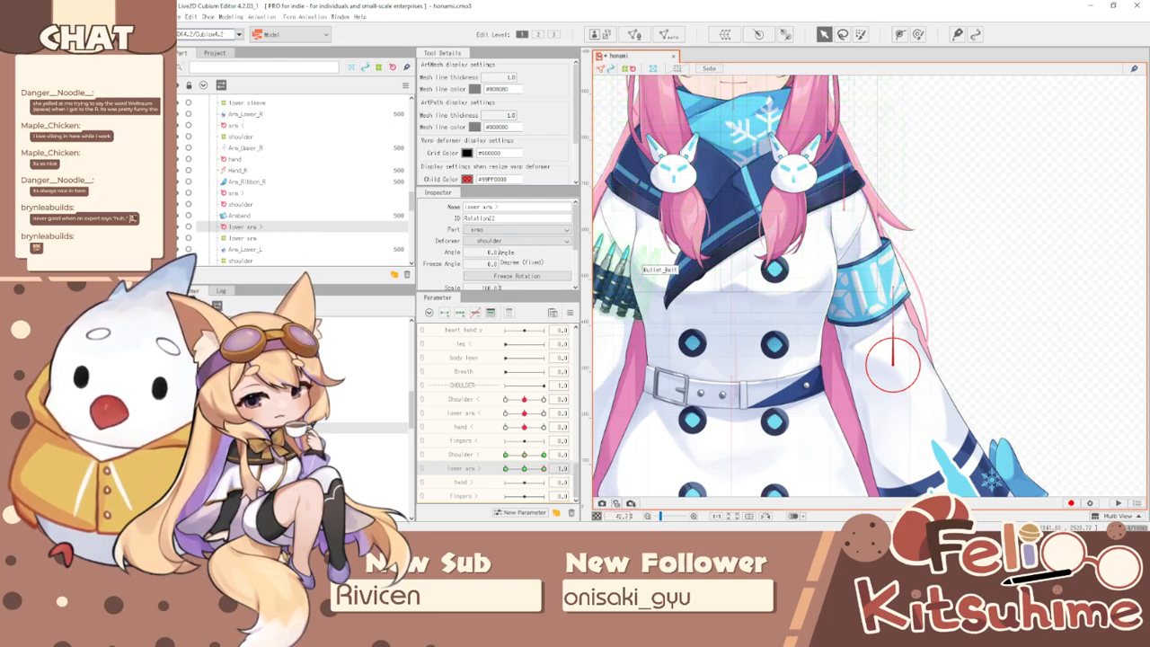
pyautogui.click(844, 208)
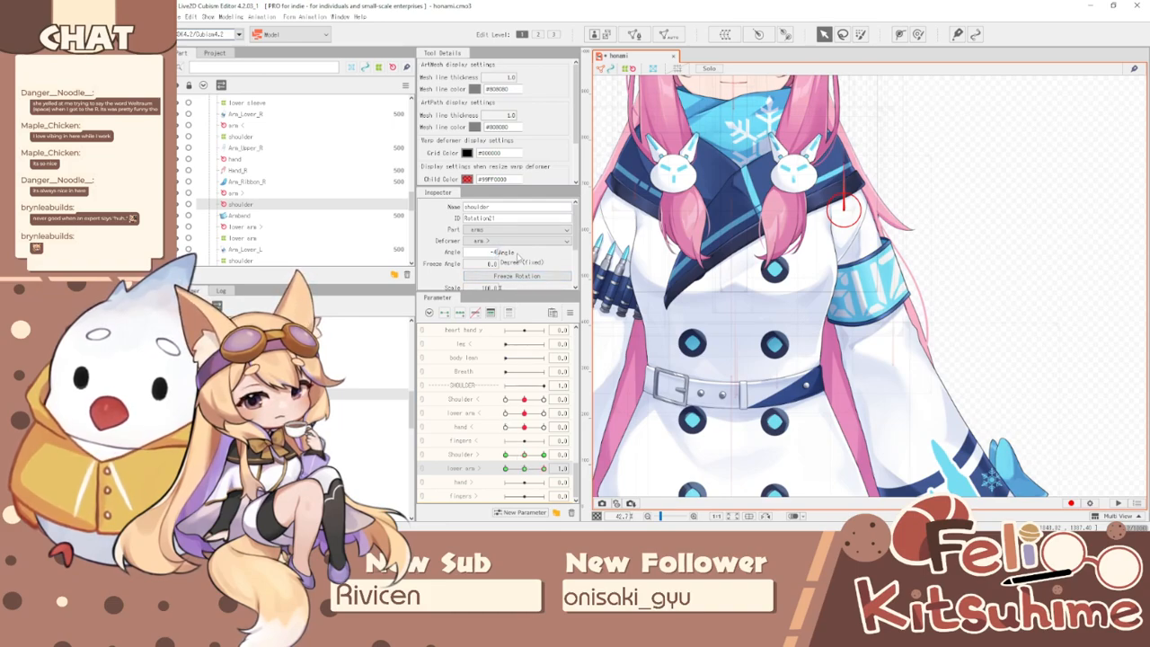
pyautogui.hotkey('ctrl', 'z')
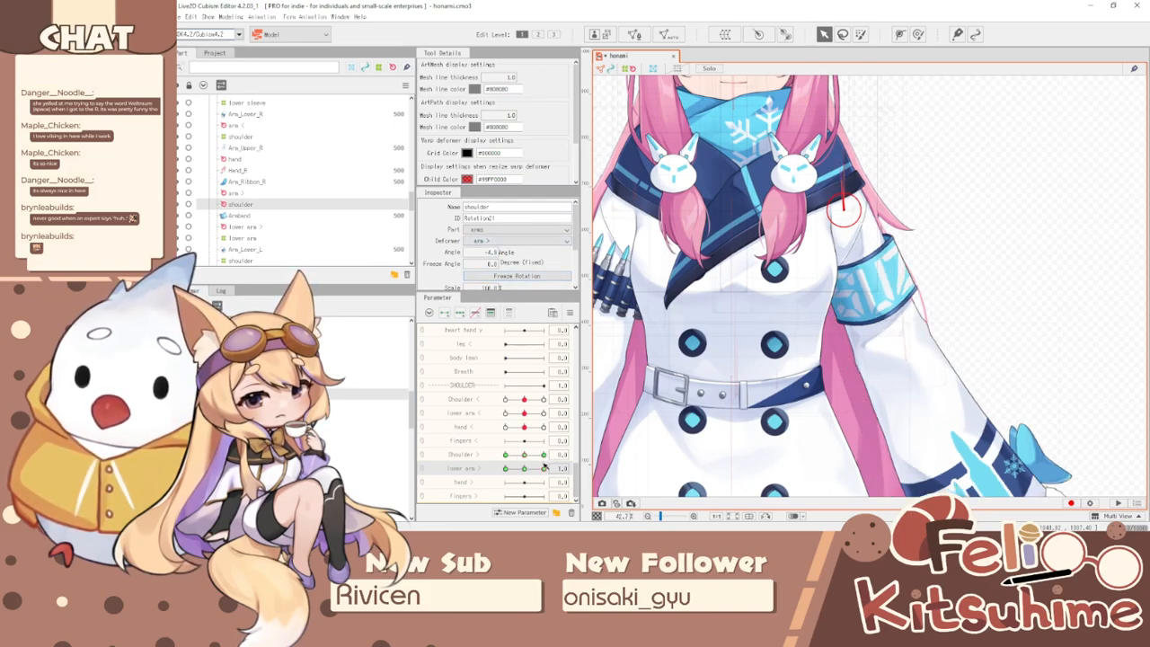
# - Set the left shoulder rotation deformer's angle to 4.0 at lower arm > -1
pyautogui.moveTo(544, 468); pyautogui.dragTo(505, 469)
pyautogui.click(479, 253)
pyautogui.write('4.0')
pyautogui.press('Return')
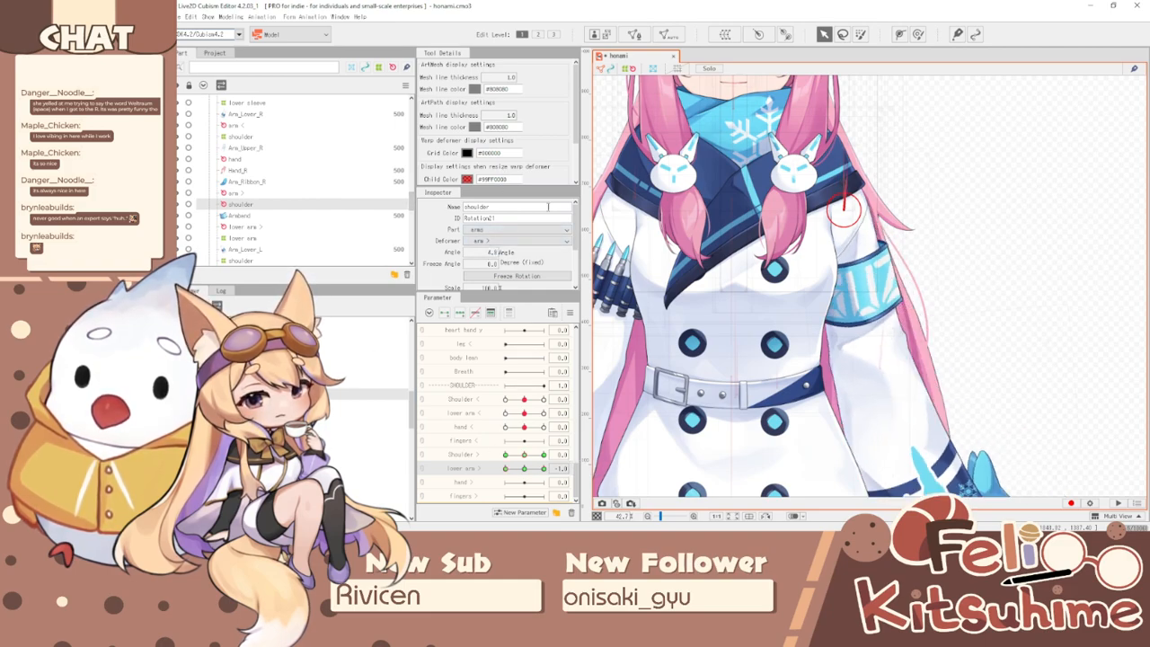
# - Synthesize the corners of Shoulder > and lower arm > for the selected left shoulder rotation deformer
pyautogui.moveTo(505, 468); pyautogui.dragTo(544, 468)
pyautogui.click(569, 314)
pyautogui.click(646, 373)
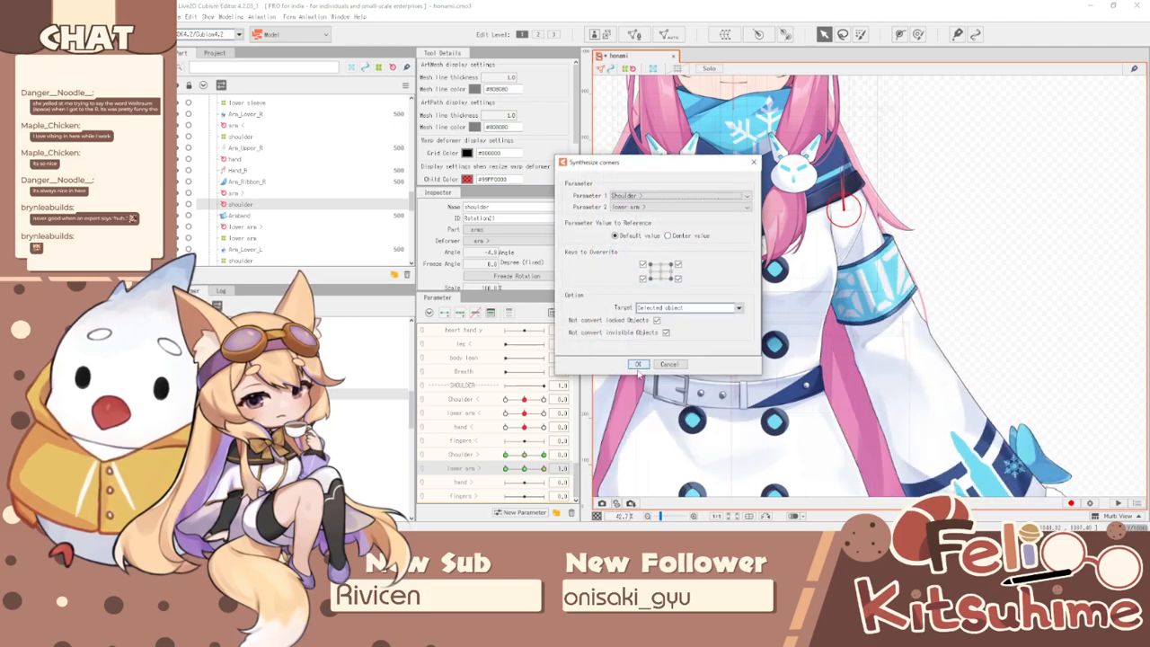
pyautogui.click(639, 364)
# - Check the opposite arm's lower arm rotation angle with lower arm < at 1
pyautogui.click(893, 364)
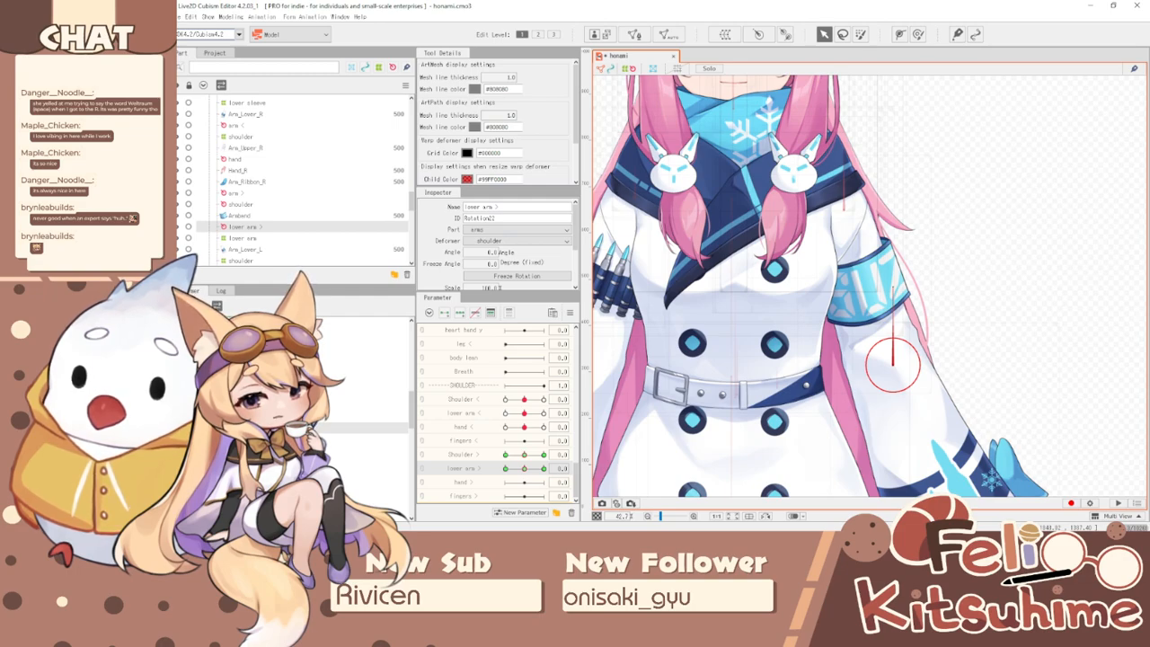
pyautogui.click(601, 367)
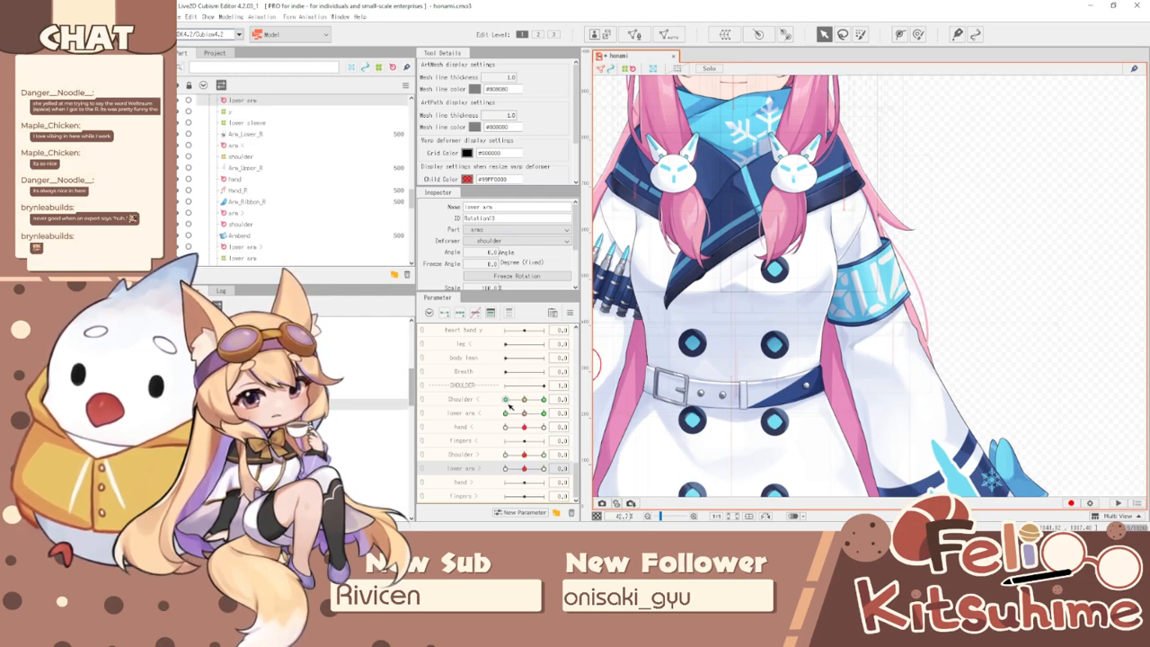
pyautogui.moveTo(524, 413); pyautogui.dragTo(572, 412)
pyautogui.doubleClick(488, 253)
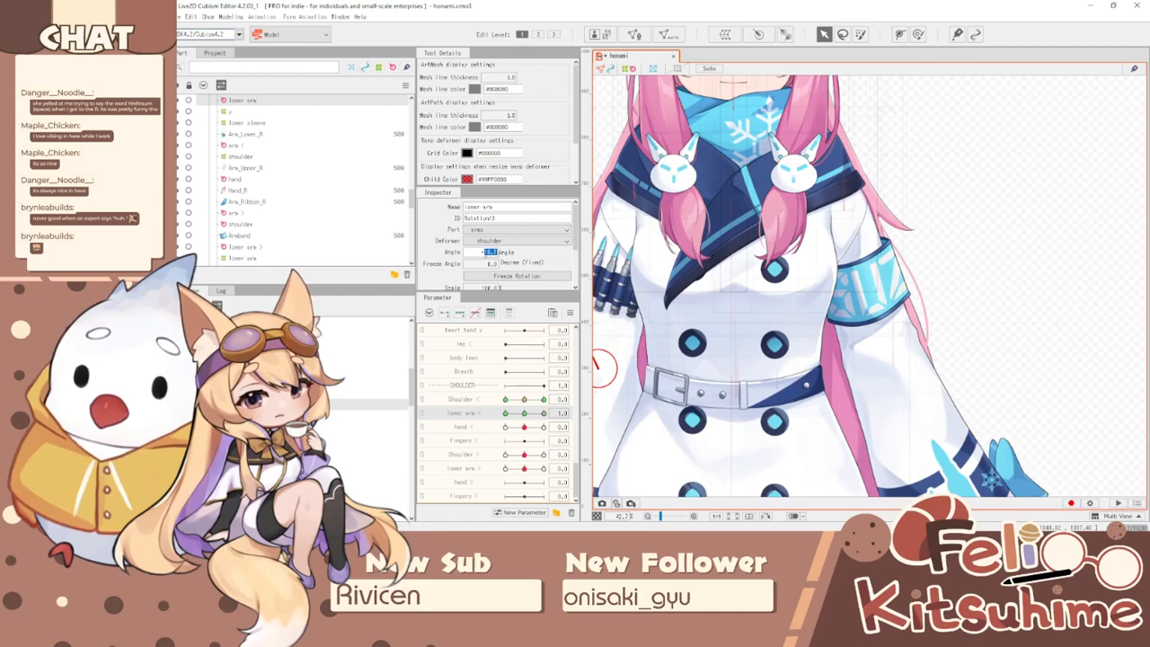
# - Set the lower arm > rotation deformer's angle to -18.7 at lower arm > 1
pyautogui.click(897, 358)
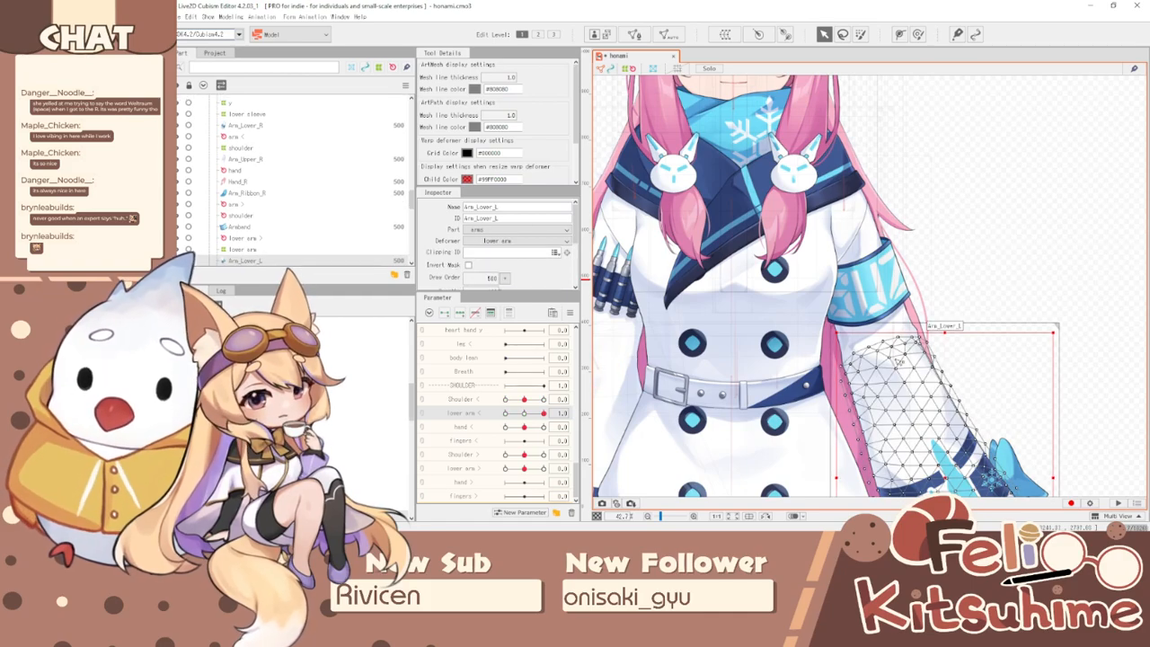
pyautogui.click(894, 366)
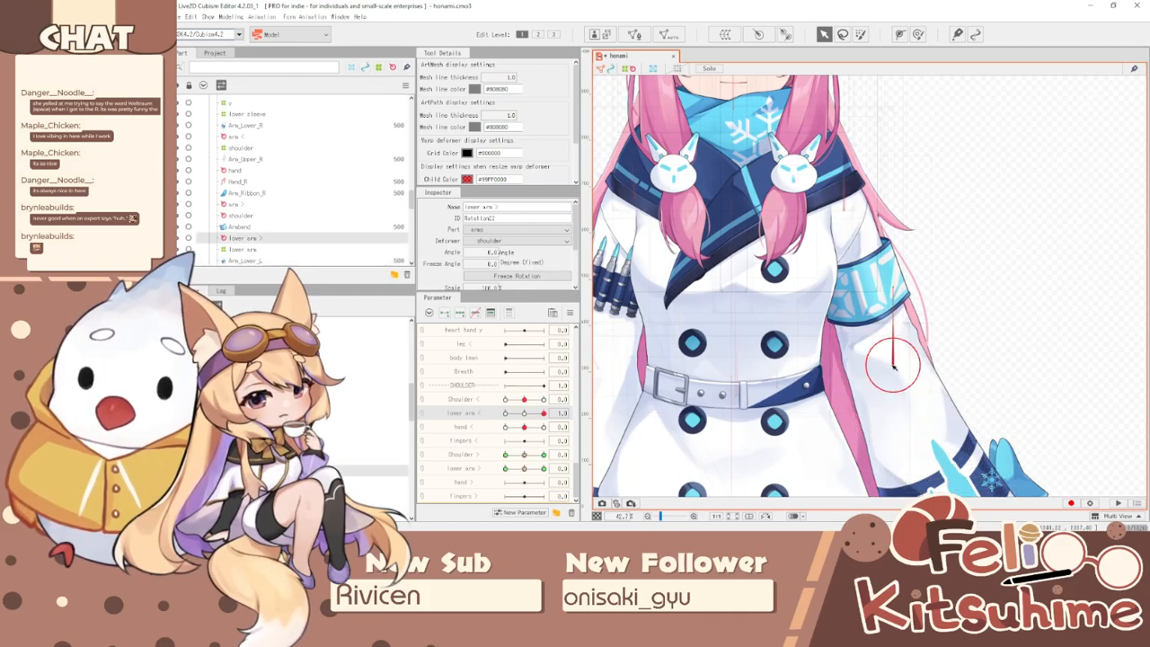
pyautogui.click(543, 469)
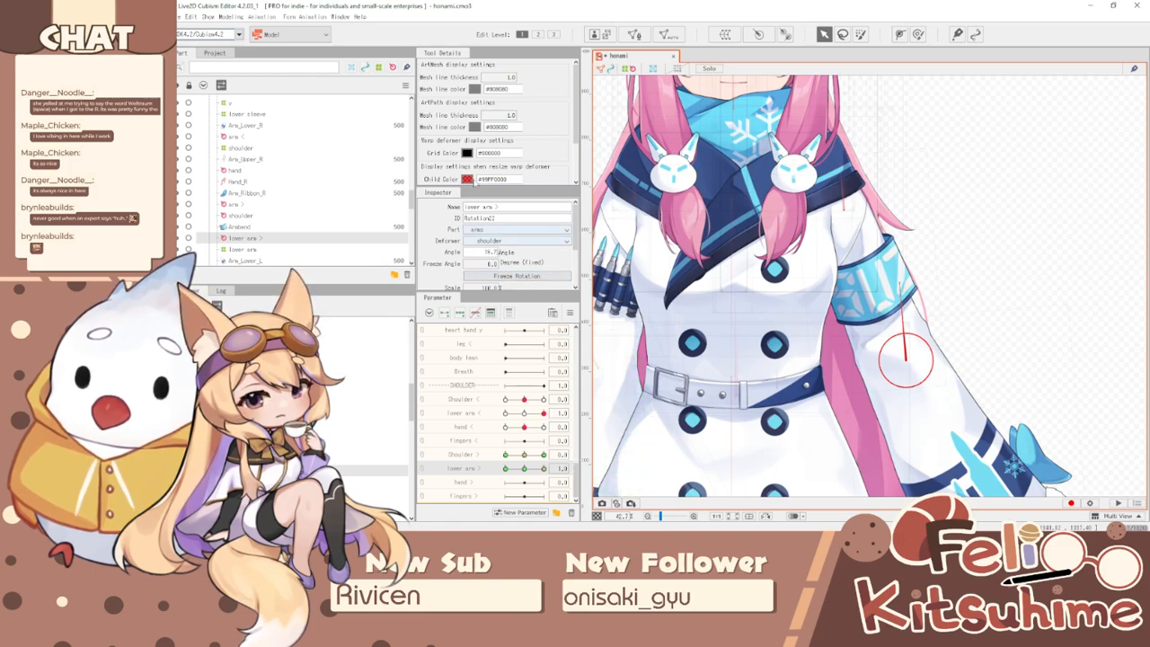
pyautogui.press('Return')
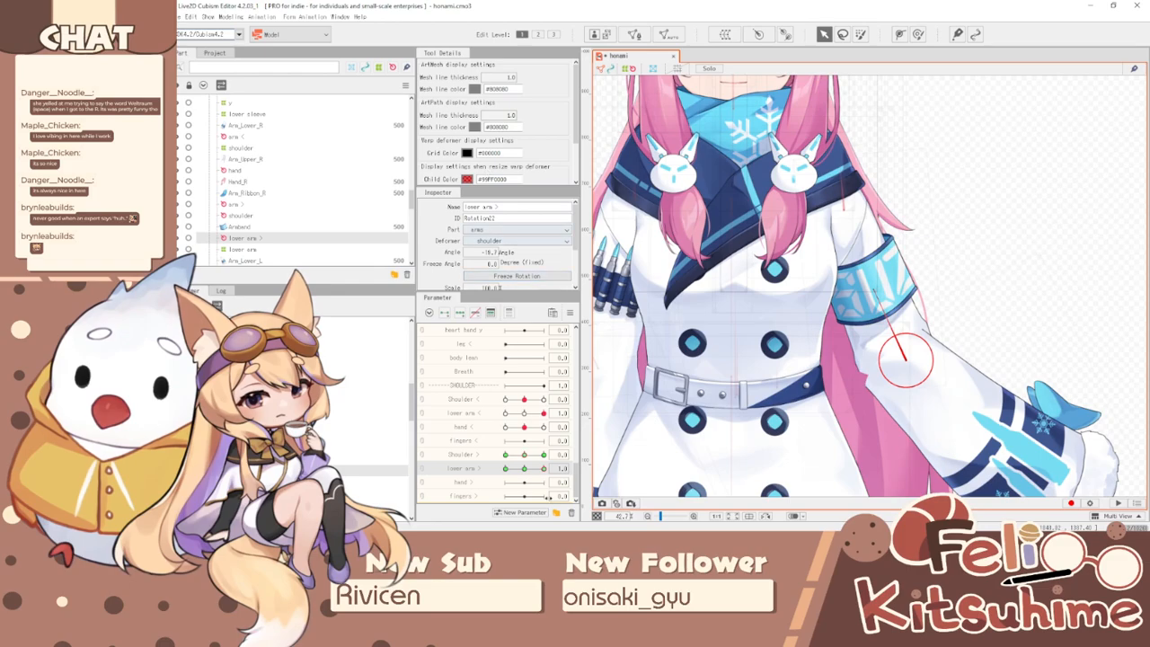
# - Set the lower arm > rotation deformer's angle to 18.7 at lower arm > -1 and check the bent sleeve
pyautogui.moveTo(542, 468); pyautogui.dragTo(505, 468)
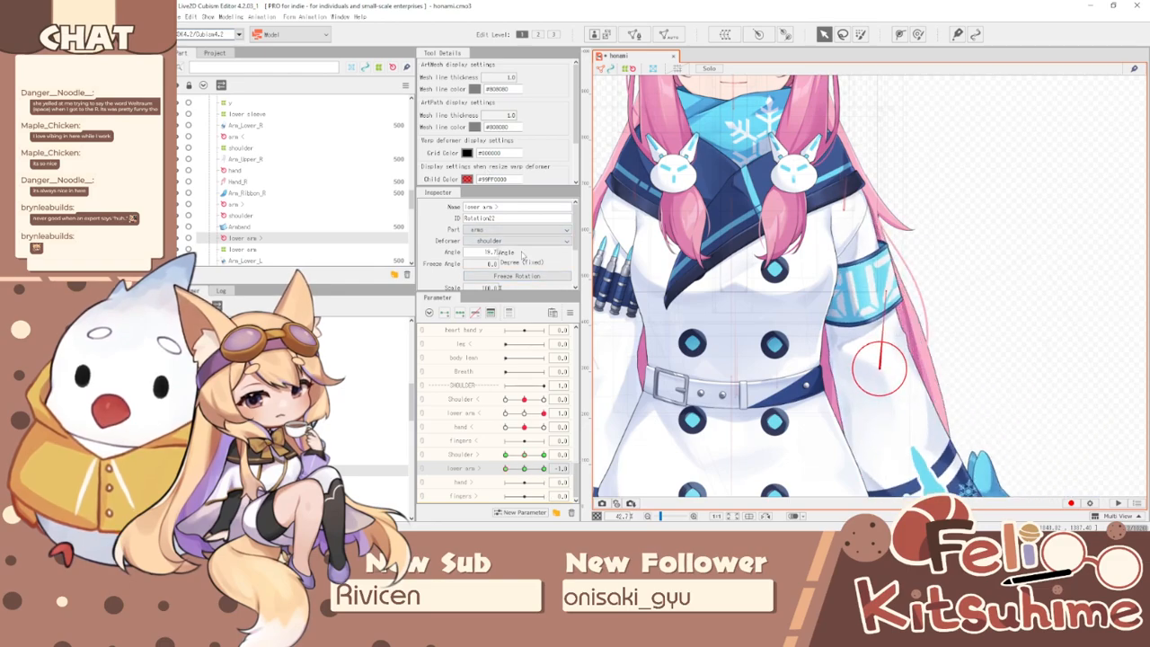
pyautogui.press('Return')
pyautogui.scroll(-3, 746, 261)
pyautogui.scroll(3, 814, 337)
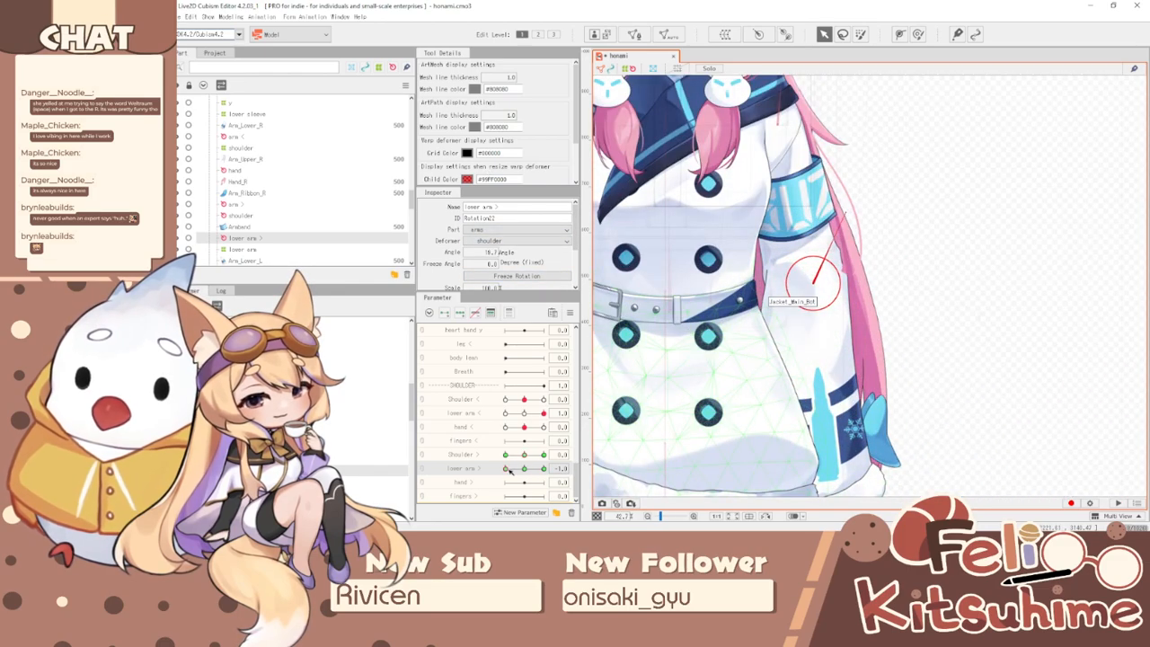
# - Synthesize the corners of Shoulder > and lower arm > for the lower arm > rotation deformer, check the linked poses and reset to default values
pyautogui.click(570, 312)
pyautogui.click(640, 367)
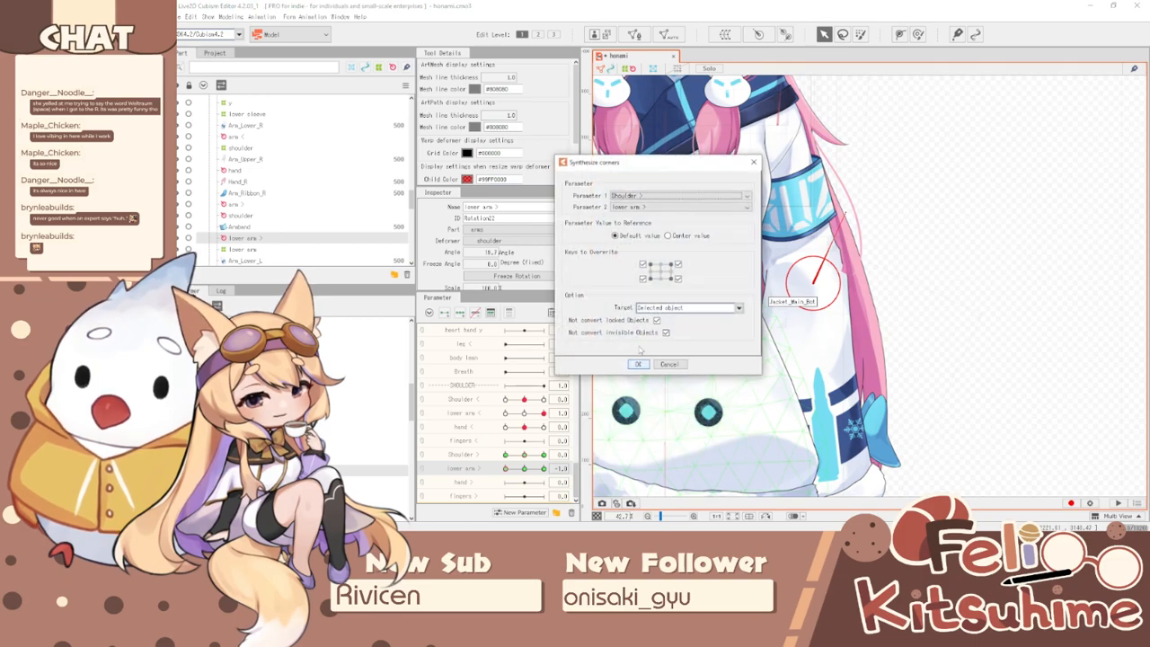
pyautogui.click(638, 364)
pyautogui.click(422, 458)
pyautogui.moveTo(541, 473); pyautogui.dragTo(562, 395)
pyautogui.click(569, 313)
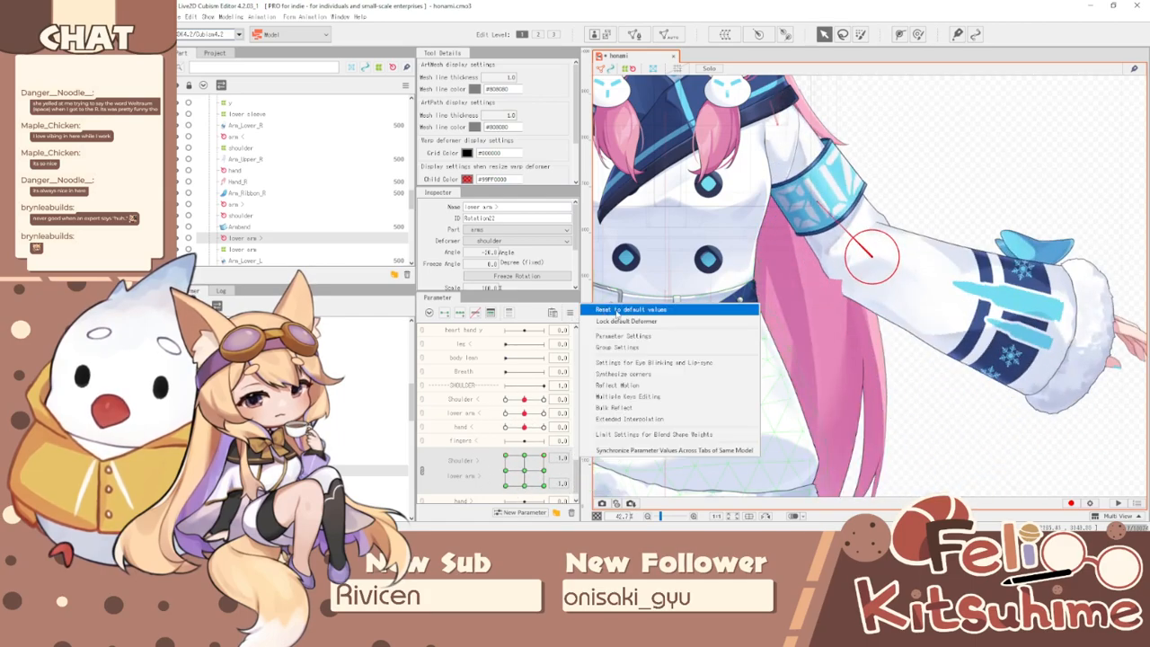
pyautogui.click(630, 309)
# - Isolate Arm_Upper_L, Arm_Lower_L and their shoulder and lower arm warp deformers in Solo view
pyautogui.scroll(3, 709, 312)
pyautogui.click(710, 312)
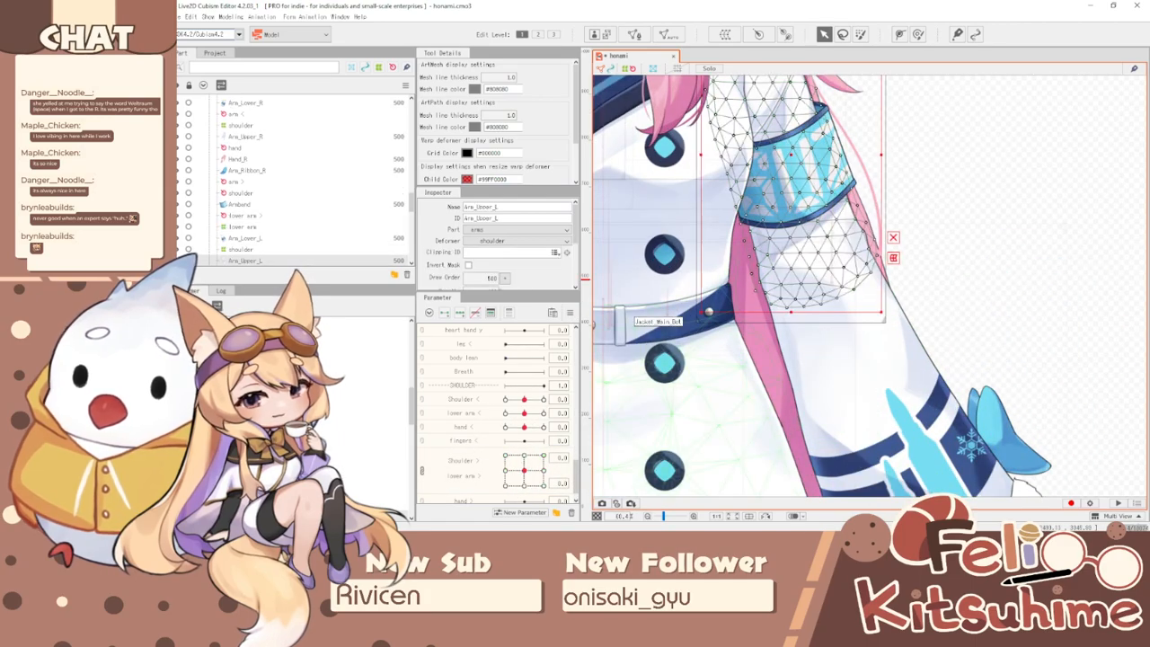
pyautogui.click(241, 249)
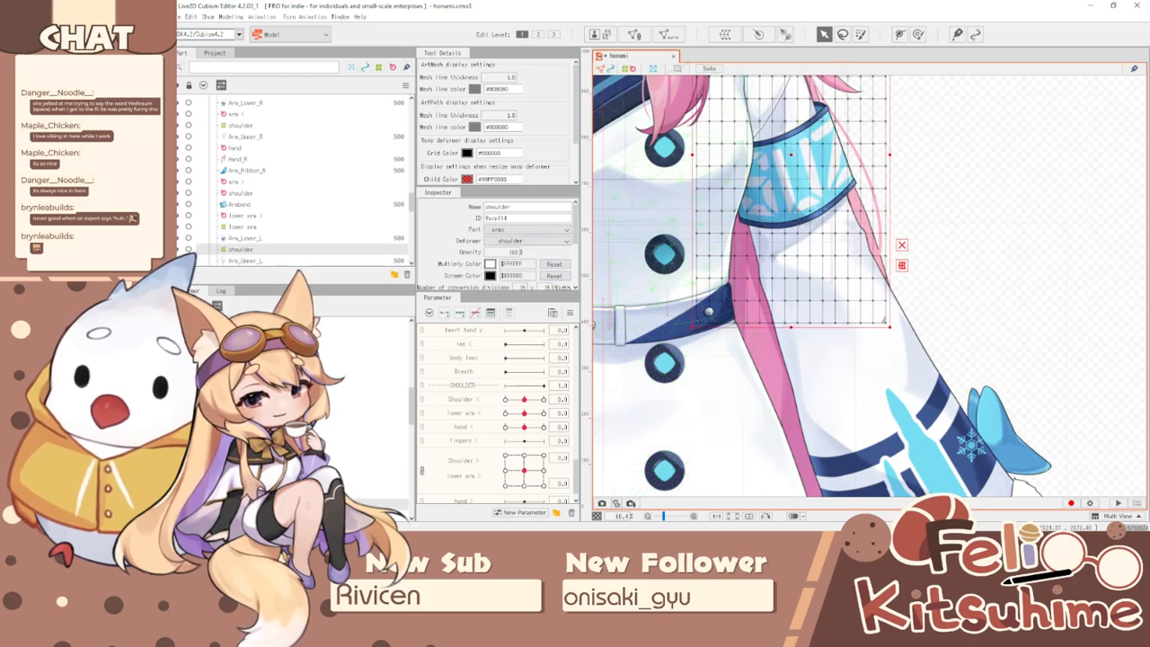
pyautogui.keyDown('ctrl'); pyautogui.click(244, 261); pyautogui.keyUp('ctrl')
pyautogui.keyDown('ctrl'); pyautogui.click(245, 238); pyautogui.keyUp('ctrl')
pyautogui.keyDown('ctrl'); pyautogui.click(242, 226); pyautogui.keyUp('ctrl')
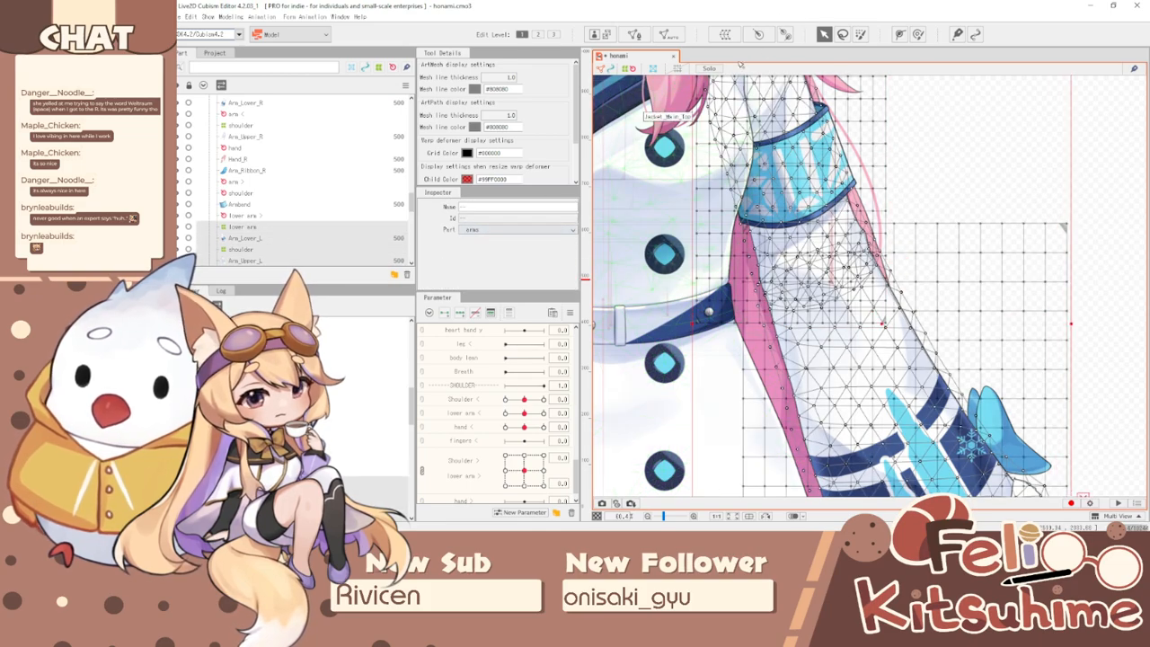
pyautogui.click(710, 68)
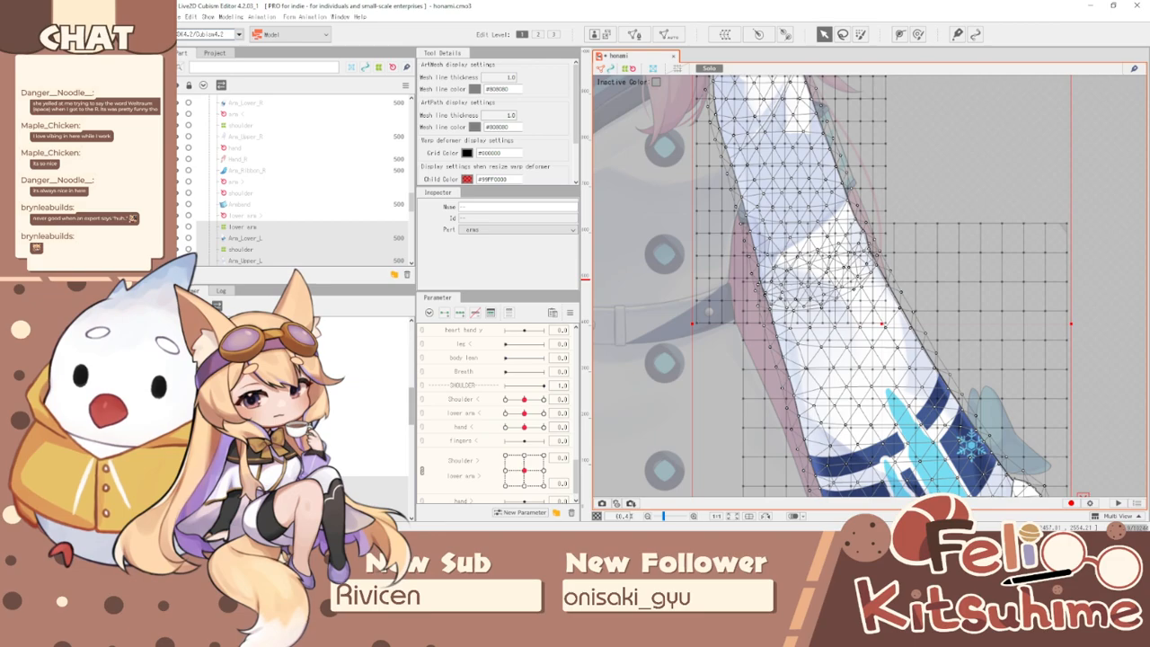
# - Unlink Shoulder > from lower arm > and add three Shoulder > keys to the shoulder warp deformer
pyautogui.click(791, 179)
pyautogui.click(730, 148)
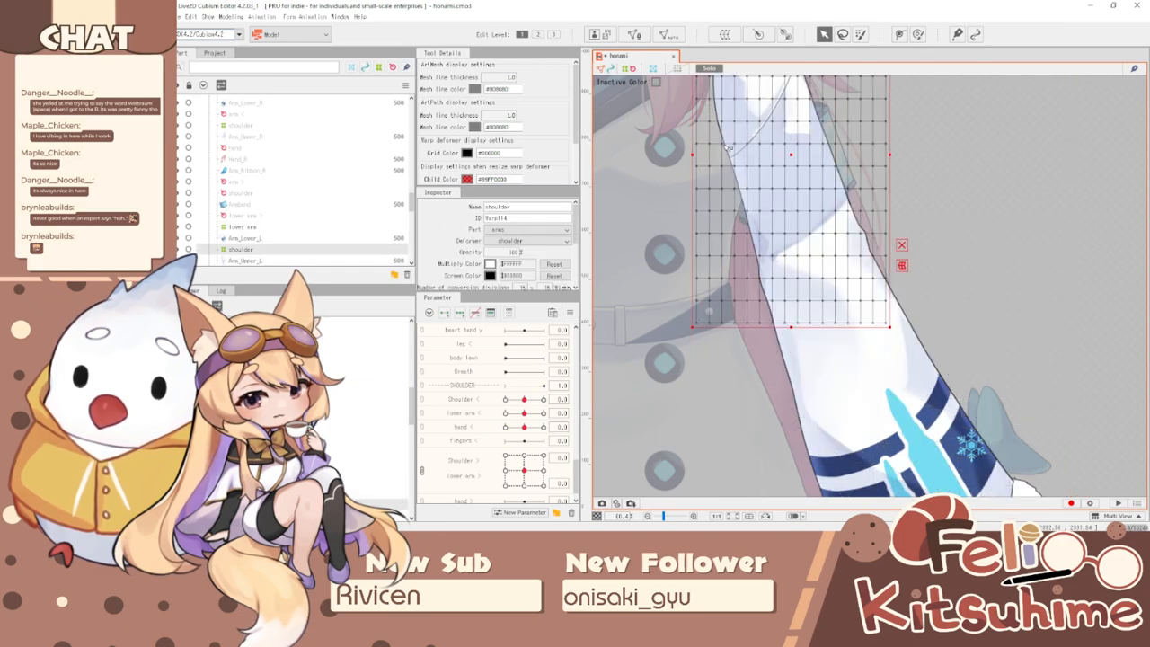
pyautogui.click(422, 470)
pyautogui.click(454, 456)
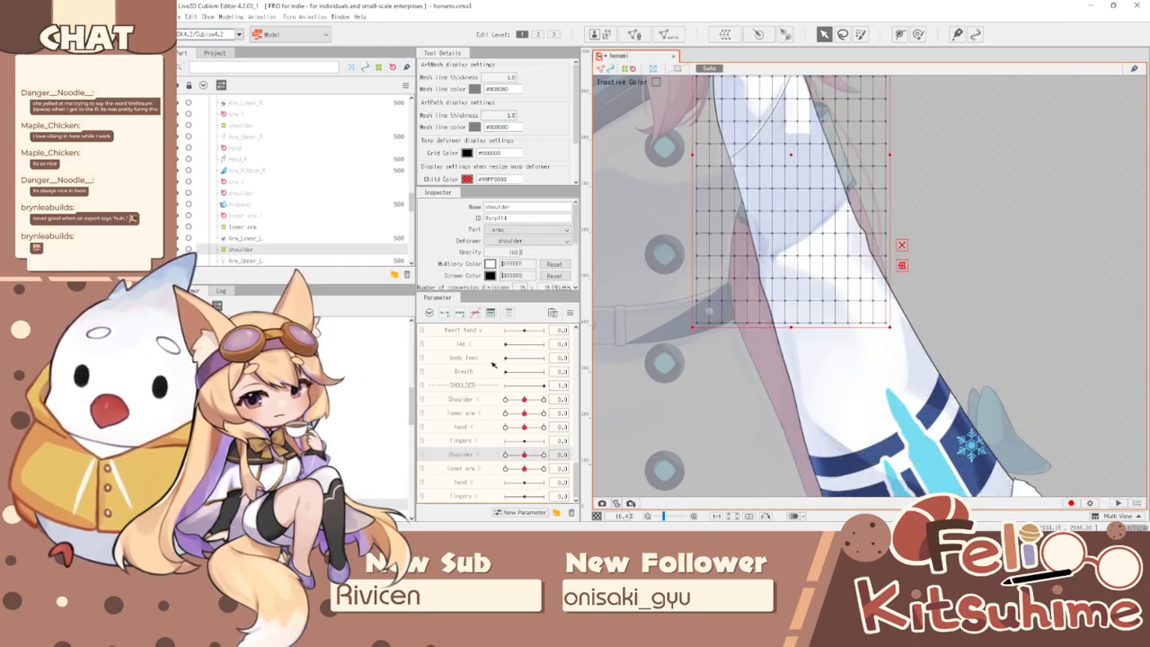
pyautogui.moveTo(526, 455); pyautogui.dragTo(546, 455)
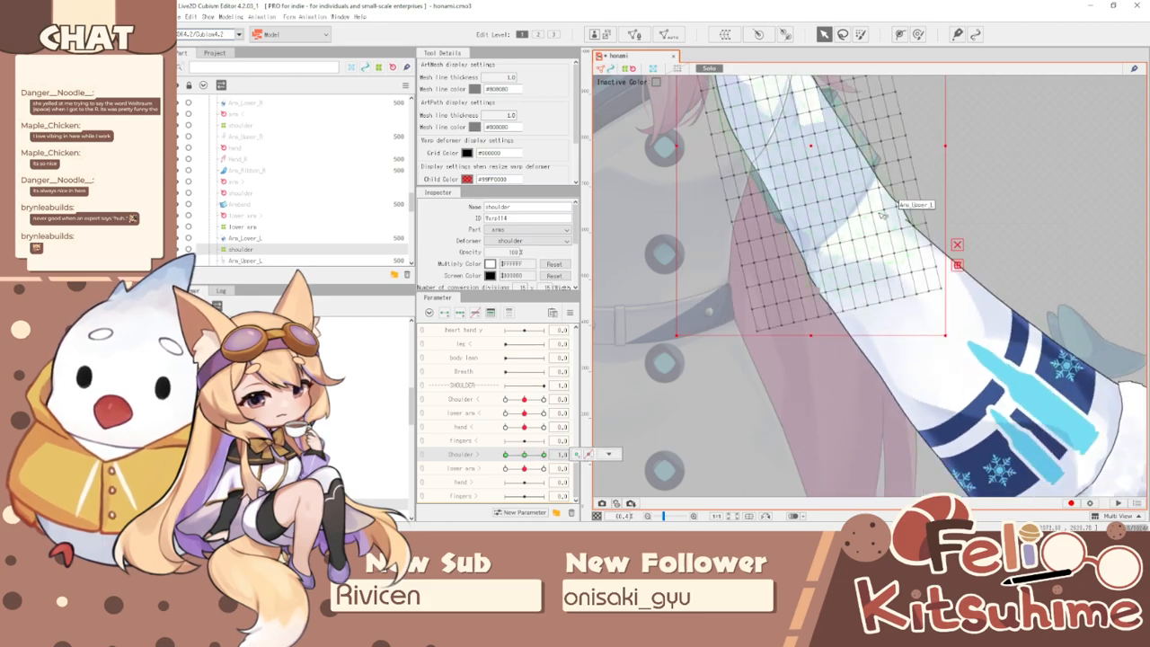
# - Smooth both sides of the elbow on the shoulder warp with the Deform Brush at Shoulder > 1
pyautogui.scroll(3, 880, 214)
pyautogui.click(925, 35)
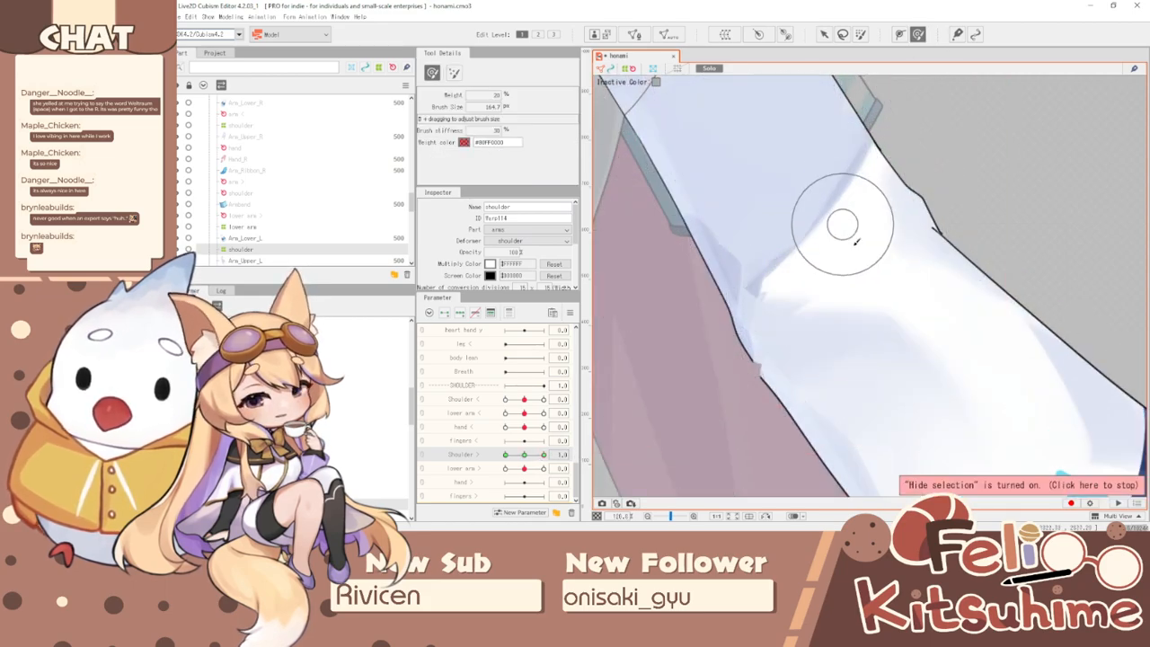
pyautogui.moveTo(970, 228); pyautogui.dragTo(926, 215)
pyautogui.press('b')
pyautogui.moveTo(748, 335)
pyautogui.mouseDown()
pyautogui.moveTo(717, 336)
pyautogui.moveTo(772, 410)
pyautogui.moveTo(767, 394)
pyautogui.moveTo(743, 368)
pyautogui.moveTo(765, 413)
pyautogui.moveTo(756, 372)
pyautogui.moveTo(750, 388)
pyautogui.moveTo(767, 410)
pyautogui.moveTo(787, 384)
pyautogui.moveTo(718, 346)
pyautogui.mouseUp()
pyautogui.press('b')
pyautogui.press('b')
pyautogui.press('b')
pyautogui.moveTo(745, 389); pyautogui.dragTo(735, 382)
pyautogui.moveTo(729, 323); pyautogui.dragTo(720, 337)
pyautogui.scroll(-3, 801, 283)
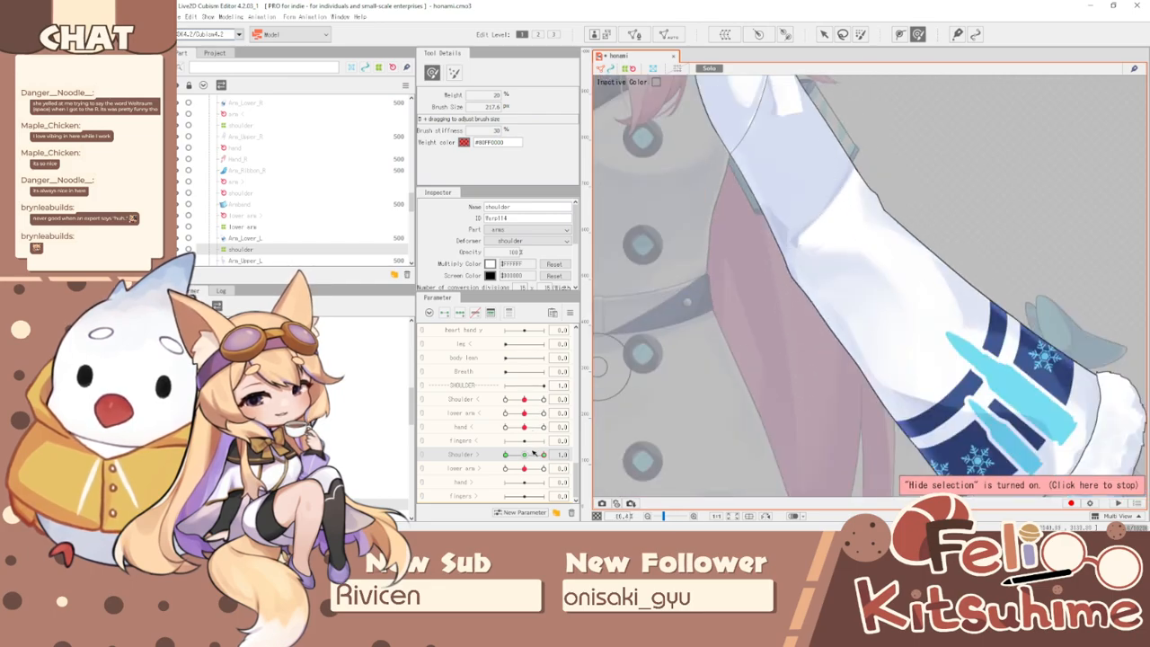
# - Adjust the shoulder warp's inner elbow edge with the Deform Brush at Shoulder > -1, then return Shoulder > to 0
pyautogui.moveTo(530, 454); pyautogui.dragTo(430, 442)
pyautogui.scroll(3, 720, 278)
pyautogui.press('b')
pyautogui.moveTo(670, 275)
pyautogui.mouseDown()
pyautogui.moveTo(706, 280)
pyautogui.moveTo(688, 226)
pyautogui.mouseUp()
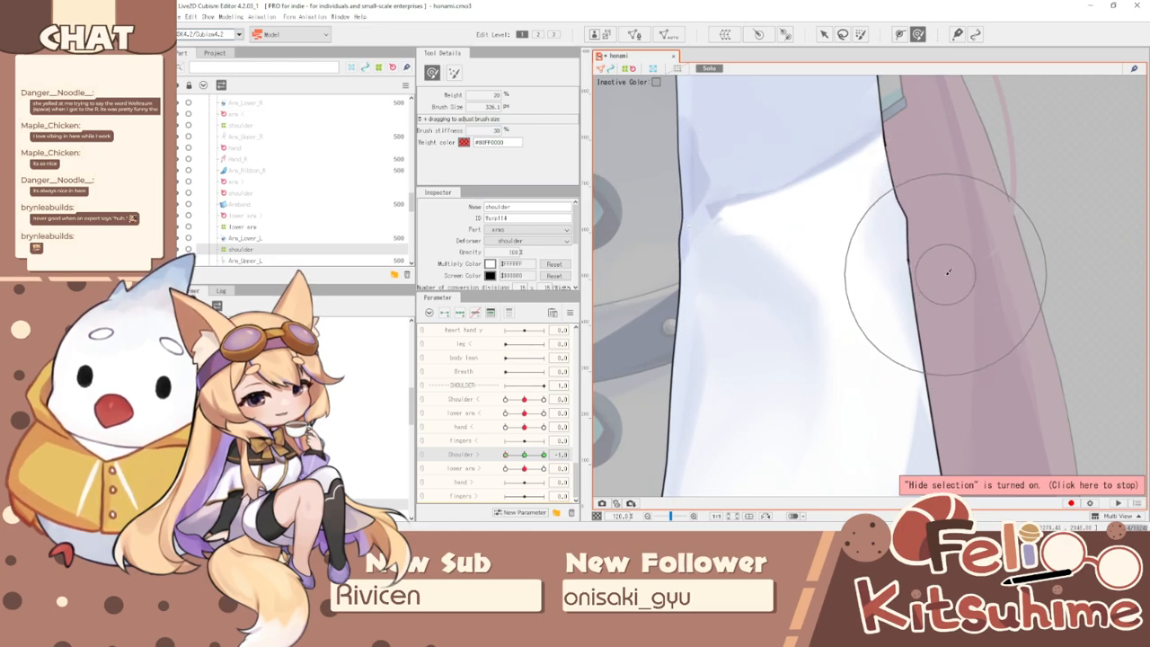
pyautogui.scroll(-2, 946, 264)
pyautogui.scroll(-3, 947, 264)
pyautogui.moveTo(516, 454); pyautogui.dragTo(549, 466)
pyautogui.click(526, 456)
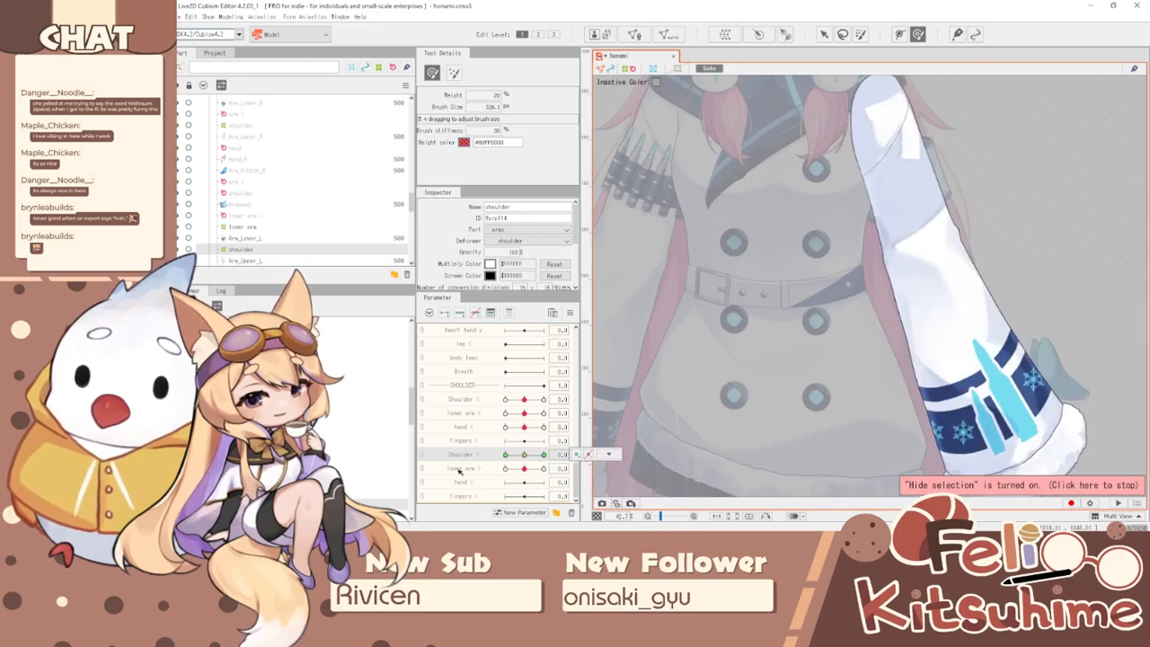
# - Key the lower arm warp deformer at three points on lower arm > and brush its elbow edges smooth at lower arm > 1
pyautogui.click(477, 469)
pyautogui.click(243, 226)
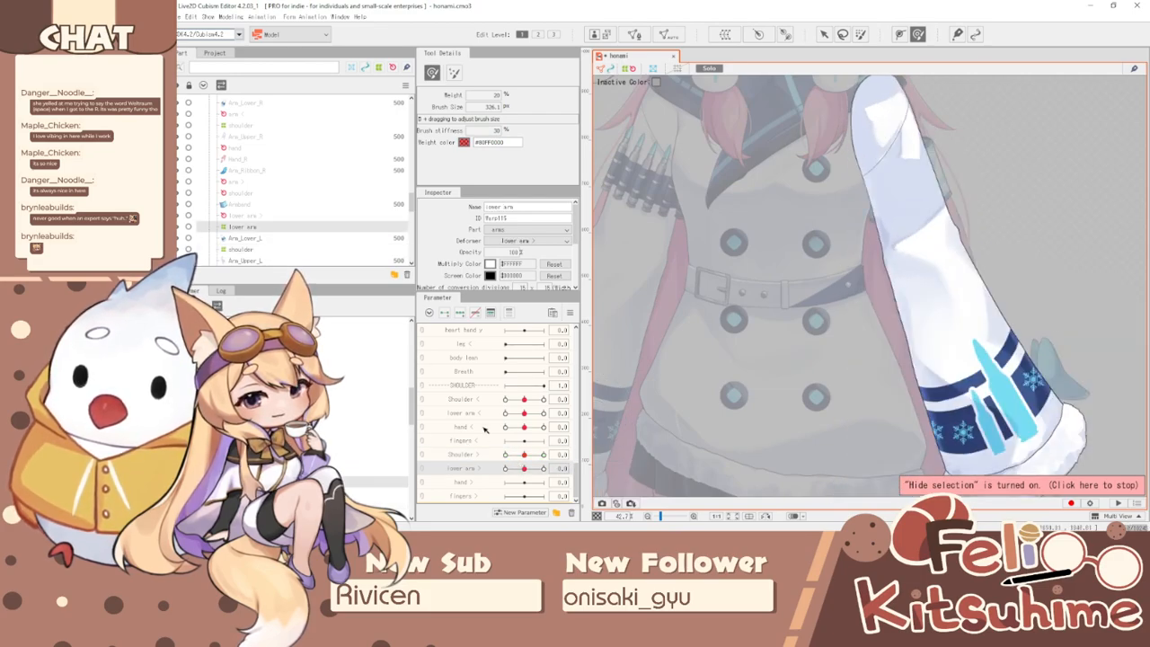
pyautogui.moveTo(523, 468); pyautogui.dragTo(544, 468)
pyautogui.scroll(3, 958, 243)
pyautogui.moveTo(919, 224); pyautogui.dragTo(976, 243)
pyautogui.moveTo(944, 202)
pyautogui.mouseDown()
pyautogui.moveTo(977, 196)
pyautogui.moveTo(848, 339)
pyautogui.mouseUp()
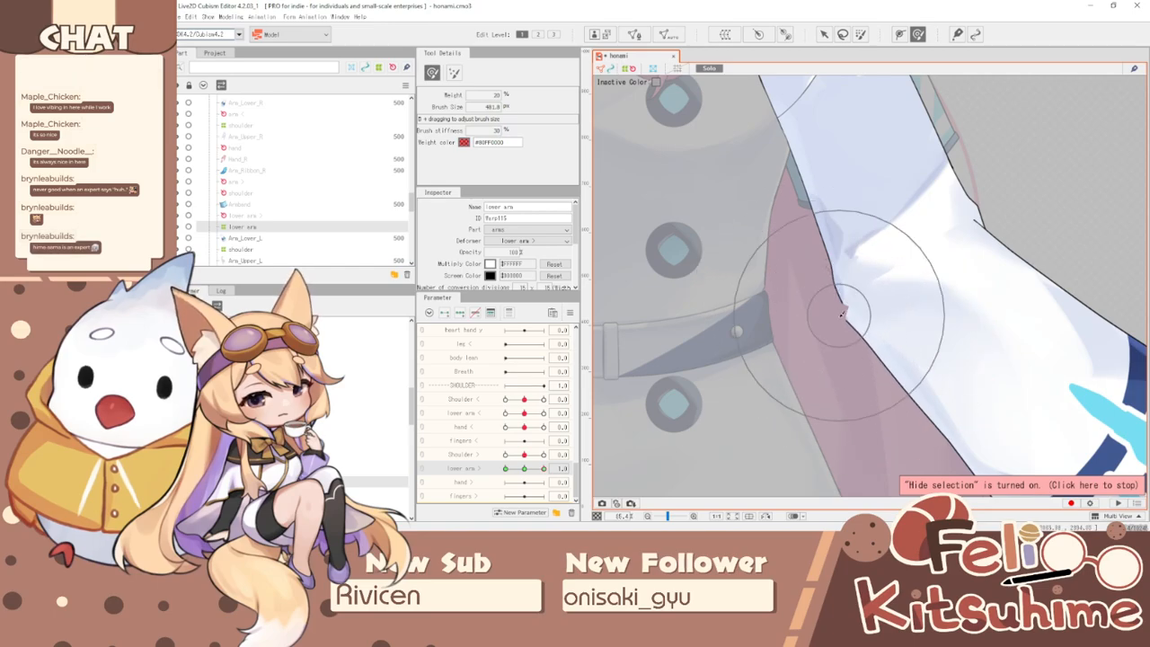
pyautogui.moveTo(870, 280); pyautogui.dragTo(878, 260)
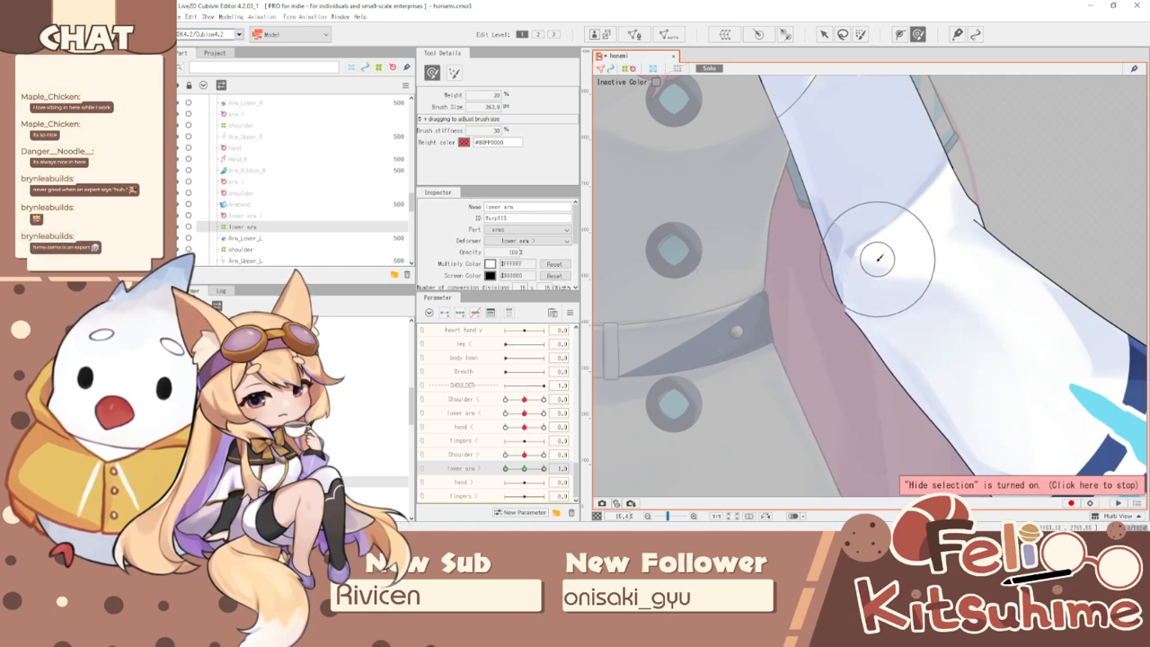
# - Add three lower arm > keys to the shoulder warp deformer and brush both elbow edges to meet the forearm at lower arm > 1
pyautogui.click(381, 504)
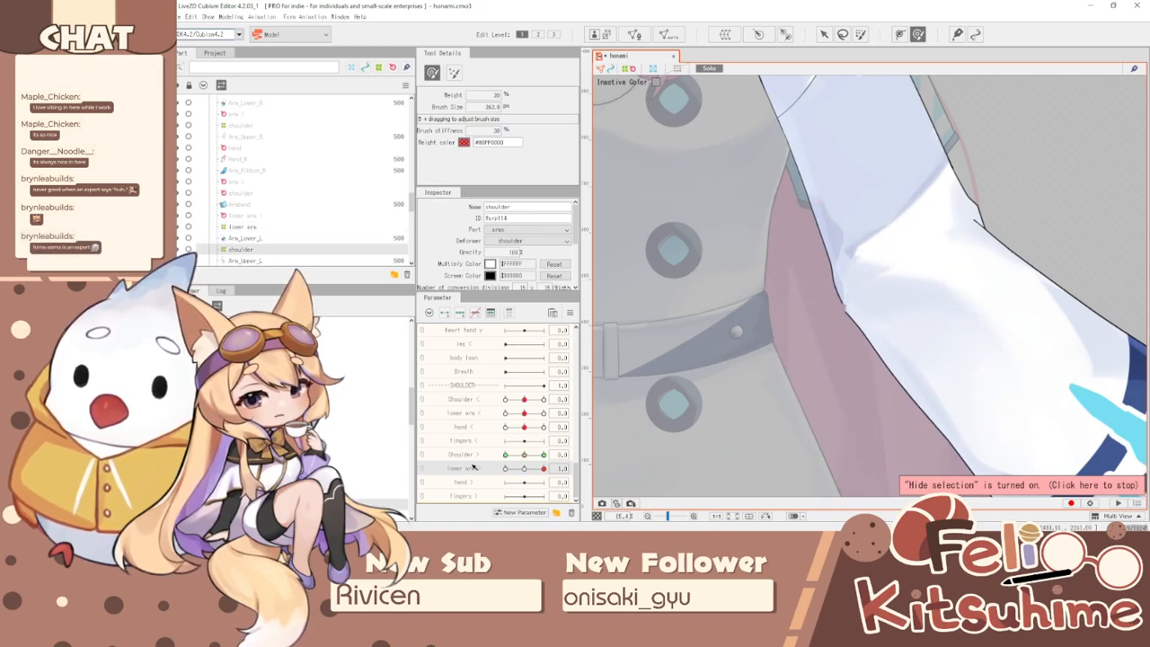
pyautogui.click(461, 314)
pyautogui.moveTo(861, 243); pyautogui.dragTo(846, 264)
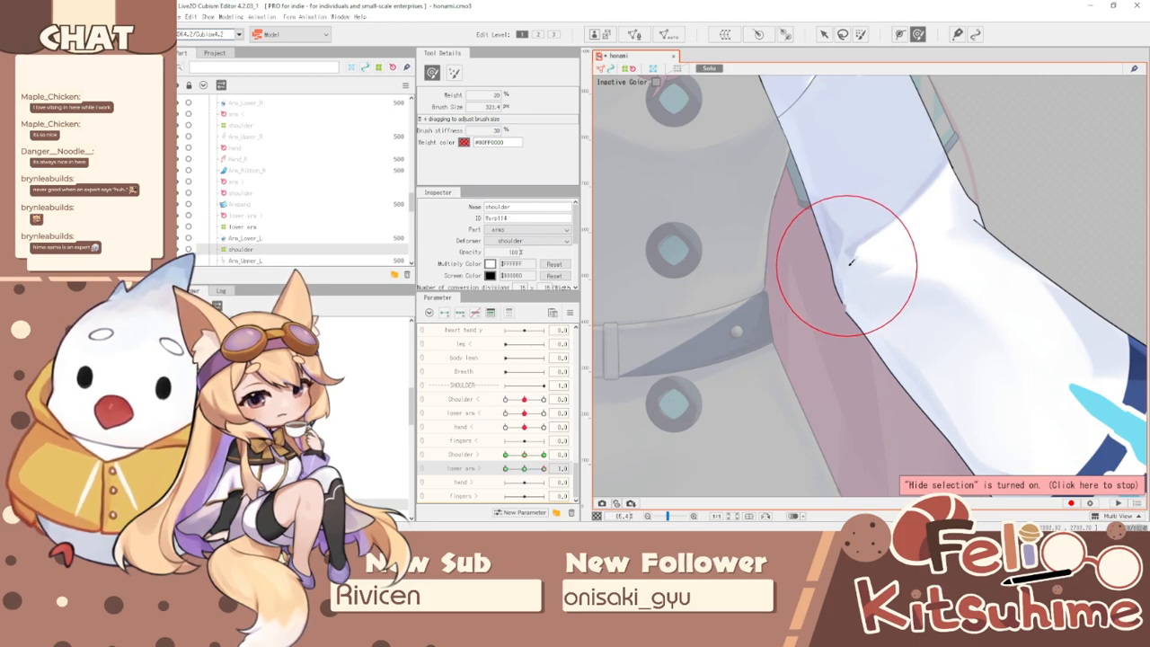
pyautogui.moveTo(892, 234)
pyautogui.mouseDown()
pyautogui.moveTo(908, 270)
pyautogui.moveTo(886, 260)
pyautogui.mouseUp()
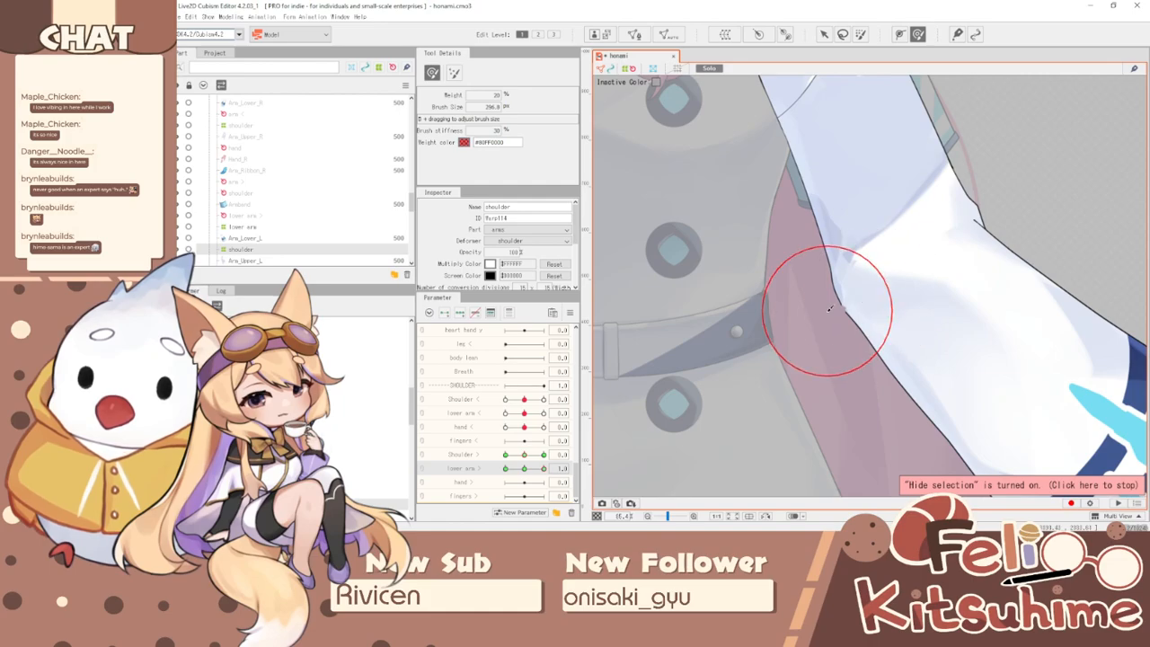
pyautogui.moveTo(839, 348)
pyautogui.mouseDown()
pyautogui.moveTo(821, 329)
pyautogui.moveTo(854, 341)
pyautogui.moveTo(868, 279)
pyautogui.mouseUp()
pyautogui.moveTo(841, 332)
pyautogui.mouseDown()
pyautogui.moveTo(929, 282)
pyautogui.moveTo(997, 202)
pyautogui.mouseUp()
pyautogui.moveTo(947, 177); pyautogui.dragTo(937, 193)
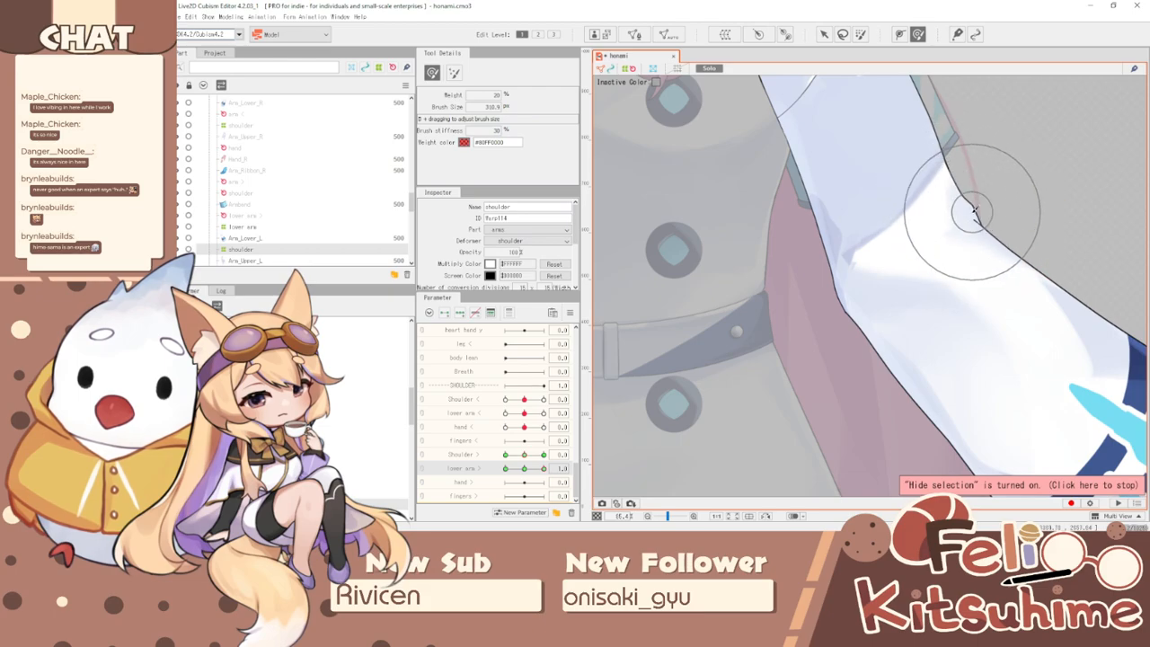
pyautogui.moveTo(955, 137); pyautogui.dragTo(989, 153)
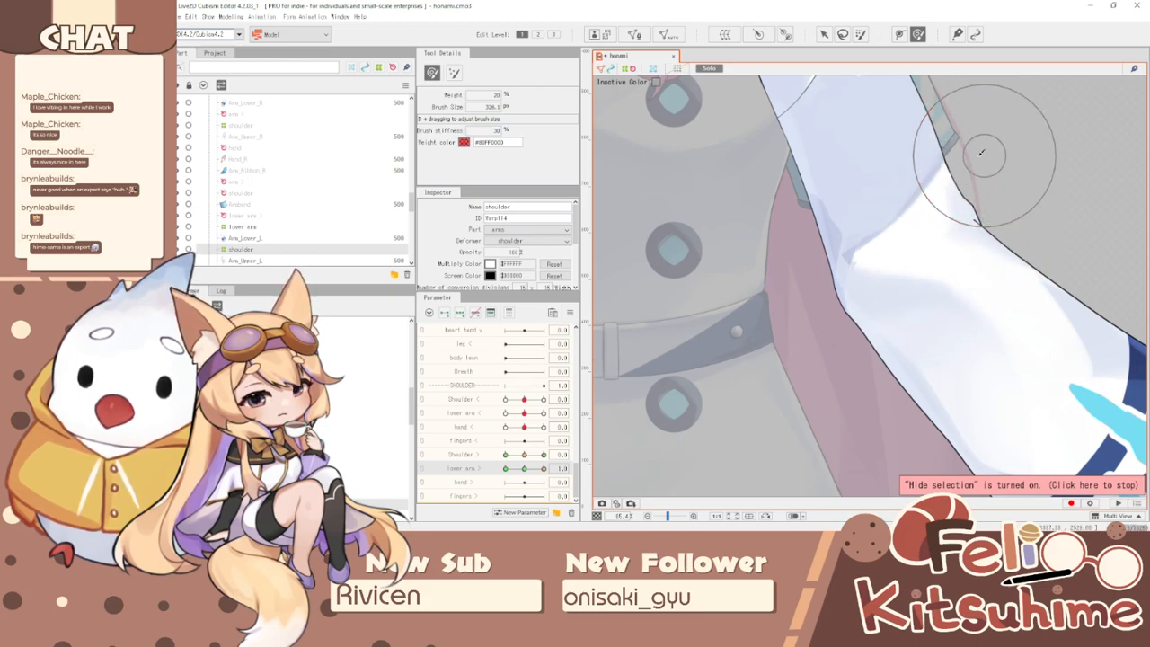
pyautogui.moveTo(1003, 229)
pyautogui.mouseDown()
pyautogui.moveTo(997, 203)
pyautogui.moveTo(978, 218)
pyautogui.mouseUp()
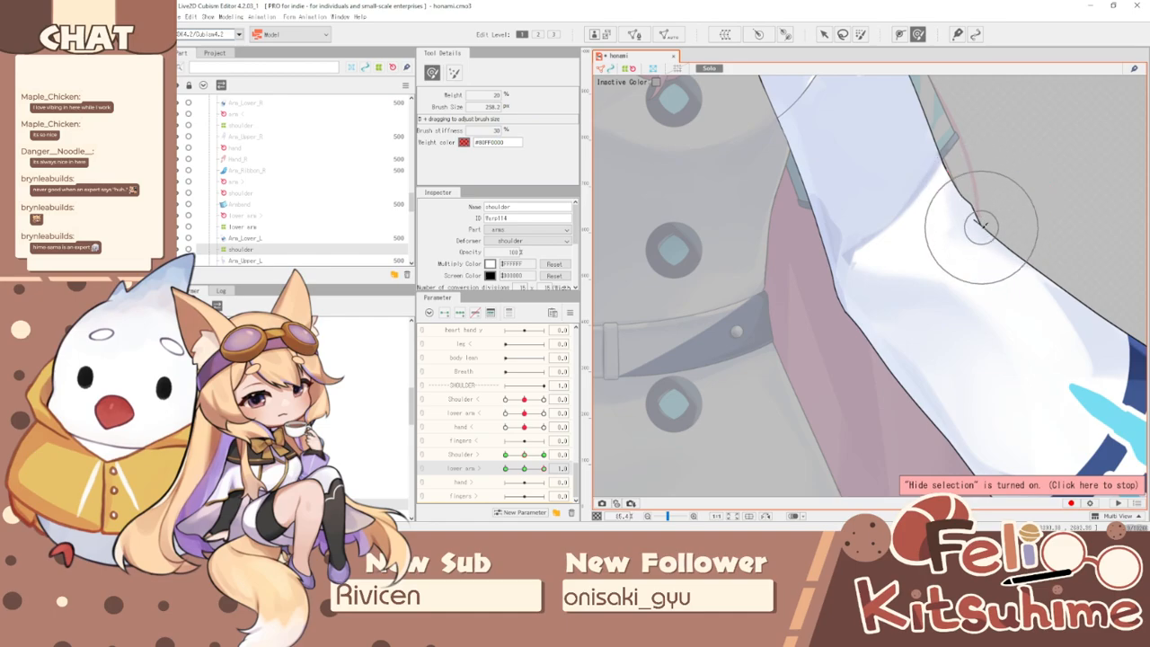
# - Reshape the lower arm warp's inner and outer elbow edges with the Deform Brush at lower arm > -1
pyautogui.moveTo(524, 468)
pyautogui.mouseDown()
pyautogui.moveTo(547, 472)
pyautogui.moveTo(503, 472)
pyautogui.mouseUp()
pyautogui.scroll(2, 854, 188)
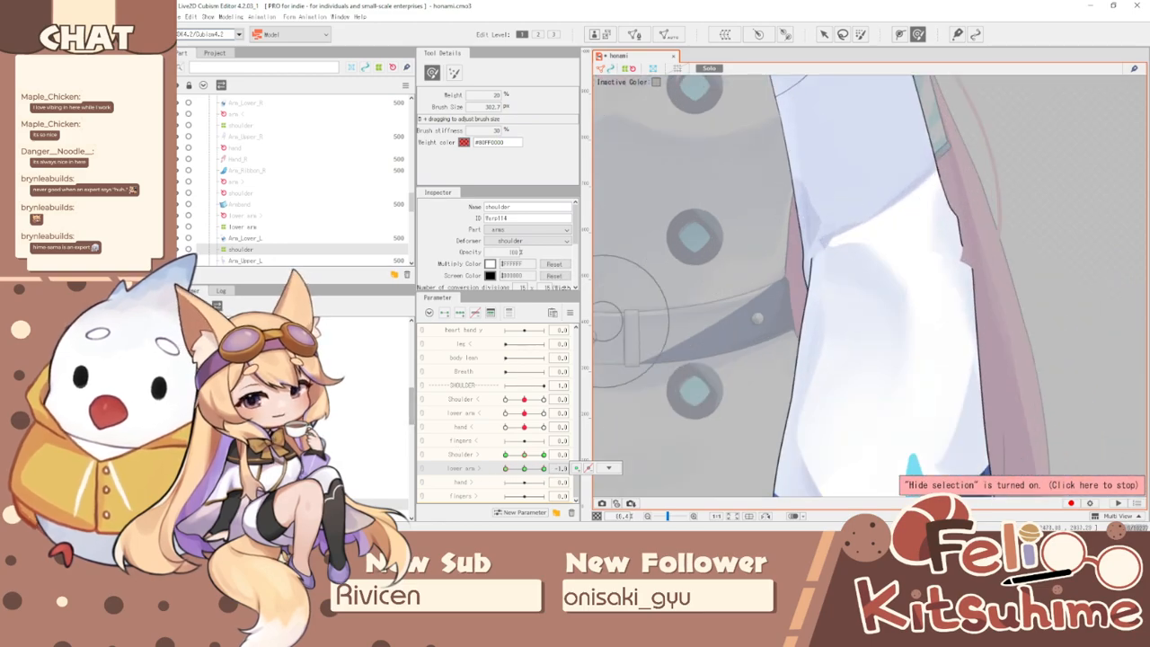
pyautogui.click(369, 482)
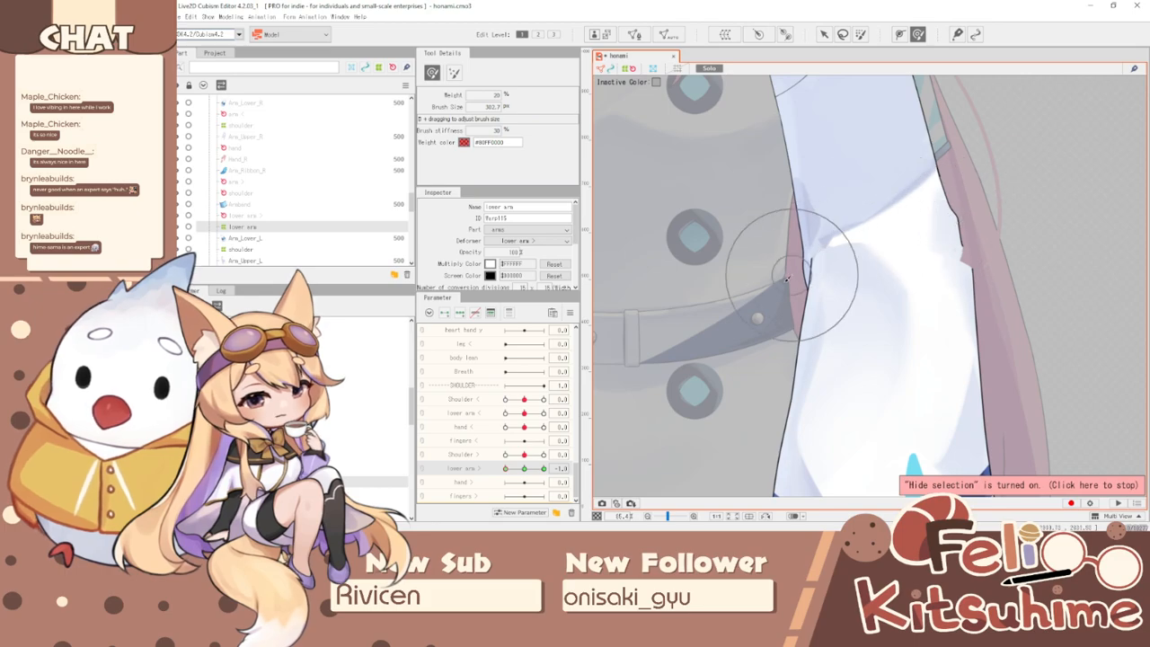
pyautogui.moveTo(505, 468)
pyautogui.mouseDown()
pyautogui.moveTo(531, 471)
pyautogui.moveTo(506, 468)
pyautogui.mouseUp()
pyautogui.press('b')
pyautogui.moveTo(809, 234); pyautogui.dragTo(891, 236)
pyautogui.moveTo(1012, 267); pyautogui.dragTo(966, 169)
pyautogui.moveTo(974, 257)
pyautogui.mouseDown()
pyautogui.moveTo(956, 243)
pyautogui.moveTo(952, 209)
pyautogui.mouseUp()
pyautogui.press('b')
pyautogui.moveTo(825, 226); pyautogui.dragTo(833, 226)
pyautogui.moveTo(791, 247); pyautogui.dragTo(799, 309)
pyautogui.press('b')
pyautogui.moveTo(845, 269); pyautogui.dragTo(816, 259)
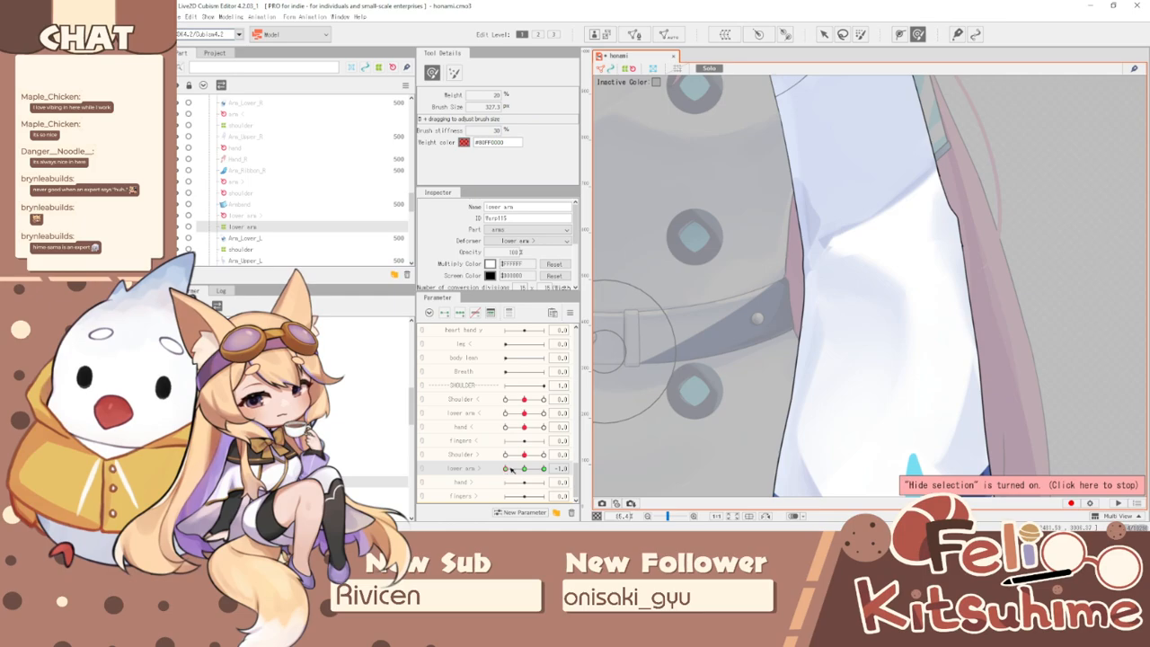
pyautogui.rightClick(586, 469)
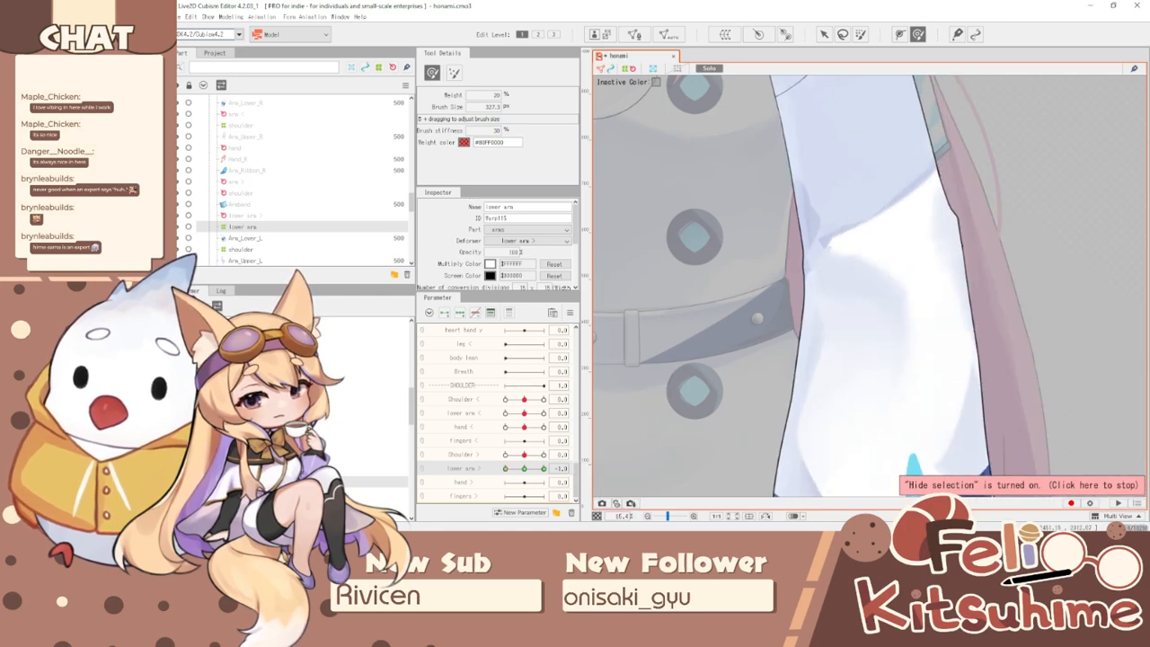
# - Brush the shoulder warp's elbow edges to match the forearm outline at lower arm > -1
pyautogui.click(384, 505)
pyautogui.press('b')
pyautogui.moveTo(796, 269)
pyautogui.mouseDown()
pyautogui.moveTo(817, 287)
pyautogui.moveTo(818, 243)
pyautogui.moveTo(843, 258)
pyautogui.moveTo(796, 290)
pyautogui.mouseUp()
pyautogui.press('b')
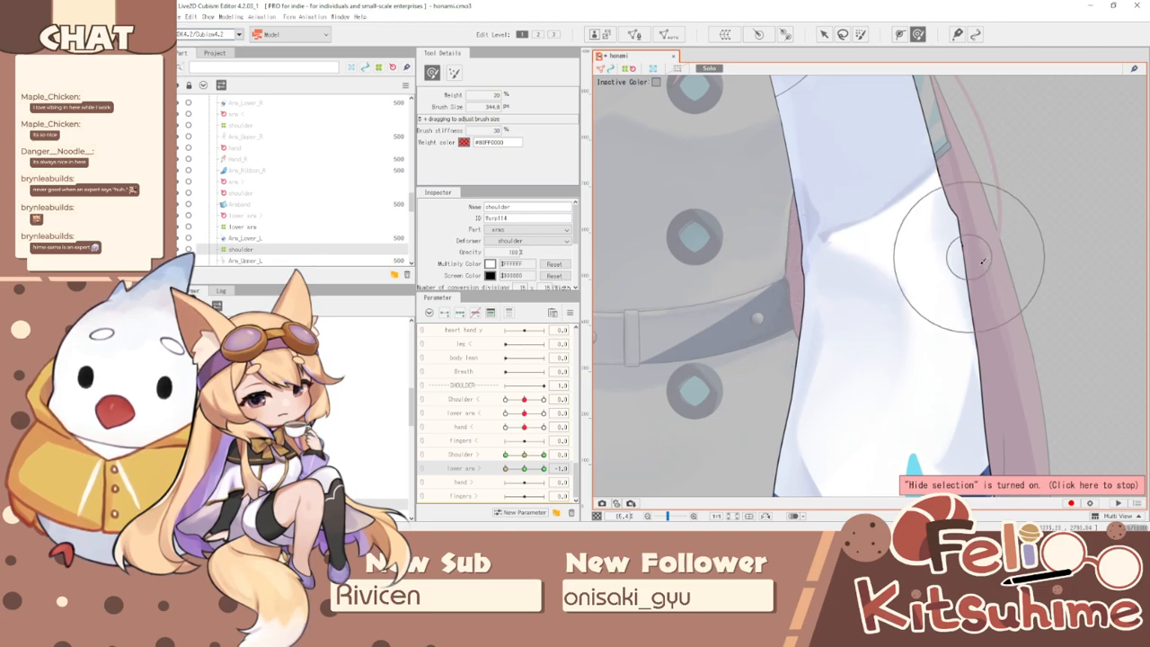
pyautogui.press('b')
pyautogui.moveTo(980, 258); pyautogui.dragTo(951, 241)
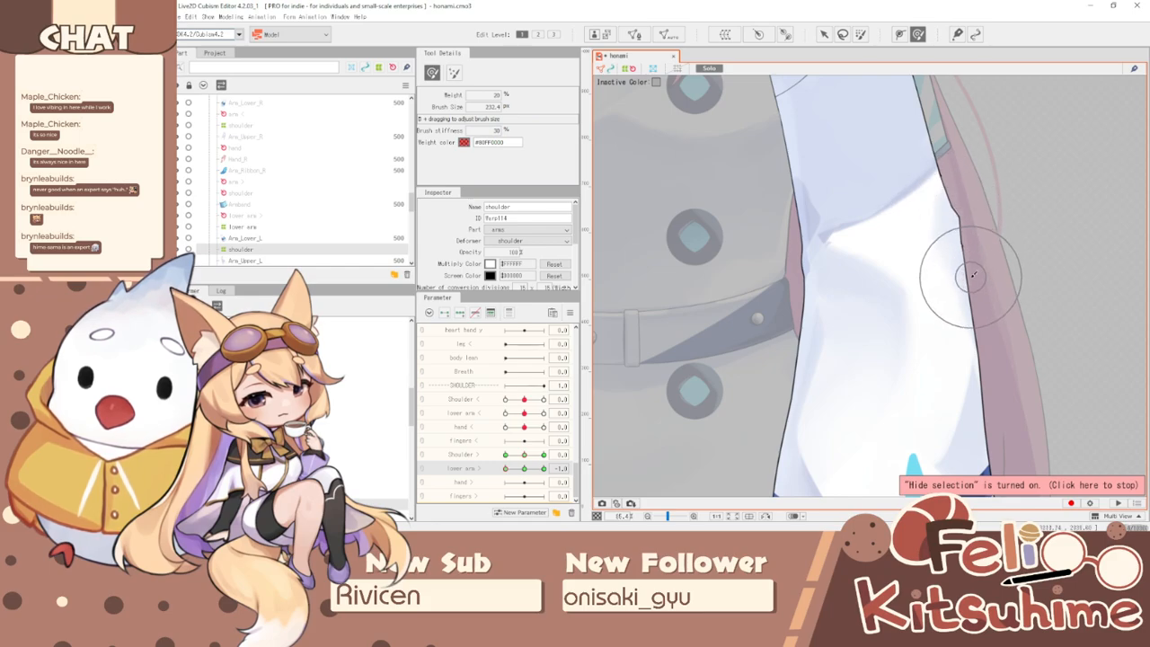
# - Synthesize the corners for both the shoulder and lower arm warp deformers and link Shoulder > with lower arm >
pyautogui.keyDown('ctrl'); pyautogui.click(243, 226); pyautogui.keyUp('ctrl')
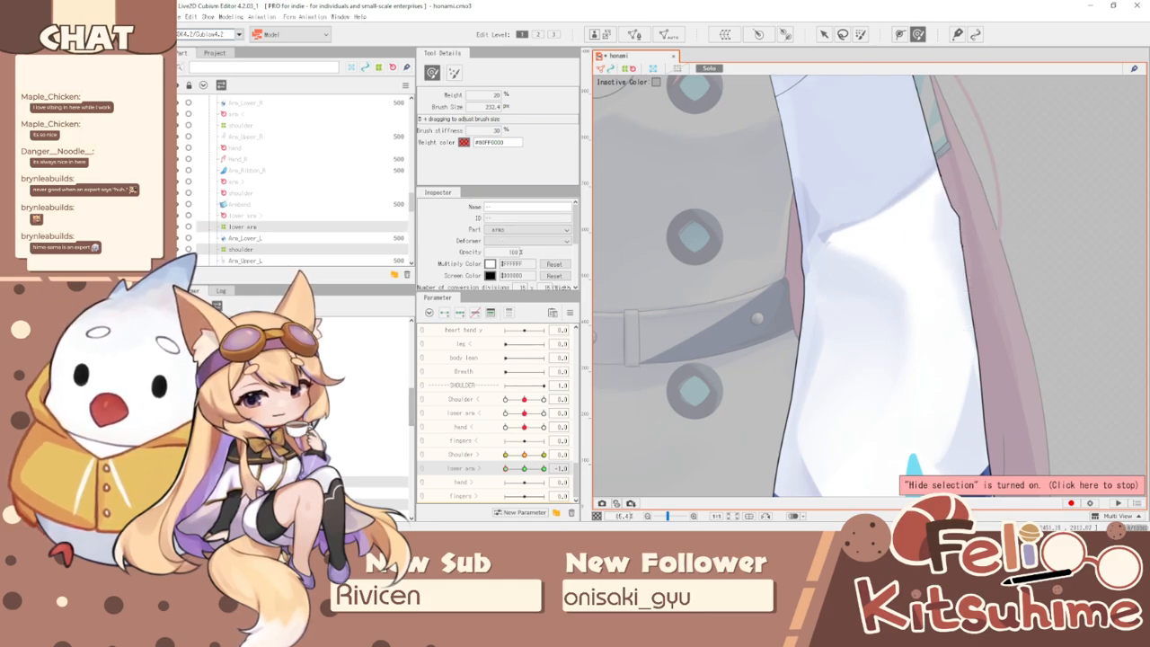
pyautogui.rightClick(586, 321)
pyautogui.click(642, 361)
pyautogui.press('Return')
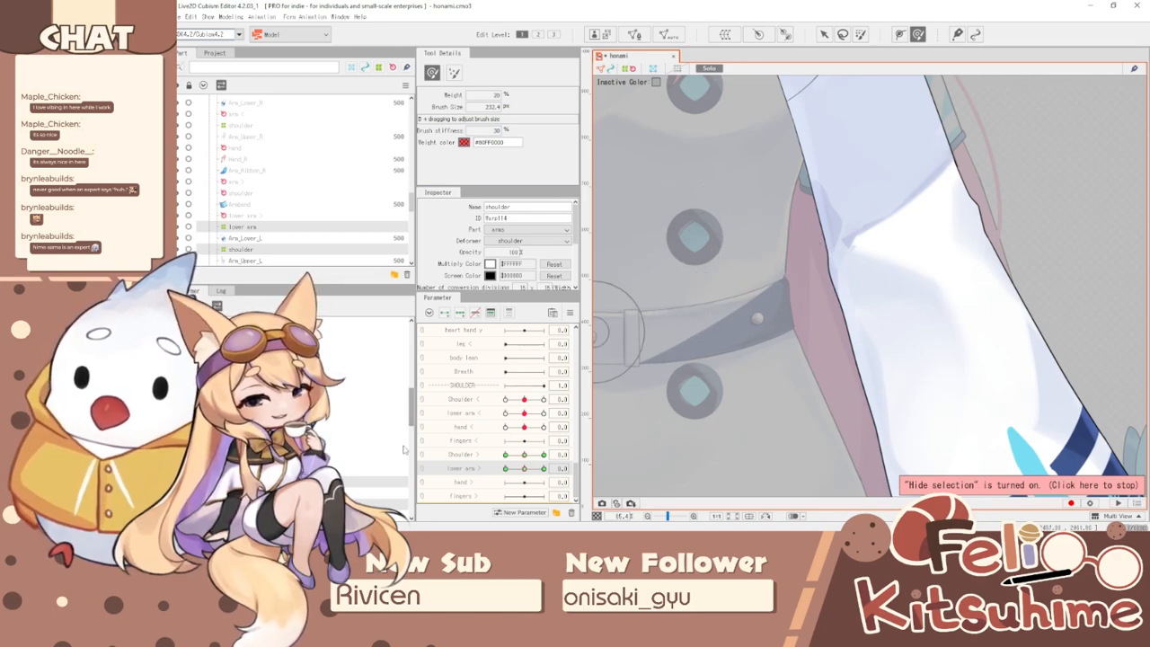
pyautogui.click(419, 461)
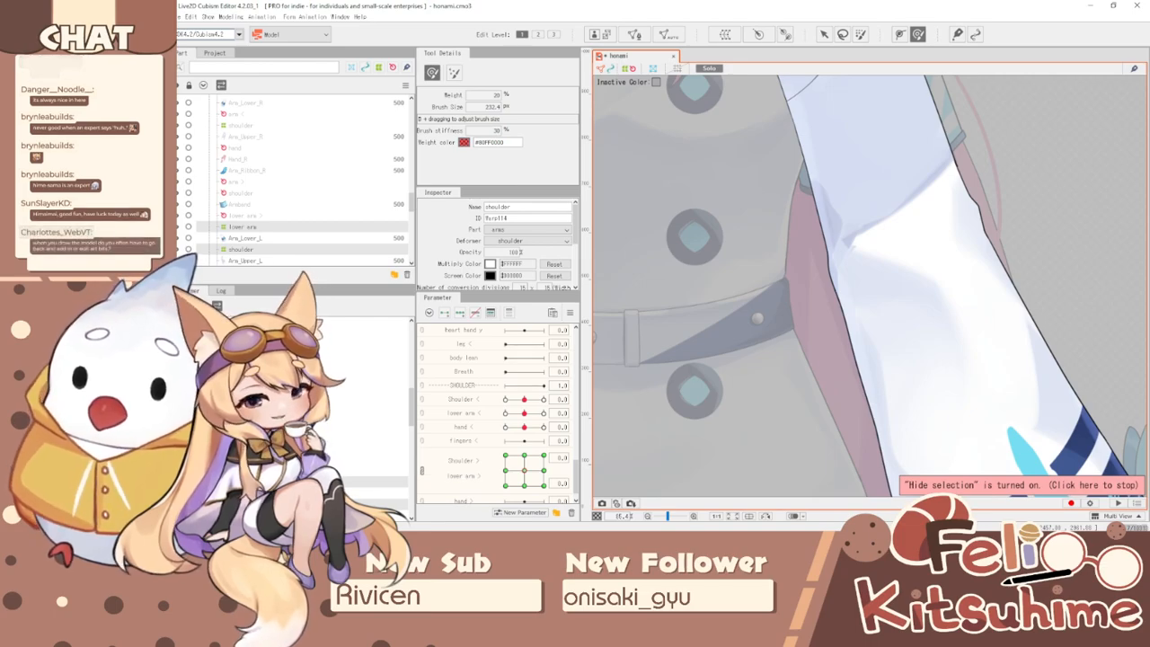
# - Check the isolated sleeve across the linked Shoulder > and lower arm > poses and reset the parameters to default values
pyautogui.scroll(2, 619, 457)
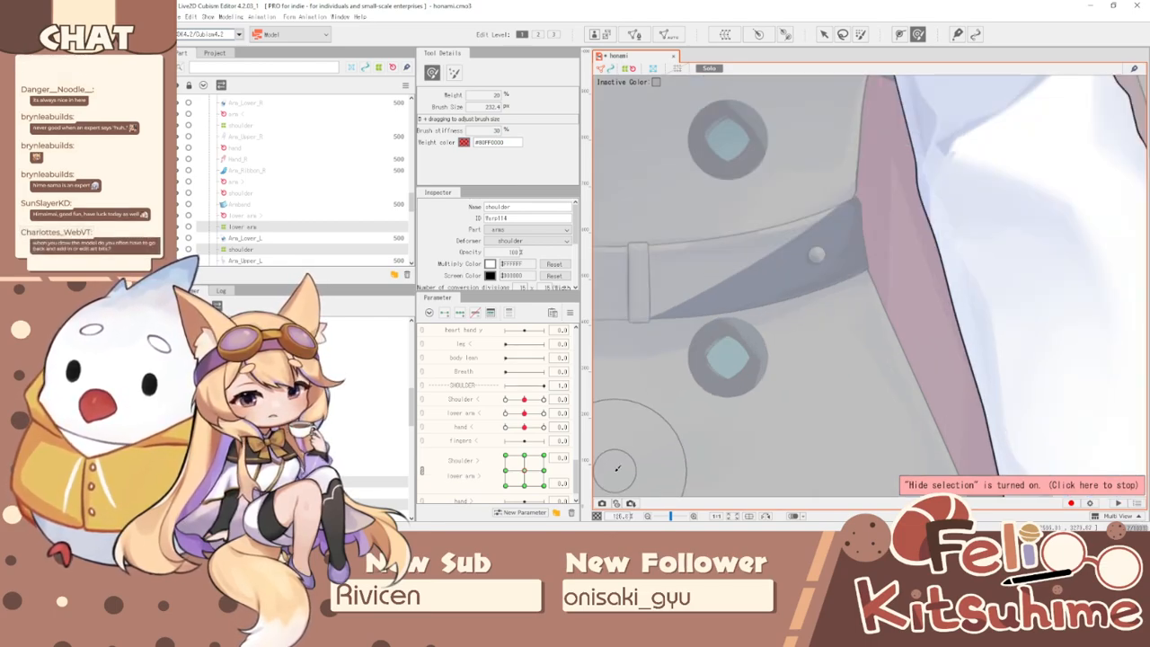
pyautogui.scroll(-2, 771, 366)
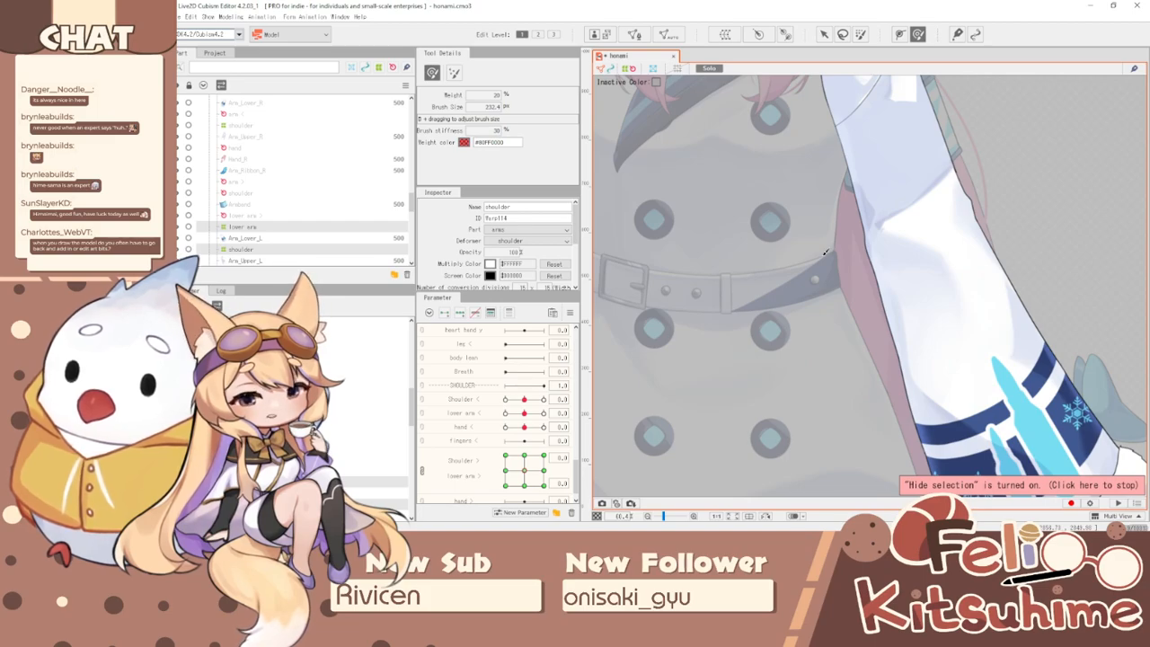
pyautogui.moveTo(542, 457); pyautogui.dragTo(486, 461)
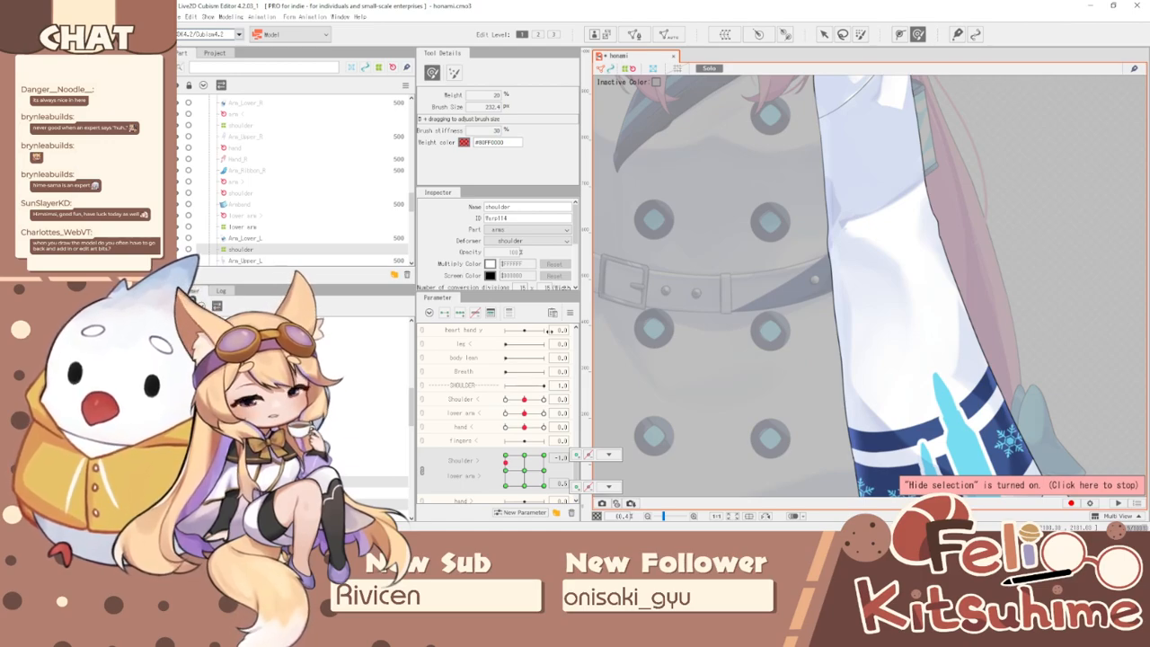
pyautogui.scroll(-3, 823, 351)
pyautogui.rightClick(591, 303)
pyautogui.click(609, 307)
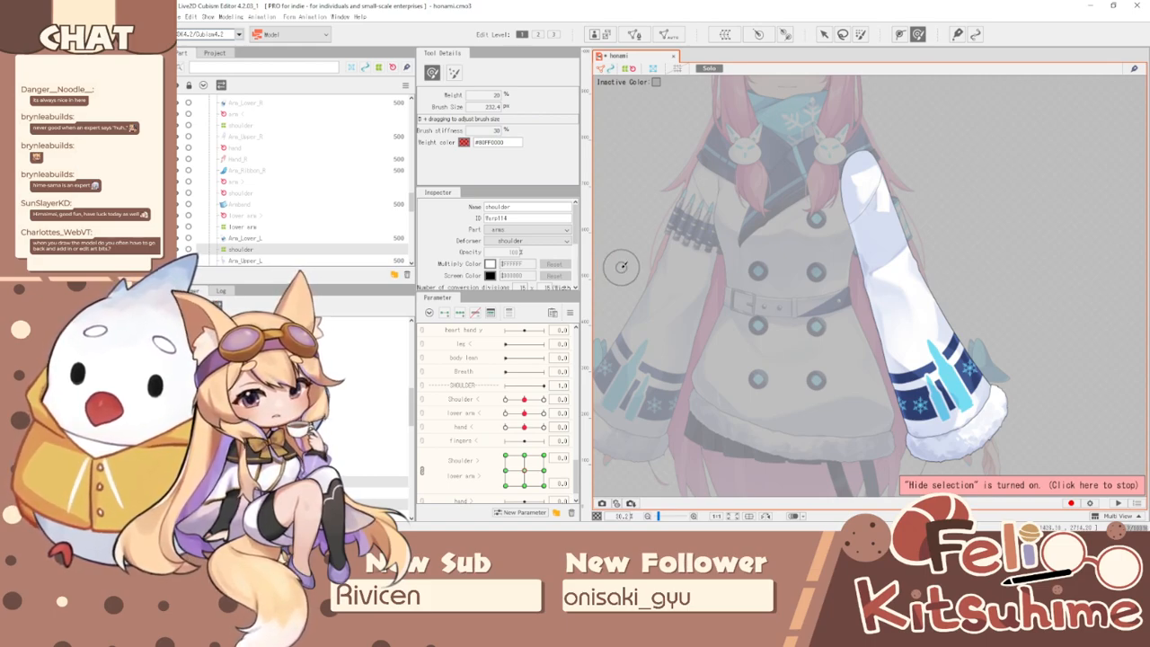
# - Return to the arrow selection tool, turn off the solo view and clear the shoulder warp selection
pyautogui.rightClick(573, 311)
pyautogui.press('Escape')
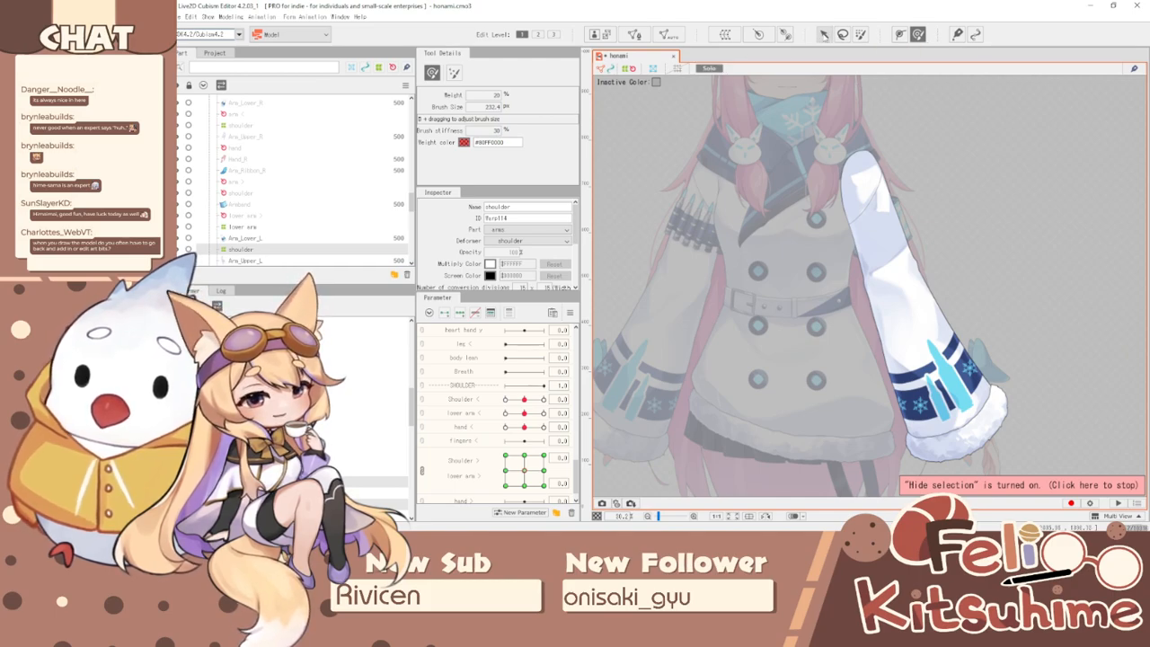
pyautogui.click(824, 35)
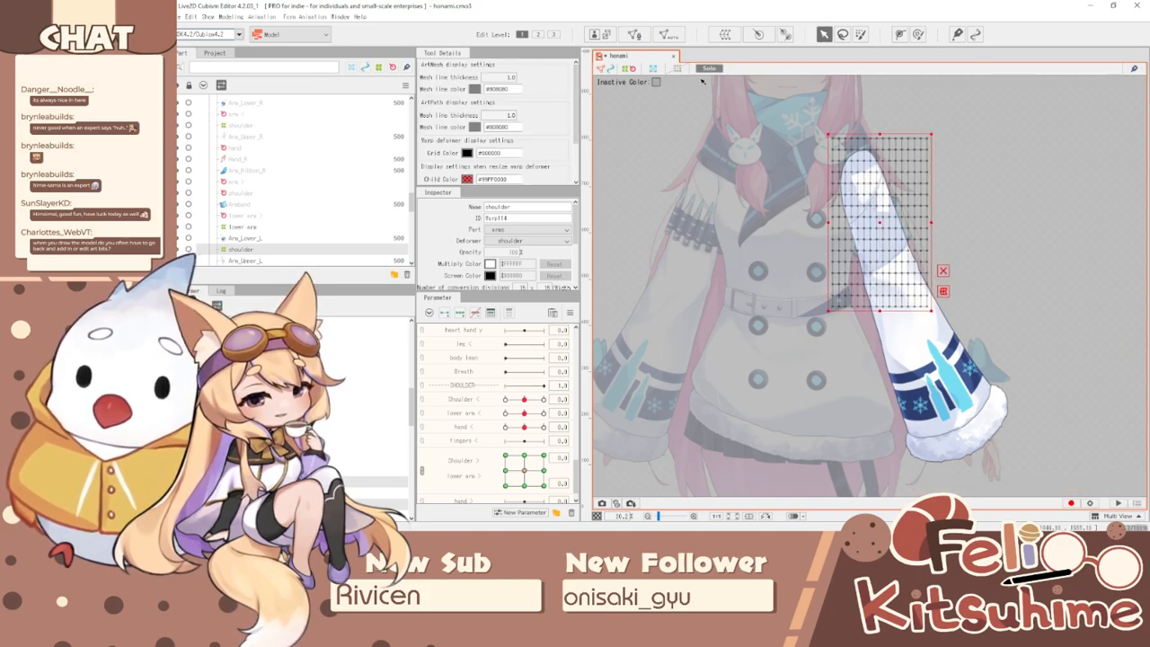
pyautogui.click(704, 85)
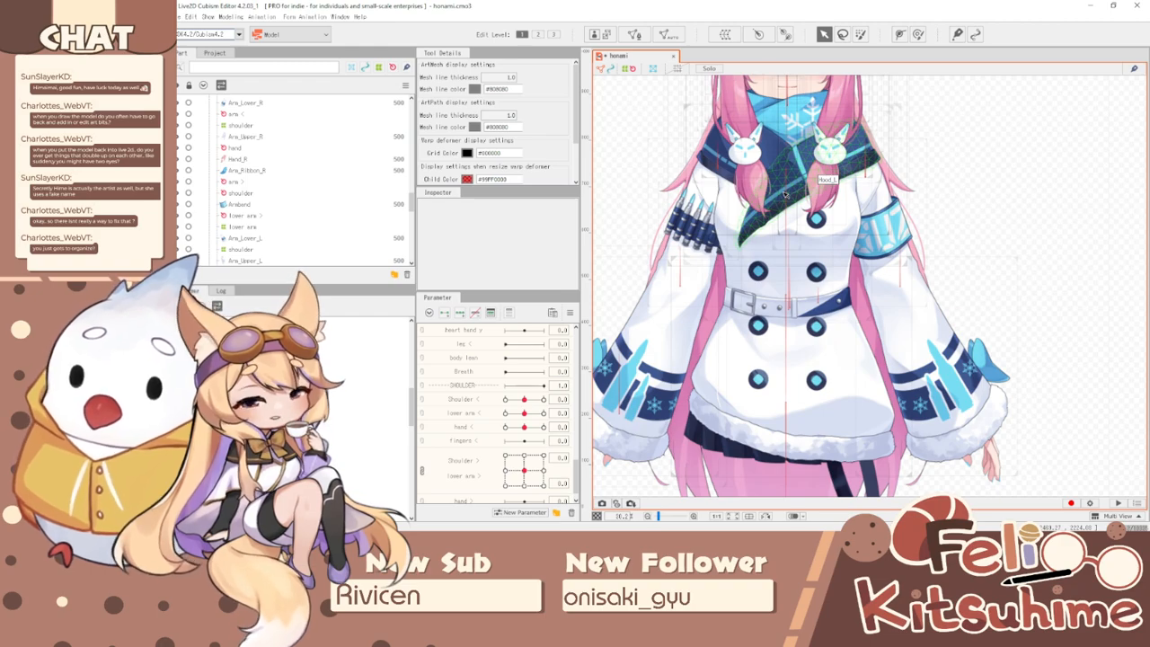
# - Examine the chest-level meshes by selecting the right hair clip, the tied hair under it and the upper jacket
pyautogui.scroll(-4, 784, 195)
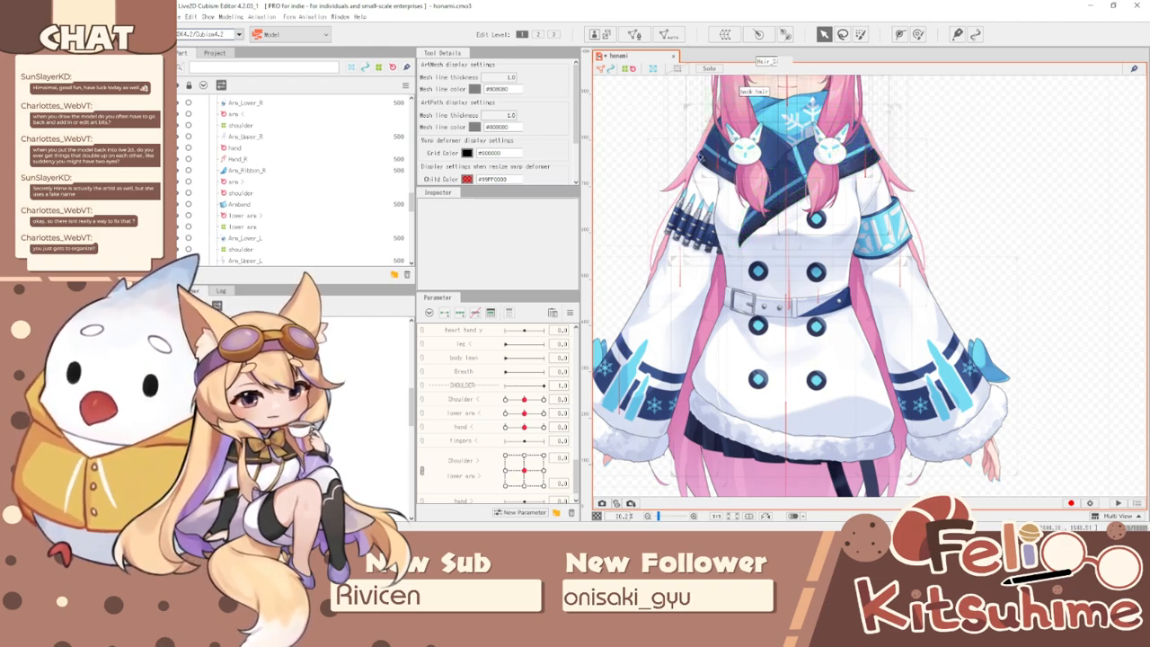
pyautogui.scroll(4, 710, 161)
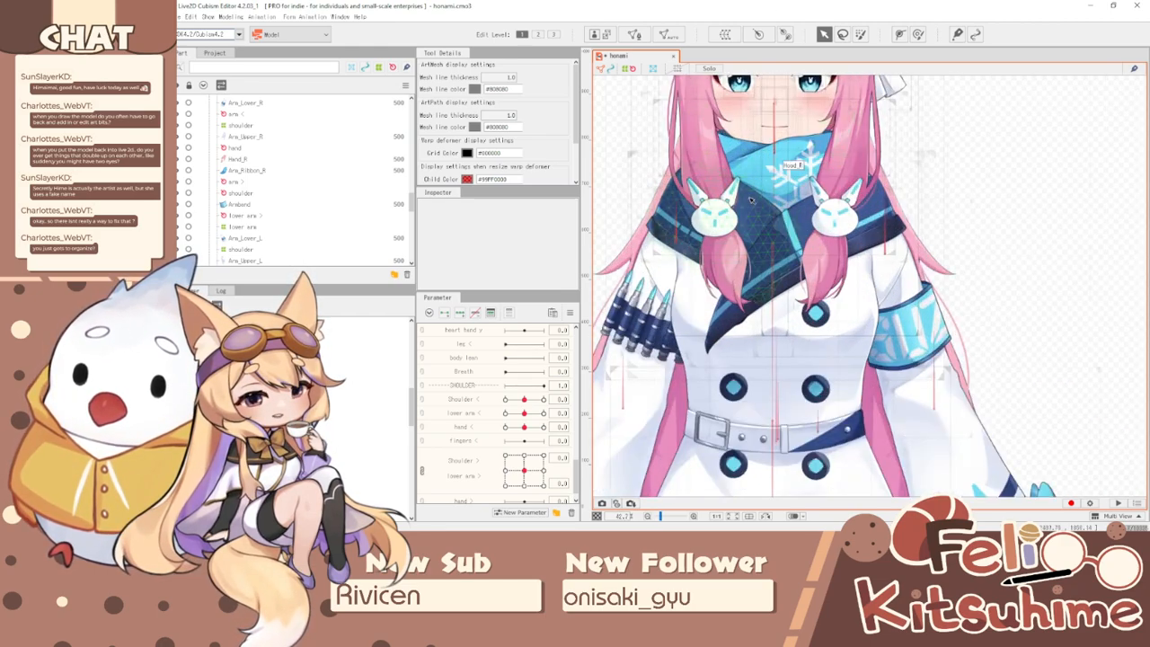
pyautogui.click(710, 169)
pyautogui.scroll(1, 710, 158)
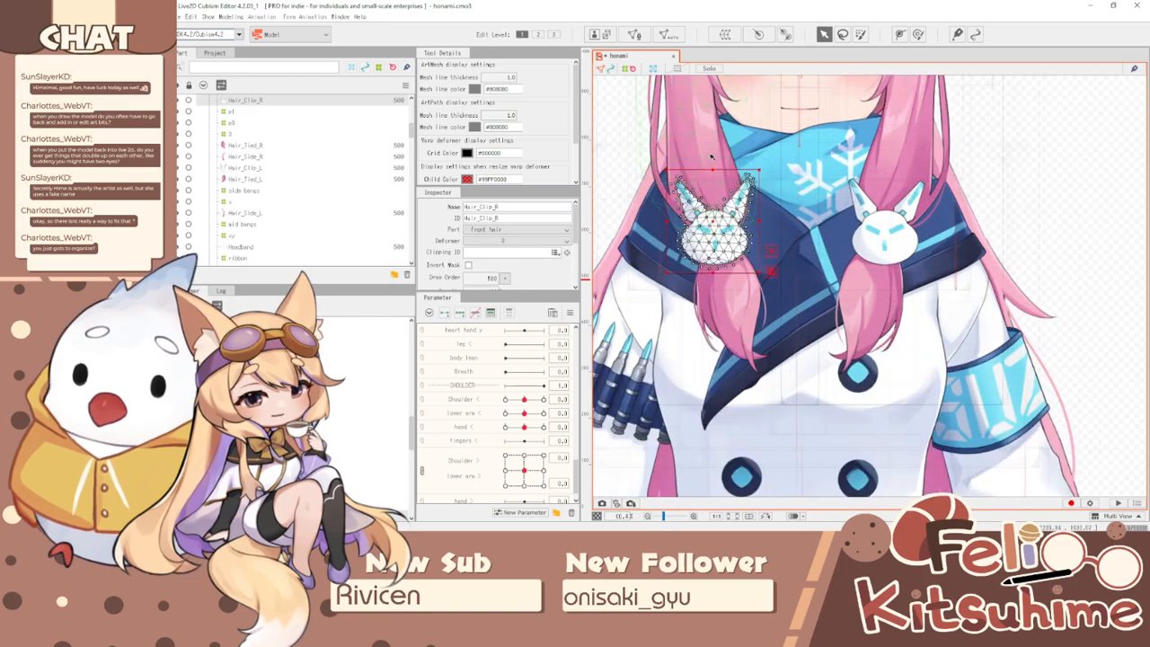
pyautogui.click(711, 158)
pyautogui.scroll(-3, 726, 216)
pyautogui.scroll(3, 724, 247)
pyautogui.click(731, 231)
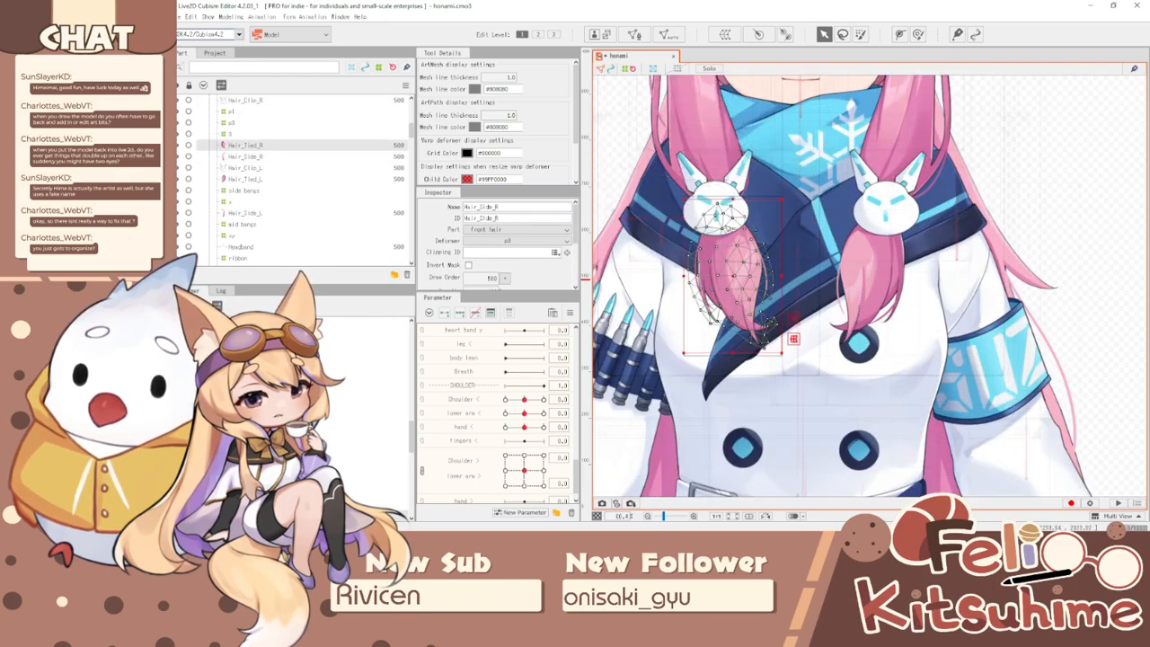
pyautogui.click(703, 212)
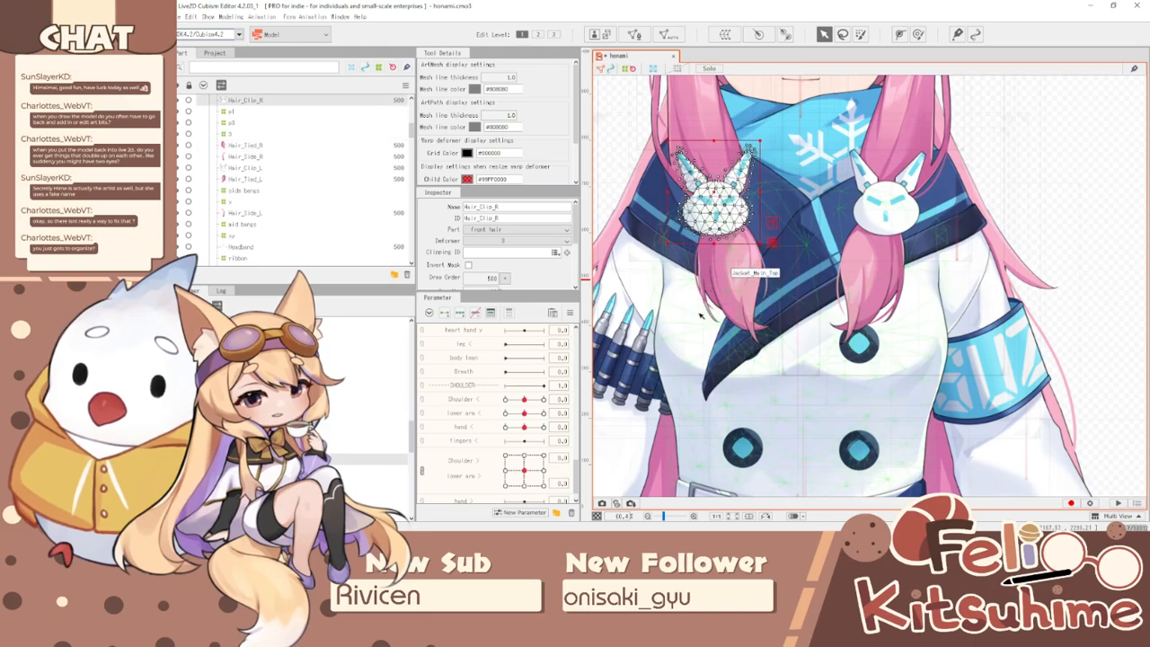
pyautogui.click(702, 314)
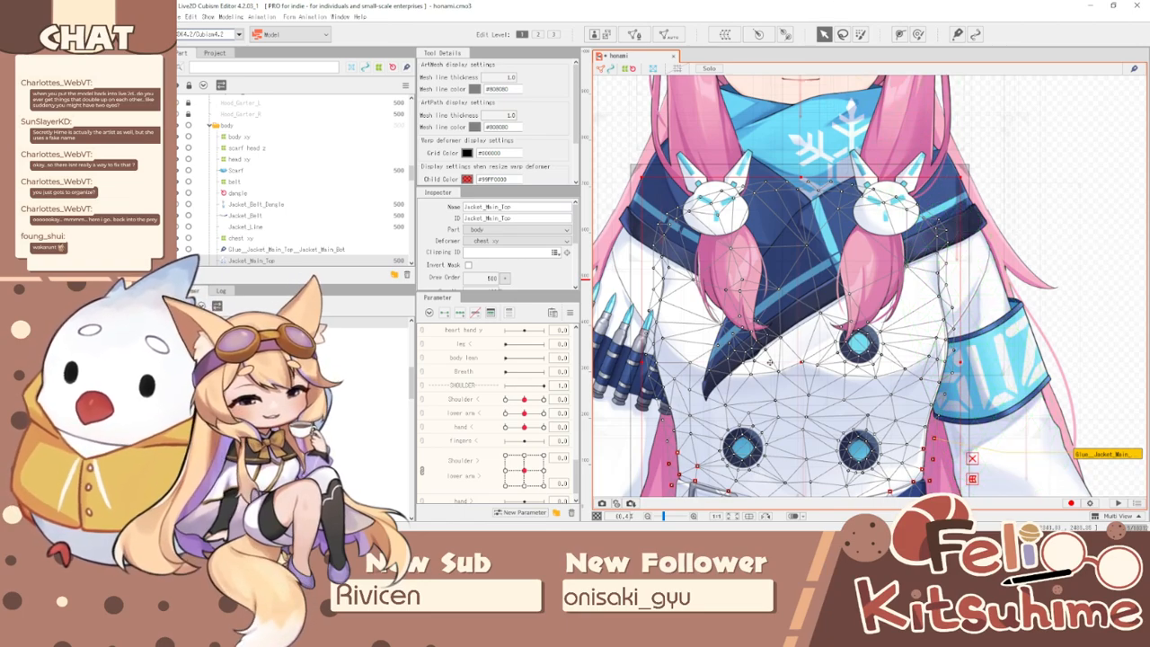
# - Check the left elbow with Shoulder > raised and lower arm > at 1.0, and return both parameters to 0
pyautogui.scroll(-5, 761, 369)
pyautogui.scroll(2, 760, 369)
pyautogui.scroll(-2, 760, 368)
pyautogui.scroll(2, 778, 313)
pyautogui.scroll(-1, 779, 313)
pyautogui.scroll(1, 779, 314)
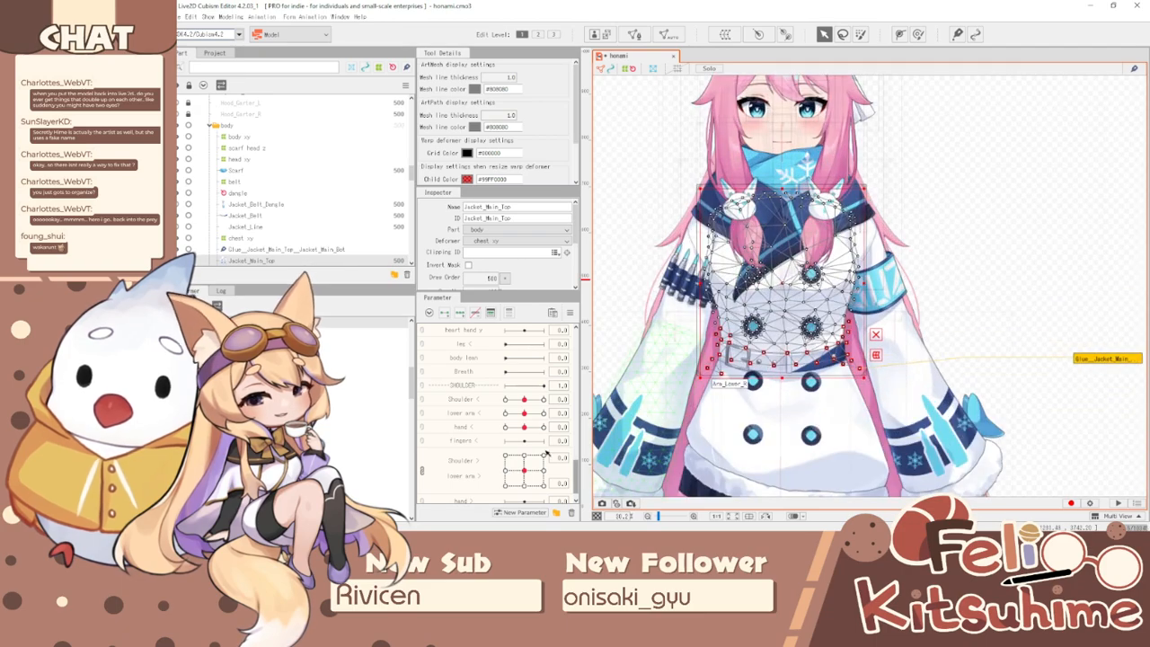
pyautogui.moveTo(524, 456); pyautogui.dragTo(541, 426)
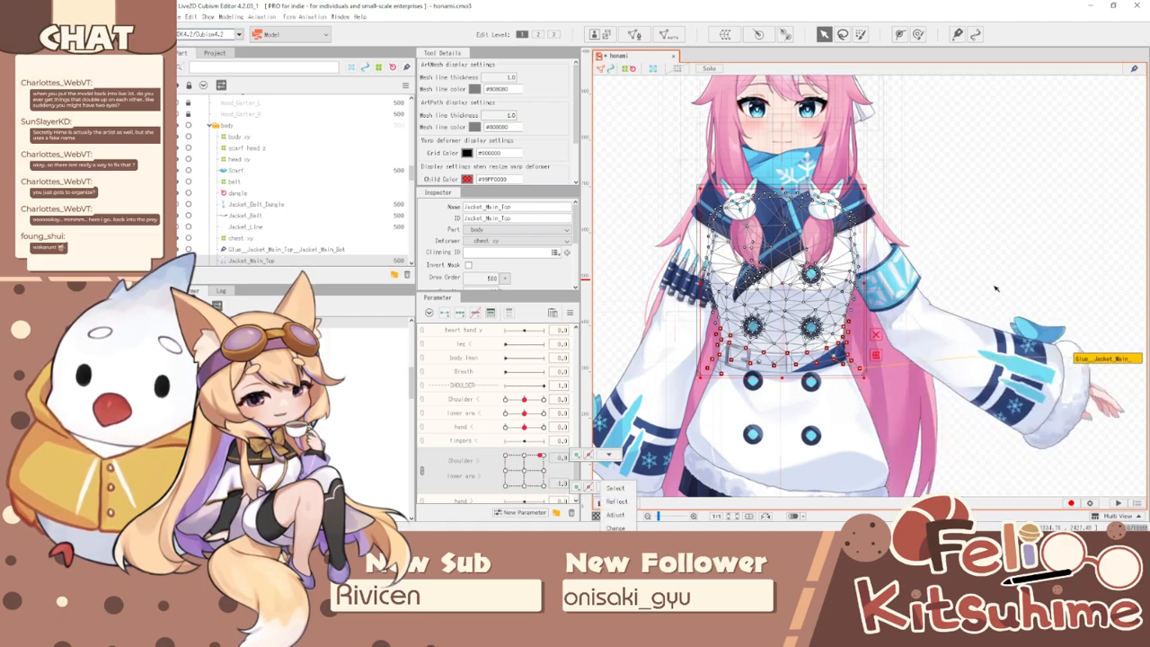
pyautogui.scroll(3, 993, 284)
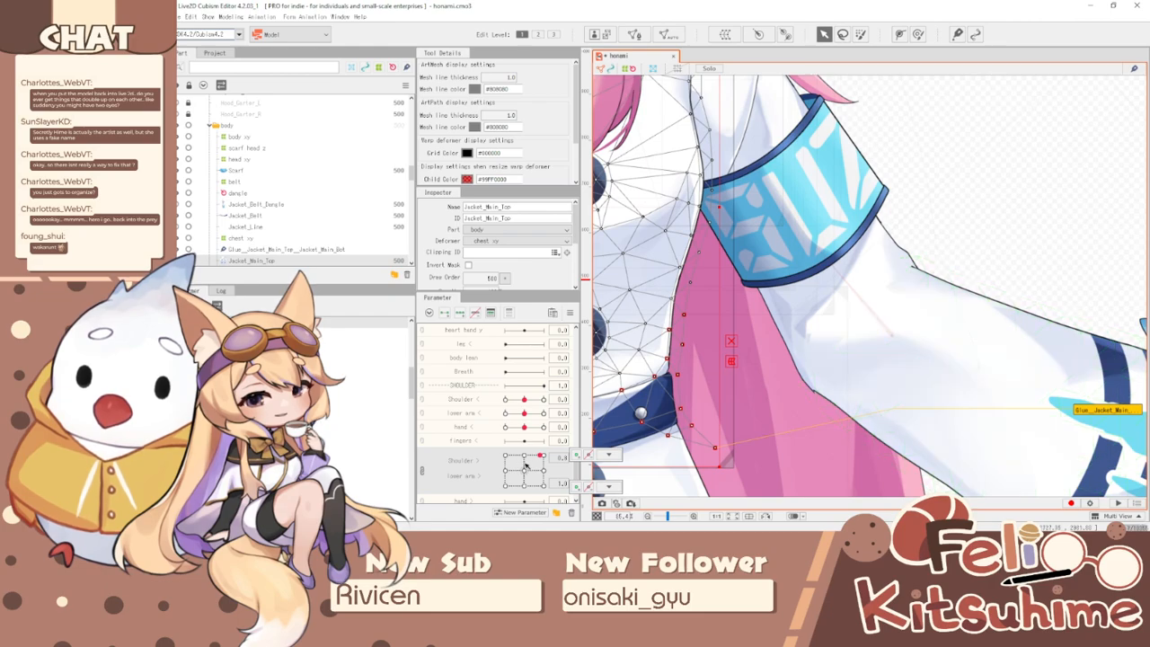
pyautogui.click(524, 469)
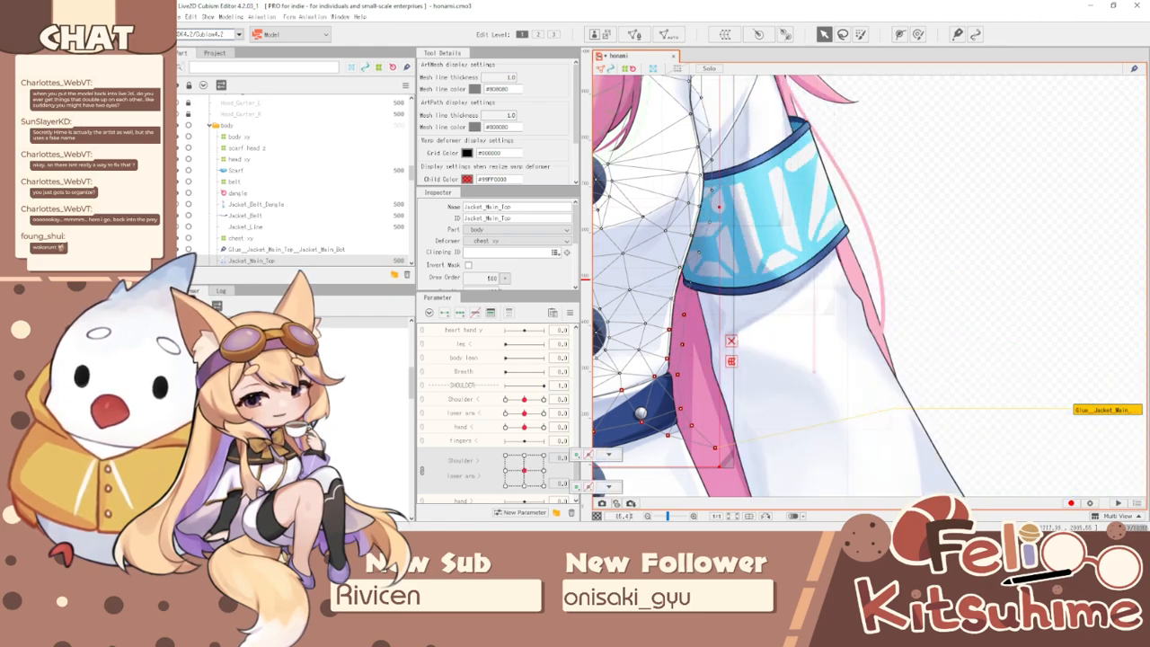
# - Select the inner sleeve warp deformer and link lower arm < with hand <
pyautogui.click(378, 413)
pyautogui.click(421, 411)
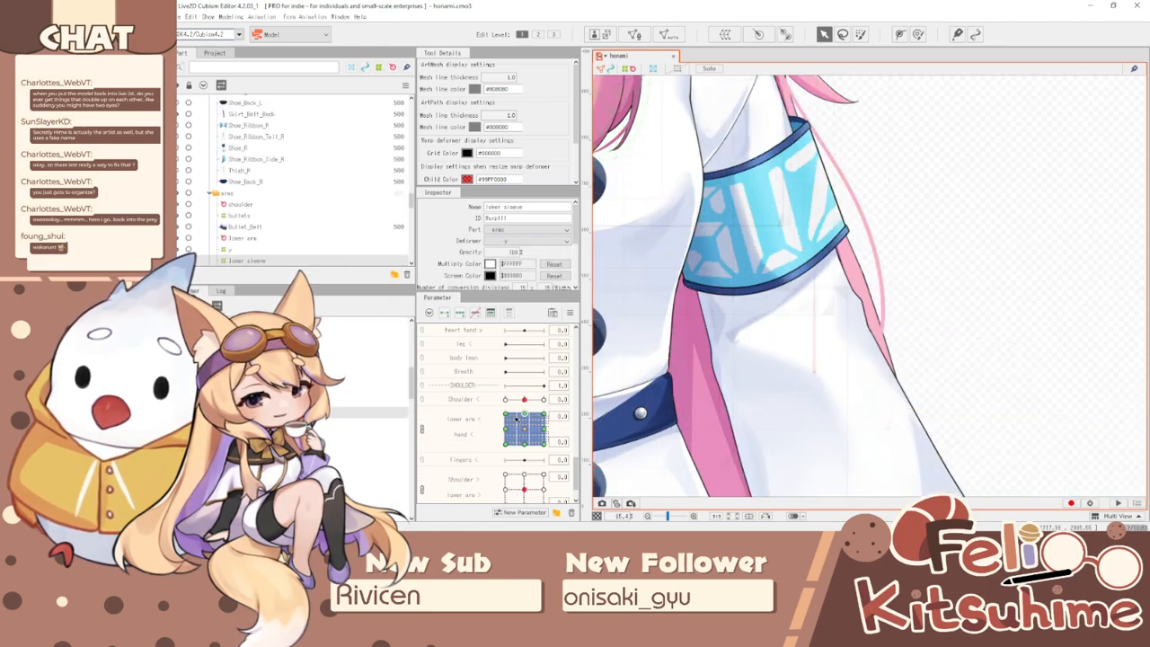
pyautogui.click(525, 417)
pyautogui.click(508, 413)
pyautogui.scroll(-1, 528, 477)
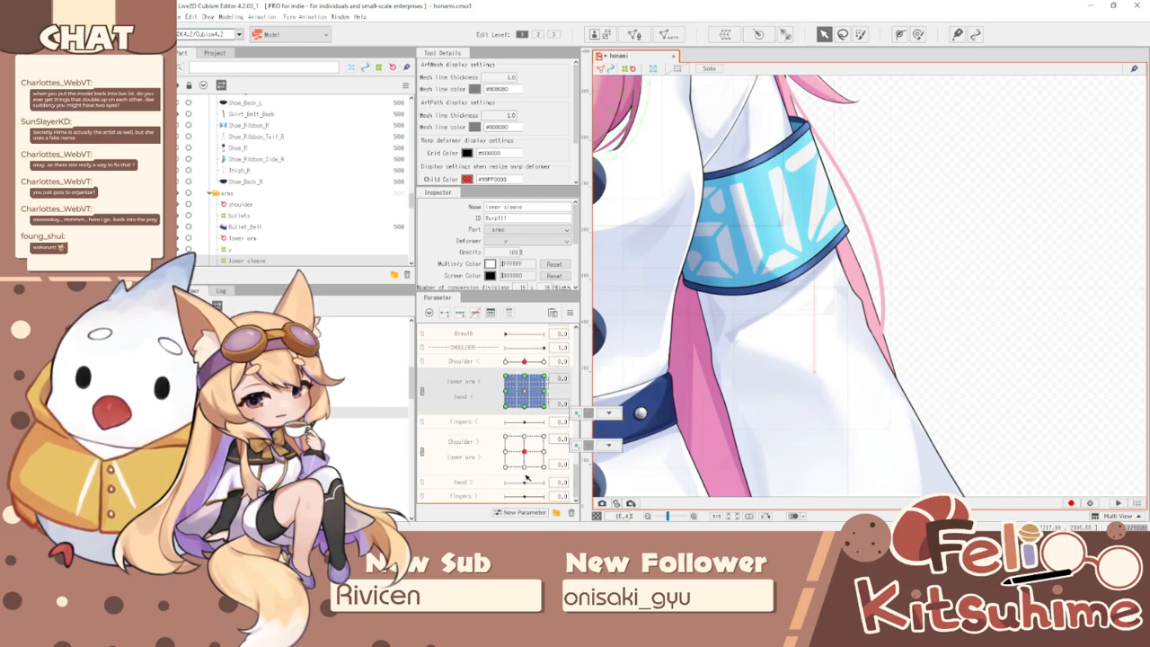
# - Preview the left arm at lower arm > 1.0, reset the pose and select the left lower arm warp deformer
pyautogui.click(526, 438)
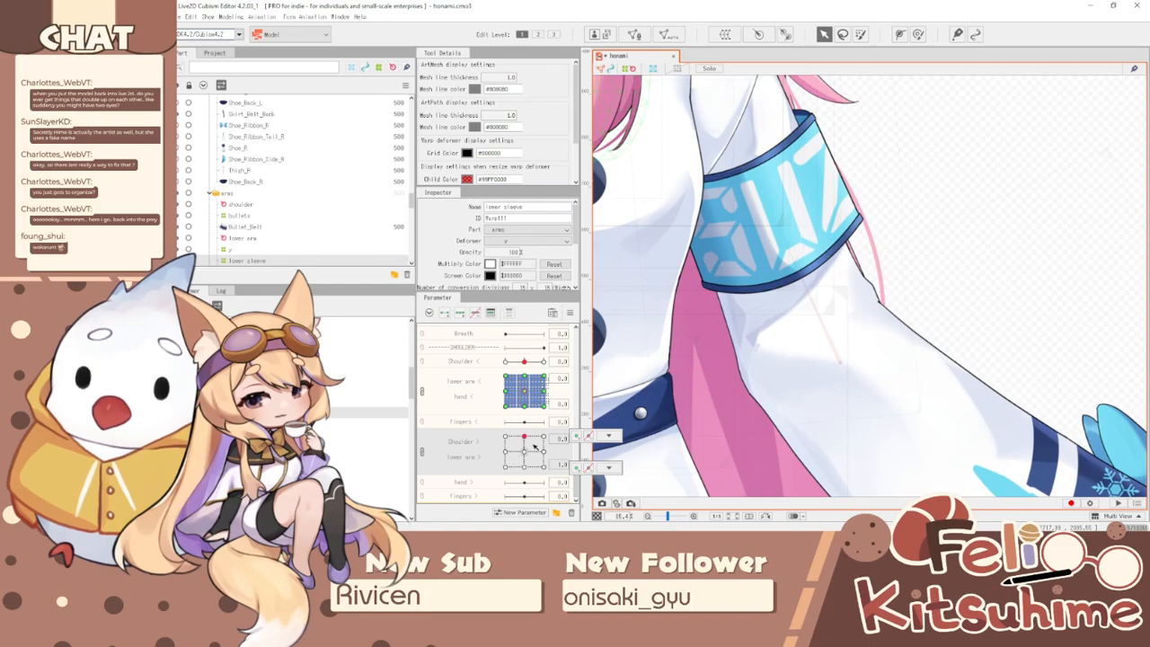
pyautogui.click(536, 446)
pyautogui.click(858, 413)
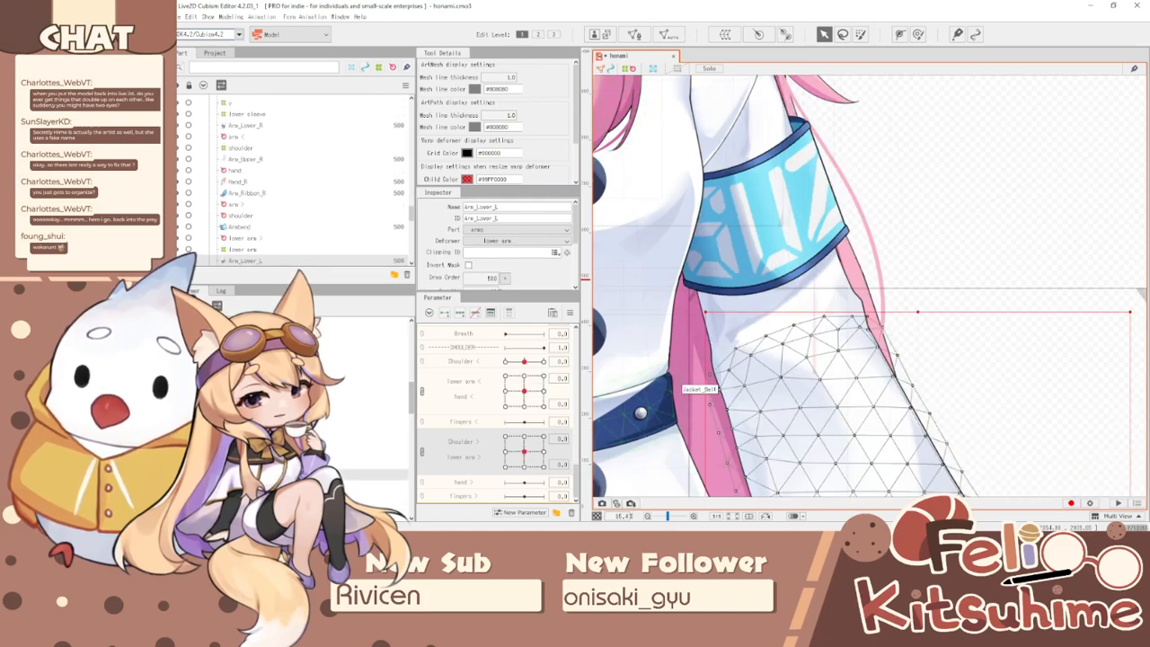
pyautogui.click(688, 381)
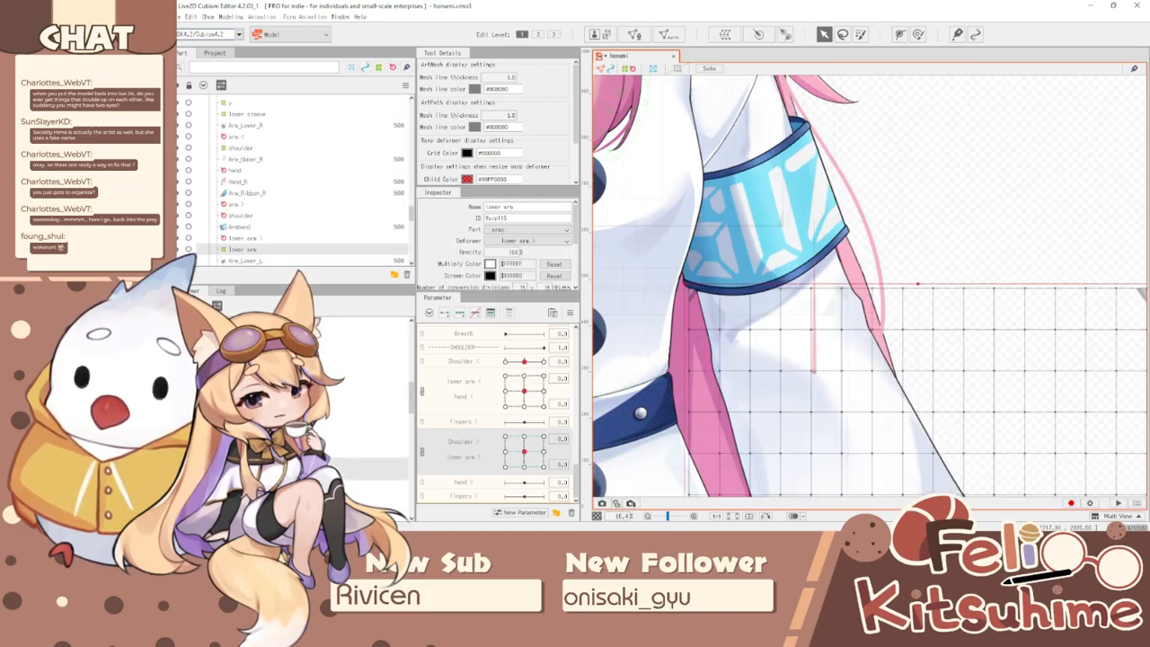
pyautogui.click(359, 457)
pyautogui.click(359, 468)
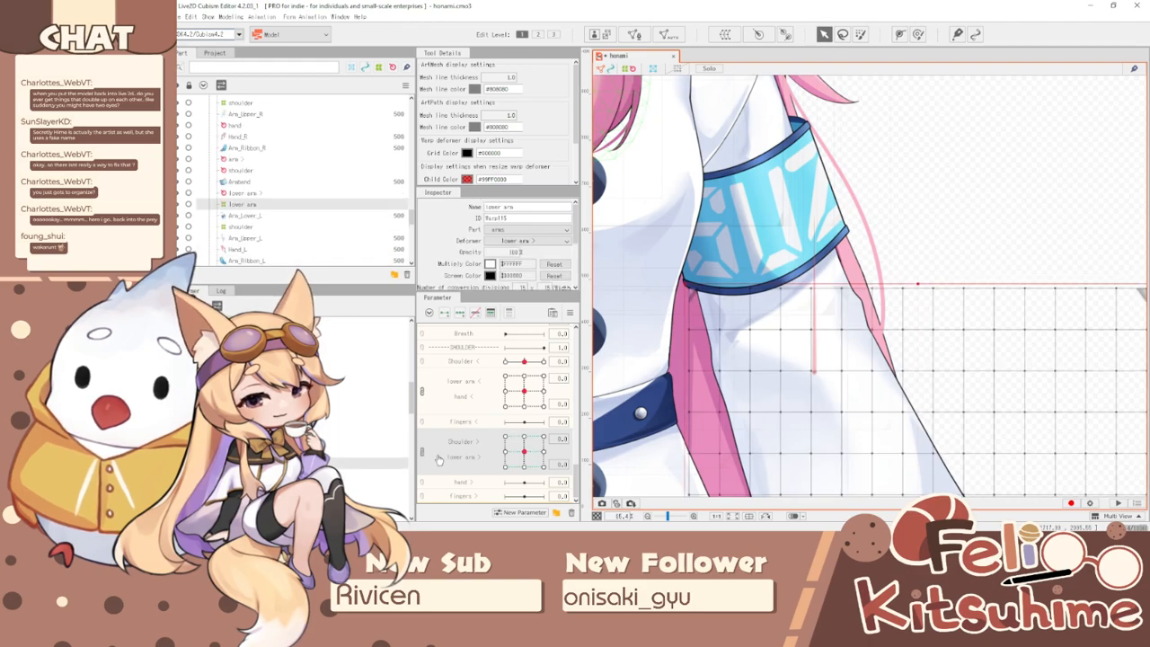
# - Unlink Shoulder > from lower arm > and check the lower arm warp with lower arm > at 1.0
pyautogui.click(421, 454)
pyautogui.moveTo(840, 185); pyautogui.dragTo(860, 122)
pyautogui.scroll(-2, 836, 319)
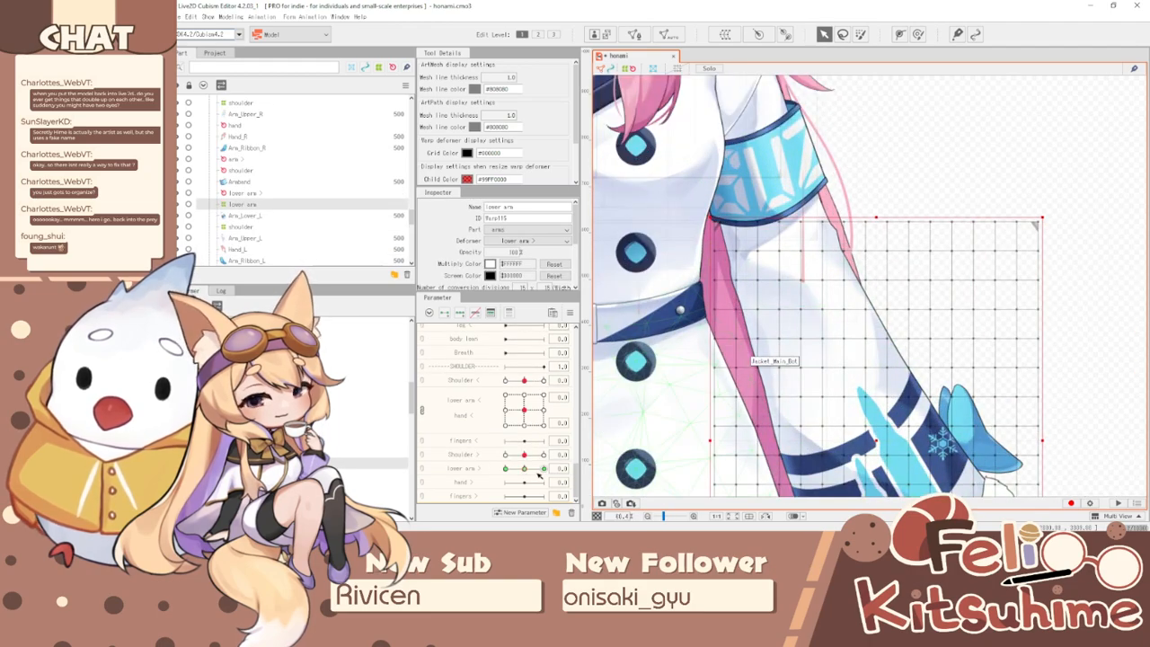
pyautogui.moveTo(527, 468); pyautogui.dragTo(545, 468)
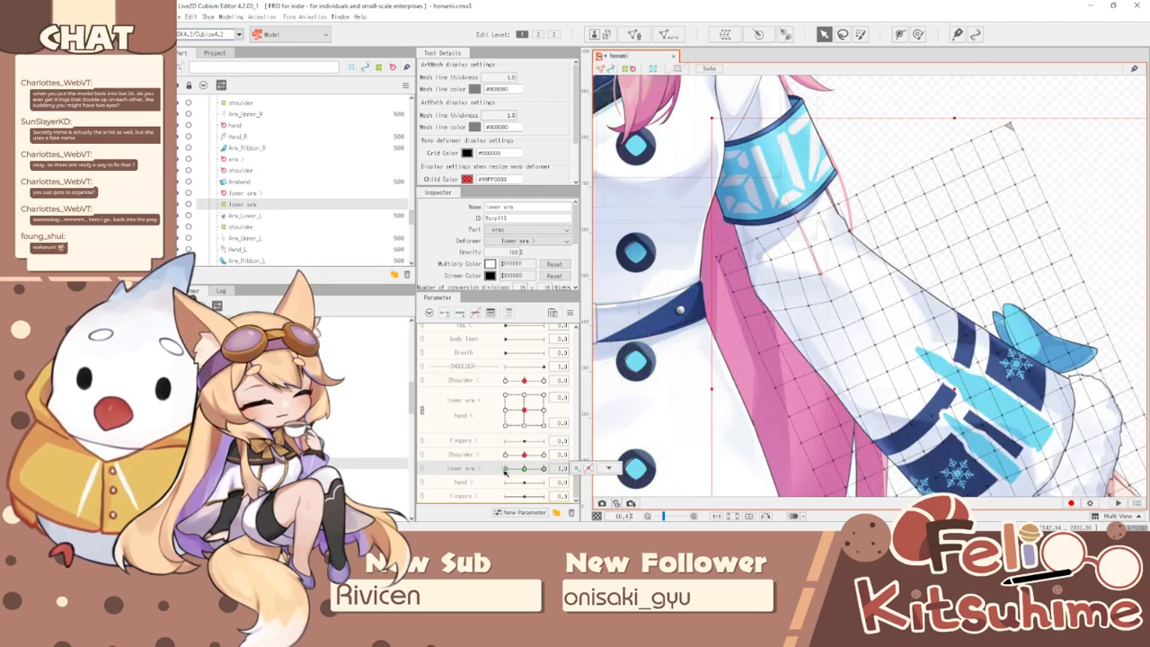
# - Hide the selection display, relink Shoulder > with lower arm >, and set the pose to Shoulder > 1.0 and lower arm > -1.0
pyautogui.hotkey('ctrl', 'h')
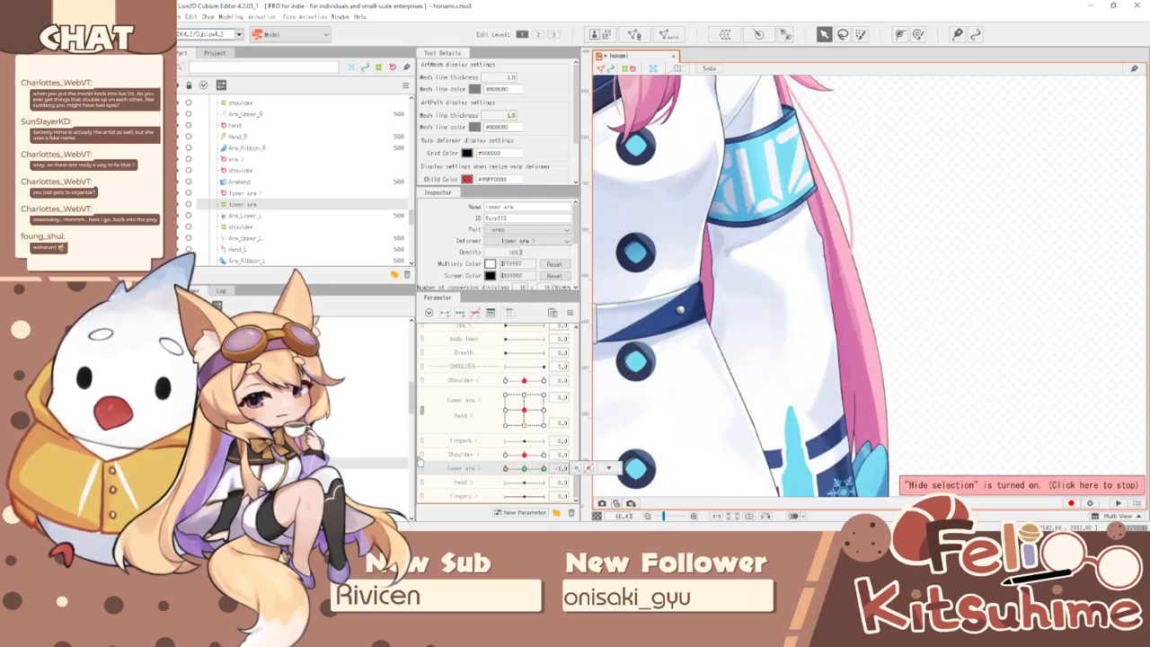
pyautogui.click(423, 455)
pyautogui.moveTo(531, 481); pyautogui.dragTo(544, 487)
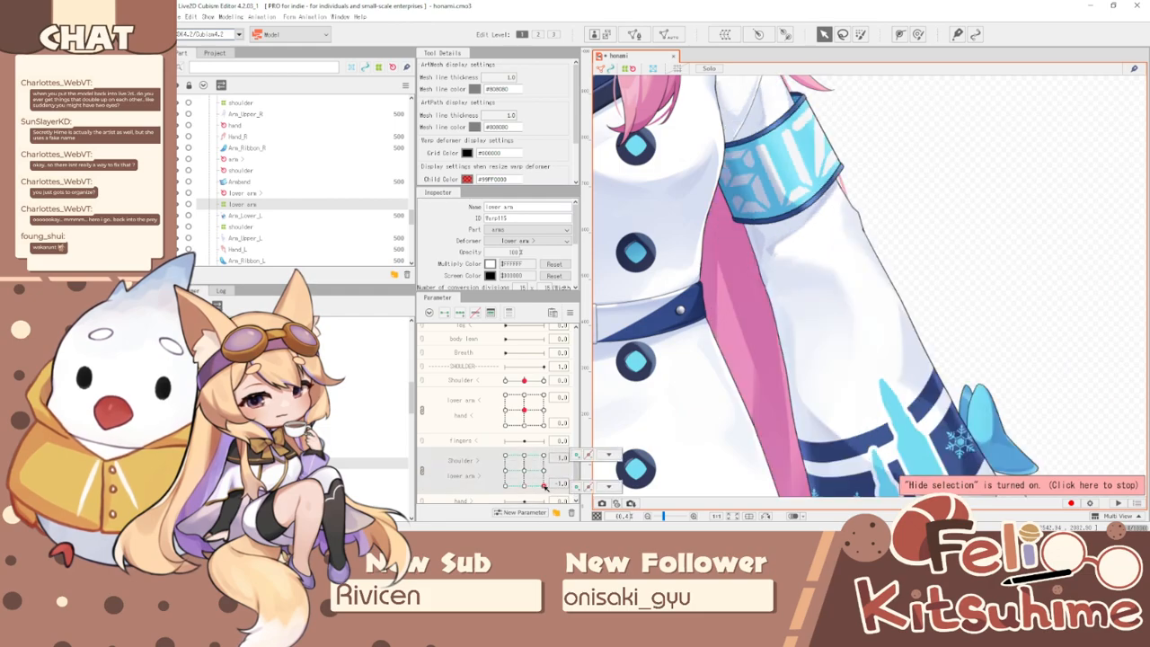
pyautogui.rightClick(553, 471)
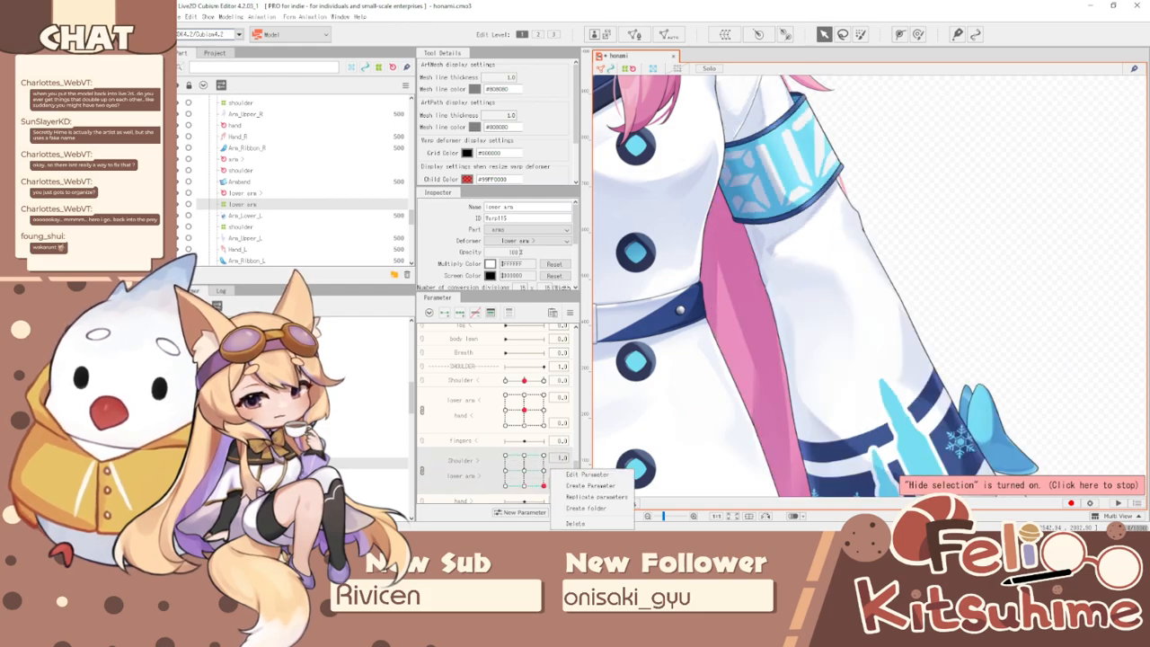
# - Select the left shoulder warp deformer and ready the Deform Brush at the elbow edges
pyautogui.click(377, 485)
pyautogui.scroll(5, 815, 234)
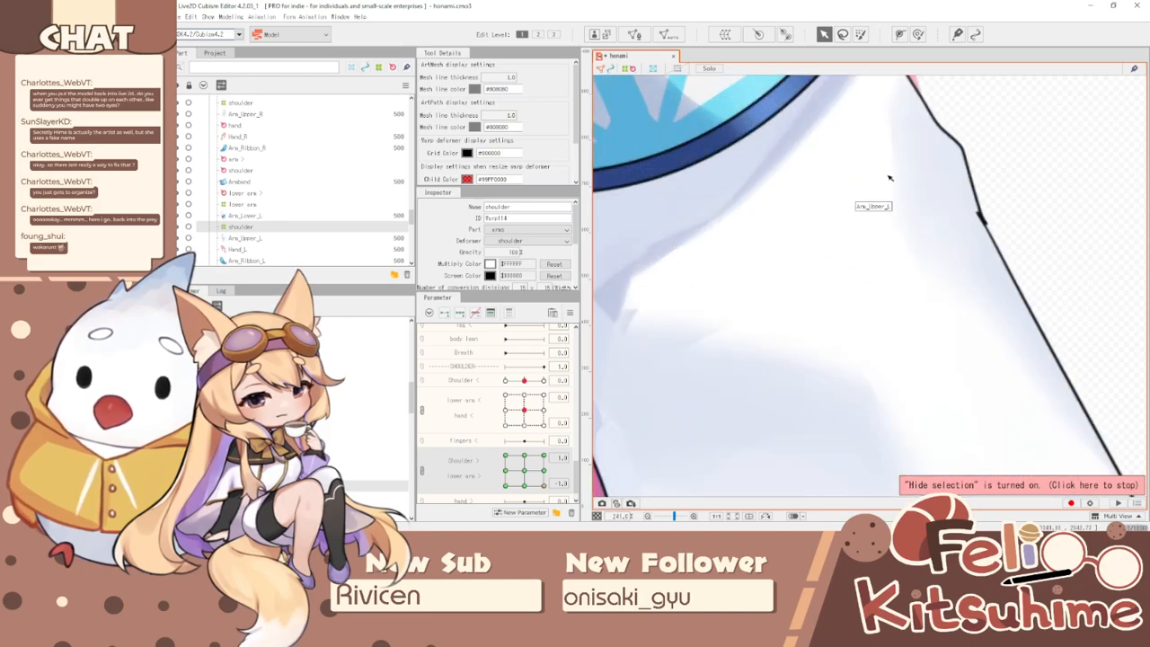
pyautogui.click(918, 34)
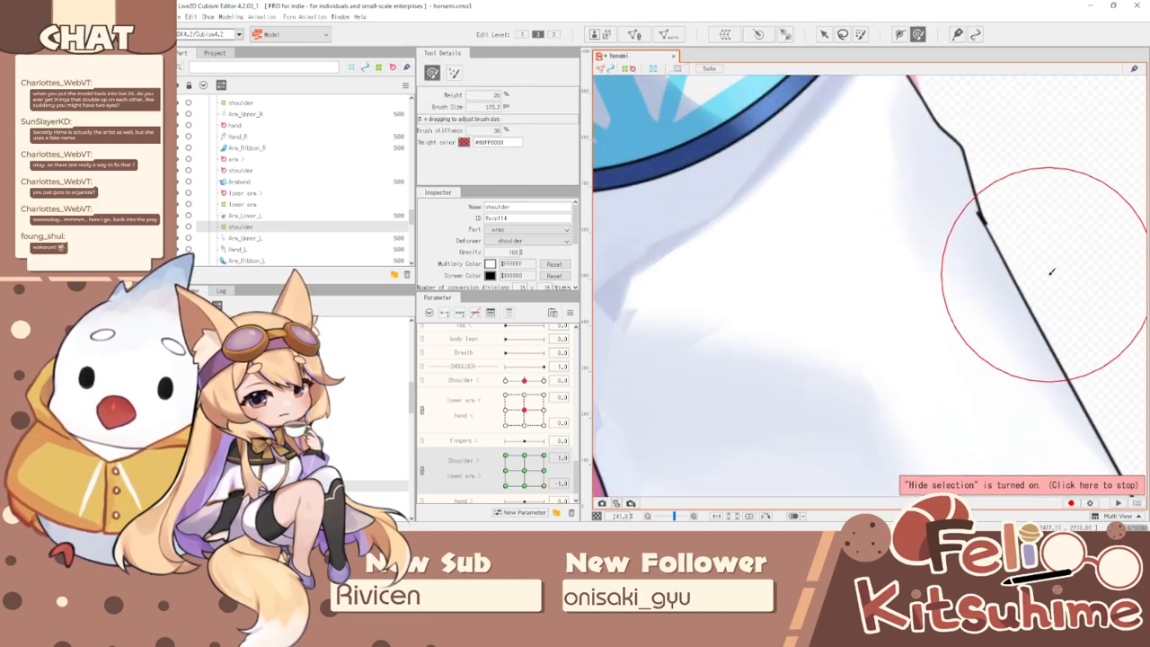
pyautogui.scroll(-4, 994, 198)
pyautogui.scroll(2, 805, 338)
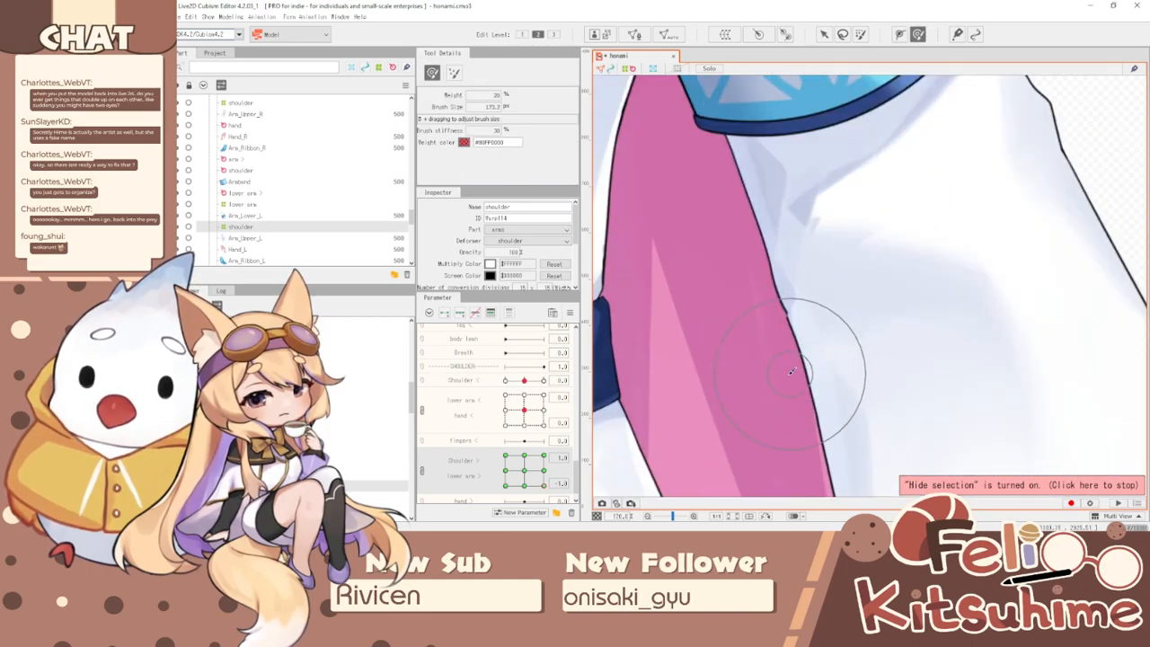
# - Inspect the inner and outer elbow seams at Shoulder > 1.0 with lower arm > at 0 and 1.0
pyautogui.click(544, 470)
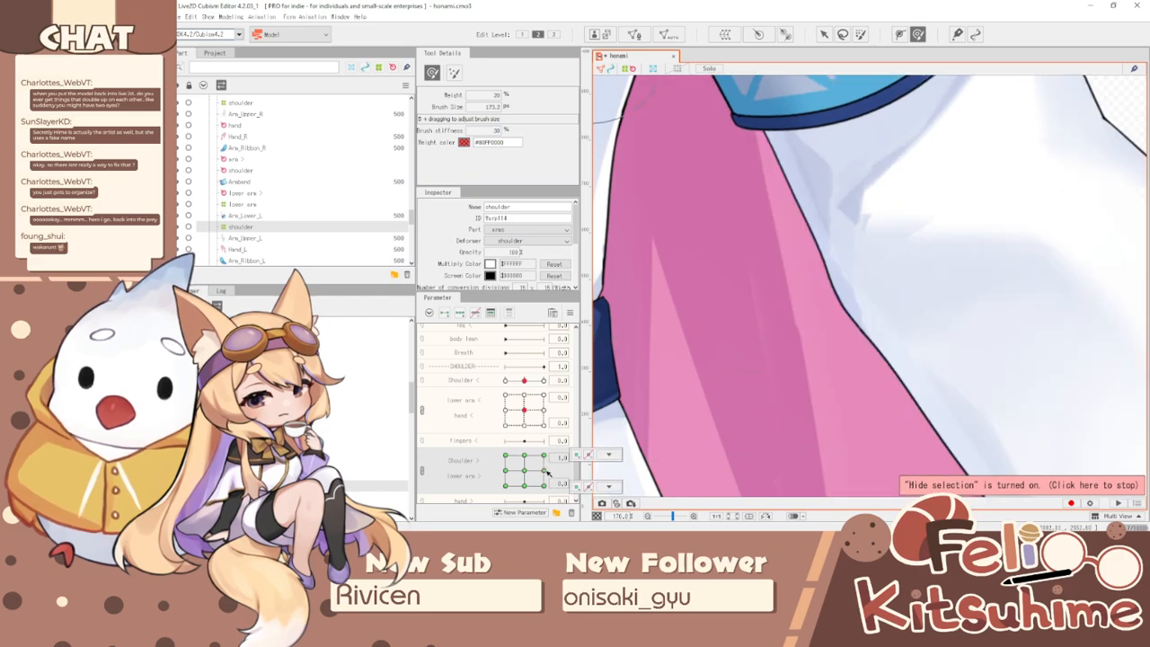
pyautogui.scroll(-2, 809, 390)
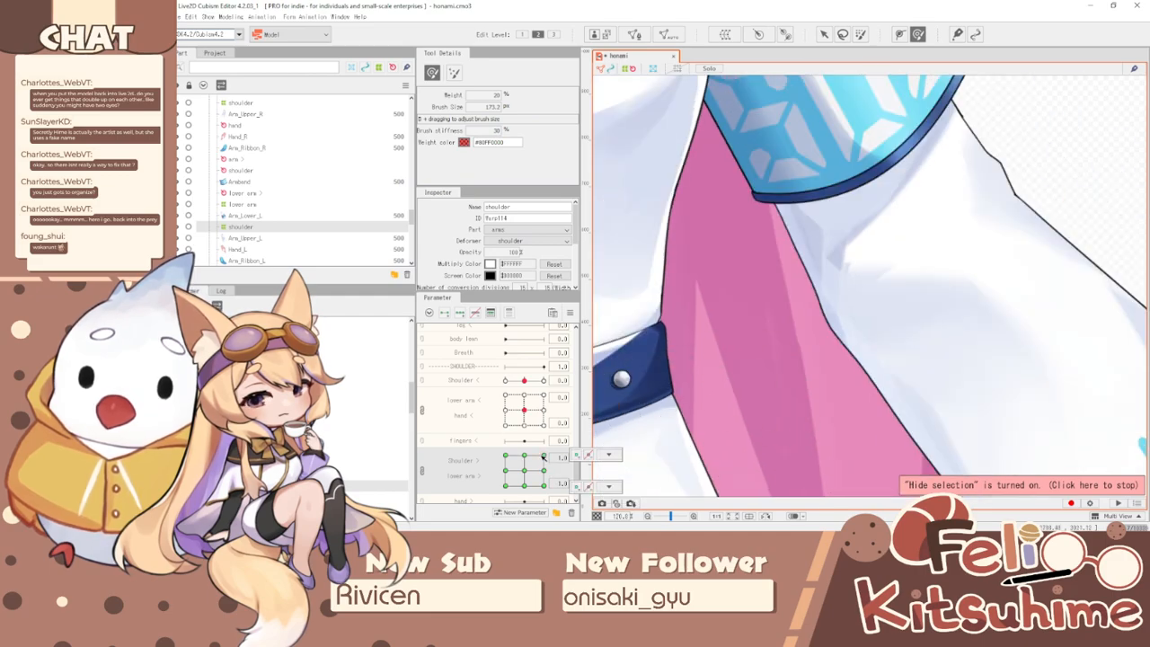
pyautogui.scroll(1, 809, 360)
pyautogui.scroll(1, 893, 382)
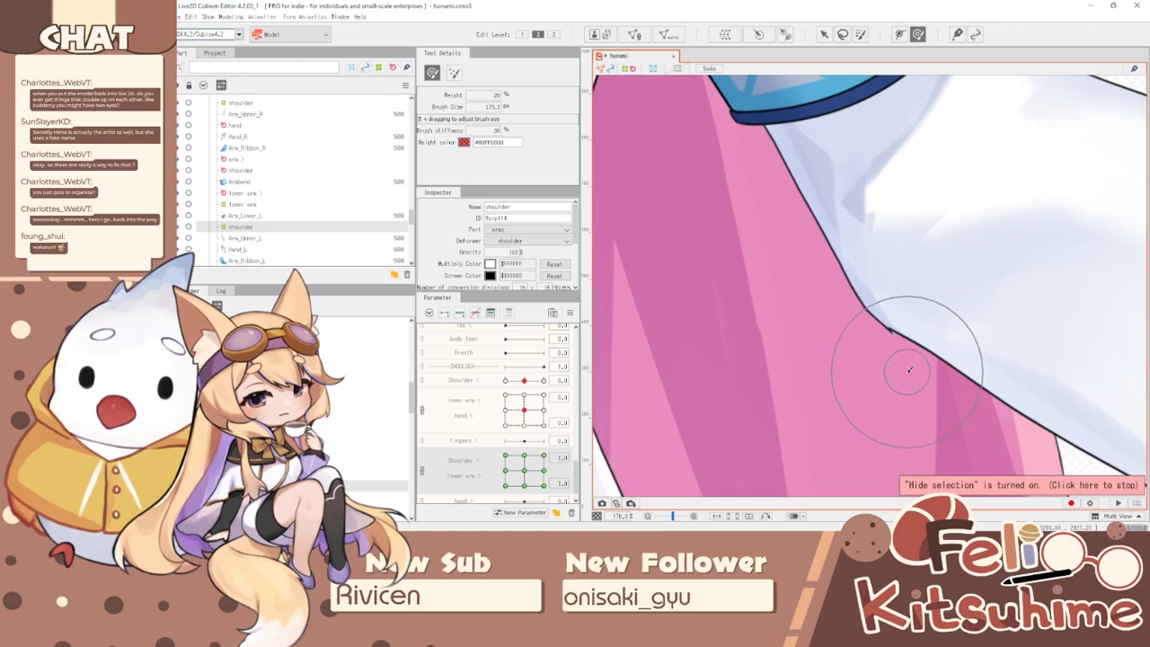
pyautogui.scroll(-2, 903, 353)
pyautogui.scroll(3, 1024, 158)
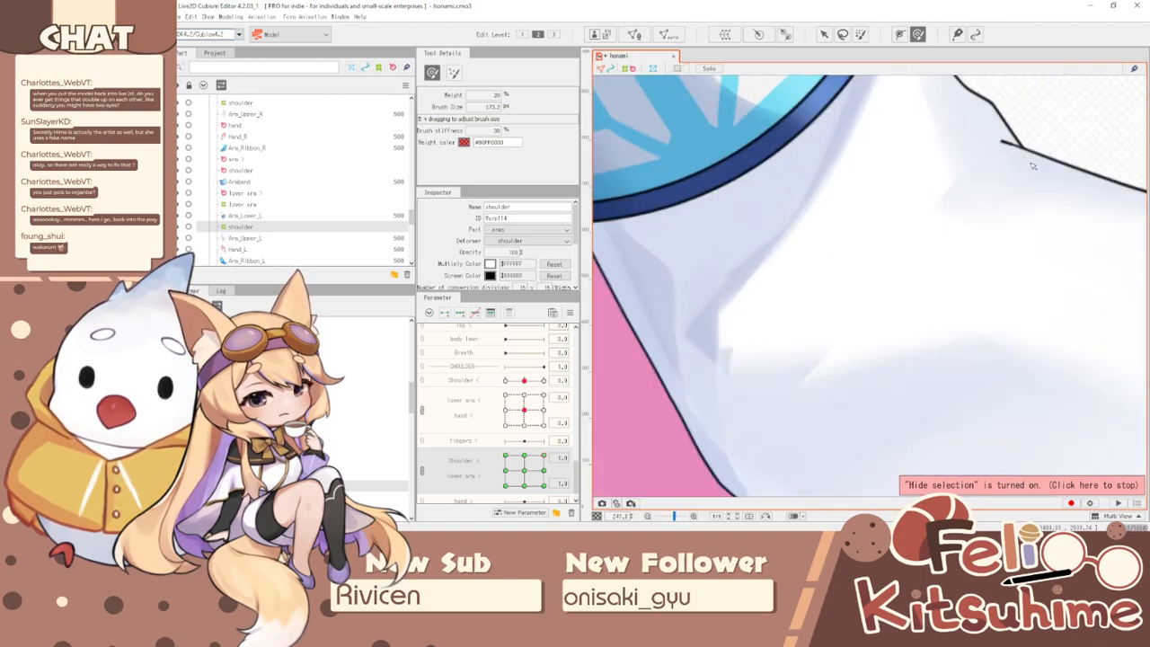
pyautogui.scroll(-3, 862, 310)
pyautogui.rightClick(536, 453)
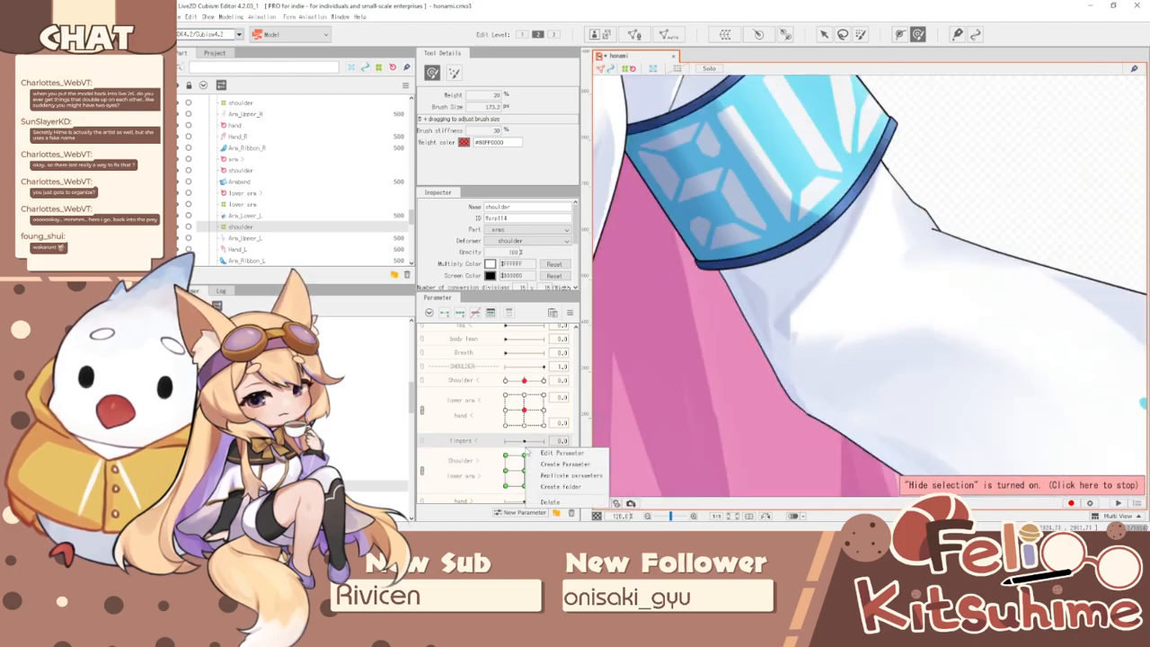
pyautogui.click(549, 453)
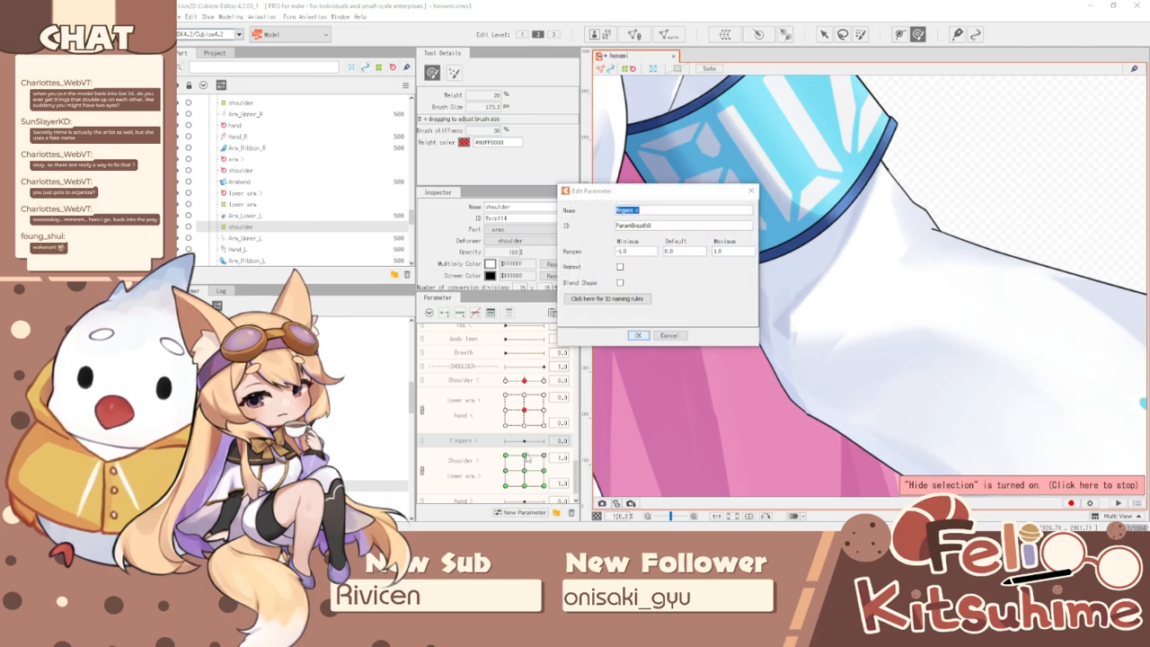
pyautogui.click(680, 336)
# - Set the pose to Shoulder > -1.0 and lower arm > -1.0, and touch up the elbow edge with a smaller Deform Brush
pyautogui.moveTo(533, 458); pyautogui.dragTo(527, 458)
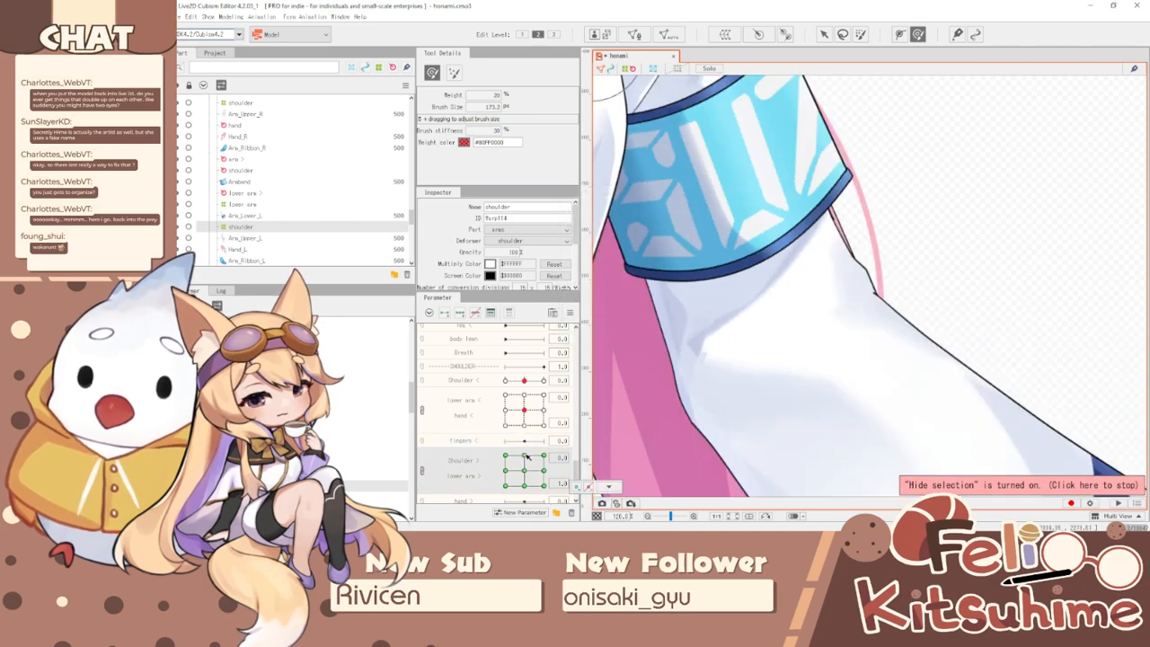
pyautogui.click(506, 457)
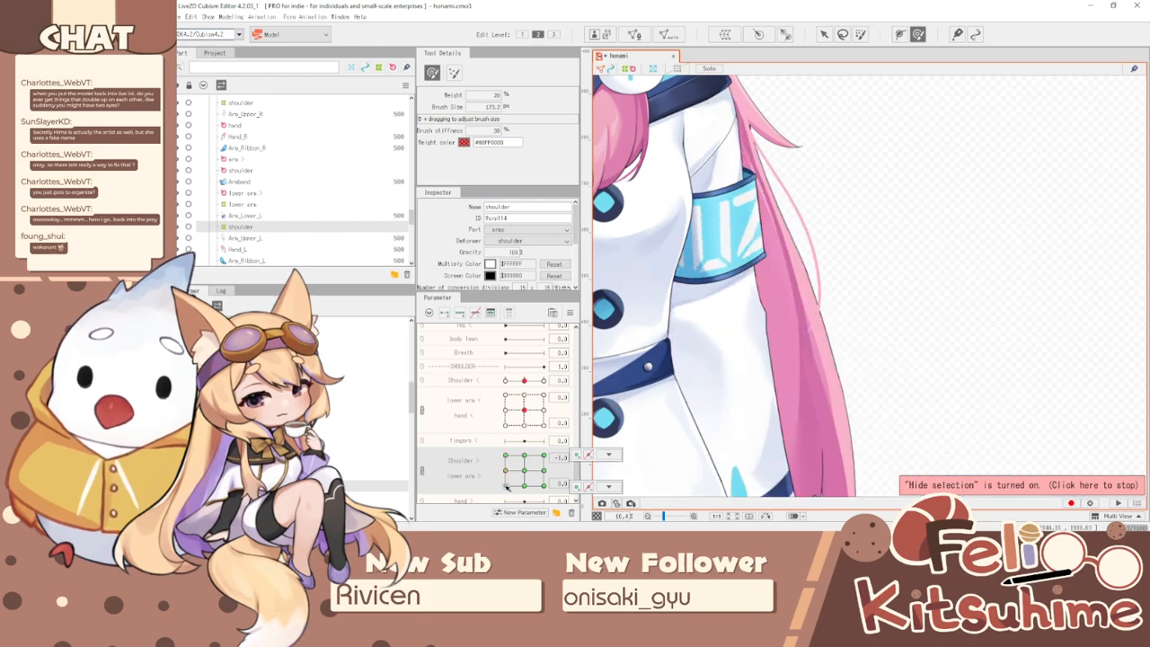
pyautogui.scroll(5, 854, 370)
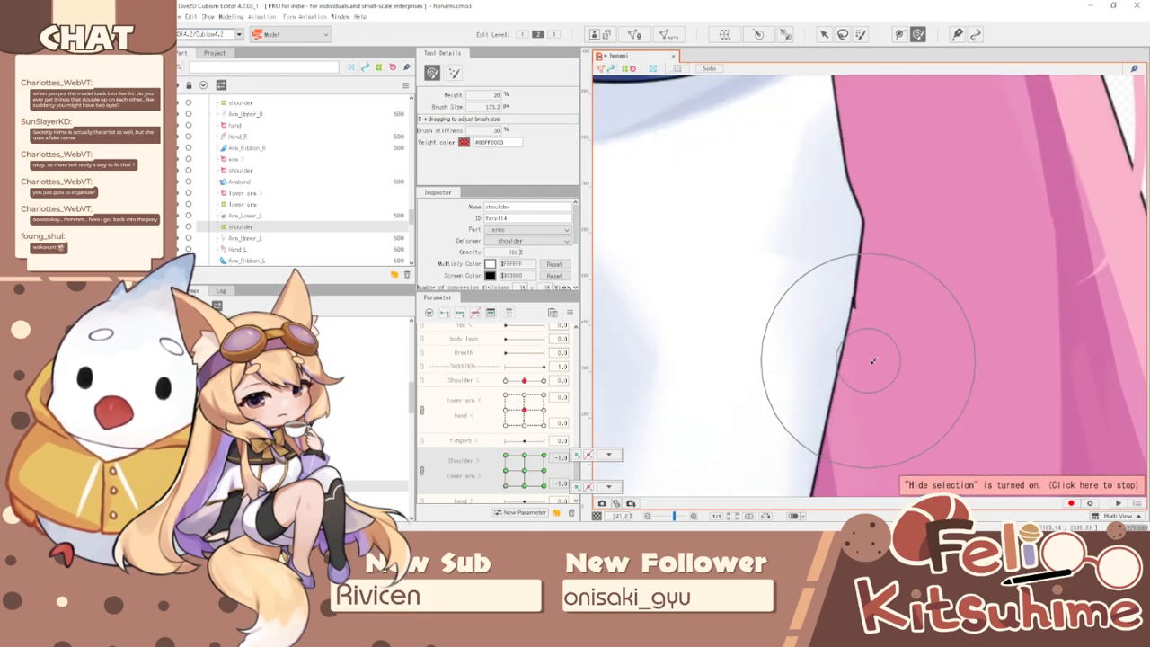
pyautogui.moveTo(917, 375)
pyautogui.mouseDown()
pyautogui.moveTo(837, 293)
pyautogui.moveTo(900, 331)
pyautogui.mouseUp()
pyautogui.moveTo(834, 374)
pyautogui.mouseDown()
pyautogui.moveTo(875, 334)
pyautogui.moveTo(833, 287)
pyautogui.moveTo(893, 295)
pyautogui.mouseUp()
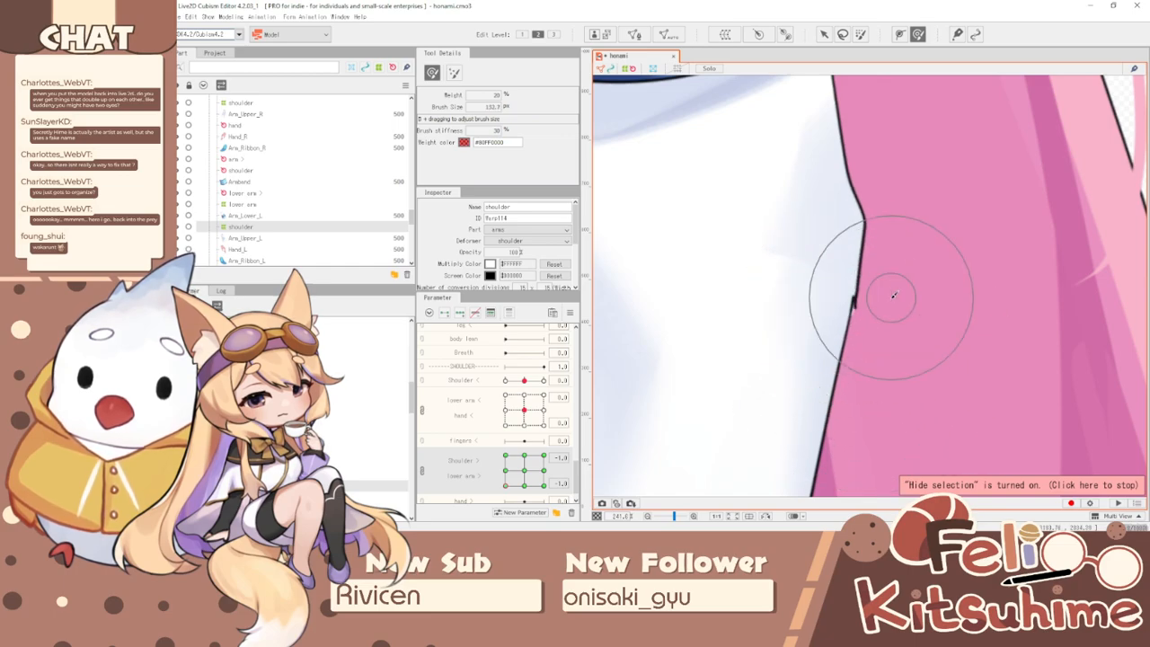
# - Check the left arm across in-between Shoulder > and lower arm > poses, and restore the default parameter values
pyautogui.scroll(-3, 822, 347)
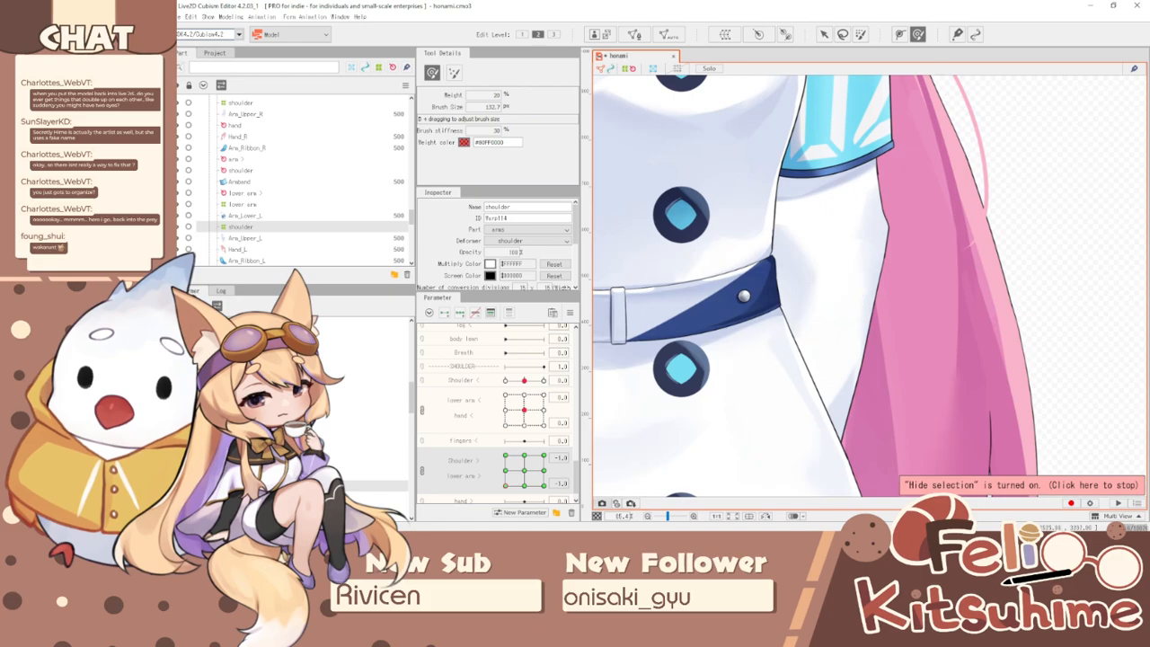
pyautogui.click(531, 492)
pyautogui.moveTo(543, 470); pyautogui.dragTo(562, 351)
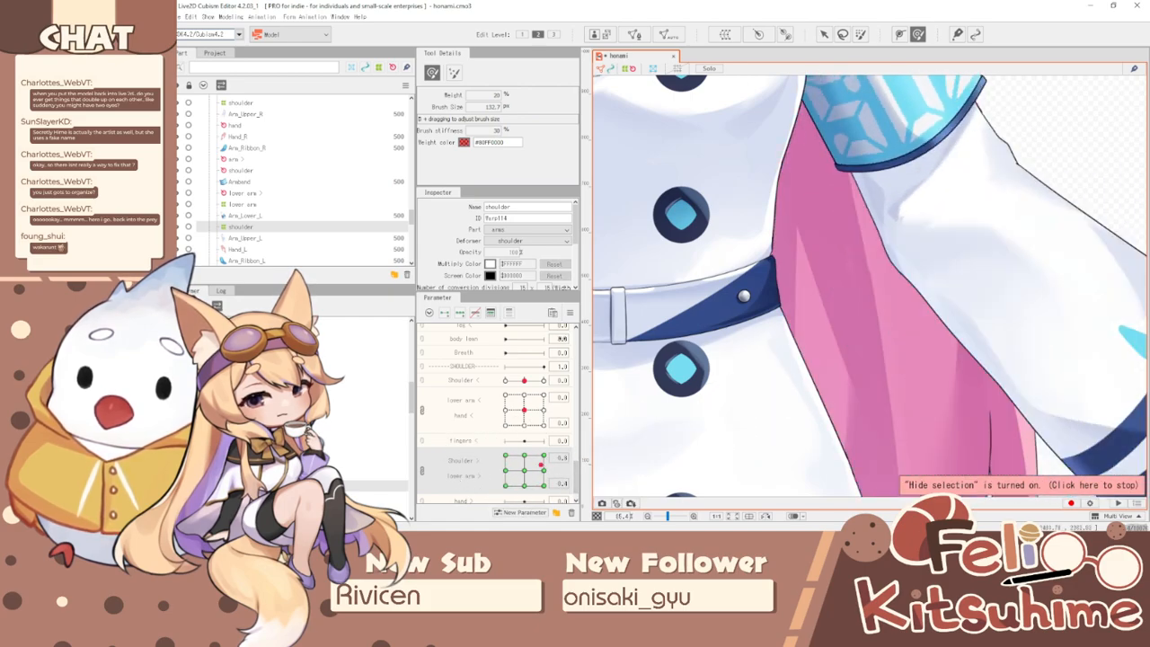
pyautogui.click(570, 313)
pyautogui.click(613, 311)
pyautogui.scroll(-5, 752, 235)
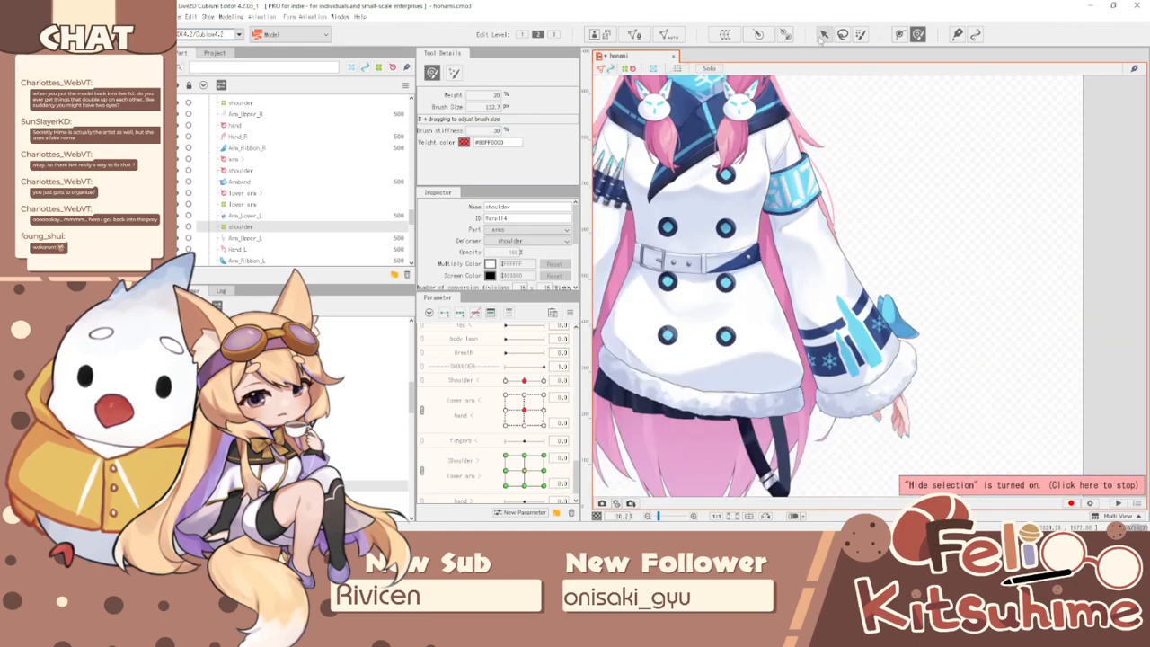
# - Select the left lower arm warp deformer, unlink Shoulder > from lower arm >, and set lower arm > to 1.0
pyautogui.click(823, 34)
pyautogui.scroll(1, 860, 418)
pyautogui.click(876, 382)
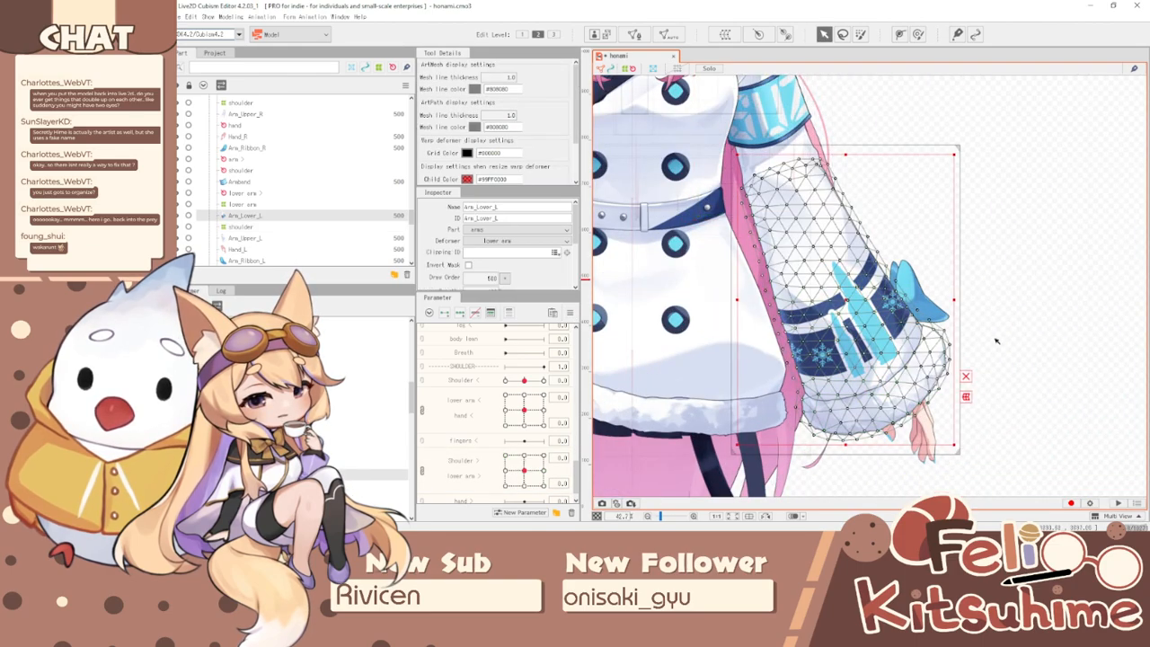
pyautogui.scroll(-2, 1007, 351)
pyautogui.scroll(2, 908, 362)
pyautogui.click(392, 463)
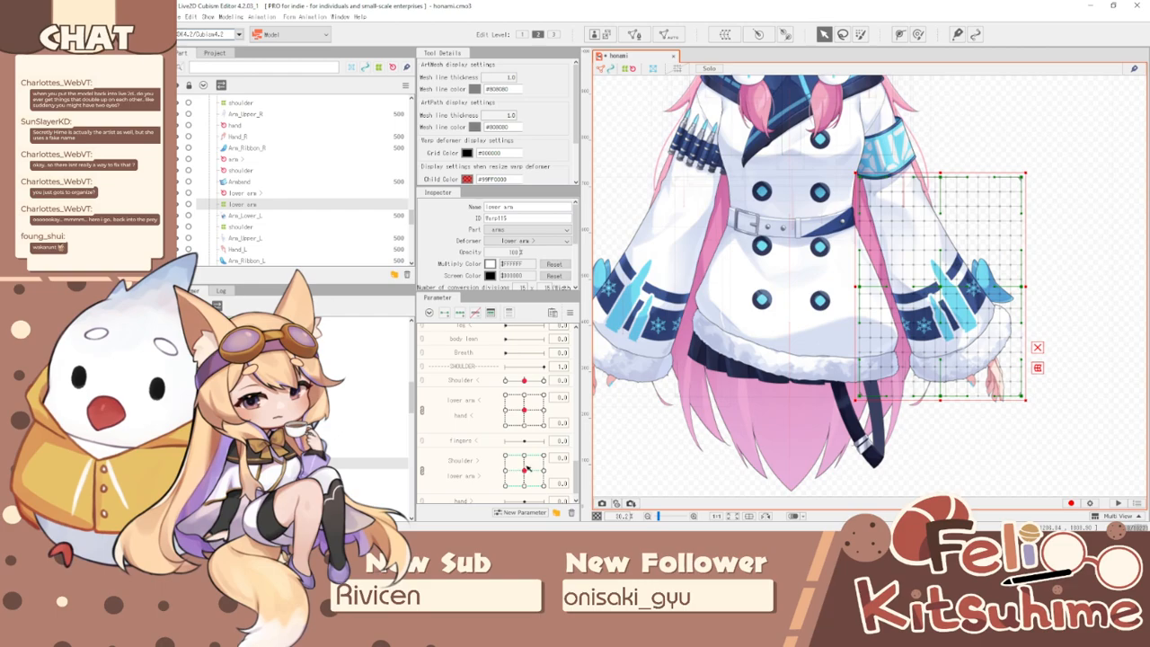
pyautogui.click(423, 471)
pyautogui.moveTo(524, 469); pyautogui.dragTo(600, 471)
# - Hide the selection display and enlarge the Deform Brush over the left sleeve cuff
pyautogui.scroll(2, 1124, 320)
pyautogui.scroll(4, 1124, 296)
pyautogui.click(917, 34)
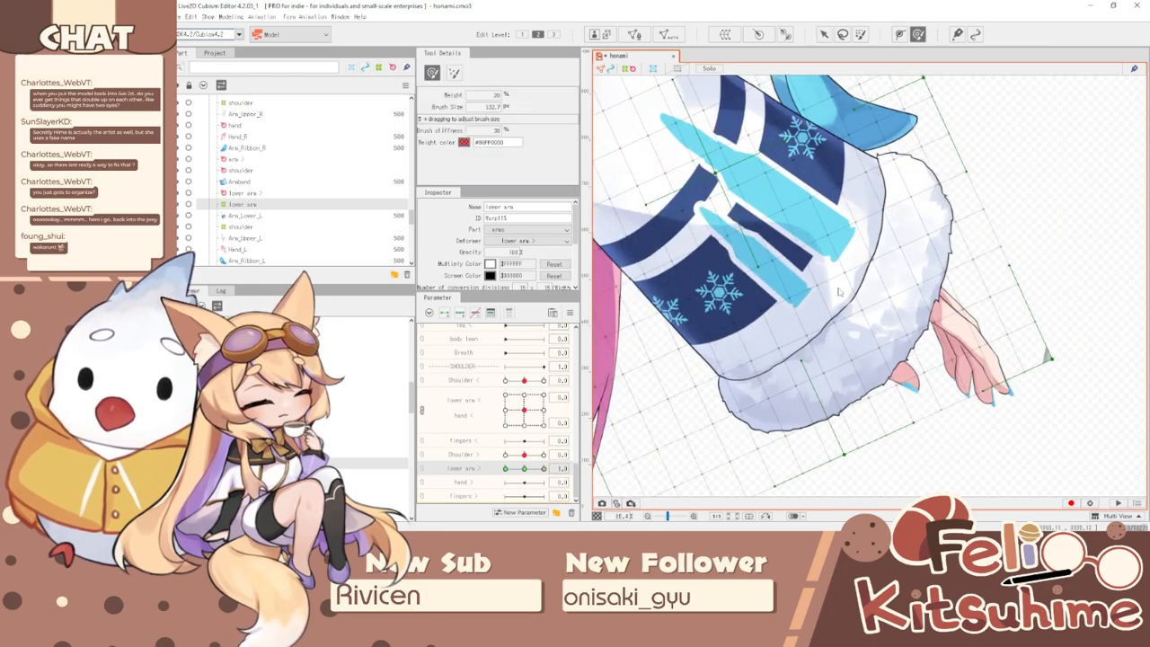
pyautogui.hotkey('ctrl', 't')
pyautogui.press('b')
pyautogui.moveTo(739, 323)
pyautogui.mouseDown()
pyautogui.moveTo(971, 358)
pyautogui.moveTo(988, 336)
pyautogui.moveTo(958, 393)
pyautogui.mouseUp()
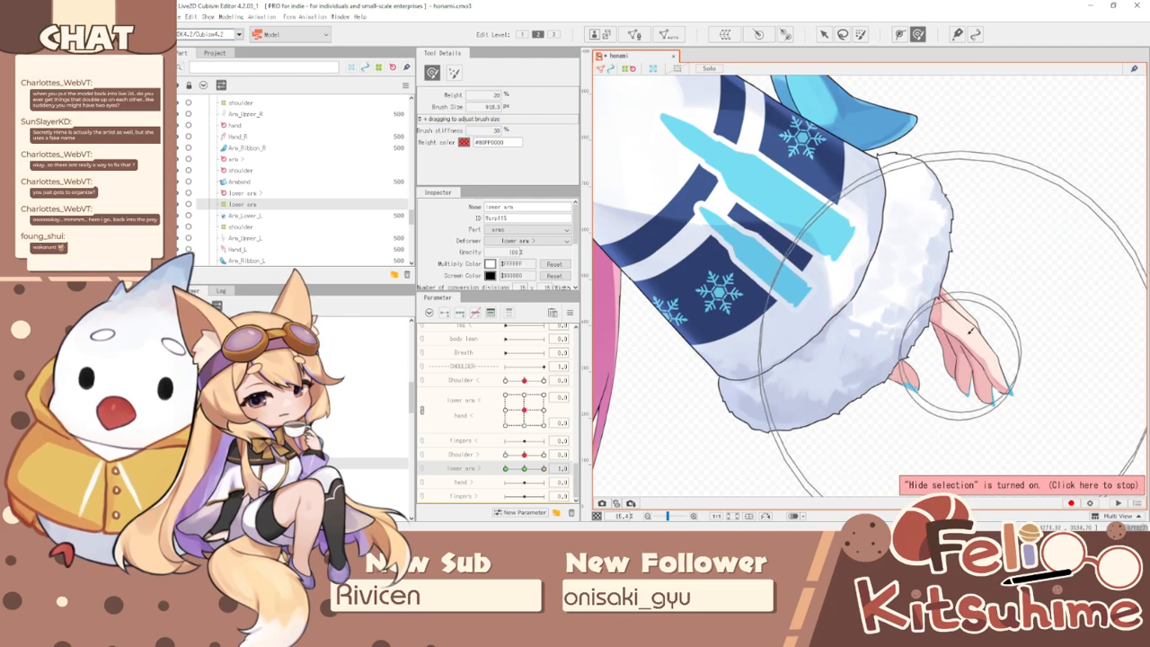
pyautogui.scroll(-4, 982, 307)
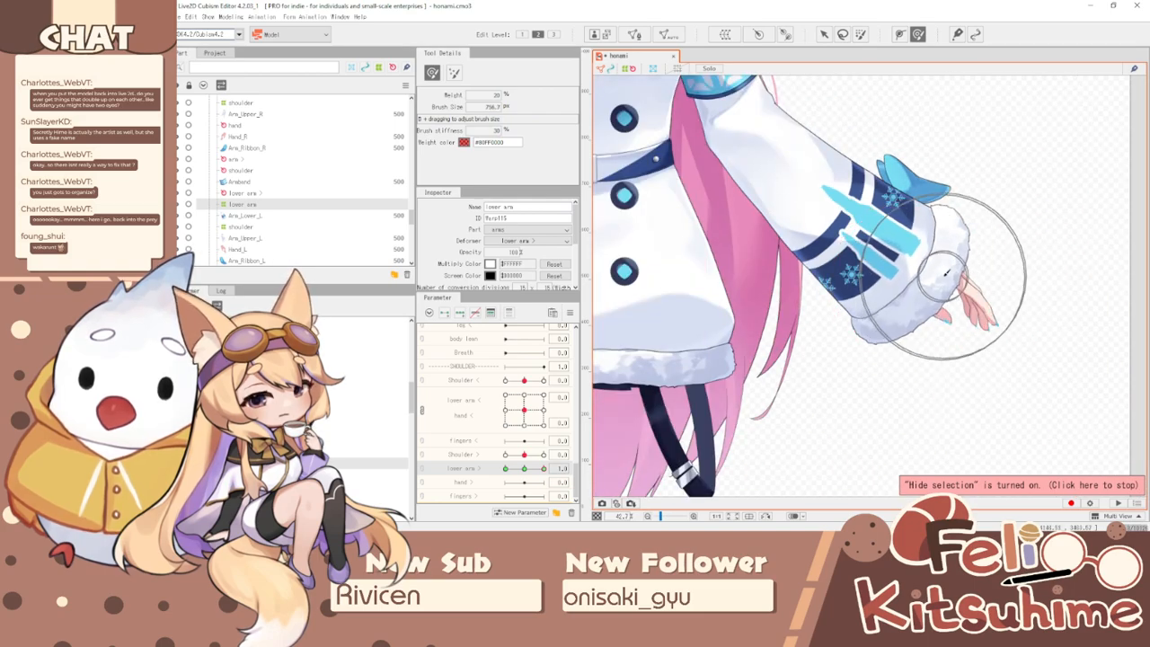
# - Check the left sleeve with lower arm > at -1.0 and restore the default parameter values
pyautogui.click(505, 468)
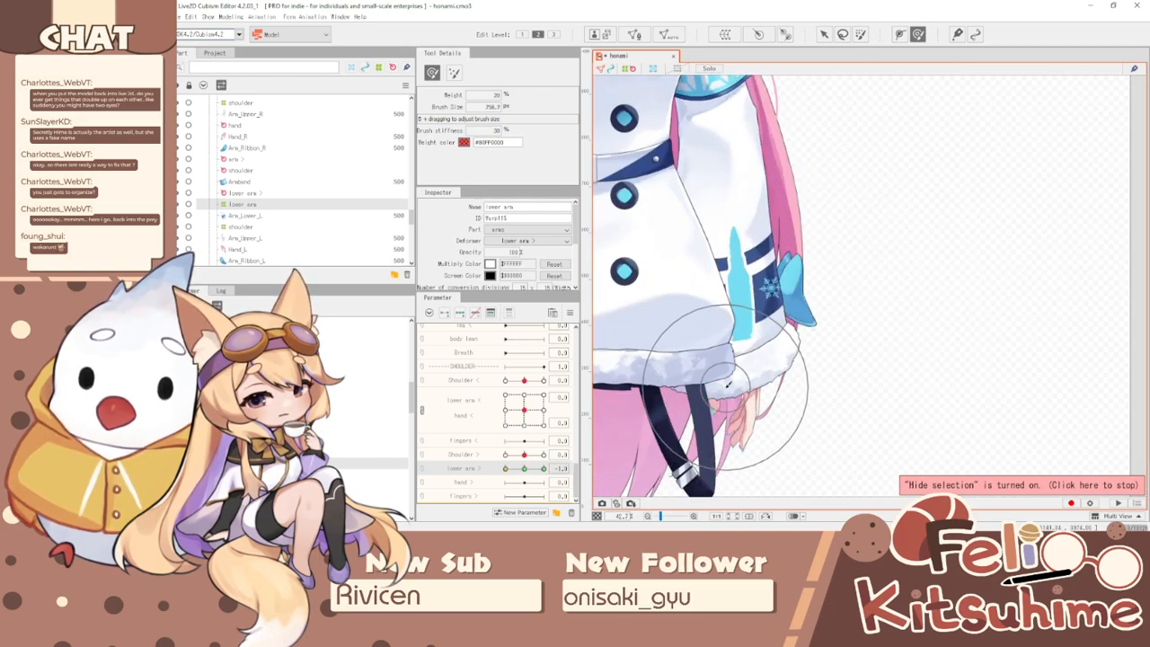
pyautogui.moveTo(517, 468); pyautogui.dragTo(588, 316)
pyautogui.rightClick(588, 317)
pyautogui.click(630, 321)
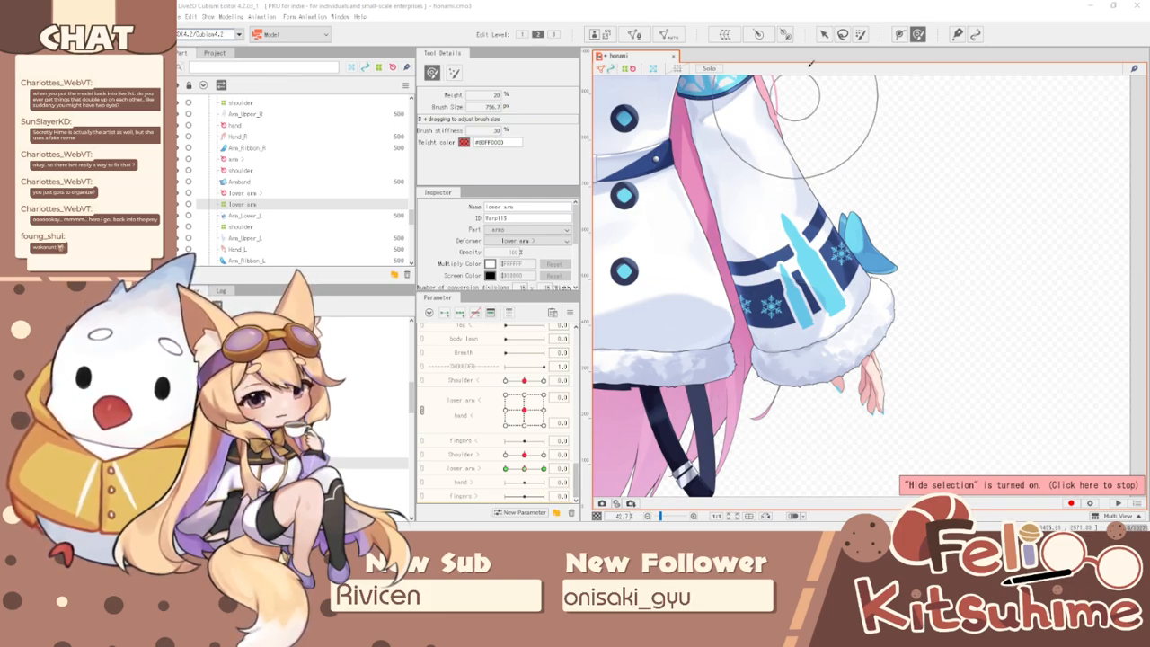
# - Create a rotation deformer named hand as the parent of the Hand_L mesh
pyautogui.press('v')
pyautogui.scroll(2, 894, 370)
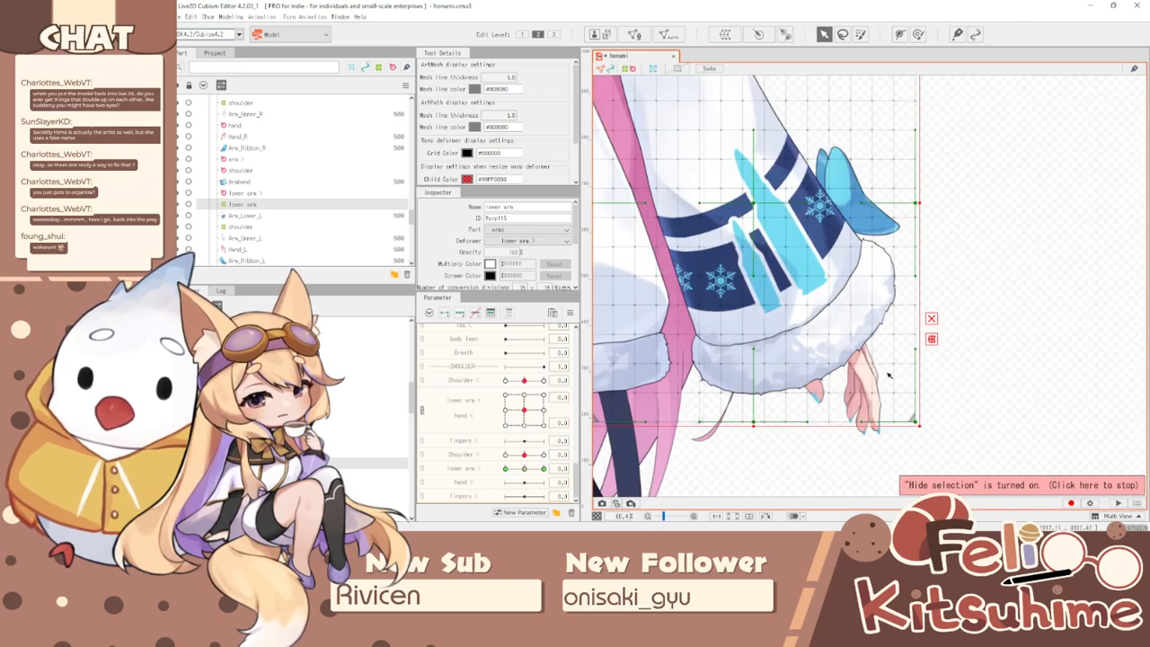
pyautogui.click(868, 378)
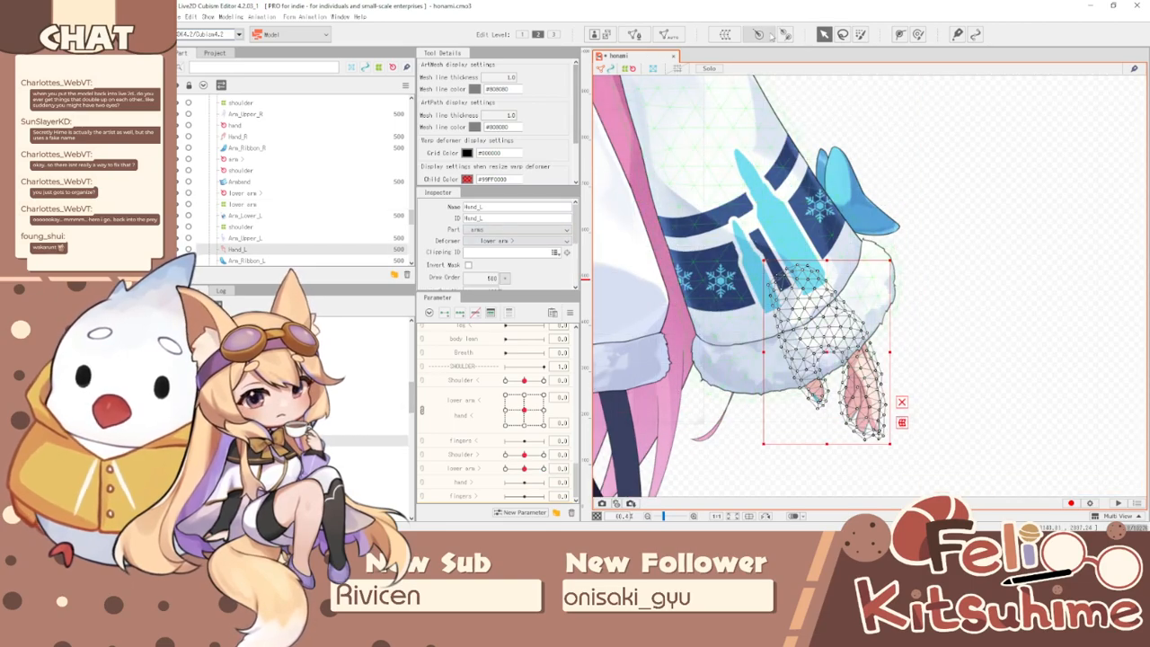
pyautogui.click(758, 34)
pyautogui.tripleClick(658, 244)
pyautogui.write('hand')
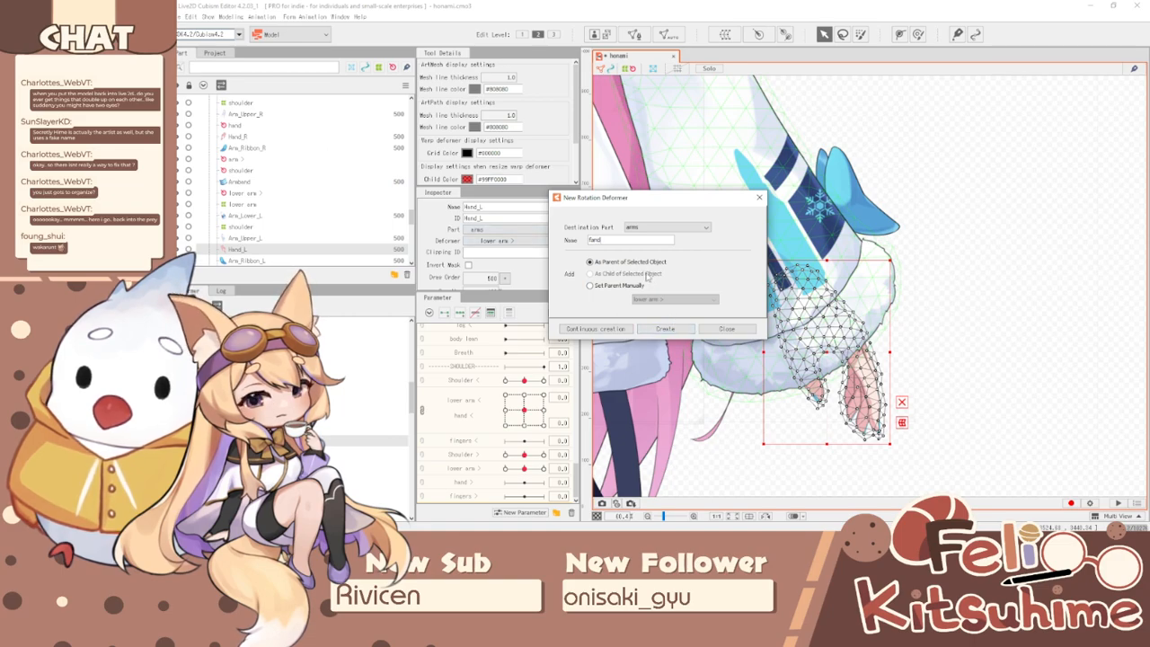
pyautogui.write('hand')
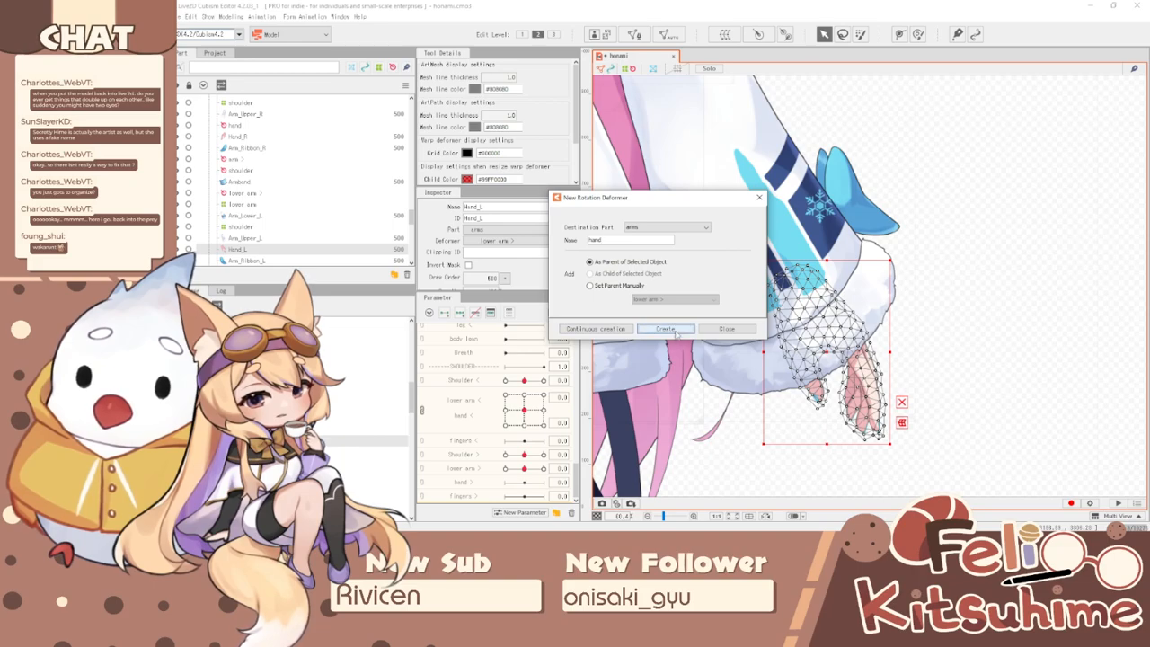
pyautogui.click(674, 330)
# - Move the new hand rotation deformer to the wrist position inside the left sleeve cuff
pyautogui.scroll(-3, 856, 401)
pyautogui.moveTo(779, 108); pyautogui.dragTo(859, 361)
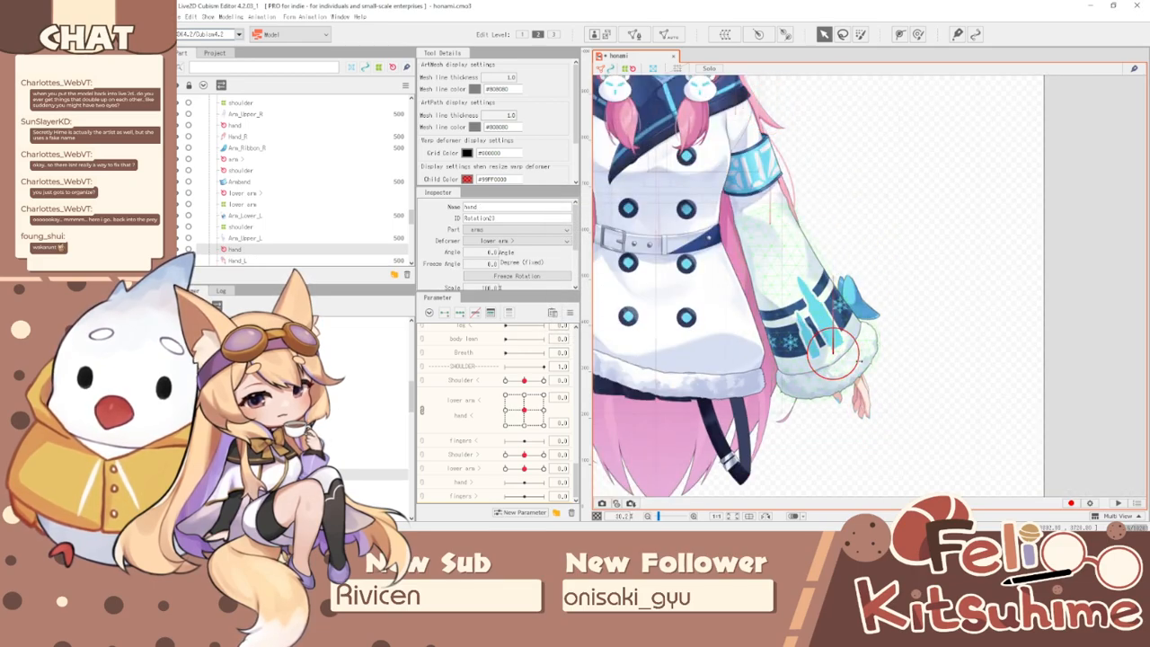
pyautogui.scroll(-3, 924, 333)
pyautogui.scroll(3, 719, 342)
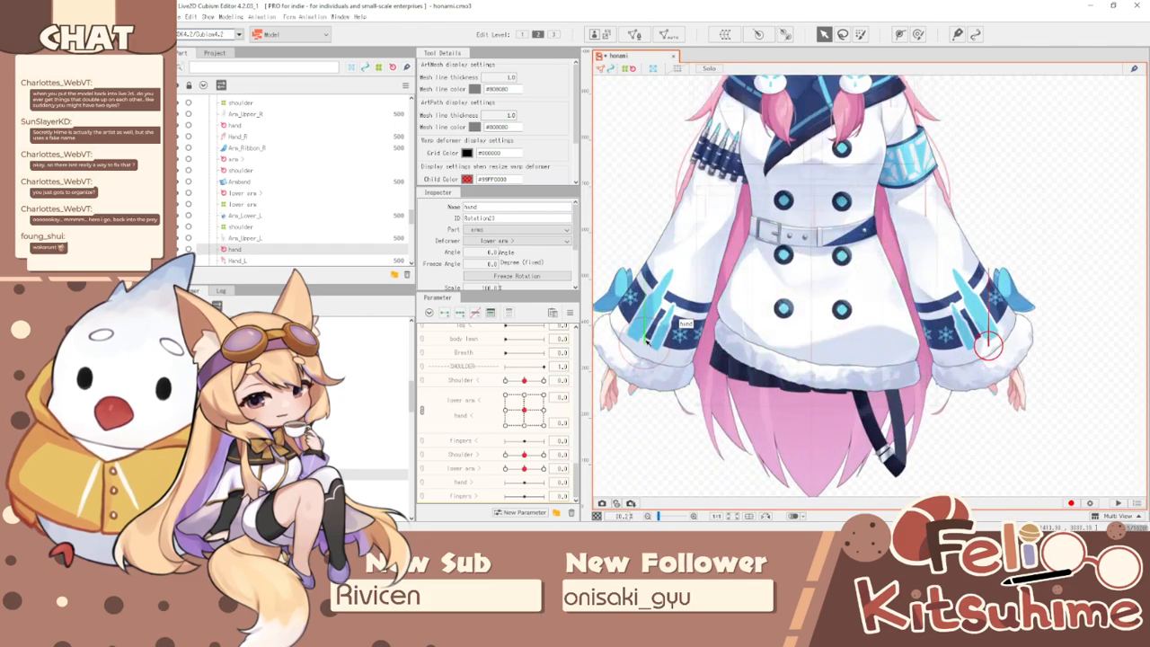
# - Select the opposite arm's hand deformer, unlink lower arm < from hand <, and examine its hand < keys
pyautogui.click(646, 338)
pyautogui.click(422, 407)
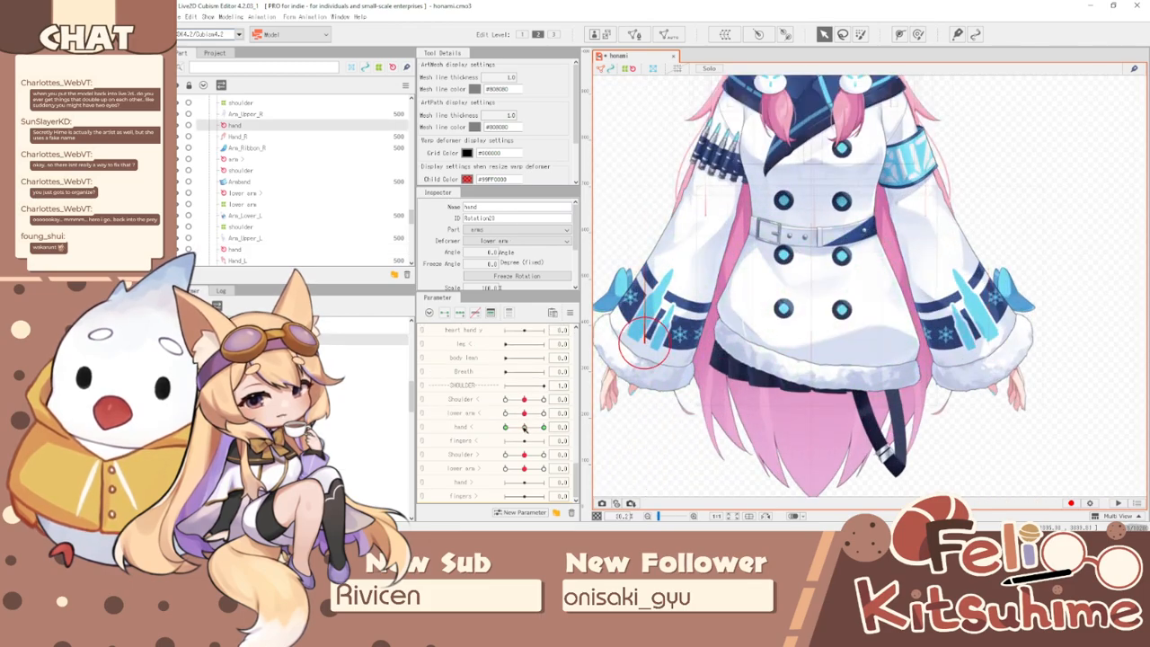
pyautogui.moveTo(525, 428); pyautogui.dragTo(542, 427)
# - Select the left hand rotation deformer and add three keys to it on the hand > parameter
pyautogui.click(989, 346)
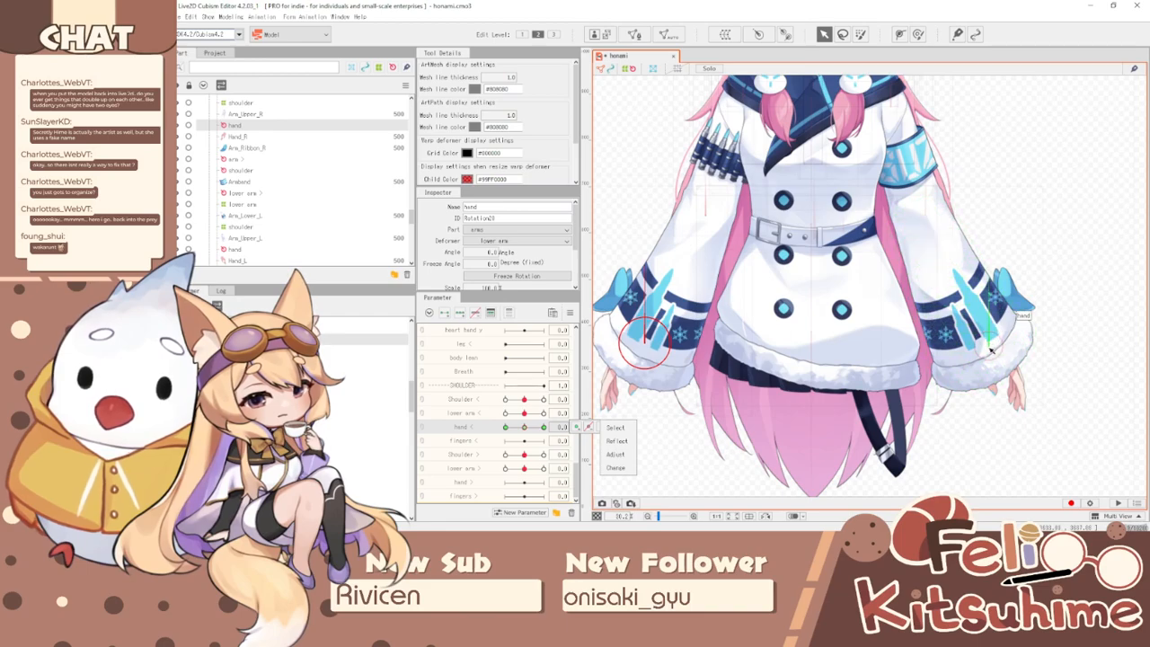
pyautogui.doubleClick(488, 253)
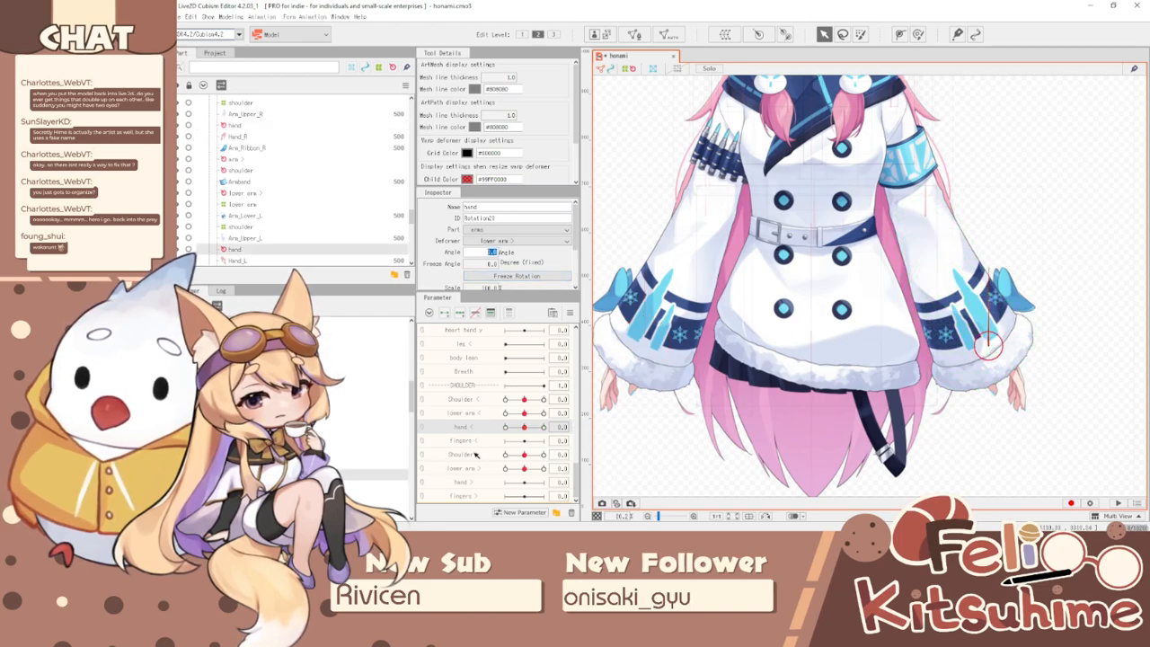
pyautogui.click(469, 483)
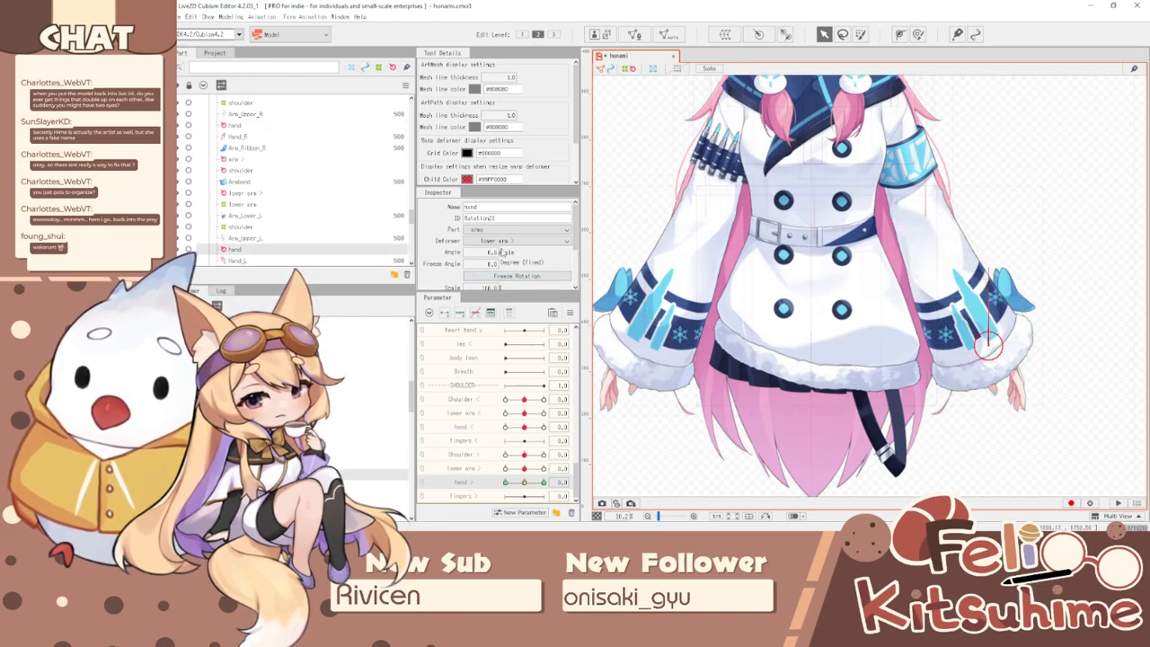
# - Set the left hand deformer's angle to -10 at hand > 1.0 and save the model
pyautogui.write('-10.')
pyautogui.press('Return')
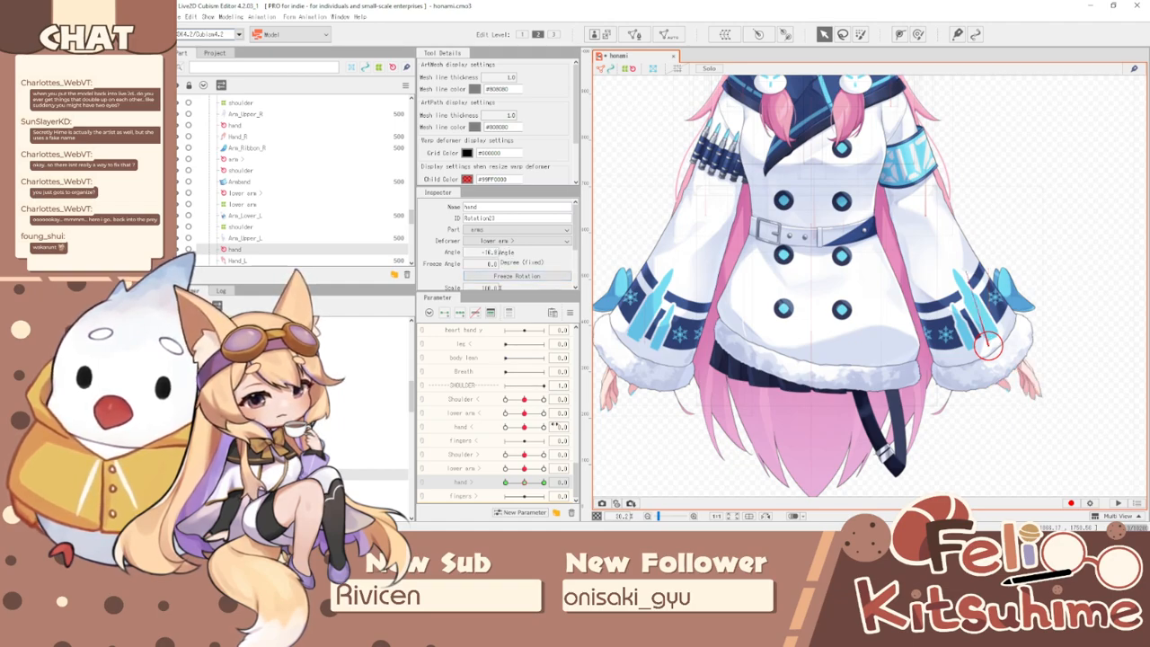
pyautogui.click(524, 483)
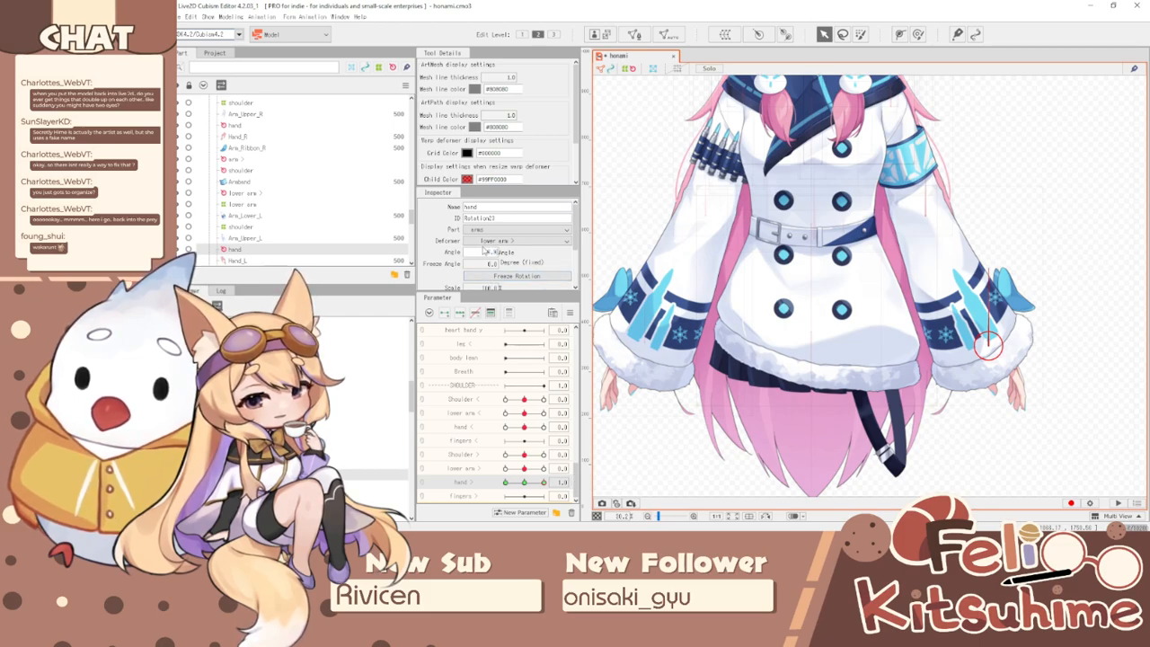
pyautogui.doubleClick(485, 251)
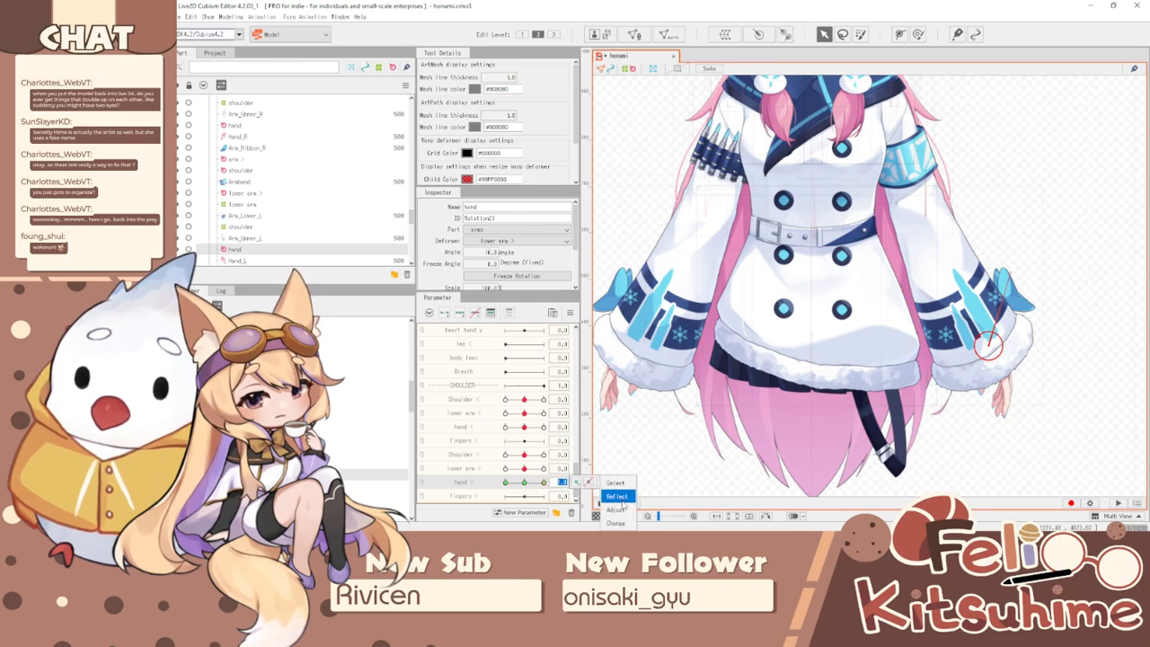
pyautogui.click(544, 481)
pyautogui.click(492, 253)
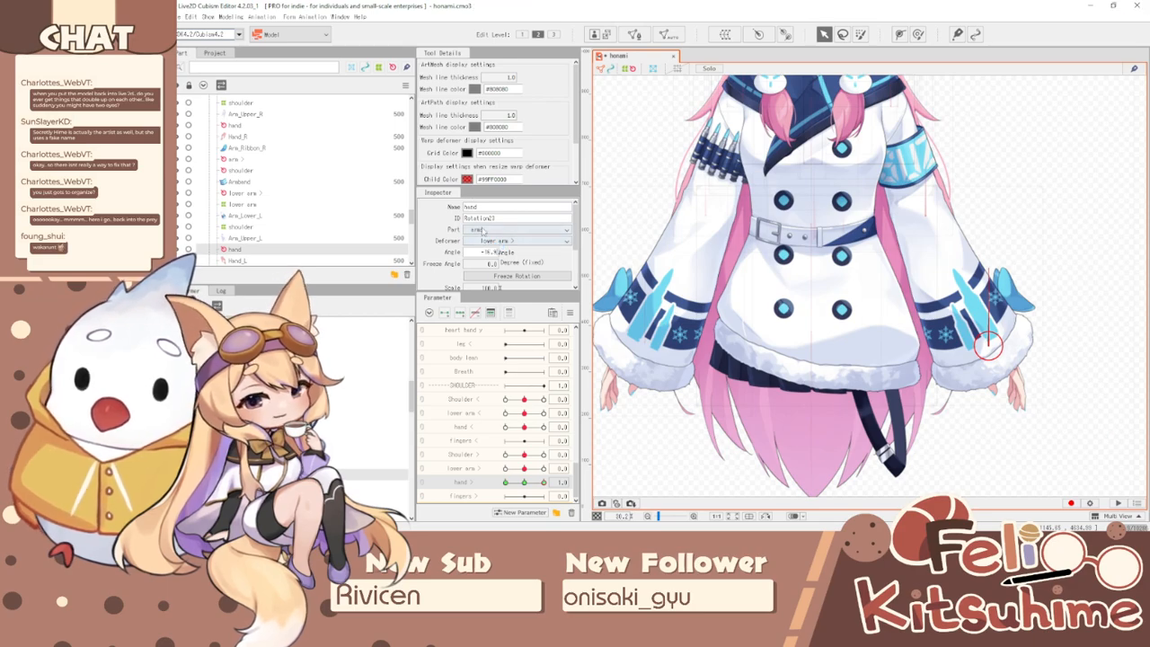
pyautogui.click(180, 16)
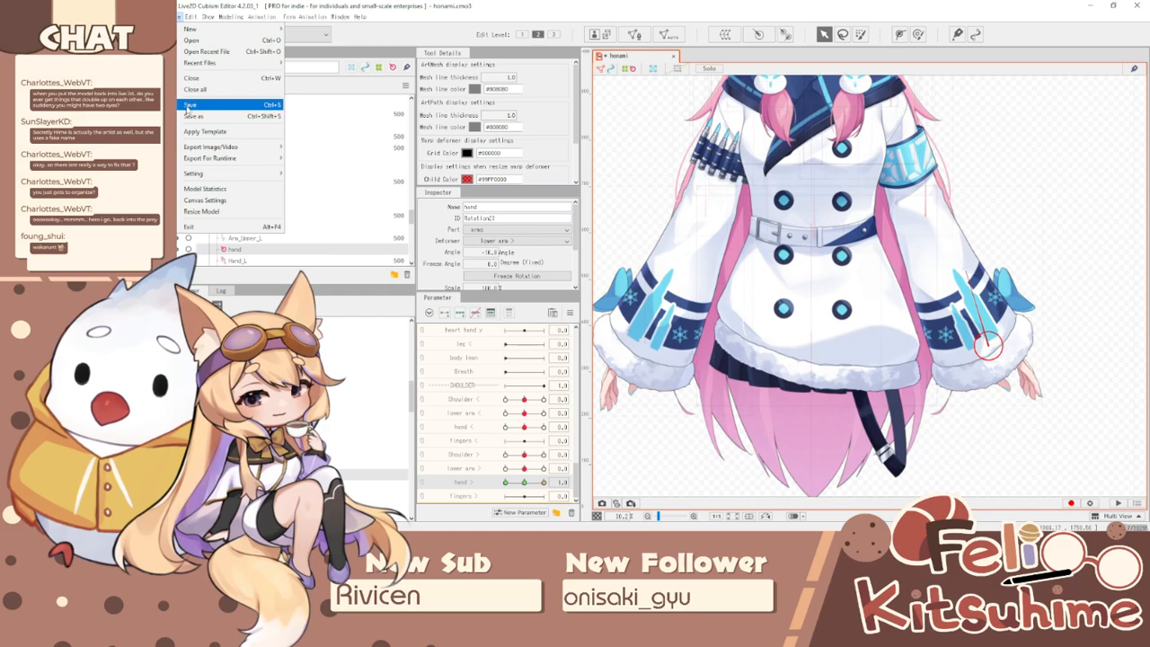
pyautogui.click(189, 110)
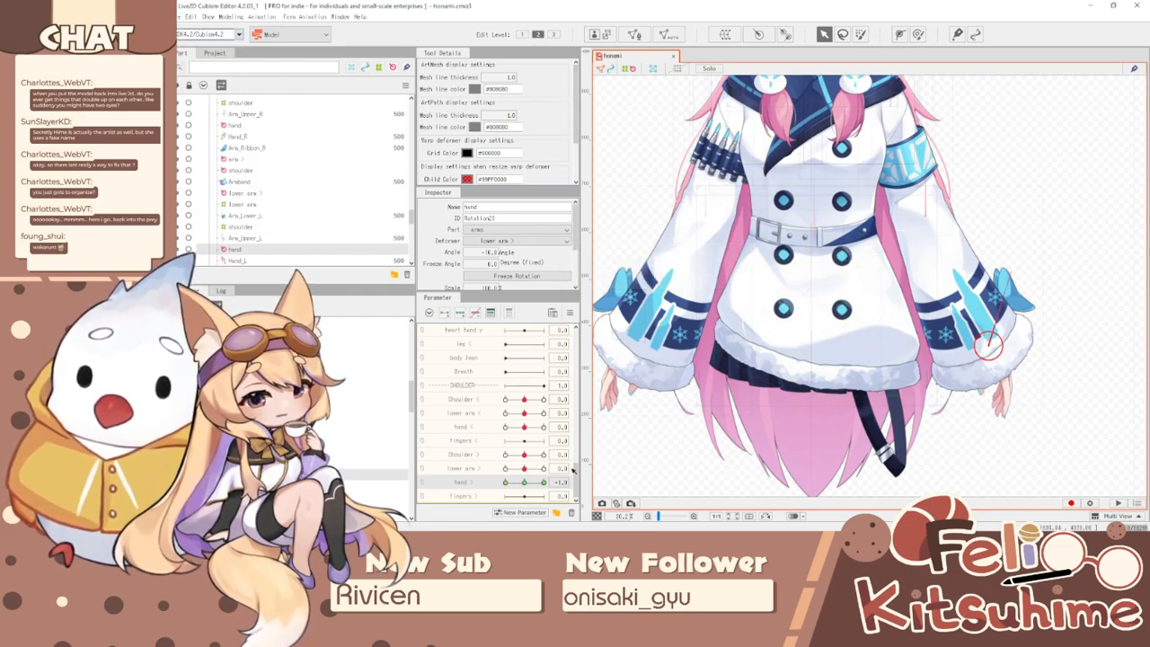
# - Select the left lower arm warp deformer and add three keys to it on hand >, posed at 1.0
pyautogui.scroll(3, 1092, 357)
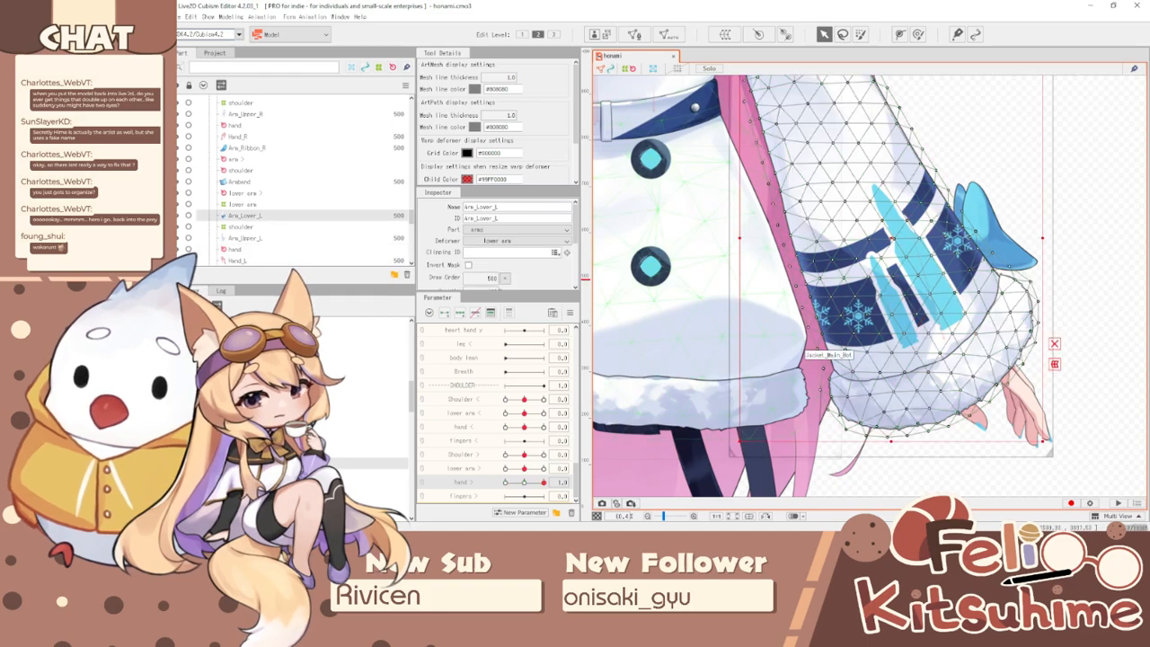
pyautogui.click(732, 434)
pyautogui.scroll(-2, 733, 436)
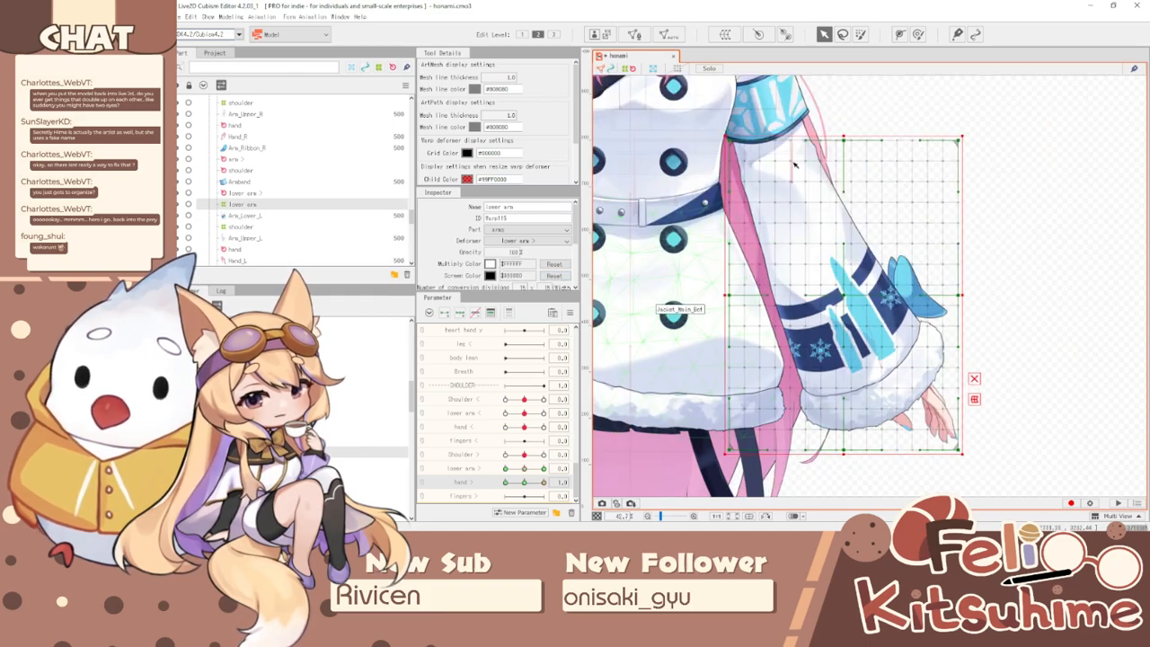
# - Select the cuff rows of the lower arm warp deformer at hand > 1.0 and rotate them counterclockwise to follow the hand
pyautogui.click(860, 34)
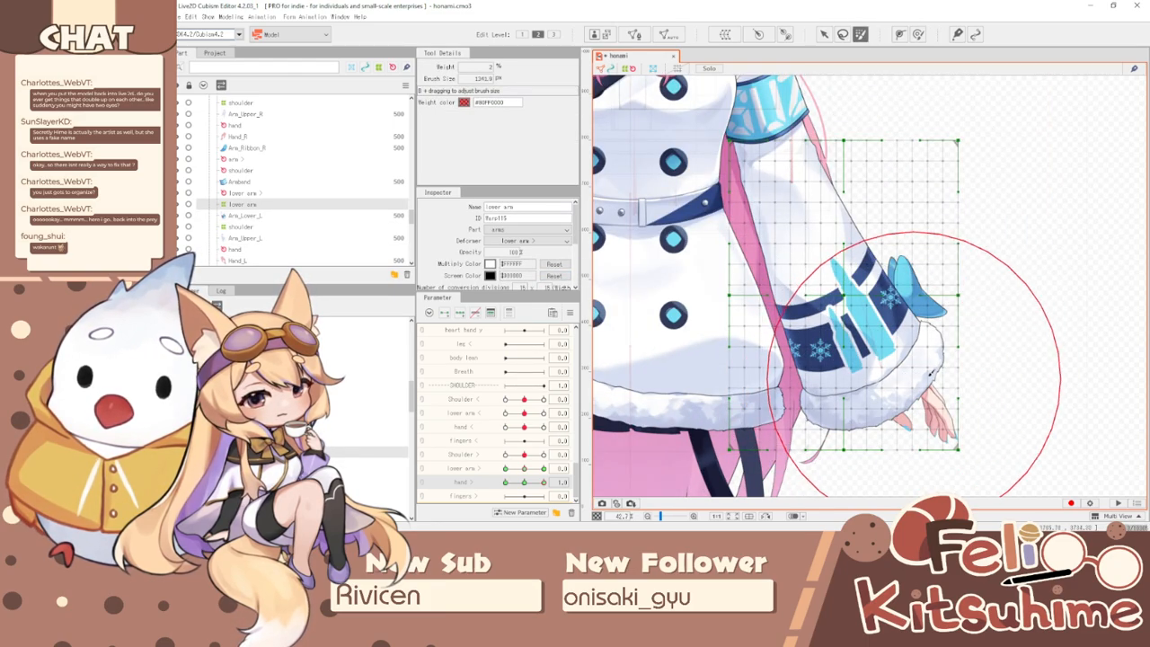
pyautogui.moveTo(845, 498)
pyautogui.mouseDown()
pyautogui.moveTo(960, 469)
pyautogui.moveTo(1006, 417)
pyautogui.moveTo(850, 486)
pyautogui.moveTo(1038, 338)
pyautogui.mouseUp()
pyautogui.click(823, 34)
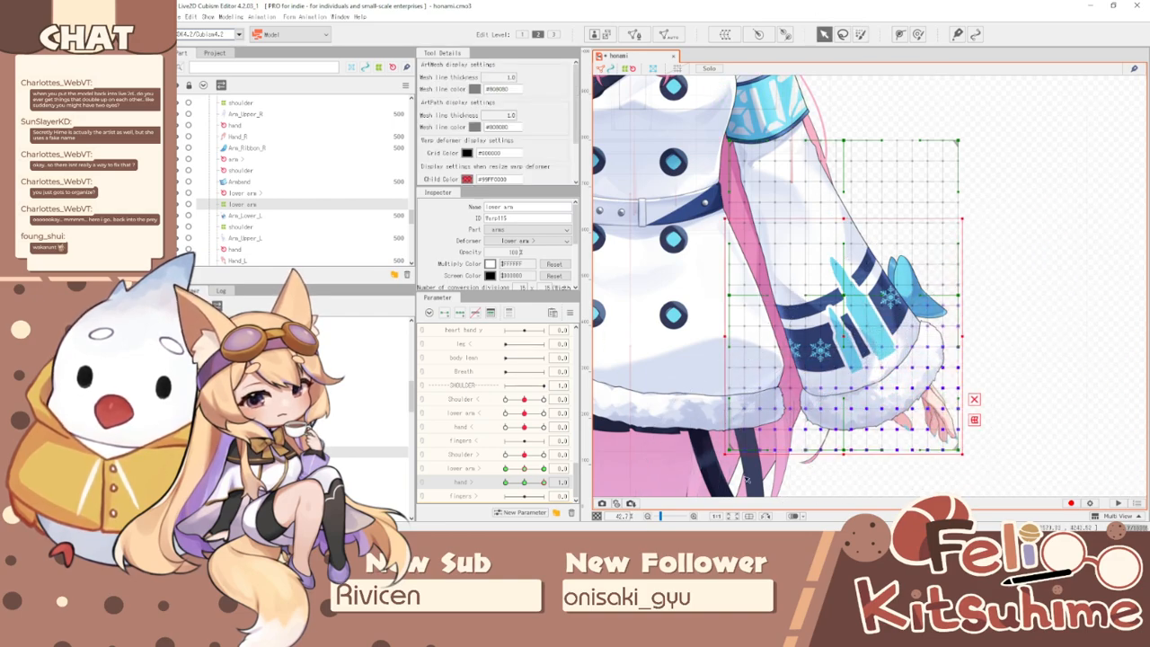
pyautogui.moveTo(849, 332); pyautogui.dragTo(939, 357)
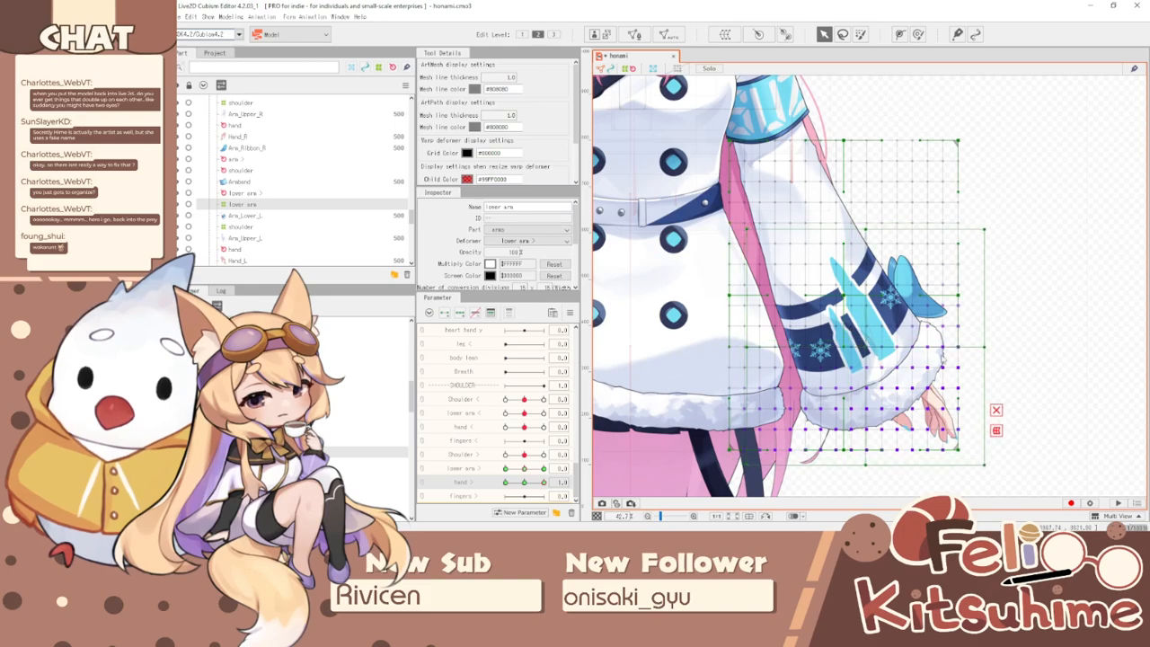
pyautogui.hotkey('ctrl', 'z')
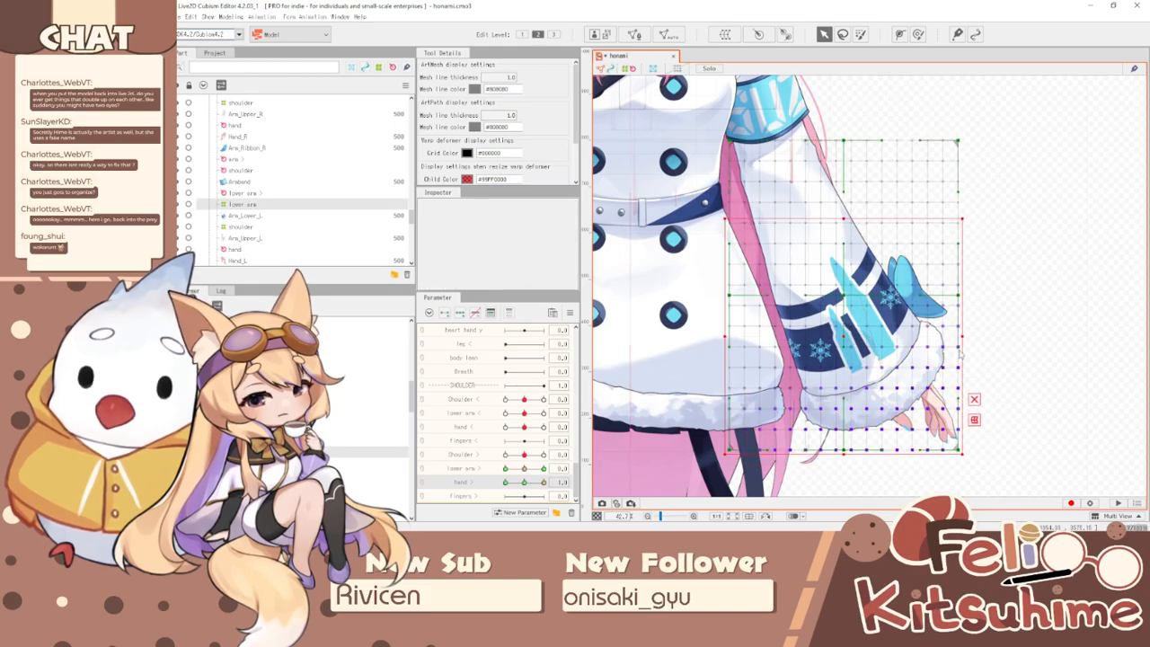
pyautogui.moveTo(848, 332); pyautogui.dragTo(871, 355)
pyautogui.moveTo(990, 361); pyautogui.dragTo(990, 339)
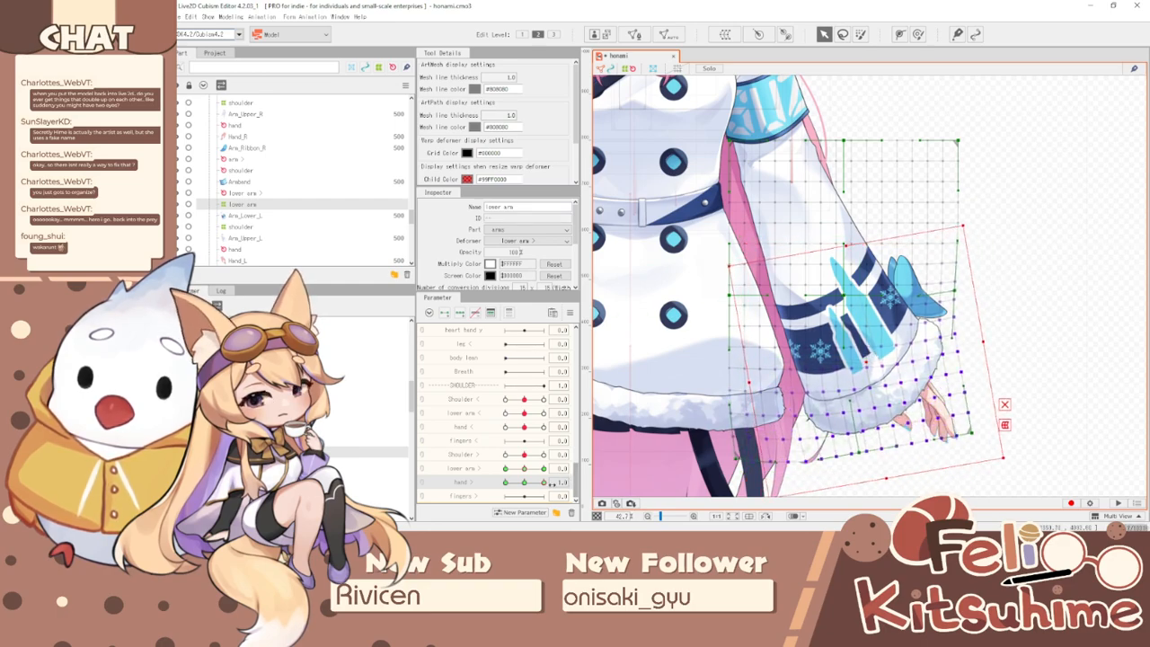
# - Rotate the lower arm warp's cuff rows clockwise at hand > -1.0, checking the motion back to 1.0
pyautogui.moveTo(543, 483); pyautogui.dragTo(390, 462)
pyautogui.moveTo(849, 332); pyautogui.dragTo(877, 351)
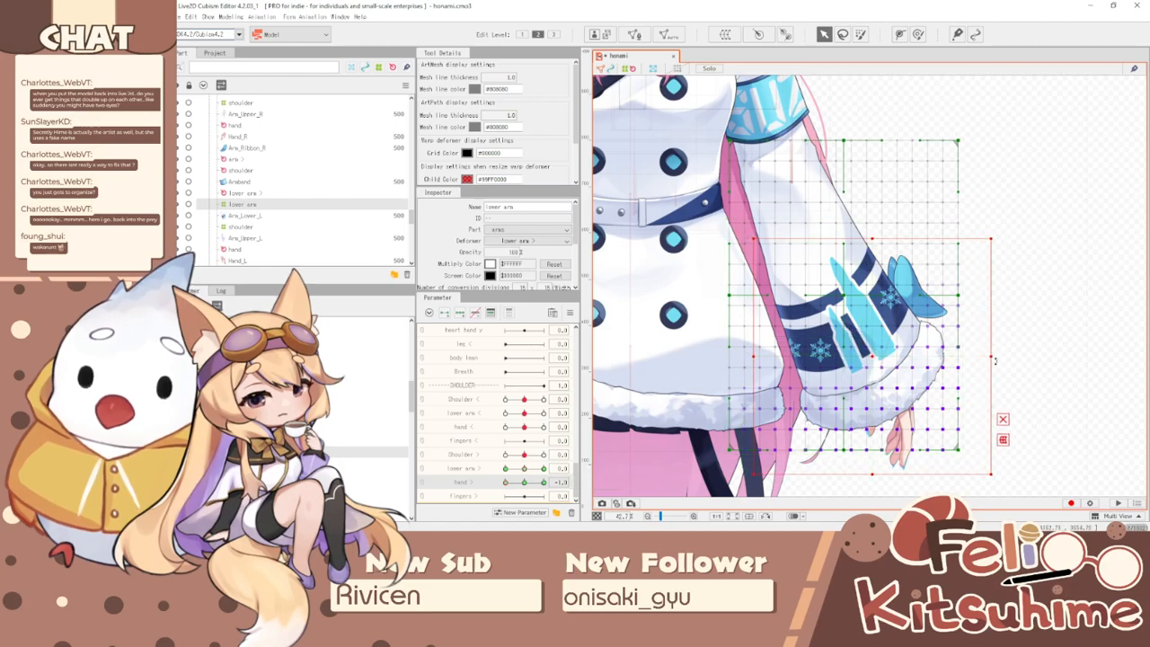
pyautogui.moveTo(995, 360); pyautogui.dragTo(994, 385)
pyautogui.moveTo(517, 484); pyautogui.dragTo(575, 477)
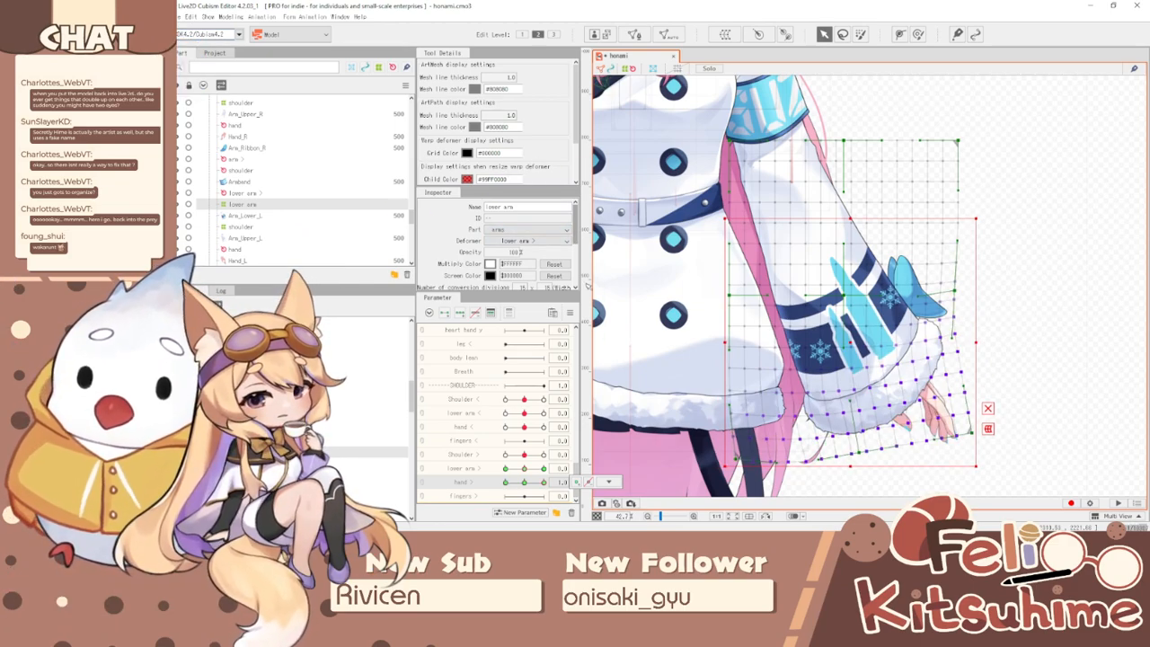
# - Synthesize corners for the selected lower arm warp using parameters lower arm > and hand >, referencing the default value
pyautogui.click(609, 481)
pyautogui.click(612, 375)
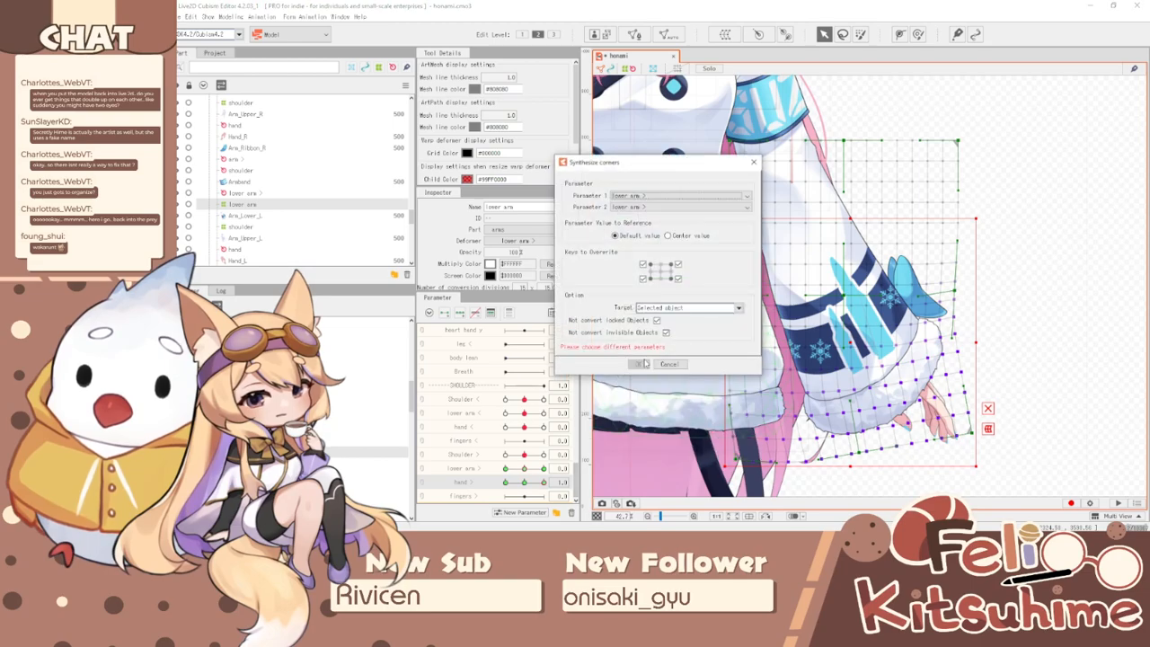
pyautogui.click(683, 207)
pyautogui.click(648, 223)
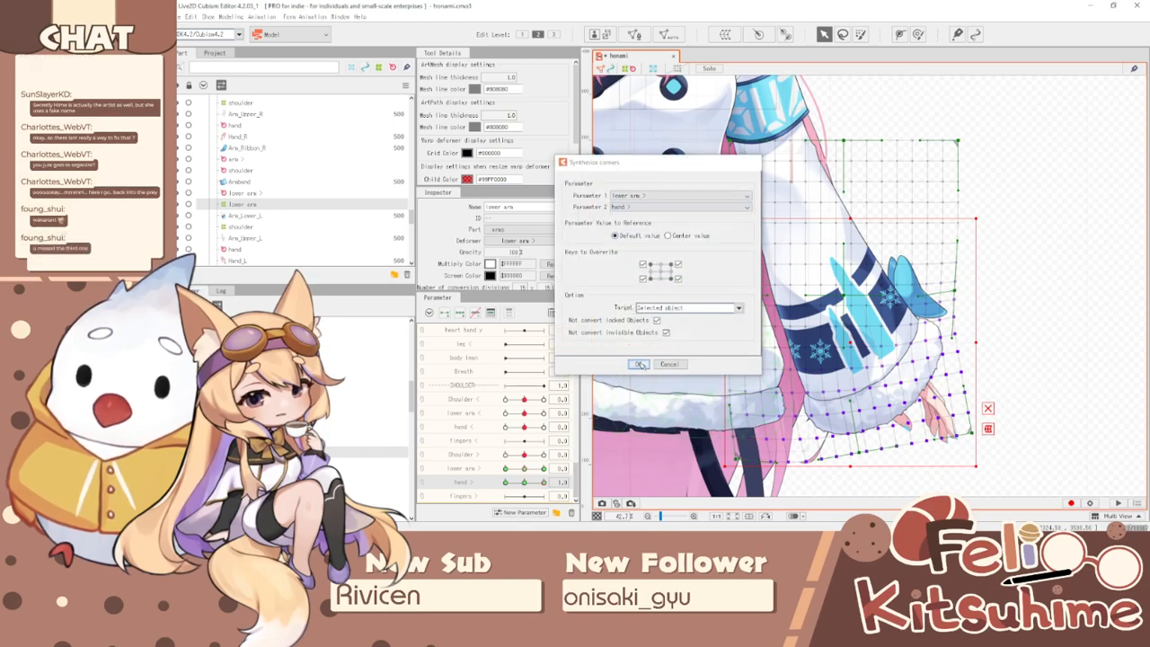
pyautogui.click(638, 364)
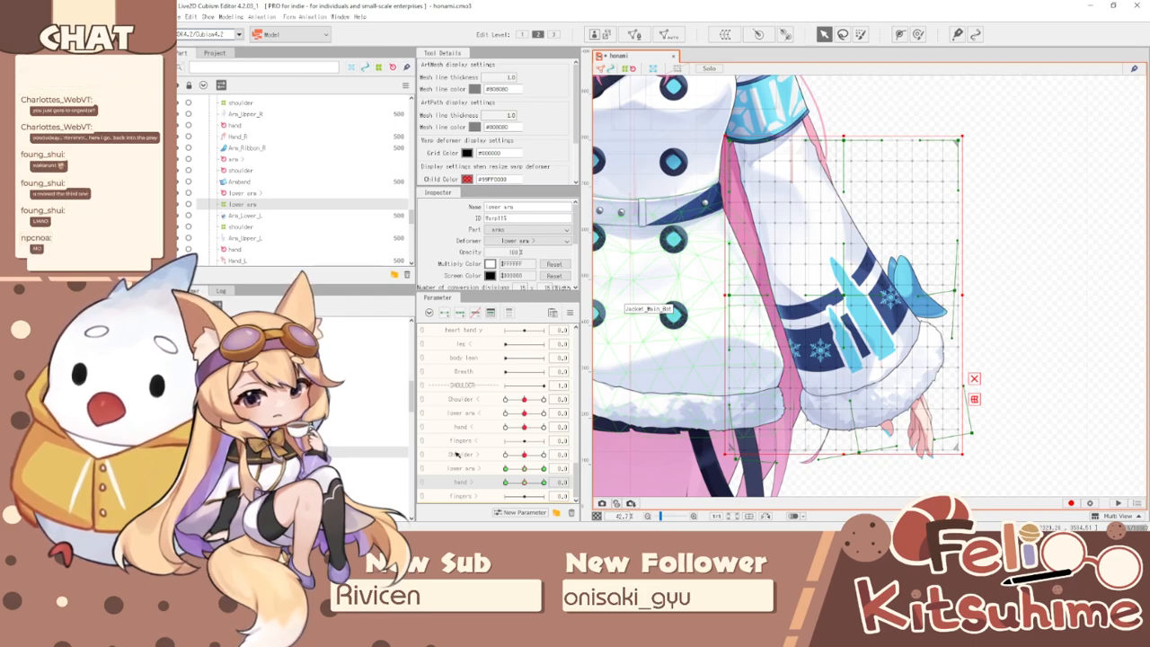
# - Link the lower arm > and hand > parameters and check the combined arm poses
pyautogui.click(422, 475)
pyautogui.moveTo(524, 484)
pyautogui.mouseDown()
pyautogui.moveTo(467, 462)
pyautogui.moveTo(539, 485)
pyautogui.moveTo(526, 497)
pyautogui.moveTo(508, 481)
pyautogui.moveTo(528, 470)
pyautogui.moveTo(528, 493)
pyautogui.mouseUp()
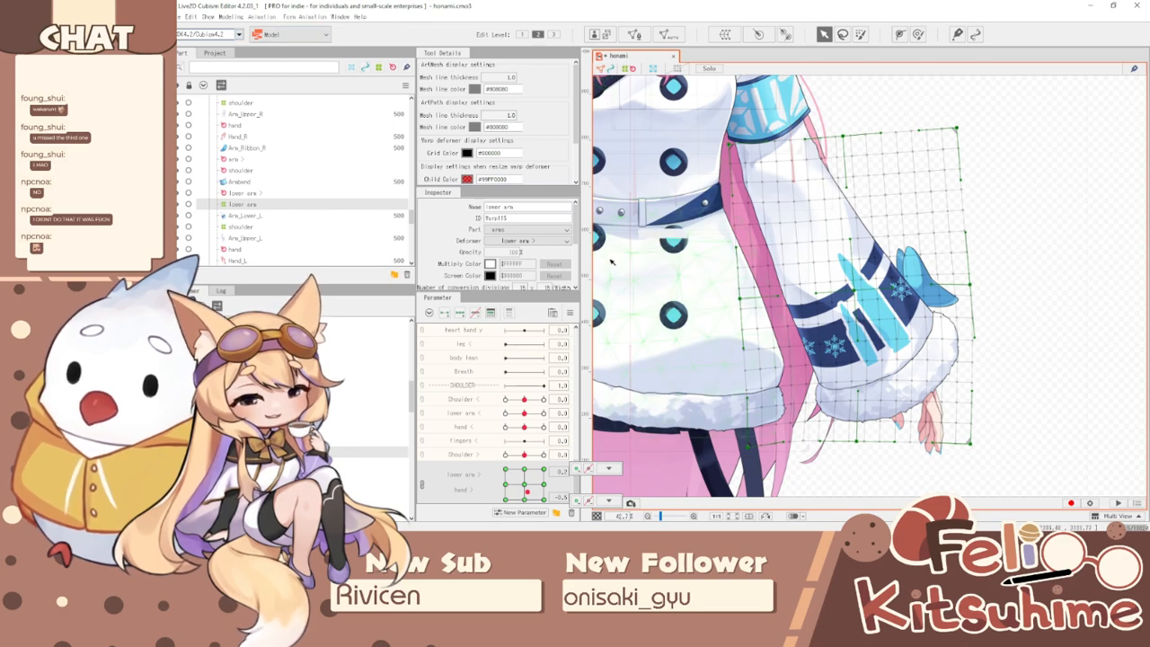
pyautogui.moveTo(527, 492); pyautogui.dragTo(516, 462)
# - Preview the arm > group in the physics settings and check how both arms and hands swing
pyautogui.click(231, 16)
pyautogui.click(286, 226)
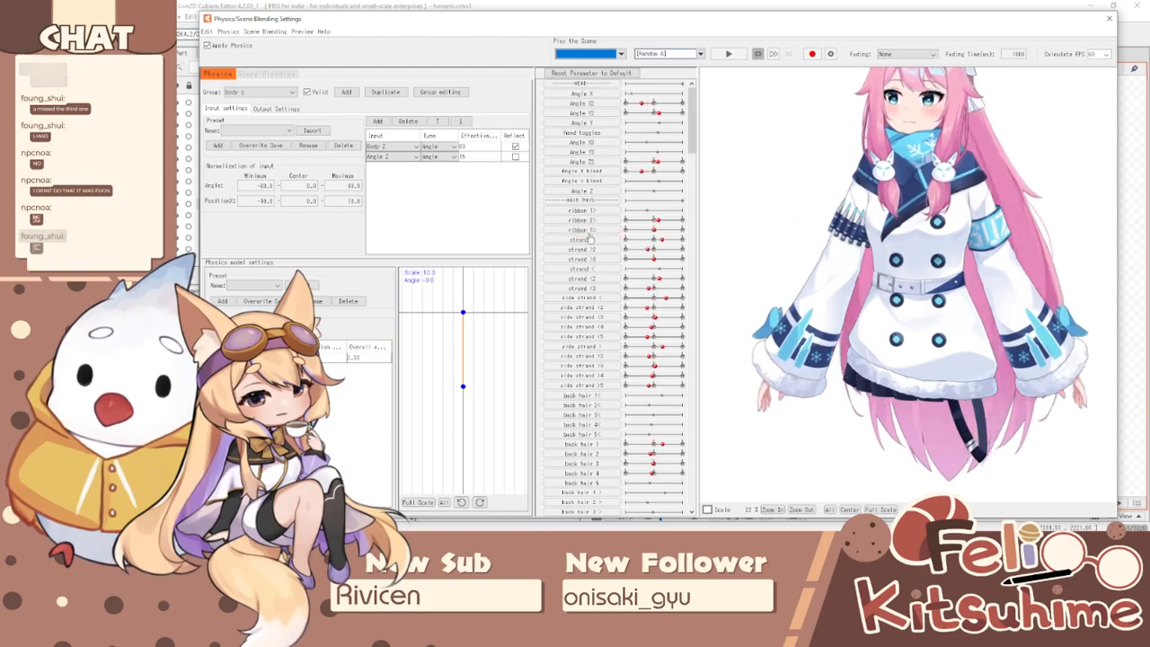
pyautogui.click(250, 94)
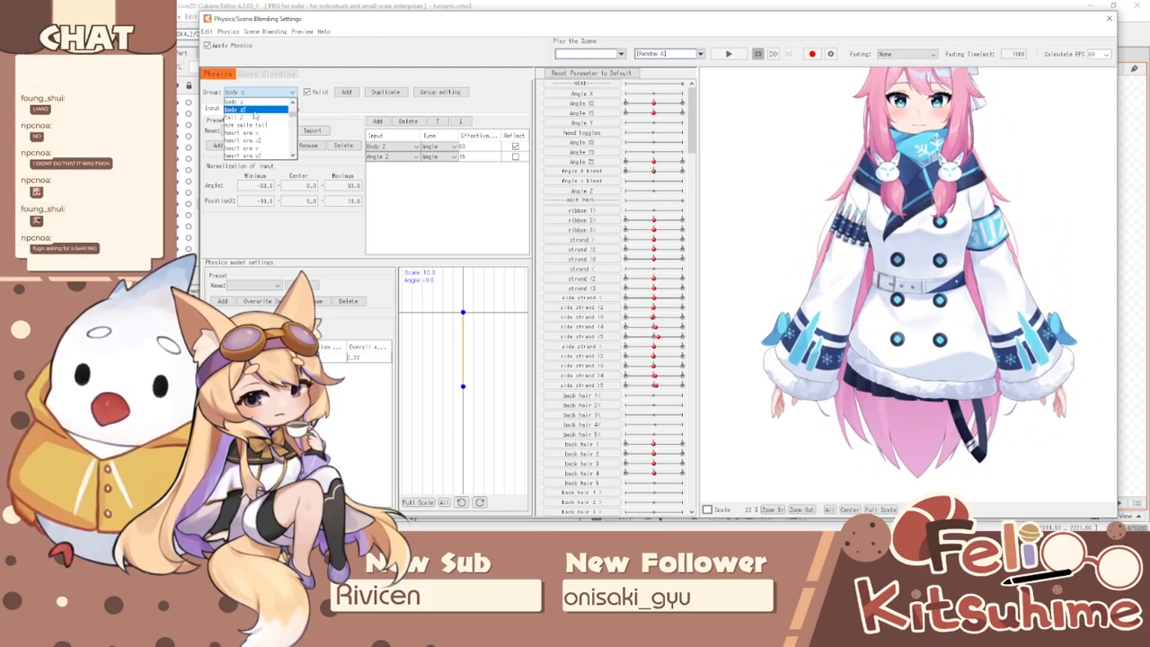
pyautogui.scroll(-2, 256, 118)
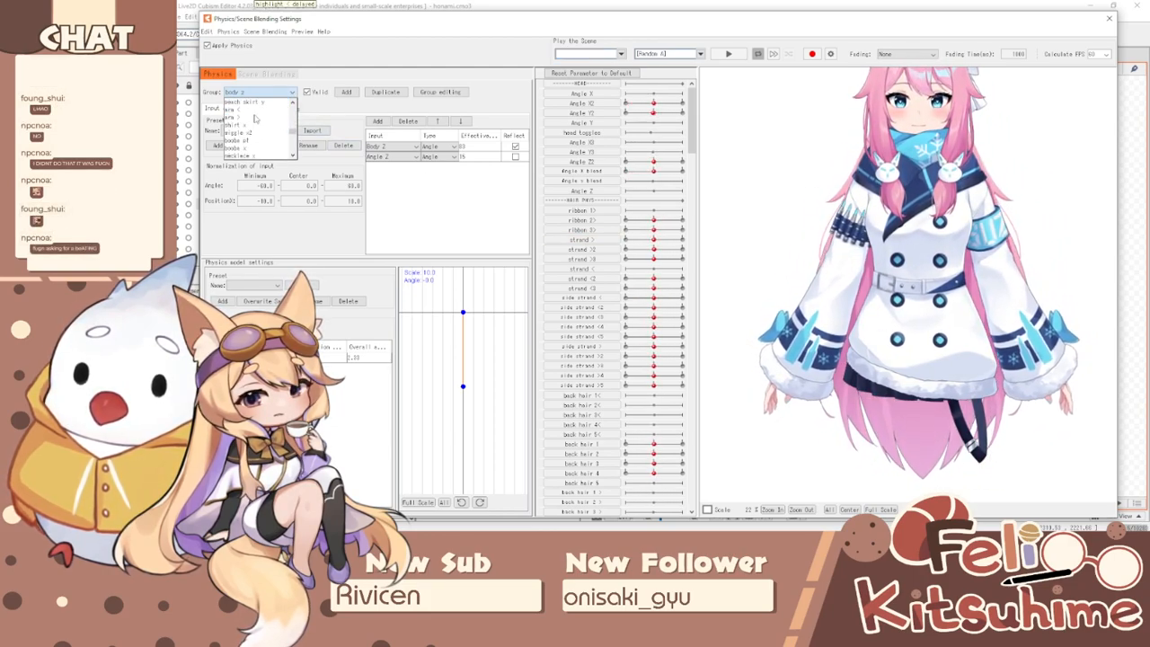
pyautogui.click(255, 115)
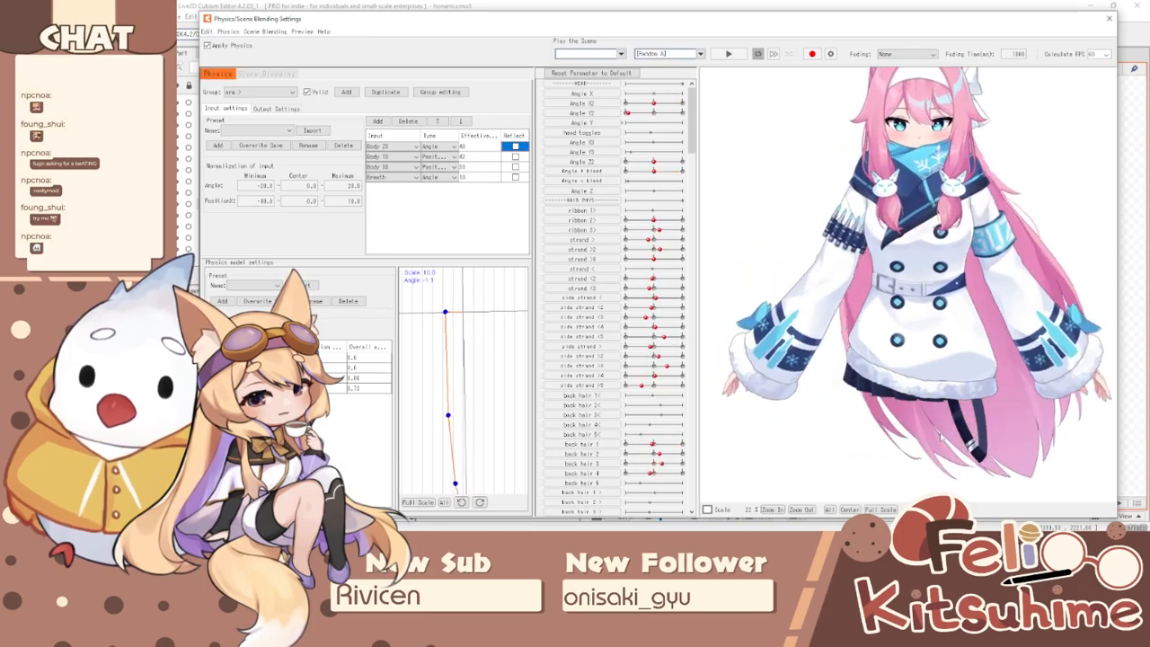
pyautogui.click(1109, 18)
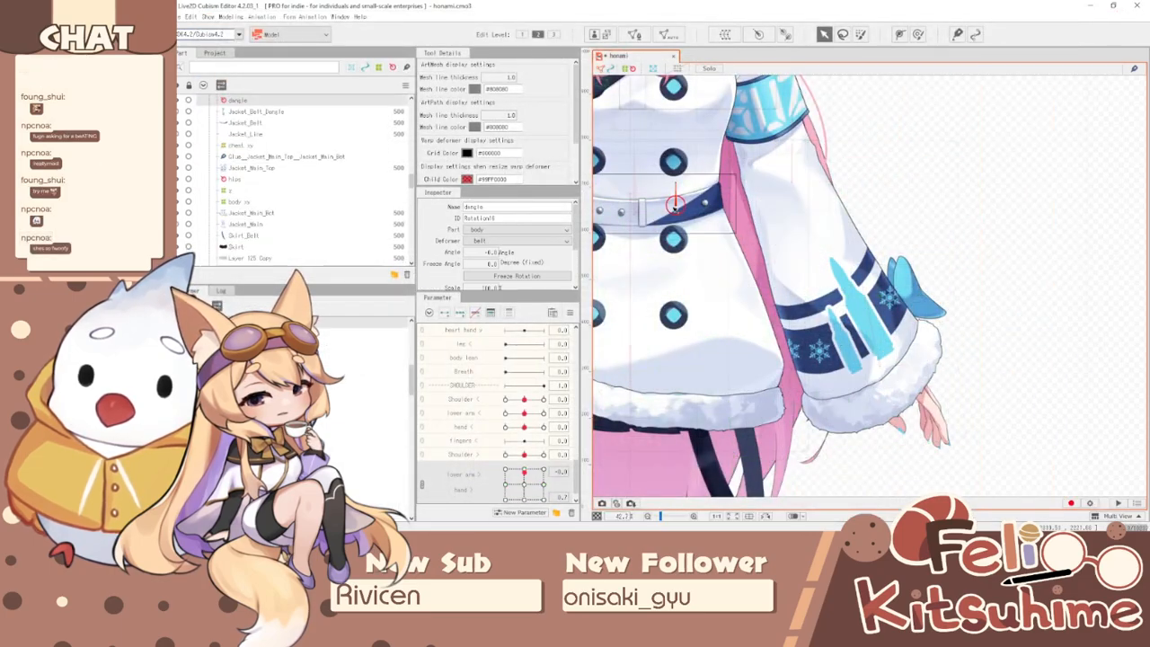
# - Bring the missing belt dangle back into view and select the belt warp deformer
pyautogui.click(706, 201)
pyautogui.scroll(-2, 877, 286)
pyautogui.scroll(3, 744, 232)
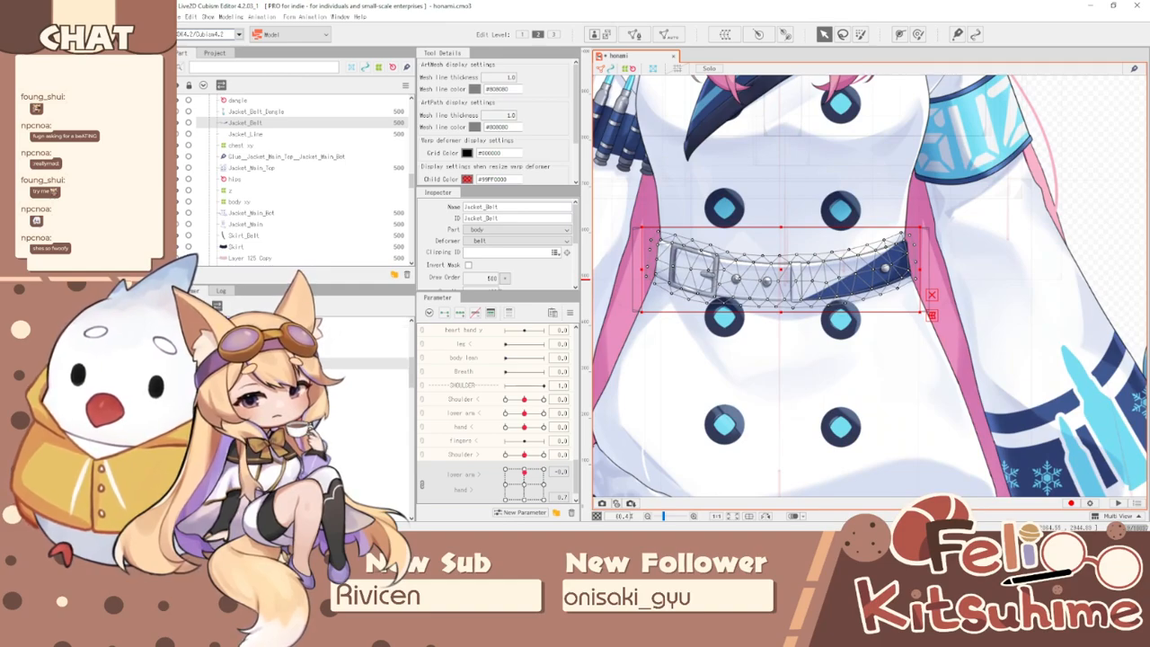
pyautogui.hotkey('ctrl', 'z')
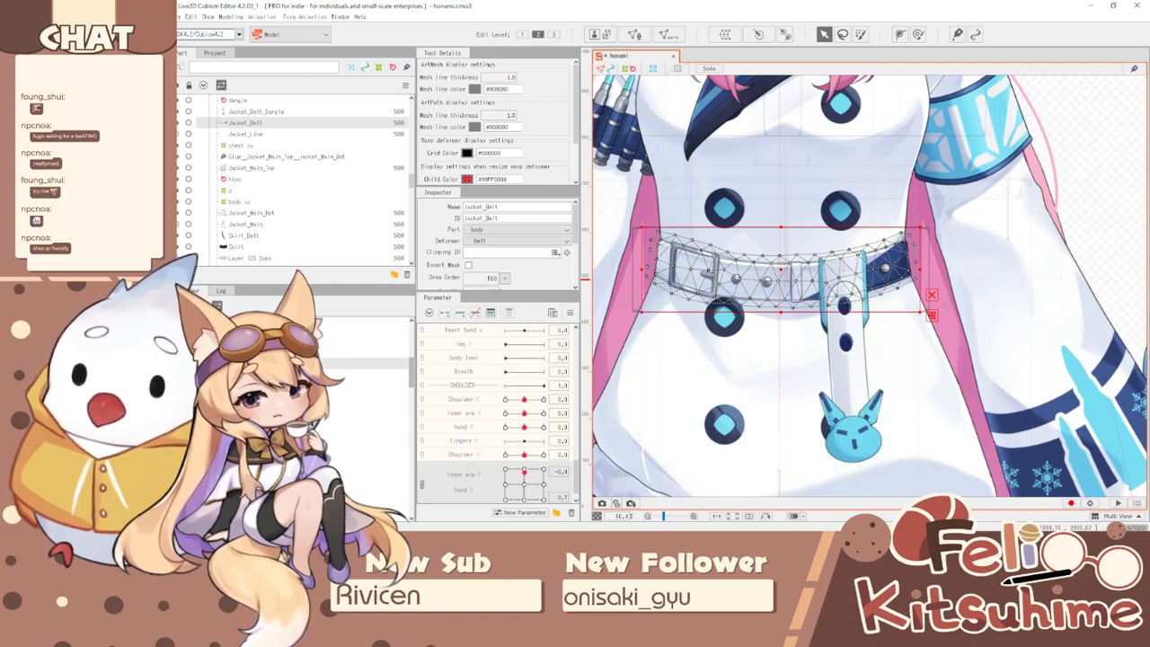
pyautogui.click(739, 312)
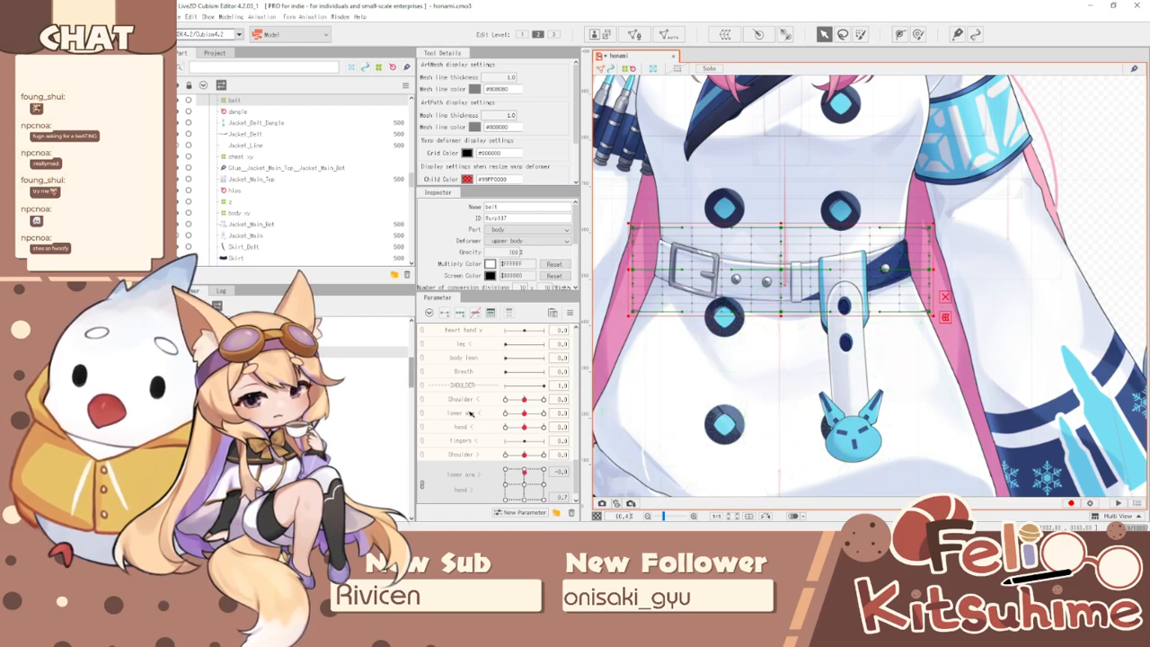
# - Reset the parameters to default and reshape the belt warp deformer around the waist at Body Y3 -10.0
pyautogui.scroll(-5, 480, 431)
pyautogui.click(570, 311)
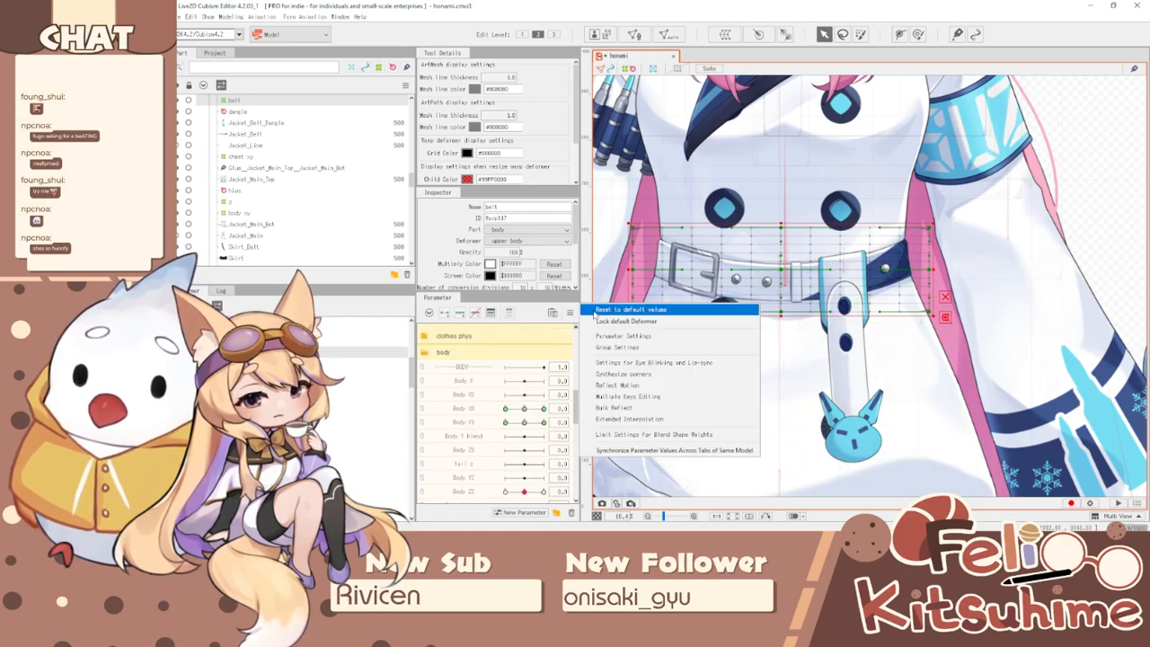
pyautogui.click(590, 311)
pyautogui.click(519, 424)
pyautogui.moveTo(779, 280); pyautogui.dragTo(779, 290)
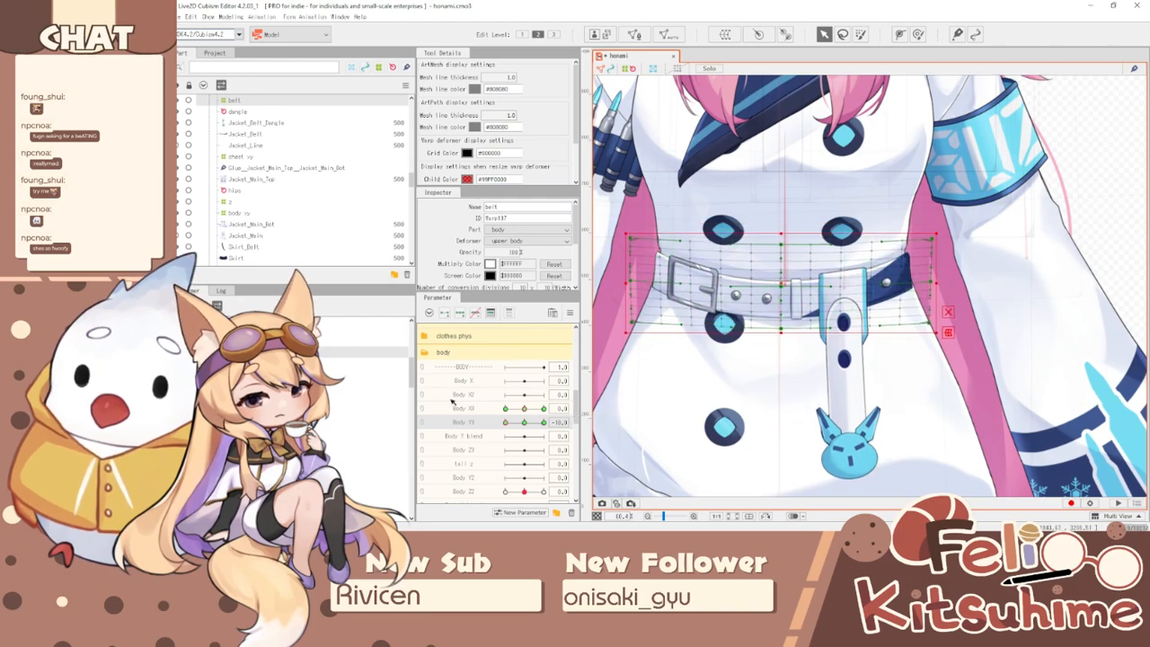
pyautogui.moveTo(507, 422); pyautogui.dragTo(470, 435)
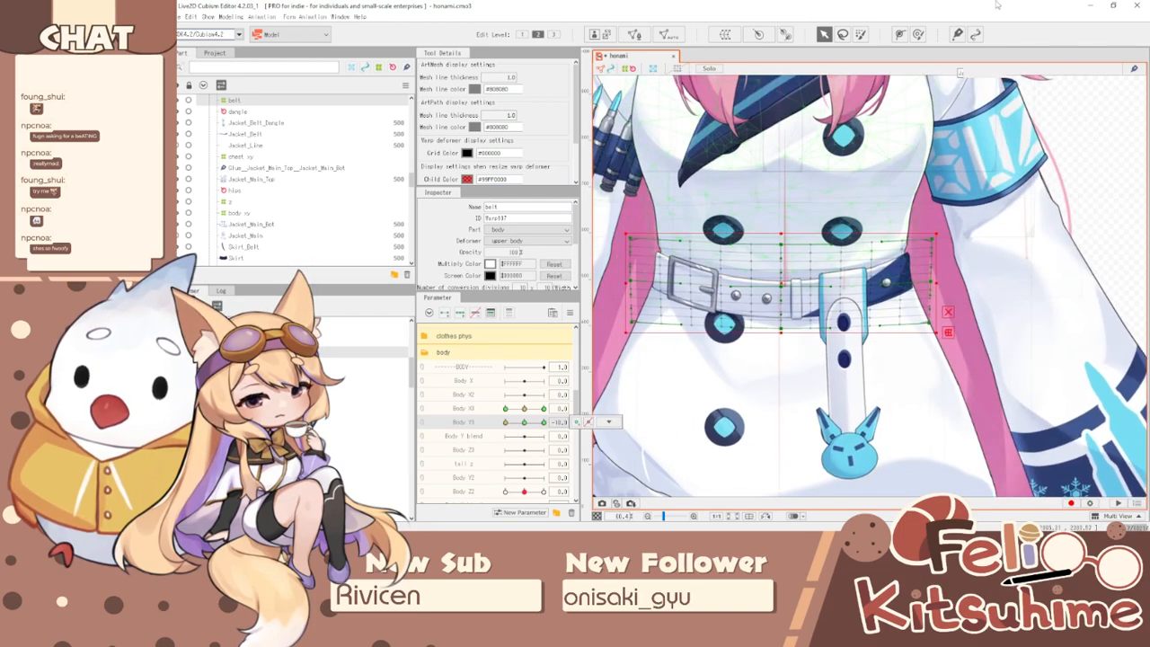
pyautogui.click(919, 34)
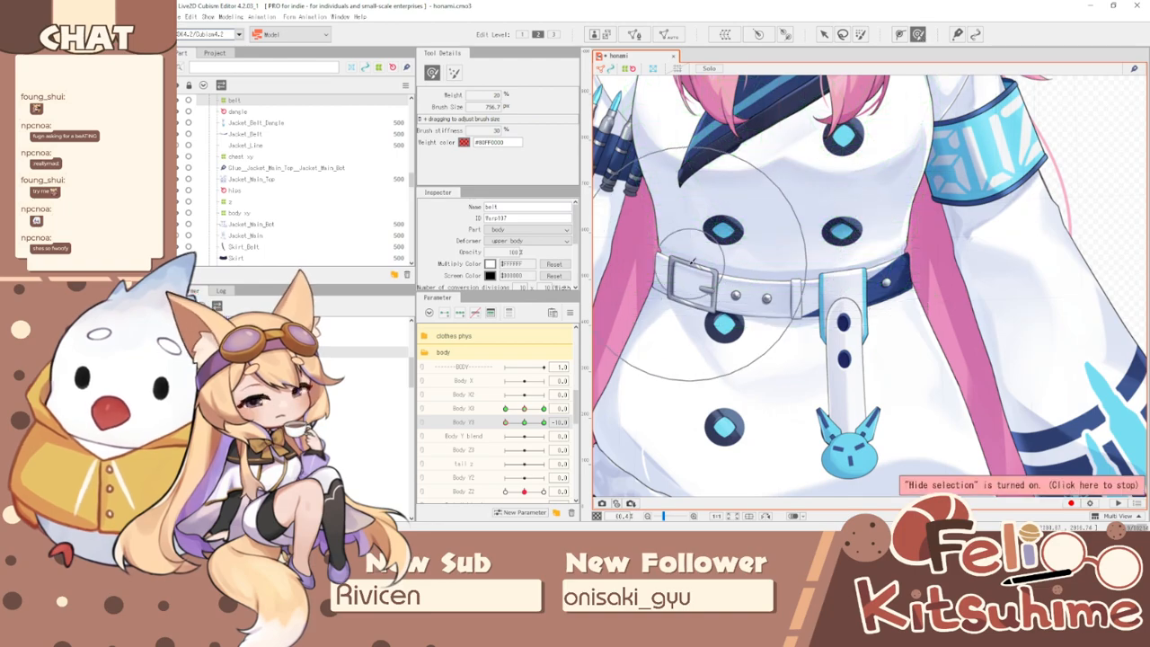
pyautogui.moveTo(656, 321); pyautogui.dragTo(634, 315)
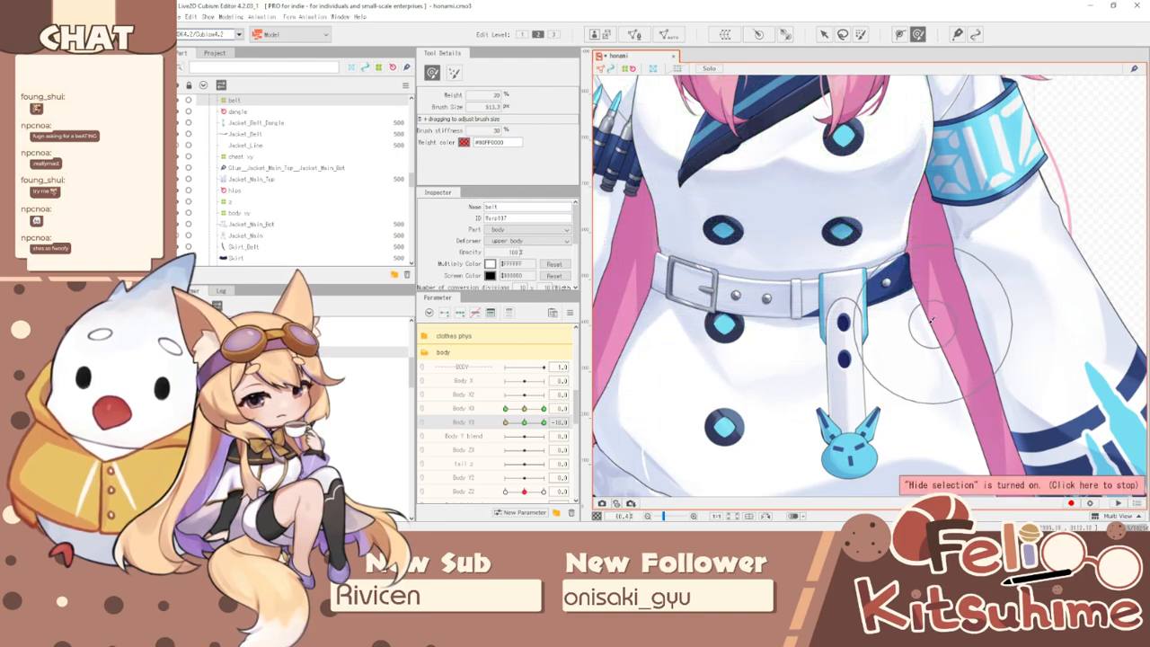
# - Synthesize corners for the belt deformer's body X and Y keys, and link the Body X3 and Body Y3 parameters
pyautogui.rightClick(588, 422)
pyautogui.rightClick(580, 333)
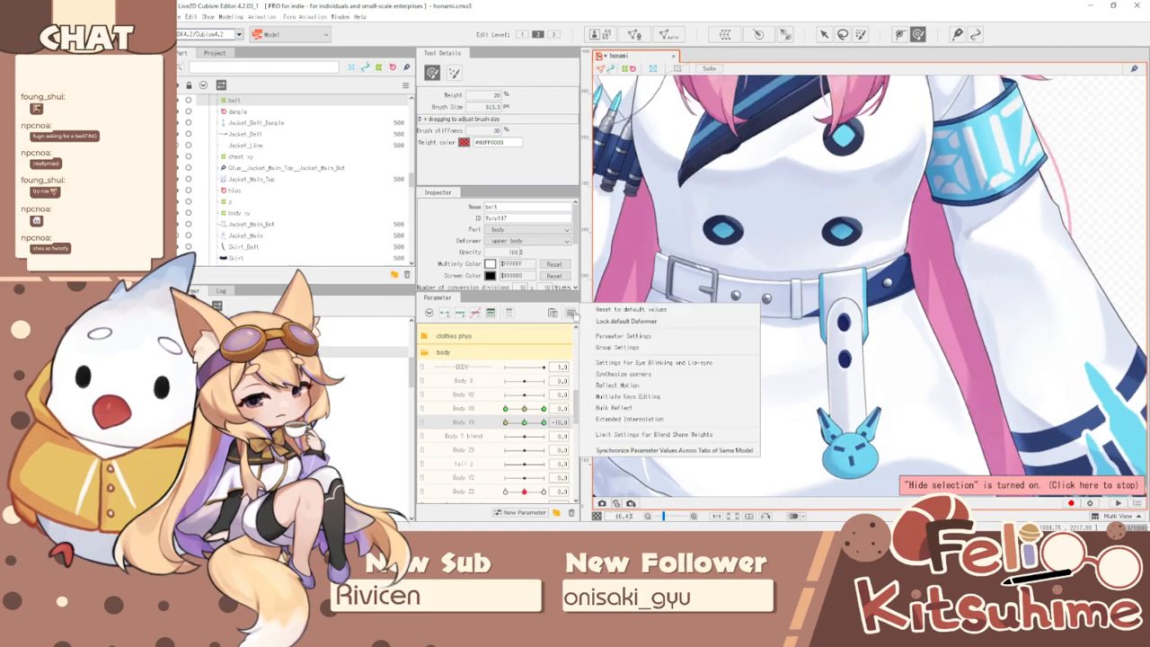
pyautogui.click(651, 369)
pyautogui.click(640, 365)
pyautogui.click(422, 409)
pyautogui.moveTo(524, 424)
pyautogui.mouseDown()
pyautogui.moveTo(506, 412)
pyautogui.moveTo(524, 476)
pyautogui.moveTo(496, 410)
pyautogui.moveTo(541, 431)
pyautogui.moveTo(524, 424)
pyautogui.mouseUp()
pyautogui.scroll(3, 629, 216)
# - Select the chest xy warp deformer, unlink Body X3 from Body Y3, and adjust its shape with the deform brush at Body Y3 -10.0
pyautogui.click(823, 34)
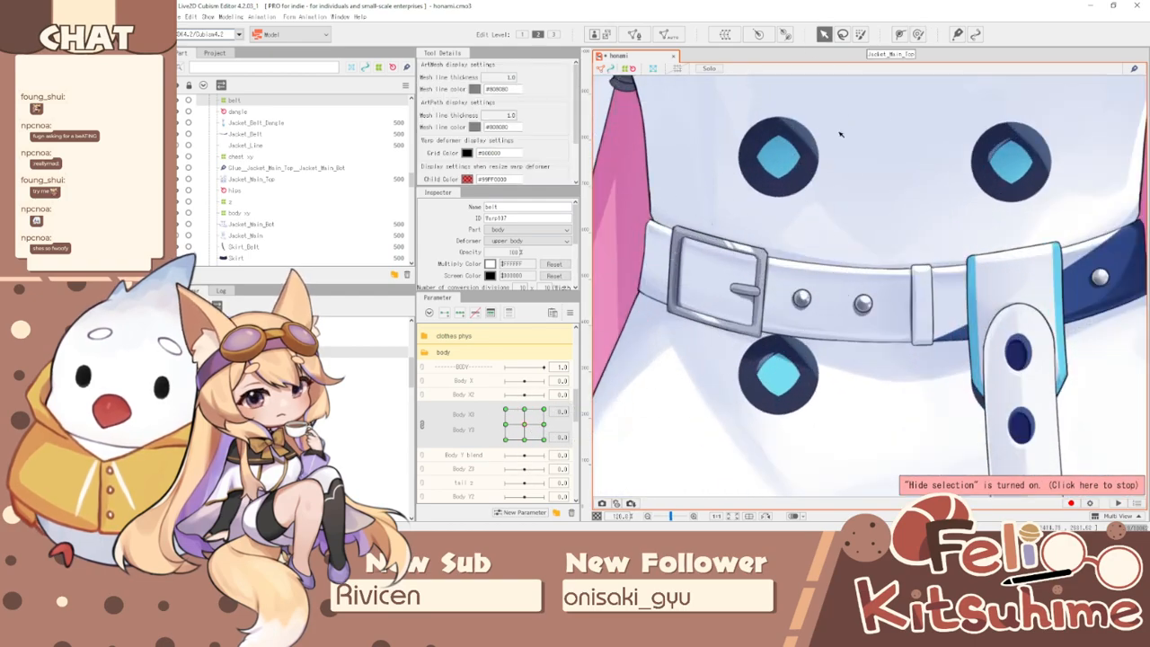
pyautogui.scroll(-2, 486, 412)
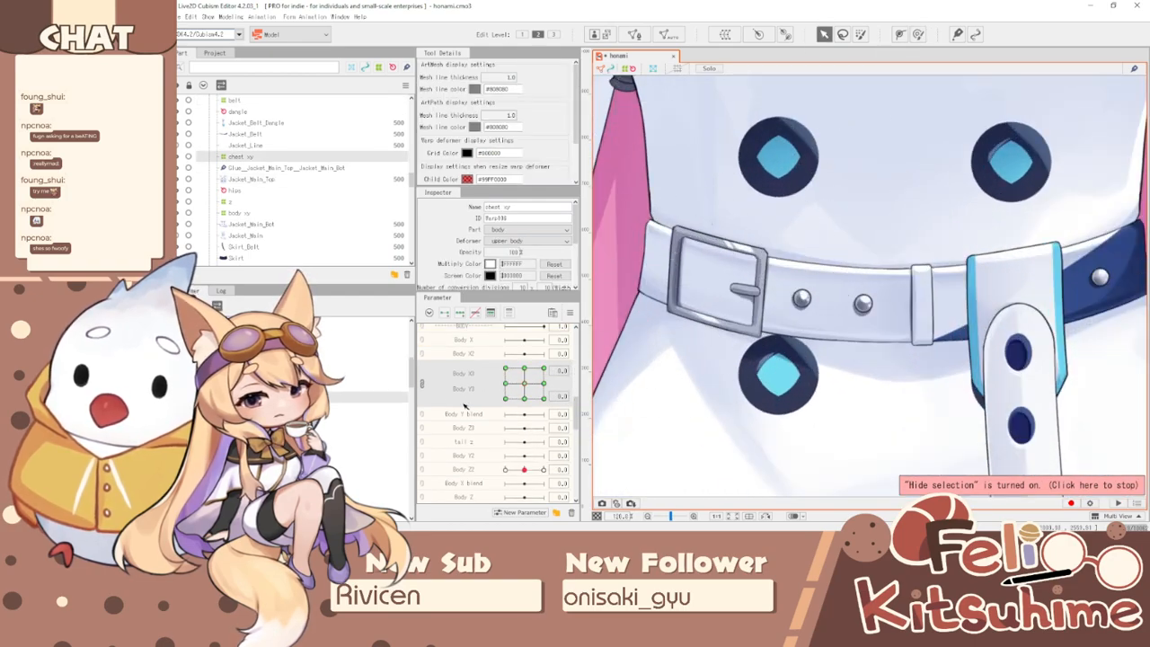
pyautogui.click(422, 385)
pyautogui.scroll(-2, 620, 387)
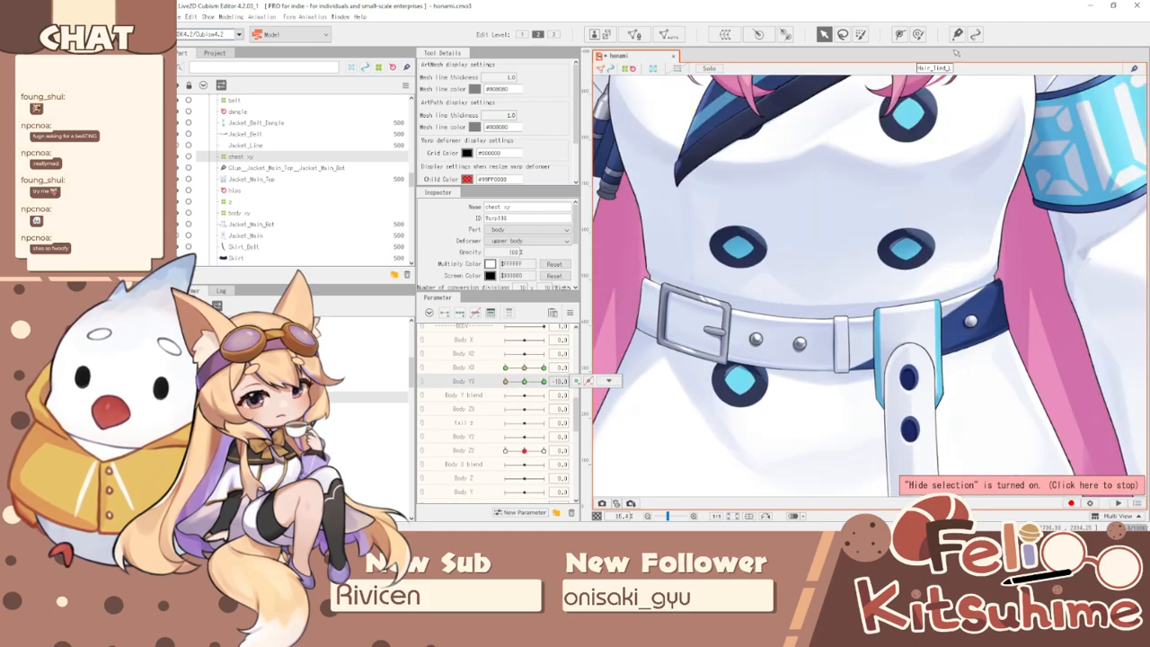
pyautogui.click(918, 34)
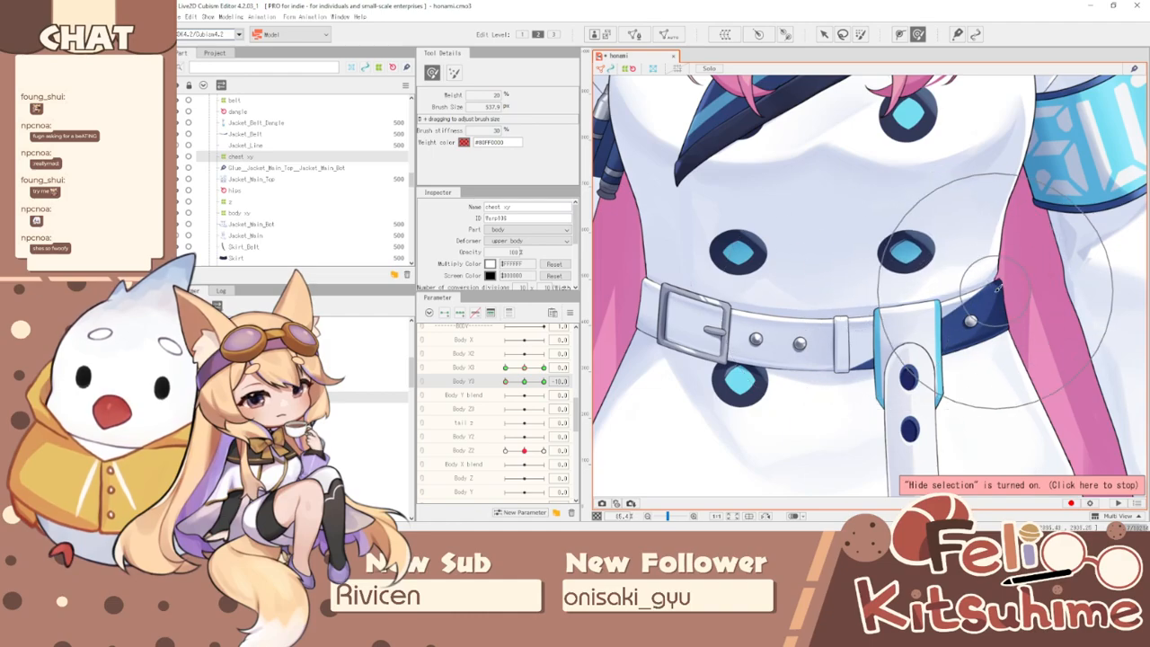
# - Synthesize corners for the chest xy deformer, and relink Body X3 with Body Y3 to check the diagonal body poses
pyautogui.click(569, 312)
pyautogui.click(623, 374)
pyautogui.click(634, 363)
pyautogui.scroll(-5, 787, 291)
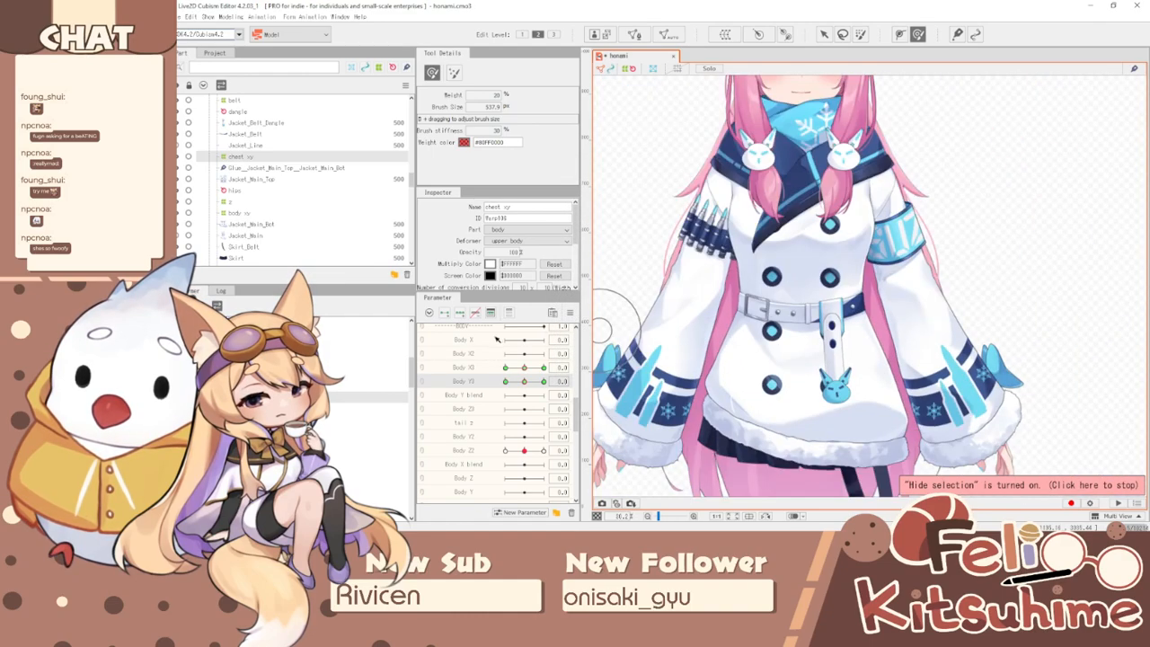
pyautogui.click(423, 374)
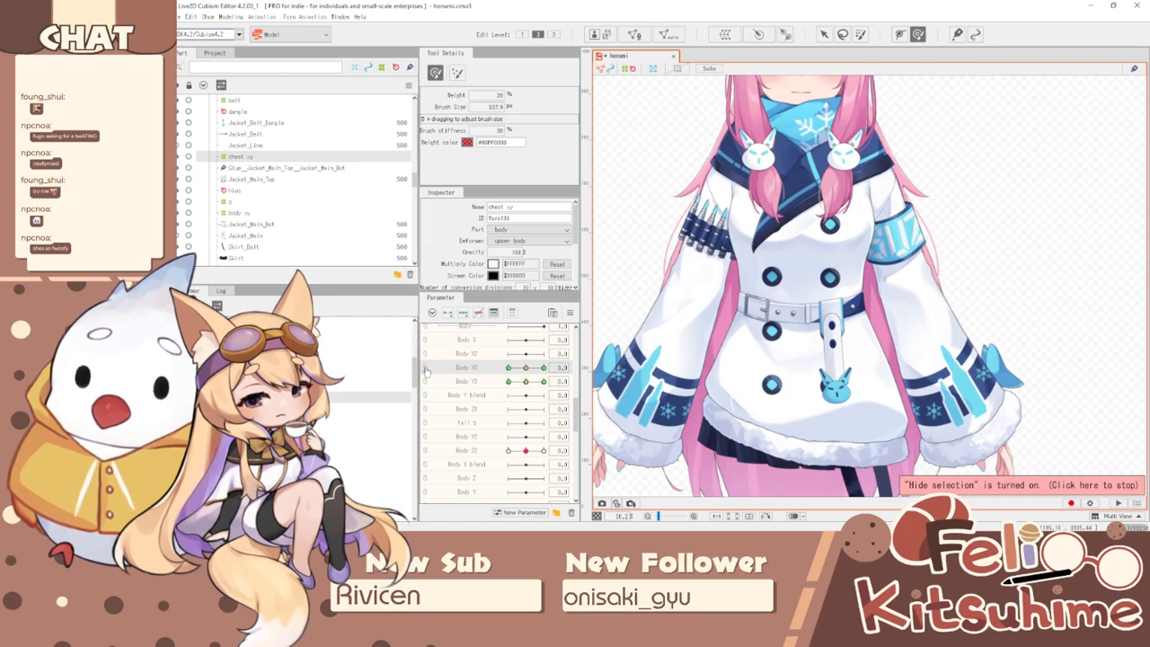
pyautogui.moveTo(544, 382); pyautogui.dragTo(508, 398)
pyautogui.scroll(-2, 701, 377)
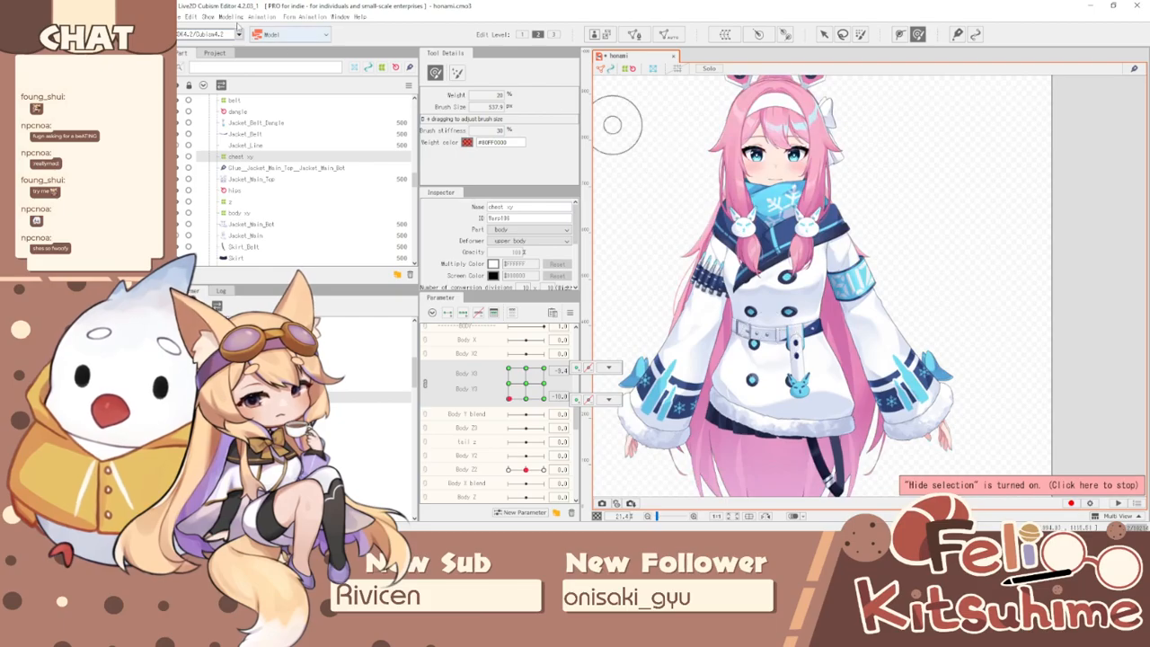
# - Preview the whole model's motion in the physics settings, examining the torso, belt and arms
pyautogui.click(231, 17)
pyautogui.click(286, 226)
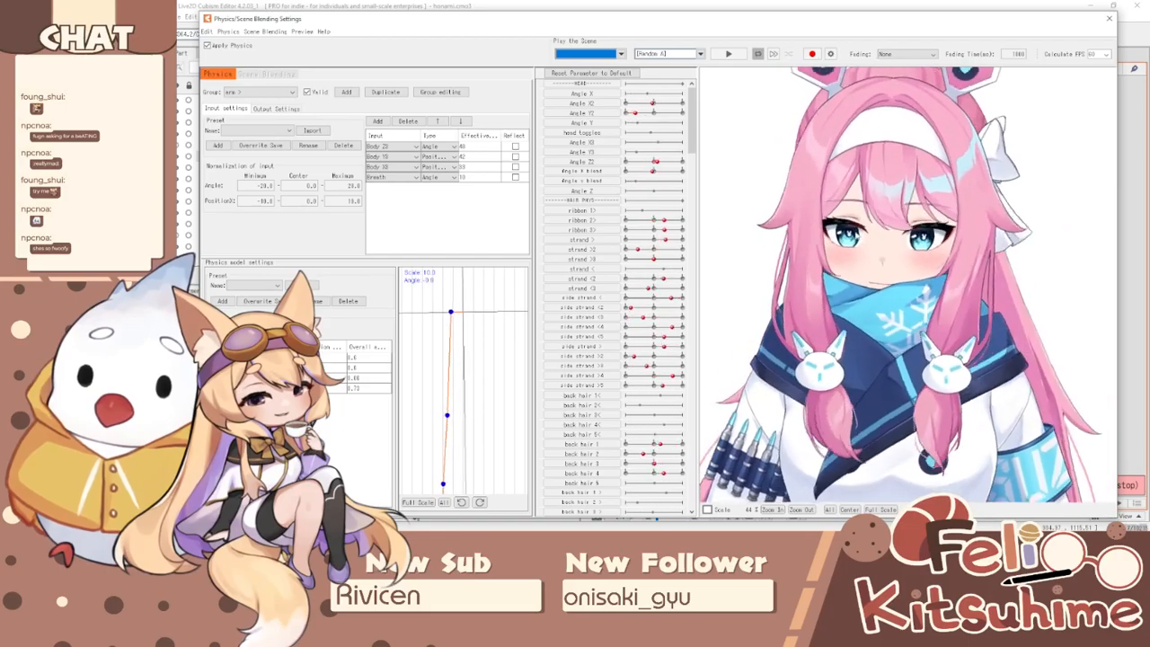
pyautogui.scroll(2, 840, 338)
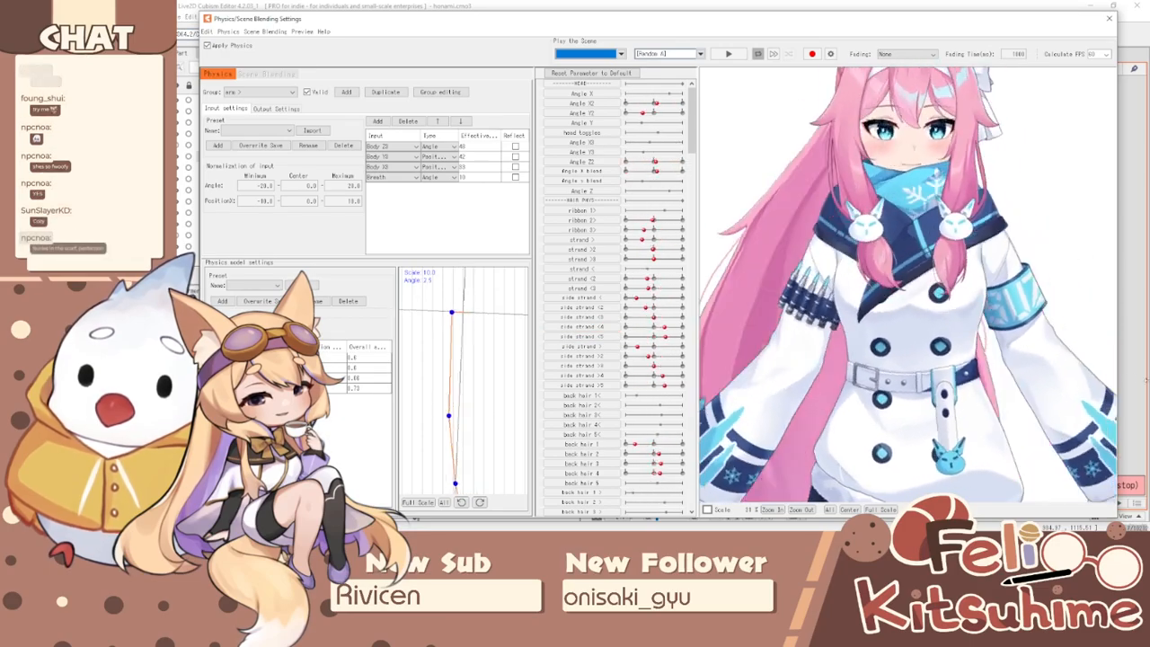
pyautogui.click(1109, 18)
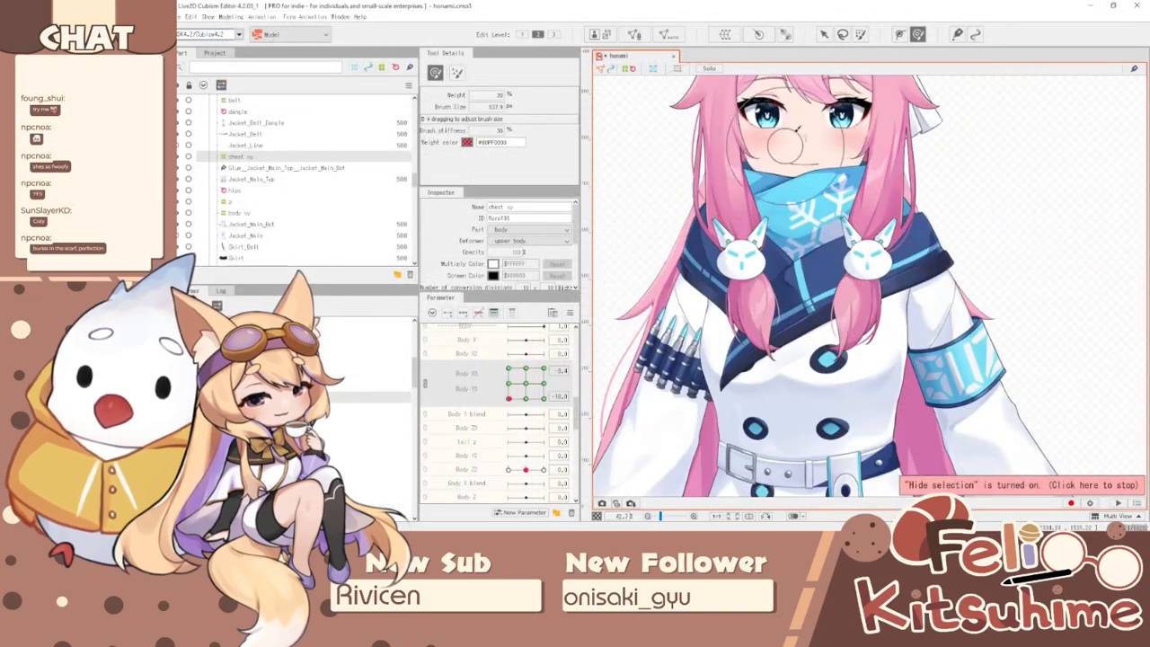
# - Reset all parameters to their default values and select the head xy warp deformer of the hood around the scarf
pyautogui.hotkey('ctrl', 't')
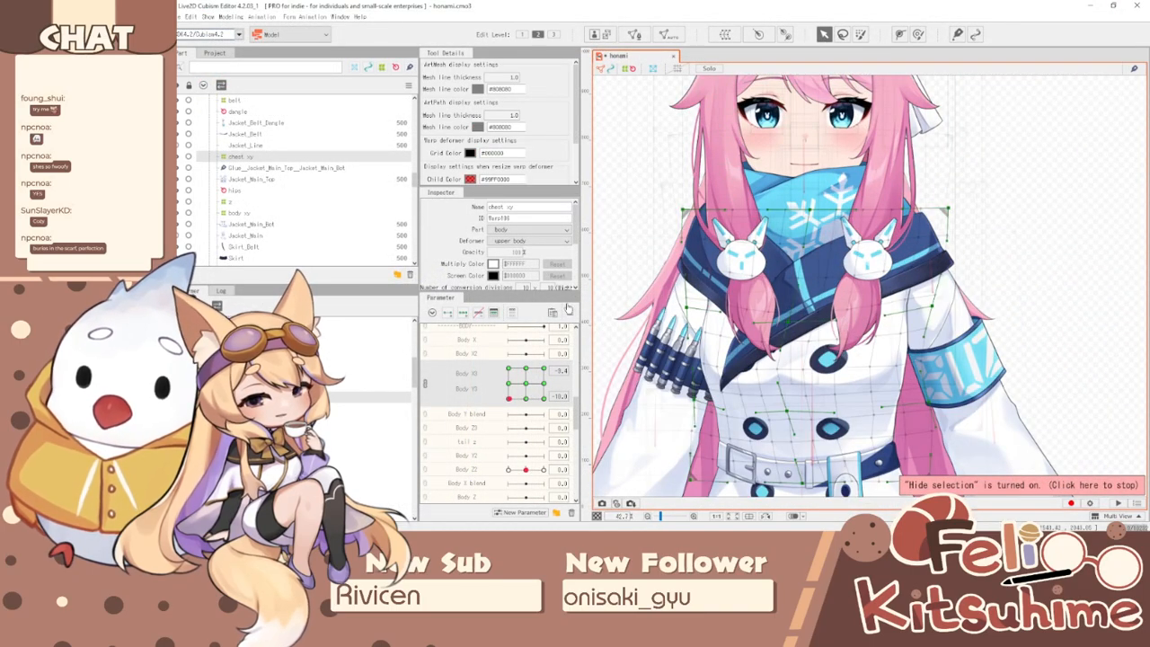
pyautogui.click(570, 313)
pyautogui.click(618, 321)
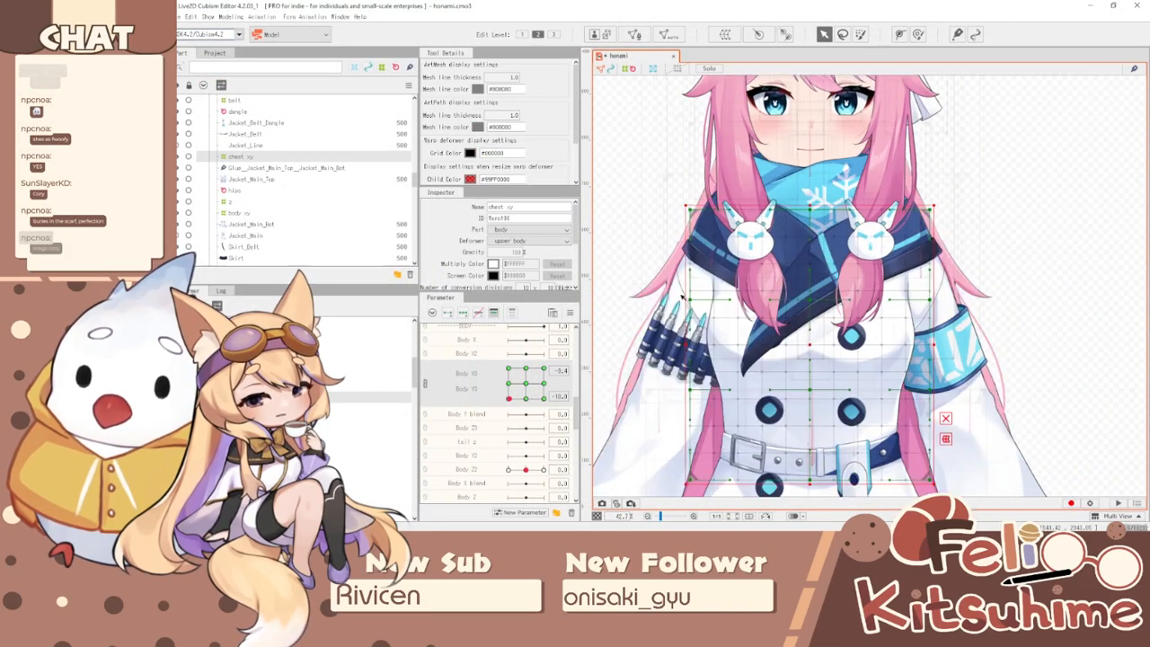
pyautogui.click(801, 273)
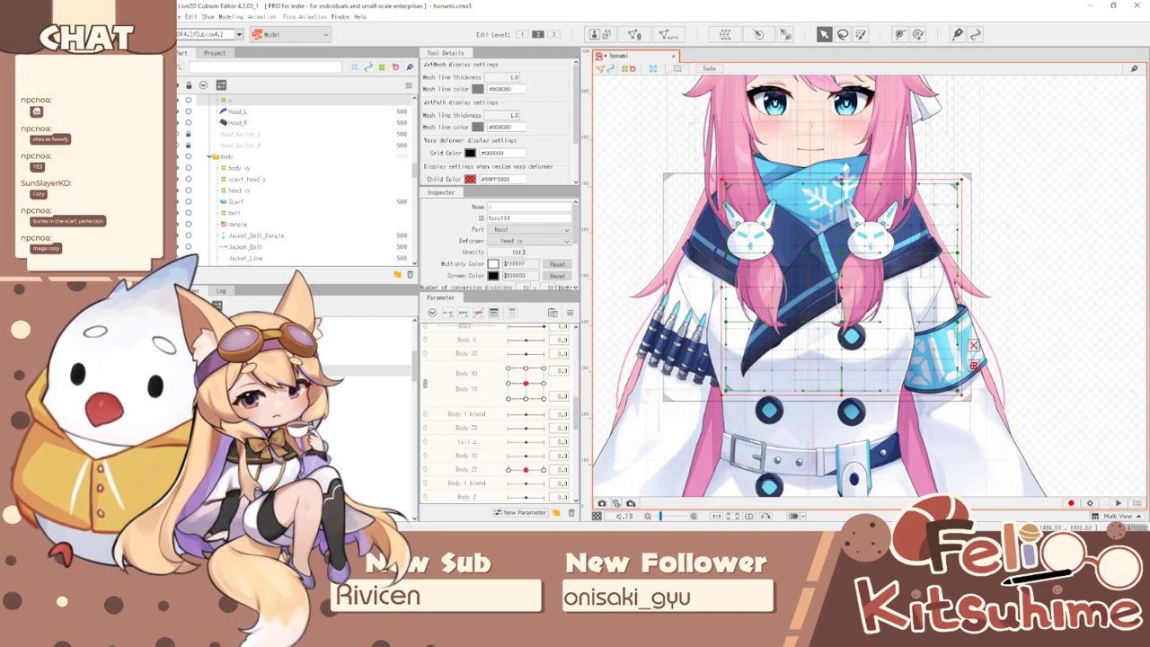
pyautogui.click(366, 348)
pyautogui.scroll(3, 498, 408)
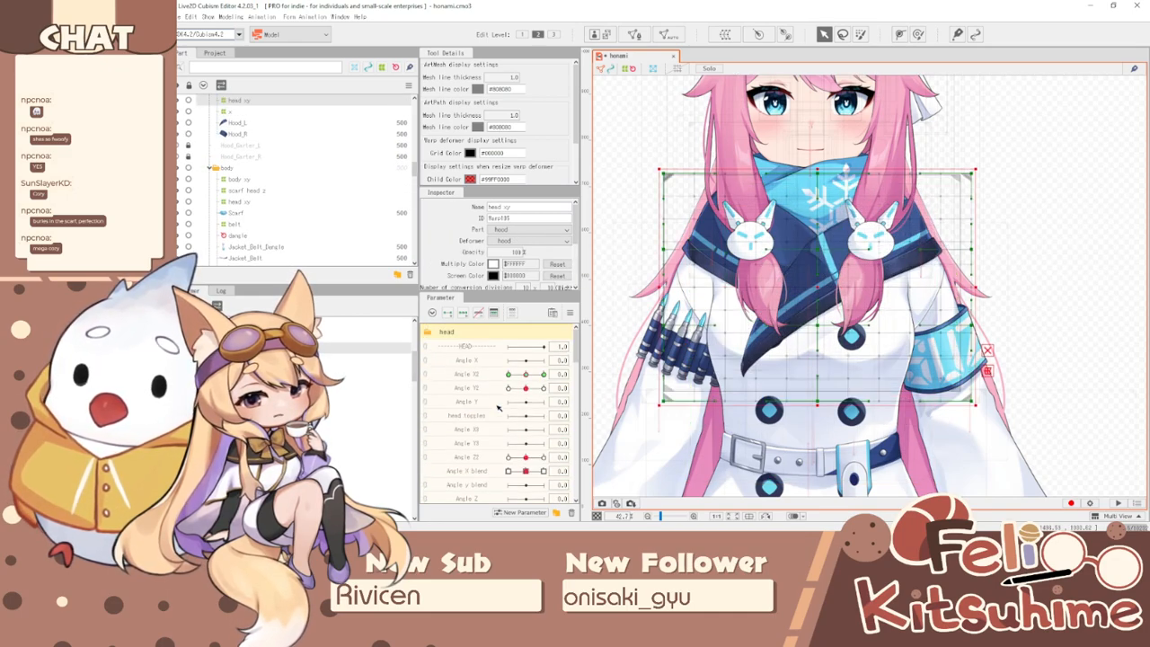
# - Set Angle X2 to -30.0 and hide the front hair part to expose the scarf and hood for brush deformation
pyautogui.moveTo(526, 375); pyautogui.dragTo(508, 374)
pyautogui.scroll(2, 737, 210)
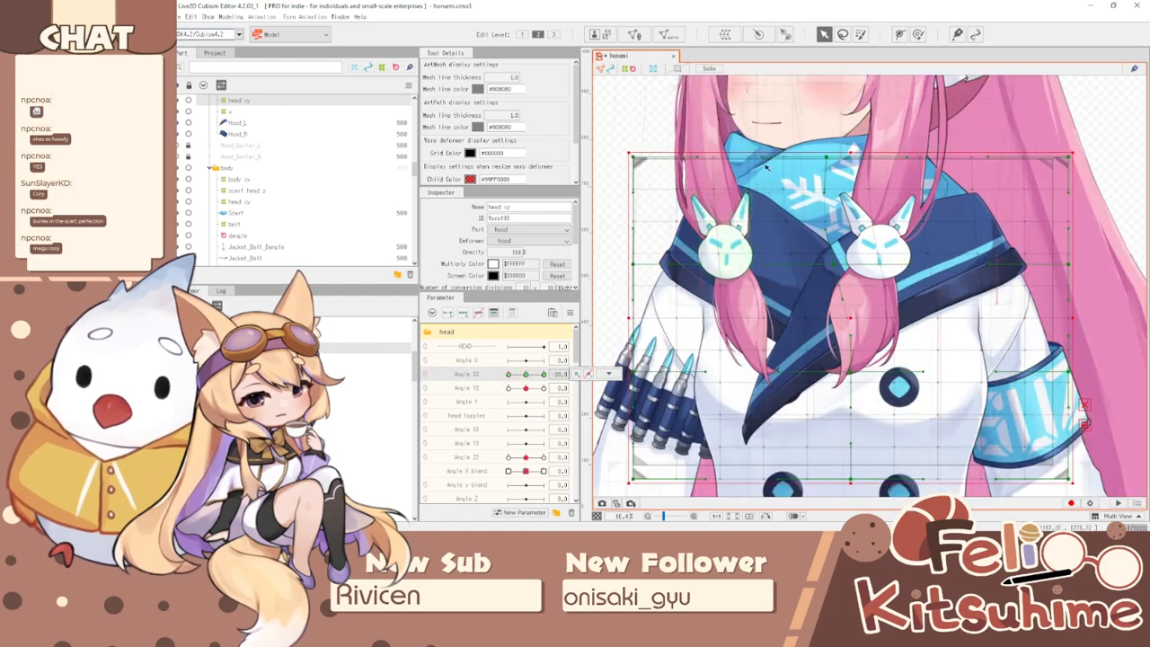
pyautogui.click(919, 35)
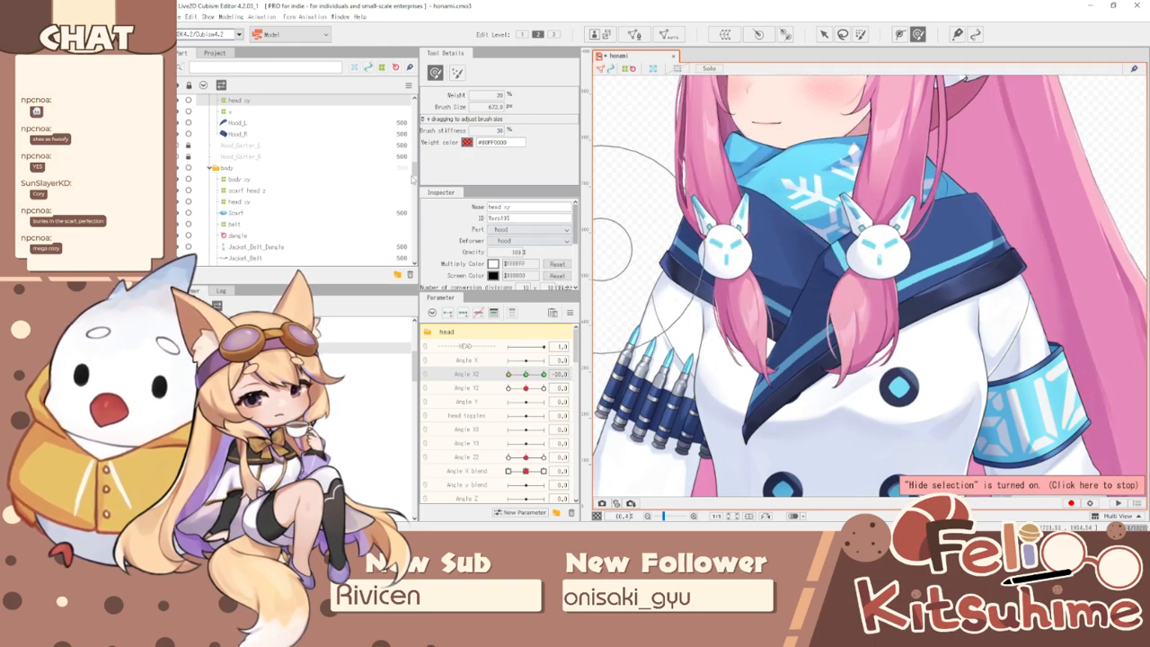
pyautogui.moveTo(416, 180); pyautogui.dragTo(428, 43)
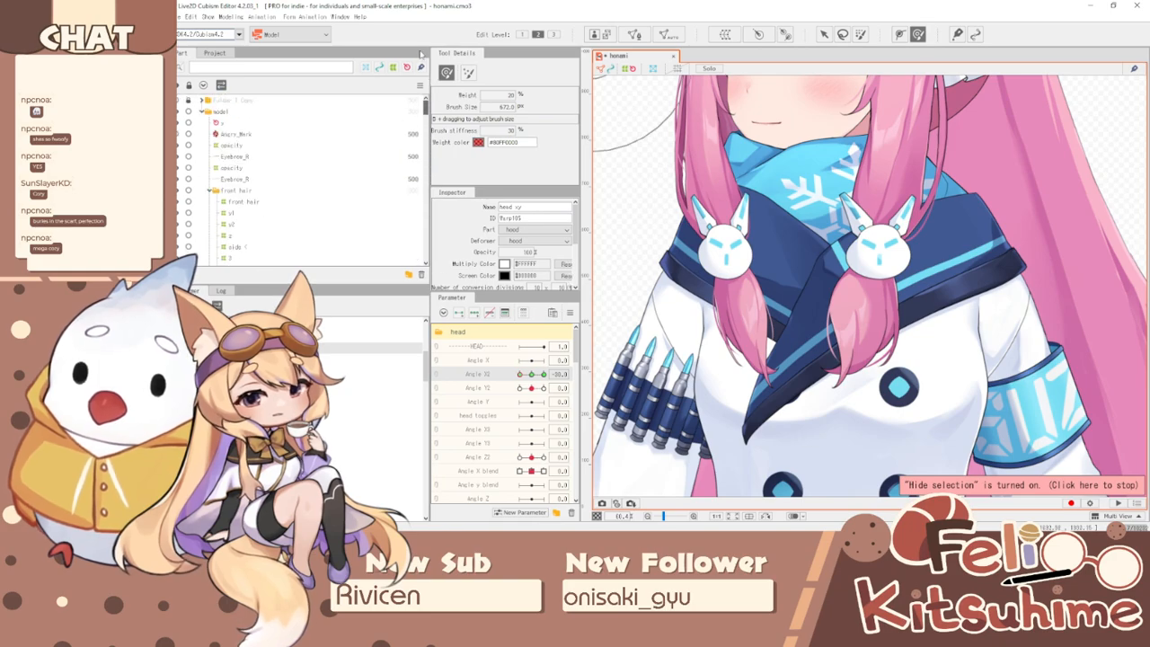
pyautogui.scroll(-2, 414, 167)
pyautogui.moveTo(430, 166); pyautogui.dragTo(405, 167)
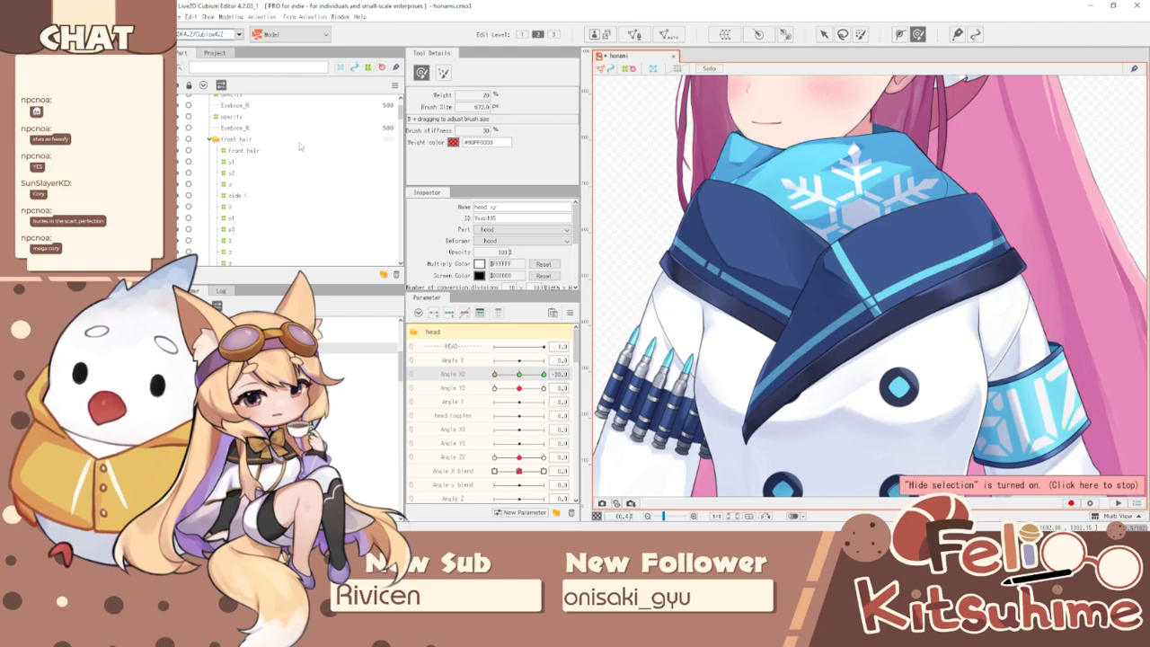
# - Reshape the head xy deformer around the scarf and hood with the deform brush at Angle X2 -30.0
pyautogui.moveTo(543, 374)
pyautogui.mouseDown()
pyautogui.moveTo(518, 374)
pyautogui.moveTo(543, 374)
pyautogui.mouseUp()
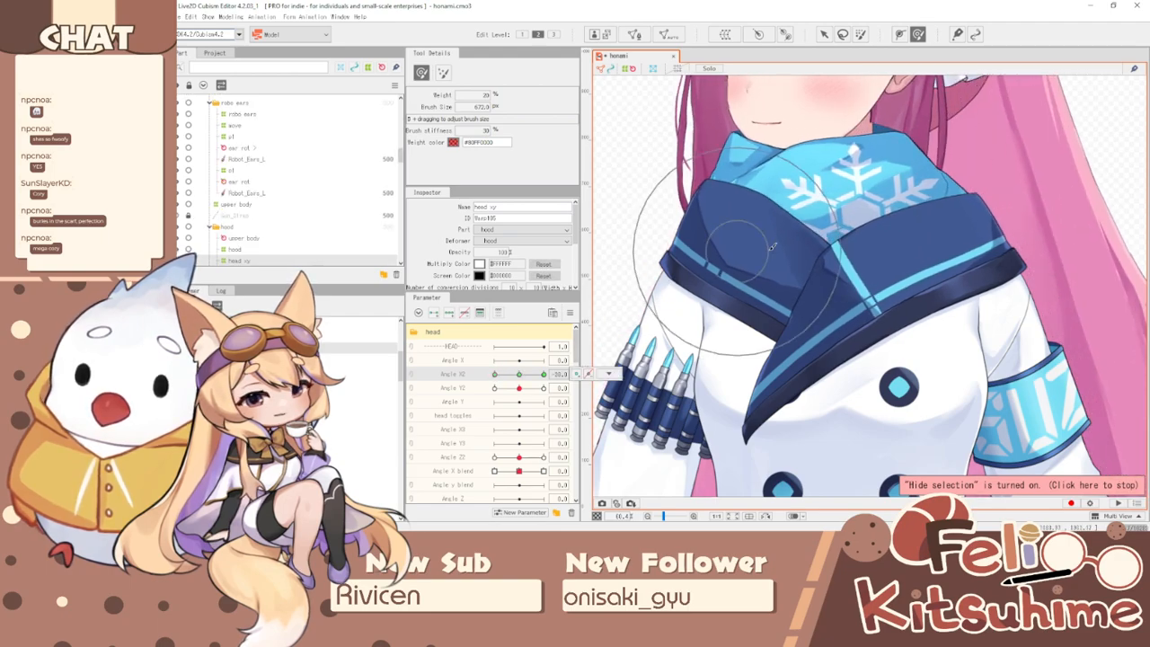
pyautogui.moveTo(745, 243)
pyautogui.mouseDown()
pyautogui.moveTo(793, 253)
pyautogui.moveTo(773, 242)
pyautogui.moveTo(790, 245)
pyautogui.moveTo(800, 219)
pyautogui.moveTo(759, 187)
pyautogui.moveTo(778, 187)
pyautogui.moveTo(750, 188)
pyautogui.moveTo(776, 190)
pyautogui.moveTo(740, 183)
pyautogui.mouseUp()
pyautogui.press('b')
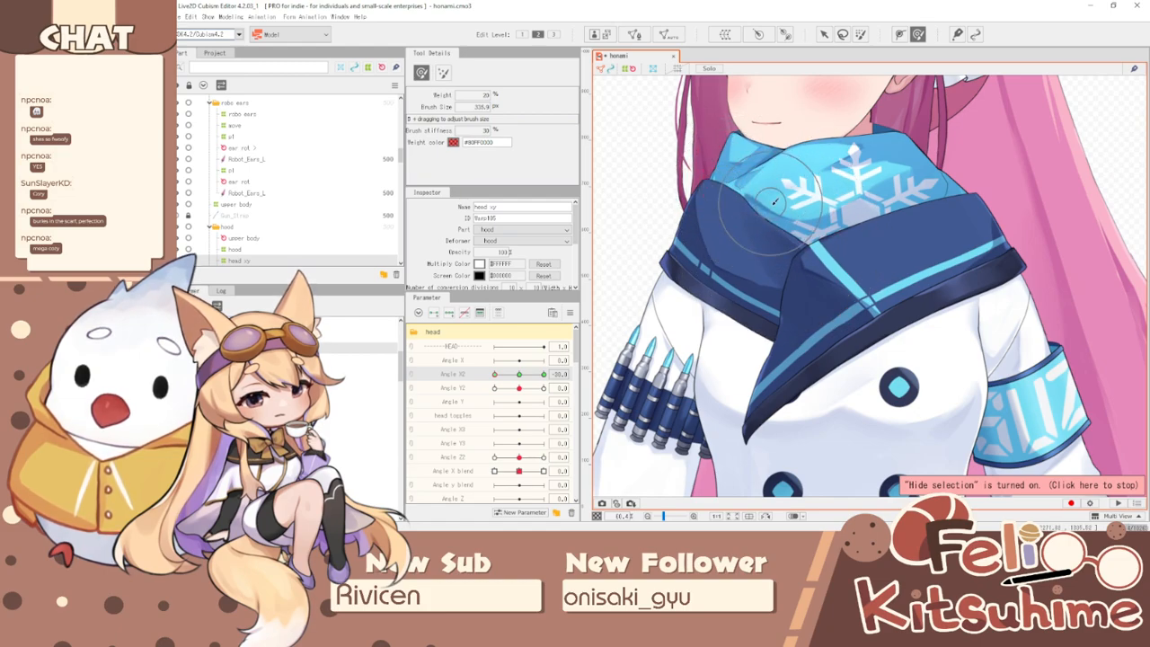
pyautogui.moveTo(495, 375)
pyautogui.mouseDown()
pyautogui.moveTo(506, 377)
pyautogui.moveTo(477, 385)
pyautogui.moveTo(491, 376)
pyautogui.mouseUp()
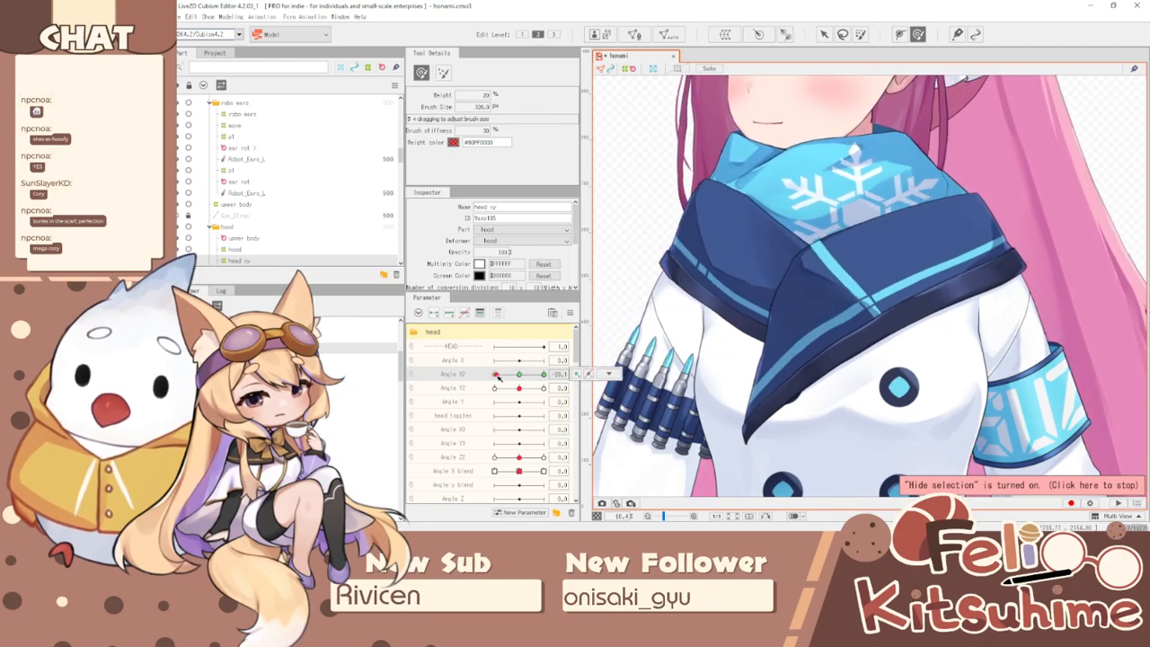
pyautogui.press('b')
pyautogui.moveTo(733, 304); pyautogui.dragTo(897, 279)
pyautogui.moveTo(917, 237); pyautogui.dragTo(928, 236)
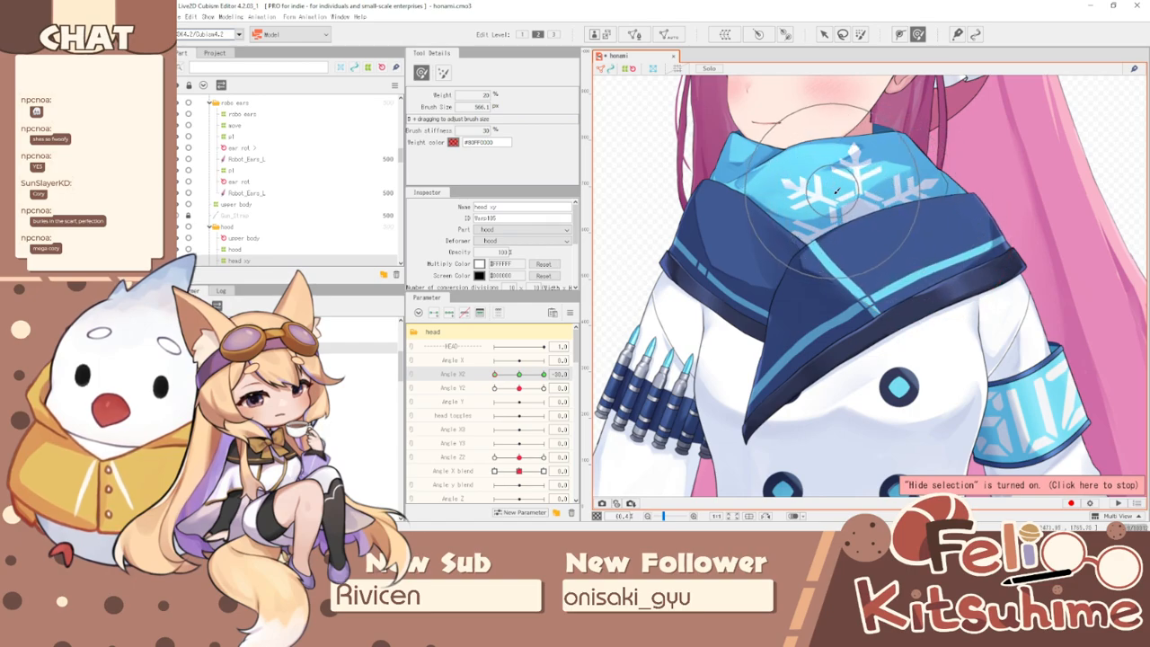
pyautogui.moveTo(495, 371); pyautogui.dragTo(494, 374)
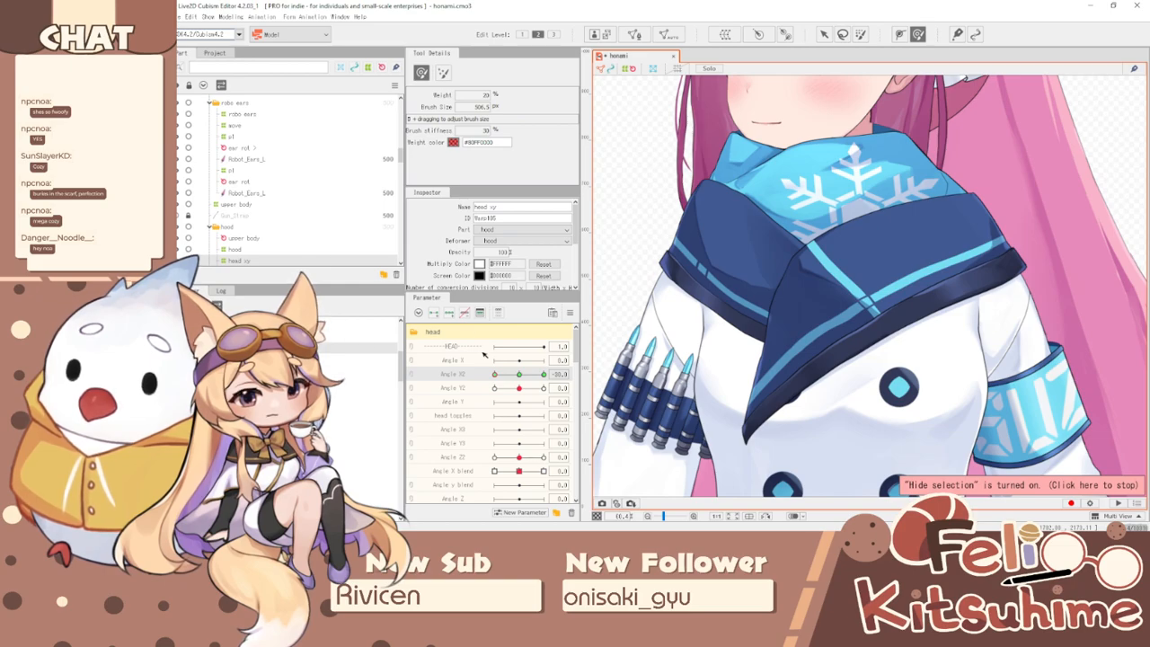
# - Adjust the head xy deformer's hood shape with the deform brush at Angle X2 30.0, and check the horizontal head turn
pyautogui.moveTo(496, 374); pyautogui.dragTo(550, 377)
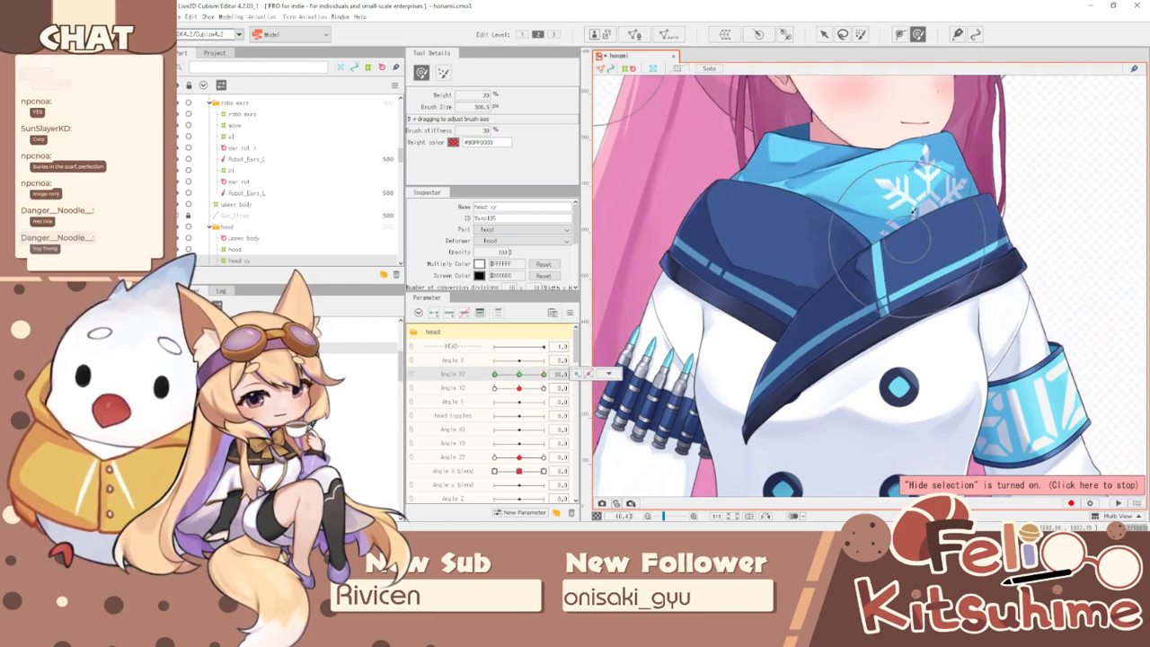
pyautogui.moveTo(876, 254); pyautogui.dragTo(960, 242)
pyautogui.press('b')
pyautogui.moveTo(949, 230)
pyautogui.mouseDown()
pyautogui.moveTo(898, 223)
pyautogui.moveTo(922, 239)
pyautogui.mouseUp()
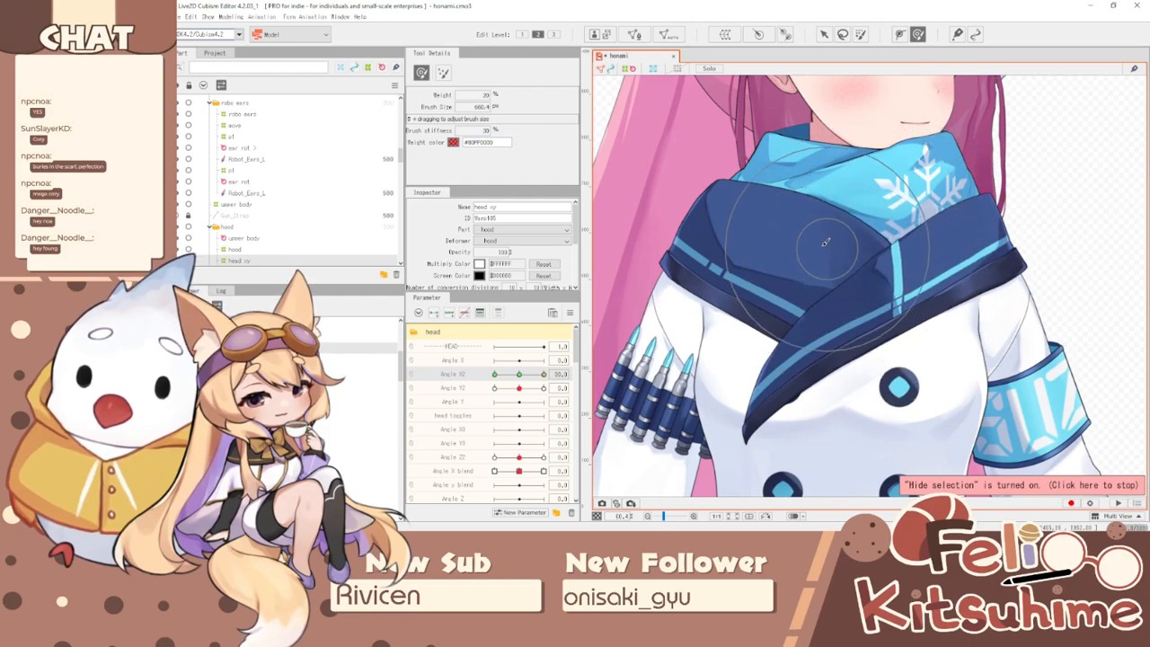
pyautogui.scroll(-3, 726, 261)
pyautogui.moveTo(542, 374); pyautogui.dragTo(499, 400)
pyautogui.click(520, 374)
# - Add Angle Y2 keys to the head xy deformer and reshape the hood with the deform brush at both Angle Y2 extremes
pyautogui.click(518, 387)
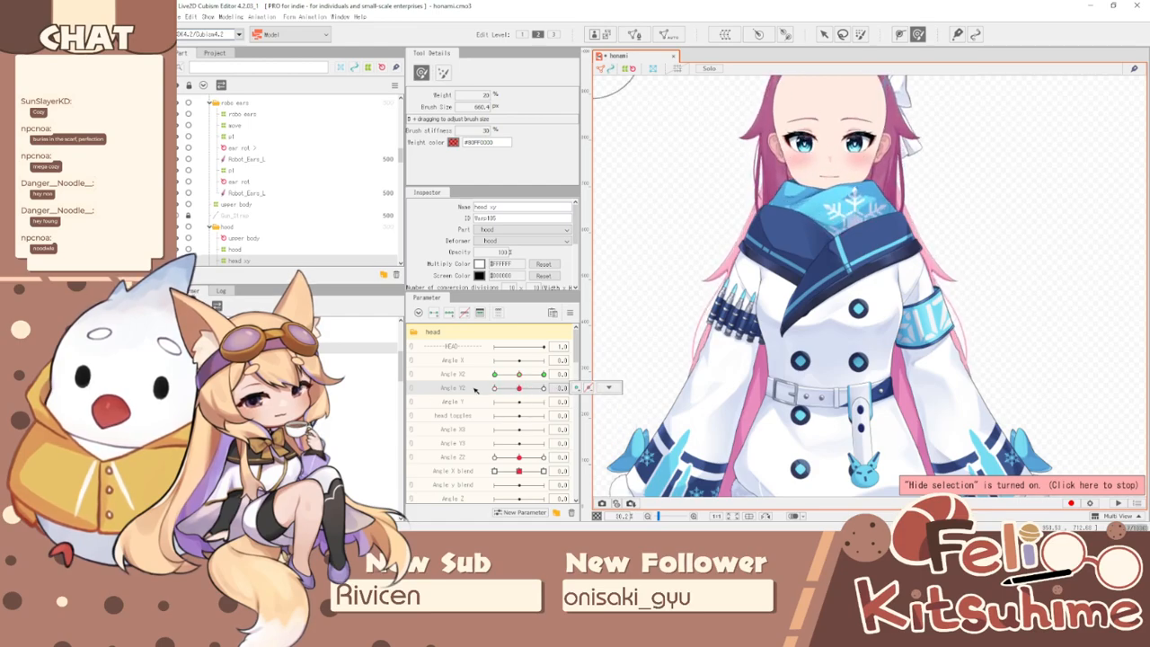
pyautogui.scroll(3, 805, 193)
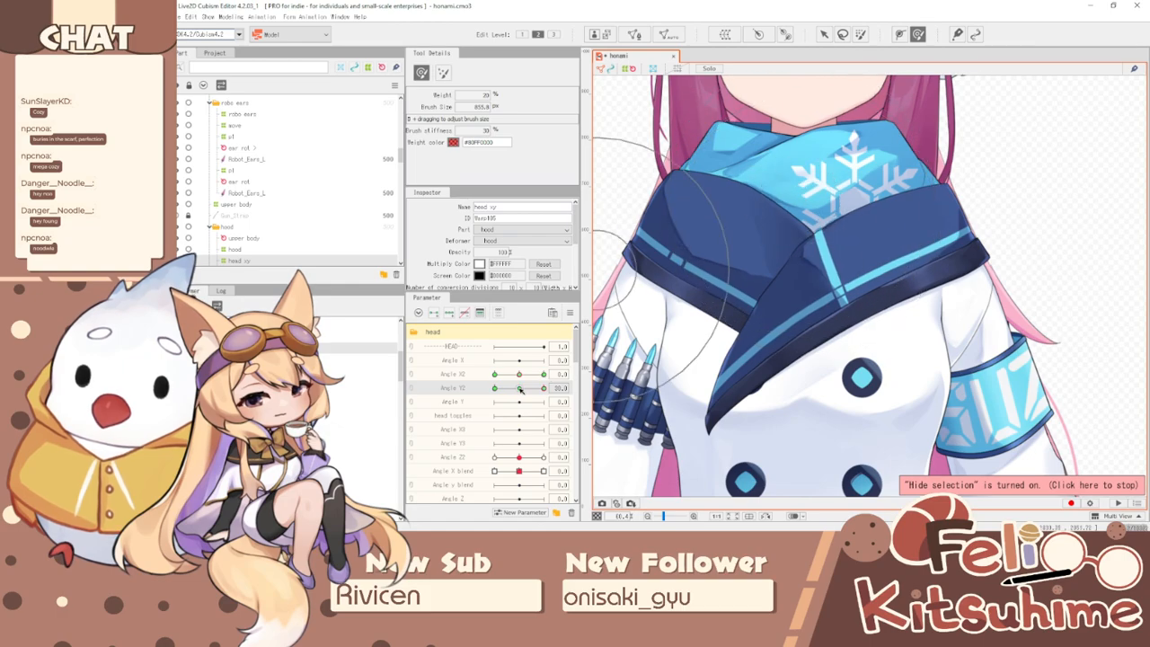
pyautogui.click(494, 388)
pyautogui.press('b')
pyautogui.moveTo(799, 180); pyautogui.dragTo(785, 178)
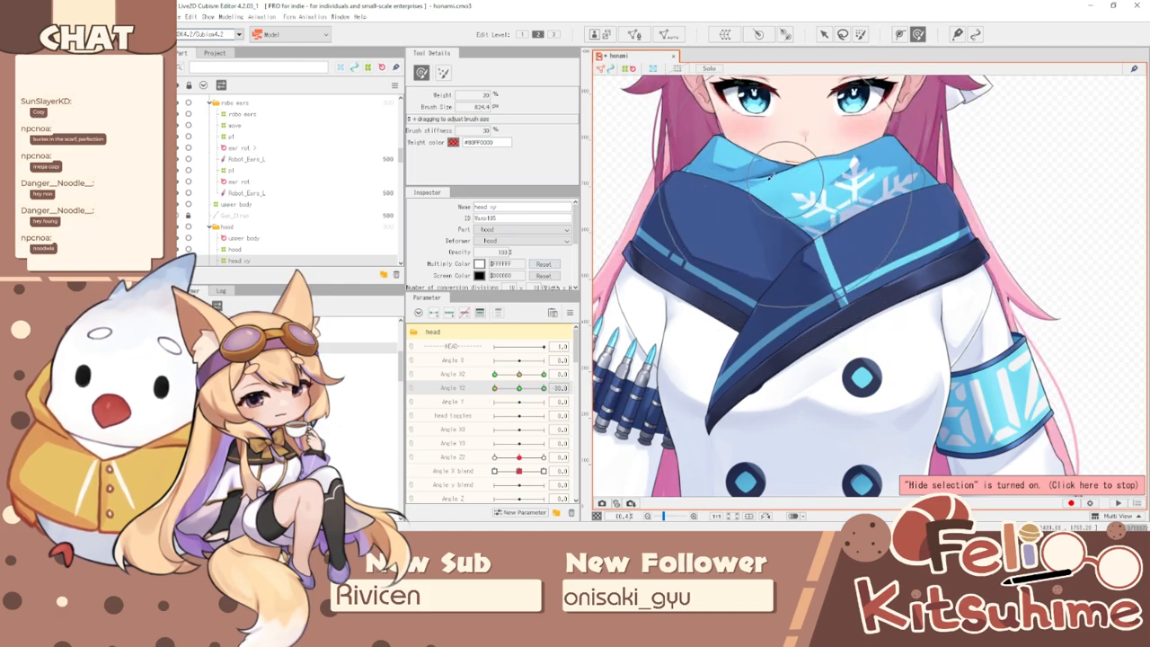
# - Synthesize corners for the head xy deformer's Angle X2 and Angle Y2 keys, and show the front hair again
pyautogui.moveTo(497, 387); pyautogui.dragTo(558, 375)
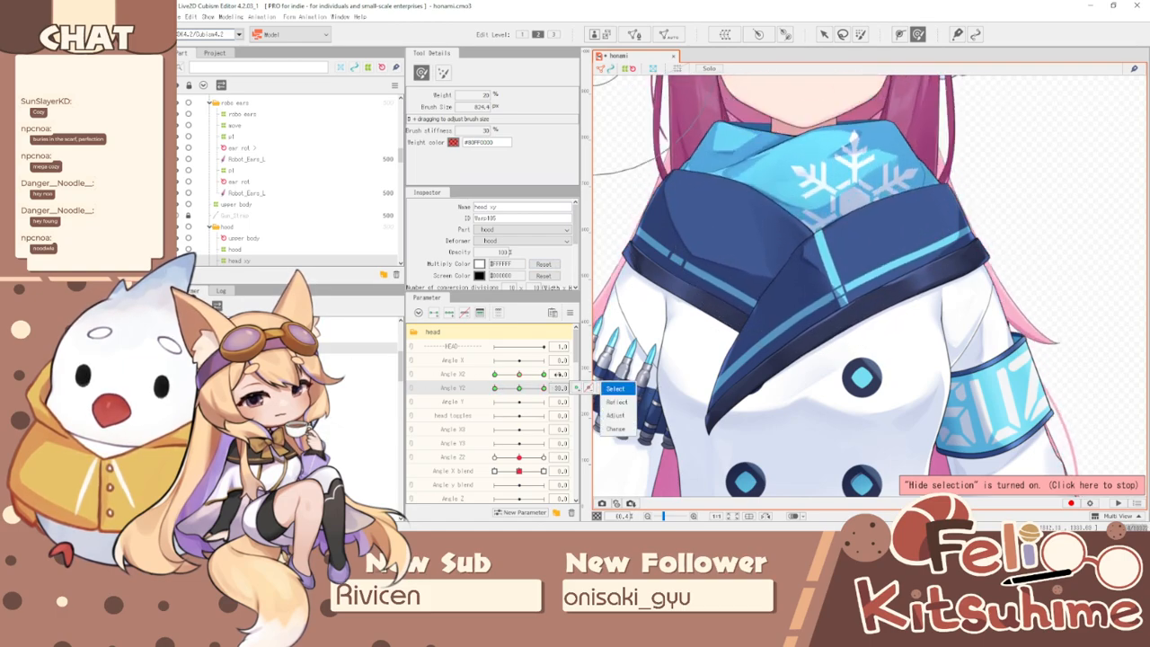
pyautogui.click(572, 313)
pyautogui.click(643, 374)
pyautogui.click(639, 364)
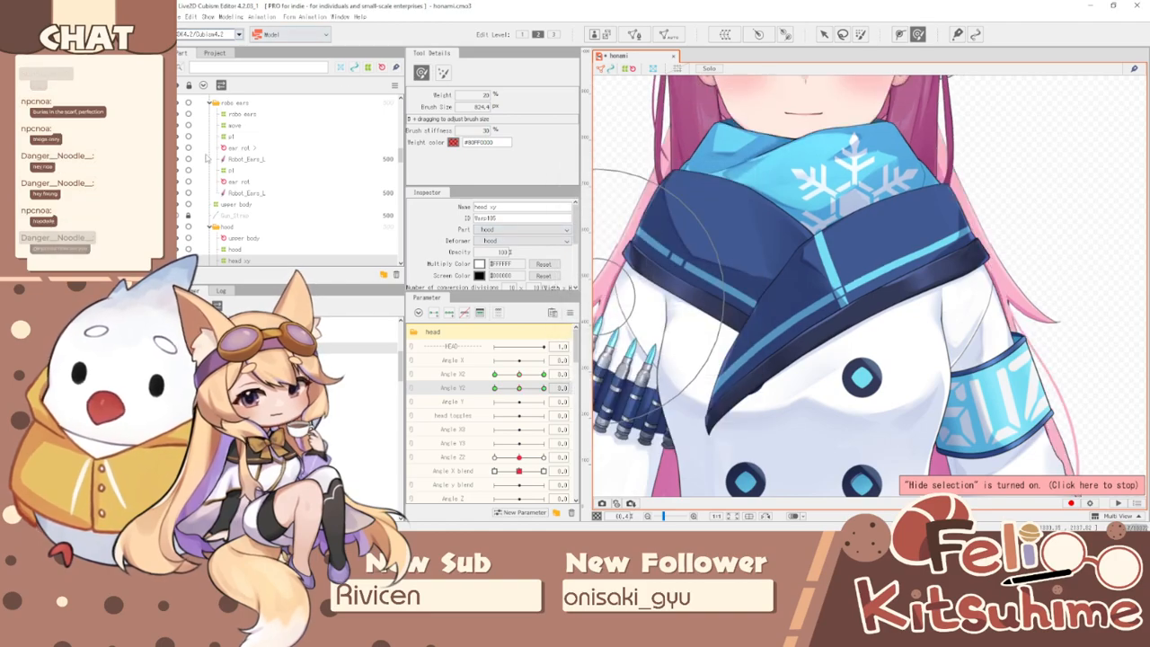
pyautogui.scroll(5, 193, 214)
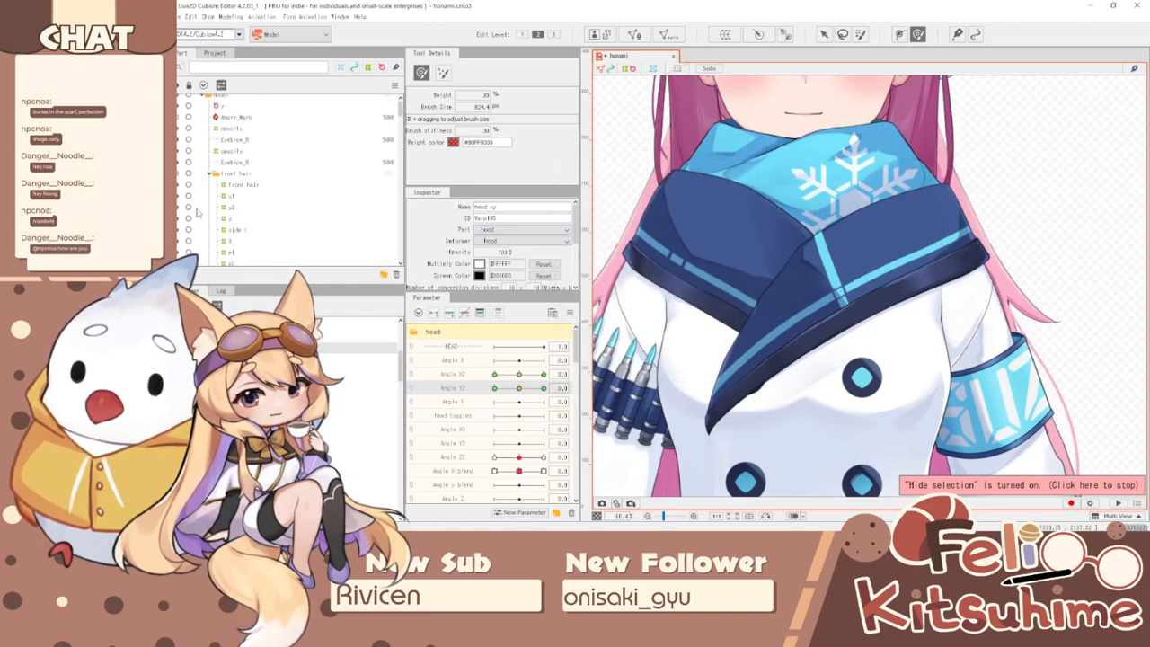
pyautogui.click(178, 180)
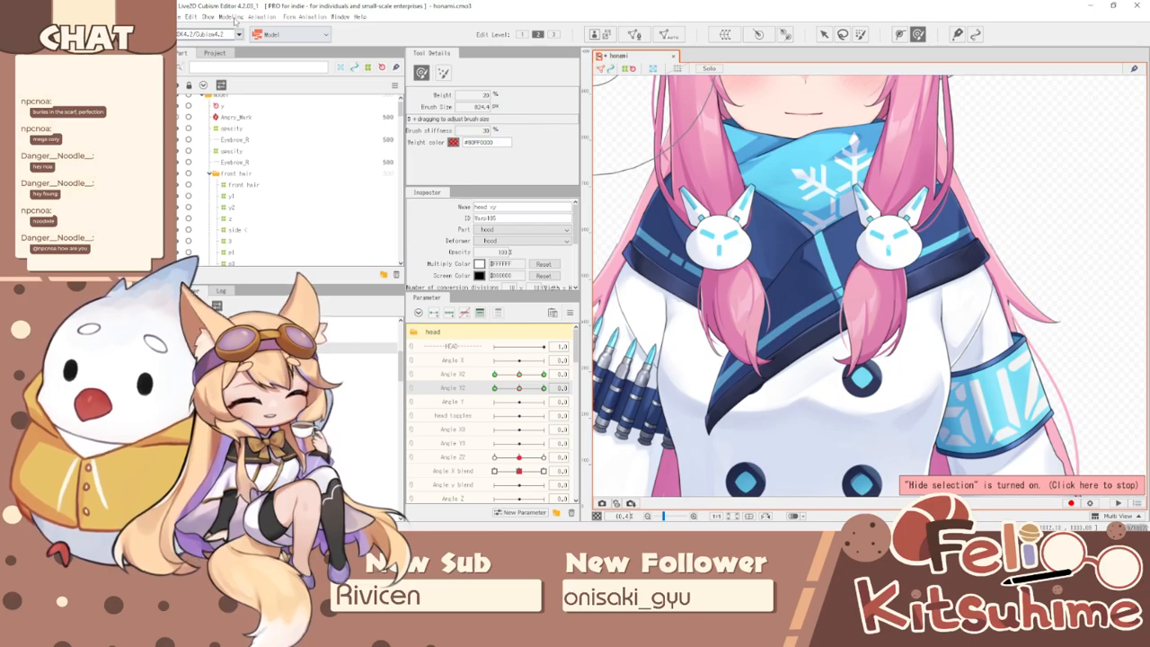
# - Open the physics settings, preview the head motion, and look at the inputs of the body z2 and body z groups
pyautogui.click(237, 17)
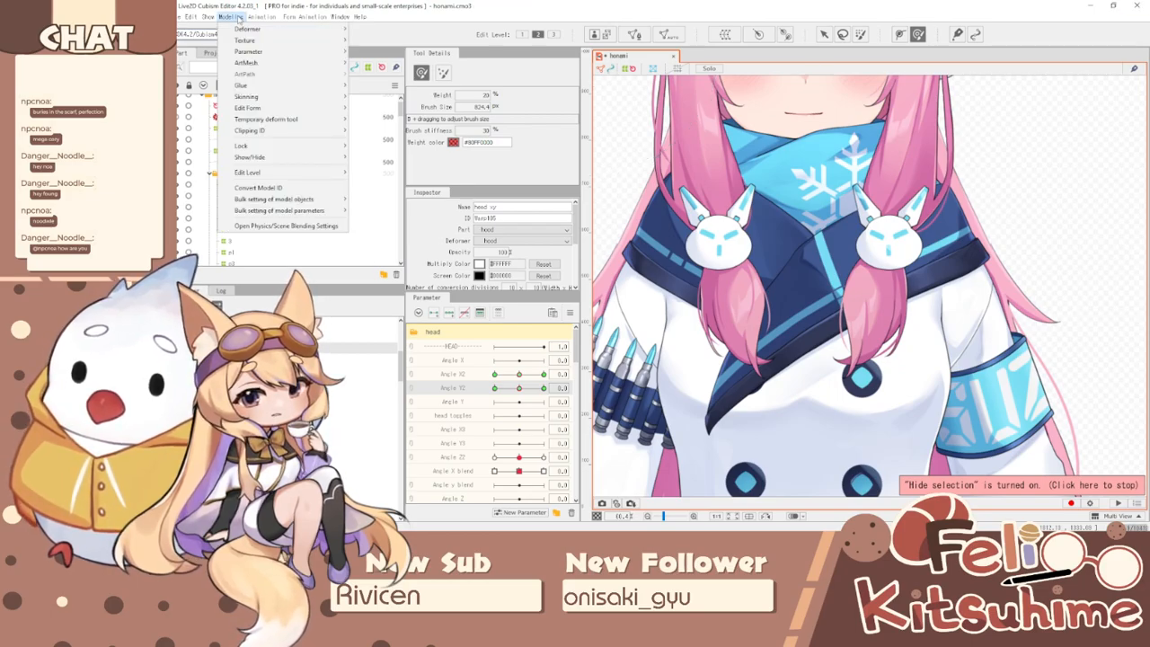
pyautogui.click(269, 227)
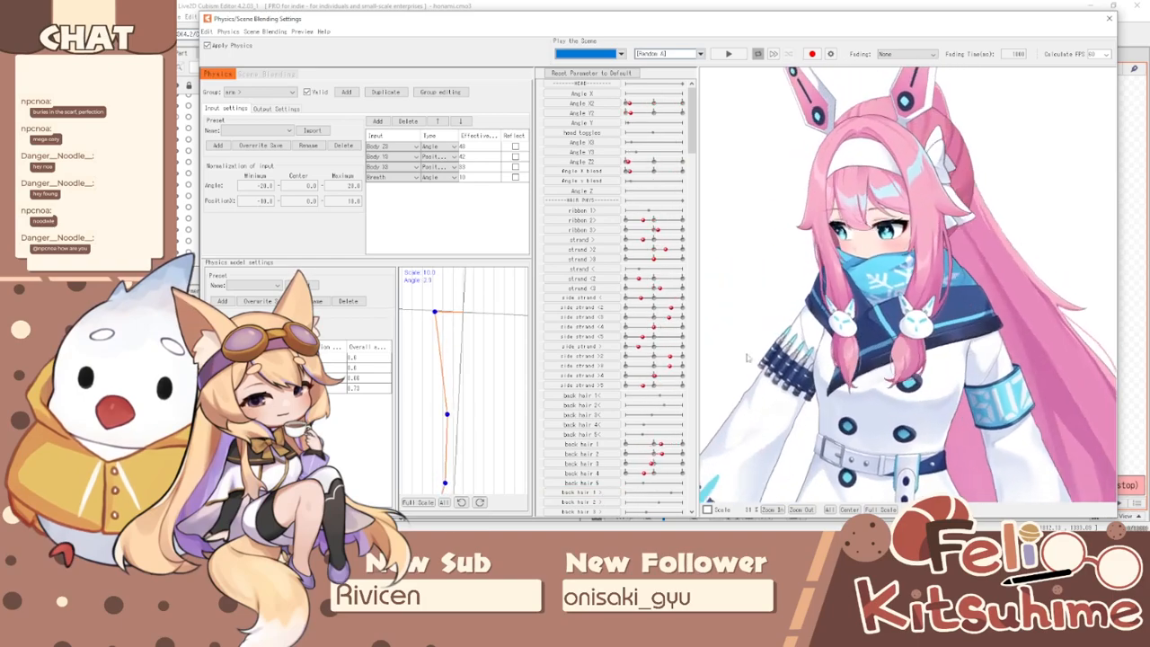
pyautogui.scroll(-2, 913, 135)
pyautogui.click(289, 91)
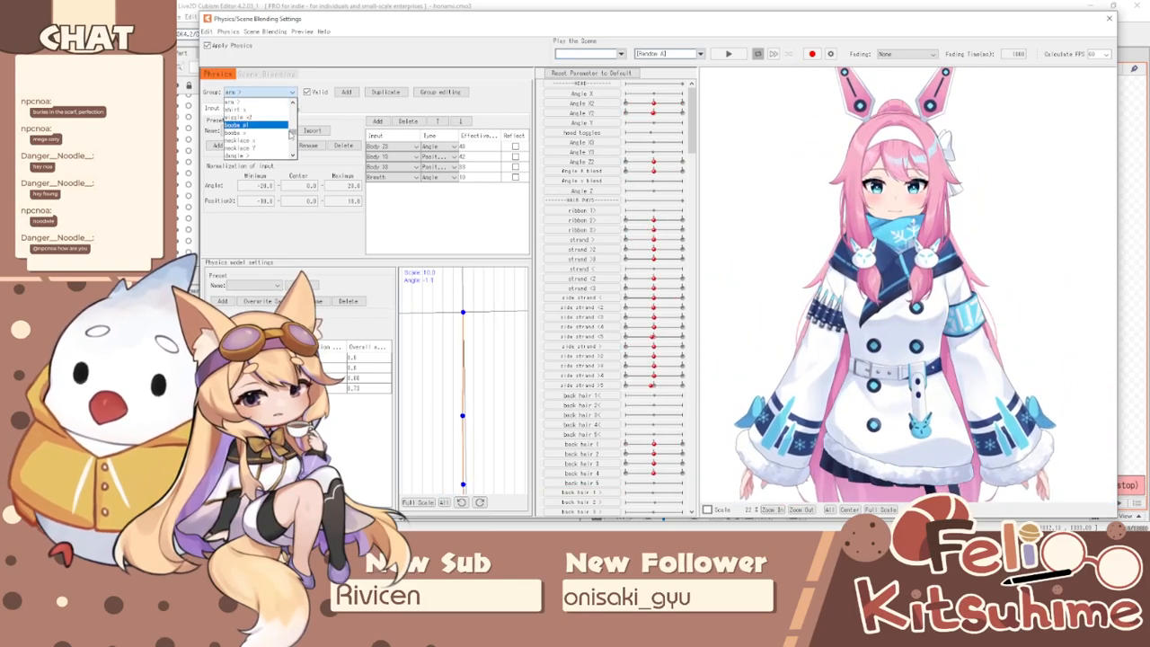
pyautogui.scroll(-3, 260, 126)
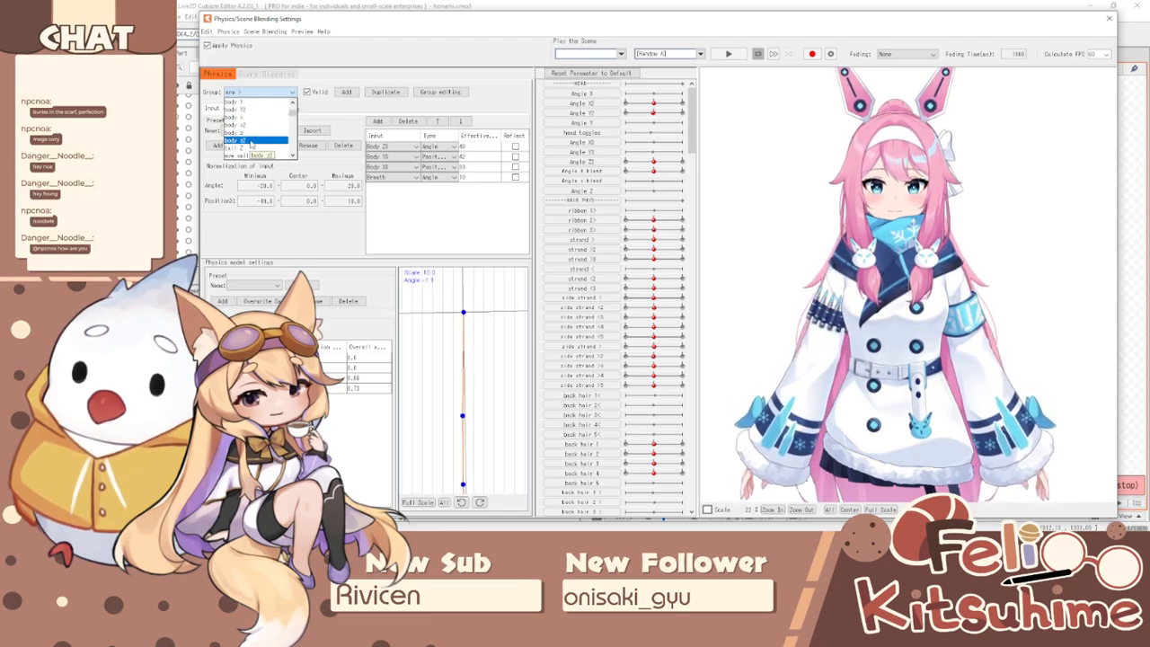
pyautogui.click(259, 147)
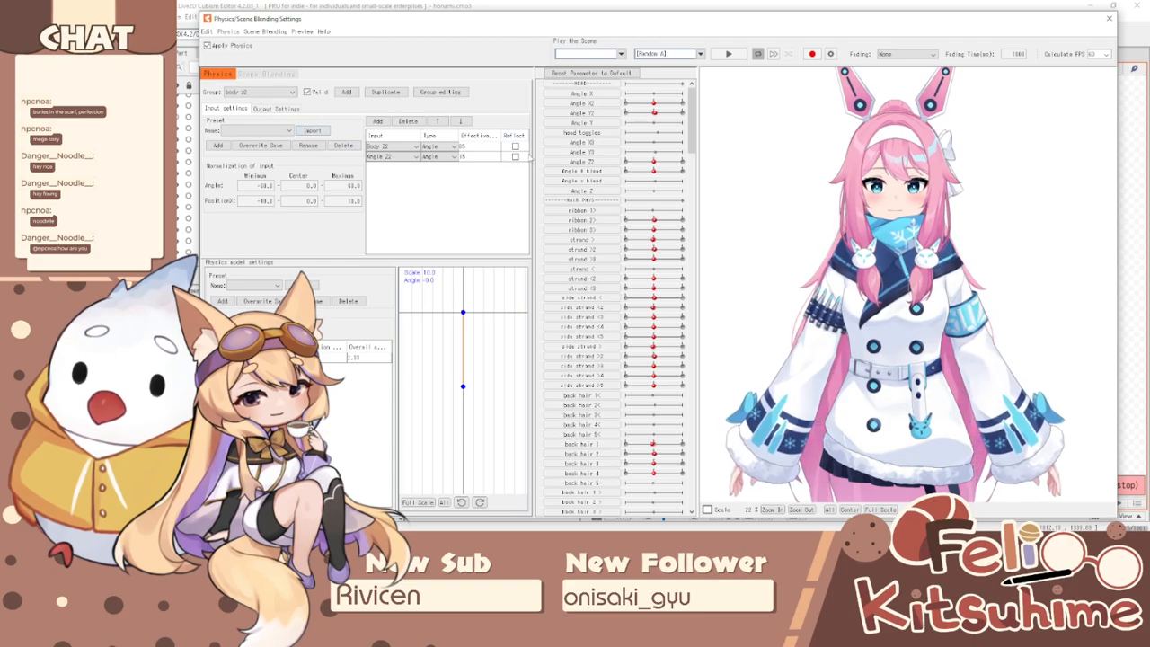
pyautogui.click(280, 93)
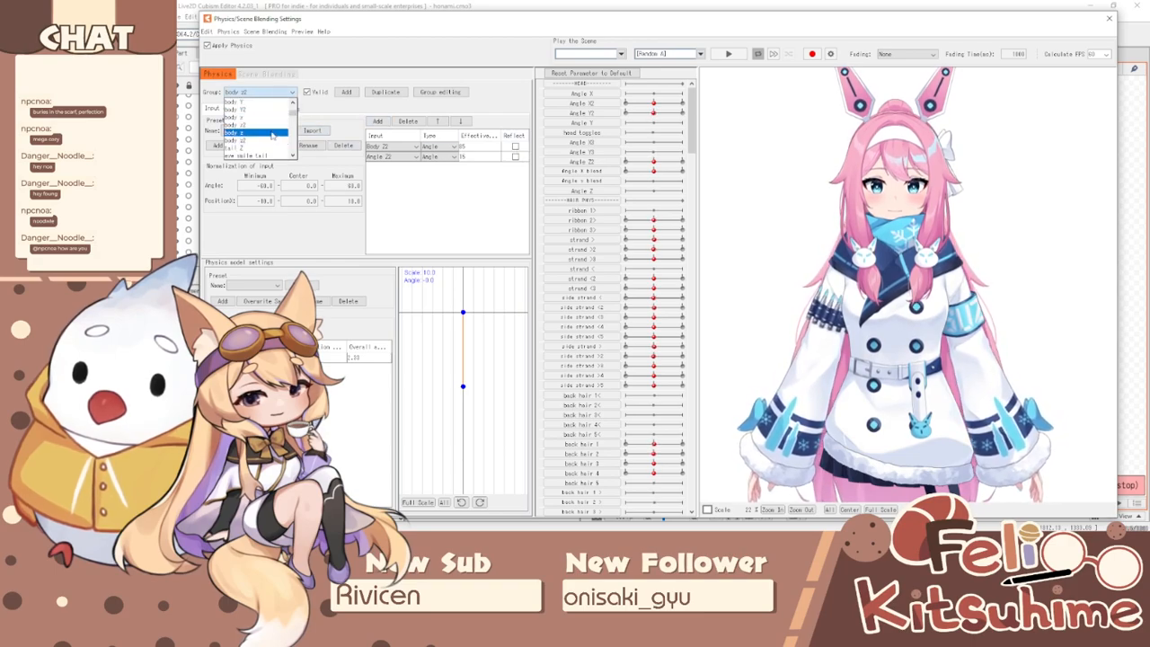
pyautogui.click(272, 134)
# - Preview the whole model swinging in all directions, examining how the hood, scarf and body tilt follow the motion
pyautogui.moveTo(1001, 284); pyautogui.dragTo(999, 403)
pyautogui.moveTo(816, 68); pyautogui.dragTo(766, 514)
pyautogui.moveTo(1056, 516); pyautogui.dragTo(1013, 516)
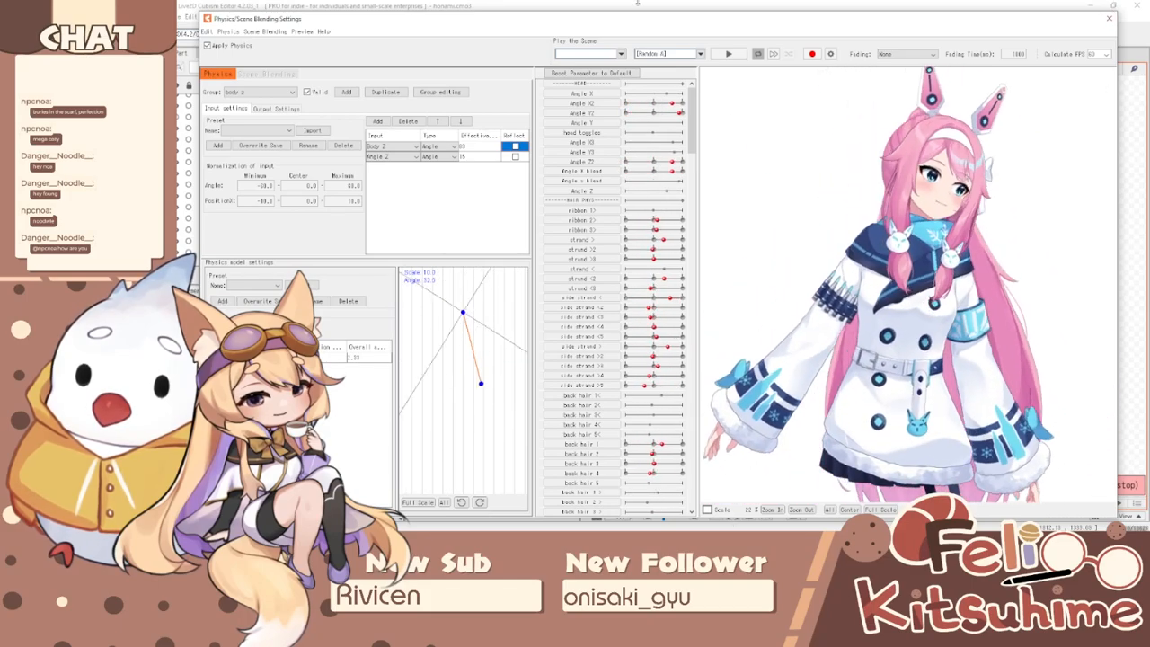
pyautogui.moveTo(602, 24); pyautogui.dragTo(1060, 359)
pyautogui.moveTo(658, 462); pyautogui.dragTo(1024, 249)
pyautogui.moveTo(1040, 496); pyautogui.dragTo(775, 162)
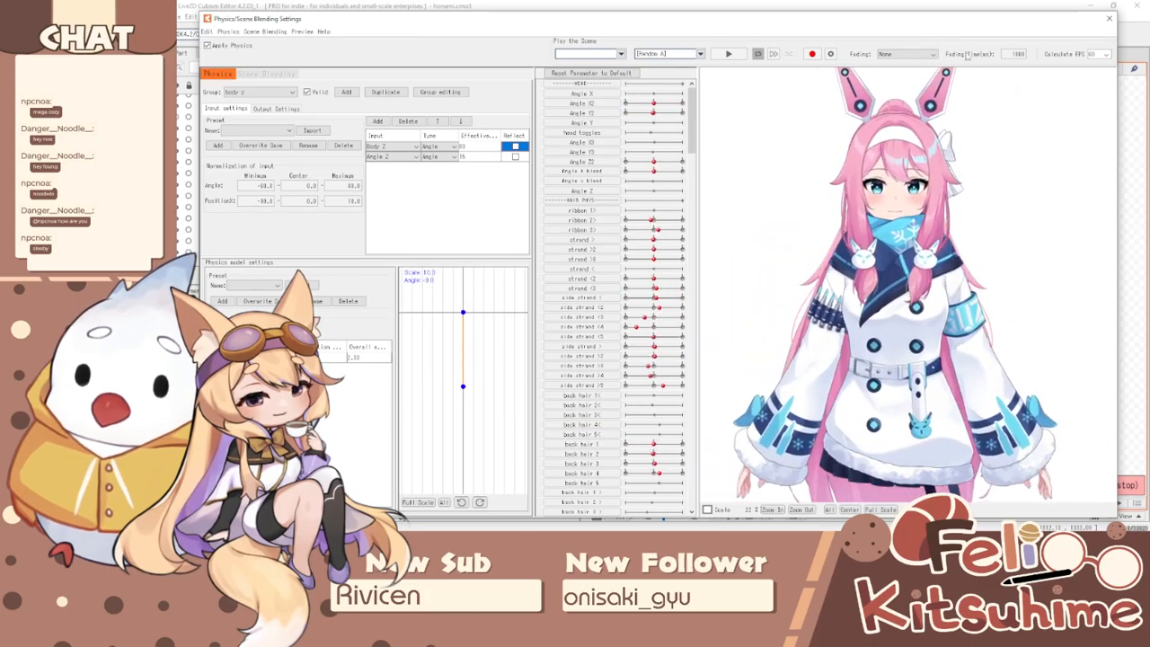
# - Close the physics settings and save the model with all parameters reset to their default values
pyautogui.click(1110, 18)
pyautogui.click(569, 313)
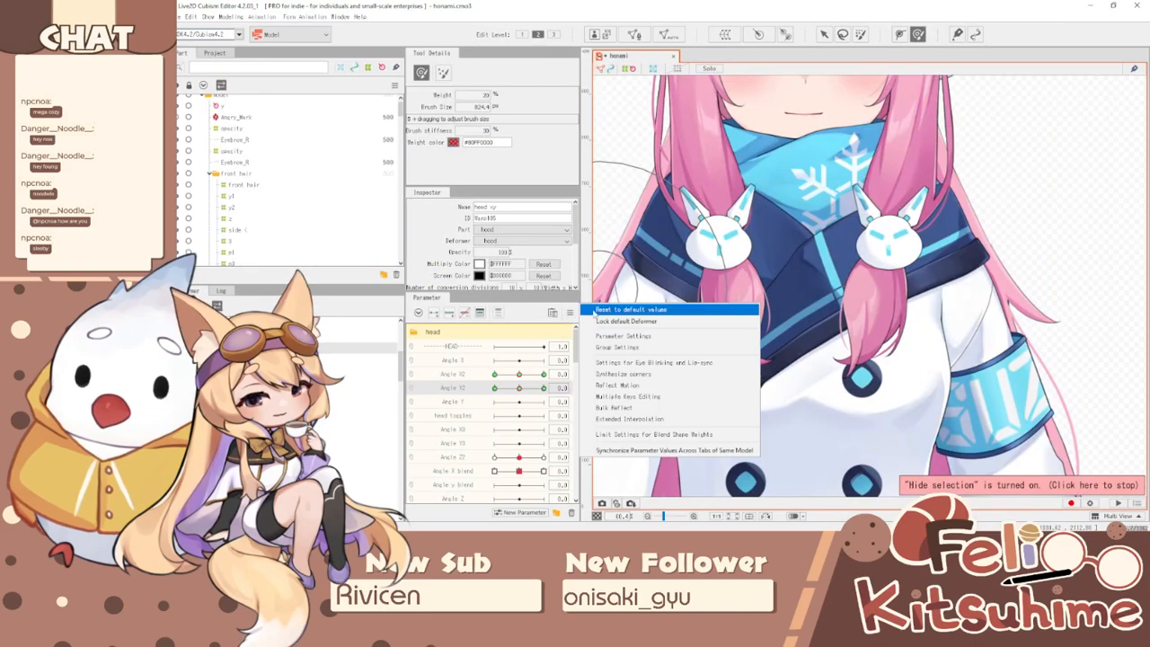
pyautogui.click(595, 309)
pyautogui.click(180, 16)
pyautogui.click(202, 106)
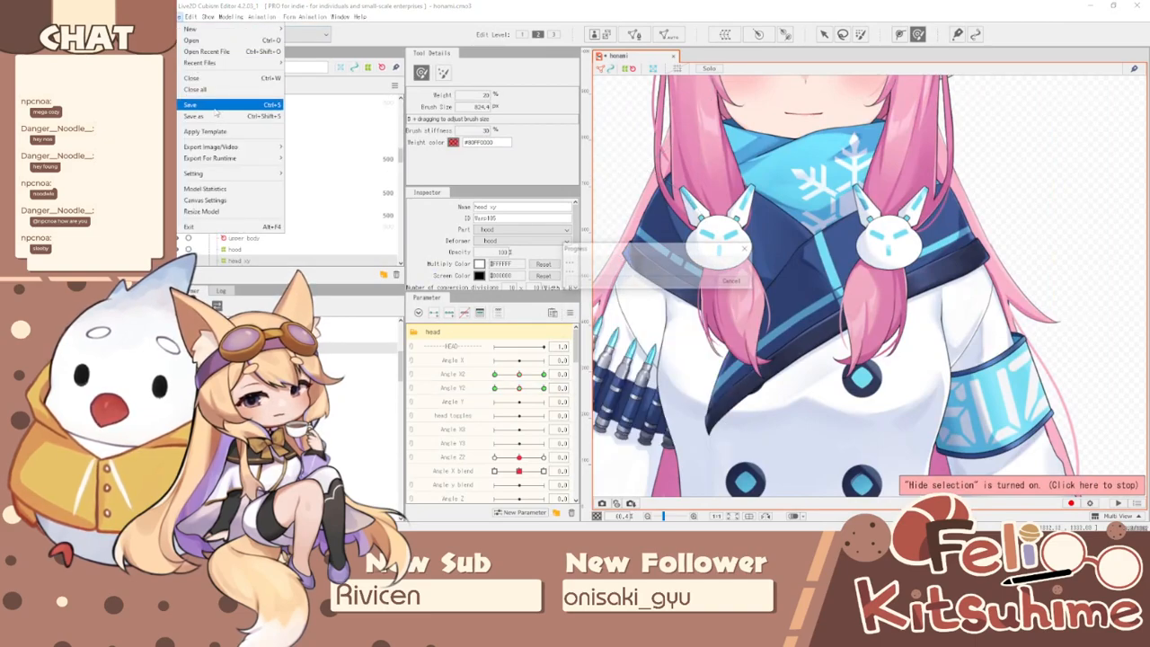
# - Duplicate the blue Arm_Ribbon_R mesh on the sleeve cuff and parent the copy to the upper body deformer
pyautogui.scroll(-5, 779, 196)
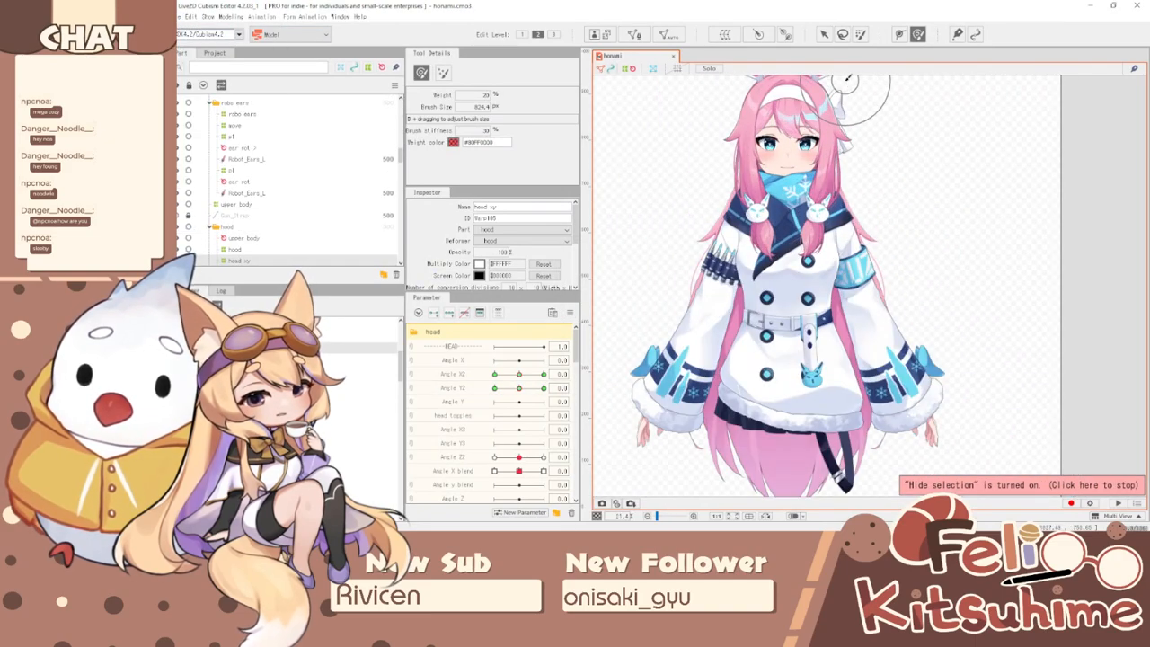
pyautogui.click(824, 36)
pyautogui.scroll(2, 653, 395)
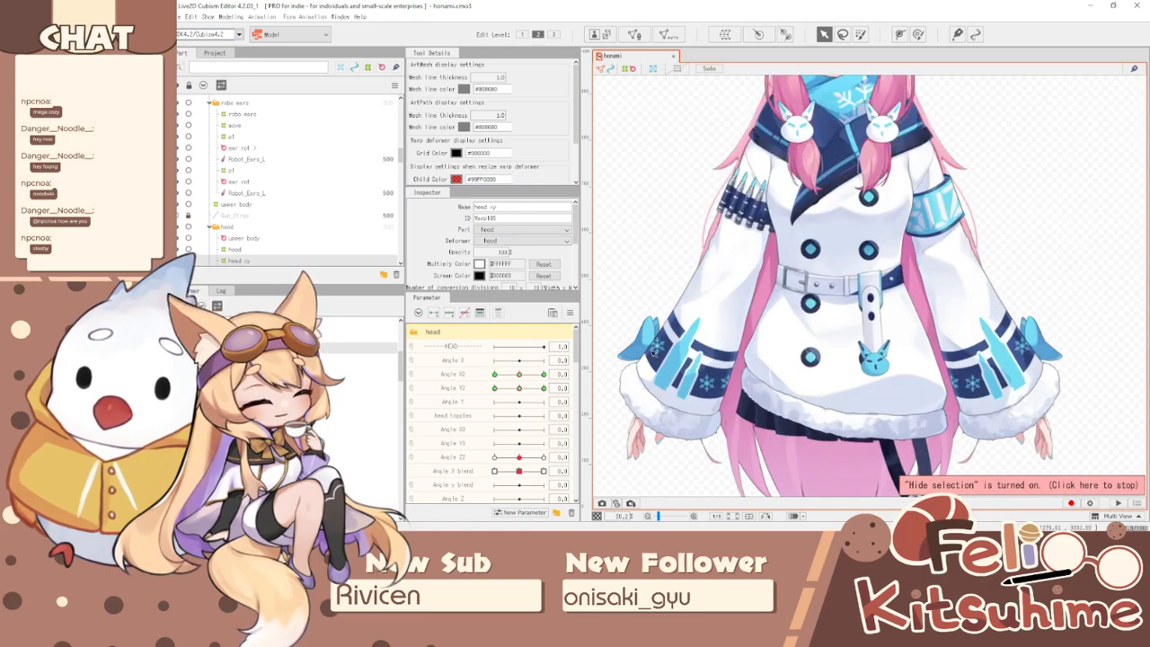
pyautogui.scroll(1, 654, 352)
pyautogui.scroll(-2, 777, 346)
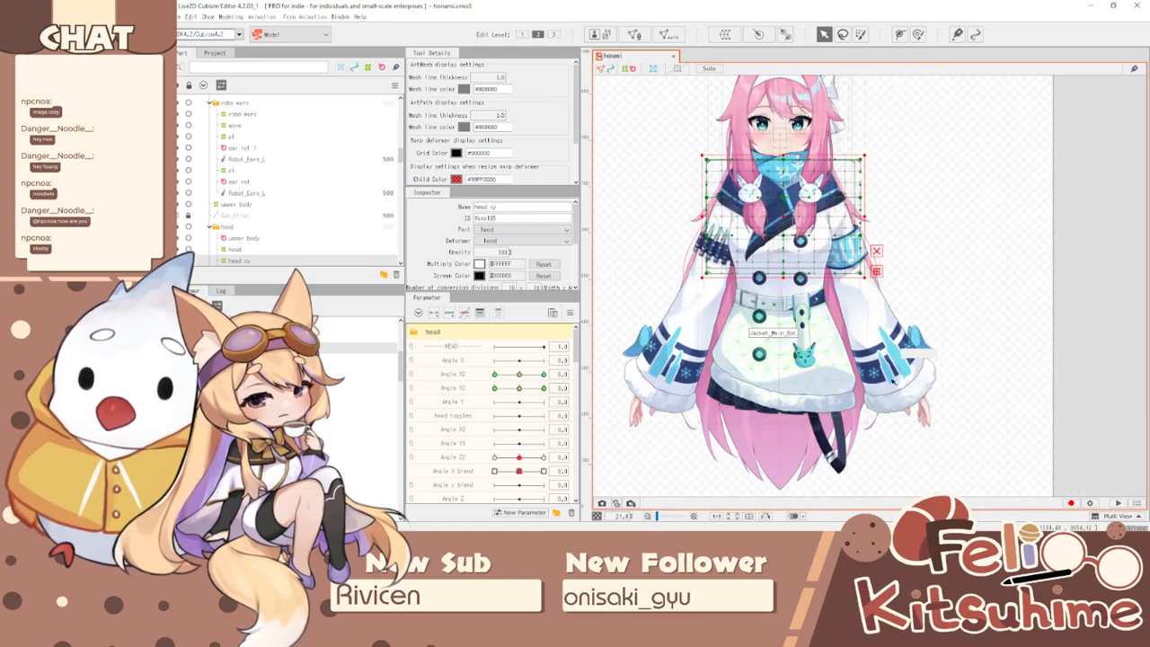
pyautogui.scroll(3, 997, 384)
pyautogui.scroll(-2, 1010, 387)
pyautogui.scroll(-2, 877, 345)
pyautogui.scroll(4, 779, 333)
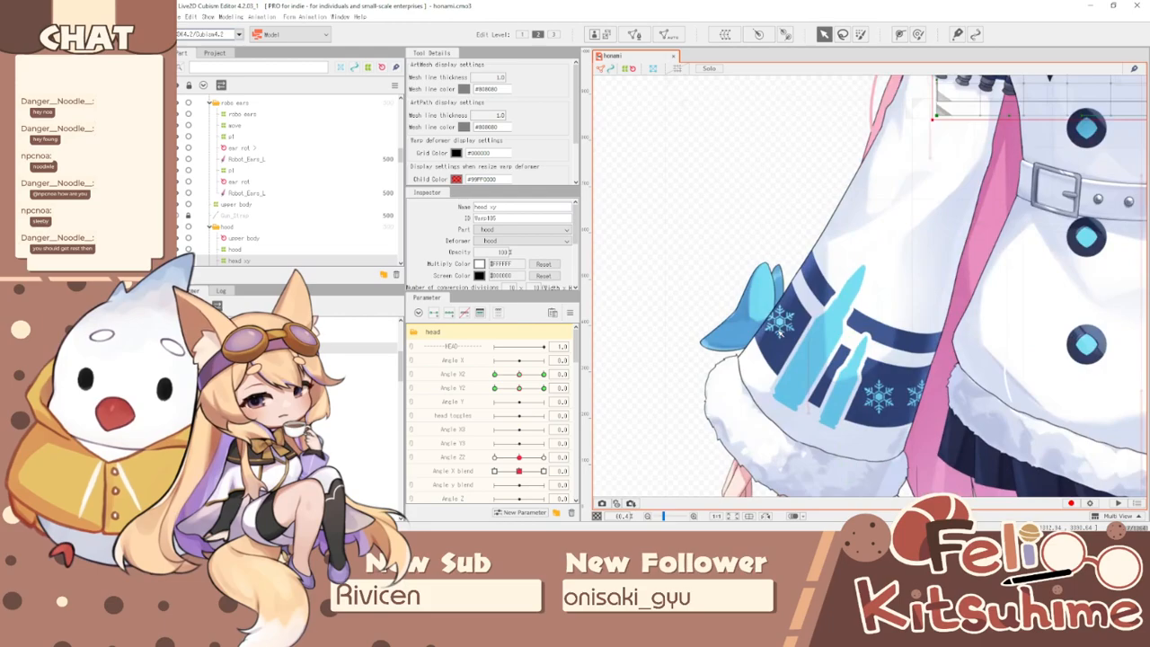
pyautogui.click(746, 313)
pyautogui.scroll(-3, 746, 313)
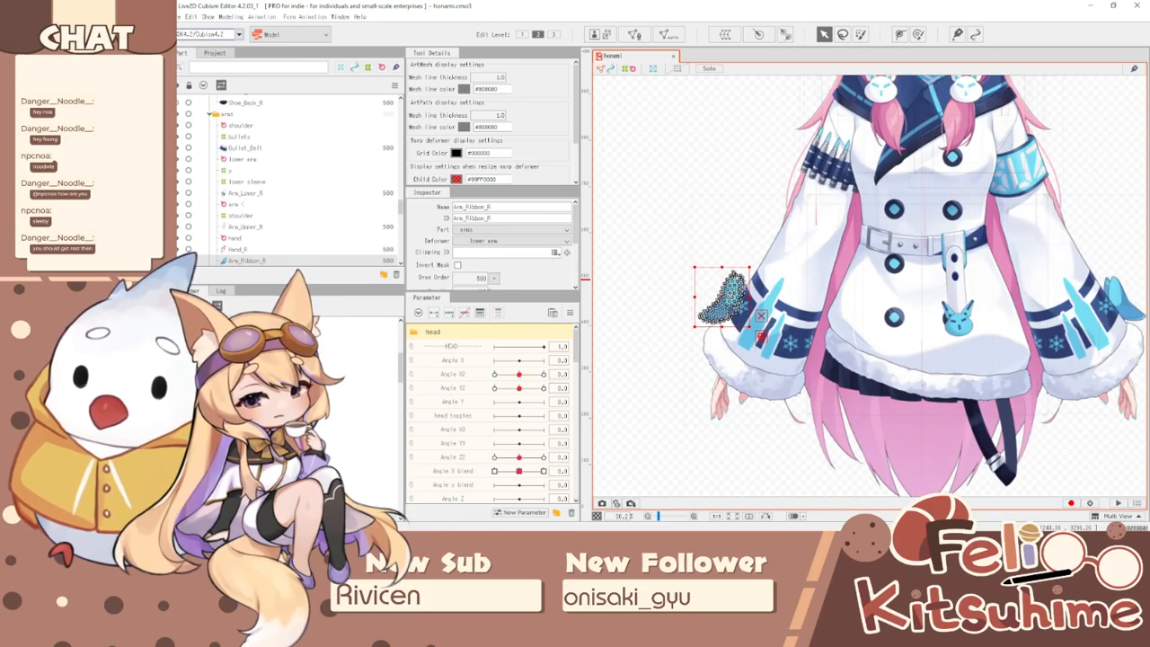
pyautogui.hotkey('ctrl', 's')
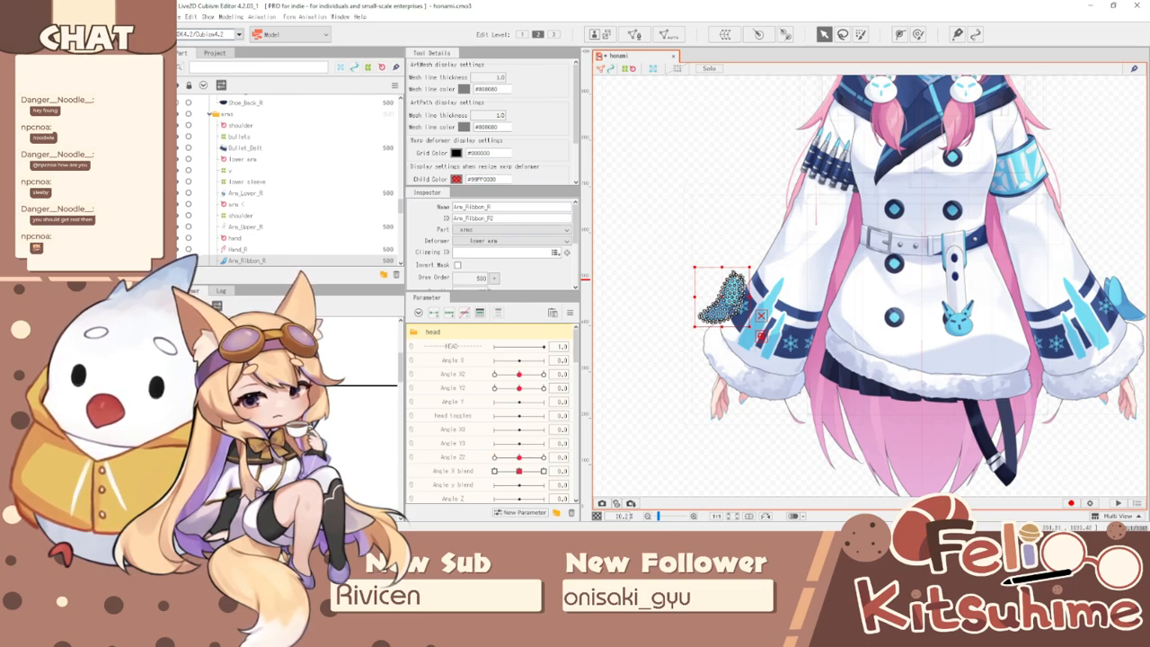
pyautogui.moveTo(320, 386); pyautogui.dragTo(320, 324)
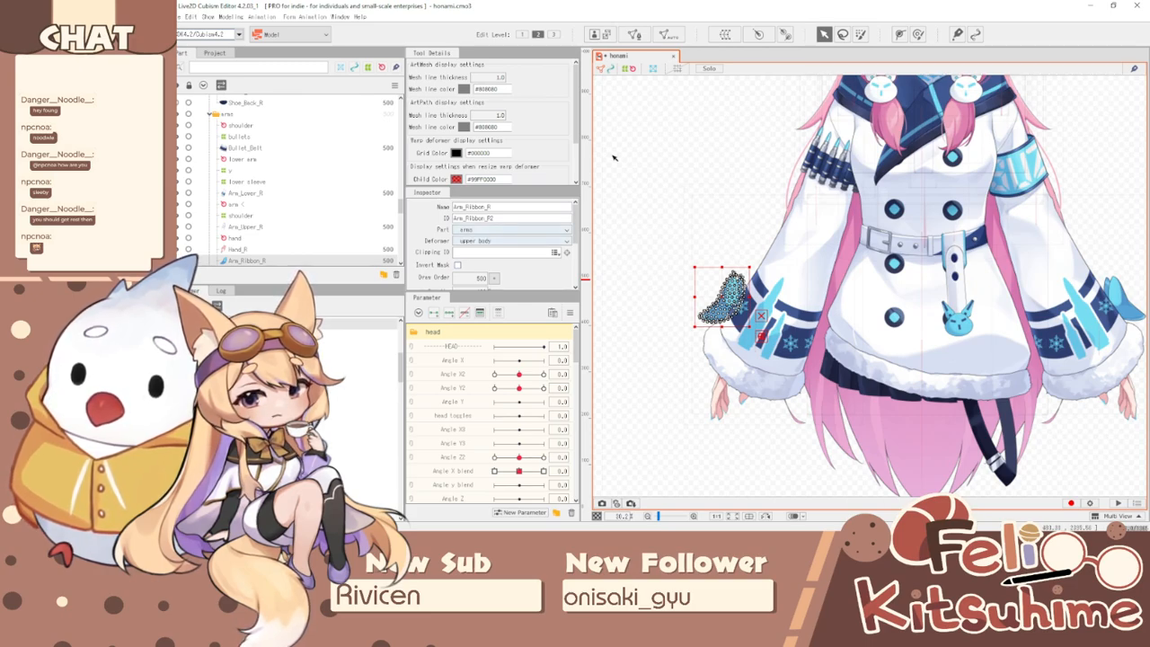
# - Reflect the copied arm ribbon horizontally onto the opposite sleeve, leaving the lower arm < and hand < parameters unreflected
pyautogui.rightClick(812, 213)
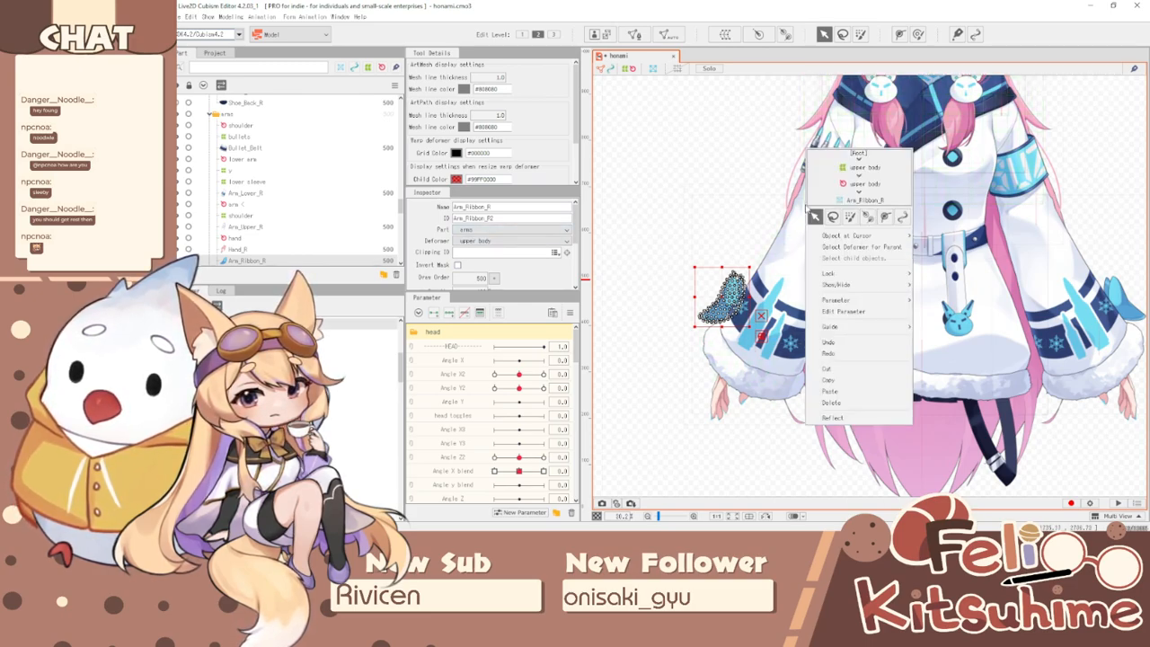
pyautogui.click(832, 418)
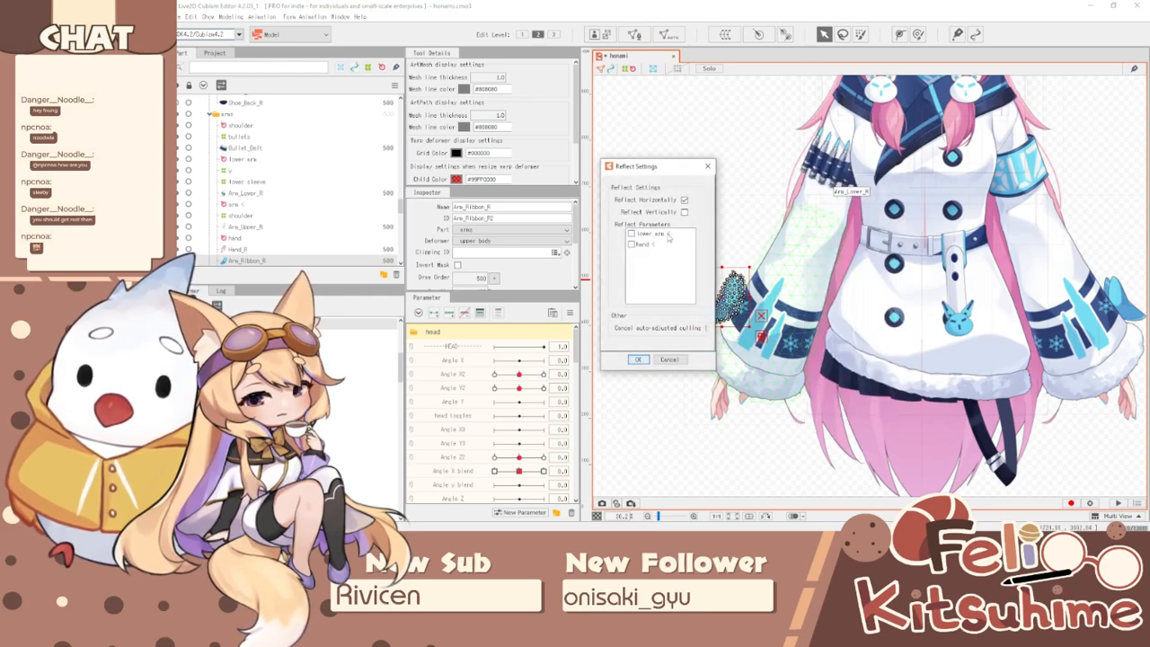
pyautogui.click(636, 360)
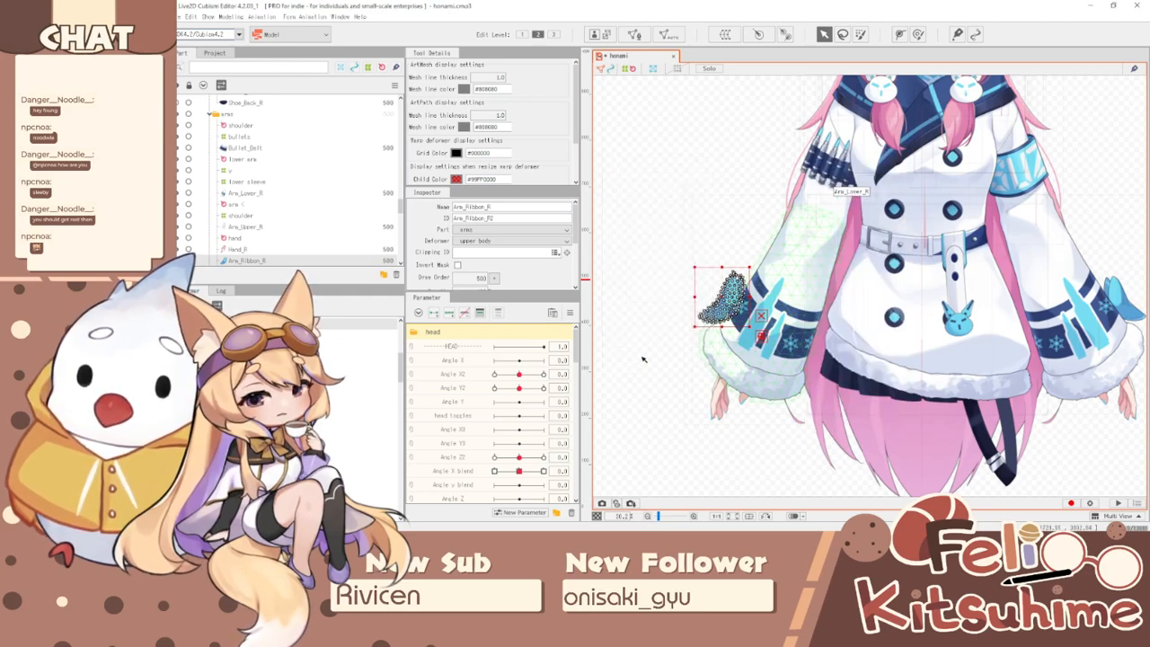
# - Create a warp deformer named move in the arms part as the parent of the mirrored ribbon
pyautogui.scroll(-2, 1012, 297)
pyautogui.scroll(6, 1013, 297)
pyautogui.scroll(2, 1013, 295)
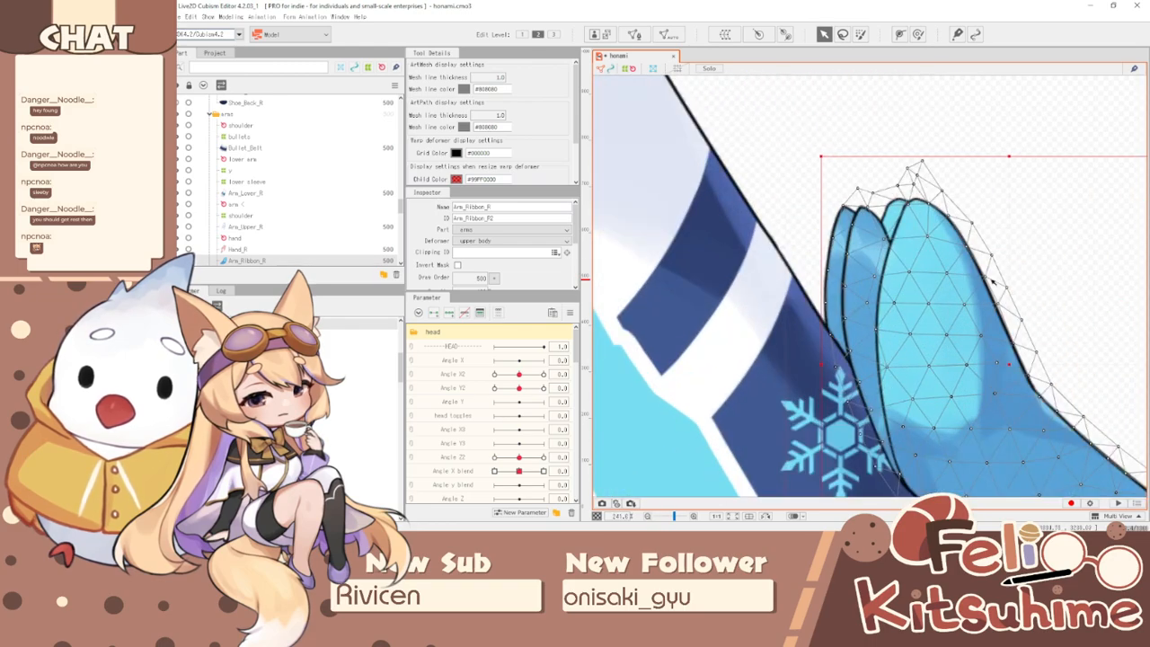
pyautogui.scroll(-4, 987, 269)
pyautogui.click(726, 35)
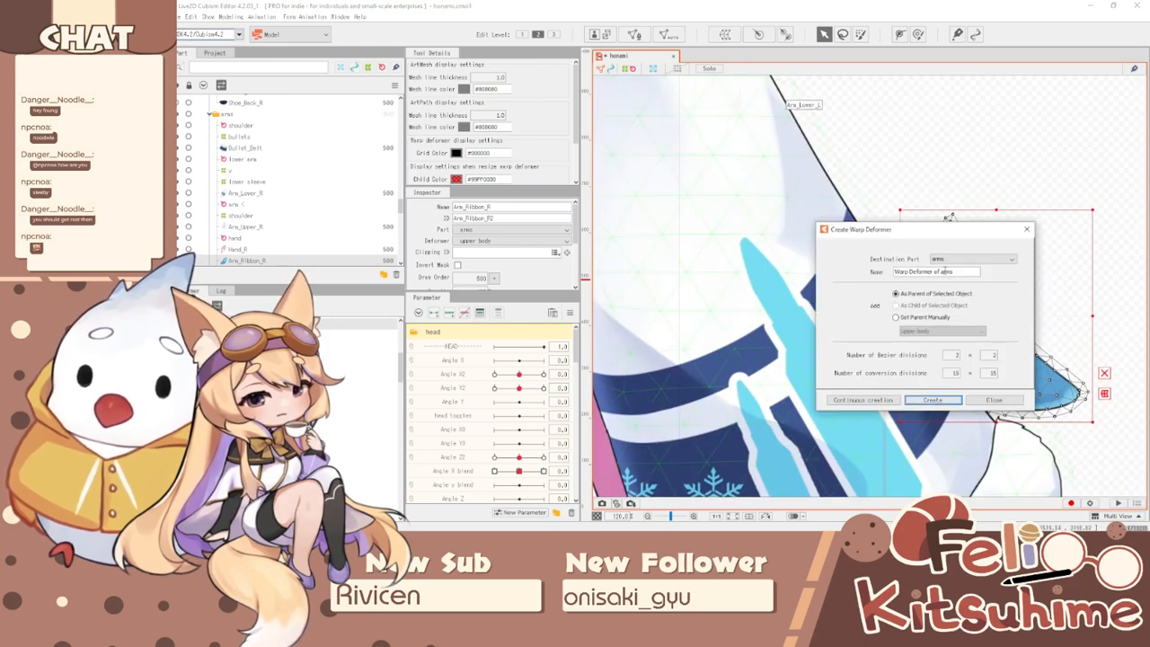
pyautogui.write('r')
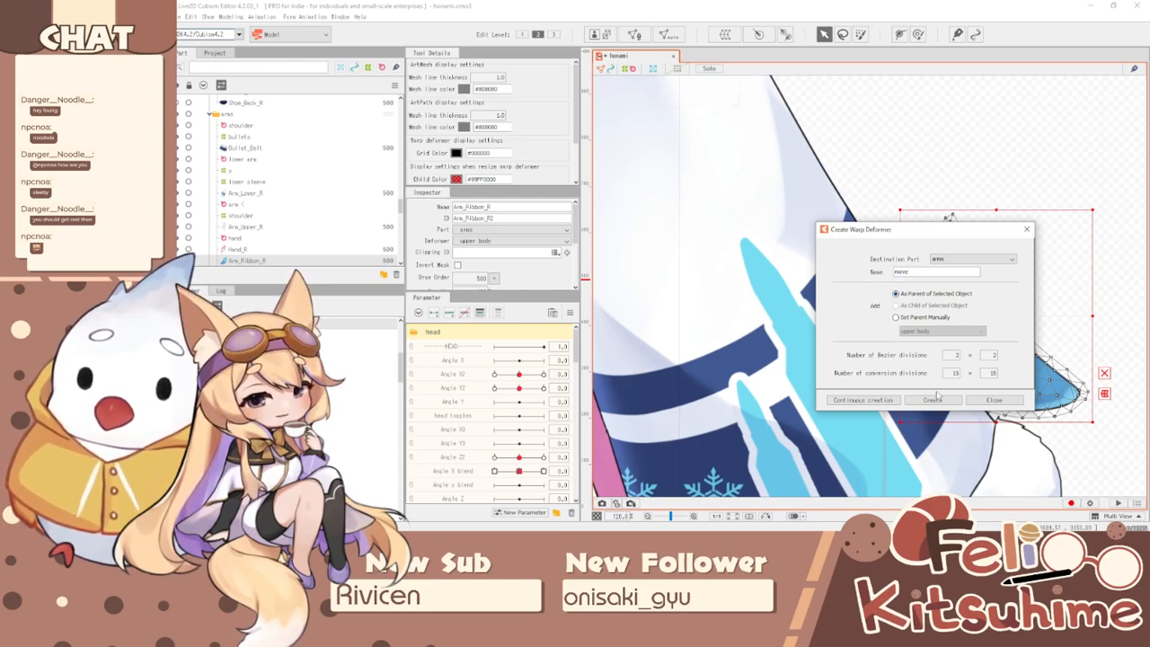
pyautogui.press('Return')
pyautogui.scroll(3, 997, 316)
pyautogui.moveTo(1000, 316); pyautogui.dragTo(987, 316)
pyautogui.scroll(-4, 986, 316)
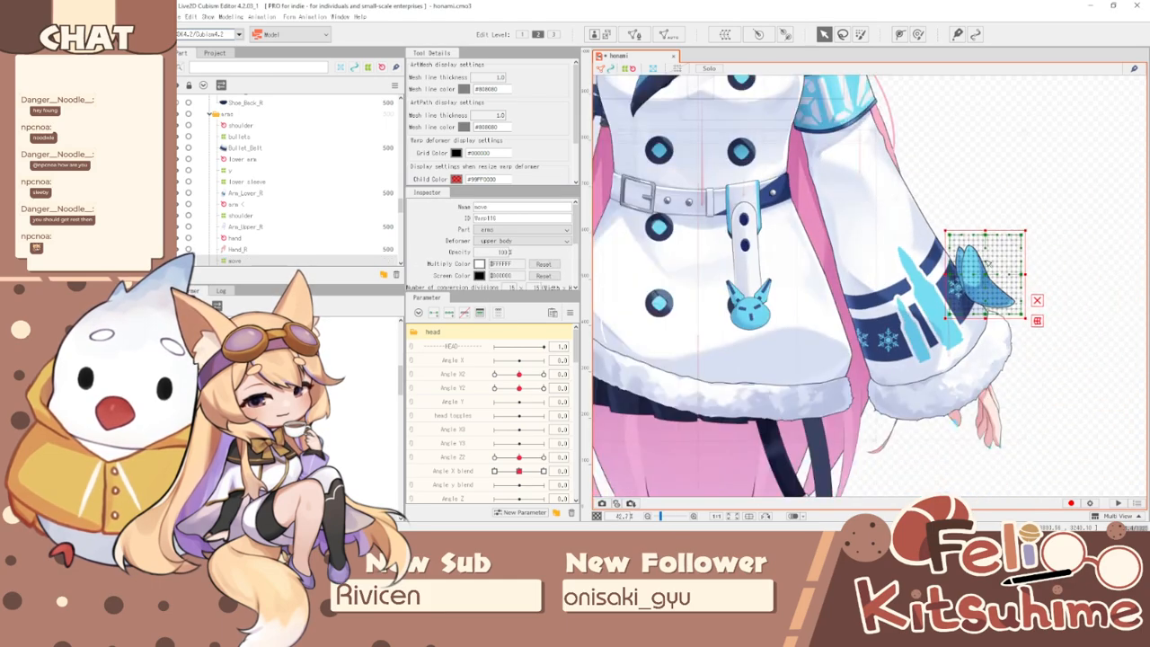
# - Reparent the mirrored ribbon mesh to the lower arm > deformer and place it below Armband_Back in the parts list
pyautogui.scroll(-3, 267, 181)
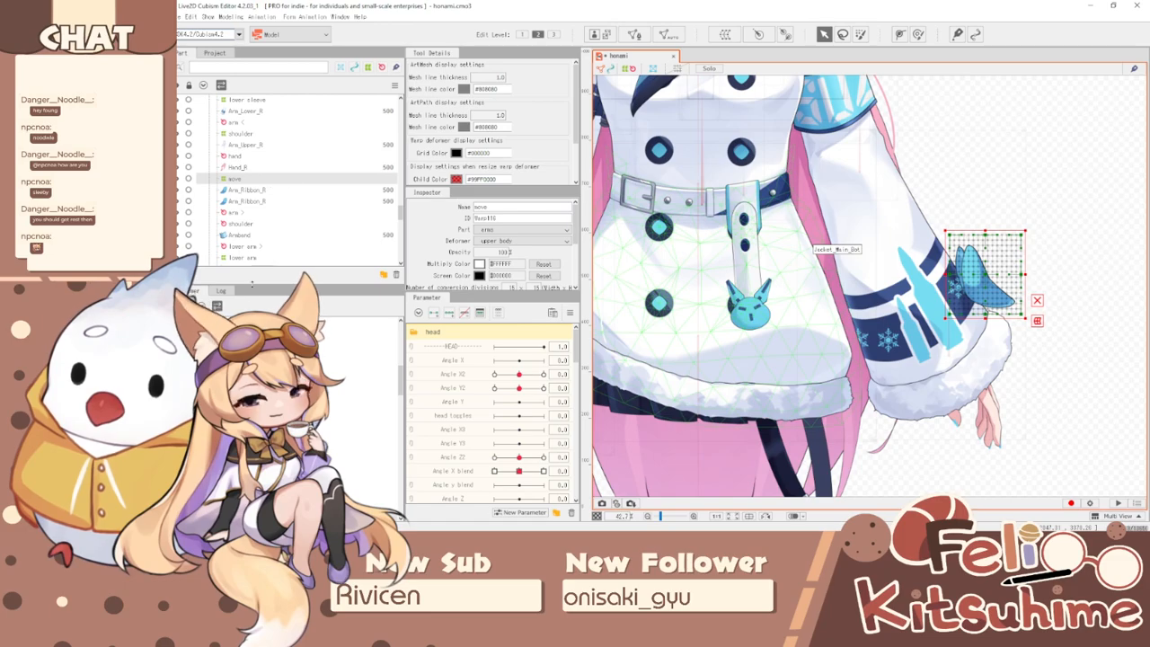
pyautogui.click(247, 190)
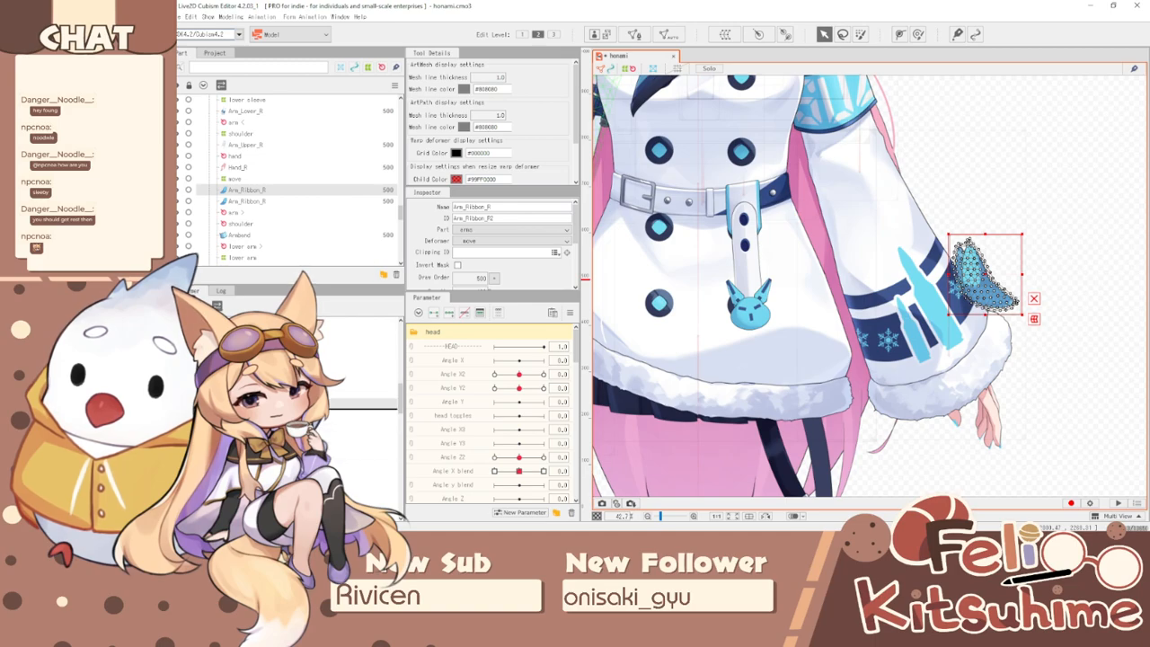
pyautogui.scroll(-2, 364, 386)
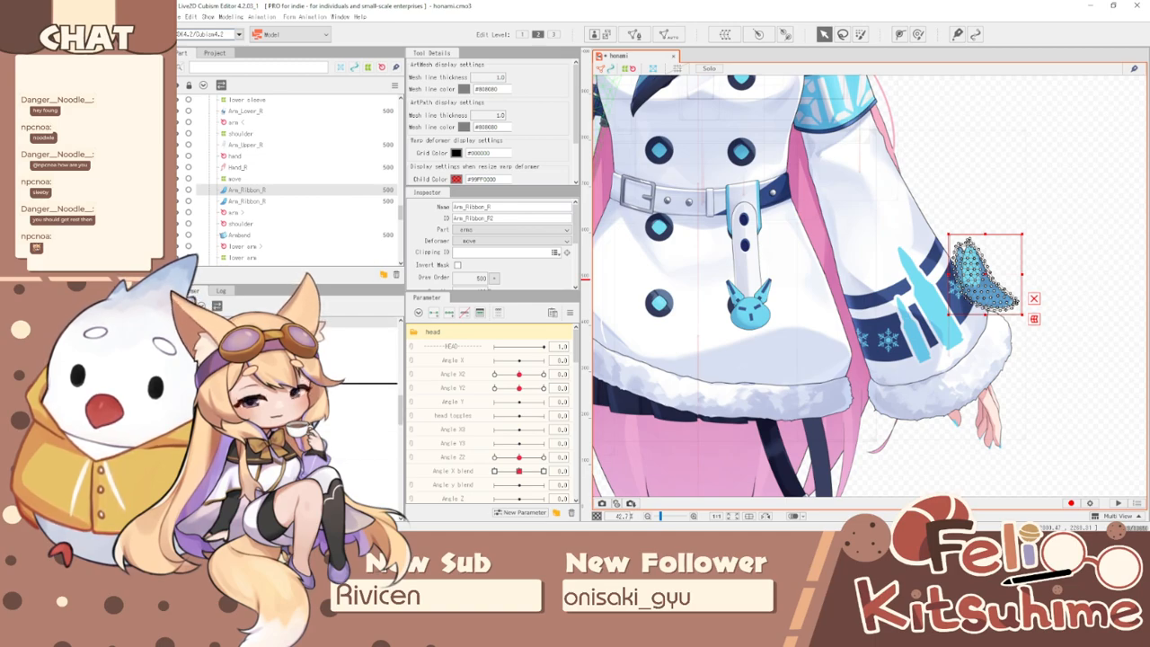
pyautogui.click(373, 344)
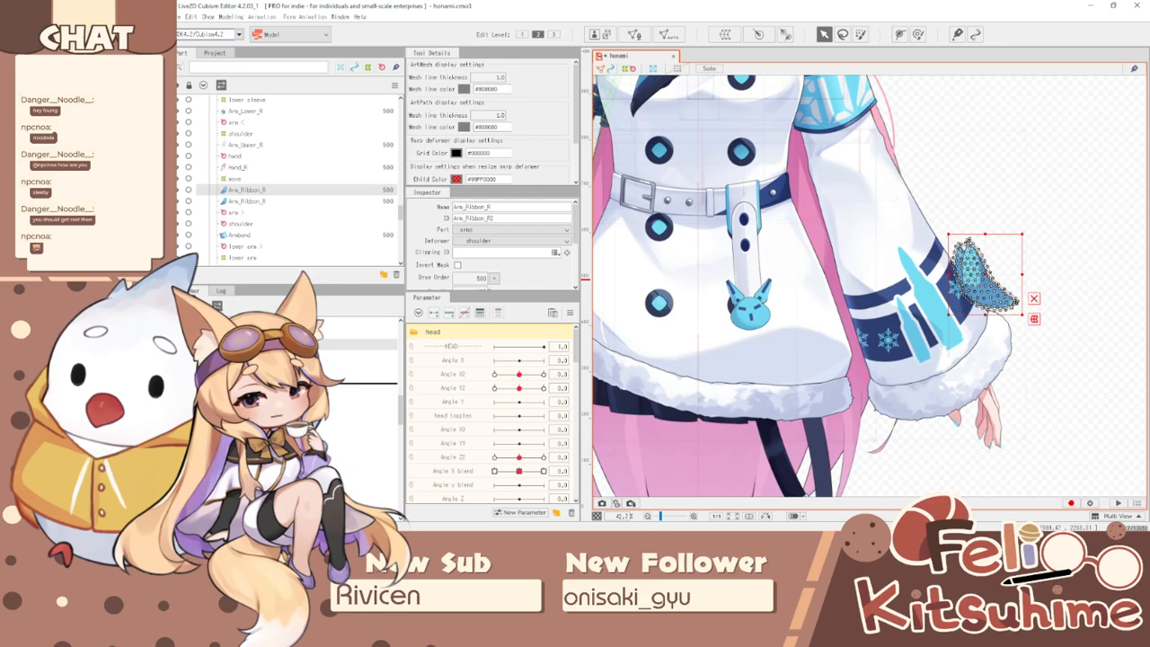
pyautogui.click(373, 378)
pyautogui.moveTo(279, 196); pyautogui.dragTo(284, 252)
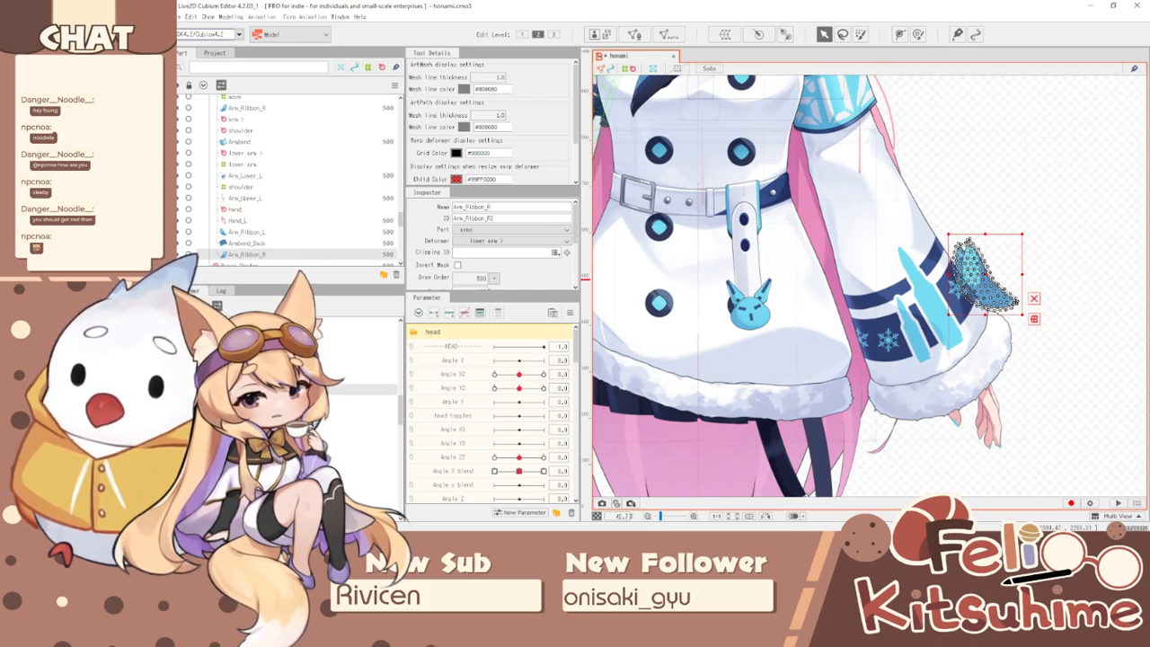
# - Transfer the mirrored ribbon's keyforms from the lower arm < parameter to lower arm >
pyautogui.scroll(-10, 551, 385)
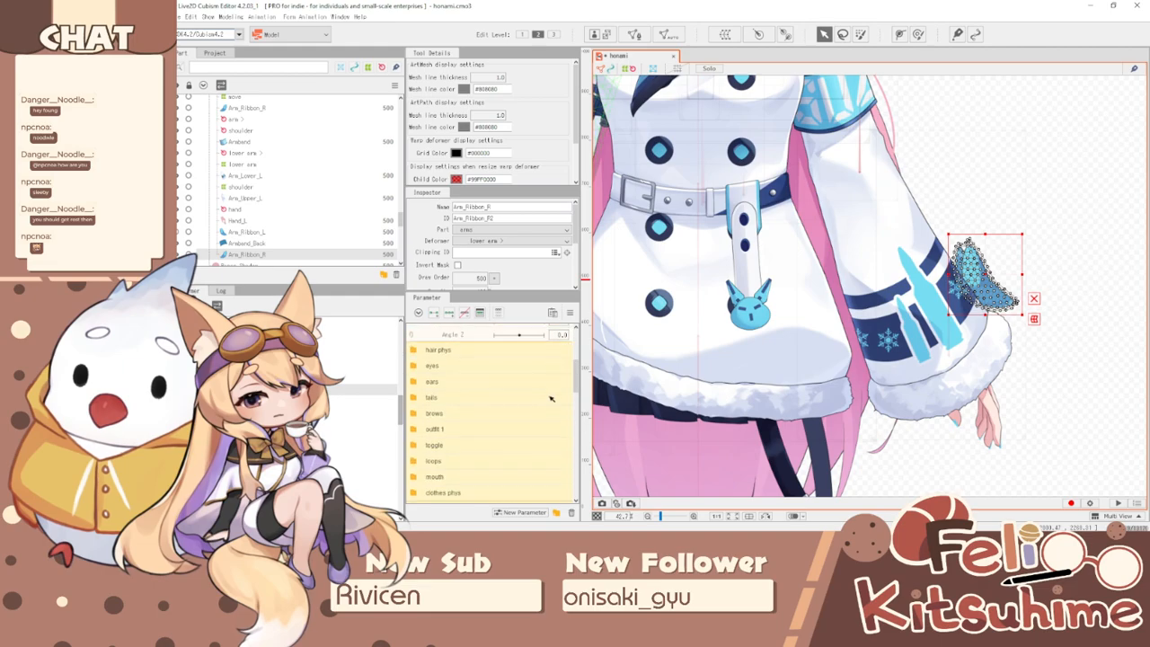
pyautogui.scroll(-5, 550, 391)
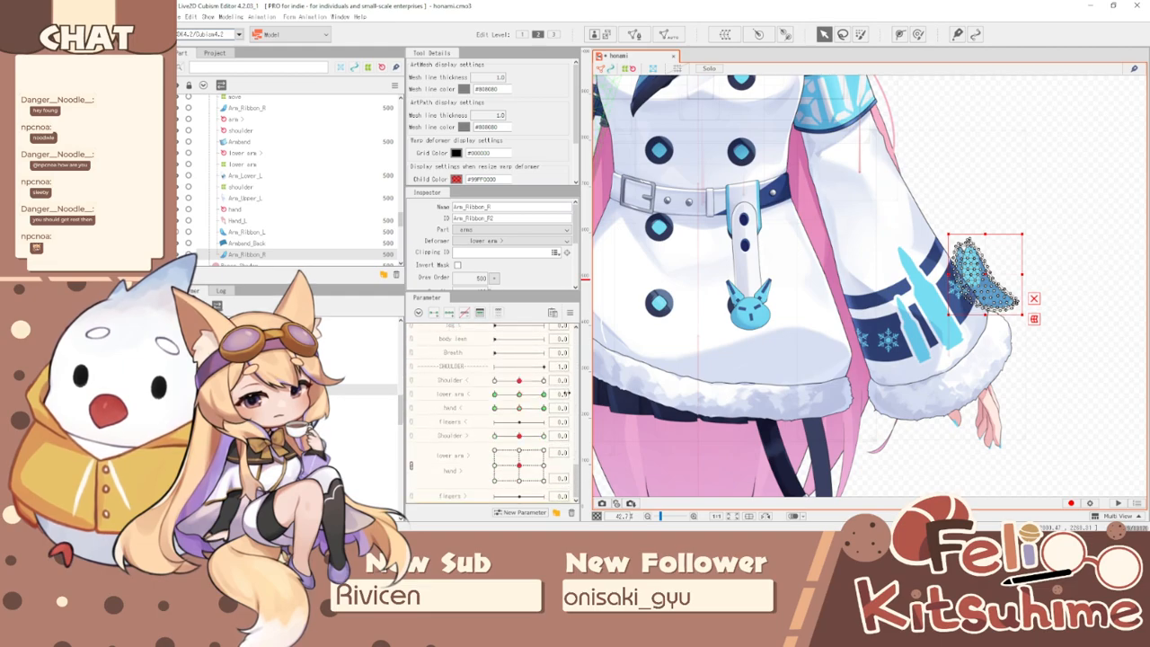
pyautogui.click(563, 394)
pyautogui.click(617, 435)
pyautogui.scroll(-5, 647, 288)
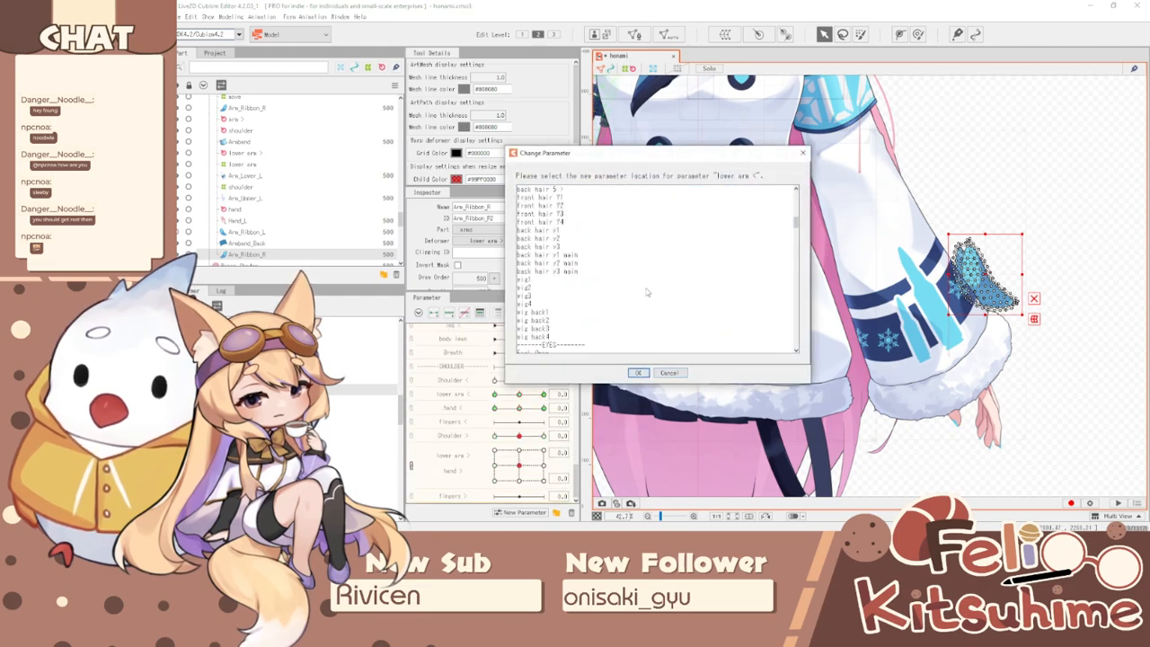
pyautogui.moveTo(796, 239); pyautogui.dragTo(796, 346)
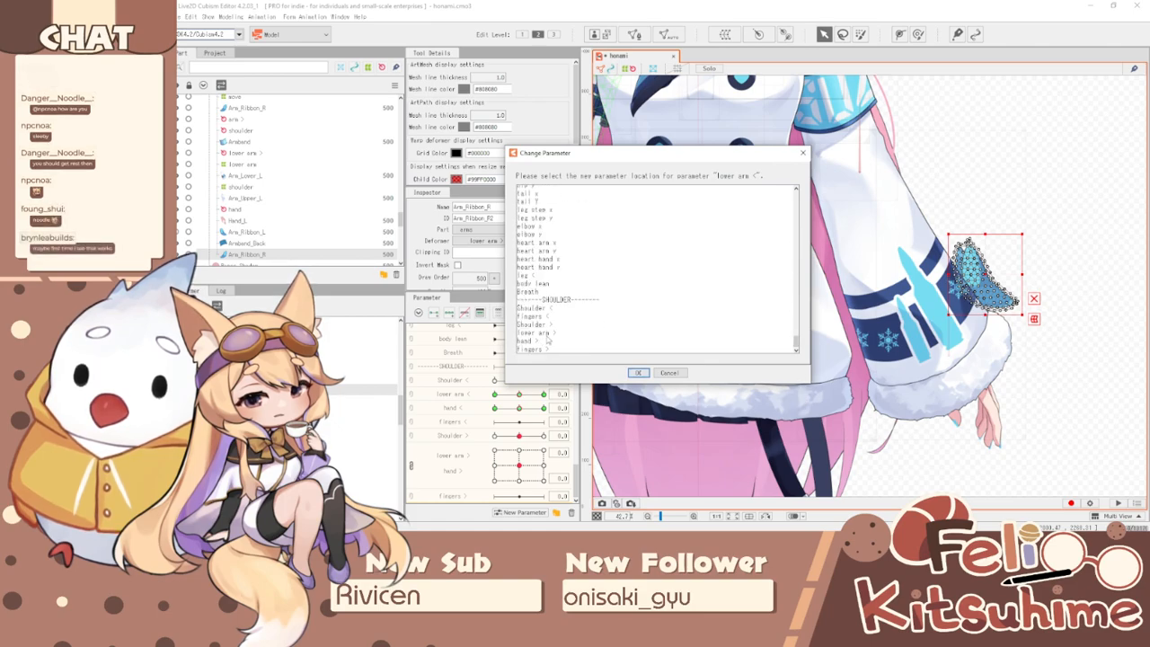
pyautogui.click(546, 333)
pyautogui.click(640, 374)
# - Transfer the mirrored ribbon's keyforms from the hand < parameter to hand >
pyautogui.click(561, 408)
pyautogui.click(617, 449)
pyautogui.scroll(-5, 621, 312)
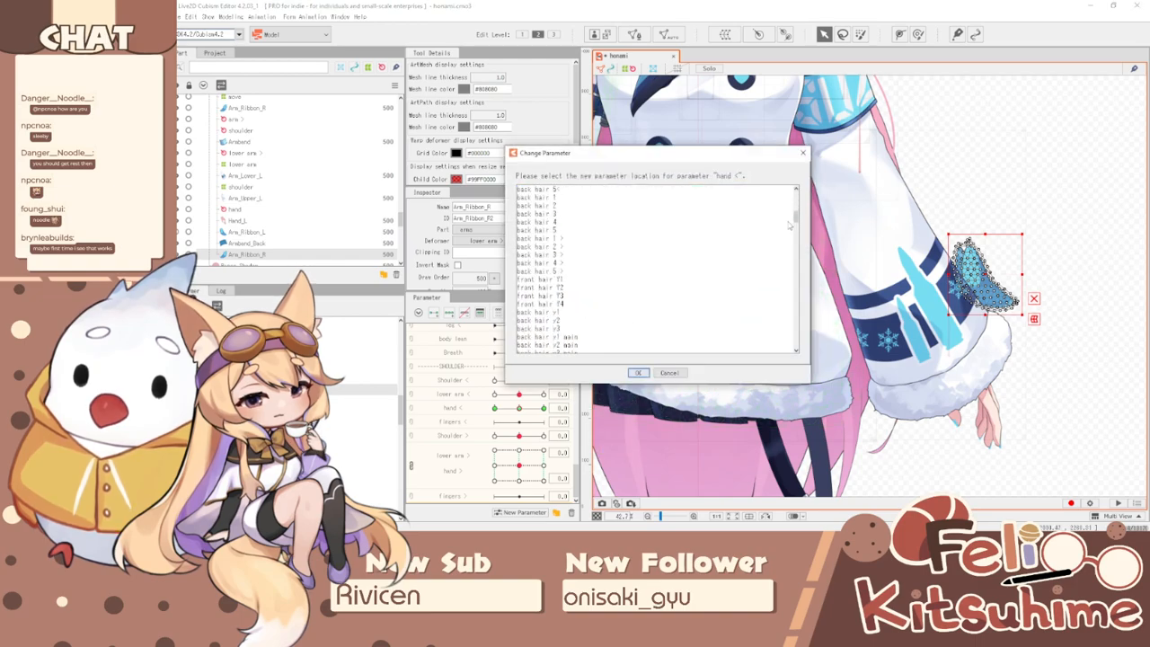
pyautogui.moveTo(797, 217); pyautogui.dragTo(793, 384)
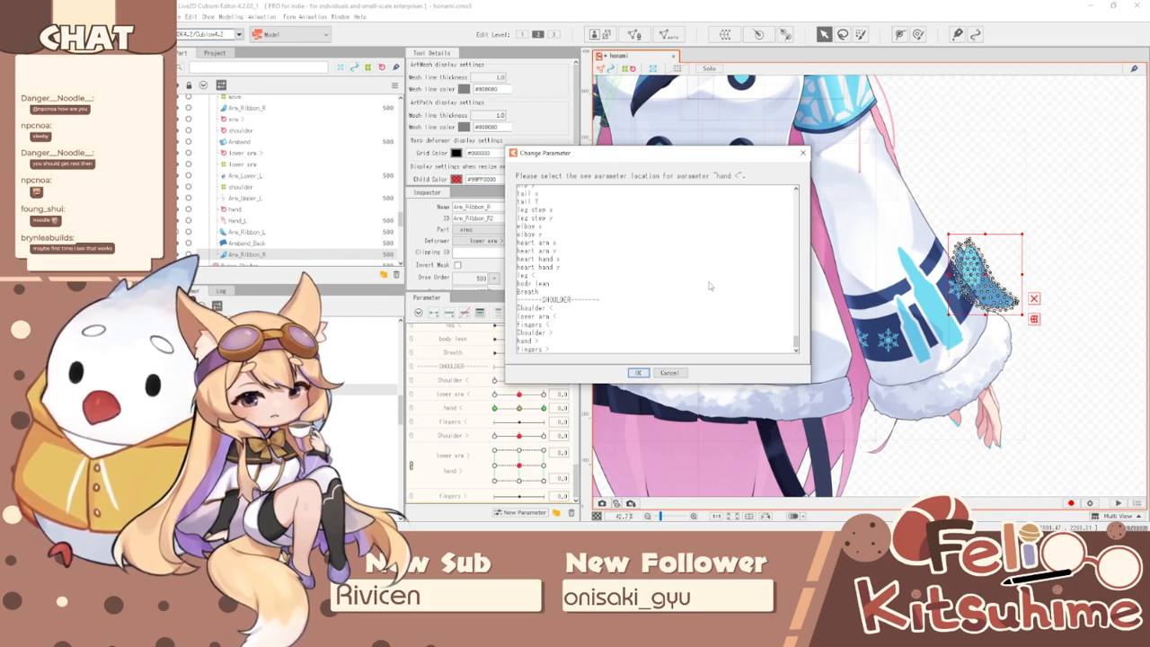
pyautogui.click(549, 350)
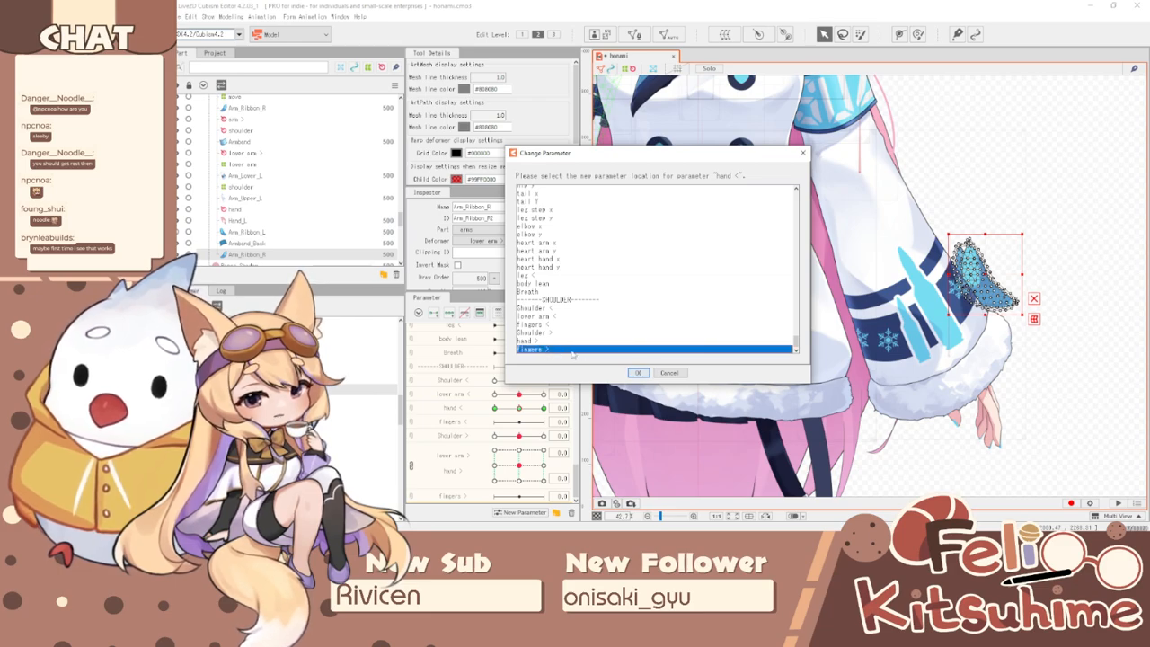
pyautogui.click(521, 344)
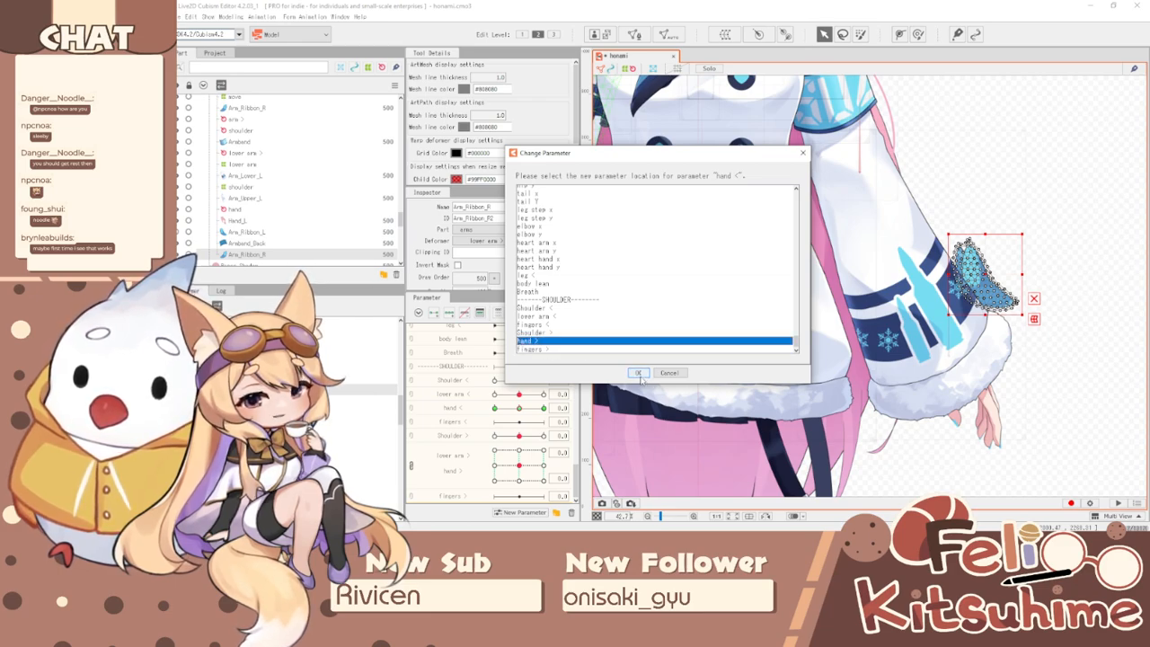
pyautogui.click(638, 373)
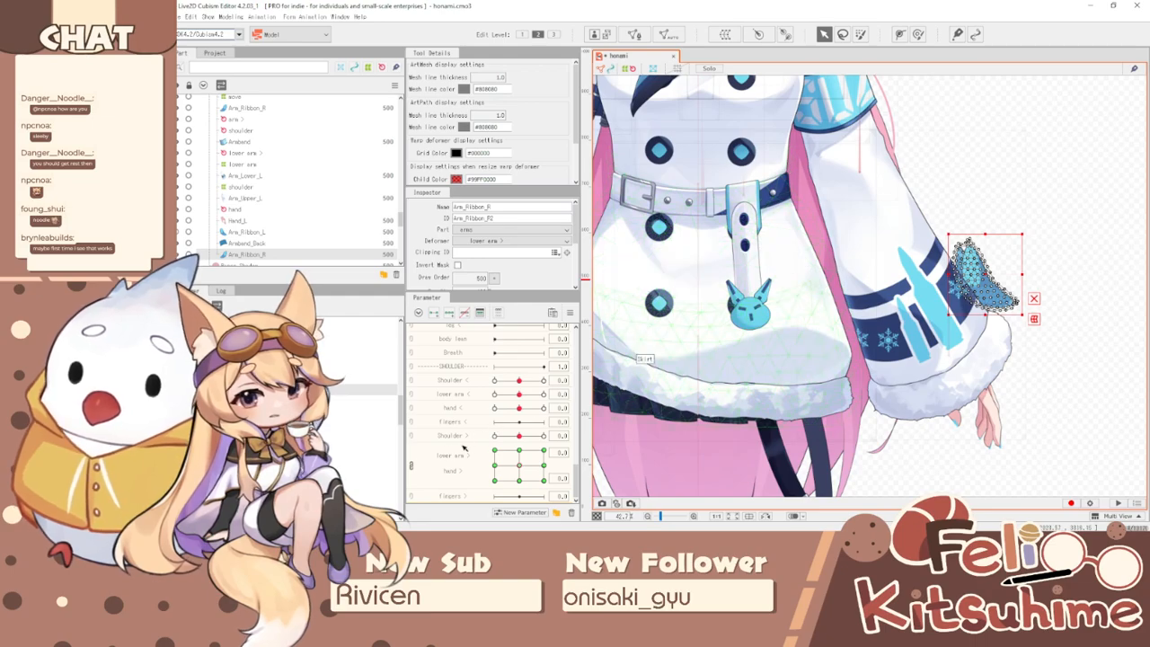
# - Unlink the combined lower arm > and hand > parameters so each has its own slider
pyautogui.click(412, 467)
pyautogui.scroll(-3, 954, 327)
pyautogui.scroll(2, 953, 298)
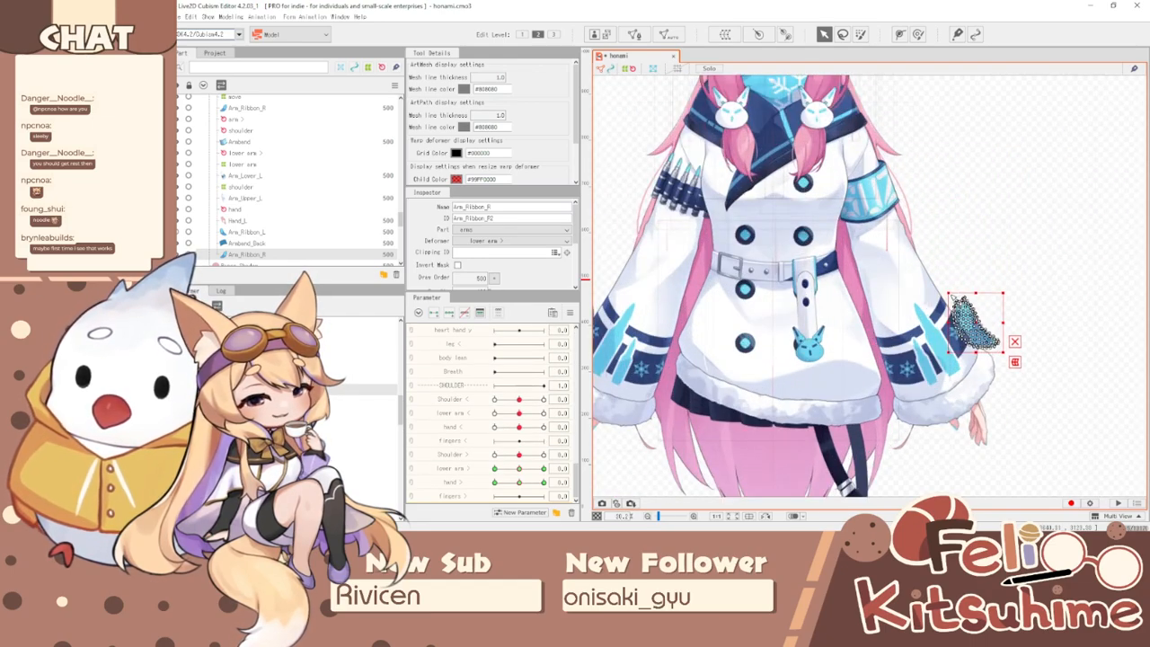
pyautogui.scroll(-2, 957, 291)
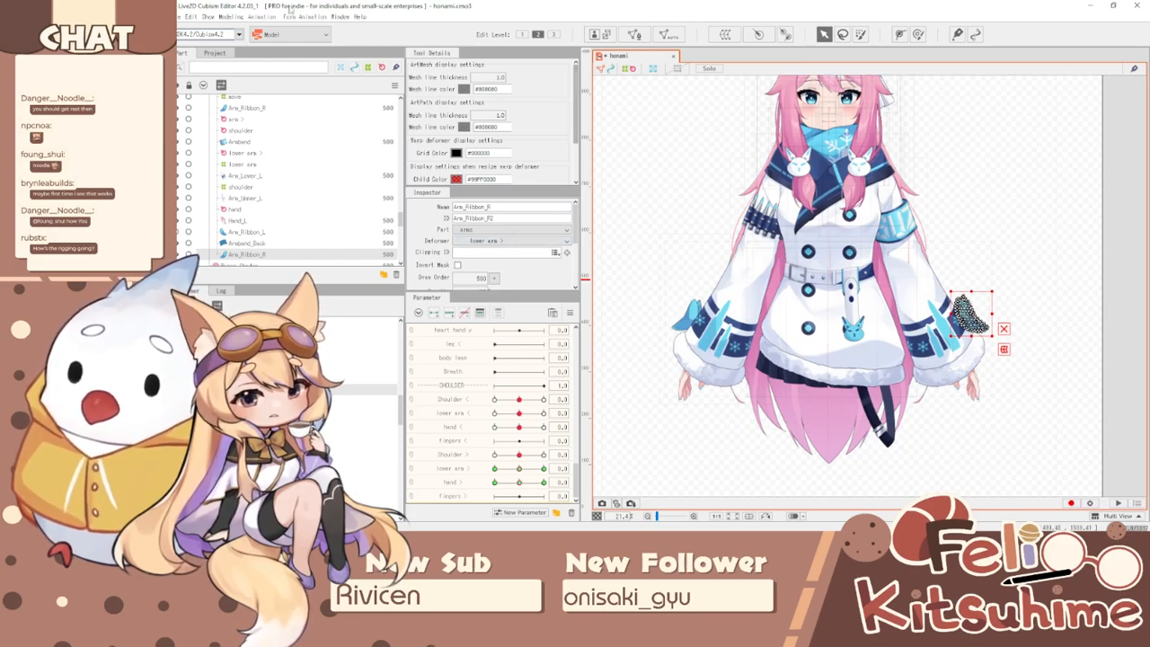
pyautogui.click(230, 16)
pyautogui.click(266, 227)
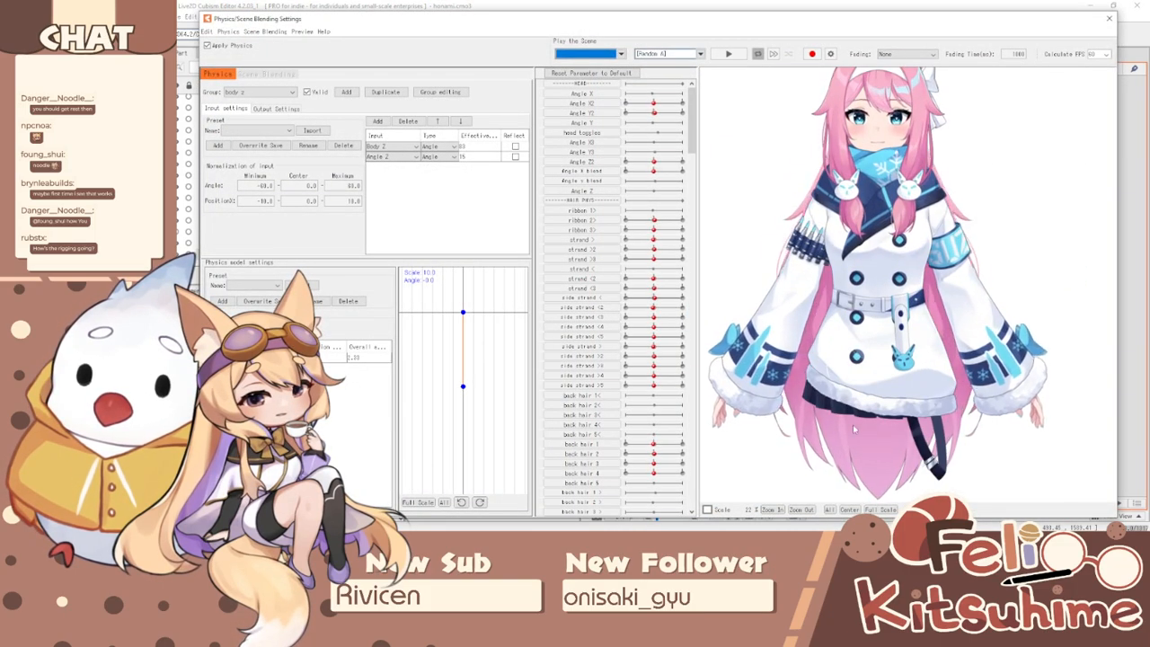
pyautogui.click(1110, 18)
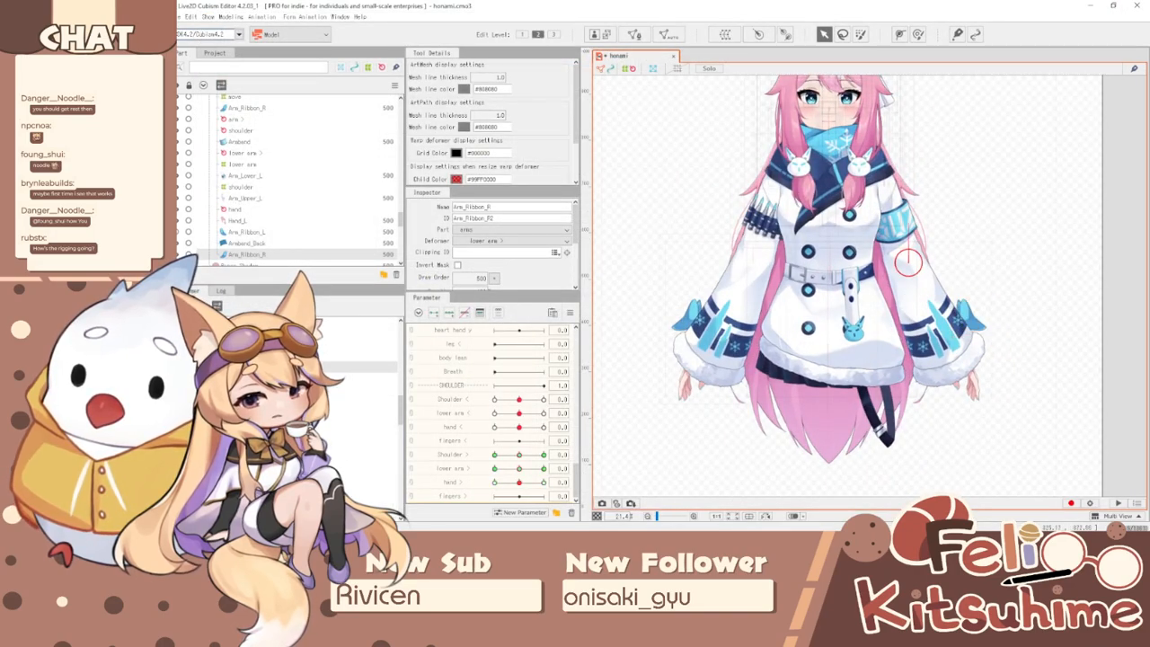
# - Remove the mirrored ribbon's keyforms from the lower arm > and hand > parameters
pyautogui.scroll(2, 1034, 331)
pyautogui.moveTo(519, 468)
pyautogui.mouseDown()
pyautogui.moveTo(530, 475)
pyautogui.moveTo(519, 469)
pyautogui.mouseUp()
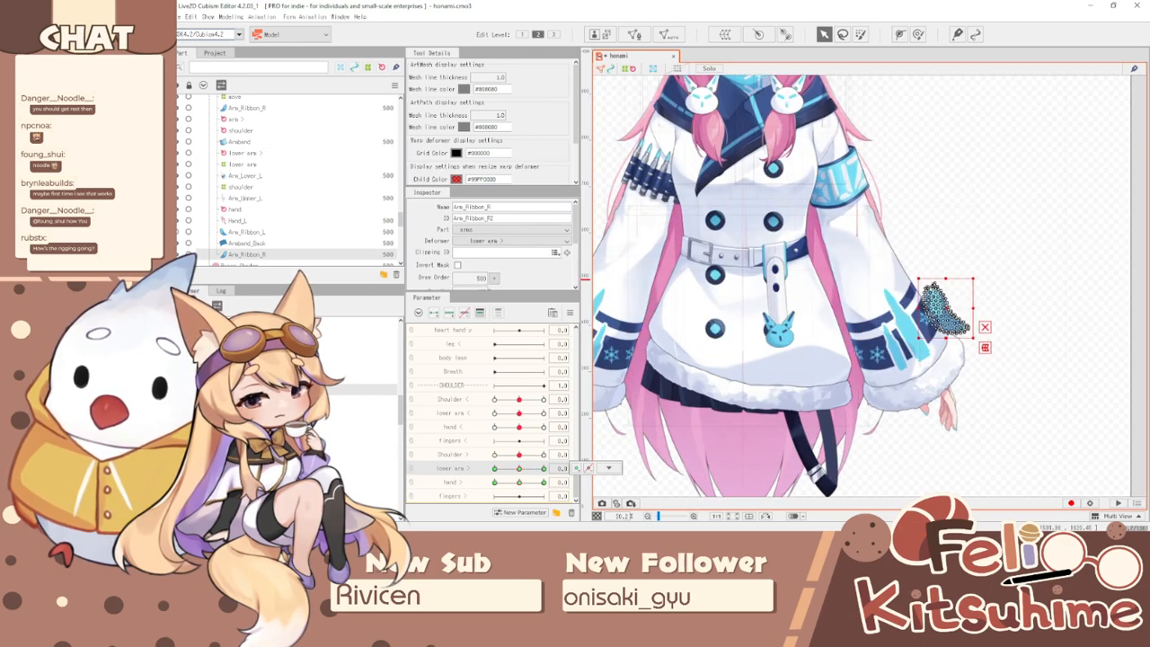
pyautogui.click(465, 469)
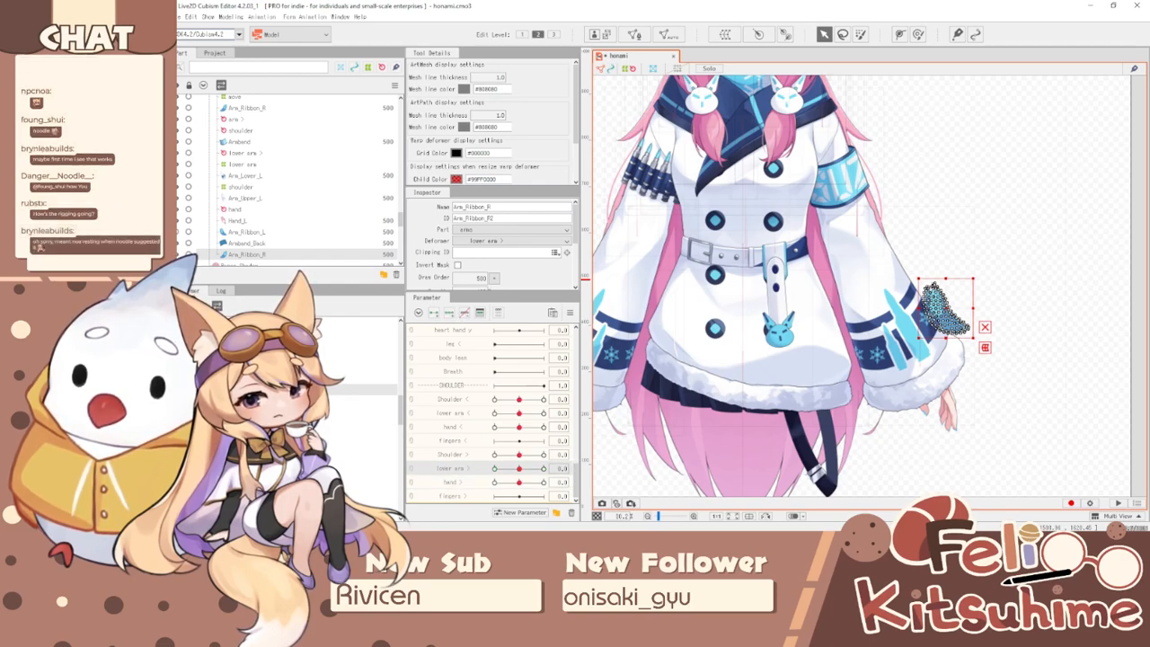
pyautogui.scroll(2, 877, 394)
pyautogui.scroll(-3, 907, 370)
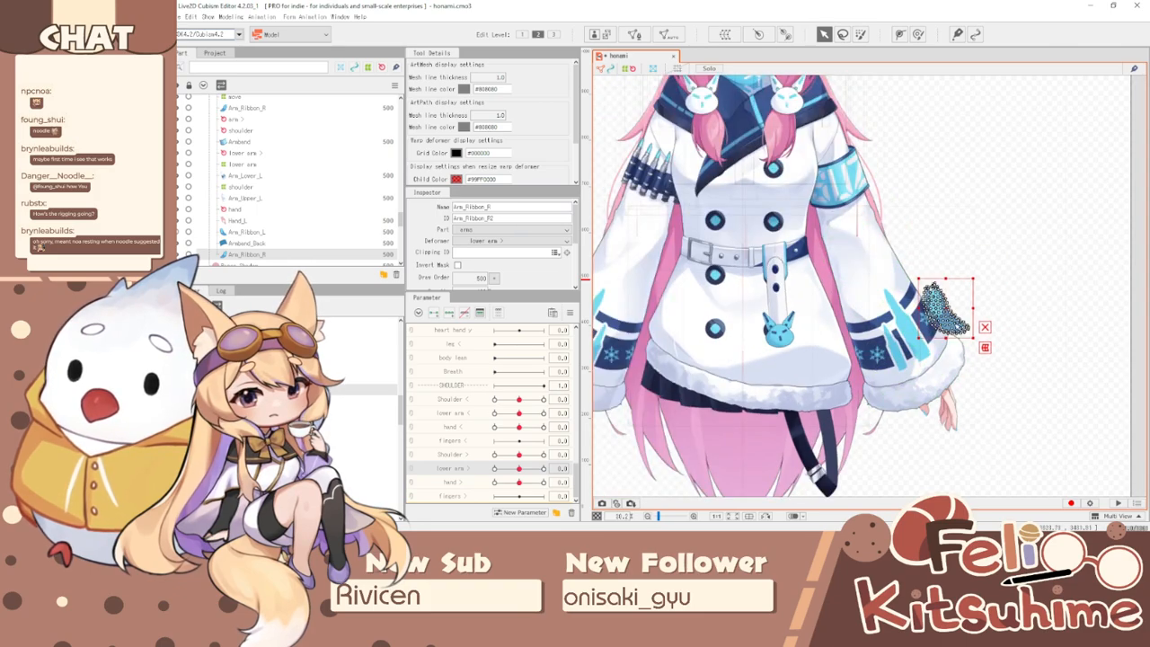
# - Add keyforms for the mirrored ribbon on the lower arm > parameter and fit it to the sleeve at 1.0 with the deform brush
pyautogui.scroll(4, 953, 328)
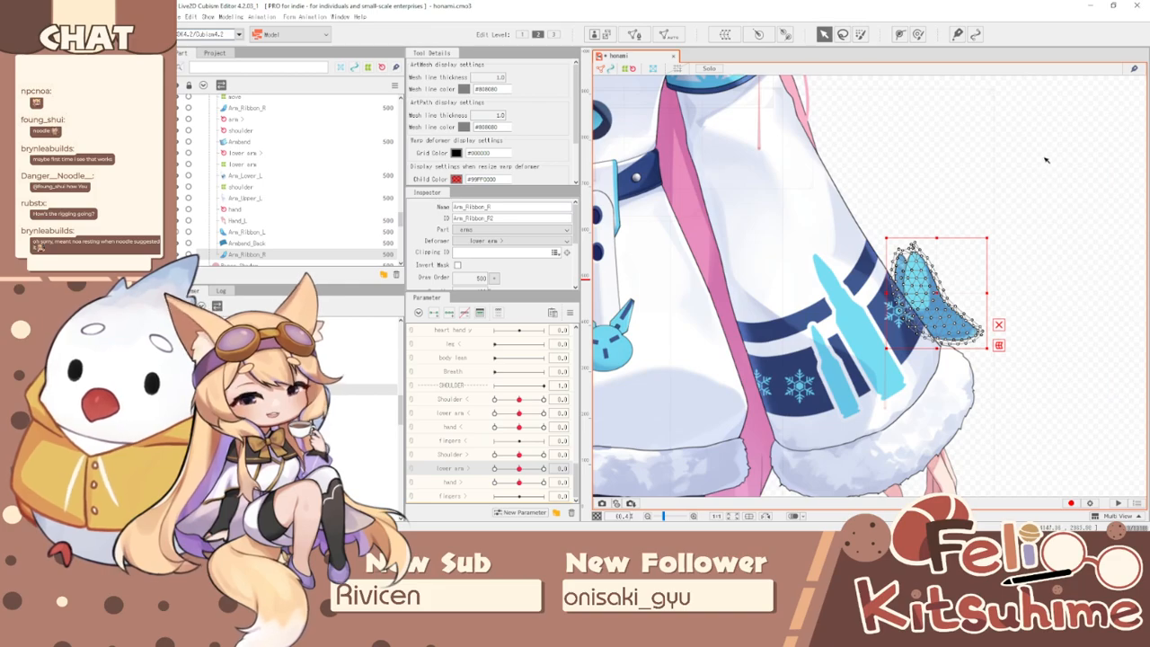
pyautogui.click(918, 34)
pyautogui.scroll(3, 983, 226)
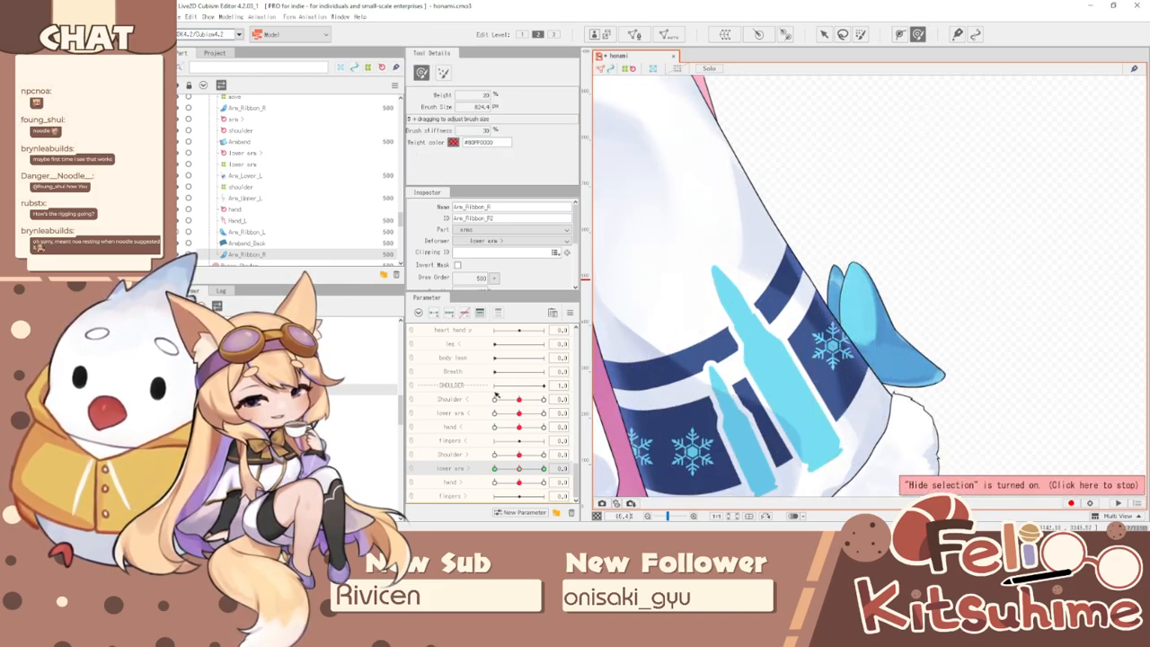
pyautogui.moveTo(519, 469); pyautogui.dragTo(585, 470)
pyautogui.scroll(-2, 917, 231)
pyautogui.press('b')
pyautogui.moveTo(1024, 213); pyautogui.dragTo(1100, 238)
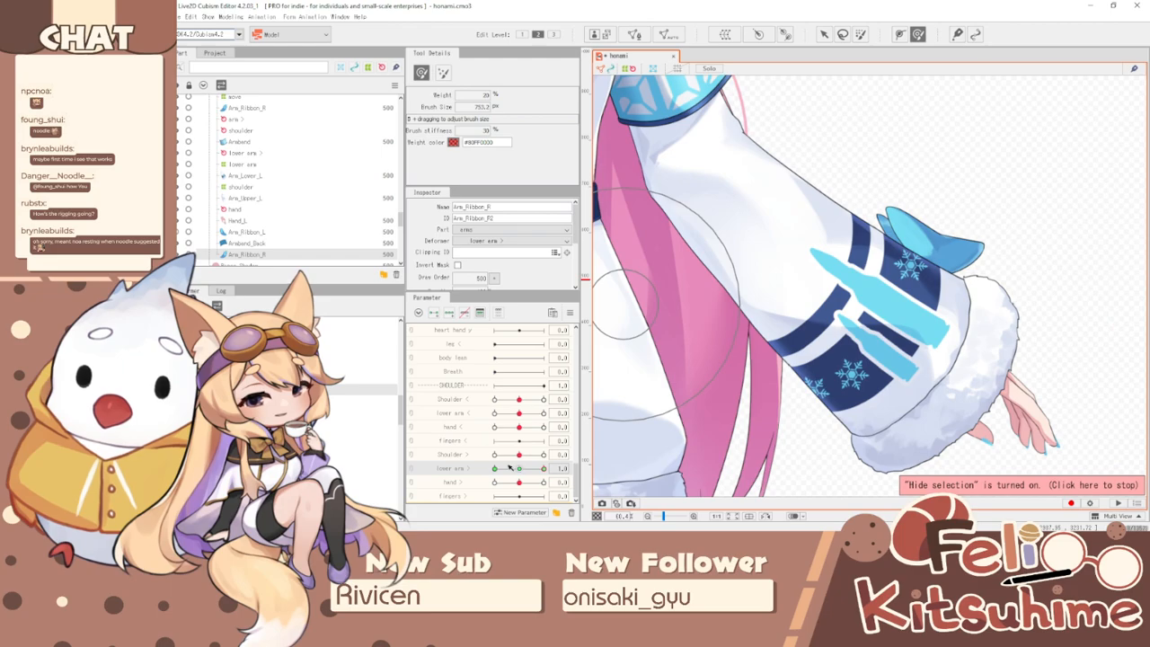
# - Adjust the mirrored ribbon at lower arm > -1.0, and refine its shape against the cuff at 1.0
pyautogui.moveTo(543, 469); pyautogui.dragTo(379, 408)
pyautogui.moveTo(852, 377)
pyautogui.mouseDown()
pyautogui.moveTo(837, 483)
pyautogui.moveTo(803, 502)
pyautogui.mouseUp()
pyautogui.moveTo(494, 468)
pyautogui.mouseDown()
pyautogui.moveTo(575, 463)
pyautogui.moveTo(575, 449)
pyautogui.moveTo(505, 438)
pyautogui.moveTo(576, 445)
pyautogui.mouseUp()
pyautogui.press('b')
pyautogui.moveTo(1095, 303); pyautogui.dragTo(1032, 215)
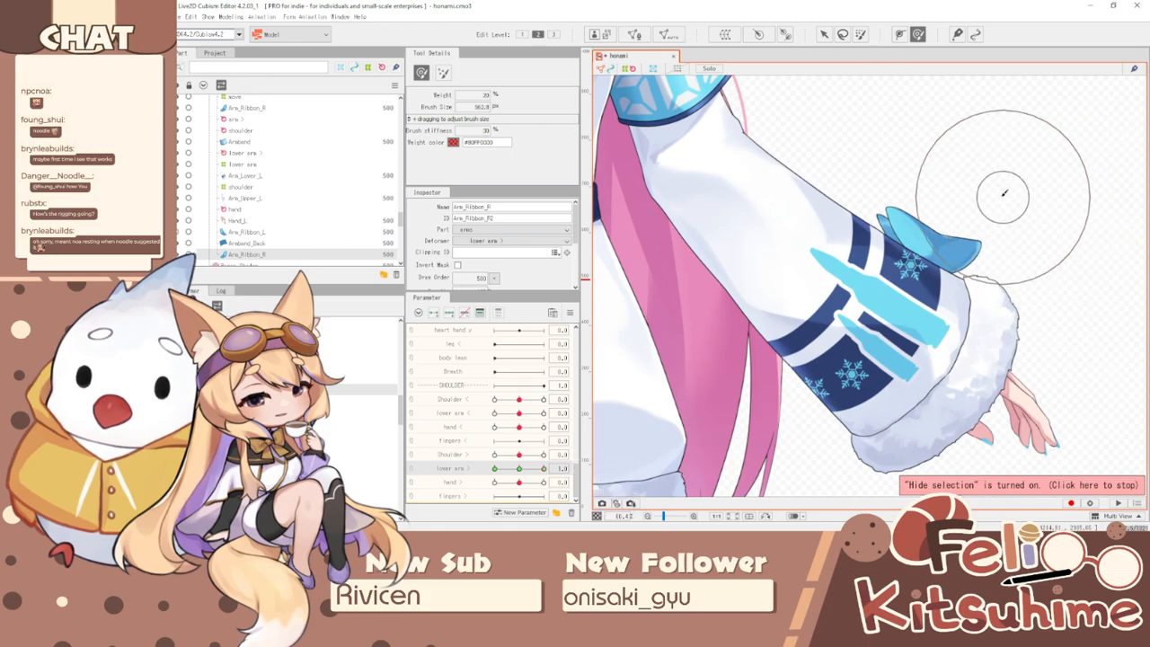
# - Brush the mirrored ribbon's shape against the sleeve edge at lower arm > -1.0, check the full range and return the parameter to 0.0
pyautogui.moveTo(544, 468); pyautogui.dragTo(494, 468)
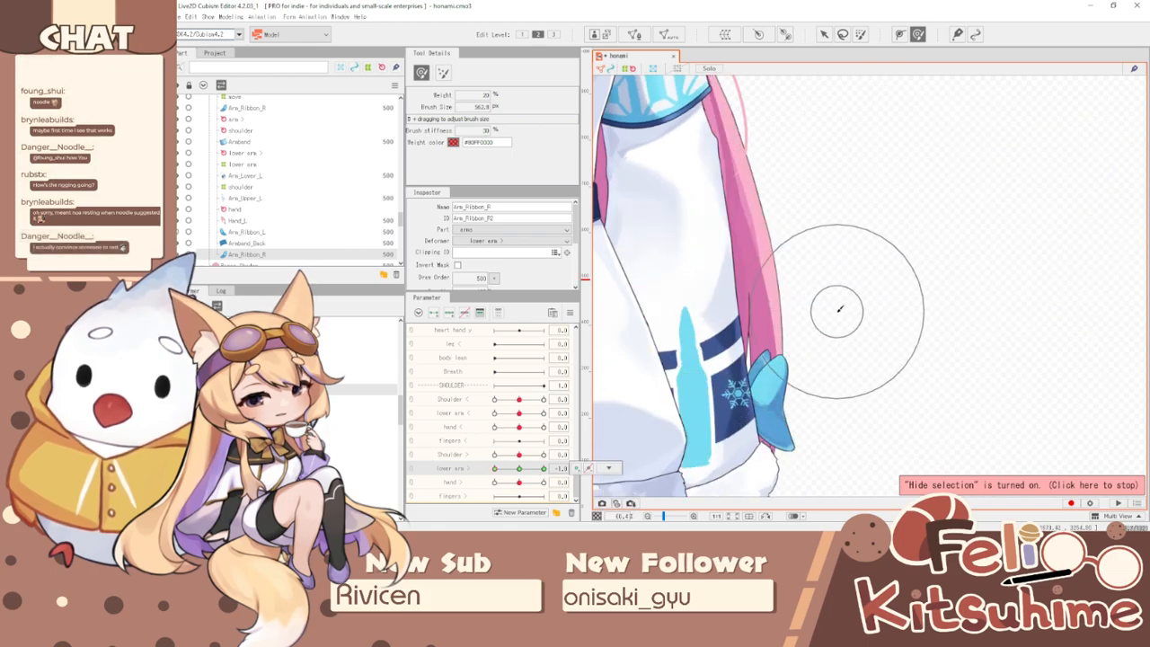
pyautogui.press('b')
pyautogui.moveTo(820, 311); pyautogui.dragTo(812, 309)
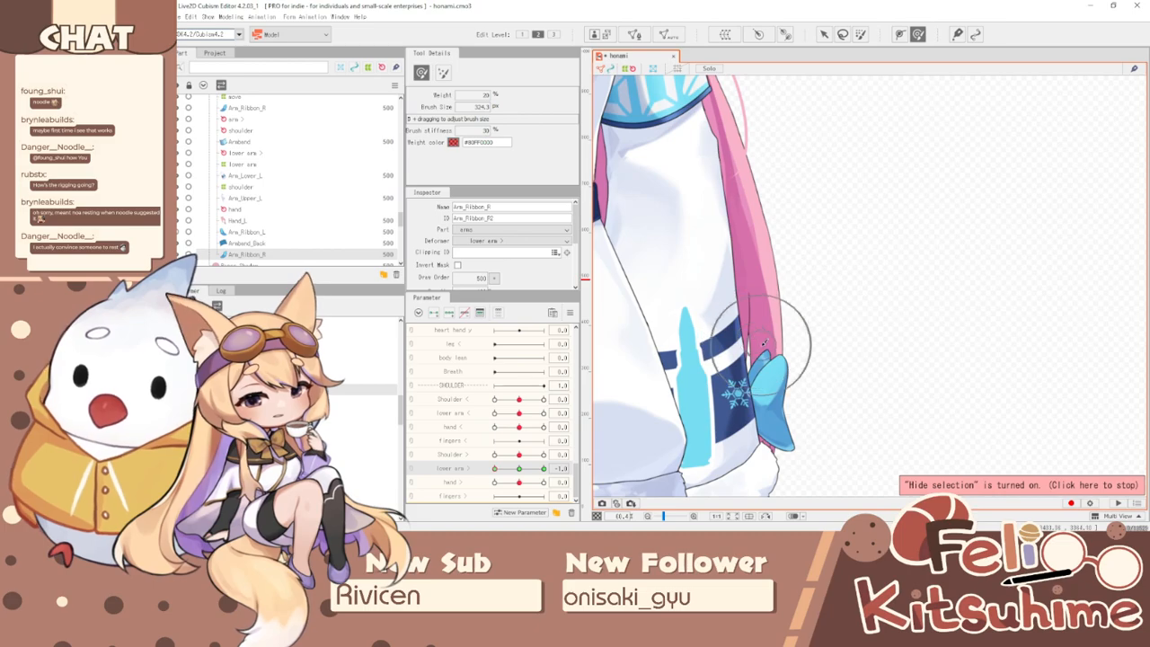
pyautogui.moveTo(757, 361); pyautogui.dragTo(778, 369)
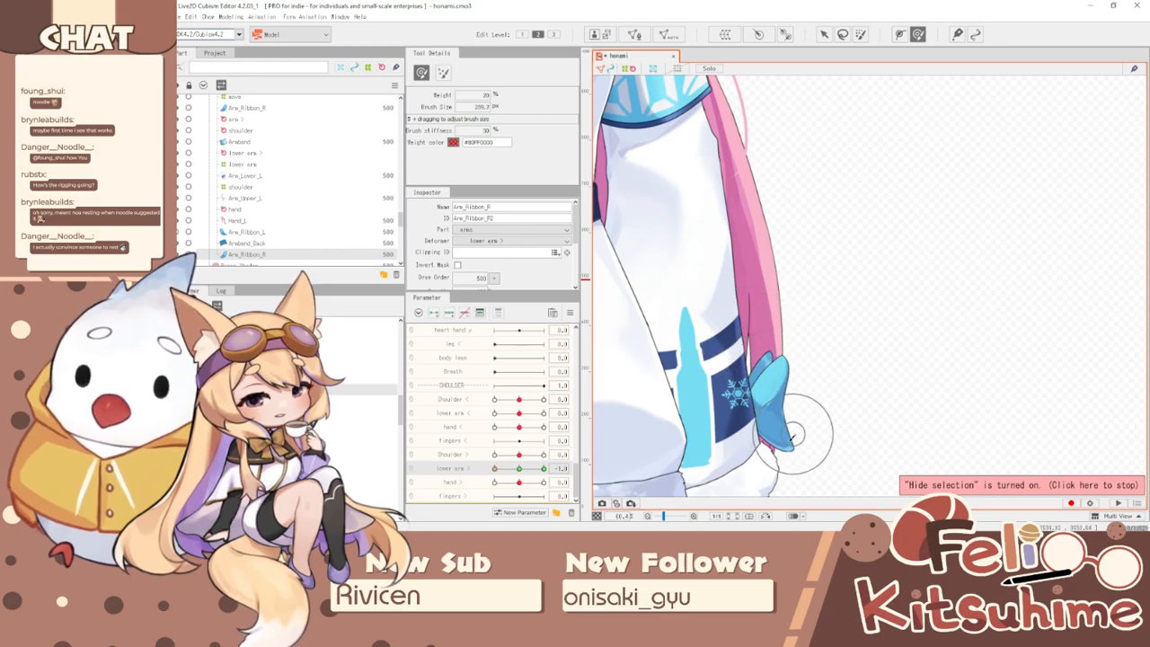
pyautogui.scroll(-3, 813, 260)
pyautogui.moveTo(496, 469); pyautogui.dragTo(571, 455)
pyautogui.click(519, 469)
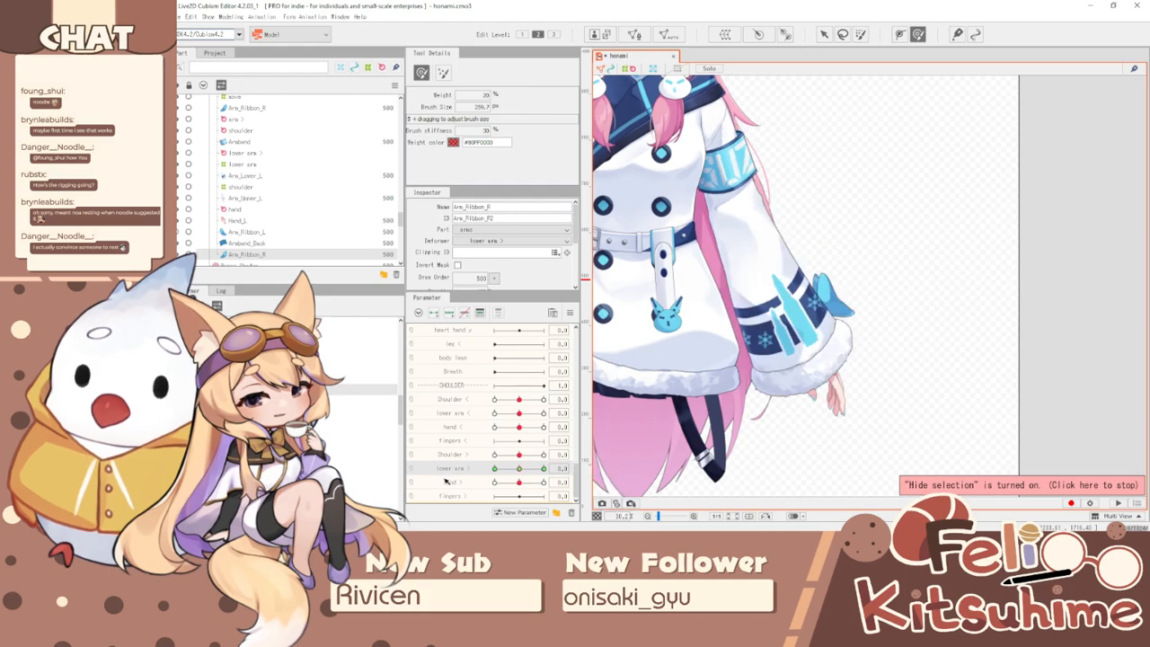
# - Add keyforms for the mirrored ribbon on the hand > parameter and reshape the ribbon along the cuff at 1.0
pyautogui.moveTo(520, 483); pyautogui.dragTo(572, 480)
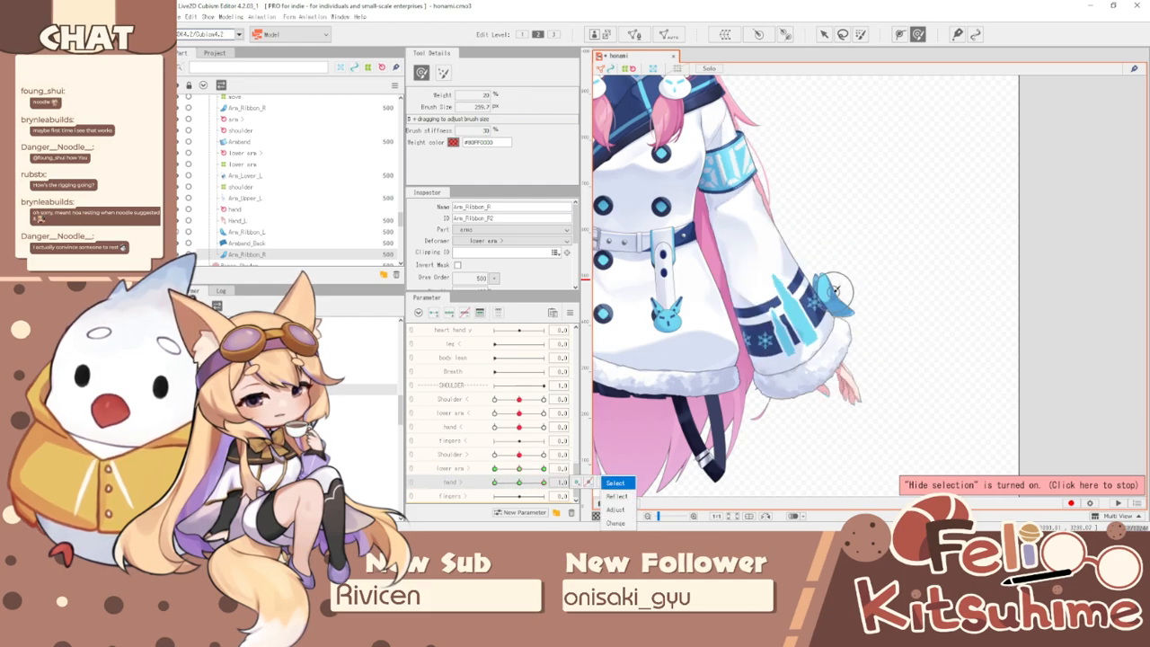
pyautogui.scroll(2, 834, 291)
pyautogui.press('b')
pyautogui.moveTo(881, 334); pyautogui.dragTo(913, 347)
pyautogui.press('b')
pyautogui.moveTo(862, 284); pyautogui.dragTo(829, 274)
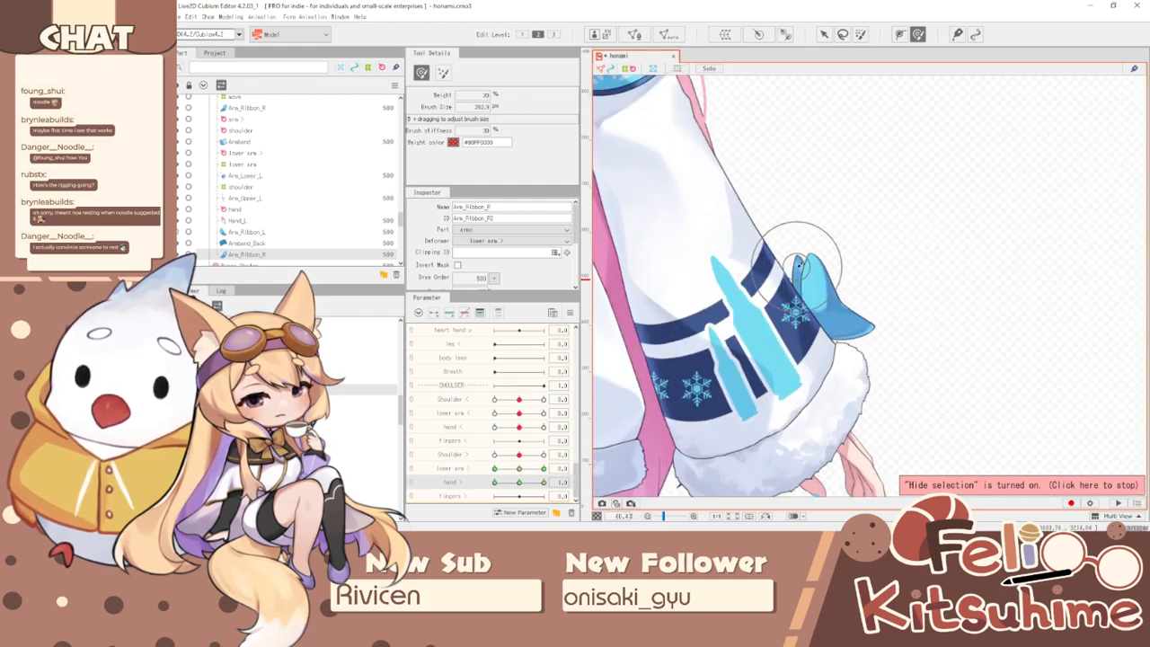
# - Reshape the mirrored ribbon at hand > -1.0, check its motion across the range and reset the parameter to 0.0
pyautogui.moveTo(543, 483); pyautogui.dragTo(494, 483)
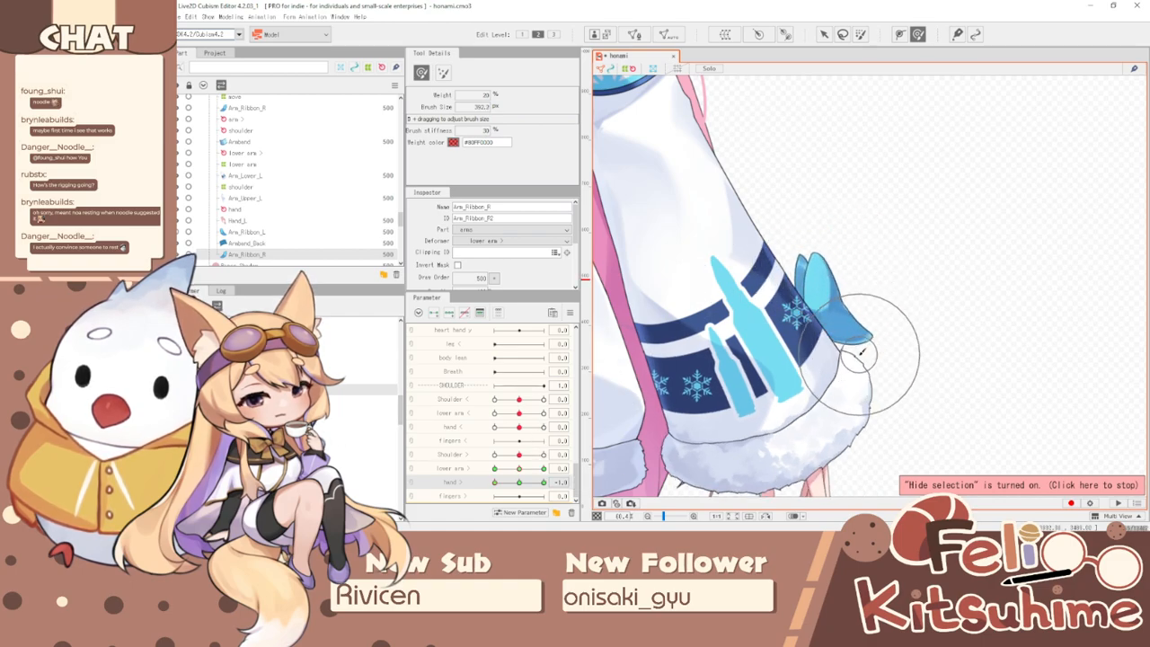
pyautogui.moveTo(509, 482); pyautogui.dragTo(547, 479)
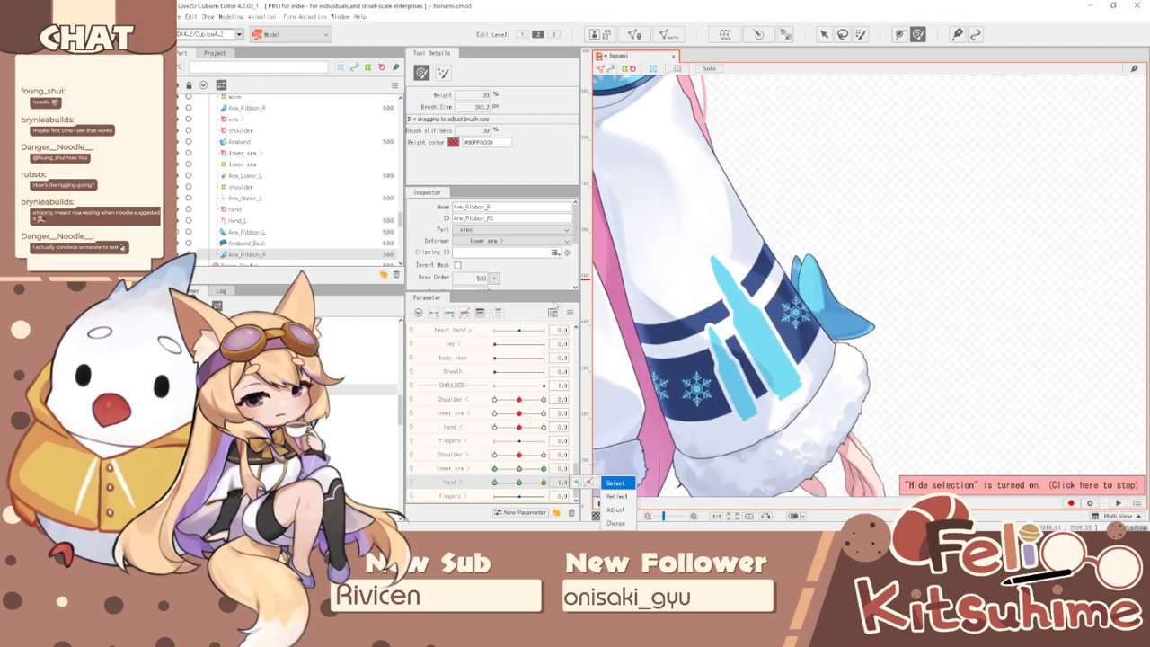
pyautogui.click(570, 313)
pyautogui.click(646, 375)
pyautogui.click(637, 364)
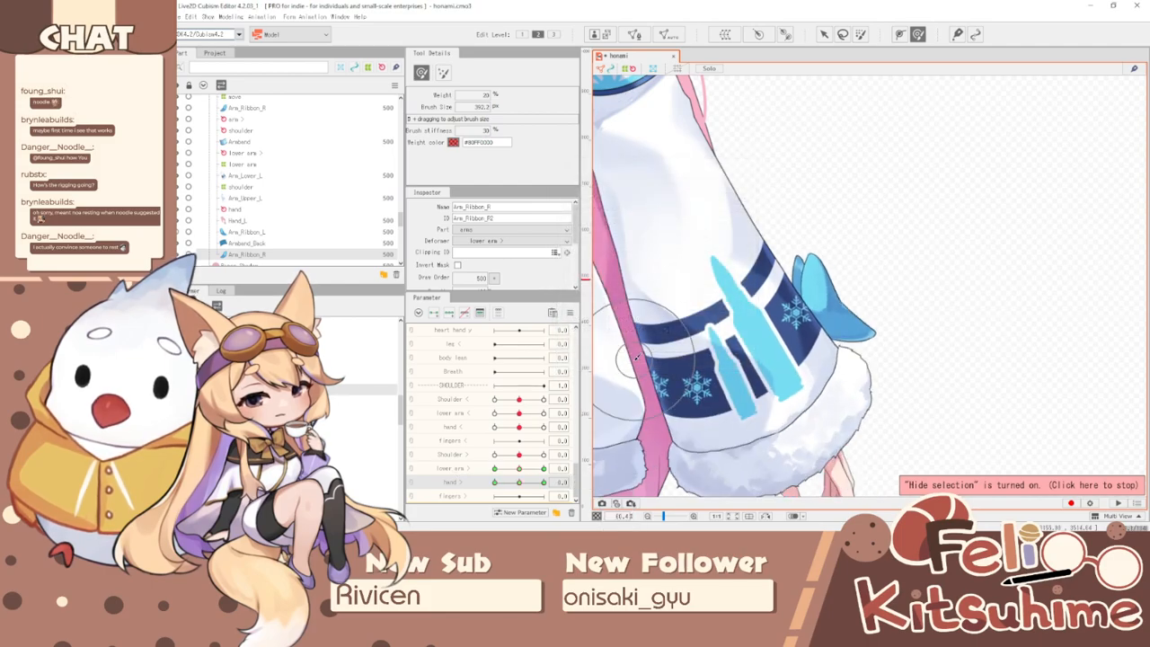
# - Open the model's Physics/Scene Blending Settings
pyautogui.click(231, 17)
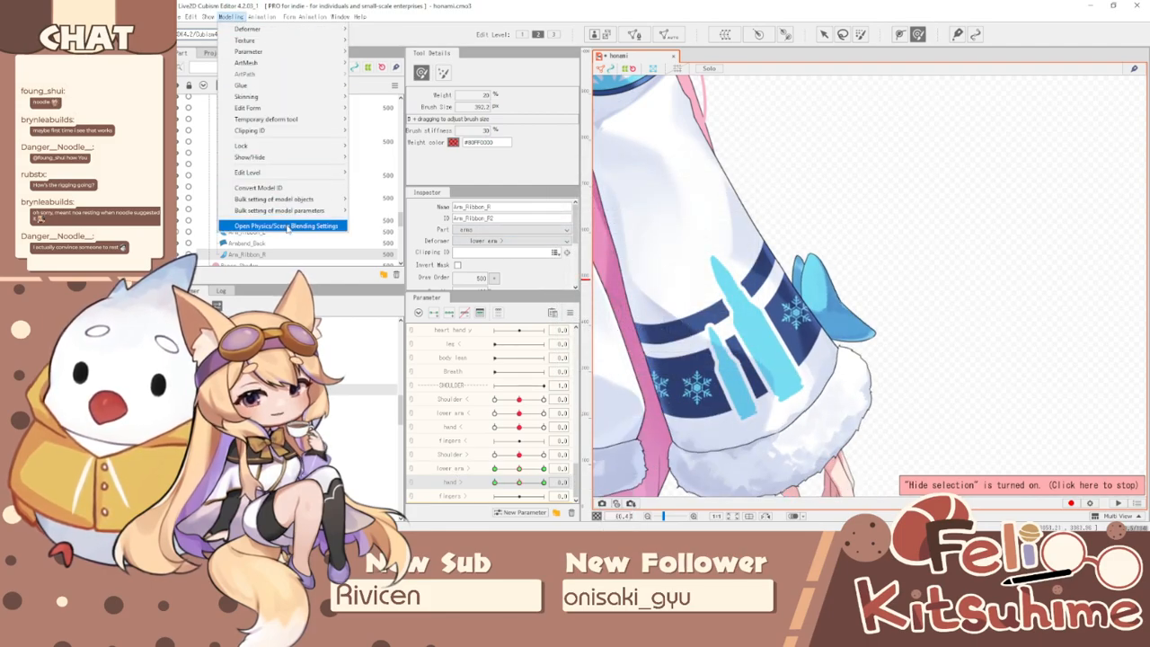
# - Preview the model's physics by swinging the character around, watching the sleeves and armband, and close the physics settings
pyautogui.click(284, 226)
pyautogui.scroll(-3, 928, 162)
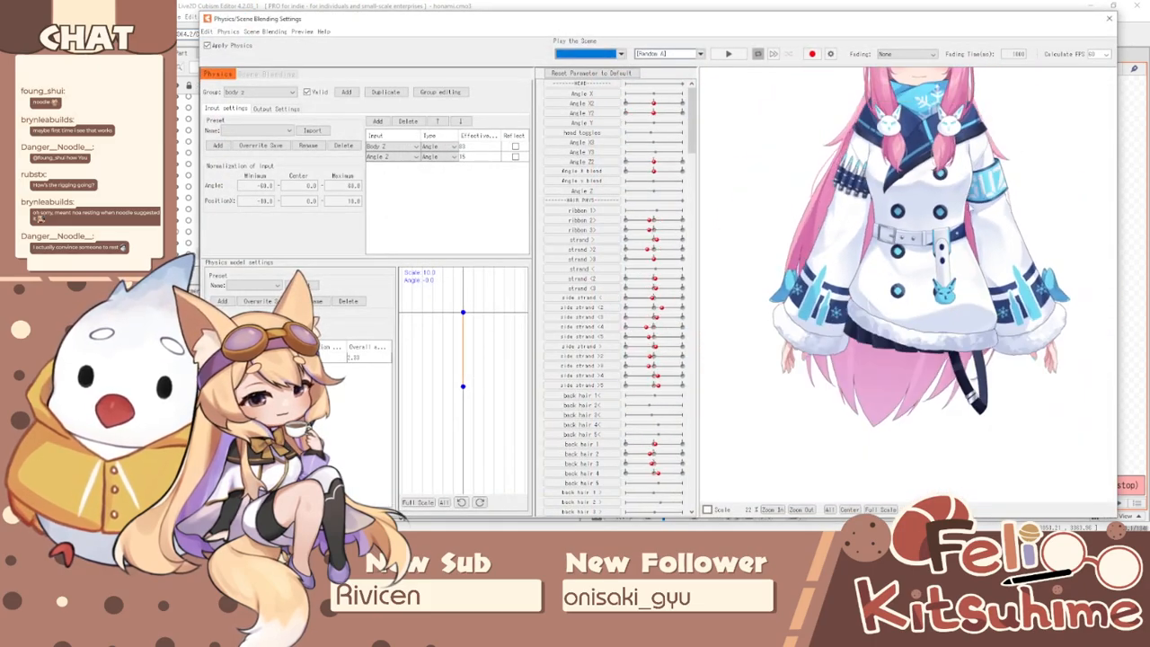
pyautogui.moveTo(821, 404); pyautogui.dragTo(1001, 56)
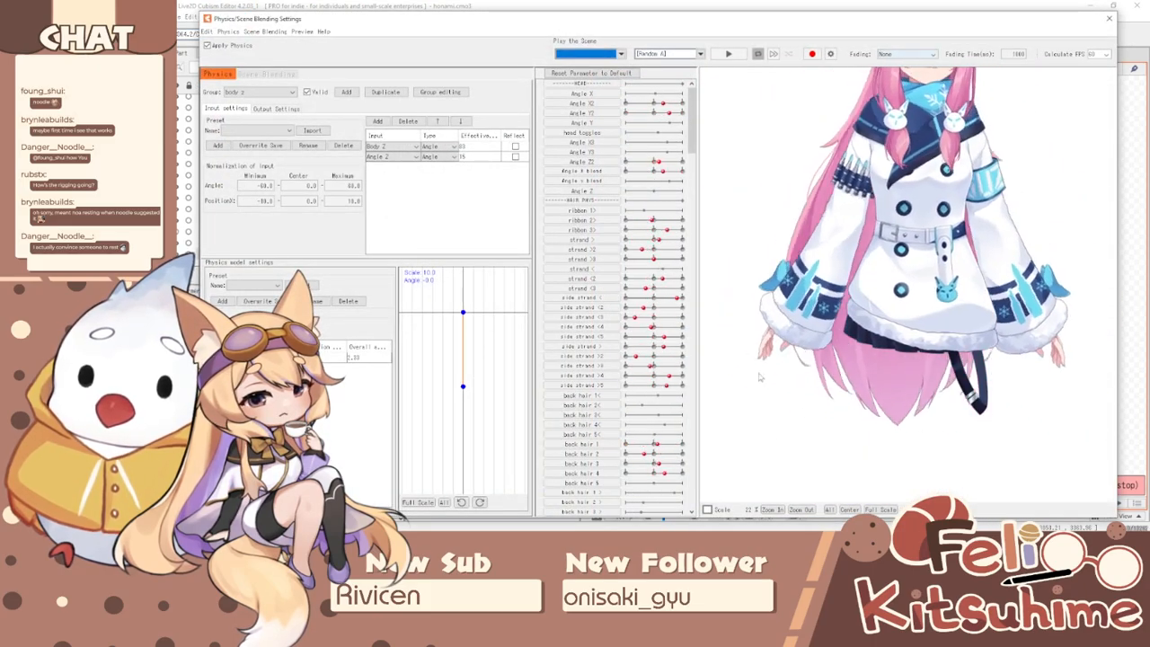
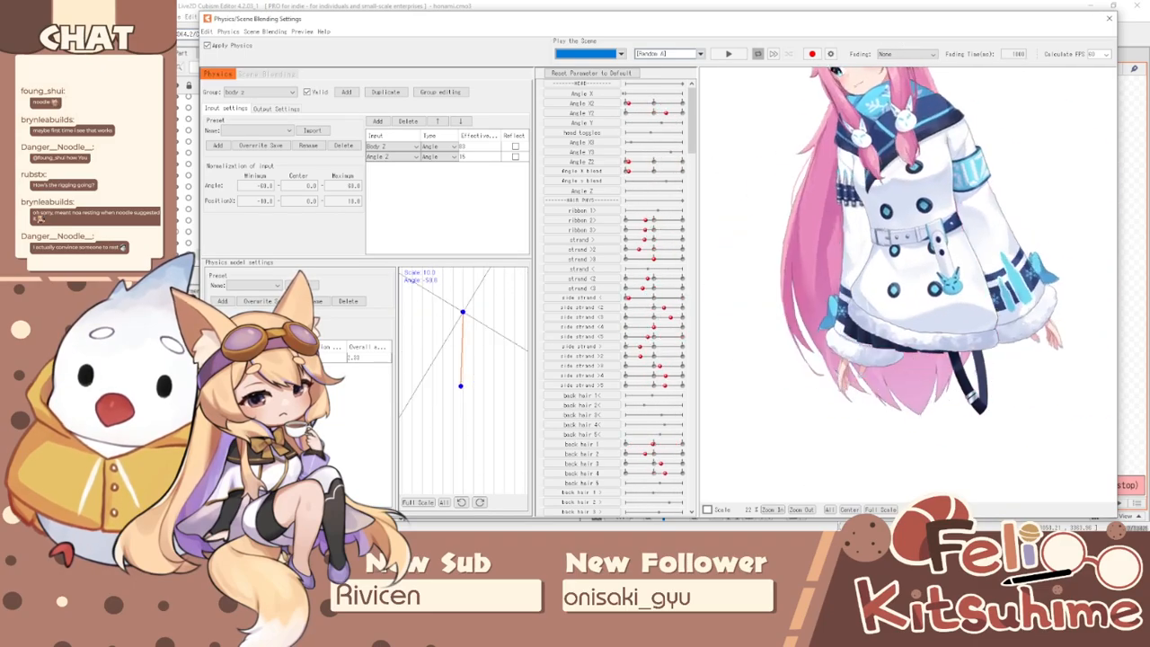
pyautogui.scroll(-5, 748, 313)
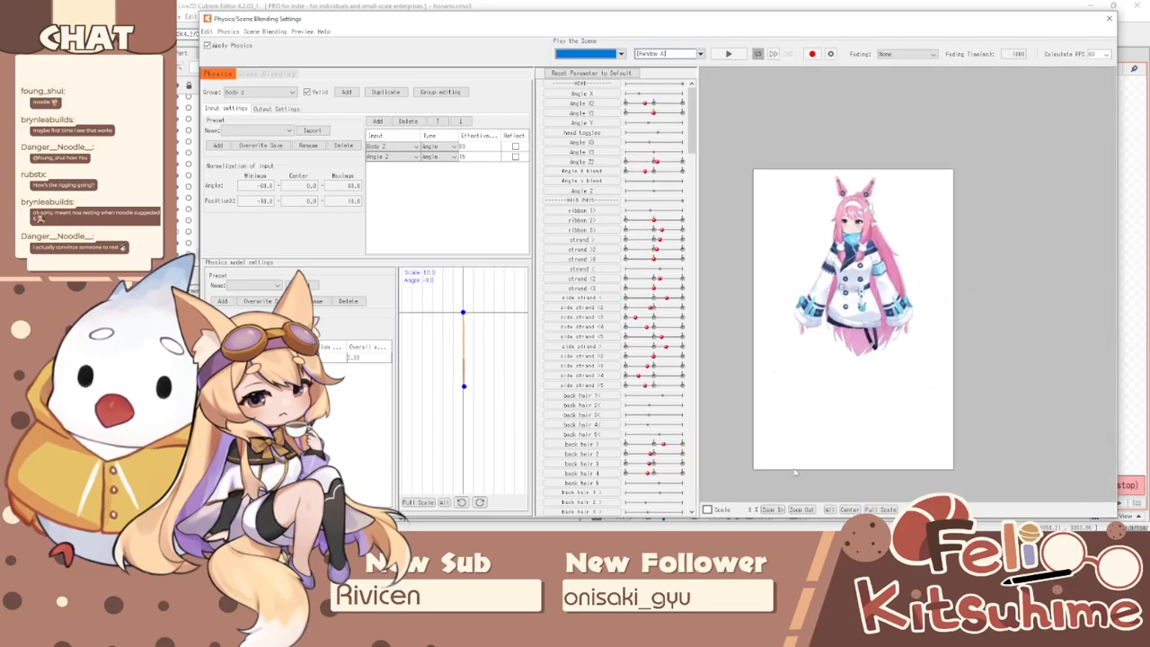
pyautogui.scroll(8, 981, 290)
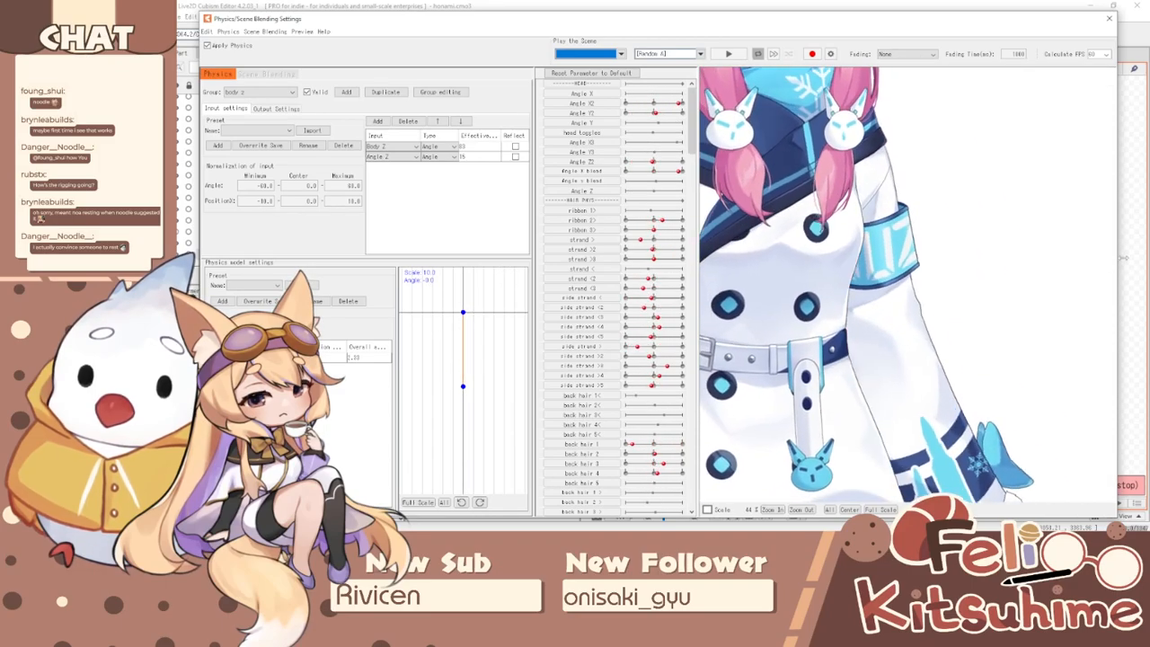
pyautogui.click(1109, 18)
pyautogui.scroll(-3, 821, 218)
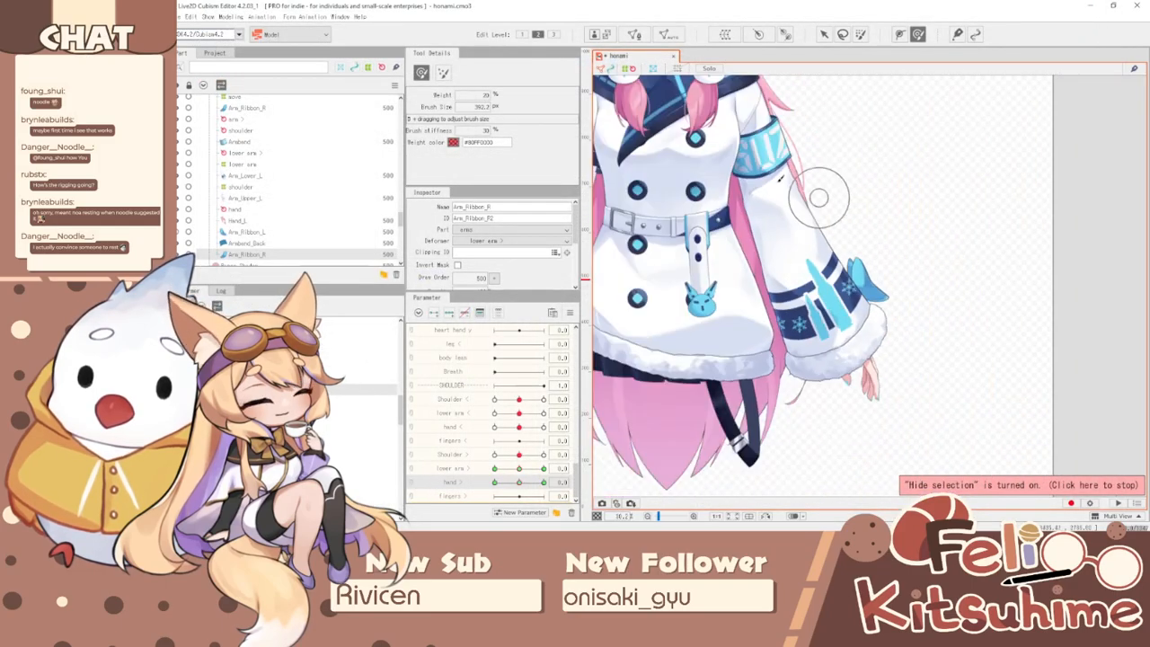
# - Create a warp deformer named "xy" as parent of the Armband and Armband_Back meshes
pyautogui.click(569, 312)
pyautogui.click(829, 24)
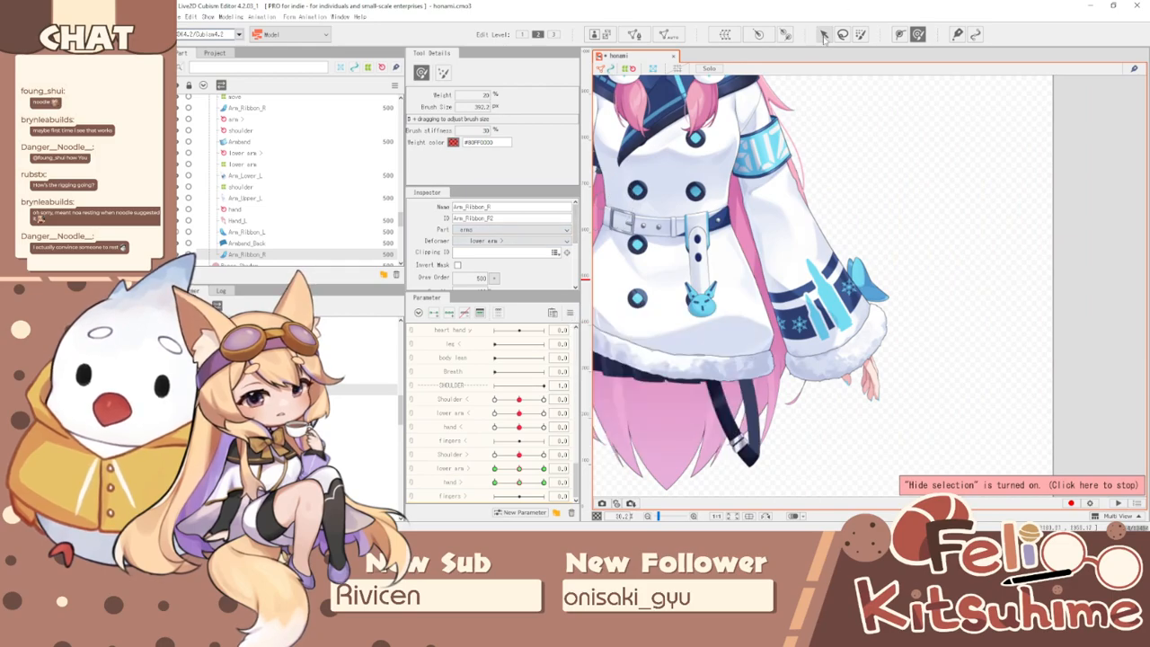
pyautogui.click(824, 34)
pyautogui.click(759, 144)
pyautogui.scroll(5, 720, 135)
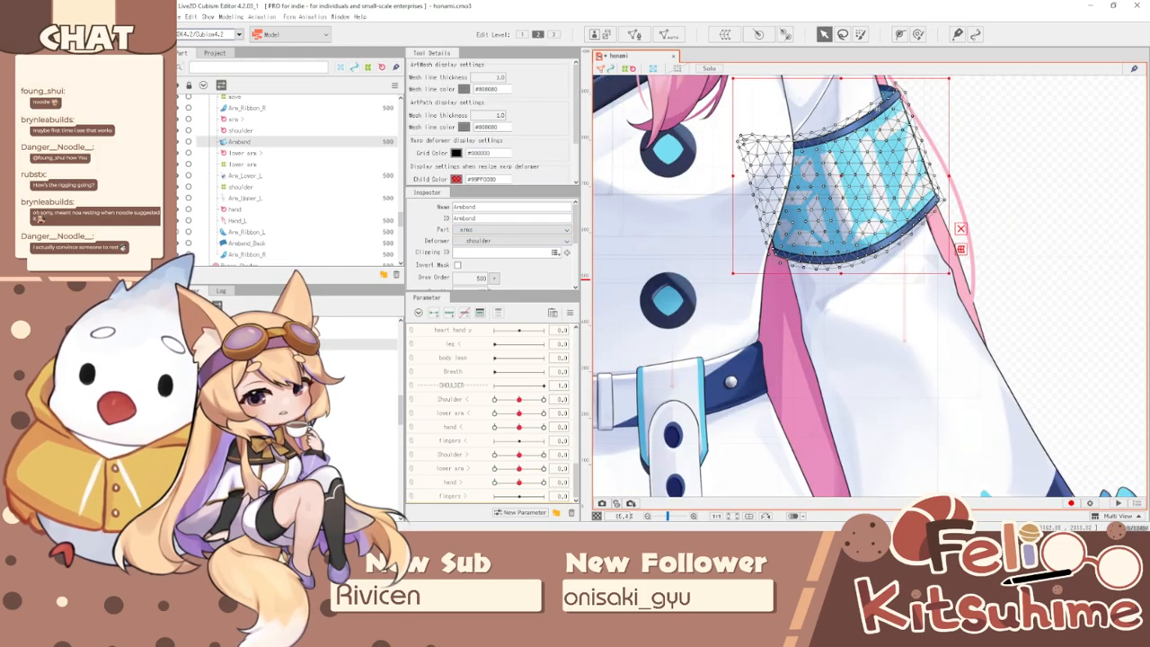
pyautogui.scroll(3, 888, 90)
pyautogui.scroll(-5, 888, 90)
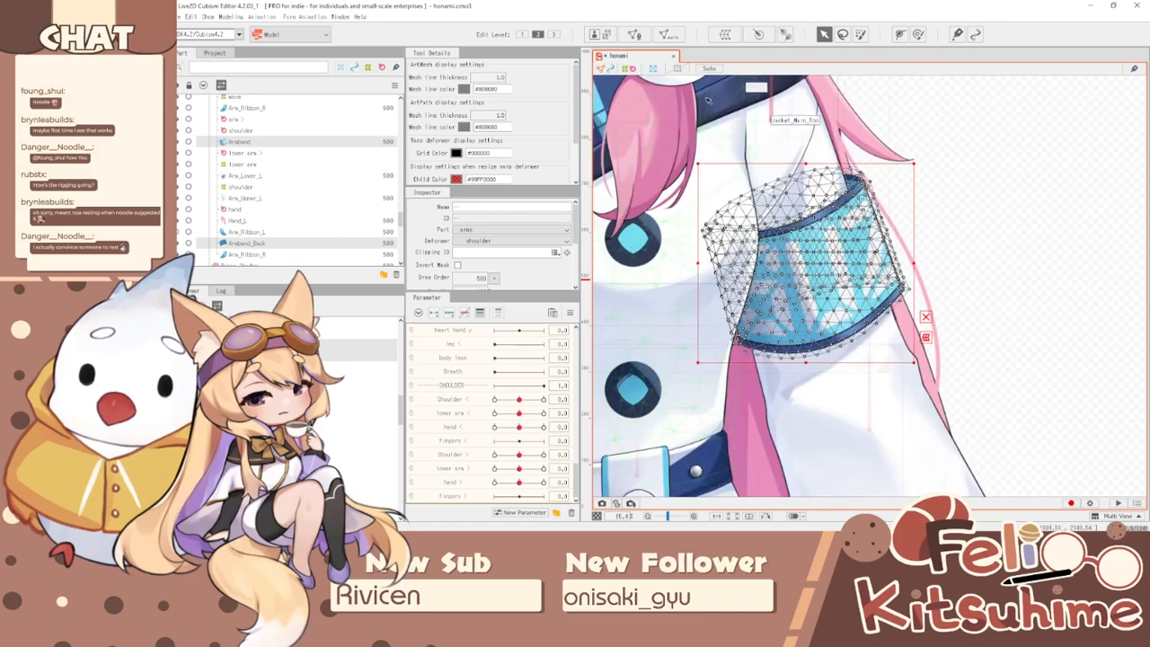
pyautogui.click(725, 35)
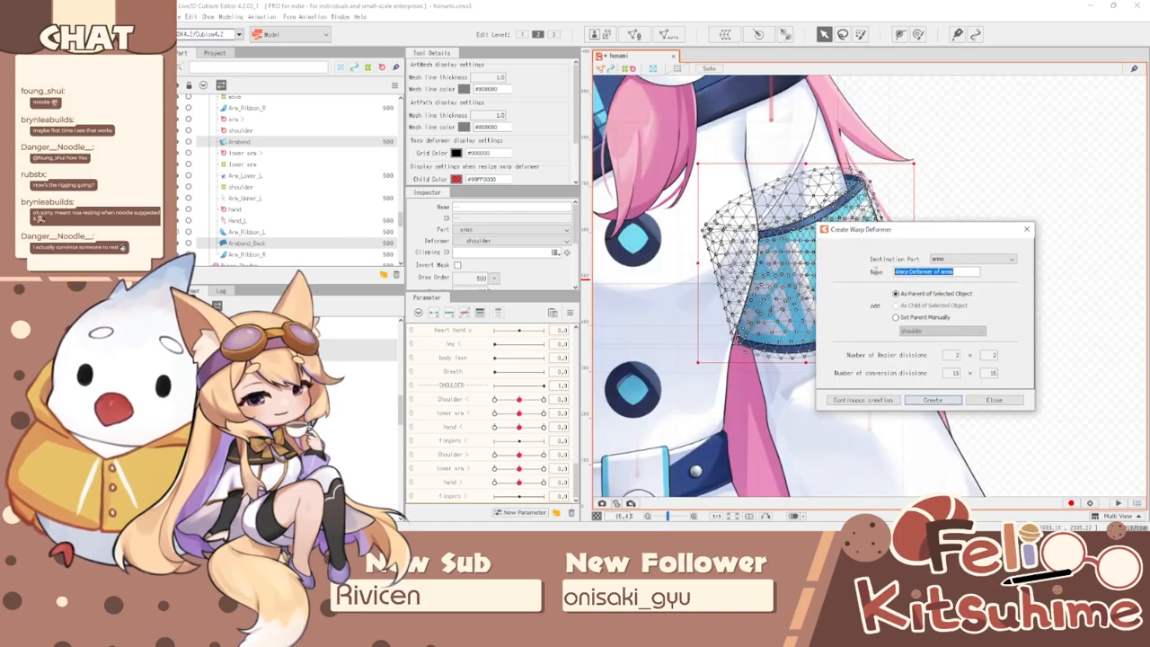
pyautogui.write('Ar')
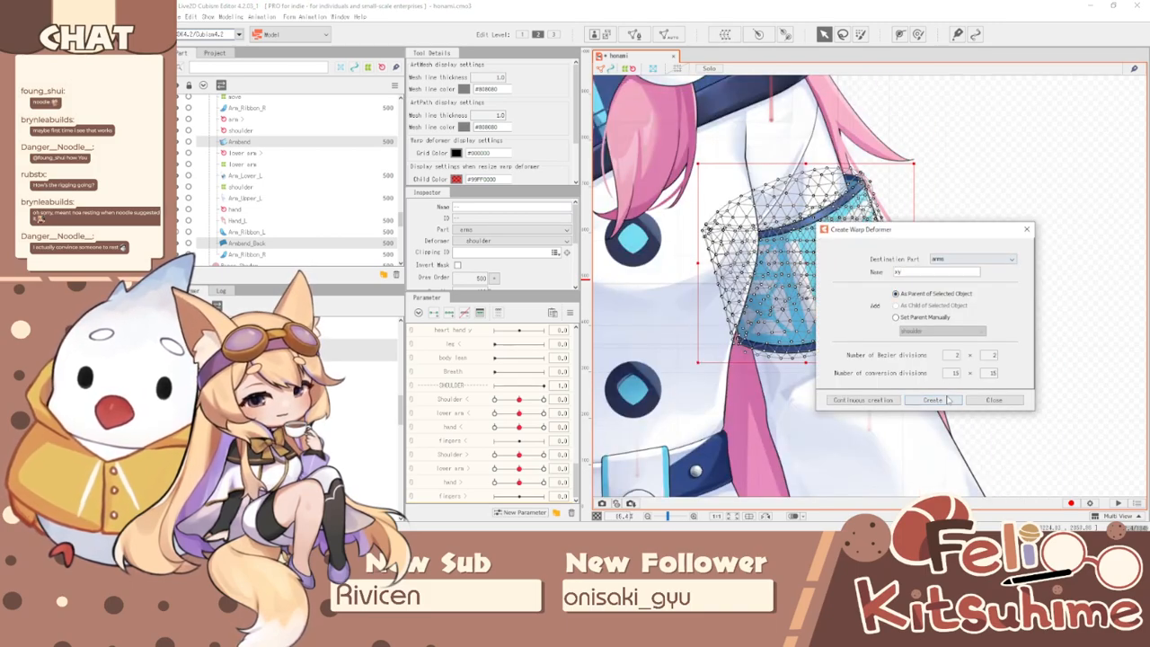
pyautogui.click(950, 401)
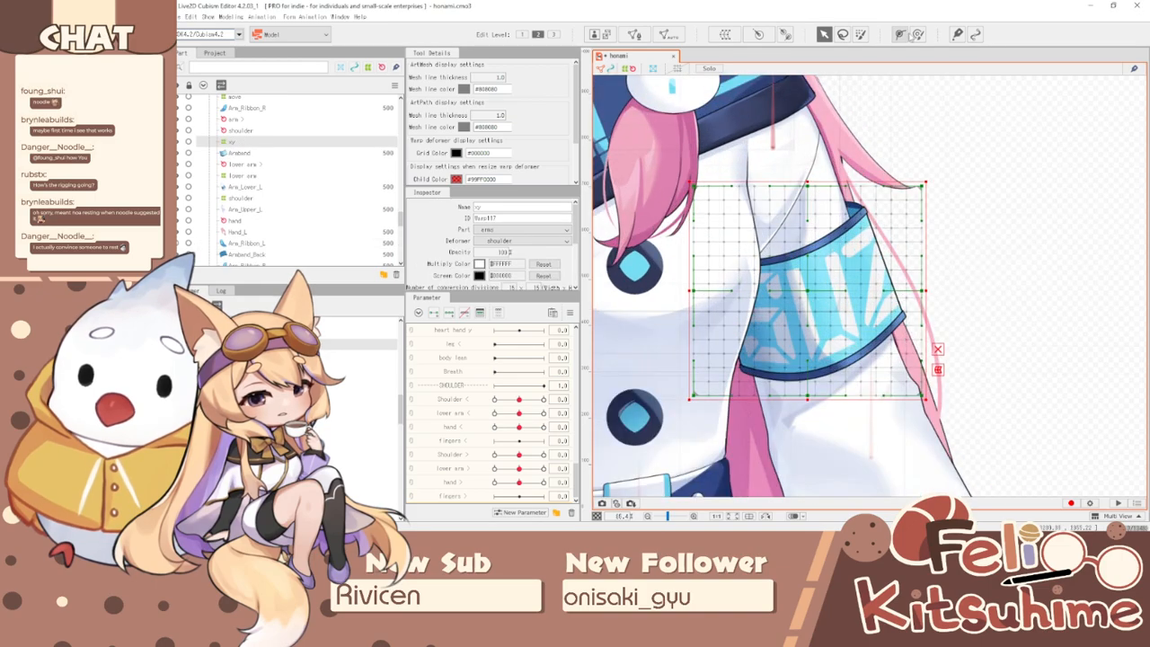
# - With the armband deformer's selection display hidden, unlink Body X3 from Body Y3 and add three keys to Body X3
pyautogui.click(918, 34)
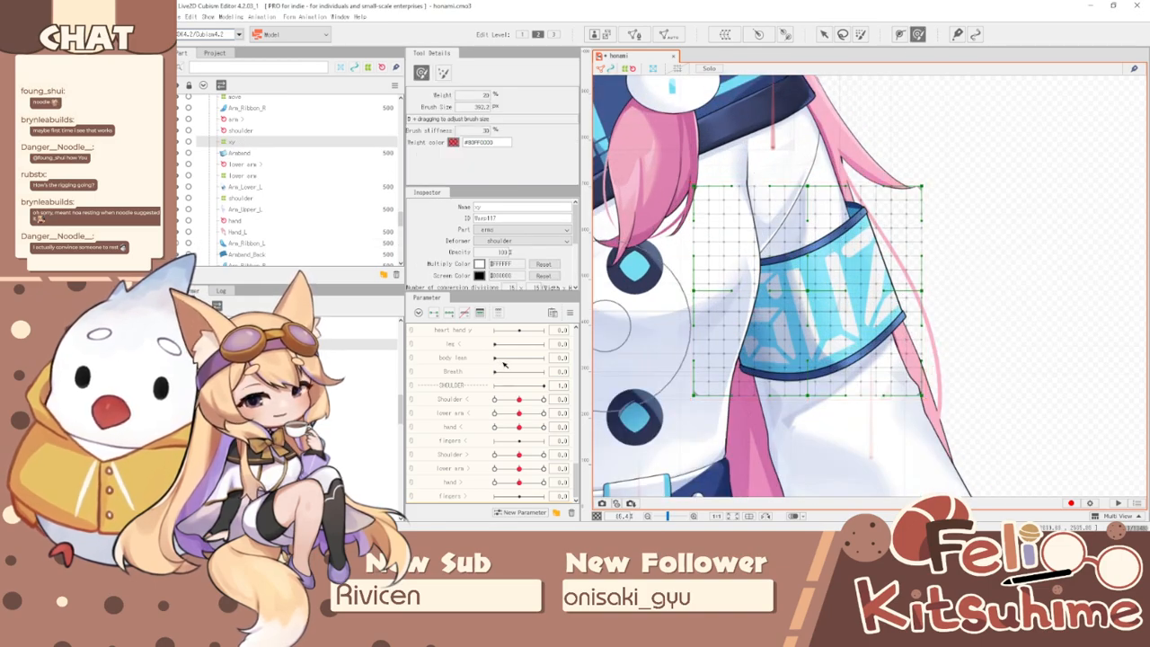
pyautogui.hotkey('ctrl', 'h')
pyautogui.scroll(6, 507, 353)
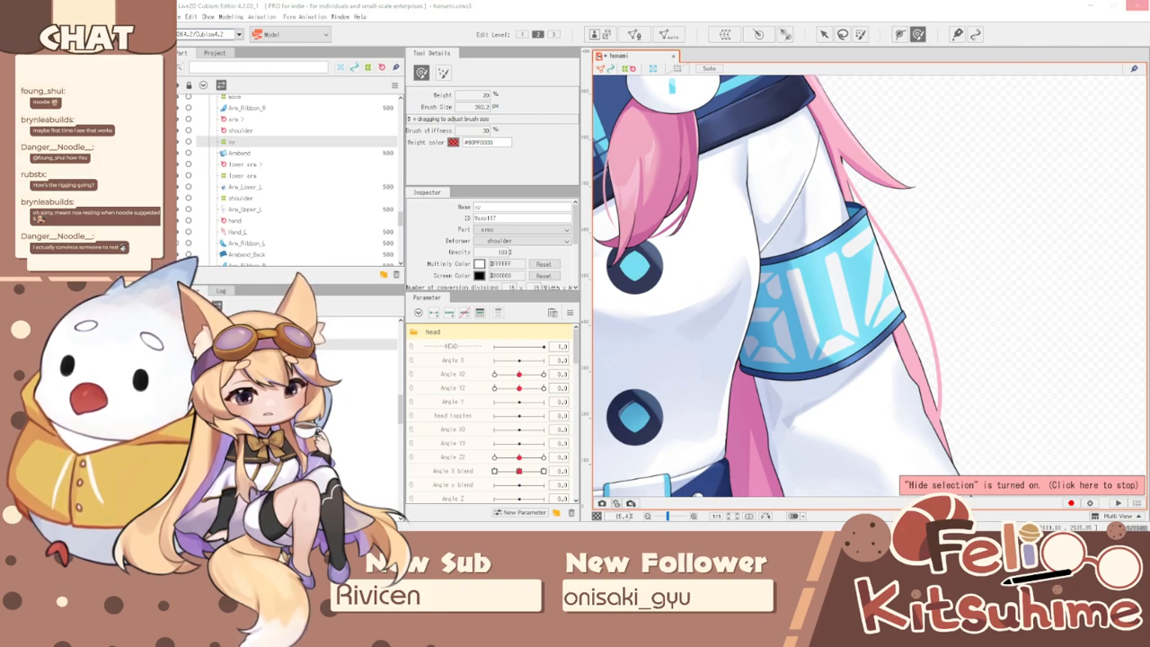
pyautogui.scroll(-10, 490, 413)
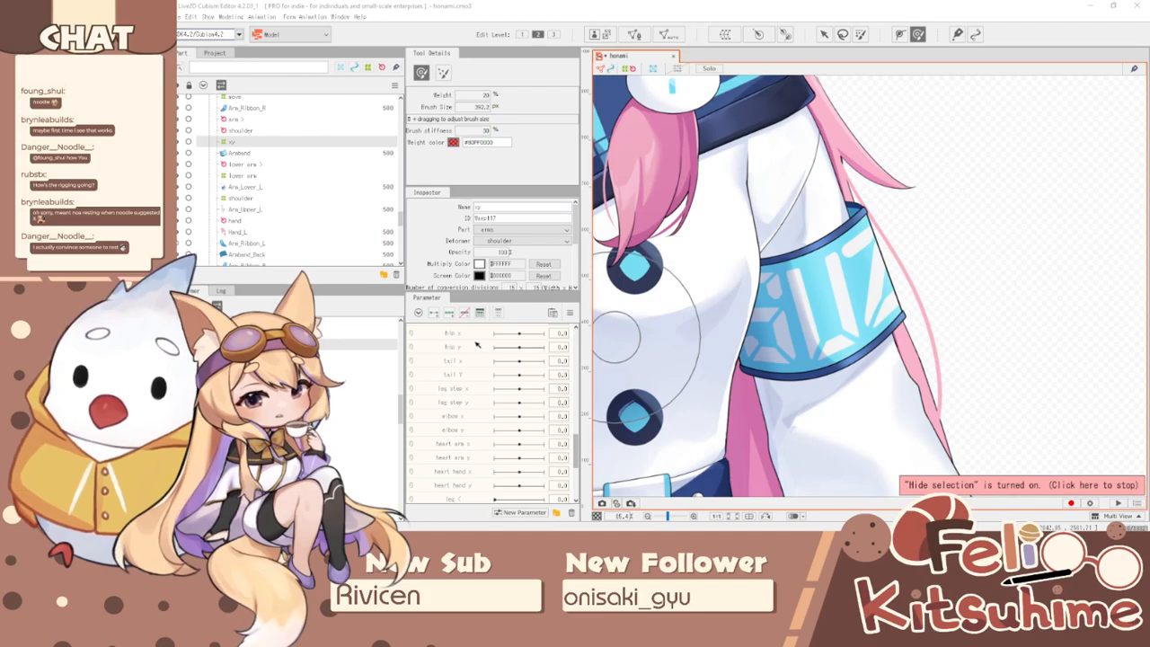
pyautogui.scroll(5, 478, 388)
pyautogui.scroll(2, 478, 388)
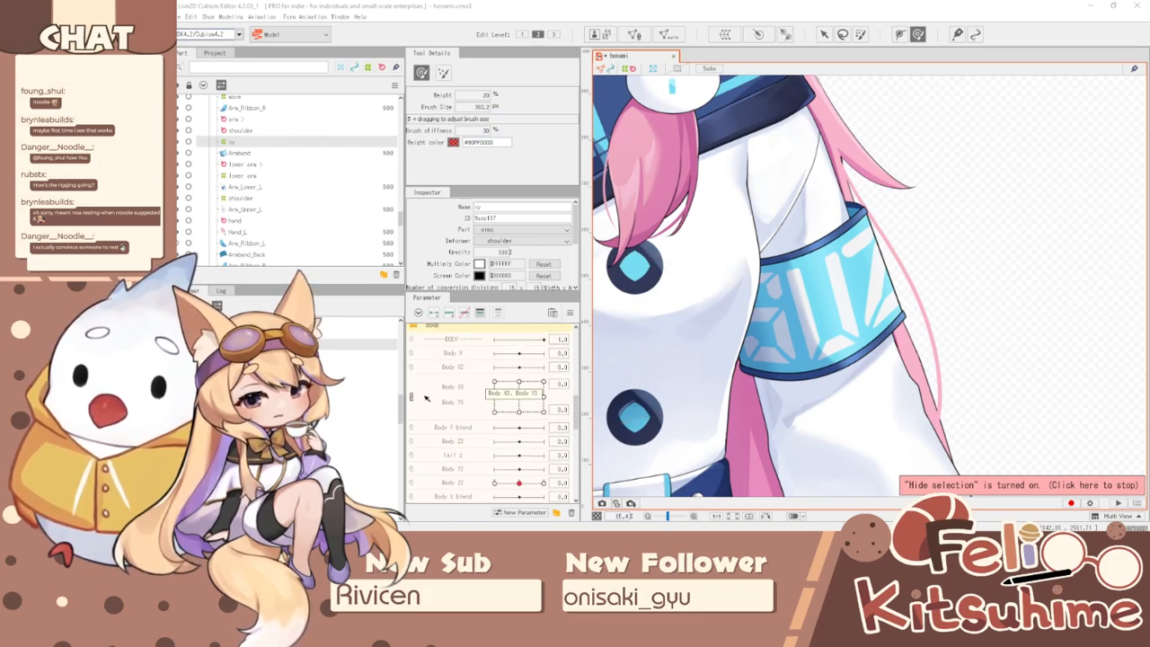
pyautogui.click(449, 314)
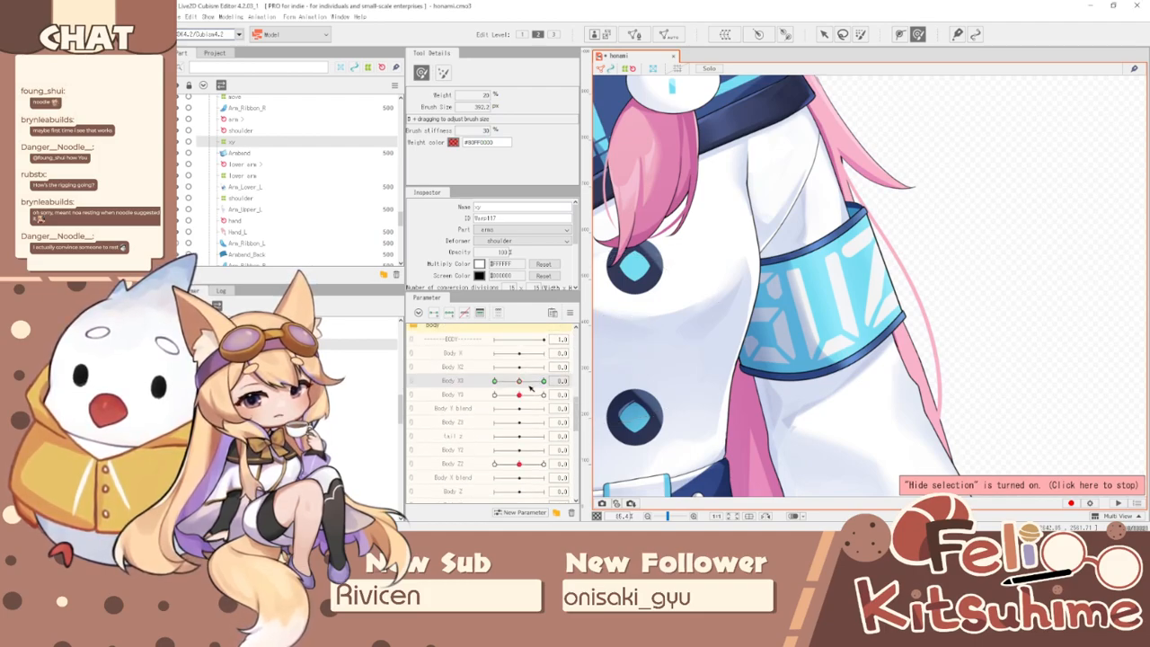
# - Reshape the armband with the deform brush to follow the arm at Body X3 values 10 and -10
pyautogui.moveTo(530, 386); pyautogui.dragTo(543, 382)
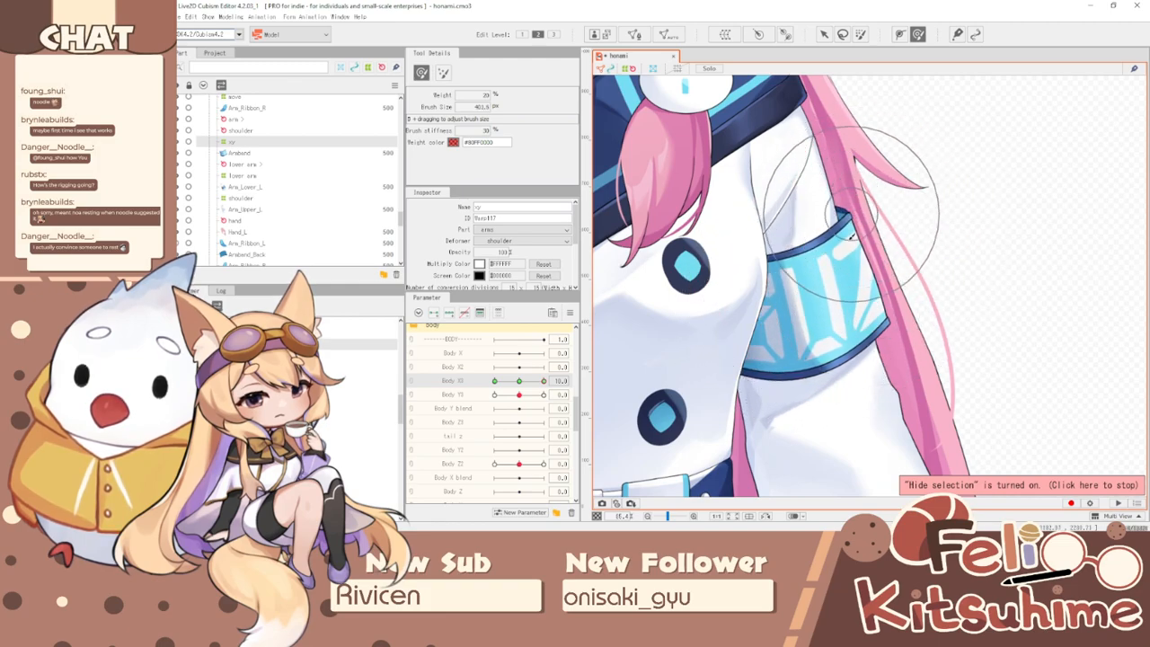
pyautogui.moveTo(545, 382); pyautogui.dragTo(494, 381)
pyautogui.moveTo(764, 277); pyautogui.dragTo(859, 287)
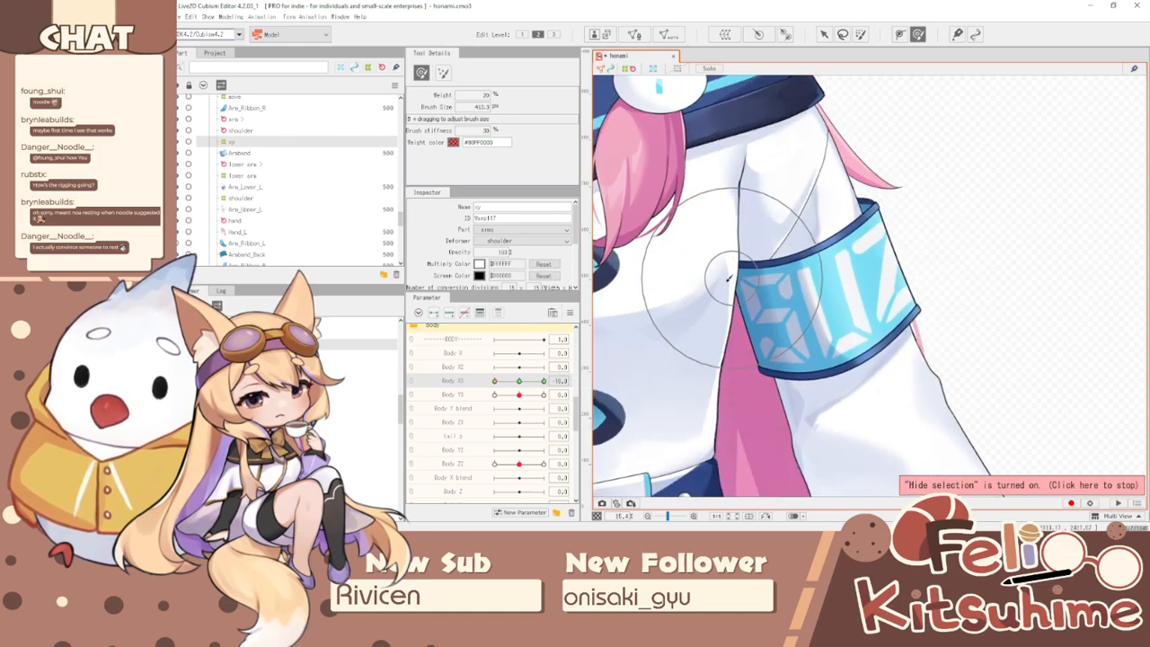
pyautogui.scroll(-4, 827, 360)
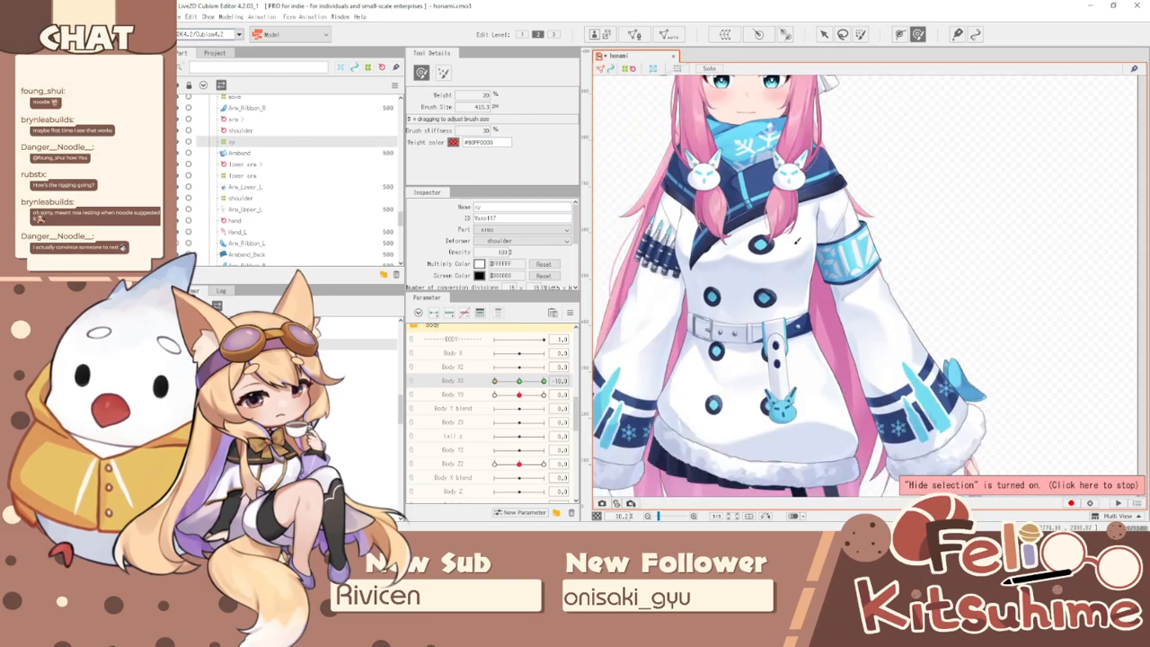
pyautogui.click(589, 381)
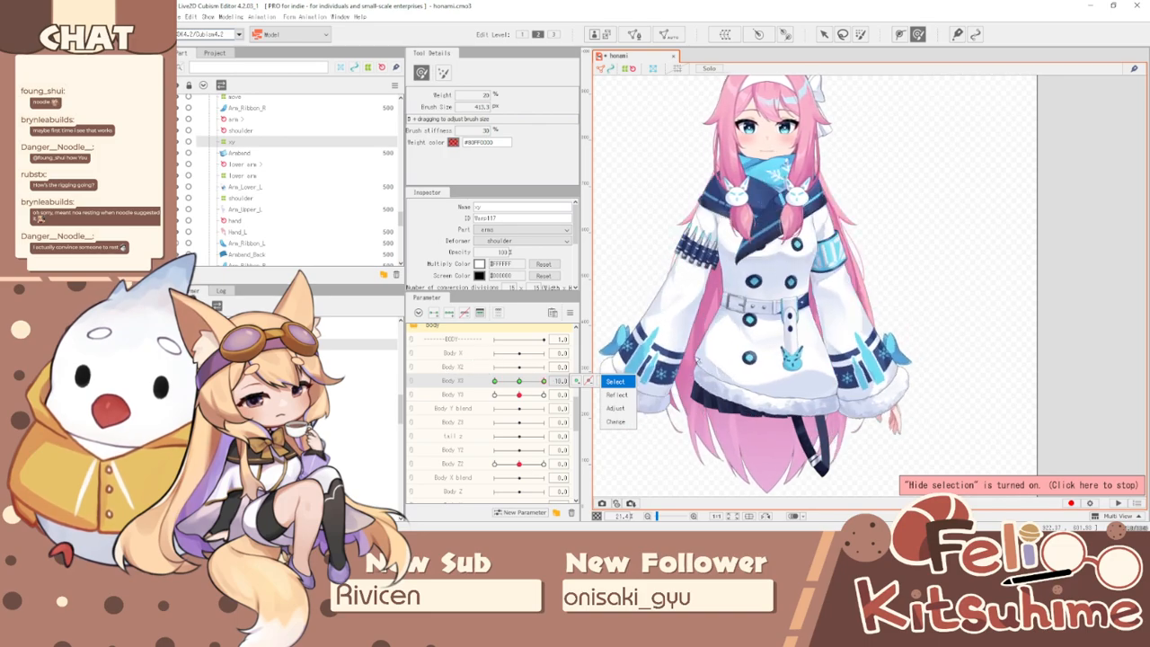
pyautogui.scroll(5, 799, 238)
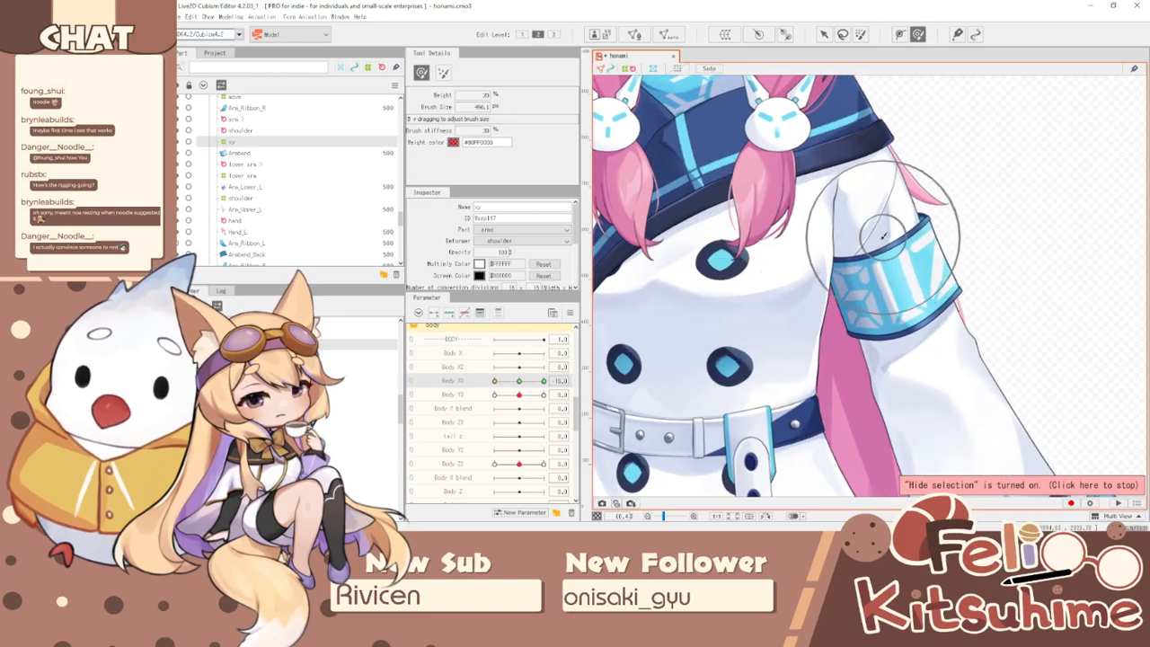
pyautogui.scroll(-5, 878, 315)
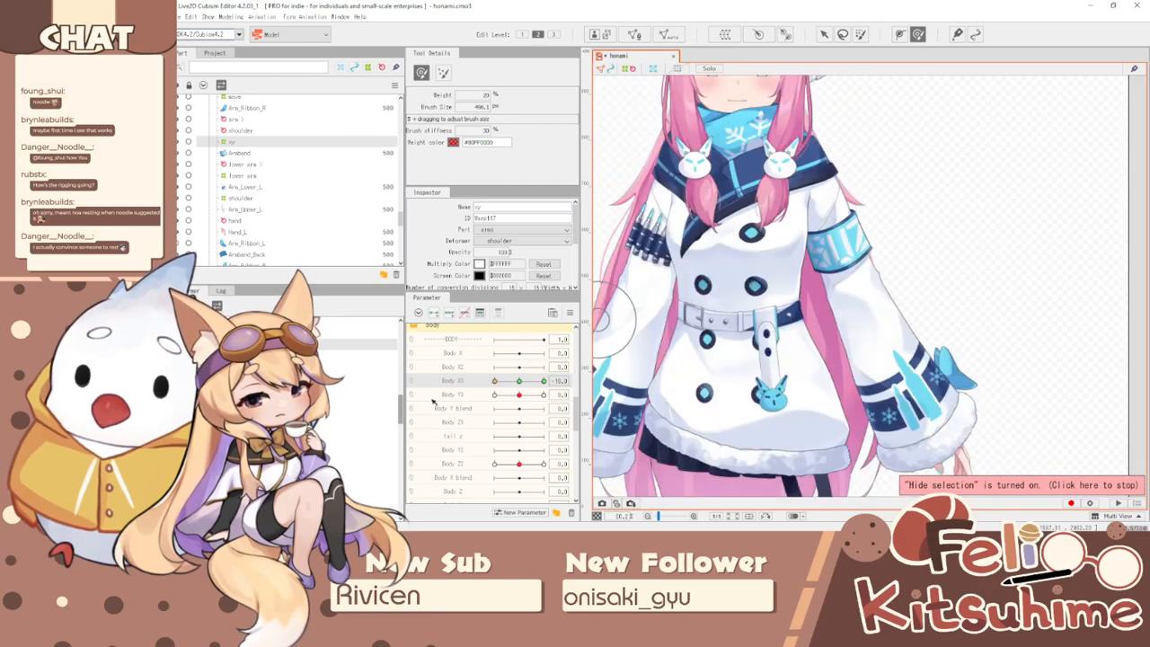
# - Return Body X3 to 0 and add three keys to Body Y3 for the armband deformer
pyautogui.click(519, 382)
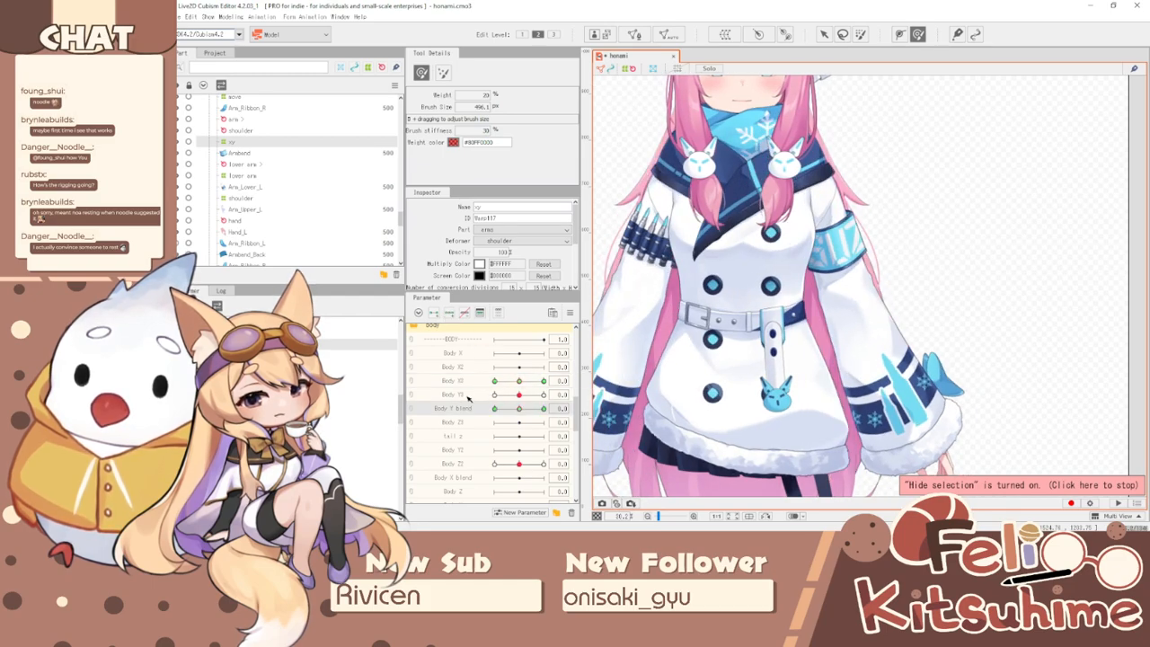
pyautogui.click(468, 396)
pyautogui.click(450, 313)
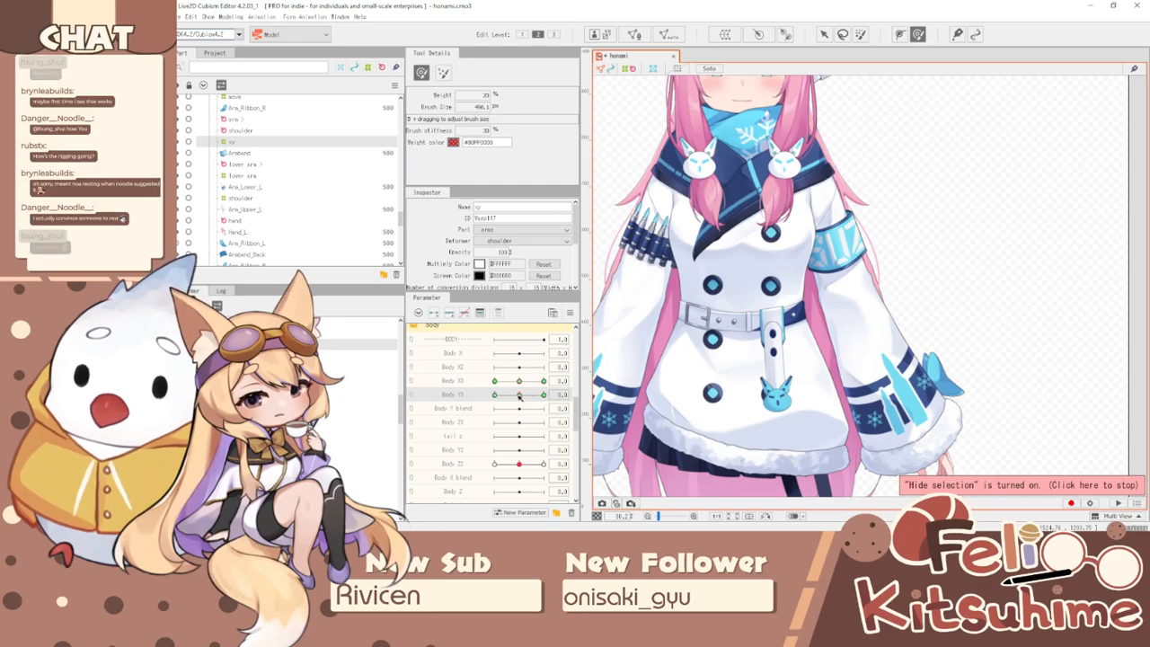
# - Set Body Y3 to 10 and brush the armband deformer into place on the sleeve
pyautogui.moveTo(519, 394); pyautogui.dragTo(575, 394)
pyautogui.scroll(5, 806, 255)
pyautogui.press('b')
pyautogui.moveTo(813, 211); pyautogui.dragTo(838, 216)
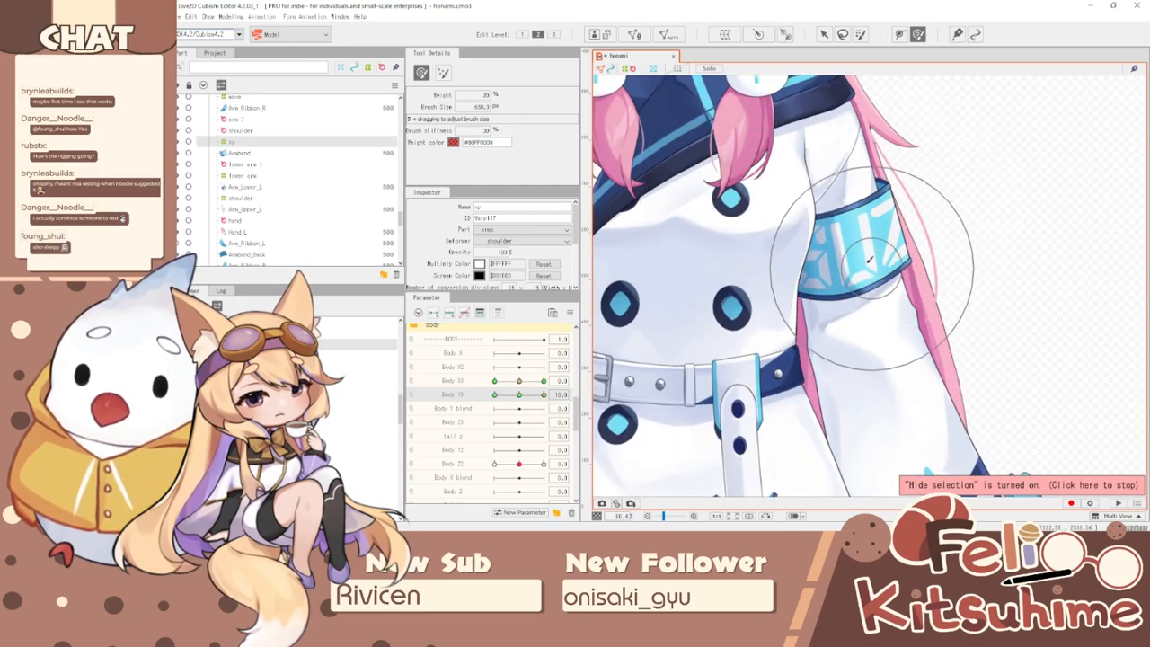
pyautogui.press('b')
pyautogui.moveTo(859, 245); pyautogui.dragTo(843, 242)
# - Set Body Y3 to -10 and brush the armband's shape and edges to fit the upper arm
pyautogui.moveTo(544, 395); pyautogui.dragTo(488, 396)
pyautogui.press('b')
pyautogui.moveTo(835, 227); pyautogui.dragTo(873, 231)
pyautogui.press('b')
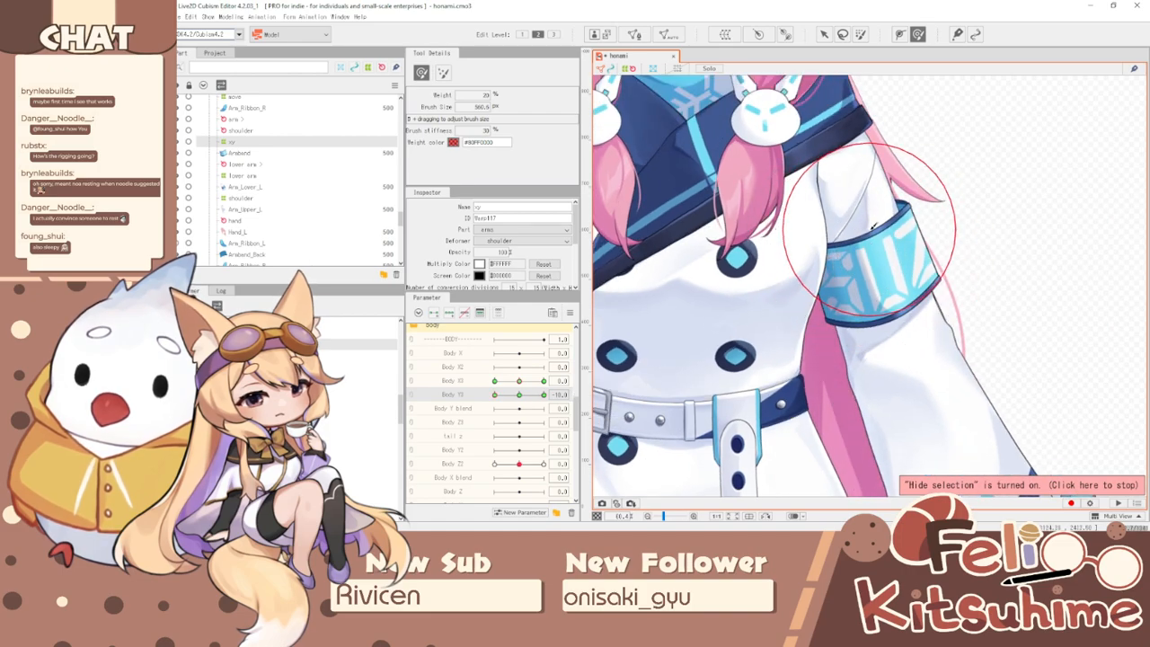
pyautogui.moveTo(886, 311); pyautogui.dragTo(899, 345)
pyautogui.press('b')
pyautogui.moveTo(841, 241)
pyautogui.mouseDown()
pyautogui.moveTo(870, 243)
pyautogui.moveTo(843, 217)
pyautogui.moveTo(876, 276)
pyautogui.mouseUp()
pyautogui.press('b')
pyautogui.moveTo(840, 333); pyautogui.dragTo(935, 306)
pyautogui.press('b')
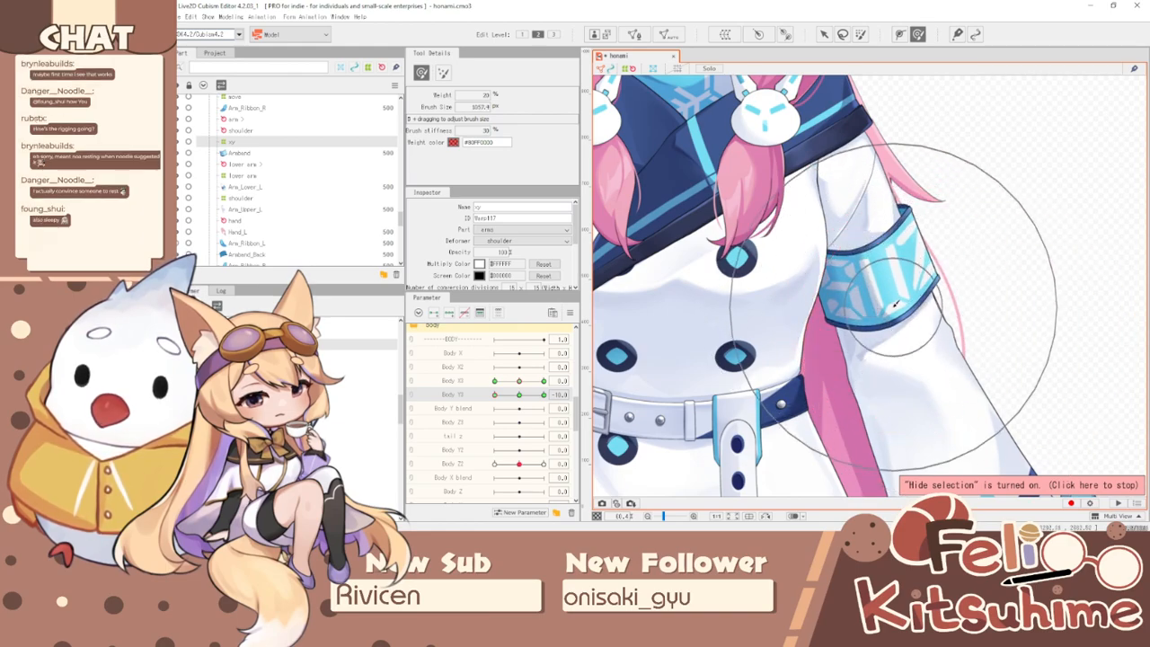
# - Synthesize the armband deformer's corner forms from the Body X3 and Body Y3 keys
pyautogui.moveTo(496, 395)
pyautogui.mouseDown()
pyautogui.moveTo(544, 394)
pyautogui.moveTo(495, 395)
pyautogui.mouseUp()
pyautogui.click(571, 313)
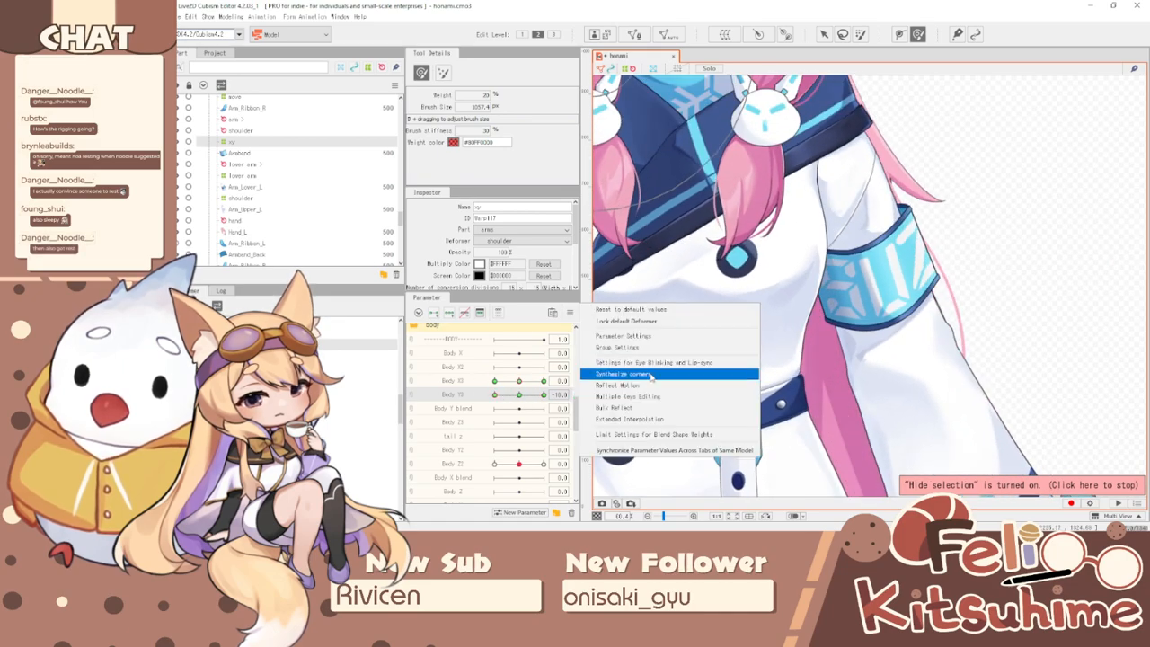
pyautogui.click(650, 376)
pyautogui.click(639, 363)
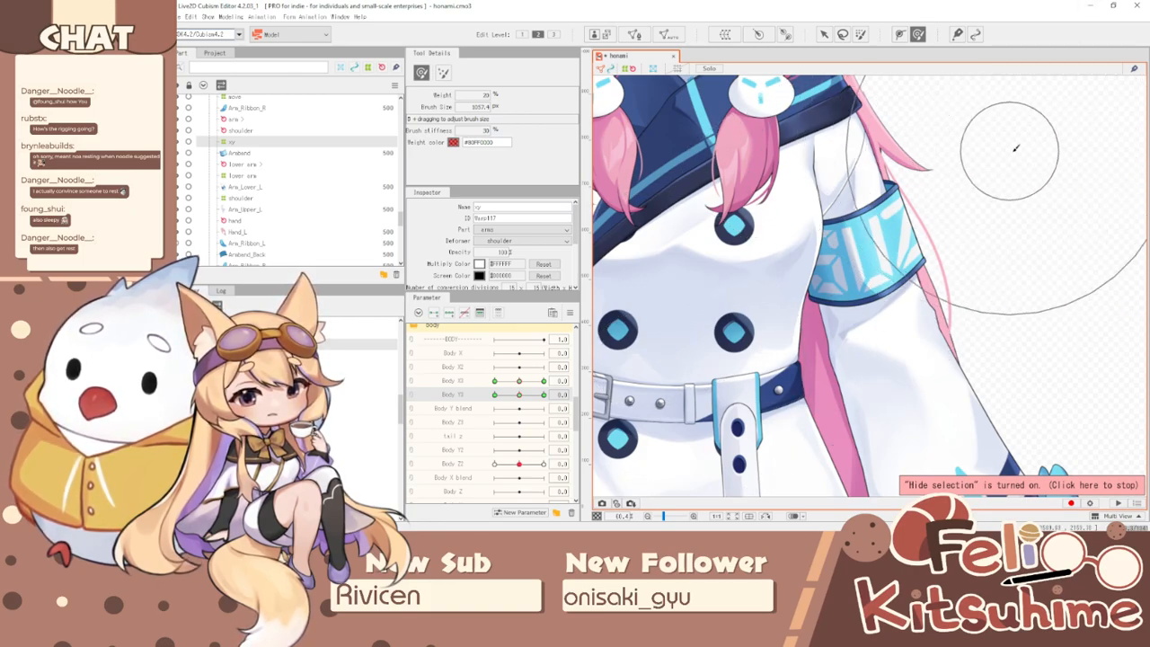
# - Check the armband's motion in the physics preview by moving the character around, and close the physics settings
pyautogui.click(232, 16)
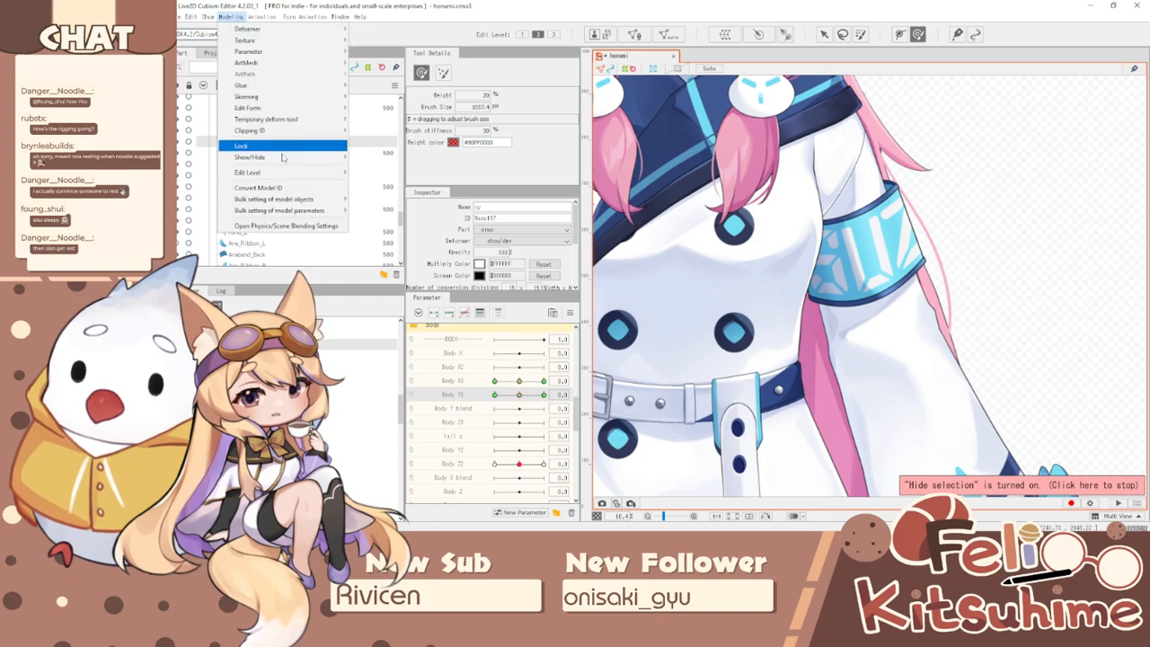
pyautogui.click(261, 223)
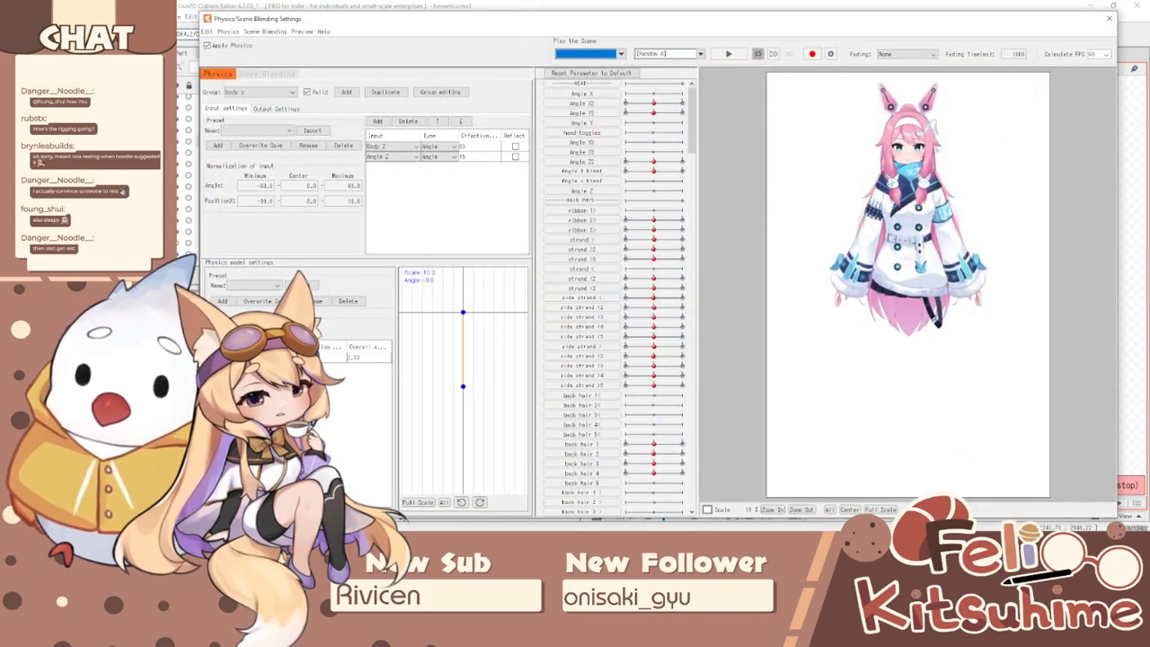
pyautogui.scroll(4, 1040, 215)
pyautogui.scroll(-2, 960, 259)
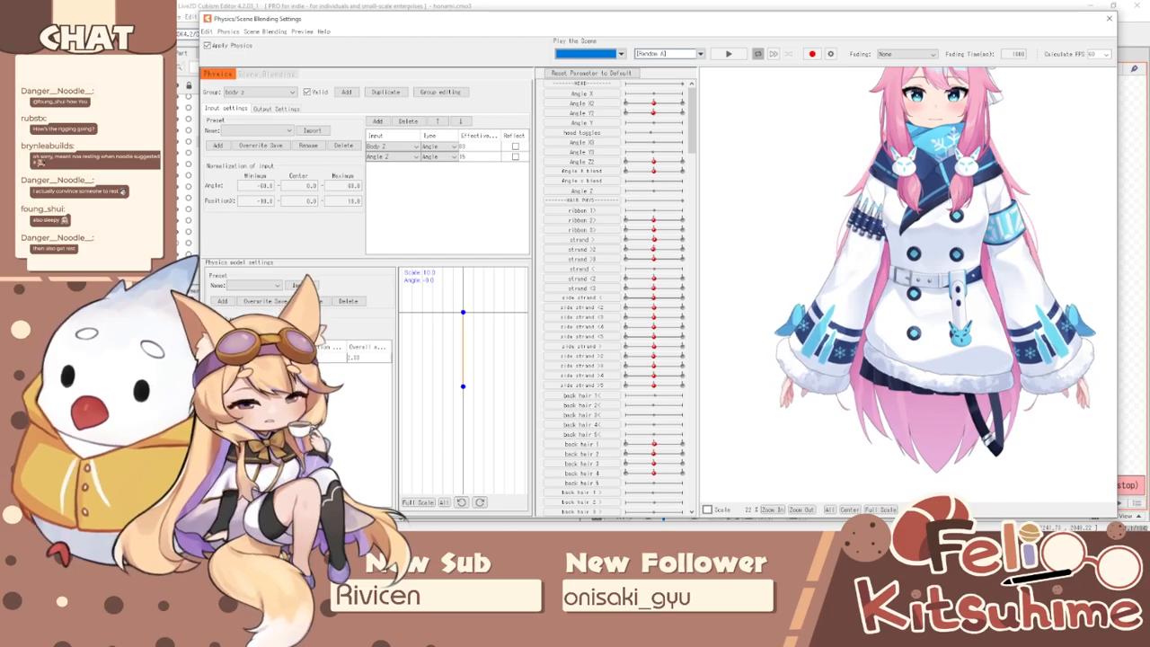
pyautogui.moveTo(966, 244); pyautogui.dragTo(1107, 66)
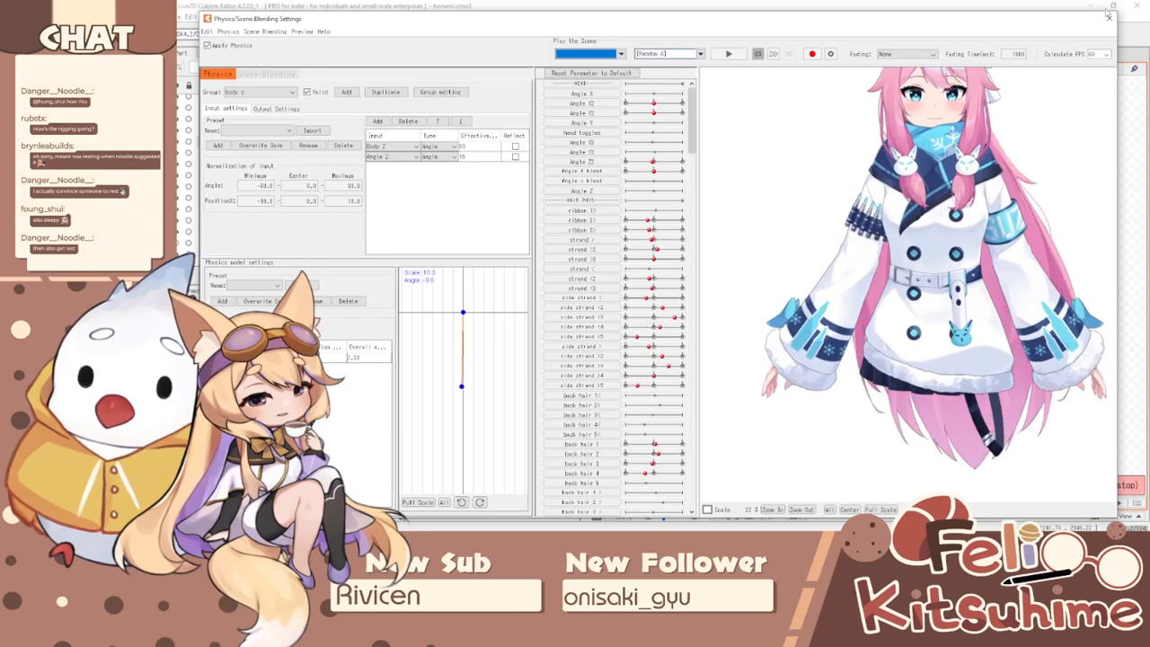
pyautogui.click(1109, 18)
# - Reset the parameters to their default values and create a parent warp deformer around the belt's dangling strap, Jacket_Belt_Dangle
pyautogui.click(568, 313)
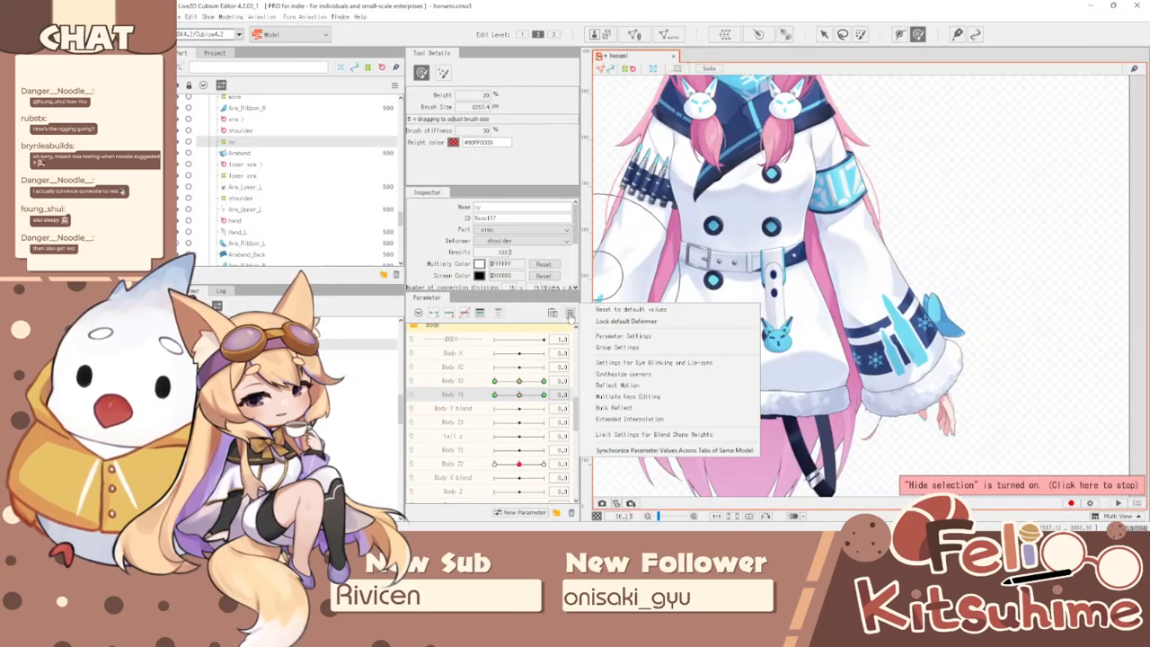
pyautogui.click(629, 309)
pyautogui.click(824, 35)
pyautogui.scroll(3, 788, 324)
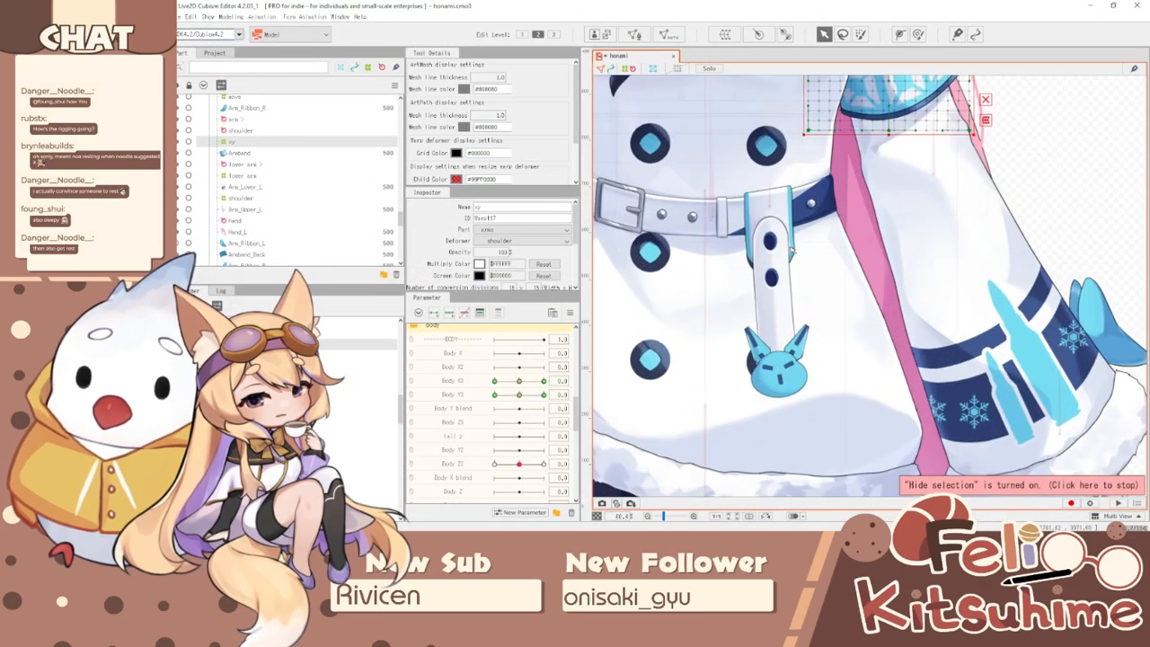
pyautogui.click(775, 297)
pyautogui.click(724, 34)
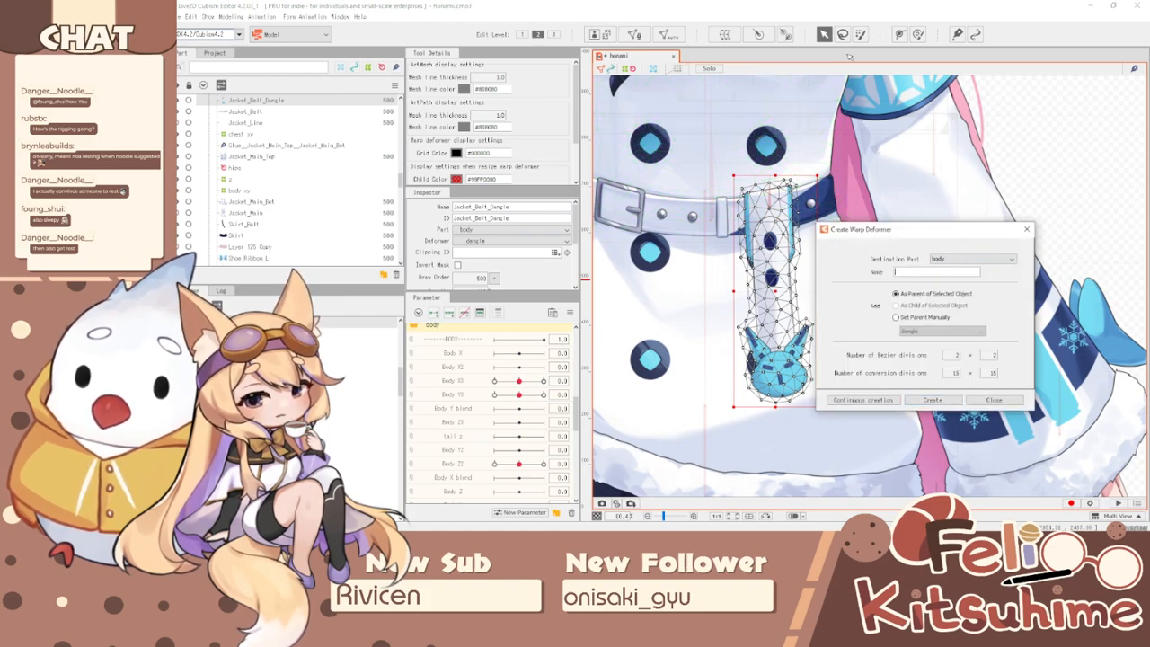
pyautogui.click(932, 400)
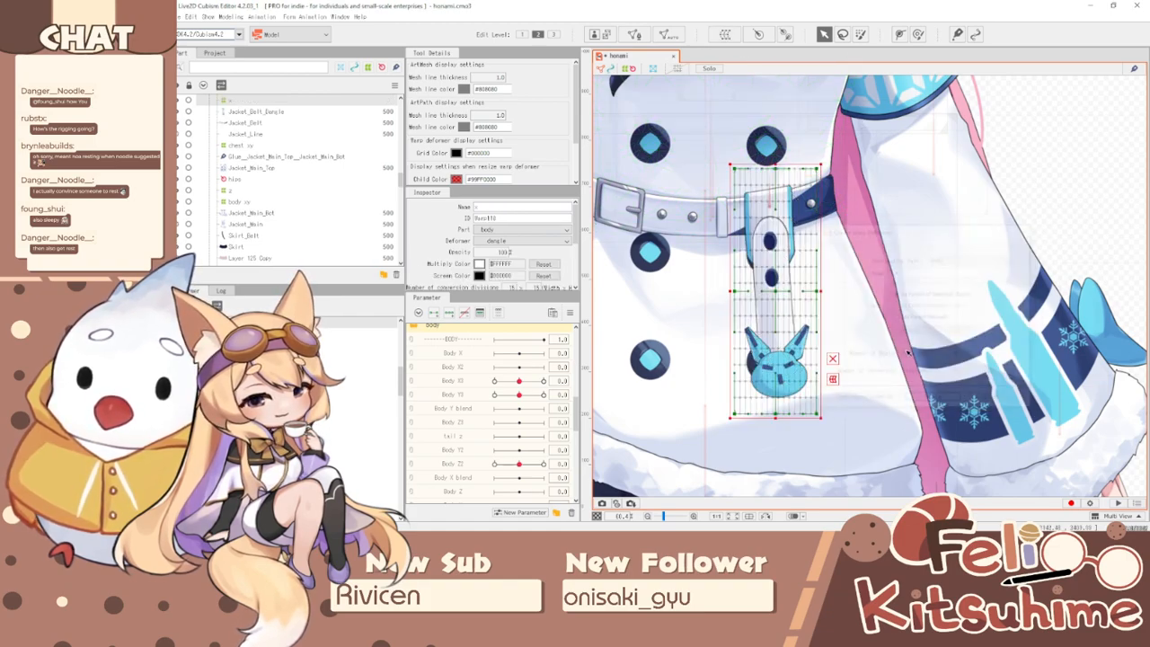
# - Add Body X3 keys to the strap's warp deformer and narrow it sideways at Body X3 10
pyautogui.click(861, 35)
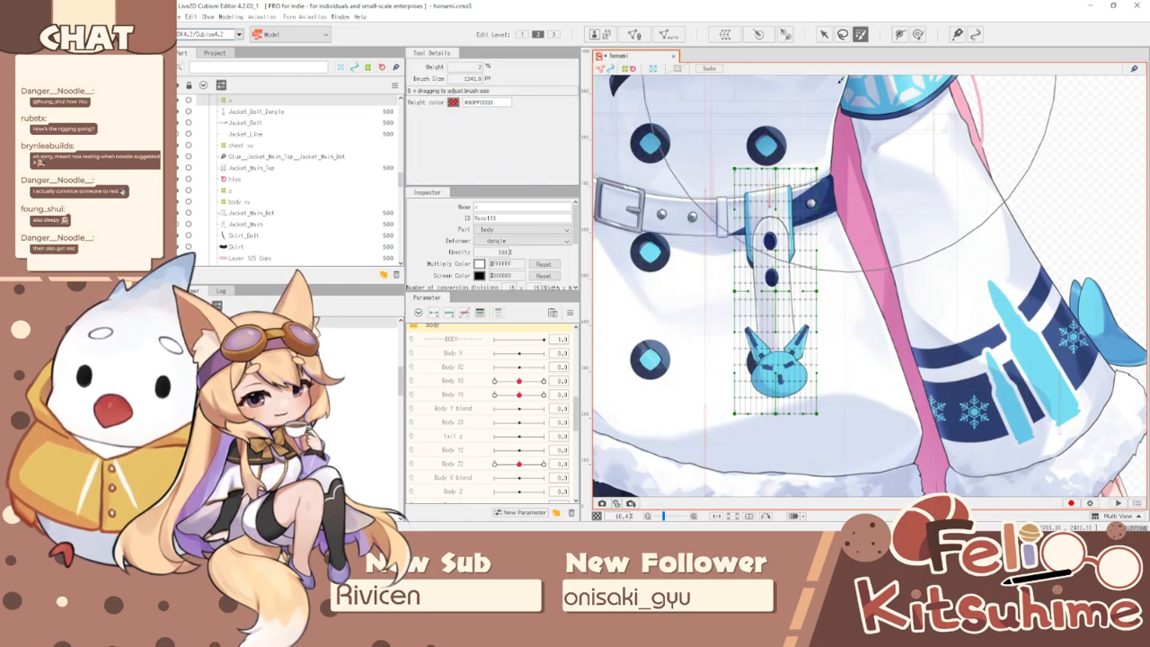
pyautogui.click(917, 36)
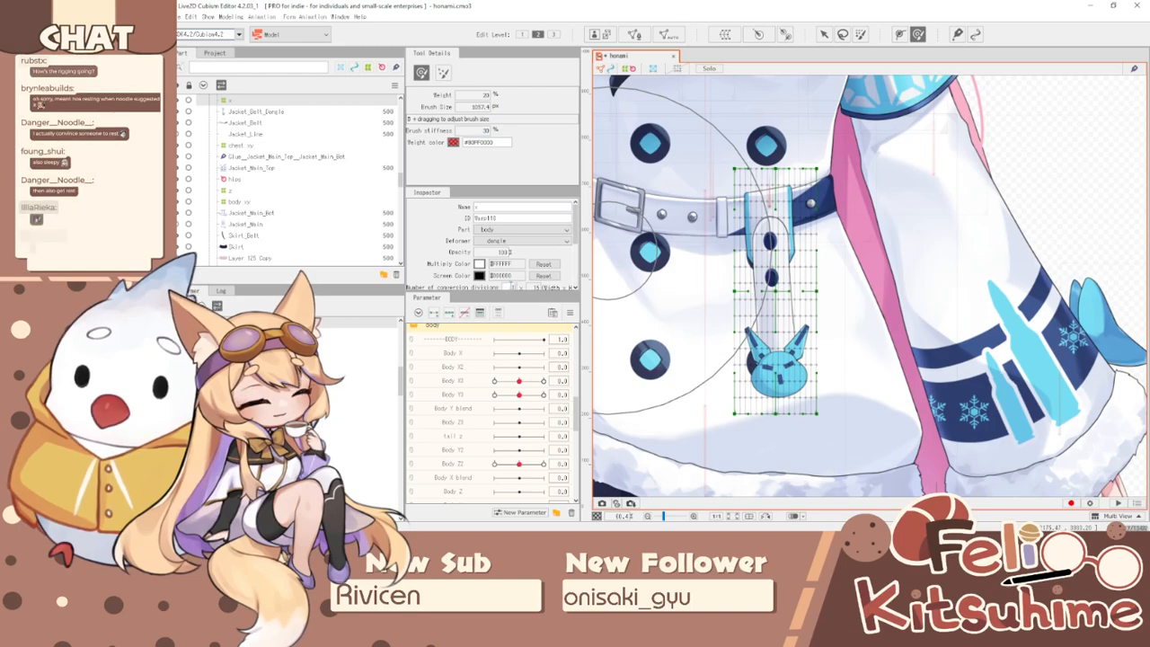
pyautogui.click(460, 382)
pyautogui.moveTo(516, 380); pyautogui.dragTo(547, 380)
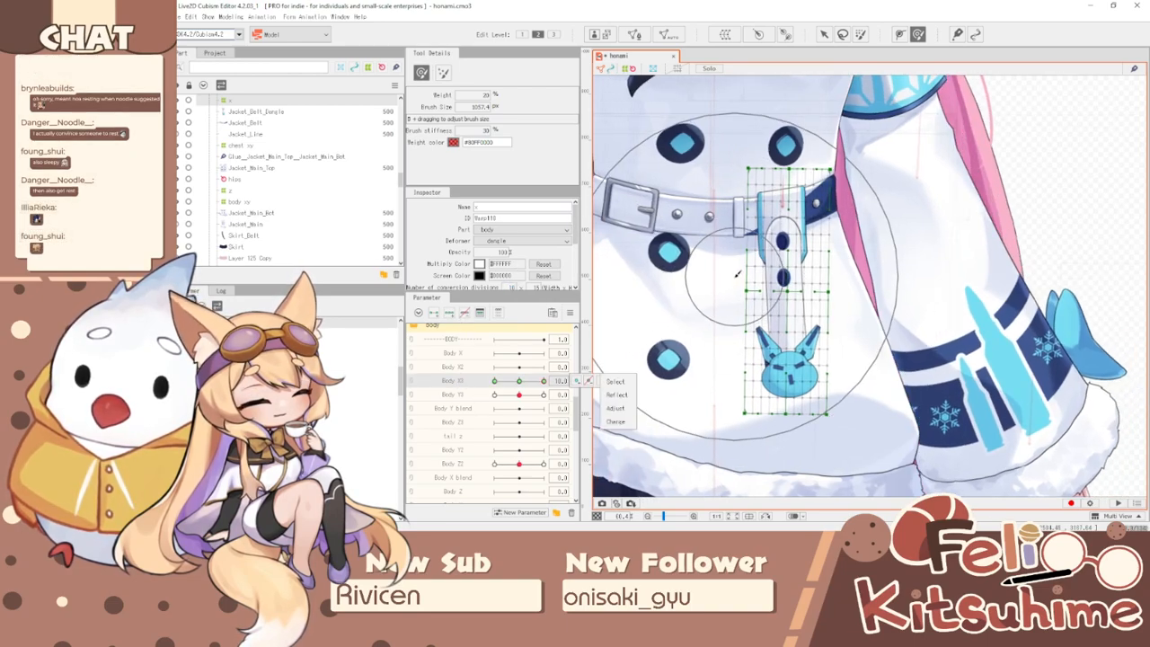
pyautogui.click(824, 34)
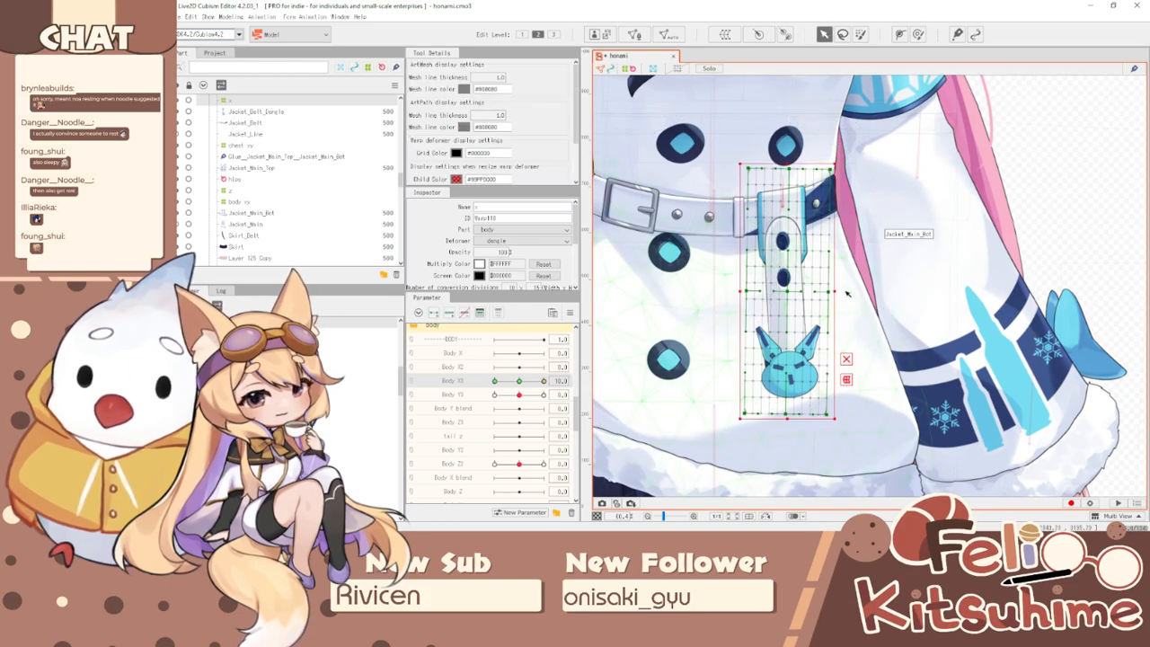
pyautogui.moveTo(838, 294); pyautogui.dragTo(793, 294)
# - Set Body X3 to -10 and widen the strap's warp deformer along its outer side
pyautogui.moveTo(543, 381); pyautogui.dragTo(452, 385)
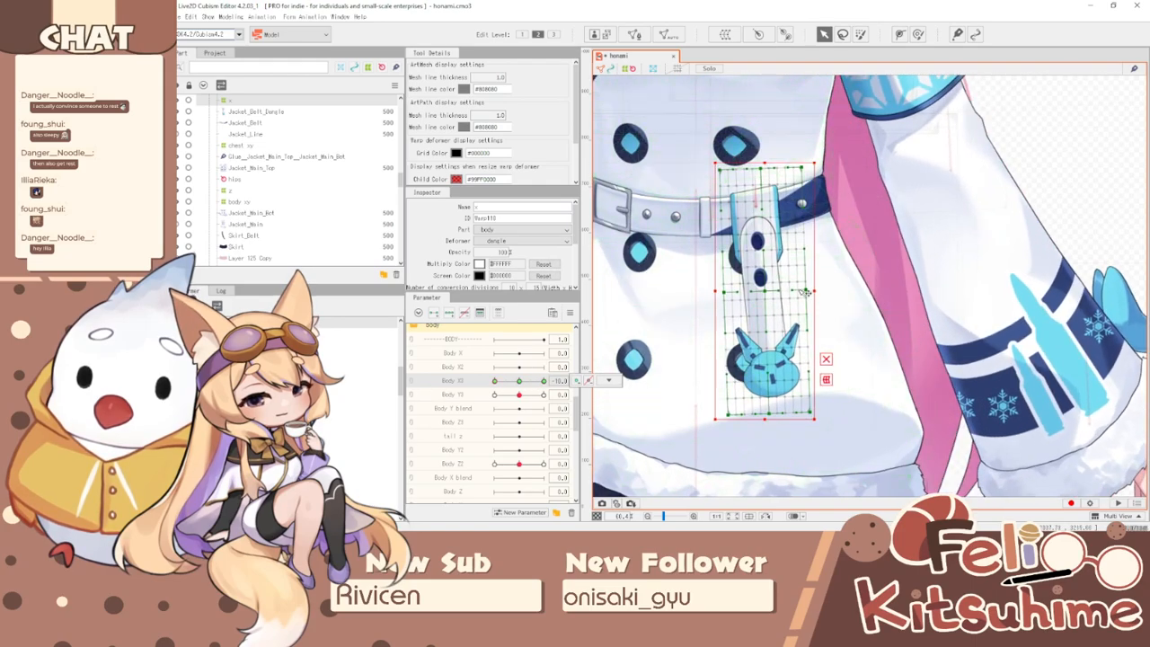
pyautogui.moveTo(816, 288); pyautogui.dragTo(826, 284)
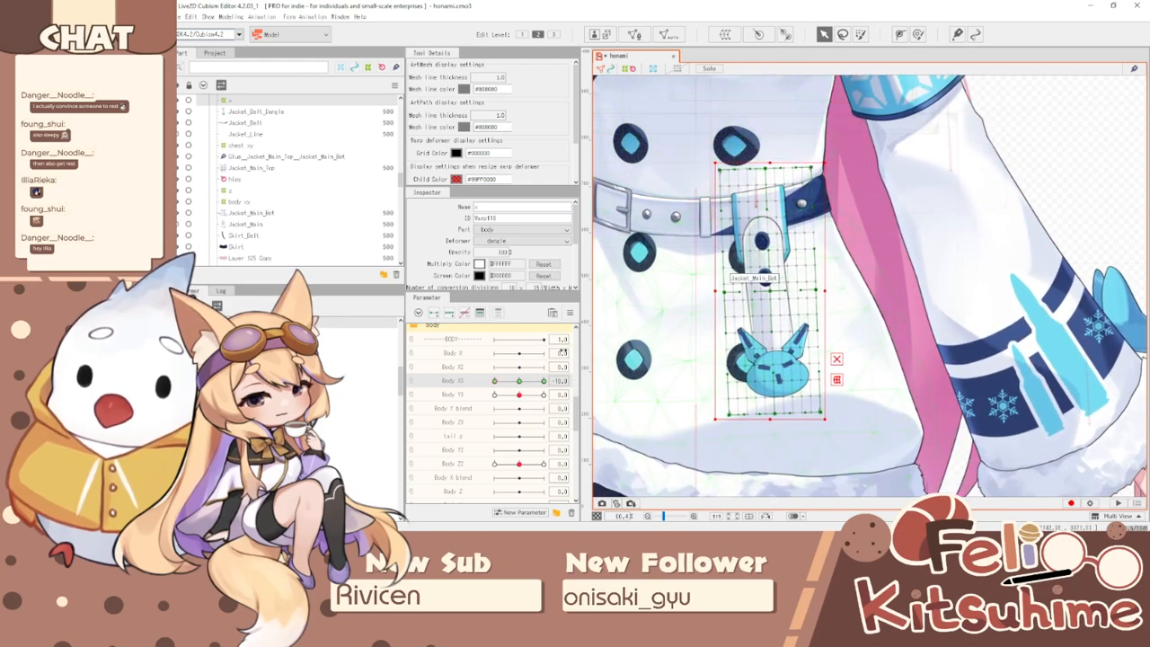
pyautogui.moveTo(492, 384)
pyautogui.mouseDown()
pyautogui.moveTo(591, 381)
pyautogui.moveTo(493, 381)
pyautogui.mouseUp()
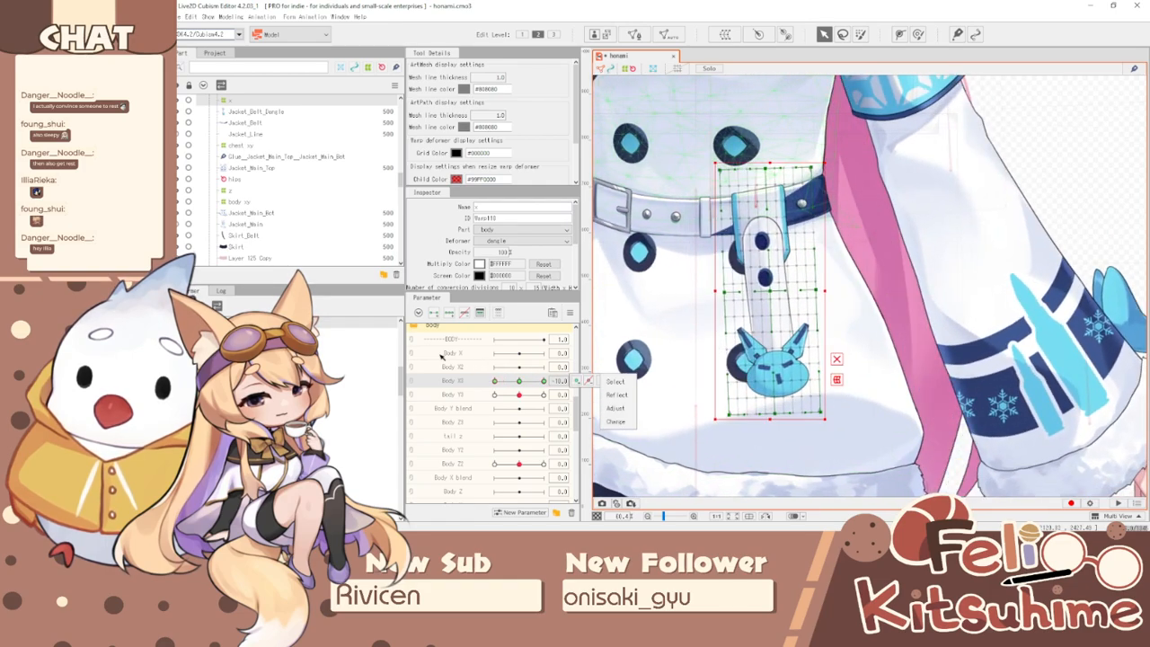
# - Add Body Y3 keys to the strap's warp deformer, then lengthen and reposition it at Body Y3 10
pyautogui.moveTo(413, 352); pyautogui.dragTo(543, 396)
pyautogui.click(444, 397)
pyautogui.click(608, 393)
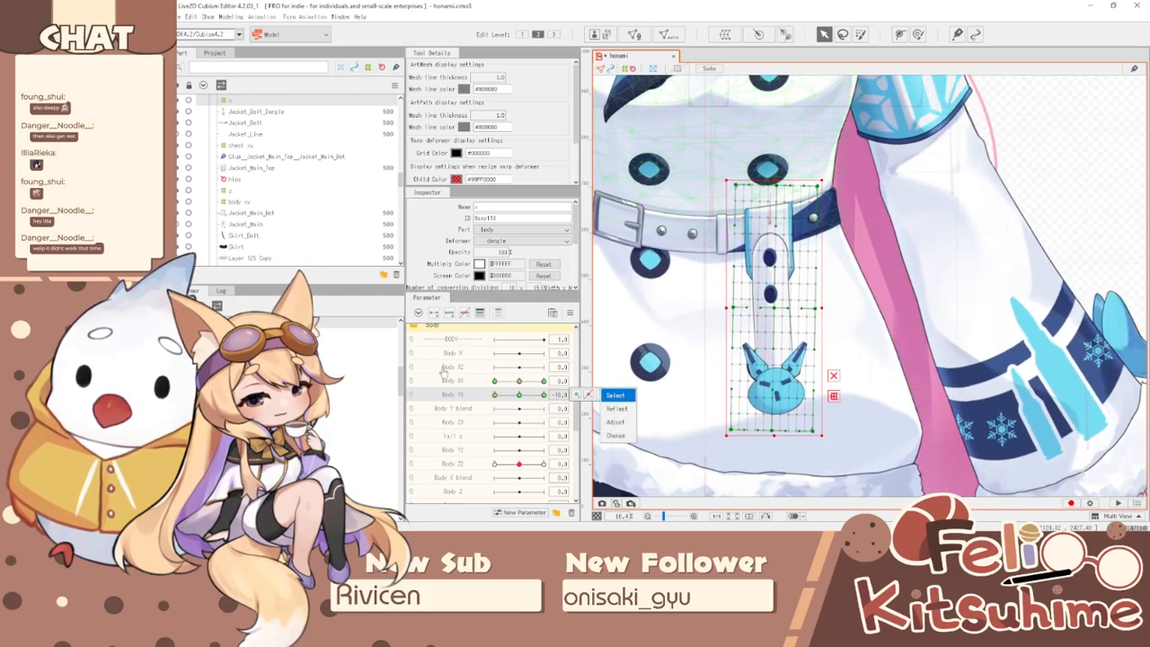
pyautogui.moveTo(780, 401); pyautogui.dragTo(777, 419)
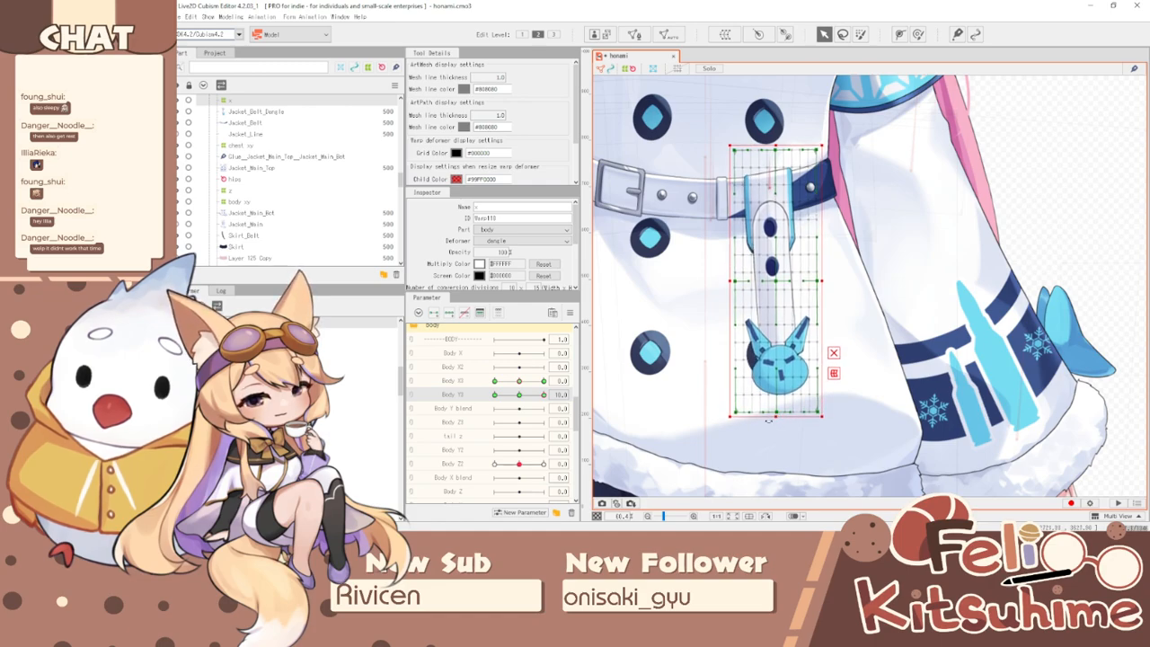
pyautogui.moveTo(785, 283); pyautogui.dragTo(778, 276)
# - Set Body Y3 to -10 and shorten the strap's warp deformer from its lower edge
pyautogui.moveTo(543, 393); pyautogui.dragTo(402, 405)
pyautogui.moveTo(774, 434); pyautogui.dragTo(774, 420)
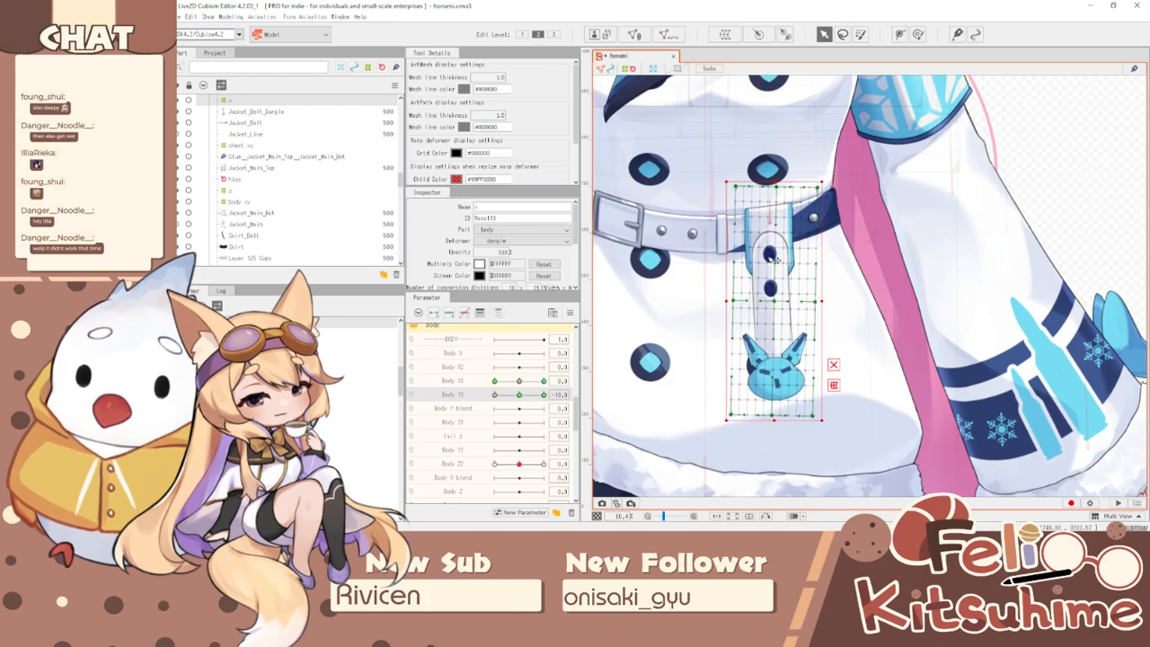
pyautogui.scroll(3, 775, 251)
pyautogui.scroll(-3, 798, 216)
pyautogui.hotkey('ctrl', 't')
pyautogui.moveTo(500, 393)
pyautogui.mouseDown()
pyautogui.moveTo(649, 392)
pyautogui.moveTo(727, 419)
pyautogui.moveTo(490, 395)
pyautogui.mouseUp()
# - Synthesize the strap deformer's corner forms from linked Body X3 and Body Y3 keys, then reset the parameters to default
pyautogui.click(570, 313)
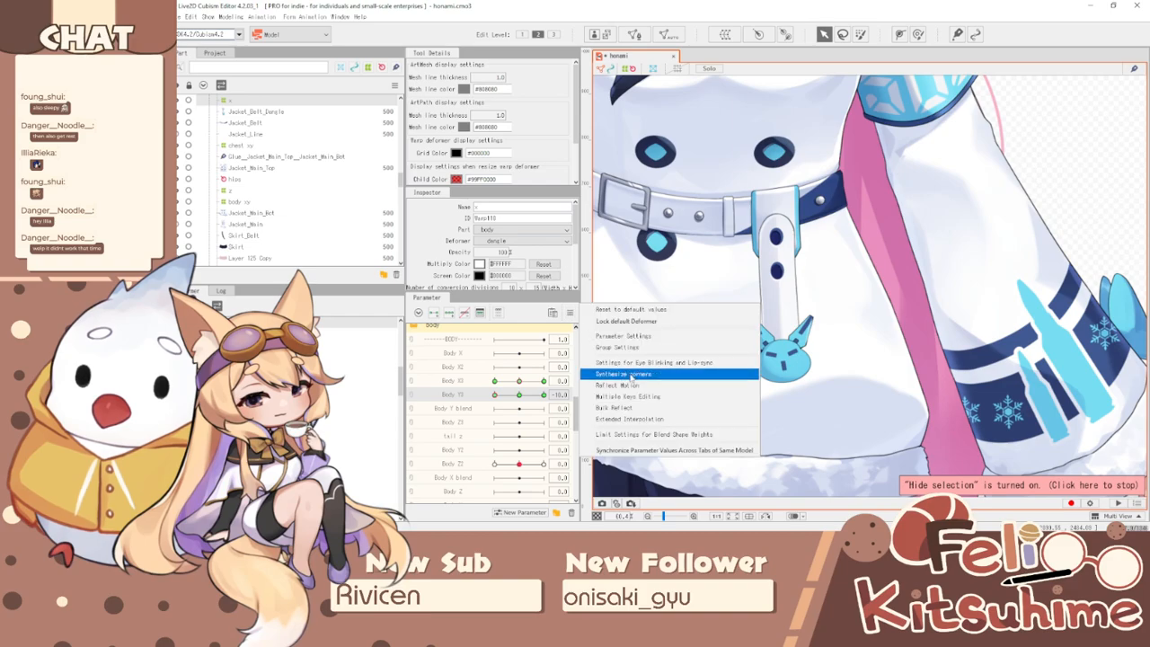
pyautogui.click(630, 377)
pyautogui.click(679, 369)
pyautogui.click(413, 384)
pyautogui.moveTo(519, 396)
pyautogui.mouseDown()
pyautogui.moveTo(509, 422)
pyautogui.moveTo(491, 414)
pyautogui.moveTo(506, 423)
pyautogui.moveTo(545, 389)
pyautogui.moveTo(497, 363)
pyautogui.moveTo(455, 369)
pyautogui.moveTo(524, 457)
pyautogui.moveTo(509, 431)
pyautogui.moveTo(537, 396)
pyautogui.moveTo(503, 421)
pyautogui.moveTo(481, 419)
pyautogui.moveTo(514, 402)
pyautogui.mouseUp()
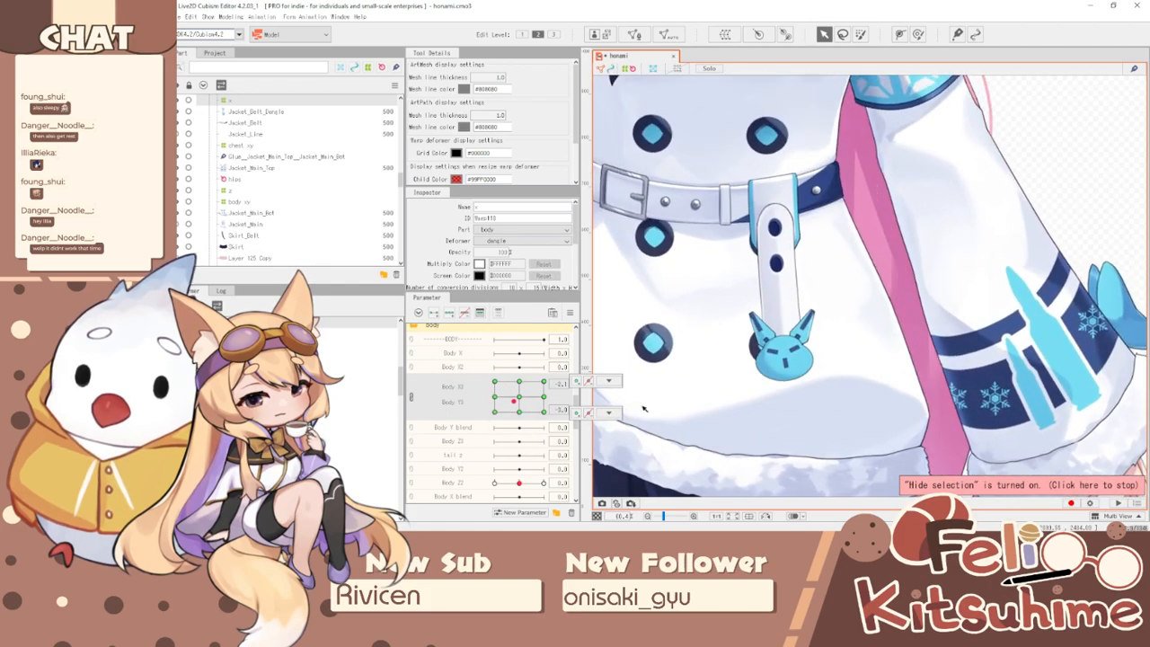
pyautogui.scroll(-2, 705, 343)
pyautogui.click(568, 314)
pyautogui.click(591, 311)
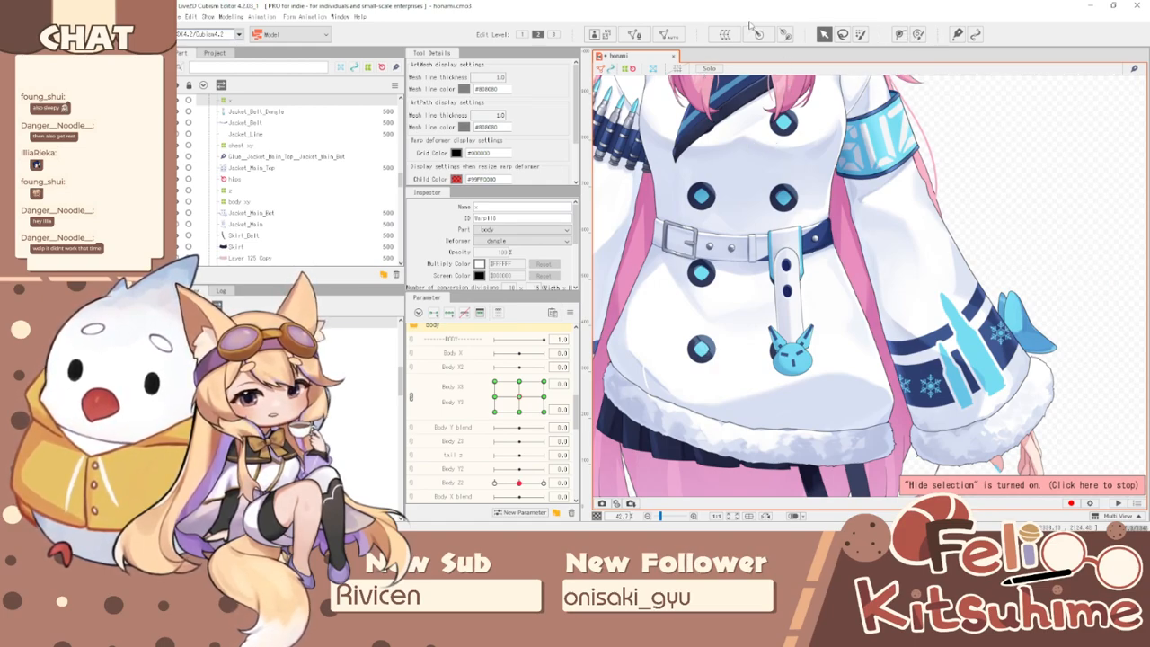
# - Adjust the angle of the strap's dangle rotation deformer at Body Z2 10 and -10 so the strap hangs naturally
pyautogui.scroll(1, 787, 292)
pyautogui.click(791, 263)
pyautogui.scroll(3, 789, 268)
pyautogui.scroll(-4, 773, 280)
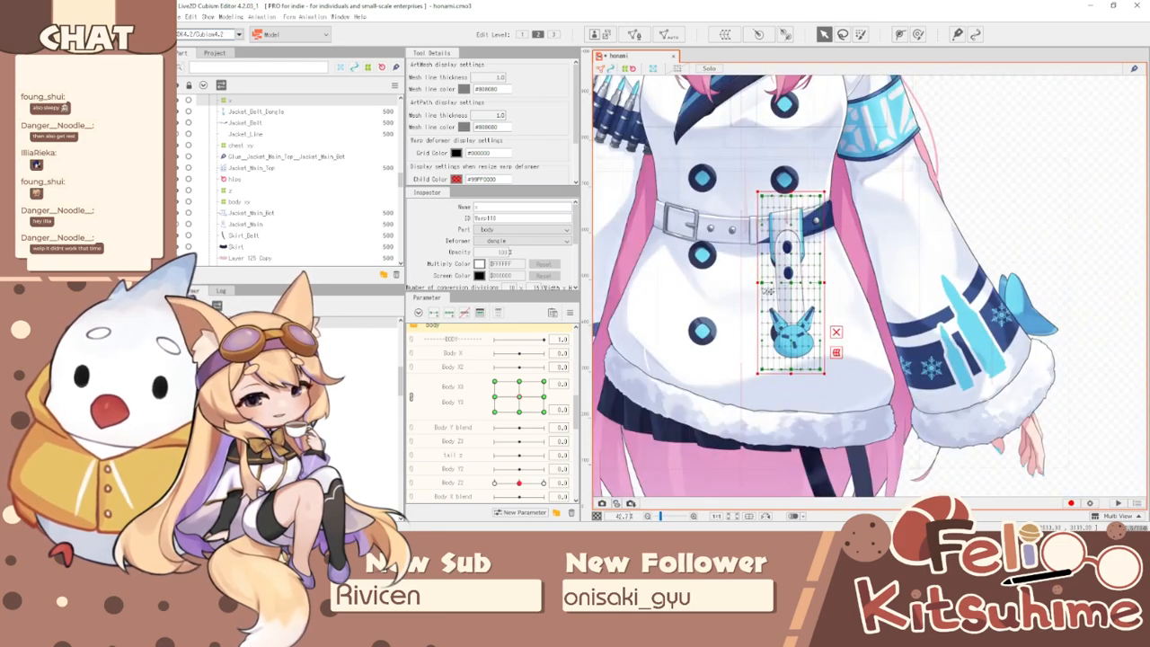
pyautogui.scroll(1, 770, 287)
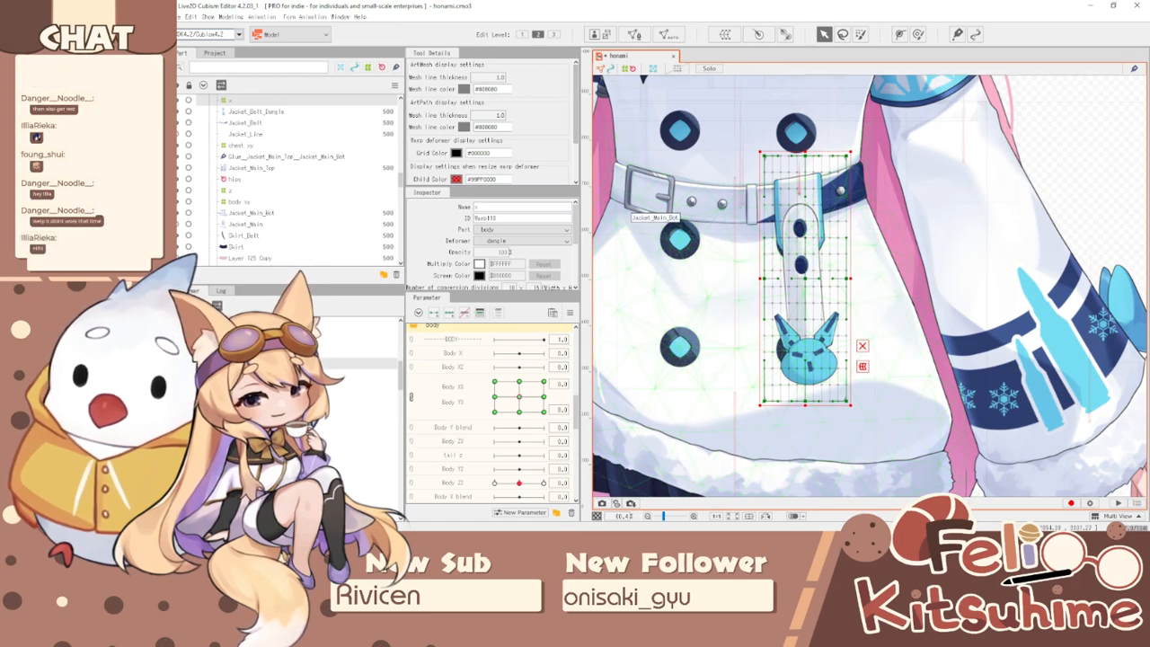
pyautogui.click(753, 202)
pyautogui.click(377, 351)
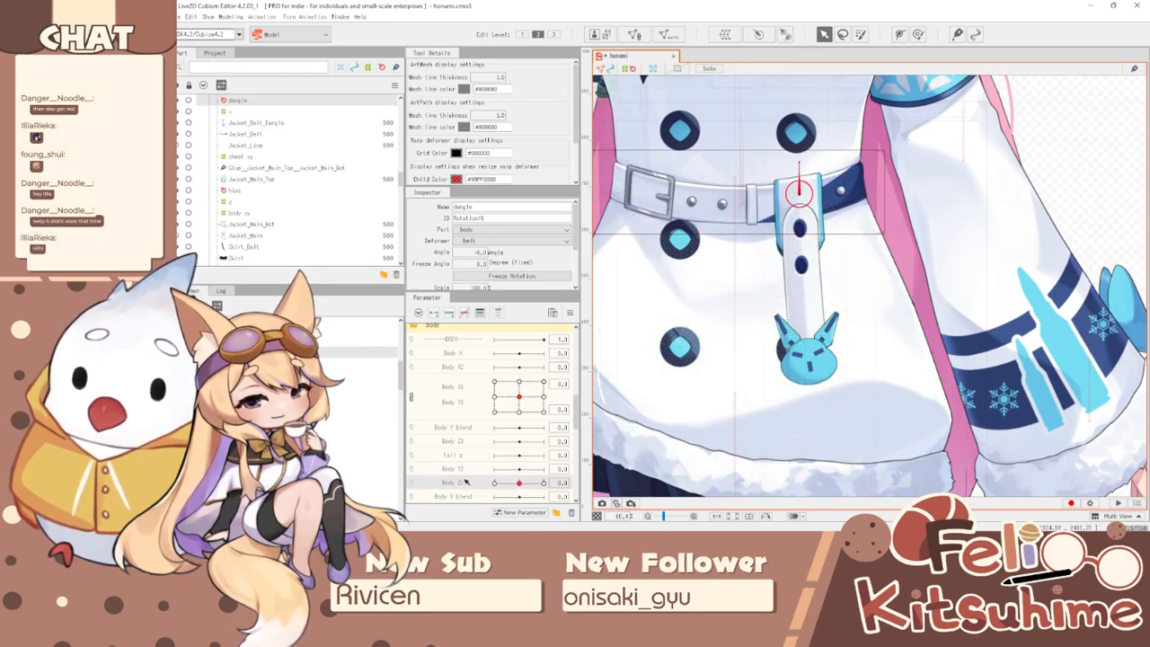
pyautogui.moveTo(523, 478); pyautogui.dragTo(694, 462)
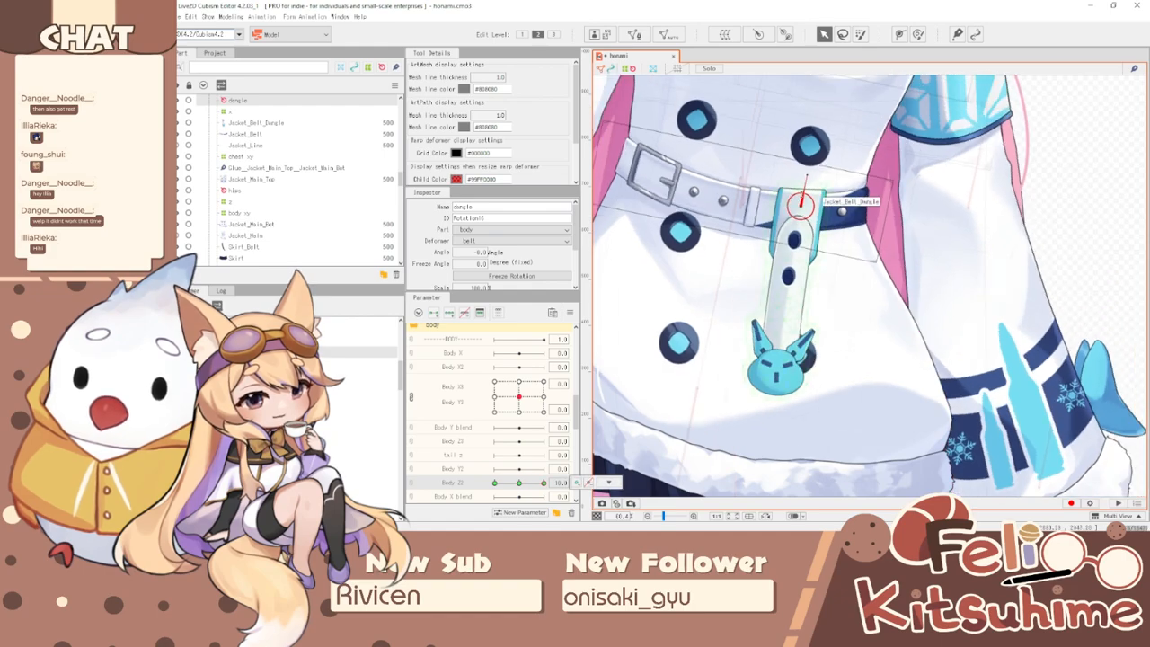
pyautogui.scroll(2, 818, 177)
pyautogui.moveTo(805, 169); pyautogui.dragTo(804, 167)
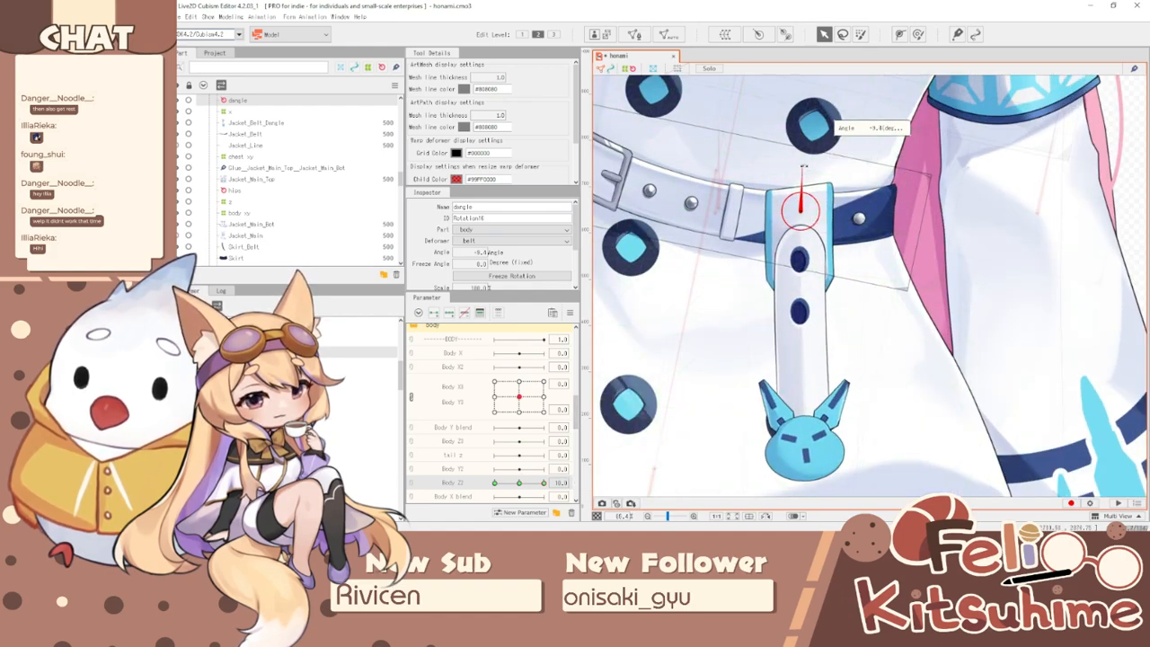
pyautogui.moveTo(544, 485); pyautogui.dragTo(494, 483)
pyautogui.moveTo(786, 133); pyautogui.dragTo(793, 132)
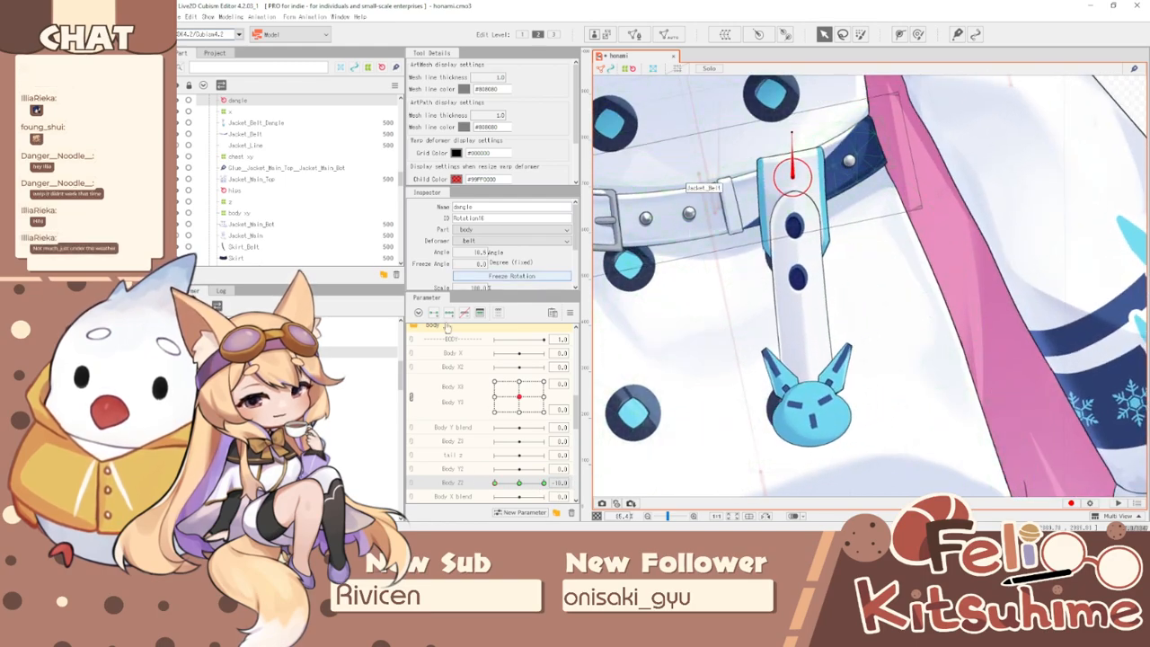
# - Reset the parameters to default and create a warp deformer named z as parent of the strap's existing warp deformer
pyautogui.click(368, 363)
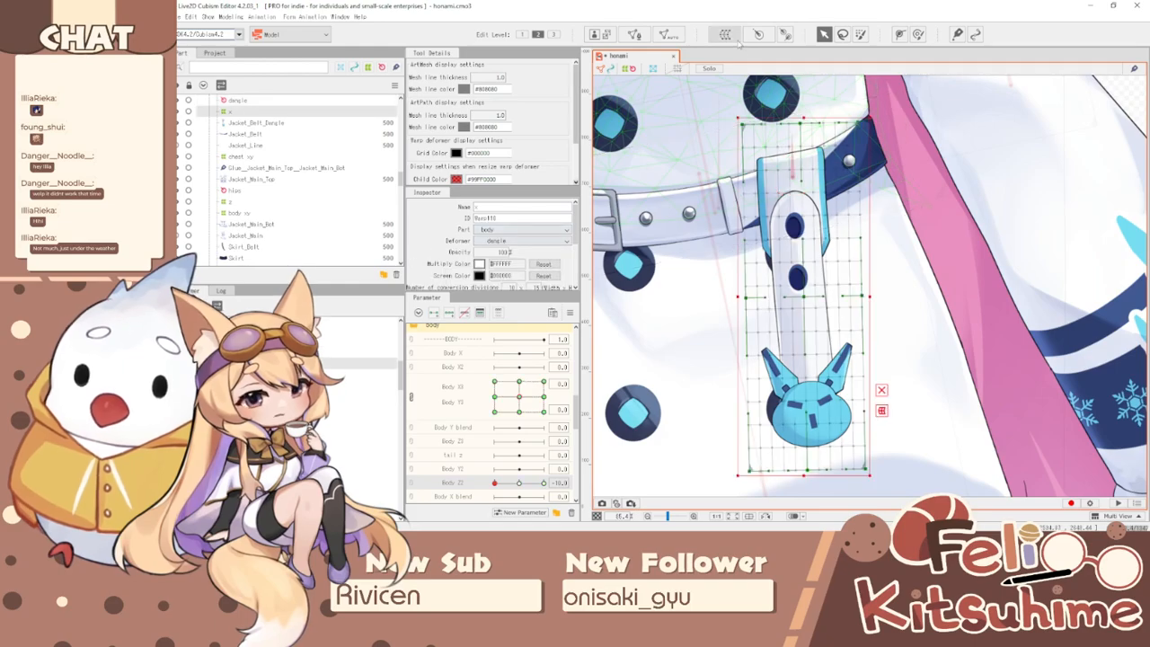
pyautogui.click(727, 36)
pyautogui.click(563, 313)
pyautogui.click(610, 307)
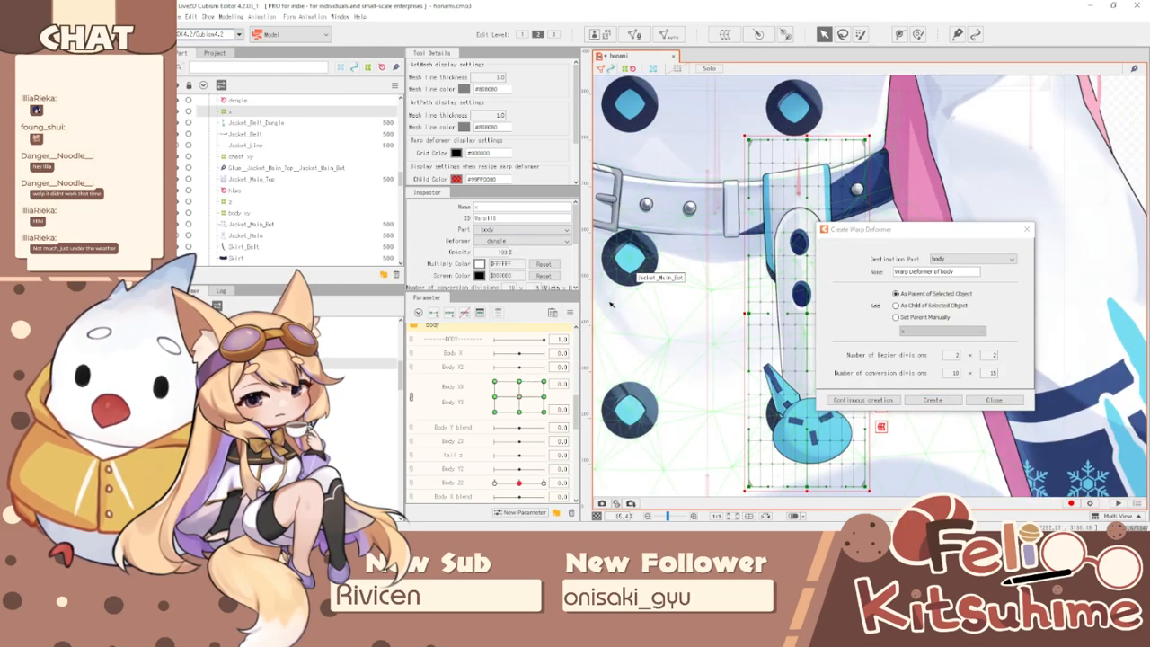
pyautogui.click(970, 272)
pyautogui.write('z')
pyautogui.click(933, 400)
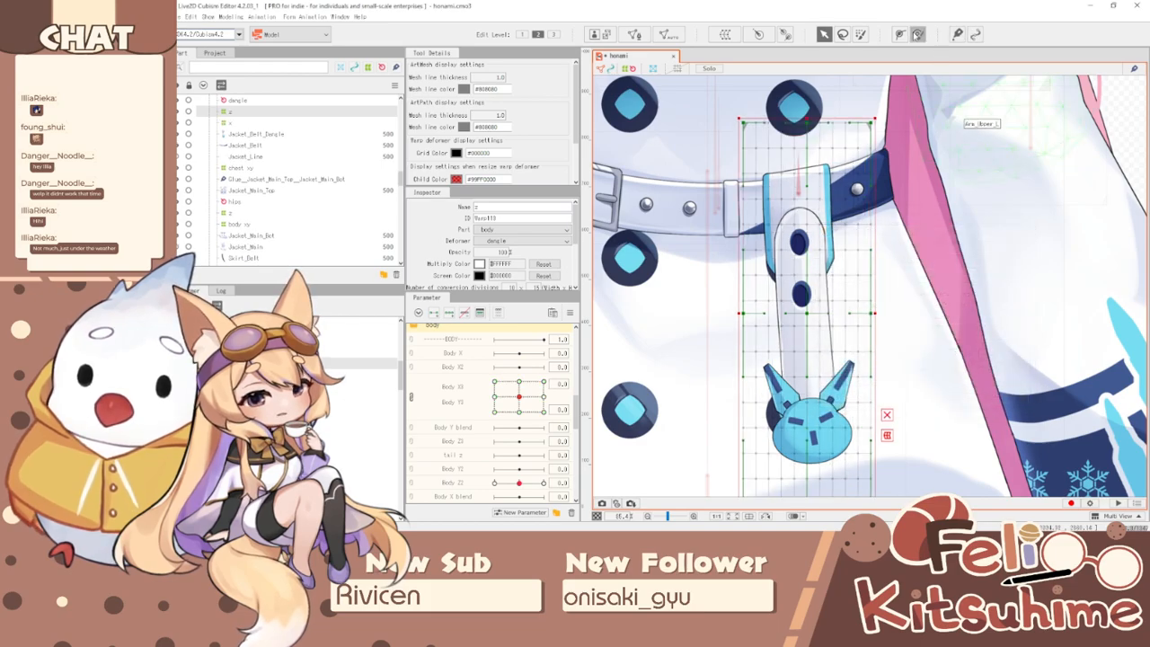
# - Add Body Z2 keys to the z deformer and brush the strap's upper end to fit the belt at Body Z2 10
pyautogui.click(917, 35)
pyautogui.scroll(2, 813, 139)
pyautogui.press('b')
pyautogui.moveTo(637, 233); pyautogui.dragTo(548, 290)
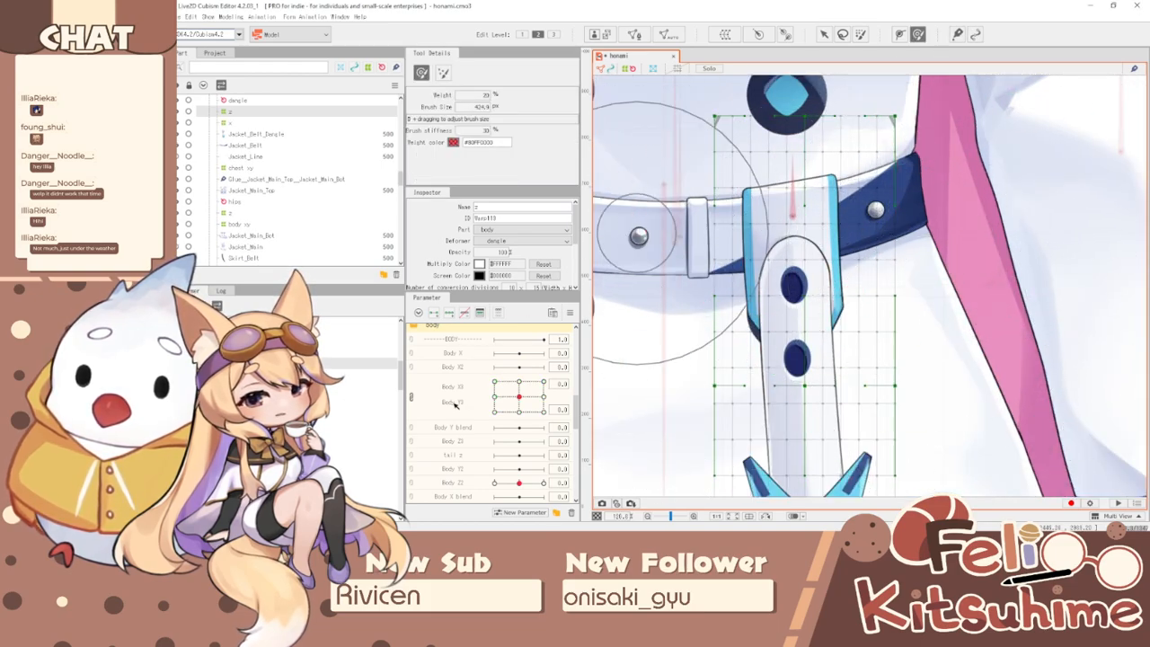
pyautogui.click(449, 484)
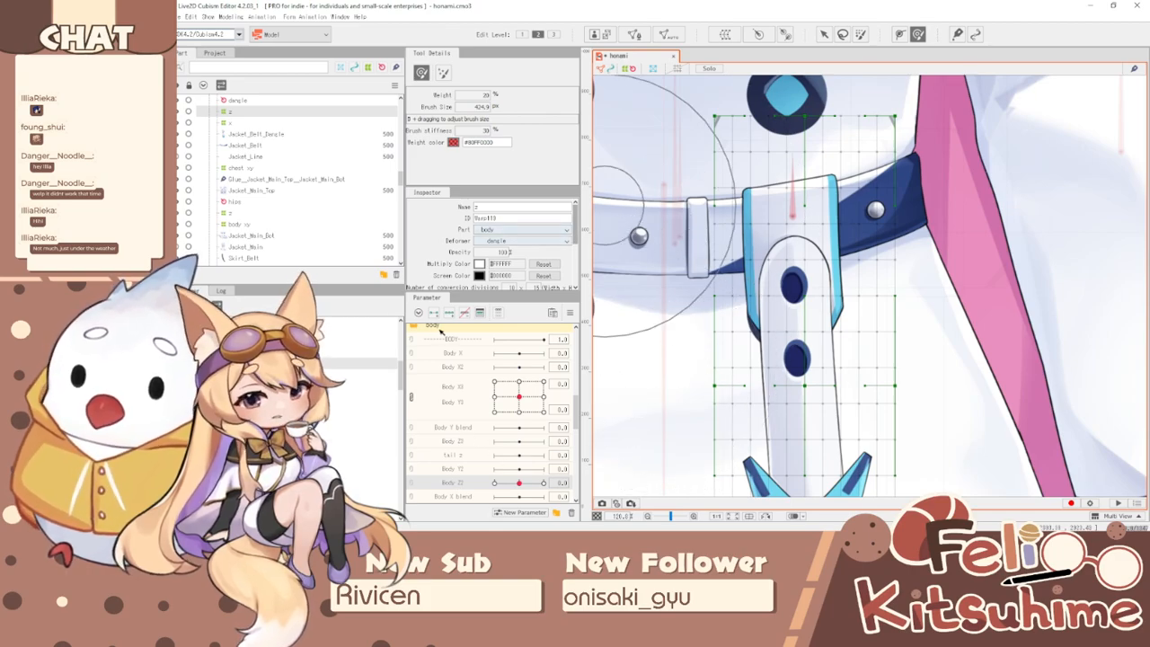
pyautogui.moveTo(521, 482); pyautogui.dragTo(545, 483)
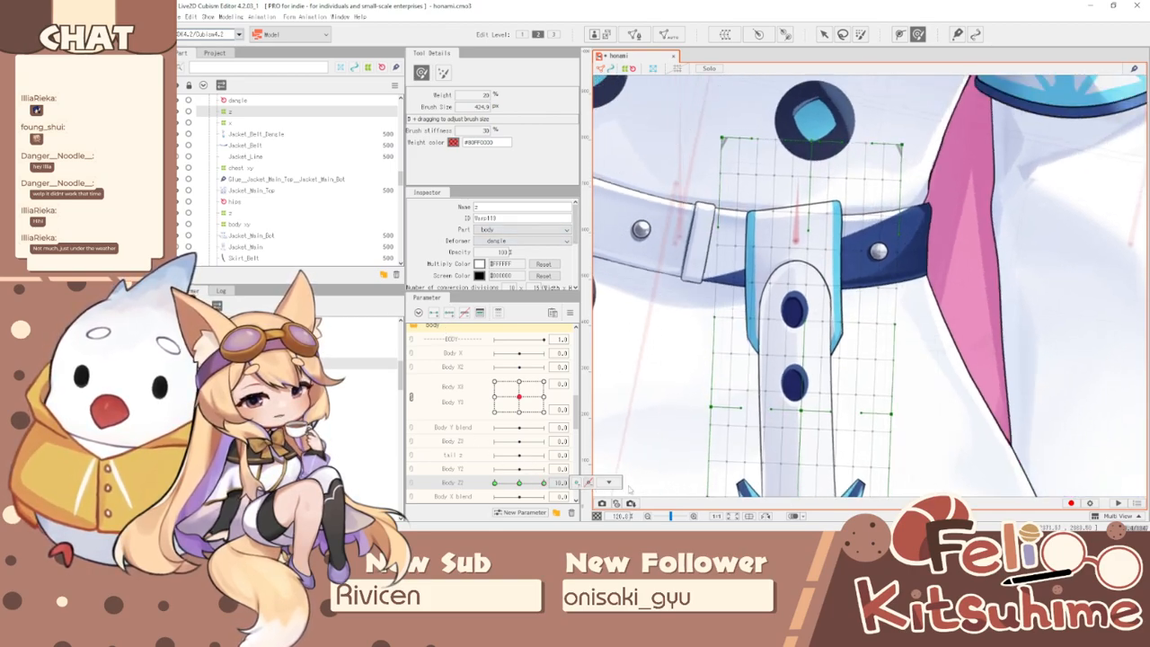
pyautogui.hotkey('ctrl', 't')
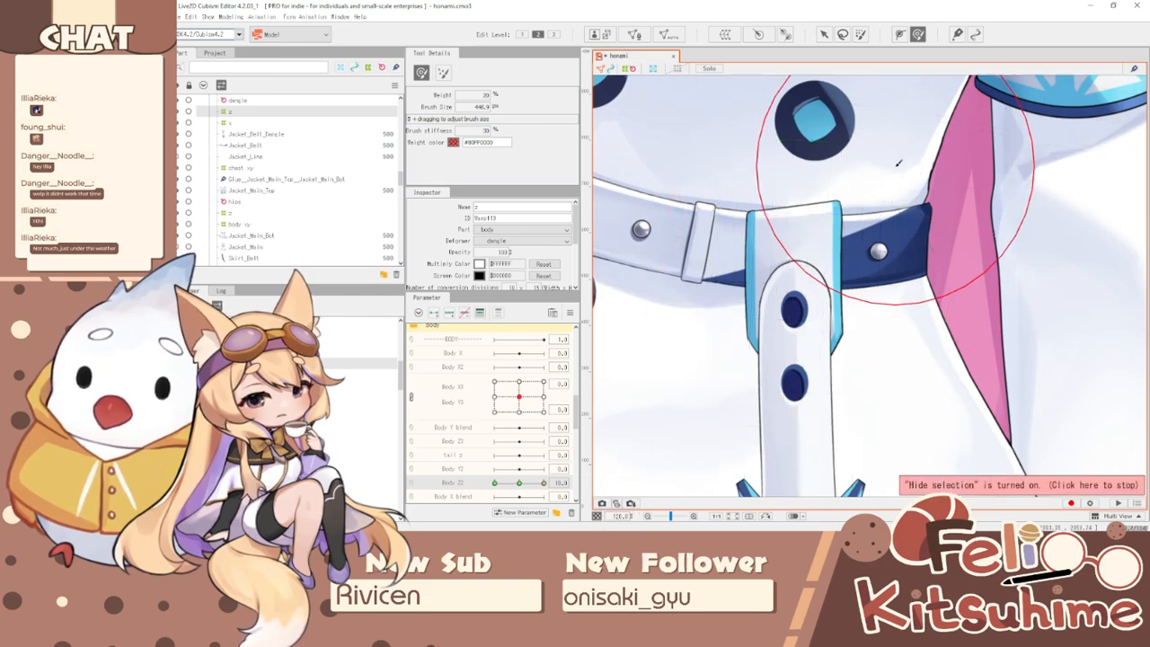
pyautogui.scroll(-3, 888, 198)
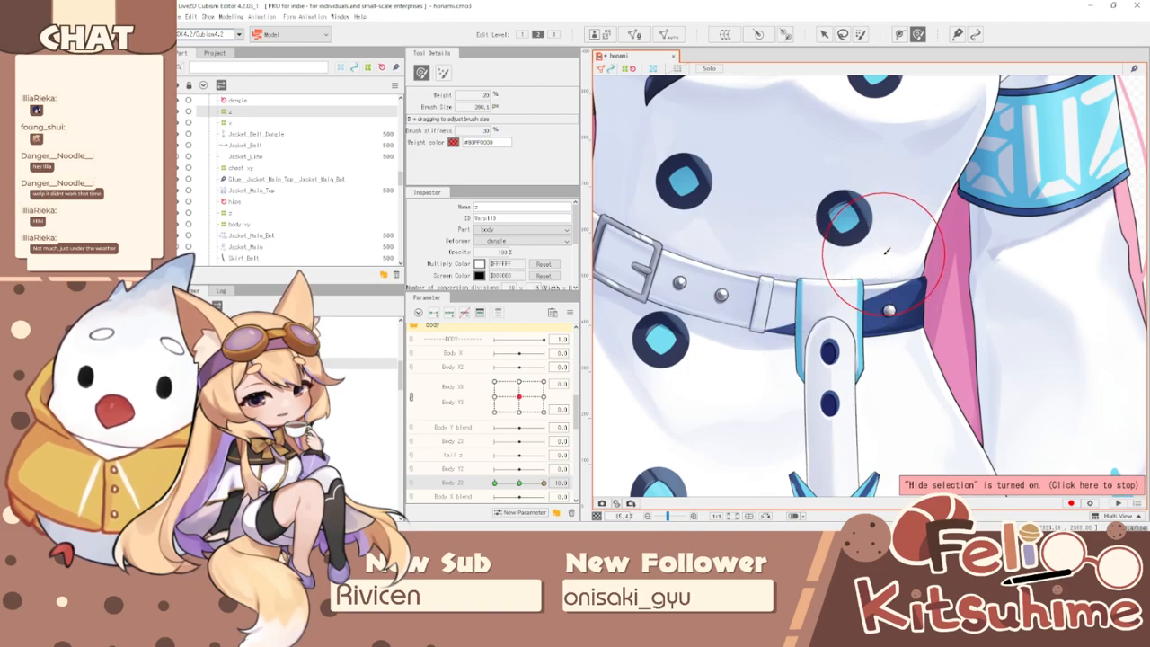
# - Set Body Z2 to -10 and brush the strap's upper end along the tilted belt with a smaller brush
pyautogui.scroll(-3, 828, 245)
pyautogui.scroll(10, 783, 236)
pyautogui.press('b')
pyautogui.moveTo(783, 236)
pyautogui.mouseDown()
pyautogui.moveTo(831, 270)
pyautogui.moveTo(773, 231)
pyautogui.moveTo(769, 307)
pyautogui.mouseUp()
pyautogui.press('b')
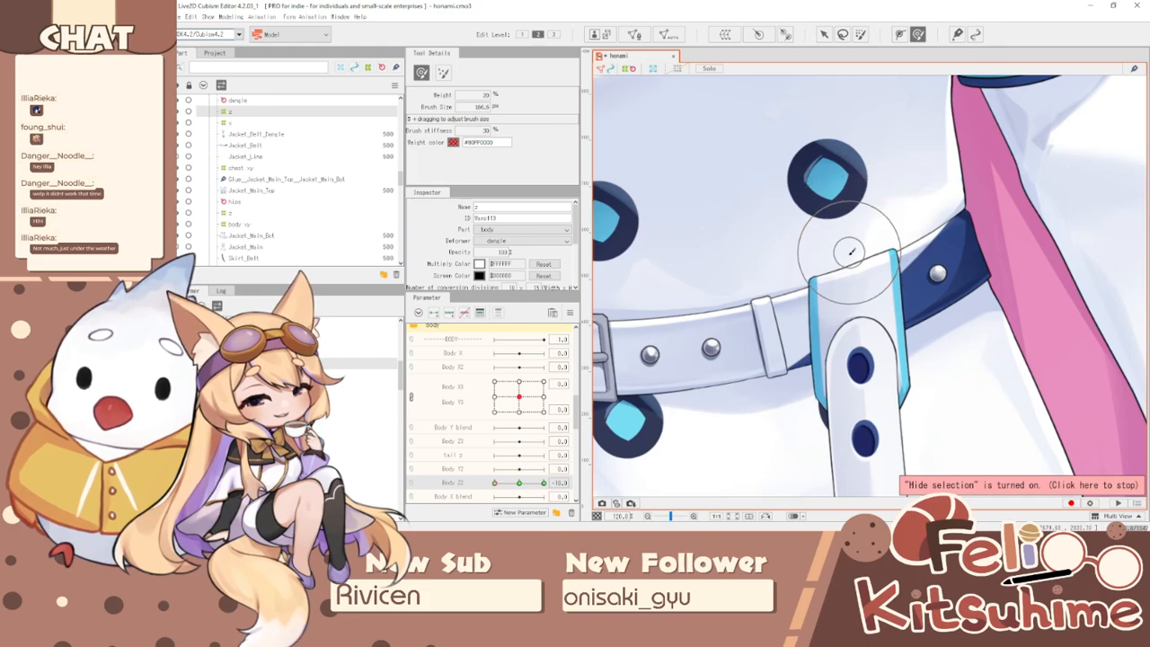
# - Check how the strap follows the belt by moving Body Z2 between -10 and 10
pyautogui.scroll(-10, 813, 208)
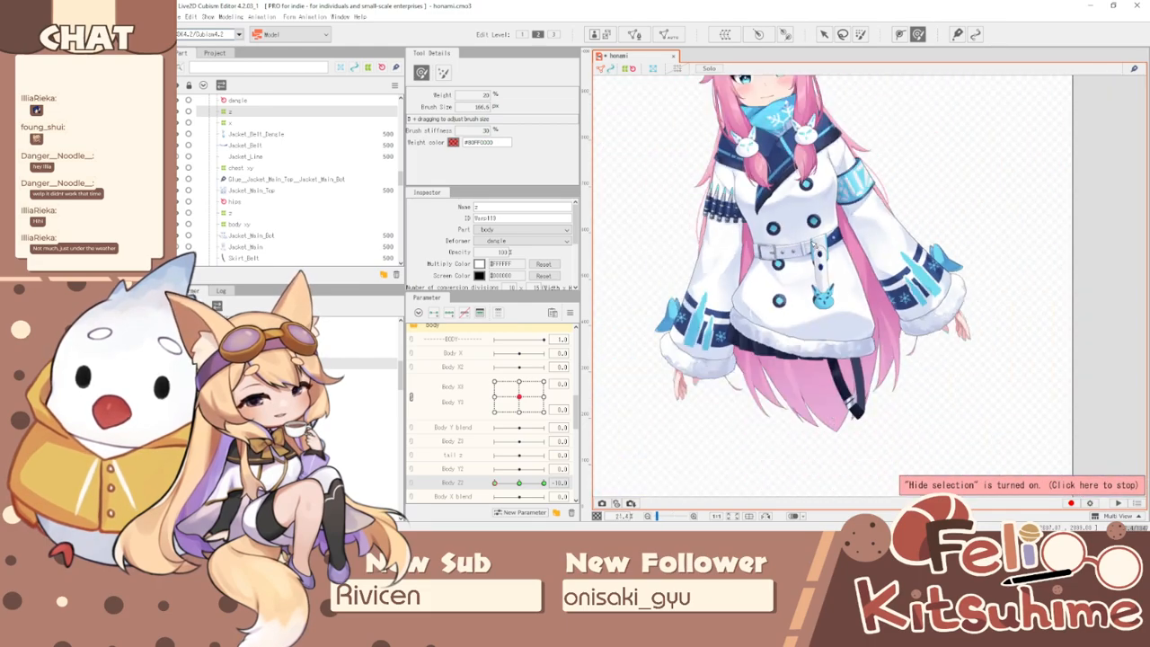
pyautogui.moveTo(497, 485)
pyautogui.mouseDown()
pyautogui.moveTo(798, 483)
pyautogui.moveTo(393, 437)
pyautogui.moveTo(647, 528)
pyautogui.moveTo(701, 511)
pyautogui.moveTo(393, 462)
pyautogui.moveTo(494, 483)
pyautogui.mouseUp()
pyautogui.scroll(6, 764, 180)
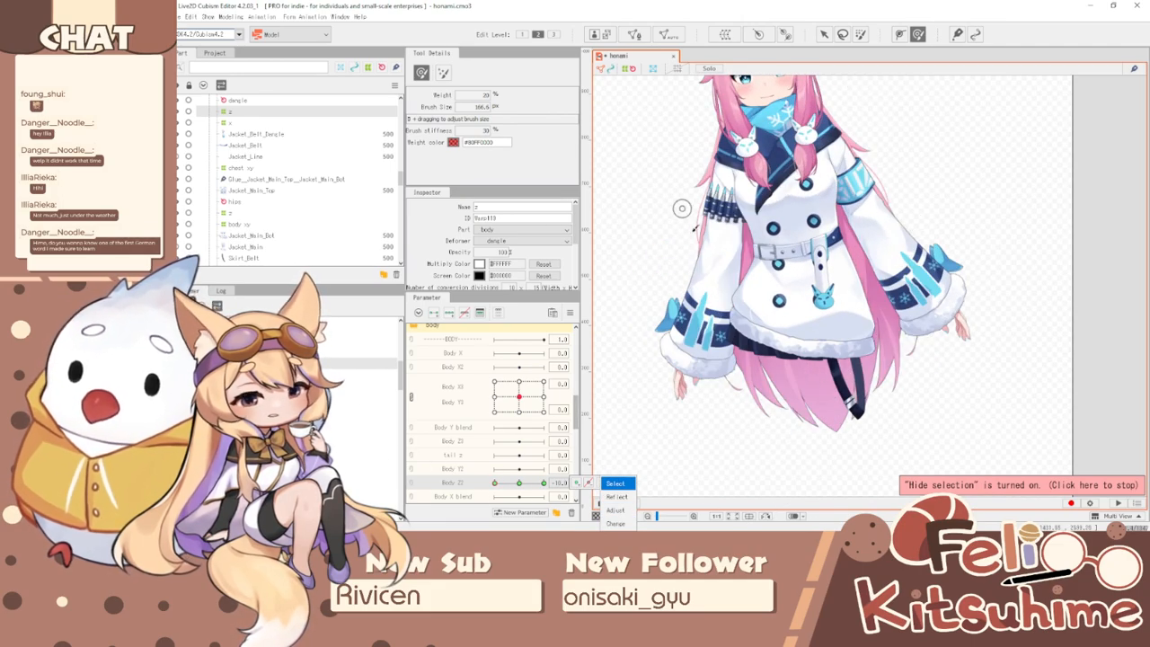
pyautogui.moveTo(495, 485); pyautogui.dragTo(662, 422)
pyautogui.moveTo(540, 482); pyautogui.dragTo(552, 504)
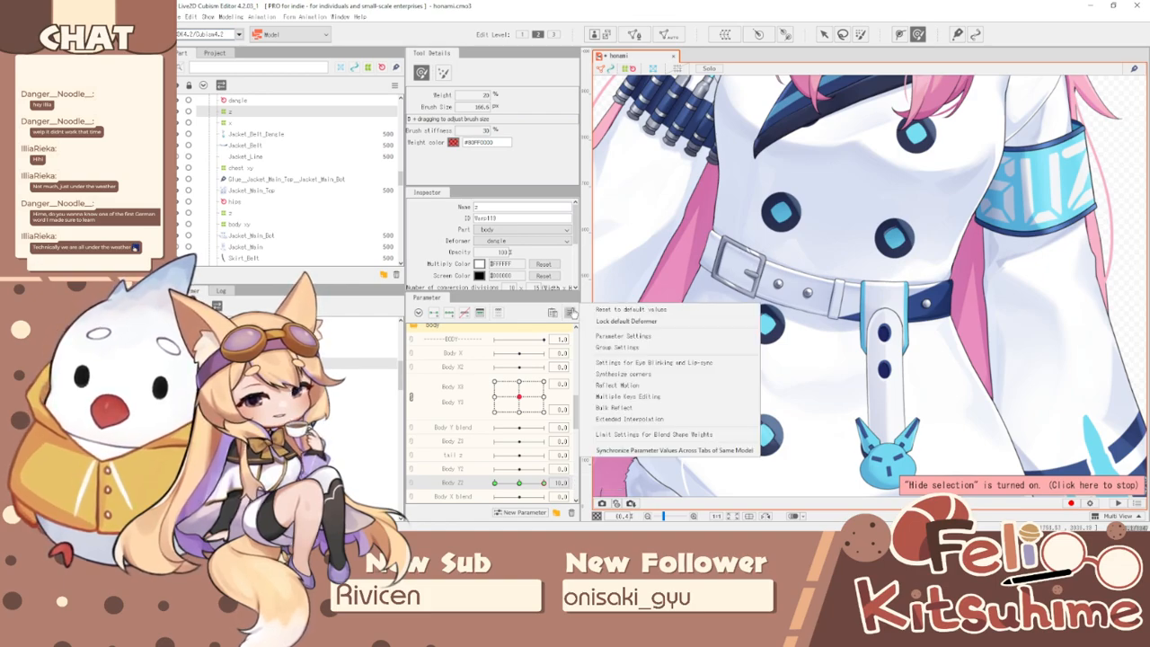
# - Preview the belt and its strap in the physics settings by swaying the model, and close the preview
pyautogui.scroll(-4, 778, 266)
pyautogui.click(232, 17)
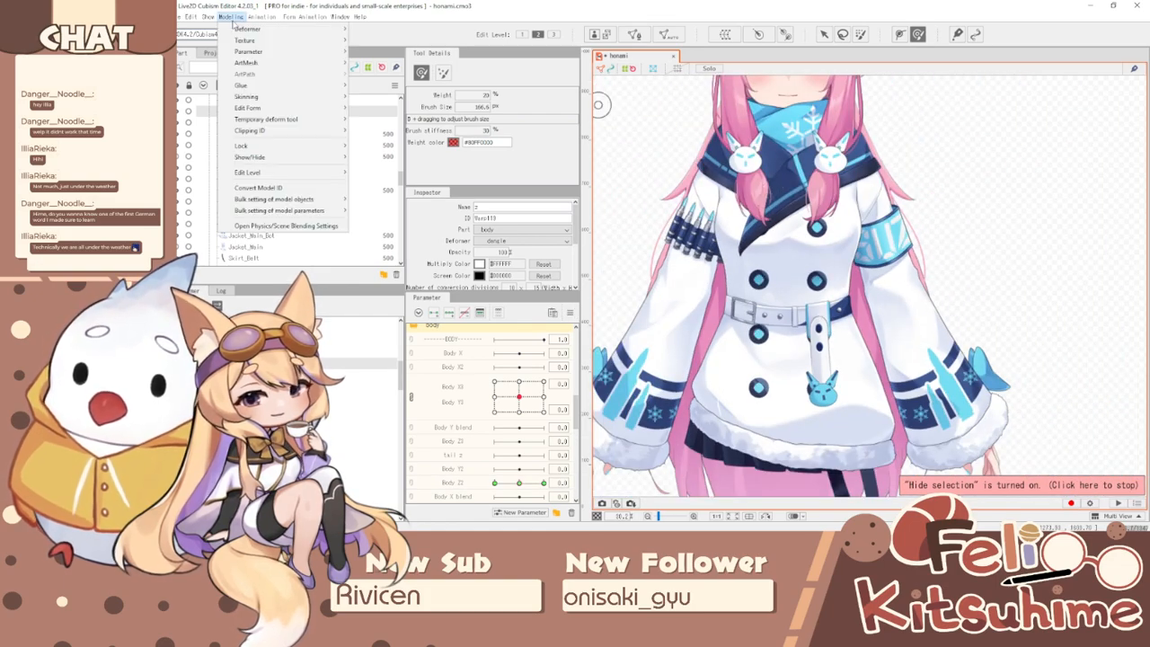
pyautogui.click(283, 225)
pyautogui.moveTo(1059, 329); pyautogui.dragTo(1076, 134)
pyautogui.moveTo(996, 268); pyautogui.dragTo(936, 30)
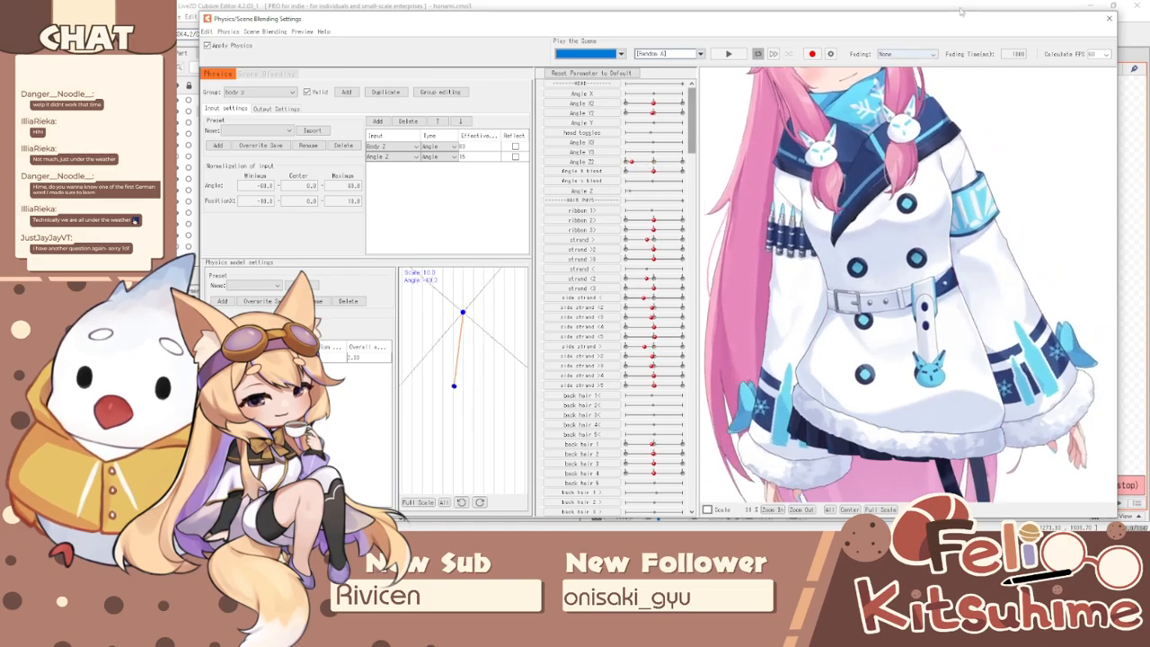
pyautogui.click(1110, 18)
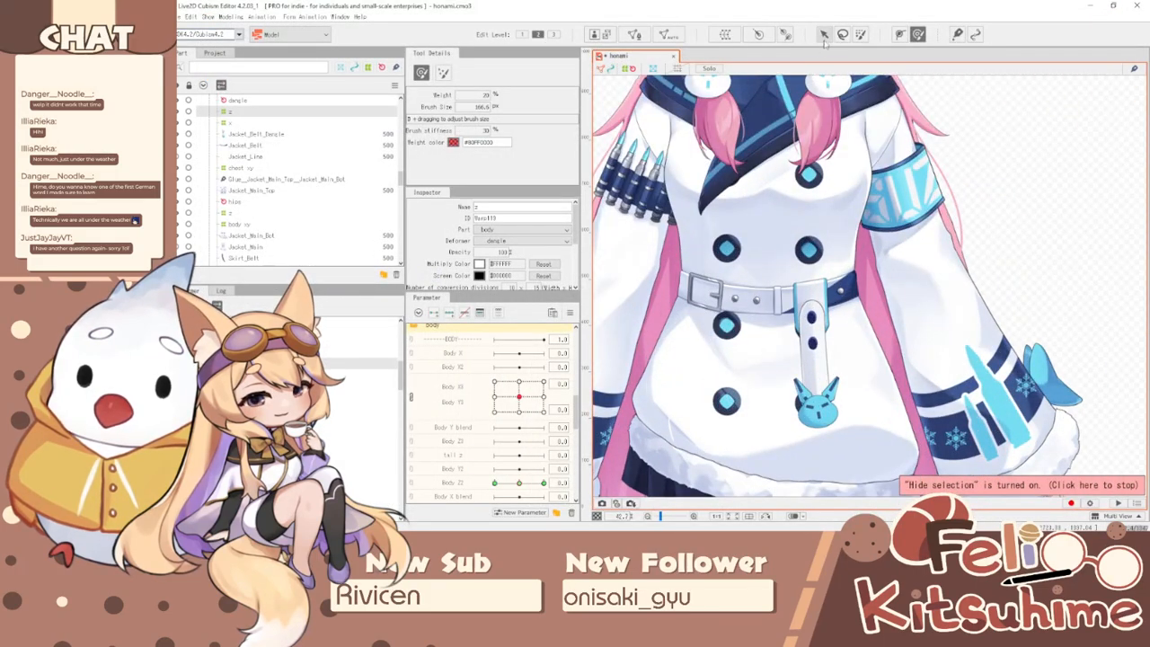
# - Reset the parameters to default and select the hips' z warp deformer that contains body xy
pyautogui.click(825, 35)
pyautogui.click(570, 312)
pyautogui.click(604, 310)
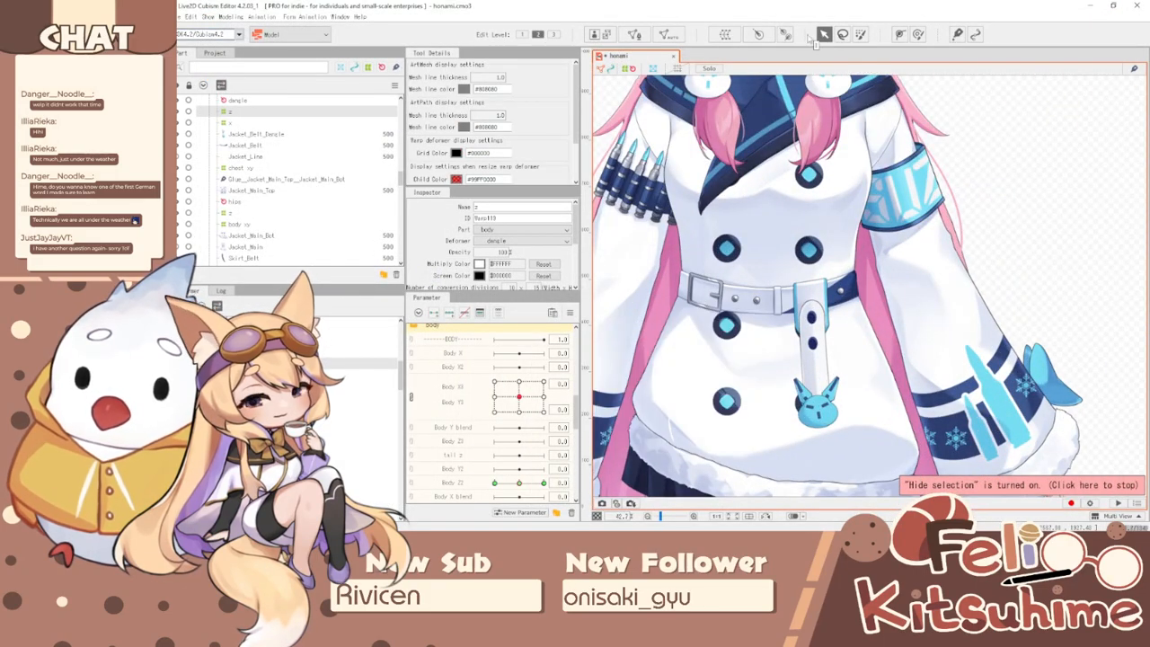
pyautogui.click(854, 405)
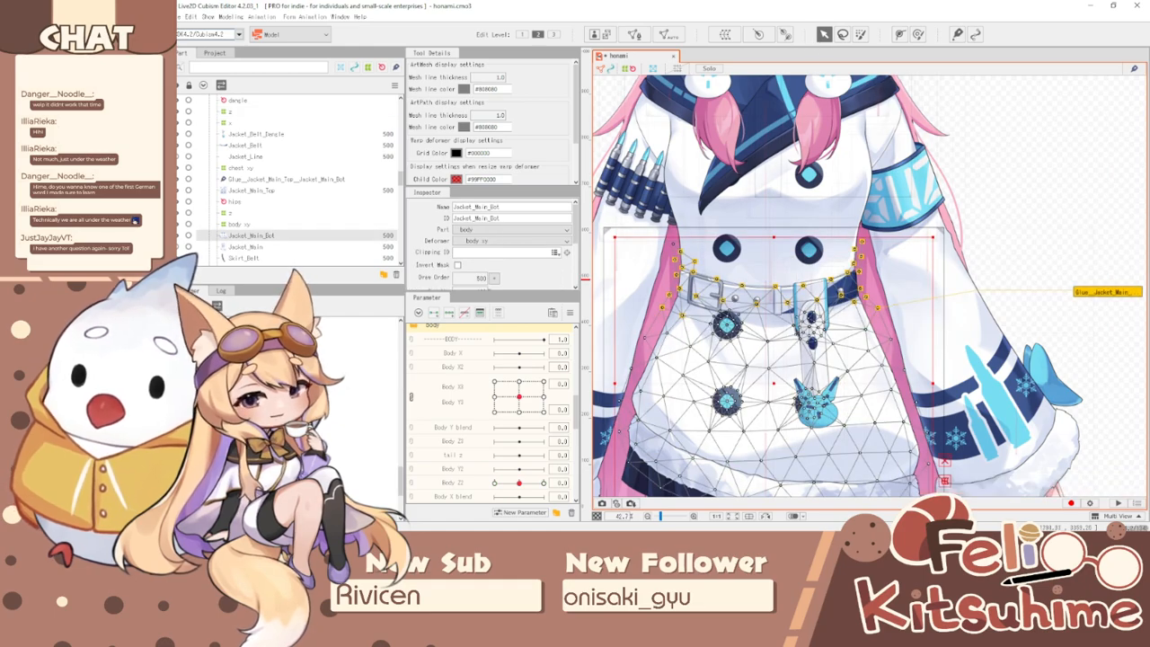
pyautogui.click(239, 223)
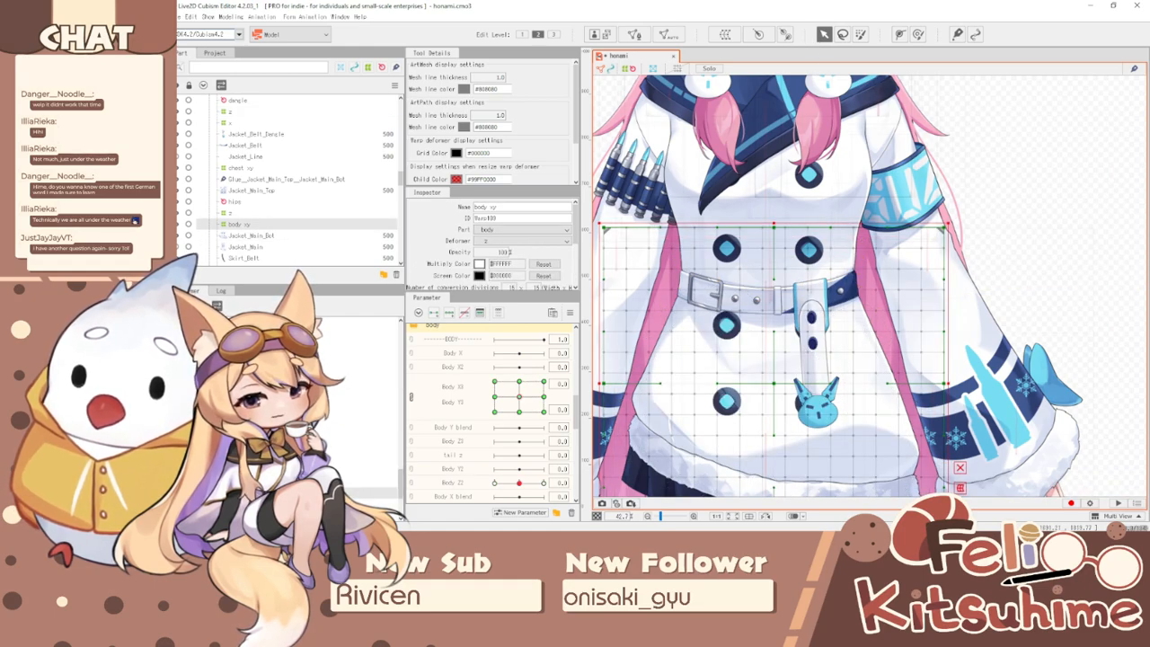
pyautogui.click(230, 213)
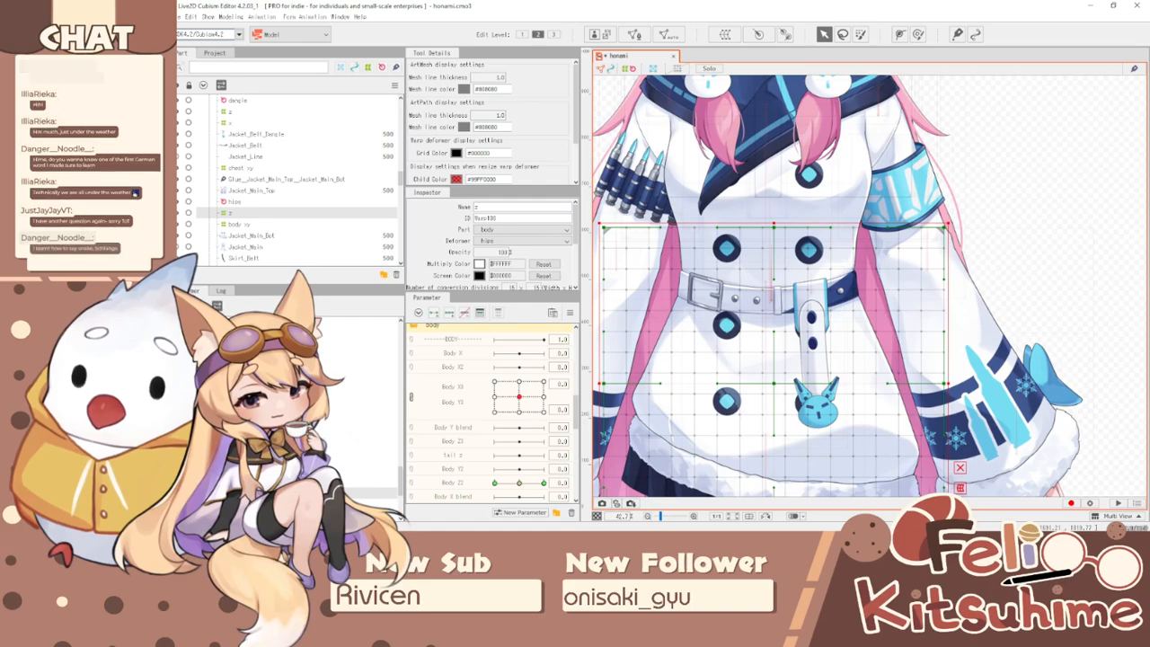
# - Set Body Z2 to -10 and brush the jacket's lower part around the strap with an enlarged deform brush
pyautogui.moveTo(517, 488); pyautogui.dragTo(494, 485)
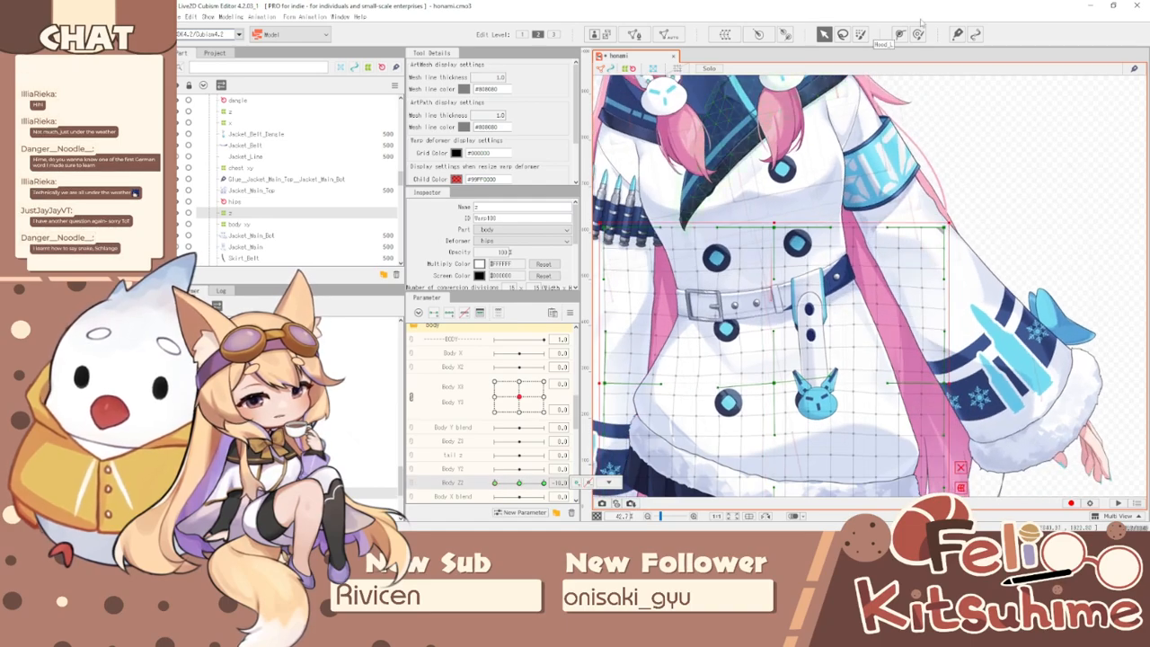
pyautogui.click(917, 34)
pyautogui.scroll(3, 829, 275)
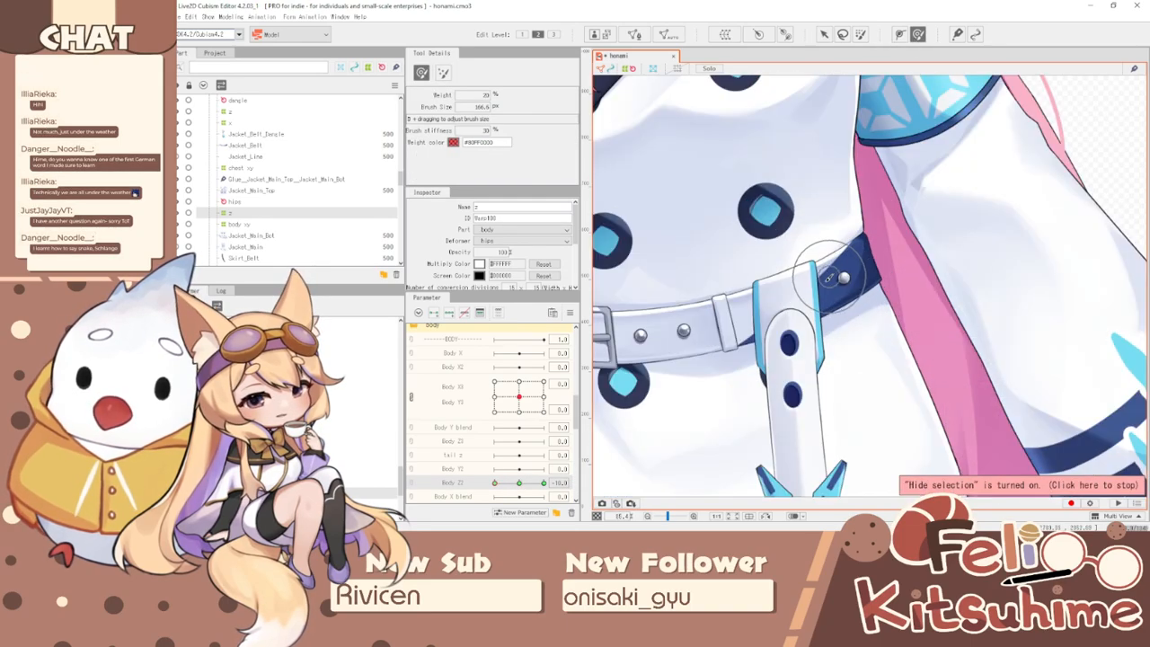
pyautogui.moveTo(935, 334); pyautogui.dragTo(916, 345)
pyautogui.press('b')
pyautogui.moveTo(831, 346); pyautogui.dragTo(805, 345)
pyautogui.press('b')
pyautogui.moveTo(707, 396); pyautogui.dragTo(727, 396)
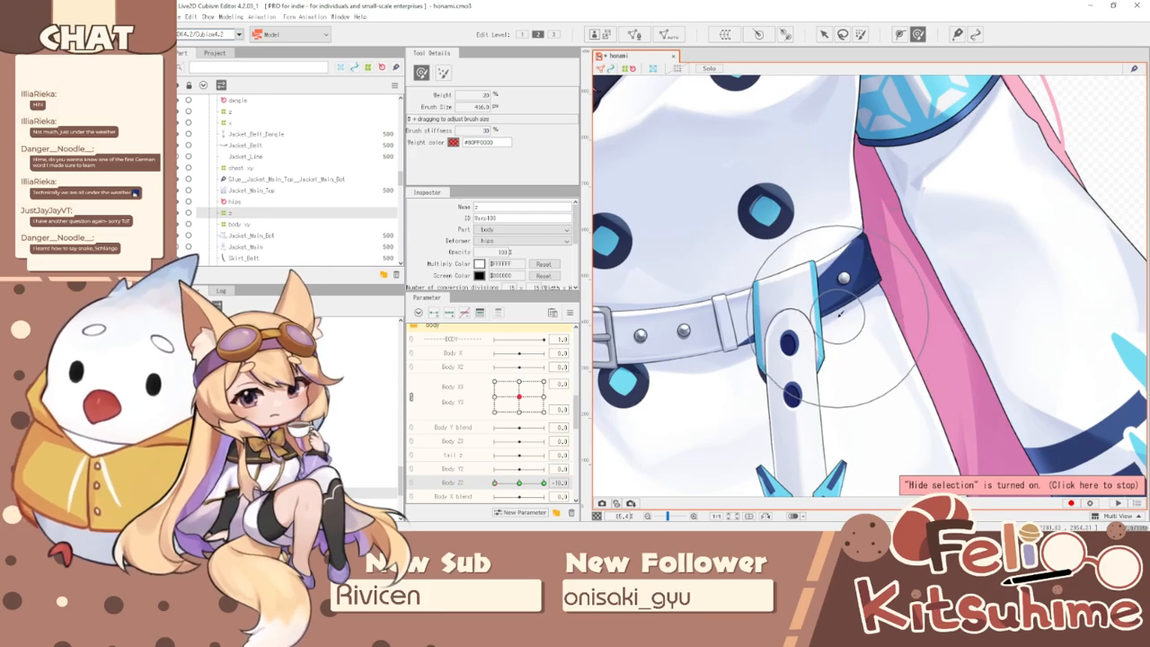
# - Brush the jacket below the belt buckle at Body Z2 -10 with a smaller brush
pyautogui.scroll(-2, 836, 316)
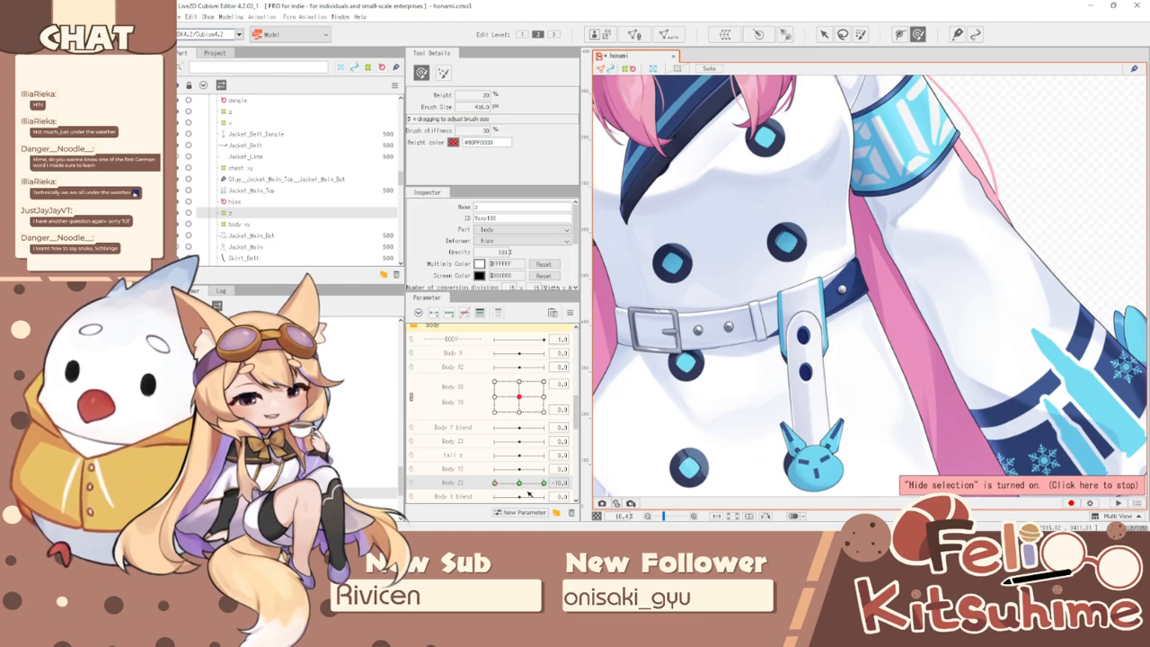
pyautogui.moveTo(503, 486)
pyautogui.mouseDown()
pyautogui.moveTo(567, 494)
pyautogui.moveTo(483, 492)
pyautogui.moveTo(539, 491)
pyautogui.moveTo(493, 491)
pyautogui.mouseUp()
pyautogui.moveTo(655, 361)
pyautogui.mouseDown()
pyautogui.moveTo(714, 387)
pyautogui.moveTo(681, 362)
pyautogui.moveTo(677, 371)
pyautogui.mouseUp()
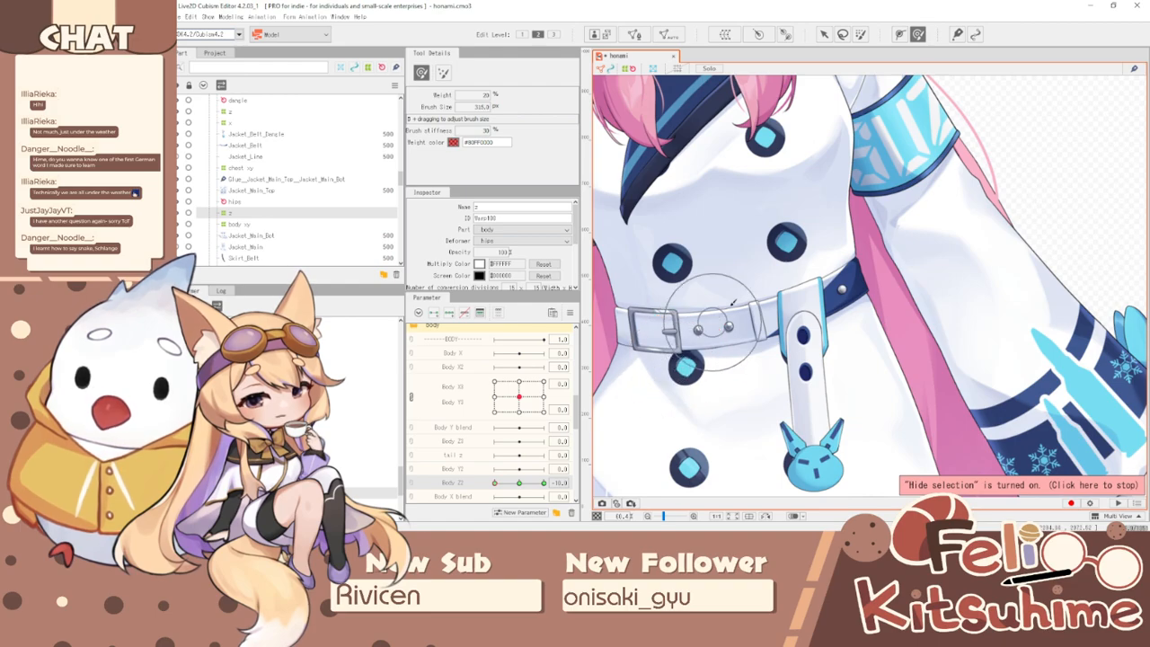
pyautogui.moveTo(716, 320); pyautogui.dragTo(770, 288)
pyautogui.moveTo(649, 328); pyautogui.dragTo(660, 334)
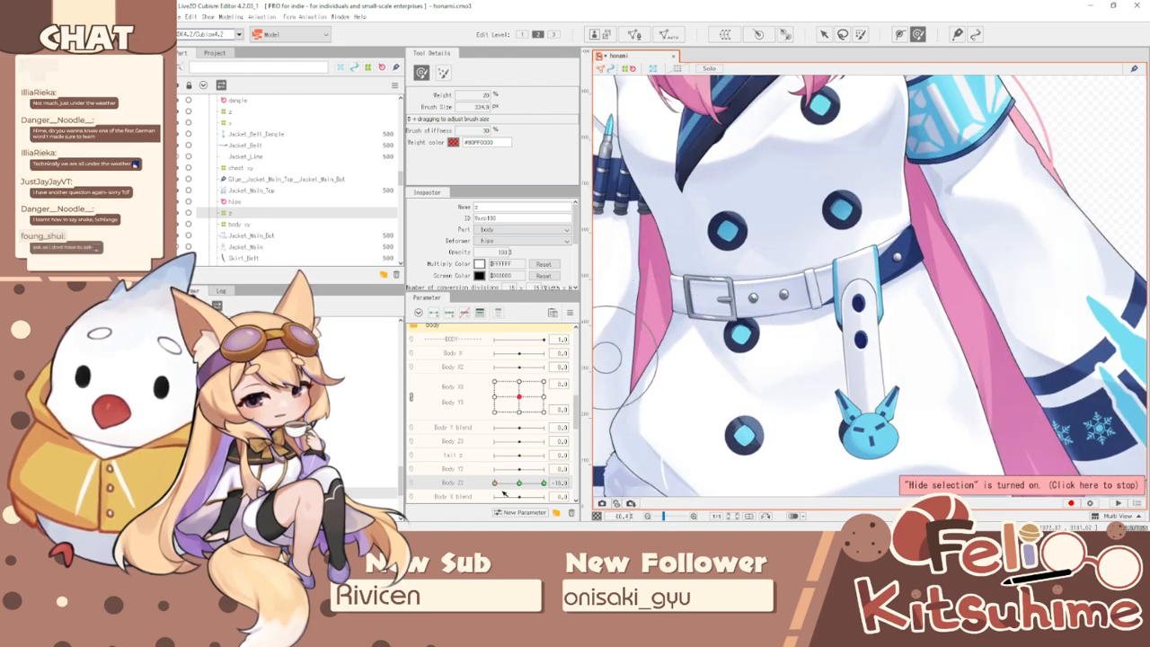
# - Set Body Z2 to 10 and adjust the jacket's hip area below the belt
pyautogui.moveTo(514, 482)
pyautogui.mouseDown()
pyautogui.moveTo(503, 482)
pyautogui.moveTo(525, 482)
pyautogui.moveTo(515, 471)
pyautogui.moveTo(545, 479)
pyautogui.moveTo(482, 470)
pyautogui.moveTo(550, 476)
pyautogui.mouseUp()
pyautogui.moveTo(865, 315); pyautogui.dragTo(920, 340)
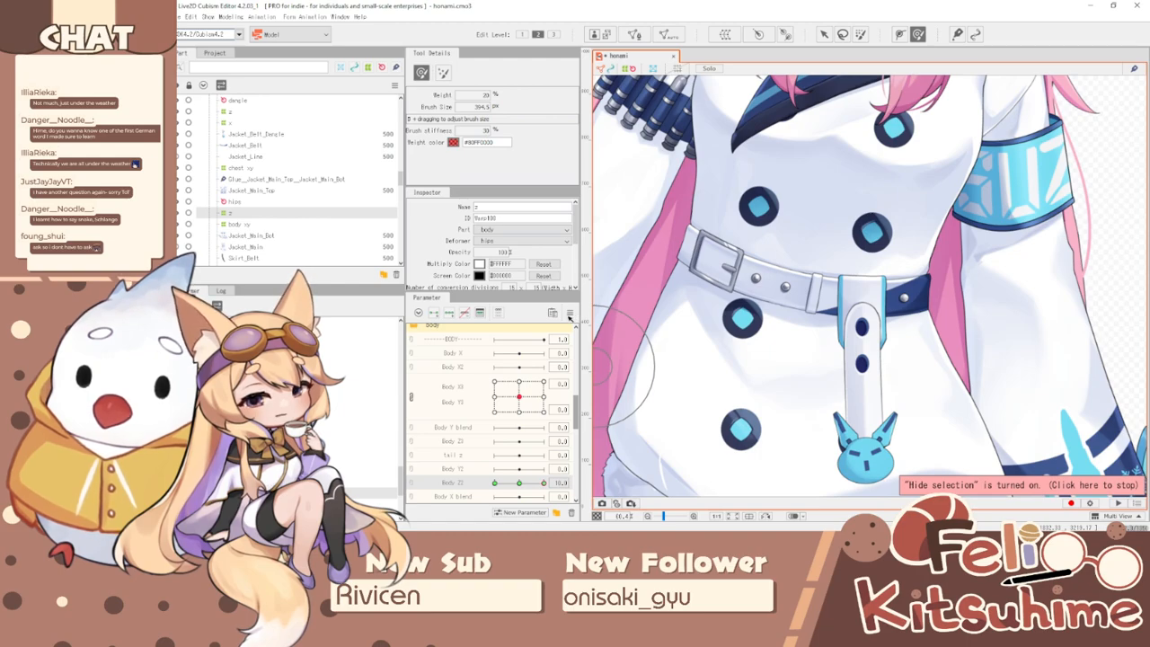
pyautogui.moveTo(544, 483); pyautogui.dragTo(541, 483)
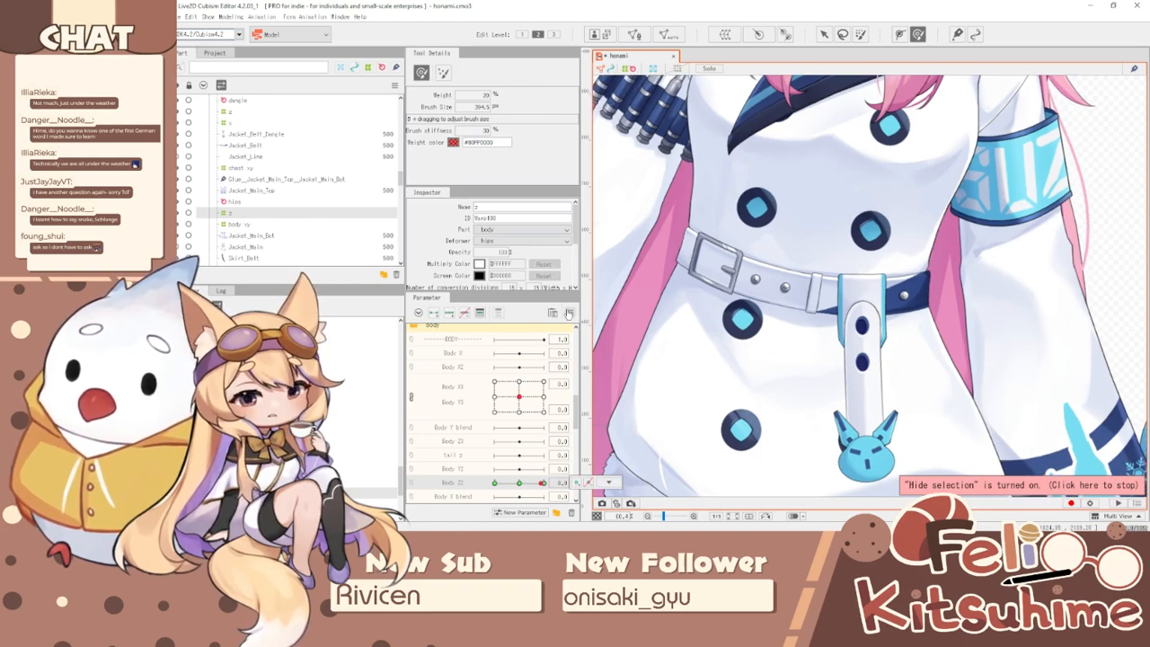
# - Return Body Z2 to -10 and brush the jacket's hip below the buckle with a larger brush, comparing it with the neutral pose
pyautogui.moveTo(541, 483)
pyautogui.mouseDown()
pyautogui.moveTo(636, 469)
pyautogui.moveTo(494, 456)
pyautogui.mouseUp()
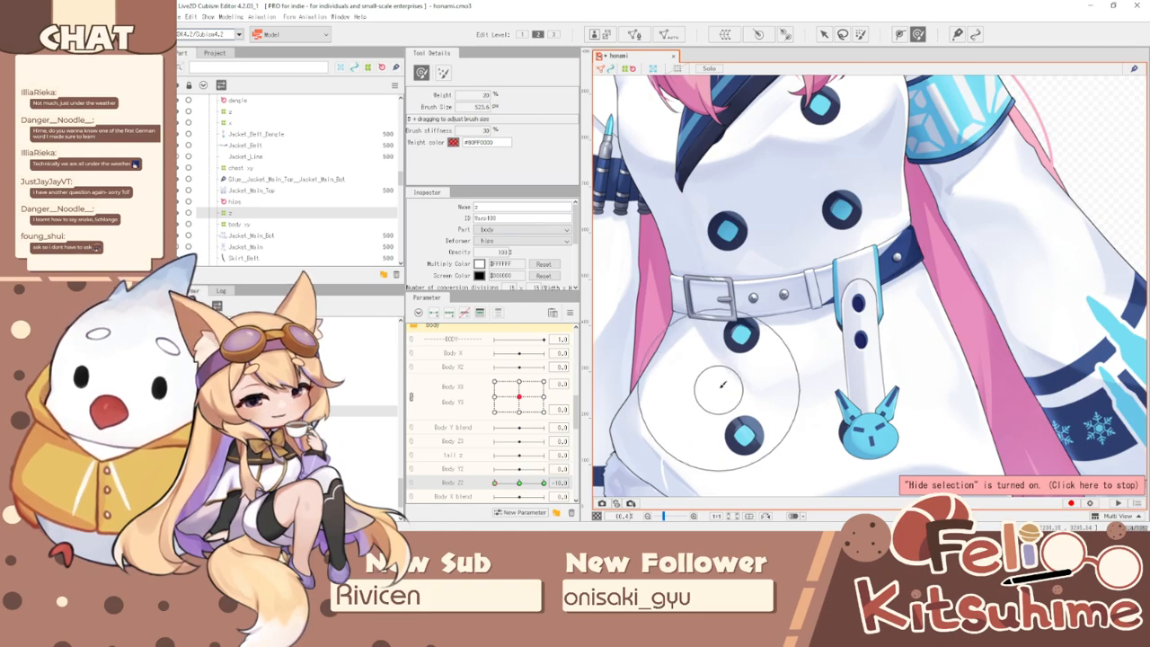
pyautogui.click(520, 483)
pyautogui.moveTo(520, 484); pyautogui.dragTo(493, 486)
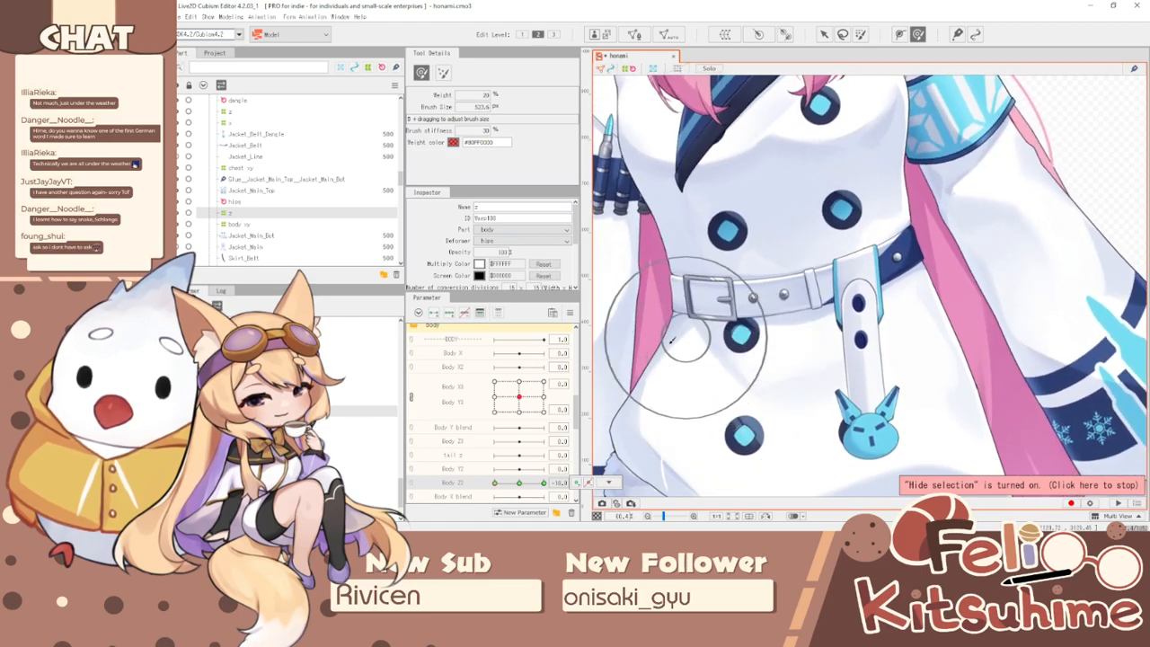
pyautogui.click(519, 483)
pyautogui.moveTo(519, 483); pyautogui.dragTo(494, 483)
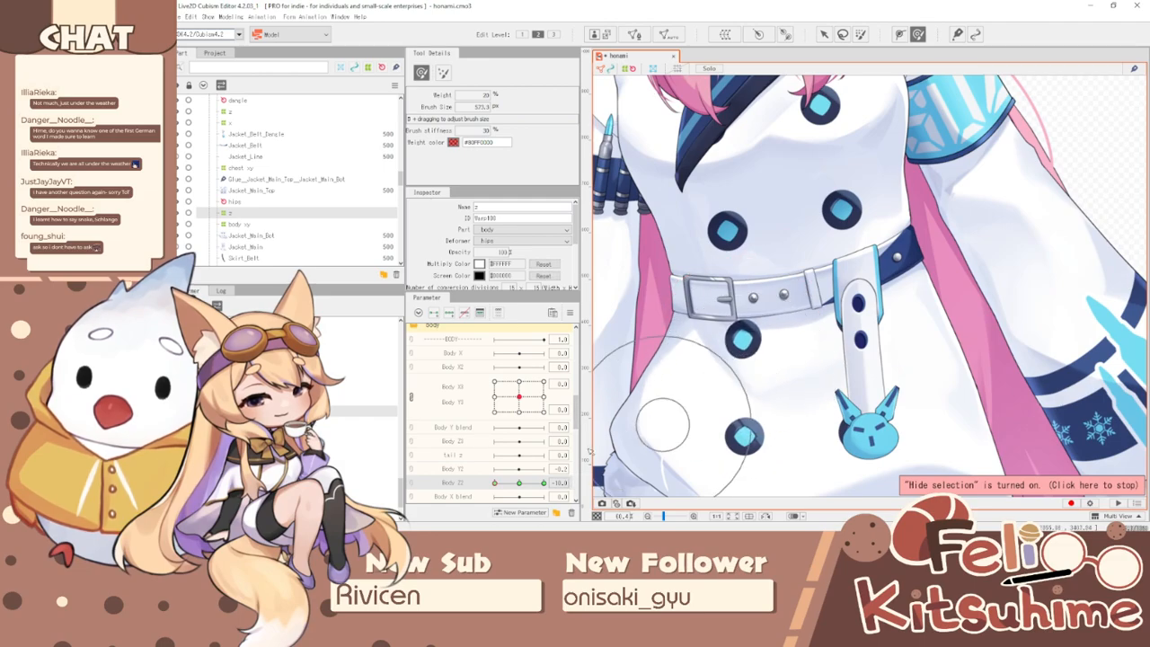
pyautogui.moveTo(494, 483); pyautogui.dragTo(517, 485)
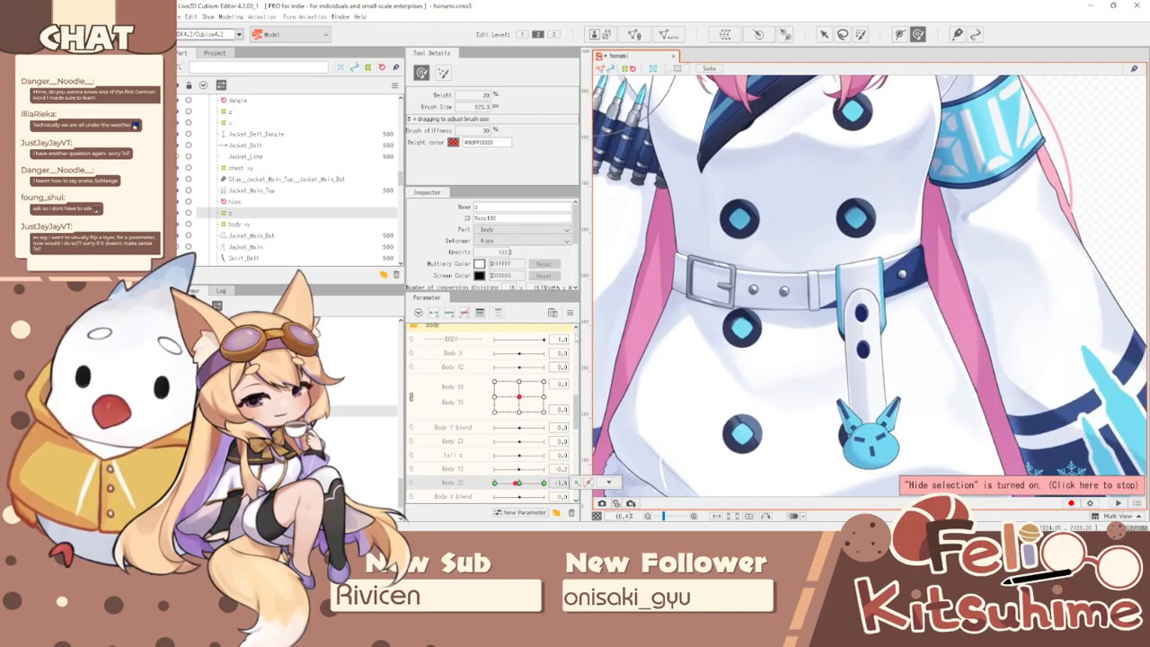
# - Apply Ellipse Interpolation to the hips z deformer's Body Z2 keys and reset the parameters to default
pyautogui.click(608, 483)
pyautogui.click(647, 421)
pyautogui.click(670, 243)
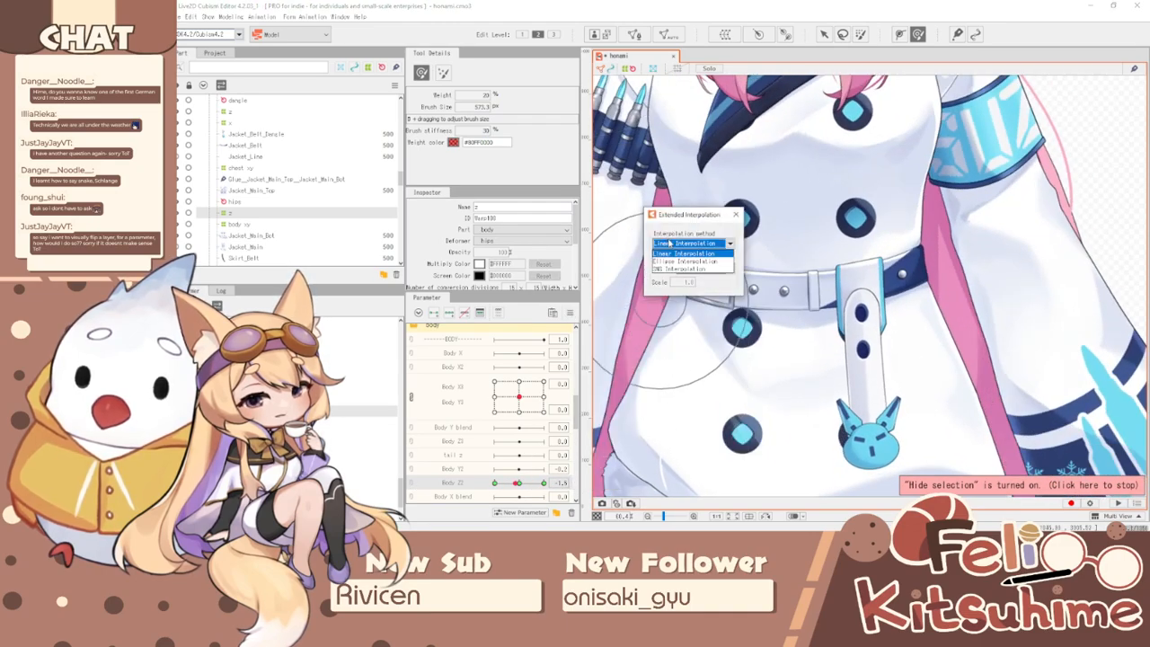
pyautogui.click(671, 261)
pyautogui.click(736, 215)
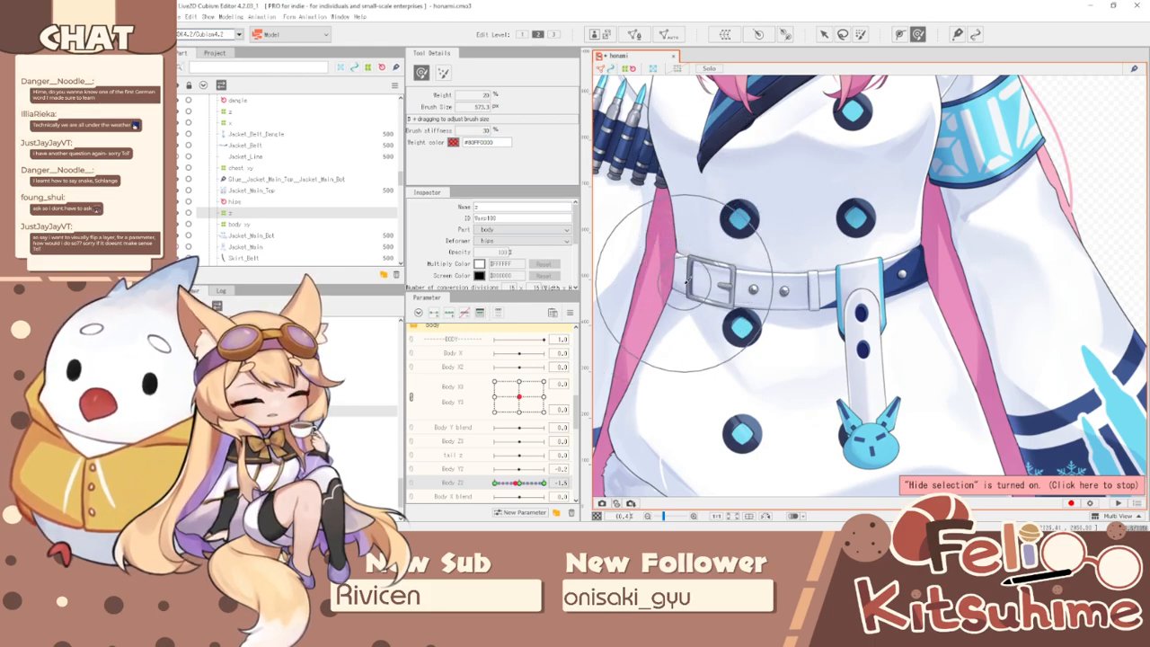
pyautogui.scroll(-3, 726, 258)
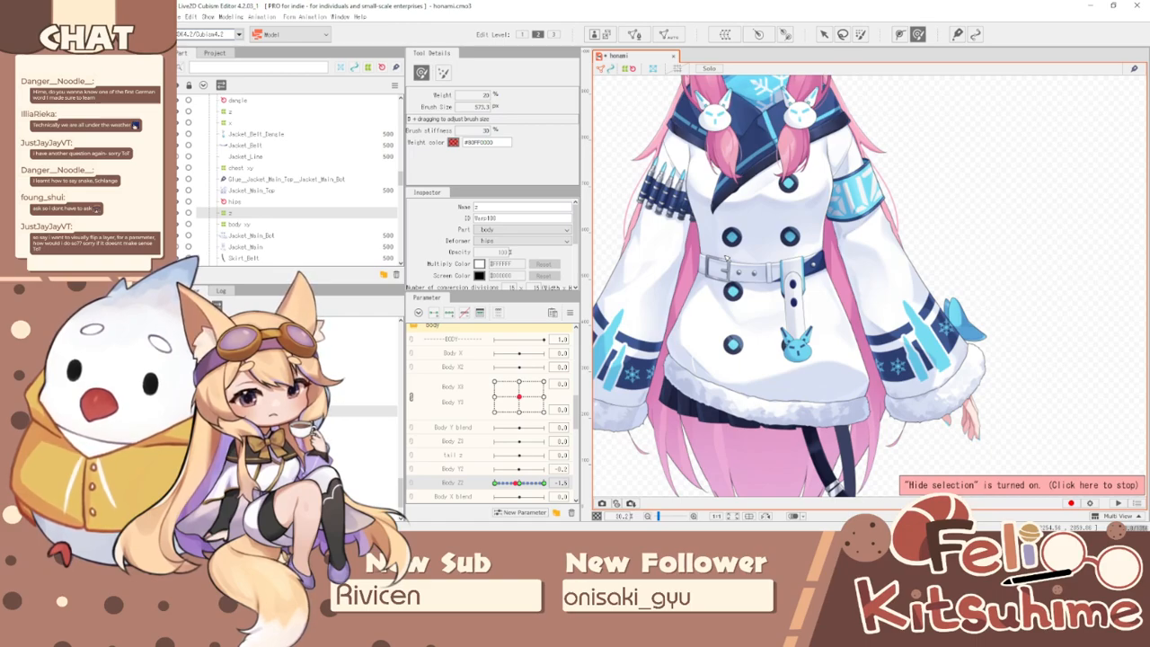
pyautogui.click(570, 313)
pyautogui.click(607, 310)
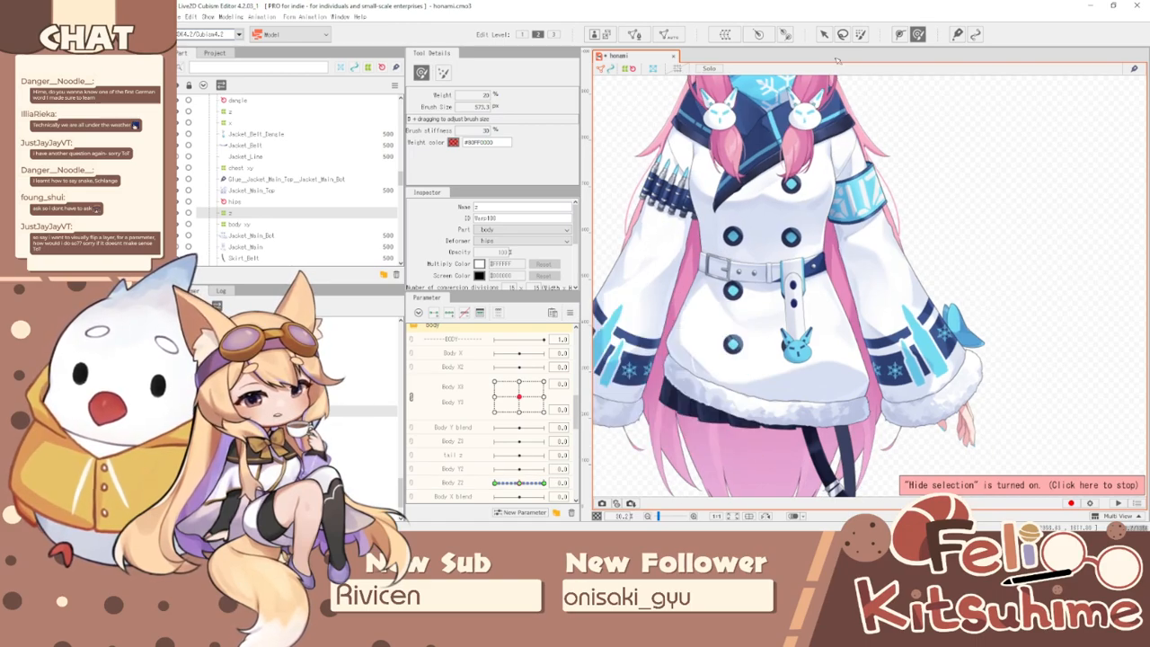
pyautogui.click(824, 35)
pyautogui.hotkey('ctrl', 't')
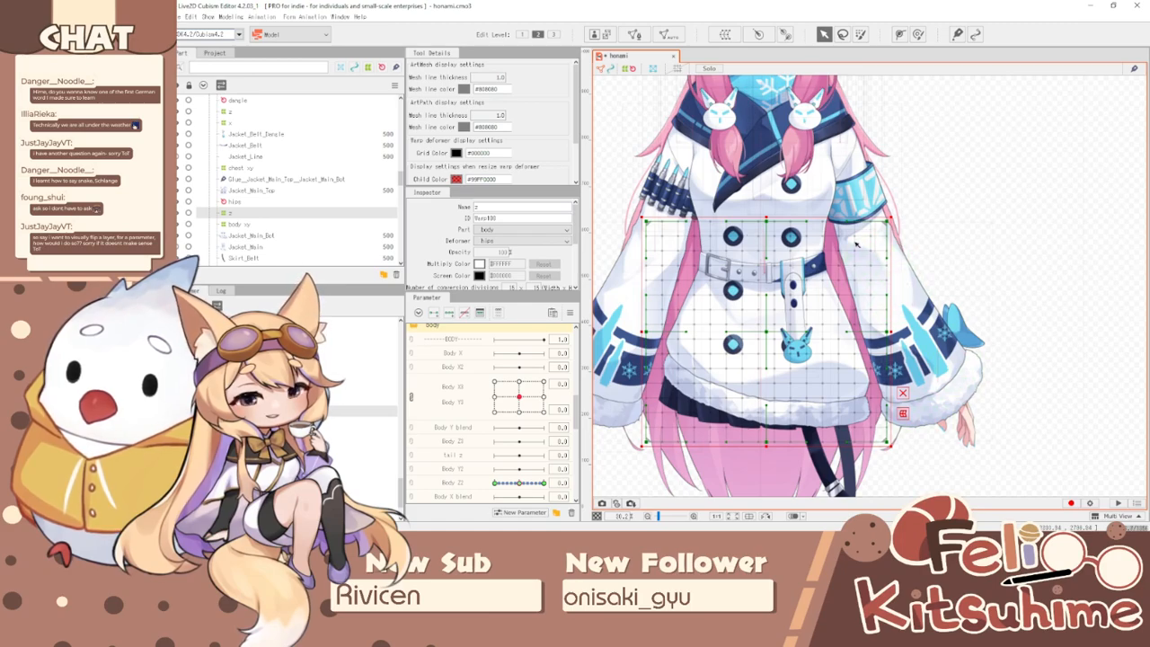
pyautogui.scroll(-3, 893, 267)
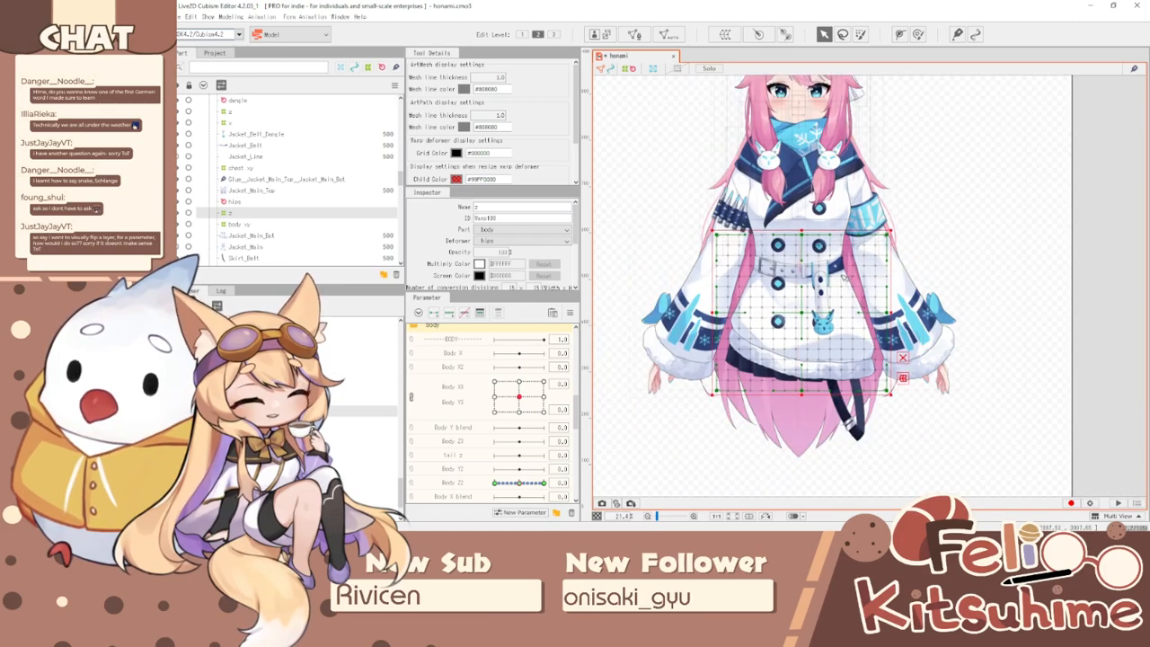
pyautogui.scroll(4, 846, 278)
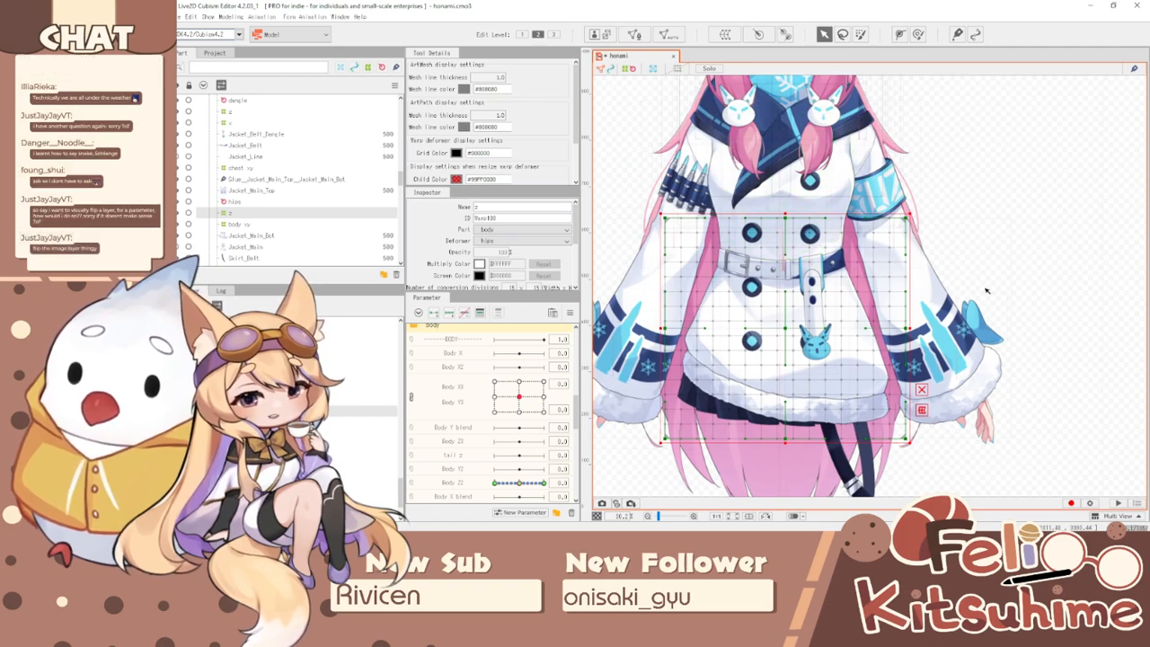
pyautogui.scroll(-2, 987, 290)
pyautogui.scroll(2, 810, 249)
pyautogui.scroll(-2, 811, 249)
# - Examine the Arm_Ribbon_R mesh and its surrounding arm deformers
pyautogui.click(710, 311)
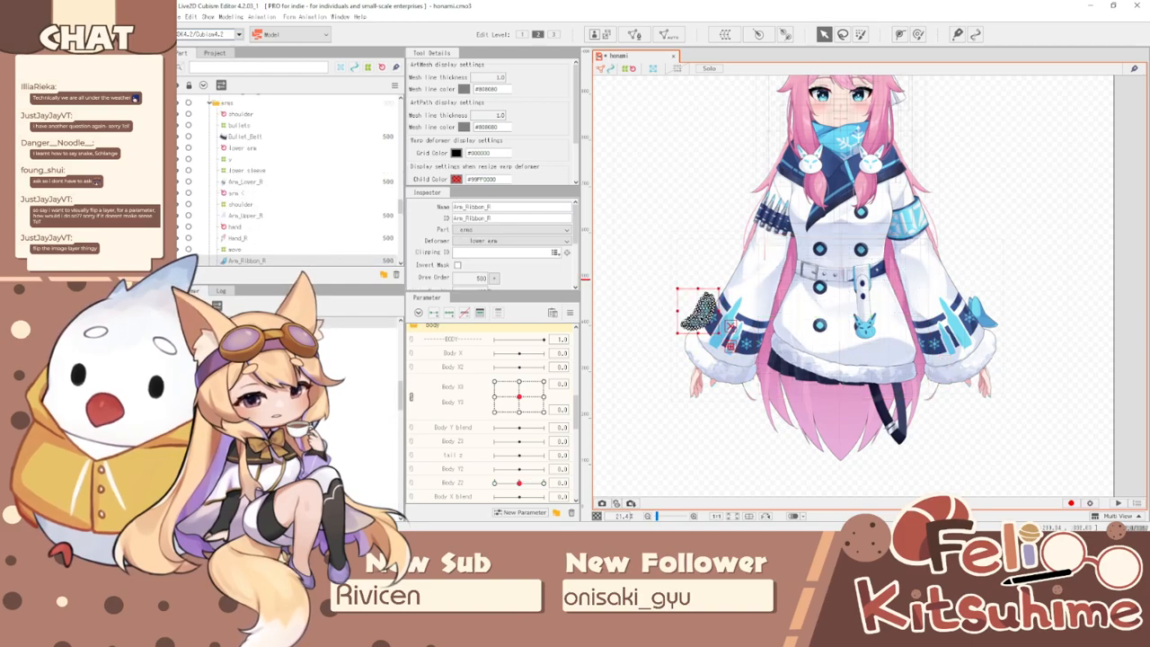
pyautogui.scroll(2, 699, 316)
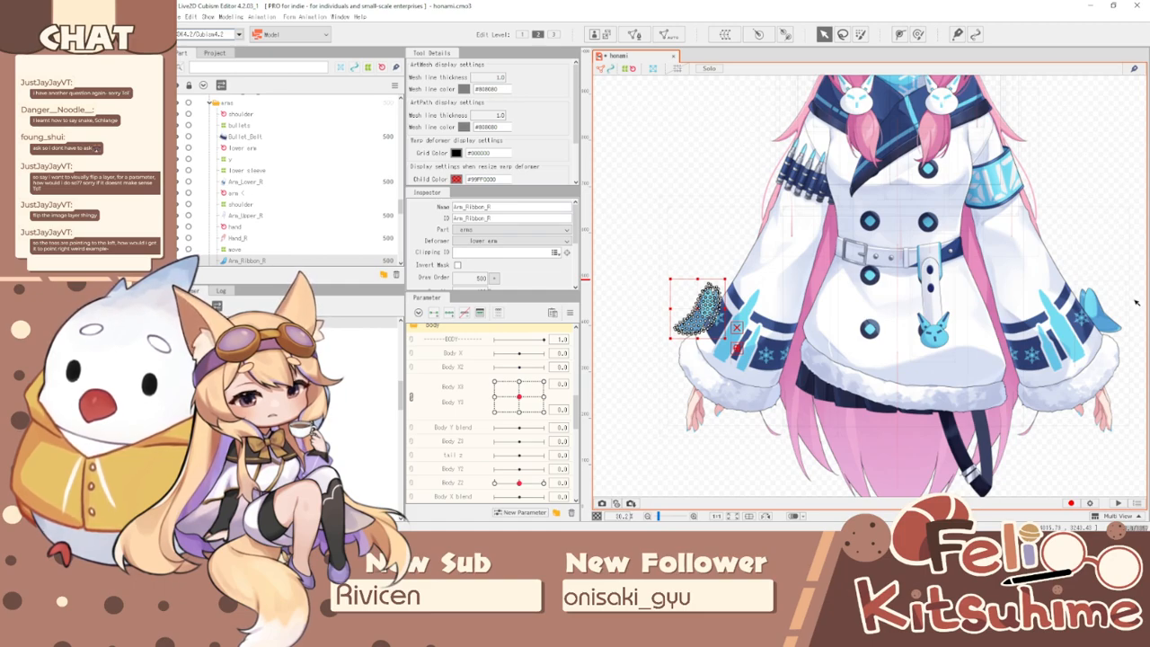
pyautogui.scroll(-5, 1099, 302)
pyautogui.scroll(5, 1086, 305)
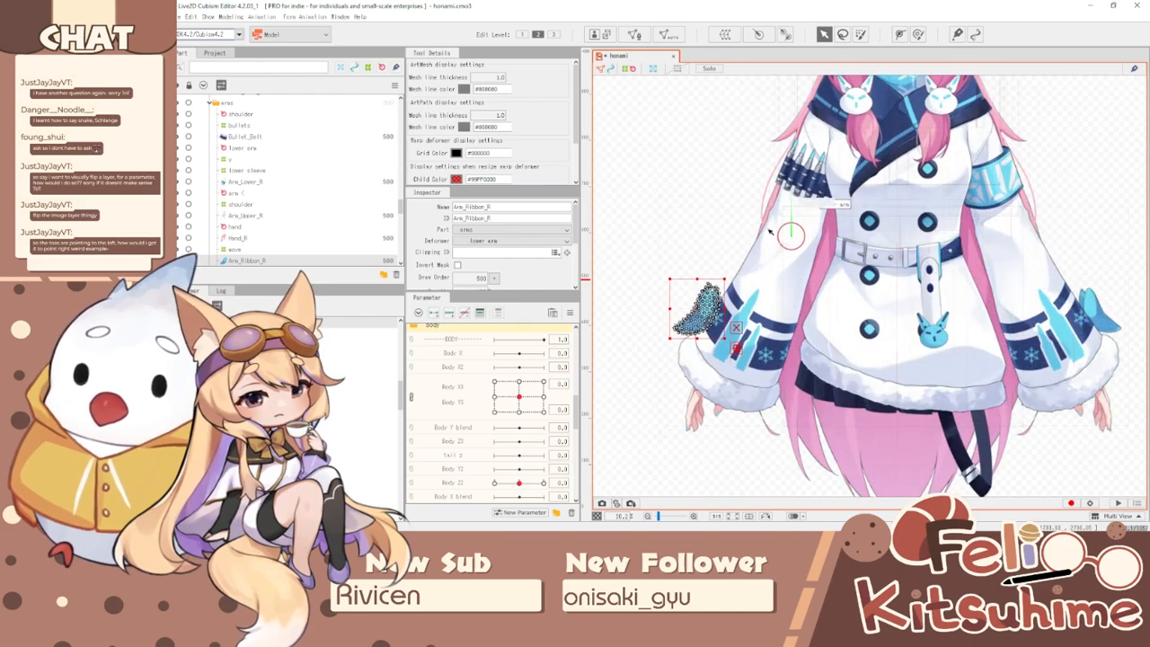
pyautogui.scroll(-3, 796, 232)
pyautogui.scroll(2, 761, 217)
pyautogui.rightClick(730, 159)
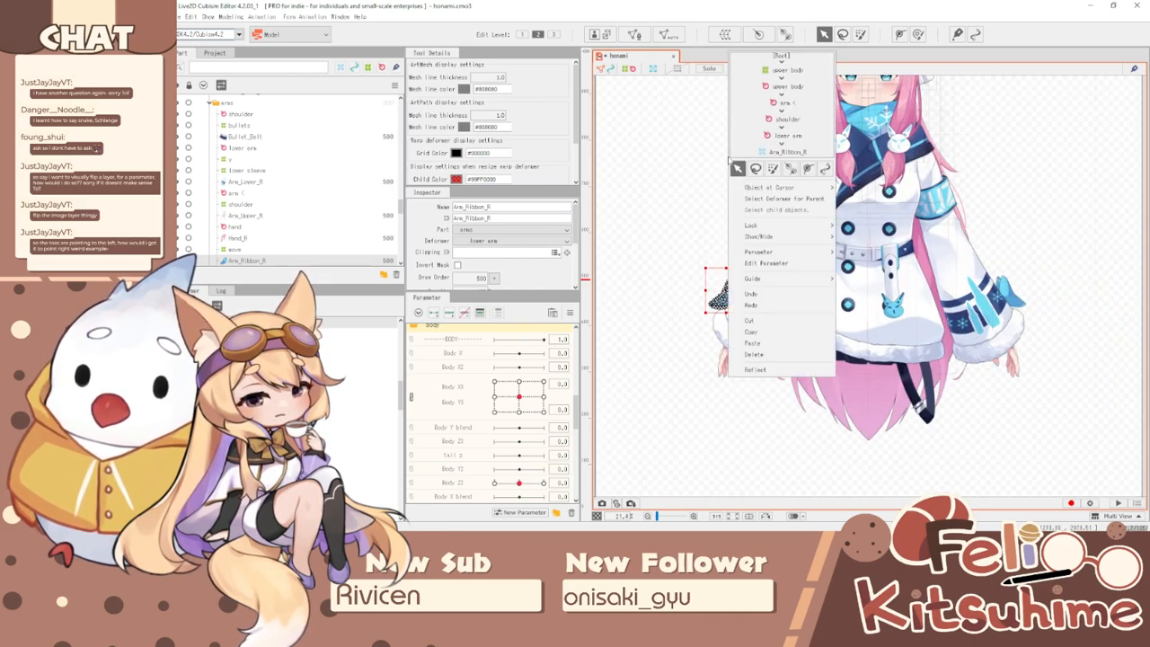
pyautogui.click(762, 280)
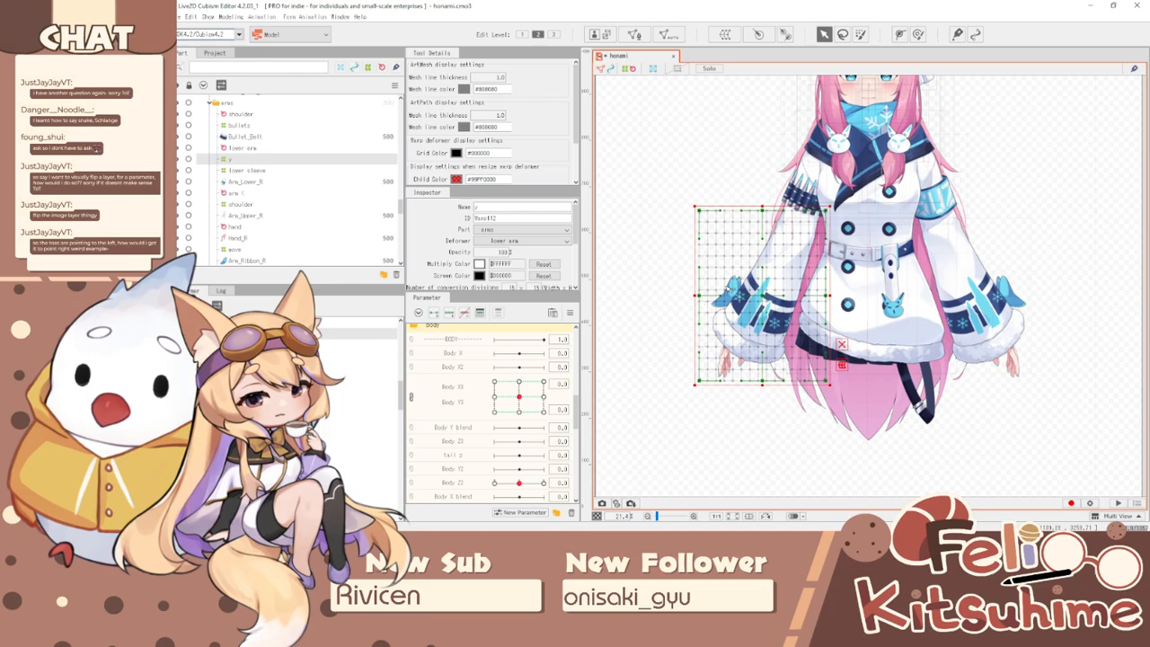
pyautogui.scroll(5, 735, 291)
pyautogui.click(735, 291)
pyautogui.scroll(-5, 735, 291)
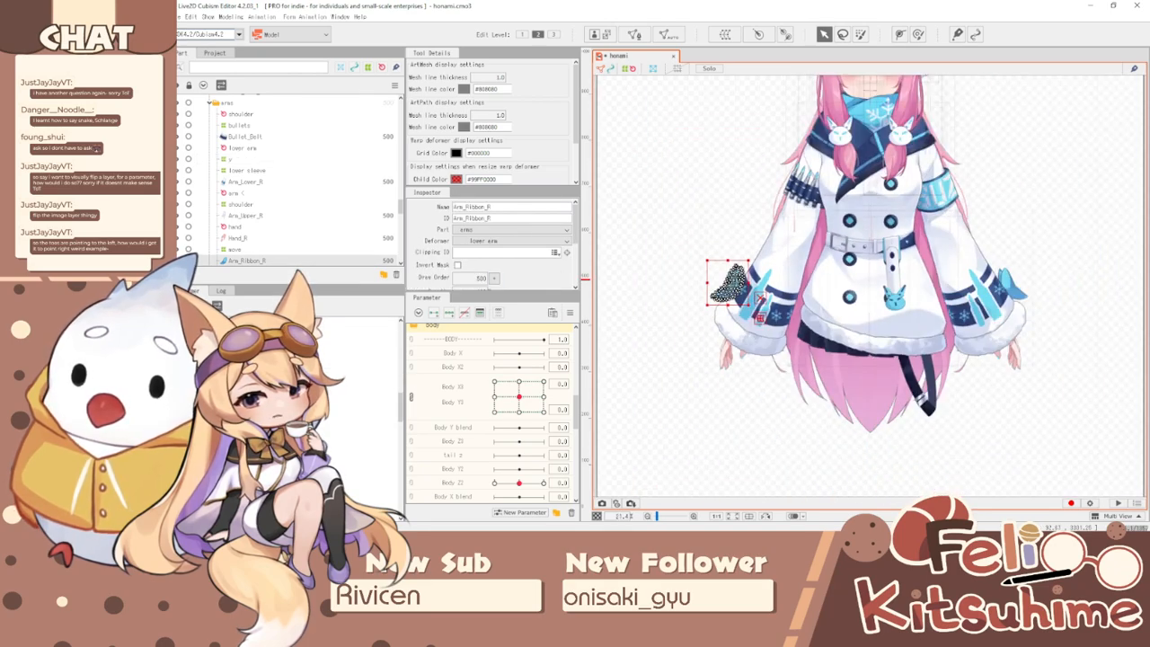
# - Select the Arm_Ribbon_L mesh on the sleeve and move it off into the empty space beside the character
pyautogui.click(1012, 283)
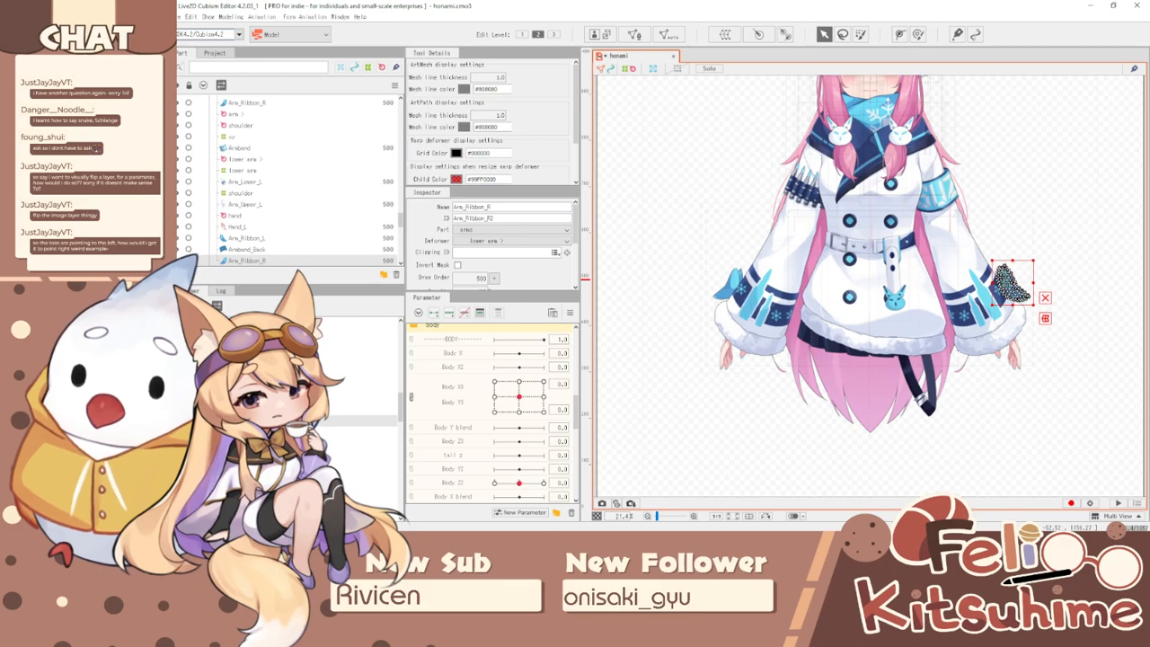
pyautogui.click(1011, 283)
pyautogui.scroll(-2, 876, 359)
pyautogui.scroll(2, 1011, 297)
pyautogui.scroll(-5, 506, 425)
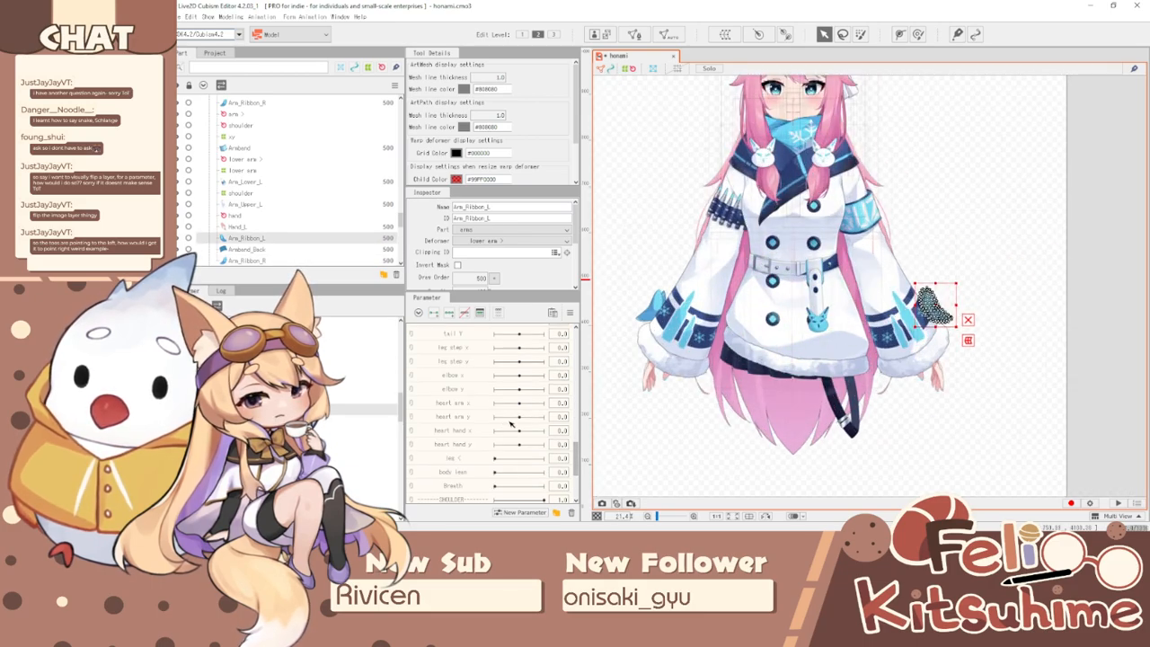
pyautogui.scroll(-2, 832, 356)
pyautogui.moveTo(872, 335); pyautogui.dragTo(870, 241)
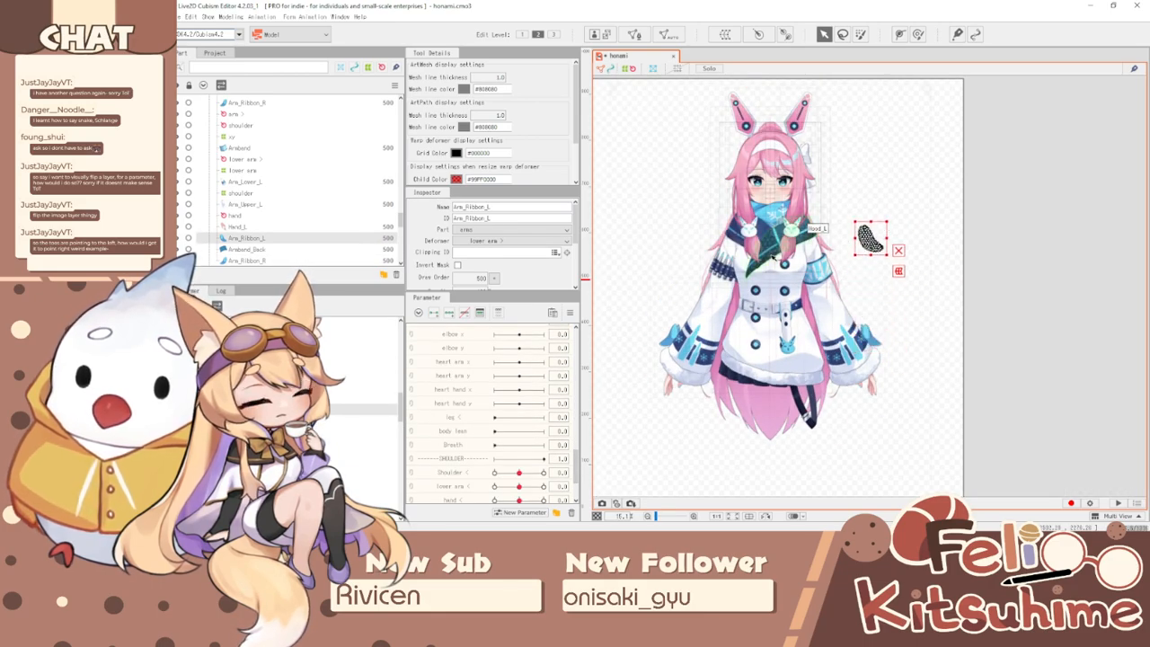
# - Reflect the Arm_Ribbon_L mesh horizontally and move the mirrored ribbon back into the empty space beside the character
pyautogui.scroll(3, 867, 243)
pyautogui.rightClick(1005, 221)
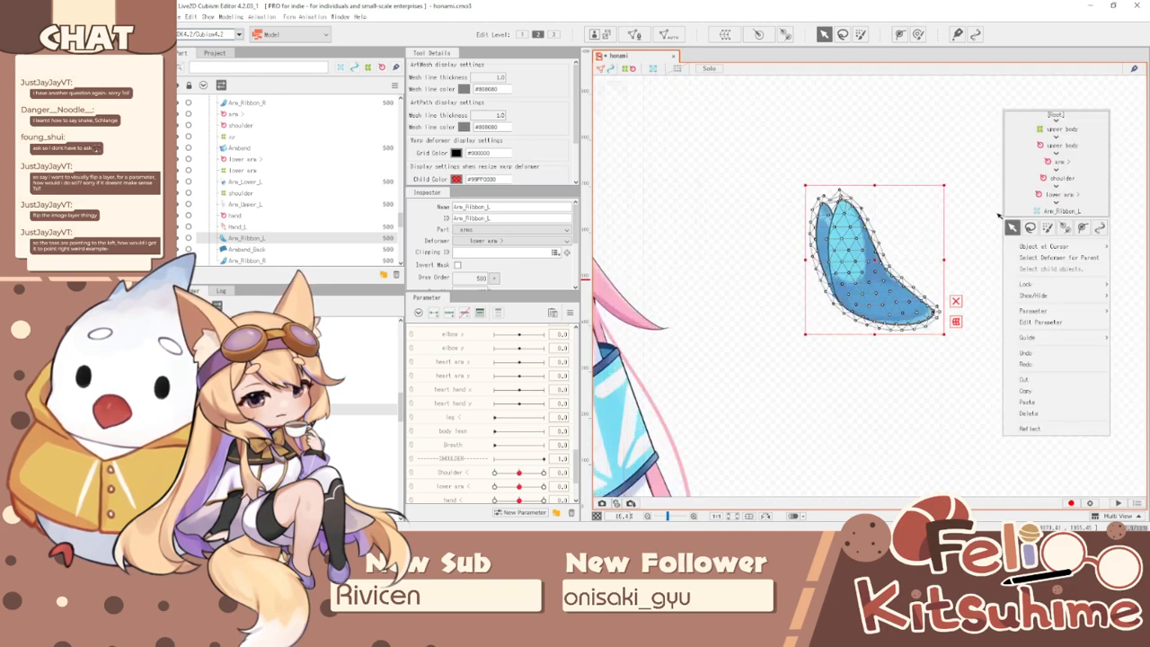
pyautogui.click(1030, 428)
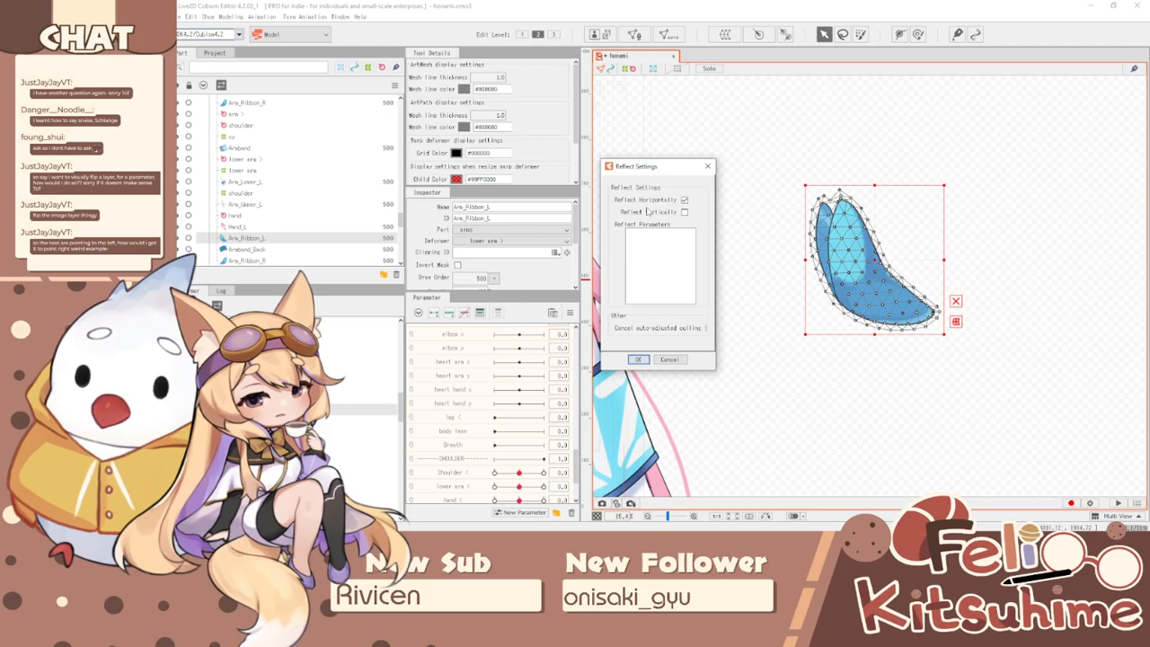
pyautogui.click(639, 359)
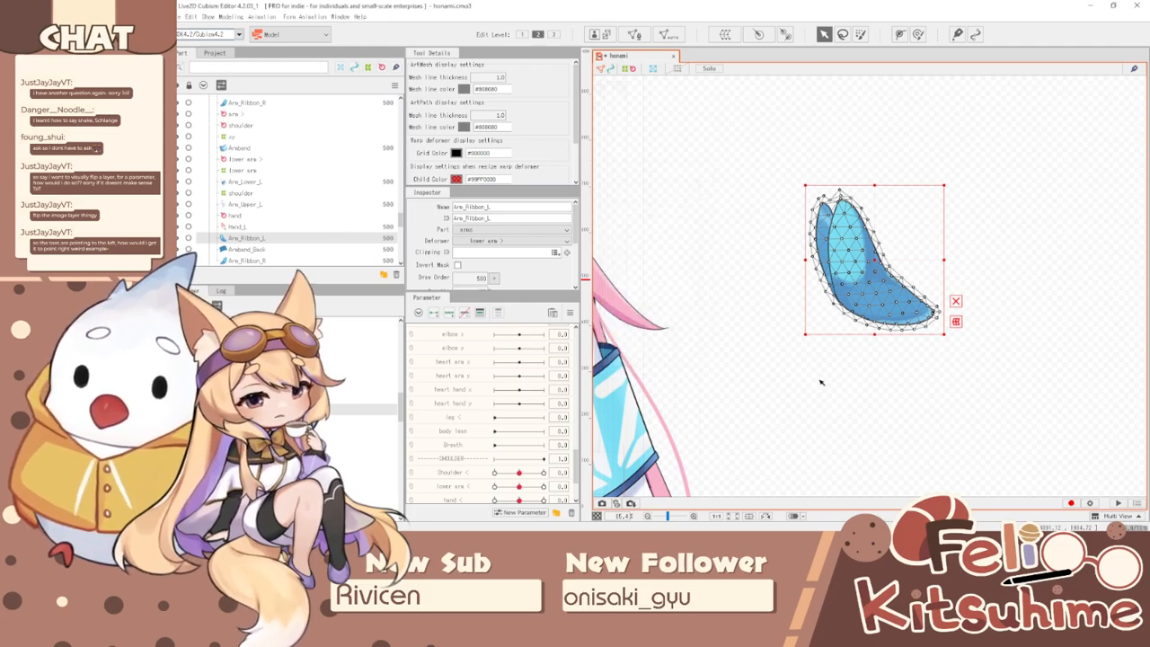
pyautogui.scroll(-7, 902, 234)
pyautogui.scroll(8, 863, 227)
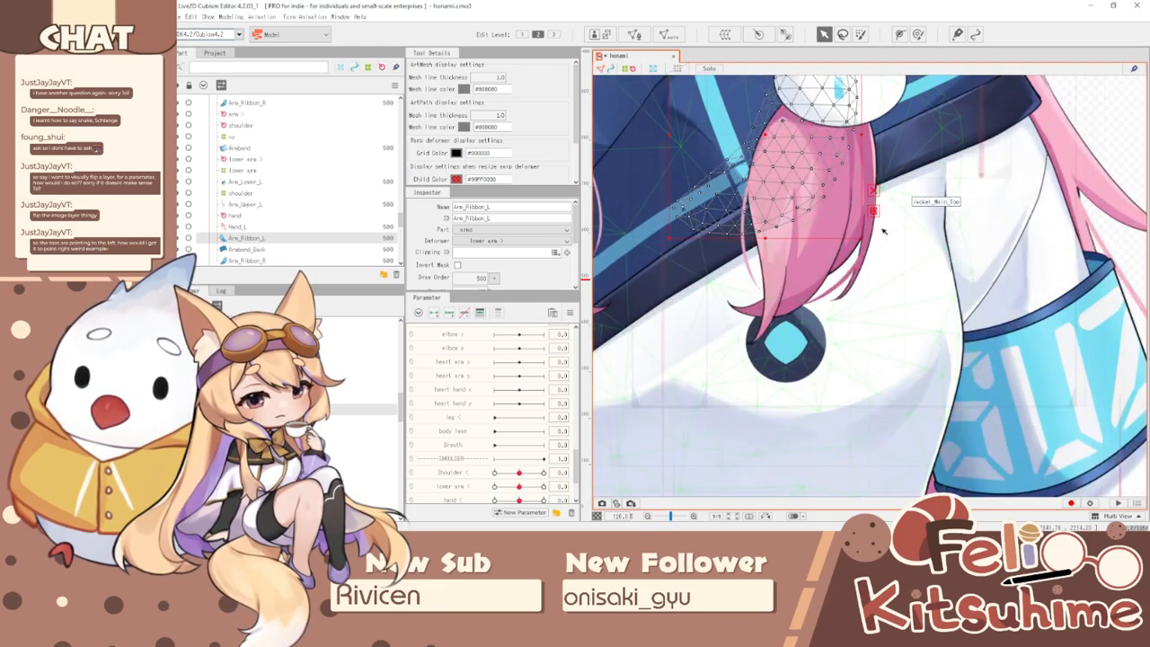
pyautogui.scroll(-2, 883, 232)
pyautogui.moveTo(814, 206); pyautogui.dragTo(999, 201)
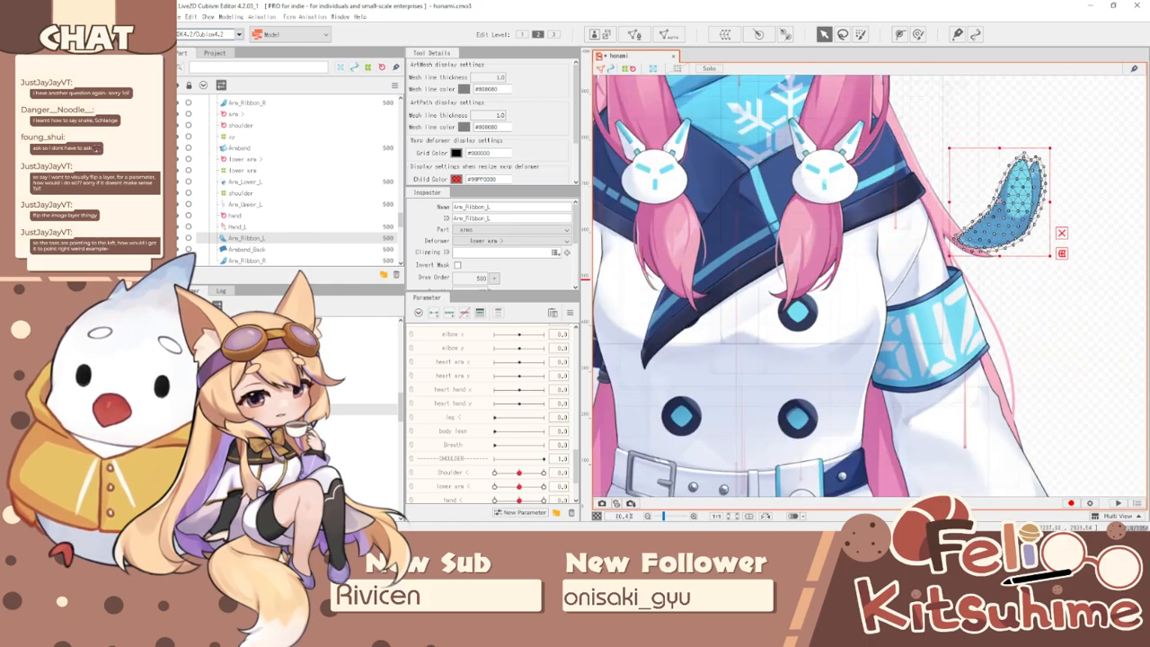
# - Undo the move and the horizontal reflection of the Arm_Ribbon_L mesh
pyautogui.hotkey('ctrl', 'z')
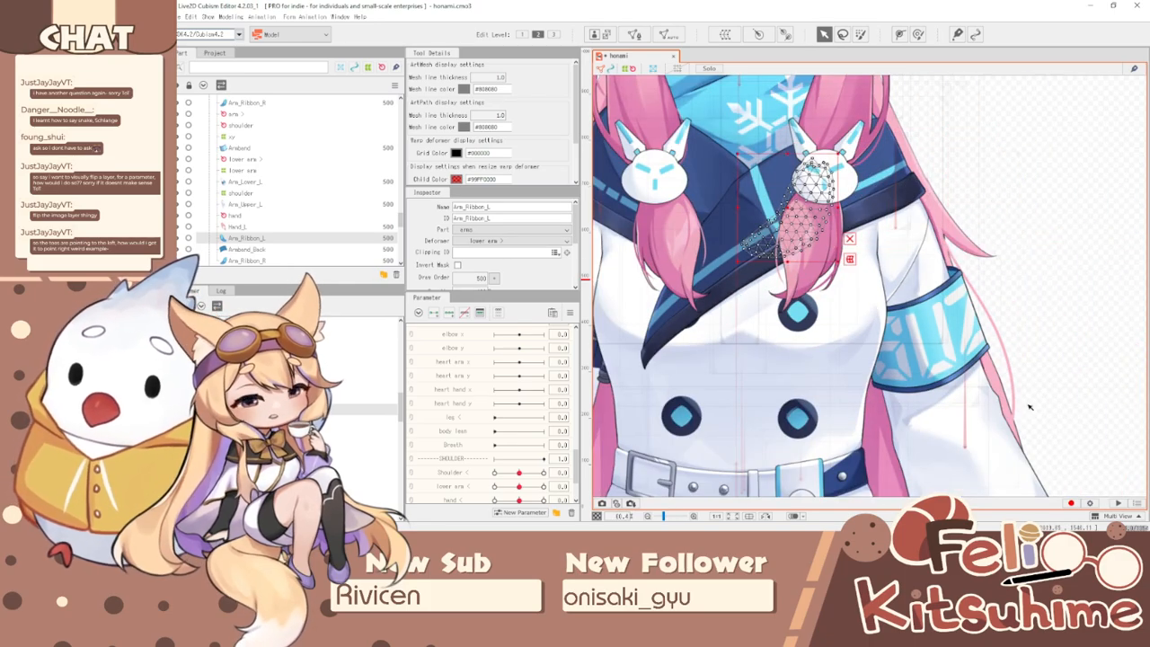
pyautogui.hotkey('ctrl', 'z')
pyautogui.scroll(-6, 979, 300)
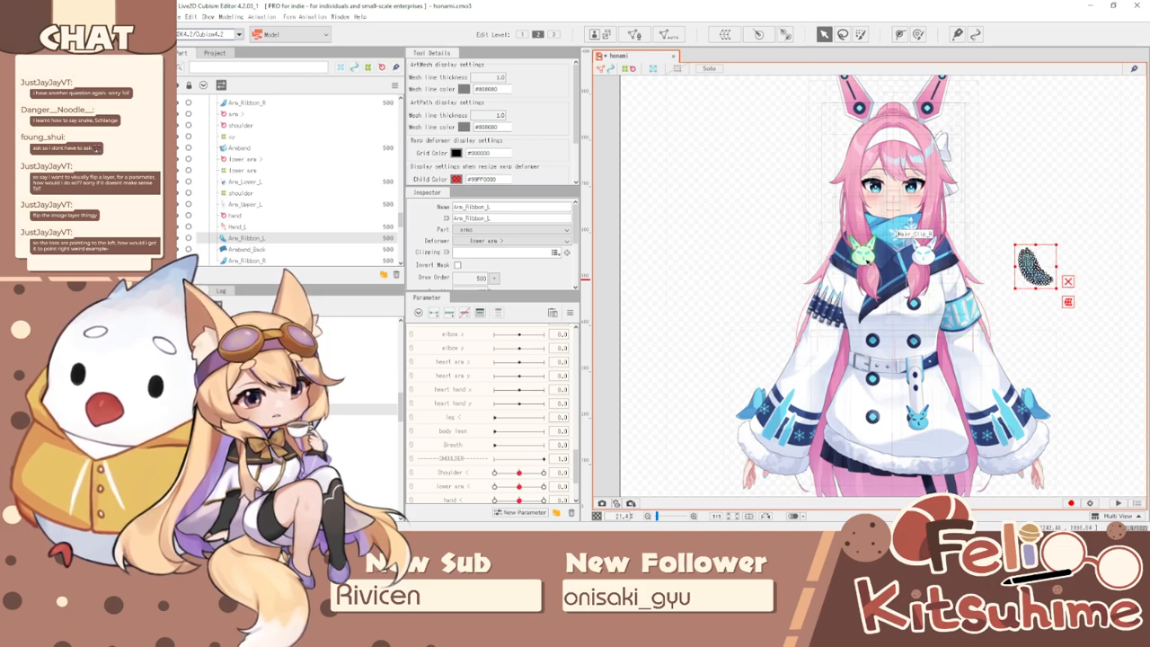
pyautogui.scroll(1, 914, 277)
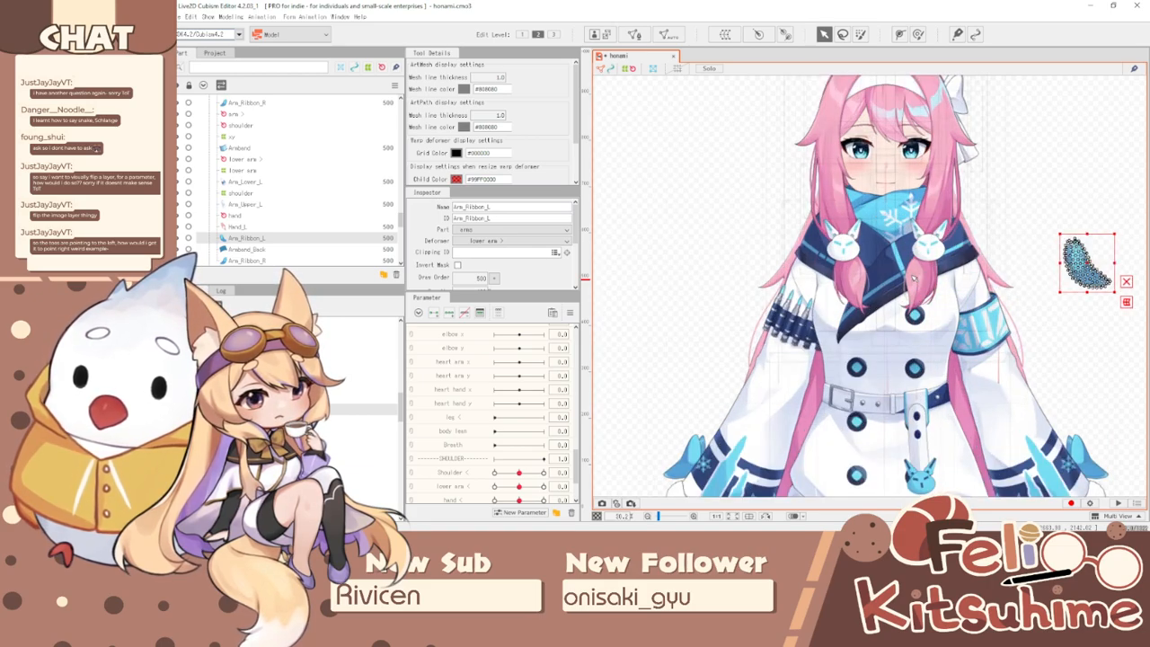
pyautogui.click(999, 383)
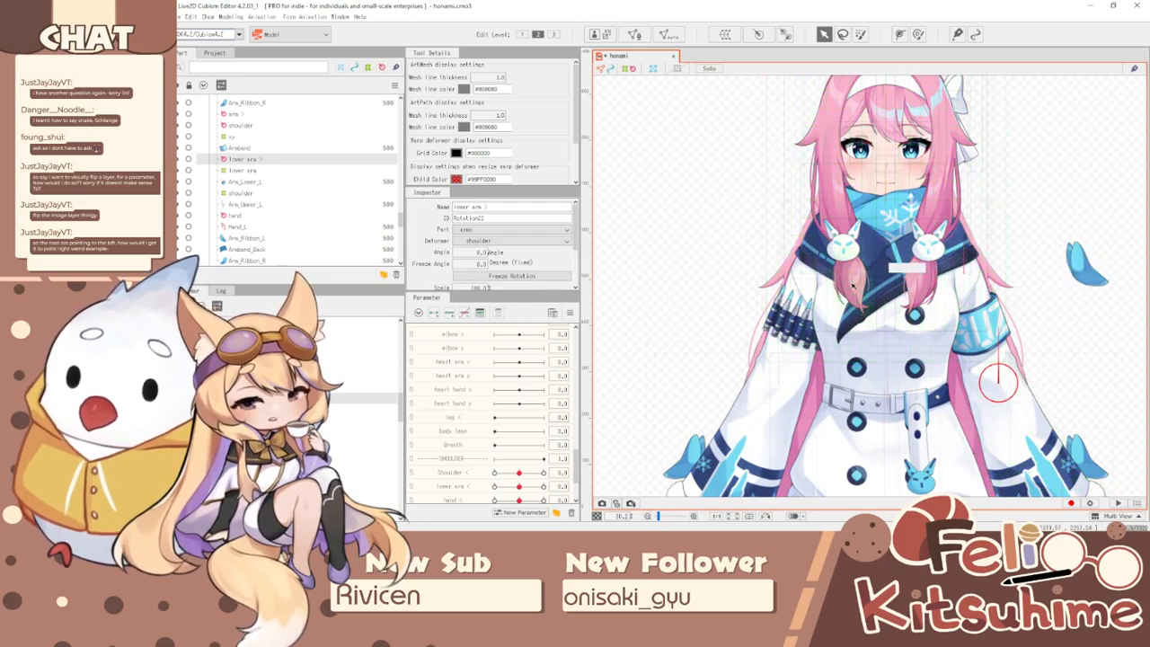
pyautogui.scroll(-3, 1021, 269)
# - Create a warp deformer named Warp Deformer of arms as the parent of the Arm_Ribbon_L mesh
pyautogui.click(1015, 265)
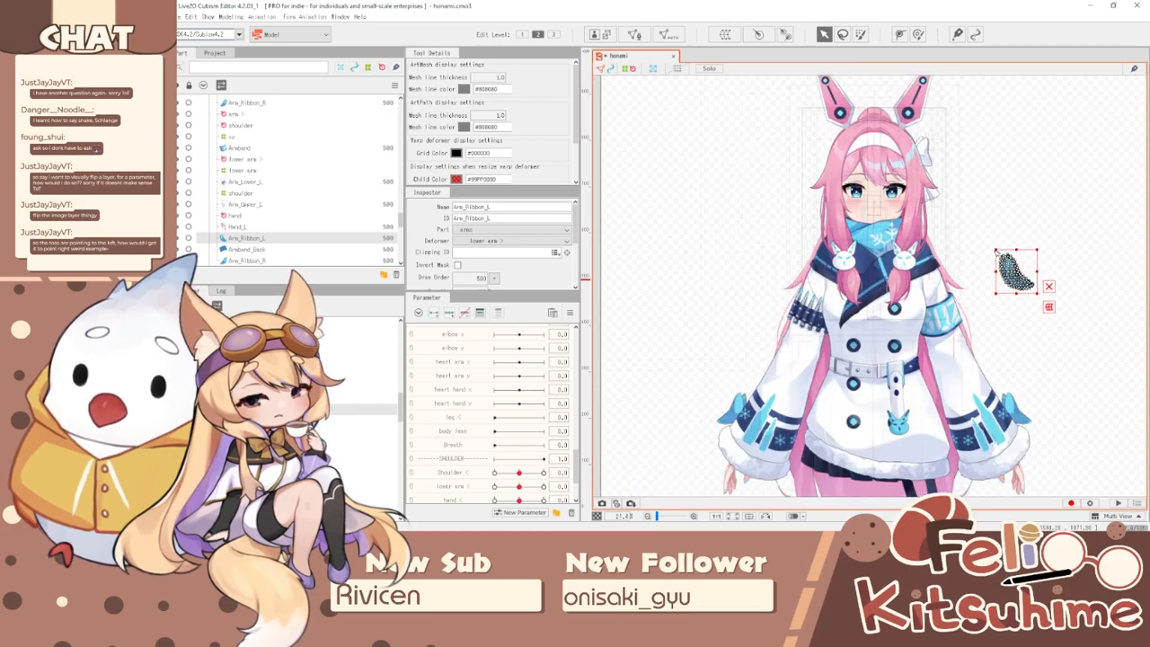
pyautogui.scroll(2, 934, 268)
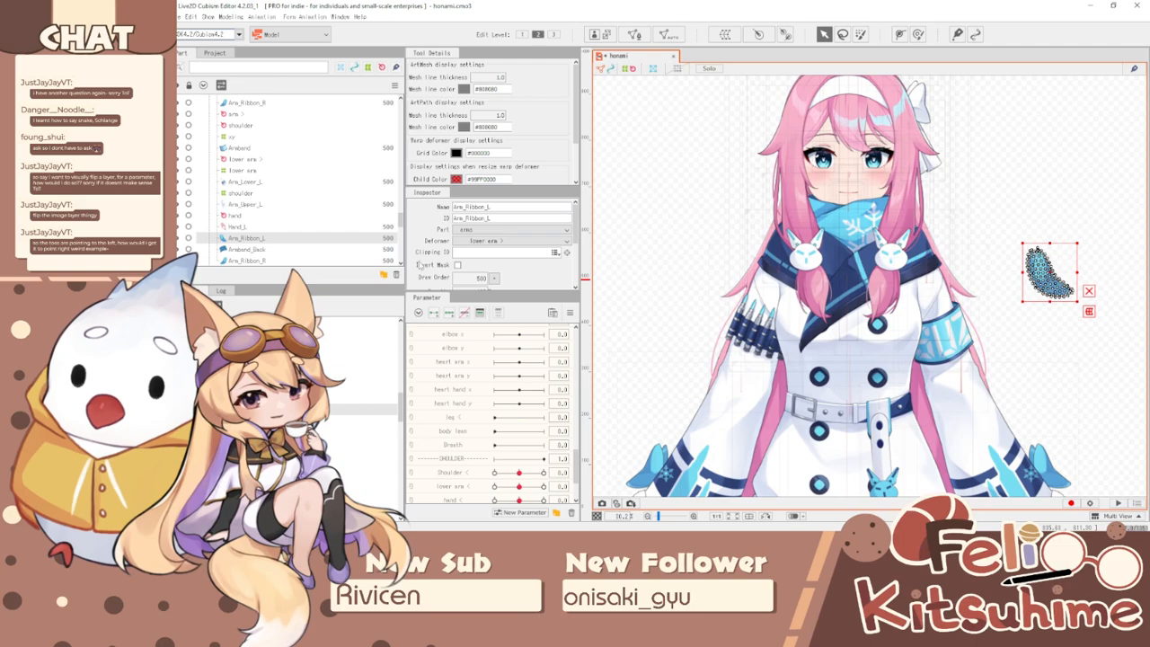
pyautogui.scroll(-1, 412, 271)
pyautogui.scroll(-4, 885, 258)
pyautogui.scroll(4, 888, 260)
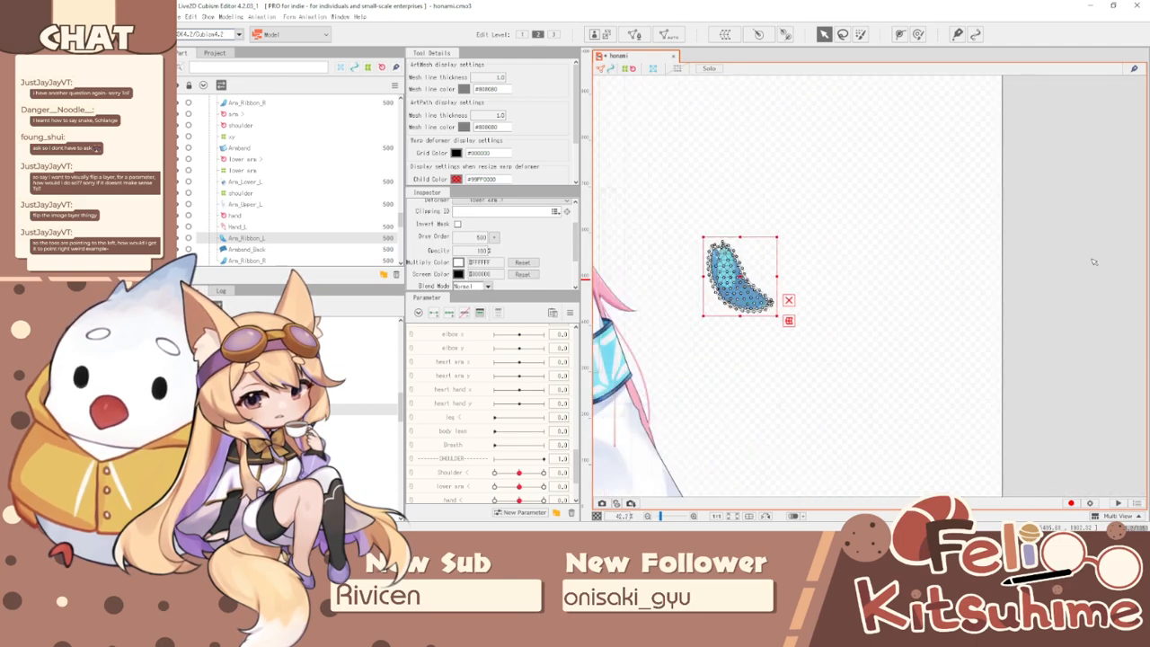
pyautogui.click(725, 34)
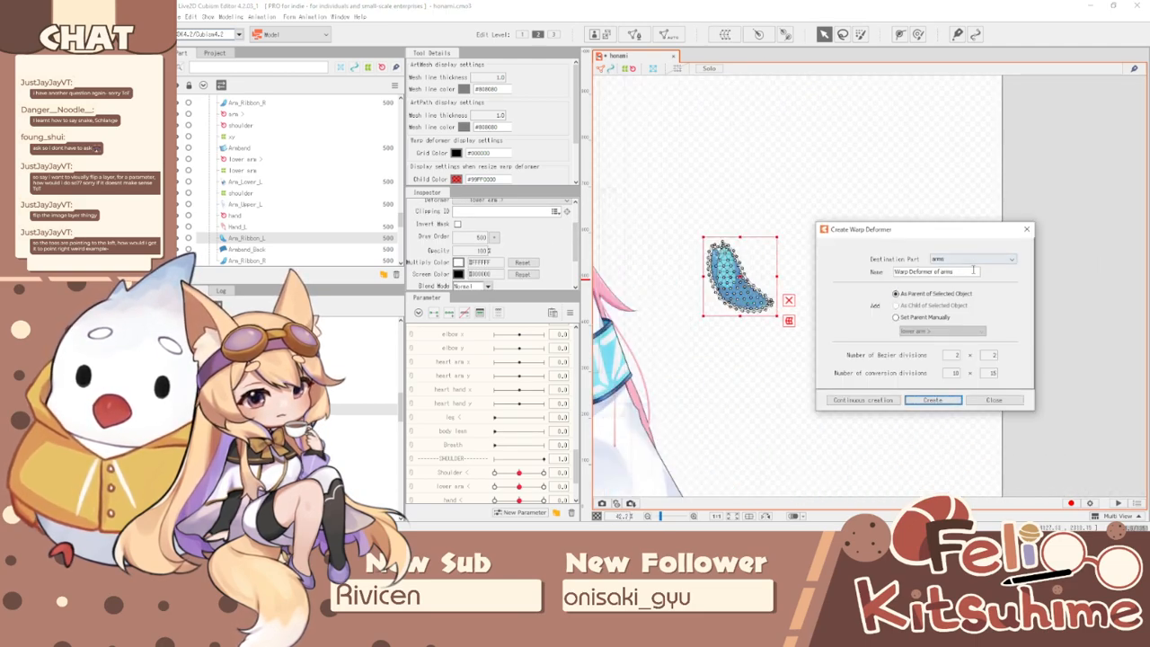
pyautogui.moveTo(973, 272); pyautogui.dragTo(812, 264)
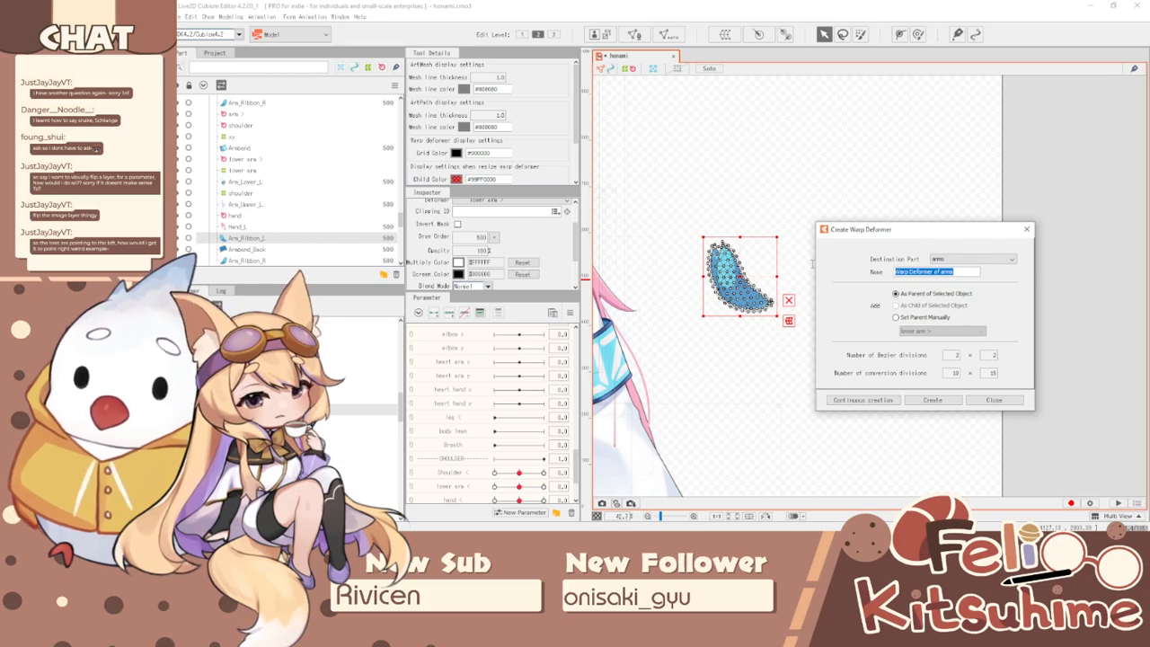
pyautogui.click(932, 400)
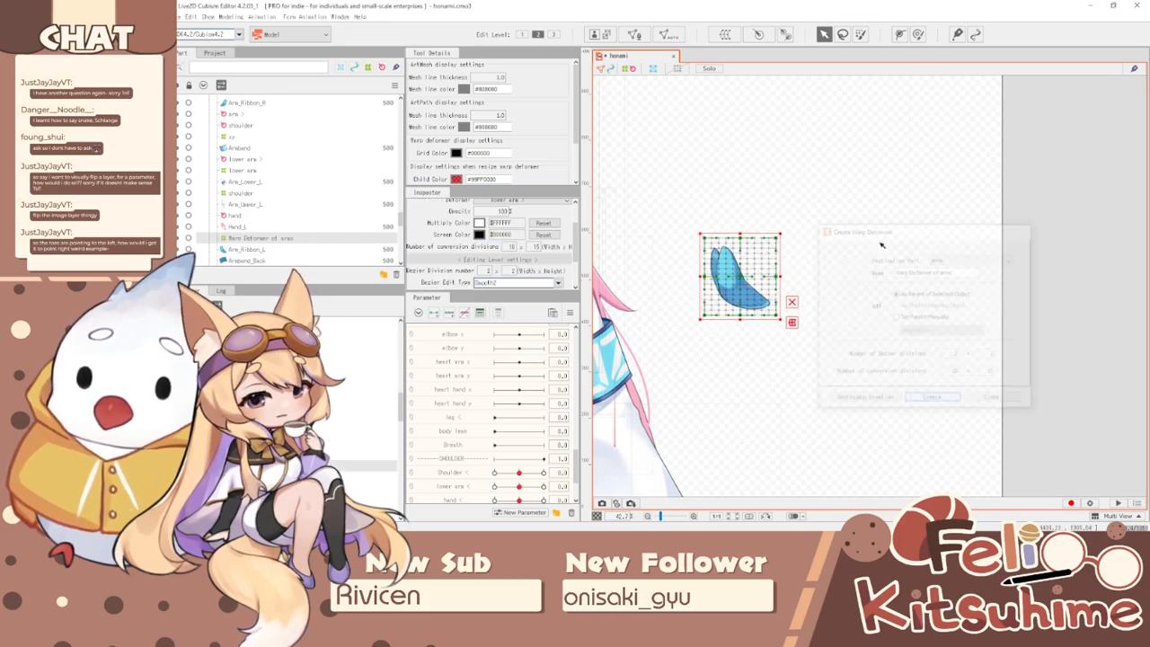
# - Widen the ribbon's new warp deformer horizontally away from the character while keeping the ribbon's own size
pyautogui.moveTo(811, 266); pyautogui.dragTo(963, 266)
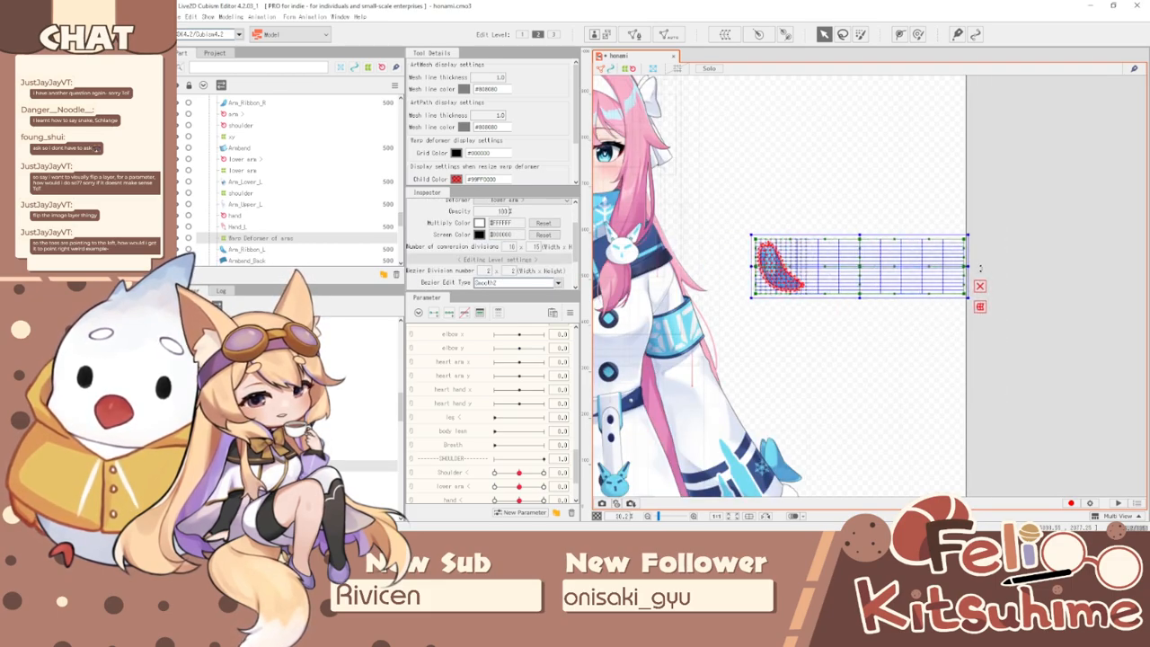
pyautogui.scroll(2, 872, 269)
pyautogui.scroll(1, 872, 269)
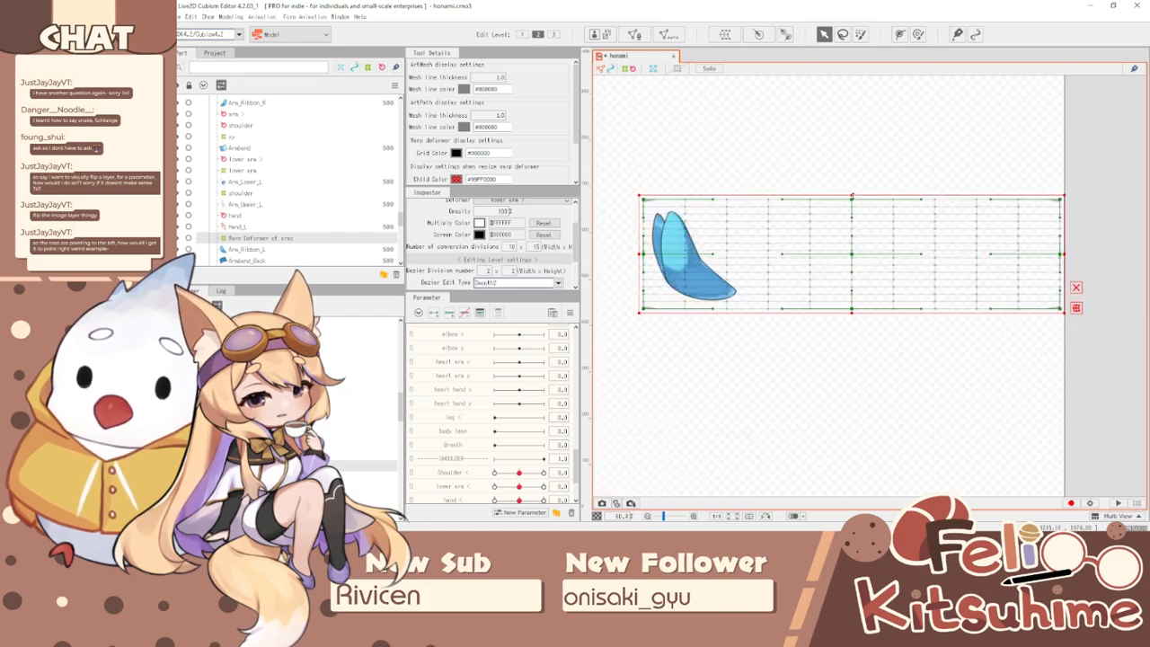
pyautogui.scroll(-2, 859, 296)
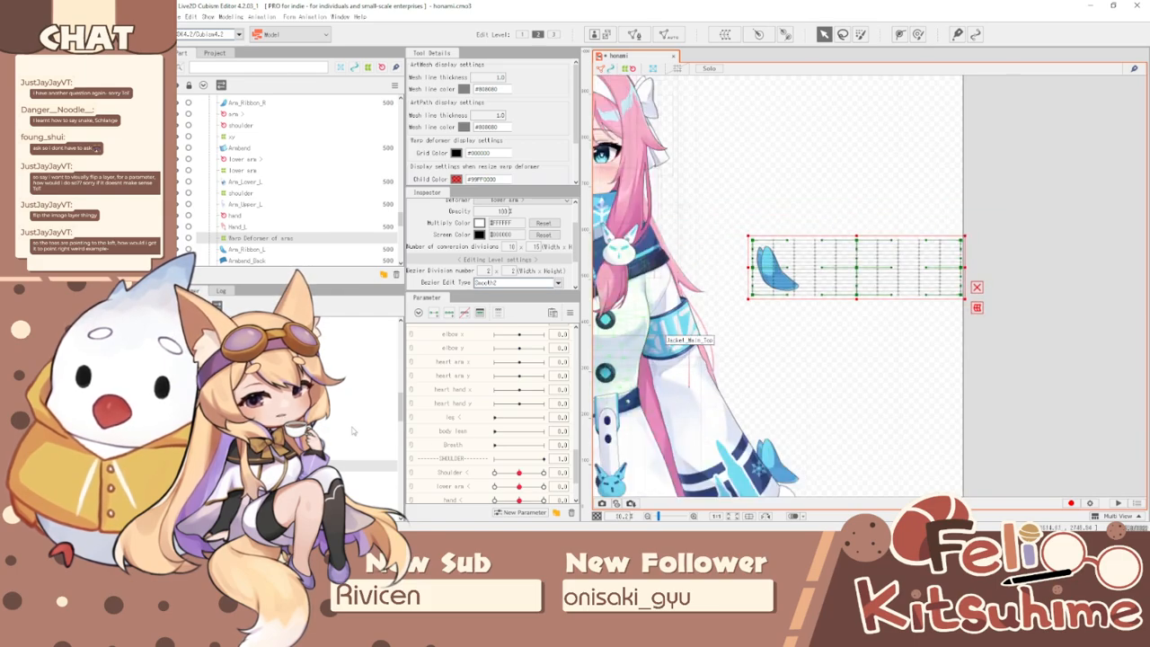
# - Select the Arm_Ribbon_L mesh inside the wide warp deformer and reflect it horizontally
pyautogui.click(772, 270)
pyautogui.rightClick(783, 398)
pyautogui.click(803, 338)
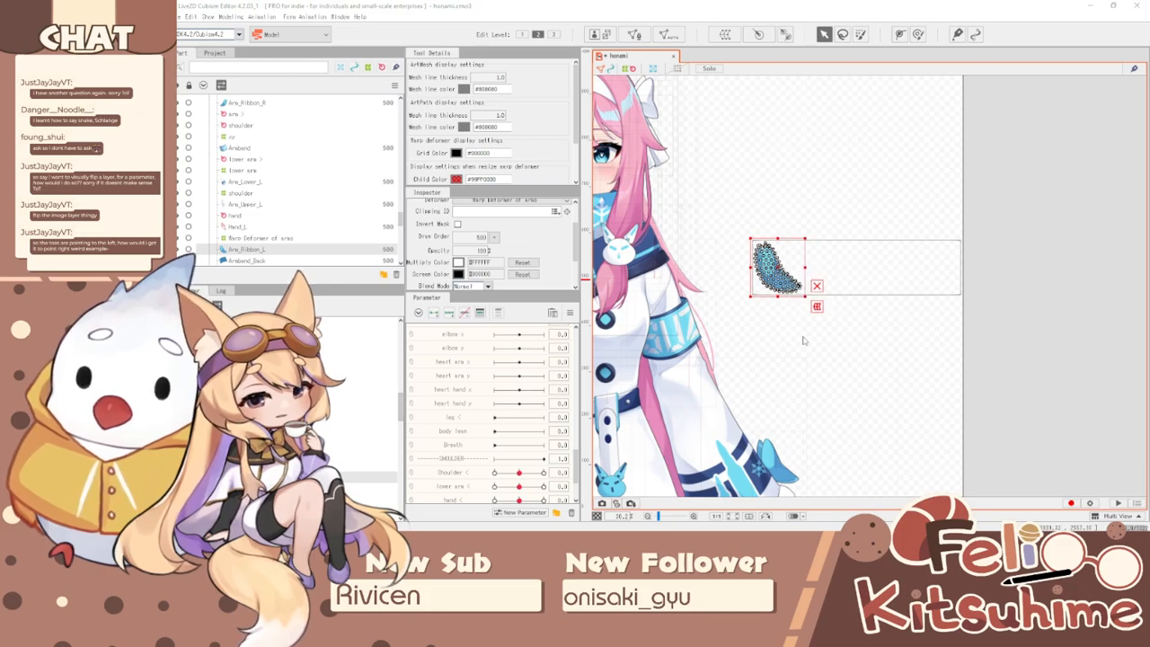
pyautogui.click(644, 358)
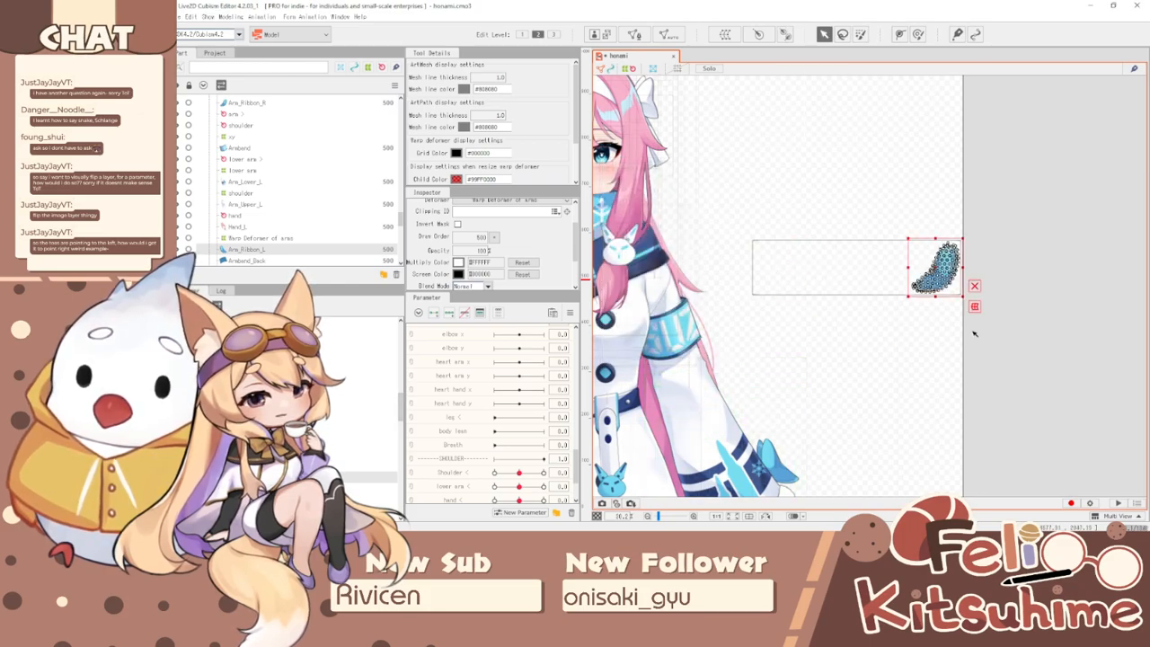
# - Examine the mirrored ribbon's position within its wide warp deformer, both close up and beside the whole character
pyautogui.scroll(3, 935, 266)
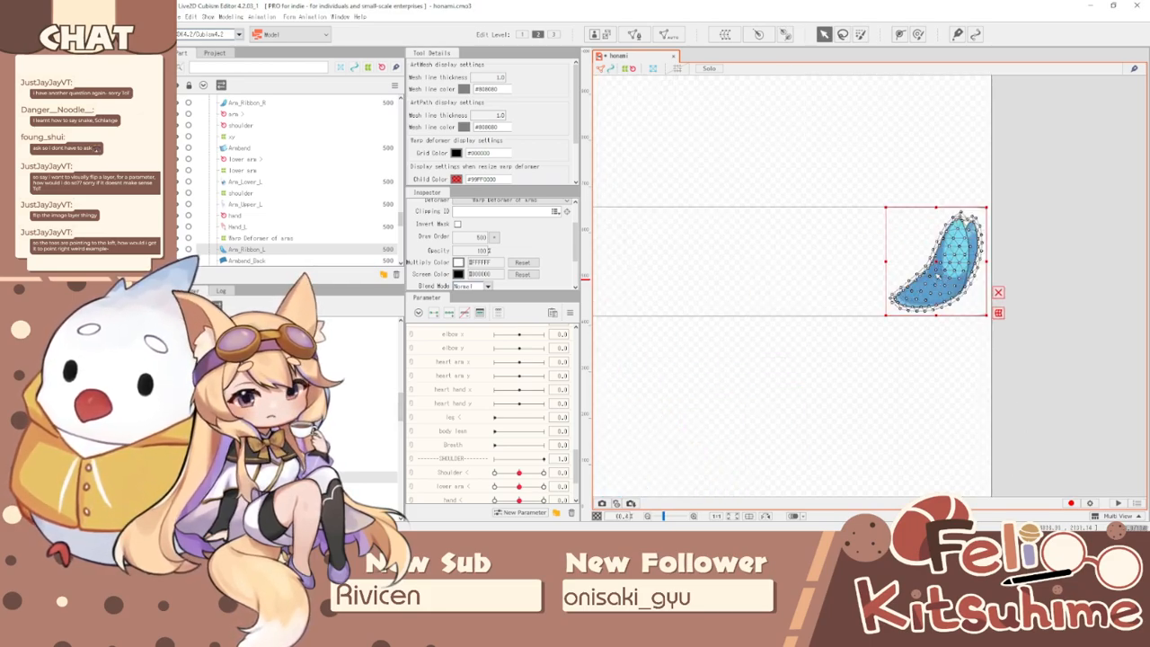
pyautogui.scroll(-4, 935, 266)
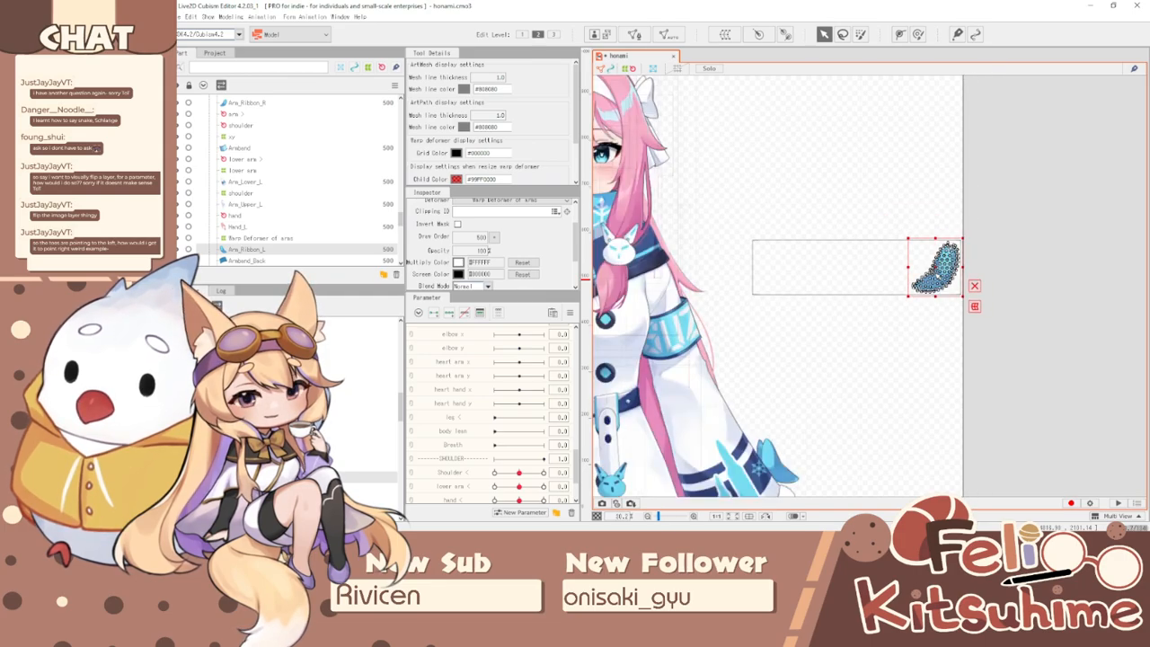
pyautogui.scroll(3, 846, 266)
pyautogui.scroll(-1, 873, 257)
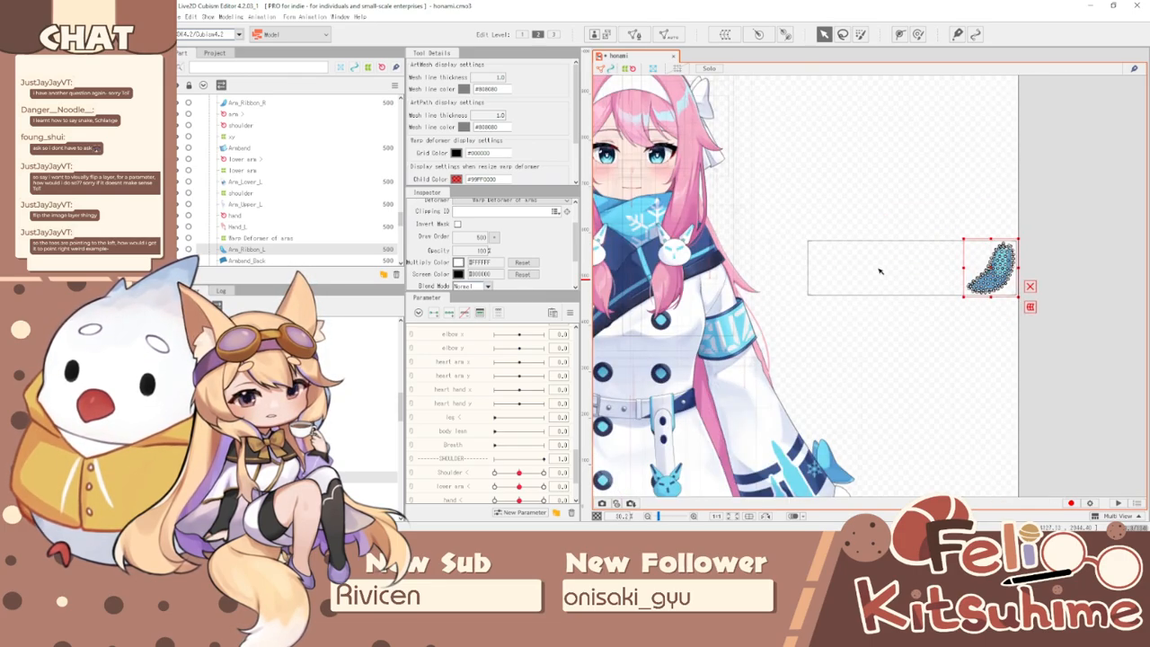
pyautogui.scroll(2, 944, 267)
pyautogui.scroll(1, 904, 248)
pyautogui.scroll(-1, 917, 252)
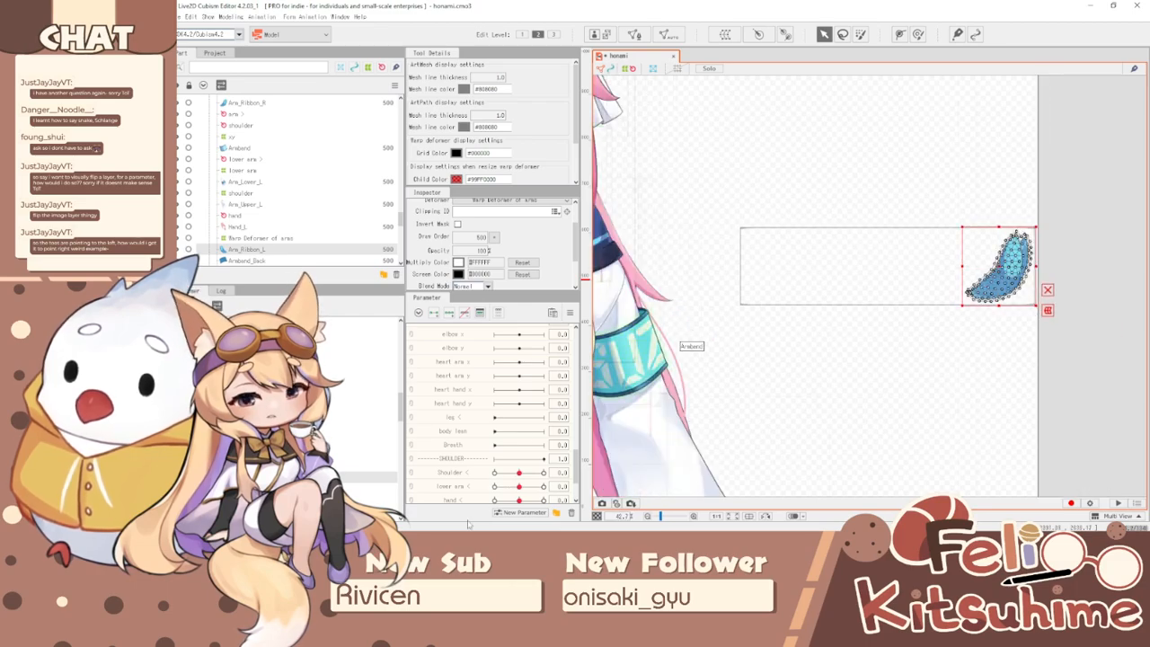
pyautogui.scroll(-2, 962, 258)
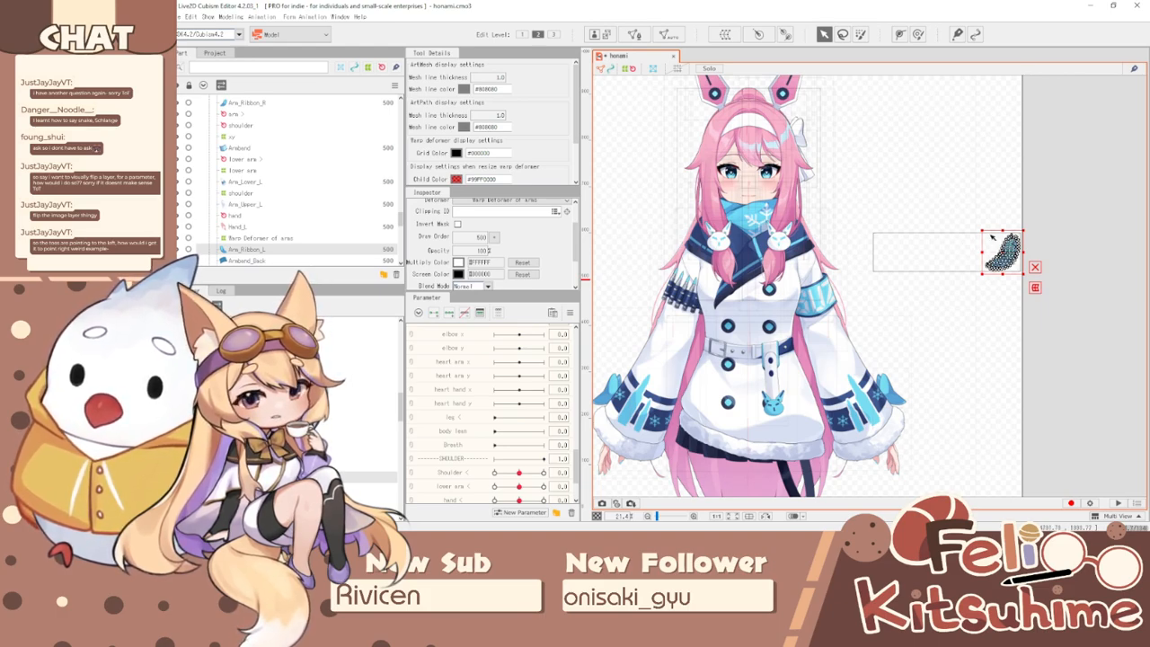
pyautogui.scroll(-1, 992, 235)
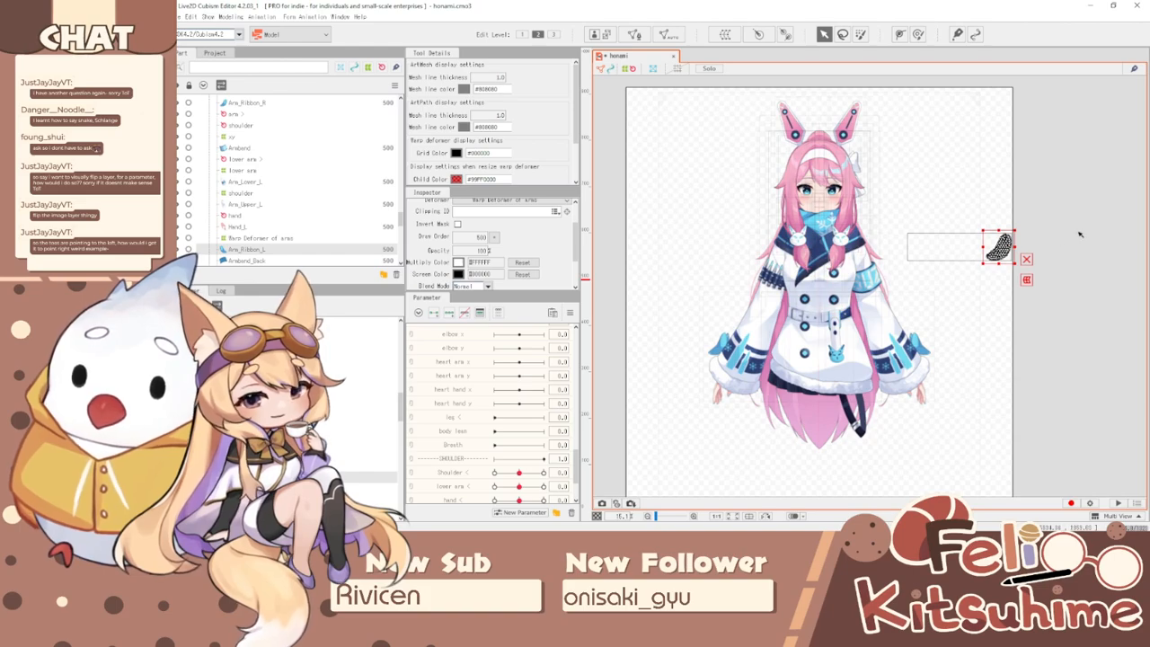
# - Create Warp Deformer of arms2 as the mirrored ribbon's parent and move it to the character's side of the wide deformer
pyautogui.scroll(5, 1074, 237)
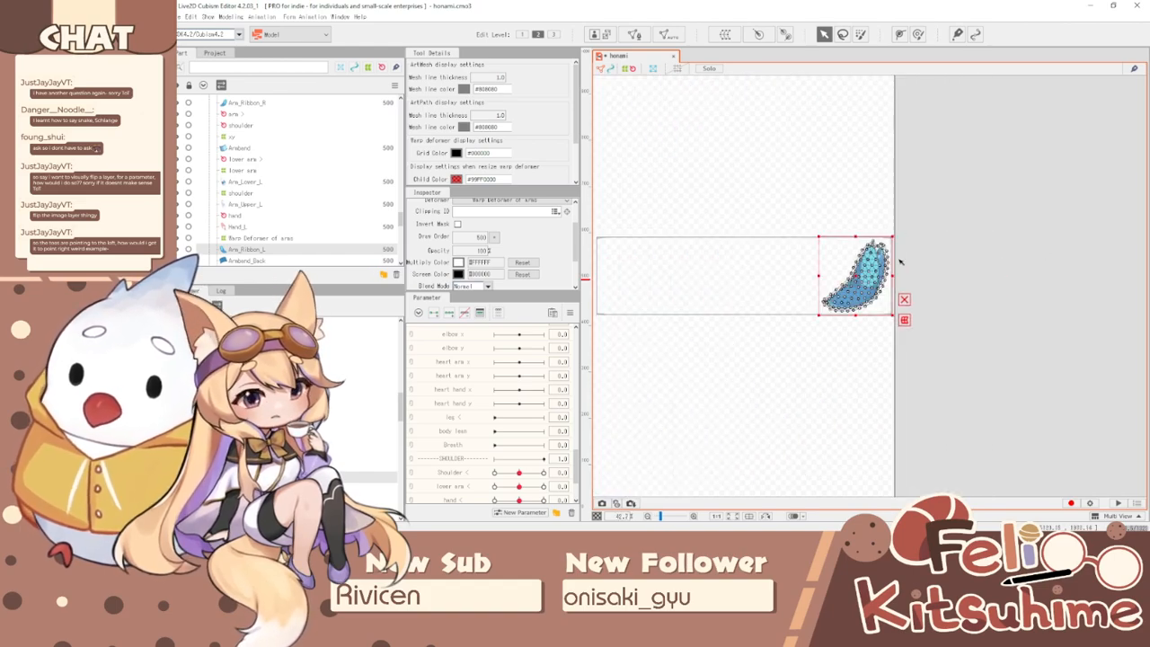
pyautogui.scroll(2, 833, 273)
pyautogui.scroll(-2, 1032, 268)
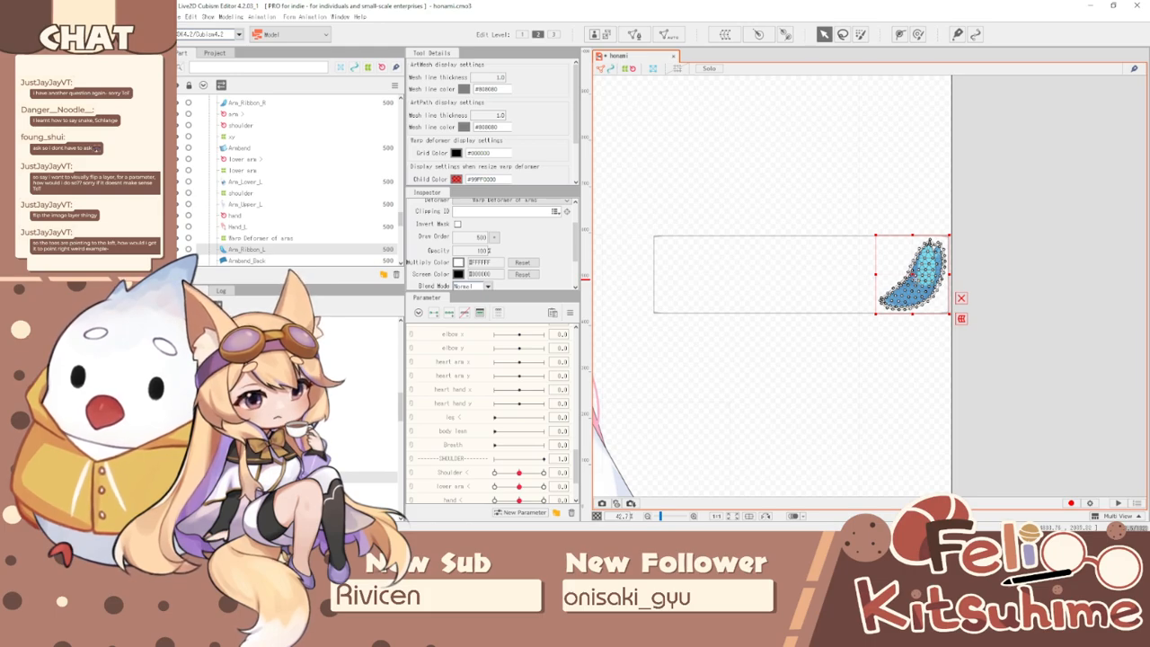
pyautogui.click(725, 34)
pyautogui.moveTo(974, 272); pyautogui.dragTo(894, 272)
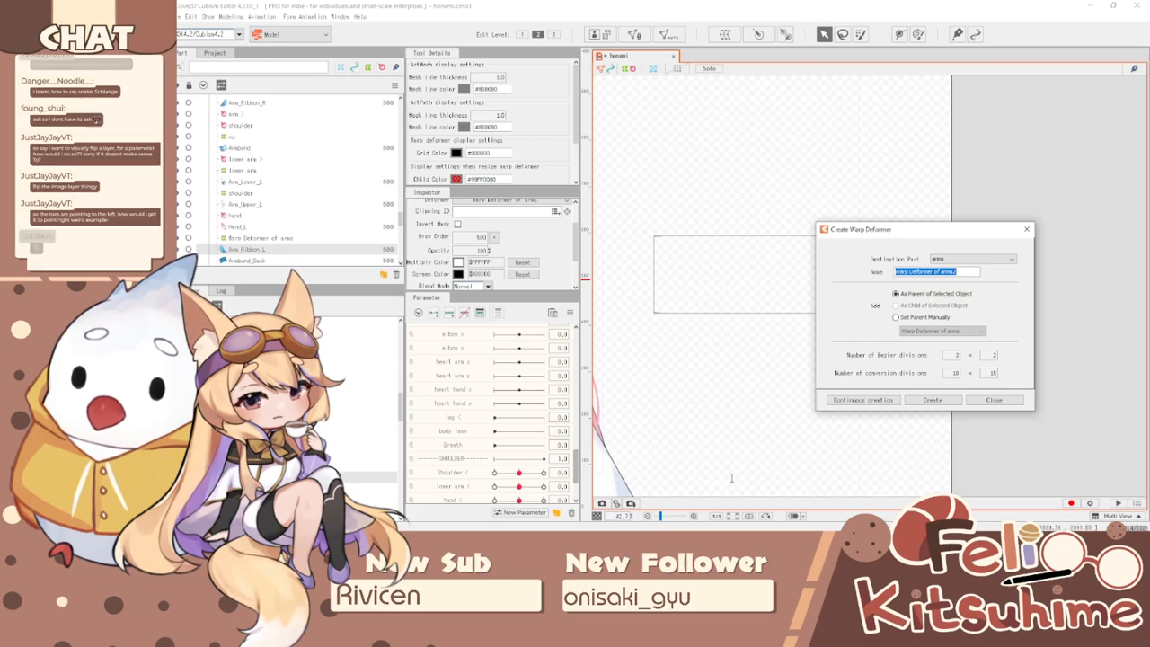
pyautogui.click(937, 400)
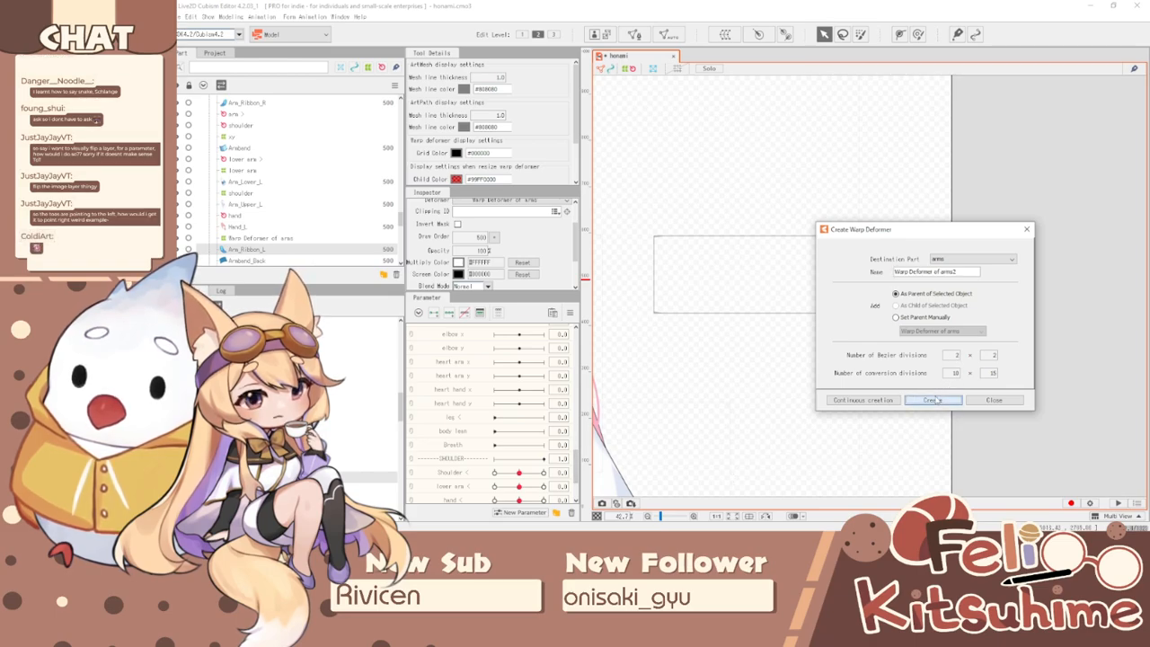
pyautogui.moveTo(920, 269); pyautogui.dragTo(641, 270)
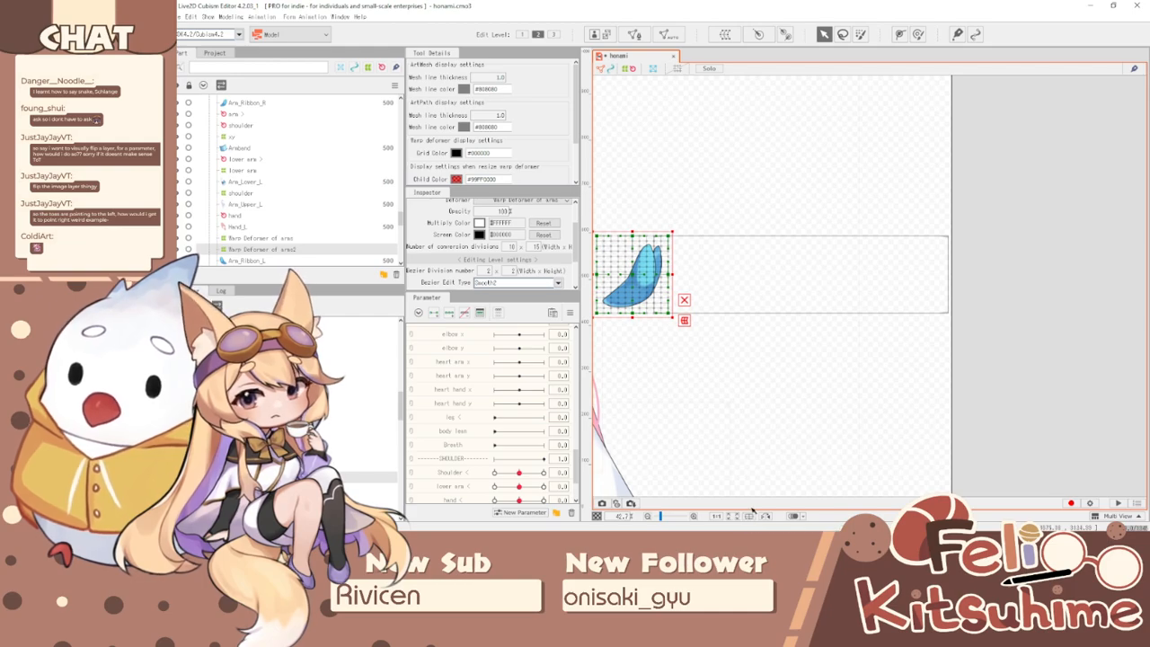
# - Delete the demonstration Arm_Ribbon_L mesh together with its two parent warp deformers, Warp Deformer of arms and Warp Deformer of arms2
pyautogui.scroll(-5, 901, 347)
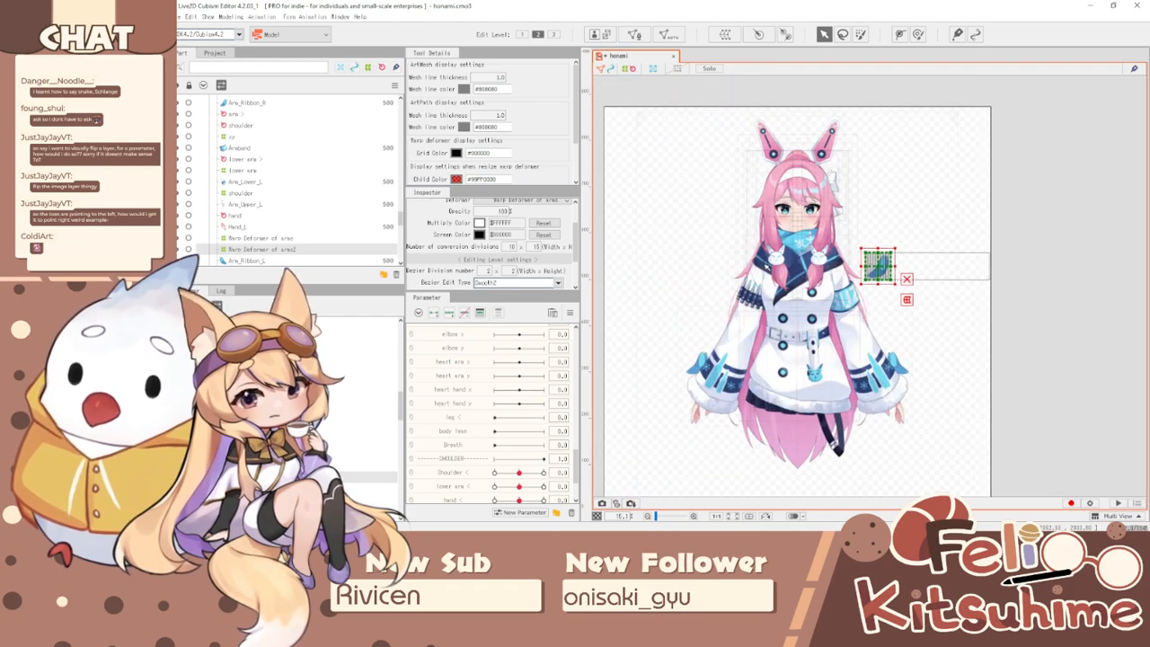
pyautogui.scroll(3, 899, 243)
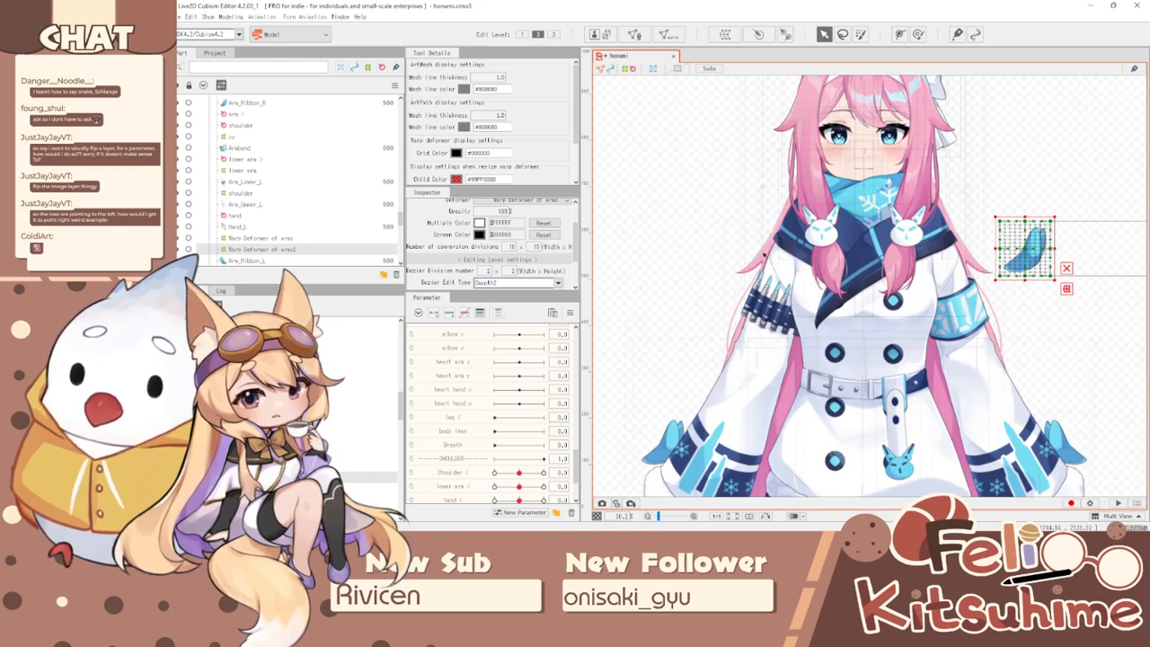
pyautogui.scroll(-2, 936, 210)
pyautogui.scroll(2, 935, 210)
pyautogui.scroll(-2, 936, 210)
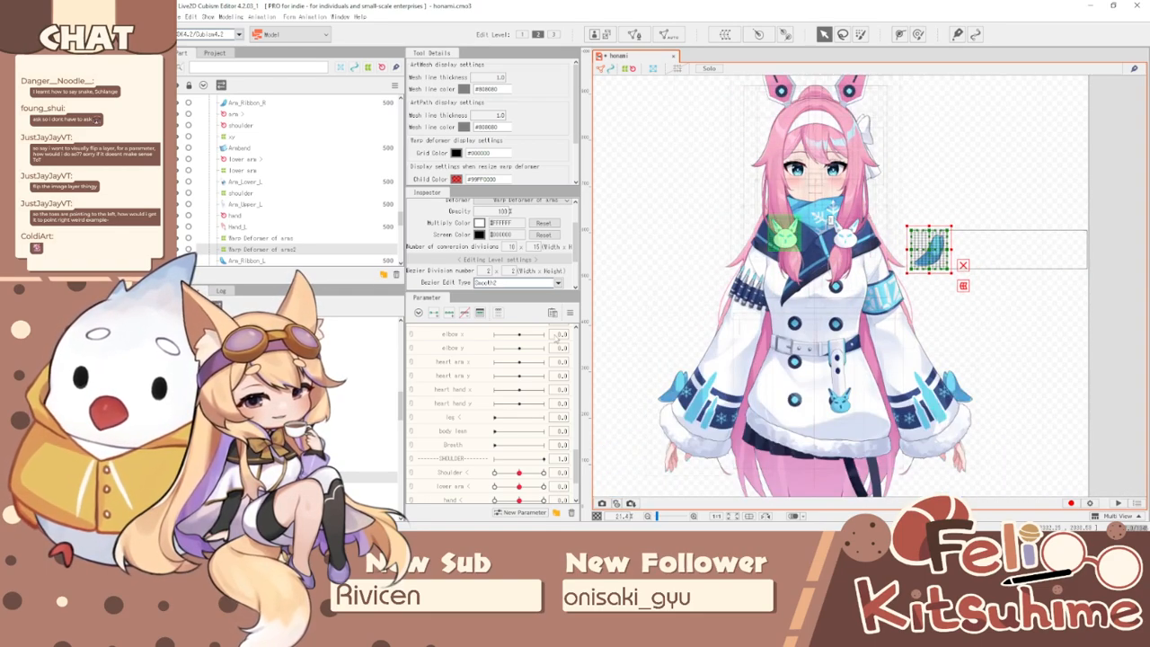
pyautogui.click(270, 261)
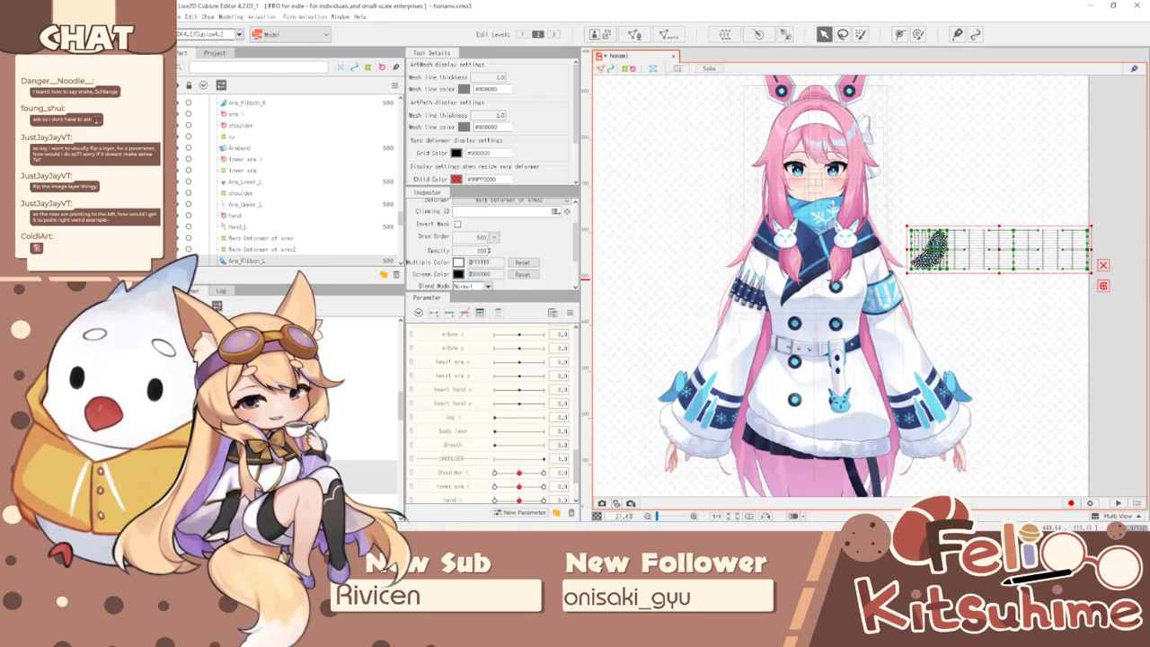
pyautogui.keyDown('shift'); pyautogui.click(270, 238); pyautogui.keyUp('shift')
pyautogui.press('Delete')
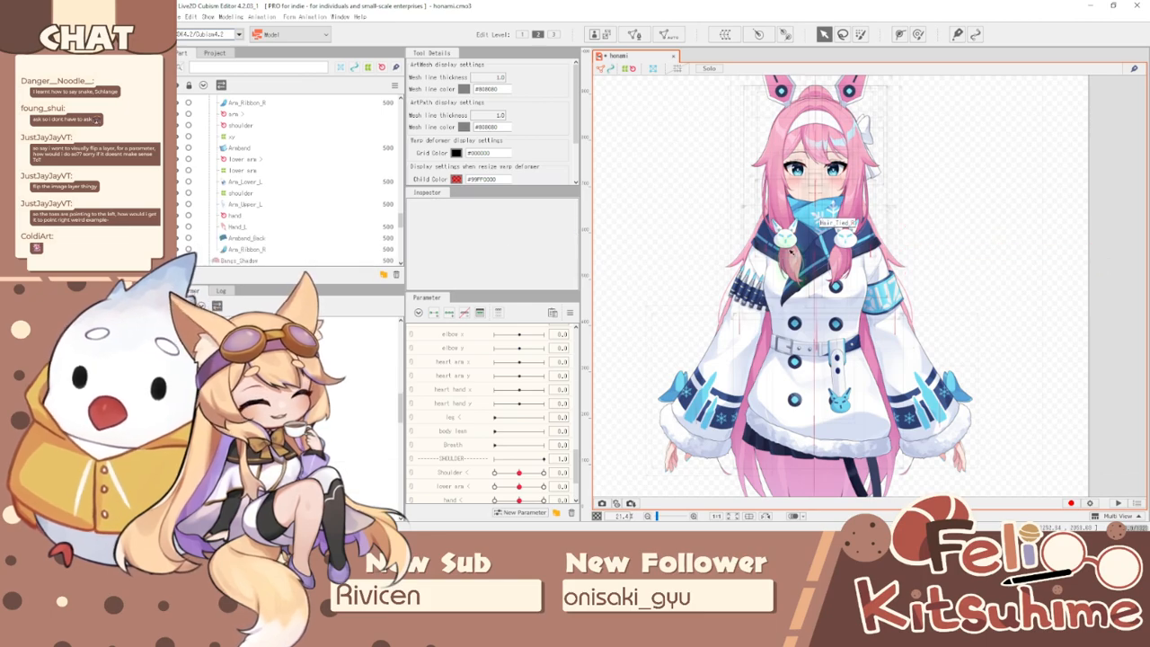
# - Save the honami model file
pyautogui.scroll(-2, 783, 252)
pyautogui.scroll(3, 800, 253)
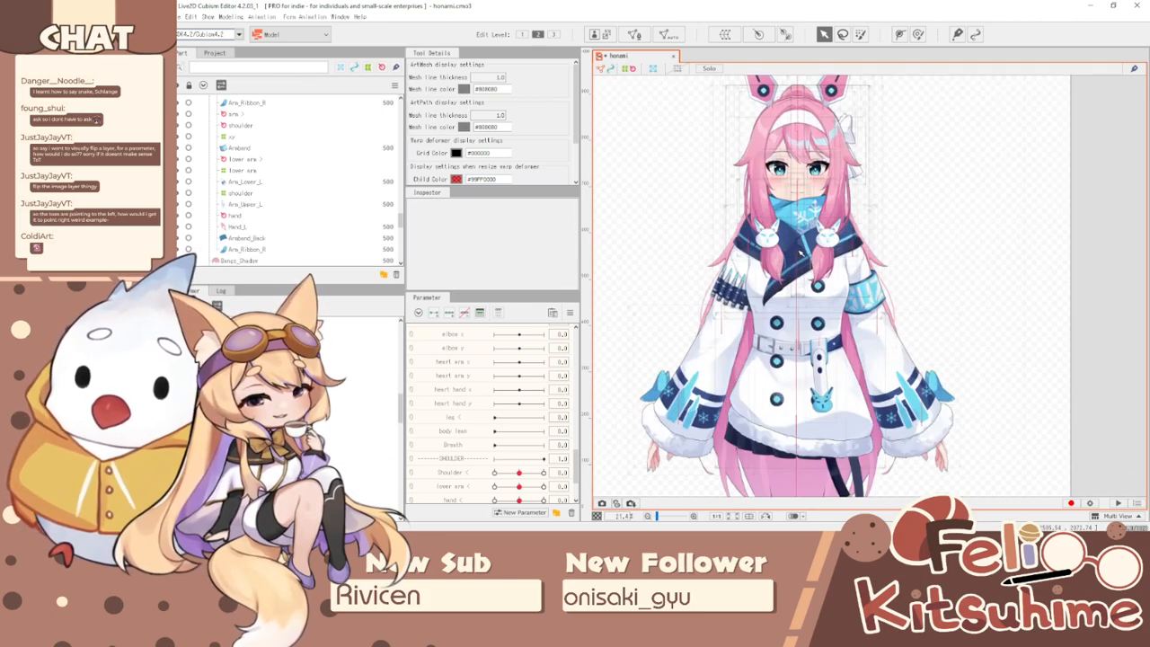
pyautogui.scroll(-1, 822, 350)
pyautogui.scroll(1, 822, 350)
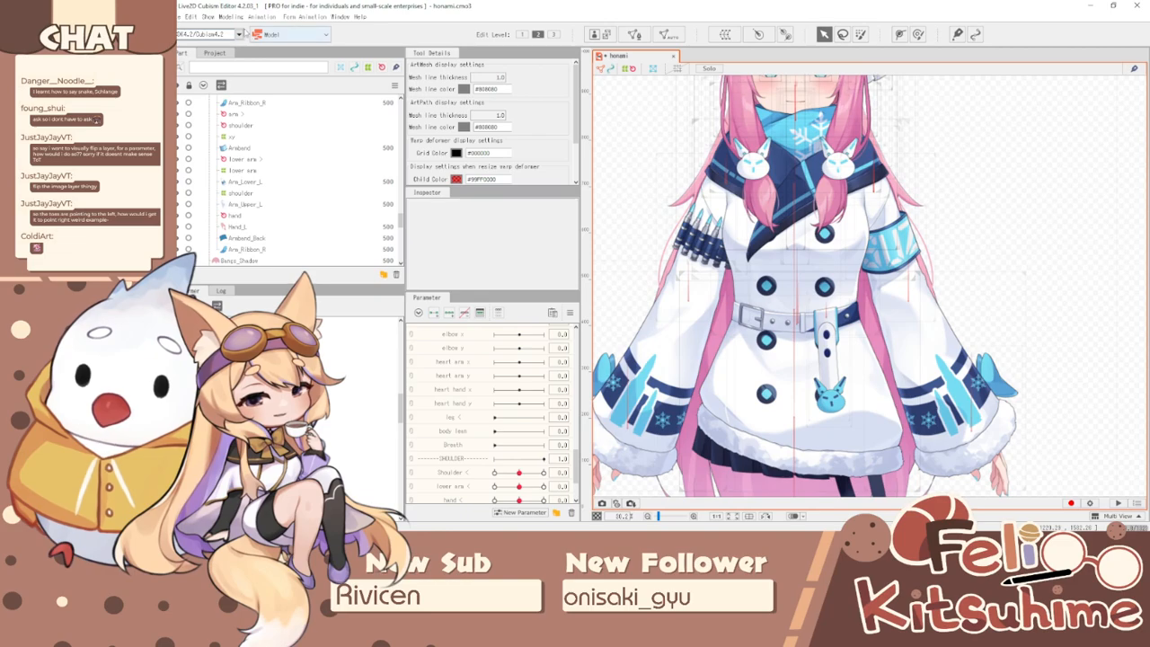
pyautogui.click(186, 17)
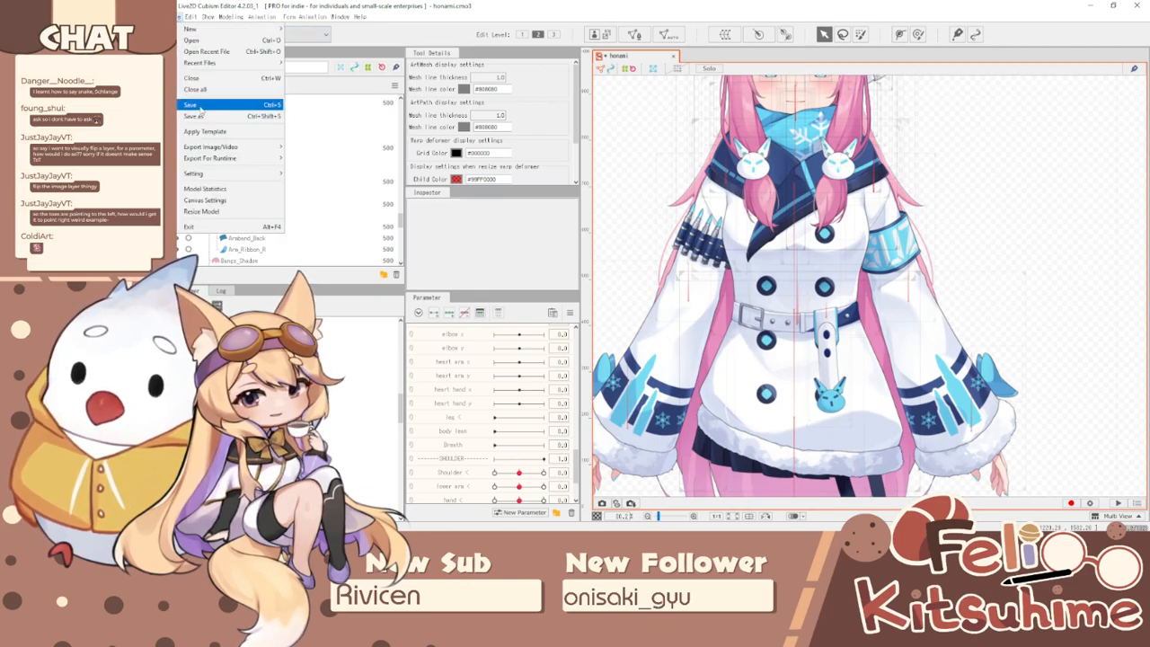
pyautogui.click(191, 106)
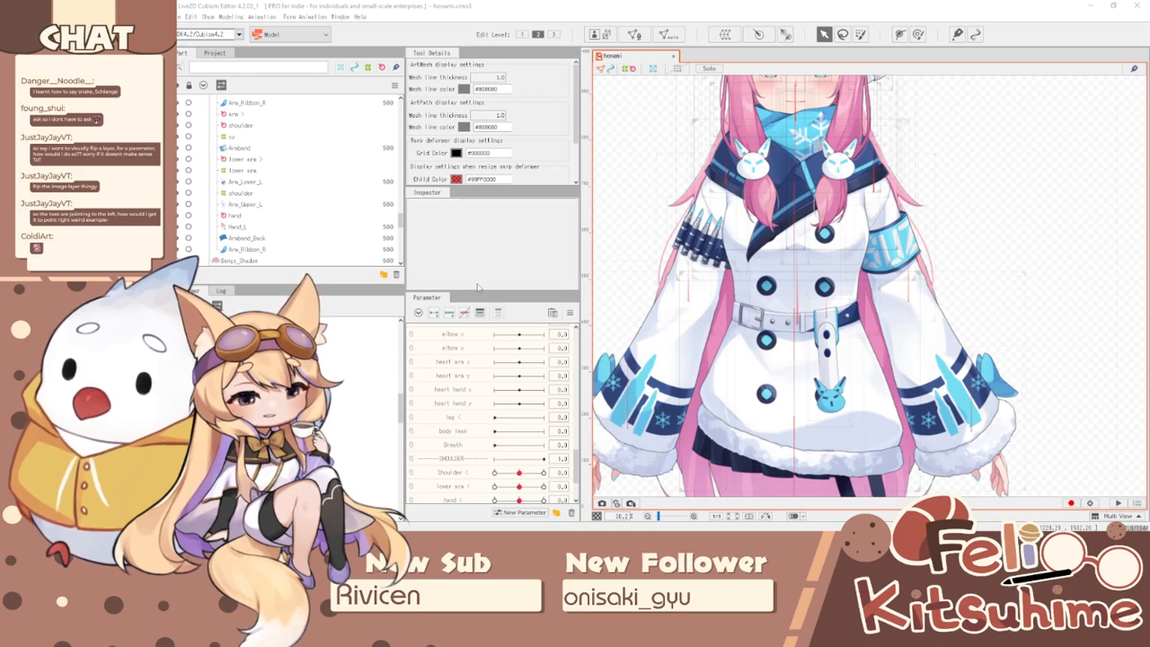
# - Examine the lower coat, the Skirt_Belt strap and the legs
pyautogui.scroll(-5, 835, 310)
pyautogui.scroll(3, 835, 310)
pyautogui.scroll(2, 812, 371)
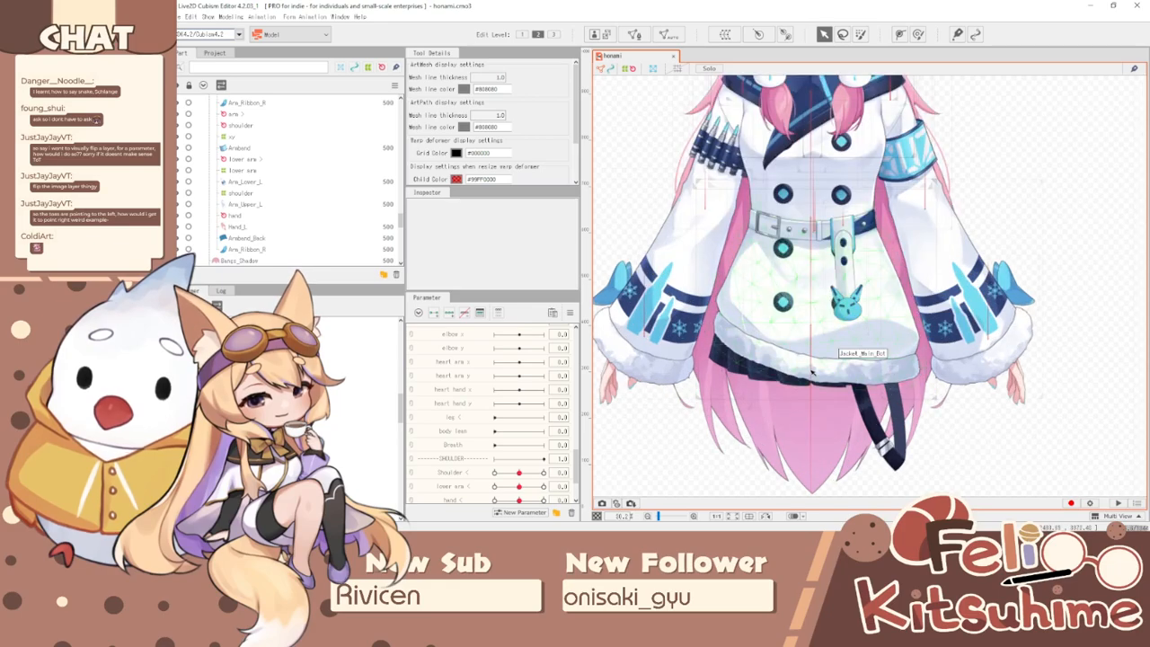
pyautogui.click(888, 442)
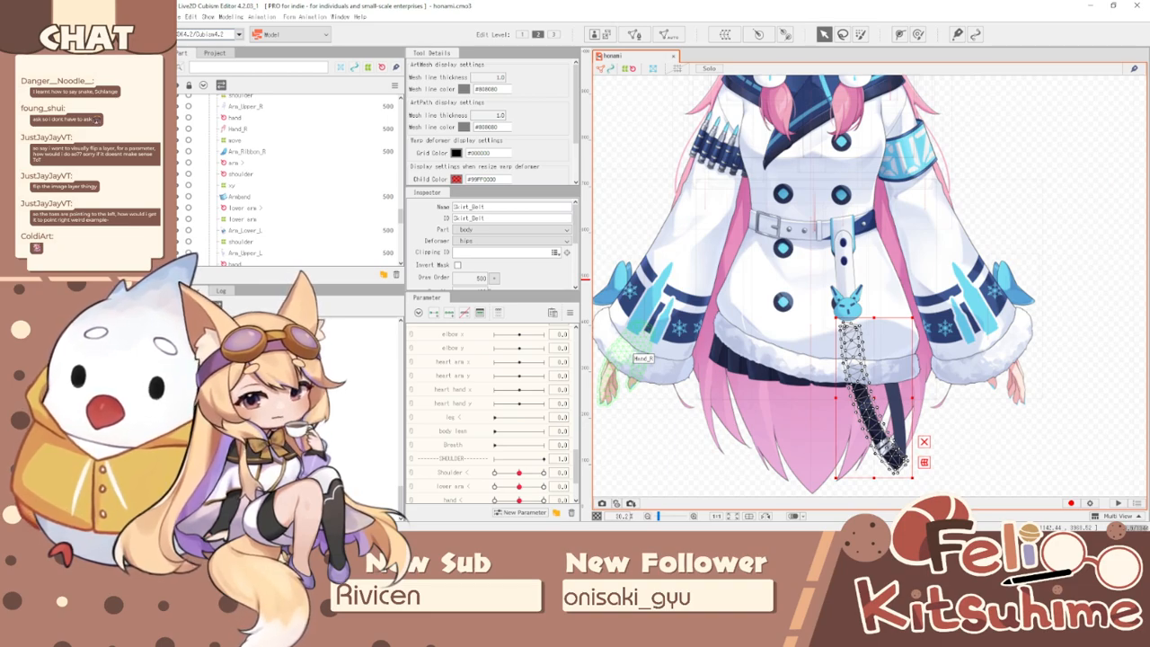
pyautogui.scroll(-5, 896, 335)
pyautogui.scroll(4, 895, 335)
pyautogui.scroll(-2, 759, 319)
pyautogui.scroll(2, 827, 318)
# - Select the character's right leg meshes together: Thigh_R, Shoe_Back_R, Shoe_Ribbon_Side_R, Shoe_R, Shoe_Ribbon_Tail_R and Shoe_Ribbon_R
pyautogui.click(801, 316)
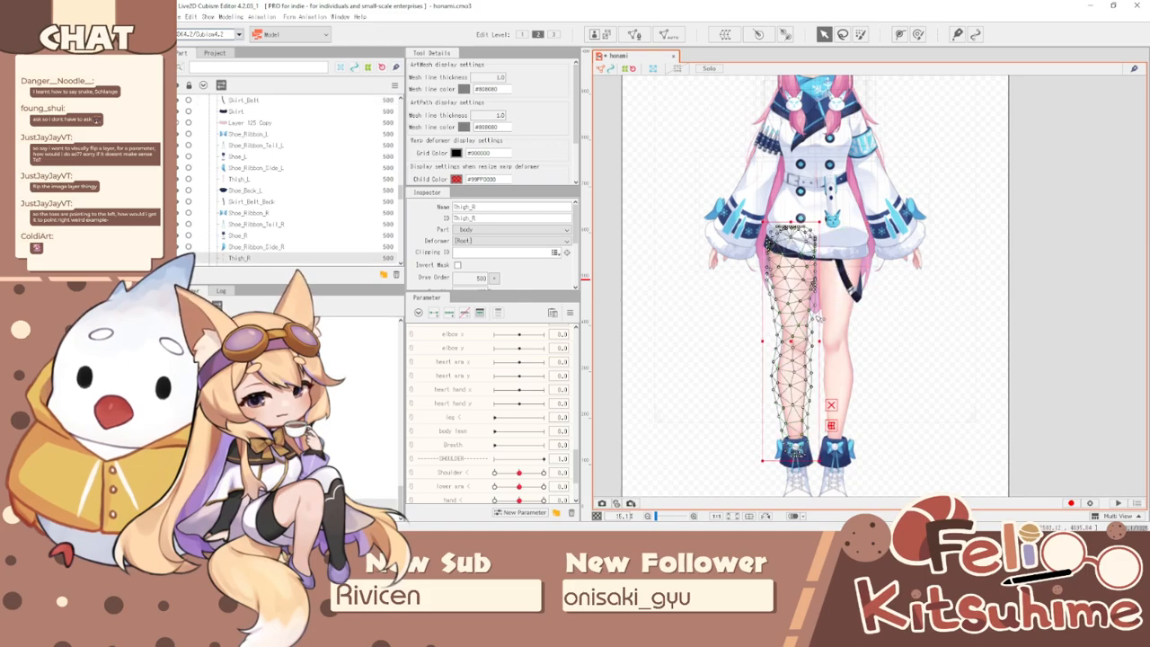
pyautogui.scroll(-2, 818, 330)
pyautogui.scroll(2, 803, 396)
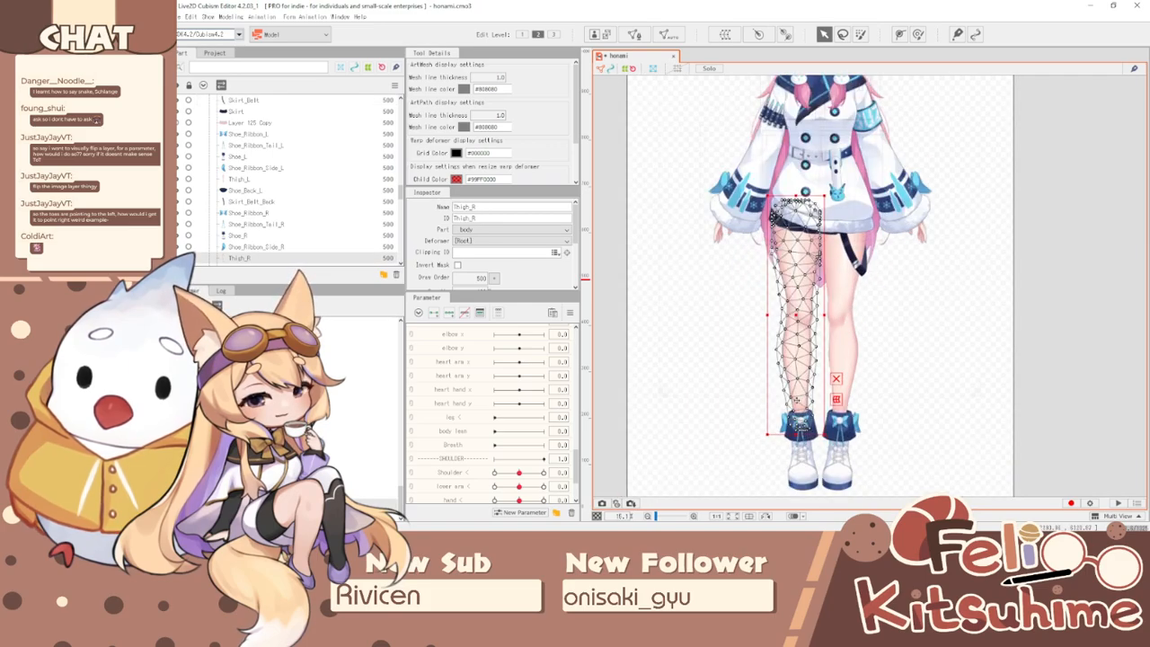
pyautogui.scroll(4, 797, 399)
pyautogui.scroll(-3, 798, 399)
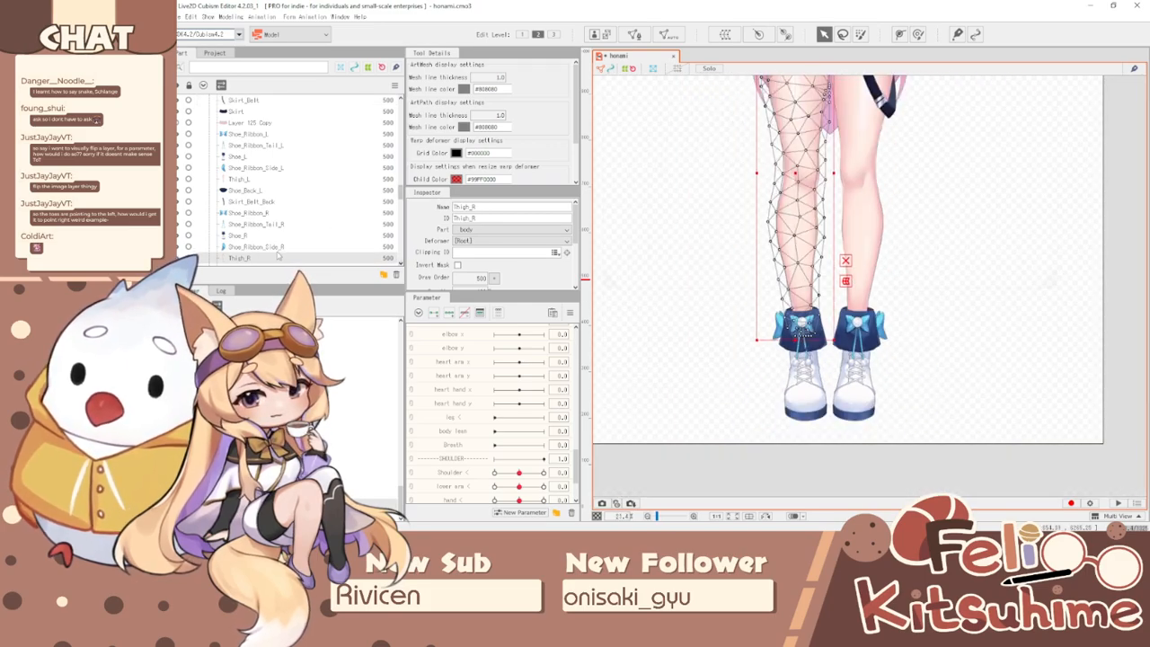
pyautogui.scroll(-1, 279, 256)
pyautogui.keyDown('ctrl'); pyautogui.click(256, 228); pyautogui.keyUp('ctrl')
pyautogui.keyDown('ctrl'); pyautogui.click(262, 206); pyautogui.keyUp('ctrl')
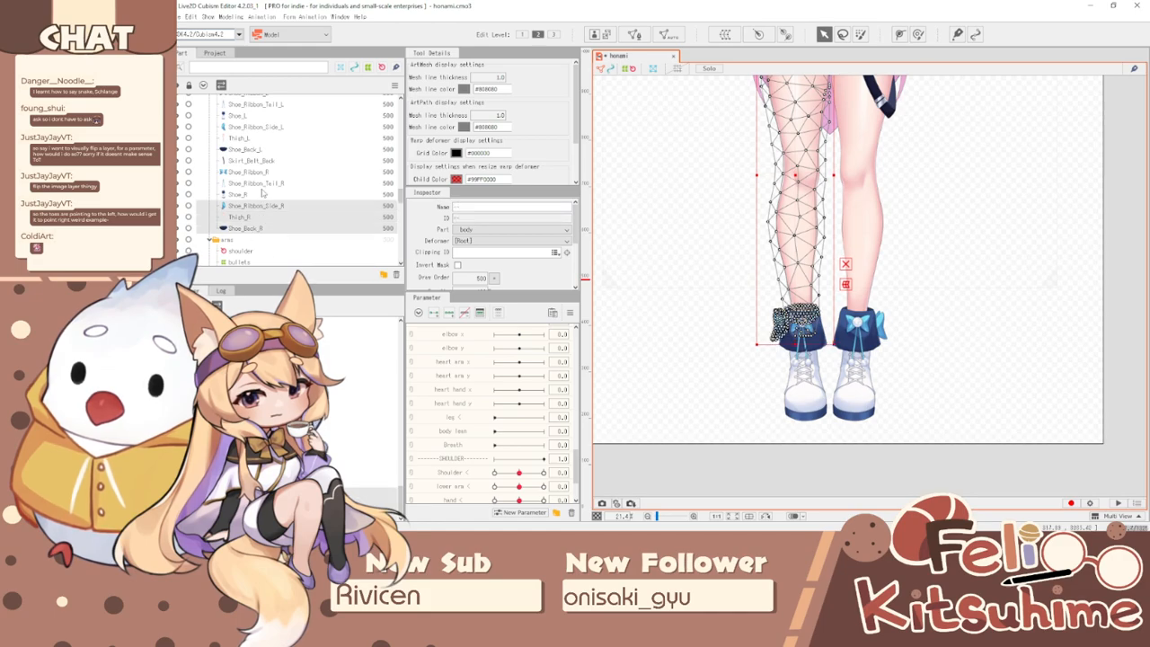
pyautogui.keyDown('ctrl'); pyautogui.click(262, 194); pyautogui.keyUp('ctrl')
pyautogui.keyDown('ctrl'); pyautogui.click(265, 184); pyautogui.keyUp('ctrl')
pyautogui.keyDown('ctrl'); pyautogui.click(267, 171); pyautogui.keyUp('ctrl')
pyautogui.scroll(1, 266, 175)
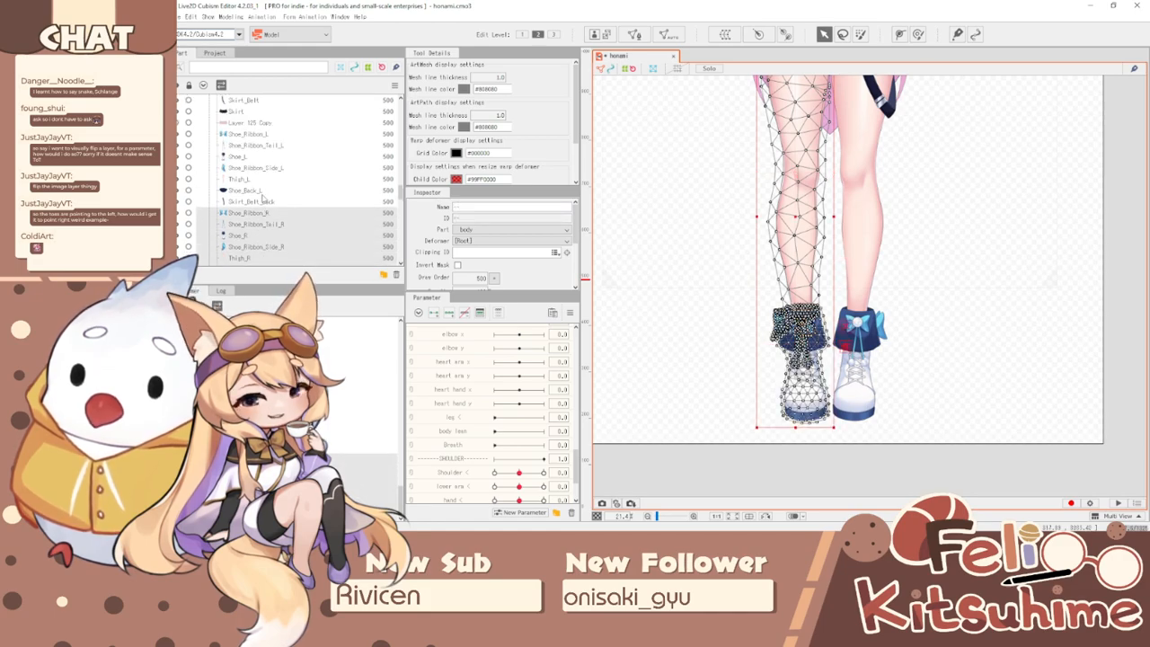
pyautogui.keyDown('ctrl'); pyautogui.click(261, 202); pyautogui.keyUp('ctrl')
pyautogui.scroll(-3, 910, 346)
pyautogui.scroll(4, 800, 217)
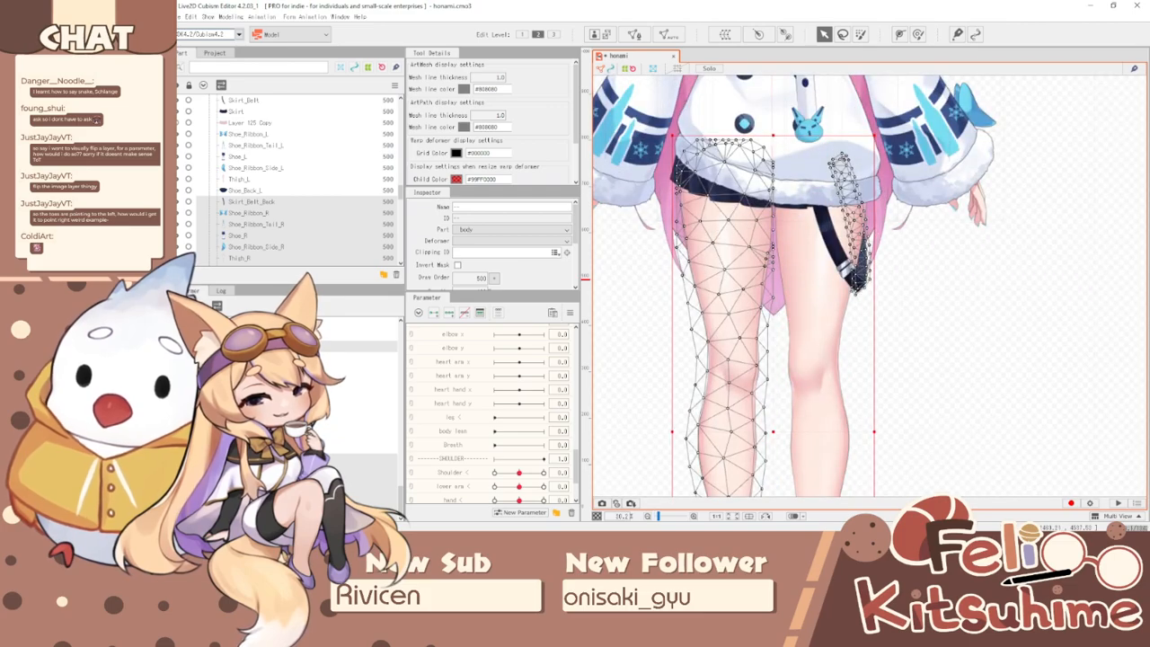
pyautogui.keyDown('ctrl'); pyautogui.click(225, 202); pyautogui.keyUp('ctrl')
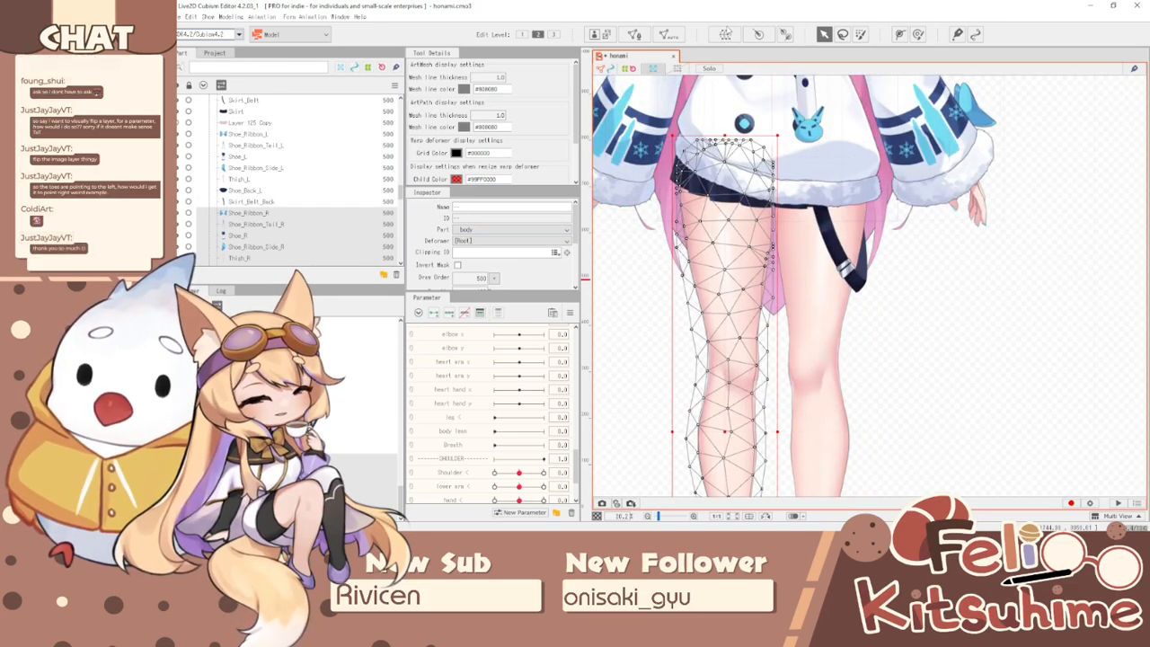
# - Create a warp deformer named leg as the parent of the selected right thigh and shoe meshes
pyautogui.click(725, 34)
pyautogui.moveTo(953, 271); pyautogui.dragTo(710, 238)
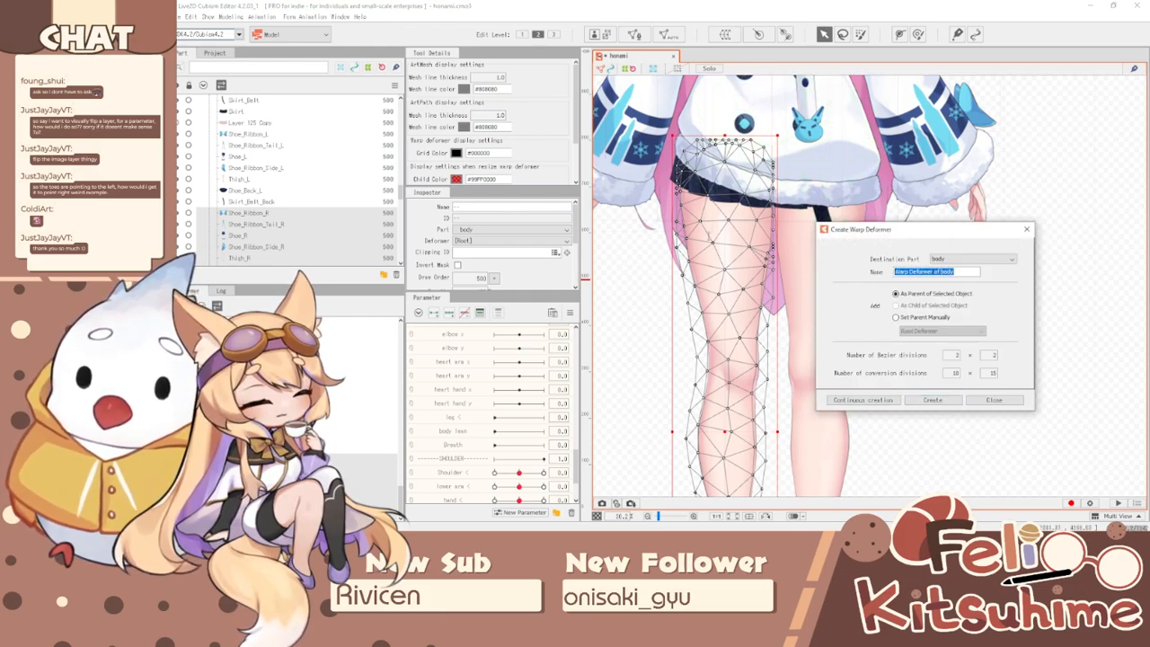
pyautogui.write('leg')
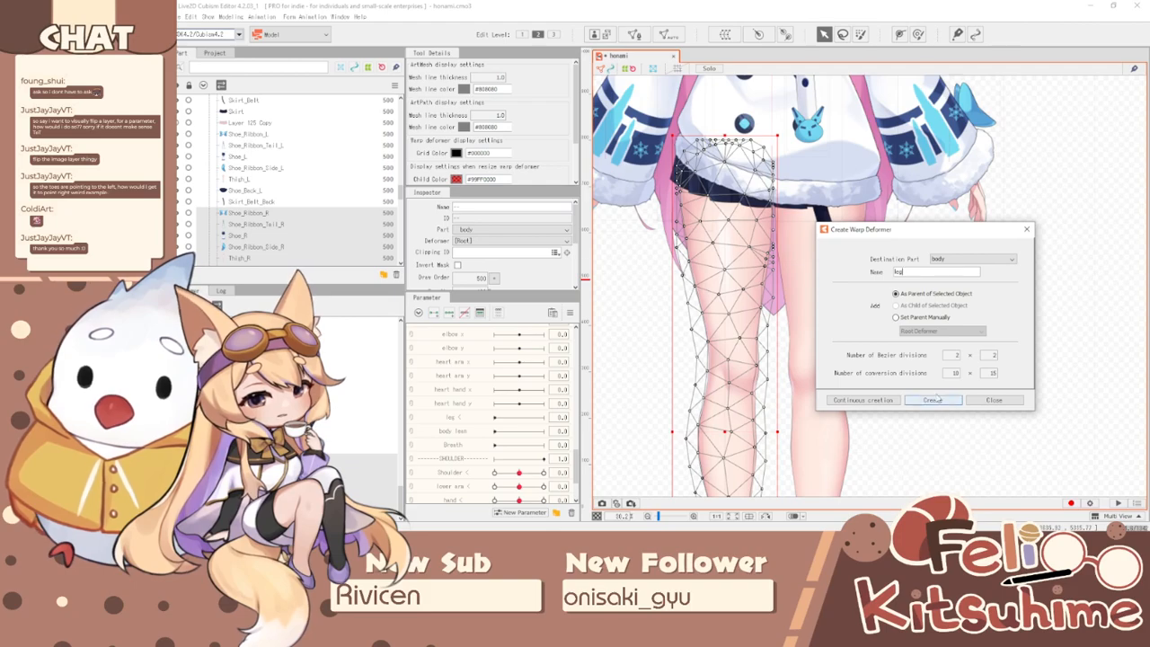
pyautogui.click(933, 401)
pyautogui.scroll(-2, 756, 312)
pyautogui.scroll(3, 756, 312)
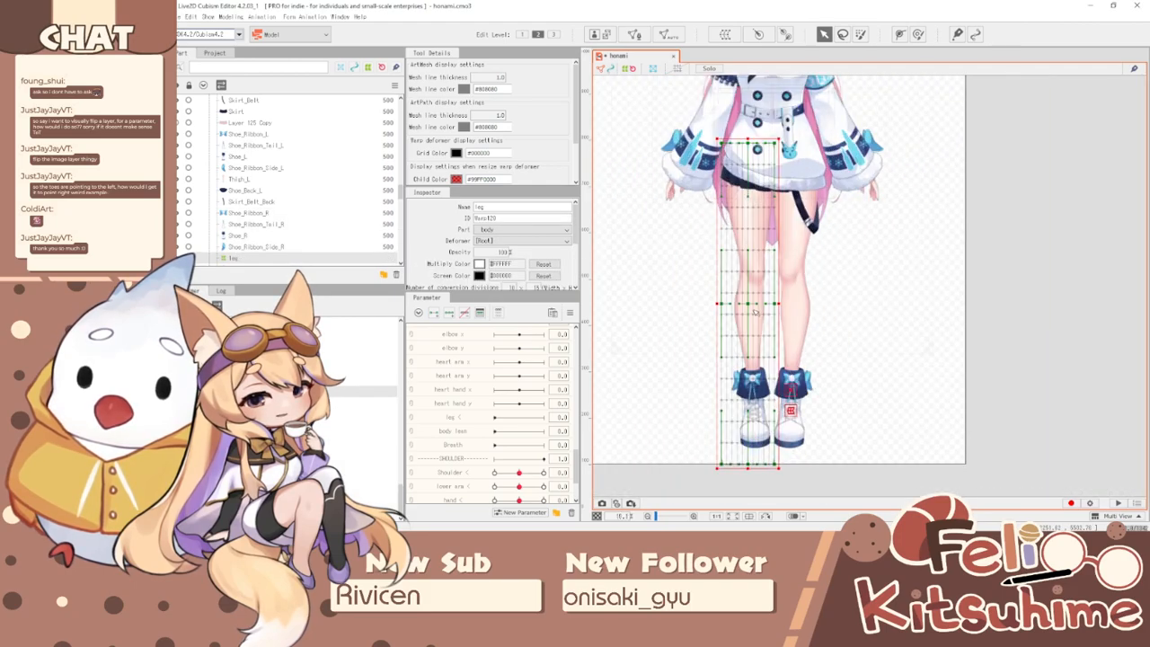
pyautogui.scroll(-1, 756, 309)
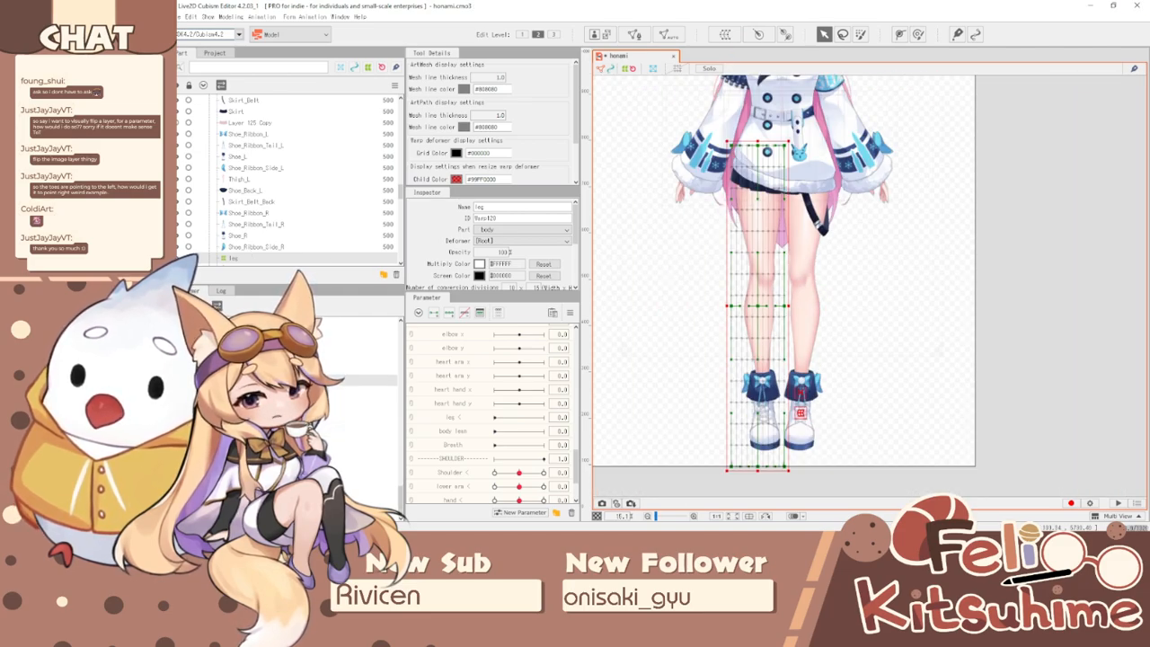
# - Select the left leg meshes from Shoe_Ribbon_L through Shoe_Back_L and create a parent warp deformer named leg > for them
pyautogui.click(341, 458)
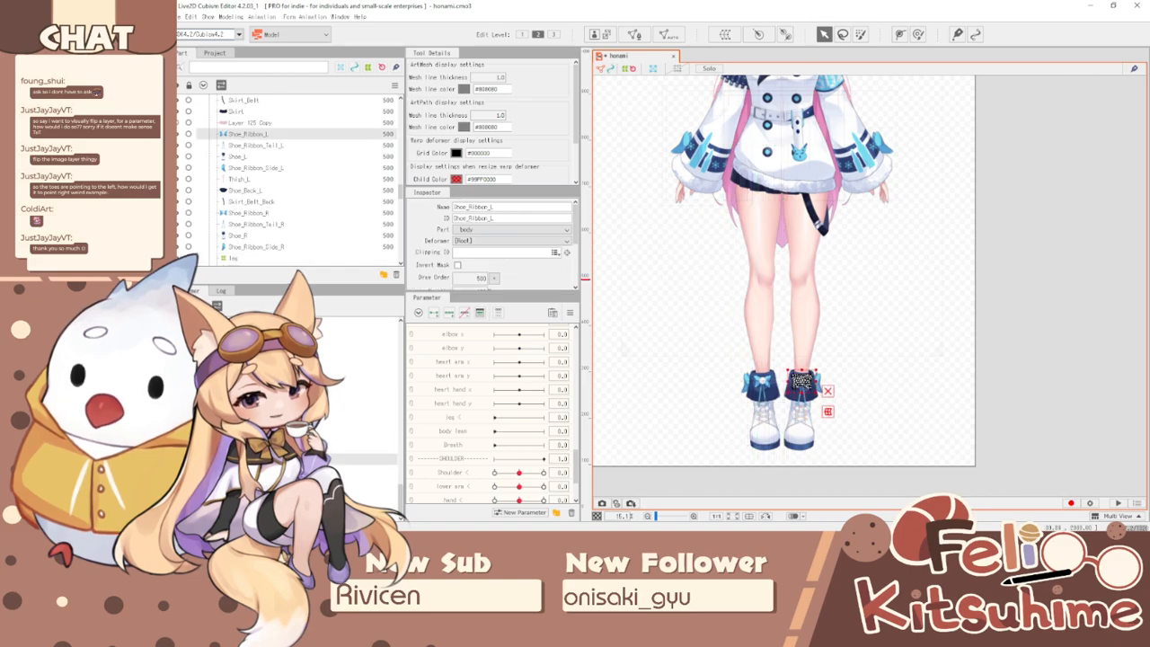
pyautogui.keyDown('shift'); pyautogui.click(245, 191); pyautogui.keyUp('shift')
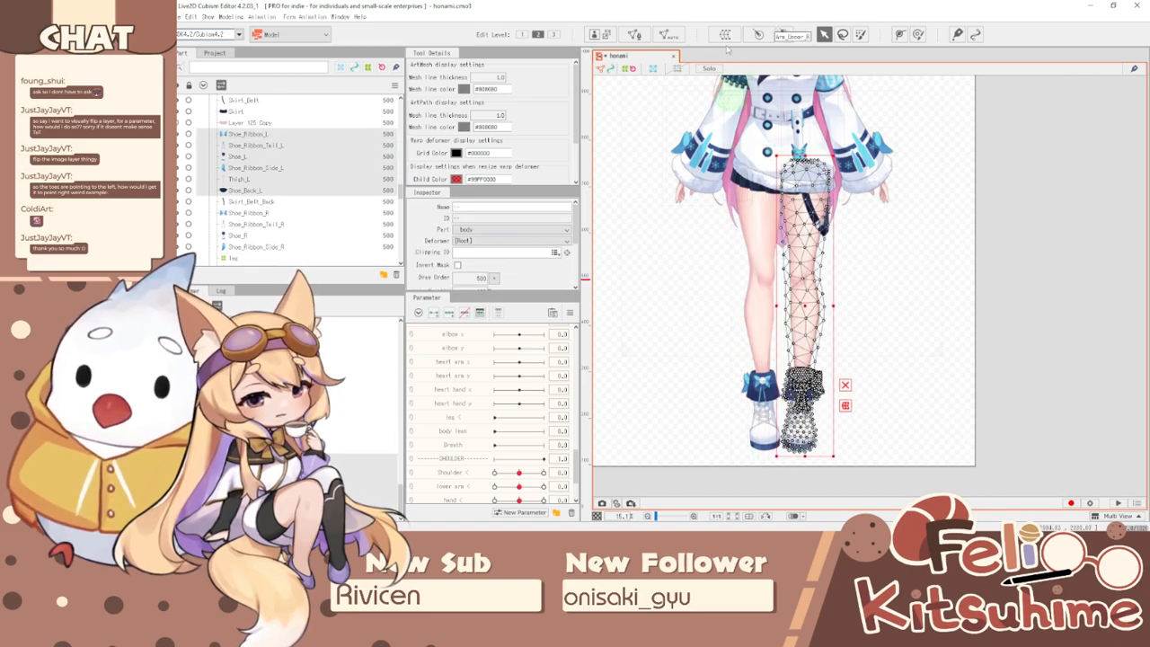
pyautogui.click(726, 34)
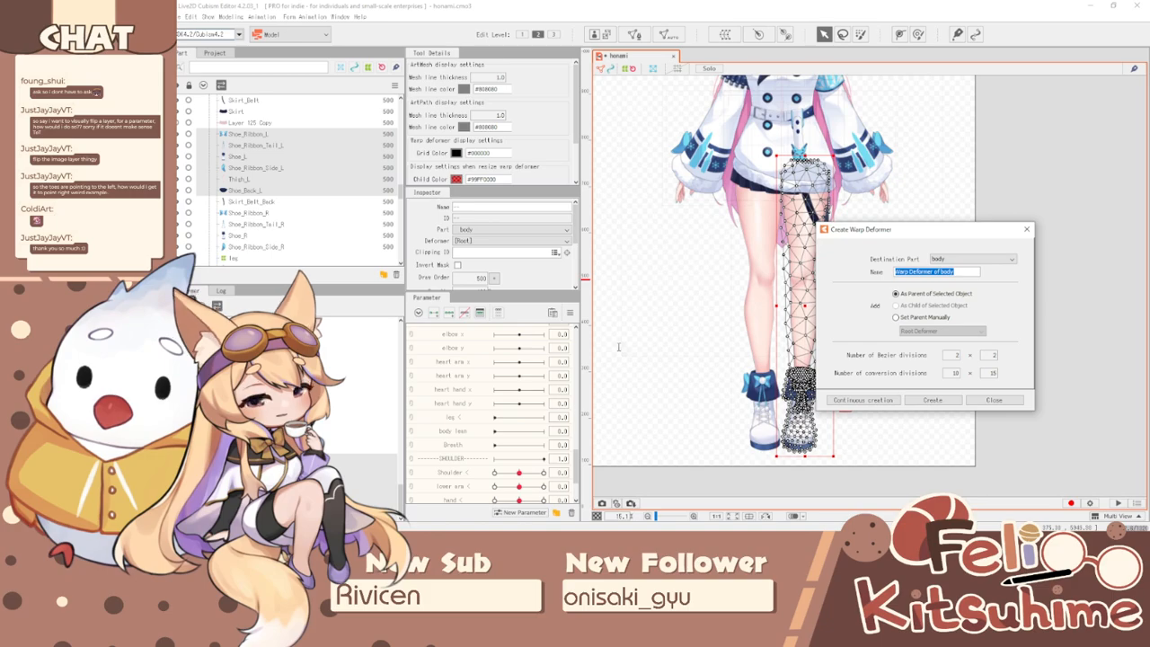
pyautogui.write('Leg_L')
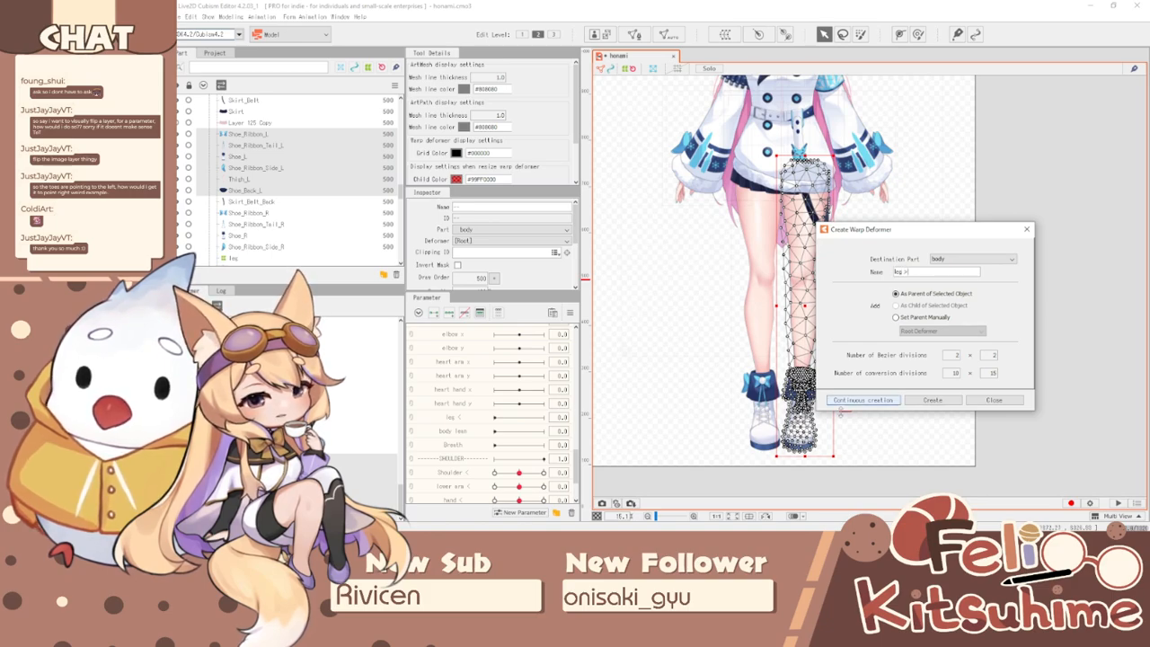
pyautogui.click(933, 400)
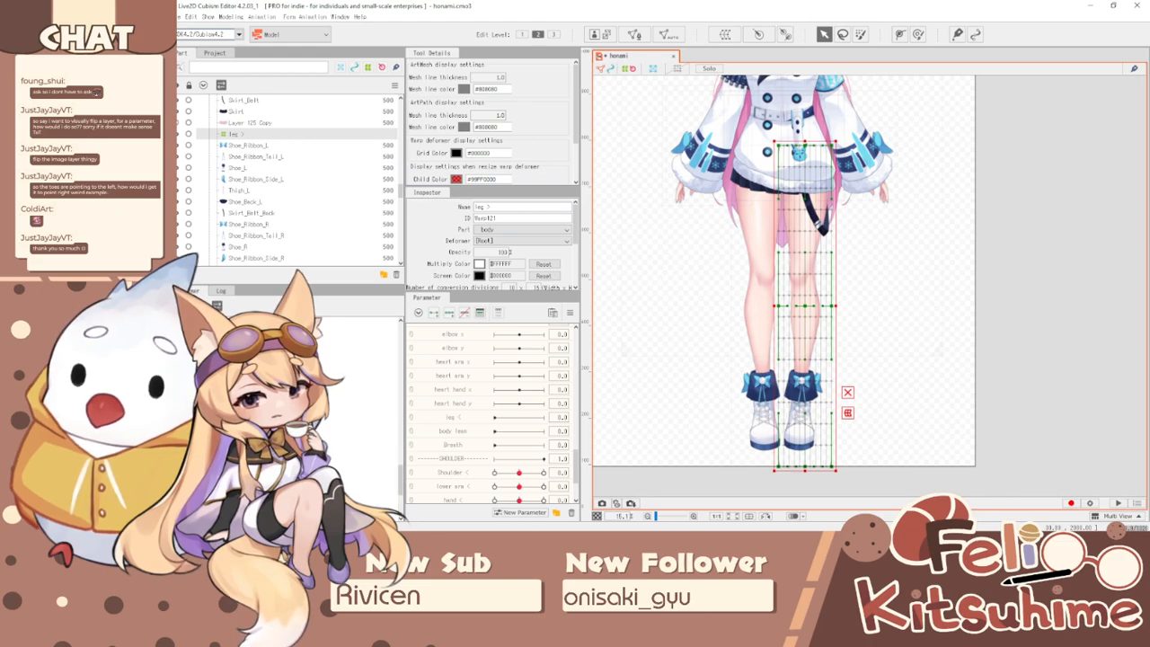
# - Select the two leg warp deformers and create a shared parent warp deformer named legs
pyautogui.click(800, 376)
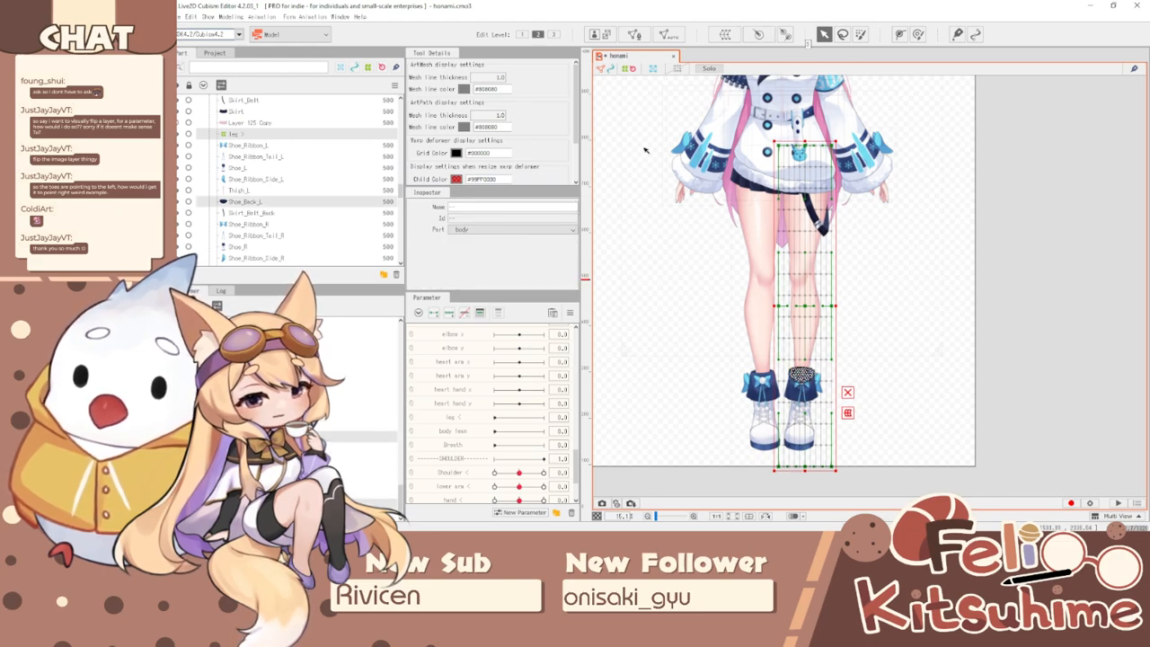
pyautogui.click(234, 134)
pyautogui.keyDown('ctrl'); pyautogui.click(233, 266); pyautogui.keyUp('ctrl')
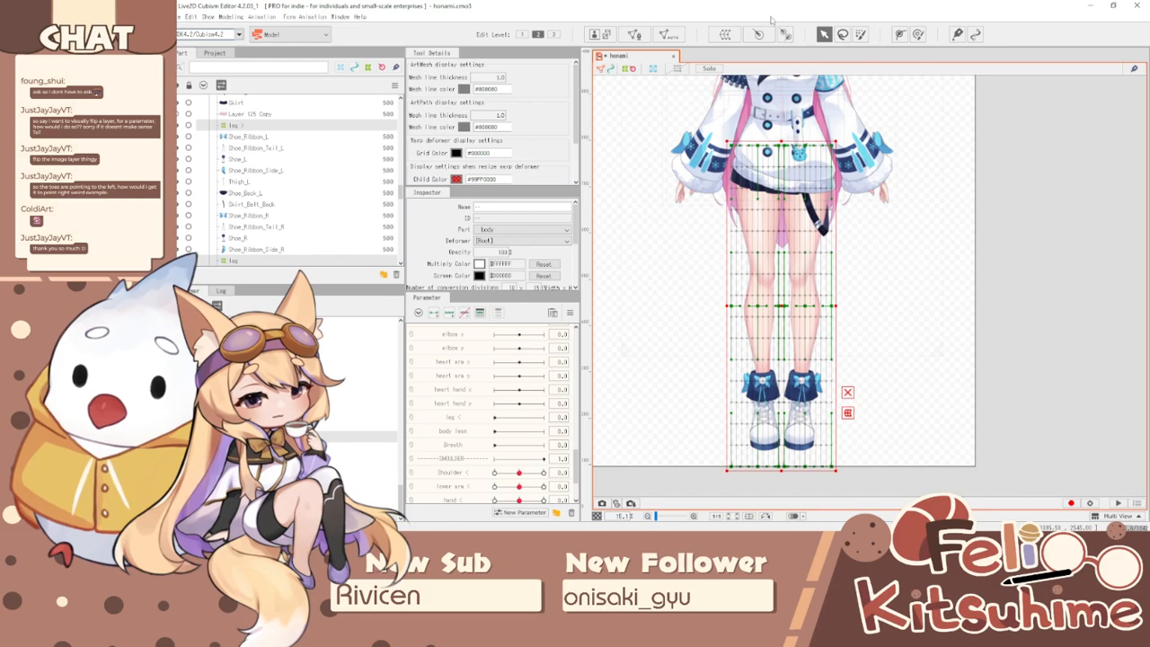
pyautogui.click(725, 34)
pyautogui.hotkey('ctrl', 'a')
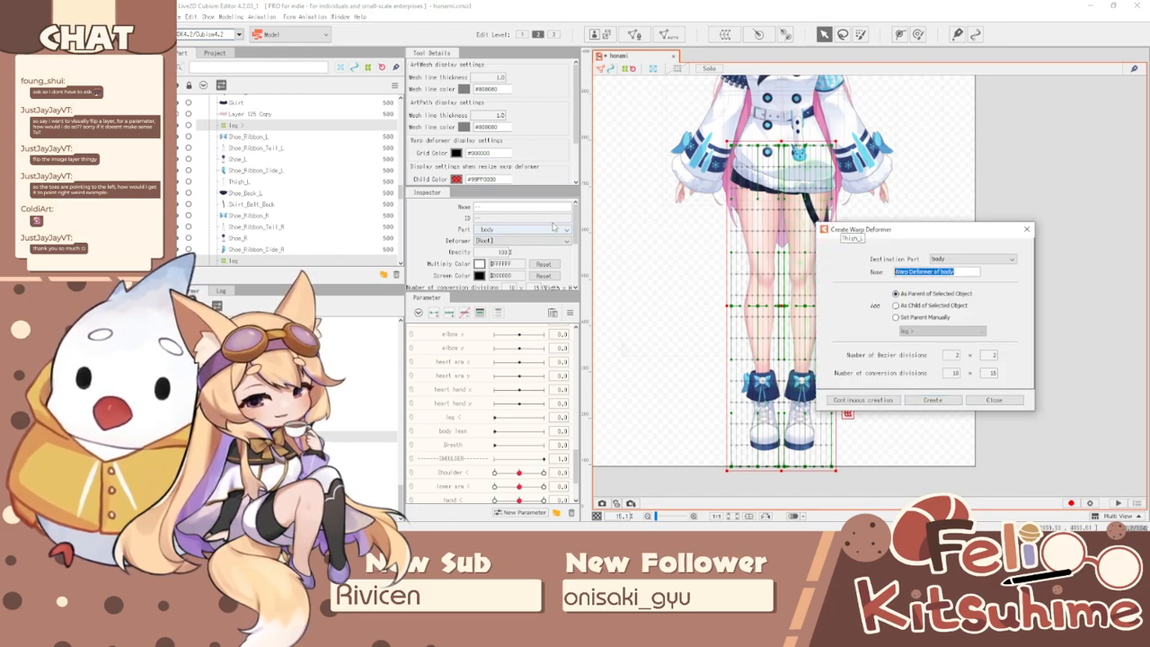
pyautogui.write('legs')
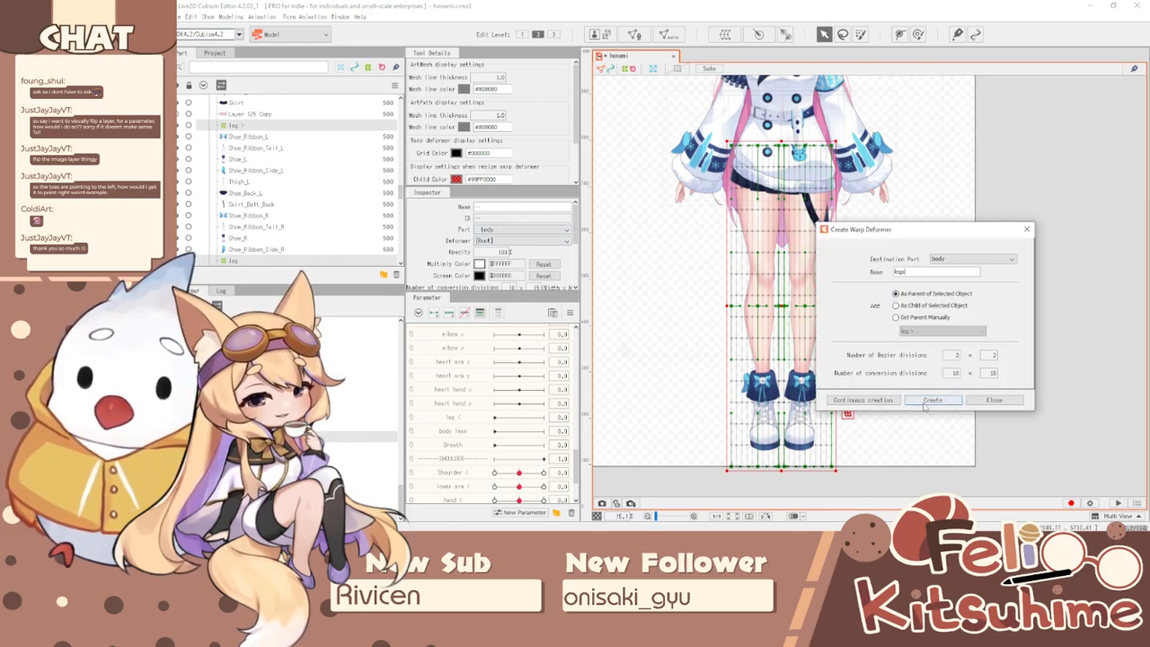
pyautogui.click(917, 404)
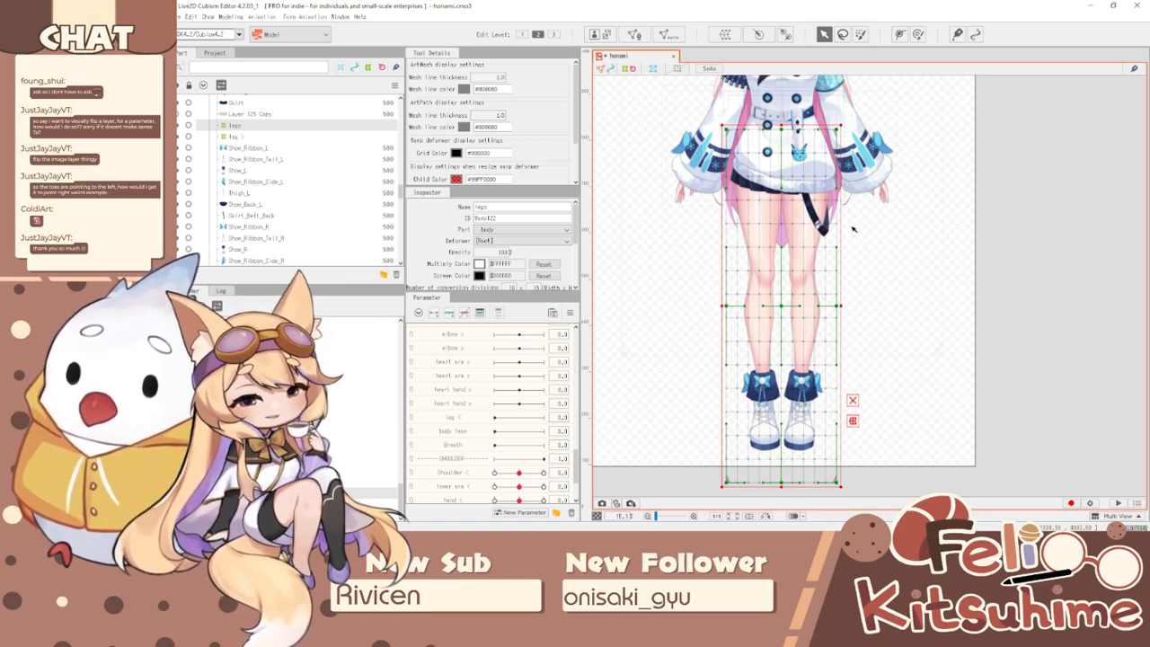
# - Examine how the legs deformer covers both legs and select the Thigh_R mesh inside it
pyautogui.scroll(3, 845, 303)
pyautogui.scroll(-3, 809, 306)
pyautogui.scroll(2, 784, 308)
pyautogui.scroll(2, 768, 155)
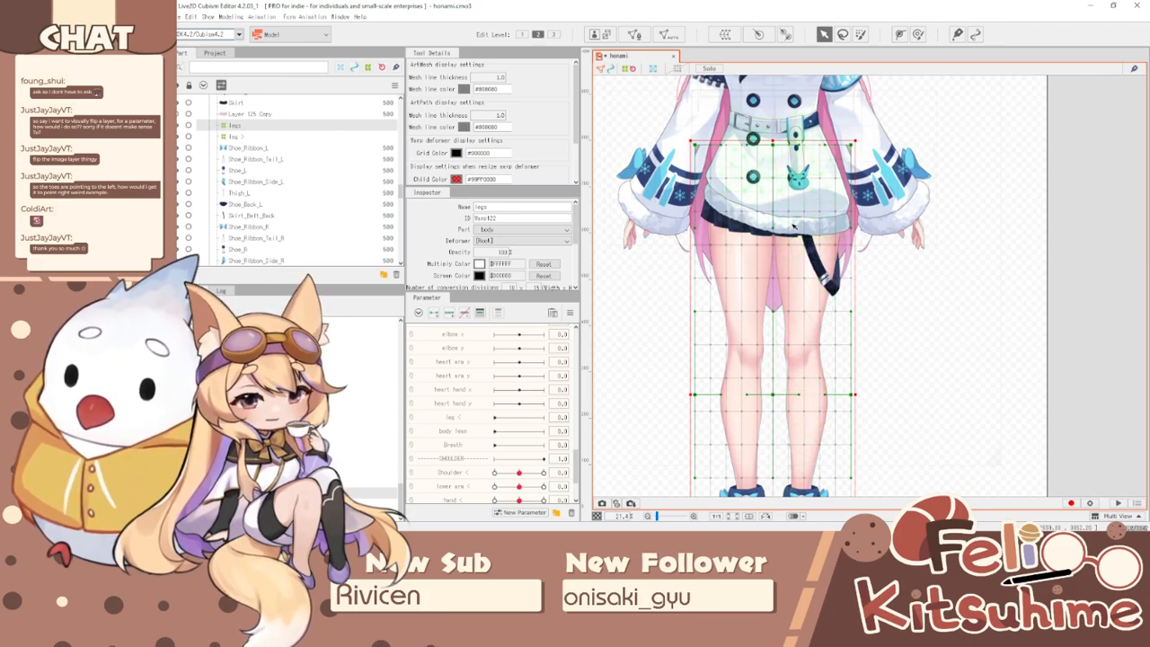
pyautogui.scroll(-2, 755, 139)
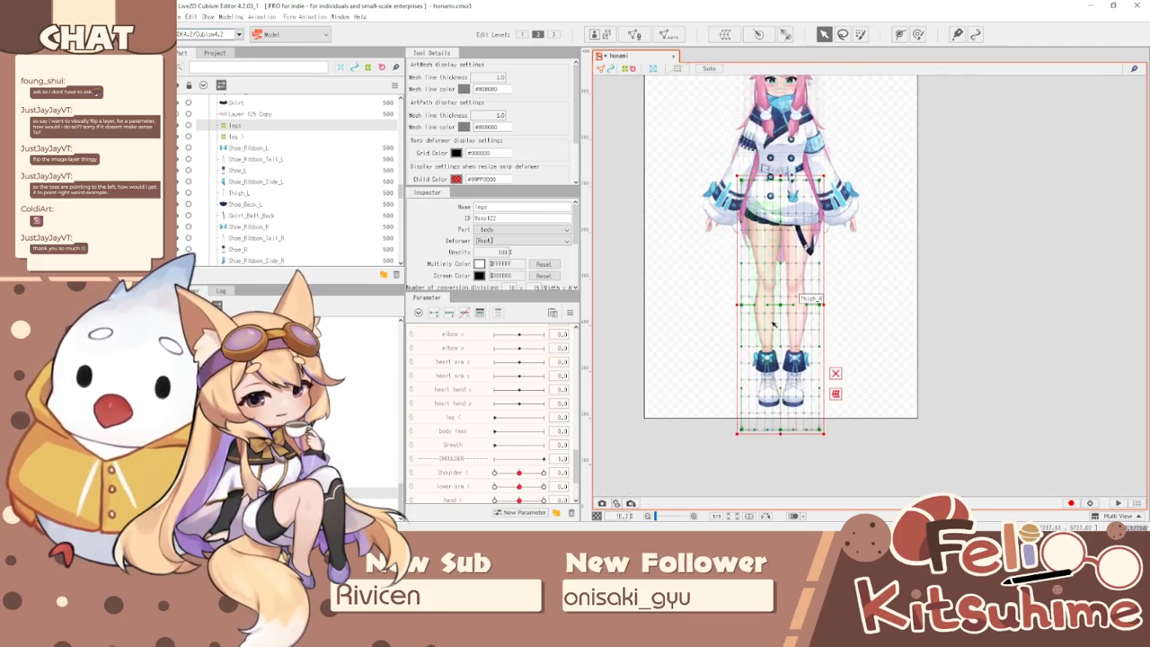
pyautogui.scroll(4, 769, 202)
pyautogui.click(766, 197)
pyautogui.scroll(-2, 755, 270)
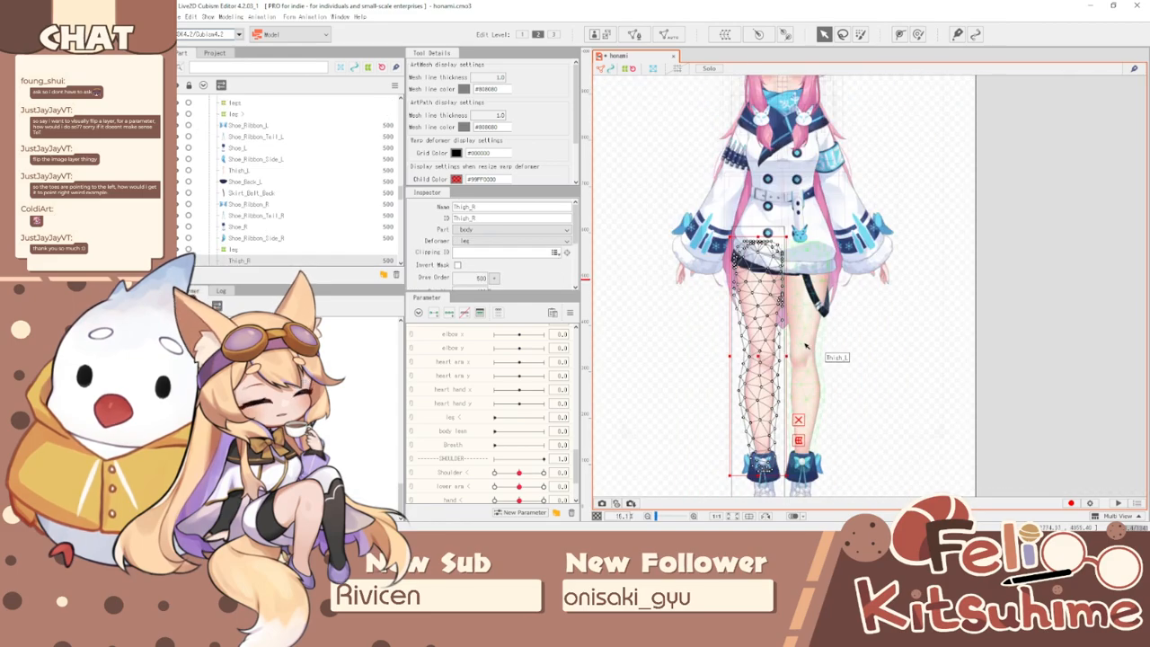
# - Examine the right leg warp deformer and the Jacket_Main_Bot mesh from the belt down to the thighs
pyautogui.scroll(2, 746, 270)
pyautogui.click(780, 279)
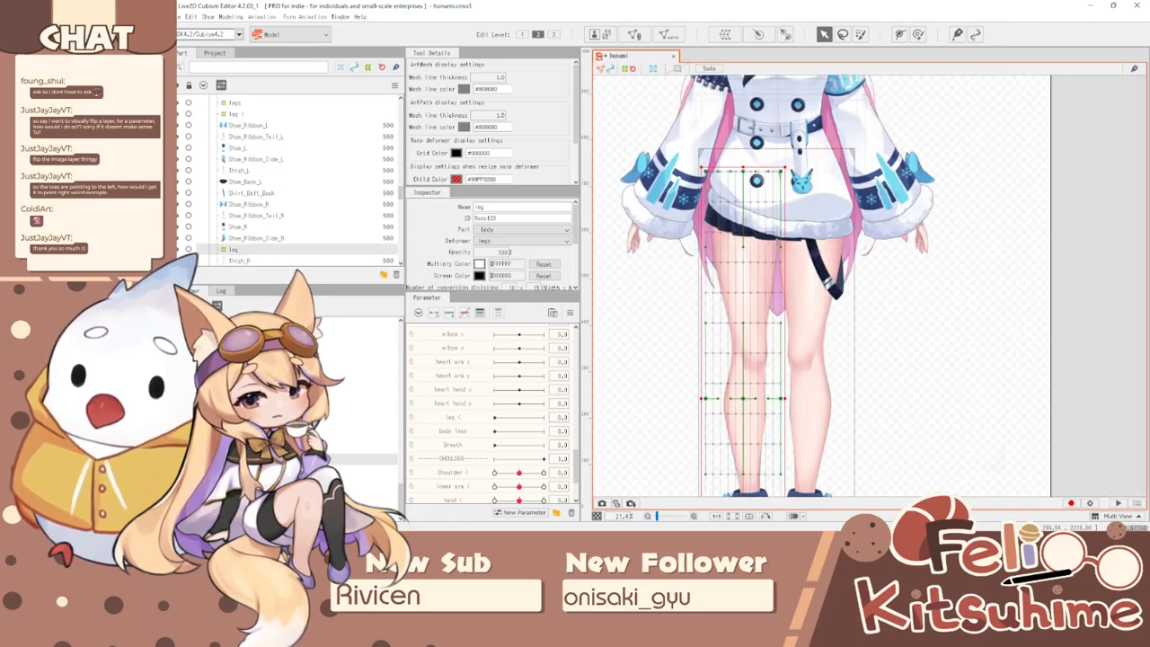
pyautogui.scroll(-2, 953, 180)
pyautogui.scroll(3, 890, 200)
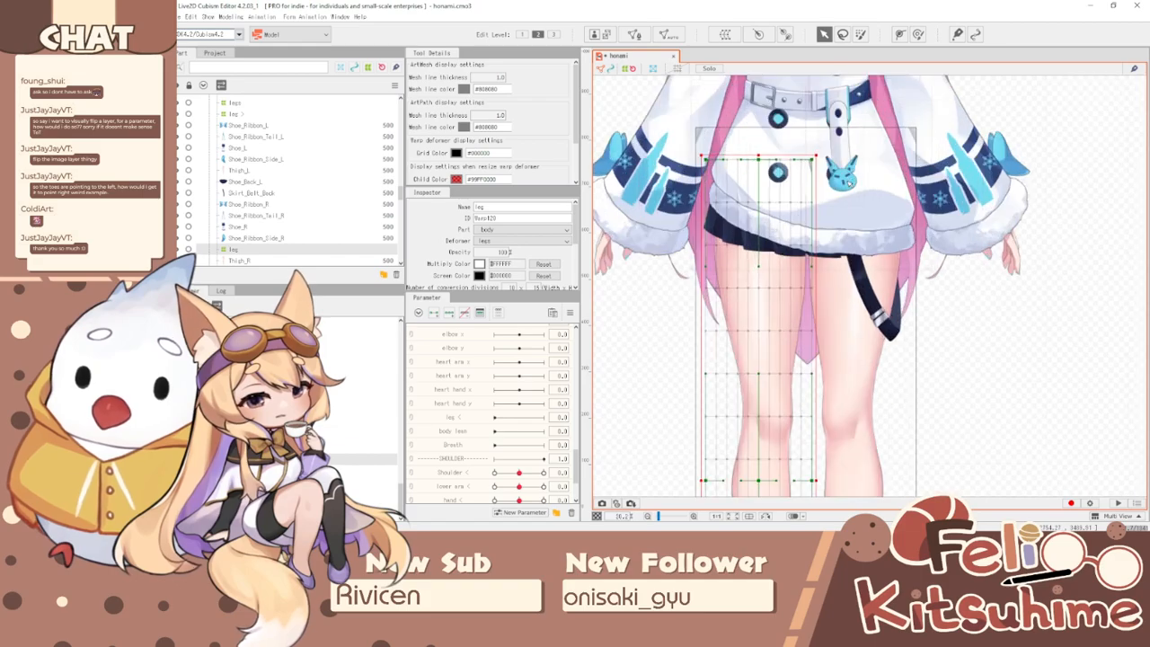
pyautogui.click(844, 209)
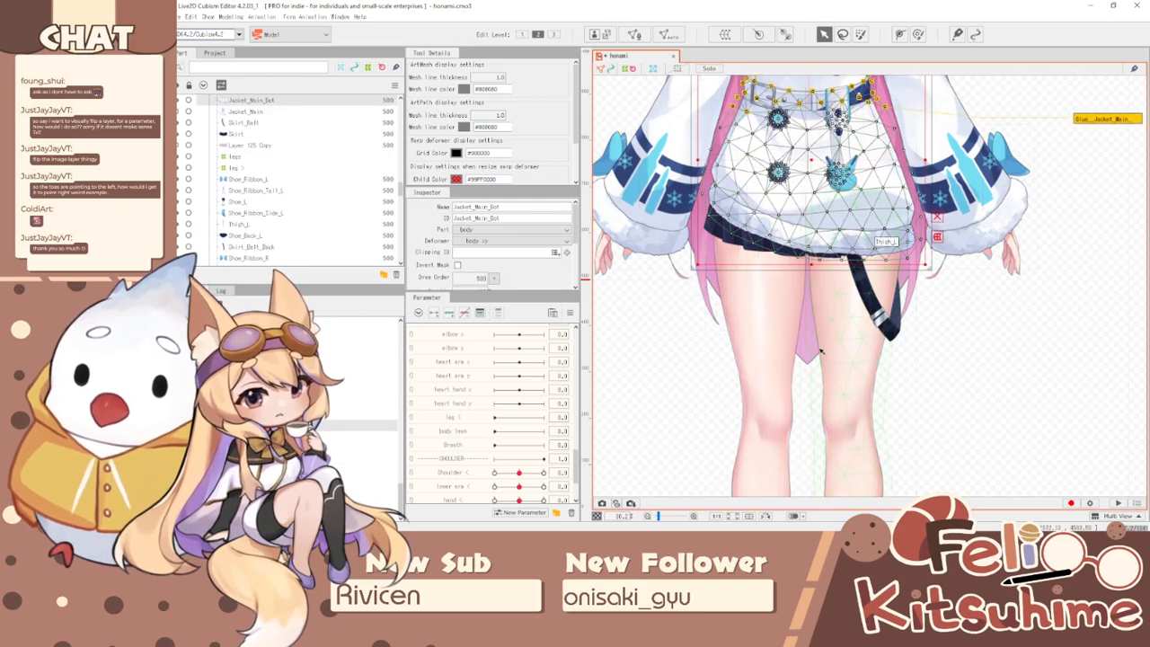
pyautogui.scroll(-2, 674, 411)
pyautogui.scroll(6, 819, 259)
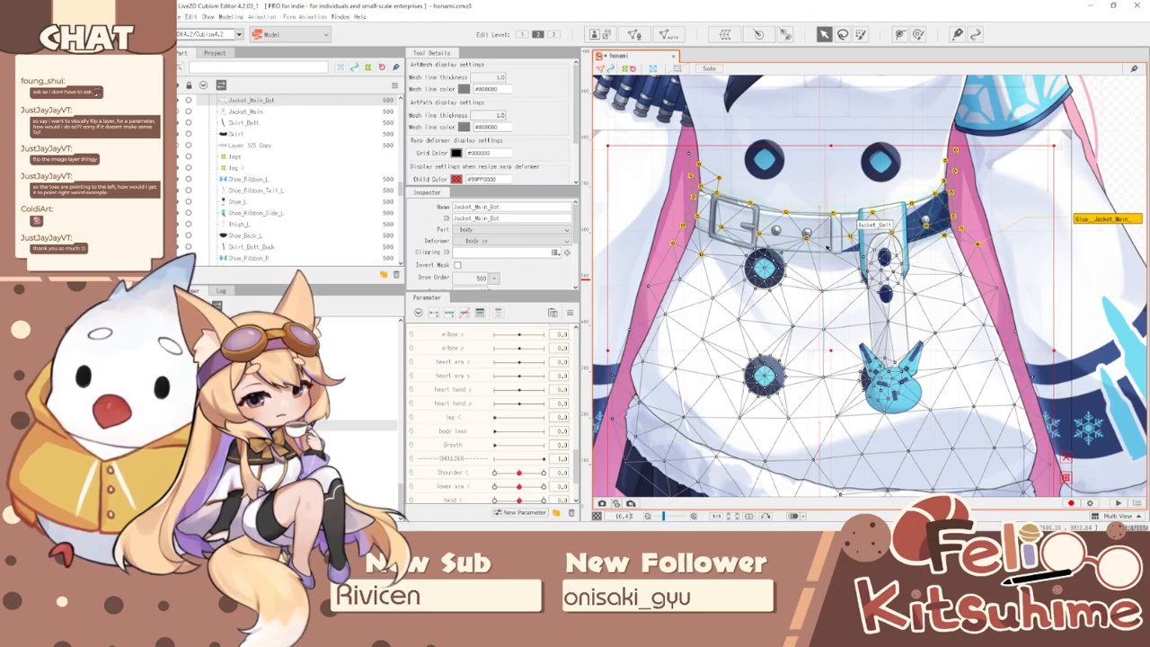
pyautogui.scroll(3, 826, 242)
# - Select the hips rotation deformer at the belt and save the model
pyautogui.click(827, 232)
pyautogui.scroll(-5, 827, 226)
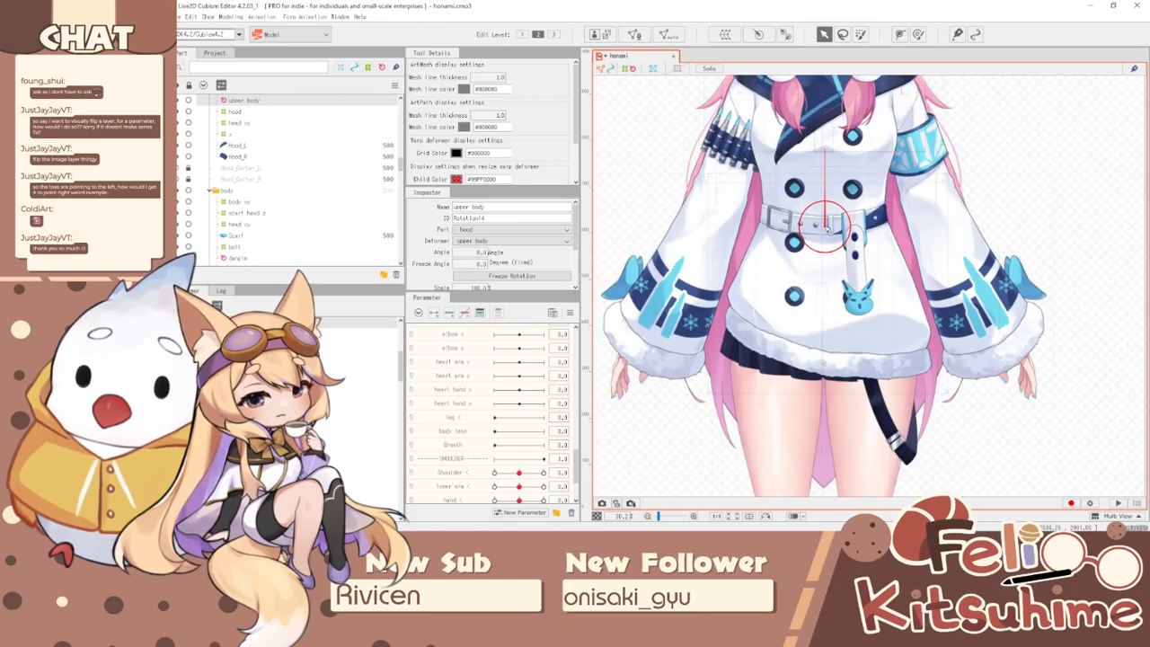
pyautogui.scroll(2, 844, 226)
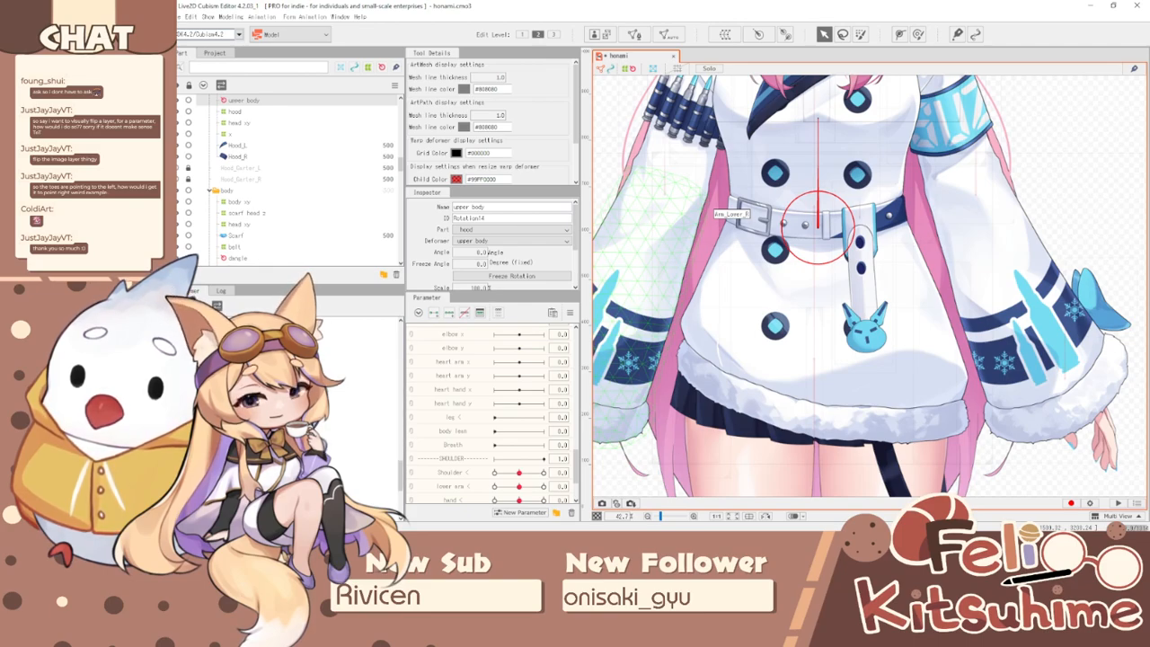
pyautogui.click(818, 225)
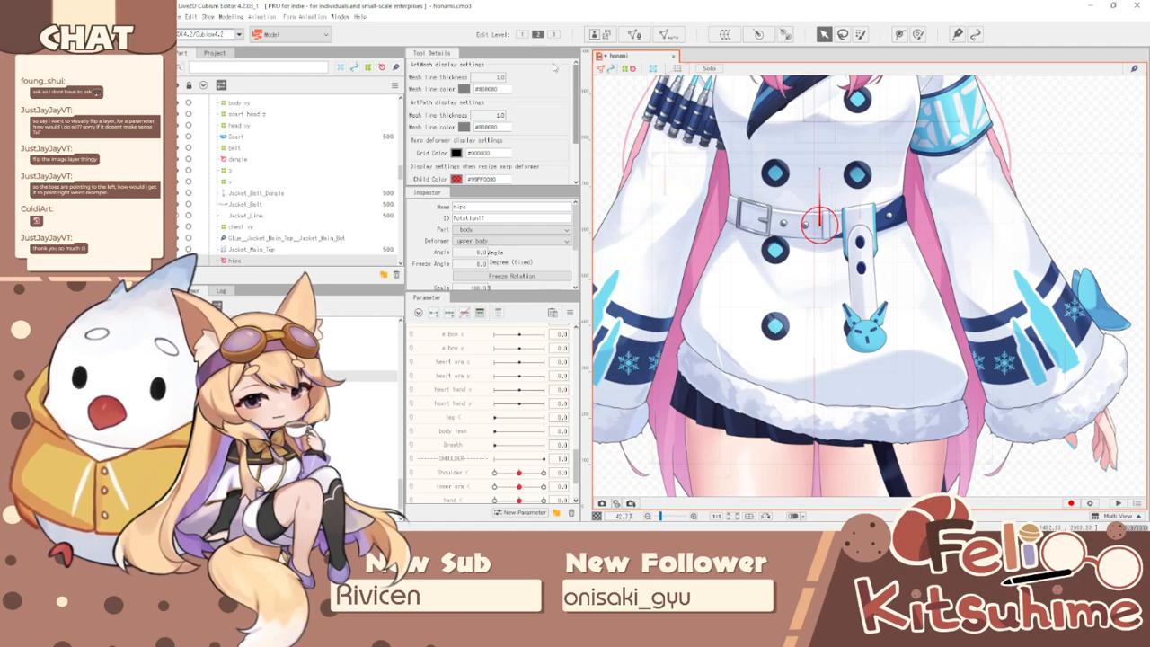
pyautogui.click(188, 17)
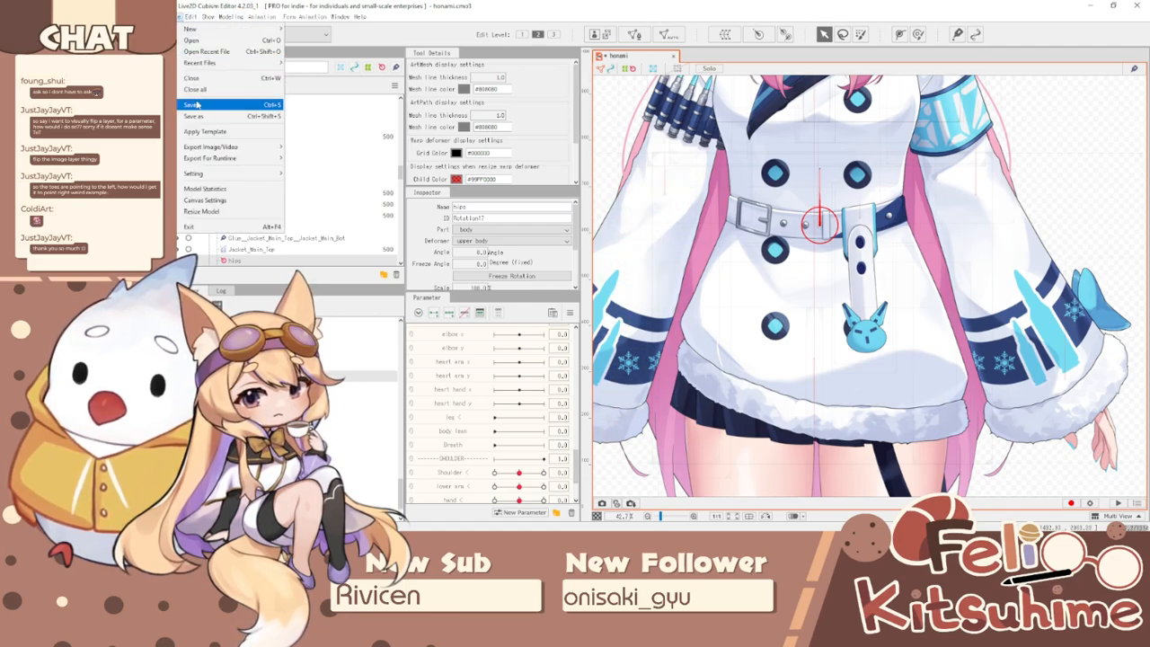
pyautogui.click(200, 105)
# - Add three hip x keyforms to the hips rotation deformer and rotate it to about -16 degrees at 1.0
pyautogui.scroll(-10, 445, 369)
pyautogui.scroll(2, 467, 409)
pyautogui.scroll(-6, 509, 428)
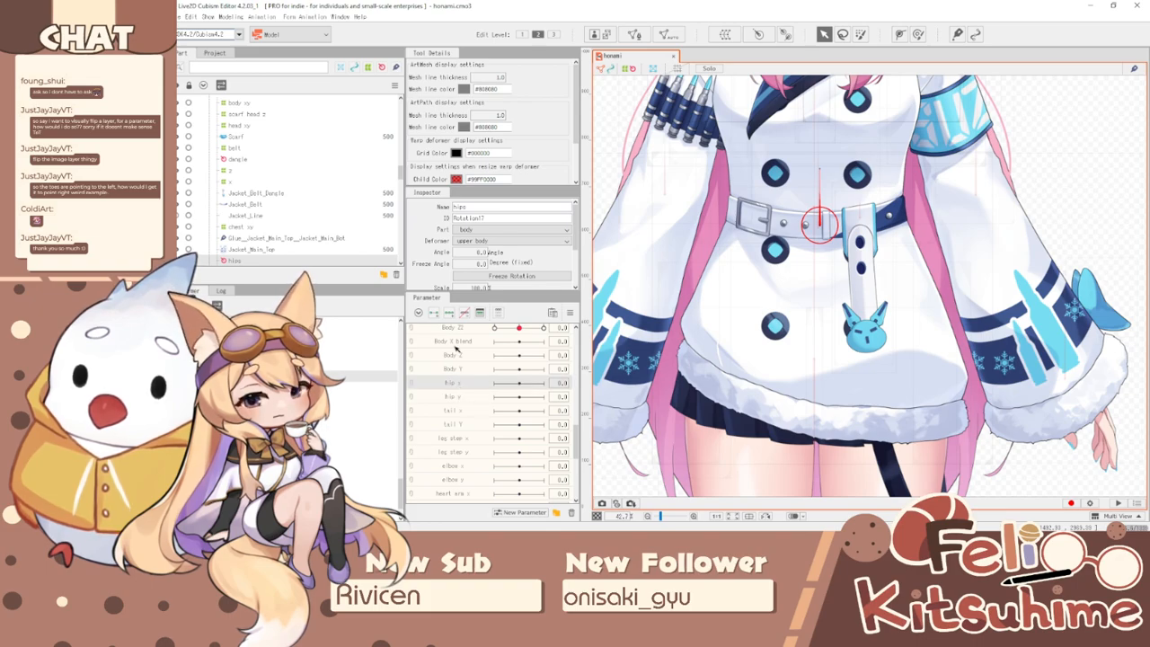
pyautogui.click(520, 382)
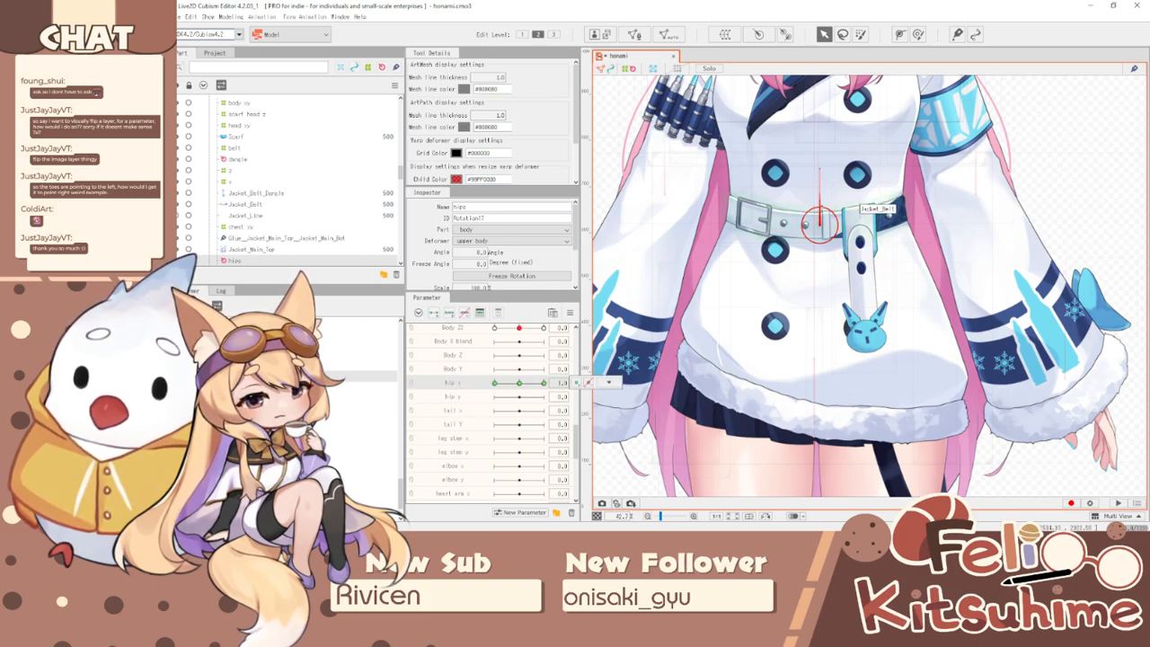
pyautogui.moveTo(819, 167); pyautogui.dragTo(804, 170)
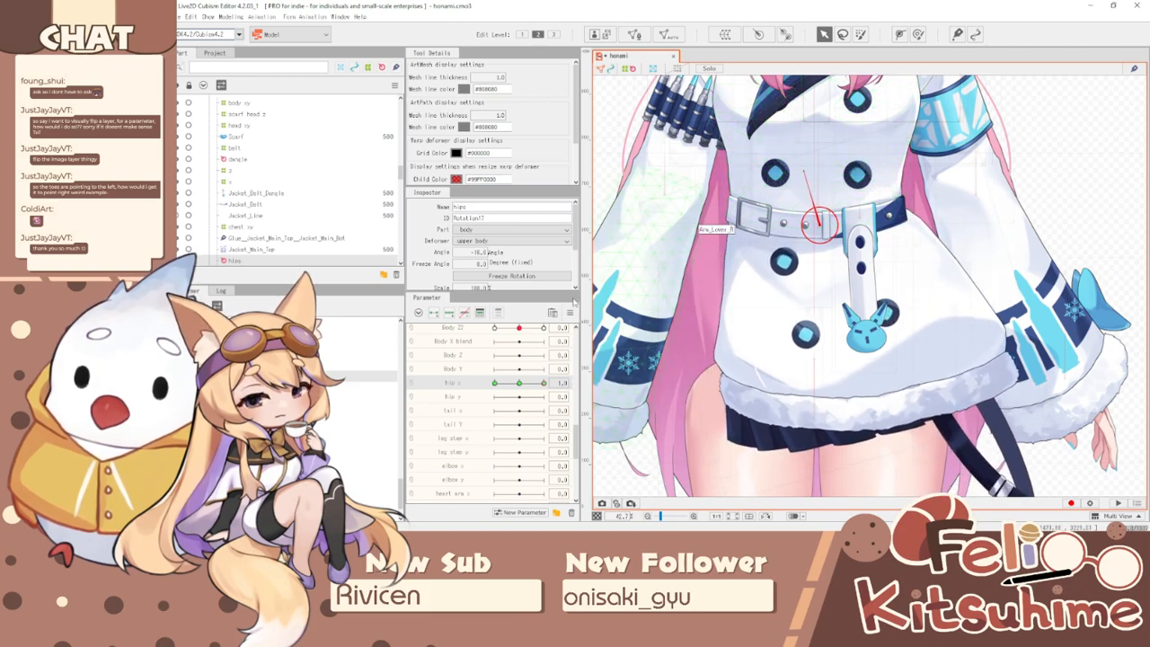
# - Mirror the hips rotation to the opposite hip x key and check the swing between -1.0 and 1.0
pyautogui.rightClick(576, 303)
pyautogui.click(636, 382)
pyautogui.click(638, 369)
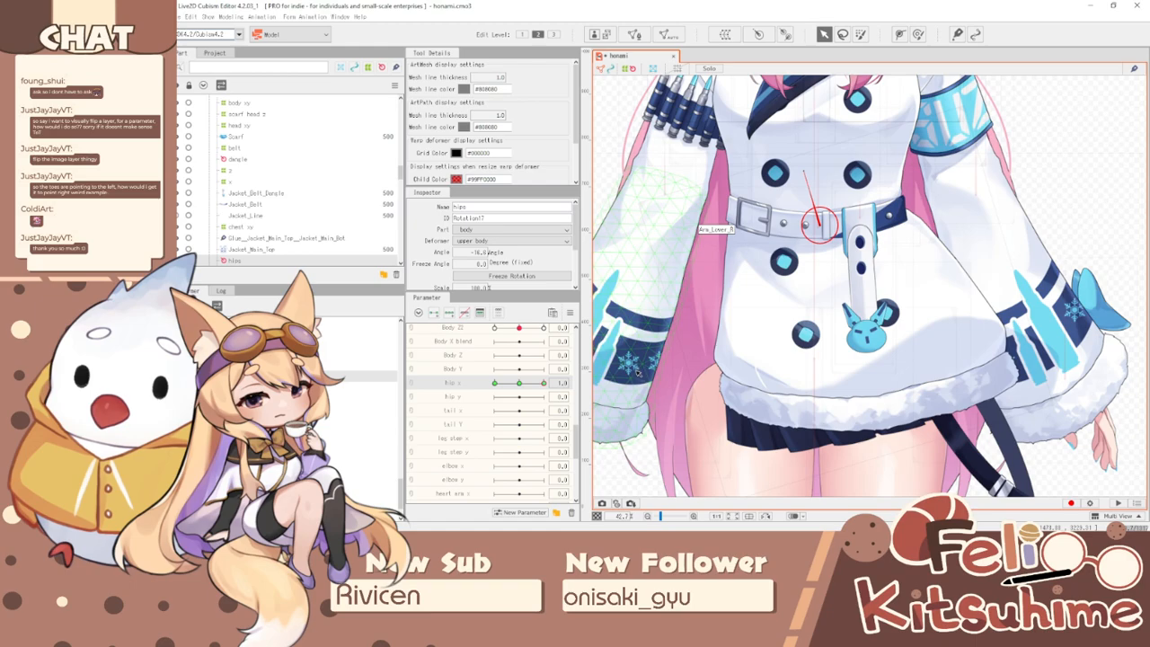
pyautogui.click(544, 383)
pyautogui.scroll(-4, 726, 218)
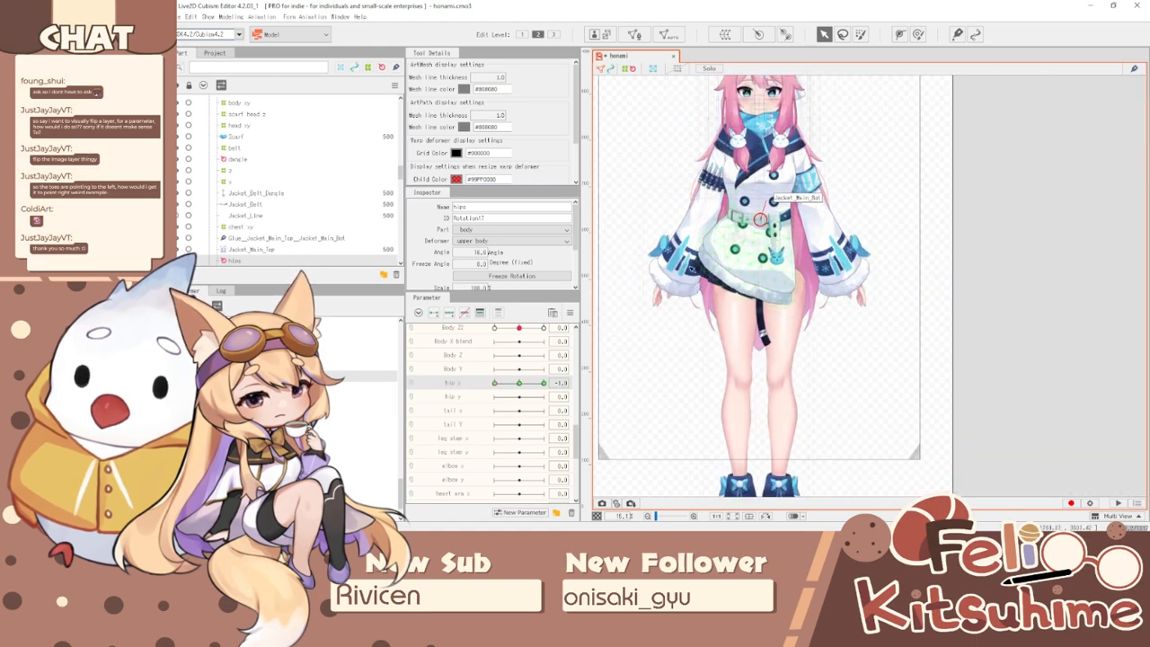
pyautogui.click(587, 383)
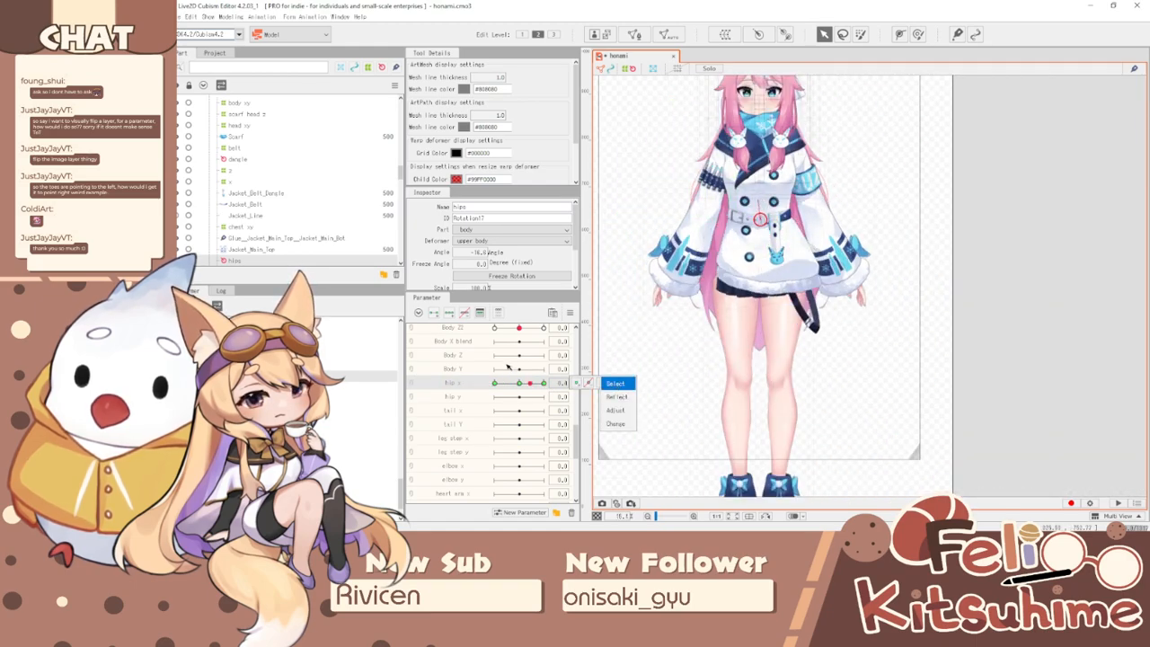
pyautogui.scroll(5, 745, 204)
pyautogui.moveTo(496, 384); pyautogui.dragTo(575, 368)
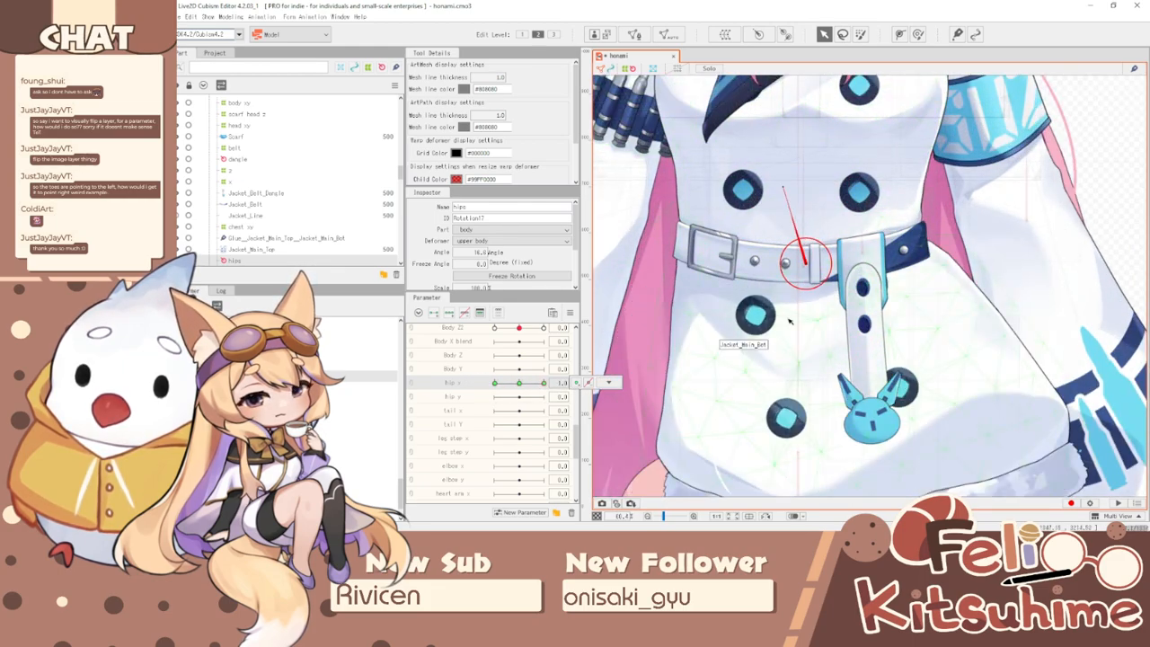
# - Select the belt warp deformer and create a parent warp deformer named hip x for it
pyautogui.click(855, 254)
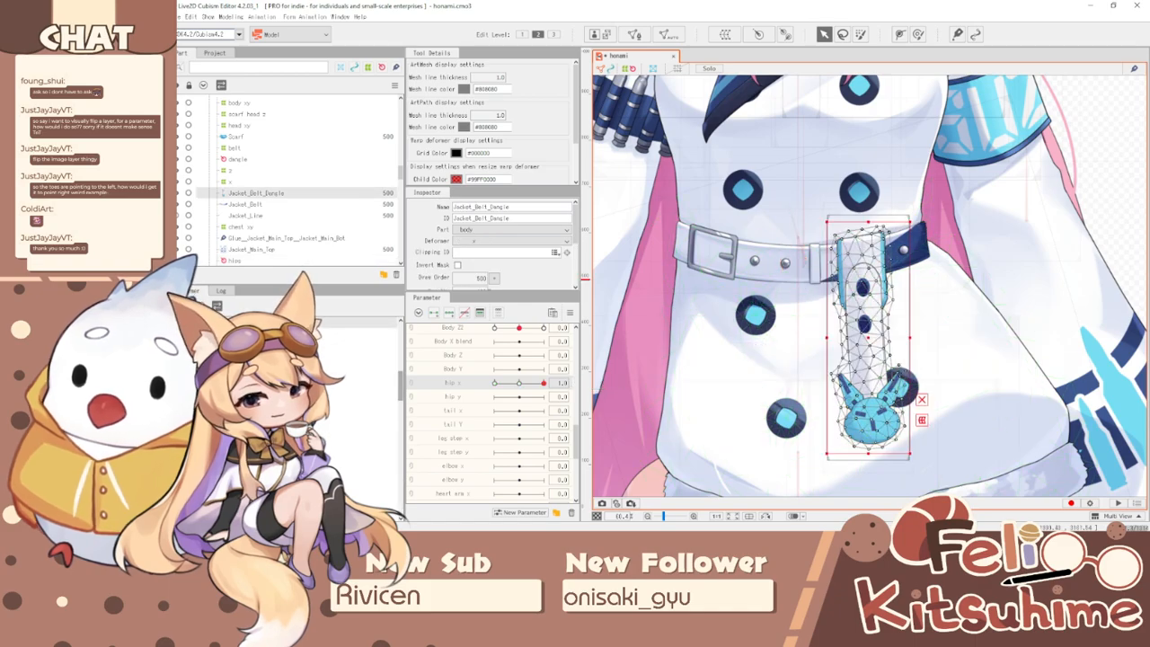
pyautogui.click(862, 252)
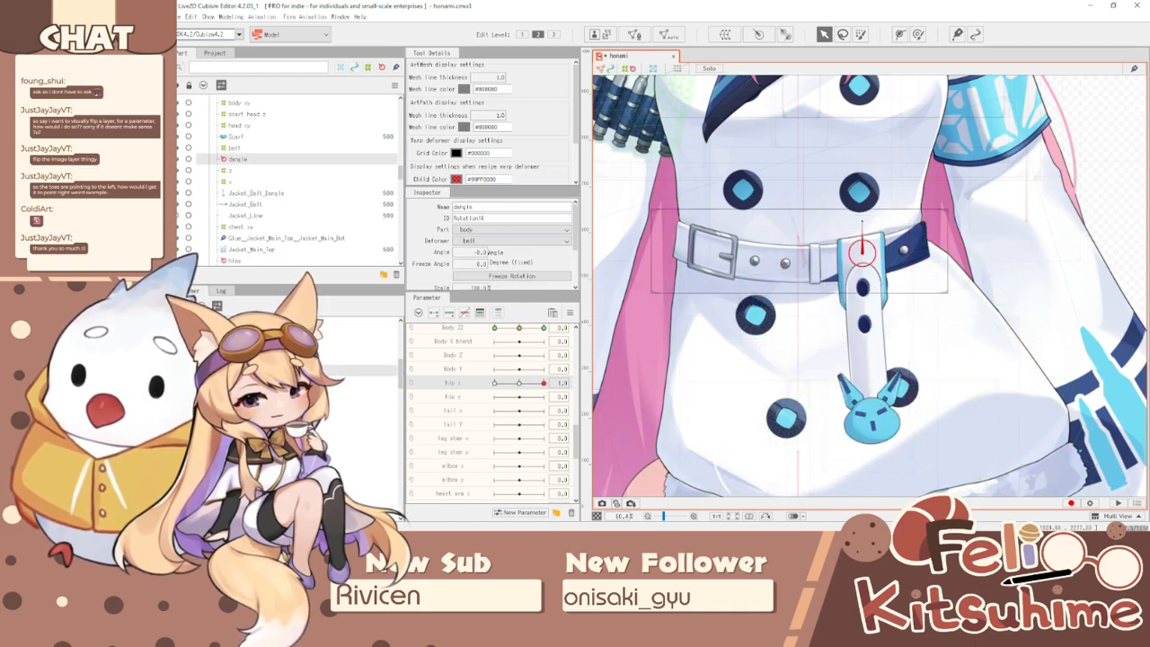
pyautogui.click(826, 209)
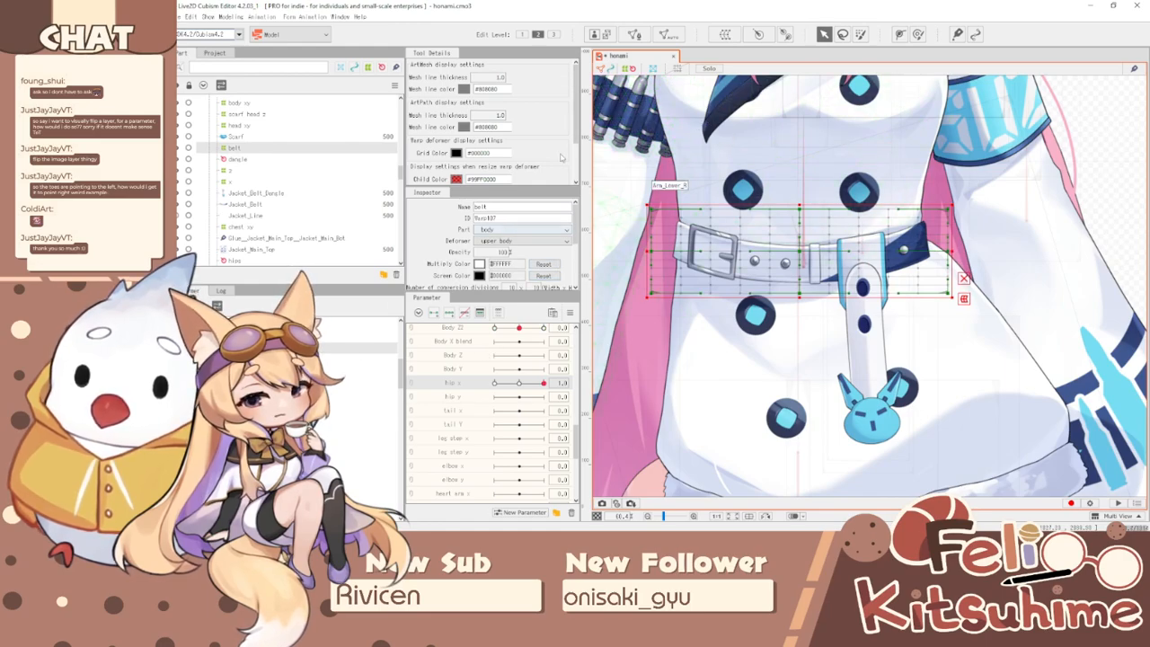
pyautogui.click(724, 34)
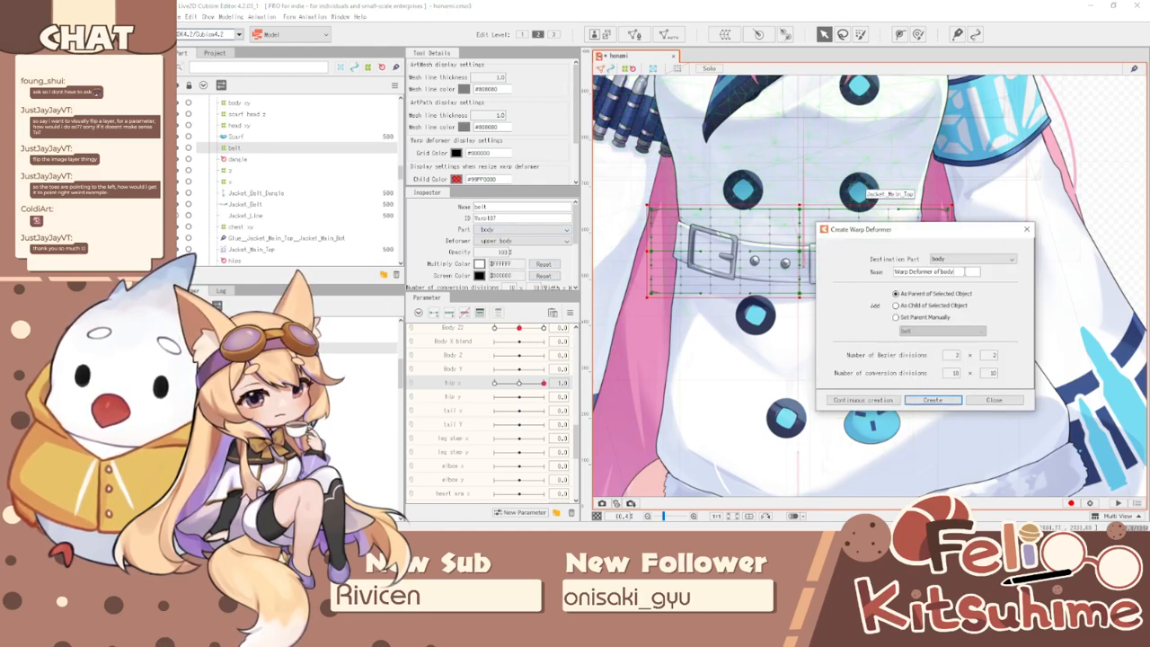
pyautogui.moveTo(972, 271); pyautogui.dragTo(892, 272)
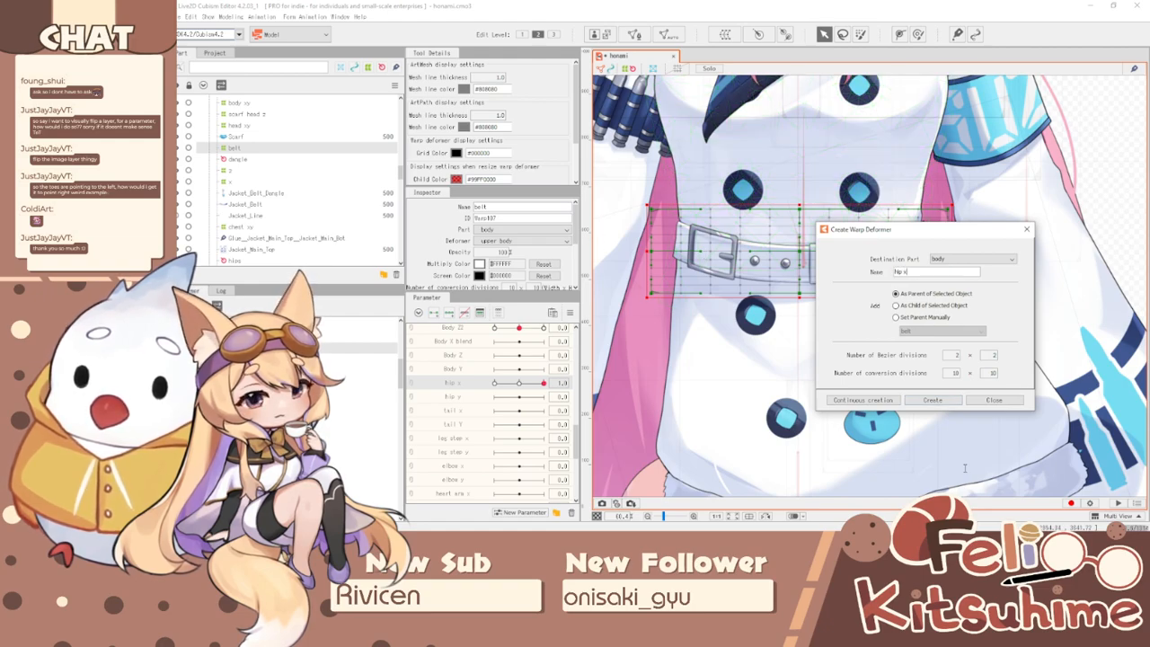
pyautogui.press('Return')
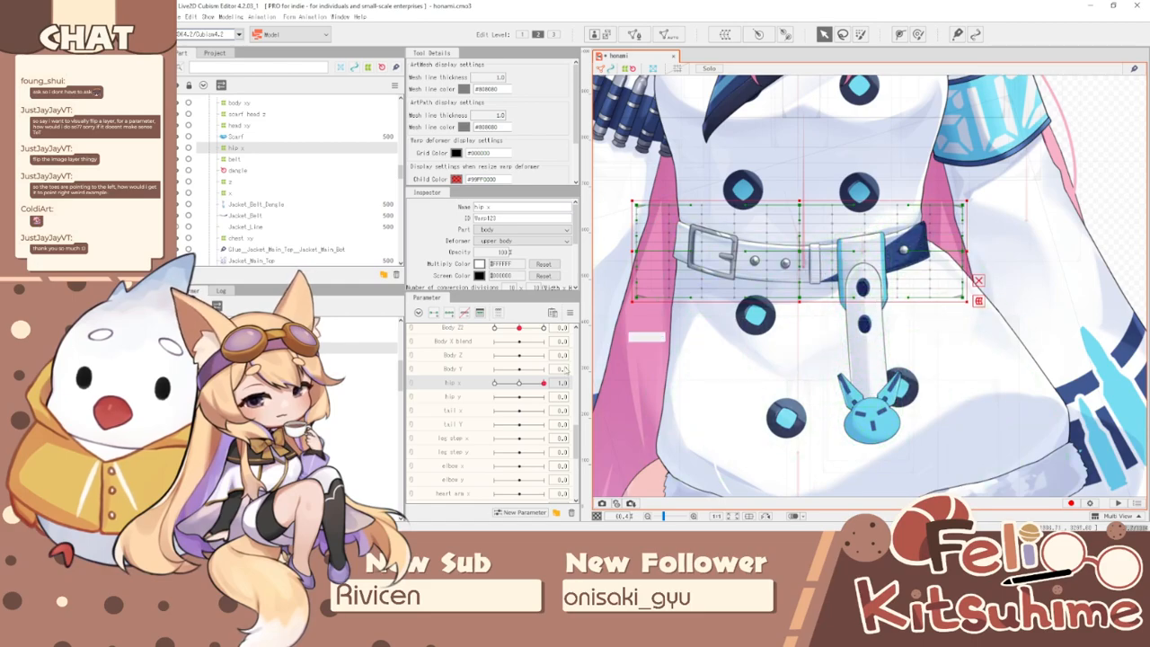
# - Add three hip x keyforms to the belt's new deformer, then tilt and shift it to follow the jacket at 1.0
pyautogui.click(451, 314)
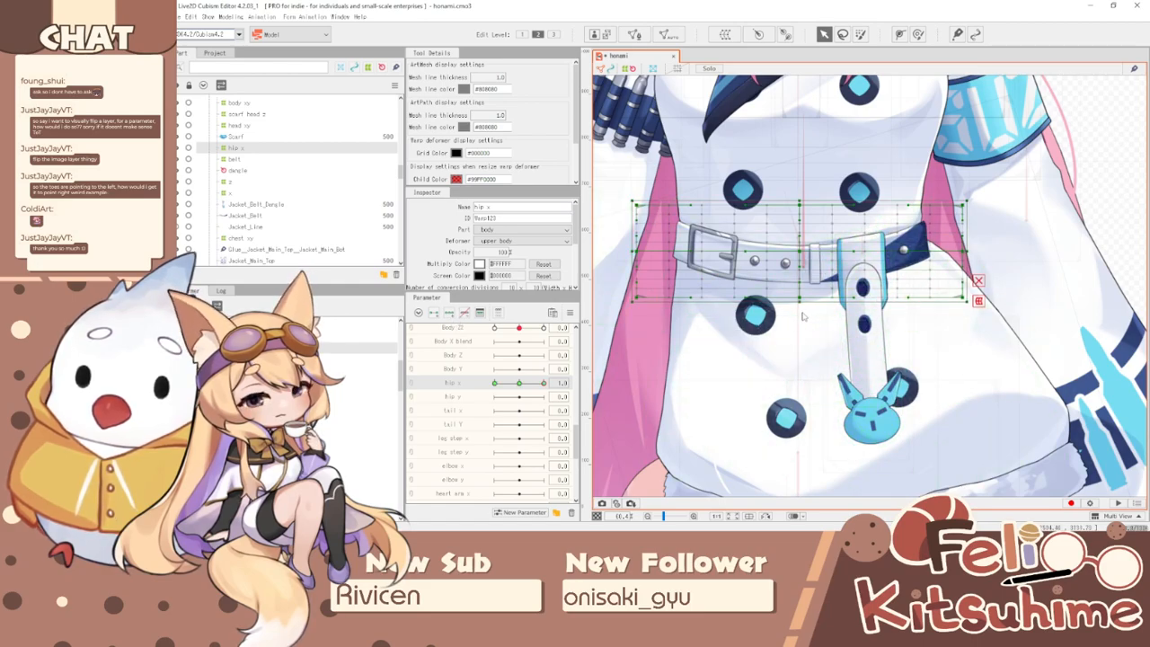
pyautogui.moveTo(799, 307); pyautogui.dragTo(806, 306)
pyautogui.moveTo(801, 258); pyautogui.dragTo(806, 256)
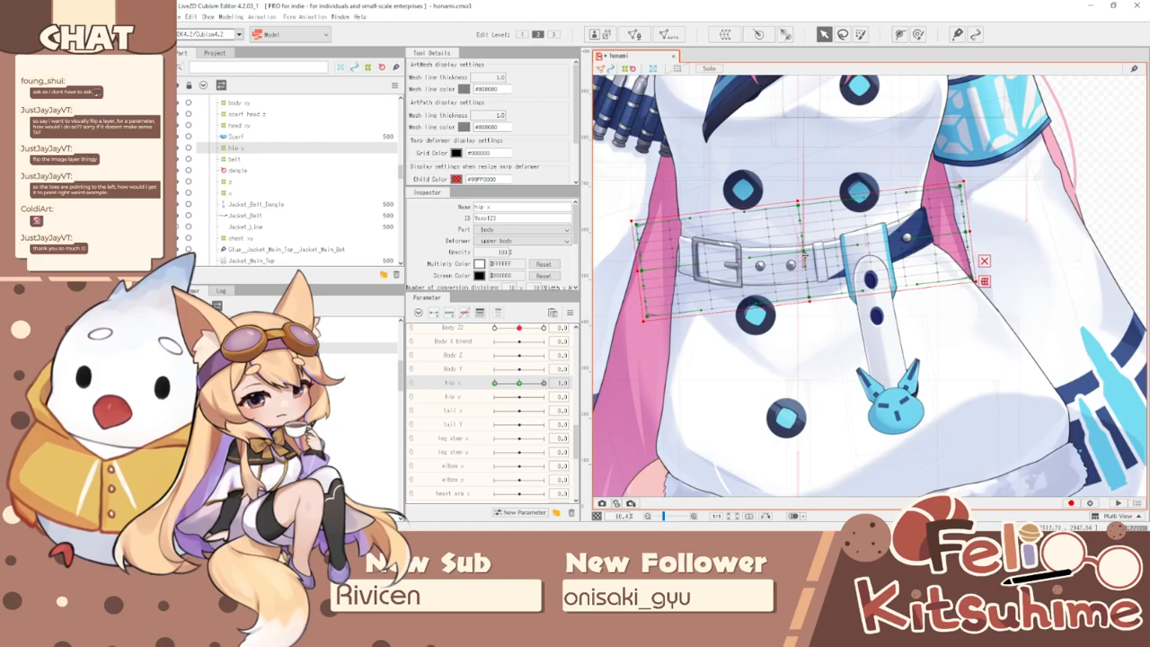
# - Hide the selection overlay and reshape both belt ends to the waist with the deform brush at hip x 1.0
pyautogui.click(918, 33)
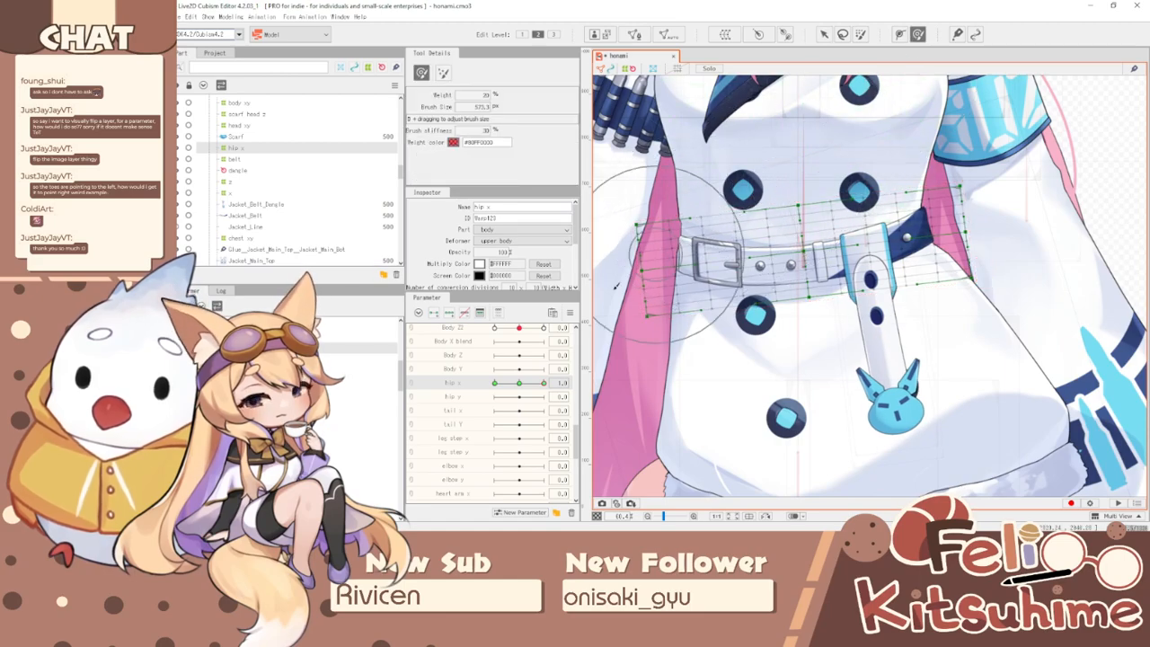
pyautogui.hotkey('ctrl', 't')
pyautogui.moveTo(543, 383)
pyautogui.mouseDown()
pyautogui.moveTo(525, 384)
pyautogui.moveTo(543, 383)
pyautogui.mouseUp()
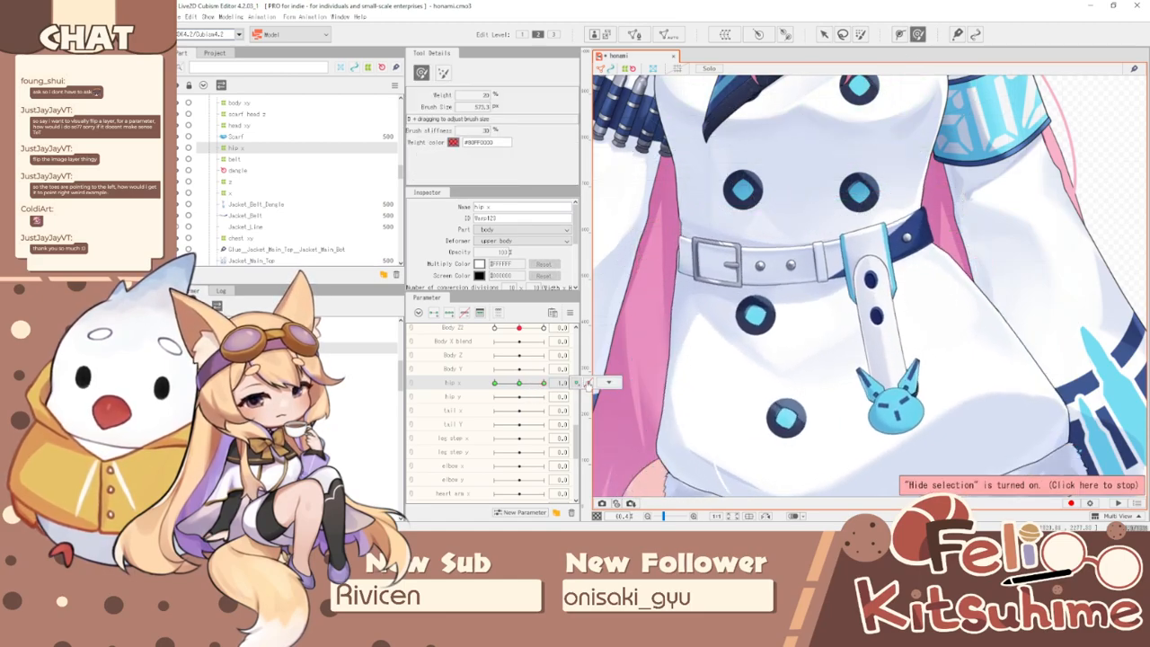
pyautogui.moveTo(694, 249)
pyautogui.mouseDown()
pyautogui.moveTo(700, 260)
pyautogui.moveTo(683, 250)
pyautogui.mouseUp()
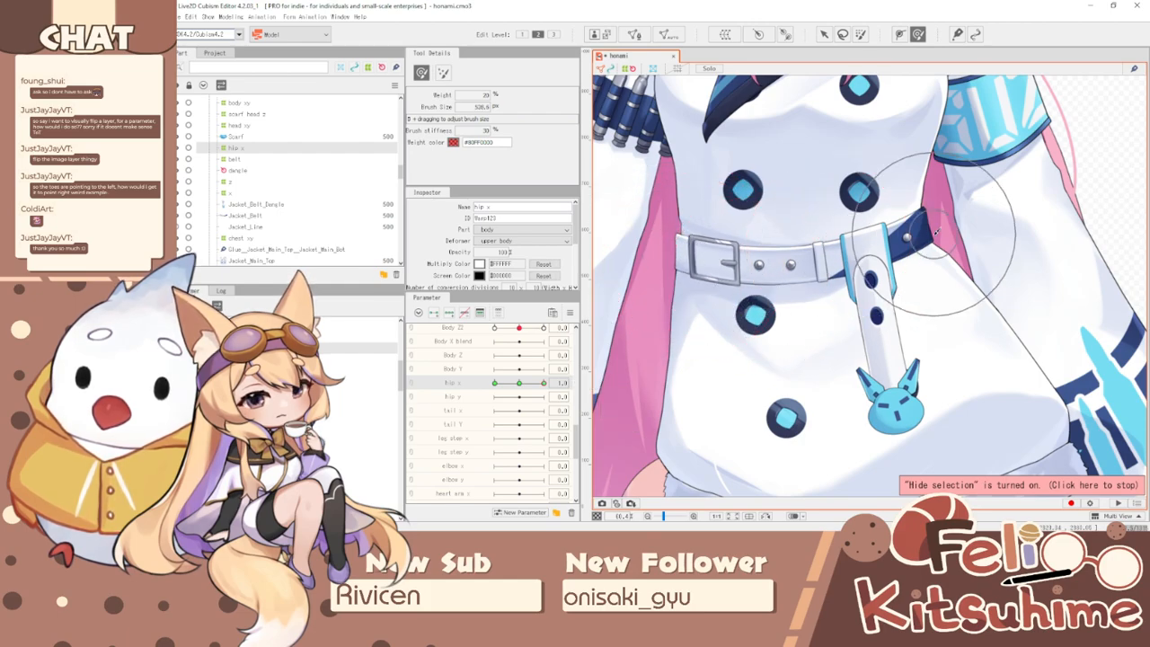
pyautogui.press('b')
pyautogui.moveTo(932, 202); pyautogui.dragTo(912, 218)
pyautogui.moveTo(543, 383)
pyautogui.mouseDown()
pyautogui.moveTo(522, 385)
pyautogui.moveTo(545, 384)
pyautogui.mouseUp()
pyautogui.scroll(-3, 794, 190)
pyautogui.scroll(2, 783, 194)
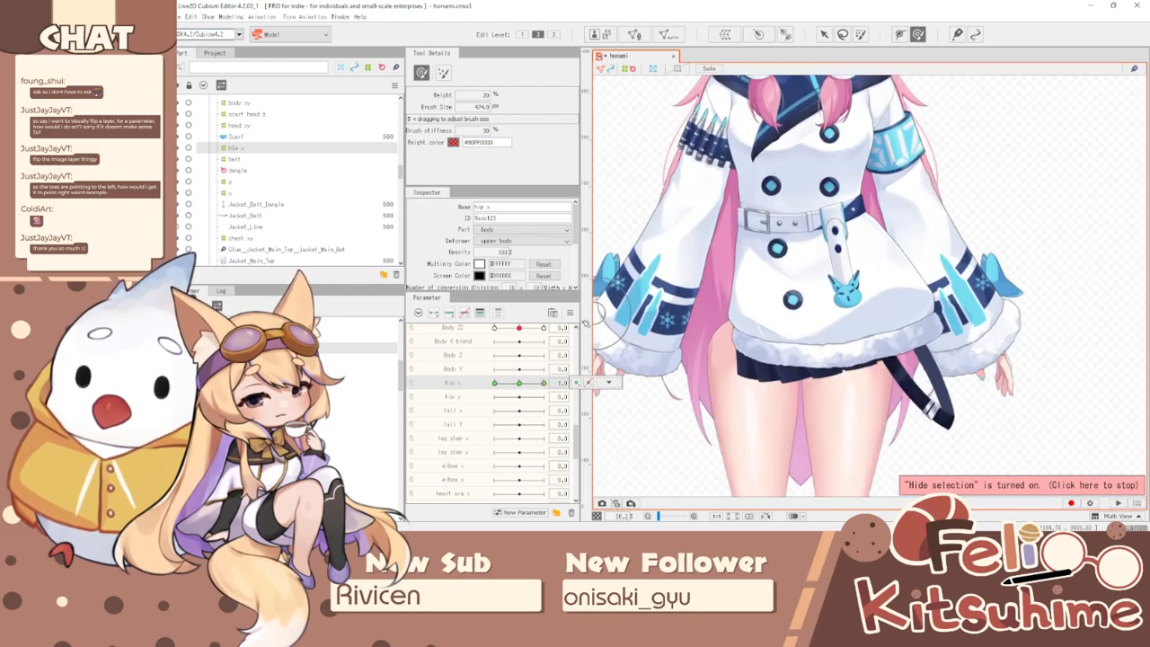
# - Mirror the belt's hip x deformation to -1.0 and touch up its buckle end with a smaller deform brush
pyautogui.click(570, 312)
pyautogui.click(618, 385)
pyautogui.click(639, 369)
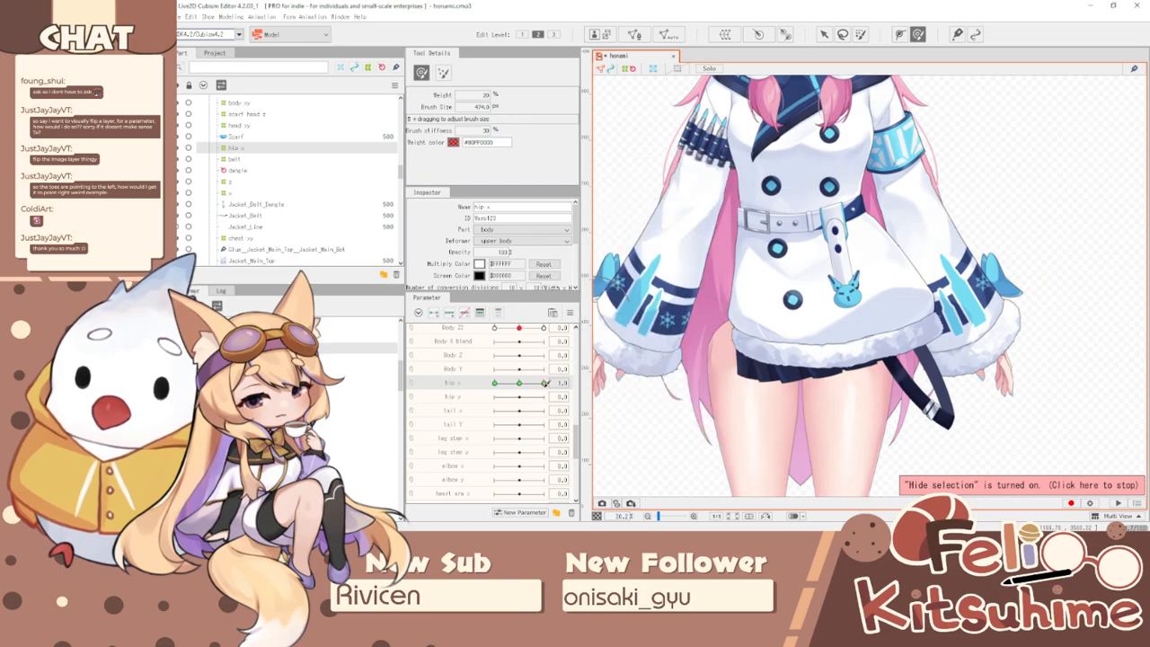
pyautogui.click(588, 382)
pyautogui.moveTo(544, 383); pyautogui.dragTo(494, 383)
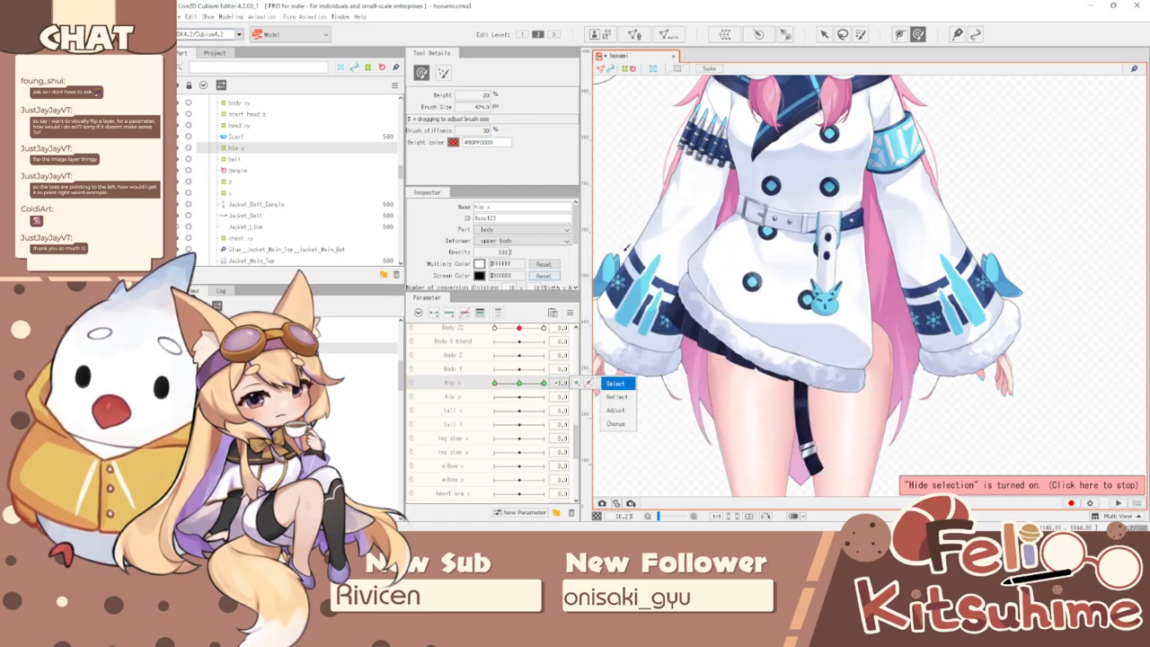
pyautogui.scroll(3, 829, 188)
pyautogui.press('b')
pyautogui.moveTo(674, 217)
pyautogui.mouseDown()
pyautogui.moveTo(657, 216)
pyautogui.moveTo(648, 189)
pyautogui.mouseUp()
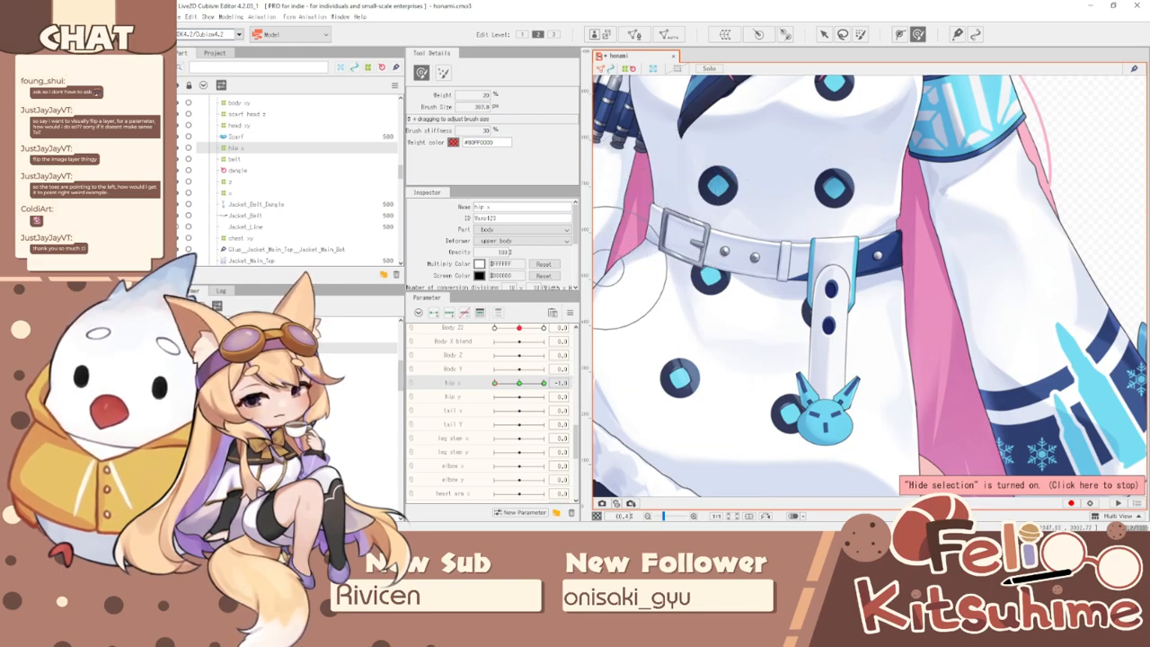
# - Create a parent warp deformer named hip x for the Jacket_Main_Top mesh and add three hip x keyforms to it
pyautogui.click(251, 261)
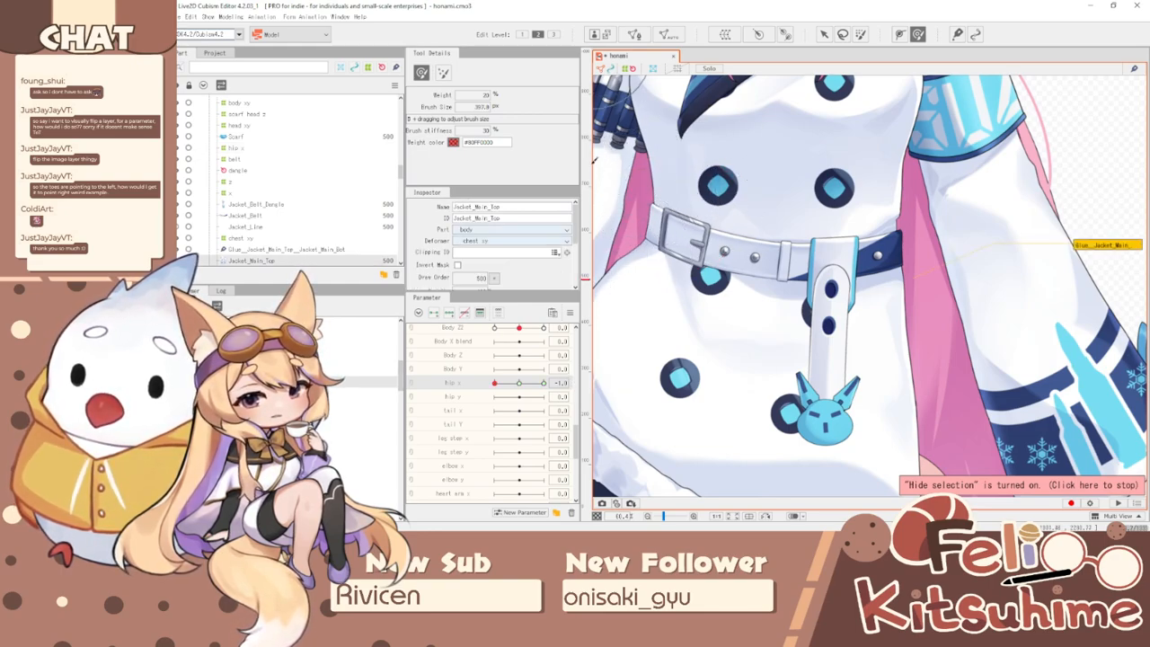
pyautogui.click(725, 34)
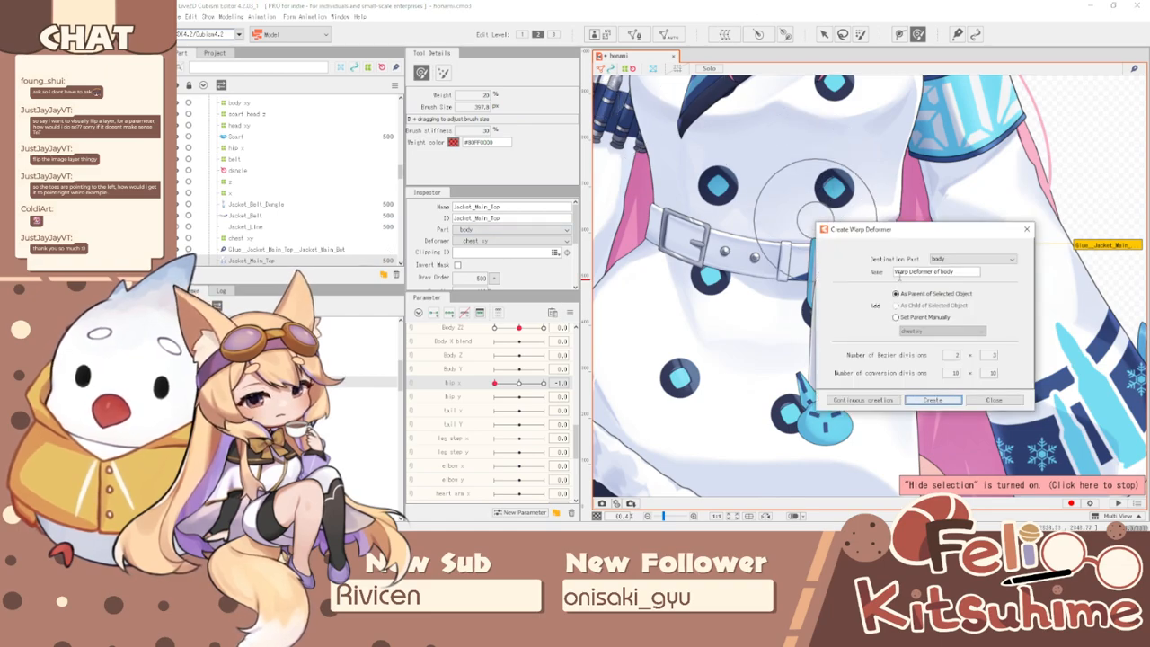
pyautogui.write('Hip x')
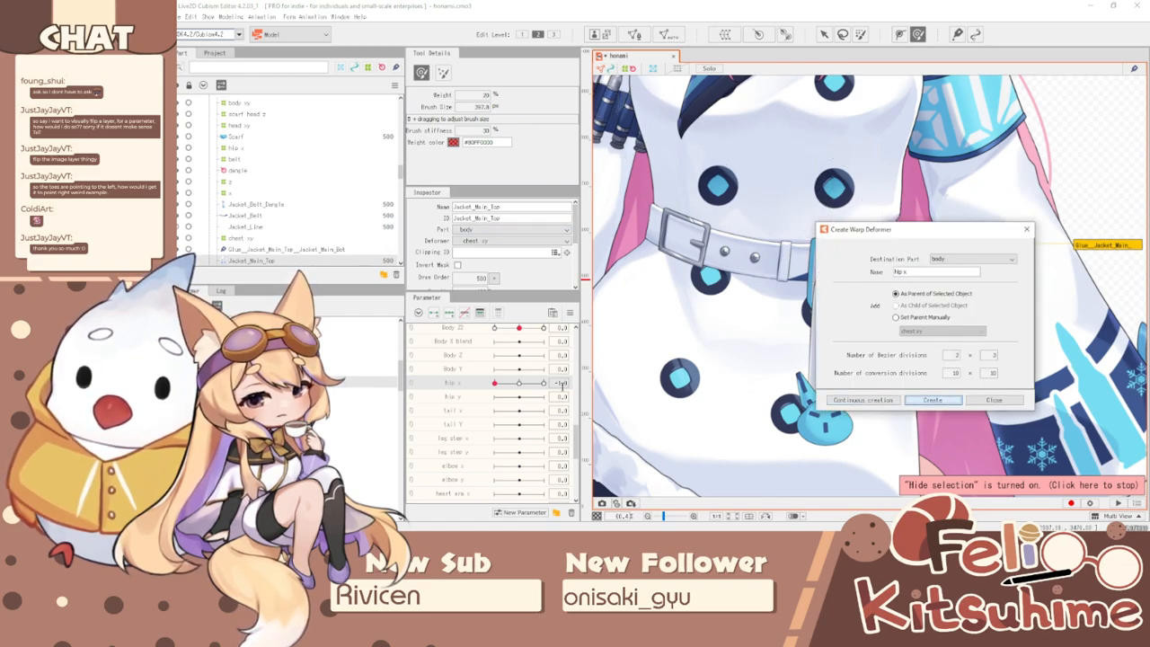
pyautogui.click(932, 401)
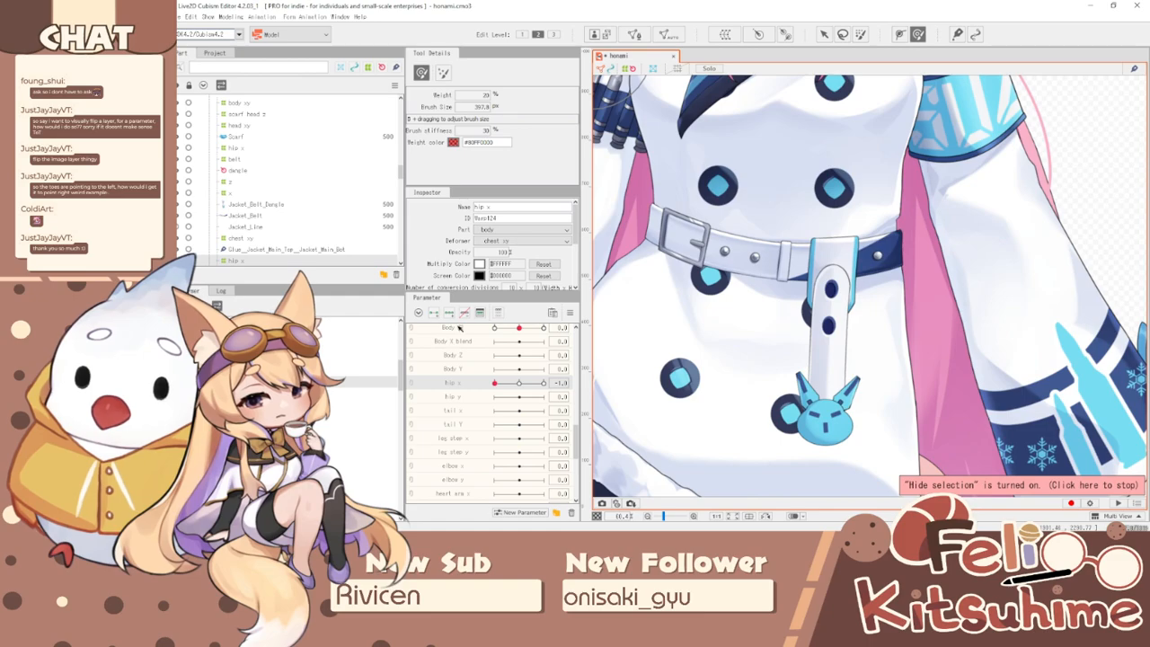
pyautogui.moveTo(518, 384); pyautogui.dragTo(476, 383)
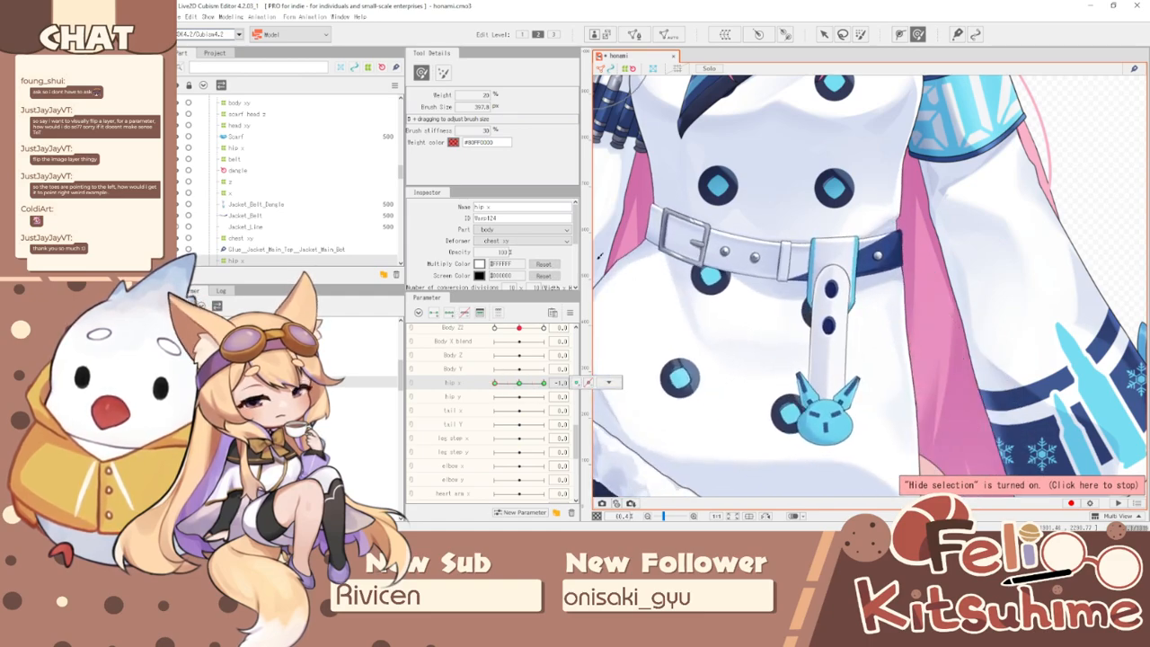
# - Reshape both waist sides of the jacket top with a resized deform brush at hip x -1.0
pyautogui.press('b')
pyautogui.moveTo(897, 230)
pyautogui.mouseDown()
pyautogui.moveTo(915, 222)
pyautogui.moveTo(913, 274)
pyautogui.mouseUp()
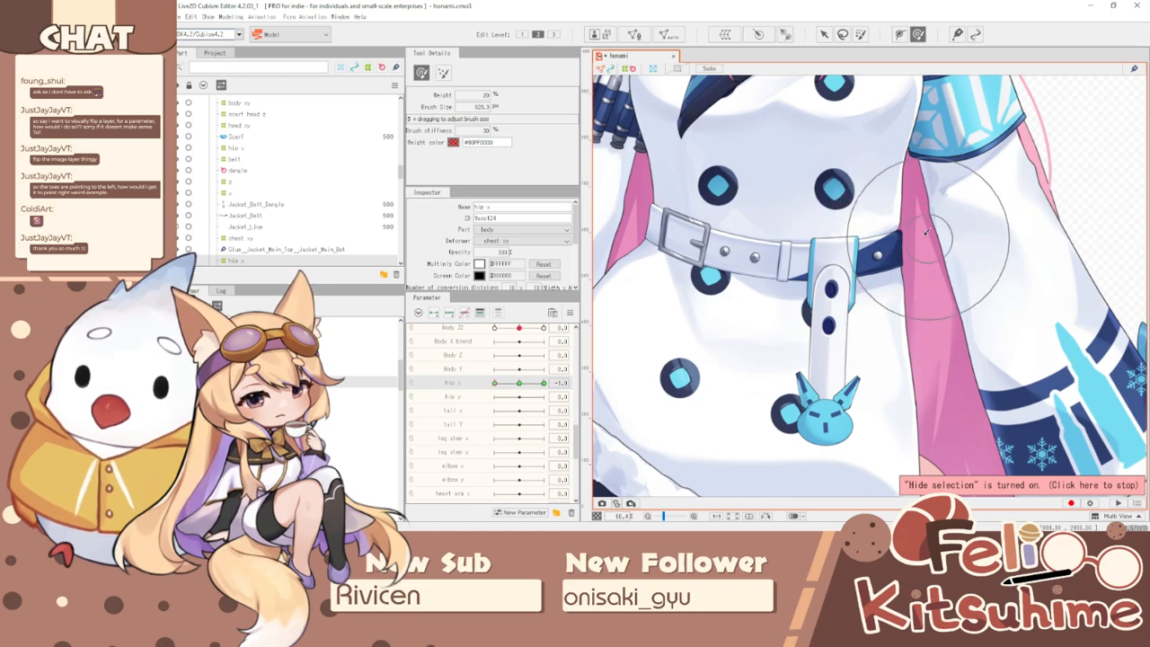
pyautogui.press('b')
pyautogui.moveTo(674, 253)
pyautogui.mouseDown()
pyautogui.moveTo(662, 172)
pyautogui.moveTo(654, 185)
pyautogui.mouseUp()
pyautogui.press('b')
pyautogui.moveTo(658, 225); pyautogui.dragTo(647, 153)
pyautogui.press('b')
pyautogui.press('b')
# - Reflect the jacket top's hip x motion to the opposite keyform, touch it up and test it together with Body Y
pyautogui.moveTo(497, 383)
pyautogui.mouseDown()
pyautogui.moveTo(608, 390)
pyautogui.moveTo(494, 383)
pyautogui.mouseUp()
pyautogui.click(570, 313)
pyautogui.click(620, 385)
pyautogui.click(638, 370)
pyautogui.moveTo(417, 352); pyautogui.dragTo(555, 363)
pyautogui.press('b')
pyautogui.moveTo(716, 225)
pyautogui.mouseDown()
pyautogui.moveTo(769, 242)
pyautogui.moveTo(718, 240)
pyautogui.mouseUp()
pyautogui.moveTo(543, 383)
pyautogui.mouseDown()
pyautogui.moveTo(494, 383)
pyautogui.moveTo(673, 393)
pyautogui.mouseUp()
pyautogui.moveTo(507, 385); pyautogui.dragTo(623, 388)
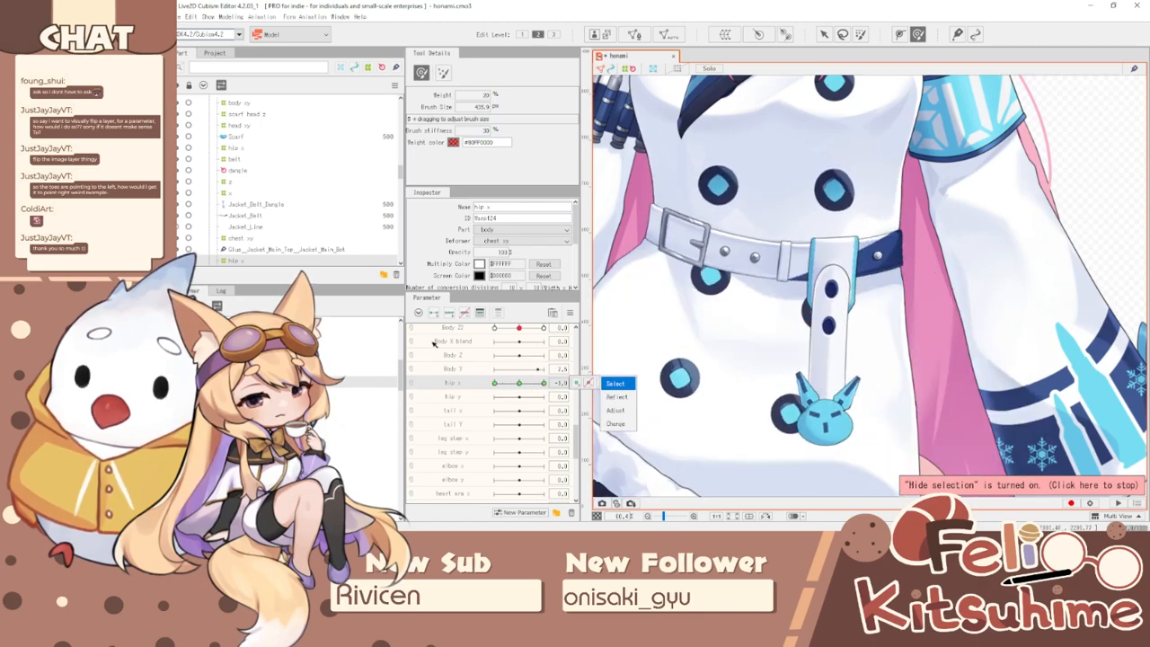
# - Select the belt's hip x warp deformer and adjust the belt with the deform brush at hip x -1.0
pyautogui.press('Escape')
pyautogui.click(237, 147)
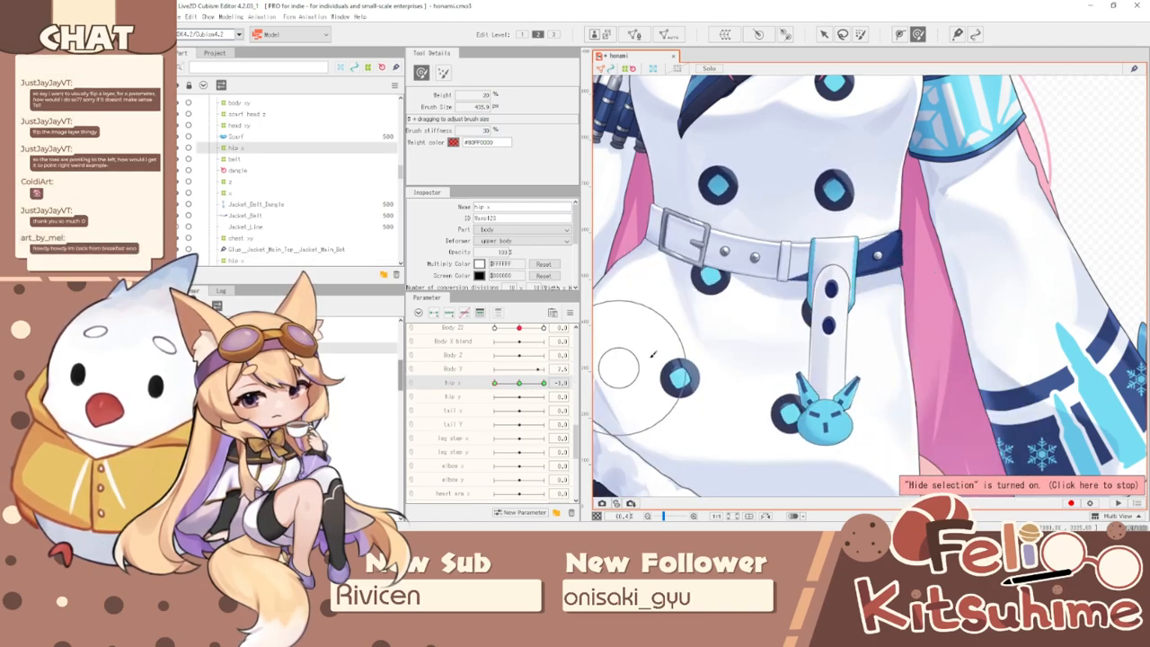
pyautogui.scroll(-1, 765, 291)
pyautogui.scroll(1, 677, 276)
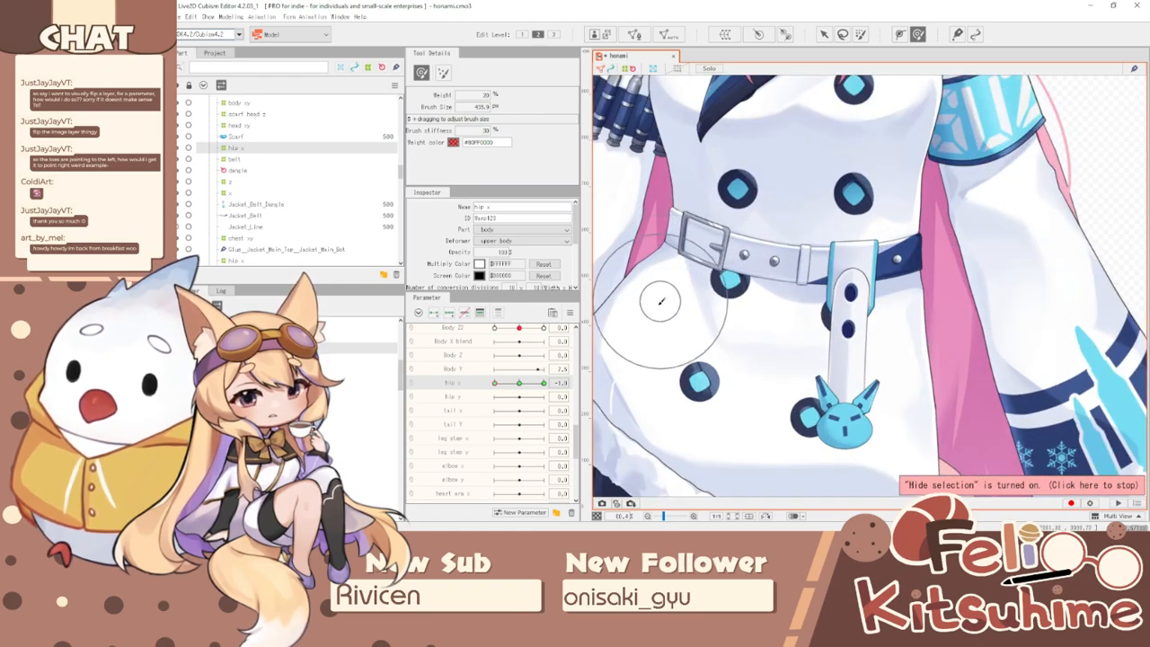
pyautogui.moveTo(519, 383); pyautogui.dragTo(490, 386)
pyautogui.moveTo(701, 271)
pyautogui.mouseDown()
pyautogui.moveTo(685, 302)
pyautogui.moveTo(749, 291)
pyautogui.mouseUp()
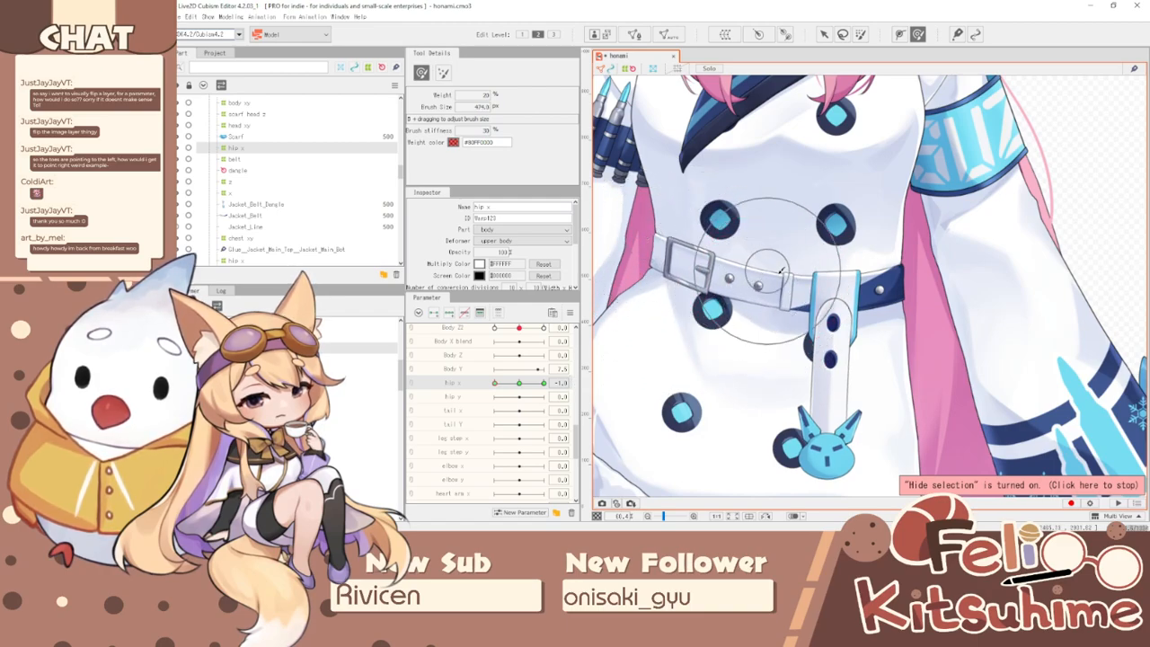
pyautogui.moveTo(893, 289); pyautogui.dragTo(932, 293)
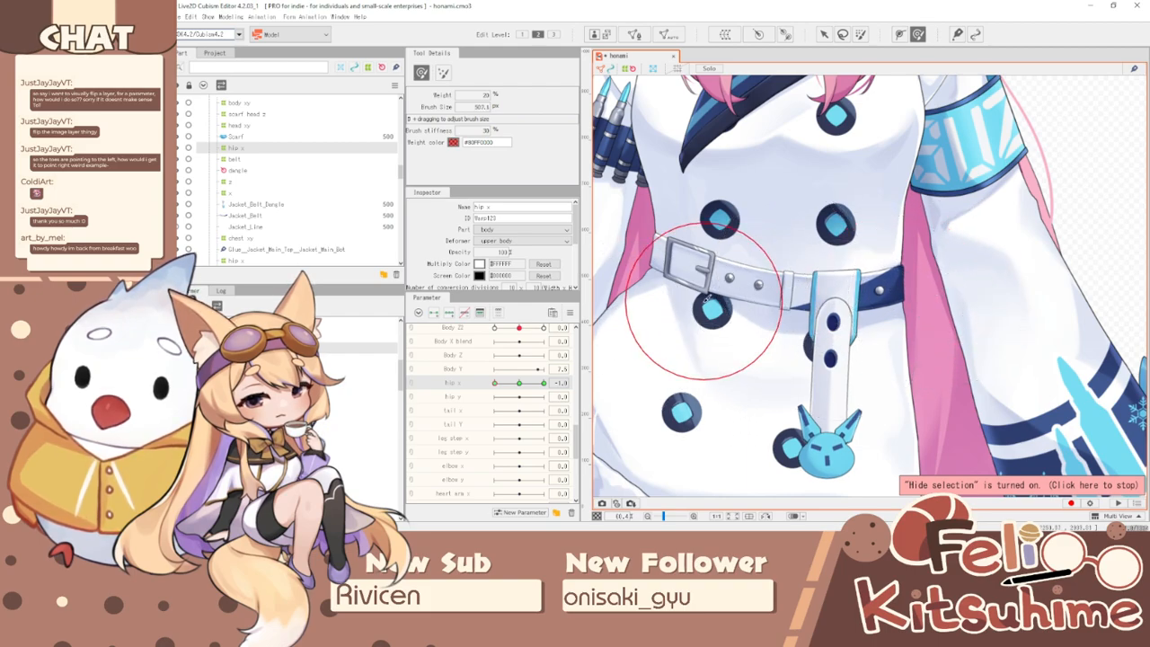
# - Bend the belt's buckle end to follow the jacket's waist with a smaller deform brush at hip x -1.0
pyautogui.moveTo(519, 381)
pyautogui.mouseDown()
pyautogui.moveTo(473, 381)
pyautogui.moveTo(505, 371)
pyautogui.moveTo(492, 371)
pyautogui.mouseUp()
pyautogui.moveTo(711, 203); pyautogui.dragTo(716, 301)
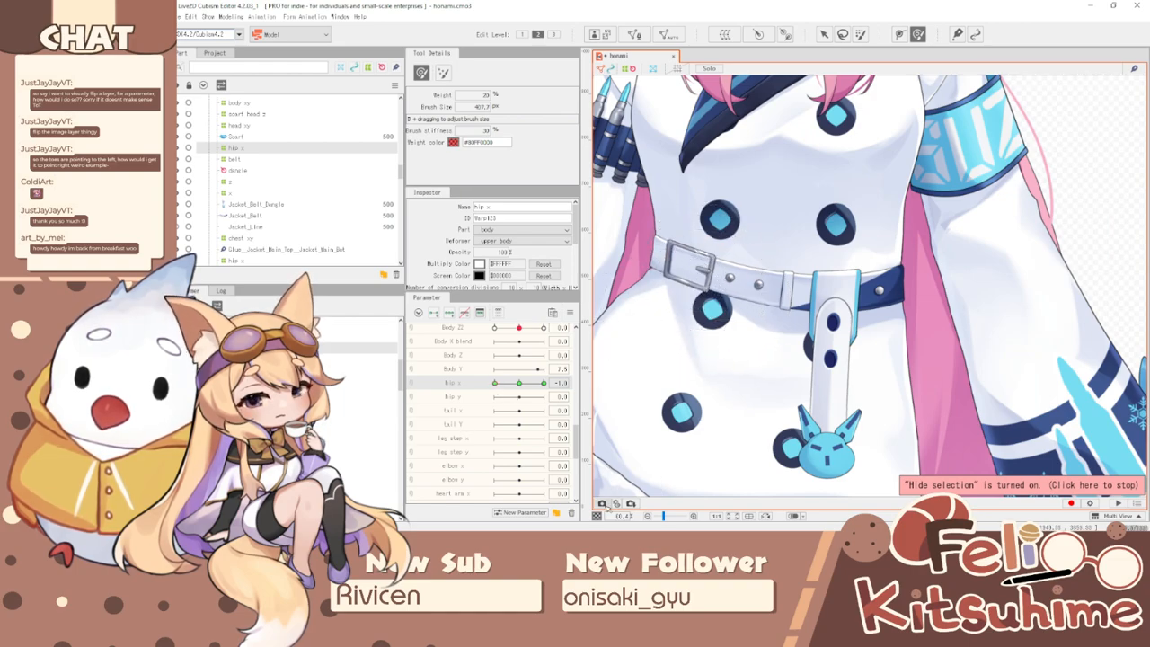
pyautogui.moveTo(495, 384)
pyautogui.mouseDown()
pyautogui.moveTo(516, 390)
pyautogui.moveTo(473, 395)
pyautogui.moveTo(520, 389)
pyautogui.moveTo(493, 395)
pyautogui.mouseUp()
pyautogui.press('b')
pyautogui.moveTo(660, 253); pyautogui.dragTo(690, 255)
pyautogui.moveTo(683, 273)
pyautogui.mouseDown()
pyautogui.moveTo(753, 284)
pyautogui.moveTo(738, 282)
pyautogui.moveTo(759, 298)
pyautogui.moveTo(749, 281)
pyautogui.mouseUp()
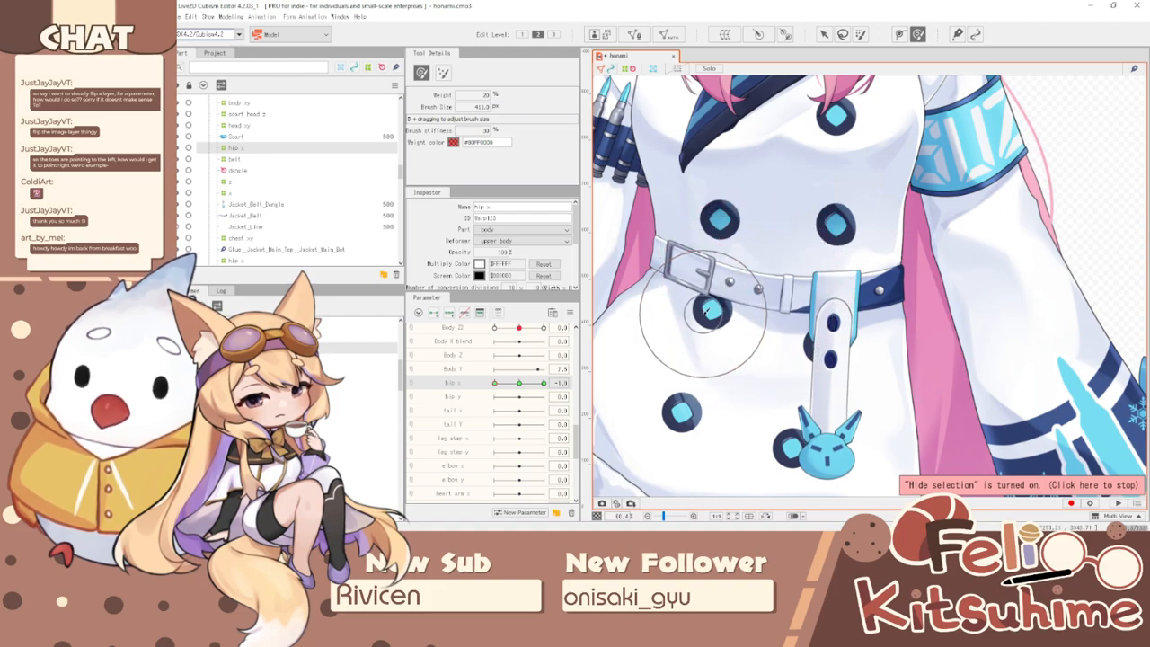
pyautogui.moveTo(498, 387)
pyautogui.mouseDown()
pyautogui.moveTo(521, 385)
pyautogui.moveTo(477, 386)
pyautogui.moveTo(511, 375)
pyautogui.moveTo(494, 383)
pyautogui.mouseUp()
pyautogui.press('b')
pyautogui.moveTo(718, 218); pyautogui.dragTo(667, 210)
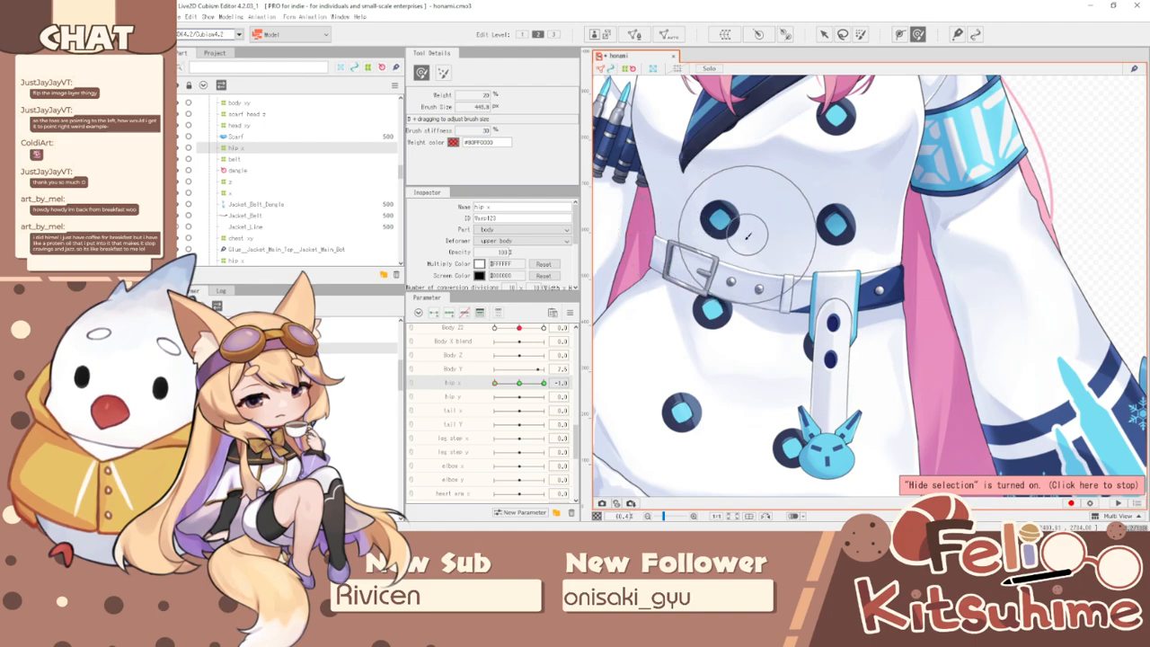
# - Reflect the belt's hip x motion to the opposite keyform, check the swing and reset all parameters to their default values
pyautogui.click(570, 312)
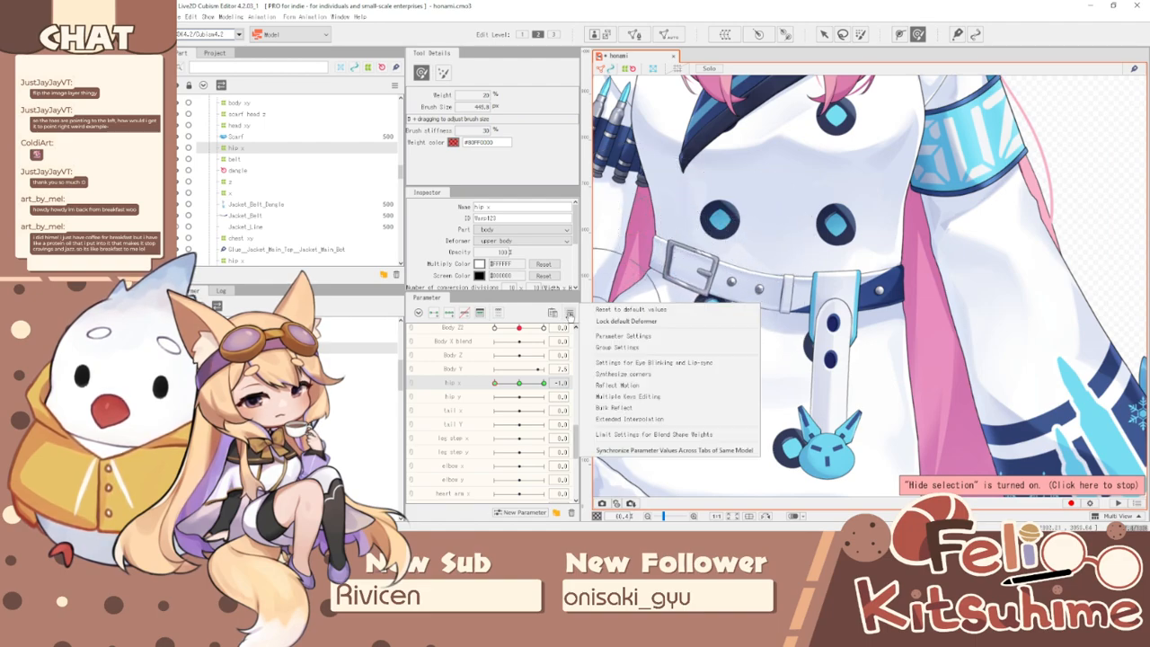
pyautogui.click(616, 385)
pyautogui.click(639, 368)
pyautogui.moveTo(514, 383)
pyautogui.mouseDown()
pyautogui.moveTo(540, 383)
pyautogui.moveTo(493, 382)
pyautogui.moveTo(492, 372)
pyautogui.moveTo(653, 405)
pyautogui.moveTo(494, 384)
pyautogui.mouseUp()
pyautogui.scroll(-3, 838, 261)
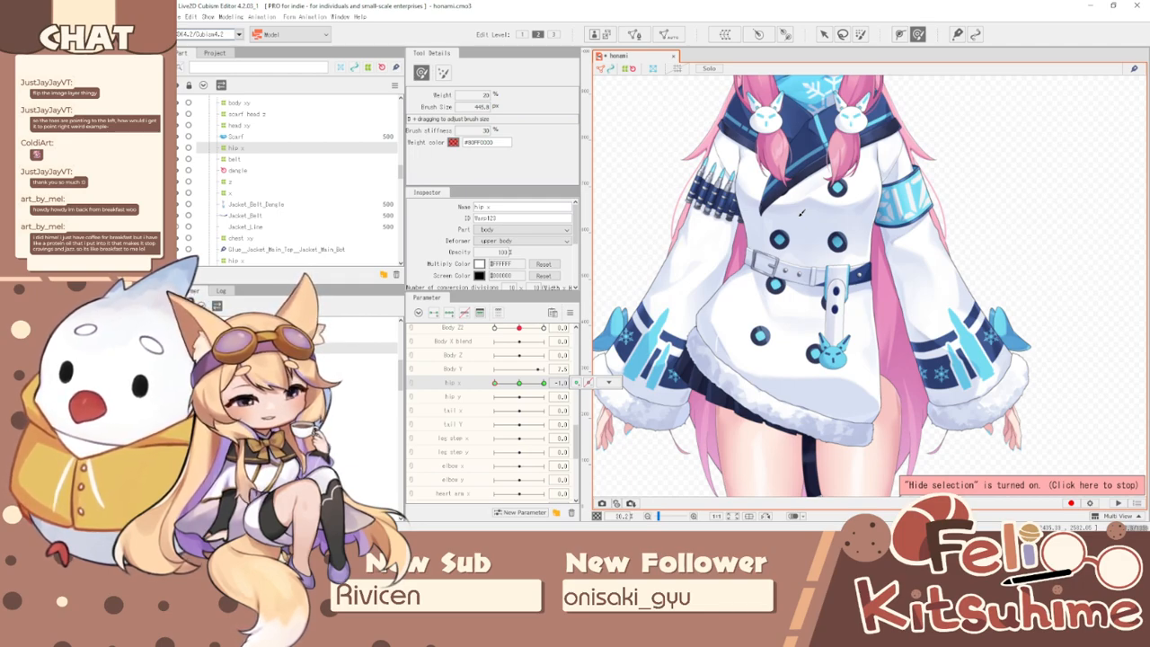
pyautogui.rightClick(593, 305)
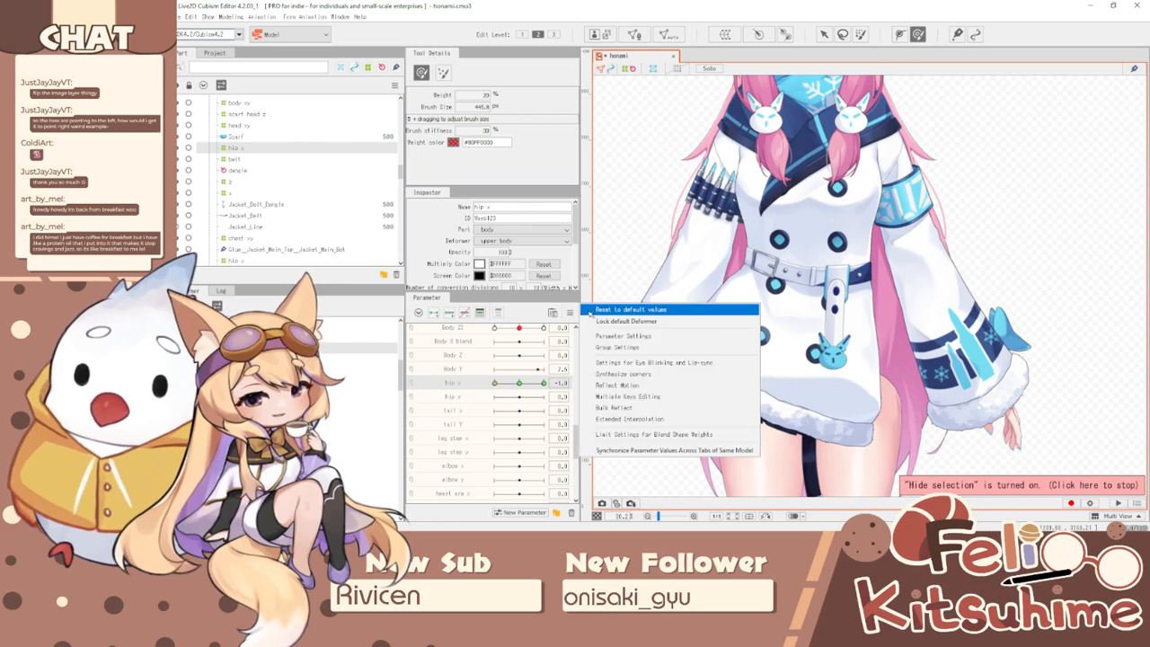
pyautogui.click(621, 309)
# - Preview the jacket and belt swing in the physics settings by moving the model around, then close the preview
pyautogui.click(230, 17)
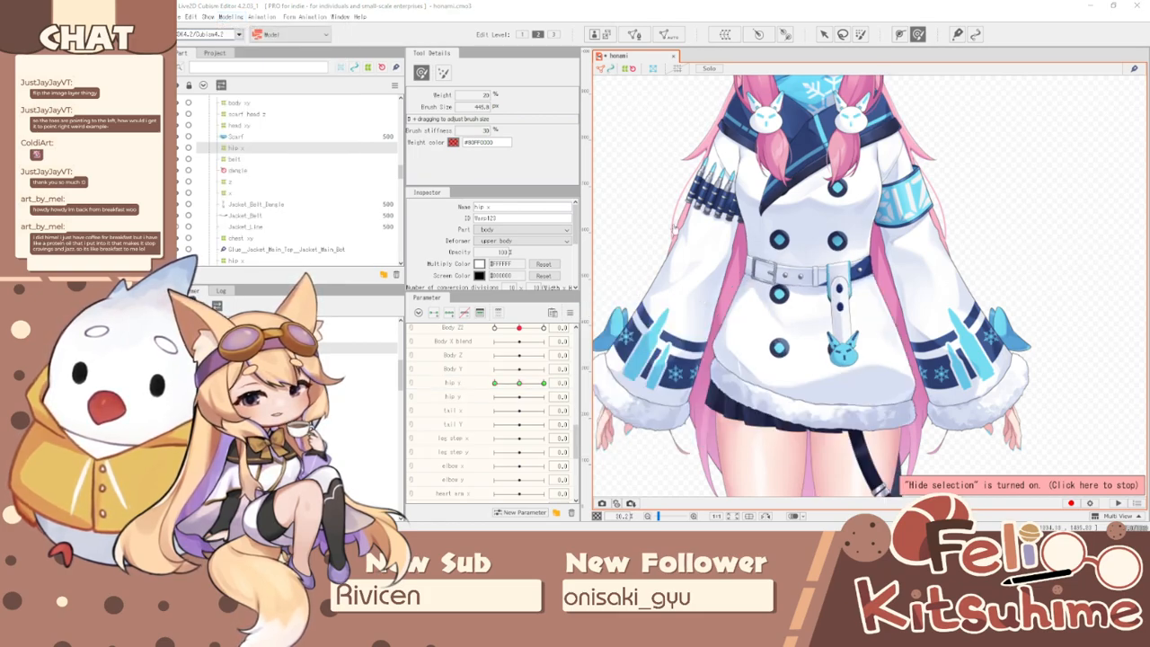
pyautogui.click(279, 225)
pyautogui.scroll(3, 910, 401)
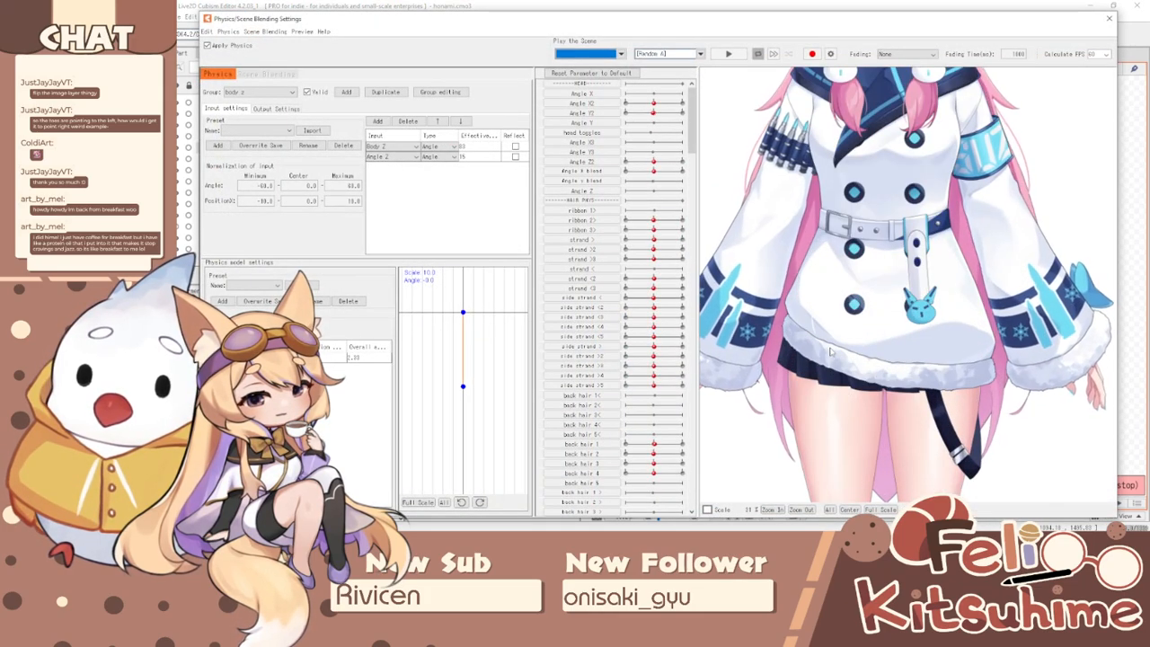
pyautogui.moveTo(611, 288); pyautogui.dragTo(409, 293)
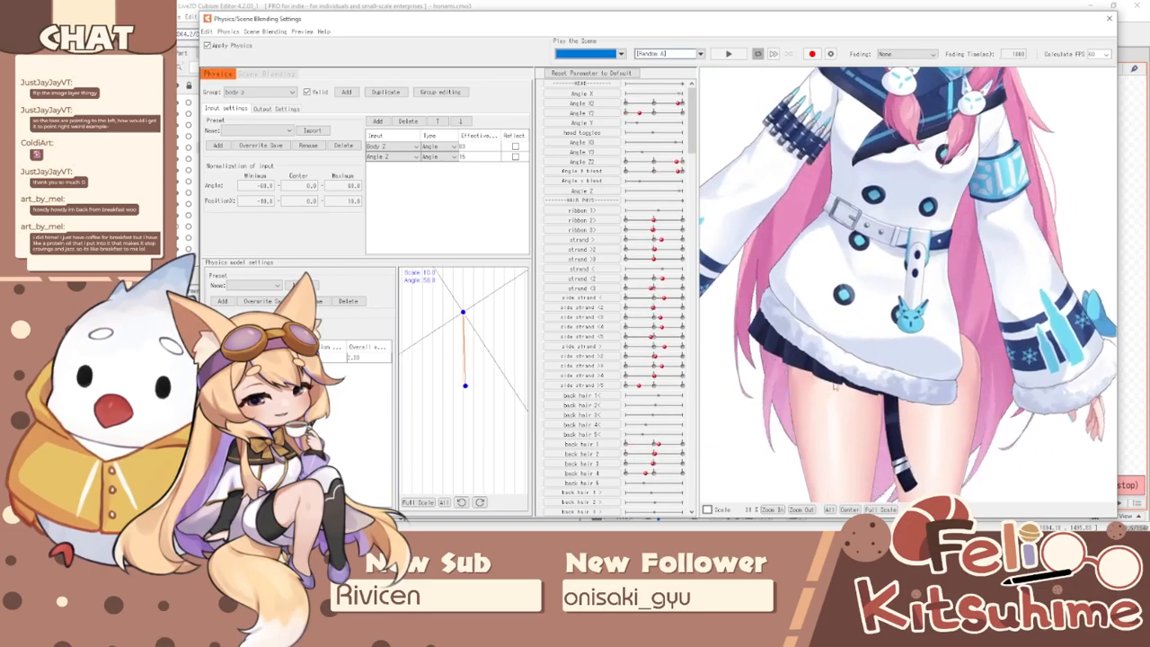
pyautogui.scroll(-4, 904, 316)
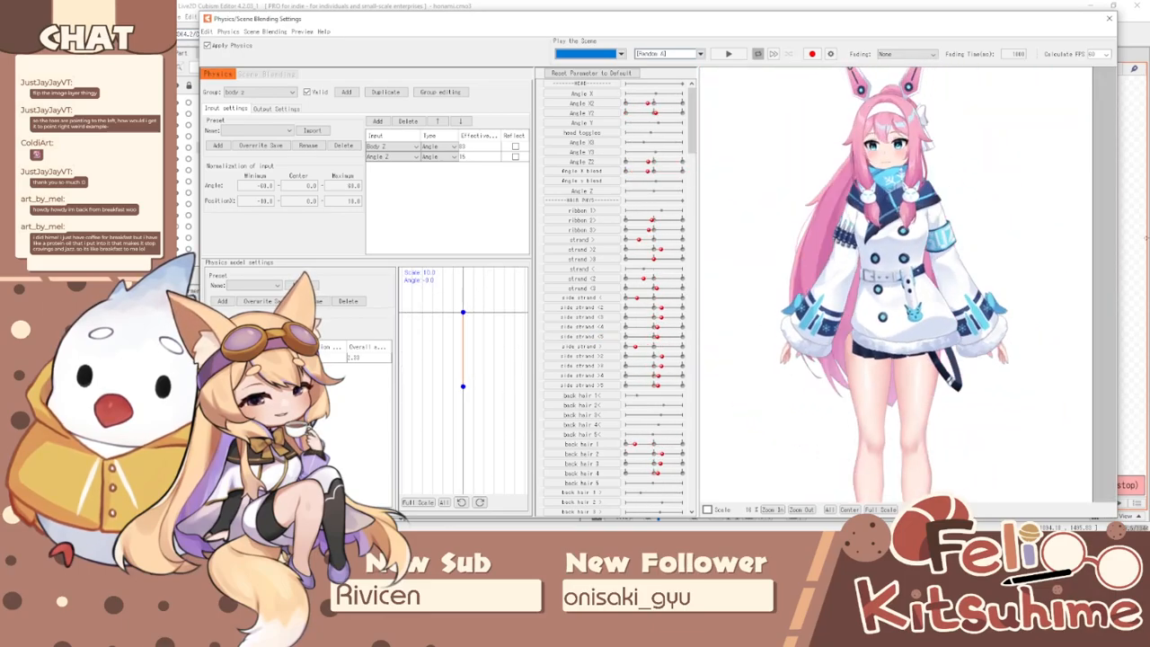
pyautogui.click(1110, 19)
pyautogui.scroll(-3, 854, 137)
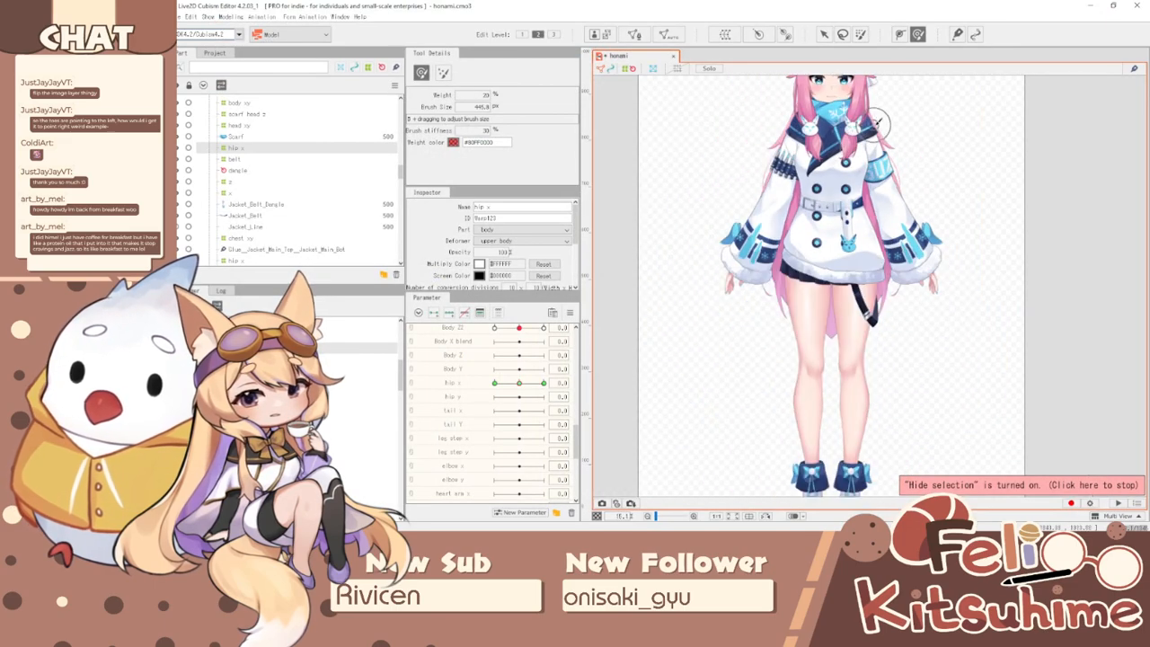
# - Create a parent rotation deformer named hips for the Skirt_Belt and Skirt_Belt_Back meshes
pyautogui.click(824, 34)
pyautogui.scroll(2, 877, 310)
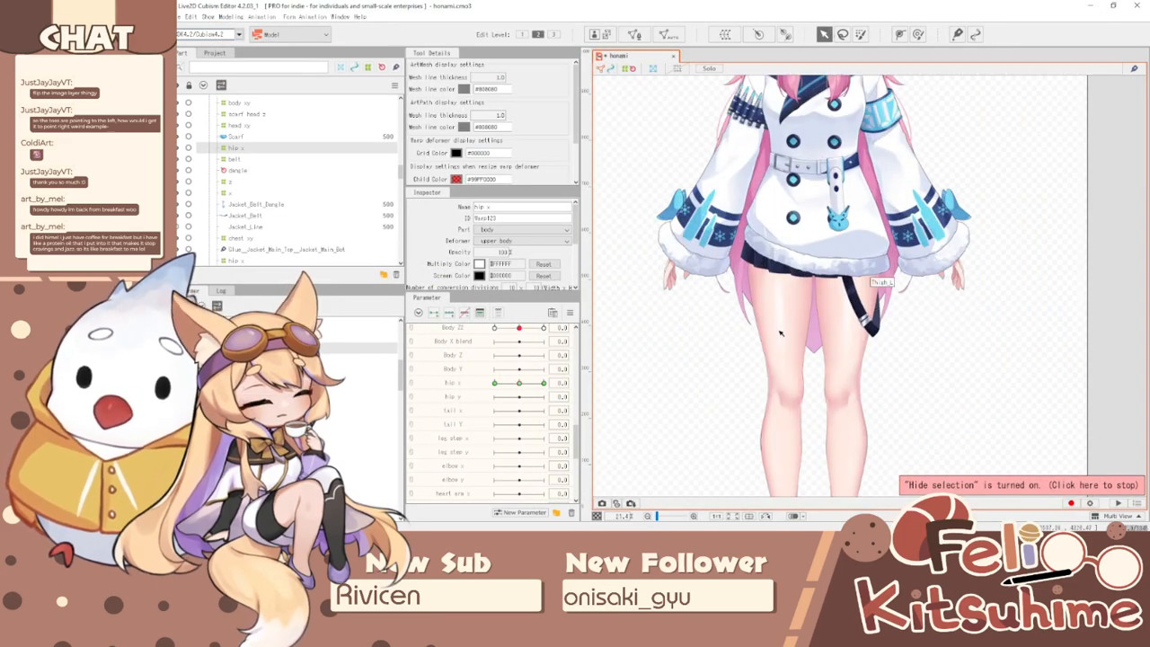
pyautogui.moveTo(524, 384); pyautogui.dragTo(483, 386)
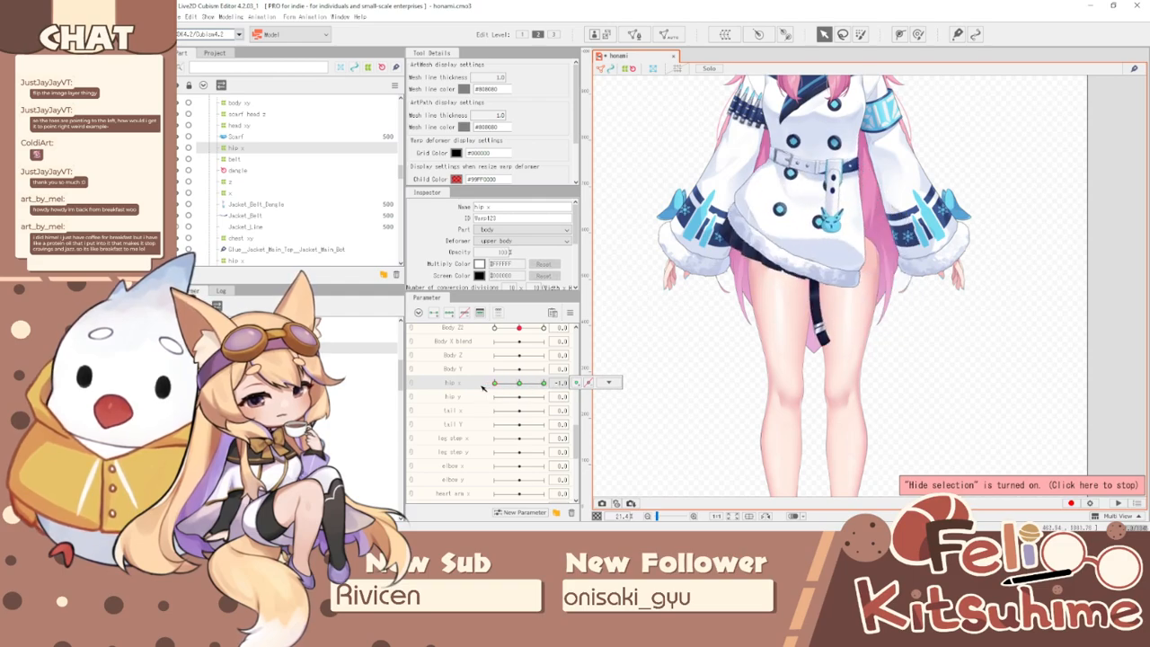
pyautogui.scroll(3, 843, 289)
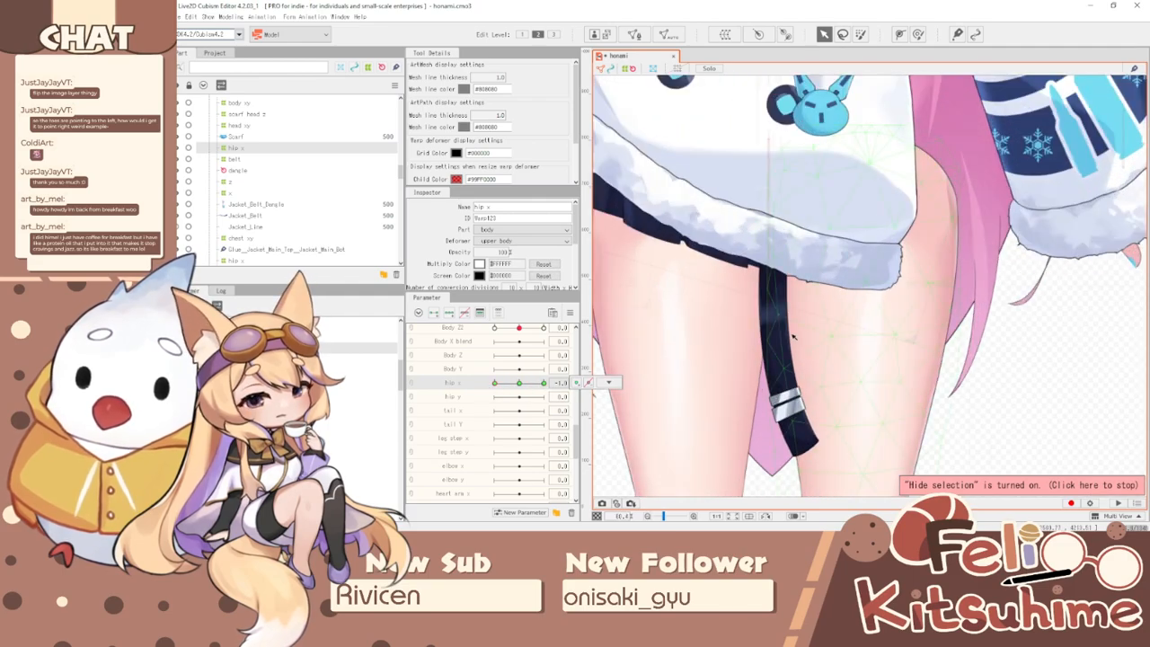
pyautogui.click(771, 315)
pyautogui.click(235, 204)
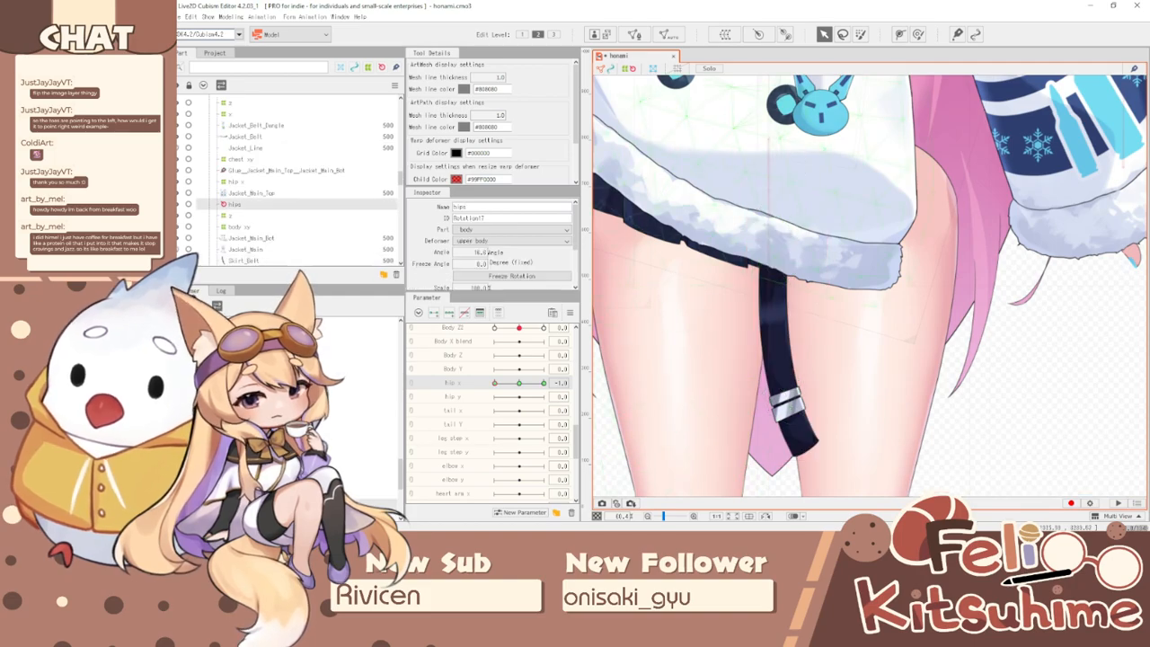
pyautogui.click(315, 445)
pyautogui.click(315, 433)
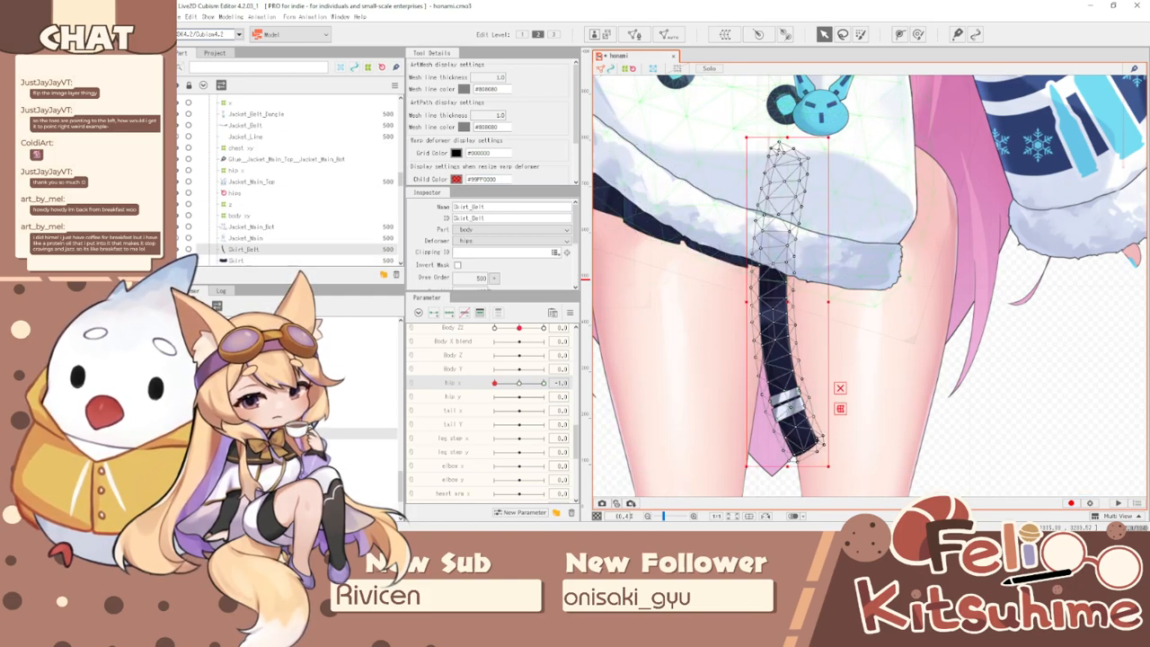
pyautogui.keyDown('ctrl'); pyautogui.click(315, 468); pyautogui.keyUp('ctrl')
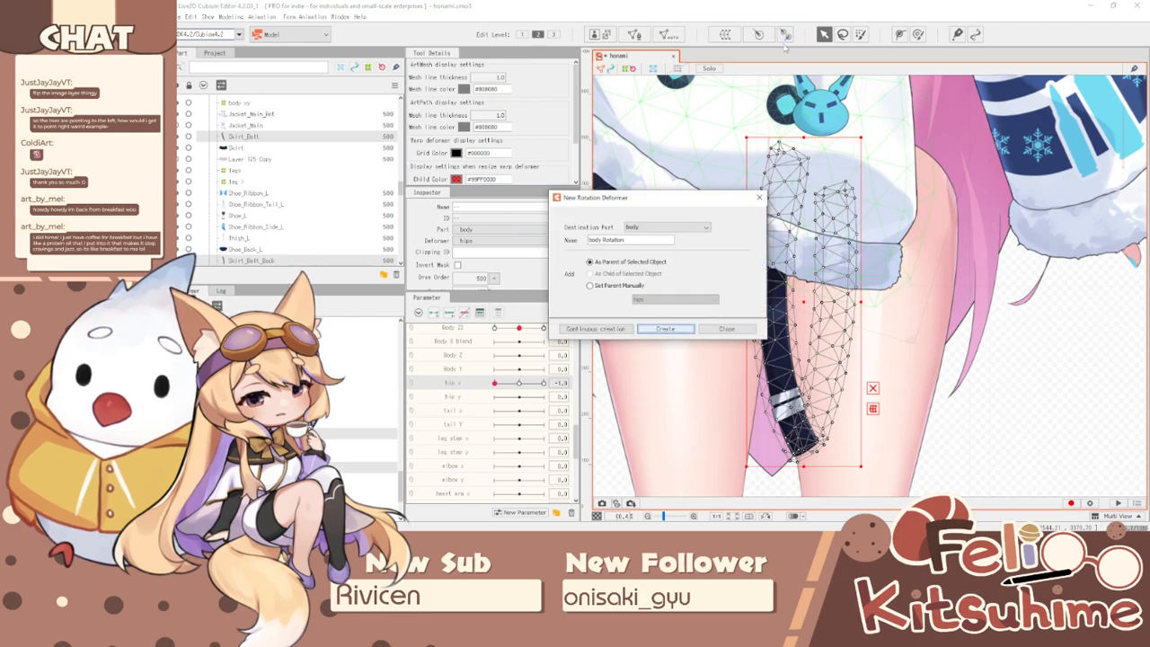
pyautogui.moveTo(635, 240); pyautogui.dragTo(567, 239)
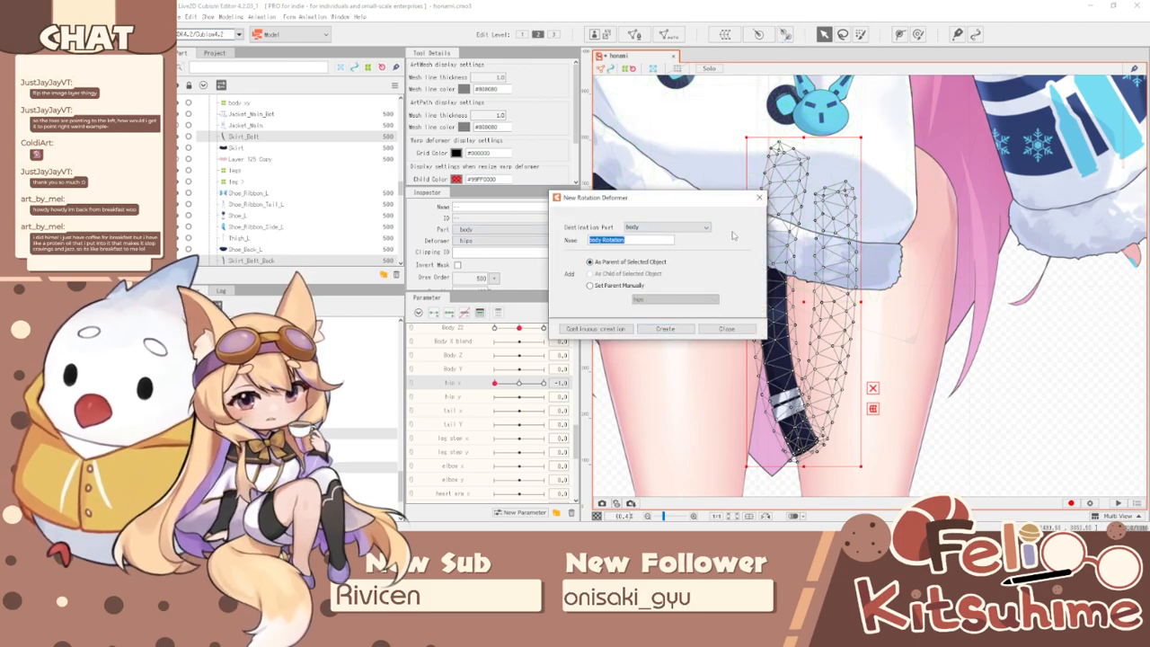
pyautogui.write('hips')
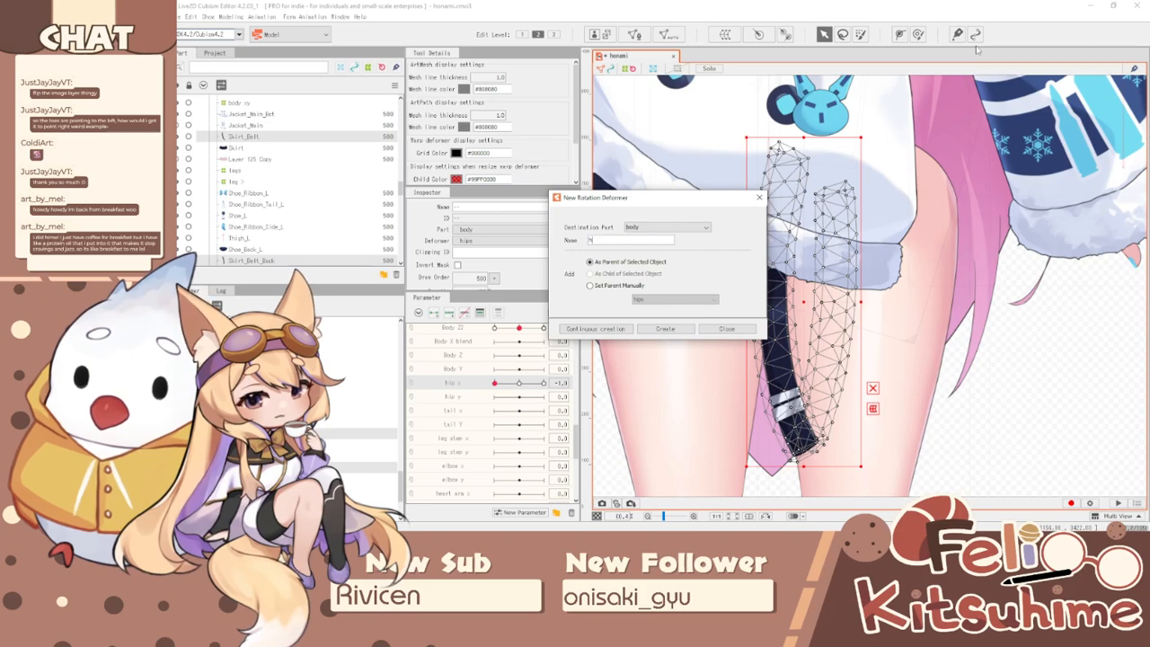
pyautogui.click(675, 331)
# - Reset the parameters, move the new hips rotation pivot to the top of the hanging skirt belt and add three hip x keyforms
pyautogui.scroll(-4, 819, 117)
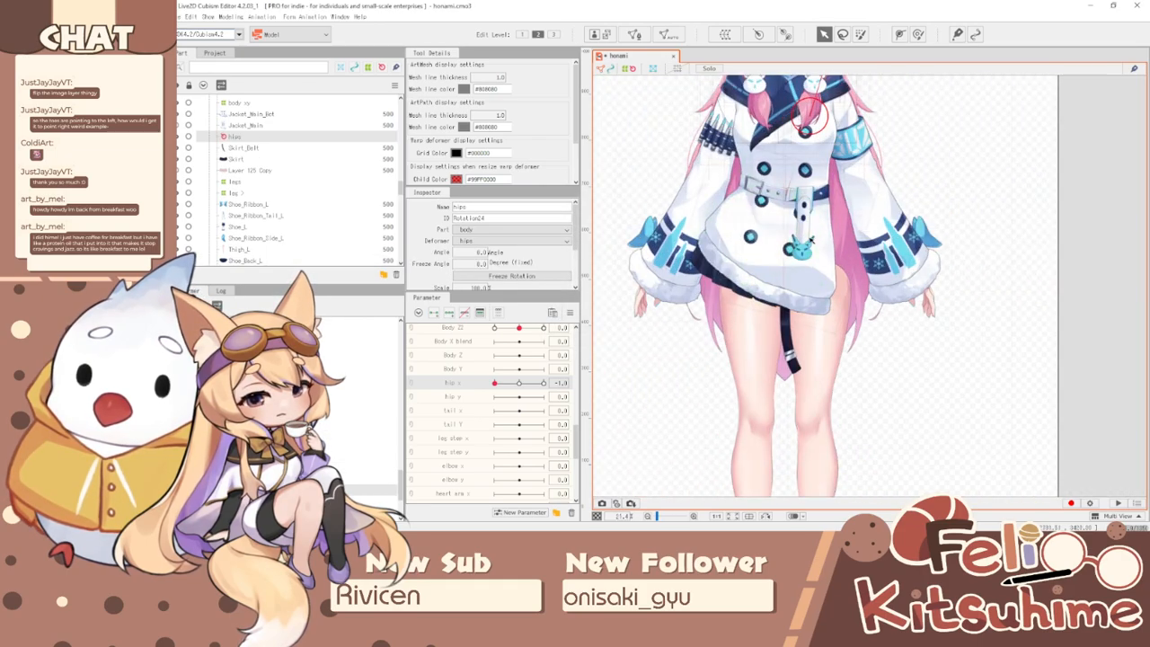
pyautogui.click(570, 312)
pyautogui.click(613, 311)
pyautogui.scroll(2, 809, 207)
pyautogui.scroll(-2, 796, 93)
pyautogui.moveTo(798, 176); pyautogui.dragTo(811, 252)
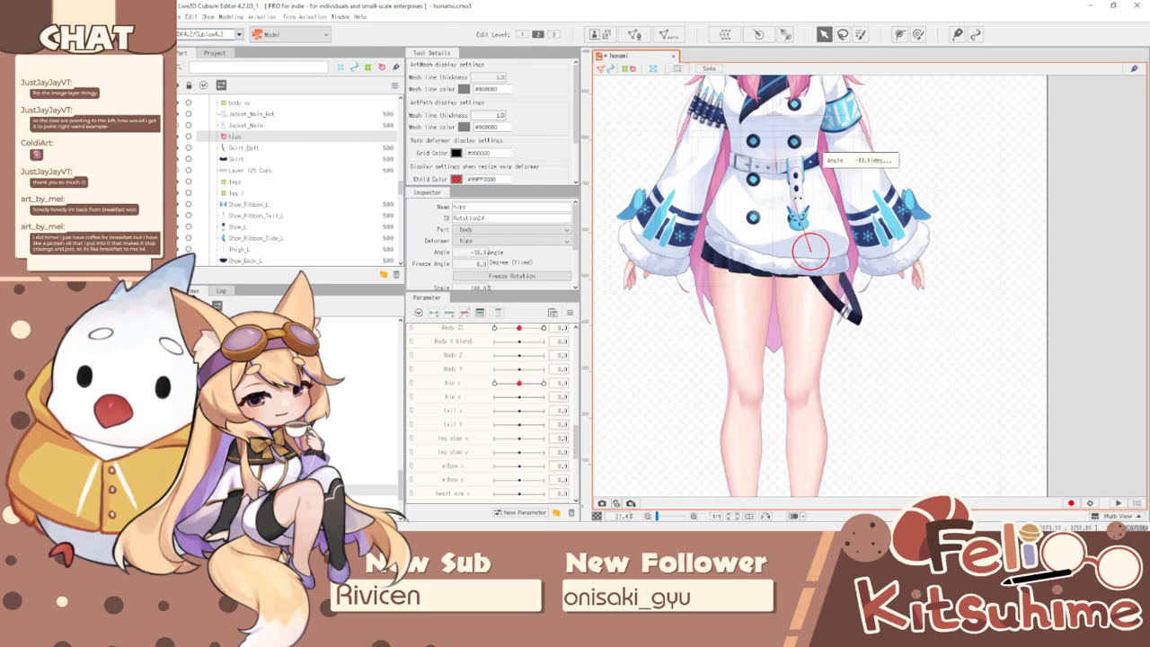
pyautogui.click(457, 383)
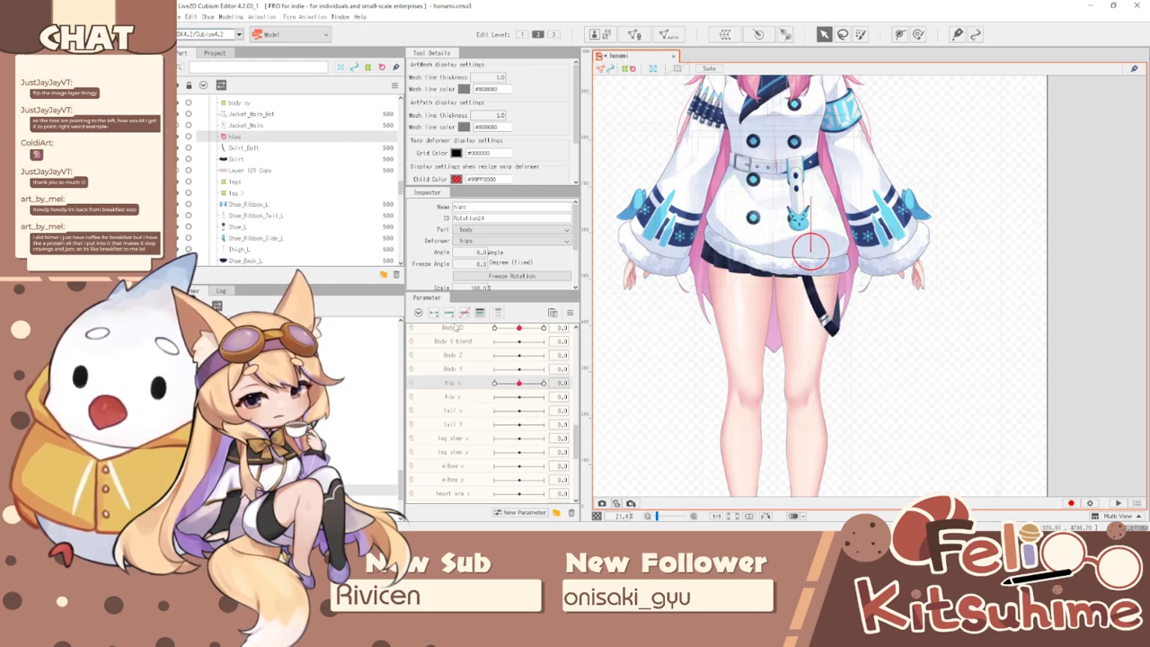
# - Rotate the skirt belt's hips deformer to counter the hip swing at hip x -1.0 and 1.0, about -21.5 degrees at -1.0
pyautogui.moveTo(519, 383); pyautogui.dragTo(493, 392)
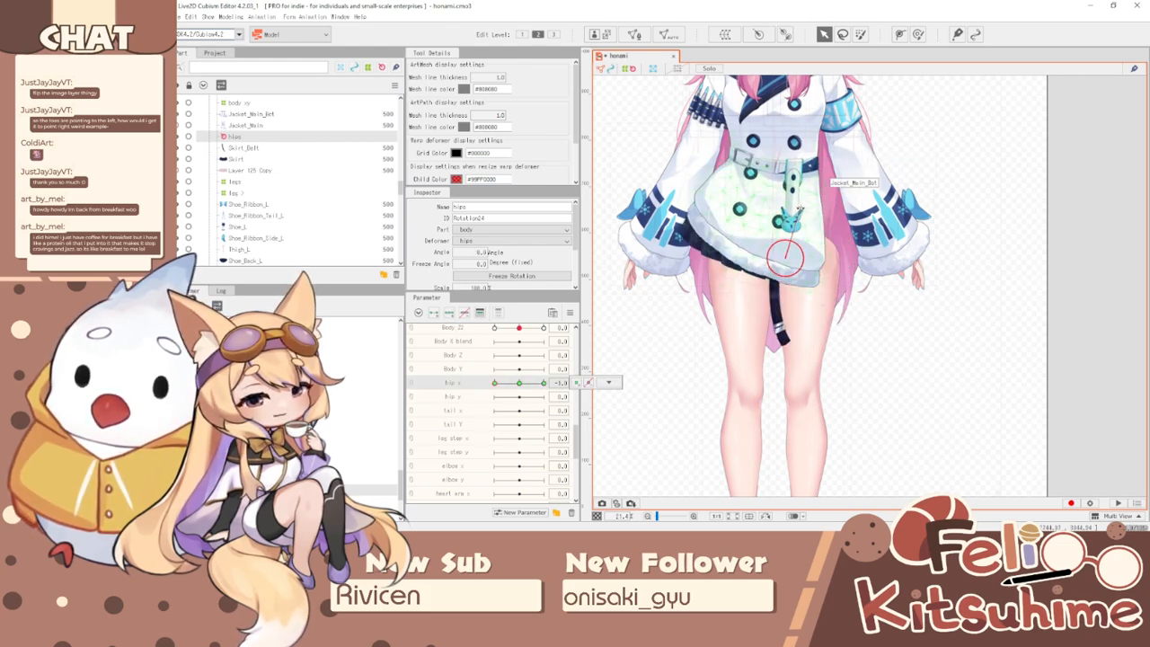
pyautogui.moveTo(800, 209); pyautogui.dragTo(783, 209)
pyautogui.moveTo(494, 383); pyautogui.dragTo(557, 392)
pyautogui.moveTo(818, 191); pyautogui.dragTo(825, 188)
pyautogui.moveTo(538, 384); pyautogui.dragTo(467, 352)
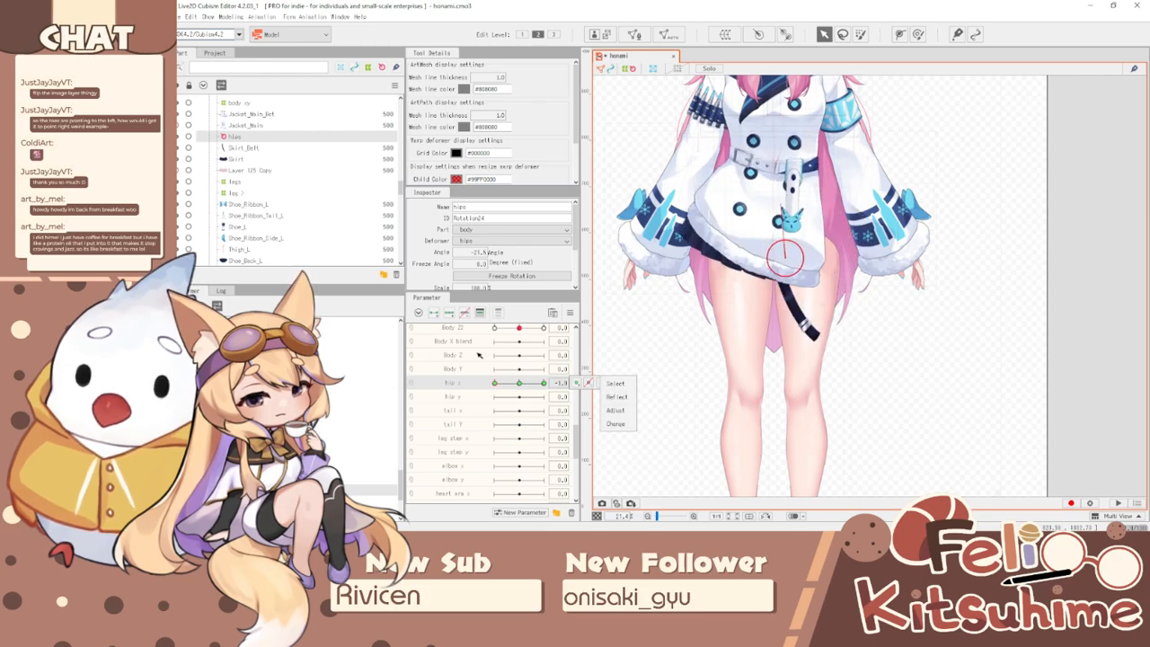
# - Preview the skirt belt's swing in the physics settings, then close the preview and reset the parameters to default values
pyautogui.click(229, 17)
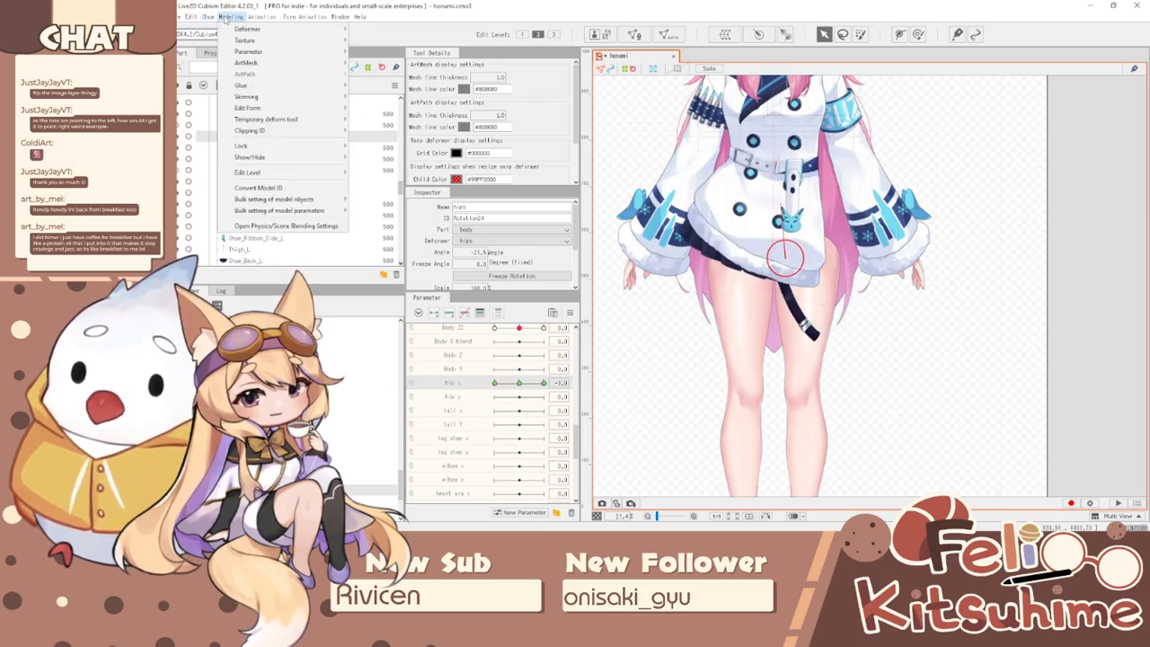
pyautogui.click(293, 227)
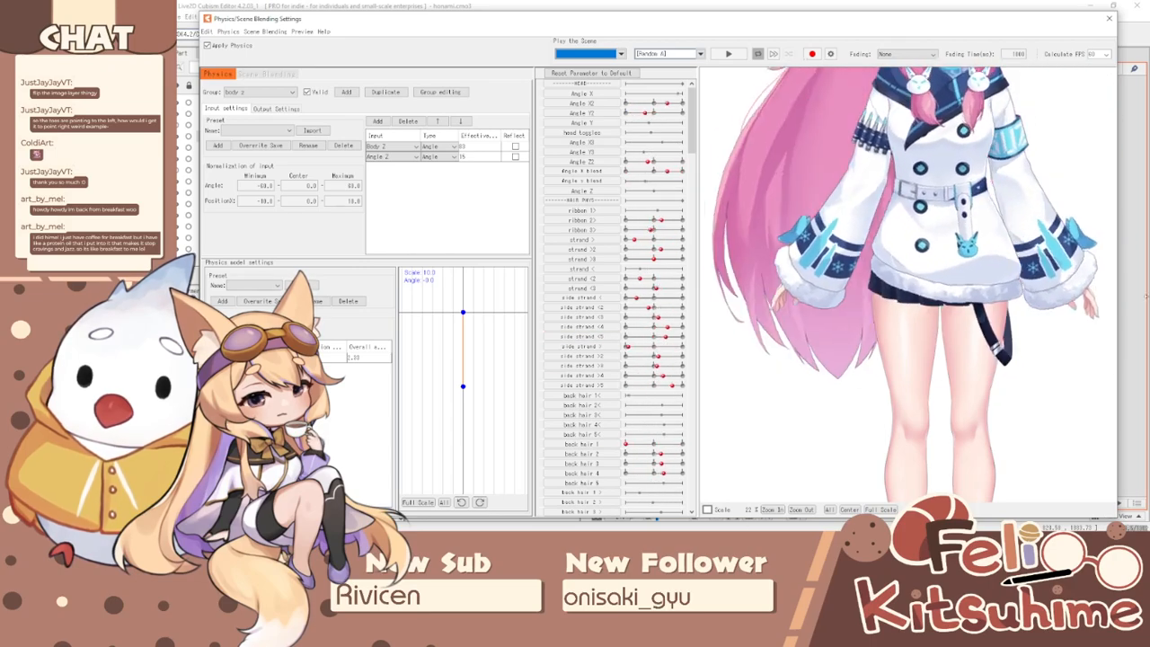
pyautogui.scroll(-2, 846, 390)
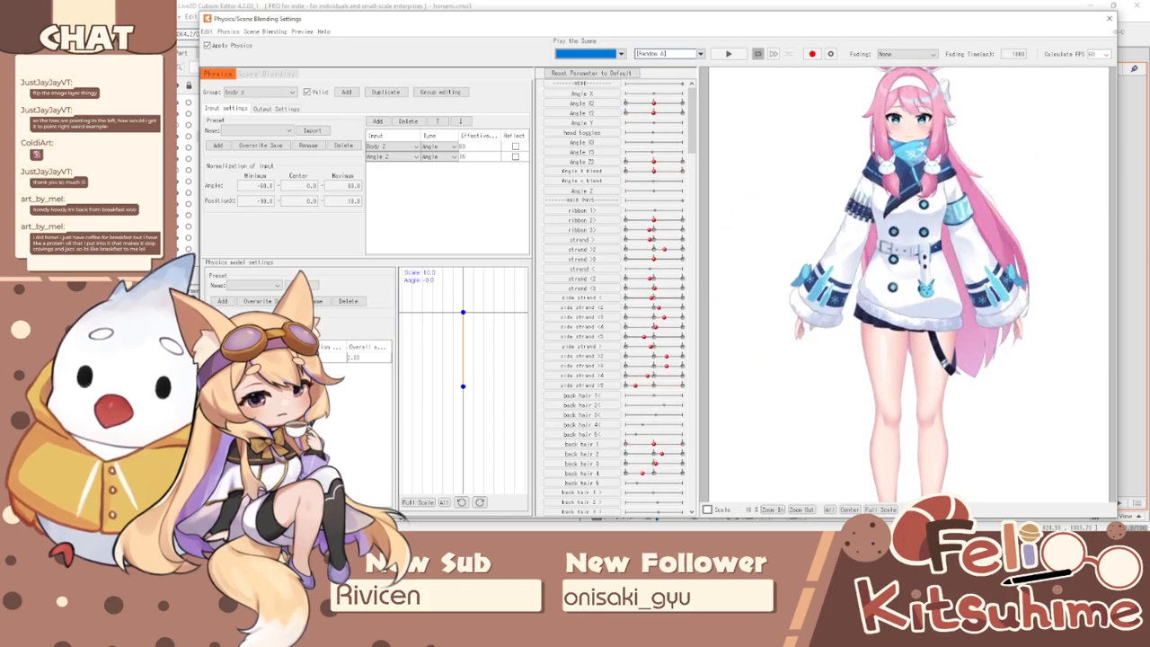
pyautogui.click(1110, 19)
pyautogui.click(570, 312)
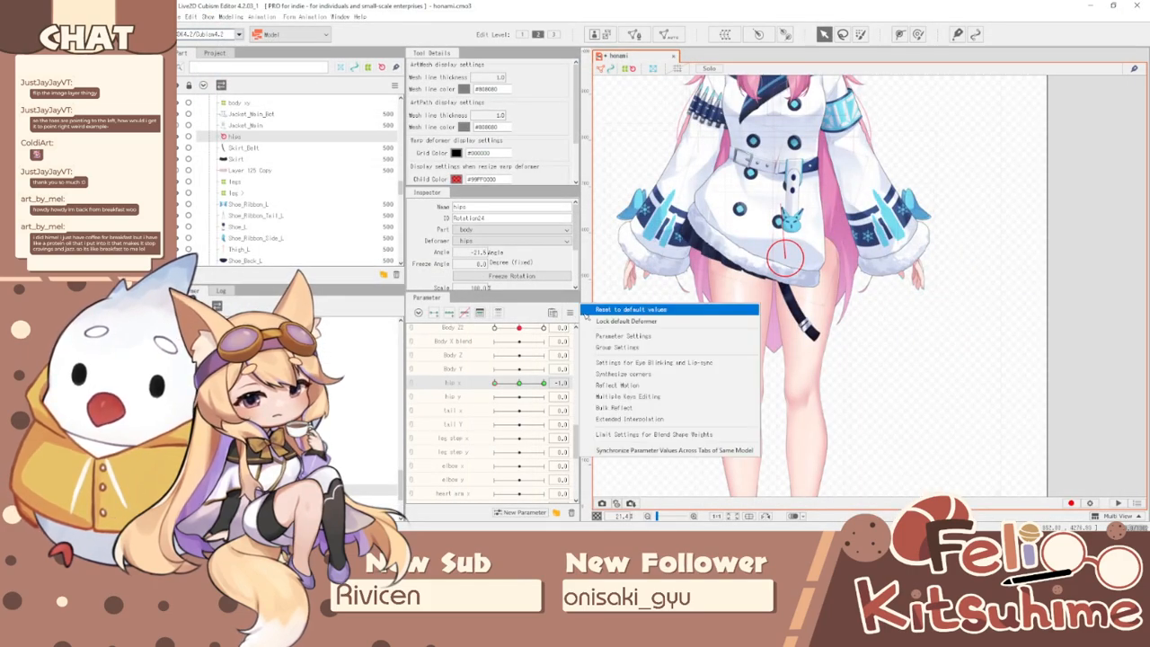
pyautogui.click(589, 313)
pyautogui.scroll(1, 762, 183)
pyautogui.scroll(-4, 781, 190)
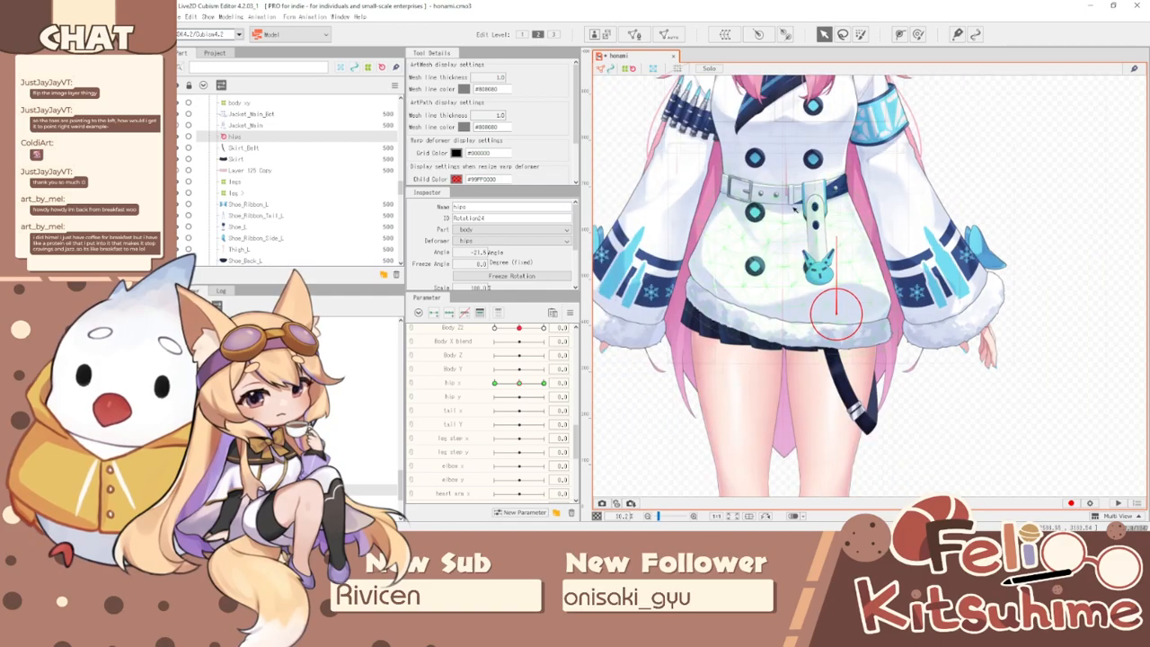
# - Select the warp deformer that controls the character's right leg and contains the Thigh_R mesh
pyautogui.scroll(3, 791, 193)
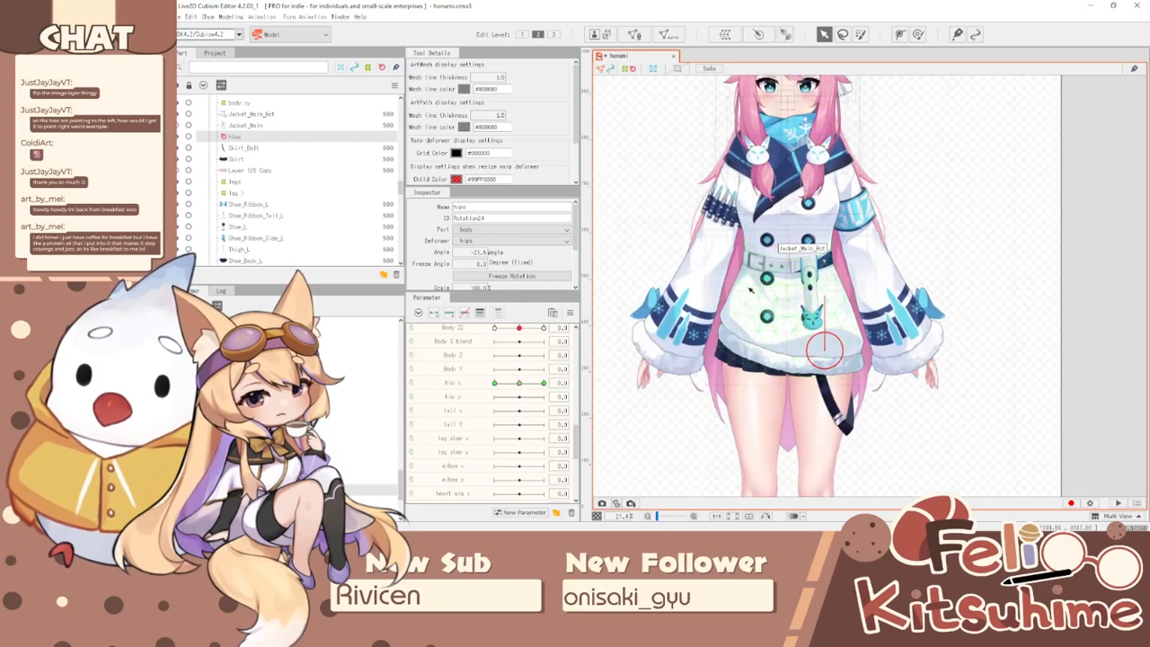
pyautogui.click(467, 398)
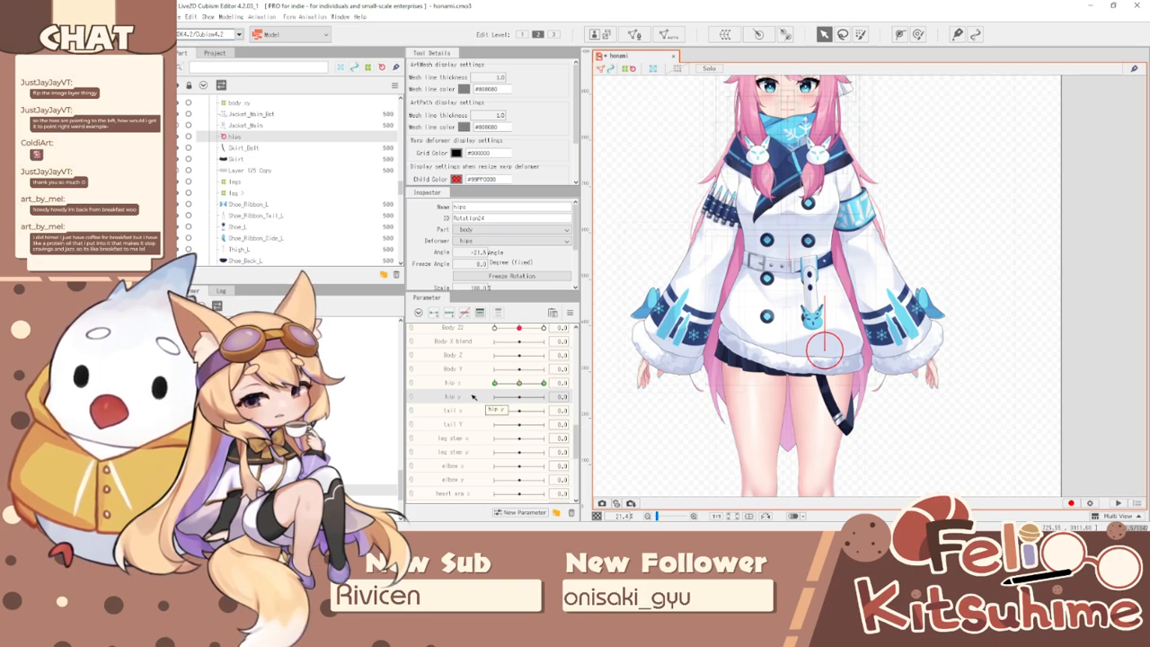
pyautogui.scroll(-2, 864, 246)
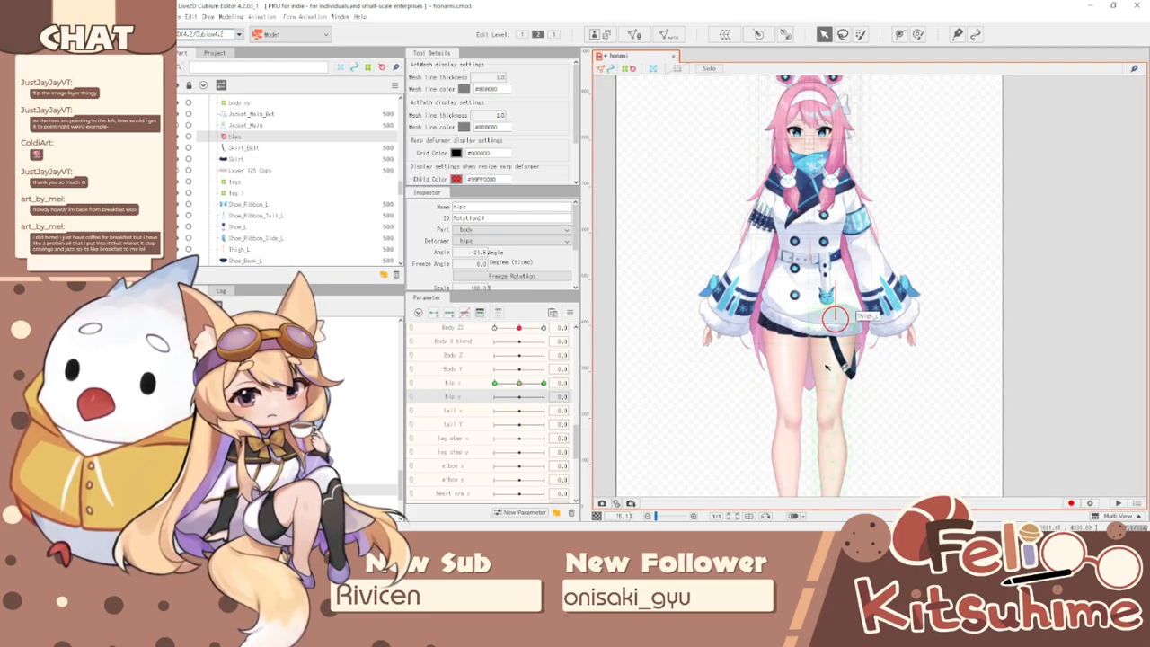
pyautogui.scroll(2, 803, 401)
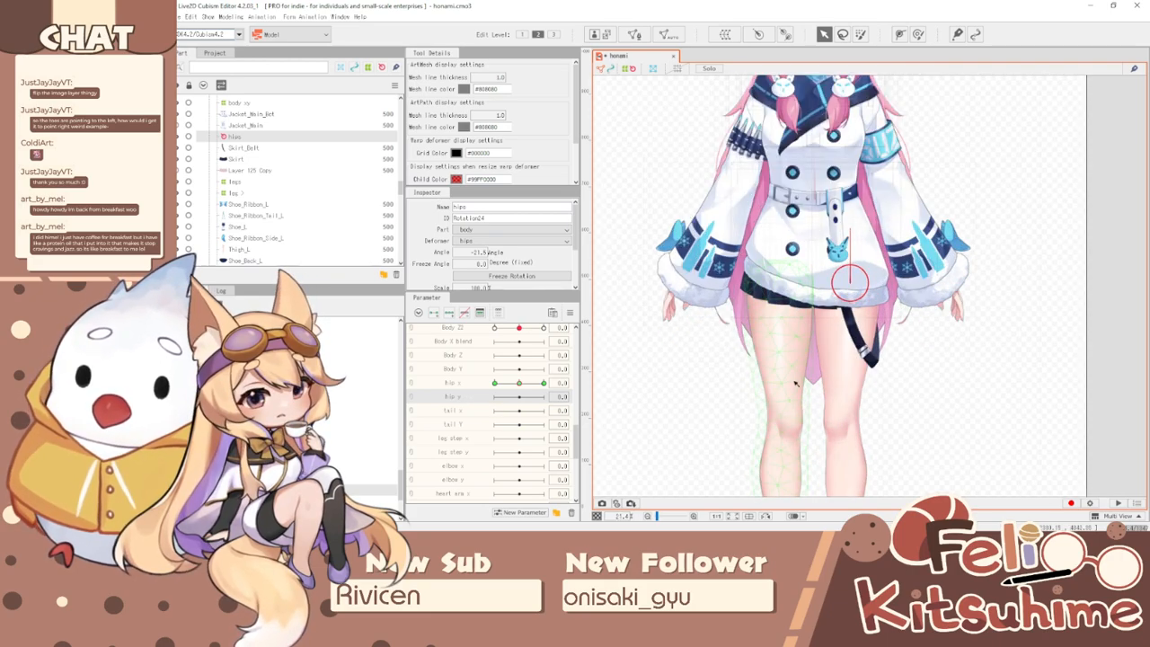
pyautogui.click(772, 342)
pyautogui.scroll(-2, 771, 341)
pyautogui.scroll(1, 765, 358)
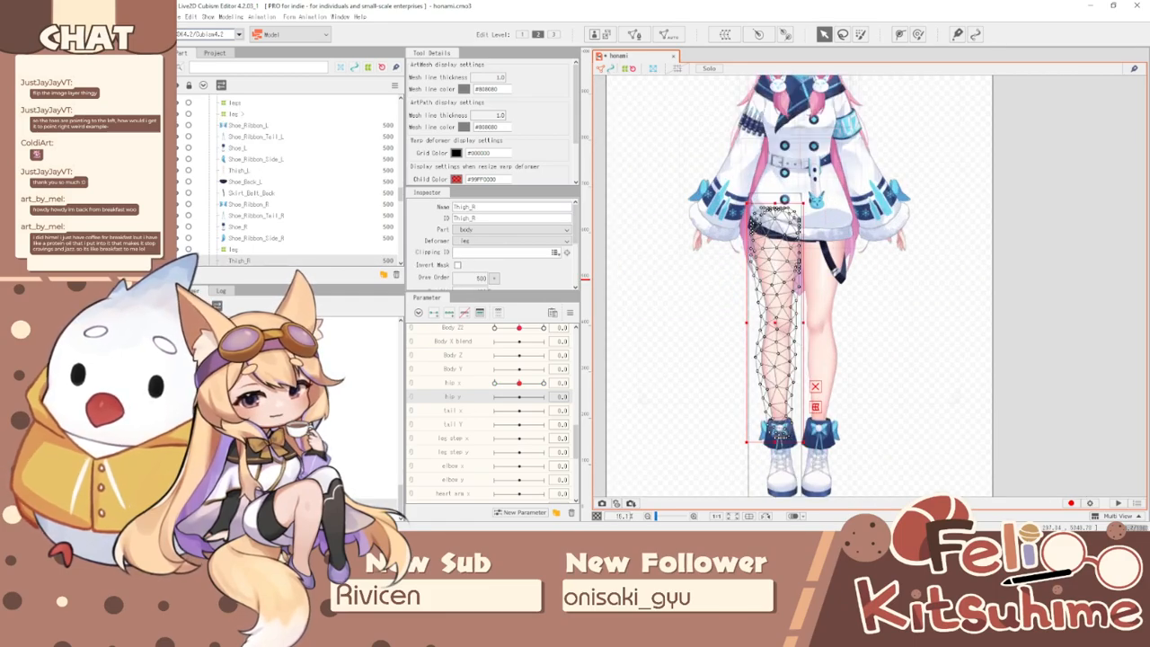
pyautogui.click(748, 280)
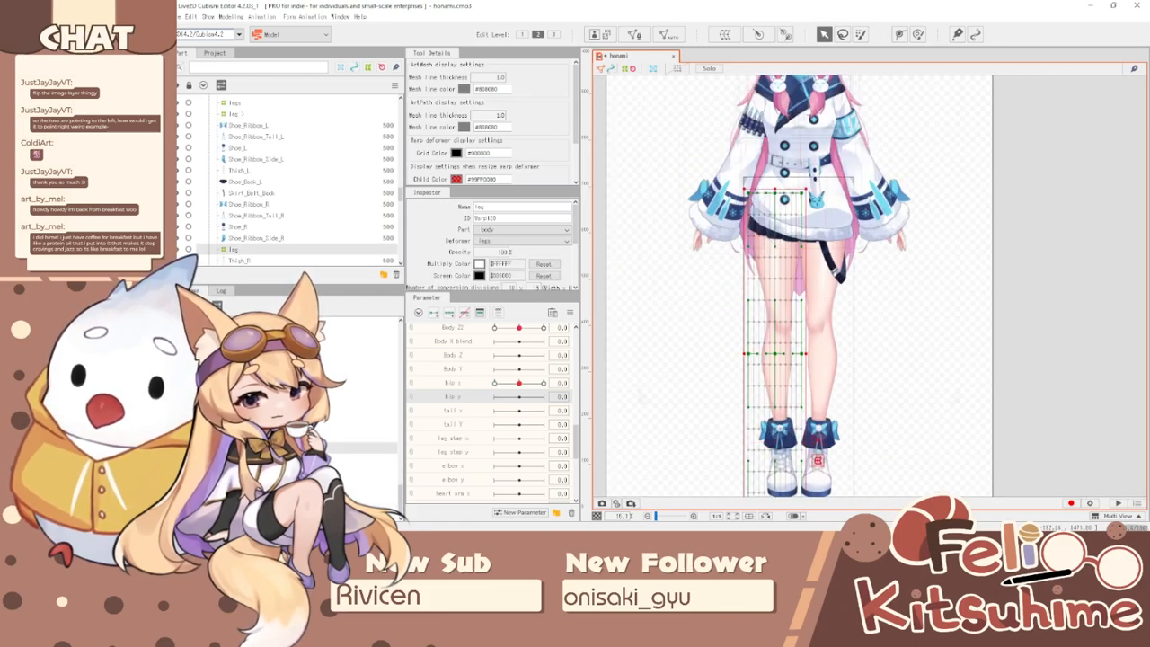
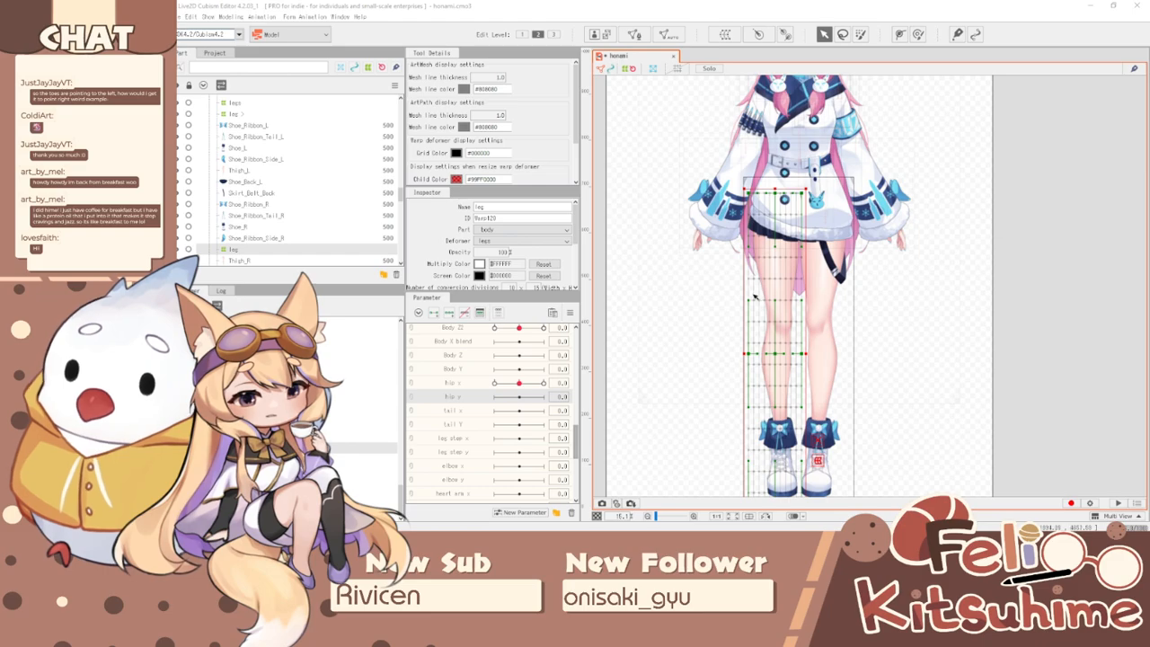
# - Add three hip x keyforms to both the right and left leg warp deformers, and set hip x to 1.0
pyautogui.scroll(-2, 753, 298)
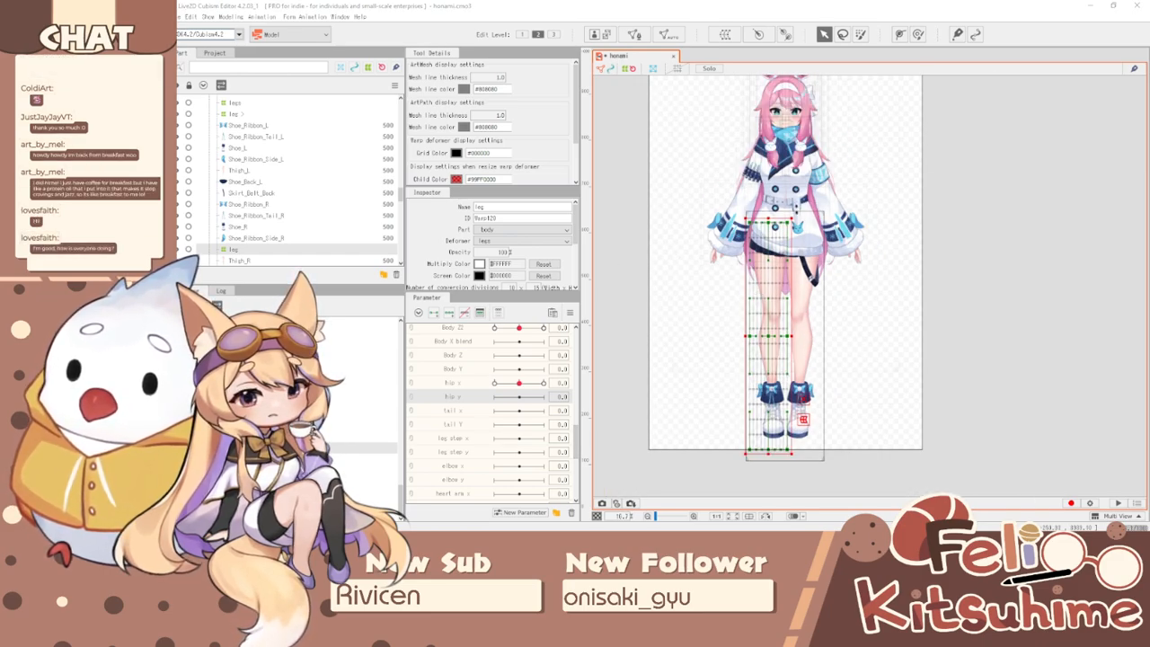
pyautogui.scroll(2, 750, 311)
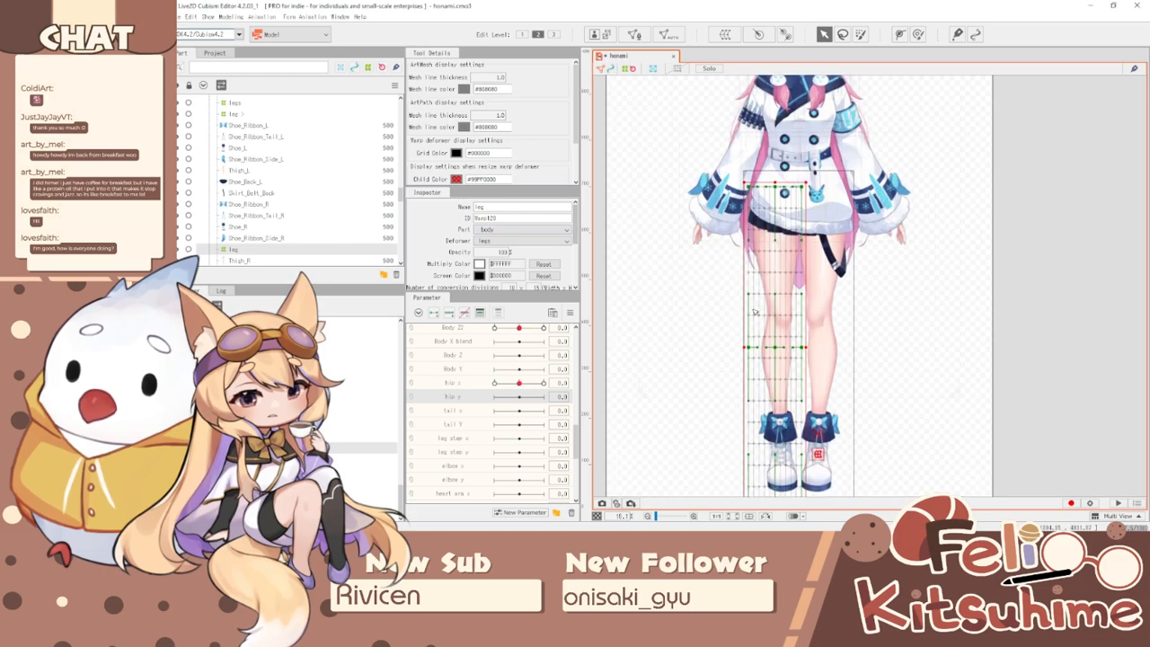
pyautogui.scroll(3, 771, 287)
pyautogui.scroll(-1, 805, 241)
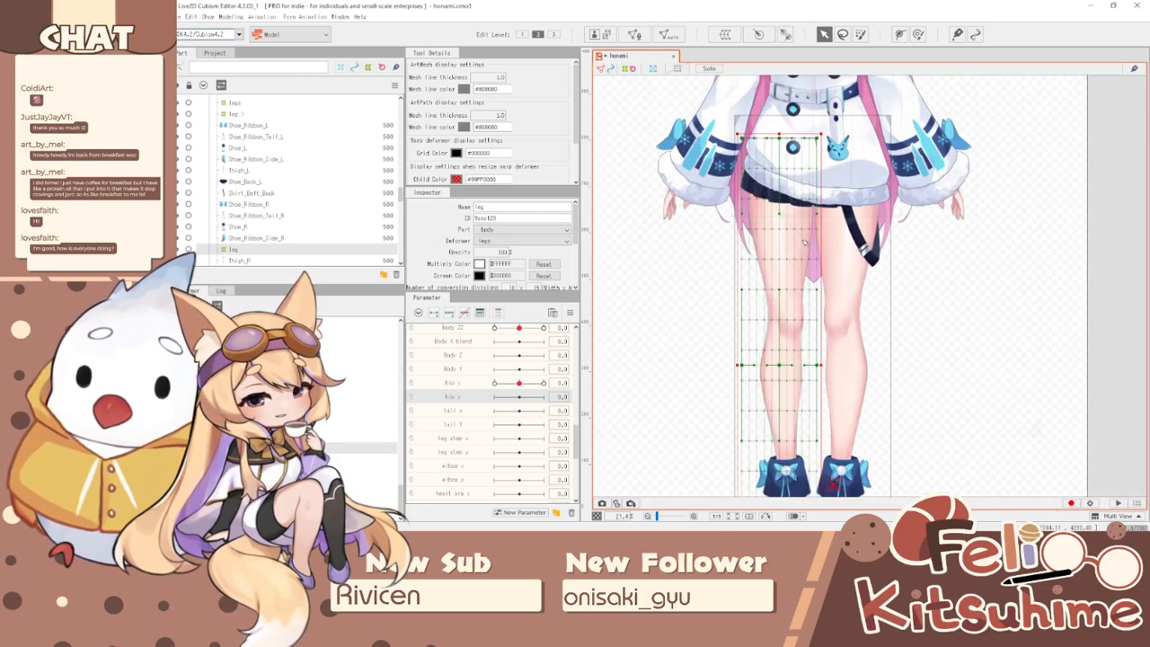
pyautogui.click(461, 387)
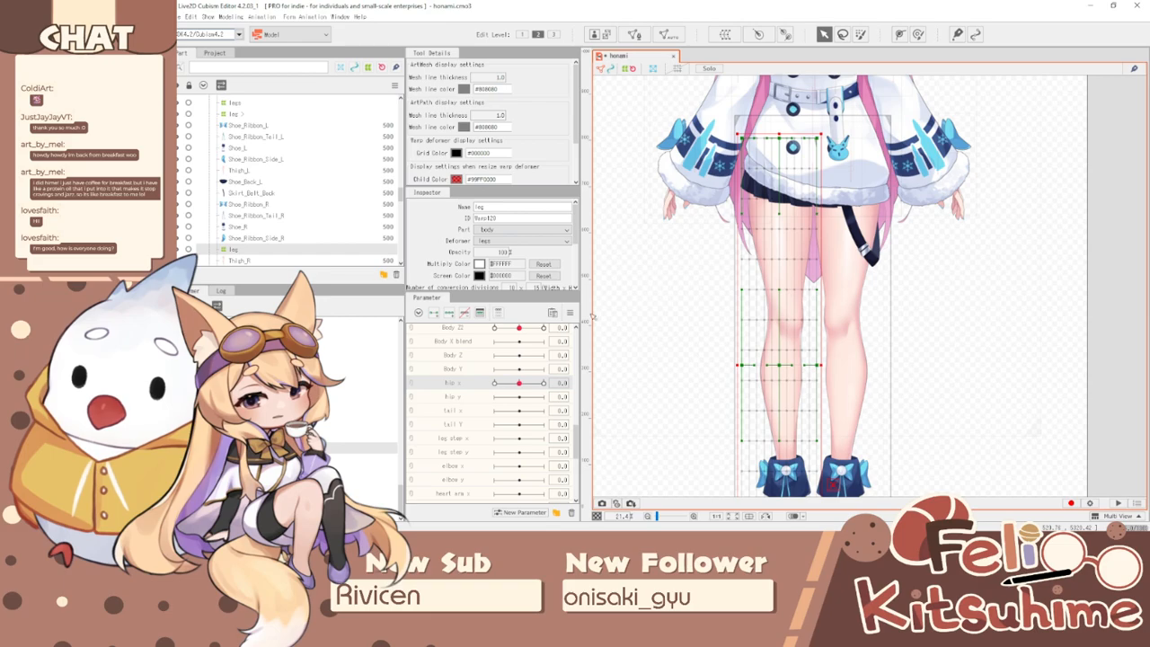
pyautogui.moveTo(516, 392); pyautogui.dragTo(543, 384)
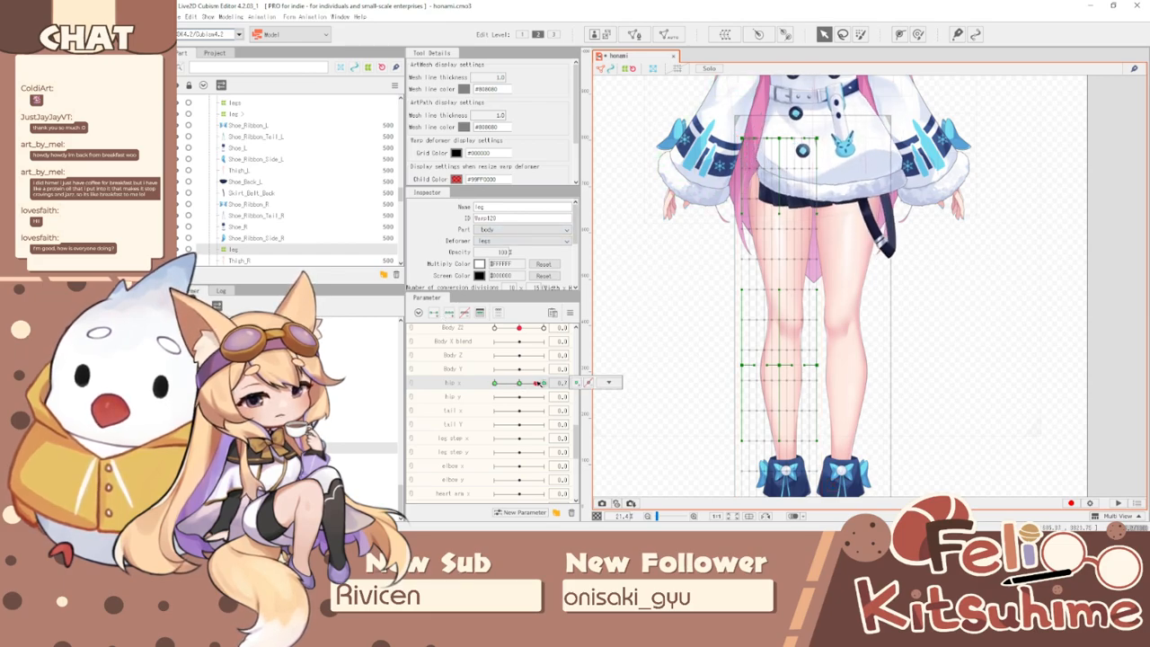
pyautogui.click(919, 35)
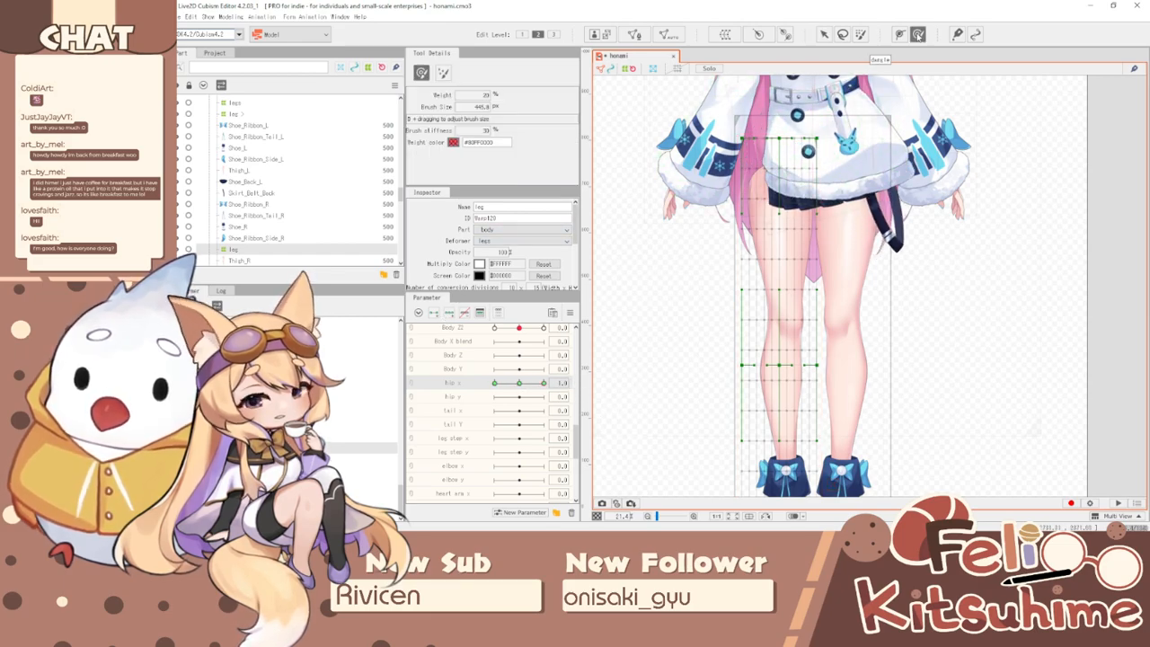
pyautogui.click(377, 437)
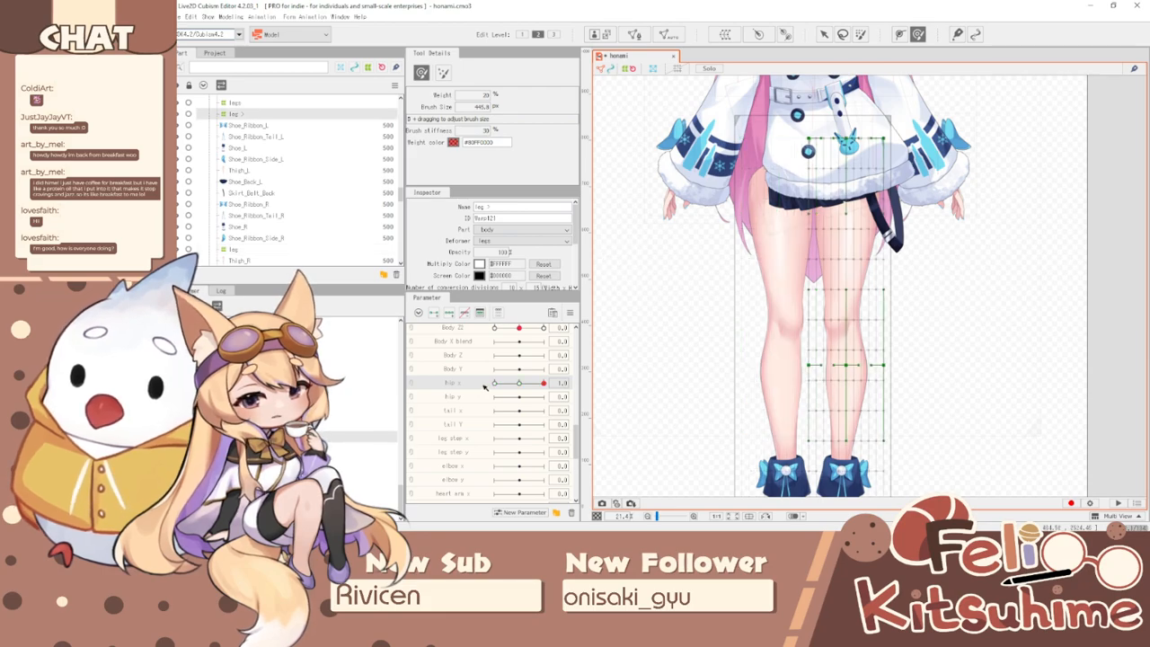
pyautogui.moveTo(545, 385)
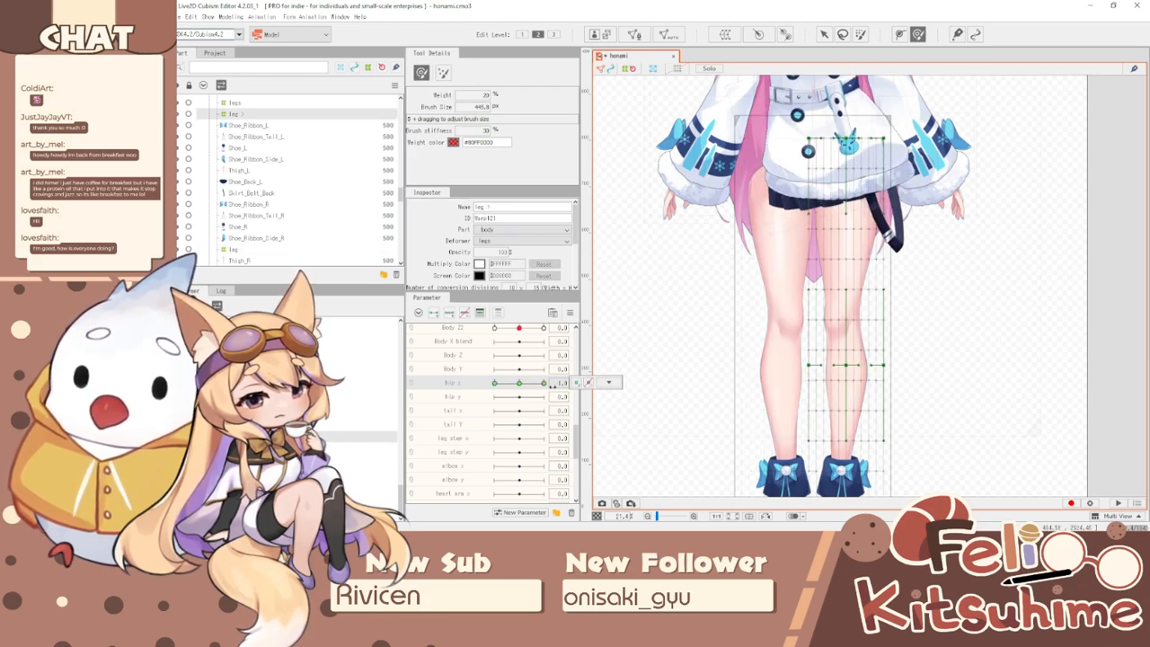
# - Brush-select the upper points of the left leg's warp deformer, with the weight fading towards the knee
pyautogui.moveTo(765, 210)
pyautogui.mouseDown()
pyautogui.moveTo(886, 216)
pyautogui.moveTo(942, 237)
pyautogui.moveTo(849, 228)
pyautogui.moveTo(871, 232)
pyautogui.moveTo(837, 68)
pyautogui.moveTo(857, 186)
pyautogui.moveTo(811, 130)
pyautogui.moveTo(759, 185)
pyautogui.moveTo(884, 146)
pyautogui.mouseUp()
pyautogui.click(860, 34)
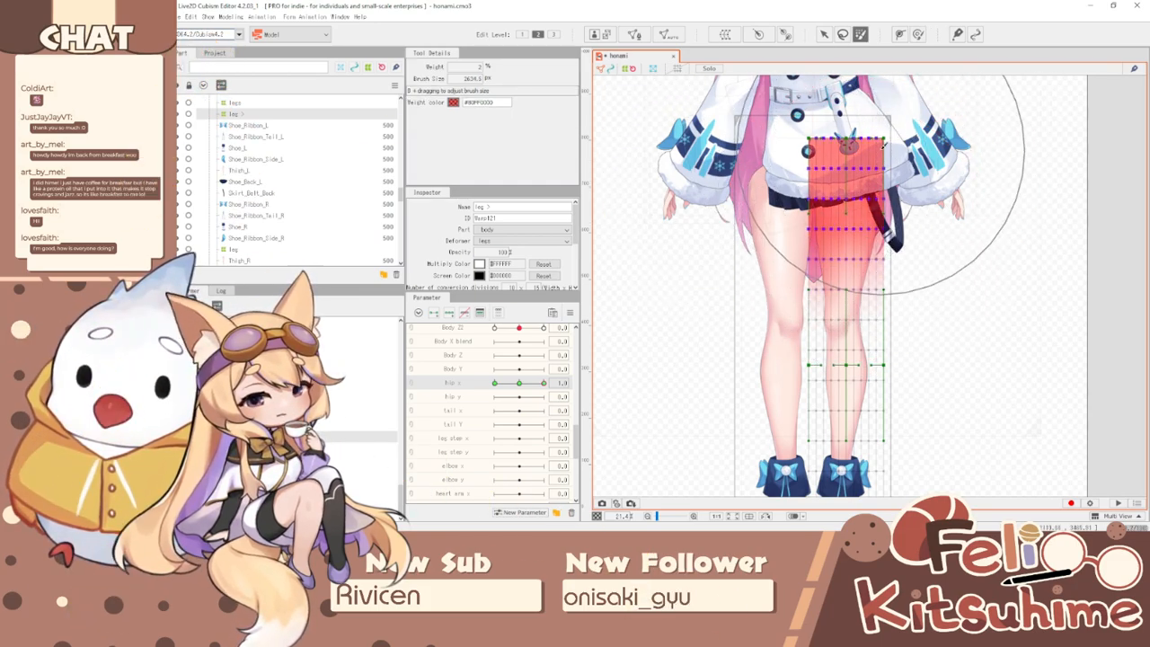
pyautogui.click(824, 36)
pyautogui.scroll(3, 836, 171)
pyautogui.scroll(-1, 843, 163)
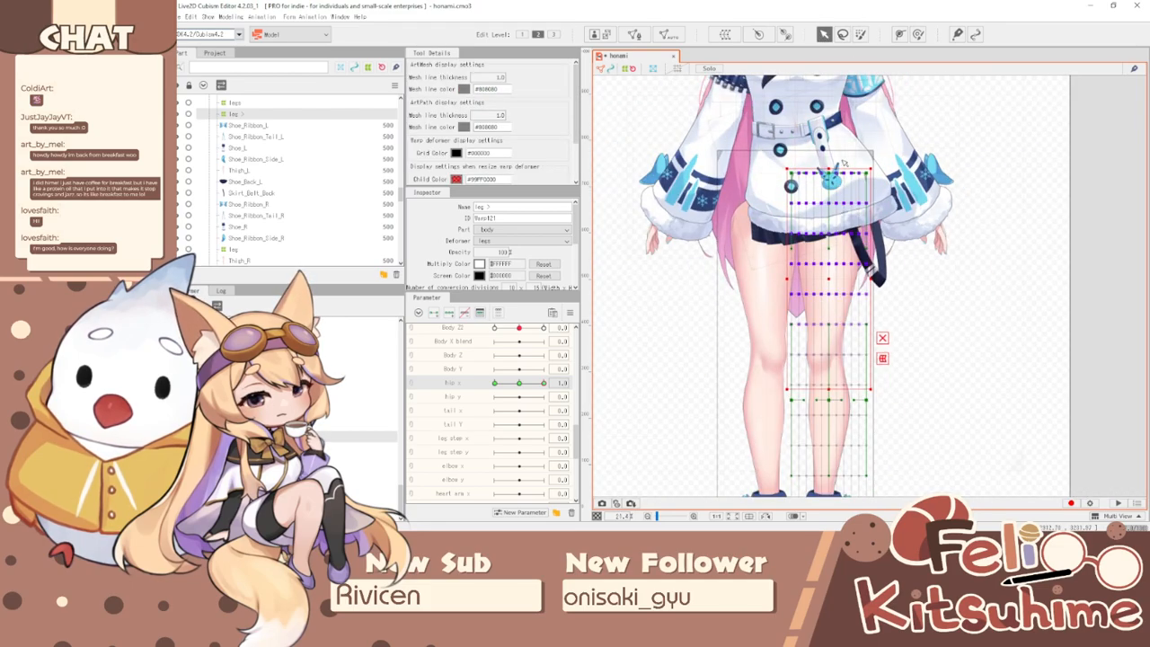
# - Try tilting the selected upper points of the left leg's warp deformer at hip x 1.0
pyautogui.moveTo(831, 165); pyautogui.dragTo(810, 167)
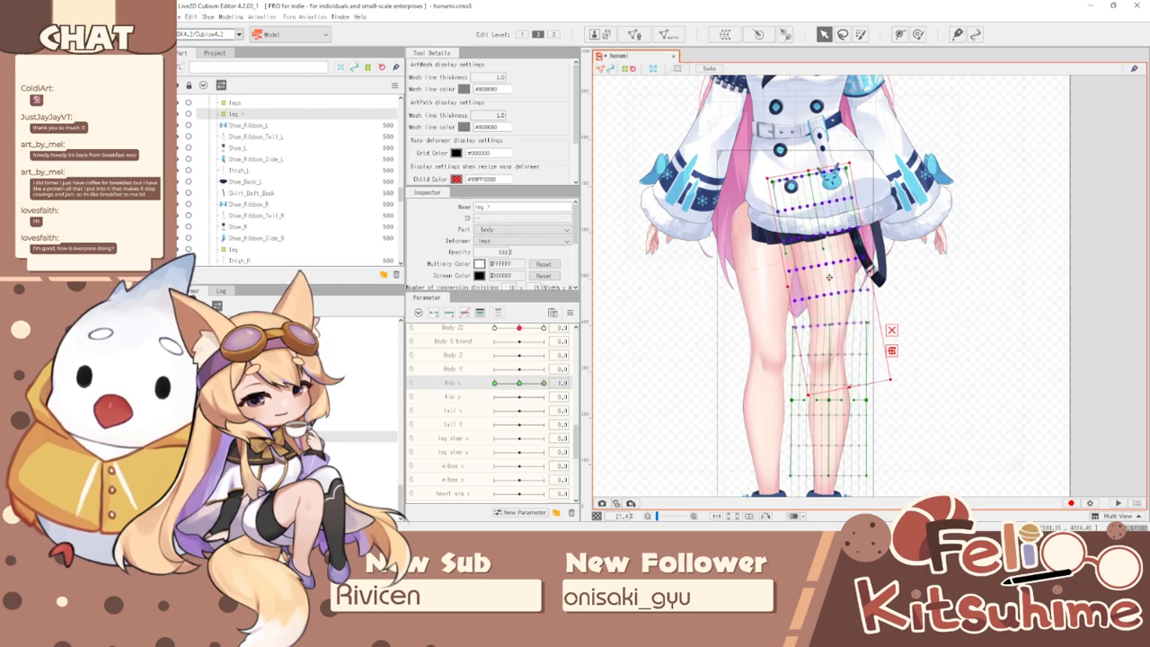
pyautogui.hotkey('ctrl', 'z')
pyautogui.hotkey('ctrl', 'z')
pyautogui.moveTo(543, 383); pyautogui.dragTo(570, 386)
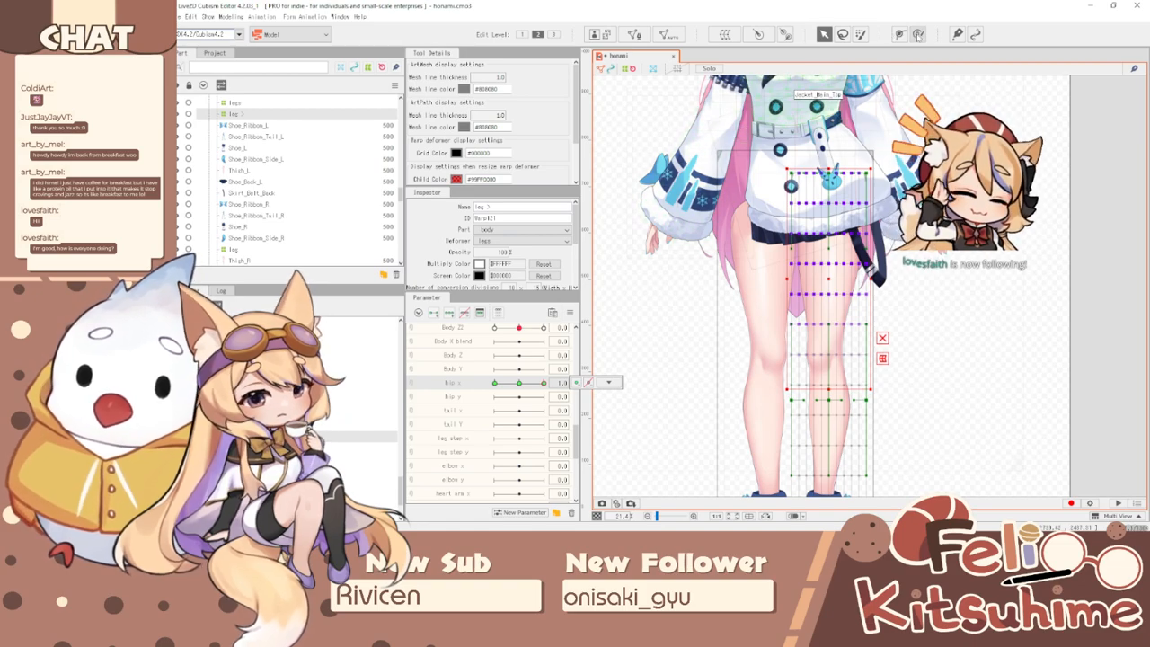
pyautogui.click(918, 34)
pyautogui.moveTo(543, 383)
pyautogui.mouseDown()
pyautogui.moveTo(531, 387)
pyautogui.moveTo(545, 383)
pyautogui.mouseUp()
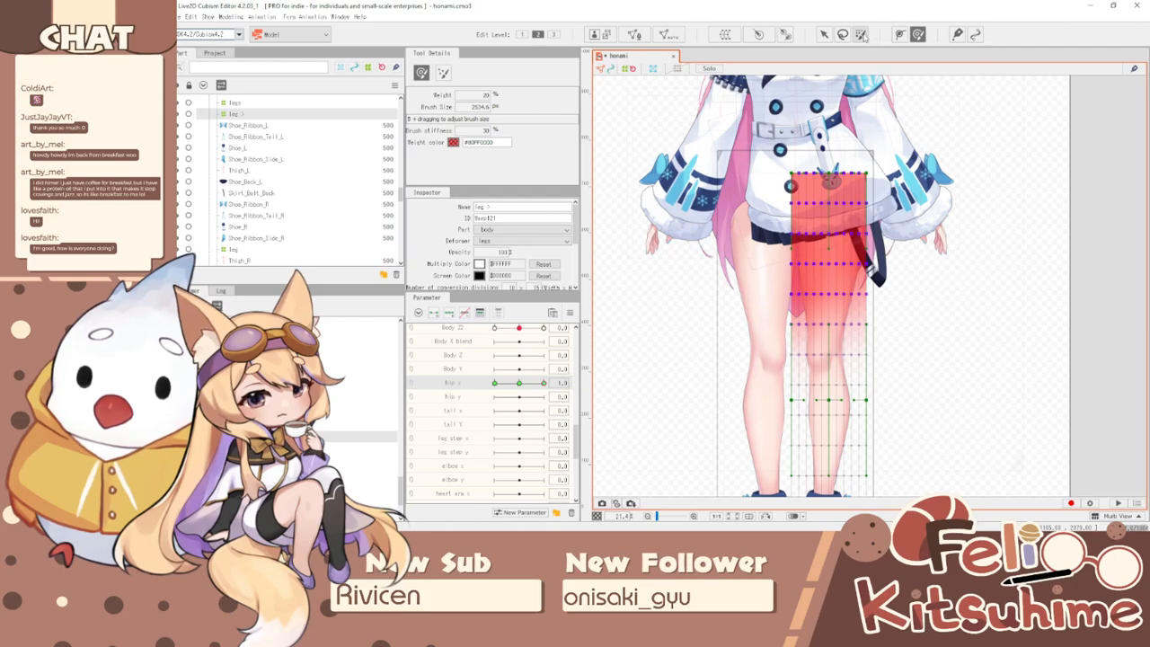
# - Extend the weighted brush selection farther down the left leg's warp deformer and rotate the selected points at hip x 1.0
pyautogui.click(862, 34)
pyautogui.scroll(-2, 809, 180)
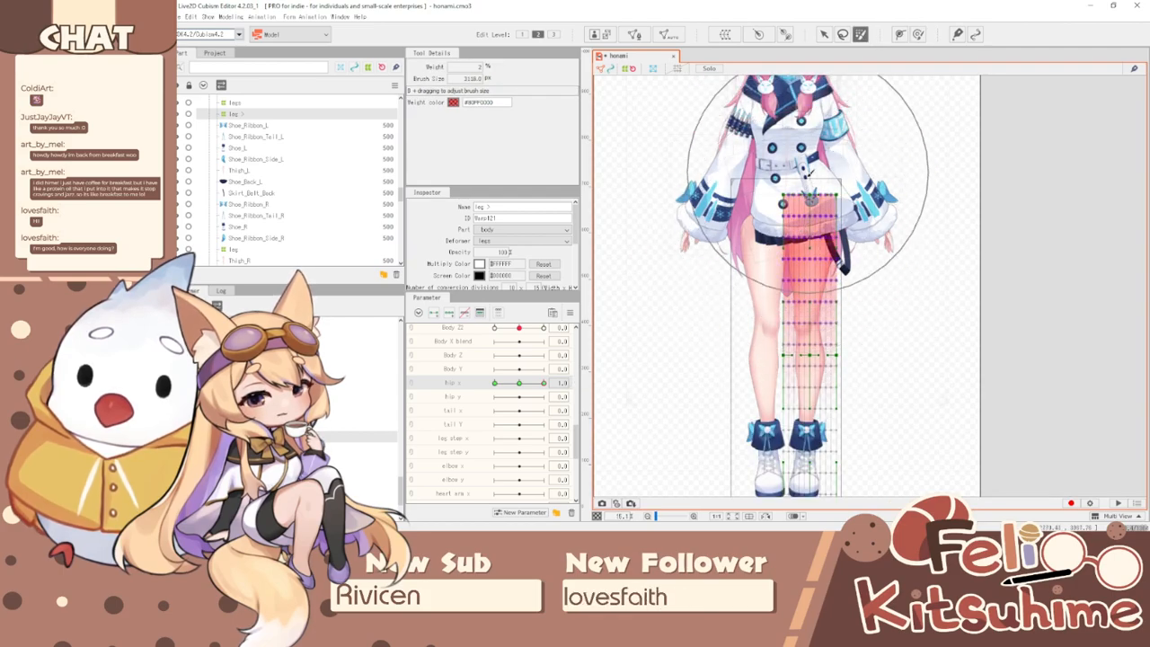
pyautogui.click(824, 34)
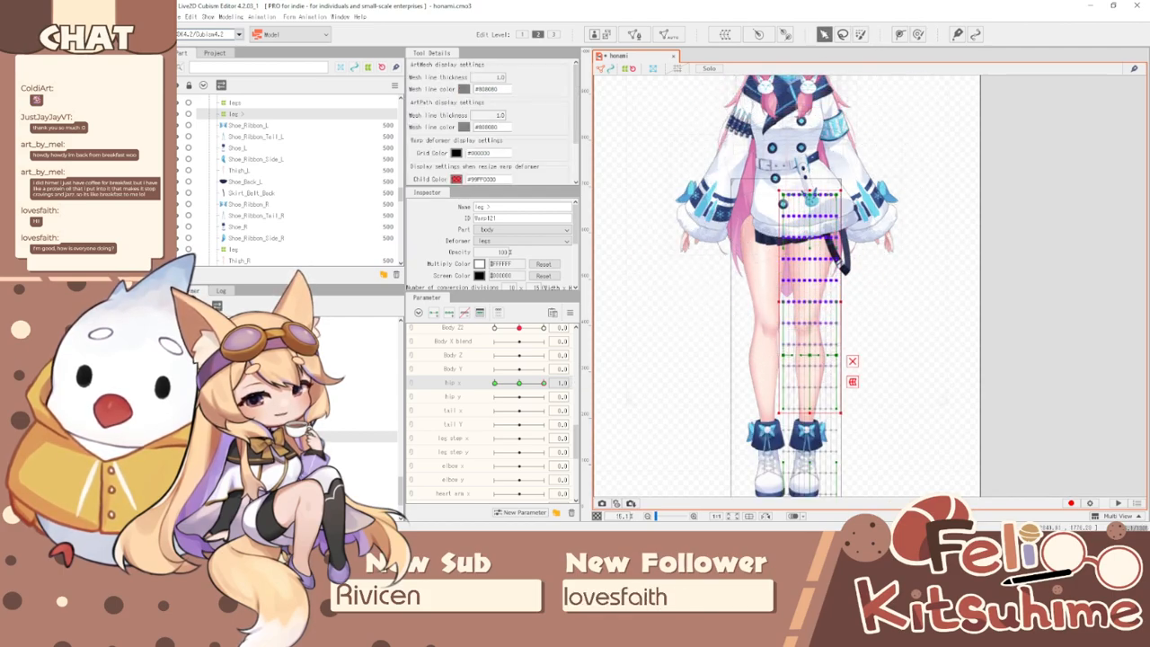
pyautogui.scroll(2, 810, 260)
pyautogui.moveTo(813, 317)
pyautogui.mouseDown()
pyautogui.moveTo(813, 215)
pyautogui.moveTo(796, 137)
pyautogui.moveTo(782, 138)
pyautogui.moveTo(835, 136)
pyautogui.moveTo(848, 121)
pyautogui.moveTo(831, 130)
pyautogui.mouseUp()
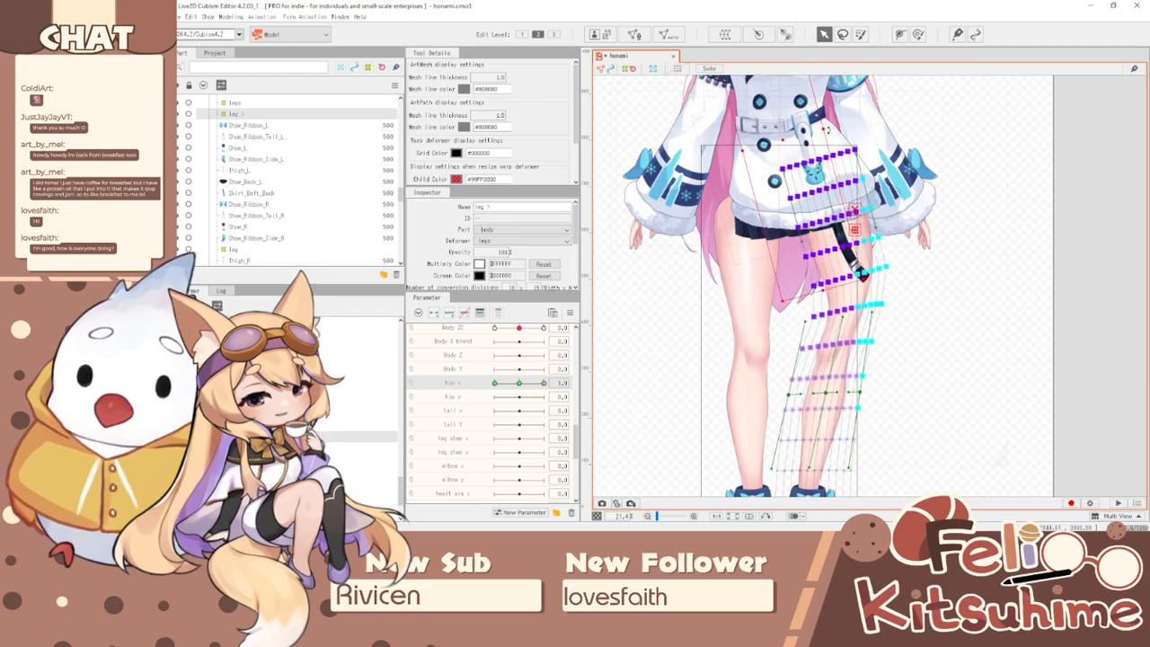
# - Hide the selection and reshape the left thigh and knee with the Deform Brush at hip x 1.0
pyautogui.click(918, 35)
pyautogui.hotkey('ctrl', 't')
pyautogui.press('b')
pyautogui.moveTo(878, 335); pyautogui.dragTo(751, 316)
pyautogui.moveTo(864, 295)
pyautogui.mouseDown()
pyautogui.moveTo(886, 303)
pyautogui.moveTo(770, 304)
pyautogui.mouseUp()
pyautogui.press('b')
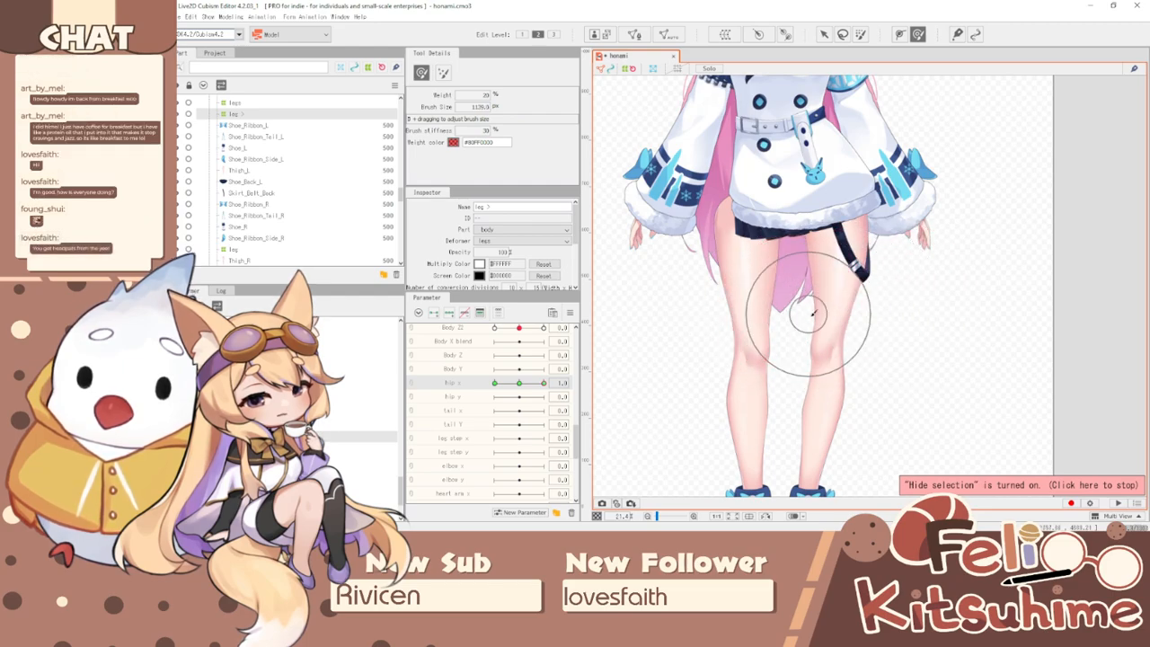
pyautogui.press('b')
pyautogui.moveTo(815, 230)
pyautogui.mouseDown()
pyautogui.moveTo(865, 227)
pyautogui.moveTo(794, 238)
pyautogui.mouseUp()
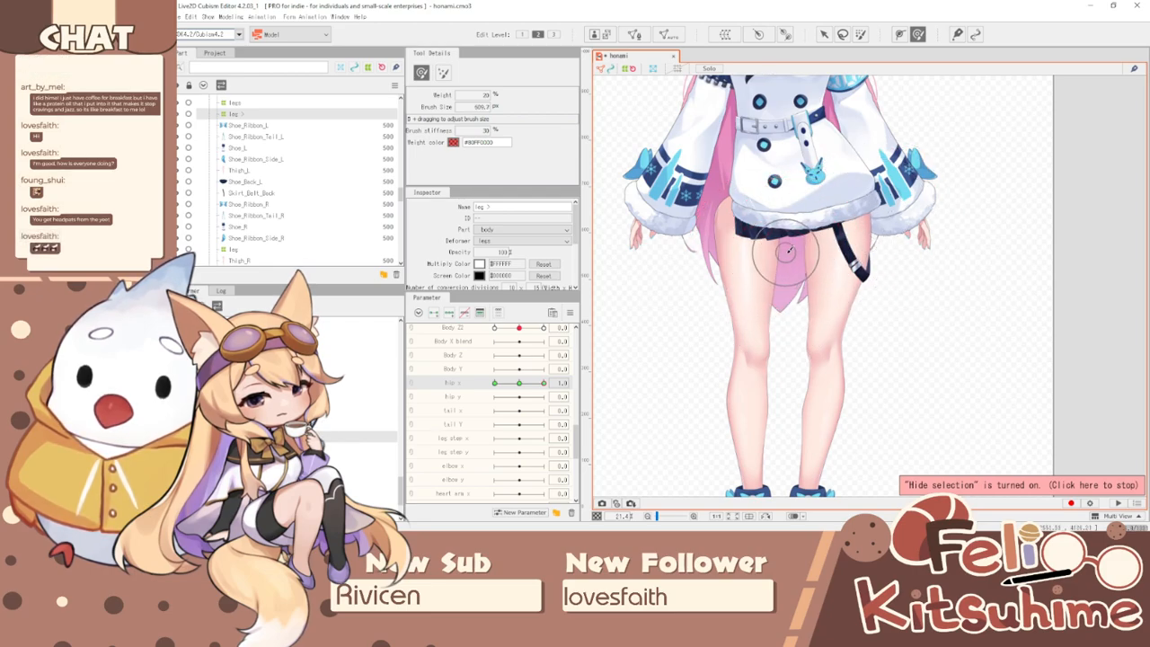
pyautogui.moveTo(543, 382)
pyautogui.mouseDown()
pyautogui.moveTo(521, 383)
pyautogui.moveTo(557, 383)
pyautogui.mouseUp()
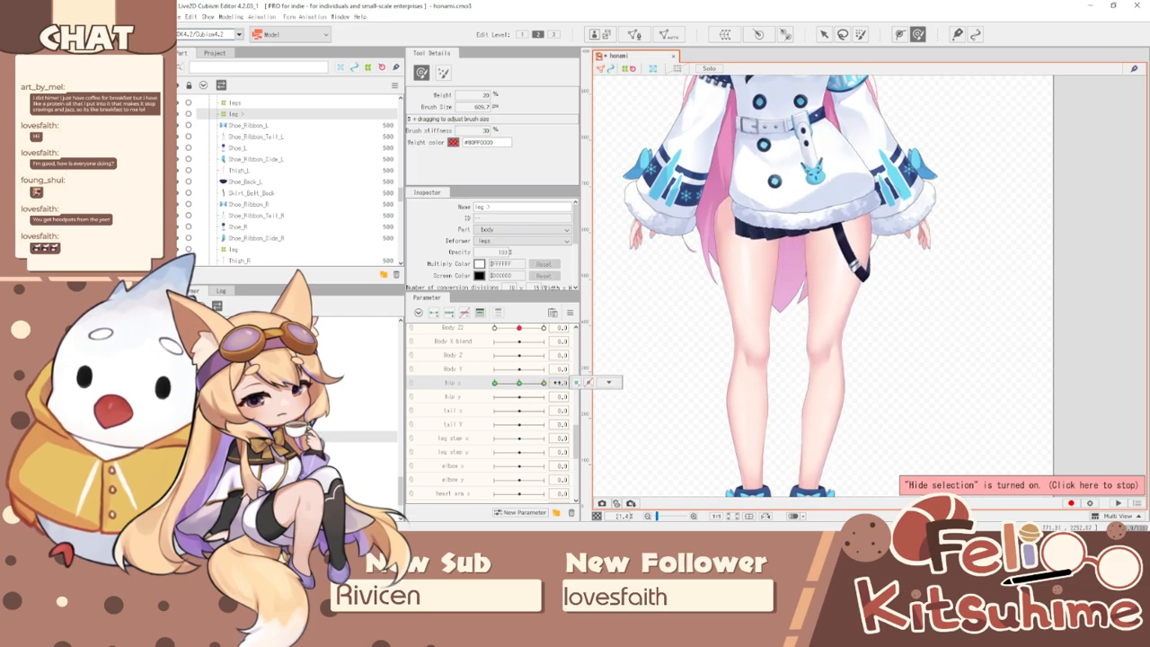
# - Refine the left leg's contour around the knee and upper thigh with larger Deform Brush strokes, comparing it across hip x
pyautogui.press('b')
pyautogui.moveTo(775, 357)
pyautogui.mouseDown()
pyautogui.moveTo(889, 369)
pyautogui.moveTo(782, 406)
pyautogui.mouseUp()
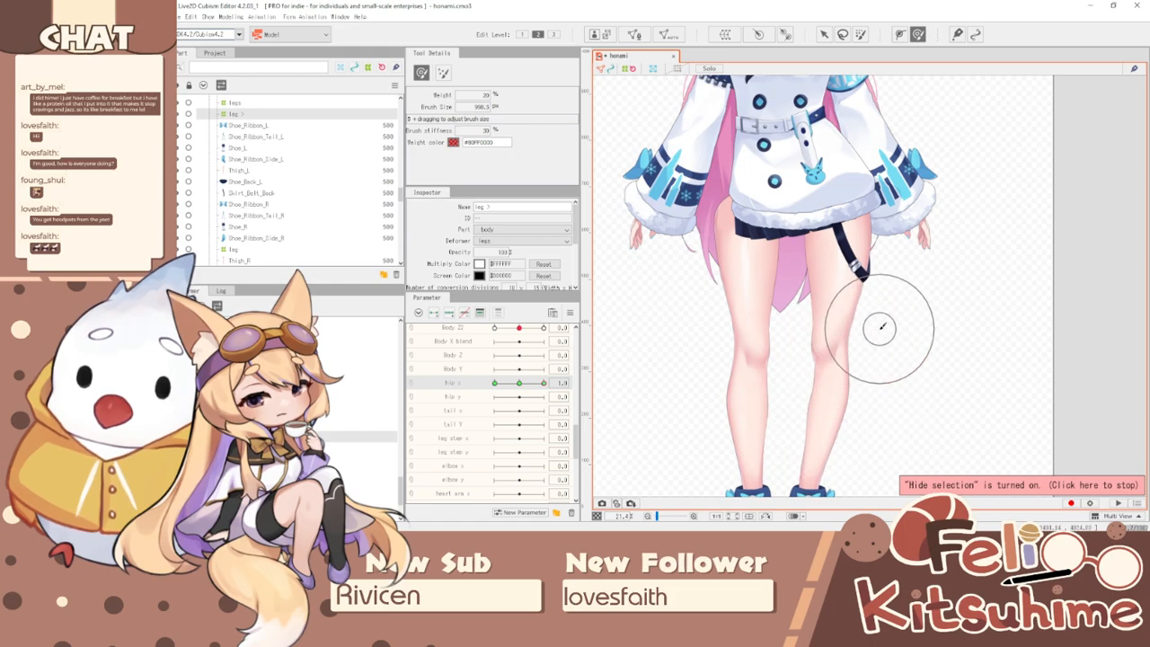
pyautogui.moveTo(543, 383)
pyautogui.mouseDown()
pyautogui.moveTo(513, 384)
pyautogui.moveTo(550, 384)
pyautogui.mouseUp()
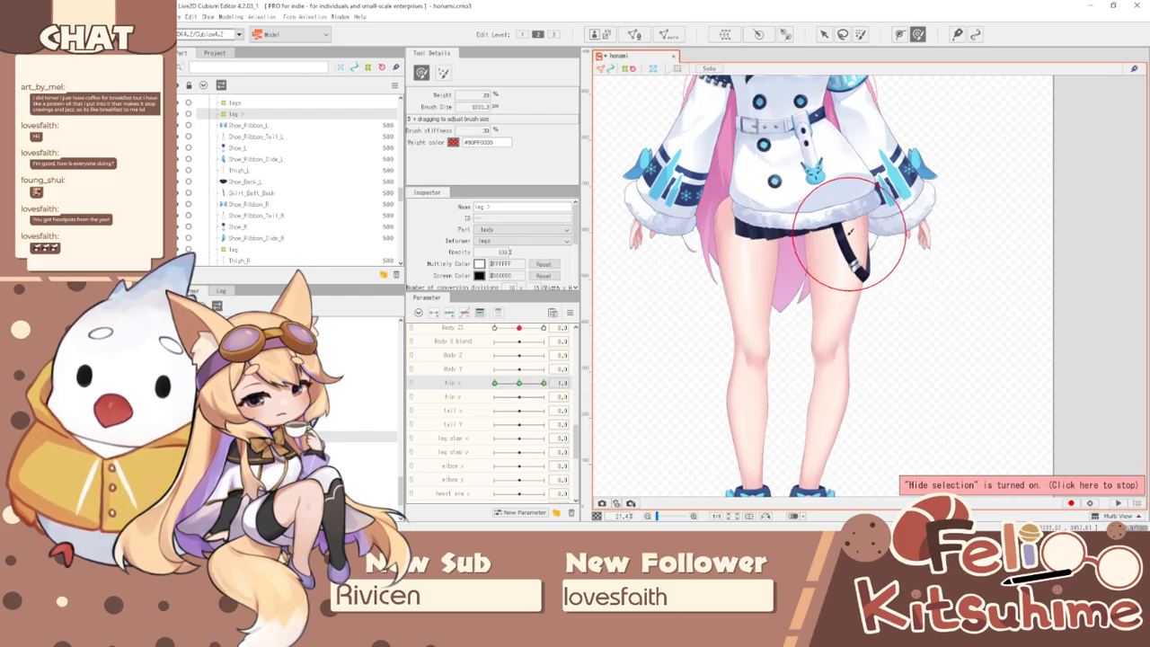
pyautogui.moveTo(545, 384)
pyautogui.mouseDown()
pyautogui.moveTo(516, 386)
pyautogui.moveTo(557, 391)
pyautogui.moveTo(519, 402)
pyautogui.moveTo(557, 394)
pyautogui.mouseUp()
pyautogui.moveTo(830, 307); pyautogui.dragTo(895, 312)
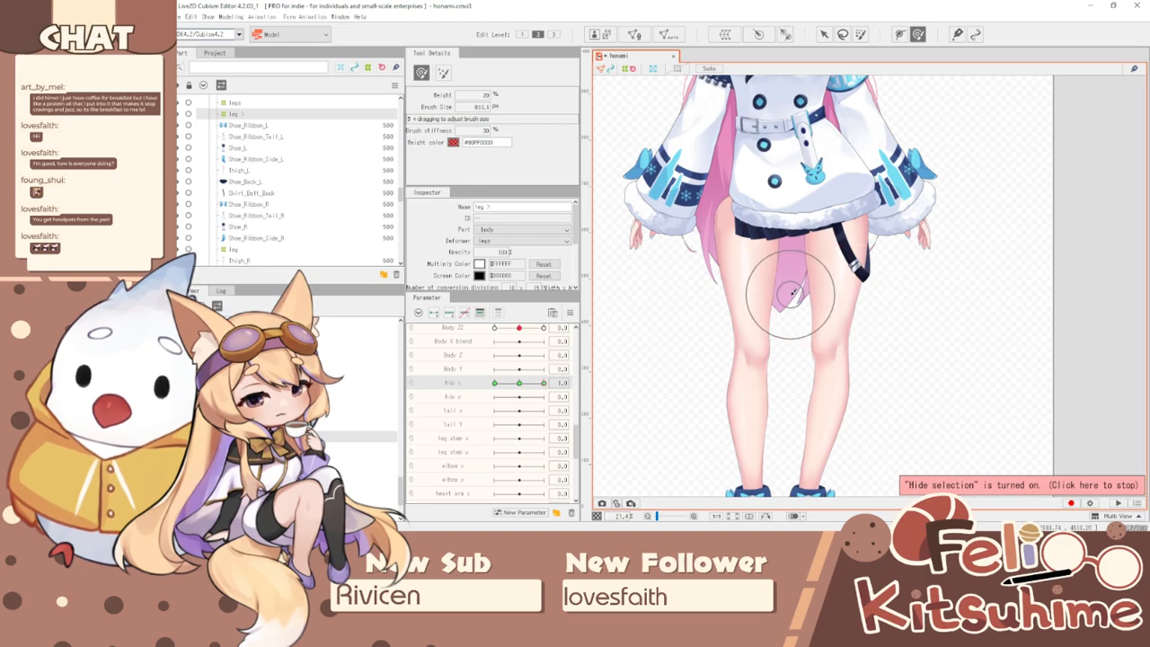
pyautogui.moveTo(544, 385)
pyautogui.mouseDown()
pyautogui.moveTo(519, 389)
pyautogui.moveTo(545, 385)
pyautogui.mouseUp()
# - Smooth the left lower leg above the shoe with a smaller Deform Brush and check the leg's swing along hip x
pyautogui.scroll(-2, 816, 205)
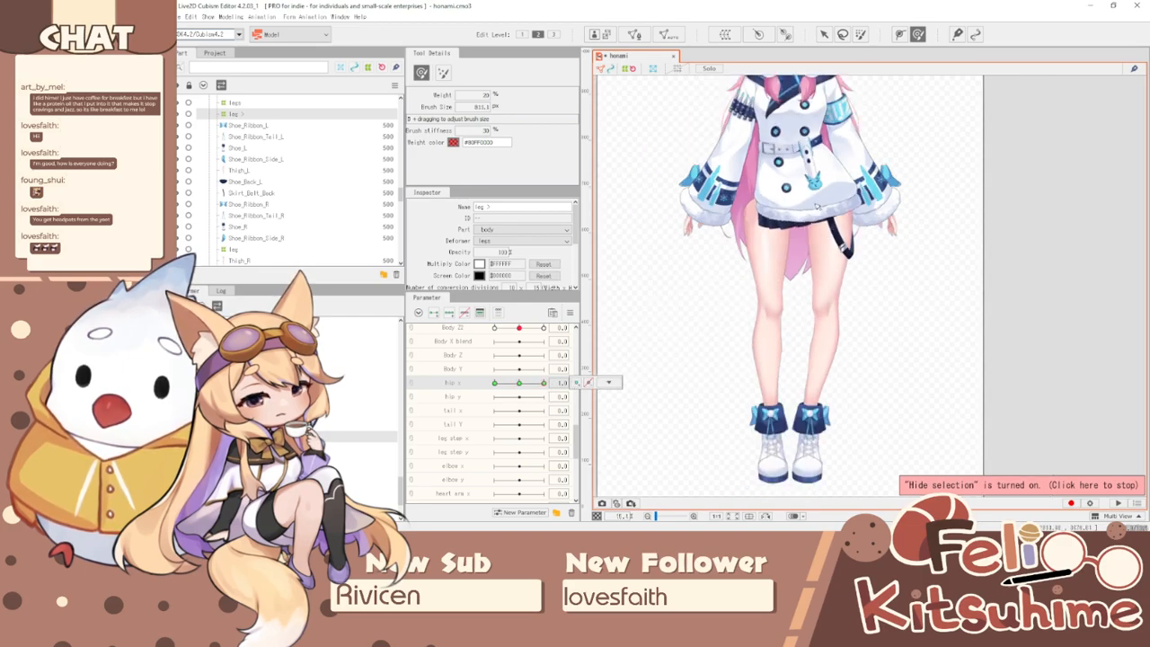
pyautogui.scroll(-2, 828, 253)
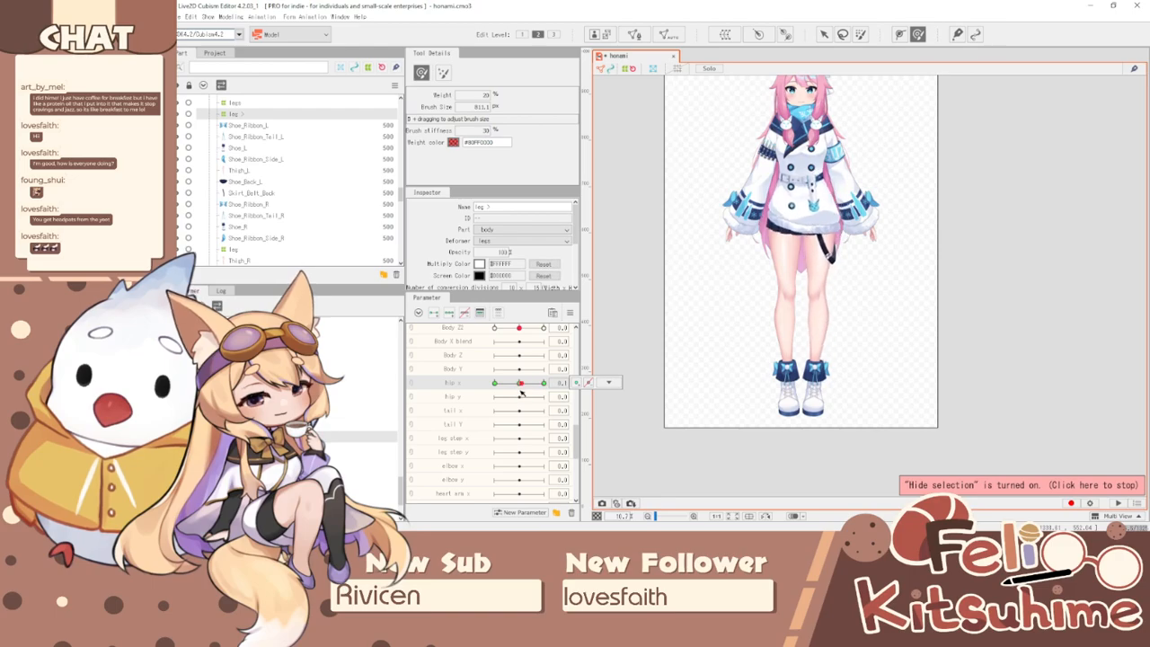
pyautogui.scroll(3, 820, 355)
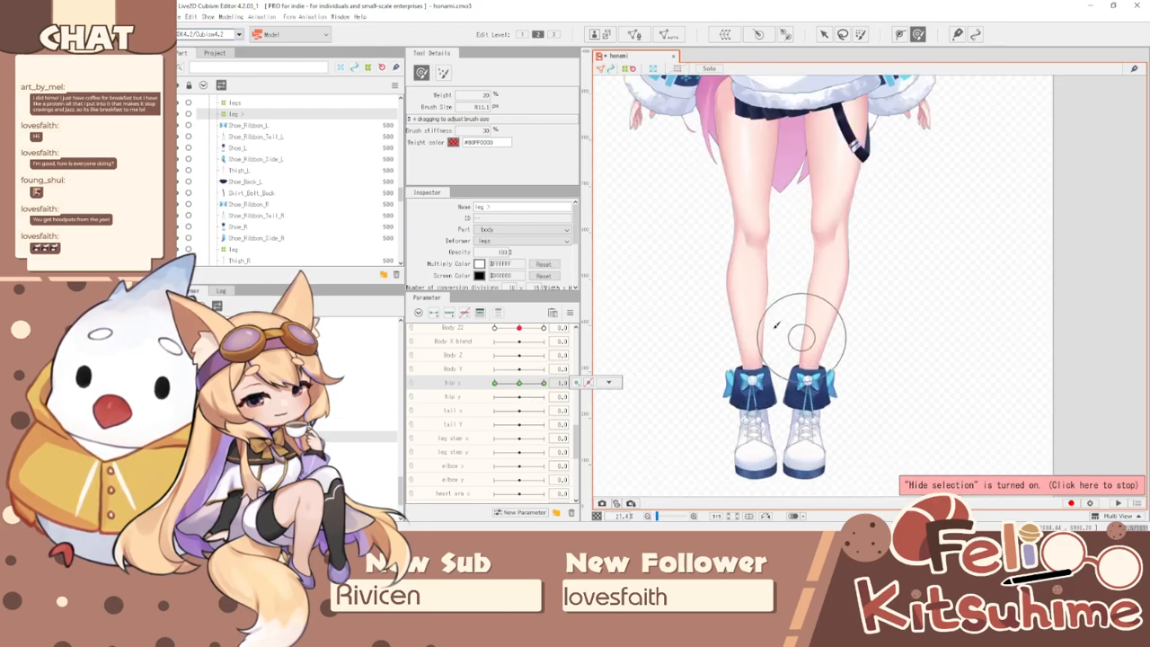
pyautogui.moveTo(824, 350)
pyautogui.mouseDown()
pyautogui.moveTo(818, 369)
pyautogui.moveTo(830, 375)
pyautogui.moveTo(784, 322)
pyautogui.mouseUp()
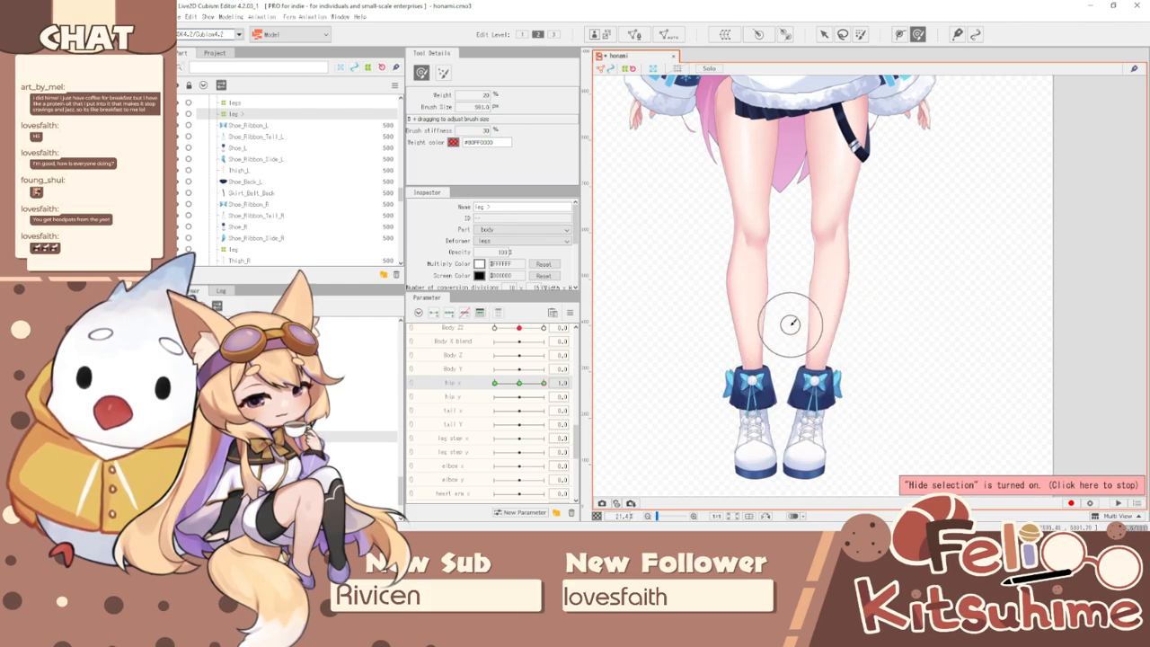
pyautogui.scroll(-3, 778, 289)
pyautogui.moveTo(544, 384)
pyautogui.mouseDown()
pyautogui.moveTo(520, 387)
pyautogui.moveTo(569, 376)
pyautogui.moveTo(527, 386)
pyautogui.moveTo(549, 383)
pyautogui.mouseUp()
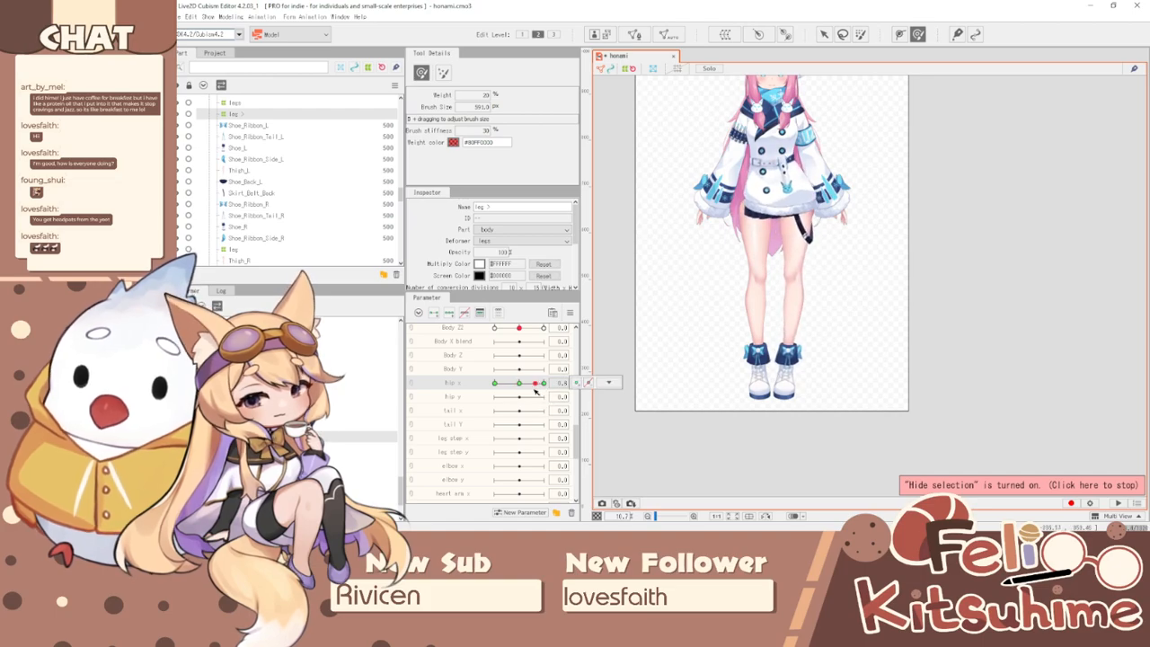
pyautogui.scroll(2, 747, 237)
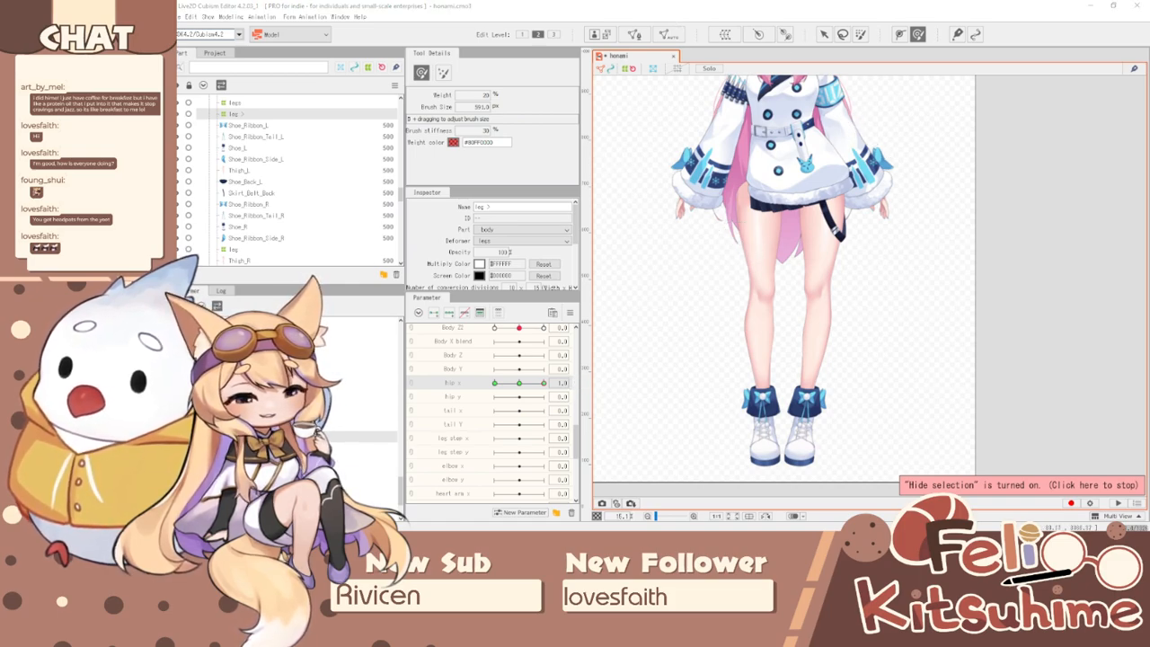
# - Check the left leg's swing across hip x on the whole figure, from 1.0 to the negative side
pyautogui.moveTo(544, 383)
pyautogui.mouseDown()
pyautogui.moveTo(526, 385)
pyautogui.moveTo(543, 383)
pyautogui.moveTo(536, 396)
pyautogui.moveTo(548, 397)
pyautogui.moveTo(532, 400)
pyautogui.moveTo(554, 396)
pyautogui.moveTo(518, 384)
pyautogui.moveTo(555, 384)
pyautogui.mouseUp()
pyautogui.scroll(-3, 684, 370)
pyautogui.scroll(3, 759, 281)
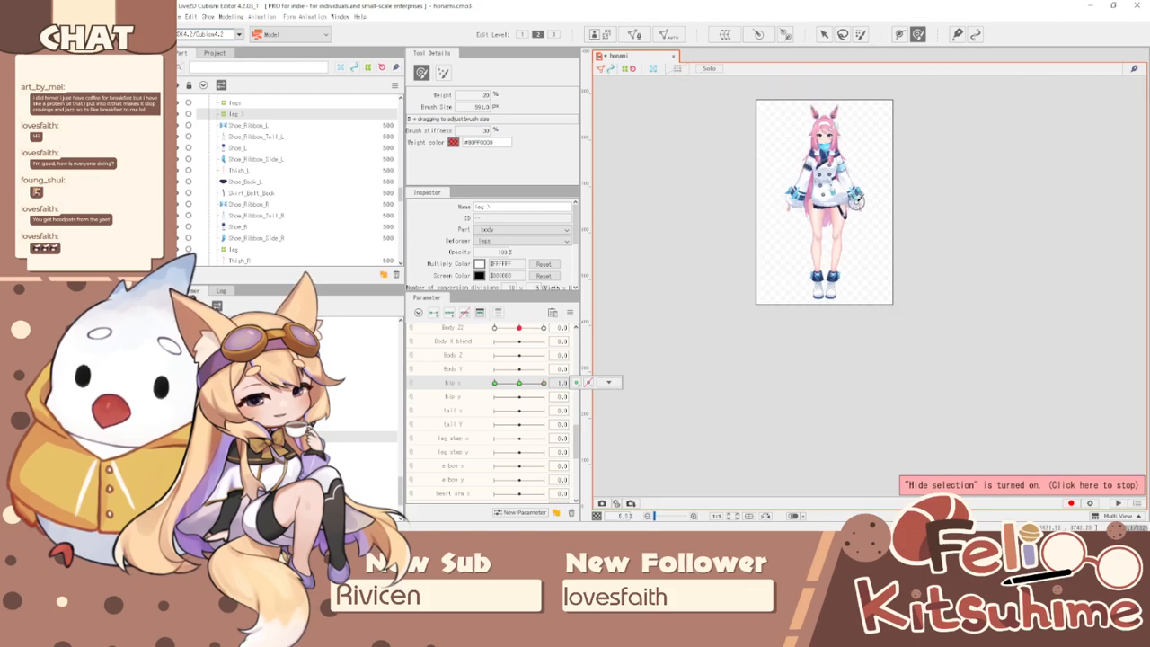
pyautogui.scroll(-3, 760, 281)
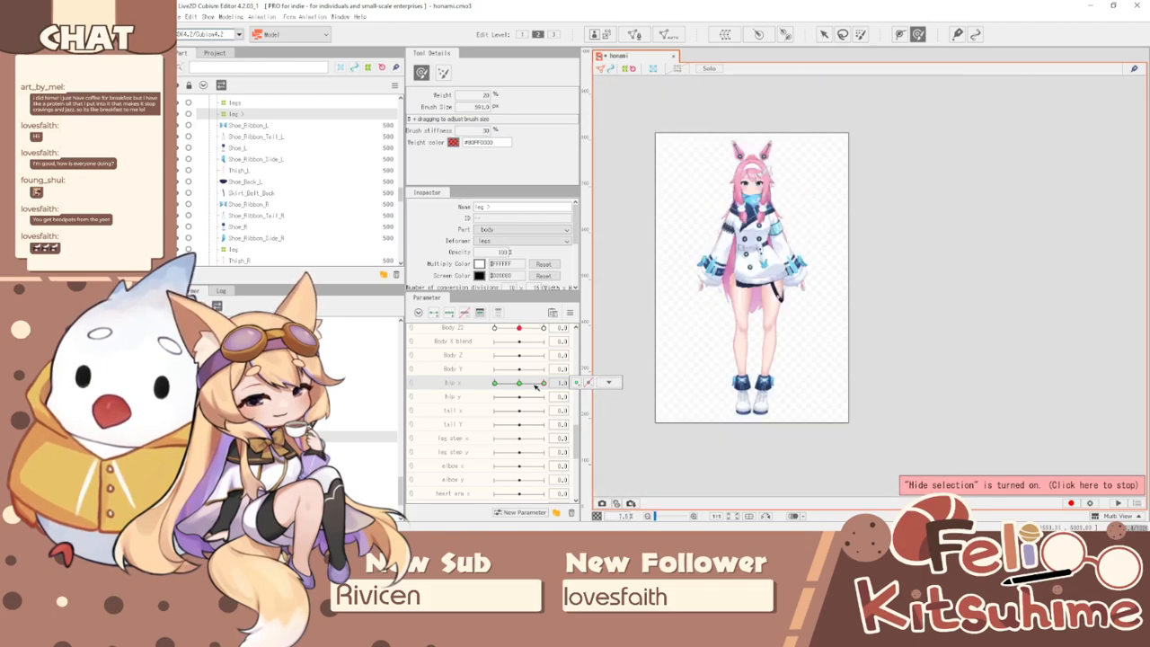
pyautogui.scroll(3, 754, 341)
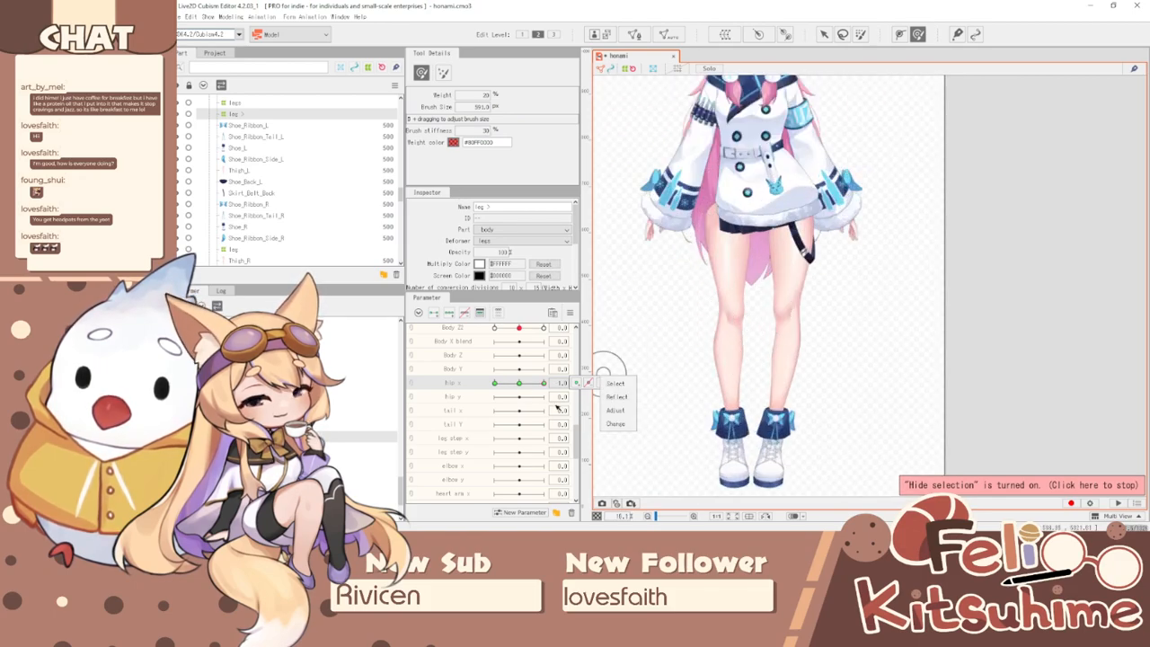
pyautogui.moveTo(551, 384); pyautogui.dragTo(511, 385)
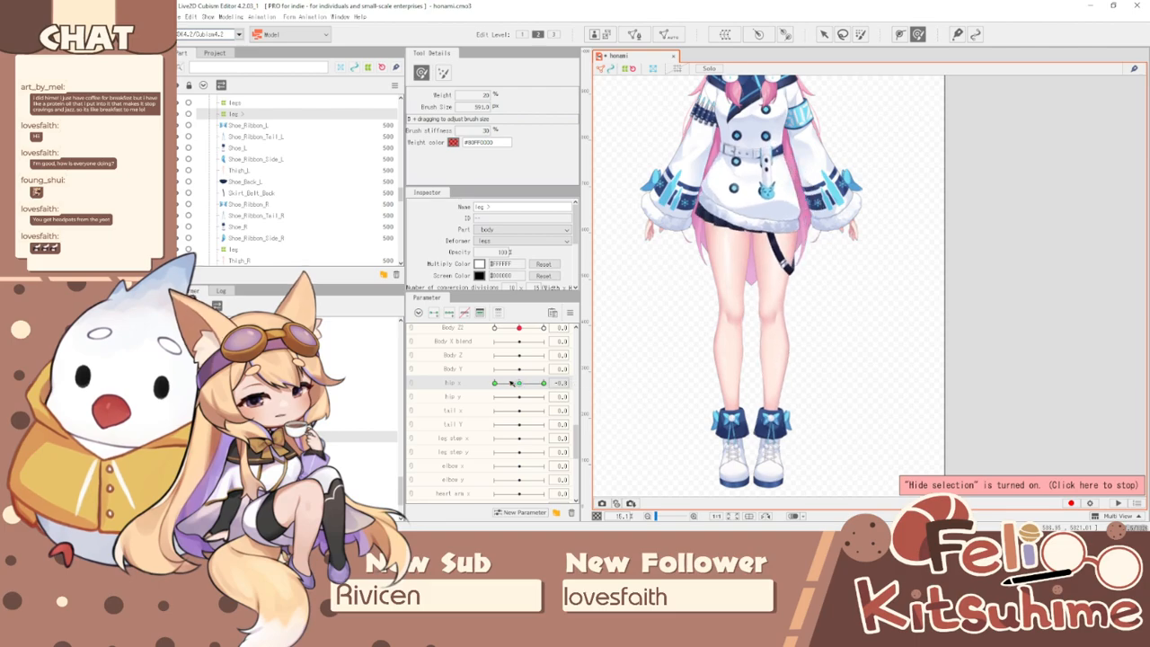
# - Brush-select the upper points of the left leg's warp deformer, rotate them at hip x -1.0, and hide the selection
pyautogui.click(861, 35)
pyautogui.hotkey('ctrl', 't')
pyautogui.press('b')
pyautogui.moveTo(724, 305)
pyautogui.mouseDown()
pyautogui.moveTo(817, 285)
pyautogui.moveTo(751, 231)
pyautogui.moveTo(751, 102)
pyautogui.mouseUp()
pyautogui.click(824, 34)
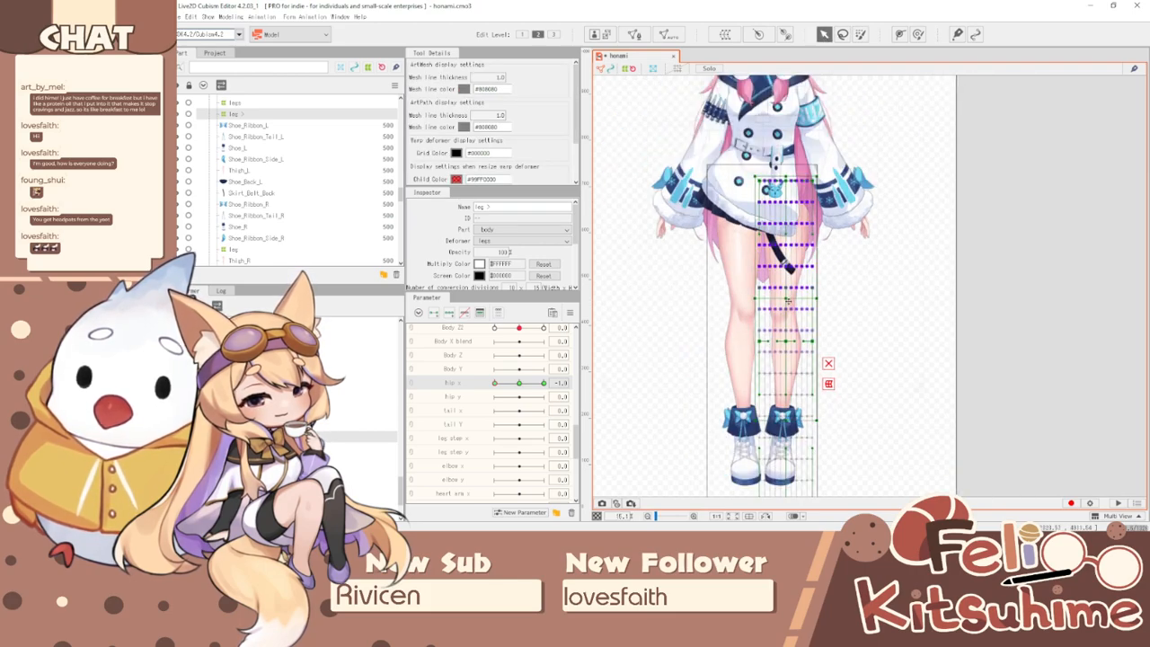
pyautogui.click(773, 166)
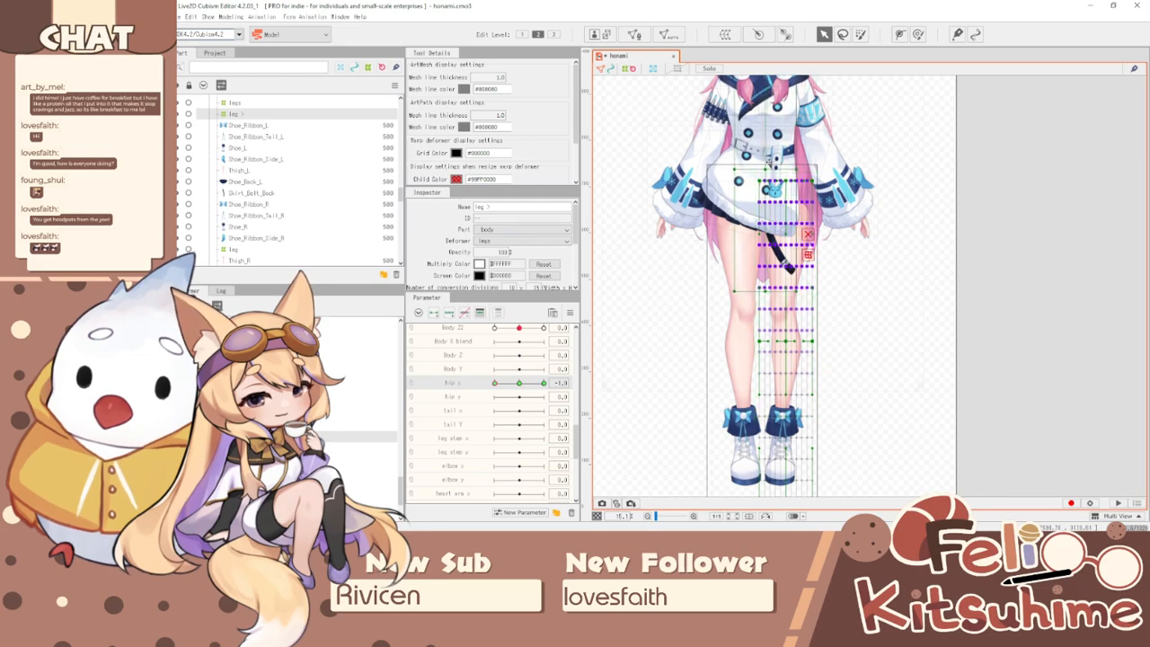
pyautogui.moveTo(806, 166); pyautogui.dragTo(814, 169)
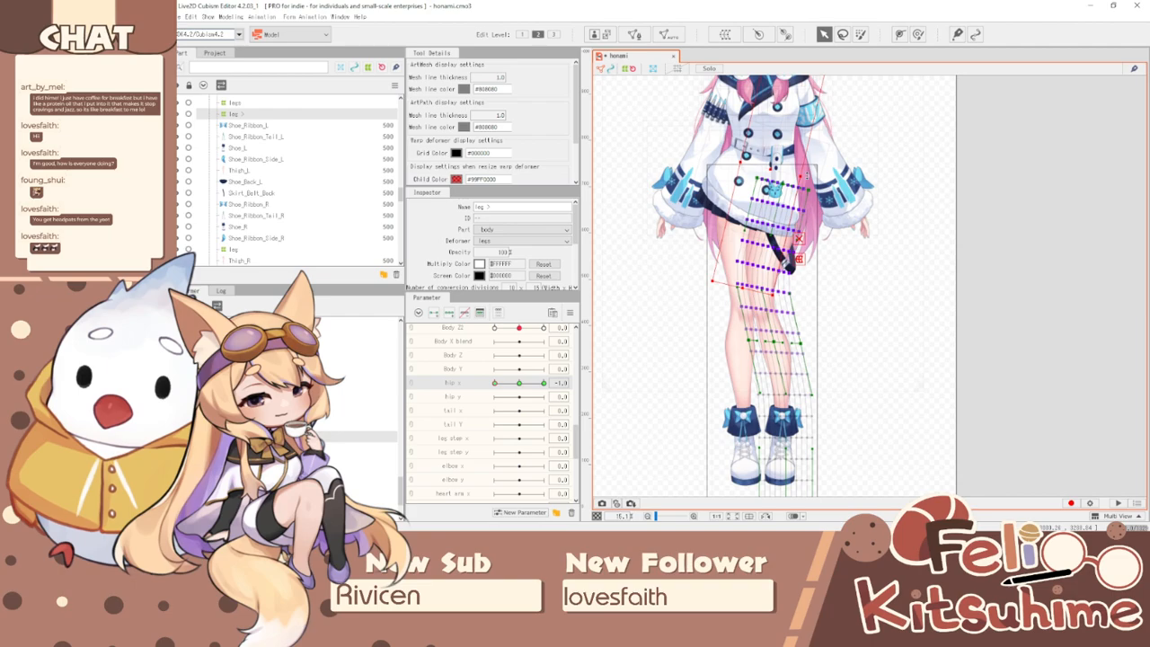
pyautogui.hotkey('ctrl', 't')
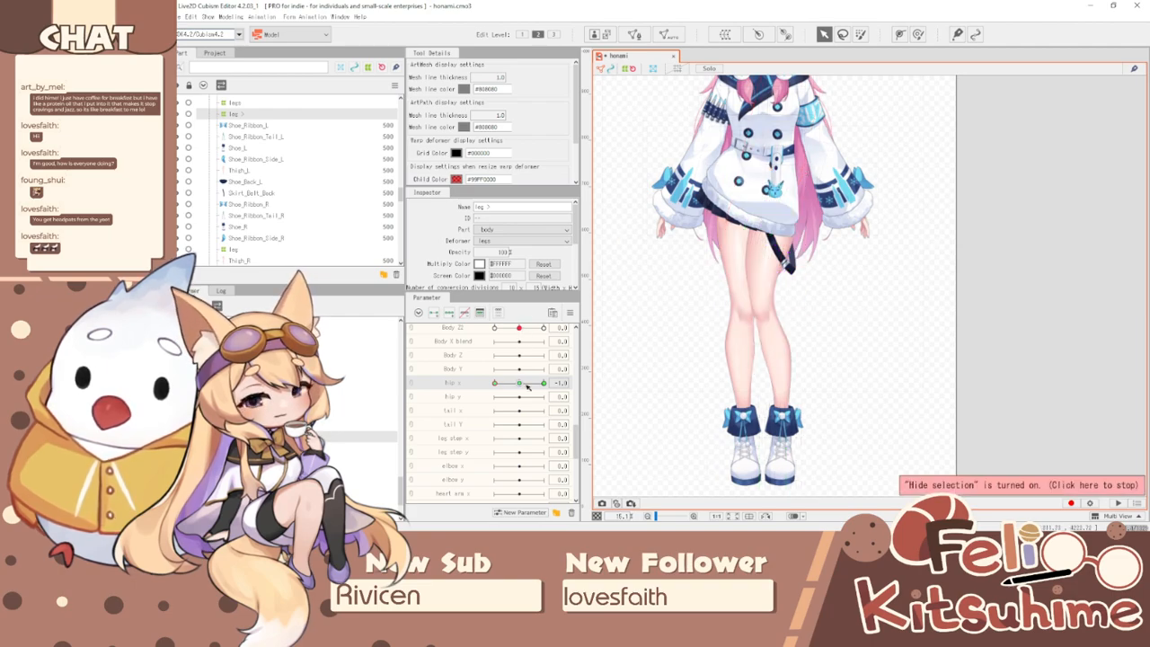
# - Reshape the left thigh with a large Deform Brush at hip x -1.0
pyautogui.moveTo(500, 387)
pyautogui.mouseDown()
pyautogui.moveTo(611, 360)
pyautogui.moveTo(485, 372)
pyautogui.mouseUp()
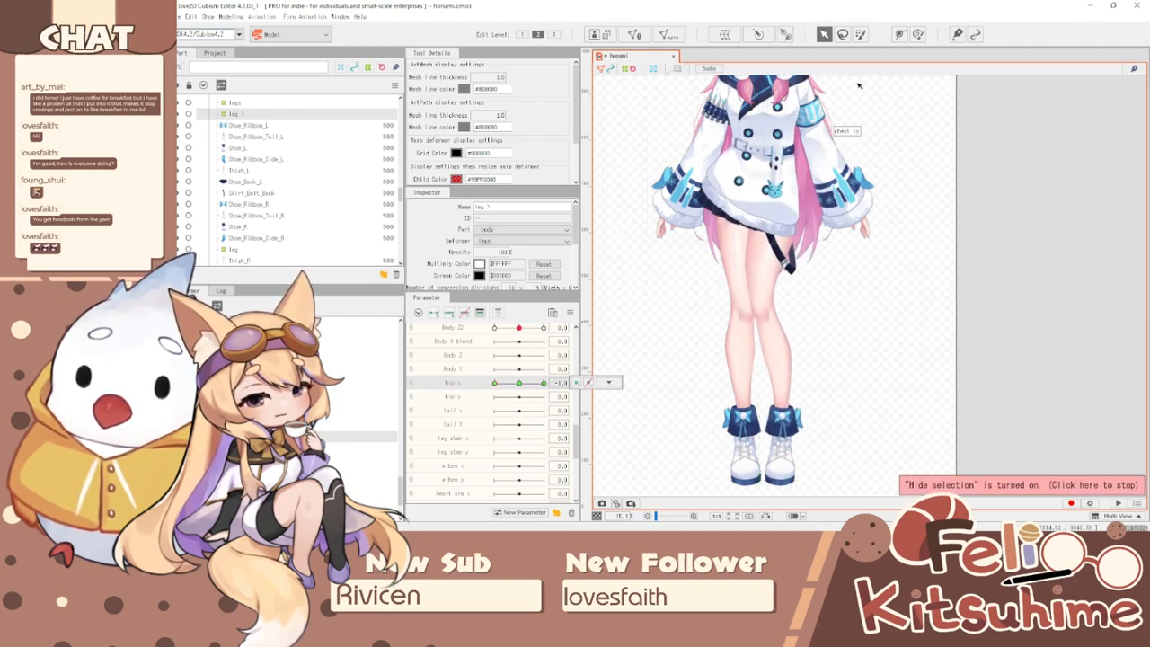
pyautogui.click(918, 34)
pyautogui.scroll(2, 773, 225)
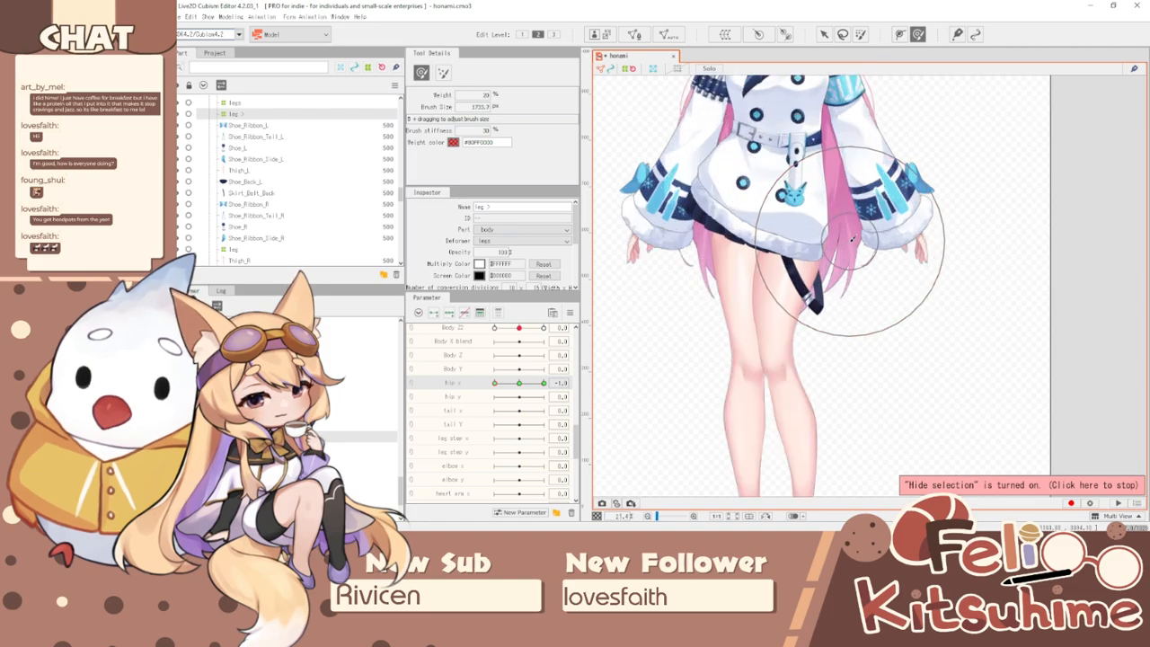
pyautogui.press('b')
pyautogui.moveTo(814, 226)
pyautogui.mouseDown()
pyautogui.moveTo(751, 232)
pyautogui.moveTo(747, 202)
pyautogui.mouseUp()
pyautogui.scroll(-2, 752, 169)
pyautogui.scroll(2, 771, 304)
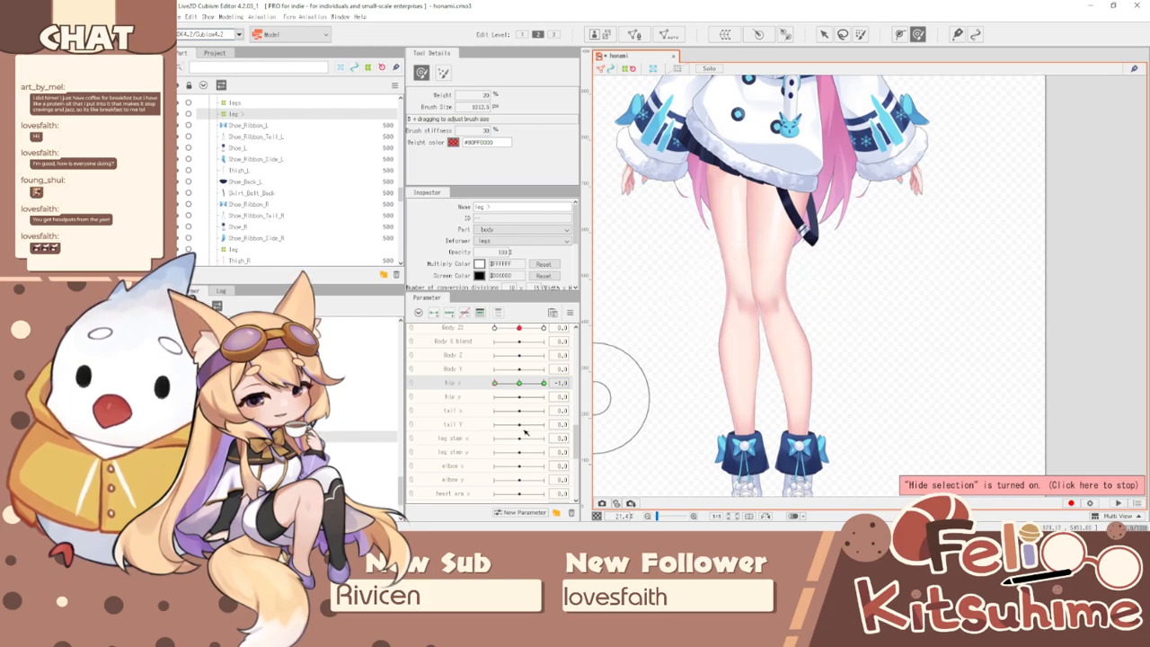
# - Refine the left knee and lower leg with the Deform Brush at hip x -1.0, comparing the shape across hip x
pyautogui.moveTo(495, 383); pyautogui.dragTo(463, 393)
pyautogui.press('b')
pyautogui.moveTo(756, 382)
pyautogui.mouseDown()
pyautogui.moveTo(827, 374)
pyautogui.moveTo(780, 365)
pyautogui.mouseUp()
pyautogui.press('b')
pyautogui.moveTo(796, 320); pyautogui.dragTo(754, 310)
pyautogui.scroll(-1, 755, 259)
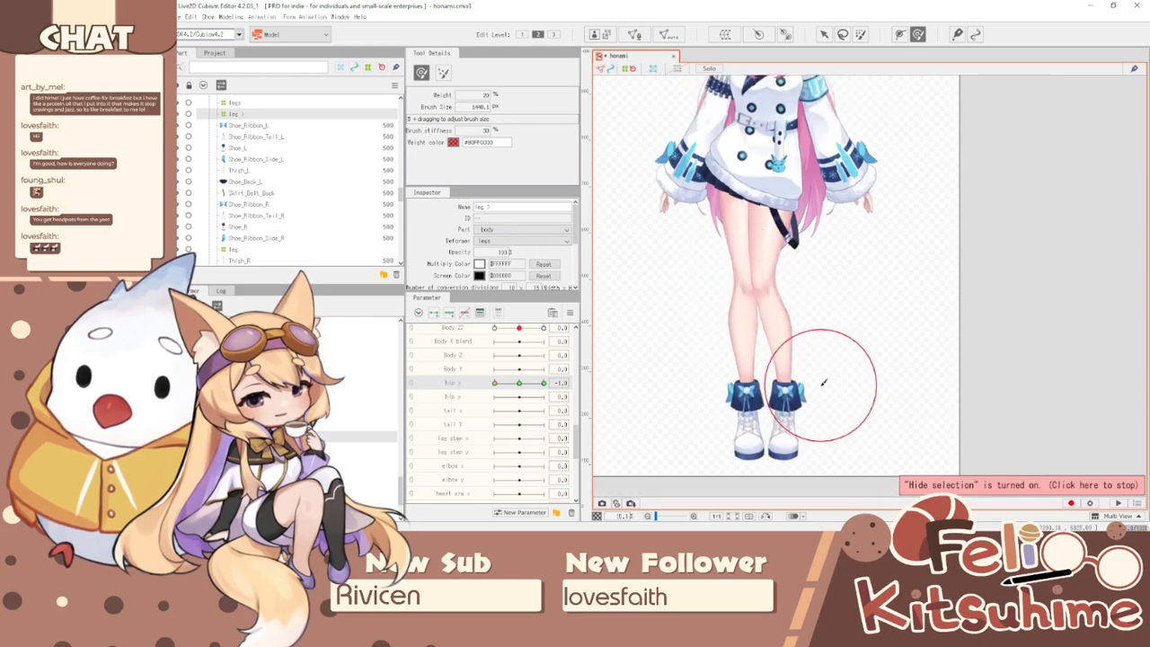
pyautogui.moveTo(495, 387); pyautogui.dragTo(421, 380)
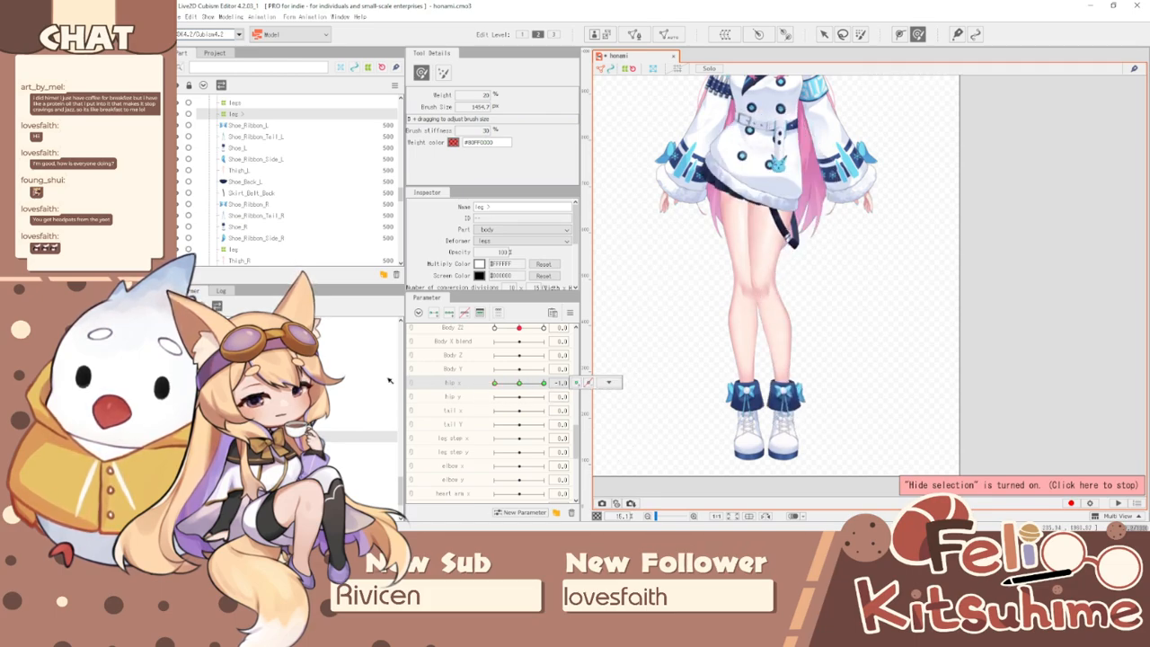
pyautogui.click(608, 383)
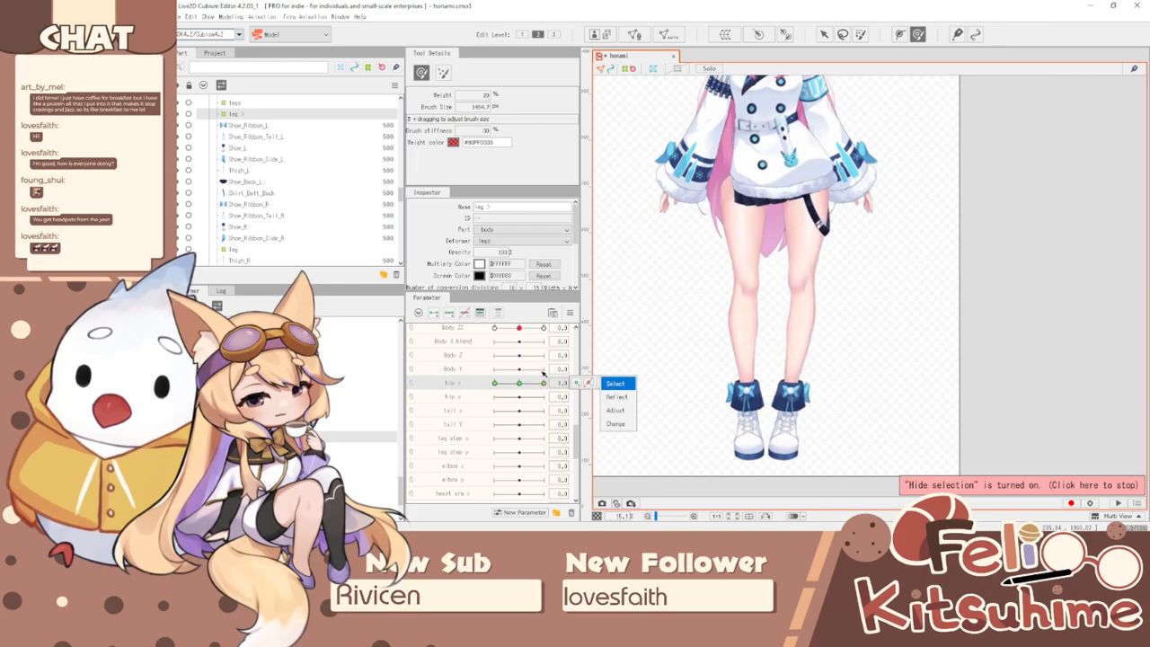
pyautogui.scroll(2, 748, 214)
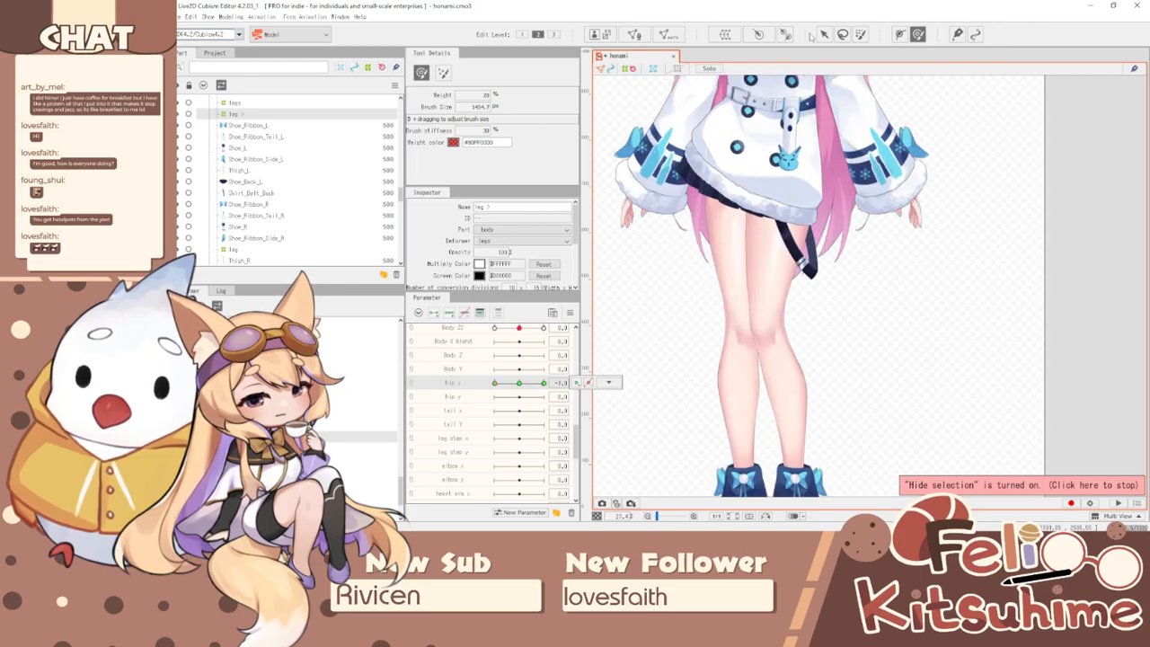
# - Reduce the tilt of the hips rotation deformer to about -12° at hip x -1.0 and about 12° at hip x 1.0
pyautogui.click(824, 35)
pyautogui.scroll(3, 787, 185)
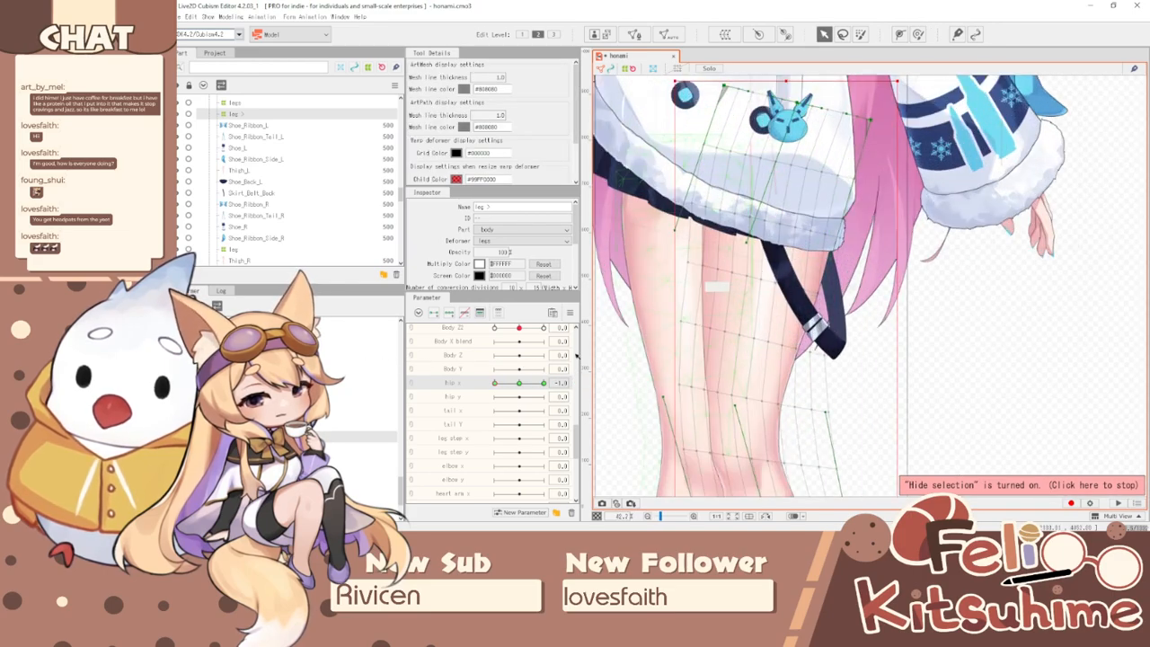
pyautogui.click(775, 193)
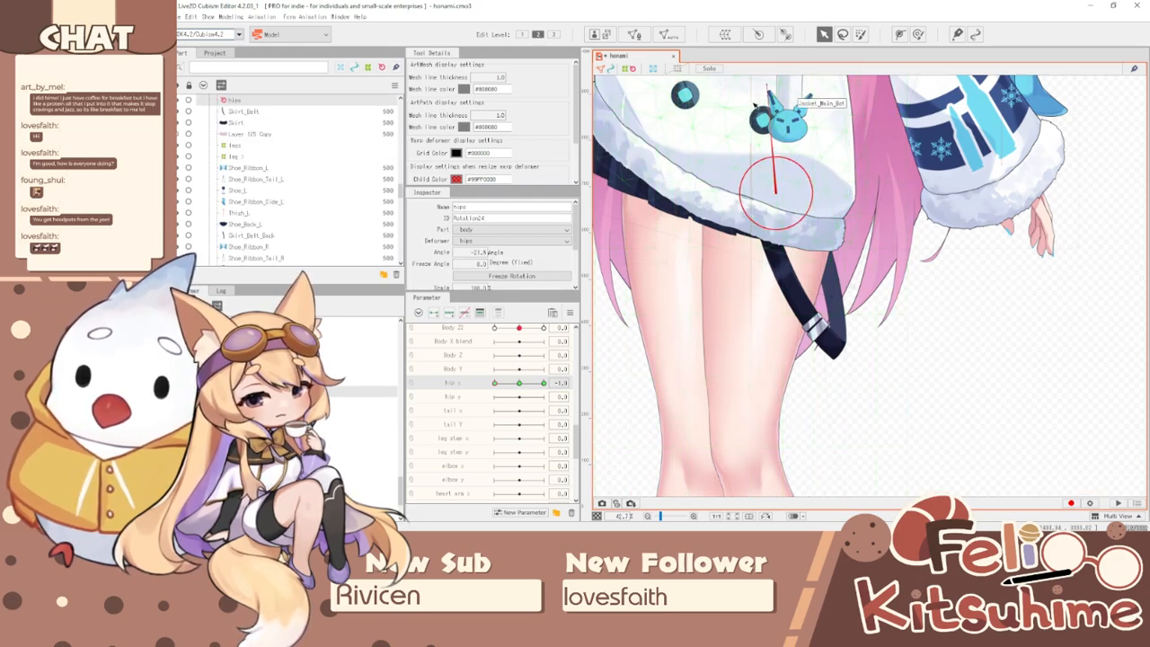
pyautogui.moveTo(764, 86); pyautogui.dragTo(779, 80)
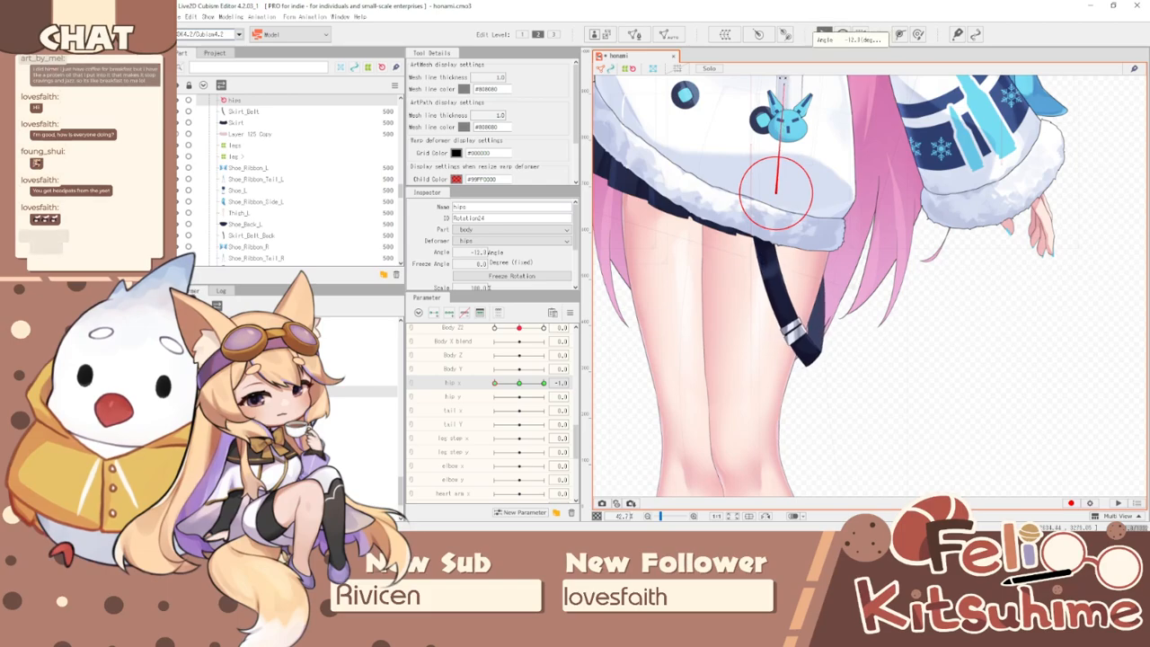
pyautogui.moveTo(494, 383); pyautogui.dragTo(575, 398)
pyautogui.scroll(-2, 744, 382)
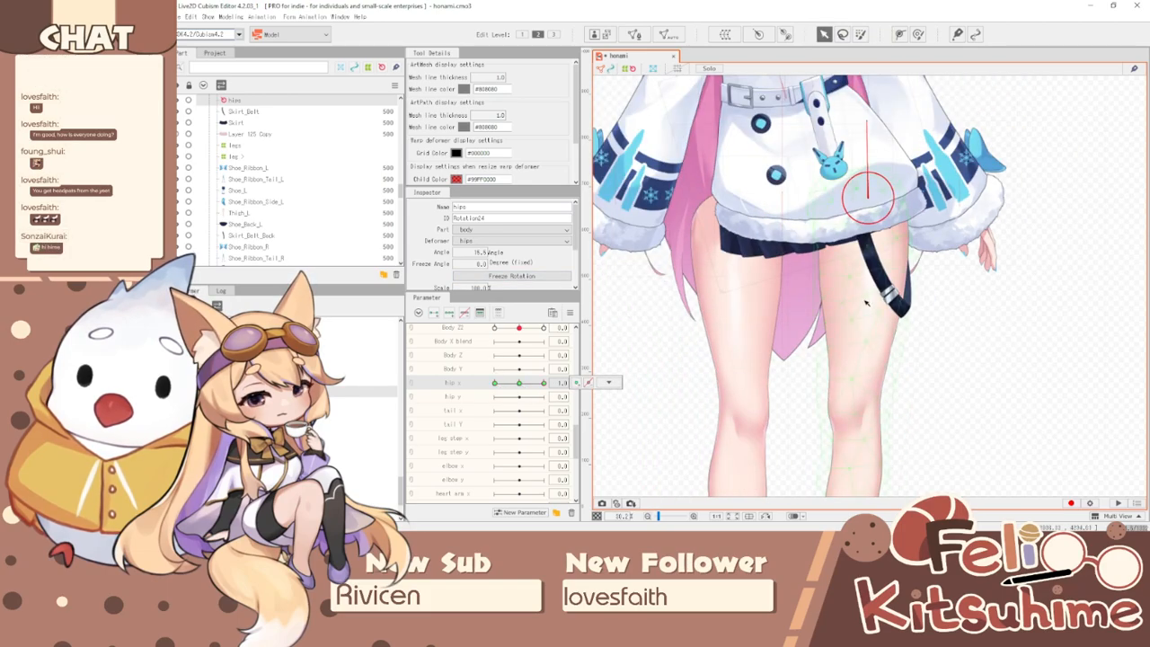
pyautogui.moveTo(870, 143); pyautogui.dragTo(860, 144)
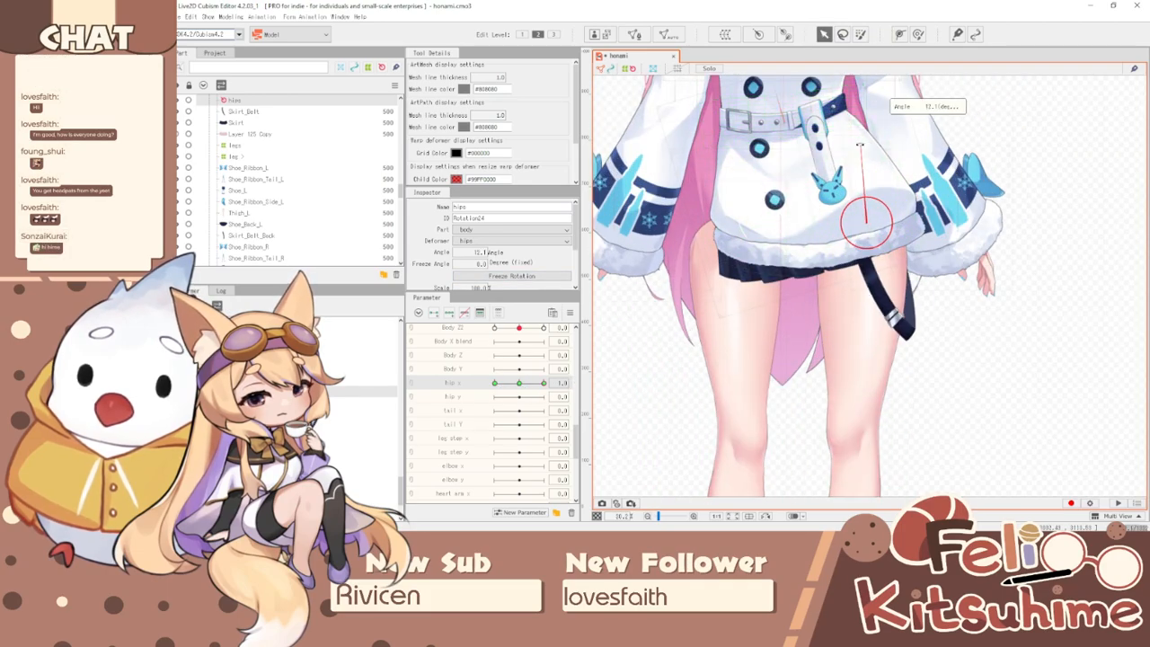
pyautogui.moveTo(515, 395); pyautogui.dragTo(473, 383)
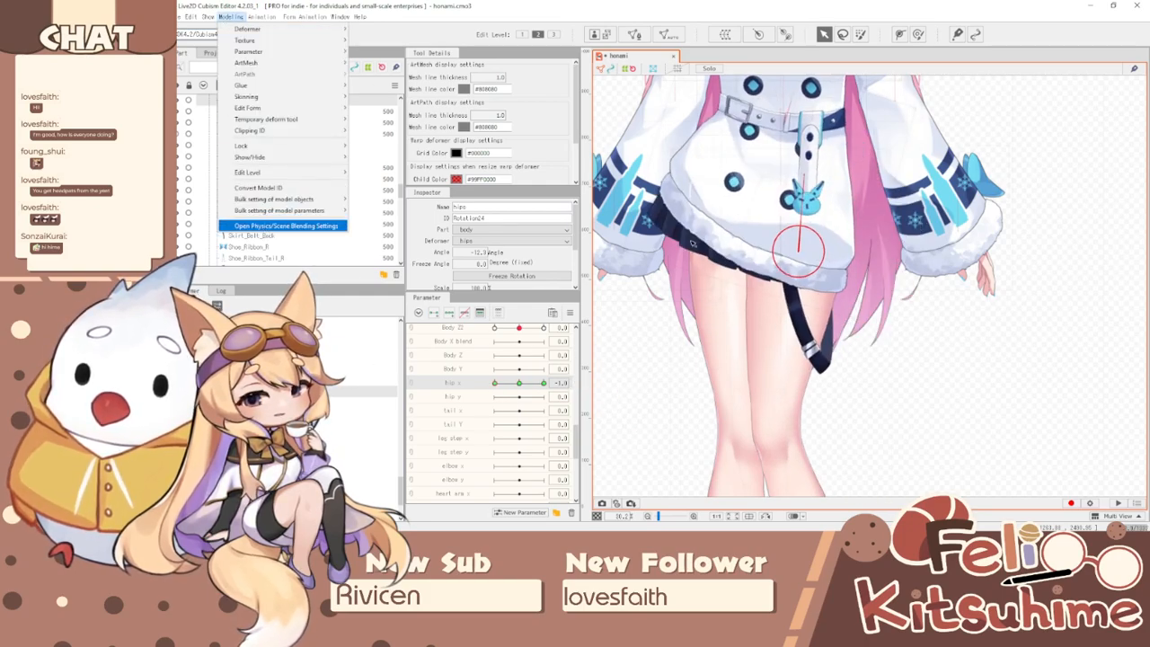
# - Preview the model in the physics and scene blending settings, close them, and save the model
pyautogui.click(286, 225)
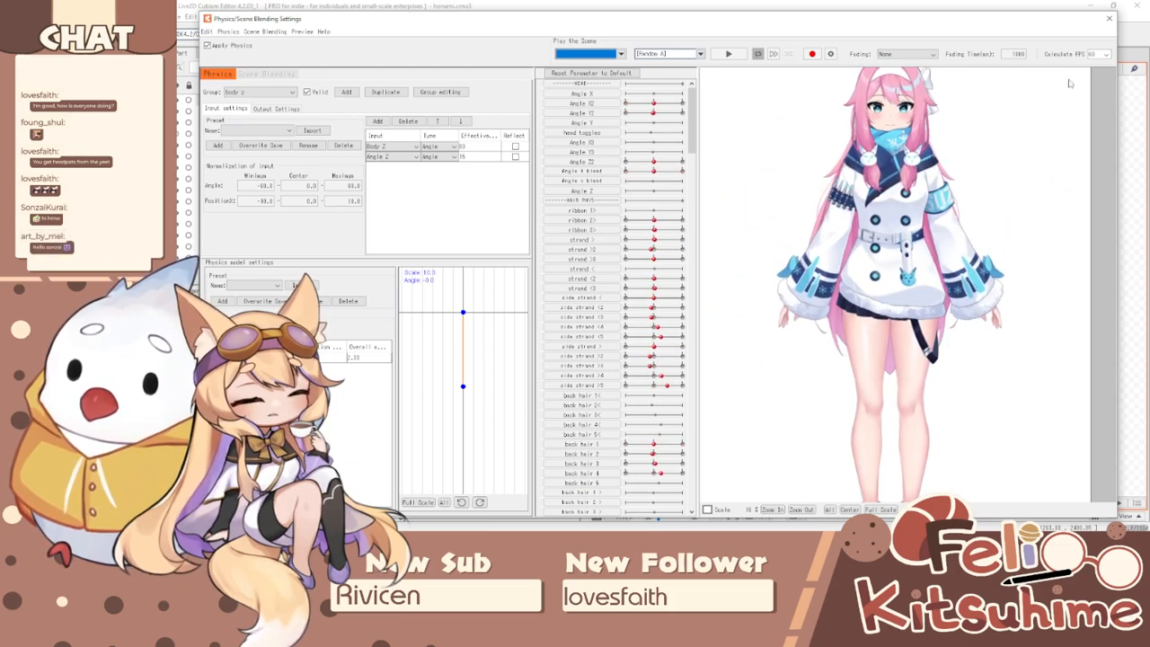
pyautogui.press('Escape')
pyautogui.click(182, 16)
pyautogui.click(225, 105)
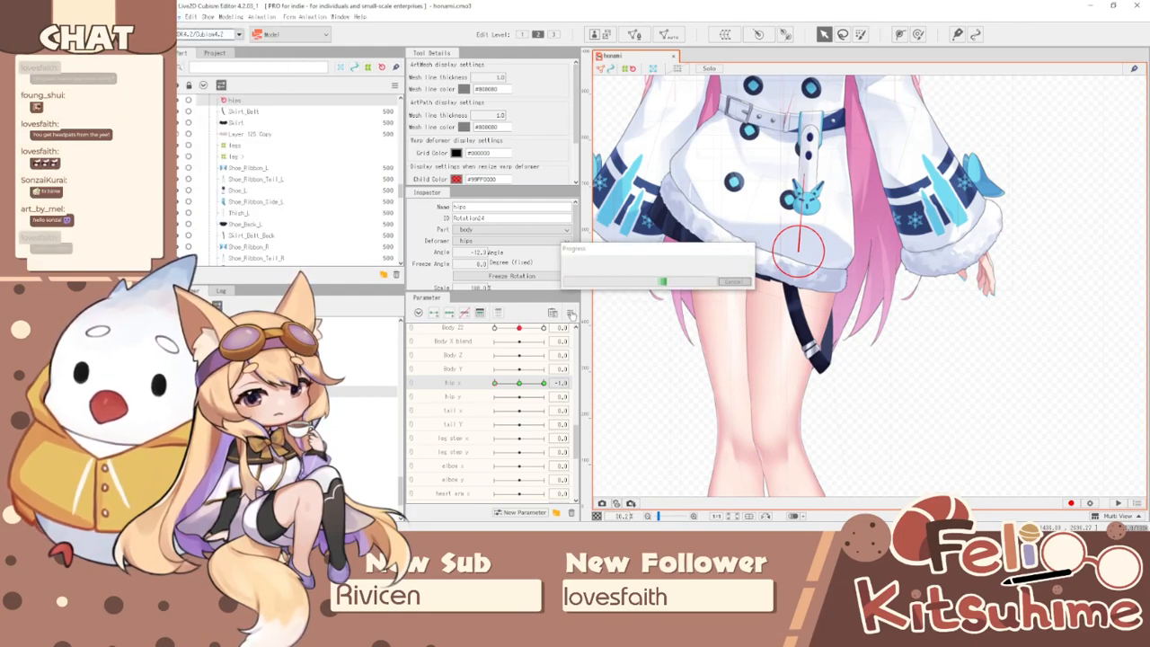
# - Reset the model's parameters to their default values
pyautogui.click(569, 313)
pyautogui.click(629, 310)
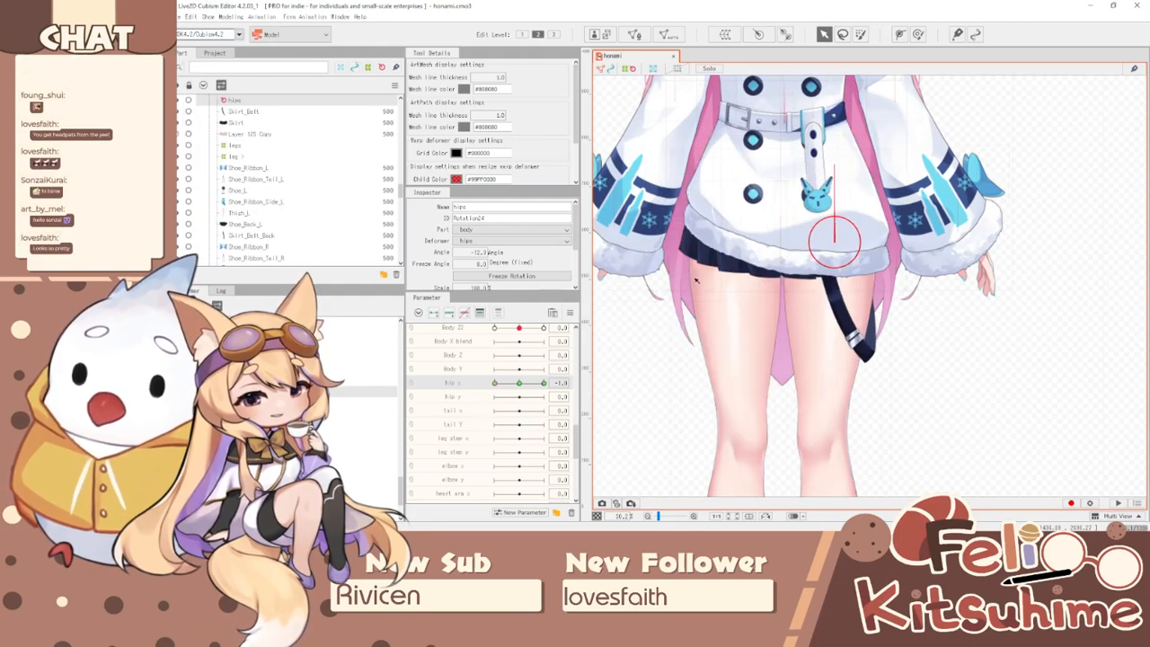
pyautogui.scroll(-3, 791, 270)
pyautogui.scroll(2, 791, 270)
# - Duplicate the left leg's warp deformer together with the Shoe_Ribbon_L mesh by copying and pasting them
pyautogui.click(789, 271)
pyautogui.scroll(-2, 789, 273)
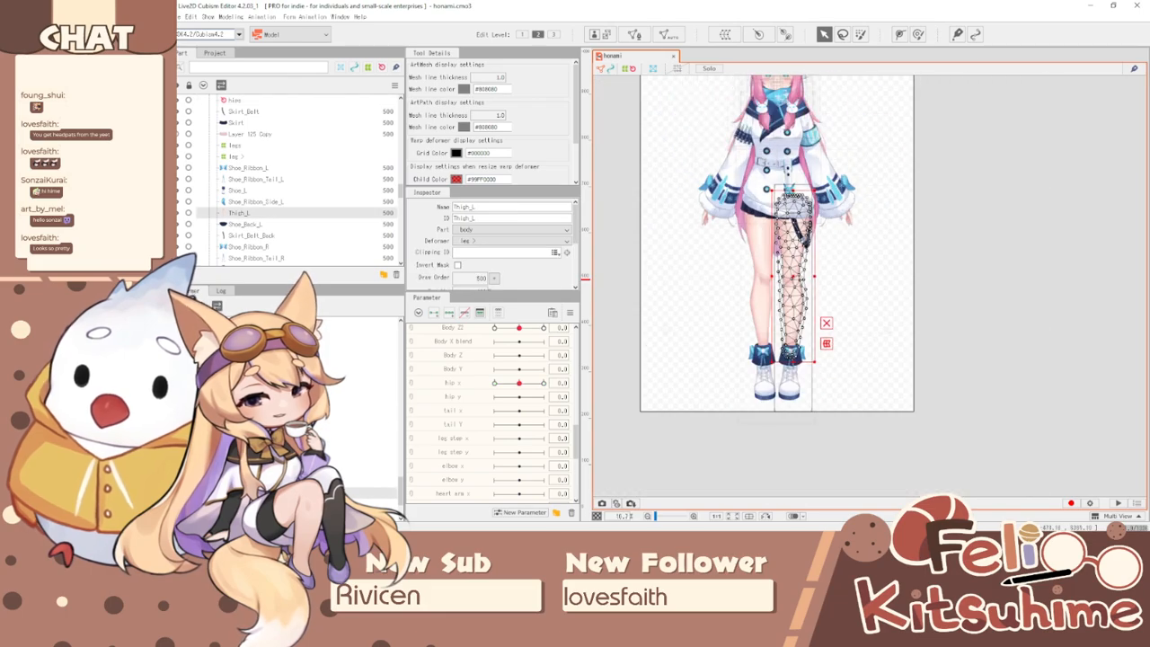
pyautogui.click(789, 273)
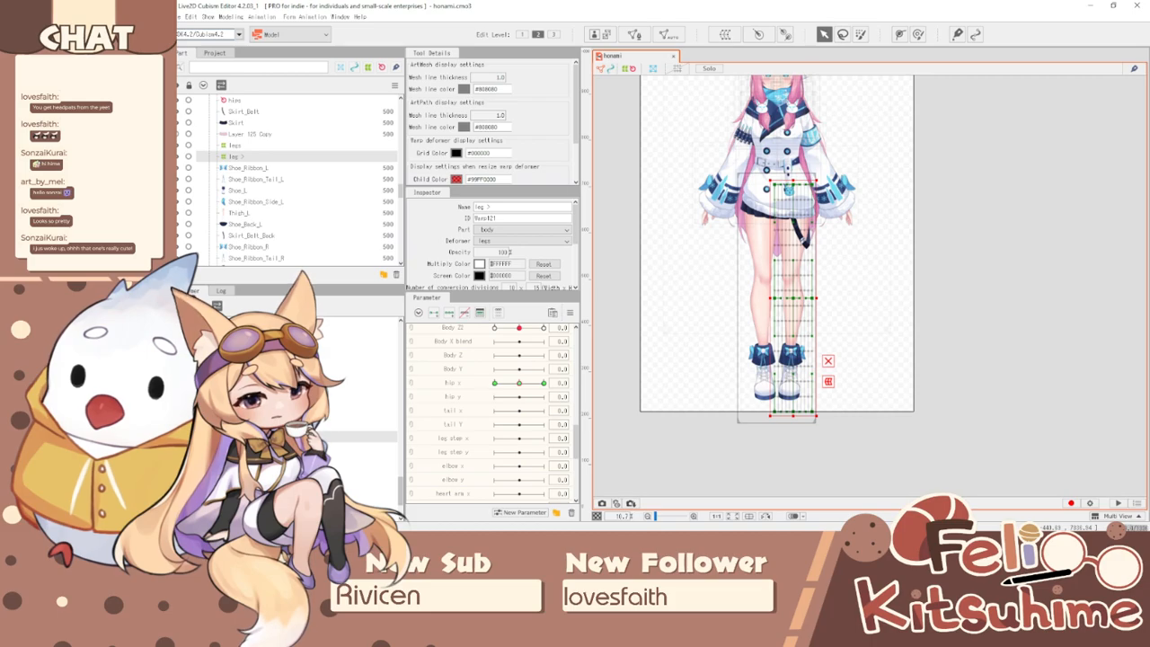
pyautogui.keyDown('shift'); pyautogui.click(790, 351); pyautogui.keyUp('shift')
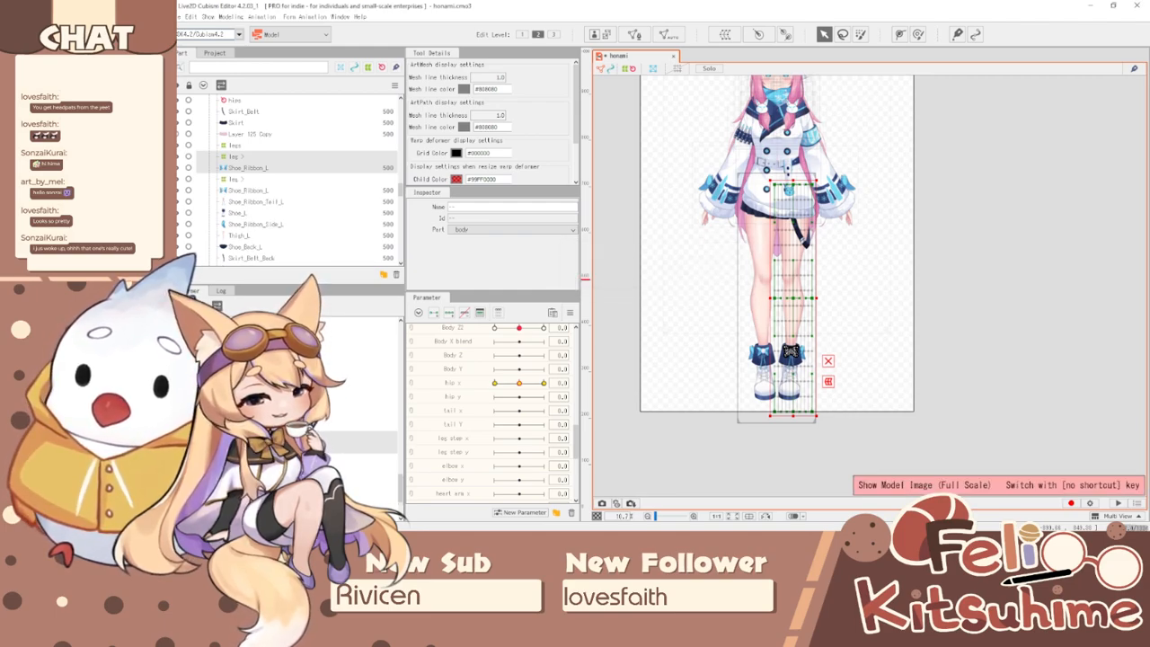
# - Reflect the pasted leg deformer and shoe ribbon horizontally, including the hip x parameter
pyautogui.rightClick(906, 248)
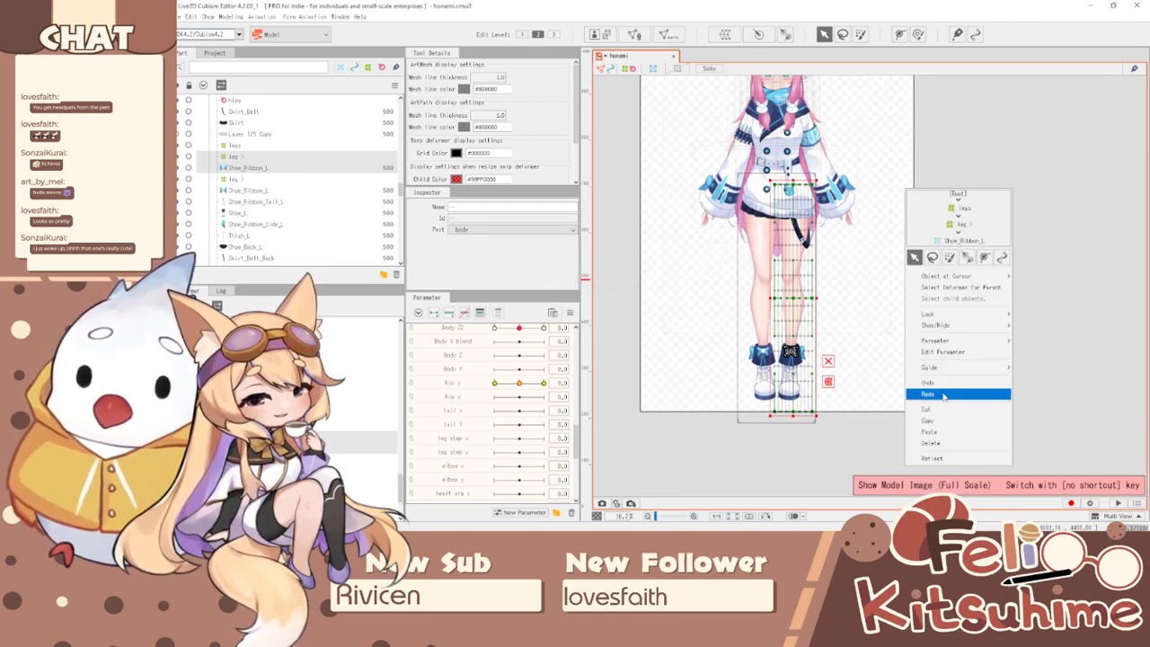
pyautogui.click(937, 466)
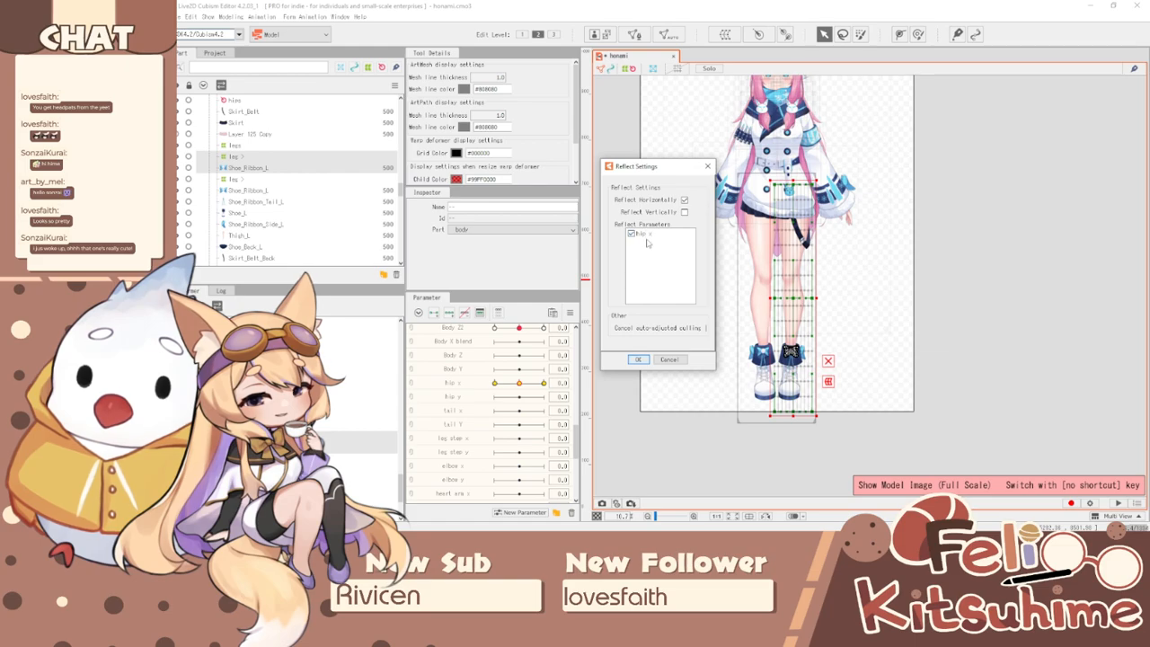
pyautogui.click(638, 360)
pyautogui.scroll(5, 767, 354)
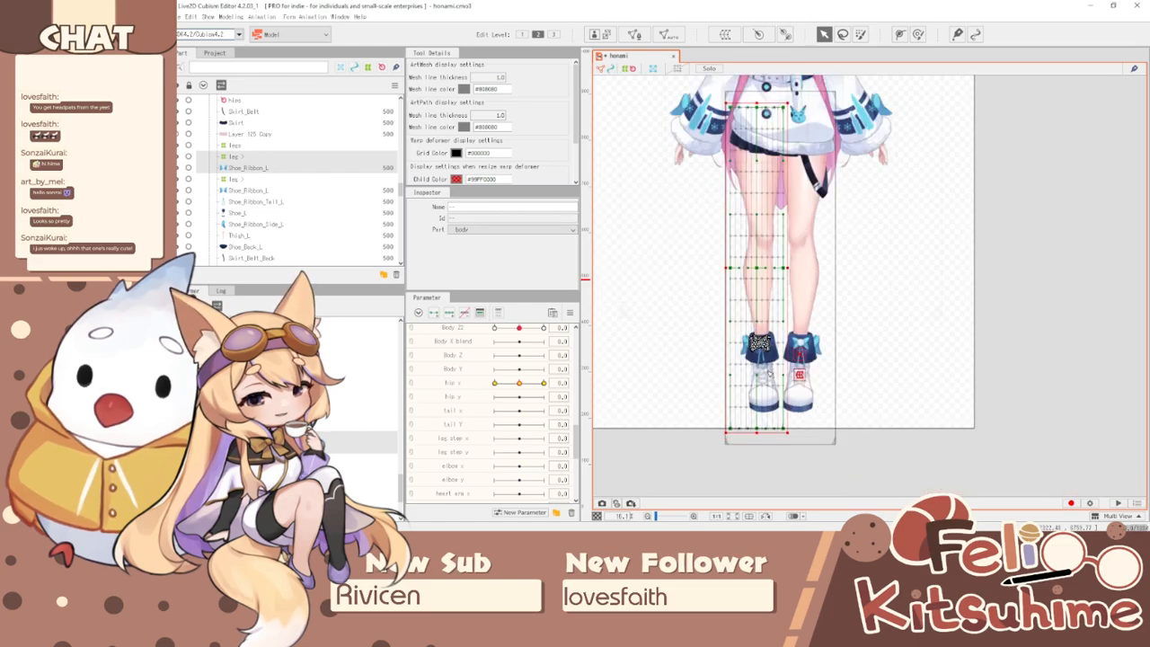
pyautogui.scroll(3, 620, 81)
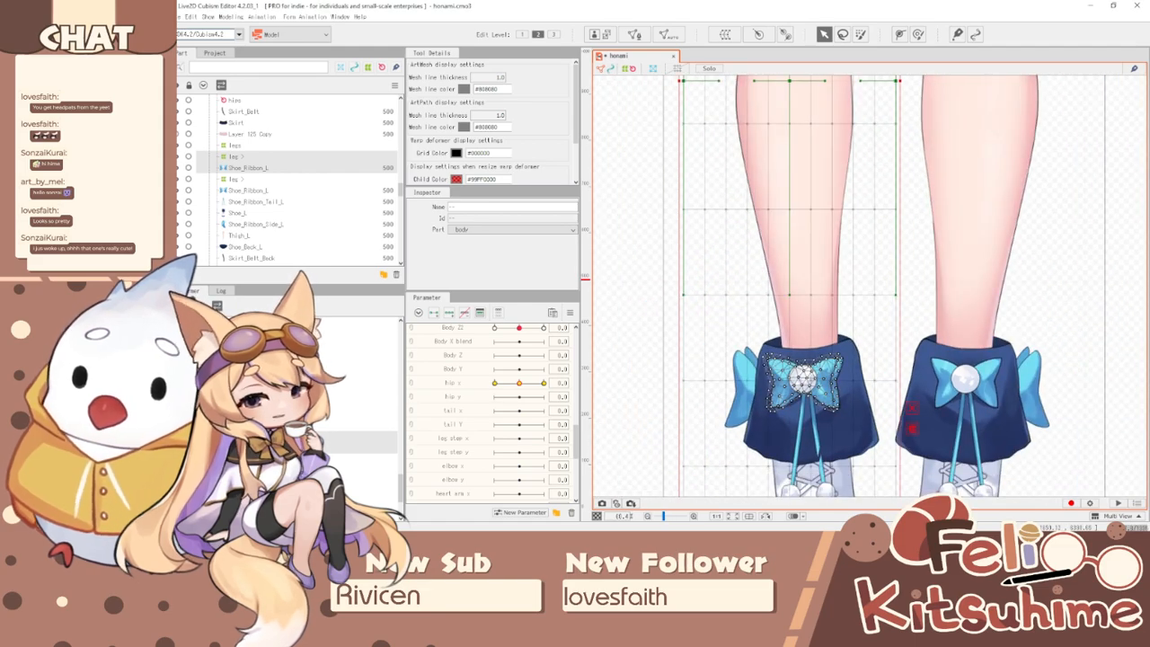
# - Create a warp deformer named "move" as parent of the reflected leg deformer, in the body part
pyautogui.click(234, 156)
pyautogui.click(725, 33)
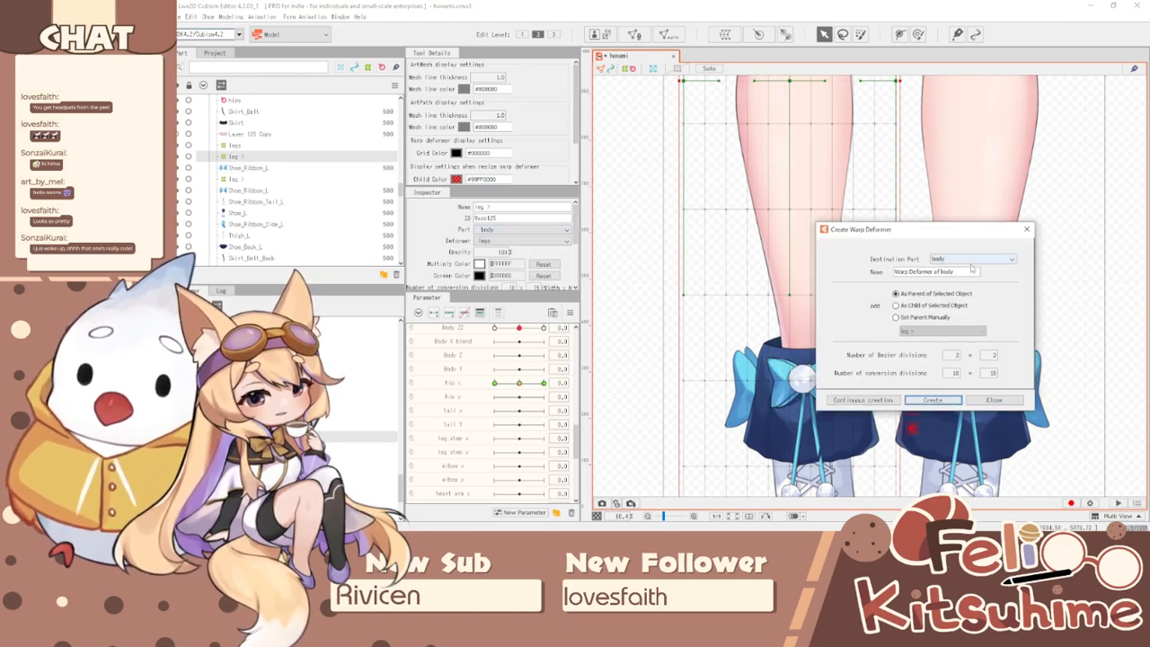
pyautogui.write('m')
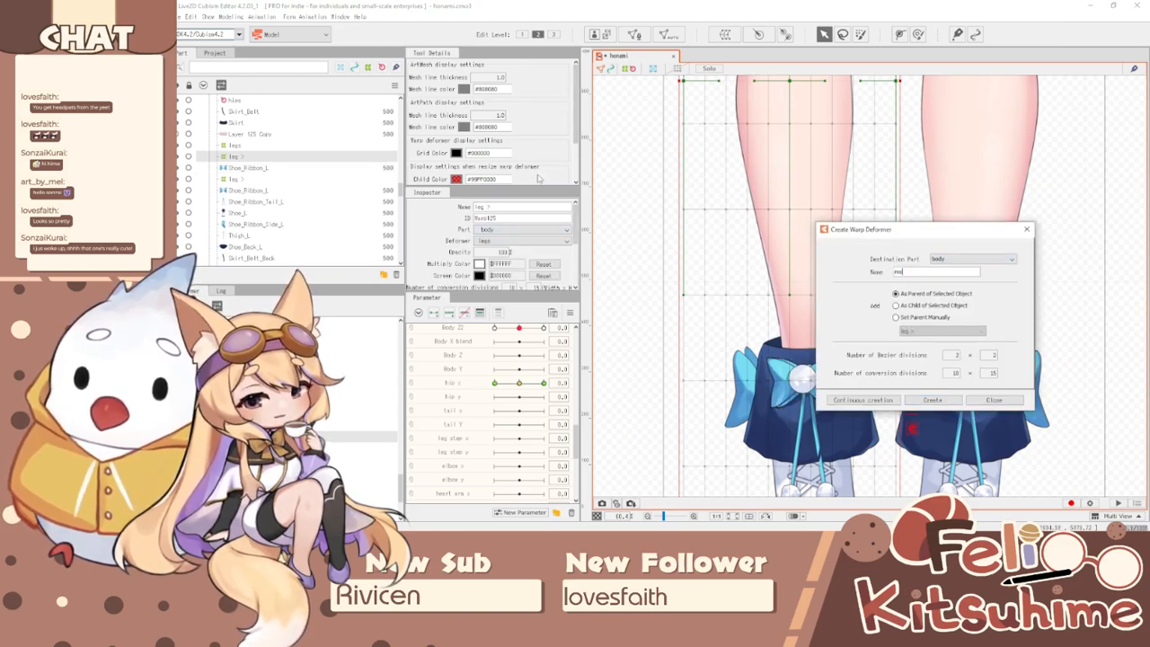
pyautogui.click(932, 400)
pyautogui.scroll(-4, 809, 310)
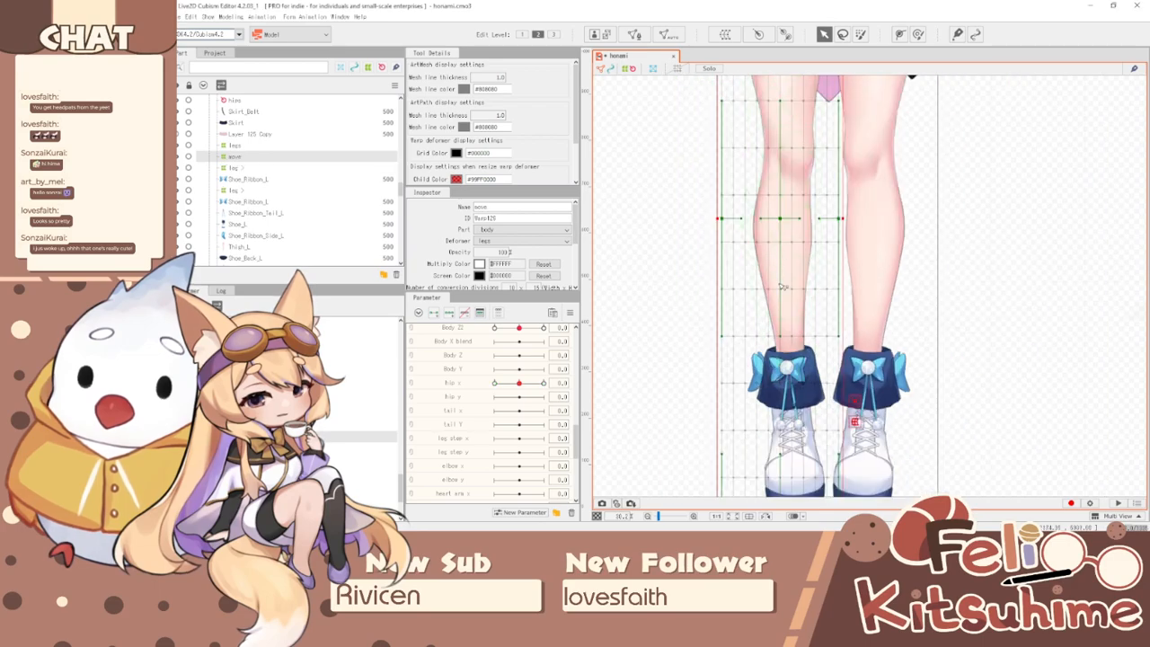
pyautogui.scroll(4, 778, 204)
pyautogui.scroll(1, 800, 270)
pyautogui.scroll(-5, 804, 359)
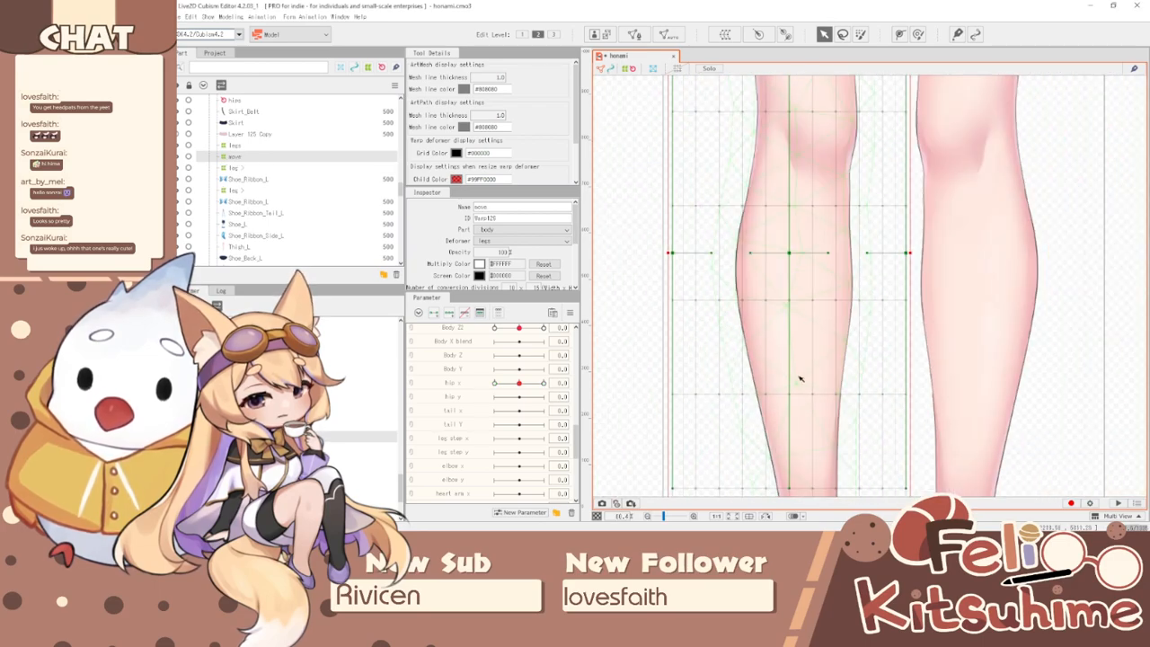
# - Try to reposition the "move" deformer over the reflected leg, and undo that shift together with the deformer's creation
pyautogui.scroll(3, 813, 466)
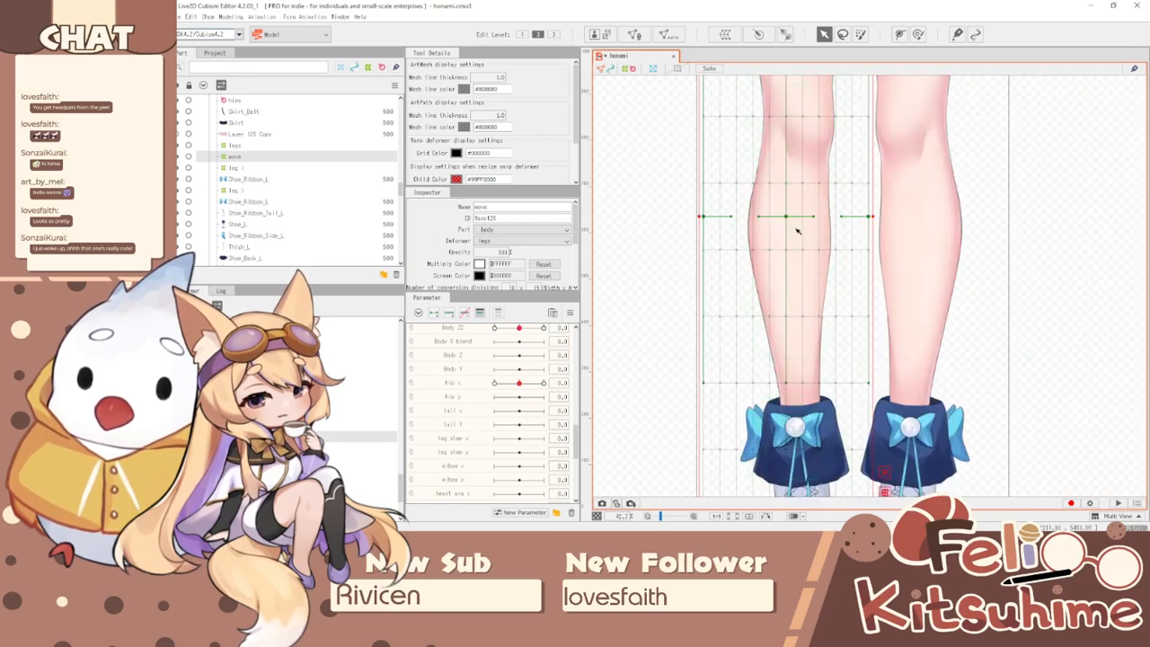
pyautogui.moveTo(786, 219); pyautogui.dragTo(790, 220)
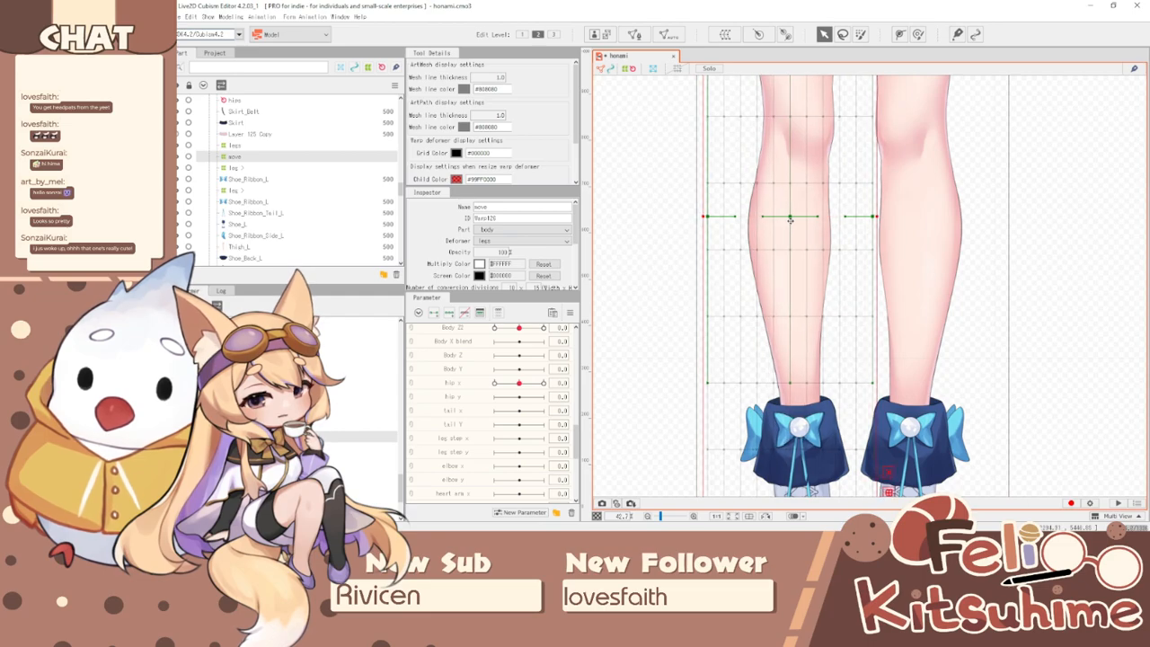
pyautogui.scroll(-3, 773, 269)
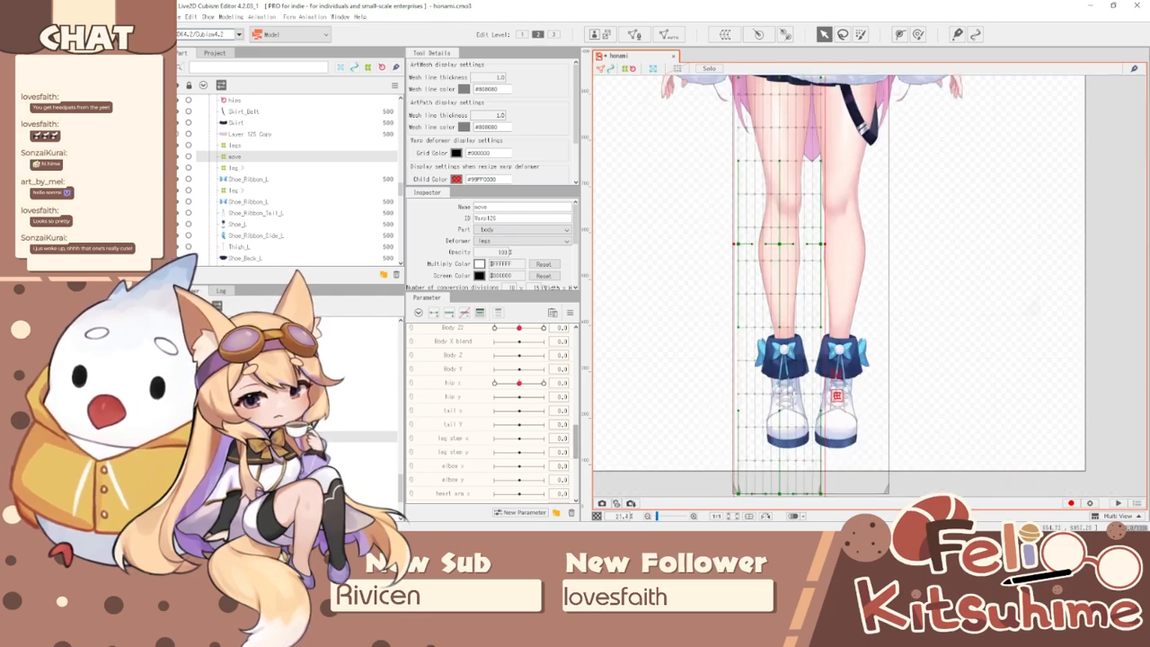
pyautogui.hotkey('ctrl', 'z')
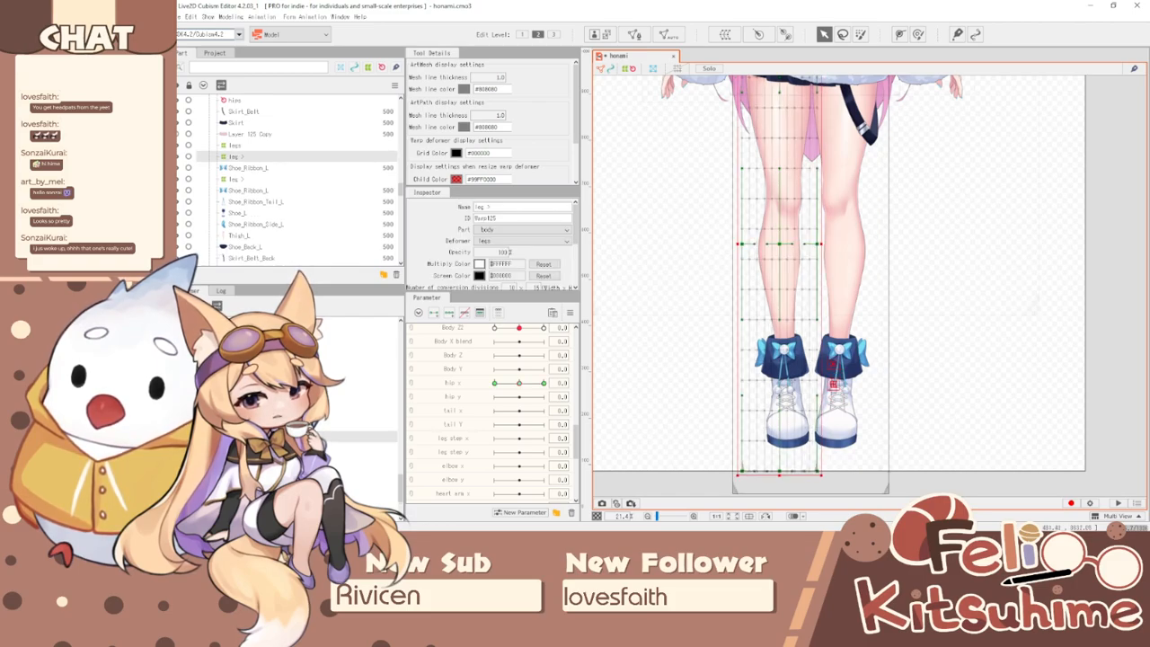
# - Delete the duplicated Shoe_Ribbon_L mesh and rename the reflected leg deformer "leg <"
pyautogui.click(248, 167)
pyautogui.press('Delete')
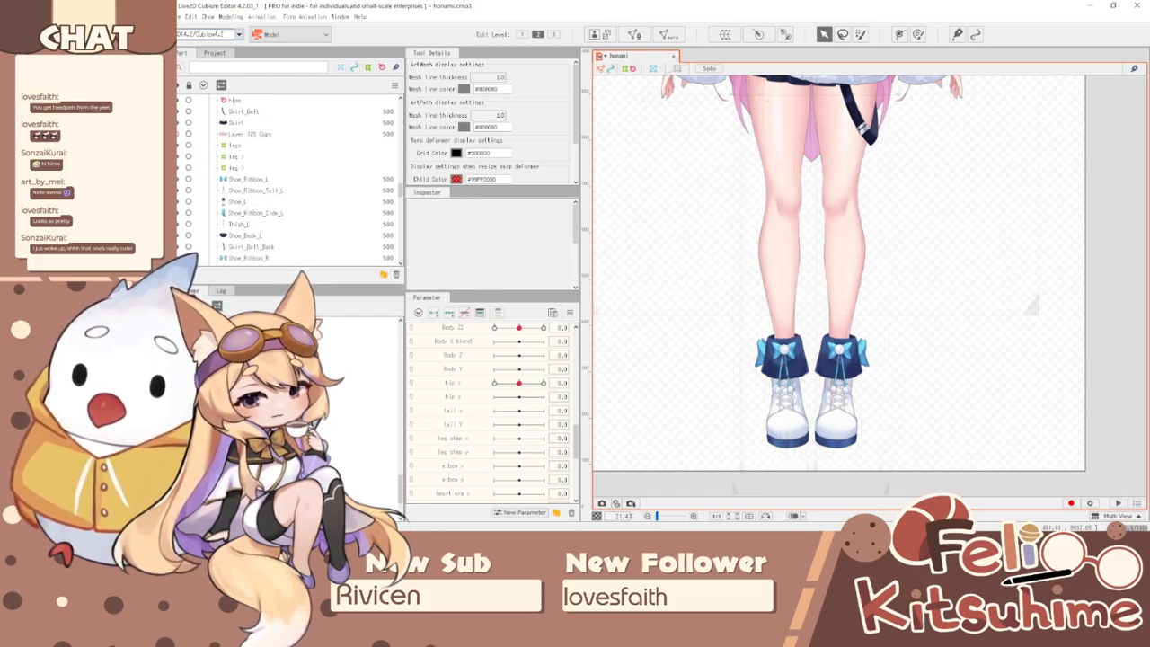
pyautogui.click(248, 167)
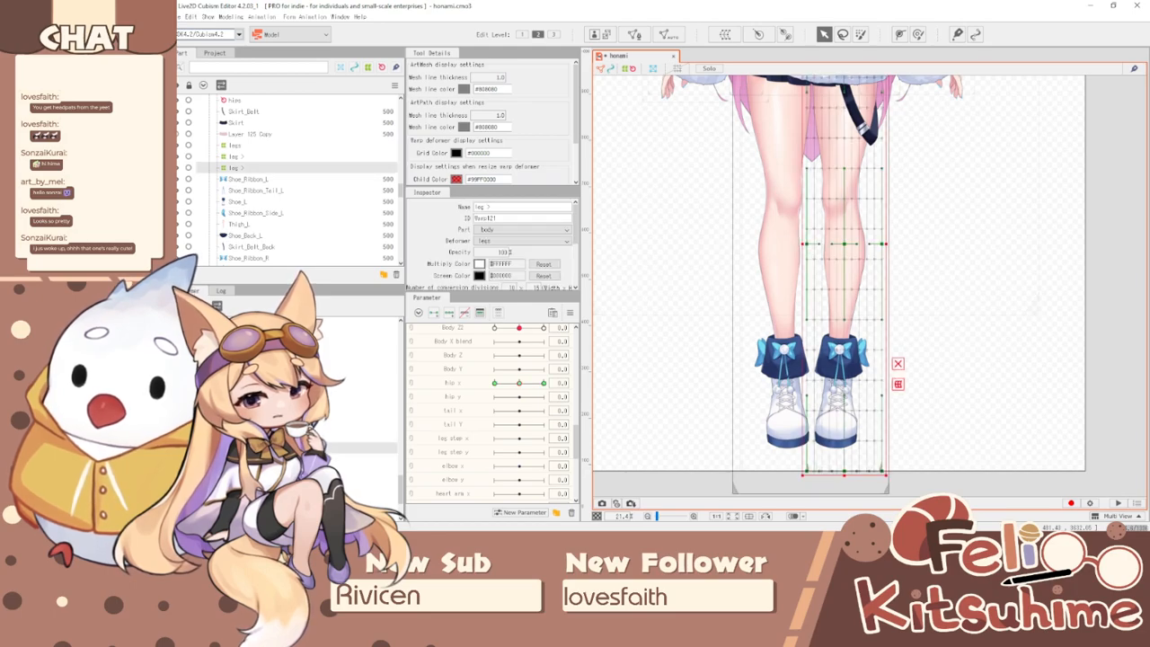
pyautogui.click(377, 436)
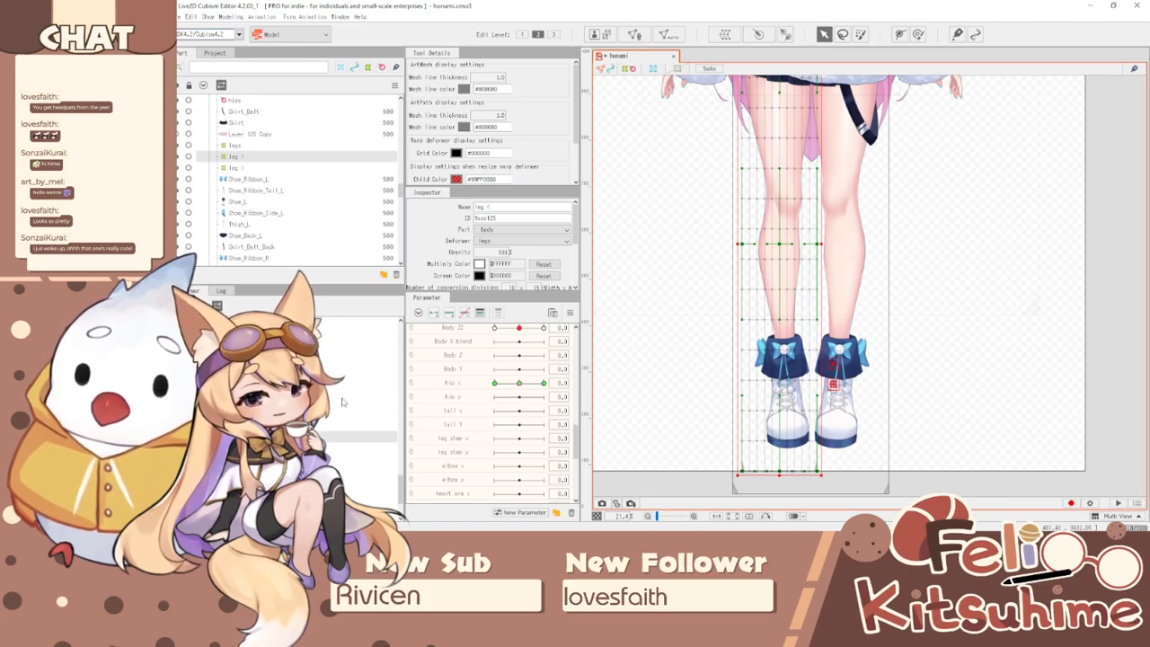
pyautogui.click(378, 448)
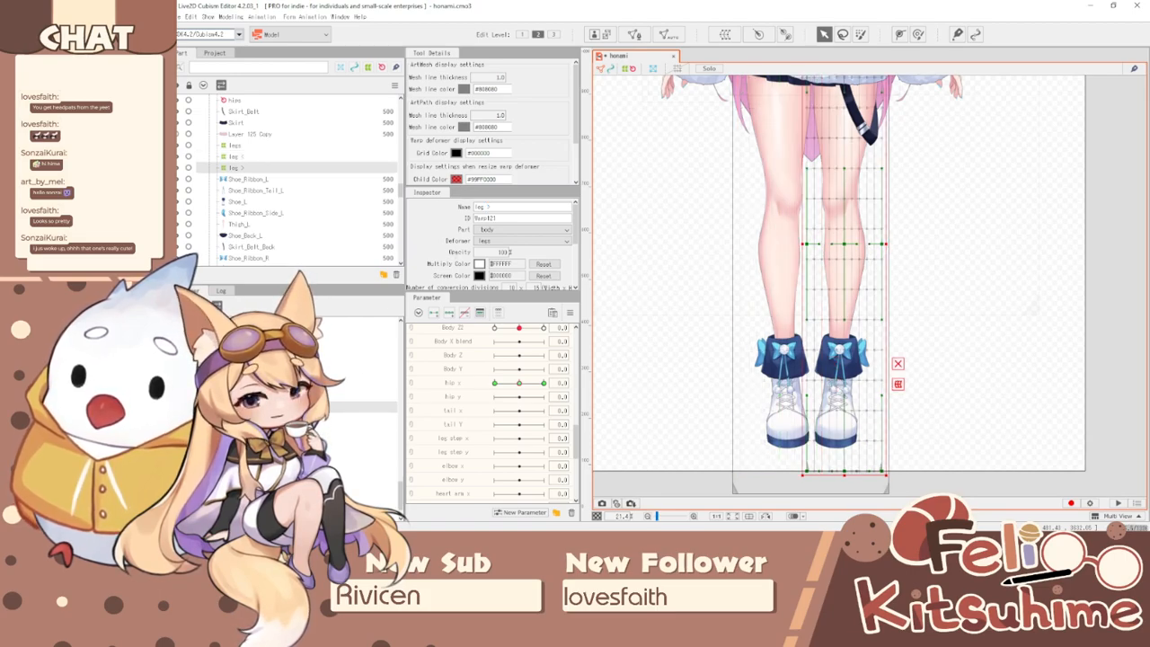
# - Move all right leg and shoe meshes under the "leg <" deformer and delete the old "leg" deformer
pyautogui.click(378, 458)
pyautogui.keyDown('shift'); pyautogui.click(377, 503); pyautogui.keyUp('shift')
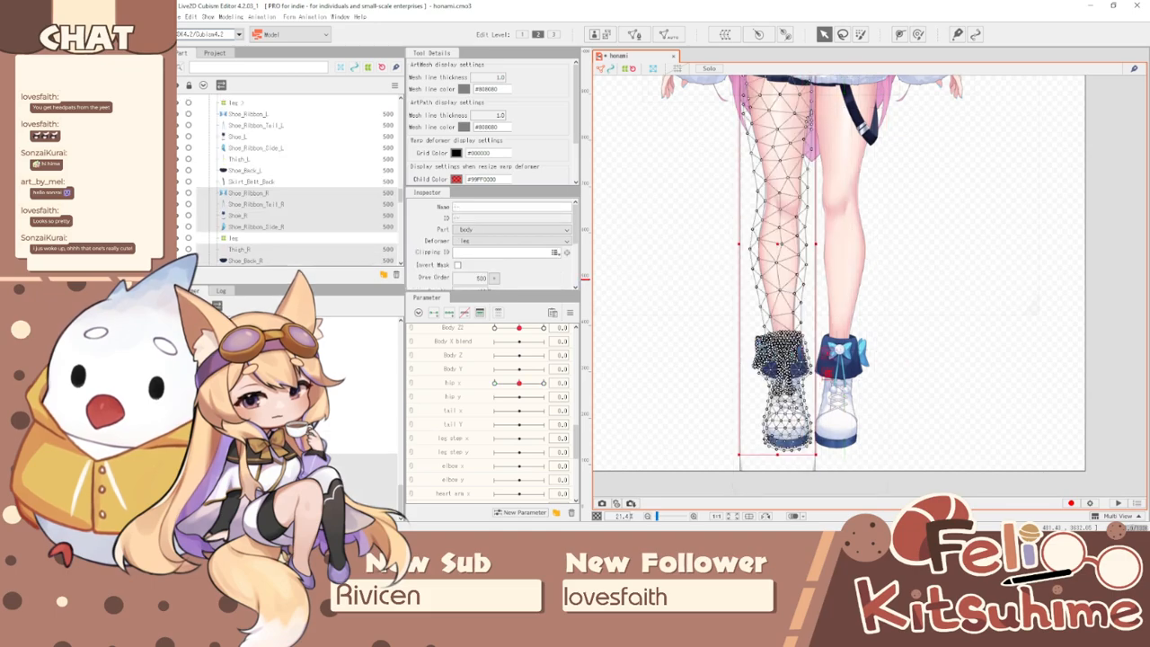
pyautogui.moveTo(378, 458); pyautogui.dragTo(377, 431)
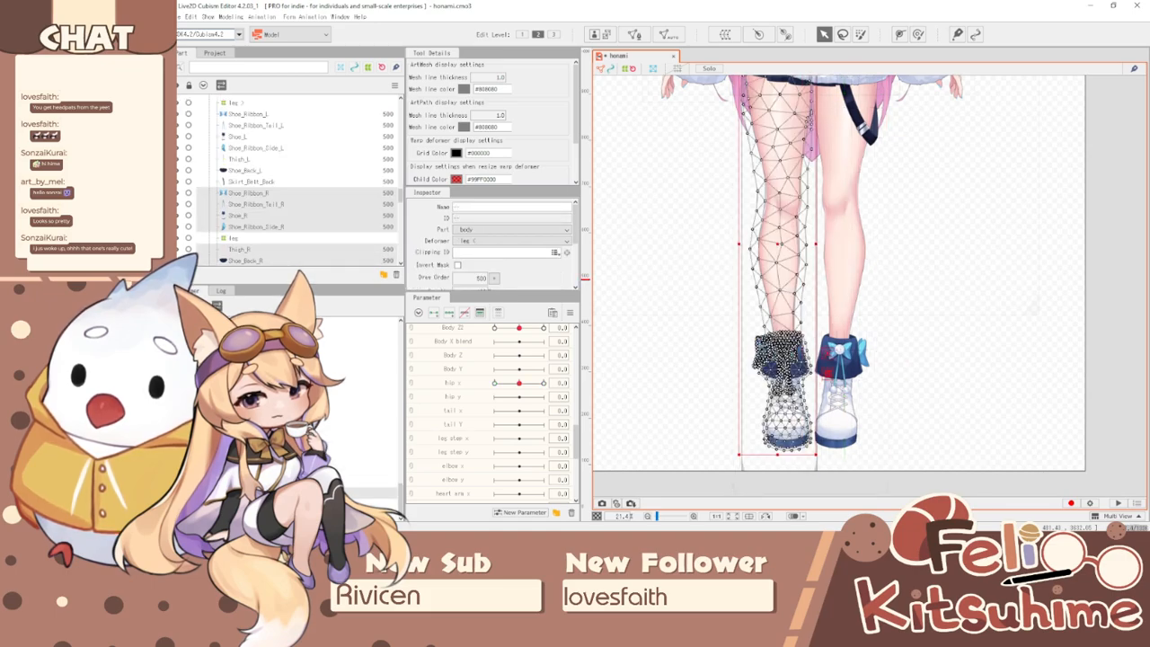
pyautogui.click(378, 431)
pyautogui.press('Delete')
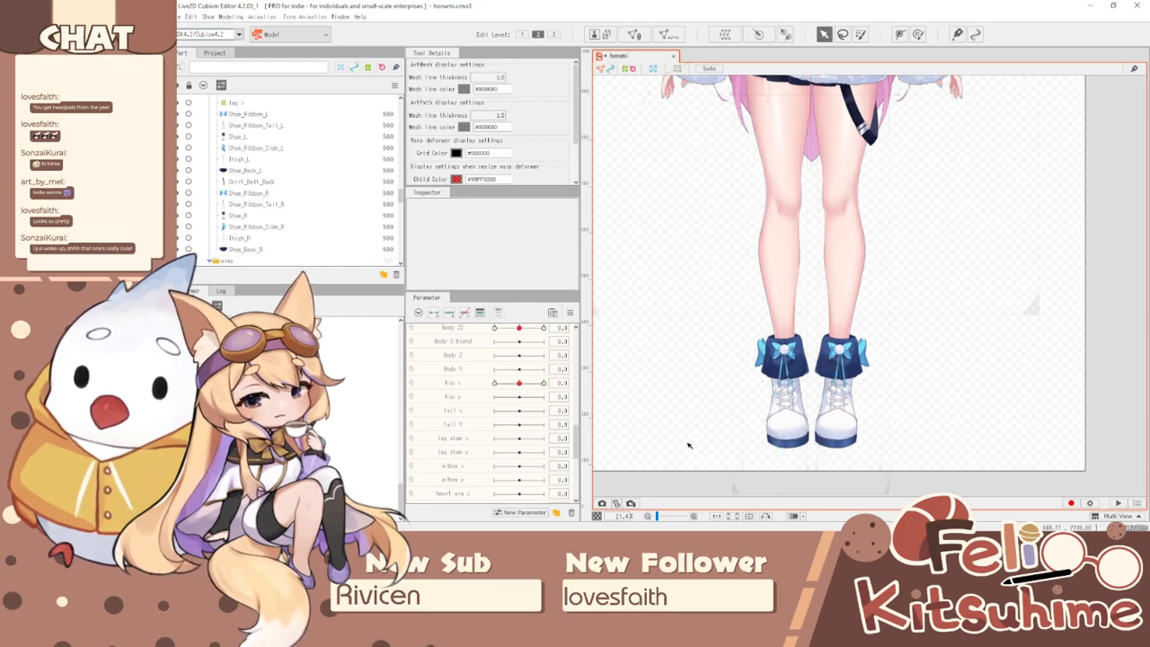
# - Check the legs at hip x -1.0 and preview the full-body sideways movement in the Physics/Scene Blending Settings
pyautogui.scroll(-3, 665, 441)
pyautogui.moveTo(526, 385); pyautogui.dragTo(490, 403)
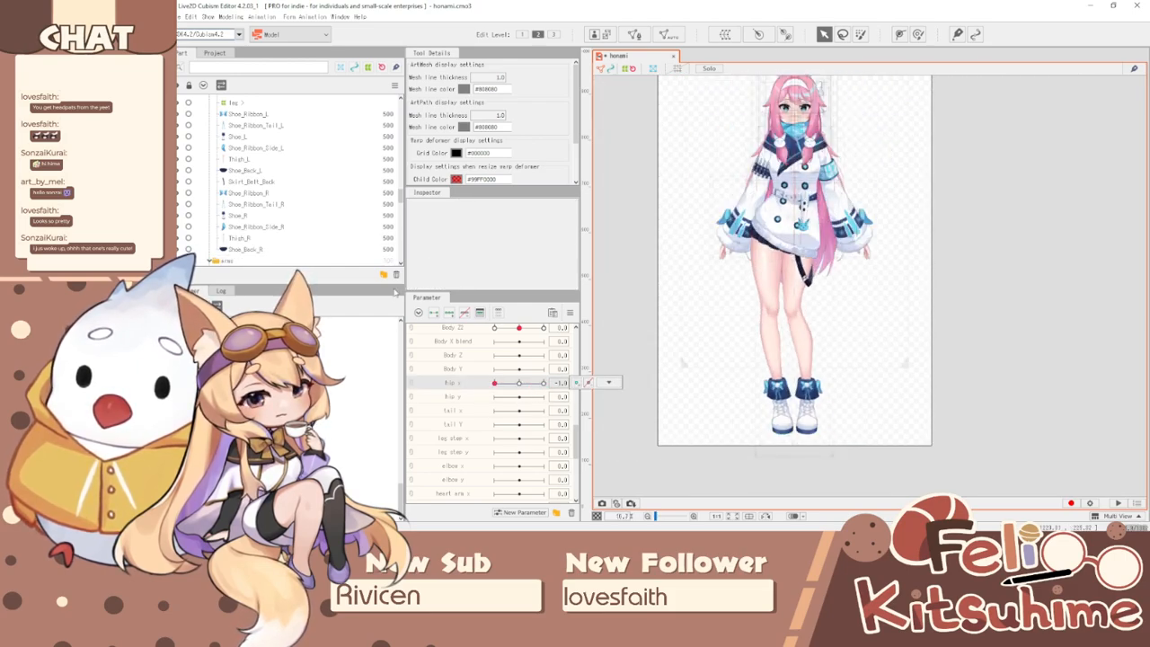
pyautogui.click(231, 16)
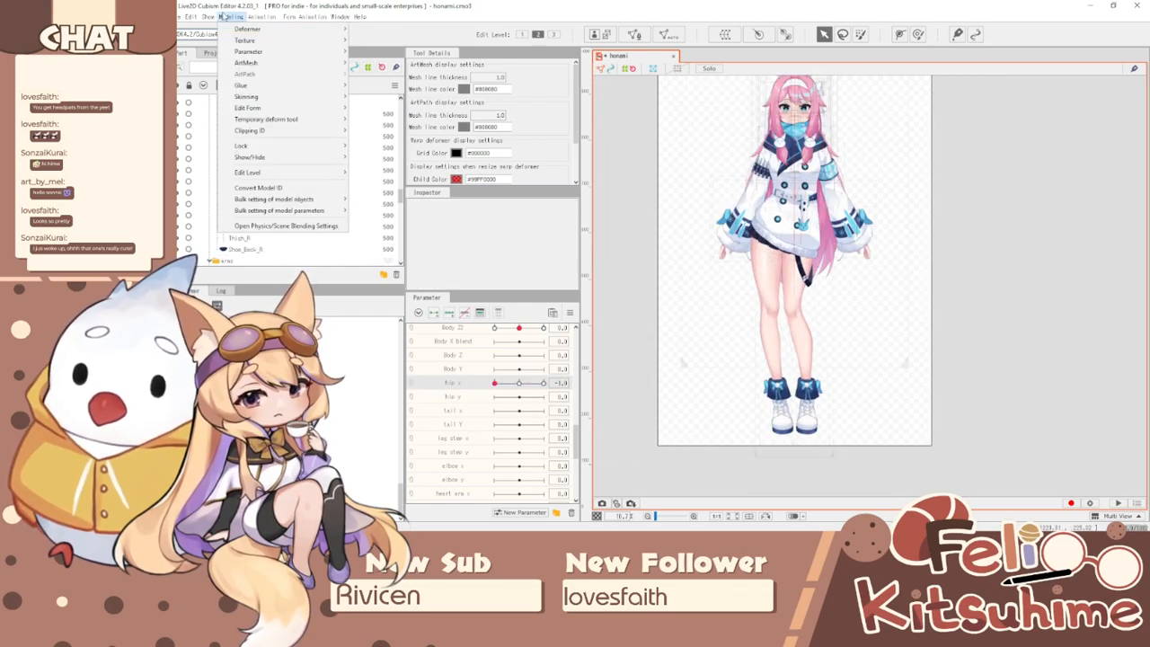
pyautogui.click(276, 226)
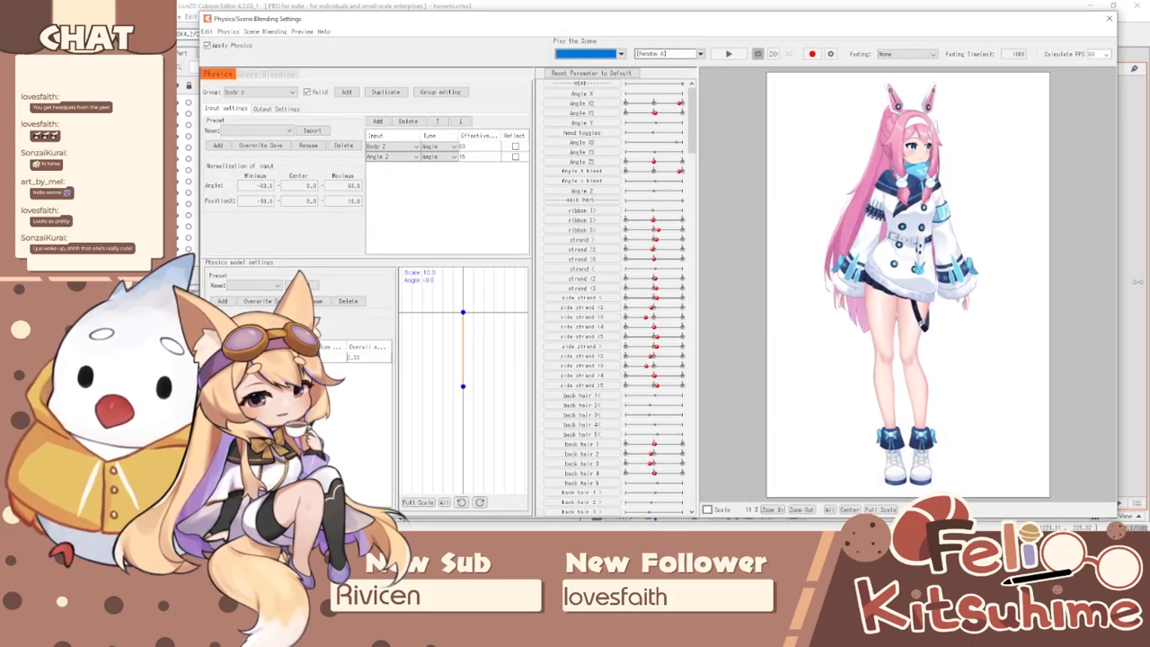
pyautogui.moveTo(732, 317); pyautogui.dragTo(671, 283)
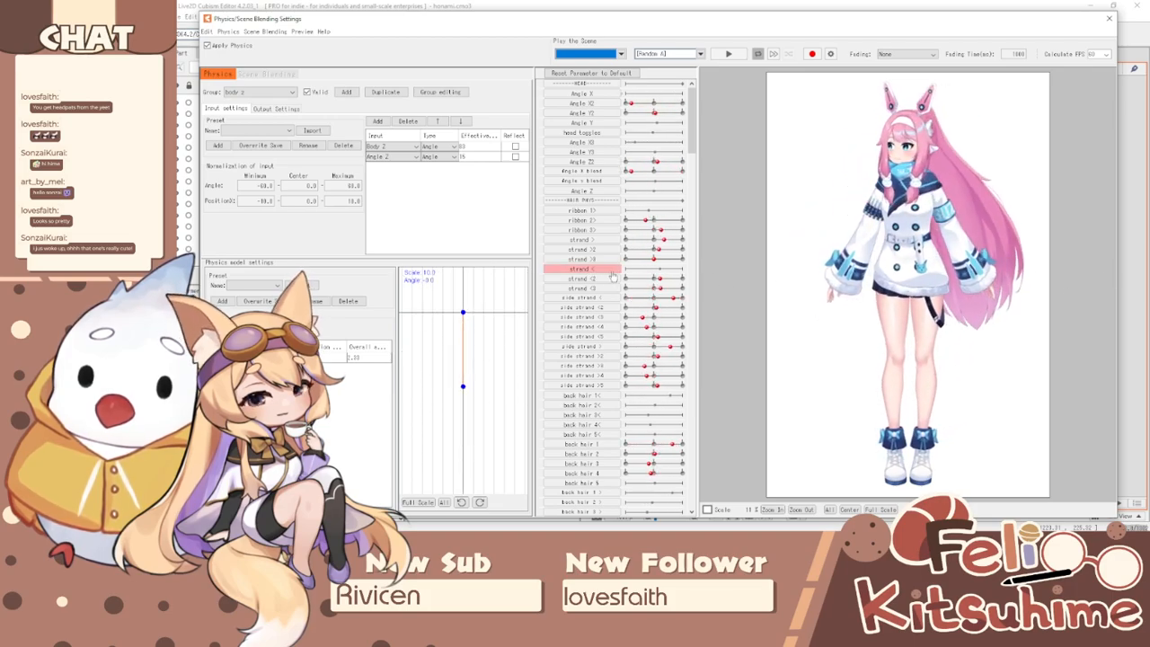
pyautogui.moveTo(1053, 287); pyautogui.dragTo(546, 368)
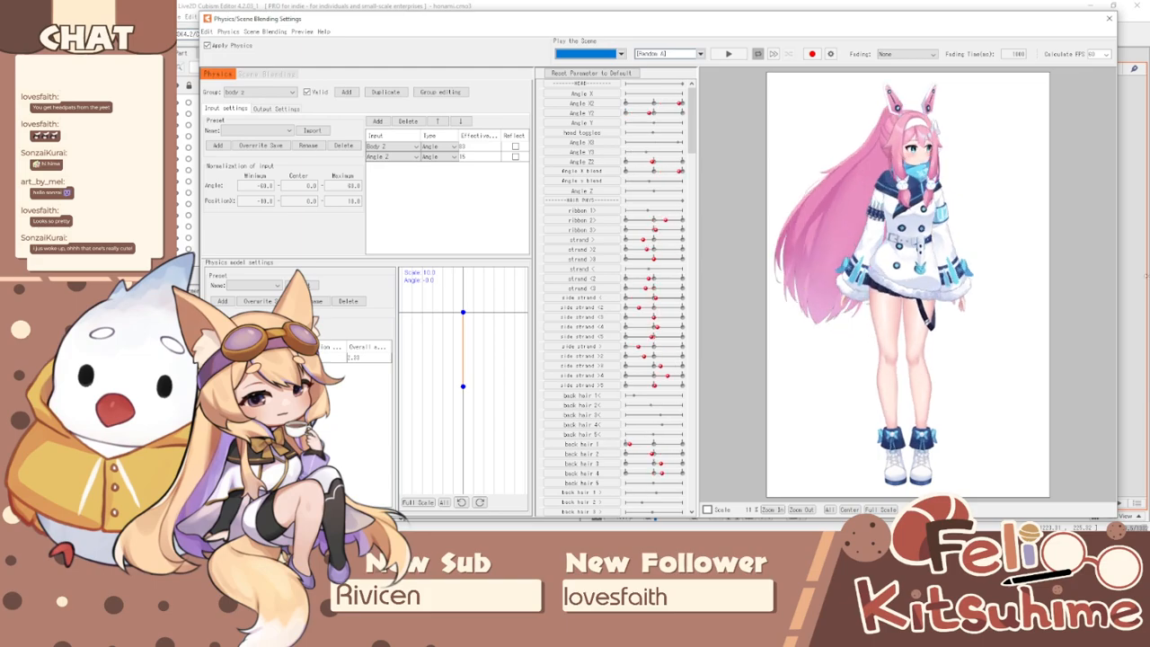
# - Examine the hips, jacket and thighs close up while swinging the model in the physics preview, and close the settings
pyautogui.scroll(4, 819, 315)
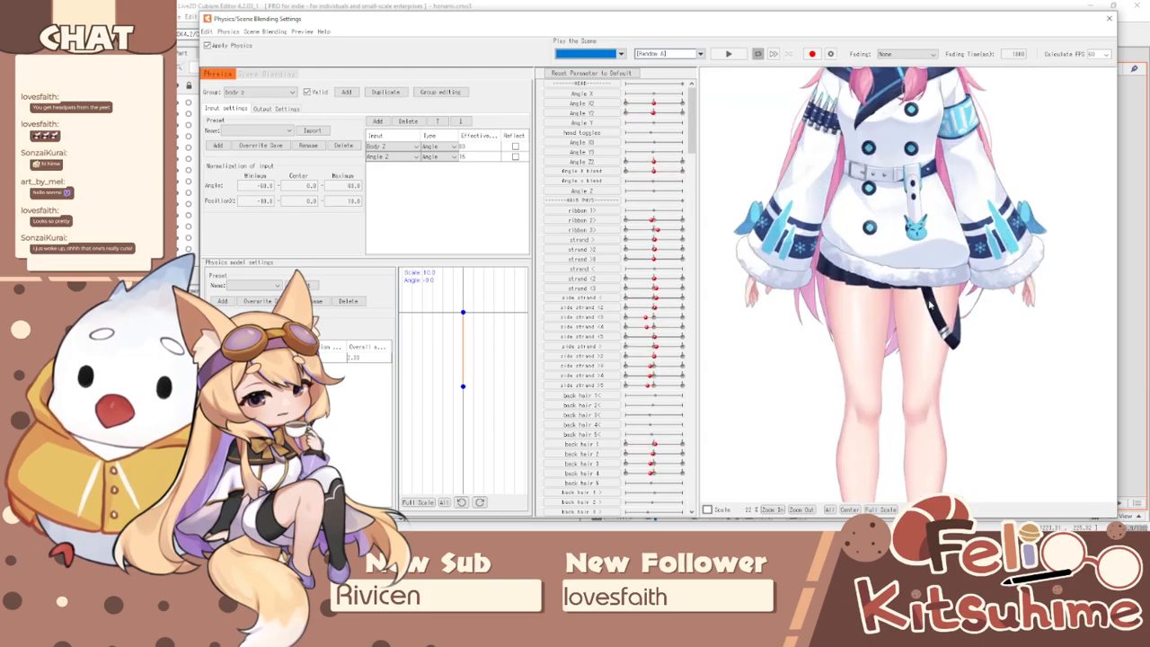
pyautogui.moveTo(1146, 286); pyautogui.dragTo(1146, 279)
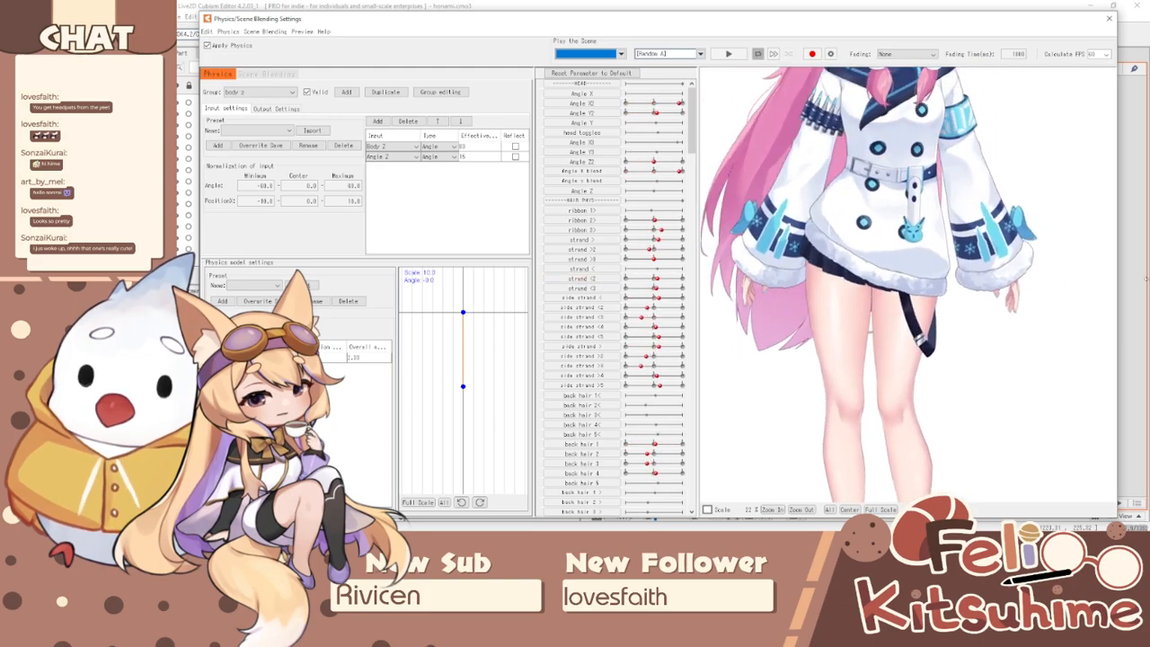
pyautogui.moveTo(982, 332); pyautogui.dragTo(1146, 242)
pyautogui.moveTo(624, 265); pyautogui.dragTo(478, 243)
pyautogui.moveTo(820, 352); pyautogui.dragTo(894, 313)
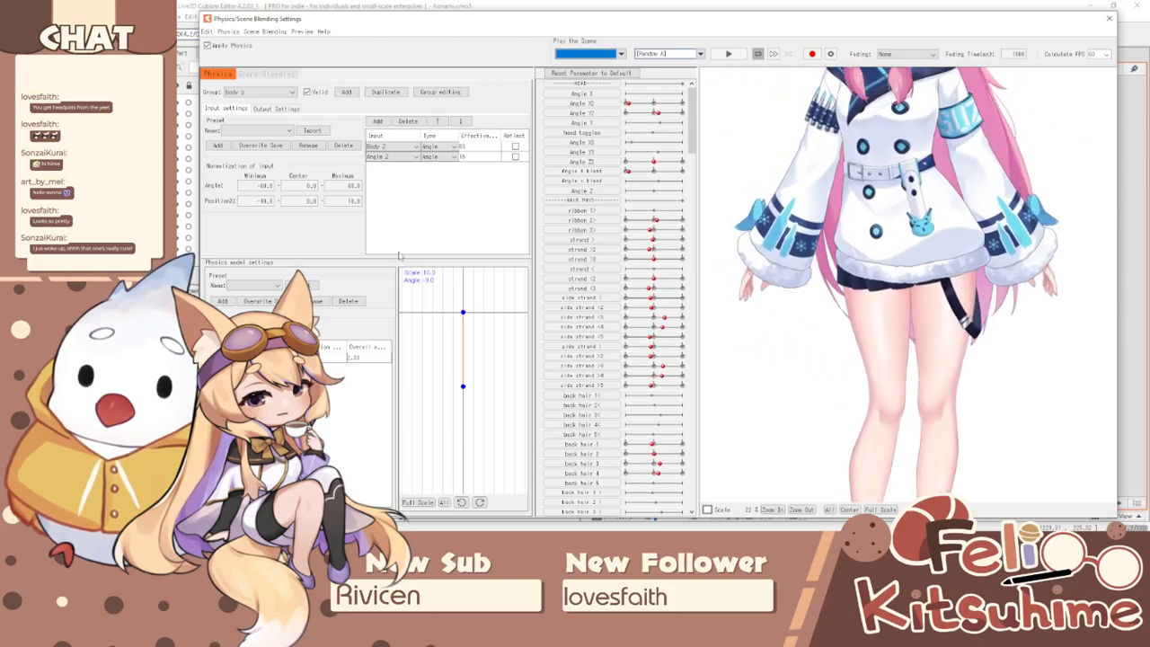
pyautogui.moveTo(1100, 280); pyautogui.dragTo(825, 304)
pyautogui.scroll(-2, 834, 328)
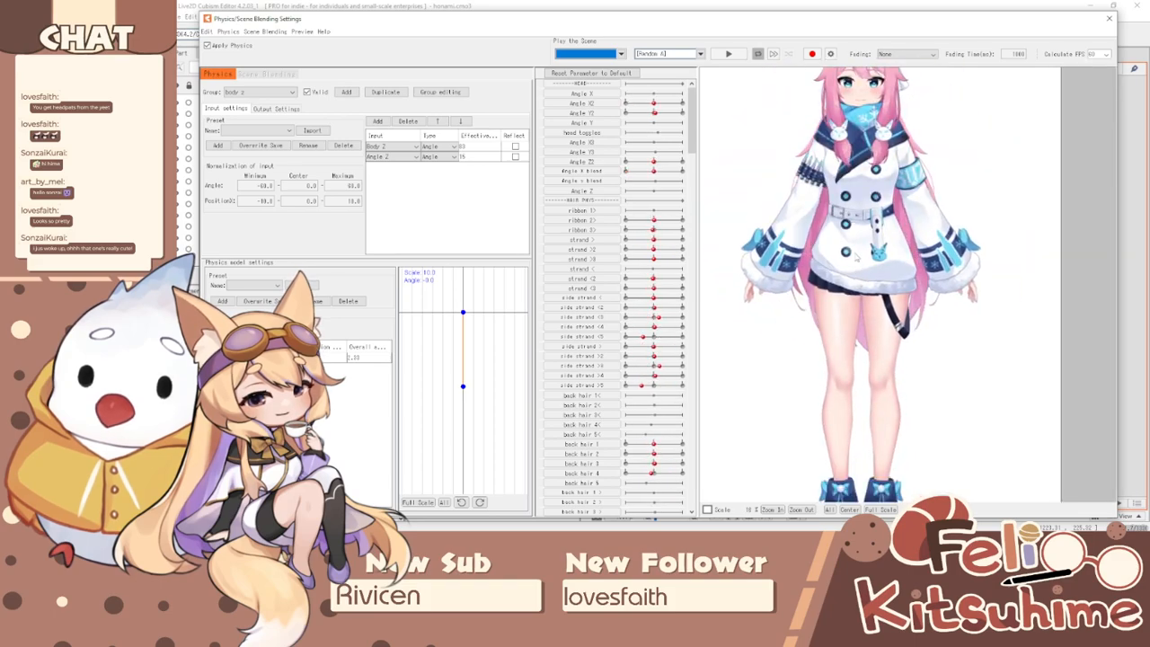
pyautogui.scroll(2, 841, 288)
pyautogui.moveTo(1041, 336); pyautogui.dragTo(1045, 81)
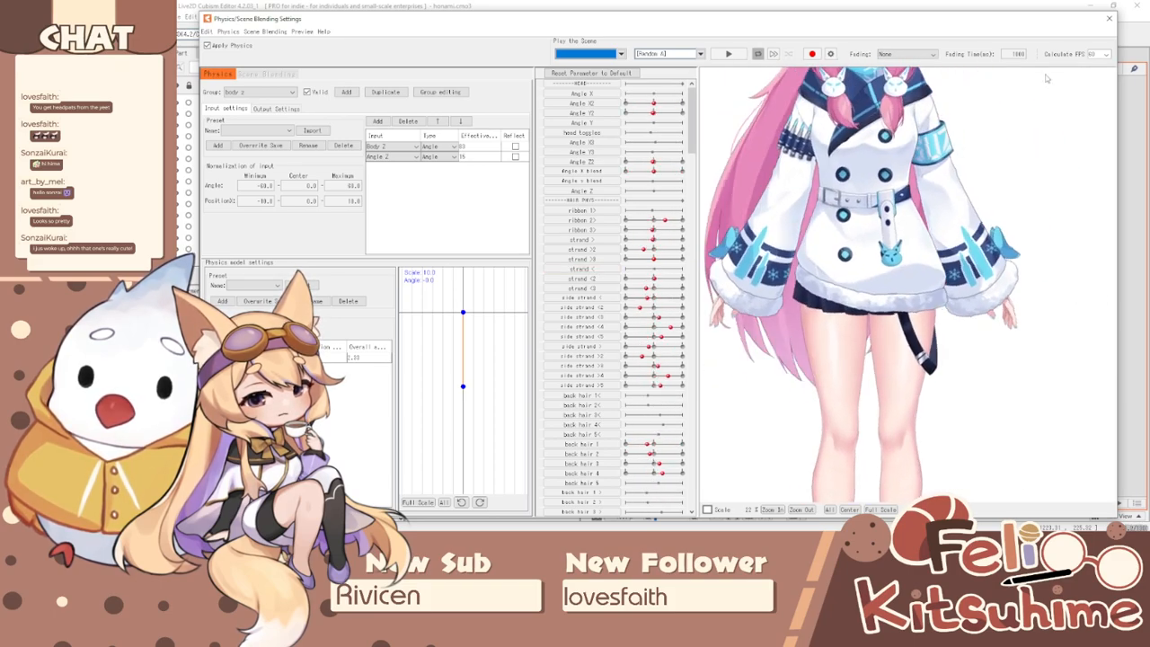
pyautogui.click(1110, 18)
# - Reset the parameters and unlink the combined body X and Y parameters with the "body xy" warp deformer selected
pyautogui.scroll(3, 791, 269)
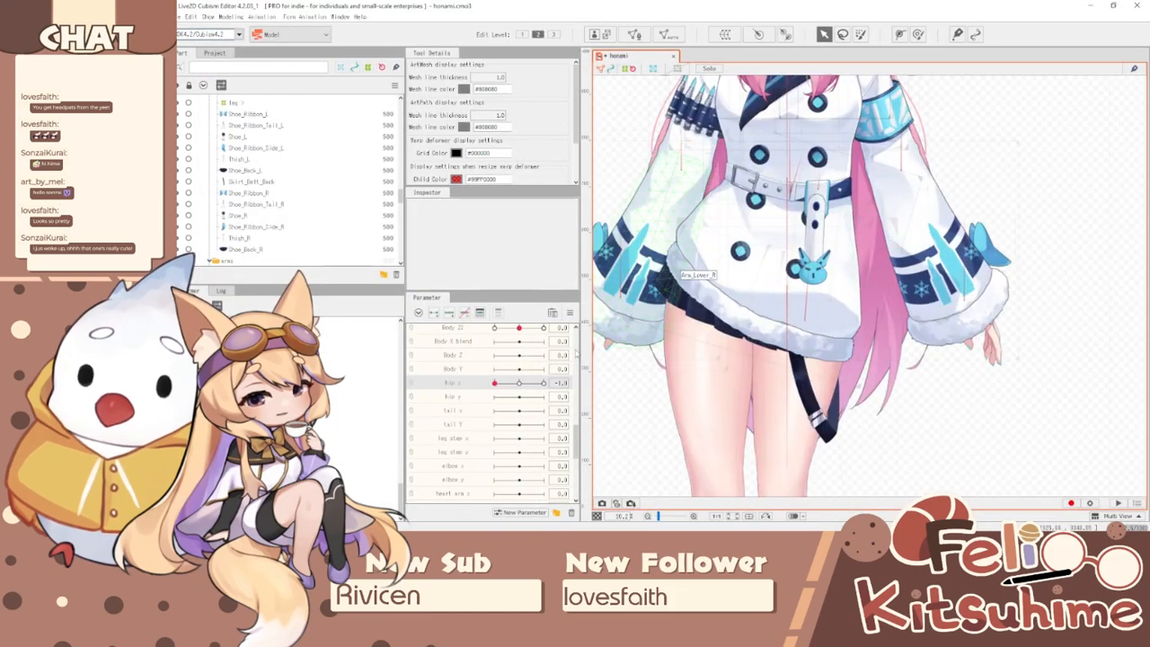
pyautogui.rightClick(582, 306)
pyautogui.click(600, 310)
pyautogui.click(791, 269)
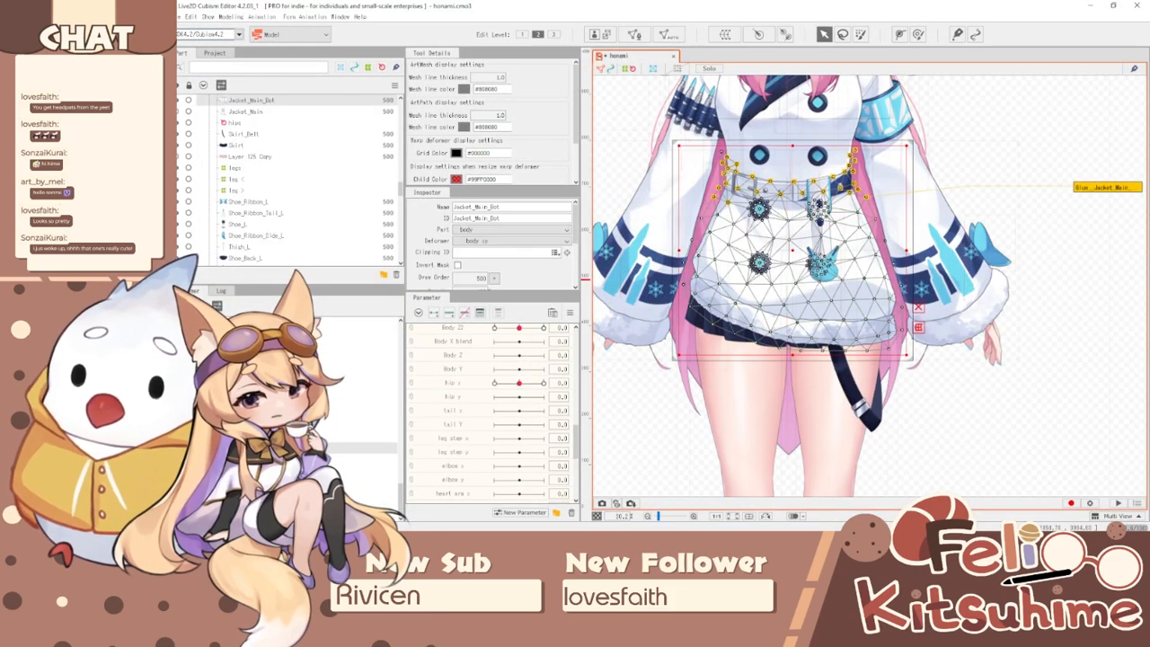
pyautogui.click(674, 142)
pyautogui.scroll(5, 478, 376)
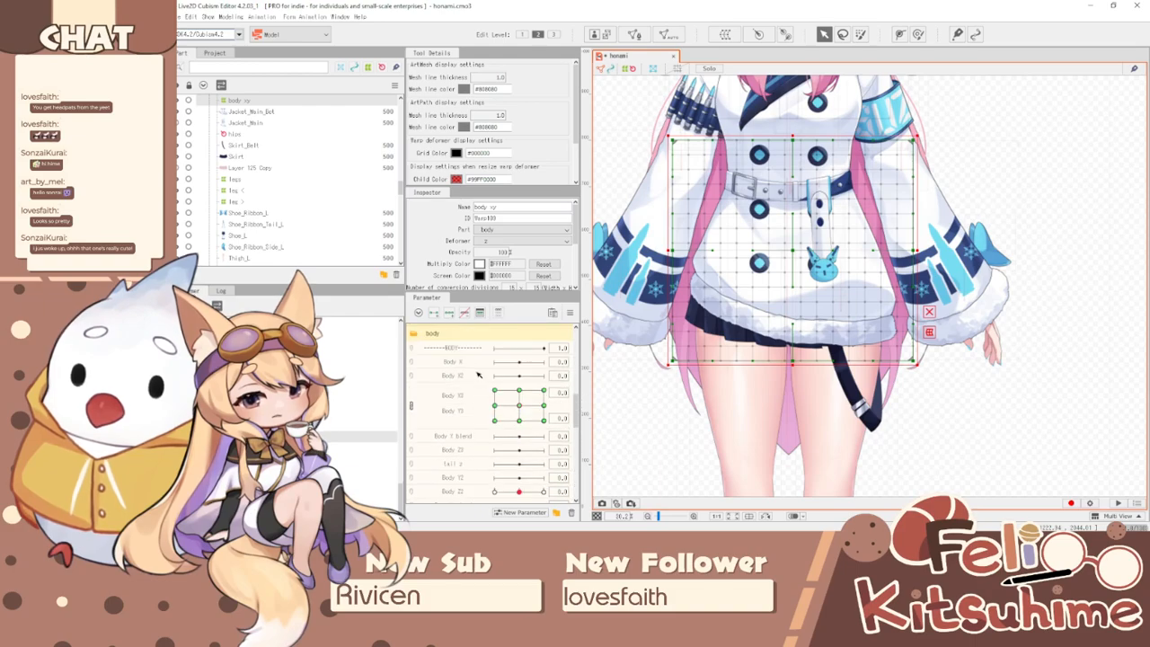
pyautogui.click(411, 406)
# - Adjust the jacket's lower area with a large Deform Brush at the -10 and 10 keys of body X, hiding the selection
pyautogui.moveTo(526, 393); pyautogui.dragTo(594, 400)
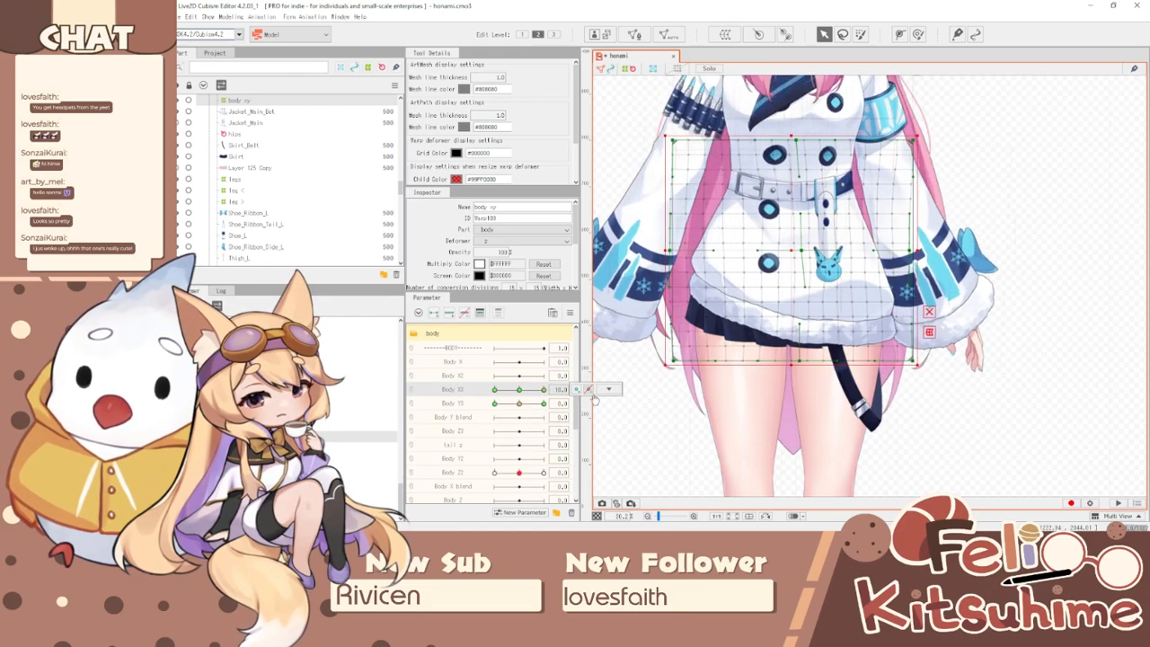
pyautogui.click(918, 34)
pyautogui.hotkey('ctrl', 't')
pyautogui.moveTo(544, 391); pyautogui.dragTo(493, 391)
pyautogui.press('b')
pyautogui.moveTo(797, 358)
pyautogui.mouseDown()
pyautogui.moveTo(745, 359)
pyautogui.moveTo(708, 322)
pyautogui.mouseUp()
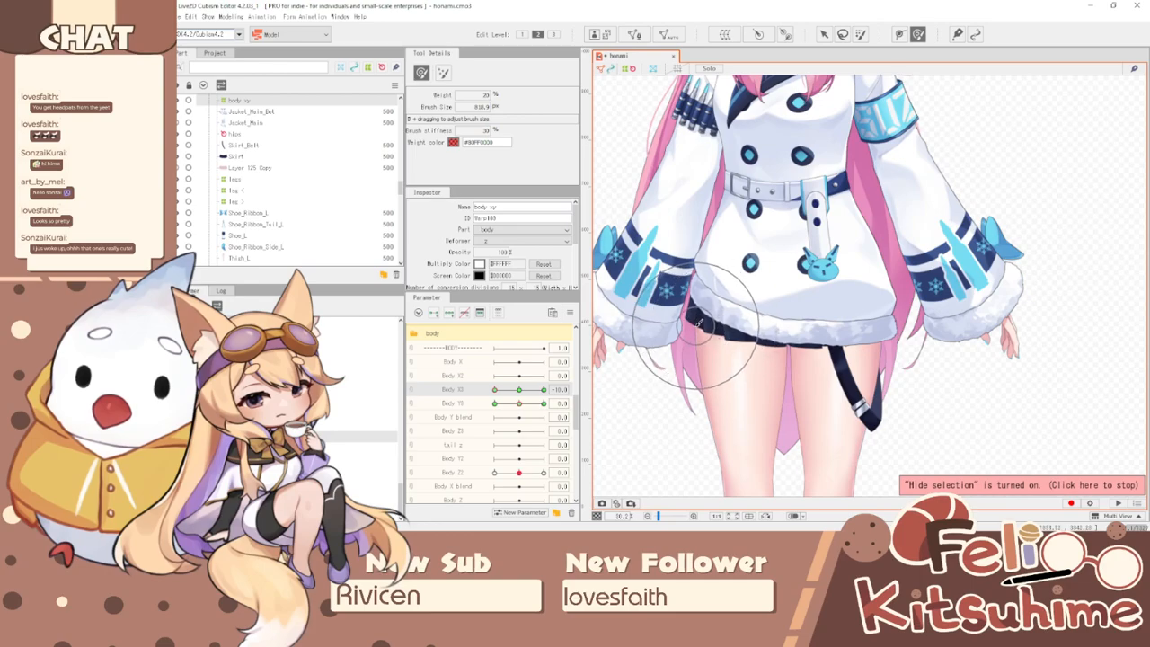
pyautogui.moveTo(750, 358); pyautogui.dragTo(791, 356)
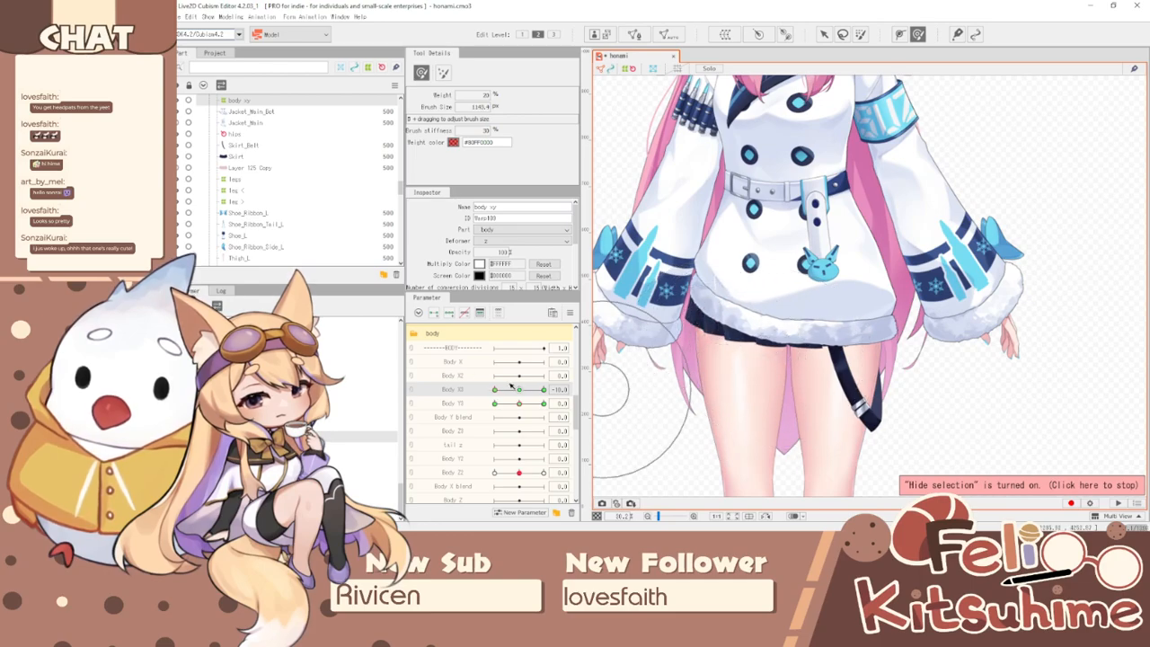
pyautogui.moveTo(502, 389); pyautogui.dragTo(543, 390)
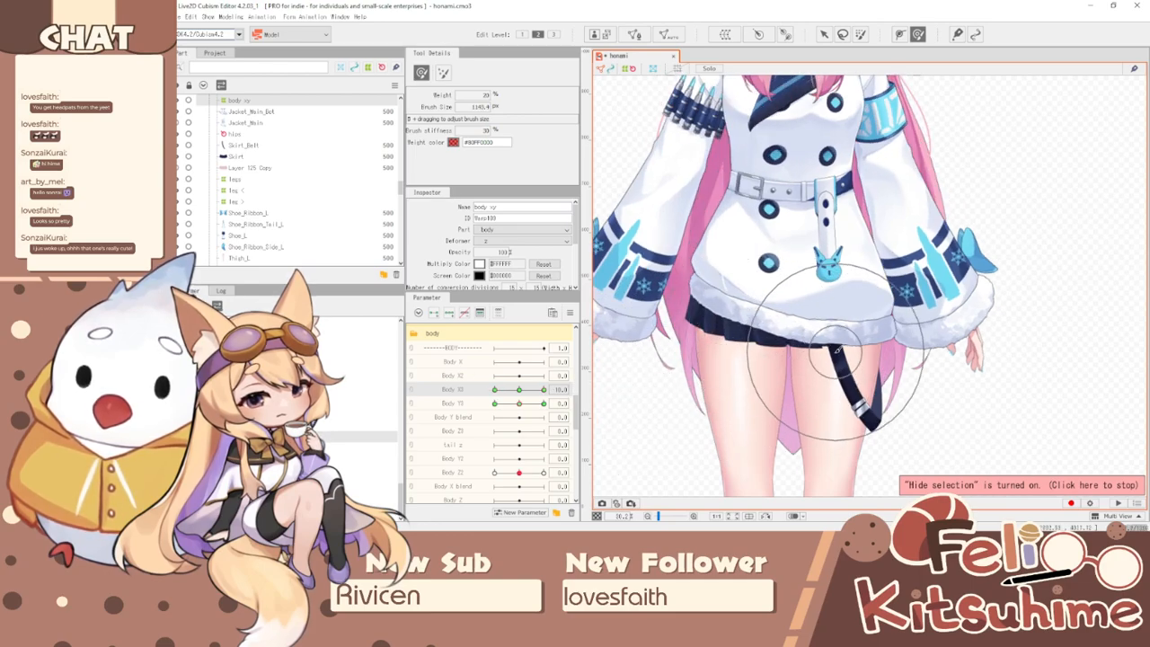
# - Synthesize the corner forms of the "body xy" deformer from its body X keys
pyautogui.click(569, 313)
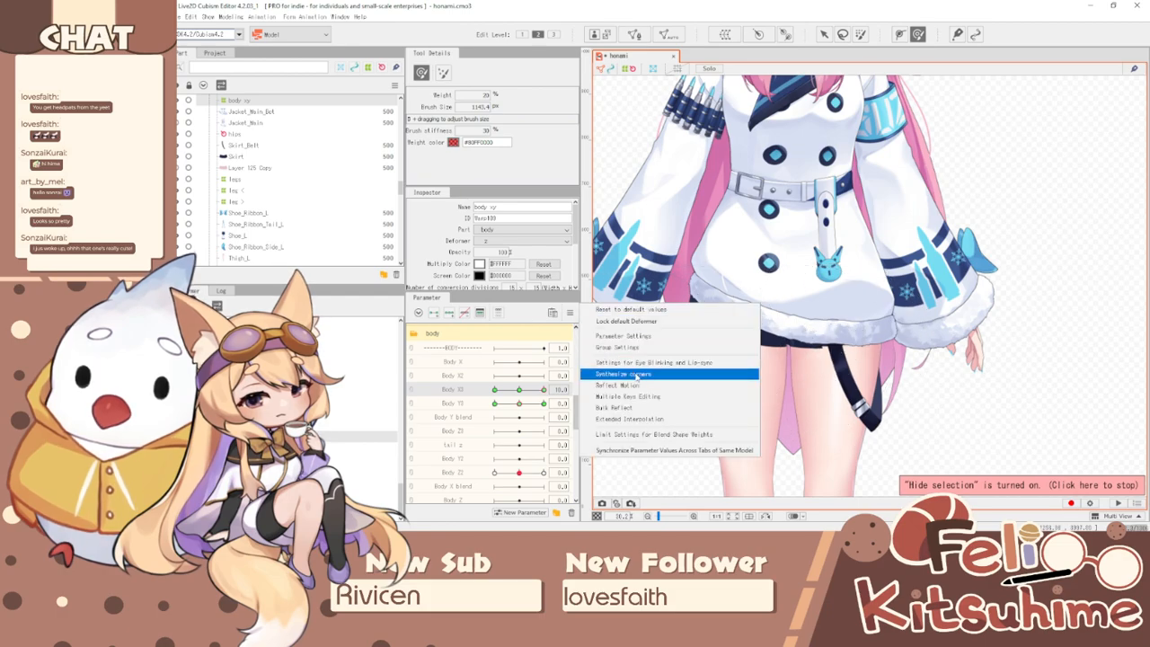
pyautogui.click(625, 374)
pyautogui.click(638, 365)
# - Adjust the jacket's lower area with the Deform Brush at the 10 and -10 keys of body Y
pyautogui.click(544, 404)
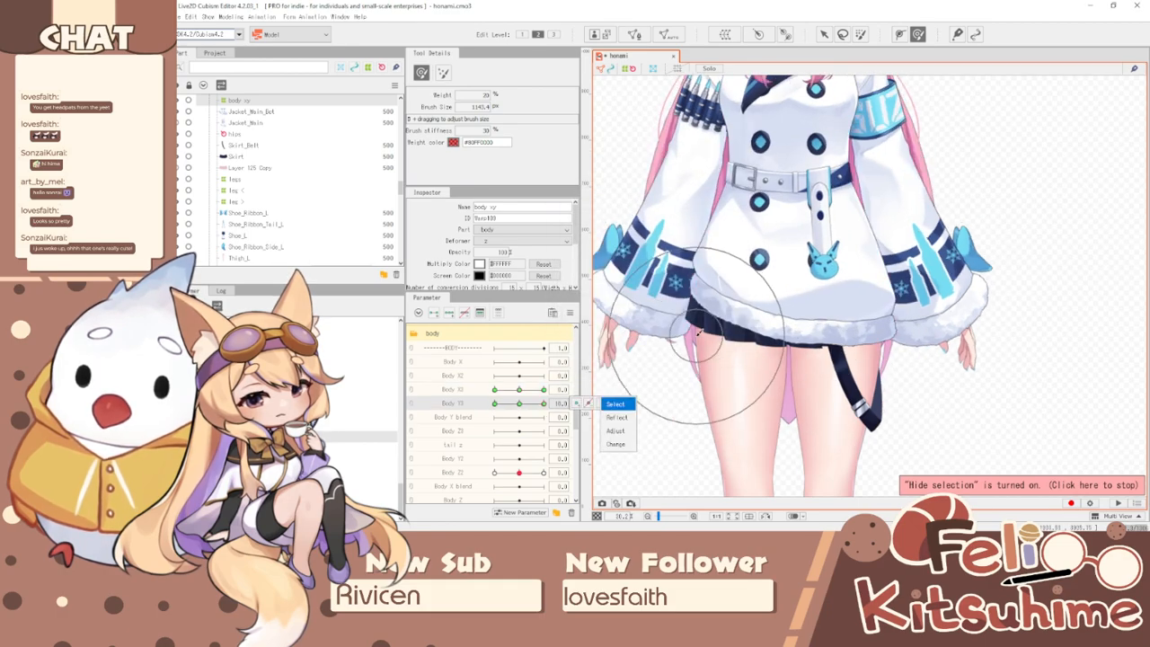
pyautogui.moveTo(544, 404)
pyautogui.mouseDown()
pyautogui.moveTo(494, 403)
pyautogui.moveTo(594, 417)
pyautogui.moveTo(494, 403)
pyautogui.mouseUp()
pyautogui.moveTo(822, 344); pyautogui.dragTo(778, 285)
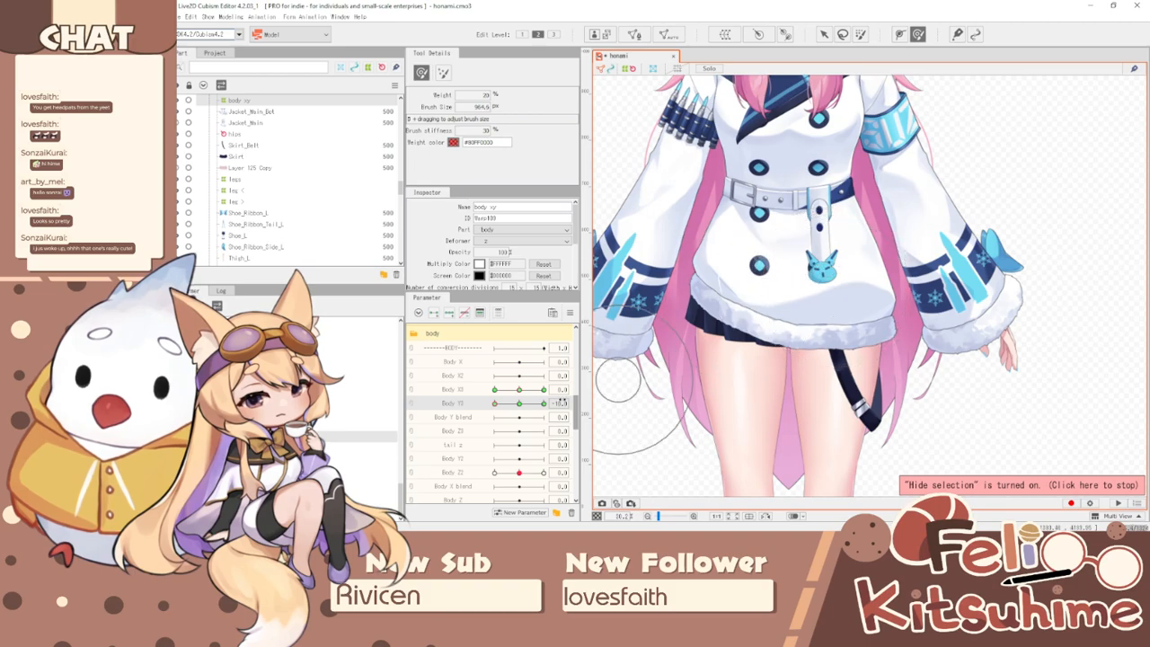
pyautogui.moveTo(495, 404)
pyautogui.mouseDown()
pyautogui.moveTo(621, 417)
pyautogui.moveTo(498, 403)
pyautogui.mouseUp()
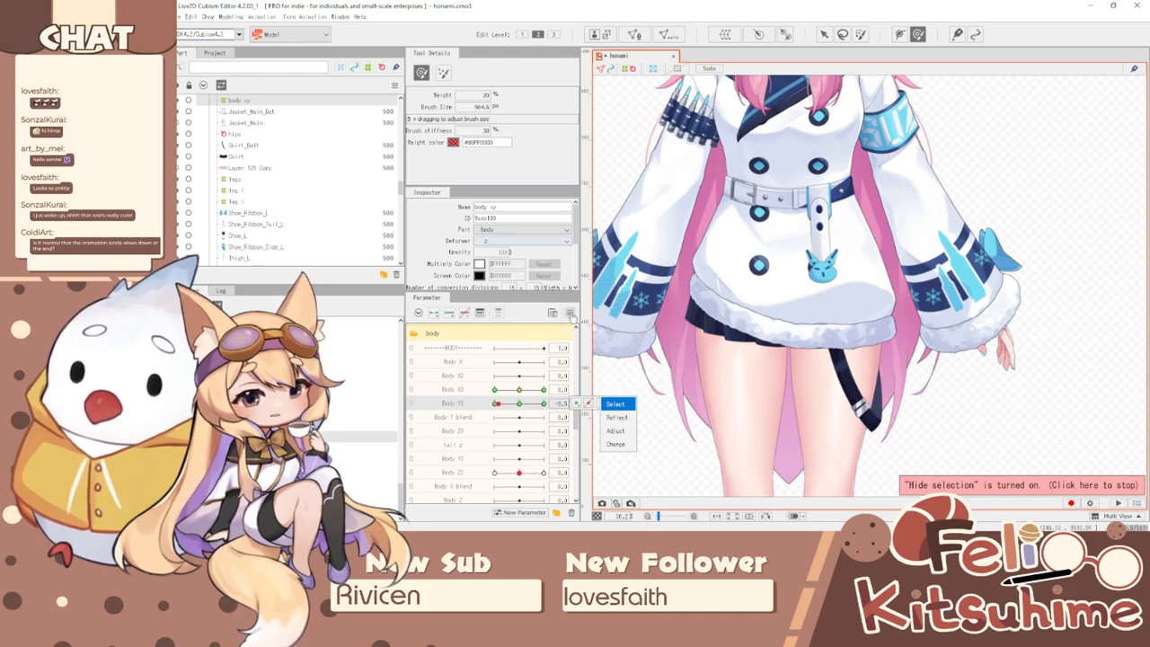
# - Reset the parameters to default and synthesize the "body xy" corners again to include the body Y keys
pyautogui.click(570, 313)
pyautogui.click(613, 310)
pyautogui.click(571, 314)
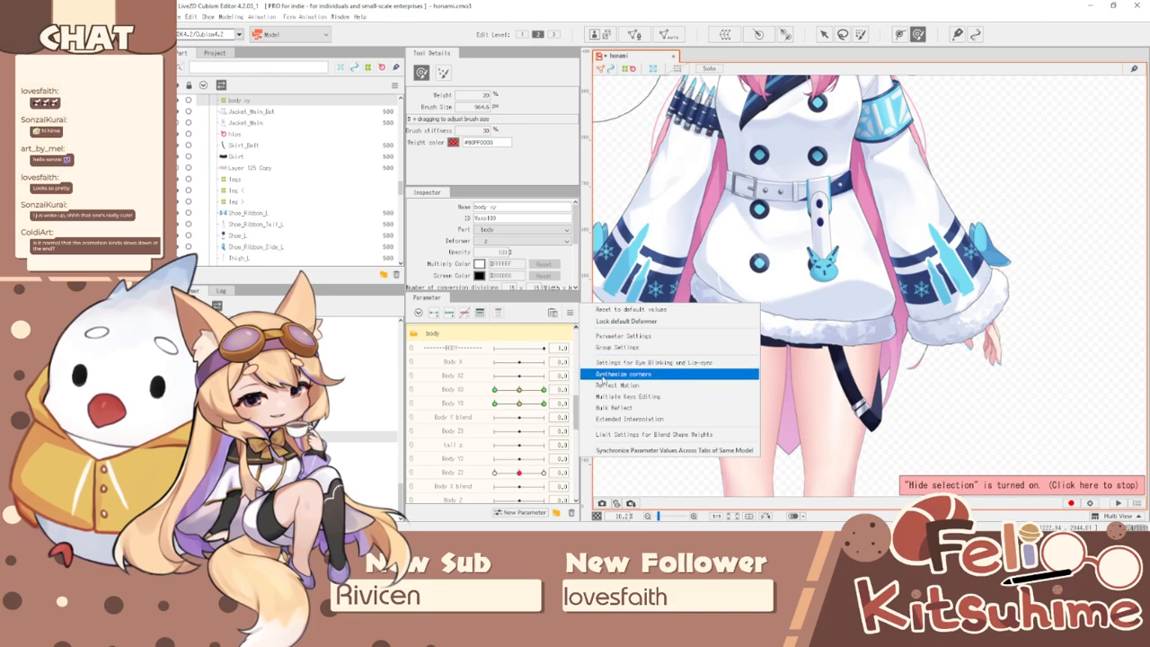
pyautogui.click(595, 374)
pyautogui.click(636, 363)
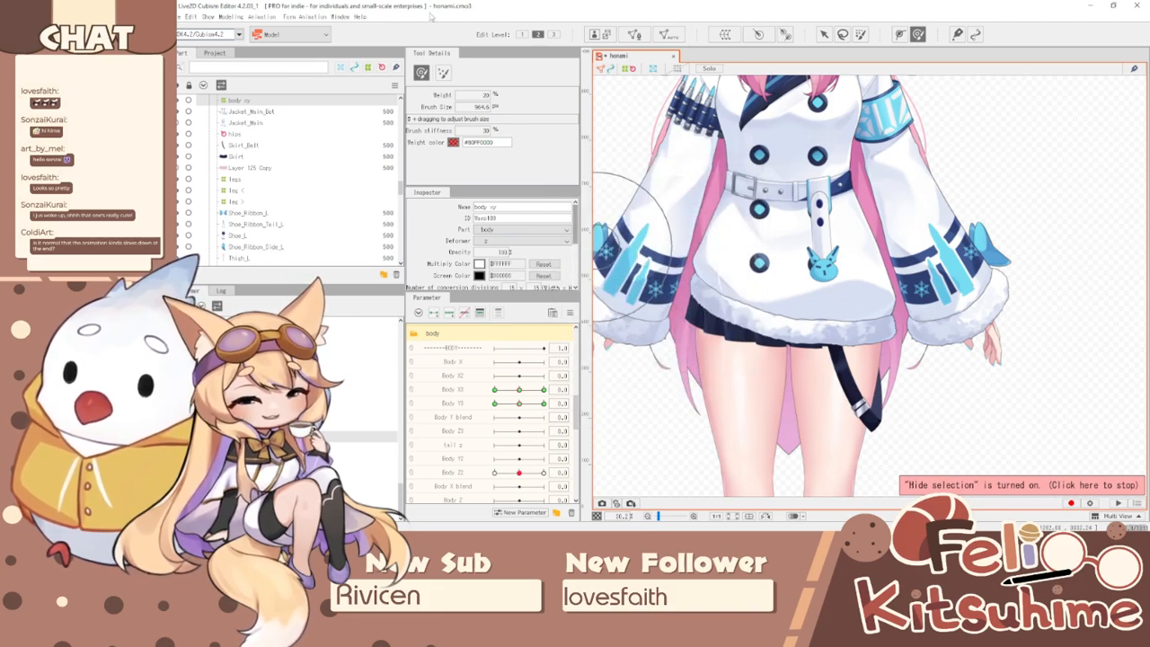
# - Open the Physics/Scene Blending Settings to preview the adjusted jacket and hip movement
pyautogui.click(230, 17)
pyautogui.click(290, 226)
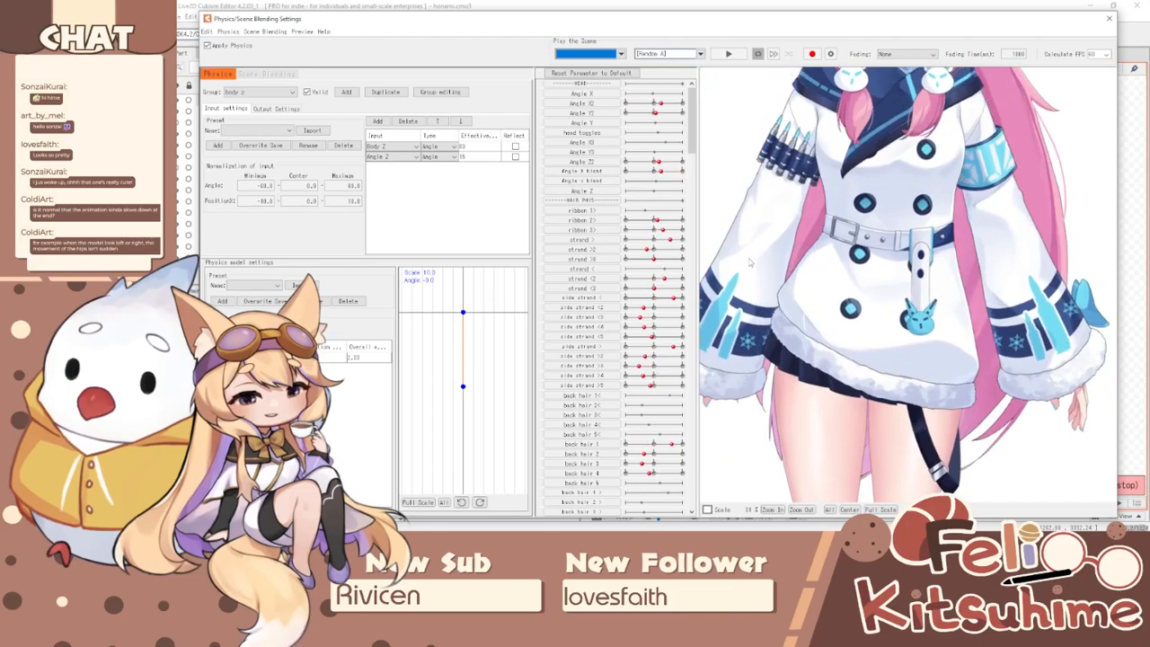
# - Review the body movement in the physics preview and switch the physics group to hip x
pyautogui.scroll(-5, 929, 358)
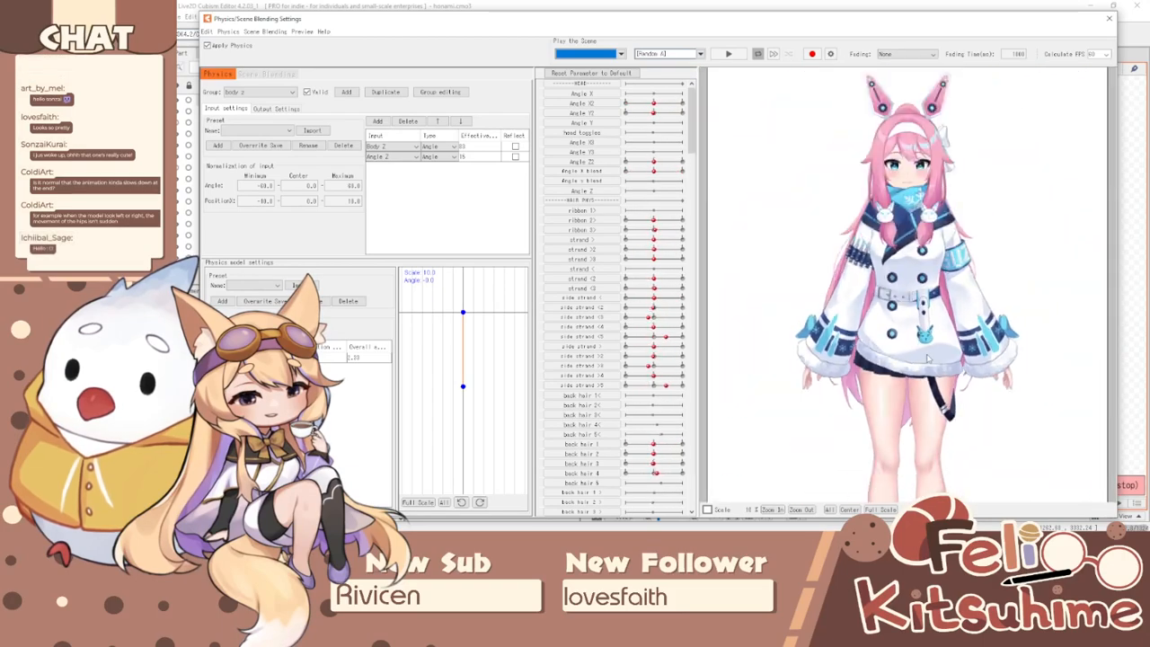
pyautogui.scroll(2, 934, 320)
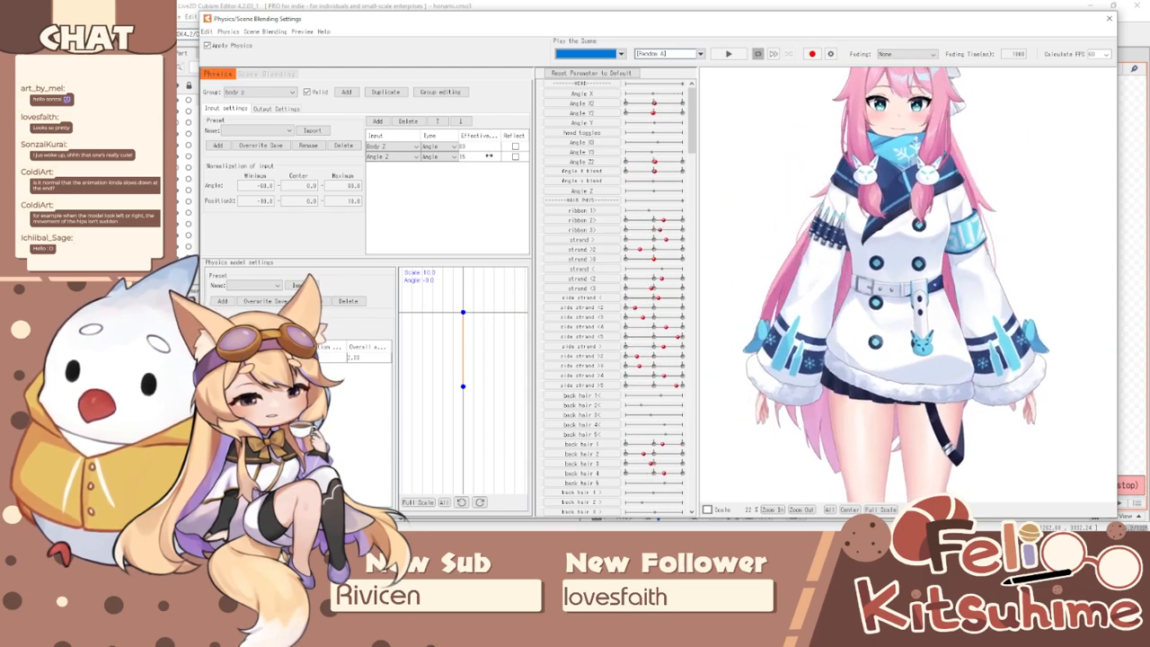
pyautogui.click(462, 94)
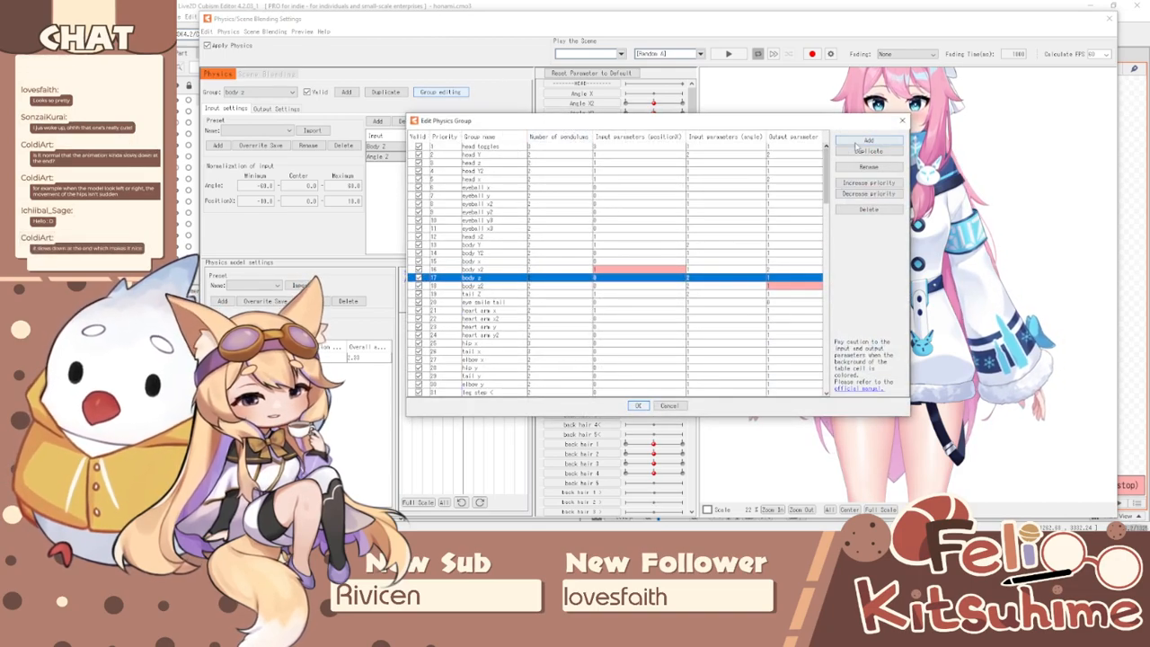
pyautogui.click(903, 119)
pyautogui.click(261, 91)
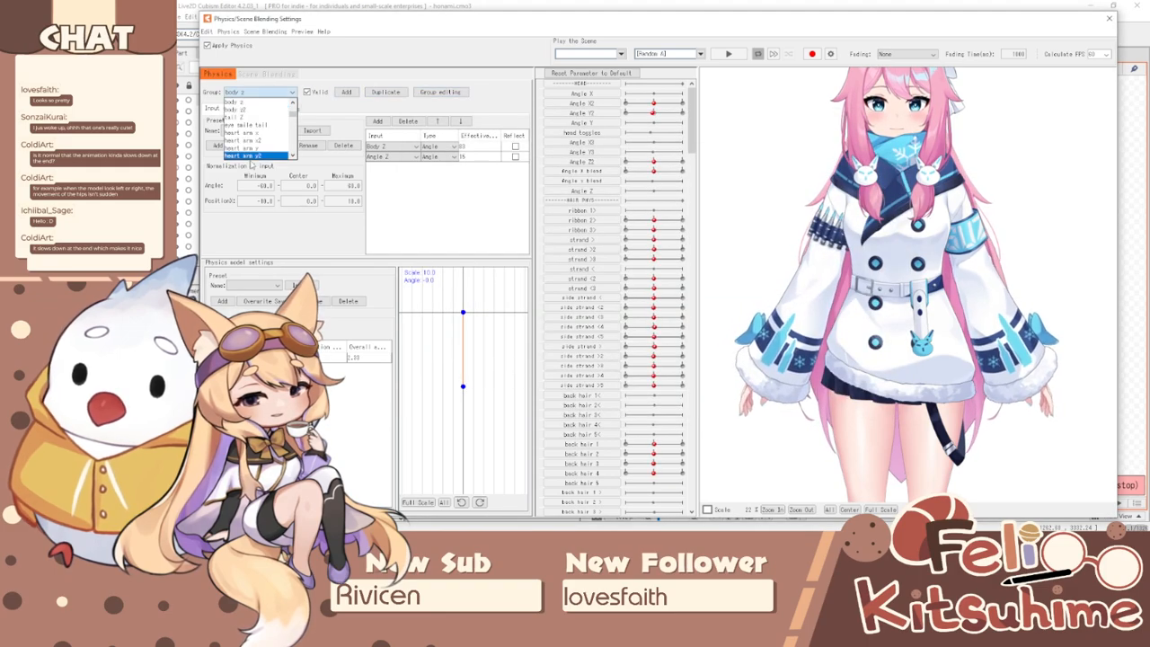
pyautogui.scroll(3, 258, 133)
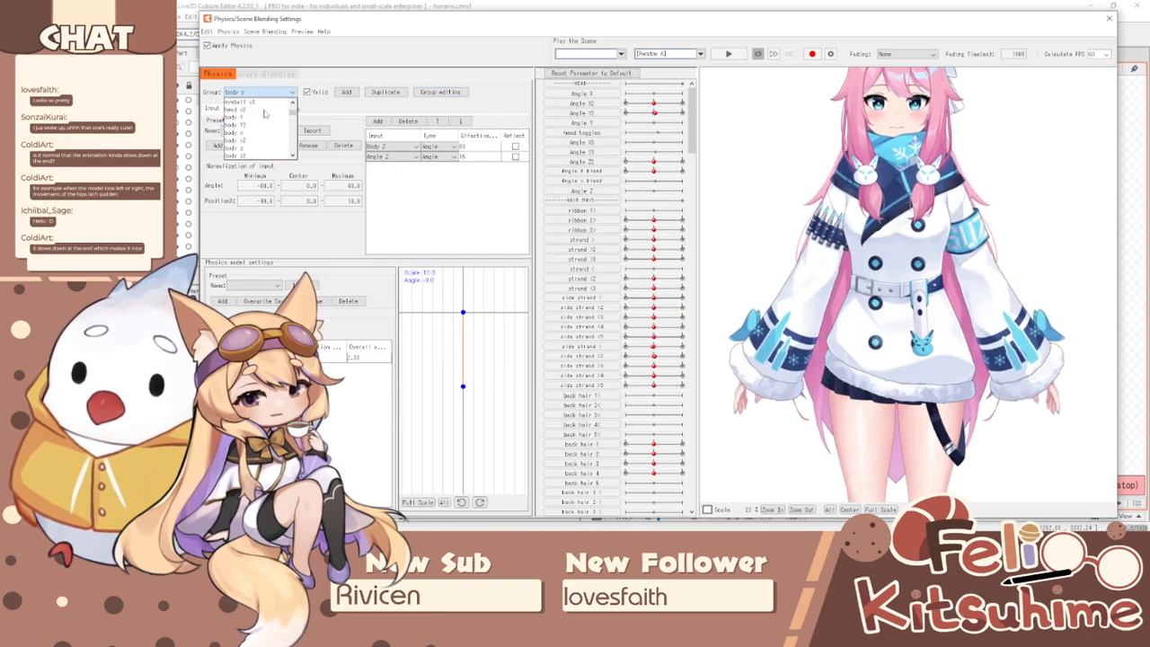
pyautogui.scroll(-1, 265, 126)
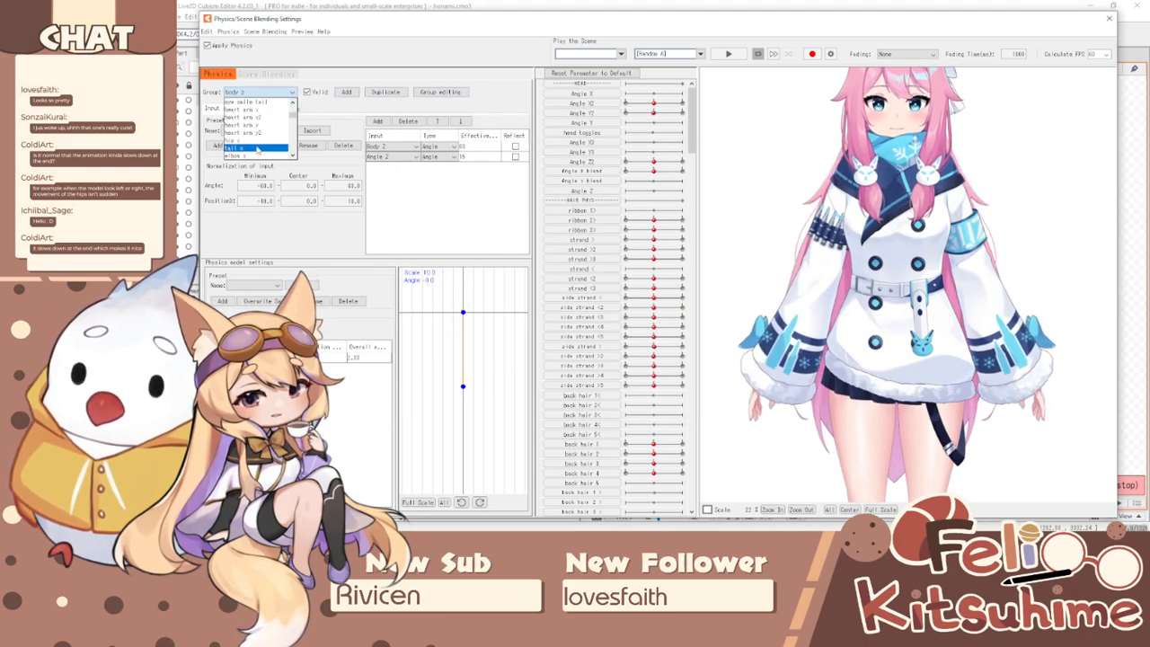
pyautogui.click(264, 141)
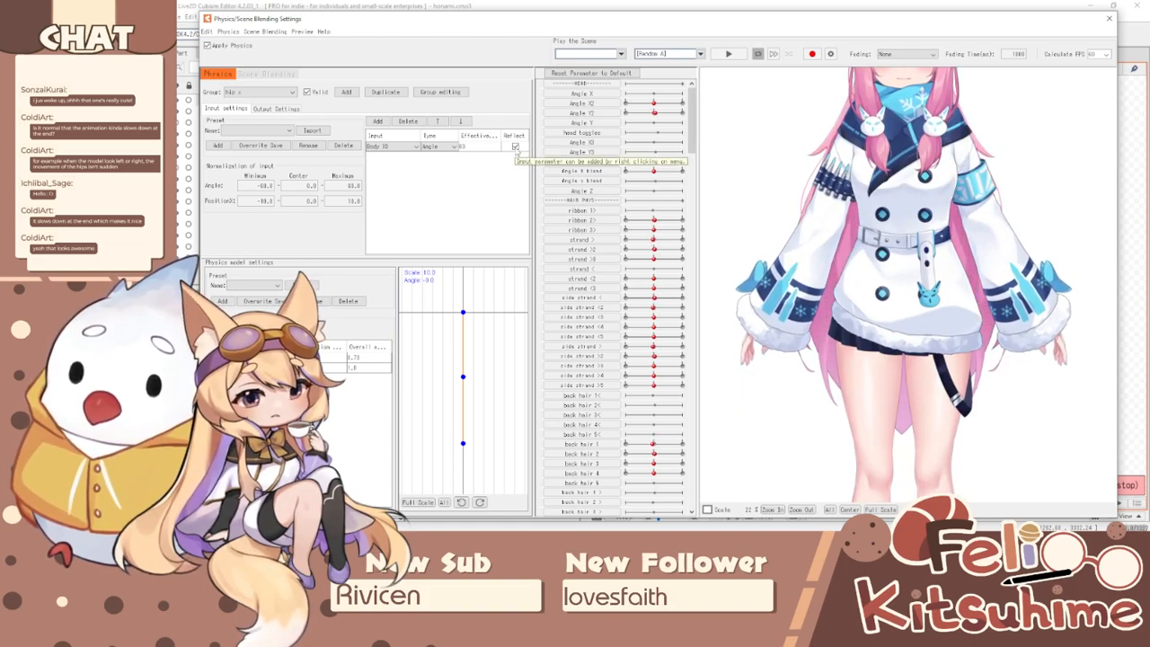
# - Test the hip x group's body X input with Reflect off and on in the preview, and close the physics settings
pyautogui.click(515, 147)
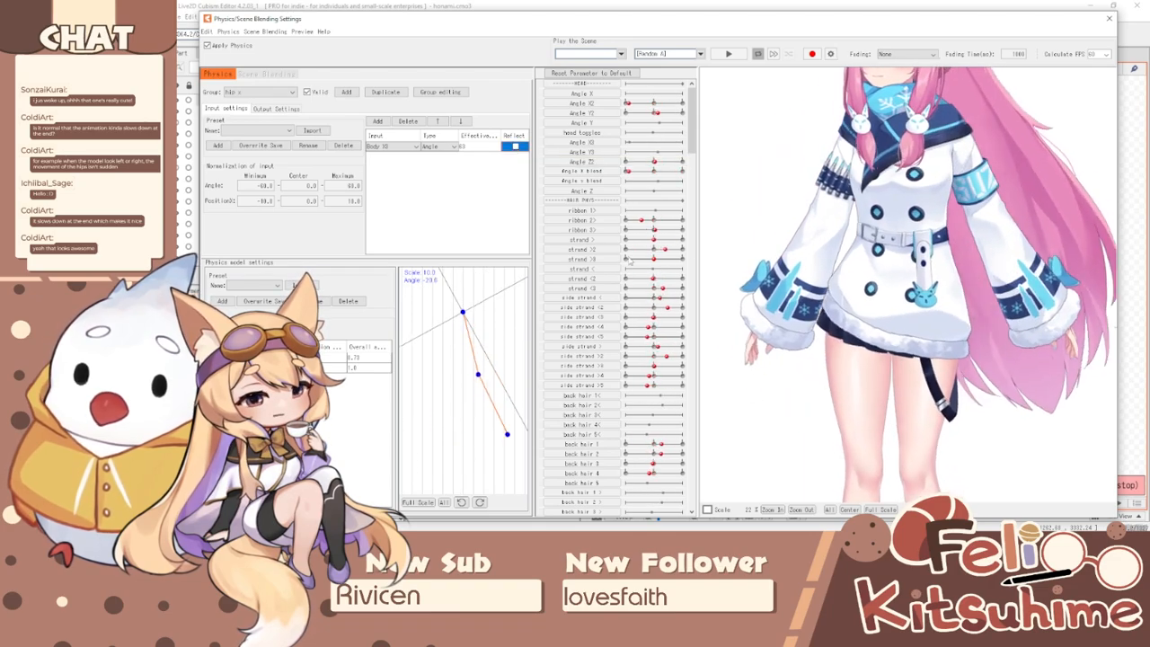
pyautogui.scroll(-2, 1035, 299)
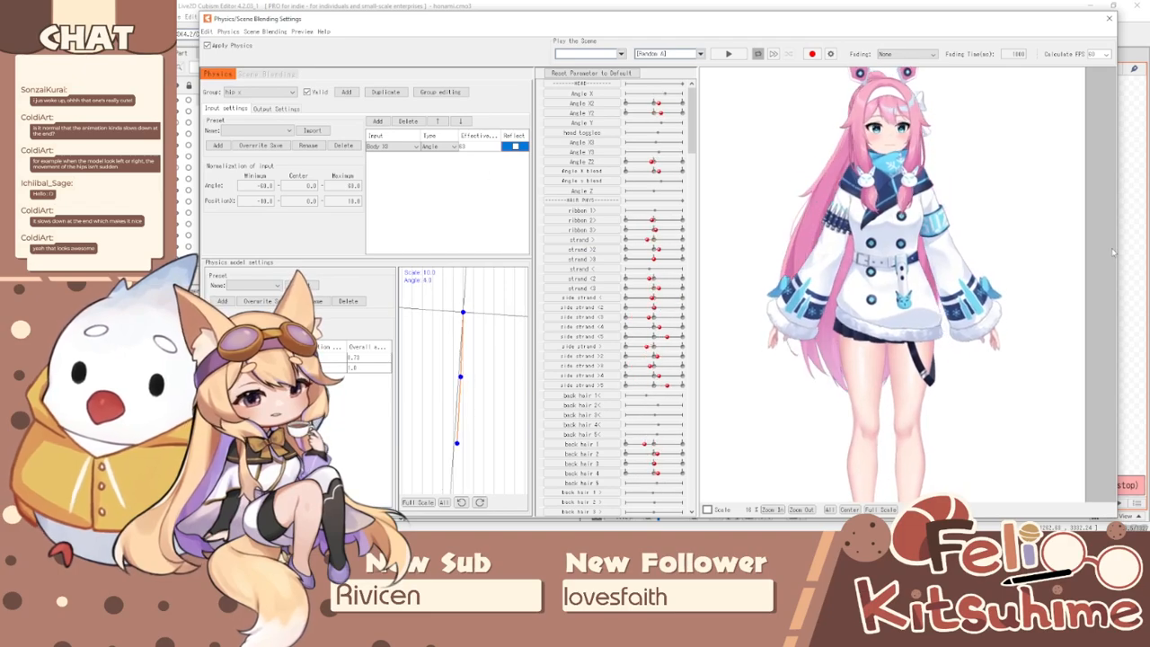
pyautogui.click(517, 147)
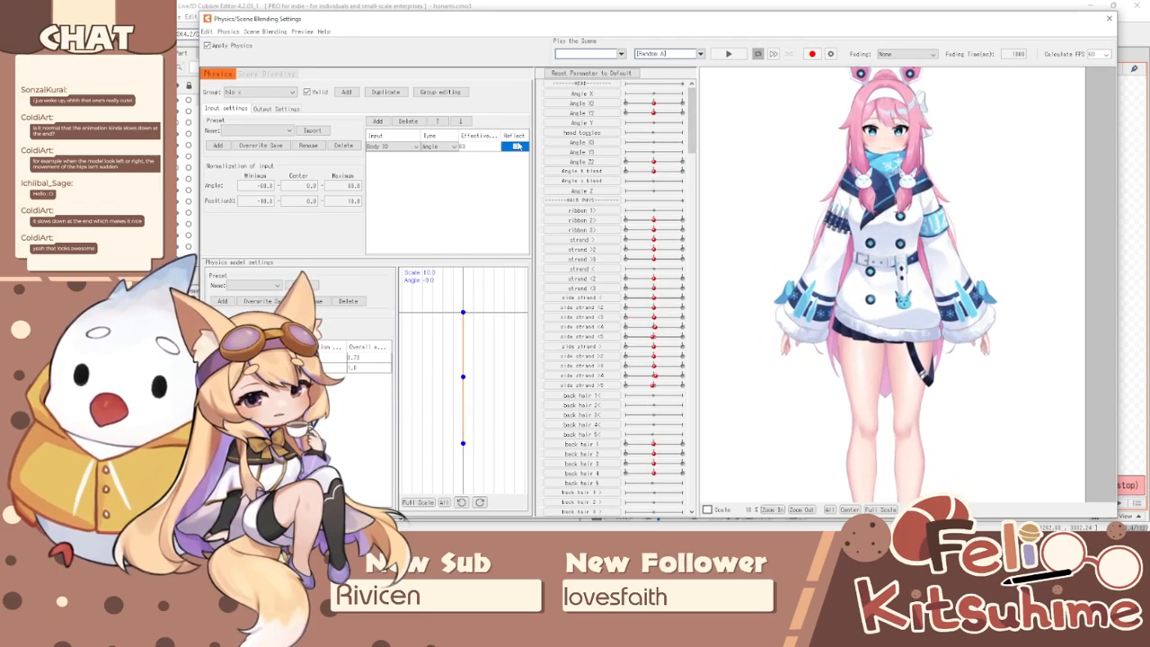
pyautogui.click(517, 146)
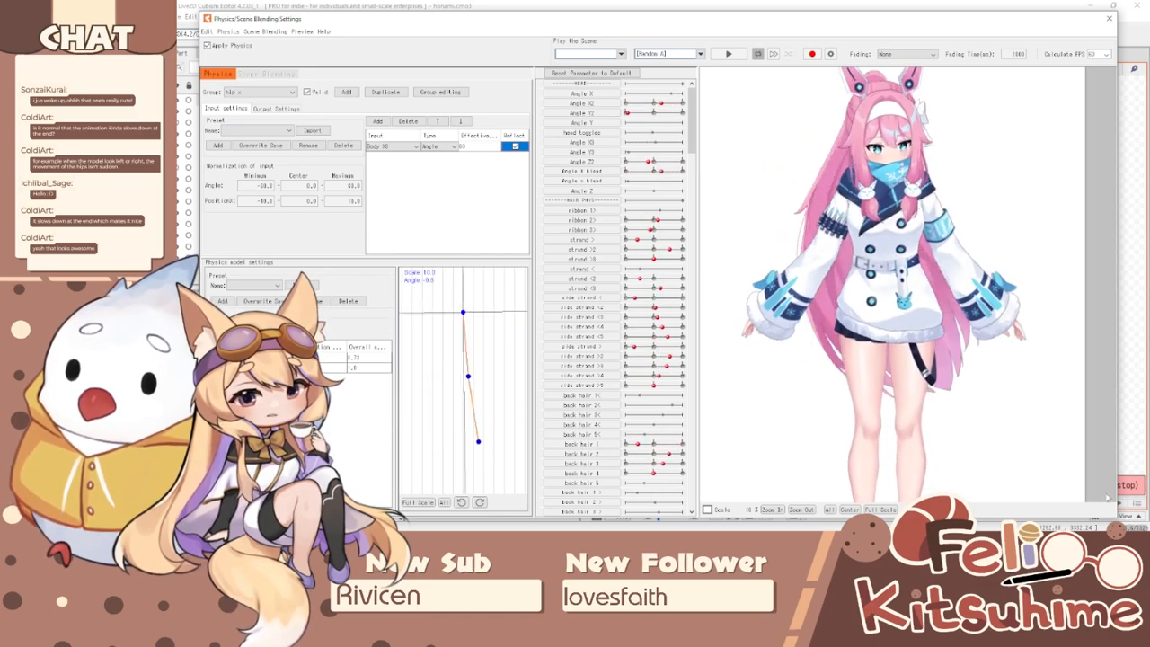
pyautogui.click(1109, 18)
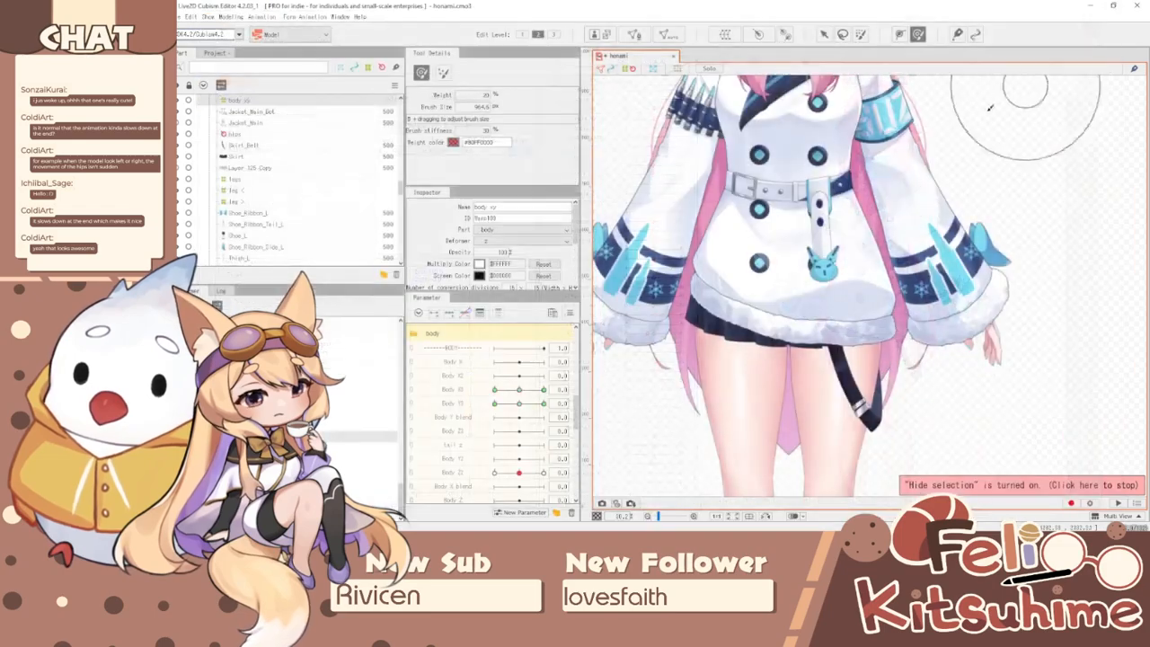
pyautogui.hotkey('ctrl', '0')
pyautogui.click(824, 35)
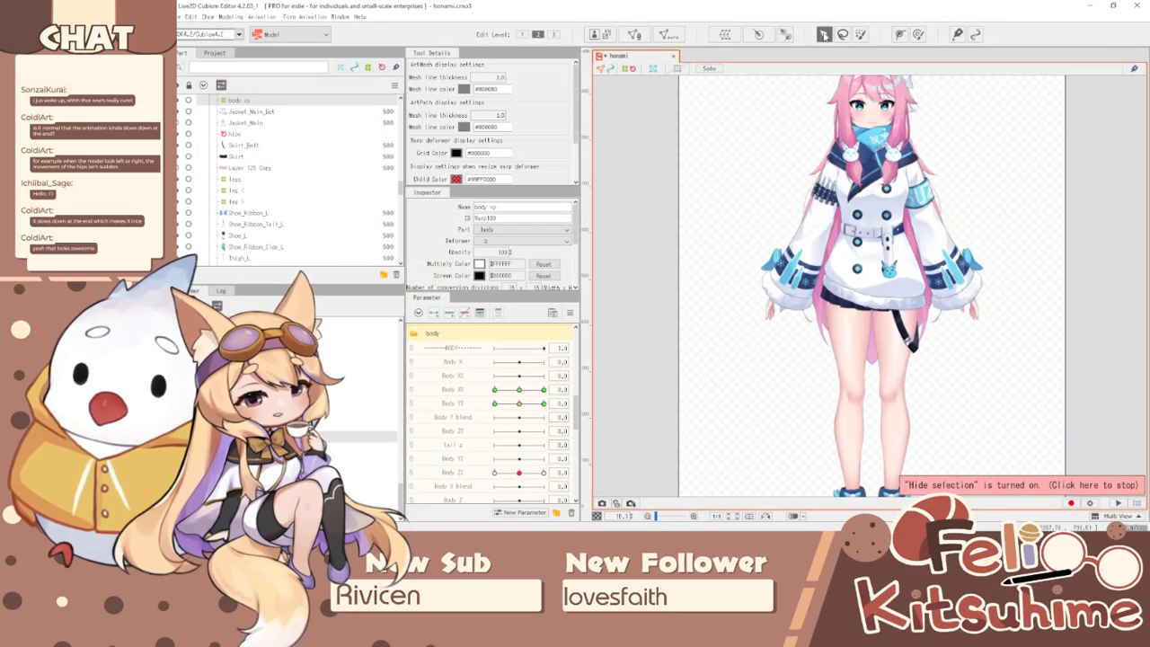
pyautogui.scroll(2, 906, 171)
pyautogui.scroll(-5, 870, 168)
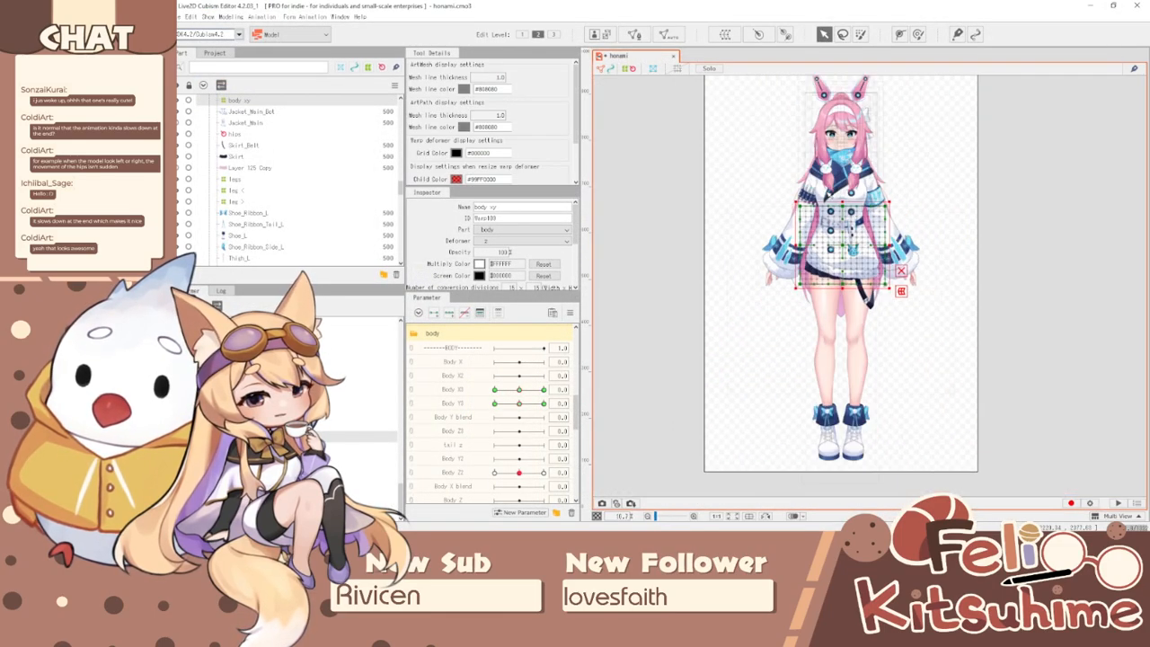
pyautogui.scroll(4, 825, 288)
pyautogui.scroll(1, 825, 288)
pyautogui.scroll(-4, 825, 288)
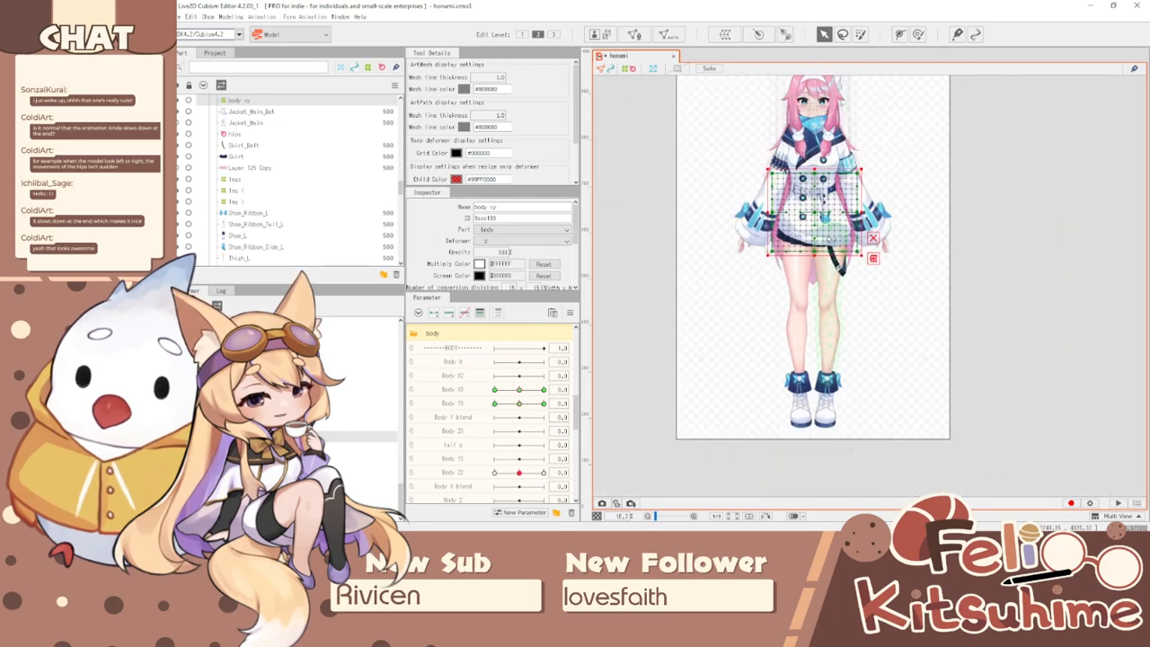
pyautogui.scroll(4, 836, 270)
pyautogui.scroll(-1, 803, 261)
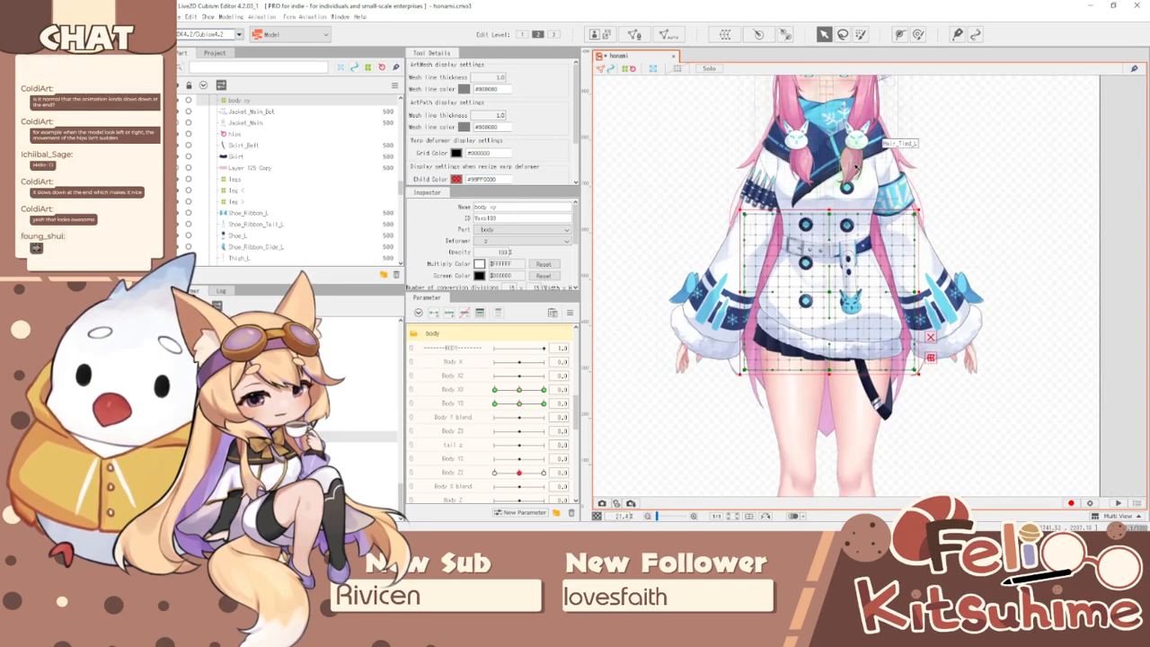
pyautogui.scroll(-1, 855, 168)
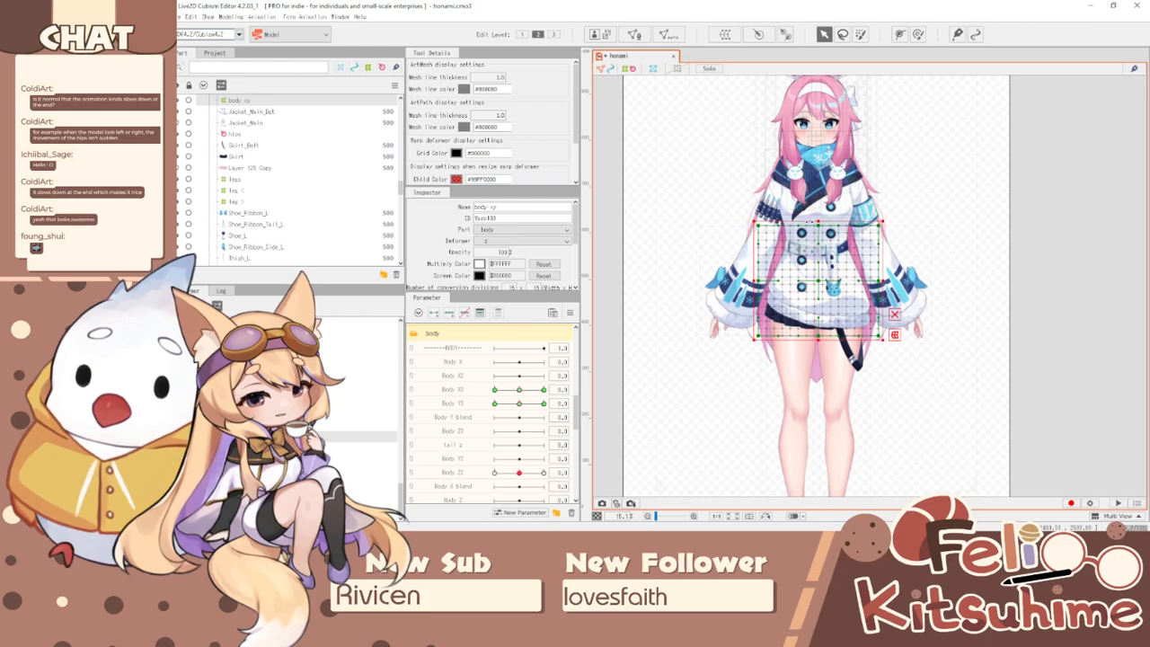
pyautogui.scroll(1, 922, 250)
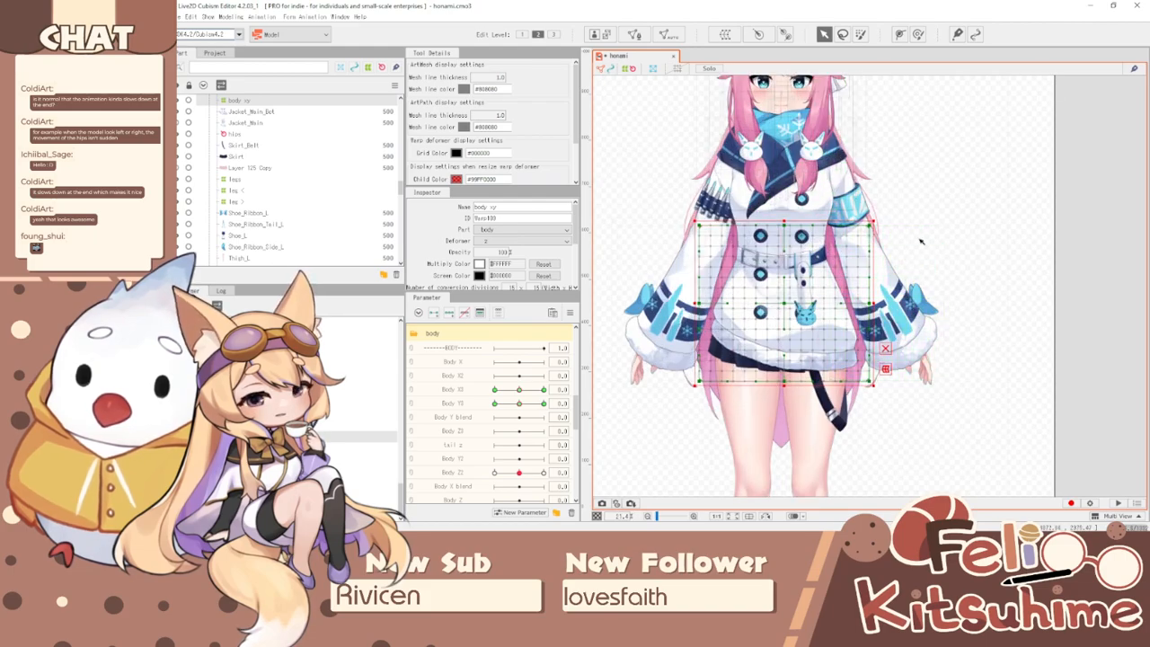
pyautogui.scroll(-1, 911, 357)
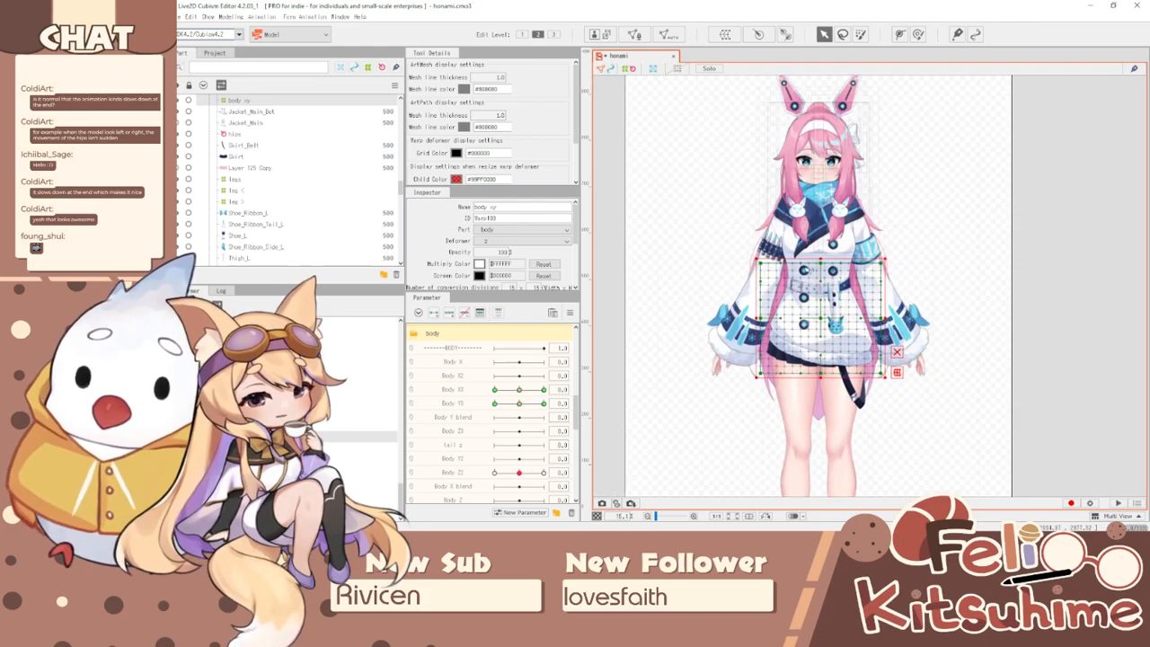
pyautogui.scroll(2, 794, 265)
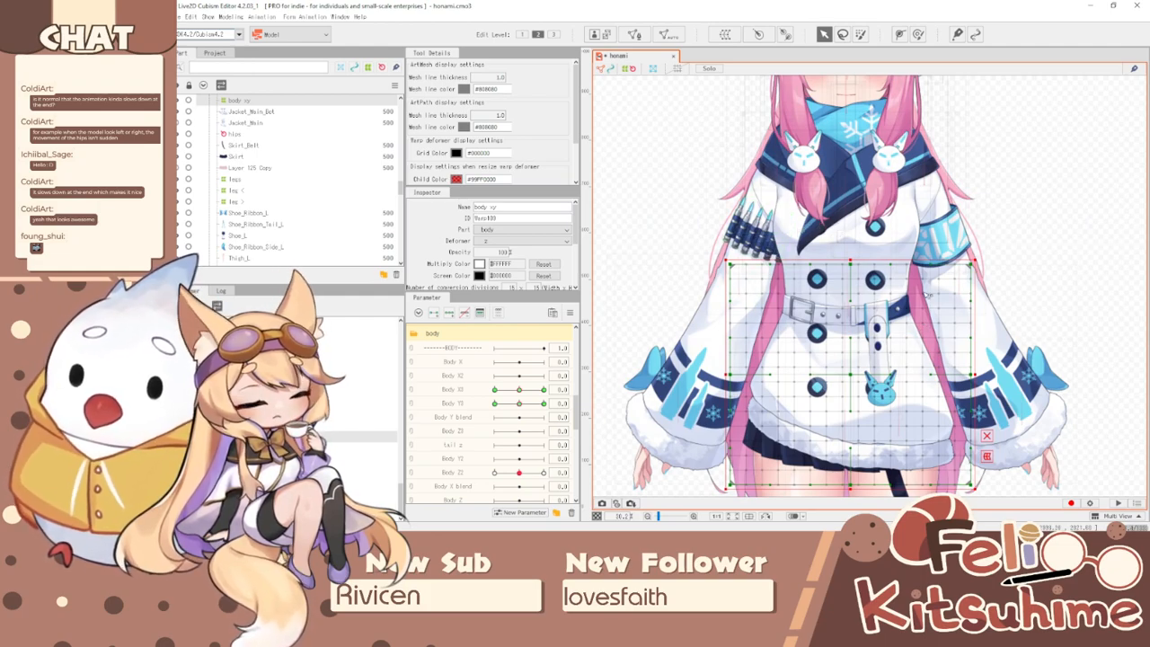
pyautogui.scroll(-2, 830, 165)
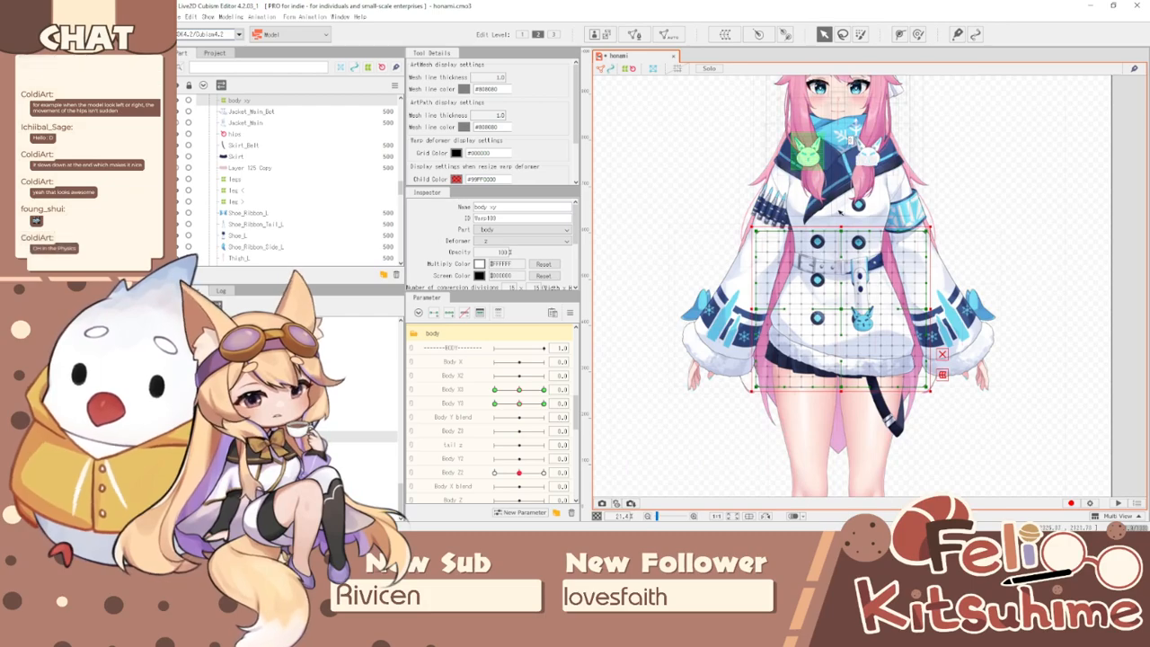
pyautogui.scroll(2, 852, 245)
pyautogui.scroll(-2, 858, 292)
pyautogui.scroll(2, 858, 296)
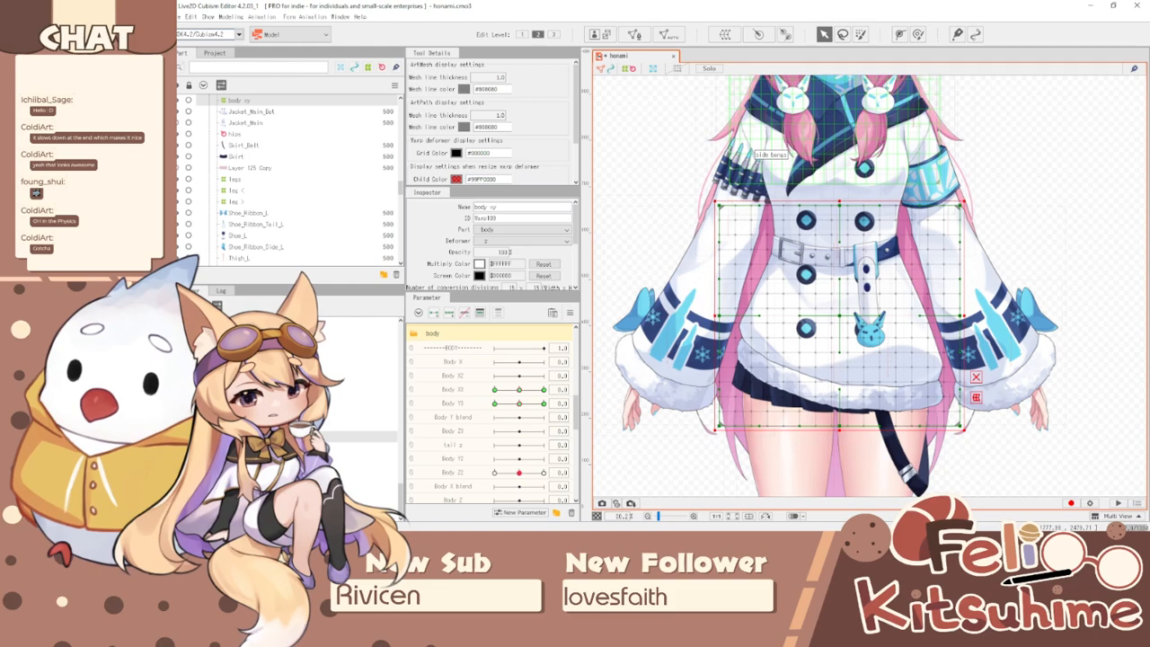
pyautogui.scroll(-3, 823, 331)
pyautogui.scroll(1, 823, 330)
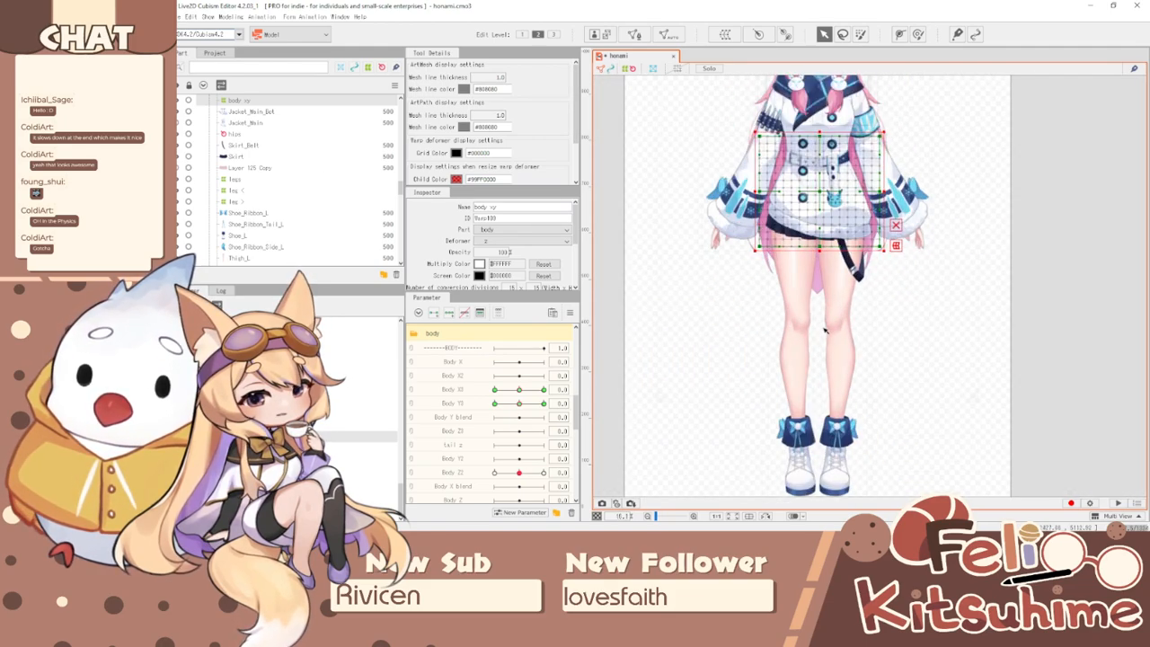
pyautogui.scroll(2, 824, 331)
# - Reopen the Physics/Scene Blending Settings and preview how the skirt and hips follow the movement
pyautogui.click(235, 17)
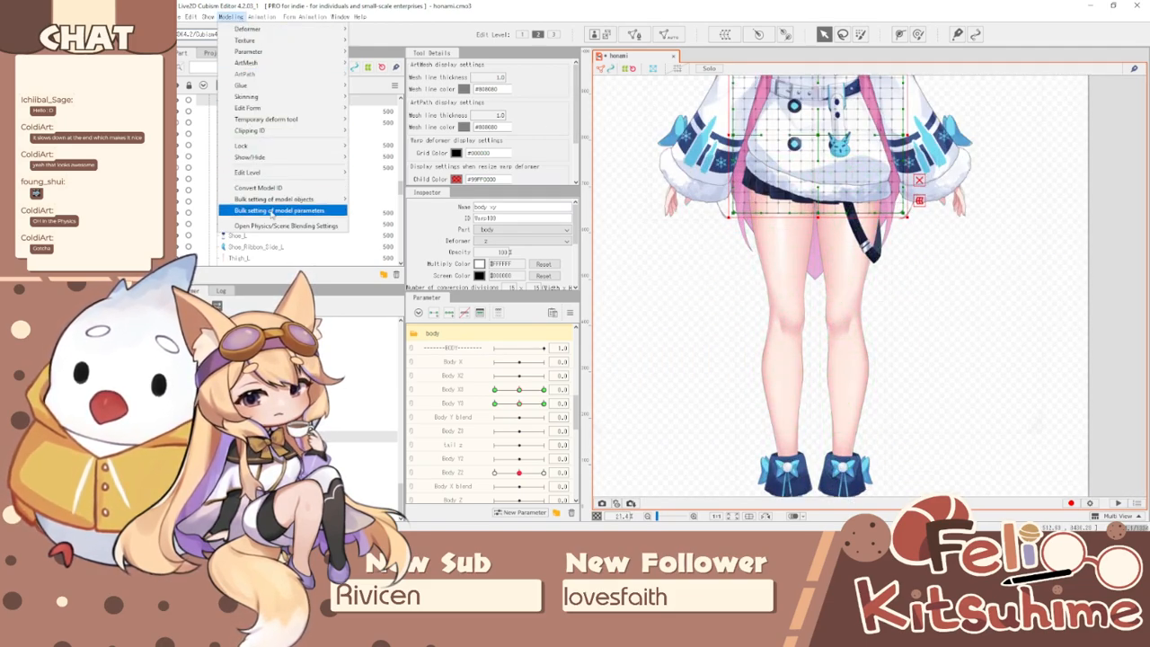
pyautogui.click(270, 224)
pyautogui.moveTo(921, 304); pyautogui.dragTo(1111, 225)
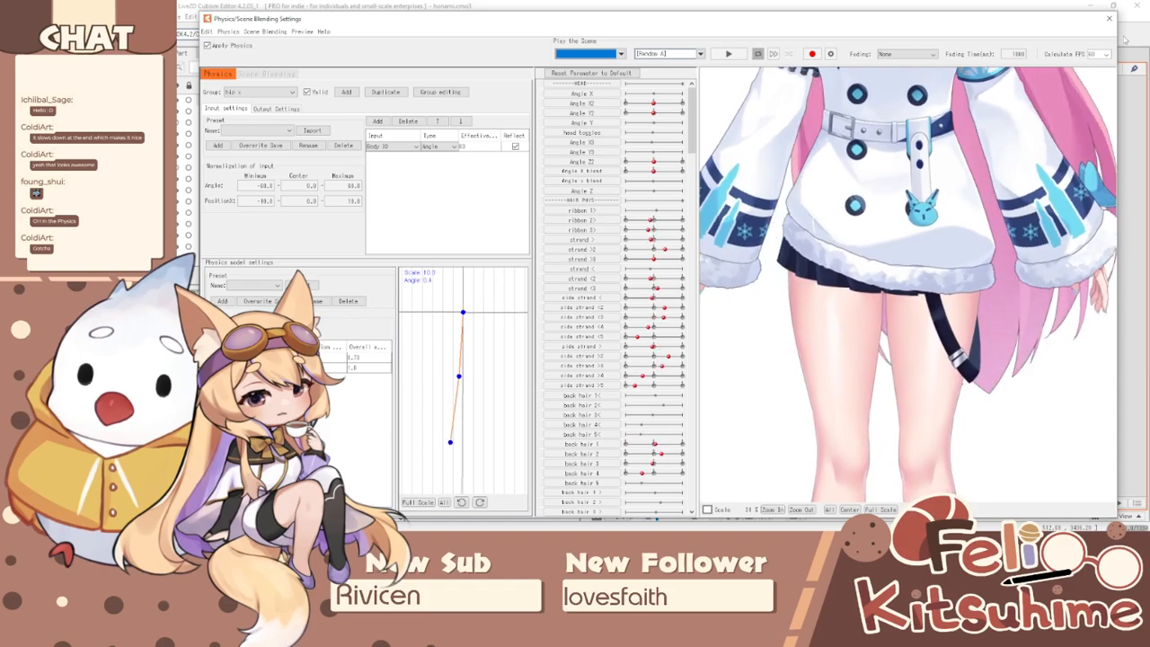
pyautogui.click(1109, 18)
# - Create a warp deformer named "skirt" as parent of the Skirt and Layer 125 Copy meshes in the body part
pyautogui.click(570, 312)
pyautogui.click(612, 309)
pyautogui.scroll(4, 825, 153)
pyautogui.click(724, 284)
pyautogui.scroll(-2, 866, 319)
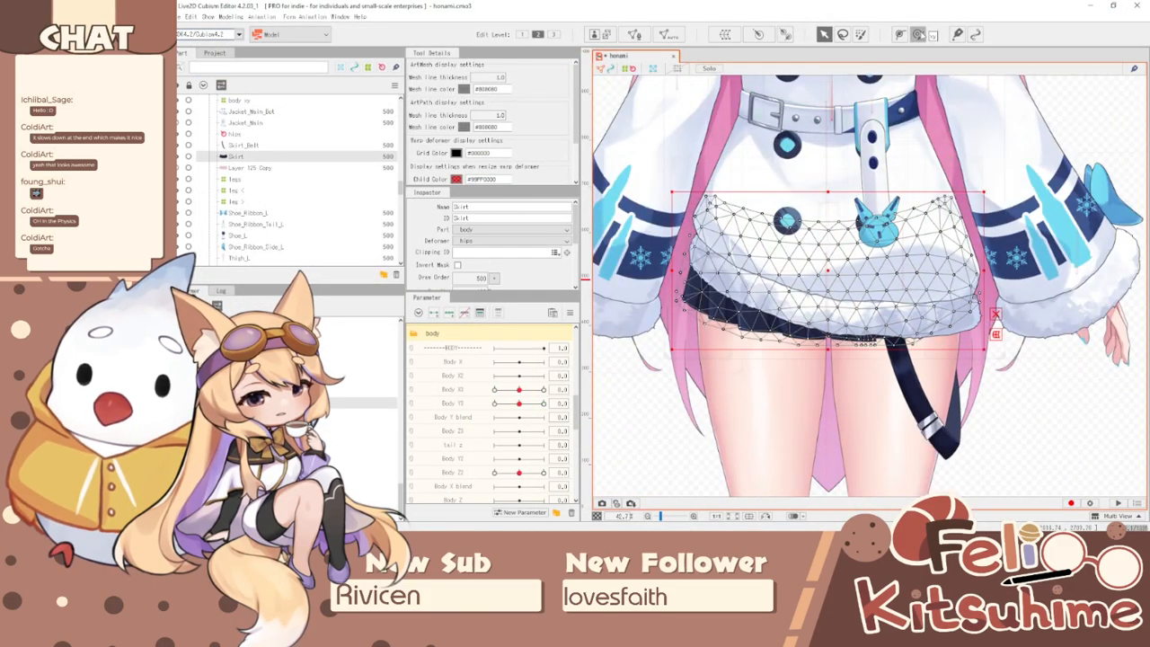
pyautogui.click(917, 34)
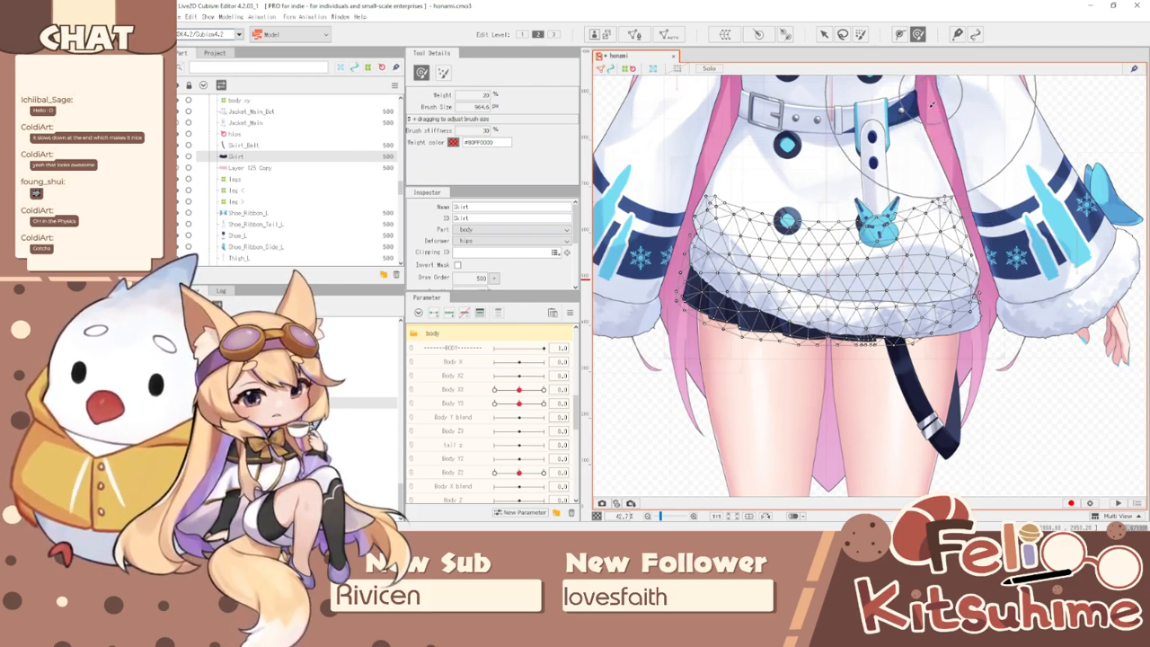
pyautogui.click(464, 393)
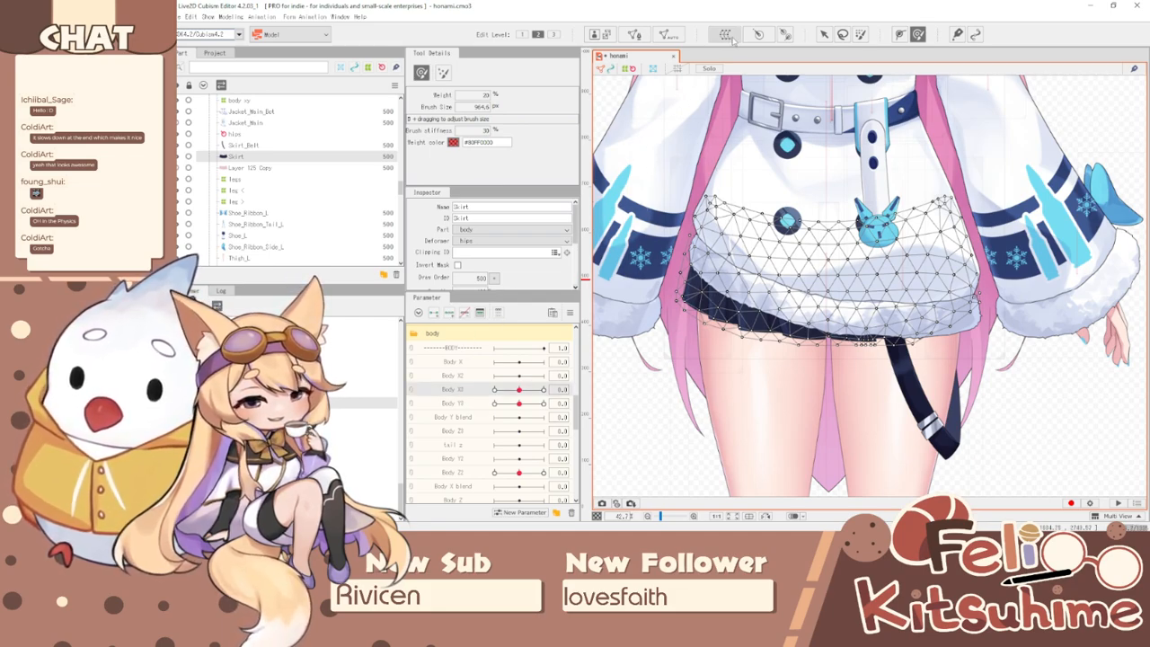
pyautogui.keyDown('ctrl'); pyautogui.click(249, 167); pyautogui.keyUp('ctrl')
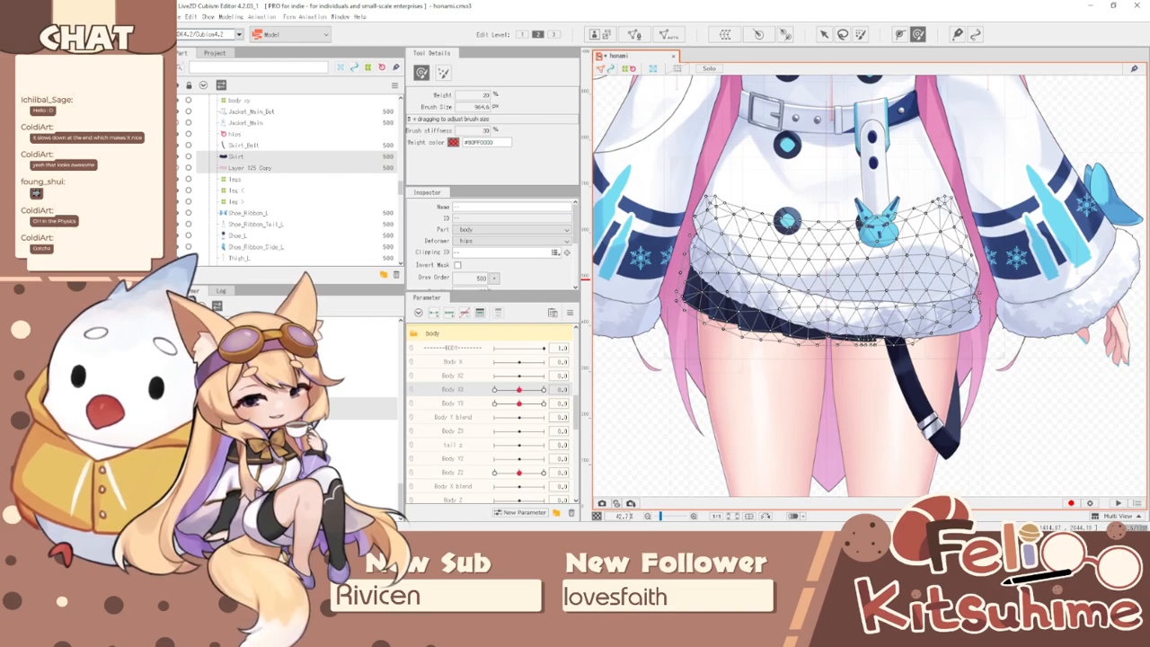
pyautogui.click(728, 36)
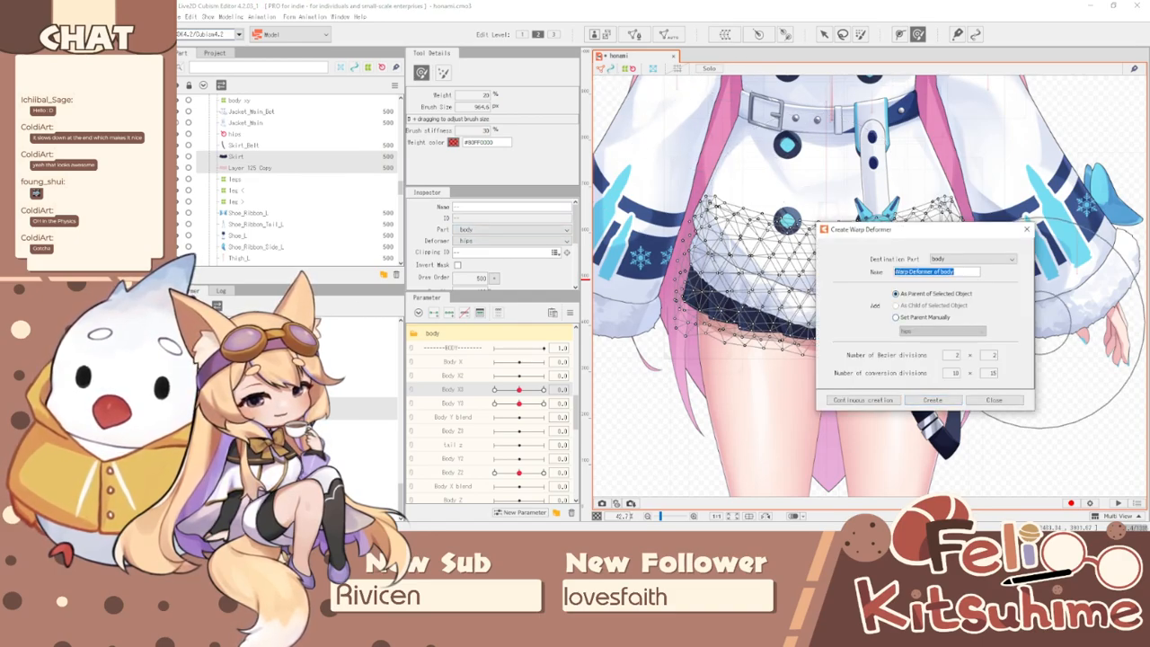
pyautogui.write('skirt')
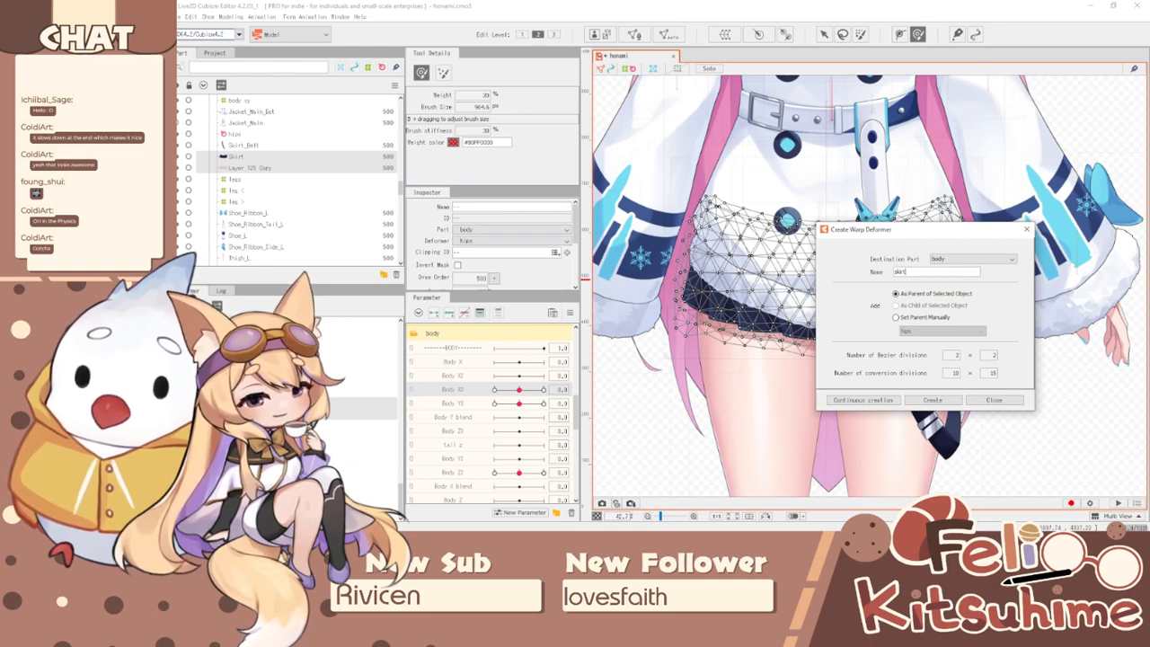
pyautogui.click(939, 403)
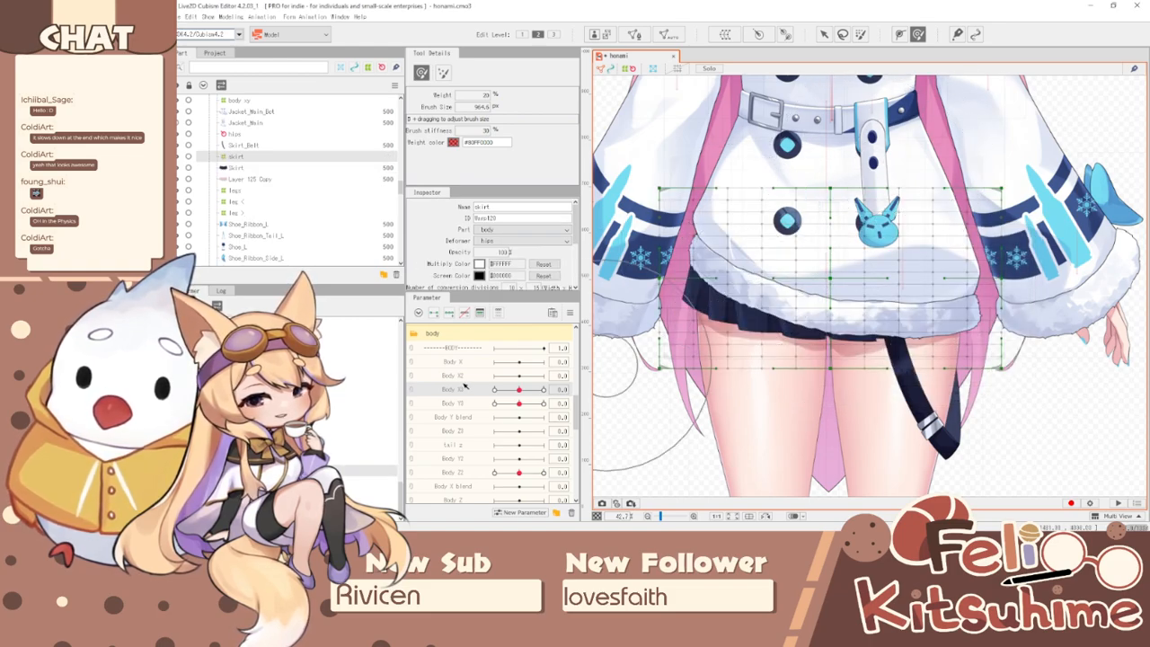
# - Key the skirt warp deformer on Body X3, bend its lower edge sideways at 10 and -10, and reflect the motion
pyautogui.moveTo(519, 403)
pyautogui.mouseDown()
pyautogui.moveTo(543, 403)
pyautogui.moveTo(544, 390)
pyautogui.mouseUp()
pyautogui.click(519, 403)
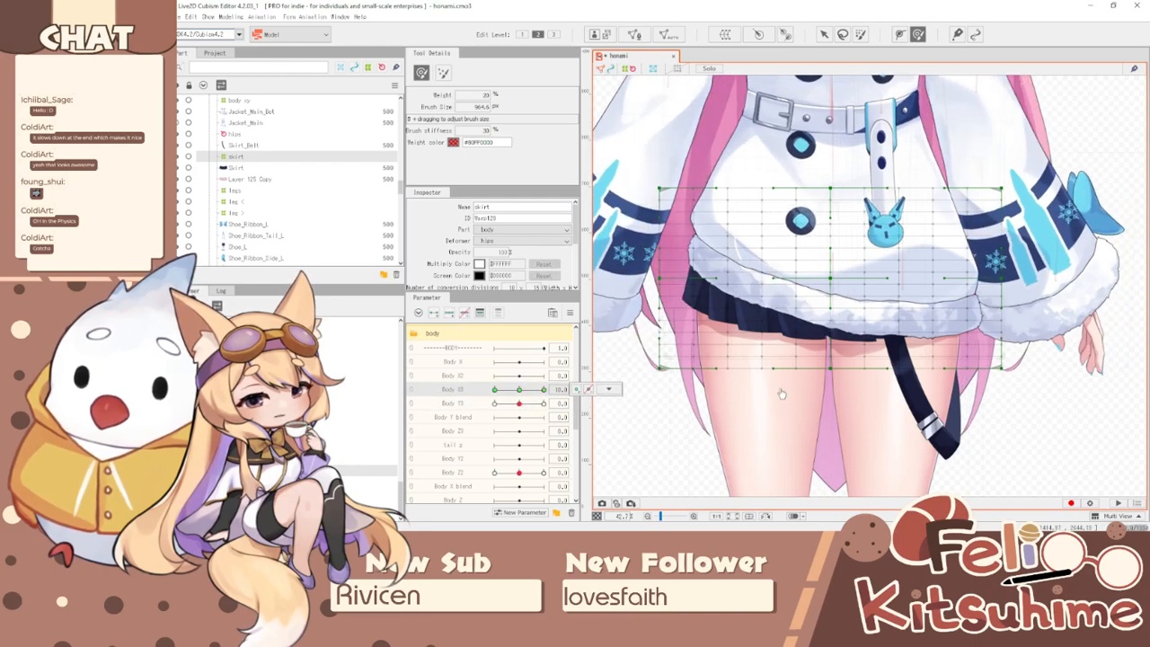
pyautogui.moveTo(826, 368); pyautogui.dragTo(864, 369)
pyautogui.moveTo(546, 394)
pyautogui.mouseDown()
pyautogui.moveTo(528, 396)
pyautogui.moveTo(560, 391)
pyautogui.moveTo(453, 389)
pyautogui.mouseUp()
pyautogui.press('b')
pyautogui.moveTo(794, 345)
pyautogui.mouseDown()
pyautogui.moveTo(854, 377)
pyautogui.moveTo(801, 384)
pyautogui.moveTo(836, 382)
pyautogui.moveTo(725, 365)
pyautogui.mouseUp()
pyautogui.press('b')
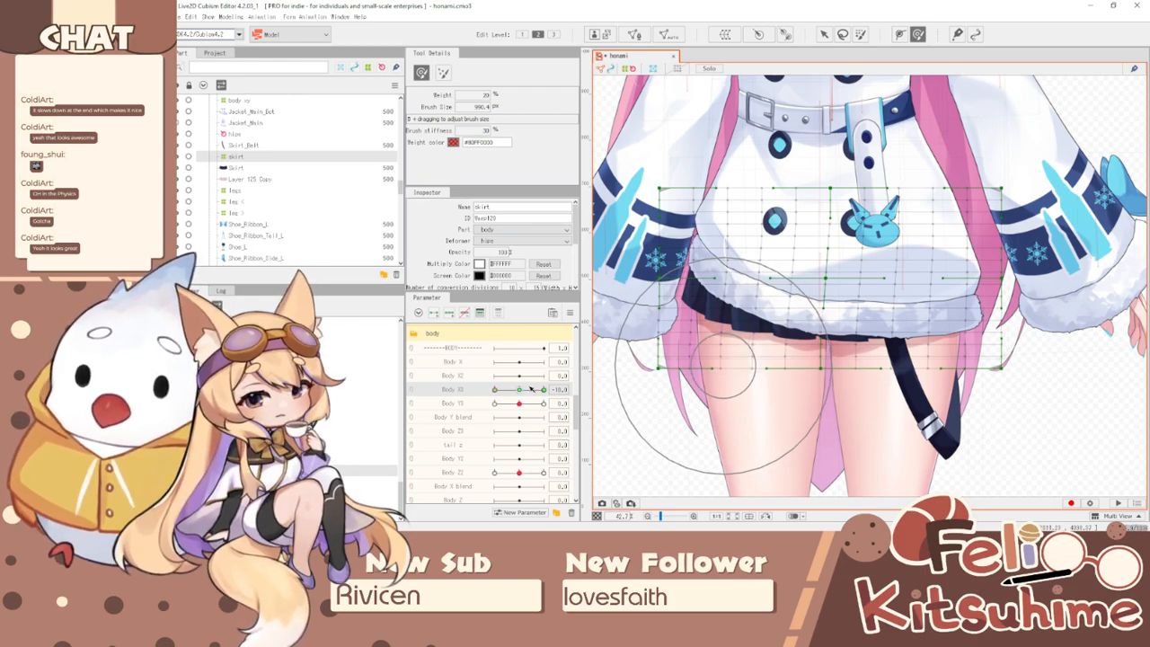
pyautogui.click(589, 390)
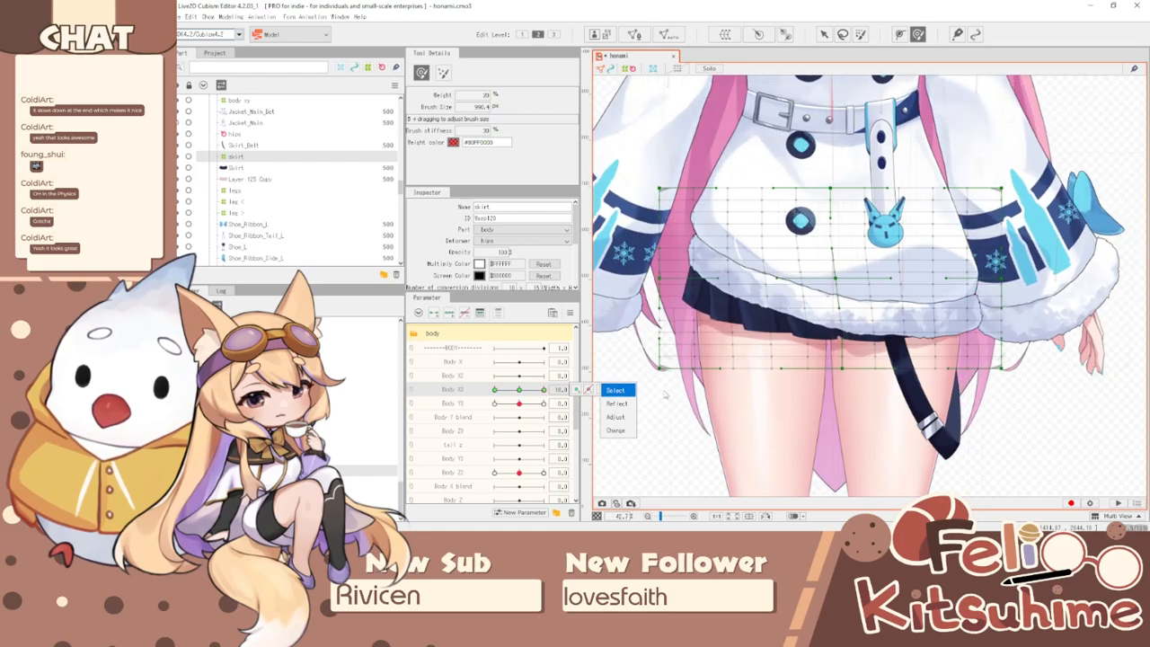
pyautogui.click(617, 403)
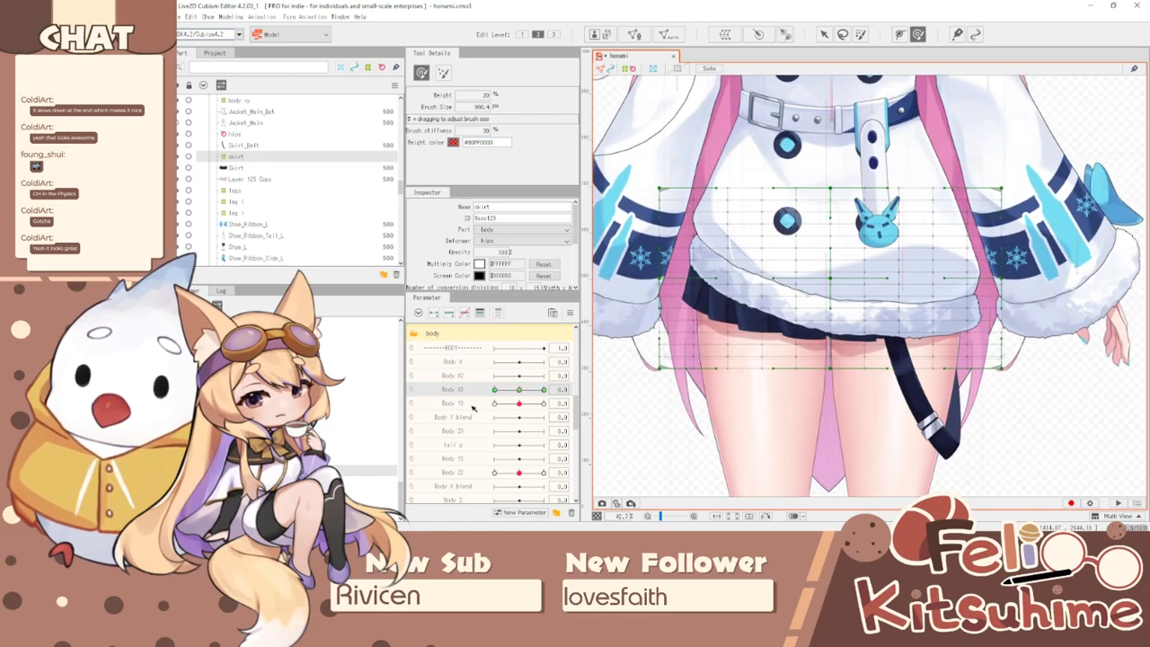
# - Key the skirt warp deformer on Body Y3 and reshape its lower edge vertically at the parameter's positive and negative extremes
pyautogui.click(474, 406)
pyautogui.moveTo(521, 404); pyautogui.dragTo(566, 404)
pyautogui.press('b')
pyautogui.moveTo(757, 388)
pyautogui.mouseDown()
pyautogui.moveTo(880, 397)
pyautogui.moveTo(834, 371)
pyautogui.mouseUp()
pyautogui.moveTo(544, 403); pyautogui.dragTo(493, 403)
pyautogui.moveTo(835, 390); pyautogui.dragTo(838, 416)
pyautogui.moveTo(493, 404); pyautogui.dragTo(452, 375)
# - Synthesize all four corners of Body X3 and Body Y3 for the skirt deformer and combine the two parameters
pyautogui.click(568, 313)
pyautogui.click(626, 380)
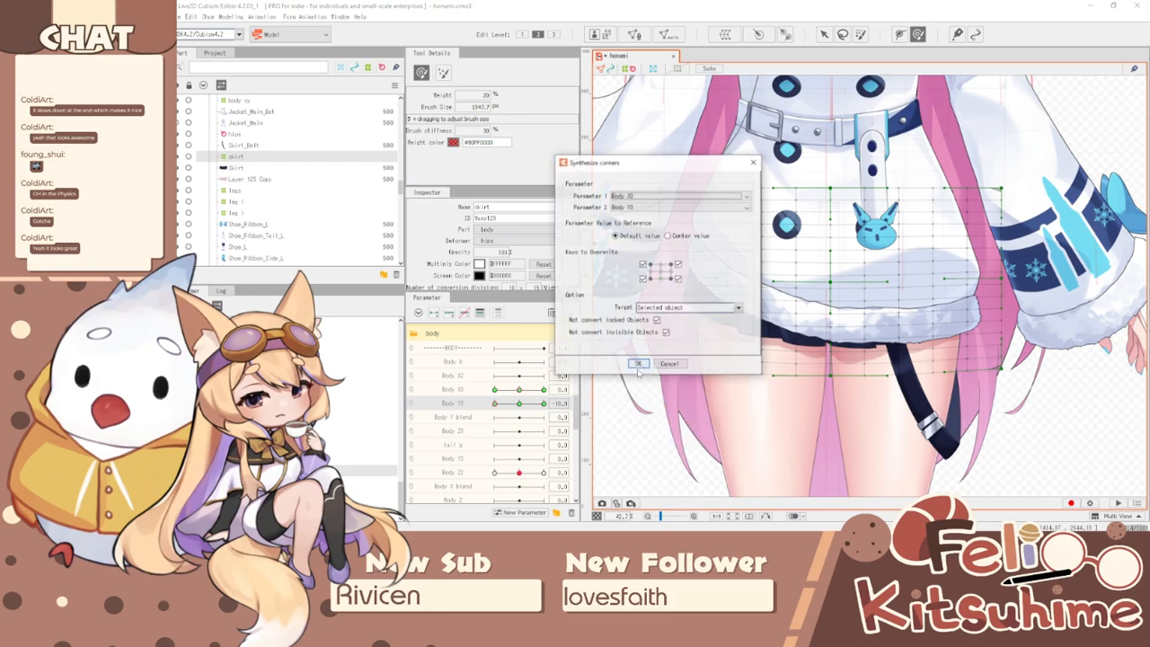
pyautogui.click(636, 363)
pyautogui.click(410, 393)
pyautogui.moveTo(537, 405); pyautogui.dragTo(519, 405)
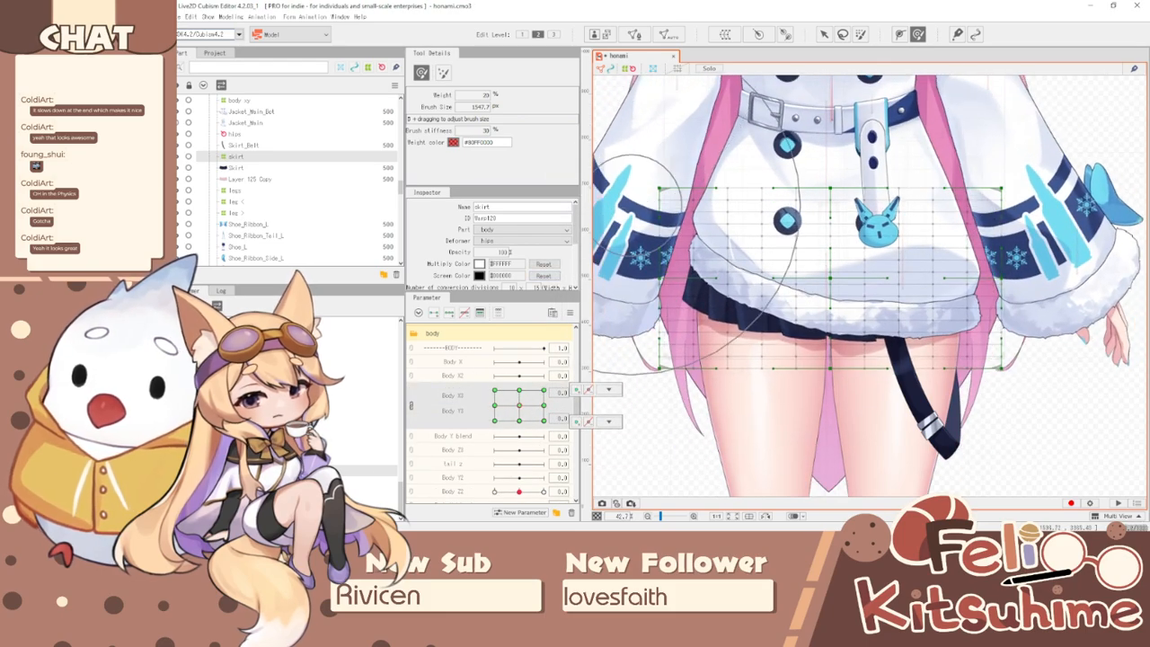
# - Create a rotation deformer named "xy" in the body part as parent of the hips rotation deformer
pyautogui.click(236, 134)
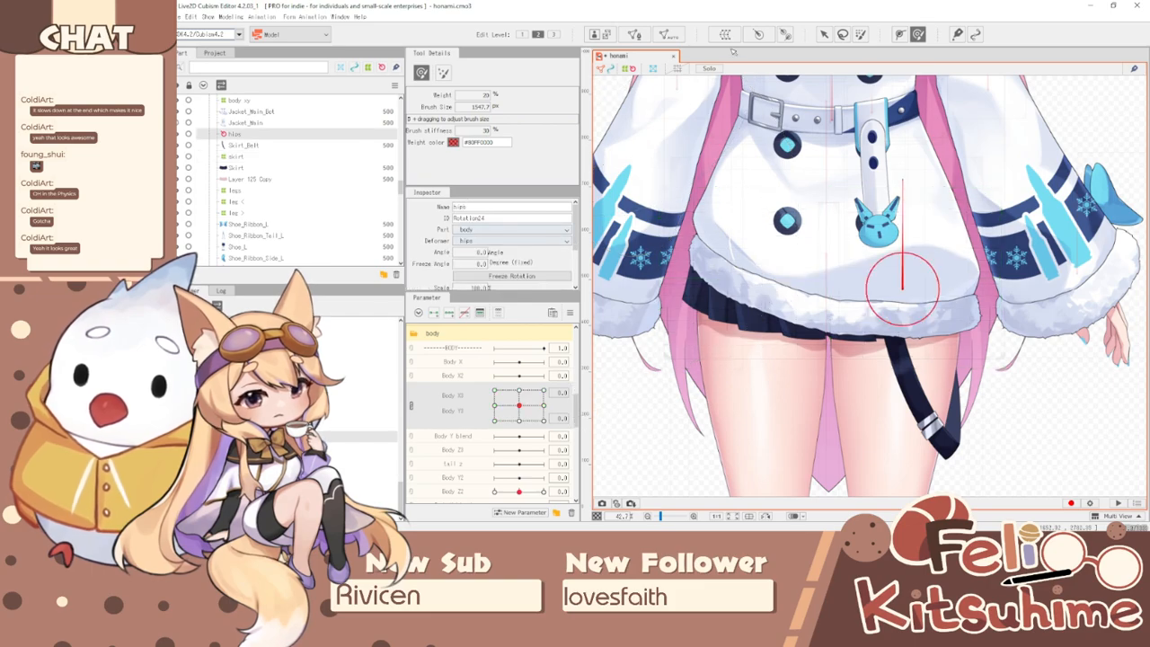
pyautogui.click(758, 34)
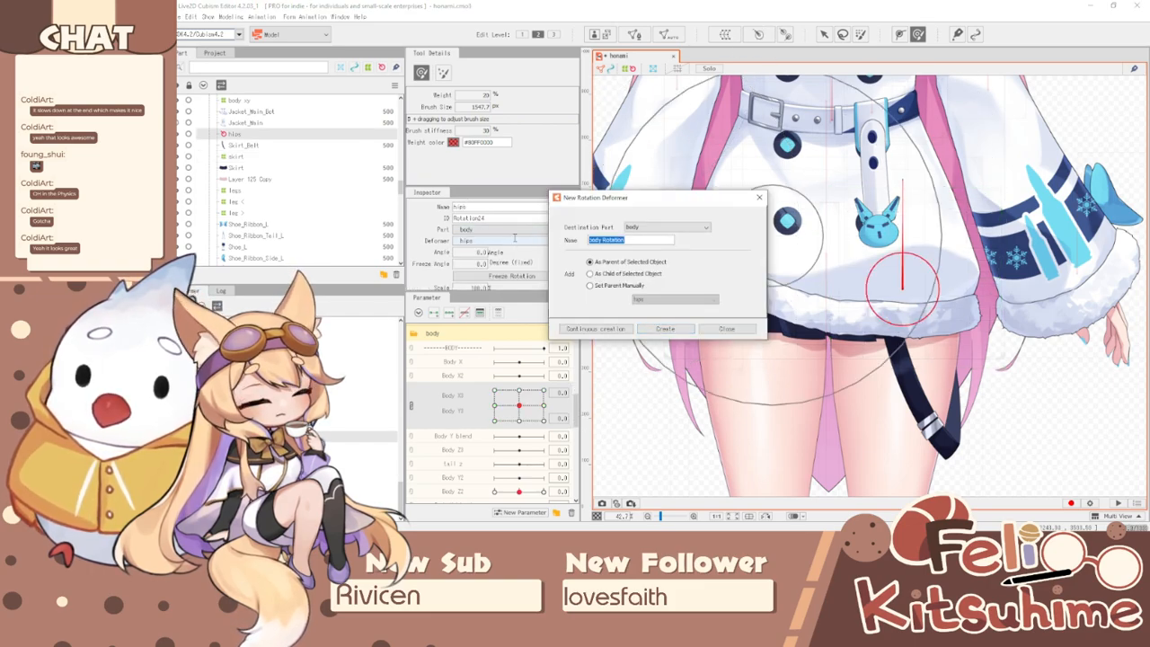
pyautogui.write('xy')
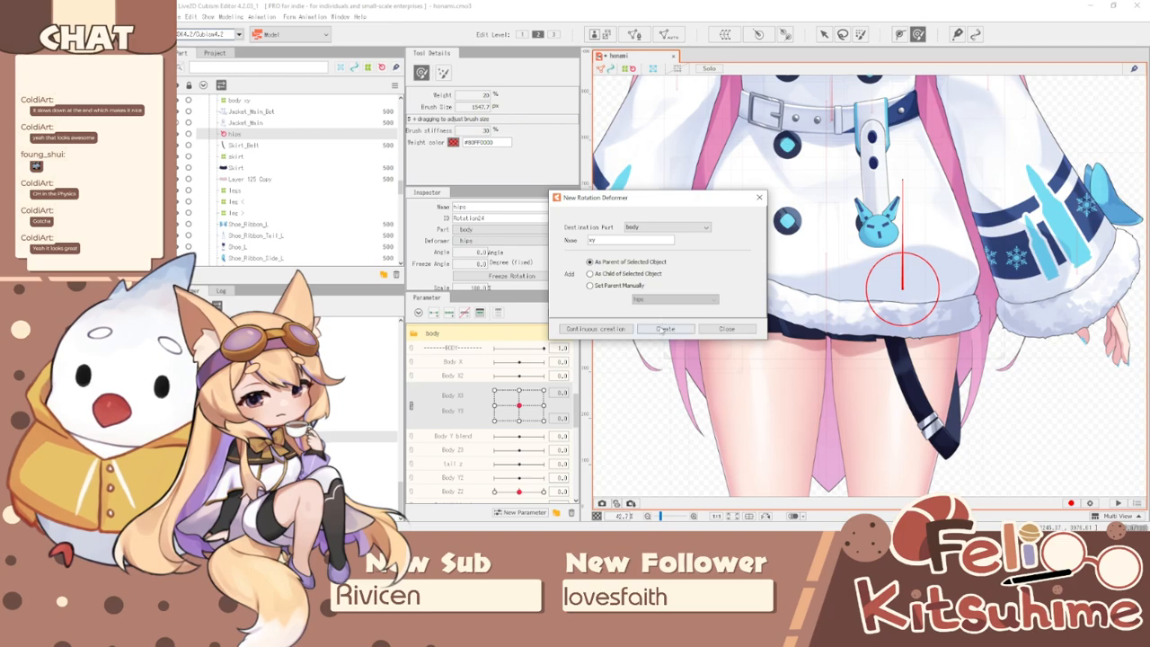
pyautogui.click(666, 329)
pyautogui.click(824, 34)
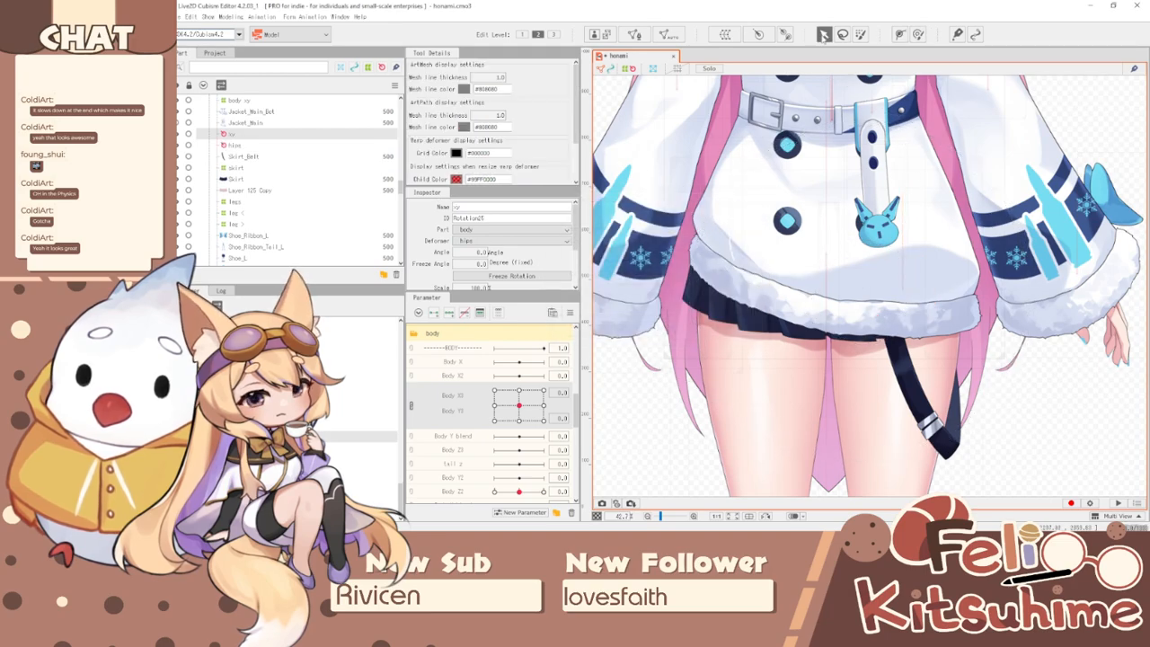
# - Move the pivot of the xy rotation deformer across the coat hem to just above the hanging skirt strap
pyautogui.scroll(-5, 748, 272)
pyautogui.moveTo(777, 209); pyautogui.dragTo(785, 177)
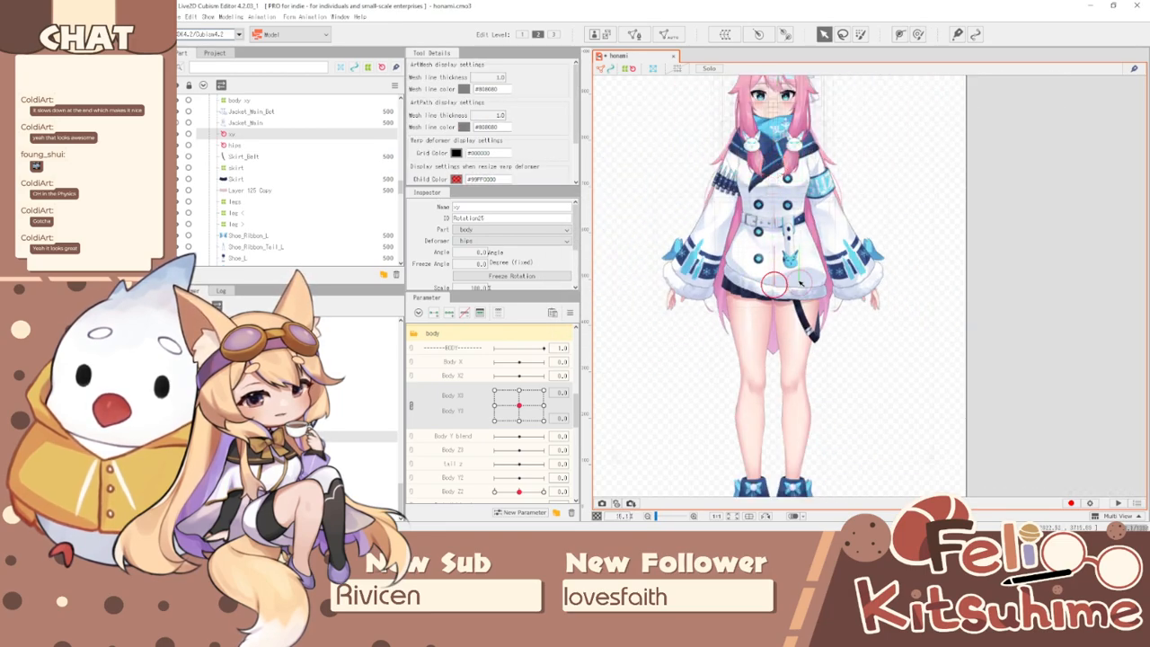
pyautogui.scroll(5, 801, 284)
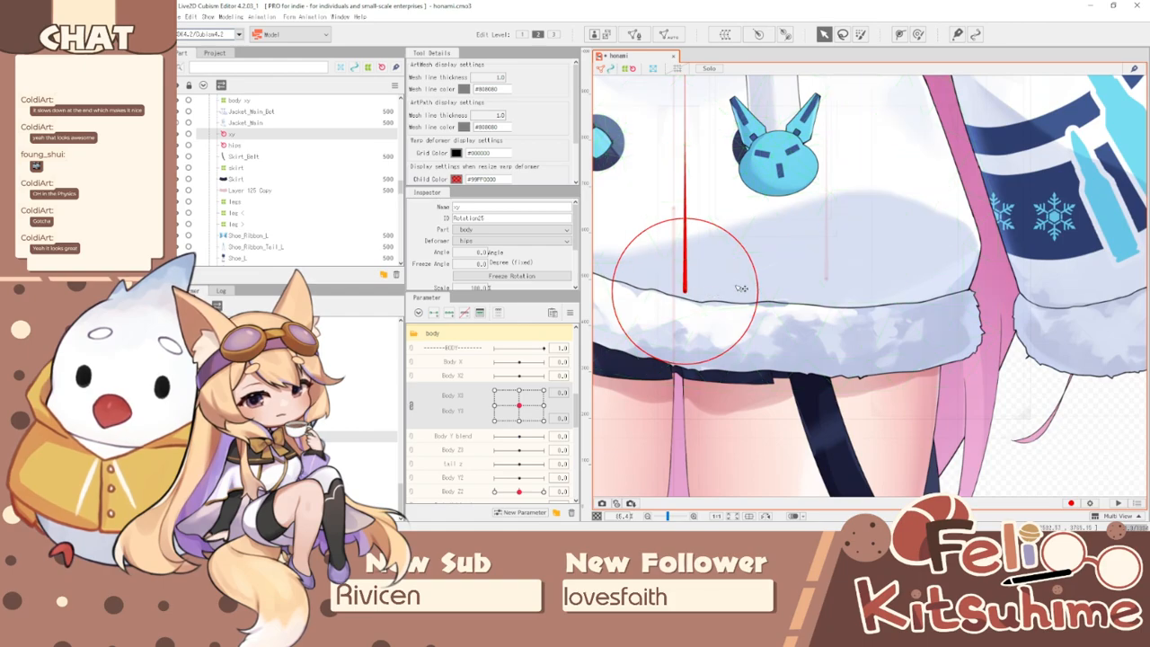
pyautogui.moveTo(690, 293); pyautogui.dragTo(827, 299)
pyautogui.scroll(-3, 836, 292)
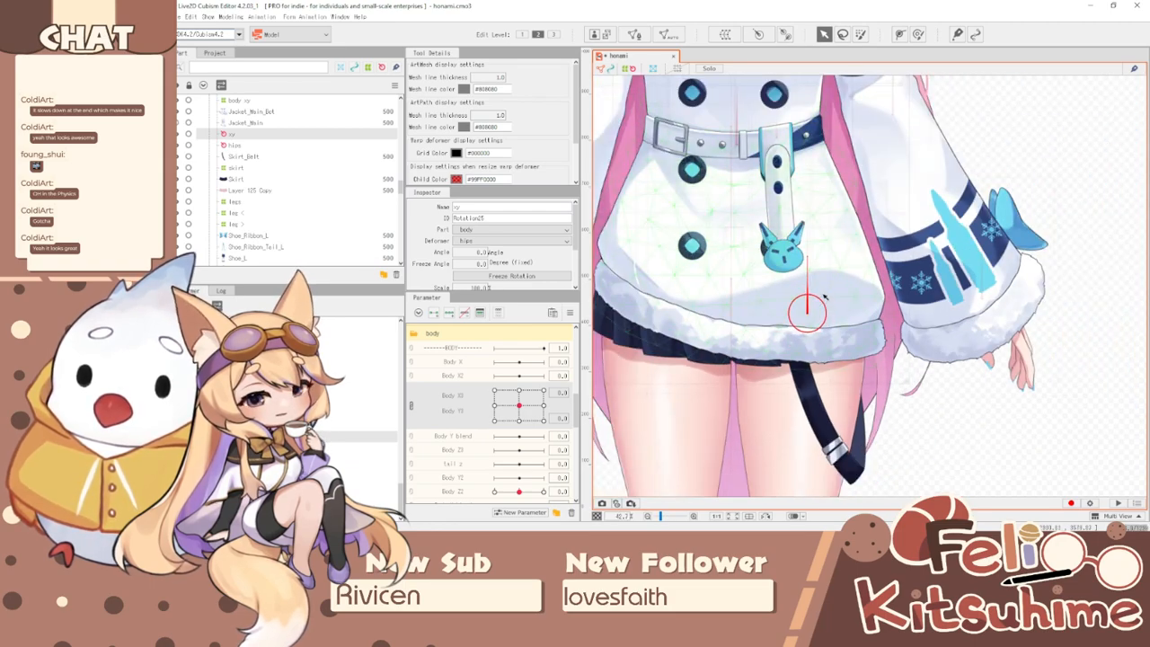
pyautogui.scroll(2, 737, 422)
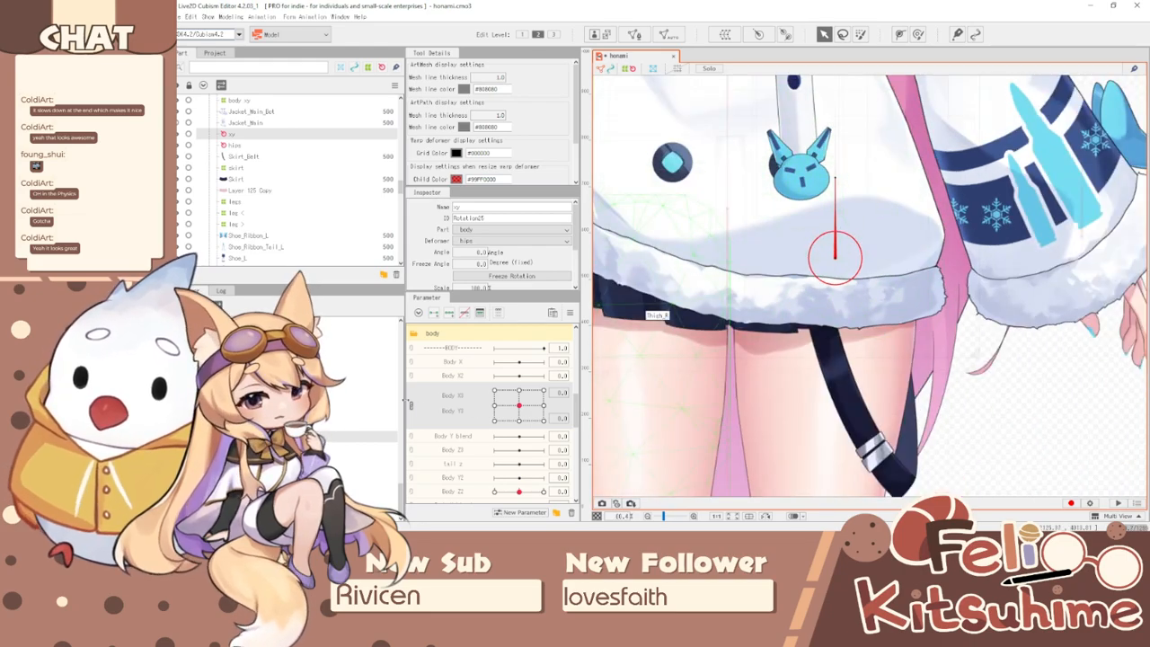
# - Unlink the combined Body X3 and Body Y3 parameters, and shift and tilt the rotation deformer to about -6.5 degrees at Body X3 -10
pyautogui.click(412, 406)
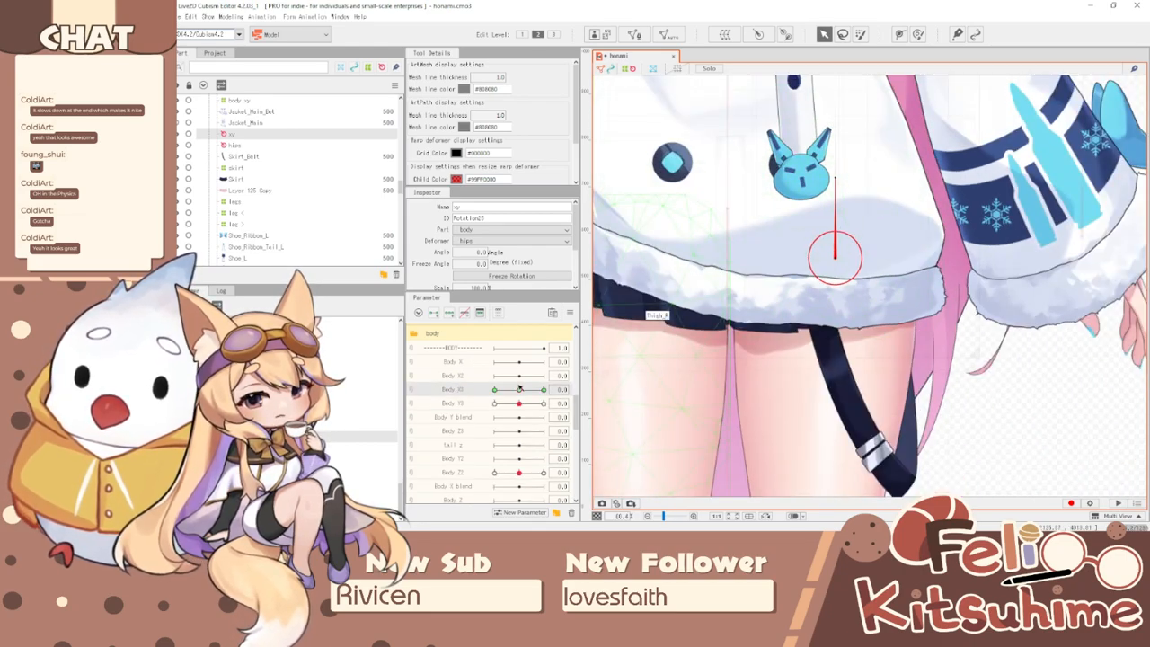
pyautogui.moveTo(519, 388); pyautogui.dragTo(735, 384)
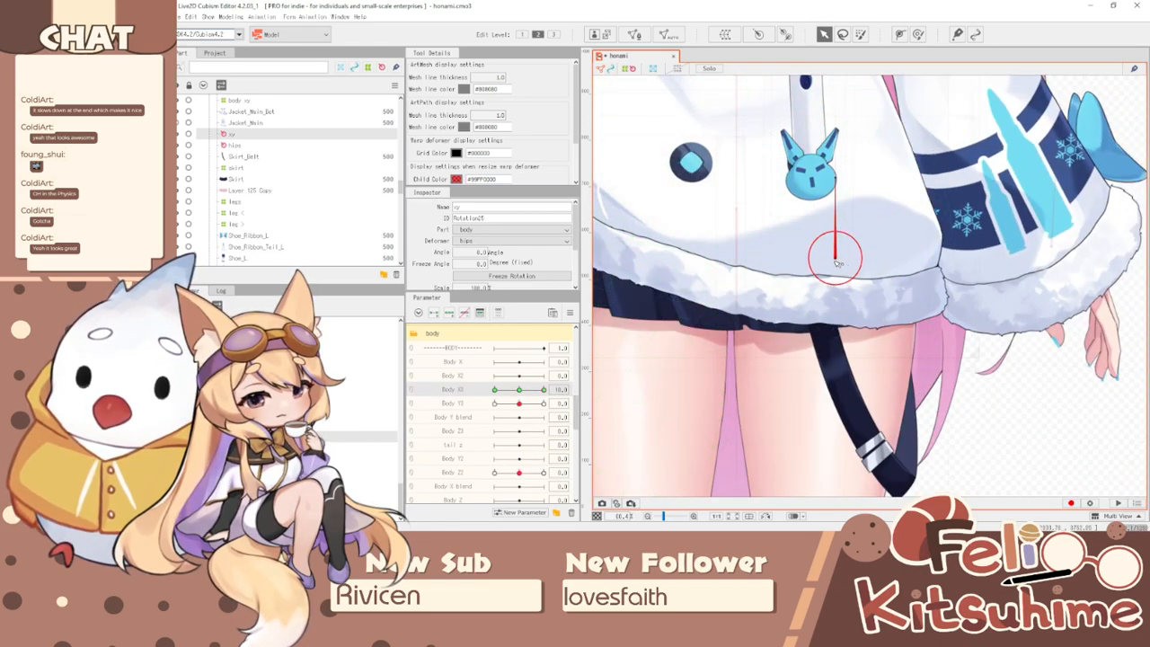
pyautogui.moveTo(543, 389); pyautogui.dragTo(350, 367)
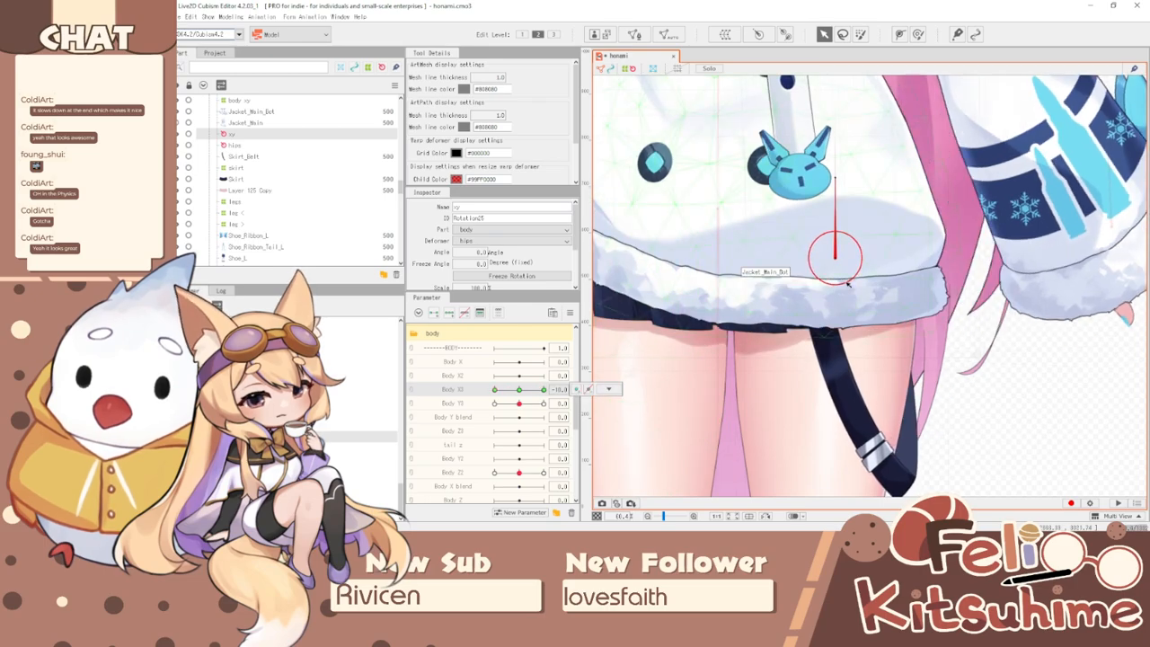
pyautogui.moveTo(838, 262); pyautogui.dragTo(838, 252)
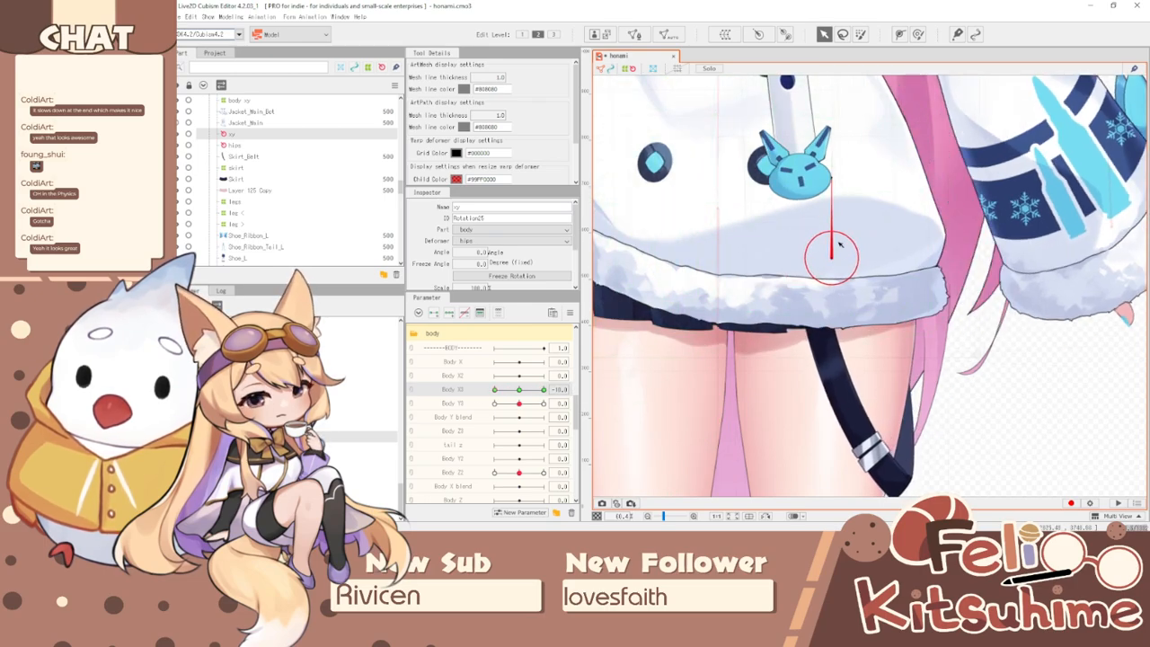
pyautogui.moveTo(831, 182); pyautogui.dragTo(820, 179)
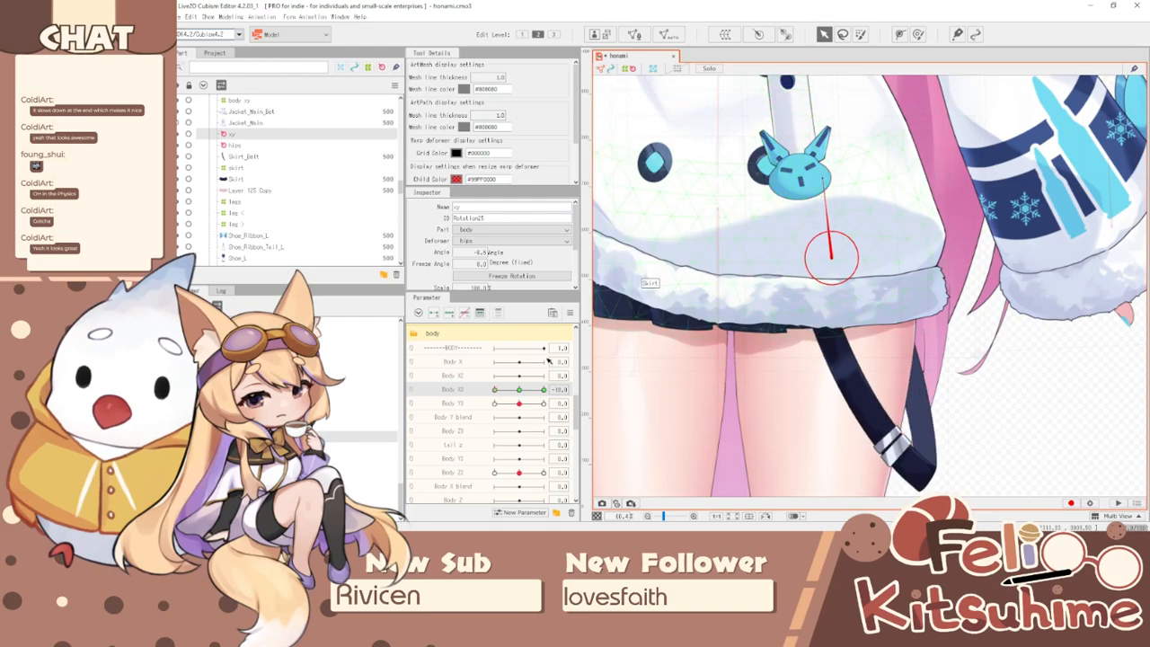
# - At Body X3 10, shift the xy rotation deformer outward and tilt it slightly clockwise so the strap follows the hips
pyautogui.moveTo(514, 390); pyautogui.dragTo(679, 394)
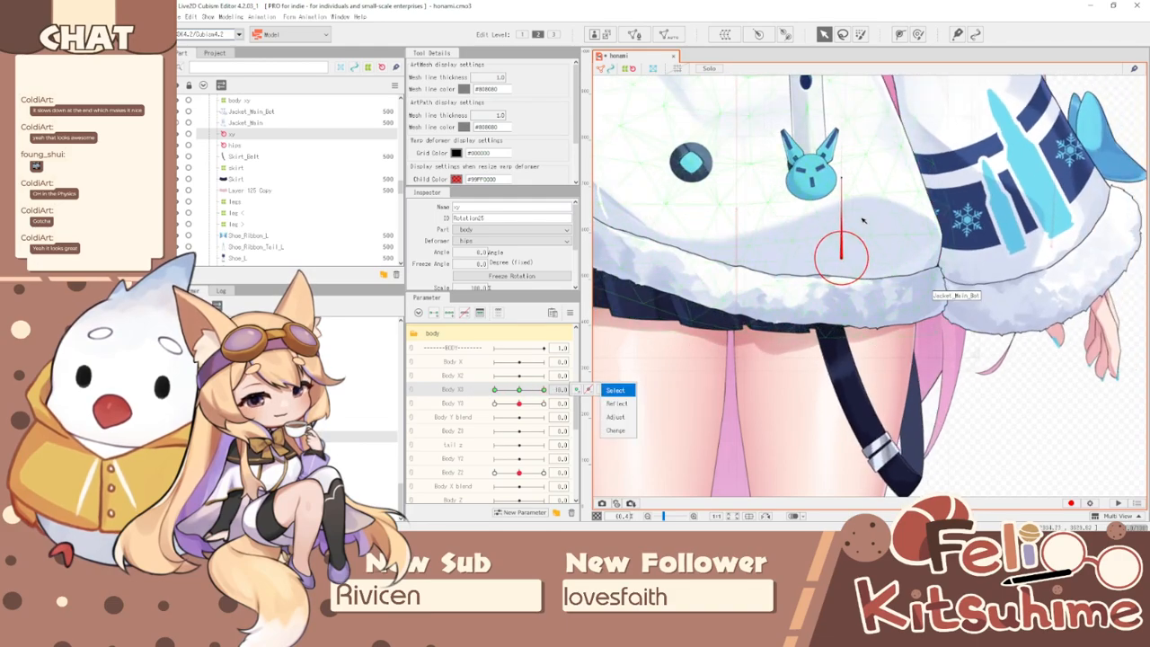
pyautogui.moveTo(847, 258); pyautogui.dragTo(854, 258)
pyautogui.moveTo(851, 179); pyautogui.dragTo(854, 179)
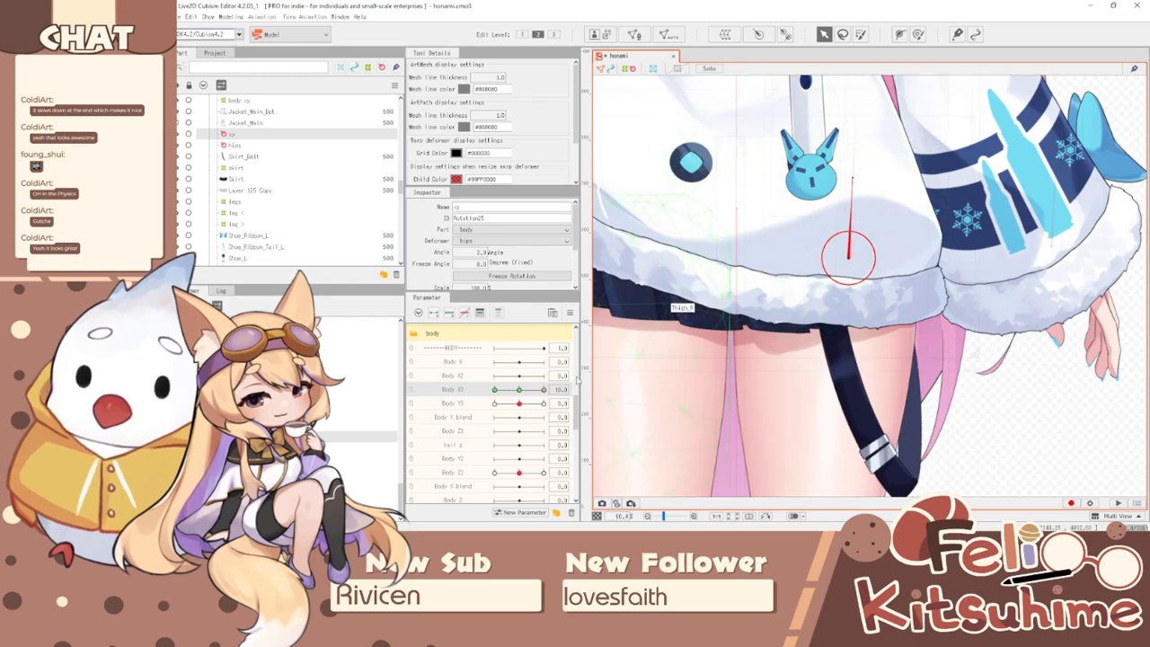
# - At Body X3 -10, nudge the rotation deformer and ease its tilt to about -4.1 degrees, then reset Body X3 to 0
pyautogui.moveTo(538, 391); pyautogui.dragTo(456, 393)
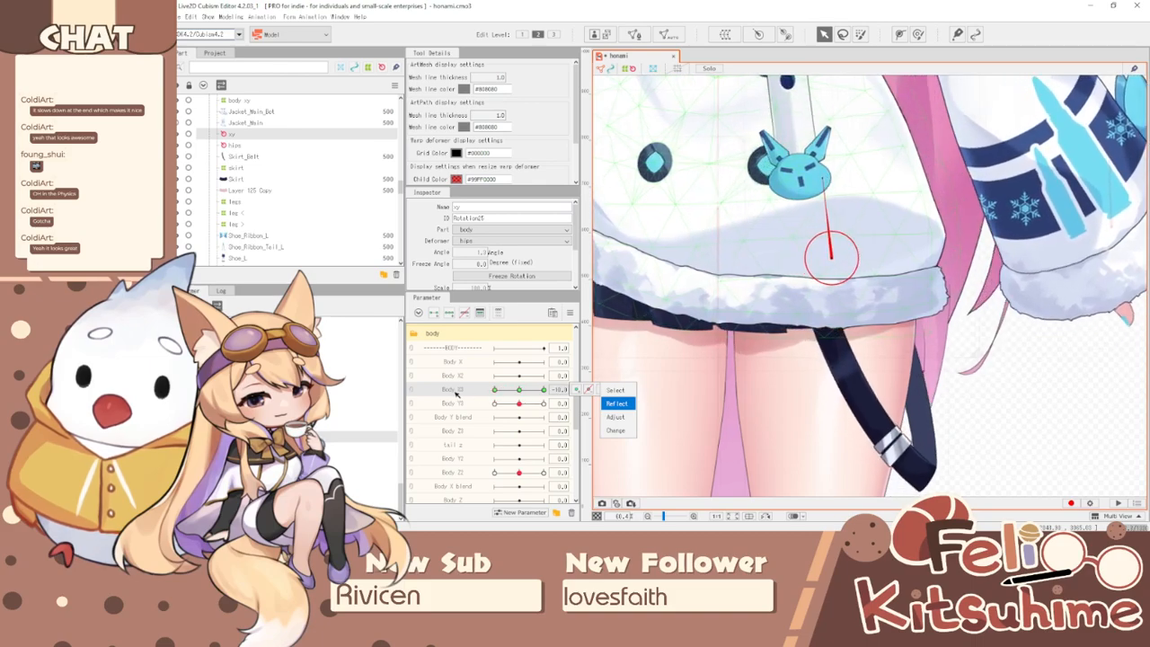
pyautogui.moveTo(839, 260); pyautogui.dragTo(834, 259)
pyautogui.moveTo(819, 174); pyautogui.dragTo(824, 175)
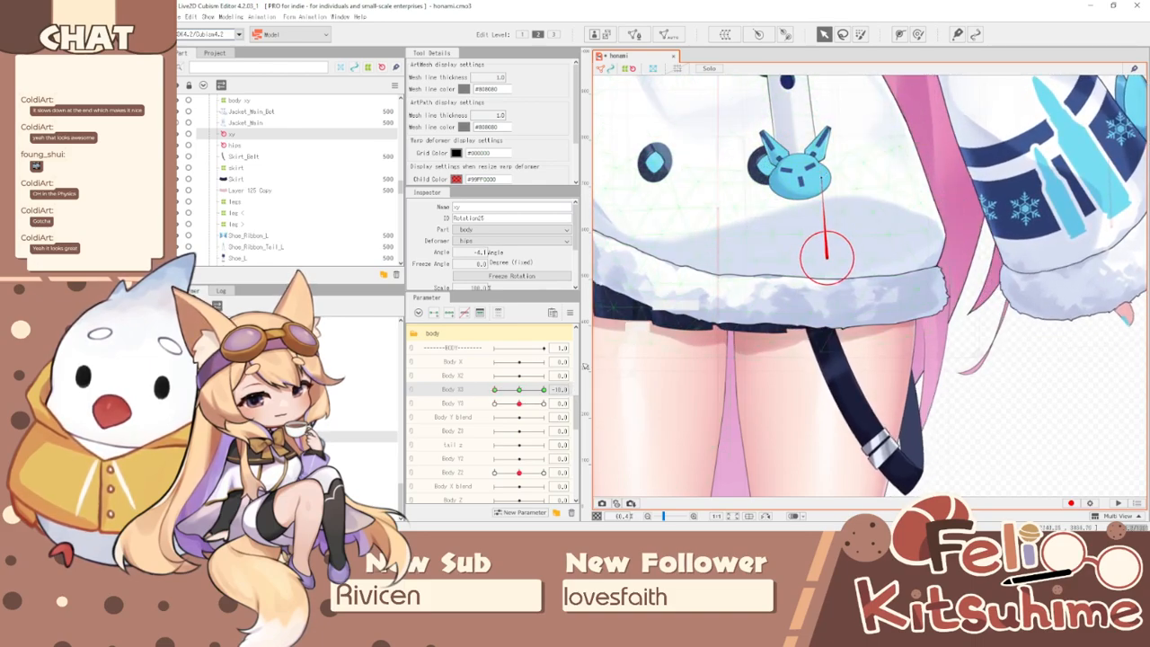
pyautogui.moveTo(508, 391); pyautogui.dragTo(547, 413)
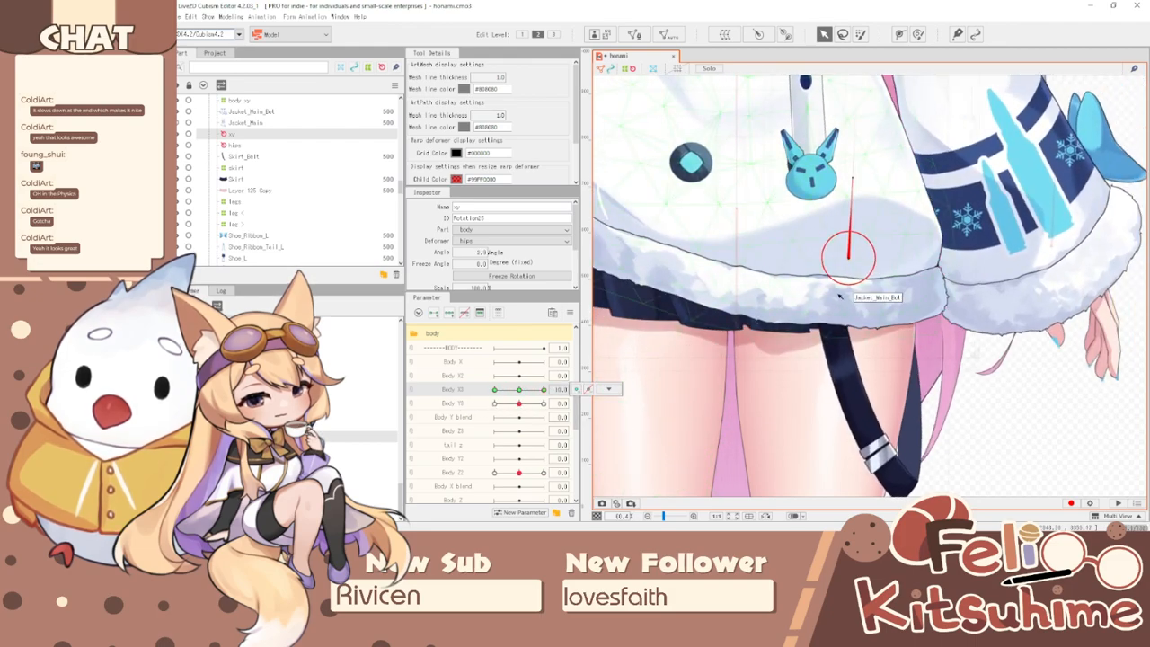
pyautogui.scroll(-2, 839, 294)
pyautogui.scroll(1, 835, 335)
pyautogui.click(570, 313)
pyautogui.click(601, 310)
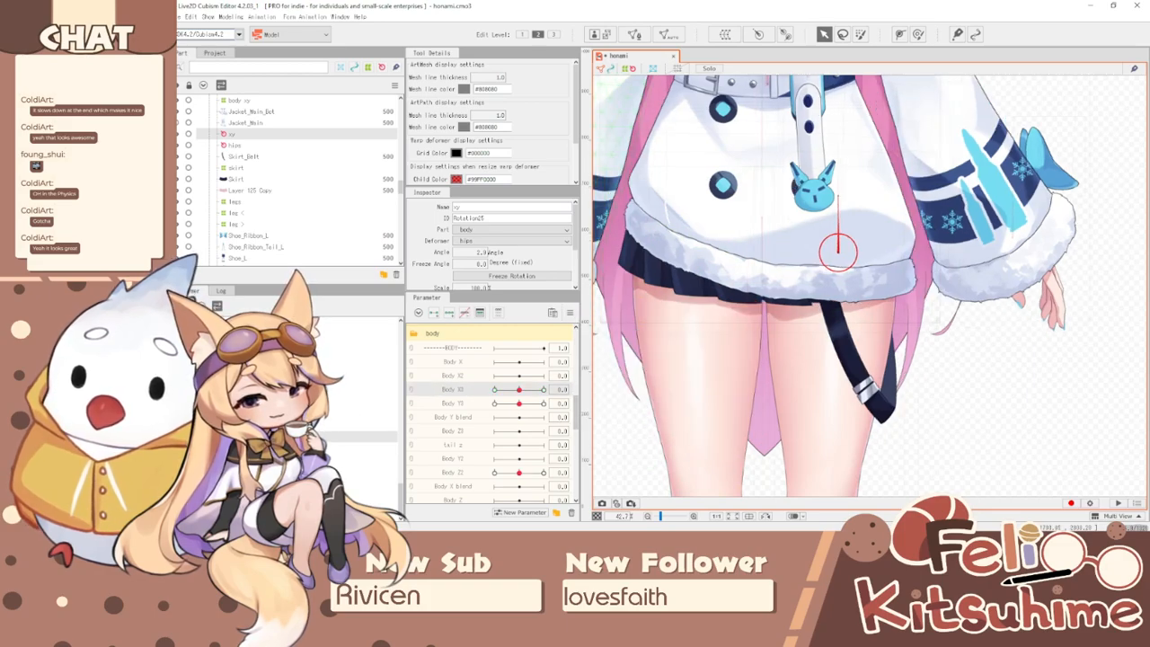
# - Create a warp deformer named x as the parent of the Skirt_Belt art mesh
pyautogui.click(663, 280)
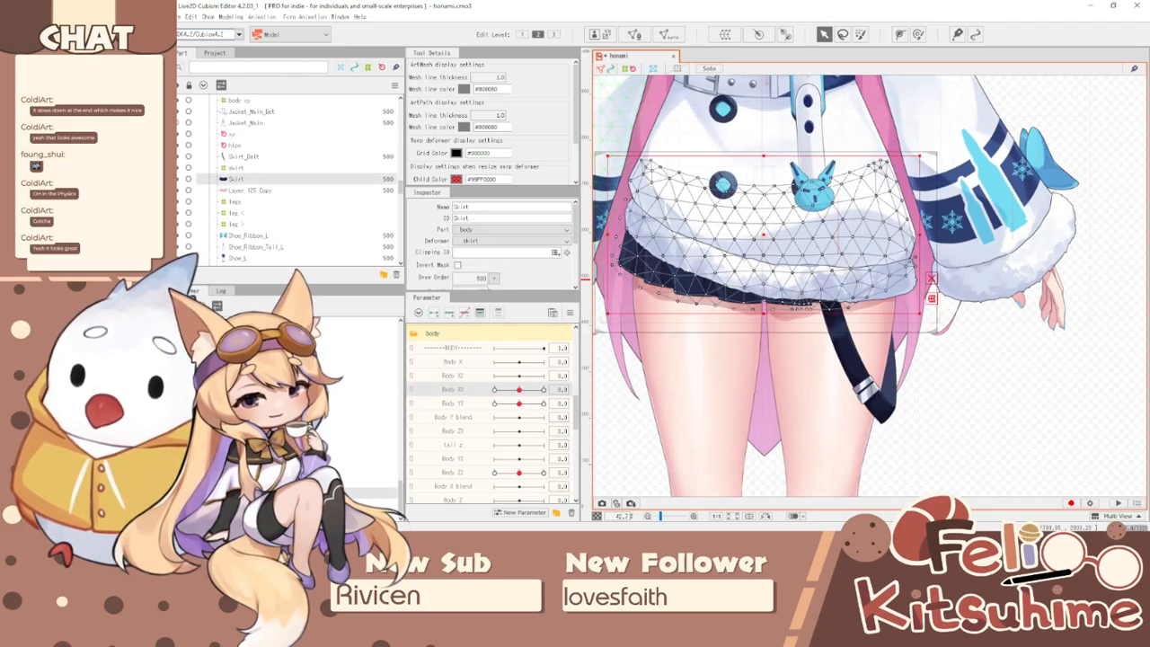
pyautogui.click(887, 388)
pyautogui.click(847, 363)
pyautogui.scroll(2, 827, 380)
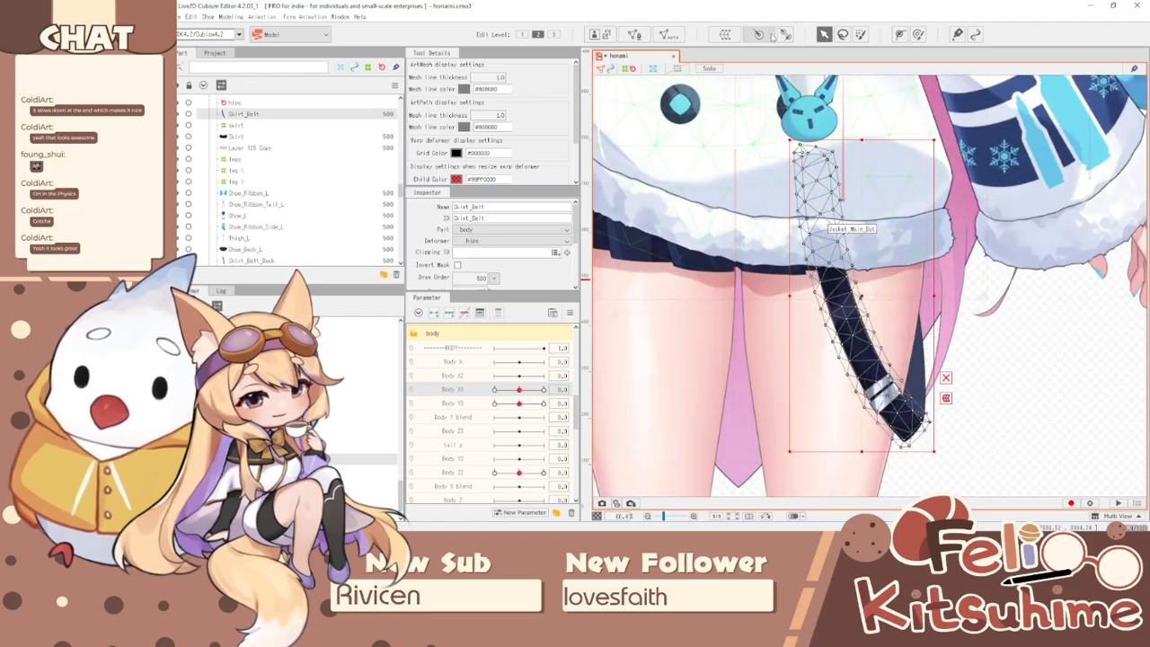
pyautogui.click(725, 34)
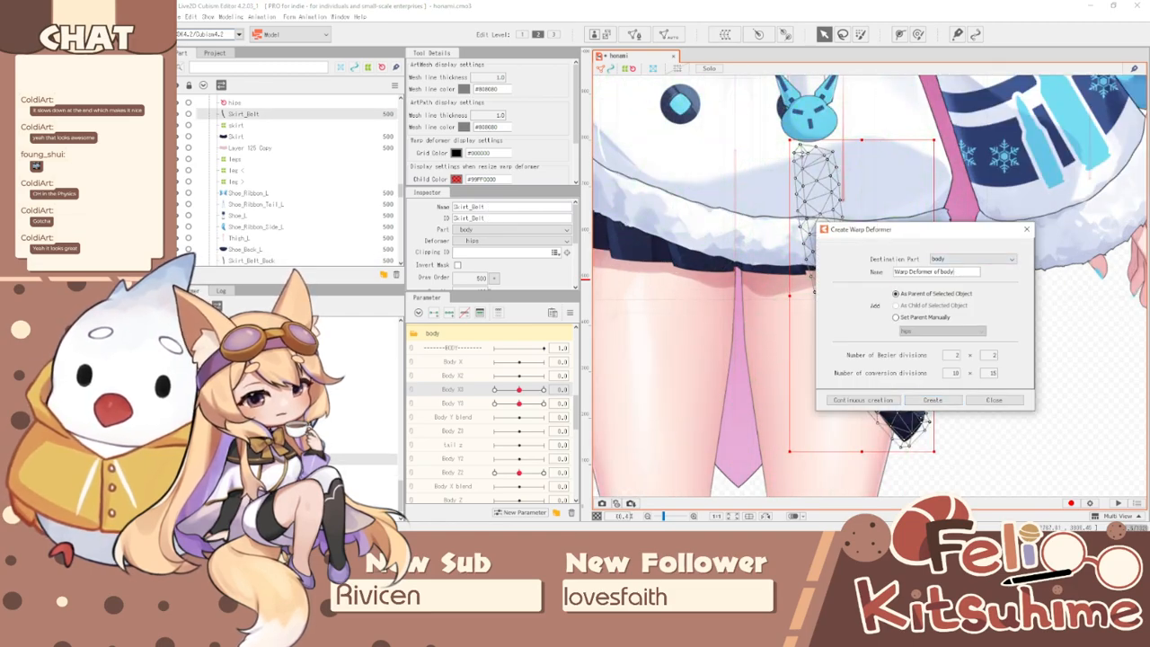
pyautogui.write('s')
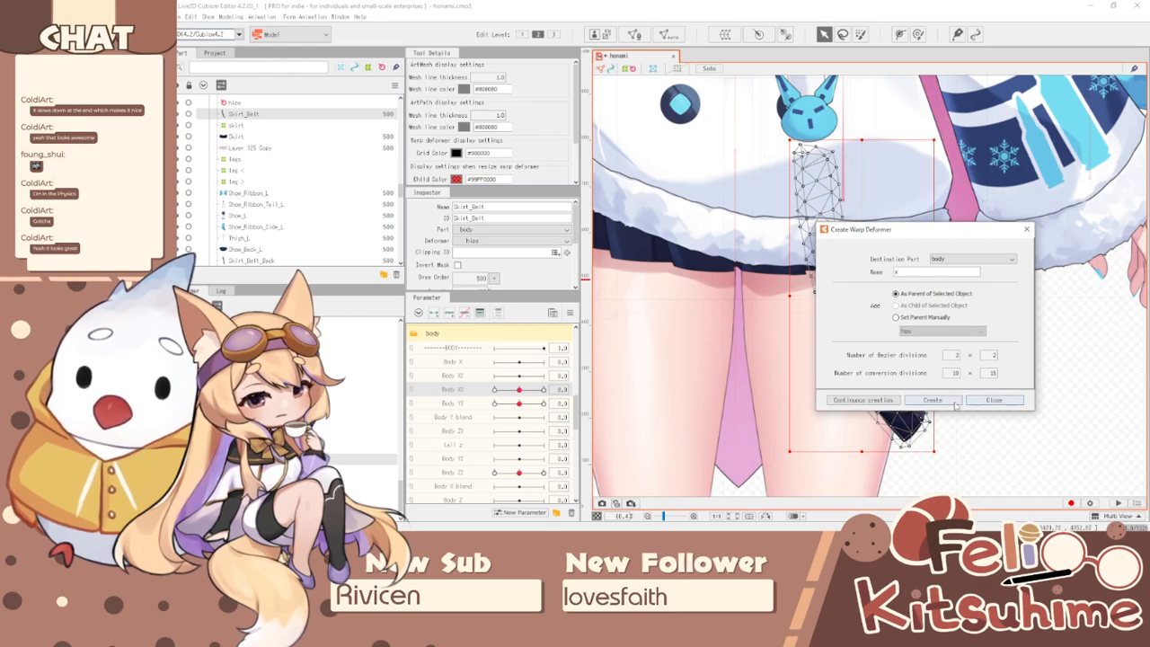
pyautogui.click(941, 401)
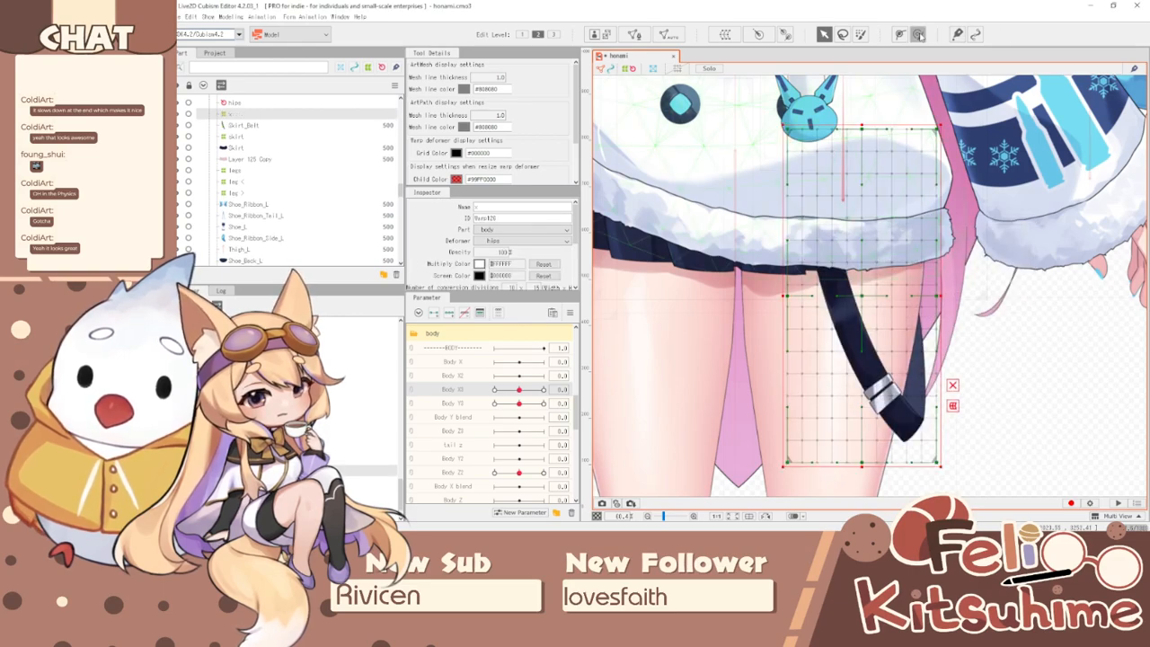
# - At Body X3 10, reshape the front strap's warp deformer under the coat hem with the deform brush, adjusting the brush size
pyautogui.click(918, 34)
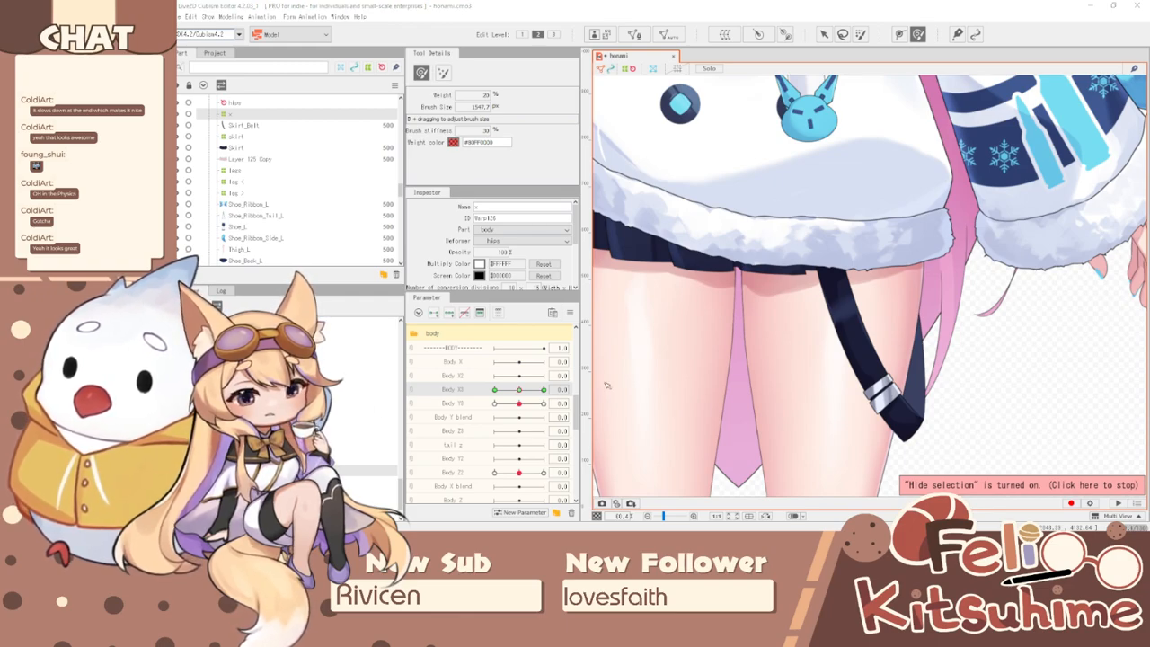
pyautogui.moveTo(519, 389); pyautogui.dragTo(585, 389)
pyautogui.moveTo(849, 271); pyautogui.dragTo(802, 266)
pyautogui.moveTo(798, 256); pyautogui.dragTo(868, 241)
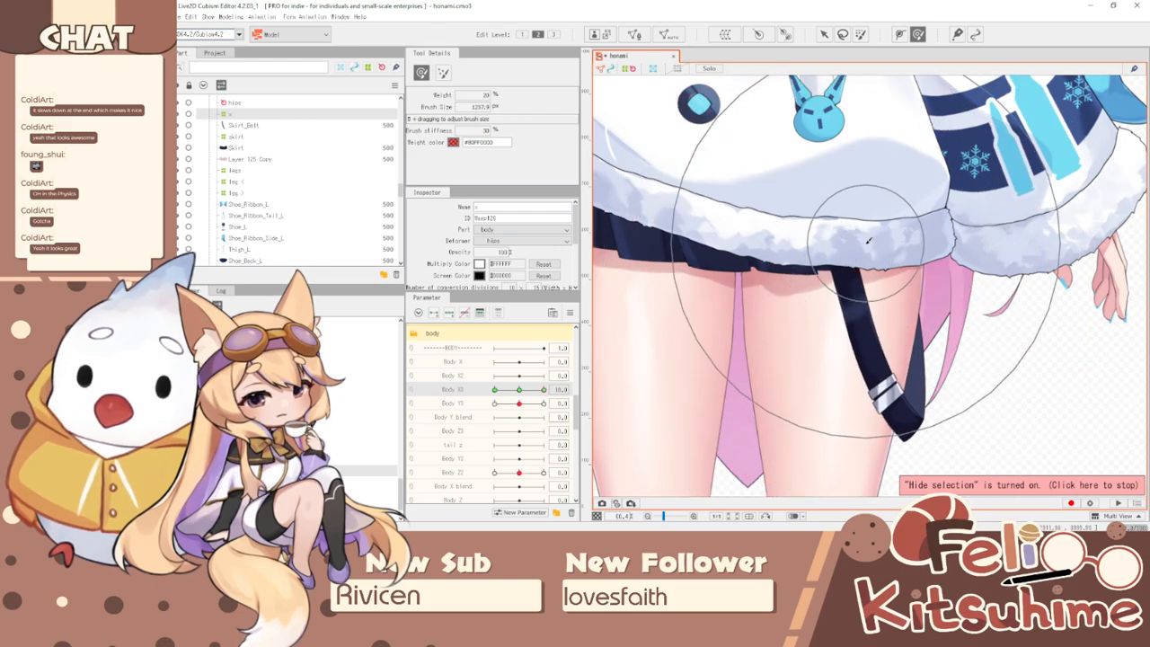
pyautogui.press('b')
pyautogui.moveTo(835, 372); pyautogui.dragTo(764, 367)
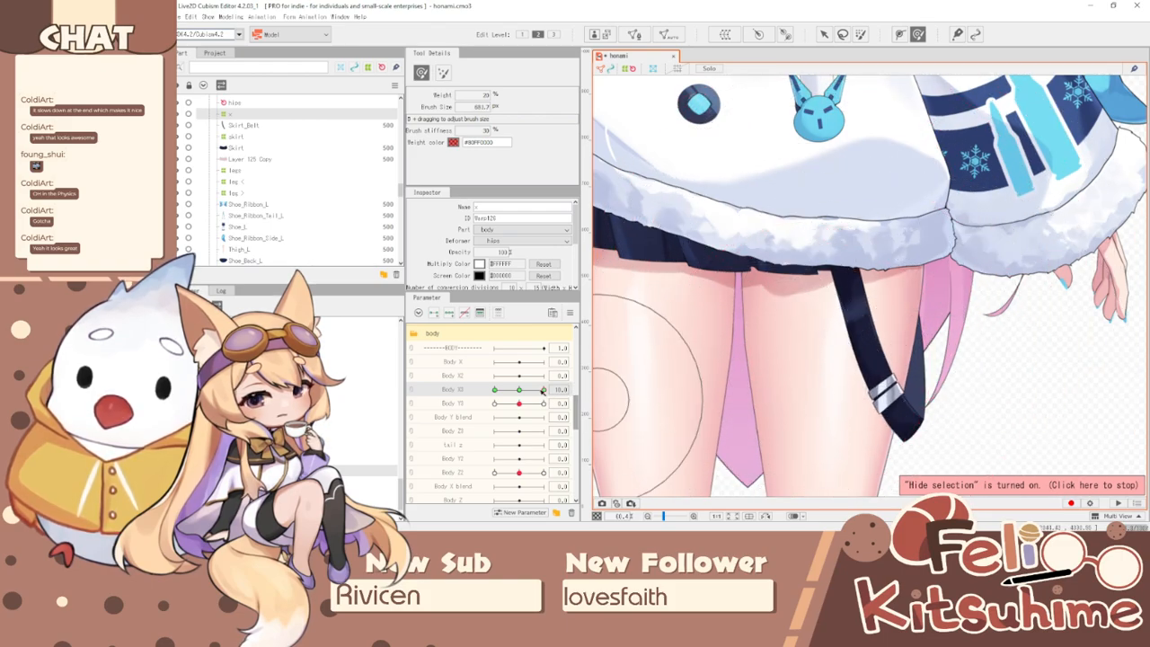
# - At Body X3 -10, reshape the front strap's warp deformer with a resized deform brush and compare it with the neutral pose
pyautogui.moveTo(543, 389); pyautogui.dragTo(454, 390)
pyautogui.press('b')
pyautogui.moveTo(632, 337)
pyautogui.mouseDown()
pyautogui.moveTo(757, 288)
pyautogui.moveTo(737, 321)
pyautogui.moveTo(620, 333)
pyautogui.mouseUp()
pyautogui.moveTo(506, 390)
pyautogui.mouseDown()
pyautogui.moveTo(399, 369)
pyautogui.moveTo(582, 388)
pyautogui.moveTo(502, 380)
pyautogui.mouseUp()
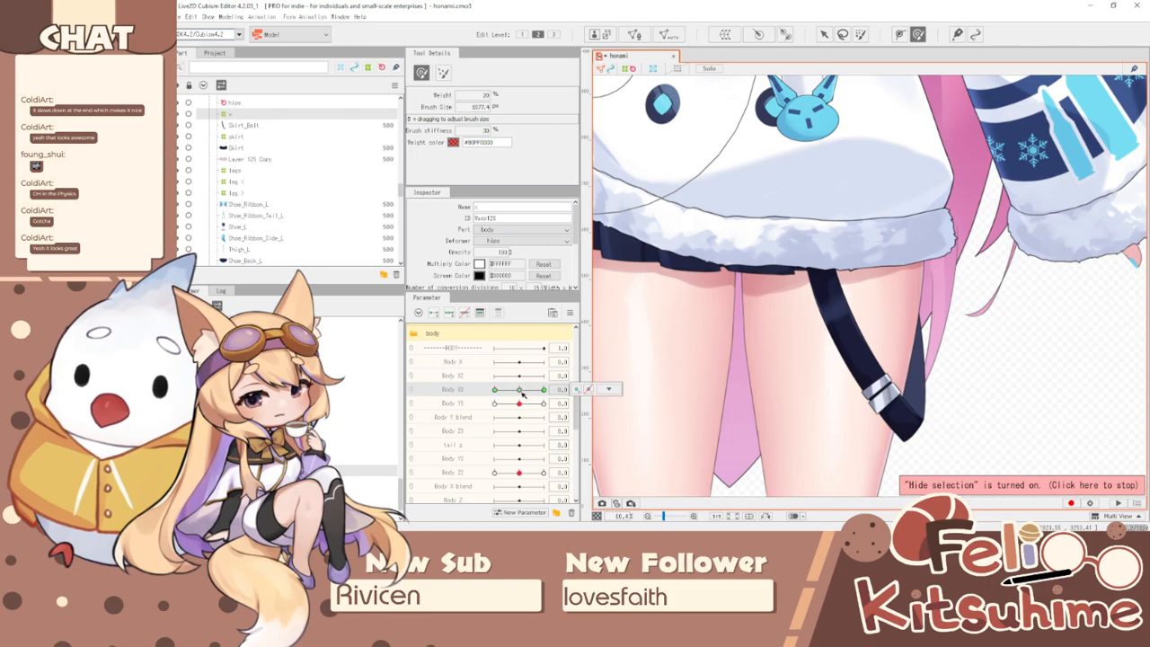
# - Create a warp deformer named x as the parent of the Skirt_Belt_Back art mesh
pyautogui.click(822, 297)
pyautogui.click(725, 34)
pyautogui.write('r')
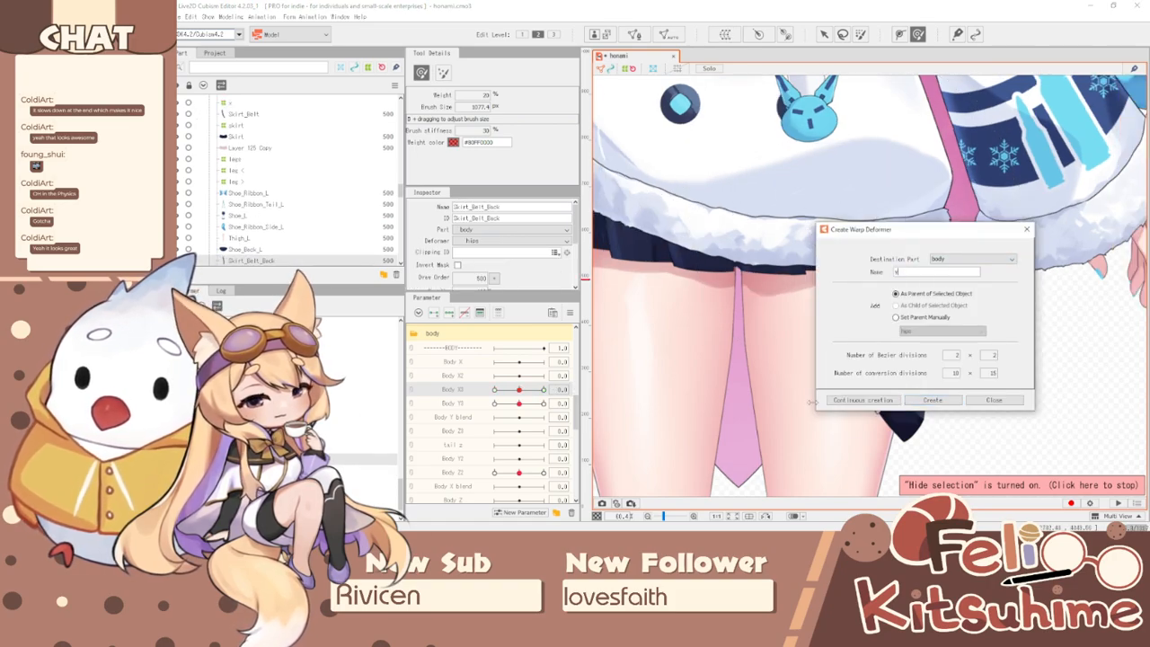
pyautogui.click(933, 400)
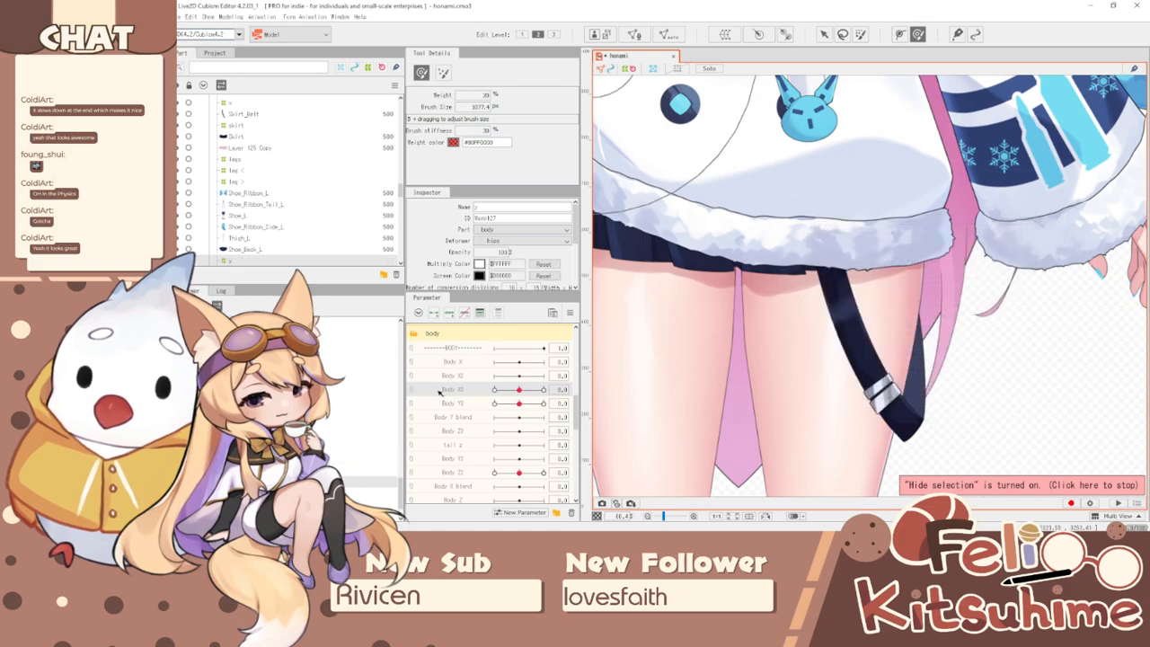
# - Add three Body X3 keys to the back strap's warp deformer and brush its shape at 10 and -10
pyautogui.click(464, 313)
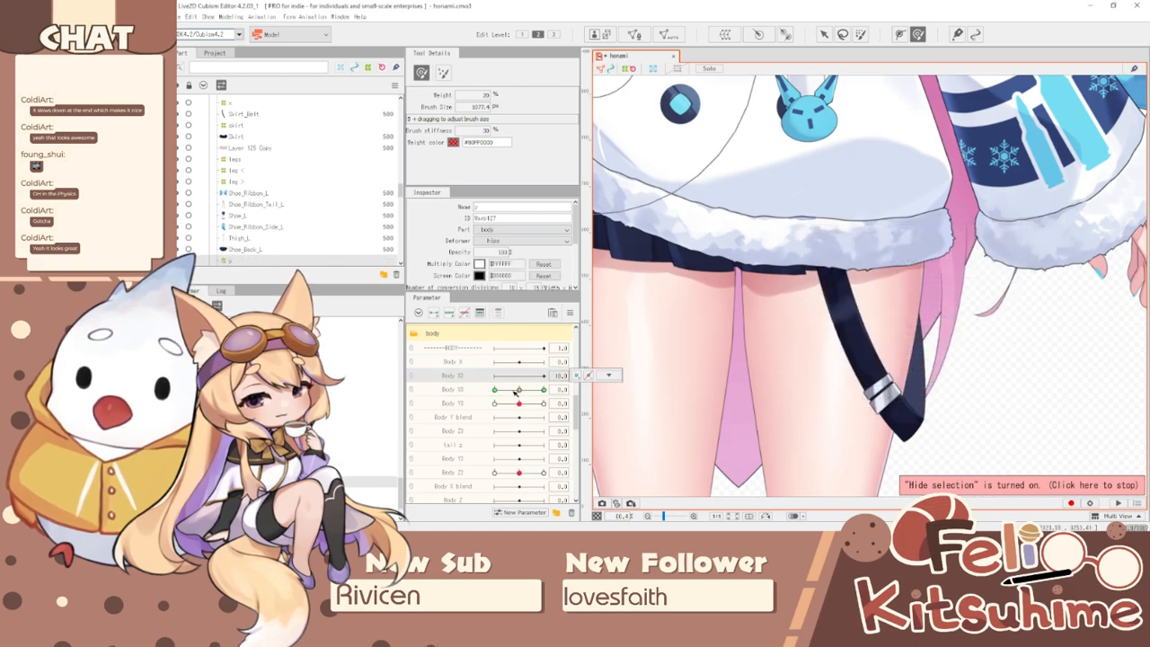
pyautogui.click(543, 389)
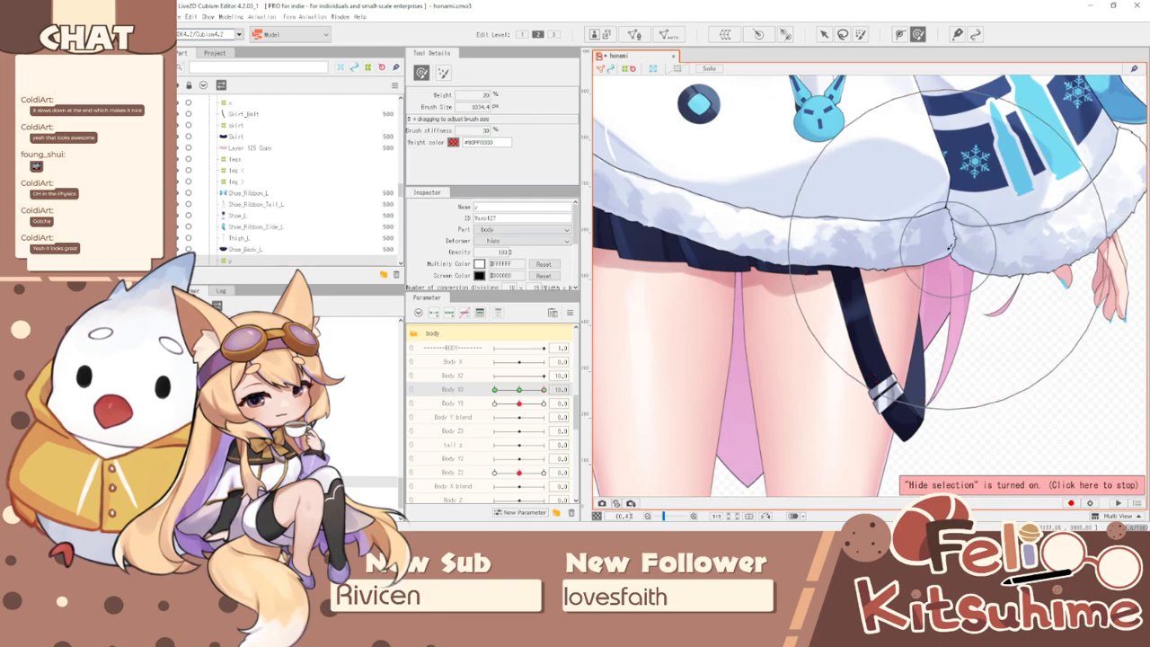
pyautogui.moveTo(541, 389); pyautogui.dragTo(495, 389)
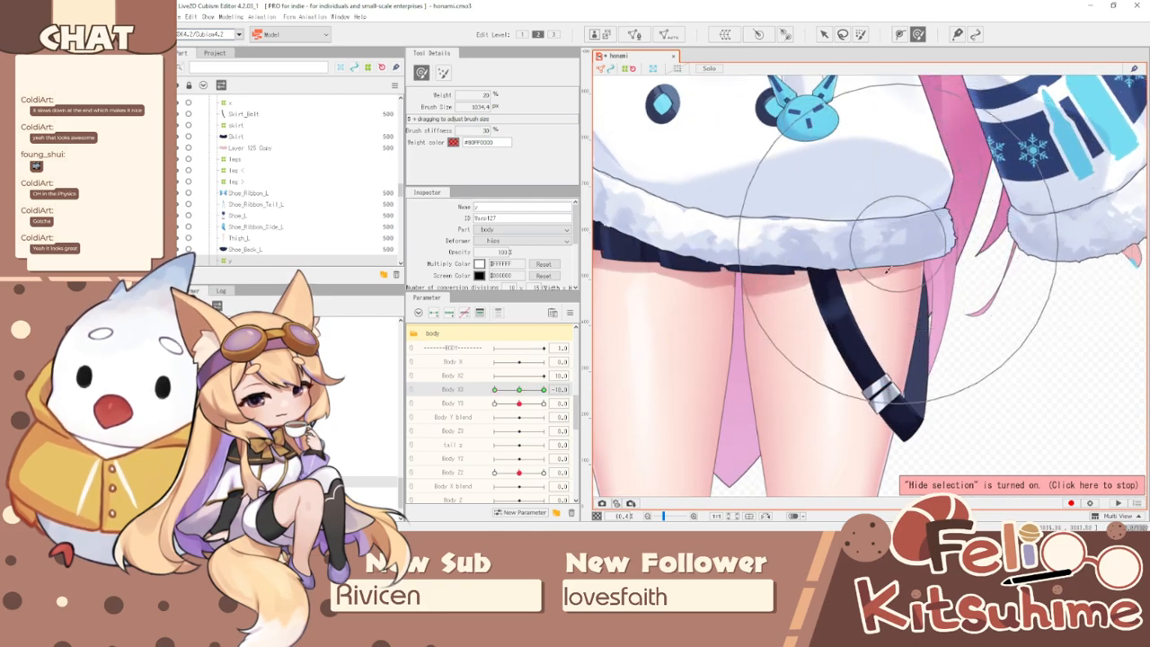
pyautogui.scroll(-3, 875, 296)
pyautogui.moveTo(497, 389); pyautogui.dragTo(649, 377)
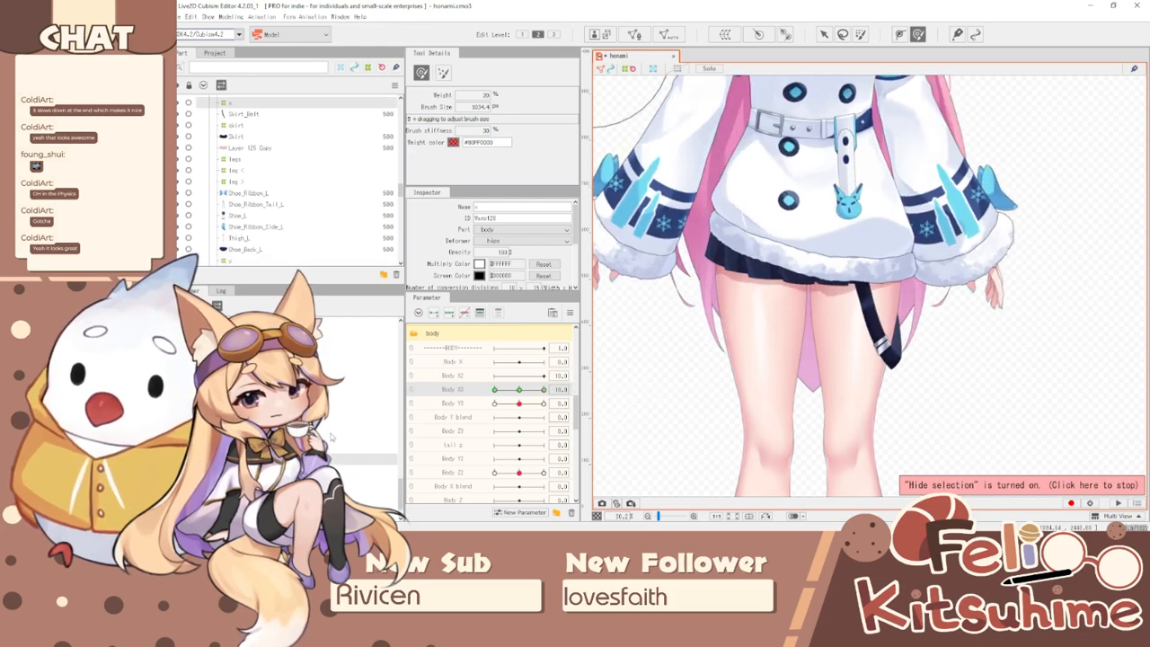
# - At Body X3 10, refine the front strap's curve near the buckle using a smaller deform brush of about 333 px
pyautogui.scroll(3, 852, 359)
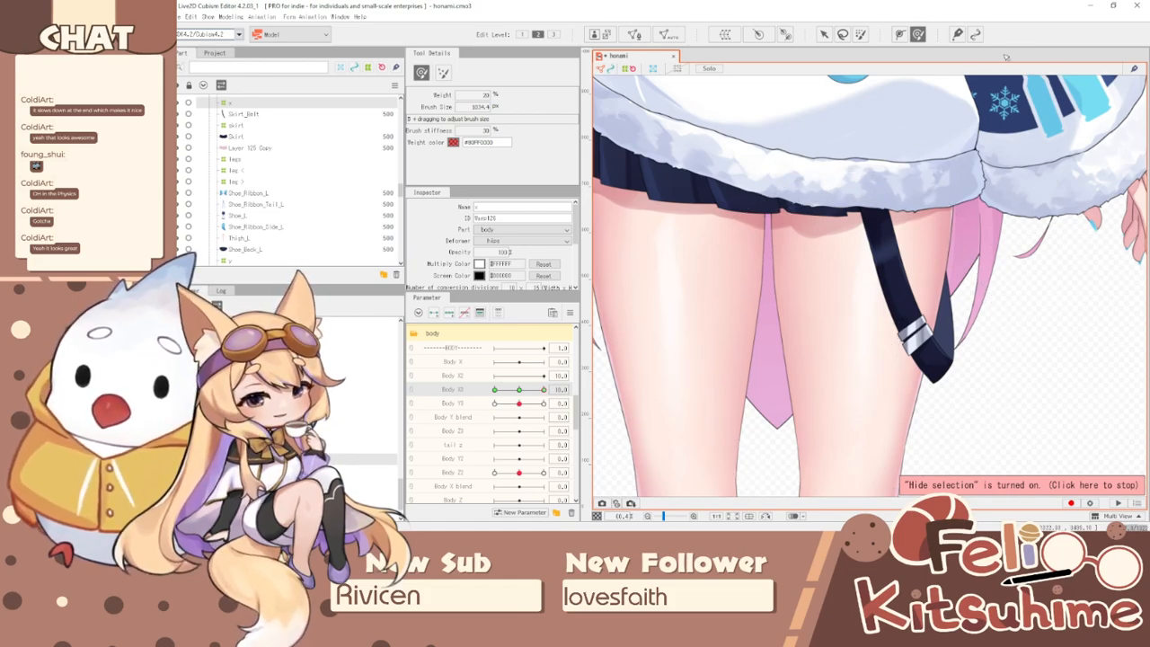
pyautogui.scroll(3, 863, 351)
pyautogui.press('b')
pyautogui.moveTo(1072, 348)
pyautogui.mouseDown()
pyautogui.moveTo(855, 314)
pyautogui.moveTo(931, 301)
pyautogui.moveTo(921, 307)
pyautogui.mouseUp()
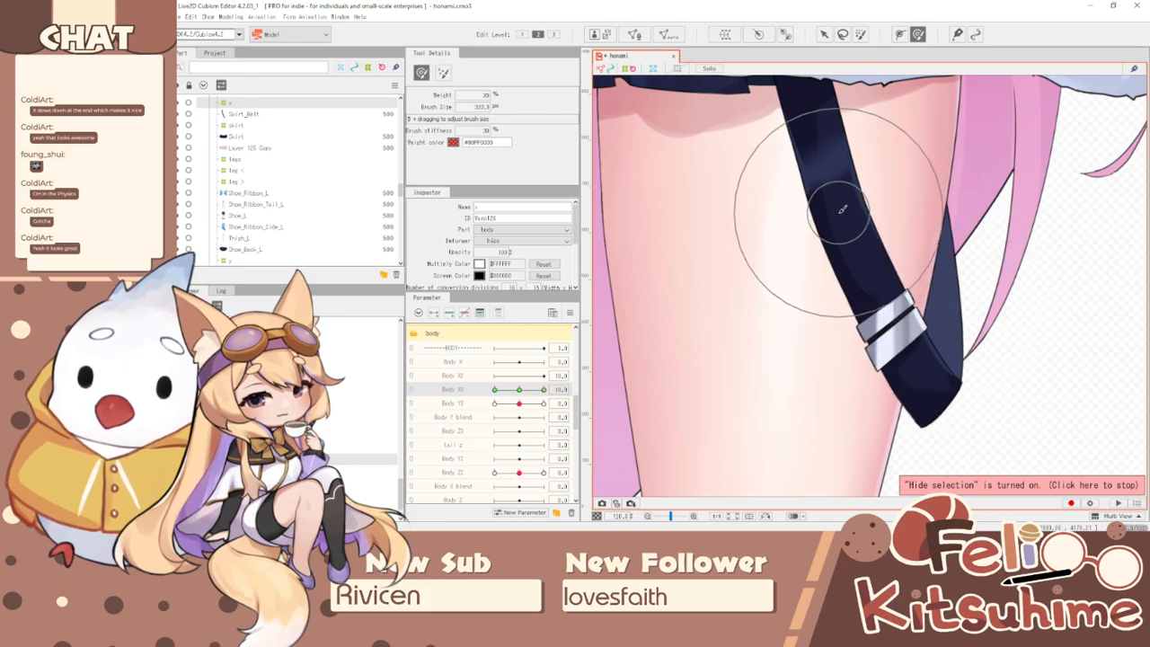
pyautogui.scroll(-4, 897, 288)
pyautogui.scroll(1, 890, 278)
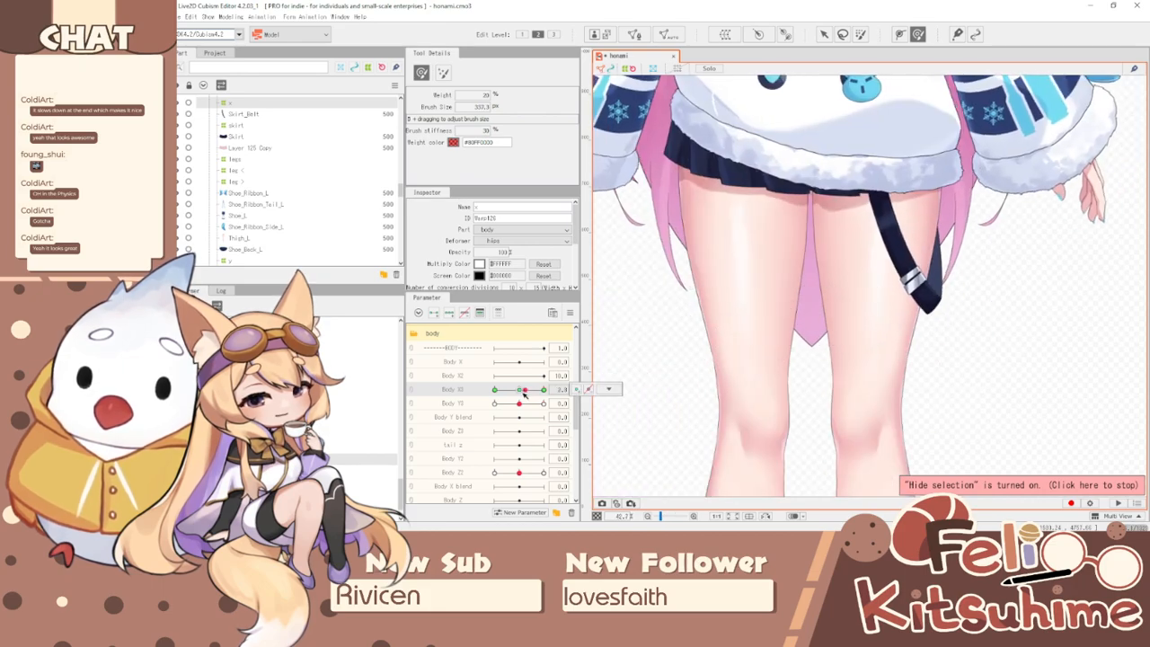
# - At Body X3 -10, refine the front strap around its buckle with a deform brush of about 390 px and check the motion
pyautogui.scroll(2, 870, 255)
pyautogui.press('b')
pyautogui.moveTo(882, 262)
pyautogui.mouseDown()
pyautogui.moveTo(898, 269)
pyautogui.moveTo(885, 277)
pyautogui.mouseUp()
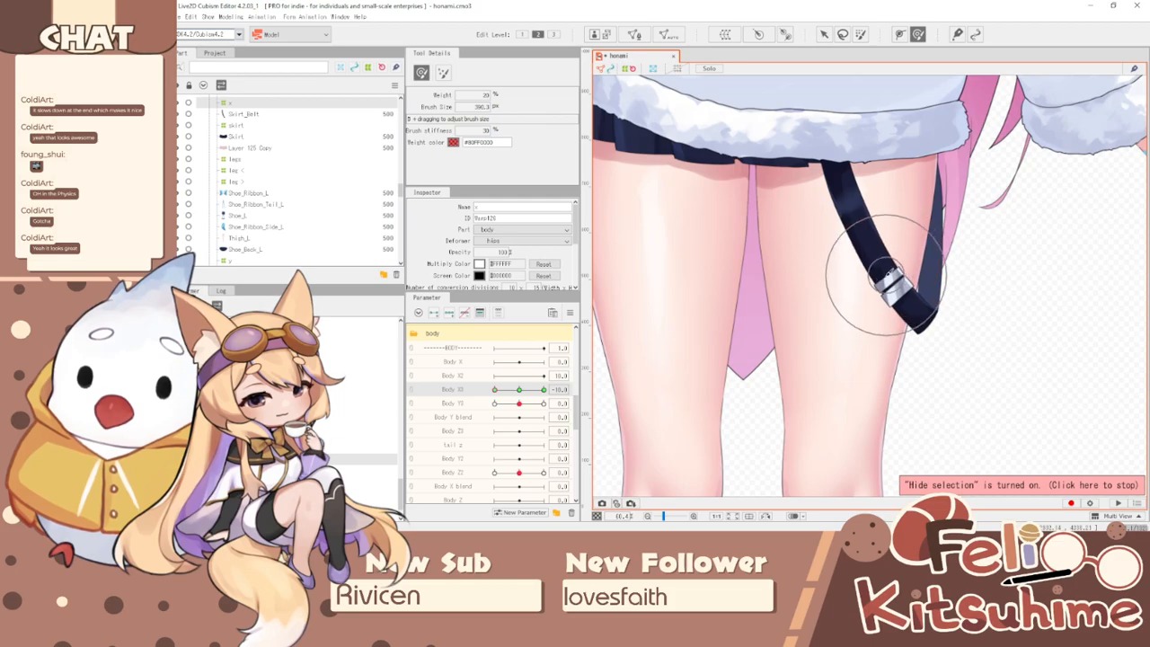
pyautogui.scroll(-2, 866, 225)
pyautogui.moveTo(495, 389); pyautogui.dragTo(470, 389)
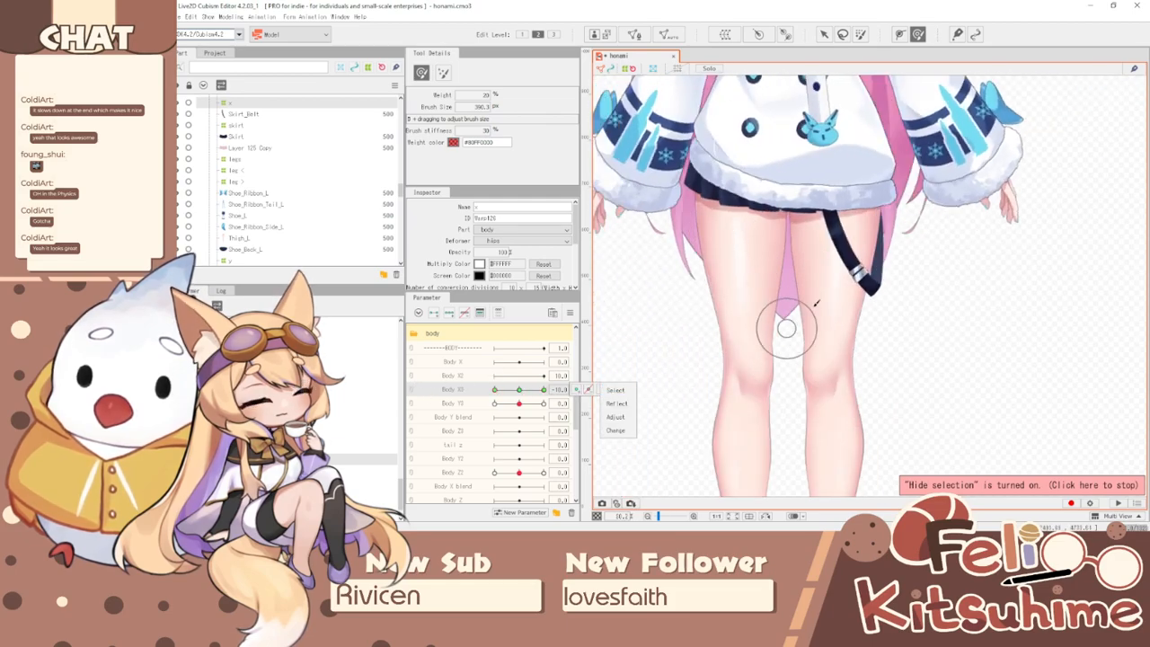
# - Check the skirt strap while moving Body Y3, and return Body X3 to 0
pyautogui.scroll(2, 799, 315)
pyautogui.moveTo(493, 404); pyautogui.dragTo(547, 401)
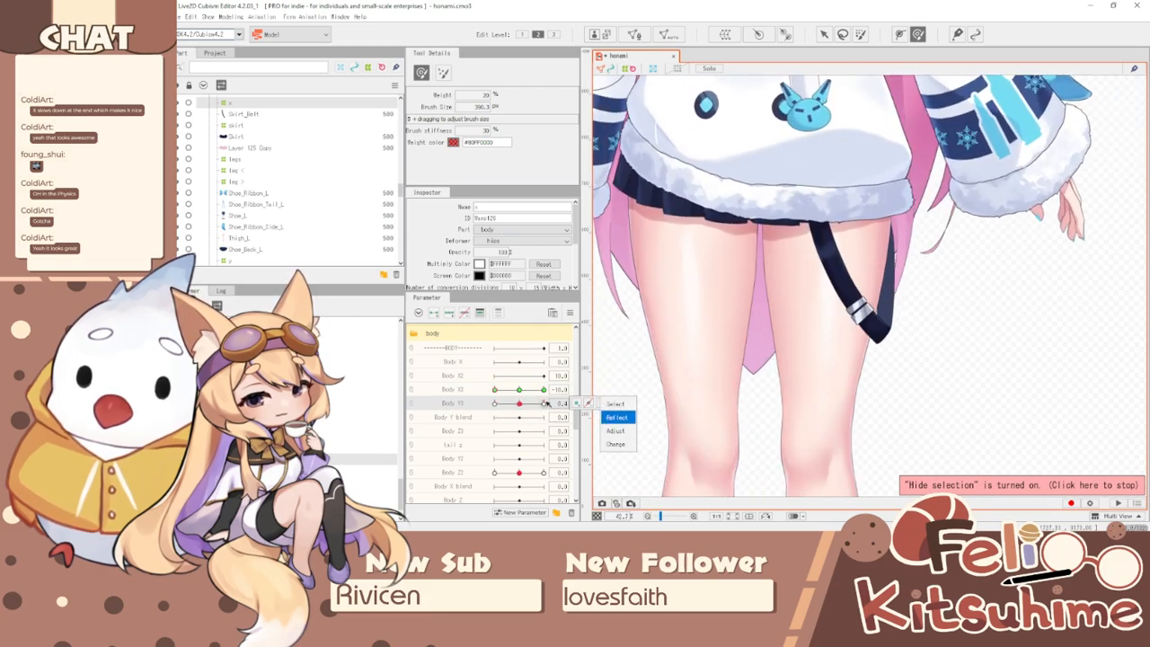
pyautogui.click(524, 392)
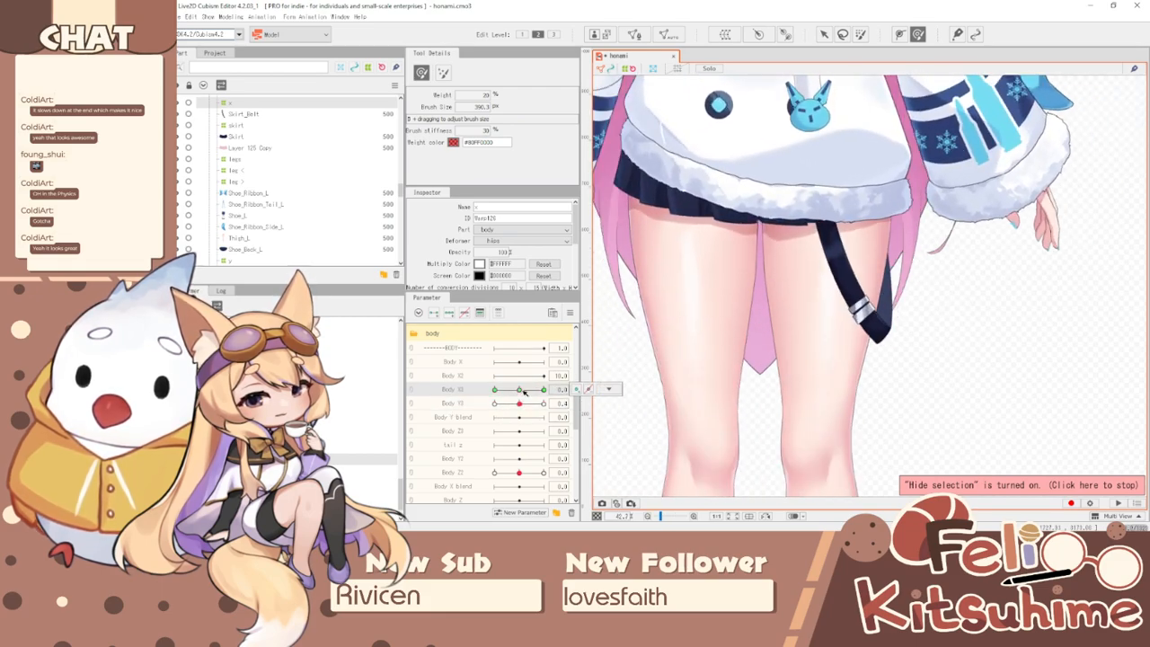
# - Open the Physics/Scene Blending Settings and preview the strap's movement on the model
pyautogui.click(231, 17)
pyautogui.click(270, 226)
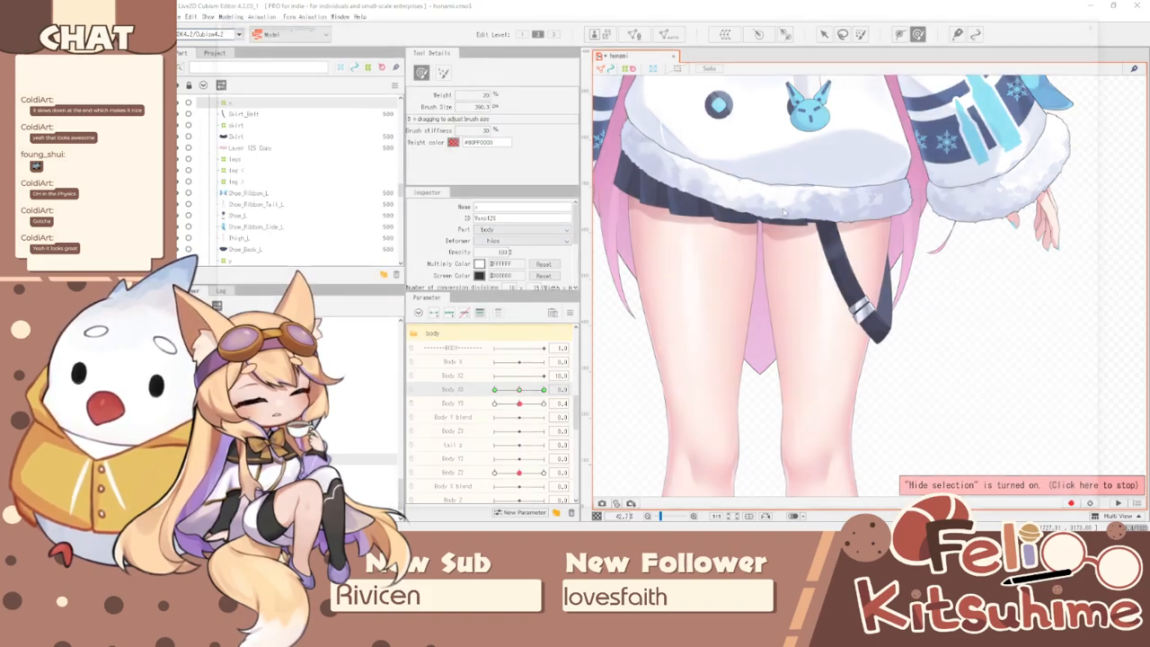
pyautogui.scroll(-2, 827, 404)
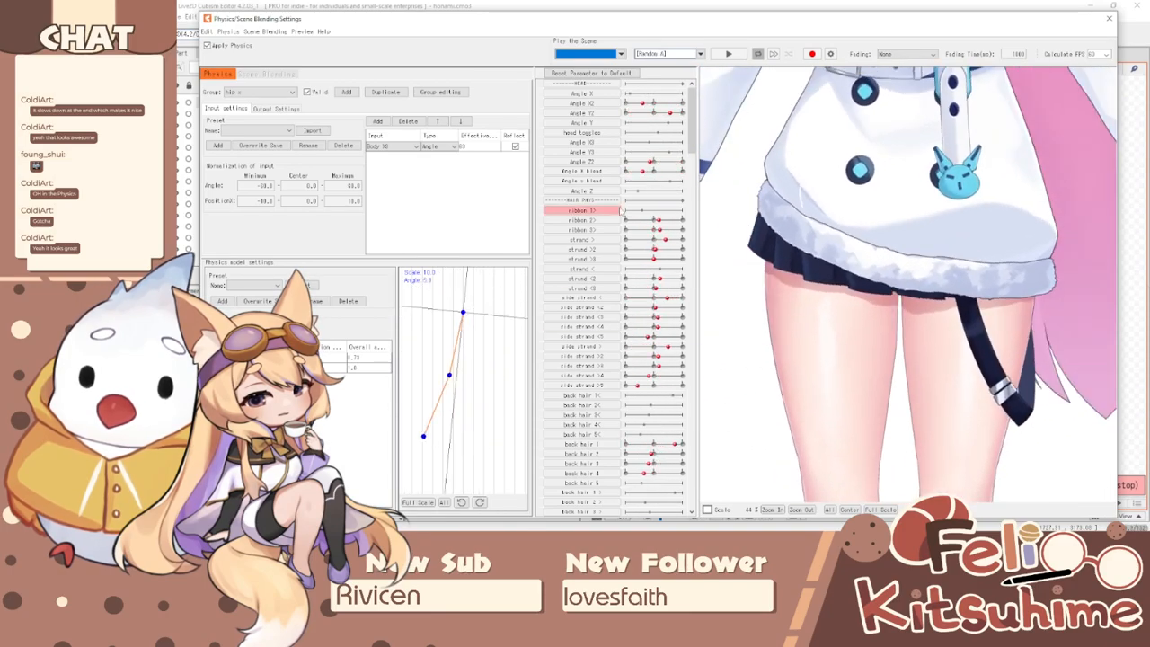
pyautogui.scroll(-2, 908, 287)
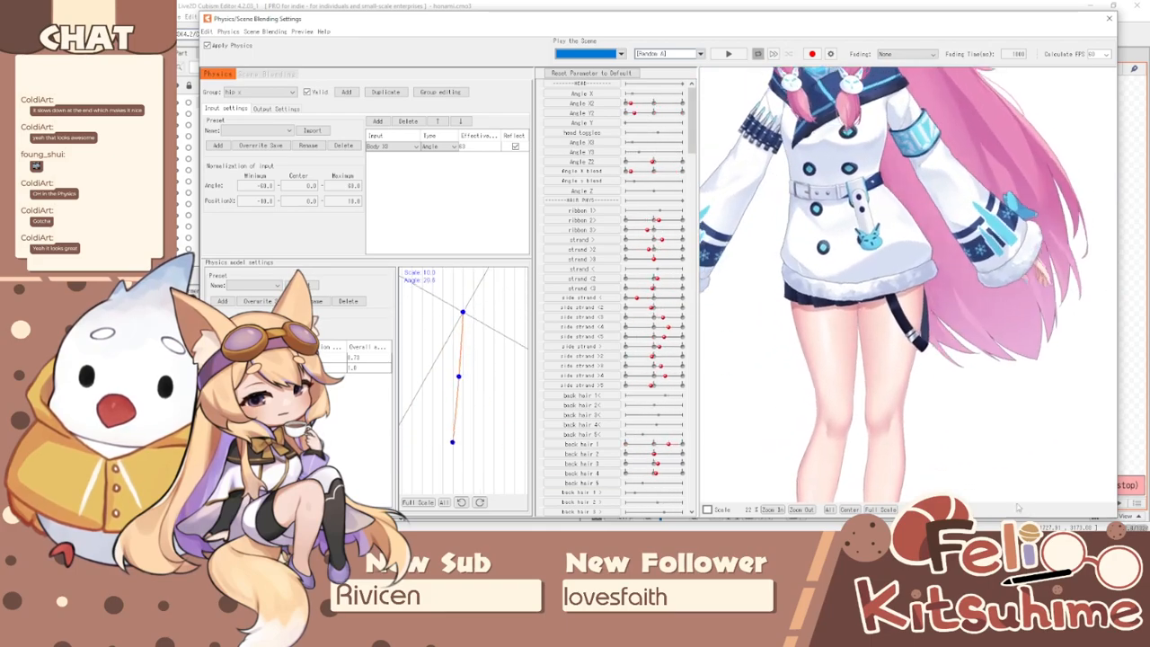
pyautogui.scroll(-2, 865, 411)
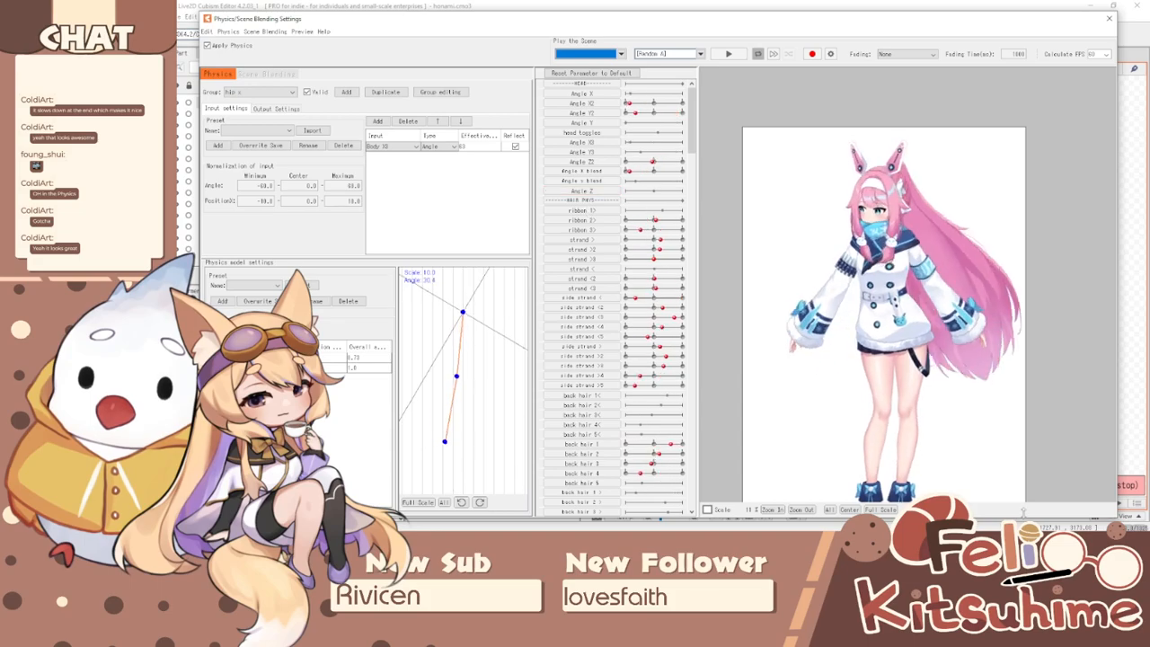
pyautogui.scroll(1, 934, 413)
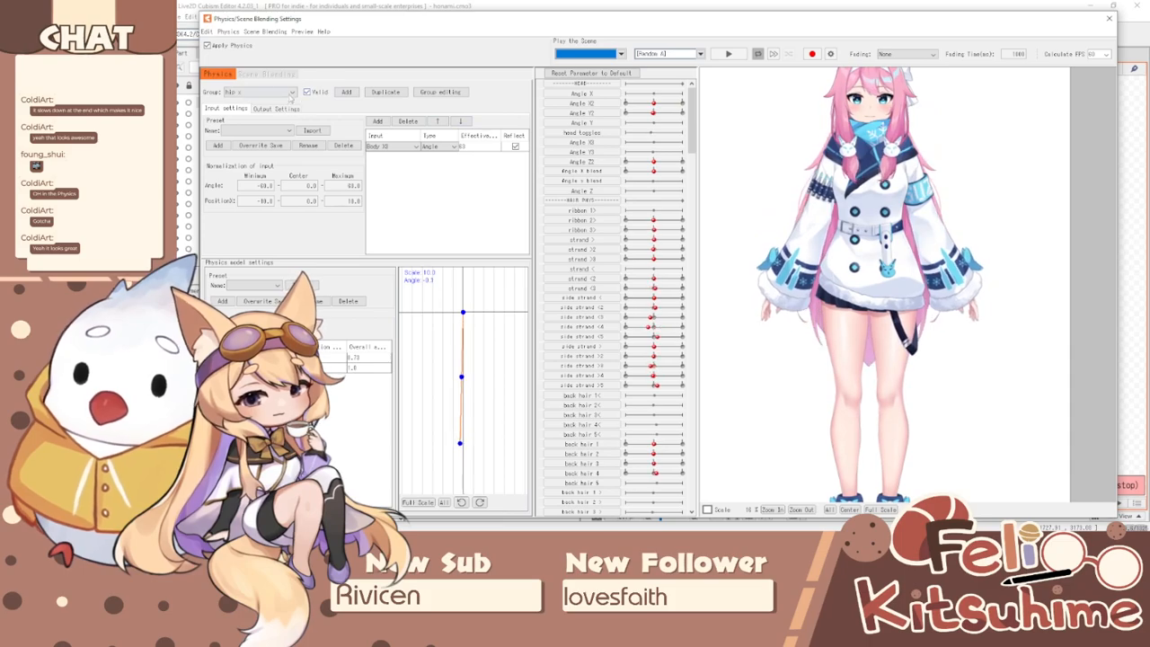
# - View the input settings of the body z physics group and close the physics settings
pyautogui.click(291, 92)
pyautogui.scroll(2, 293, 121)
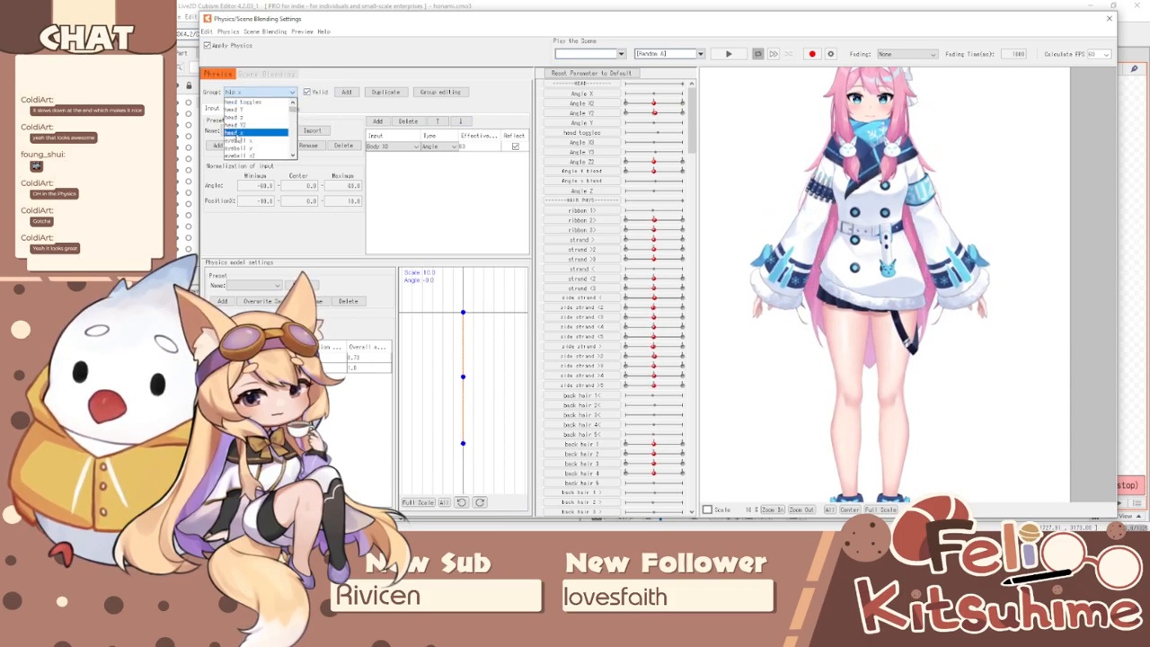
pyautogui.scroll(3, 252, 131)
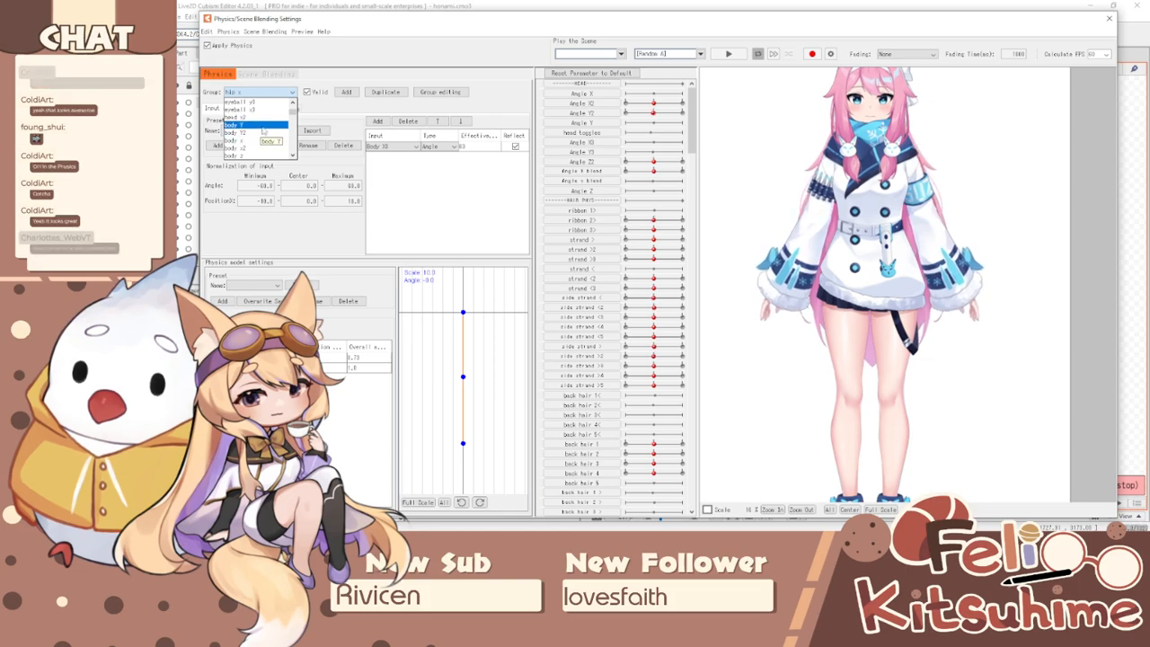
pyautogui.click(262, 155)
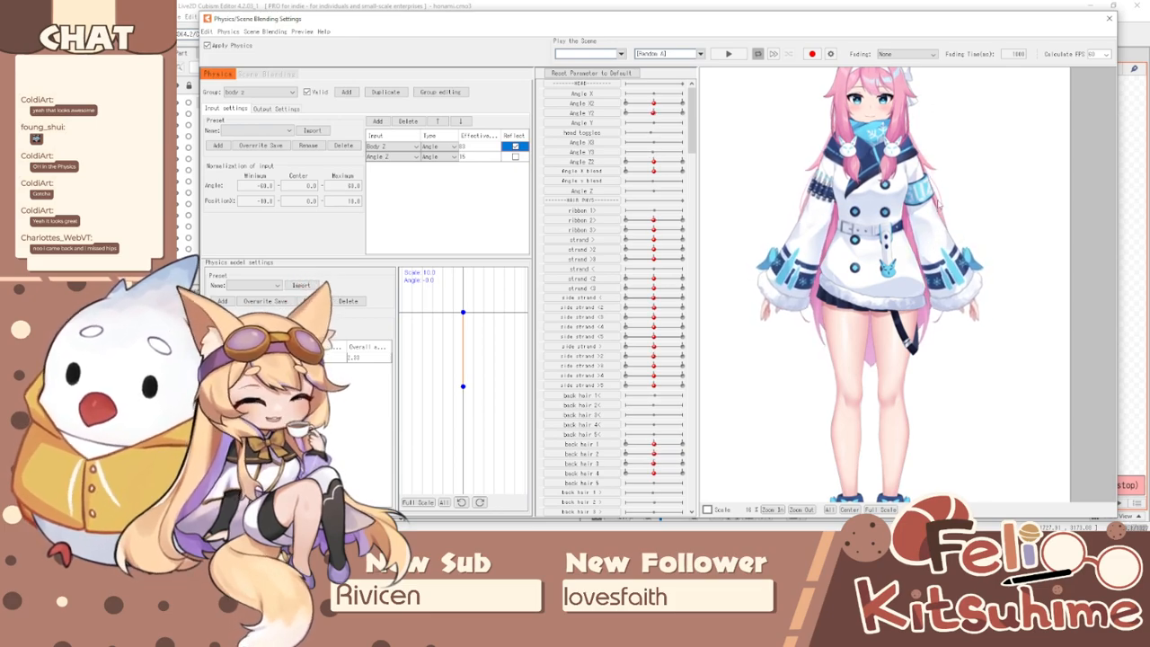
pyautogui.scroll(2, 876, 189)
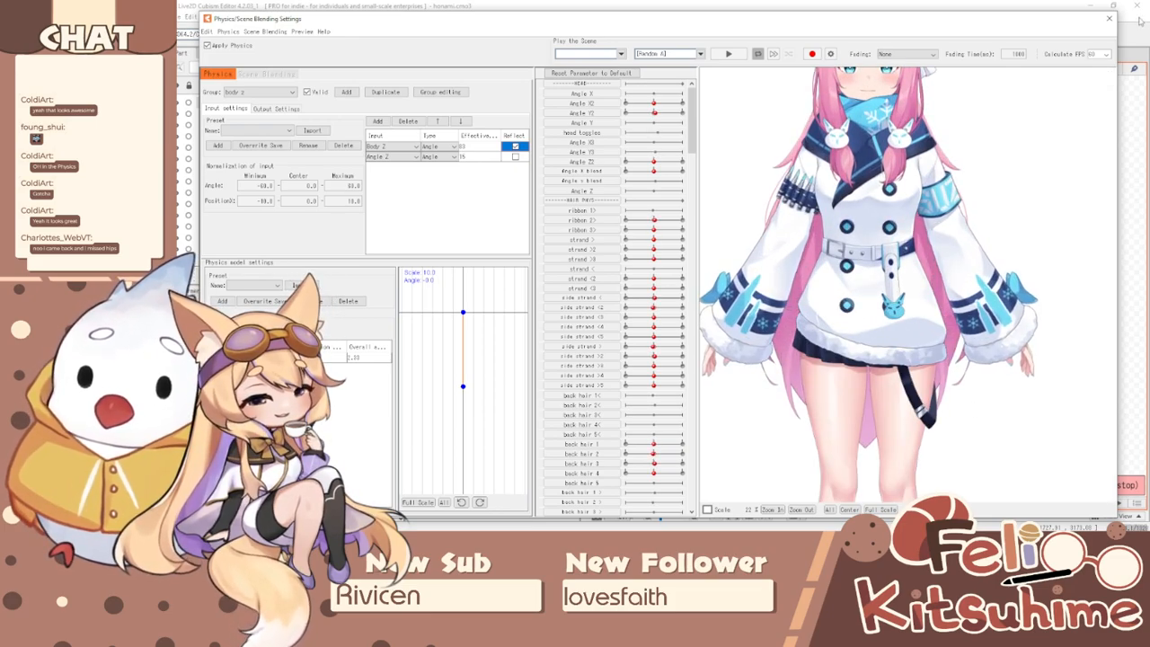
pyautogui.click(1109, 18)
pyautogui.rightClick(596, 304)
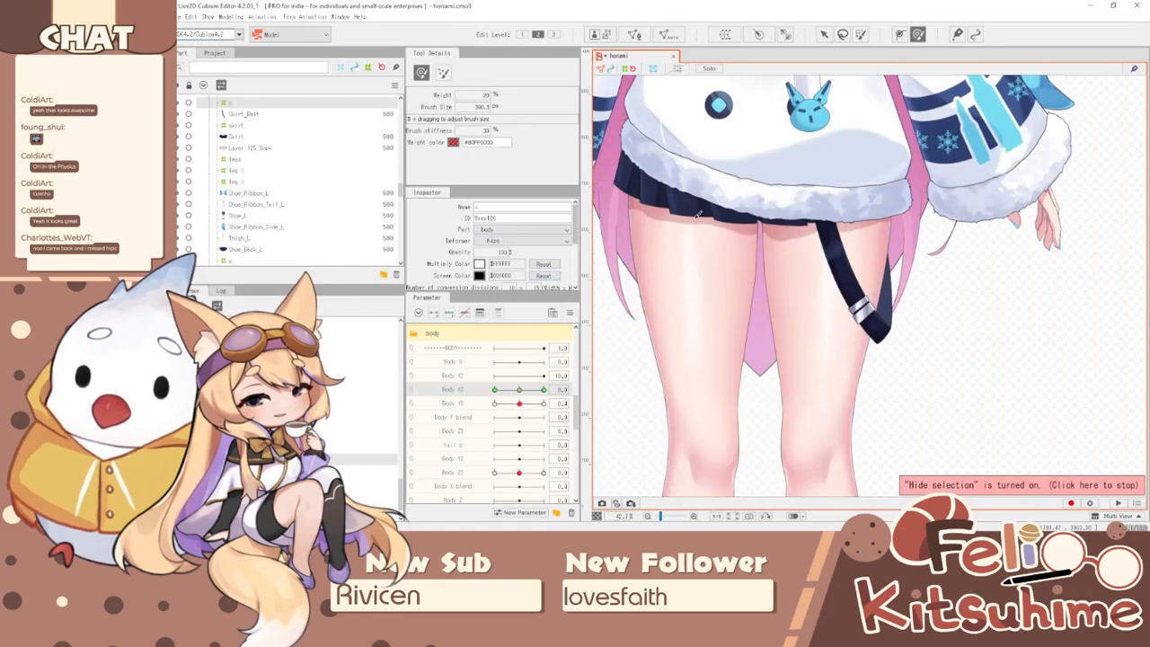
# - Select the hips rotation deformer at the waist, try adjusting it on the canvas, and undo the change
pyautogui.click(825, 35)
pyautogui.scroll(-2, 801, 419)
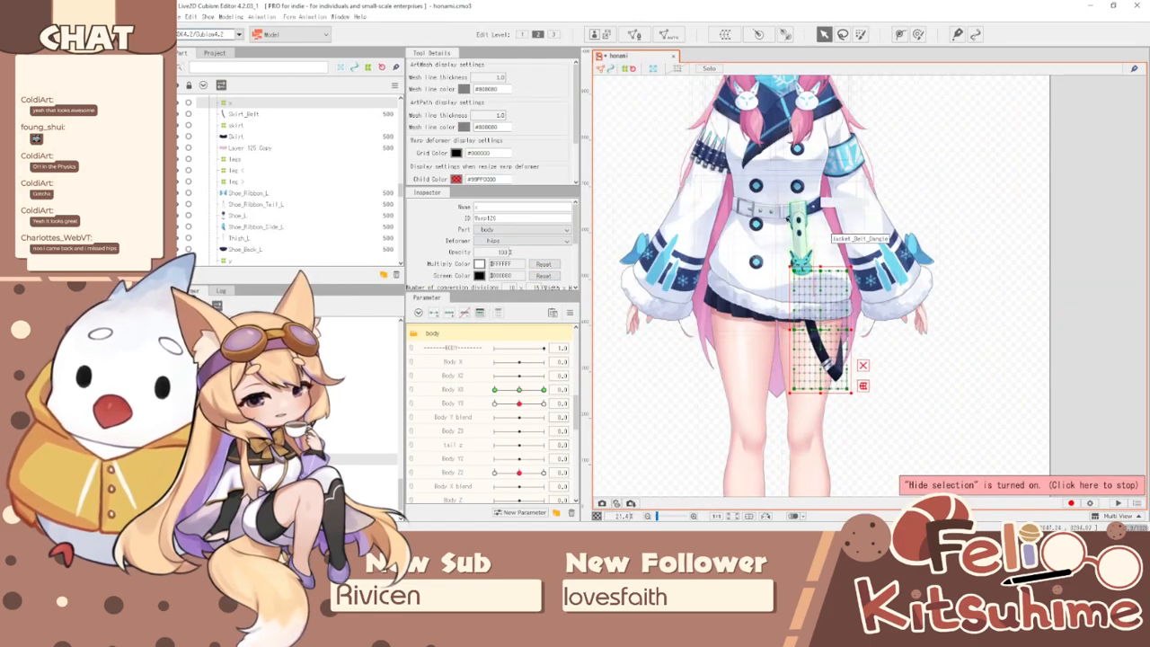
pyautogui.scroll(2, 793, 198)
pyautogui.click(864, 283)
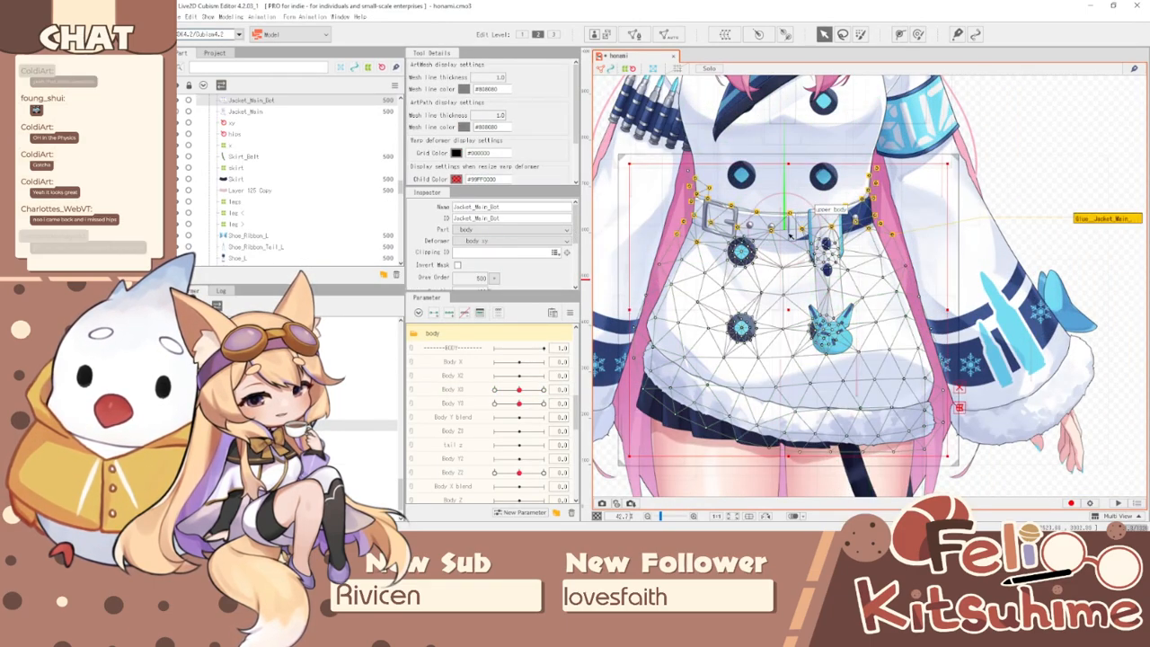
pyautogui.click(366, 391)
pyautogui.scroll(-3, 520, 396)
pyautogui.moveTo(787, 172); pyautogui.dragTo(766, 200)
pyautogui.hotkey('ctrl', 'z')
# - Examine the hips deformer's hip x keys and select the Thigh_R art mesh
pyautogui.scroll(-3, 773, 138)
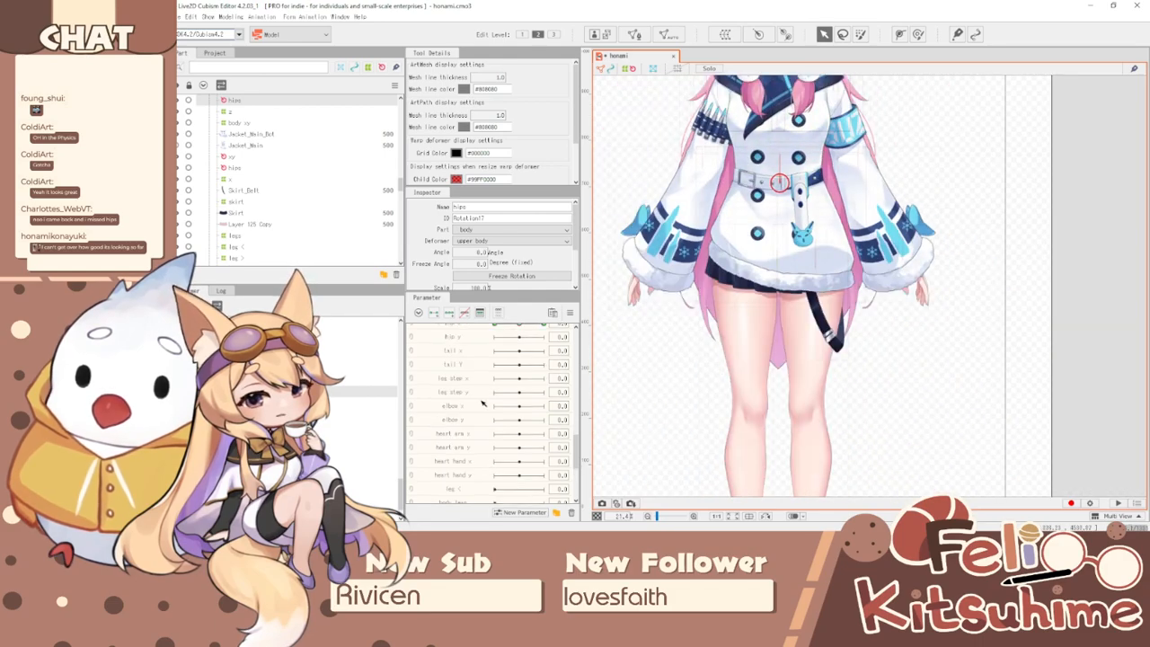
pyautogui.moveTo(530, 365)
pyautogui.mouseDown()
pyautogui.moveTo(543, 365)
pyautogui.moveTo(498, 365)
pyautogui.moveTo(562, 363)
pyautogui.moveTo(453, 349)
pyautogui.moveTo(562, 364)
pyautogui.moveTo(508, 363)
pyautogui.moveTo(519, 364)
pyautogui.mouseUp()
pyautogui.click(729, 352)
pyautogui.scroll(-2, 807, 204)
pyautogui.scroll(-2, 807, 205)
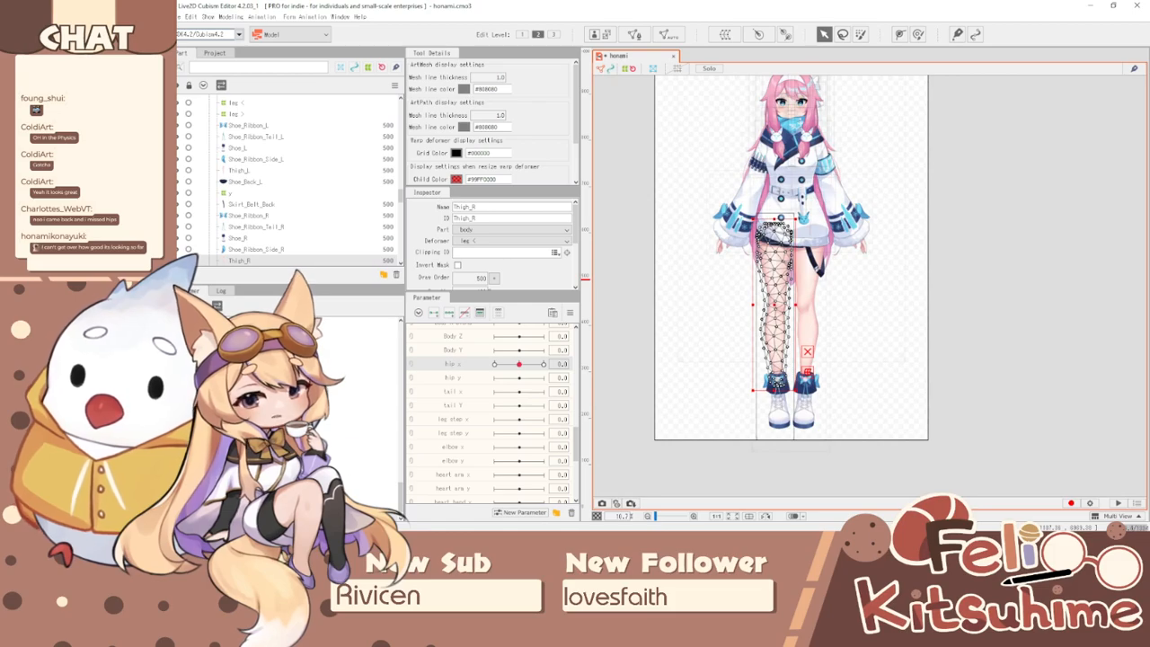
# - Select the leg < warp deformer, inspect its shape at hip x 1.0, and reset all parameters to default values
pyautogui.click(757, 264)
pyautogui.scroll(2, 843, 305)
pyautogui.scroll(2, 729, 281)
pyautogui.moveTo(521, 364); pyautogui.dragTo(587, 369)
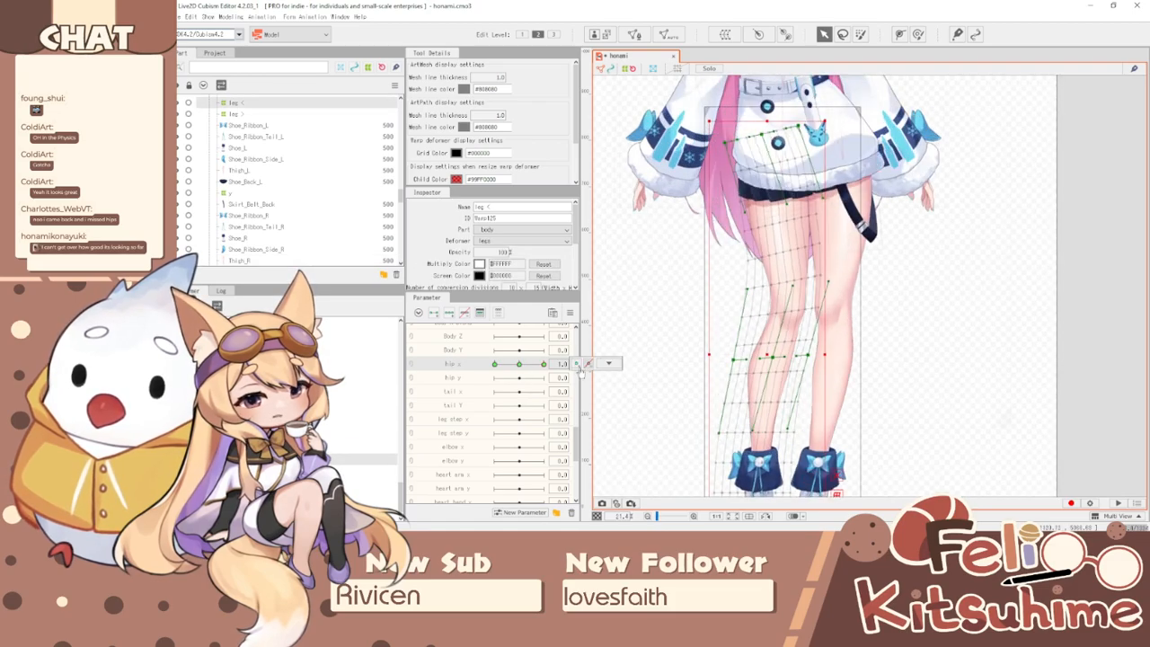
pyautogui.click(609, 363)
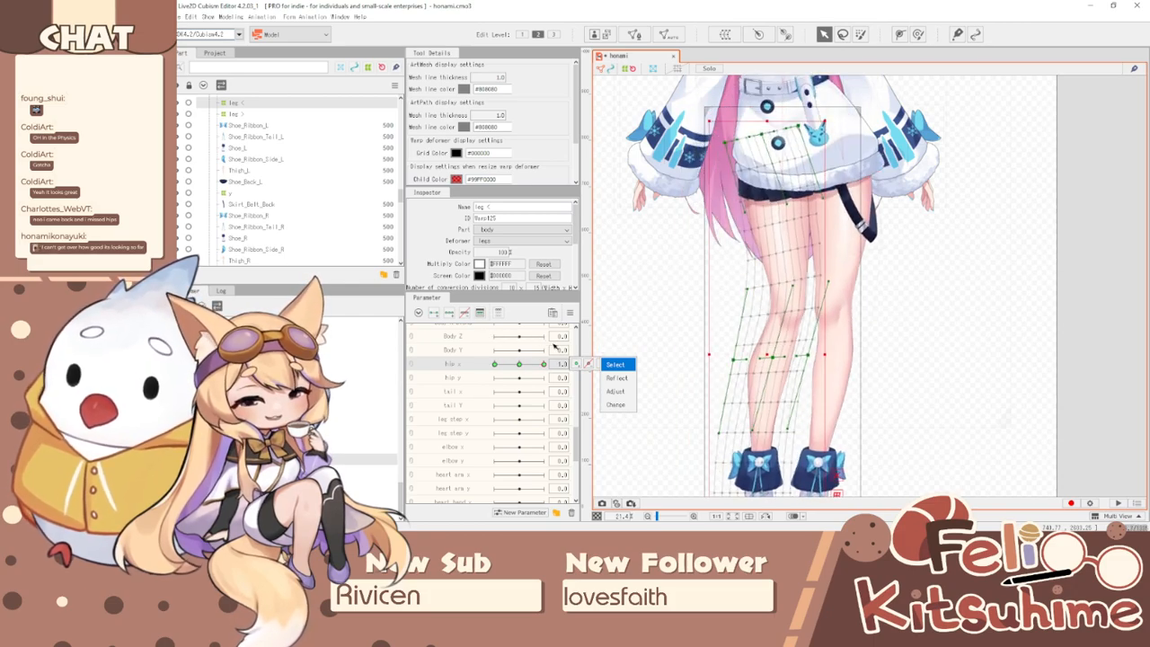
pyautogui.click(571, 312)
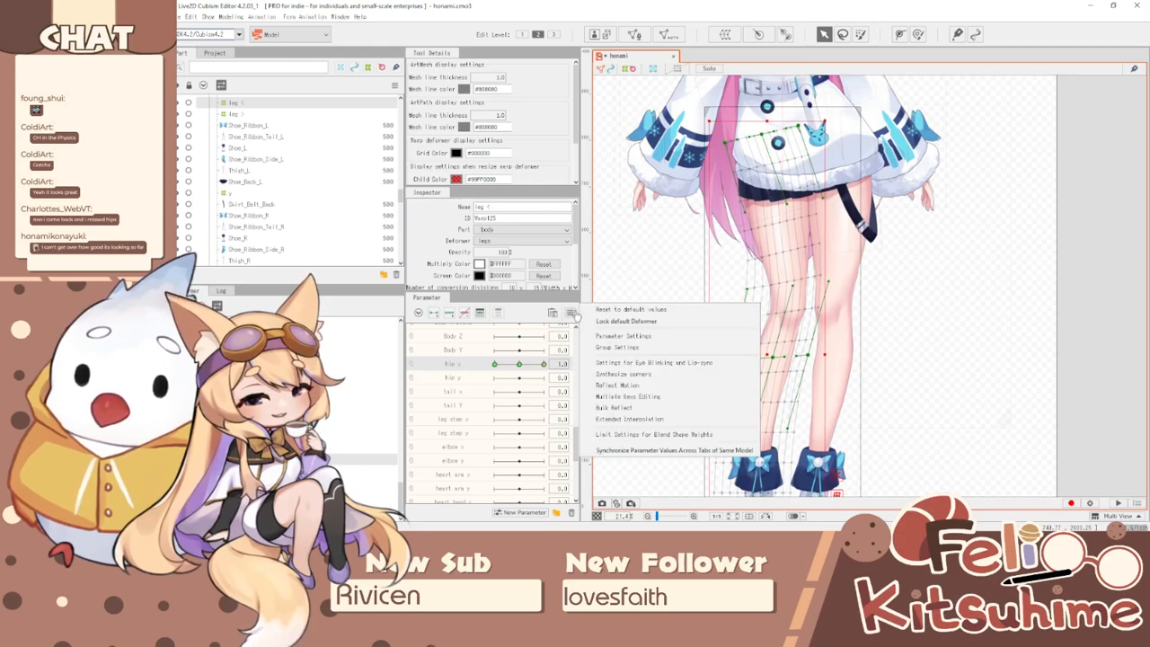
pyautogui.click(631, 309)
# - Open the Physics/Scene Blending Settings and show the hip x physics group
pyautogui.click(231, 17)
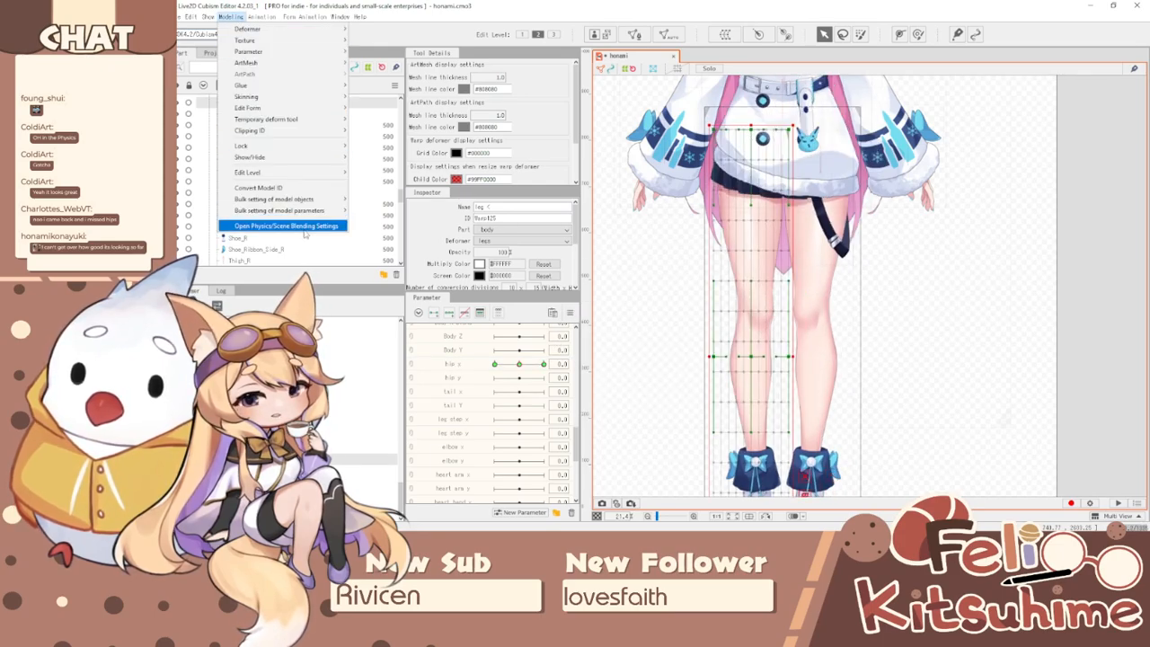
pyautogui.click(286, 225)
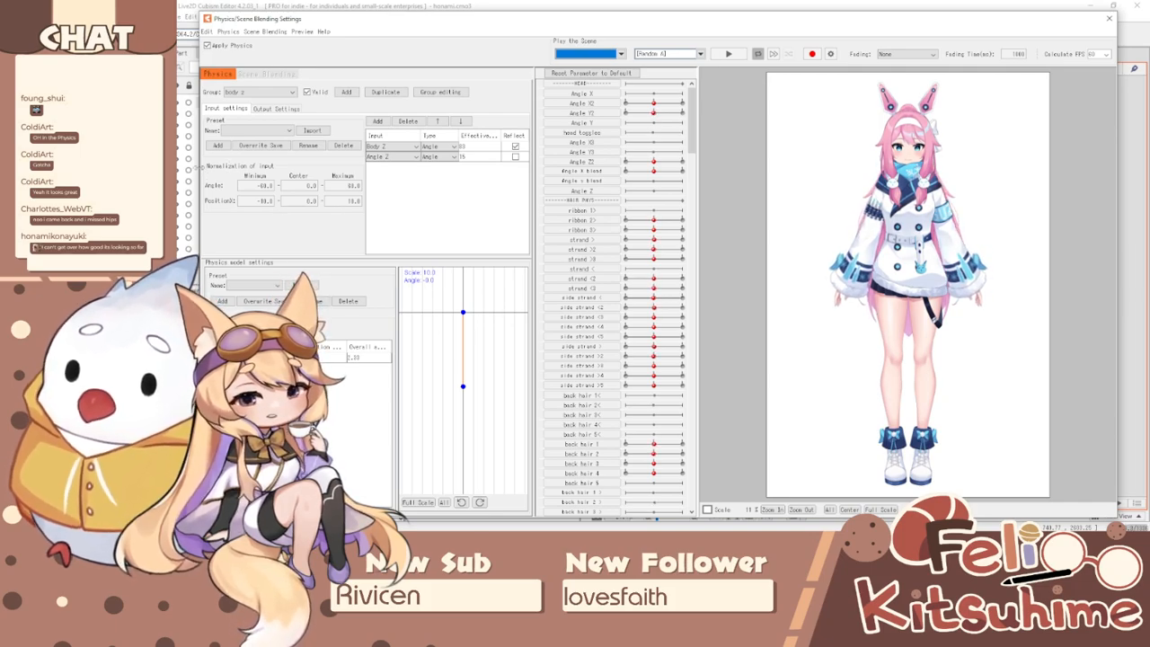
pyautogui.click(241, 92)
pyautogui.scroll(-2, 248, 132)
pyautogui.scroll(3, 248, 133)
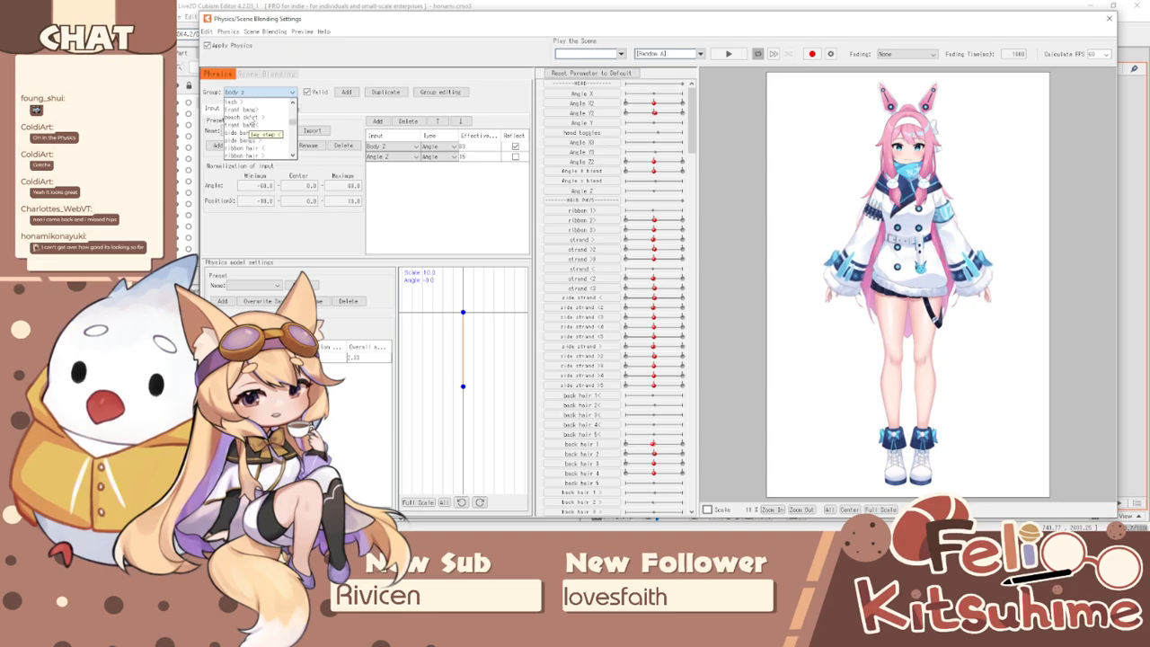
pyautogui.scroll(-5, 248, 133)
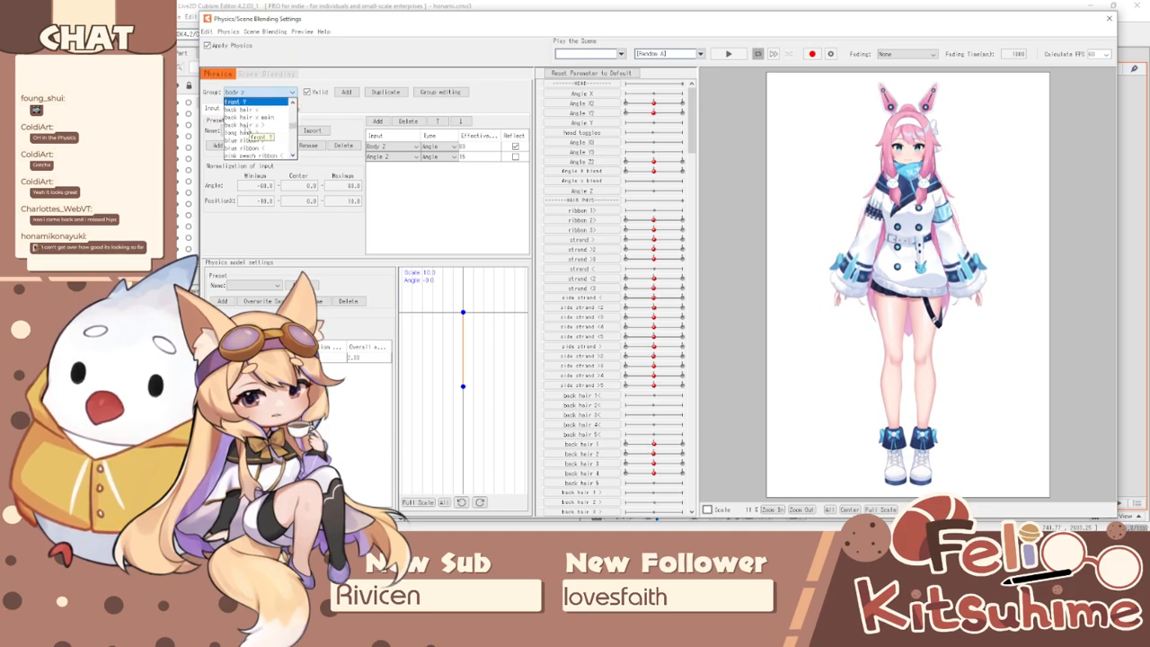
pyautogui.scroll(-4, 245, 147)
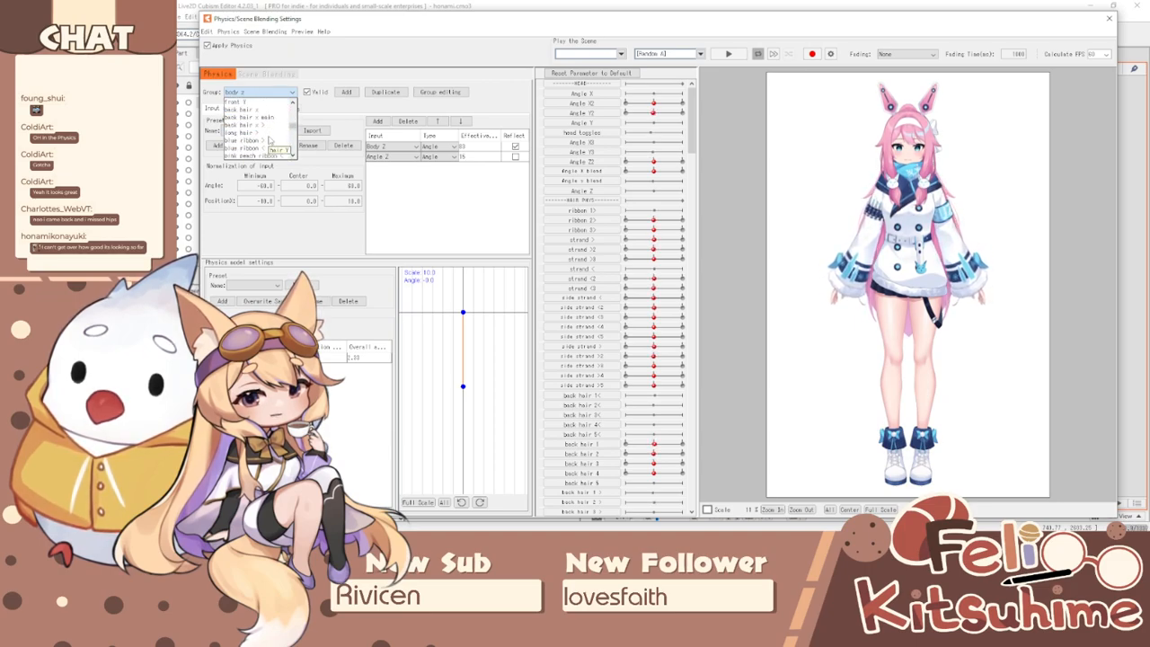
pyautogui.click(263, 122)
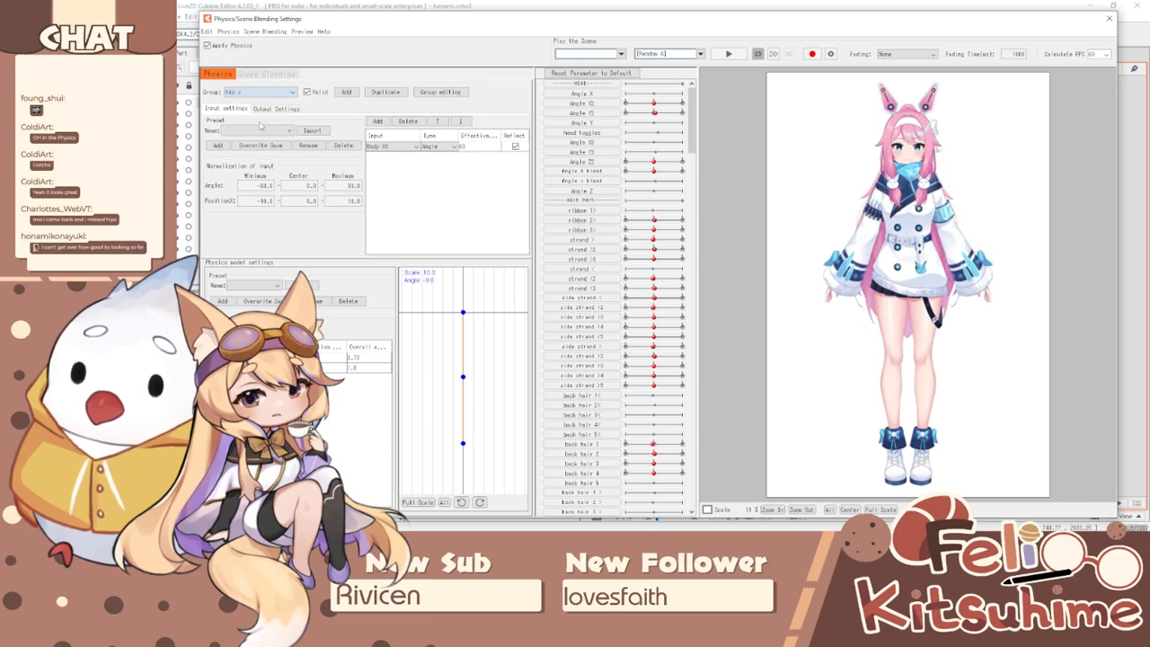
# - Review the hip x group's pendulum settings and output settings
pyautogui.moveTo(202, 184); pyautogui.dragTo(357, 194)
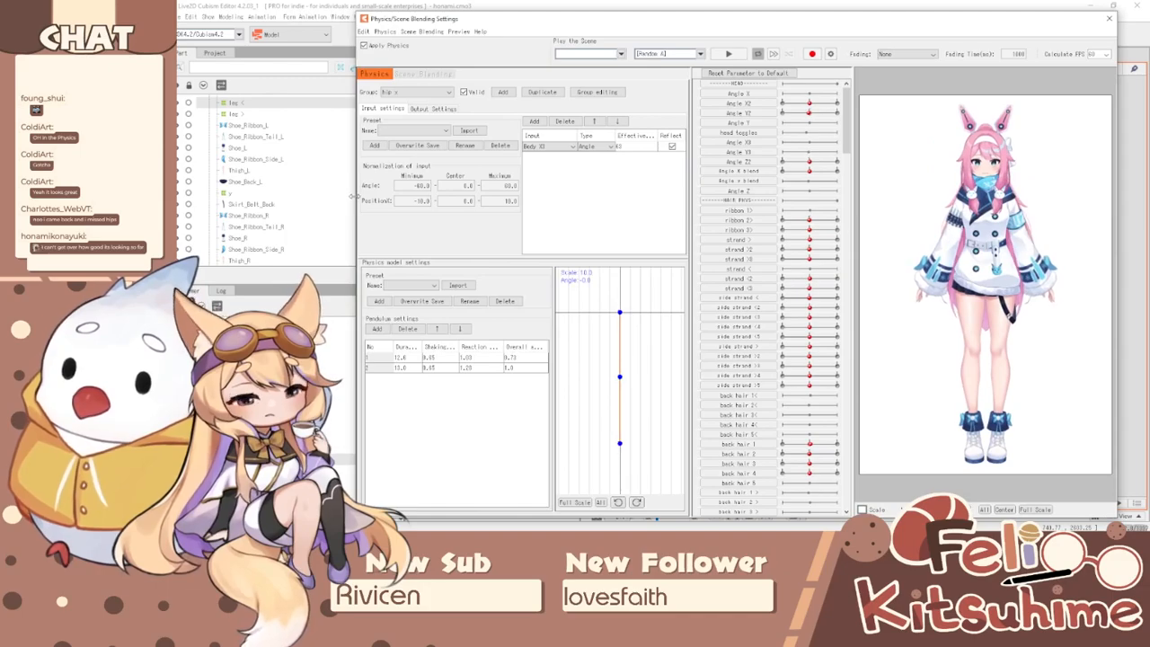
pyautogui.click(421, 110)
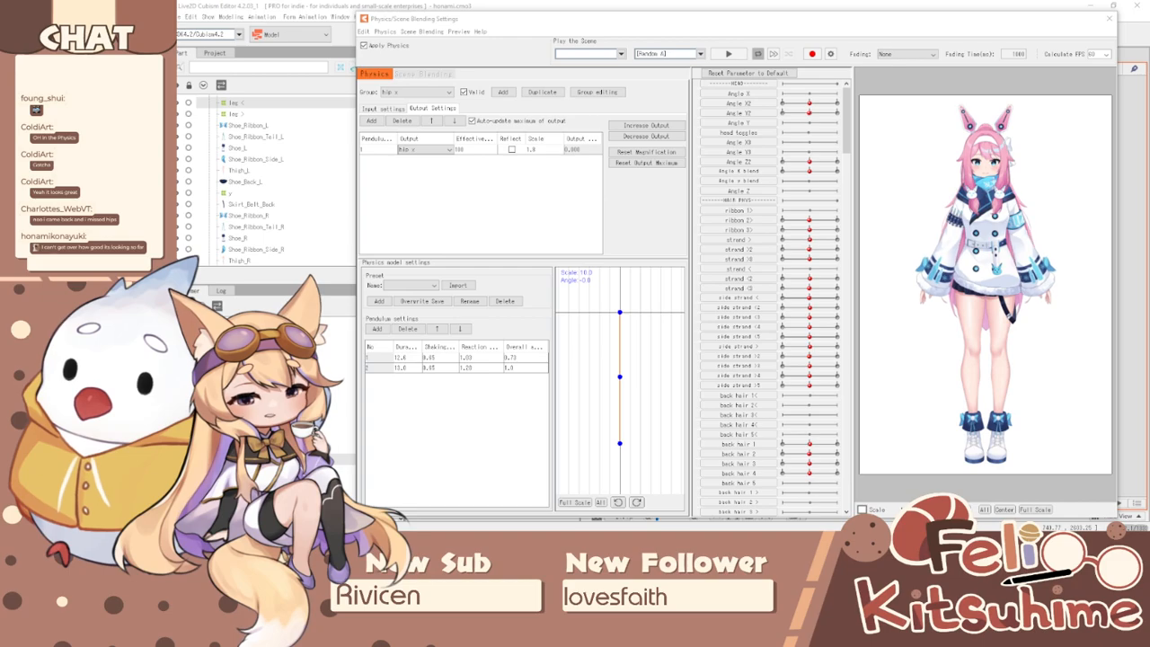
pyautogui.moveTo(355, 205); pyautogui.dragTo(185, 171)
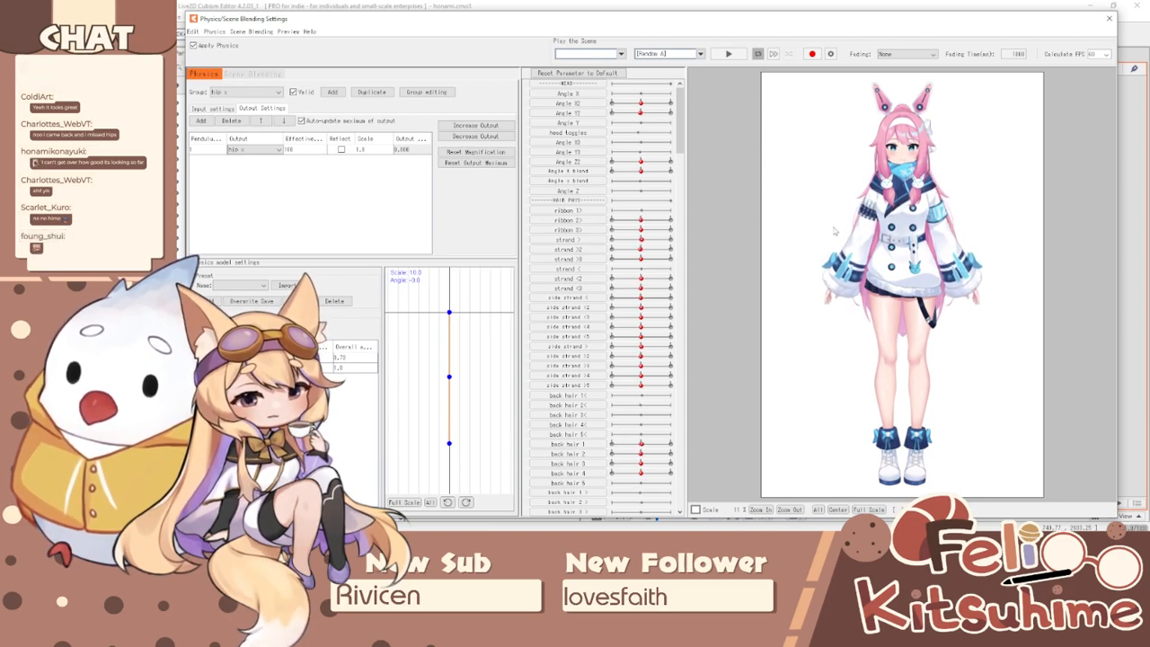
pyautogui.scroll(2, 932, 172)
pyautogui.scroll(-2, 932, 172)
pyautogui.scroll(2, 932, 171)
pyautogui.moveTo(932, 172); pyautogui.dragTo(895, 331)
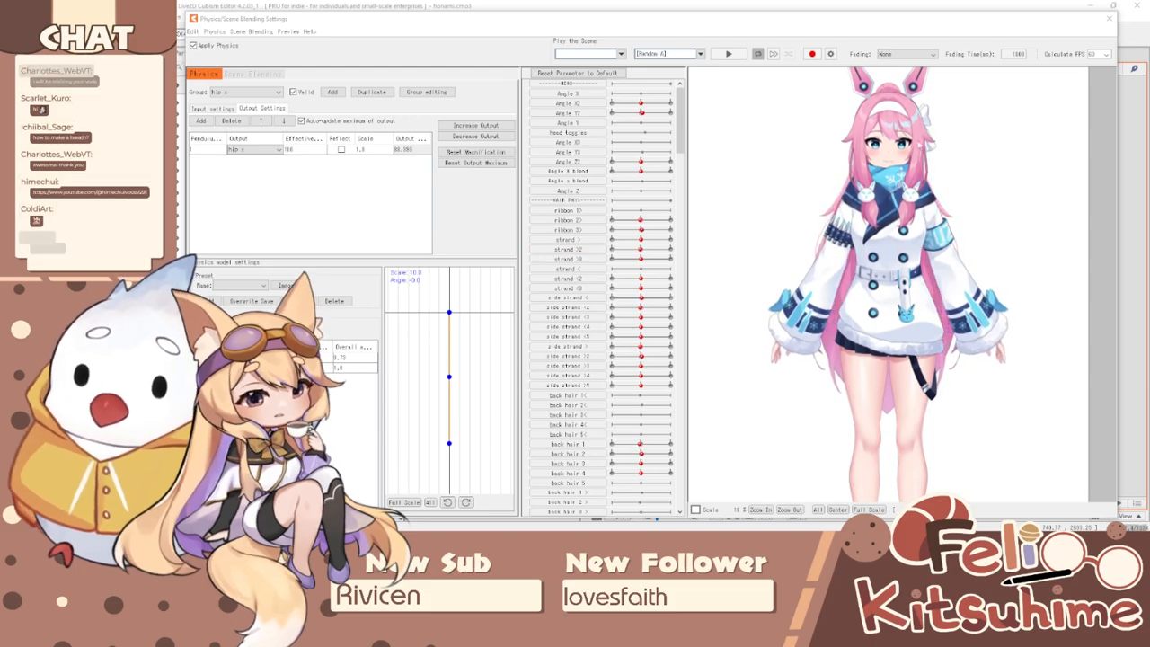
# - Show the input settings of the head toggles physics group
pyautogui.scroll(3, 903, 124)
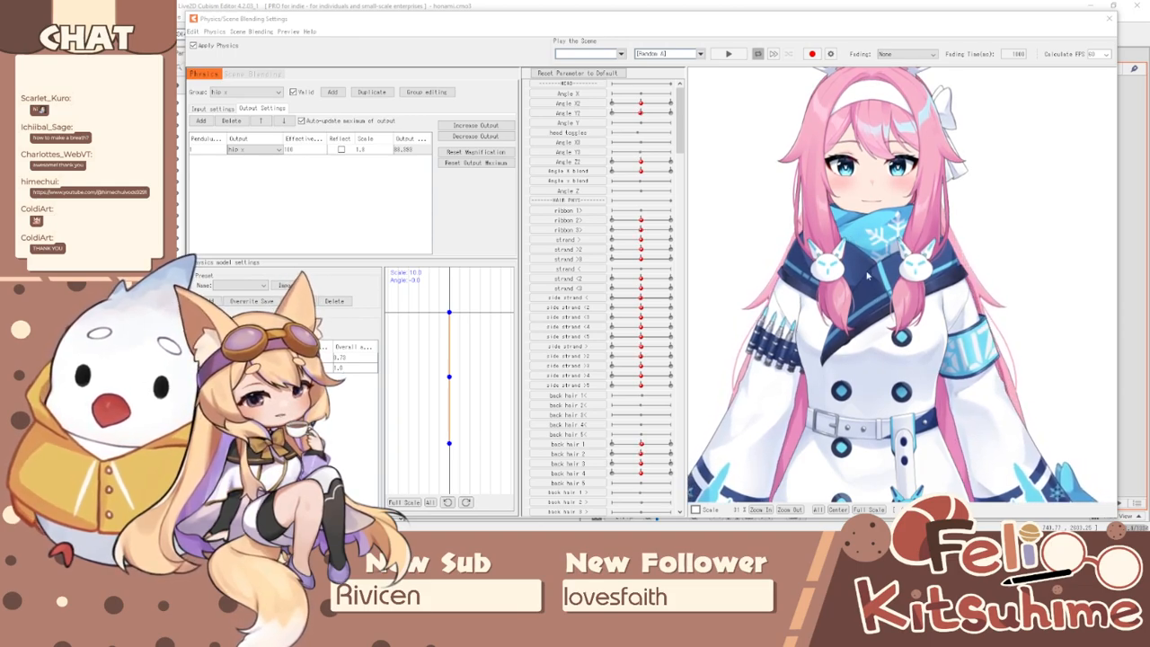
pyautogui.click(269, 91)
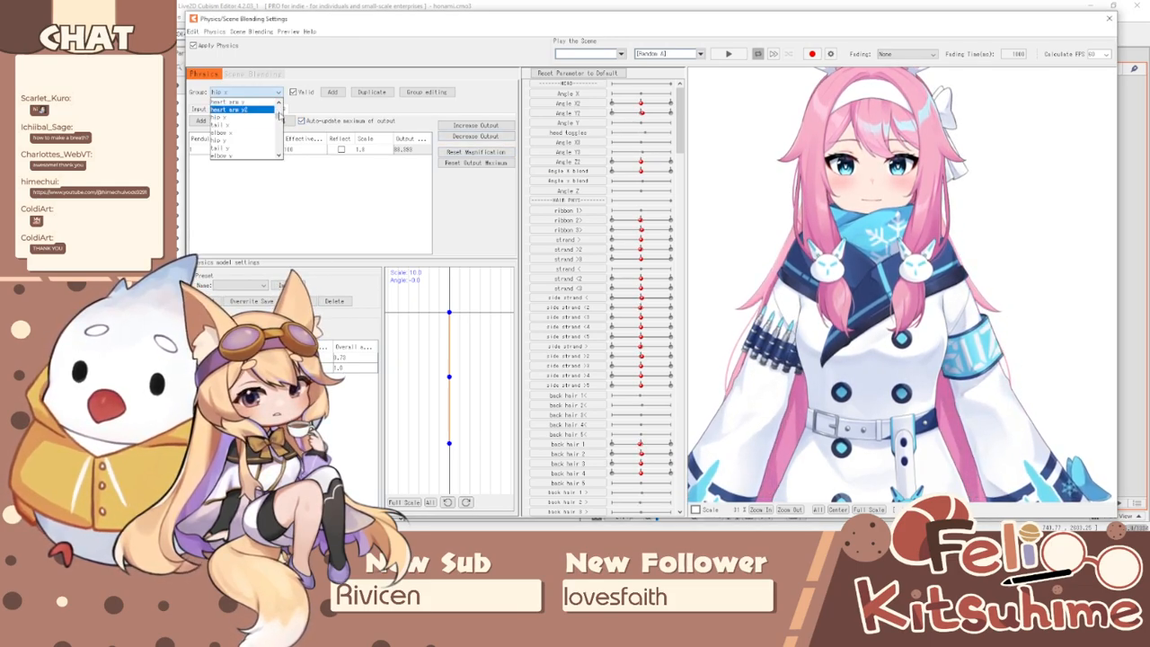
pyautogui.moveTo(281, 118); pyautogui.dragTo(280, 100)
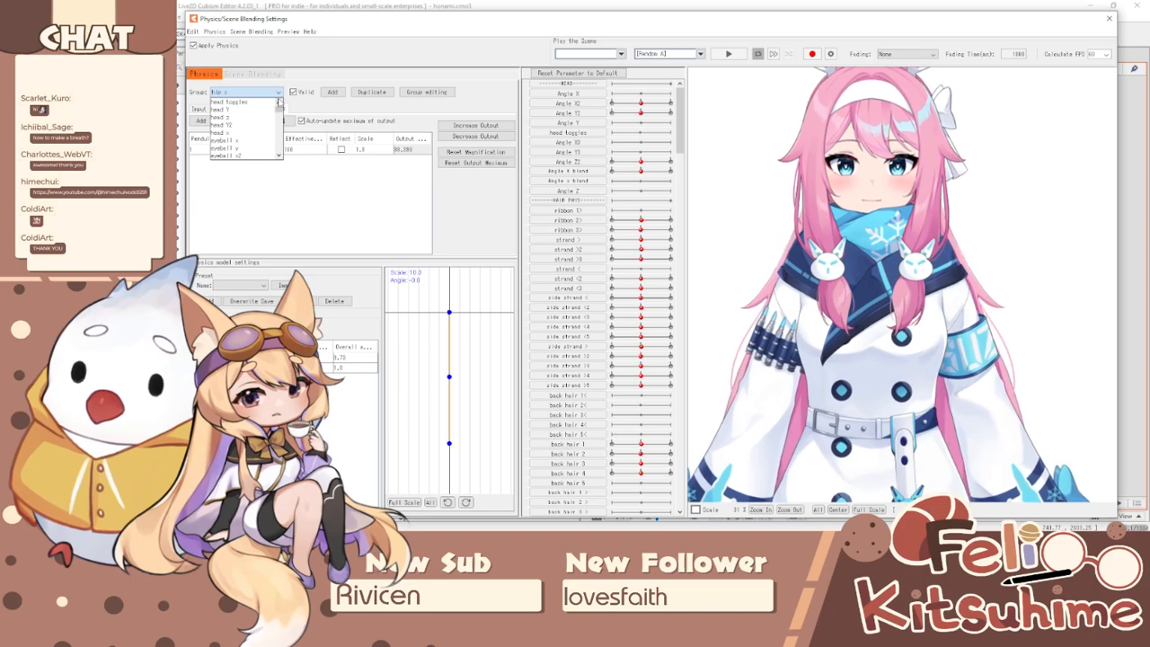
pyautogui.click(259, 110)
pyautogui.click(224, 108)
pyautogui.click(232, 92)
pyautogui.click(233, 106)
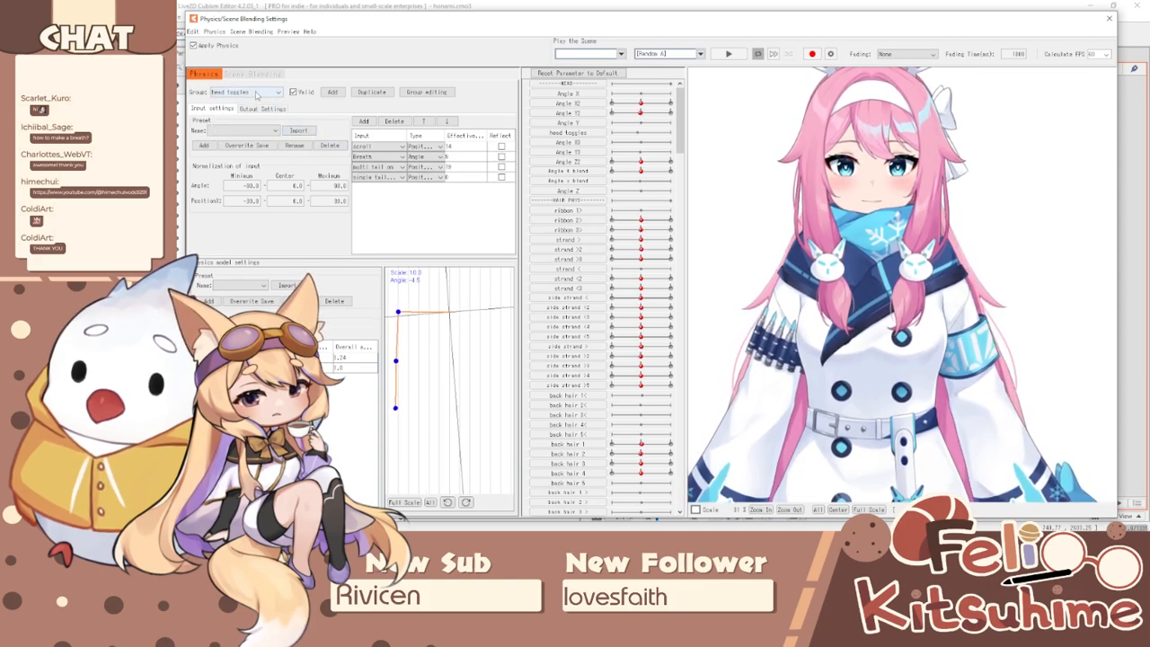
# - Look through the physics parameter list and close the physics settings window
pyautogui.moveTo(372, 21); pyautogui.dragTo(385, 18)
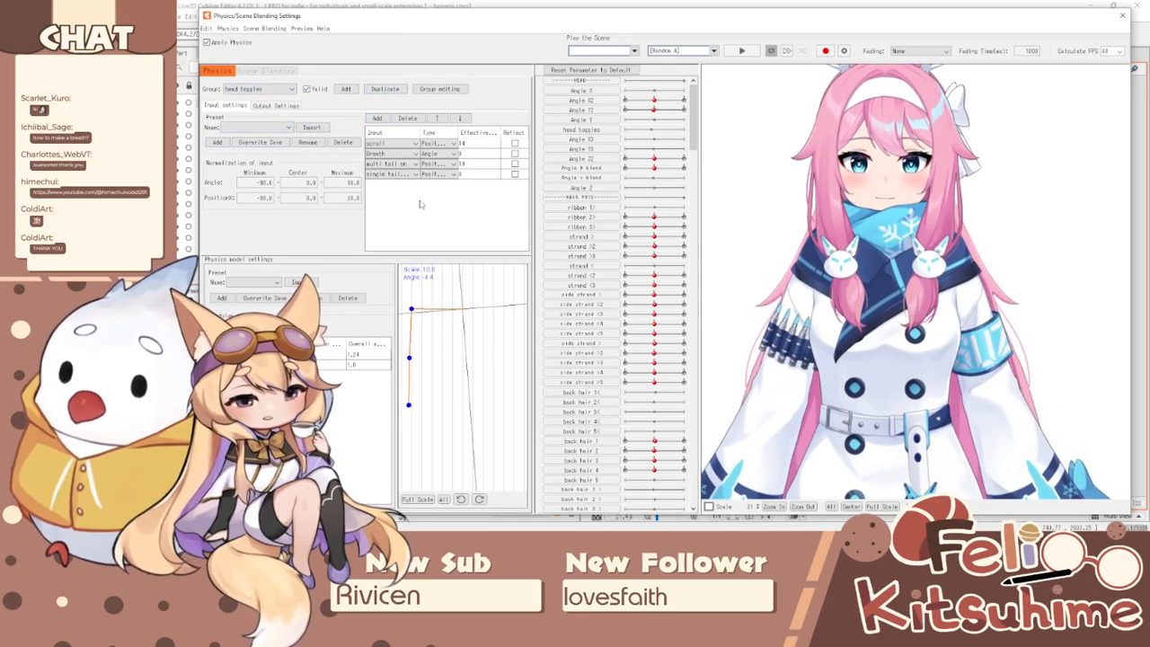
pyautogui.moveTo(691, 129); pyautogui.dragTo(691, 167)
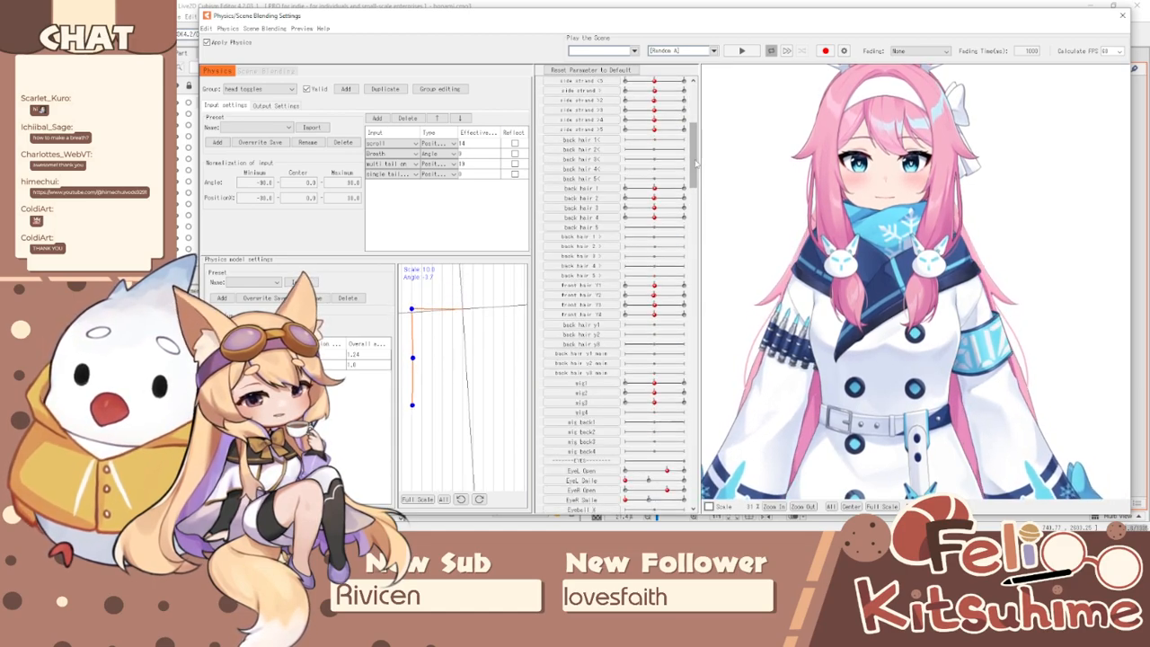
pyautogui.scroll(10, 663, 166)
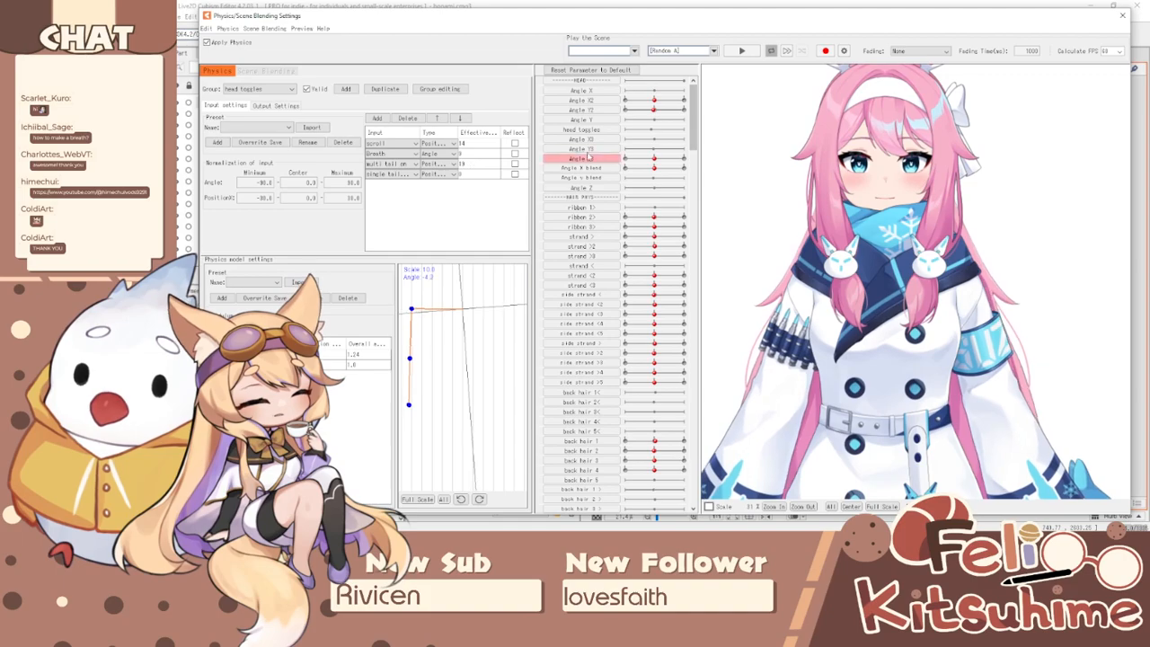
pyautogui.moveTo(693, 117); pyautogui.dragTo(724, 370)
pyautogui.scroll(-2, 840, 185)
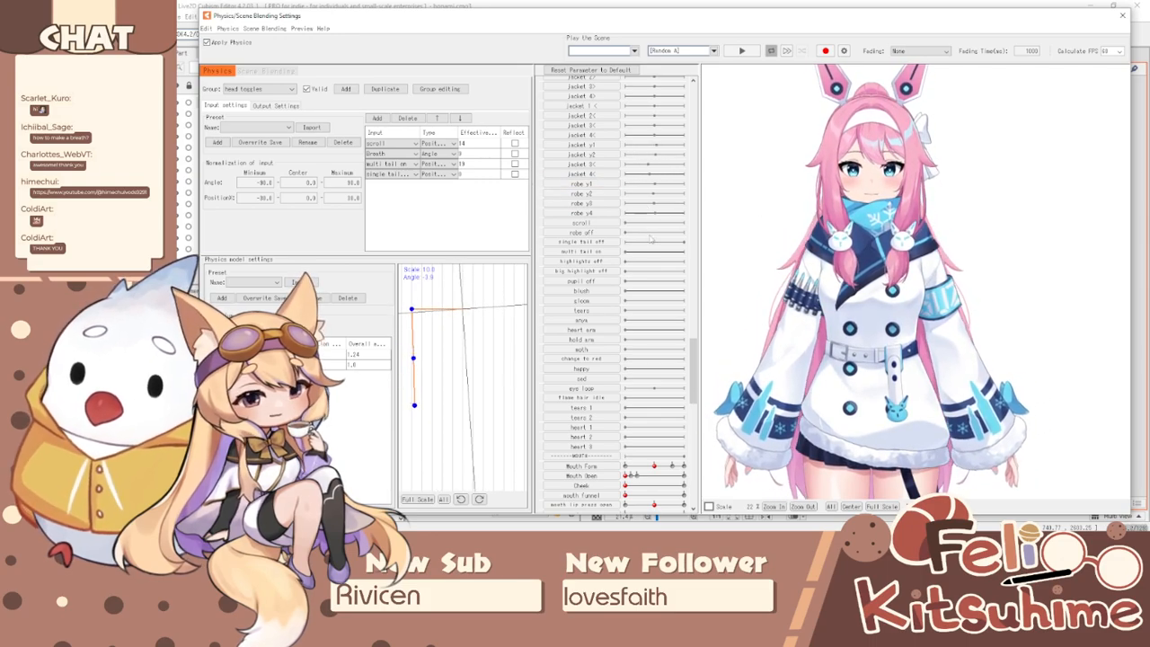
pyautogui.click(1122, 16)
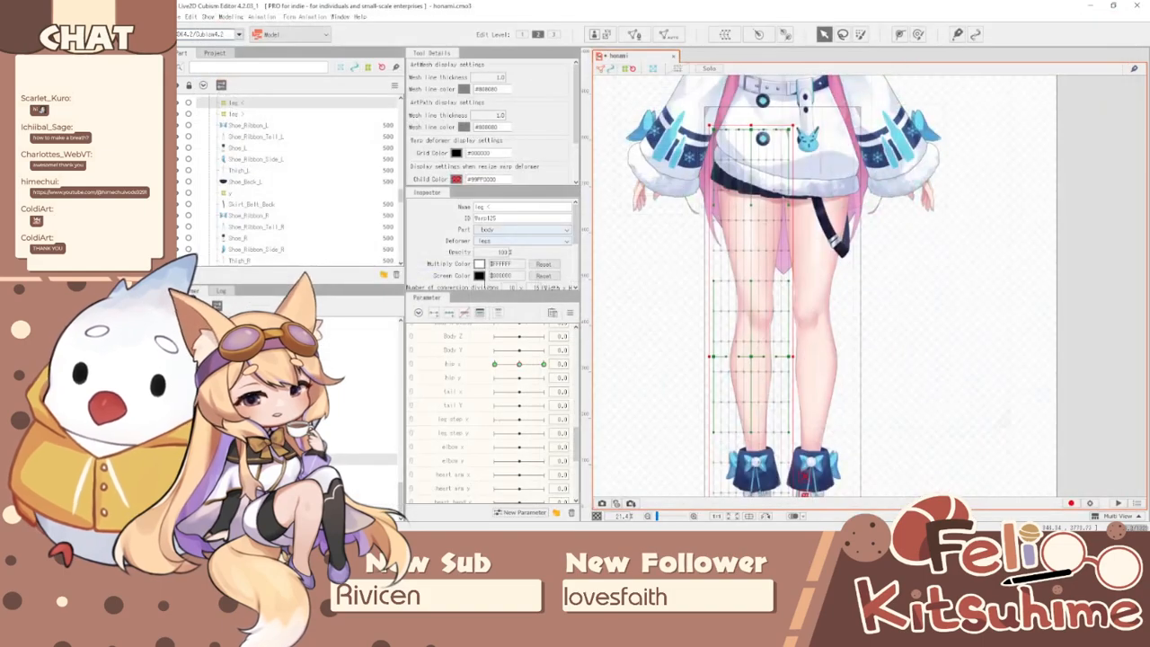
# - Examine the head and body parameters, the parameter folders and the character's full figure on the canvas
pyautogui.click(570, 313)
pyautogui.click(604, 309)
pyautogui.scroll(-3, 505, 390)
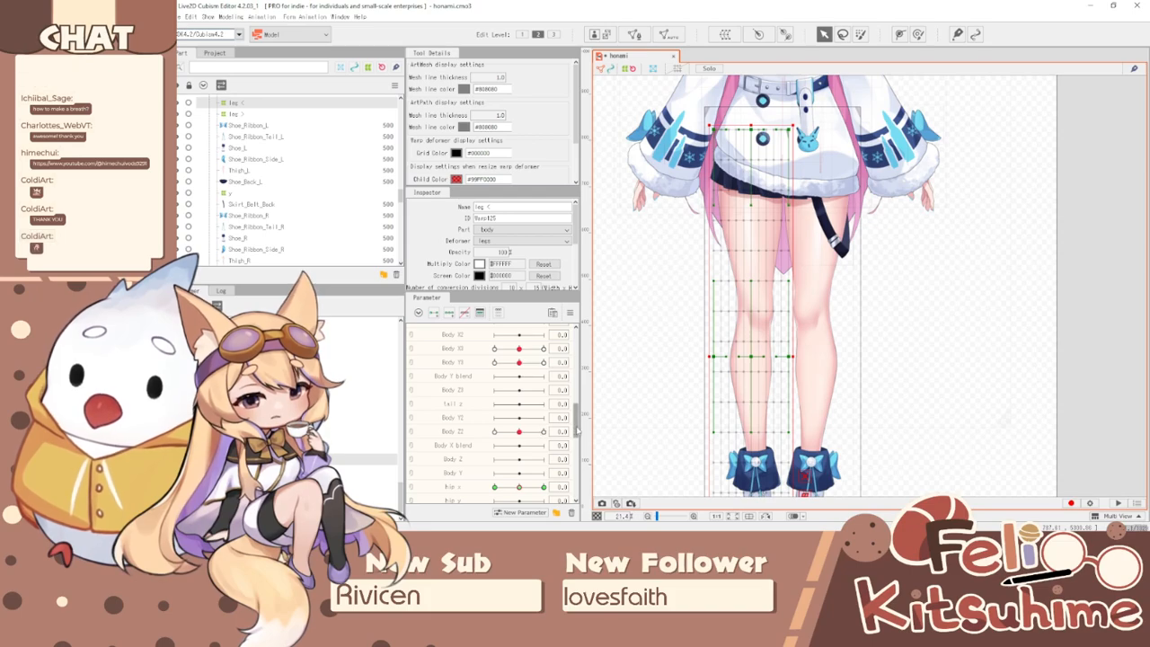
pyautogui.scroll(3, 578, 432)
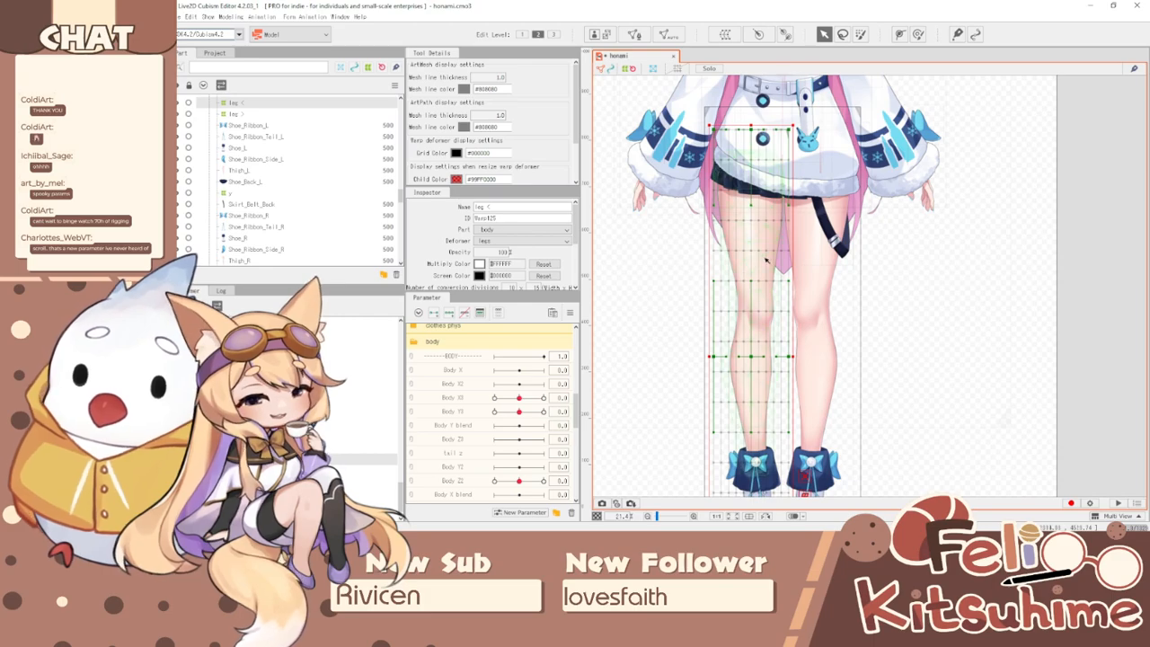
pyautogui.scroll(-3, 766, 261)
pyautogui.scroll(2, 719, 202)
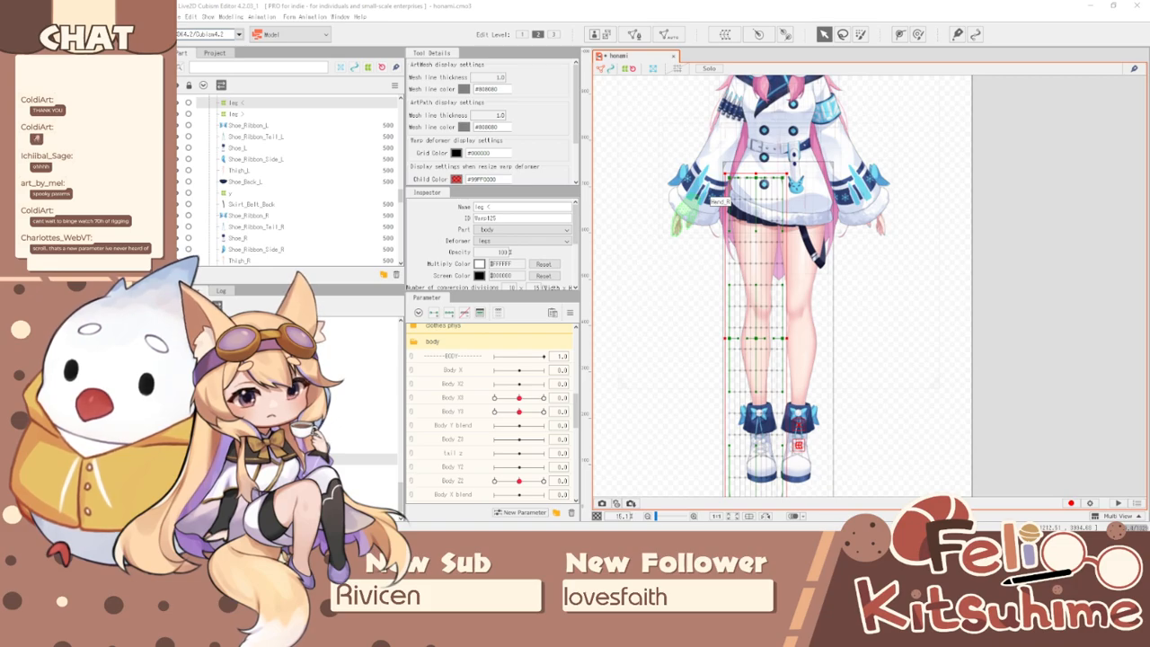
pyautogui.scroll(-2, 807, 236)
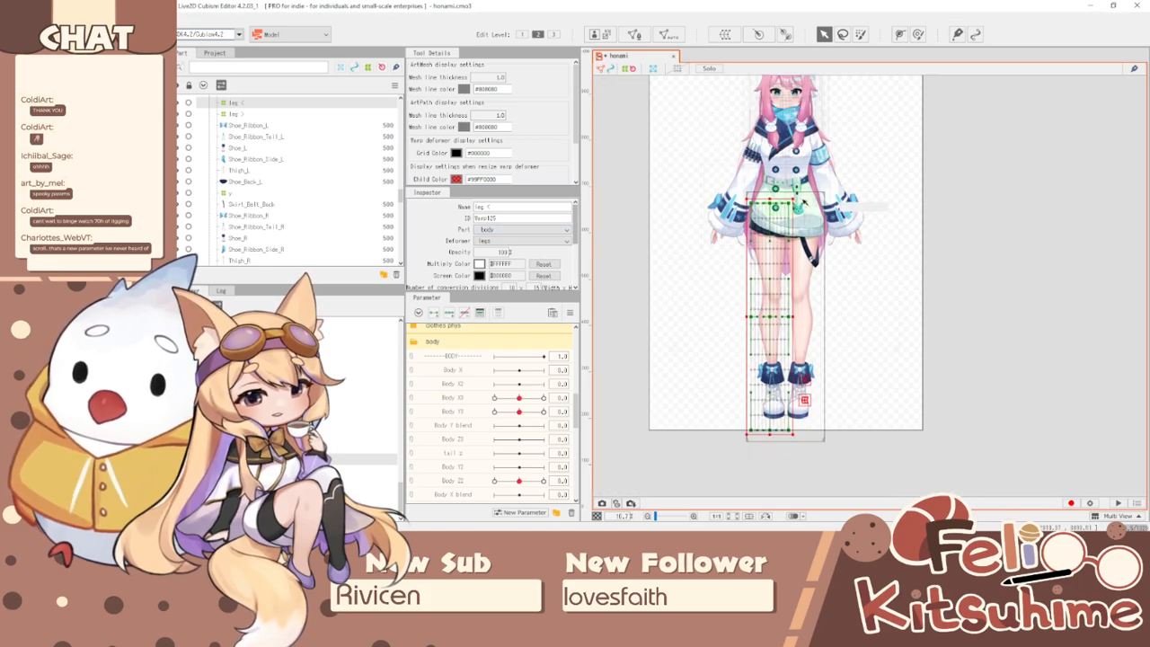
pyautogui.scroll(4, 787, 122)
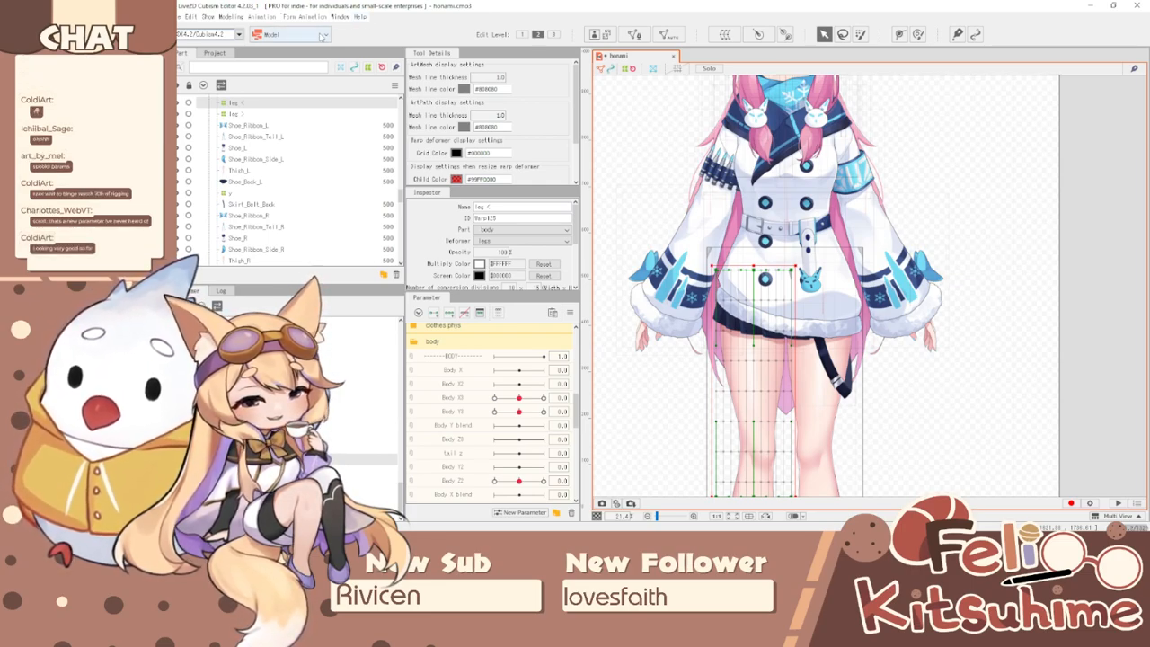
pyautogui.scroll(-5, 492, 395)
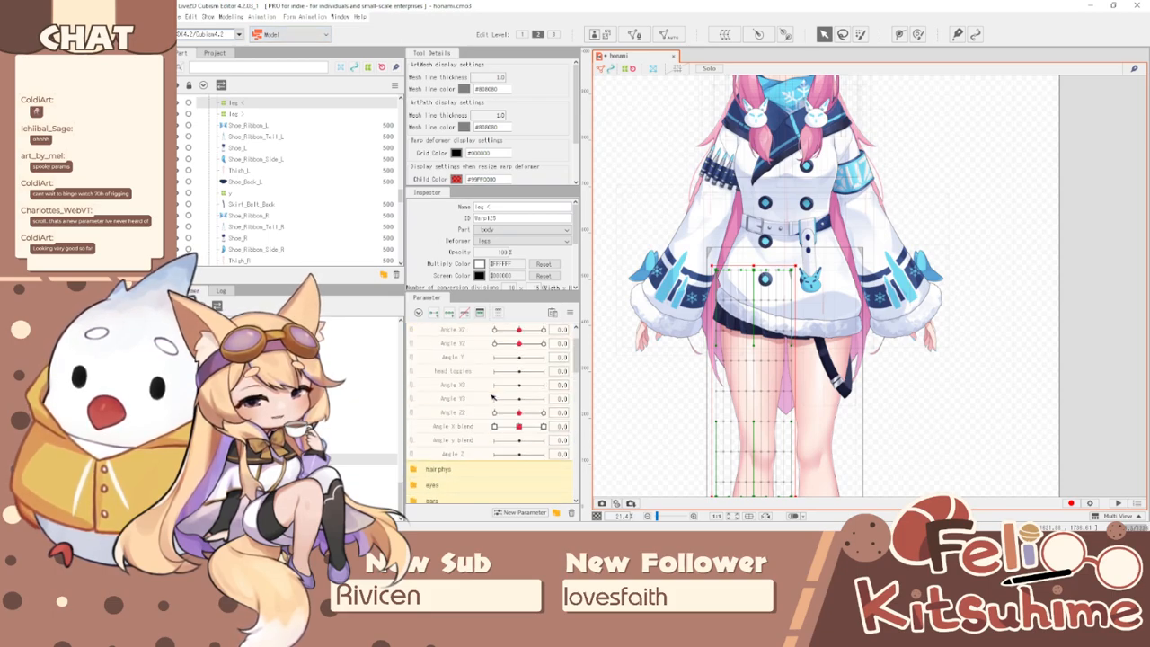
pyautogui.scroll(-3, 493, 396)
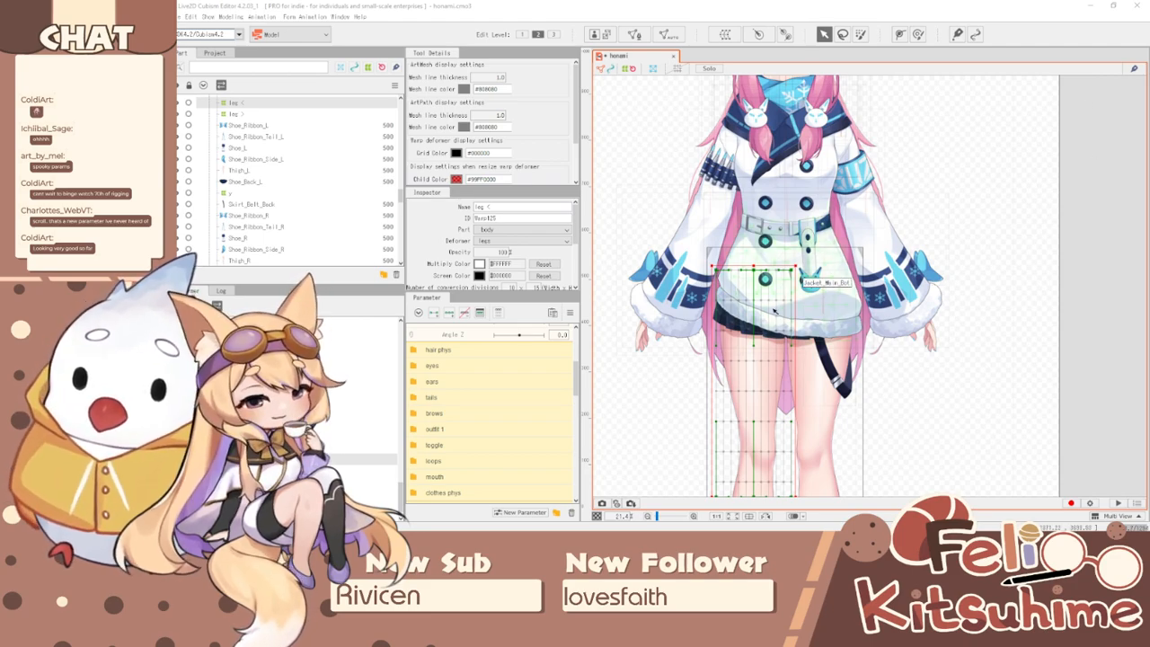
pyautogui.scroll(-2, 772, 157)
# - Select the upper body rotation deformer at the belt and inspect its place on the character
pyautogui.click(755, 170)
pyautogui.scroll(3, 756, 185)
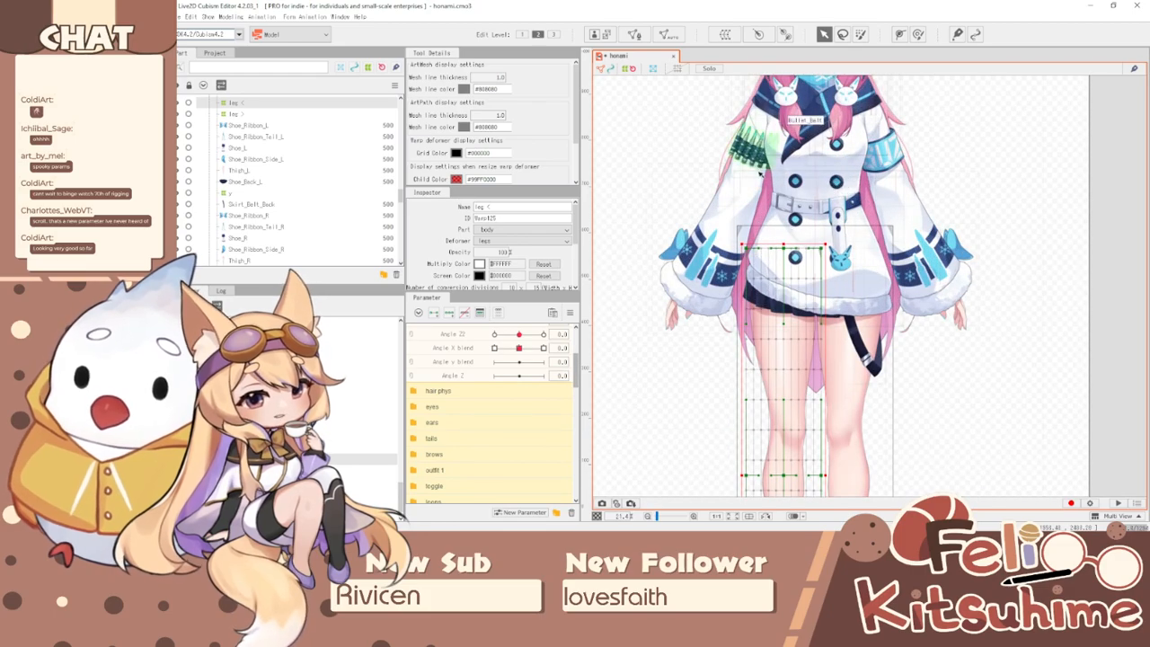
pyautogui.scroll(2, 850, 195)
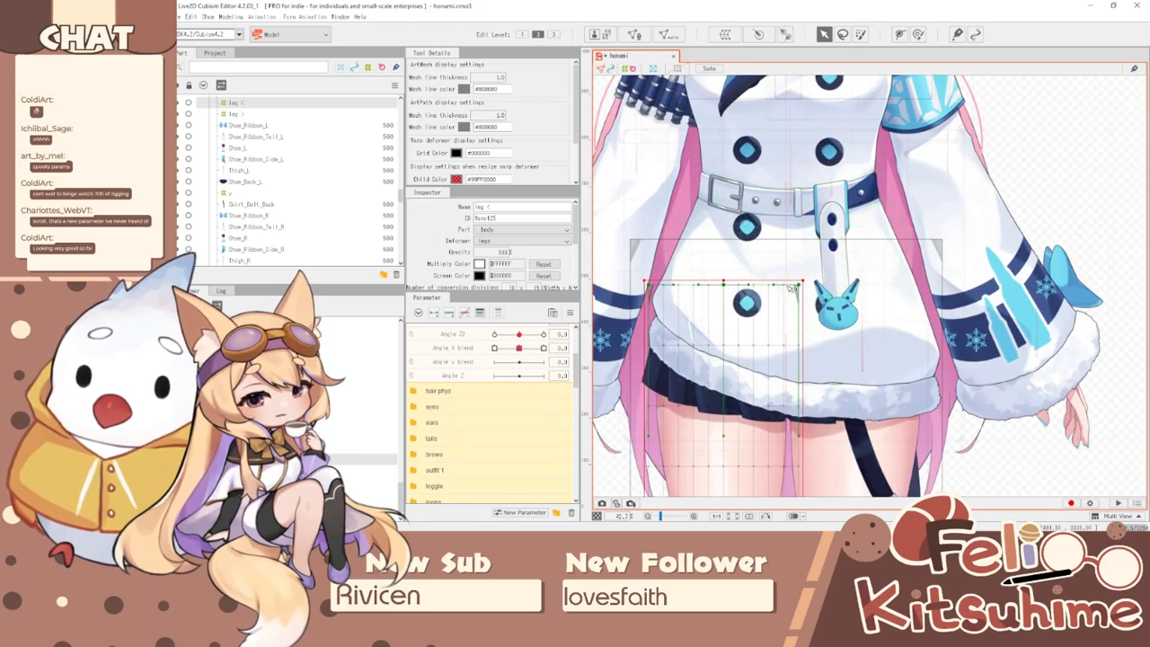
pyautogui.scroll(2, 815, 190)
pyautogui.click(797, 196)
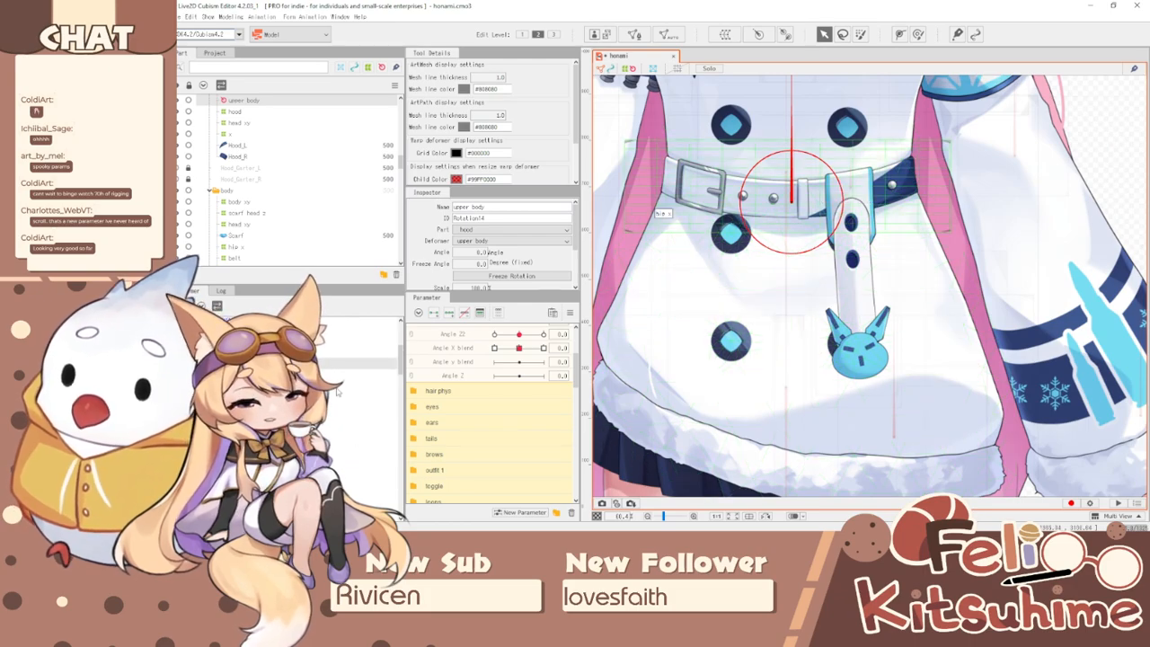
pyautogui.scroll(-5, 699, 256)
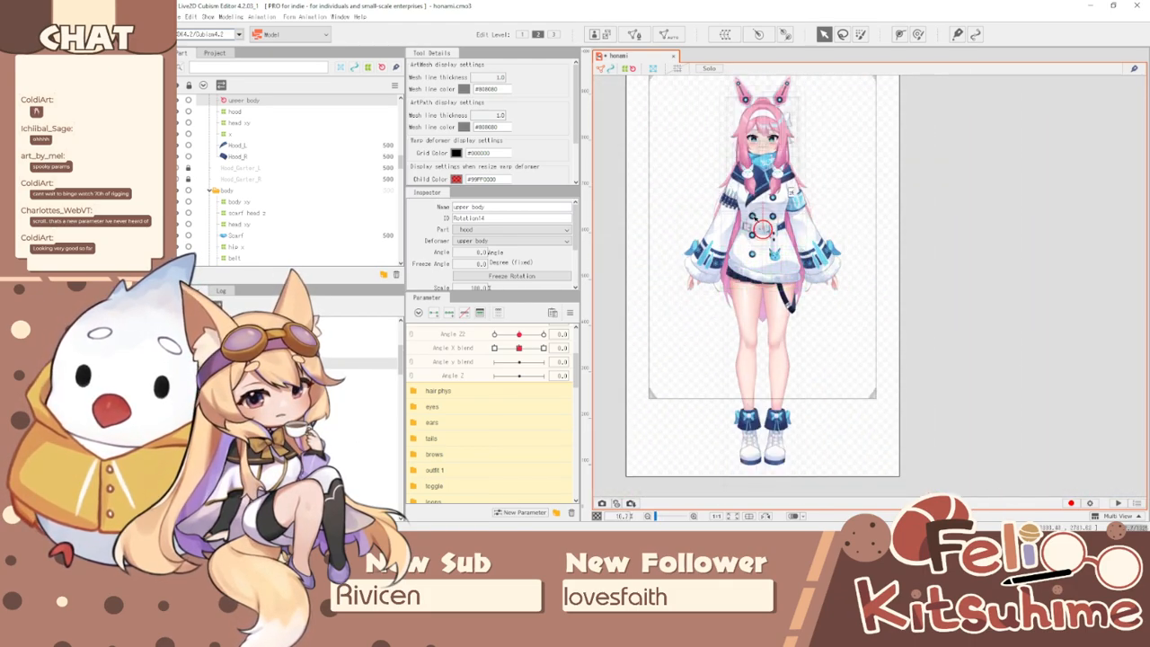
pyautogui.scroll(4, 771, 239)
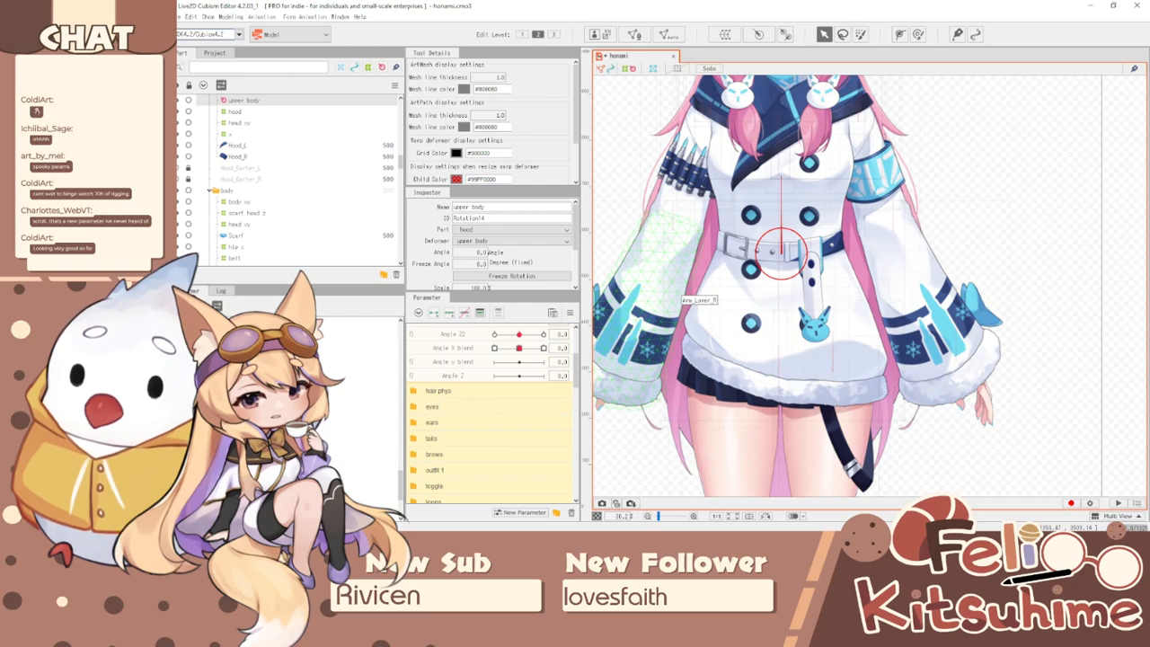
# - Select the hips rotation deformer and add three keys to it on the hip y parameter
pyautogui.click(368, 393)
pyautogui.scroll(-2, 739, 268)
pyautogui.scroll(2, 498, 372)
pyautogui.scroll(-3, 490, 396)
pyautogui.scroll(-4, 490, 396)
pyautogui.moveTo(497, 416); pyautogui.dragTo(447, 419)
pyautogui.click(520, 417)
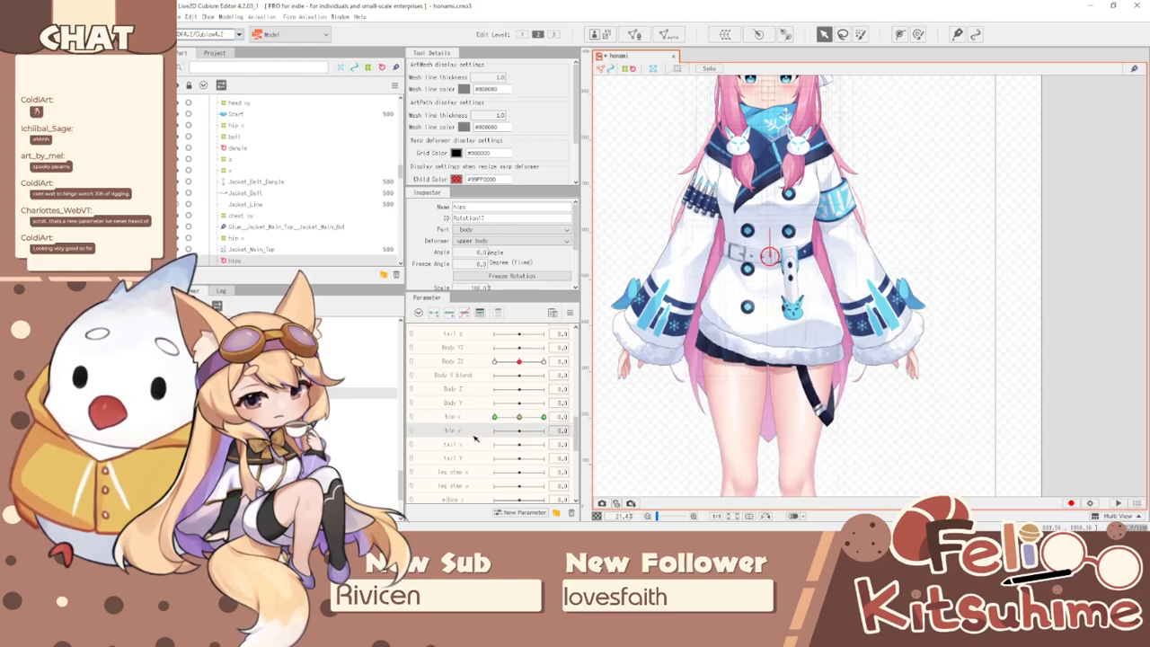
pyautogui.click(450, 313)
# - Set hip y to 1.0 and move the hips rotation deformer slightly upward at the belt
pyautogui.moveTo(522, 431); pyautogui.dragTo(692, 407)
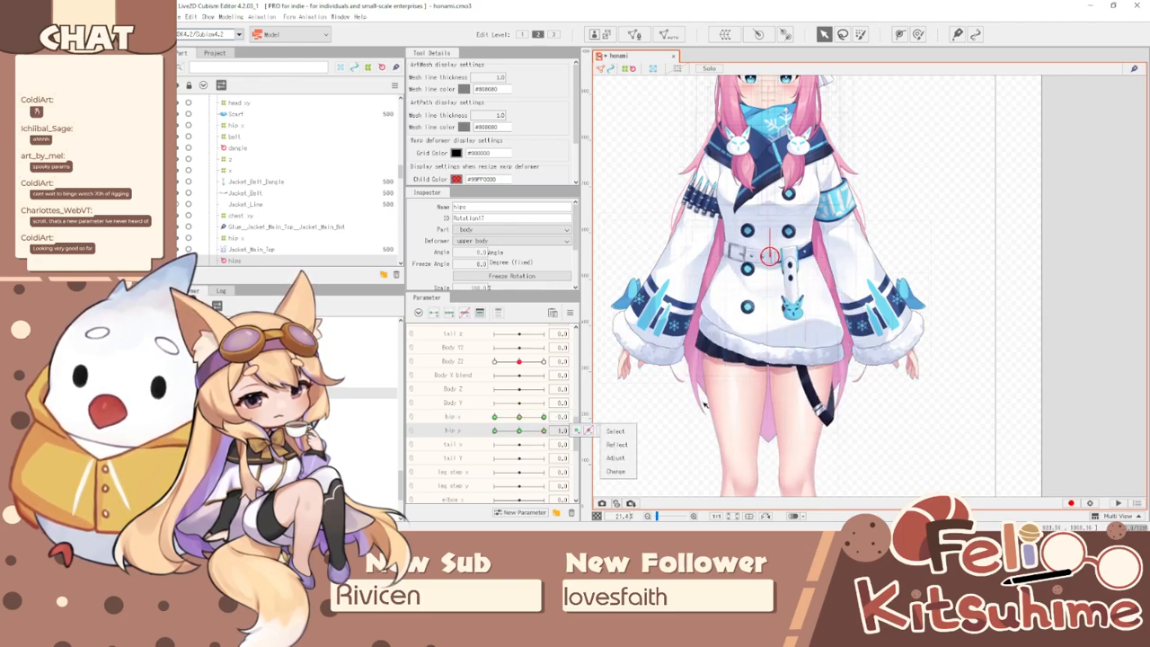
pyautogui.scroll(3, 845, 221)
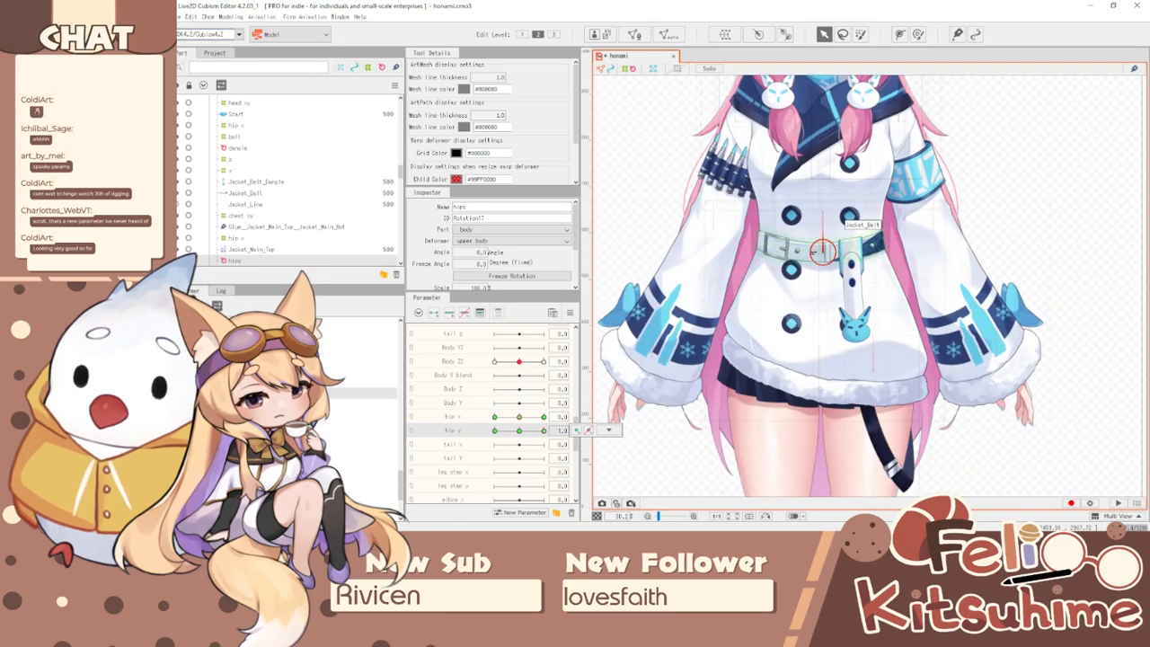
pyautogui.scroll(2, 848, 221)
pyautogui.moveTo(811, 263); pyautogui.dragTo(818, 254)
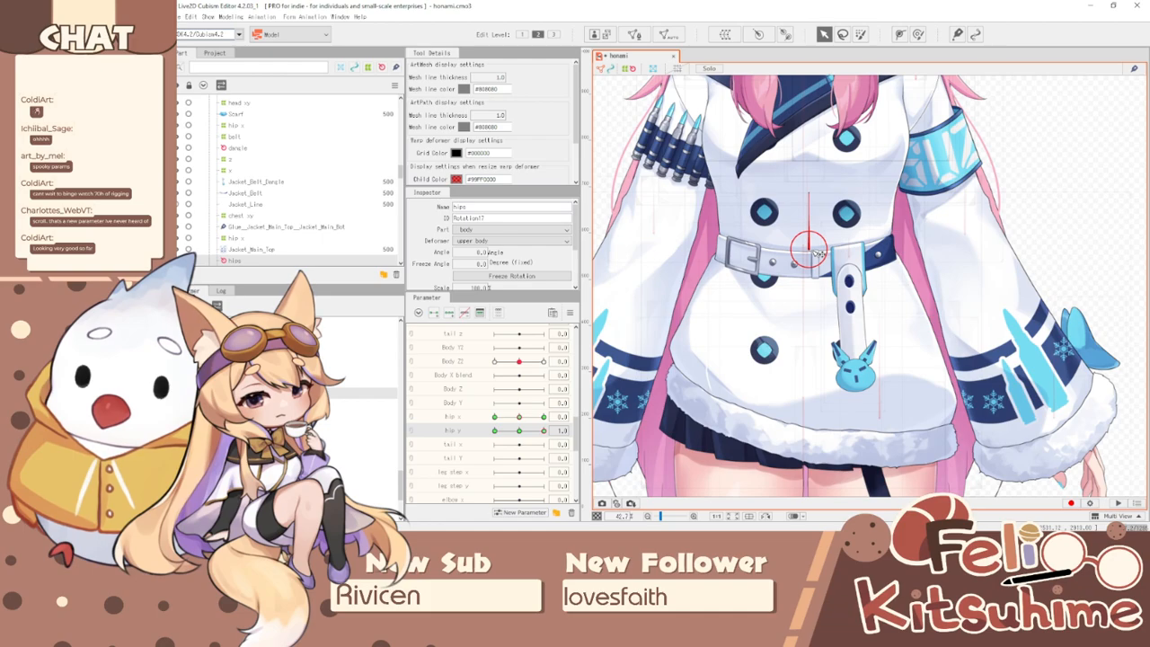
# - Move the hips rotation deformer slightly downward at hip y -1.0 and check the motion across the hip y range
pyautogui.scroll(-4, 809, 265)
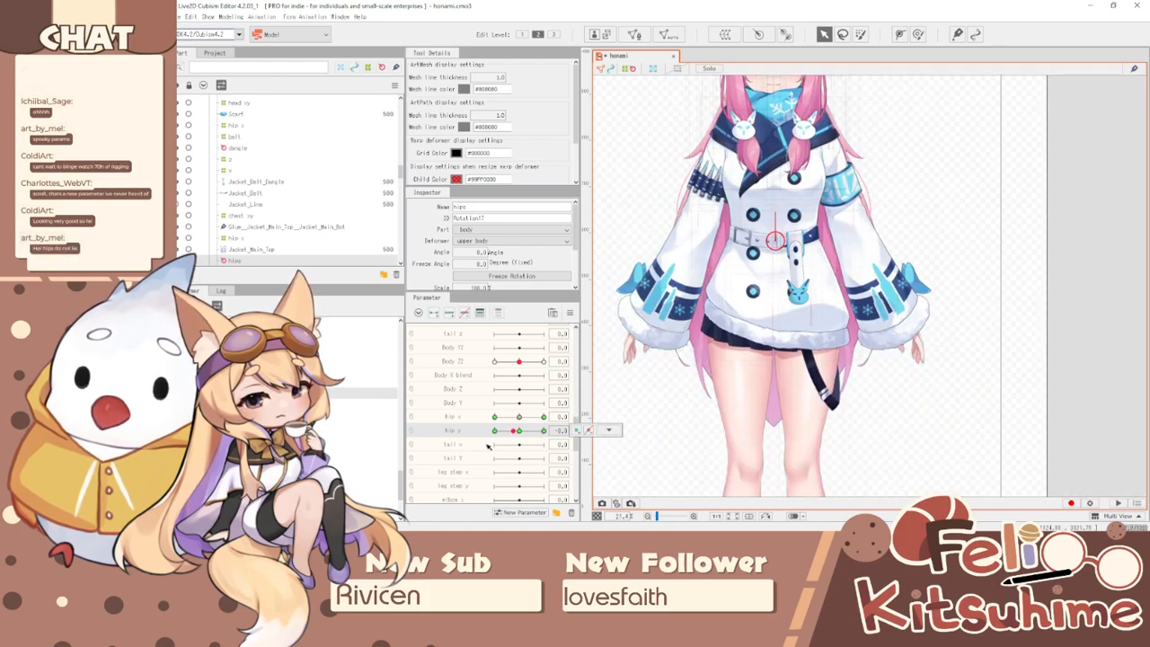
pyautogui.scroll(2, 800, 279)
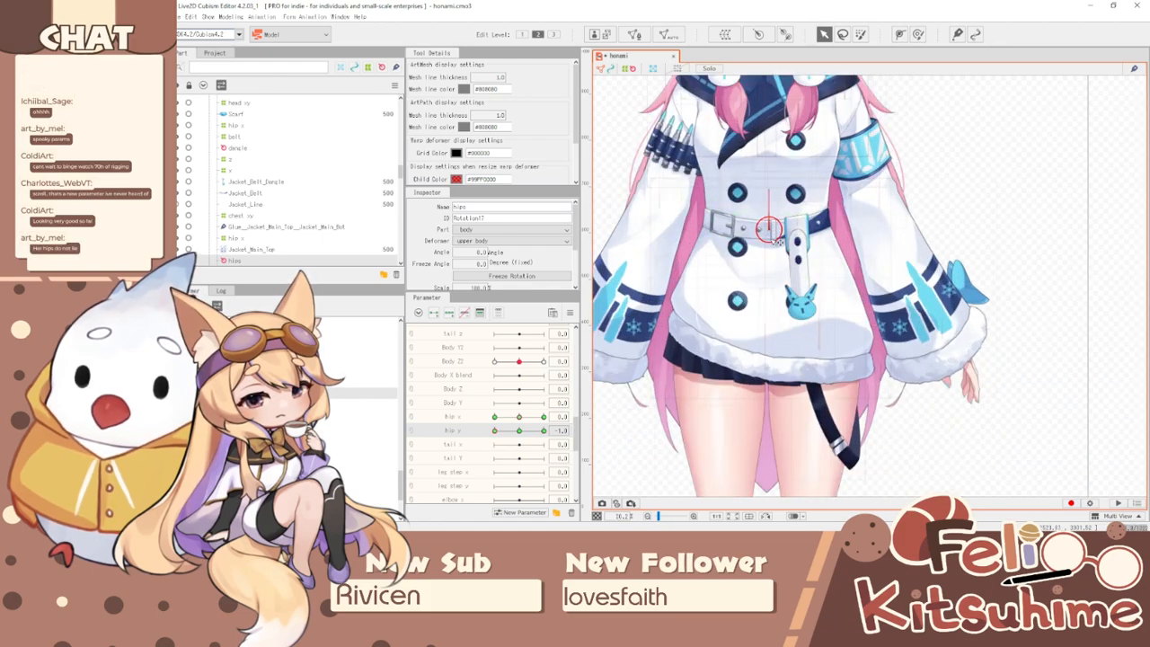
pyautogui.scroll(-2, 771, 230)
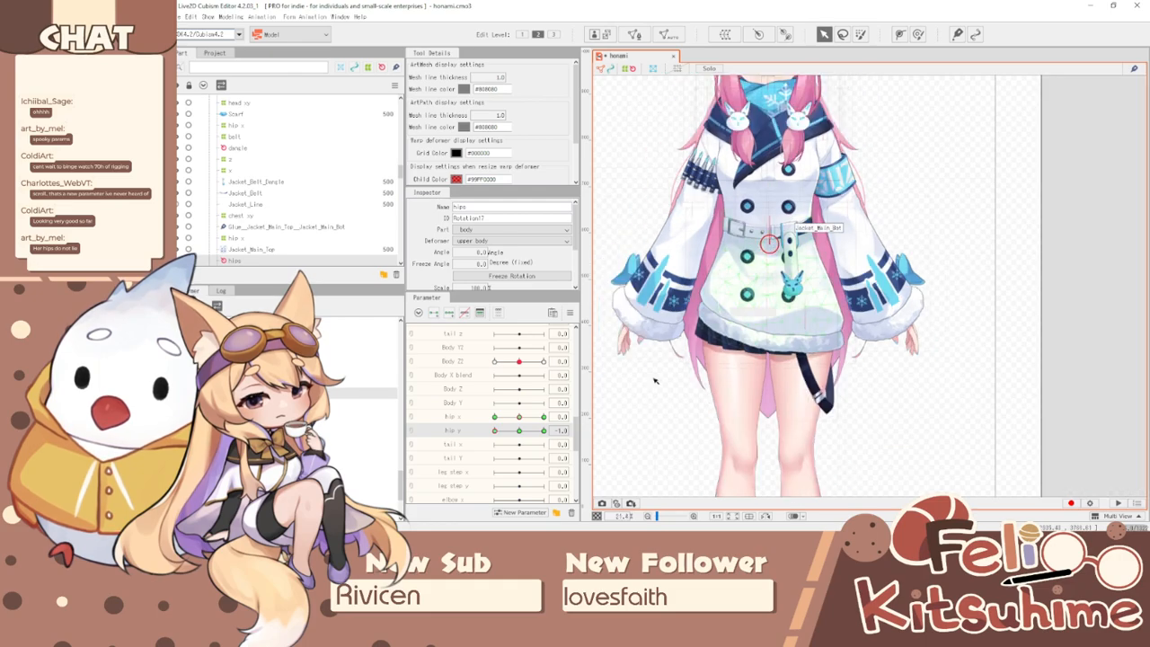
pyautogui.moveTo(495, 430)
pyautogui.mouseDown()
pyautogui.moveTo(543, 429)
pyautogui.moveTo(490, 419)
pyautogui.mouseUp()
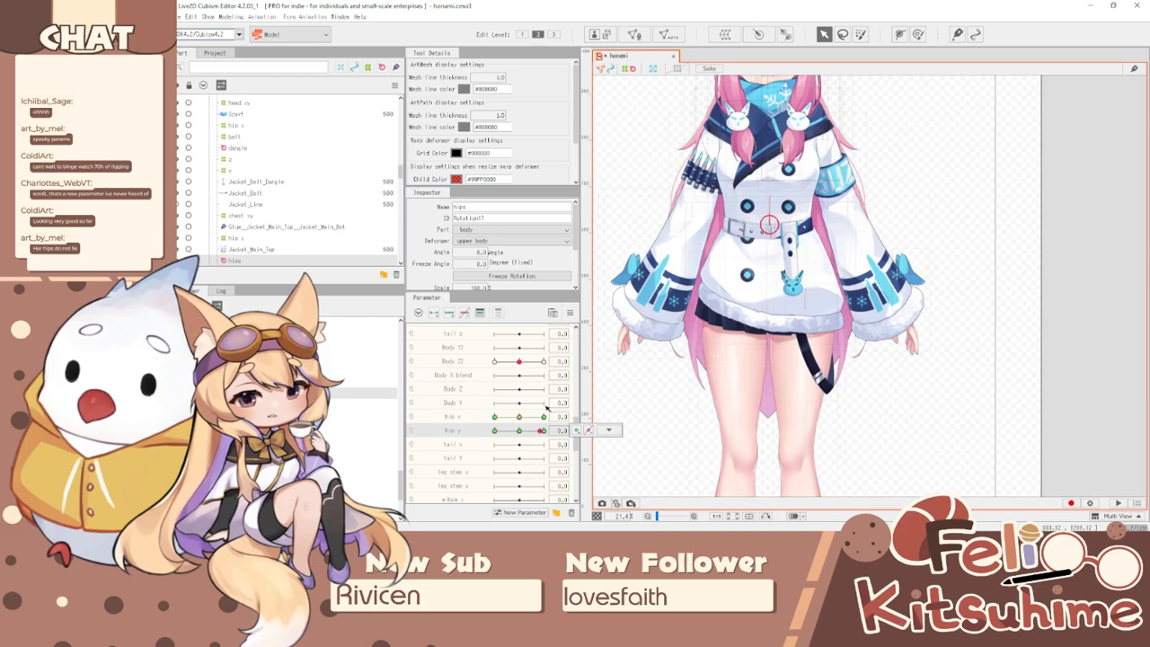
pyautogui.click(608, 431)
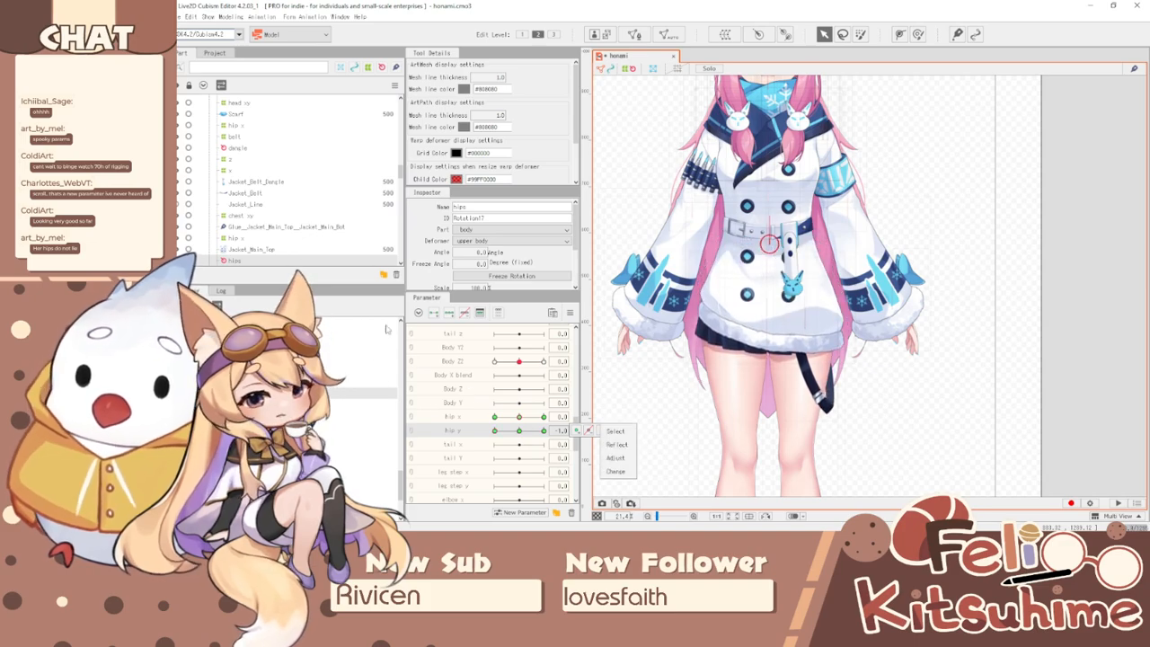
# - Synthesize the hips deformer's corners for hip x and hip y from the default value, and link the two parameters
pyautogui.scroll(4, 770, 216)
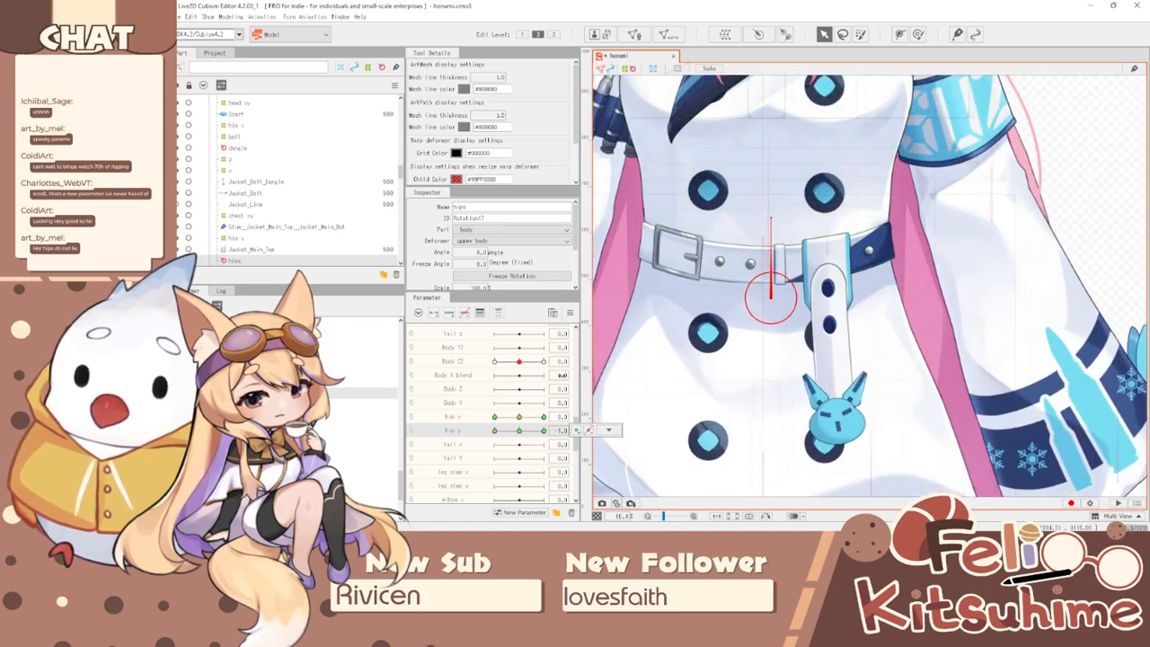
pyautogui.click(570, 312)
pyautogui.click(623, 374)
pyautogui.click(642, 364)
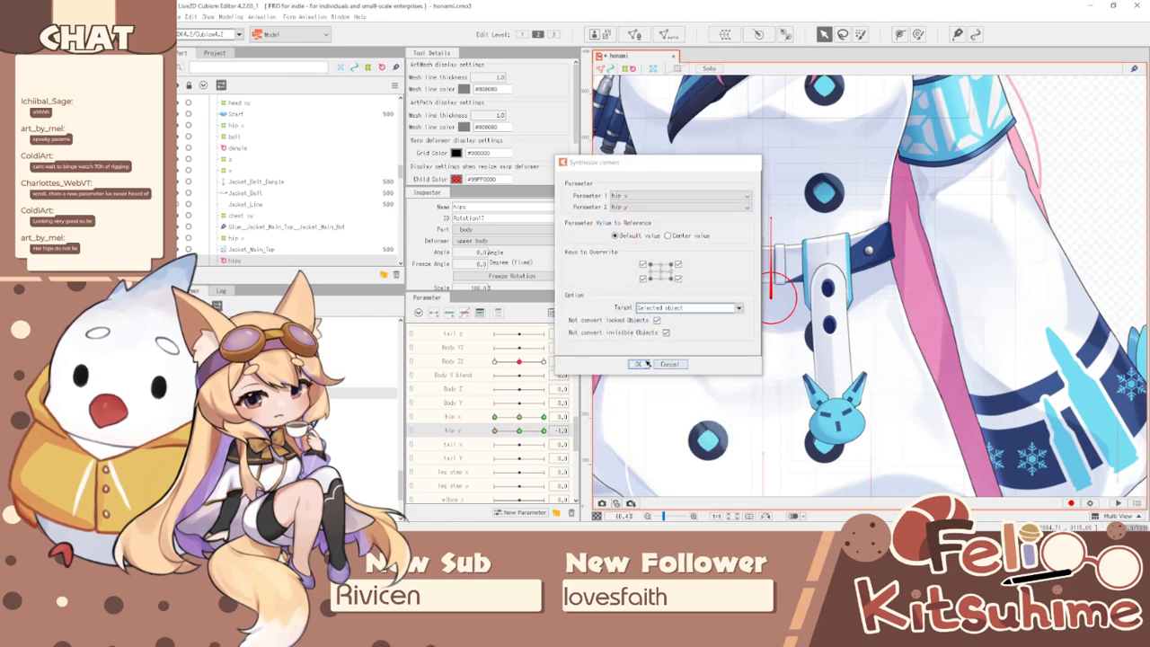
pyautogui.click(411, 417)
# - Test the linked hip x and hip y motion and select the upper body rotation deformer at the belt
pyautogui.moveTo(543, 420); pyautogui.dragTo(519, 433)
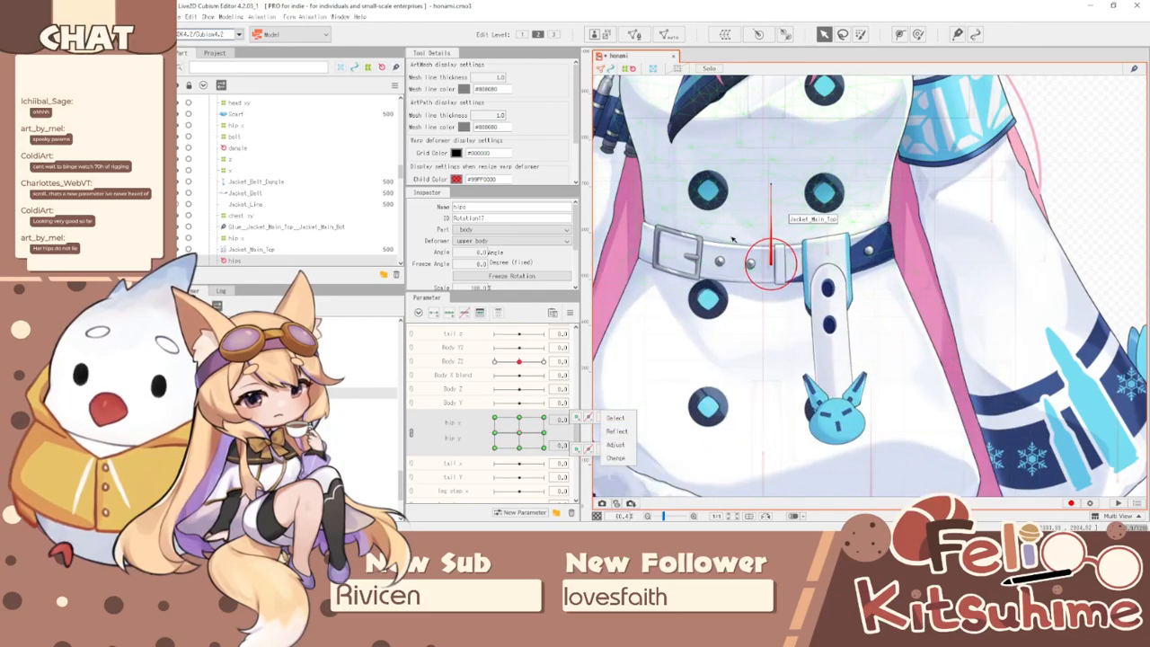
pyautogui.click(736, 232)
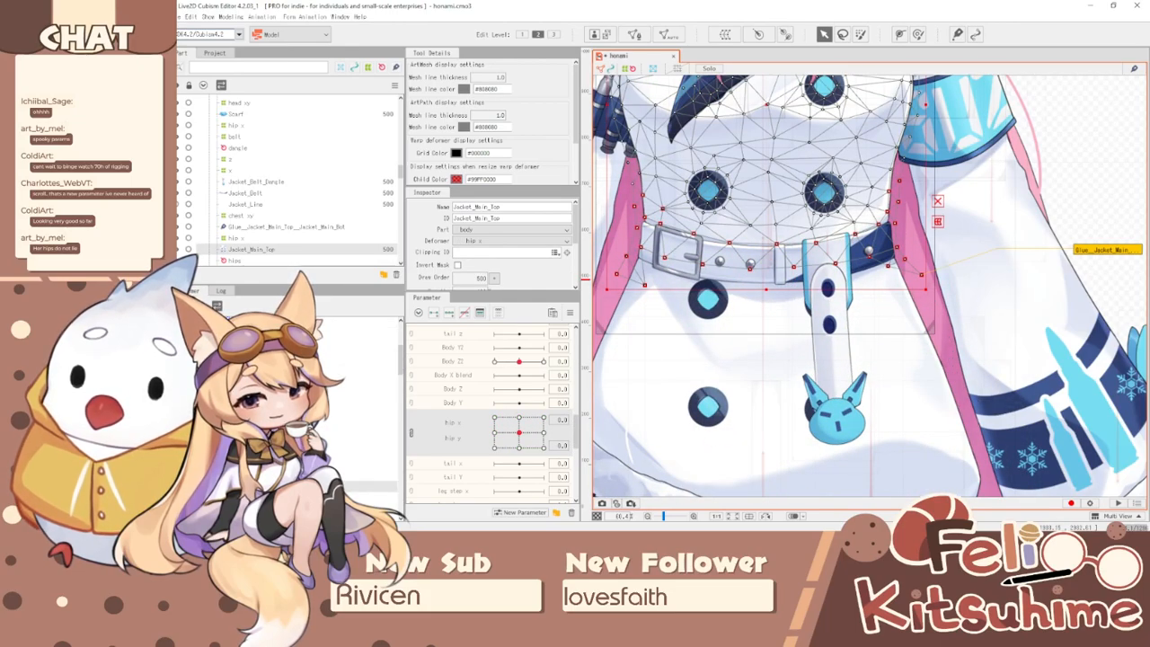
pyautogui.click(768, 267)
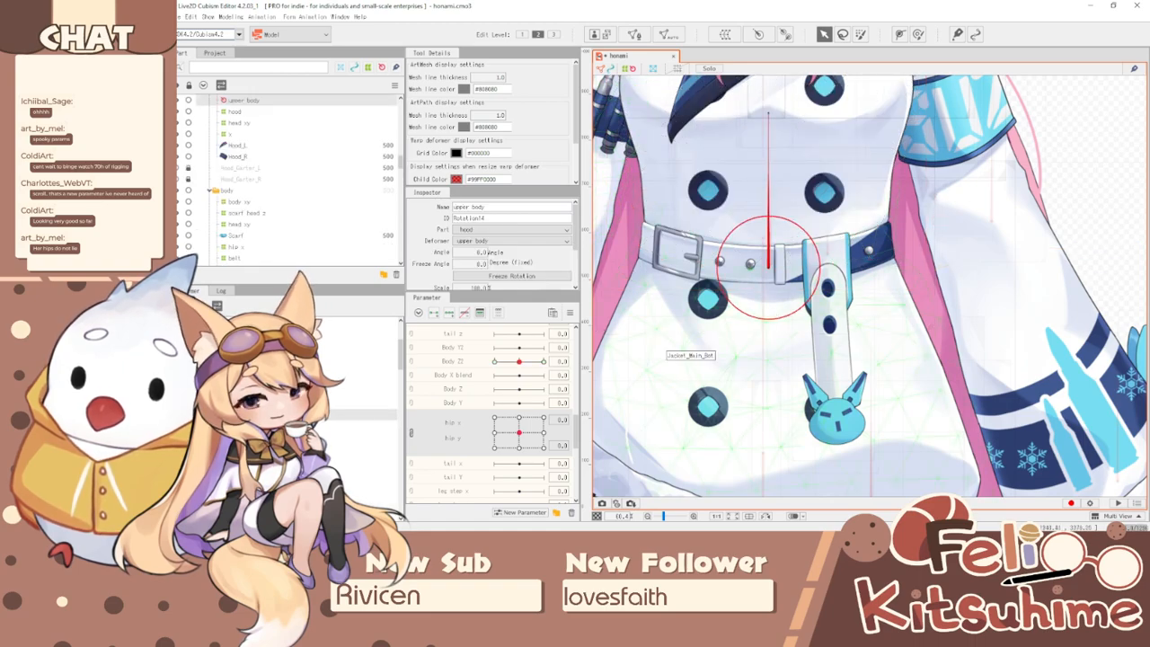
# - Create a rotation deformer named hip y as parent of the hood through lower deformers inside the upper body deformer
pyautogui.press('Down')
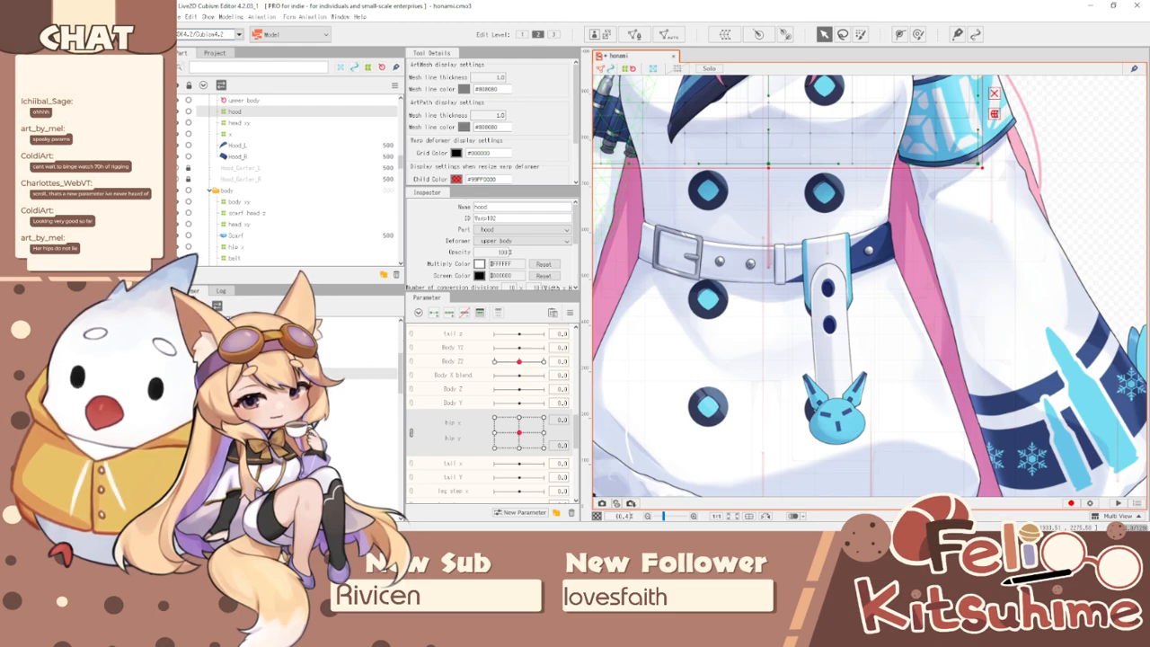
pyautogui.click(385, 453)
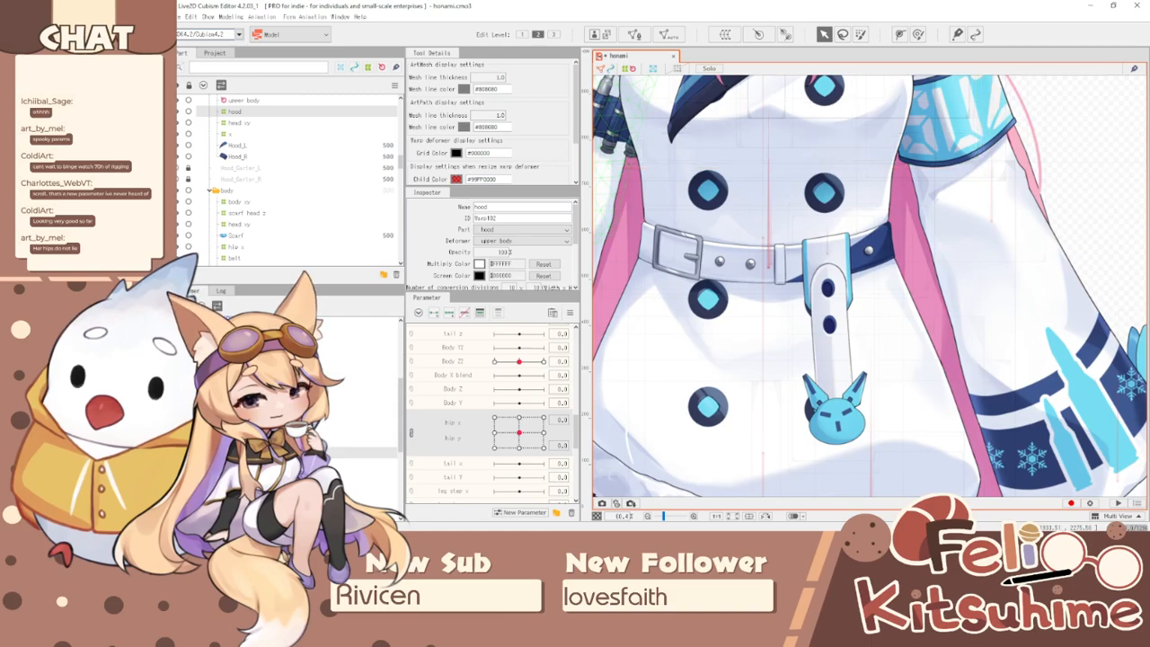
pyautogui.keyDown('shift'); pyautogui.click(386, 374); pyautogui.keyUp('shift')
pyautogui.scroll(-5, 810, 355)
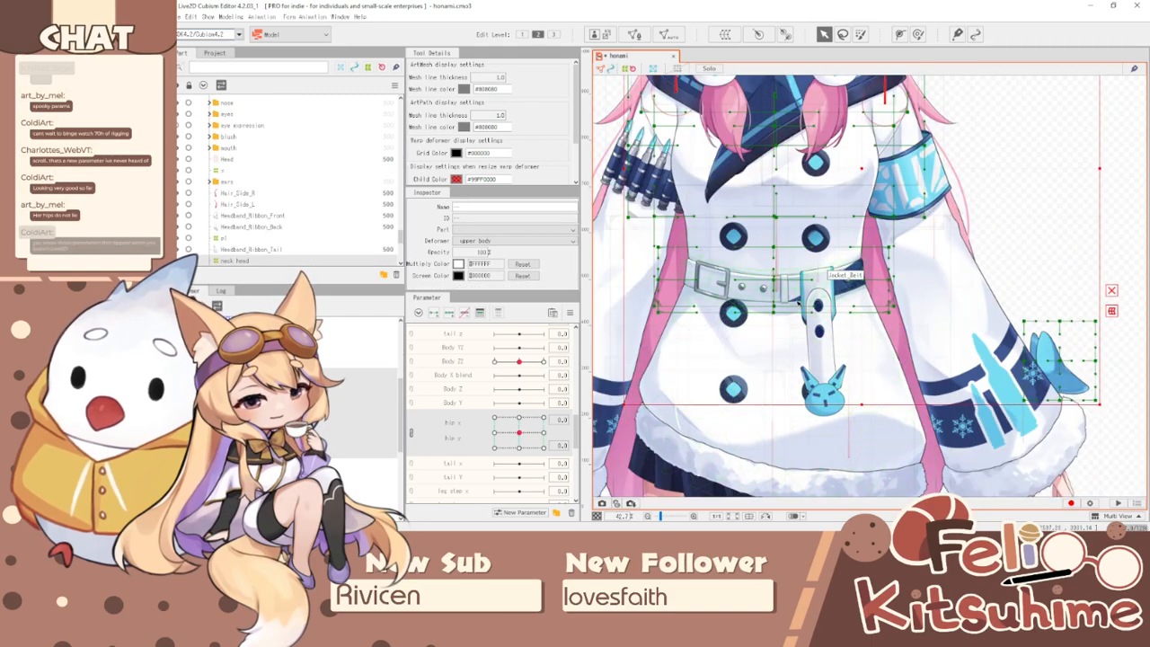
pyautogui.click(758, 34)
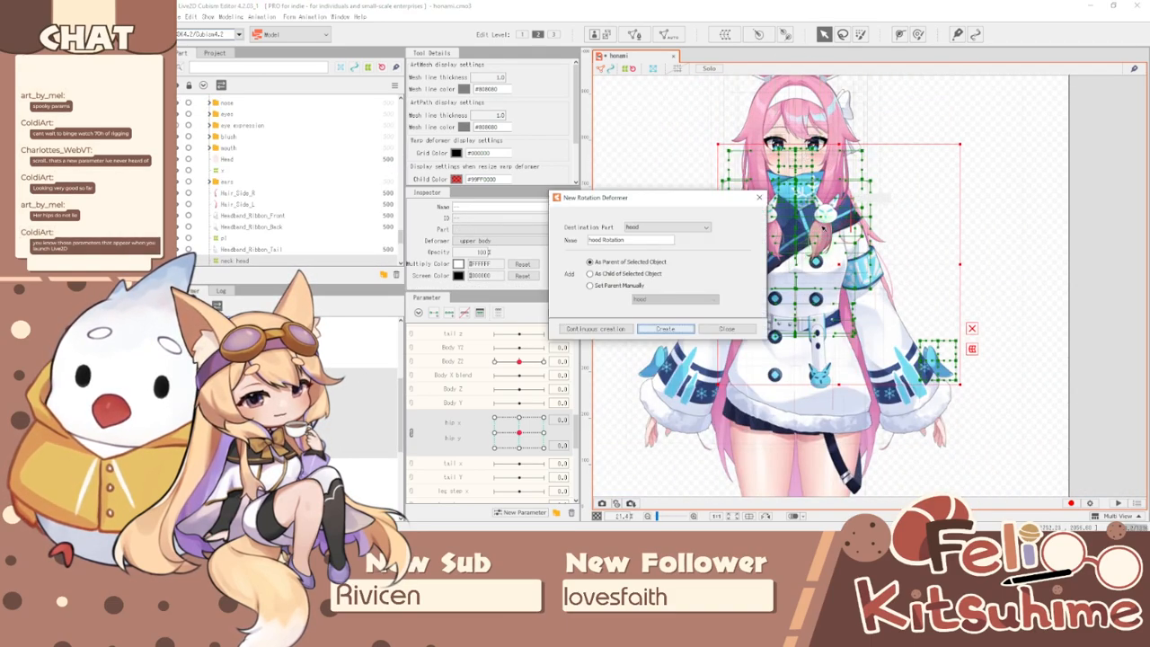
pyautogui.moveTo(649, 240); pyautogui.dragTo(539, 239)
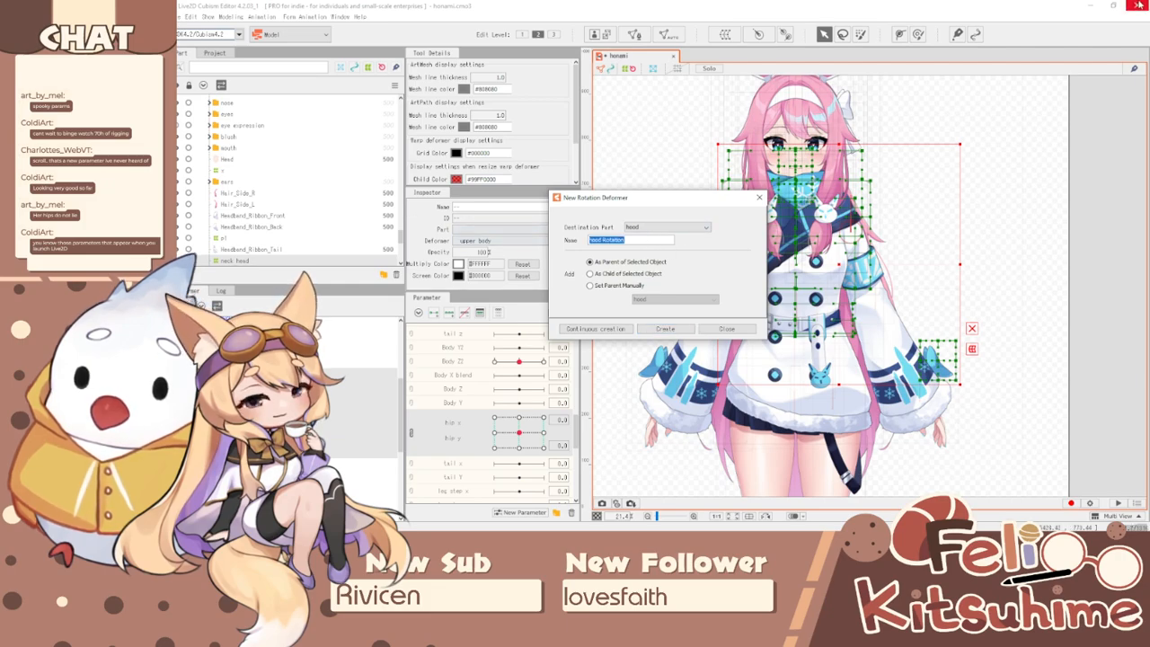
pyautogui.write('hips')
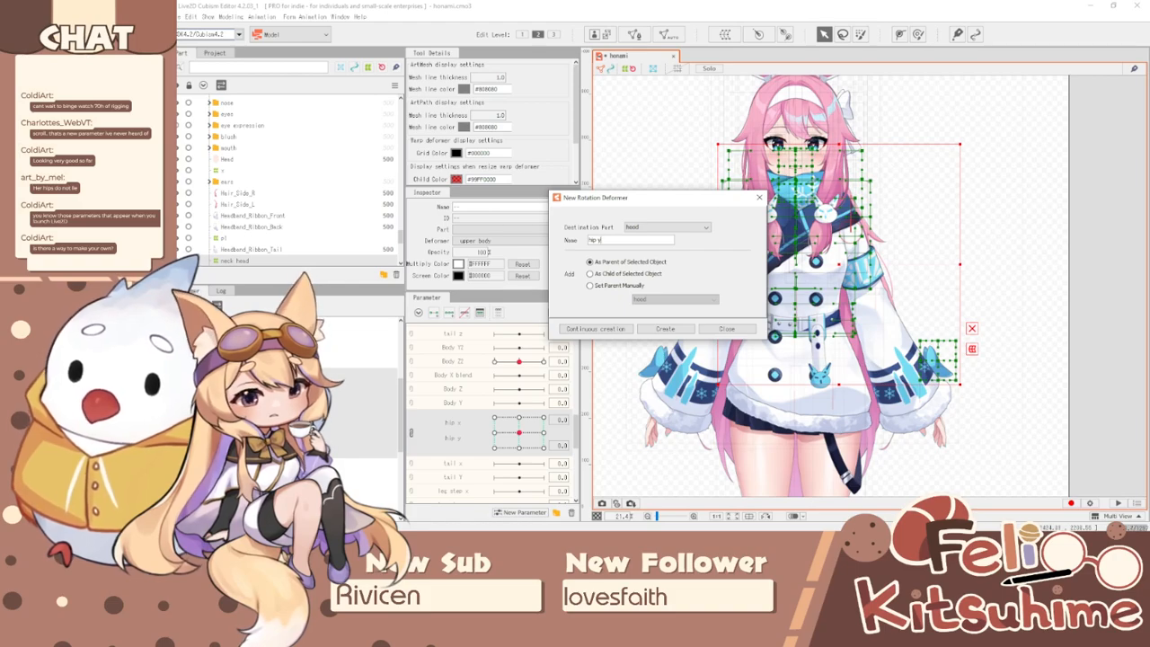
pyautogui.click(665, 330)
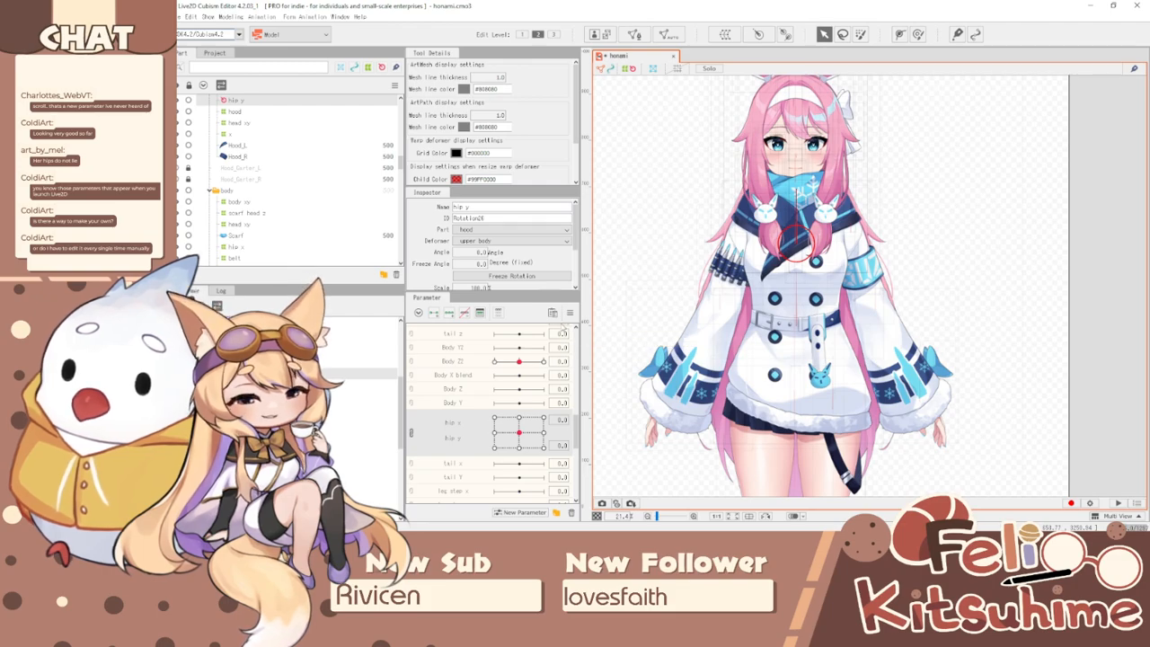
# - Move the hip y rotation deformer's pivot down to the belt and unlink the hip x and hip y parameters
pyautogui.scroll(3, 802, 284)
pyautogui.moveTo(798, 314); pyautogui.dragTo(799, 507)
pyautogui.scroll(-3, 809, 387)
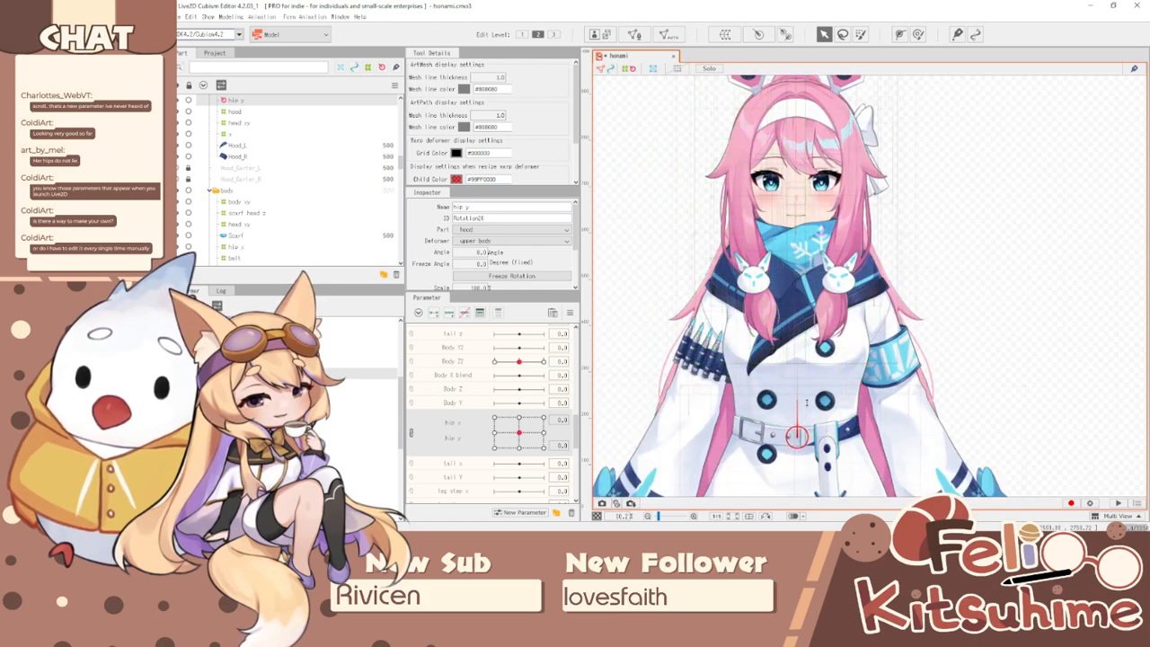
pyautogui.scroll(2, 807, 412)
pyautogui.click(408, 435)
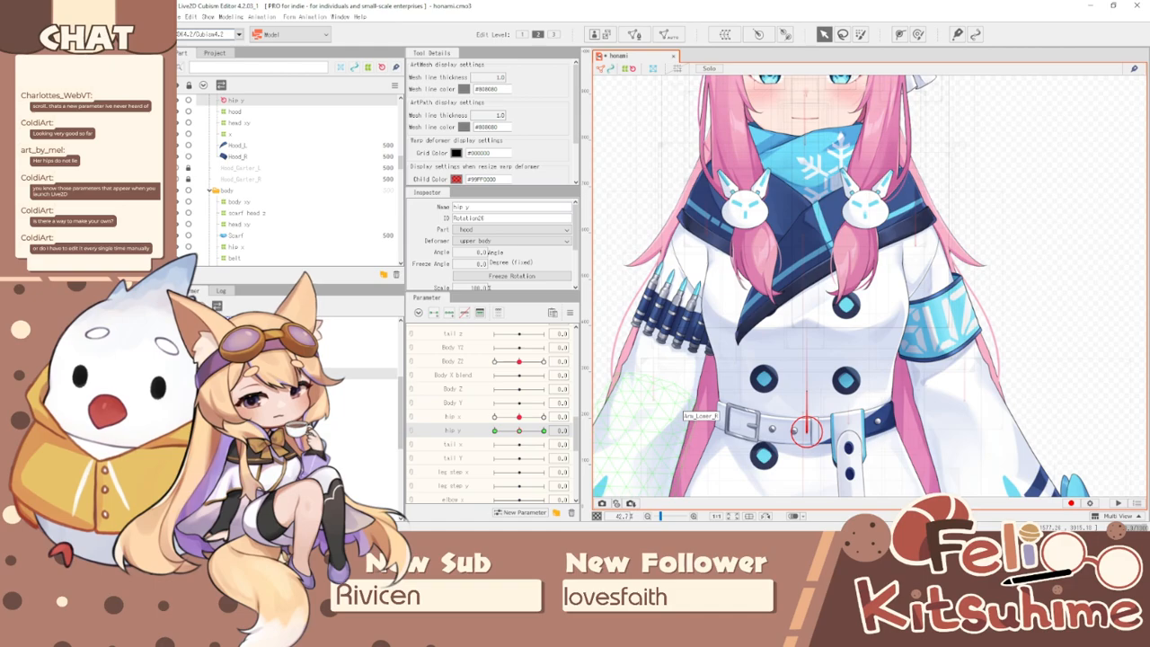
# - Try to reparent the deformers inside hip y to the upper body deformer, and undo the change
pyautogui.click(287, 384)
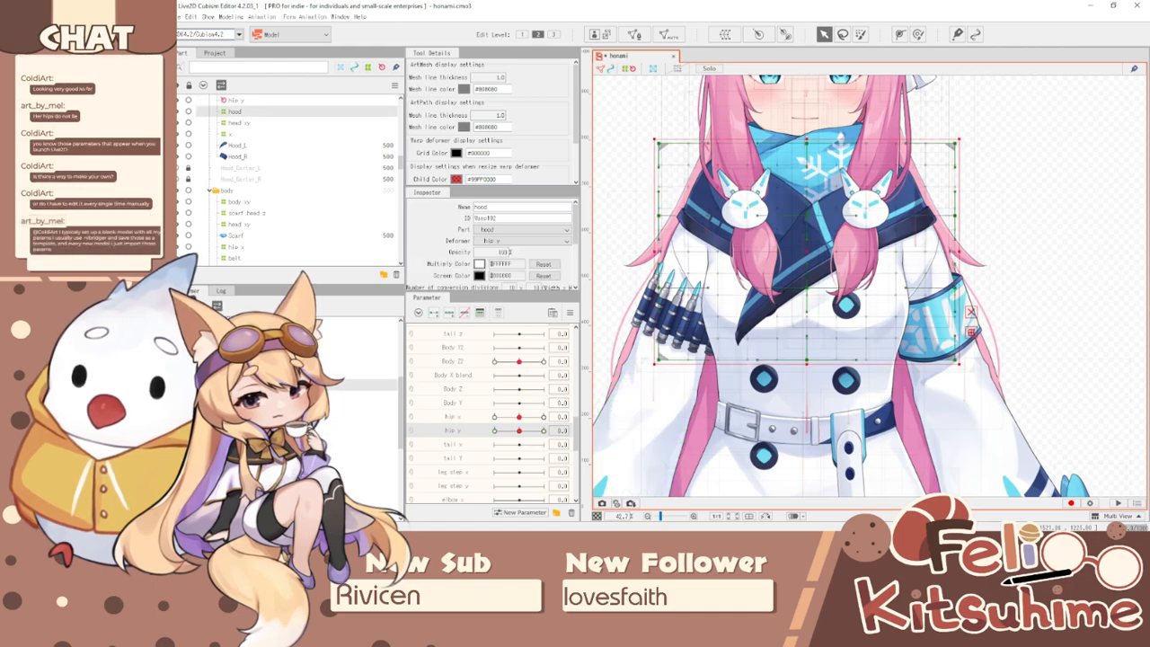
pyautogui.keyDown('shift'); pyautogui.click(341, 462); pyautogui.keyUp('shift')
pyautogui.moveTo(341, 385); pyautogui.dragTo(341, 368)
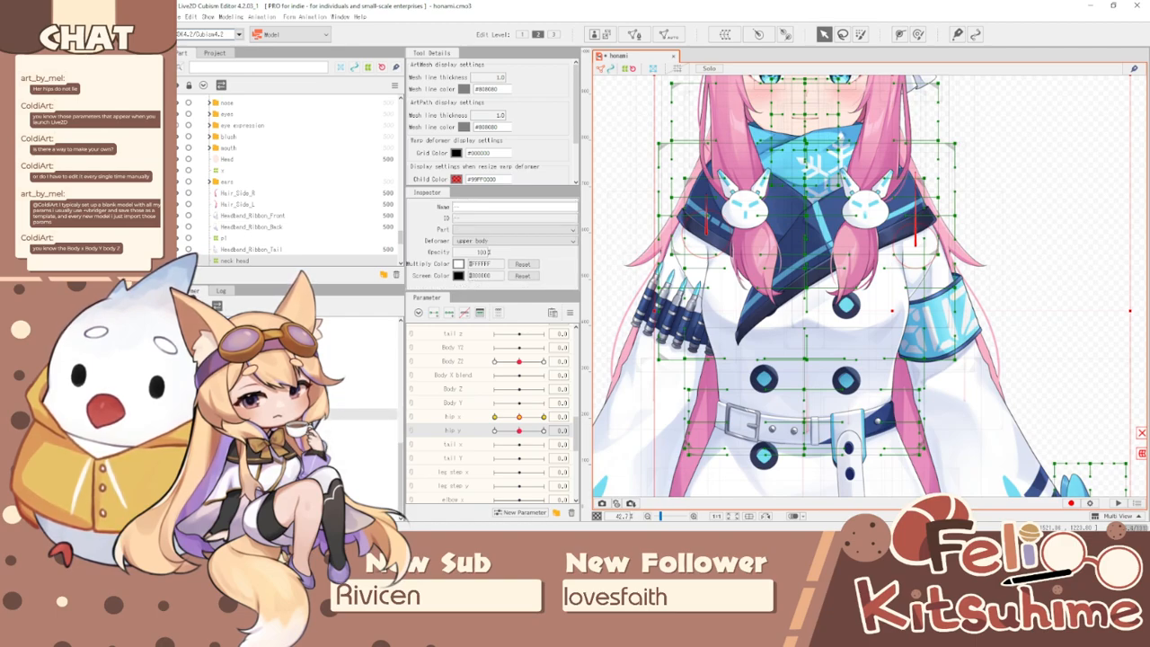
pyautogui.hotkey('ctrl', 'z')
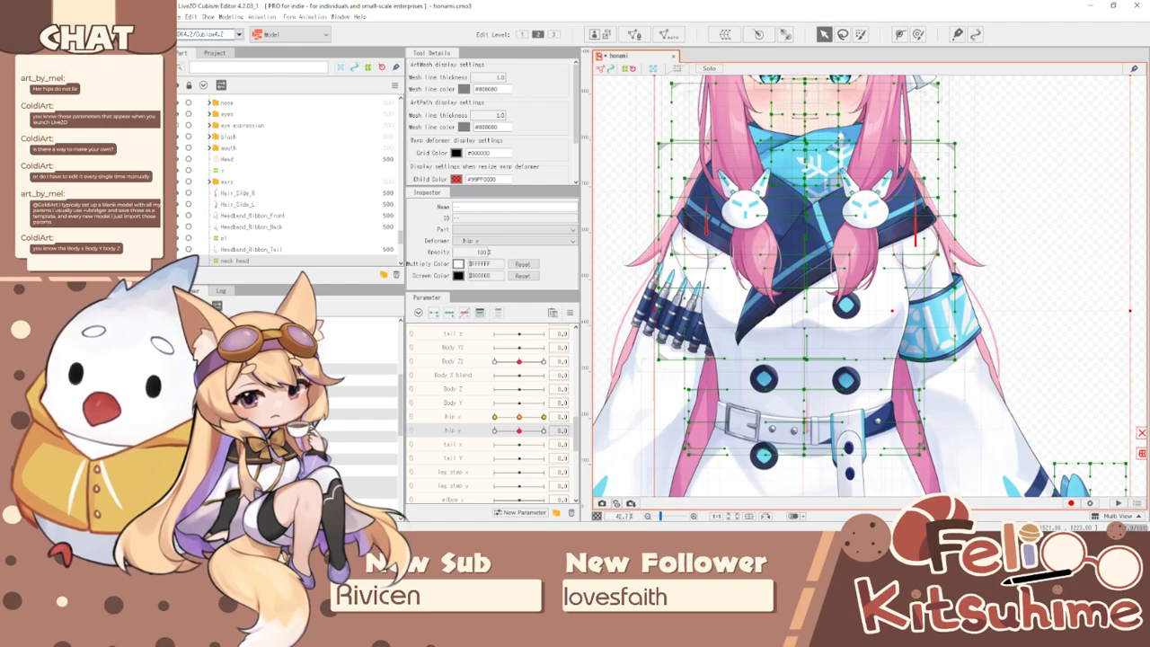
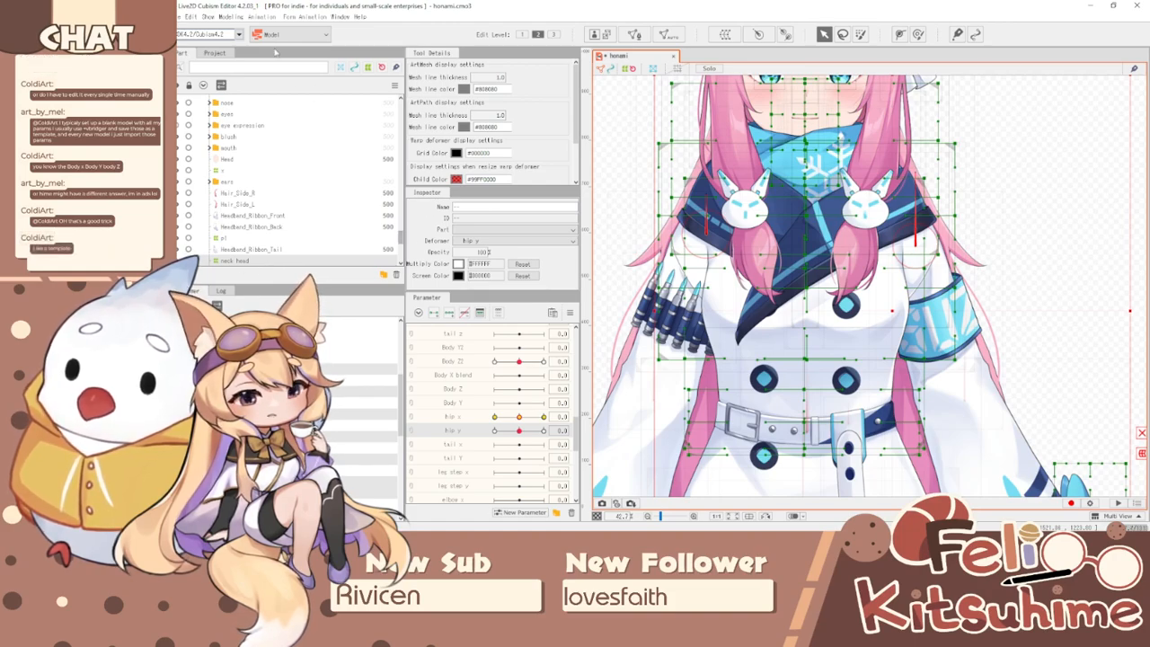
pyautogui.click(225, 17)
pyautogui.moveTo(305, 216)
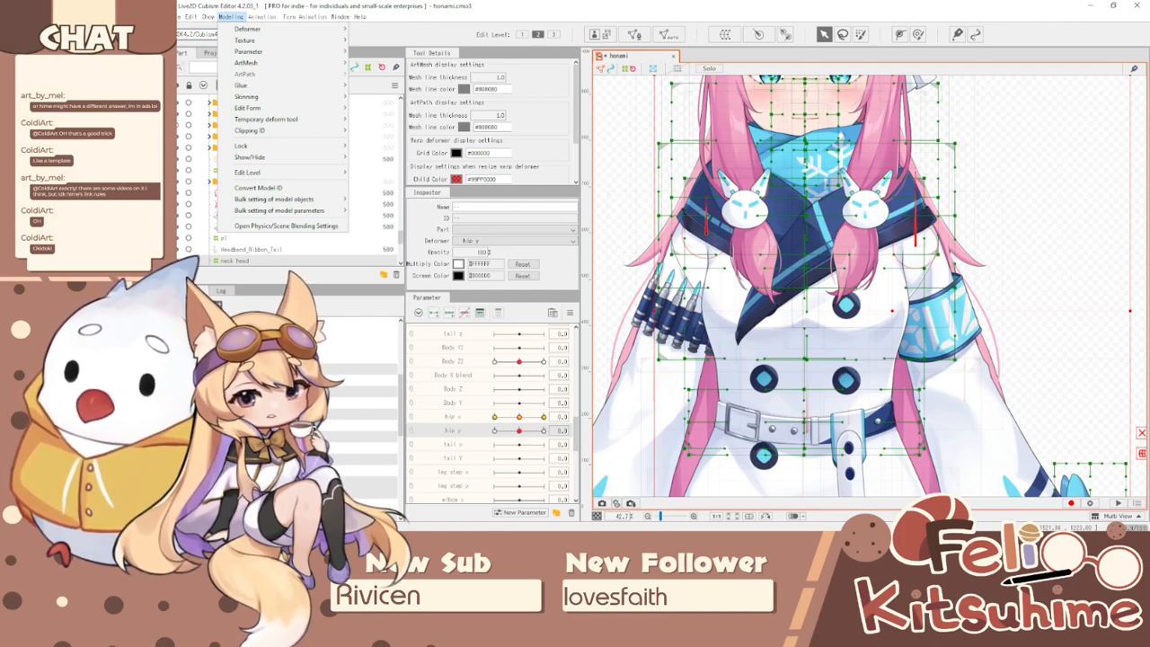
pyautogui.moveTo(288, 210)
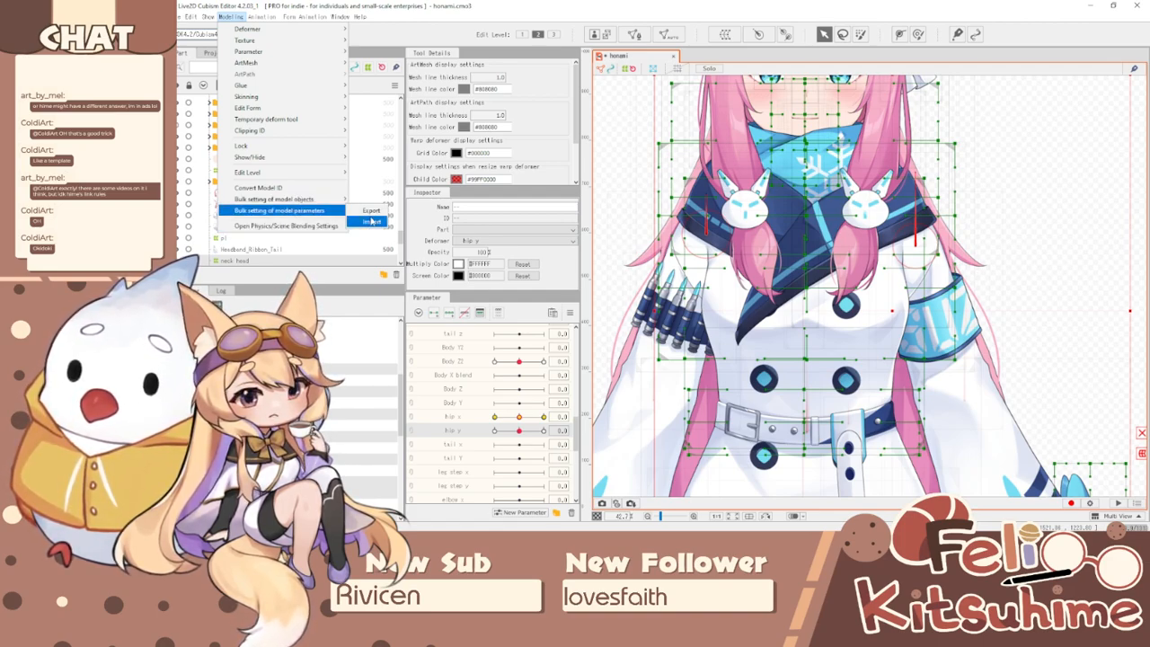
pyautogui.click(459, 5)
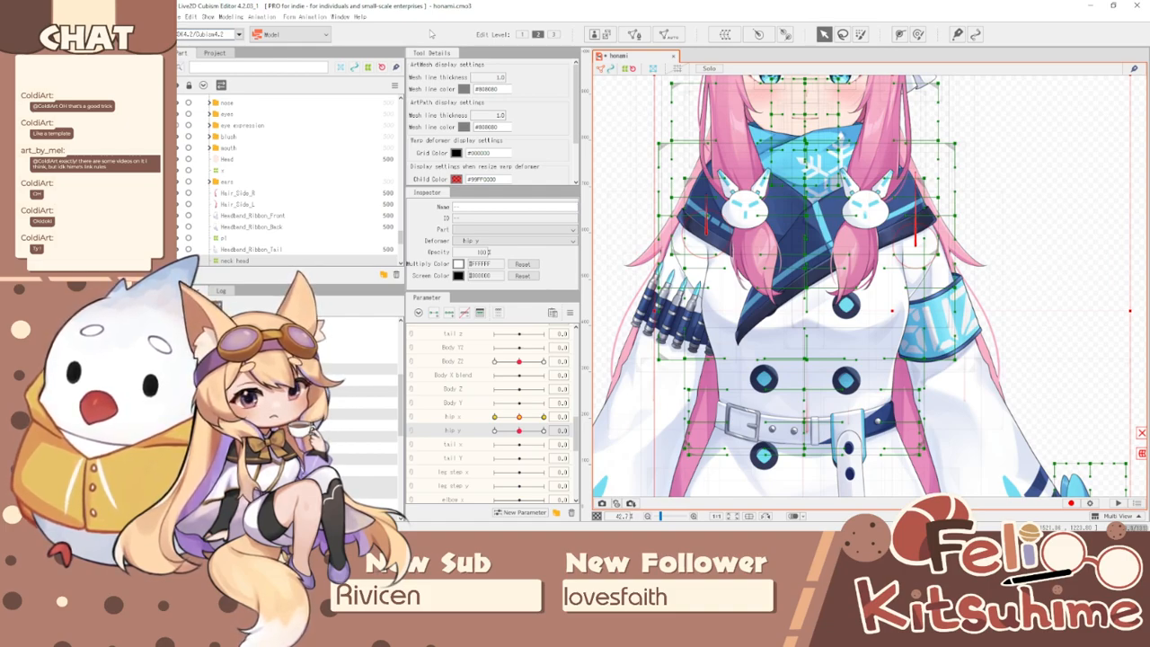
pyautogui.click(231, 16)
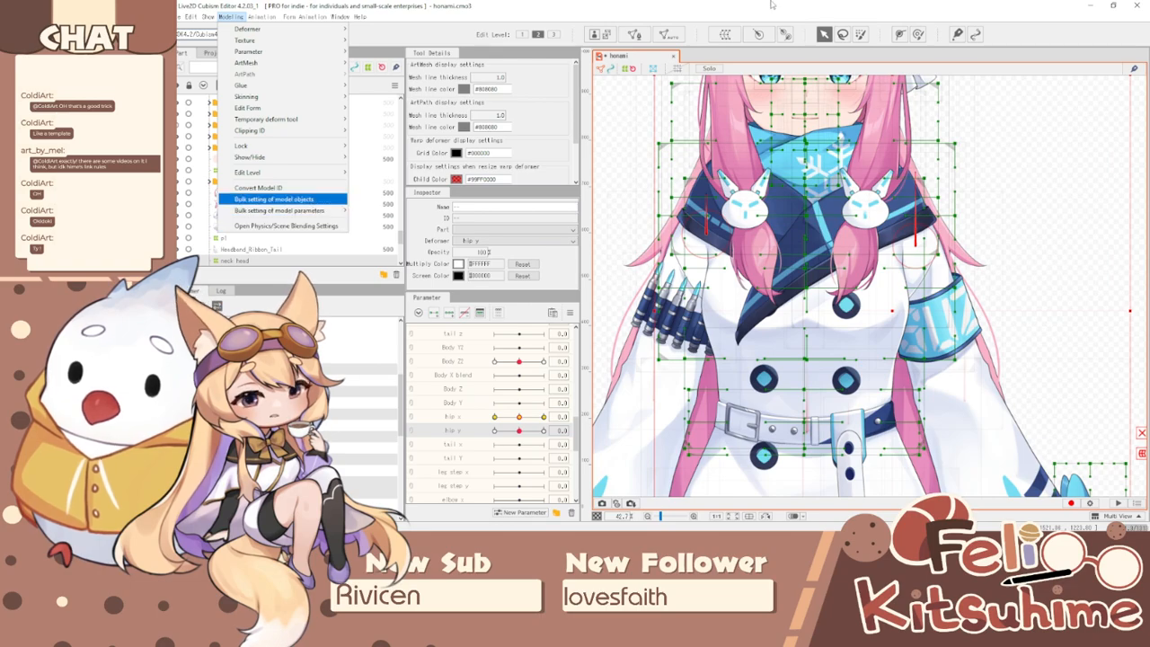
# - Save the honami model and create a new blank model
pyautogui.moveTo(182, 17)
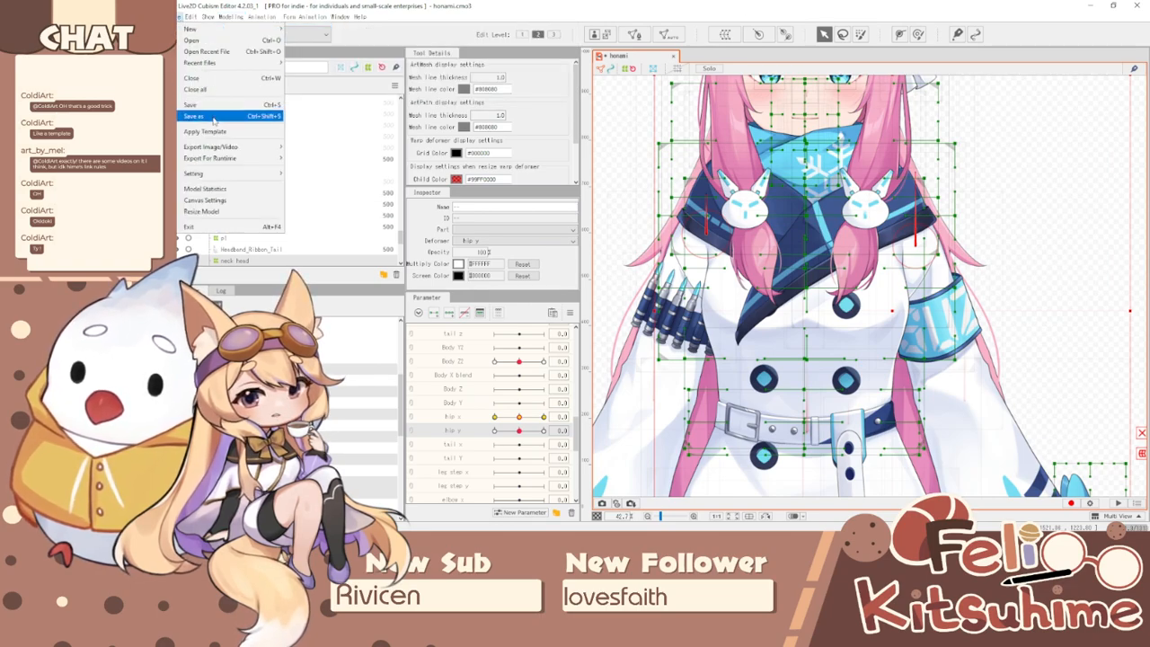
pyautogui.click(232, 115)
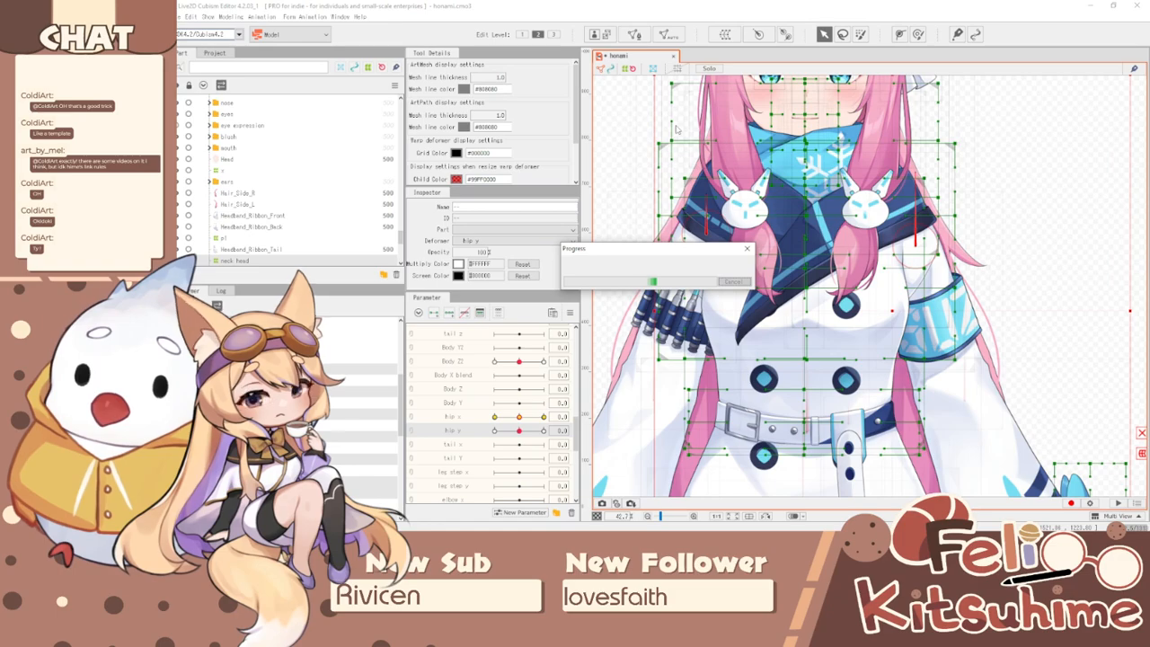
pyautogui.click(190, 16)
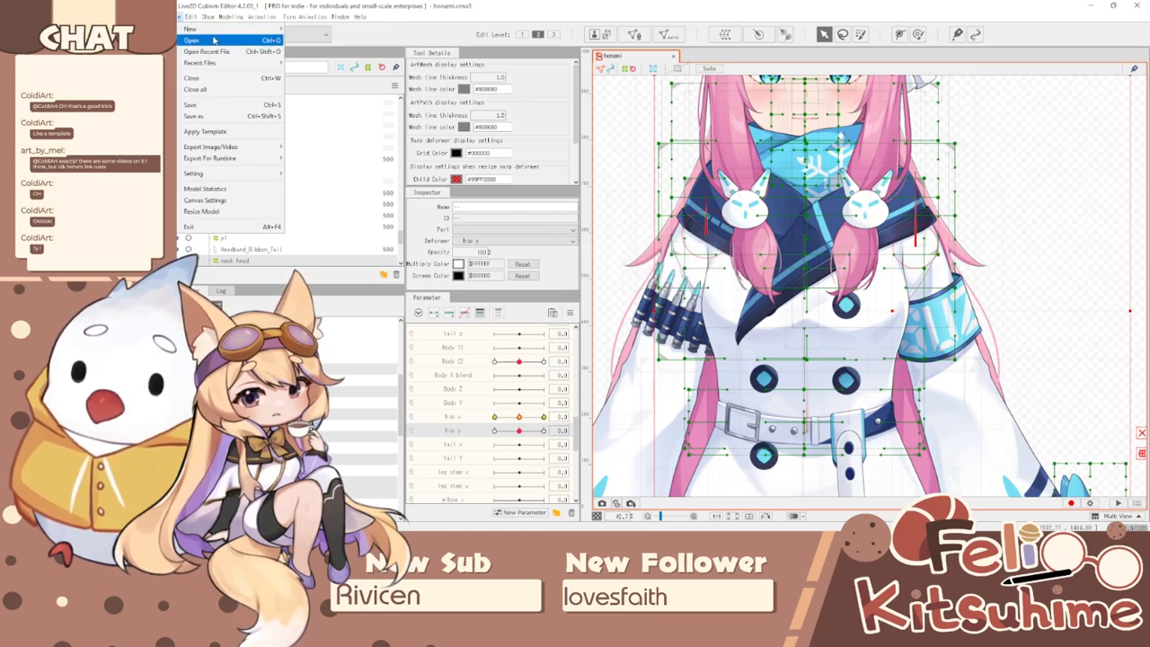
pyautogui.moveTo(234, 29)
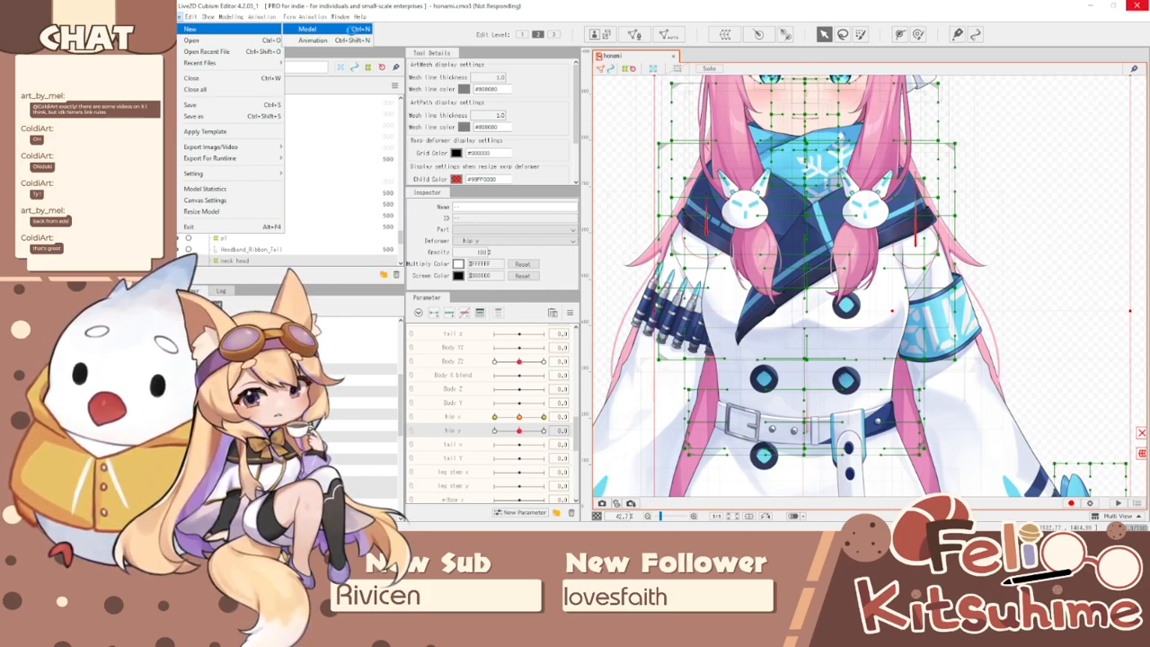
pyautogui.click(351, 30)
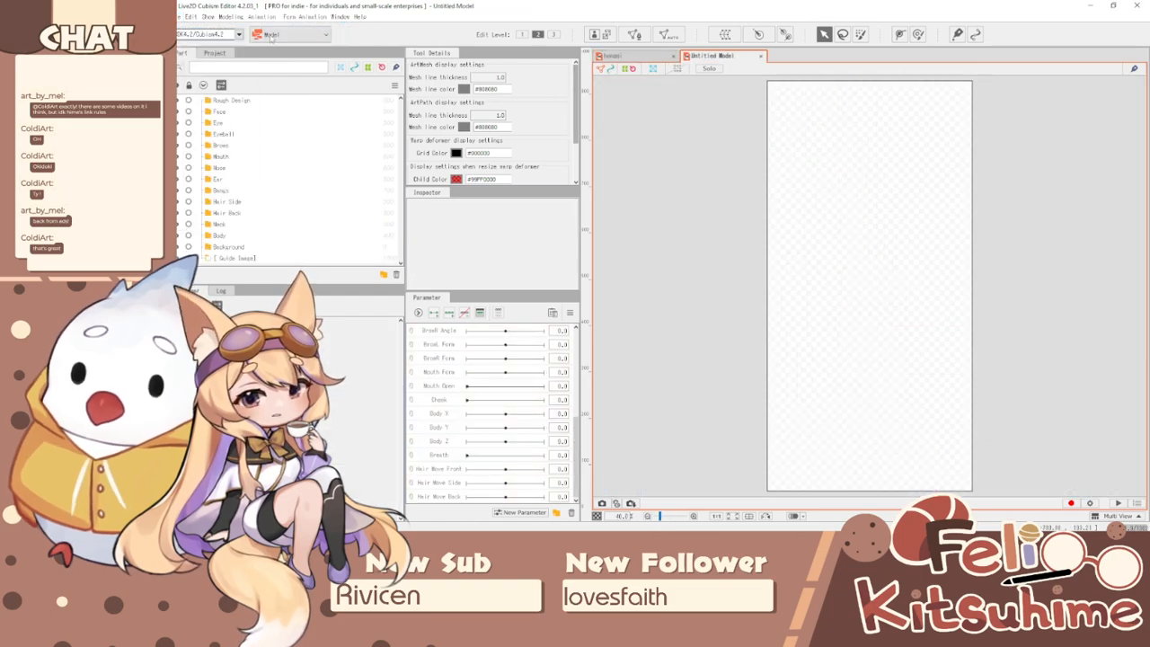
# - Start a bulk import of model parameters into the blank model, with the option to delete all existing parameters before performing
pyautogui.click(225, 17)
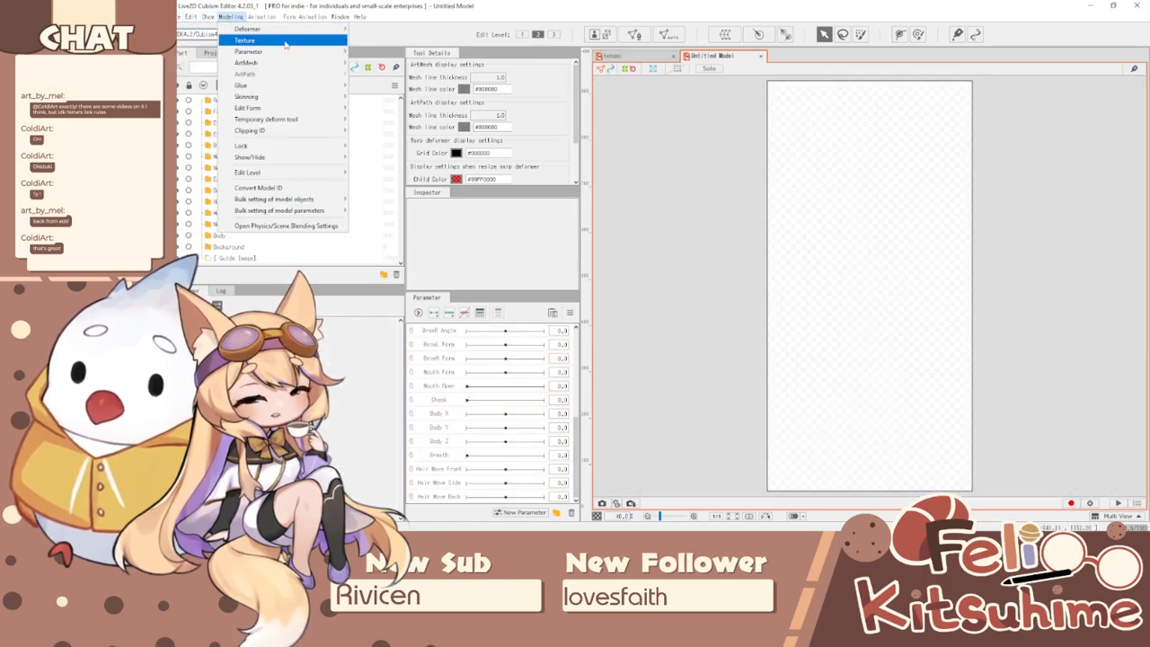
pyautogui.moveTo(286, 44)
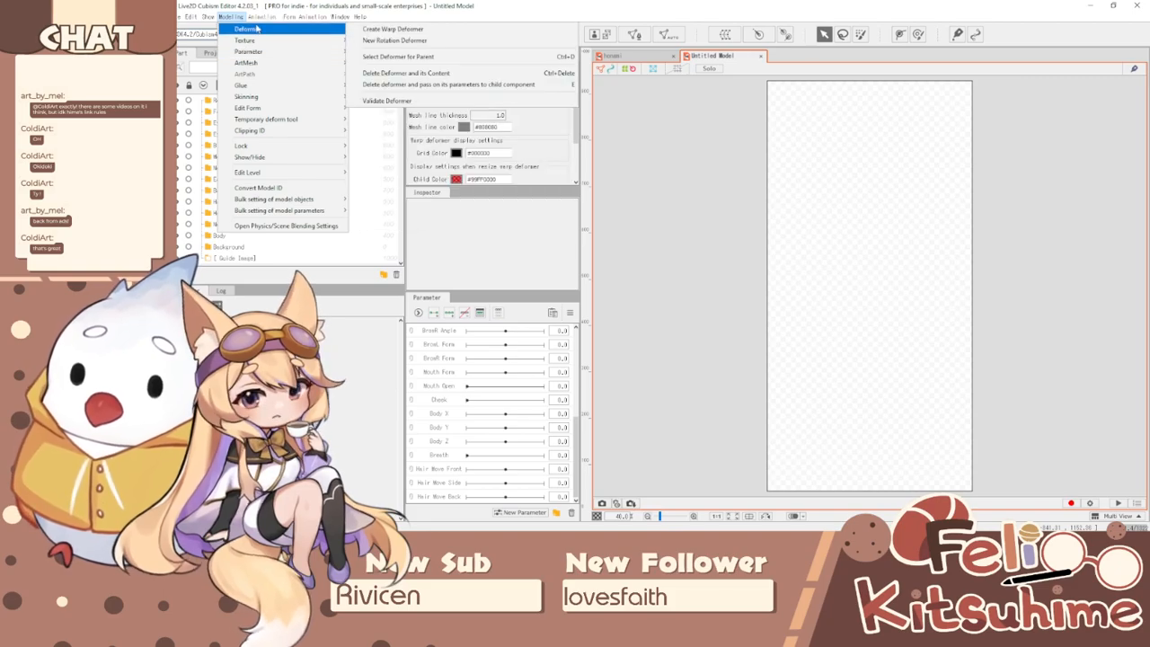
pyautogui.moveTo(341, 176)
pyautogui.moveTo(323, 210)
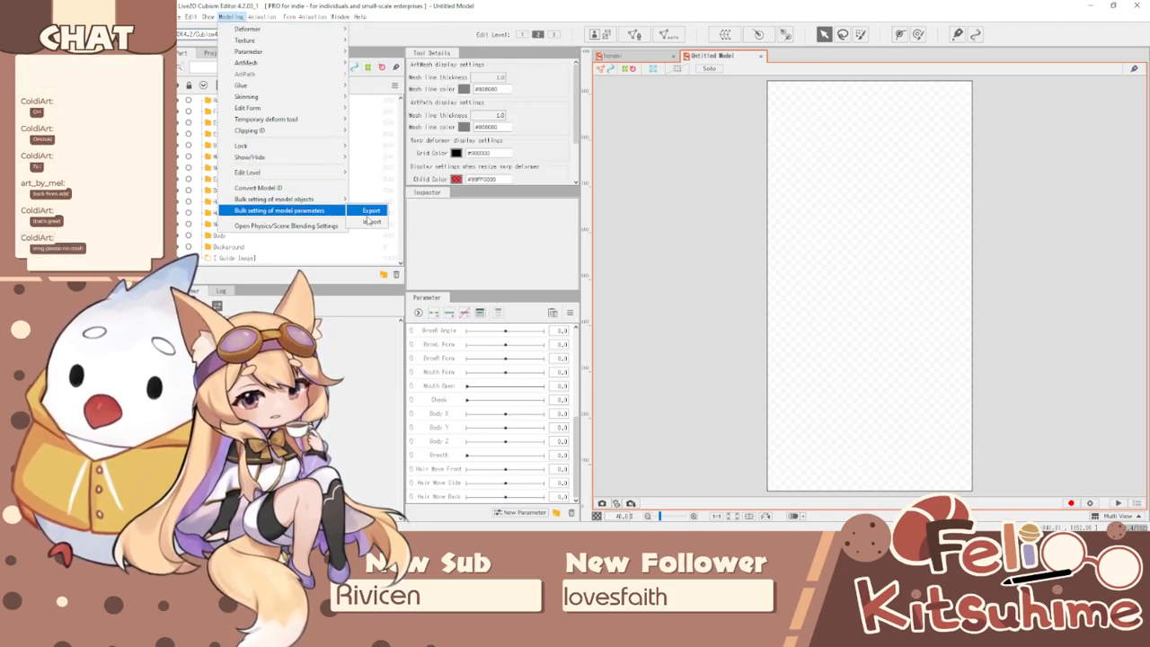
pyautogui.click(378, 223)
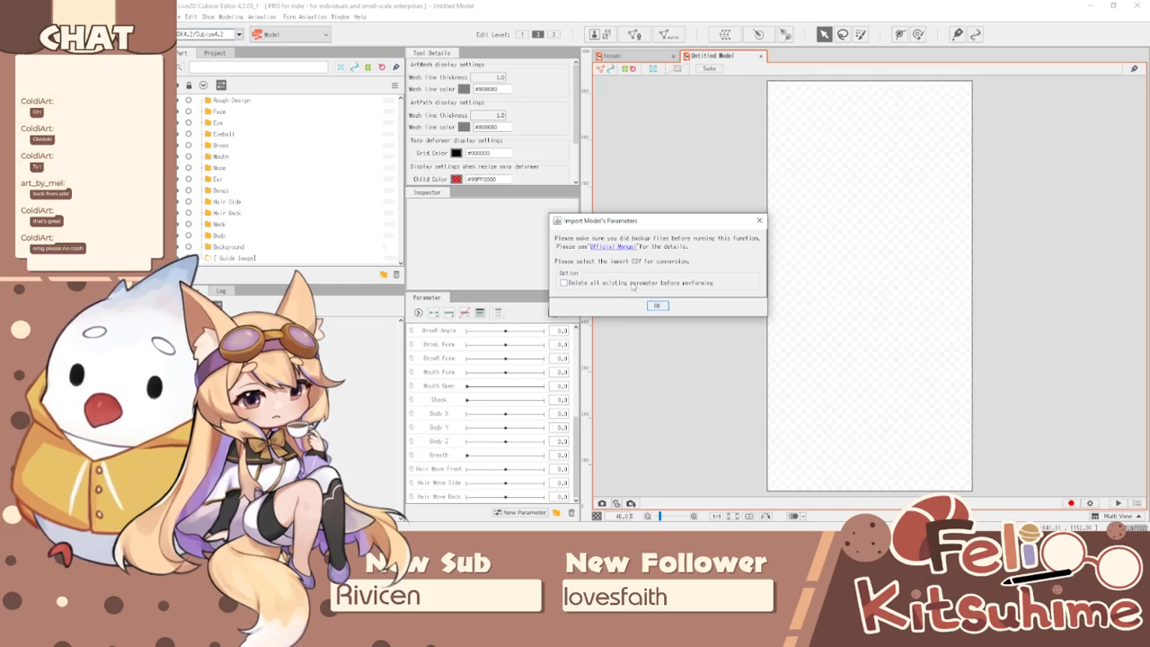
pyautogui.click(633, 286)
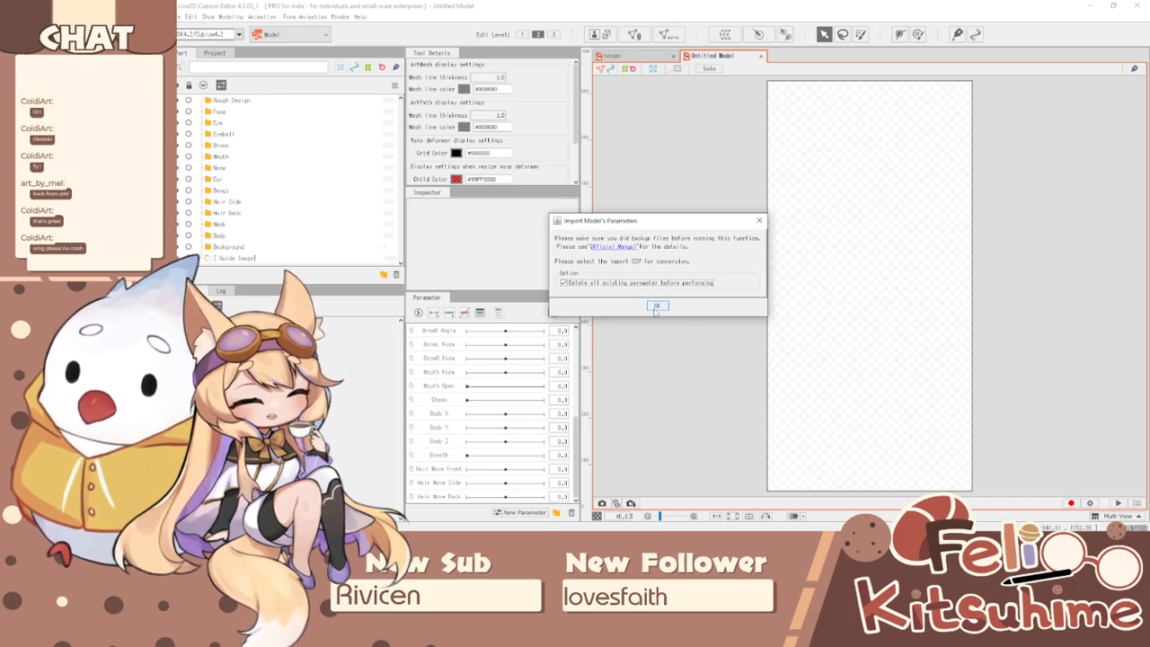
pyautogui.click(657, 308)
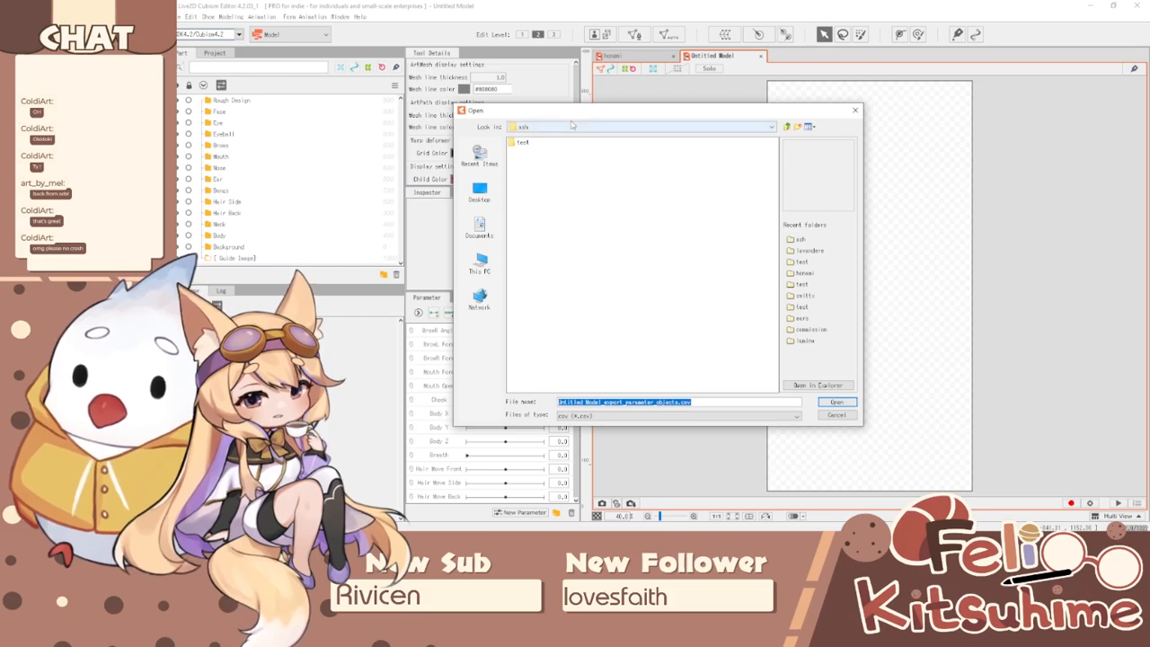
# - Import the parameters from parameter_objects.csv in the commission folder
pyautogui.click(572, 126)
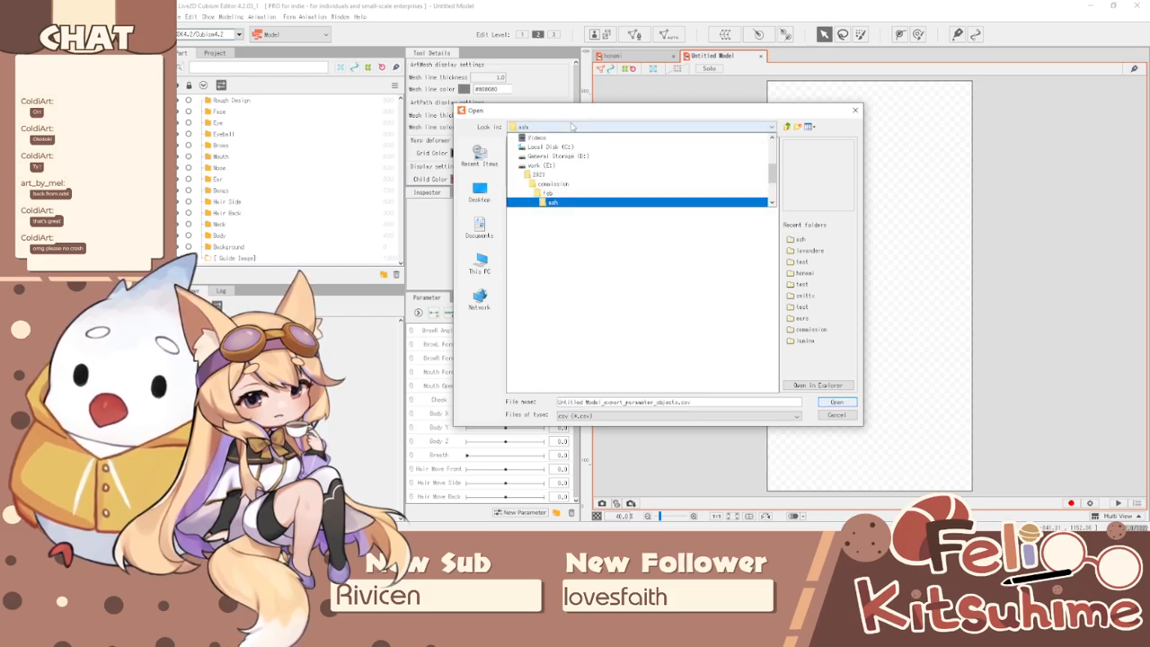
pyautogui.click(563, 186)
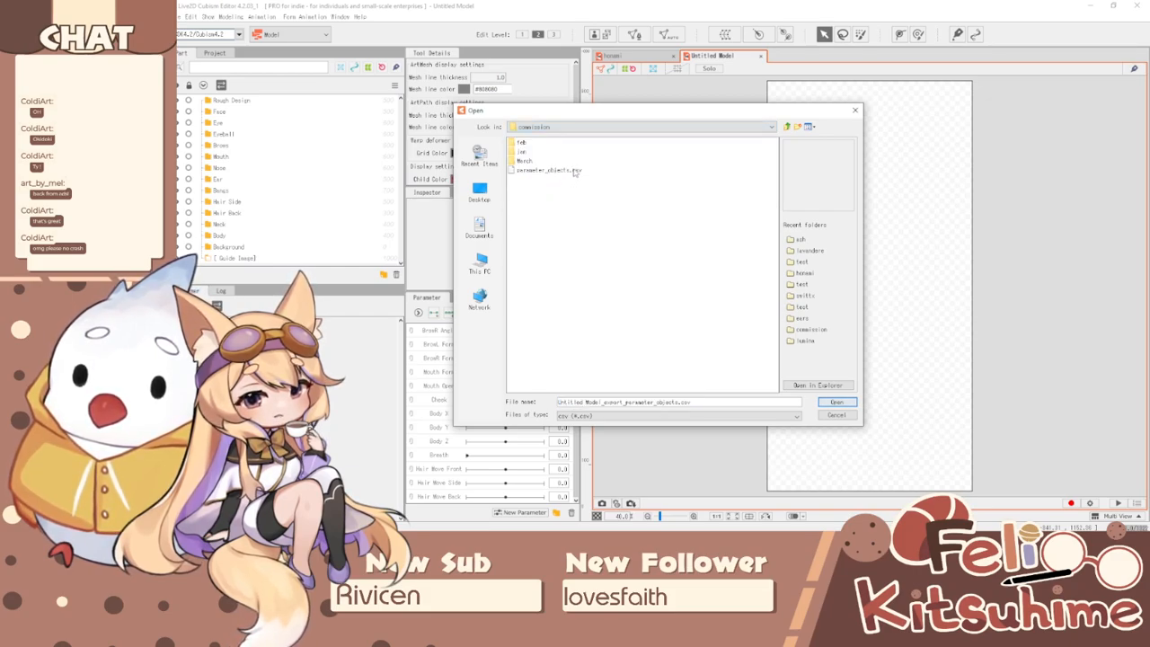
pyautogui.click(575, 171)
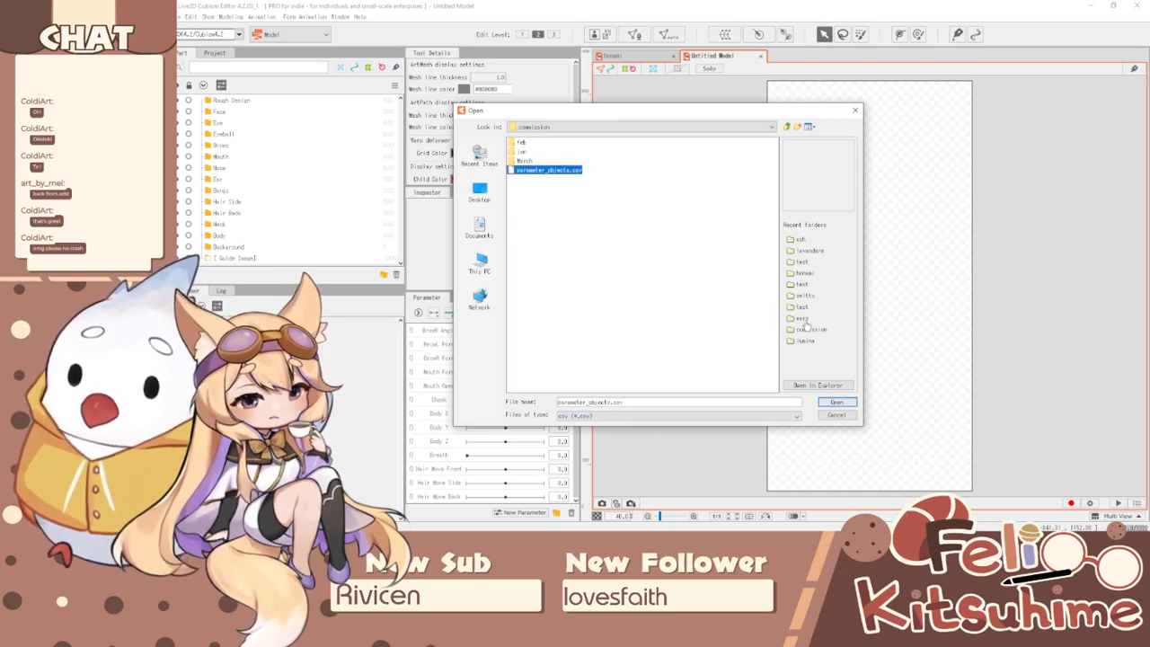
pyautogui.click(848, 405)
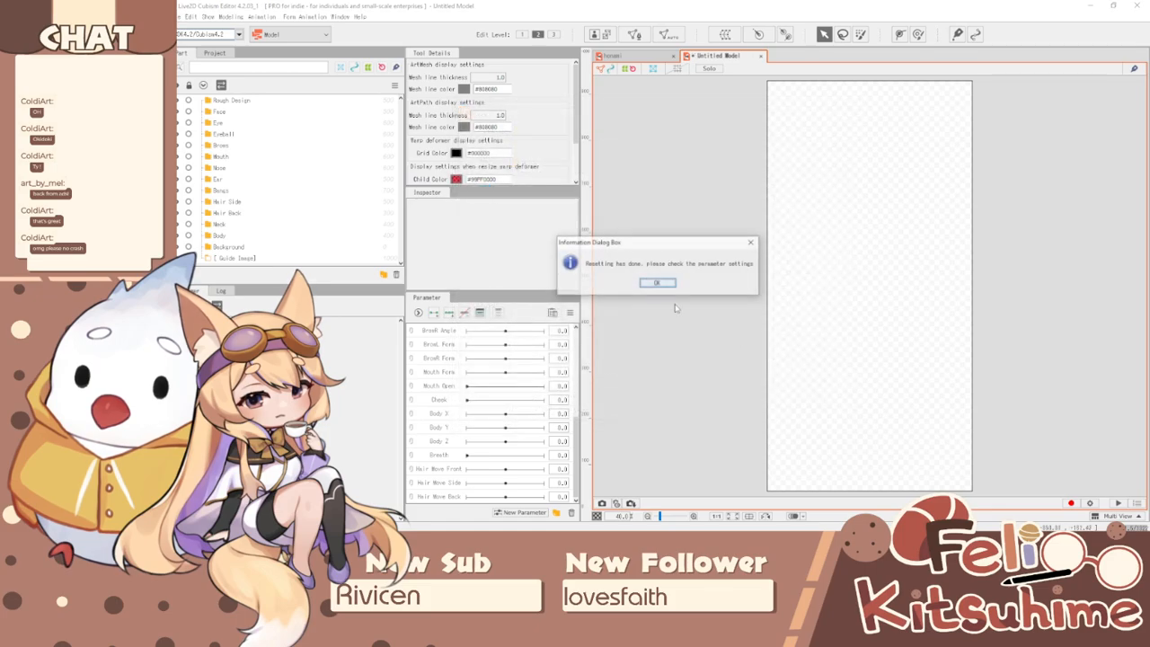
pyautogui.click(655, 285)
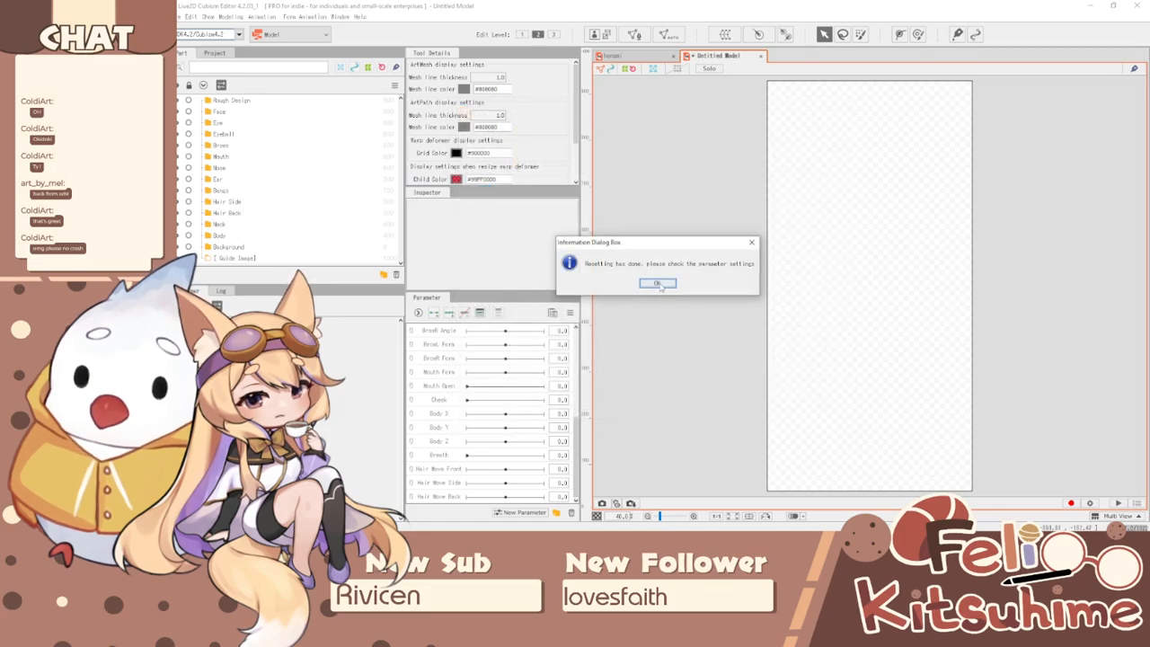
# - Check the imported parameter groups by expanding and collapsing hair phys, eyes and head
pyautogui.scroll(2, 455, 371)
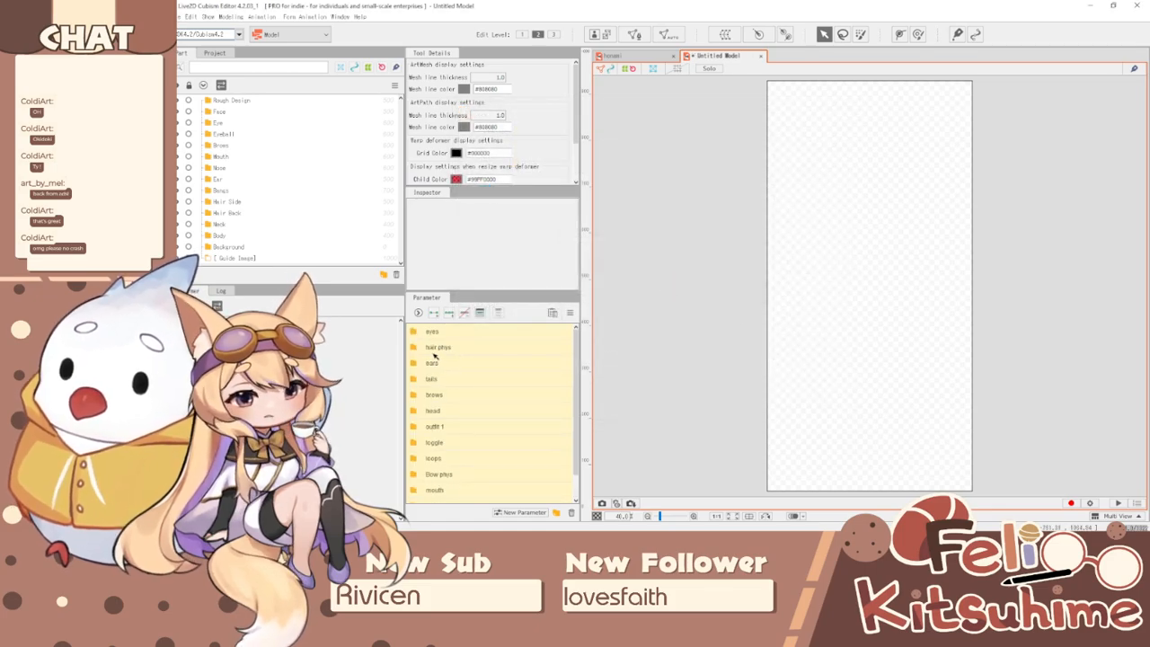
pyautogui.click(421, 347)
pyautogui.click(421, 346)
pyautogui.click(420, 331)
pyautogui.click(423, 334)
pyautogui.click(415, 412)
pyautogui.click(420, 414)
# - Import the physics settings from settings.physics3.json in the commission folder into the blank model
pyautogui.click(229, 17)
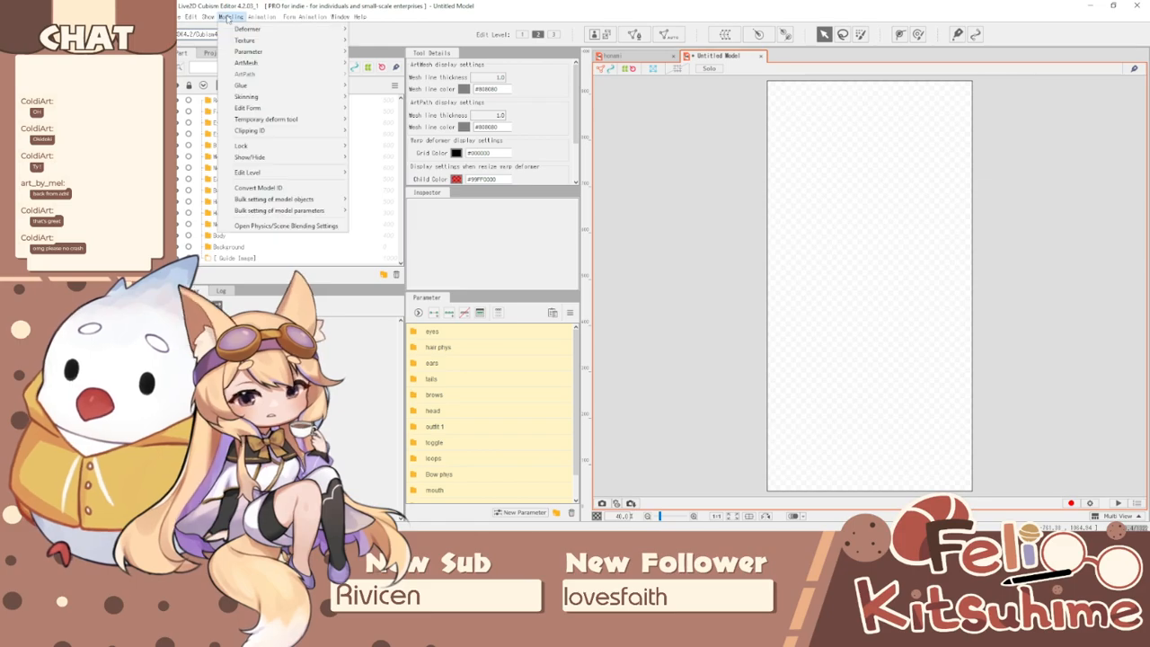
pyautogui.click(284, 226)
pyautogui.click(221, 31)
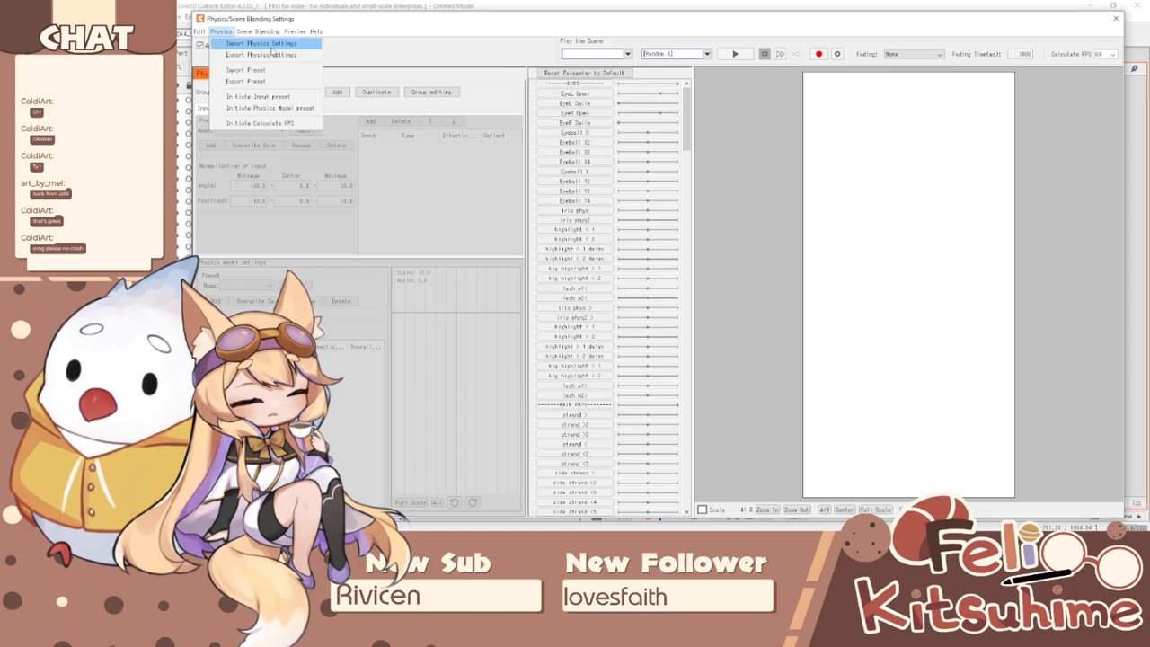
pyautogui.click(272, 49)
pyautogui.click(550, 169)
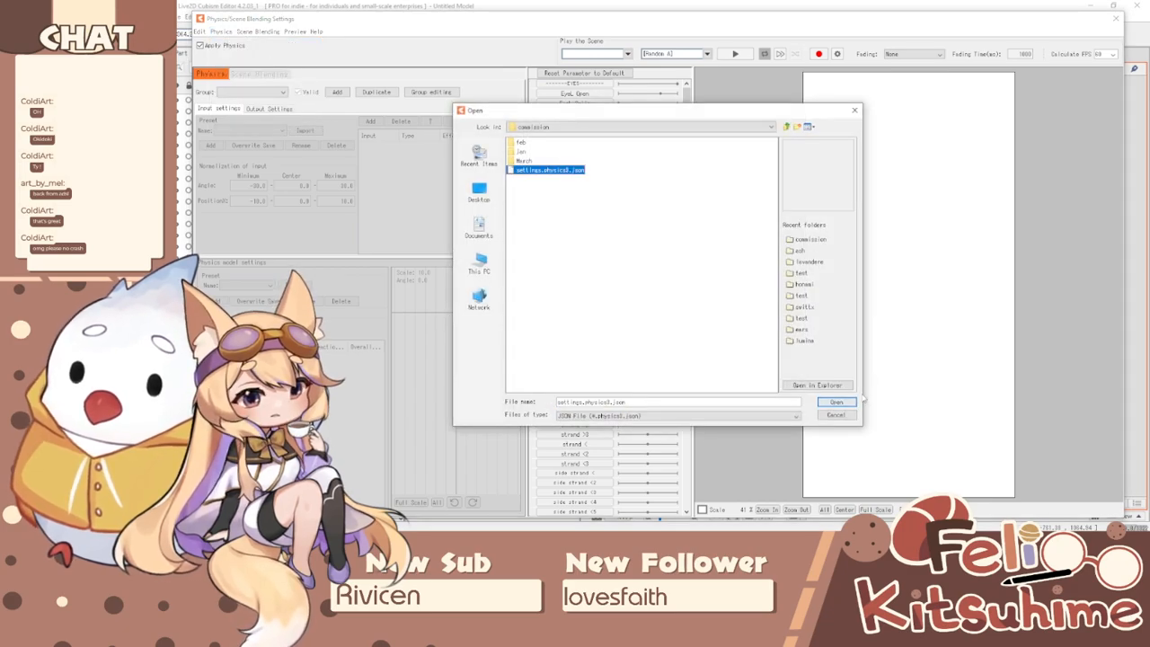
pyautogui.click(840, 403)
pyautogui.click(657, 283)
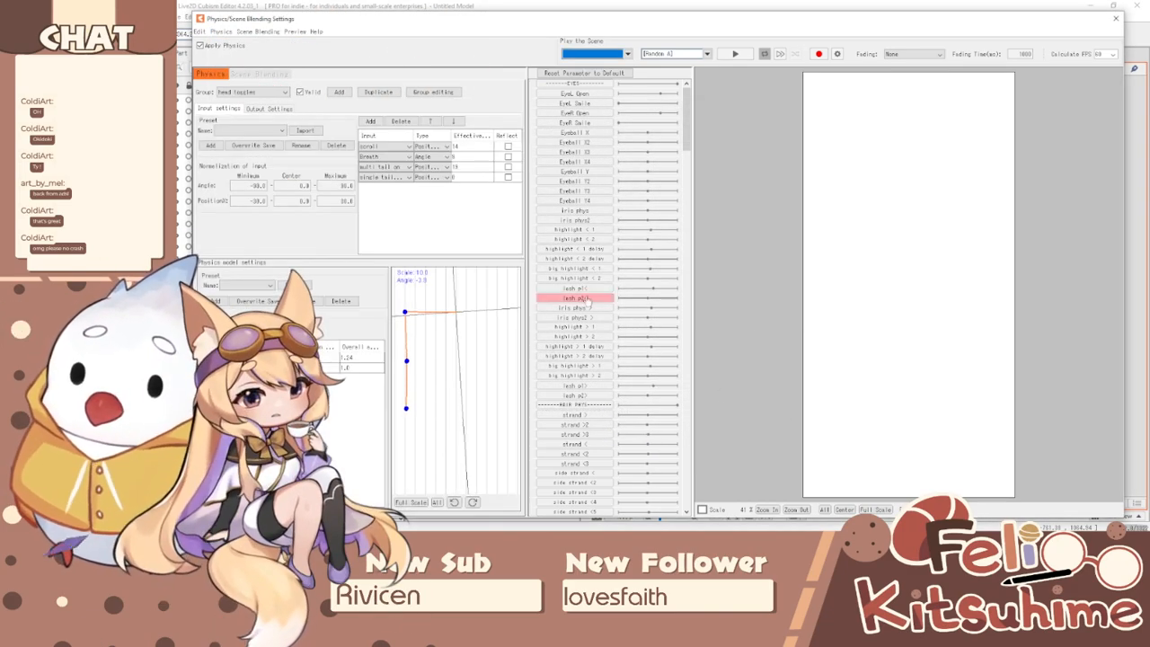
# - Look through the list of imported physics groups
pyautogui.click(284, 92)
pyautogui.scroll(-5, 243, 126)
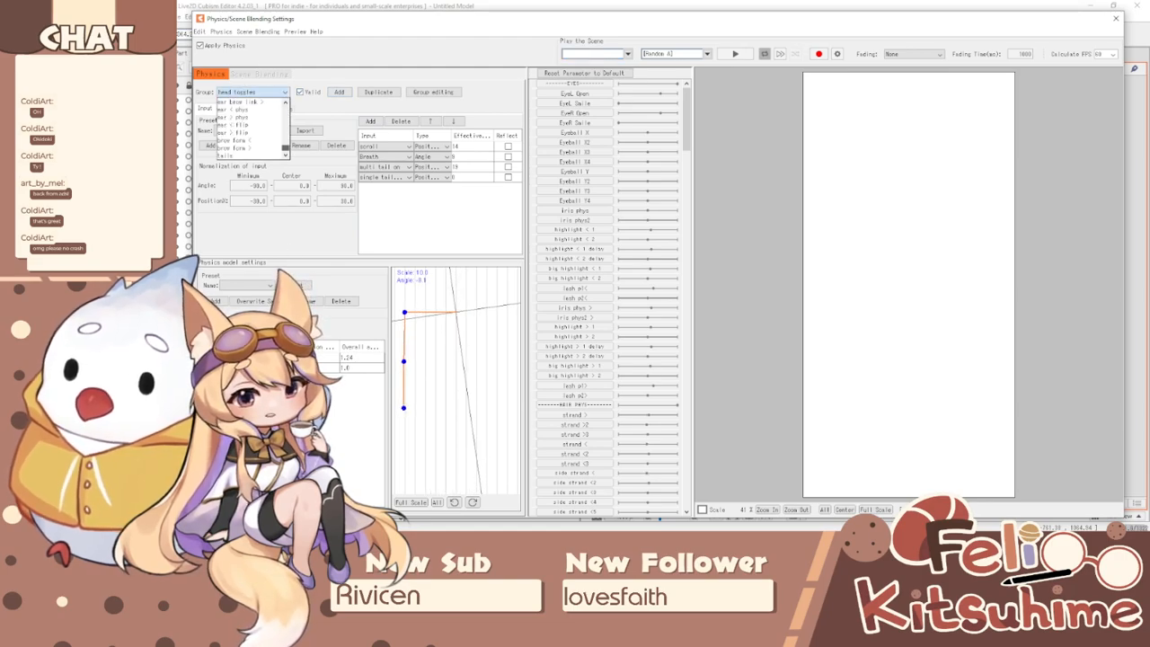
pyautogui.click(835, 249)
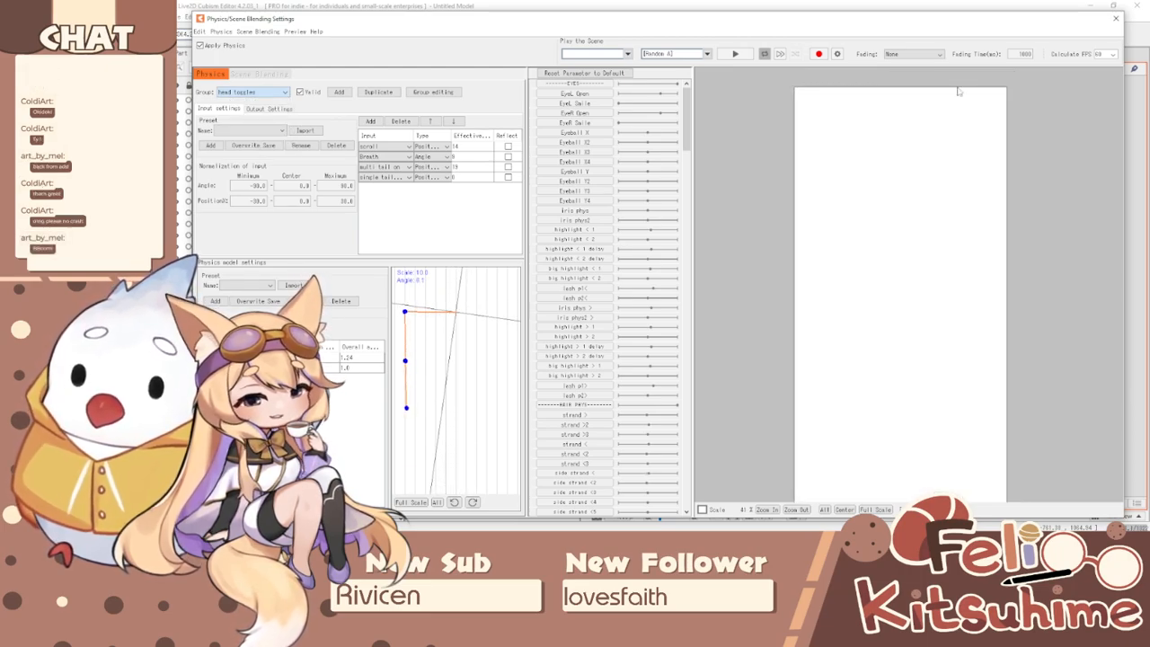
# - Leave the physics settings and close the untitled model without saving it
pyautogui.click(1116, 18)
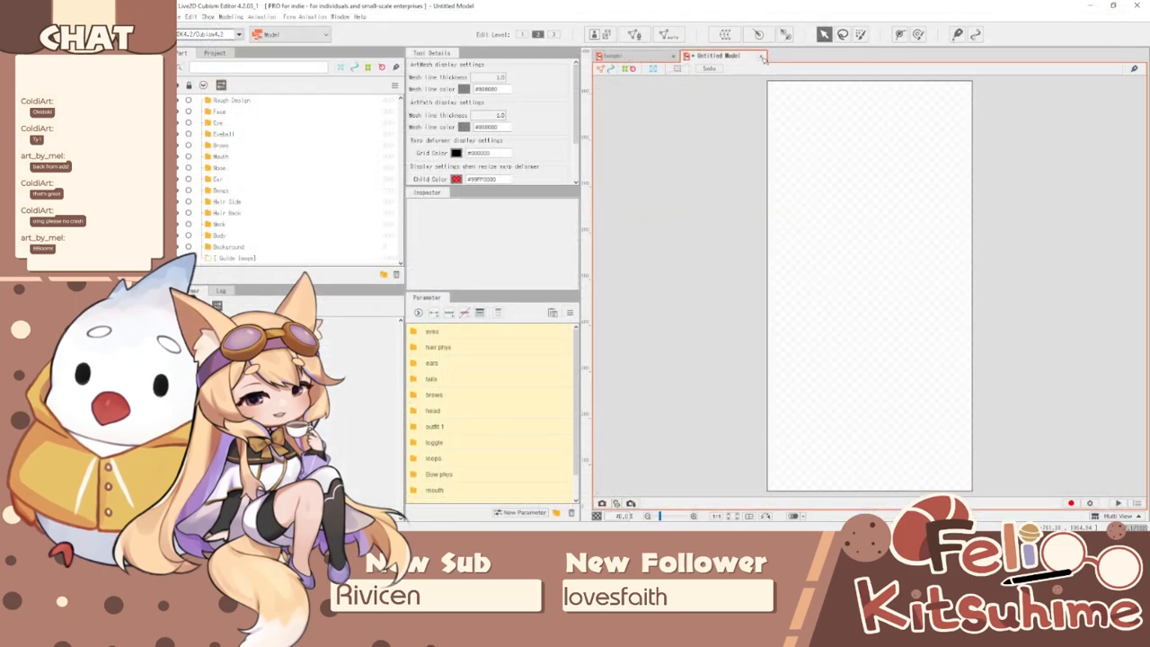
pyautogui.click(761, 57)
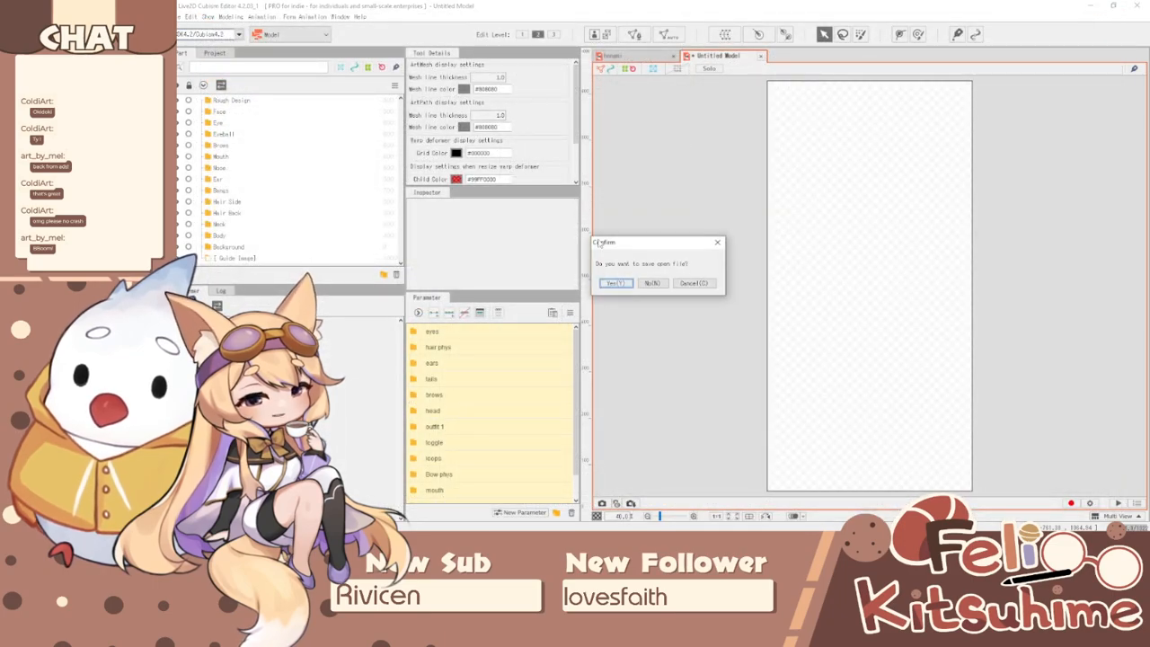
pyautogui.click(662, 286)
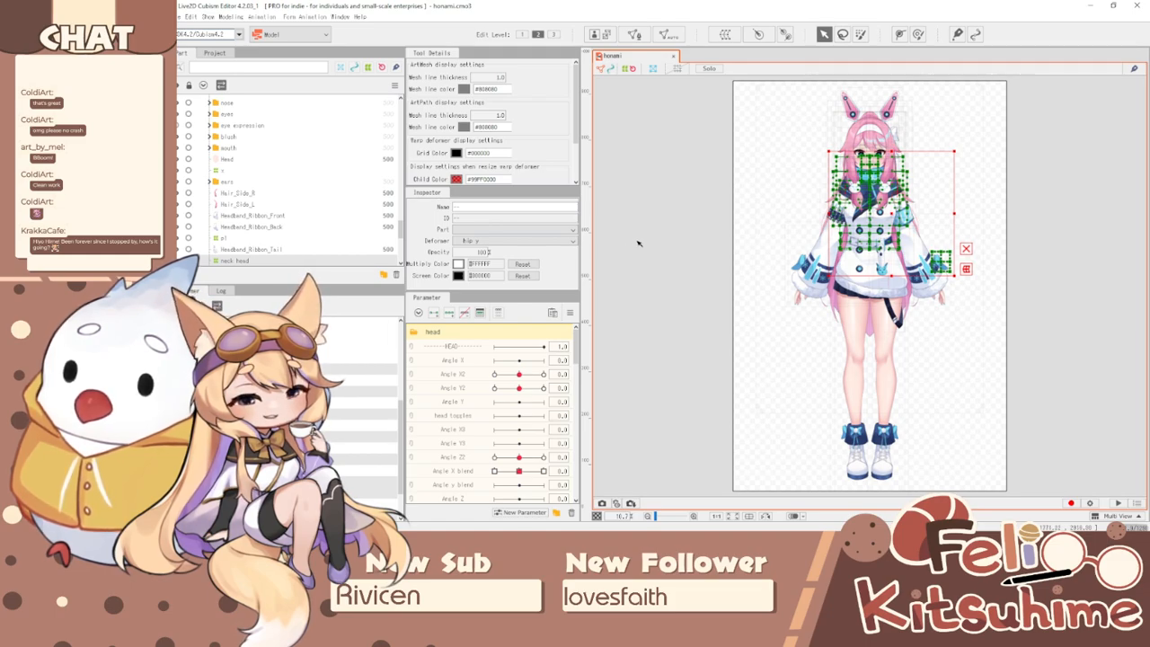
# - Clear the deformer selection on the honami model and test its head turn with Angle X2 at 30
pyautogui.scroll(-1, 806, 192)
pyautogui.scroll(2, 870, 148)
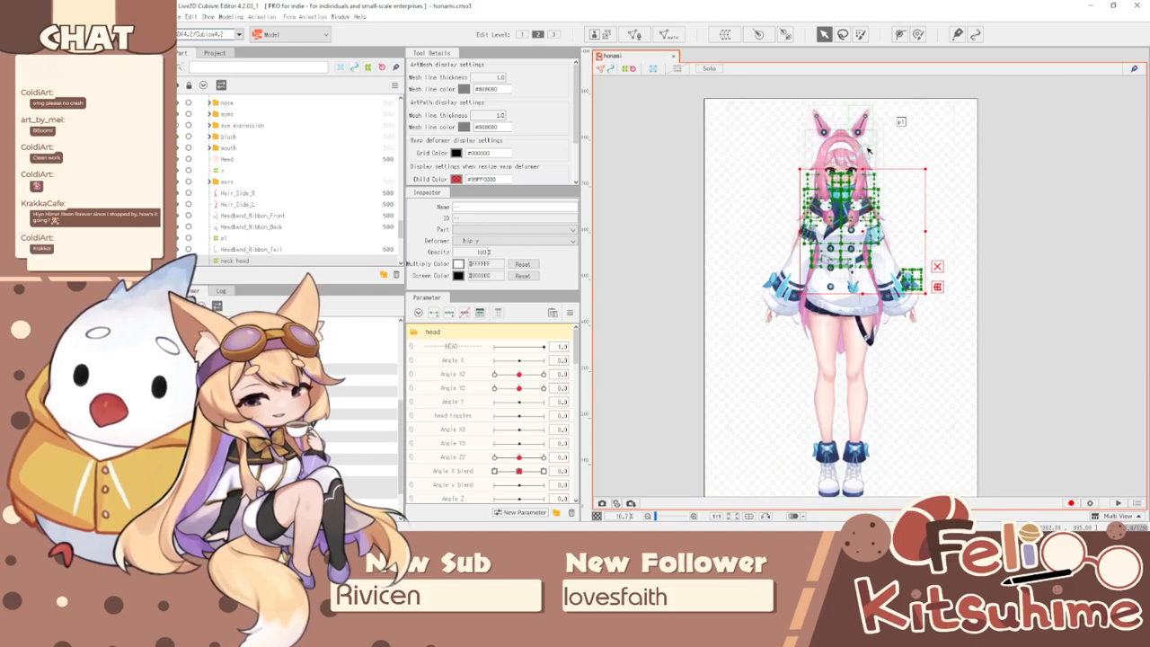
pyautogui.scroll(-2, 813, 230)
pyautogui.click(698, 213)
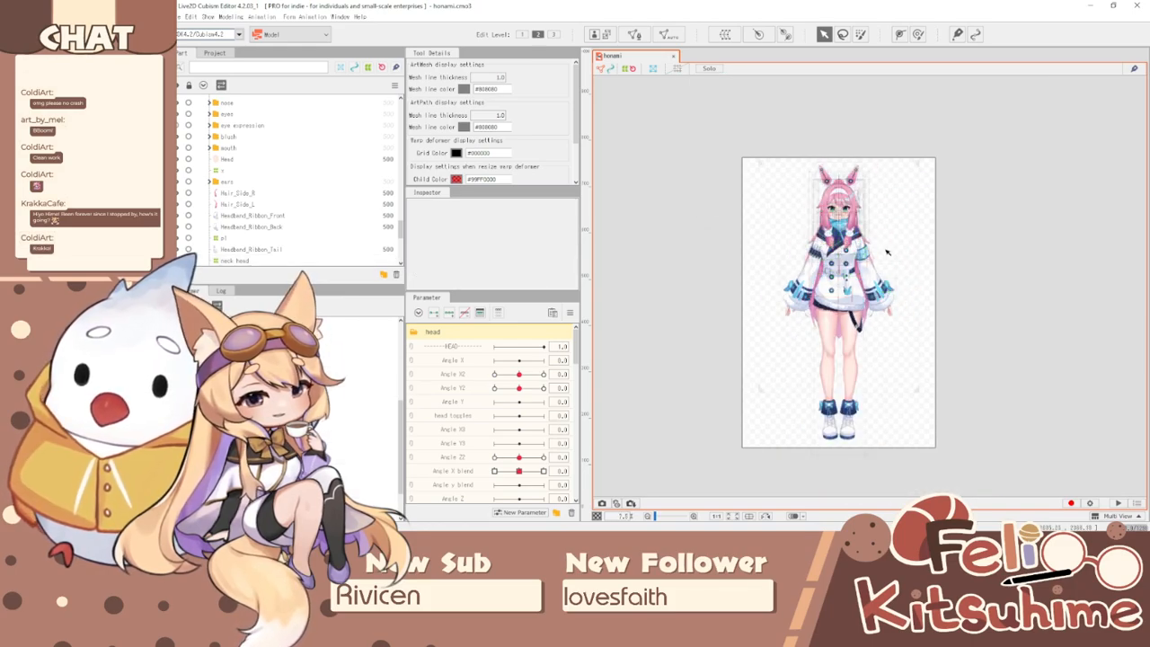
pyautogui.scroll(5, 830, 202)
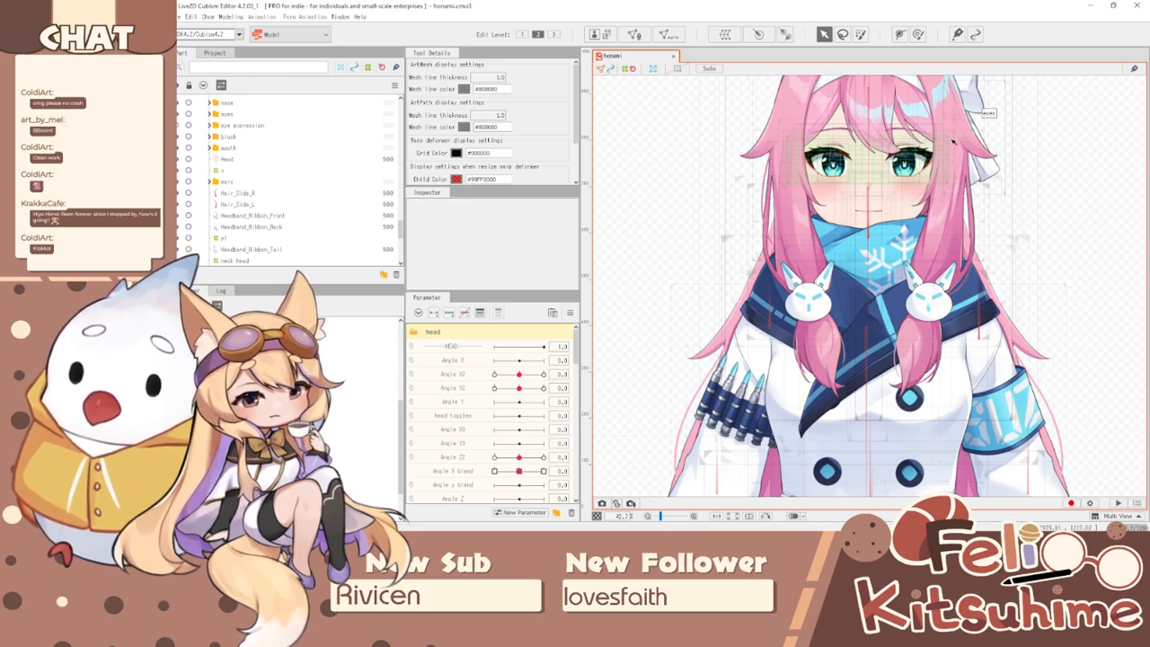
pyautogui.scroll(-3, 820, 237)
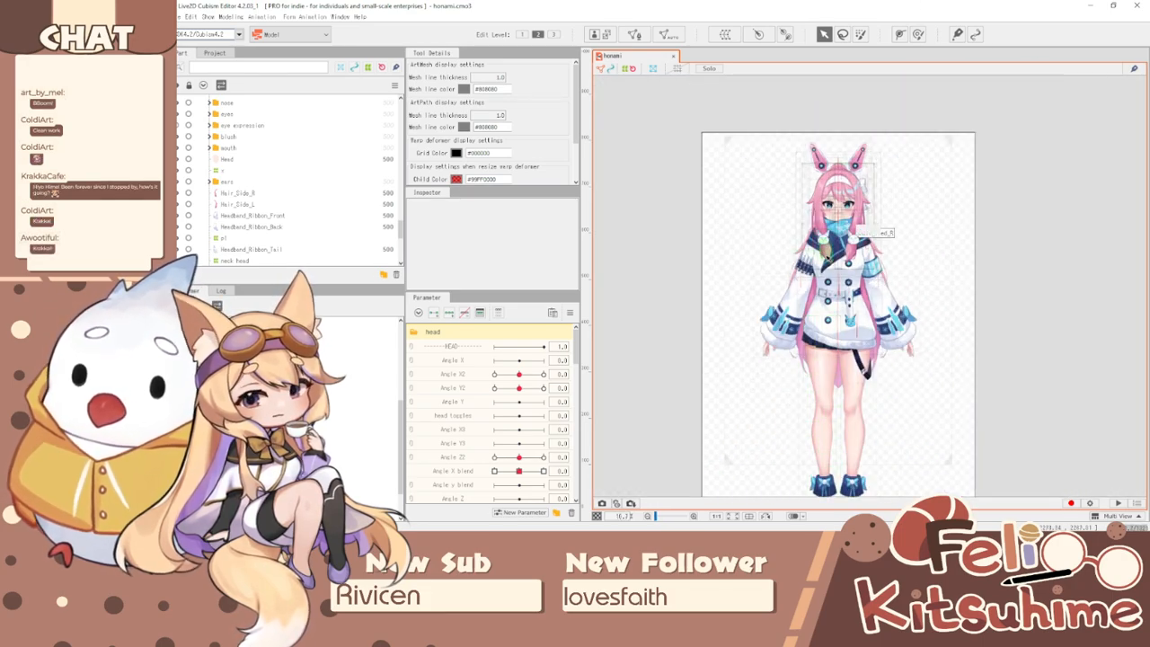
pyautogui.scroll(2, 811, 323)
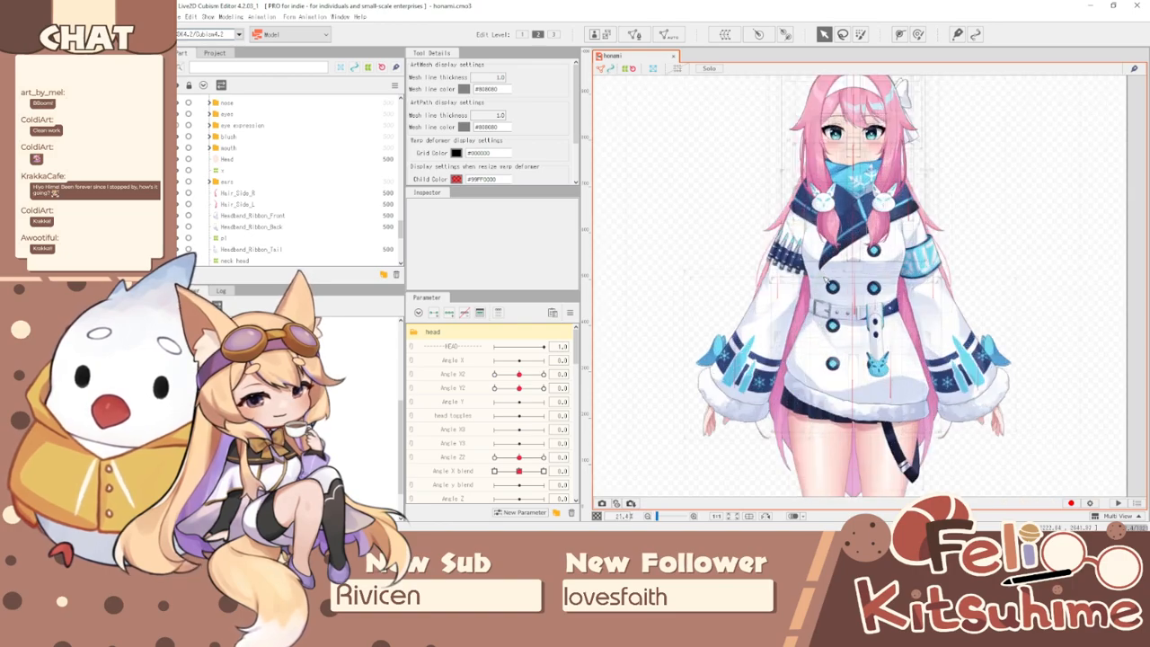
pyautogui.moveTo(524, 373); pyautogui.dragTo(548, 377)
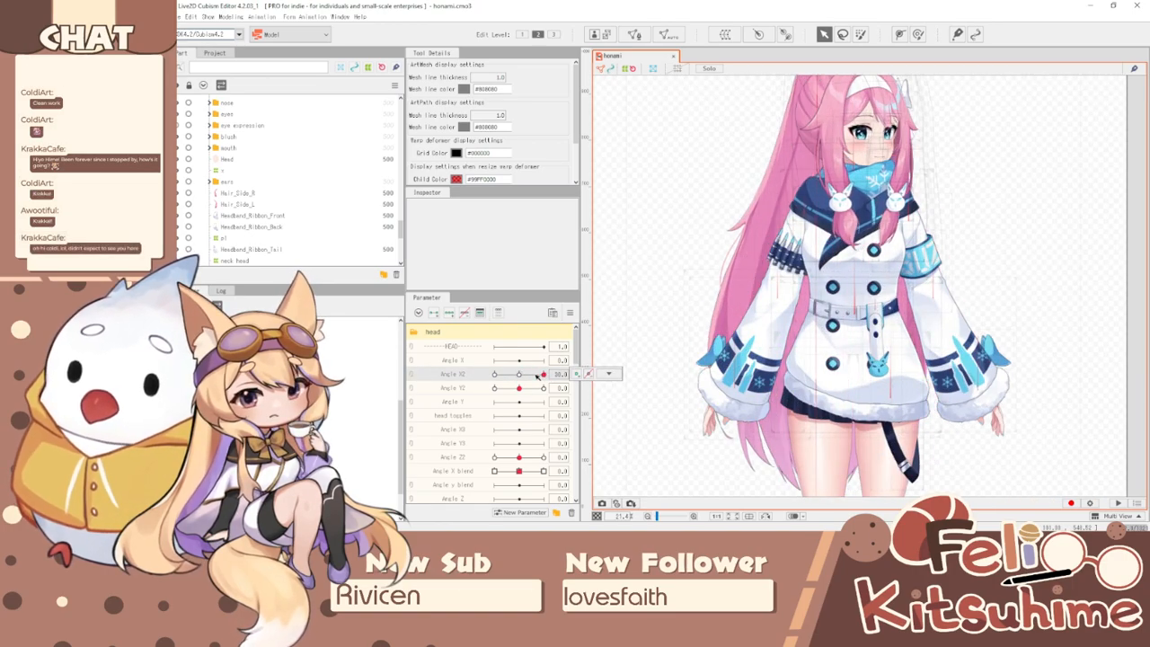
# - Preview the honami model's motion in the physics settings, then reset its parameters to default
pyautogui.click(231, 17)
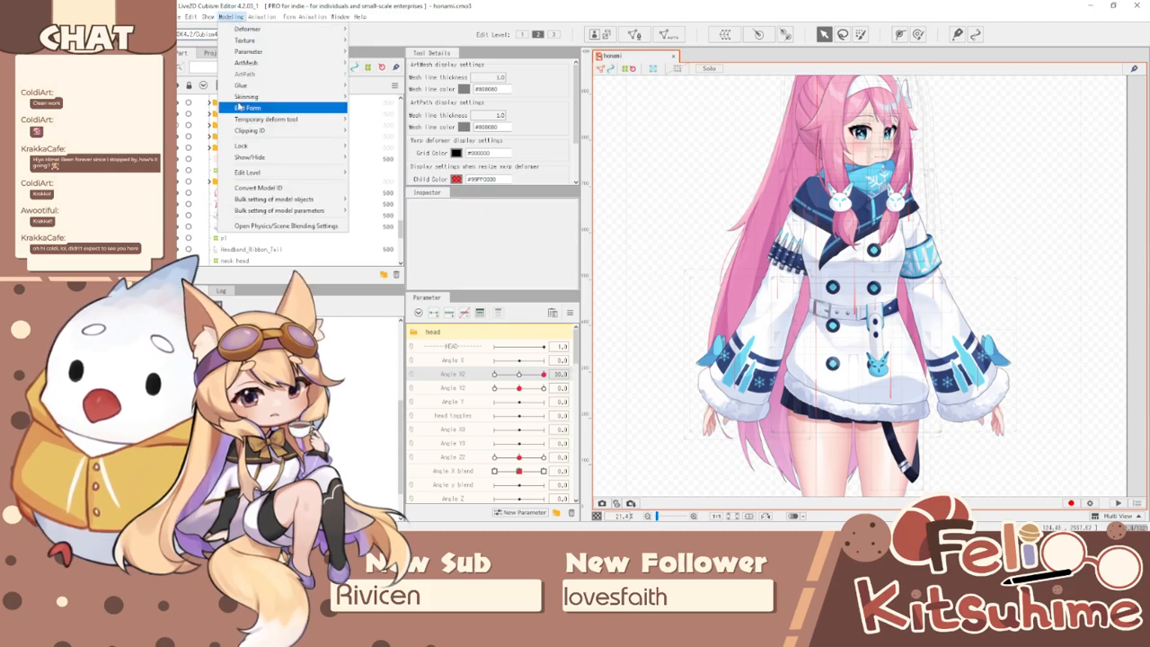
pyautogui.click(289, 232)
pyautogui.scroll(3, 926, 216)
pyautogui.moveTo(917, 216); pyautogui.dragTo(719, 287)
pyautogui.moveTo(815, 448); pyautogui.dragTo(1053, 116)
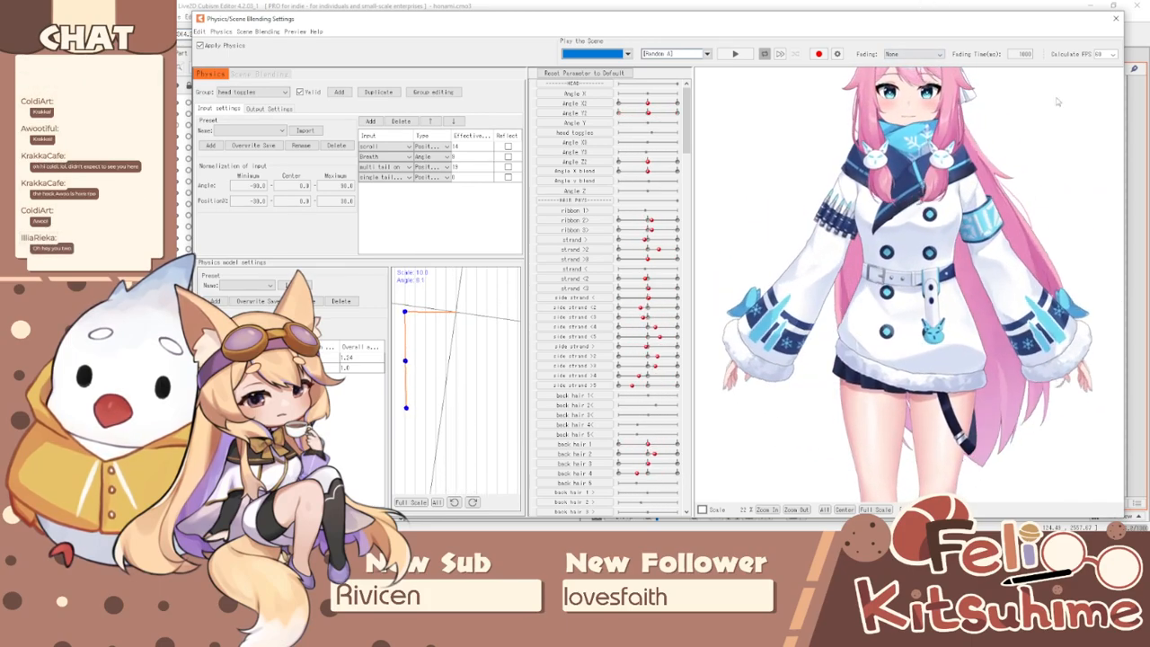
pyautogui.click(1115, 18)
pyautogui.scroll(-1, 847, 218)
pyautogui.click(570, 312)
pyautogui.click(604, 312)
# - Go through the deformers under upper body and hip y, and delete the wave deformer beside the sleeve
pyautogui.scroll(2, 870, 277)
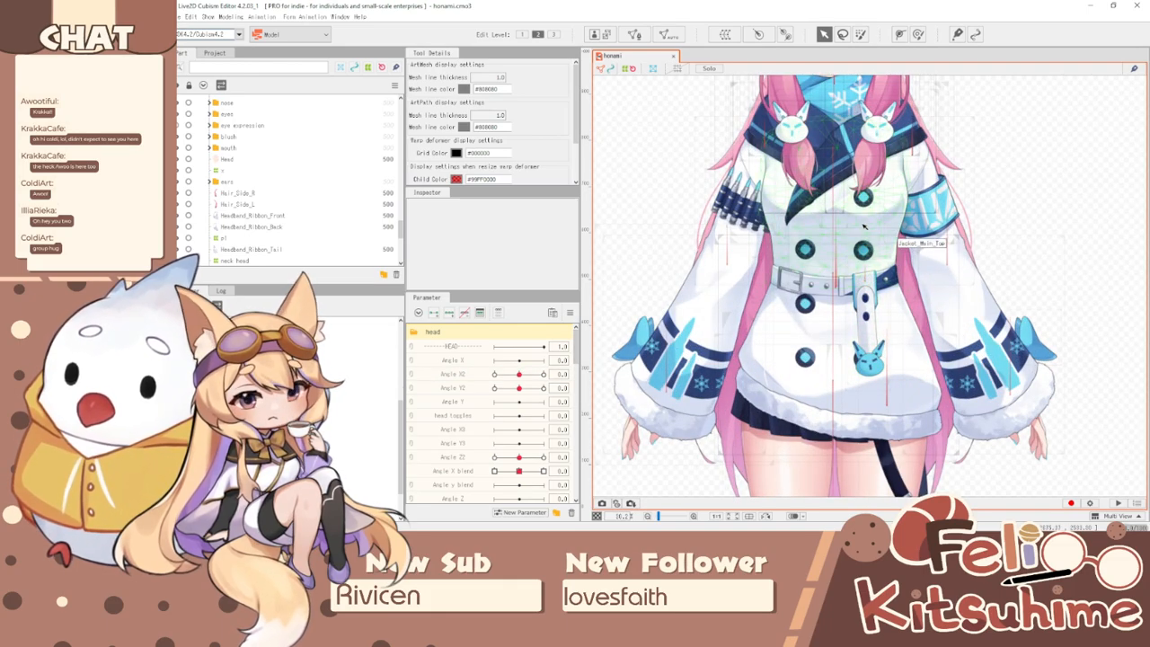
pyautogui.scroll(2, 863, 224)
pyautogui.scroll(-2, 863, 225)
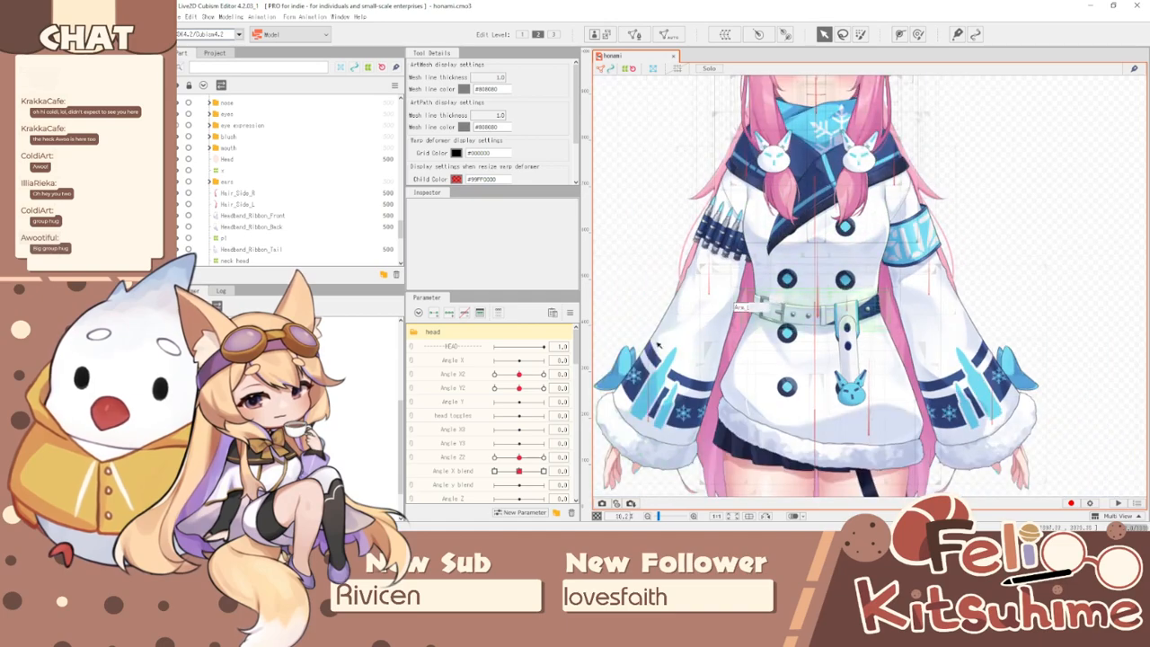
pyautogui.click(359, 347)
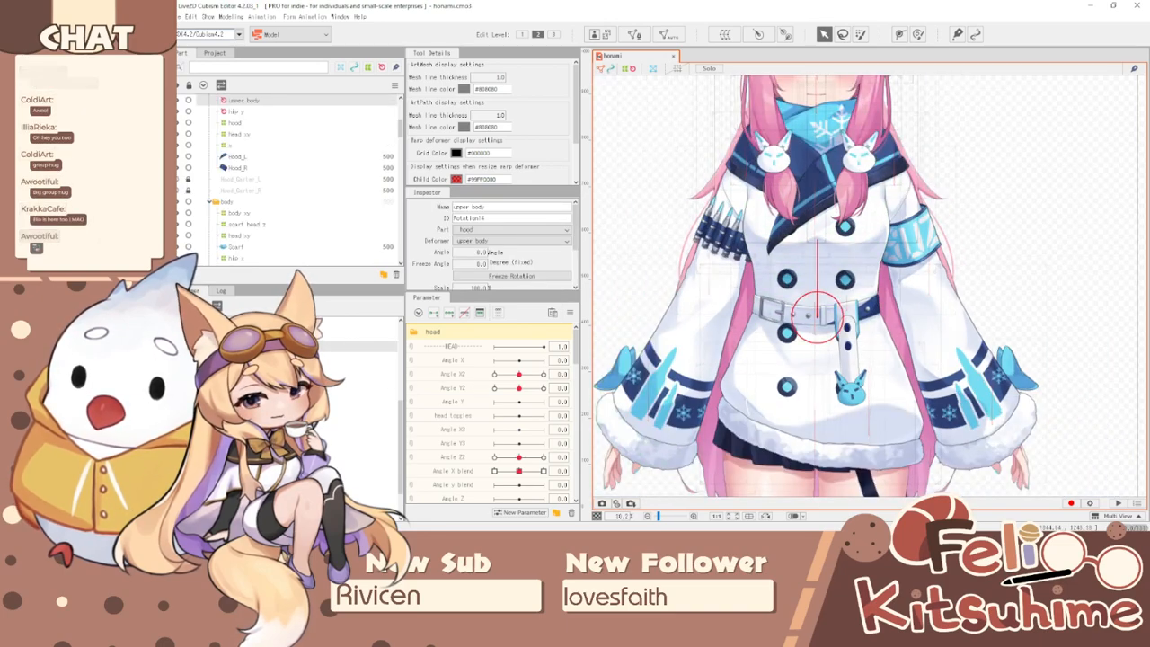
pyautogui.click(359, 358)
pyautogui.click(359, 369)
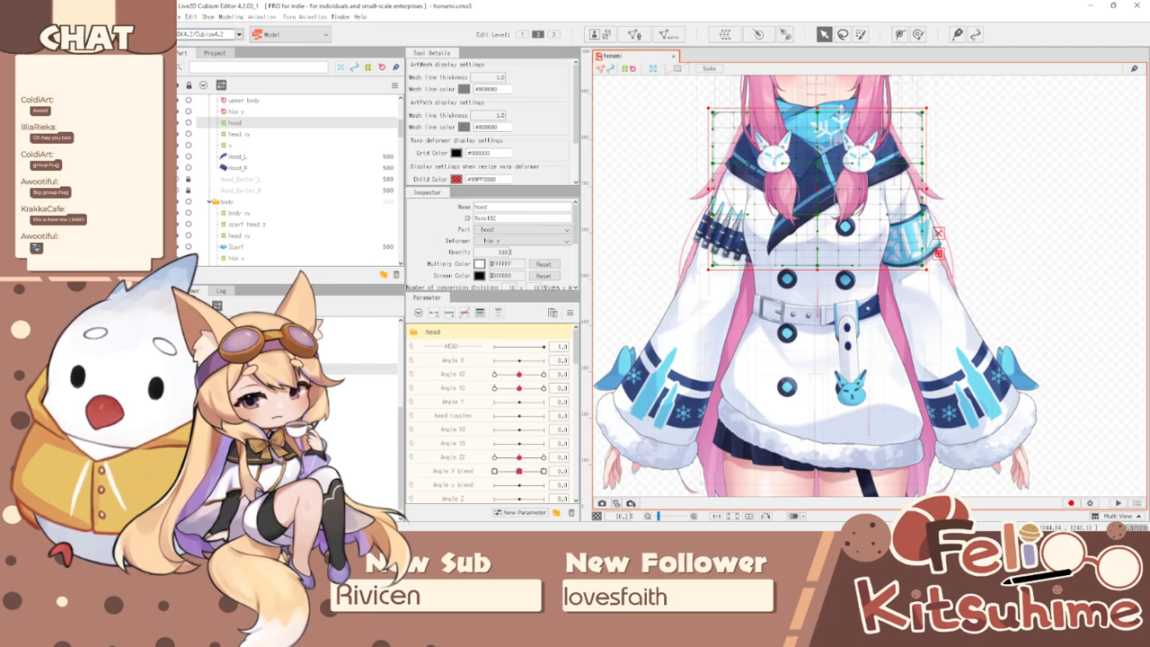
pyautogui.click(359, 413)
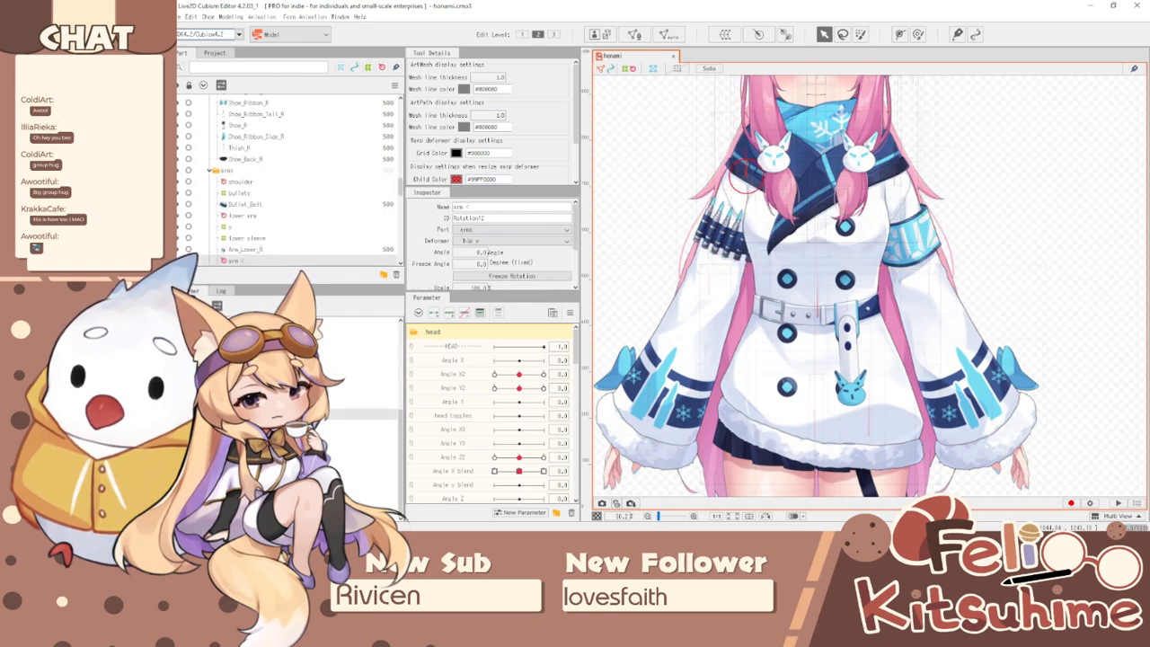
pyautogui.click(359, 424)
pyautogui.click(359, 435)
pyautogui.click(359, 446)
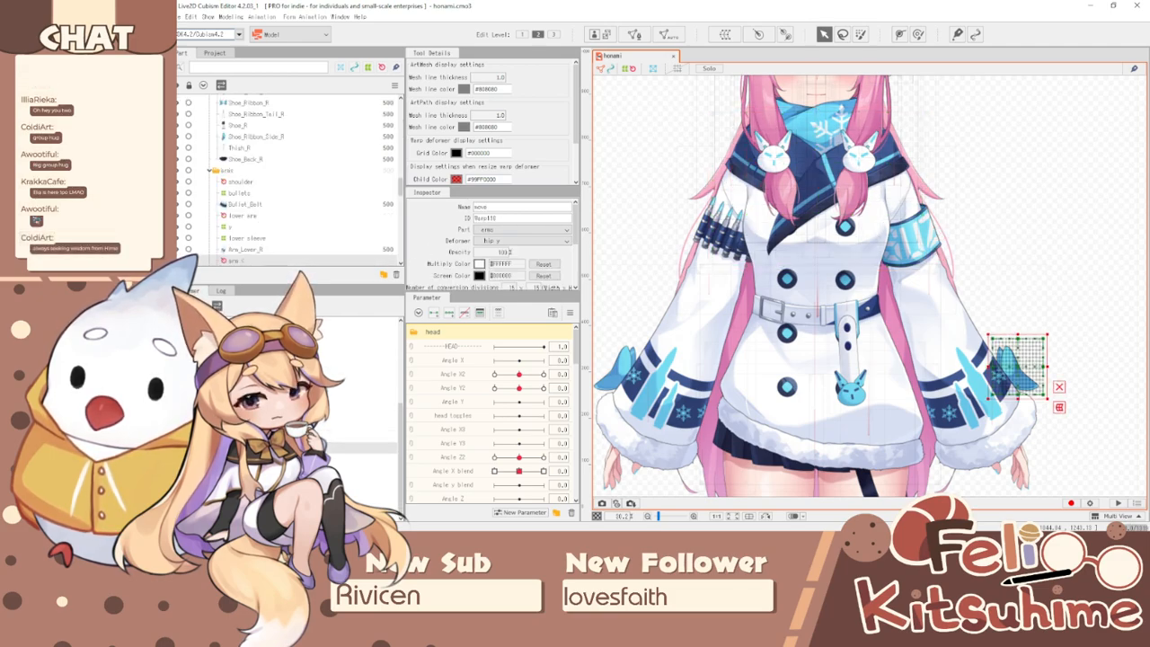
pyautogui.press('Delete')
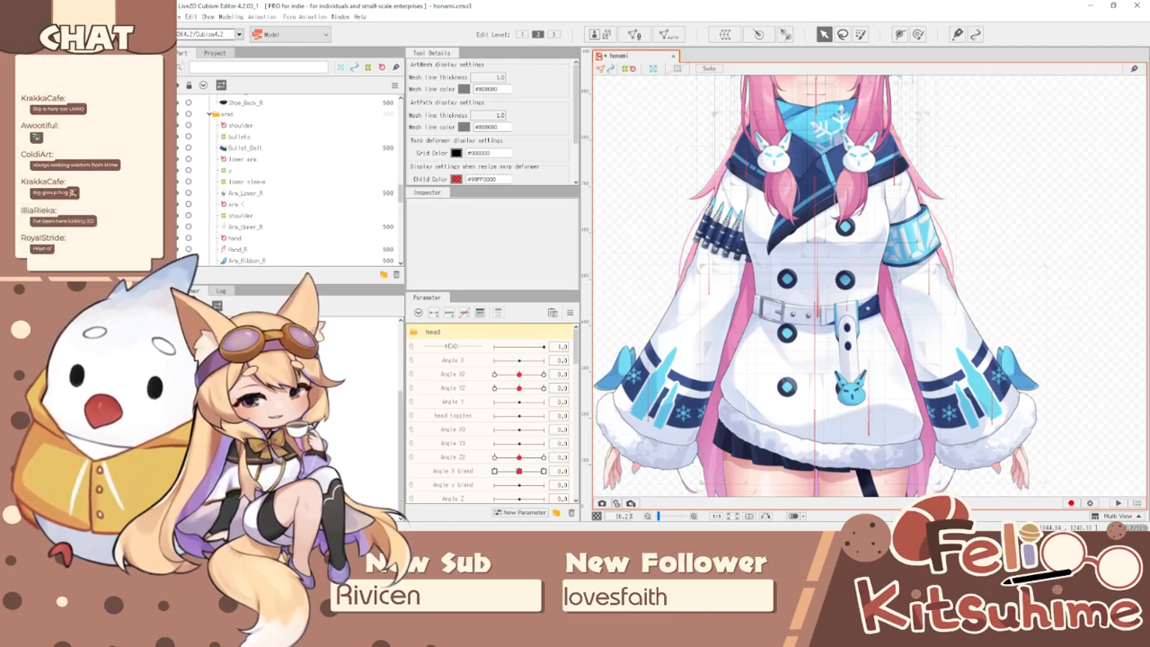
# - Check the group of torso, hood and neck deformers under upper body, and the upper body rotation deformer
pyautogui.click(816, 117)
pyautogui.keyDown('shift'); pyautogui.click(386, 424); pyautogui.keyUp('shift')
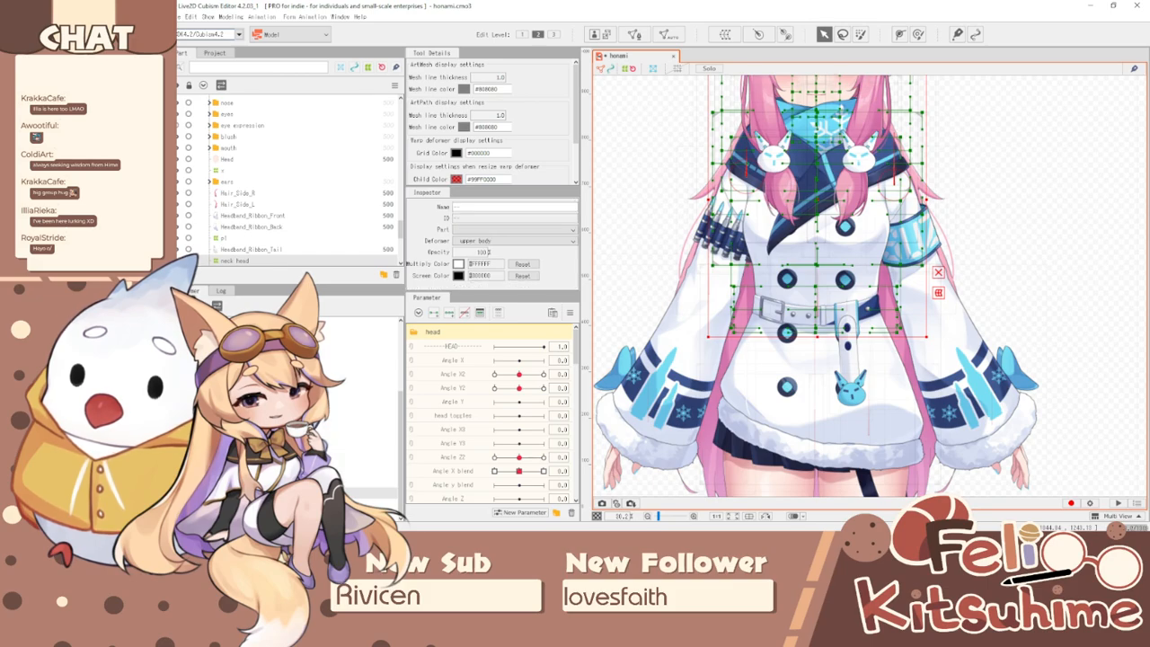
pyautogui.click(817, 315)
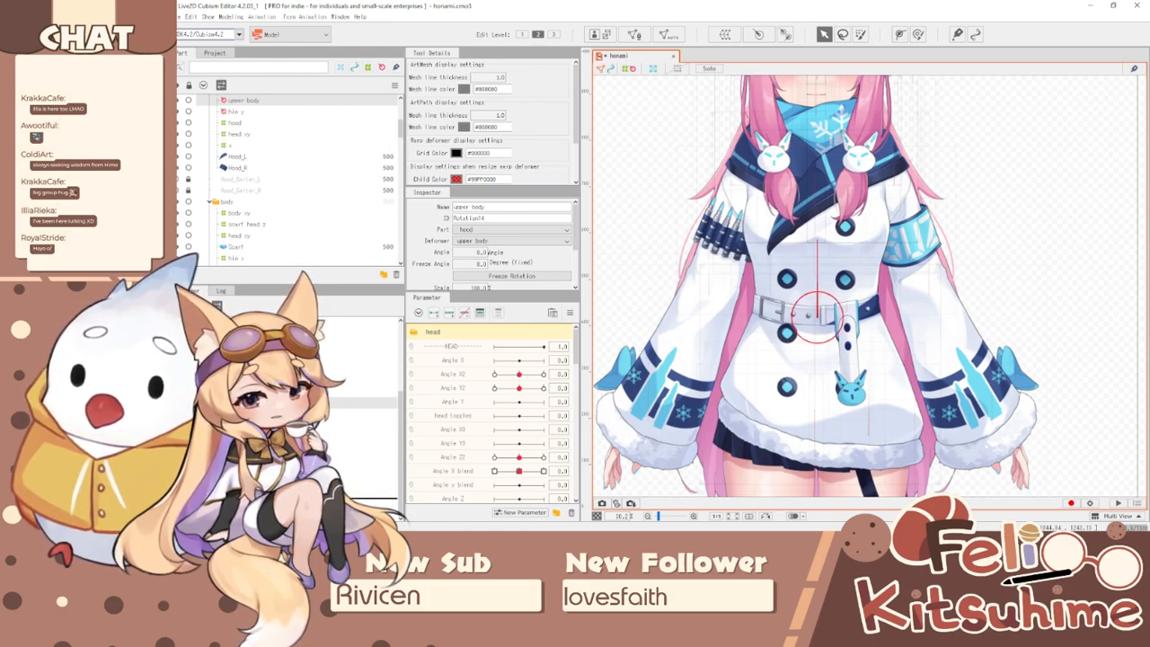
# - With the hip y parameter at 1.0, move the hip y rotation deformer up so the upper body follows the hips
pyautogui.click(234, 111)
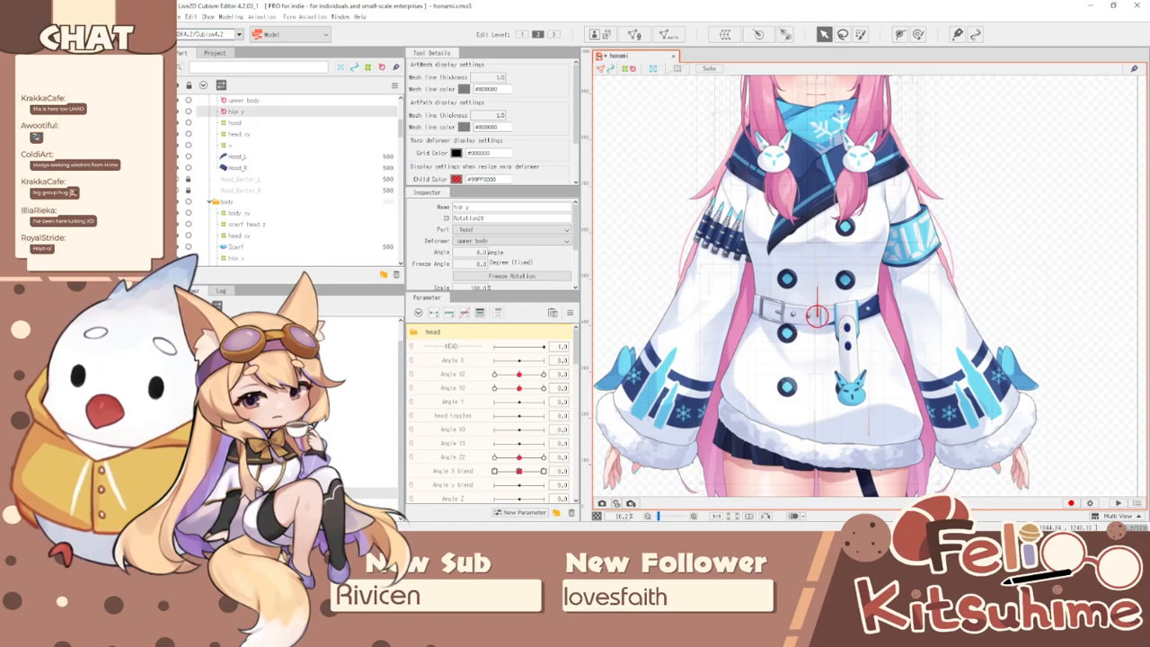
pyautogui.scroll(3, 794, 327)
pyautogui.scroll(-8, 526, 441)
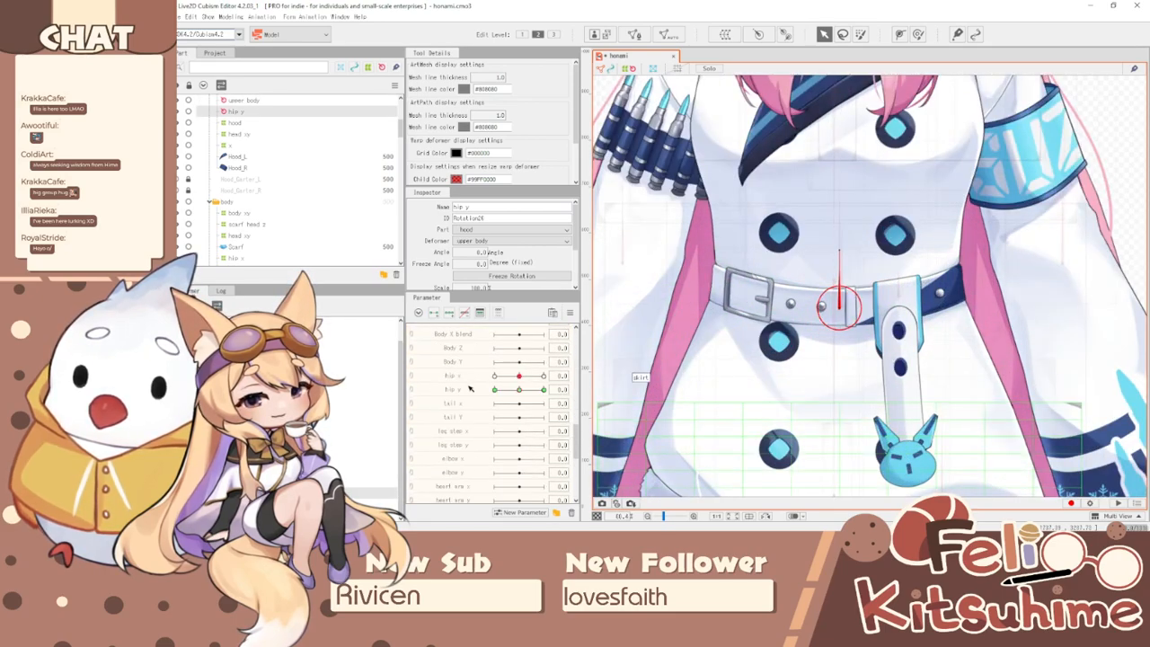
pyautogui.click(544, 389)
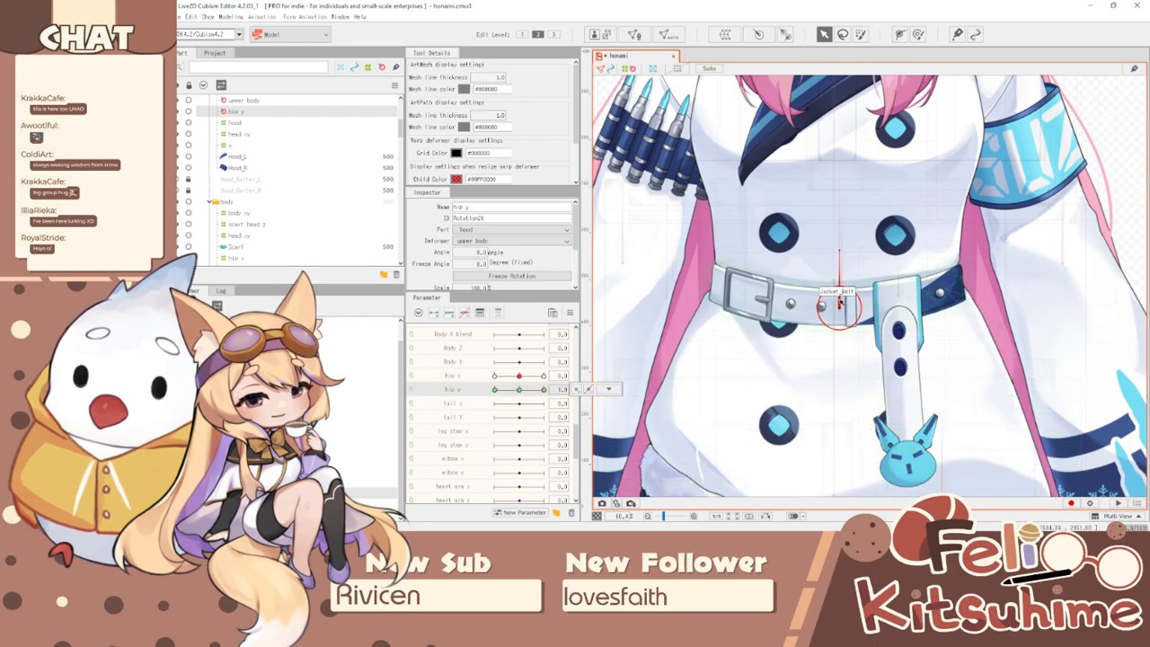
pyautogui.moveTo(850, 302); pyautogui.dragTo(850, 277)
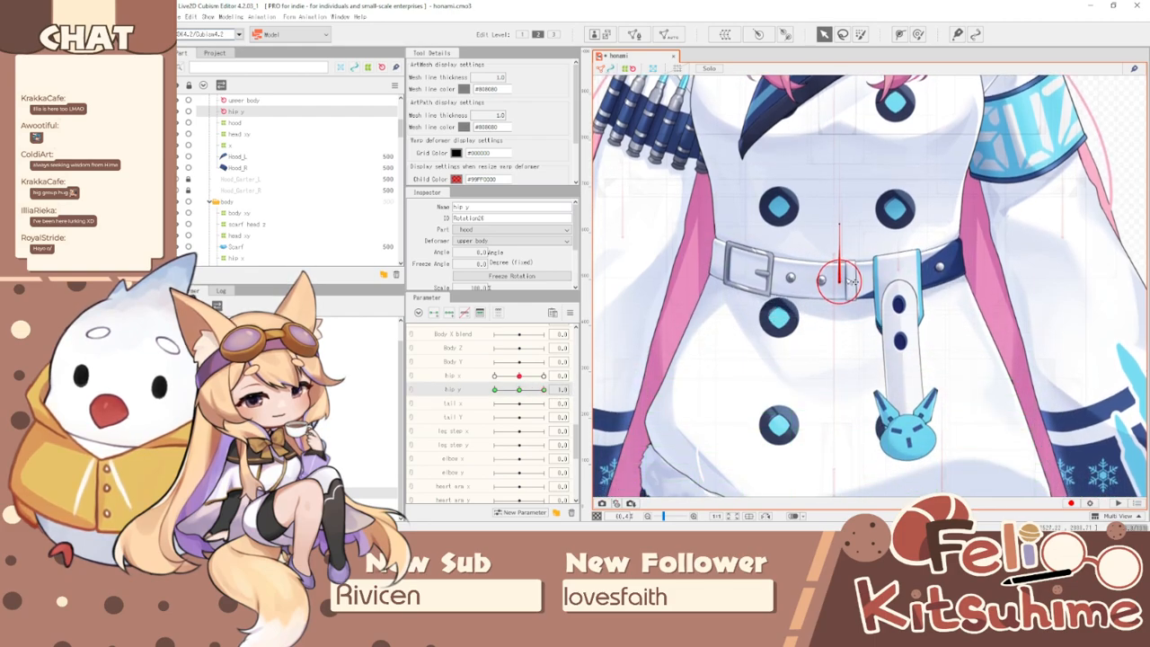
# - With the hip y parameter at -1.0, lower the hip y rotation deformer to follow the hips, and check the motion range
pyautogui.moveTo(544, 389); pyautogui.dragTo(494, 390)
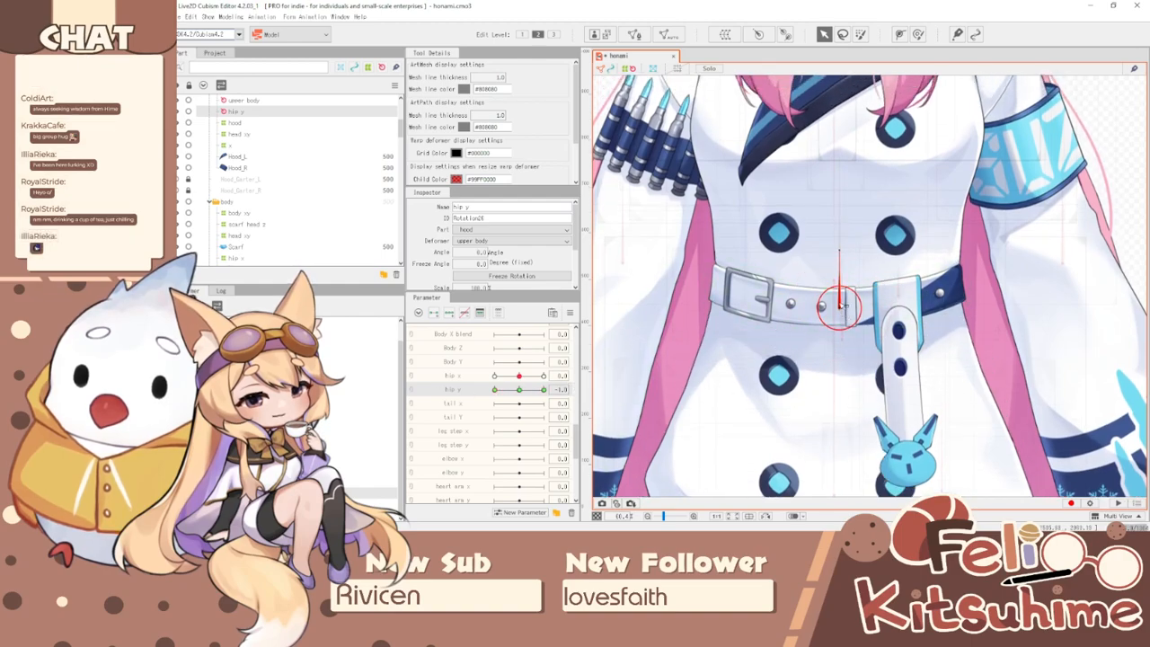
pyautogui.scroll(-5, 843, 304)
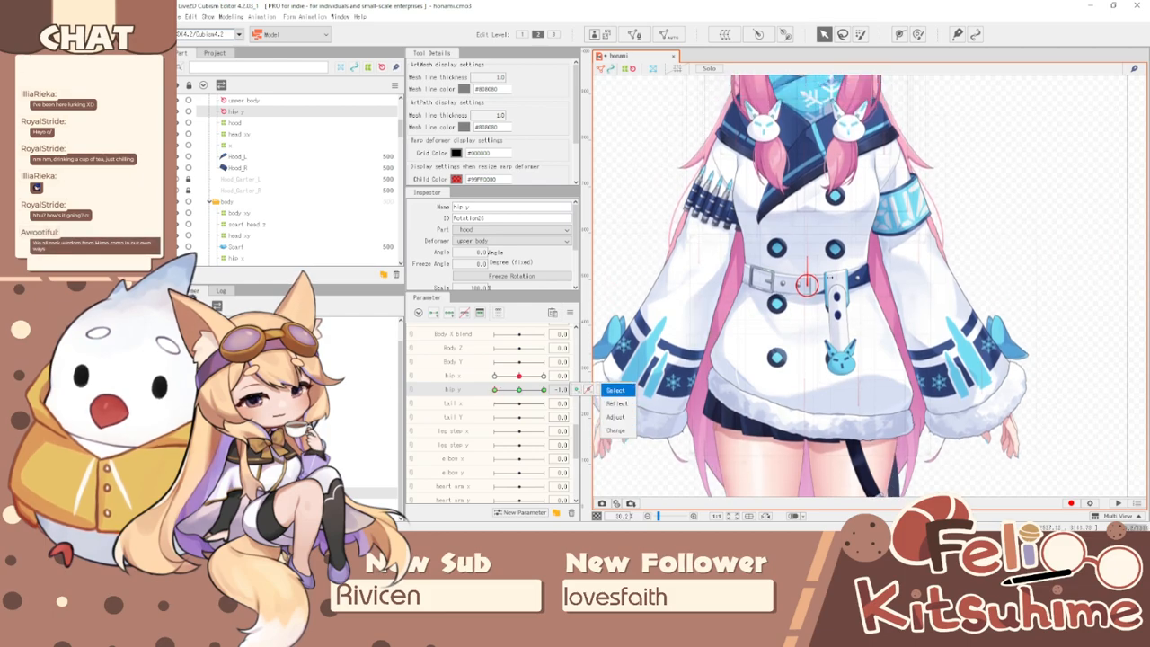
pyautogui.scroll(-6, 805, 305)
pyautogui.scroll(4, 782, 328)
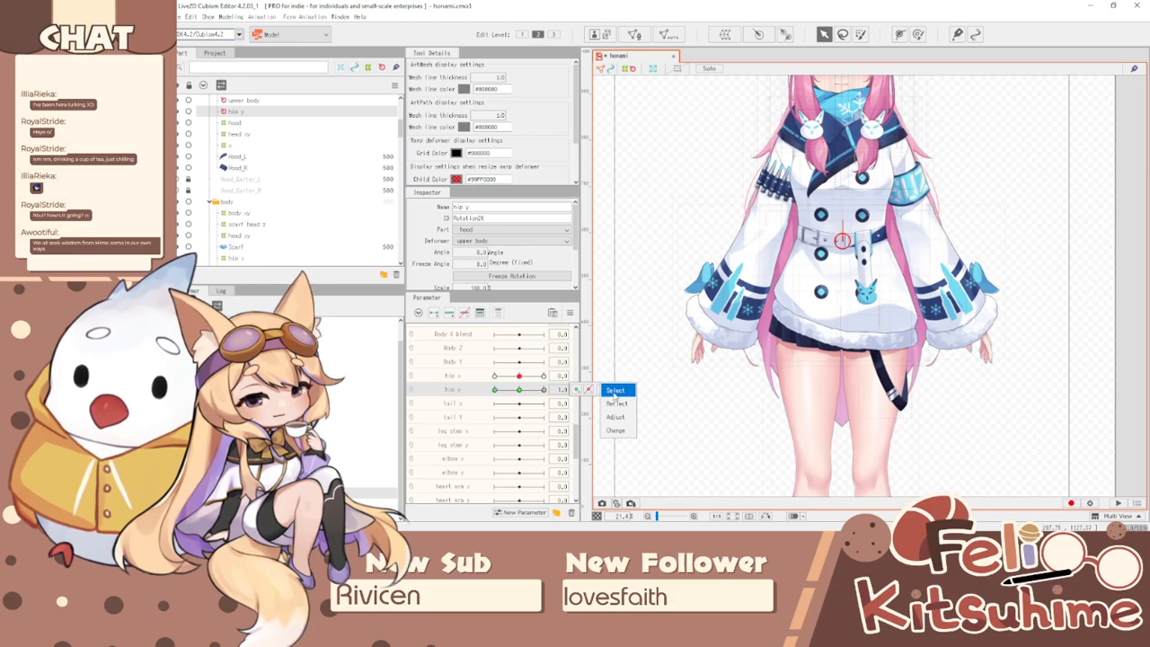
pyautogui.moveTo(579, 376); pyautogui.dragTo(433, 101)
# - Preview the adjusted hip motion on the model in the physics and scene blending settings
pyautogui.click(230, 17)
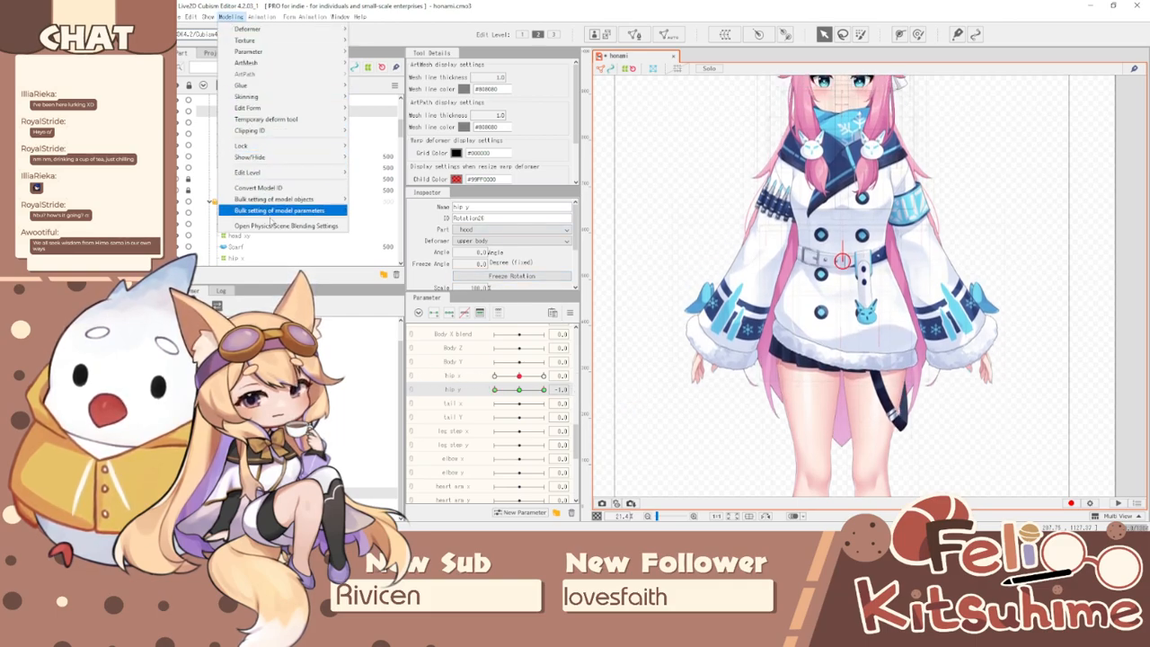
pyautogui.click(294, 225)
pyautogui.scroll(4, 1114, 288)
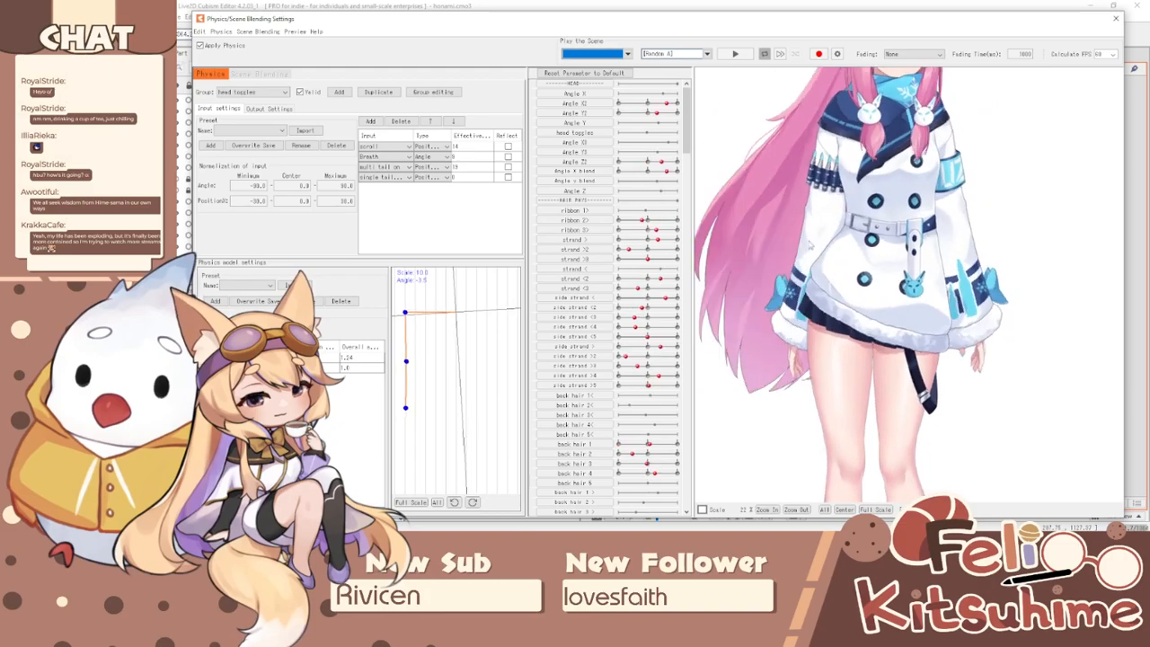
# - Swing the model through its body and head range in the physics preview, and close the physics settings
pyautogui.scroll(-2, 1042, 484)
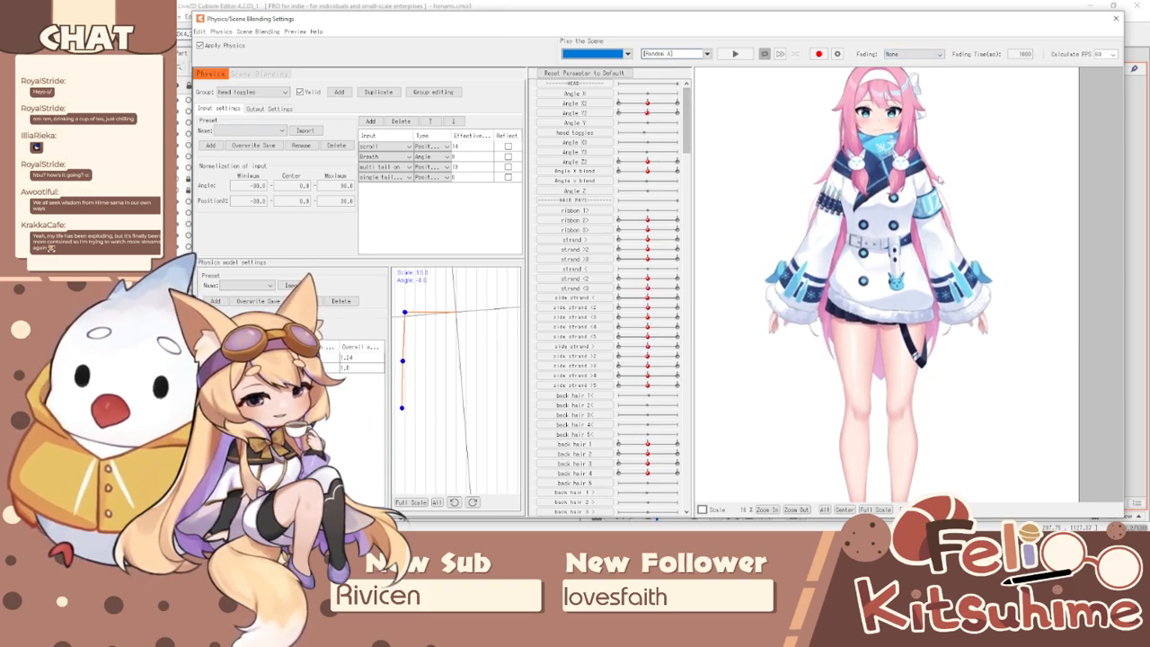
pyautogui.scroll(2, 859, 173)
pyautogui.moveTo(860, 172); pyautogui.dragTo(953, 485)
pyautogui.scroll(-3, 908, 297)
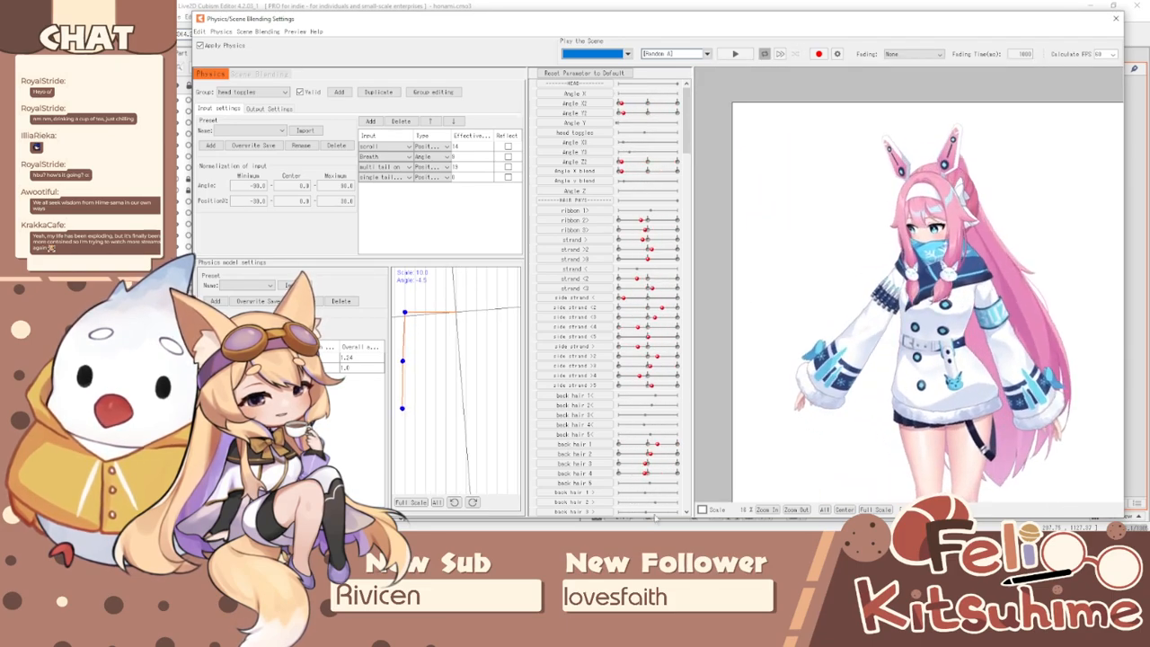
pyautogui.moveTo(1147, 437); pyautogui.dragTo(640, 332)
pyautogui.moveTo(1048, 349); pyautogui.dragTo(896, 324)
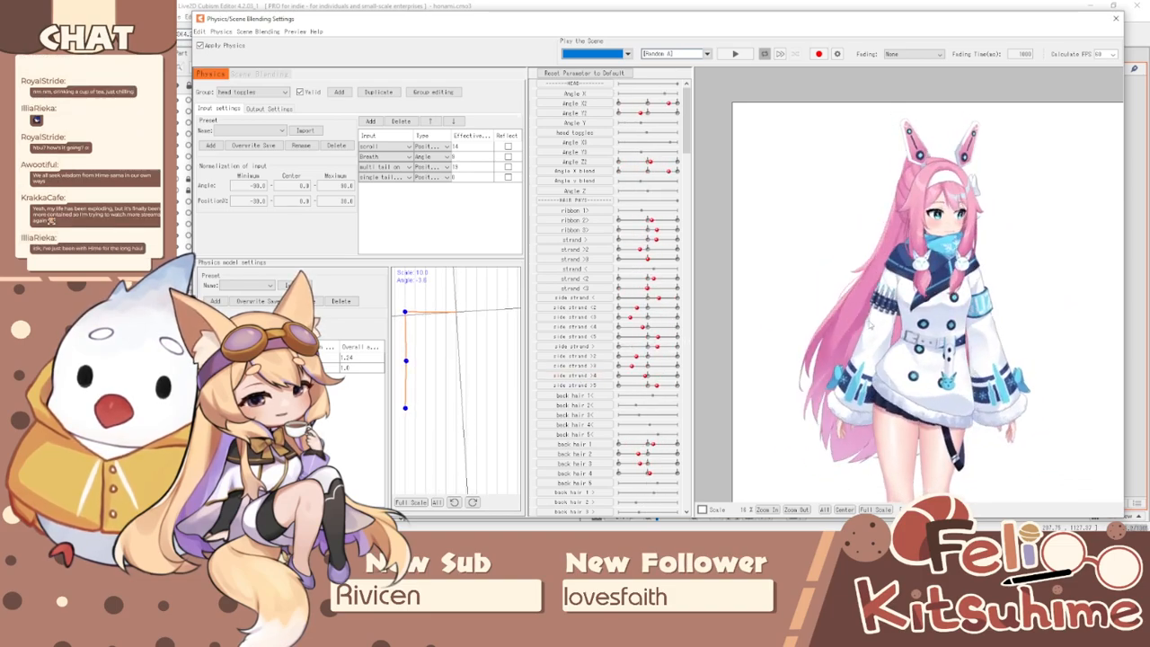
pyautogui.moveTo(1076, 323); pyautogui.dragTo(1148, 316)
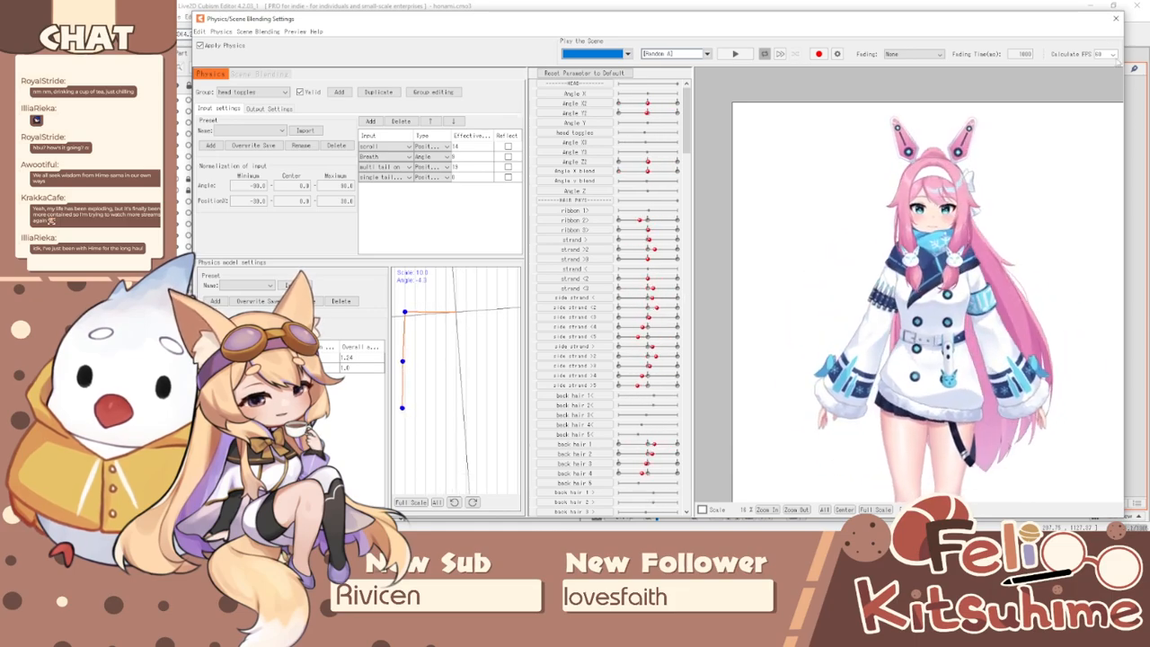
pyautogui.click(1115, 18)
# - Reset the parameters, add three hip x keys to the hip y rotation deformer, and shift it slightly left at hip x 1.0
pyautogui.click(569, 312)
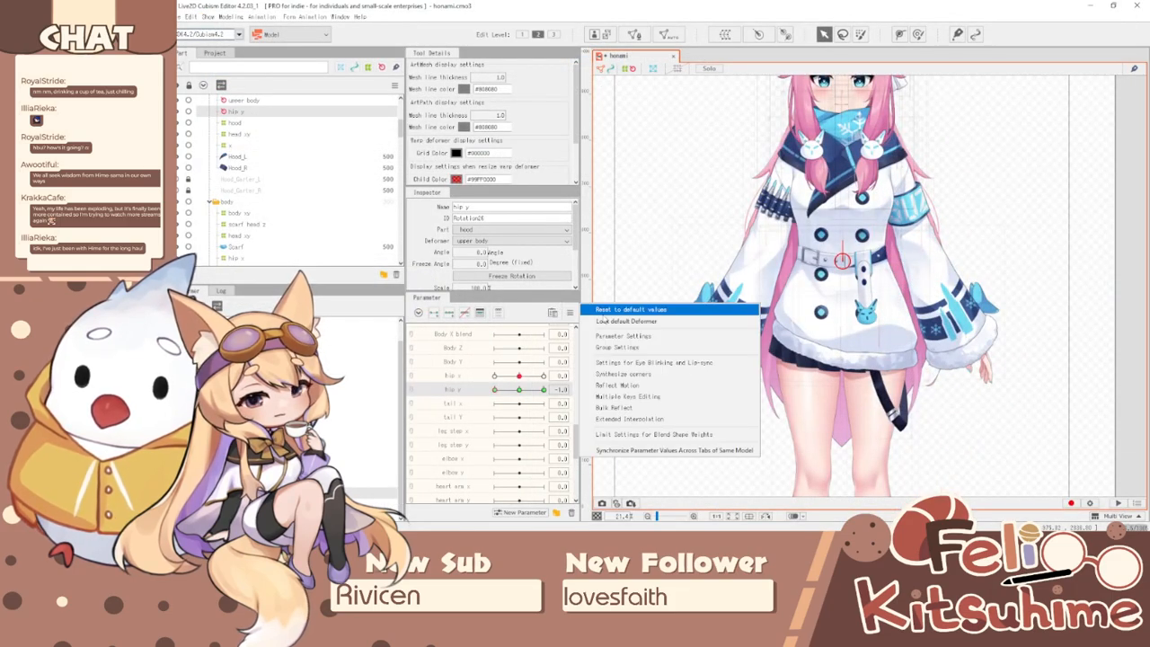
pyautogui.click(617, 308)
pyautogui.scroll(3, 837, 240)
pyautogui.click(474, 376)
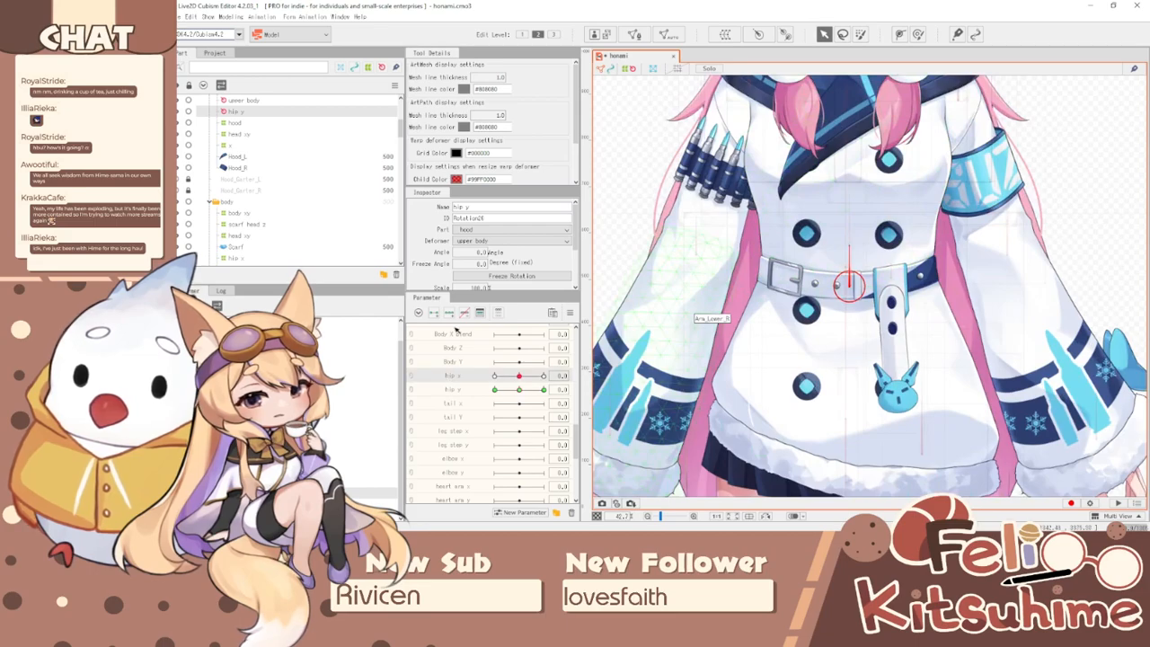
pyautogui.click(543, 377)
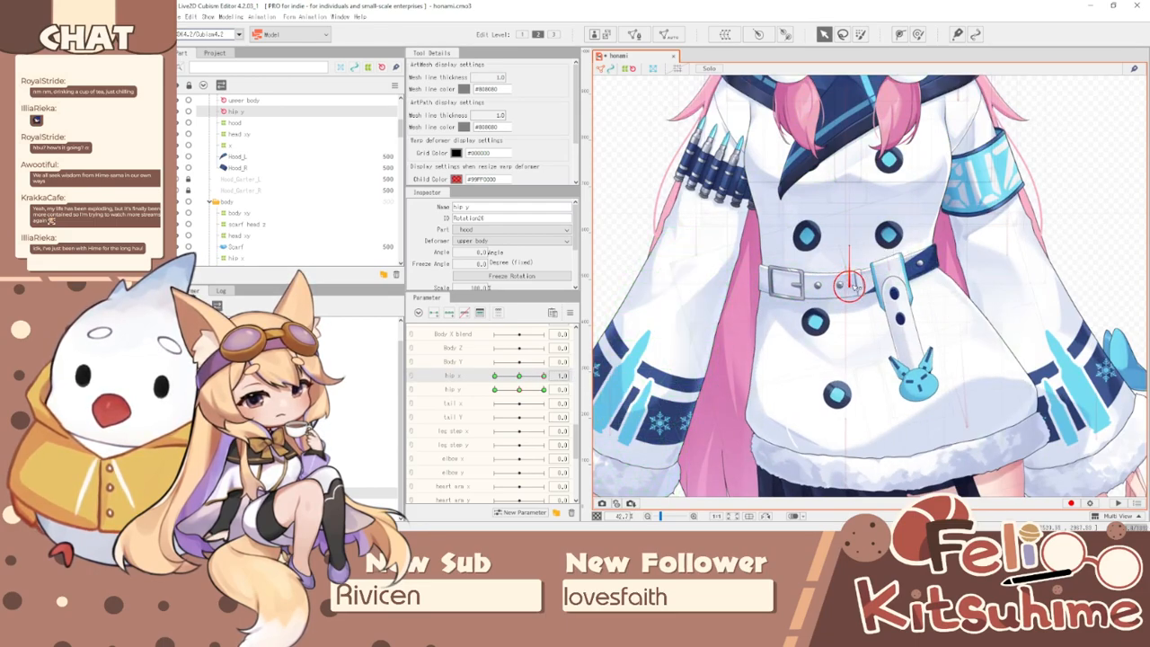
pyautogui.moveTo(851, 287); pyautogui.dragTo(843, 287)
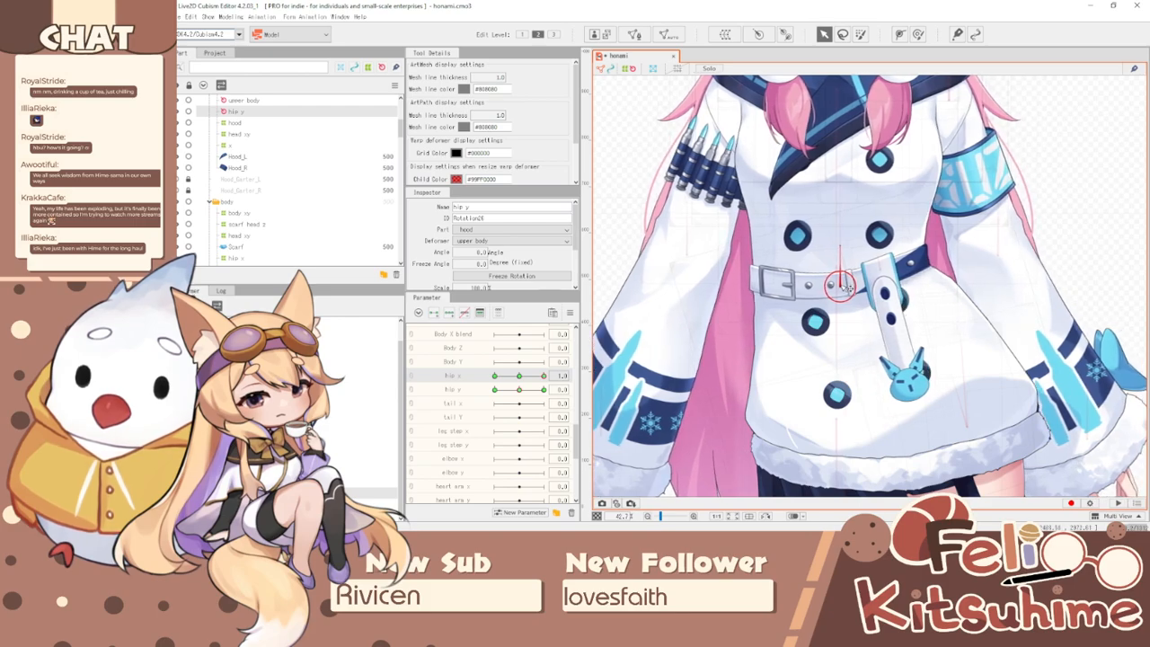
# - Reflect the hip x motion of the hip y rotation deformer to -1.0 and check the range
pyautogui.click(571, 313)
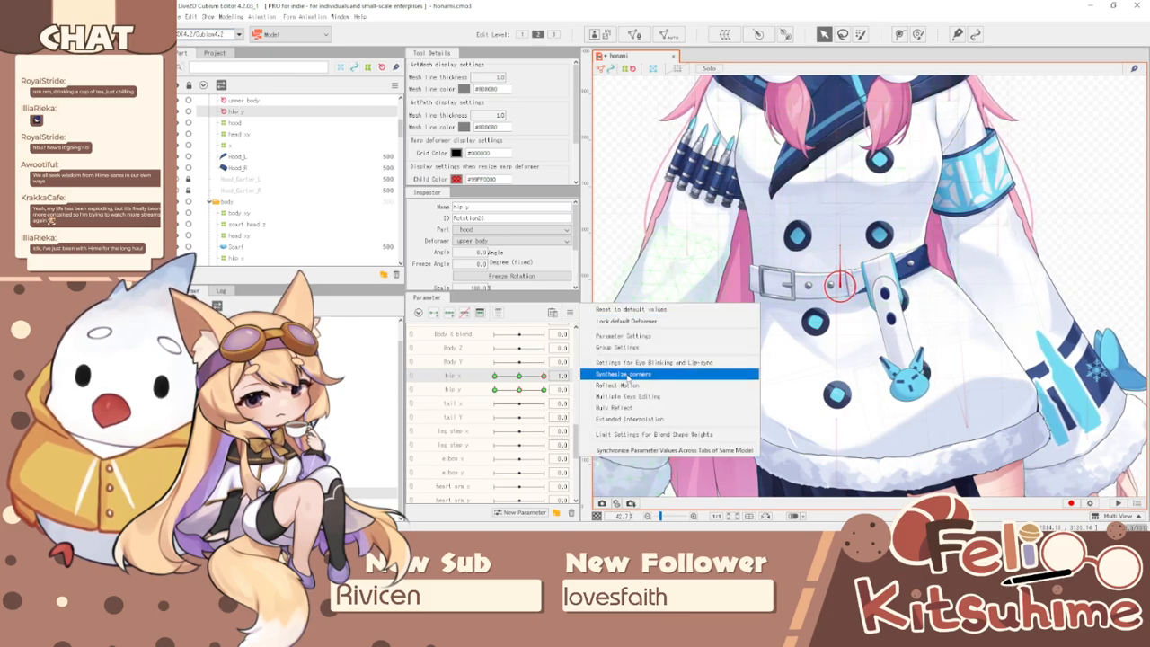
pyautogui.click(637, 386)
pyautogui.click(656, 374)
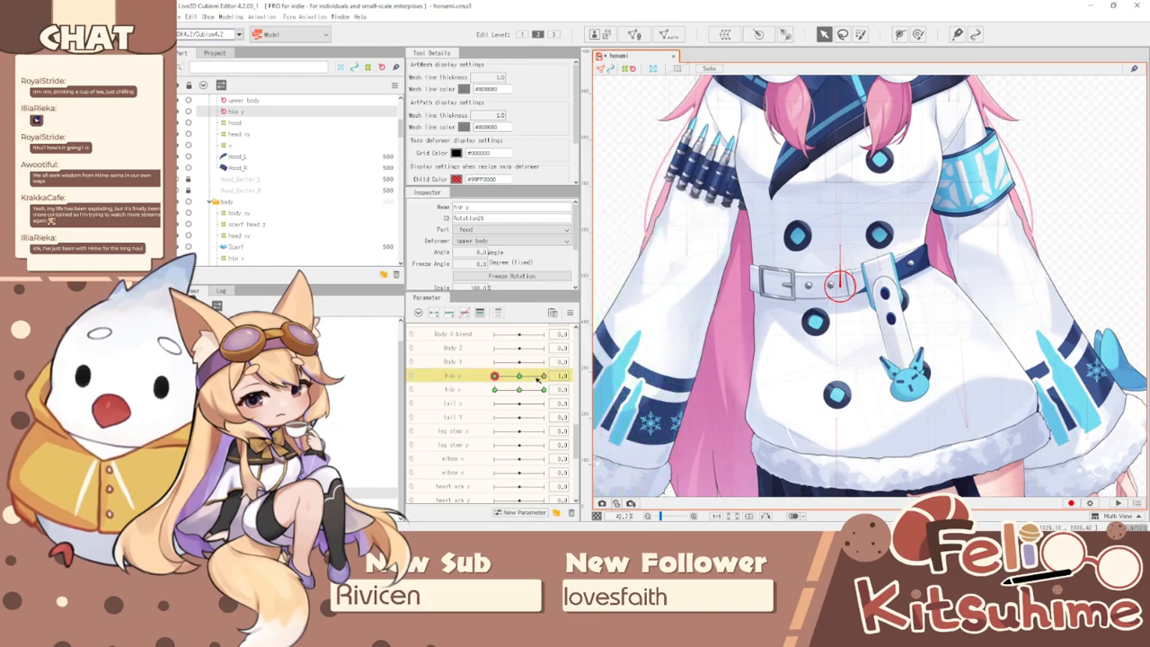
pyautogui.moveTo(544, 375); pyautogui.dragTo(481, 345)
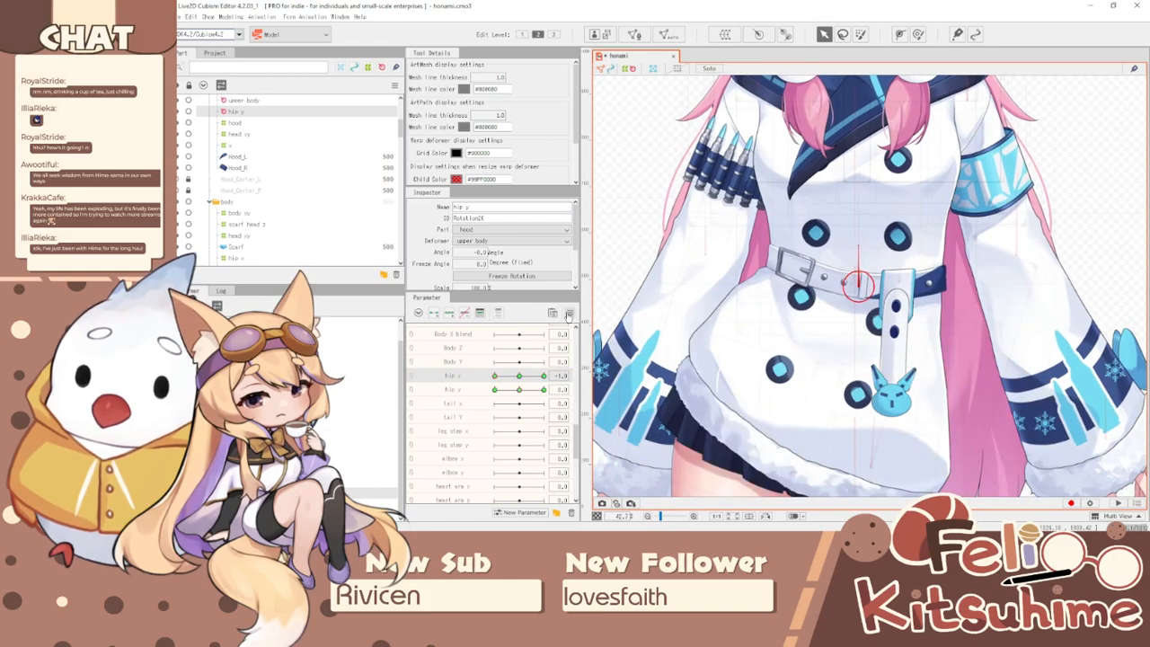
# - Synthesize the corners of hip x and hip y for the rotation deformer, link both parameters and test a combined corner
pyautogui.click(568, 315)
pyautogui.click(627, 374)
pyautogui.click(639, 364)
pyautogui.click(413, 376)
pyautogui.moveTo(519, 392); pyautogui.dragTo(442, 362)
# - Create a warp deformer named hip as parent of the jacket bottom's body xy deformer
pyautogui.scroll(3, 755, 268)
pyautogui.click(771, 282)
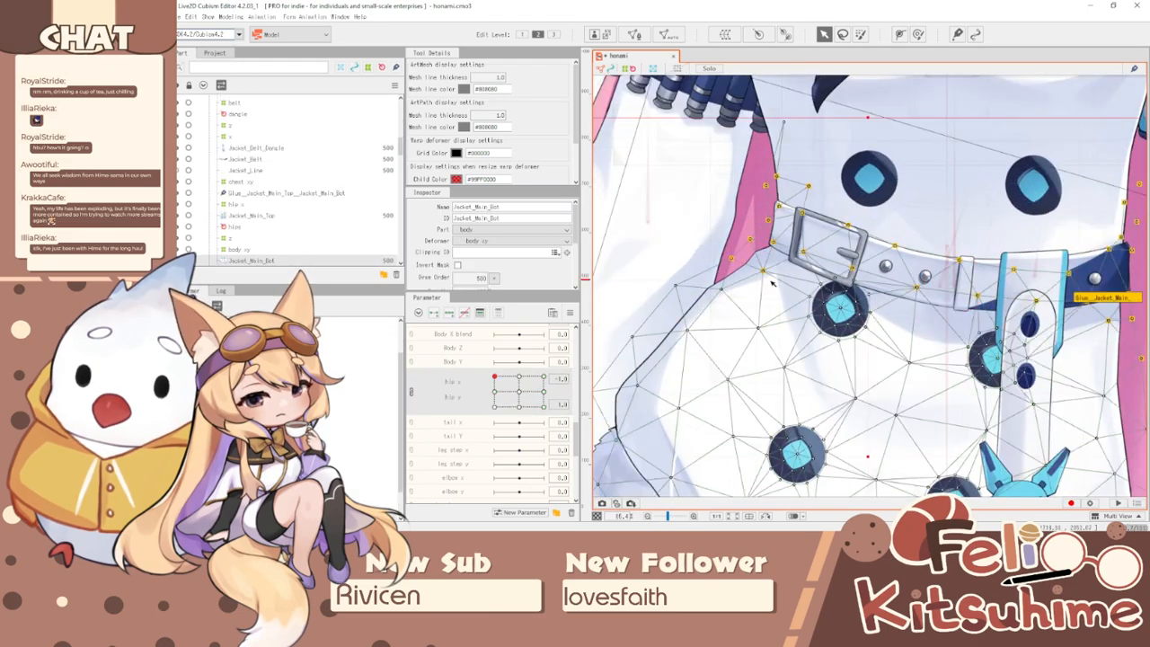
pyautogui.click(239, 249)
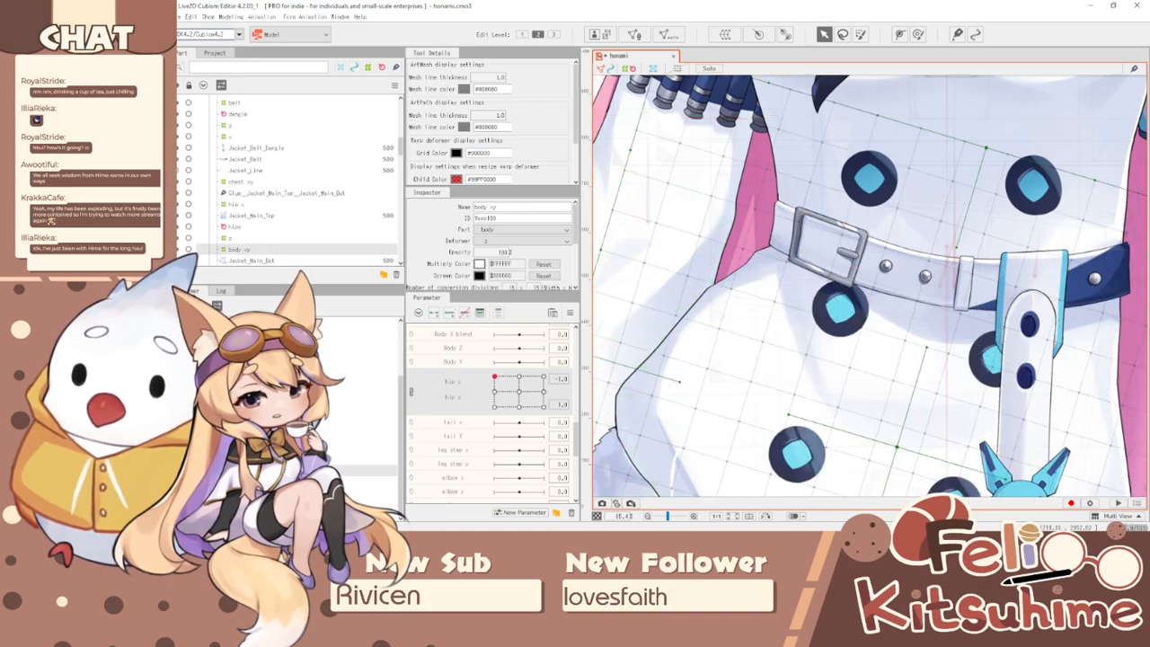
pyautogui.scroll(-3, 775, 232)
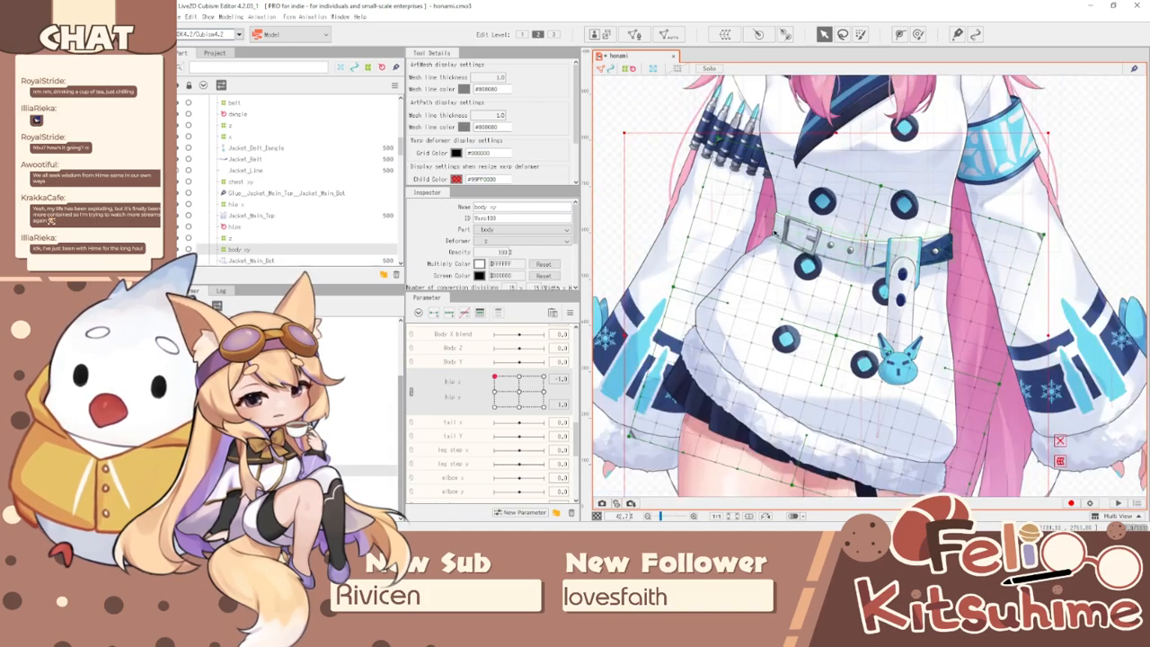
pyautogui.click(725, 33)
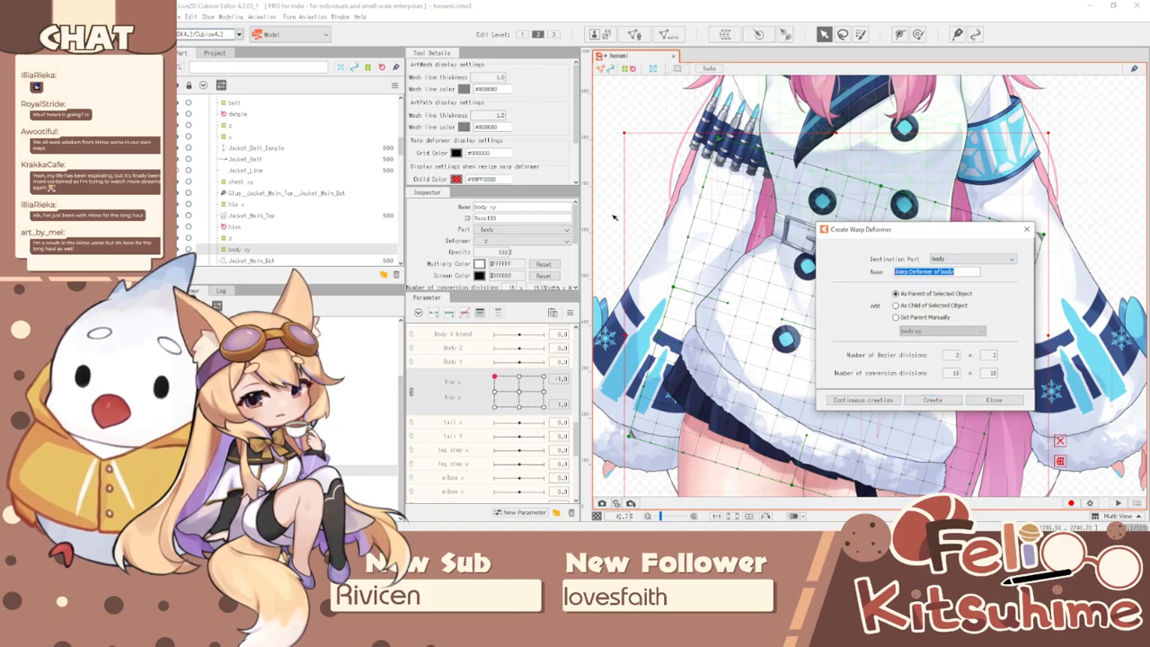
pyautogui.click(934, 401)
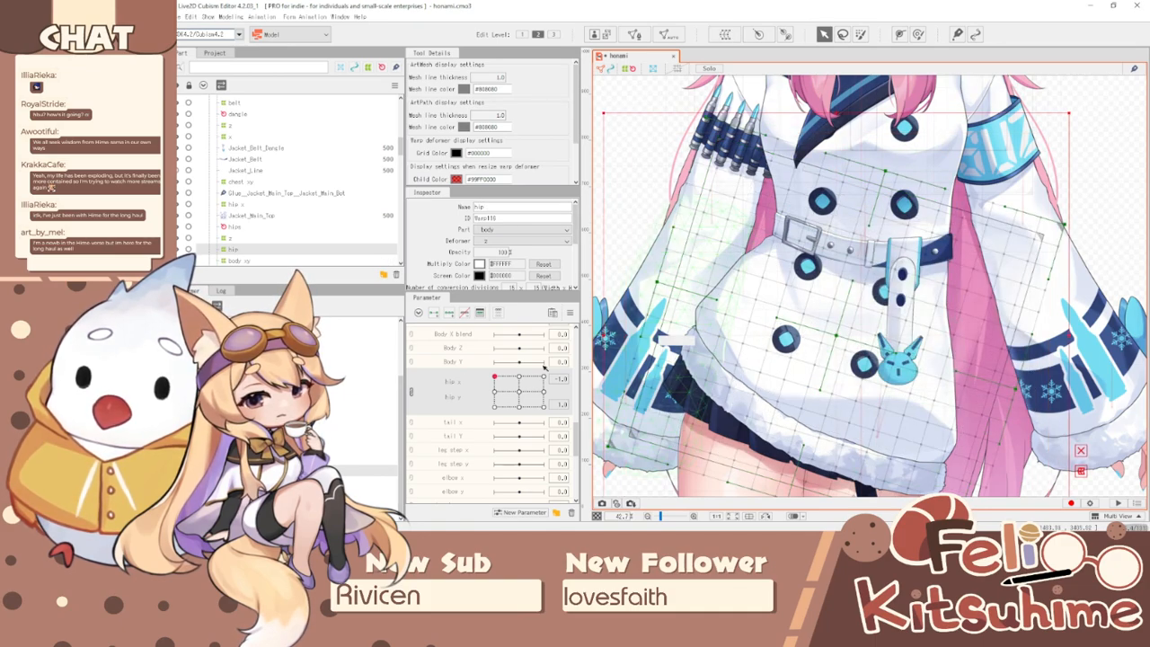
# - Unlink hip x and hip y, reset the parameters to default, and add three hip x keys to the hip warp deformer
pyautogui.click(412, 392)
pyautogui.click(570, 313)
pyautogui.click(615, 311)
pyautogui.click(461, 379)
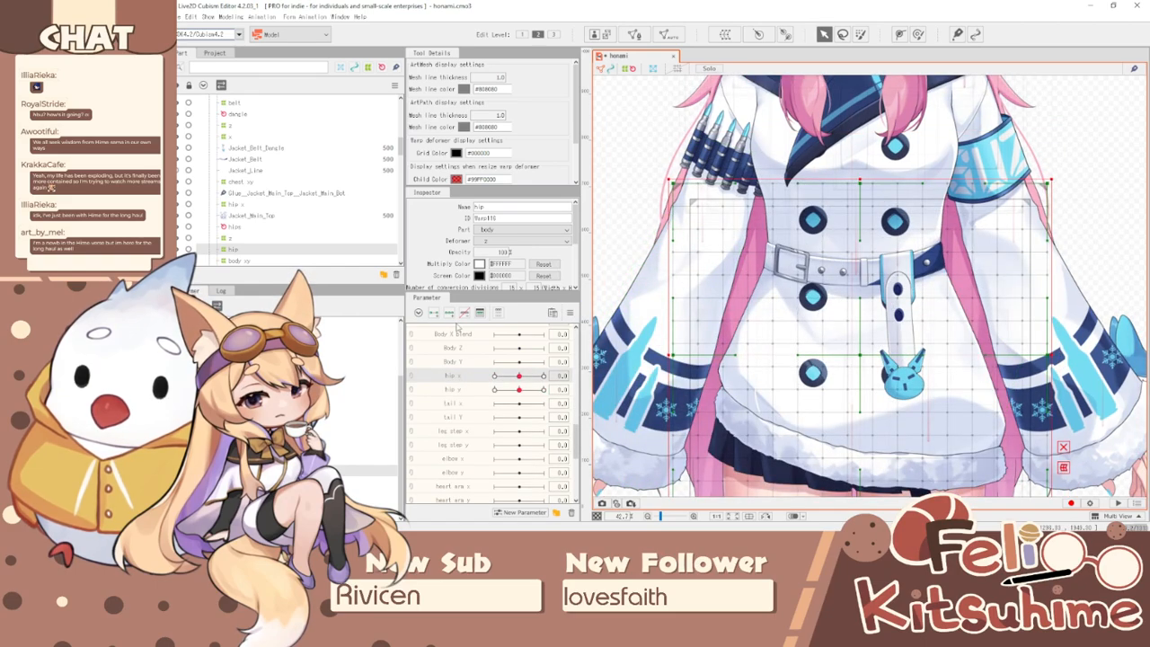
# - With hip x at -1.0, smooth the jacket's side edge beside the belt buckle on the hip warp deformer using the deform brush
pyautogui.click(495, 377)
pyautogui.scroll(3, 807, 244)
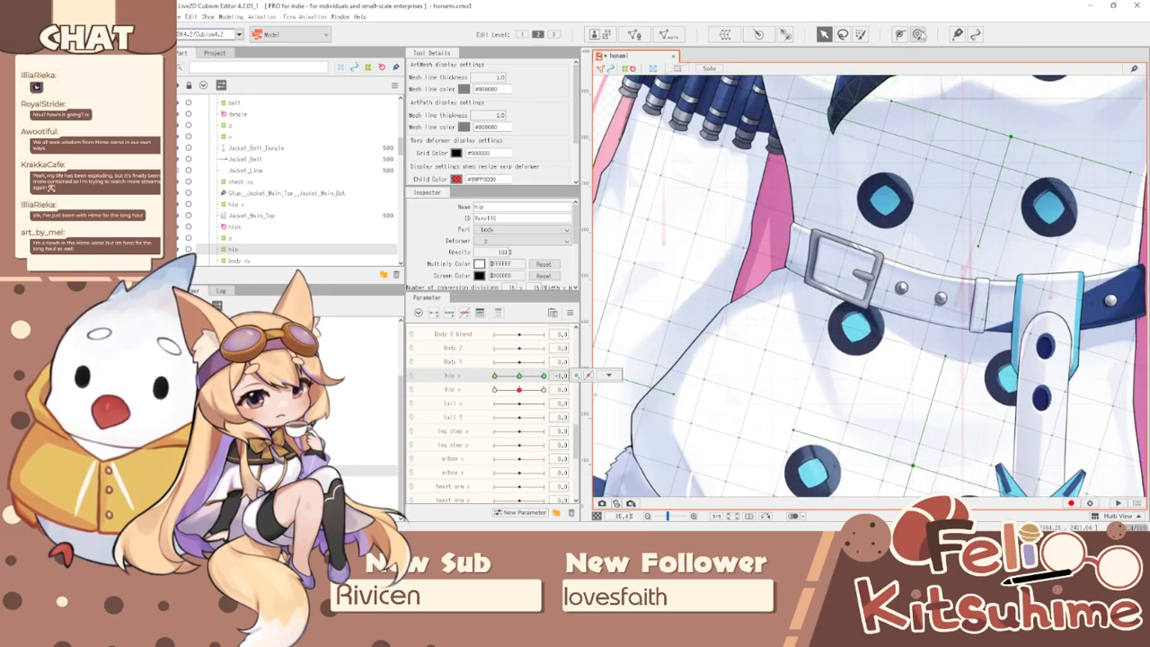
pyautogui.click(919, 35)
pyautogui.hotkey('ctrl', 't')
pyautogui.press('b')
pyautogui.moveTo(784, 249); pyautogui.dragTo(742, 248)
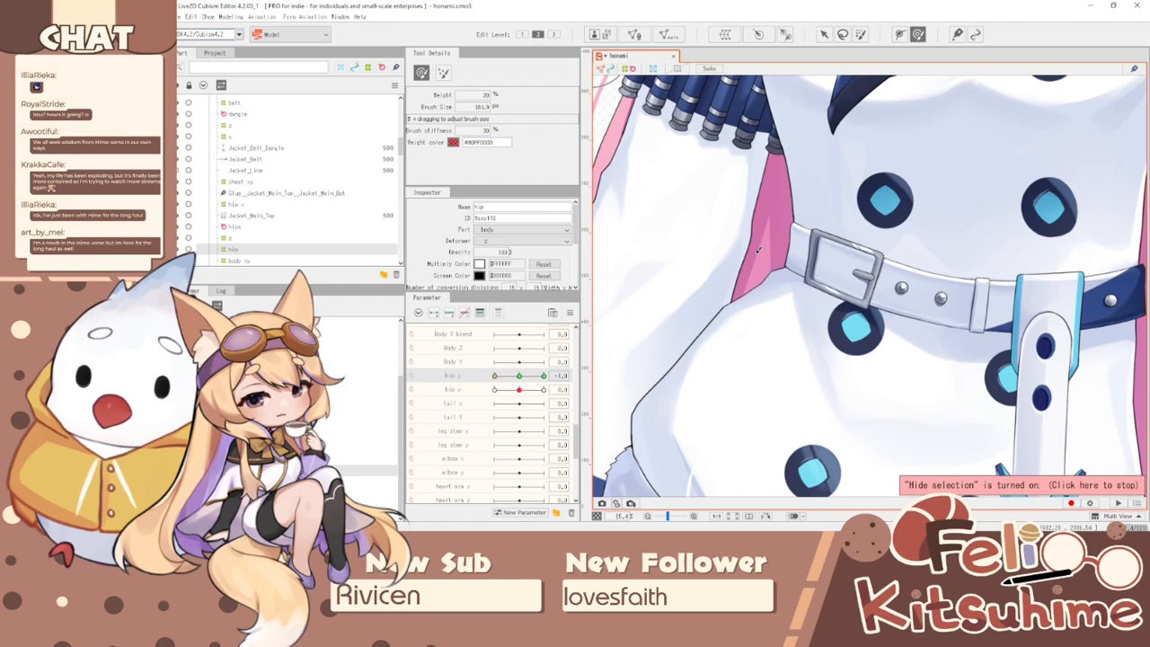
pyautogui.click(518, 376)
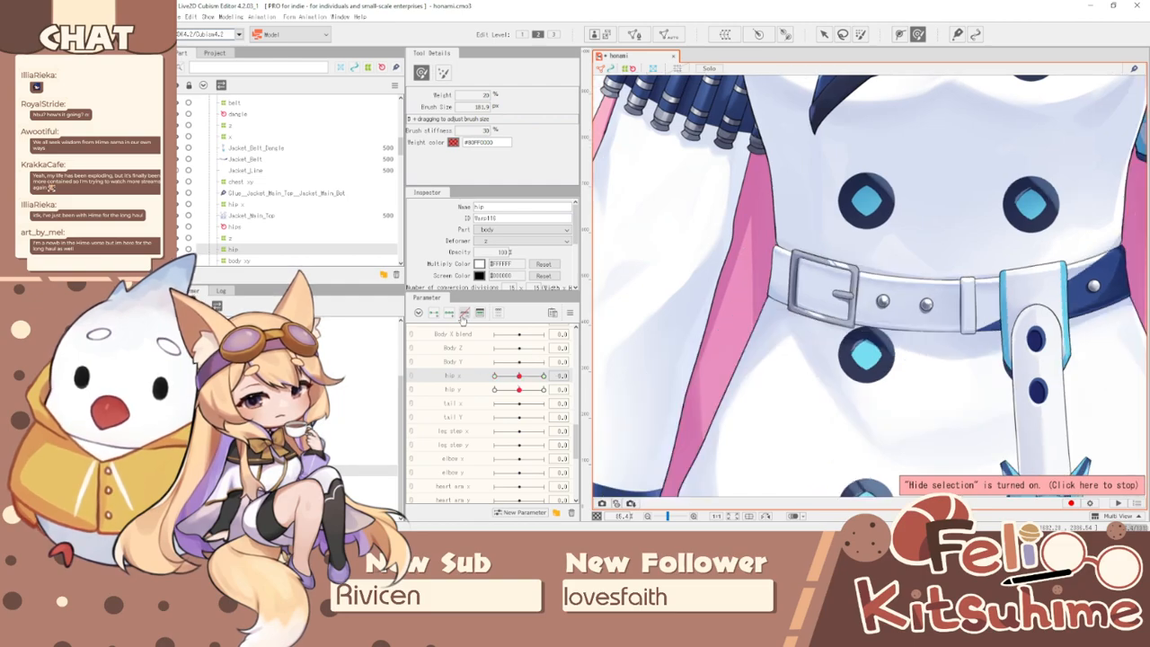
pyautogui.moveTo(519, 376); pyautogui.dragTo(494, 376)
pyautogui.press('b')
pyautogui.moveTo(728, 289)
pyautogui.mouseDown()
pyautogui.moveTo(754, 293)
pyautogui.moveTo(761, 276)
pyautogui.mouseUp()
pyautogui.press('b')
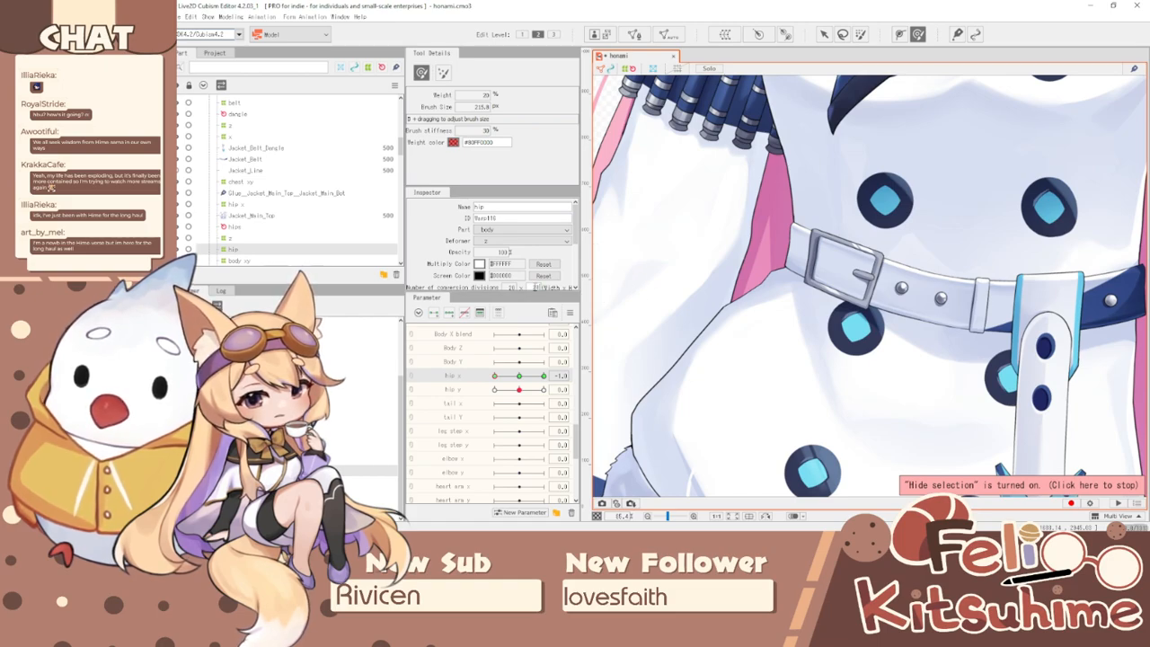
pyautogui.press('b')
pyautogui.moveTo(759, 296); pyautogui.dragTo(749, 290)
pyautogui.moveTo(761, 289); pyautogui.dragTo(738, 255)
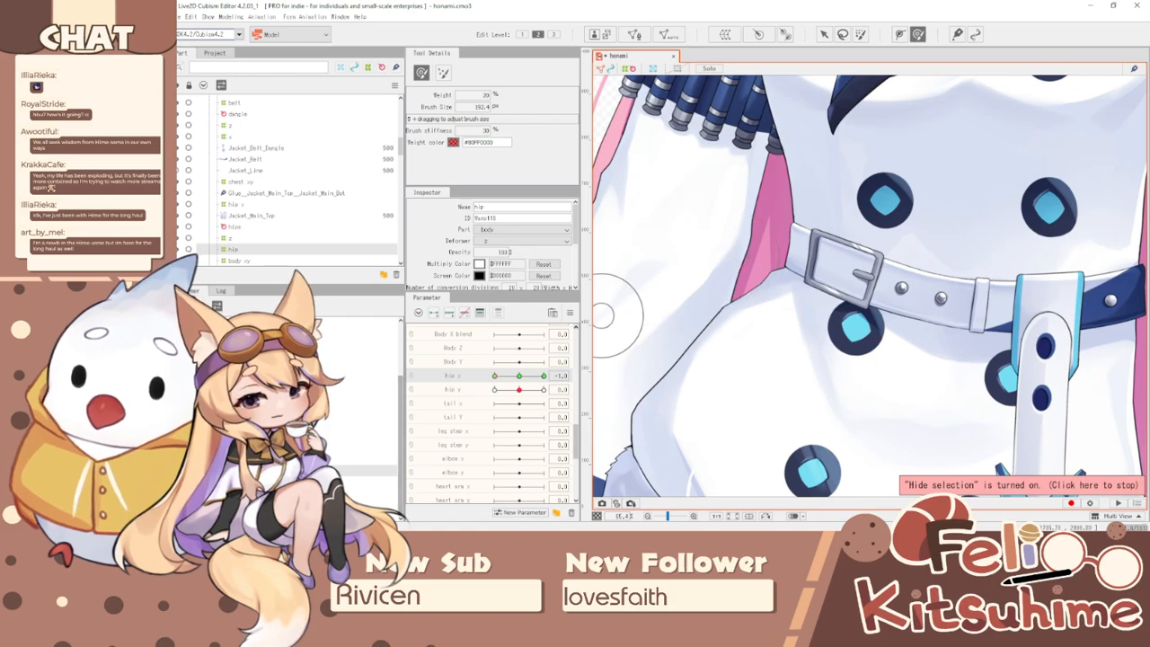
# - Examine the Jacket_Main_Bot mesh along the waist seam beside the belt buckle
pyautogui.click(1075, 282)
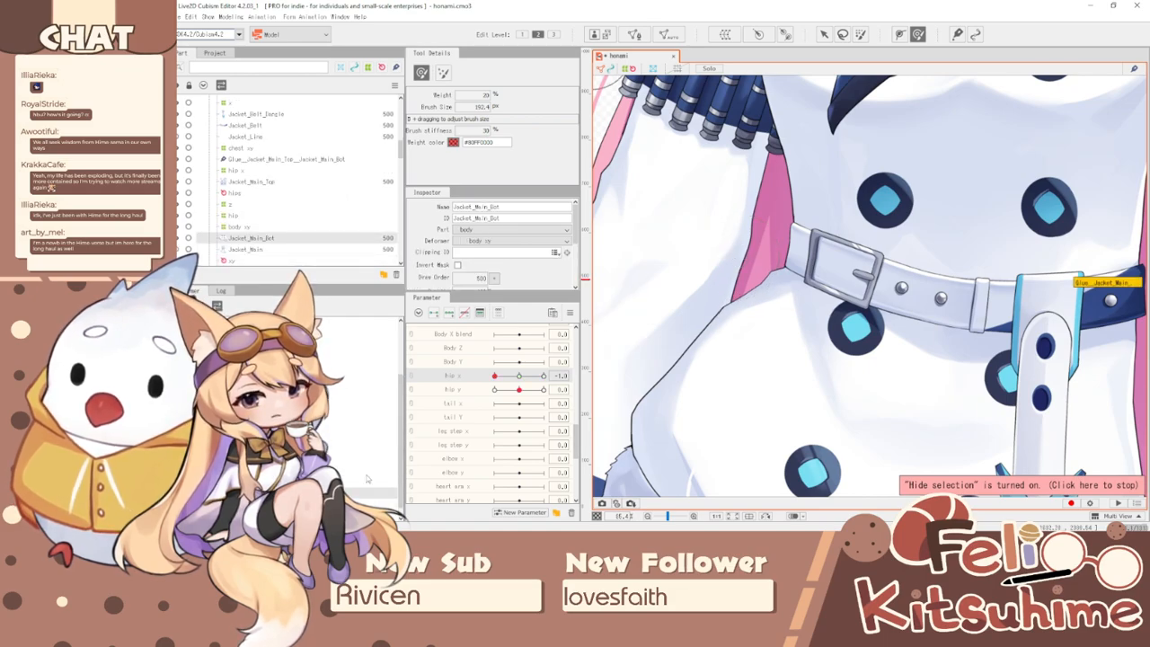
pyautogui.scroll(3, 688, 313)
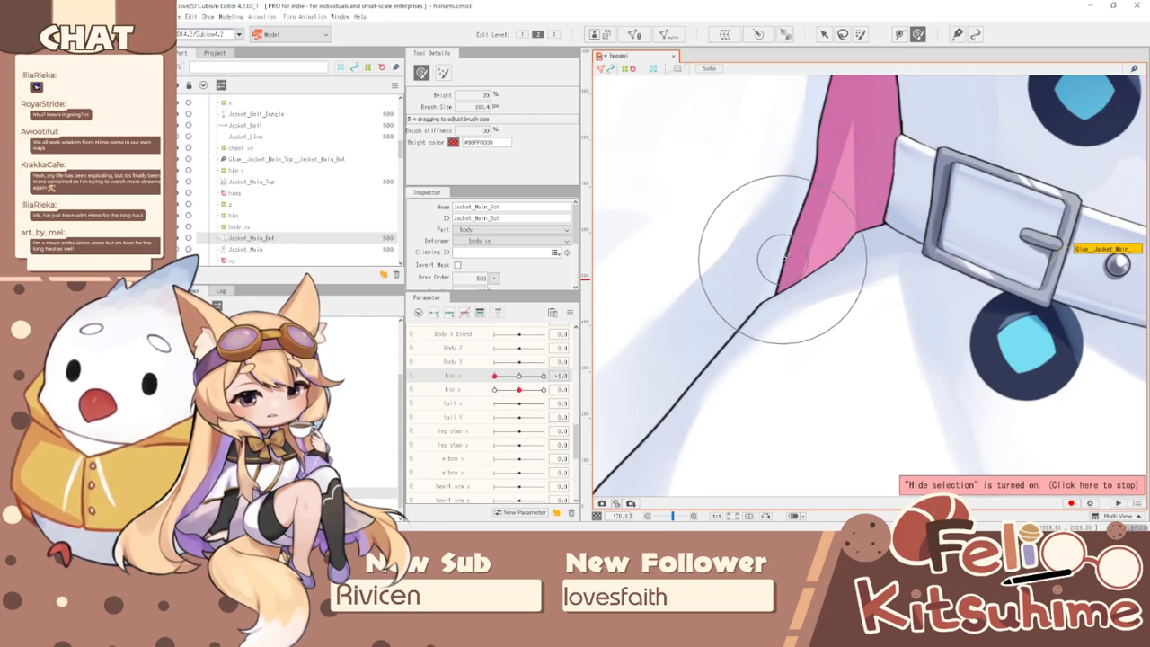
pyautogui.scroll(2, 784, 259)
pyautogui.scroll(-1, 845, 270)
pyautogui.scroll(1, 845, 270)
pyautogui.scroll(-1, 848, 271)
pyautogui.scroll(-2, 848, 272)
pyautogui.scroll(1, 863, 274)
pyautogui.scroll(-3, 985, 292)
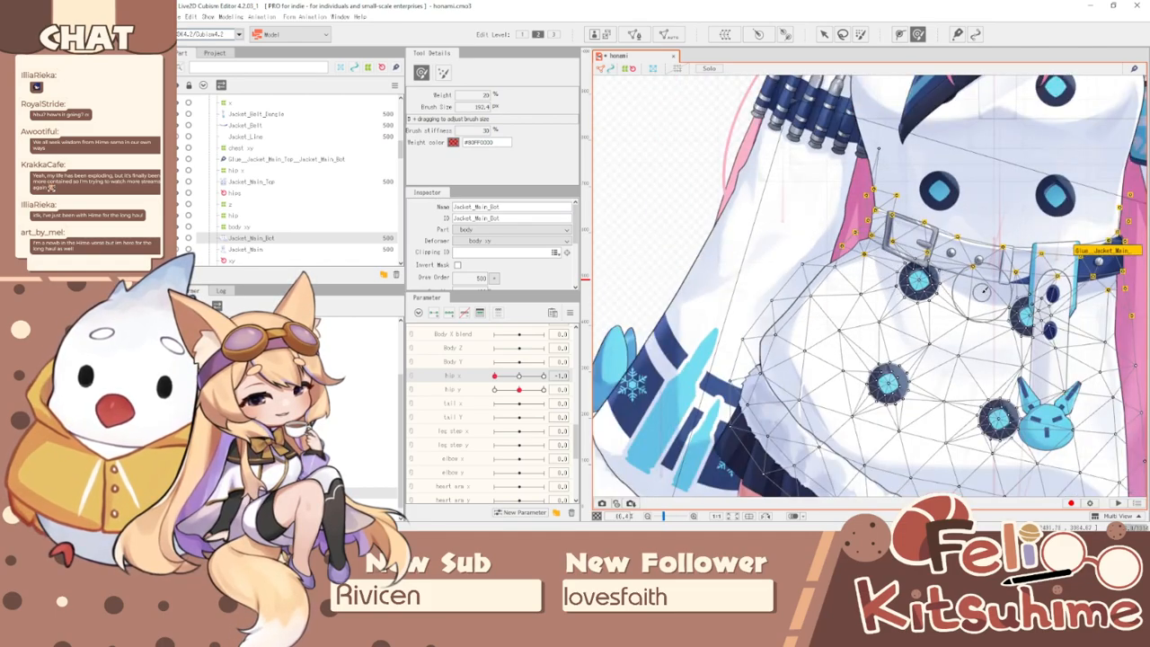
pyautogui.scroll(-2, 1007, 280)
# - Paint the glue weights between Jacket_Main_Top and Jacket_Main_Bot at the waist edge beside the belt buckle, with hip x at -1.0
pyautogui.click(1121, 269)
pyautogui.scroll(5, 954, 258)
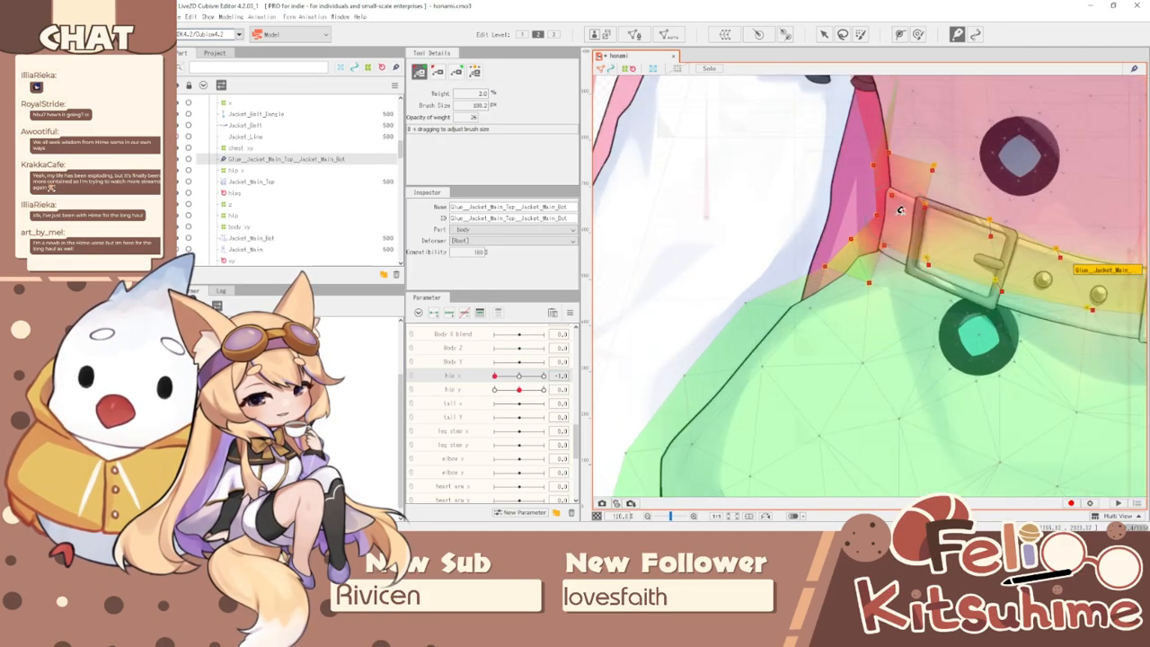
pyautogui.scroll(2, 879, 258)
pyautogui.moveTo(856, 309)
pyautogui.mouseDown()
pyautogui.moveTo(883, 348)
pyautogui.moveTo(864, 342)
pyautogui.mouseUp()
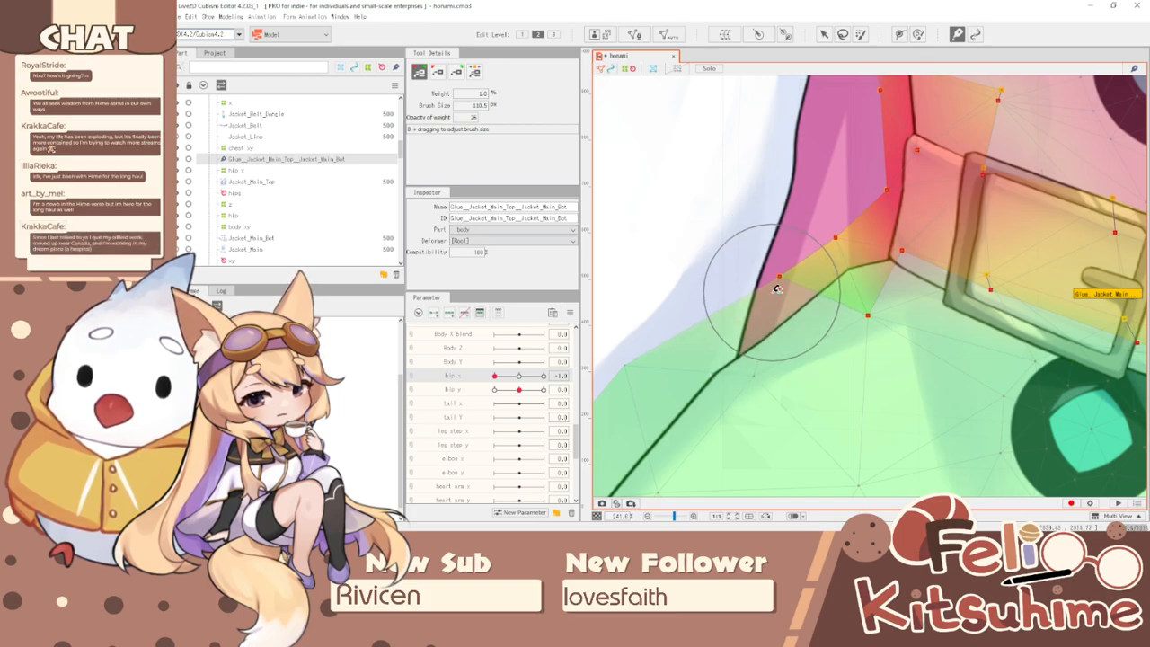
pyautogui.scroll(-2, 764, 301)
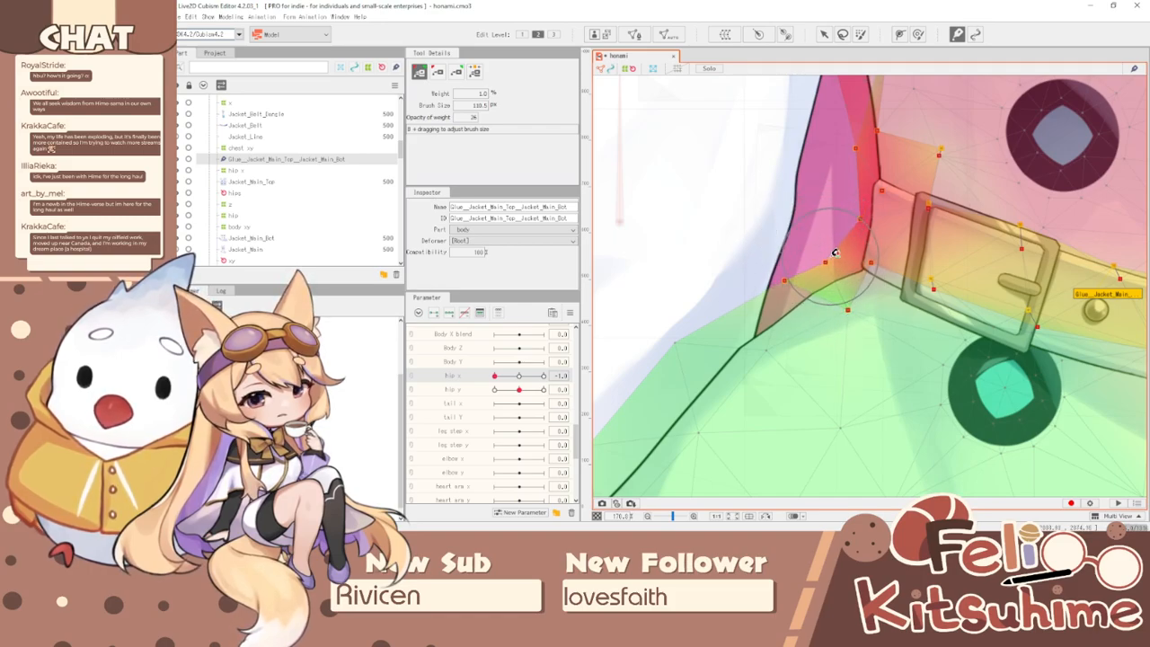
pyautogui.moveTo(784, 276)
pyautogui.mouseDown()
pyautogui.moveTo(781, 262)
pyautogui.moveTo(852, 308)
pyautogui.moveTo(821, 248)
pyautogui.mouseUp()
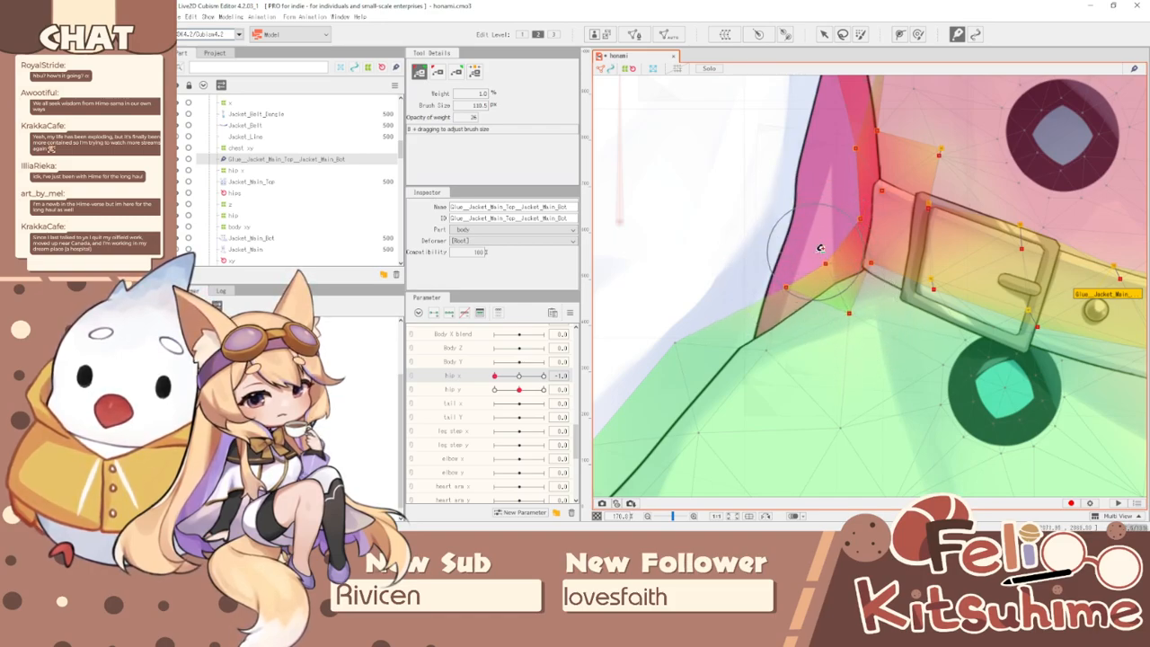
pyautogui.scroll(-4, 773, 238)
# - With hip x at 1.0, paint the jacket's glue weights at the waist edge on the side opposite the buckle
pyautogui.click(543, 375)
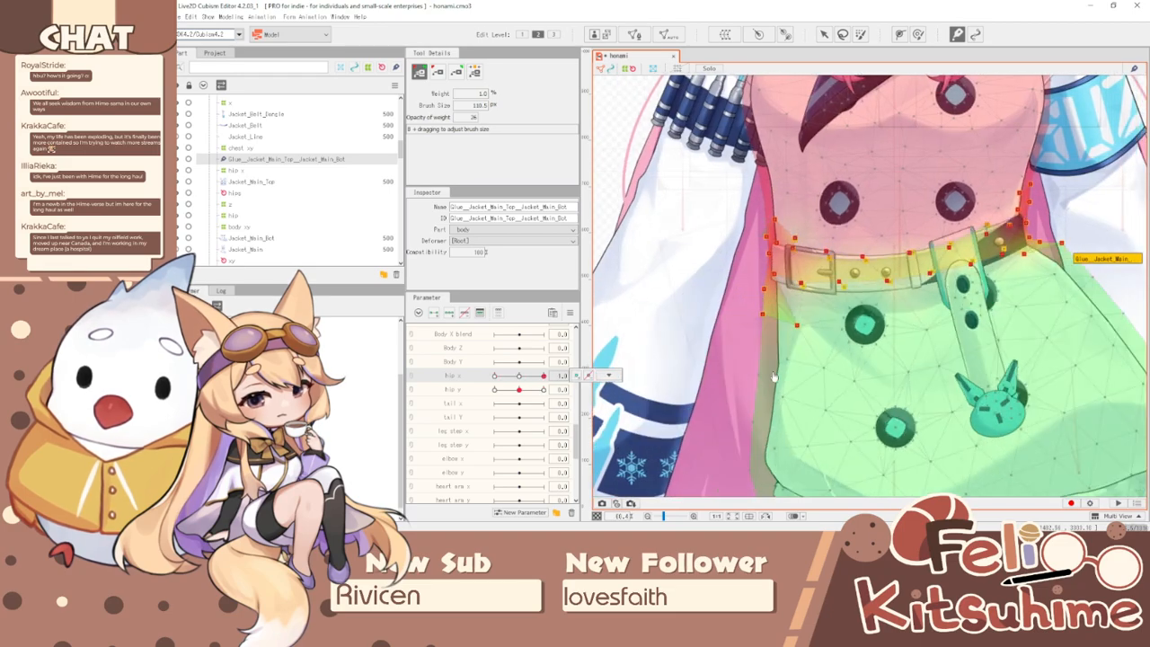
pyautogui.scroll(4, 1049, 216)
pyautogui.moveTo(1093, 268)
pyautogui.mouseDown()
pyautogui.moveTo(1076, 311)
pyautogui.moveTo(1038, 267)
pyautogui.moveTo(1048, 265)
pyautogui.moveTo(1045, 283)
pyautogui.moveTo(1086, 294)
pyautogui.moveTo(1110, 284)
pyautogui.moveTo(1106, 267)
pyautogui.moveTo(1096, 334)
pyautogui.moveTo(1095, 309)
pyautogui.moveTo(1013, 322)
pyautogui.mouseUp()
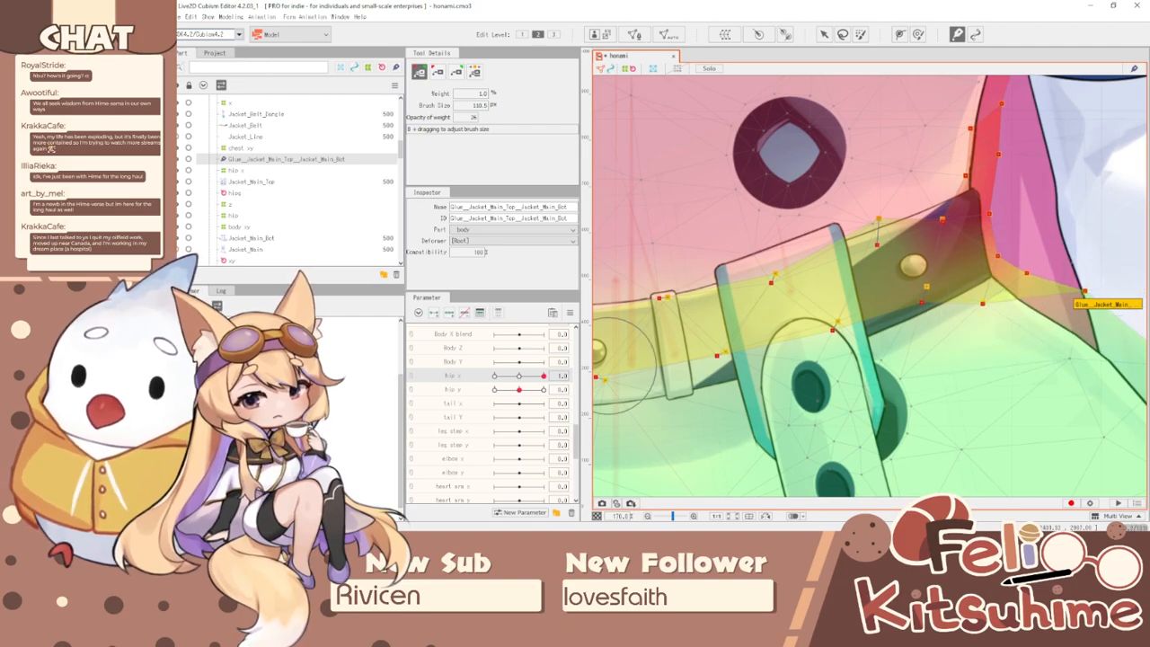
# - At hip x 1.0, shape the hip warp deformer along the jacket edge opposite the buckle with an enlarged deform brush, and check hip x -1.0
pyautogui.click(688, 415)
pyautogui.click(917, 34)
pyautogui.scroll(-2, 901, 216)
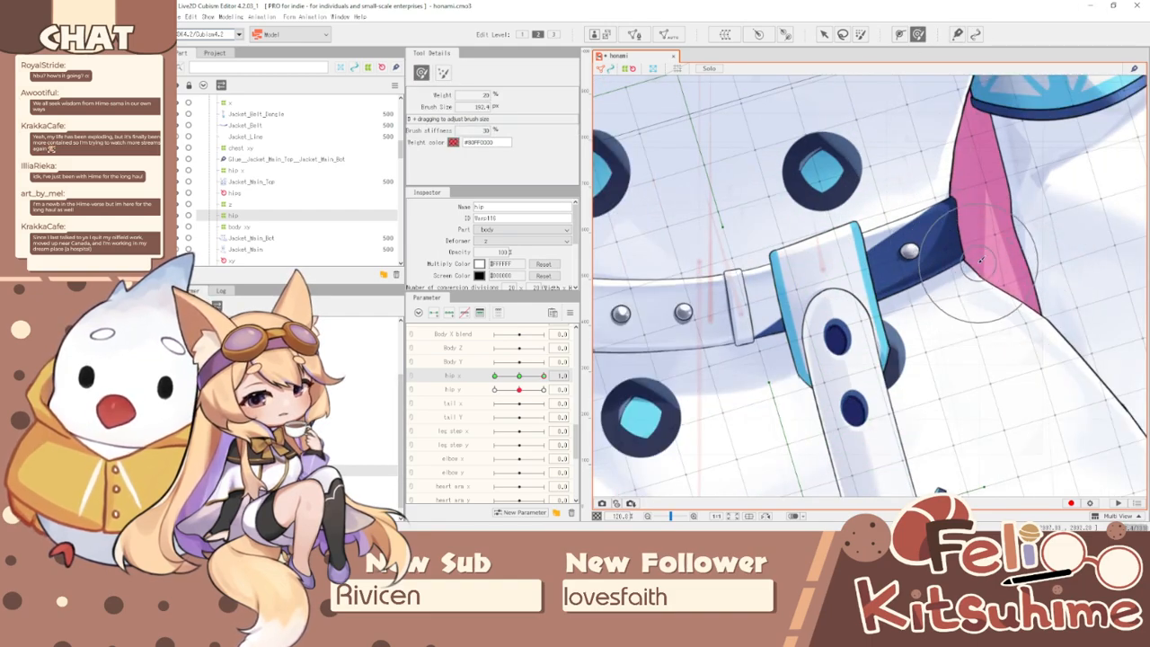
pyautogui.press('b')
pyautogui.moveTo(1060, 286)
pyautogui.mouseDown()
pyautogui.moveTo(1103, 279)
pyautogui.moveTo(1080, 336)
pyautogui.moveTo(1060, 344)
pyautogui.mouseUp()
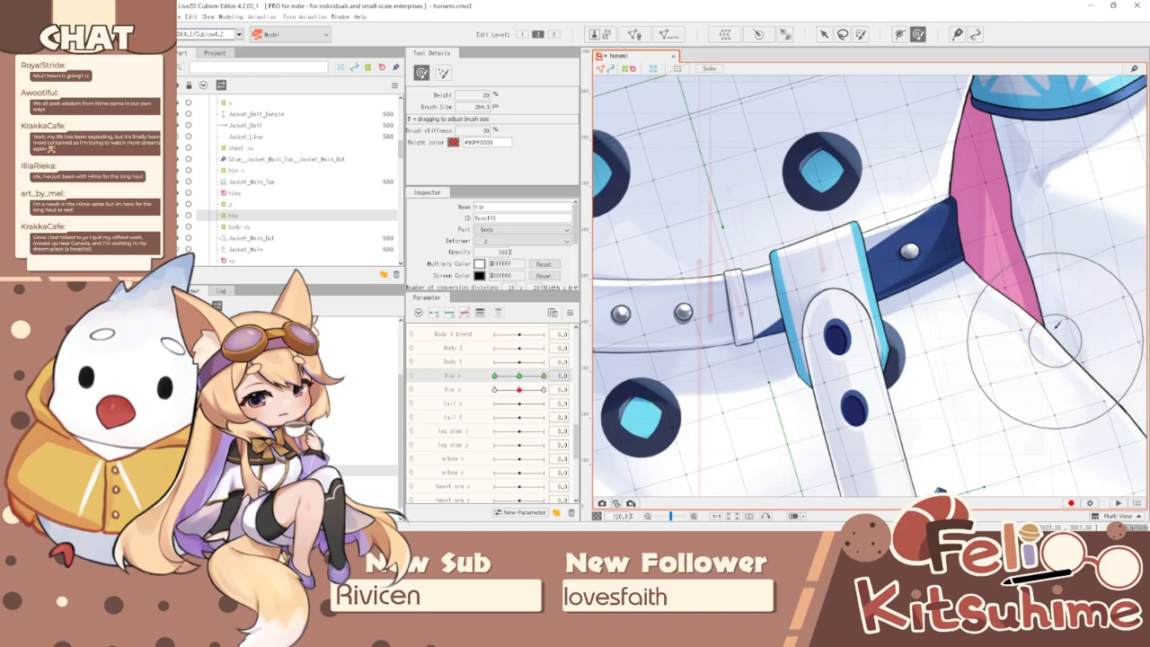
pyautogui.scroll(-4, 952, 242)
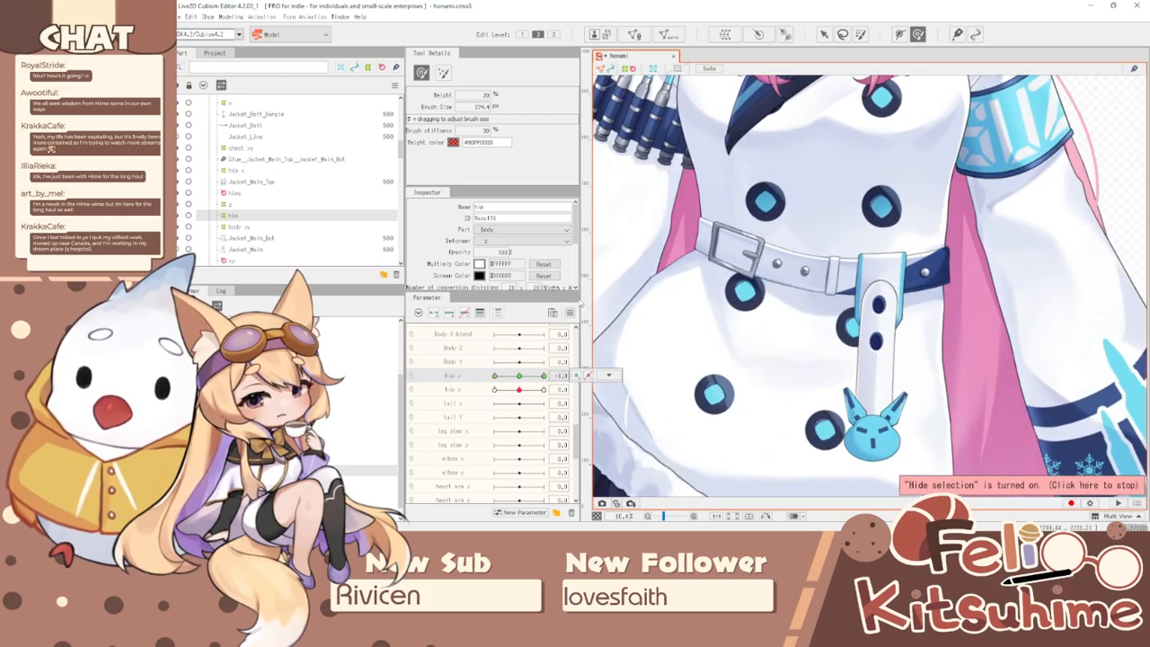
pyautogui.scroll(-3, 644, 261)
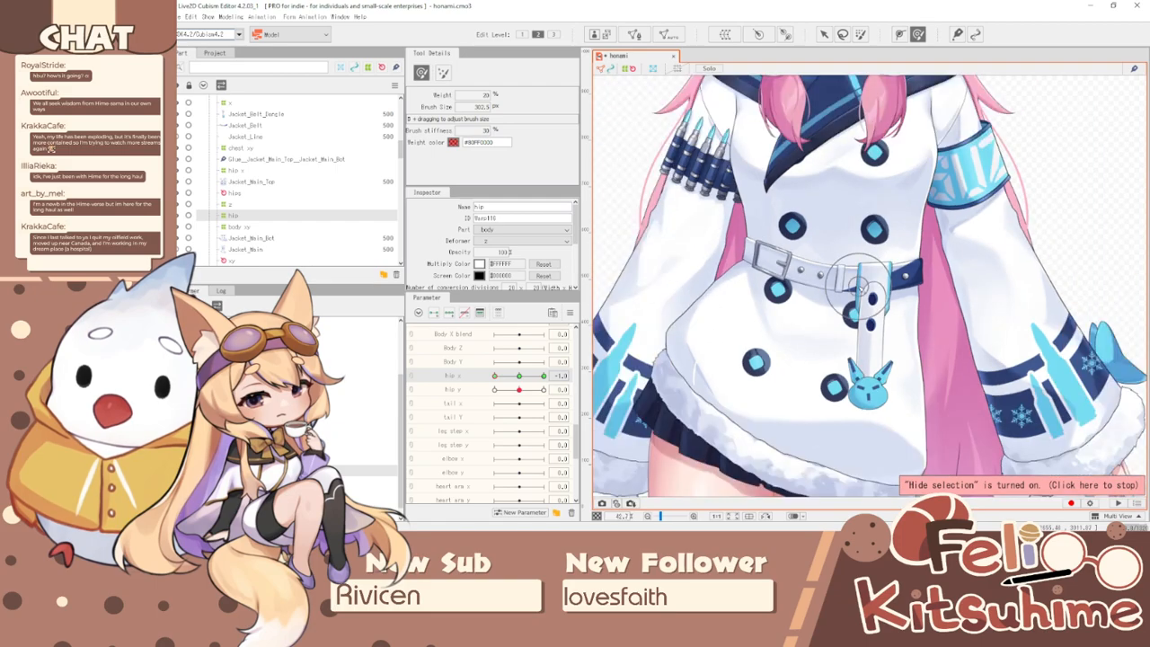
# - Check the jacket at hip x 1.0 and preview how the waist moves in the physics simulation
pyautogui.moveTo(511, 380); pyautogui.dragTo(617, 416)
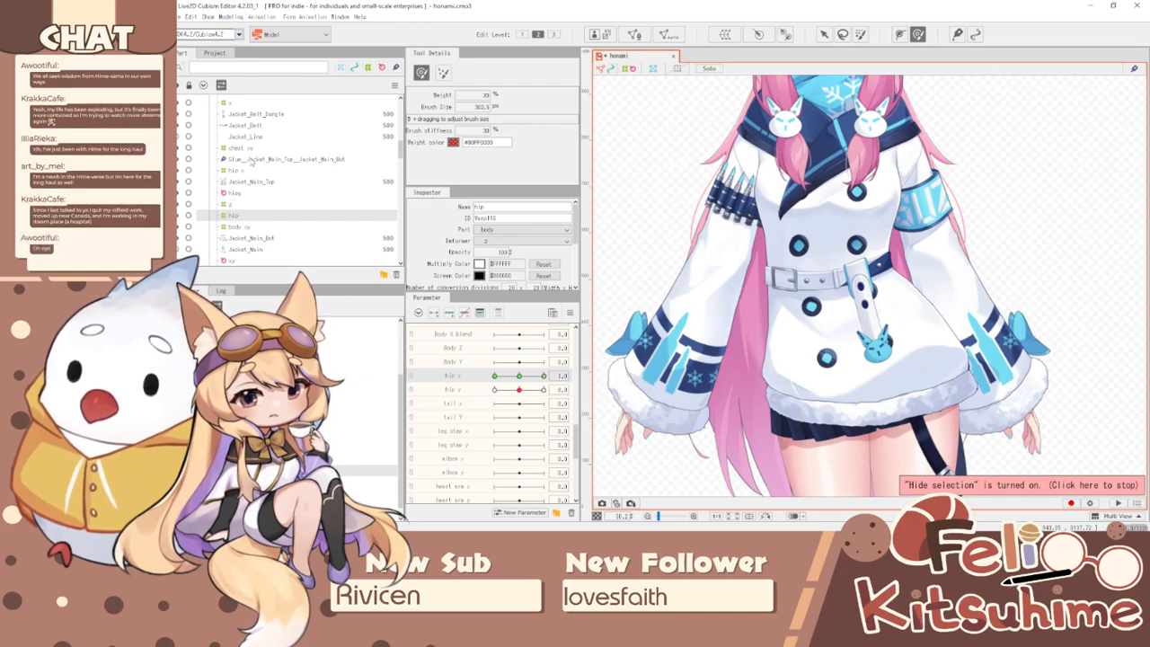
pyautogui.click(225, 17)
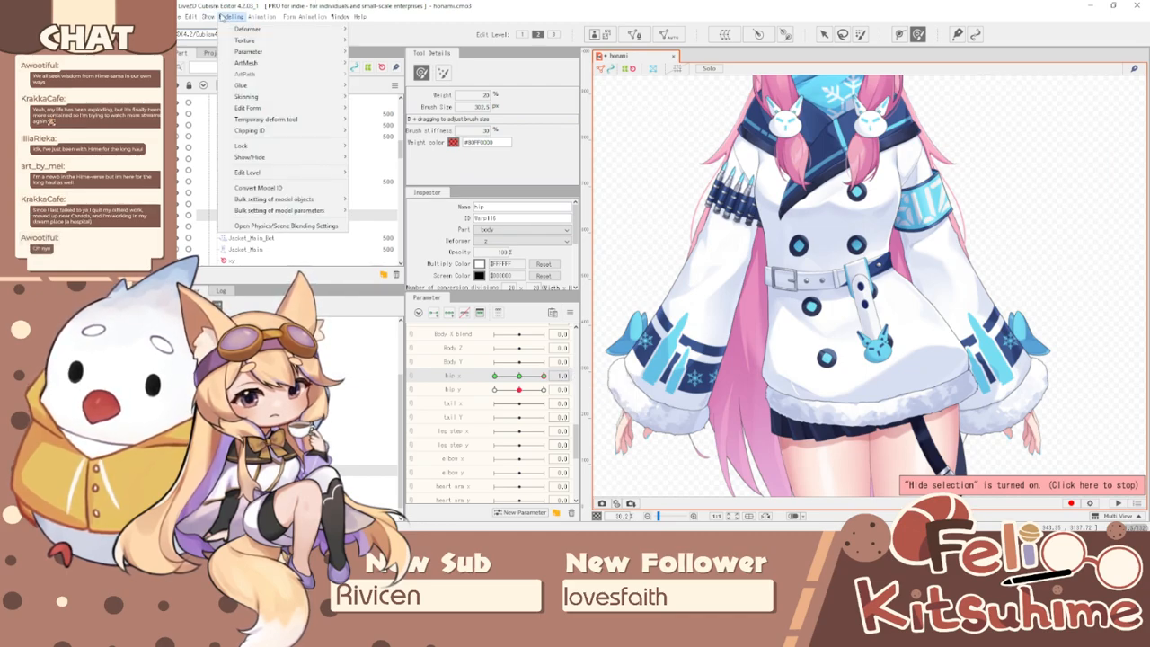
pyautogui.click(280, 226)
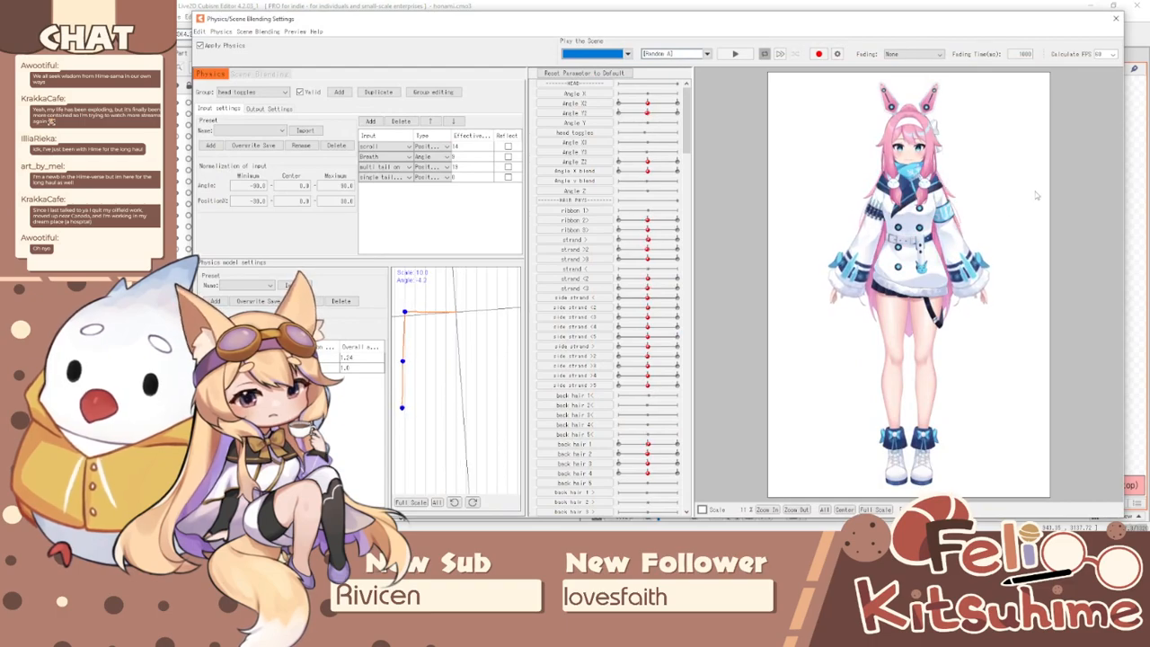
pyautogui.scroll(2, 1037, 195)
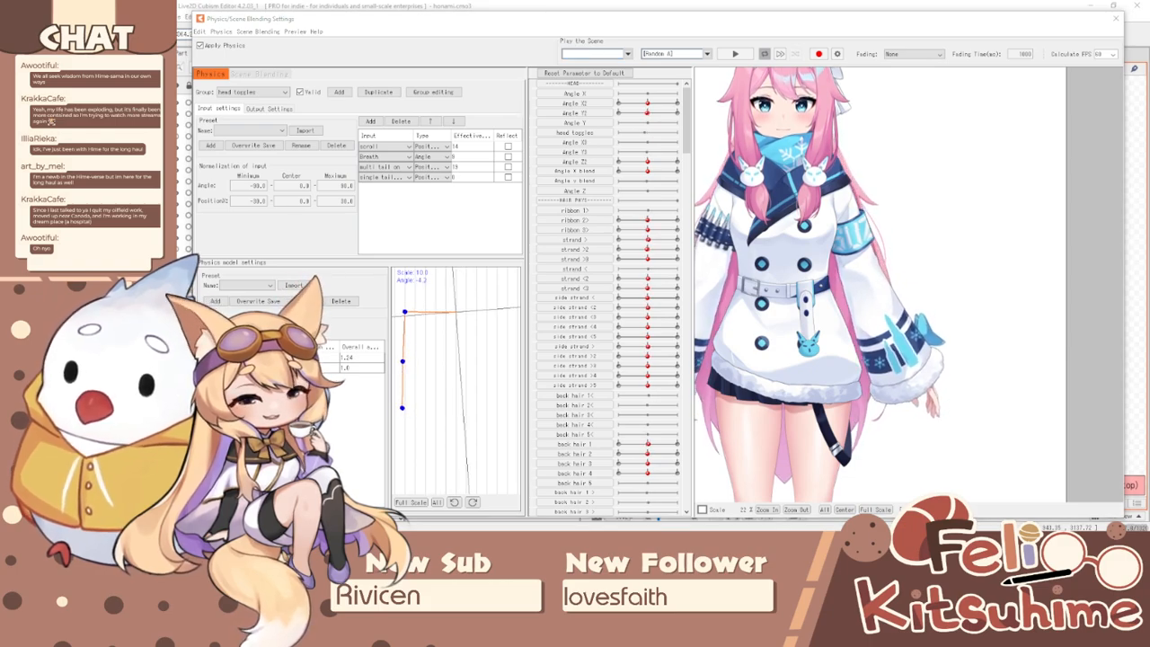
pyautogui.scroll(3, 880, 287)
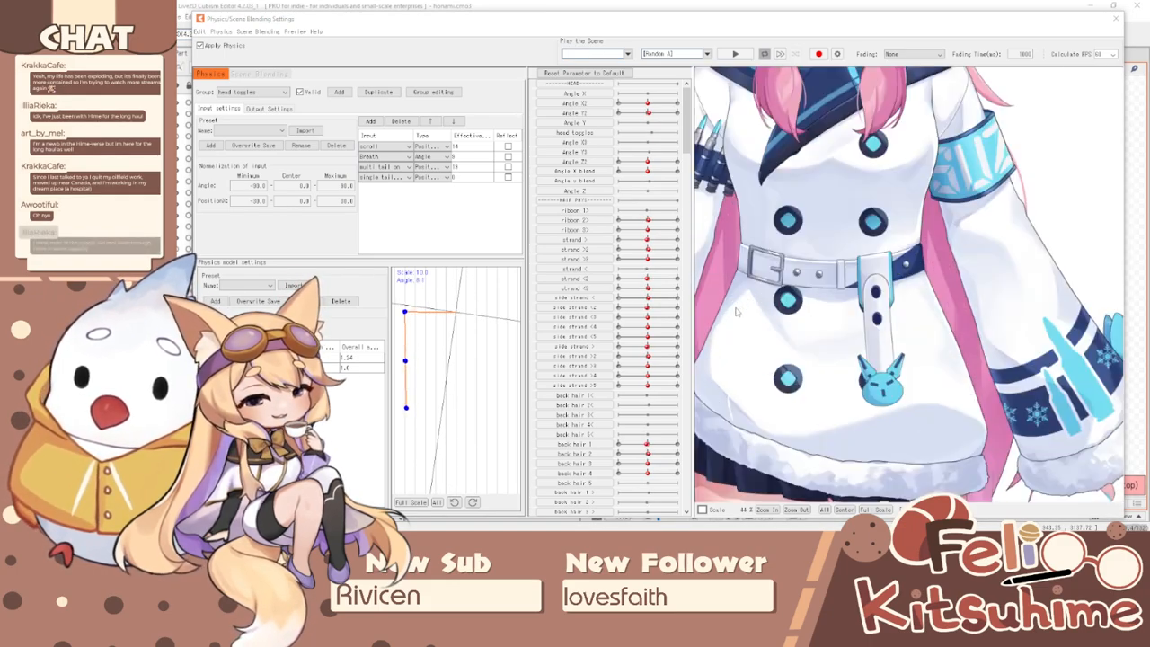
pyautogui.scroll(-2, 856, 290)
pyautogui.click(881, 351)
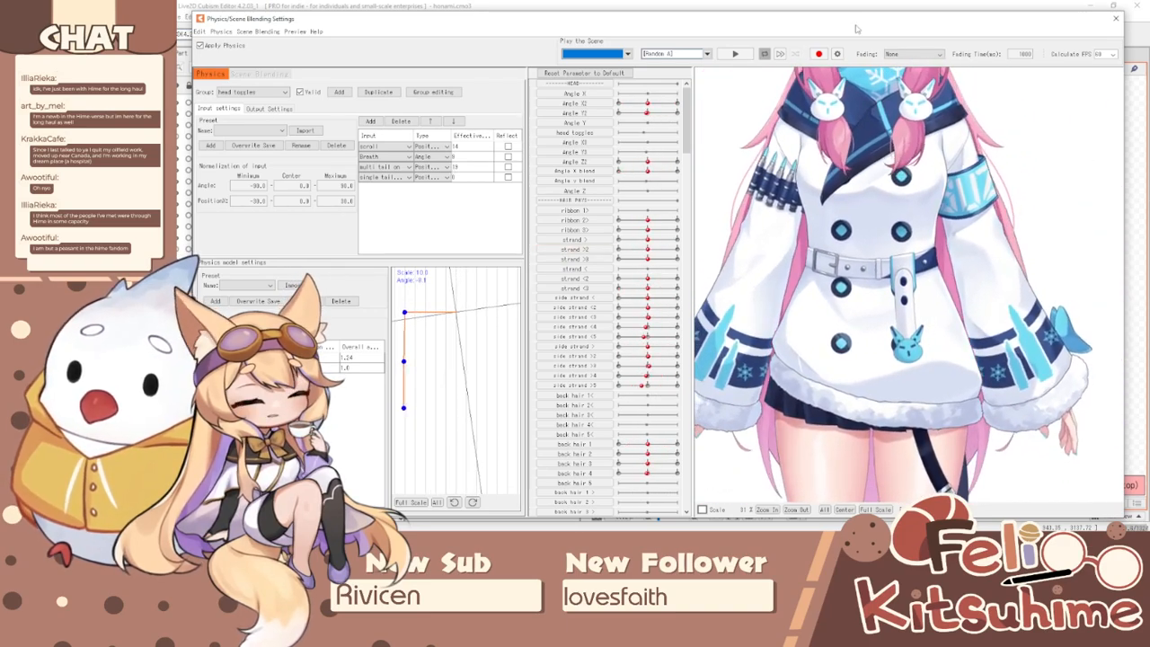
pyautogui.click(1116, 18)
# - Reset all parameters to their defaults and select the body xy deformer for brush deformation with its selection hidden
pyautogui.click(570, 313)
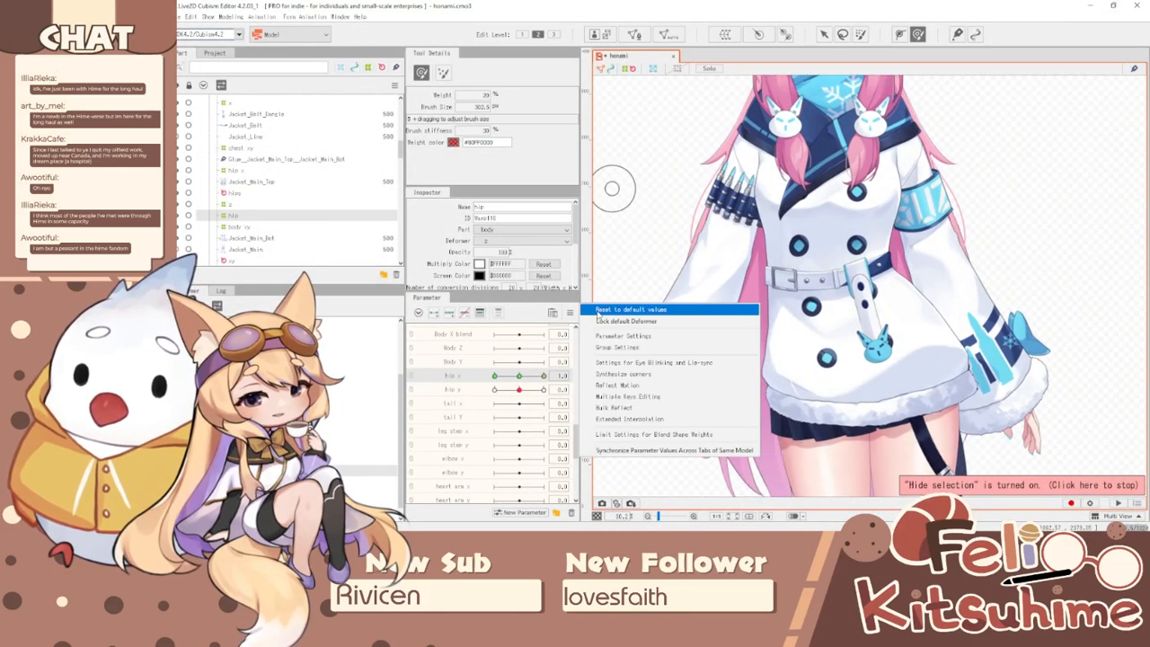
pyautogui.click(618, 311)
pyautogui.click(824, 36)
pyautogui.click(818, 361)
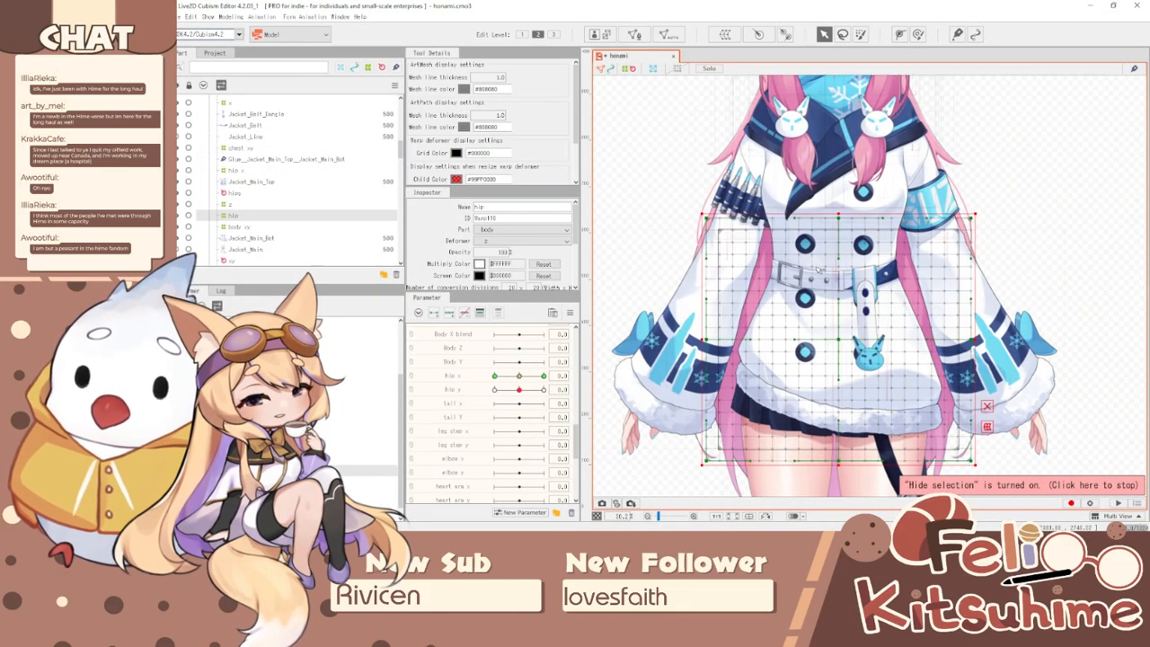
pyautogui.scroll(4, 818, 361)
pyautogui.scroll(-3, 818, 362)
pyautogui.scroll(2, 871, 282)
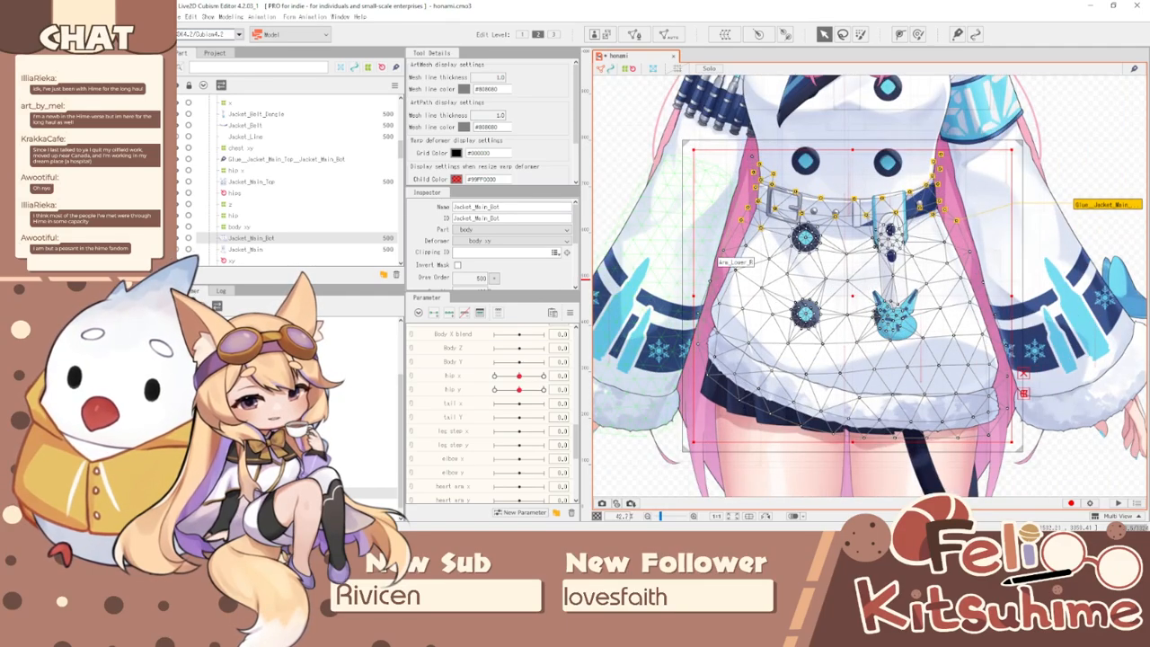
pyautogui.click(683, 225)
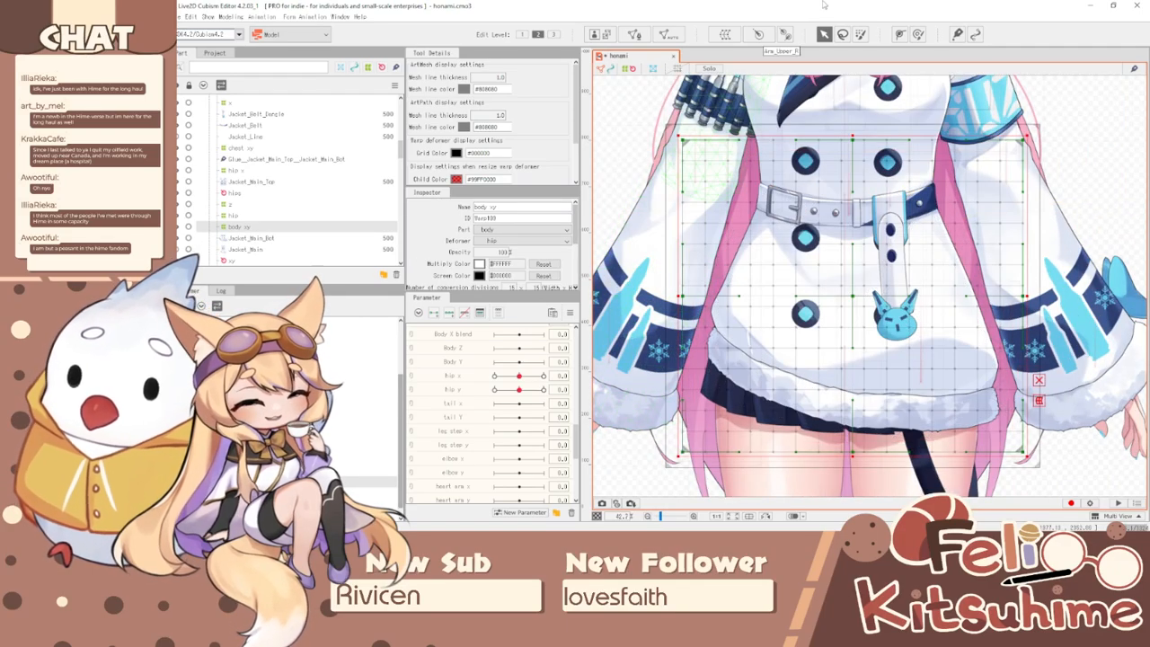
pyautogui.click(918, 34)
pyautogui.hotkey('ctrl', 't')
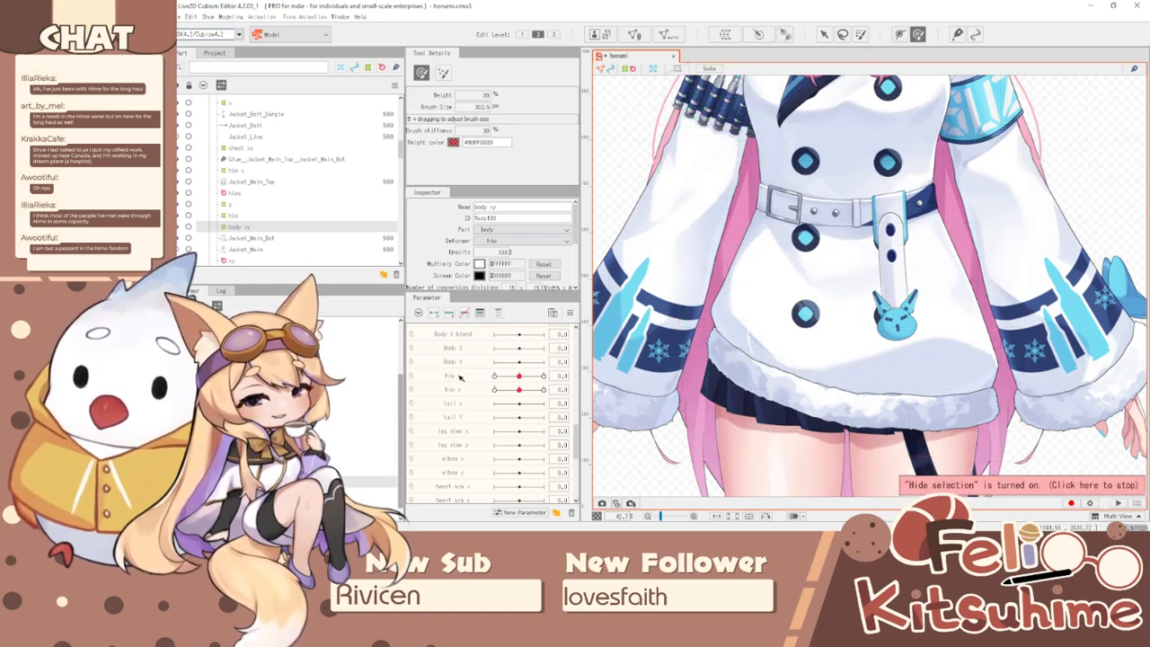
# - Enlarge the deform brush to about 773 px at hip x 1.0 and return hip x to 0.0
pyautogui.click(455, 377)
pyautogui.moveTo(520, 376); pyautogui.dragTo(544, 375)
pyautogui.click(587, 376)
pyautogui.press('b')
pyautogui.moveTo(873, 257)
pyautogui.mouseDown()
pyautogui.moveTo(933, 253)
pyautogui.moveTo(915, 257)
pyautogui.mouseUp()
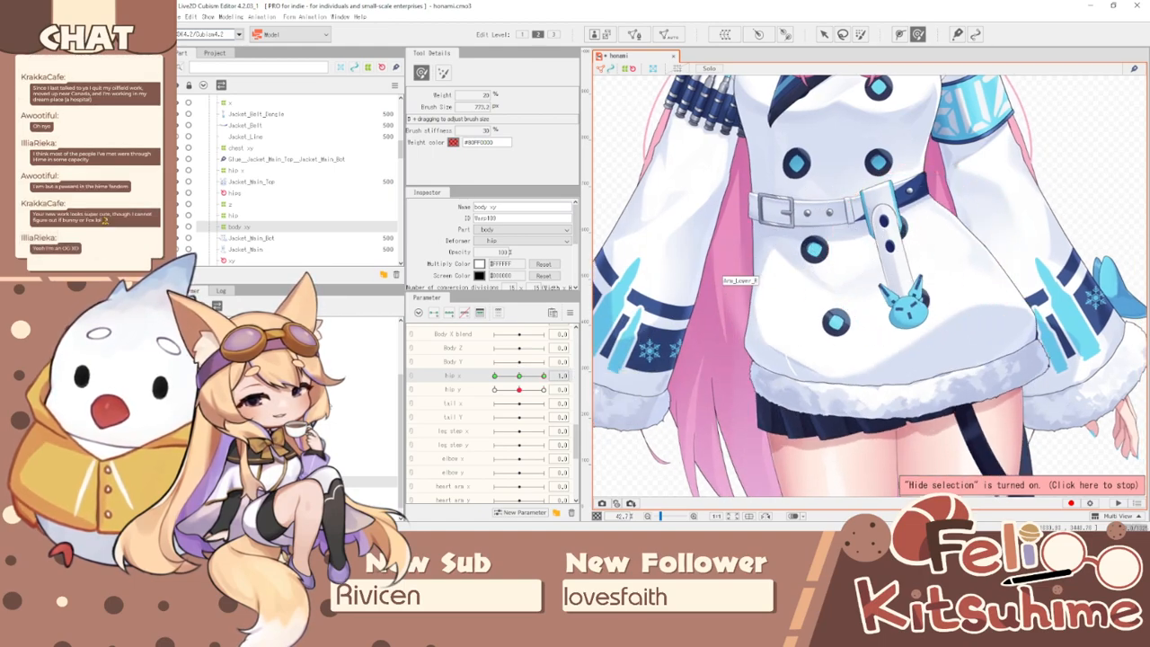
pyautogui.click(520, 376)
# - Examine how the body xy deformer shapes the jacket at Body X values of 10.0, and reselect the hip deformer
pyautogui.click(233, 216)
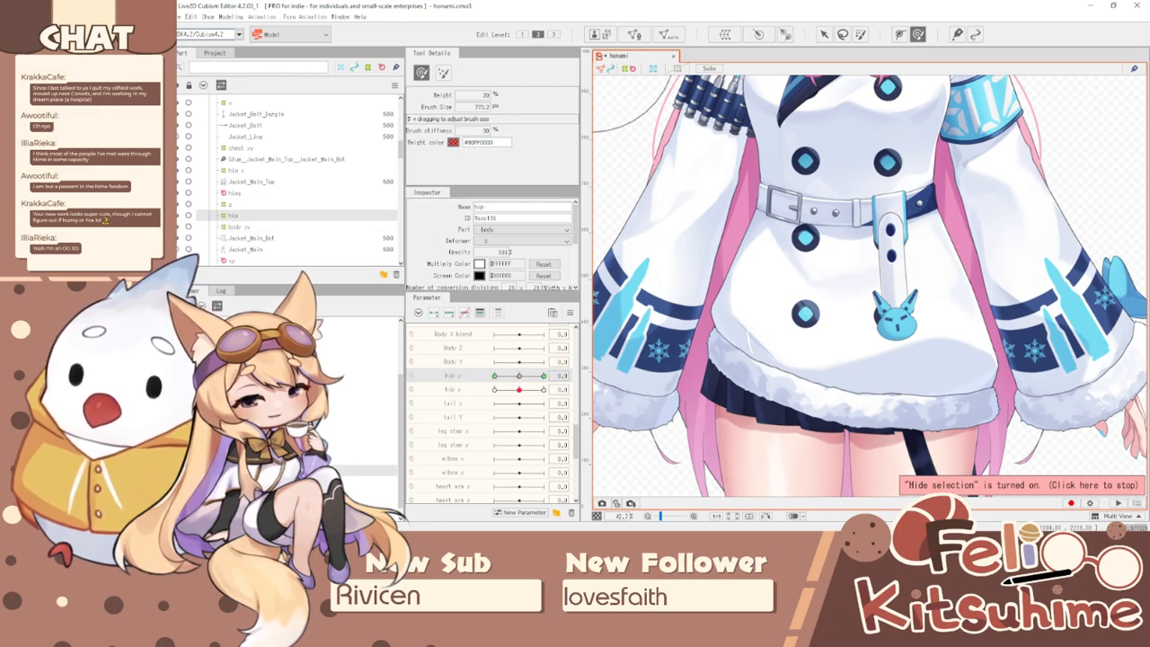
pyautogui.press('Down')
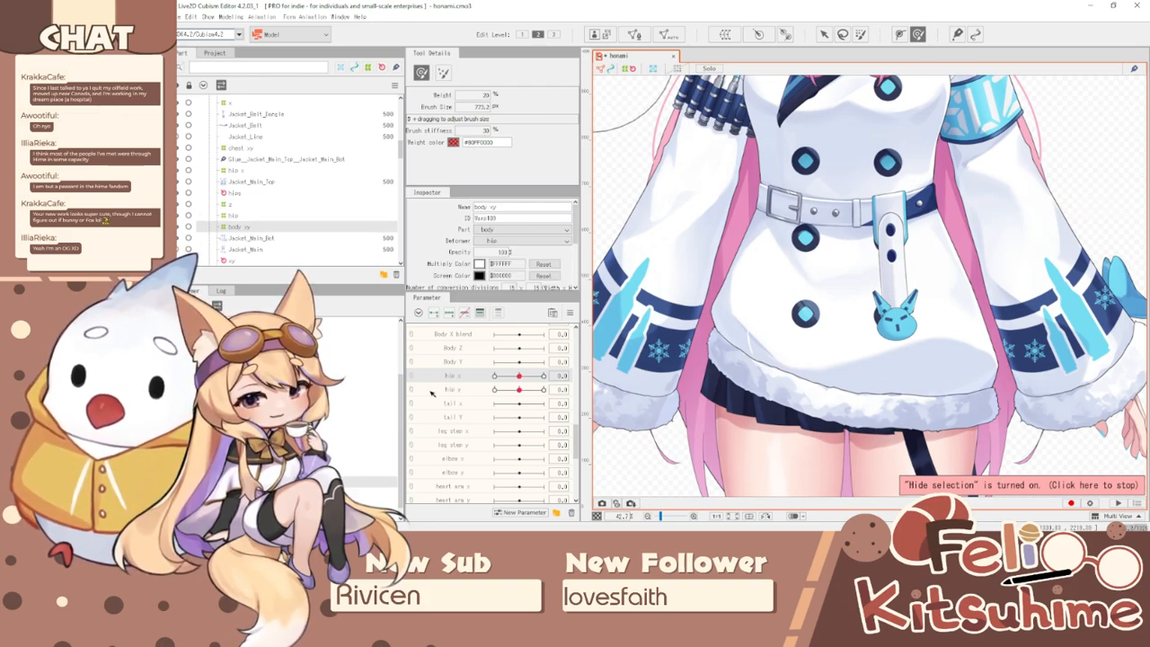
pyautogui.scroll(3, 504, 381)
pyautogui.click(542, 393)
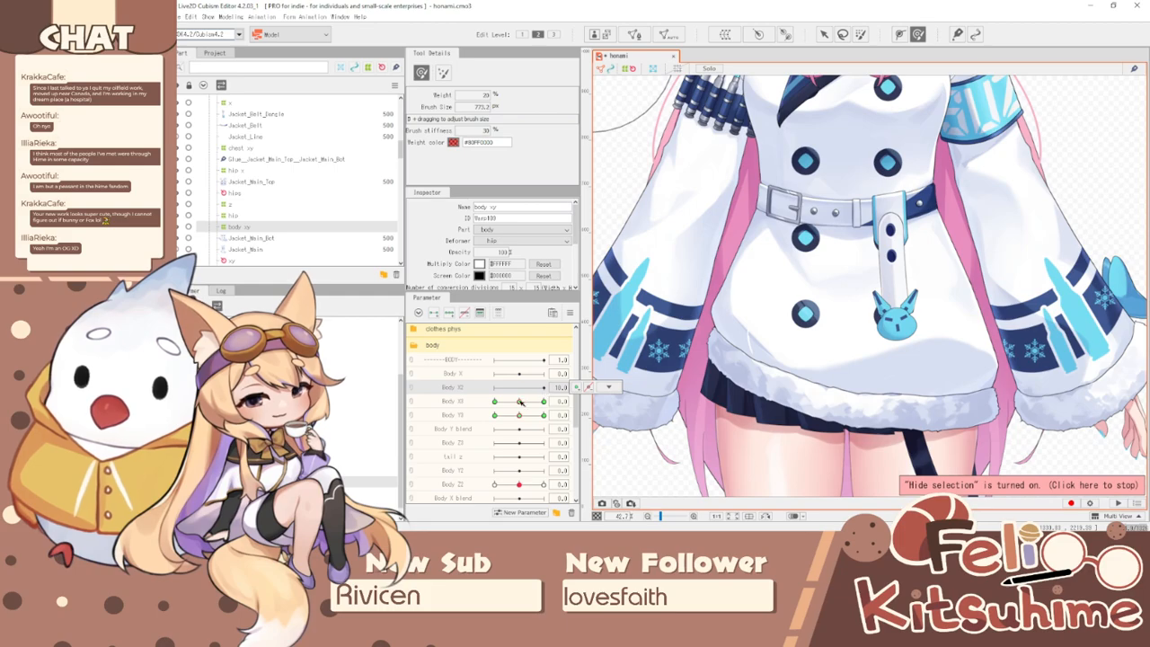
pyautogui.click(522, 402)
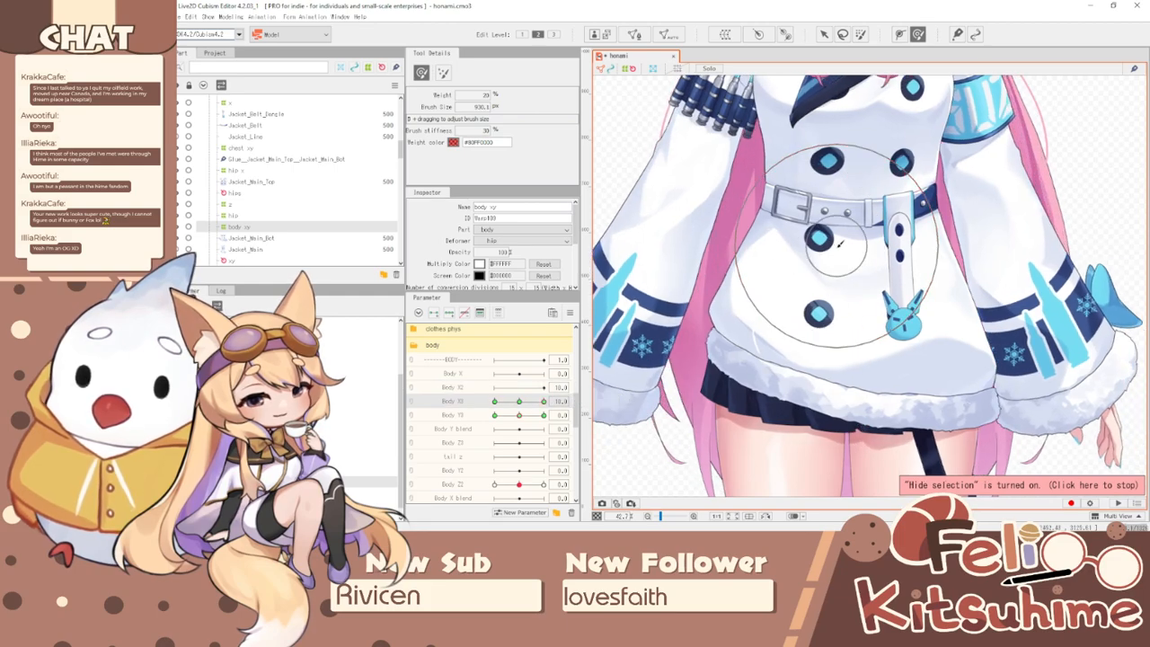
pyautogui.click(524, 402)
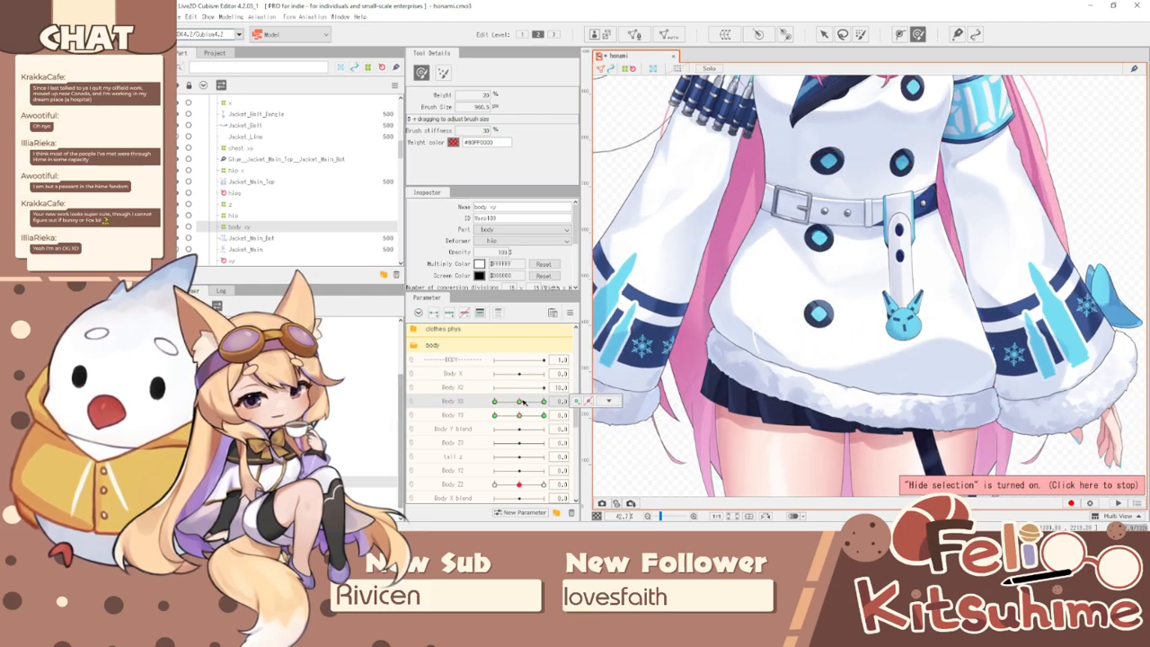
pyautogui.click(378, 470)
# - At hip x 1.0, shape the hip warp deformer around the jacket's lower buttons just below the belt with broad brush strokes
pyautogui.scroll(-3, 485, 465)
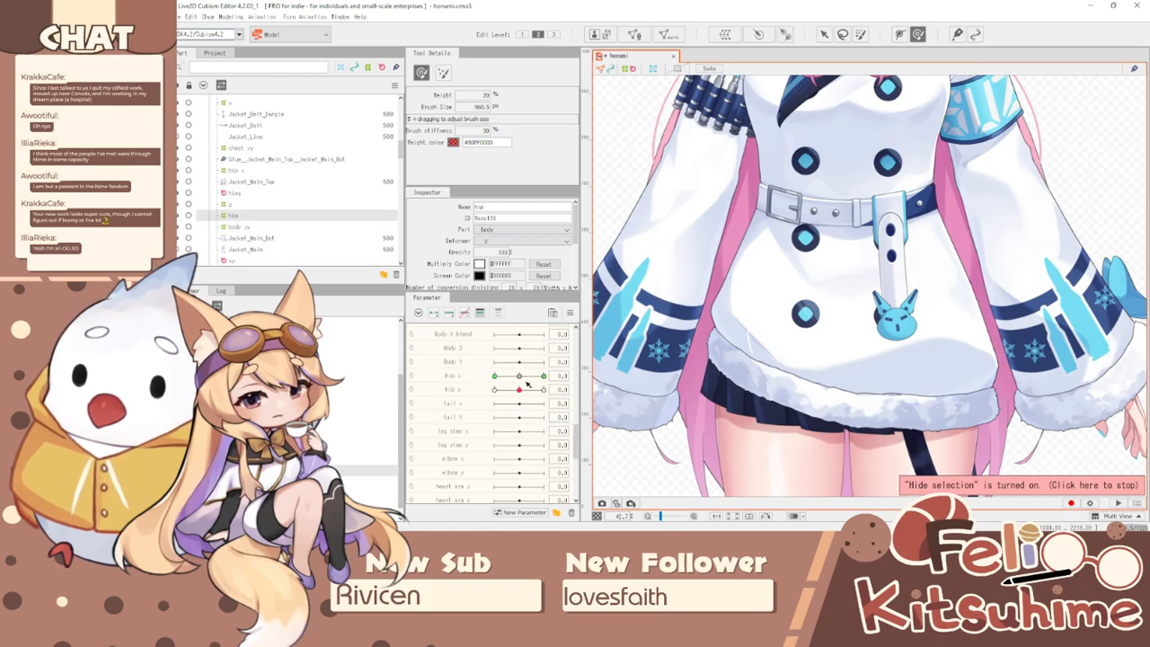
pyautogui.click(543, 376)
pyautogui.moveTo(898, 243); pyautogui.dragTo(868, 239)
pyautogui.moveTo(932, 277); pyautogui.dragTo(868, 279)
pyautogui.moveTo(838, 325); pyautogui.dragTo(803, 328)
pyautogui.press('[')
pyautogui.press('[')
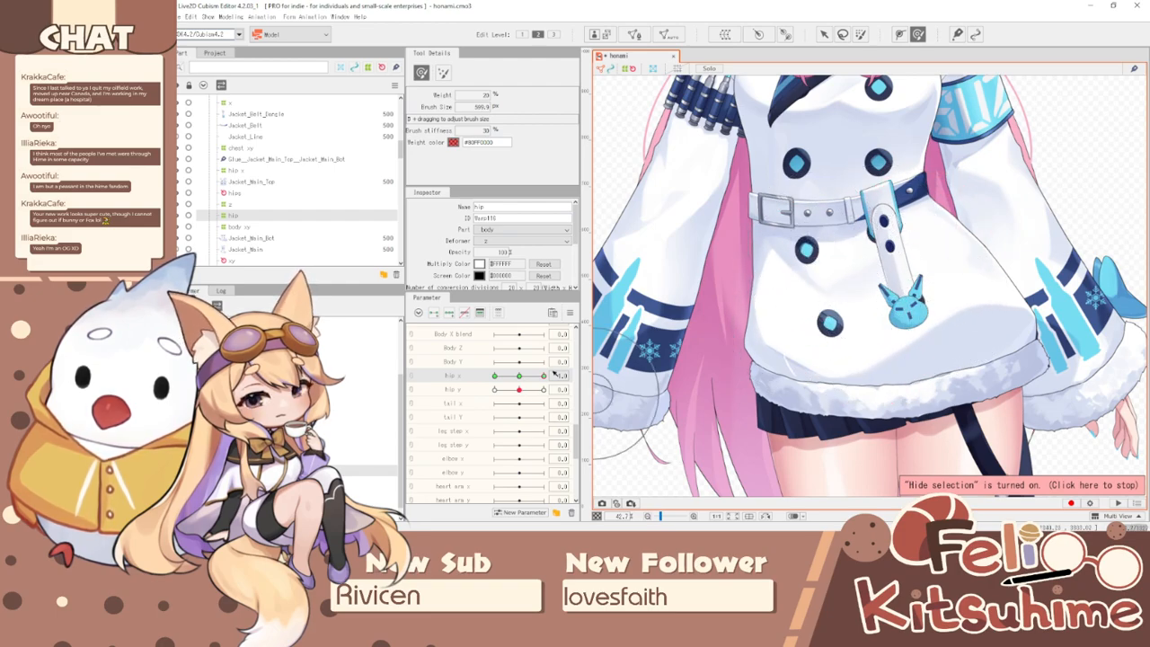
# - Set Body Y to -10.0, refine the hip deformer below the belt at hip x -1.0, and reflect it to hip x 1.0
pyautogui.moveTo(519, 361); pyautogui.dragTo(495, 362)
pyautogui.moveTo(544, 376); pyautogui.dragTo(494, 376)
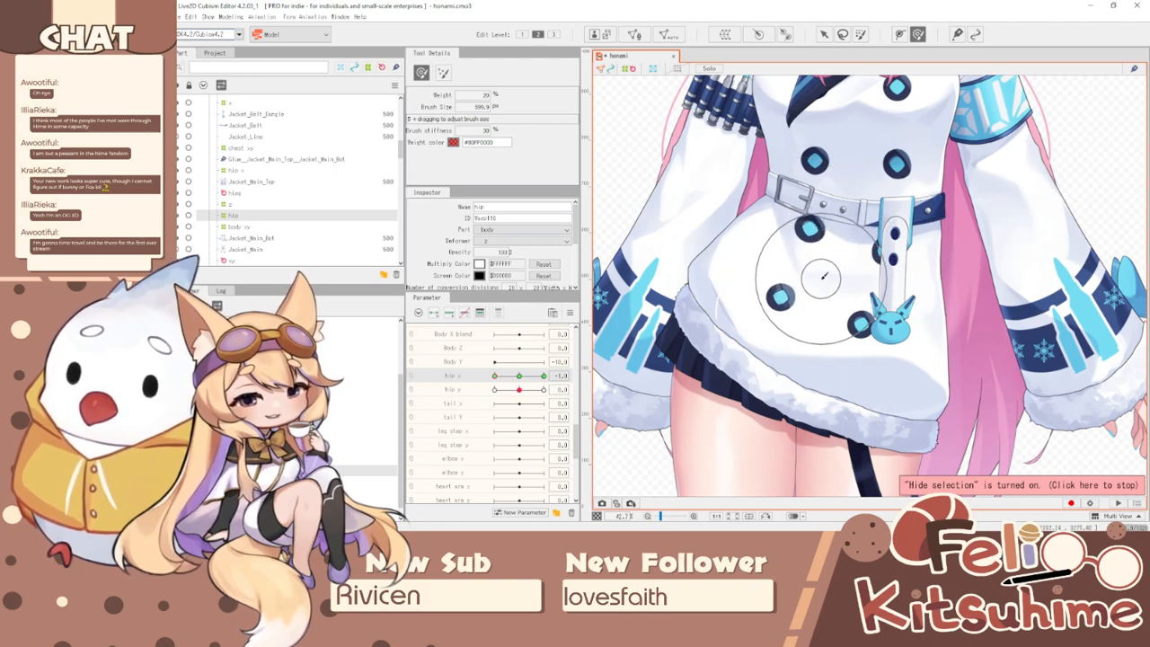
pyautogui.moveTo(803, 234); pyautogui.dragTo(802, 237)
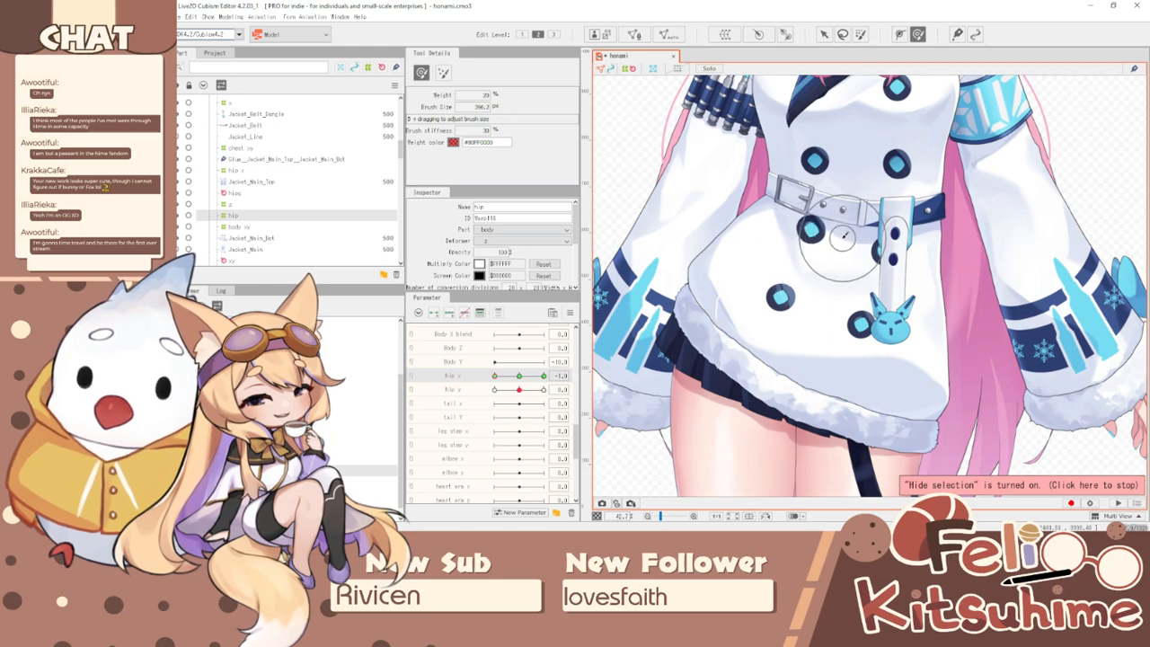
pyautogui.scroll(-5, 897, 232)
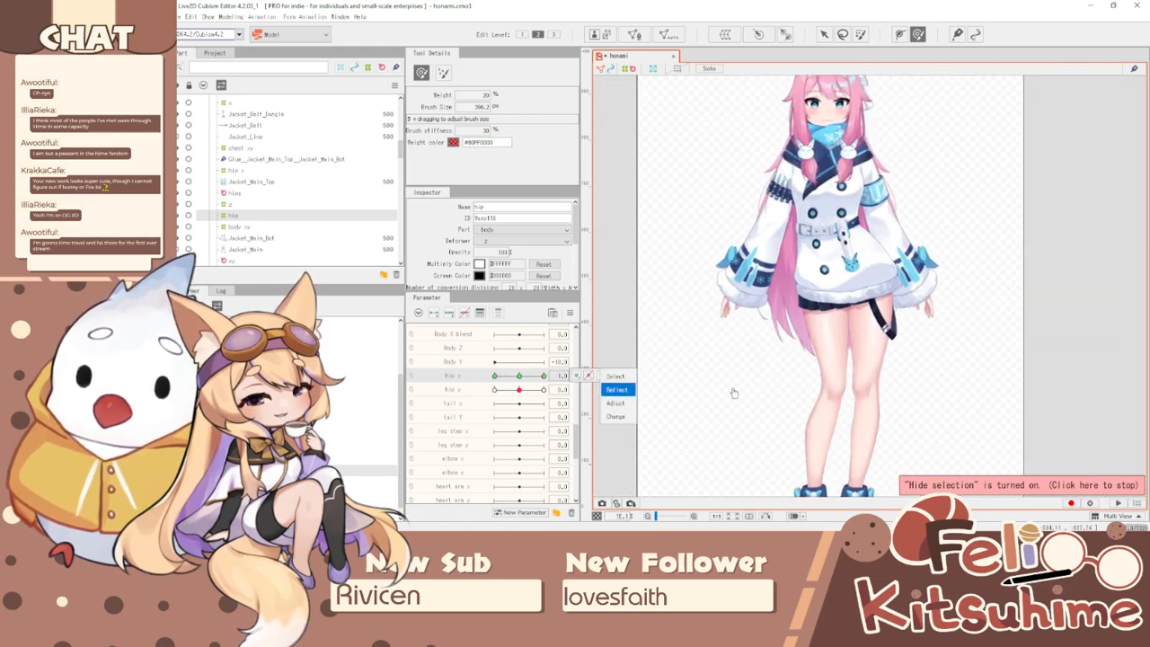
pyautogui.scroll(3, 850, 203)
pyautogui.scroll(2, 849, 201)
# - Preview the refined hip sway around the belt in the physics simulation
pyautogui.click(231, 17)
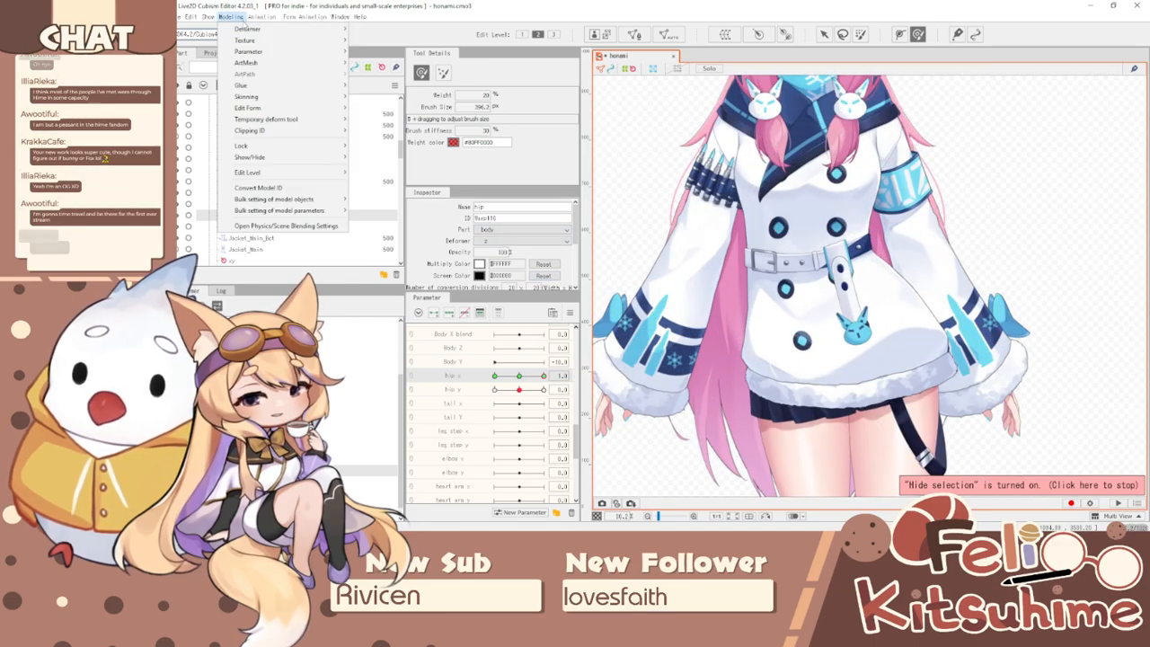
pyautogui.click(286, 225)
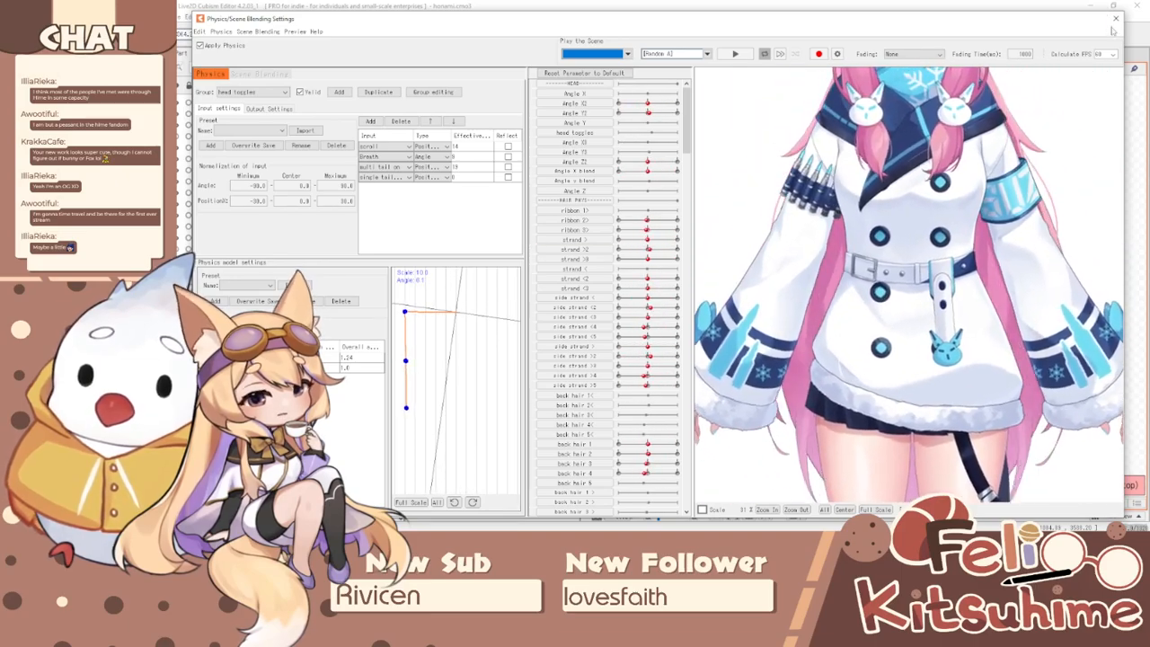
pyautogui.click(1115, 18)
# - At hip x 1.0, shape the hip deformer around the button below the buckle and reflect it to hip x -1.0
pyautogui.scroll(2, 809, 270)
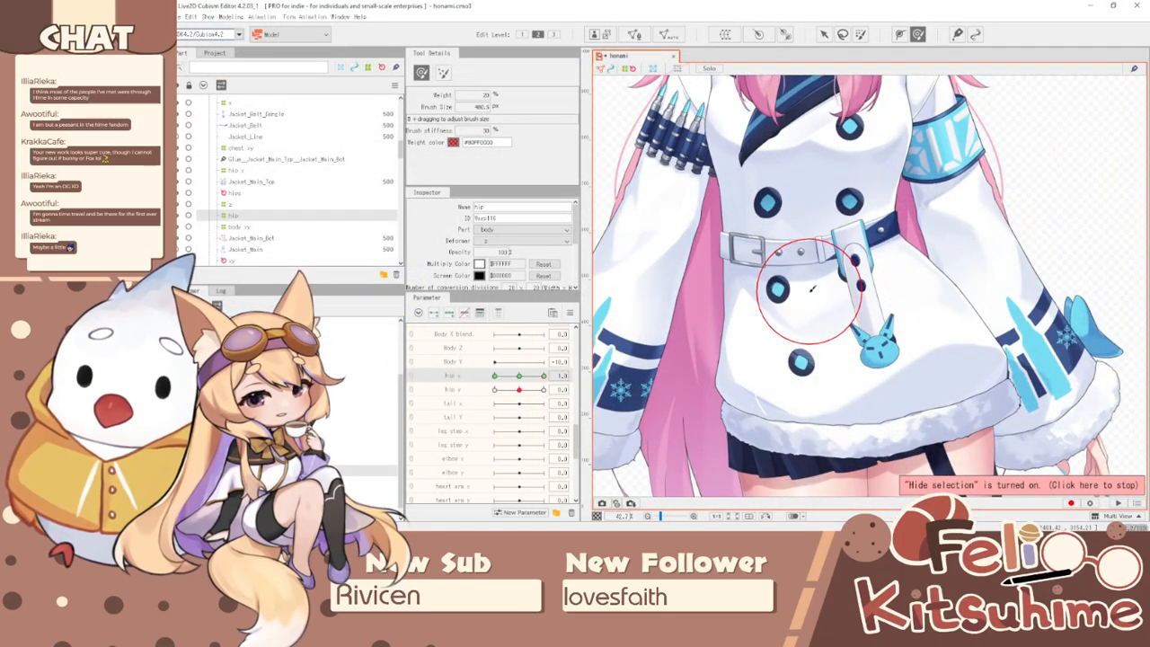
pyautogui.moveTo(822, 305); pyautogui.dragTo(824, 305)
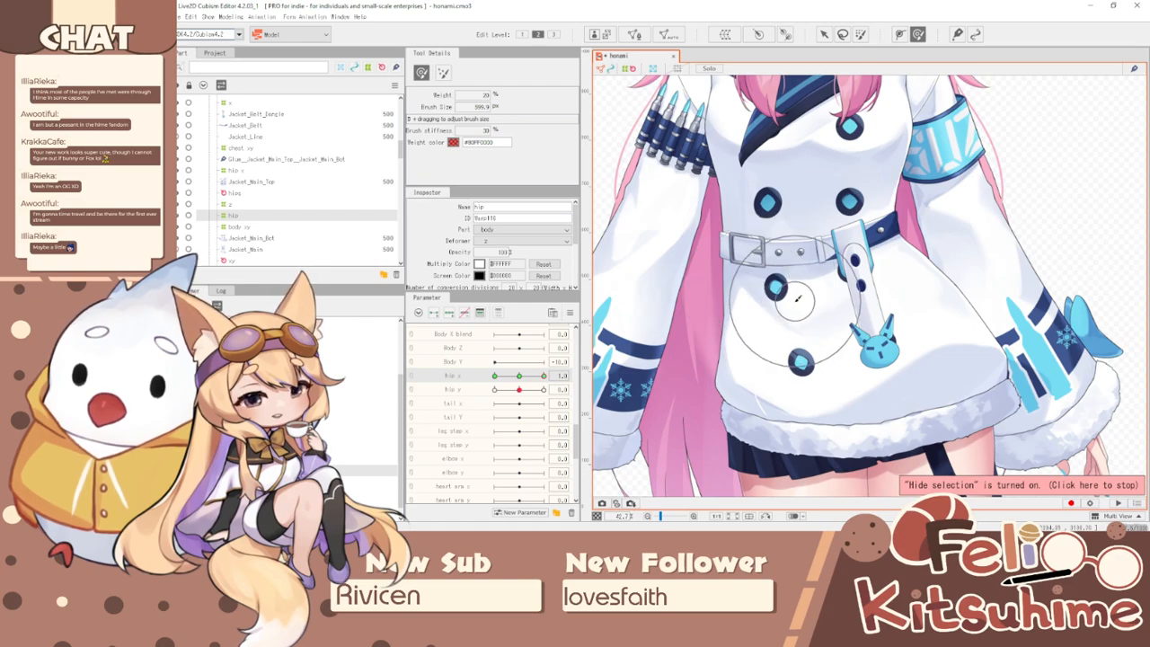
pyautogui.moveTo(543, 375)
pyautogui.mouseDown()
pyautogui.moveTo(521, 377)
pyautogui.moveTo(544, 375)
pyautogui.mouseUp()
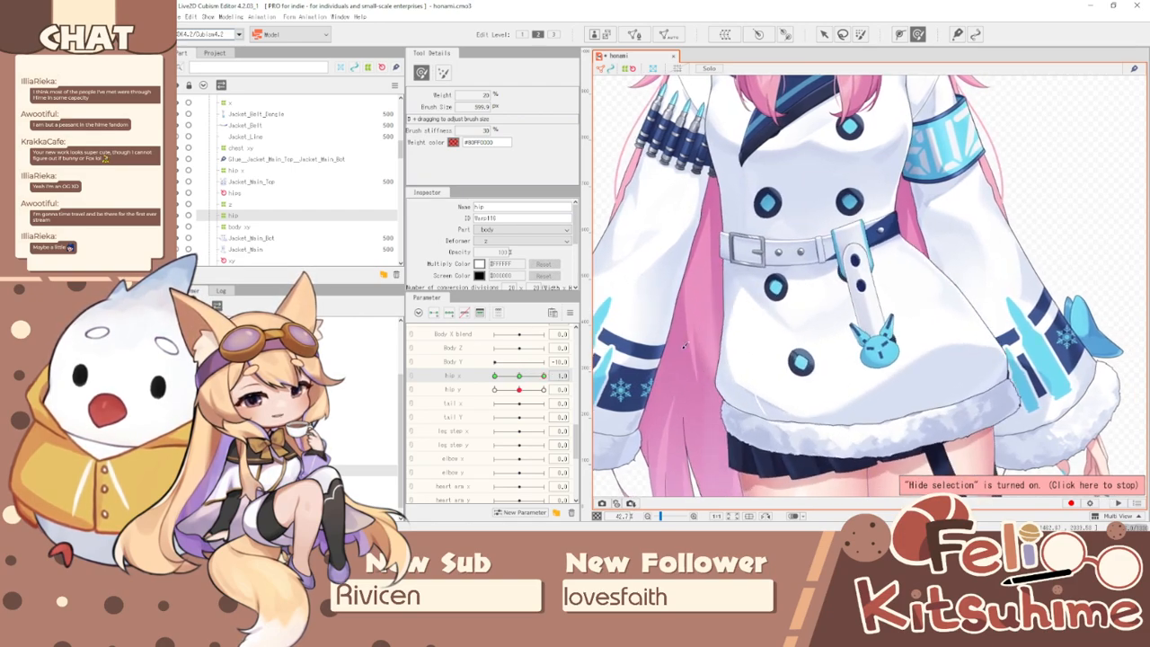
pyautogui.moveTo(789, 288)
pyautogui.mouseDown()
pyautogui.moveTo(797, 294)
pyautogui.moveTo(757, 296)
pyautogui.mouseUp()
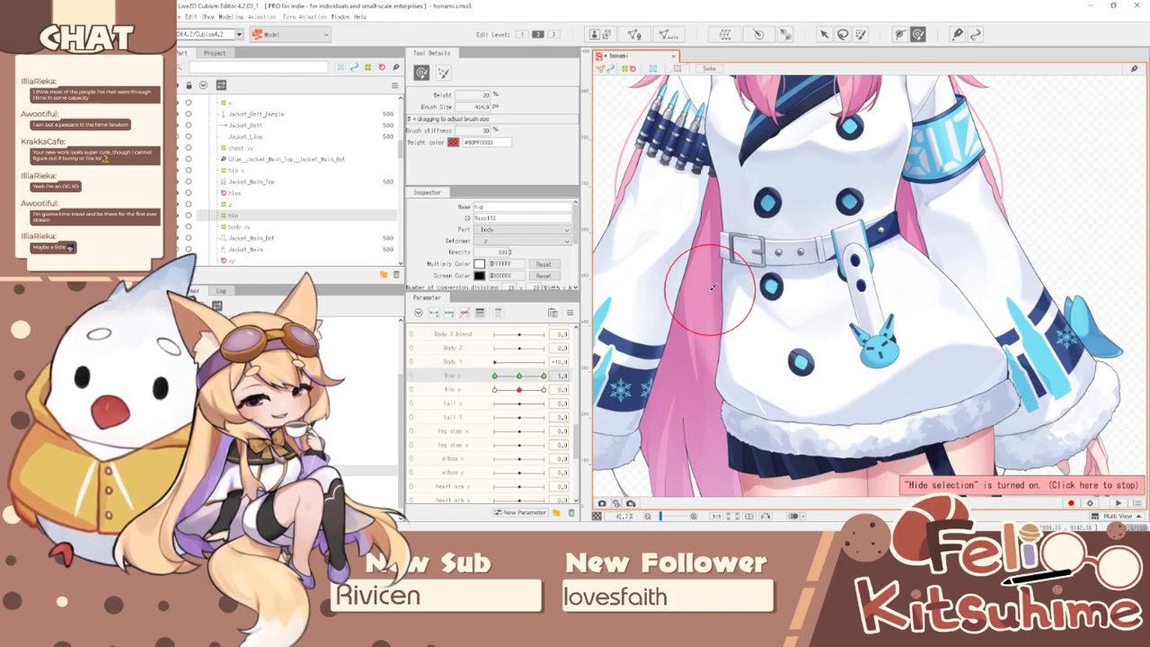
pyautogui.moveTo(544, 376); pyautogui.dragTo(495, 376)
pyautogui.click(617, 389)
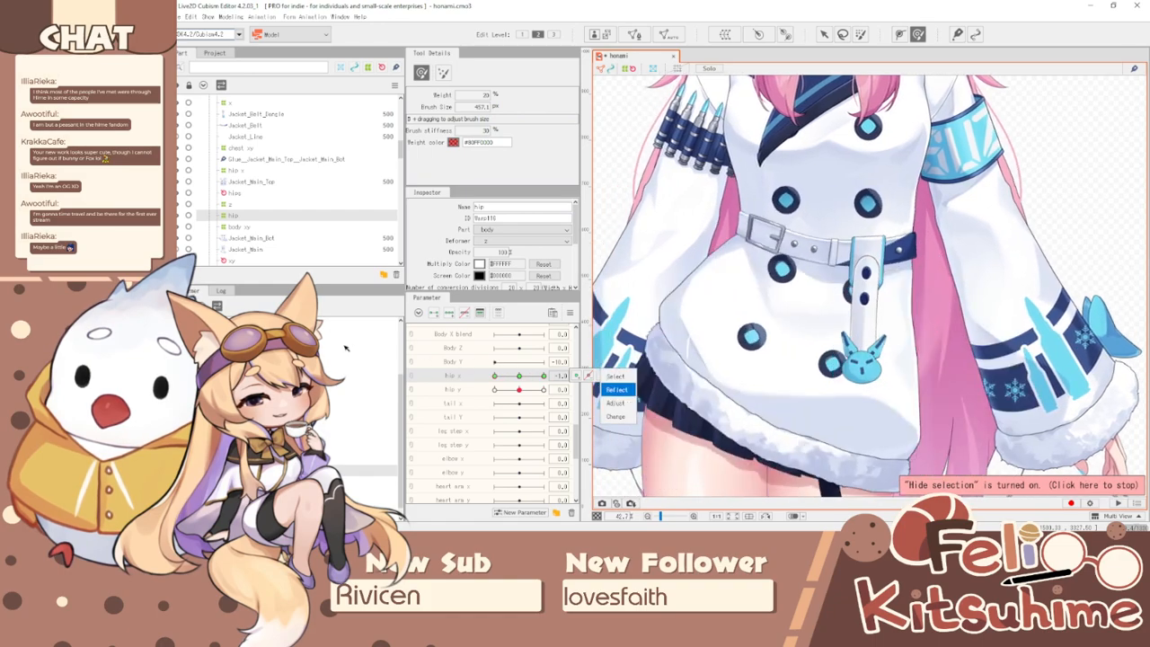
# - Preview the reflected hip motion in the physics simulation by moving the model around, watching the belt and jacket
pyautogui.click(230, 16)
pyautogui.click(270, 224)
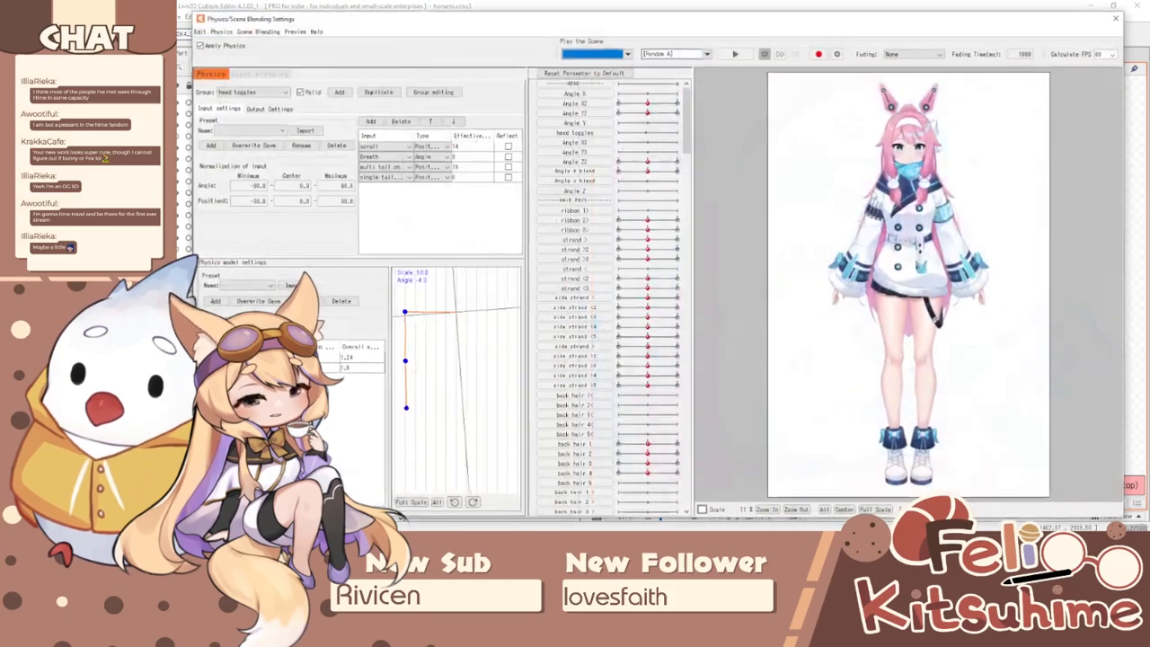
pyautogui.scroll(5, 934, 206)
pyautogui.moveTo(935, 206); pyautogui.dragTo(1025, 197)
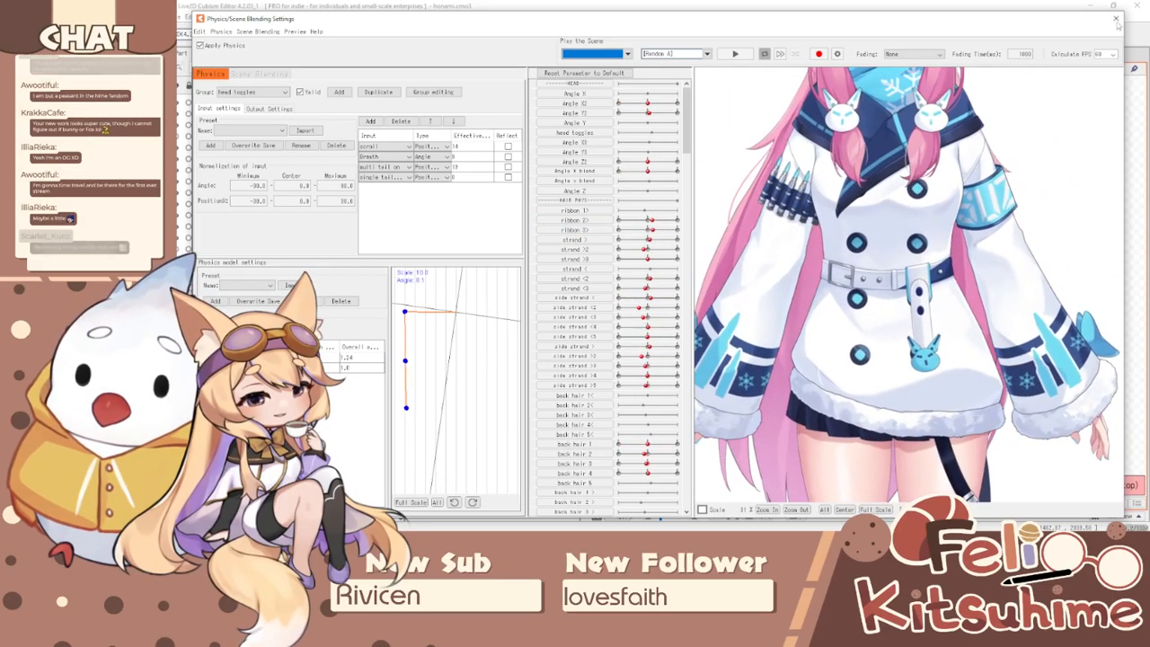
pyautogui.click(1117, 18)
# - Compare the jacket at hip x 1.0 and -1.0, and preview the hip sway around the belt in the physics simulation
pyautogui.moveTo(519, 376)
pyautogui.mouseDown()
pyautogui.moveTo(531, 379)
pyautogui.moveTo(509, 379)
pyautogui.moveTo(545, 376)
pyautogui.mouseUp()
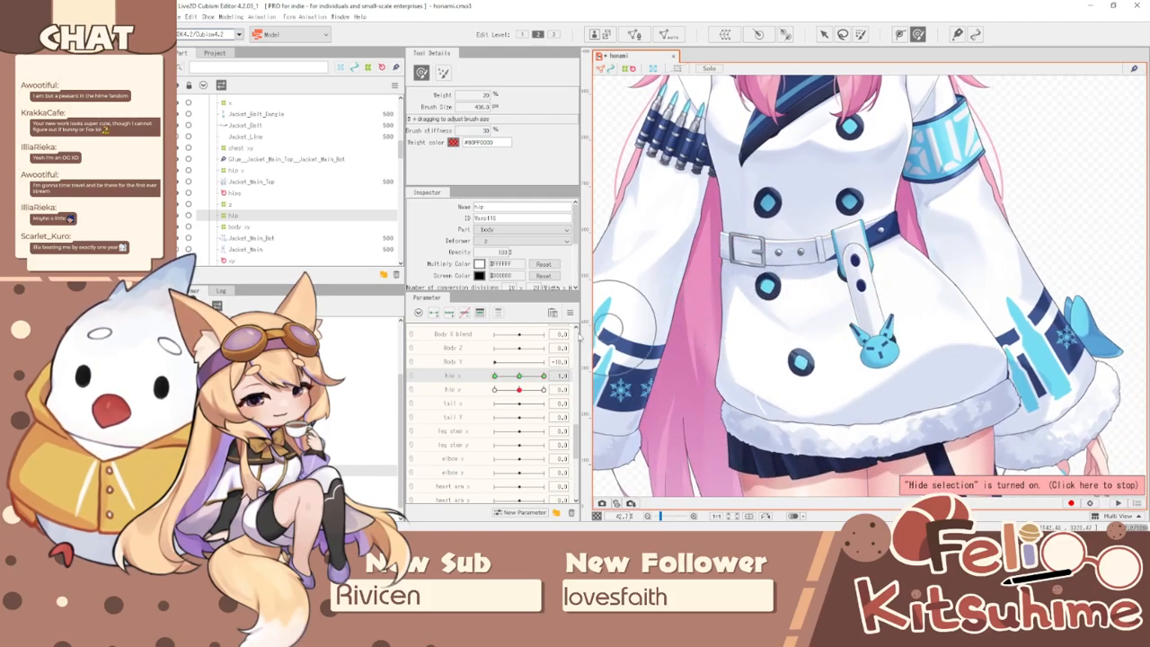
pyautogui.moveTo(541, 378); pyautogui.dragTo(495, 376)
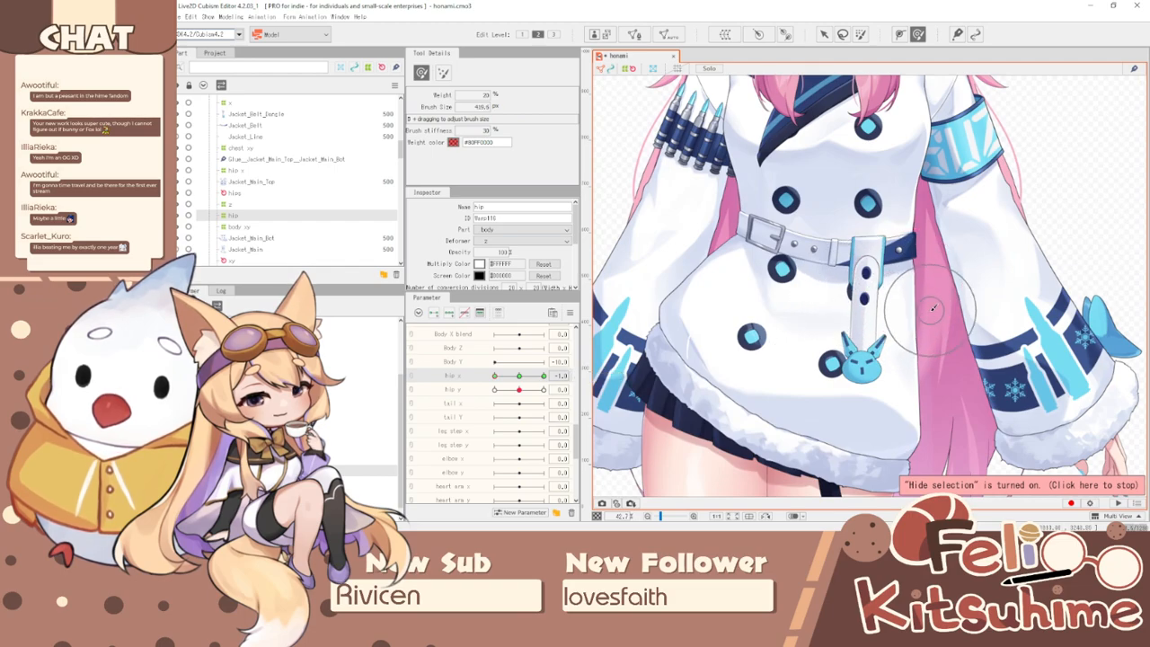
pyautogui.click(230, 16)
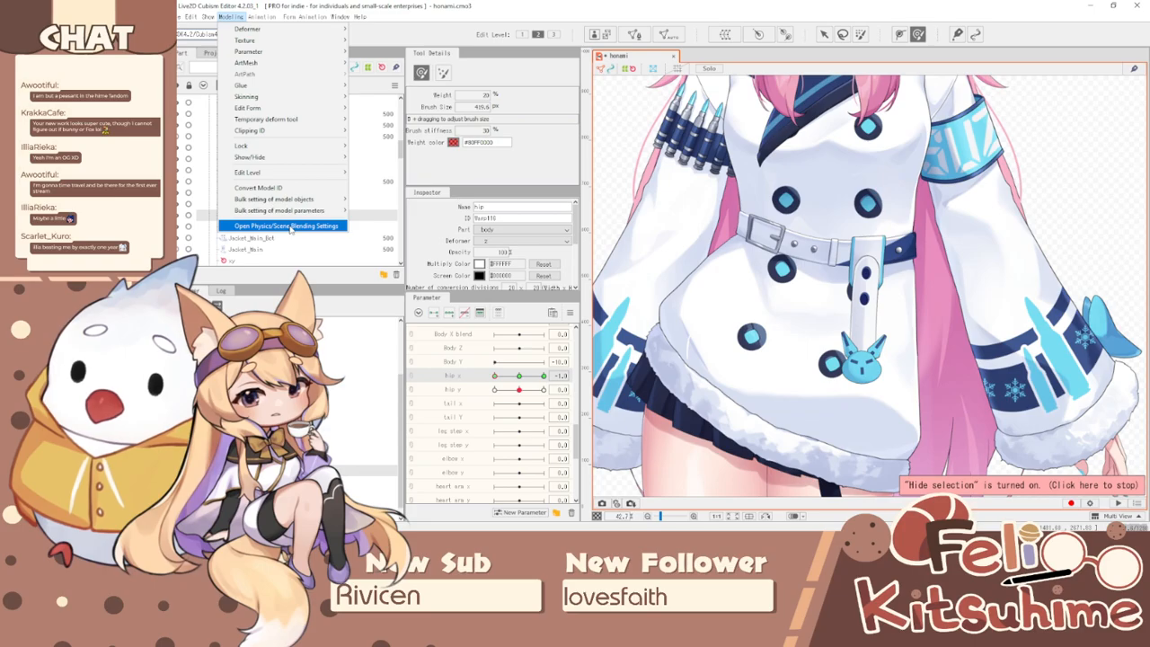
pyautogui.click(274, 226)
pyautogui.scroll(3, 893, 207)
pyautogui.scroll(-3, 885, 228)
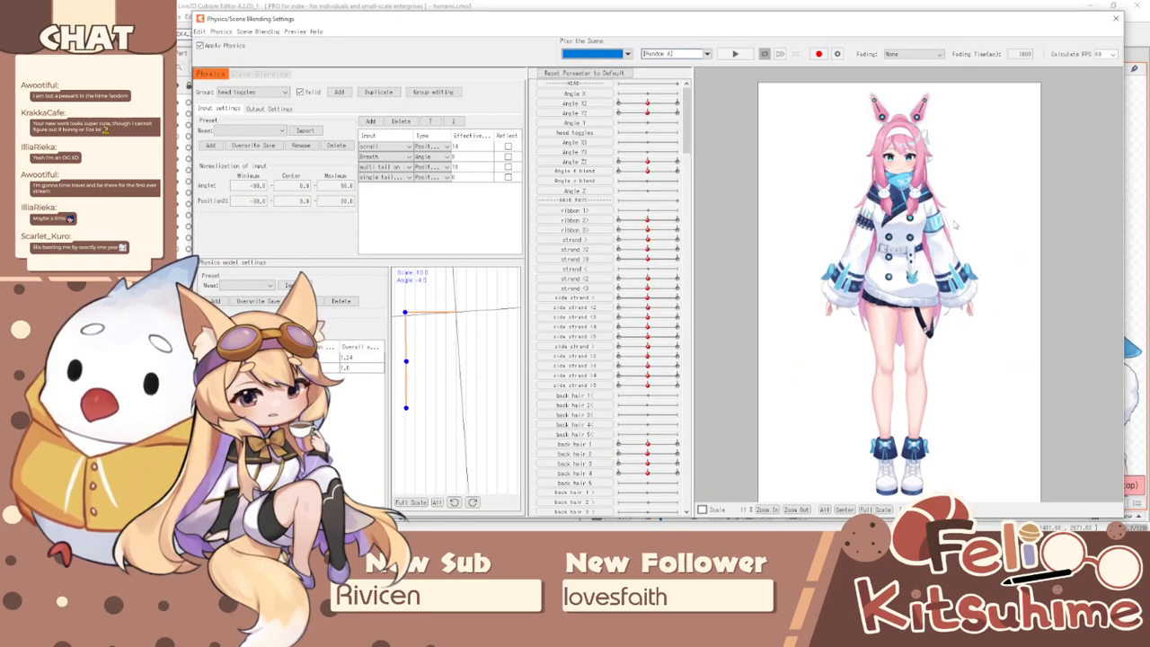
pyautogui.scroll(3, 899, 225)
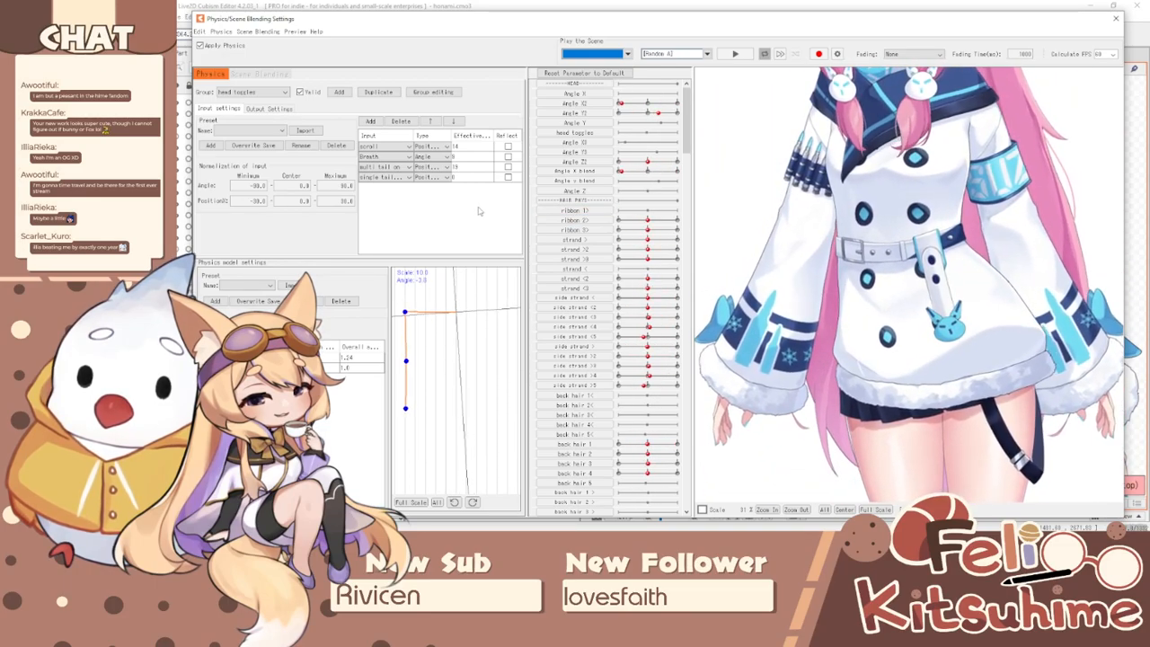
pyautogui.click(1115, 18)
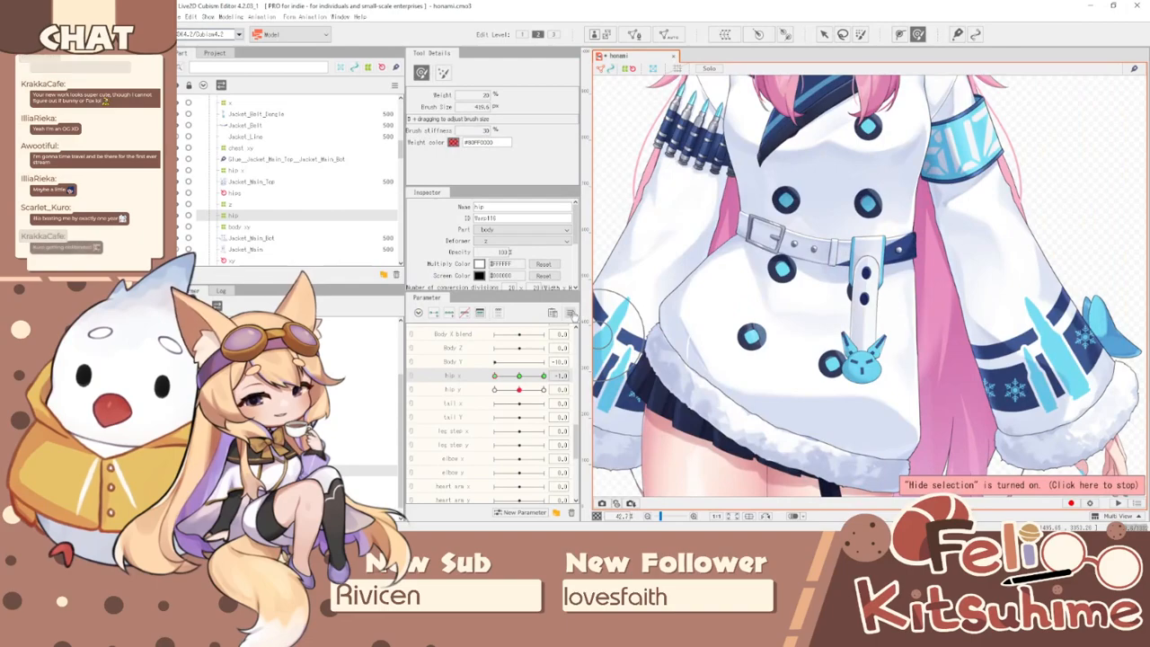
# - At hip x -1.0, shape the belt's hip x warp deformer around the hanging strap and the belt's dark end with the deform brush
pyautogui.press('v')
pyautogui.scroll(2, 835, 232)
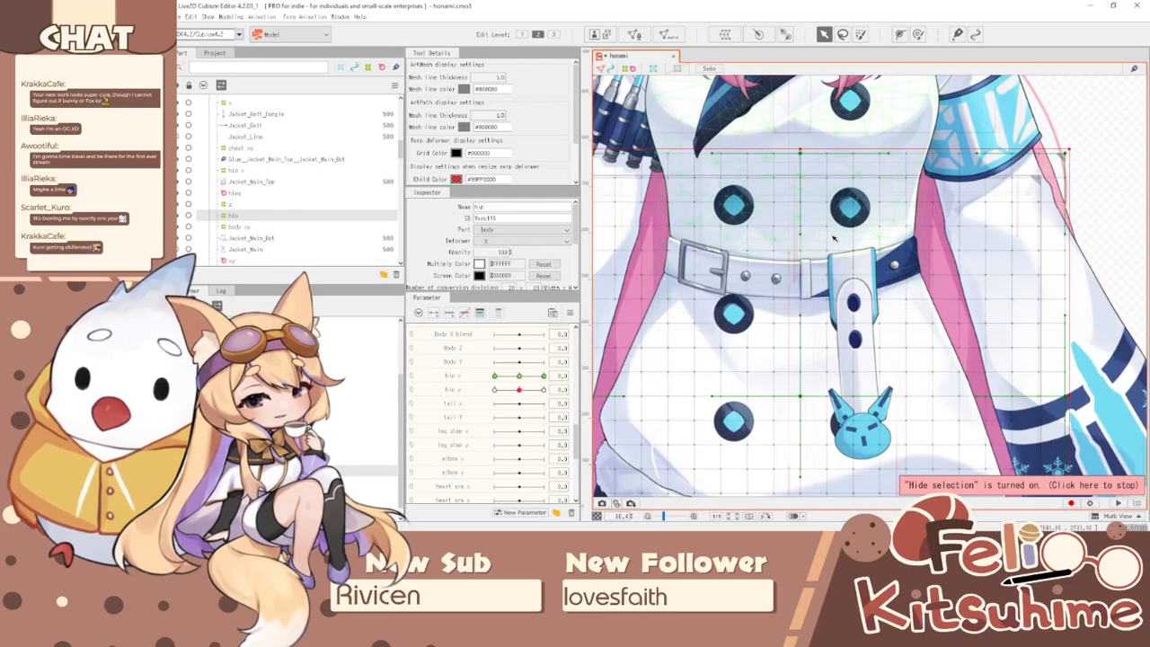
pyautogui.click(765, 287)
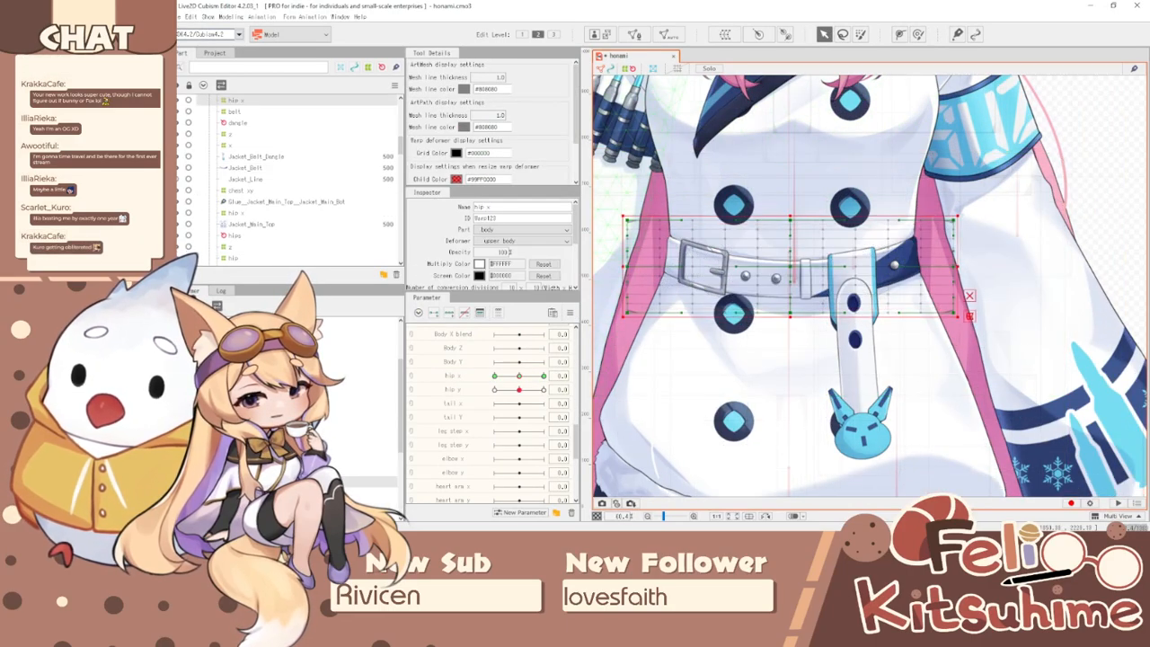
pyautogui.moveTo(519, 375); pyautogui.dragTo(480, 375)
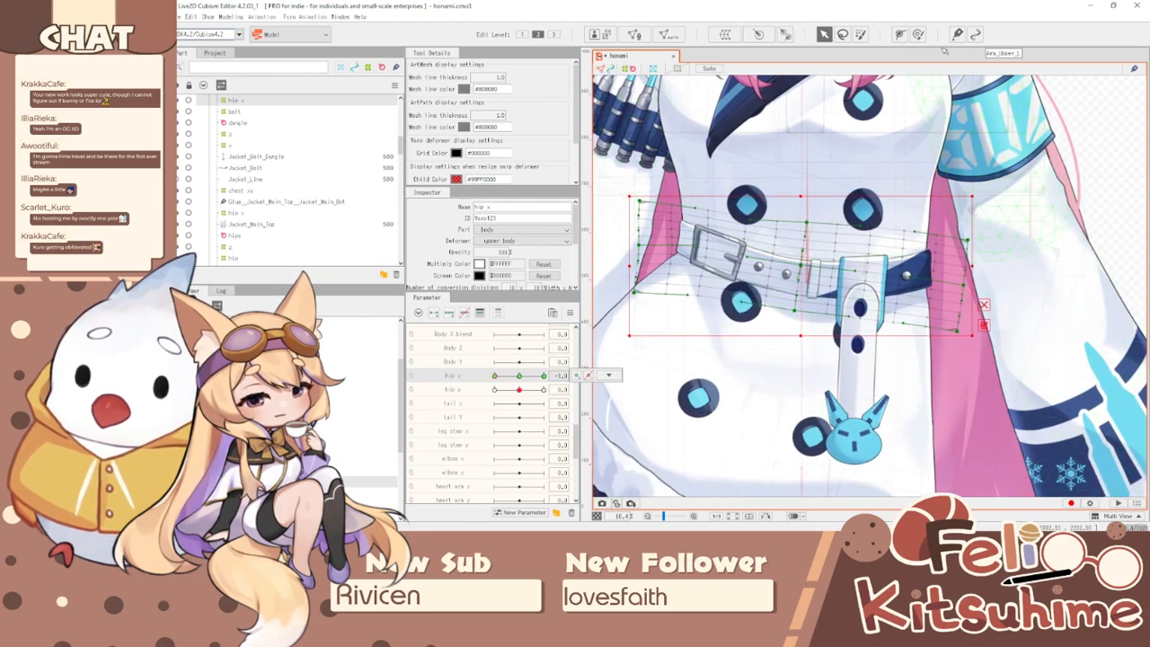
pyautogui.click(918, 34)
pyautogui.hotkey('ctrl', 't')
pyautogui.press('b')
pyautogui.moveTo(854, 198)
pyautogui.mouseDown()
pyautogui.moveTo(949, 282)
pyautogui.moveTo(924, 262)
pyautogui.mouseUp()
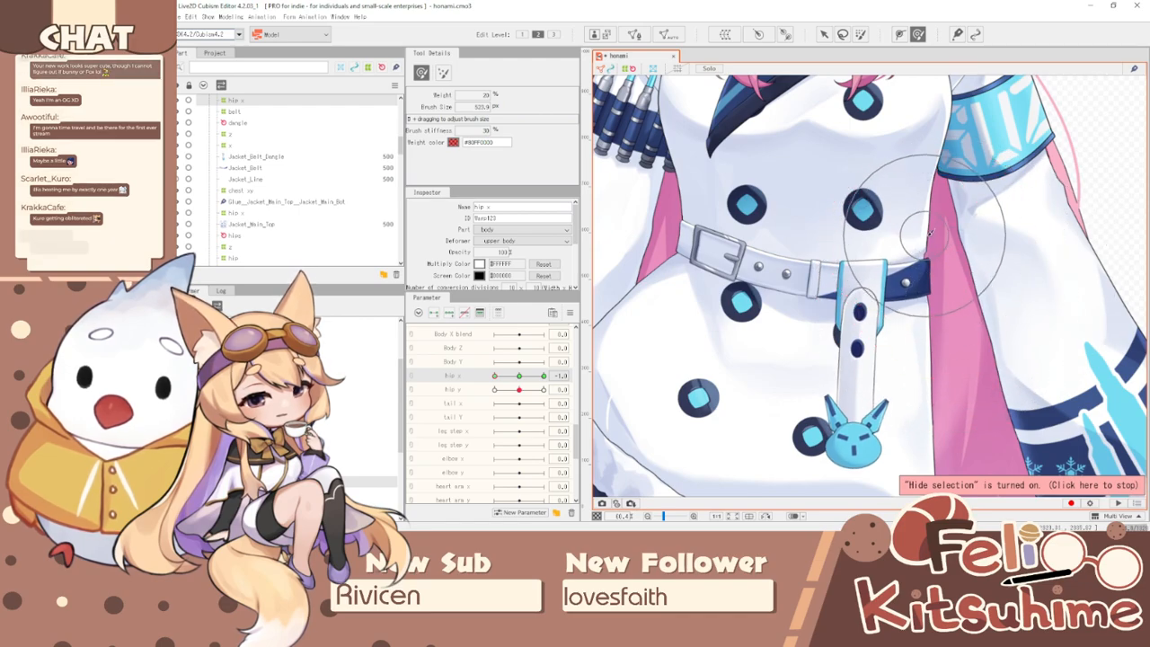
pyautogui.moveTo(977, 305)
pyautogui.mouseDown()
pyautogui.moveTo(891, 285)
pyautogui.moveTo(827, 334)
pyautogui.mouseUp()
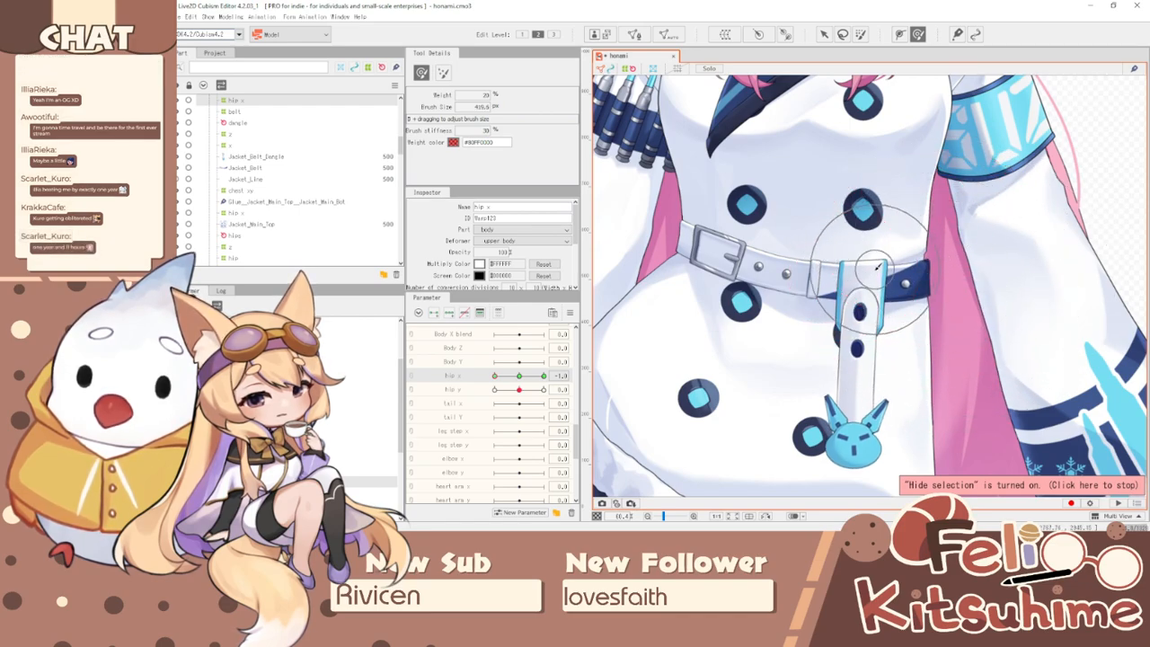
# - Reflect the belt deformer's hip x -1.0 shape horizontally to hip x 1.0
pyautogui.click(569, 312)
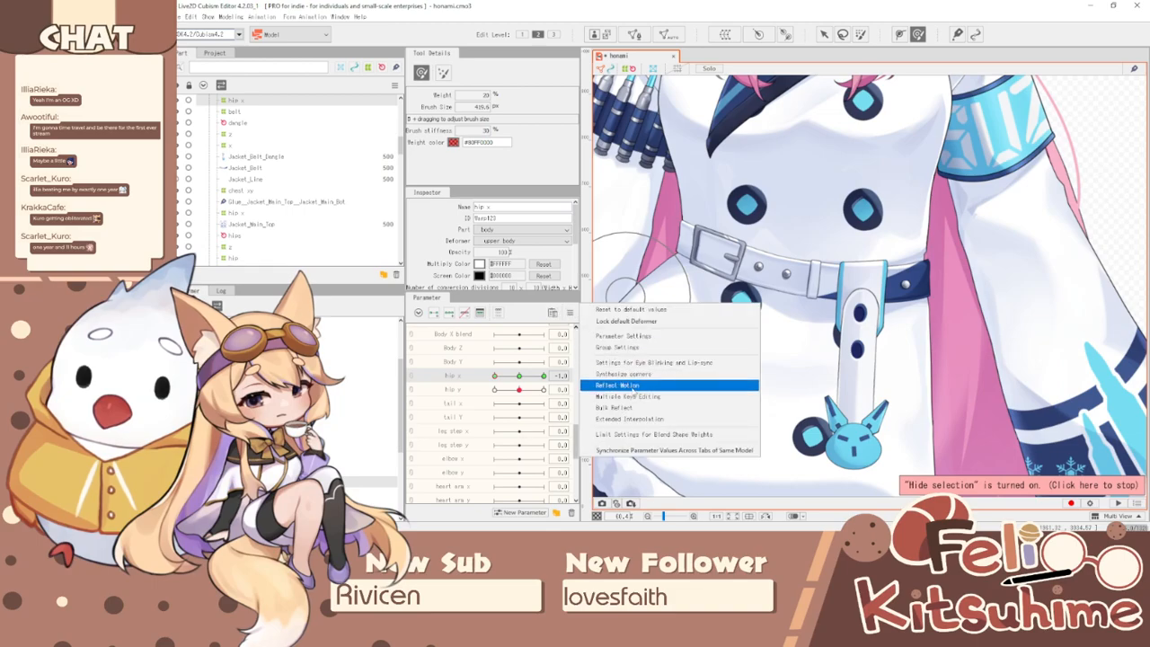
pyautogui.click(619, 385)
pyautogui.click(806, 263)
pyautogui.click(638, 368)
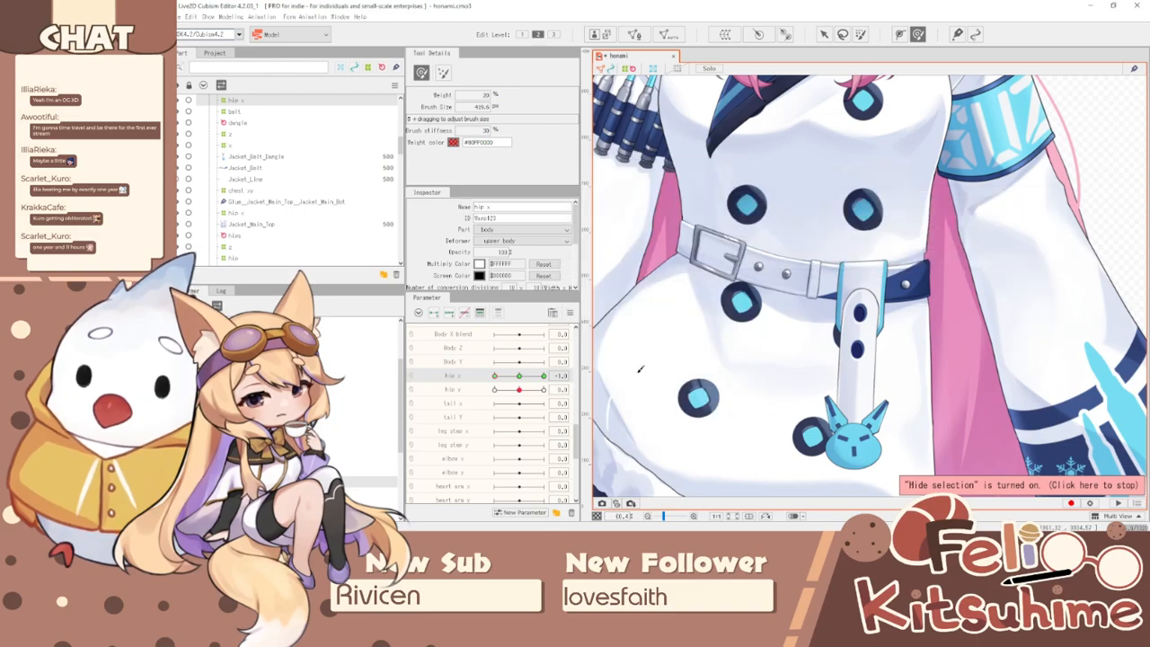
# - At hip x 1.0, refine the belt deformer around the buckle and reflect it horizontally to hip x -1.0
pyautogui.moveTo(497, 376)
pyautogui.mouseDown()
pyautogui.moveTo(465, 370)
pyautogui.moveTo(706, 372)
pyautogui.moveTo(476, 364)
pyautogui.moveTo(622, 352)
pyautogui.moveTo(576, 346)
pyautogui.mouseUp()
pyautogui.press('b')
pyautogui.moveTo(599, 224)
pyautogui.mouseDown()
pyautogui.moveTo(628, 266)
pyautogui.moveTo(642, 251)
pyautogui.mouseUp()
pyautogui.press('b')
pyautogui.moveTo(773, 292); pyautogui.dragTo(743, 277)
pyautogui.click(569, 312)
pyautogui.click(635, 386)
pyautogui.click(806, 260)
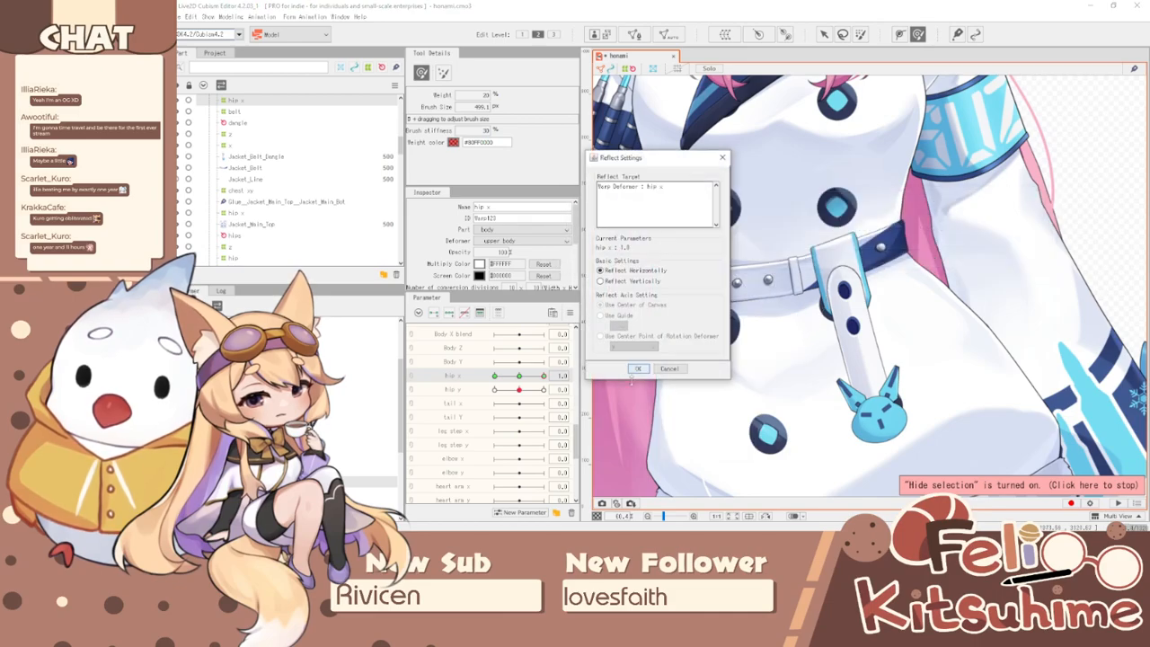
pyautogui.click(640, 373)
pyautogui.moveTo(528, 382)
pyautogui.mouseDown()
pyautogui.moveTo(544, 377)
pyautogui.moveTo(495, 377)
pyautogui.moveTo(545, 375)
pyautogui.moveTo(508, 376)
pyautogui.mouseUp()
# - Reset the parameters, set hip x to 1.0 and Body Y to 10.0, and shape the Jacket_Main_Top's hip x deformer above the buckle
pyautogui.click(569, 312)
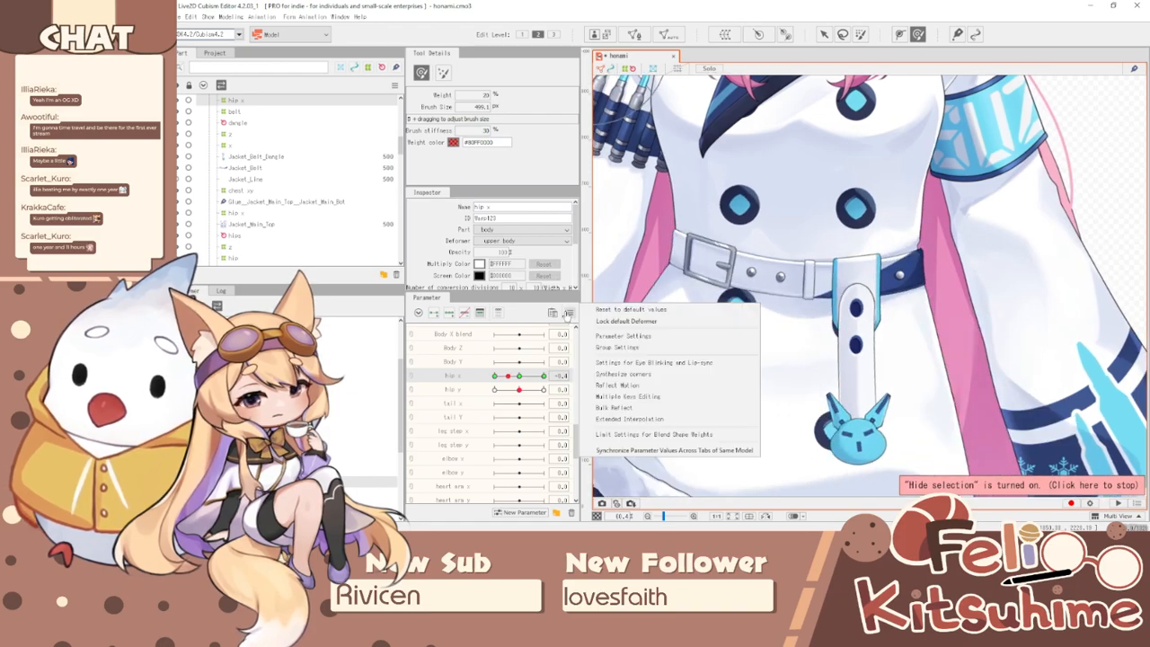
pyautogui.click(620, 312)
pyautogui.click(824, 34)
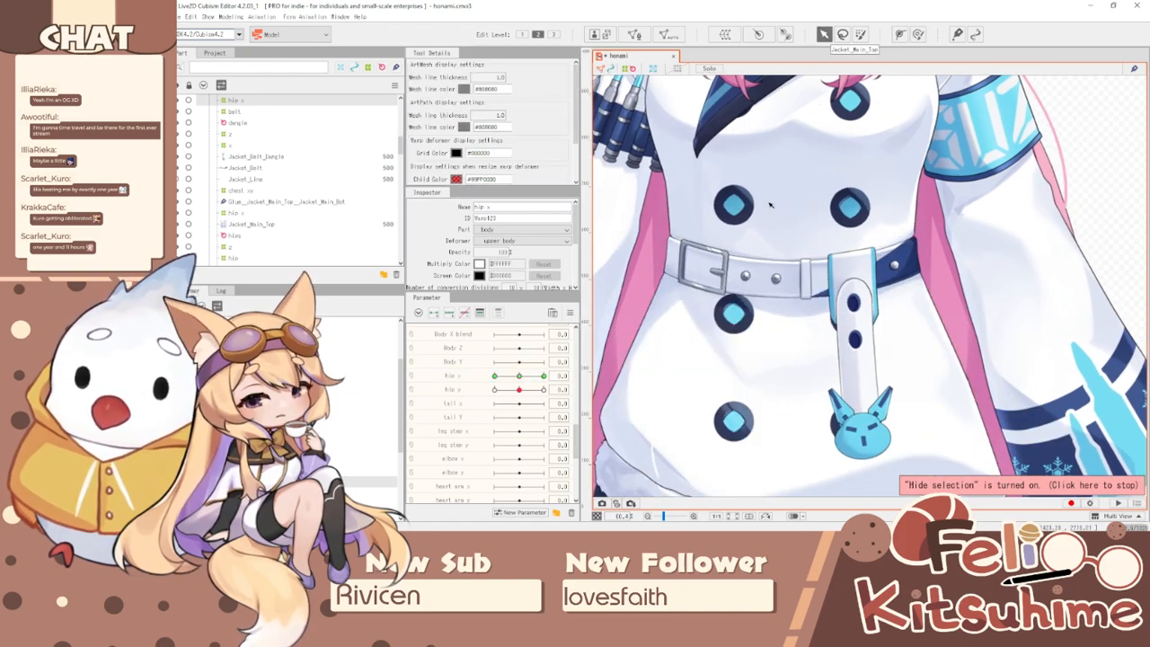
pyautogui.click(785, 238)
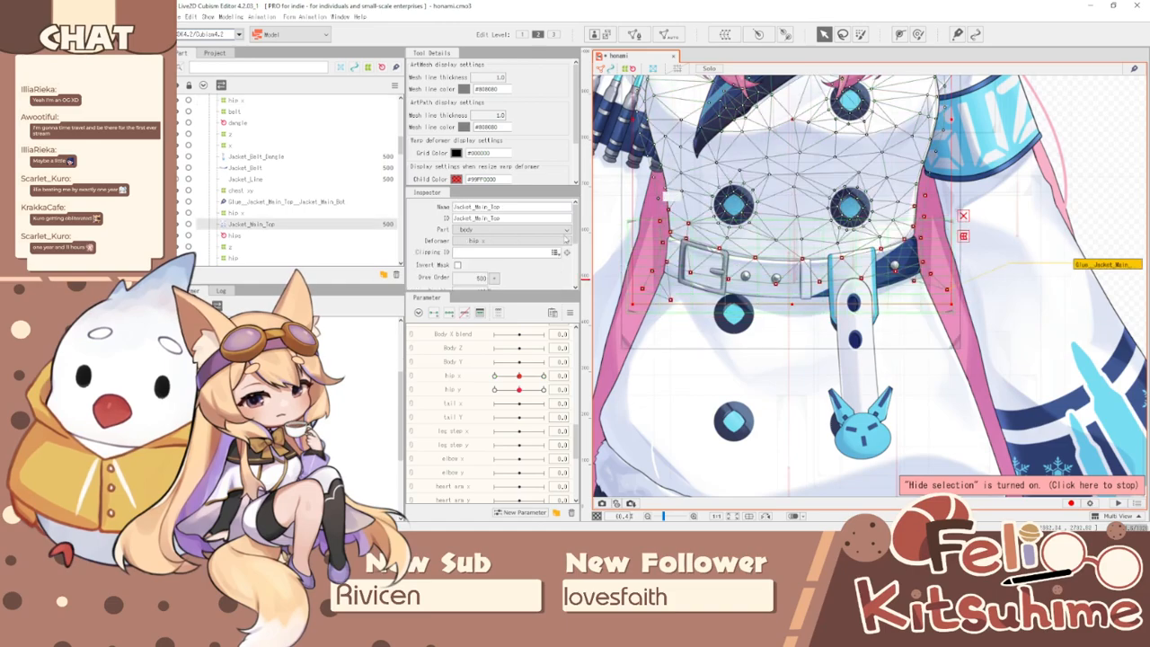
pyautogui.click(672, 197)
pyautogui.hotkey('ctrl', 't')
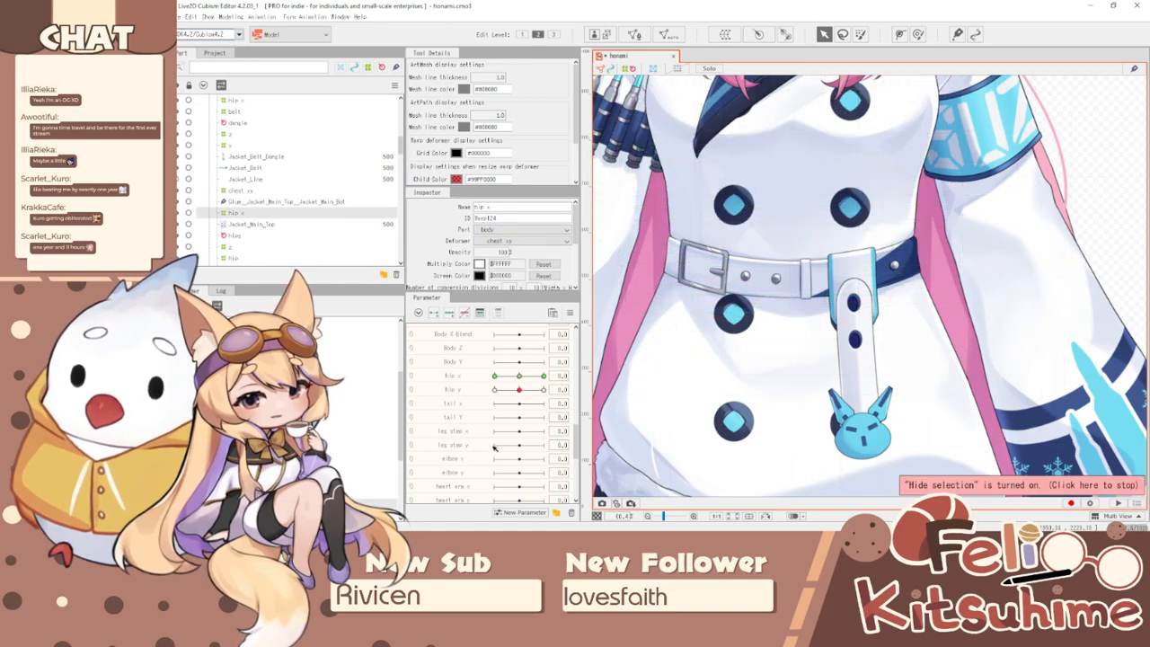
pyautogui.moveTo(520, 361); pyautogui.dragTo(544, 376)
pyautogui.click(917, 35)
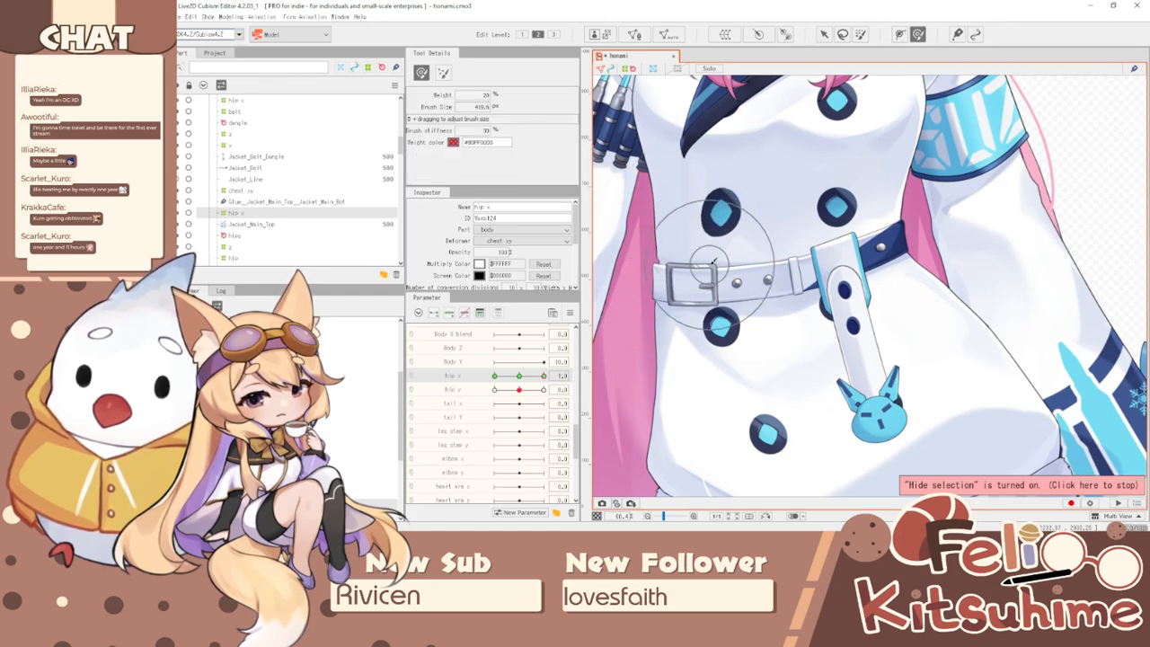
pyautogui.moveTo(757, 191)
pyautogui.mouseDown()
pyautogui.moveTo(715, 195)
pyautogui.moveTo(693, 155)
pyautogui.moveTo(749, 162)
pyautogui.mouseUp()
pyautogui.press('b')
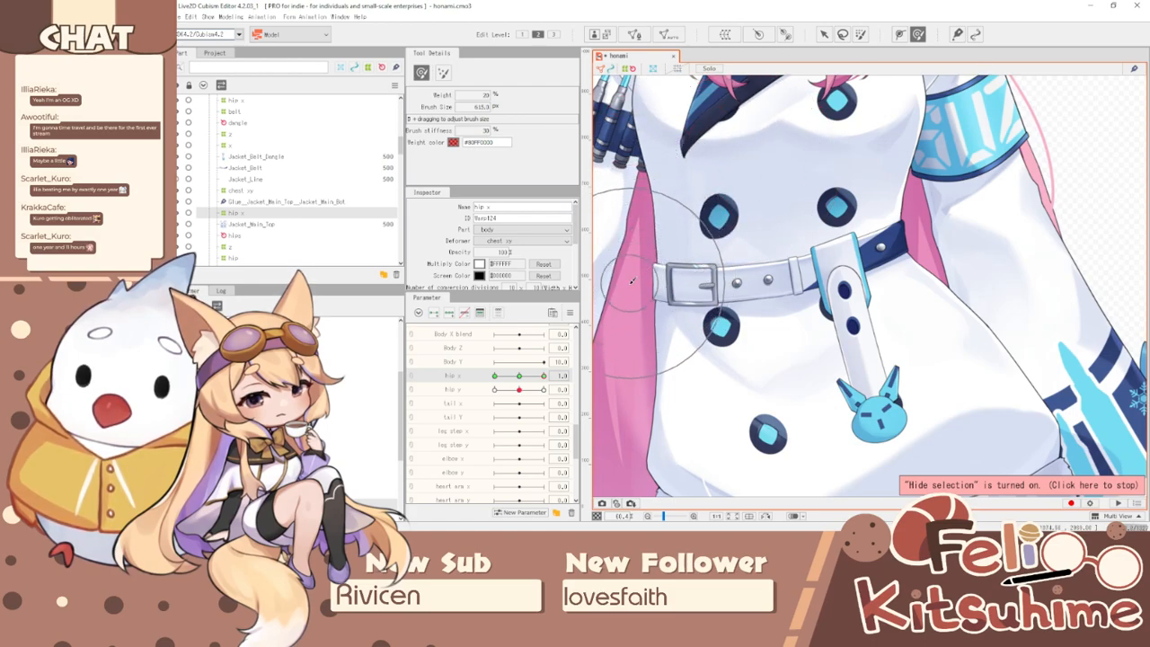
pyautogui.moveTo(546, 378)
pyautogui.mouseDown()
pyautogui.moveTo(520, 376)
pyautogui.moveTo(543, 377)
pyautogui.mouseUp()
pyautogui.moveTo(665, 294); pyautogui.dragTo(645, 259)
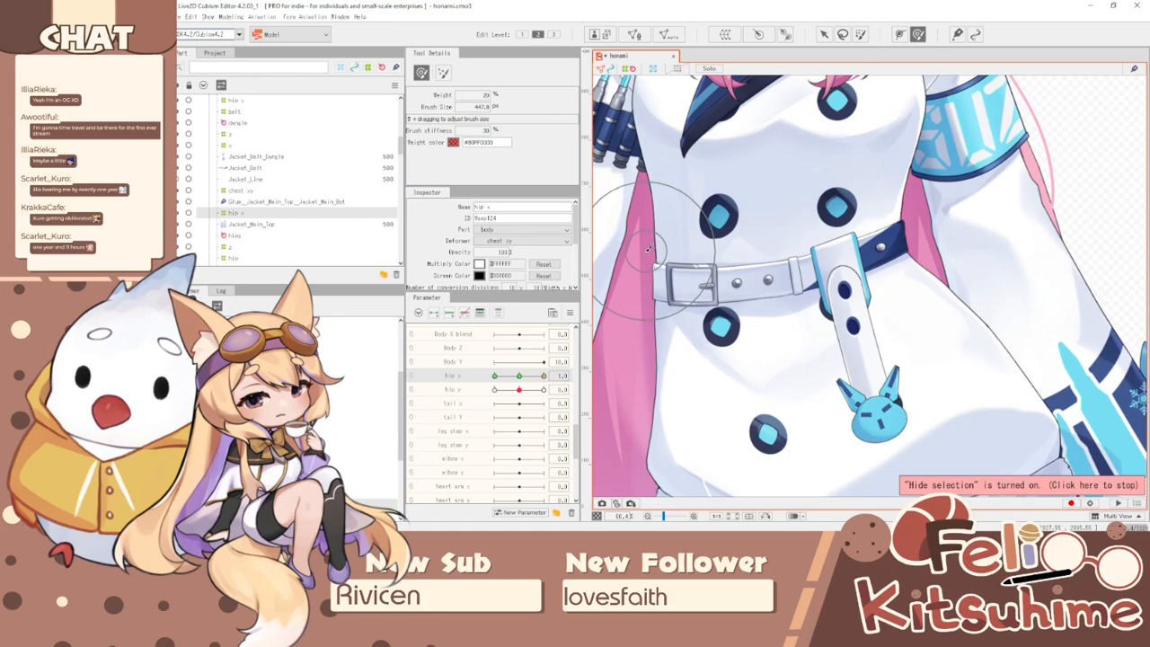
# - Refine the jacket top's hip x deformer around the button above the buckle and reflect it to hip x -1.0
pyautogui.click(570, 314)
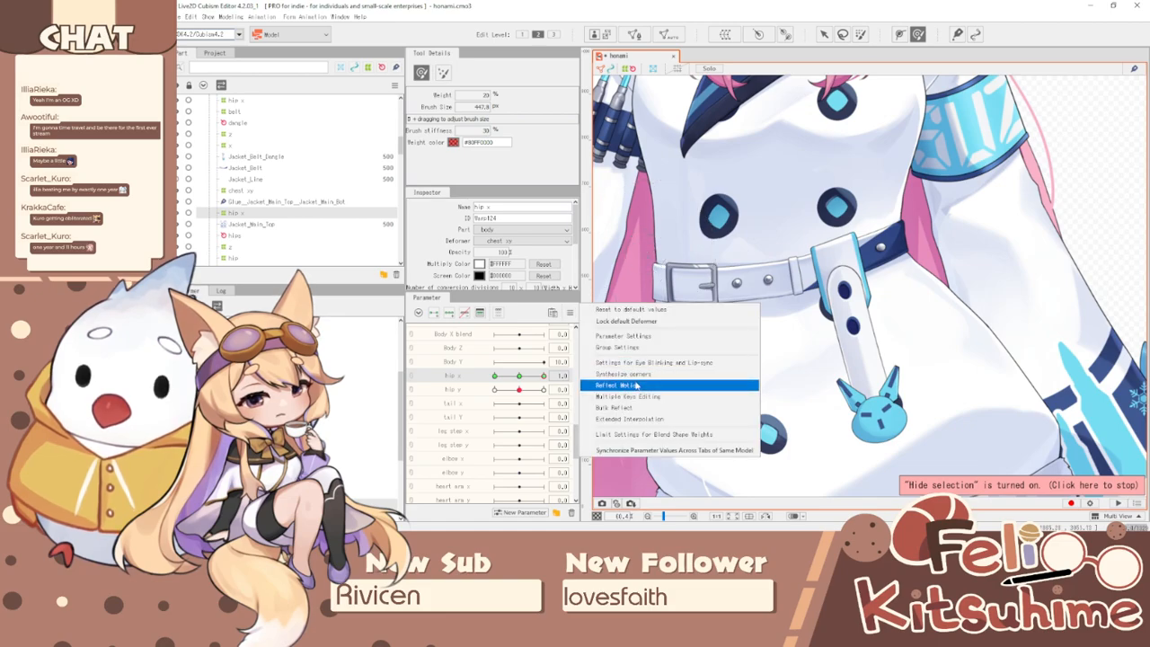
pyautogui.click(629, 385)
pyautogui.click(806, 258)
pyautogui.click(692, 375)
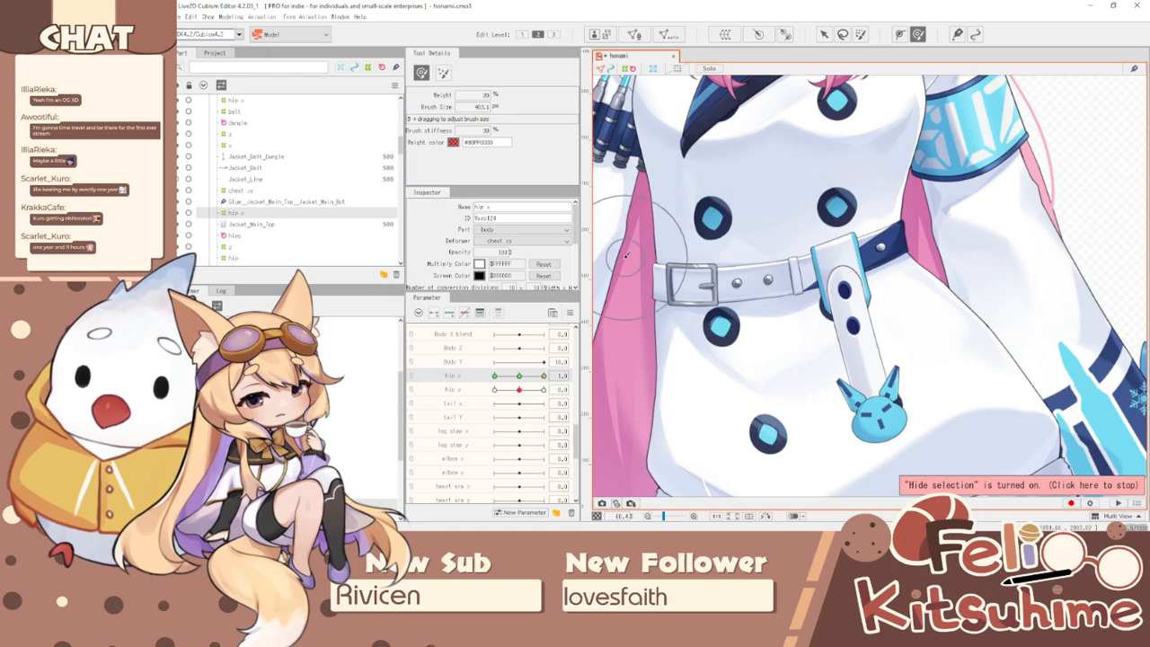
pyautogui.click(569, 313)
pyautogui.click(641, 386)
pyautogui.click(803, 259)
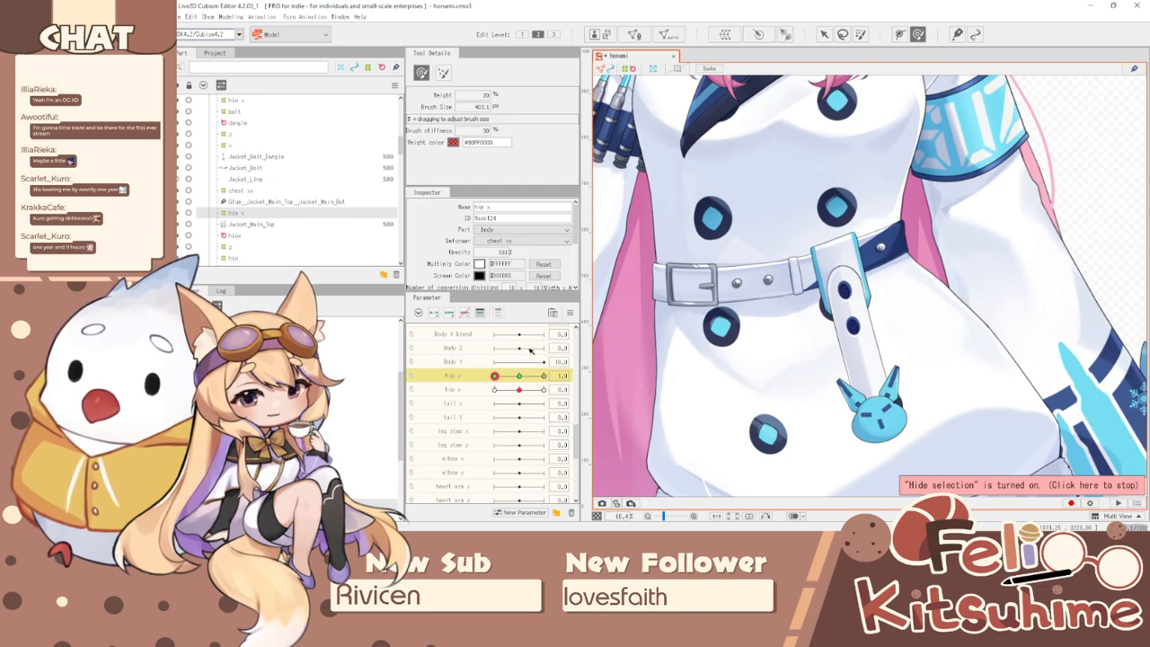
# - Check the jacket at hip x -1.0 and preview the whole upper body's motion in the physics simulation
pyautogui.moveTo(502, 376); pyautogui.dragTo(444, 351)
pyautogui.scroll(-5, 890, 279)
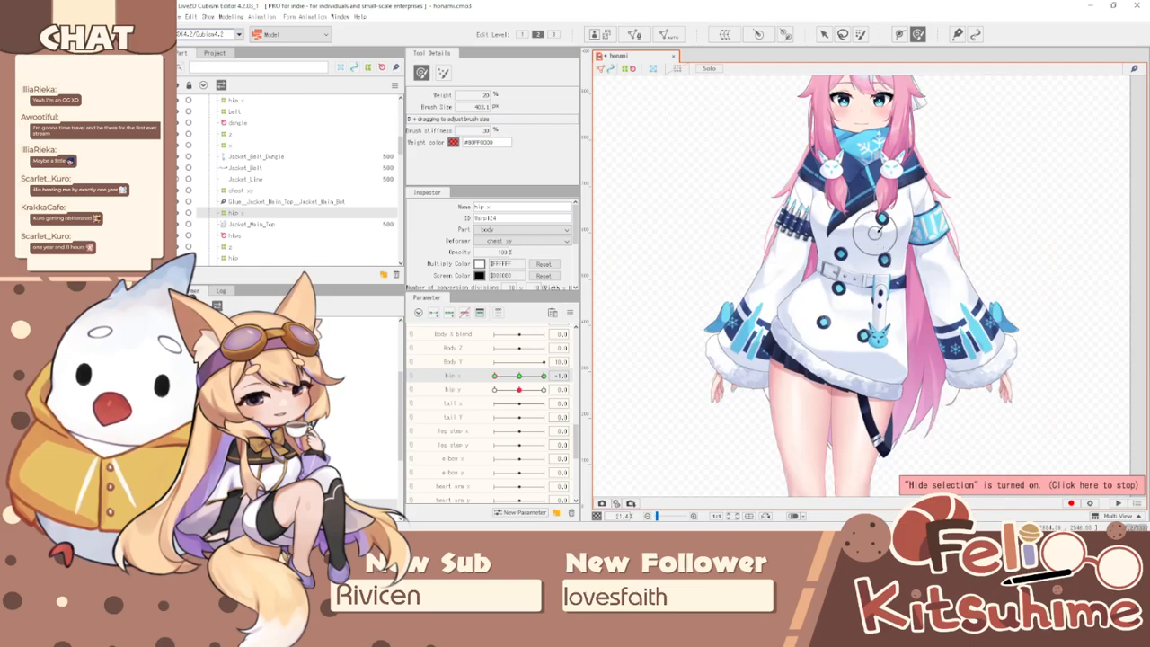
pyautogui.click(230, 17)
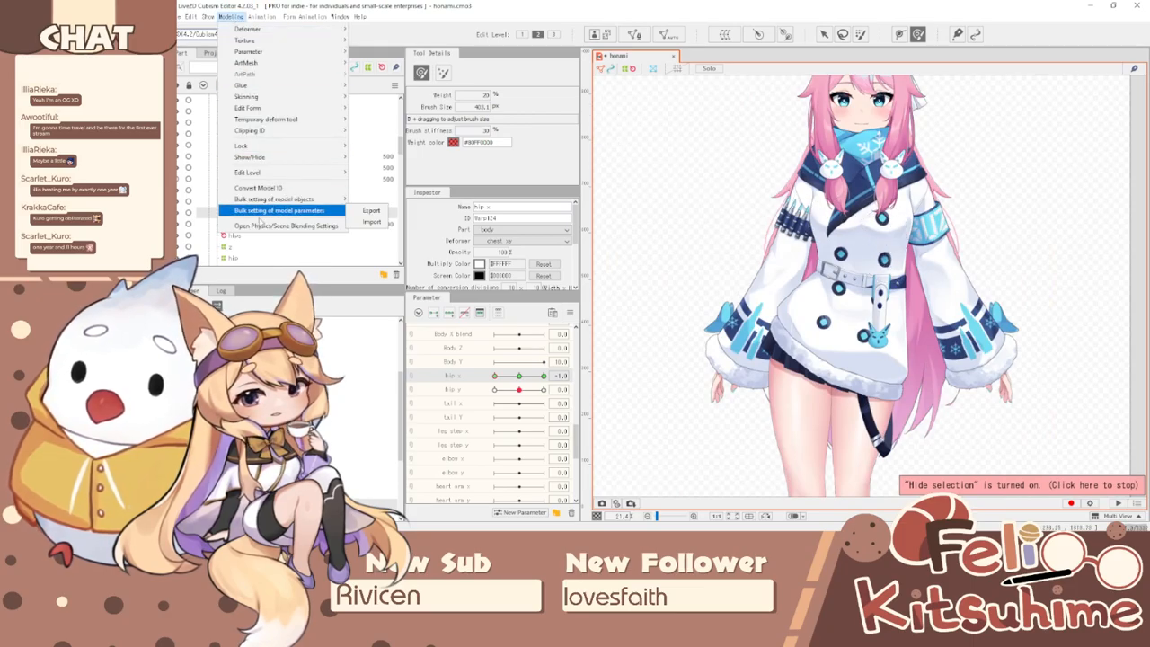
pyautogui.click(268, 226)
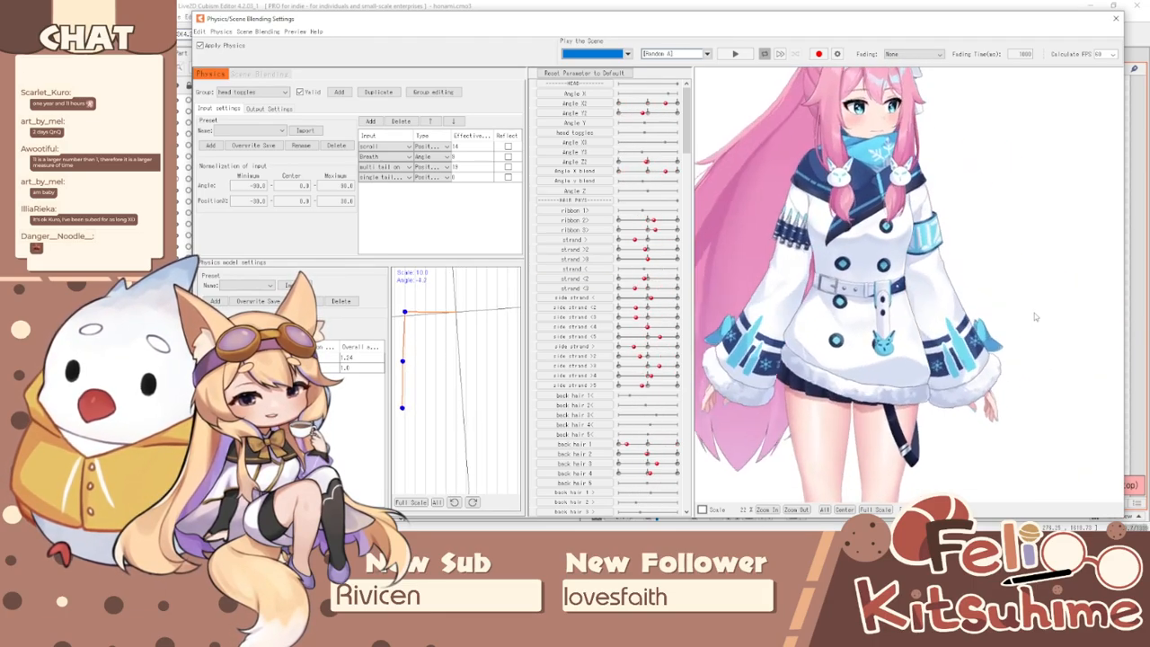
pyautogui.scroll(-3, 921, 346)
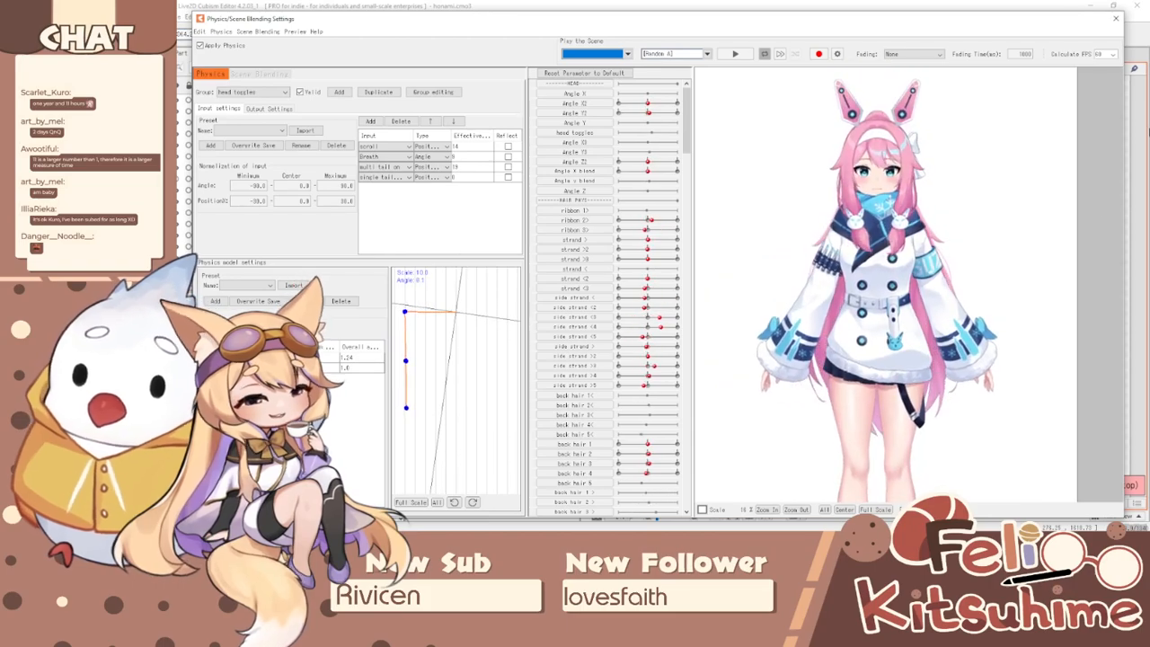
pyautogui.click(1116, 18)
# - Reset all parameters to their default values and save the model
pyautogui.click(570, 313)
pyautogui.click(608, 289)
pyautogui.click(570, 313)
pyautogui.click(596, 310)
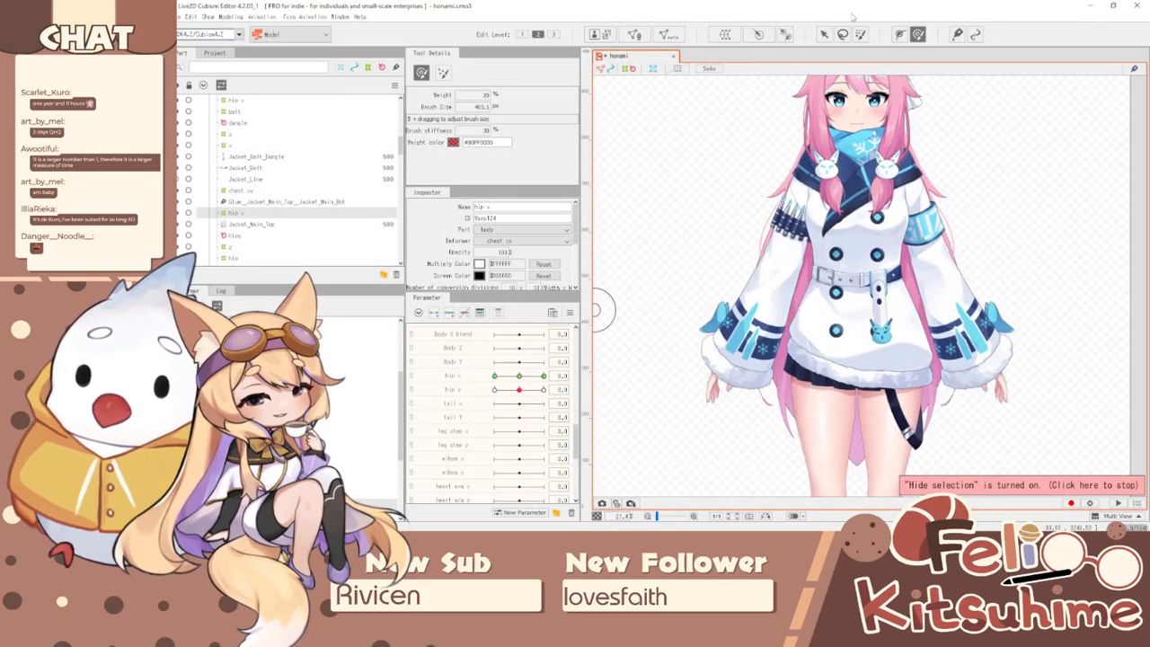
pyautogui.click(824, 34)
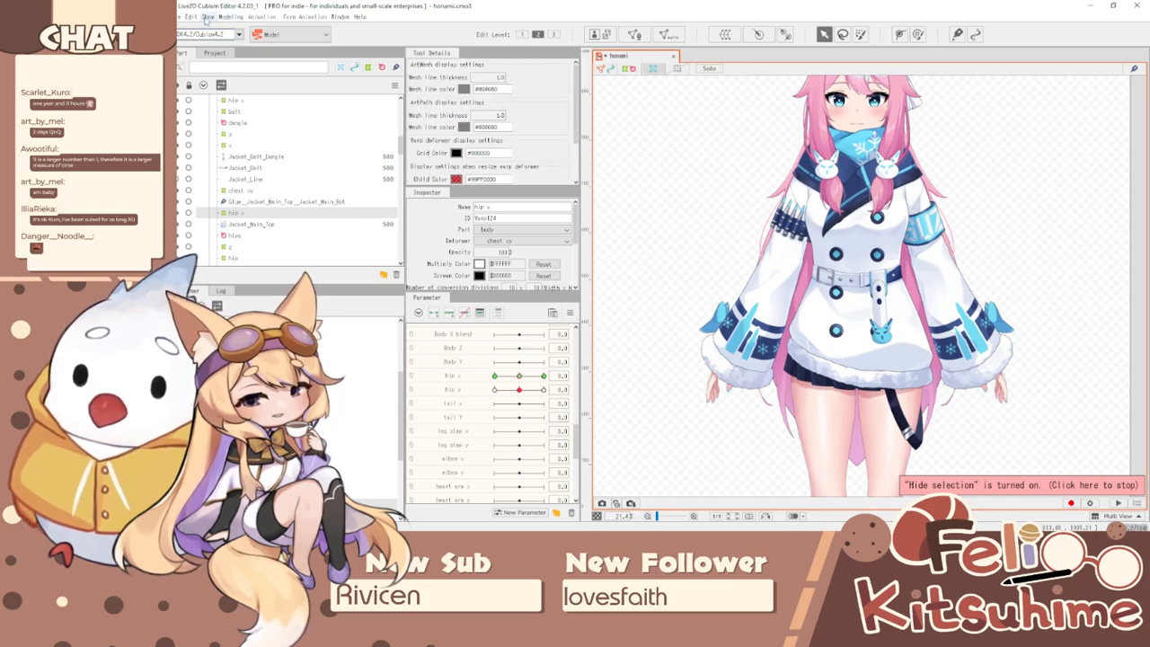
pyautogui.click(182, 16)
pyautogui.click(206, 109)
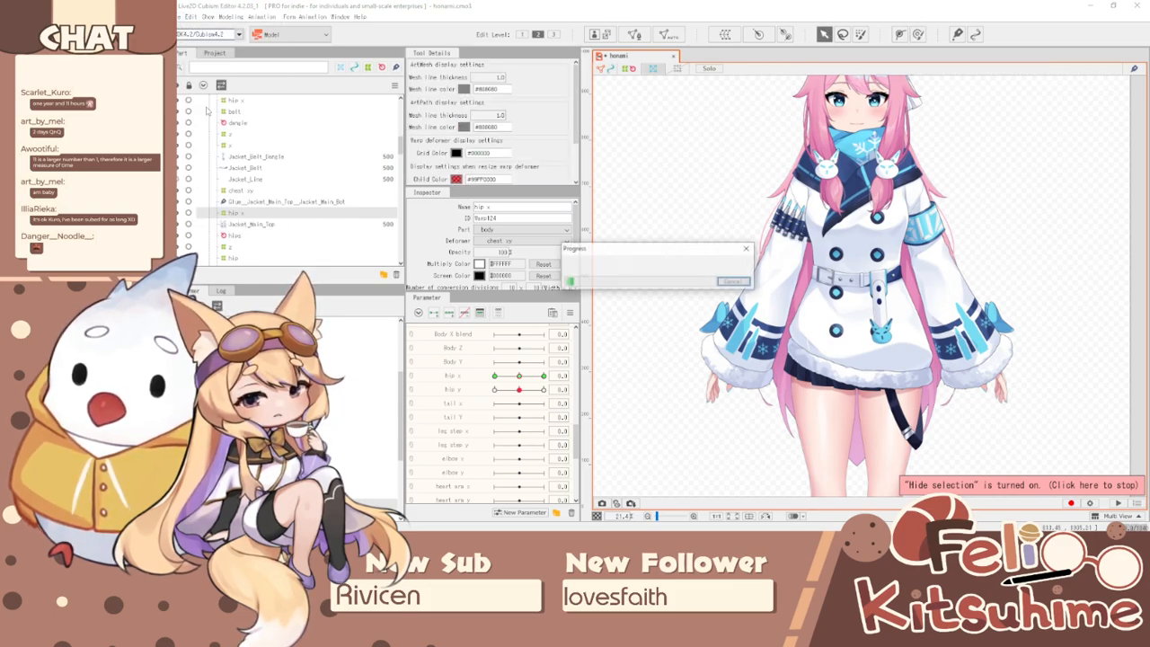
# - Restart Live2D Cubism Editor, dismiss its startup message, and reopen the recent model honami.cmo3
pyautogui.scroll(-5, 817, 235)
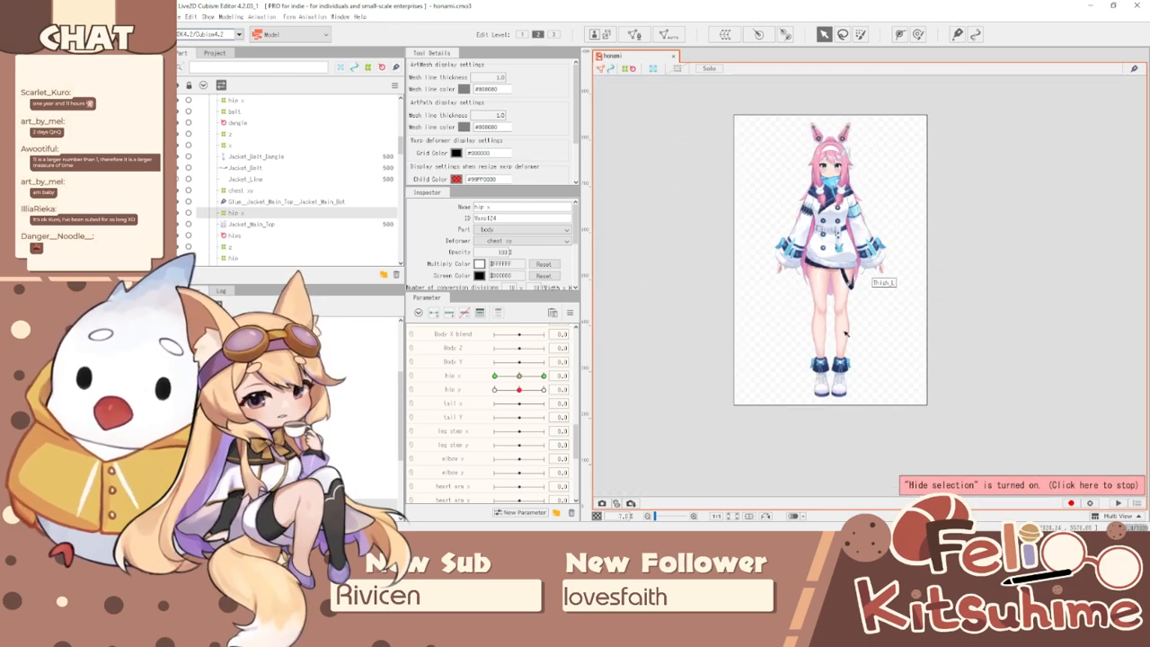
pyautogui.scroll(7, 837, 334)
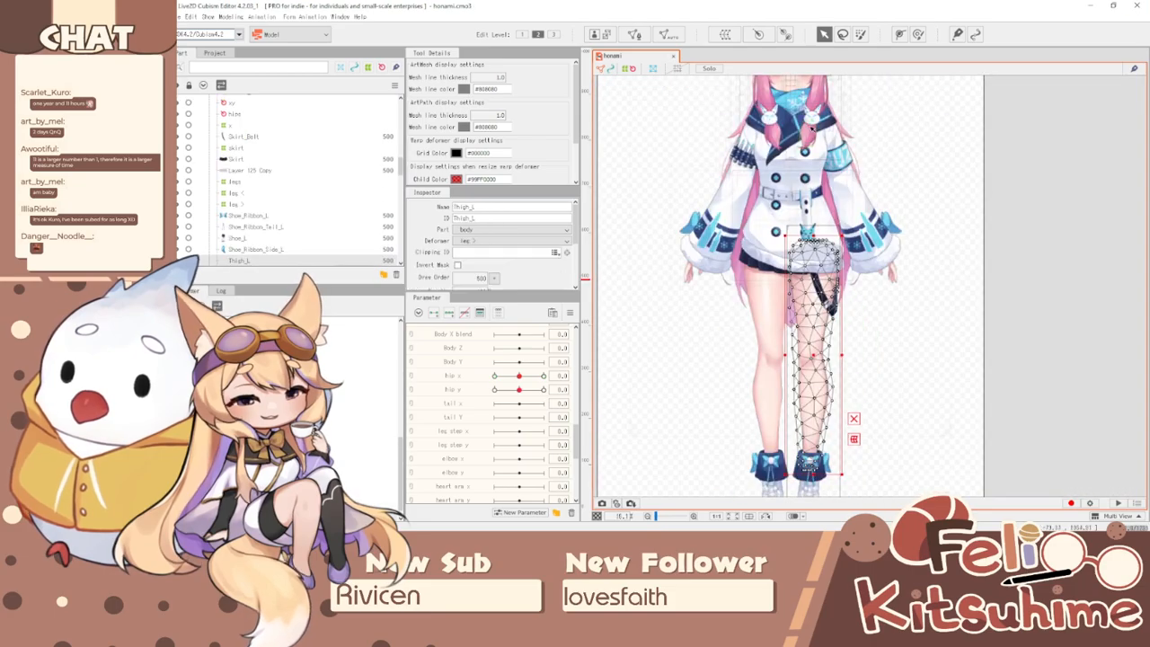
pyautogui.click(1135, 7)
pyautogui.doubleClick(187, 20)
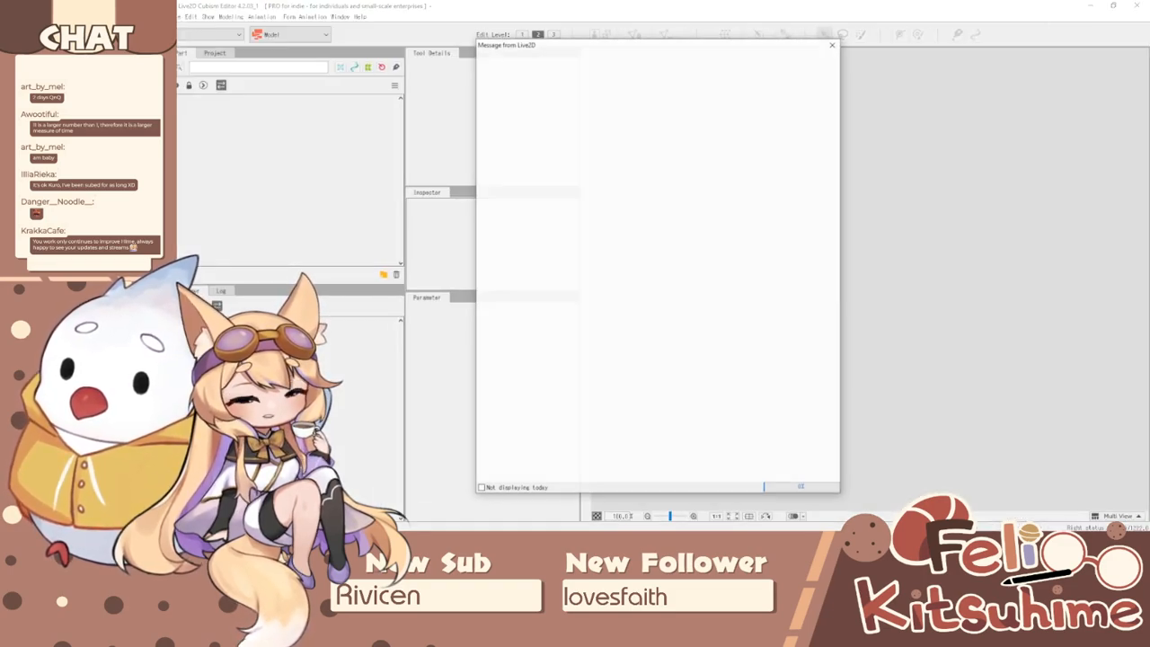
pyautogui.click(756, 252)
pyautogui.click(833, 44)
pyautogui.click(169, 16)
pyautogui.moveTo(225, 65)
pyautogui.click(324, 65)
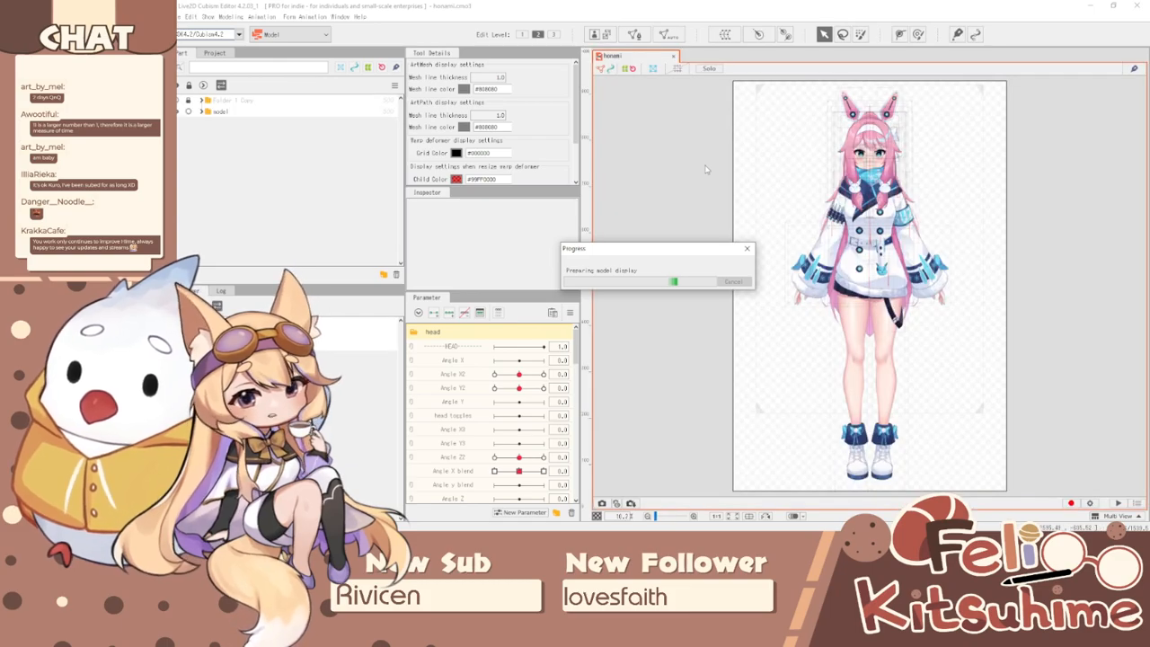
pyautogui.scroll(-2, 608, 349)
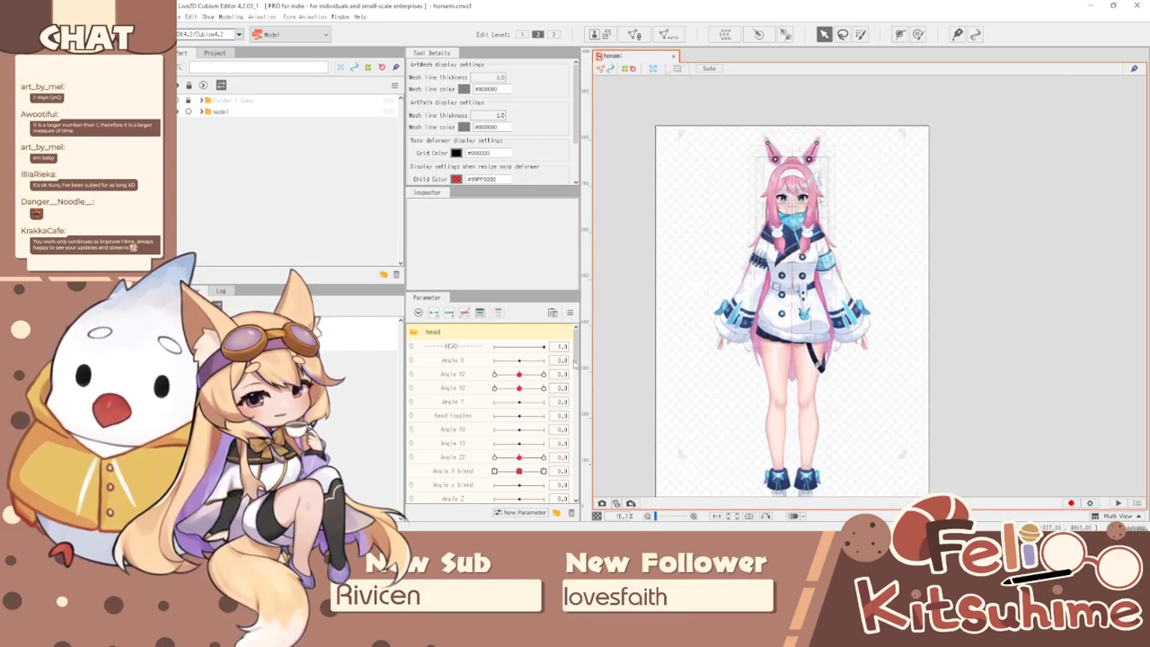
pyautogui.moveTo(519, 388); pyautogui.dragTo(517, 350)
pyautogui.click(570, 313)
pyautogui.click(603, 311)
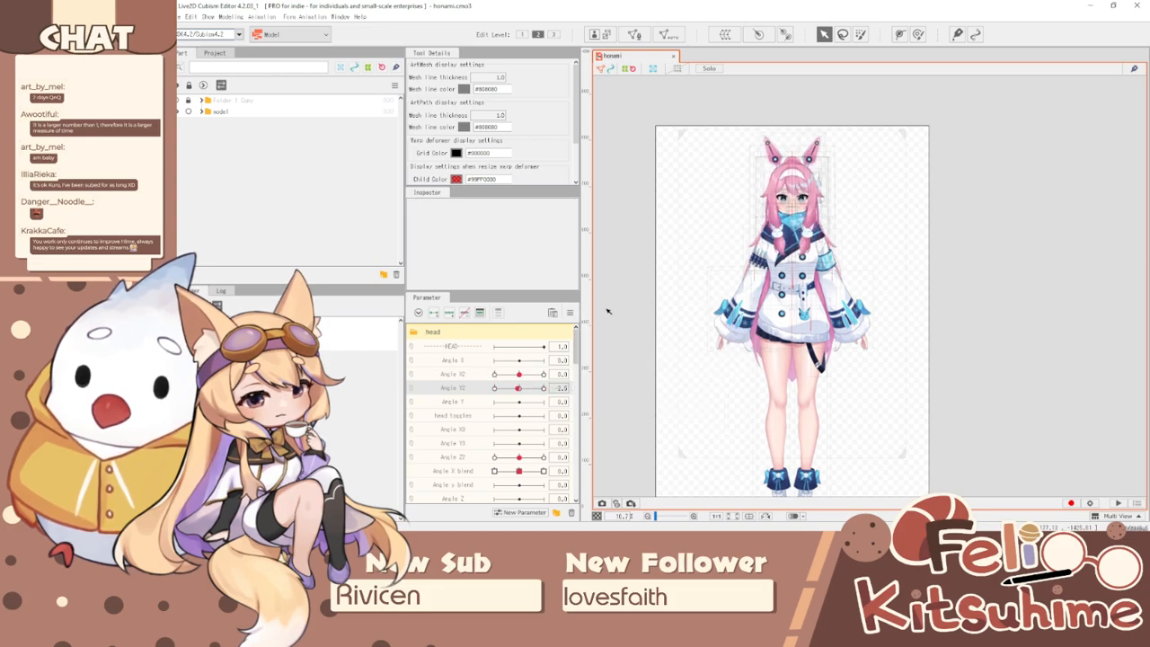
# - Select the "leg >" warp deformer that controls the character's left leg
pyautogui.scroll(5, 808, 312)
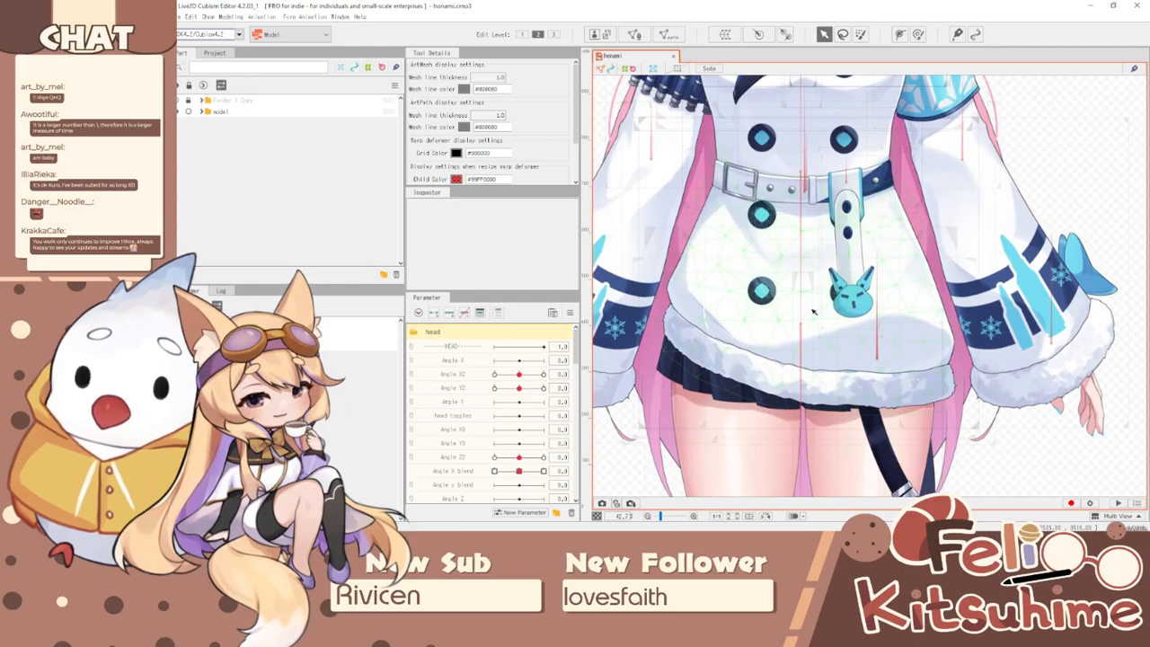
pyautogui.scroll(-2, 814, 312)
pyautogui.click(815, 315)
pyautogui.scroll(-2, 818, 318)
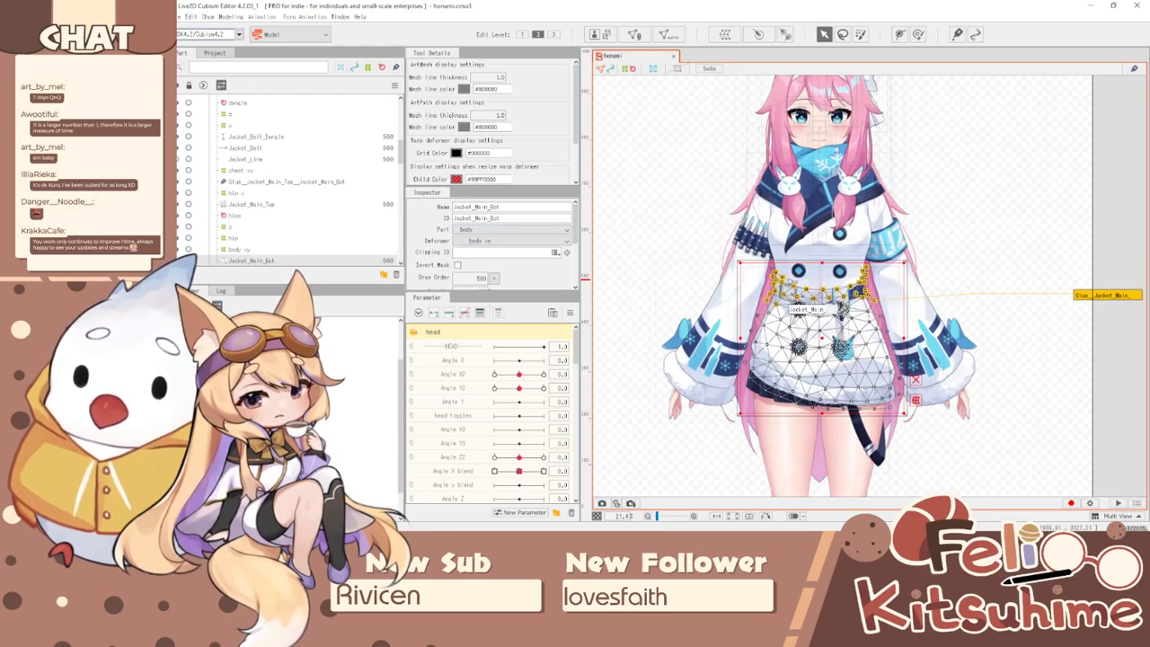
pyautogui.scroll(-3, 791, 286)
pyautogui.scroll(3, 816, 367)
pyautogui.click(820, 360)
pyautogui.scroll(-2, 826, 261)
pyautogui.scroll(2, 848, 406)
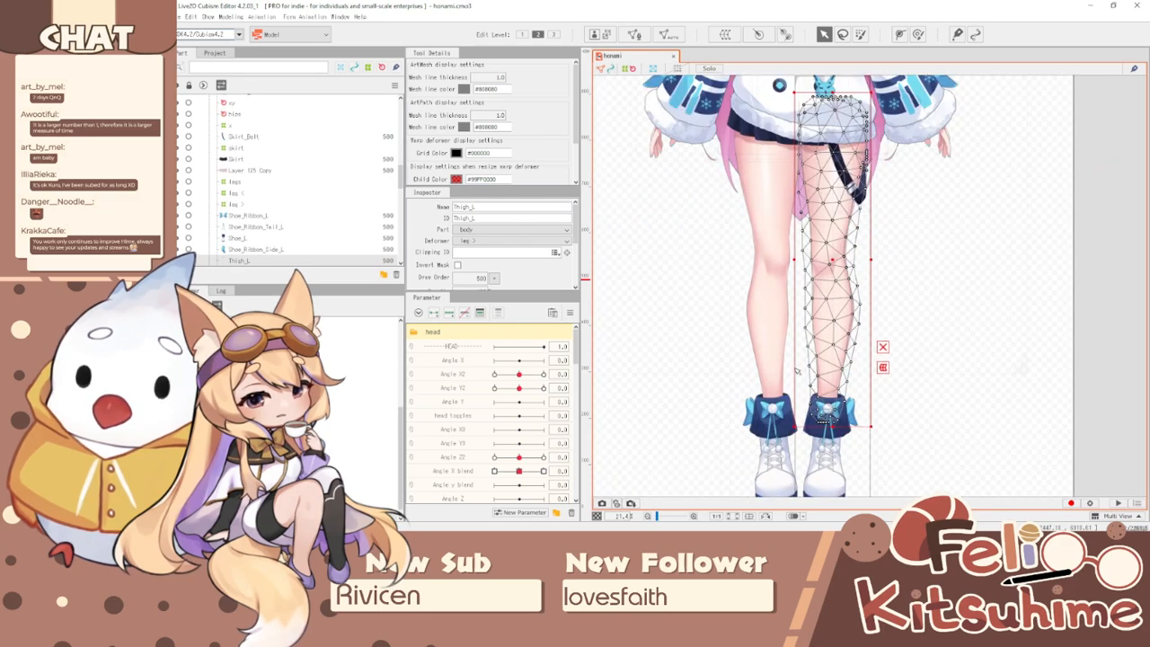
pyautogui.click(818, 235)
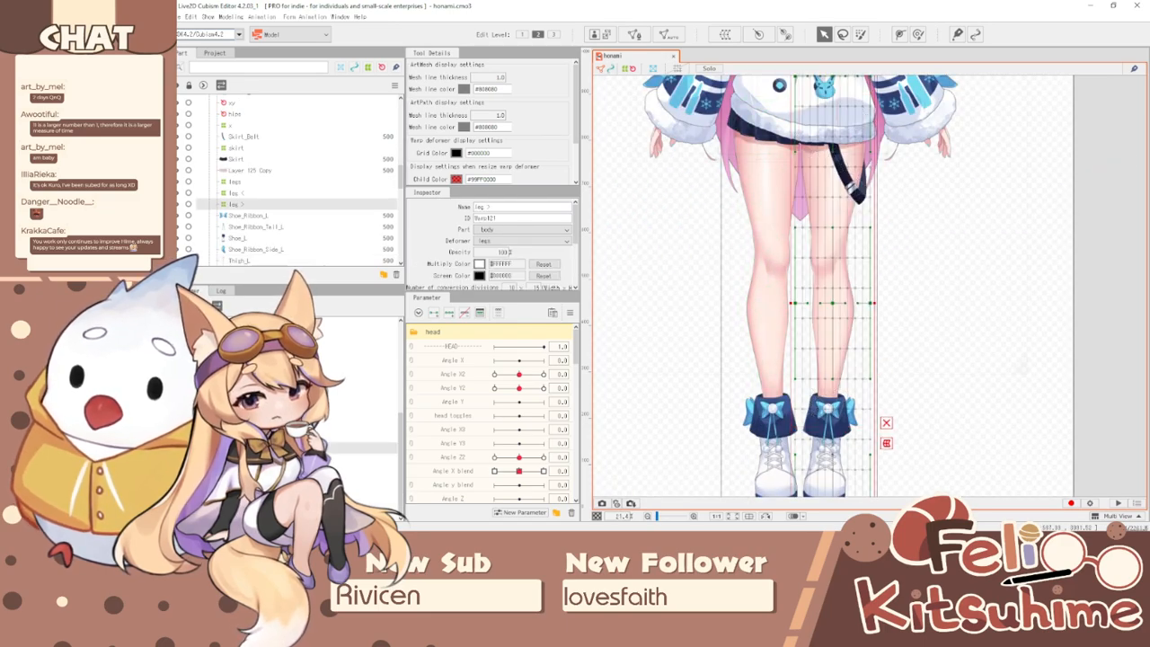
# - Set hip y to 1.0, hide the selection display, and bend the left leg around the knee with a large Deform Brush
pyautogui.click(918, 34)
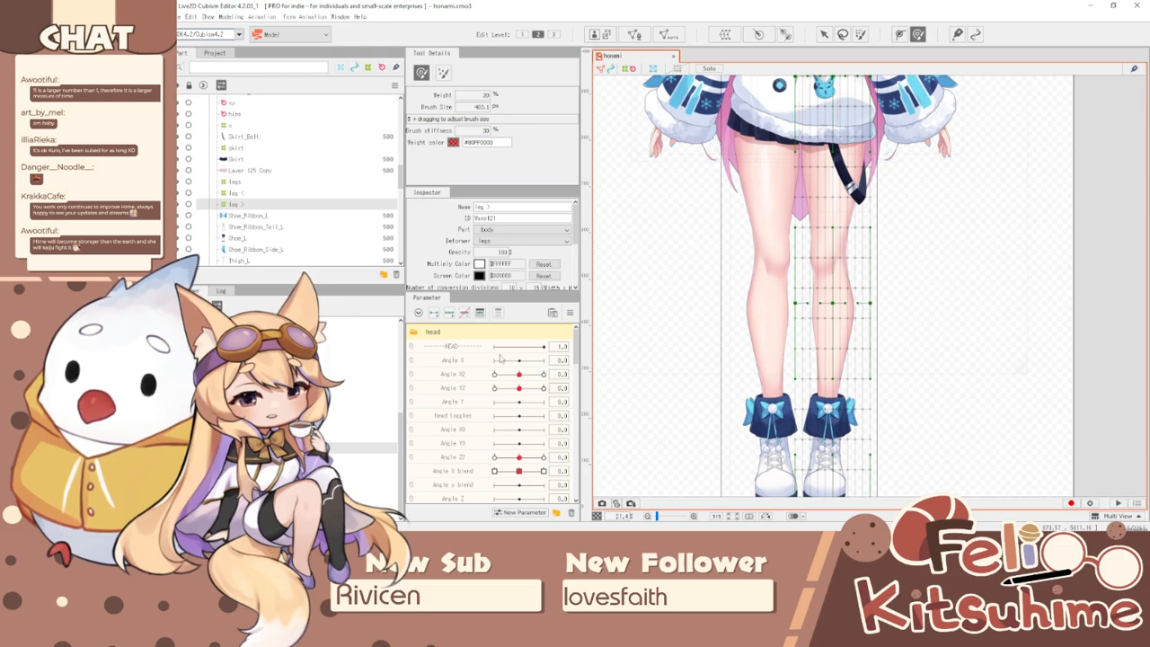
pyautogui.click(463, 387)
pyautogui.scroll(-5, 467, 404)
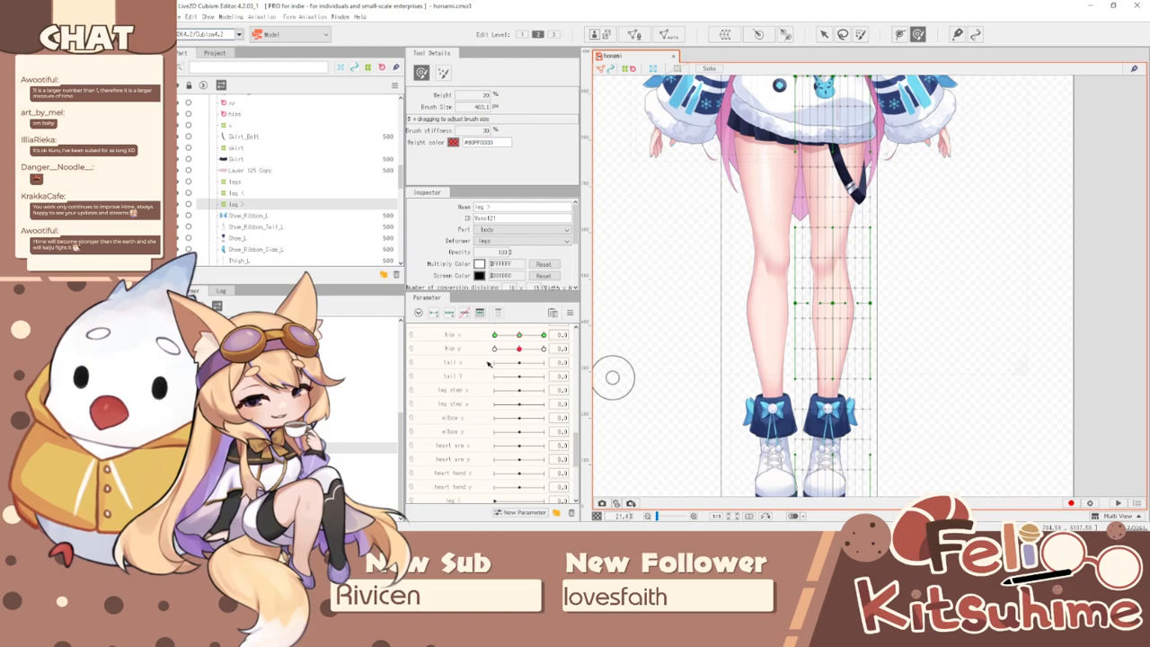
pyautogui.moveTo(519, 349); pyautogui.dragTo(675, 369)
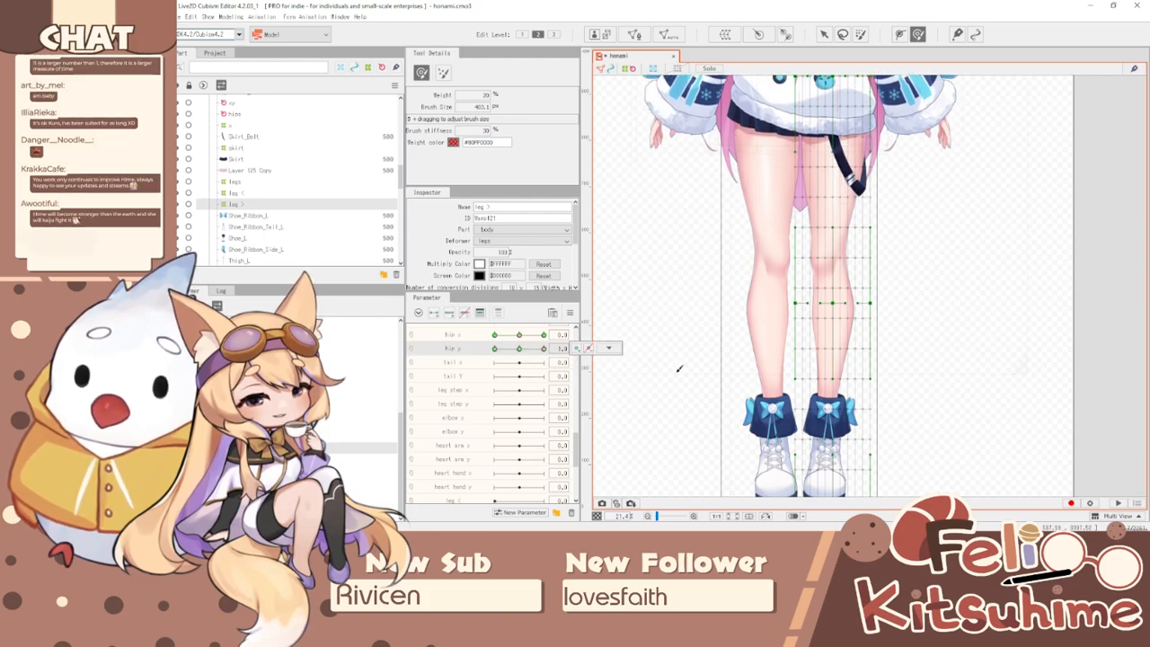
pyautogui.scroll(-2, 770, 324)
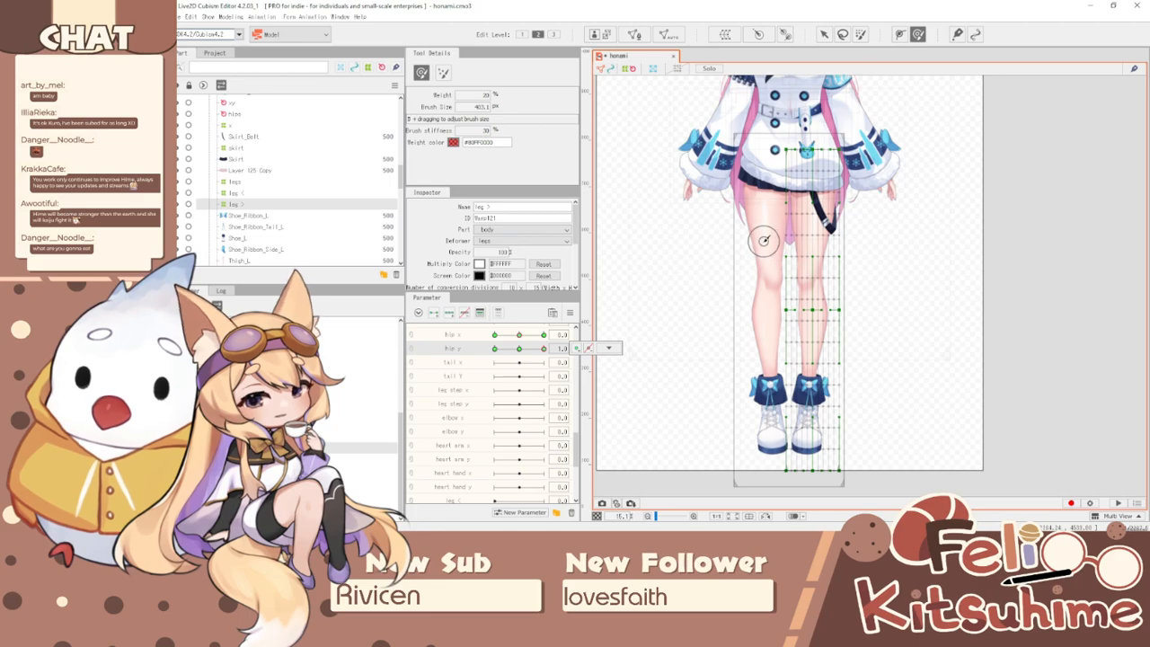
pyautogui.hotkey('ctrl', 't')
pyautogui.press('b')
pyautogui.moveTo(871, 229)
pyautogui.mouseDown()
pyautogui.moveTo(848, 278)
pyautogui.moveTo(806, 249)
pyautogui.moveTo(818, 238)
pyautogui.moveTo(835, 265)
pyautogui.moveTo(800, 278)
pyautogui.mouseUp()
pyautogui.press('b')
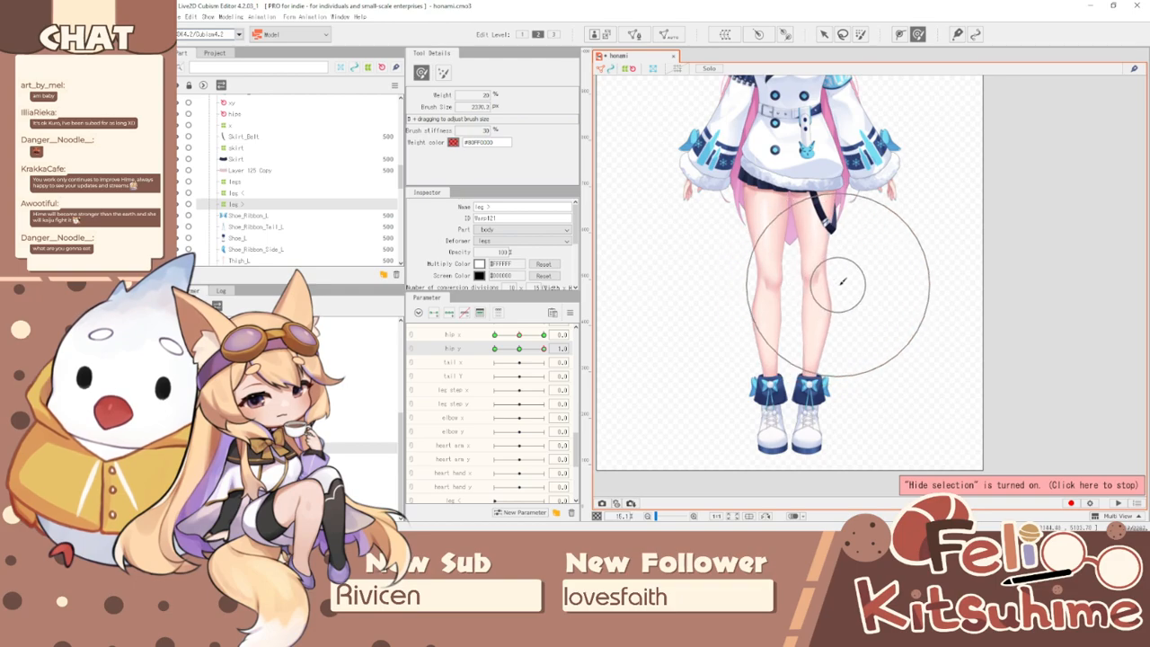
# - Refine the left leg's lower shin, ankle and shoe at hip y 1.0 with a smaller Deform Brush
pyautogui.press('b')
pyautogui.moveTo(822, 330)
pyautogui.mouseDown()
pyautogui.moveTo(800, 334)
pyautogui.moveTo(806, 364)
pyautogui.moveTo(764, 367)
pyautogui.moveTo(796, 356)
pyautogui.mouseUp()
pyautogui.scroll(3, 819, 447)
pyautogui.press('b')
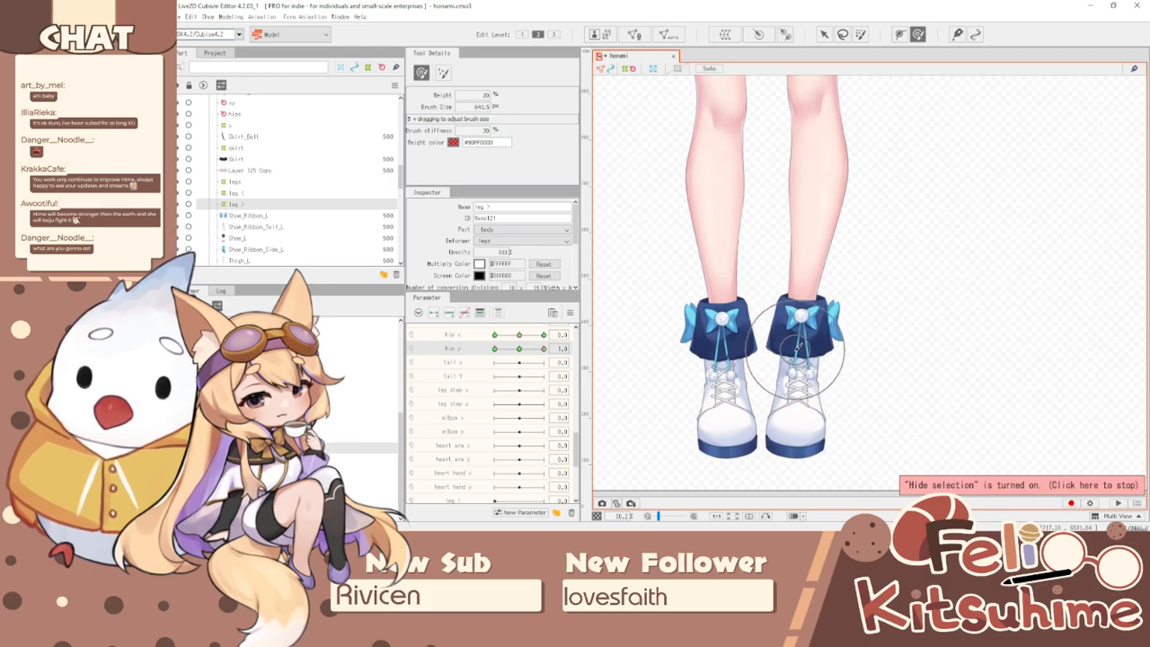
pyautogui.scroll(-3, 791, 360)
pyautogui.moveTo(545, 350)
pyautogui.mouseDown()
pyautogui.moveTo(497, 349)
pyautogui.moveTo(547, 349)
pyautogui.mouseUp()
pyautogui.scroll(3, 809, 337)
pyautogui.press('b')
pyautogui.moveTo(724, 335); pyautogui.dragTo(865, 350)
pyautogui.moveTo(774, 345); pyautogui.dragTo(779, 309)
pyautogui.press('b')
pyautogui.moveTo(841, 387); pyautogui.dragTo(770, 390)
# - Smooth the left leg's knee and thigh at hip y 1.0 with a larger Deform Brush and check the motion
pyautogui.scroll(-2, 771, 390)
pyautogui.moveTo(543, 349)
pyautogui.mouseDown()
pyautogui.moveTo(512, 355)
pyautogui.moveTo(545, 361)
pyautogui.mouseUp()
pyautogui.press('b')
pyautogui.moveTo(739, 221); pyautogui.dragTo(847, 239)
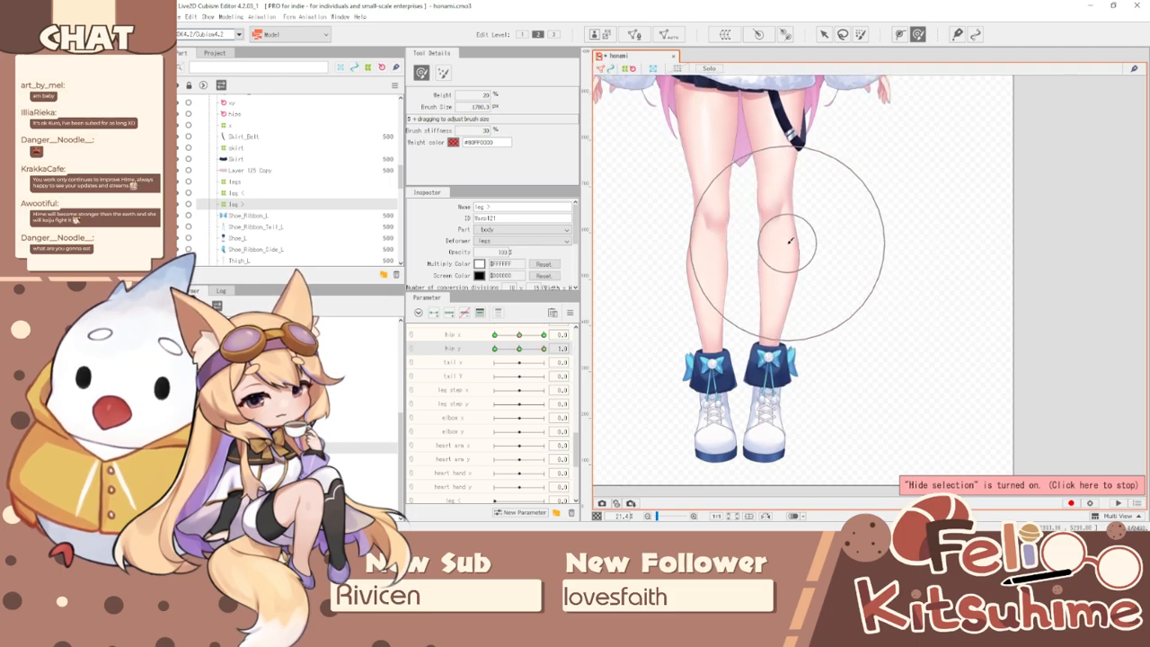
pyautogui.scroll(-2, 773, 377)
pyautogui.scroll(2, 773, 387)
pyautogui.press('b')
pyautogui.moveTo(791, 203); pyautogui.dragTo(751, 274)
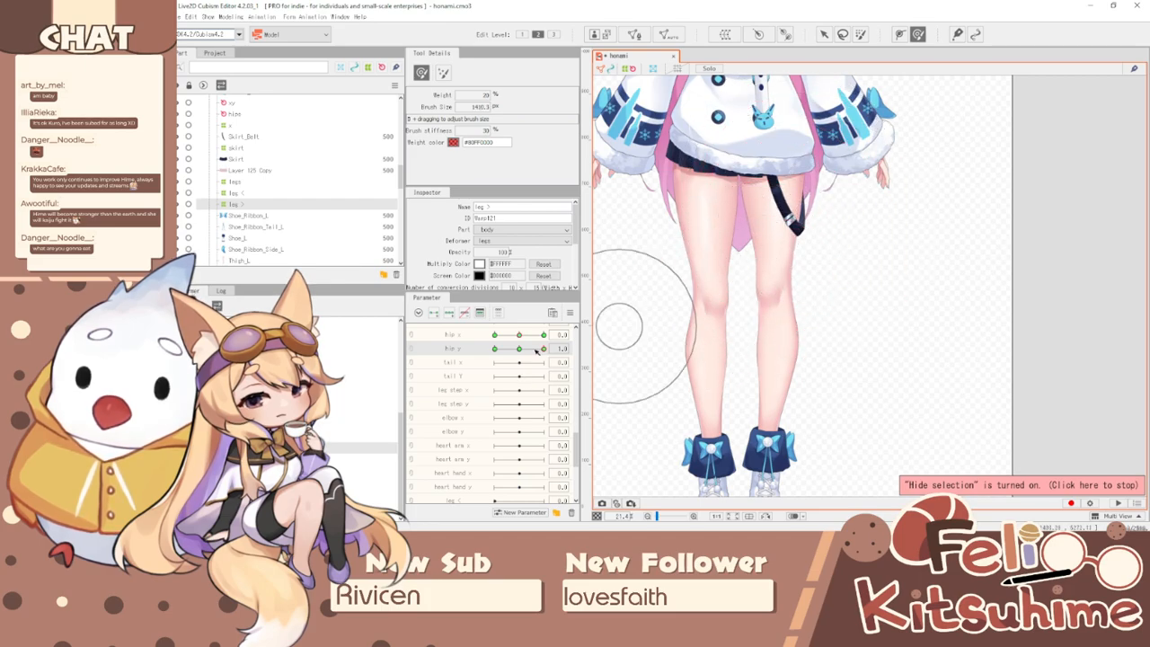
pyautogui.click(542, 348)
pyautogui.moveTo(542, 347)
pyautogui.mouseDown()
pyautogui.moveTo(519, 348)
pyautogui.moveTo(554, 336)
pyautogui.mouseUp()
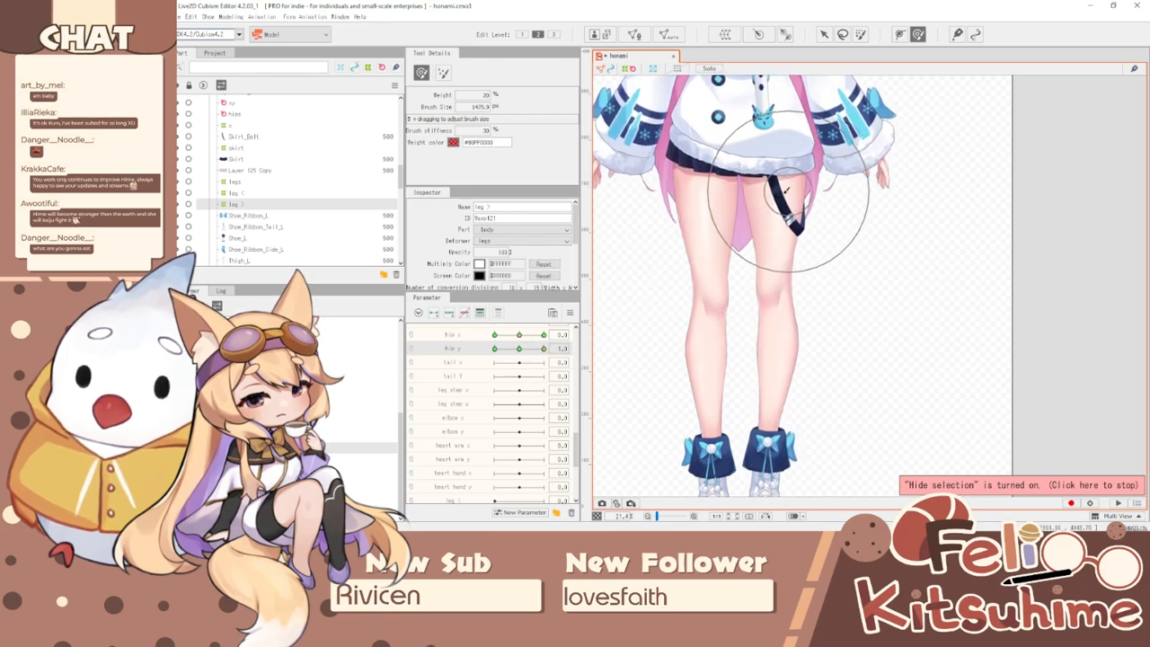
# - Set hip y to -1.0, select the upper rows of the left leg's deformer points, and move them slightly down
pyautogui.moveTo(544, 348); pyautogui.dragTo(495, 349)
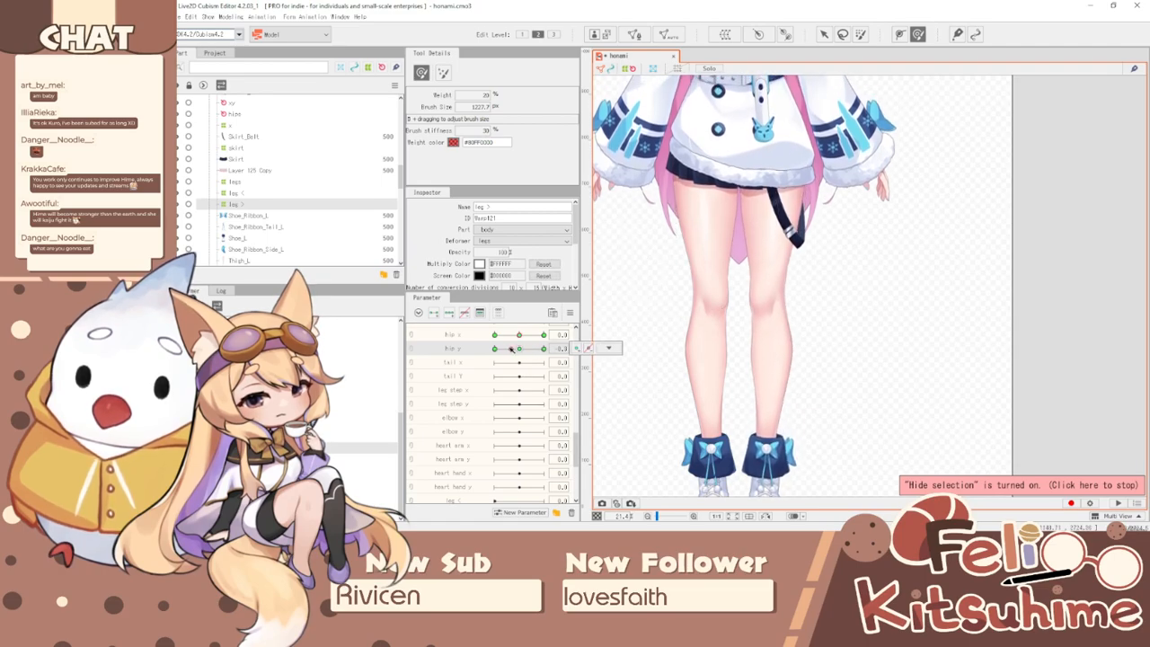
pyautogui.scroll(-2, 719, 297)
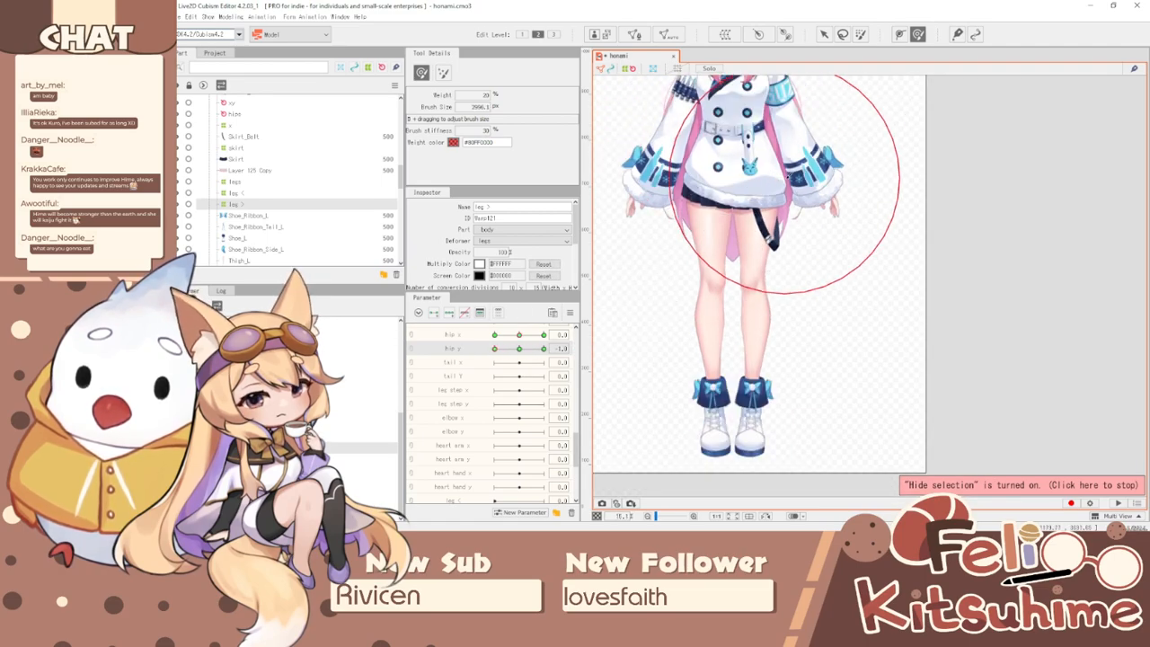
pyautogui.click(824, 34)
pyautogui.moveTo(683, 111); pyautogui.dragTo(847, 296)
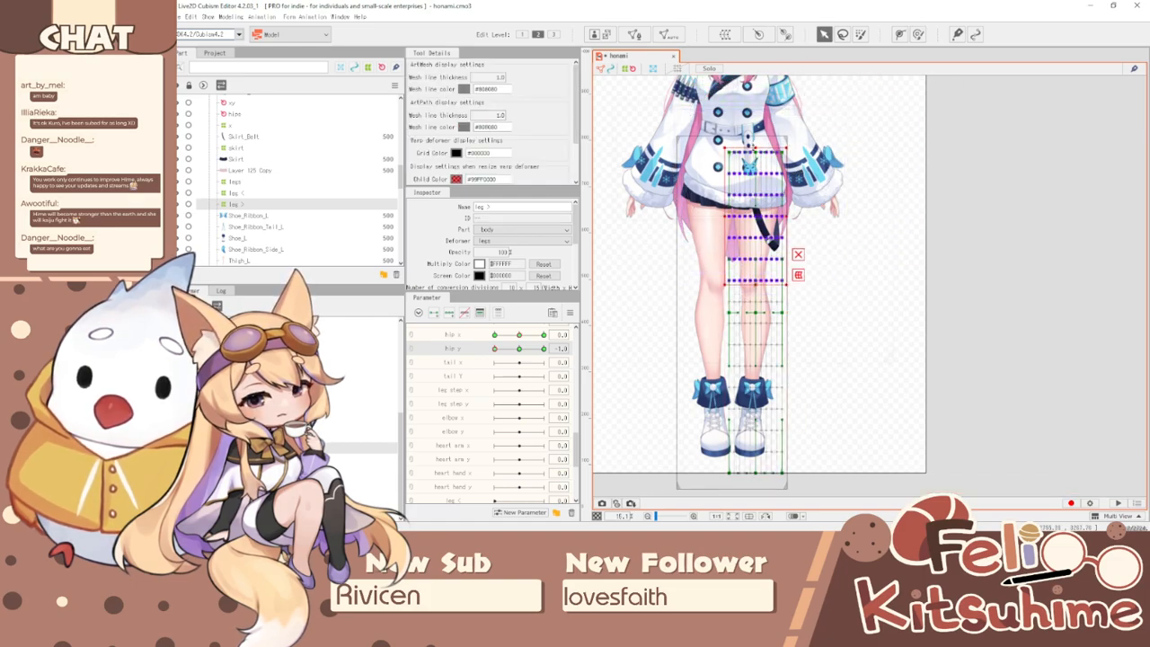
pyautogui.moveTo(495, 348)
pyautogui.mouseDown()
pyautogui.moveTo(544, 349)
pyautogui.moveTo(485, 355)
pyautogui.mouseUp()
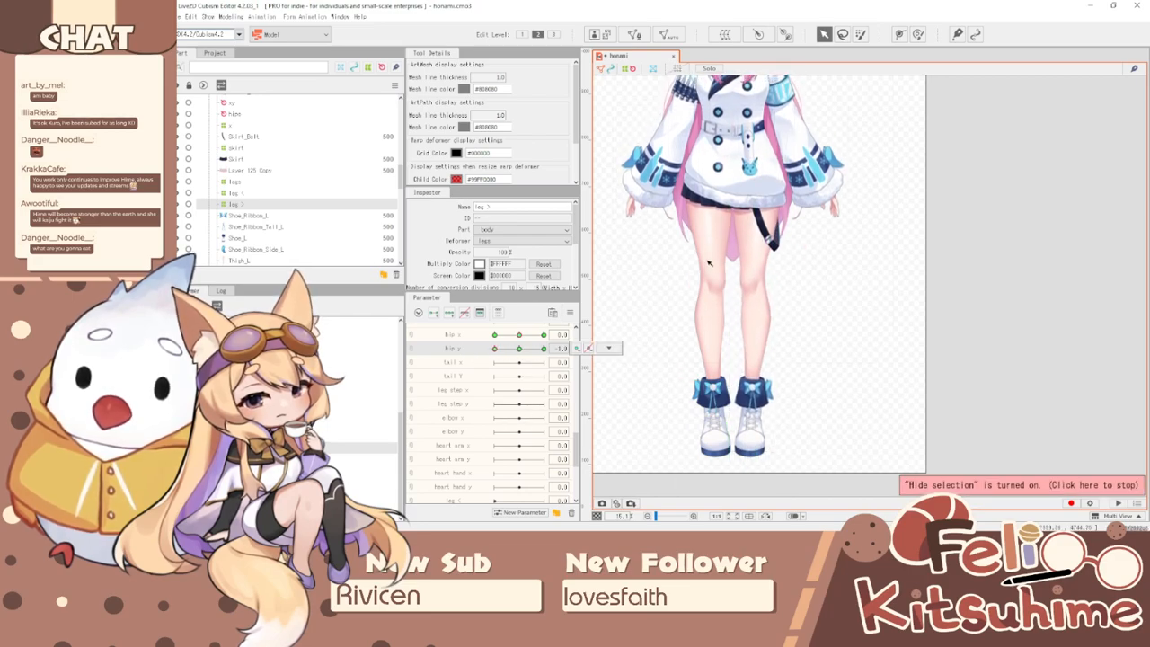
pyautogui.scroll(2, 709, 264)
pyautogui.click(608, 348)
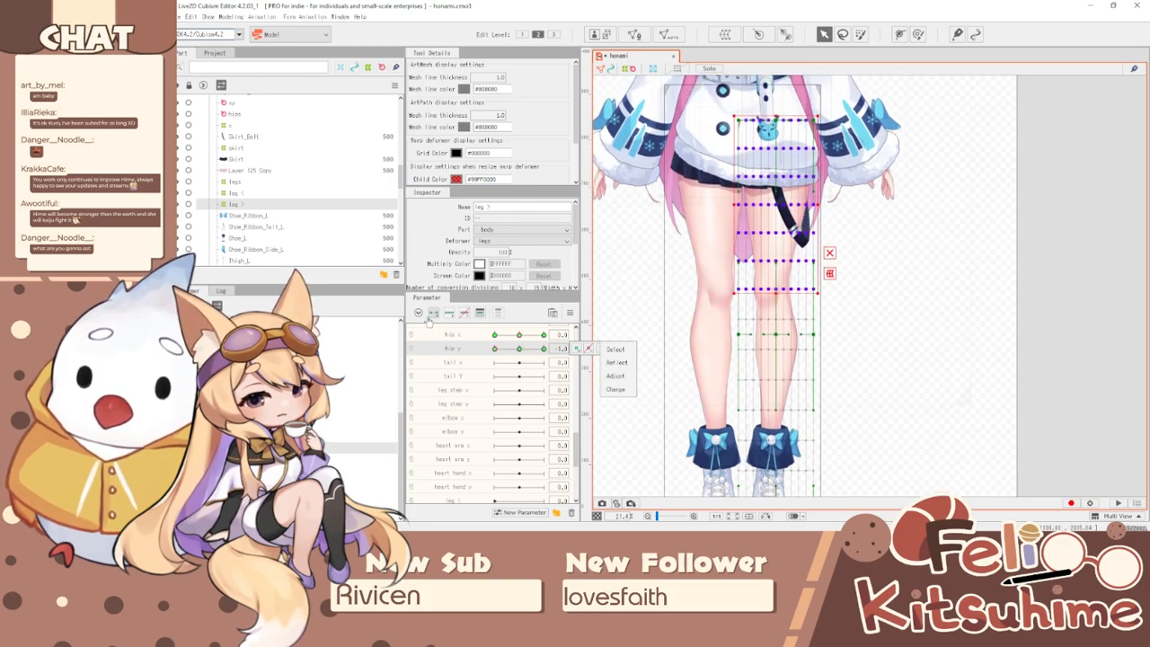
pyautogui.moveTo(677, 102); pyautogui.dragTo(932, 430)
pyautogui.moveTo(777, 116); pyautogui.dragTo(780, 125)
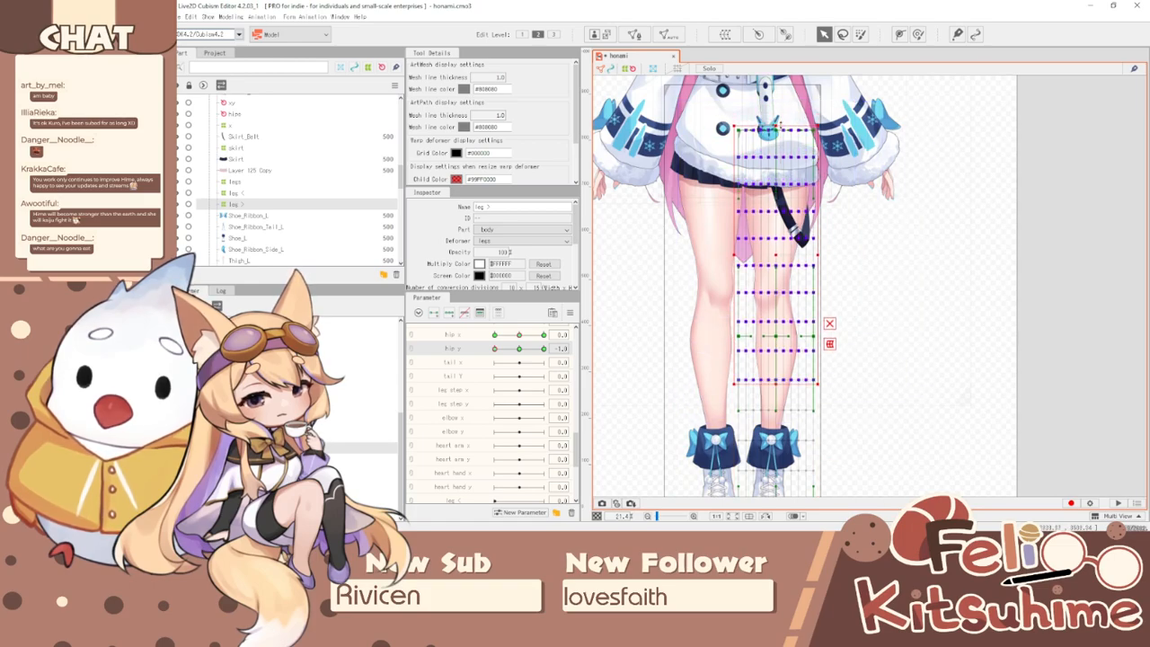
pyautogui.hotkey('ctrl', 't')
pyautogui.click(543, 362)
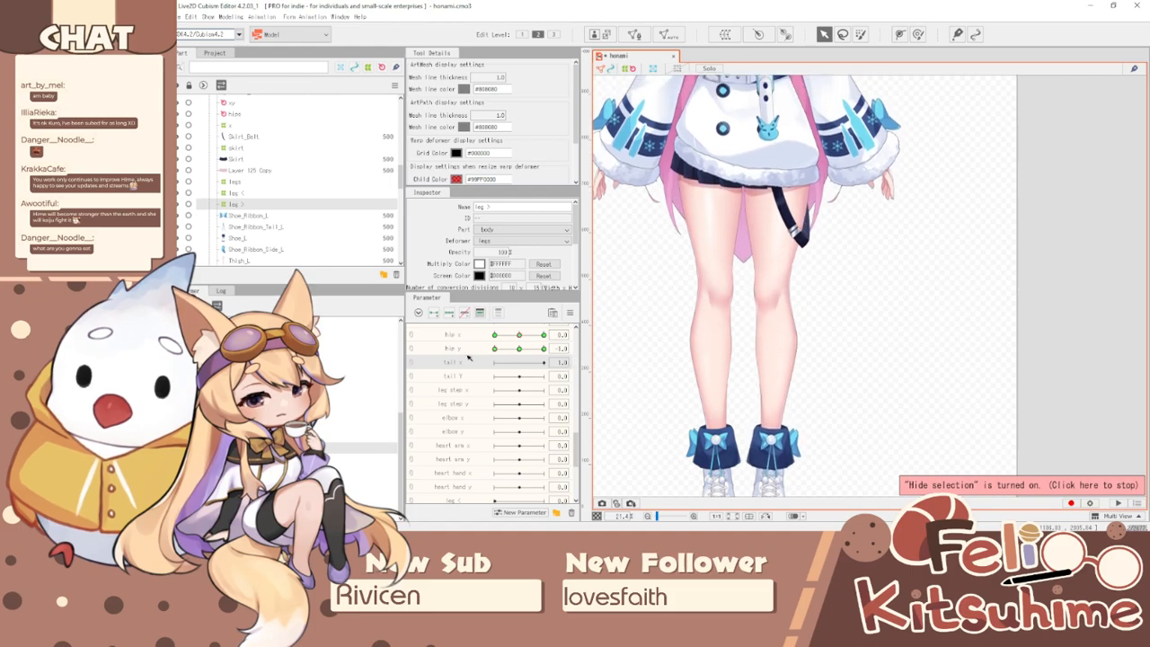
# - Bend the left leg inward around the knee at hip y -1.0 with the Deform Brush
pyautogui.click(918, 35)
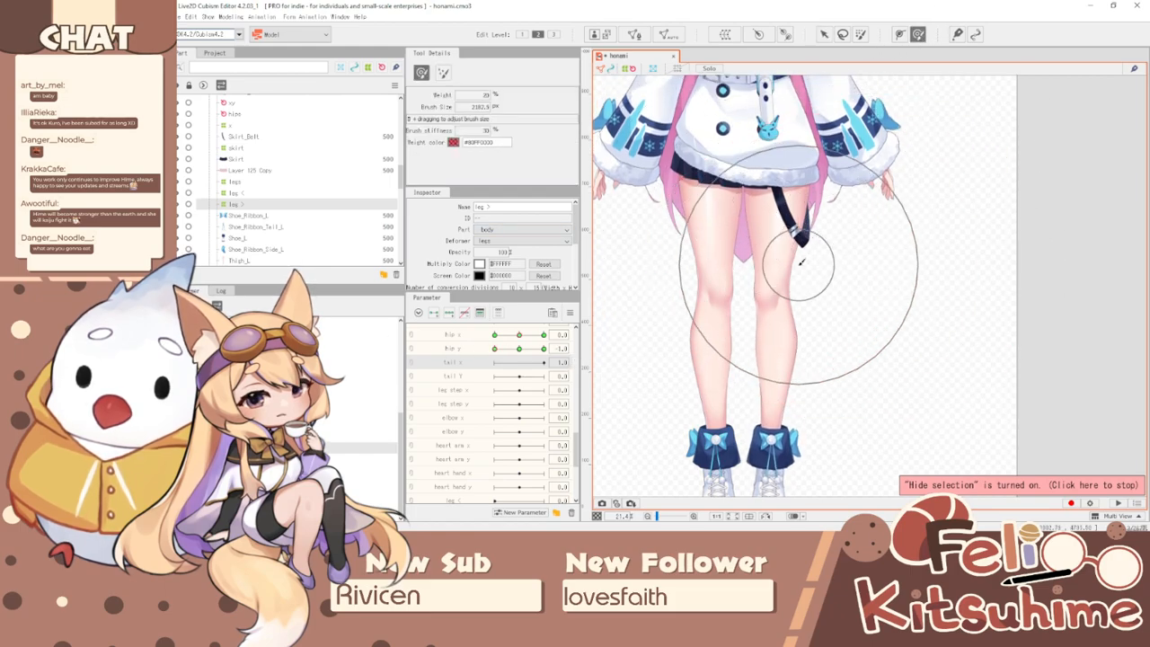
pyautogui.moveTo(754, 290)
pyautogui.mouseDown()
pyautogui.moveTo(794, 290)
pyautogui.moveTo(766, 300)
pyautogui.moveTo(760, 317)
pyautogui.moveTo(786, 319)
pyautogui.moveTo(761, 343)
pyautogui.mouseUp()
pyautogui.press('b')
pyautogui.press('b')
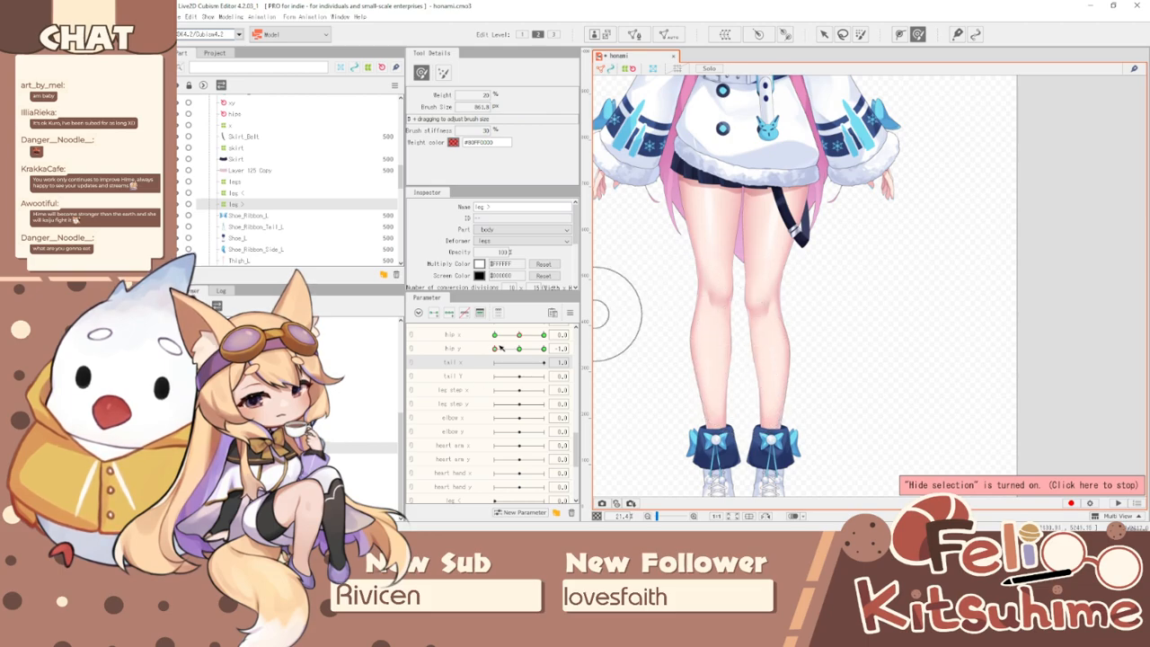
pyautogui.click(543, 347)
pyautogui.moveTo(539, 363); pyautogui.dragTo(441, 376)
pyautogui.press('b')
pyautogui.moveTo(672, 155); pyautogui.dragTo(796, 144)
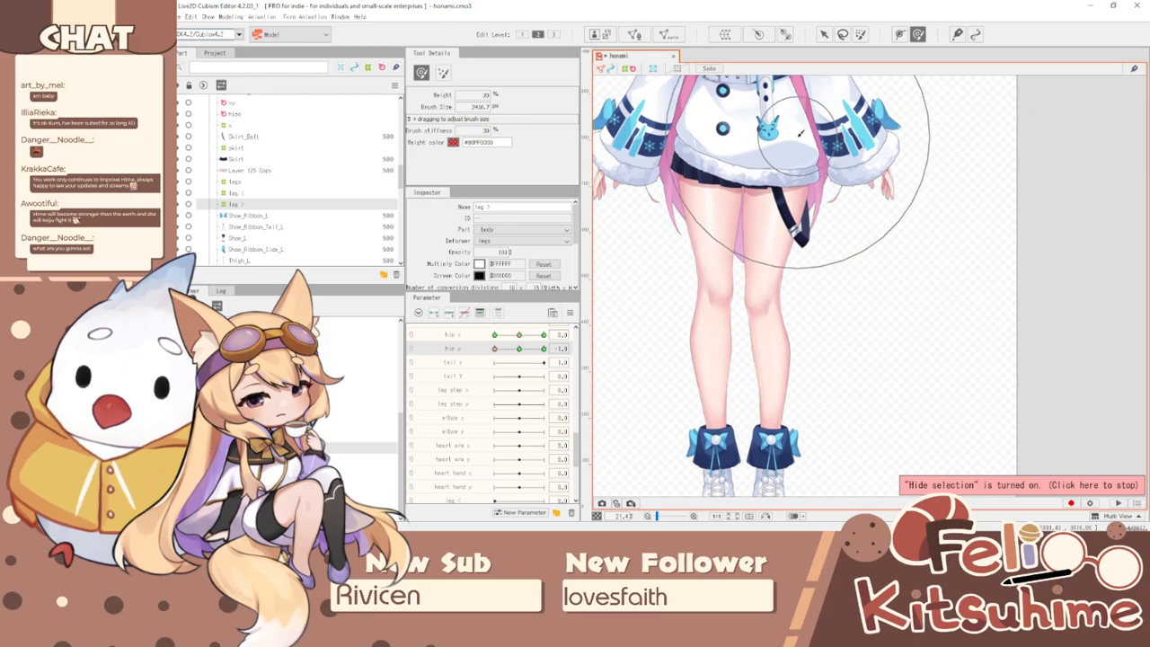
# - Refine the left knee and shin contour at hip y -1.0 with a smaller Deform Brush
pyautogui.click(496, 349)
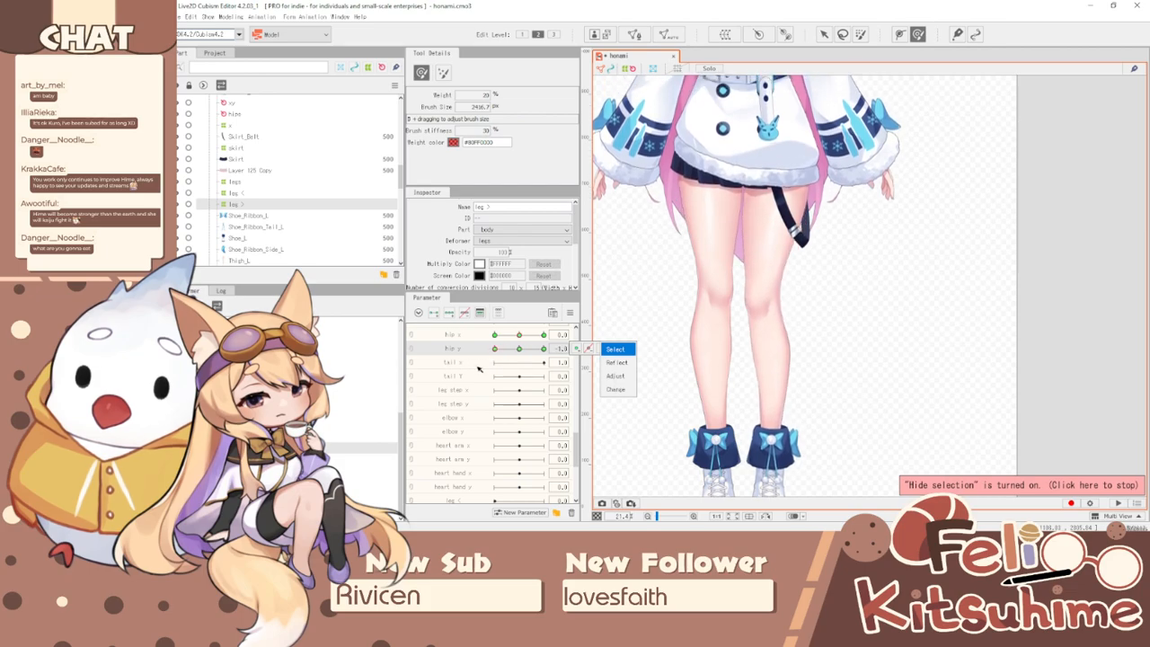
pyautogui.moveTo(552, 365); pyautogui.dragTo(480, 347)
pyautogui.press('b')
pyautogui.moveTo(743, 306); pyautogui.dragTo(782, 309)
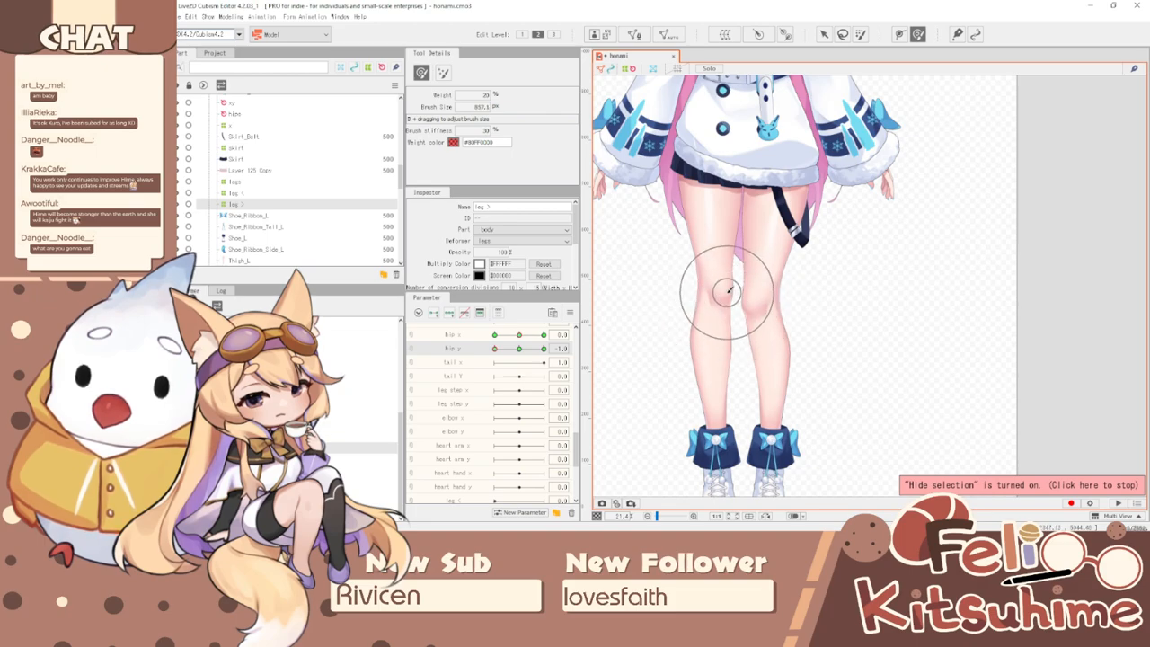
pyautogui.click(444, 351)
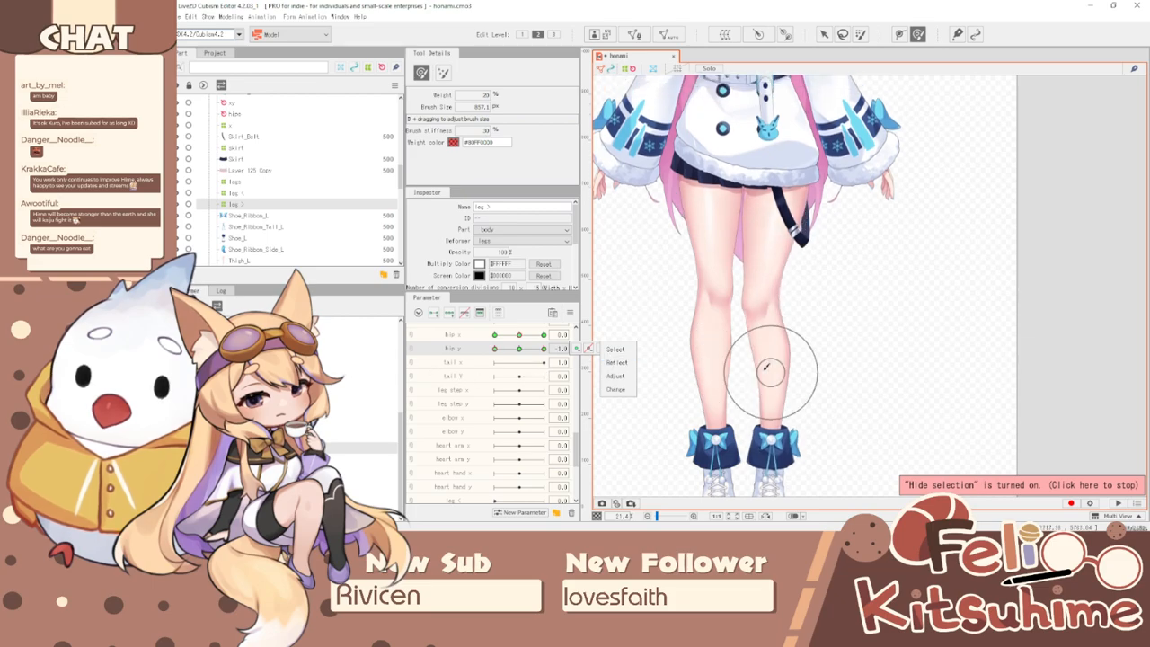
pyautogui.press('b')
pyautogui.moveTo(773, 369); pyautogui.dragTo(750, 373)
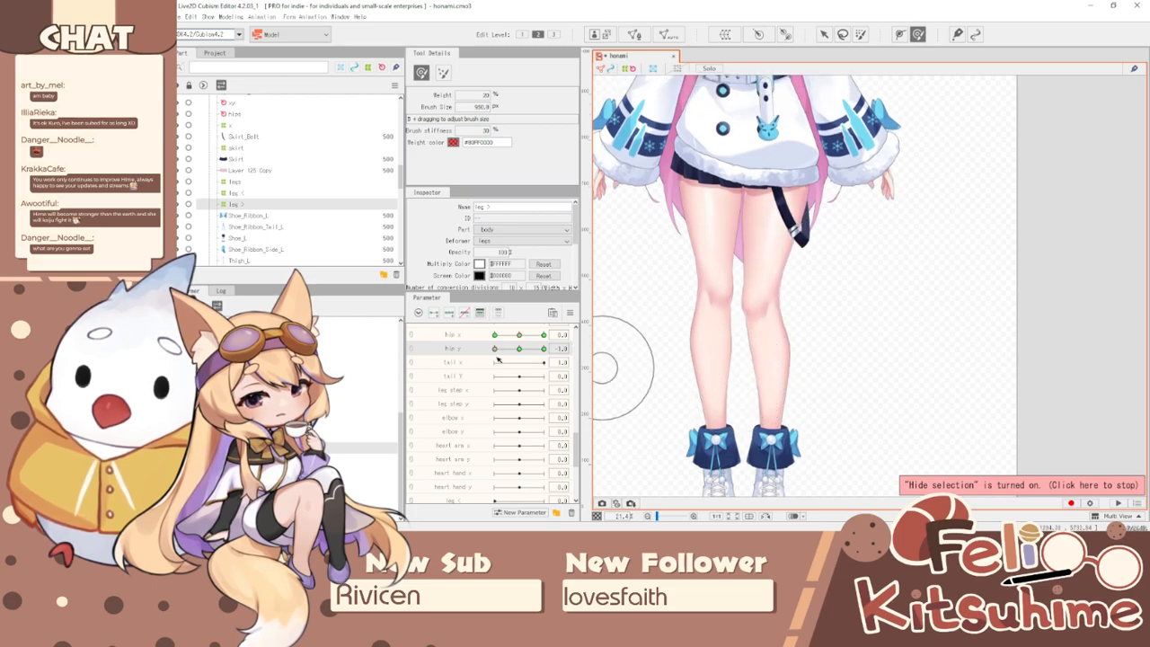
# - Reset all parameters to their default values
pyautogui.scroll(-2, 860, 286)
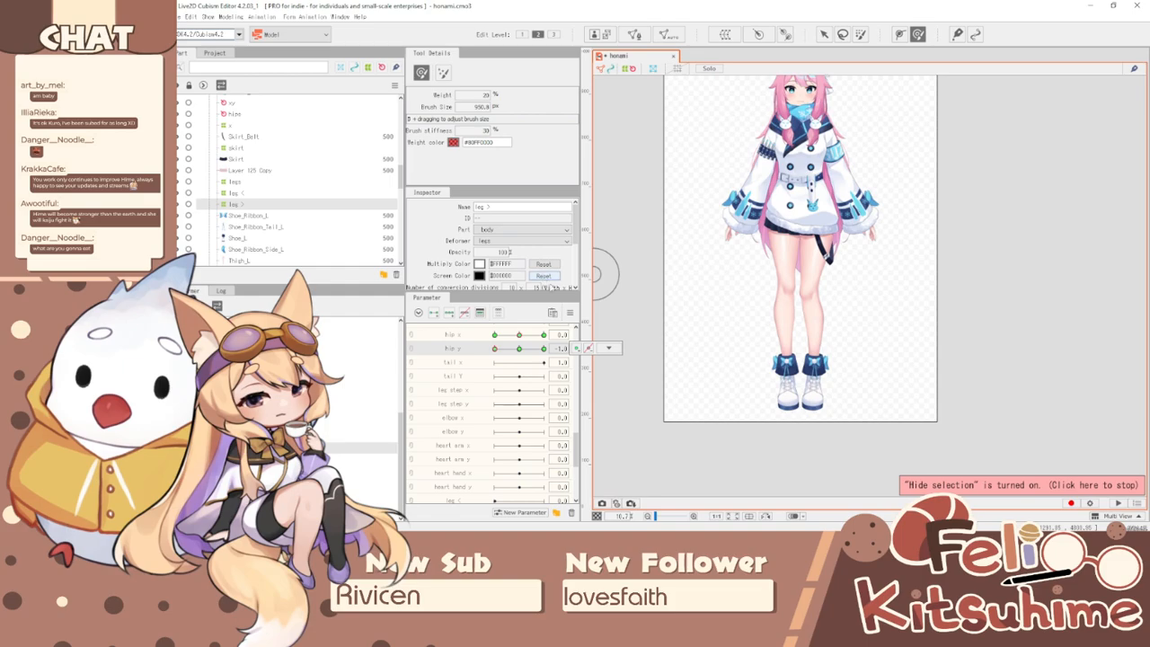
pyautogui.click(570, 311)
pyautogui.click(623, 369)
pyautogui.click(637, 363)
pyautogui.scroll(2, 604, 346)
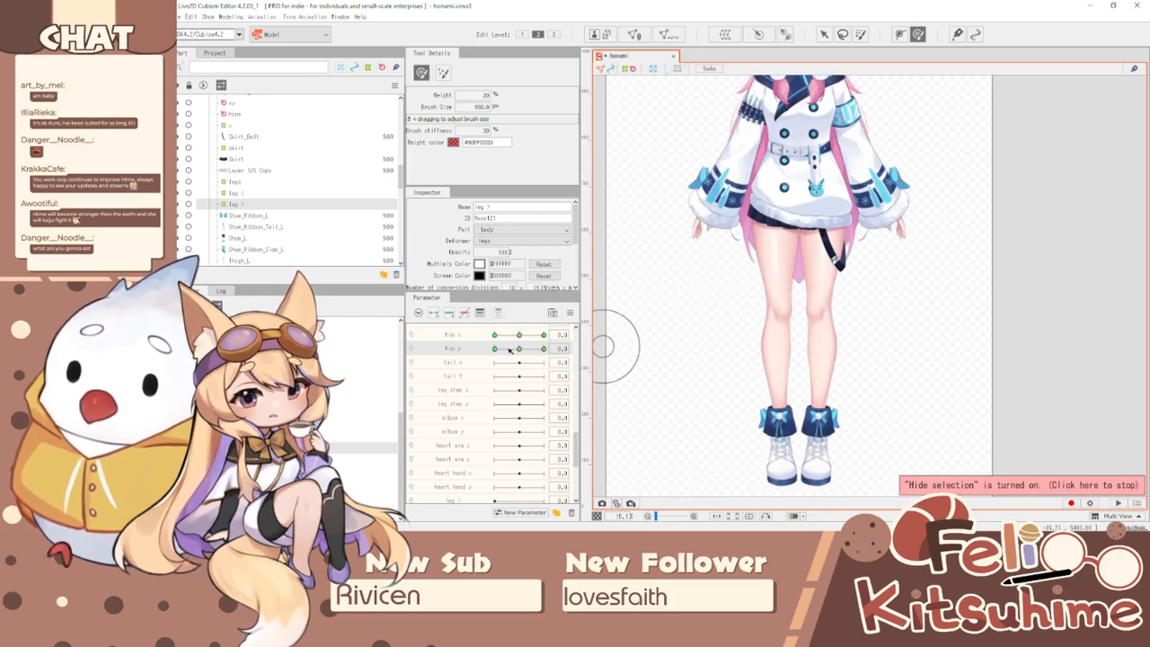
# - Link hip x with hip y, preview the combined hip motion across their range, and unlink them again
pyautogui.click(412, 337)
pyautogui.moveTo(519, 349); pyautogui.dragTo(558, 338)
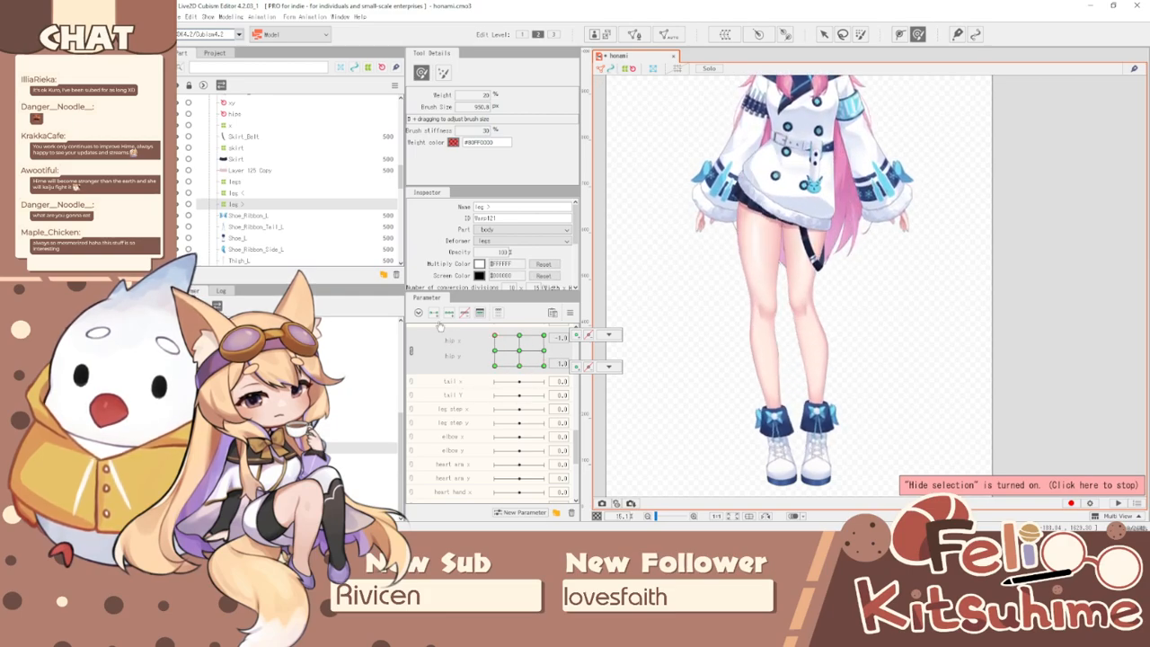
pyautogui.moveTo(515, 359); pyautogui.dragTo(520, 350)
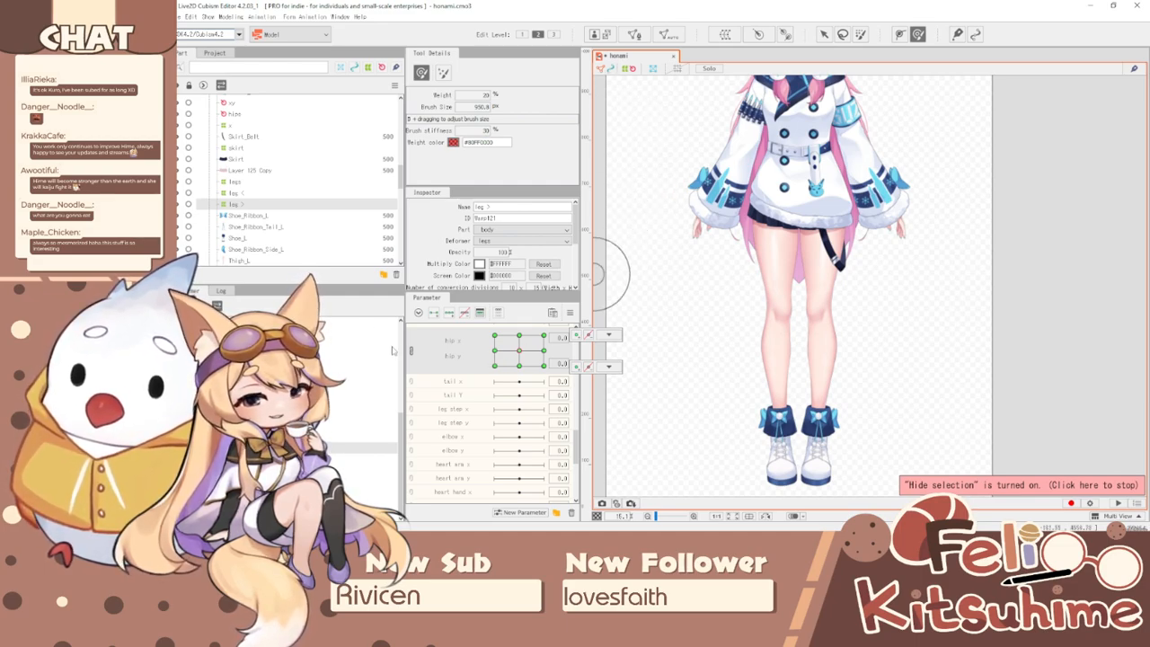
pyautogui.click(411, 350)
# - Bend the left leg outward around the knee at hip y 1.0 with the Deform Brush
pyautogui.moveTo(519, 349); pyautogui.dragTo(545, 349)
pyautogui.press('b')
pyautogui.moveTo(803, 270); pyautogui.dragTo(833, 292)
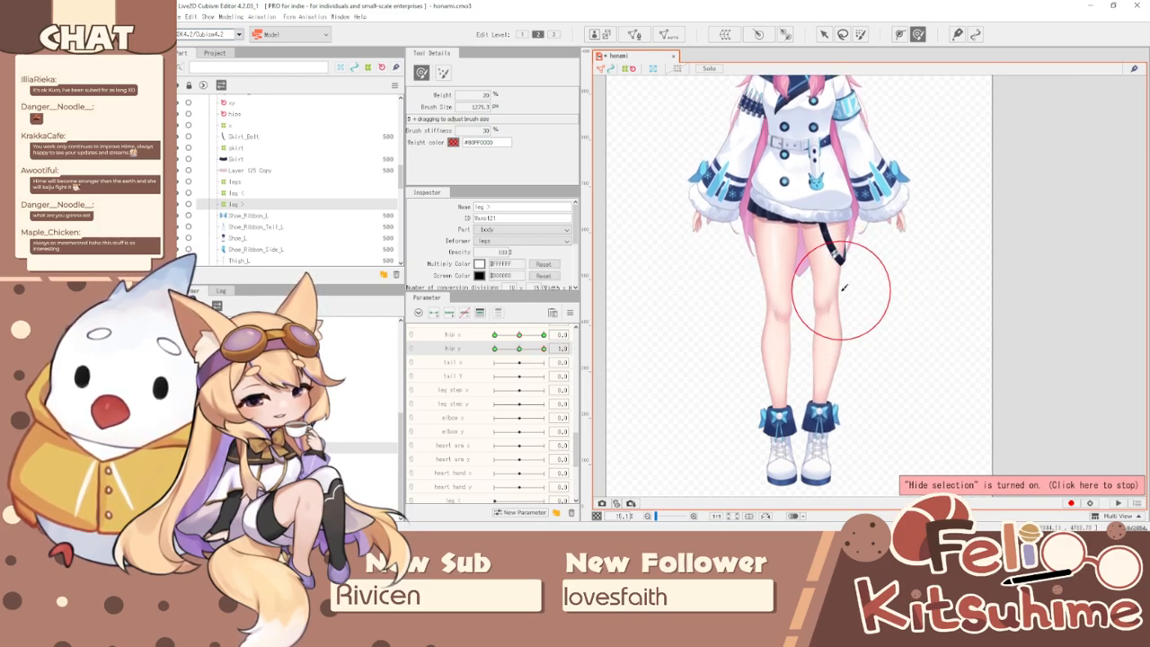
pyautogui.scroll(3, 834, 289)
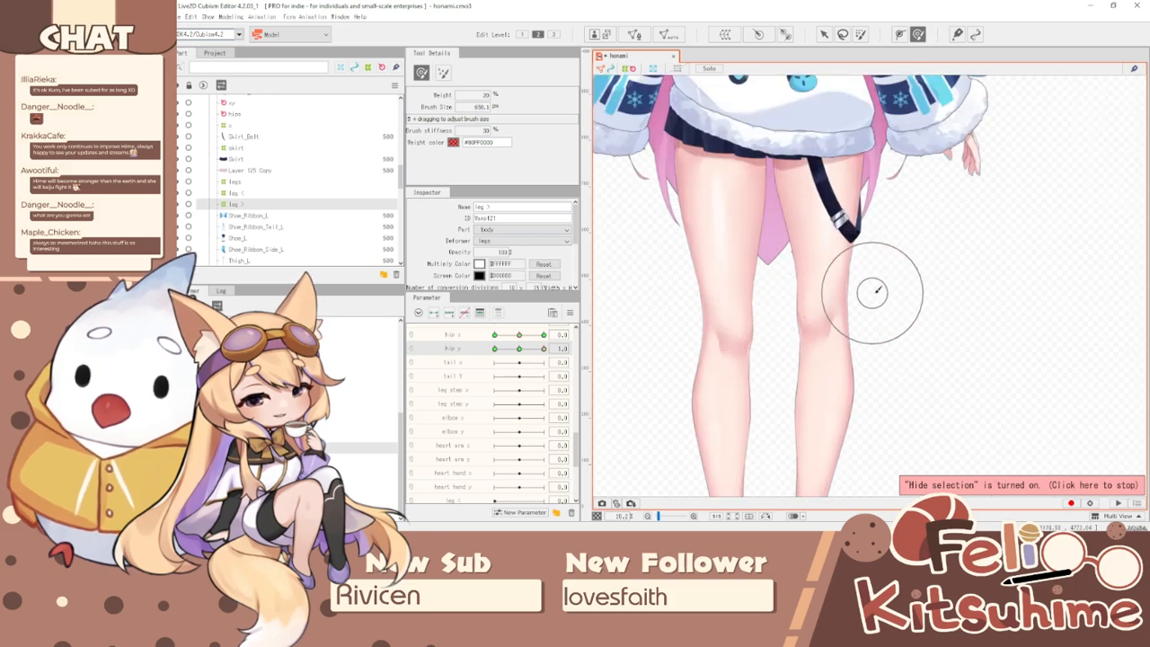
# - Refine the left knee and its outer contour at hip y -1.0 with a smaller Deform Brush
pyautogui.moveTo(542, 348); pyautogui.dragTo(441, 350)
pyautogui.press('b')
pyautogui.moveTo(738, 329)
pyautogui.mouseDown()
pyautogui.moveTo(788, 322)
pyautogui.moveTo(757, 331)
pyautogui.moveTo(755, 302)
pyautogui.mouseUp()
pyautogui.press('b')
pyautogui.moveTo(495, 348)
pyautogui.mouseDown()
pyautogui.moveTo(553, 349)
pyautogui.moveTo(483, 362)
pyautogui.moveTo(547, 360)
pyautogui.moveTo(419, 367)
pyautogui.mouseUp()
pyautogui.press('b')
pyautogui.moveTo(948, 350); pyautogui.dragTo(859, 335)
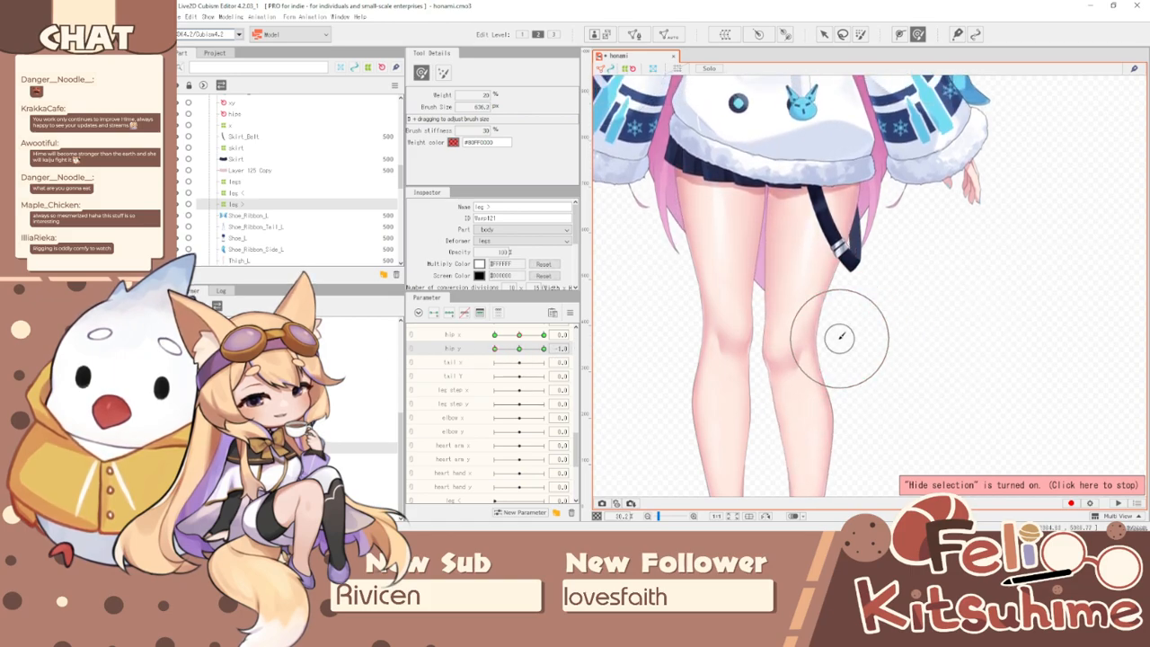
# - Adjust the left thigh below the skirt at hip y -1.0 with a larger Deform Brush
pyautogui.moveTo(497, 350)
pyautogui.mouseDown()
pyautogui.moveTo(522, 351)
pyautogui.moveTo(421, 359)
pyautogui.moveTo(572, 356)
pyautogui.moveTo(491, 365)
pyautogui.mouseUp()
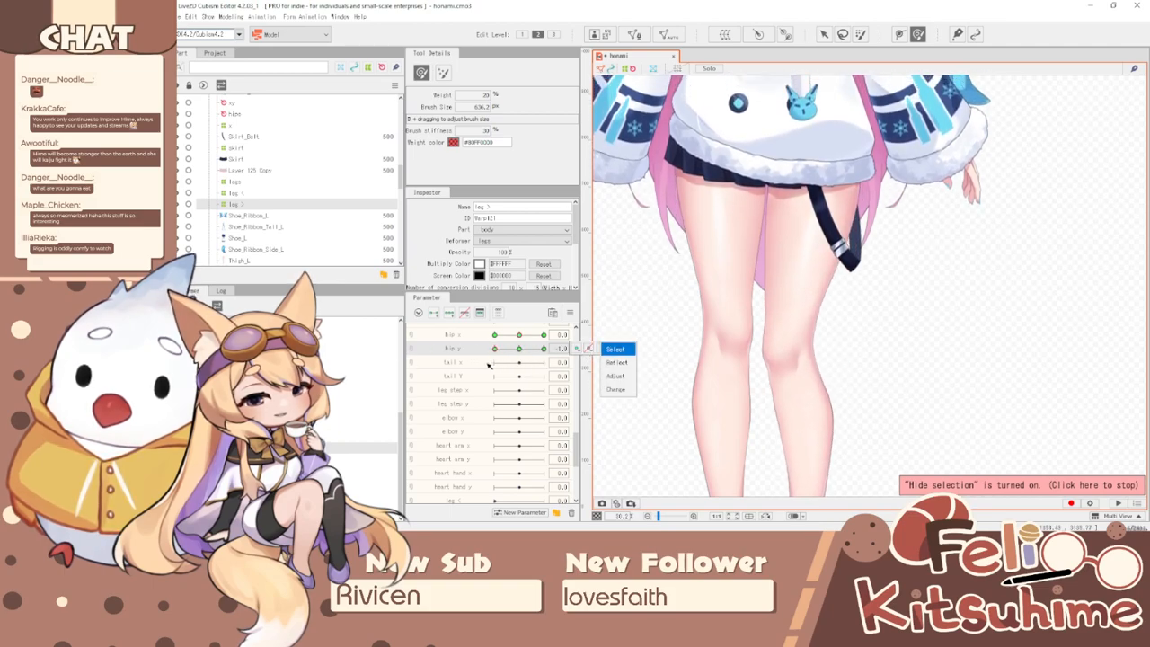
pyautogui.press('b')
pyautogui.moveTo(778, 208)
pyautogui.mouseDown()
pyautogui.moveTo(944, 257)
pyautogui.moveTo(938, 246)
pyautogui.mouseUp()
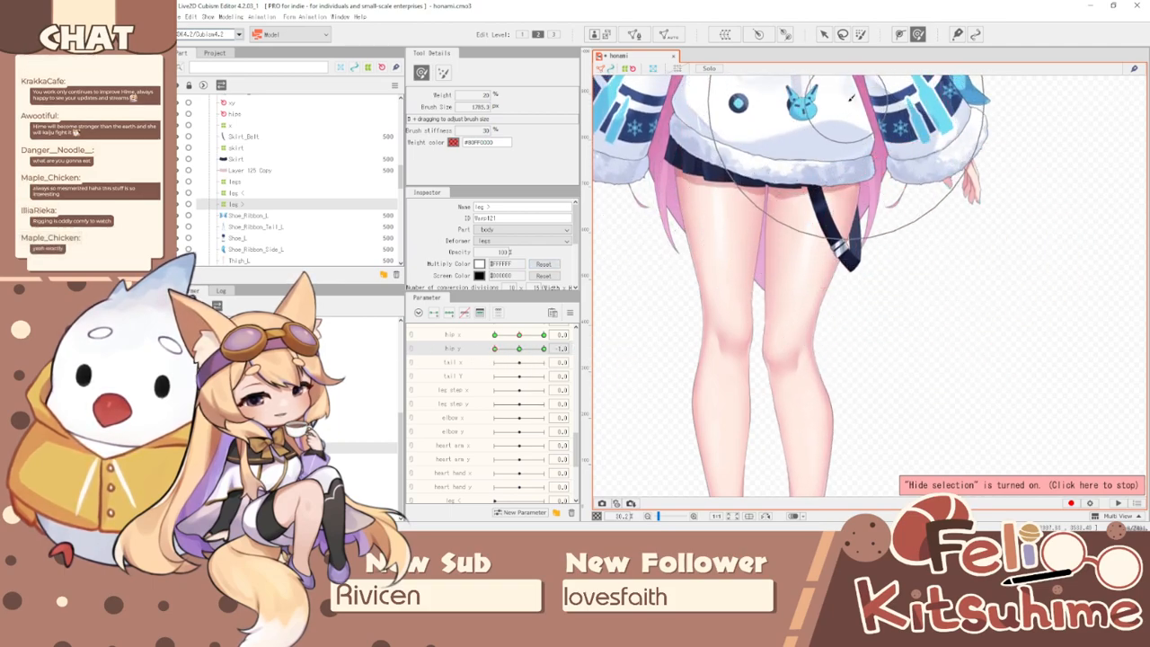
# - Adjust the upper part of the left leg under the skirt at hip y 1.0 with a large Deform Brush
pyautogui.moveTo(496, 347); pyautogui.dragTo(526, 360)
pyautogui.scroll(-2, 858, 275)
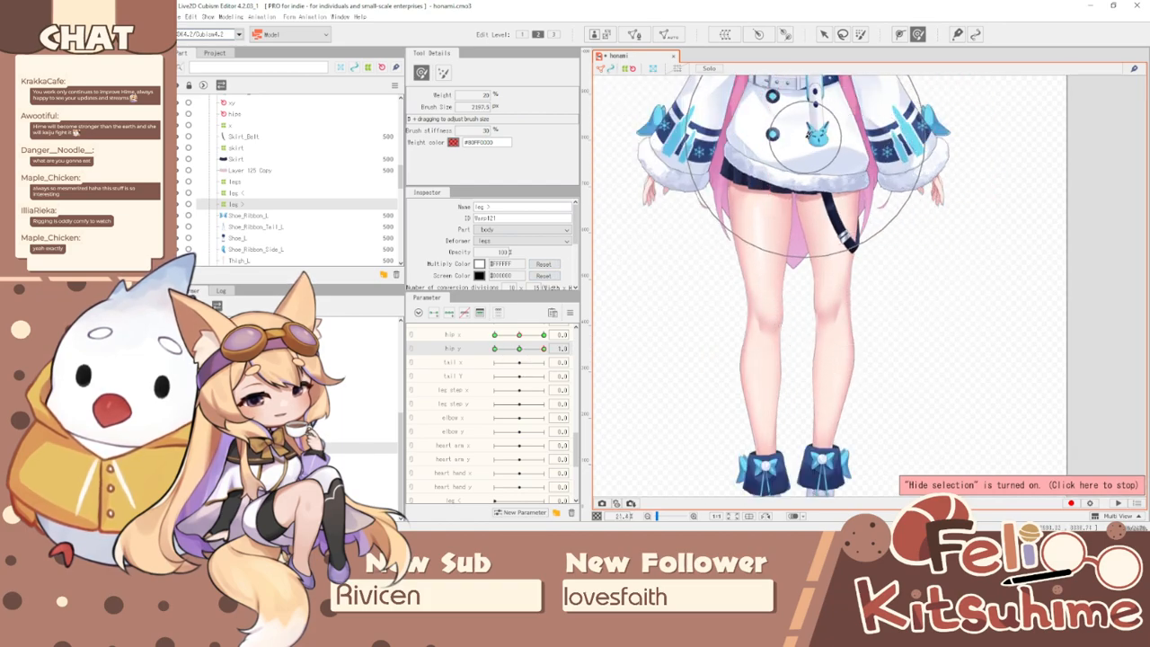
pyautogui.moveTo(545, 351)
pyautogui.mouseDown()
pyautogui.moveTo(498, 320)
pyautogui.moveTo(642, 319)
pyautogui.moveTo(467, 325)
pyautogui.moveTo(546, 319)
pyautogui.moveTo(422, 306)
pyautogui.moveTo(589, 307)
pyautogui.moveTo(574, 309)
pyautogui.moveTo(663, 256)
pyautogui.mouseUp()
pyautogui.press('b')
pyautogui.moveTo(718, 168); pyautogui.dragTo(719, 193)
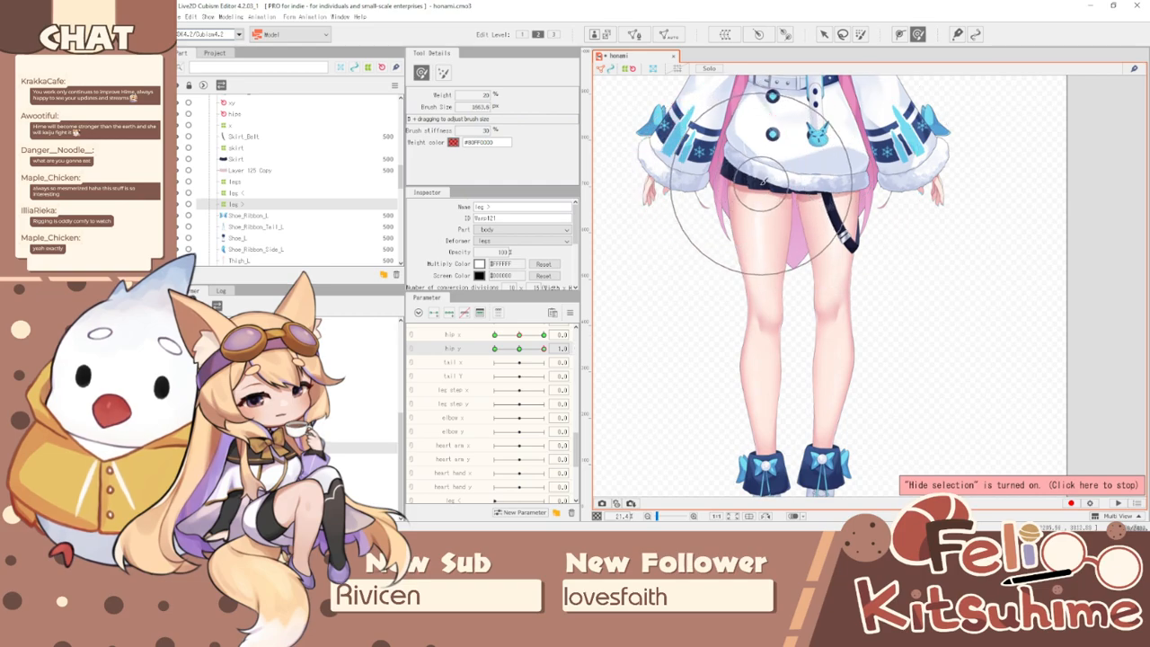
# - Push the left knee further into its bend at hip y -1.0 with the Deform Brush
pyautogui.moveTo(544, 349); pyautogui.dragTo(494, 359)
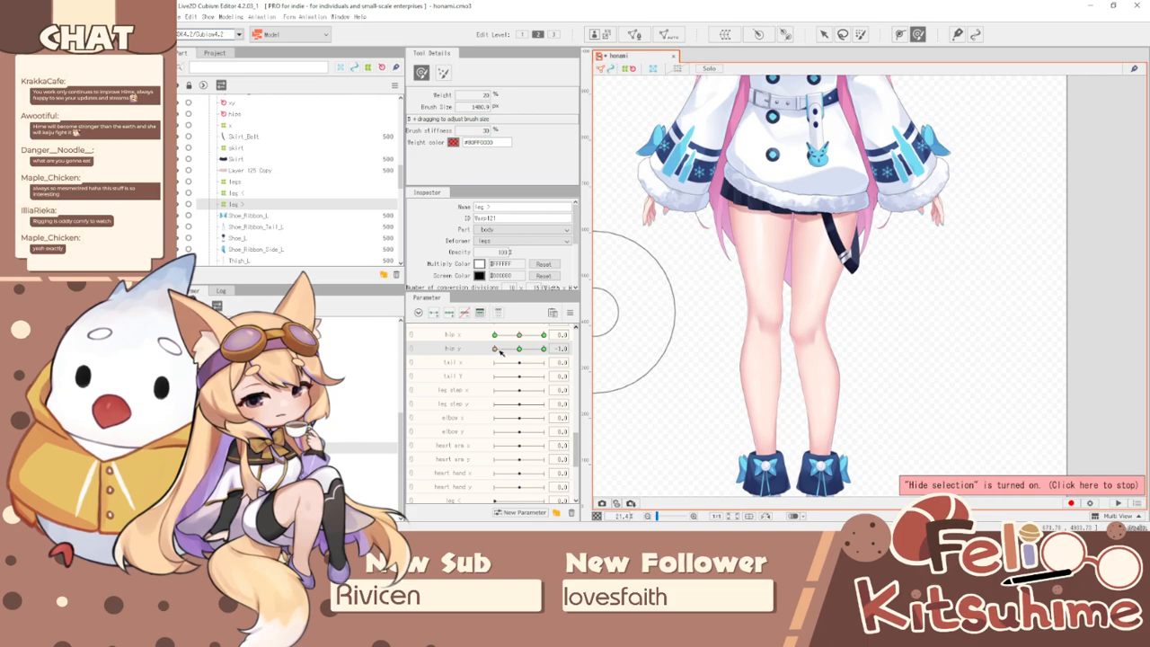
pyautogui.click(587, 349)
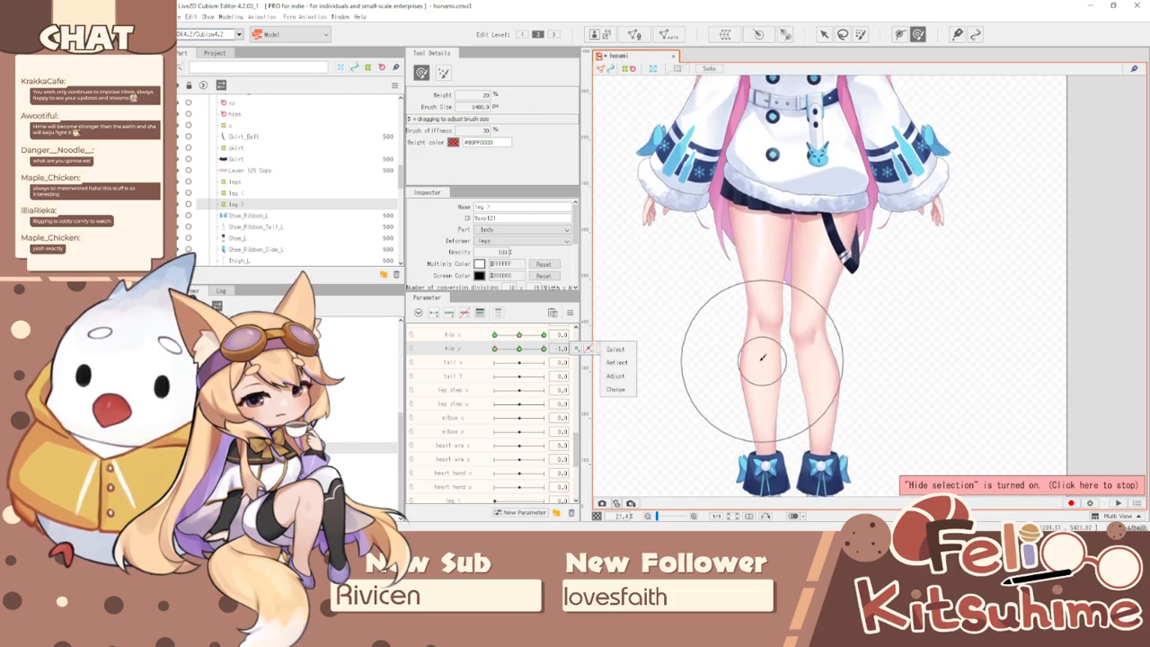
pyautogui.press('b')
pyautogui.moveTo(820, 336)
pyautogui.mouseDown()
pyautogui.moveTo(800, 330)
pyautogui.moveTo(810, 363)
pyautogui.moveTo(819, 353)
pyautogui.moveTo(802, 353)
pyautogui.mouseUp()
pyautogui.press('b')
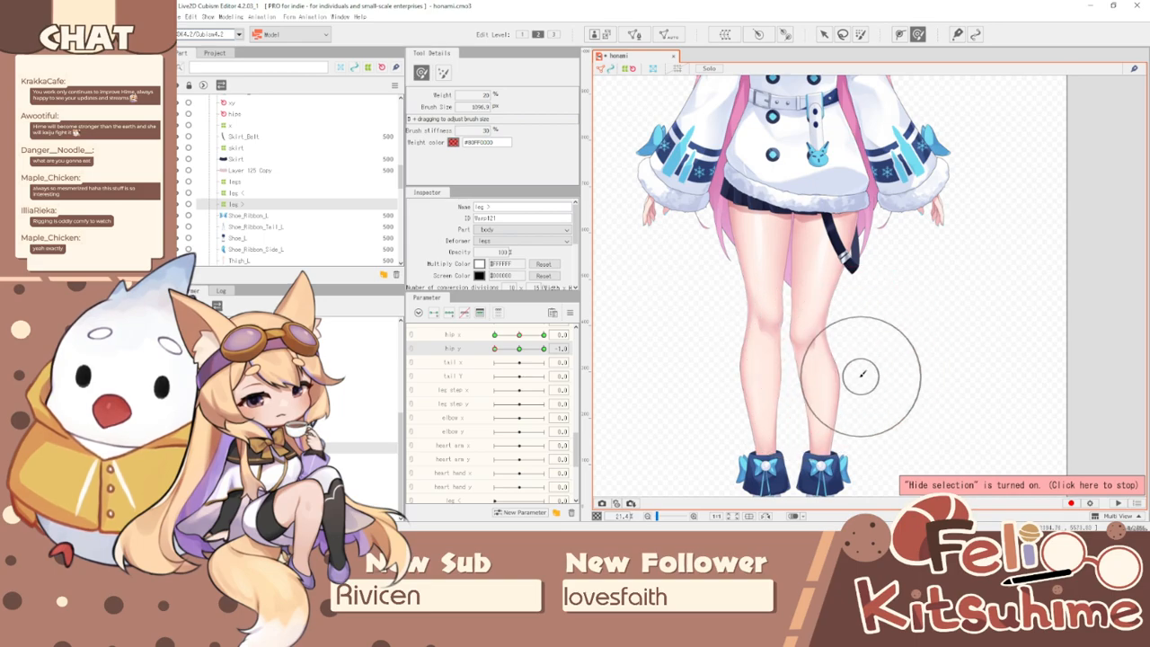
pyautogui.moveTo(494, 349); pyautogui.dragTo(495, 351)
# - Reset all parameters to their default values
pyautogui.click(570, 313)
pyautogui.click(634, 380)
pyautogui.click(637, 363)
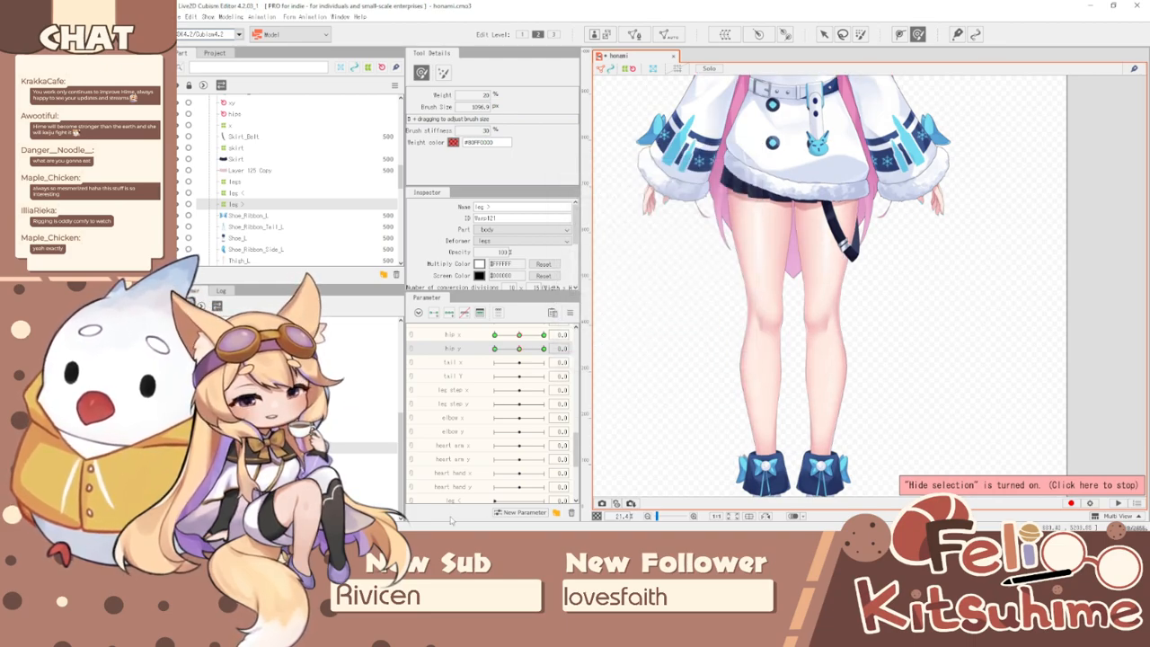
# - Link hip x with hip y and preview the combined hip motion across their range
pyautogui.click(413, 334)
pyautogui.moveTo(521, 350); pyautogui.dragTo(653, 424)
pyautogui.moveTo(628, 367); pyautogui.dragTo(495, 350)
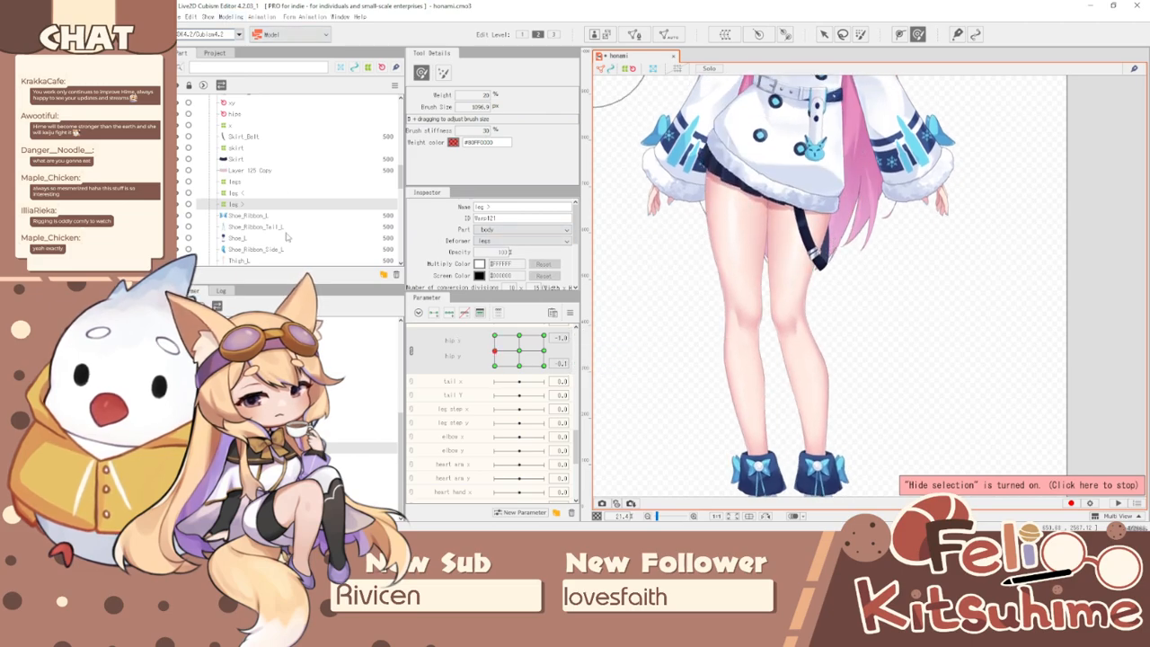
# - Open the physics and scene blending settings and select the hip y physics group
pyautogui.click(235, 17)
pyautogui.click(279, 229)
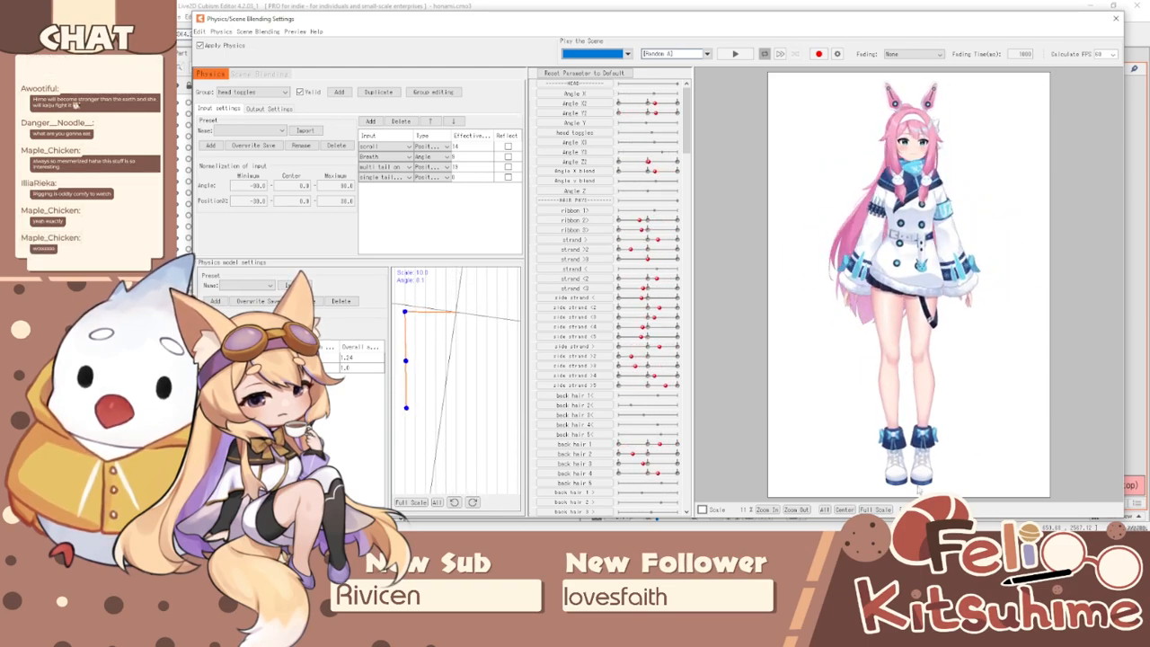
pyautogui.scroll(2, 962, 113)
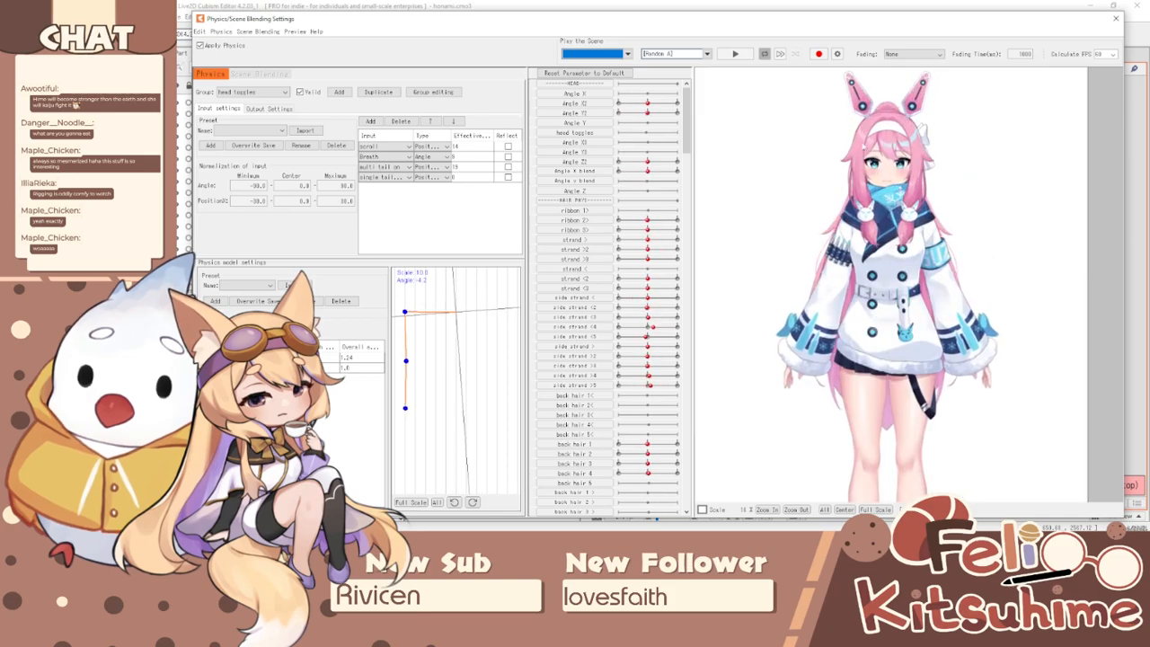
pyautogui.click(264, 92)
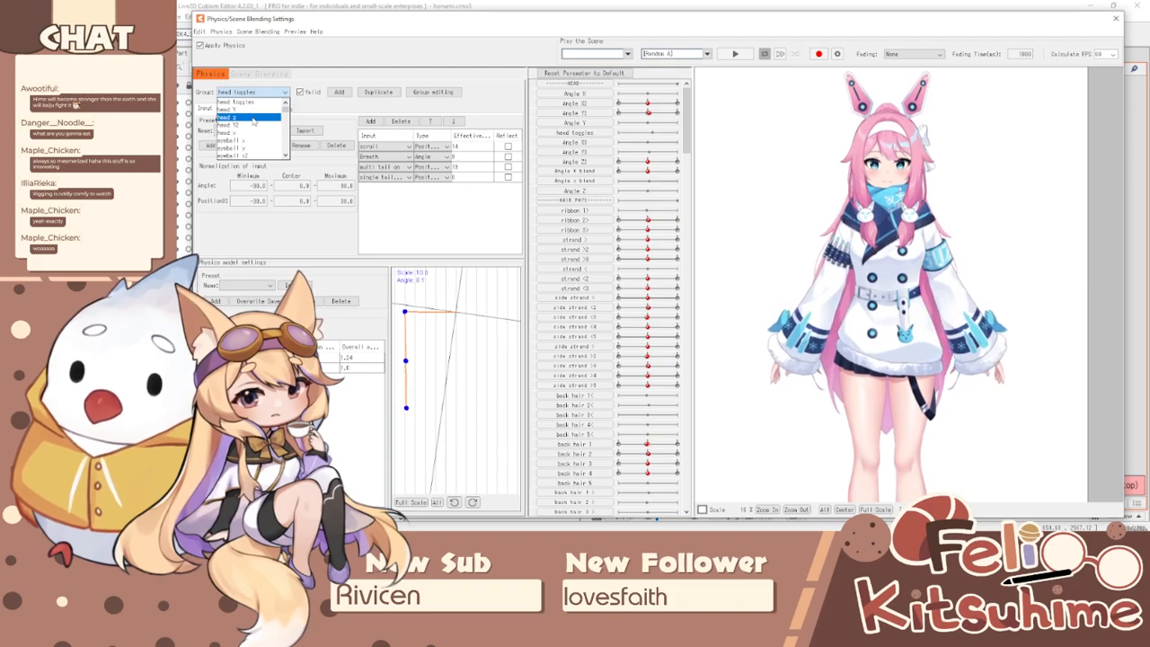
pyautogui.scroll(-2, 260, 112)
pyautogui.scroll(-2, 256, 135)
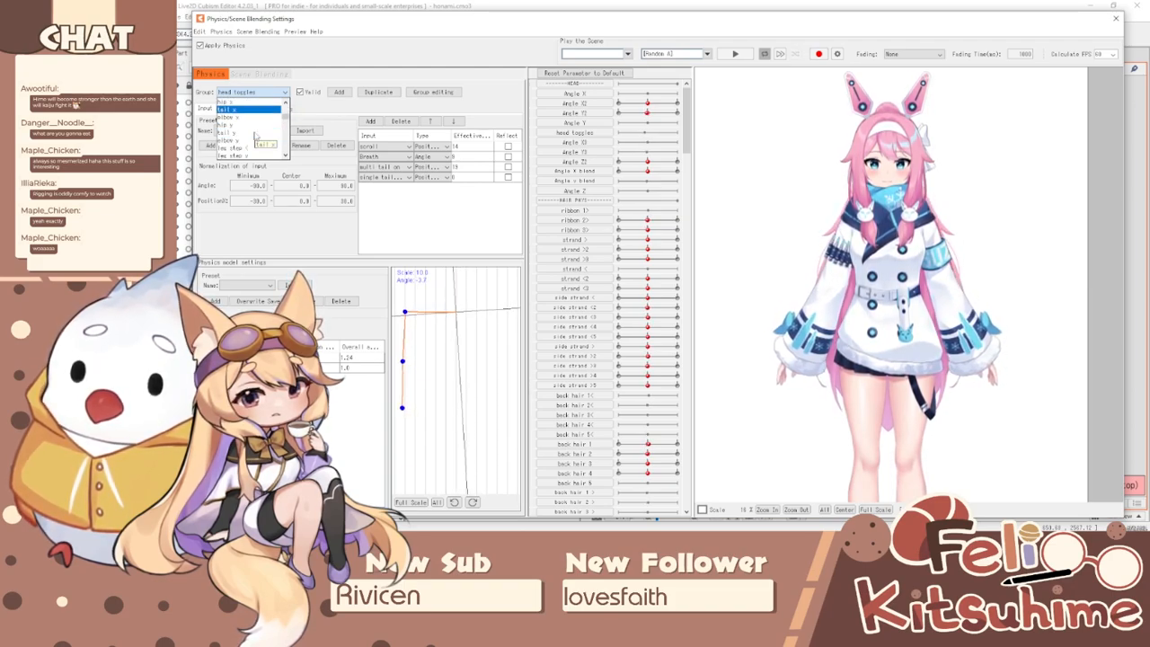
pyautogui.scroll(-3, 255, 136)
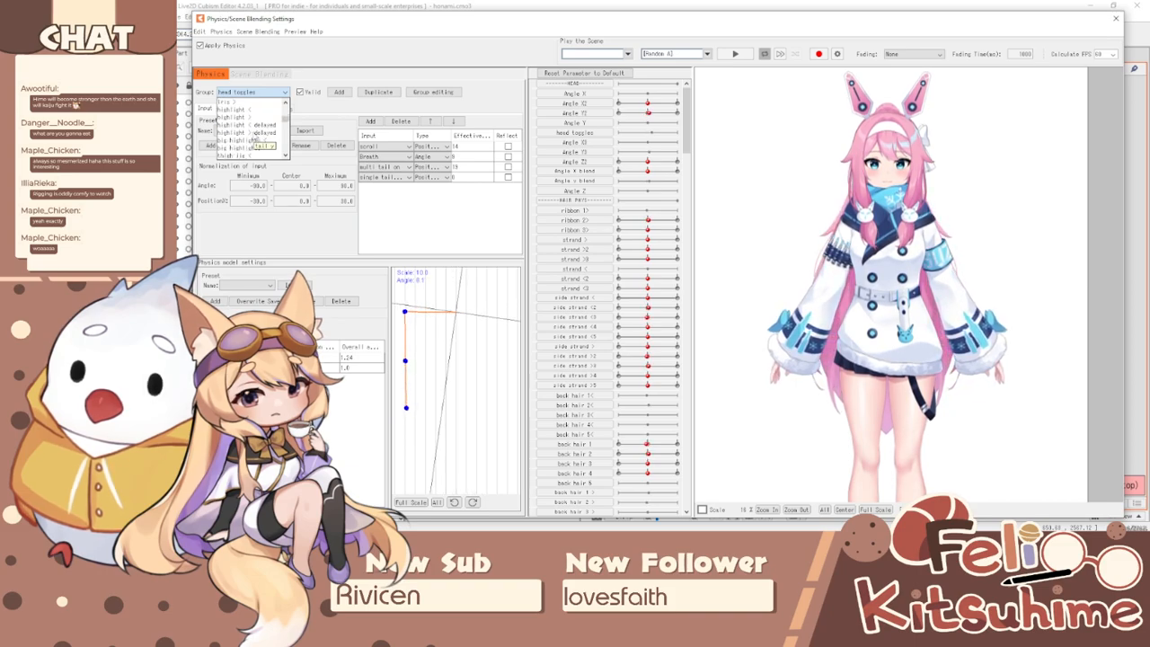
pyautogui.scroll(3, 255, 137)
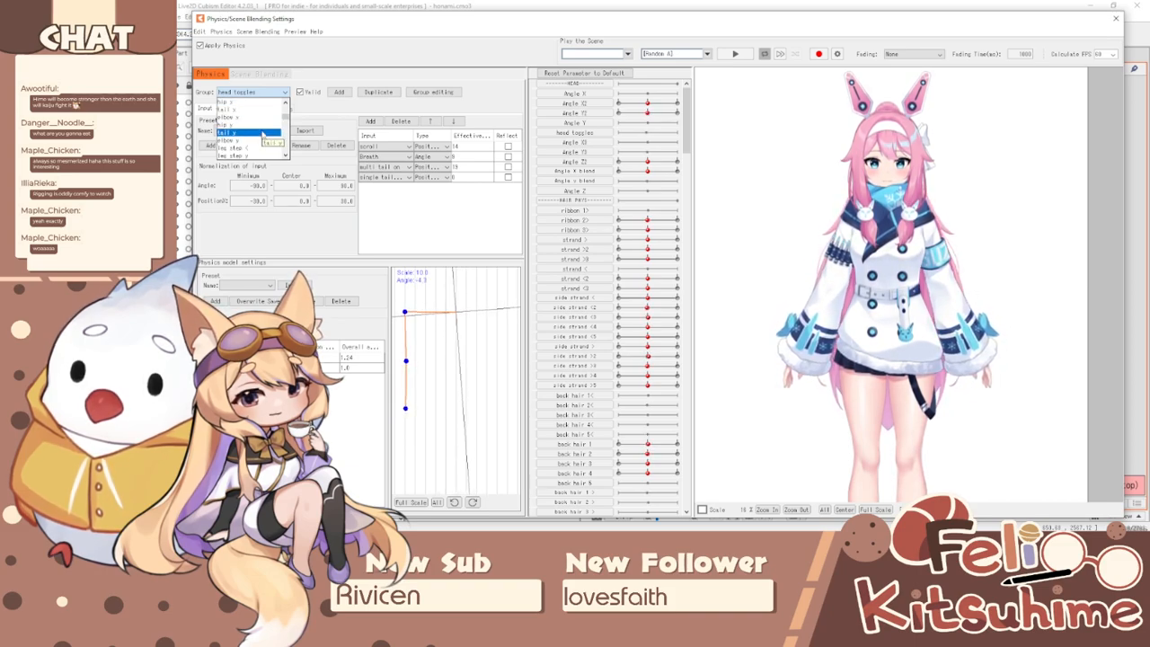
pyautogui.click(261, 125)
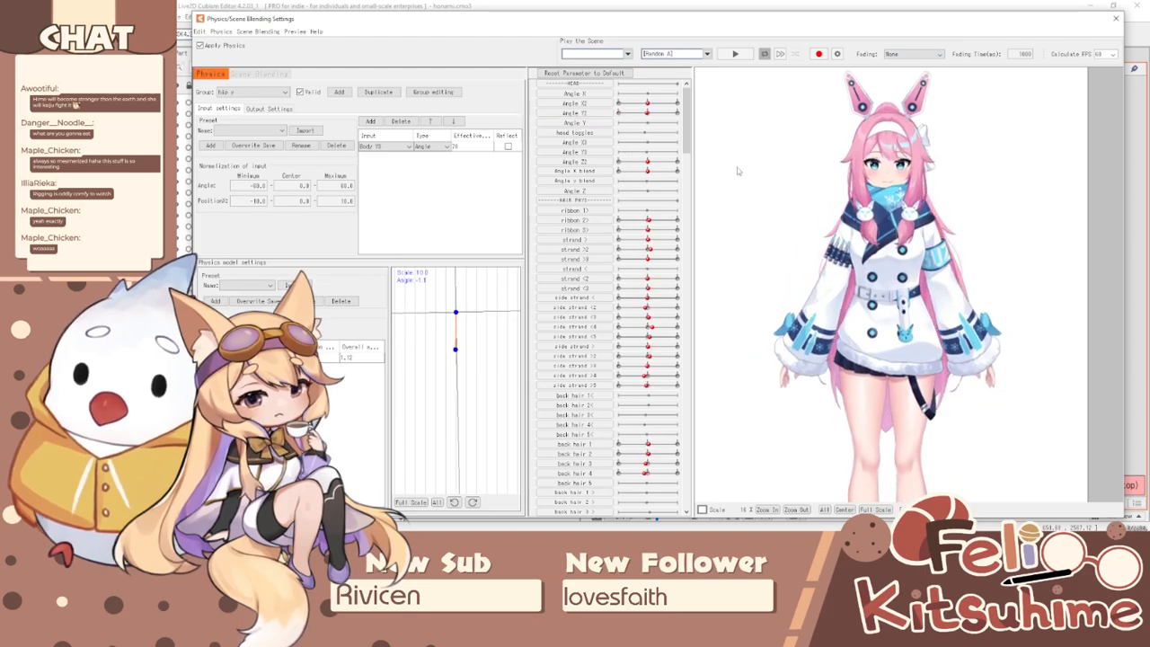
# - Examine how hip x, hip y and the legs respond to physics while swinging the model in the preview
pyautogui.moveTo(686, 128); pyautogui.dragTo(688, 472)
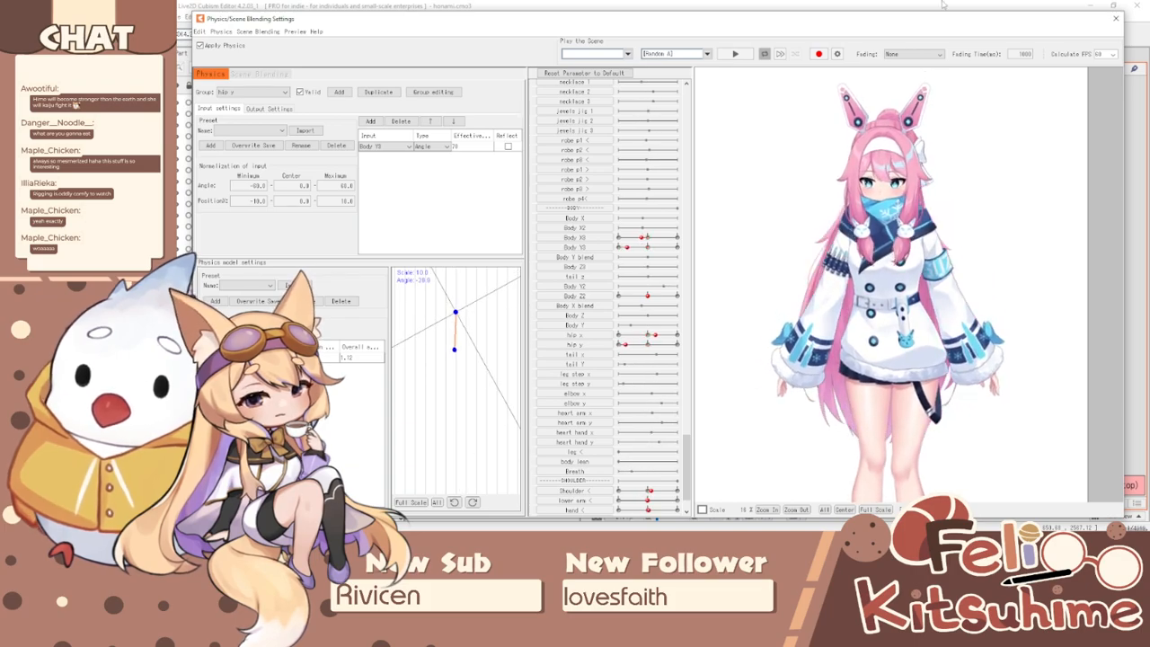
pyautogui.moveTo(948, 4); pyautogui.dragTo(575, 310)
pyautogui.scroll(-4, 841, 216)
pyautogui.scroll(4, 840, 311)
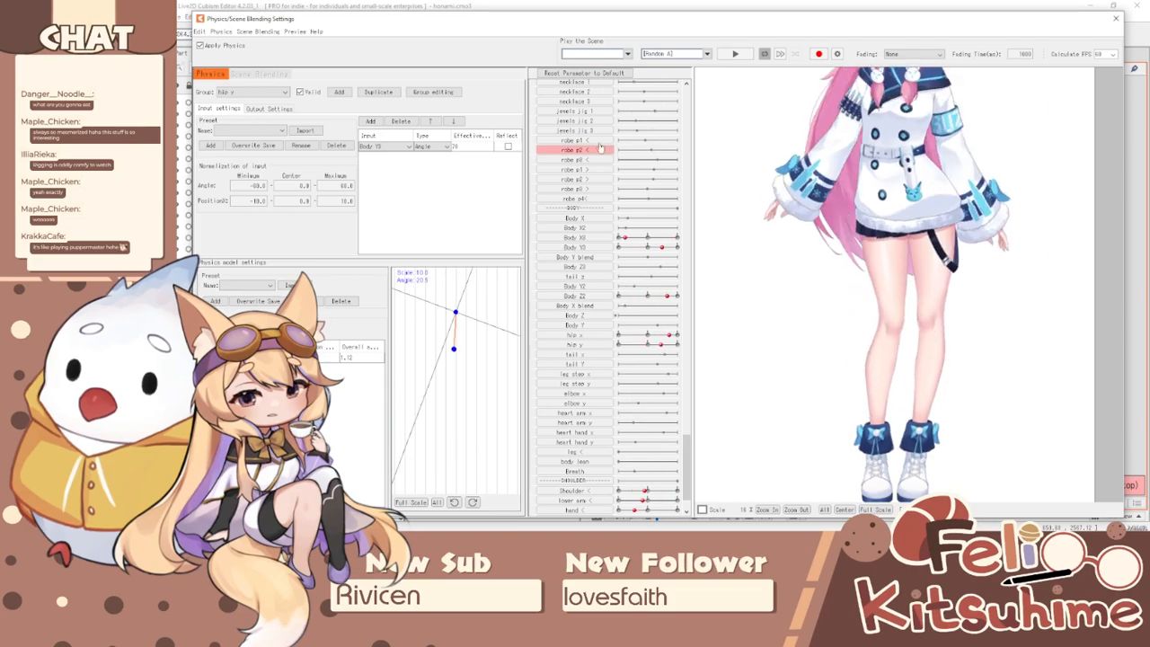
# - Close the physics settings and save the model
pyautogui.click(1115, 18)
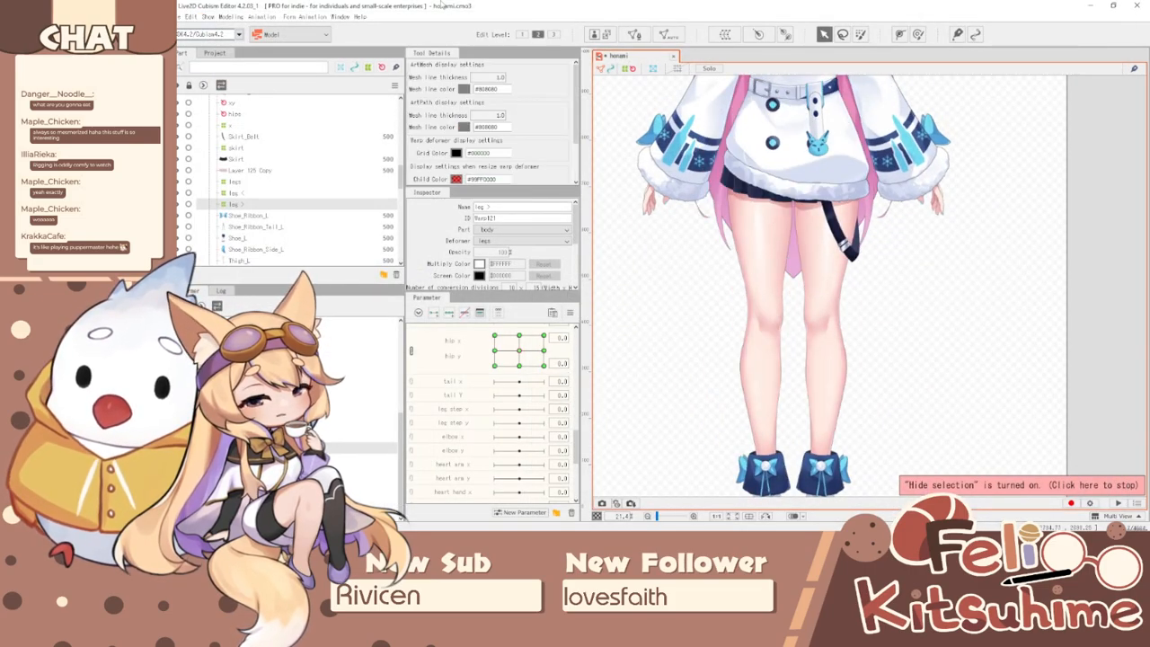
pyautogui.click(190, 16)
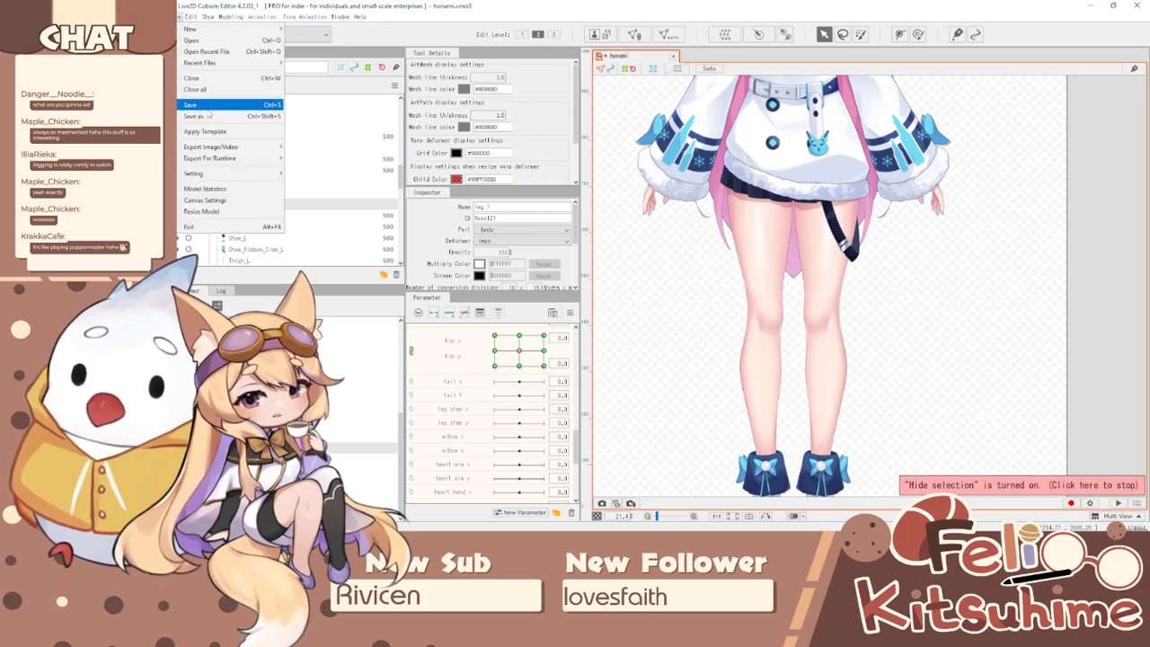
pyautogui.click(200, 105)
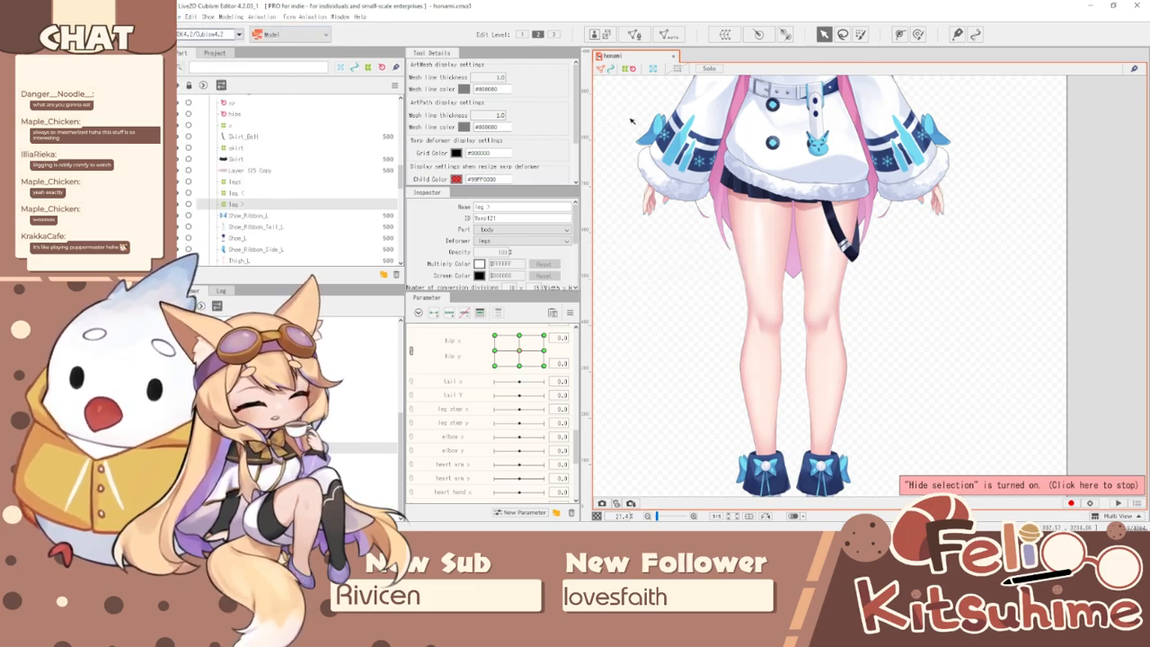
# - Duplicate the left leg deformer together with its shoe ribbon and reflect the copy horizontally onto the right leg
pyautogui.click(787, 329)
pyautogui.scroll(-2, 787, 330)
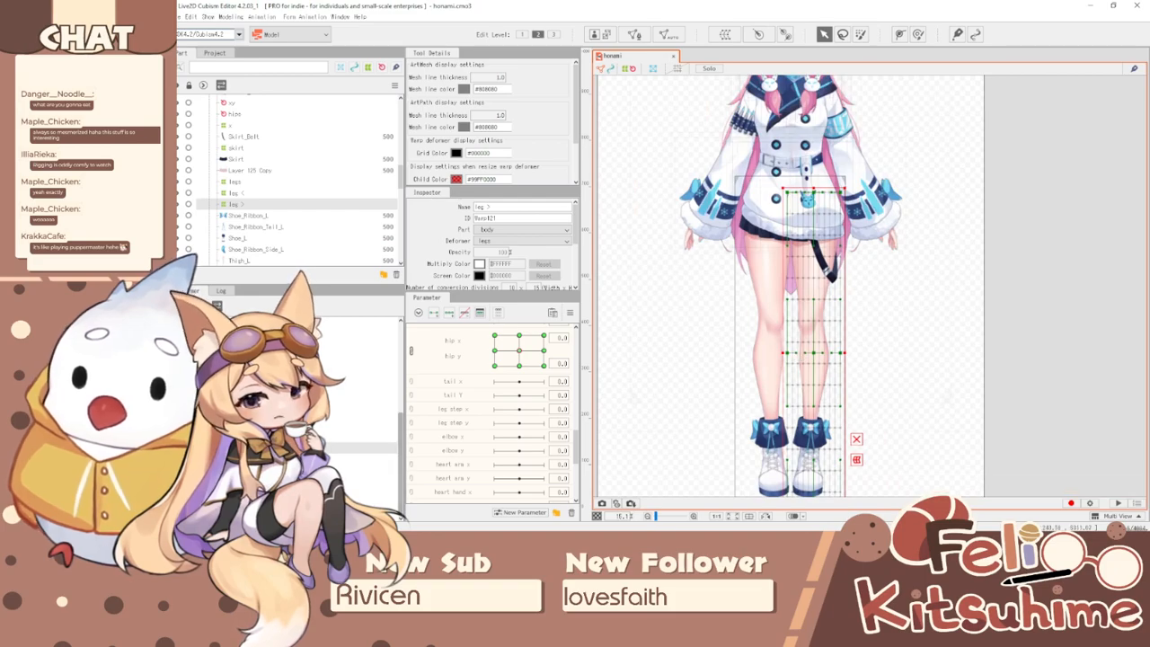
pyautogui.click(809, 430)
pyautogui.hotkey('ctrl', 's')
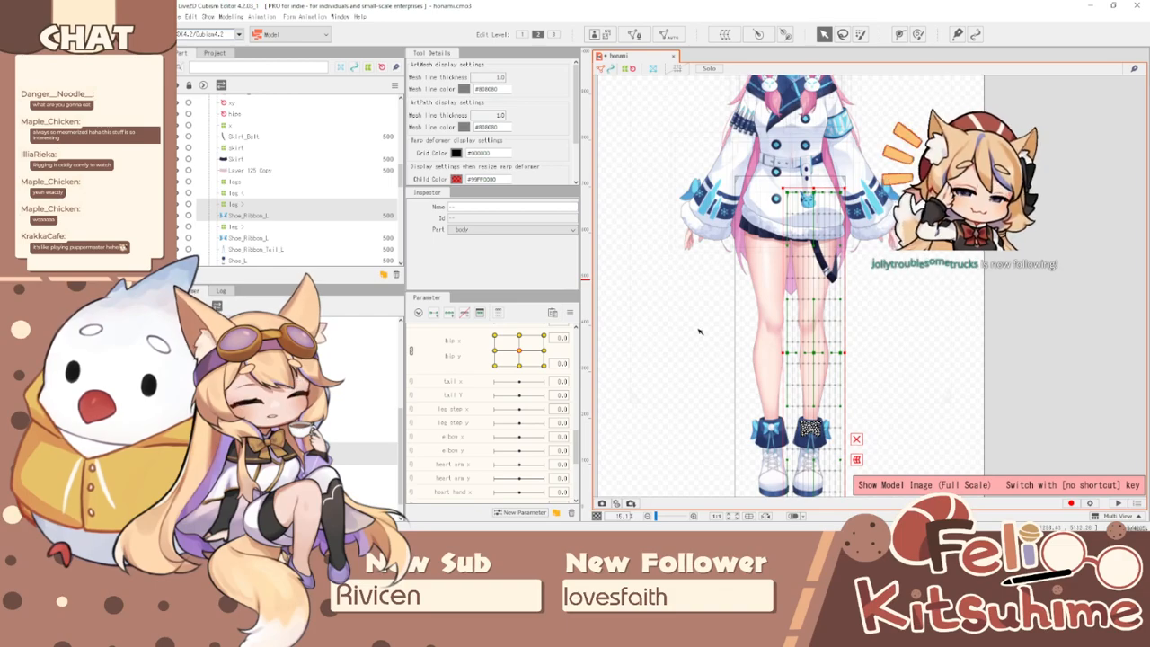
pyautogui.rightClick(924, 279)
pyautogui.click(956, 490)
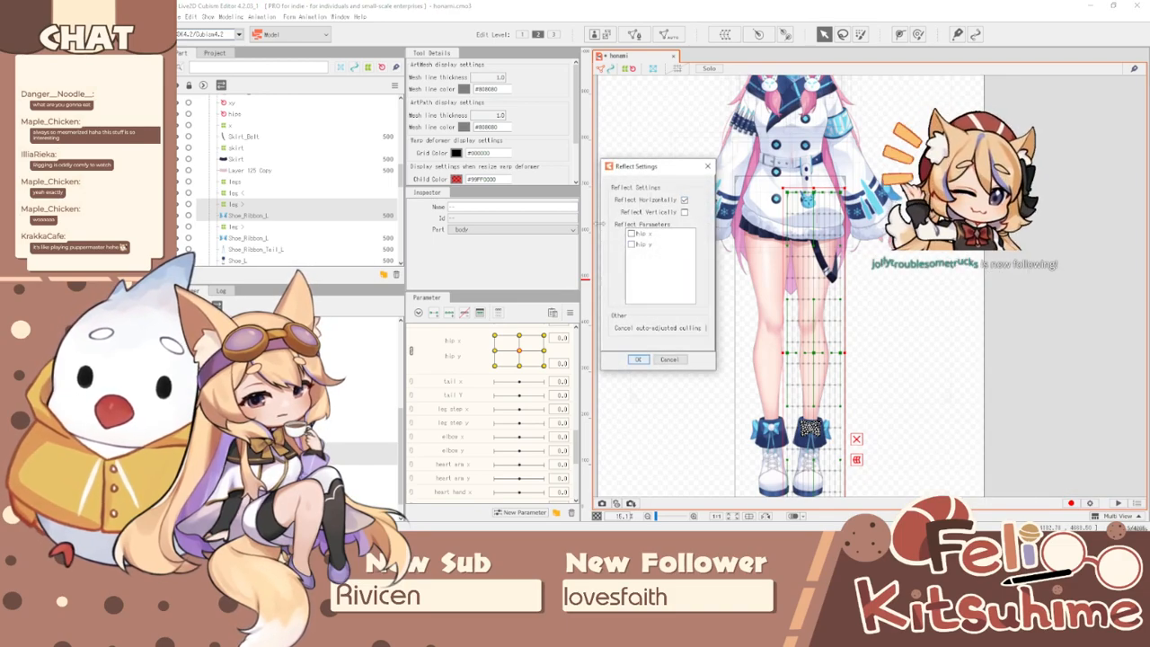
pyautogui.click(638, 359)
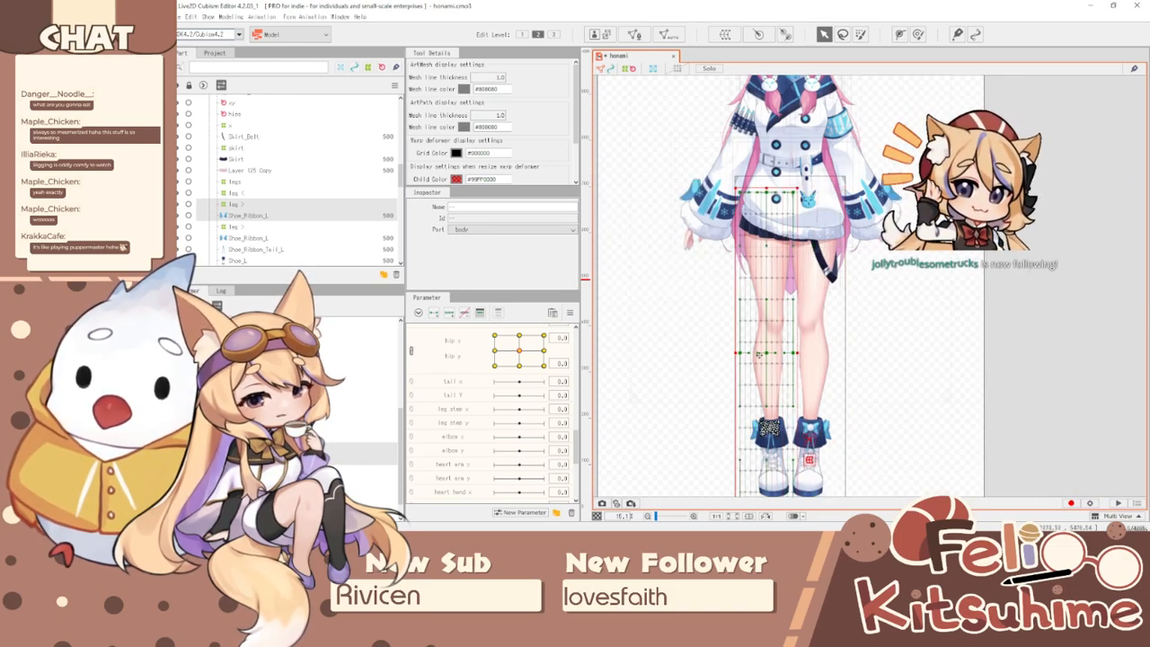
# - Create a warp deformer named "move" as parent of the reflected leg deformer
pyautogui.scroll(2, 764, 351)
pyautogui.scroll(-2, 779, 329)
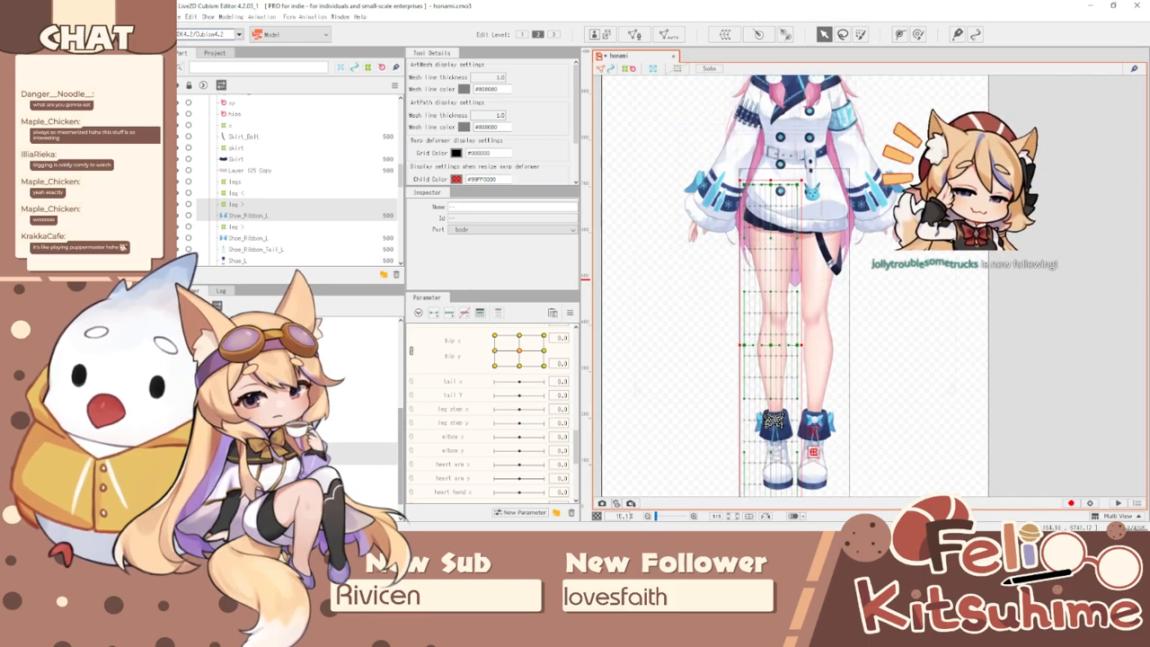
pyautogui.click(363, 447)
pyautogui.click(724, 35)
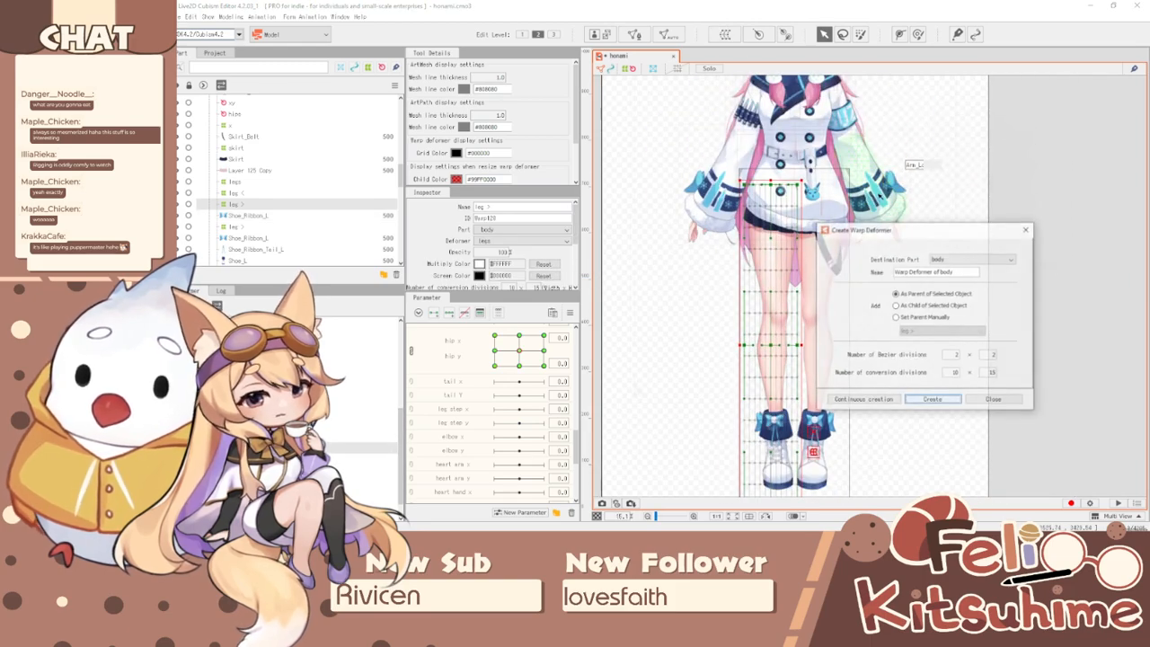
pyautogui.click(976, 272)
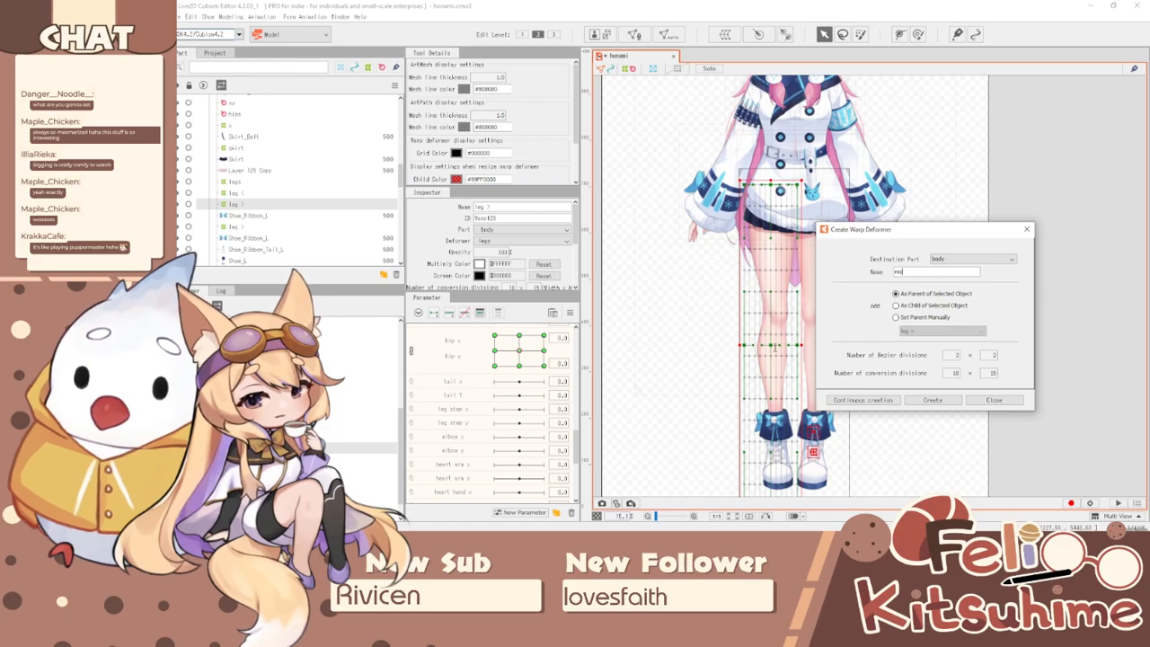
pyautogui.click(953, 403)
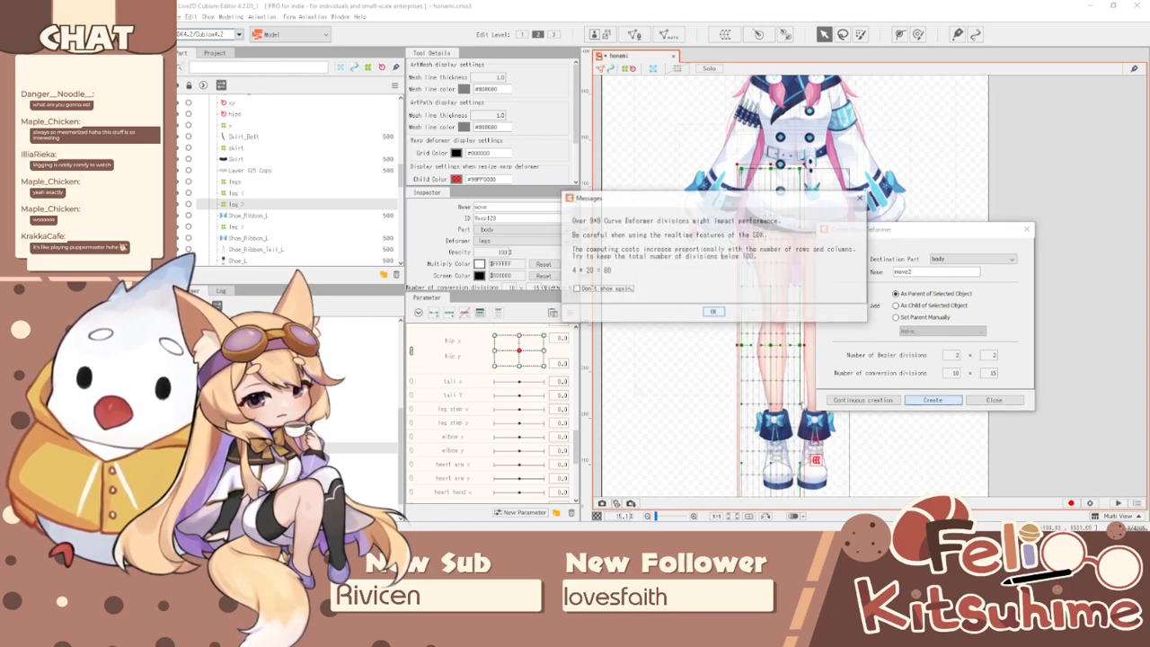
pyautogui.click(714, 311)
# - Nudge the "move" deformer sideways to align the reflected copy with the right leg and shoe
pyautogui.scroll(2, 764, 378)
pyautogui.scroll(2, 780, 390)
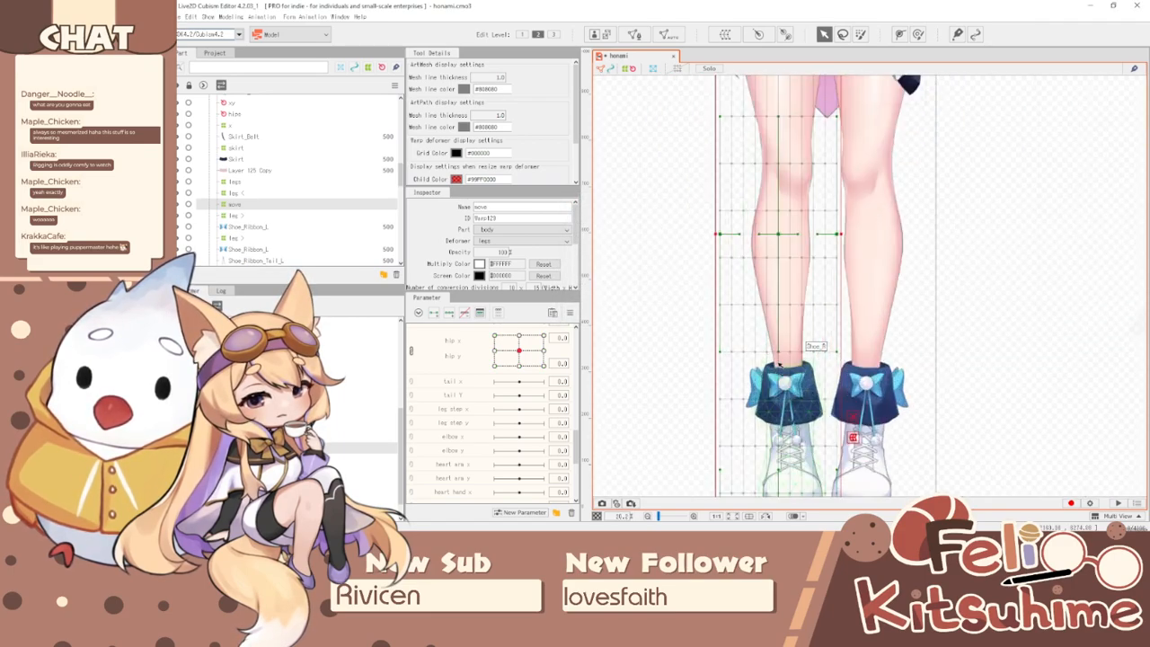
pyautogui.moveTo(773, 218); pyautogui.dragTo(779, 218)
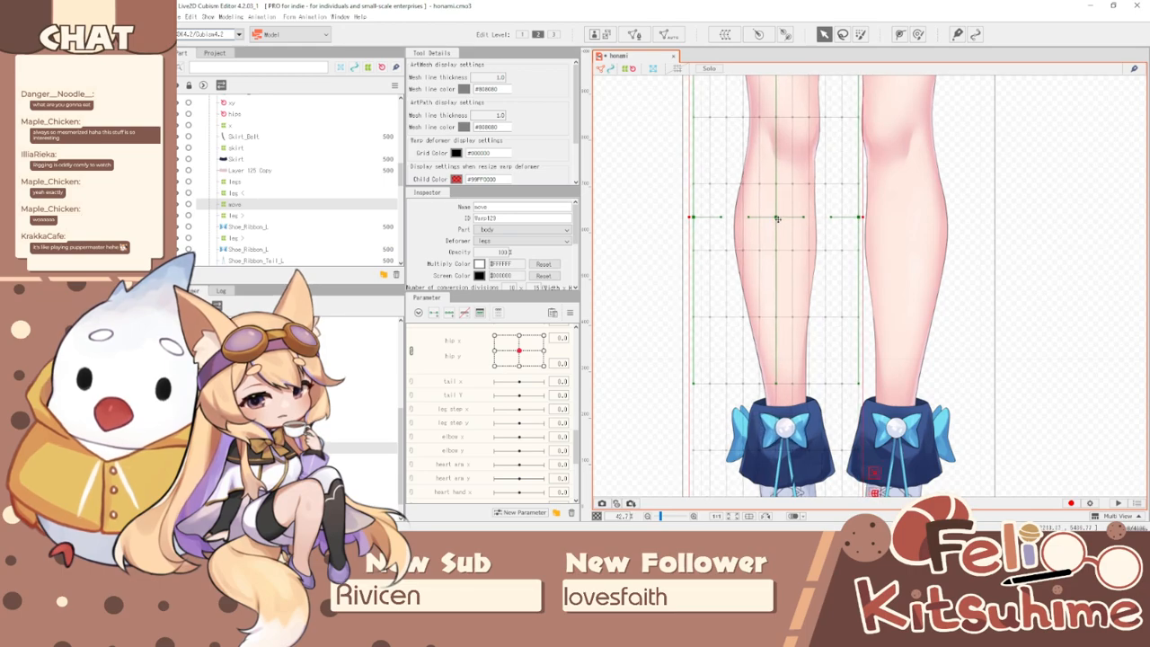
pyautogui.scroll(-2, 778, 363)
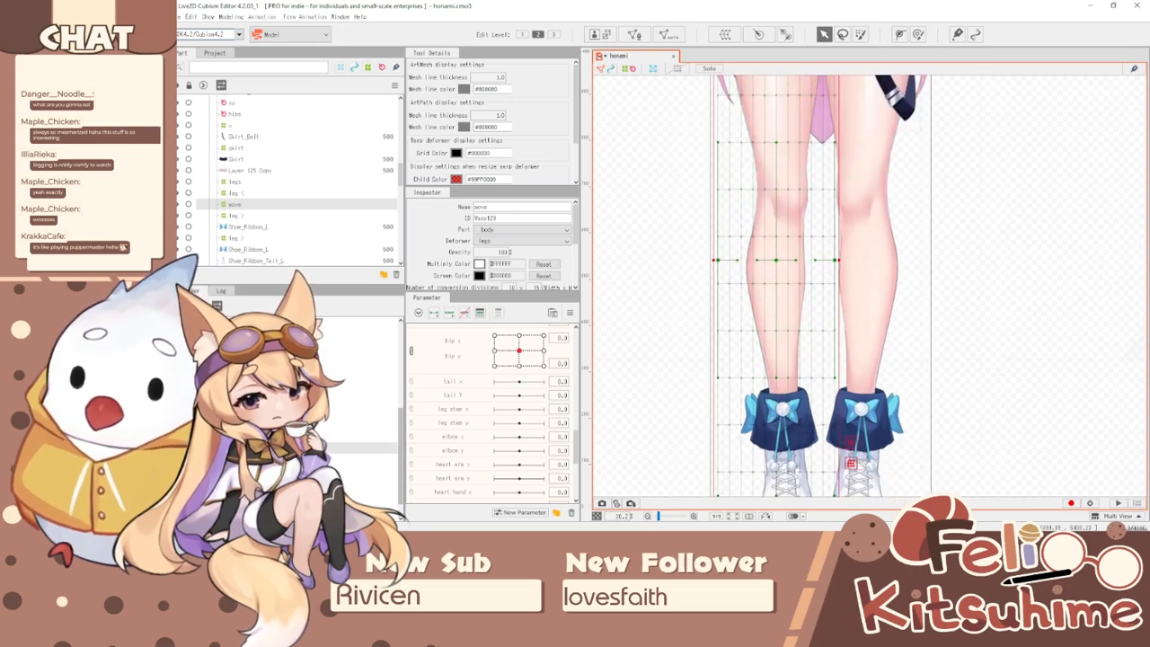
# - Delete the "move" warp deformer and the duplicated shoe ribbon that came with the reflected leg deformer
pyautogui.press('Delete')
pyautogui.click(377, 448)
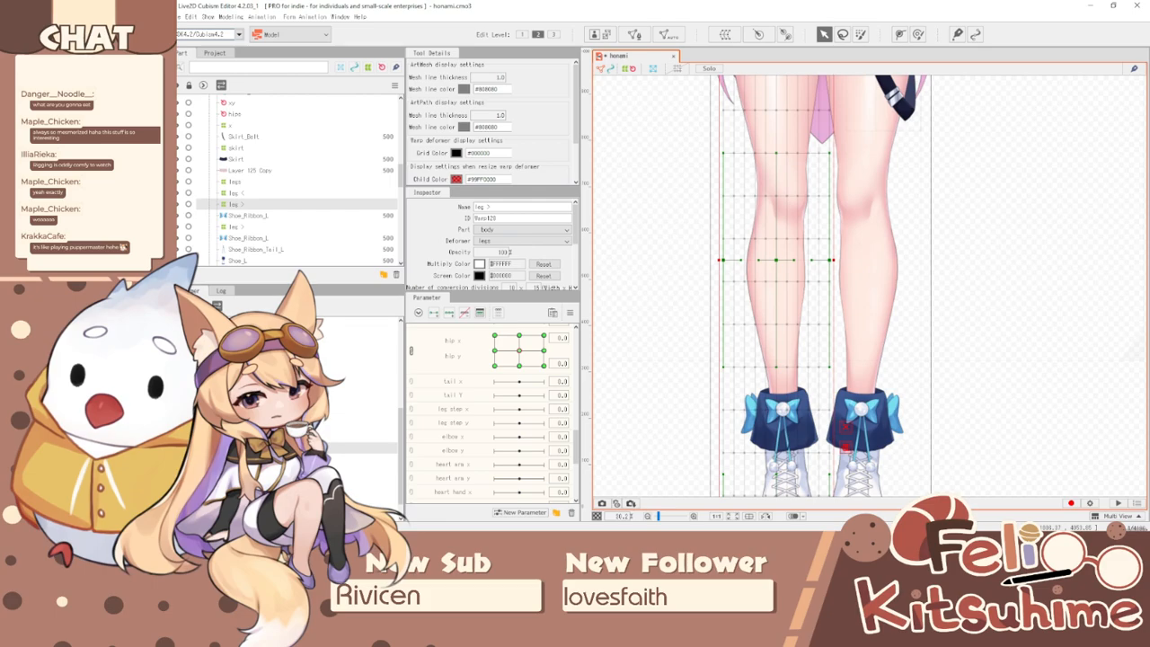
pyautogui.click(249, 216)
pyautogui.press('Delete')
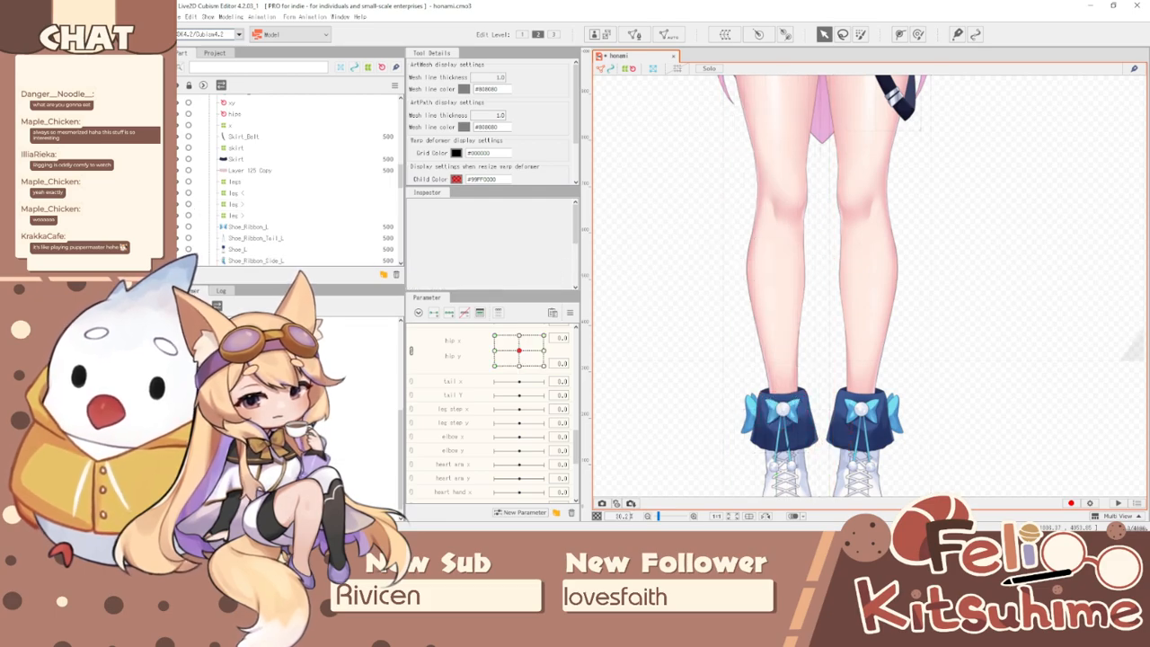
# - Rename the reflected leg deformer copy to "leg <" and delete the original "leg <" deformer it replaces
pyautogui.click(378, 448)
pyautogui.click(236, 193)
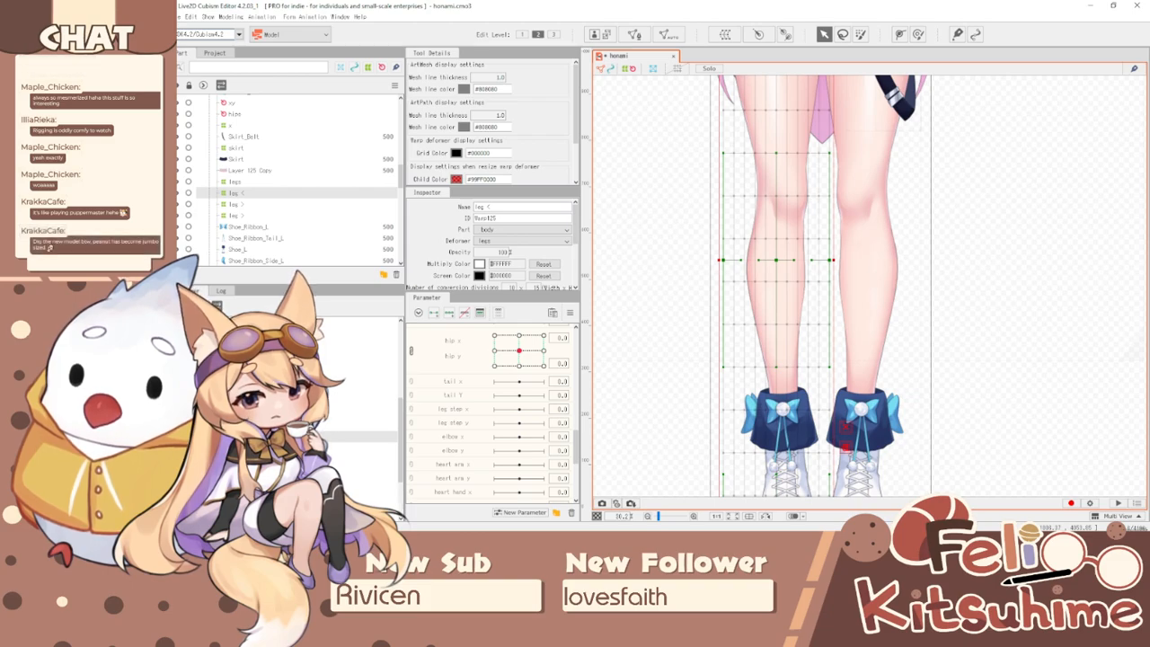
pyautogui.click(359, 448)
pyautogui.scroll(-2, 359, 414)
pyautogui.keyDown('shift'); pyautogui.click(359, 425); pyautogui.keyUp('shift')
pyautogui.moveTo(359, 425); pyautogui.dragTo(359, 440)
pyautogui.click(359, 425)
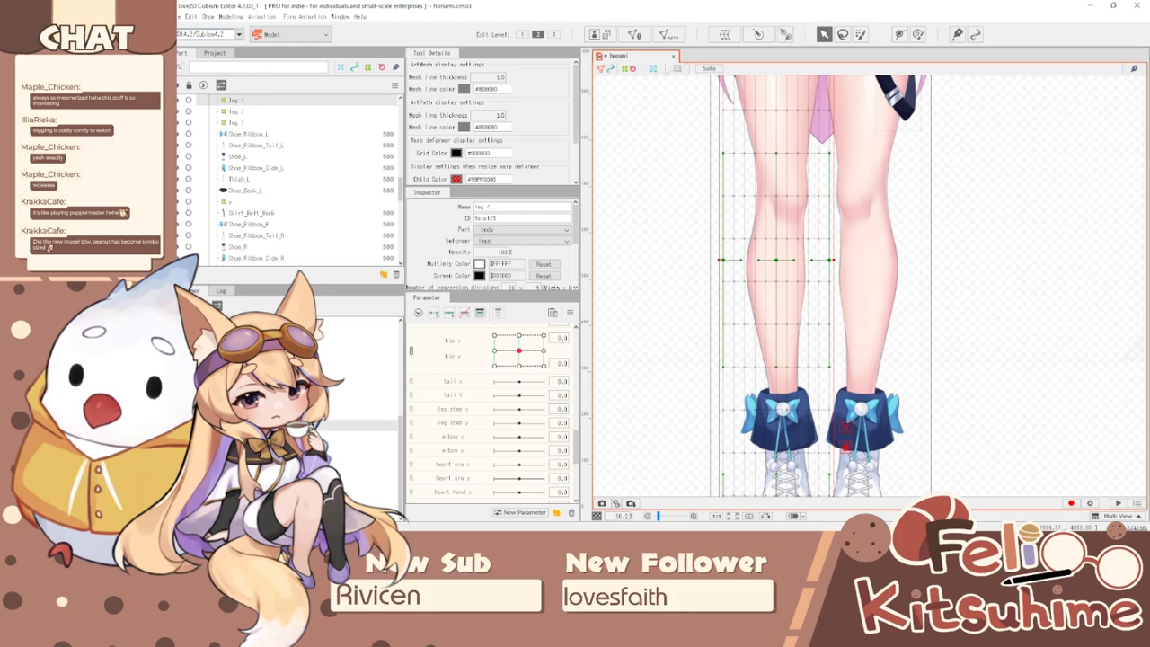
pyautogui.click(359, 437)
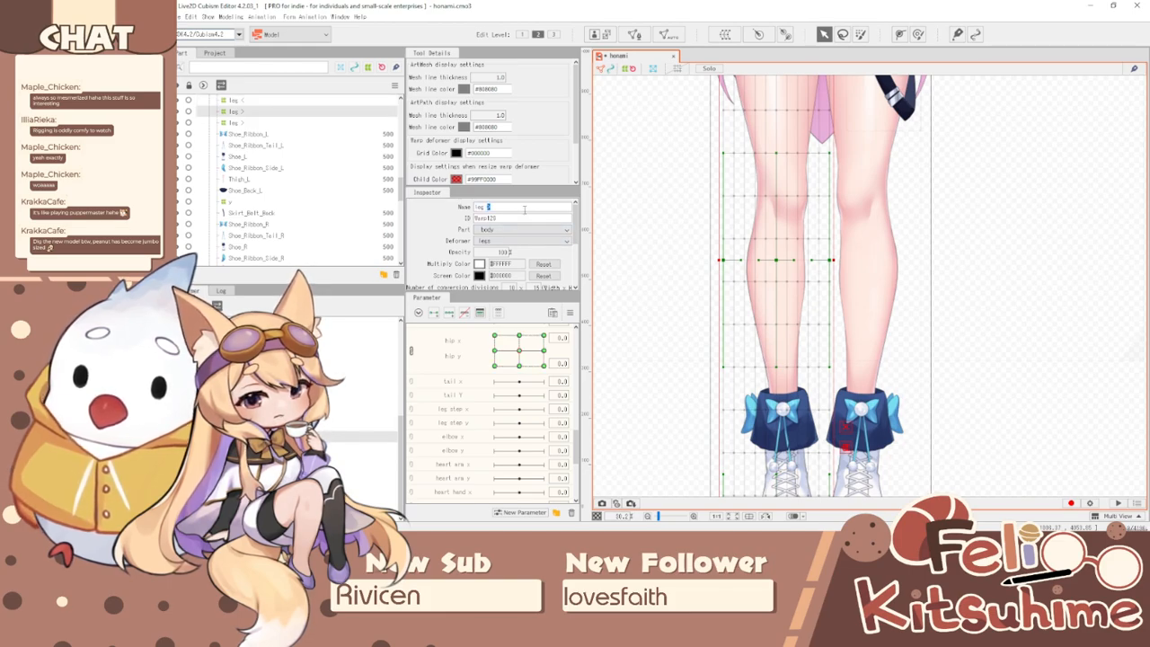
pyautogui.click(360, 425)
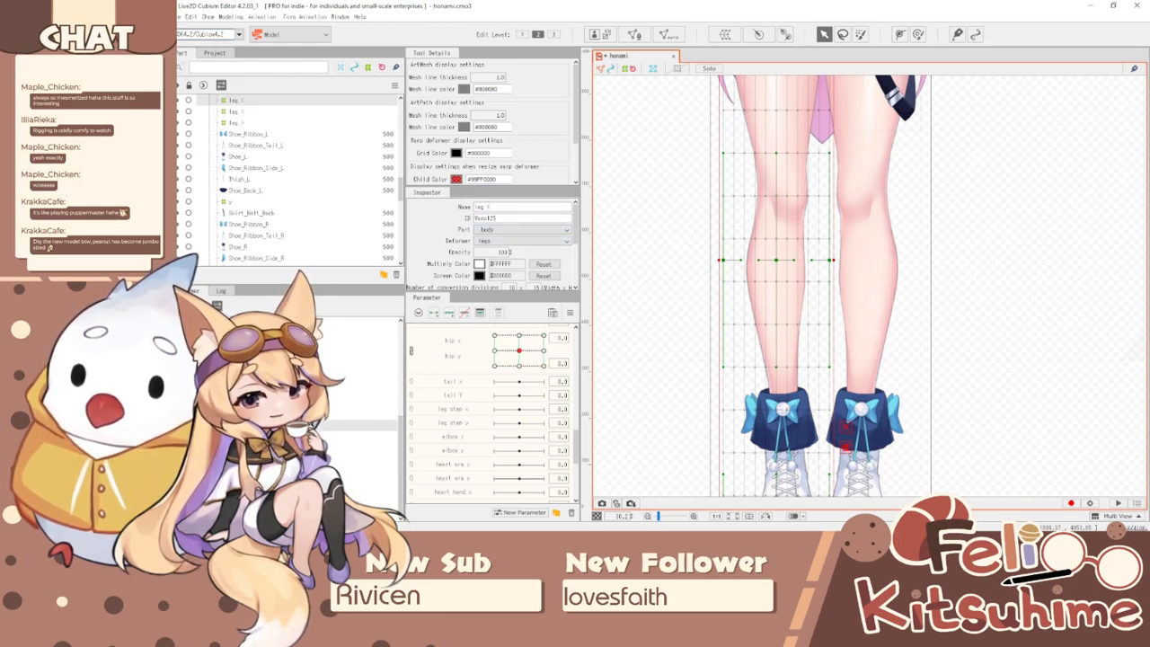
pyautogui.press('Delete')
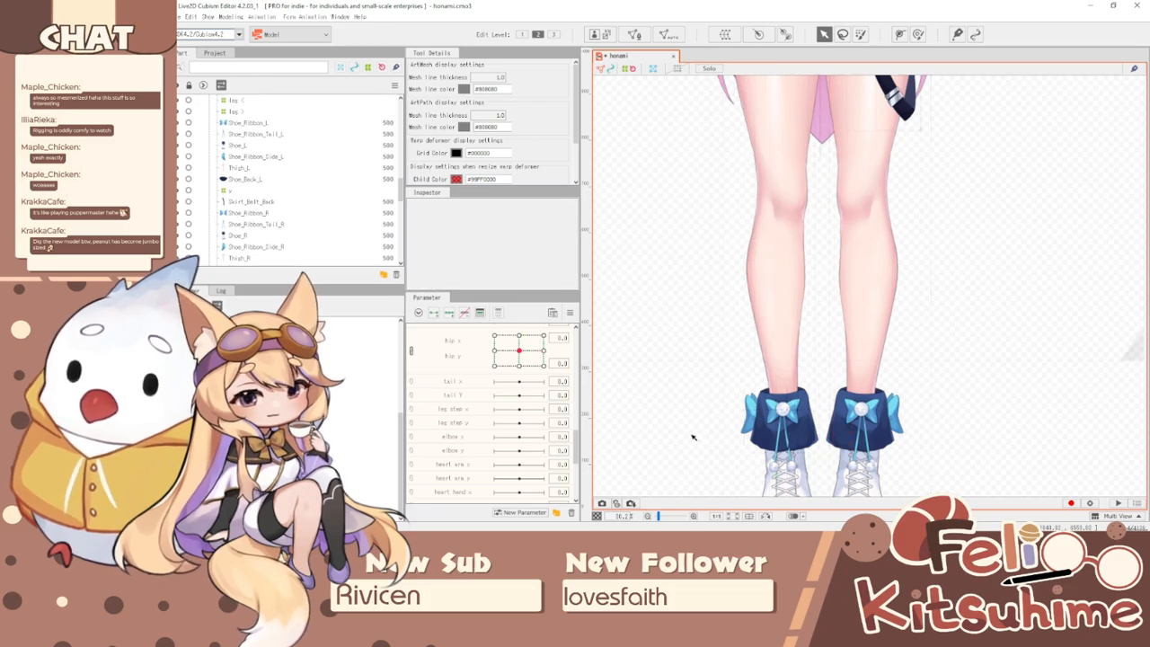
# - Preview the body and leg motion in the physics settings by swinging the character around, and close the settings
pyautogui.scroll(-4, 693, 437)
pyautogui.scroll(2, 687, 360)
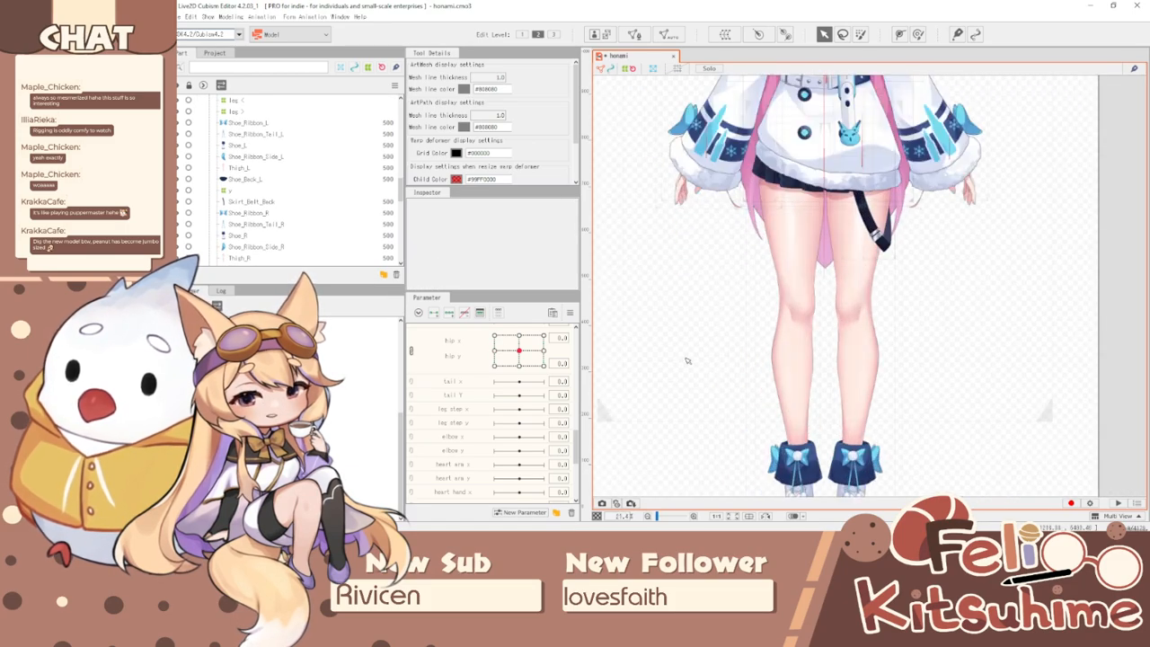
pyautogui.scroll(-1, 652, 376)
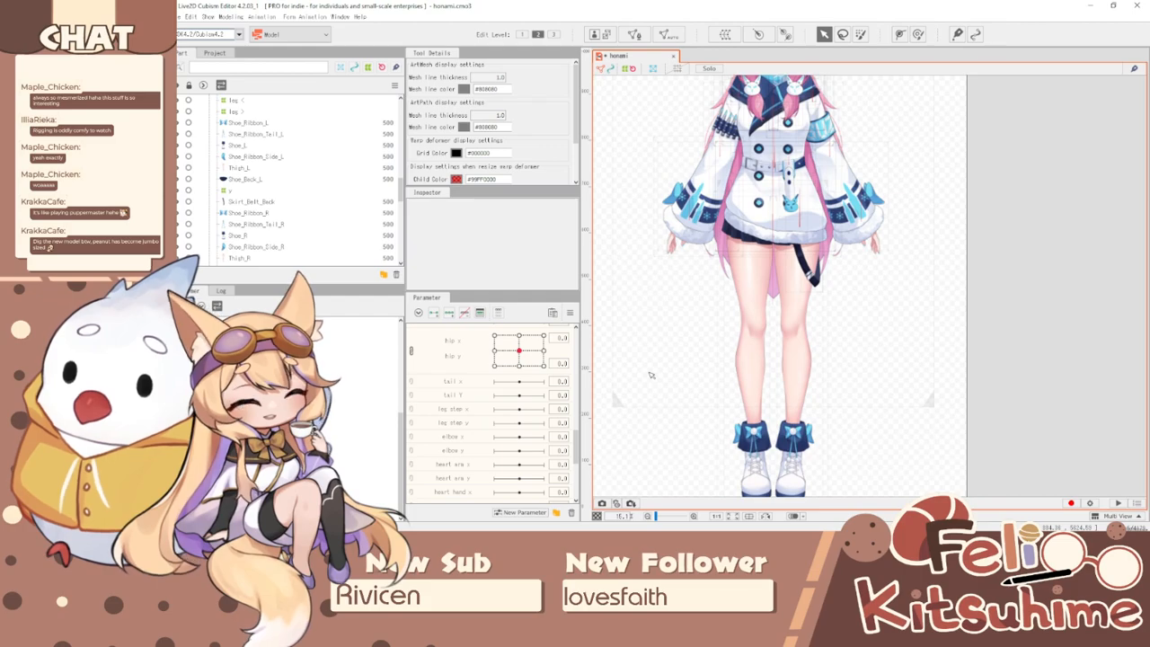
pyautogui.scroll(-1, 693, 371)
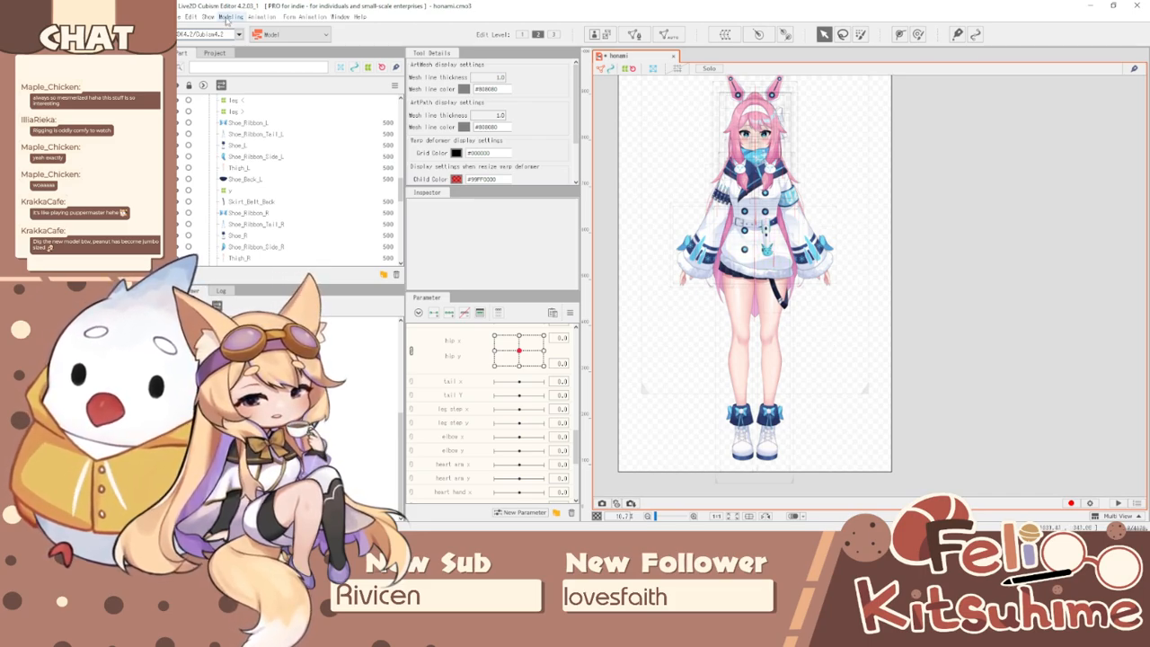
pyautogui.click(229, 18)
pyautogui.click(274, 224)
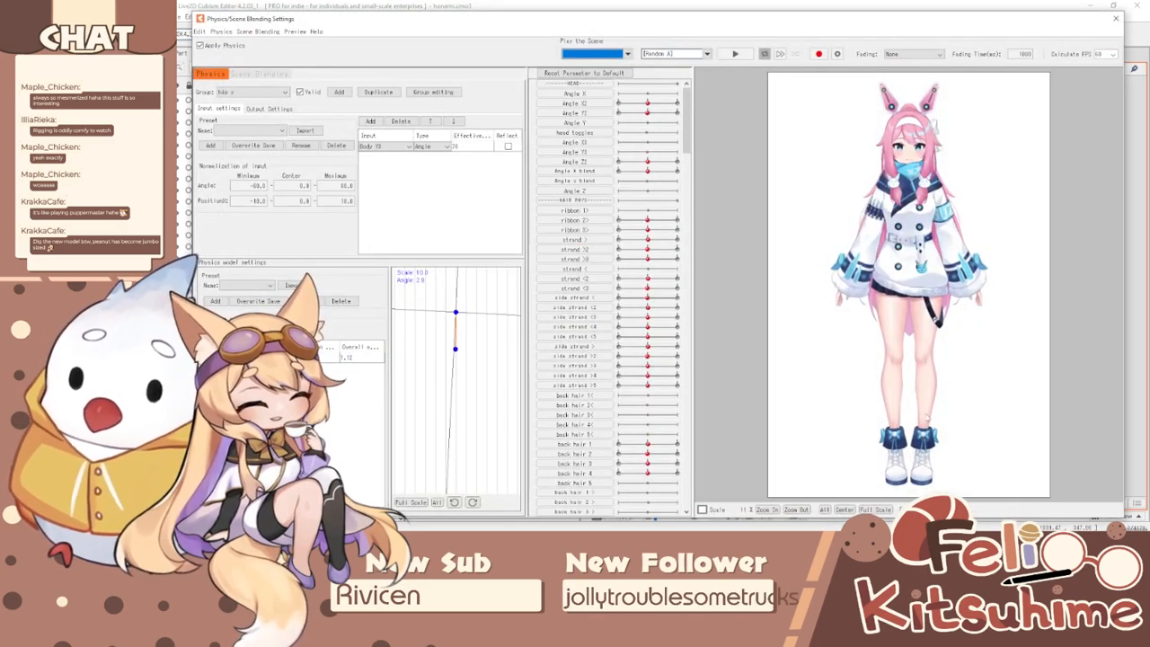
pyautogui.scroll(3, 917, 402)
pyautogui.scroll(-2, 890, 378)
pyautogui.scroll(2, 863, 347)
pyautogui.moveTo(863, 347); pyautogui.dragTo(1145, 498)
pyautogui.scroll(-2, 719, 469)
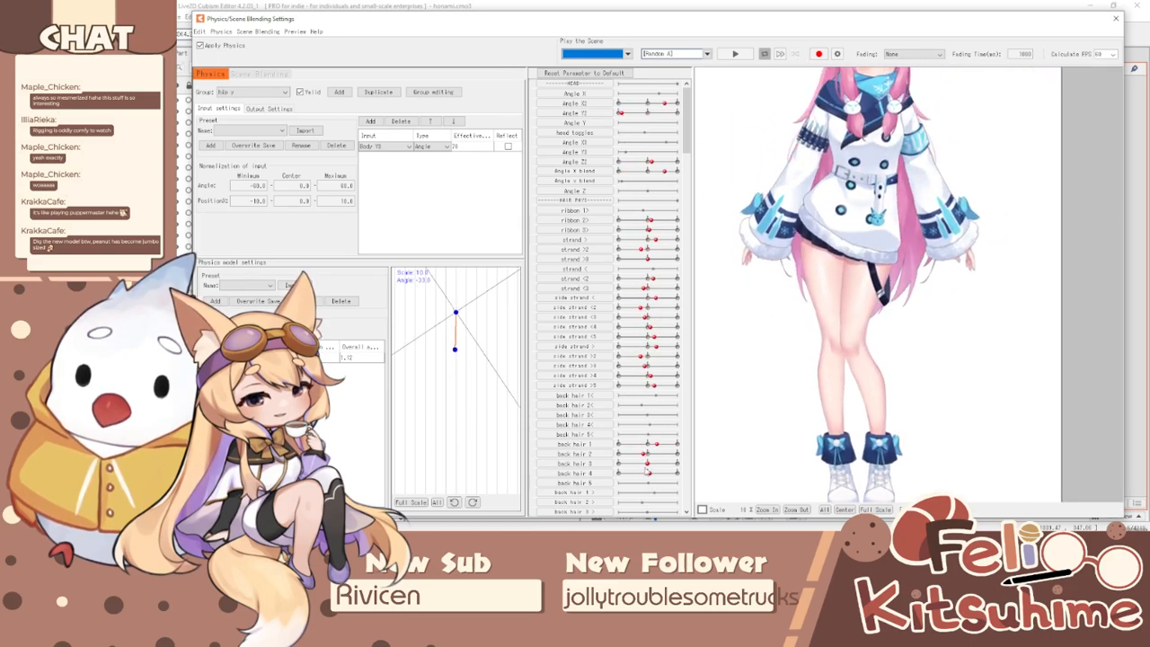
pyautogui.moveTo(1111, 415); pyautogui.dragTo(1014, 485)
pyautogui.moveTo(1131, 401); pyautogui.dragTo(763, 253)
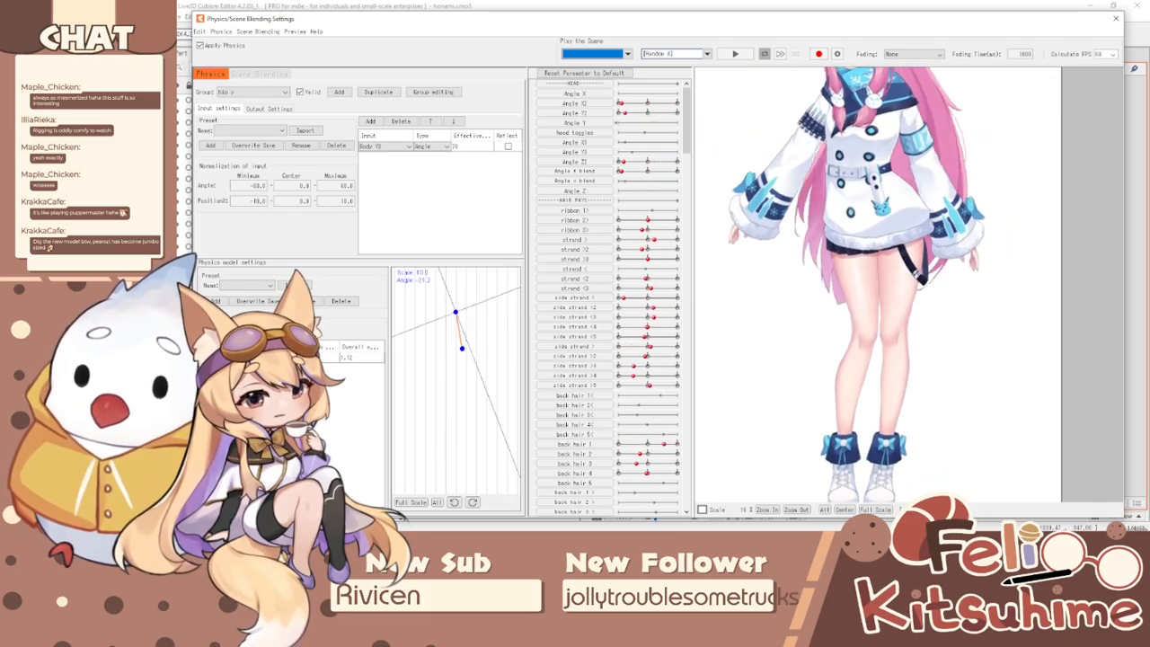
pyautogui.moveTo(764, 495); pyautogui.dragTo(537, 202)
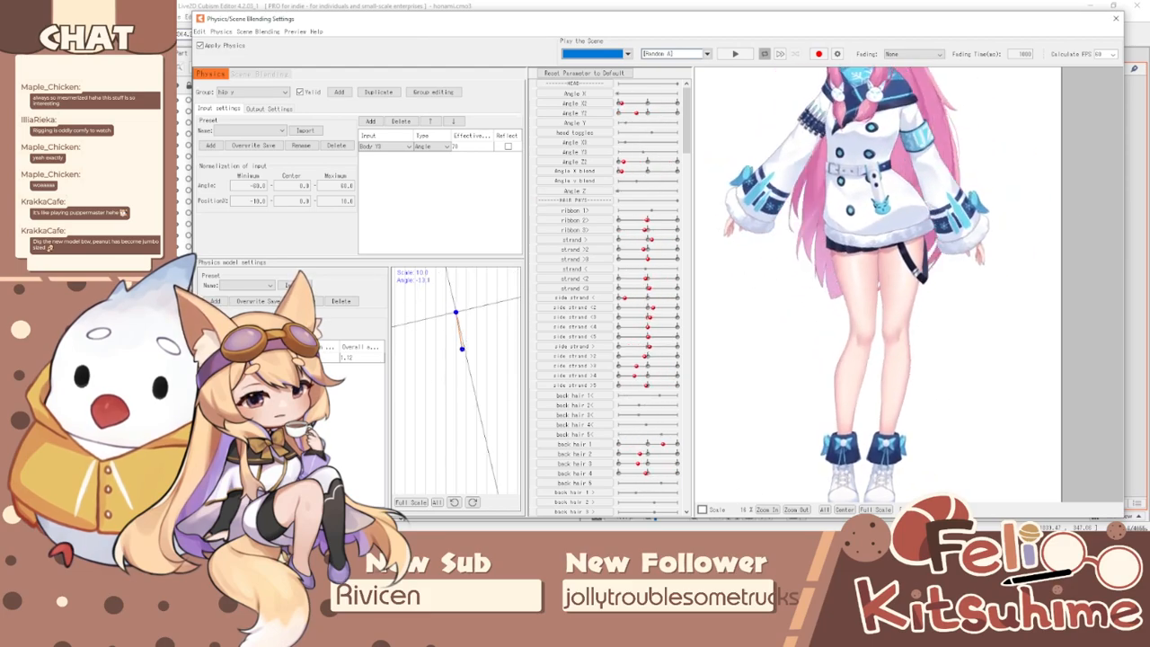
pyautogui.scroll(-2, 871, 318)
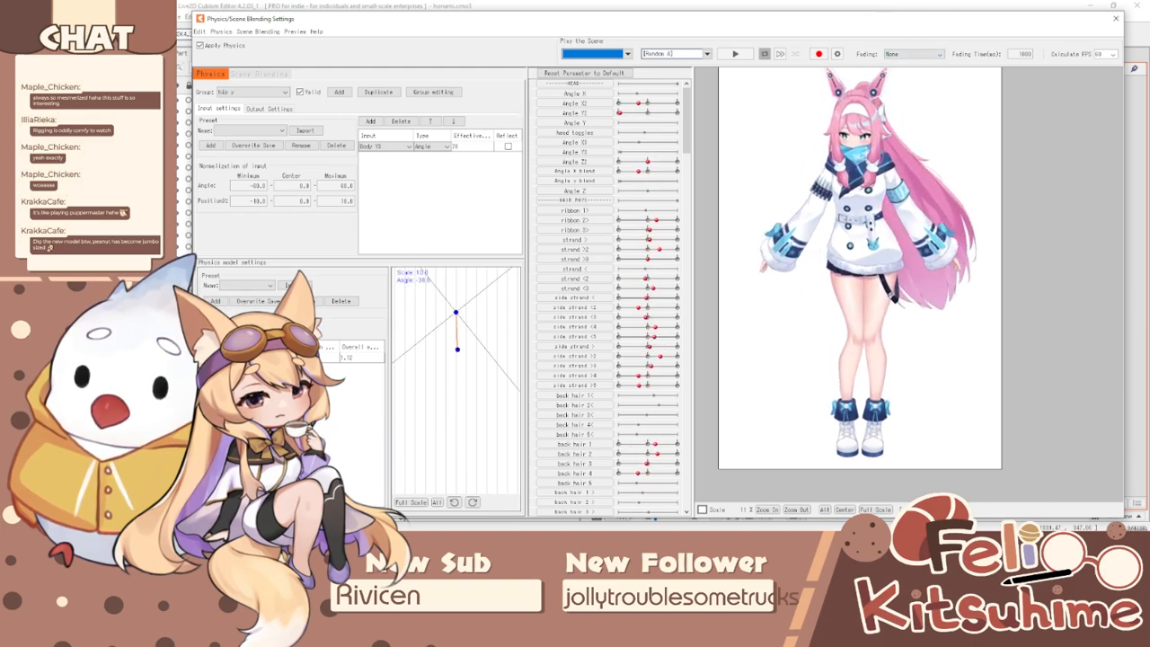
pyautogui.click(1115, 18)
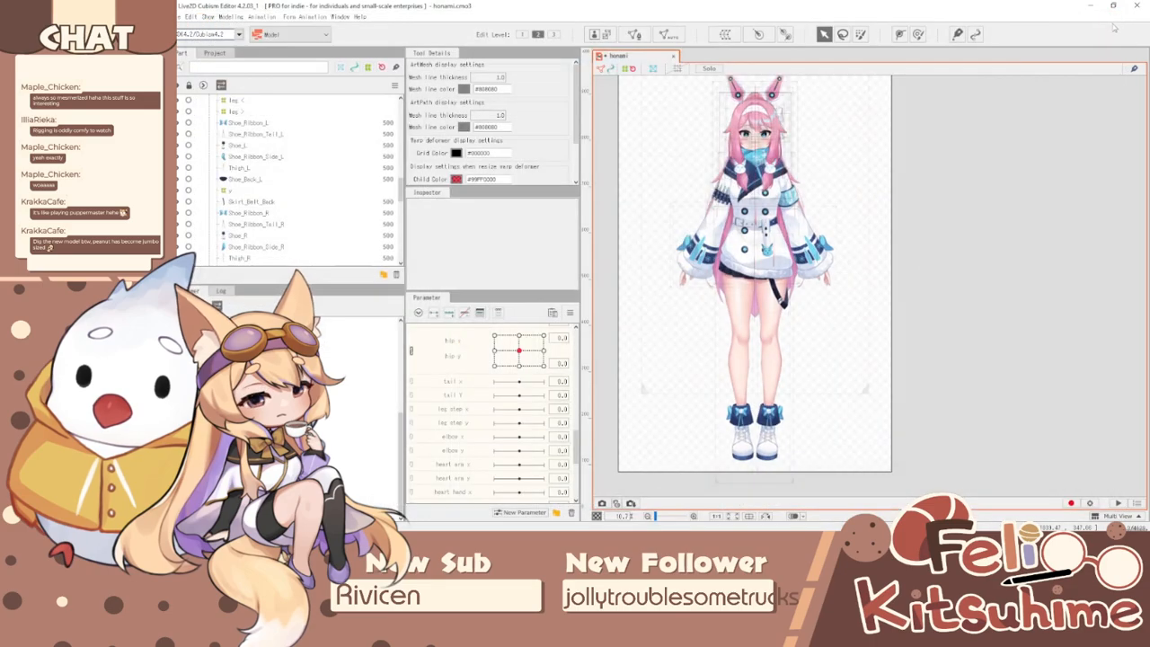
# - Select the "hip y" and "hips" rotation deformers at the belt together
pyautogui.scroll(5, 751, 261)
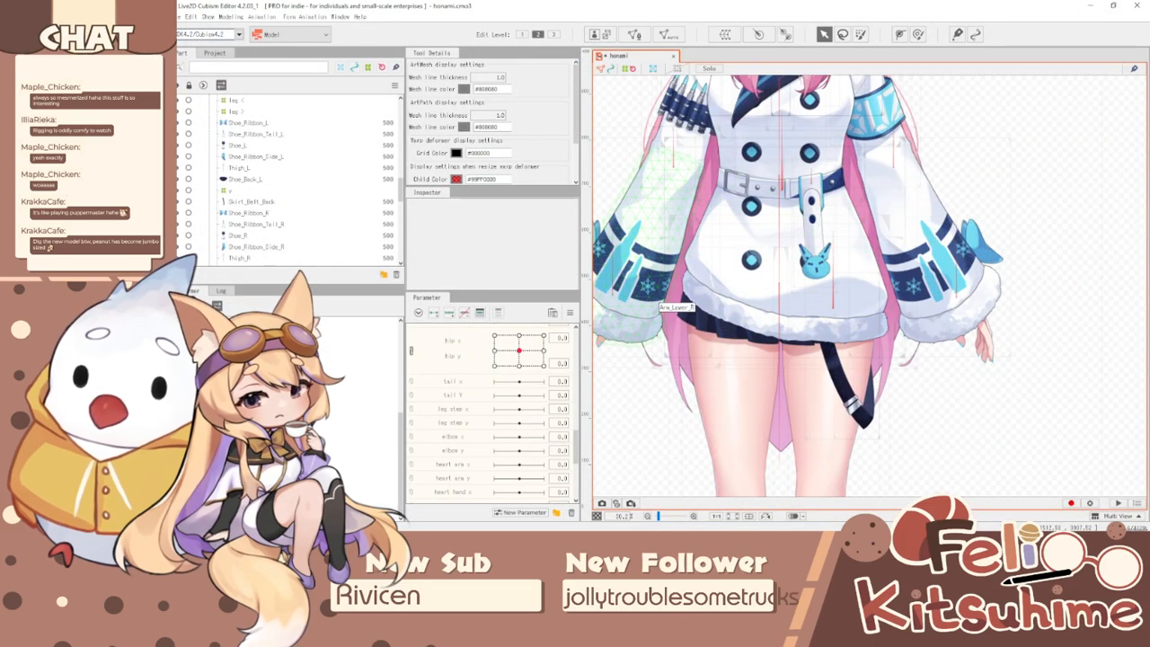
pyautogui.click(782, 189)
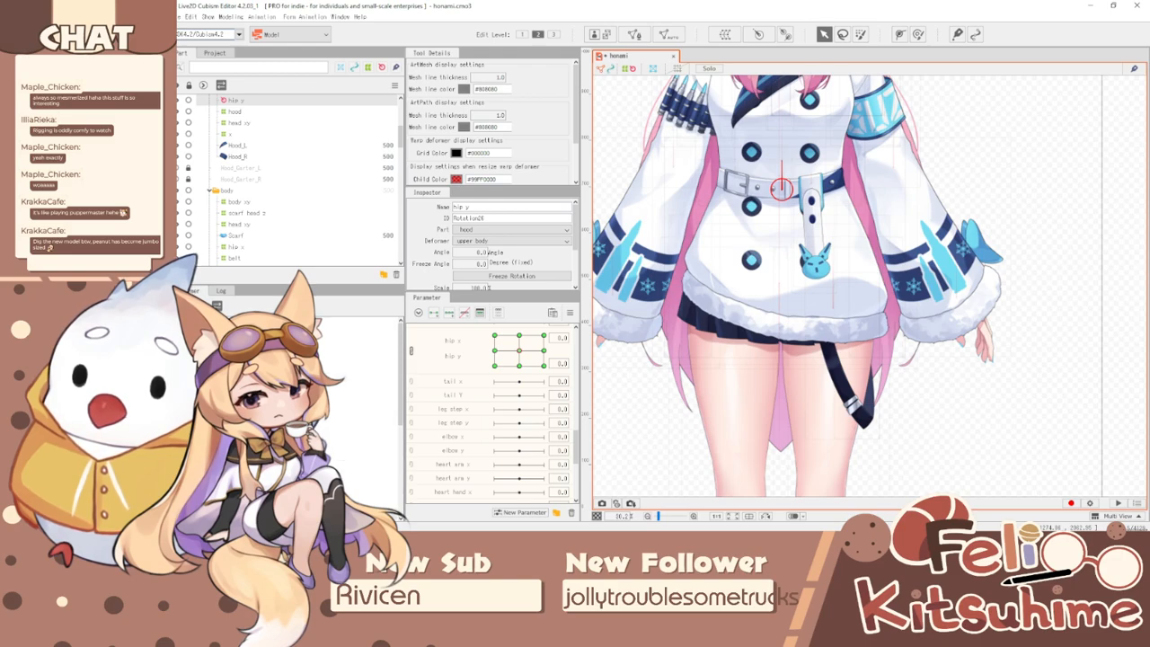
pyautogui.scroll(-5, 360, 414)
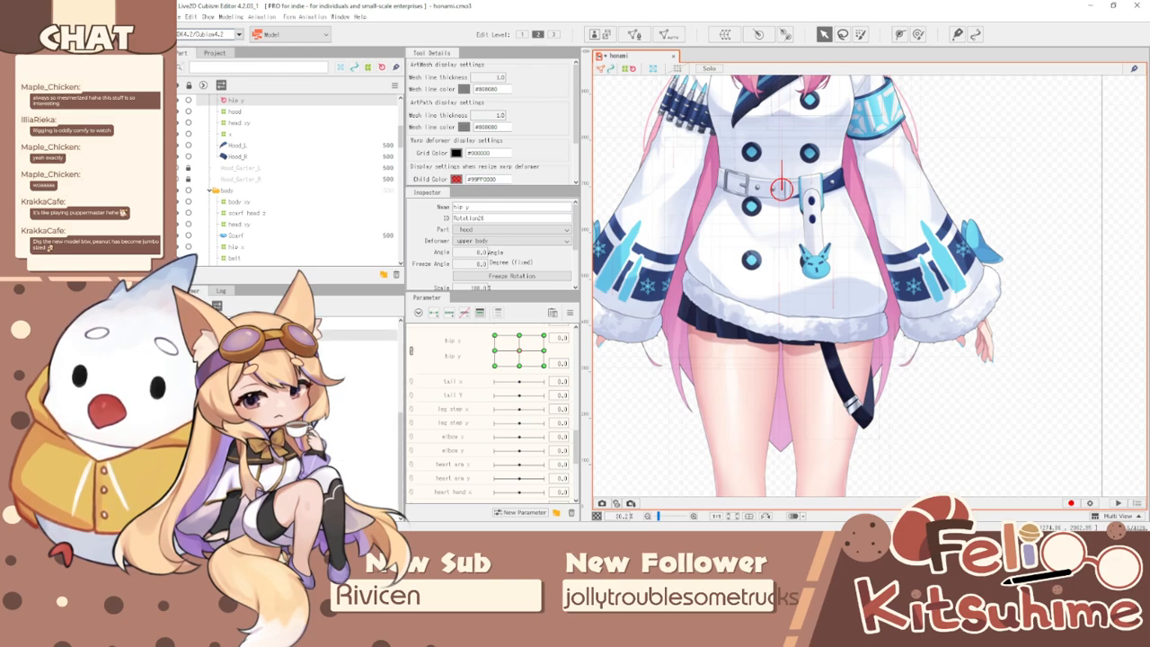
pyautogui.click(689, 278)
pyautogui.click(359, 346)
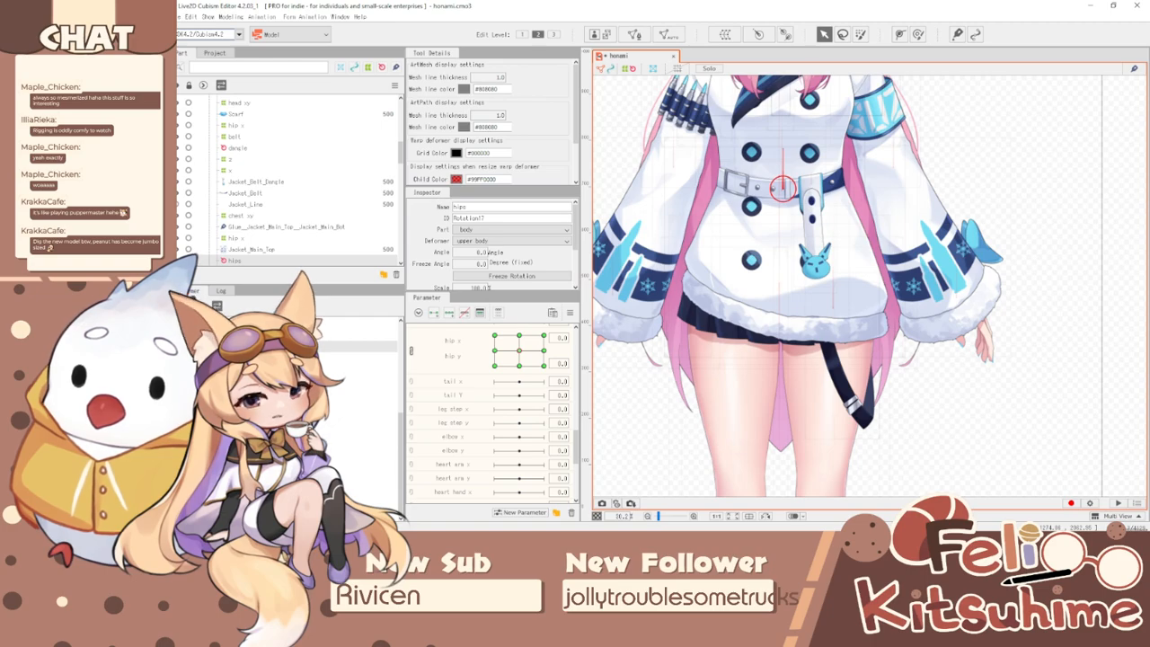
pyautogui.keyDown('ctrl'); pyautogui.click(359, 335); pyautogui.keyUp('ctrl')
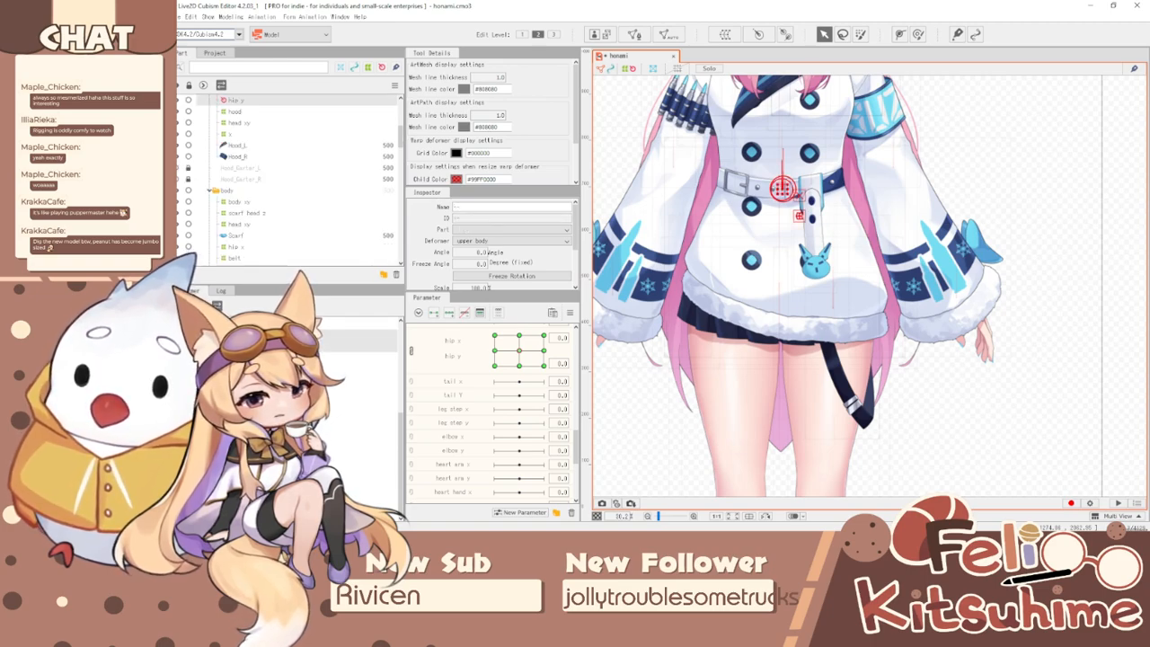
pyautogui.scroll(2, 759, 174)
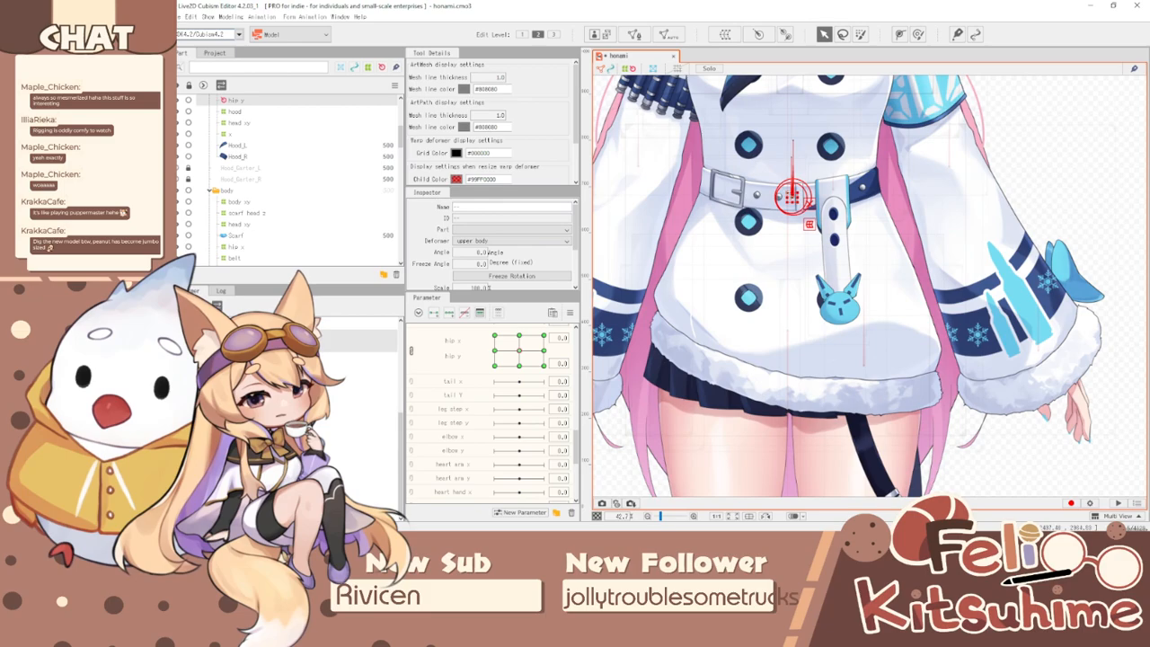
pyautogui.scroll(-5, 787, 247)
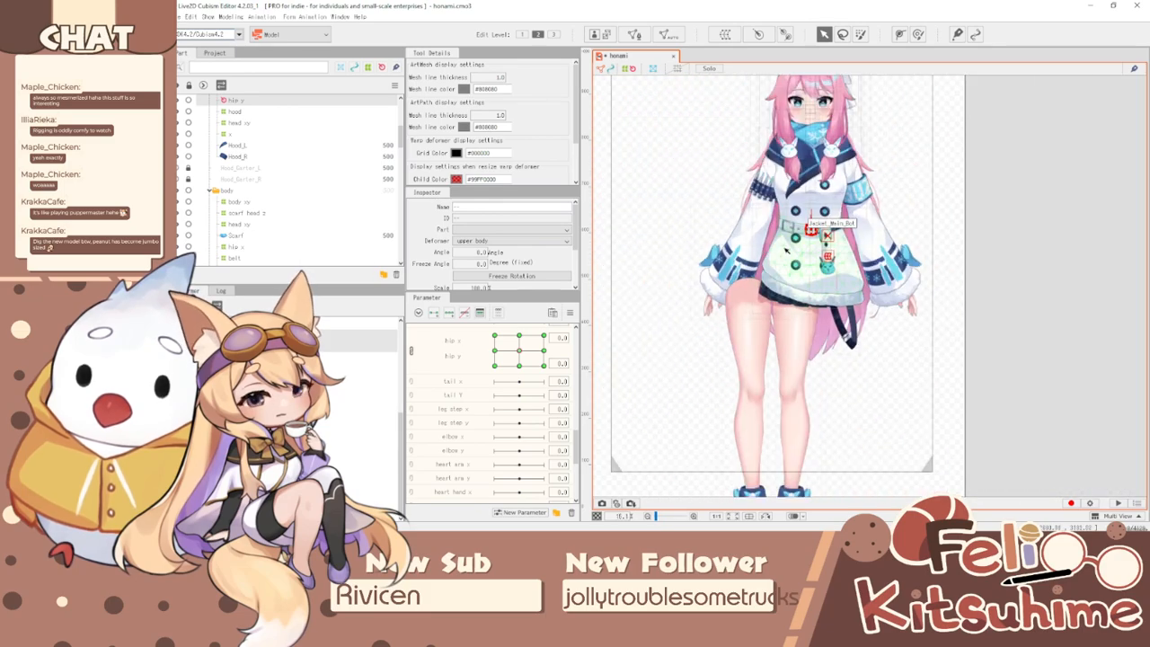
# - Unlink the hip x and hip y parameters and raise the selected hip rotation deformers slightly at hip y 1.0
pyautogui.scroll(4, 791, 254)
pyautogui.click(413, 353)
pyautogui.moveTo(519, 348); pyautogui.dragTo(543, 348)
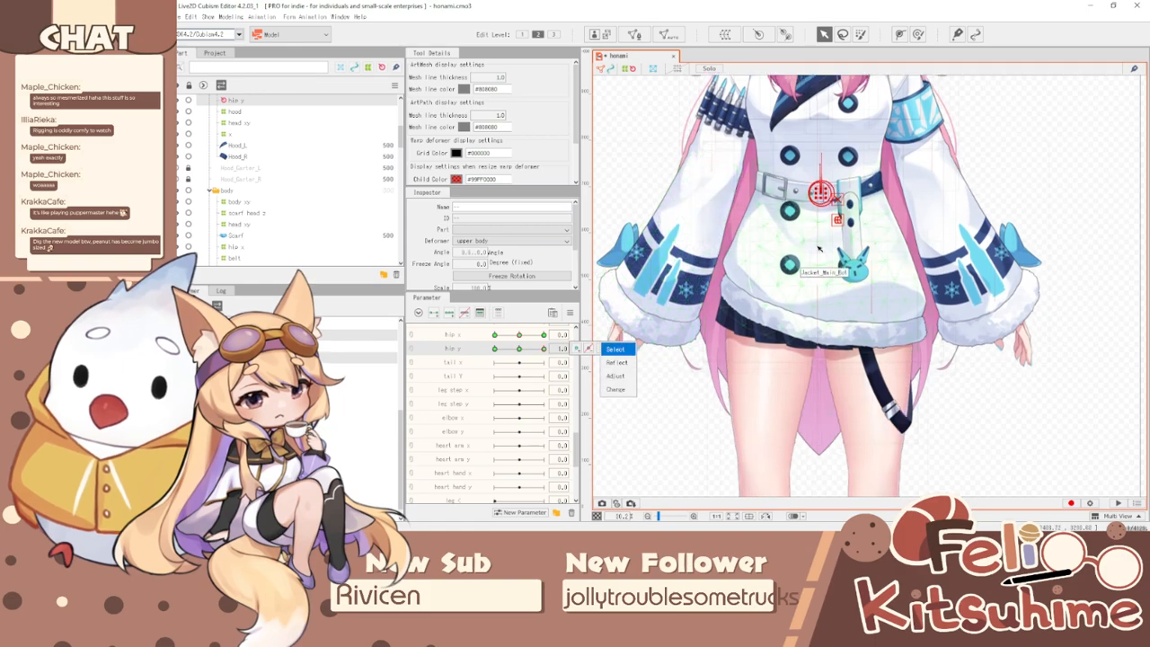
pyautogui.scroll(3, 814, 202)
pyautogui.scroll(-5, 813, 202)
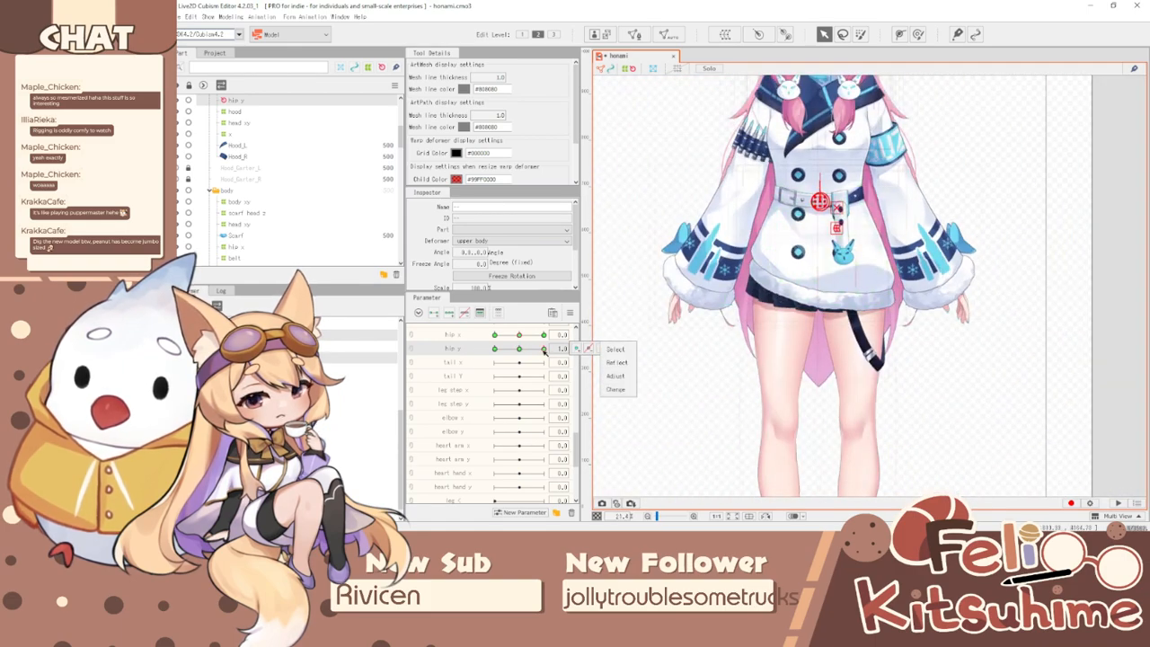
pyautogui.click(822, 236)
pyautogui.scroll(4, 823, 235)
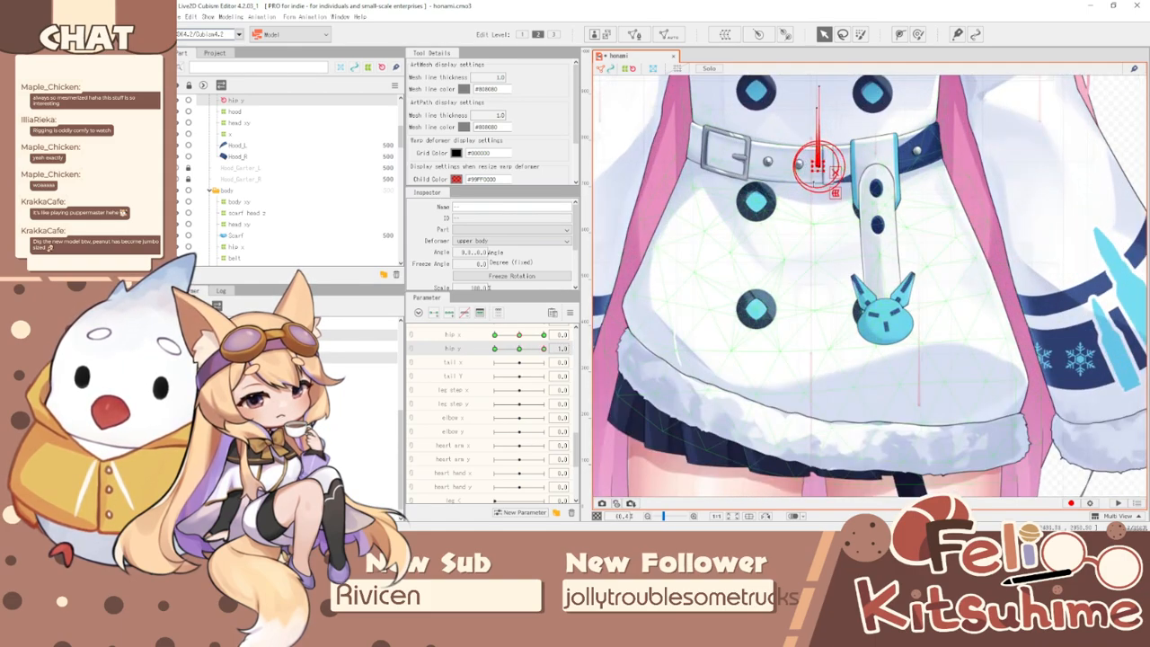
pyautogui.keyDown('shift'); pyautogui.click(818, 167); pyautogui.keyUp('shift')
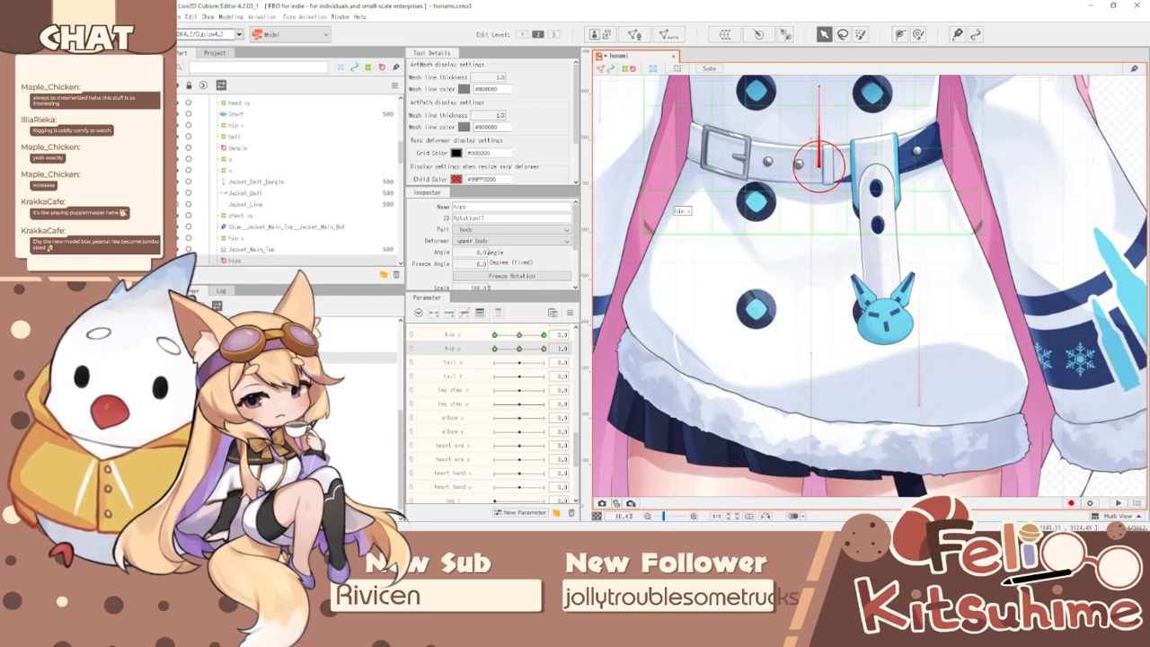
pyautogui.keyDown('shift'); pyautogui.click(819, 163); pyautogui.keyUp('shift')
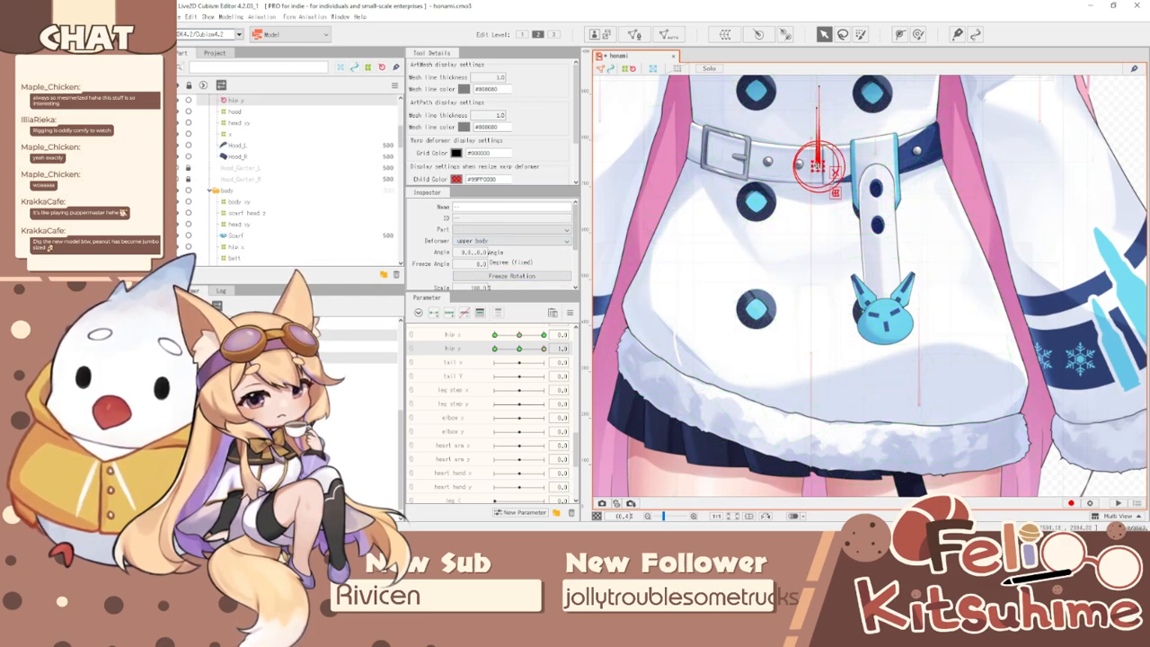
pyautogui.moveTo(818, 166); pyautogui.dragTo(818, 153)
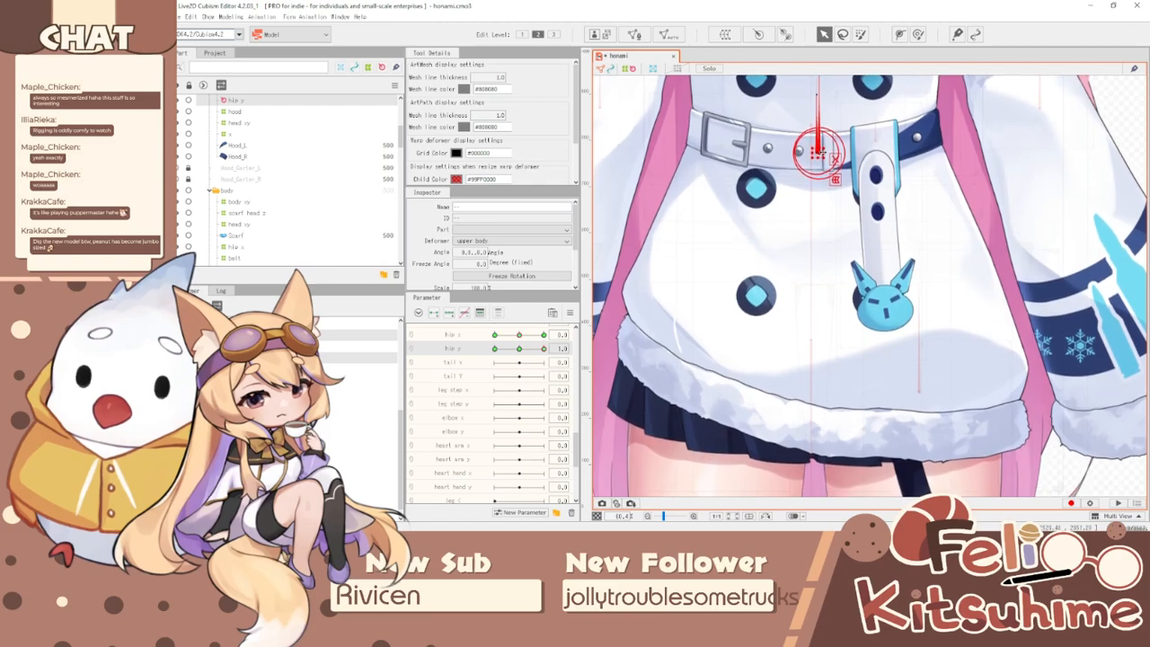
# - Adjust the same rotation deformers at hip y -1.0 and synthesize the corner forms
pyautogui.moveTo(544, 349); pyautogui.dragTo(427, 352)
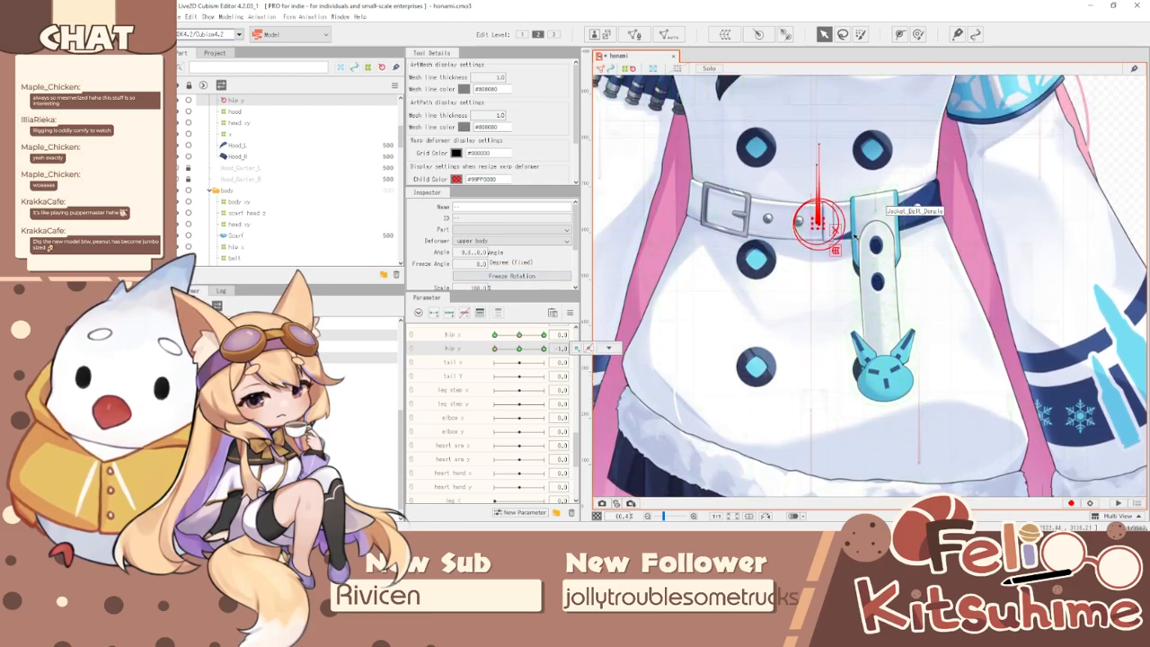
pyautogui.scroll(-2, 820, 223)
pyautogui.moveTo(820, 222); pyautogui.dragTo(818, 198)
pyautogui.moveTo(495, 349)
pyautogui.mouseDown()
pyautogui.moveTo(543, 349)
pyautogui.moveTo(494, 349)
pyautogui.mouseUp()
pyautogui.click(571, 312)
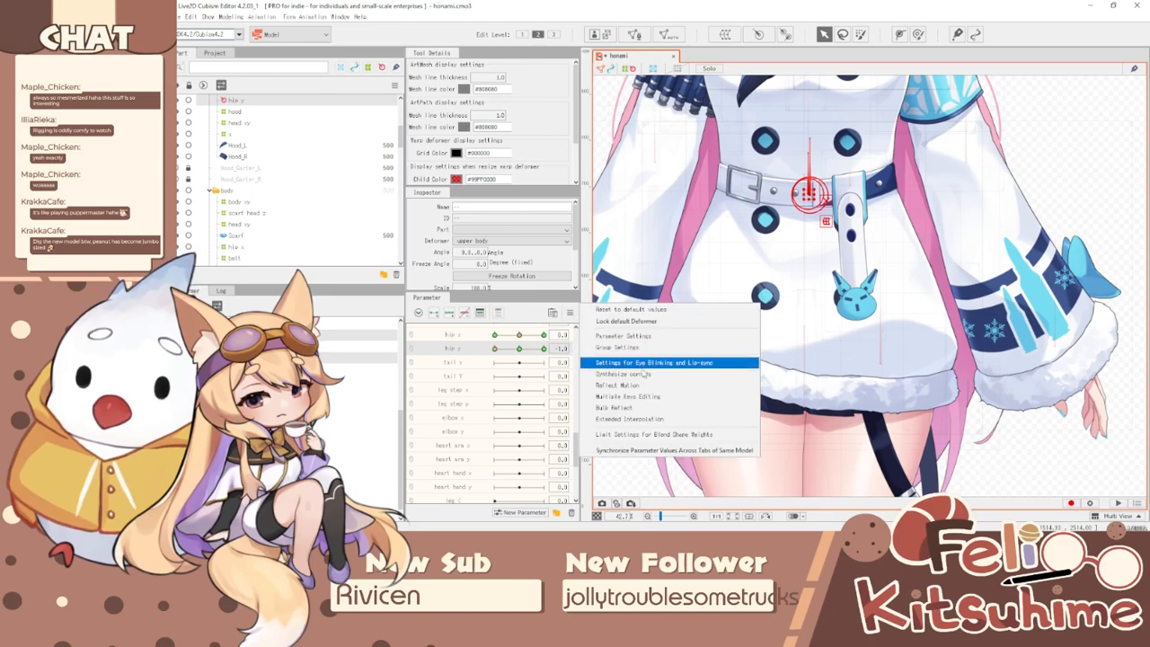
pyautogui.click(644, 374)
pyautogui.click(638, 363)
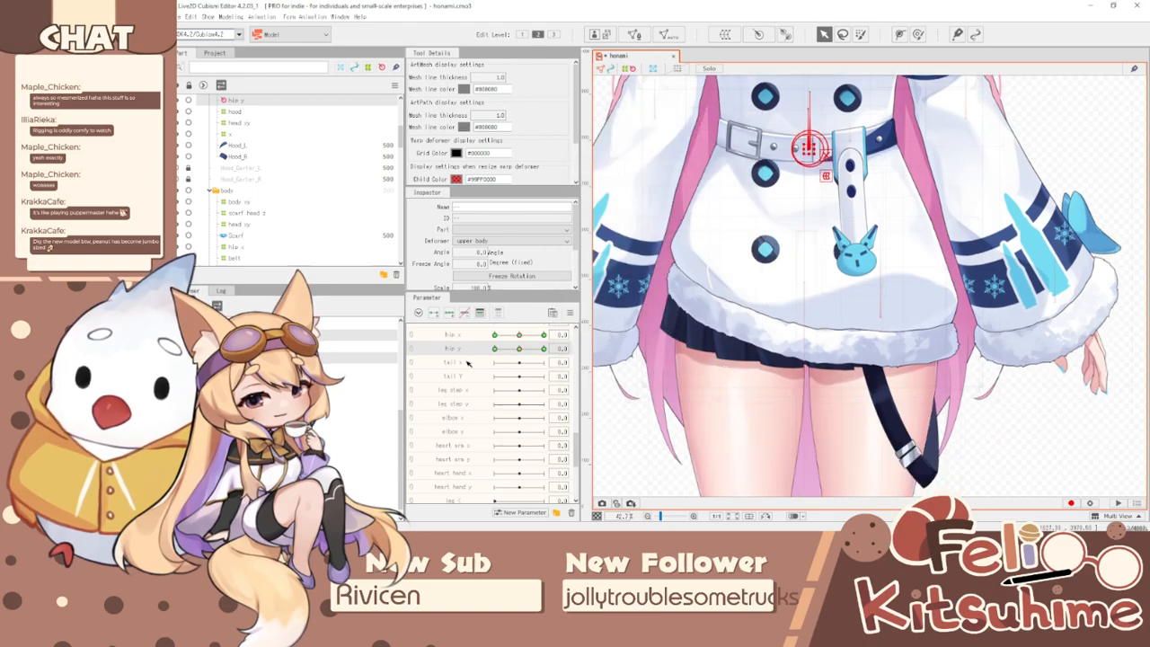
# - Open the physics settings and swing the character around to check the adjusted hip motion on the whole body and up close
pyautogui.click(231, 17)
pyautogui.click(291, 227)
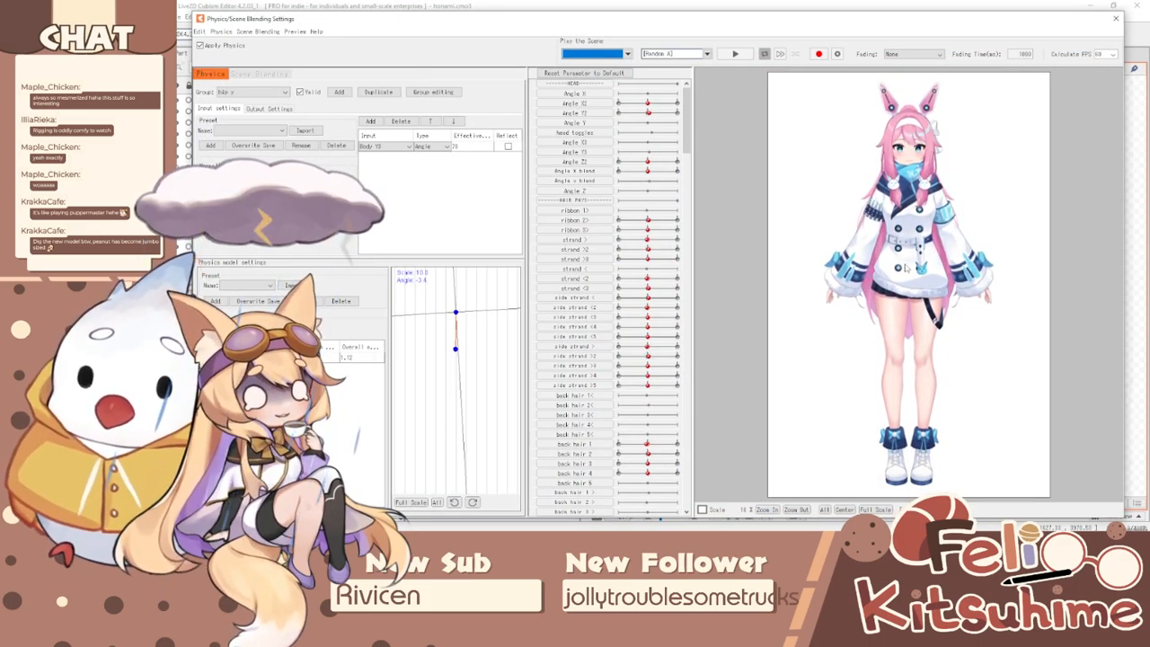
pyautogui.scroll(5, 908, 269)
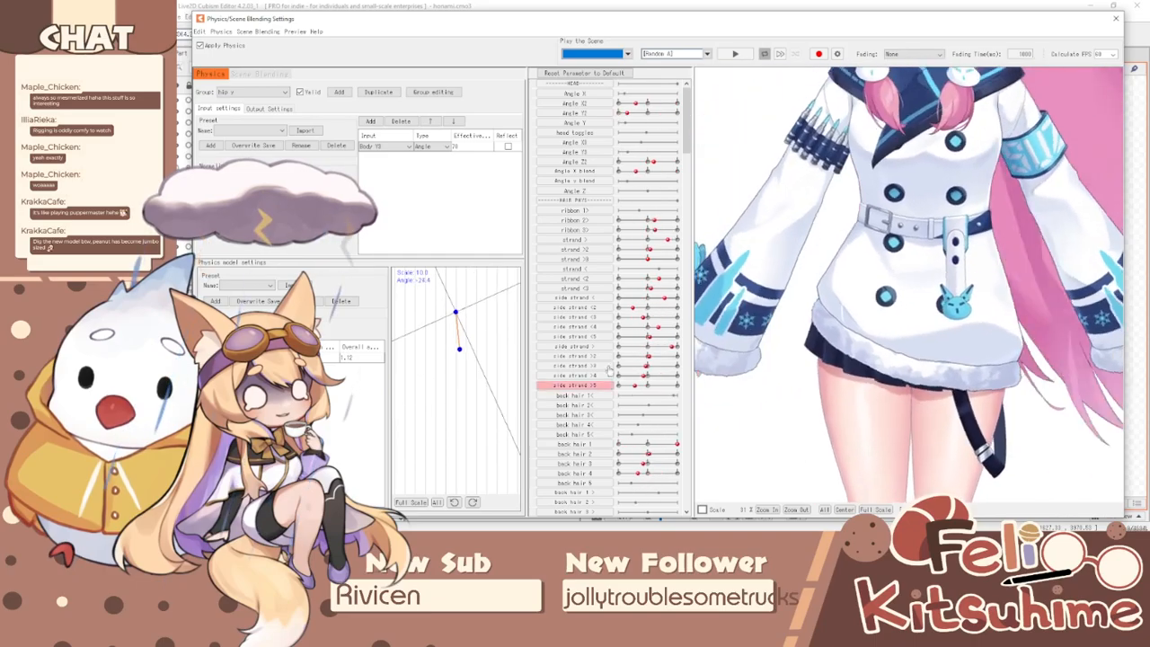
pyautogui.scroll(-4, 892, 266)
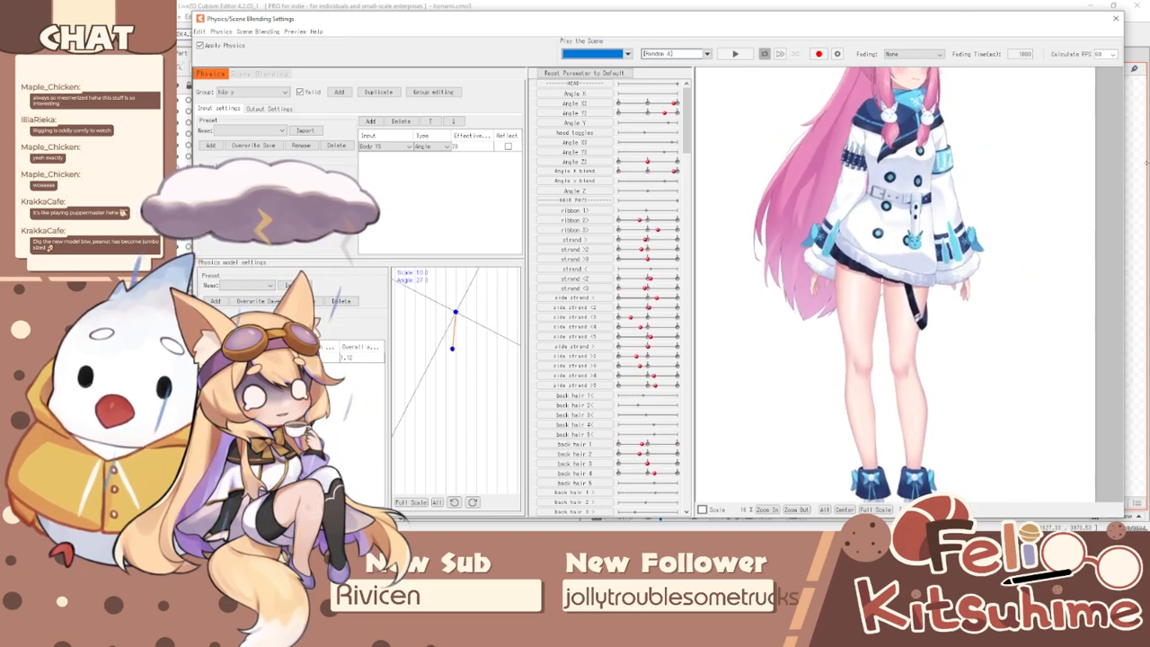
pyautogui.scroll(-2, 996, 267)
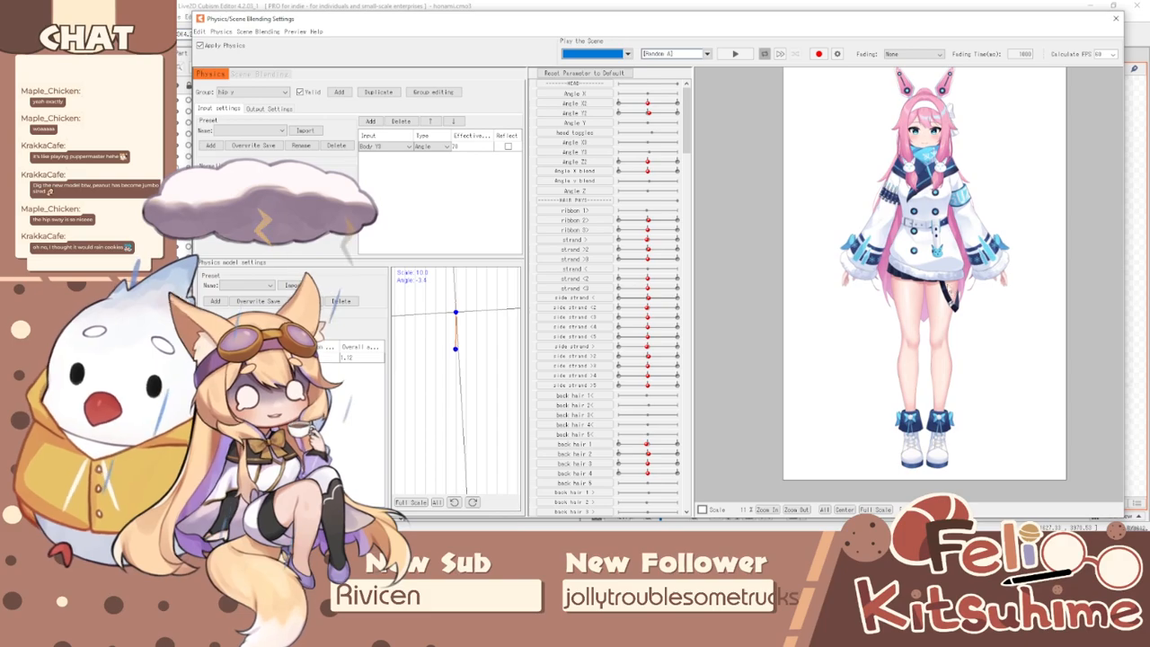
pyautogui.scroll(2, 931, 166)
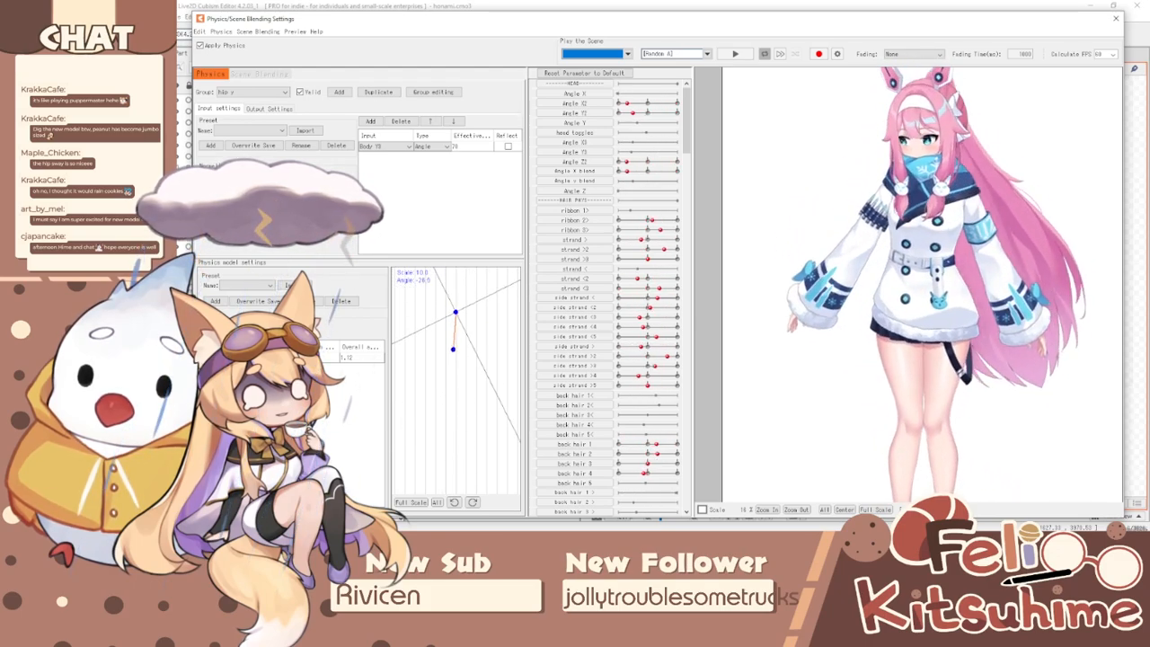
# - Examine the coat hem, skirt and thighs up close while the character sways, then the overall body motion
pyautogui.scroll(-2, 608, 236)
pyautogui.scroll(5, 935, 378)
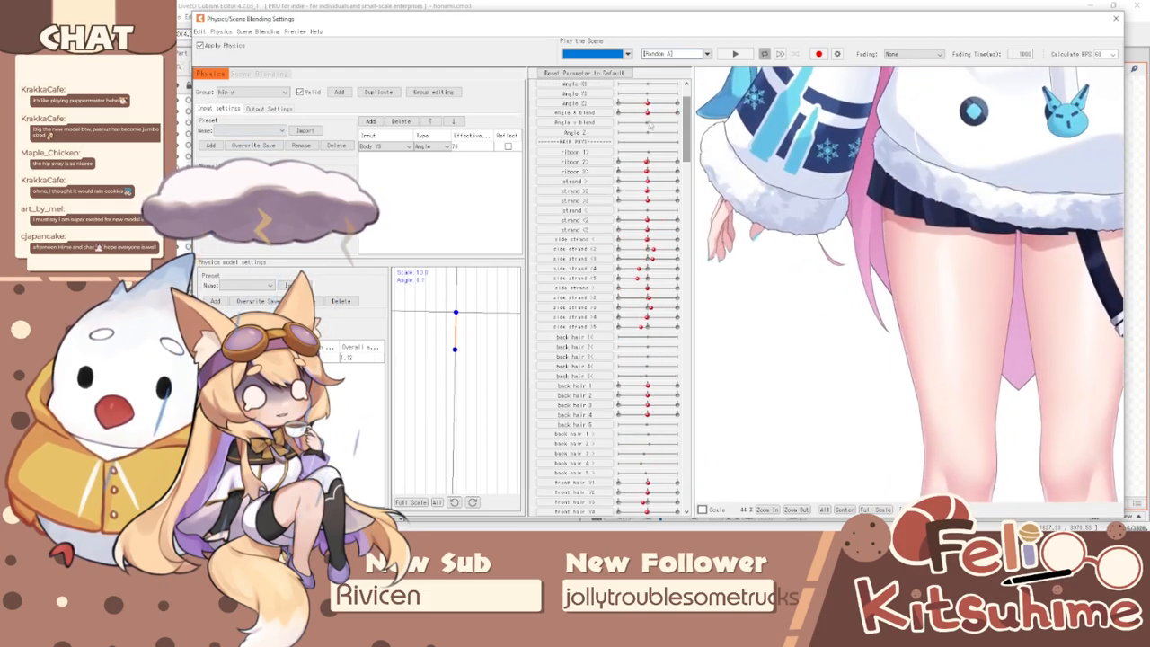
pyautogui.scroll(-5, 935, 180)
pyautogui.scroll(5, 963, 139)
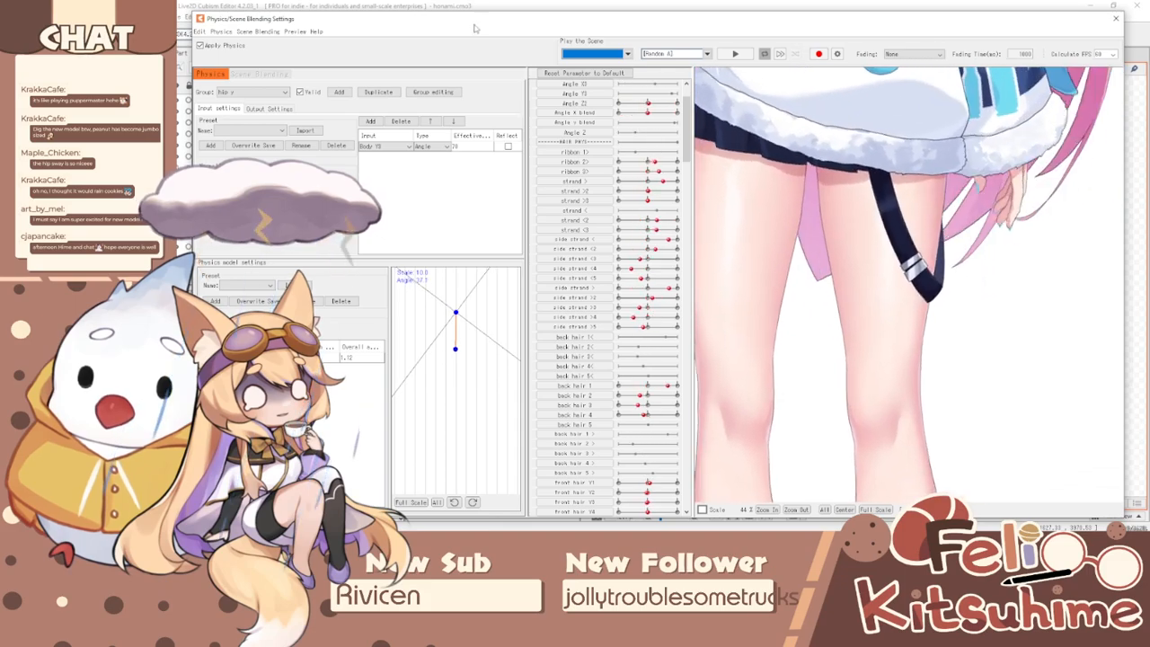
pyautogui.moveTo(687, 131); pyautogui.dragTo(686, 261)
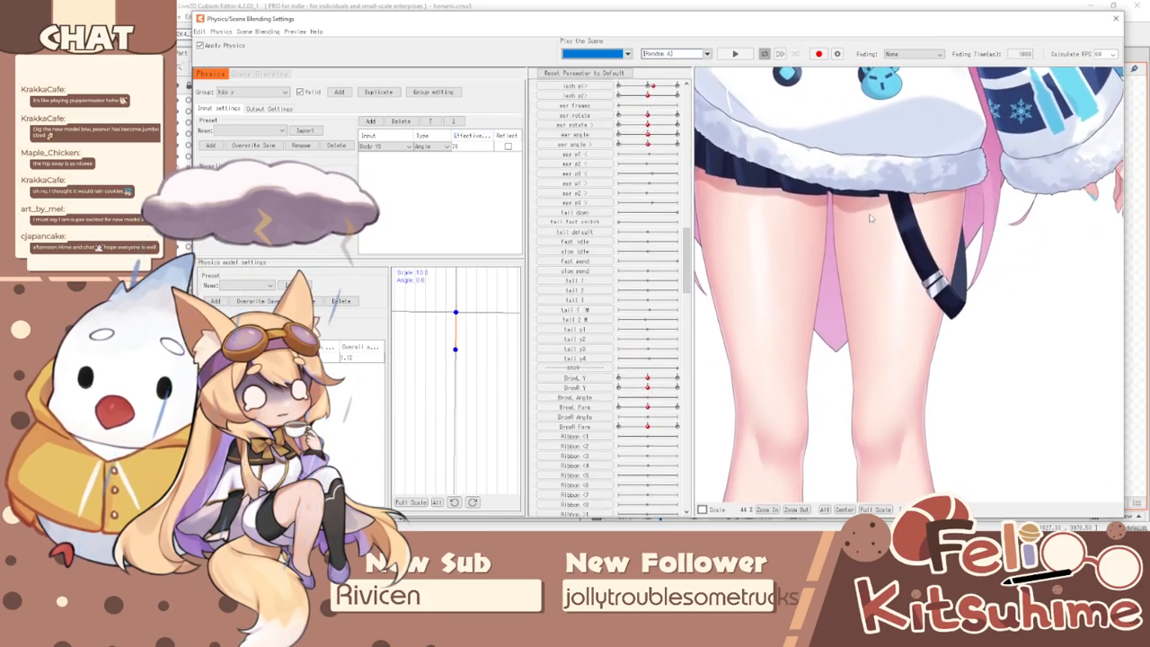
pyautogui.scroll(-3, 877, 290)
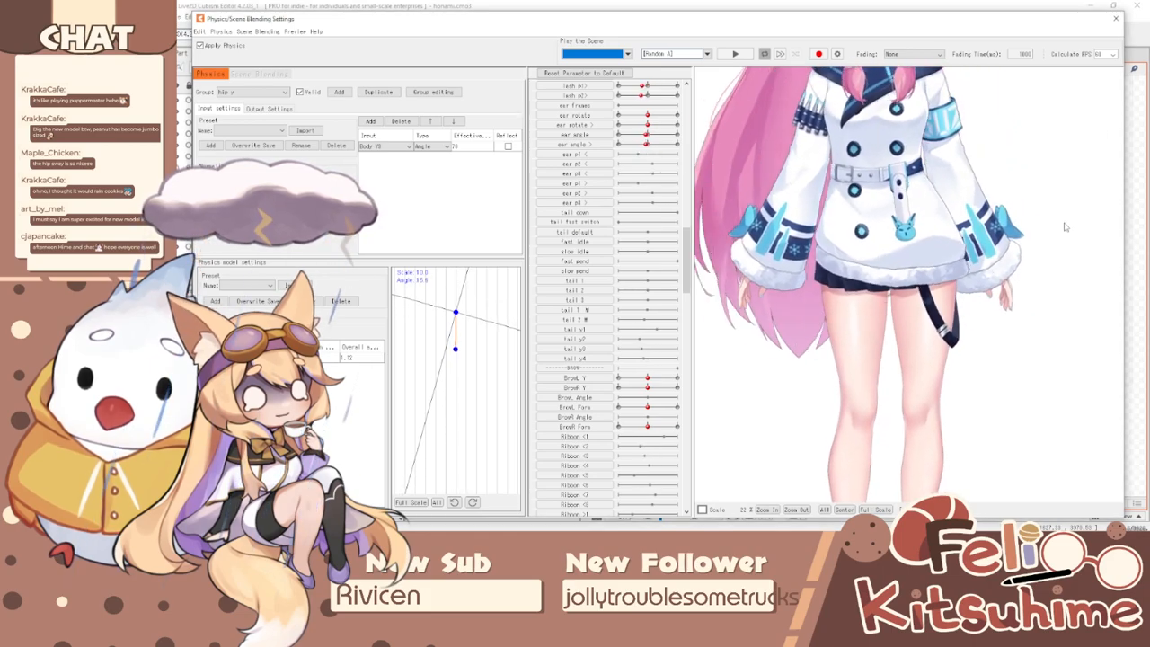
pyautogui.scroll(-1, 903, 278)
pyautogui.scroll(1, 904, 279)
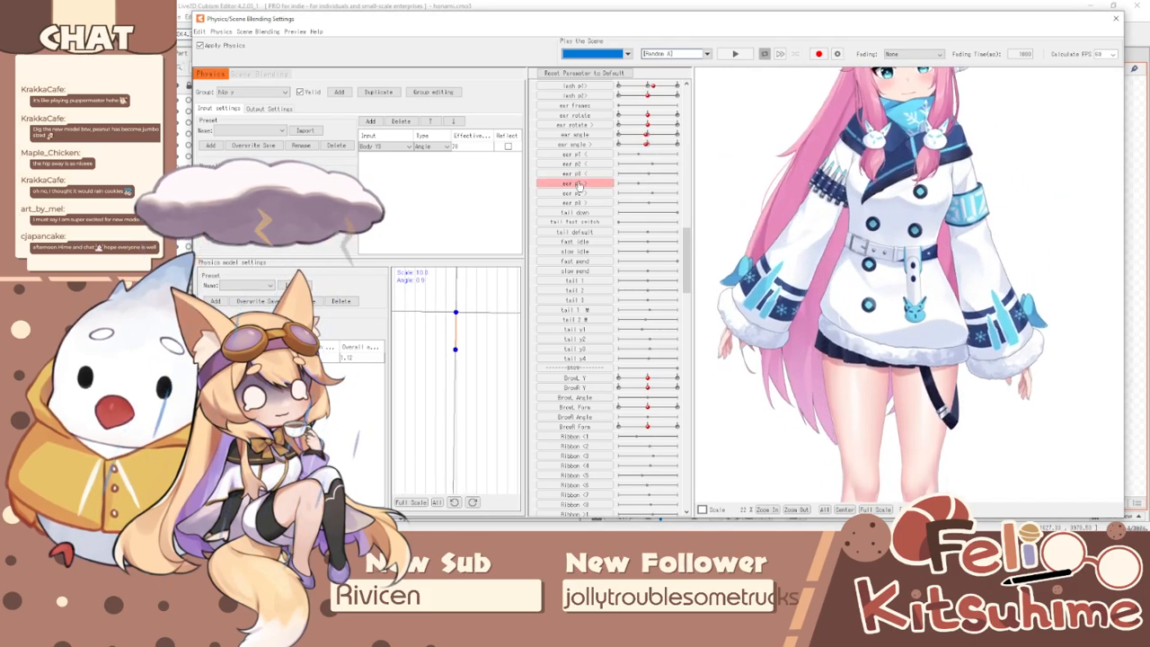
# - Add the Body Z3 parameter as a position input with an effectiveness of 20 to the hip x physics group
pyautogui.click(248, 92)
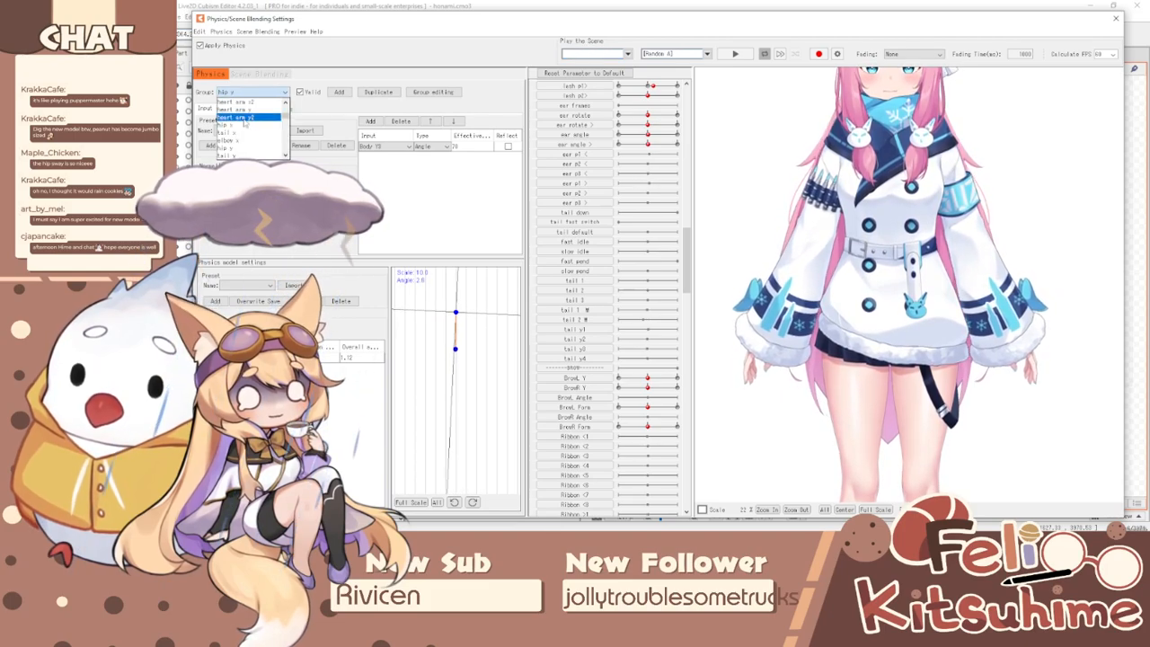
pyautogui.click(242, 118)
pyautogui.click(369, 122)
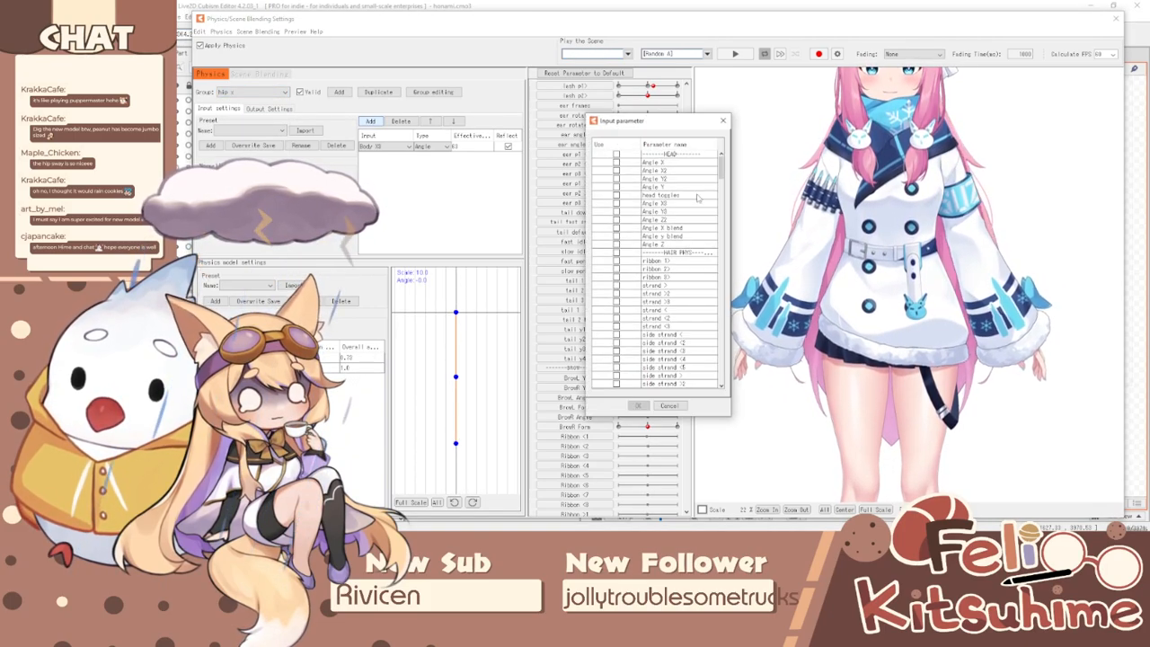
pyautogui.moveTo(723, 169); pyautogui.dragTo(718, 338)
pyautogui.scroll(-10, 663, 297)
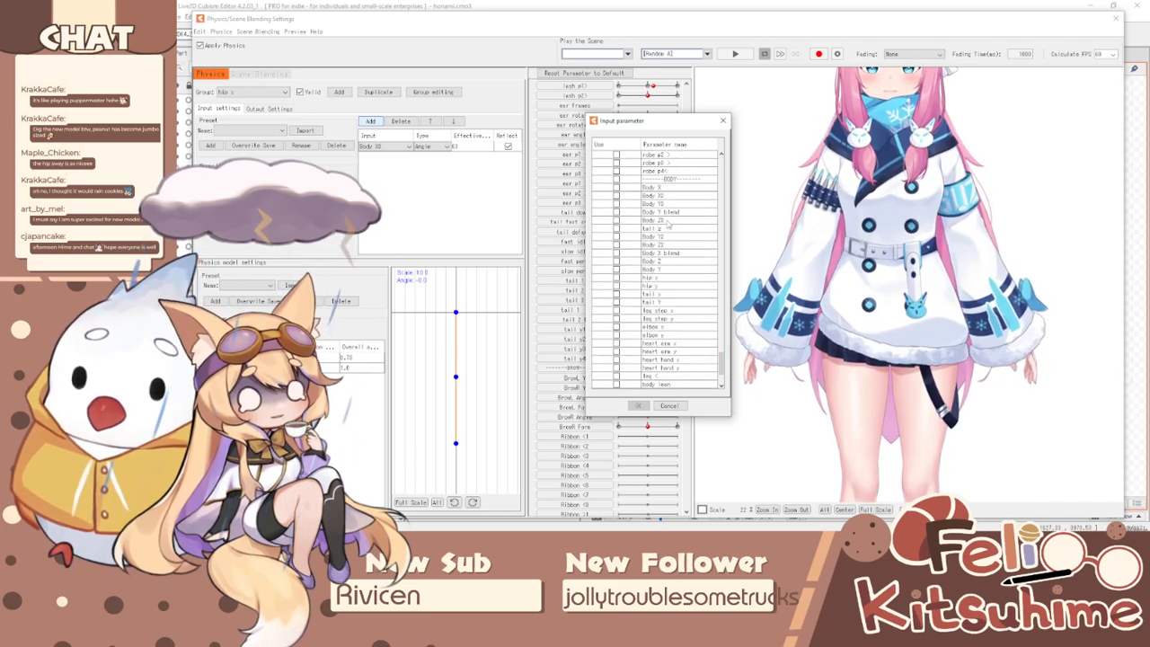
pyautogui.click(667, 221)
pyautogui.click(637, 406)
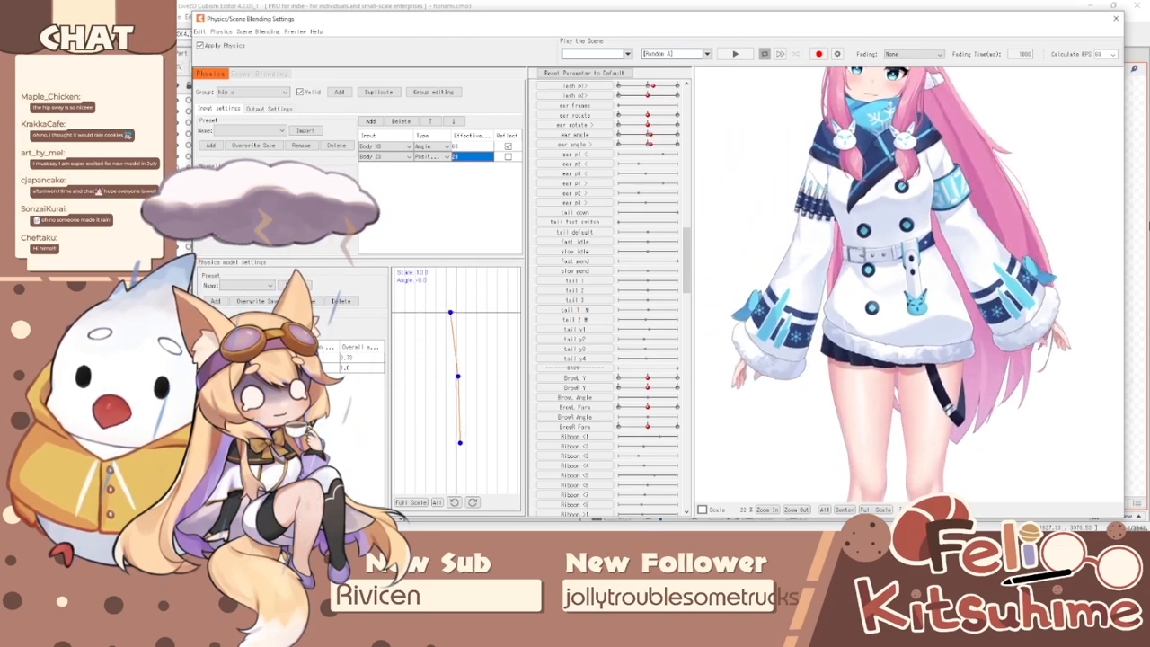
# - Preview the hip x physics with the added Body Z3 input by swinging the character from side to side
pyautogui.scroll(-3, 876, 219)
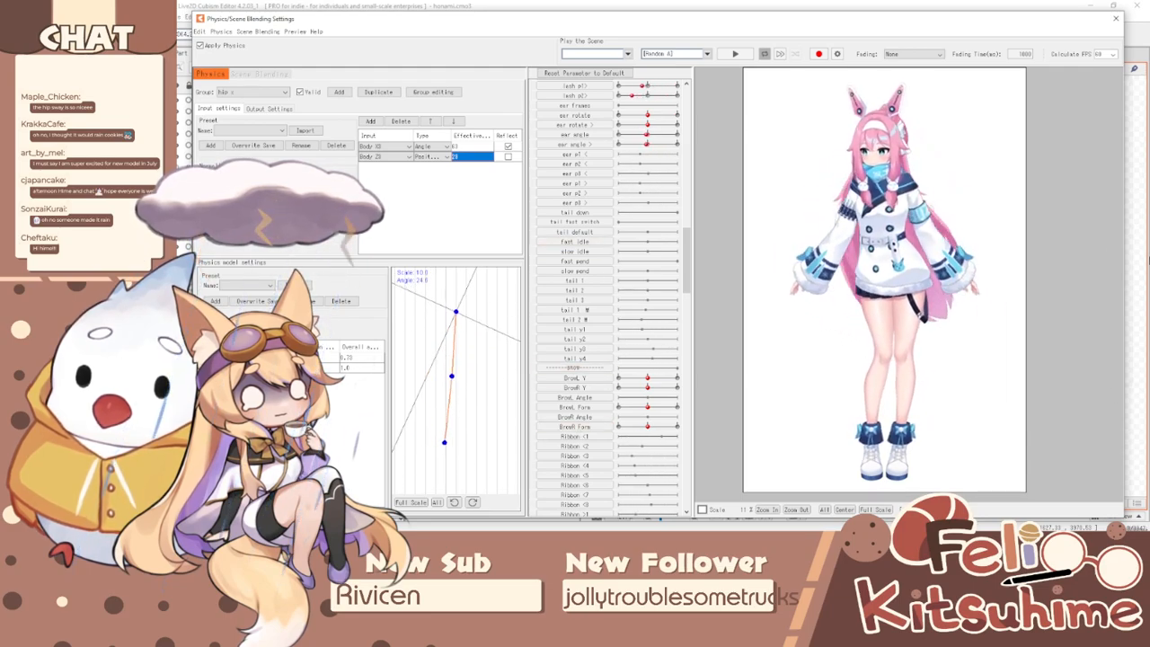
pyautogui.click(1093, 256)
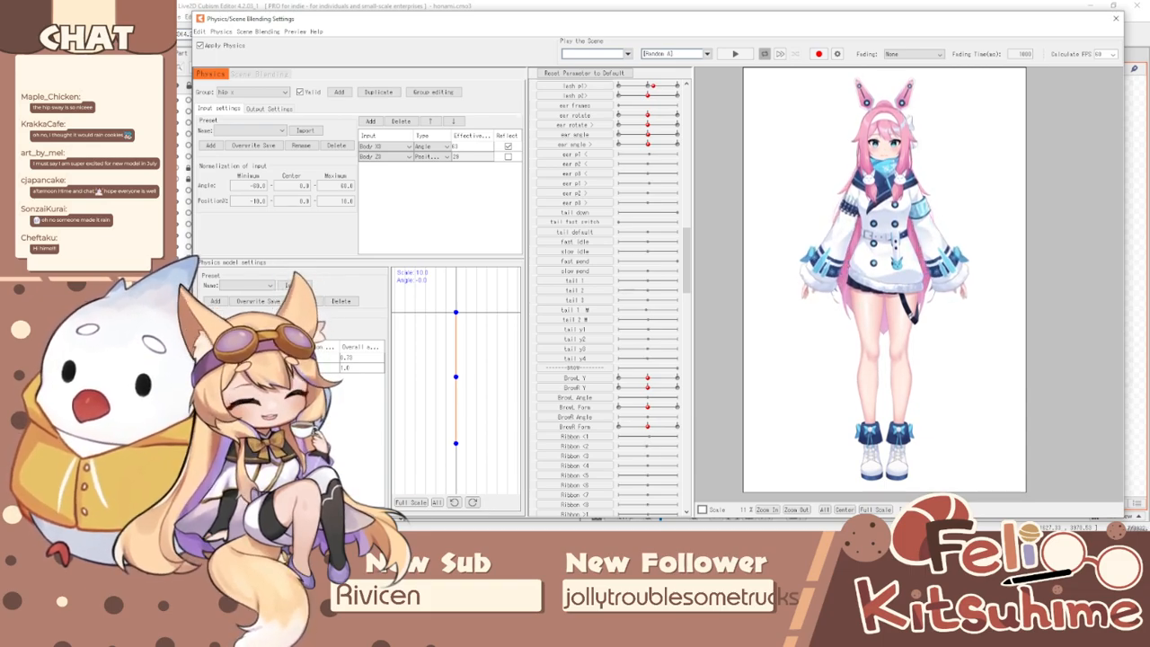
pyautogui.scroll(3, 878, 208)
pyautogui.moveTo(877, 209); pyautogui.dragTo(698, 269)
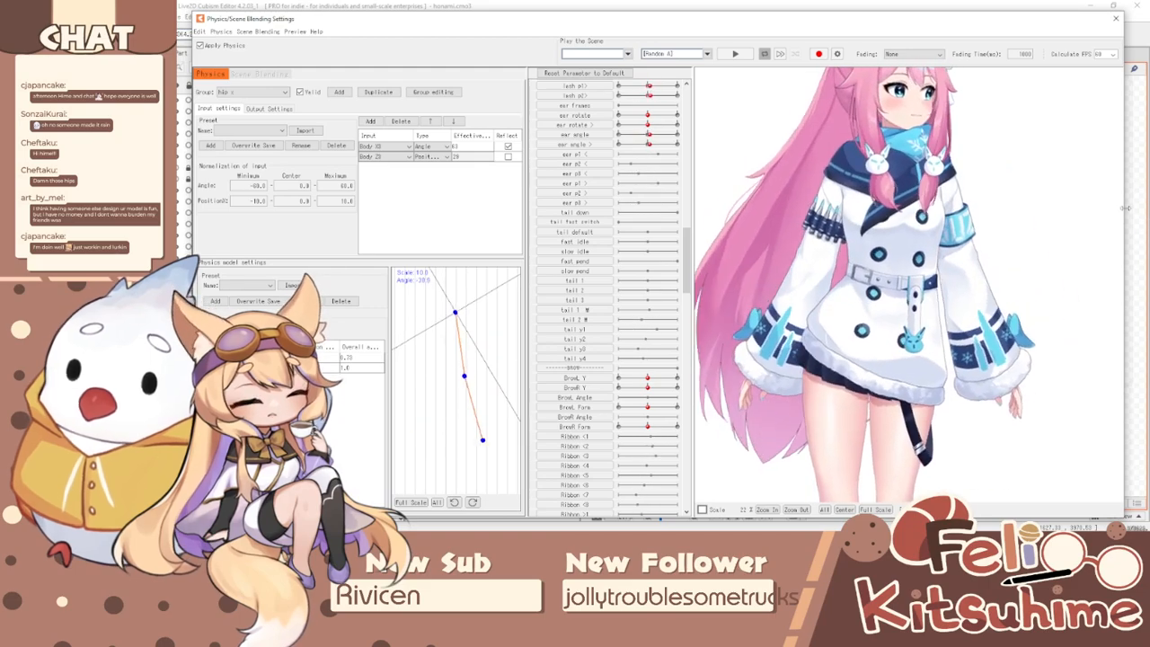
pyautogui.scroll(-2, 986, 218)
pyautogui.scroll(1, 950, 185)
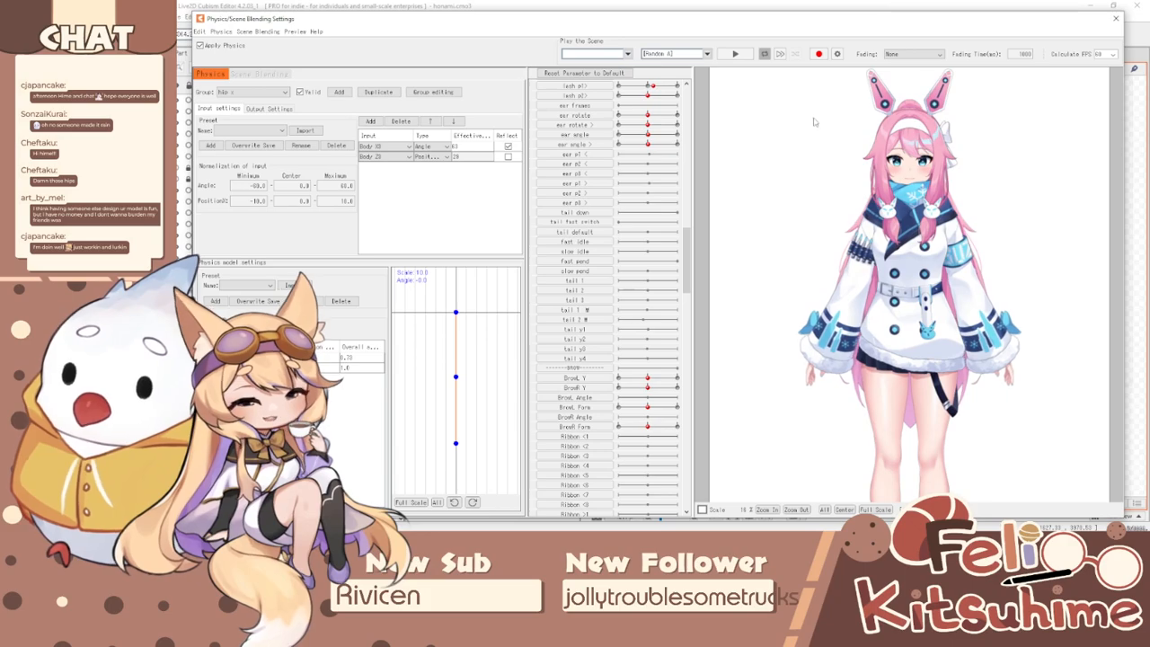
# - Test the body physics on the model preview, examine the hip and leg movement, and close the physics settings
pyautogui.moveTo(984, 294); pyautogui.dragTo(1148, 259)
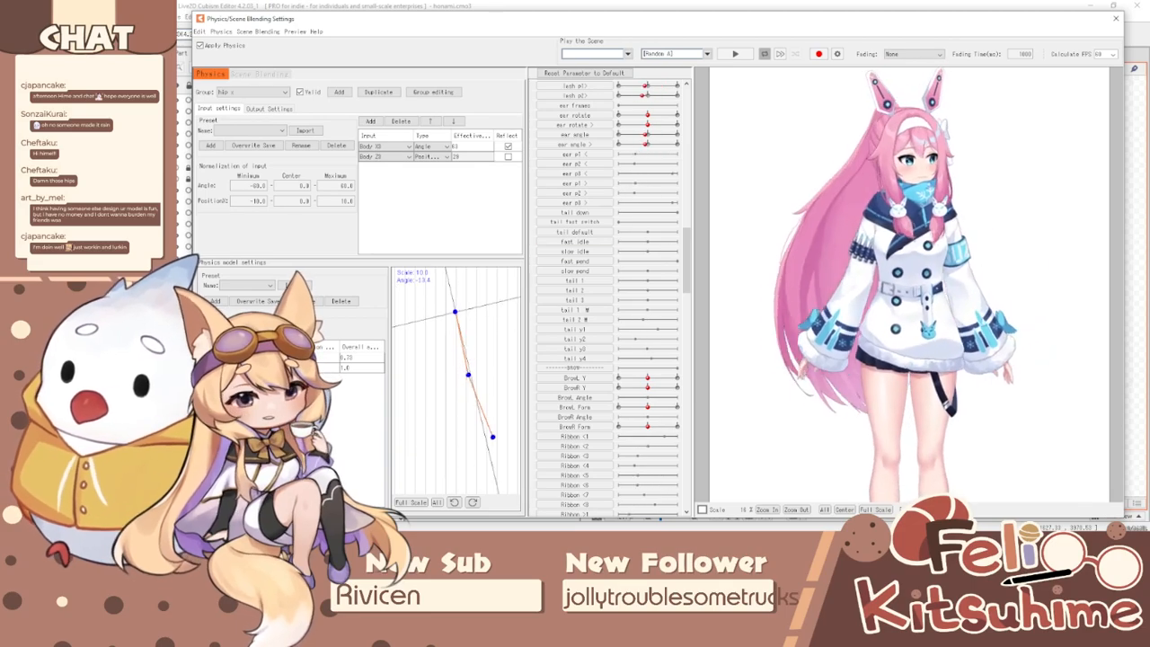
pyautogui.scroll(2, 832, 302)
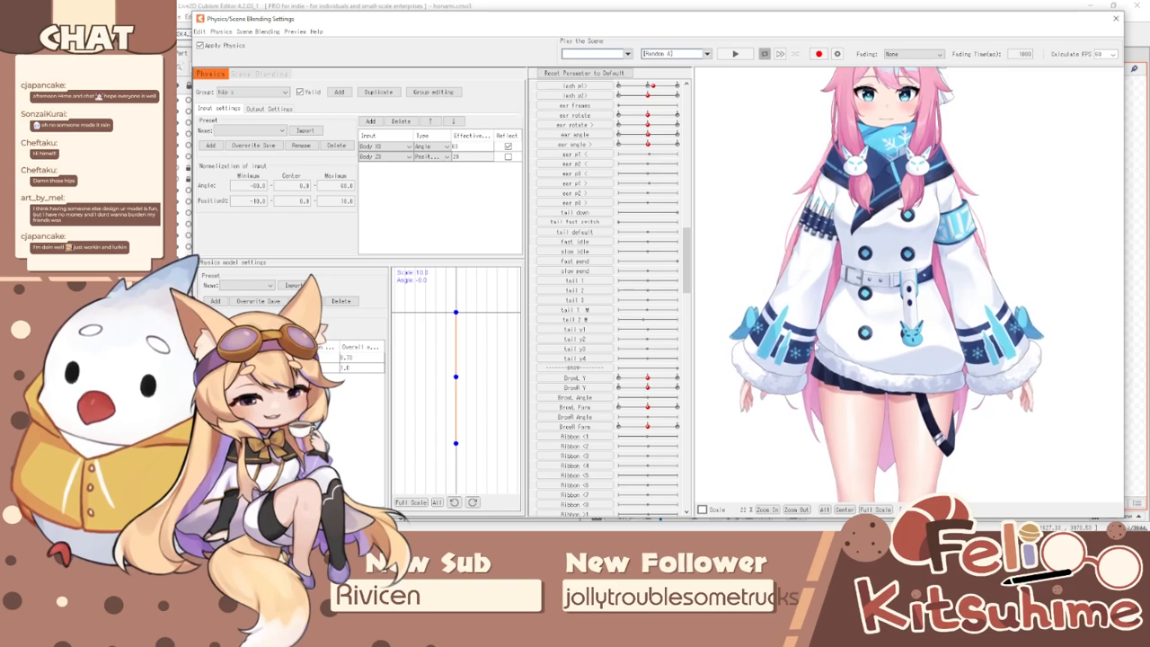
pyautogui.scroll(-3, 867, 270)
pyautogui.scroll(5, 885, 359)
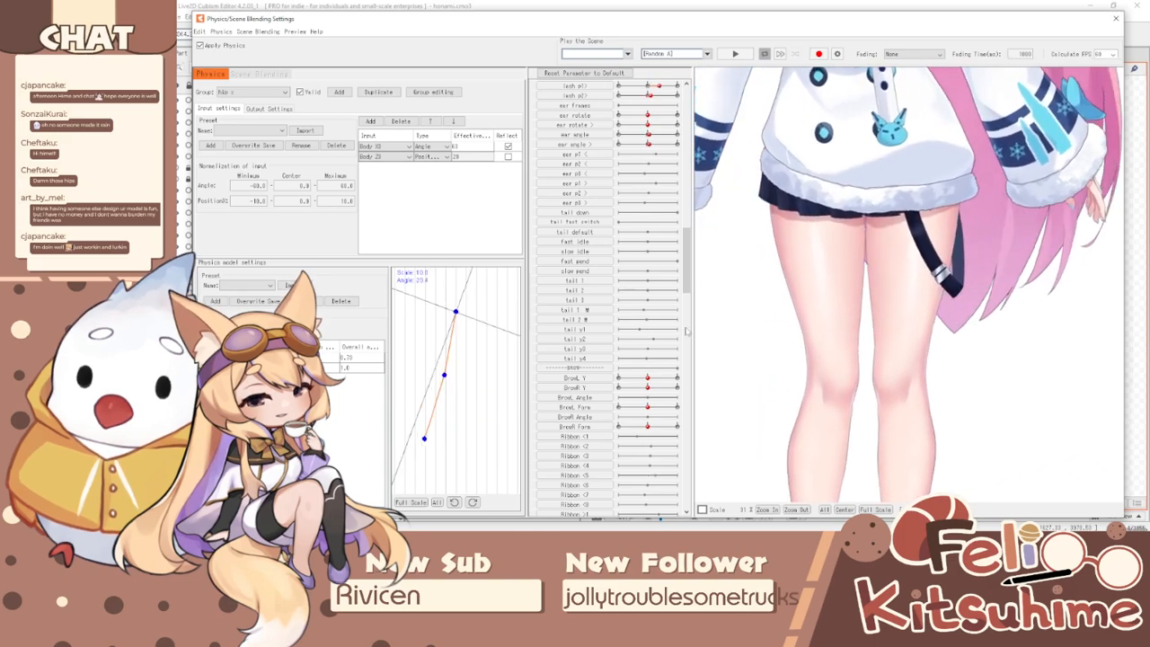
pyautogui.click(1116, 18)
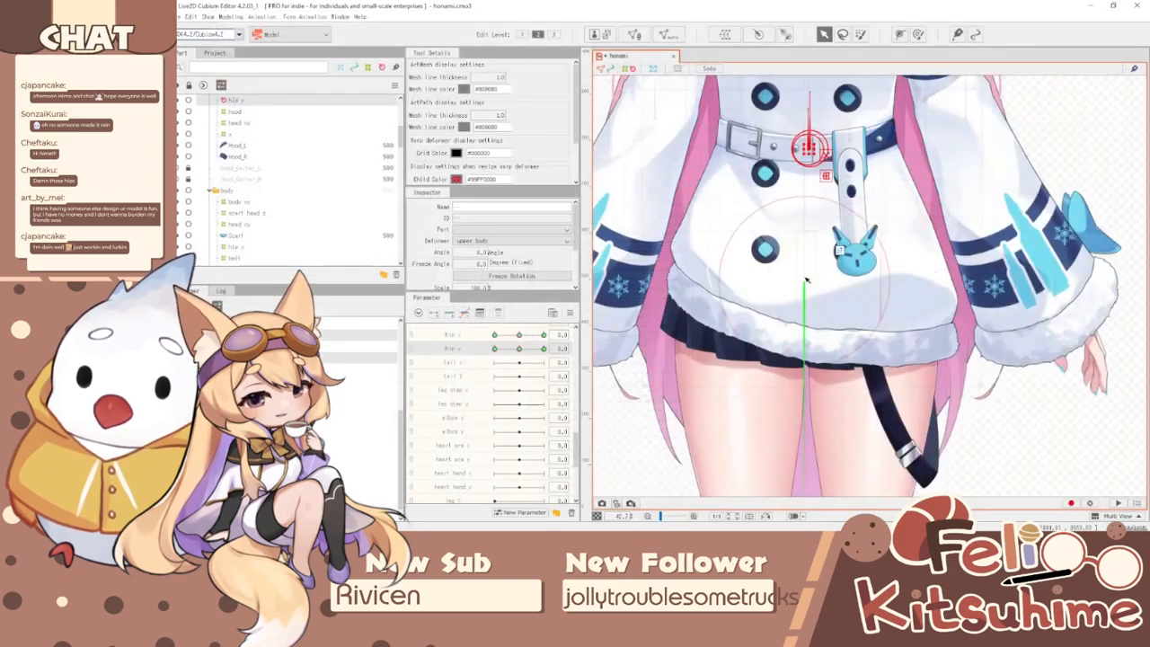
# - Select the leg > warp deformer and activate the Deform Brush for it
pyautogui.scroll(5, 844, 353)
pyautogui.click(840, 355)
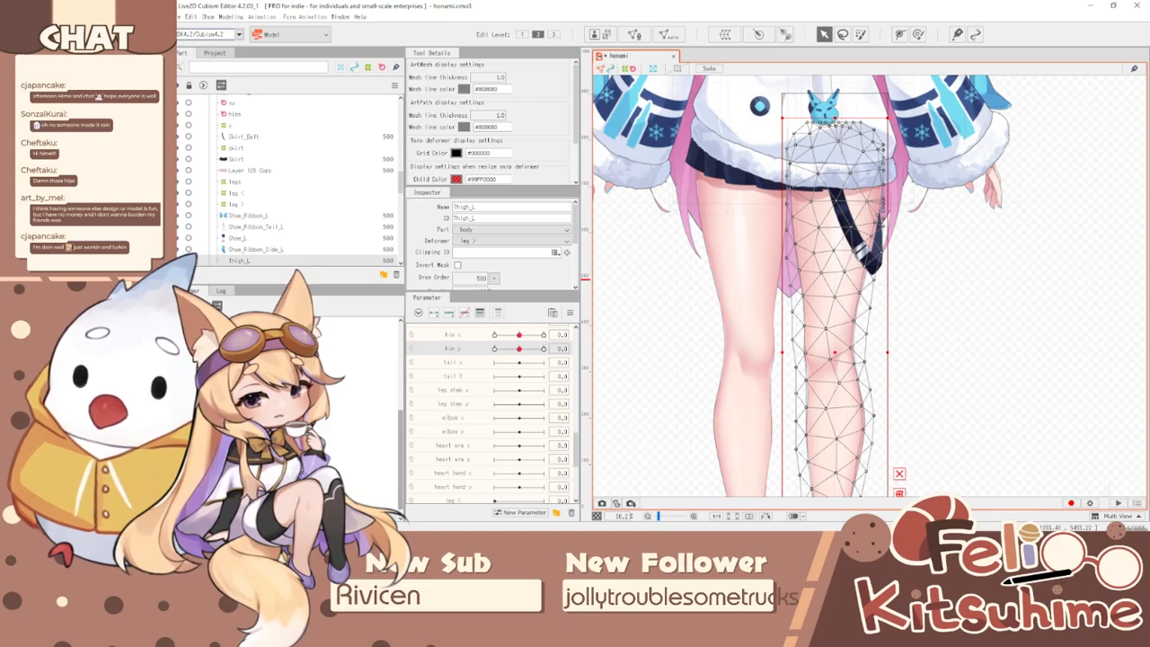
pyautogui.click(236, 193)
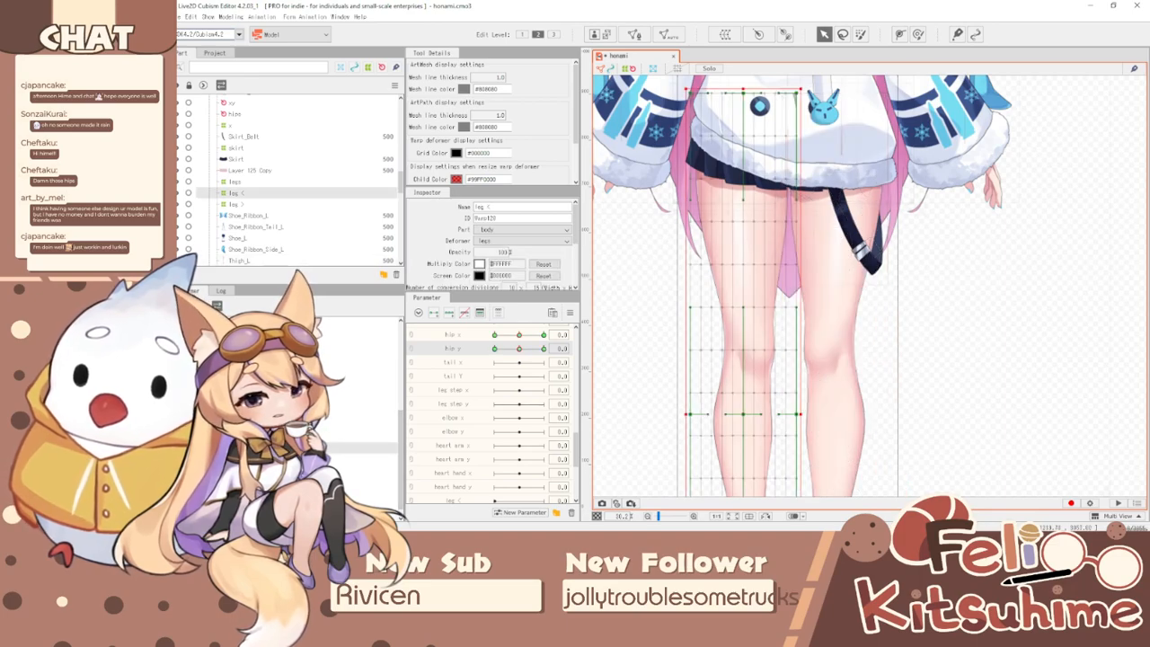
pyautogui.click(236, 204)
pyautogui.click(918, 36)
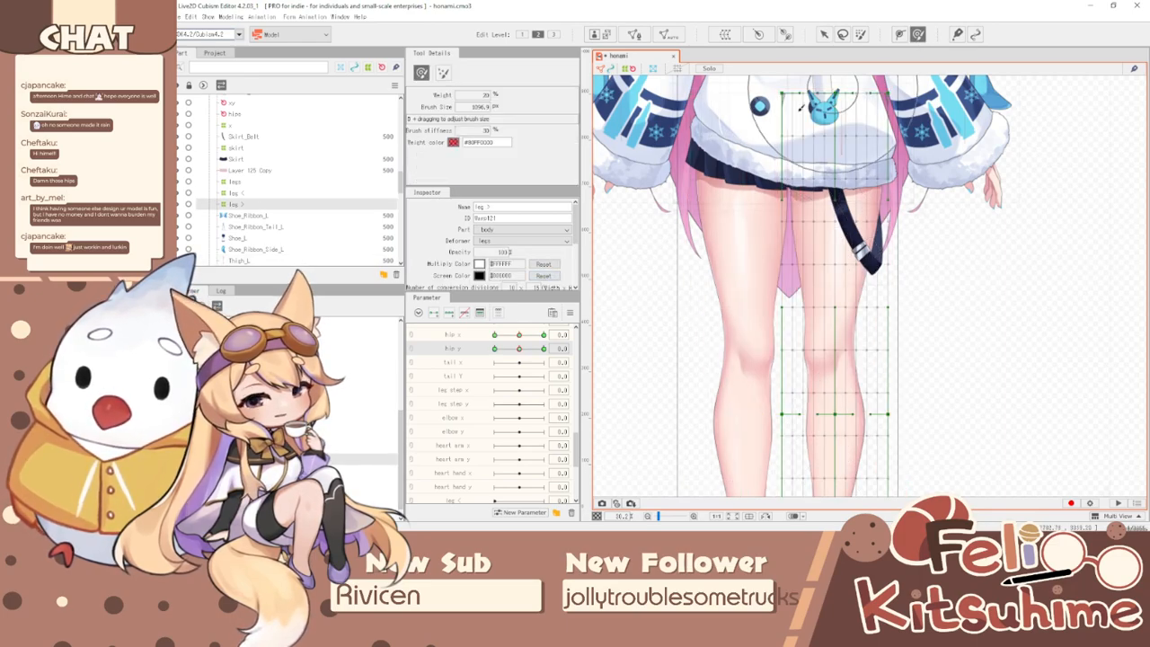
# - Set hip x to 1.0, shrink the Deform Brush and reshape the leg > deformer around the thigh and knee
pyautogui.click(532, 335)
pyautogui.moveTo(532, 335); pyautogui.dragTo(544, 336)
pyautogui.press('b')
pyautogui.moveTo(724, 320); pyautogui.dragTo(689, 321)
pyautogui.moveTo(789, 303); pyautogui.dragTo(833, 310)
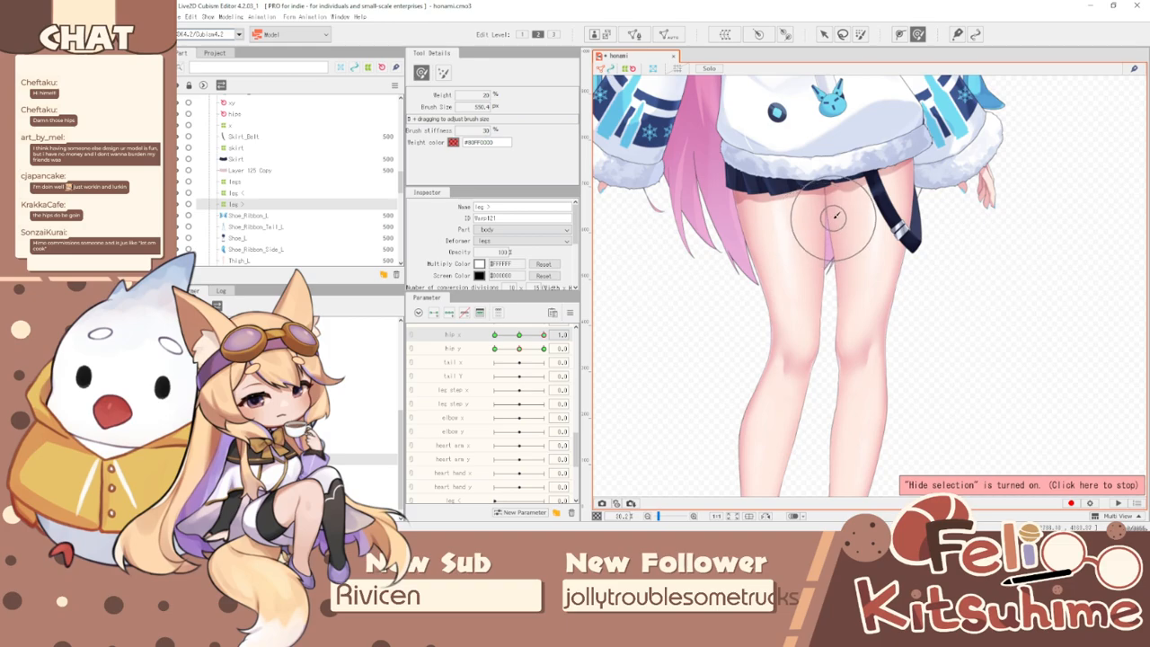
# - Refine the knee and calf curve at hip x 1.0 with the Deform Brush, comparing it with the neutral pose
pyautogui.moveTo(544, 335)
pyautogui.mouseDown()
pyautogui.moveTo(525, 332)
pyautogui.moveTo(544, 334)
pyautogui.mouseUp()
pyautogui.scroll(-3, 809, 351)
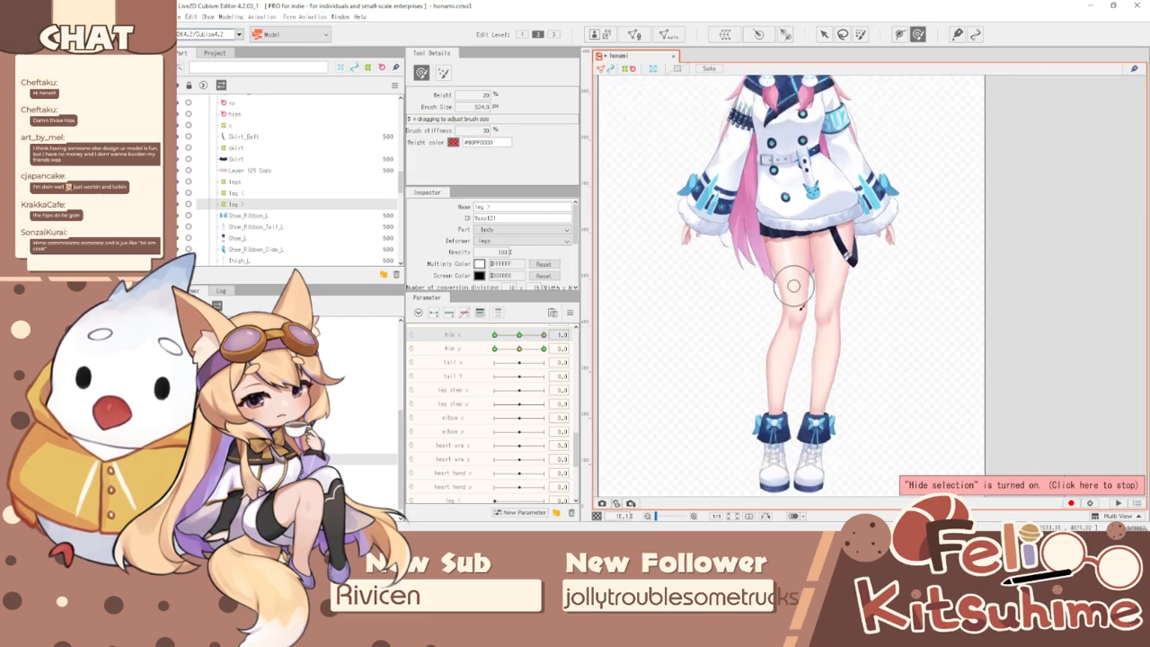
pyautogui.scroll(3, 853, 346)
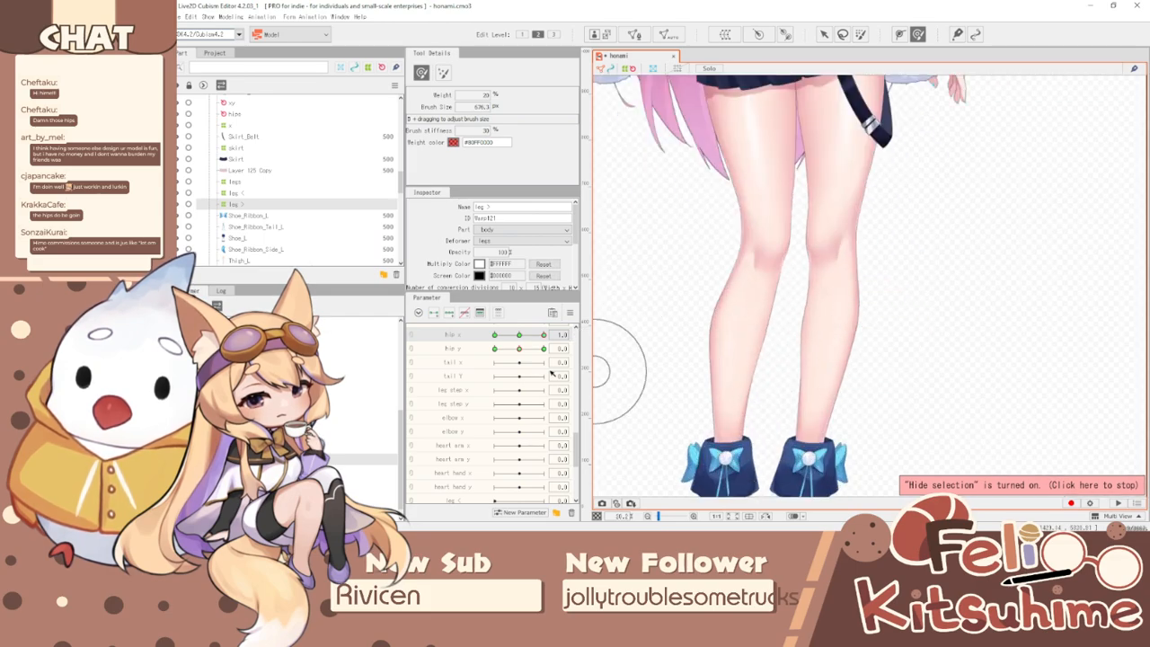
pyautogui.moveTo(543, 335); pyautogui.dragTo(525, 336)
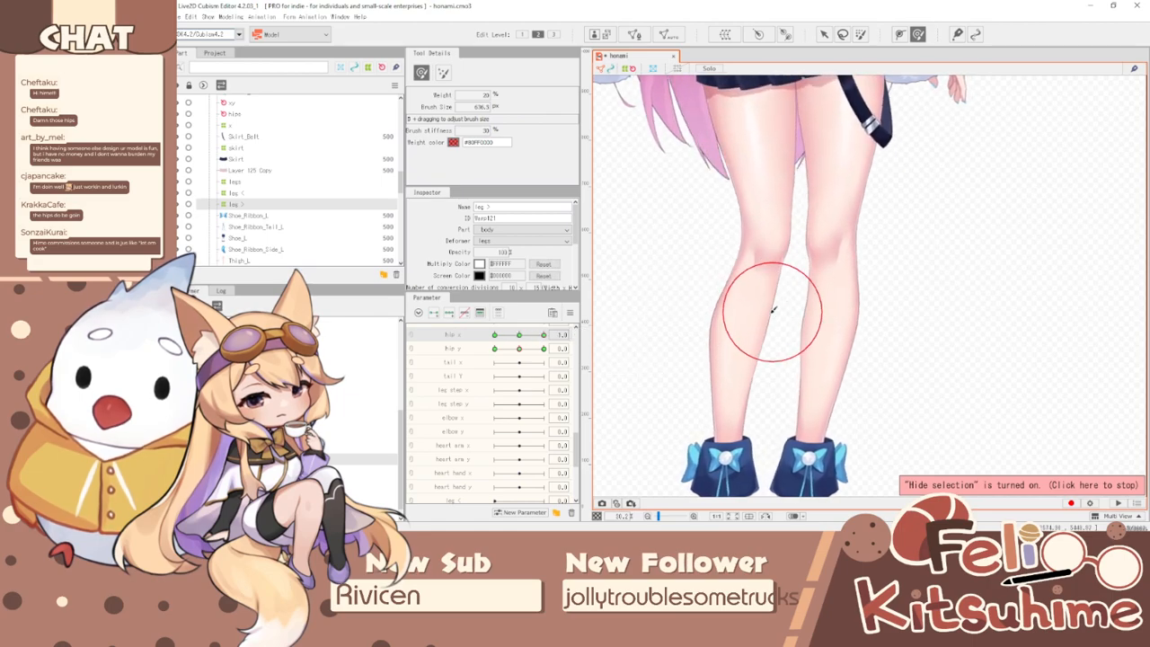
pyautogui.moveTo(543, 334); pyautogui.dragTo(537, 335)
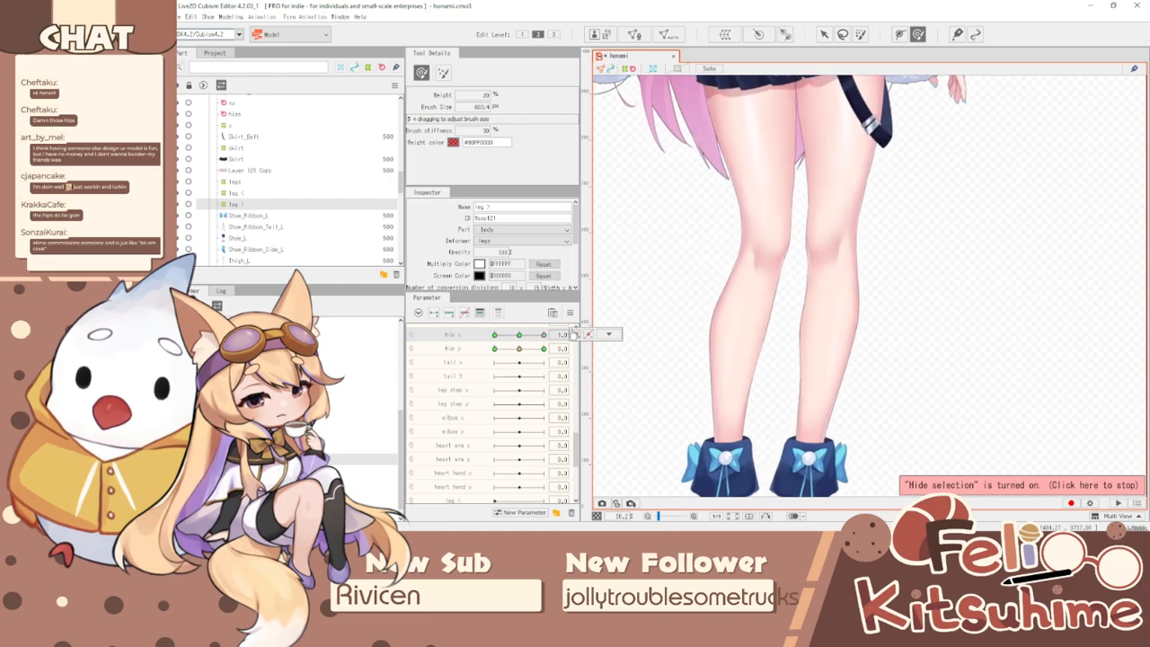
# - Set hip x to -1.0 and adjust the leg's shape with a smaller Deform Brush
pyautogui.moveTo(543, 335); pyautogui.dragTo(491, 352)
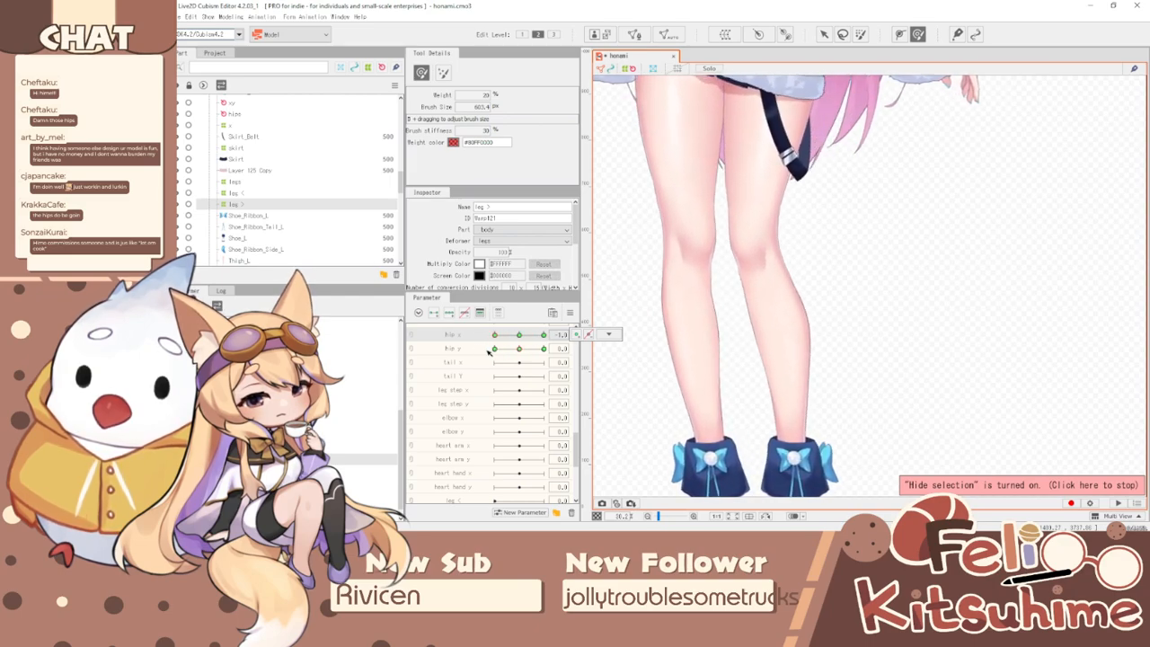
pyautogui.moveTo(704, 209); pyautogui.dragTo(709, 208)
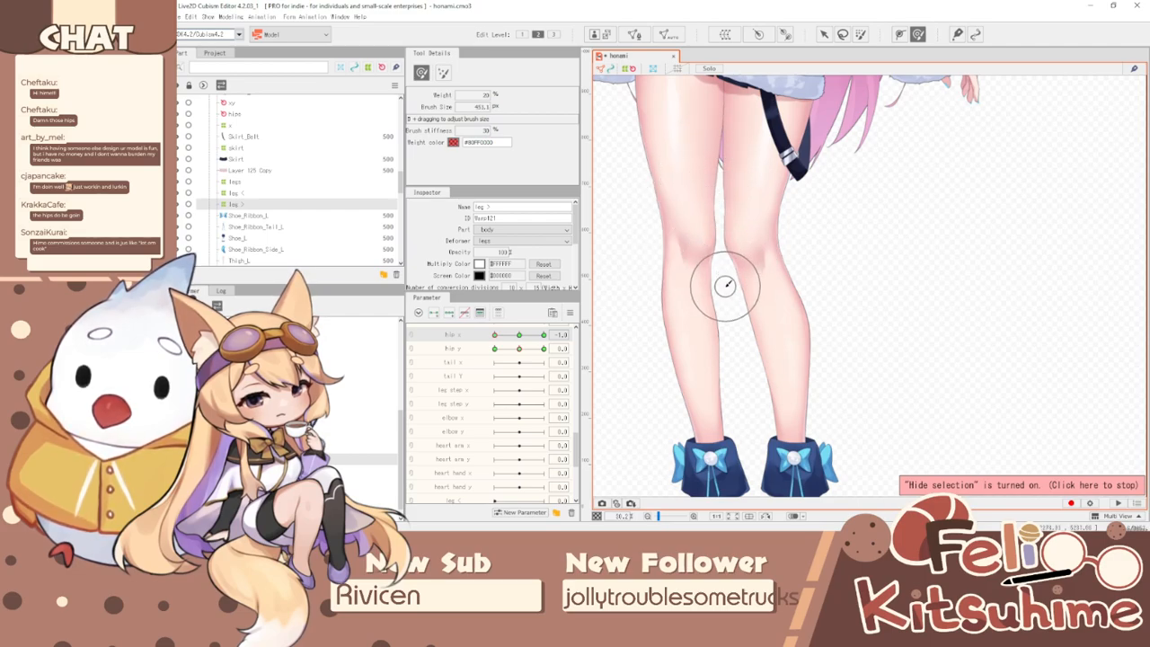
pyautogui.moveTo(519, 335); pyautogui.dragTo(494, 334)
# - Synthesize the corners for hip x and hip y, then link both parameters and test their combined poses
pyautogui.click(570, 314)
pyautogui.click(633, 363)
pyautogui.click(640, 365)
pyautogui.click(413, 336)
pyautogui.moveTo(519, 350); pyautogui.dragTo(450, 299)
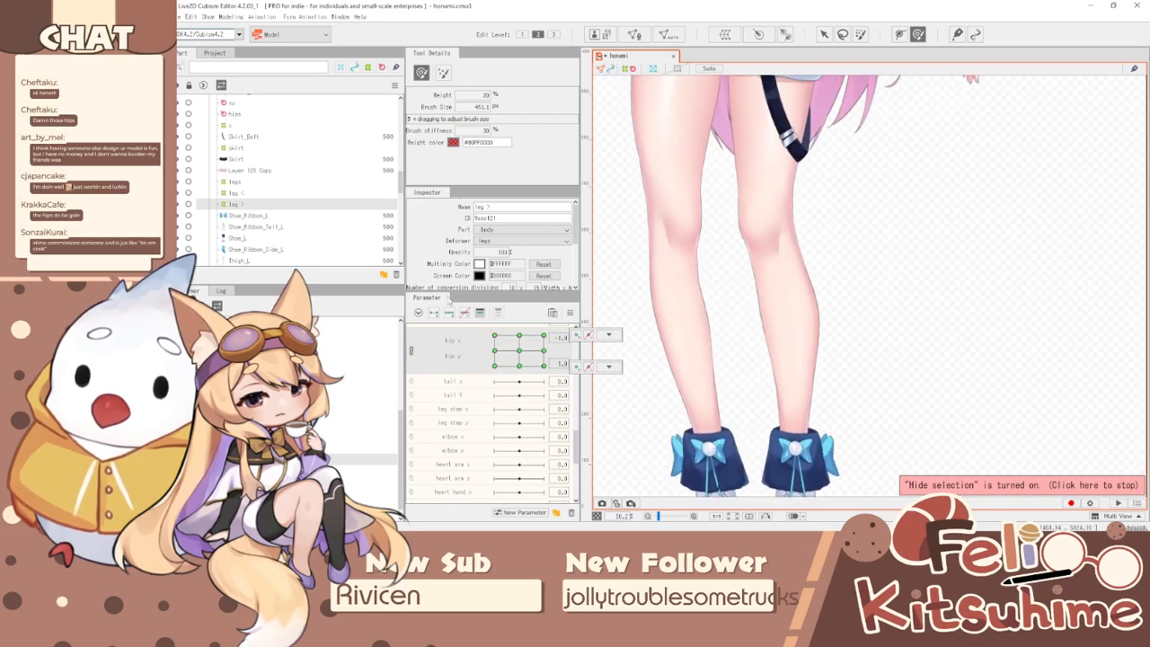
pyautogui.scroll(-4, 688, 441)
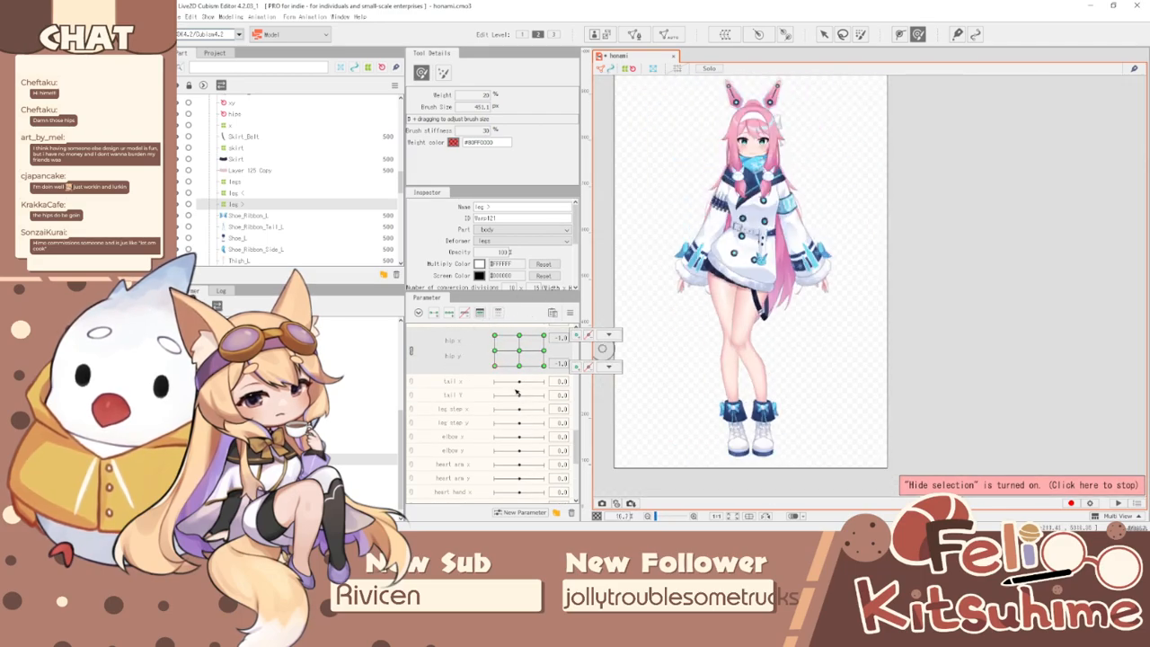
pyautogui.moveTo(499, 366); pyautogui.dragTo(546, 355)
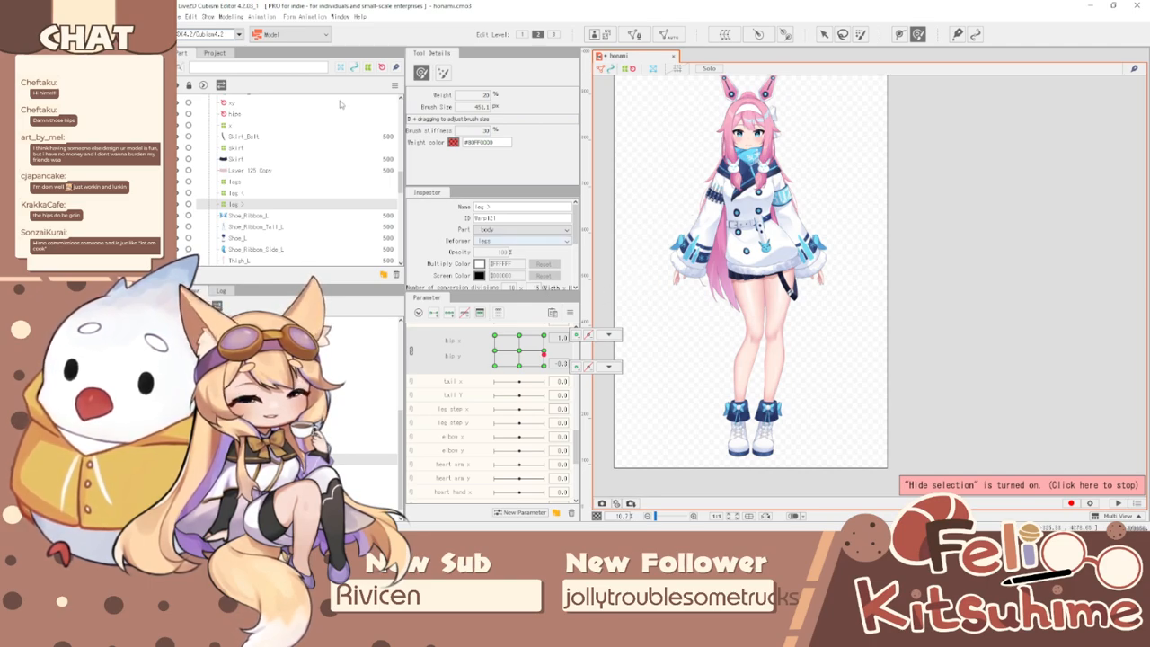
# - Open the Physics/Scene Blending Settings and swing the model around to examine the hip and leg motion
pyautogui.click(231, 16)
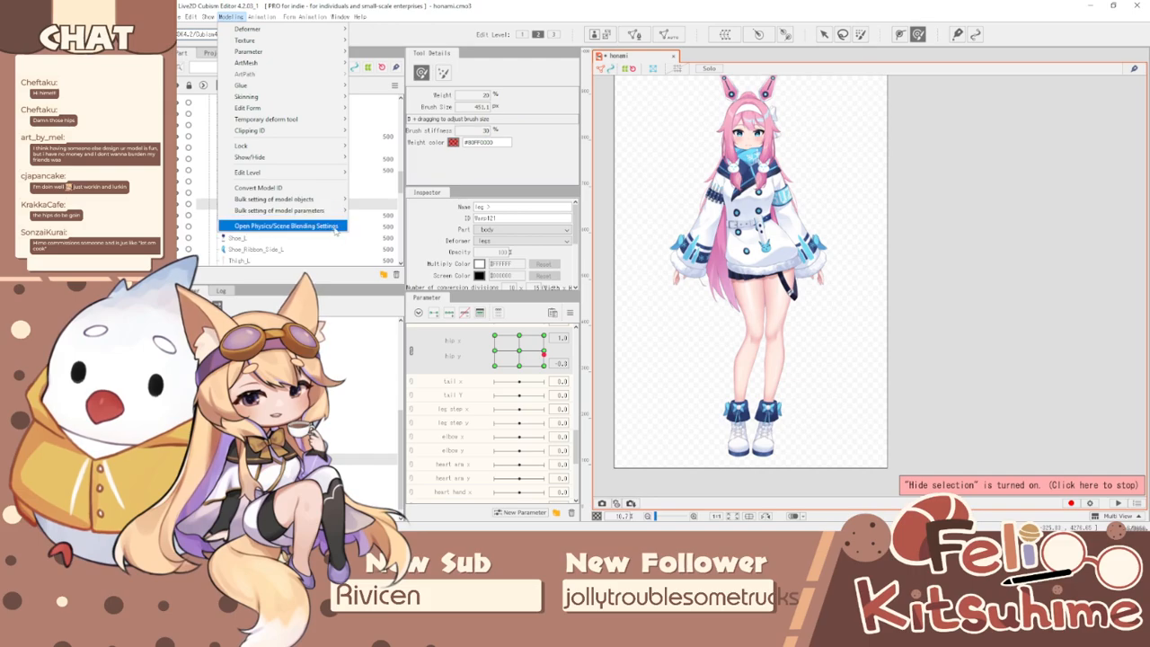
pyautogui.click(305, 226)
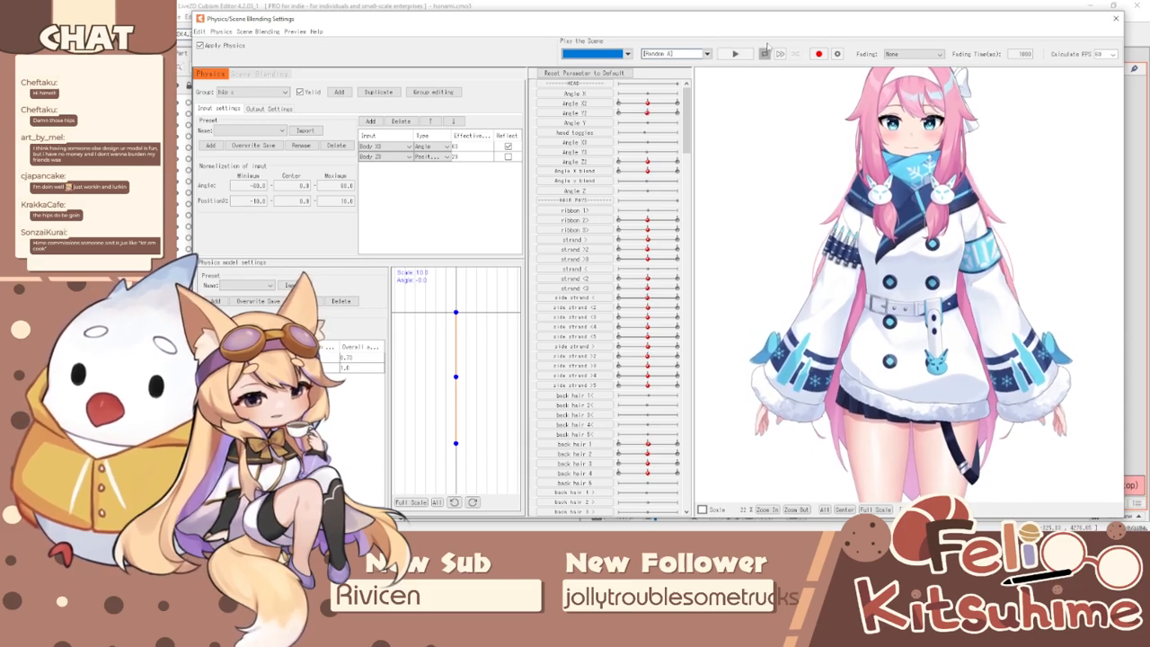
pyautogui.scroll(-4, 885, 171)
pyautogui.scroll(4, 885, 258)
pyautogui.scroll(2, 850, 165)
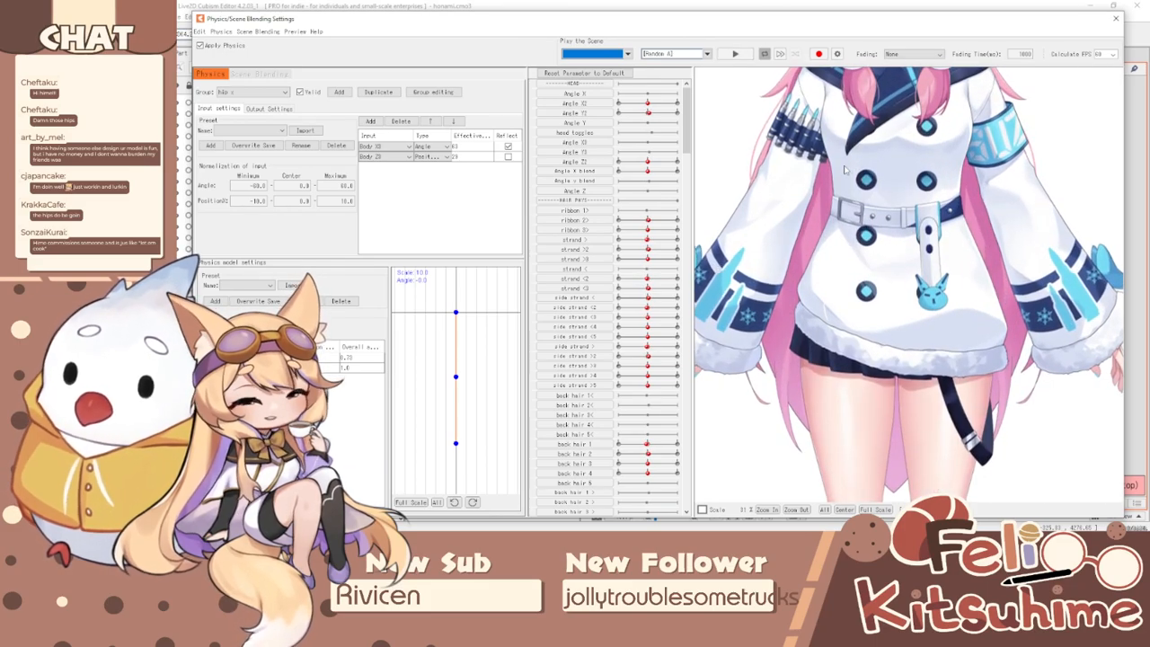
pyautogui.moveTo(854, 208); pyautogui.dragTo(1065, 371)
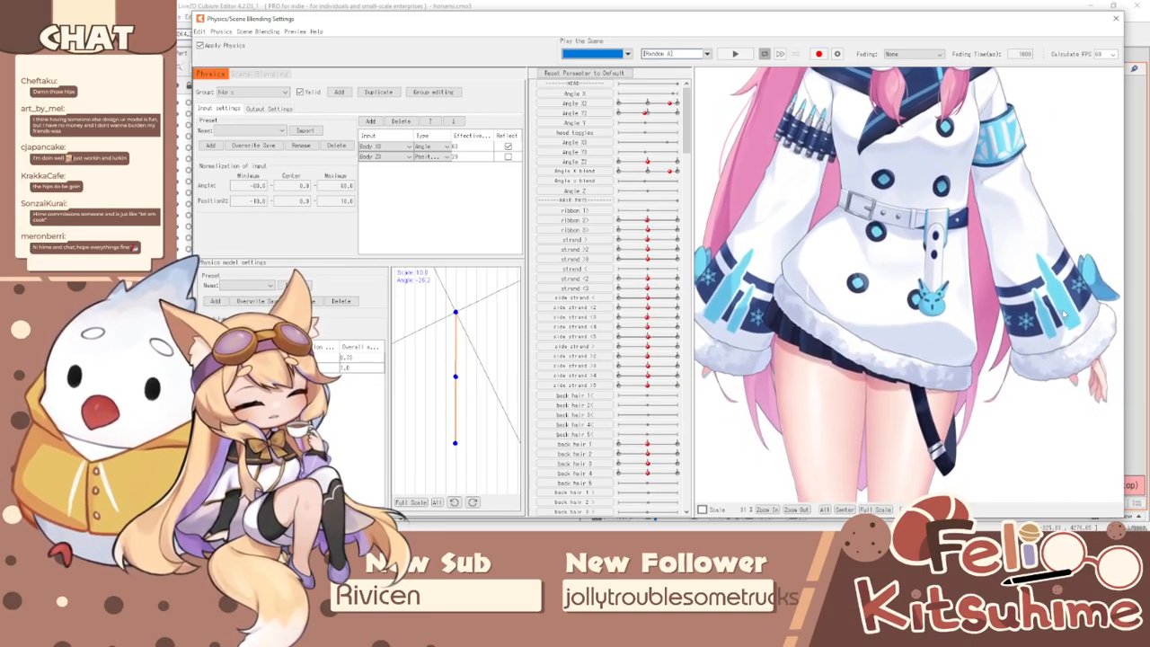
pyautogui.moveTo(1072, 320); pyautogui.dragTo(447, 258)
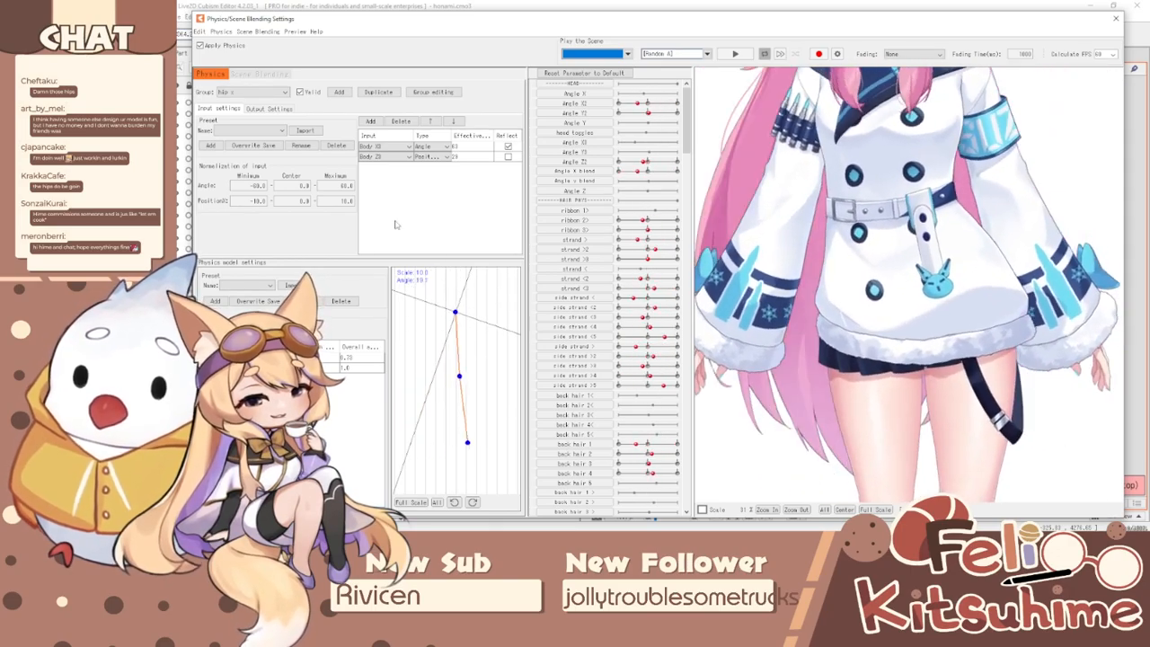
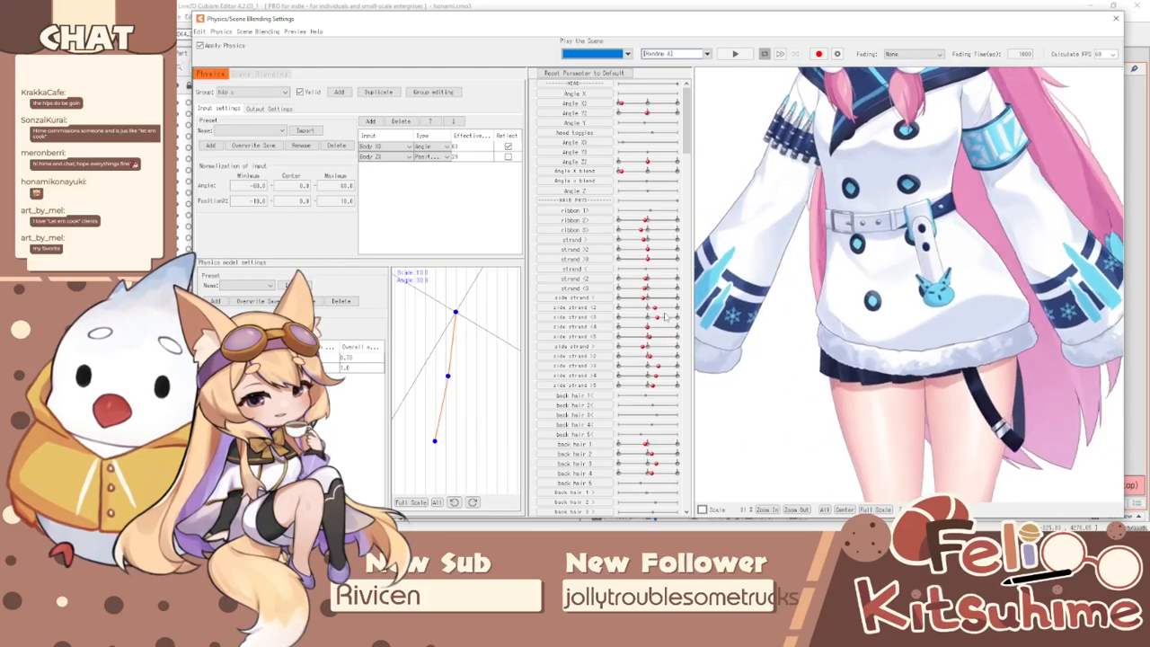
pyautogui.scroll(-4, 895, 344)
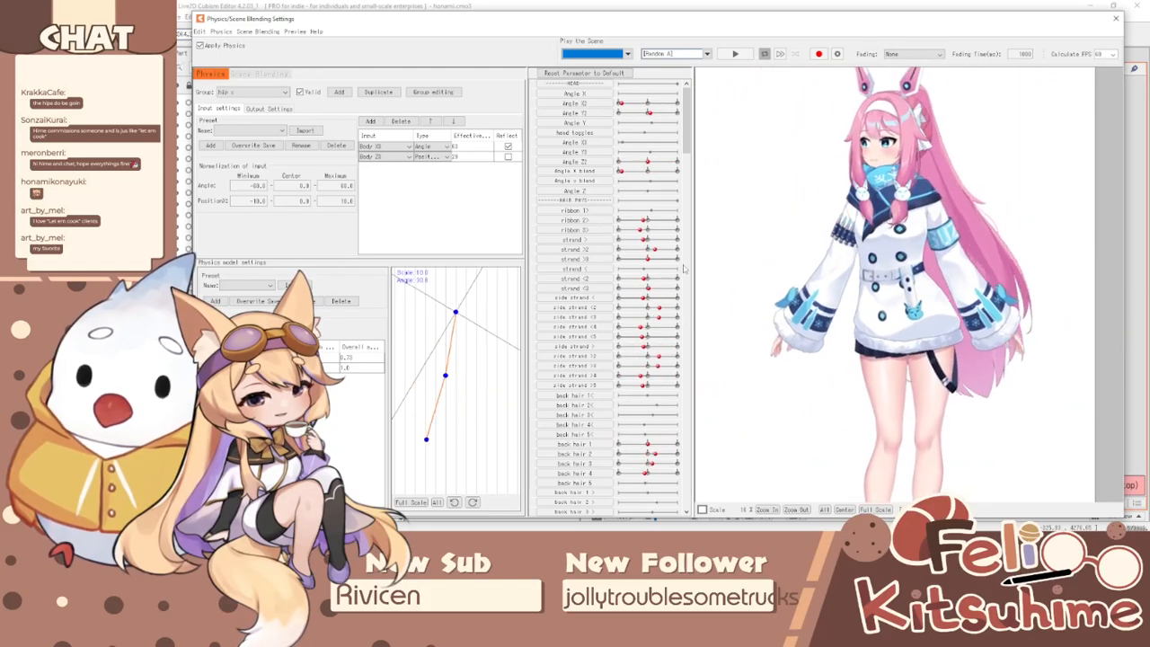
pyautogui.scroll(4, 895, 345)
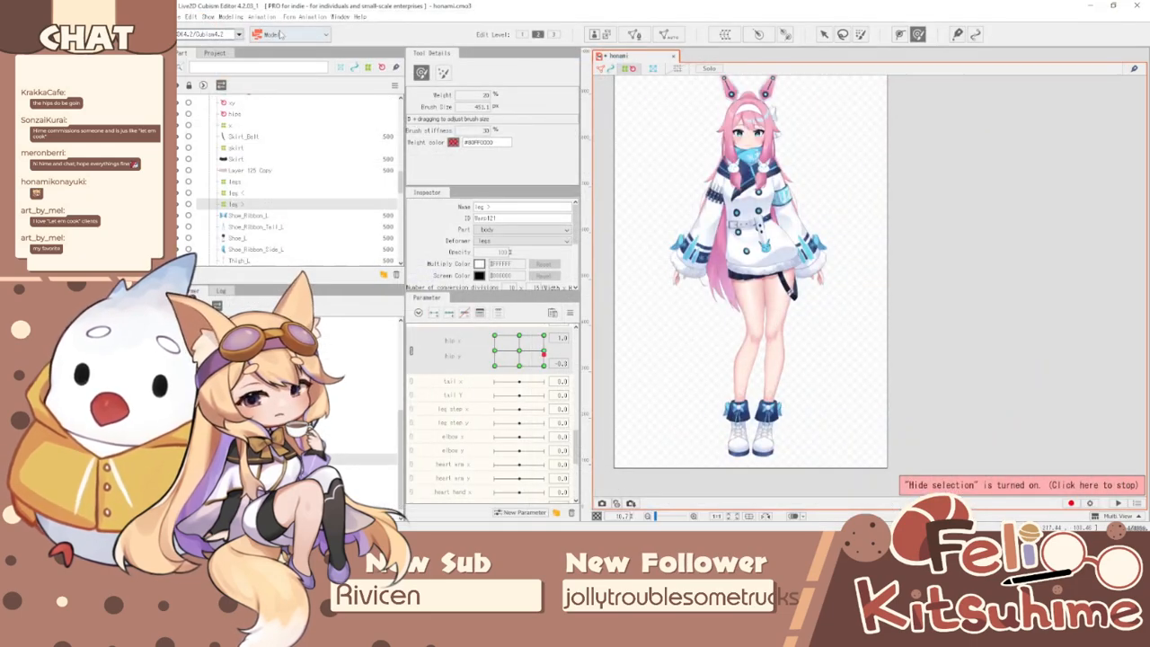
# - Save the honami model file and reset all parameters to their default values
pyautogui.click(181, 17)
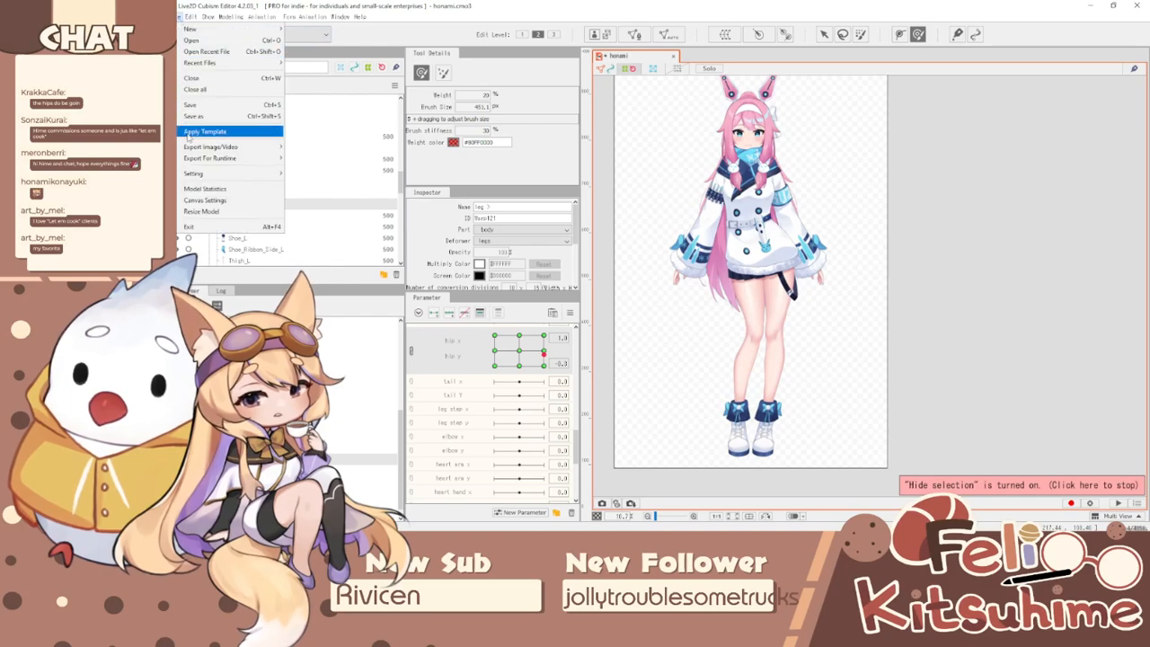
pyautogui.click(214, 109)
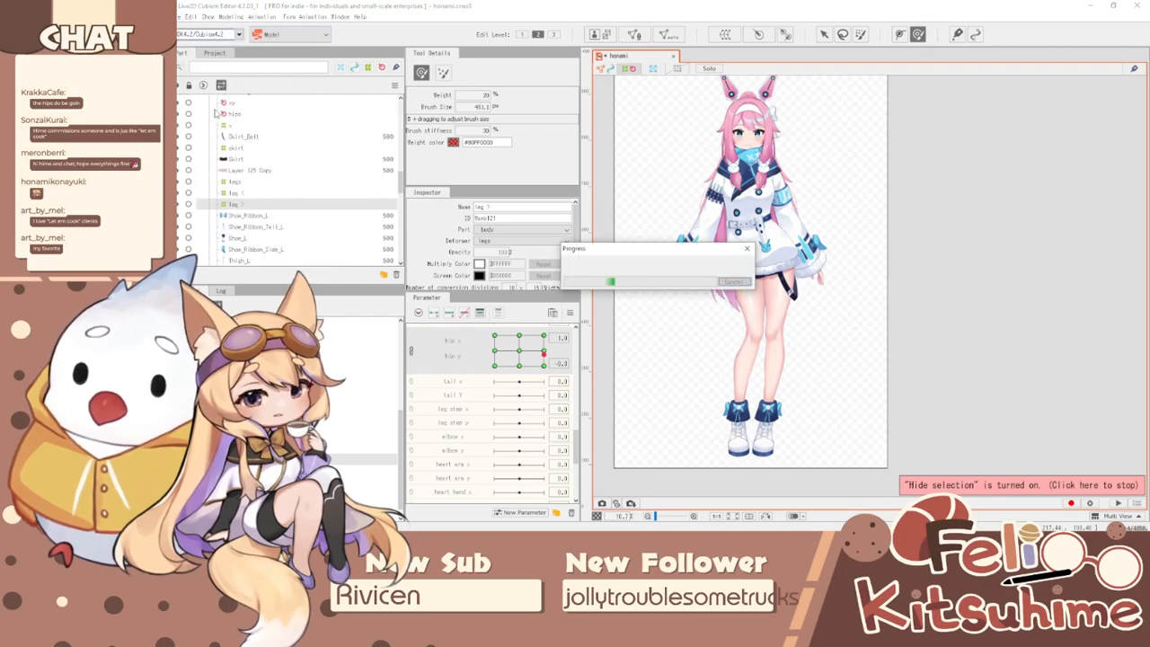
pyautogui.scroll(2, 699, 163)
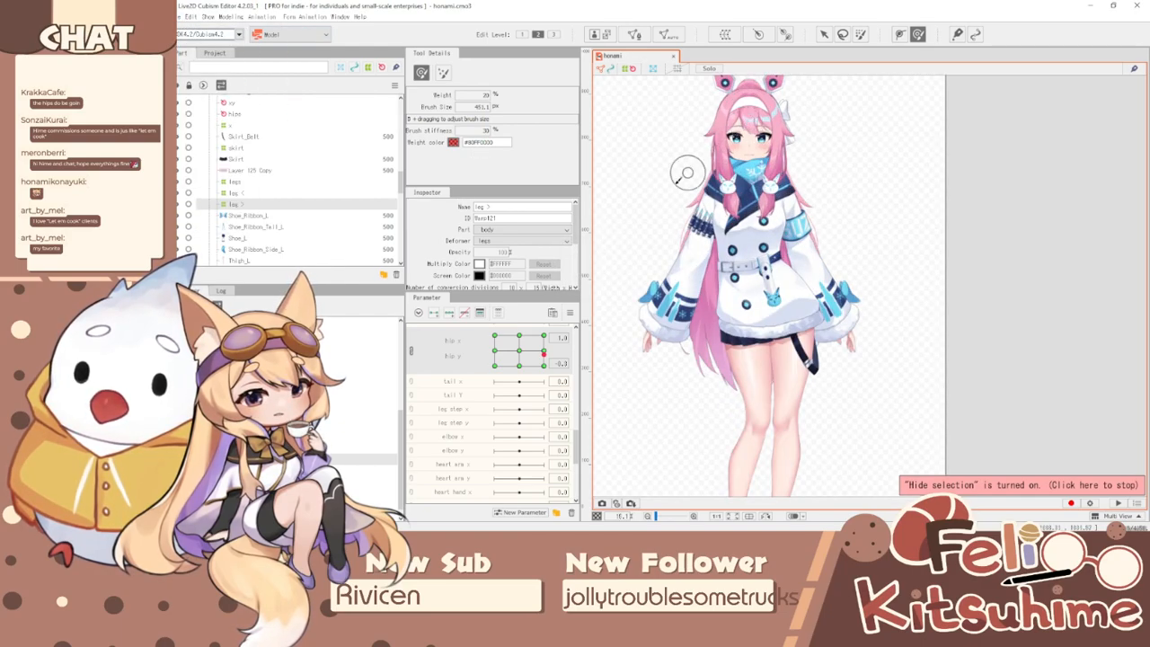
pyautogui.click(569, 313)
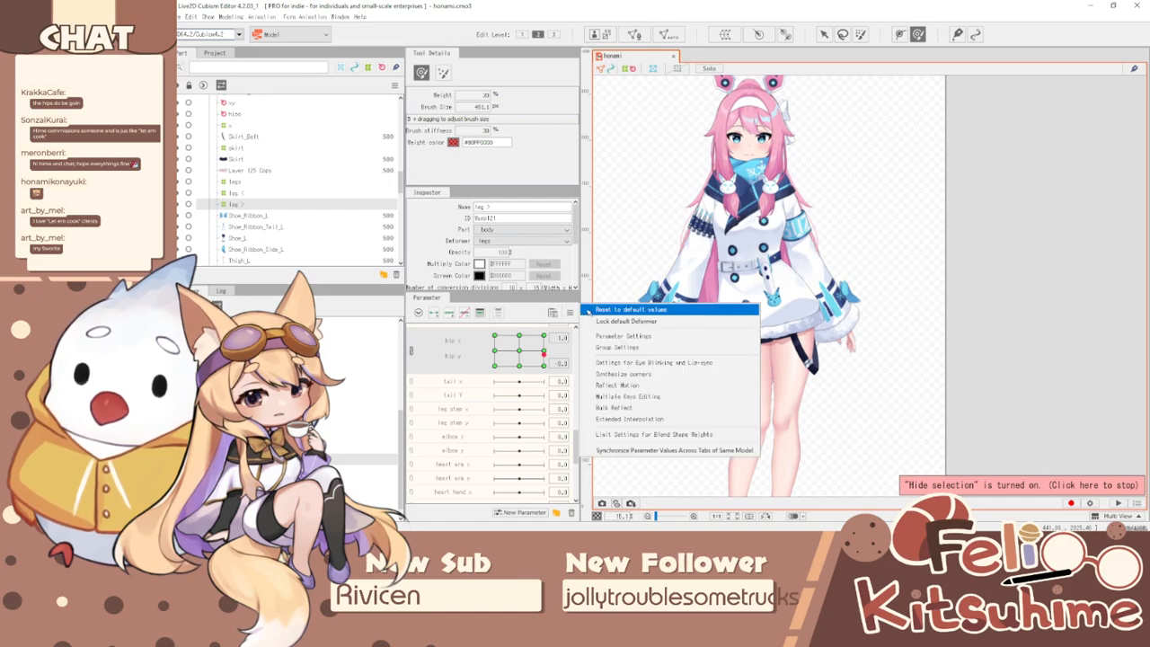
pyautogui.click(629, 309)
# - Reopen the physics preview, examine the full body from head to shoes while it sways, and close the settings
pyautogui.click(230, 17)
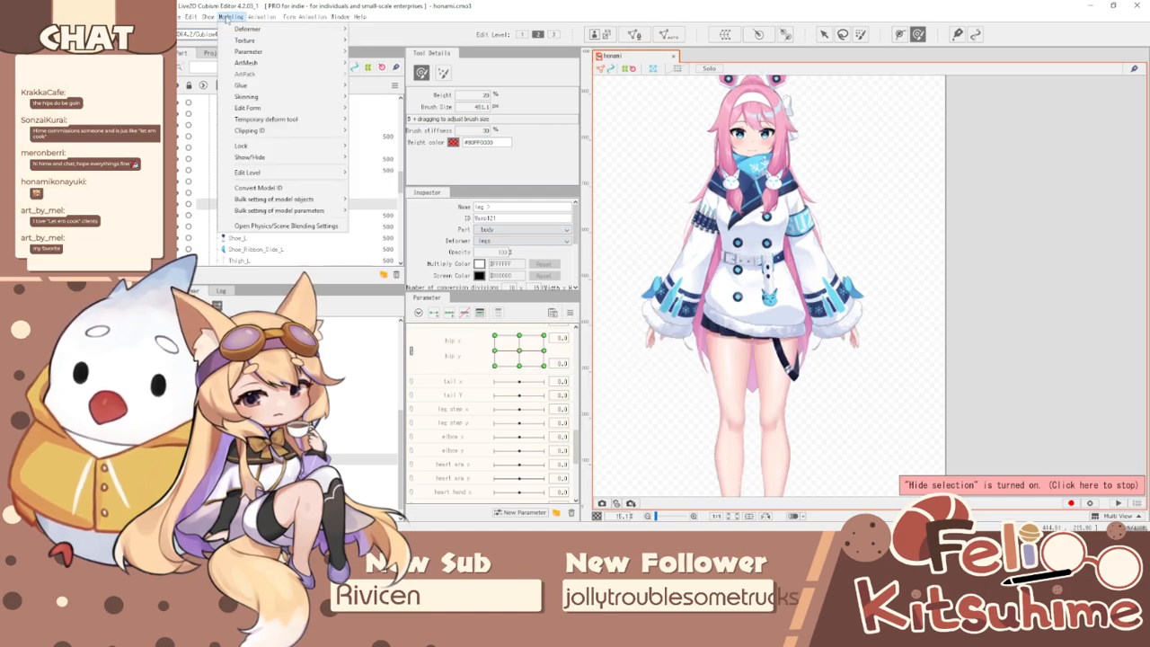
pyautogui.click(296, 226)
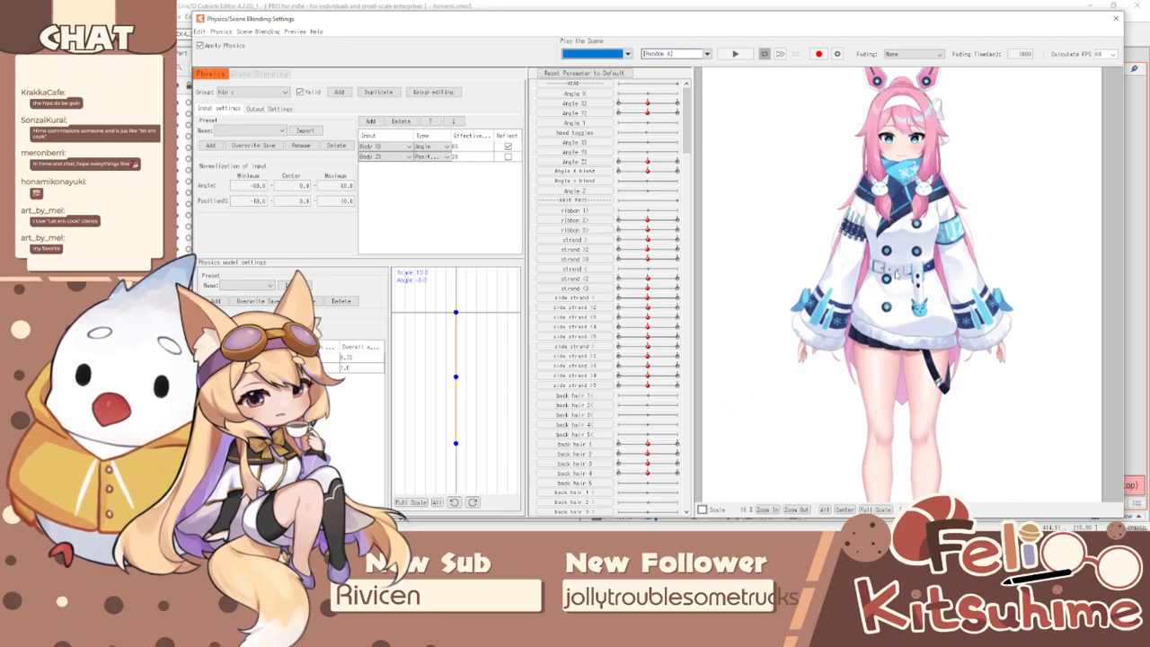
pyautogui.scroll(2, 896, 274)
pyautogui.moveTo(896, 274); pyautogui.dragTo(944, 358)
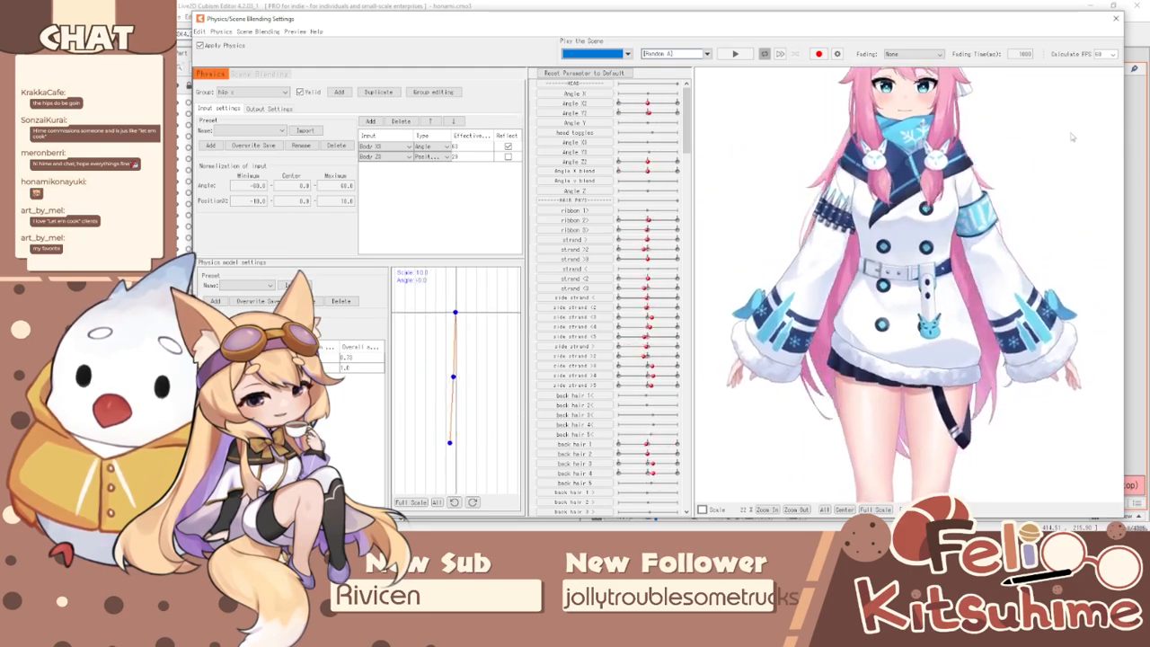
pyautogui.scroll(-2, 1033, 215)
pyautogui.scroll(1, 1033, 215)
pyautogui.scroll(1, 1032, 215)
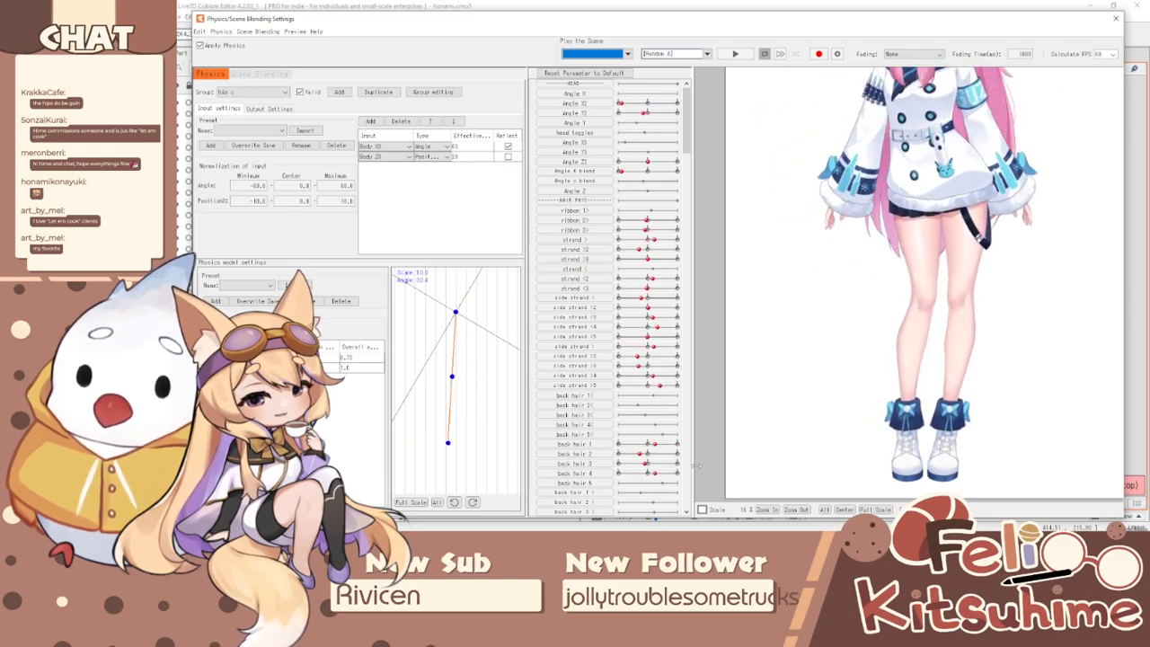
pyautogui.click(1116, 18)
# - Reset all parameters to their default values and bring the shoes into close view
pyautogui.click(570, 313)
pyautogui.click(588, 310)
pyautogui.click(570, 312)
pyautogui.click(588, 310)
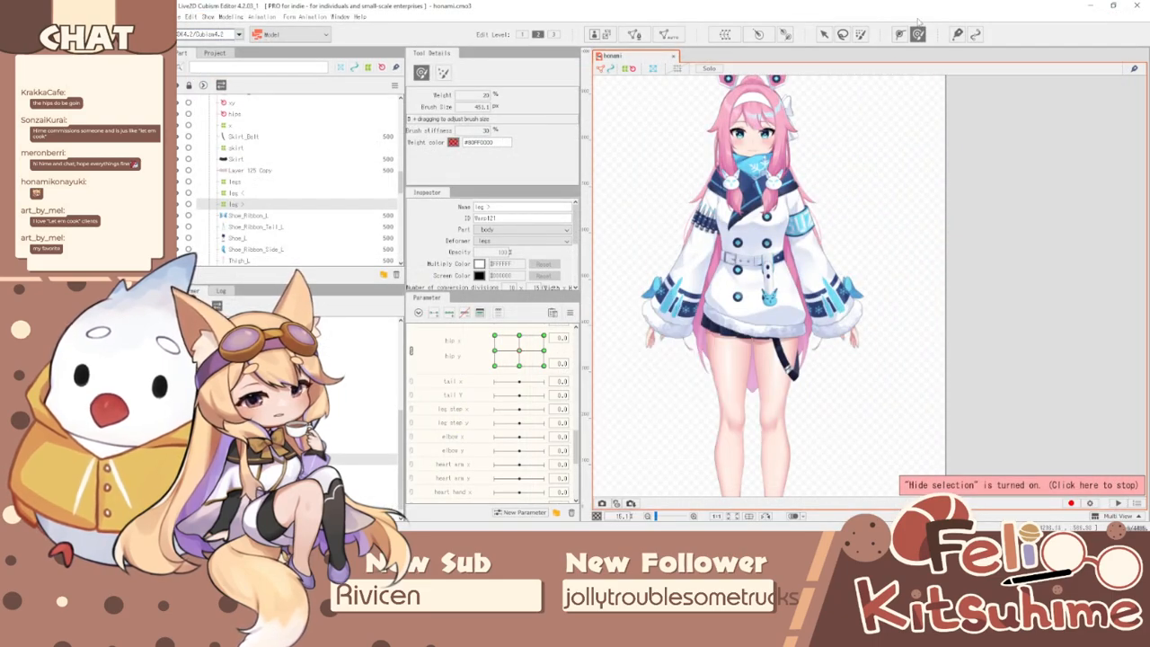
pyautogui.scroll(-1, 903, 99)
pyautogui.scroll(4, 812, 453)
pyautogui.scroll(2, 670, 245)
pyautogui.scroll(-2, 674, 337)
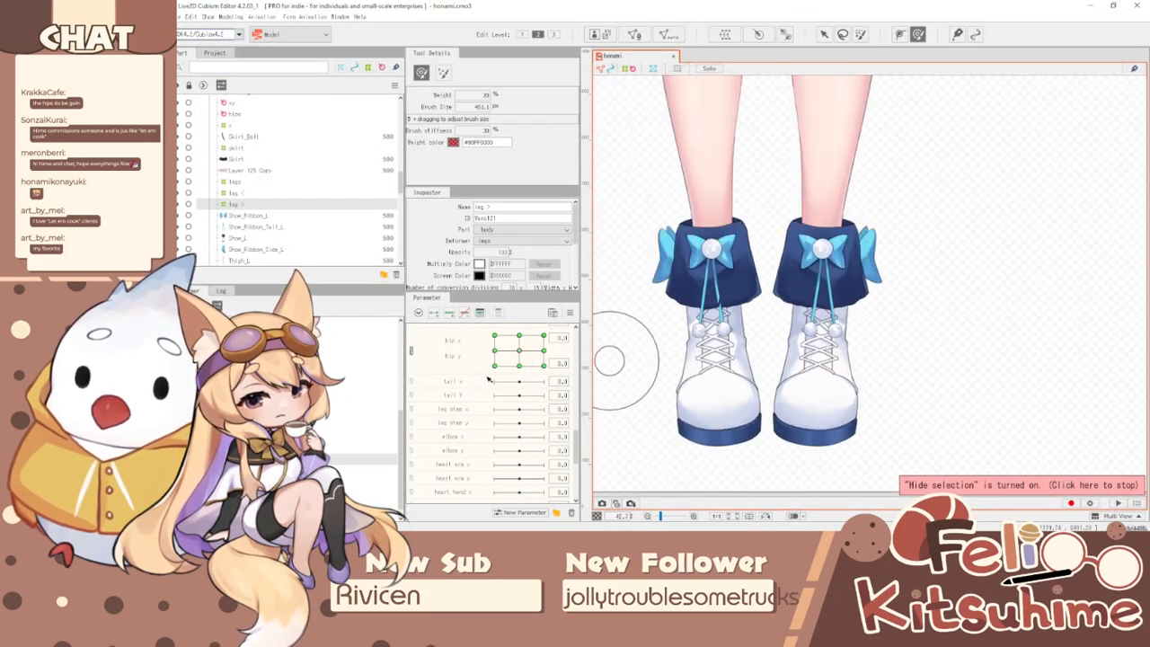
# - Unlink hip x from hip y, set hip y to -1.0, and reshape the leg > deformer around its cuff and shoe with the deform brush
pyautogui.click(412, 352)
pyautogui.moveTo(520, 348)
pyautogui.mouseDown()
pyautogui.moveTo(575, 346)
pyautogui.moveTo(494, 350)
pyautogui.mouseUp()
pyautogui.press('b')
pyautogui.moveTo(837, 190)
pyautogui.mouseDown()
pyautogui.moveTo(797, 228)
pyautogui.moveTo(828, 239)
pyautogui.moveTo(828, 274)
pyautogui.moveTo(788, 302)
pyautogui.mouseUp()
pyautogui.press('b')
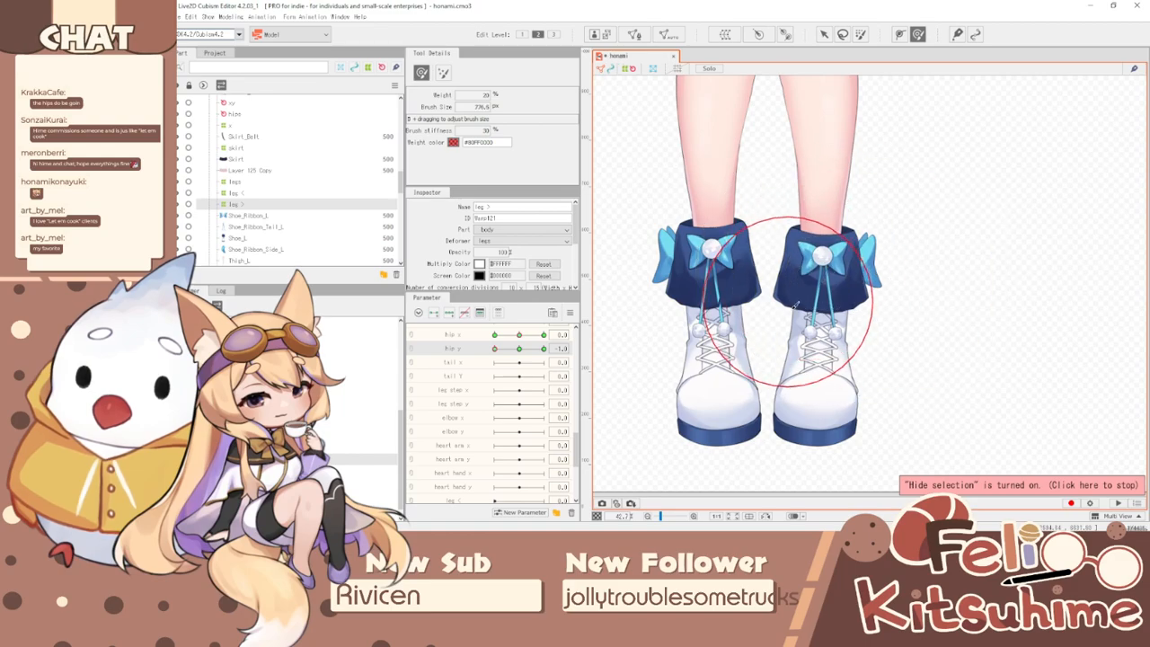
pyautogui.press('b')
pyautogui.moveTo(822, 338); pyautogui.dragTo(834, 364)
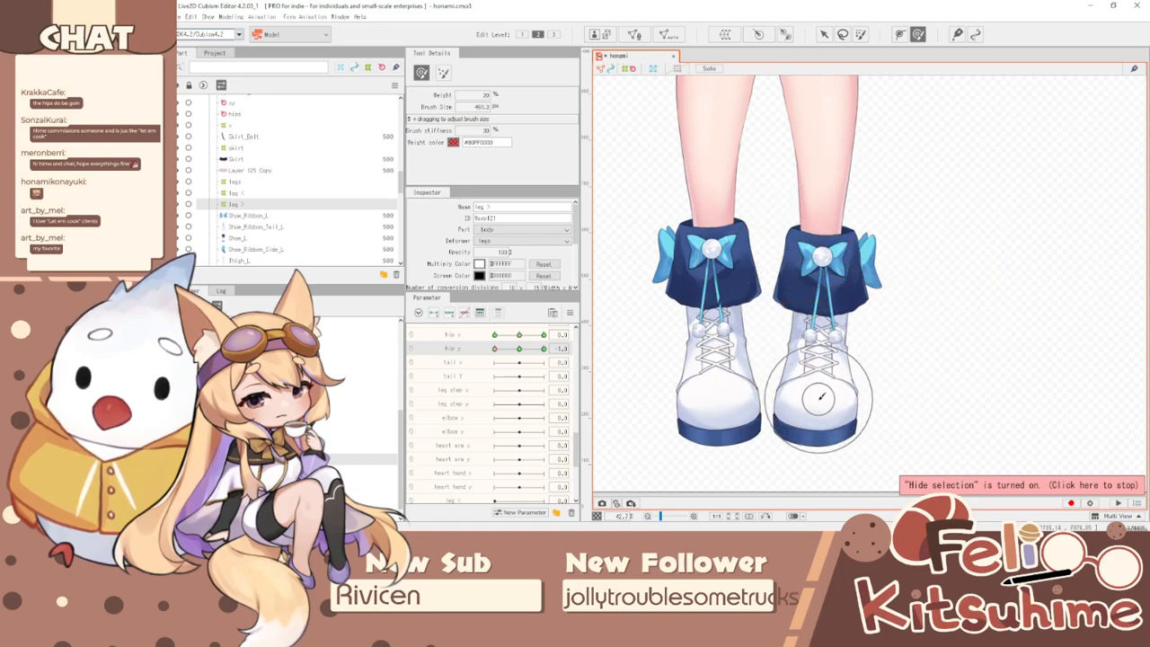
# - Test the hip y movement and synthesize the hip x and hip y corners for the leg > deformer
pyautogui.moveTo(497, 351)
pyautogui.mouseDown()
pyautogui.moveTo(550, 351)
pyautogui.moveTo(445, 368)
pyautogui.mouseUp()
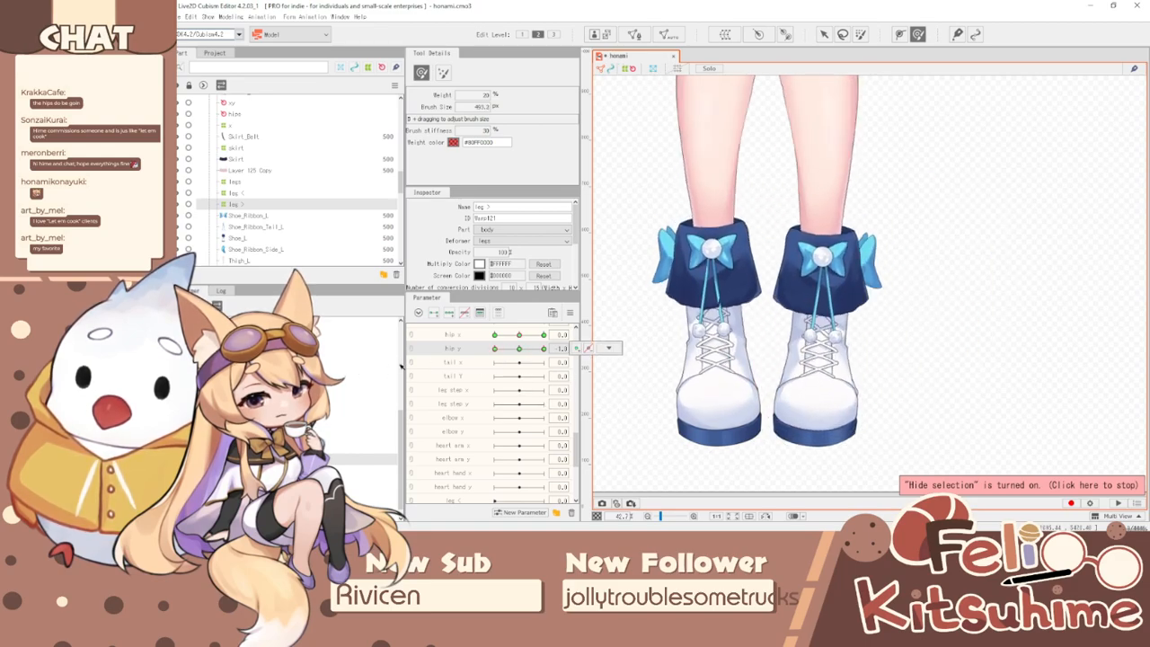
pyautogui.click(570, 313)
pyautogui.click(617, 376)
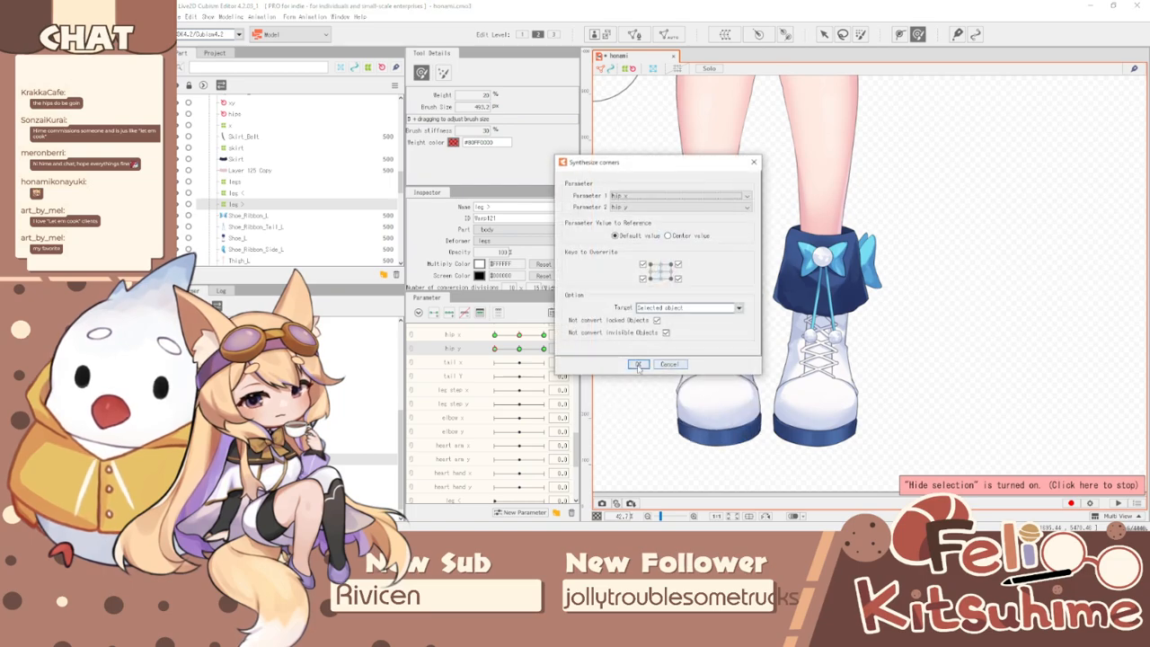
pyautogui.click(639, 364)
# - Select the leg < deformer, set hip y to -1.0, and reshape its cuff and shoe area with the deform brush
pyautogui.click(372, 448)
pyautogui.moveTo(521, 350)
pyautogui.mouseDown()
pyautogui.moveTo(585, 348)
pyautogui.moveTo(486, 362)
pyautogui.mouseUp()
pyautogui.press('b')
pyautogui.moveTo(660, 225)
pyautogui.mouseDown()
pyautogui.moveTo(746, 262)
pyautogui.moveTo(706, 274)
pyautogui.mouseUp()
pyautogui.press('b')
pyautogui.moveTo(737, 317); pyautogui.dragTo(690, 314)
# - Repair the Shoe_Ribbon_Tail_R mesh by adding points along the gap in the ribbon, auto-connecting them and applying the mesh edit
pyautogui.scroll(2, 709, 333)
pyautogui.scroll(3, 708, 333)
pyautogui.scroll(-2, 708, 333)
pyautogui.click(824, 35)
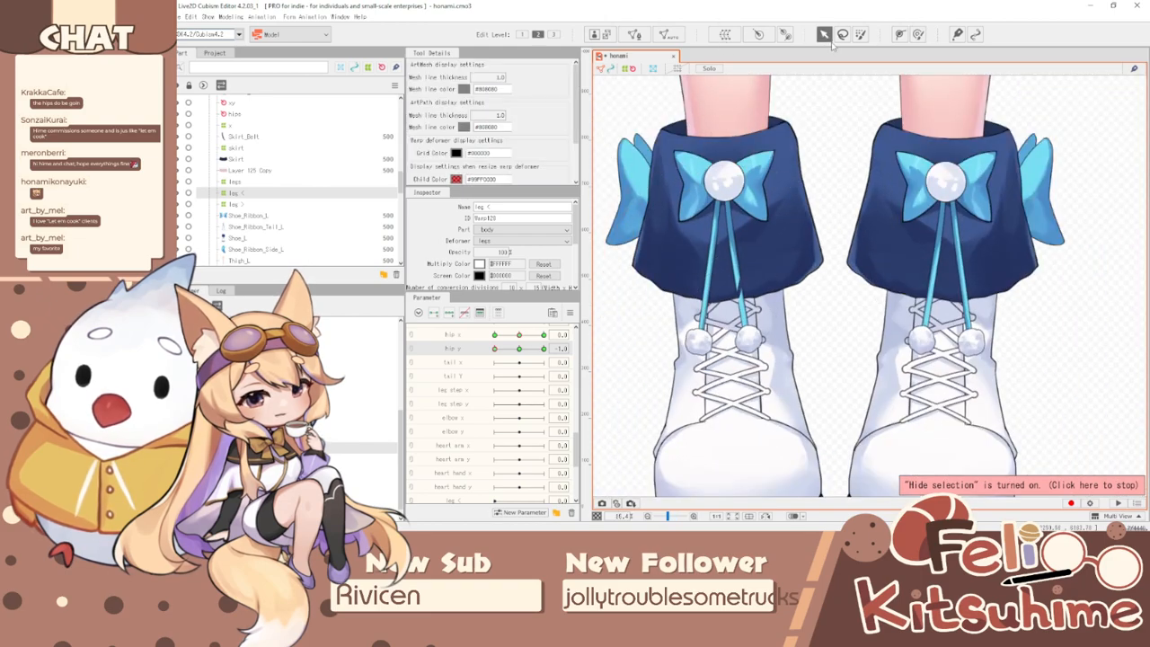
pyautogui.scroll(2, 764, 252)
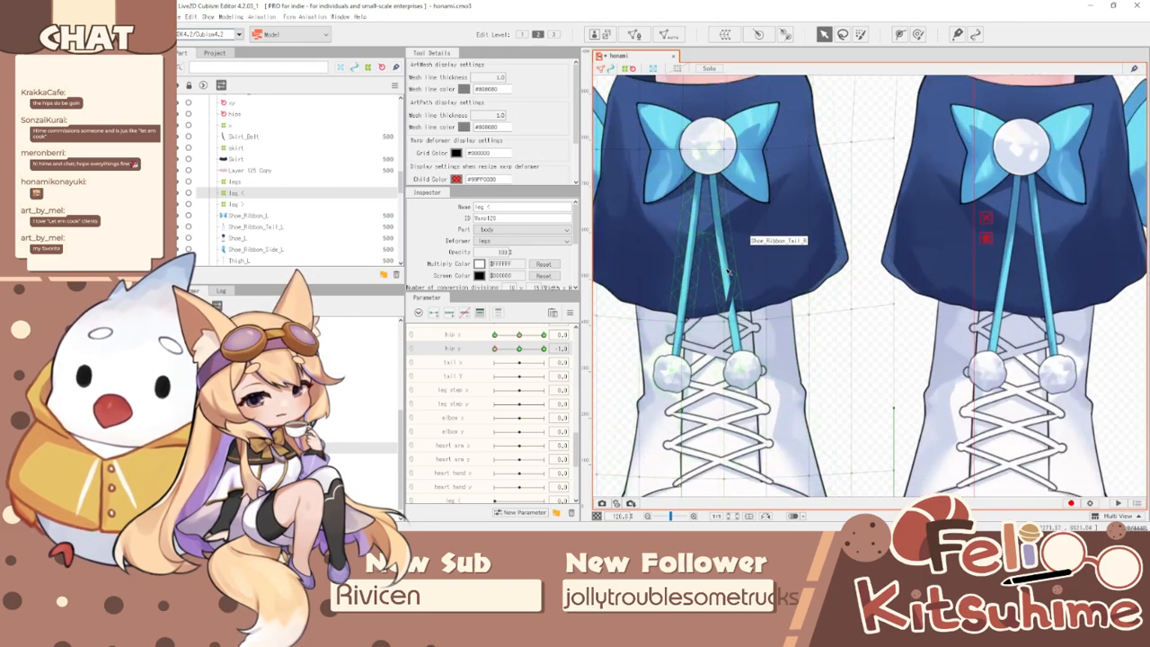
pyautogui.click(725, 235)
pyautogui.click(635, 34)
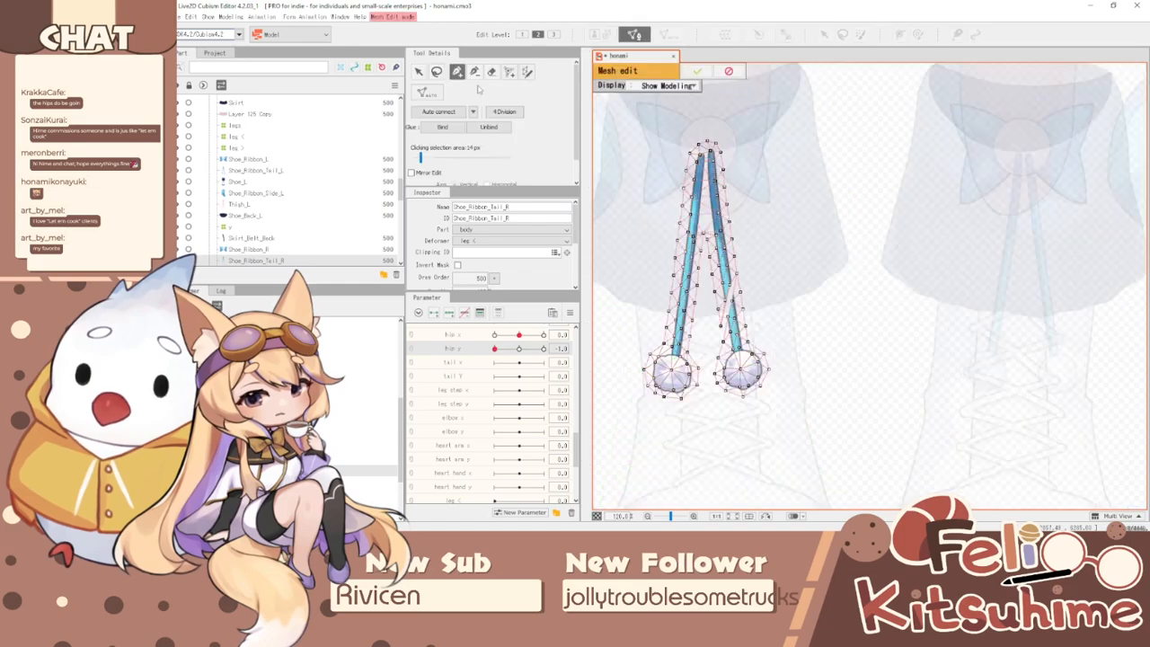
pyautogui.scroll(3, 756, 308)
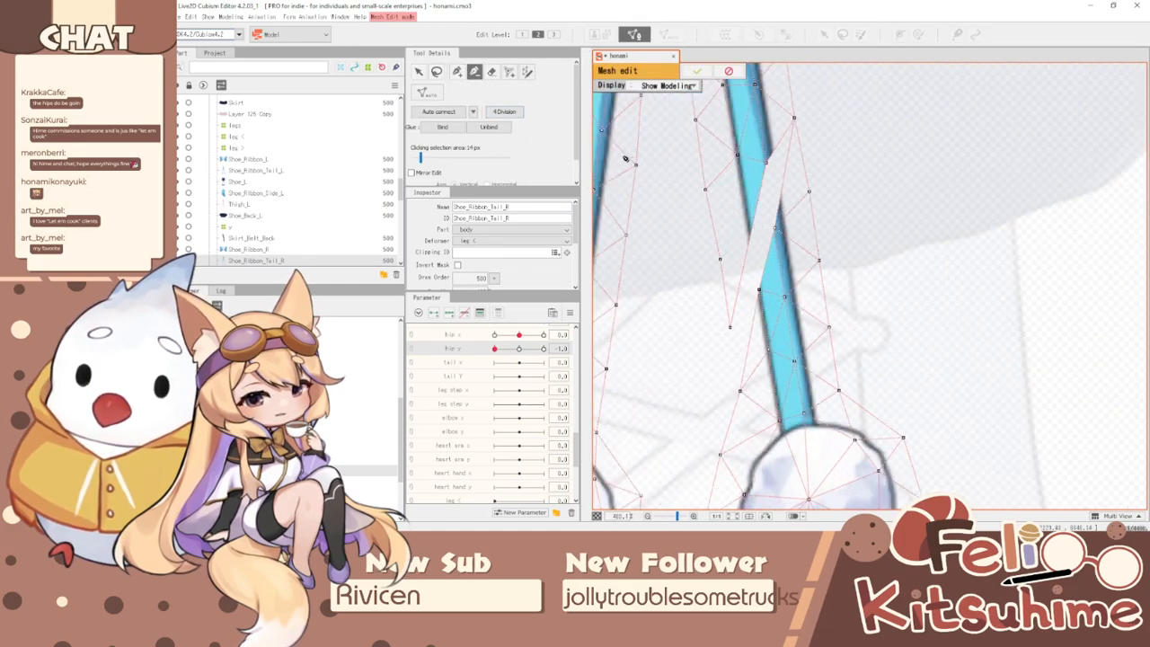
pyautogui.click(457, 72)
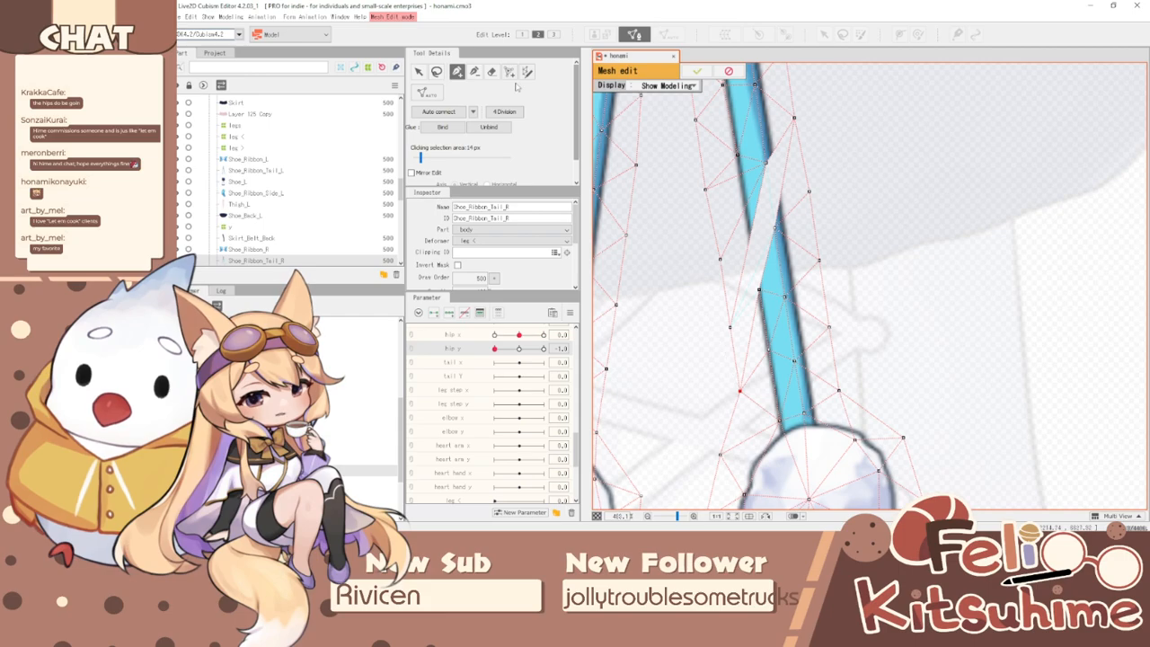
pyautogui.click(458, 113)
pyautogui.click(693, 72)
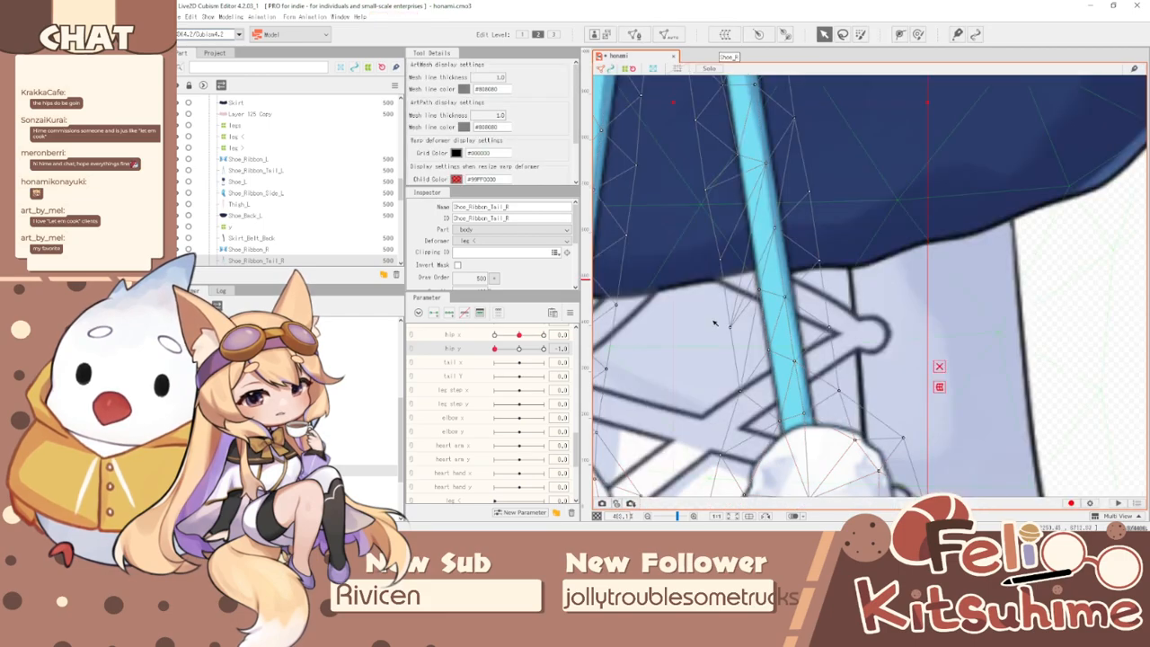
# - Select the leg < deformer, test its hip y movement and synthesize its hip x and hip y corners
pyautogui.click(765, 387)
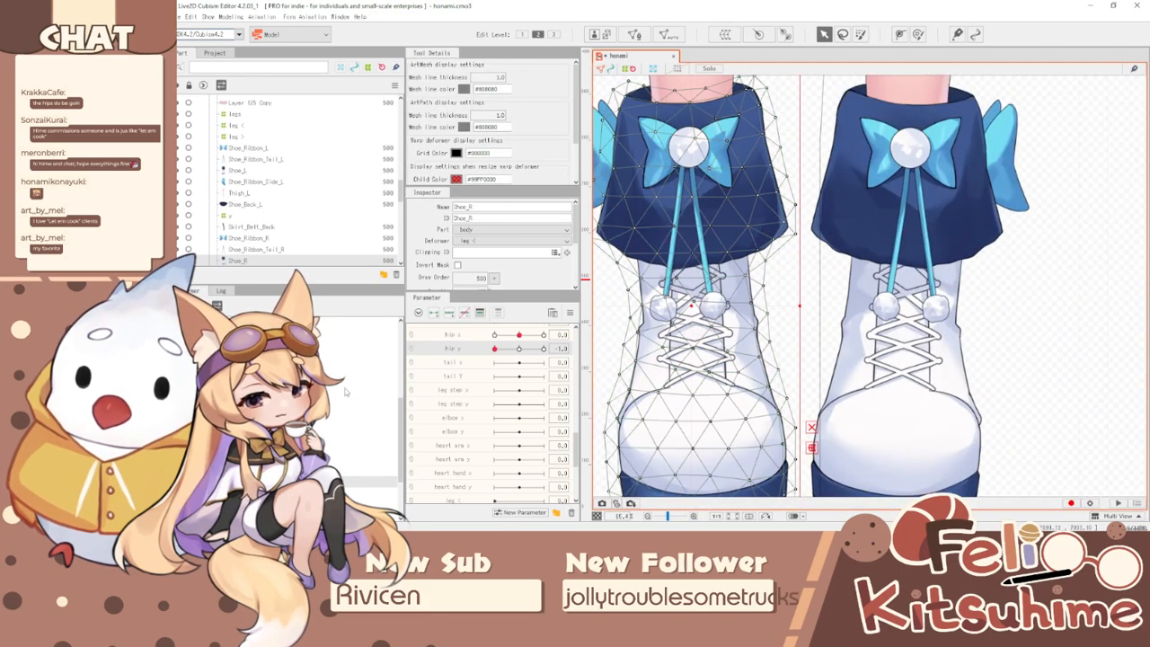
pyautogui.click(820, 411)
pyautogui.moveTo(507, 350); pyautogui.dragTo(353, 346)
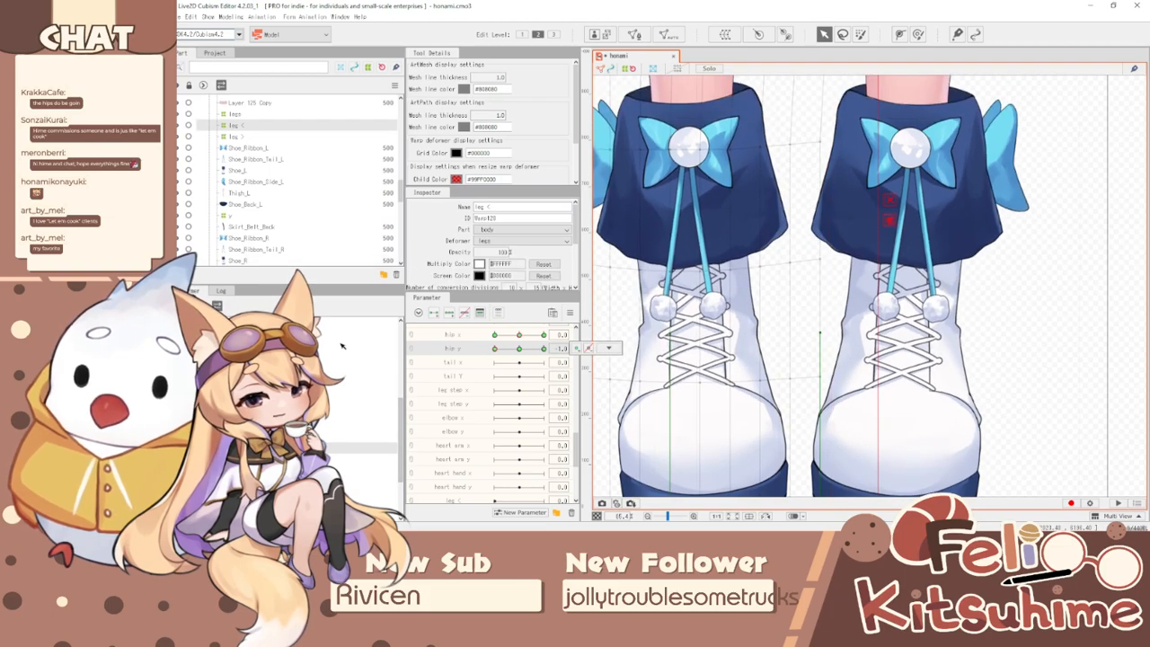
pyautogui.click(570, 312)
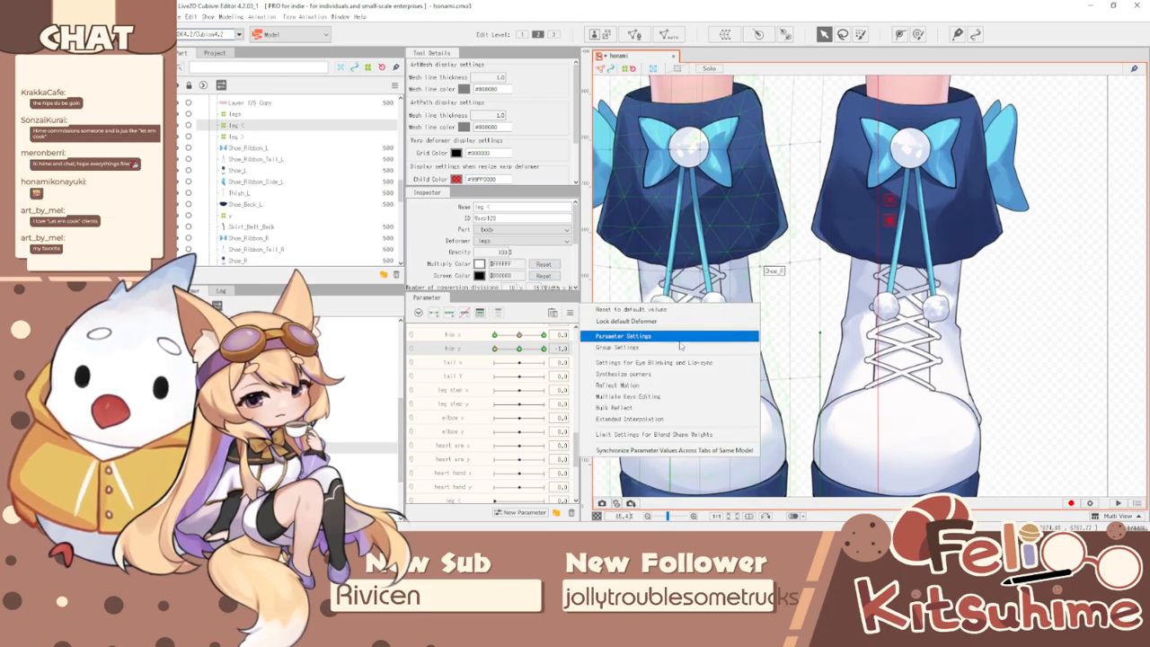
pyautogui.click(658, 375)
pyautogui.click(639, 364)
# - Open the Physics/Scene Blending Settings and swing the model around to examine how the body and hips sway
pyautogui.scroll(-3, 774, 347)
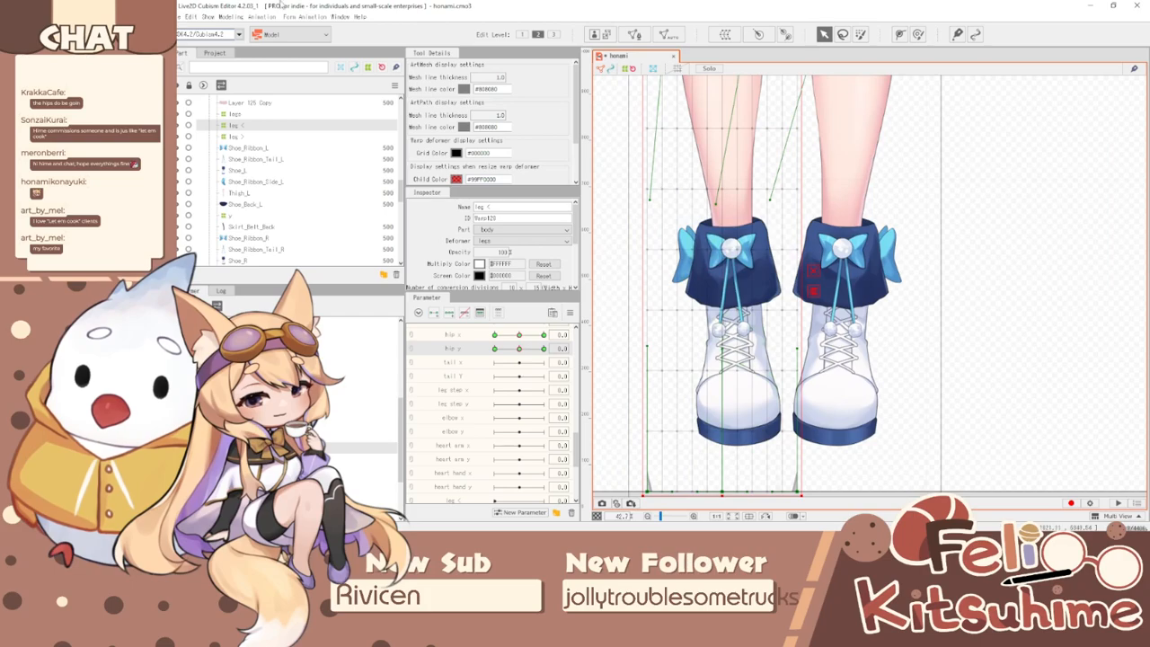
pyautogui.click(240, 17)
pyautogui.click(286, 226)
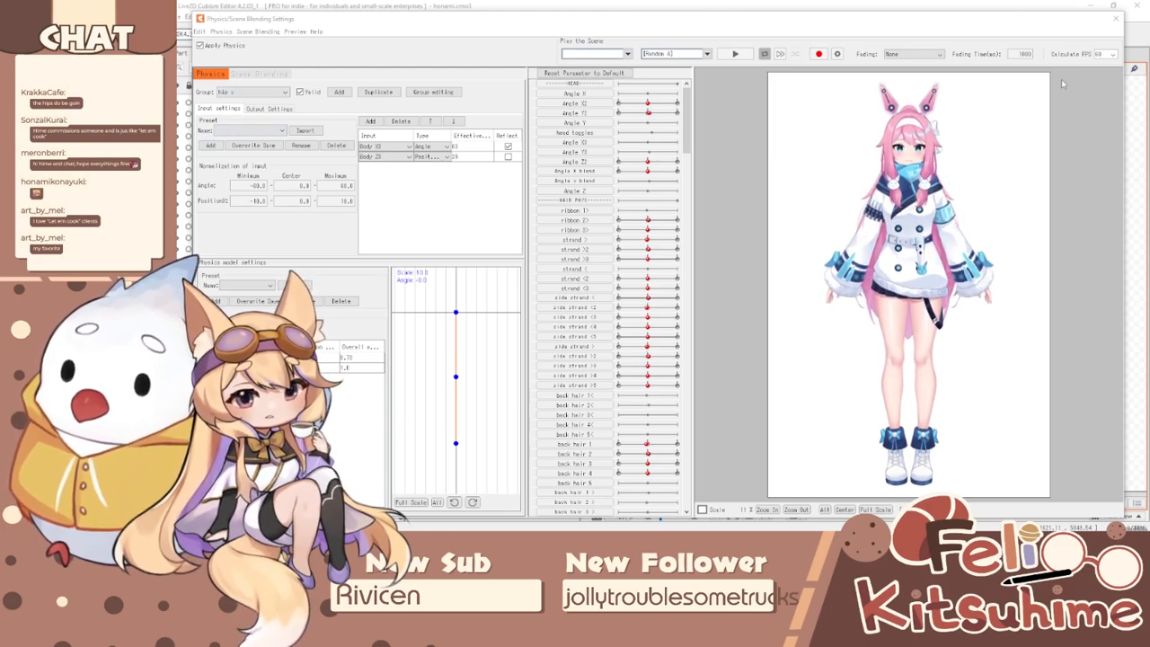
pyautogui.scroll(4, 900, 187)
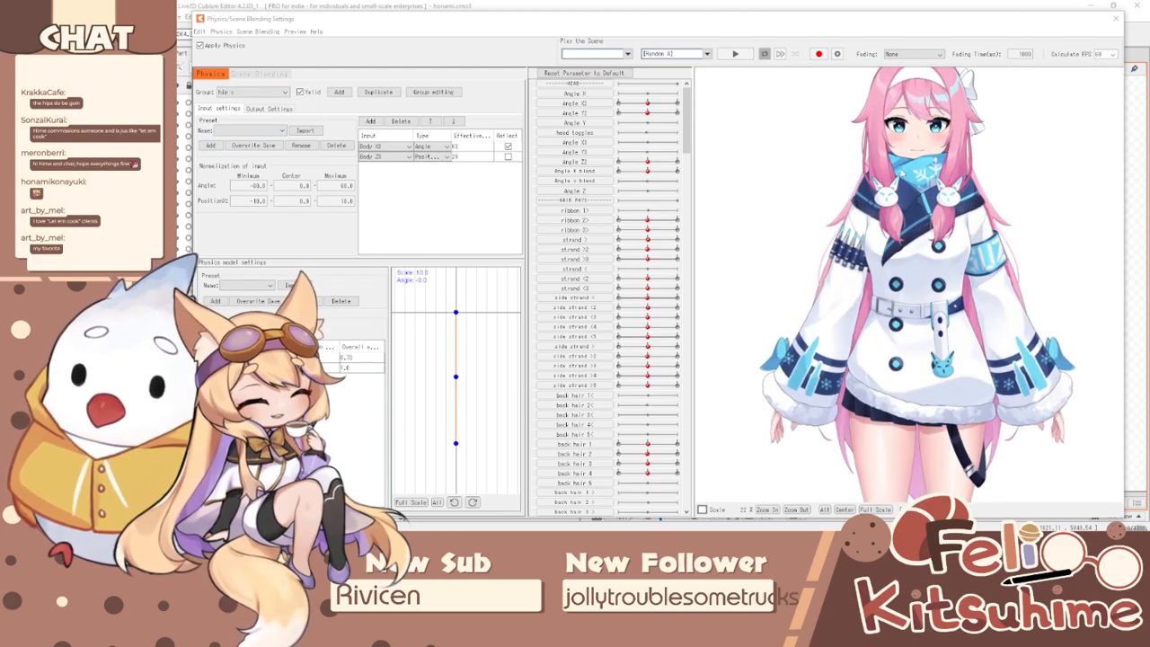
pyautogui.moveTo(900, 187); pyautogui.dragTo(993, 216)
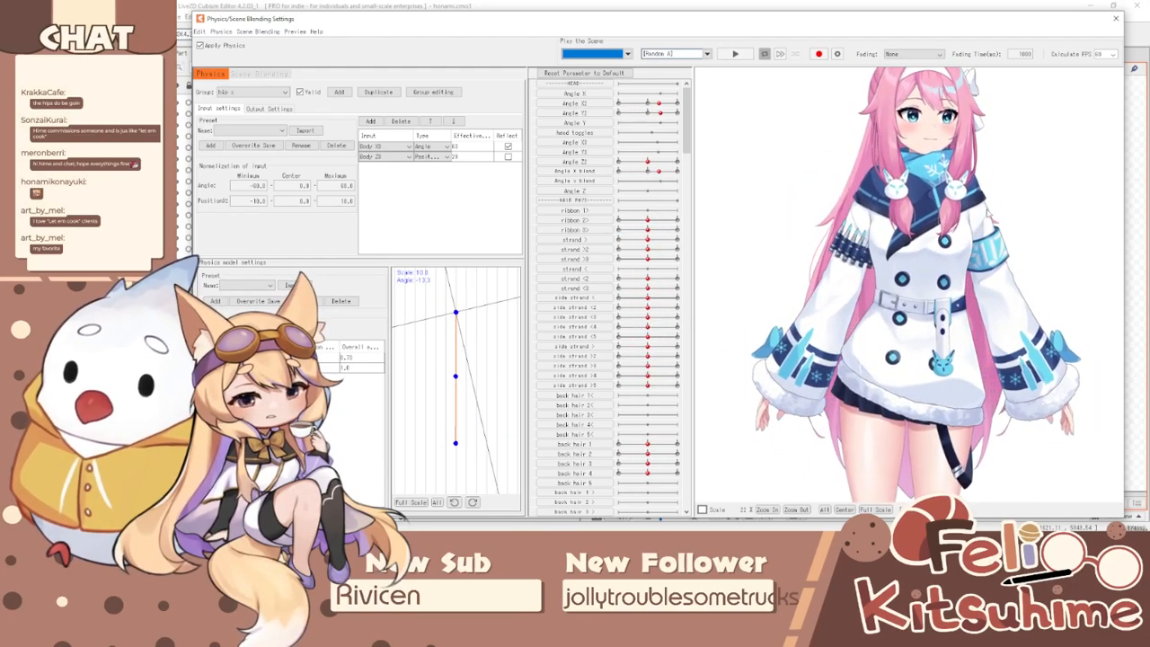
pyautogui.moveTo(989, 205); pyautogui.dragTo(1133, 262)
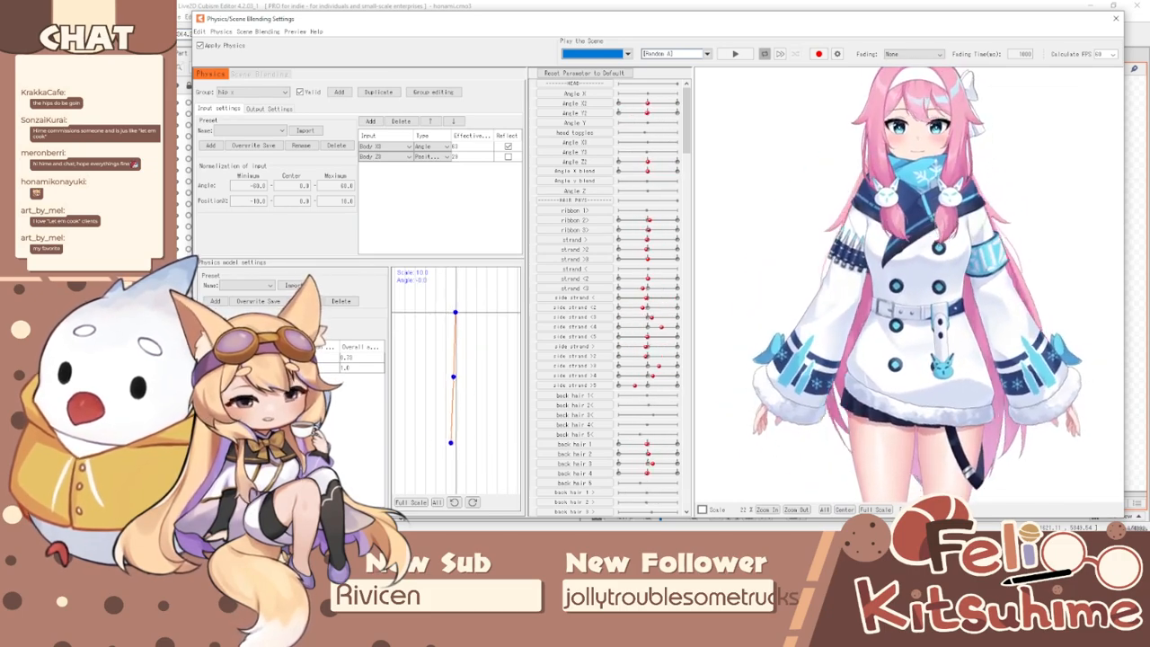
pyautogui.moveTo(908, 269); pyautogui.dragTo(1088, 186)
# - Bring the legs and shoes into the physics preview, examine their motion while the model swings, and close the settings
pyautogui.scroll(-4, 925, 162)
pyautogui.scroll(3, 908, 287)
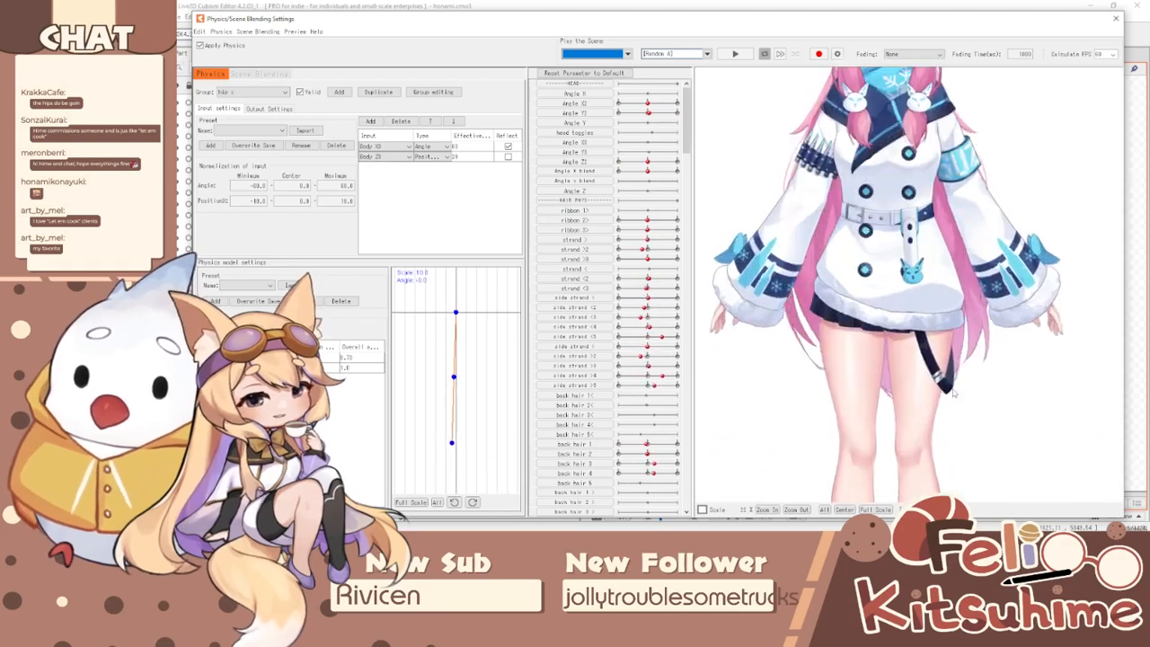
pyautogui.scroll(-5, 926, 240)
pyautogui.moveTo(1093, 238); pyautogui.dragTo(827, 493)
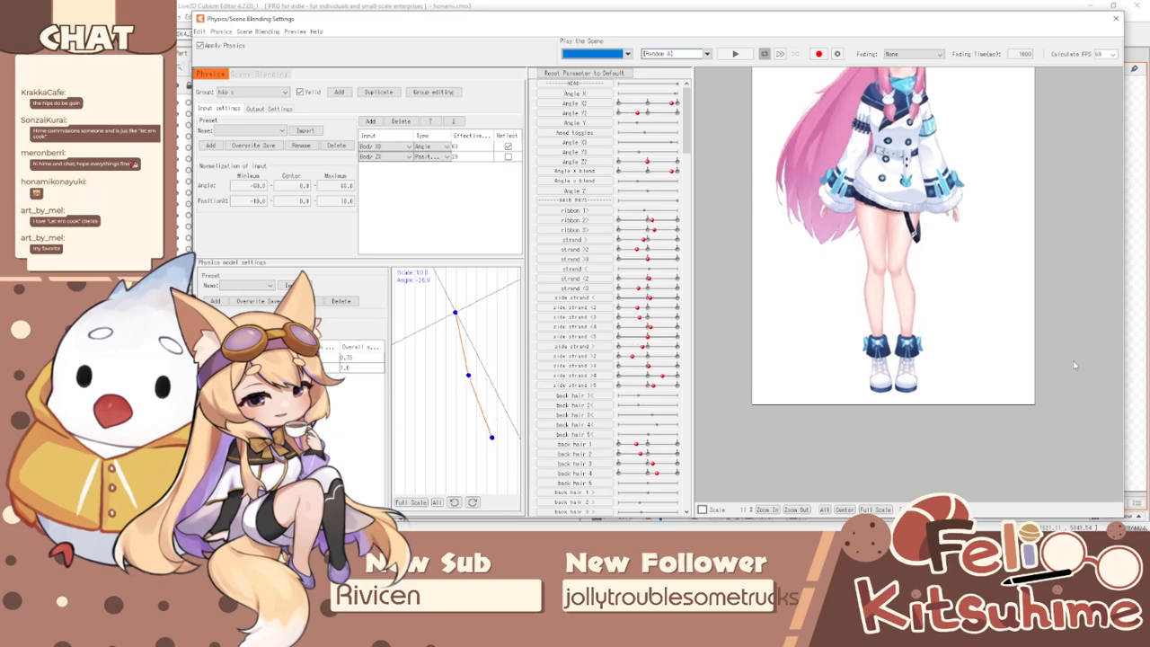
pyautogui.moveTo(989, 388); pyautogui.dragTo(692, 261)
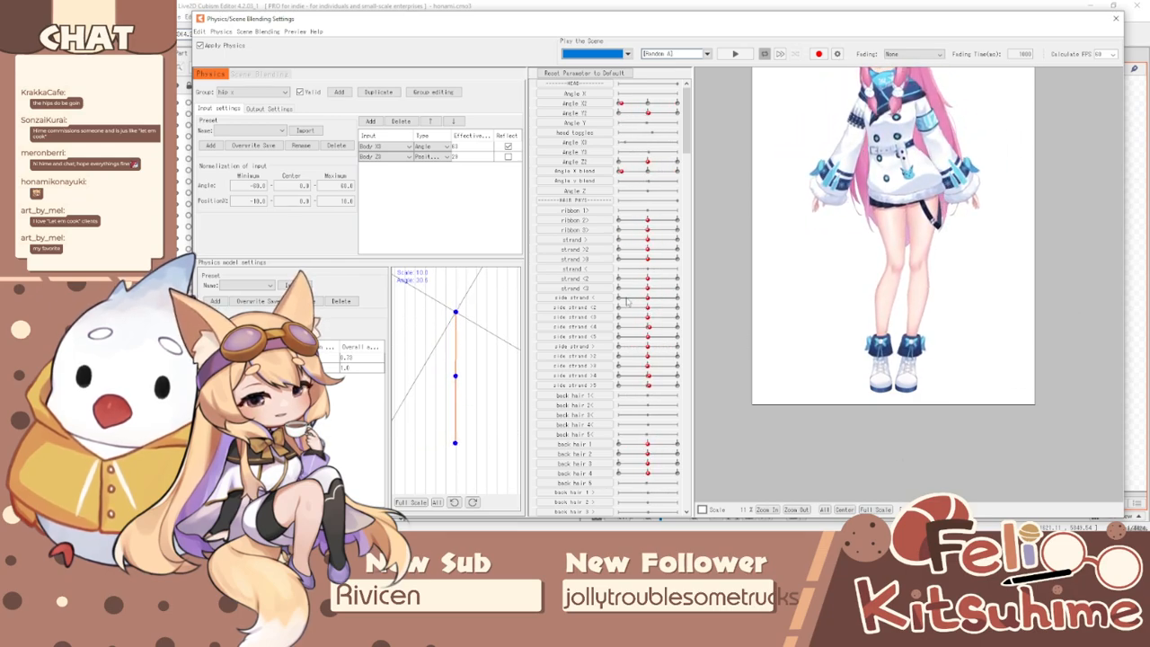
pyautogui.click(1116, 18)
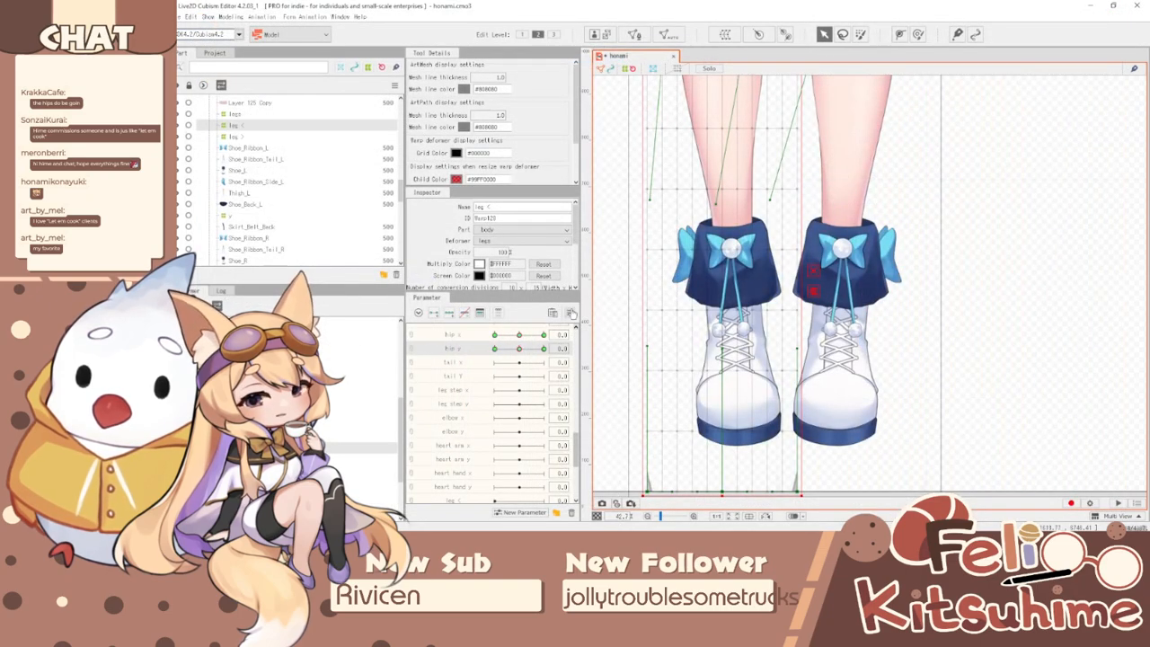
# - Reset all parameters to default and create a warp deformer named step as the parent of the leg < deformer
pyautogui.rightClick(576, 308)
pyautogui.click(648, 311)
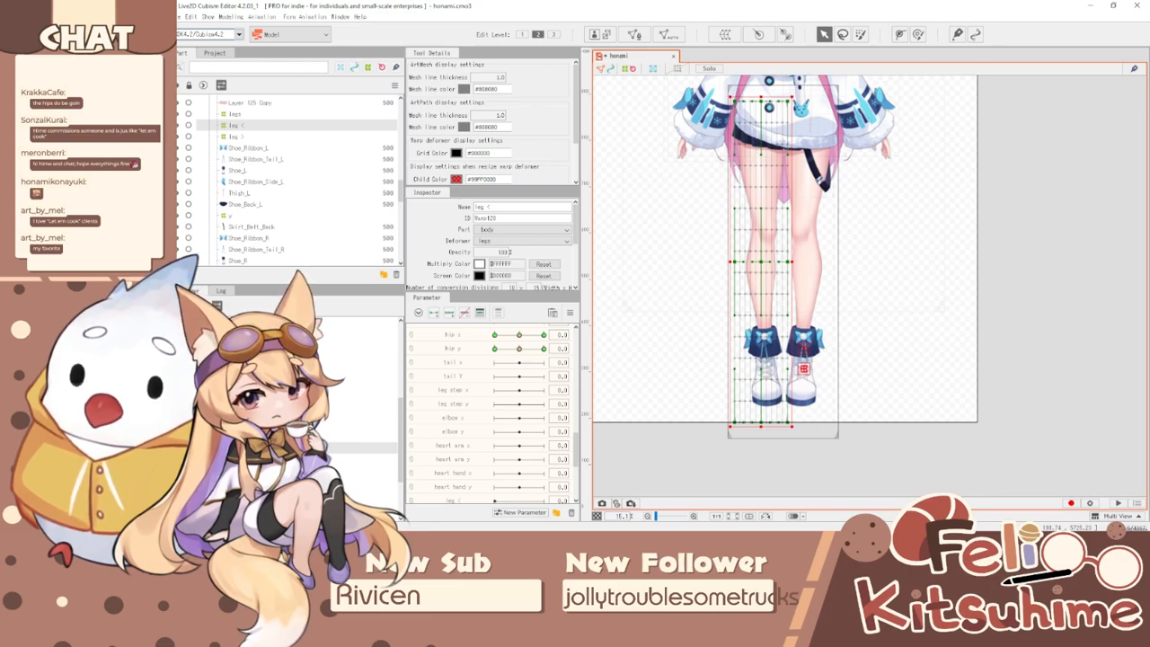
pyautogui.click(724, 34)
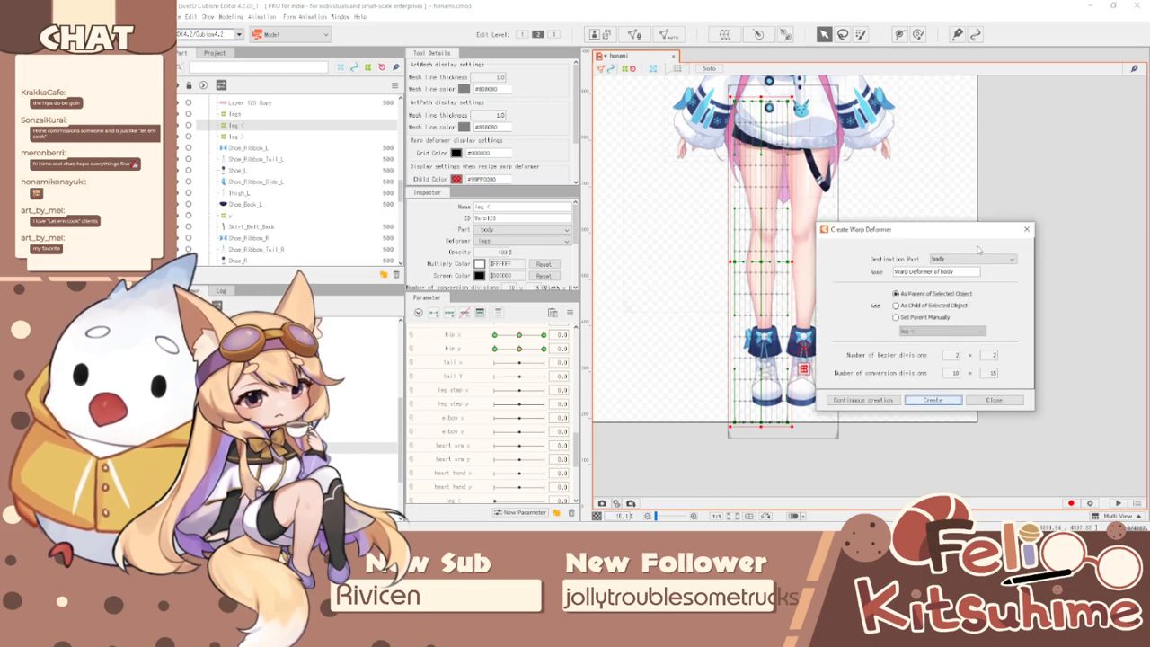
pyautogui.moveTo(959, 275); pyautogui.dragTo(862, 258)
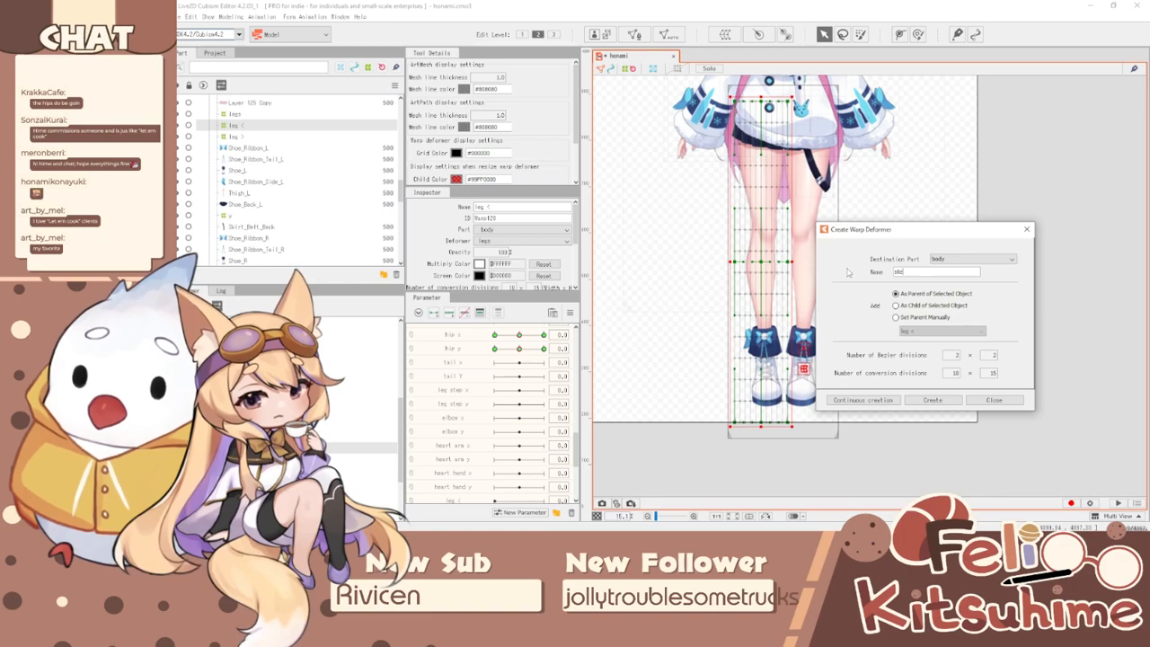
pyautogui.click(933, 400)
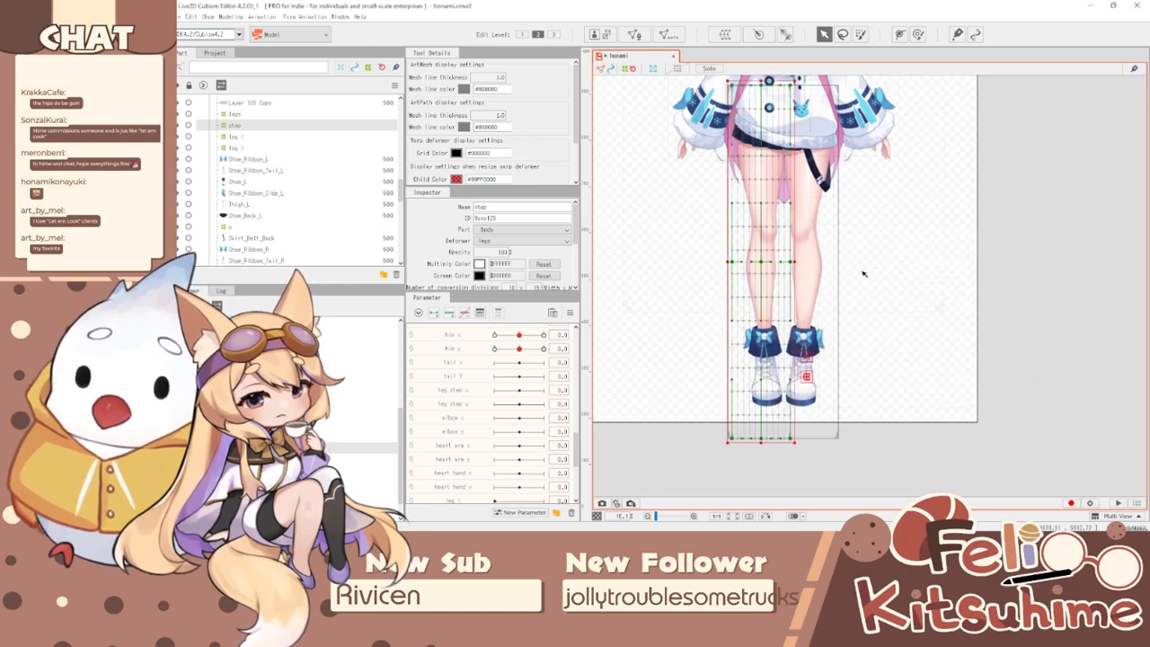
# - Add three keys on leg step x for the step deformer and set the parameter to -1.0
pyautogui.scroll(2, 759, 243)
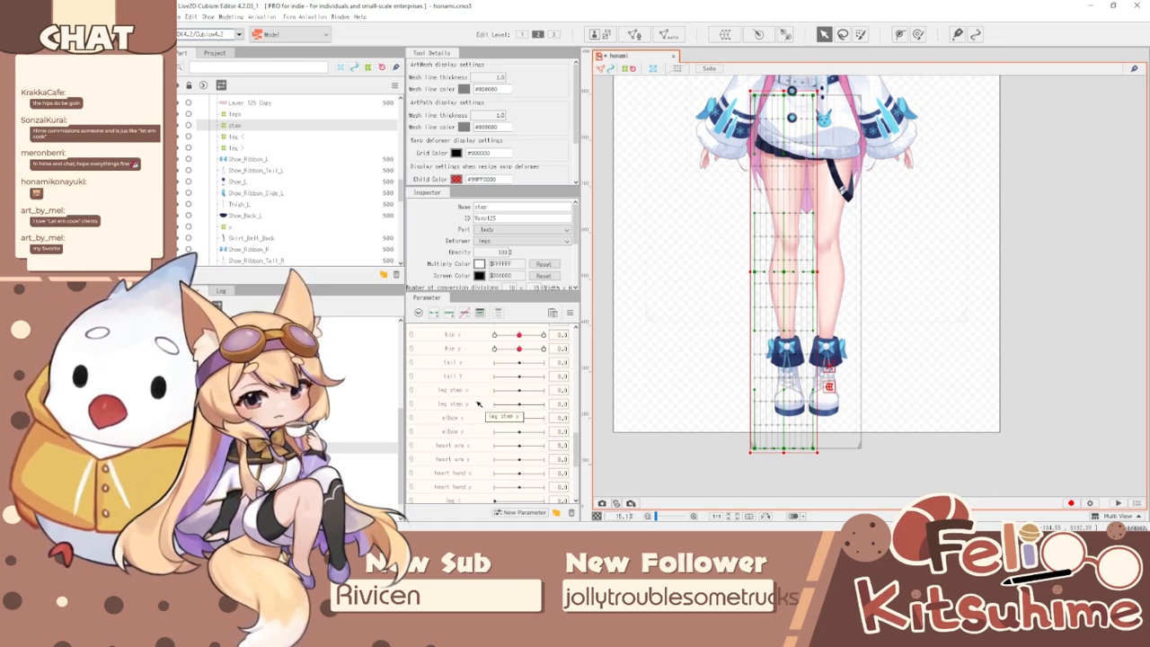
pyautogui.click(476, 392)
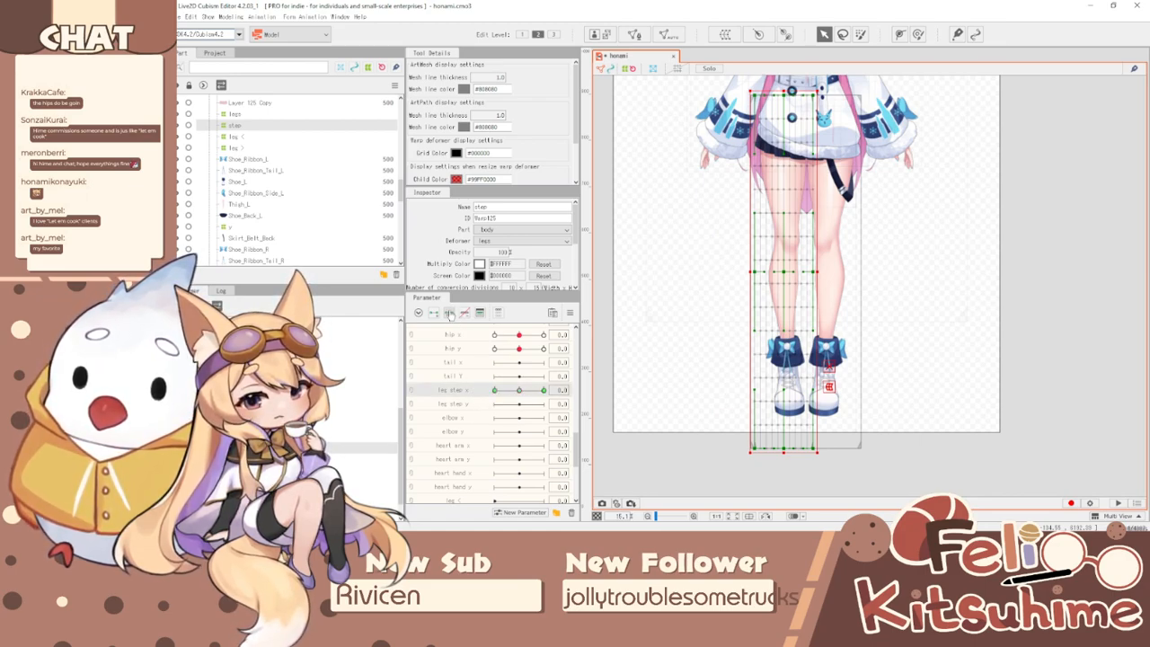
pyautogui.moveTo(524, 392); pyautogui.dragTo(494, 396)
pyautogui.click(520, 389)
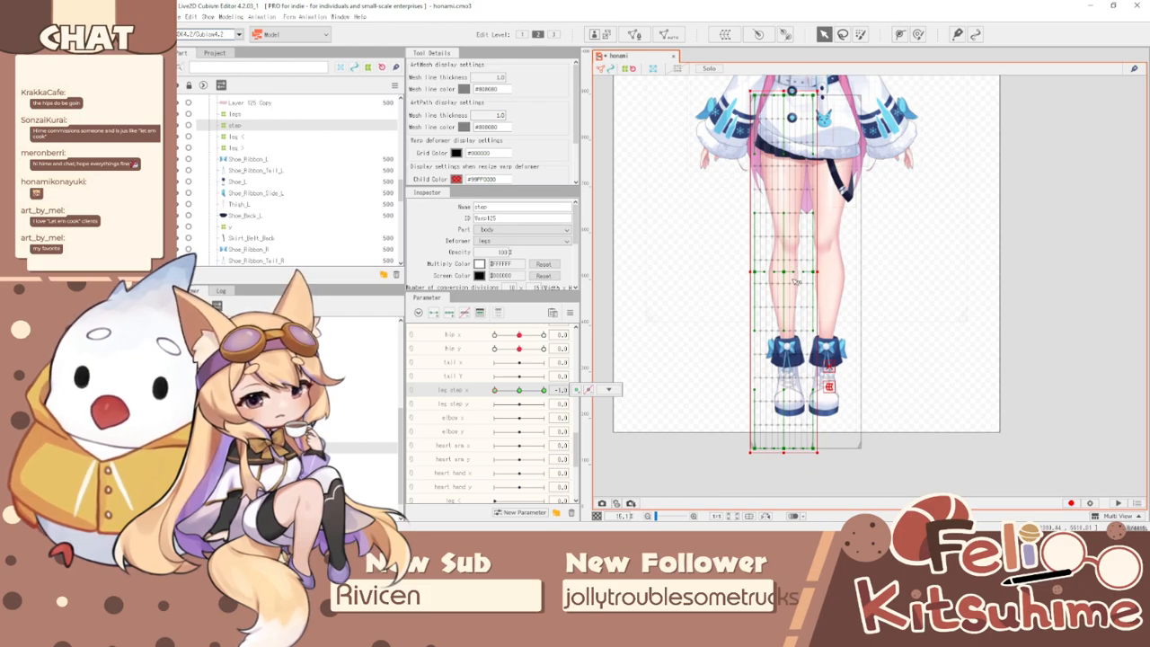
# - Bend the step deformer outward at the knee and foot with a temporary path deformation at leg step x -1.0, hiding the selection
pyautogui.press('t')
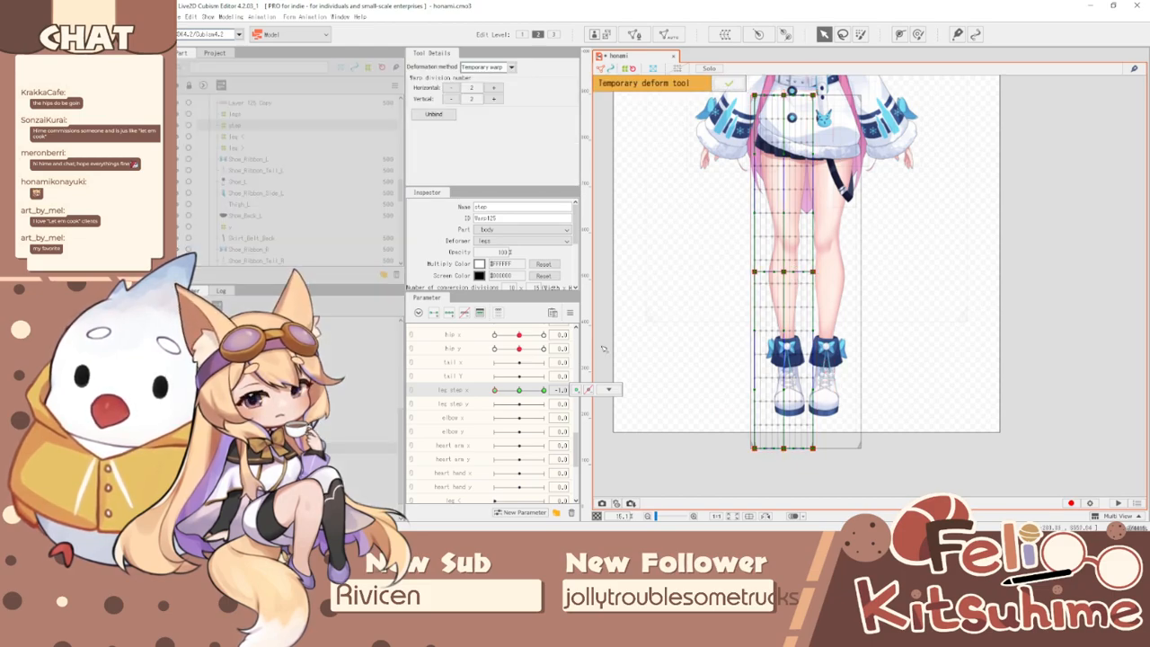
pyautogui.click(503, 67)
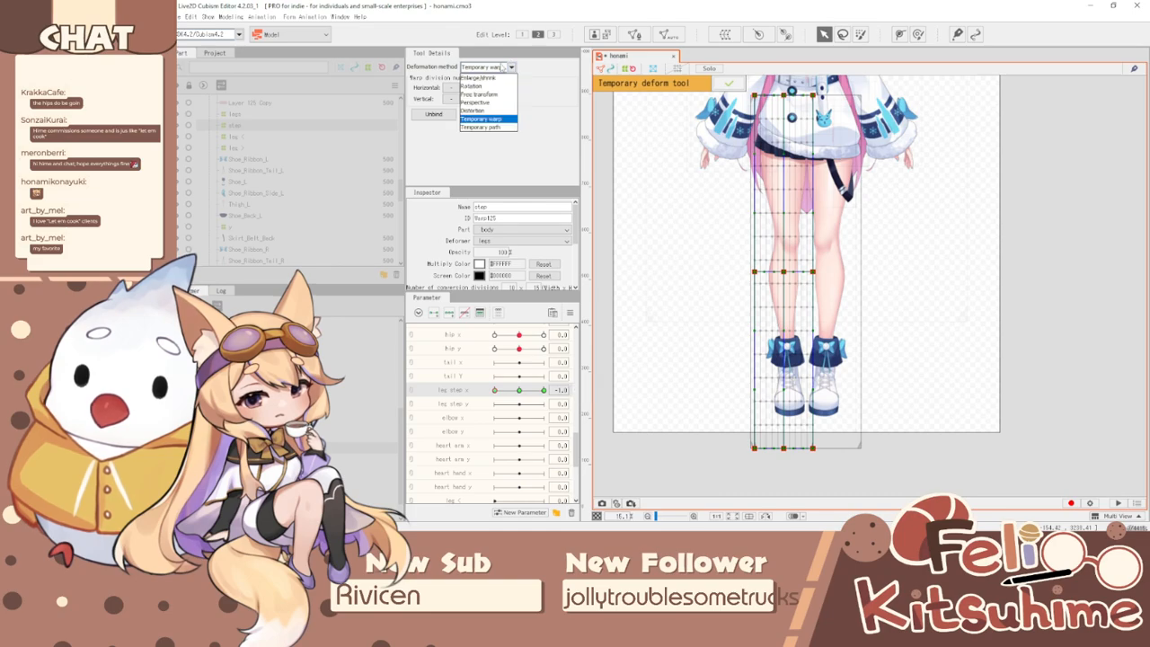
pyautogui.click(490, 124)
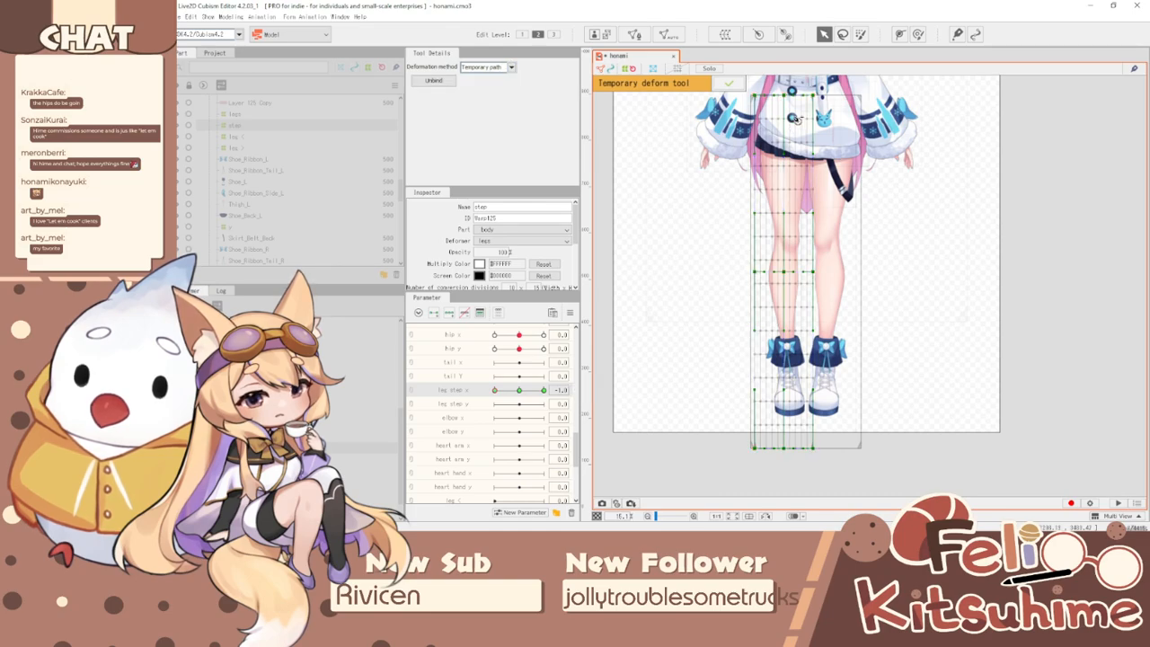
pyautogui.click(785, 448)
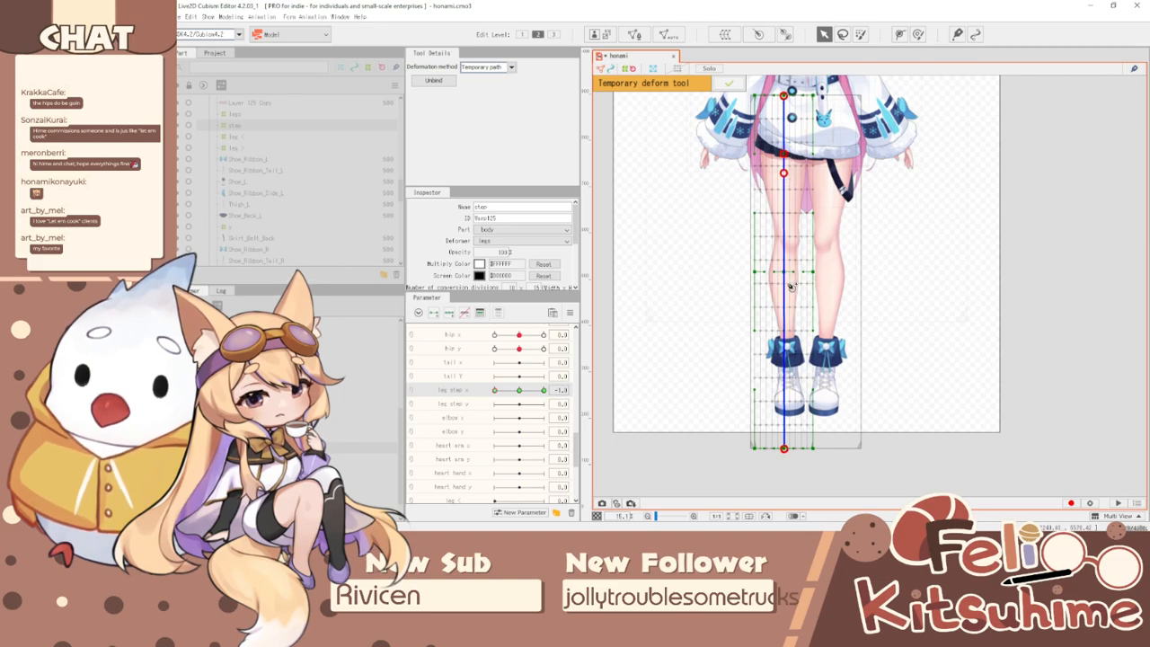
pyautogui.moveTo(785, 269); pyautogui.dragTo(749, 263)
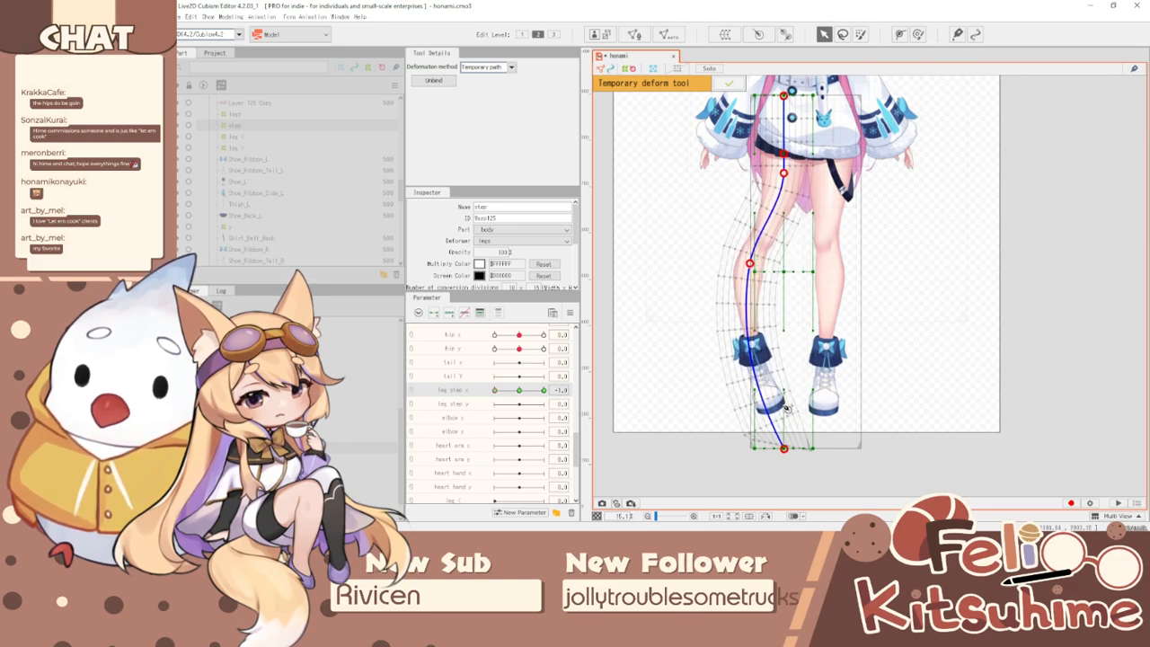
pyautogui.moveTo(790, 450); pyautogui.dragTo(728, 441)
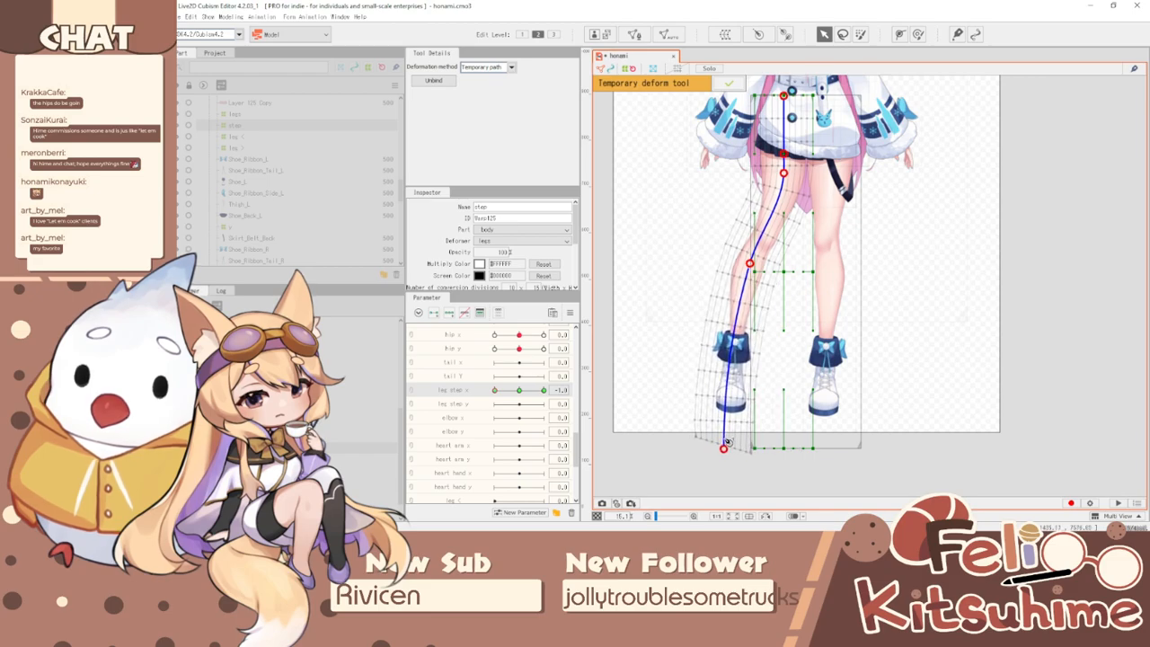
pyautogui.hotkey('ctrl', 'h')
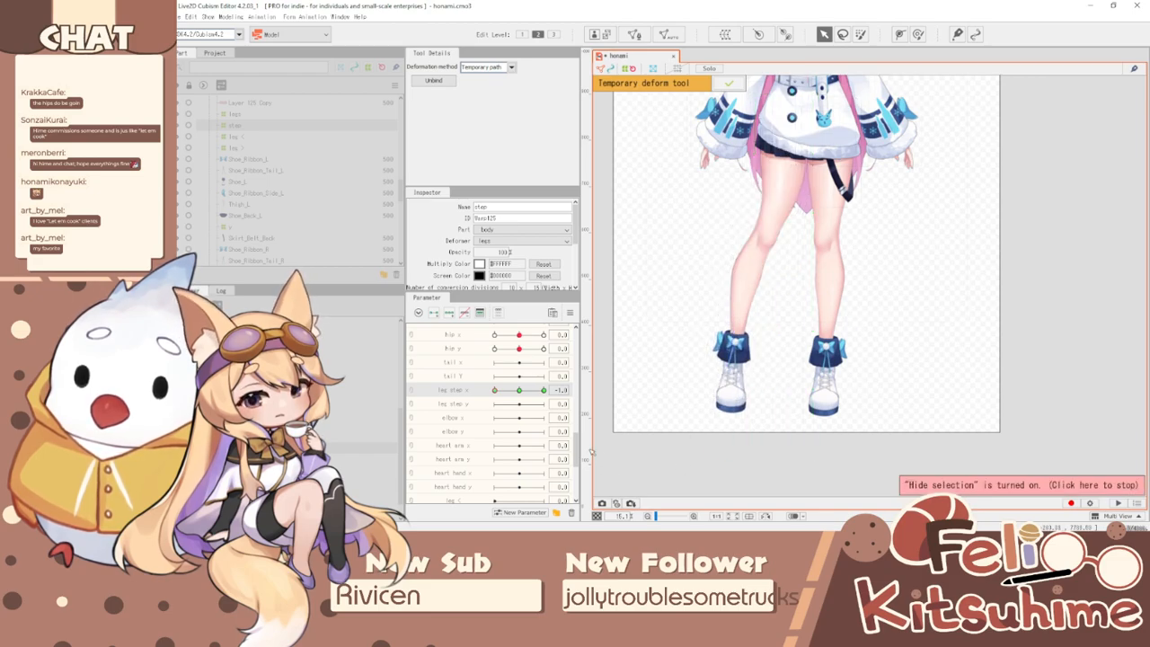
pyautogui.click(495, 390)
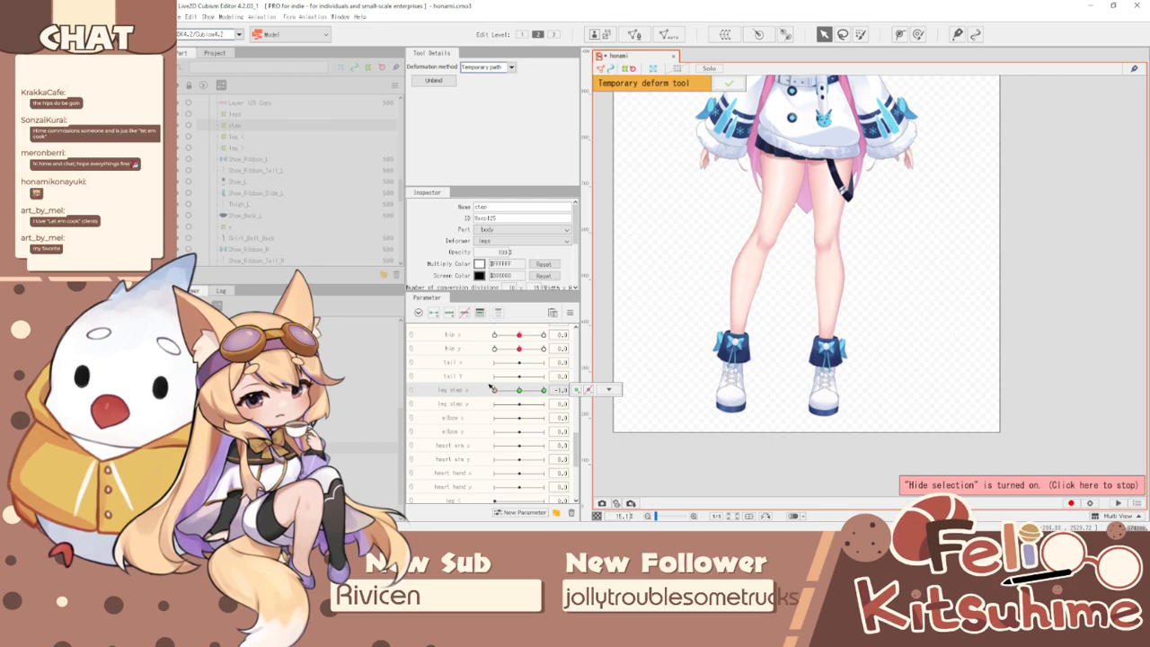
# - Smooth the bent leg's inner thigh with a resized deform brush at leg step x -1.0
pyautogui.scroll(4, 761, 277)
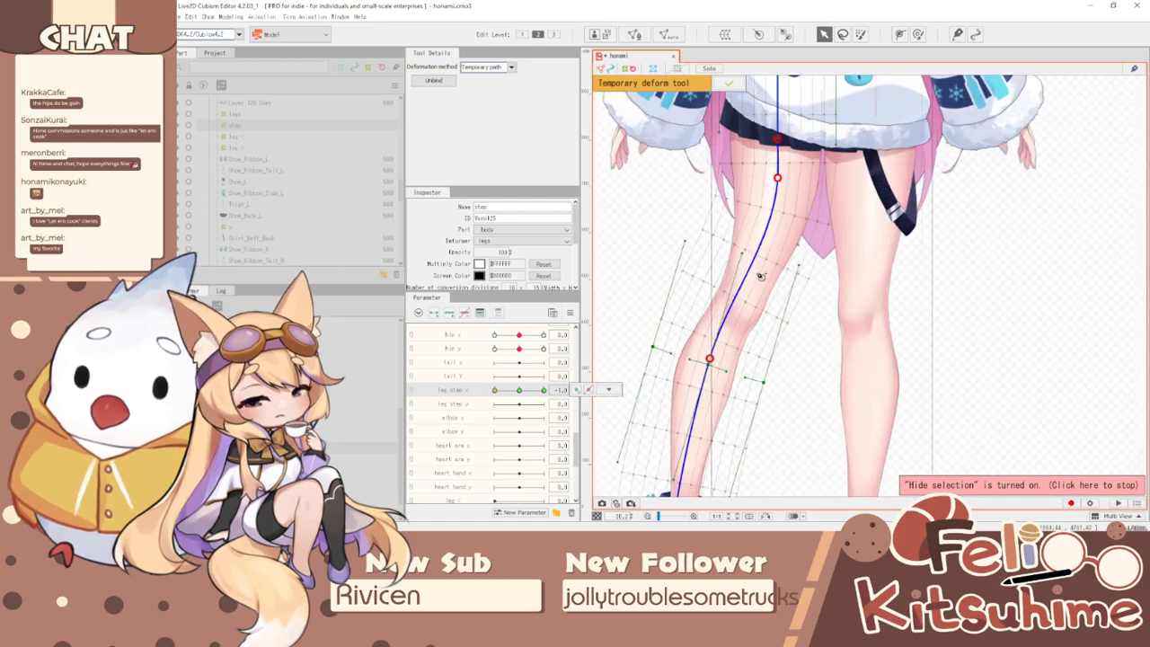
pyautogui.click(919, 34)
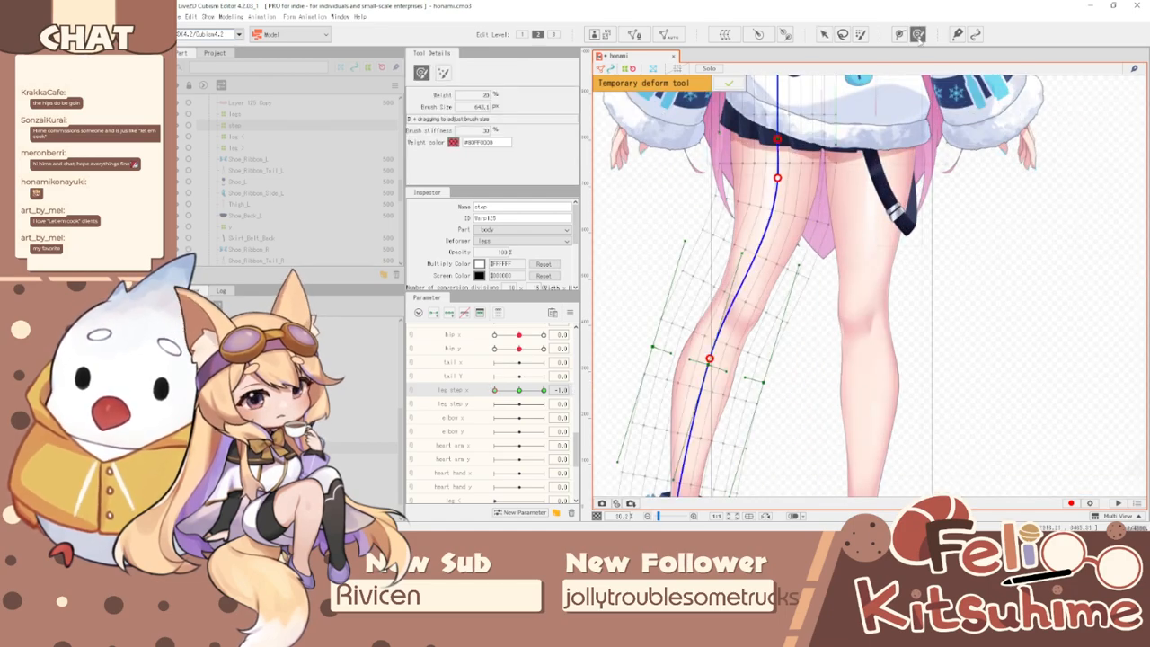
pyautogui.click(509, 390)
pyautogui.moveTo(509, 390); pyautogui.dragTo(496, 390)
pyautogui.moveTo(787, 230)
pyautogui.mouseDown()
pyautogui.moveTo(744, 220)
pyautogui.moveTo(823, 223)
pyautogui.moveTo(703, 201)
pyautogui.moveTo(701, 172)
pyautogui.moveTo(850, 168)
pyautogui.moveTo(825, 221)
pyautogui.mouseUp()
pyautogui.press('b')
pyautogui.press('b')
pyautogui.press('b')
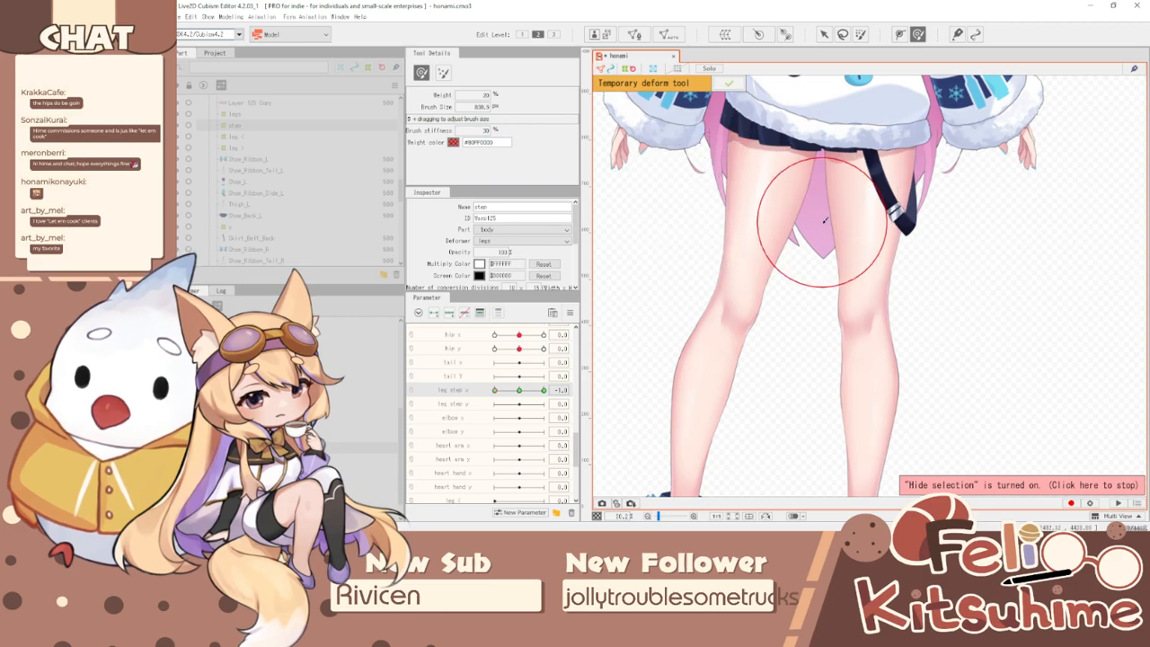
# - Vary leg step x and examine how the leg steps outward on the full figure
pyautogui.scroll(-2, 743, 257)
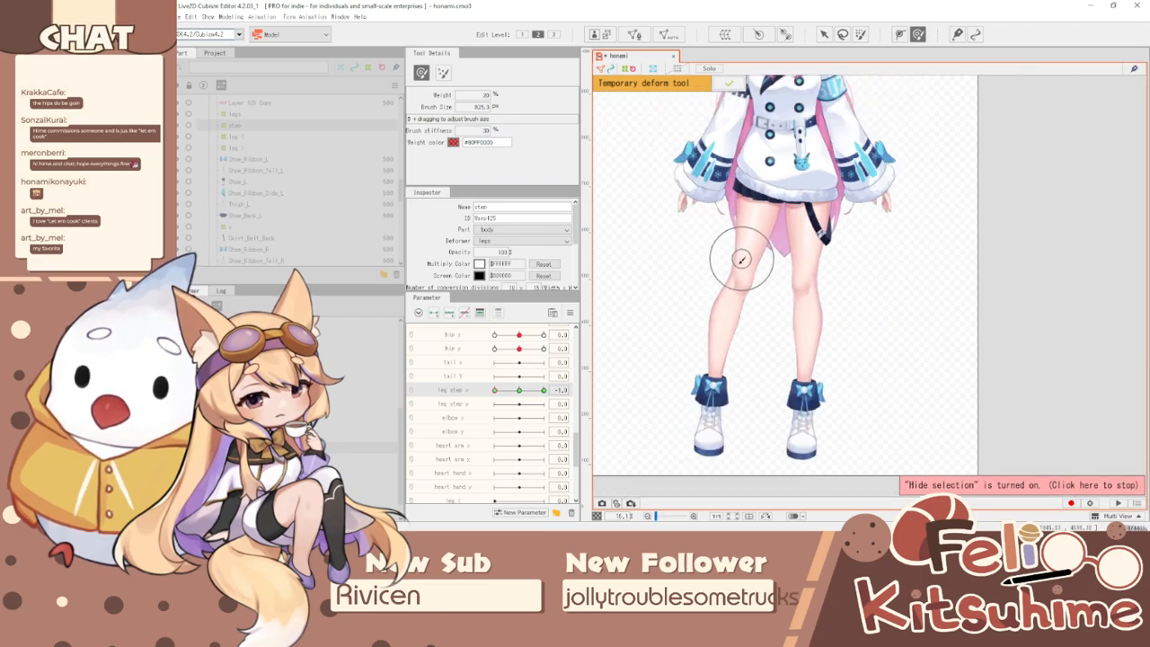
pyautogui.scroll(-2, 743, 257)
pyautogui.moveTo(495, 390); pyautogui.dragTo(577, 380)
pyautogui.scroll(3, 768, 200)
pyautogui.scroll(-4, 635, 300)
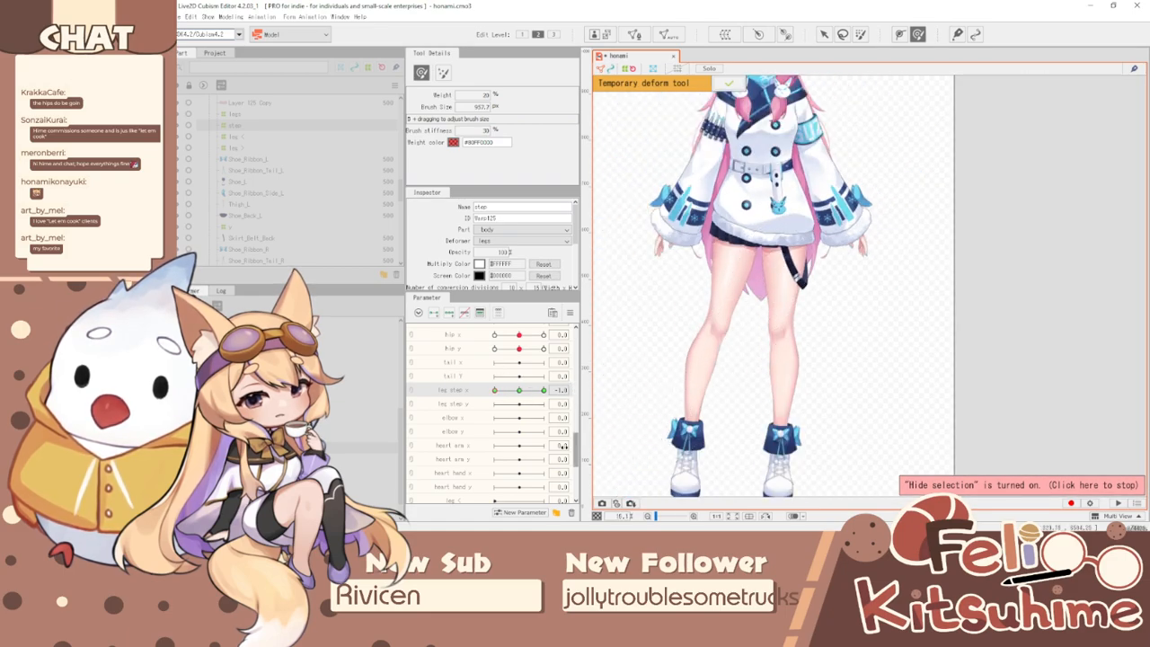
pyautogui.moveTo(501, 402)
pyautogui.mouseDown()
pyautogui.moveTo(543, 393)
pyautogui.moveTo(503, 404)
pyautogui.moveTo(521, 392)
pyautogui.moveTo(509, 392)
pyautogui.moveTo(490, 406)
pyautogui.mouseUp()
pyautogui.scroll(-2, 818, 277)
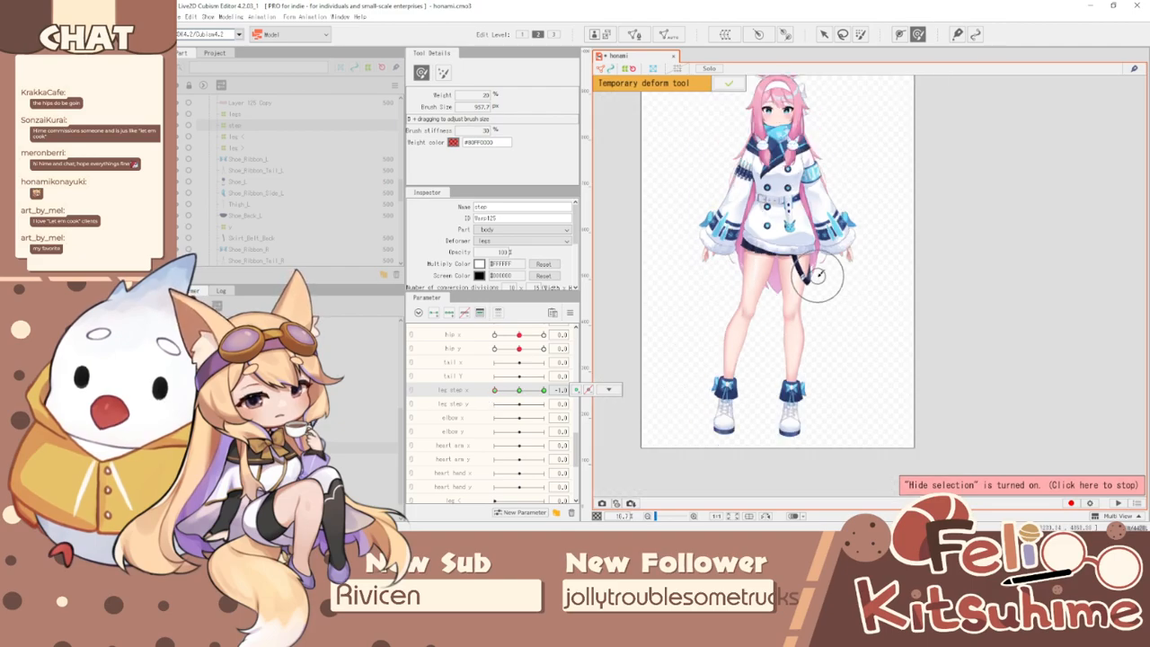
# - Open the Physics/Scene Blending Settings and swing the model sideways to examine how the hips and legs sway
pyautogui.click(231, 16)
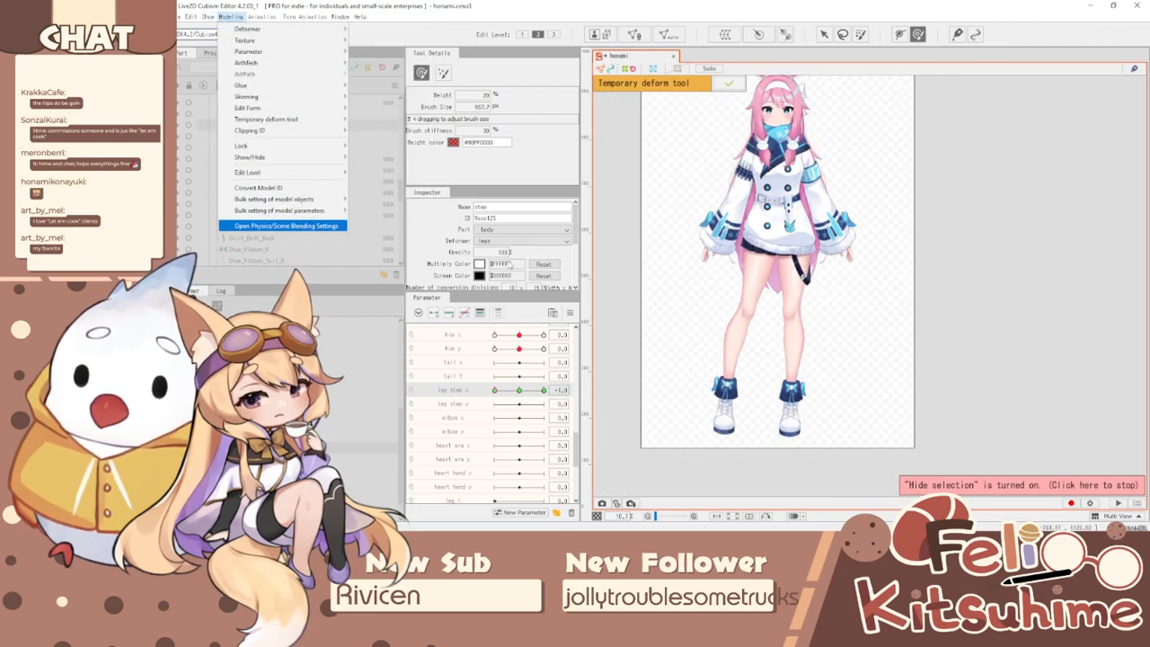
pyautogui.click(300, 229)
pyautogui.moveTo(628, 283); pyautogui.dragTo(1146, 309)
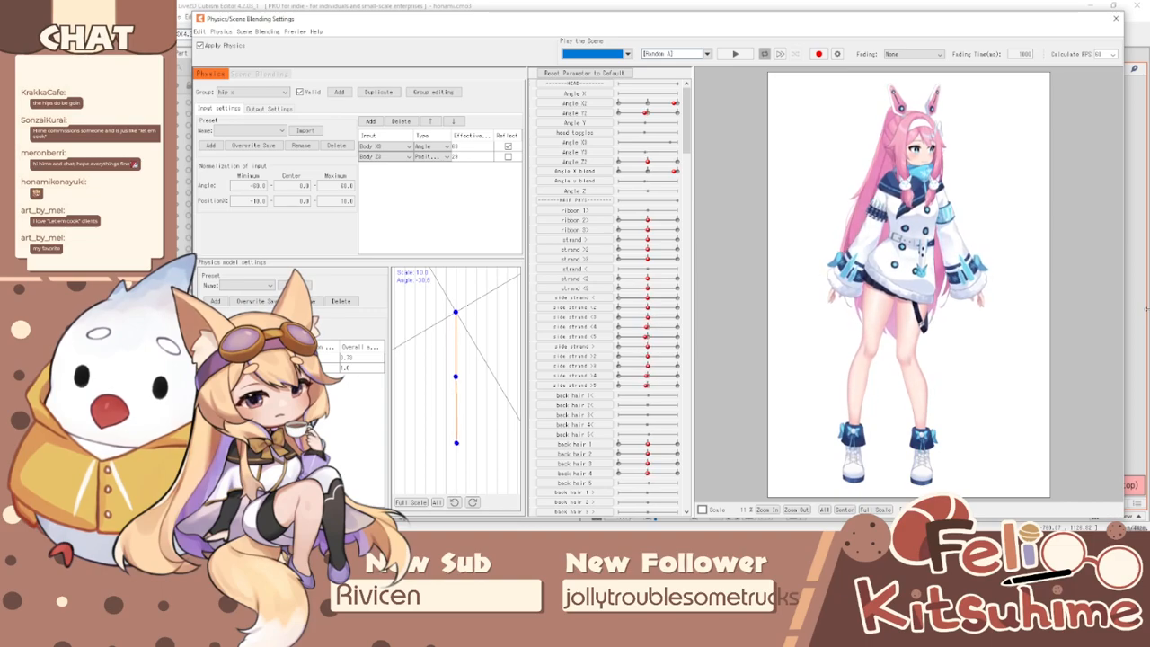
pyautogui.moveTo(883, 302); pyautogui.dragTo(1146, 314)
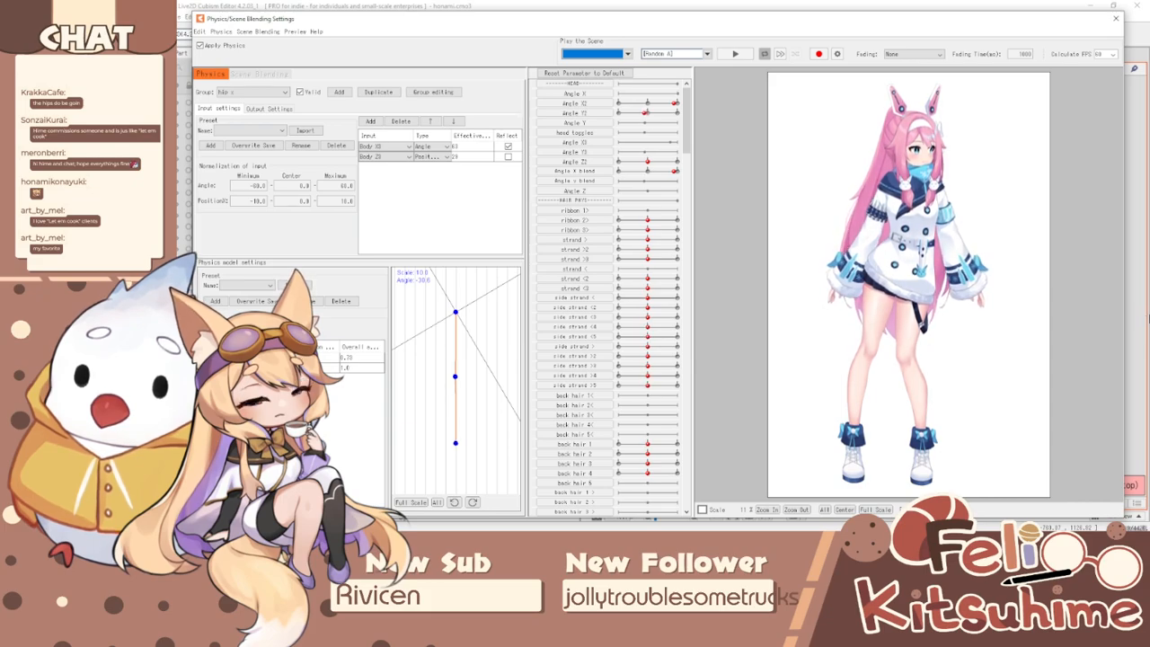
pyautogui.moveTo(1020, 339); pyautogui.dragTo(1084, 327)
pyautogui.scroll(3, 968, 233)
pyautogui.scroll(-3, 908, 225)
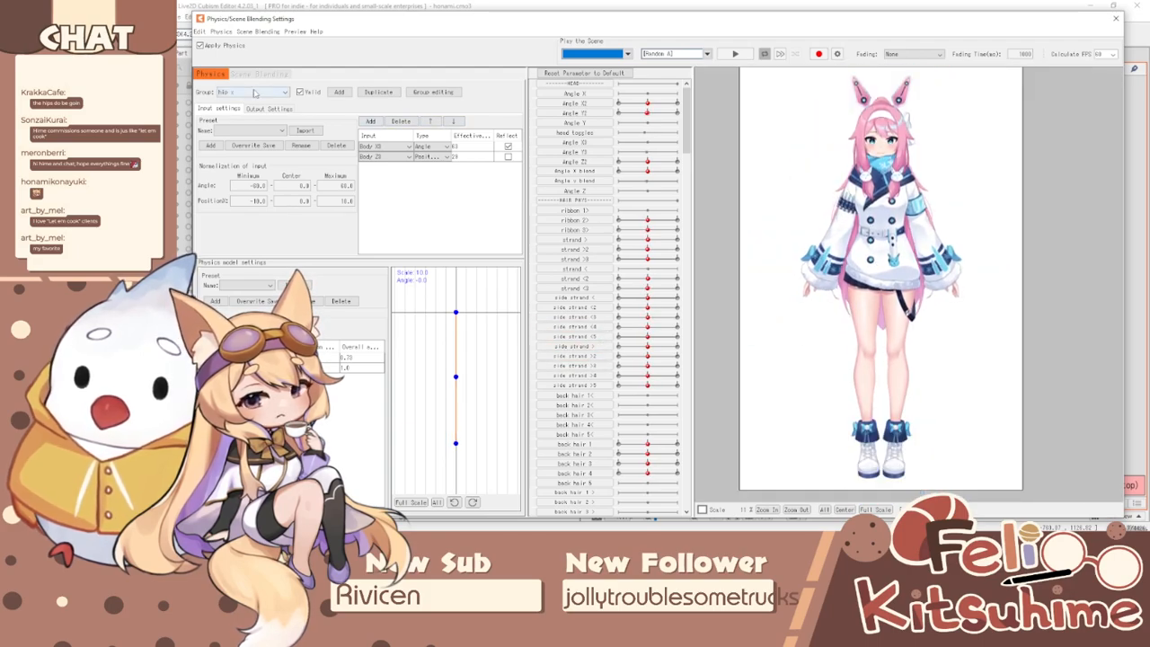
# - Review the input settings of the leg step < physics group and close the physics settings
pyautogui.click(256, 92)
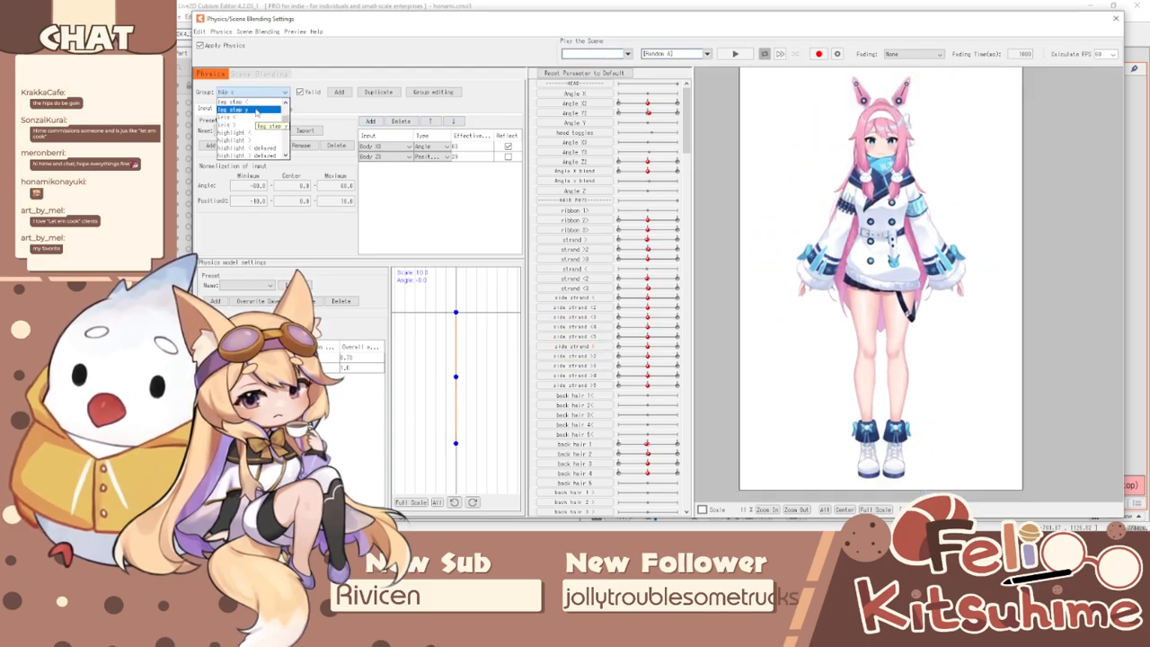
pyautogui.click(238, 125)
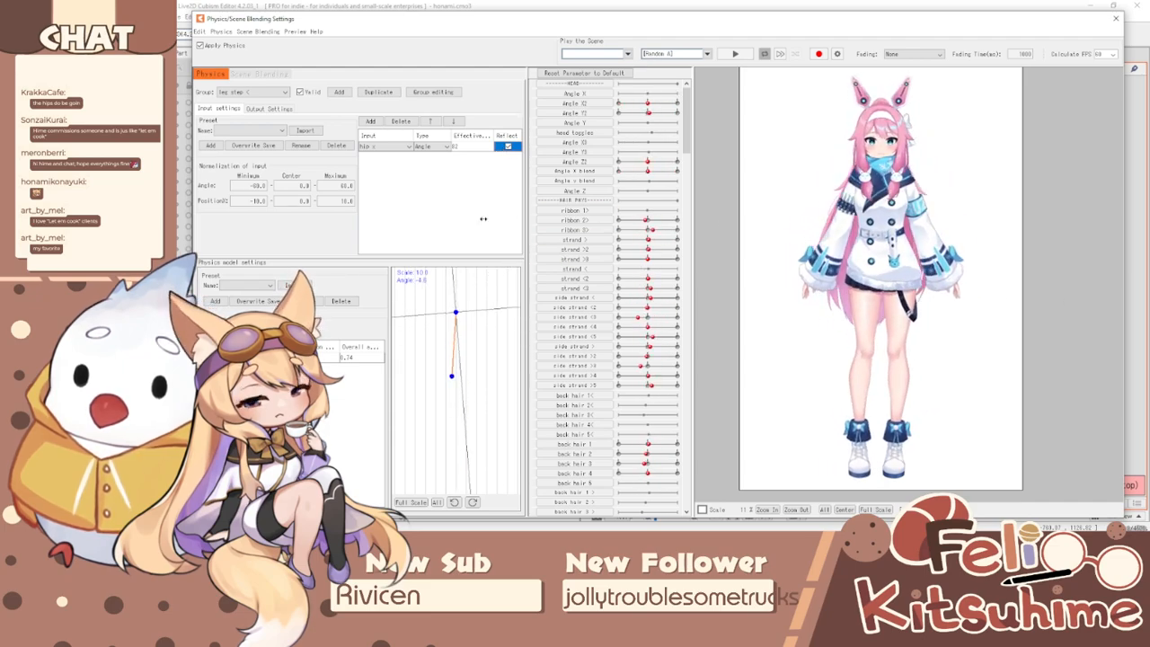
pyautogui.click(1117, 18)
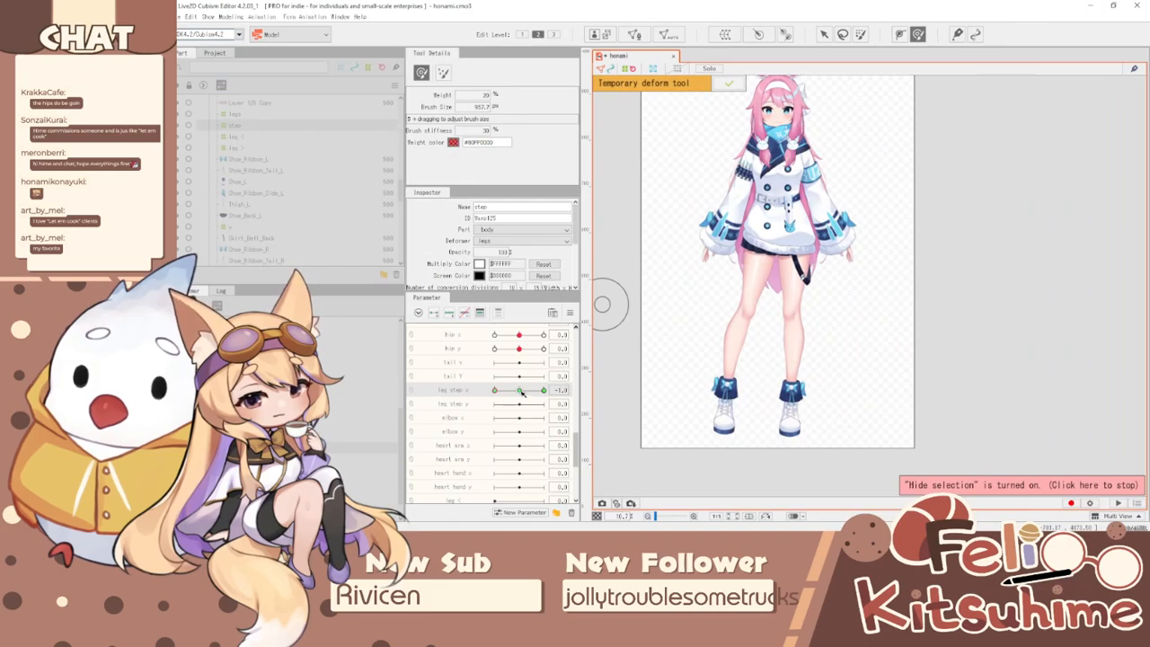
# - Add intermediate keys on leg step x at -0.7 and about -0.3 for the step deformer
pyautogui.moveTo(514, 393); pyautogui.dragTo(520, 392)
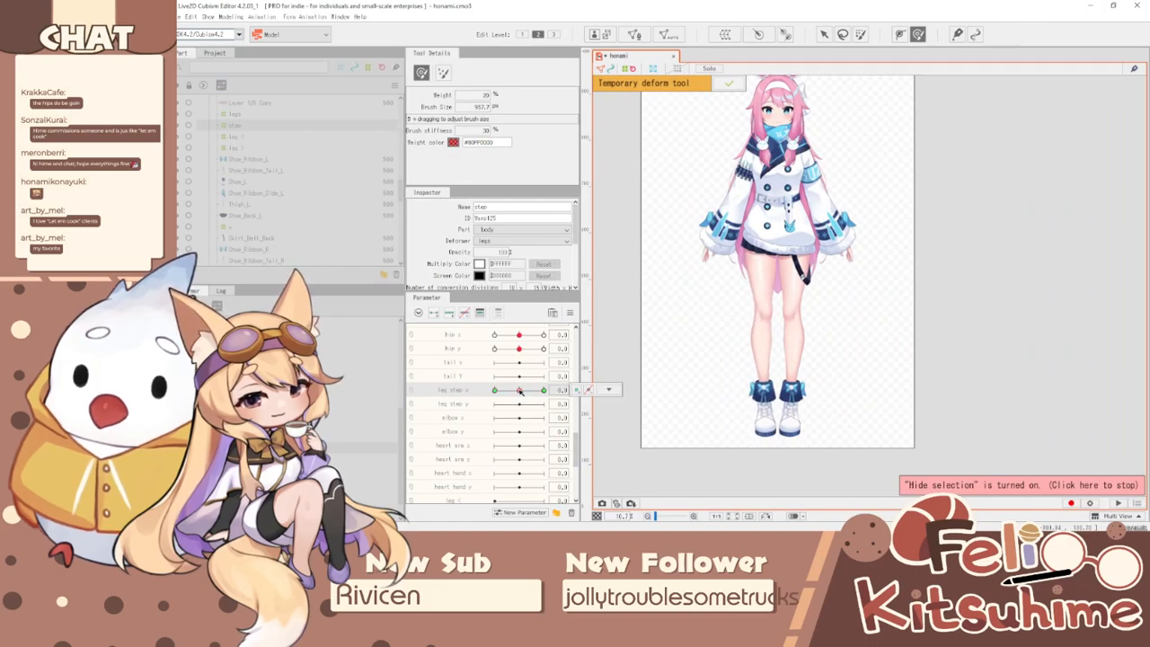
pyautogui.moveTo(520, 392); pyautogui.dragTo(509, 394)
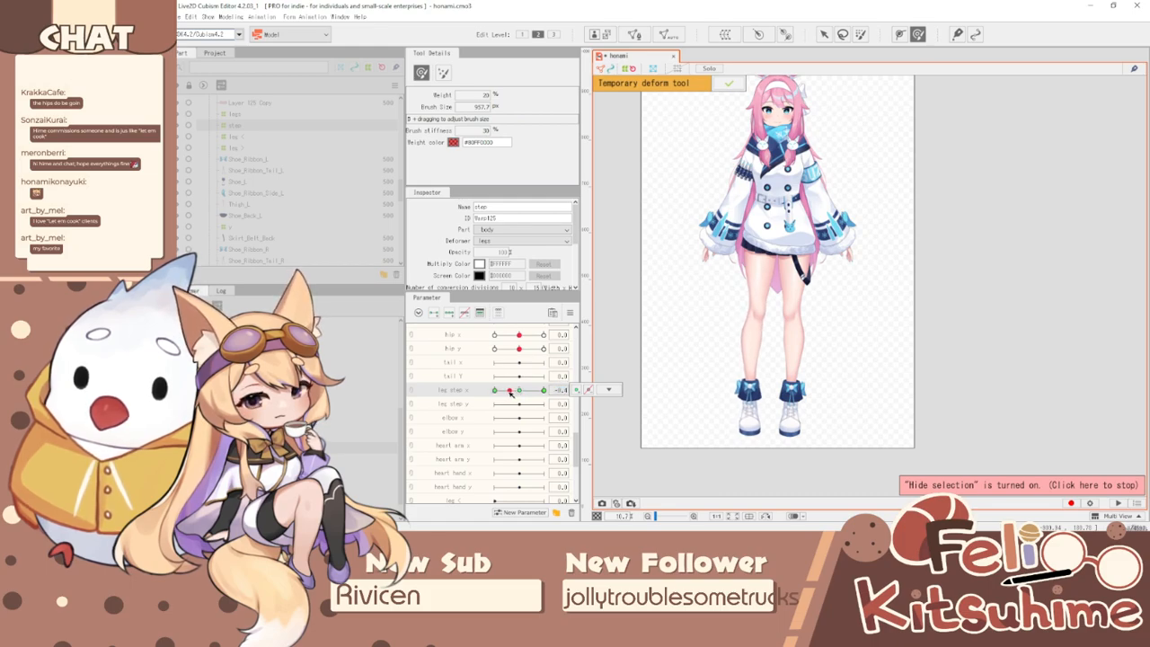
pyautogui.press('Return')
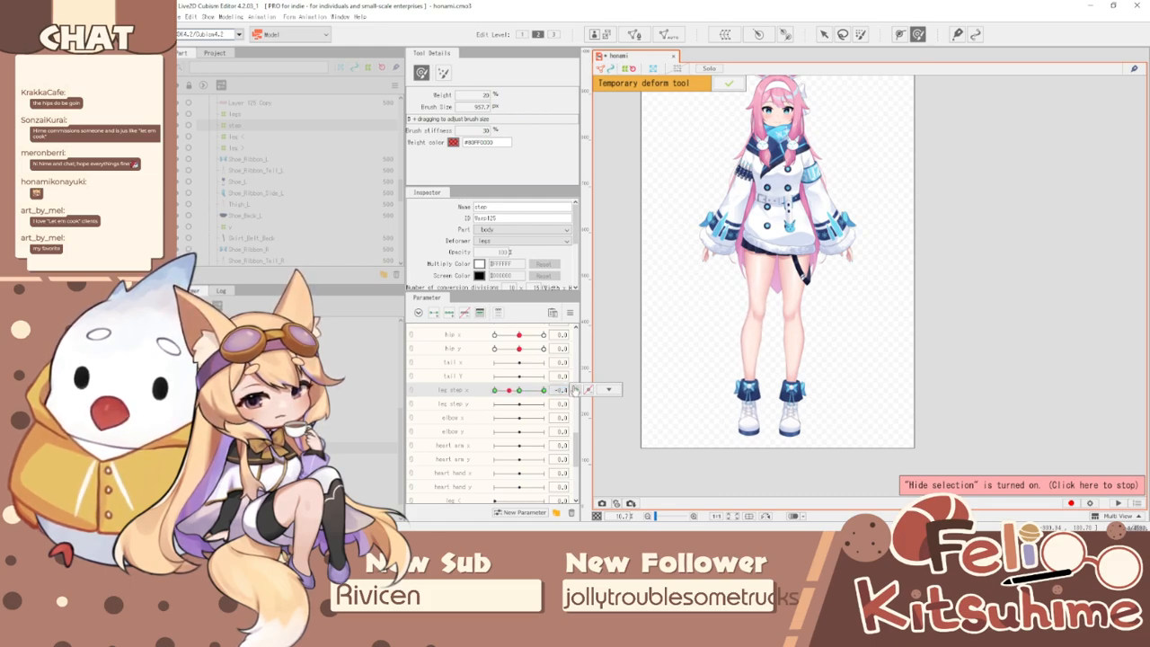
pyautogui.moveTo(509, 390); pyautogui.dragTo(505, 391)
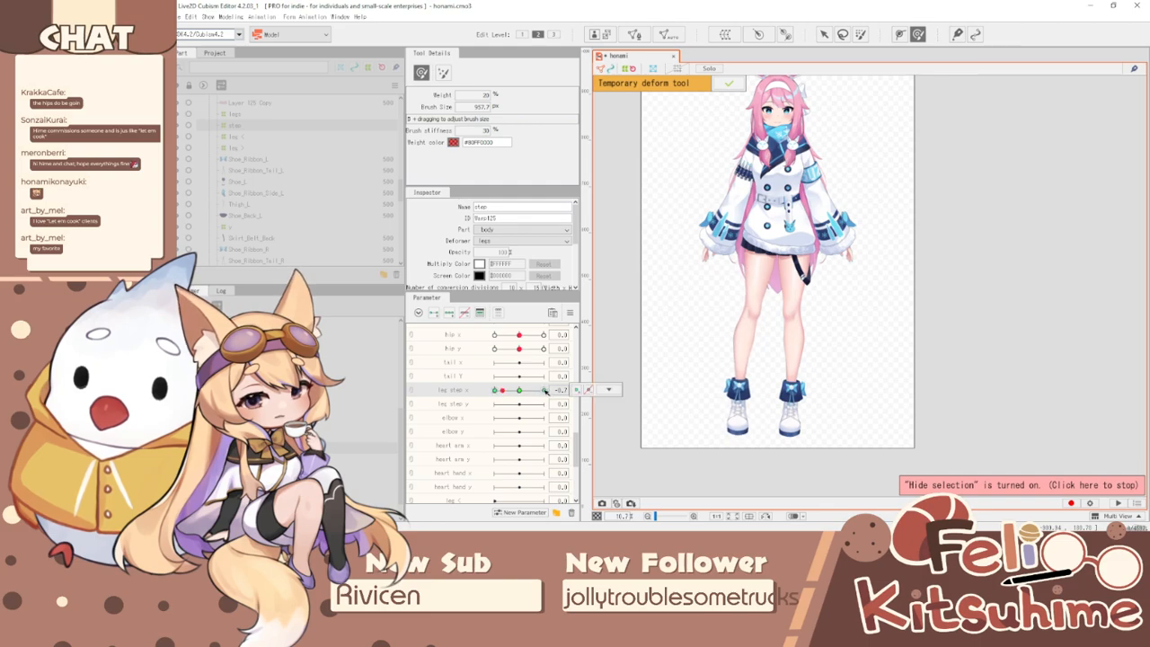
pyautogui.press('Return')
pyautogui.moveTo(518, 390); pyautogui.dragTo(512, 396)
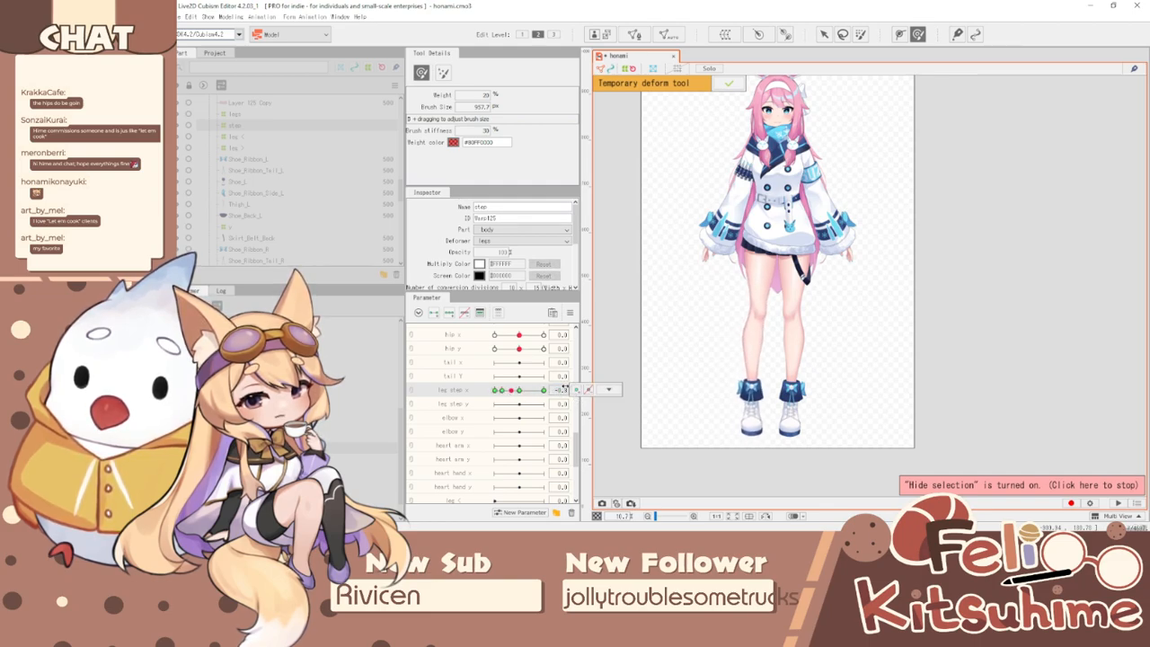
# - Enlarge the deform brush and raise the stepping foot at the leg step x key near -0.3
pyautogui.scroll(3, 736, 411)
pyautogui.scroll(-3, 730, 406)
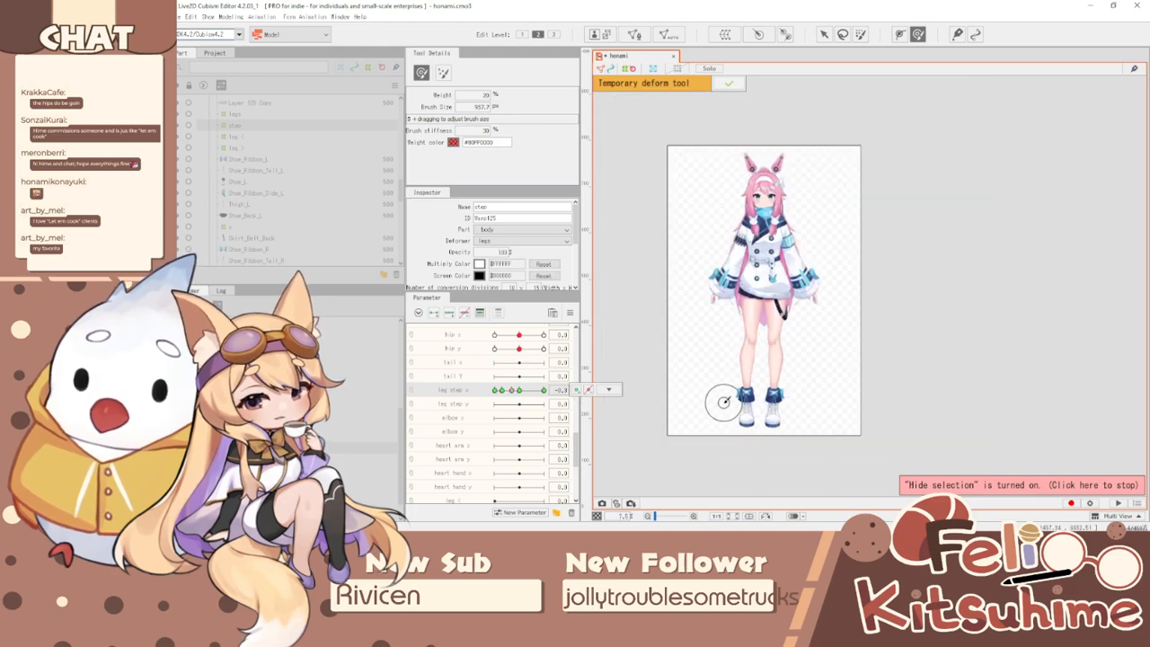
pyautogui.scroll(5, 736, 402)
pyautogui.scroll(-2, 757, 234)
pyautogui.press('b')
pyautogui.moveTo(669, 256)
pyautogui.mouseDown()
pyautogui.moveTo(826, 340)
pyautogui.moveTo(829, 364)
pyautogui.mouseUp()
pyautogui.moveTo(758, 365); pyautogui.dragTo(765, 285)
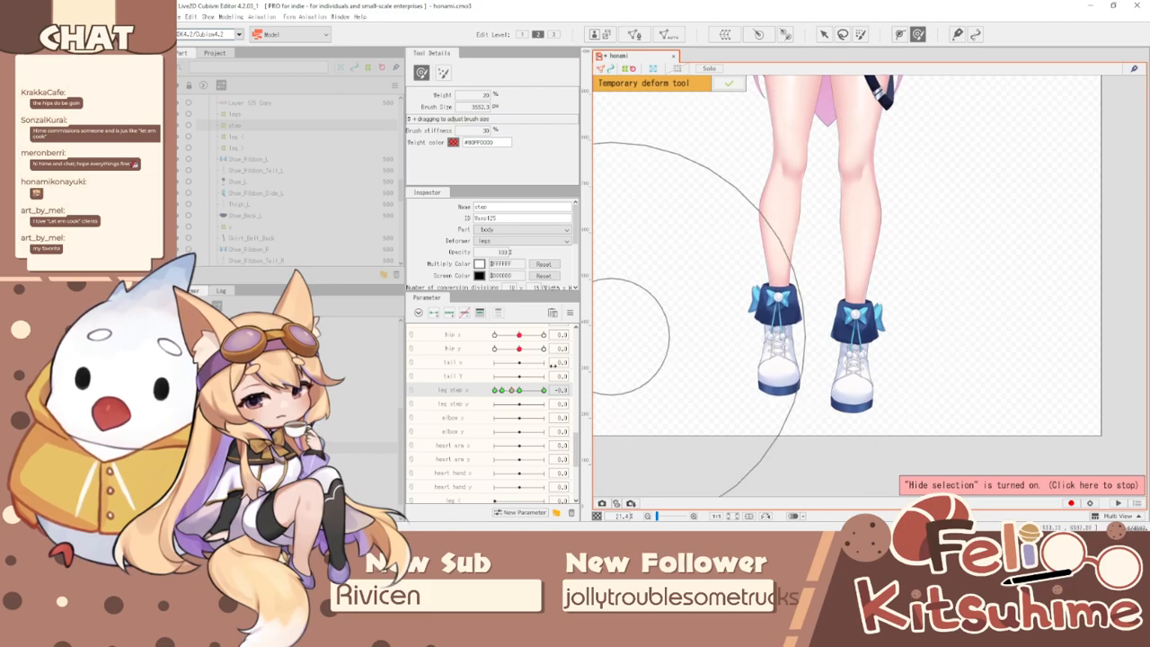
# - Refine the stepping leg's ankle and shoe with a smaller deform brush at leg step x -1.0
pyautogui.moveTo(512, 392)
pyautogui.mouseDown()
pyautogui.moveTo(499, 391)
pyautogui.moveTo(521, 391)
pyautogui.moveTo(493, 390)
pyautogui.mouseUp()
pyautogui.press('b')
pyautogui.moveTo(806, 360)
pyautogui.mouseDown()
pyautogui.moveTo(764, 338)
pyautogui.moveTo(703, 339)
pyautogui.moveTo(724, 360)
pyautogui.moveTo(711, 345)
pyautogui.mouseUp()
pyautogui.press('b')
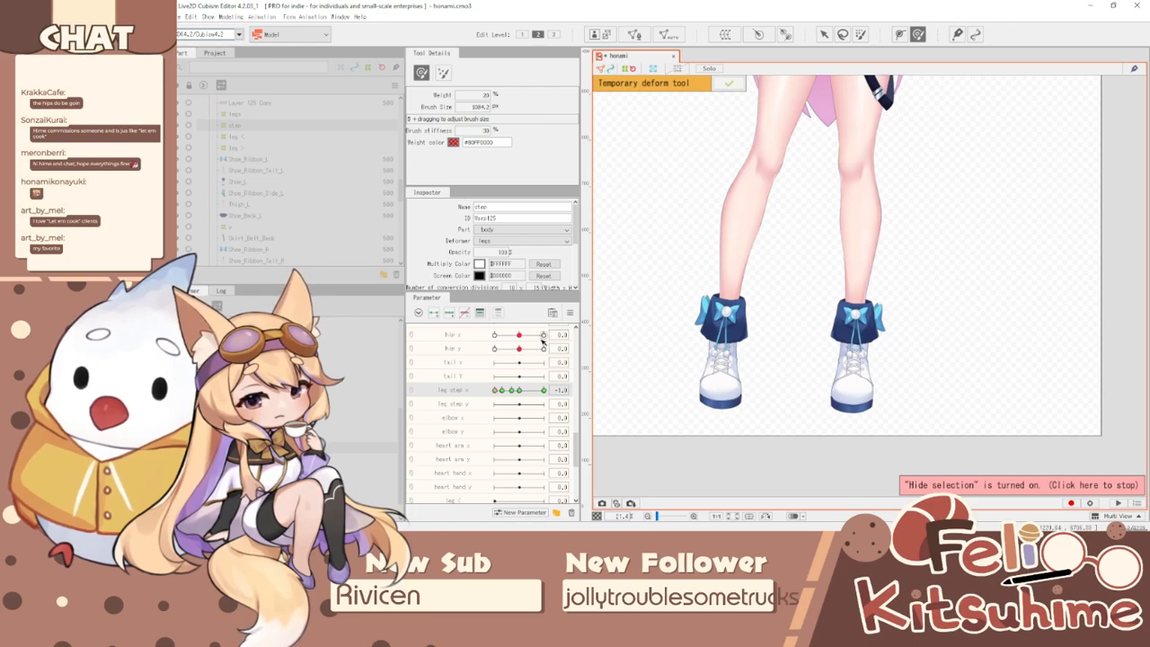
pyautogui.moveTo(497, 392)
pyautogui.mouseDown()
pyautogui.moveTo(515, 382)
pyautogui.moveTo(493, 382)
pyautogui.mouseUp()
pyautogui.press('b')
pyautogui.moveTo(715, 285); pyautogui.dragTo(720, 300)
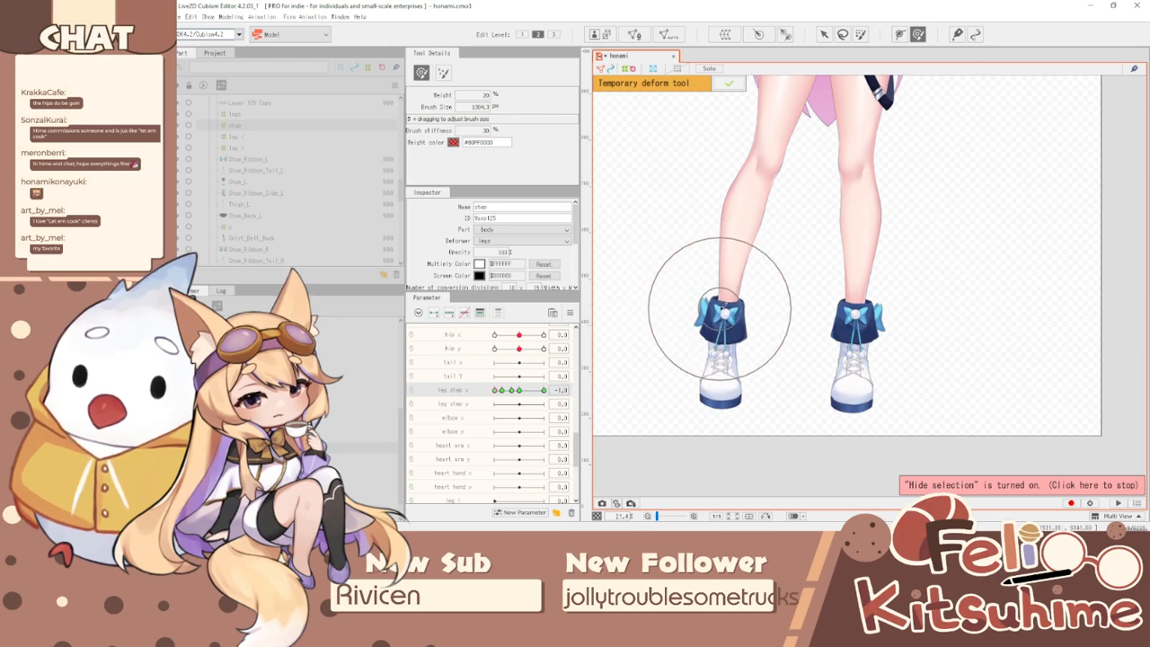
# - Set leg step x to 1.0, check the leg pose, and apply the temporary deformation
pyautogui.moveTo(494, 390)
pyautogui.mouseDown()
pyautogui.moveTo(584, 411)
pyautogui.moveTo(462, 395)
pyautogui.moveTo(559, 412)
pyautogui.mouseUp()
pyautogui.scroll(-1, 769, 334)
pyautogui.scroll(1, 763, 274)
pyautogui.scroll(-1, 775, 279)
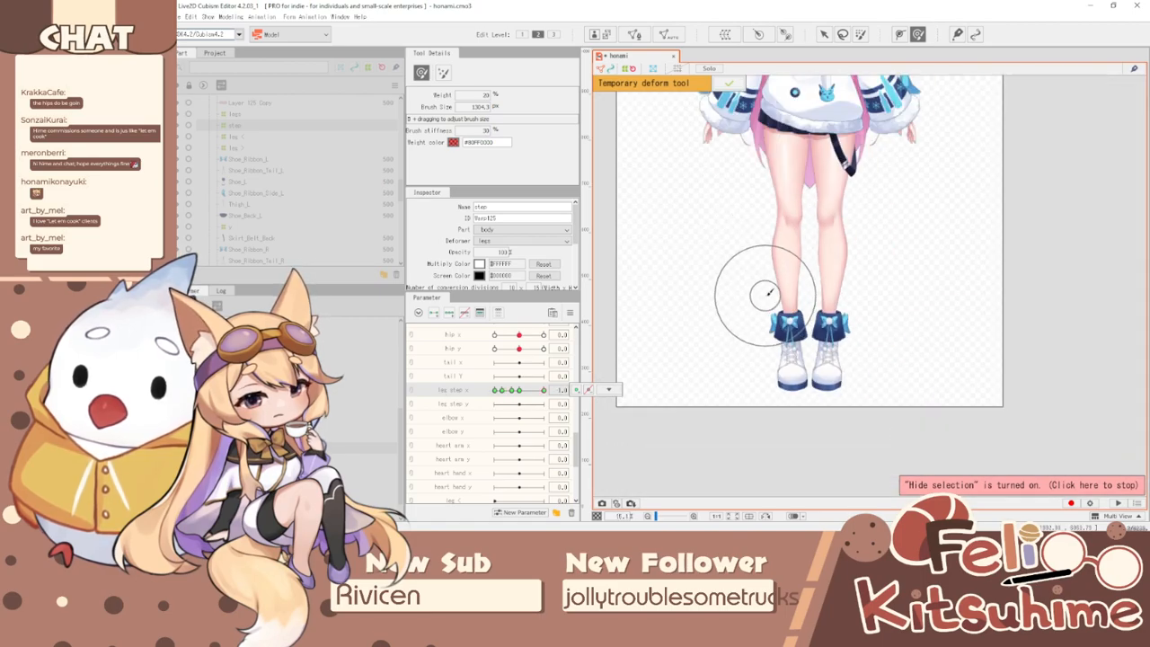
pyautogui.scroll(-1, 817, 227)
pyautogui.scroll(1, 838, 185)
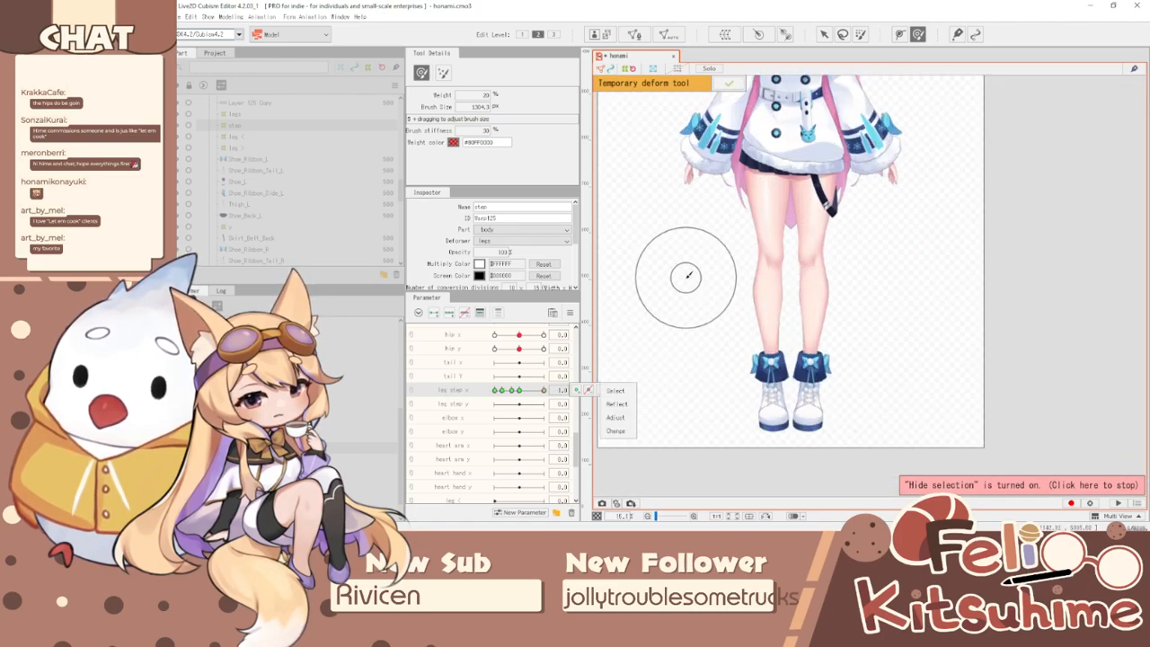
pyautogui.click(729, 82)
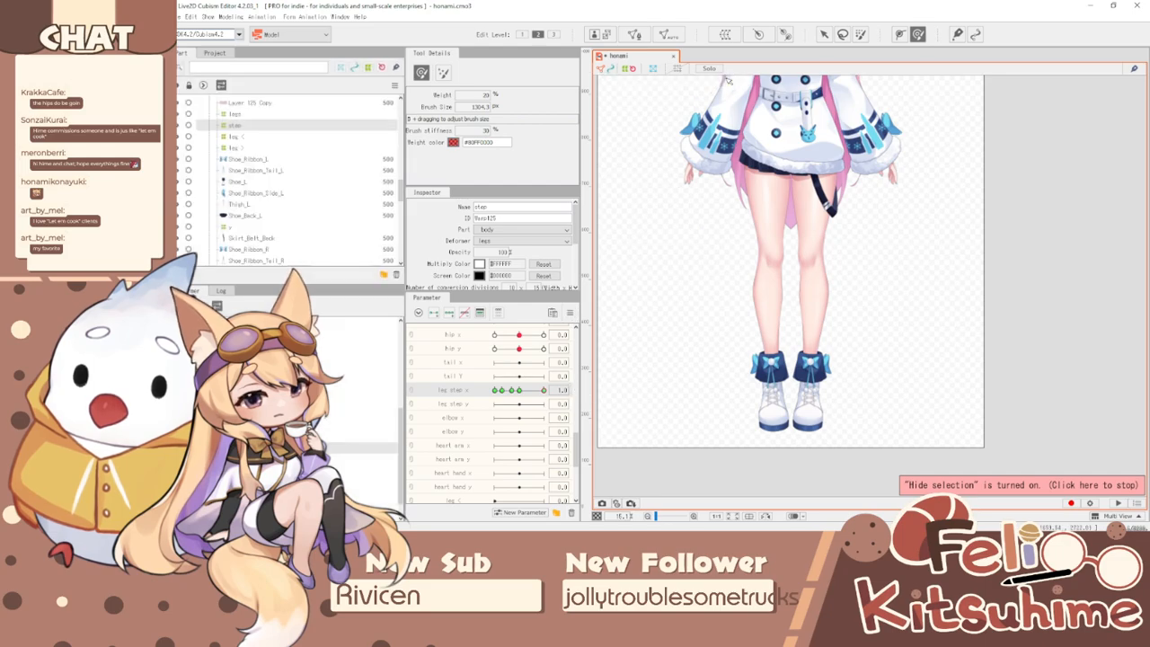
# - Create a warp deformer named "step >" as the parent of the "leg >" deformer
pyautogui.click(827, 35)
pyautogui.click(814, 282)
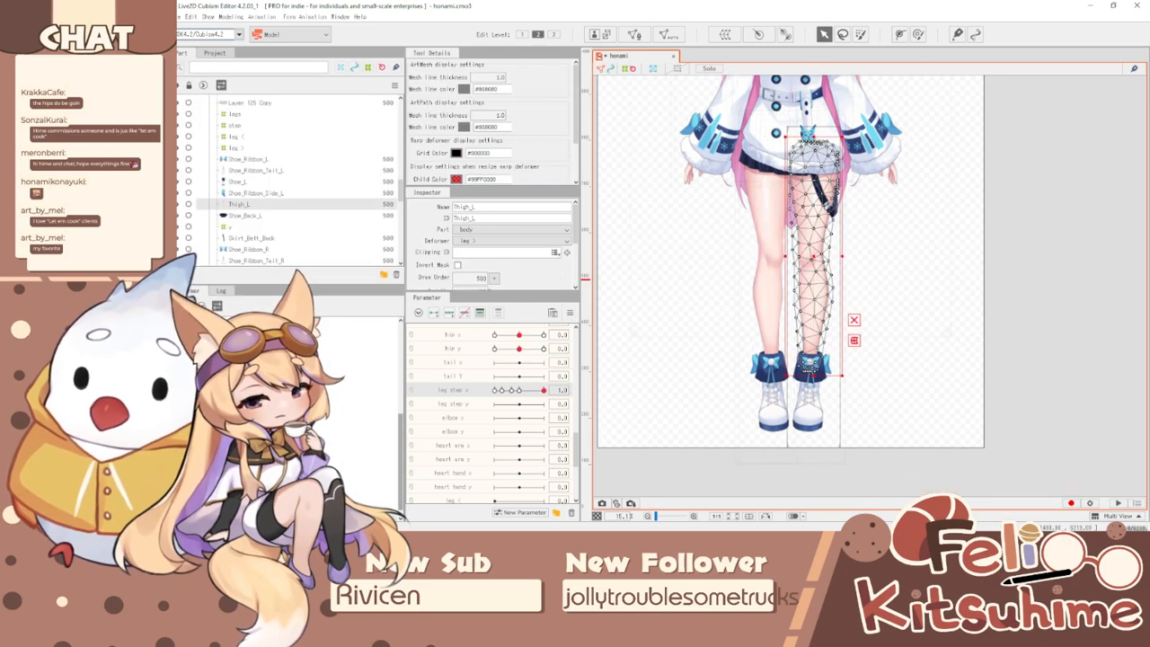
pyautogui.click(840, 414)
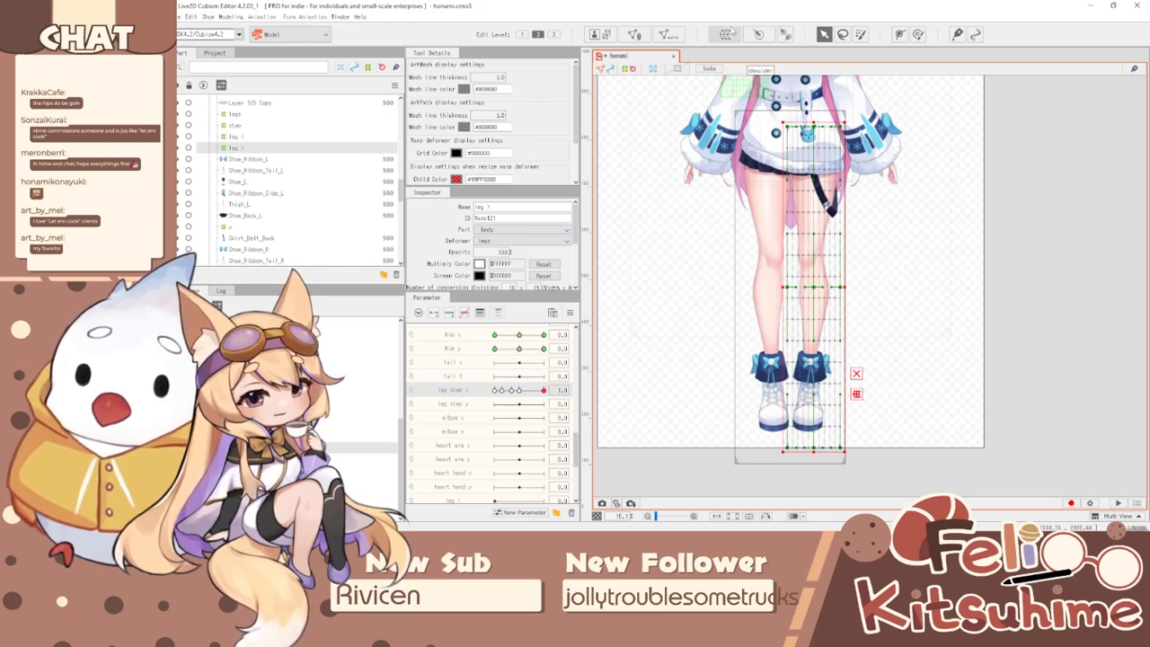
pyautogui.click(725, 34)
pyautogui.moveTo(965, 271); pyautogui.dragTo(721, 252)
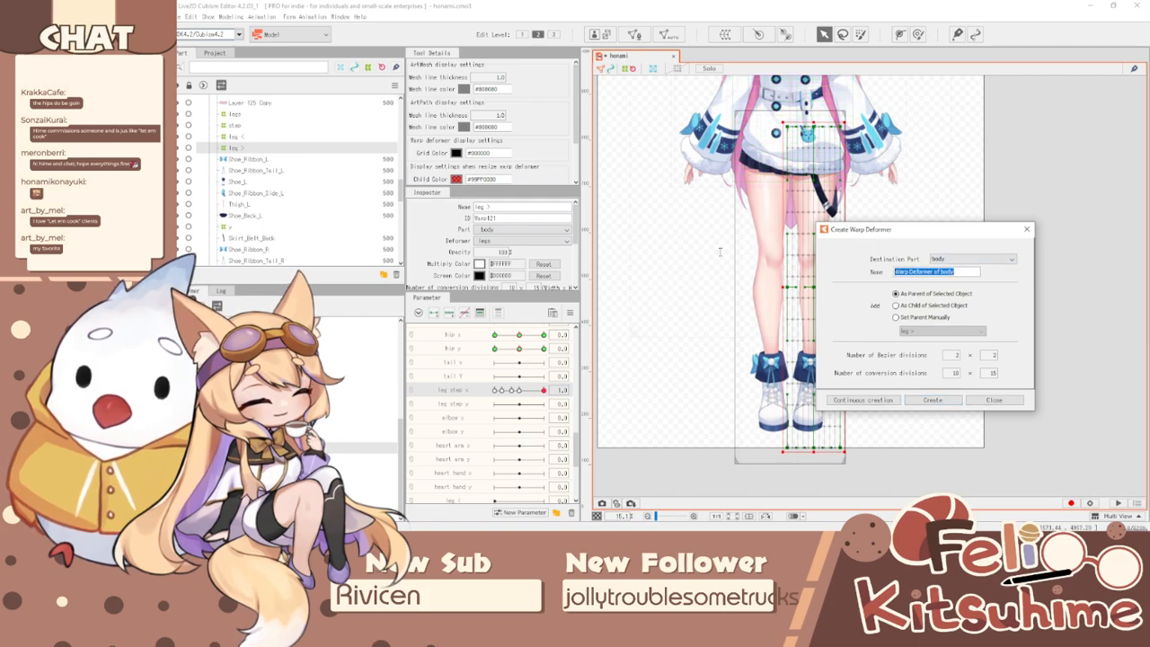
pyautogui.press('BackSpace')
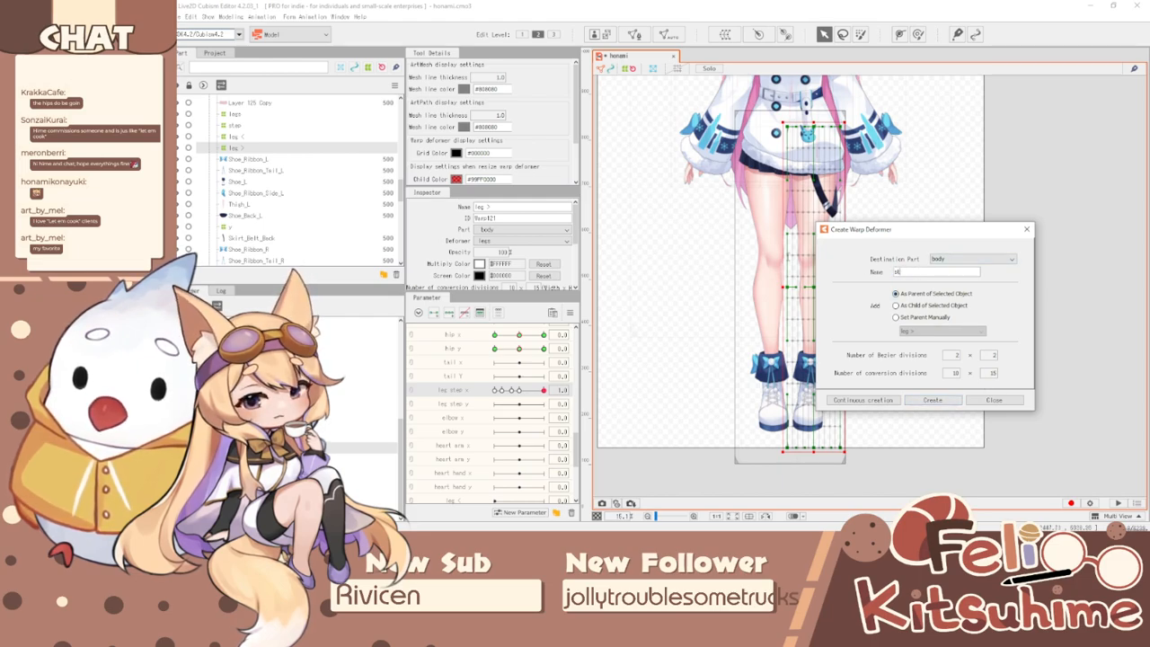
pyautogui.click(935, 399)
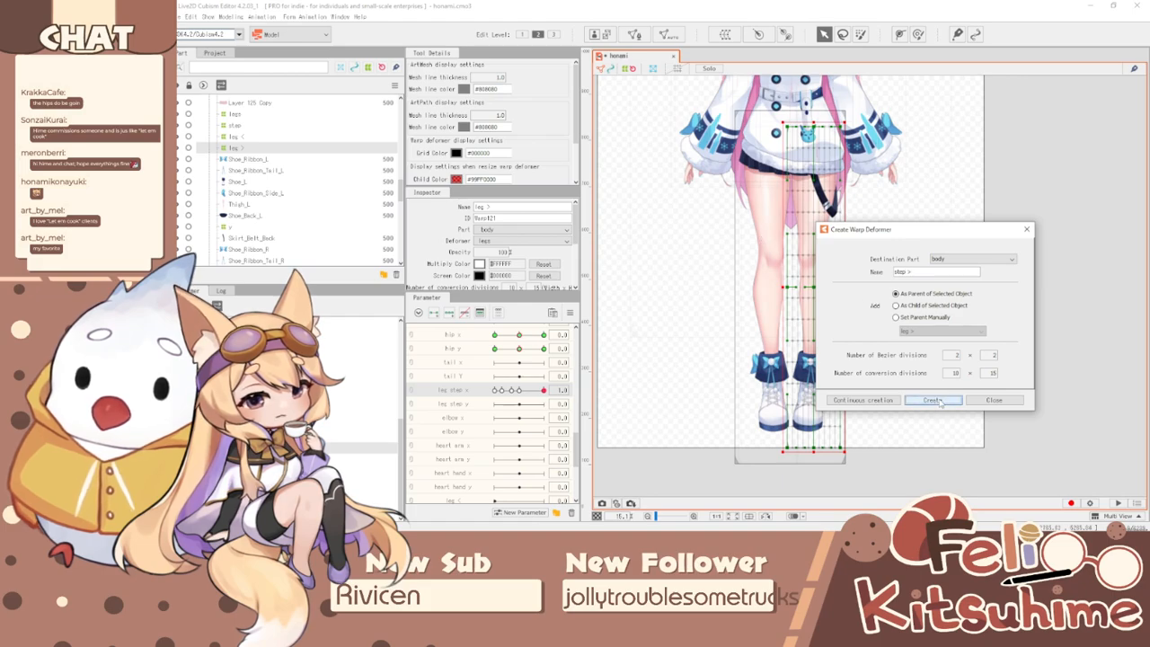
# - Key the step > deformer at -1.0, 0 and 1.0 on leg step x, and select its points below the hips at -1.0
pyautogui.moveTo(537, 387); pyautogui.dragTo(438, 380)
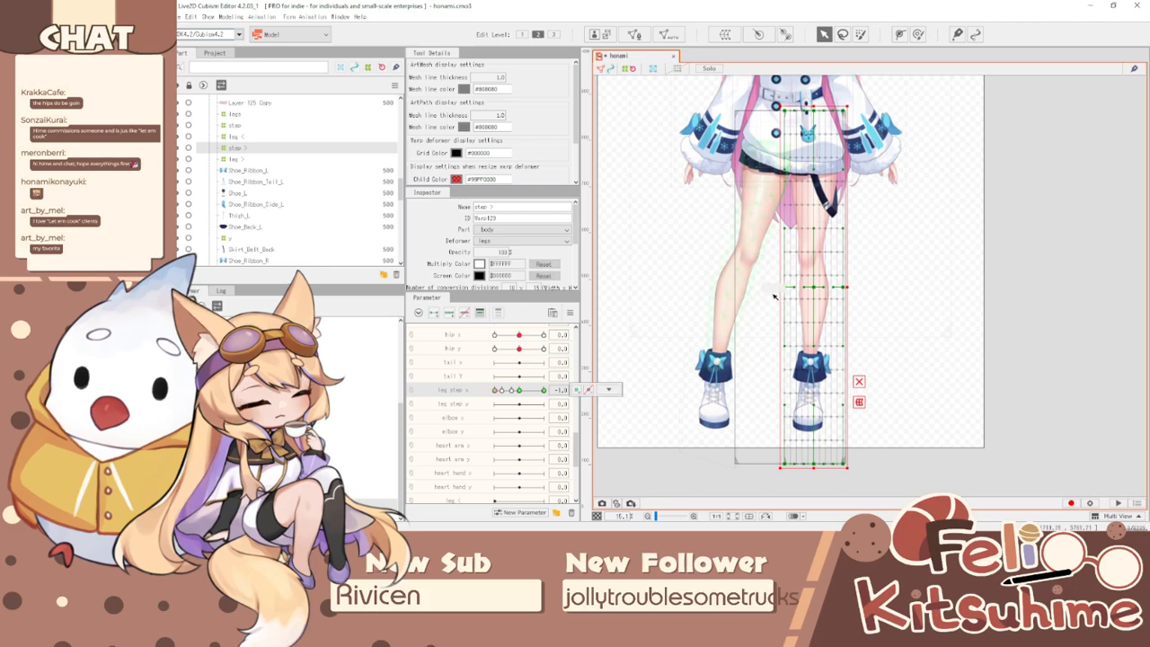
pyautogui.click(919, 34)
pyautogui.moveTo(725, 211)
pyautogui.mouseDown()
pyautogui.moveTo(827, 267)
pyautogui.moveTo(810, 260)
pyautogui.mouseUp()
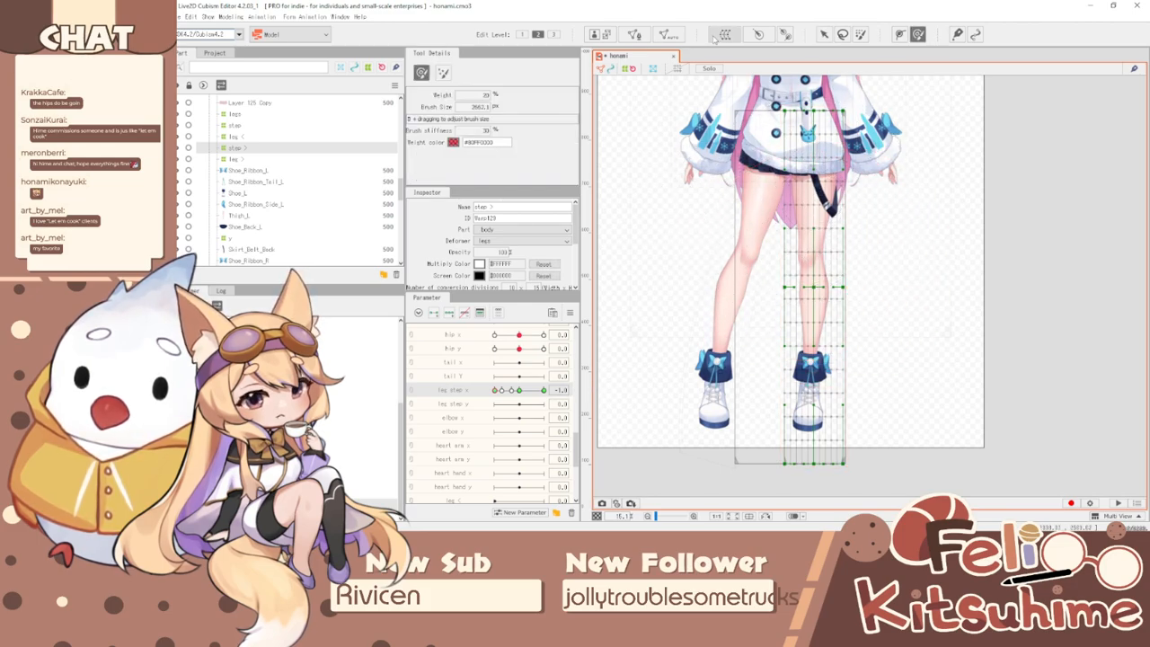
pyautogui.click(824, 34)
pyautogui.moveTo(846, 440); pyautogui.dragTo(716, 140)
# - Try bending the strapped leg's knee and ankle inward with a temporary deform path at leg step x -1.0
pyautogui.press('t')
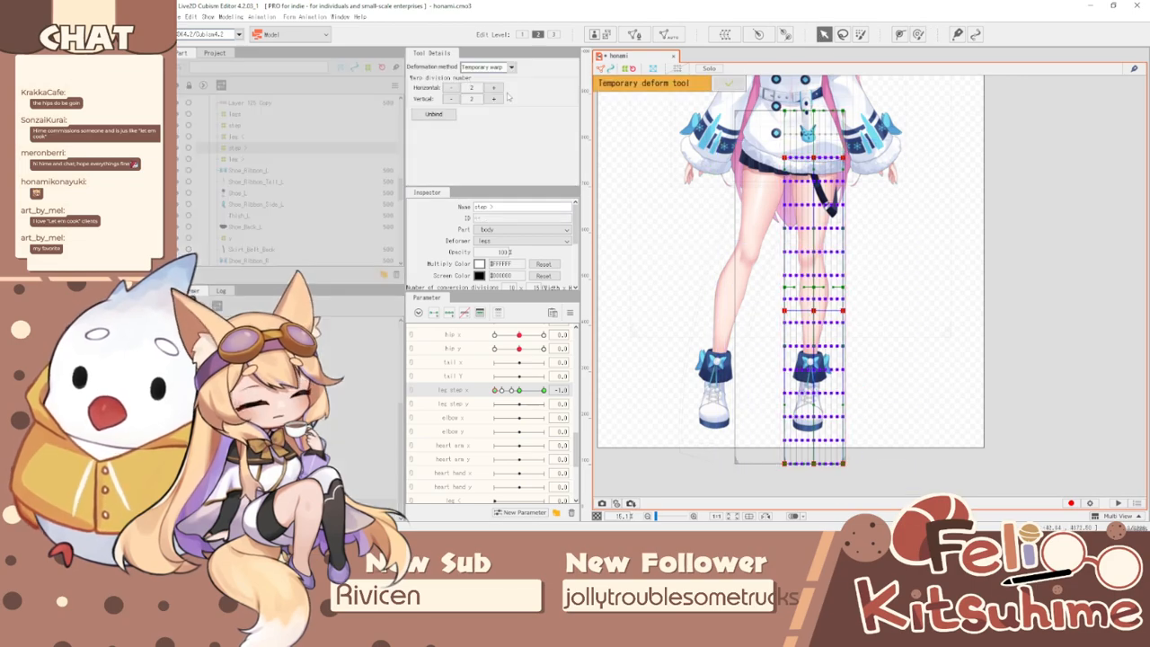
pyautogui.click(485, 68)
pyautogui.click(484, 128)
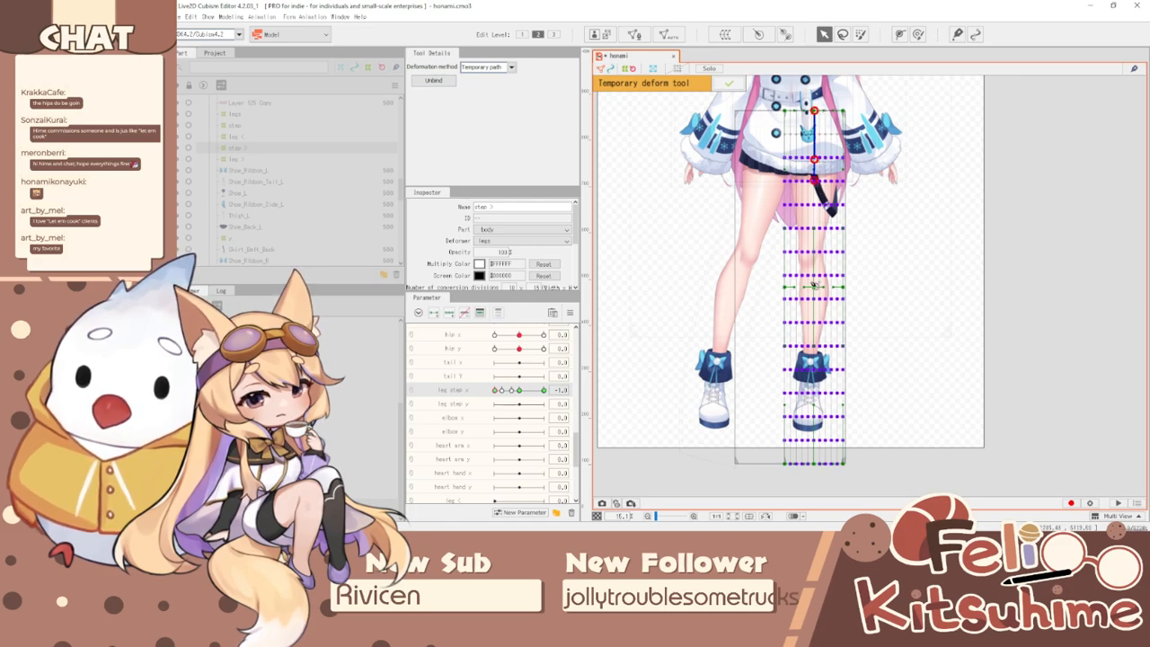
pyautogui.click(815, 463)
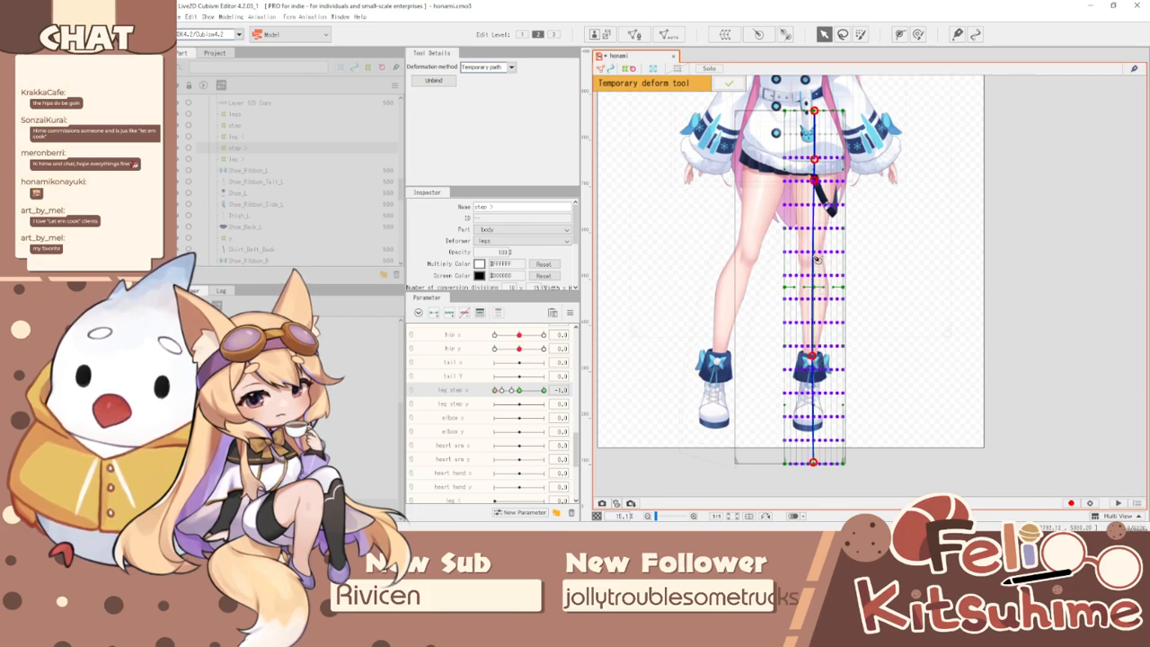
pyautogui.moveTo(814, 258); pyautogui.dragTo(800, 256)
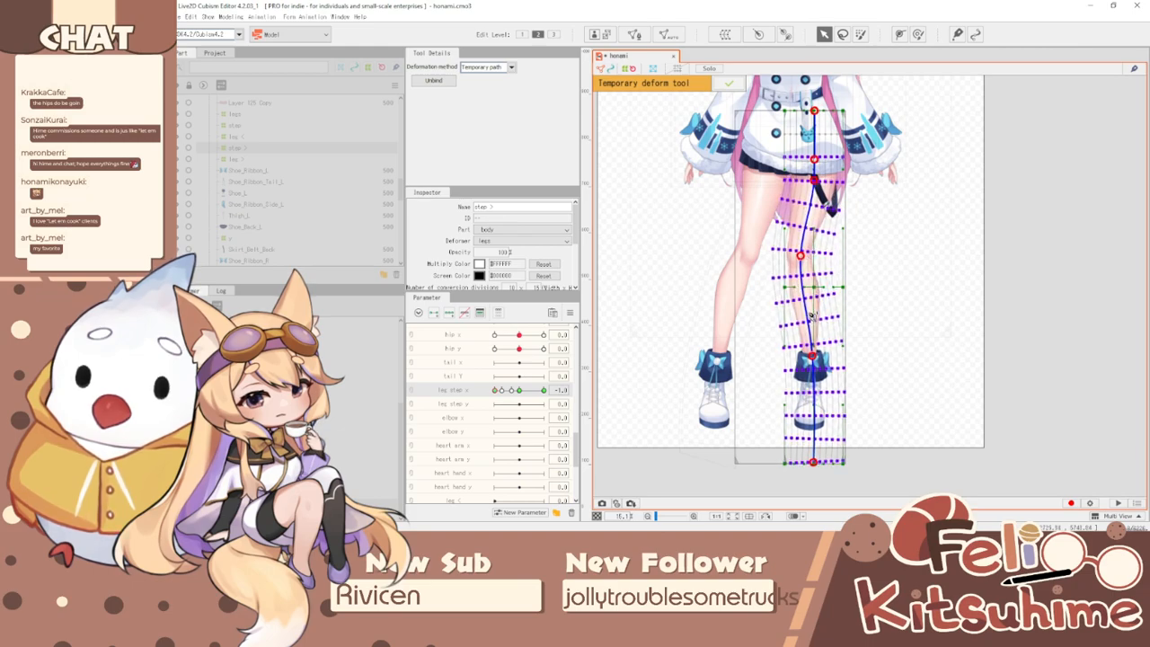
pyautogui.moveTo(815, 357); pyautogui.dragTo(807, 355)
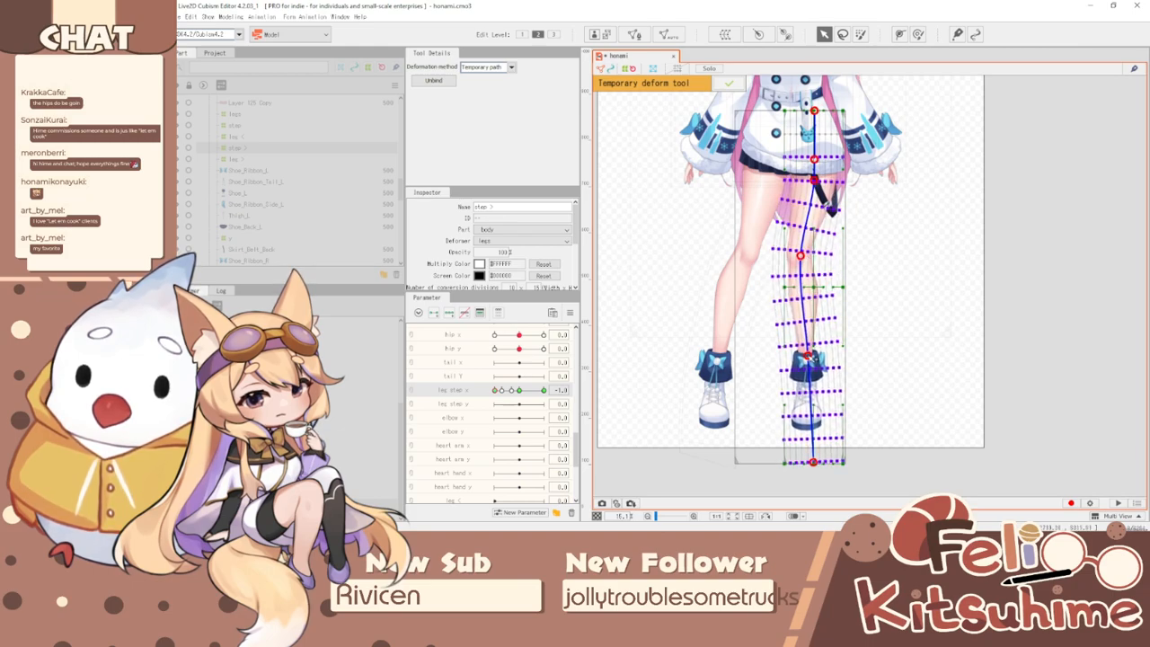
pyautogui.hotkey('ctrl', 't')
# - Check the leg pose in the full figure and along leg step x, and close the temporary deformation at 0
pyautogui.moveTo(495, 390); pyautogui.dragTo(469, 363)
pyautogui.scroll(-3, 678, 361)
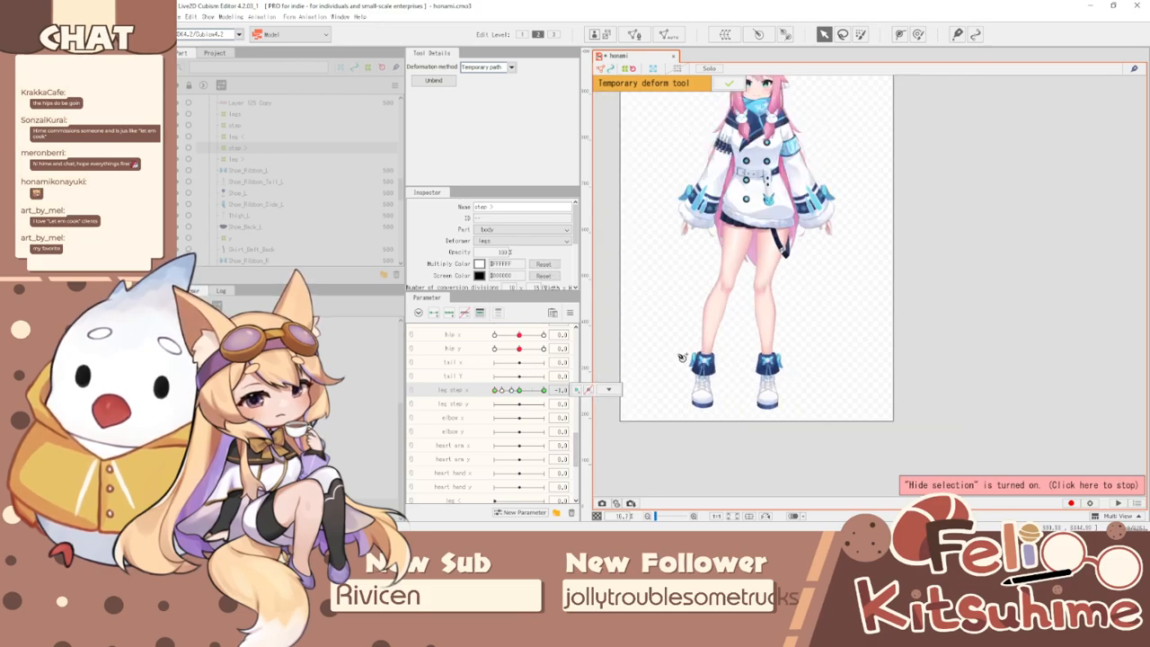
pyautogui.scroll(4, 743, 227)
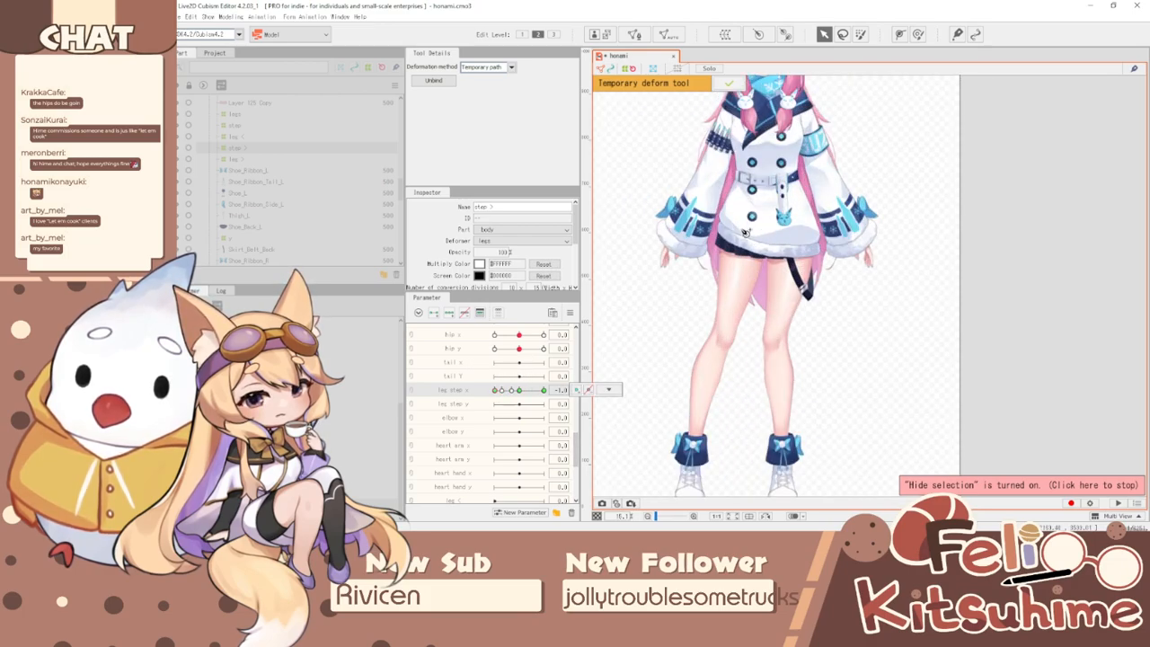
pyautogui.click(232, 16)
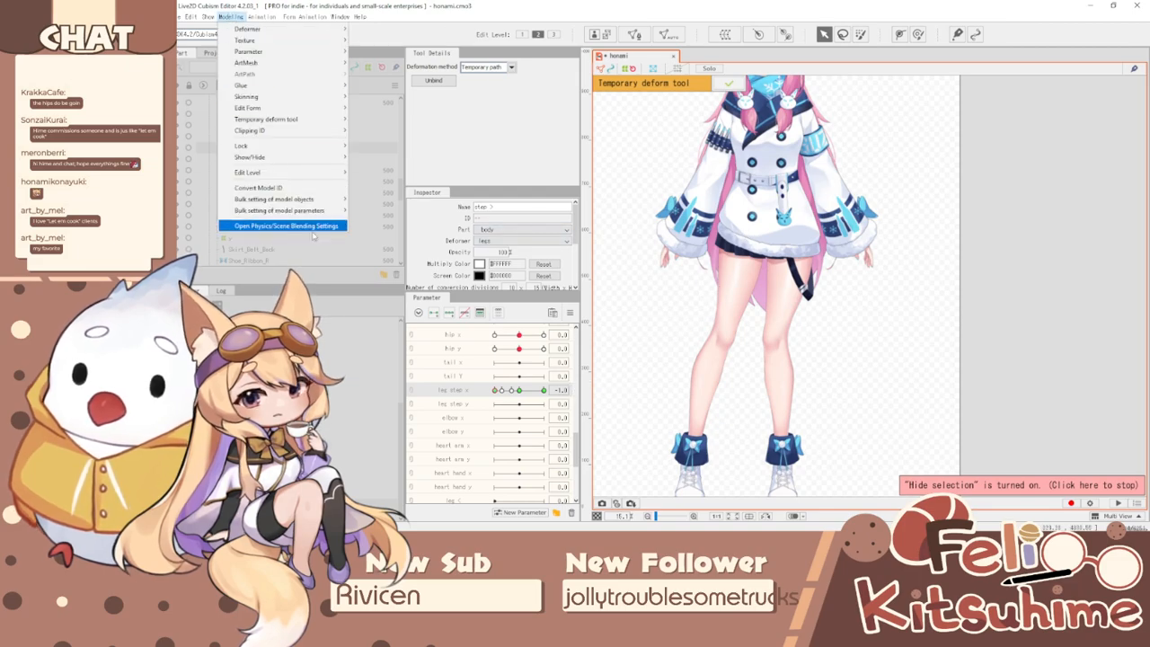
pyautogui.click(288, 226)
pyautogui.moveTo(908, 269); pyautogui.dragTo(1093, 293)
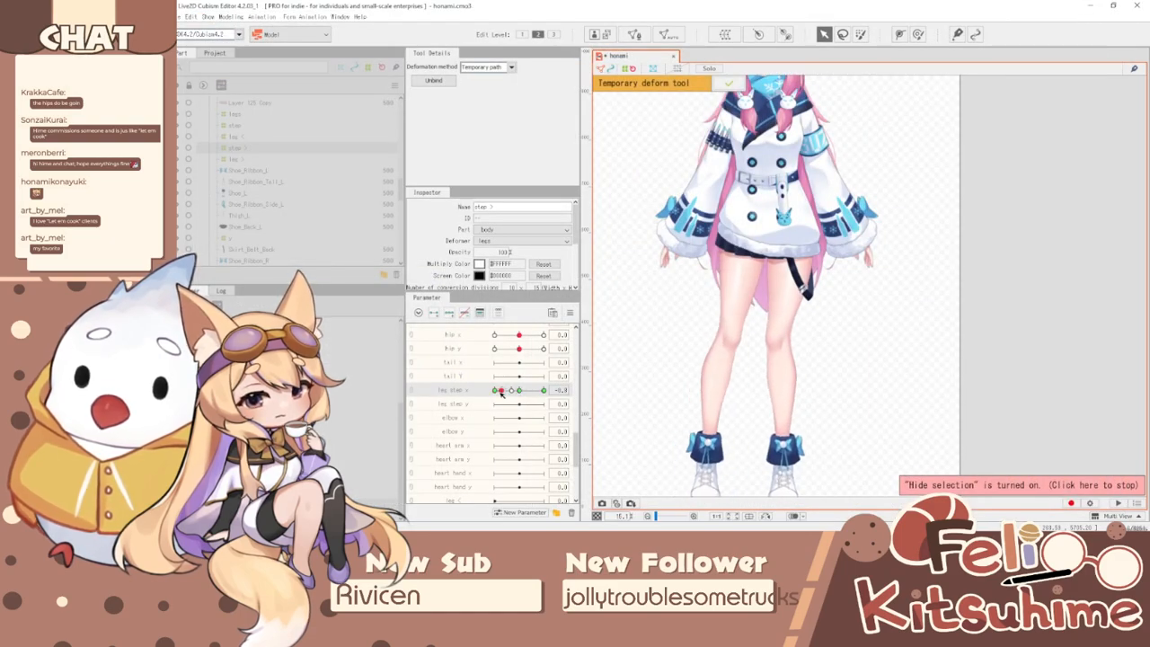
pyautogui.click(520, 390)
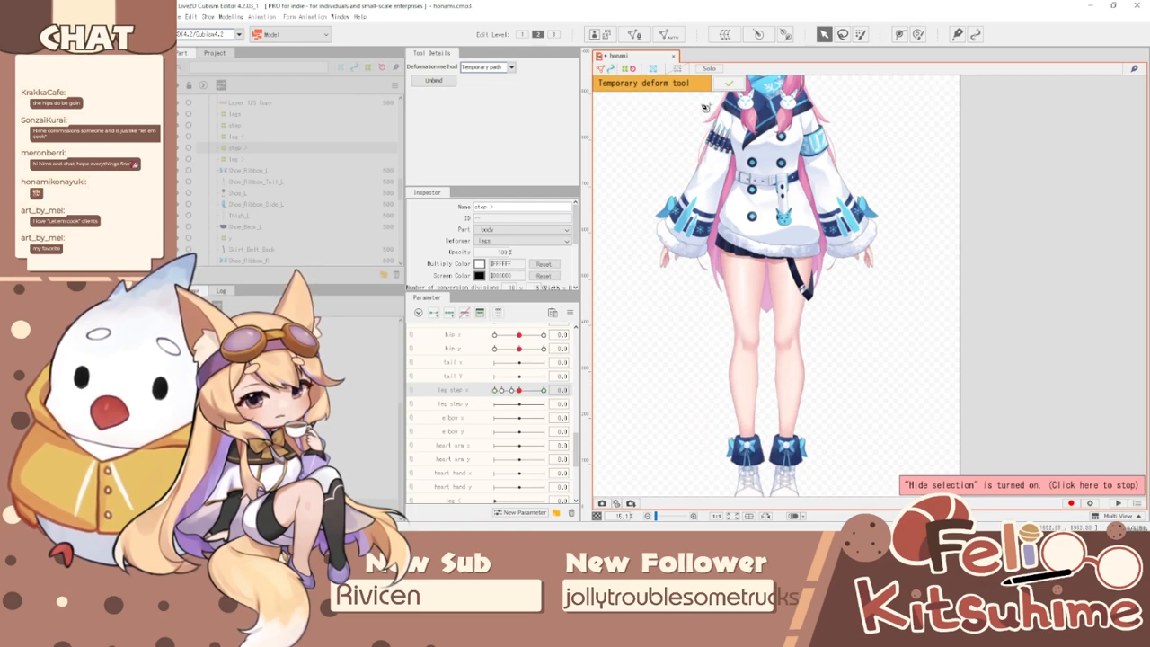
pyautogui.click(728, 84)
# - Try bending the step > leg outward along a temporary path at leg step x 0, and undo the bends
pyautogui.hotkey('ctrl', 't')
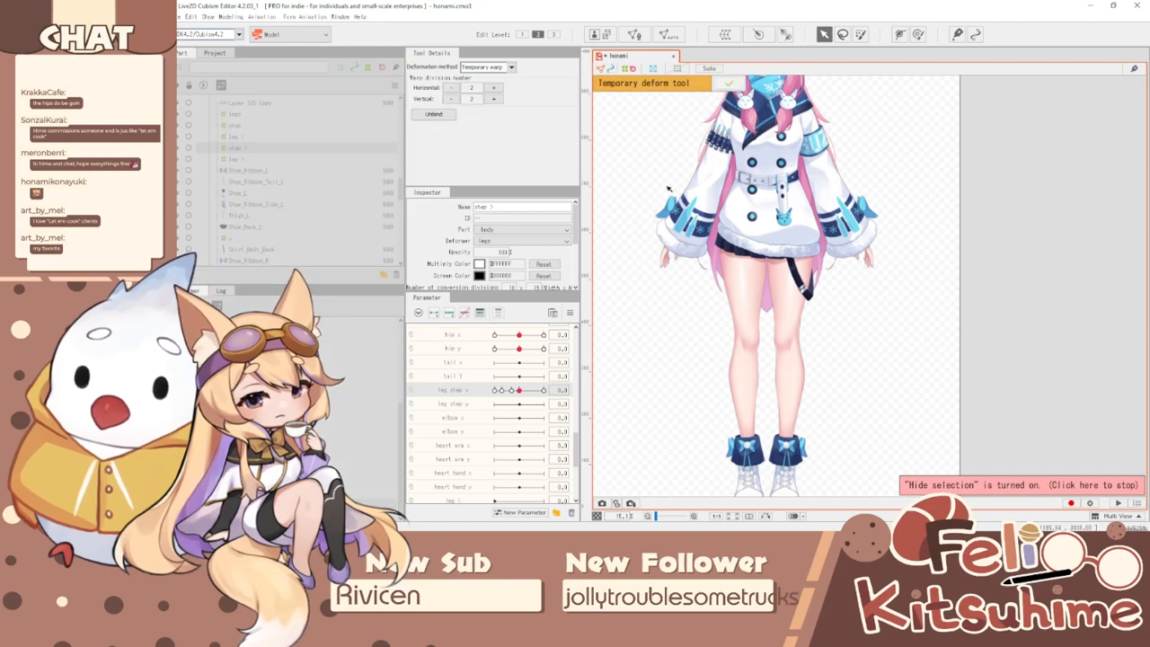
pyautogui.hotkey('ctrl', 'h')
pyautogui.scroll(-2, 723, 225)
pyautogui.scroll(2, 757, 276)
pyautogui.scroll(-1, 758, 238)
pyautogui.scroll(1, 764, 216)
pyautogui.click(486, 68)
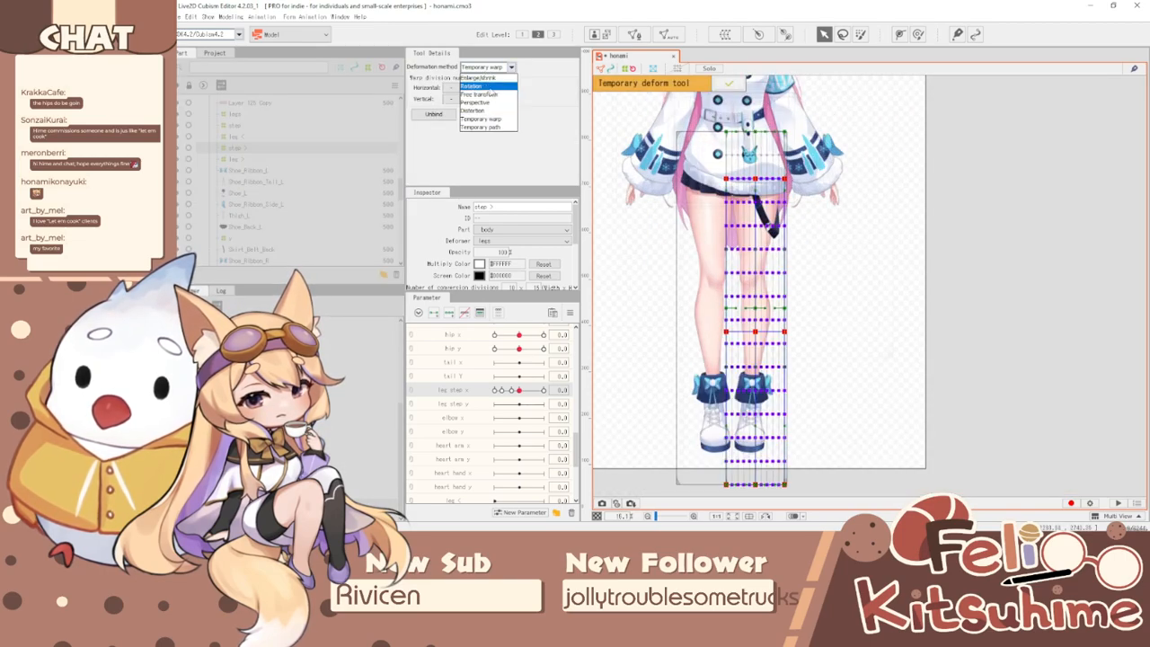
pyautogui.click(498, 128)
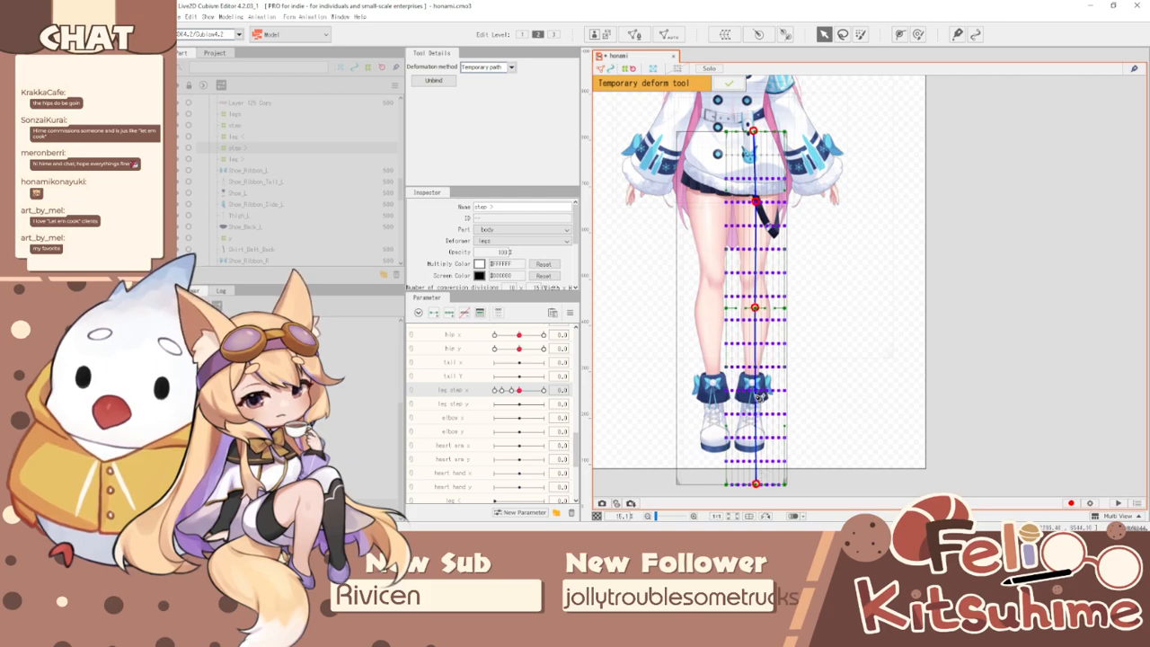
pyautogui.moveTo(760, 308); pyautogui.dragTo(777, 309)
pyautogui.moveTo(763, 245); pyautogui.dragTo(764, 244)
pyautogui.moveTo(761, 389); pyautogui.dragTo(769, 393)
pyautogui.hotkey('ctrl', 'z')
pyautogui.hotkey('ctrl', 'z')
pyautogui.hotkey('ctrl', 'z')
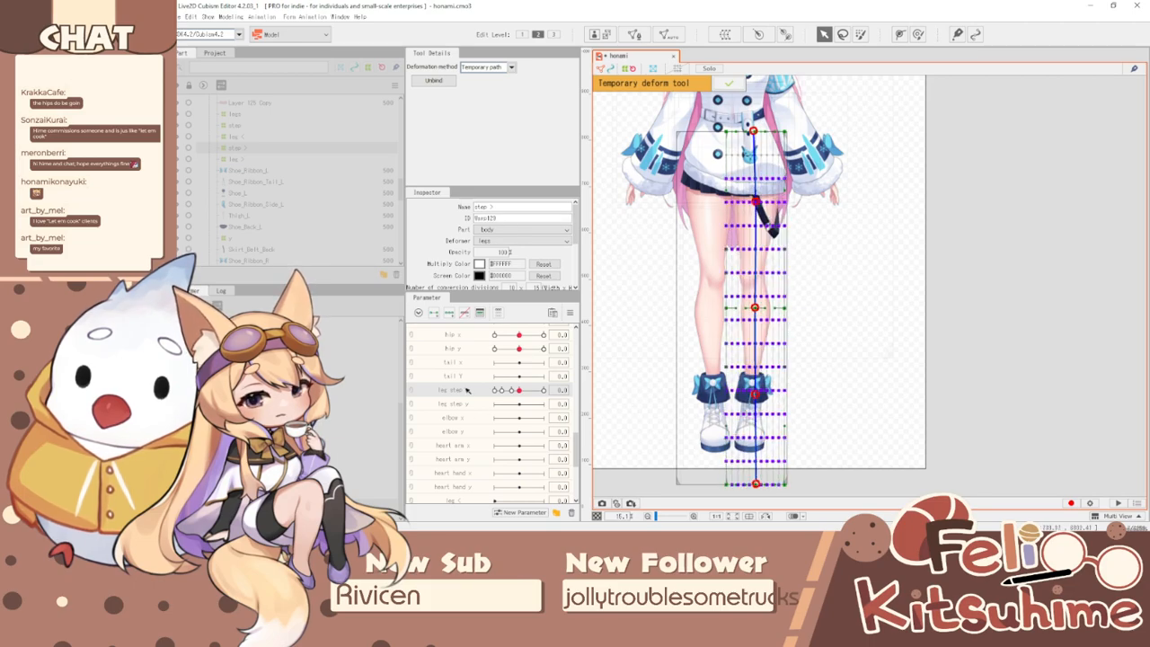
# - At leg step x -1.0, run a temporary deform path down the step > leg and shift its knee and foot outward
pyautogui.moveTo(520, 390); pyautogui.dragTo(456, 390)
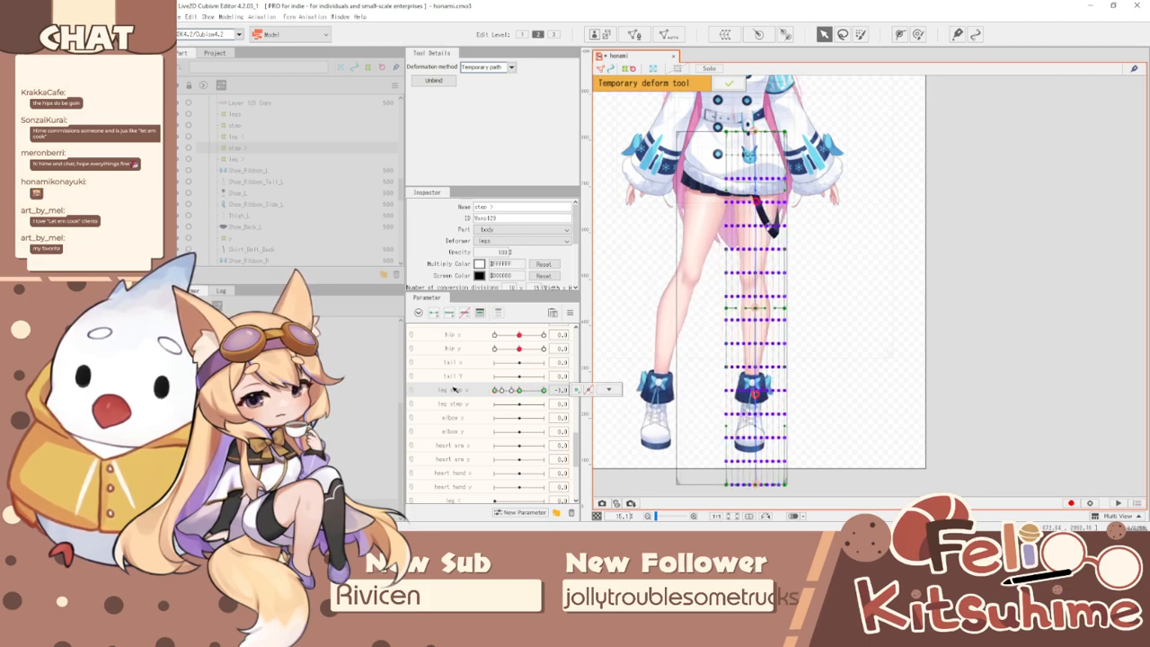
pyautogui.click(485, 67)
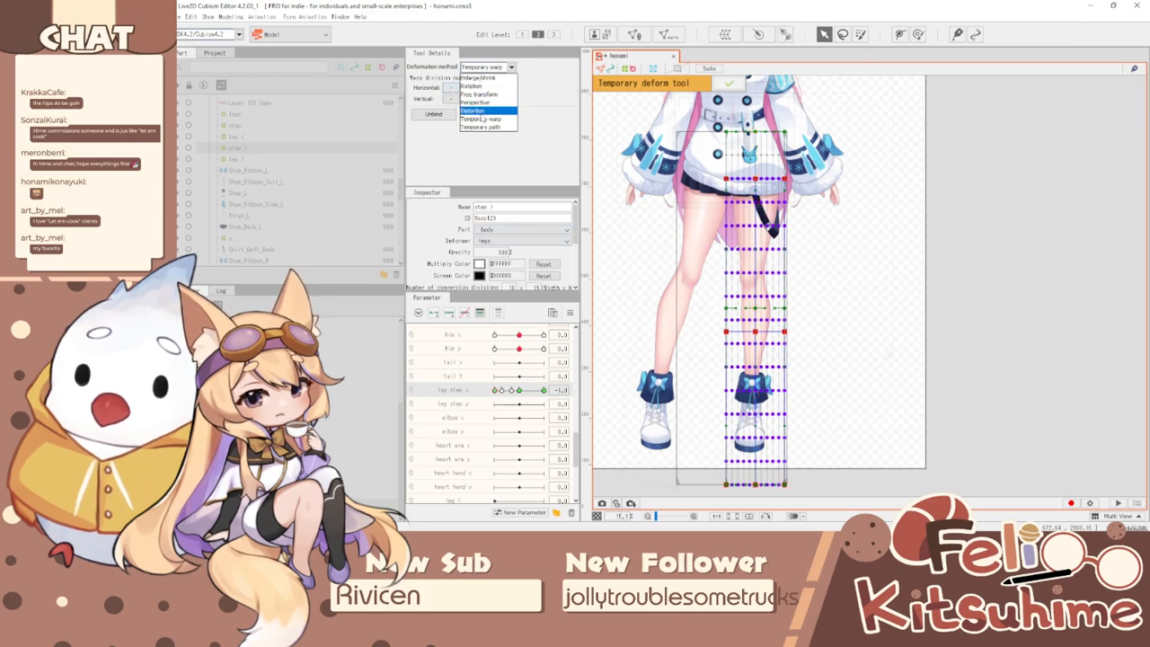
pyautogui.click(486, 117)
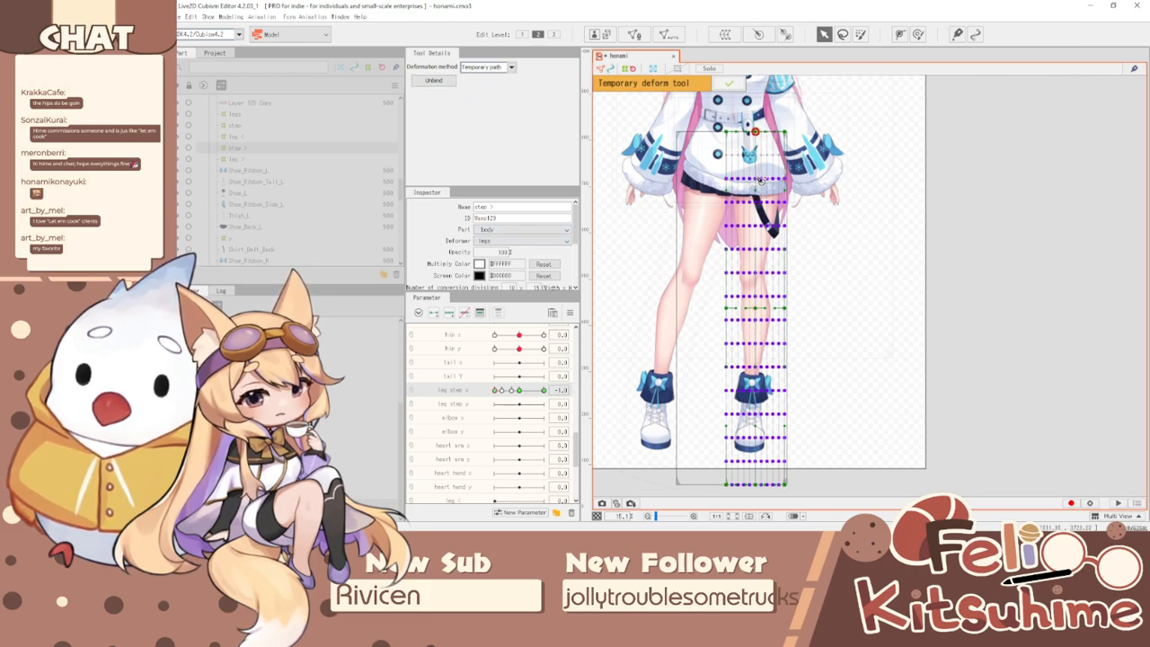
pyautogui.click(756, 484)
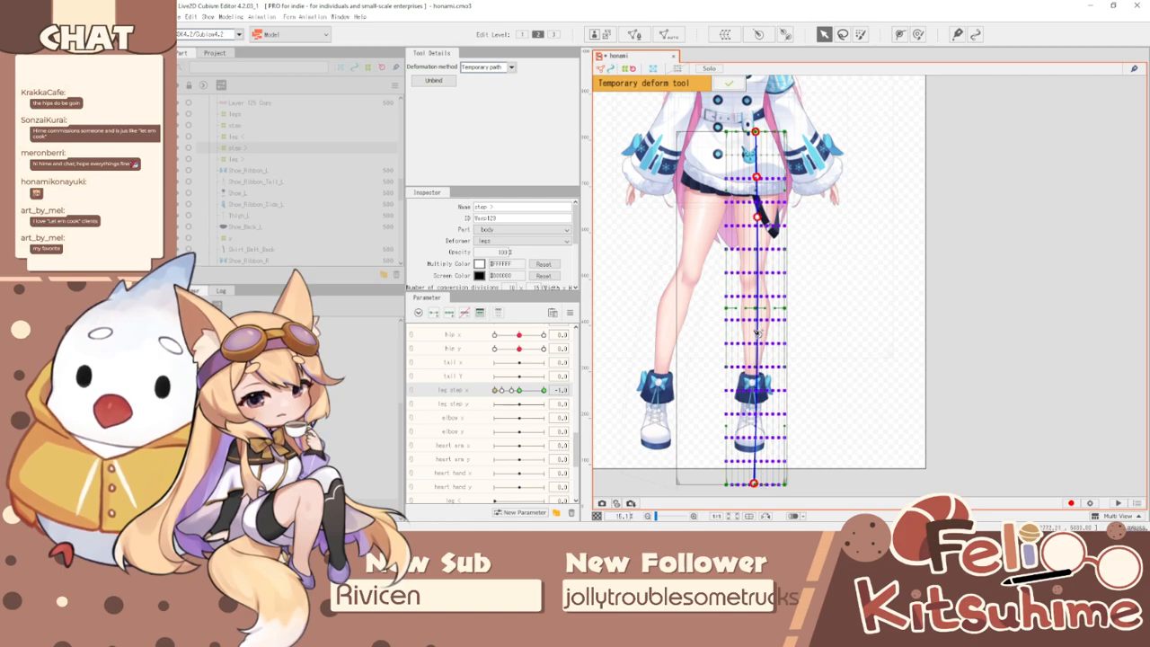
pyautogui.moveTo(758, 313); pyautogui.dragTo(766, 316)
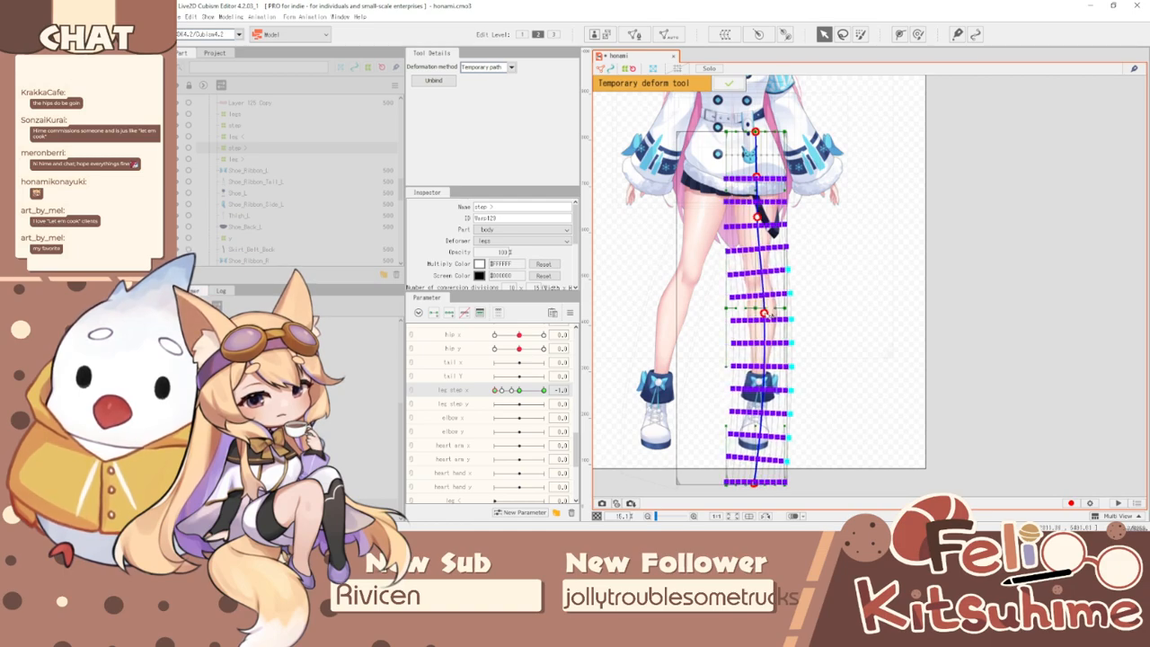
pyautogui.moveTo(761, 484); pyautogui.dragTo(783, 481)
# - Preview the leg bend at leg step x -1.0 with the selection hidden, and apply the temporary deformation
pyautogui.hotkey('ctrl', 't')
pyautogui.moveTo(513, 391); pyautogui.dragTo(485, 406)
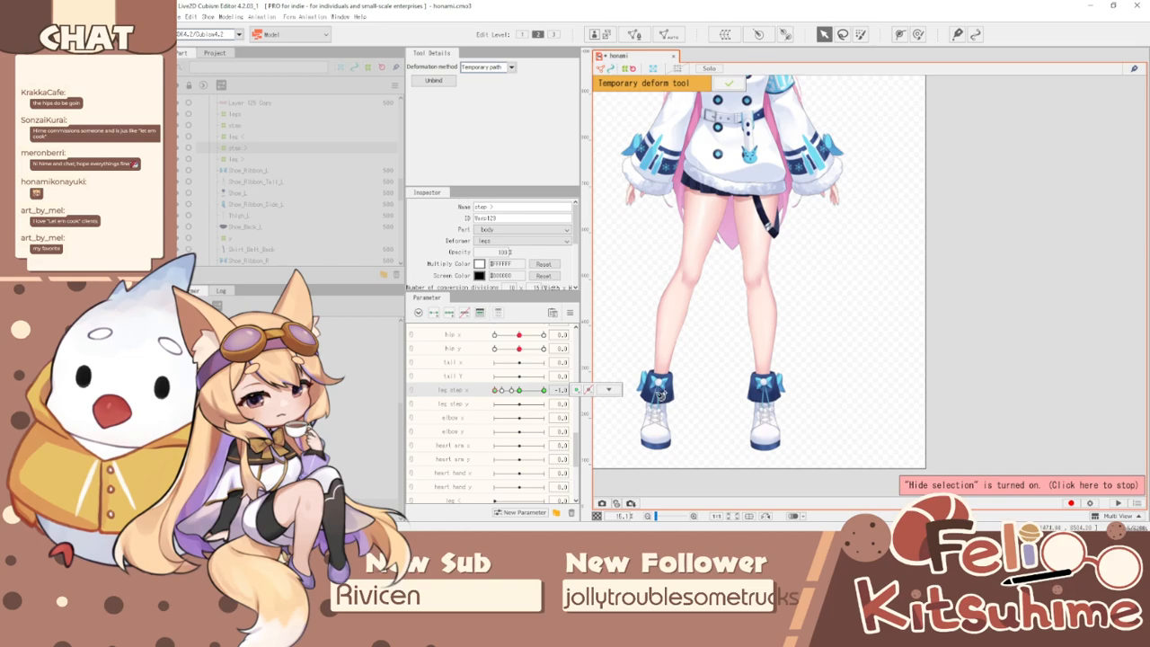
pyautogui.scroll(-2, 654, 395)
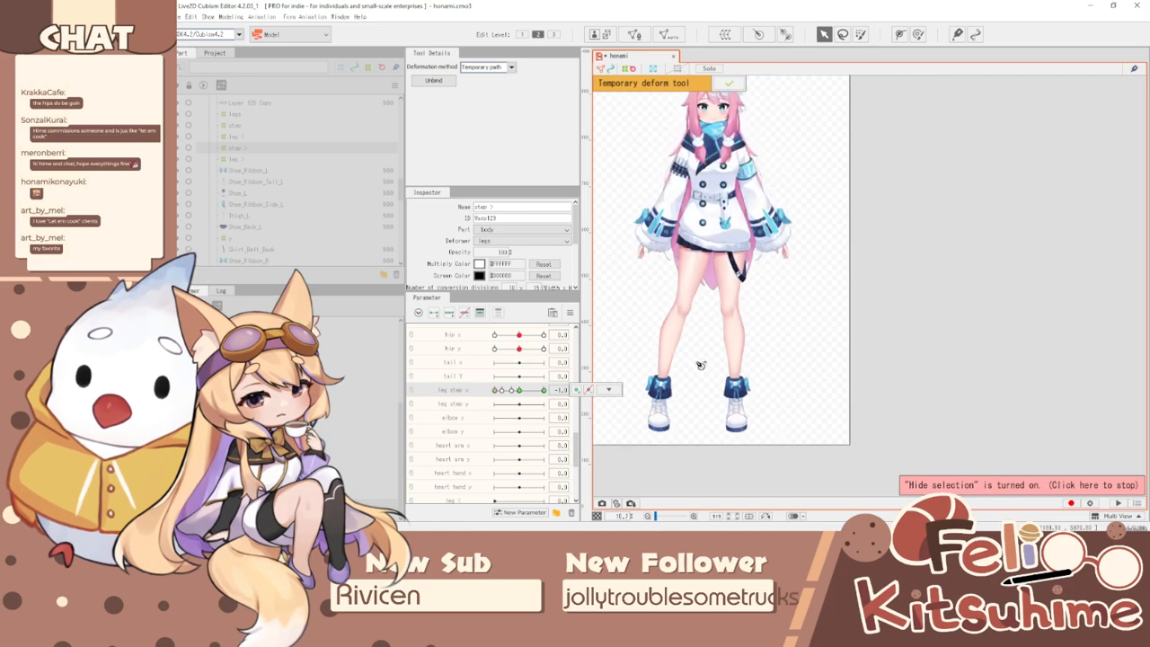
pyautogui.click(728, 83)
# - Review the leg movement along leg step x and in the physics preview
pyautogui.moveTo(541, 396); pyautogui.dragTo(490, 392)
pyautogui.click(231, 16)
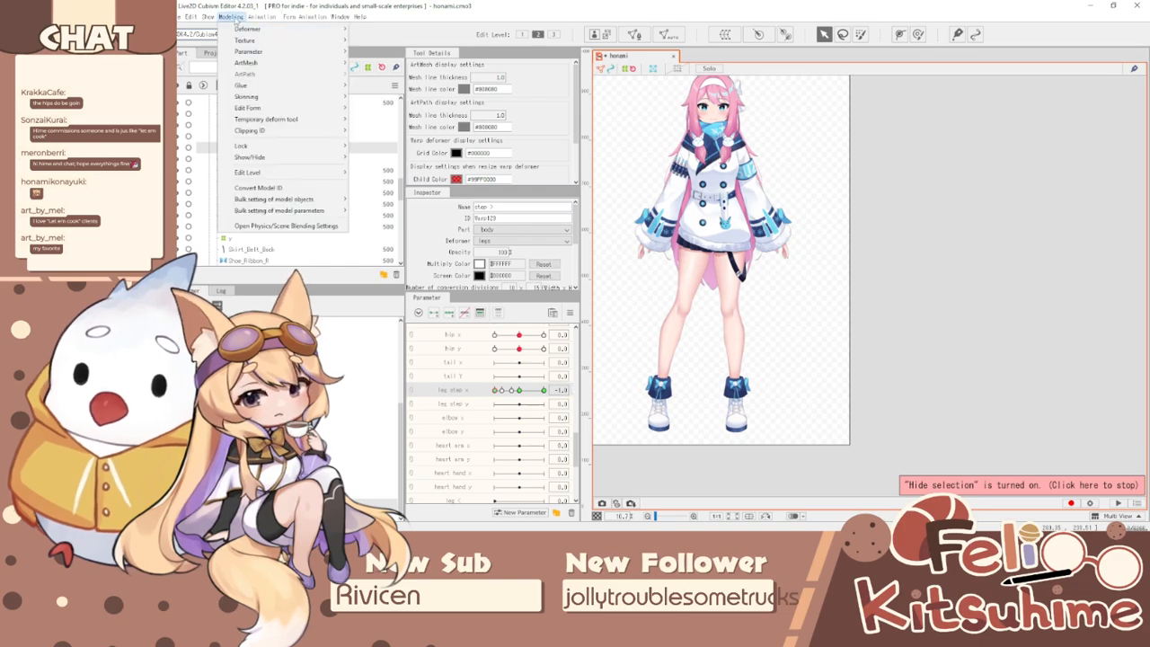
pyautogui.click(270, 199)
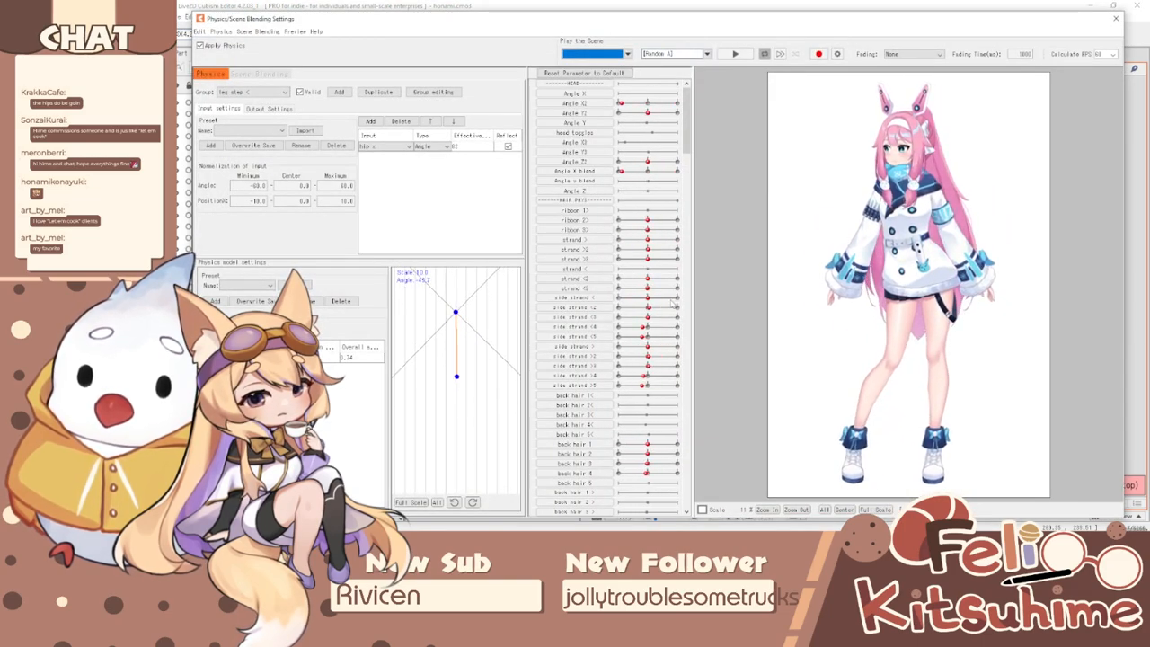
pyautogui.click(1115, 18)
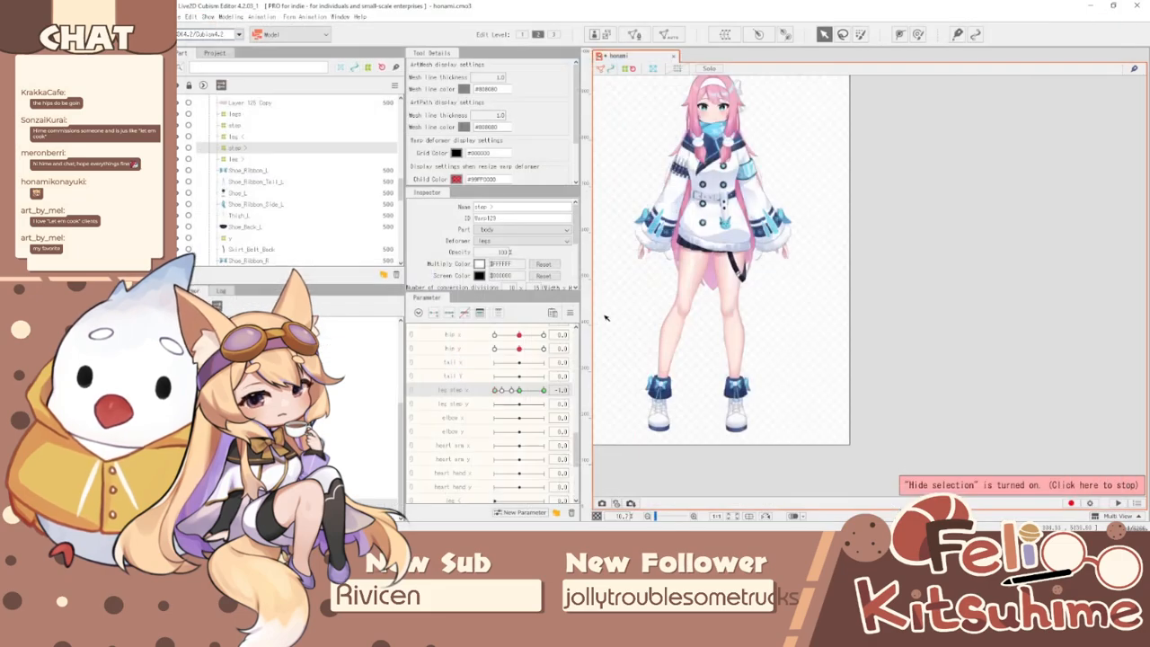
# - Reset leg step x to 0, select the step > deformer's points around the shoe, and copy their form
pyautogui.click(571, 312)
pyautogui.click(616, 310)
pyautogui.scroll(3, 697, 422)
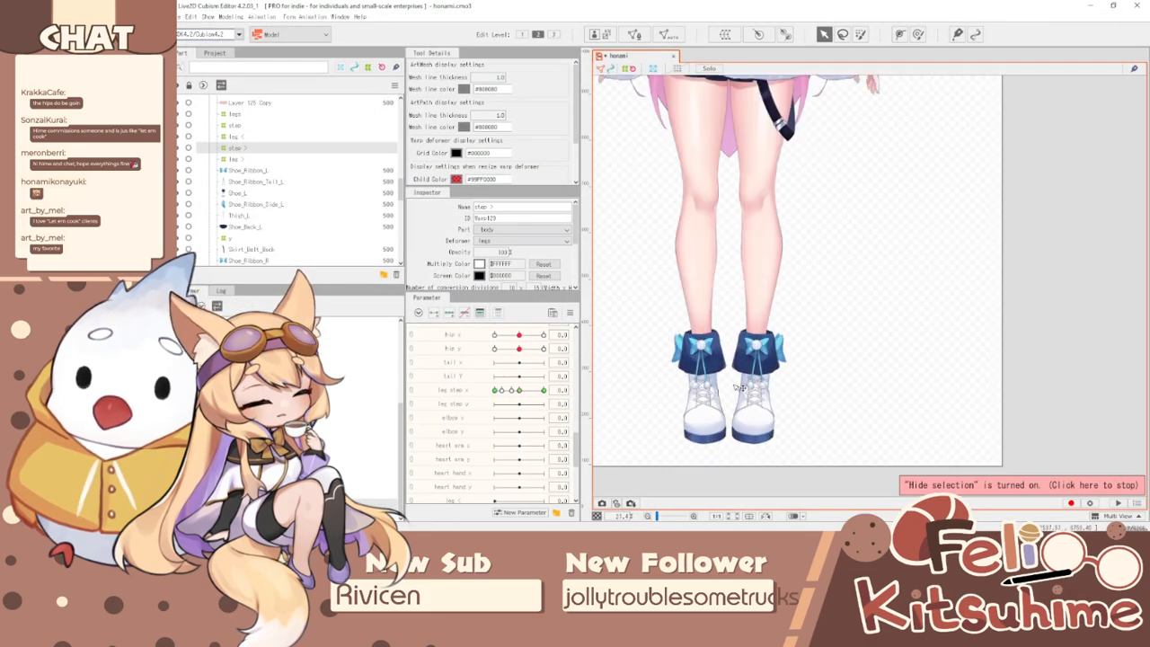
pyautogui.scroll(-1, 811, 388)
pyautogui.scroll(1, 822, 432)
pyautogui.moveTo(839, 475); pyautogui.dragTo(672, 313)
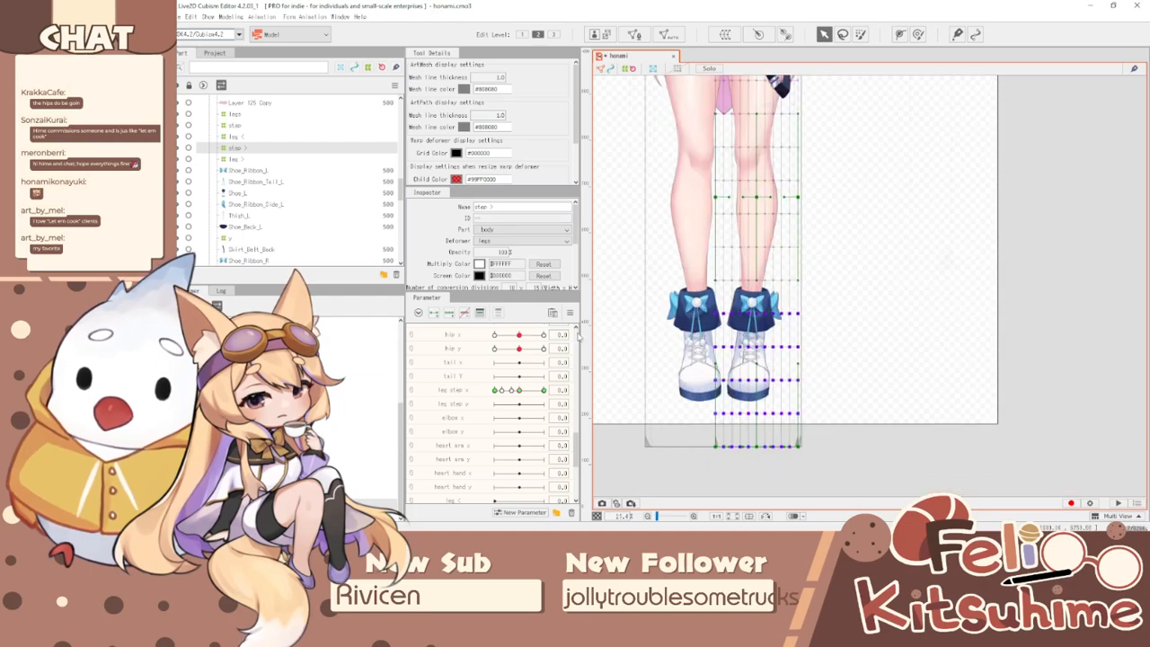
pyautogui.click(231, 16)
pyautogui.moveTo(306, 108)
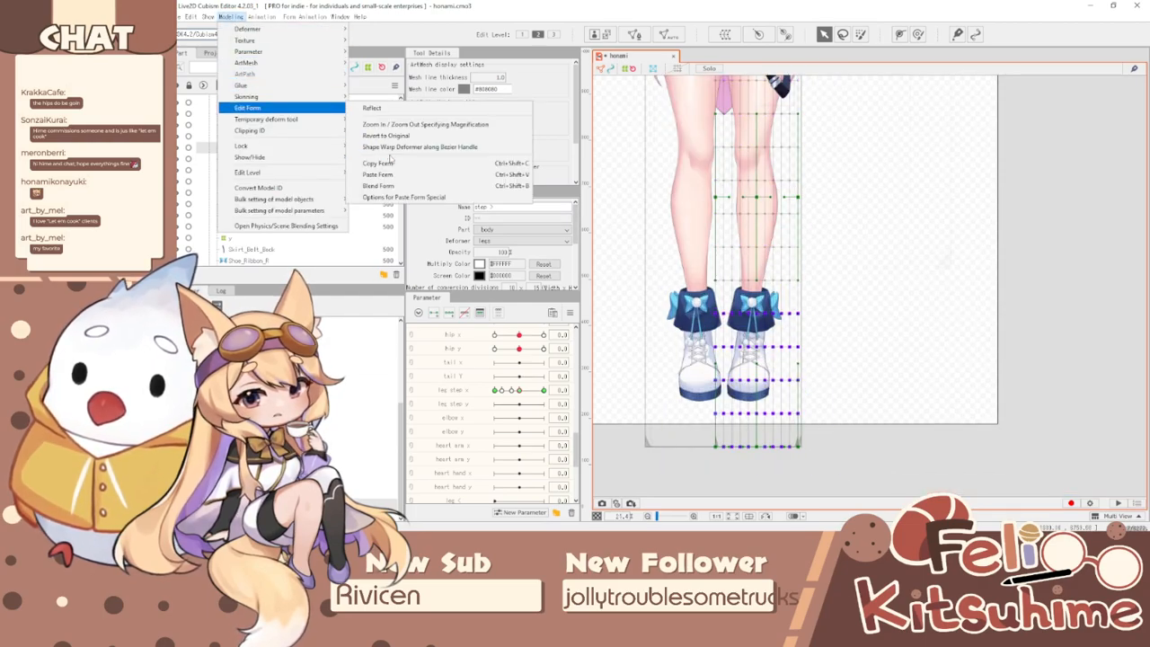
pyautogui.click(382, 162)
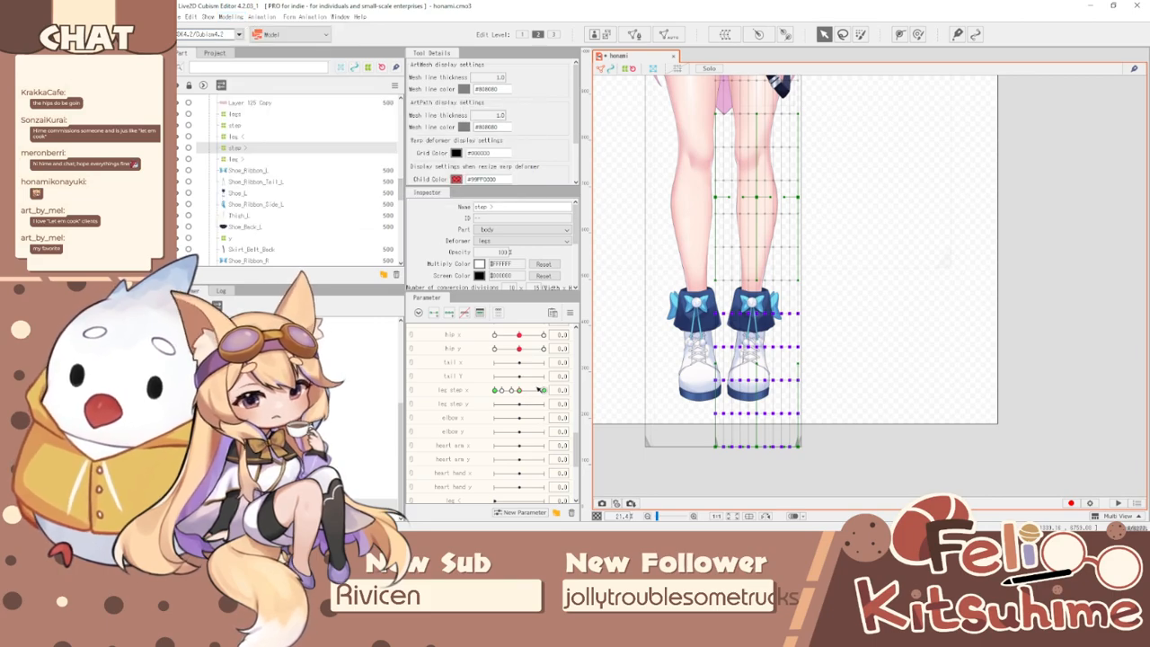
# - At leg step x -1.0, paste the copied form onto the step > deformer's shoe points and shift the ankle and shin rows to match
pyautogui.moveTo(538, 389); pyautogui.dragTo(468, 382)
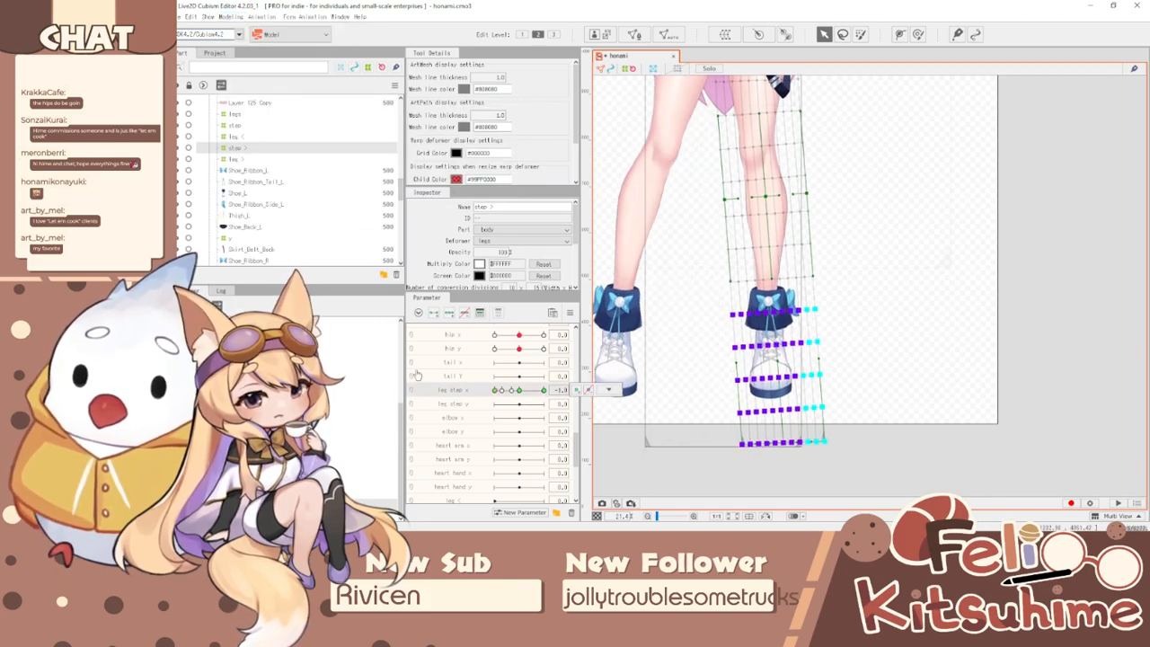
pyautogui.click(441, 392)
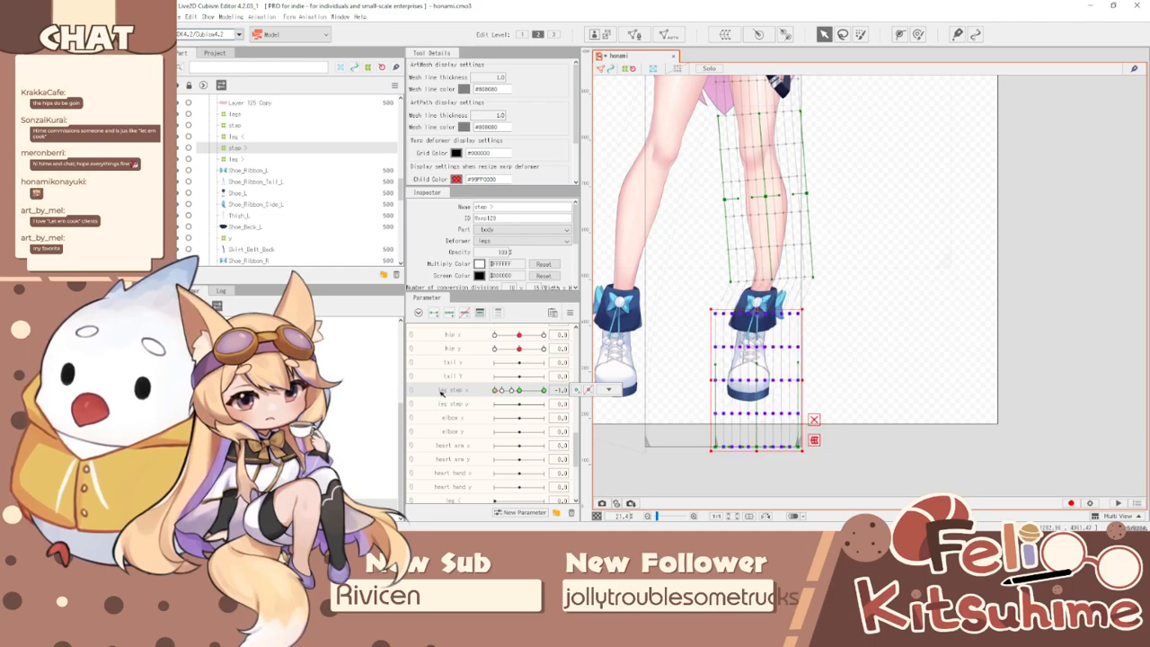
pyautogui.scroll(2, 762, 258)
pyautogui.moveTo(852, 312); pyautogui.dragTo(699, 261)
pyautogui.scroll(2, 777, 289)
pyautogui.moveTo(775, 284); pyautogui.dragTo(788, 216)
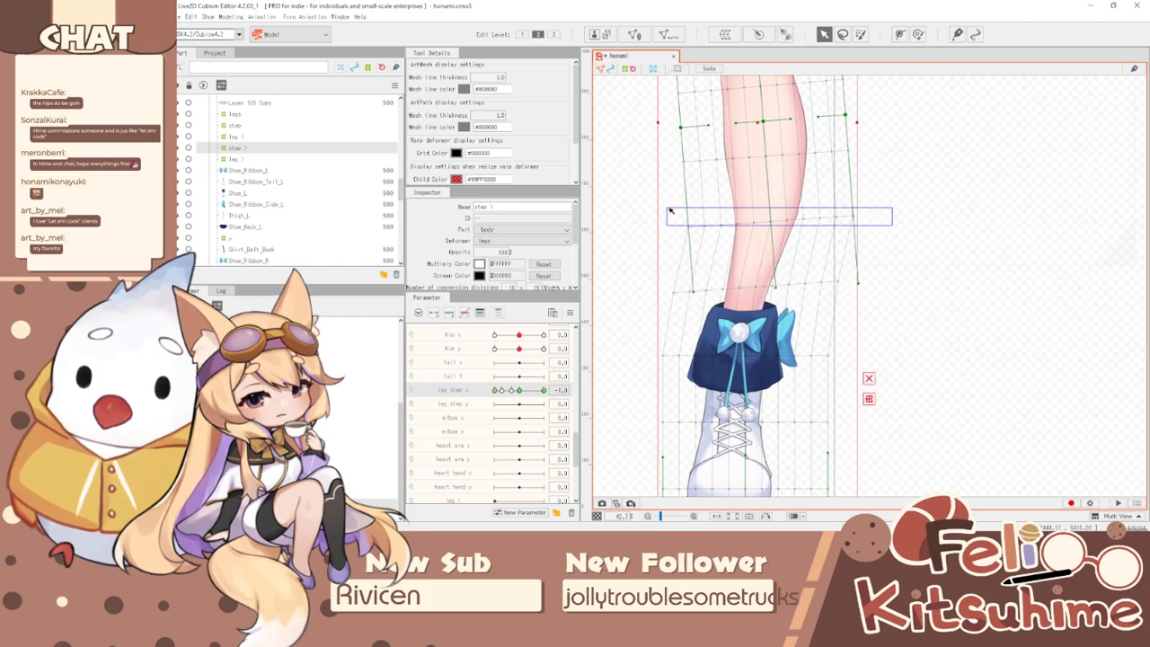
pyautogui.moveTo(915, 258); pyautogui.dragTo(649, 203)
pyautogui.moveTo(776, 219); pyautogui.dragTo(765, 221)
pyautogui.scroll(-5, 800, 383)
pyautogui.hotkey('ctrl', 't')
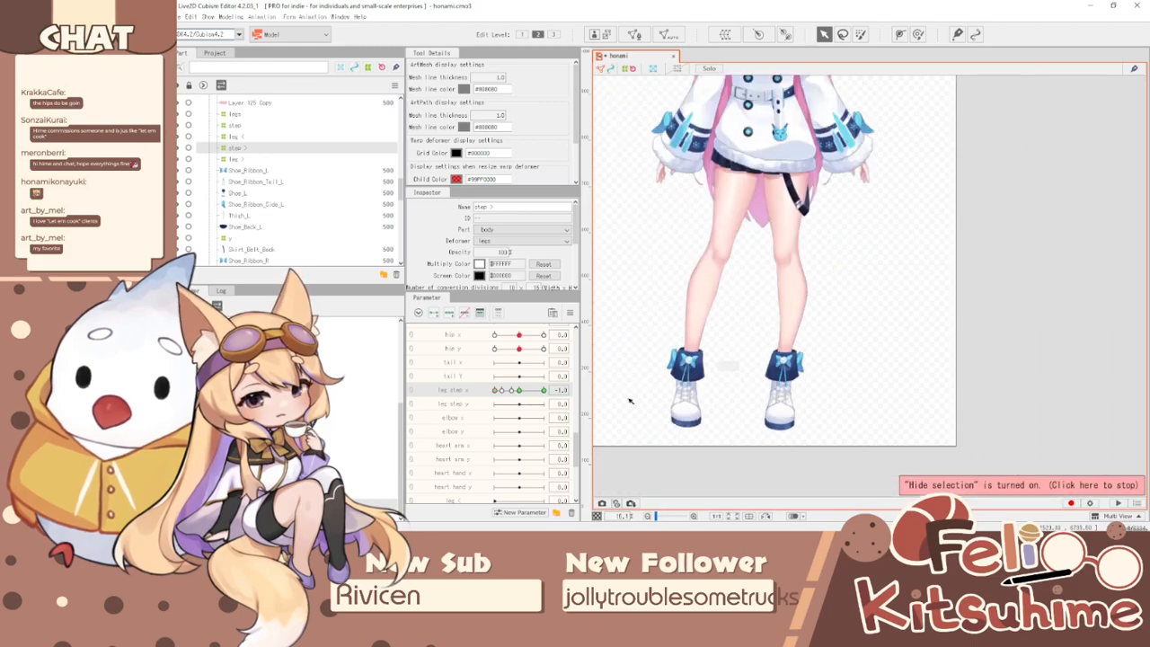
# - Check the leg bend along leg step x, and touch up the step > leg's ankle with the deform brush at -1.0
pyautogui.click(501, 391)
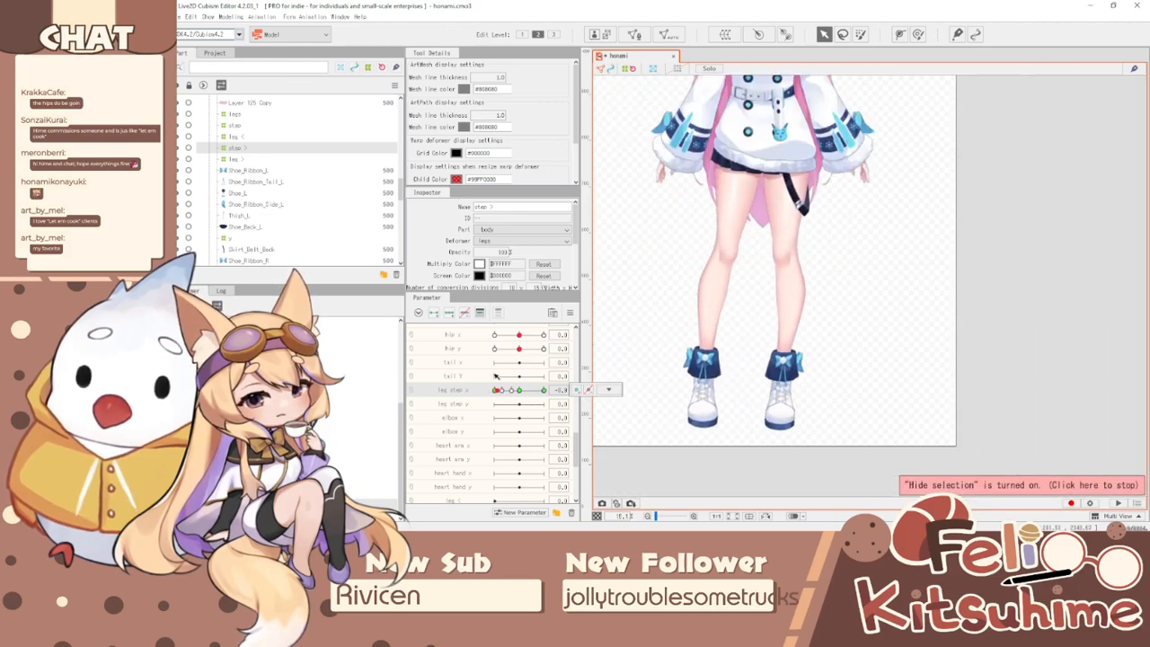
pyautogui.click(917, 35)
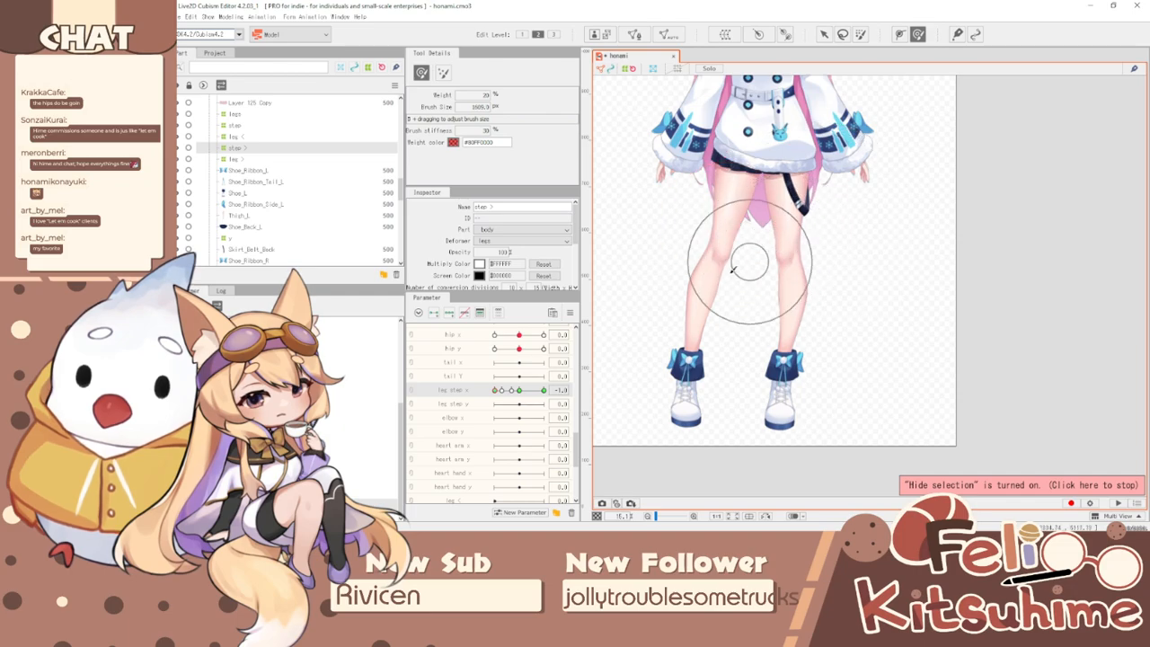
pyautogui.moveTo(499, 390)
pyautogui.mouseDown()
pyautogui.moveTo(607, 406)
pyautogui.moveTo(402, 368)
pyautogui.mouseUp()
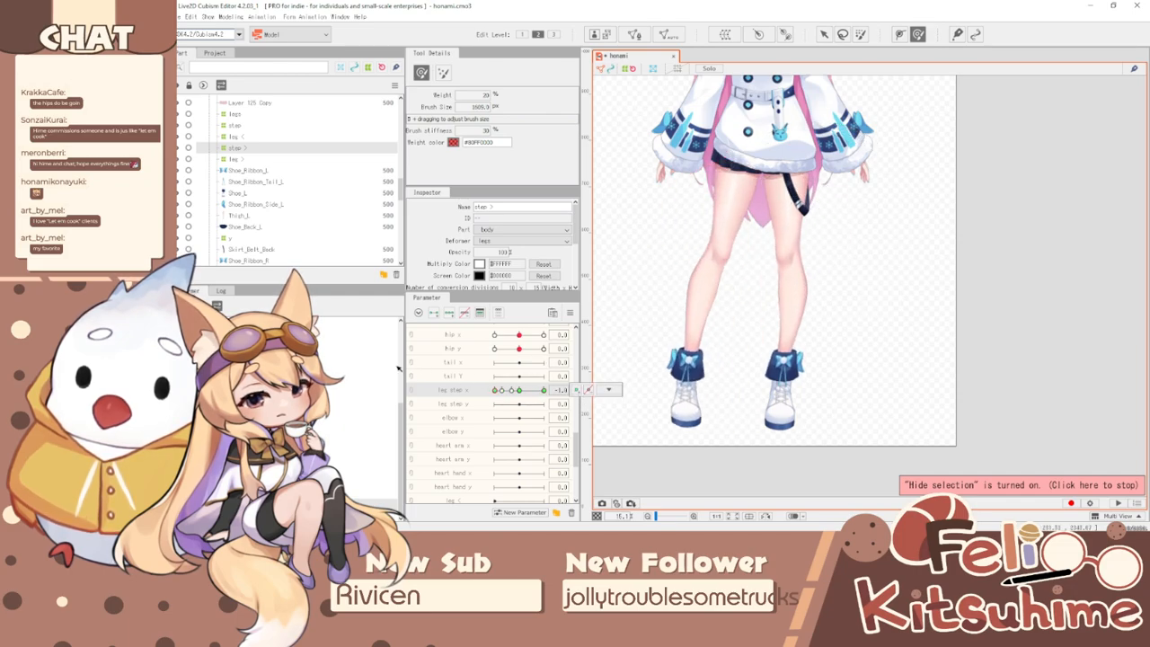
pyautogui.press('b')
pyautogui.moveTo(793, 365); pyautogui.dragTo(784, 347)
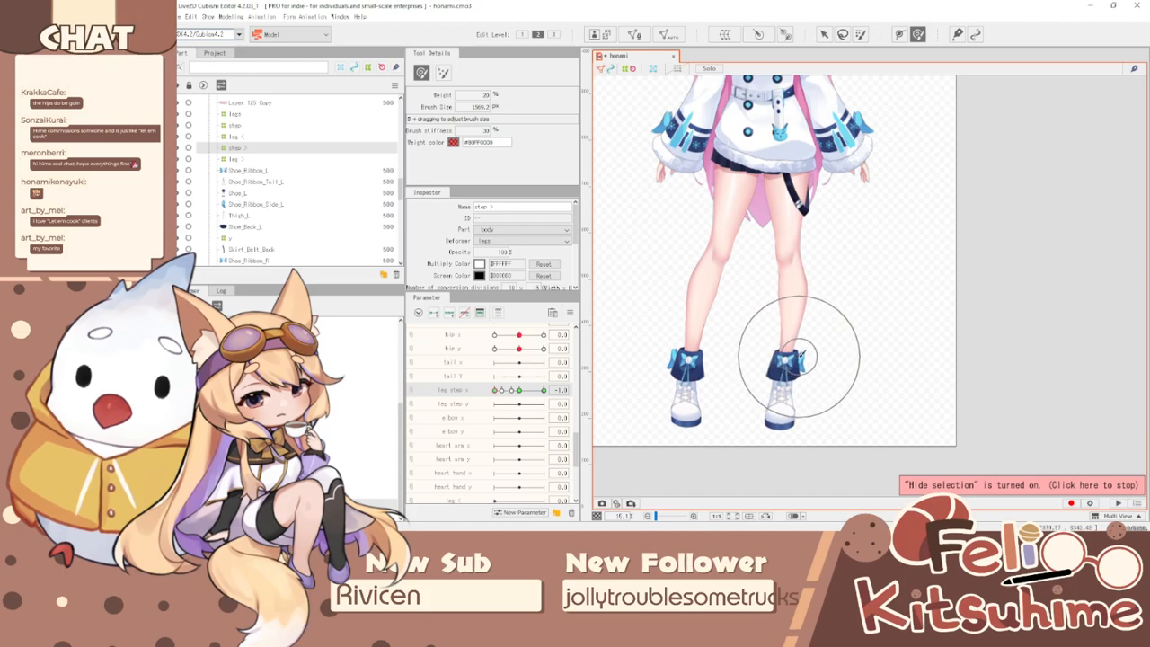
pyautogui.moveTo(497, 391); pyautogui.dragTo(395, 371)
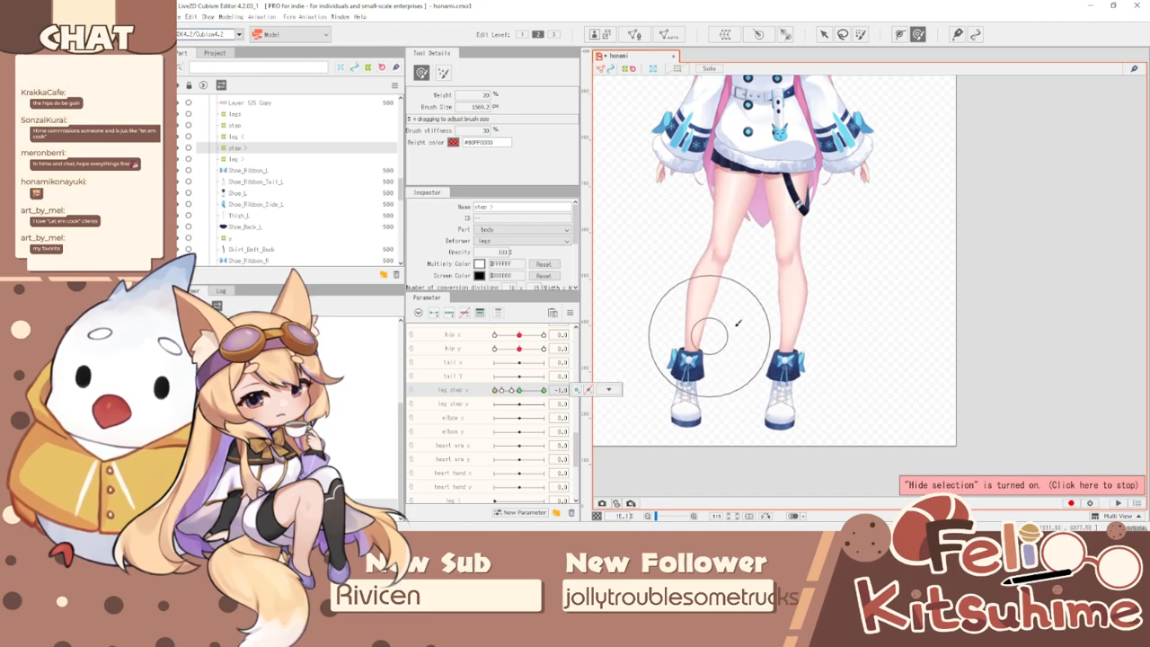
pyautogui.scroll(-2, 813, 278)
pyautogui.scroll(3, 802, 248)
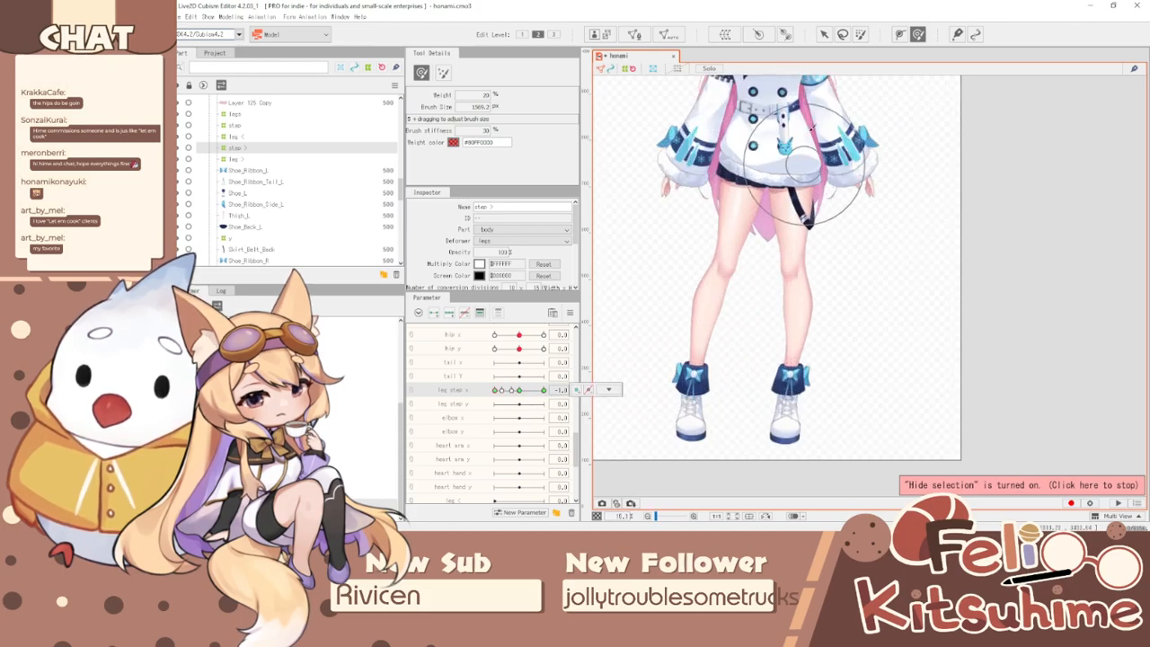
# - Preview the leg movement in the physics settings, then return to the model
pyautogui.click(824, 34)
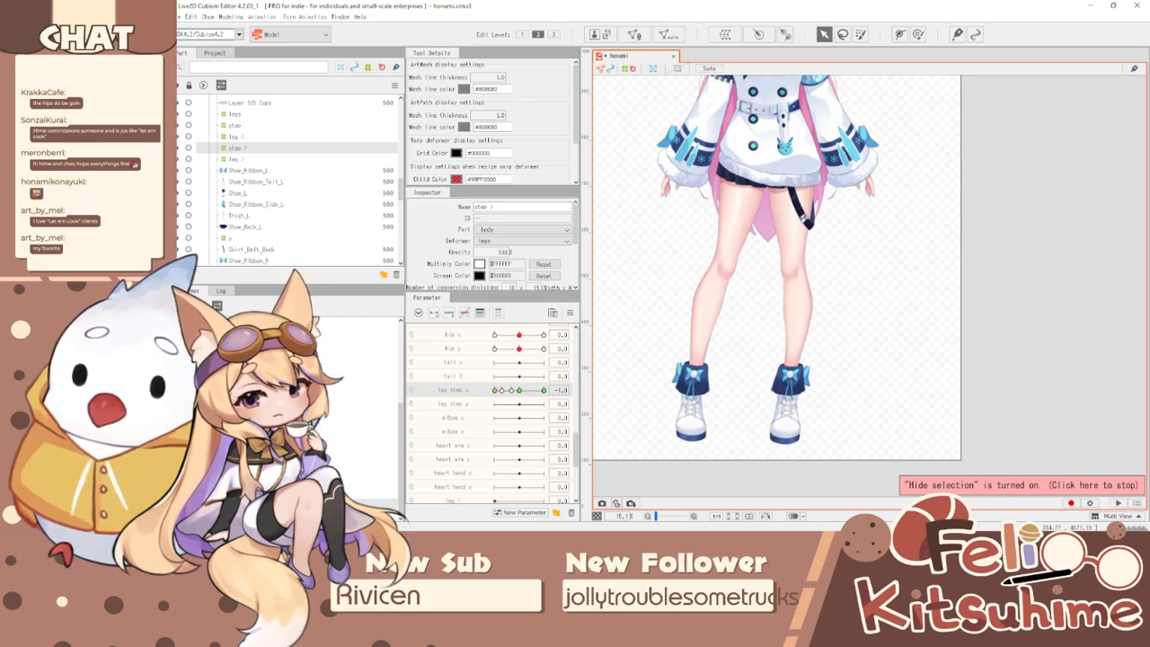
pyautogui.click(360, 458)
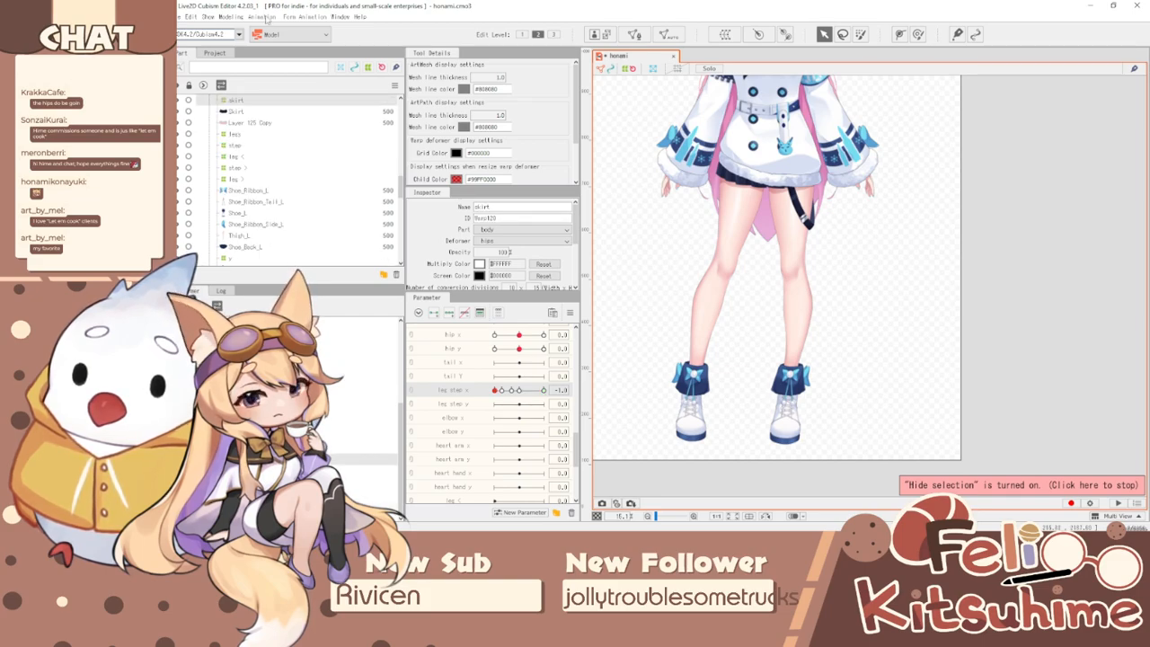
pyautogui.click(244, 16)
pyautogui.click(306, 228)
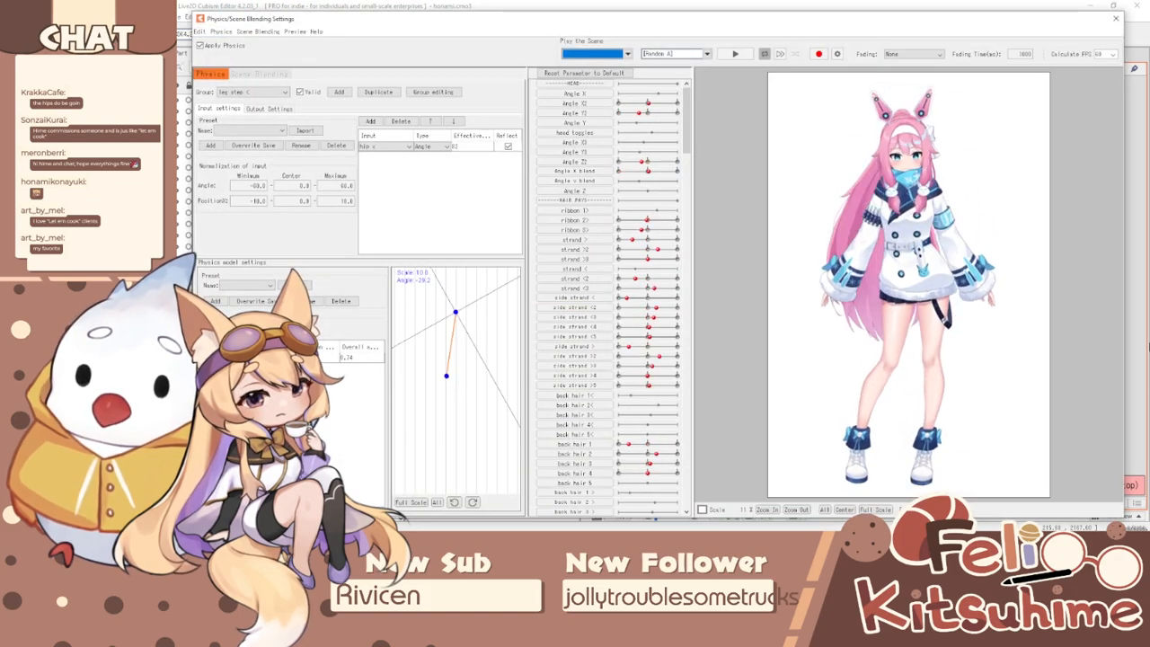
pyautogui.click(534, 395)
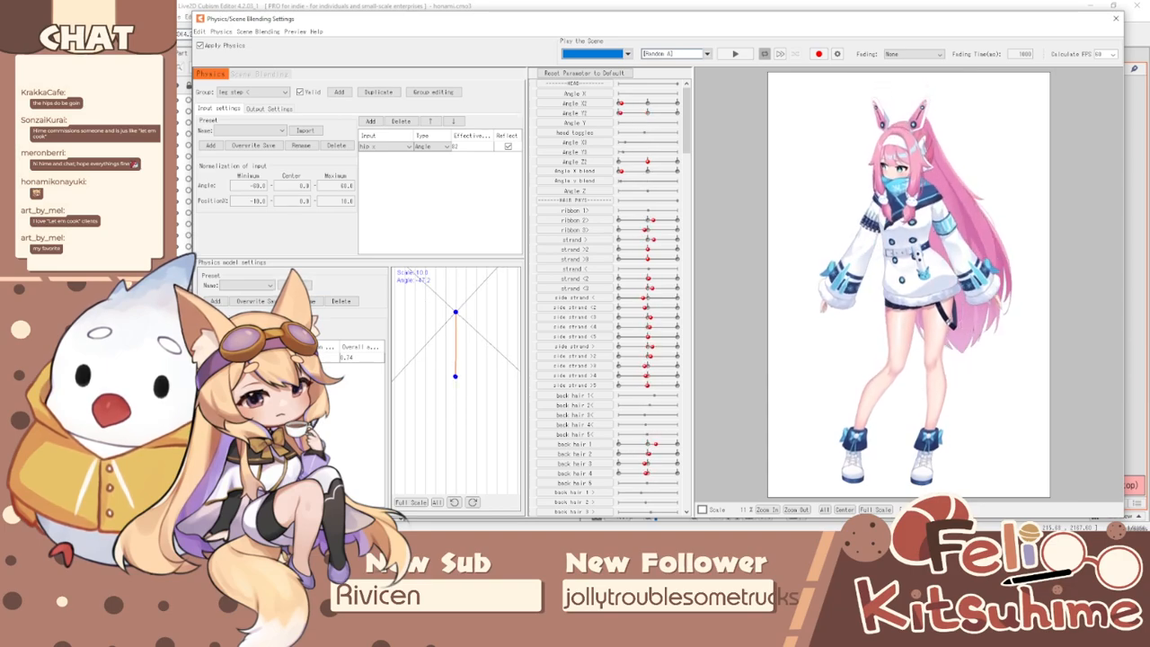
pyautogui.click(1116, 18)
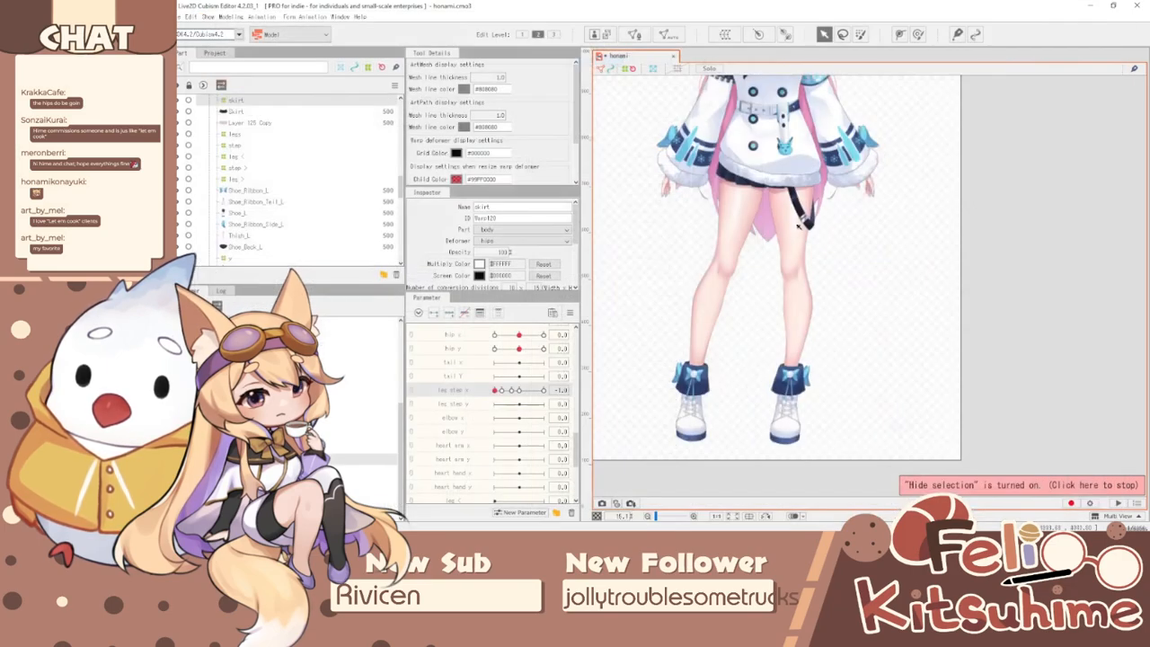
# - Reset the parameters to their defaults and select the step deformer that holds the leg < deformer
pyautogui.click(569, 312)
pyautogui.click(608, 309)
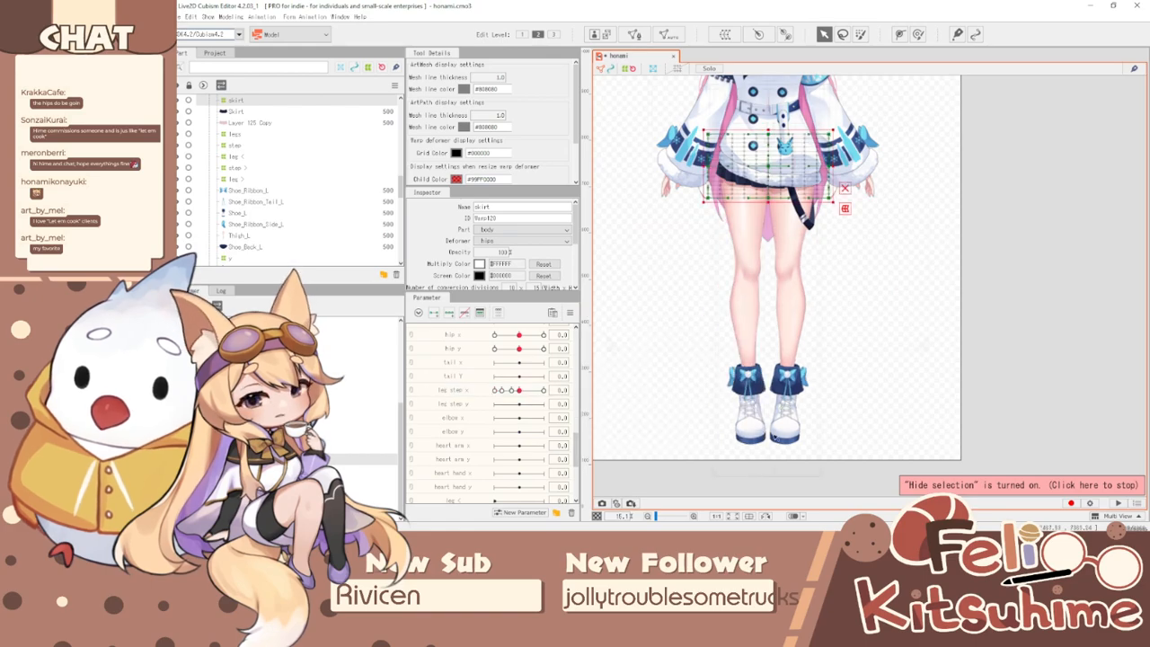
pyautogui.scroll(1, 719, 332)
pyautogui.click(724, 274)
pyautogui.scroll(-2, 720, 315)
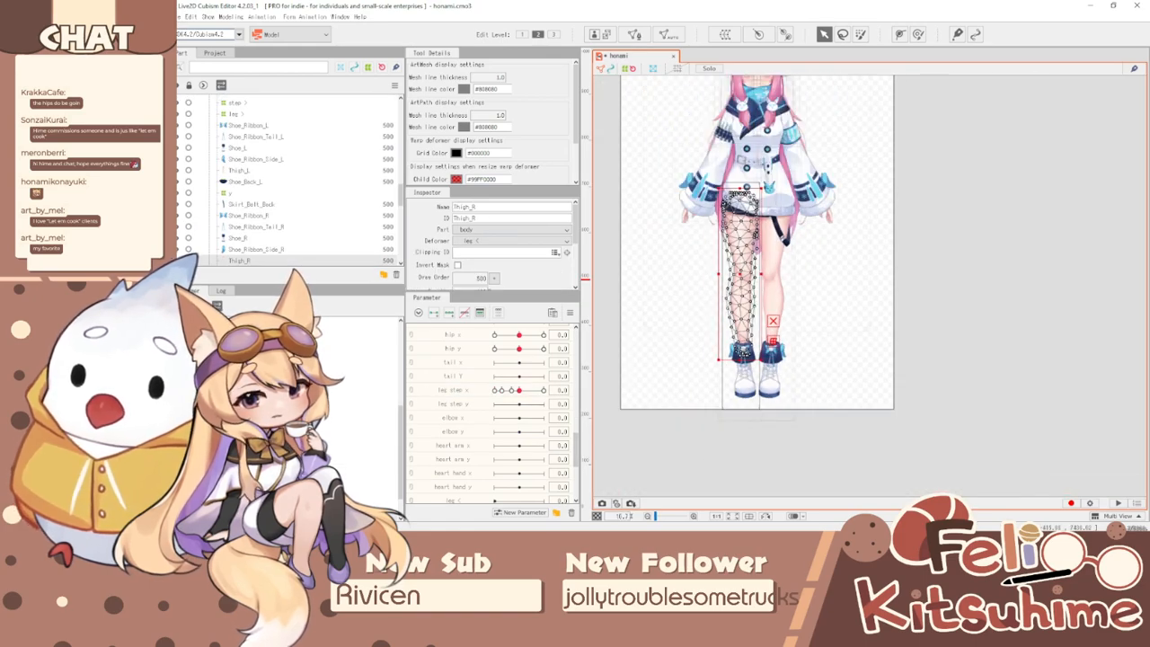
pyautogui.click(722, 363)
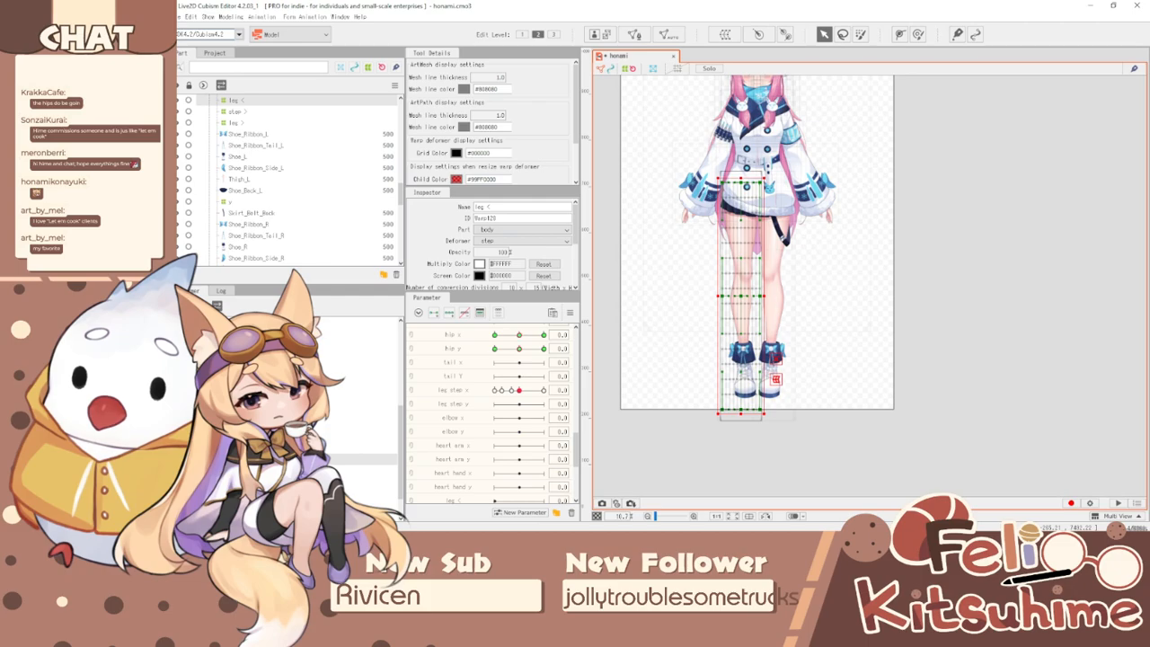
pyautogui.click(360, 447)
# - At leg step x -1.0, select the step deformer's points from the thigh down, then shift and slightly rotate them inward
pyautogui.moveTo(517, 390); pyautogui.dragTo(500, 391)
pyautogui.scroll(2, 668, 374)
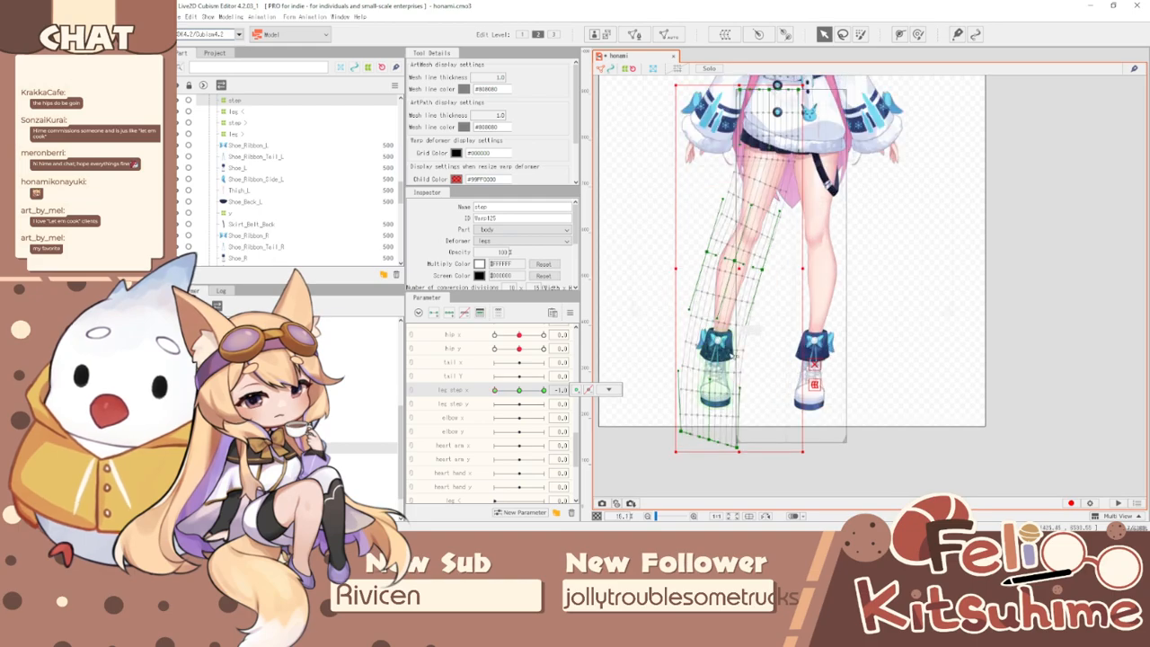
pyautogui.moveTo(882, 491); pyautogui.dragTo(626, 165)
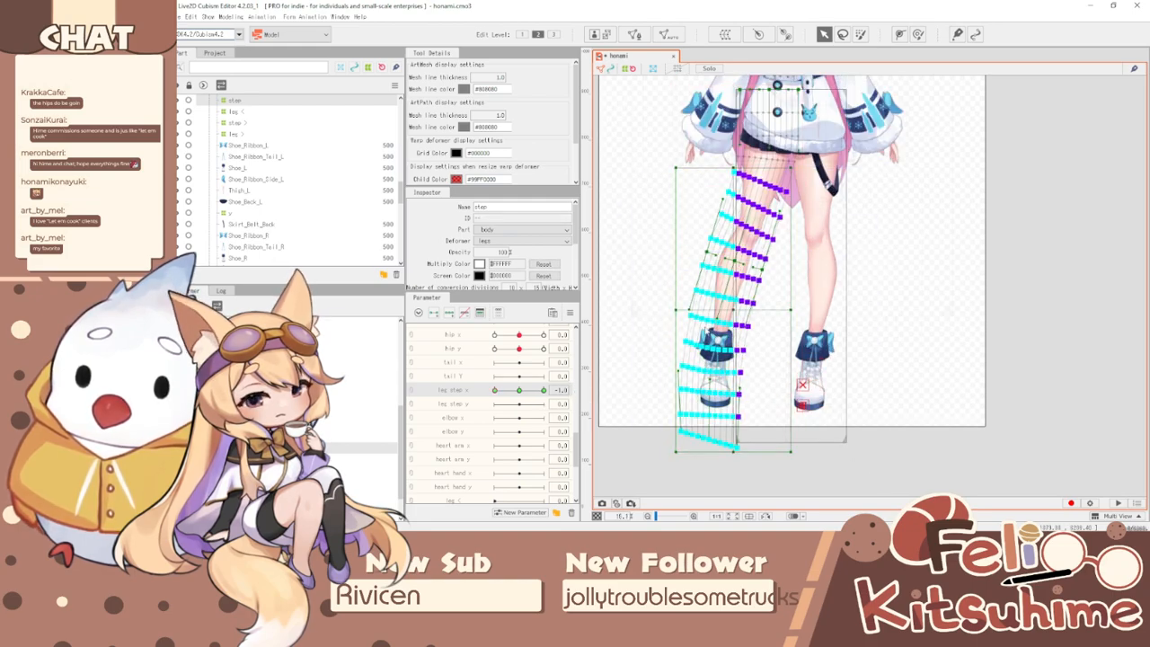
pyautogui.moveTo(737, 300); pyautogui.dragTo(766, 166)
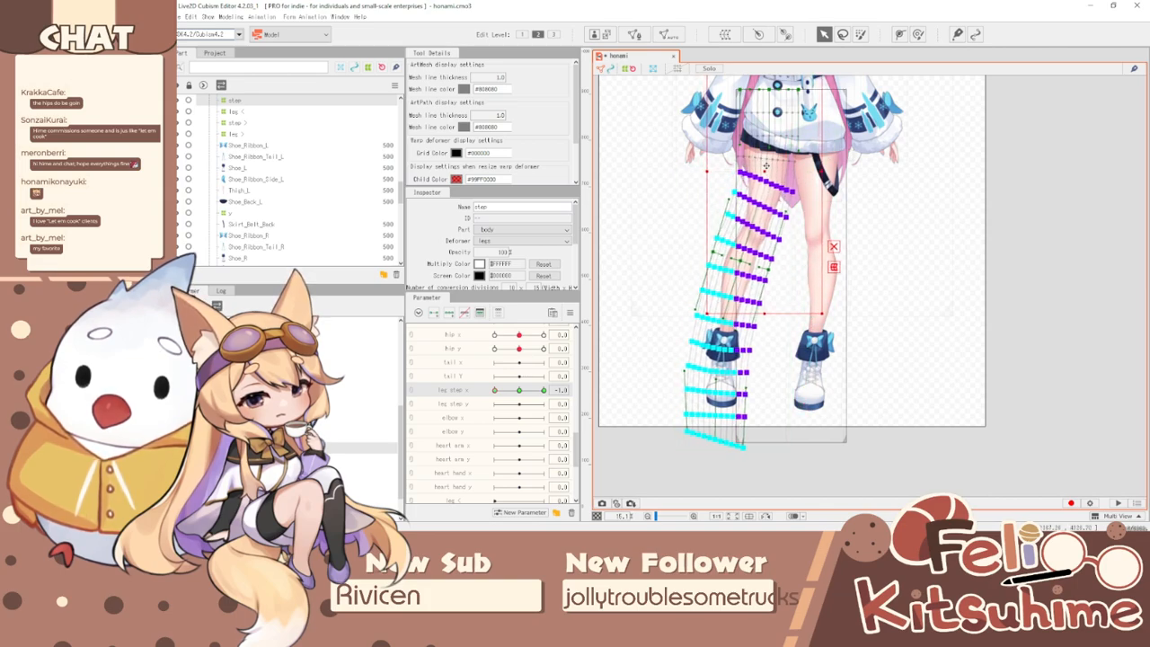
pyautogui.moveTo(836, 175); pyautogui.dragTo(834, 170)
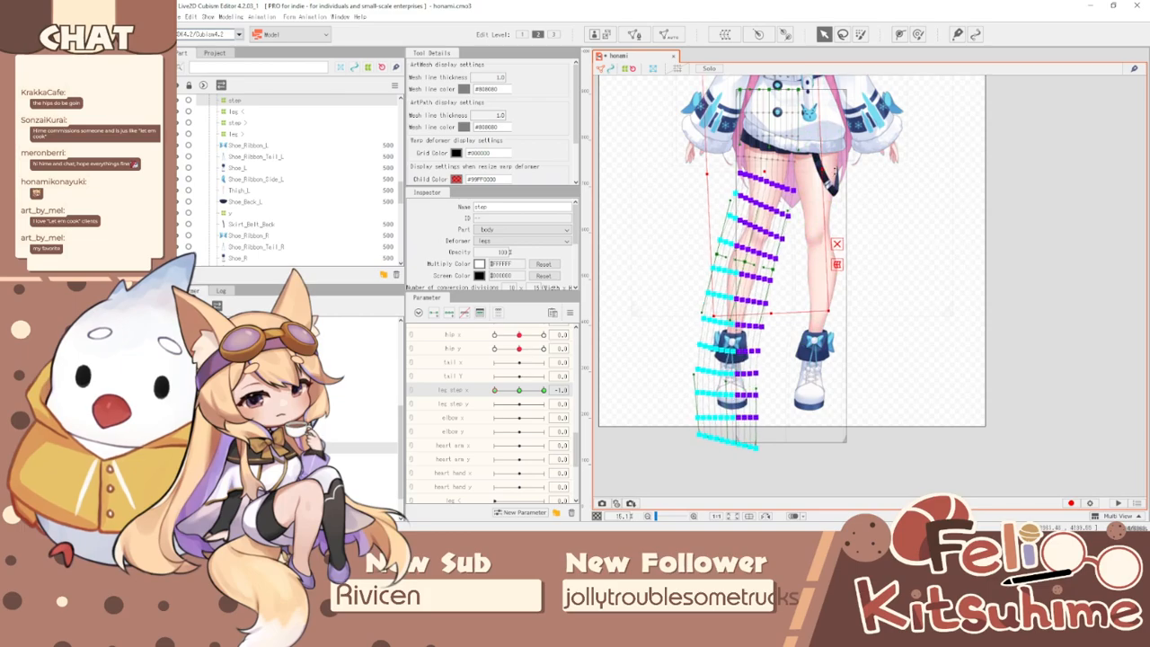
# - Review both legs' bend along leg step x with the selection hidden
pyautogui.hotkey('ctrl', 't')
pyautogui.moveTo(499, 390); pyautogui.dragTo(414, 342)
pyautogui.scroll(-2, 668, 379)
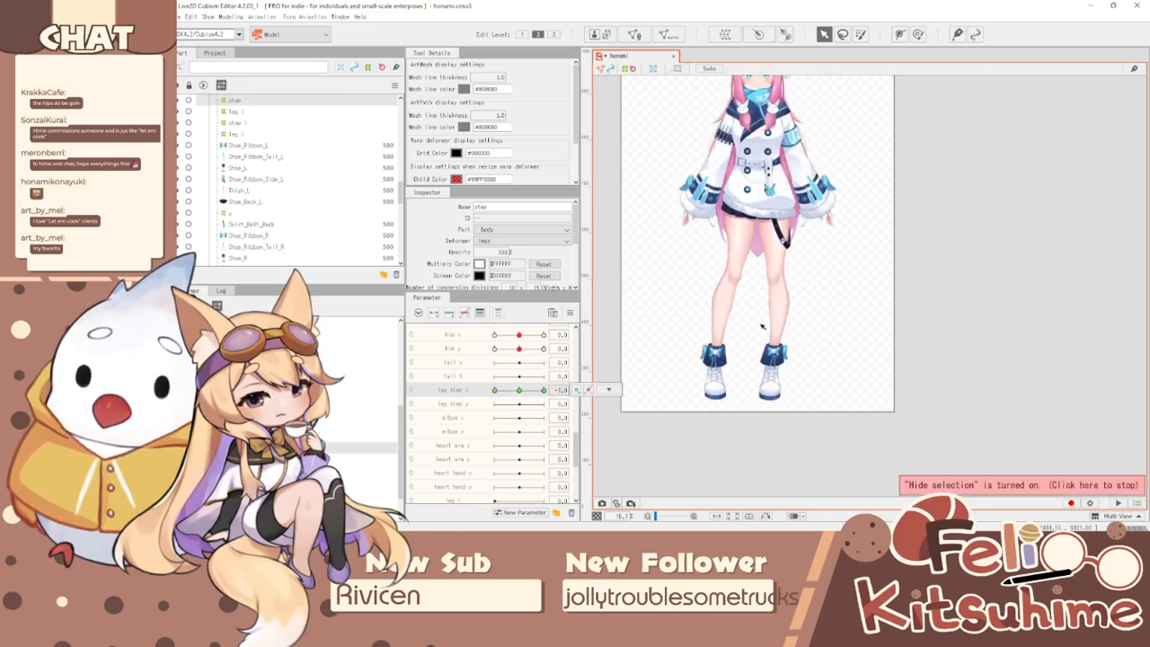
pyautogui.scroll(3, 730, 293)
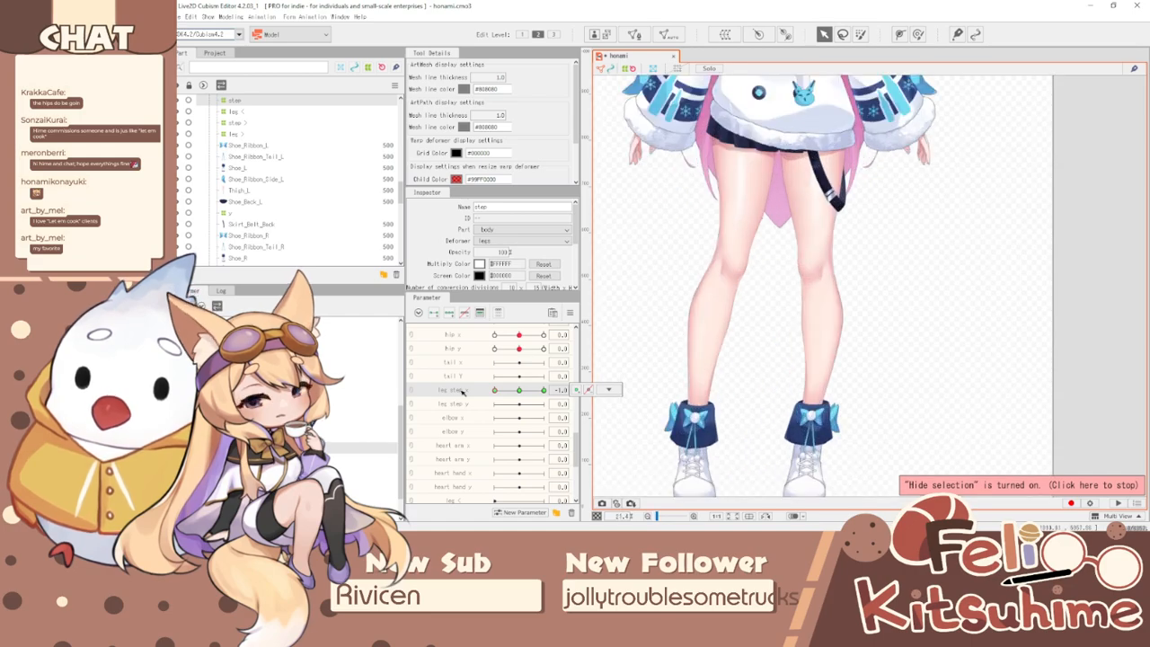
pyautogui.moveTo(494, 390); pyautogui.dragTo(413, 357)
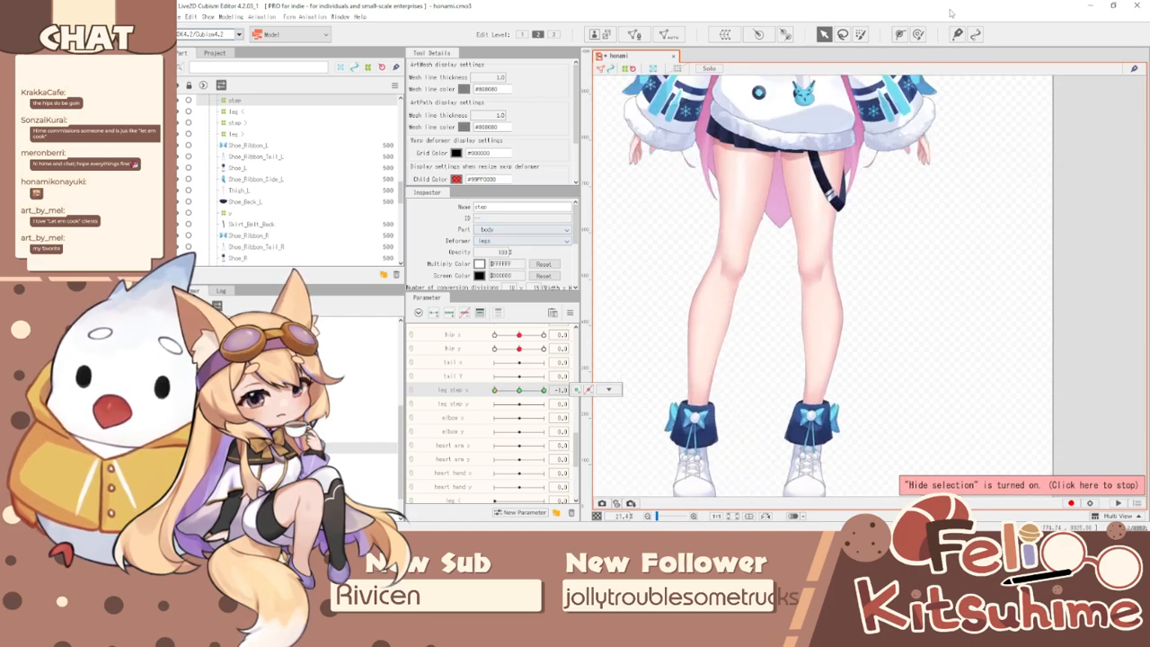
# - Smooth the step leg's thigh, knee and shin with the deform brush at leg step x -1.0, resizing the brush as needed
pyautogui.click(918, 34)
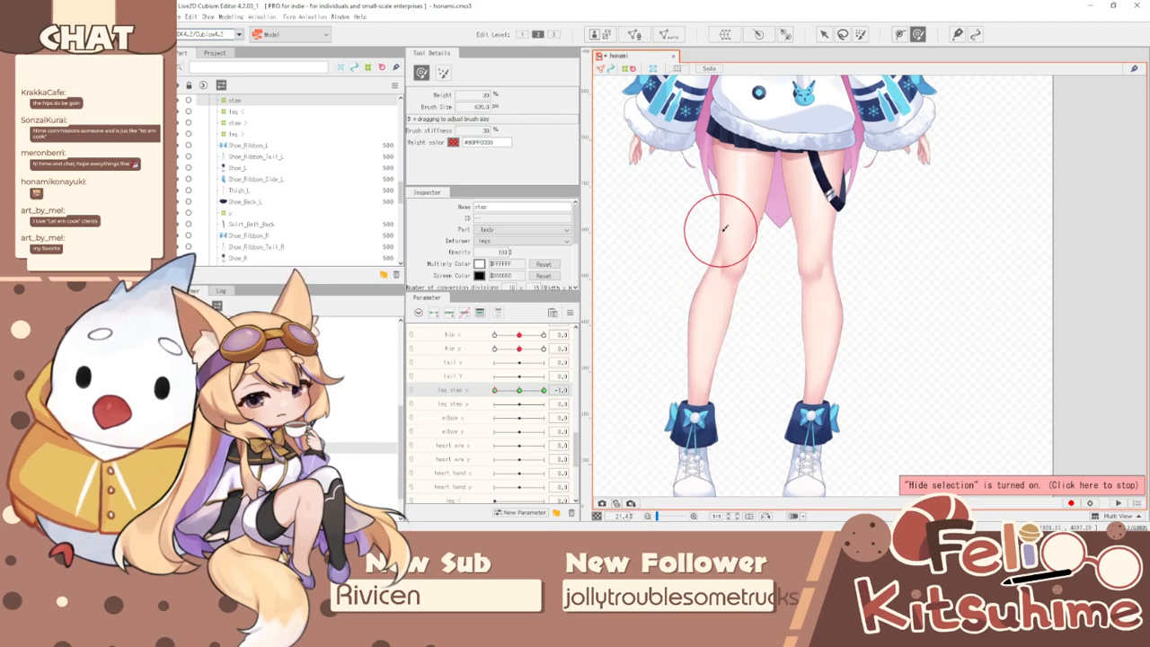
pyautogui.moveTo(495, 391)
pyautogui.mouseDown()
pyautogui.moveTo(520, 391)
pyautogui.moveTo(470, 393)
pyautogui.mouseUp()
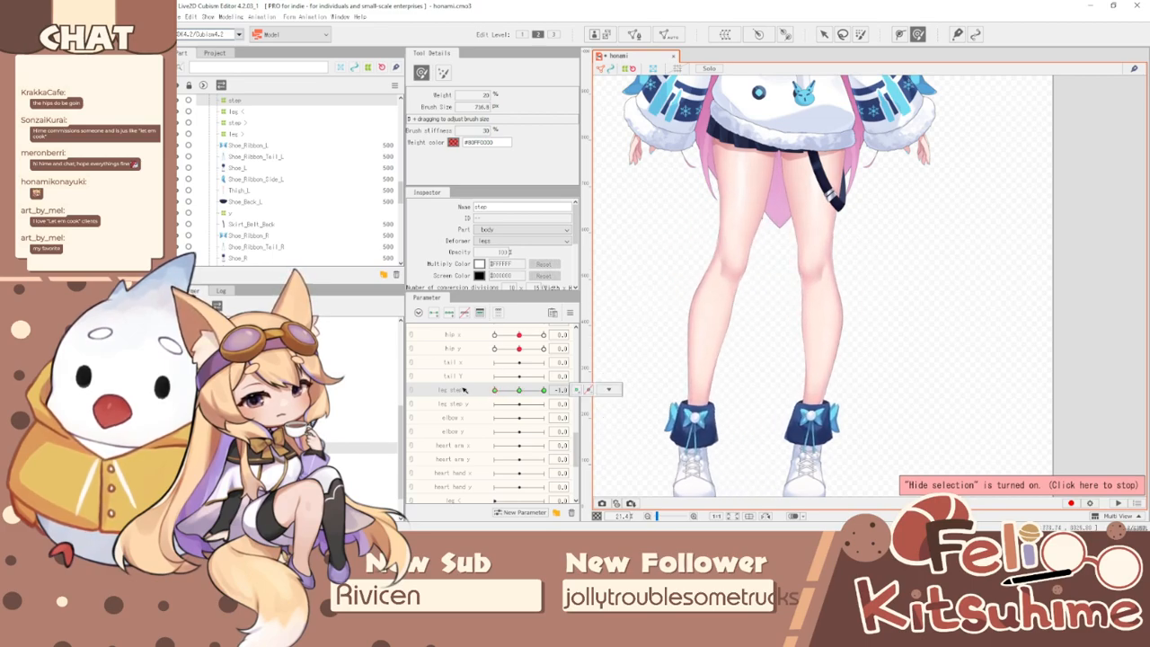
pyautogui.moveTo(695, 185)
pyautogui.mouseDown()
pyautogui.moveTo(704, 194)
pyautogui.moveTo(691, 205)
pyautogui.moveTo(690, 177)
pyautogui.moveTo(692, 194)
pyautogui.moveTo(703, 172)
pyautogui.mouseUp()
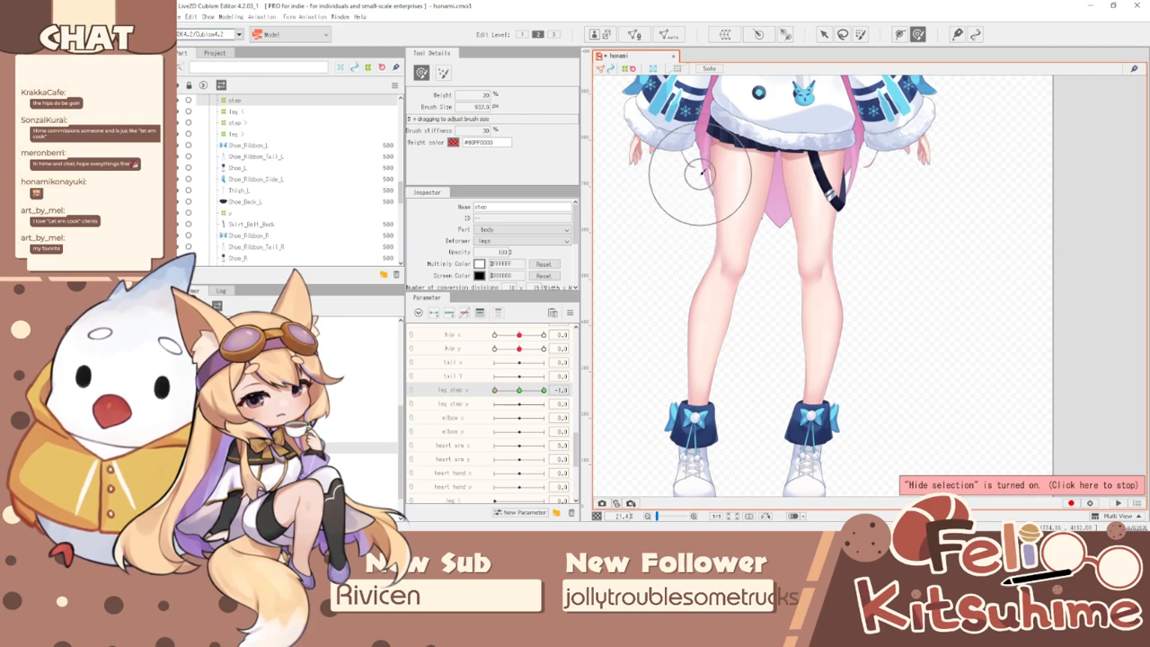
pyautogui.moveTo(496, 390)
pyautogui.mouseDown()
pyautogui.moveTo(550, 402)
pyautogui.moveTo(494, 391)
pyautogui.mouseUp()
pyautogui.scroll(-2, 703, 257)
pyautogui.moveTo(714, 255)
pyautogui.mouseDown()
pyautogui.moveTo(758, 271)
pyautogui.moveTo(704, 278)
pyautogui.mouseUp()
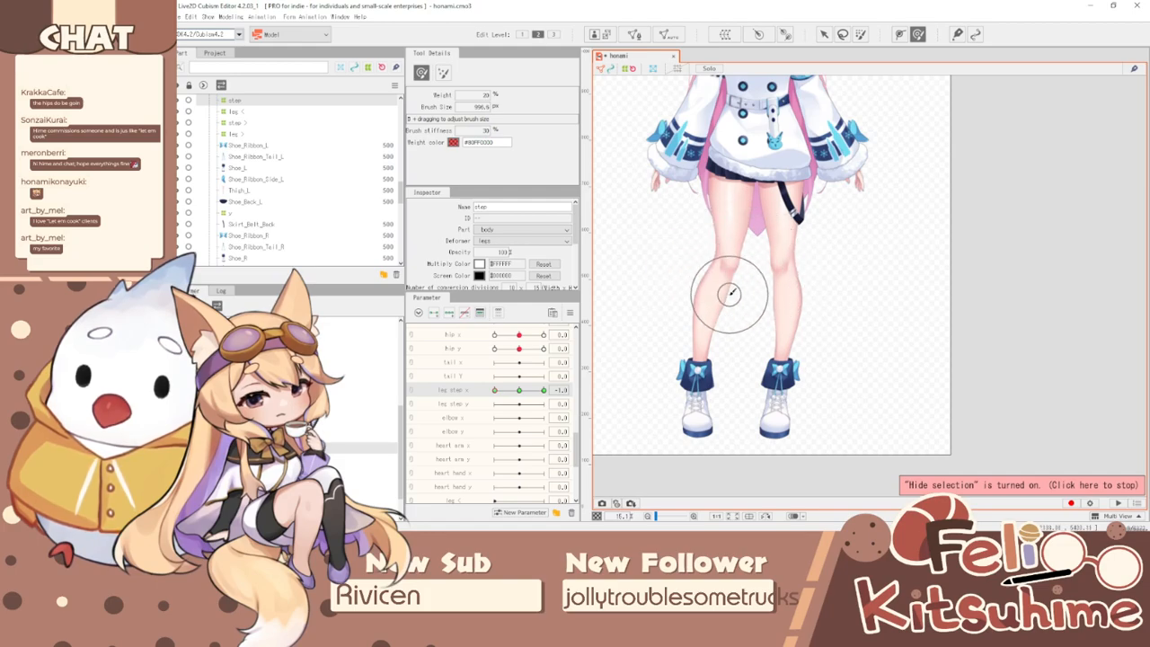
pyautogui.moveTo(495, 391)
pyautogui.mouseDown()
pyautogui.moveTo(618, 408)
pyautogui.moveTo(495, 392)
pyautogui.mouseUp()
pyautogui.moveTo(735, 334); pyautogui.dragTo(728, 328)
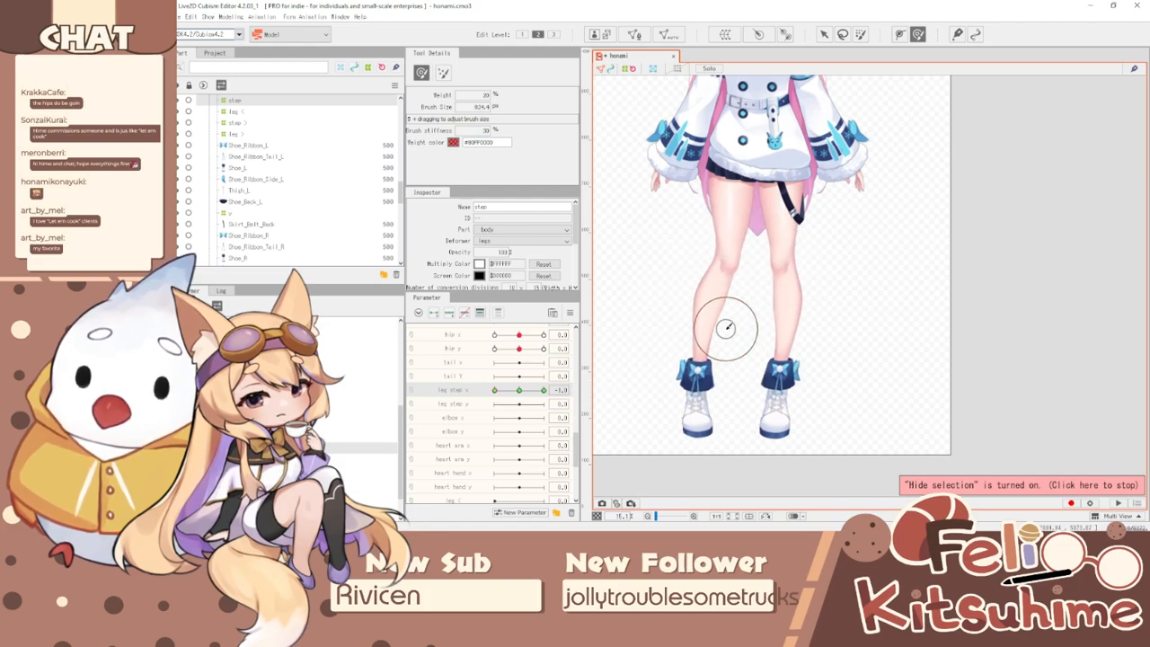
pyautogui.moveTo(496, 391)
pyautogui.mouseDown()
pyautogui.moveTo(616, 390)
pyautogui.moveTo(394, 383)
pyautogui.mouseUp()
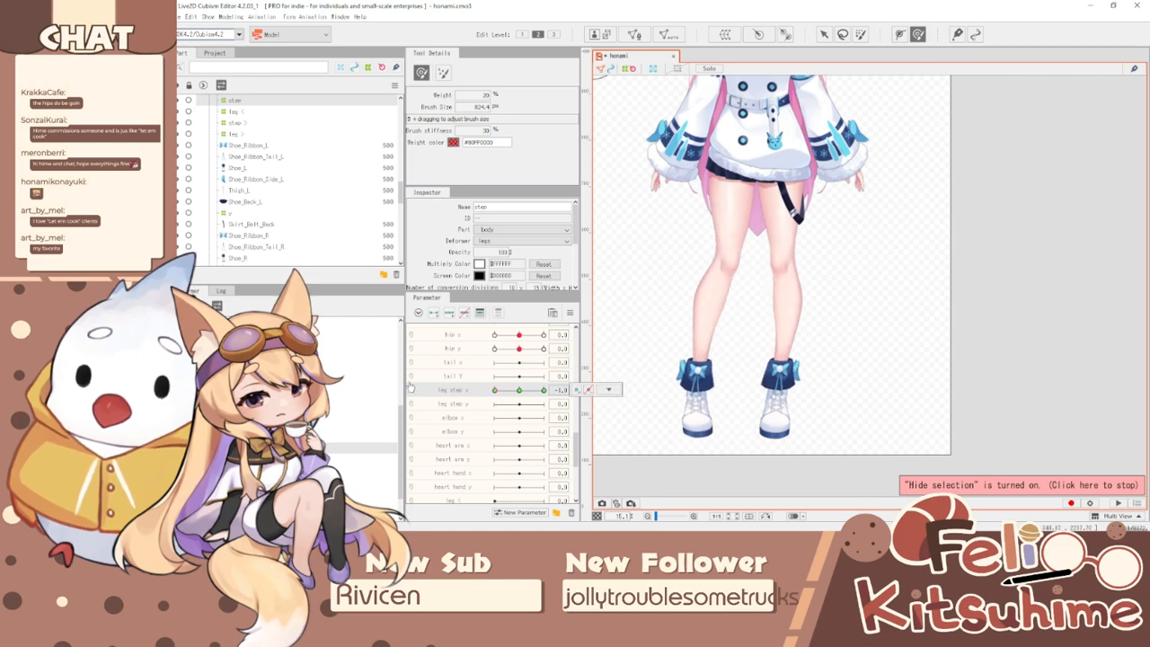
# - Add keys to the step deformer at leg step x -0.7 and -0.3
pyautogui.moveTo(518, 391); pyautogui.dragTo(505, 390)
pyautogui.doubleClick(561, 390)
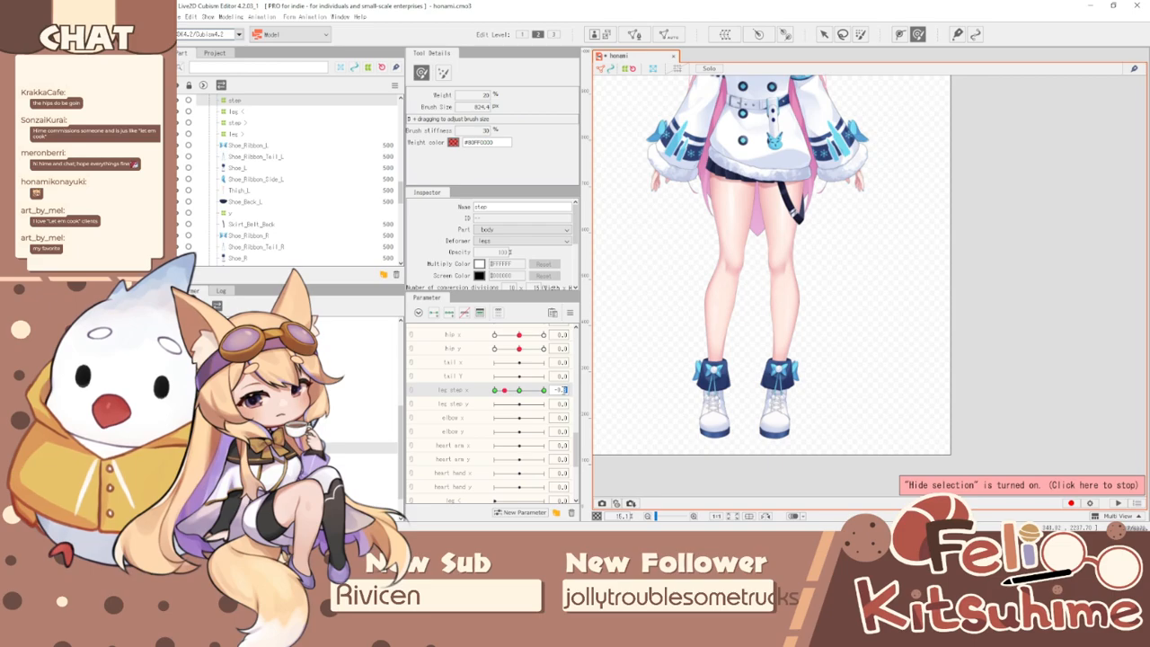
pyautogui.press('Return')
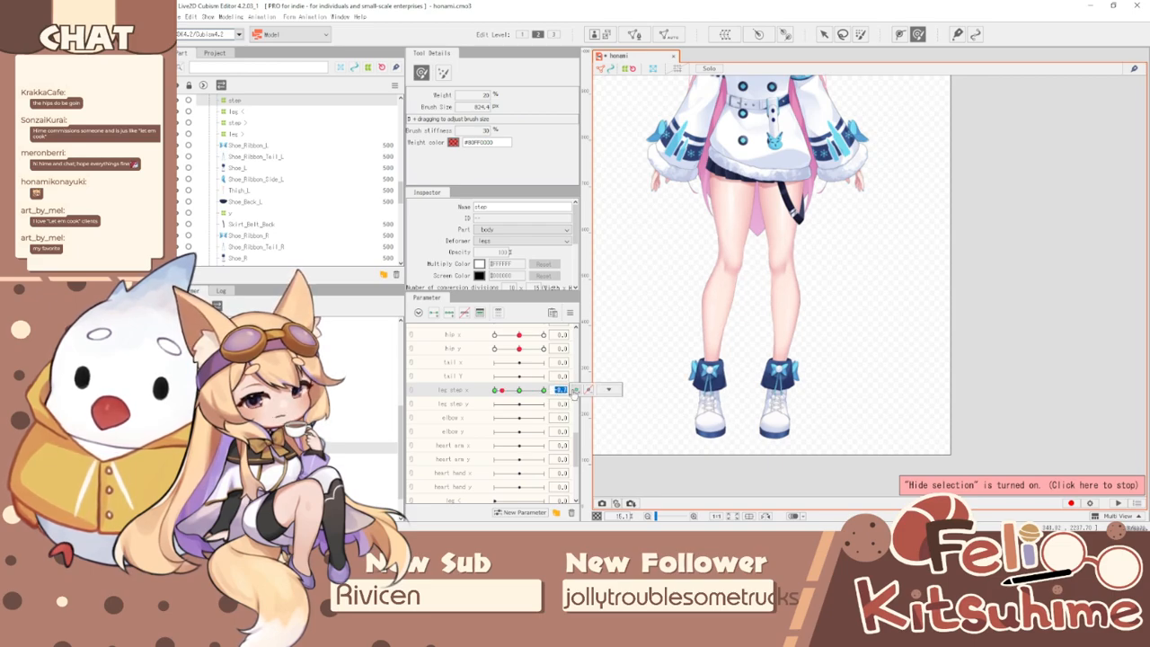
pyautogui.click(509, 392)
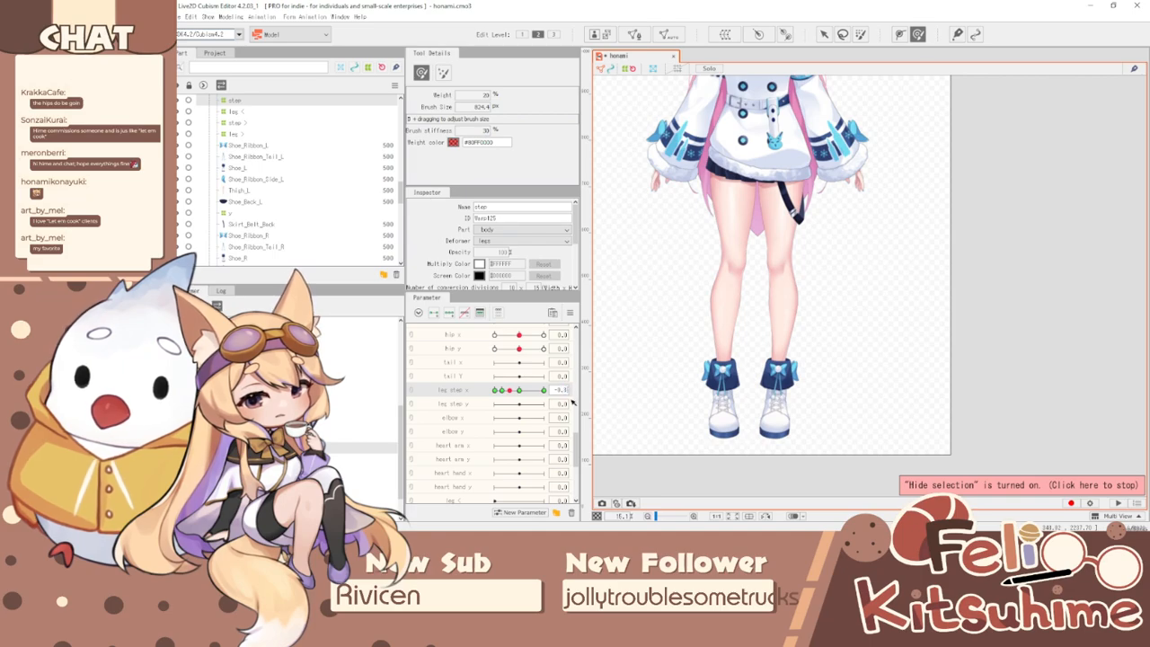
pyautogui.press('Return')
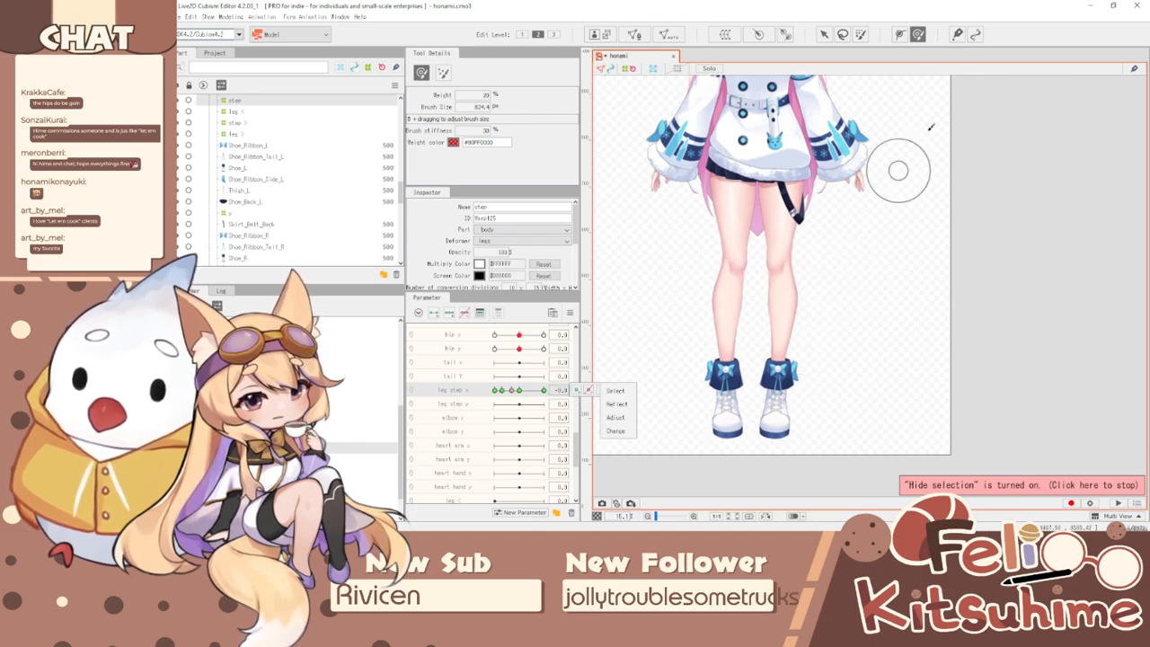
# - At leg step x -0.3, lift the step leg's foot and lower leg with a large deform brush, resizing it toward the knee
pyautogui.scroll(-2, 773, 269)
pyautogui.scroll(4, 706, 359)
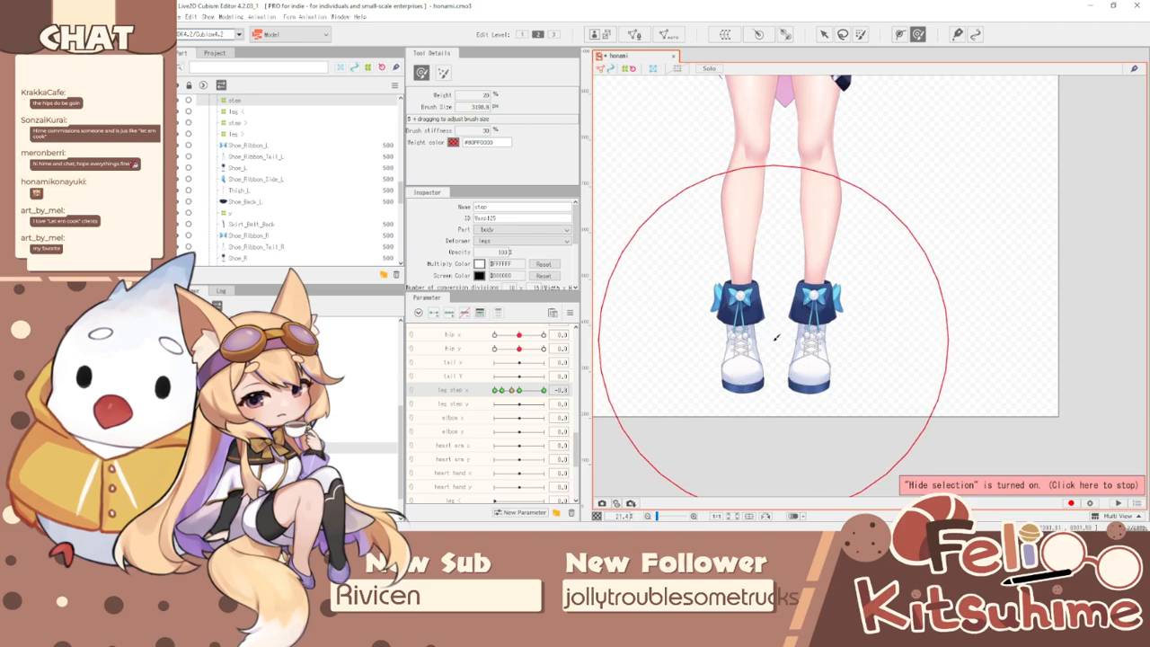
pyautogui.moveTo(707, 360)
pyautogui.mouseDown()
pyautogui.moveTo(746, 311)
pyautogui.moveTo(726, 262)
pyautogui.moveTo(739, 243)
pyautogui.mouseUp()
pyautogui.press('b')
pyautogui.press('b')
pyautogui.moveTo(778, 320)
pyautogui.mouseDown()
pyautogui.moveTo(752, 309)
pyautogui.moveTo(740, 267)
pyautogui.moveTo(769, 254)
pyautogui.mouseUp()
pyautogui.press('b')
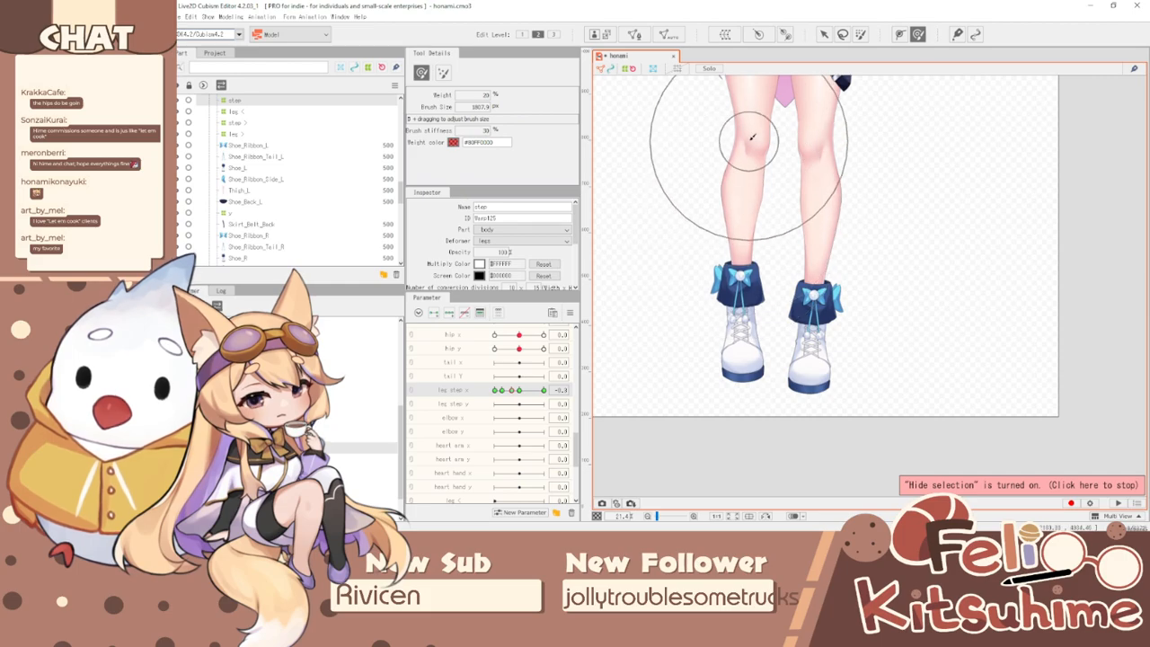
# - Scrub leg step x to -1.0, then preview the legs' movement in the Physics/Scene Blending Settings and close the preview
pyautogui.scroll(-2, 731, 278)
pyautogui.moveTo(514, 392); pyautogui.dragTo(444, 358)
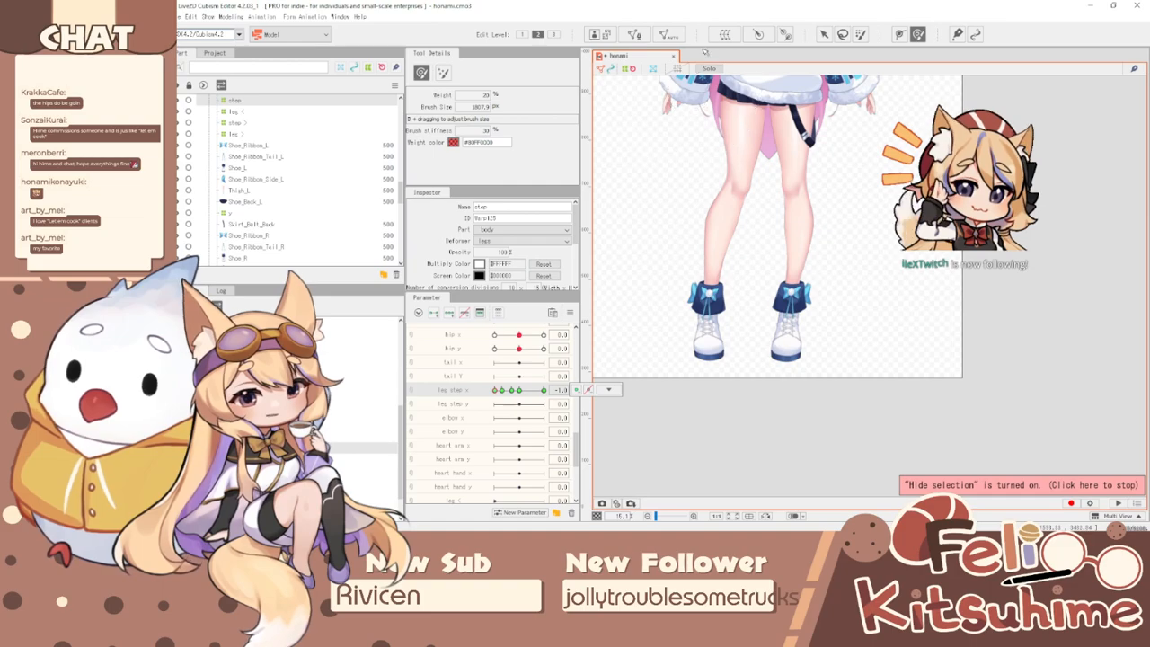
pyautogui.click(230, 17)
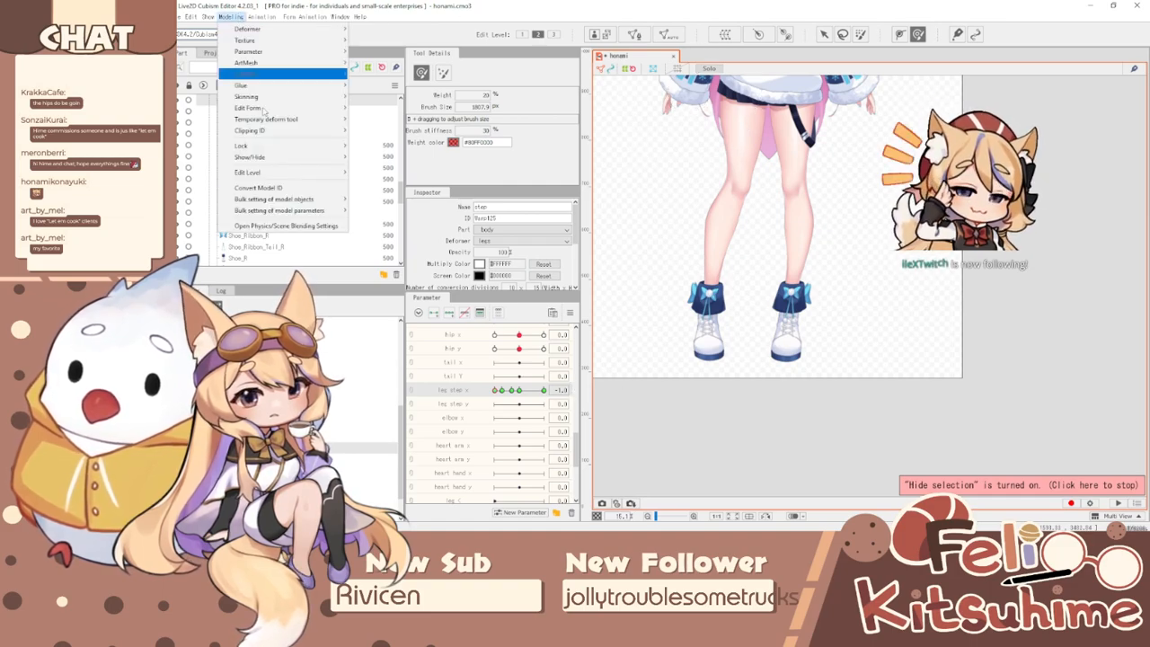
pyautogui.click(276, 227)
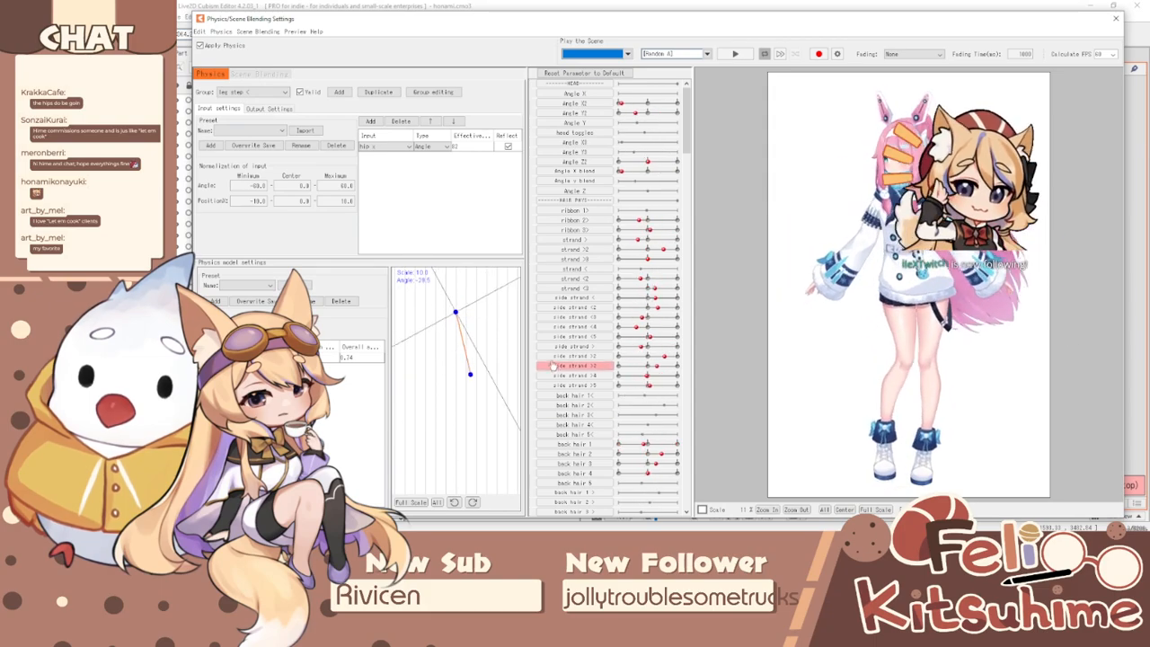
pyautogui.scroll(2, 859, 452)
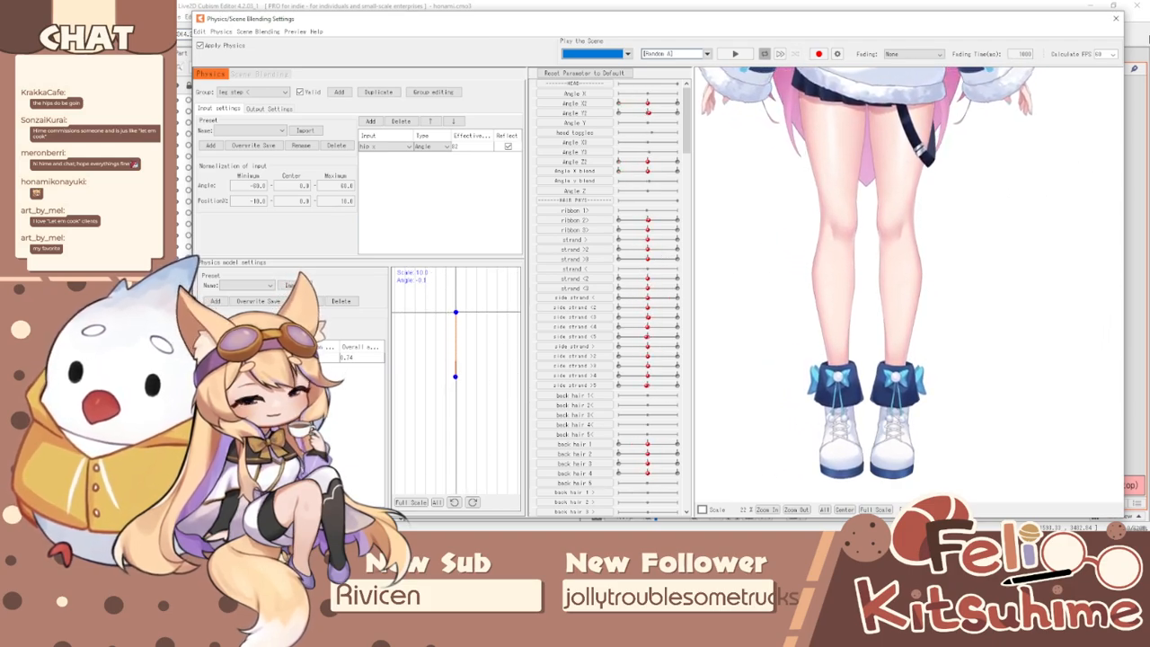
pyautogui.click(1116, 18)
# - At leg step x -1.0, smooth the step leg's knee and lower leg with the deform brush, resizing it between strokes
pyautogui.scroll(2, 689, 223)
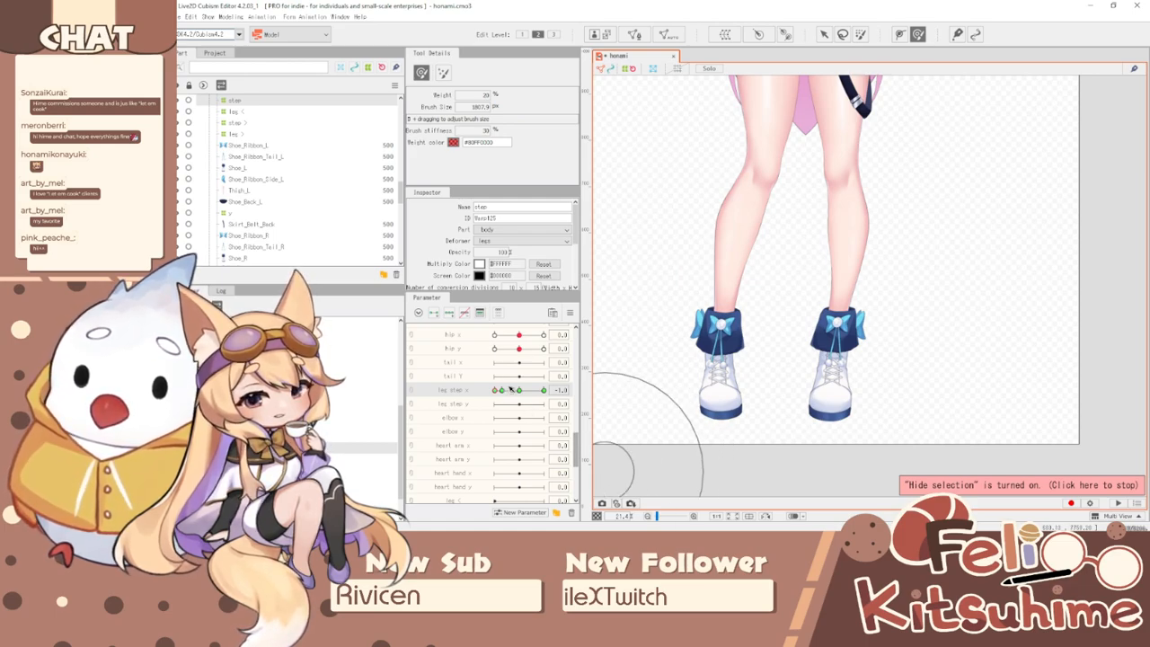
pyautogui.moveTo(501, 391); pyautogui.dragTo(477, 391)
pyautogui.scroll(-2, 776, 396)
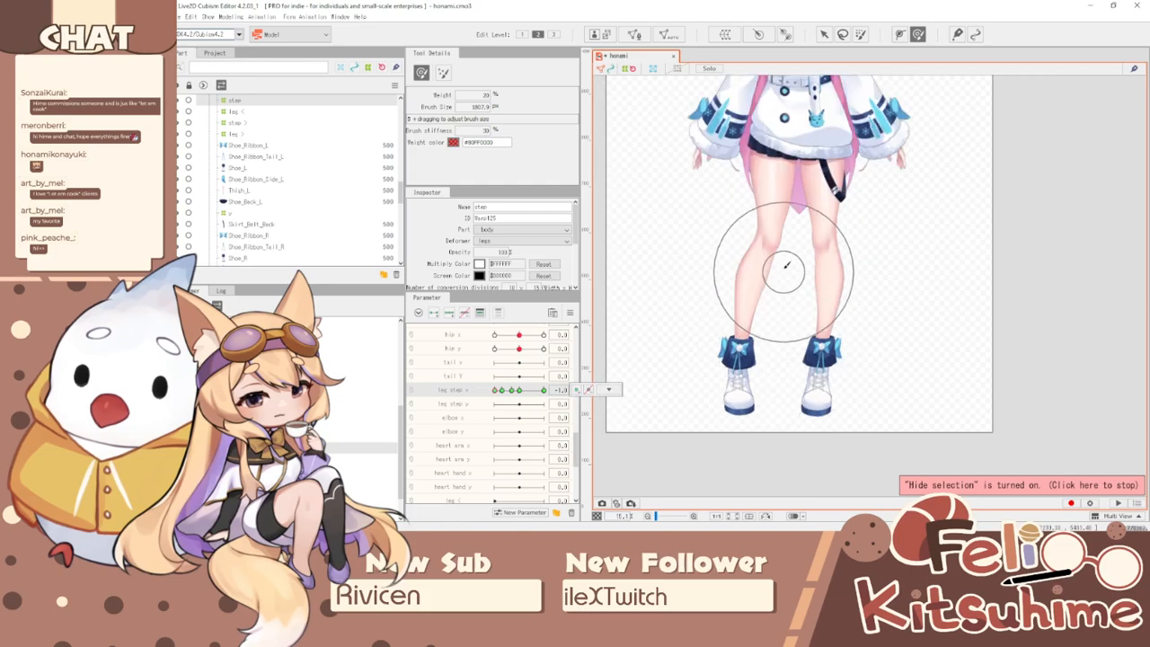
pyautogui.scroll(2, 786, 277)
pyautogui.press('b')
pyautogui.moveTo(858, 288)
pyautogui.mouseDown()
pyautogui.moveTo(780, 288)
pyautogui.moveTo(774, 262)
pyautogui.moveTo(800, 217)
pyautogui.mouseUp()
pyautogui.press('b')
pyautogui.press('b')
pyautogui.press('b')
pyautogui.press('b')
pyautogui.moveTo(788, 275); pyautogui.dragTo(809, 290)
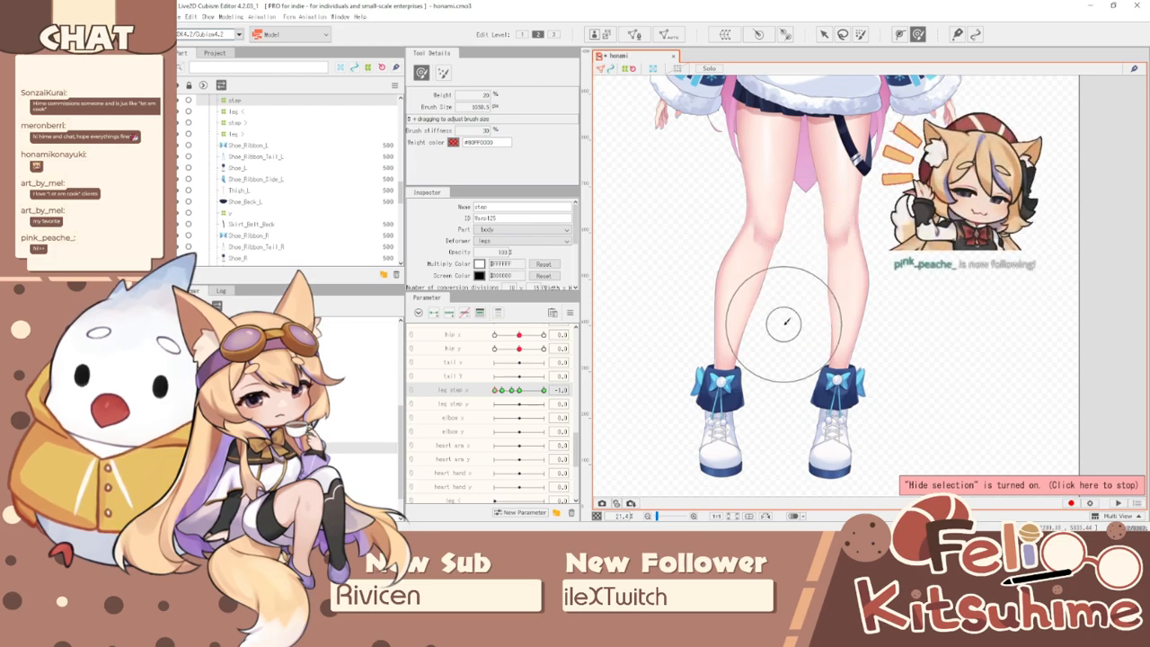
pyautogui.press('b')
pyautogui.moveTo(775, 412); pyautogui.dragTo(743, 405)
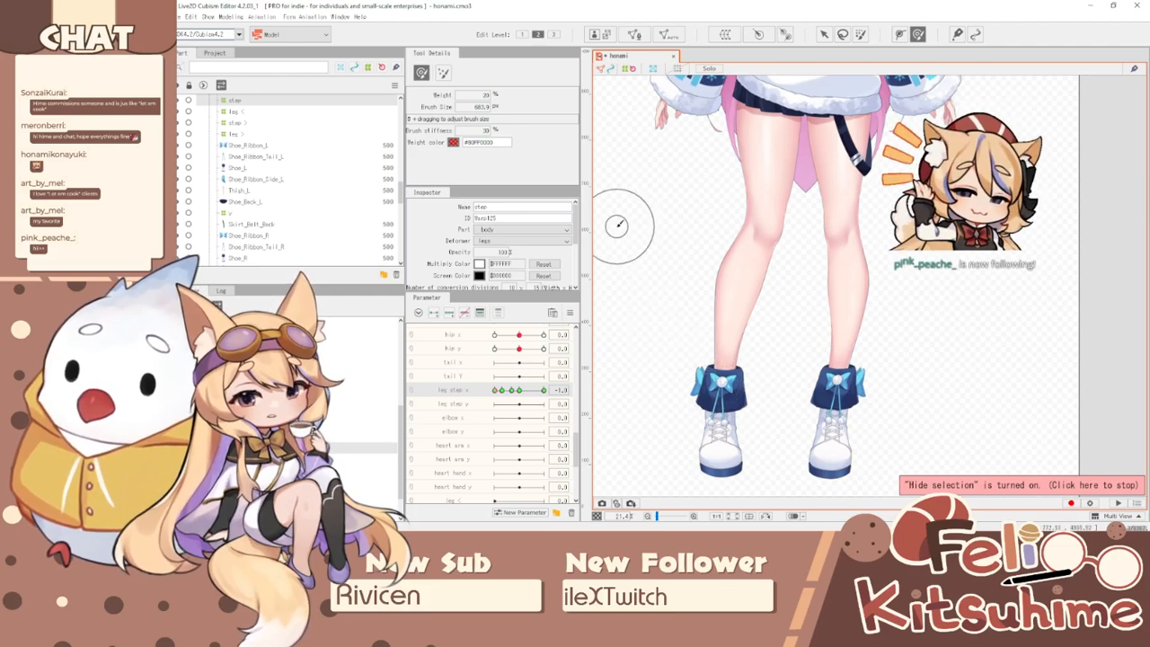
# - Preview the legs at close range in the Physics/Scene Blending Settings, then close the preview
pyautogui.click(208, 16)
pyautogui.moveTo(231, 16)
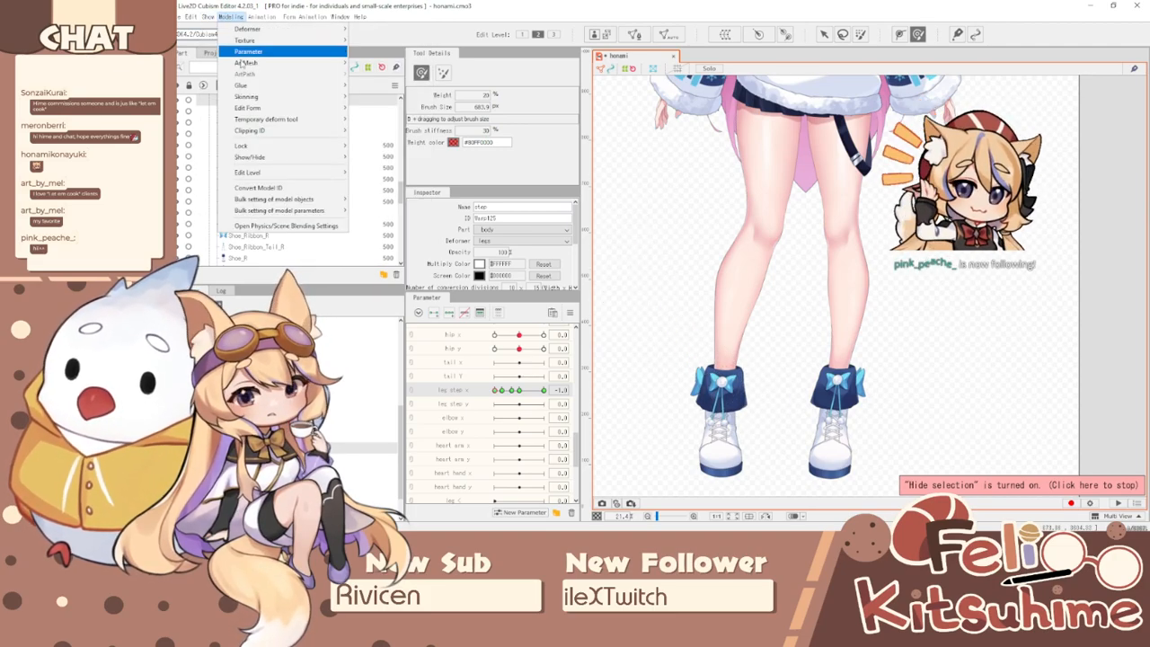
pyautogui.click(285, 226)
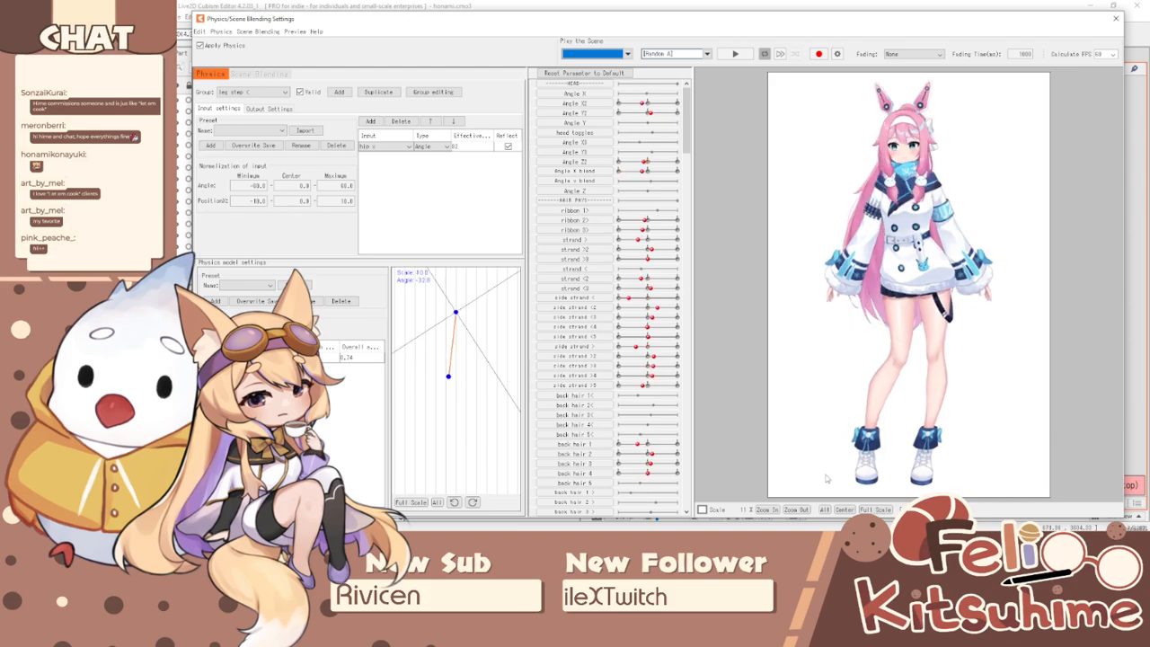
pyautogui.scroll(4, 929, 319)
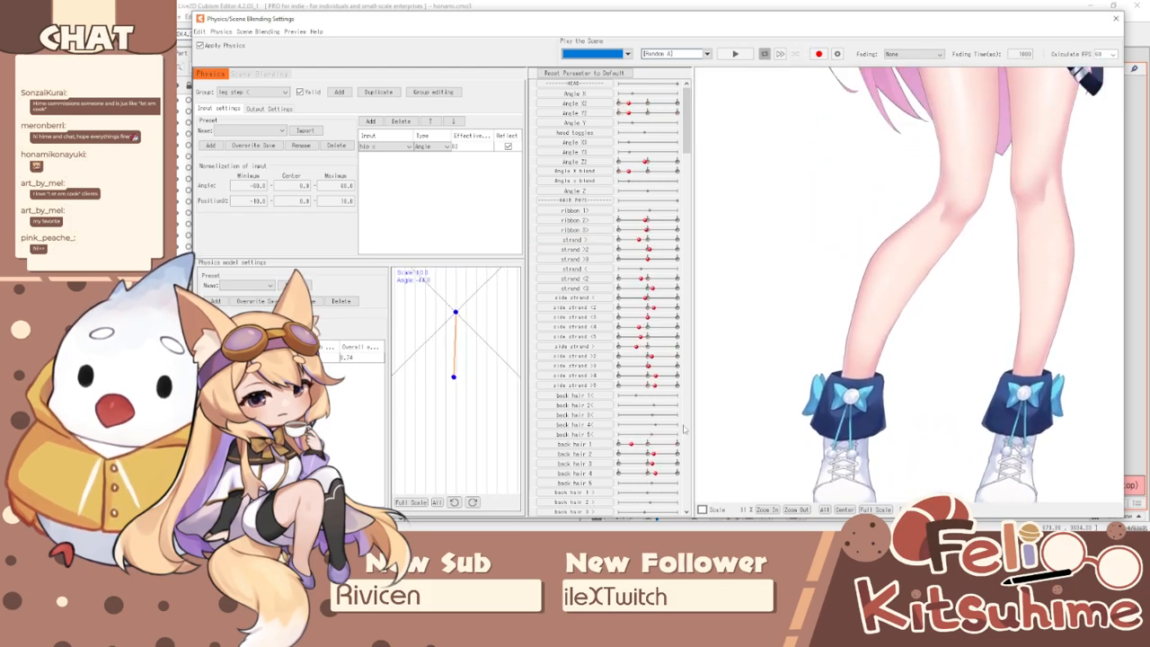
pyautogui.scroll(-5, 814, 333)
pyautogui.scroll(3, 763, 261)
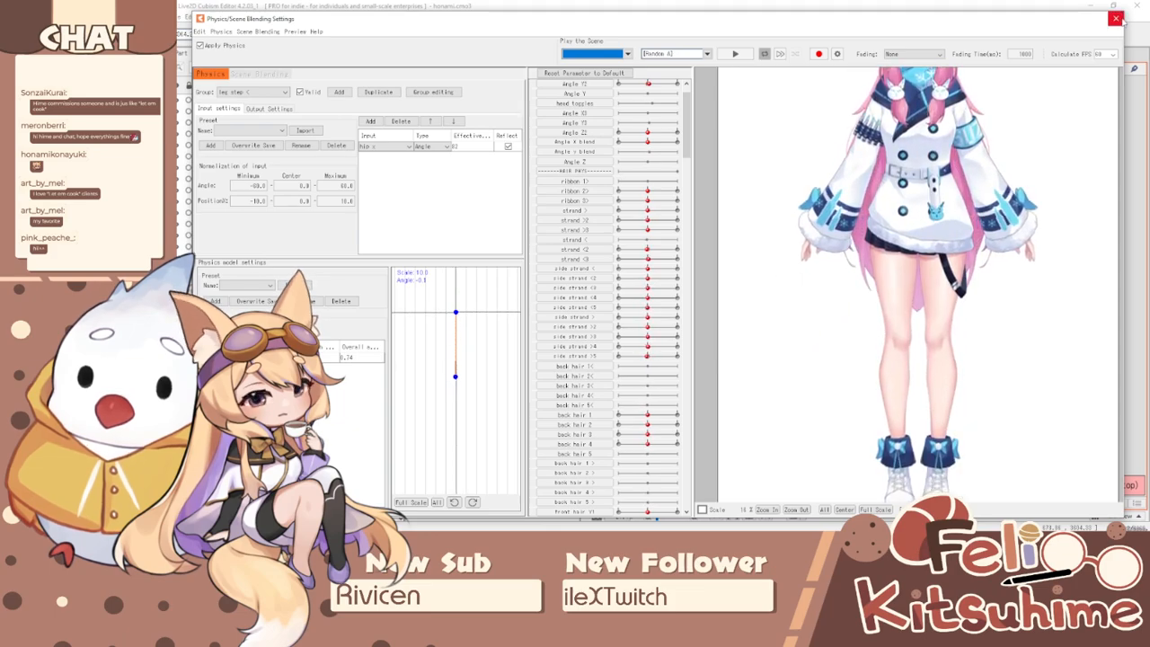
pyautogui.click(1115, 18)
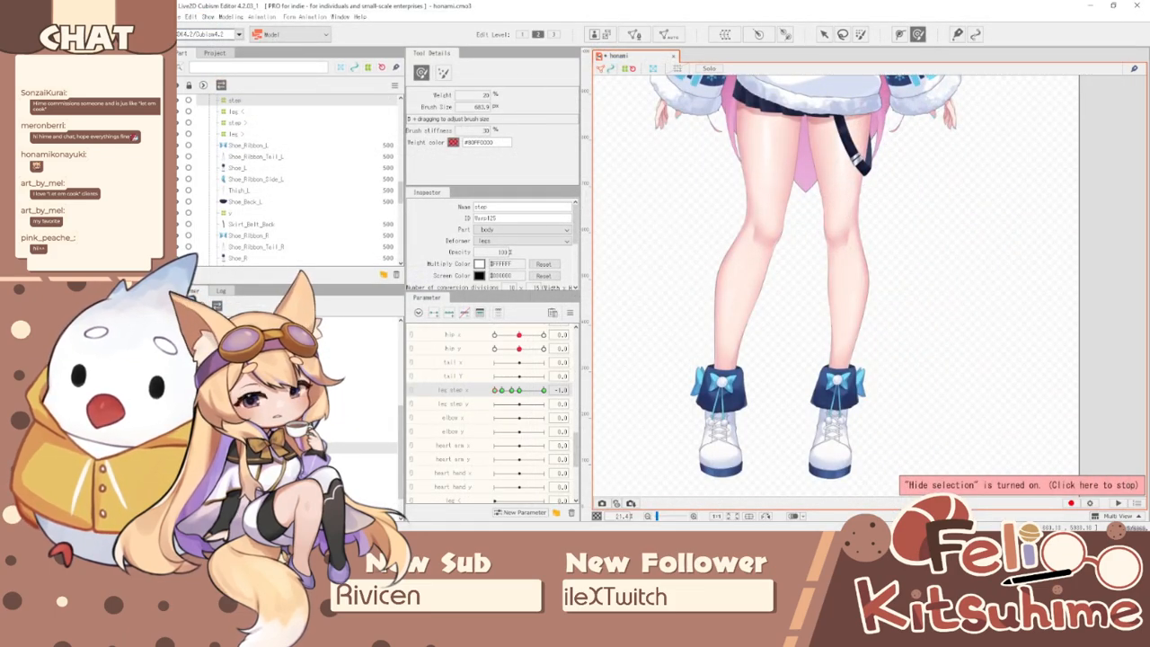
# - Remove the step deformer's leg step x keys at -0.7 and -0.3, keeping leg step x at -1.0
pyautogui.scroll(3, 453, 404)
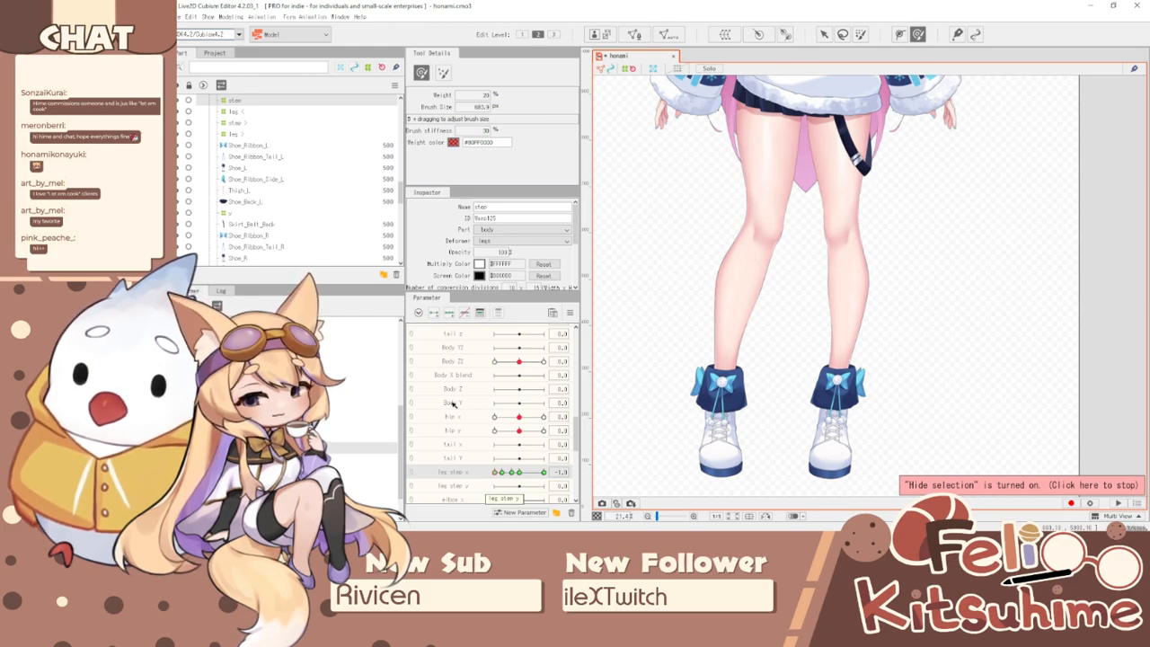
pyautogui.scroll(-2, 453, 409)
pyautogui.moveTo(496, 431)
pyautogui.mouseDown()
pyautogui.moveTo(550, 444)
pyautogui.moveTo(442, 425)
pyautogui.moveTo(531, 423)
pyautogui.moveTo(428, 410)
pyautogui.moveTo(529, 431)
pyautogui.moveTo(477, 422)
pyautogui.mouseUp()
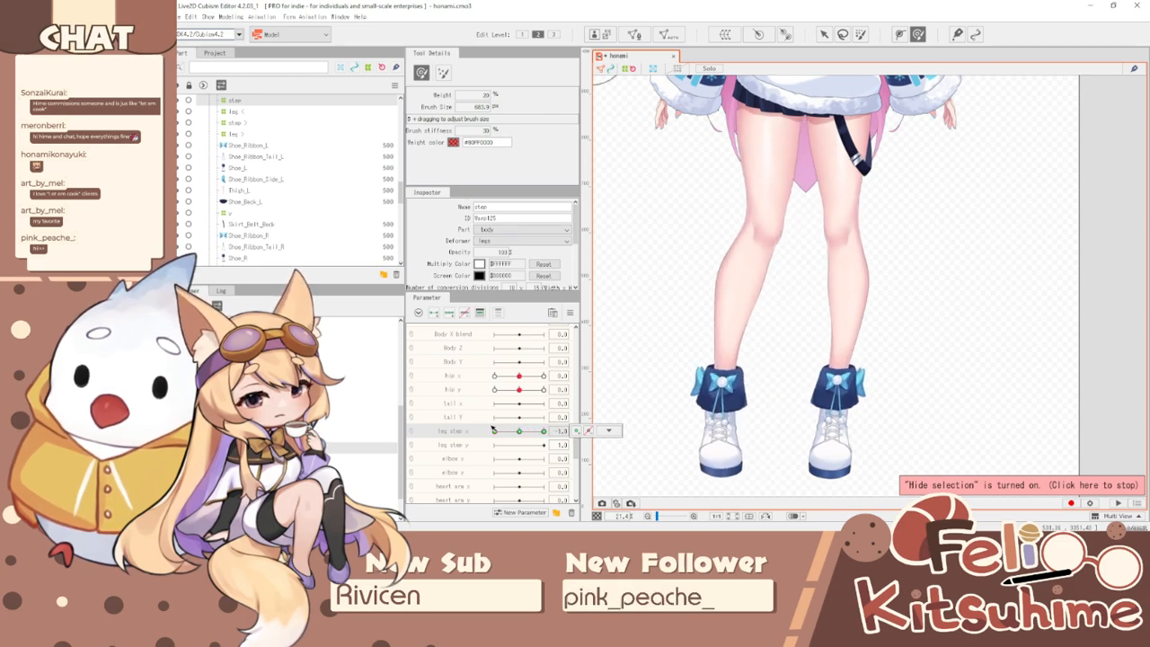
# - Find hip y among the body parameters and add three keys to it for the step deformer
pyautogui.scroll(5, 455, 423)
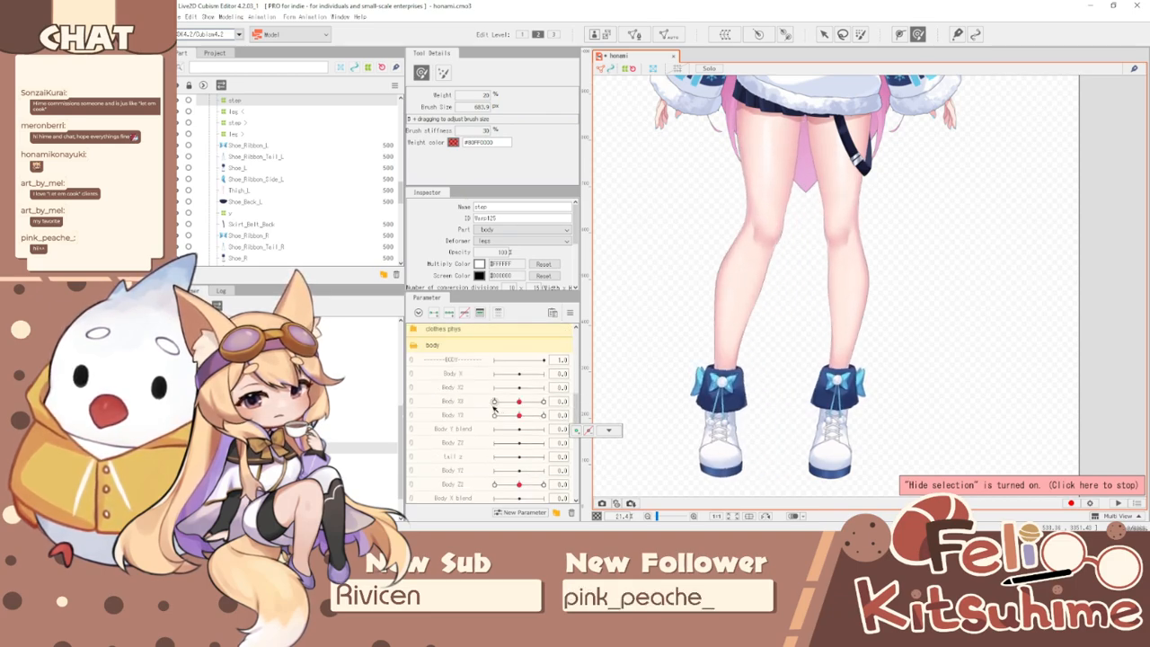
pyautogui.click(462, 404)
pyautogui.click(456, 415)
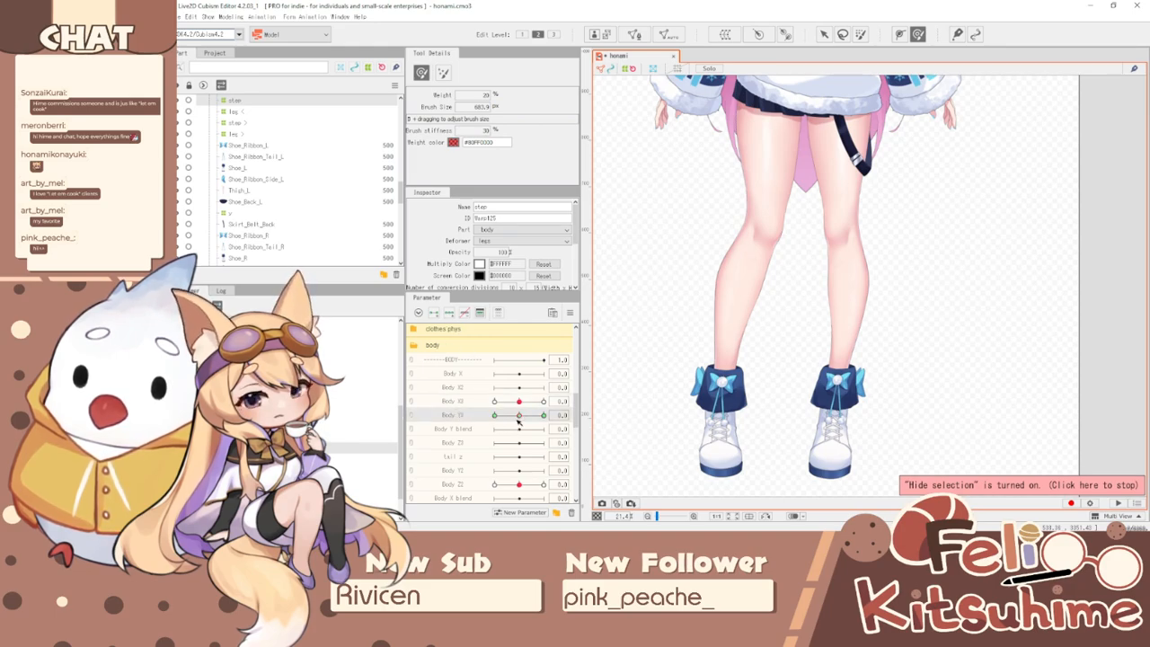
pyautogui.scroll(-4, 518, 421)
pyautogui.click(473, 389)
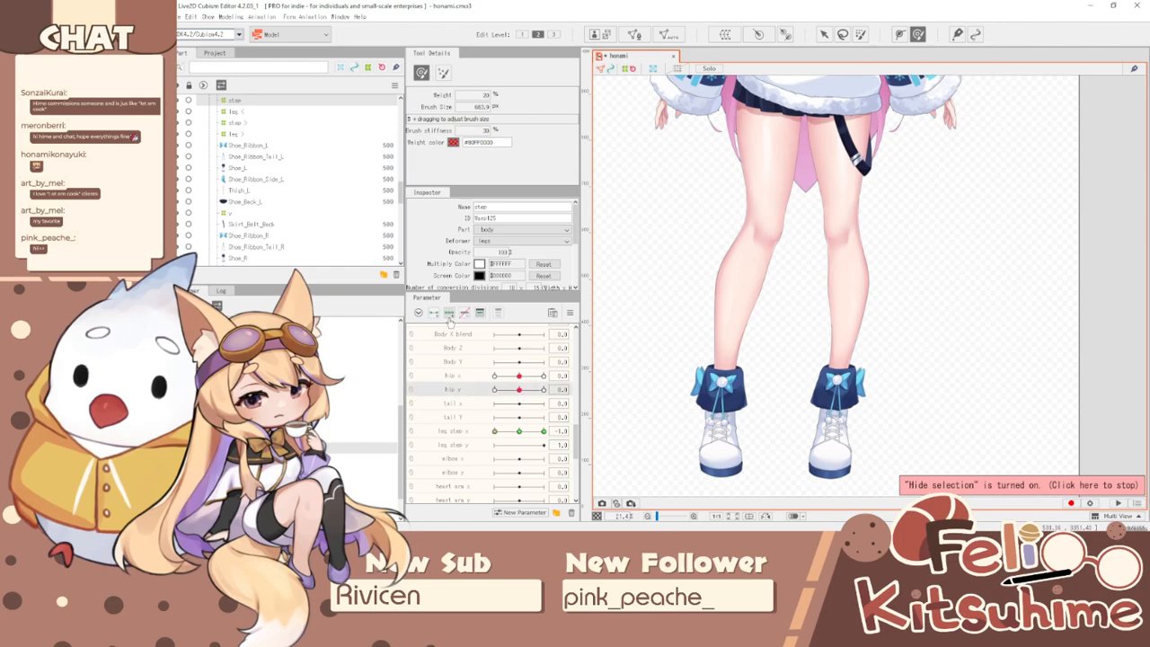
# - With leg step x at -1.0, reshape the step leg's knee and shin with the deform brush at hip y -1.0 and 1.0
pyautogui.moveTo(518, 393); pyautogui.dragTo(452, 398)
pyautogui.moveTo(737, 273)
pyautogui.mouseDown()
pyautogui.moveTo(752, 279)
pyautogui.moveTo(717, 309)
pyautogui.mouseUp()
pyautogui.moveTo(787, 315); pyautogui.dragTo(770, 331)
pyautogui.moveTo(543, 389)
pyautogui.mouseDown()
pyautogui.moveTo(448, 397)
pyautogui.moveTo(600, 391)
pyautogui.mouseUp()
pyautogui.moveTo(740, 210); pyautogui.dragTo(742, 204)
pyautogui.moveTo(814, 224); pyautogui.dragTo(788, 193)
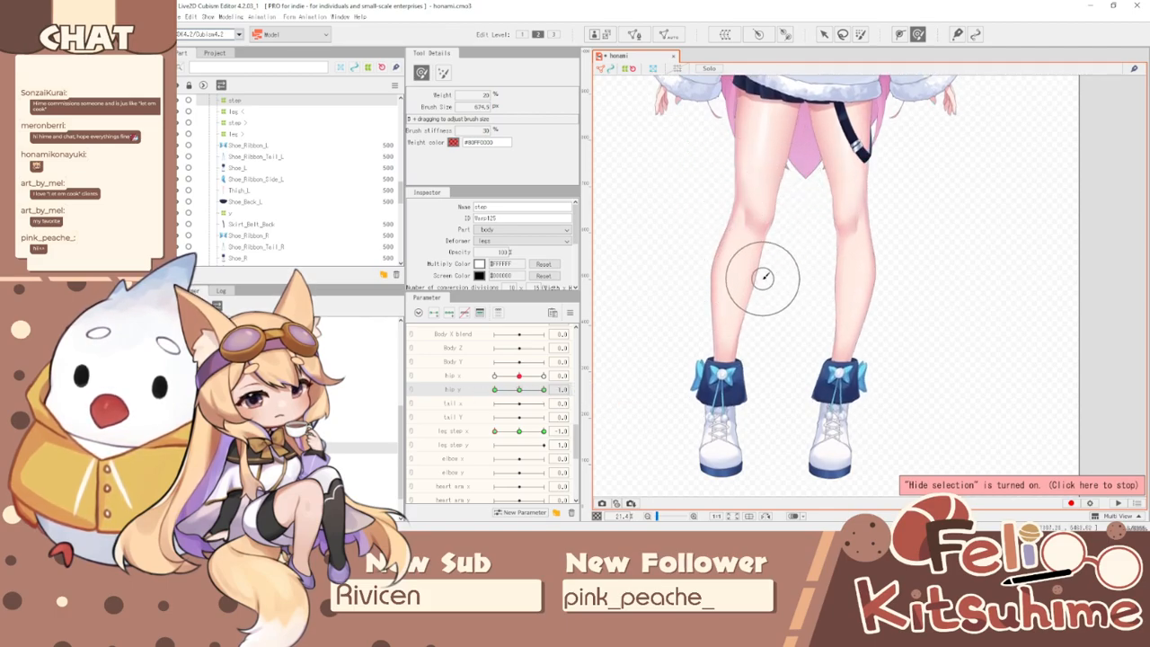
# - Reset the hip and leg step parameters to 0.0, then check the legs at leg step x 1.0 with hip y -1.0
pyautogui.moveTo(544, 392)
pyautogui.mouseDown()
pyautogui.moveTo(365, 368)
pyautogui.moveTo(508, 390)
pyautogui.mouseUp()
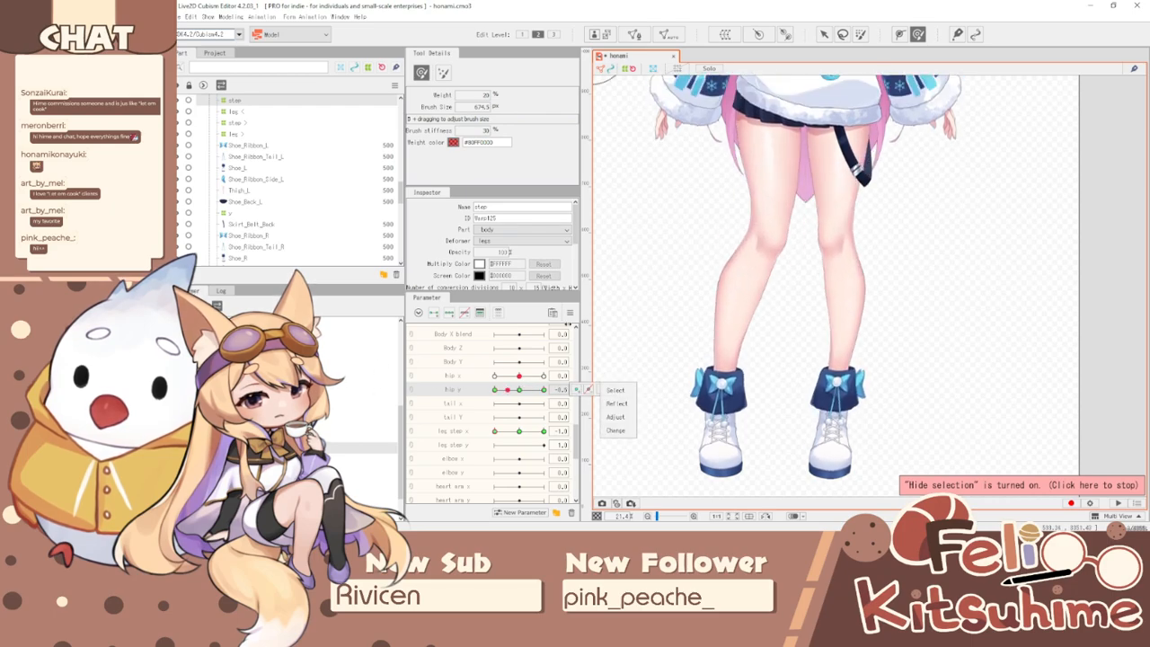
pyautogui.click(570, 313)
pyautogui.click(646, 374)
pyautogui.click(645, 207)
pyautogui.click(648, 226)
pyautogui.click(638, 364)
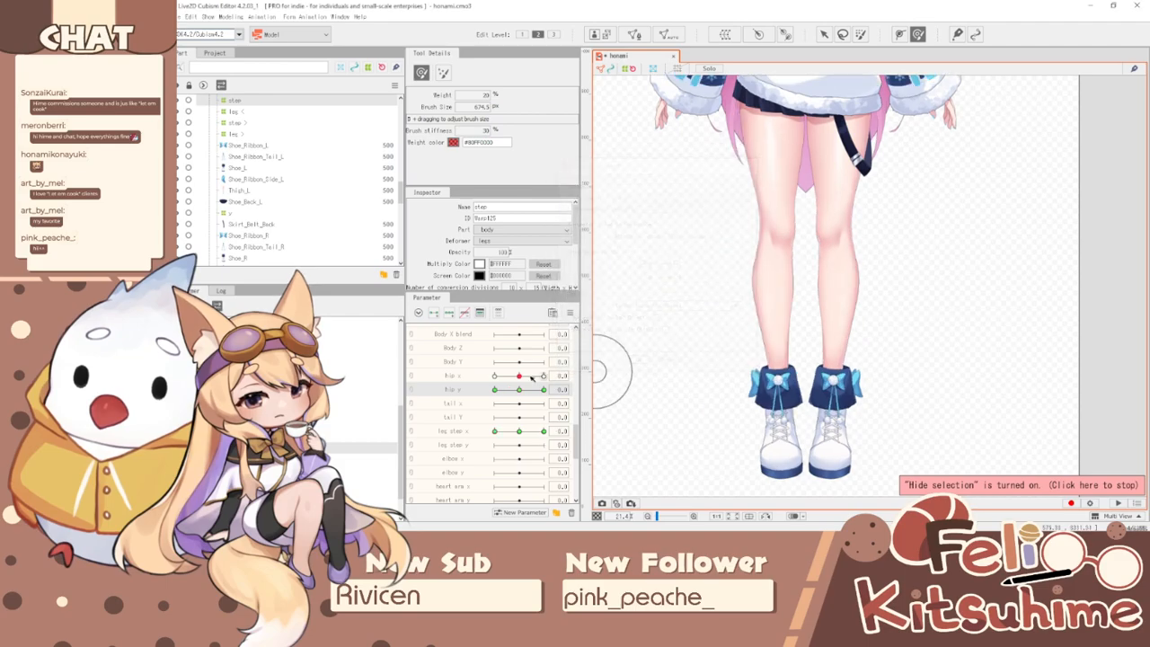
pyautogui.moveTo(518, 432); pyautogui.dragTo(544, 432)
pyautogui.moveTo(526, 390); pyautogui.dragTo(484, 393)
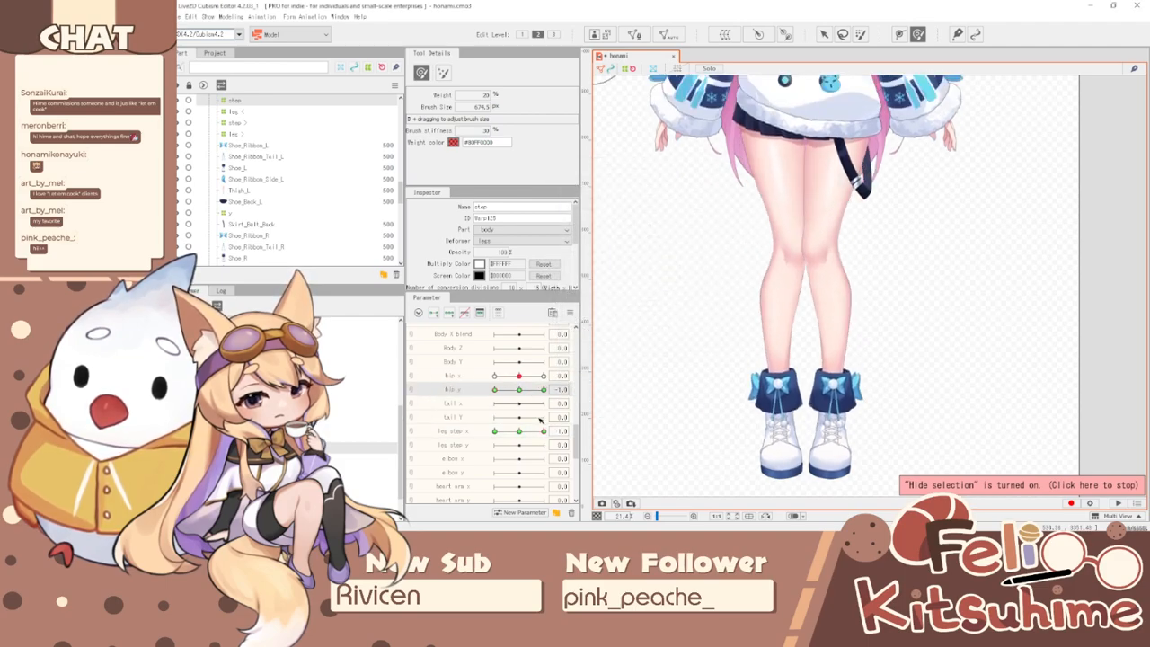
# - With leg step x and hip y at -1.0, add hip x keys to the step deformer and smooth the knee at hip x 1.0
pyautogui.moveTo(541, 432); pyautogui.dragTo(445, 398)
pyautogui.moveTo(515, 391)
pyautogui.mouseDown()
pyautogui.moveTo(547, 393)
pyautogui.moveTo(470, 378)
pyautogui.moveTo(534, 380)
pyautogui.moveTo(465, 382)
pyautogui.moveTo(519, 376)
pyautogui.mouseUp()
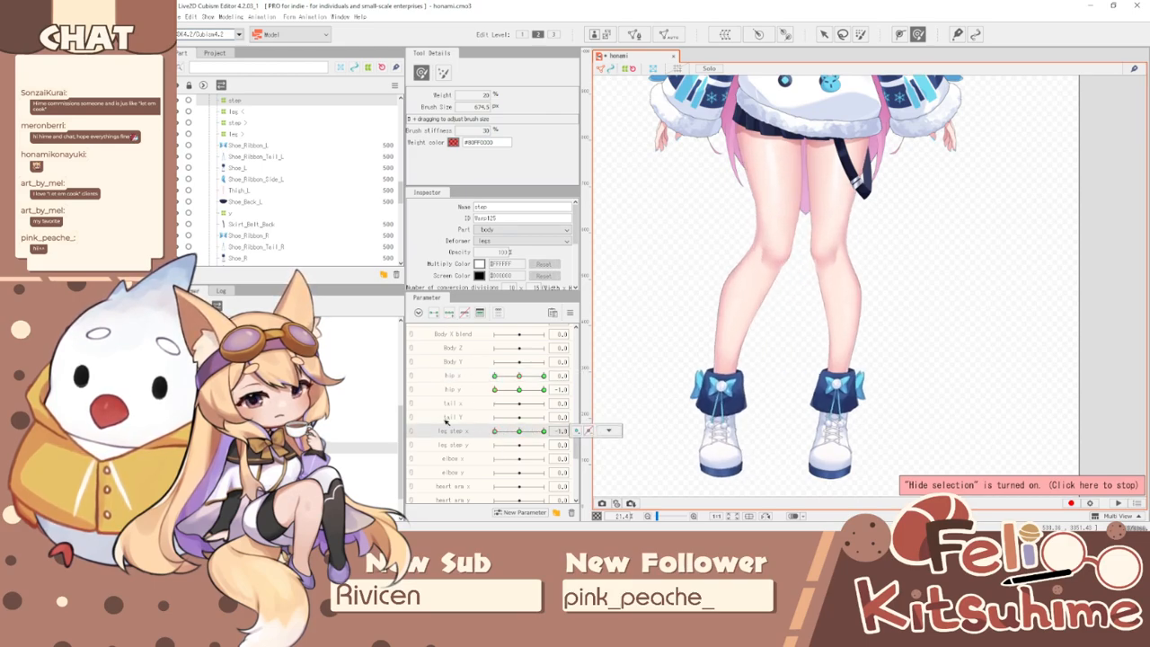
pyautogui.moveTo(519, 375); pyautogui.dragTo(543, 375)
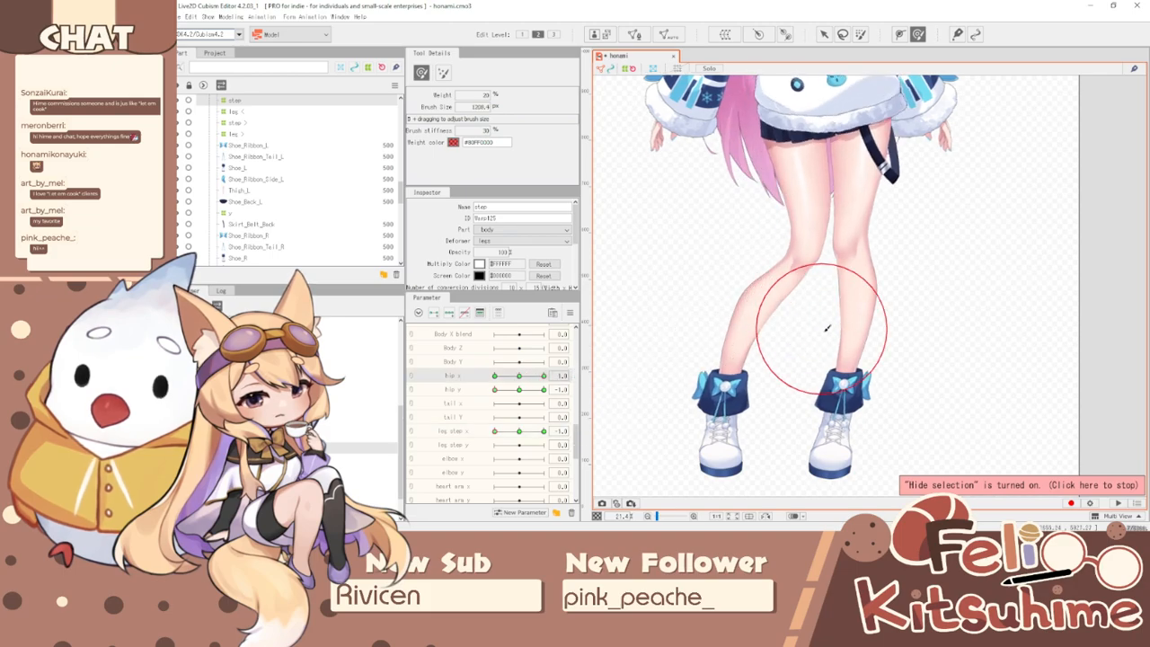
pyautogui.press('b')
pyautogui.moveTo(835, 344); pyautogui.dragTo(801, 296)
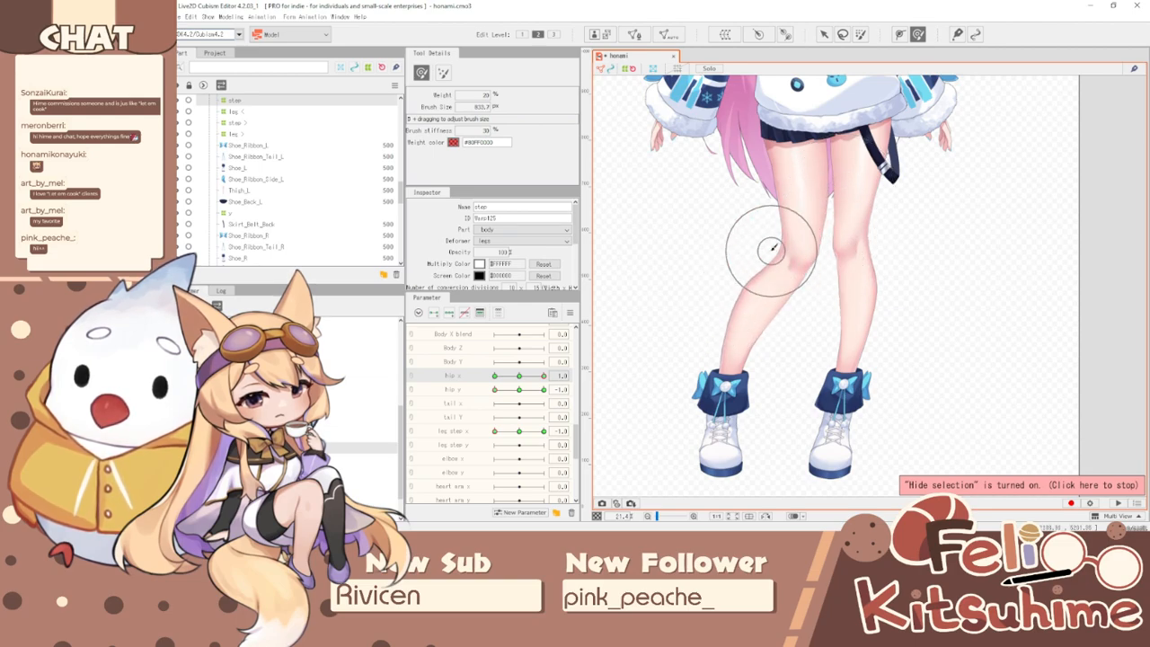
# - Smooth the step leg's knee with the deform brush at hip x -1.0 and hip y -1.0, then compare with hip x 1.0
pyautogui.moveTo(544, 376); pyautogui.dragTo(452, 370)
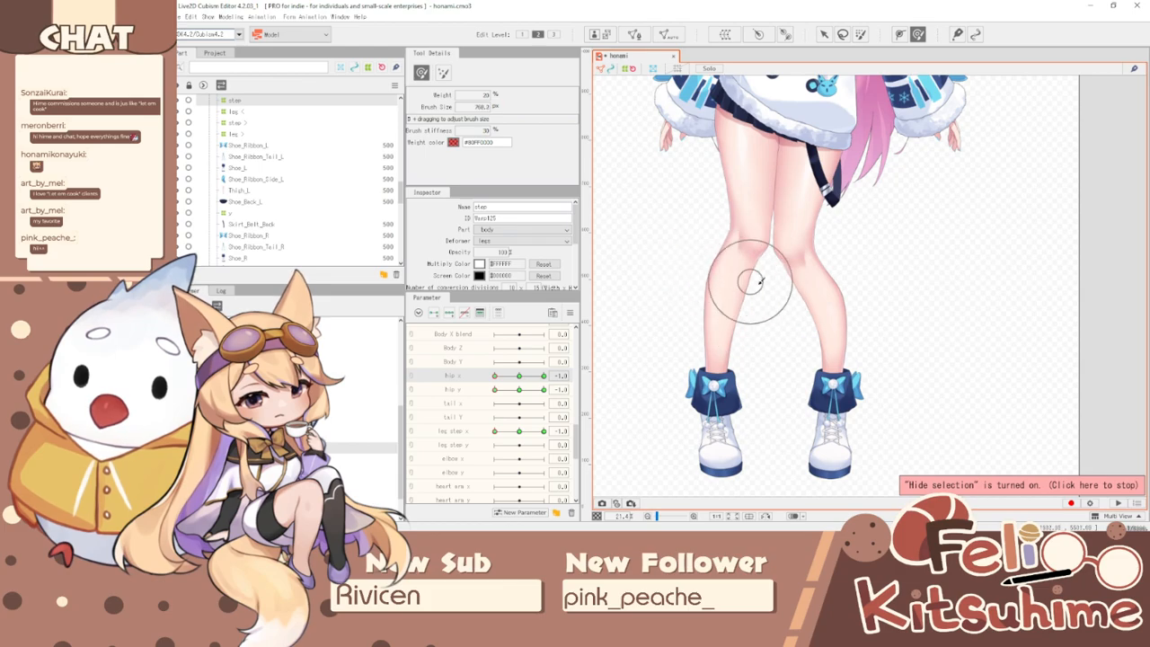
pyautogui.press('ctrl')
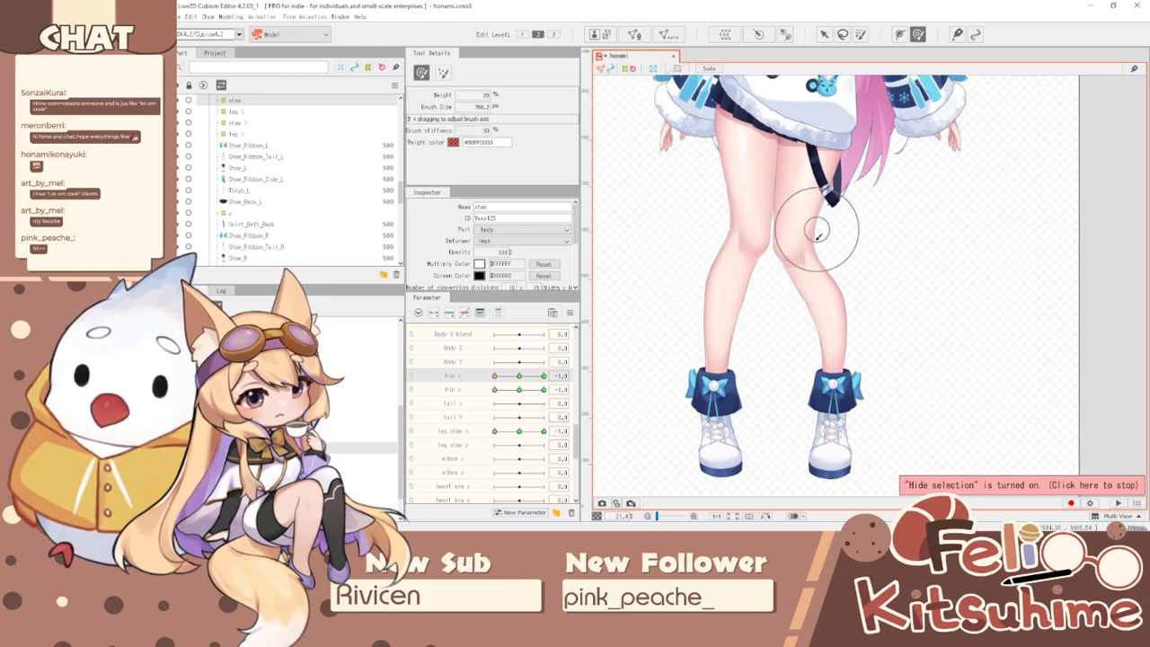
pyautogui.scroll(-2, 683, 341)
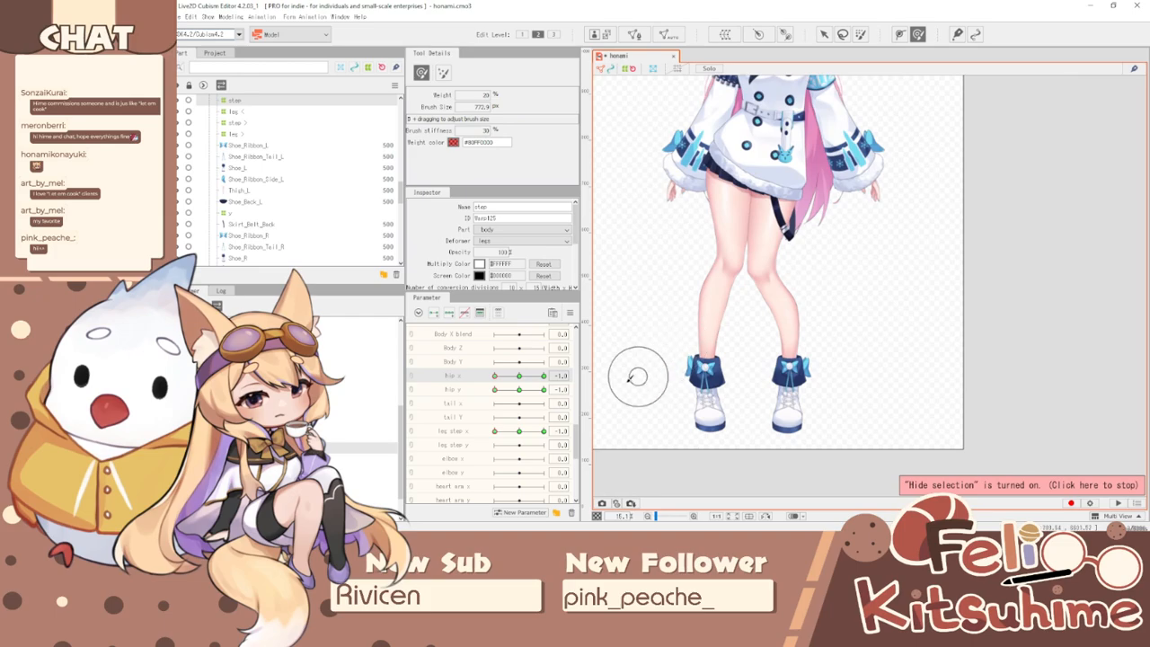
pyautogui.moveTo(499, 381); pyautogui.dragTo(616, 386)
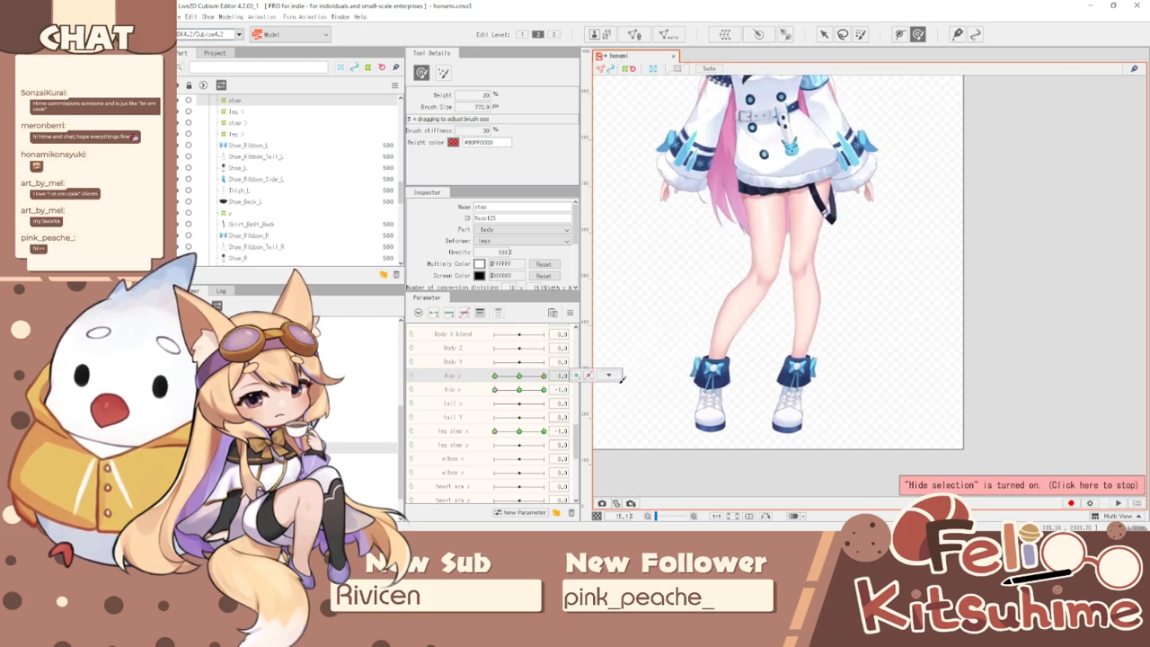
# - At hip x 1.0, refine the step leg's bend with a larger deform brush for hip y 0.0 and 1.0
pyautogui.click(611, 376)
pyautogui.moveTo(496, 390); pyautogui.dragTo(557, 379)
pyautogui.click(544, 376)
pyautogui.scroll(2, 741, 206)
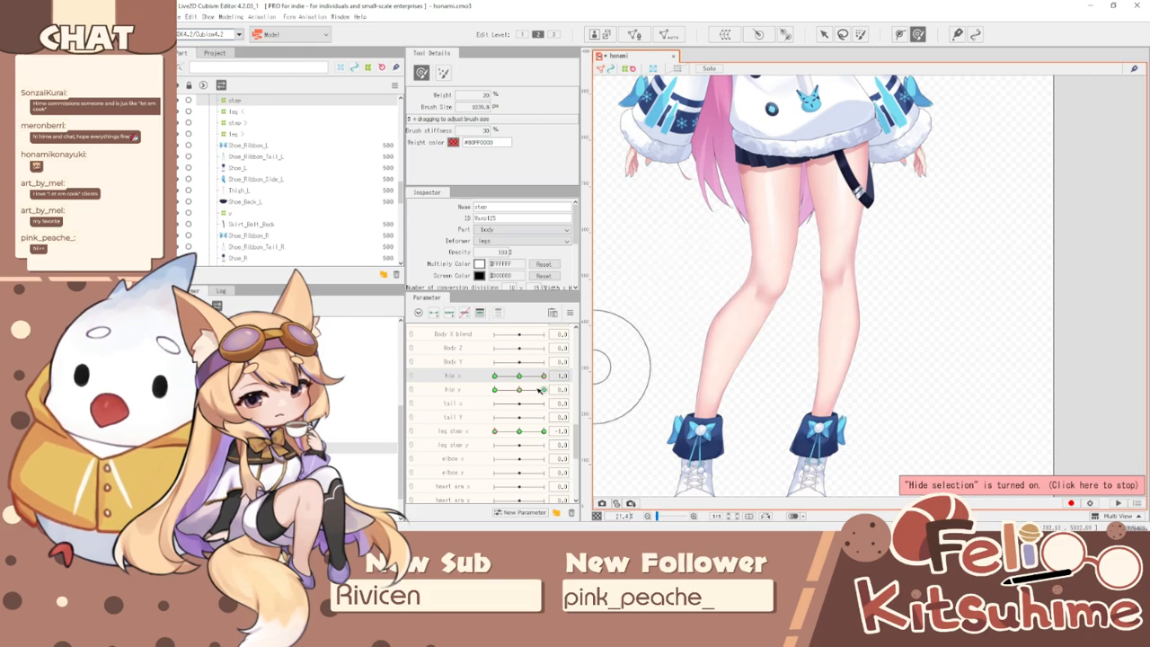
pyautogui.moveTo(541, 389); pyautogui.dragTo(515, 393)
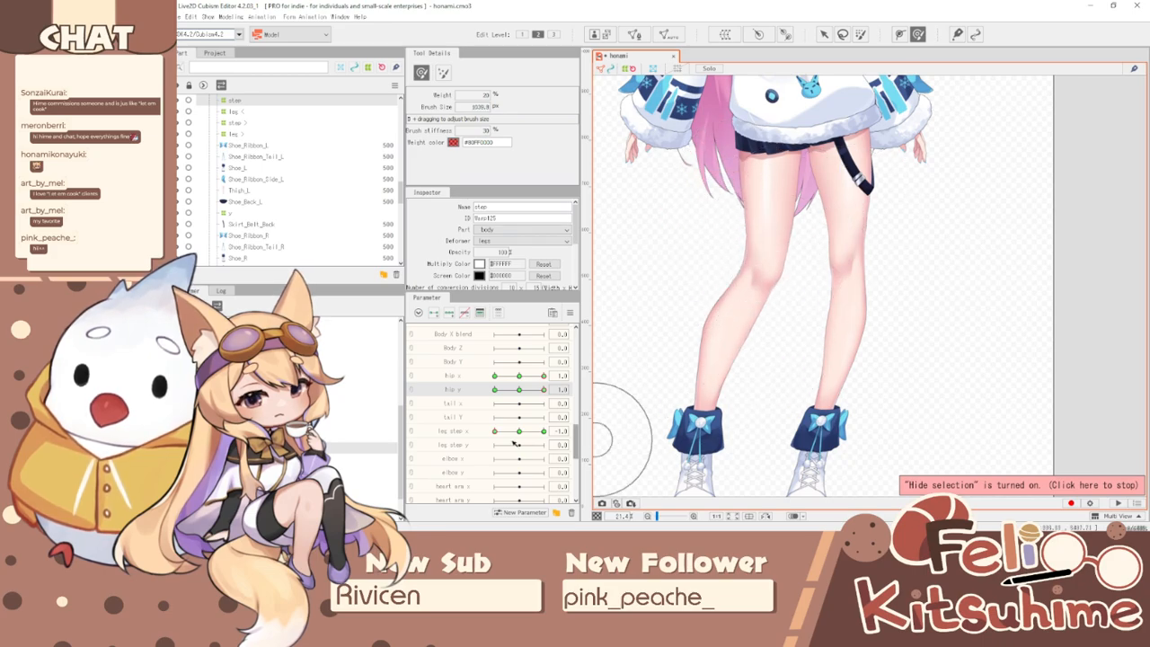
# - Combine hip x and hip y into one two-axis control and check the legs up to hip x -1.0, hip y 1.0
pyautogui.click(408, 383)
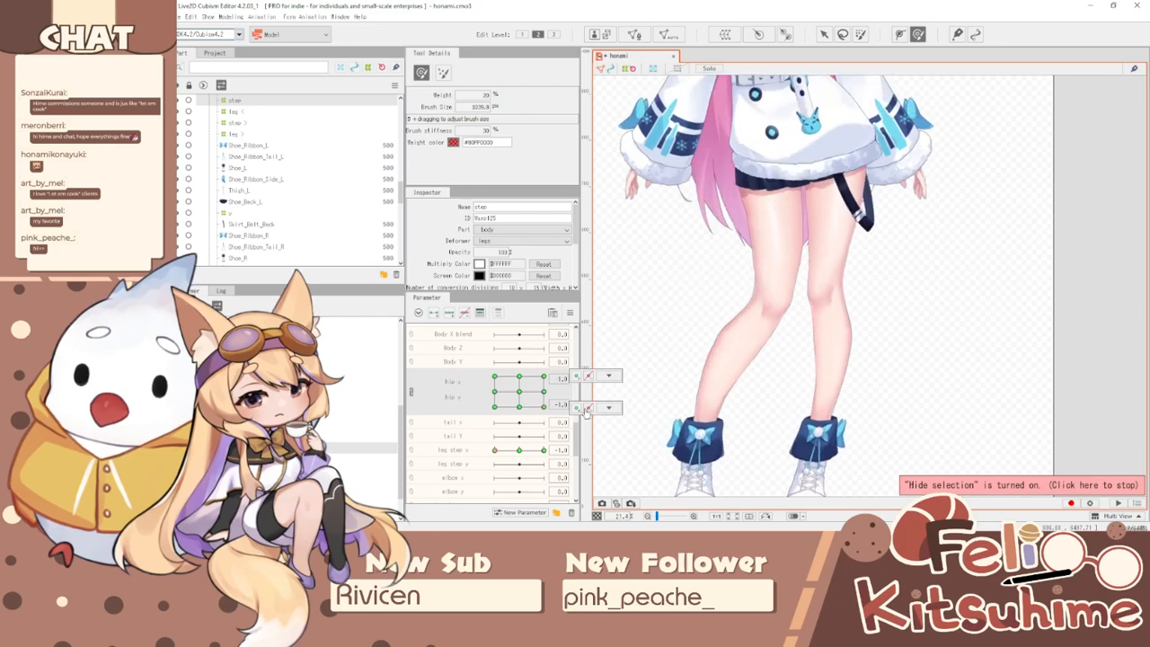
pyautogui.moveTo(496, 407); pyautogui.dragTo(494, 376)
# - Check the leg movement in the physics preview
pyautogui.click(232, 17)
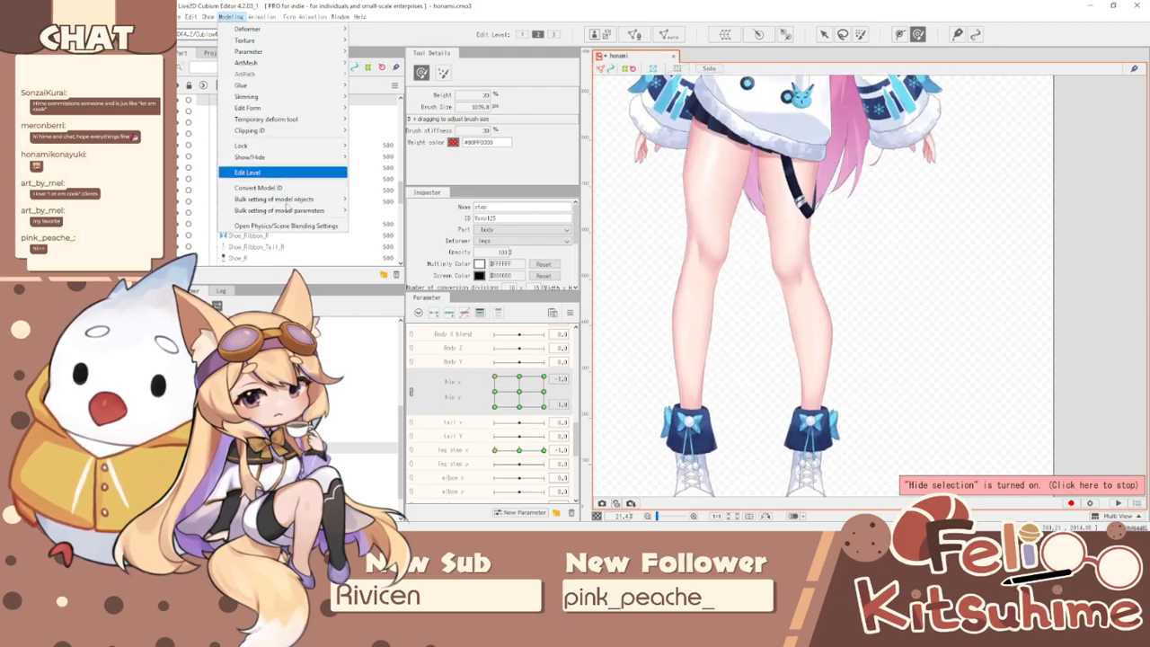
pyautogui.click(310, 224)
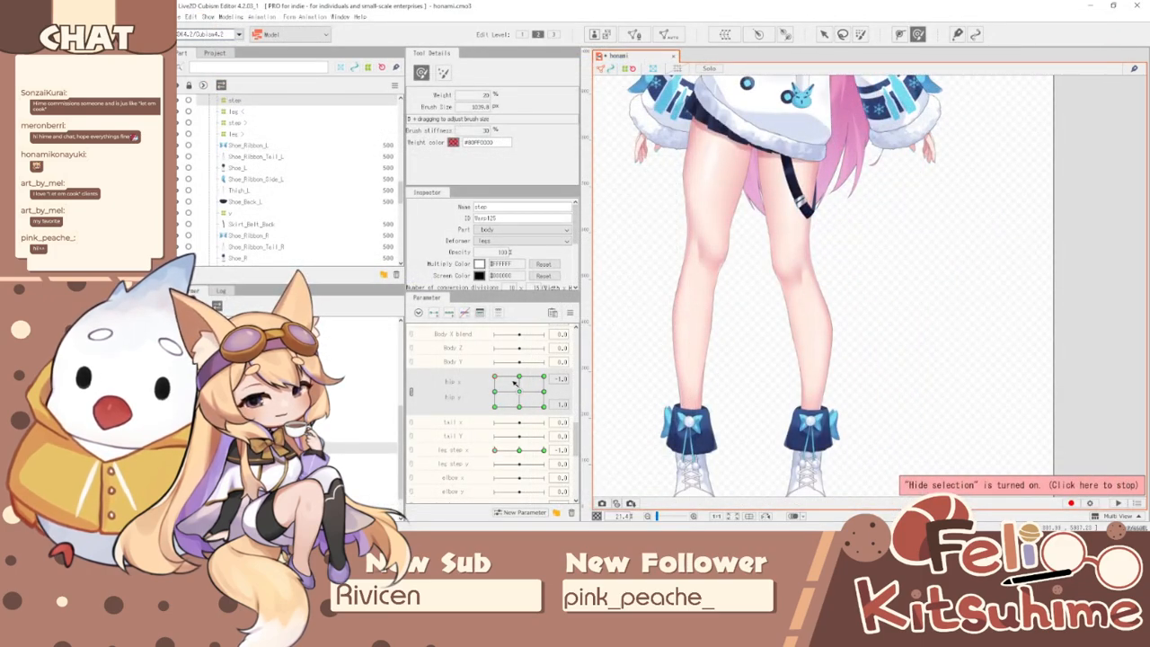
# - With leg step x and hip x at 1.0, reshape the knees with the deform brush at hip y -1.0 and 0.0
pyautogui.moveTo(515, 384); pyautogui.dragTo(595, 349)
pyautogui.moveTo(496, 451); pyautogui.dragTo(566, 447)
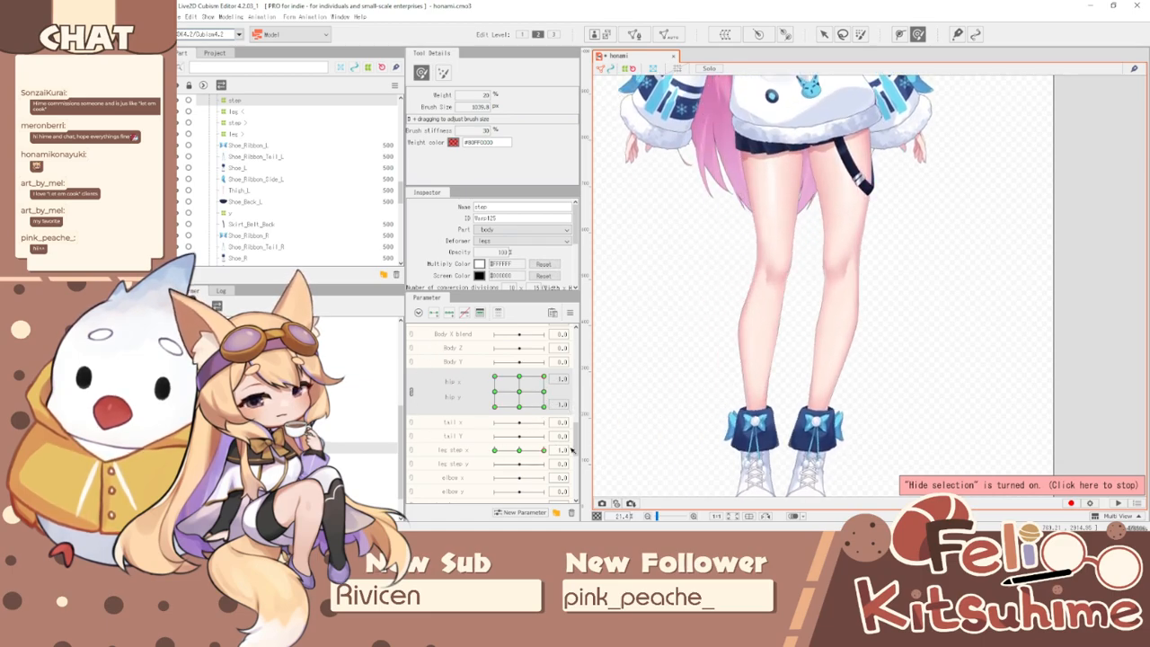
pyautogui.moveTo(536, 382); pyautogui.dragTo(558, 435)
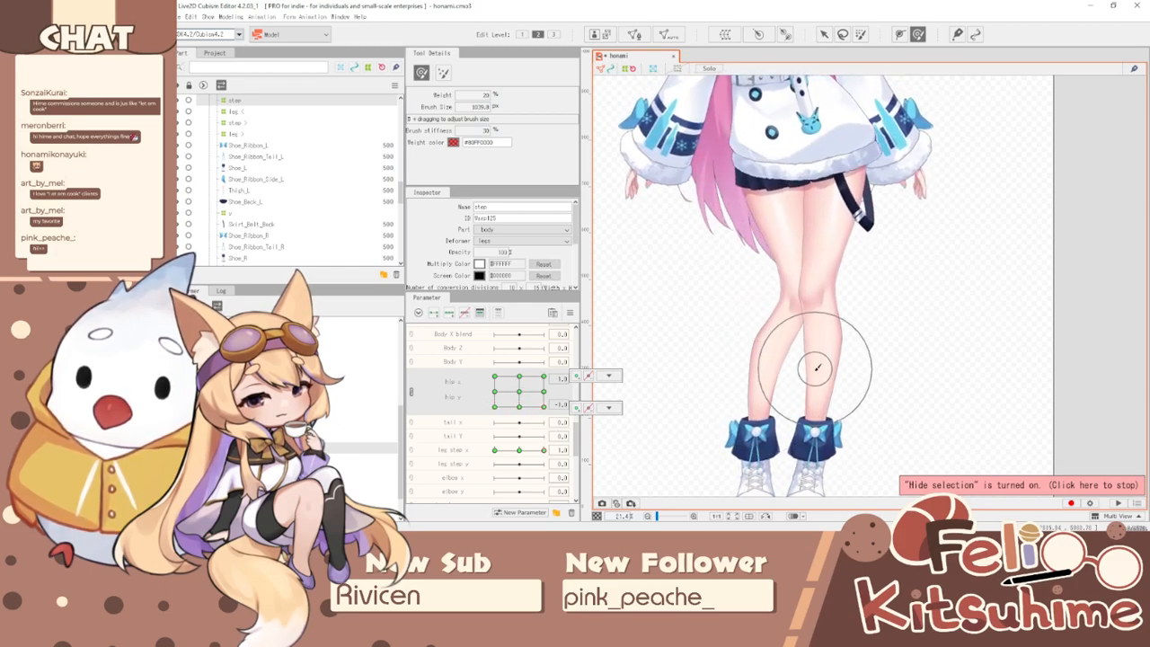
pyautogui.moveTo(818, 367); pyautogui.dragTo(796, 360)
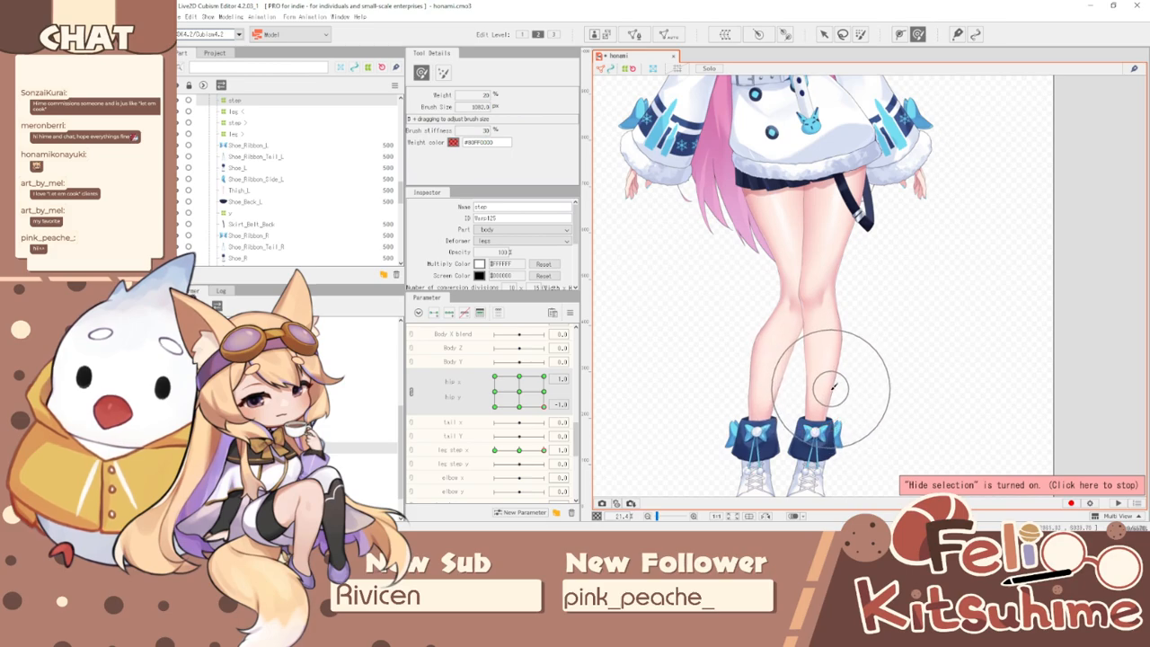
pyautogui.click(544, 392)
pyautogui.moveTo(785, 336)
pyautogui.mouseDown()
pyautogui.moveTo(821, 363)
pyautogui.moveTo(726, 329)
pyautogui.mouseUp()
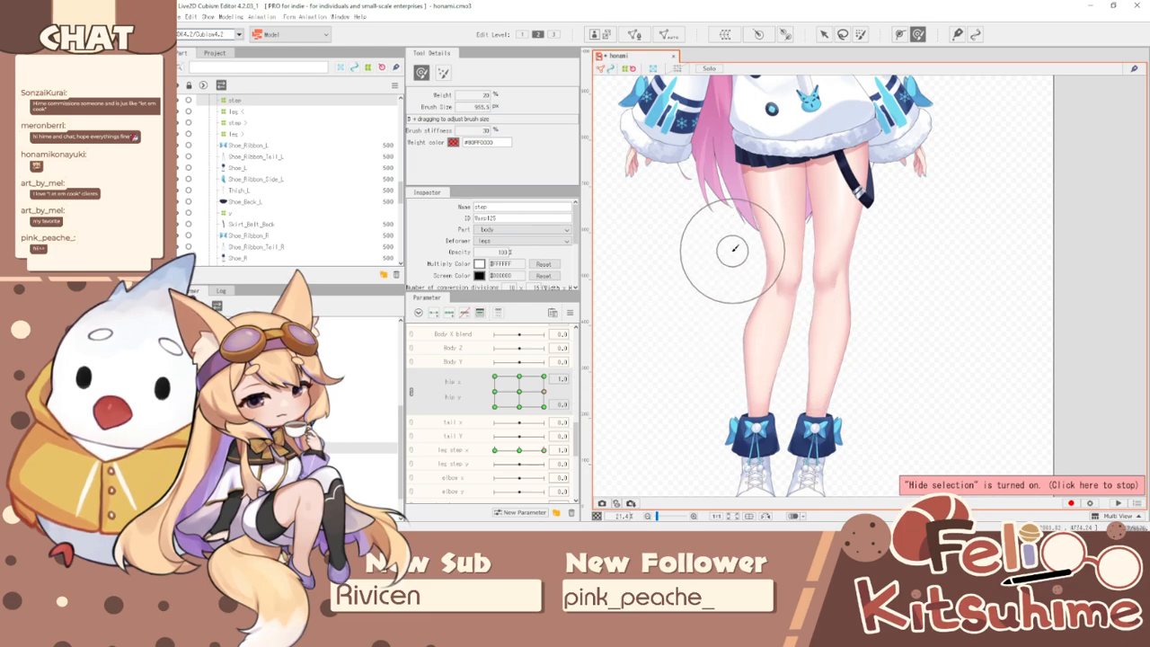
# - With leg step x at 1.0 and hip y at -1.0, smooth the leg outline with a larger deform brush at hip x 0.0 and -1.0
pyautogui.moveTo(544, 392)
pyautogui.mouseDown()
pyautogui.moveTo(547, 418)
pyautogui.moveTo(509, 417)
pyautogui.moveTo(555, 420)
pyautogui.moveTo(506, 421)
pyautogui.moveTo(520, 415)
pyautogui.mouseUp()
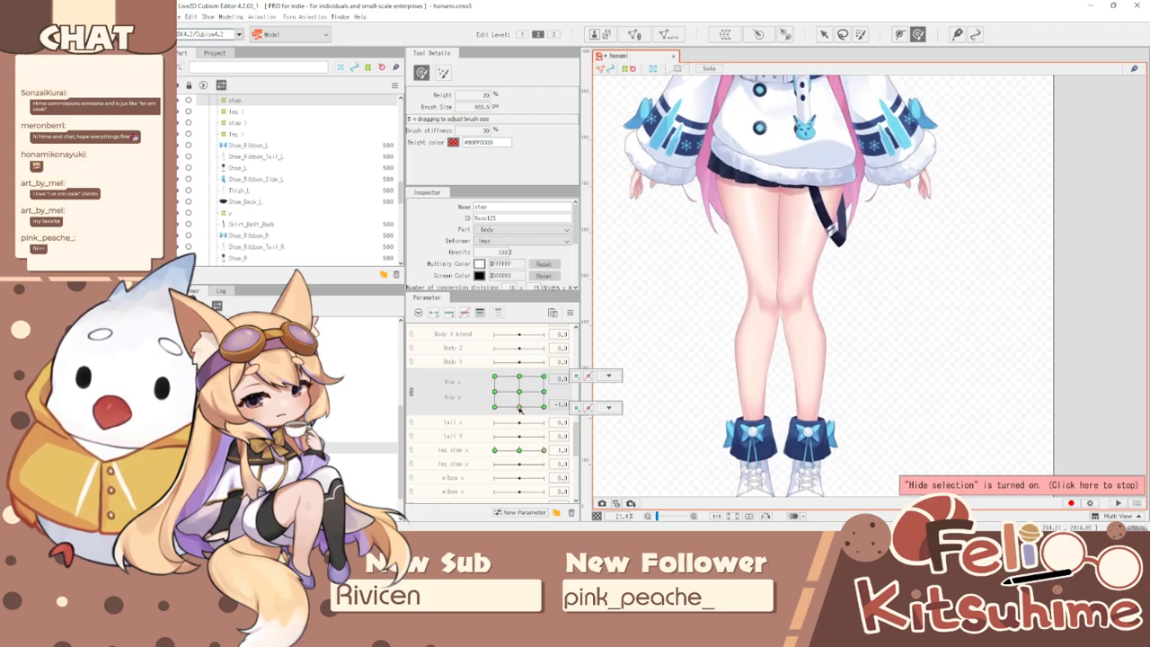
pyautogui.moveTo(698, 322); pyautogui.dragTo(740, 300)
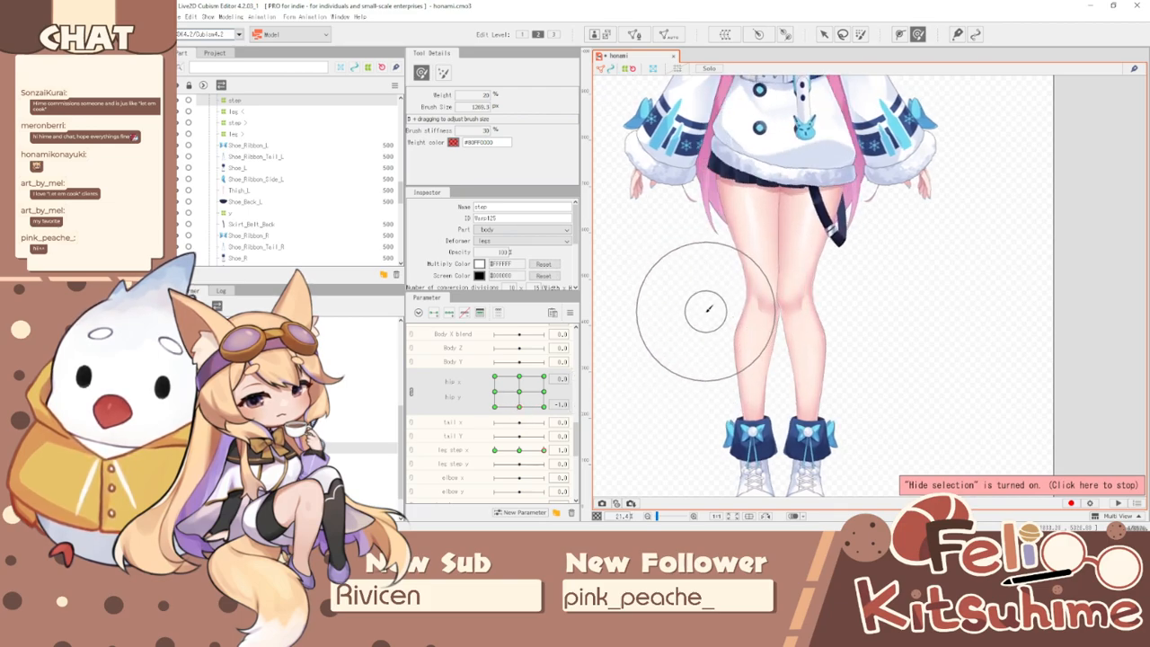
pyautogui.moveTo(520, 407); pyautogui.dragTo(488, 411)
pyautogui.moveTo(692, 293); pyautogui.dragTo(700, 282)
# - At leg step x 1.0 and hip x -1.0, compare hip y 0.0 with 1.0 and touch up the legs with the deform brush at hip y 1.0
pyautogui.click(496, 394)
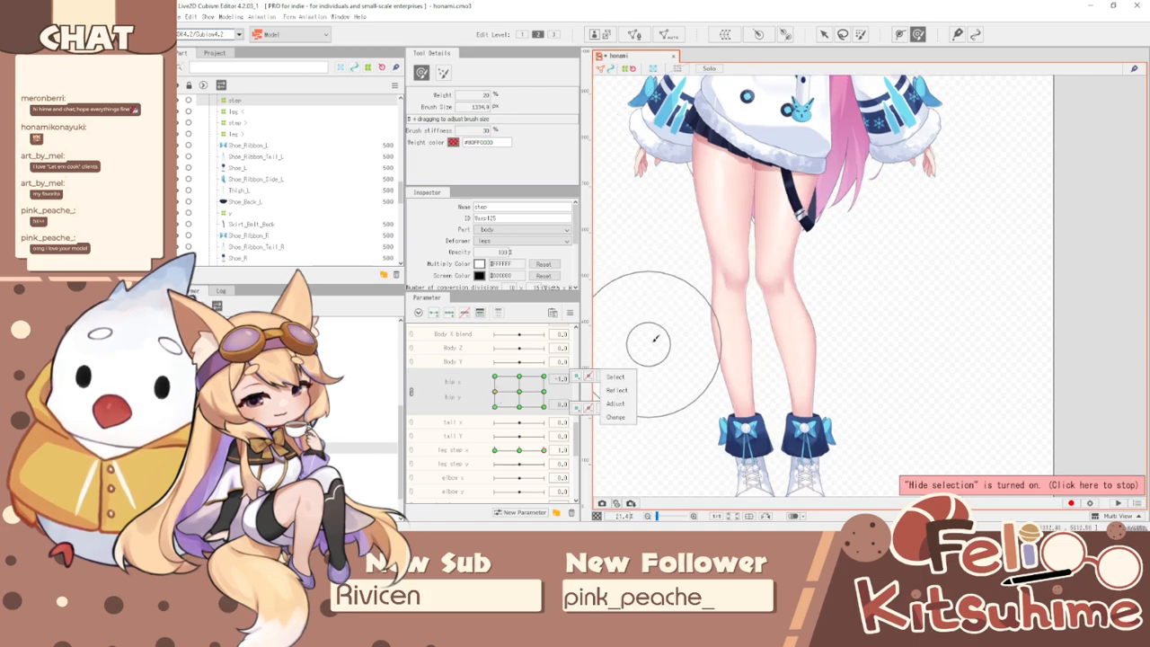
pyautogui.click(508, 380)
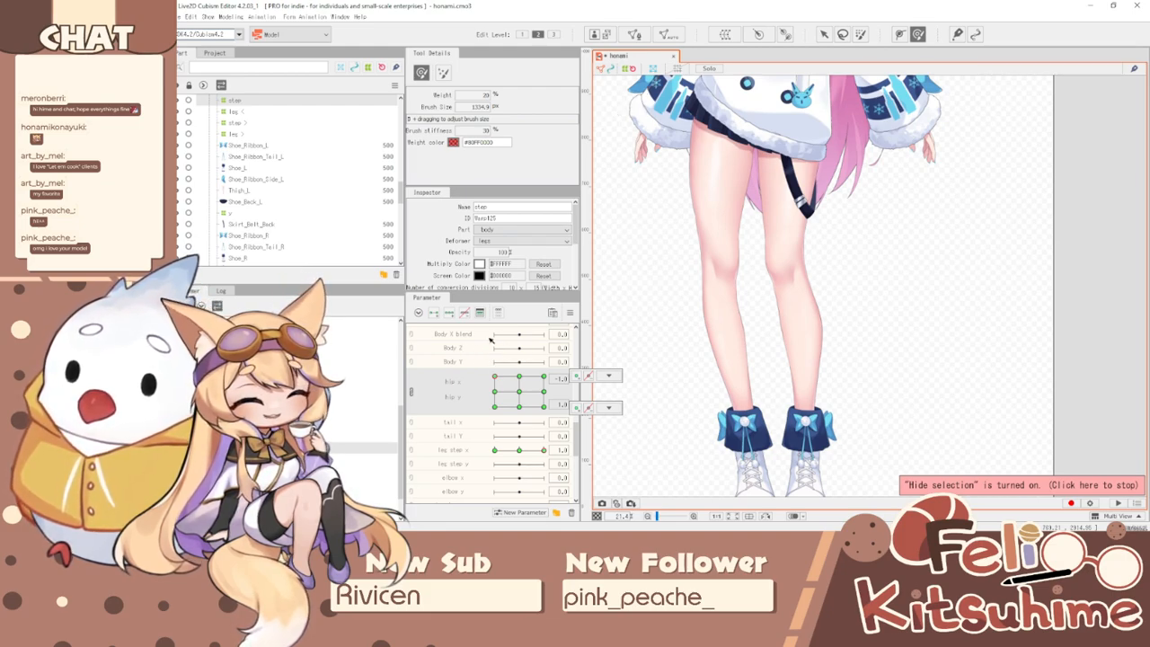
pyautogui.moveTo(815, 293)
pyautogui.mouseDown()
pyautogui.moveTo(746, 275)
pyautogui.moveTo(706, 303)
pyautogui.moveTo(685, 272)
pyautogui.moveTo(675, 198)
pyautogui.moveTo(678, 210)
pyautogui.mouseUp()
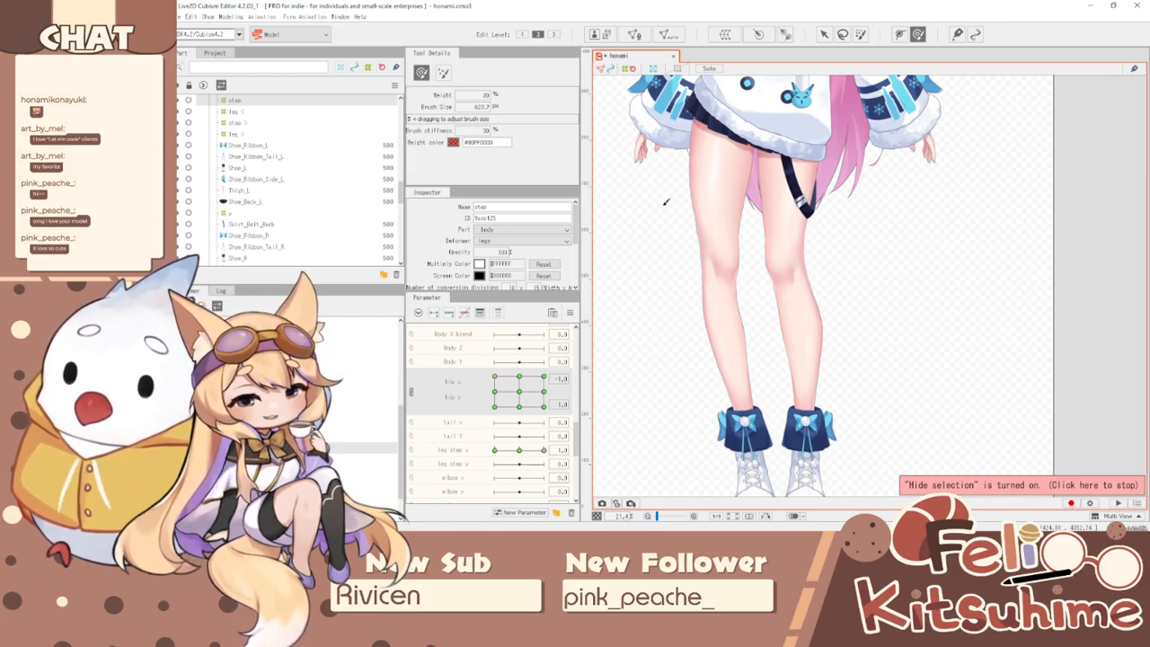
pyautogui.click(495, 378)
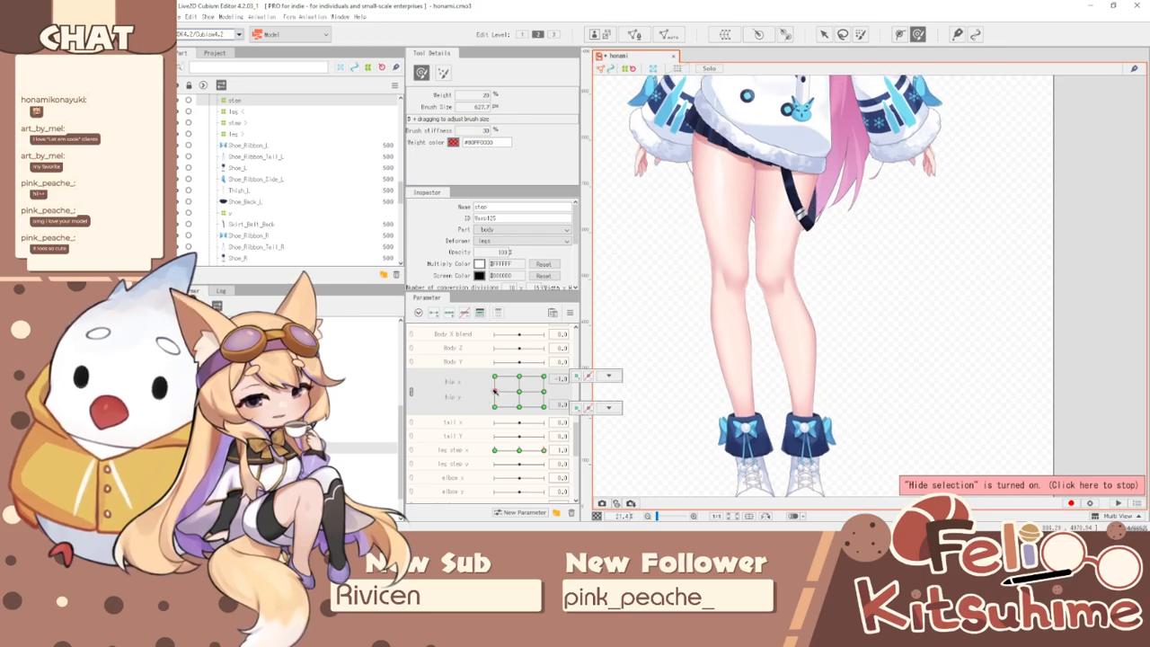
pyautogui.moveTo(450, 376); pyautogui.dragTo(441, 349)
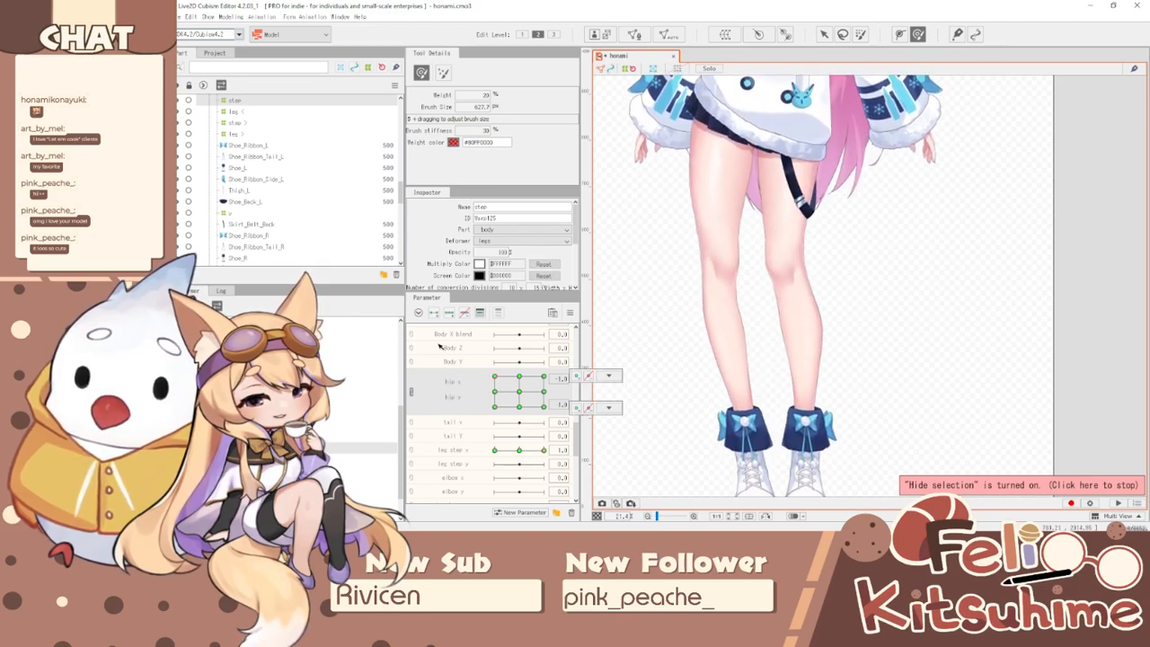
pyautogui.press('b')
pyautogui.moveTo(773, 237); pyautogui.dragTo(776, 234)
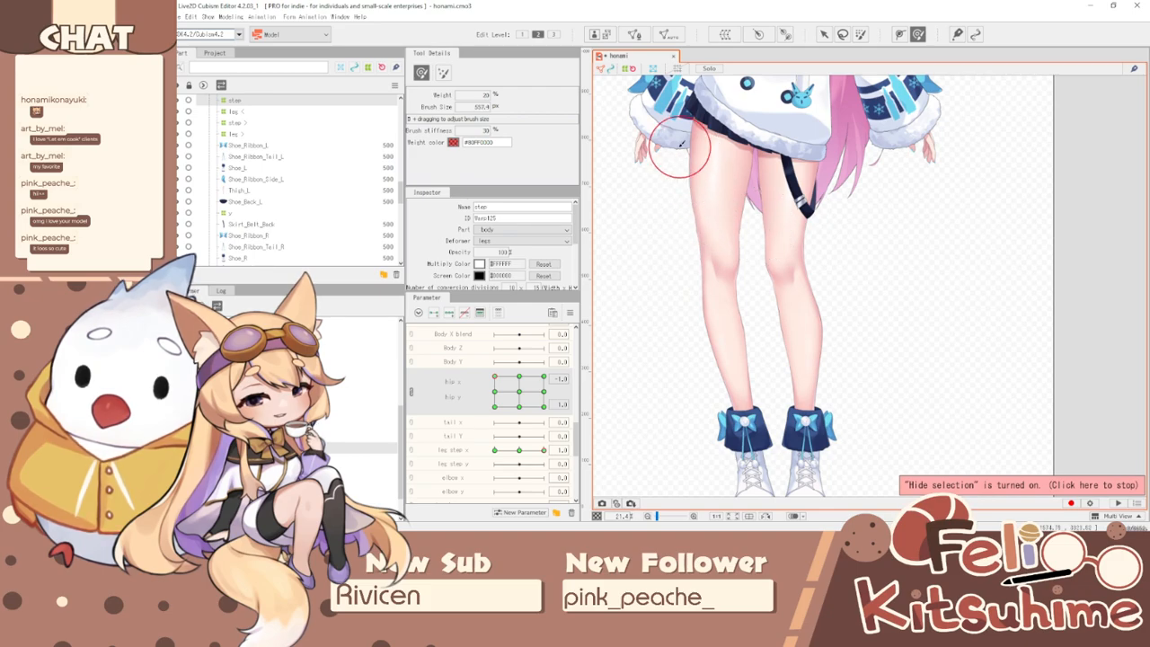
pyautogui.moveTo(697, 148); pyautogui.dragTo(683, 137)
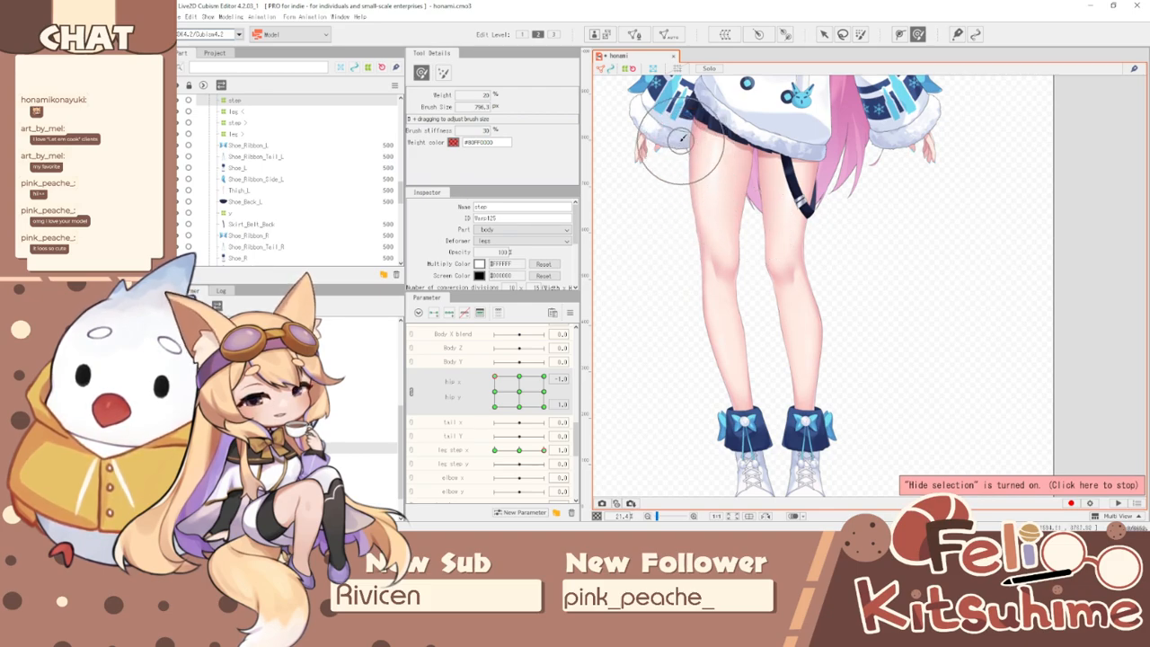
# - Keep leg step x and hip y at 1.0 and refine the lower legs with the deform brush at hip x 1.0
pyautogui.moveTo(501, 390); pyautogui.dragTo(522, 325)
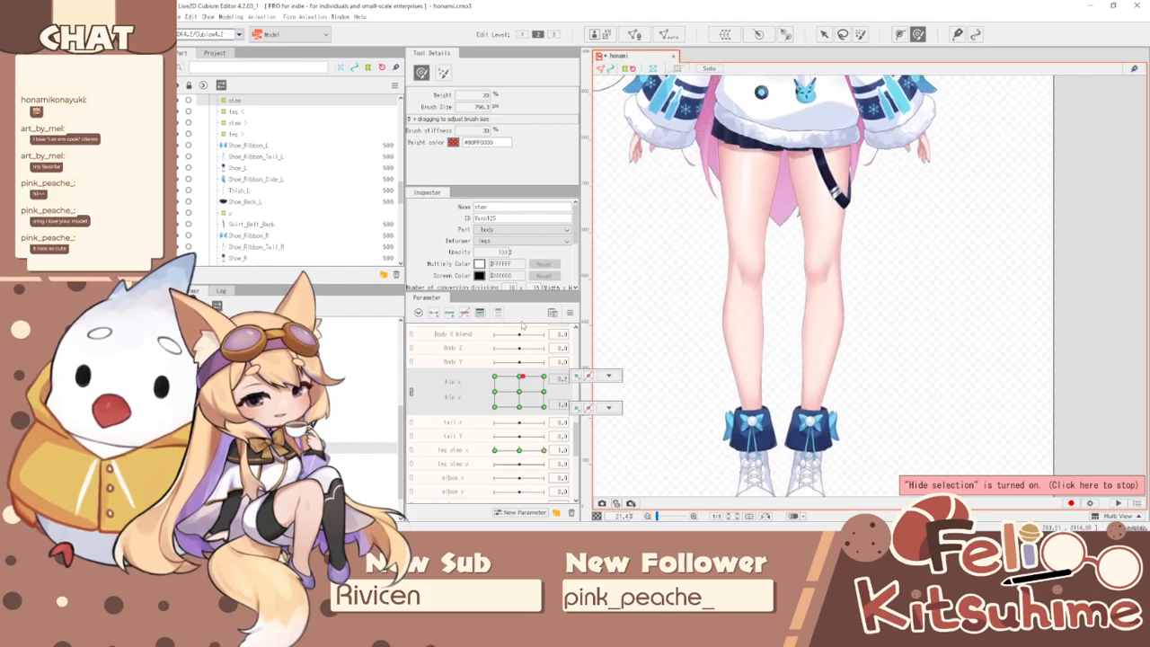
pyautogui.moveTo(537, 373); pyautogui.dragTo(561, 370)
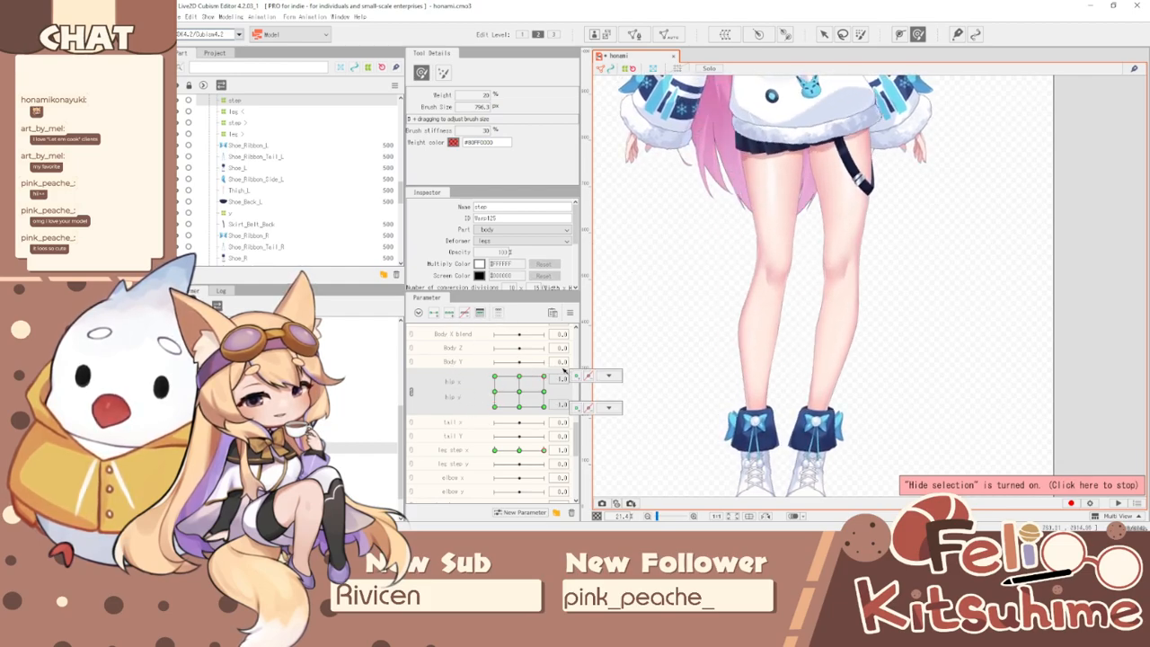
pyautogui.press('b')
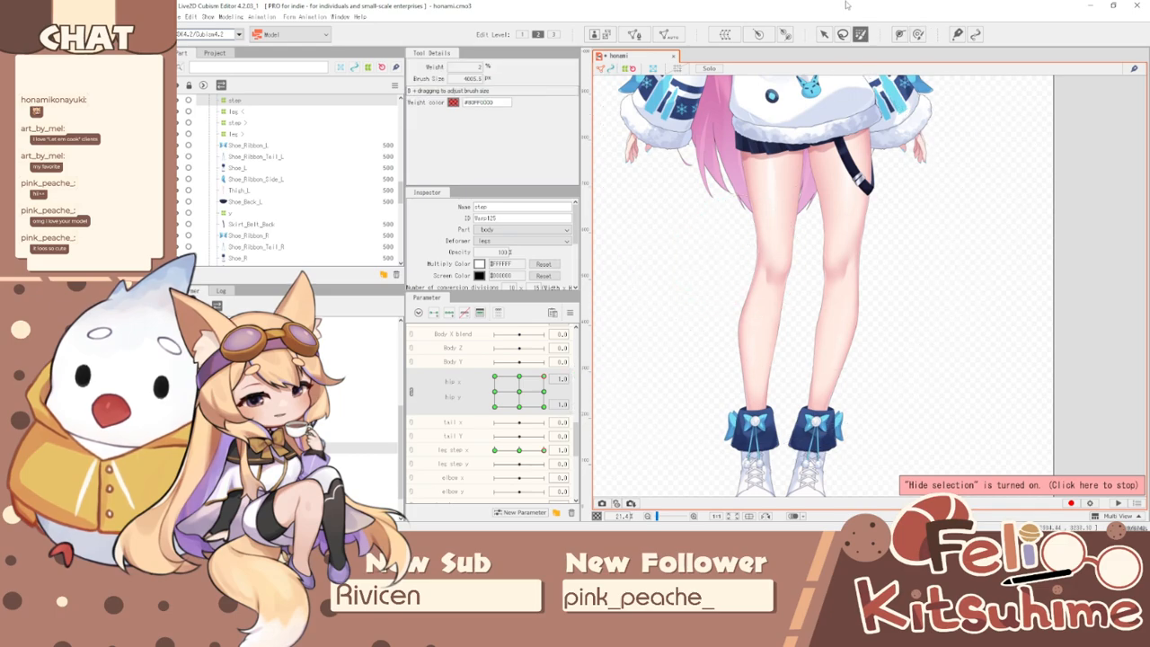
pyautogui.click(918, 35)
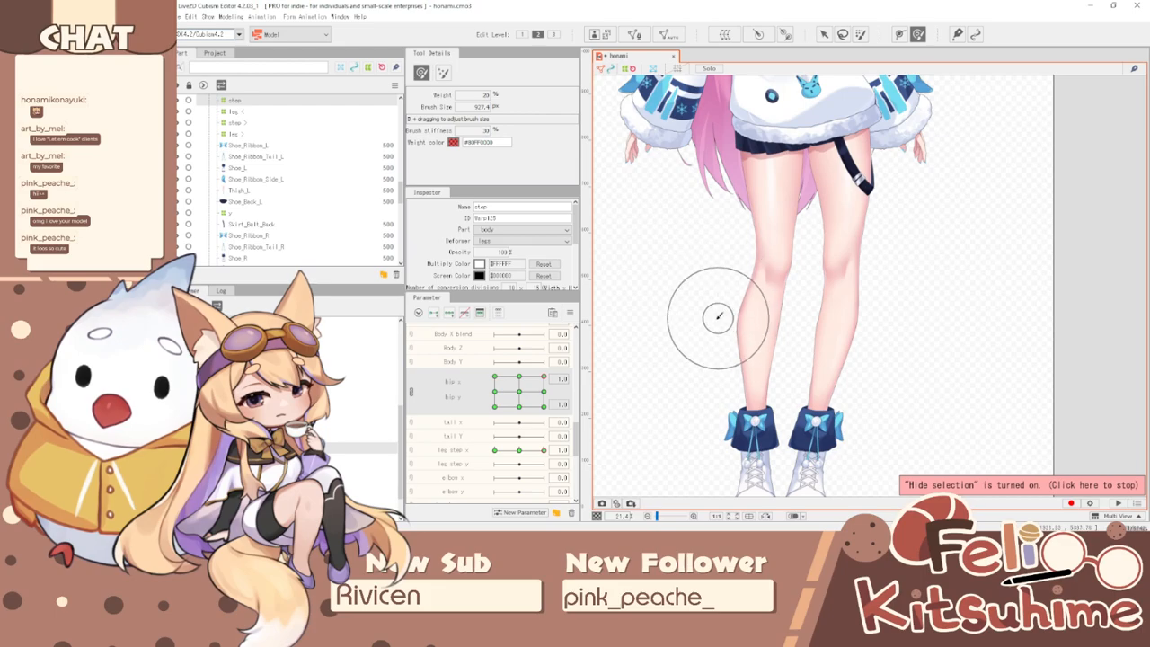
# - With leg step x at 0.0 and hip y at -1.0, smooth the knees with the deform brush at hip x 0.0 and 1.0
pyautogui.moveTo(545, 388); pyautogui.dragTo(538, 413)
pyautogui.moveTo(543, 453); pyautogui.dragTo(510, 459)
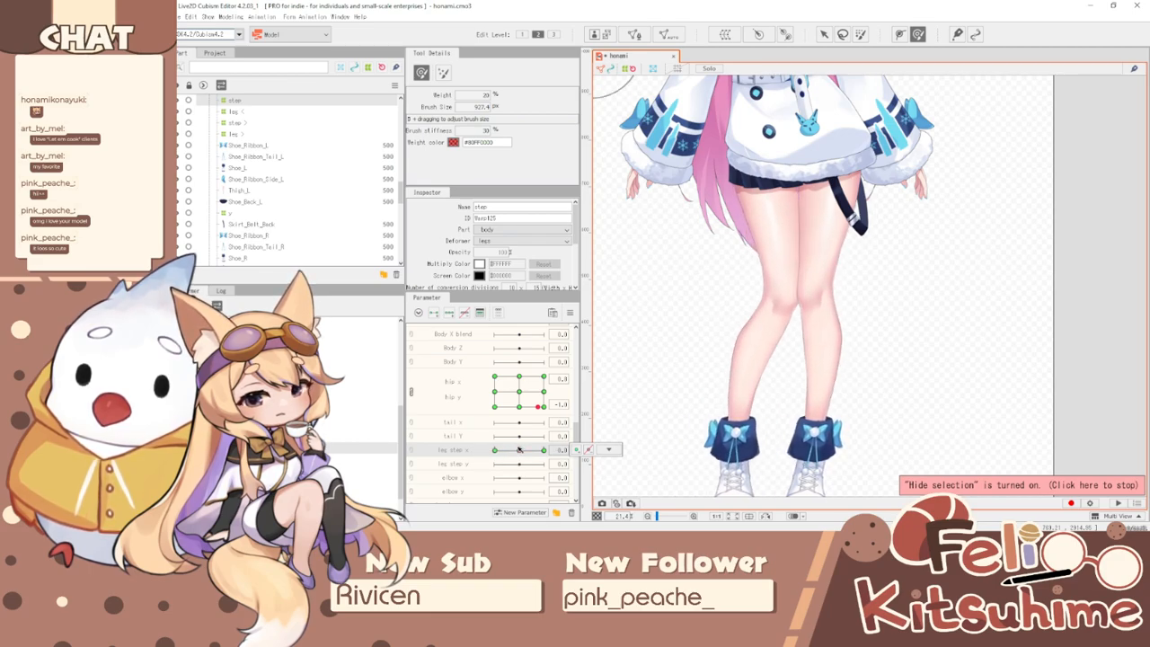
pyautogui.scroll(-2, 722, 301)
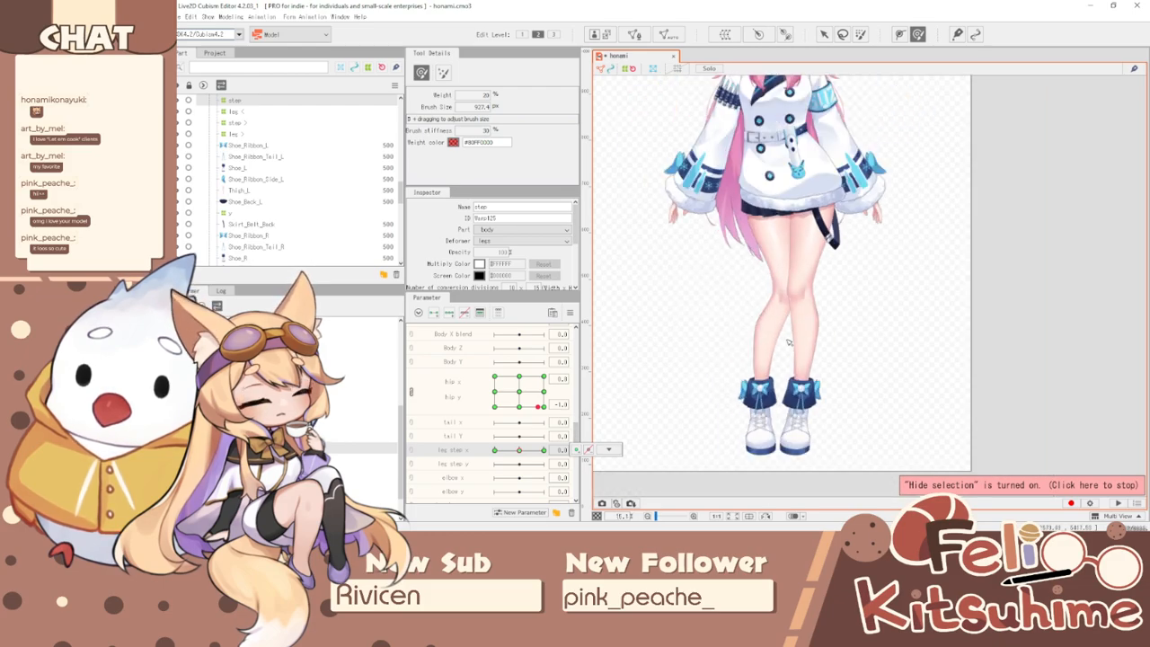
pyautogui.scroll(3, 788, 342)
pyautogui.moveTo(536, 406)
pyautogui.mouseDown()
pyautogui.moveTo(518, 393)
pyautogui.moveTo(516, 421)
pyautogui.moveTo(519, 409)
pyautogui.mouseUp()
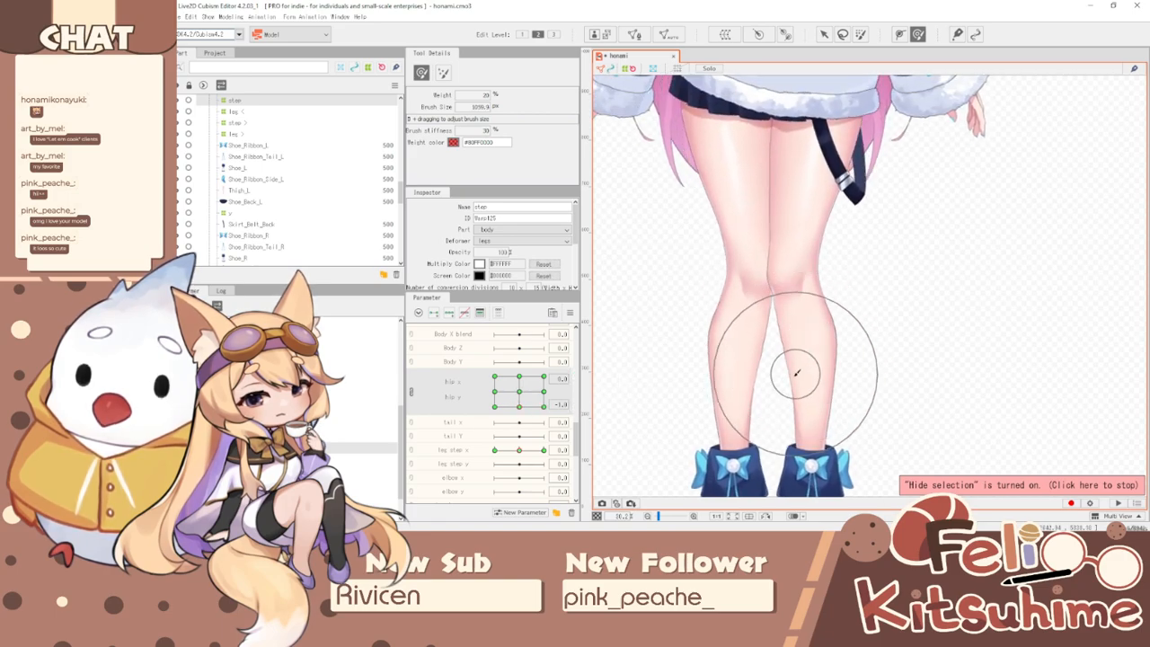
pyautogui.click(544, 406)
pyautogui.press('b')
pyautogui.moveTo(763, 304)
pyautogui.mouseDown()
pyautogui.moveTo(731, 303)
pyautogui.moveTo(742, 305)
pyautogui.mouseUp()
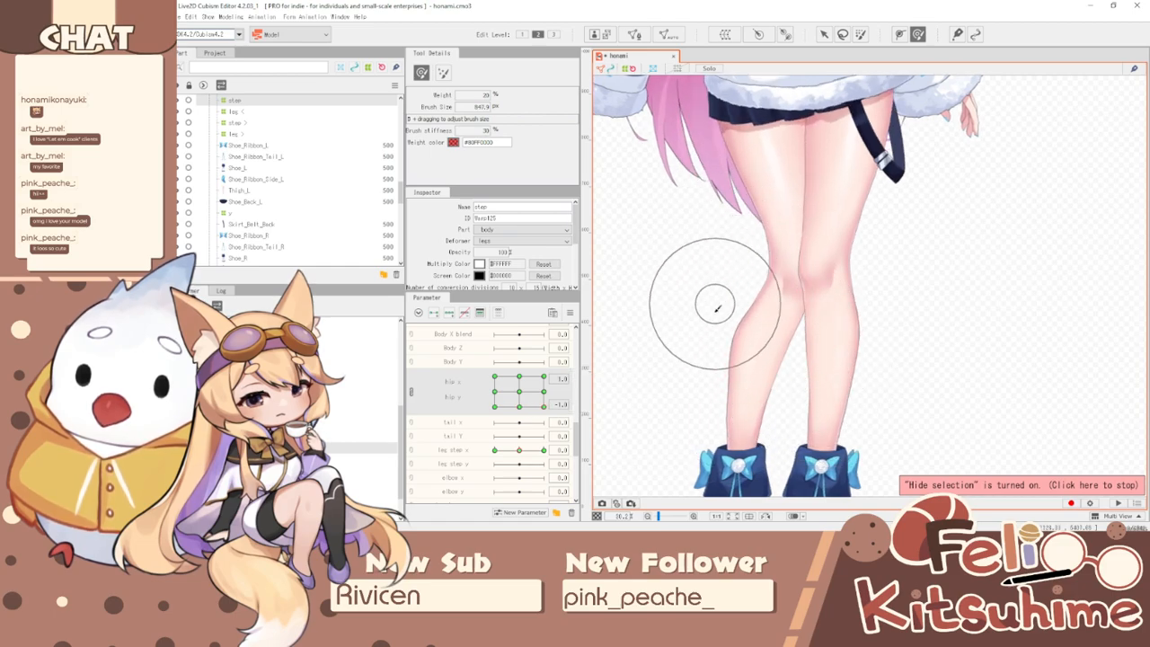
# - Check the legs at leg step x 0.0 across the hip x and hip y range, including in the physics preview
pyautogui.click(544, 393)
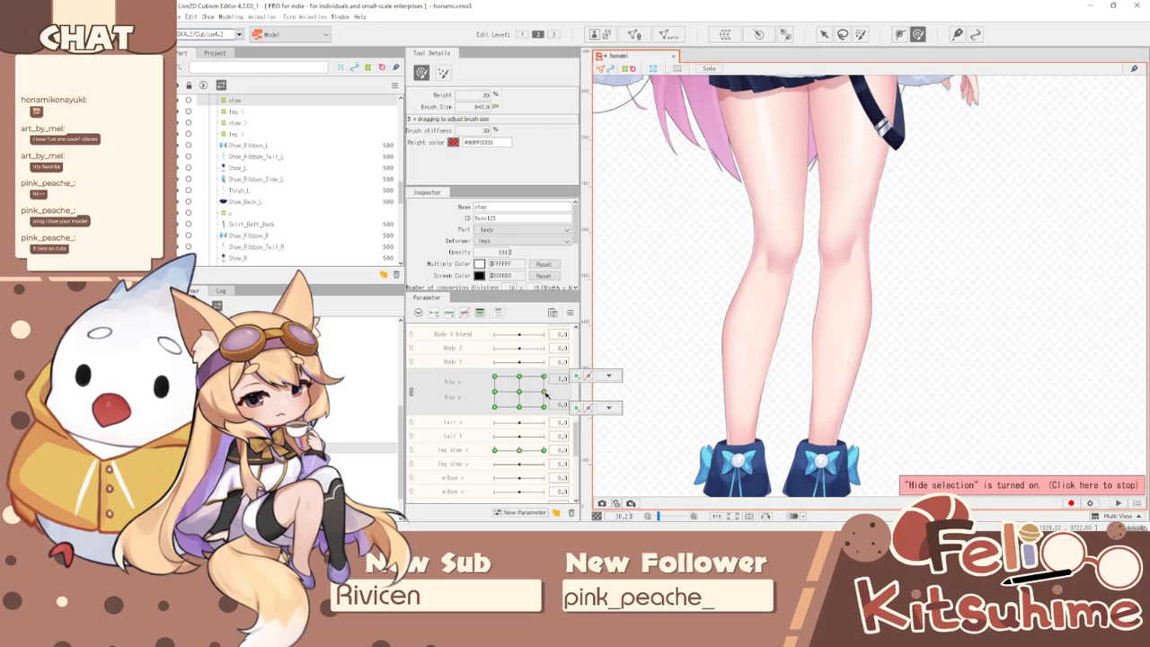
pyautogui.moveTo(544, 389); pyautogui.dragTo(474, 345)
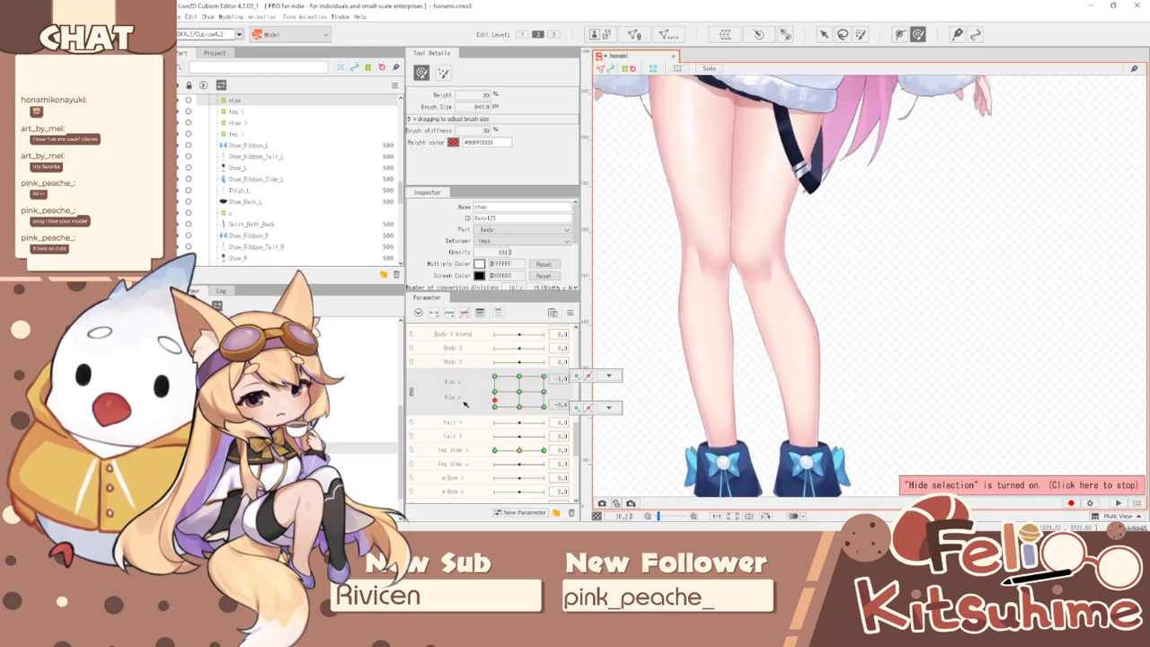
pyautogui.click(231, 17)
pyautogui.click(283, 225)
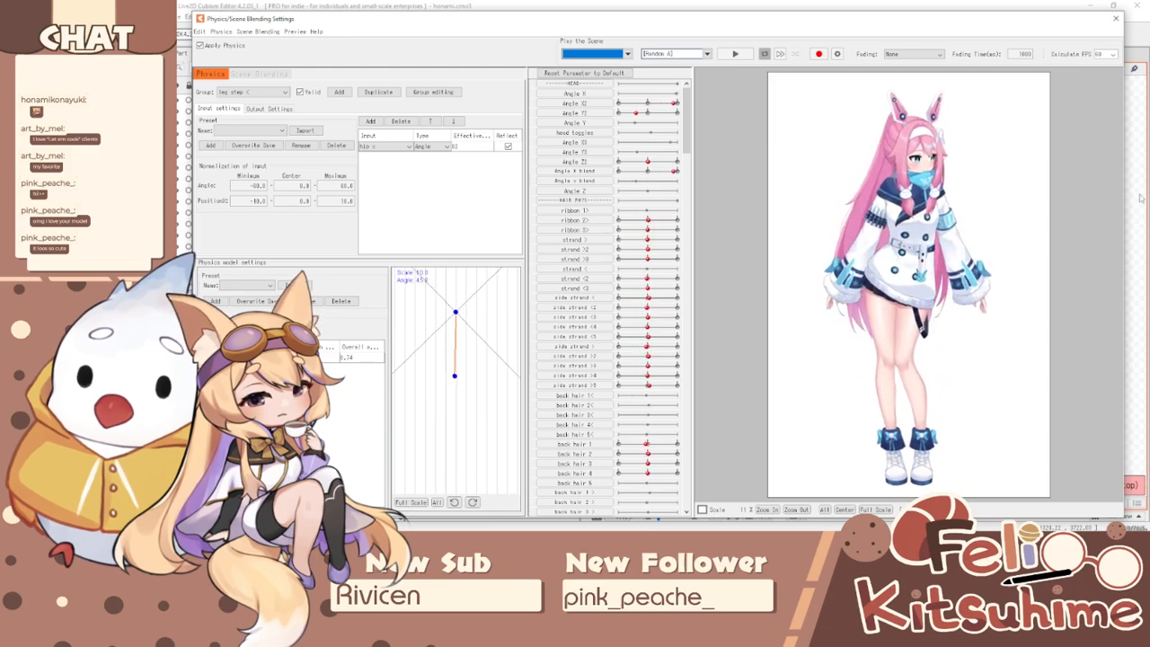
pyautogui.click(1115, 18)
# - Examine the legs across hip x and hip y, then with leg step x at 1.0 and both hip parameters at 0.0
pyautogui.moveTo(545, 391); pyautogui.dragTo(412, 475)
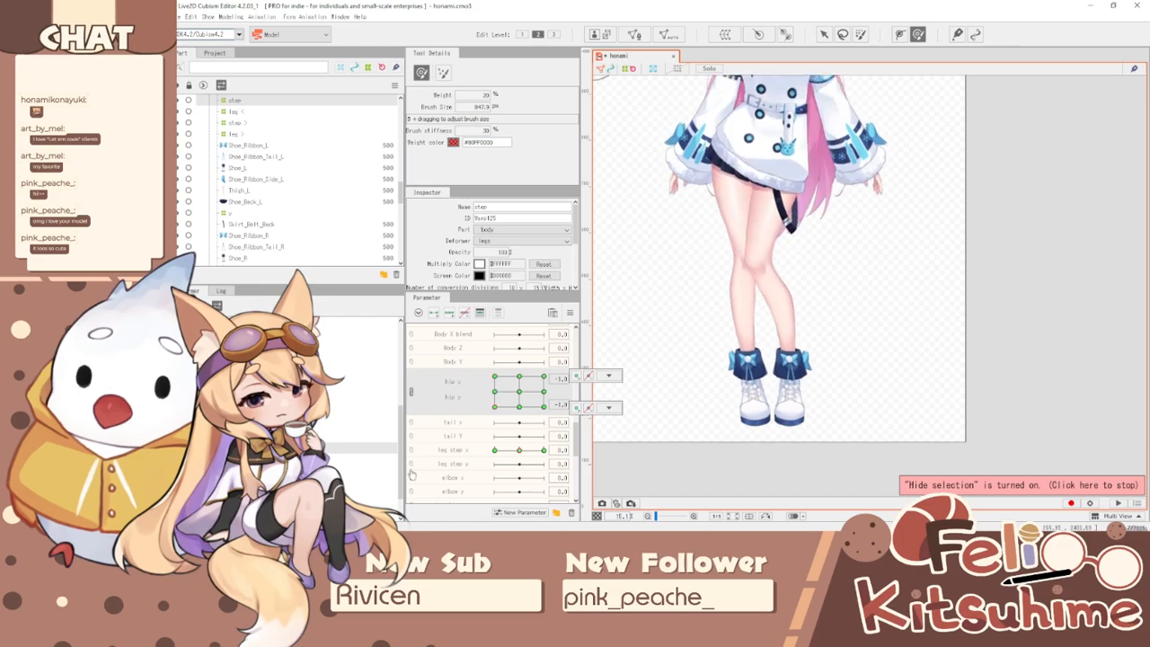
pyautogui.moveTo(392, 433); pyautogui.dragTo(446, 440)
pyautogui.moveTo(519, 406)
pyautogui.mouseDown()
pyautogui.moveTo(455, 382)
pyautogui.moveTo(507, 414)
pyautogui.moveTo(494, 374)
pyautogui.moveTo(531, 407)
pyautogui.mouseUp()
pyautogui.moveTo(526, 449); pyautogui.dragTo(608, 435)
pyautogui.moveTo(539, 387)
pyautogui.mouseDown()
pyautogui.moveTo(521, 411)
pyautogui.moveTo(479, 387)
pyautogui.moveTo(519, 392)
pyautogui.mouseUp()
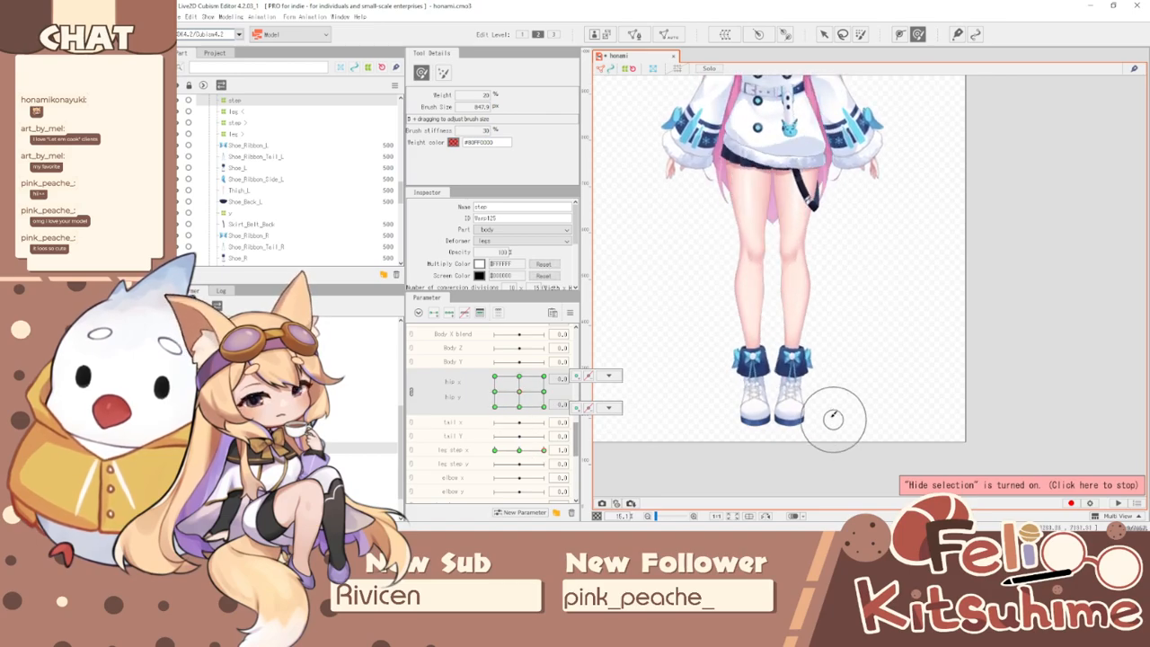
pyautogui.scroll(2, 754, 369)
pyautogui.click(516, 447)
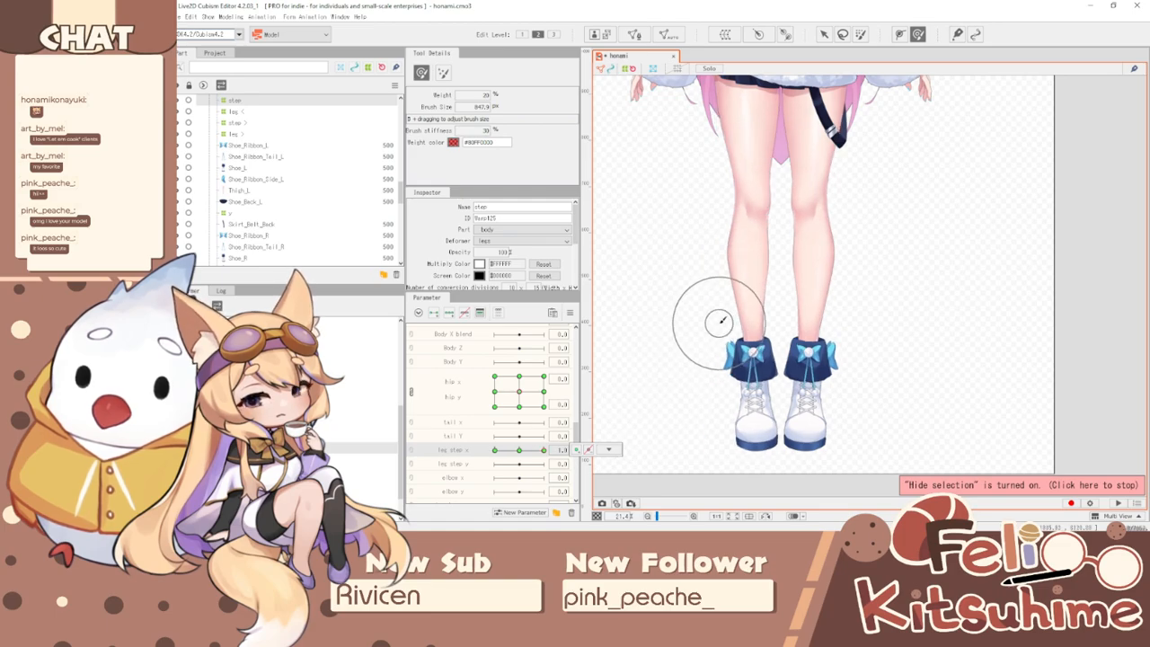
pyautogui.scroll(-2, 726, 324)
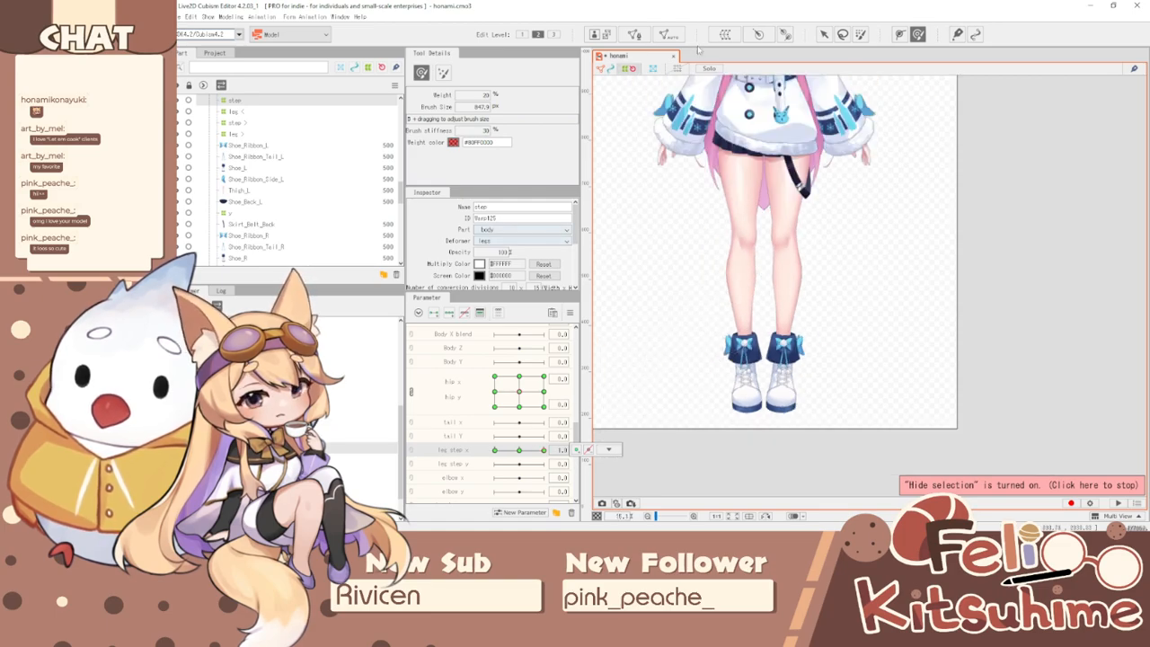
# - Create a warp deformer named step as the parent of the selected step deformer
pyautogui.click(726, 34)
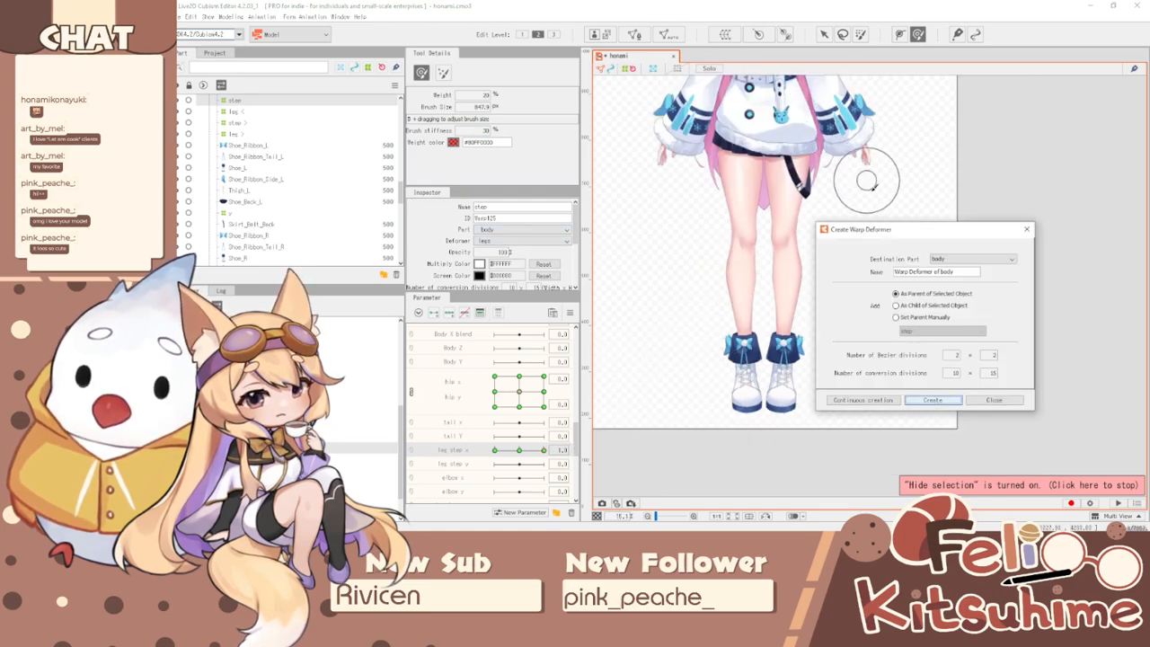
pyautogui.tripleClick(970, 272)
pyautogui.write('step')
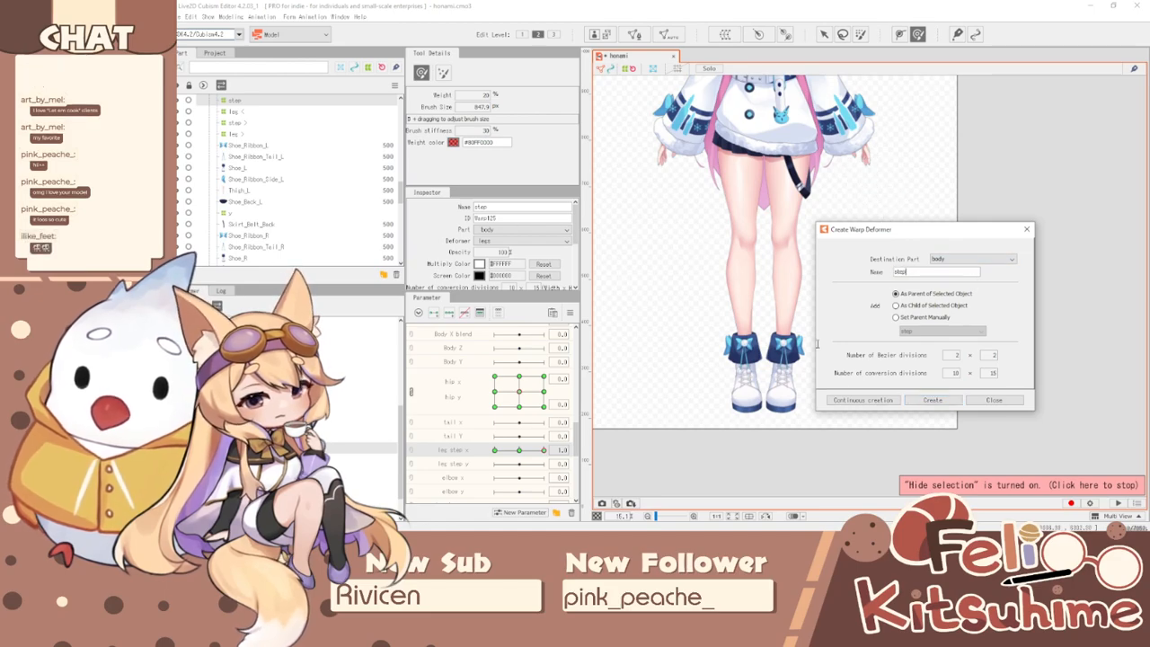
pyautogui.click(940, 398)
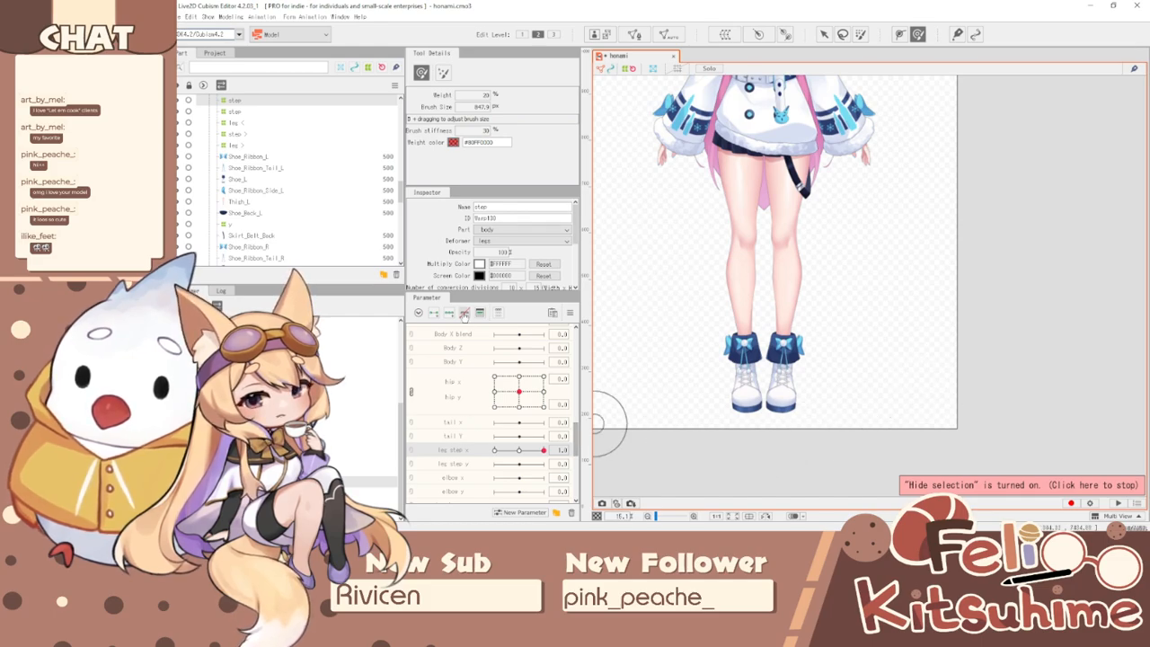
# - Add three leg step x keys to the new parent step deformer and reshape the legs with a larger deform brush at 1.0
pyautogui.moveTo(543, 449)
pyautogui.mouseDown()
pyautogui.moveTo(437, 449)
pyautogui.moveTo(548, 450)
pyautogui.mouseUp()
pyautogui.press('b')
pyautogui.moveTo(609, 284); pyautogui.dragTo(792, 346)
pyautogui.moveTo(759, 392); pyautogui.dragTo(778, 395)
pyautogui.press('b')
pyautogui.moveTo(846, 314)
pyautogui.mouseDown()
pyautogui.moveTo(714, 270)
pyautogui.moveTo(613, 334)
pyautogui.mouseUp()
pyautogui.moveTo(536, 452)
pyautogui.mouseDown()
pyautogui.moveTo(490, 450)
pyautogui.moveTo(611, 449)
pyautogui.mouseUp()
pyautogui.press('b')
pyautogui.moveTo(778, 289); pyautogui.dragTo(741, 262)
pyautogui.moveTo(542, 450)
pyautogui.mouseDown()
pyautogui.moveTo(457, 455)
pyautogui.moveTo(579, 460)
pyautogui.moveTo(488, 433)
pyautogui.moveTo(585, 446)
pyautogui.mouseUp()
pyautogui.press('b')
pyautogui.moveTo(775, 239); pyautogui.dragTo(731, 228)
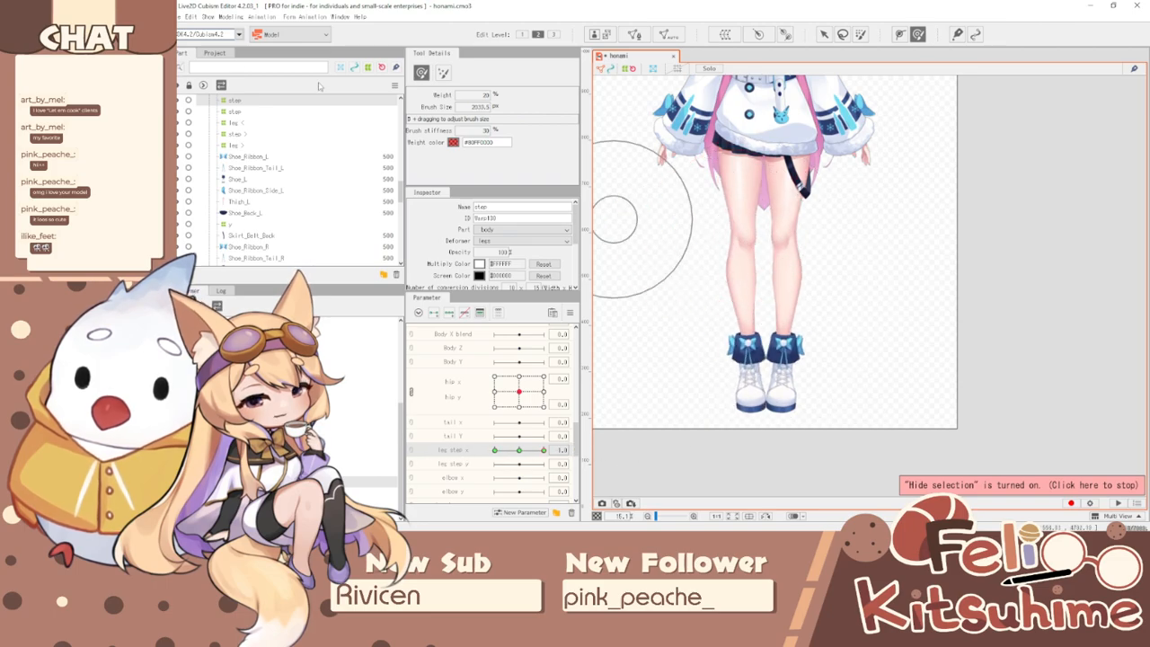
# - Examine the reshaped legs in the physics preview, from the full body down to a close view of the feet
pyautogui.click(232, 16)
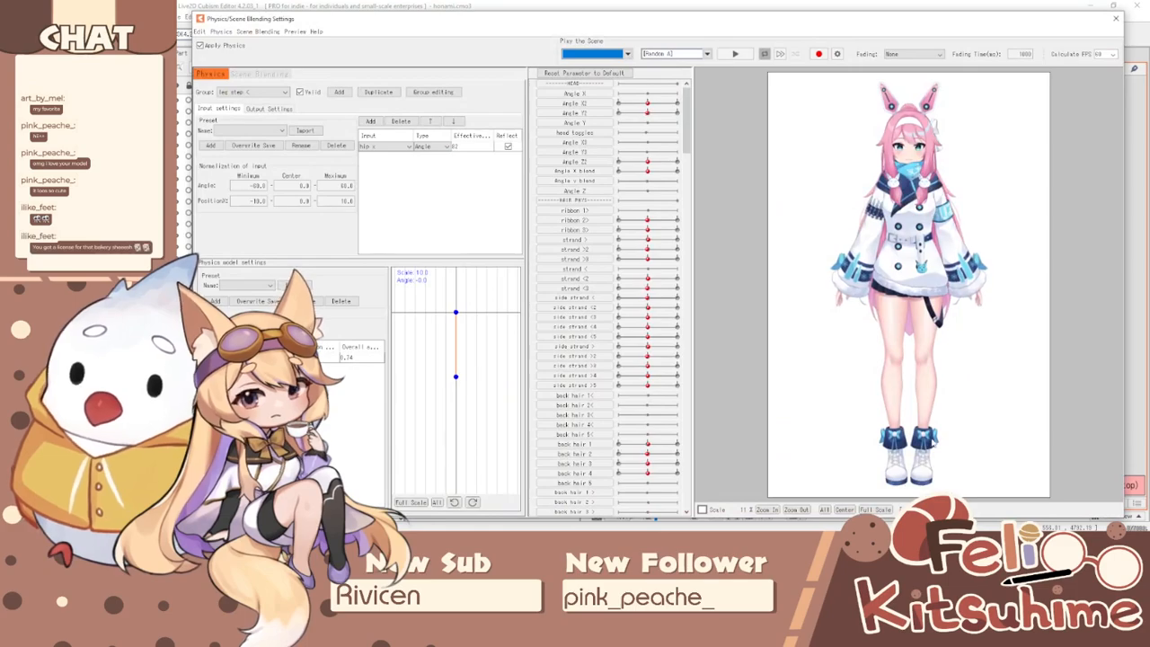
pyautogui.scroll(3, 937, 441)
pyautogui.scroll(-3, 941, 428)
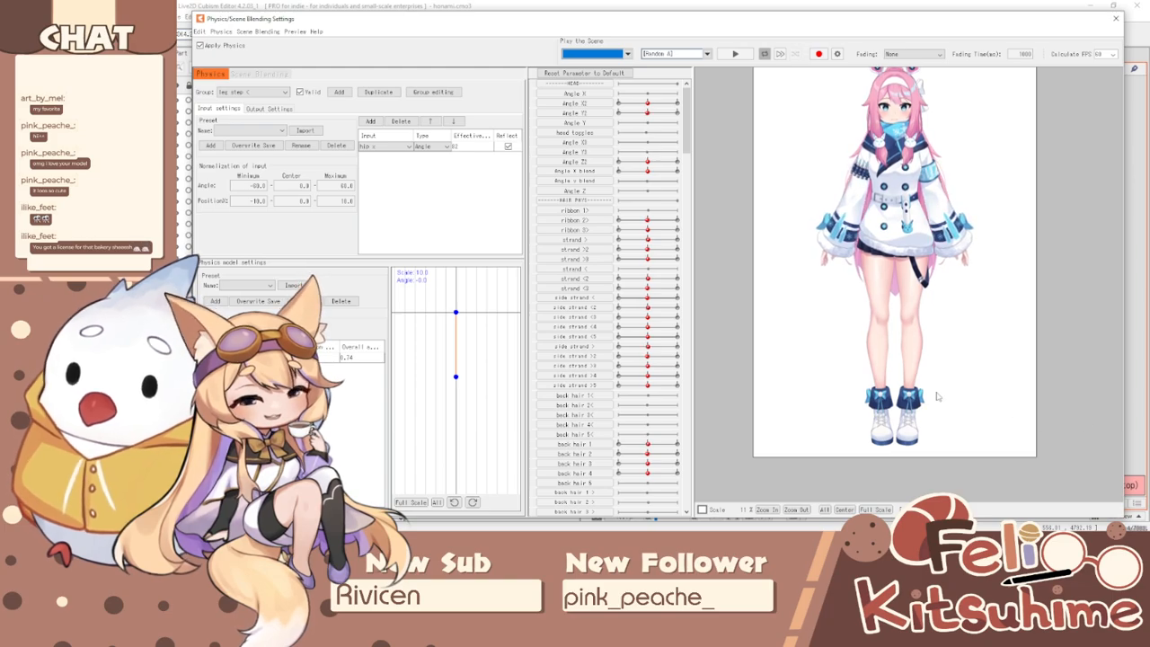
pyautogui.scroll(5, 936, 413)
pyautogui.scroll(-3, 808, 342)
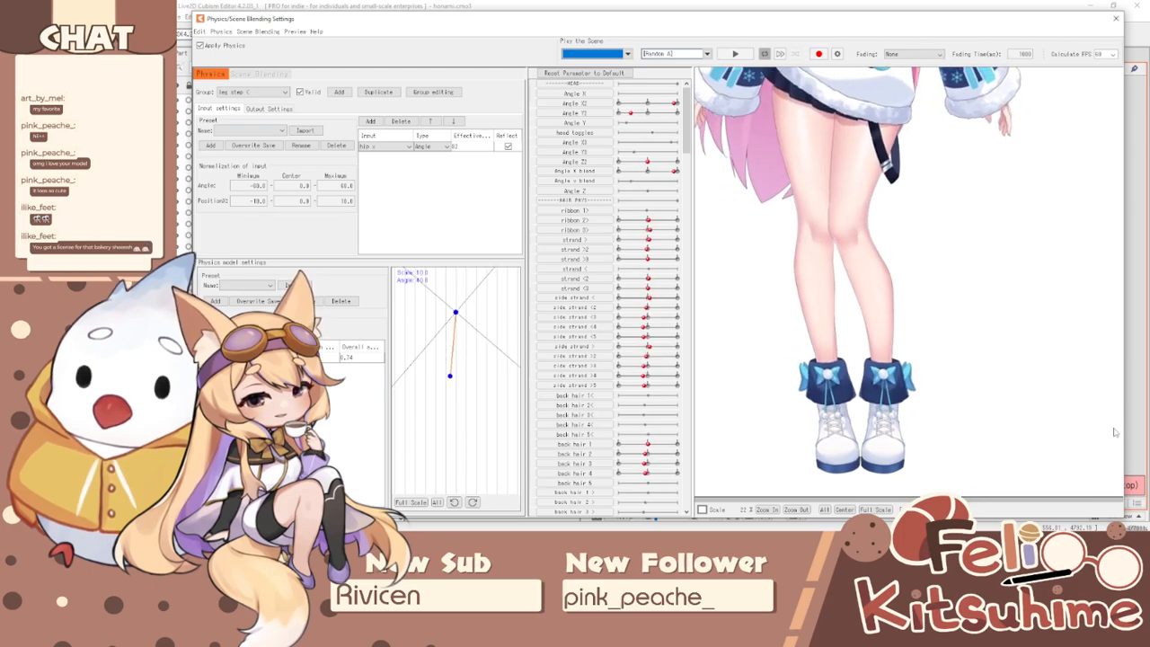
pyautogui.click(1115, 18)
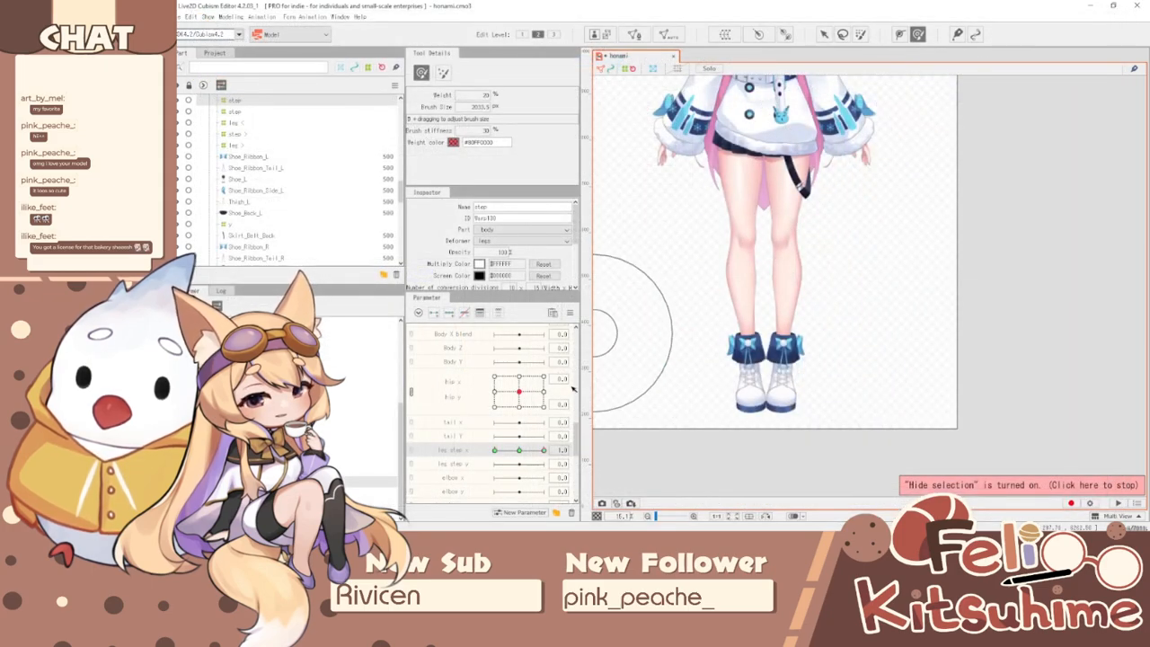
# - Recheck the leg movement in the physics preview with leg step x at 1.0, from close up and at full-body size
pyautogui.moveTo(594, 461)
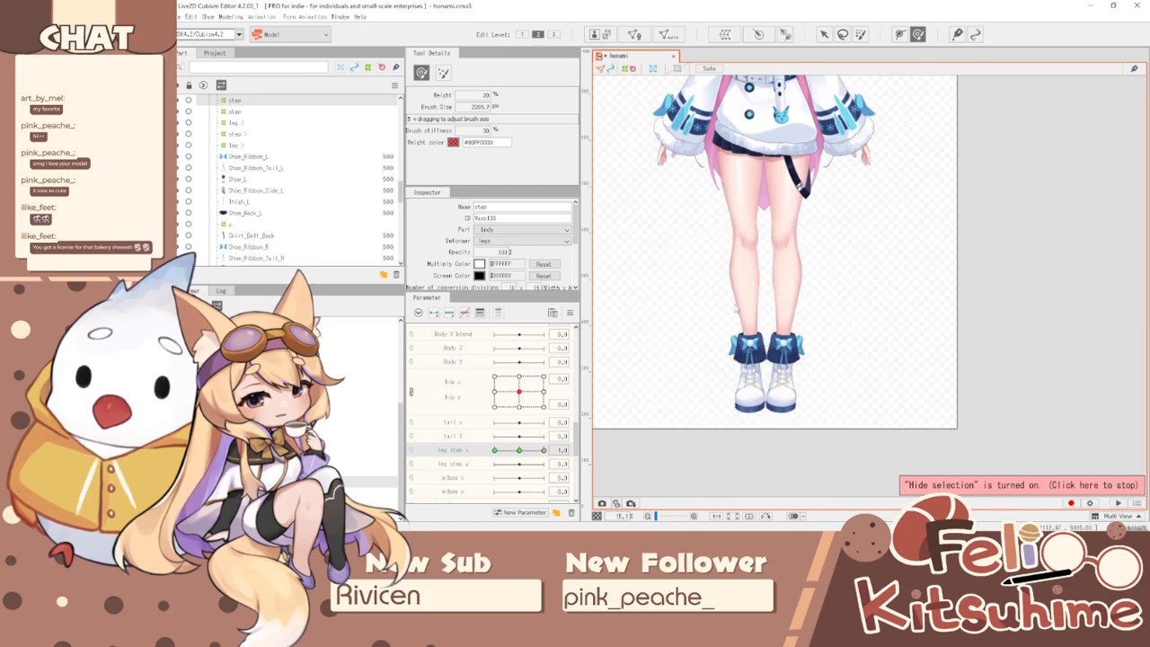
pyautogui.click(542, 449)
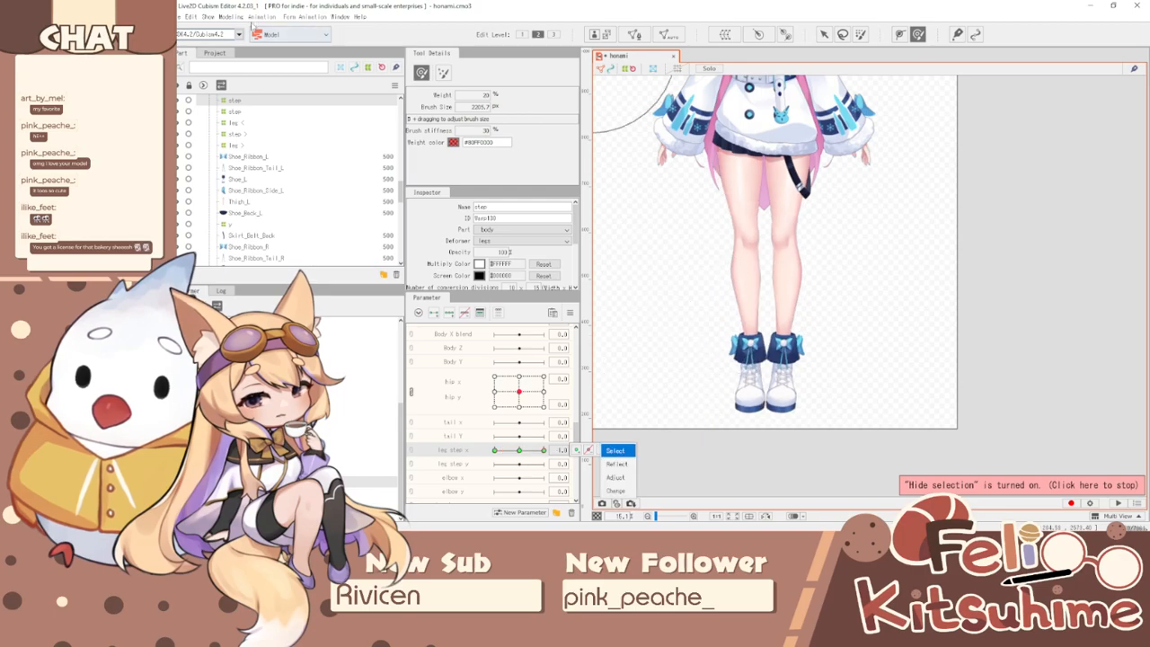
pyautogui.click(231, 16)
pyautogui.click(270, 226)
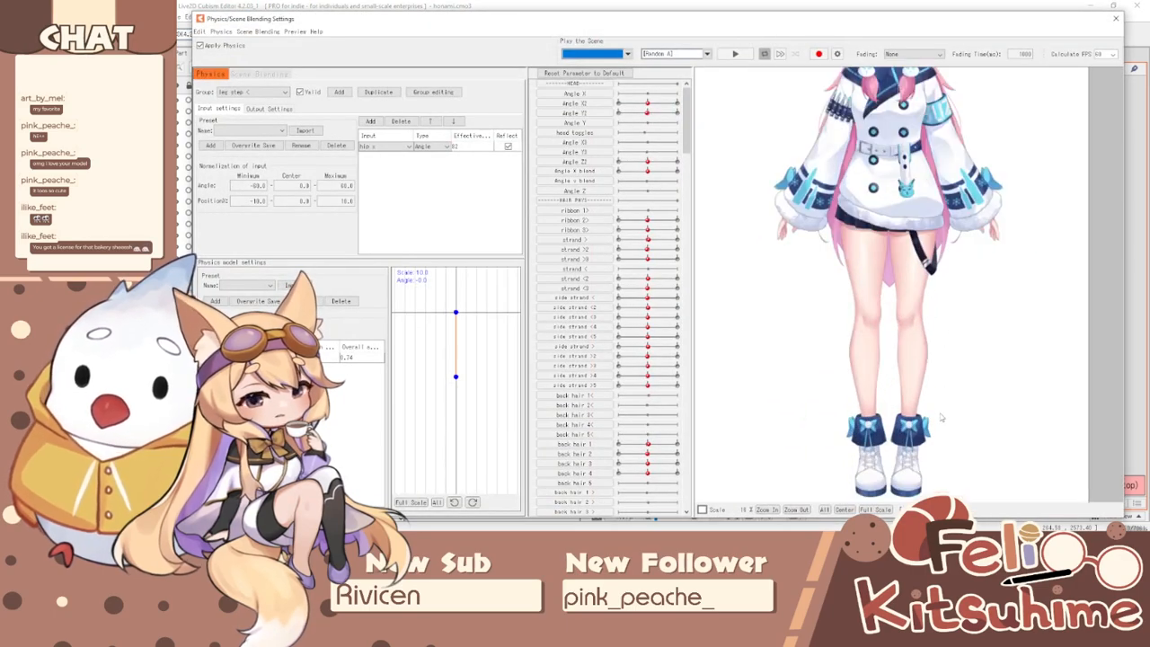
pyautogui.scroll(2, 941, 417)
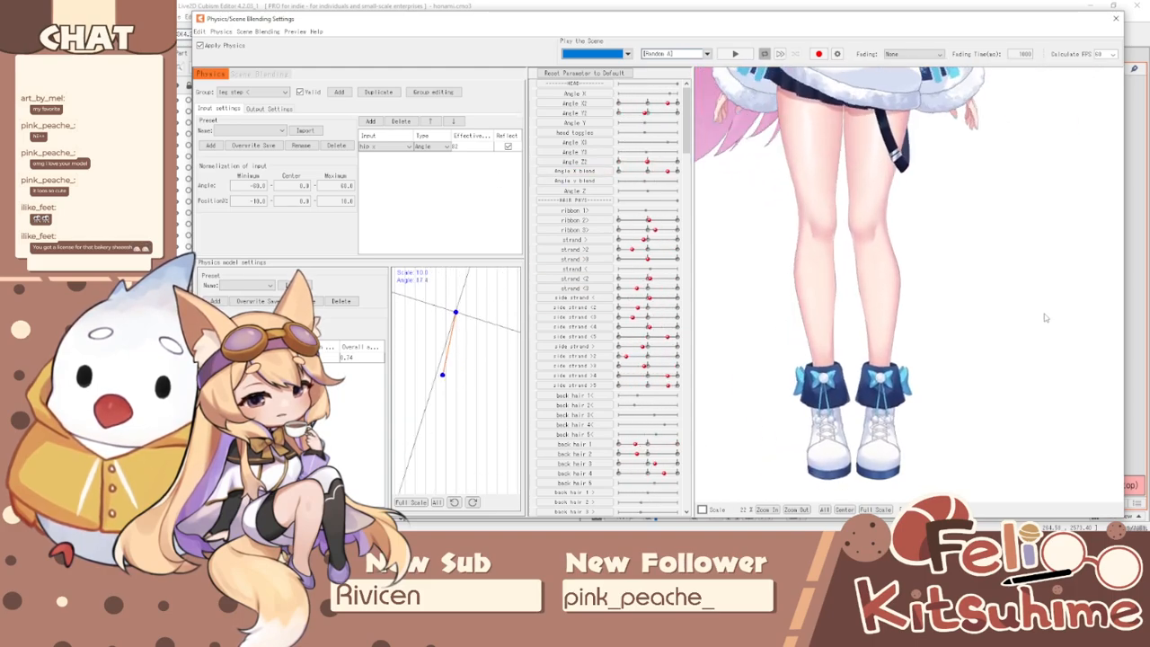
pyautogui.scroll(-5, 964, 354)
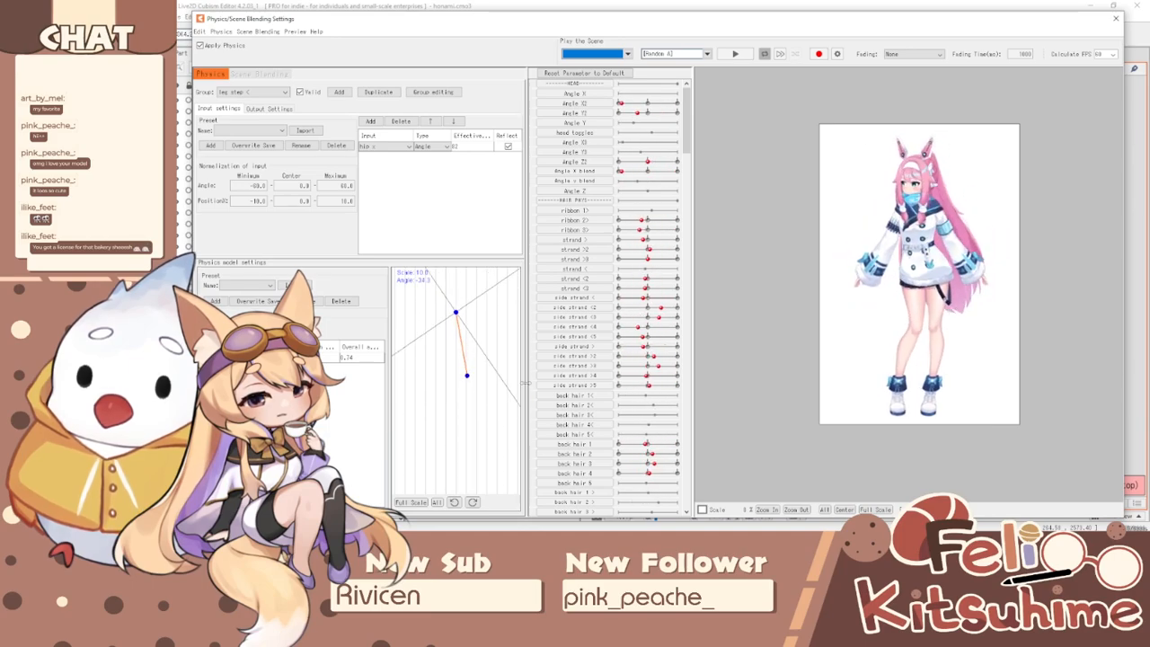
pyautogui.scroll(2, 963, 270)
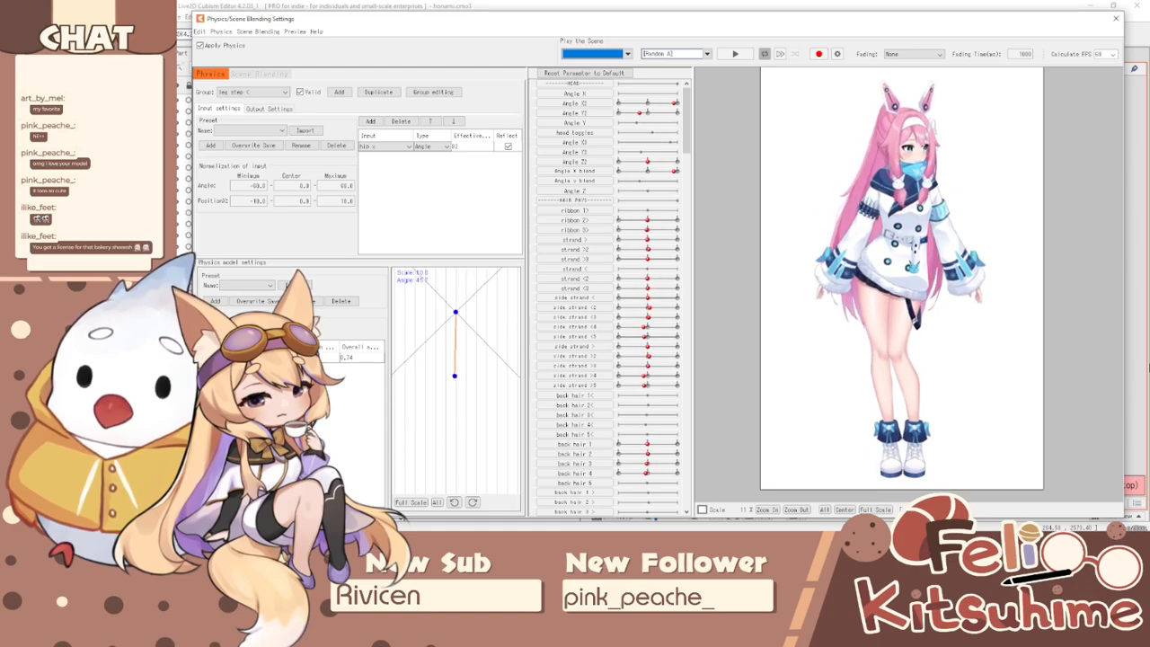
pyautogui.click(1115, 18)
# - Pick the step > warp deformer on the model's left leg for the deform brush and add a leg step x key between 0.0 and 1.0
pyautogui.scroll(2, 760, 321)
pyautogui.press('v')
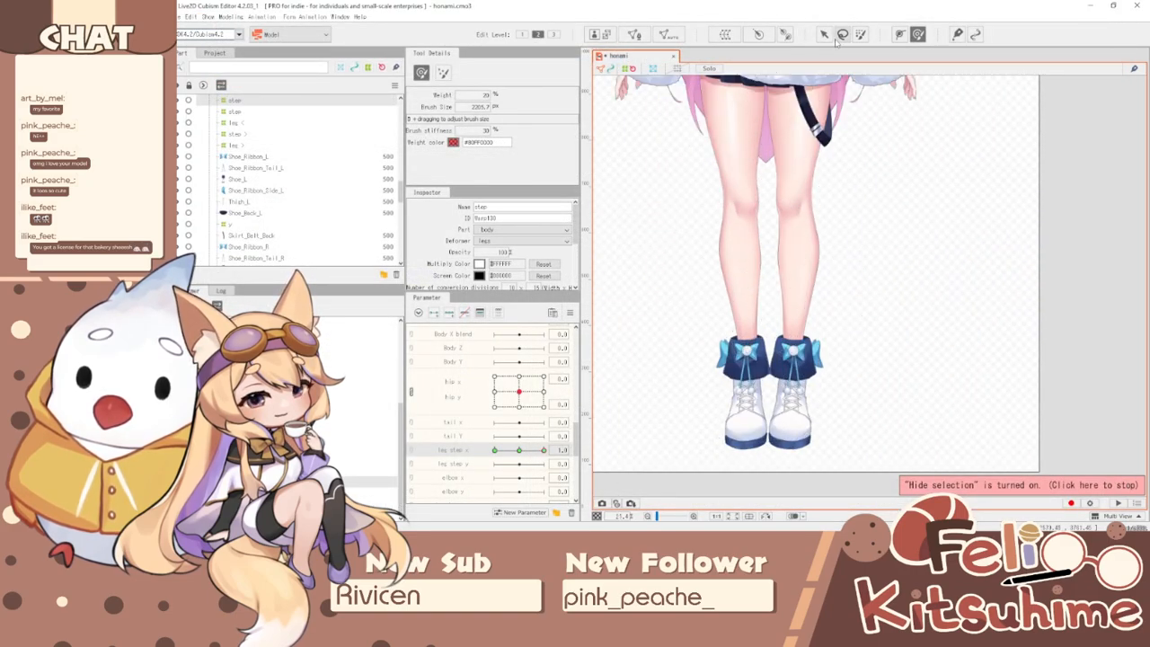
pyautogui.click(785, 282)
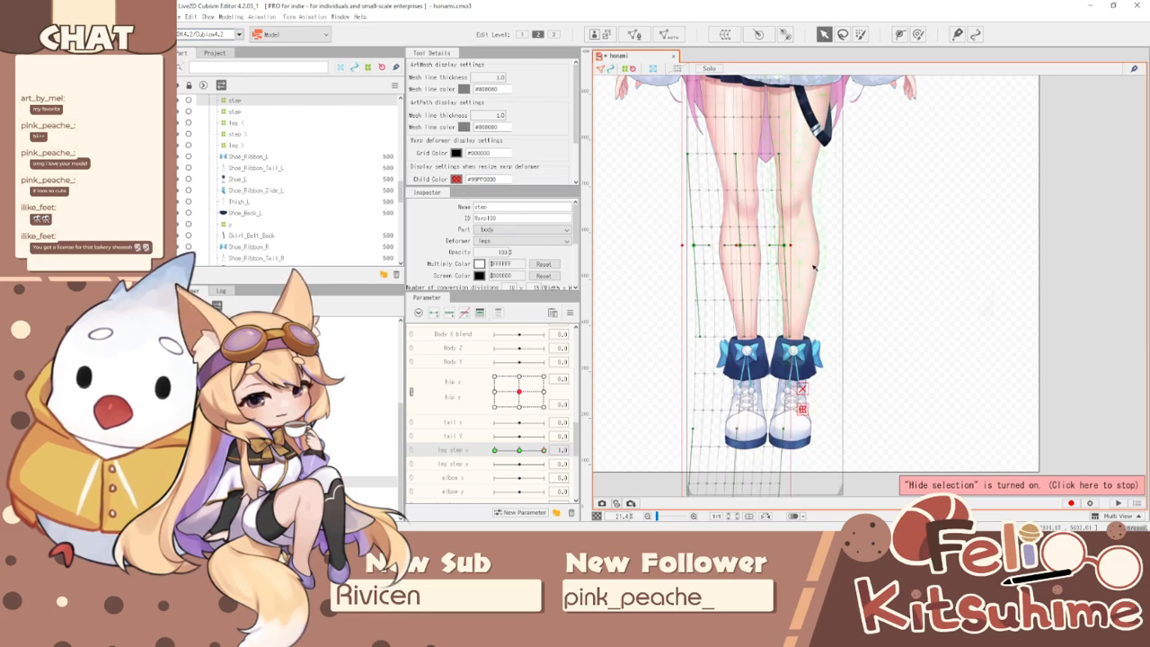
pyautogui.click(815, 267)
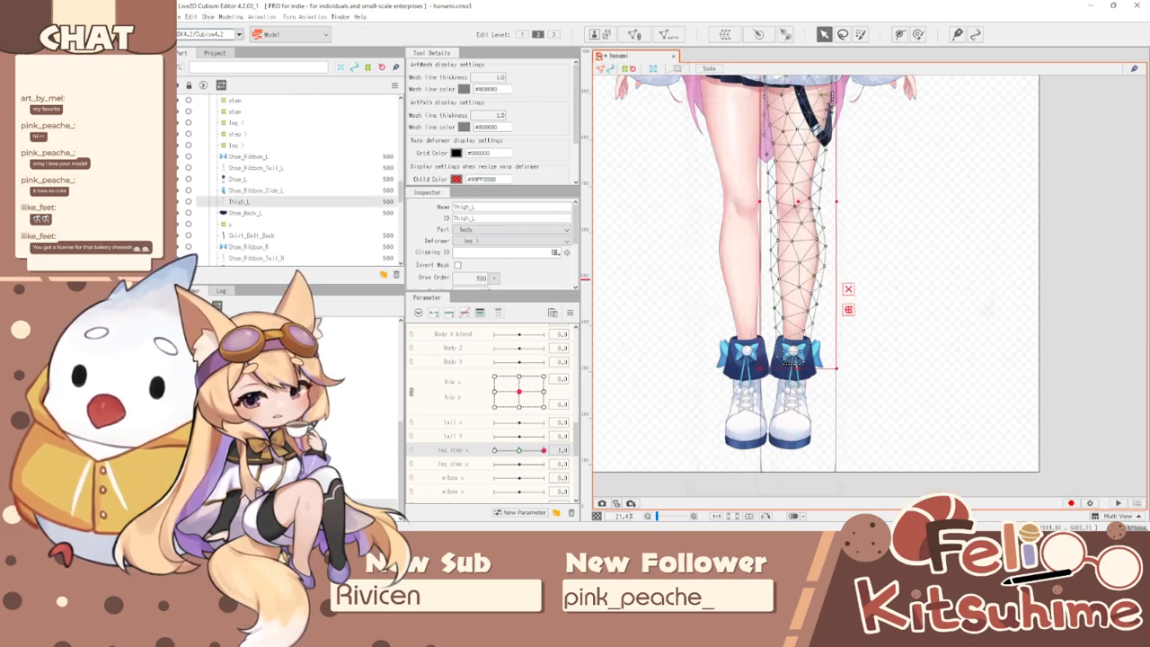
pyautogui.click(815, 261)
pyautogui.scroll(-2, 626, 411)
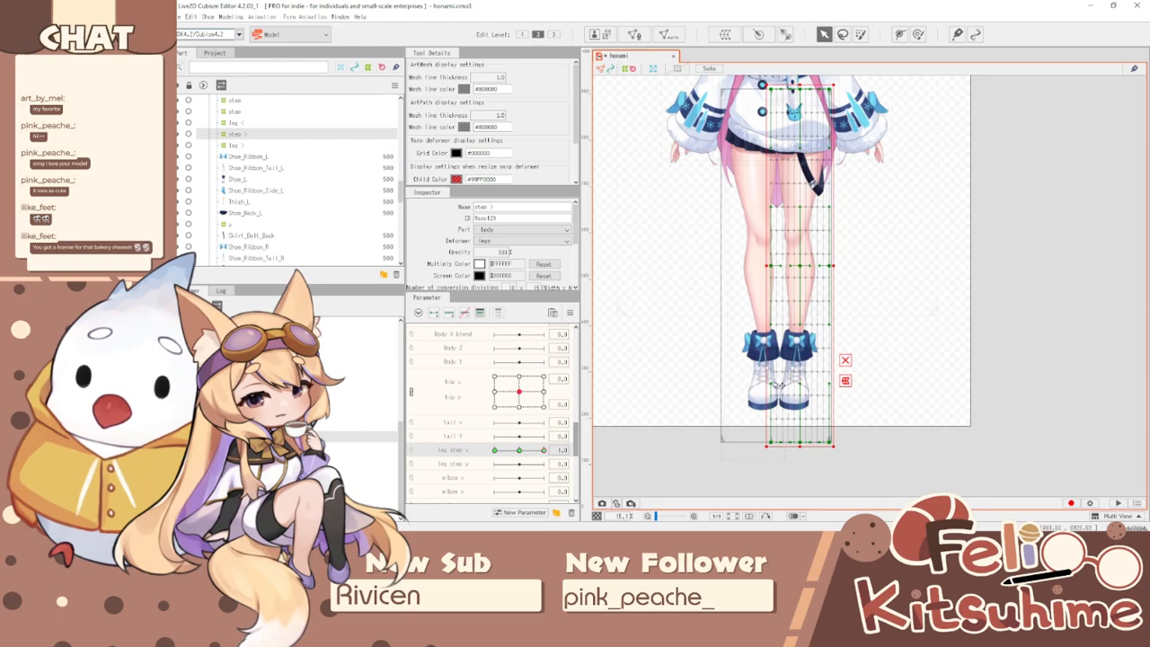
pyautogui.click(918, 35)
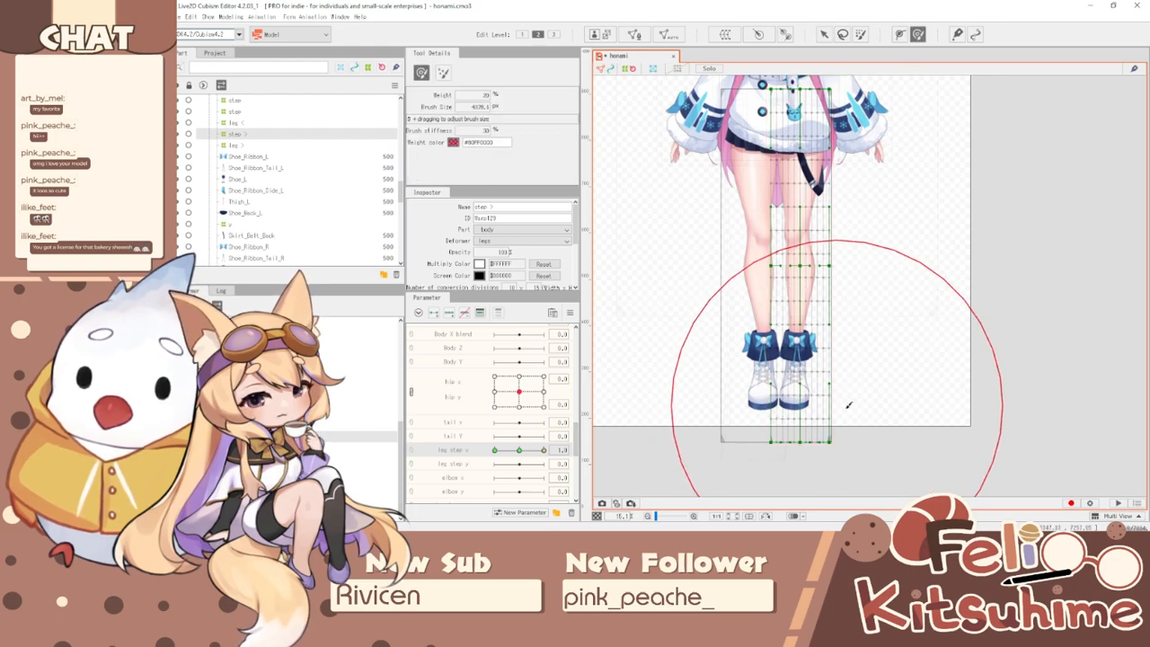
pyautogui.moveTo(824, 408)
pyautogui.mouseDown()
pyautogui.moveTo(837, 410)
pyautogui.moveTo(823, 432)
pyautogui.mouseUp()
pyautogui.moveTo(545, 450)
pyautogui.mouseDown()
pyautogui.moveTo(457, 450)
pyautogui.moveTo(596, 462)
pyautogui.moveTo(508, 451)
pyautogui.moveTo(541, 457)
pyautogui.moveTo(529, 457)
pyautogui.mouseUp()
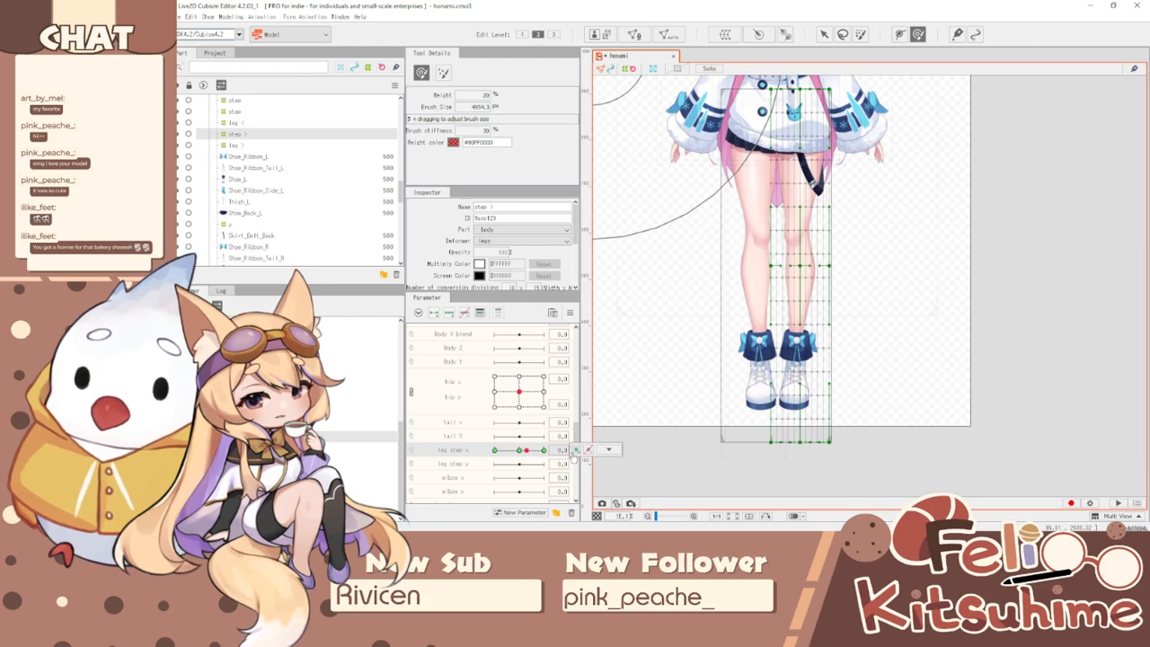
# - Reshape the left leg's step > deformer at leg step x 1.0 with the deform brush, moving the foot outward and slightly up
pyautogui.moveTo(527, 451); pyautogui.dragTo(544, 451)
pyautogui.press('b')
pyautogui.moveTo(753, 360)
pyautogui.mouseDown()
pyautogui.moveTo(807, 398)
pyautogui.moveTo(769, 398)
pyautogui.moveTo(769, 387)
pyautogui.mouseUp()
pyautogui.hotkey('ctrl', 'z')
pyautogui.press('b')
pyautogui.moveTo(820, 423); pyautogui.dragTo(753, 422)
pyautogui.moveTo(814, 445)
pyautogui.mouseDown()
pyautogui.moveTo(896, 439)
pyautogui.moveTo(831, 443)
pyautogui.moveTo(858, 408)
pyautogui.moveTo(882, 396)
pyautogui.mouseUp()
pyautogui.press('b')
pyautogui.press('b')
pyautogui.moveTo(885, 396); pyautogui.dragTo(803, 393)
pyautogui.press('b')
pyautogui.moveTo(811, 437); pyautogui.dragTo(788, 434)
pyautogui.press('b')
pyautogui.moveTo(837, 395)
pyautogui.mouseDown()
pyautogui.moveTo(769, 326)
pyautogui.moveTo(816, 316)
pyautogui.mouseUp()
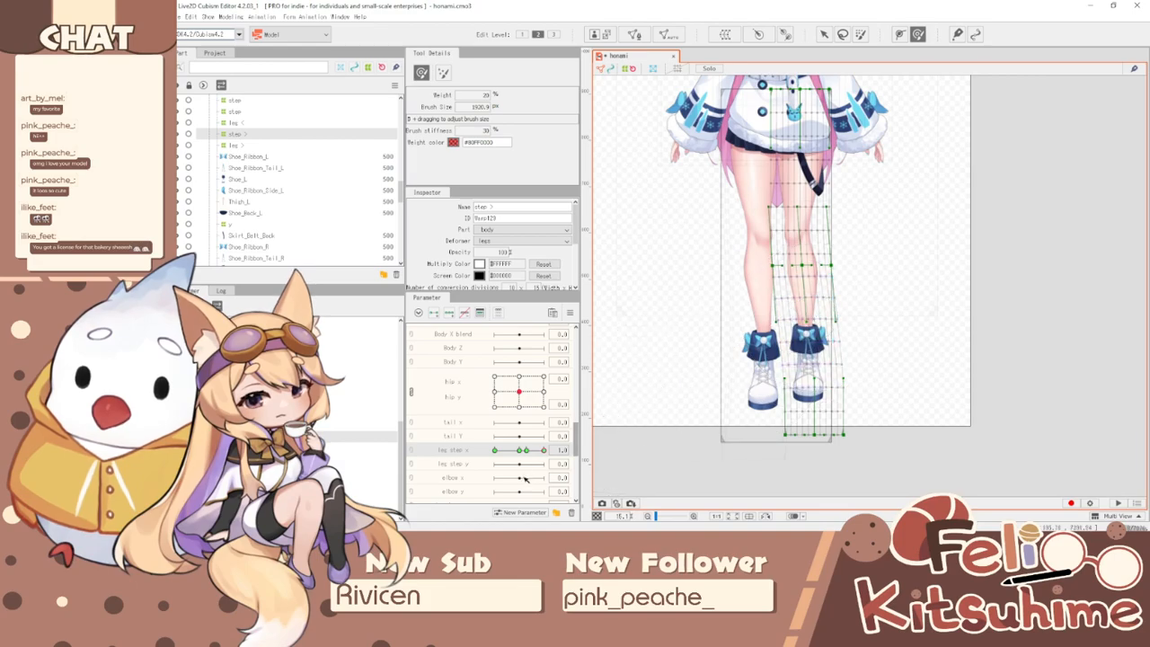
# - Hide the selection and check the left leg's reshaped step at leg step x 1.0 and in the physics preview
pyautogui.hotkey('ctrl', 't')
pyautogui.moveTo(543, 450); pyautogui.dragTo(584, 447)
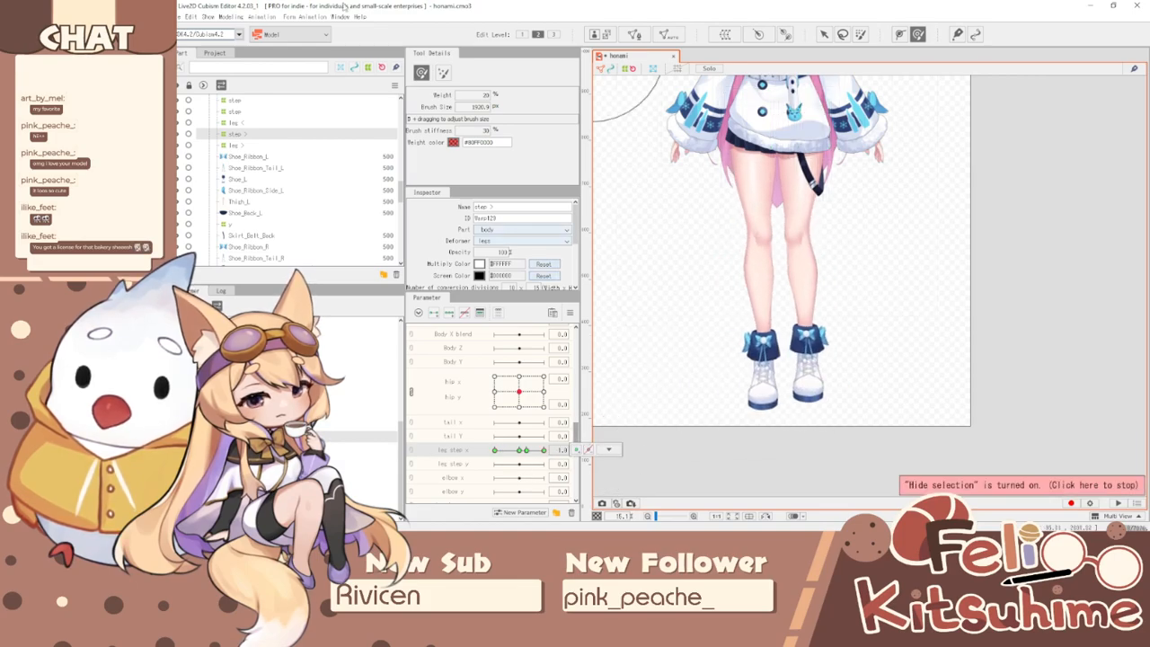
pyautogui.click(232, 18)
pyautogui.click(279, 227)
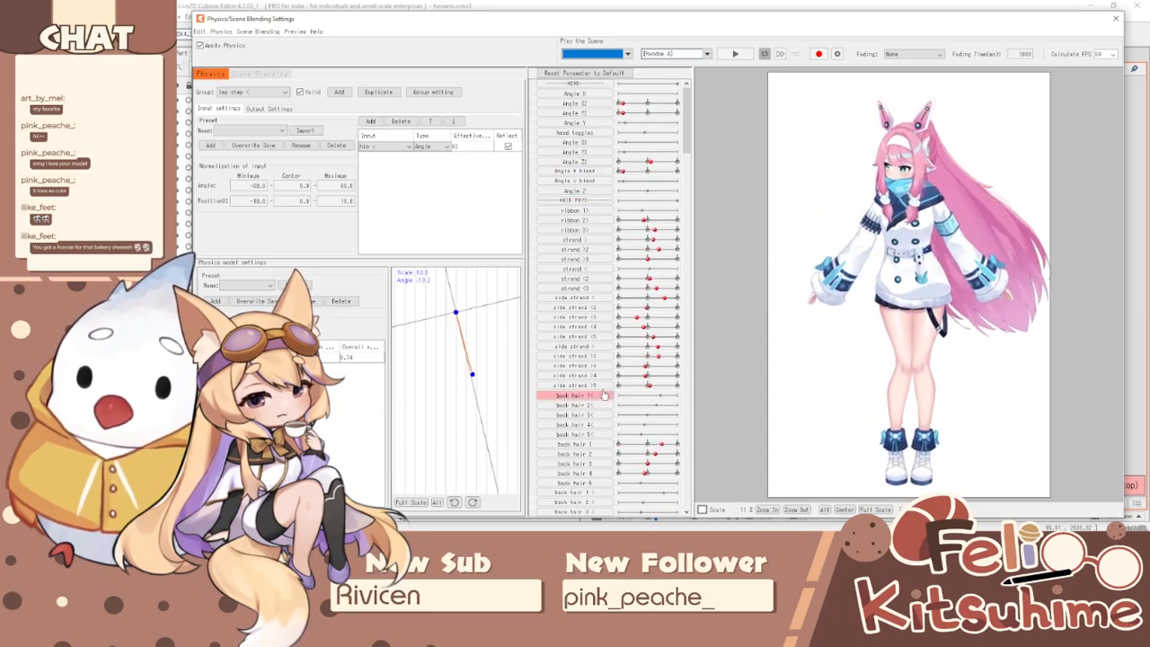
pyautogui.scroll(3, 925, 448)
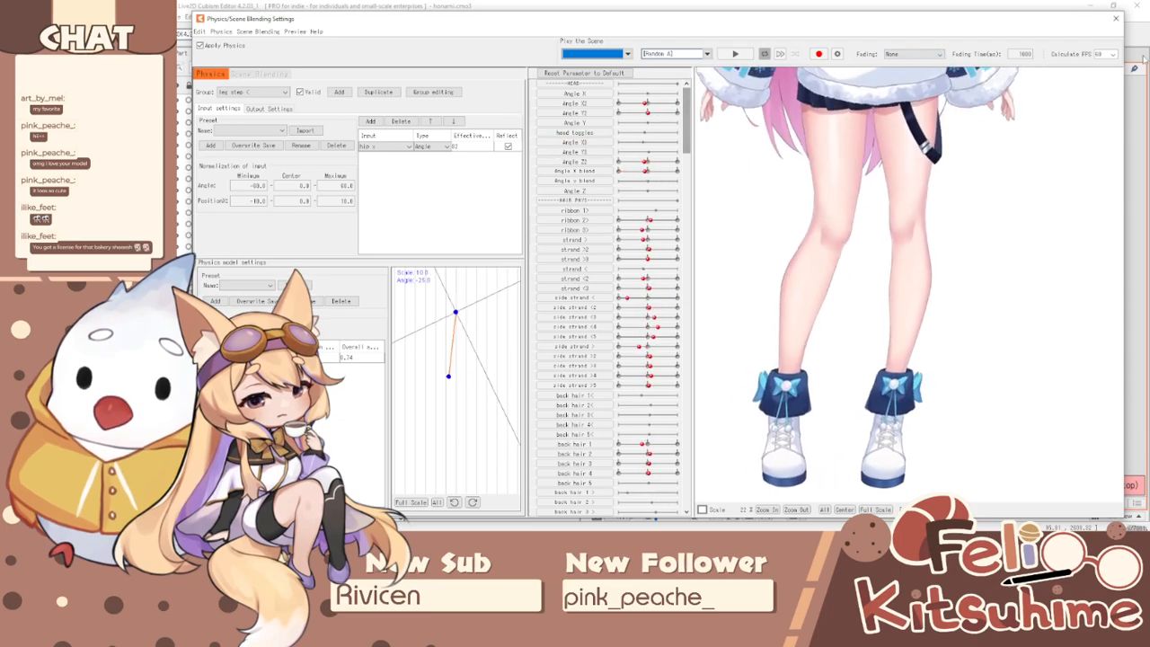
pyautogui.click(1115, 18)
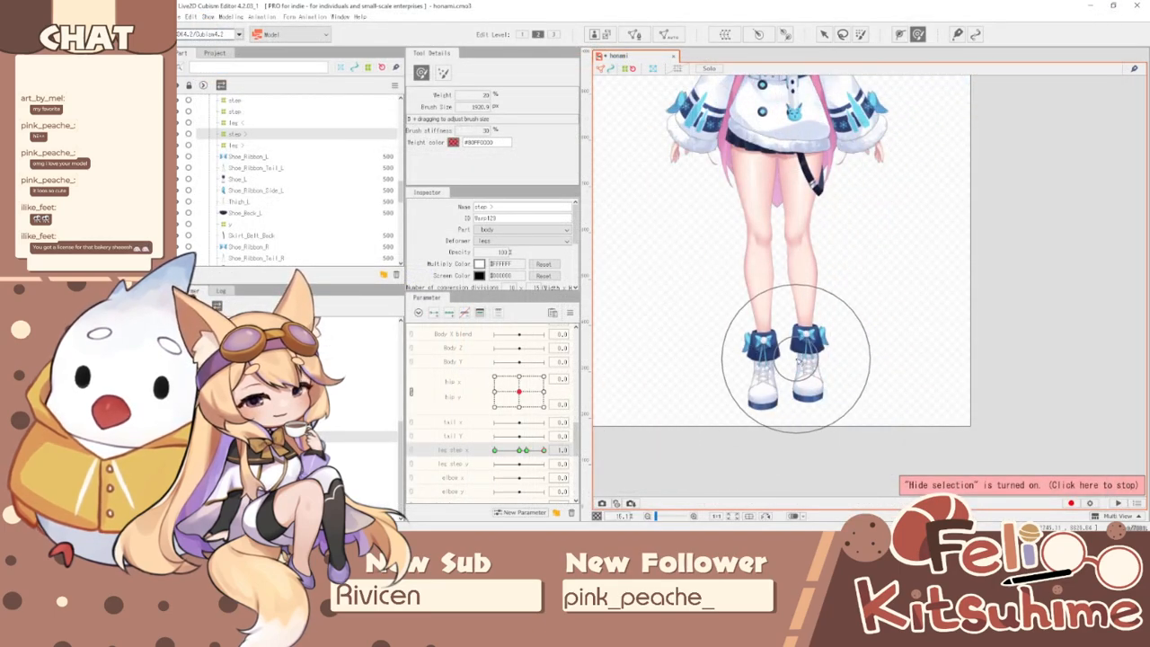
# - Compare the ankles and feet at leg step x -1.0 and 1.0, close up and with the whole legs in view
pyautogui.scroll(3, 782, 387)
pyautogui.moveTo(545, 453)
pyautogui.mouseDown()
pyautogui.moveTo(468, 454)
pyautogui.moveTo(518, 448)
pyautogui.moveTo(494, 449)
pyautogui.mouseUp()
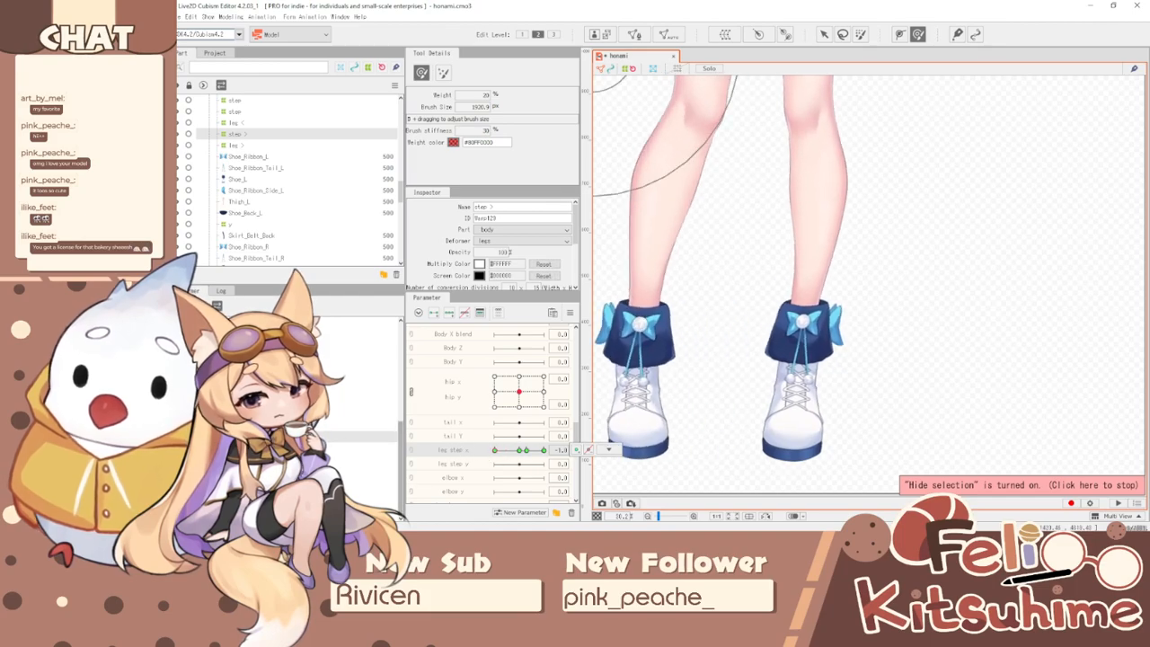
pyautogui.scroll(3, 831, 283)
pyautogui.moveTo(831, 286); pyautogui.dragTo(788, 284)
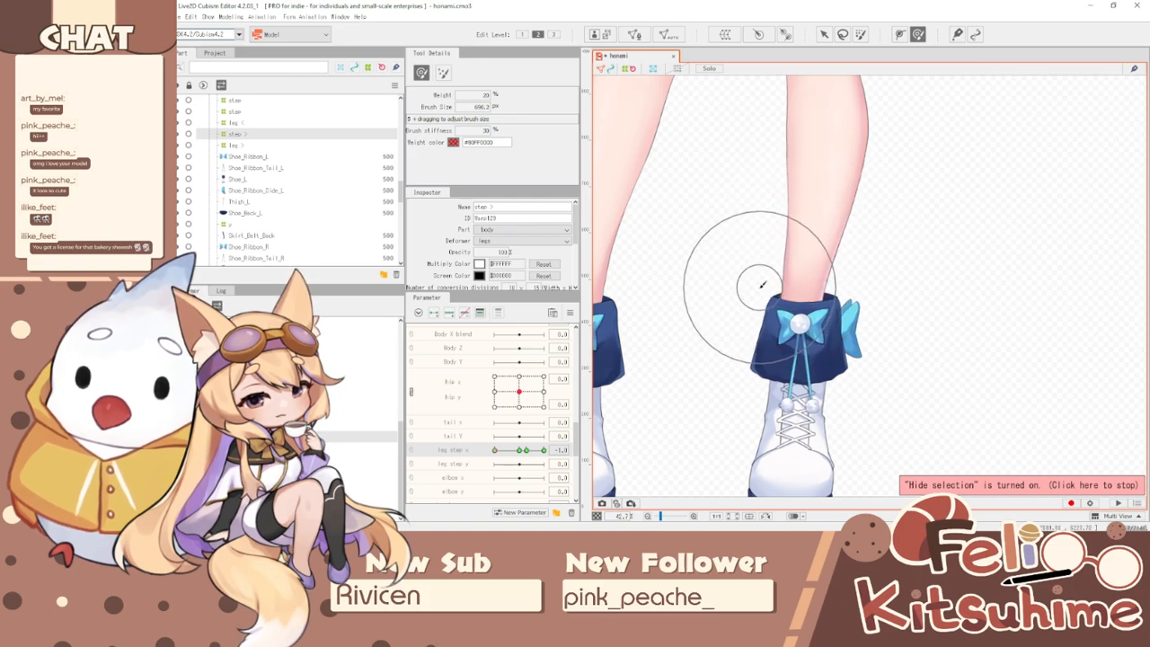
pyautogui.scroll(-3, 763, 285)
pyautogui.moveTo(501, 454); pyautogui.dragTo(609, 464)
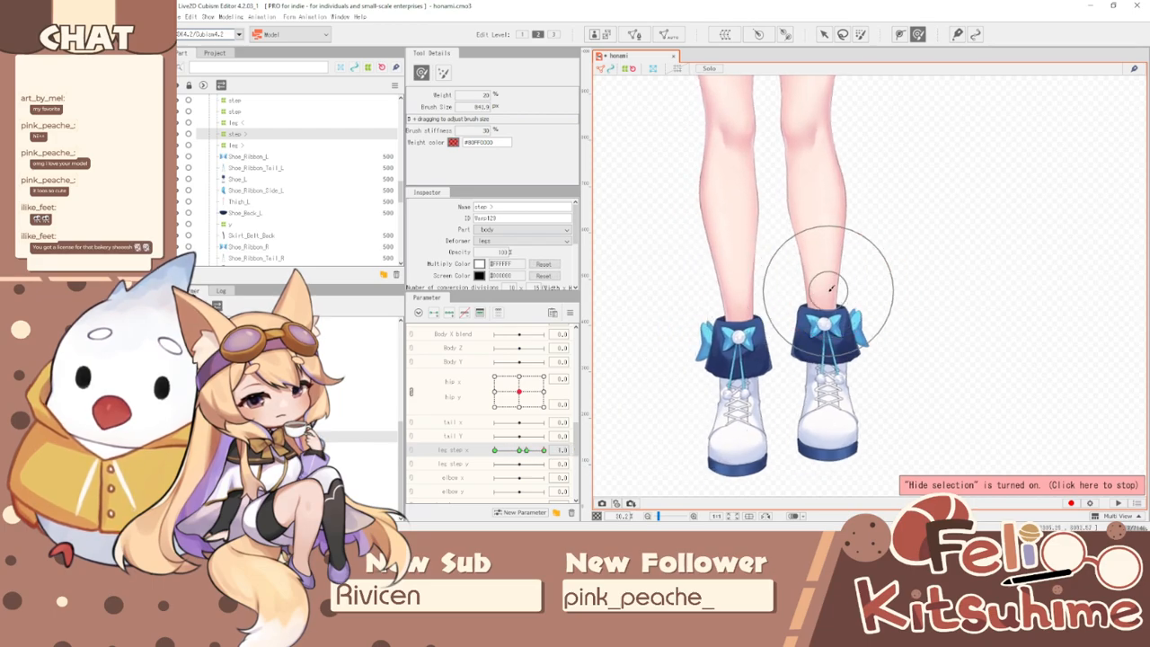
pyautogui.scroll(-3, 775, 382)
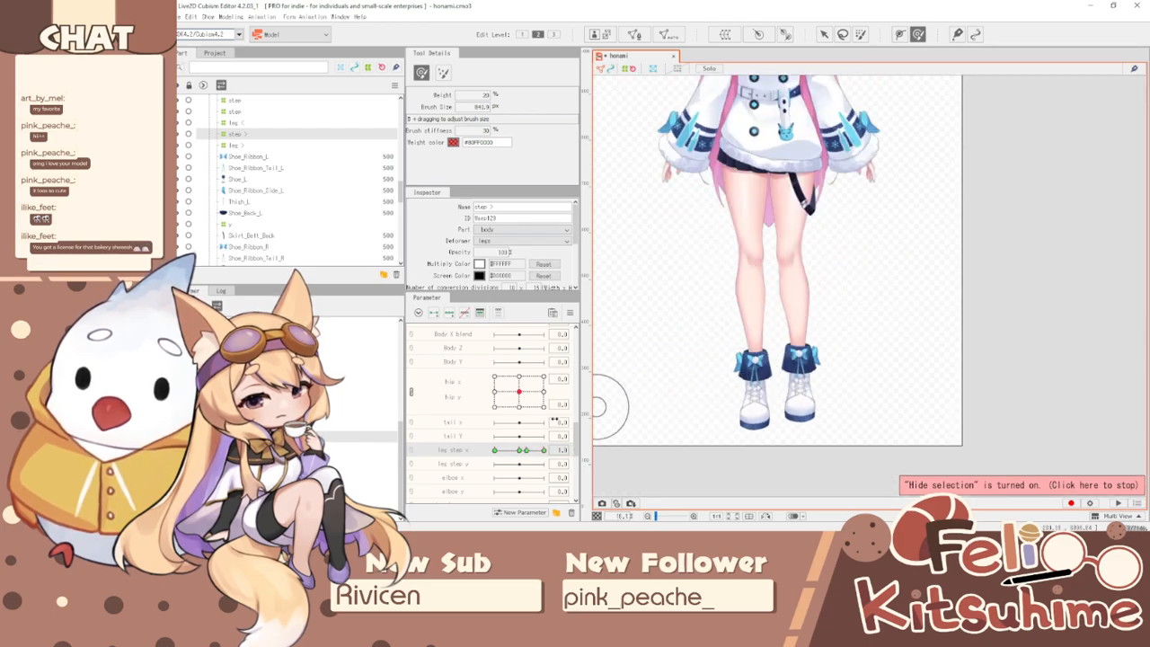
pyautogui.click(580, 450)
pyautogui.moveTo(576, 463); pyautogui.dragTo(407, 459)
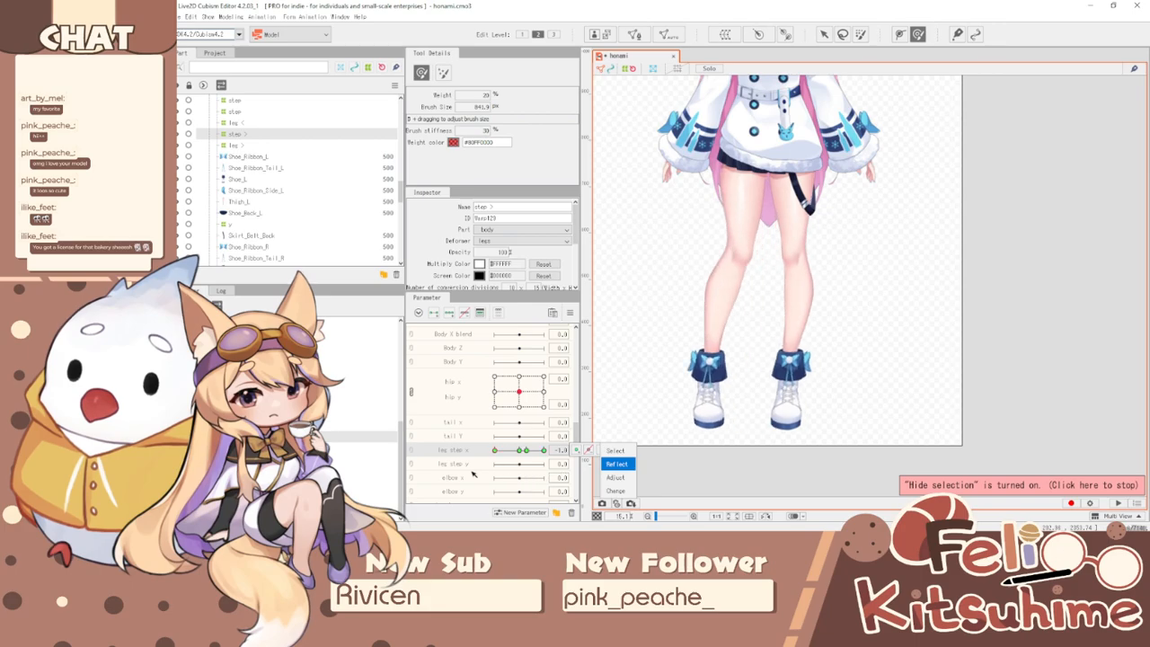
pyautogui.moveTo(464, 479); pyautogui.dragTo(544, 450)
# - Check the legs at hip x and hip y 1.0 across leg step x, and return all three parameters to 0.0
pyautogui.moveTo(519, 392); pyautogui.dragTo(559, 360)
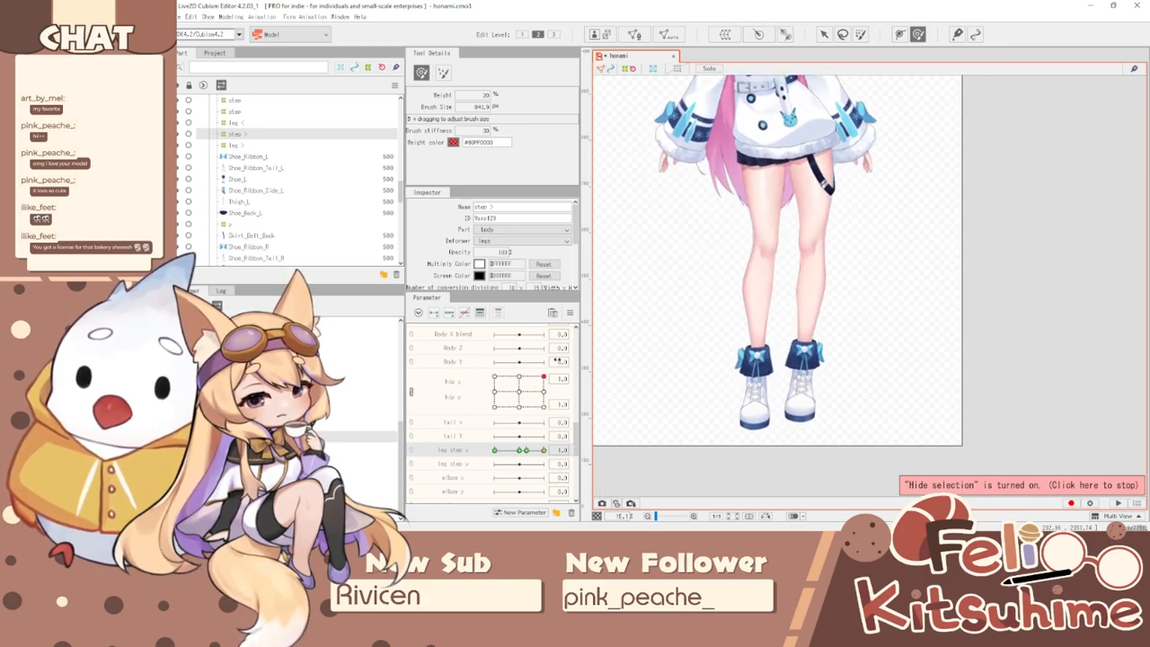
pyautogui.moveTo(527, 453); pyautogui.dragTo(465, 440)
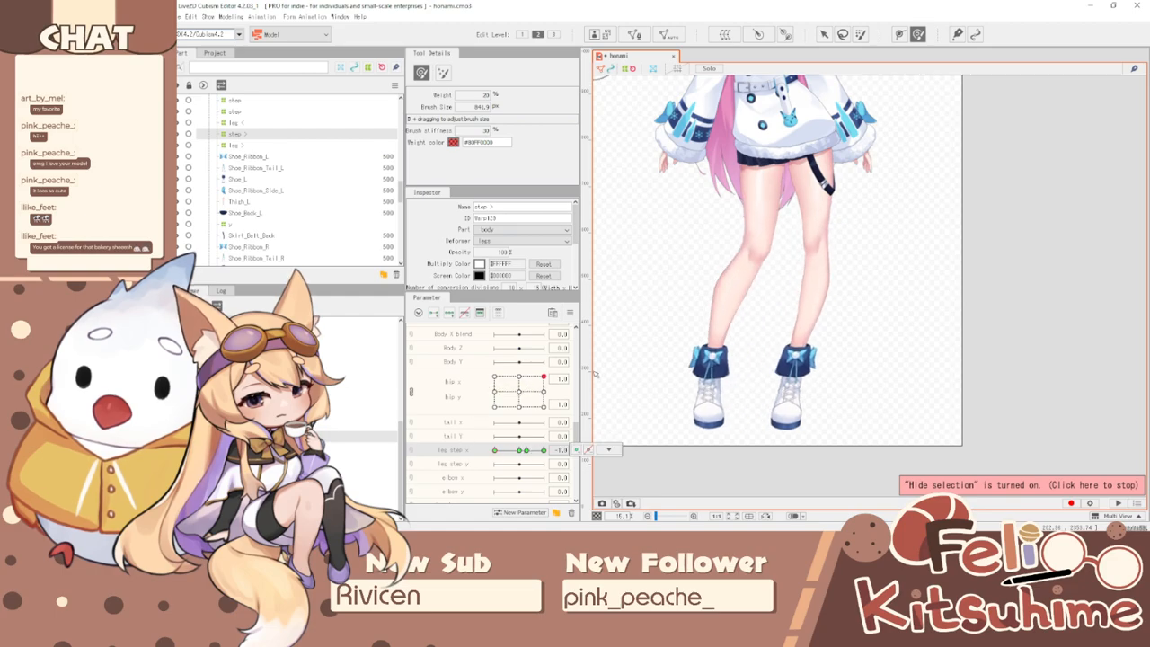
pyautogui.scroll(2, 795, 284)
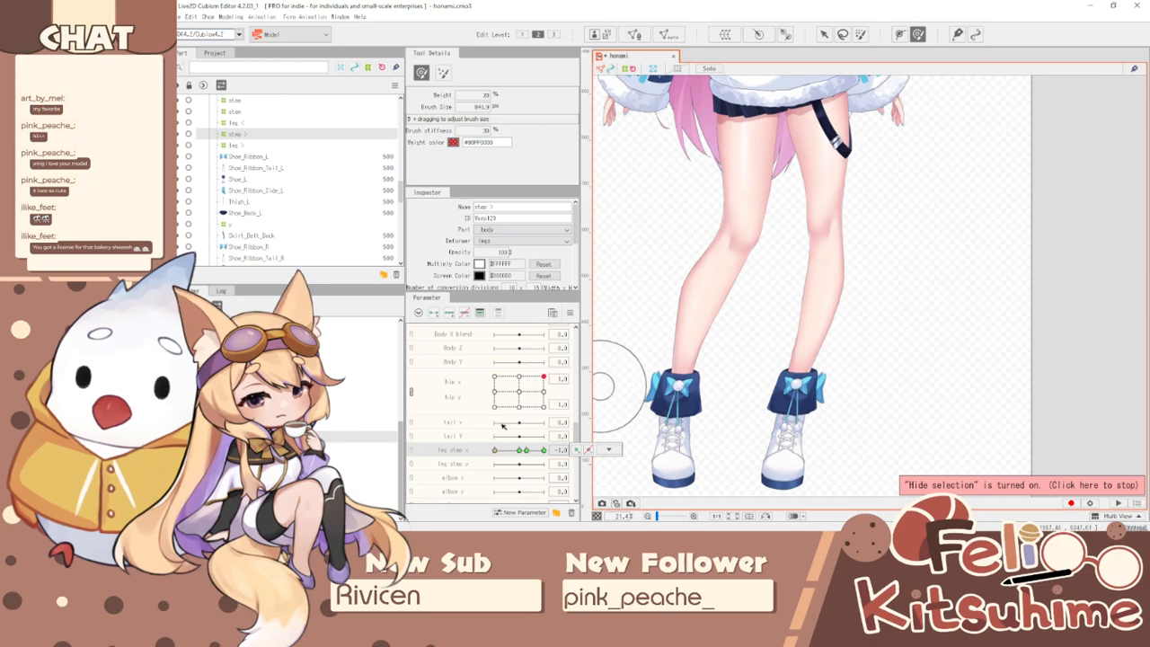
pyautogui.moveTo(549, 380); pyautogui.dragTo(524, 389)
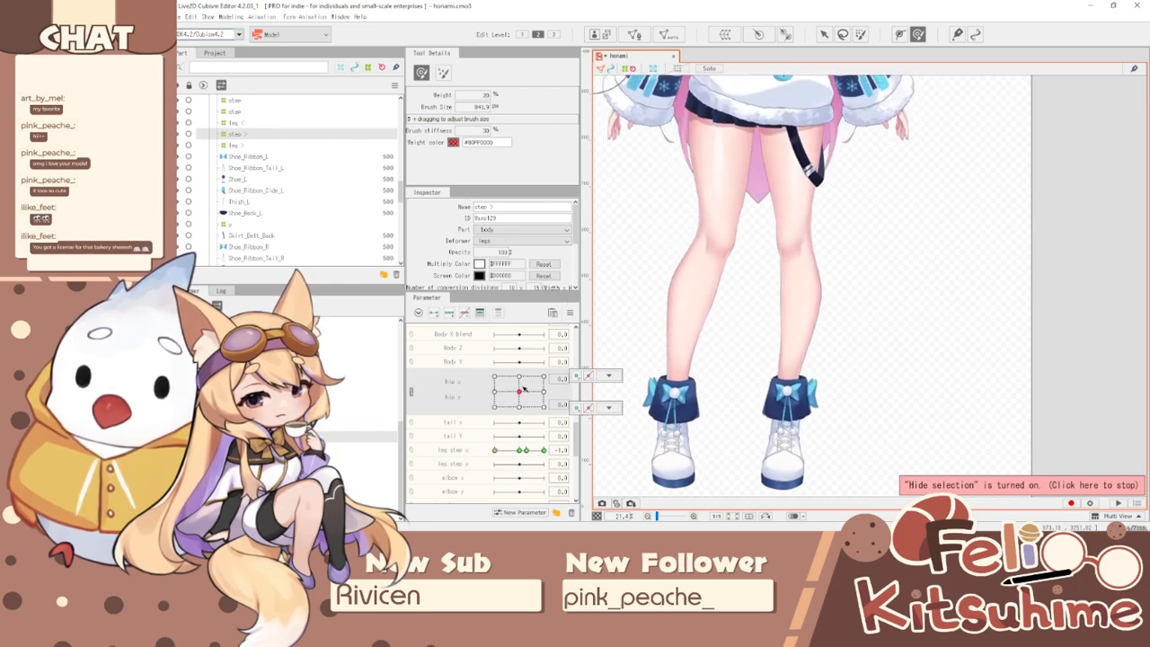
pyautogui.moveTo(500, 451); pyautogui.dragTo(528, 454)
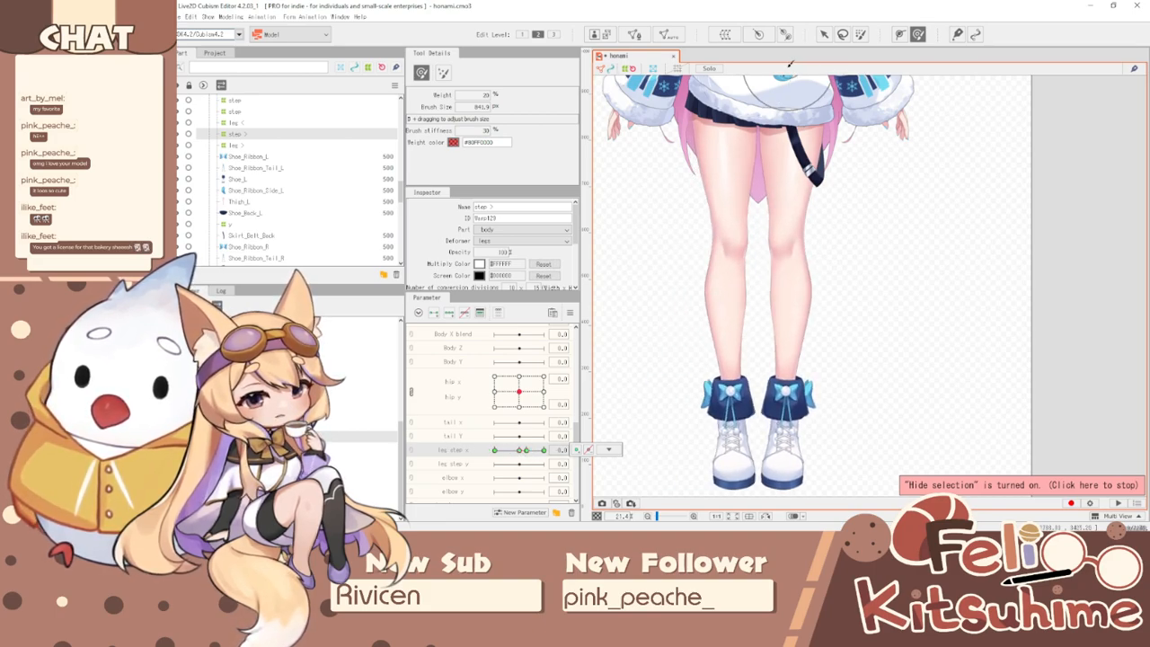
# - Select the right leg's outer step deformer, parented directly to legs, and delete it
pyautogui.click(824, 34)
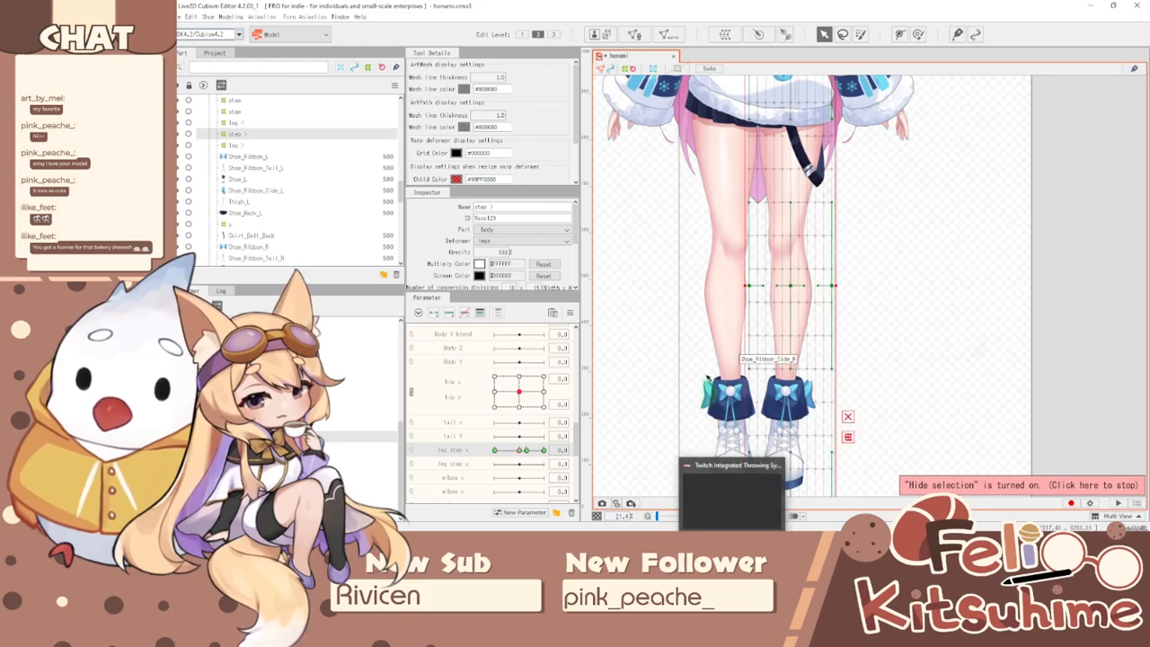
pyautogui.click(732, 423)
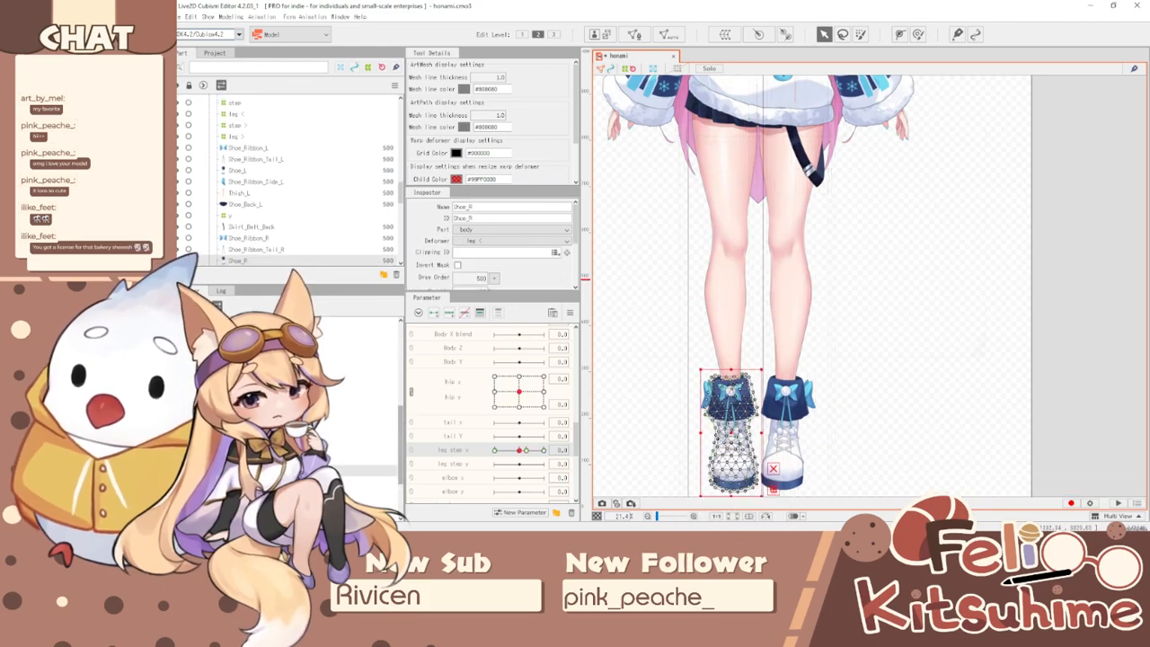
pyautogui.click(368, 437)
pyautogui.click(369, 425)
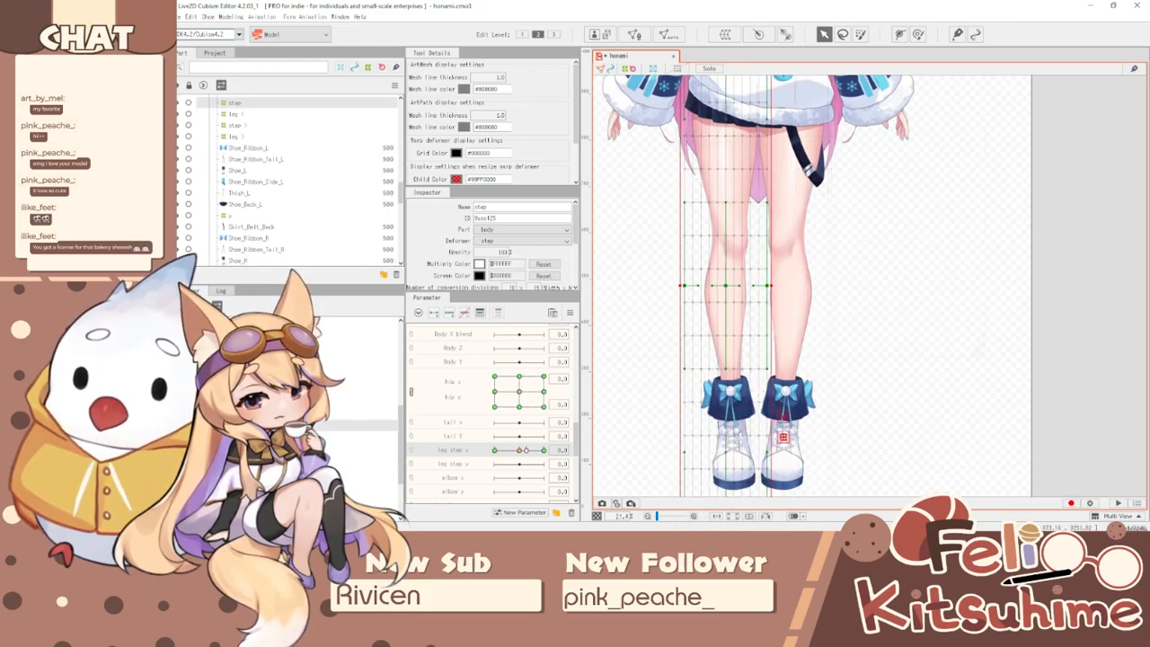
pyautogui.click(787, 449)
pyautogui.scroll(-2, 899, 233)
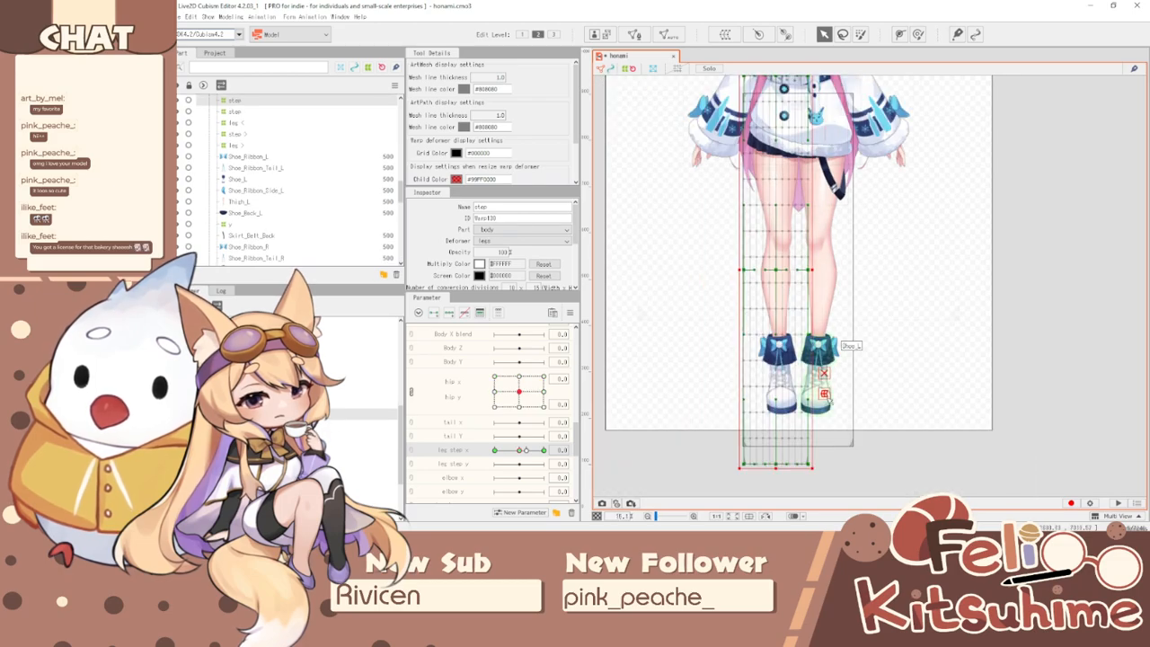
pyautogui.scroll(1, 775, 468)
pyautogui.moveTo(528, 449)
pyautogui.mouseDown()
pyautogui.moveTo(483, 461)
pyautogui.moveTo(520, 454)
pyautogui.mouseUp()
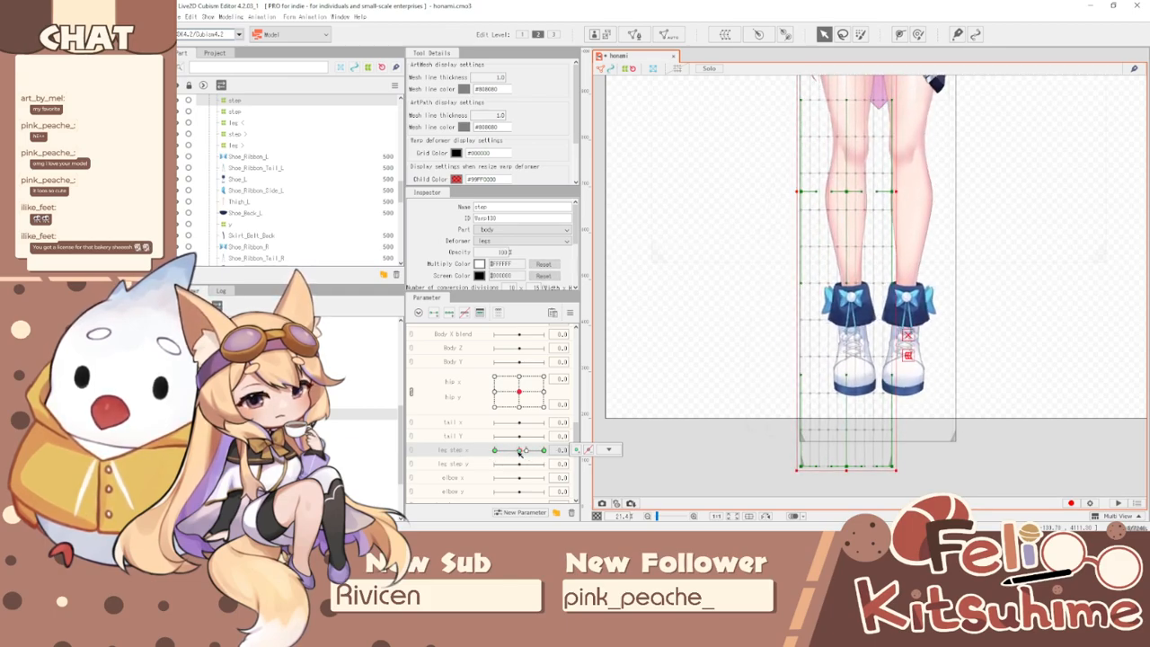
pyautogui.press('Delete')
# - Create a warp deformer named step2 in the body part as the parent of the right leg's leg < deformer
pyautogui.click(349, 415)
pyautogui.moveTo(522, 450)
pyautogui.mouseDown()
pyautogui.moveTo(508, 450)
pyautogui.moveTo(520, 449)
pyautogui.mouseUp()
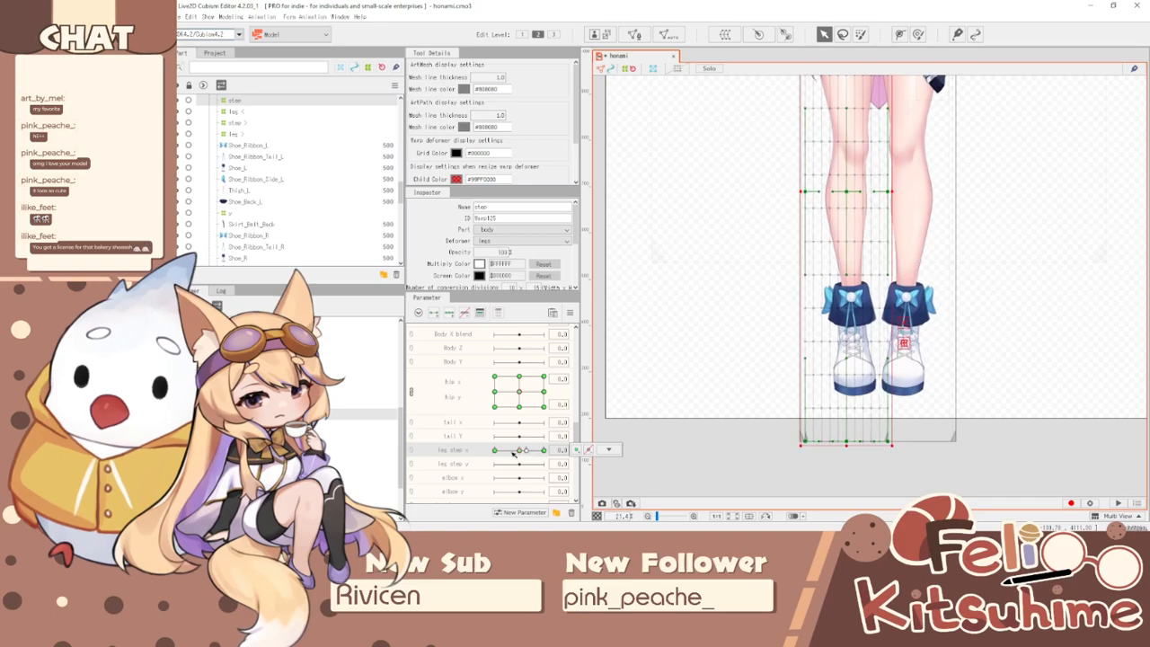
pyautogui.click(348, 425)
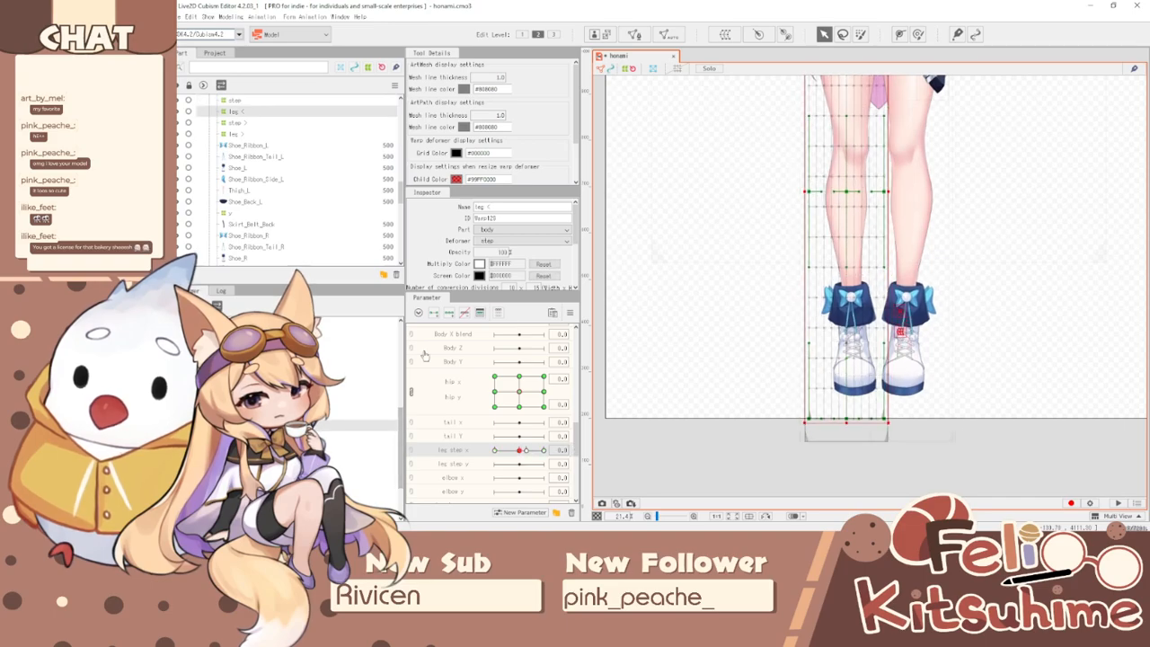
pyautogui.click(725, 35)
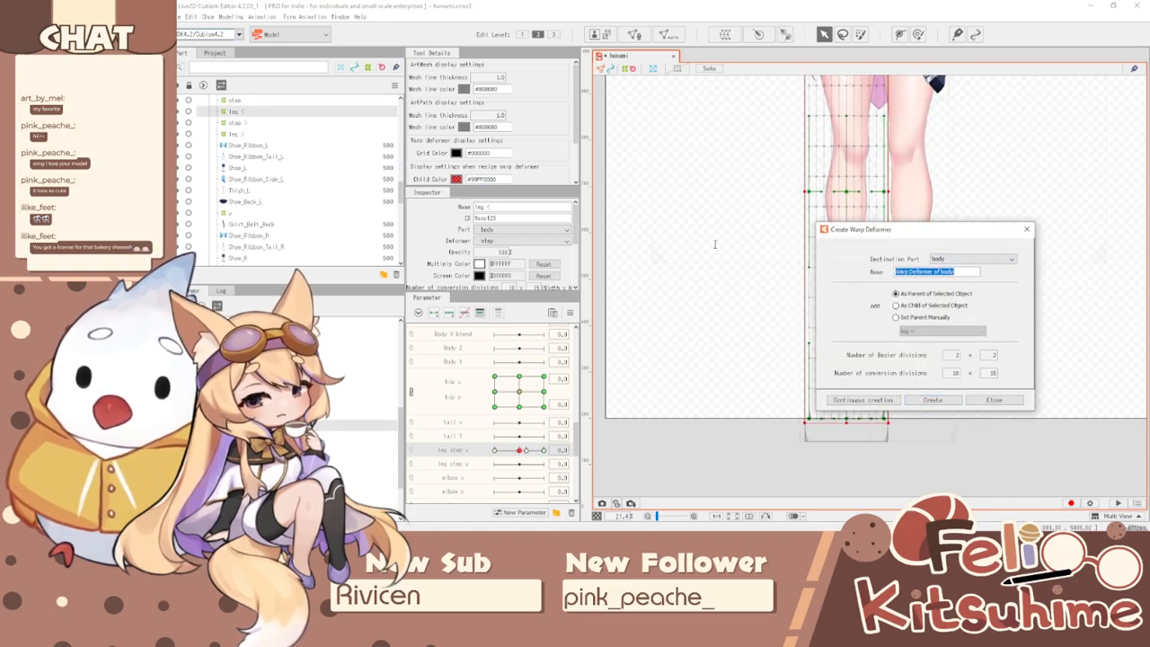
pyautogui.write('step2')
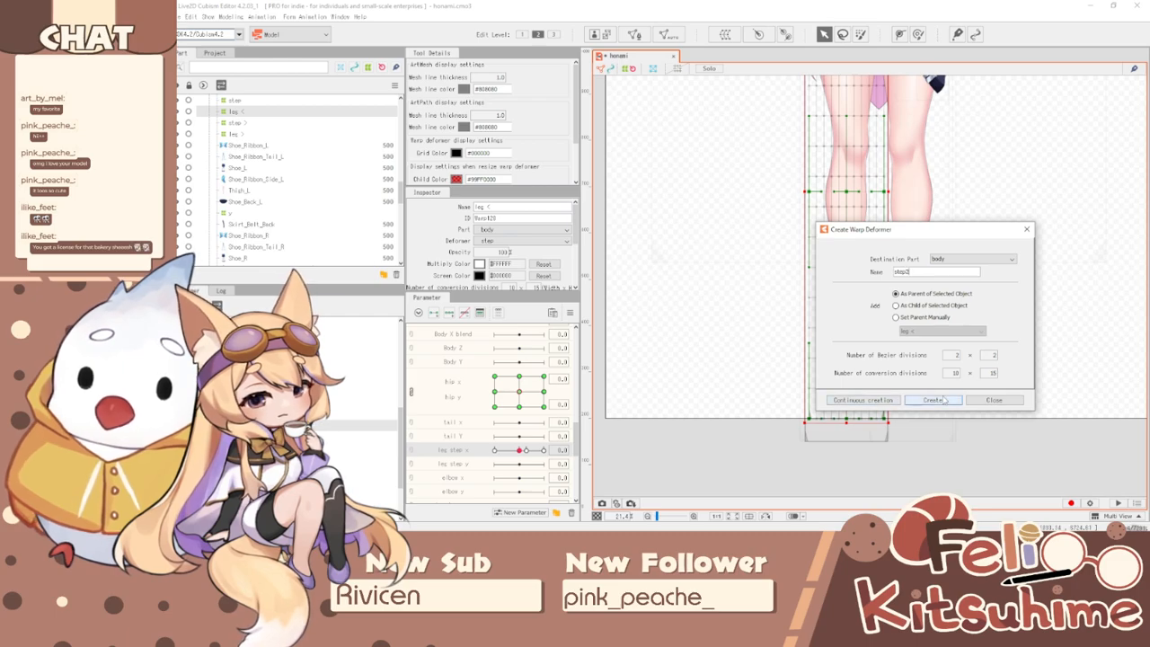
pyautogui.click(935, 400)
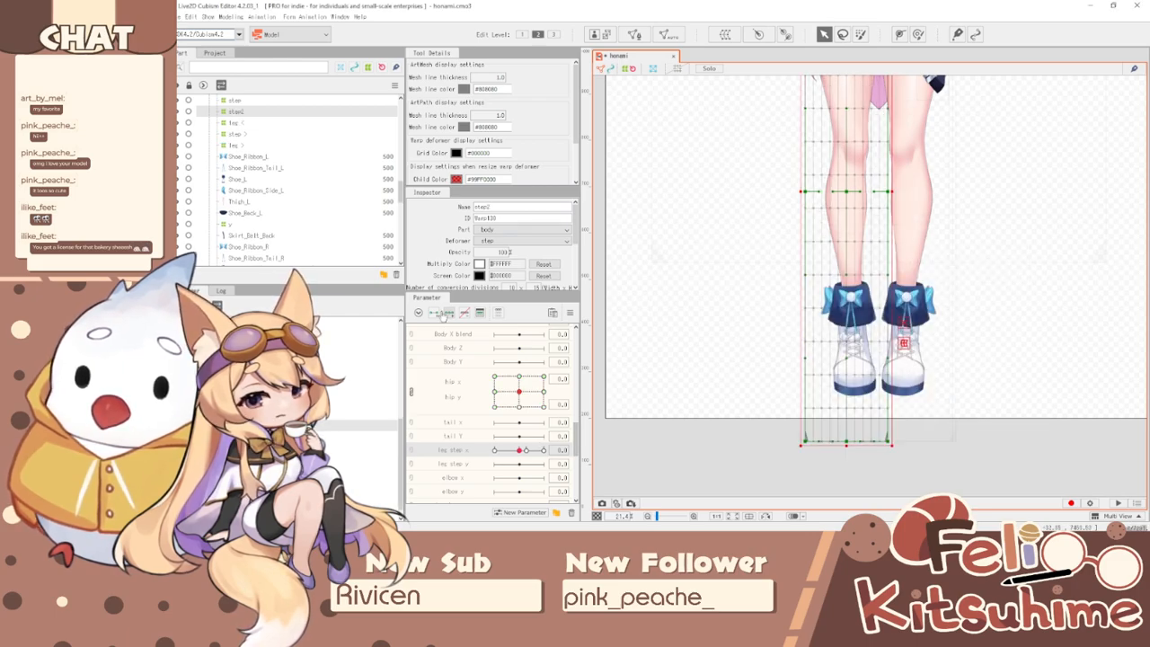
# - Give step2 leg step x keys at -1.0, 0.0 and 1.0, plus intermediate keys at -0.3 and -0.7
pyautogui.moveTo(514, 449)
pyautogui.mouseDown()
pyautogui.moveTo(500, 450)
pyautogui.moveTo(531, 449)
pyautogui.moveTo(506, 449)
pyautogui.moveTo(520, 450)
pyautogui.mouseUp()
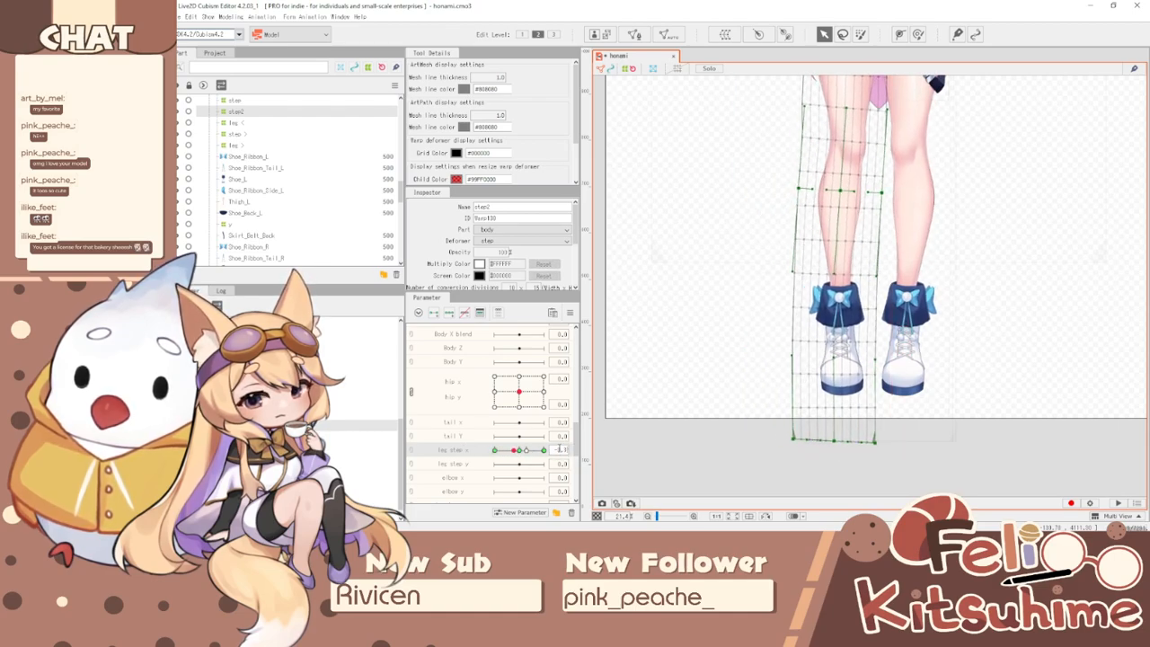
pyautogui.press('Return')
pyautogui.moveTo(896, 447); pyautogui.dragTo(764, 193)
pyautogui.press('Escape')
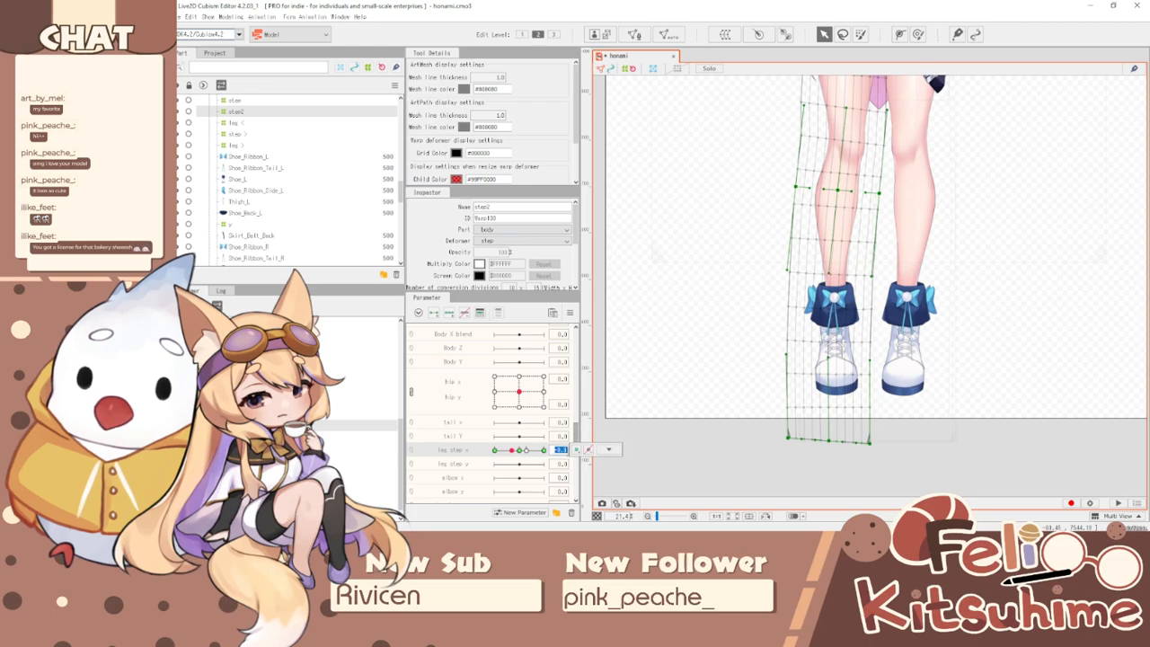
pyautogui.click(613, 450)
pyautogui.moveTo(511, 451); pyautogui.dragTo(502, 452)
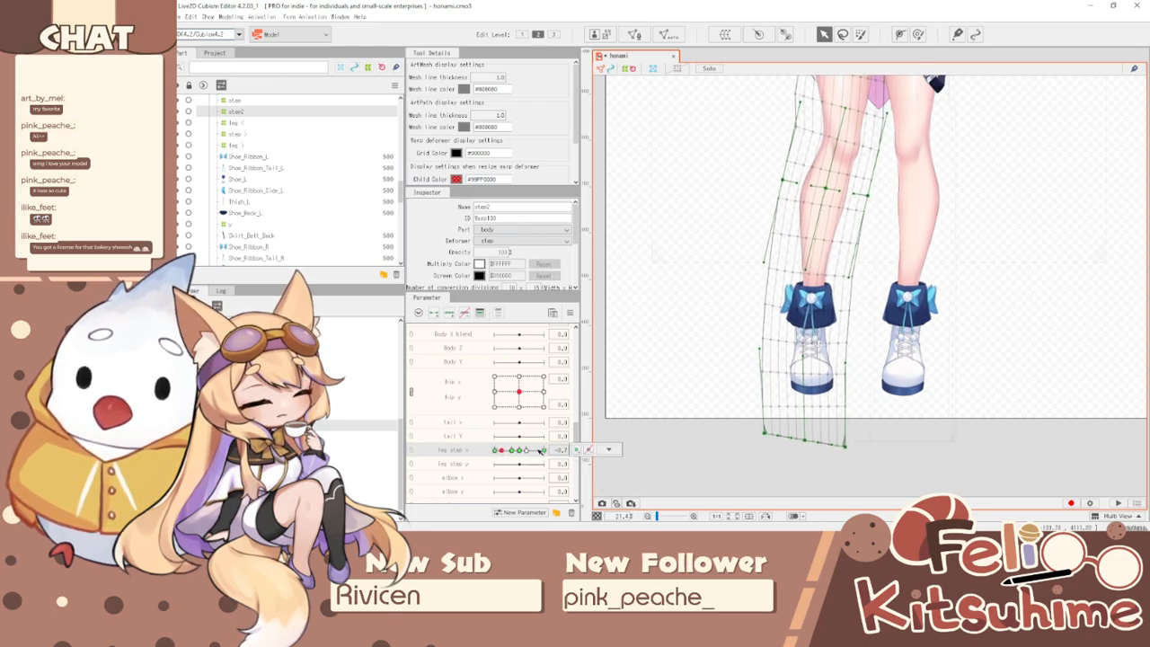
pyautogui.press('Return')
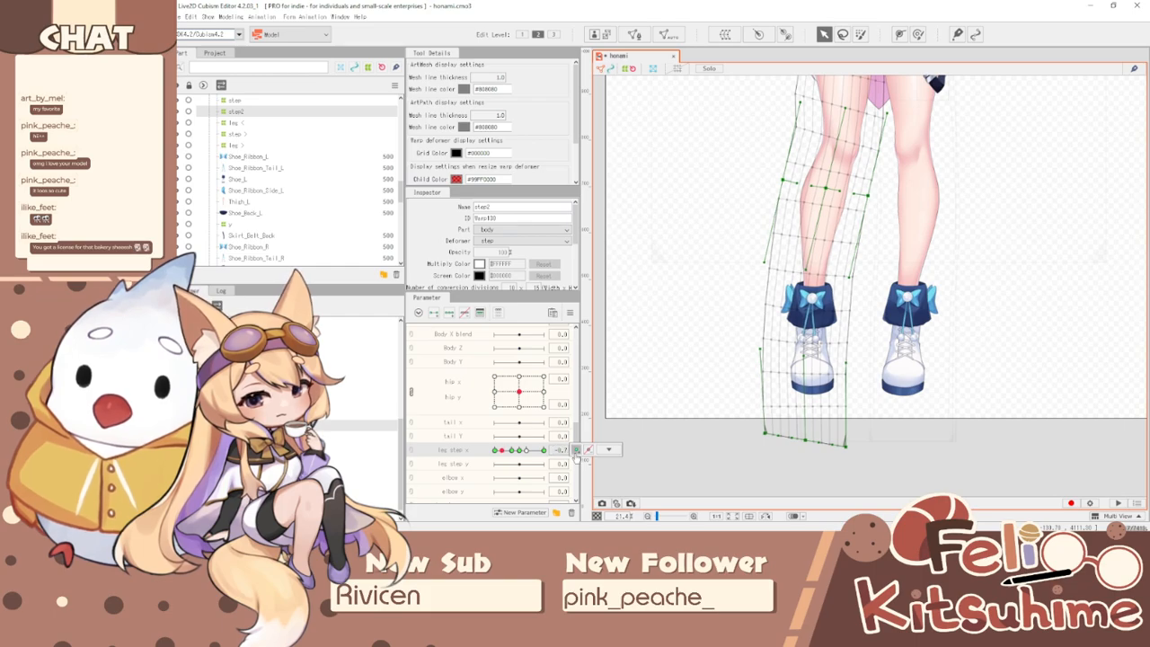
# - Compress the lower part of step2 upward at leg step x -0.3 to raise the right foot, and enlarge the deform brush with the selection hidden
pyautogui.click(510, 450)
pyautogui.moveTo(934, 474); pyautogui.dragTo(740, 200)
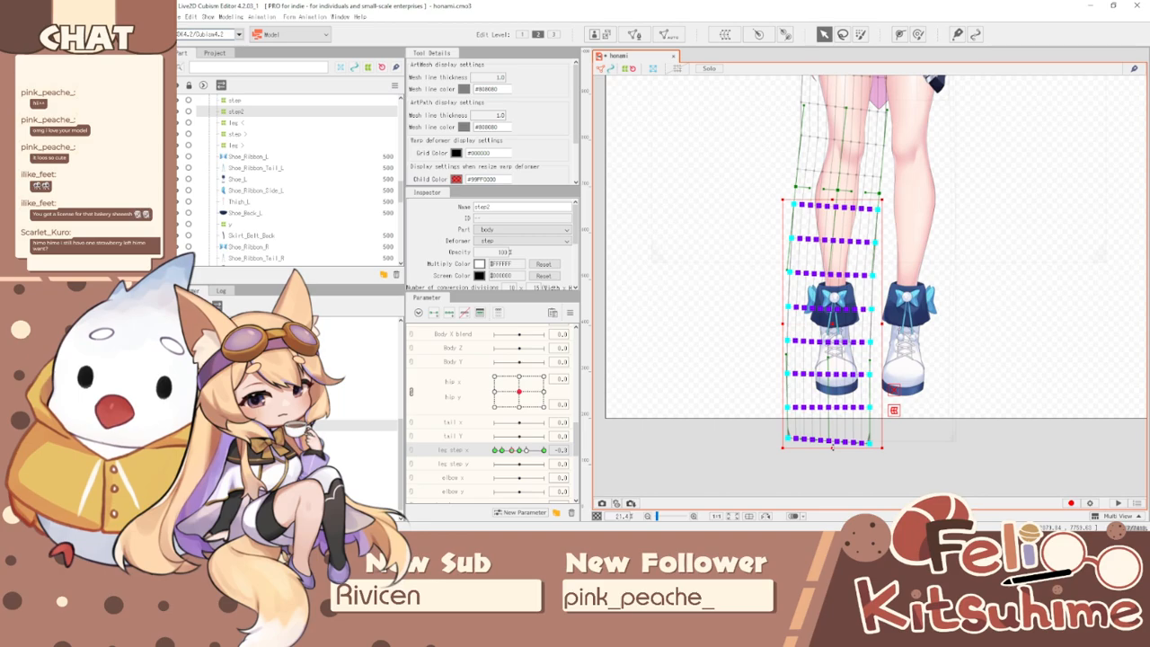
pyautogui.moveTo(833, 446); pyautogui.dragTo(833, 421)
pyautogui.click(919, 36)
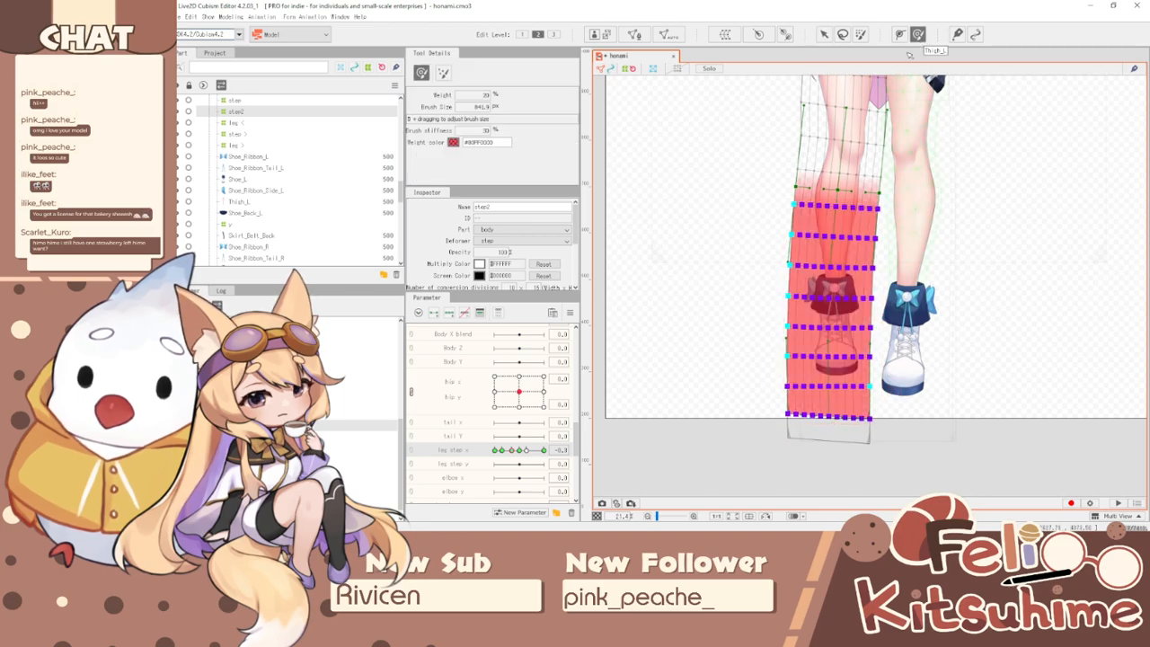
pyautogui.hotkey('ctrl', 't')
pyautogui.press('b')
pyautogui.moveTo(814, 286)
pyautogui.mouseDown()
pyautogui.moveTo(856, 302)
pyautogui.moveTo(837, 294)
pyautogui.moveTo(840, 253)
pyautogui.mouseUp()
# - Check the lifted right foot across leg step x and in the physics preview, and return the parameters to default
pyautogui.moveTo(513, 449); pyautogui.dragTo(592, 419)
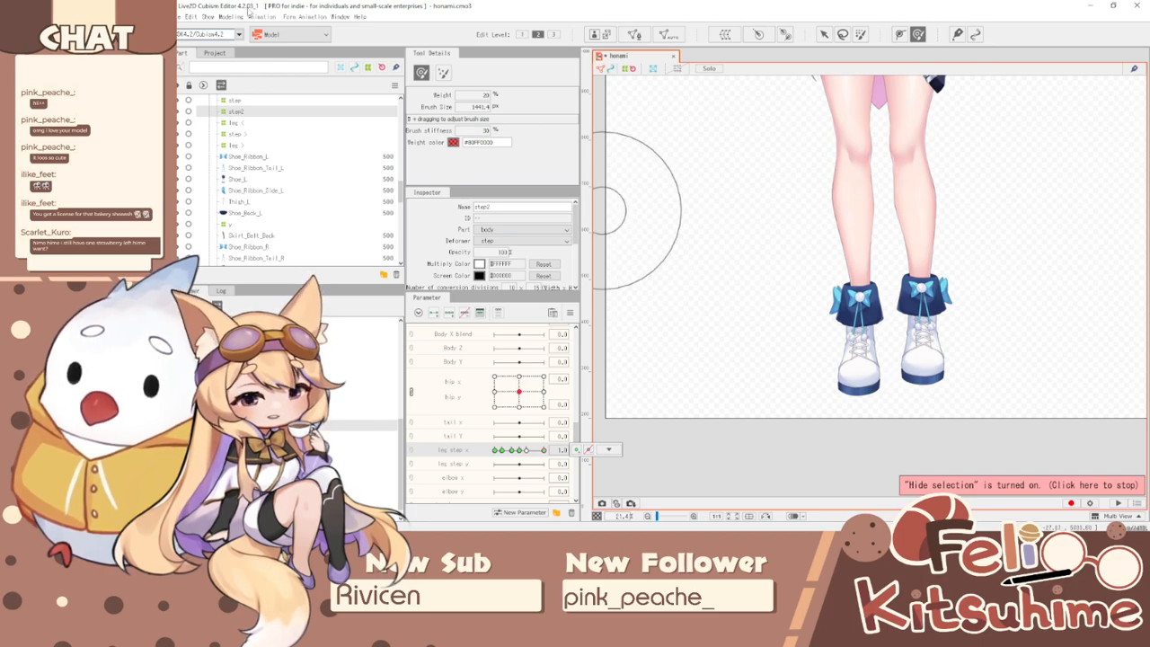
pyautogui.click(232, 16)
pyautogui.click(270, 226)
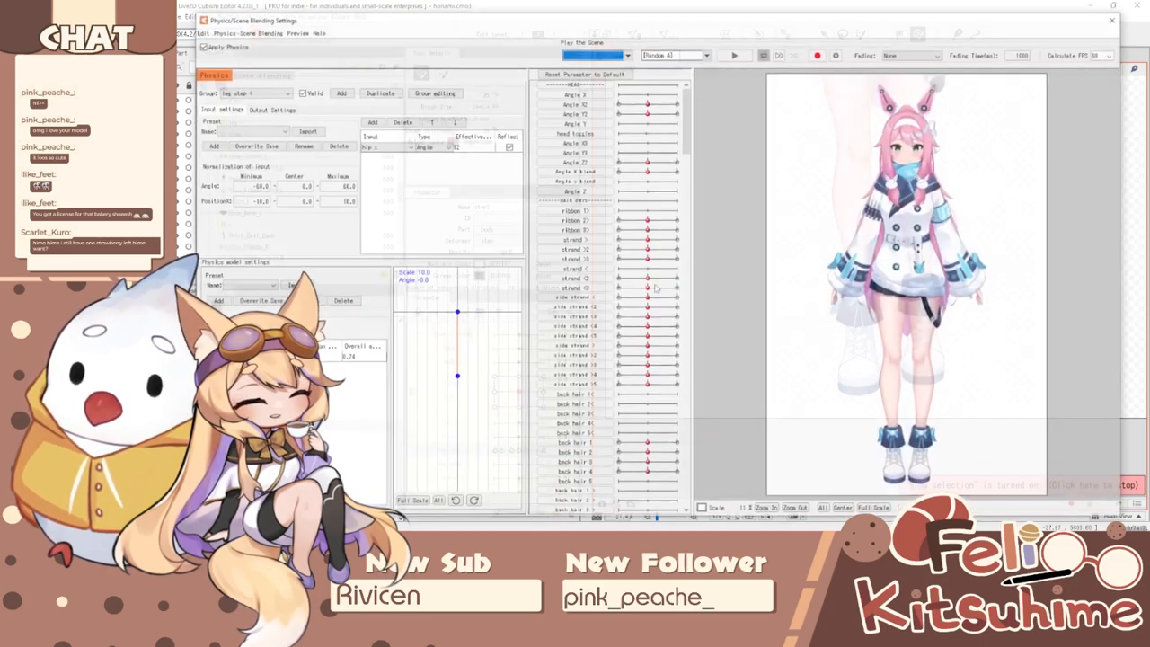
pyautogui.scroll(5, 904, 435)
pyautogui.scroll(-3, 863, 284)
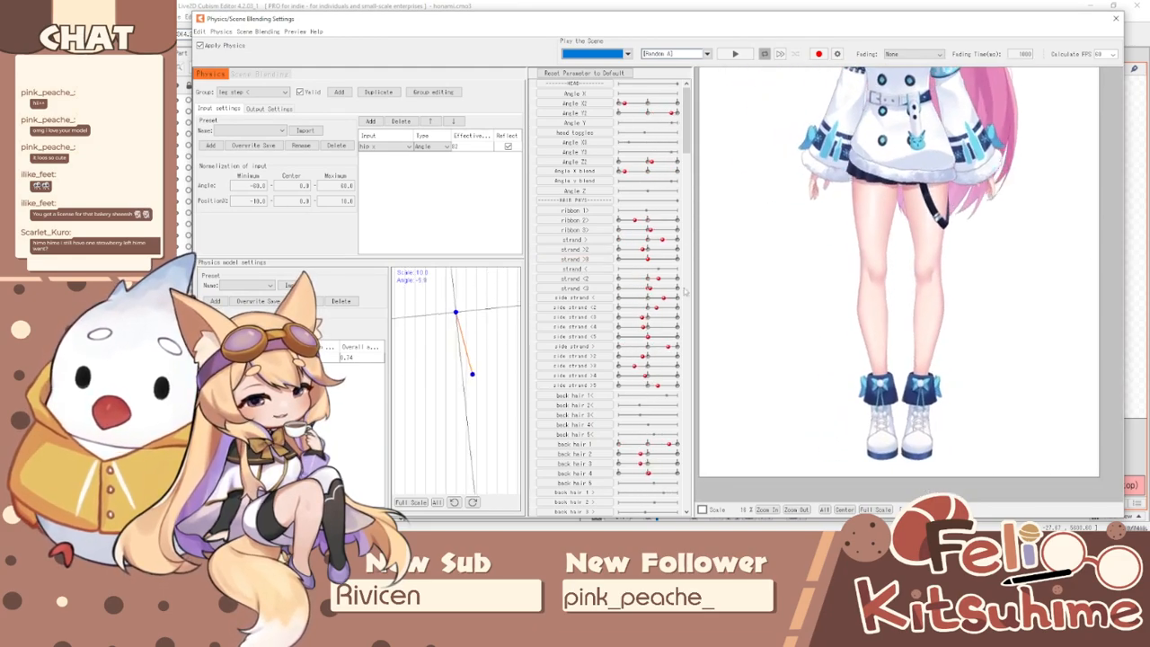
pyautogui.scroll(-4, 984, 387)
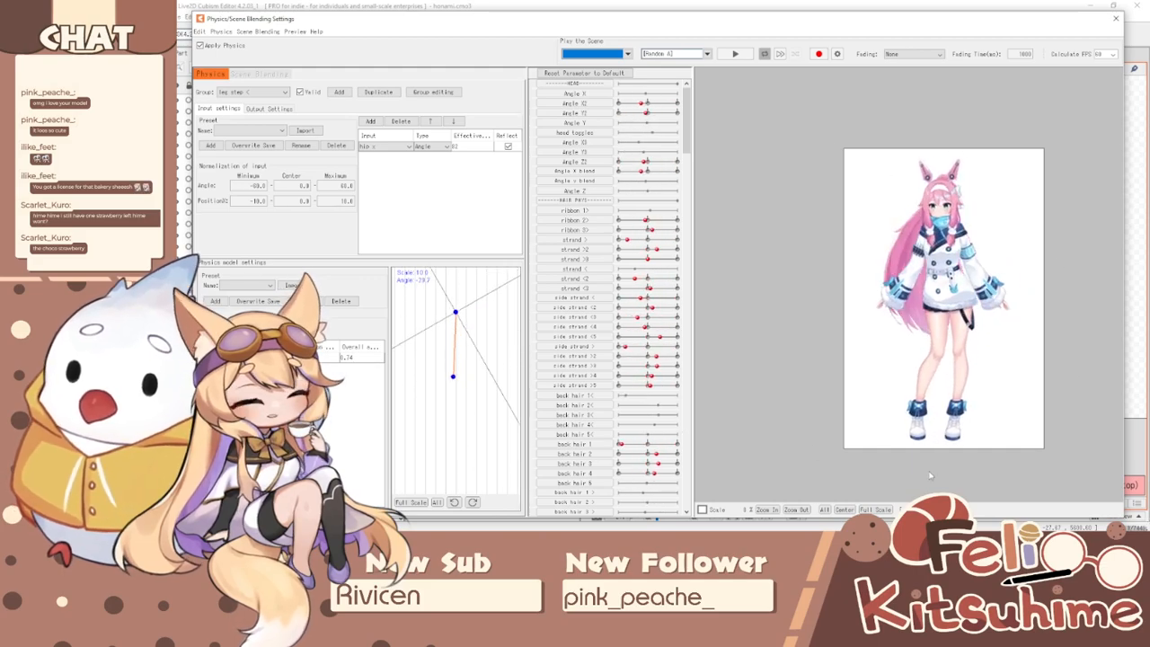
pyautogui.scroll(2, 881, 458)
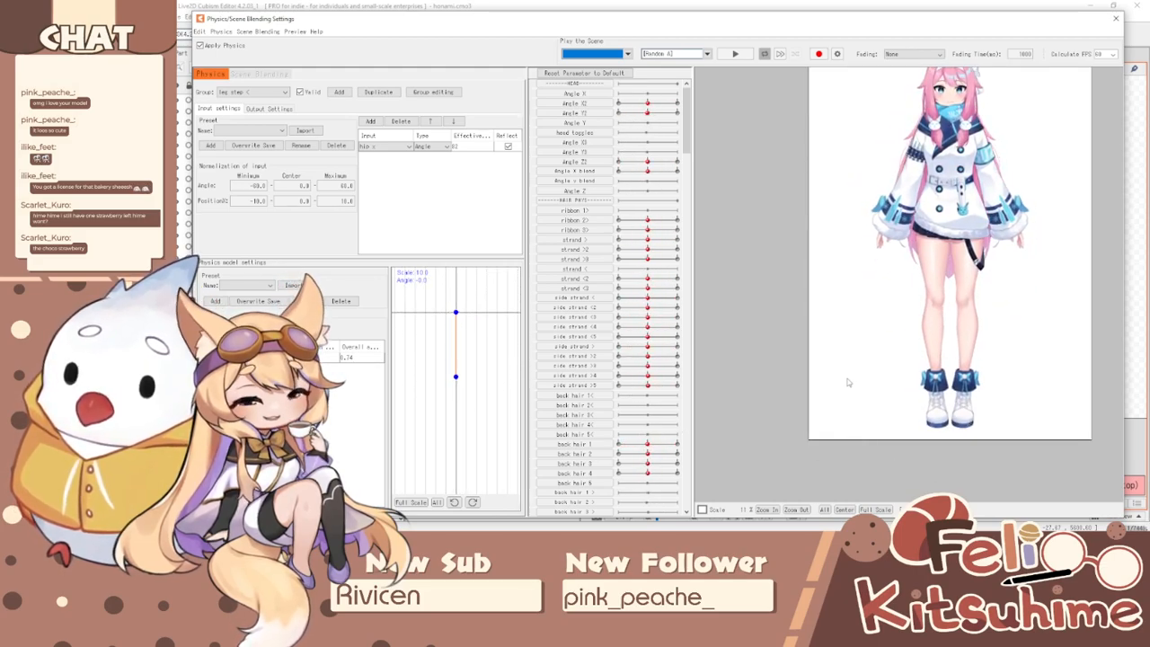
pyautogui.scroll(2, 951, 278)
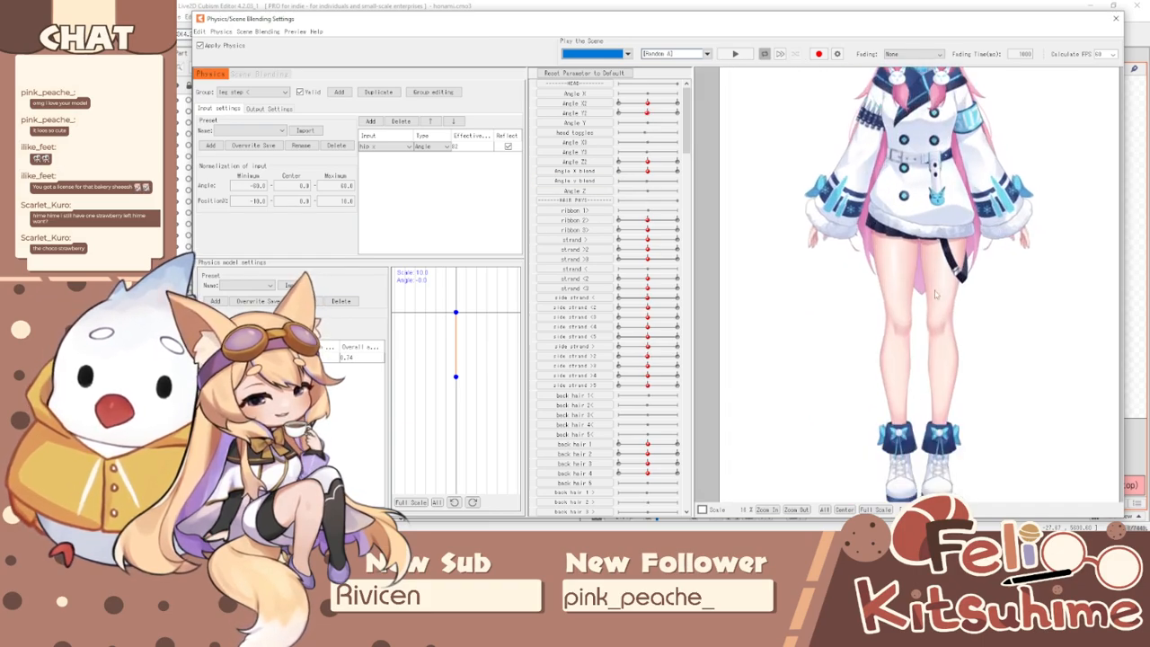
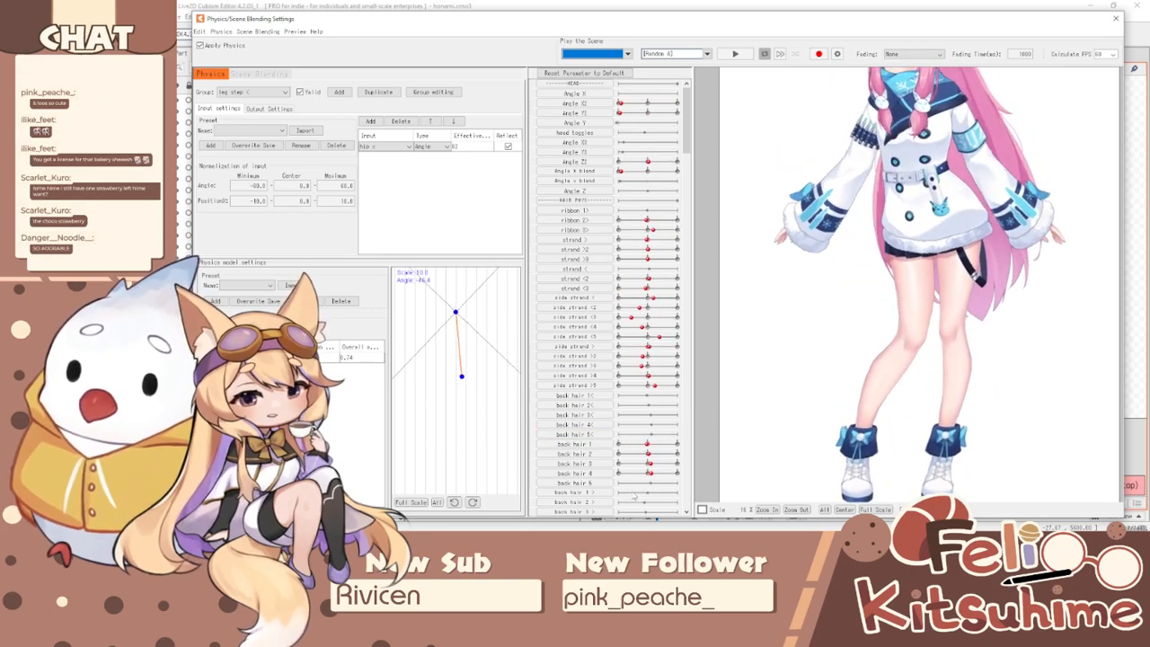
pyautogui.scroll(-2, 714, 405)
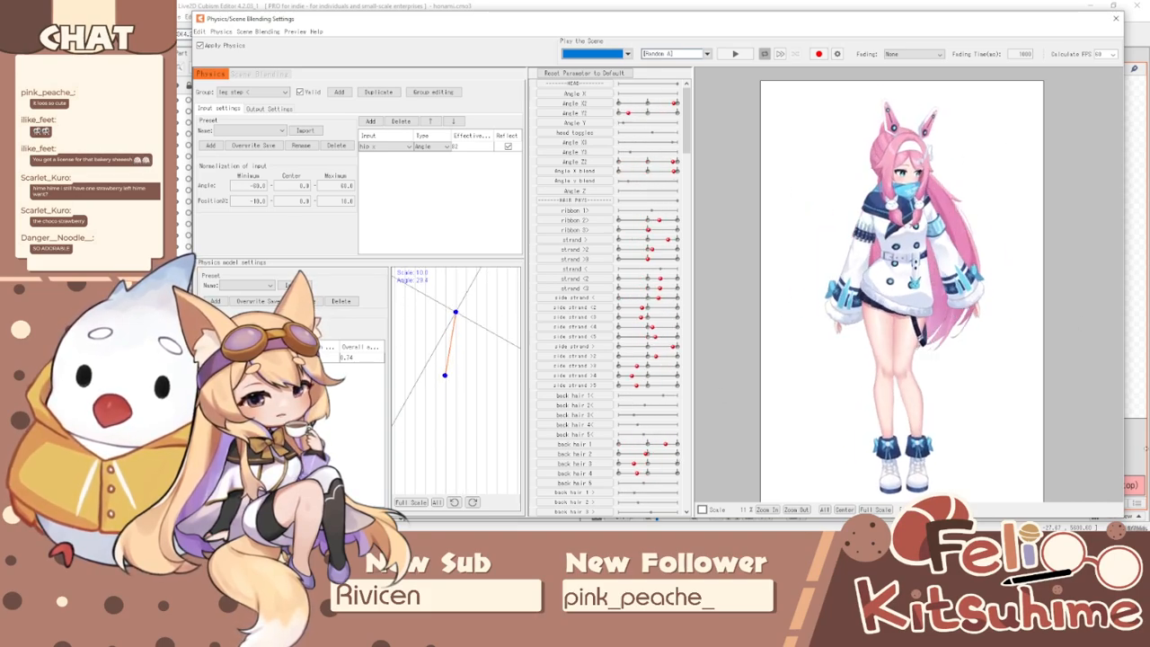
pyautogui.click(1115, 18)
pyautogui.click(570, 312)
pyautogui.click(599, 310)
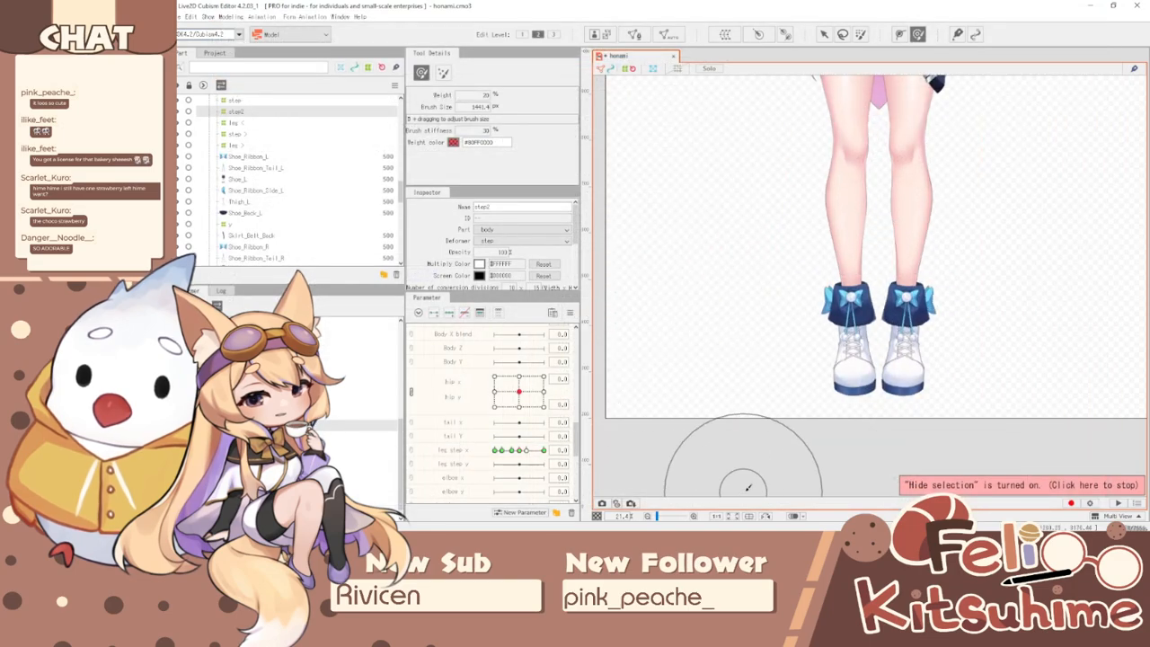
# - Examine the skirt belt's y deformer and the Jacket_Main_Bot mesh on the model
pyautogui.scroll(-3, 784, 456)
pyautogui.scroll(1, 838, 177)
pyautogui.press('v')
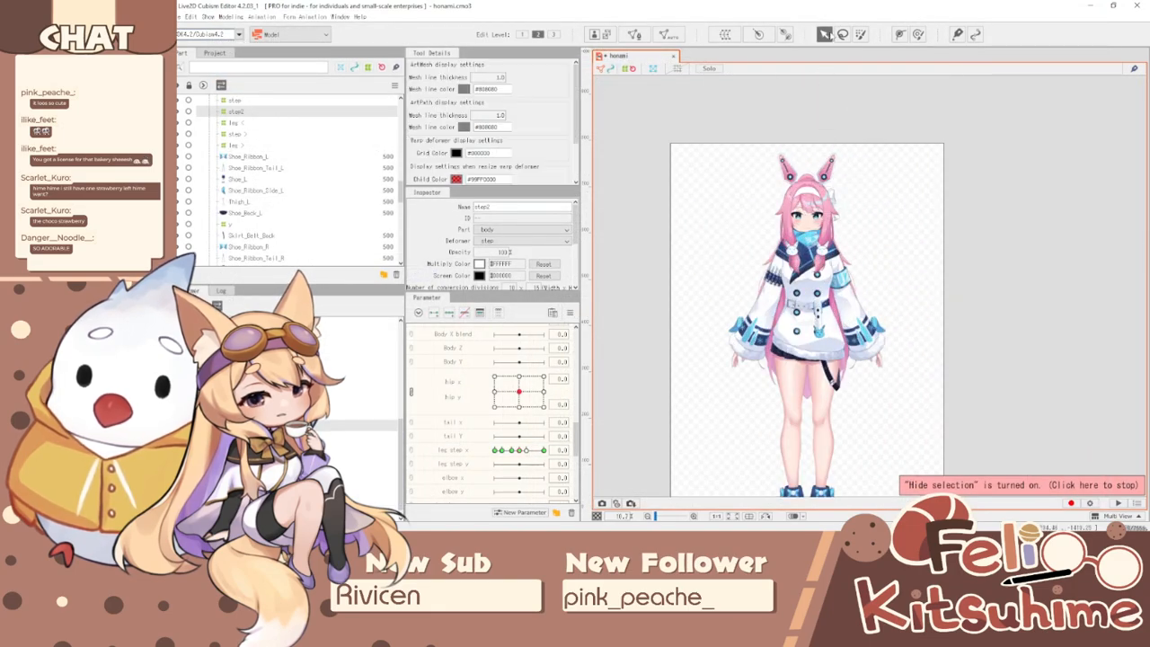
pyautogui.scroll(3, 813, 352)
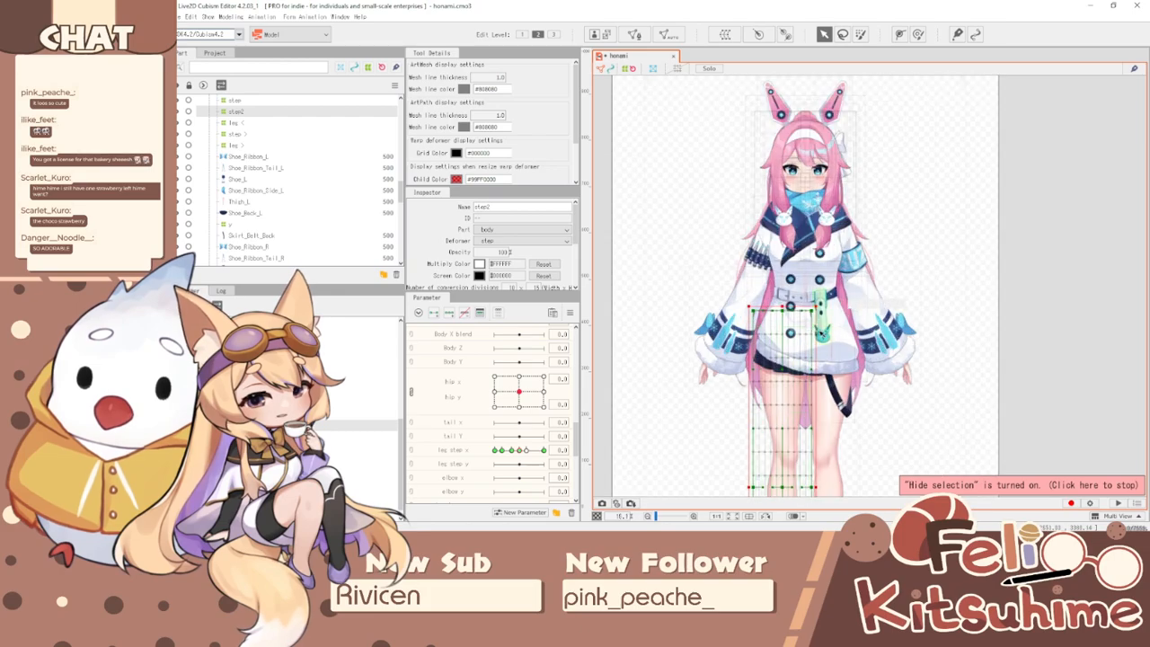
pyautogui.click(861, 333)
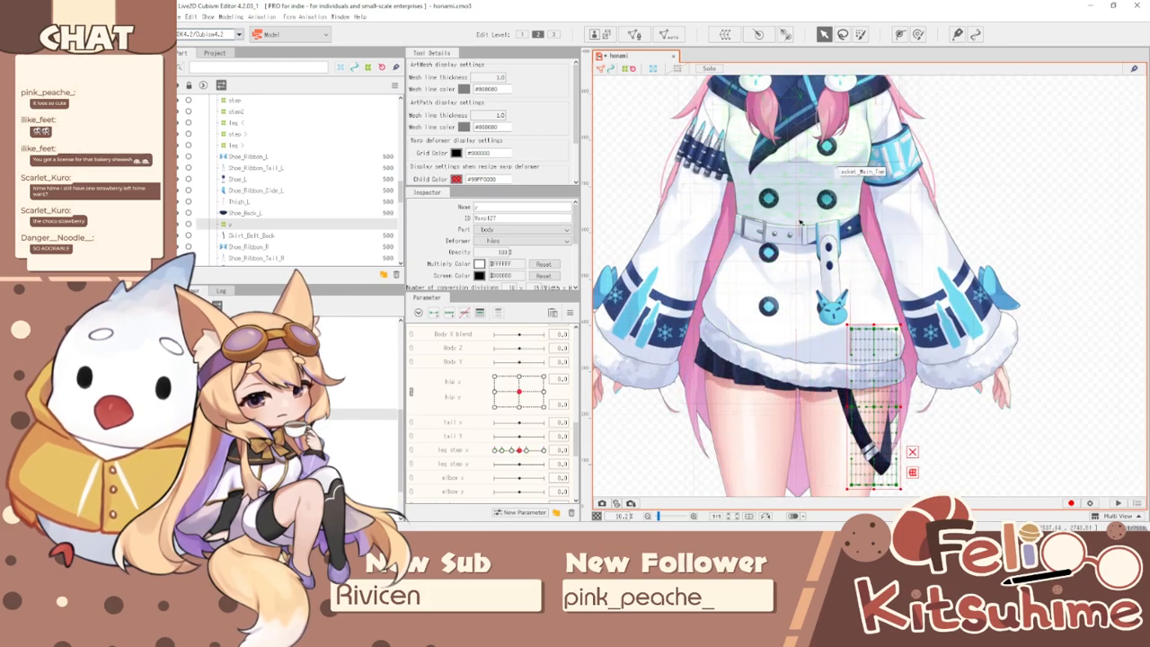
pyautogui.scroll(-1, 786, 292)
pyautogui.click(785, 292)
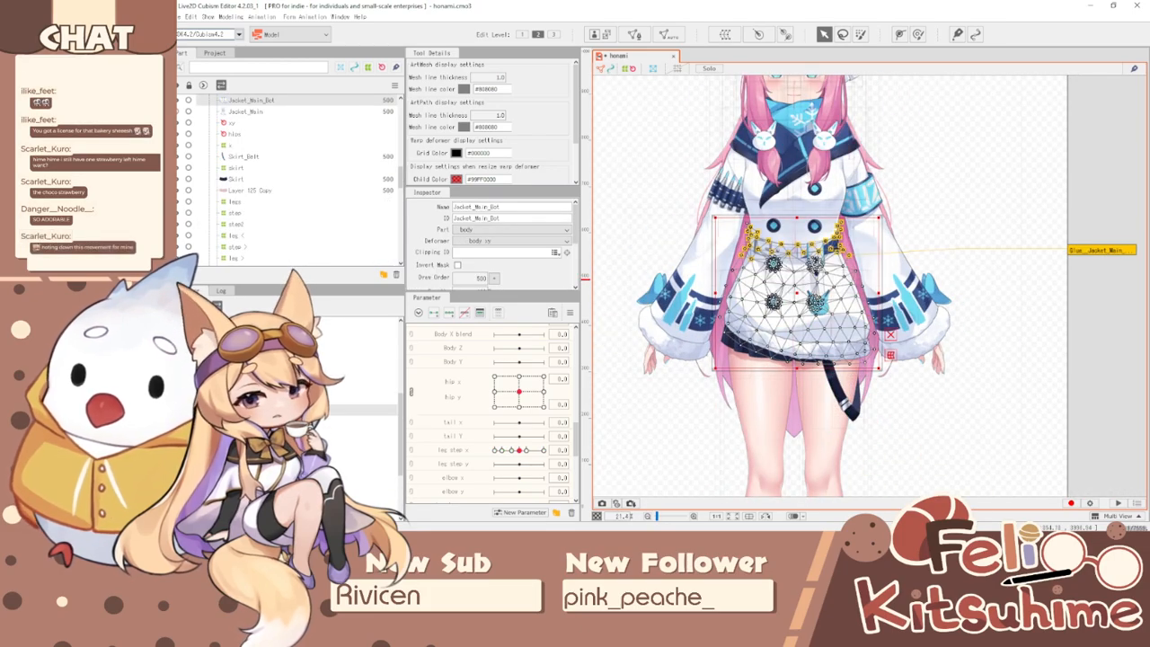
# - Find the hidden Scarf_Straight mesh among the parts, make it visible, and select and unlock it
pyautogui.scroll(1, 252, 181)
pyautogui.scroll(-5, 244, 158)
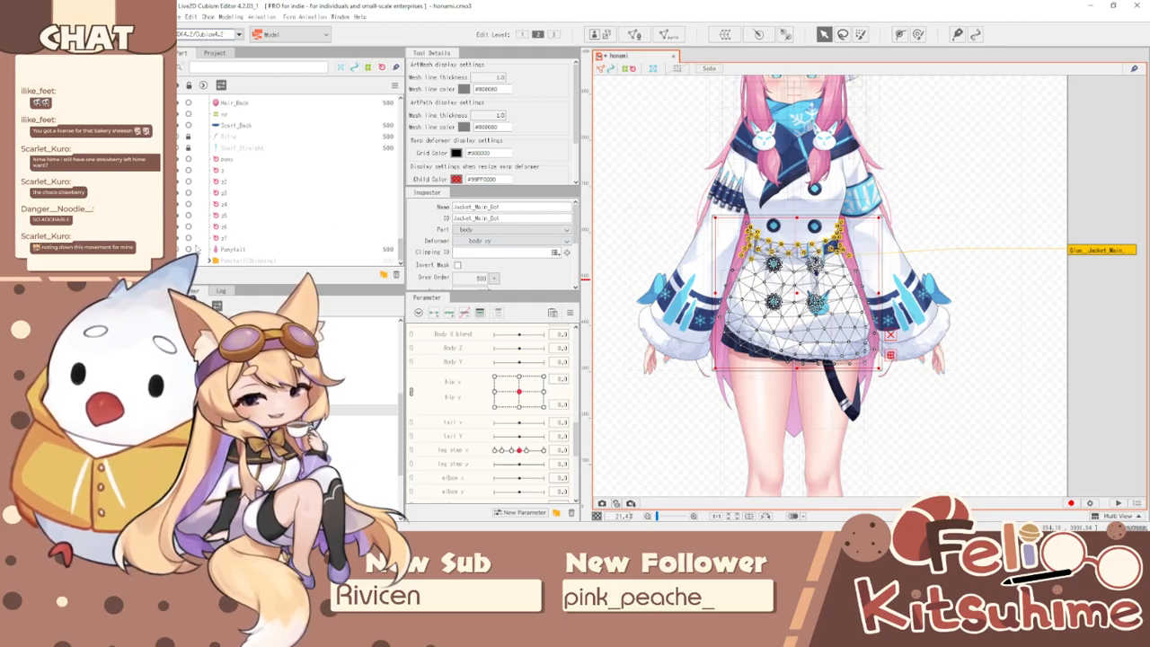
pyautogui.scroll(-2, 818, 353)
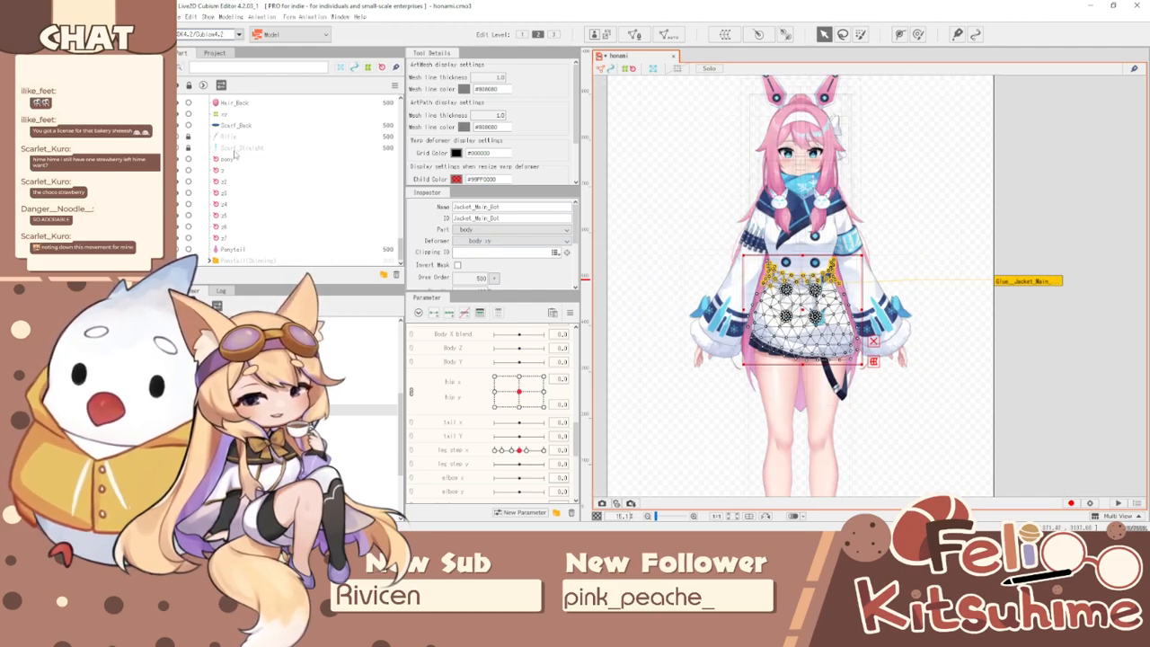
pyautogui.click(178, 147)
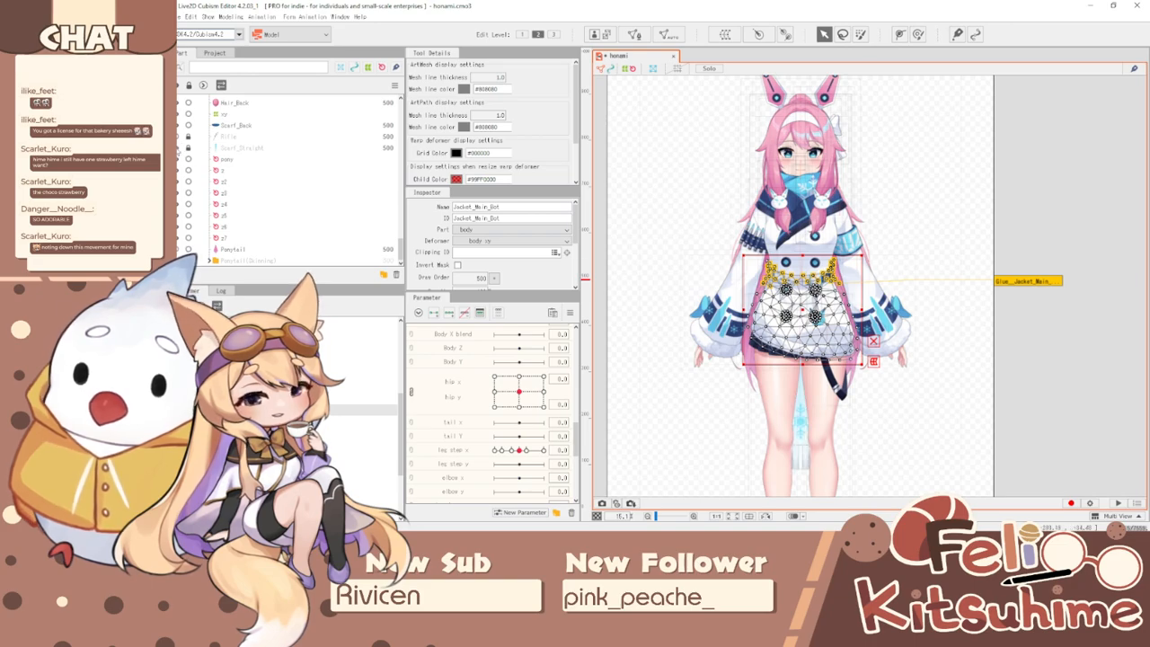
pyautogui.click(251, 151)
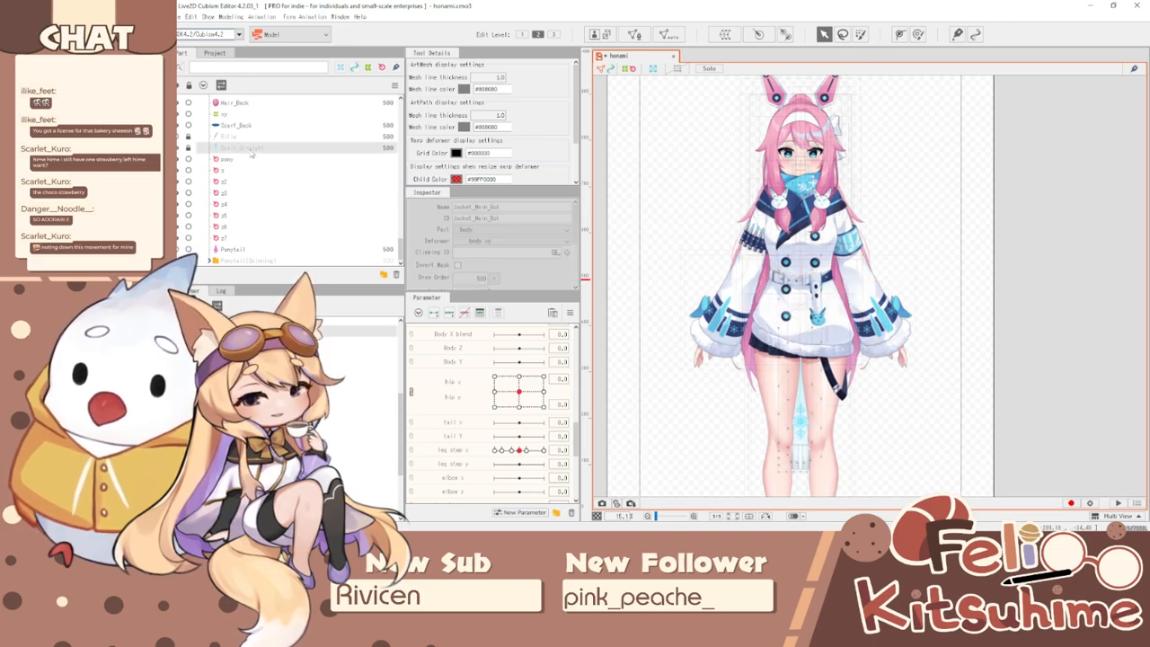
pyautogui.click(190, 149)
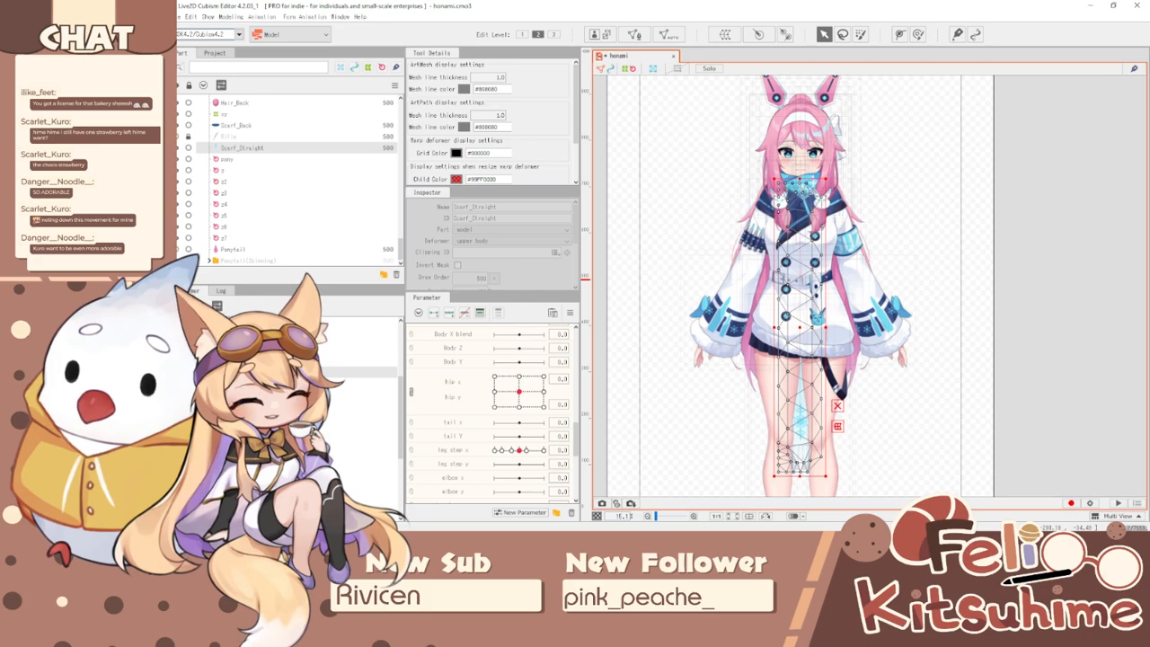
pyautogui.scroll(-2, 541, 77)
pyautogui.scroll(-3, 851, 337)
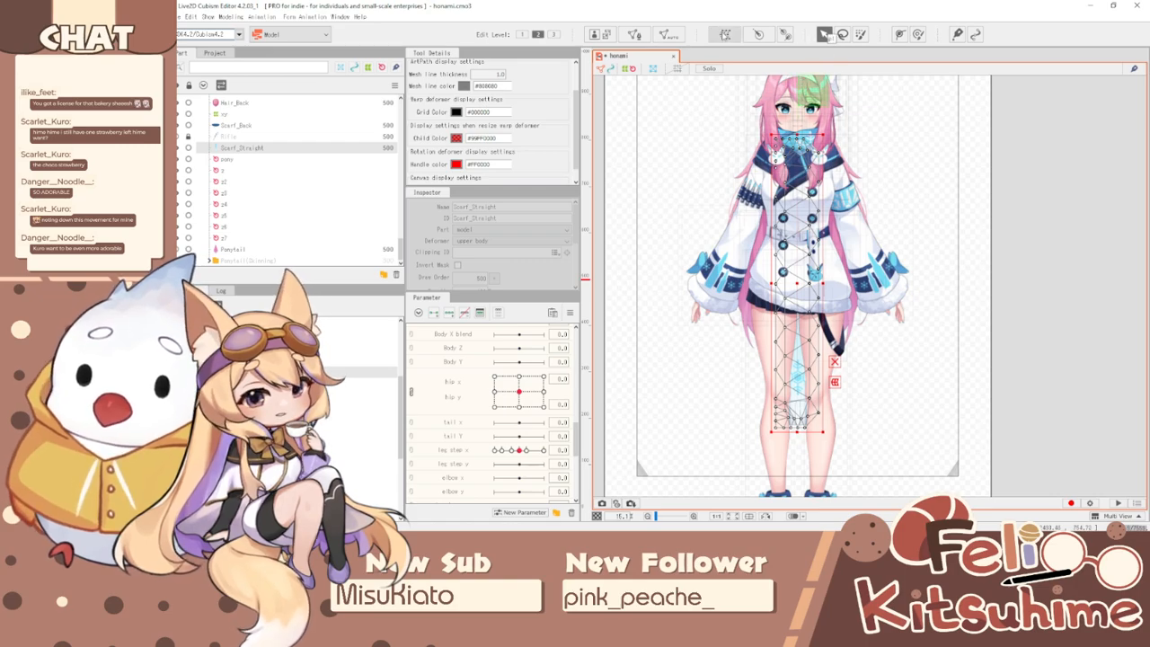
# - Create a warp deformer named "back scarf" as the parent of Scarf_Straight with 2 × 3 Bezier divisions
pyautogui.click(725, 35)
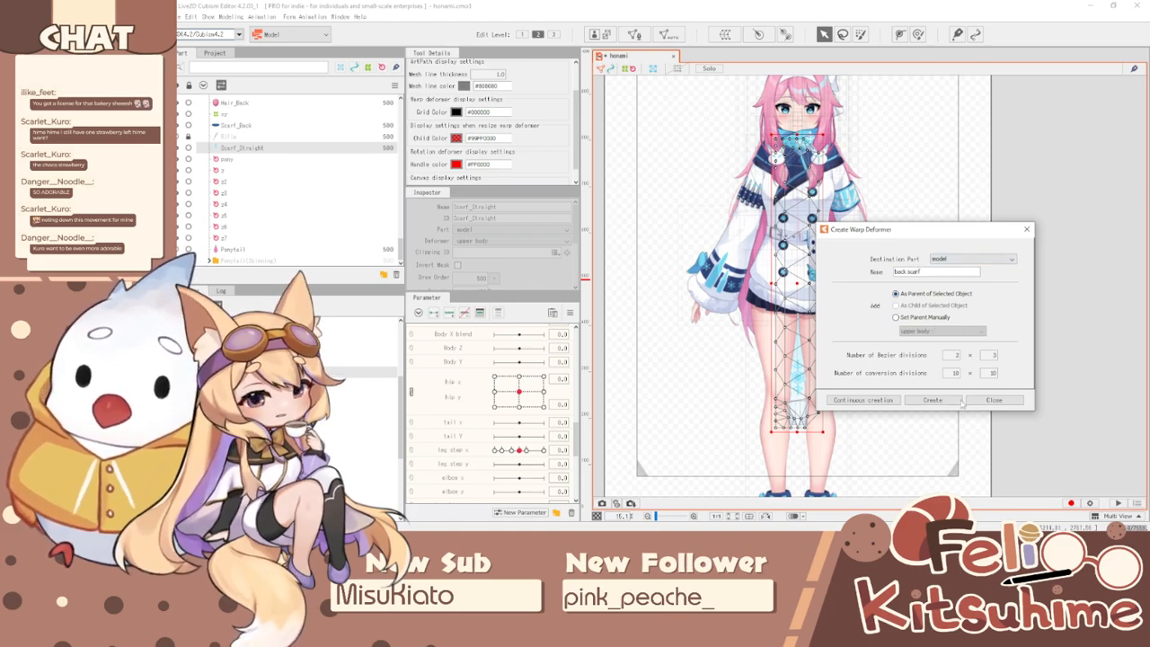
pyautogui.click(933, 400)
pyautogui.scroll(2, 773, 202)
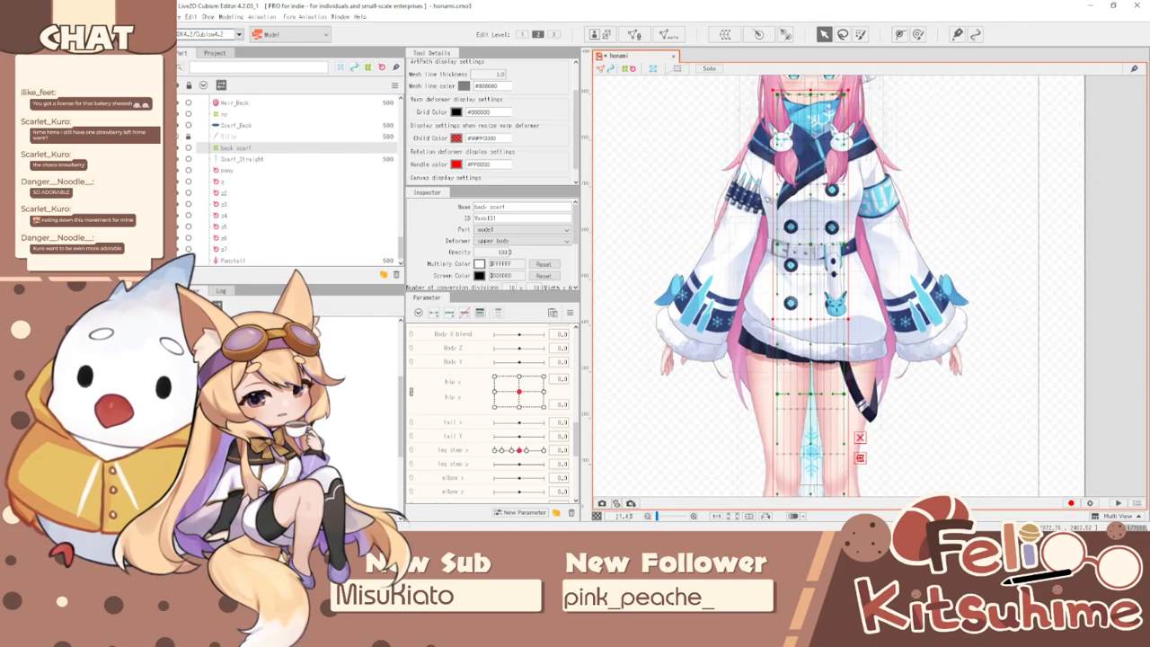
# - Add three keys on Body X3, shift the back scarf deformer against the body turn at 10, and reflect the motion to -10
pyautogui.scroll(5, 440, 400)
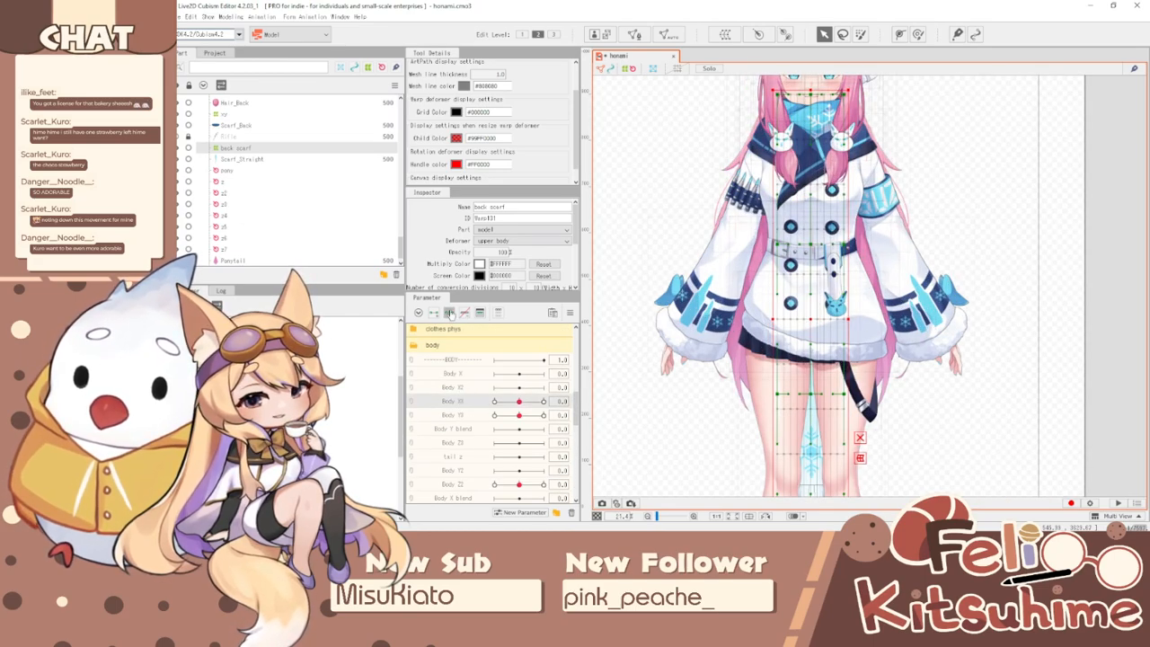
pyautogui.moveTo(524, 404); pyautogui.dragTo(543, 402)
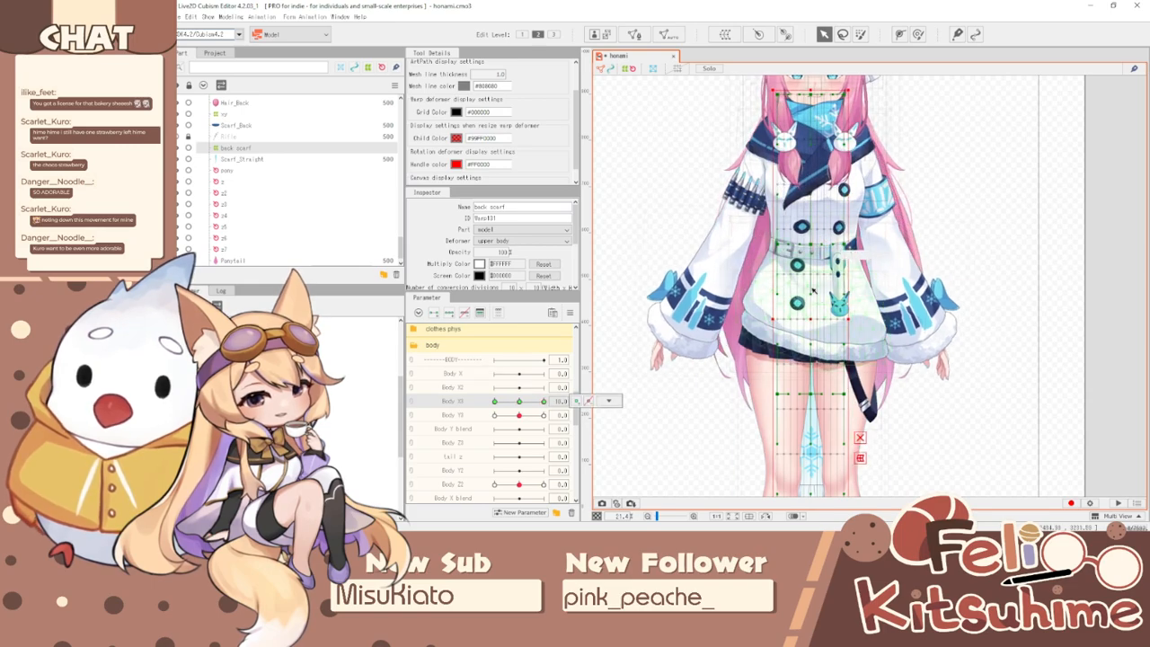
pyautogui.moveTo(813, 318); pyautogui.dragTo(797, 318)
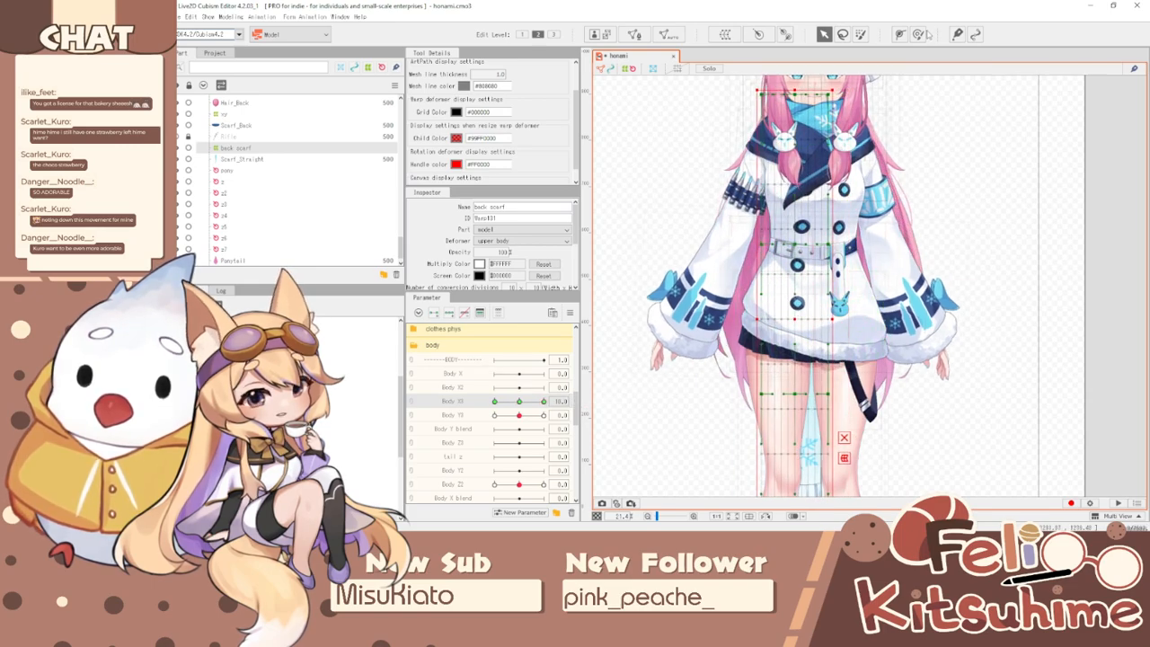
pyautogui.click(570, 315)
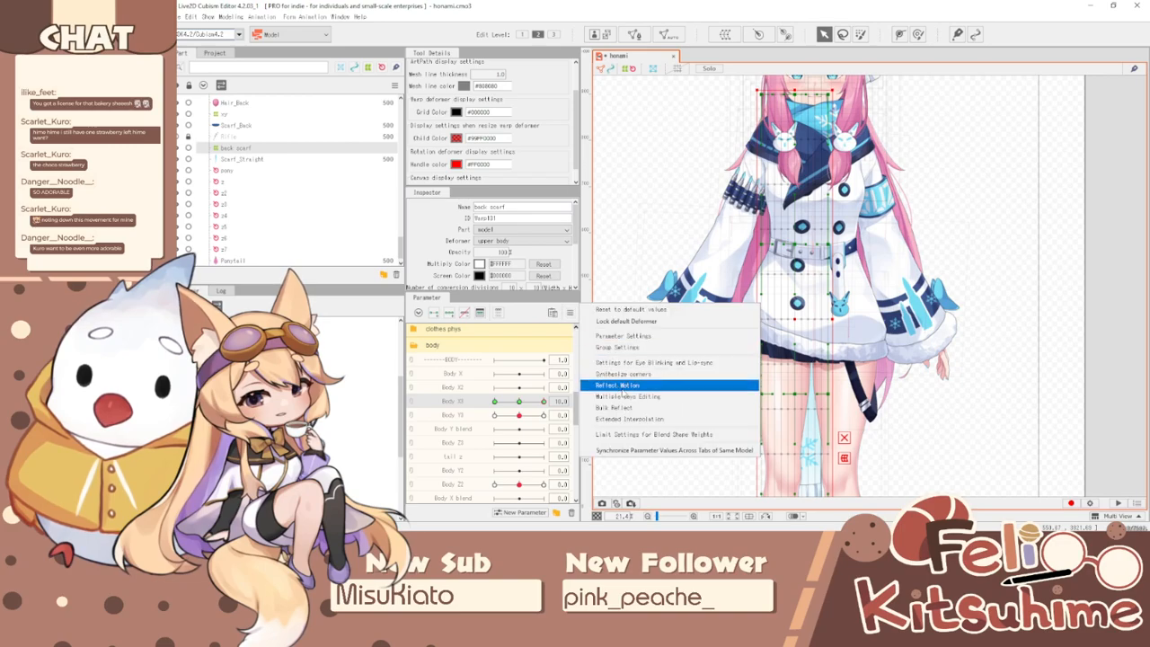
pyautogui.click(619, 386)
pyautogui.click(640, 369)
pyautogui.moveTo(543, 401); pyautogui.dragTo(423, 408)
pyautogui.scroll(-3, 818, 207)
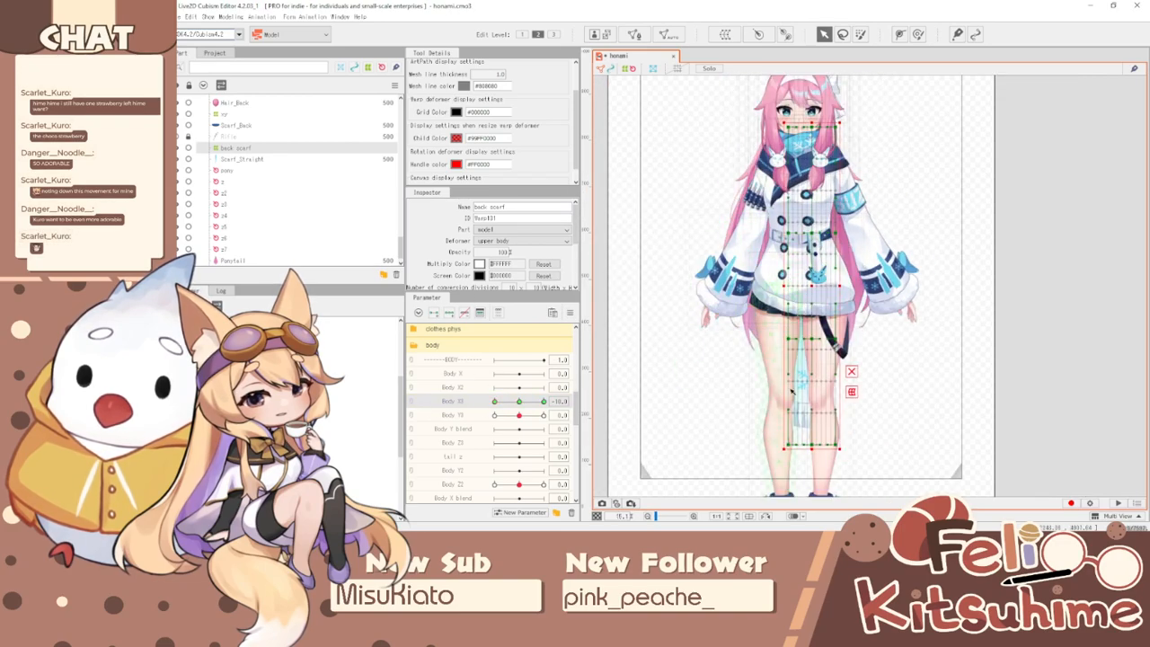
# - With the selection hidden, bend the lower back scarf further against the body turn at Body X3 10 using the deform brush
pyautogui.moveTo(501, 402); pyautogui.dragTo(880, 29)
pyautogui.hotkey('ctrl', 't')
pyautogui.click(917, 34)
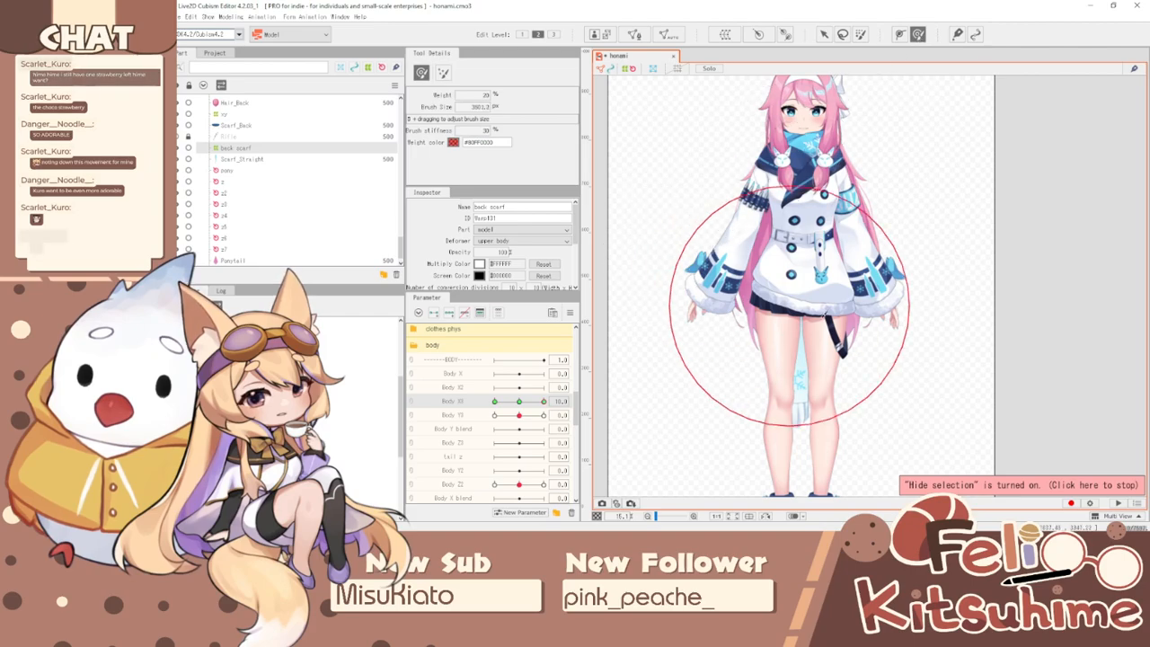
pyautogui.moveTo(797, 355); pyautogui.dragTo(778, 357)
pyautogui.moveTo(774, 436); pyautogui.dragTo(755, 456)
# - Reflect the reshaped scarf motion to the opposite Body X3 key, check both sides, and return Body X3 to 0
pyautogui.click(570, 314)
pyautogui.click(629, 374)
pyautogui.click(638, 364)
pyautogui.moveTo(544, 401)
pyautogui.mouseDown()
pyautogui.moveTo(434, 390)
pyautogui.moveTo(612, 405)
pyautogui.mouseUp()
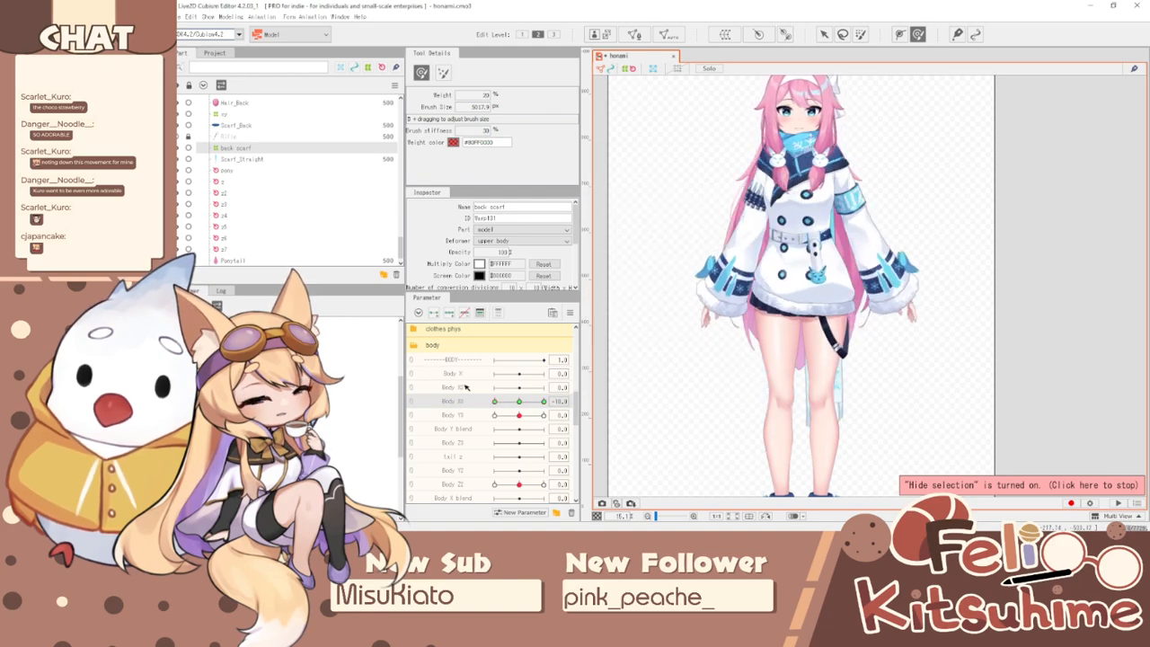
pyautogui.moveTo(543, 402); pyautogui.dragTo(519, 401)
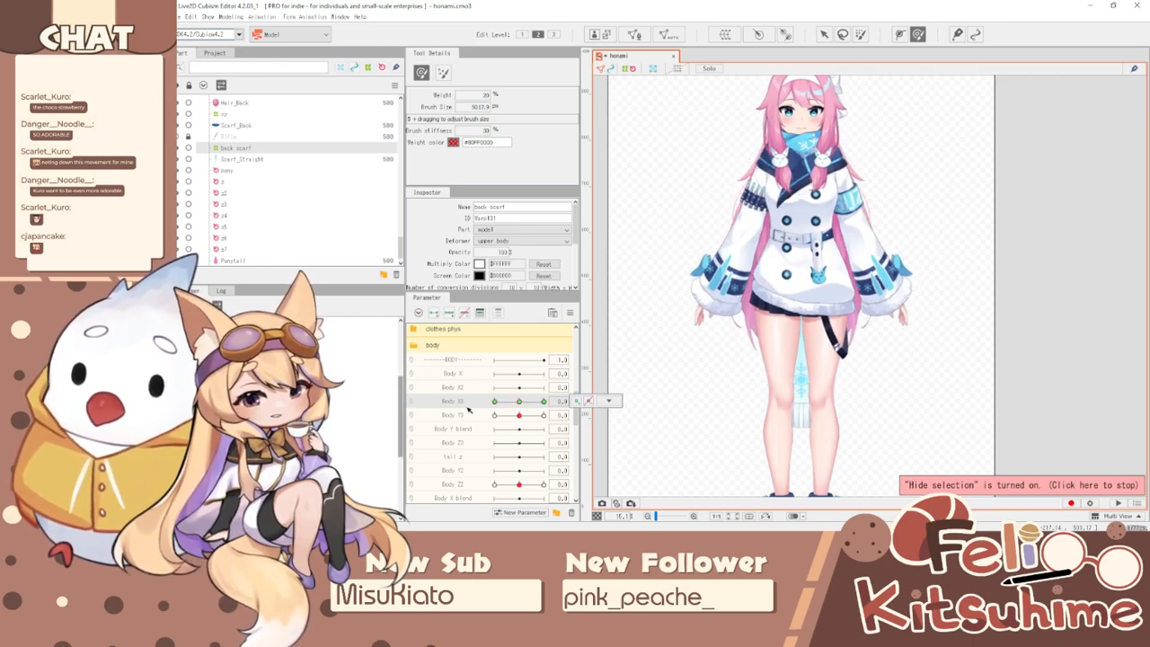
# - Add three keys on Body Y3 and reshape the hanging back scarf at 10 with the deform brush
pyautogui.click(509, 414)
pyautogui.click(543, 415)
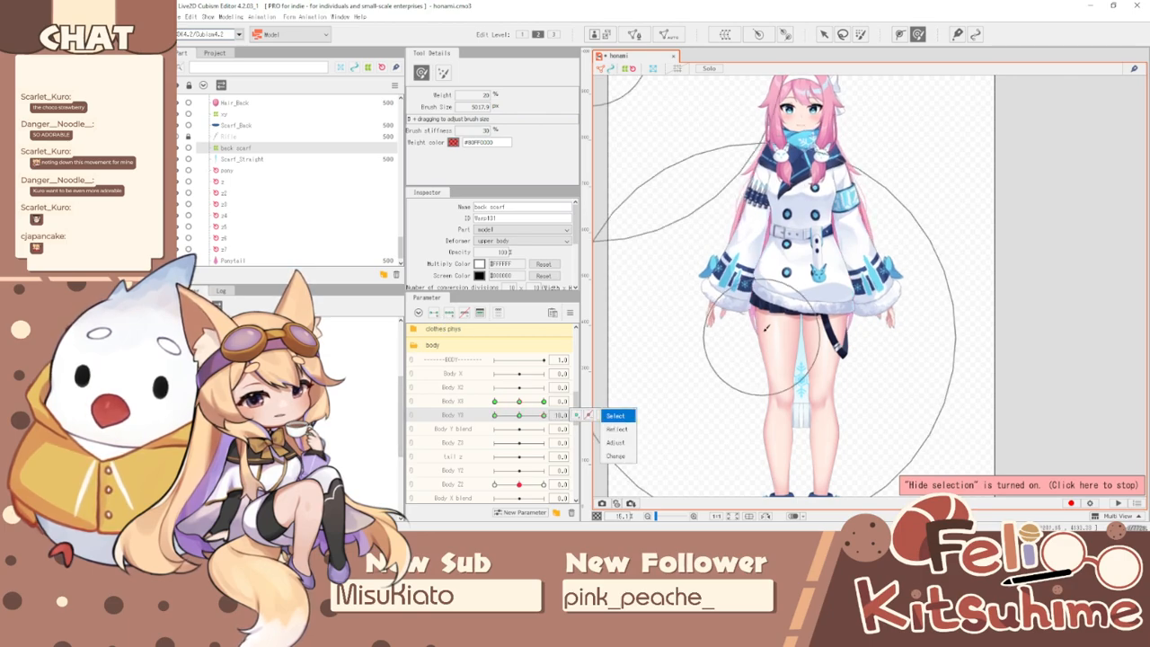
pyautogui.moveTo(845, 350); pyautogui.dragTo(859, 347)
pyautogui.moveTo(828, 386); pyautogui.dragTo(852, 389)
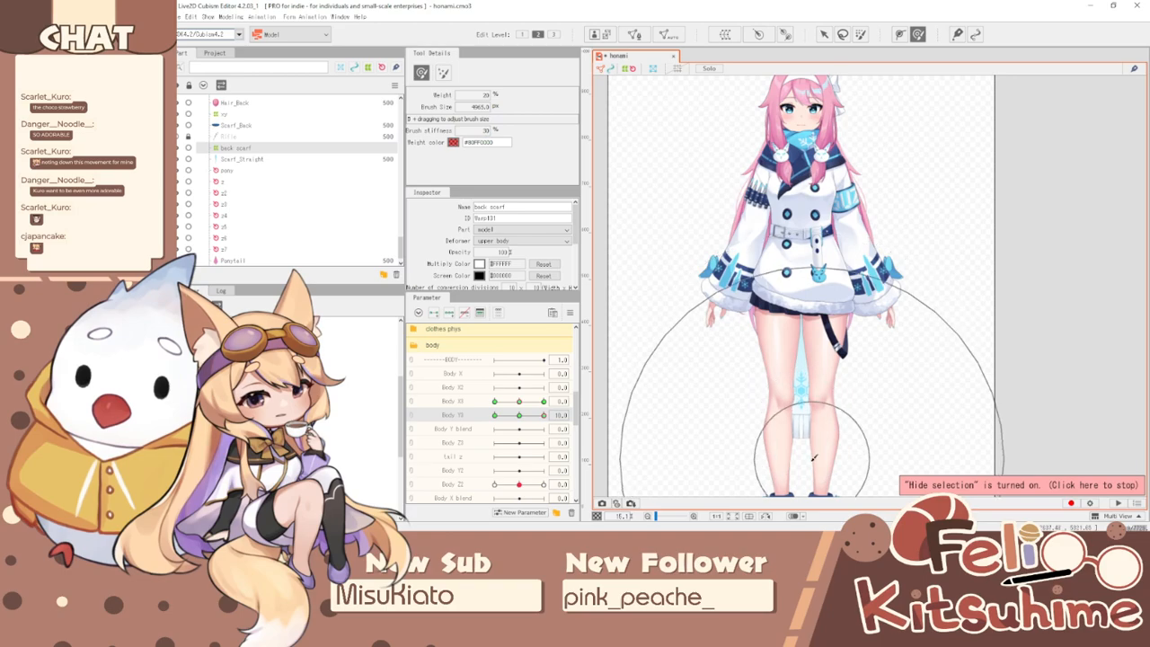
pyautogui.moveTo(543, 415); pyautogui.dragTo(438, 404)
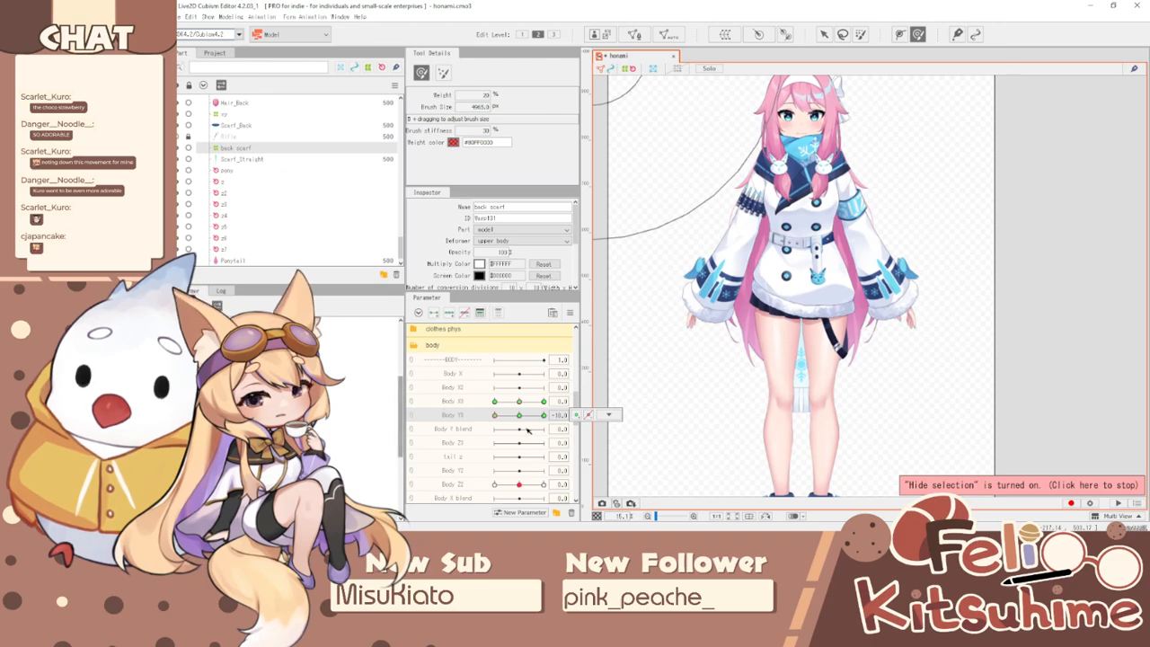
# - Pull the hanging back scarf downward with the deform brush at Body Y3 -10 and check the motion
pyautogui.click(589, 416)
pyautogui.moveTo(497, 415); pyautogui.dragTo(401, 416)
pyautogui.moveTo(778, 411); pyautogui.dragTo(804, 432)
pyautogui.moveTo(514, 415)
pyautogui.mouseDown()
pyautogui.moveTo(575, 415)
pyautogui.moveTo(468, 415)
pyautogui.moveTo(458, 393)
pyautogui.mouseUp()
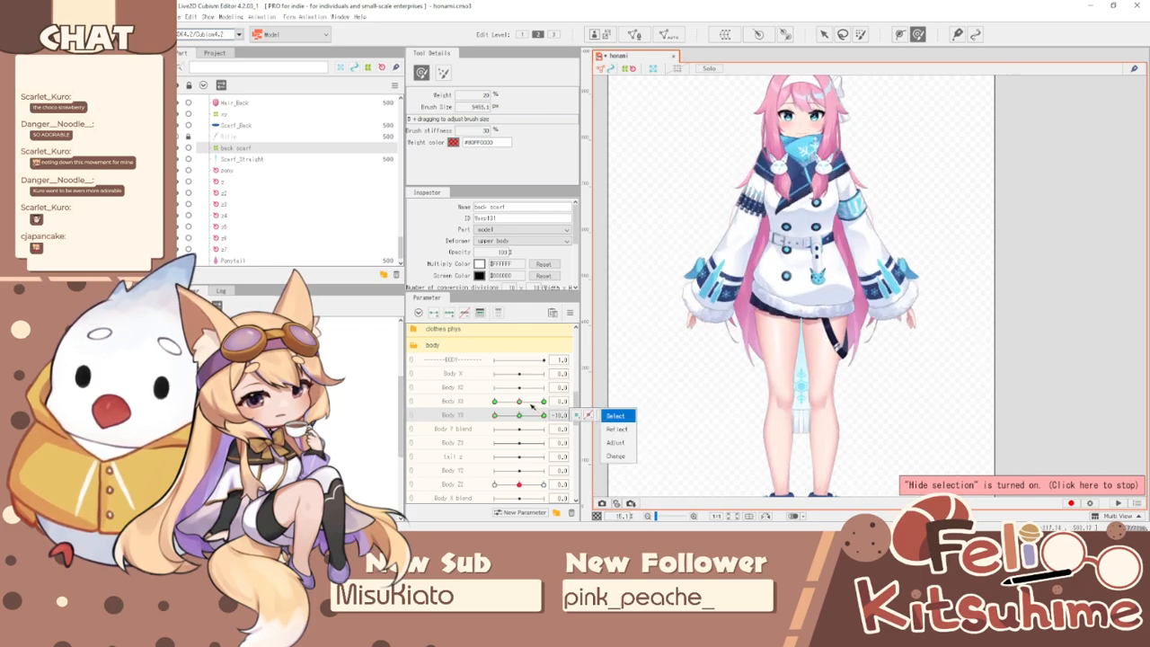
# - Synthesize the back scarf's corners for Body X3 and Body Y3, combine the two parameters, check them, and reset to default values
pyautogui.click(568, 314)
pyautogui.click(629, 373)
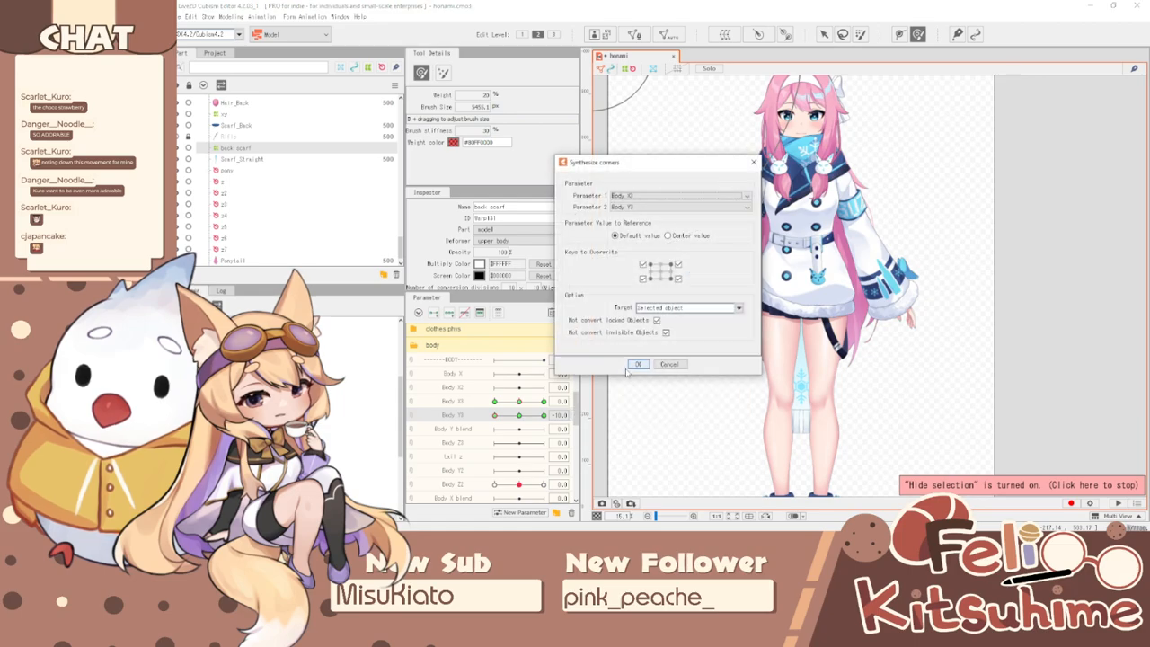
pyautogui.click(637, 364)
pyautogui.click(411, 402)
pyautogui.moveTo(520, 417); pyautogui.dragTo(494, 400)
pyautogui.click(570, 313)
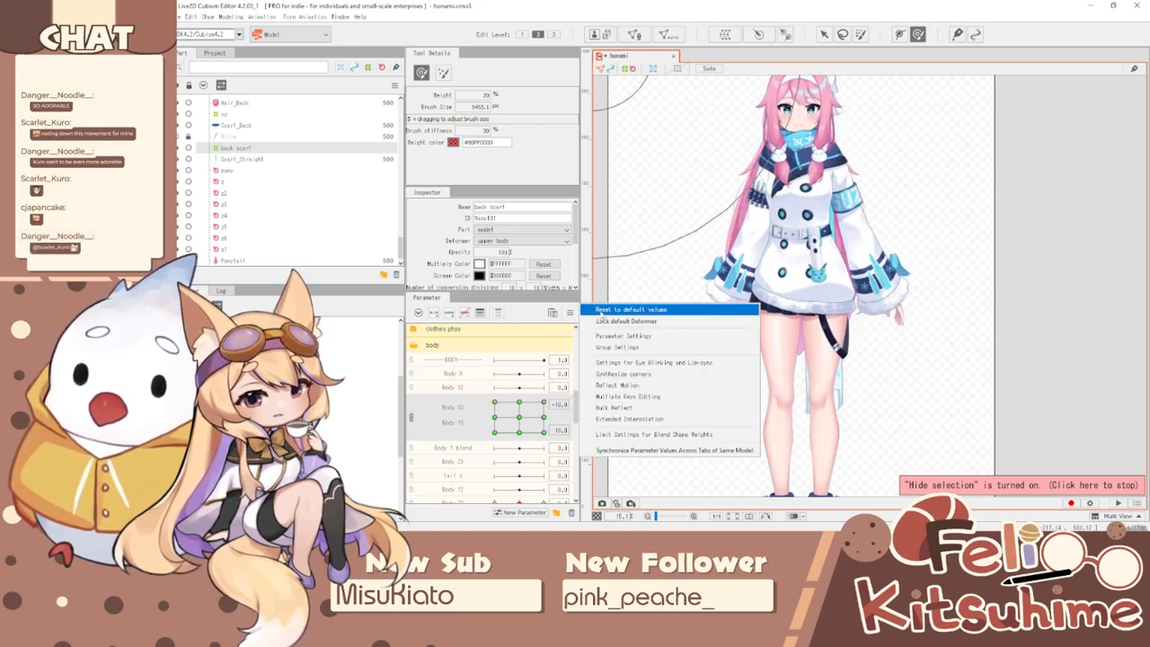
pyautogui.click(656, 309)
# - Switch back to the Arrow tool, and unlock and show the Rifle part
pyautogui.scroll(2, 789, 153)
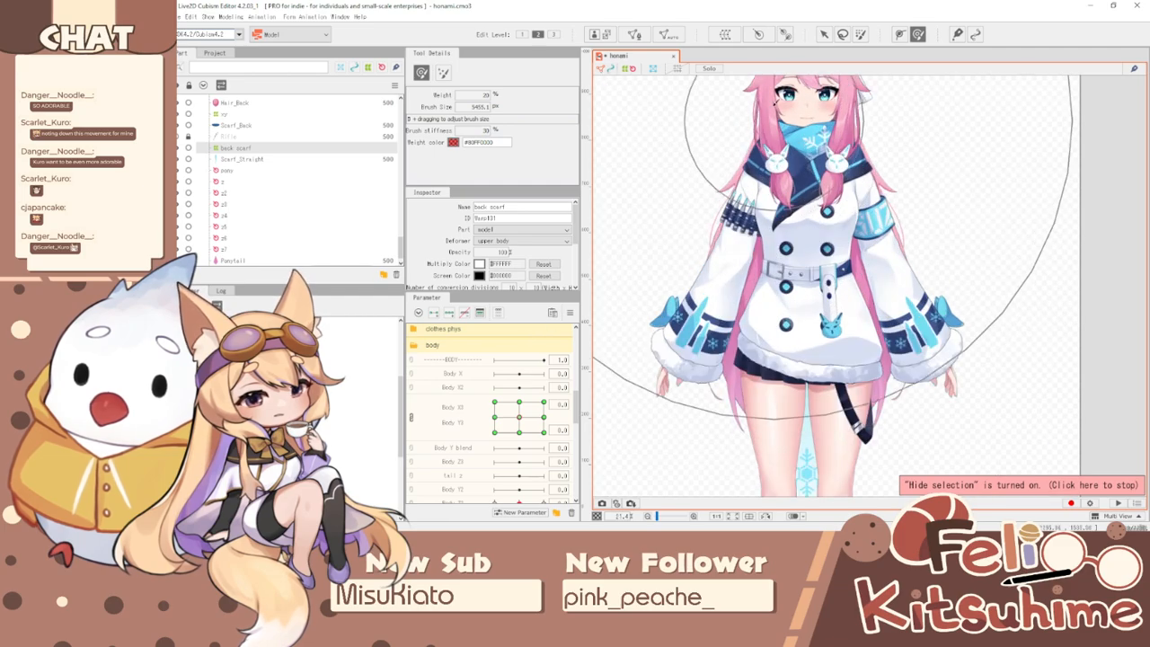
pyautogui.click(823, 34)
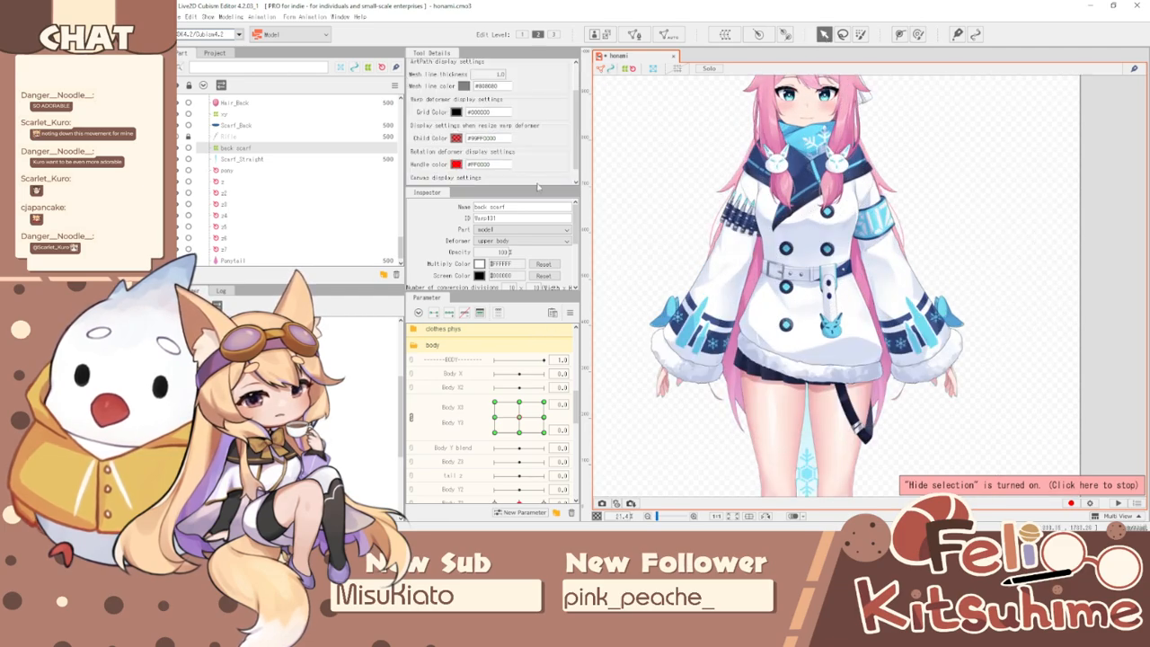
pyautogui.click(189, 137)
pyautogui.moveTo(401, 250); pyautogui.dragTo(400, 106)
pyautogui.scroll(-1, 222, 185)
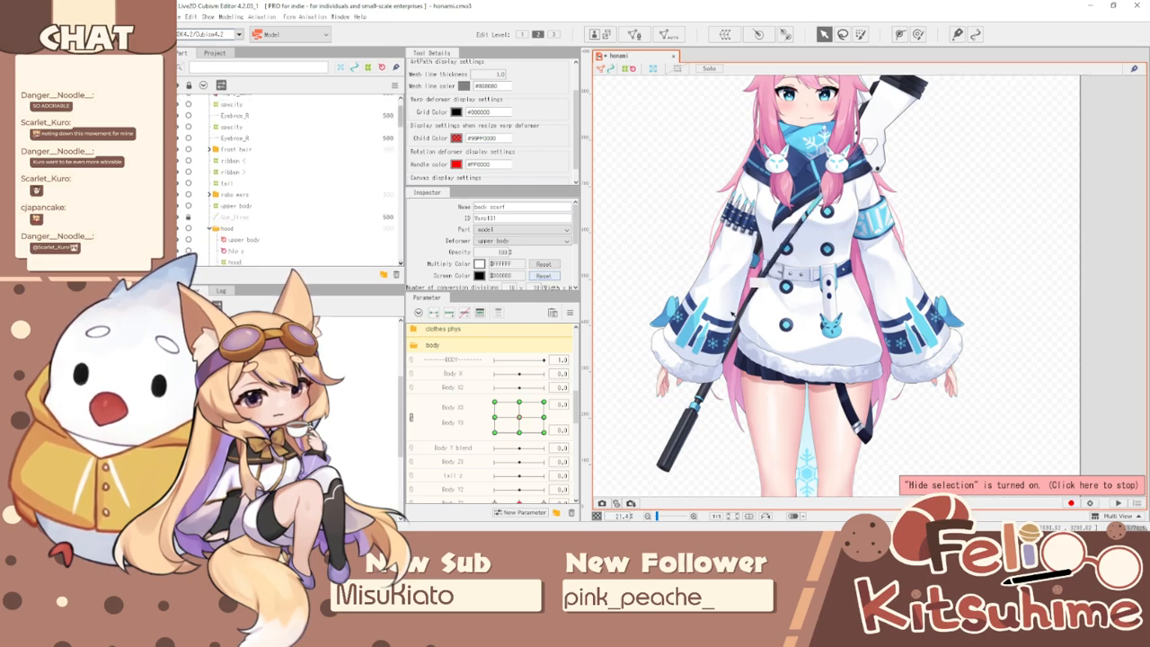
# - Show the selection again and examine closely where the rifle's strap crosses the coat and belt
pyautogui.scroll(-2, 791, 268)
pyautogui.scroll(3, 790, 268)
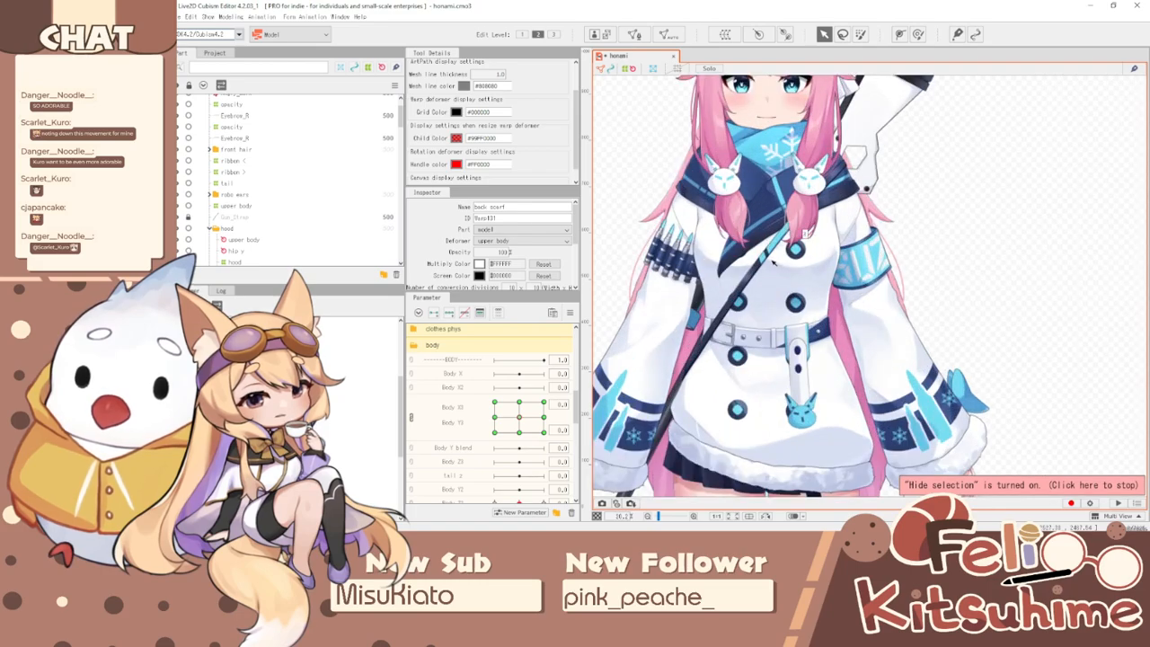
pyautogui.click(771, 259)
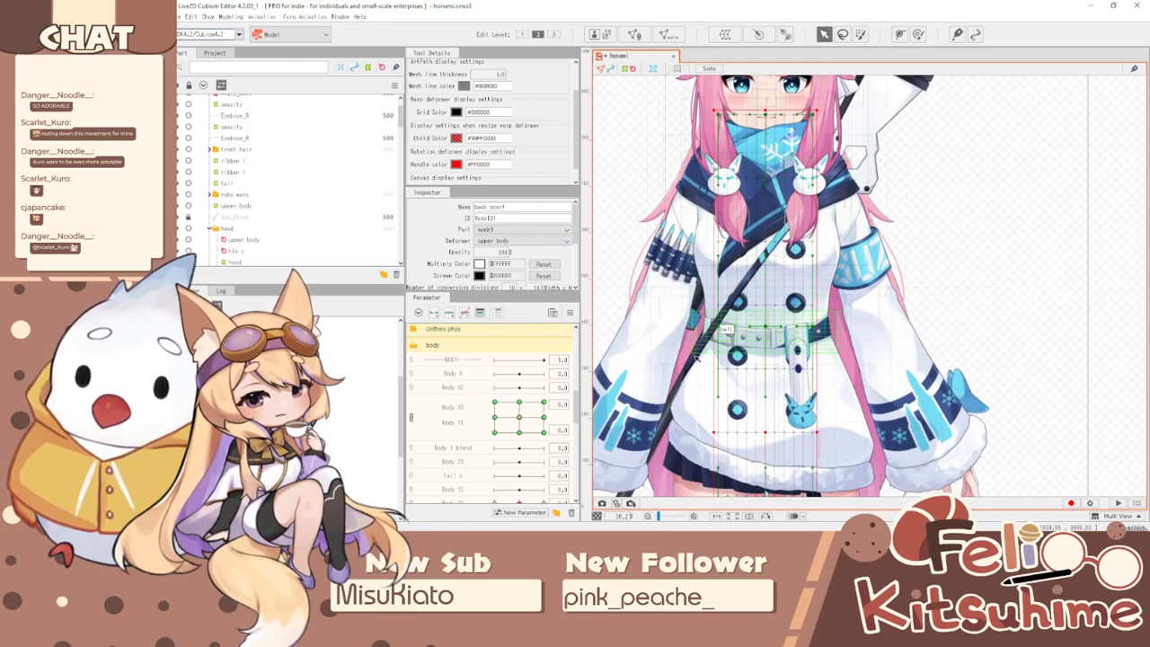
pyautogui.scroll(3, 718, 359)
pyautogui.scroll(2, 732, 296)
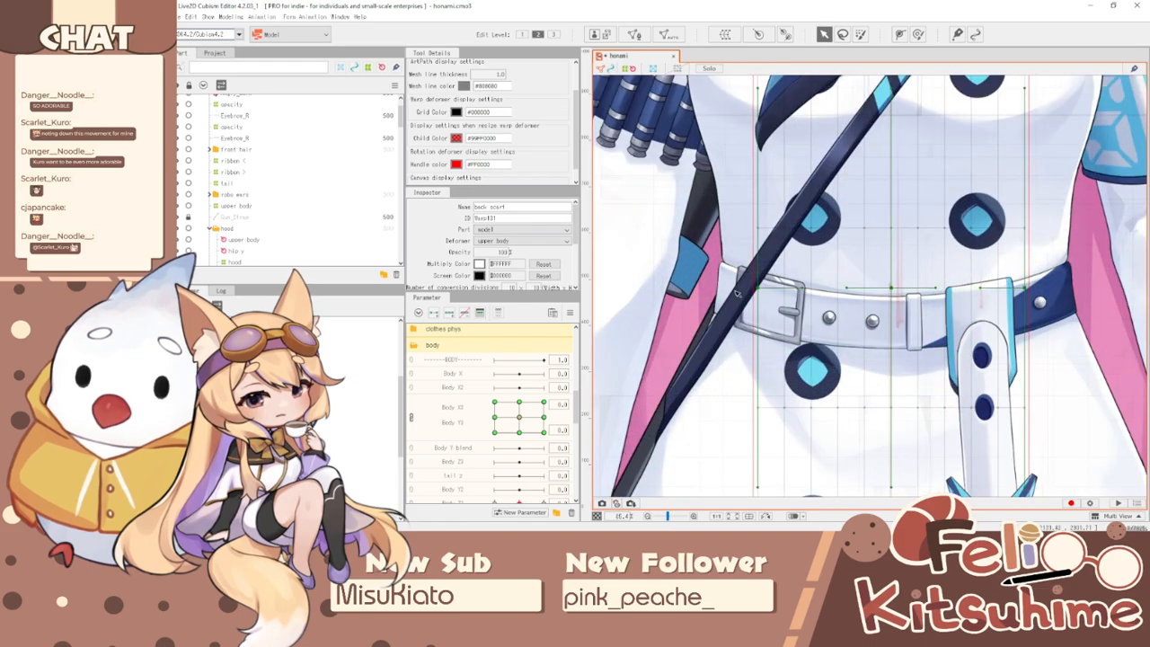
pyautogui.scroll(2, 261, 150)
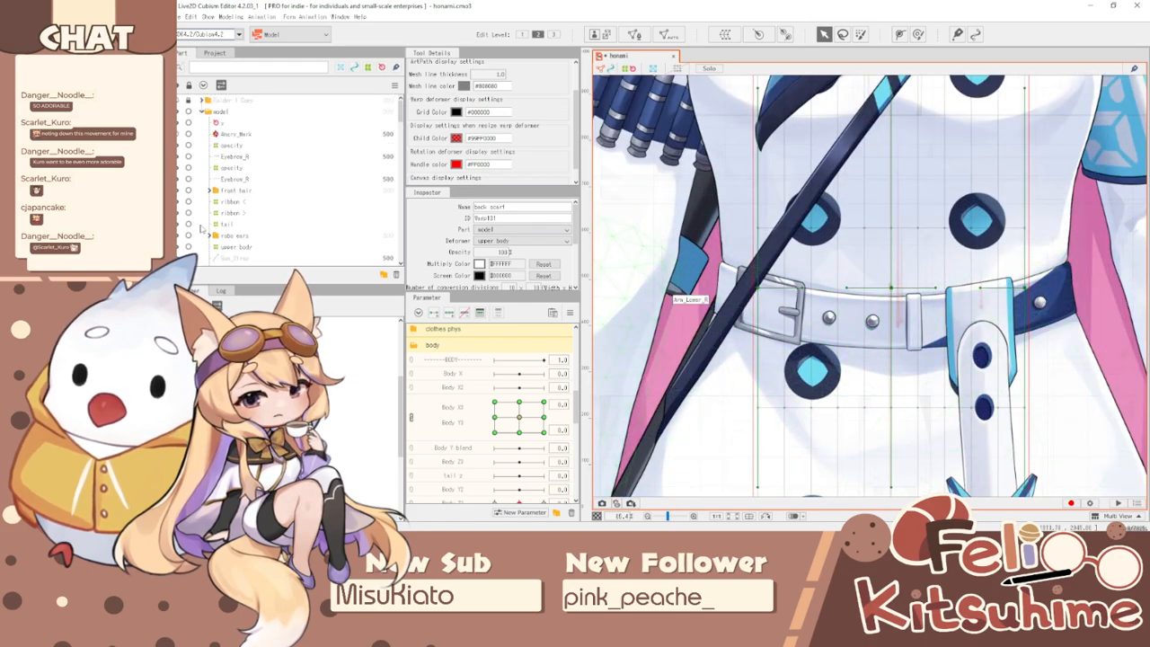
pyautogui.scroll(-2, 203, 230)
pyautogui.scroll(-5, 674, 300)
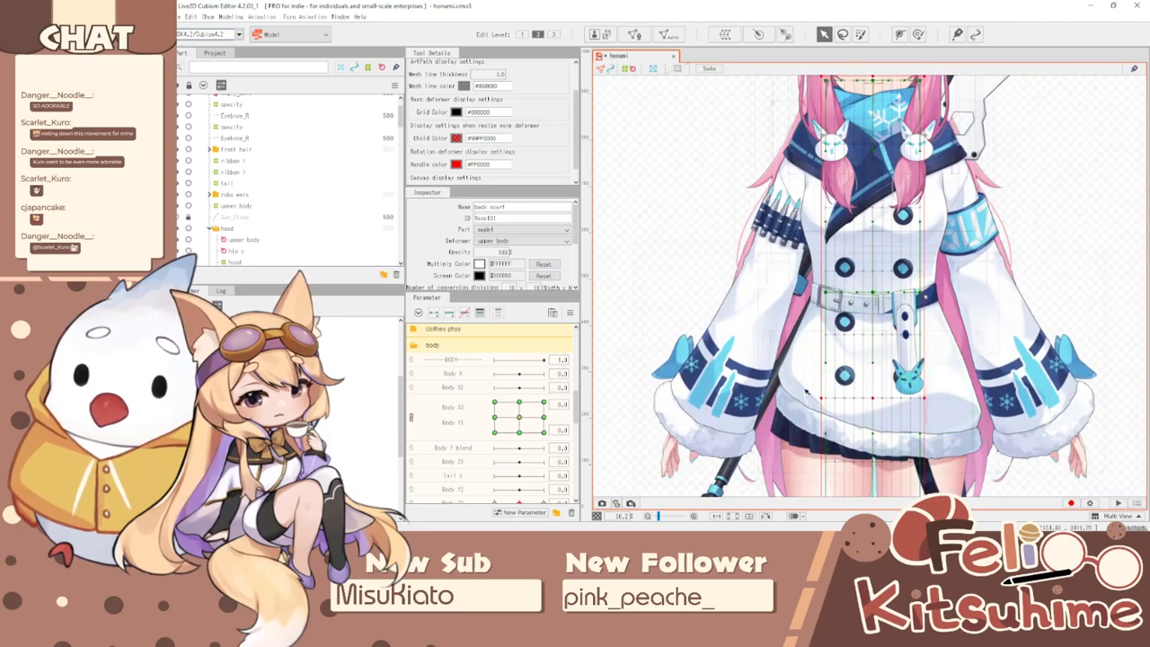
# - Select the Rifle mesh on the model
pyautogui.click(746, 439)
pyautogui.scroll(-4, 653, 268)
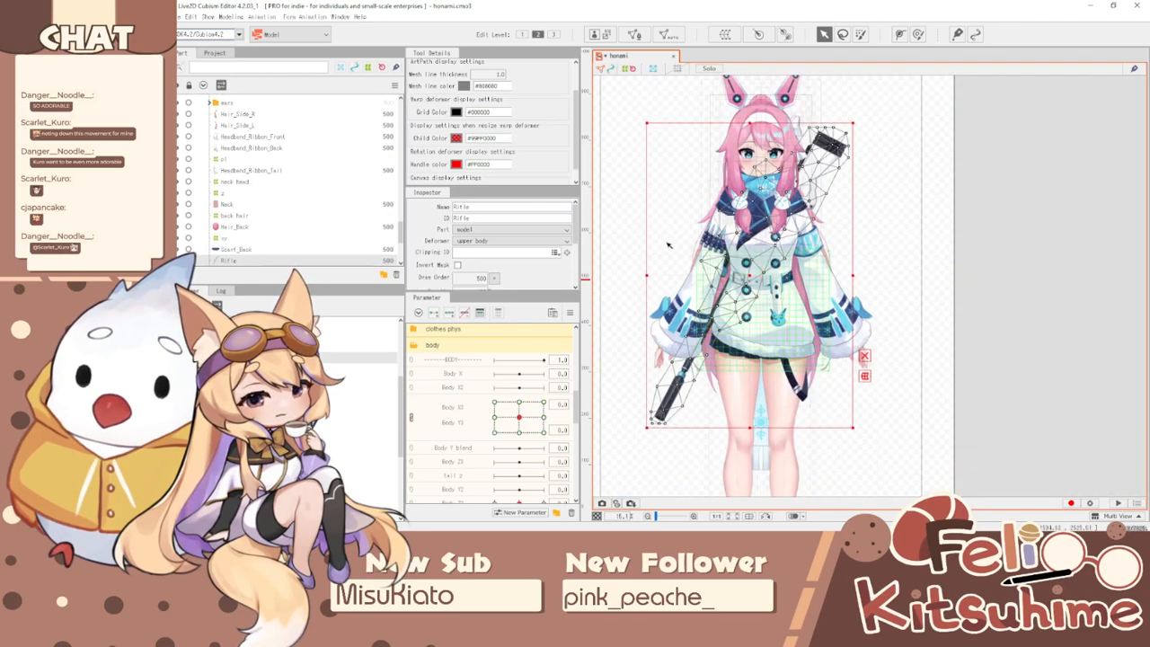
pyautogui.scroll(2, 702, 267)
pyautogui.click(726, 35)
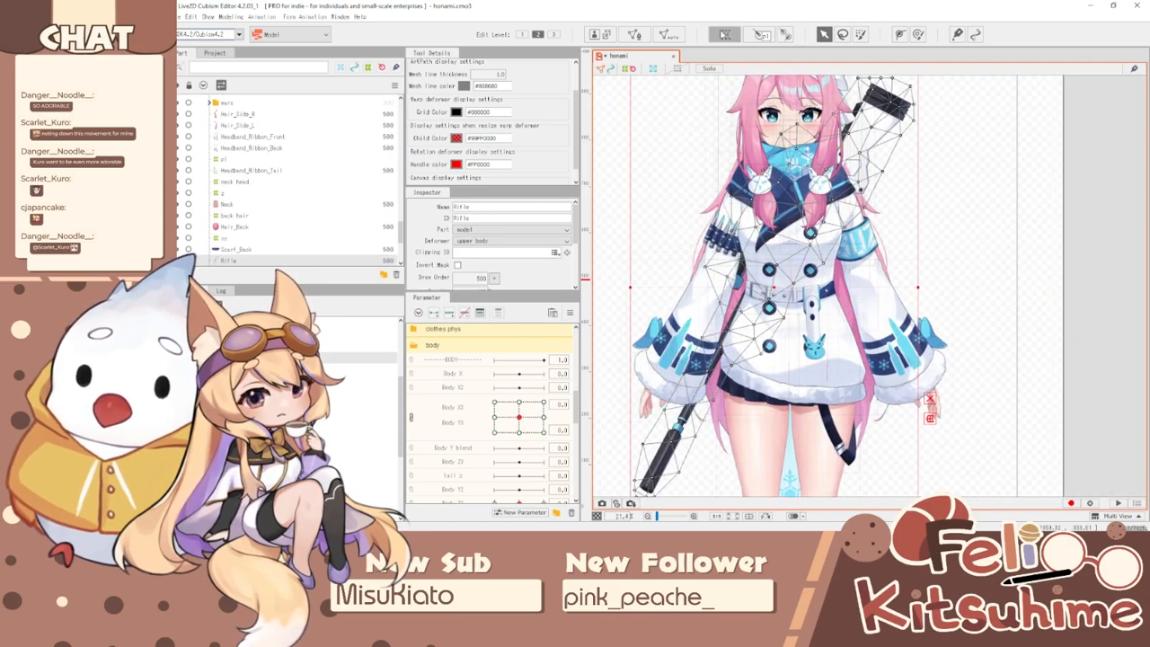
pyautogui.tripleClick(968, 271)
pyautogui.write('R')
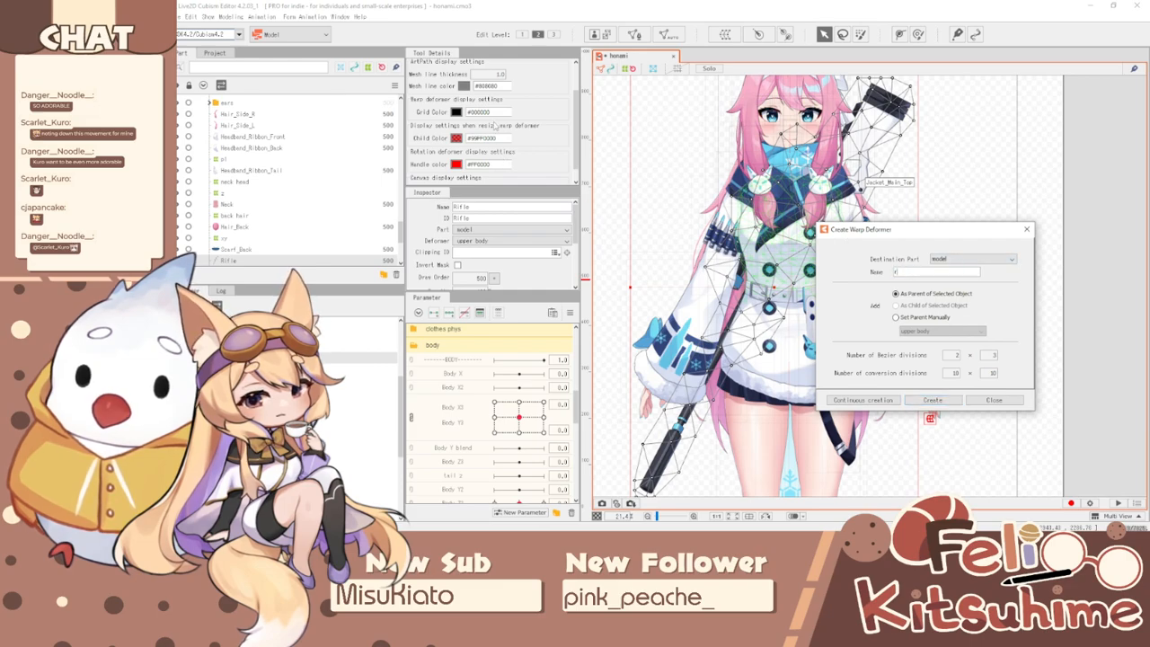
pyautogui.write('ifle')
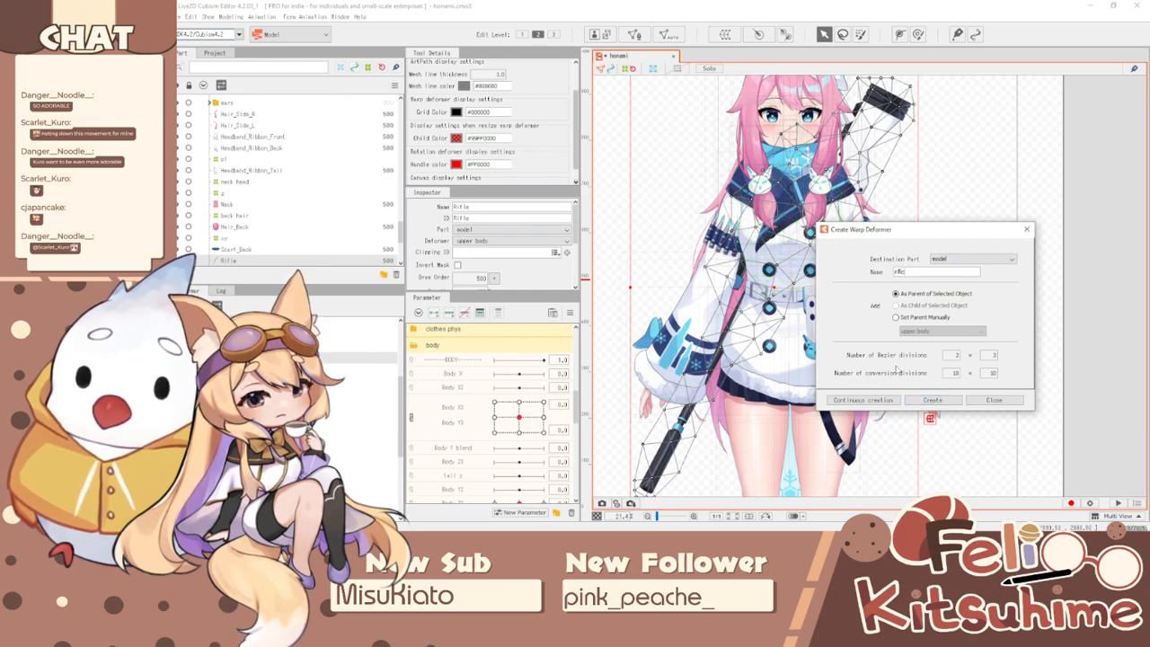
pyautogui.click(994, 400)
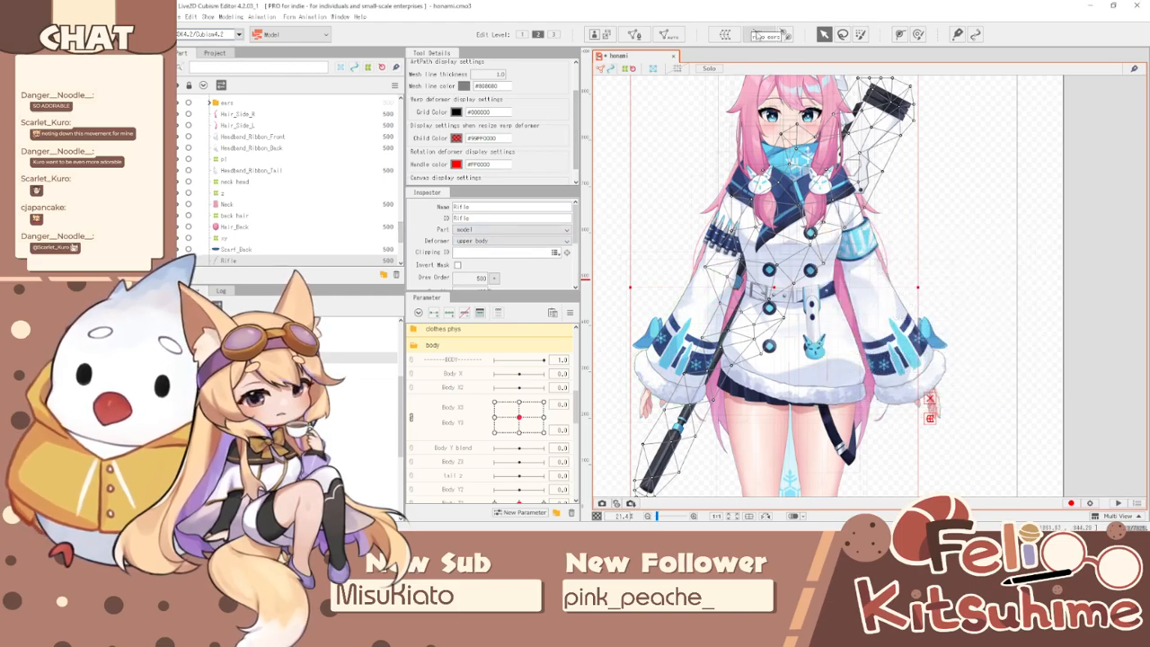
# - Create a rotation deformer named "riffle" as the parent of the selected Rifle mesh
pyautogui.click(786, 34)
pyautogui.write('rifle')
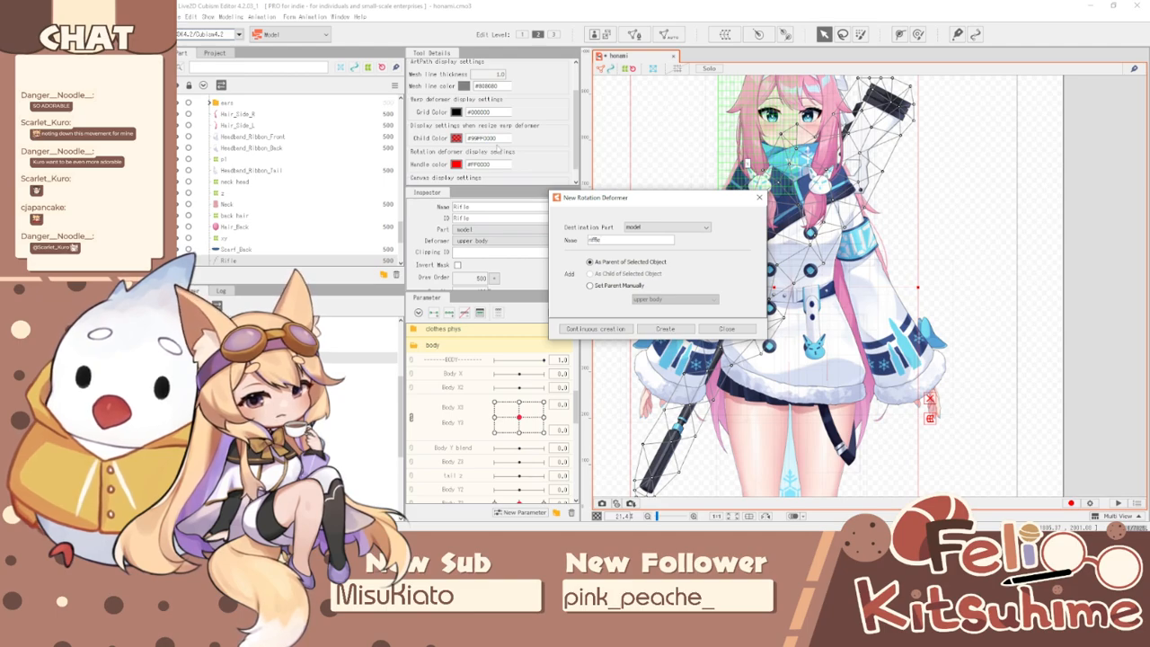
pyautogui.click(665, 329)
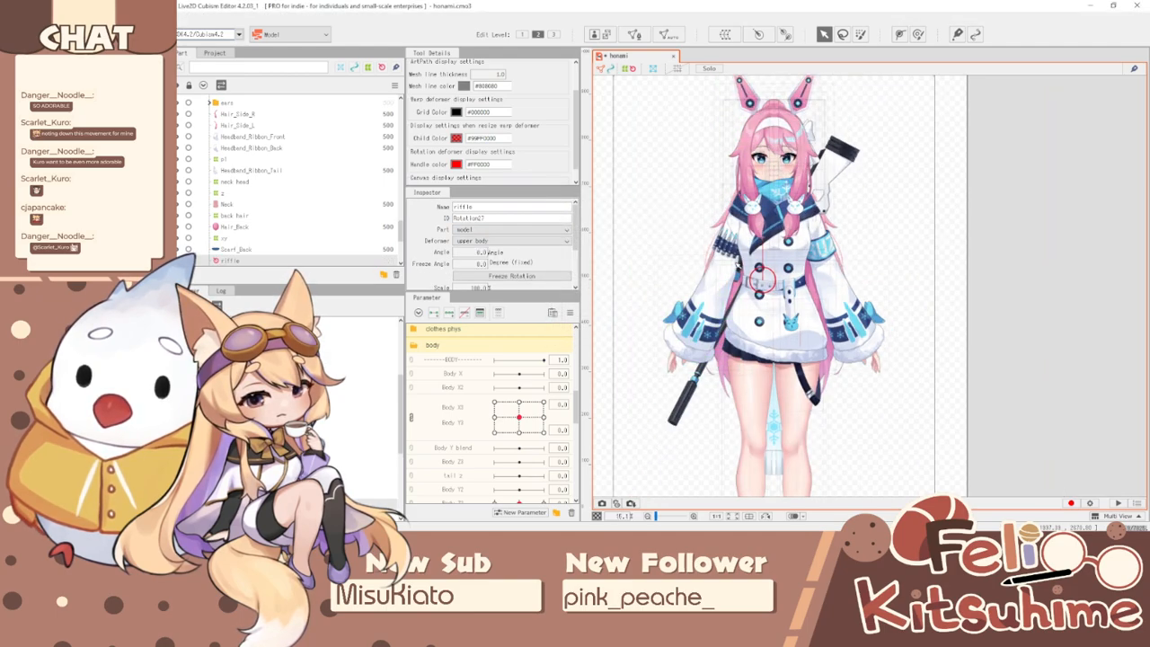
# - Separate Body X3 from Body Y3, key Body X3 with three keys, and shift the rifle deformer against the body at 10 and -10
pyautogui.click(411, 419)
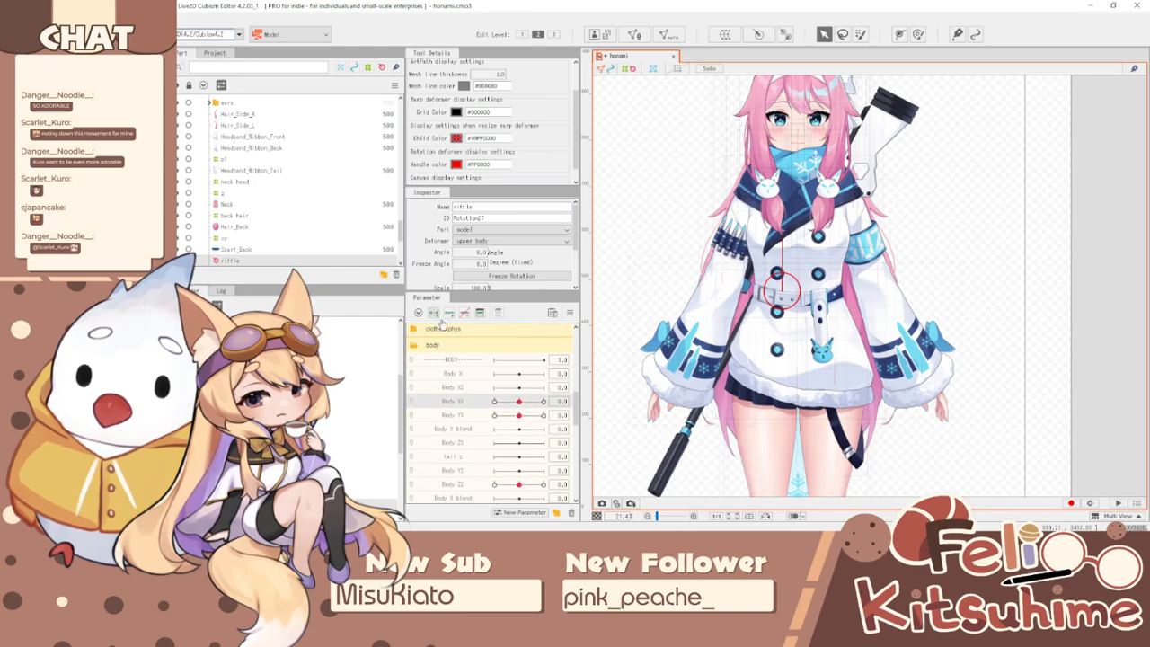
pyautogui.click(521, 402)
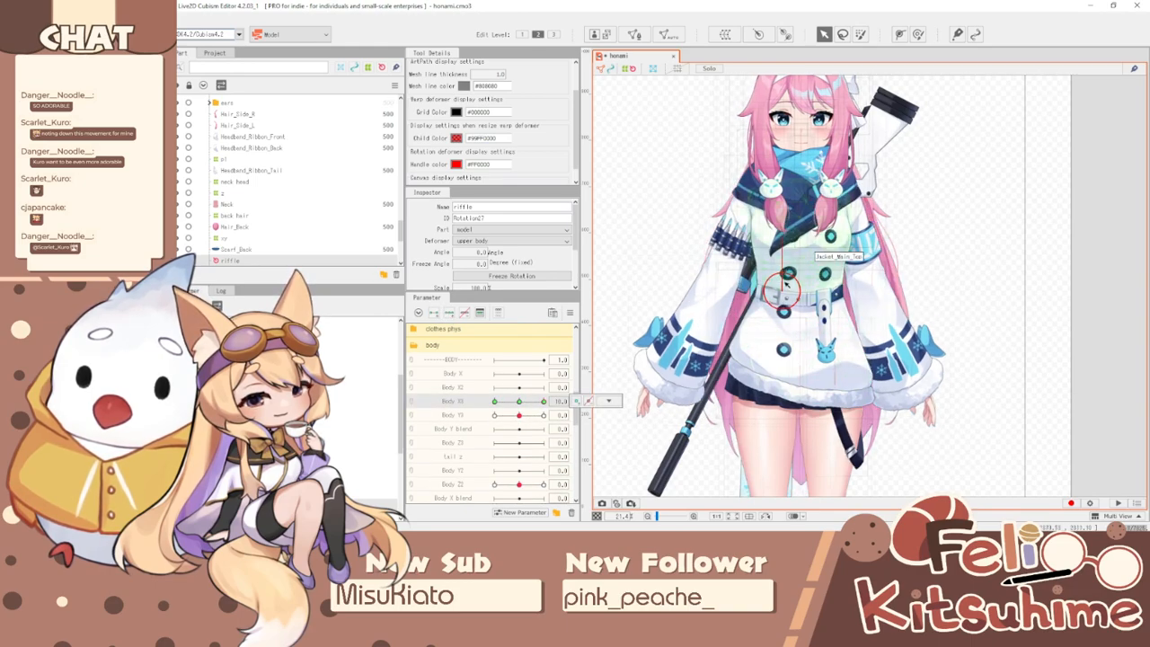
pyautogui.moveTo(785, 292); pyautogui.dragTo(776, 292)
pyautogui.moveTo(543, 402); pyautogui.dragTo(419, 401)
pyautogui.moveTo(786, 293); pyautogui.dragTo(801, 295)
pyautogui.moveTo(493, 403); pyautogui.dragTo(572, 416)
# - Key Body Y3 with three keys for the rifle deformer and shift the deformer vertically against the body at 10 and -10
pyautogui.click(468, 414)
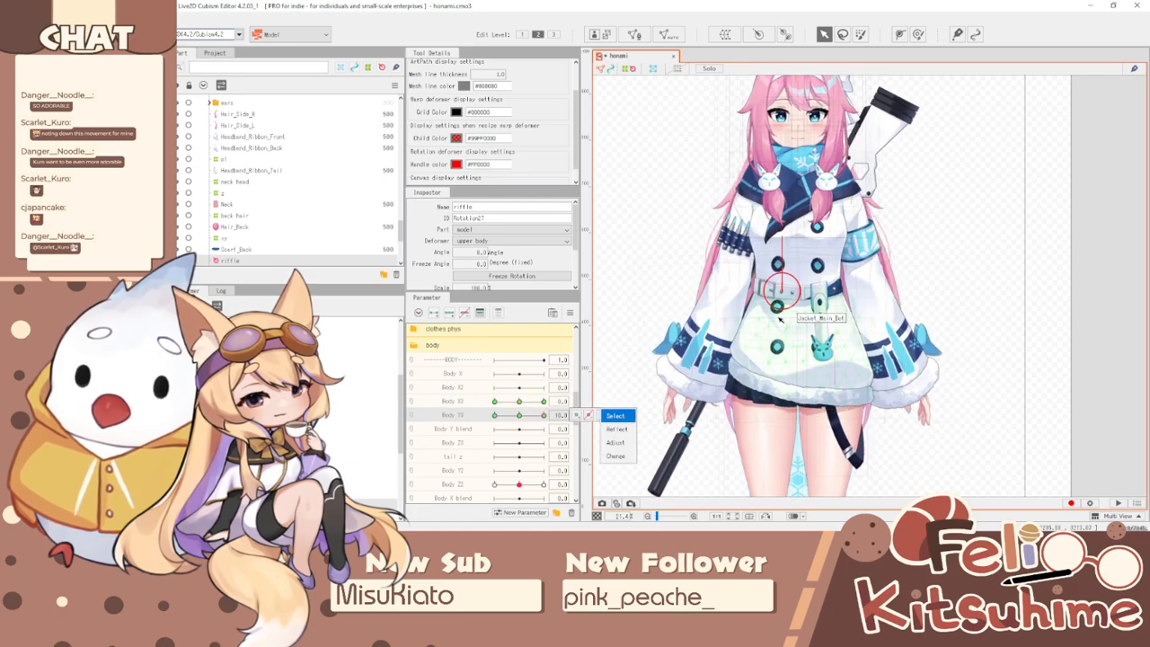
pyautogui.moveTo(787, 295); pyautogui.dragTo(787, 305)
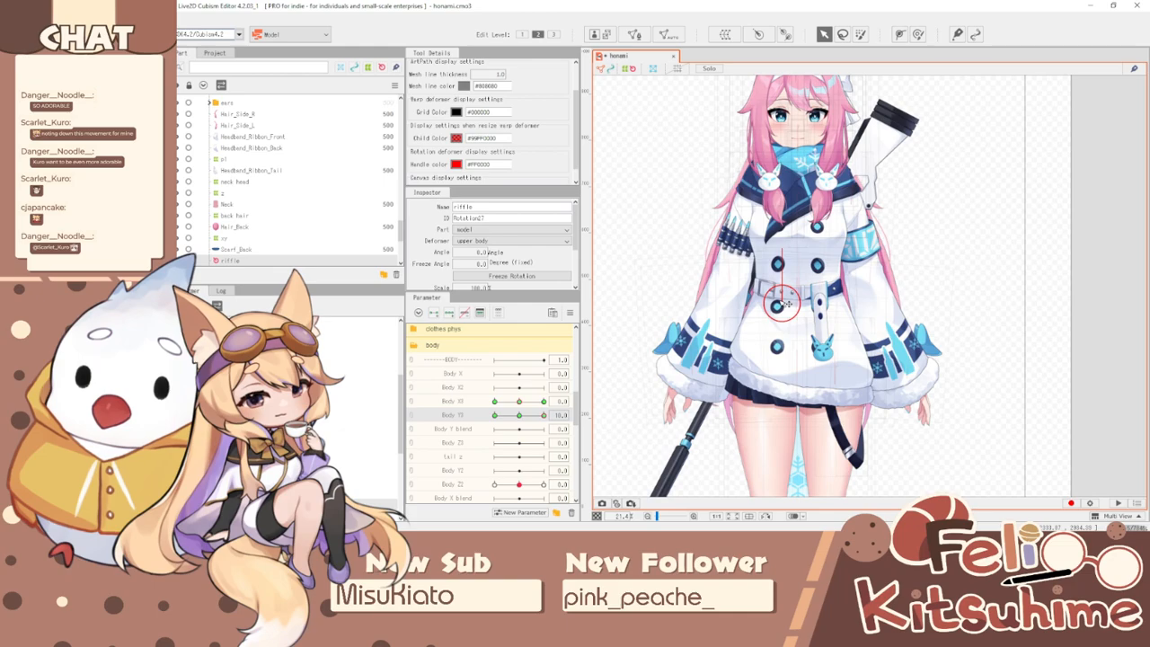
pyautogui.moveTo(541, 416); pyautogui.dragTo(490, 415)
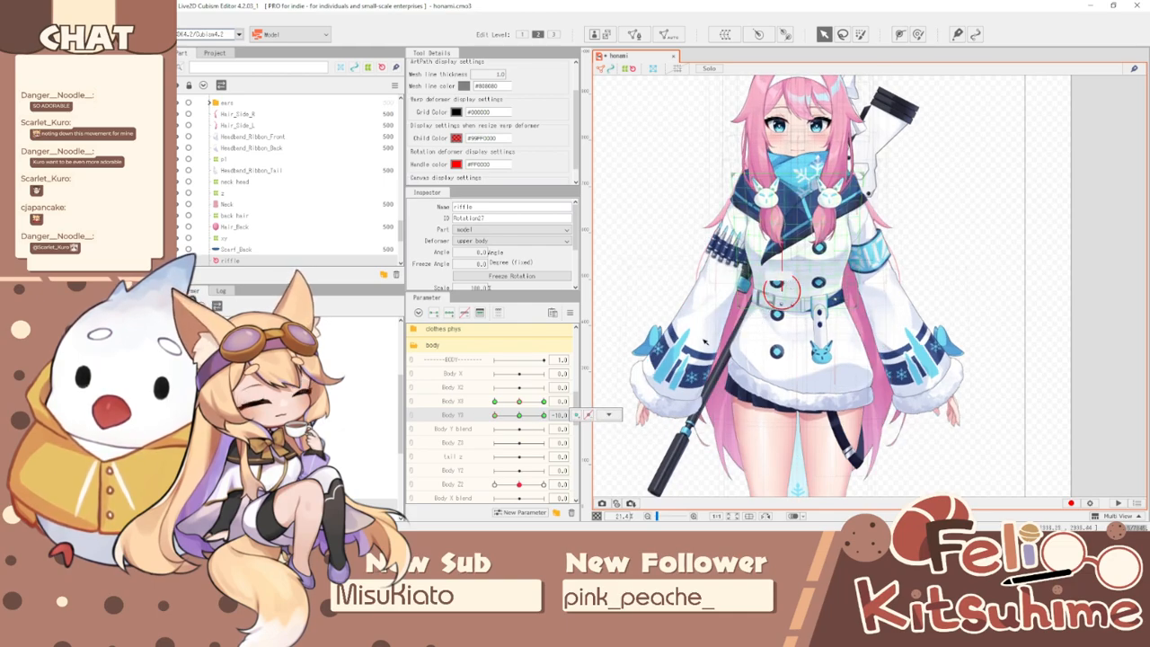
pyautogui.click(827, 257)
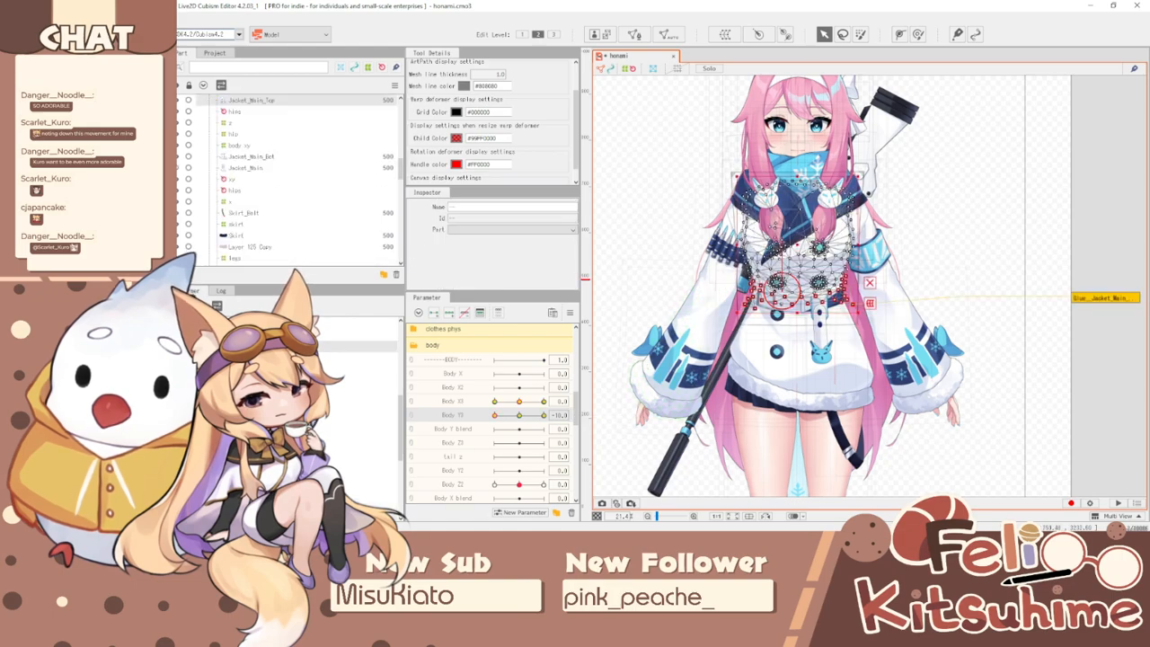
pyautogui.scroll(5, 771, 301)
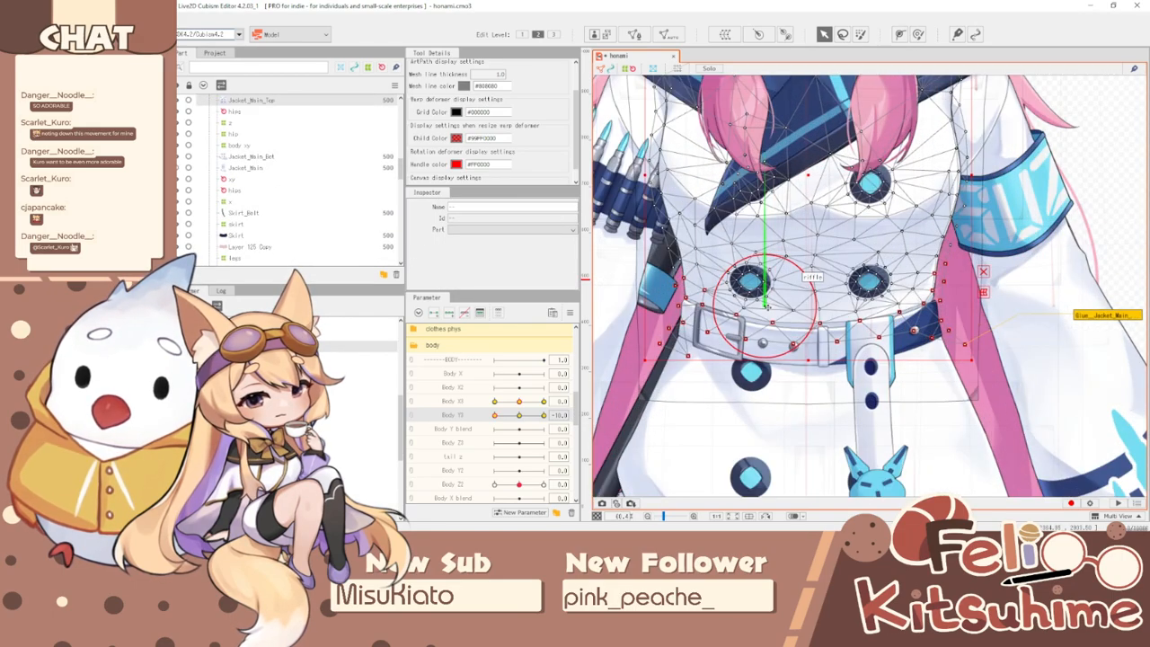
pyautogui.scroll(-4, 766, 305)
pyautogui.click(775, 301)
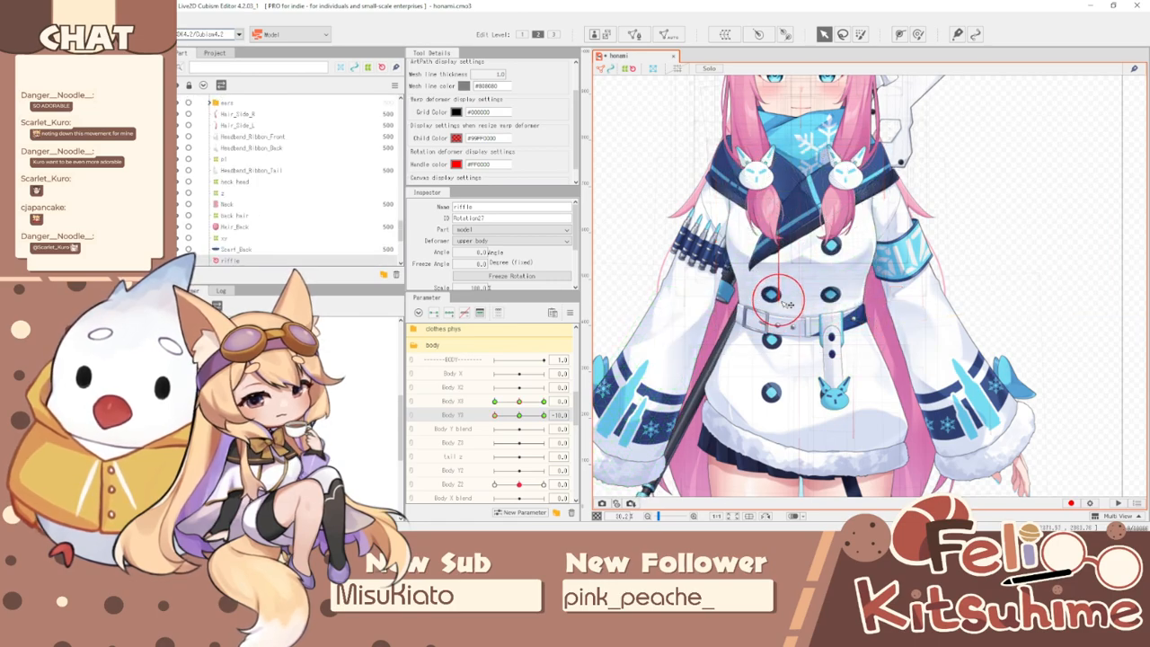
pyautogui.scroll(-3, 723, 310)
# - Rotate the rifle deformer to about 2 degrees at Body Y3 -10 and tilt it the opposite way at Body Y3 10
pyautogui.moveTo(494, 416)
pyautogui.mouseDown()
pyautogui.moveTo(603, 425)
pyautogui.moveTo(495, 415)
pyautogui.mouseUp()
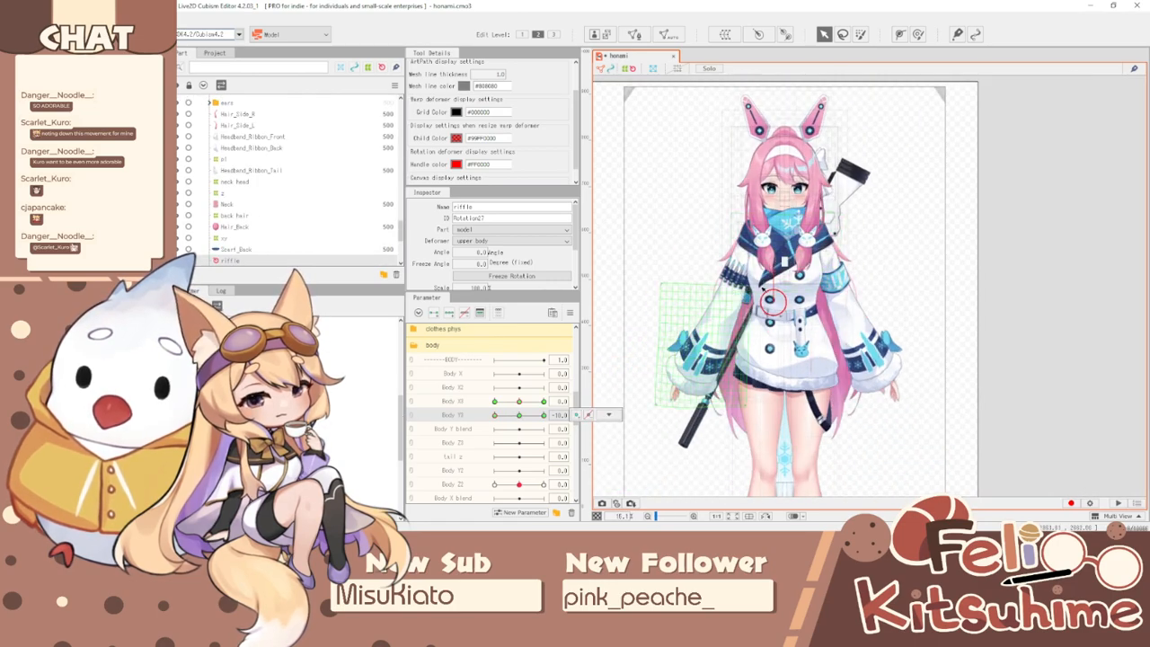
pyautogui.moveTo(772, 270); pyautogui.dragTo(776, 255)
pyautogui.moveTo(519, 415); pyautogui.dragTo(544, 415)
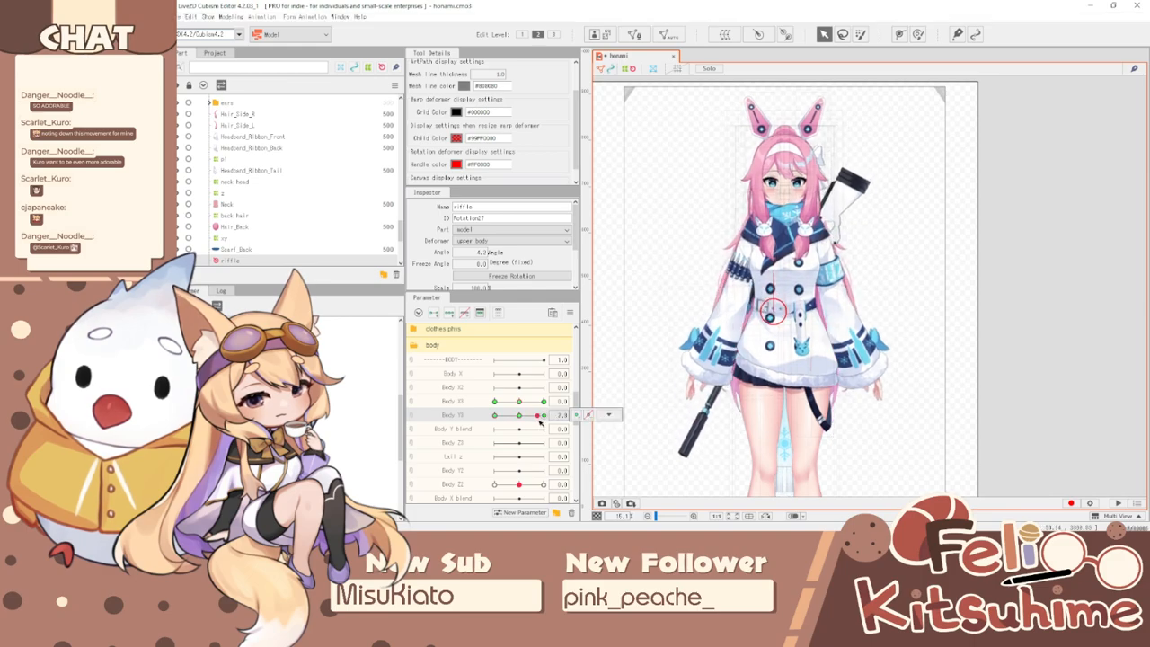
pyautogui.moveTo(775, 268); pyautogui.dragTo(779, 254)
pyautogui.click(495, 415)
pyautogui.moveTo(440, 429); pyautogui.dragTo(476, 429)
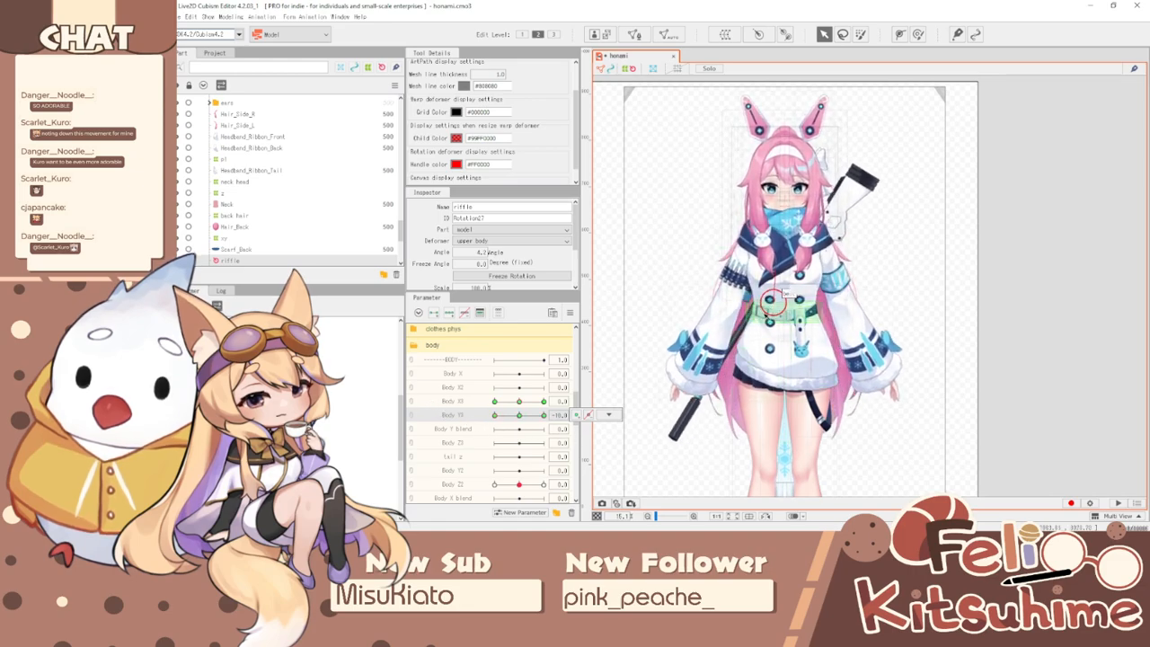
pyautogui.moveTo(777, 263); pyautogui.dragTo(776, 262)
pyautogui.moveTo(494, 415); pyautogui.dragTo(565, 426)
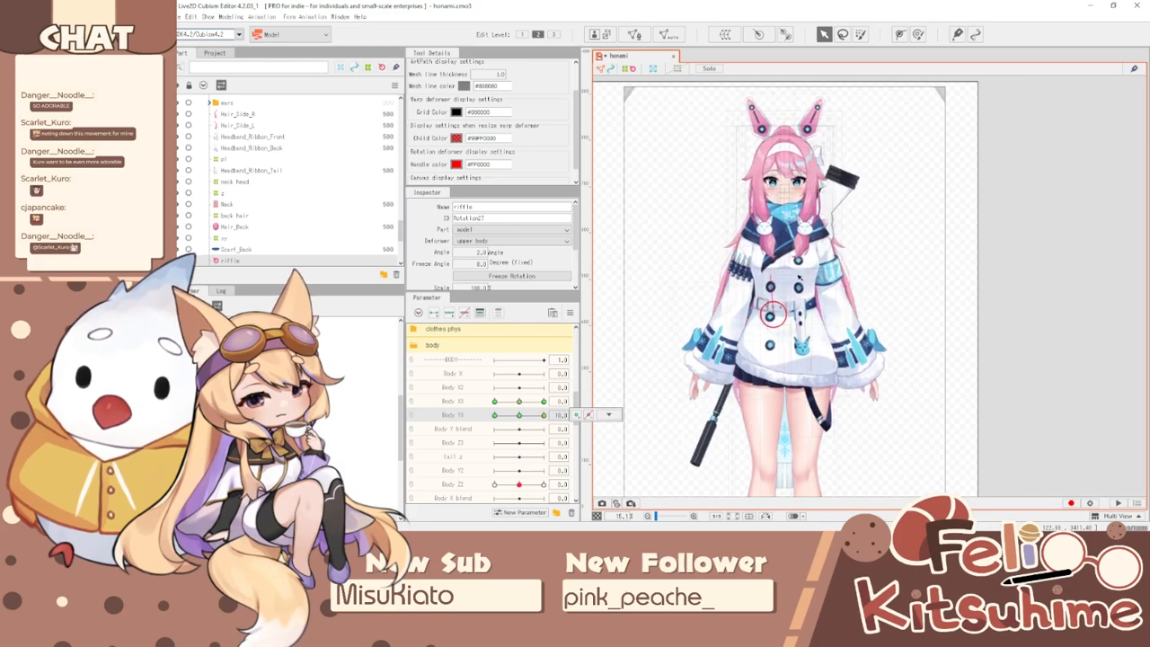
pyautogui.scroll(2, 775, 311)
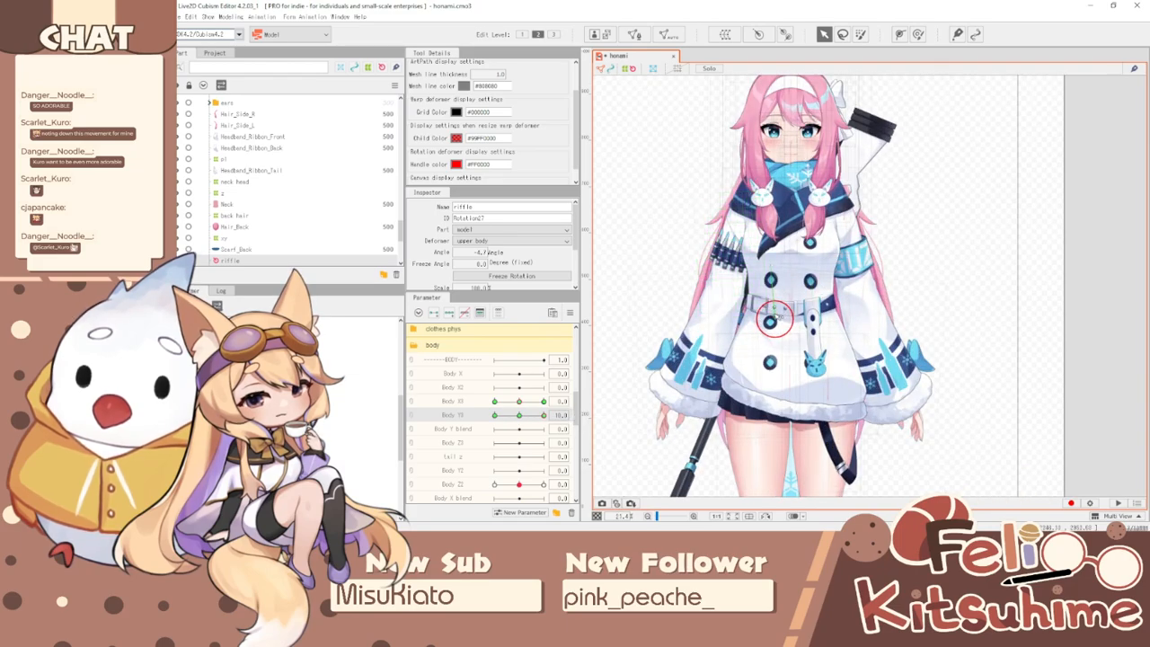
pyautogui.moveTo(608, 416)
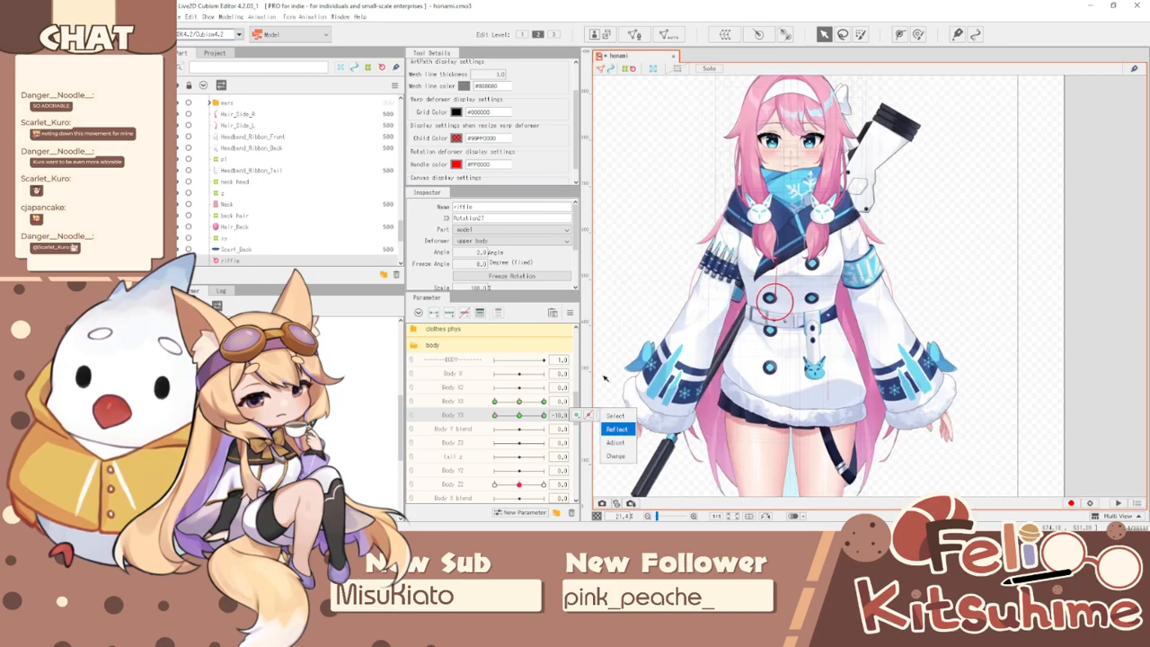
pyautogui.click(619, 428)
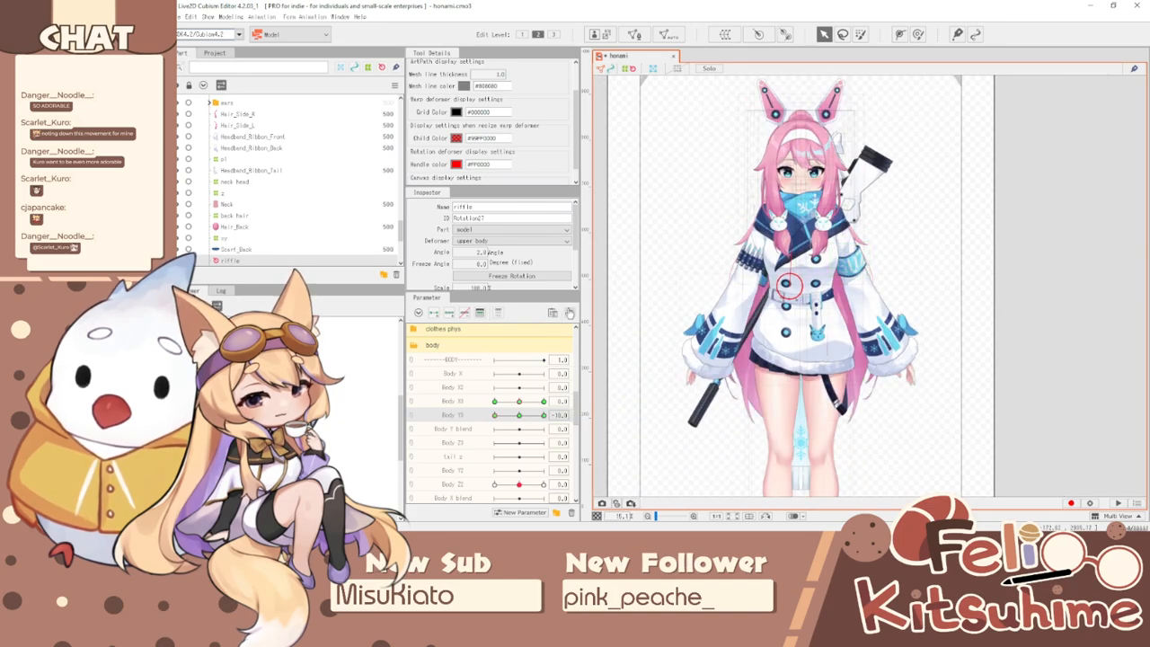
# - Synthesize the corner forms of the rifle deformer for the combined Body X3 and Body Y3 movement
pyautogui.click(570, 313)
pyautogui.click(632, 372)
pyautogui.click(638, 365)
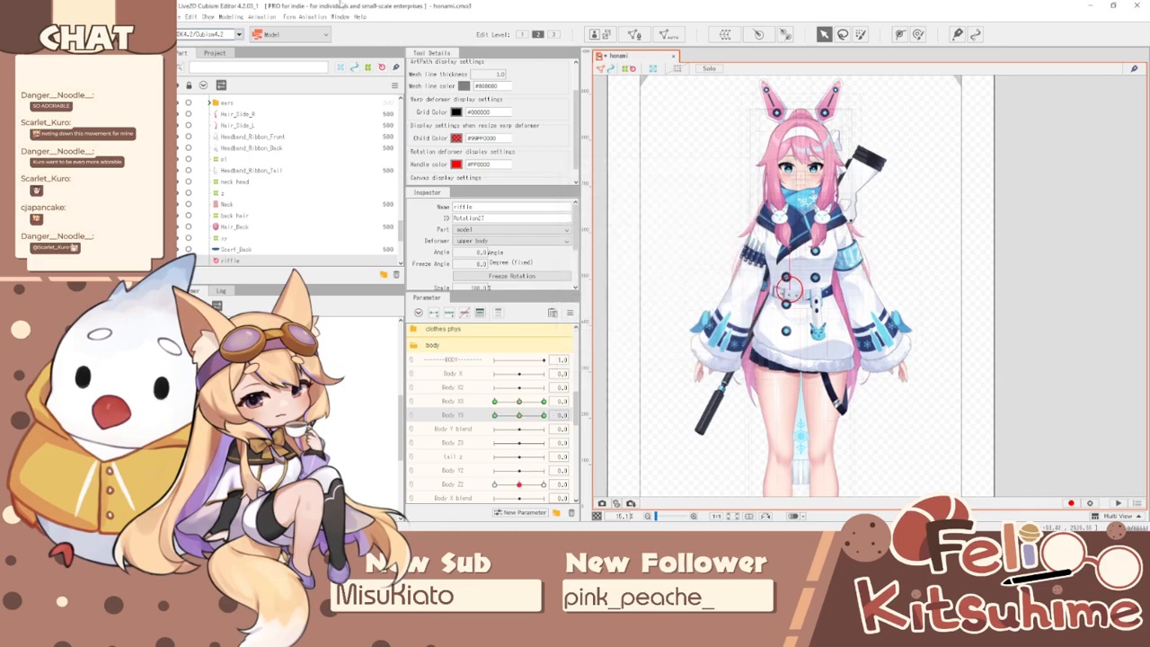
# - Preview the rifle's movement on the whole model in the physics settings
pyautogui.click(232, 17)
pyautogui.click(270, 218)
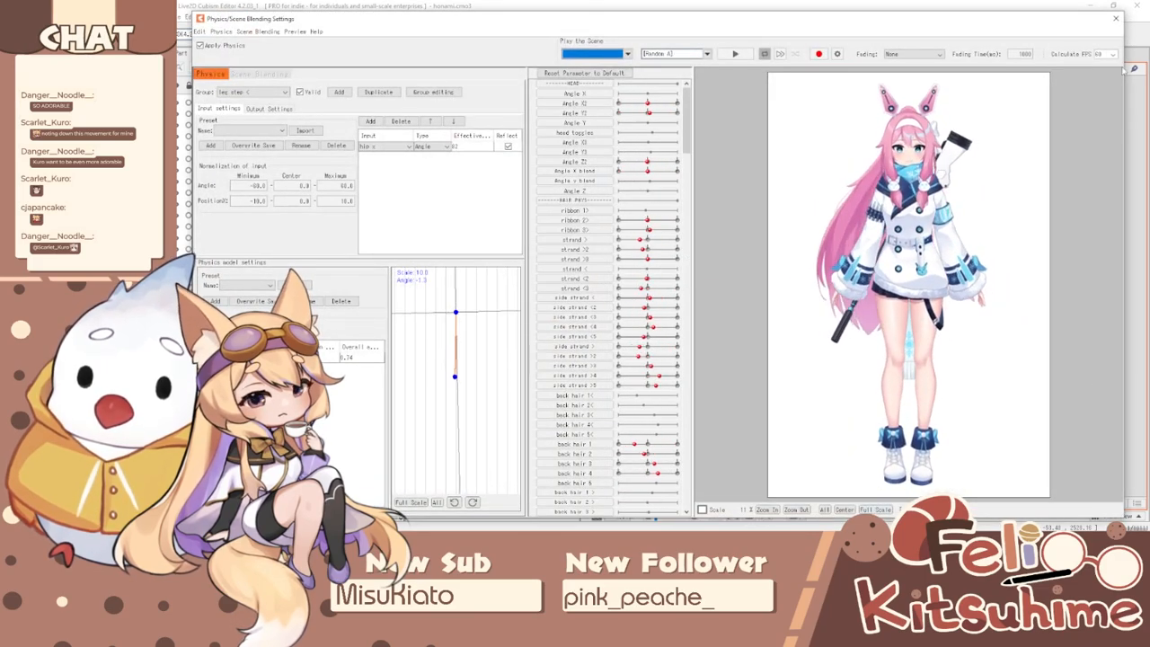
pyautogui.click(1116, 18)
# - Re-parent the riffle deformer from upper body to hip y and check its motion in the physics preview
pyautogui.scroll(2, 791, 292)
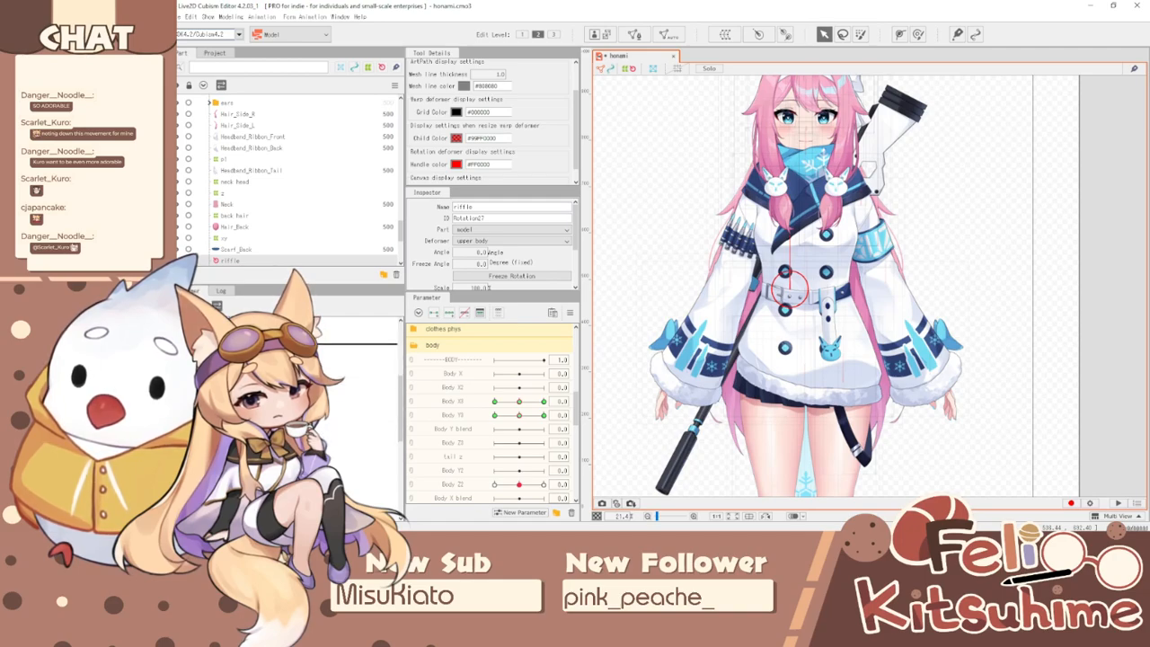
pyautogui.moveTo(378, 332); pyautogui.dragTo(378, 449)
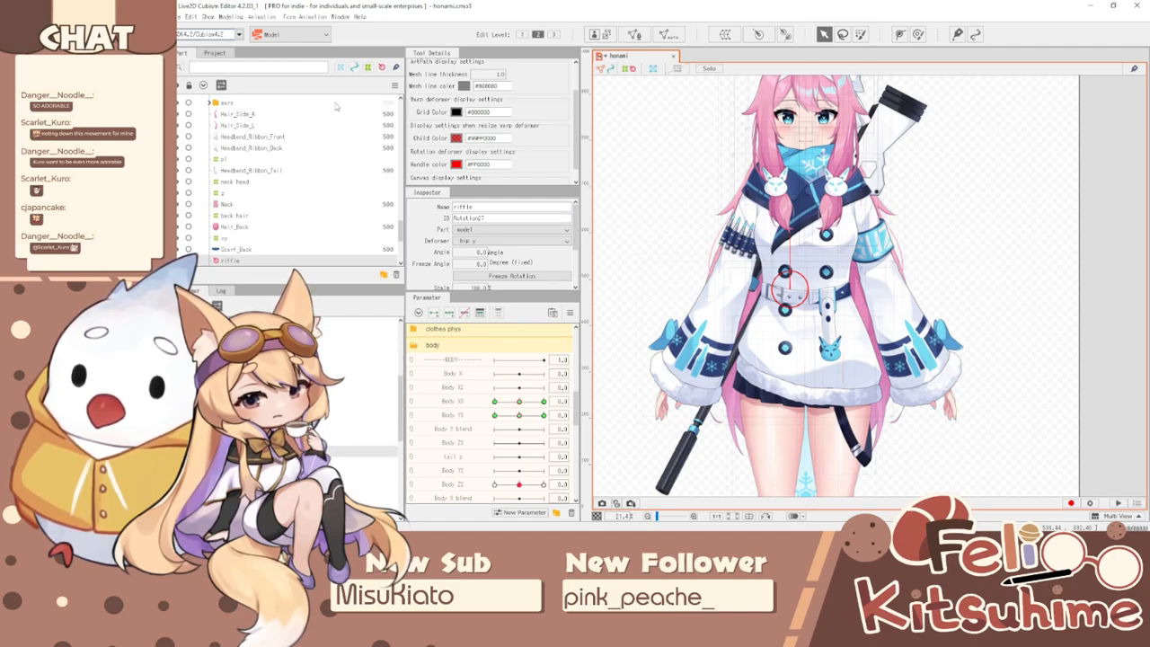
pyautogui.click(232, 16)
pyautogui.click(287, 226)
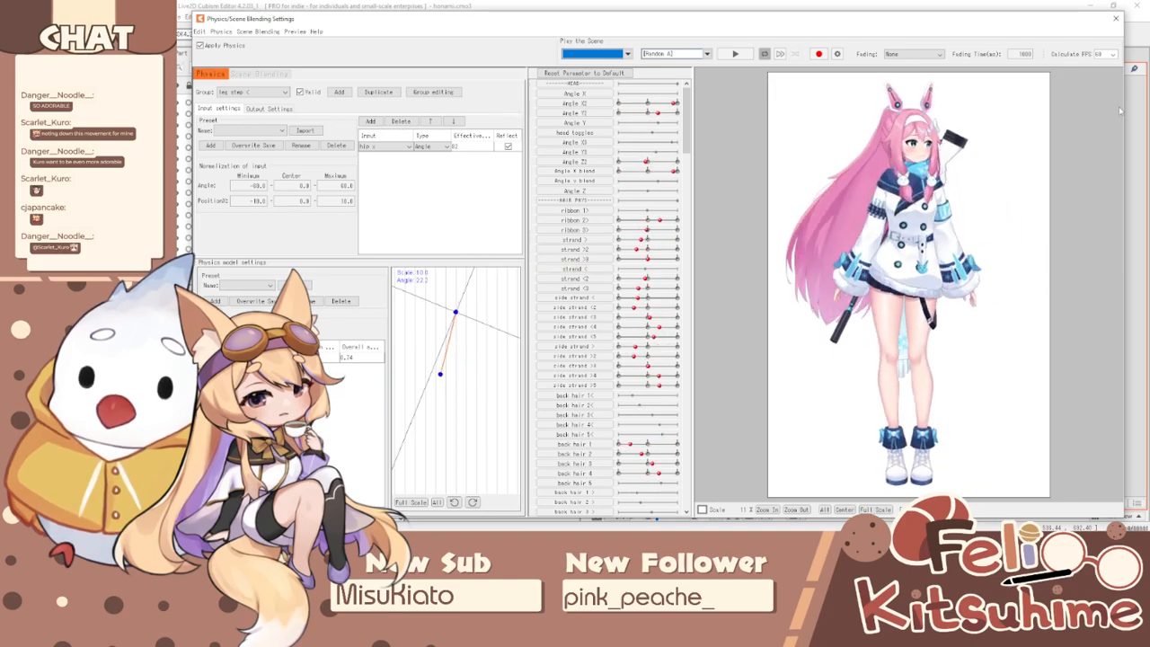
pyautogui.click(1117, 18)
# - Rotate the rifle deformer slightly at Body X3 10 and in the opposite direction at -10
pyautogui.moveTo(519, 400); pyautogui.dragTo(608, 410)
pyautogui.click(608, 402)
pyautogui.click(789, 235)
pyautogui.moveTo(780, 242); pyautogui.dragTo(779, 243)
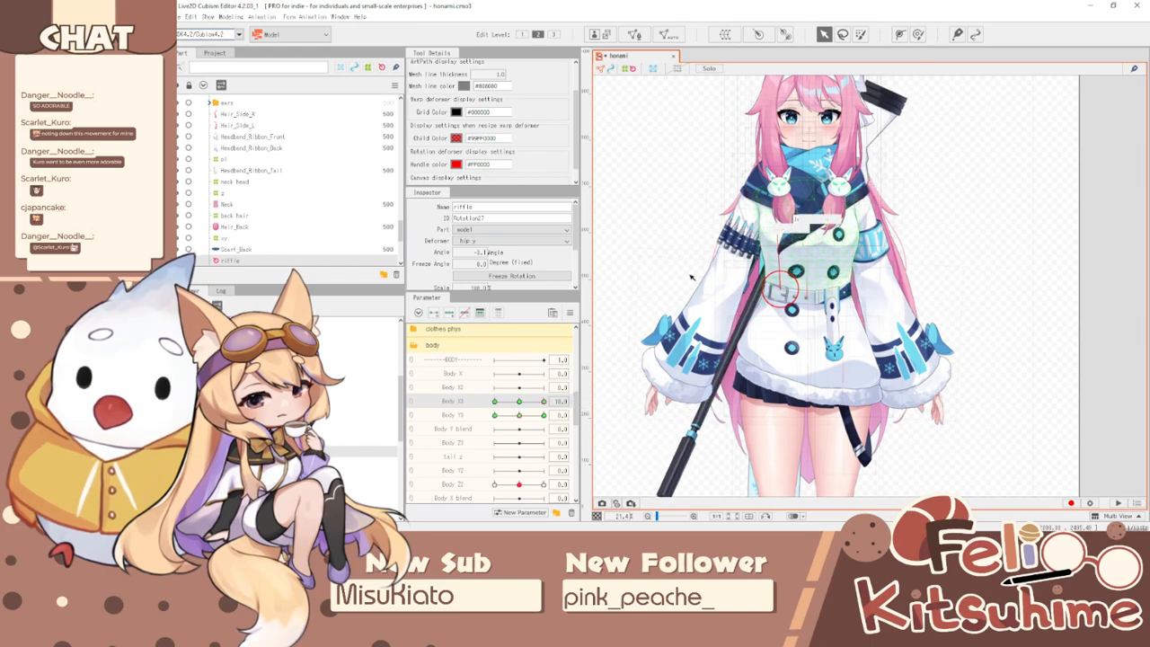
pyautogui.moveTo(540, 402); pyautogui.dragTo(494, 409)
pyautogui.moveTo(806, 236); pyautogui.dragTo(809, 236)
pyautogui.moveTo(530, 405); pyautogui.dragTo(586, 426)
# - Synthesize all four Body X3 and Body Y3 corners again for the selected rifle deformer, with the default value as reference
pyautogui.click(569, 313)
pyautogui.click(616, 377)
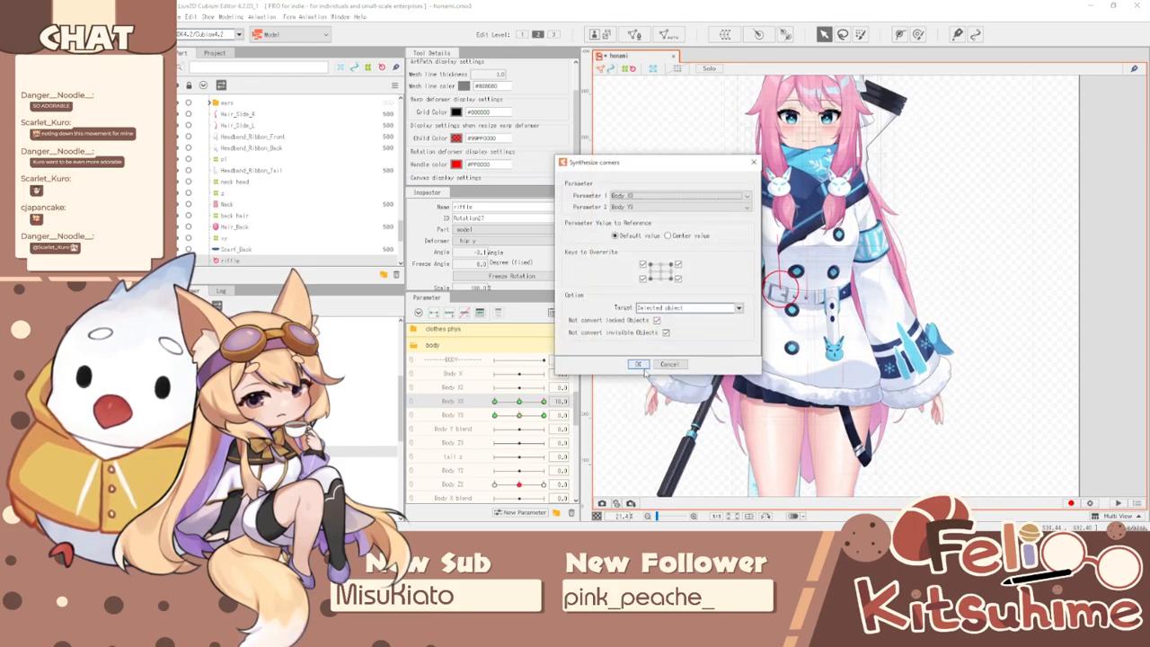
pyautogui.click(639, 362)
# - Watch the model's simulated motion in the physics preview to check how the rifle follows the body
pyautogui.click(230, 16)
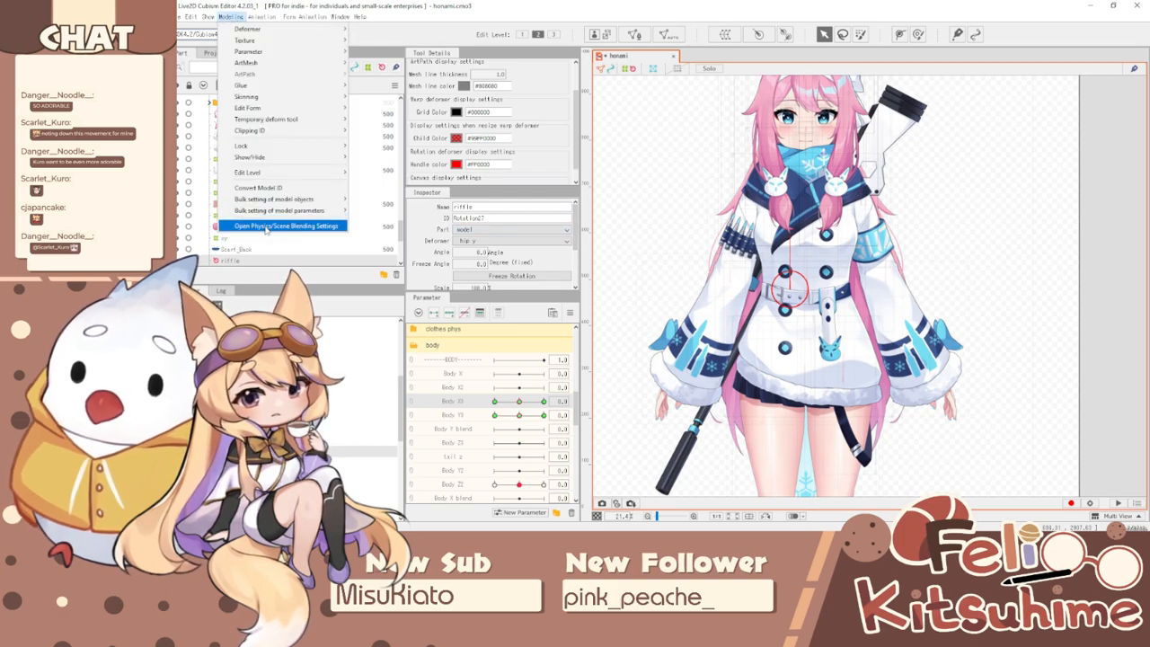
pyautogui.click(270, 225)
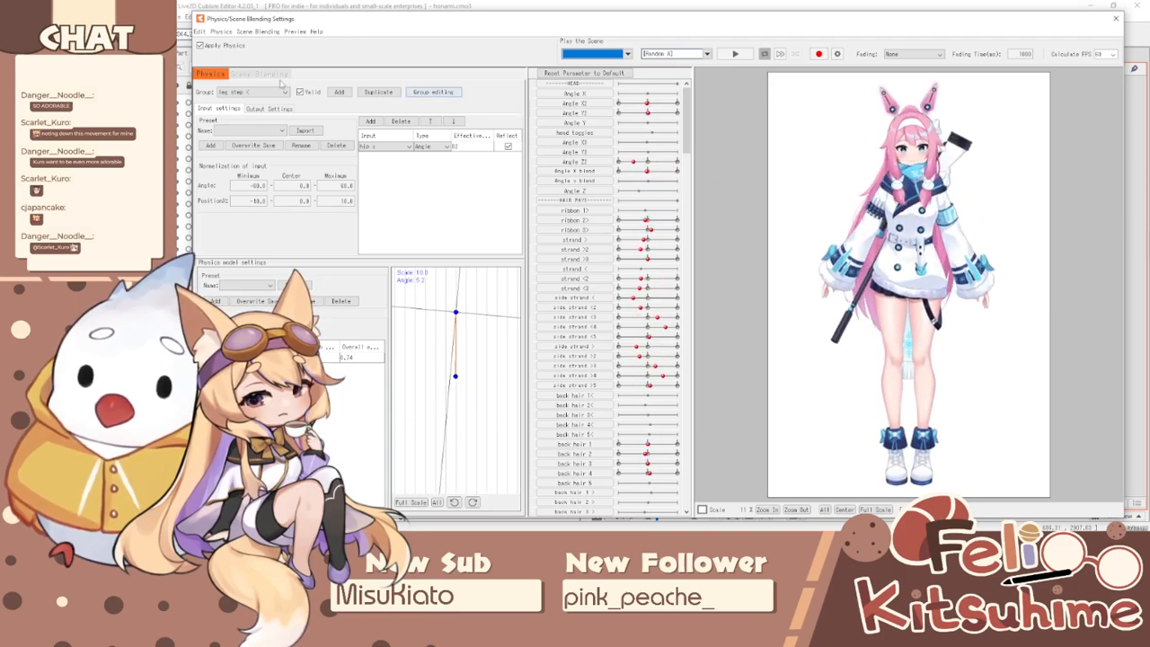
pyautogui.click(241, 92)
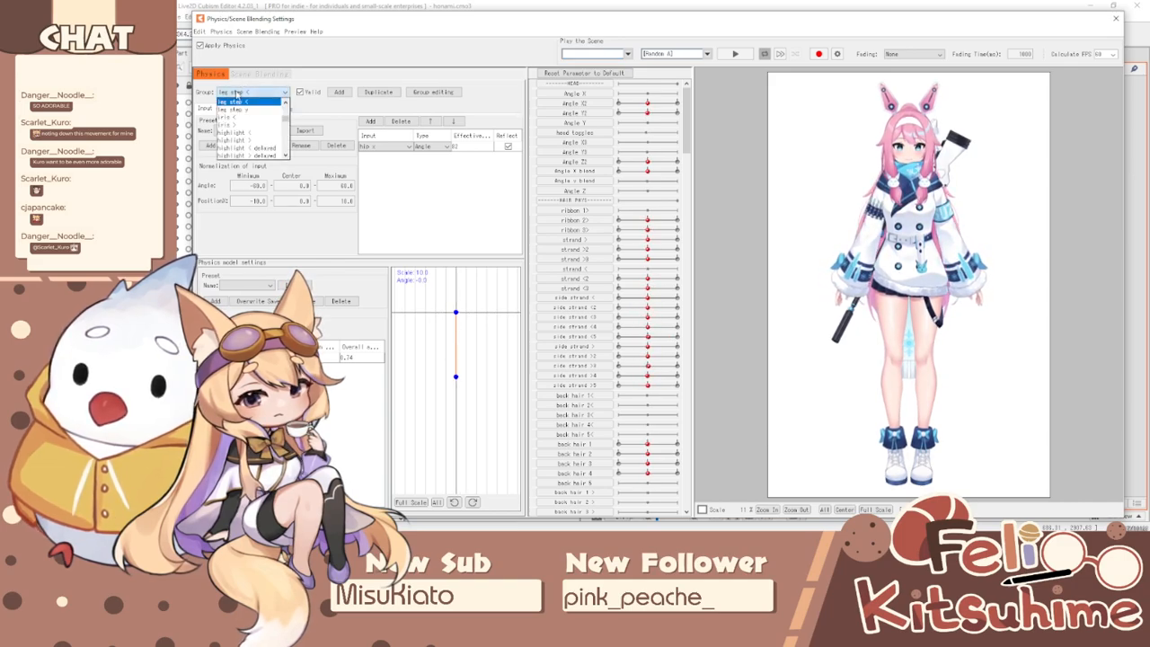
pyautogui.click(237, 93)
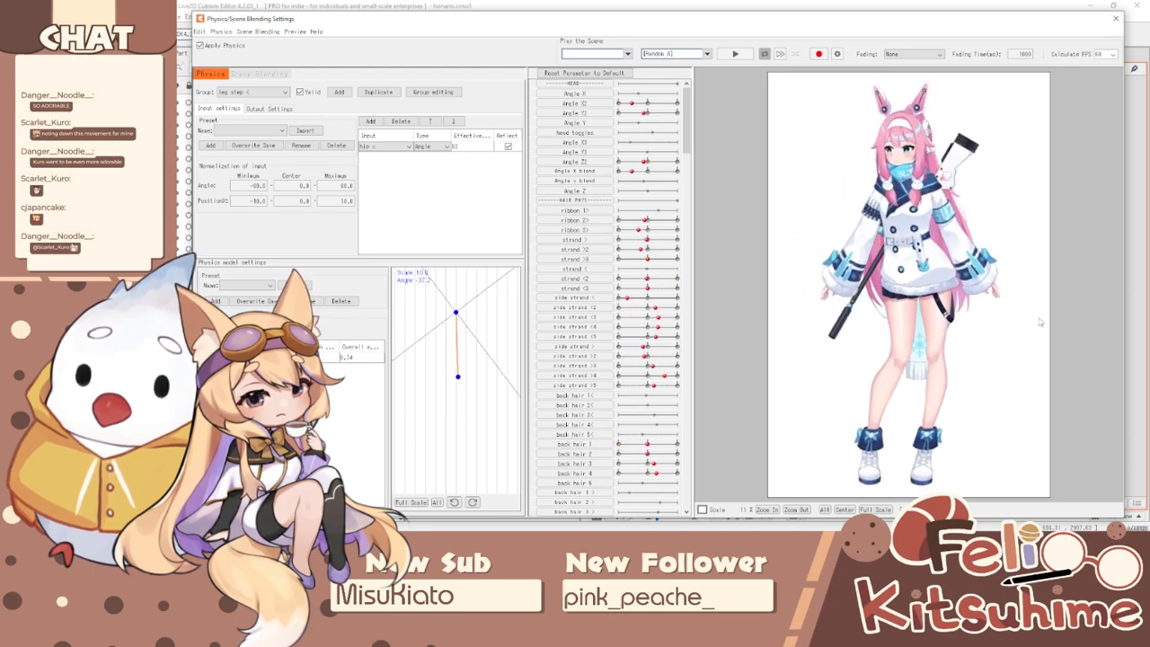
pyautogui.click(1116, 17)
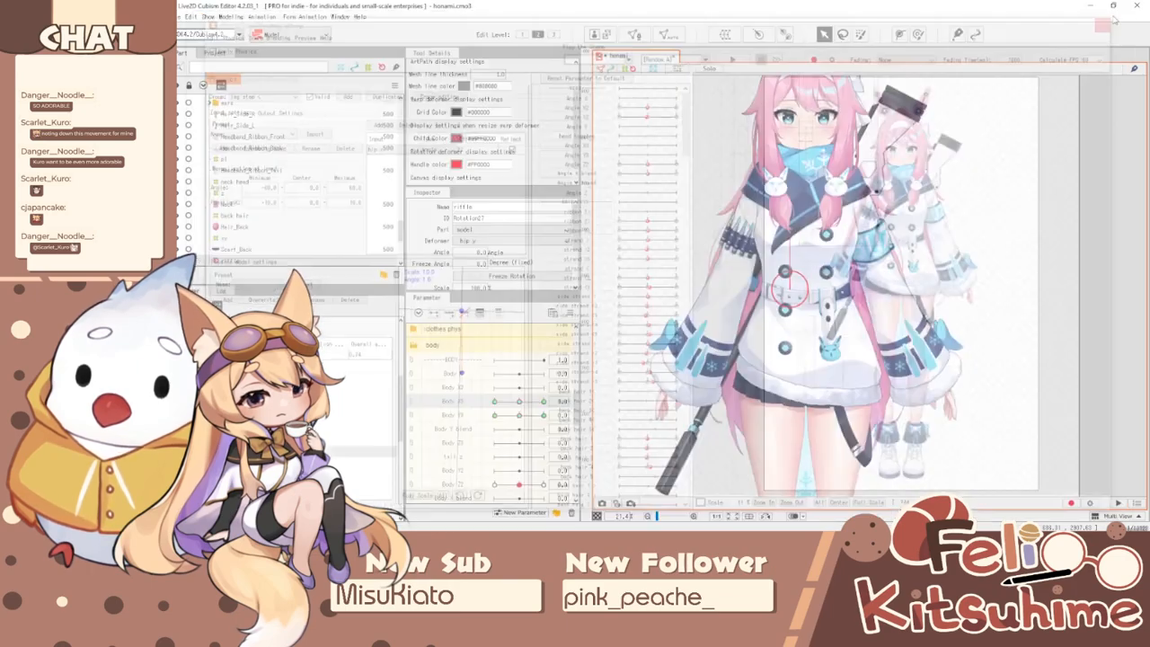
# - Save the honami model file
pyautogui.click(183, 17)
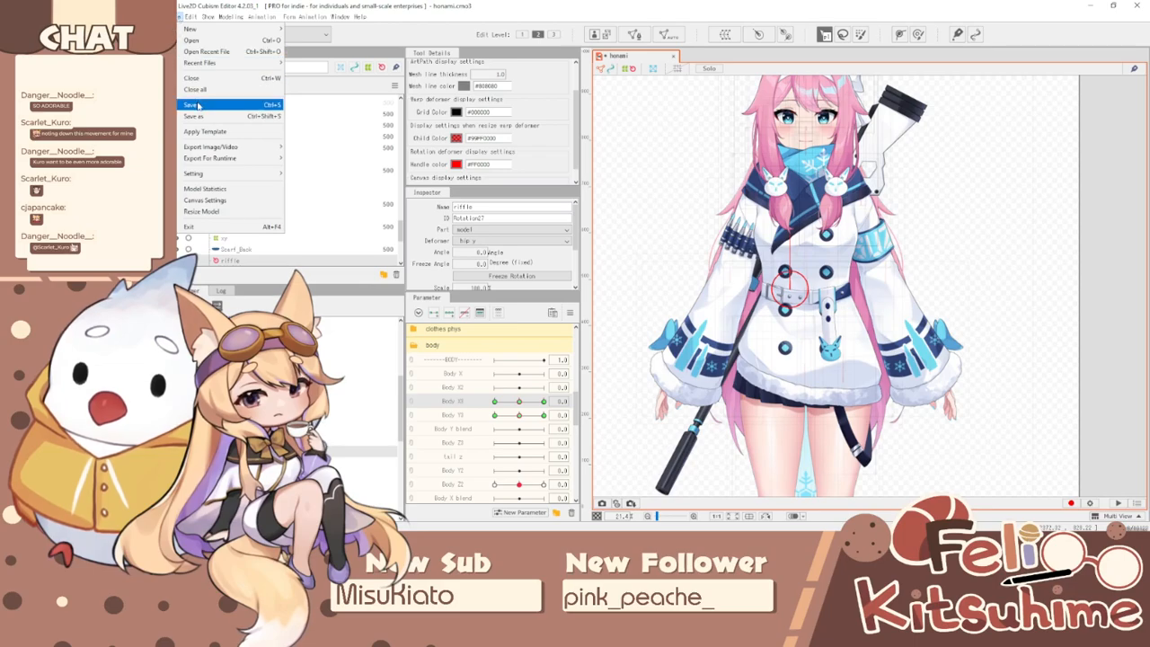
pyautogui.click(194, 105)
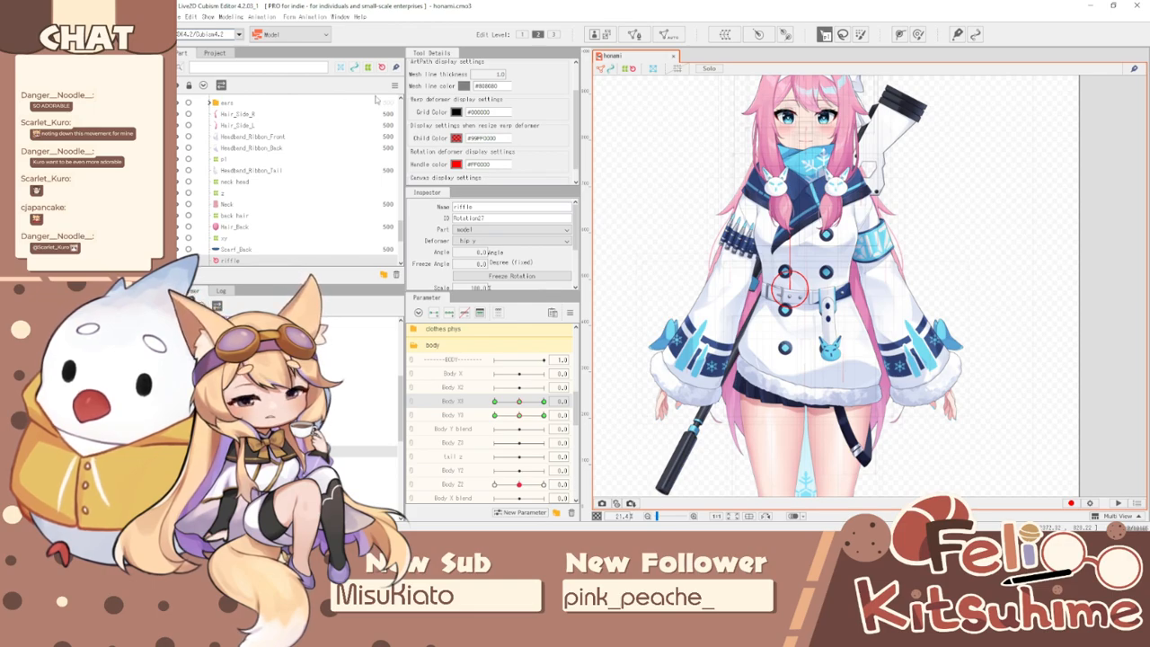
# - Open the texture atlas, deleting model images without an ArtMesh, and limit the image list to only visible and unset objects
pyautogui.click(599, 35)
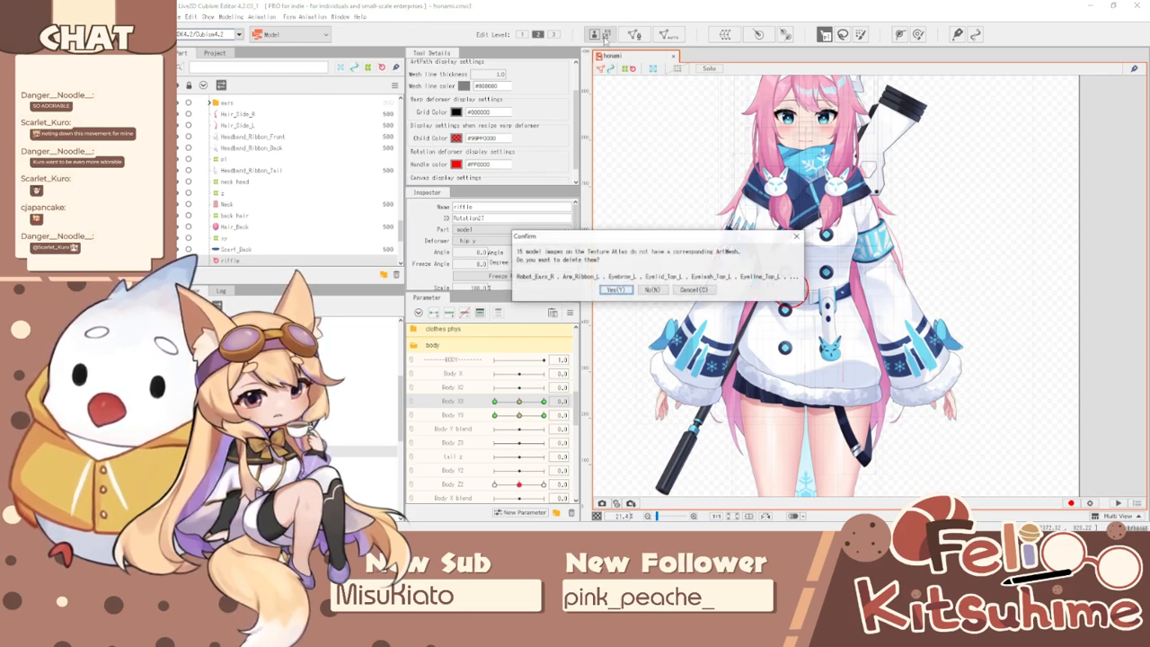
pyautogui.click(614, 290)
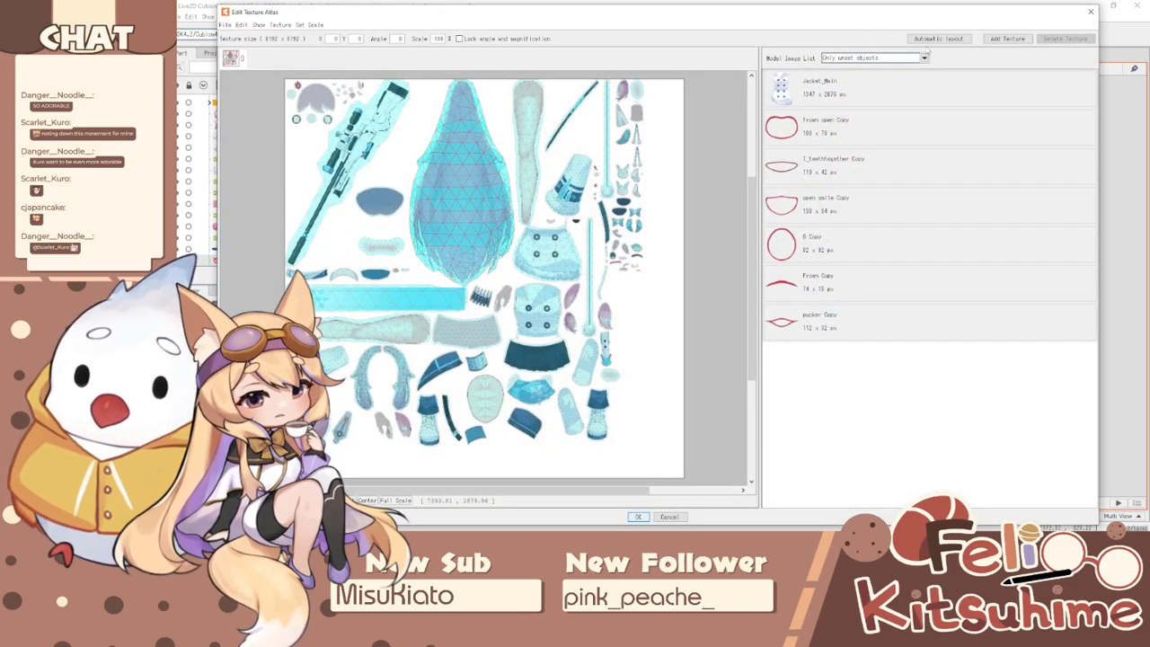
pyautogui.click(924, 57)
pyautogui.click(903, 91)
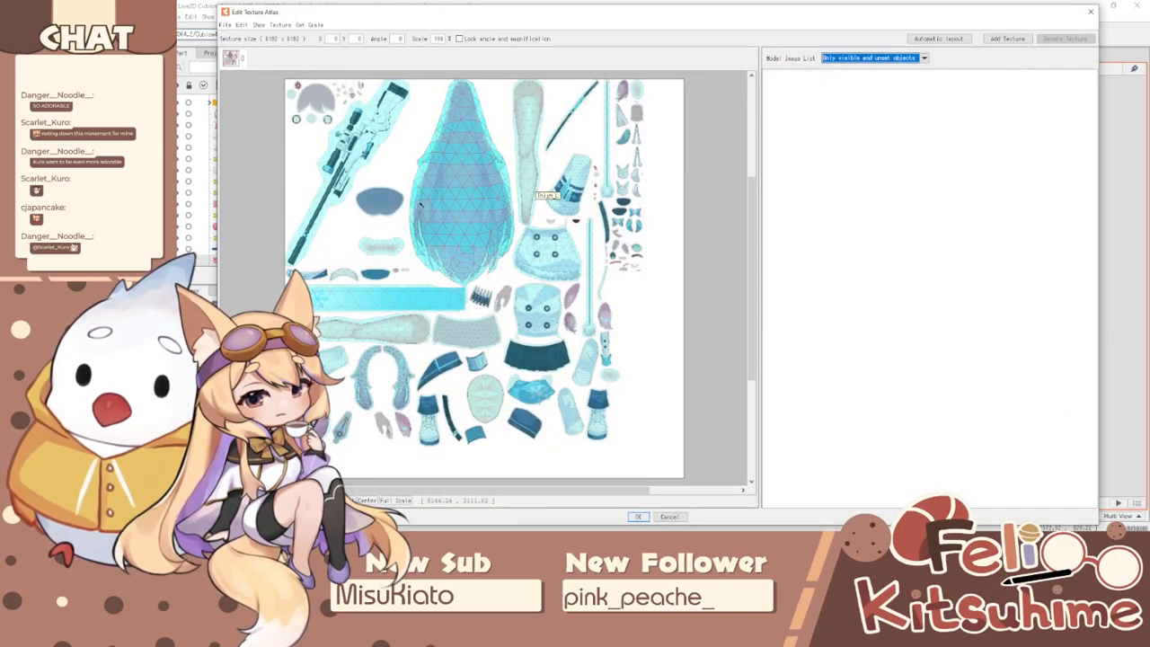
# - Rotate the lower jacket piece slightly counterclockwise in the texture atlas, nudge its position, and deselect it
pyautogui.scroll(5, 429, 201)
pyautogui.scroll(-4, 494, 235)
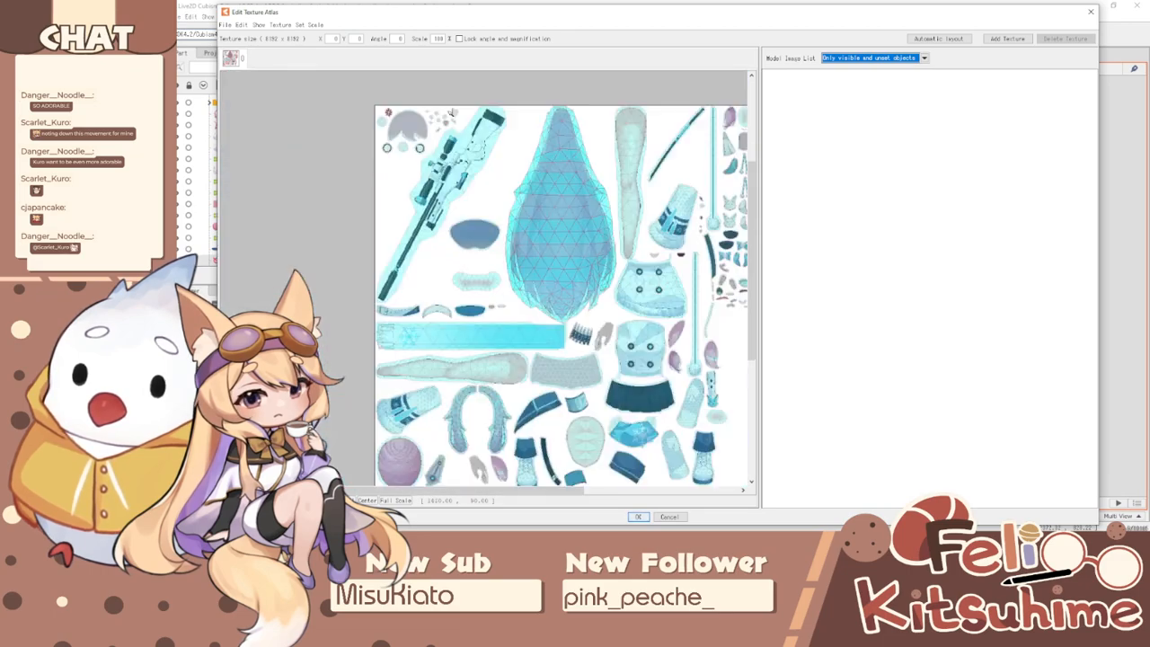
pyautogui.scroll(-2, 551, 243)
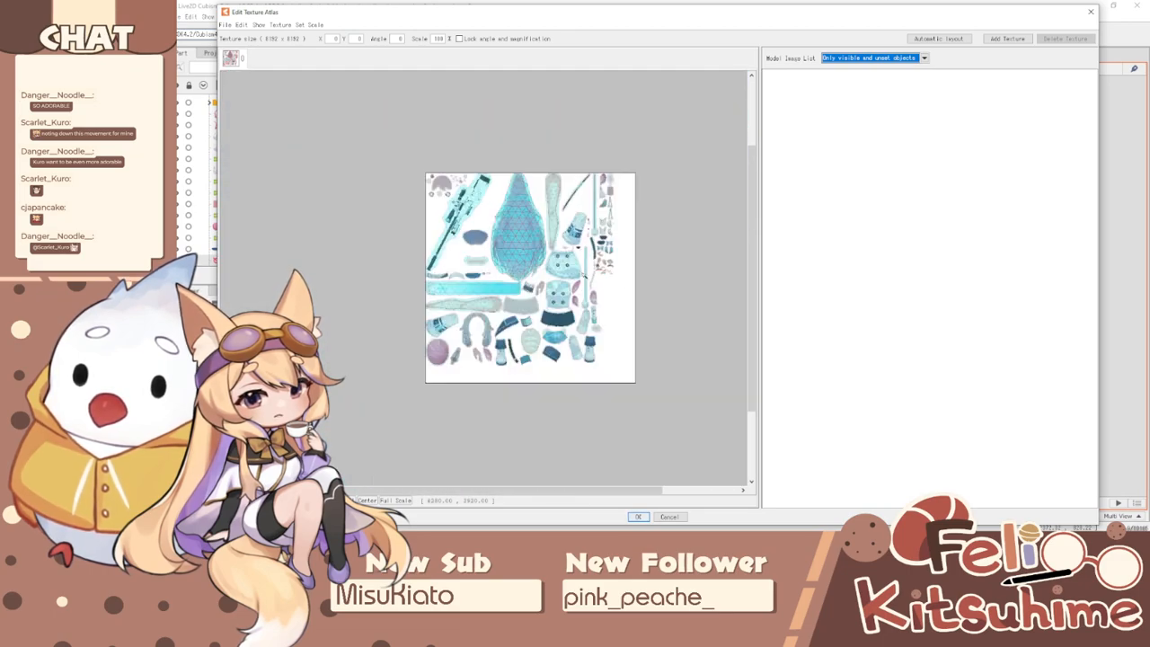
pyautogui.scroll(6, 539, 247)
pyautogui.scroll(-5, 506, 256)
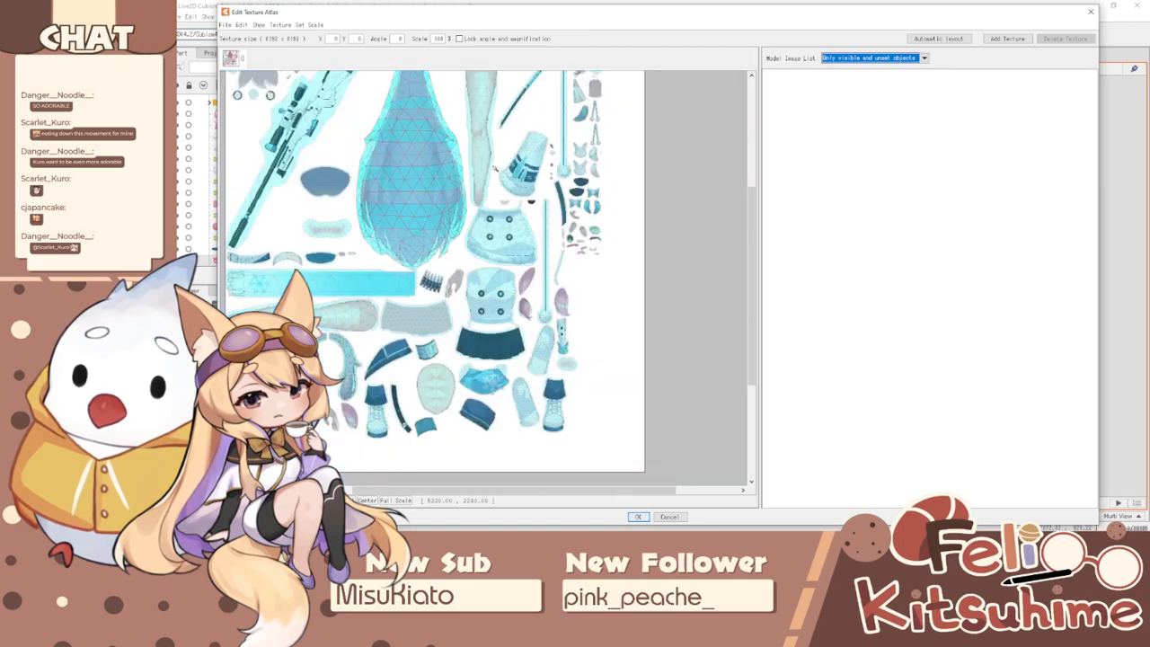
pyautogui.scroll(2, 542, 204)
pyautogui.click(510, 275)
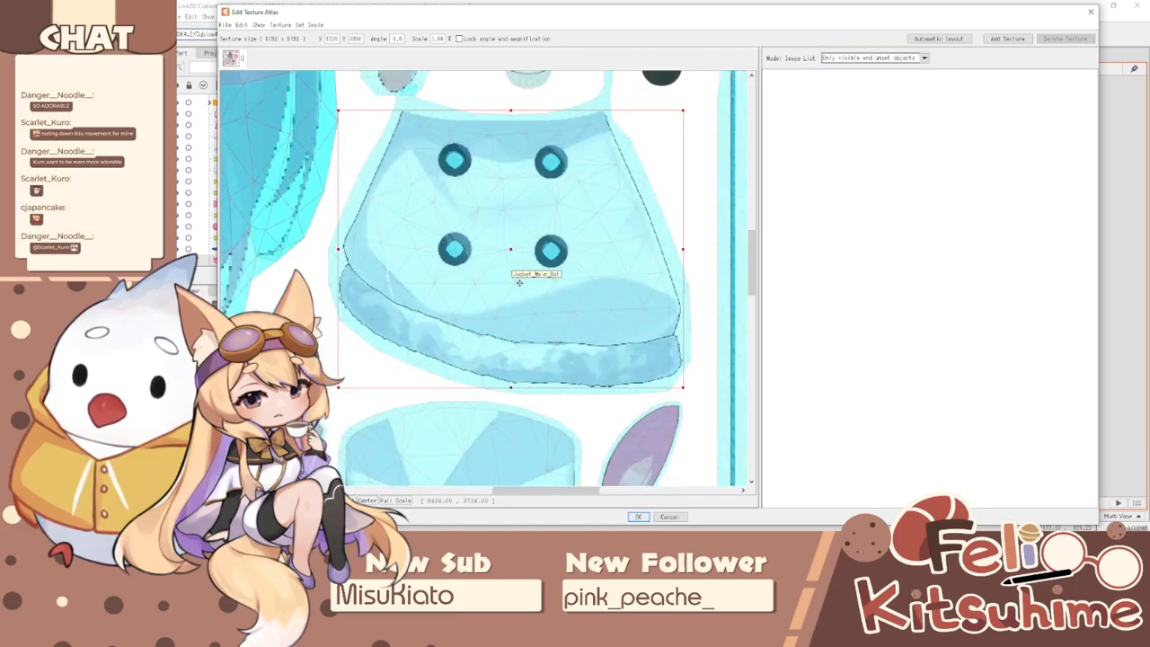
pyautogui.scroll(-3, 512, 278)
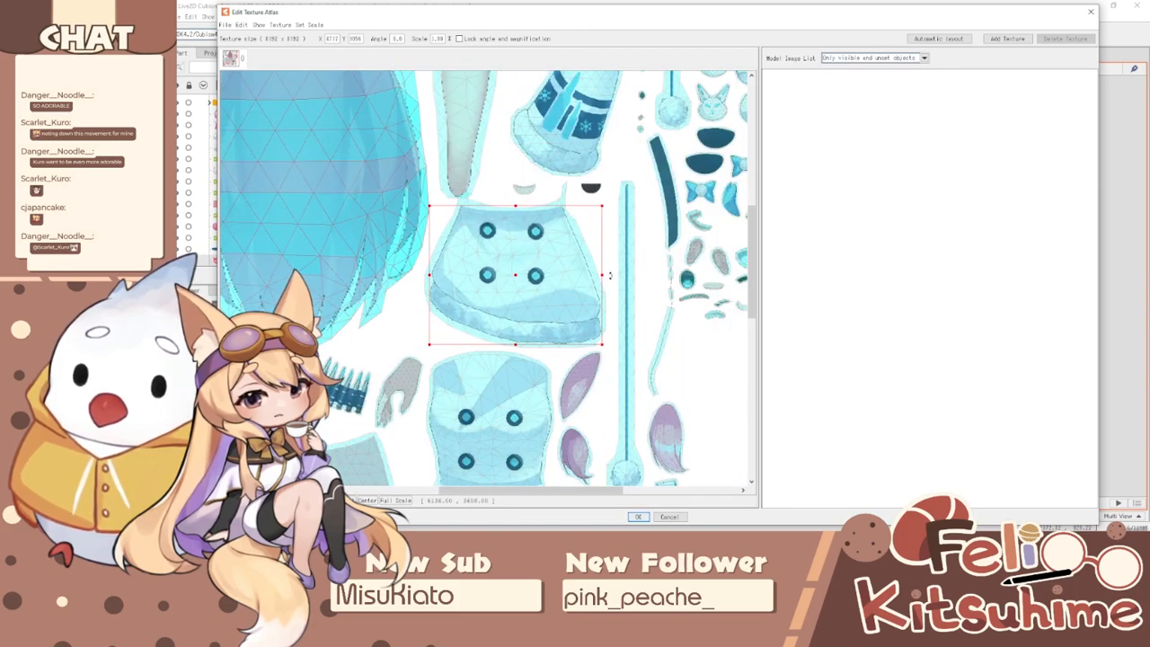
pyautogui.moveTo(614, 282); pyautogui.dragTo(615, 259)
pyautogui.scroll(3, 617, 270)
pyautogui.moveTo(488, 257); pyautogui.dragTo(496, 262)
pyautogui.scroll(-3, 498, 264)
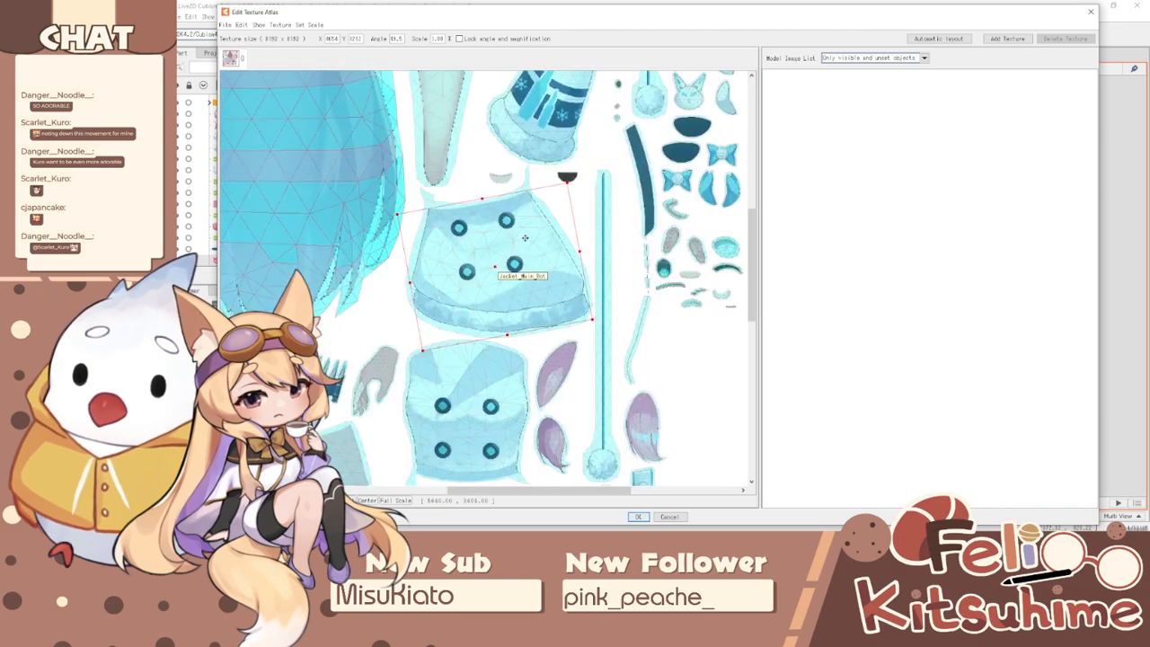
pyautogui.scroll(5, 504, 252)
pyautogui.click(535, 205)
pyautogui.scroll(-4, 535, 205)
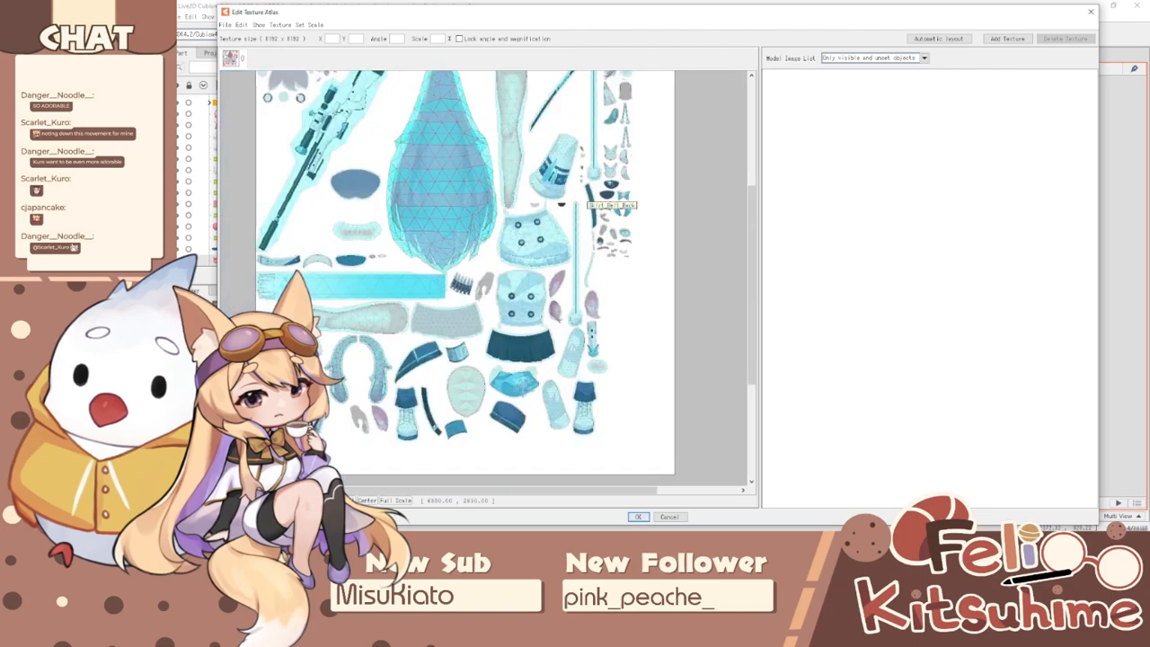
# - Examine the layout and spacing of the model parts across the whole texture atlas
pyautogui.scroll(2, 598, 256)
pyautogui.scroll(-3, 600, 257)
pyautogui.scroll(3, 627, 135)
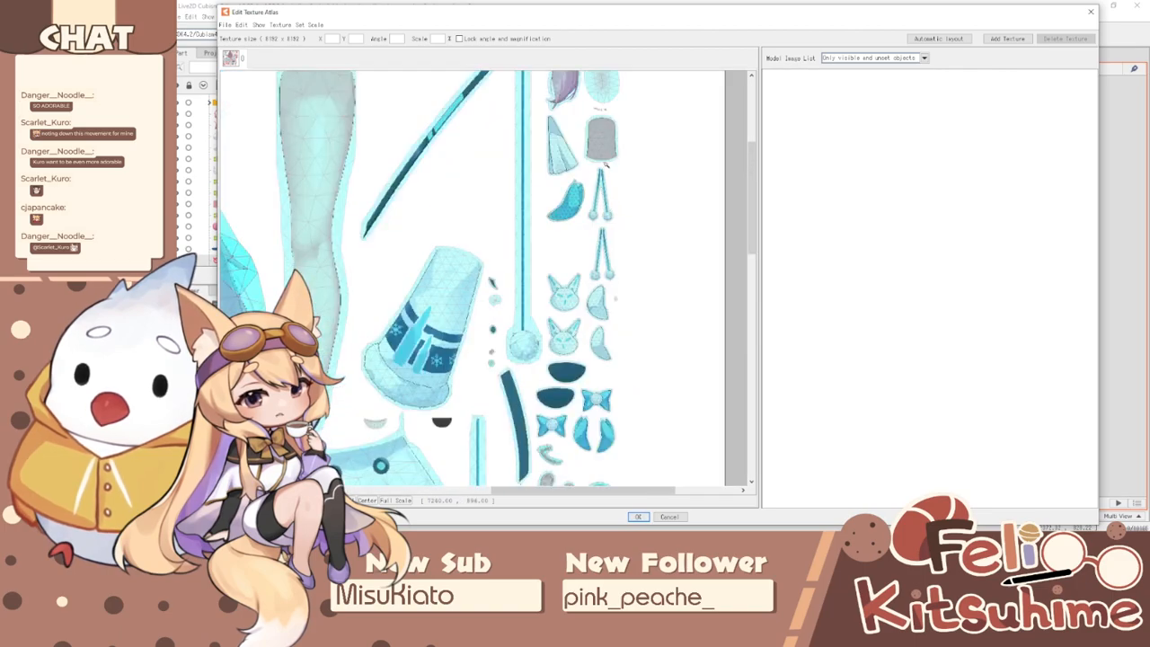
pyautogui.scroll(-3, 628, 135)
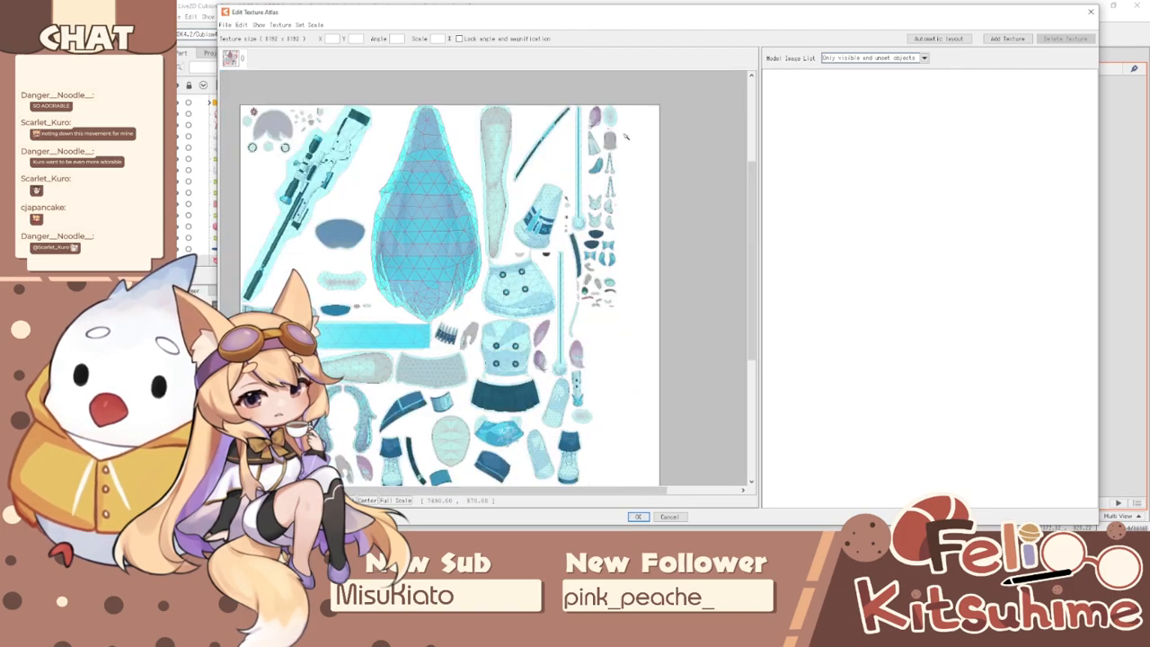
pyautogui.scroll(-1, 558, 284)
pyautogui.scroll(1, 557, 284)
pyautogui.scroll(1, 557, 284)
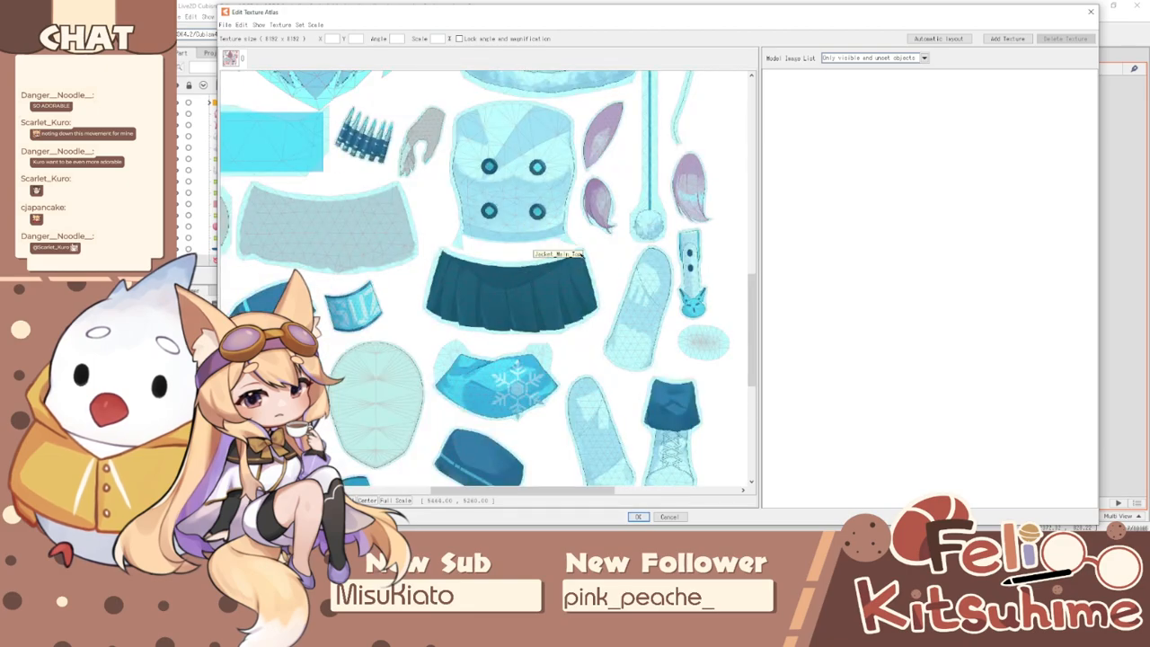
pyautogui.scroll(-1, 615, 241)
pyautogui.scroll(1, 408, 277)
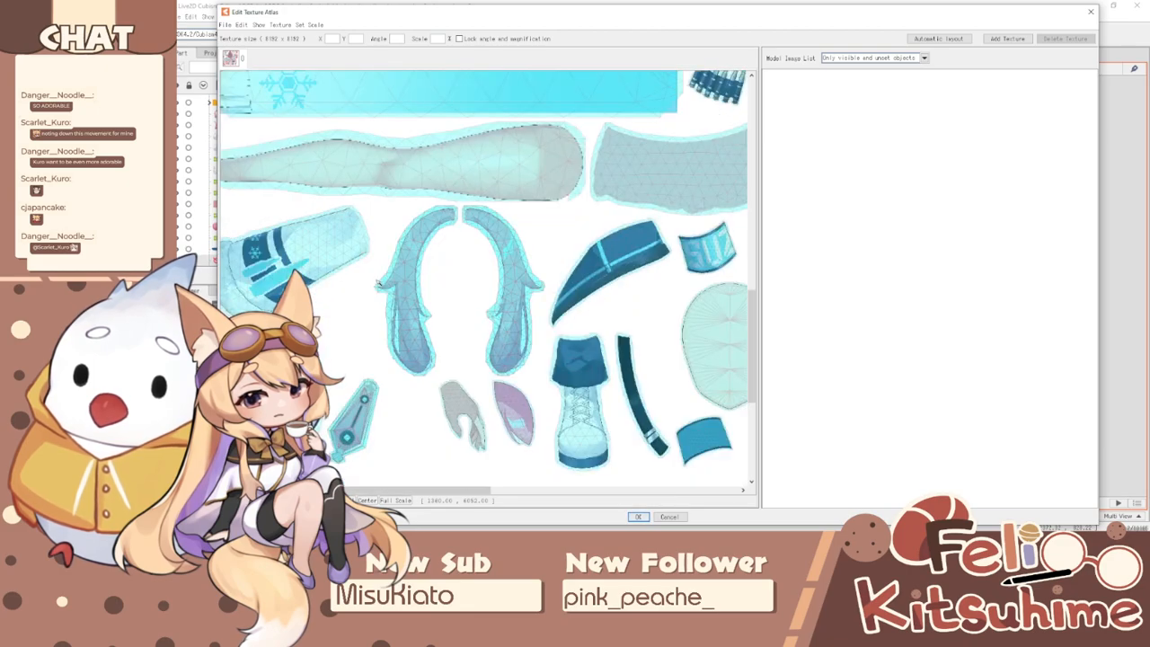
pyautogui.scroll(-1, 381, 283)
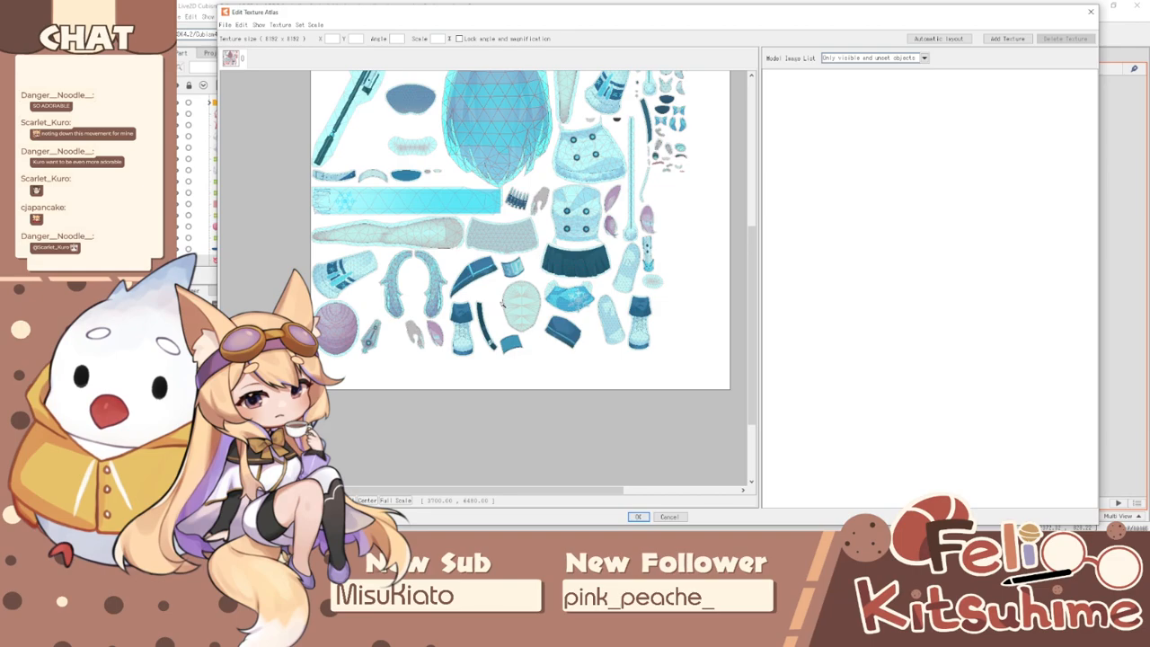
pyautogui.scroll(-1, 542, 313)
pyautogui.scroll(2, 610, 197)
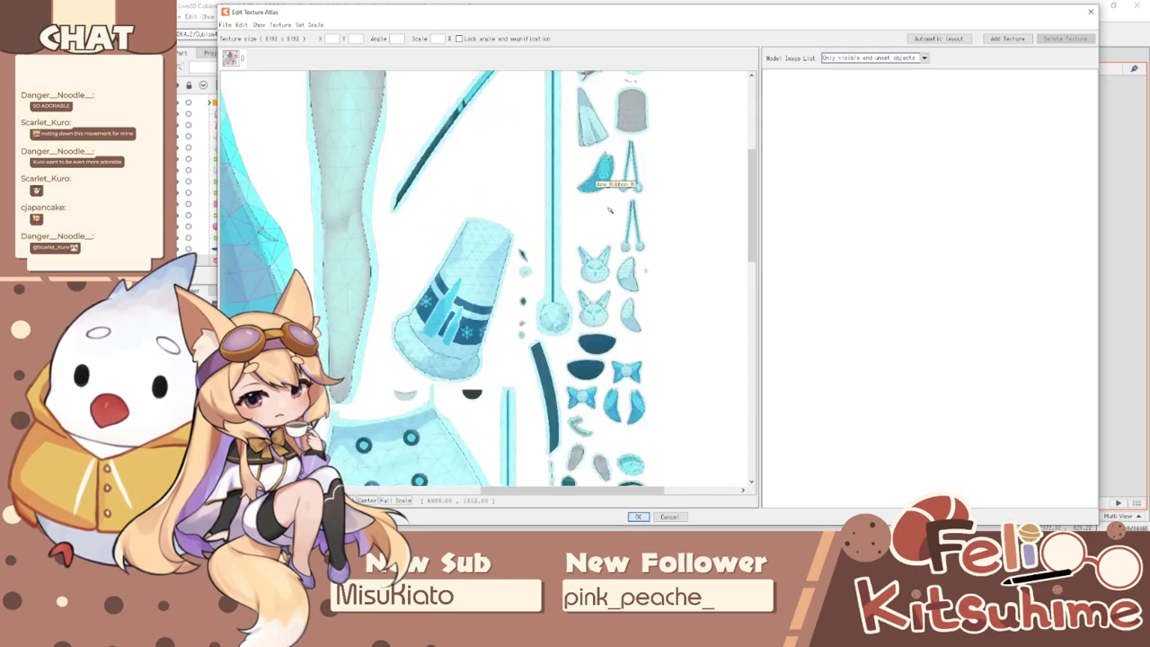
pyautogui.scroll(-1, 619, 237)
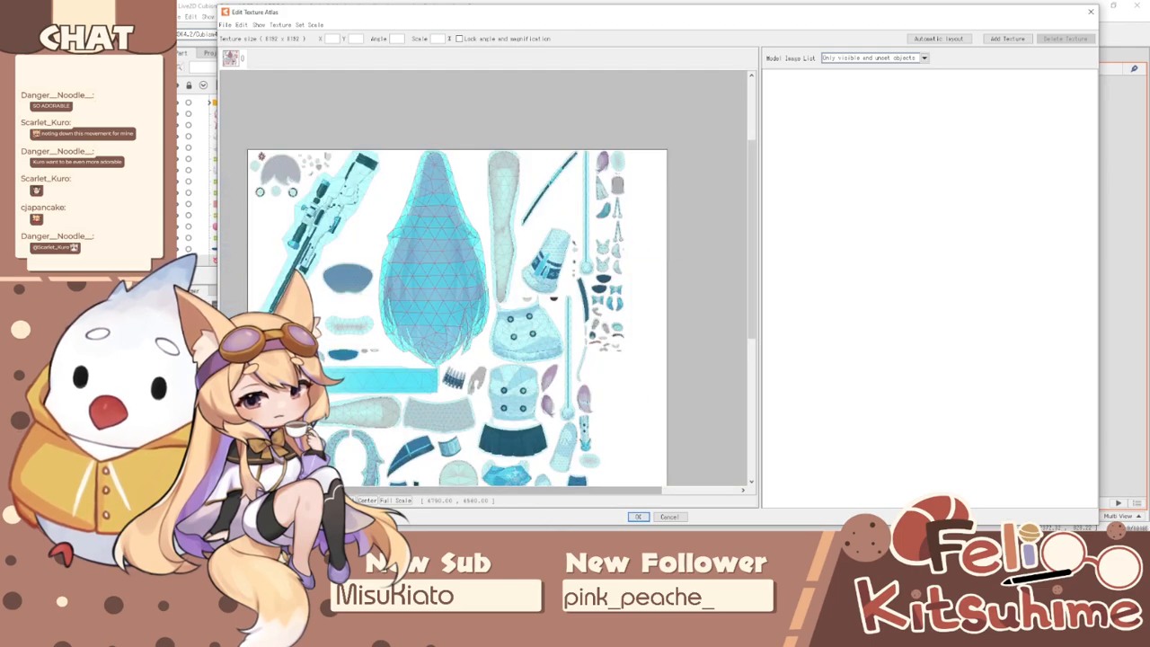
# - Accept the texture atlas edits and return to the model view
pyautogui.click(638, 516)
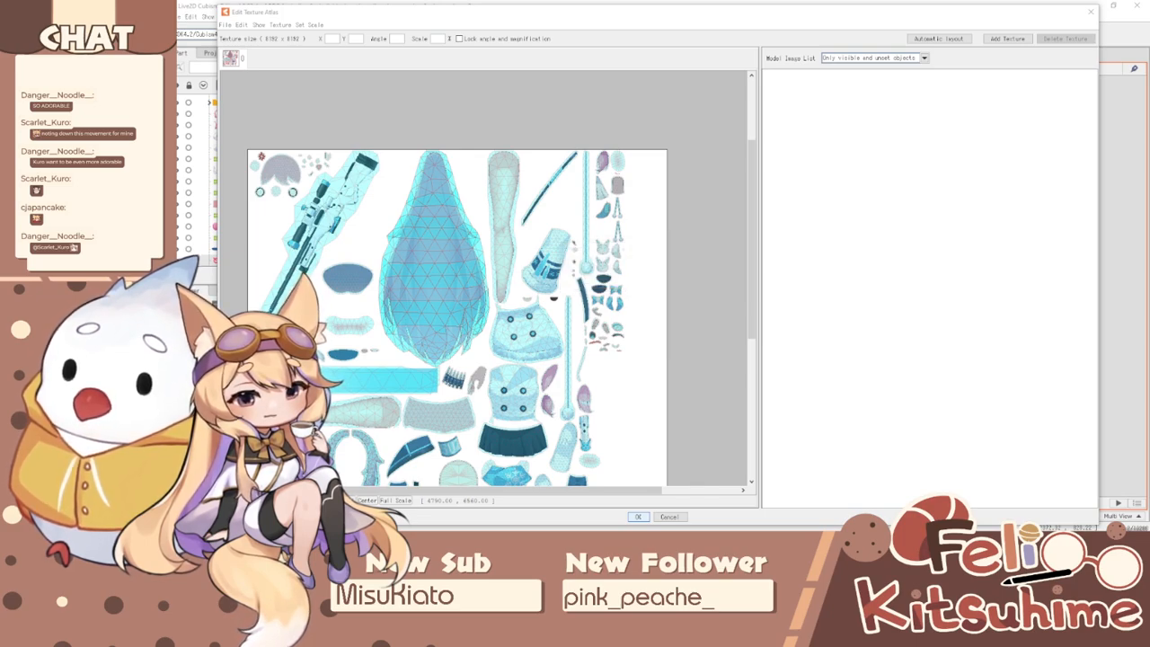
pyautogui.press('Return')
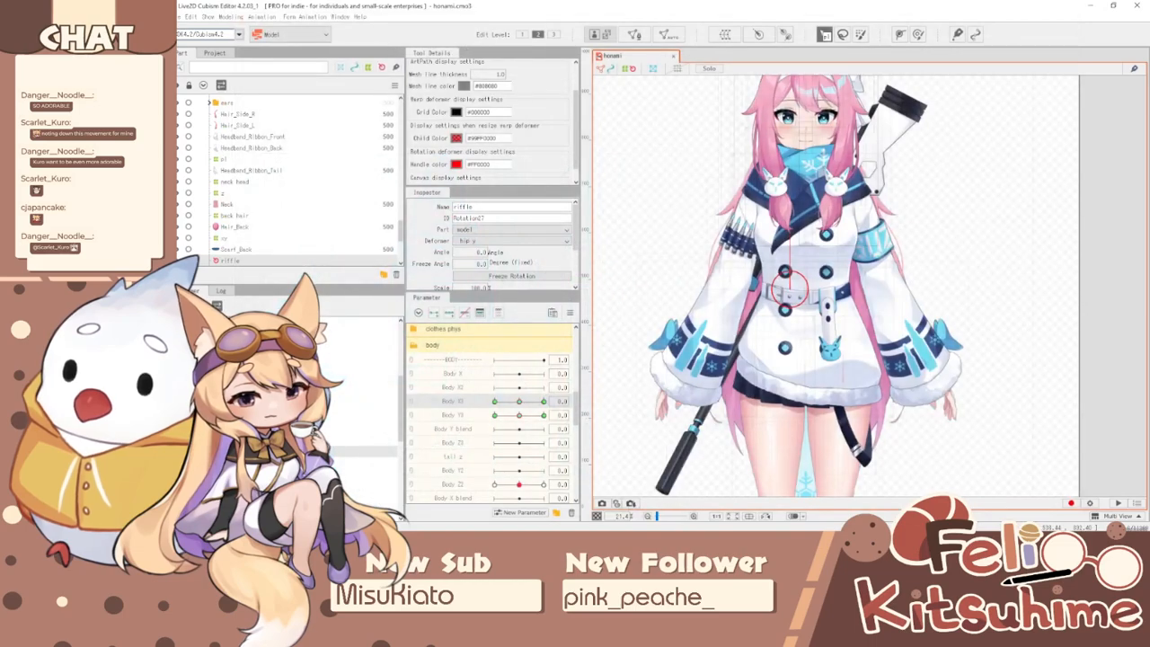
# - Export the model for runtime as a moc3 file for SDK 4.2 / Cubism4.2, overwriting honami.moc3 in the test folder
pyautogui.click(190, 16)
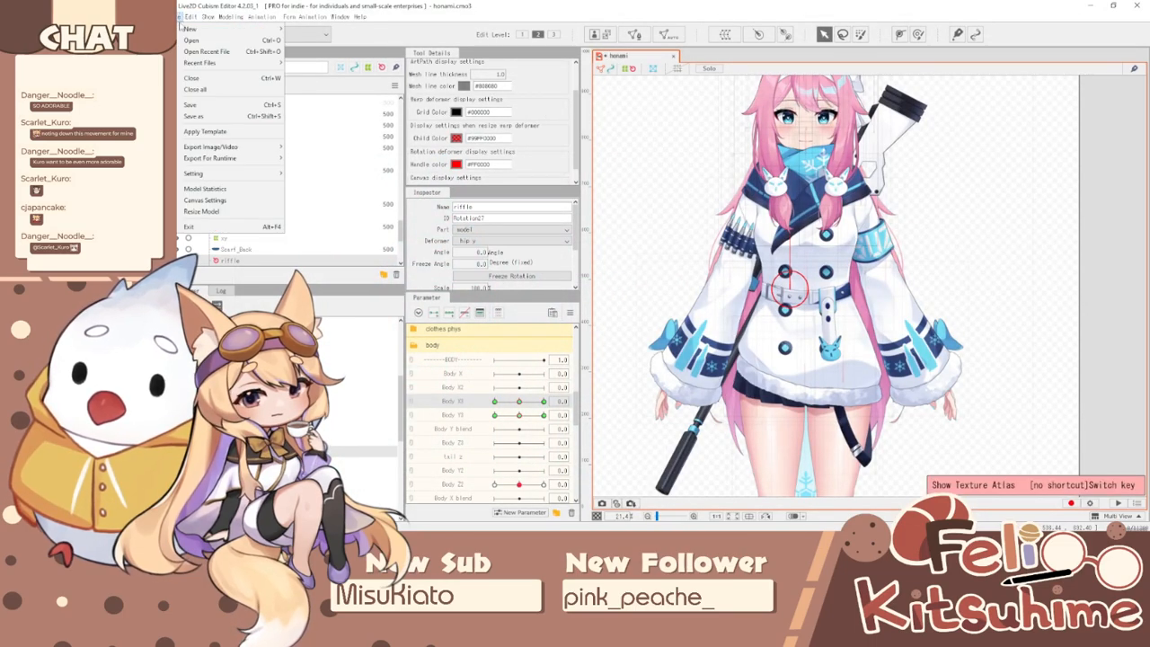
pyautogui.moveTo(229, 158)
pyautogui.click(339, 160)
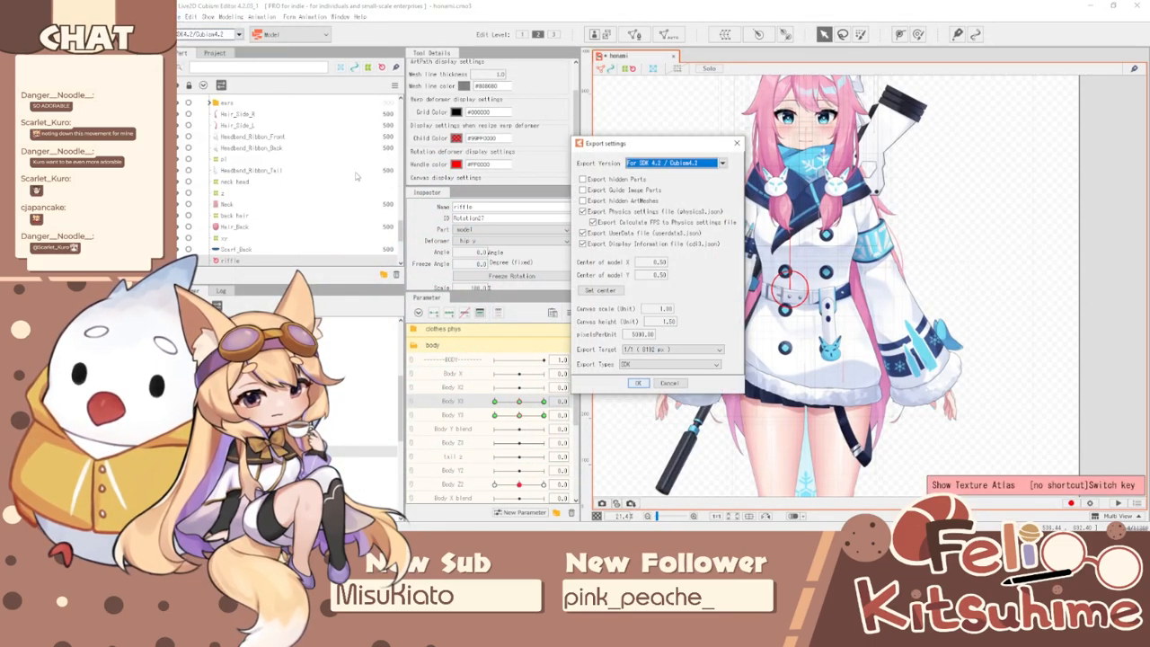
pyautogui.click(639, 383)
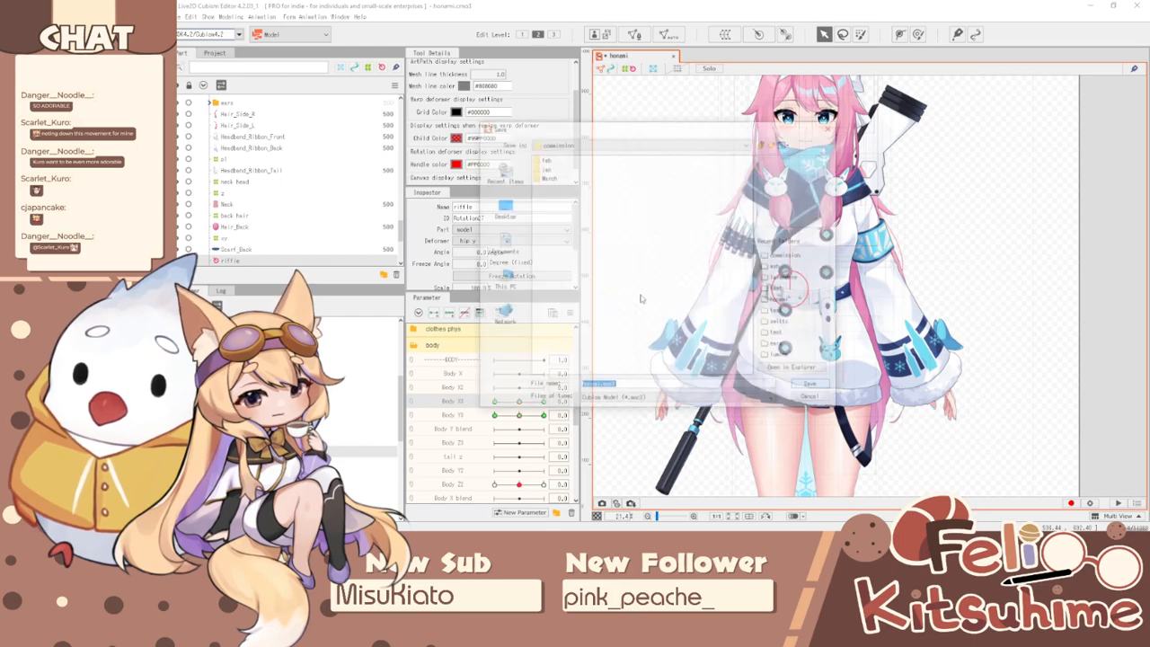
pyautogui.press('Return')
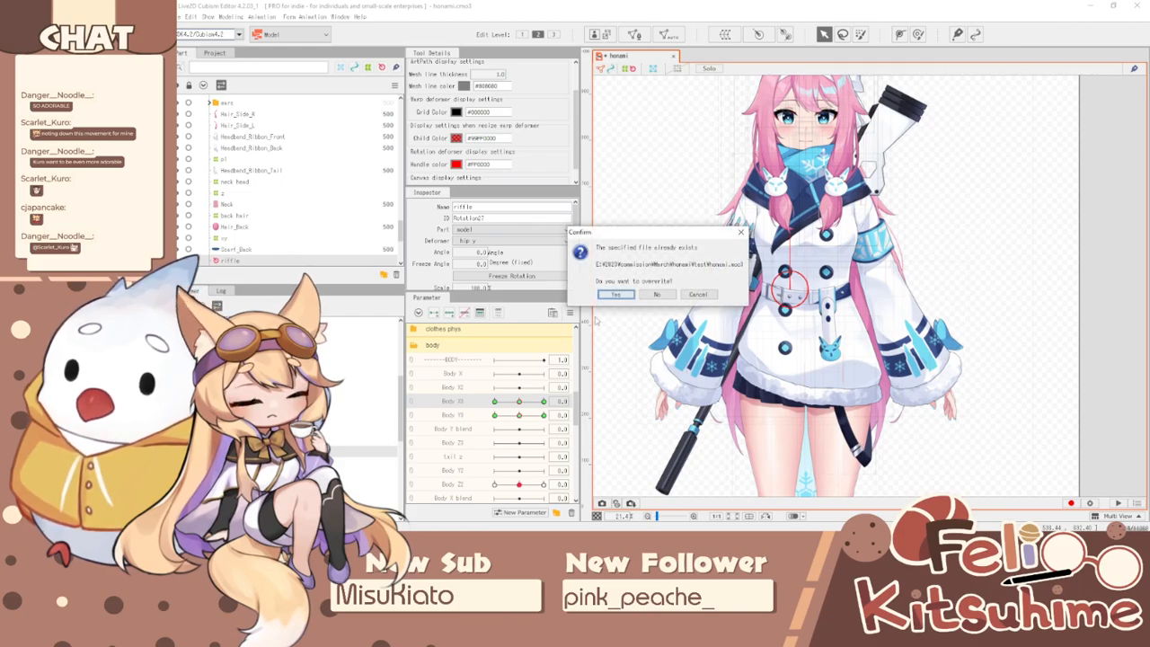
pyautogui.click(640, 286)
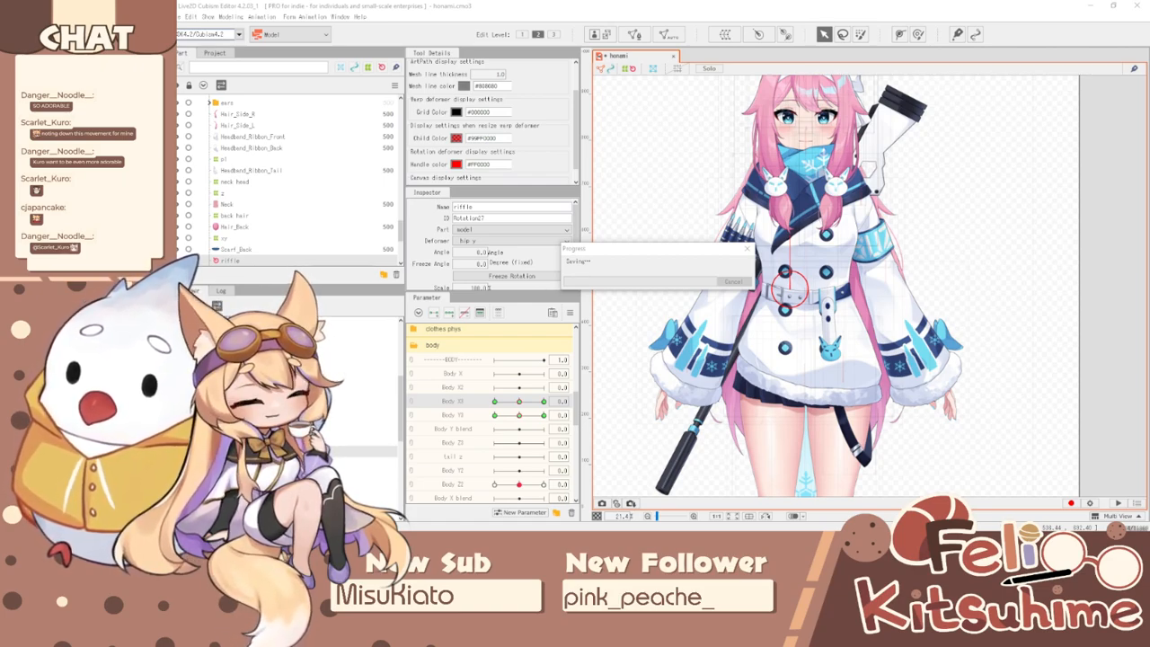
pyautogui.hotkey('alt', 'Tab')
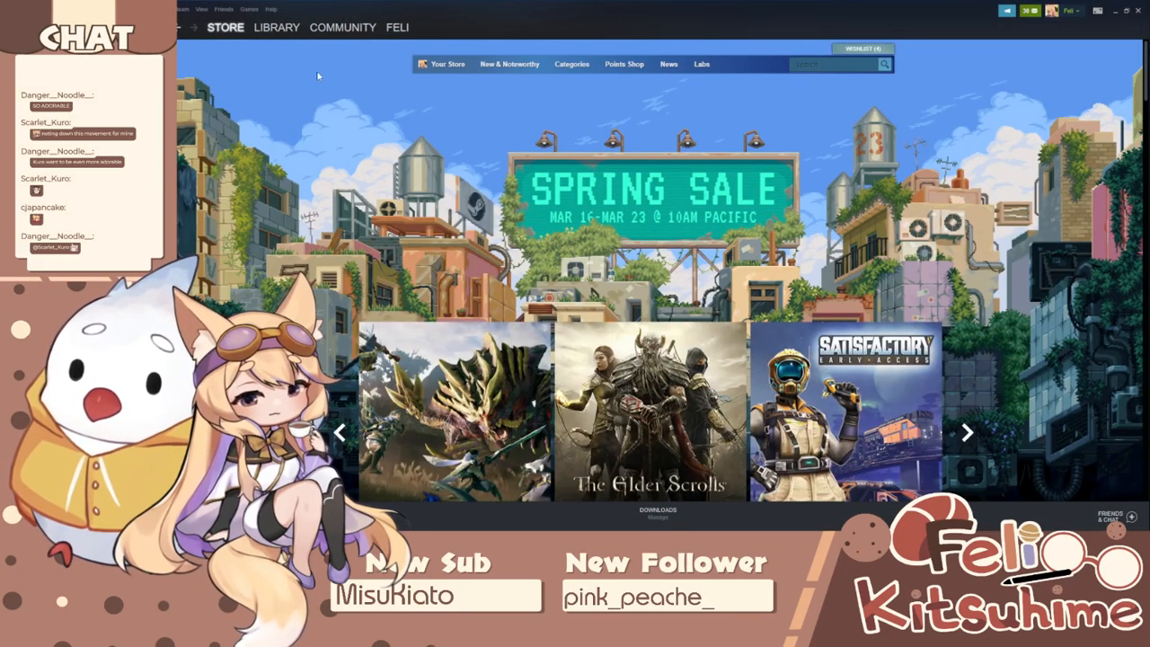
pyautogui.moveTo(722, 6); pyautogui.dragTo(654, 92)
pyautogui.hotkey('alt', 'Tab')
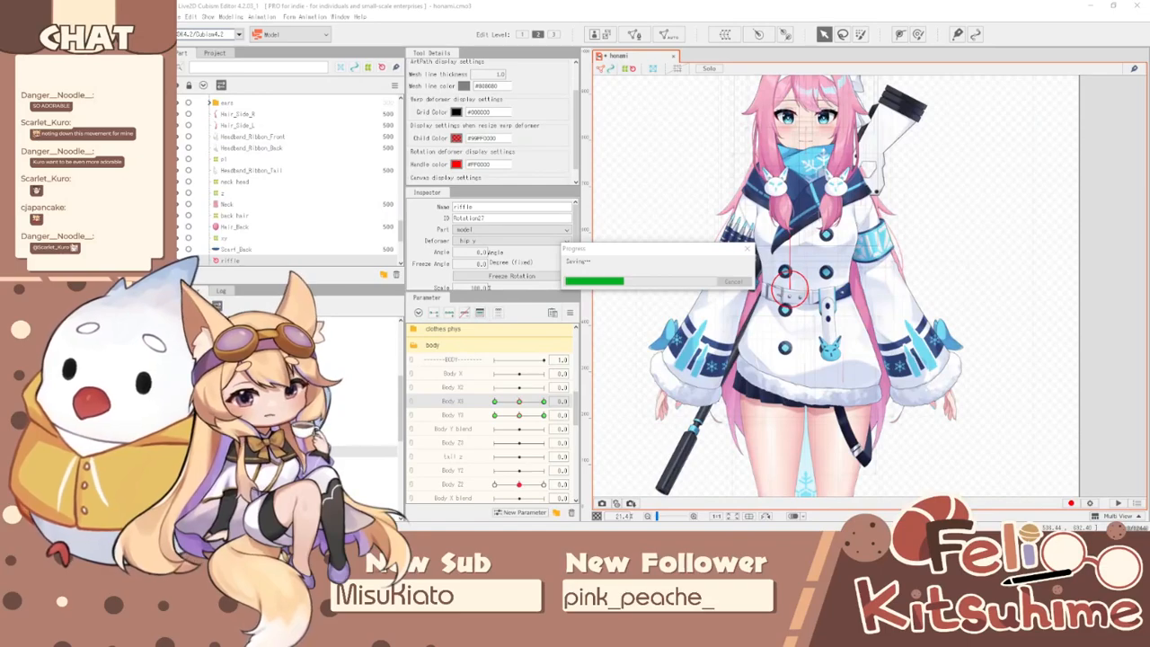